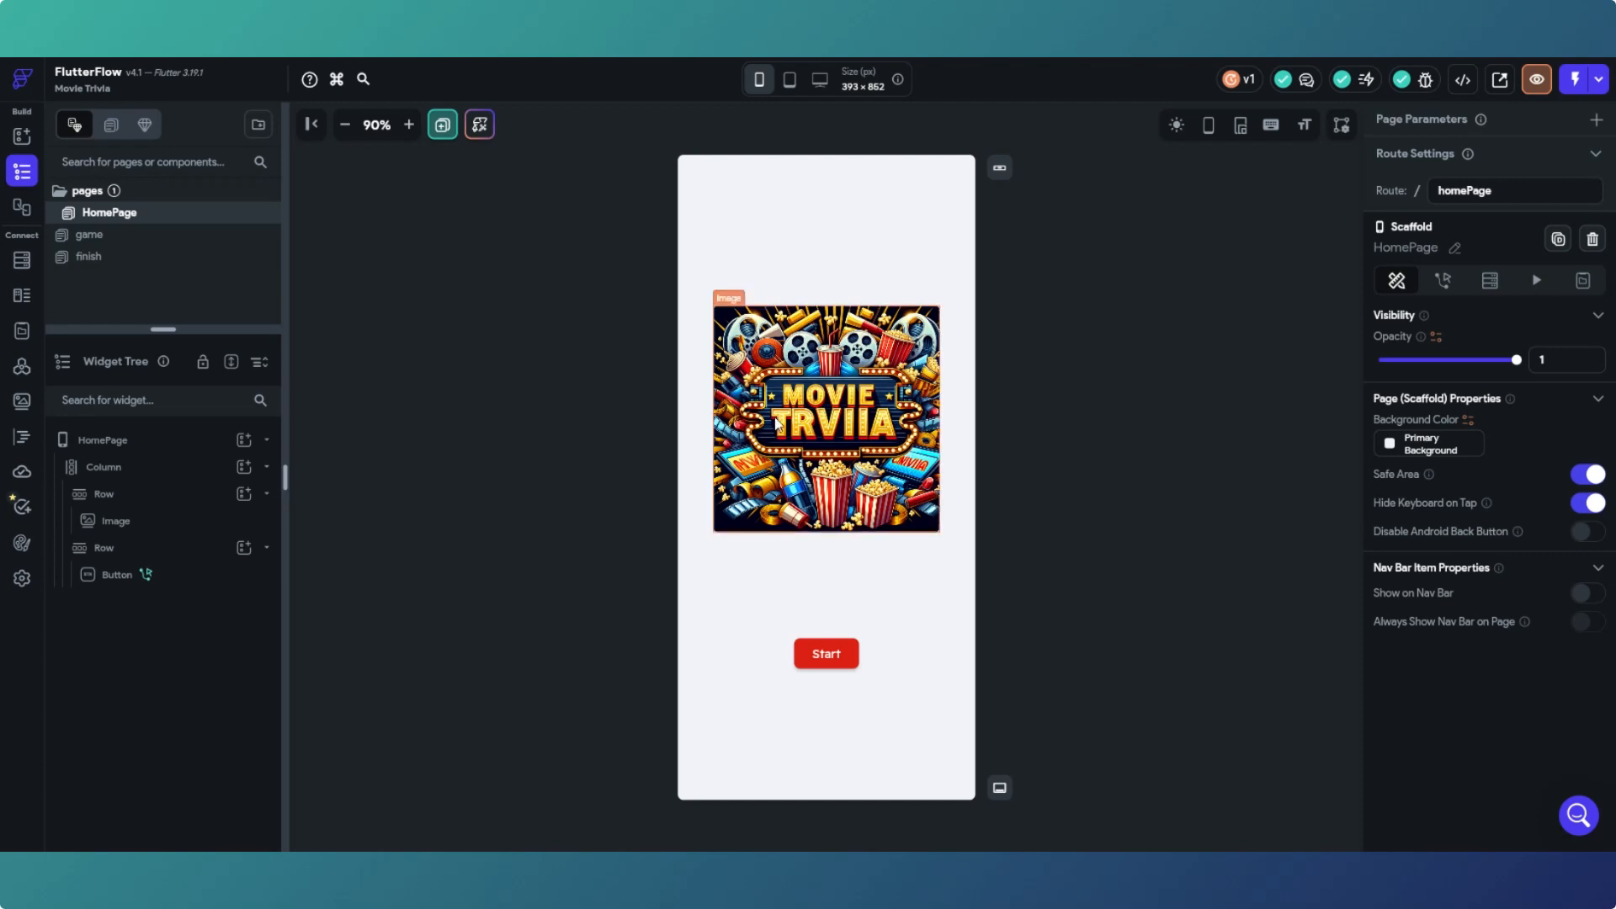
# Step: Upload main image.png to the project's media assets and delete Movie_Trivia_2.png from them
pyautogui.click(122, 239)
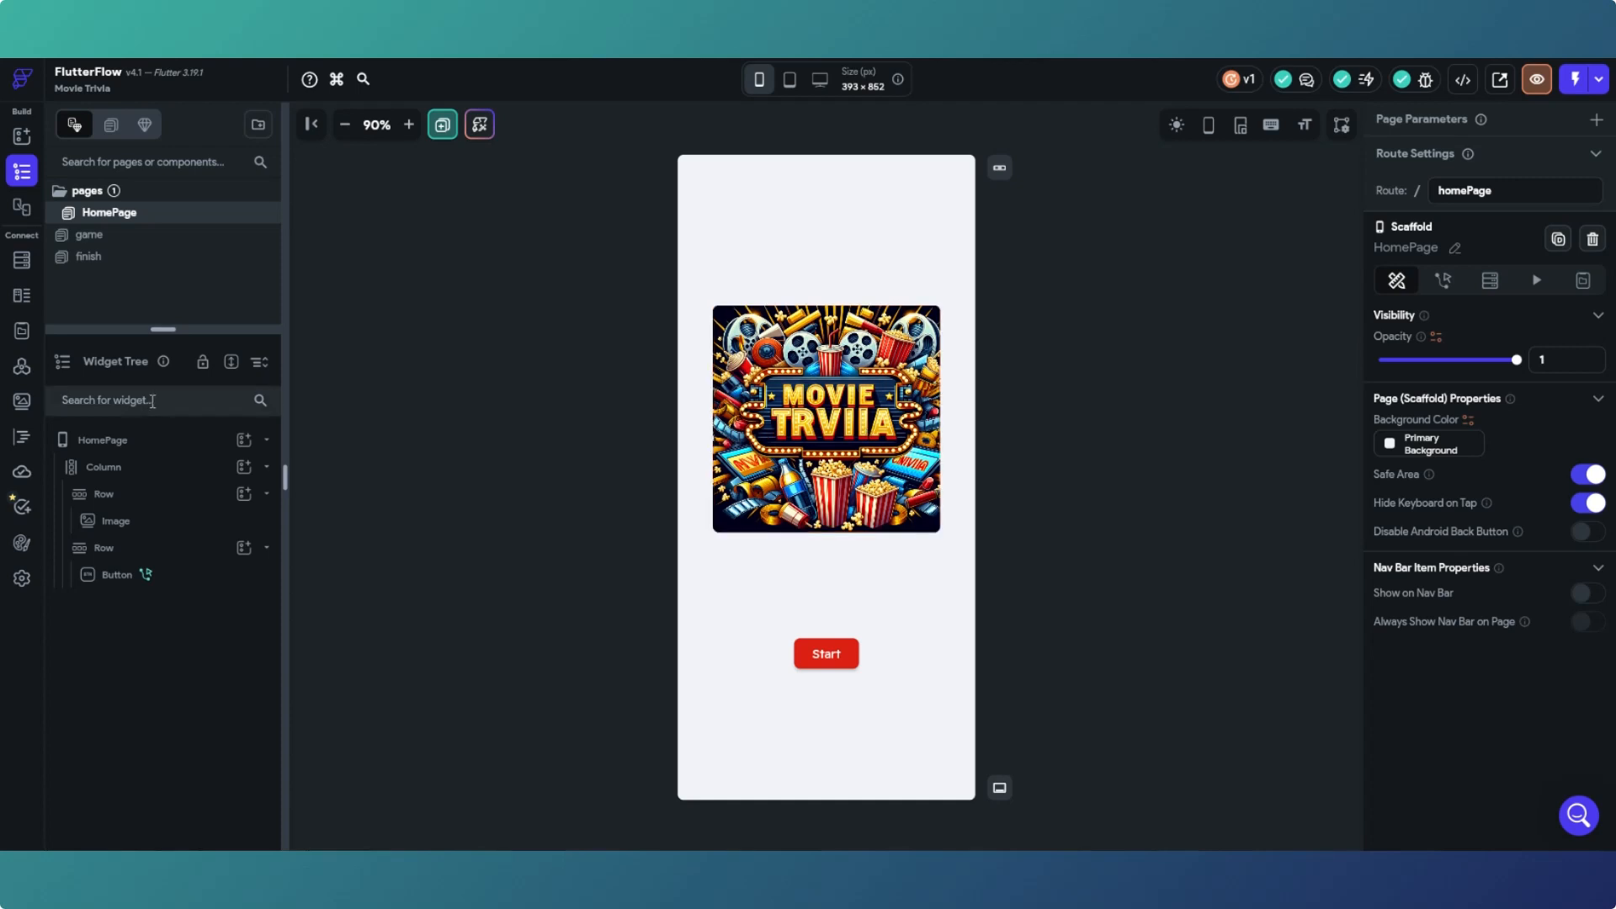
pyautogui.click(22, 402)
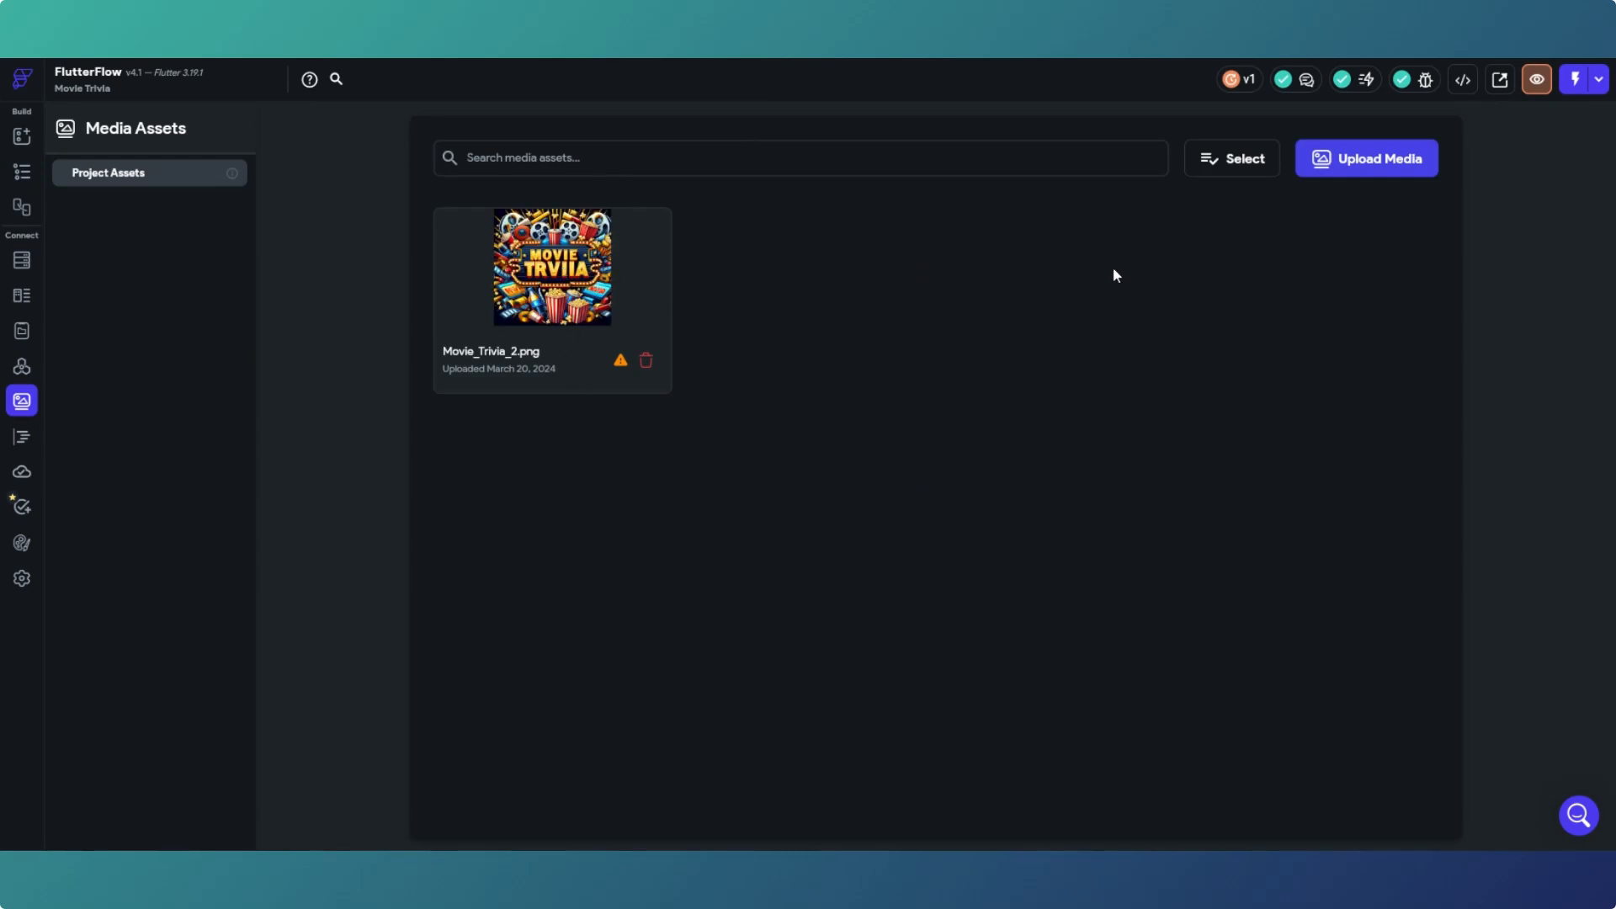
pyautogui.click(1333, 168)
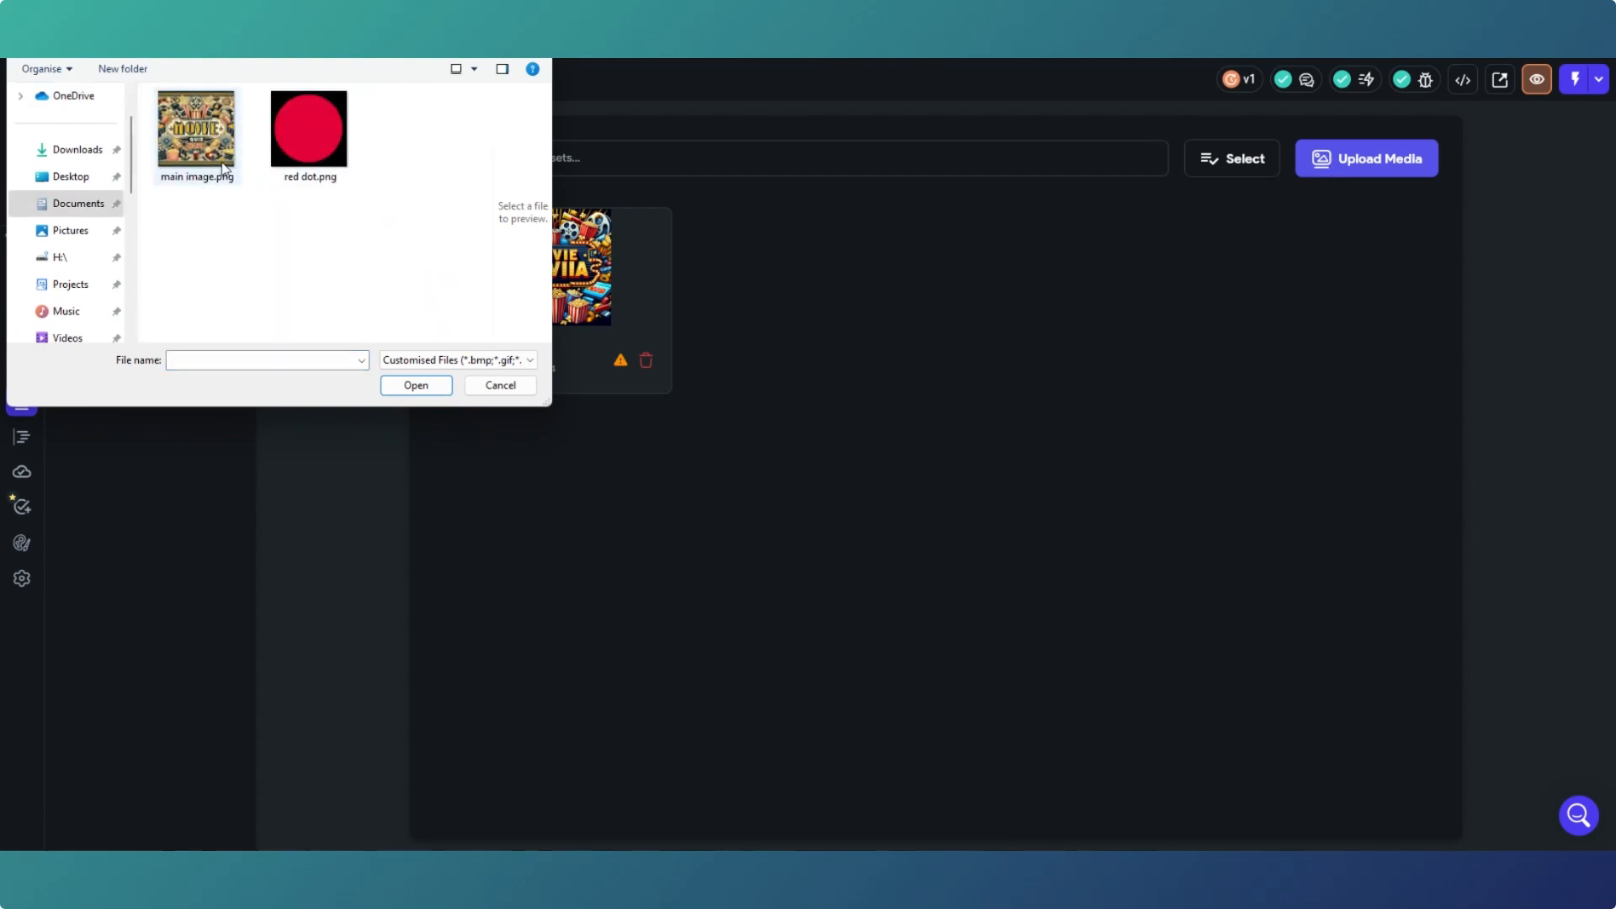
pyautogui.click(202, 135)
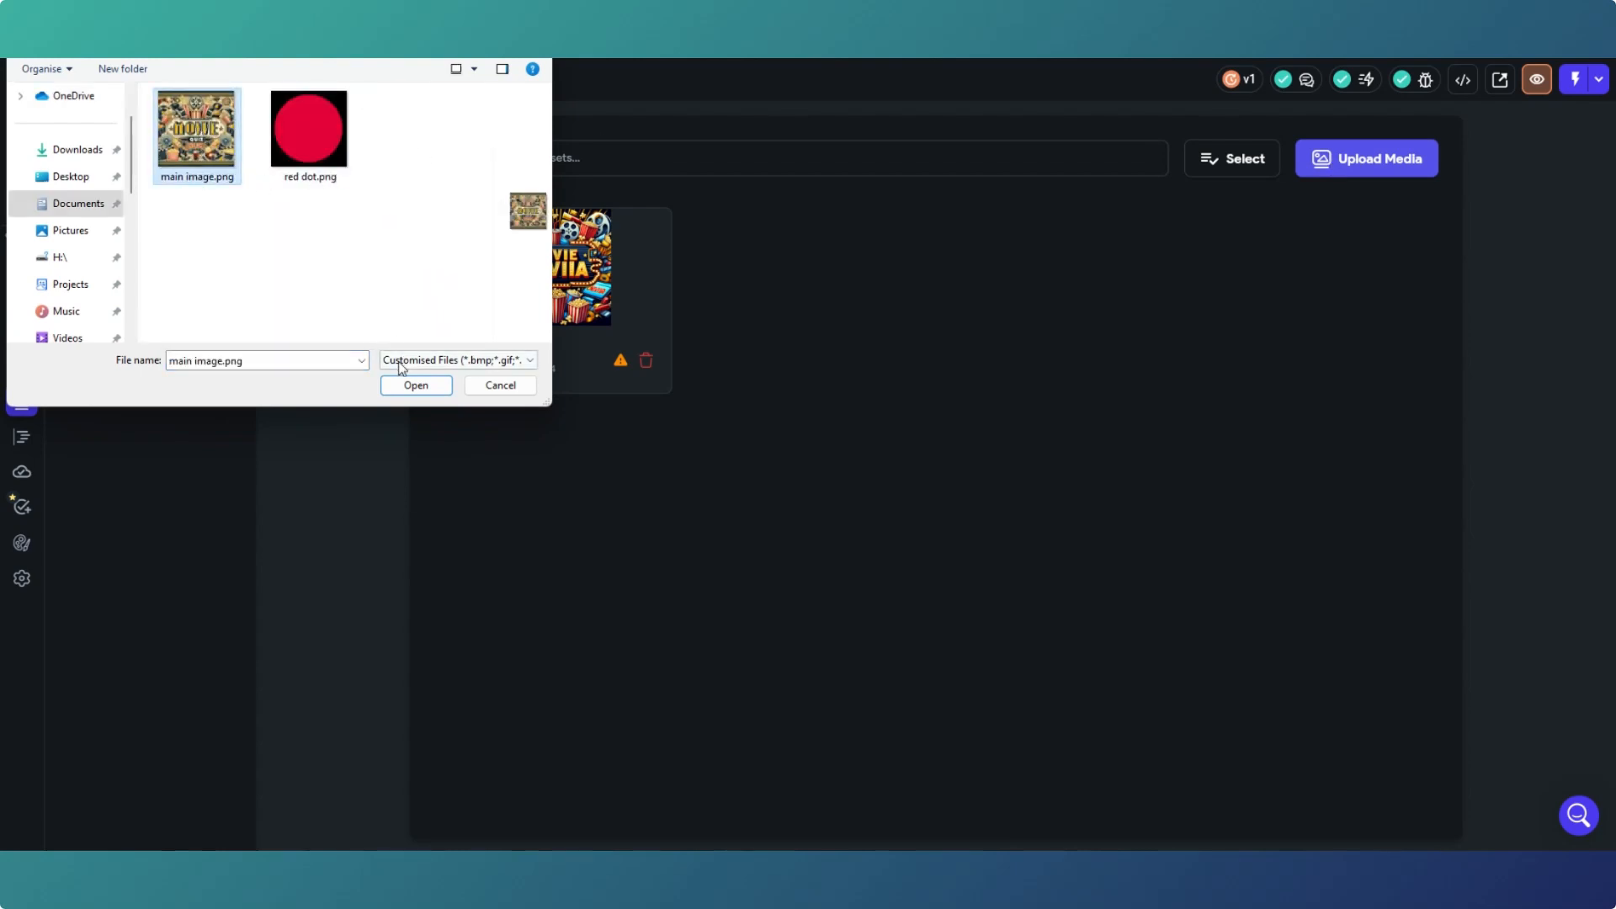
pyautogui.click(405, 390)
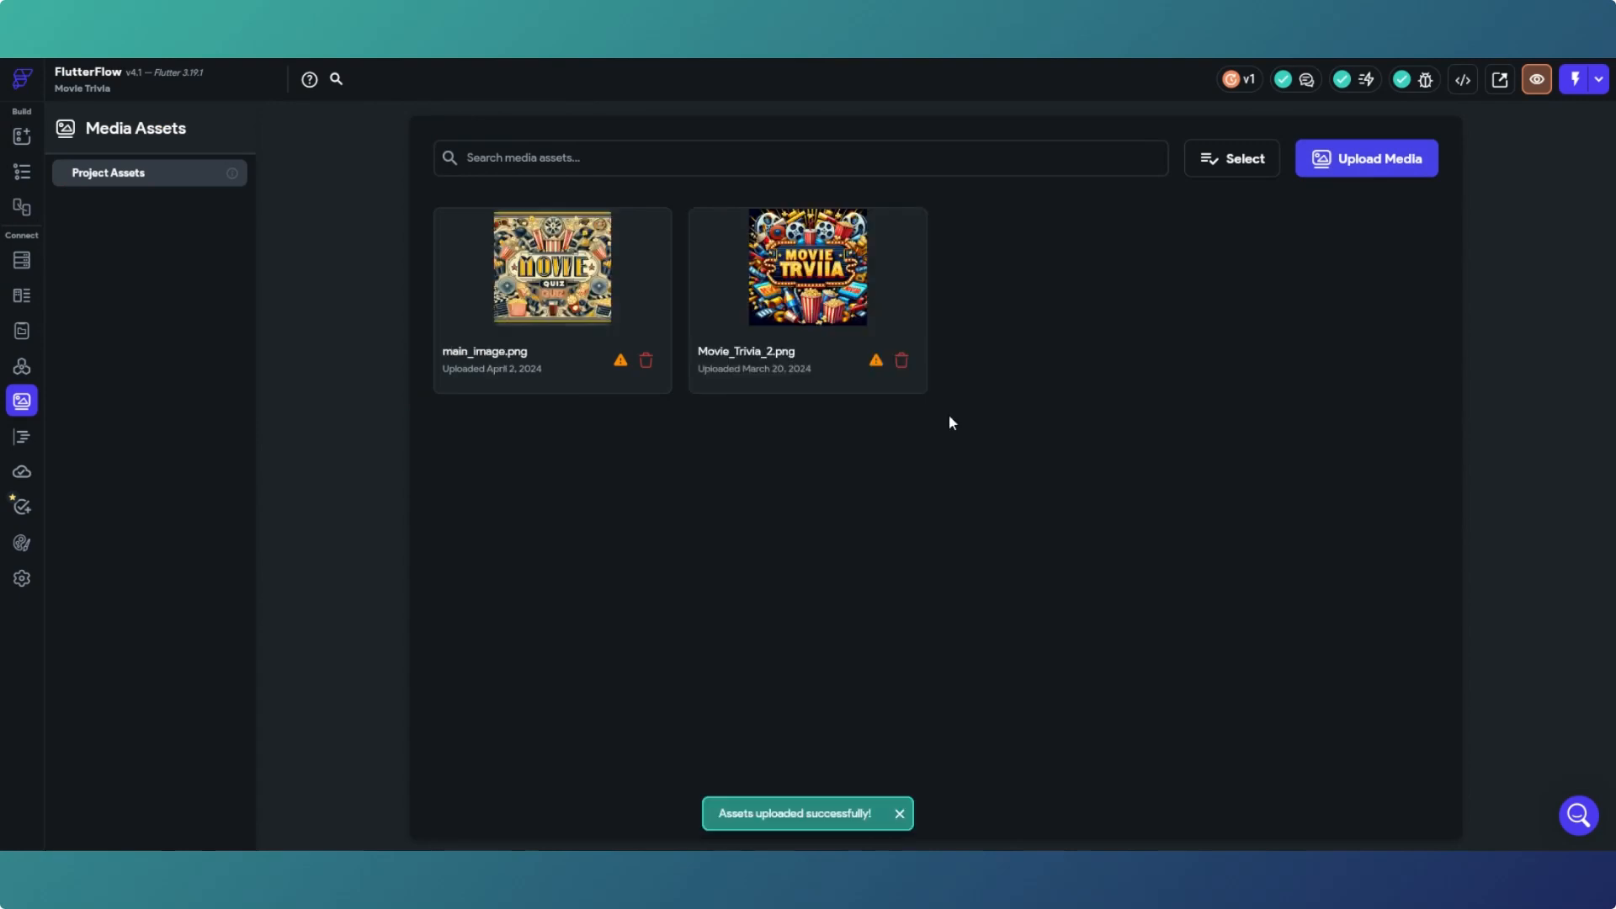
pyautogui.click(901, 365)
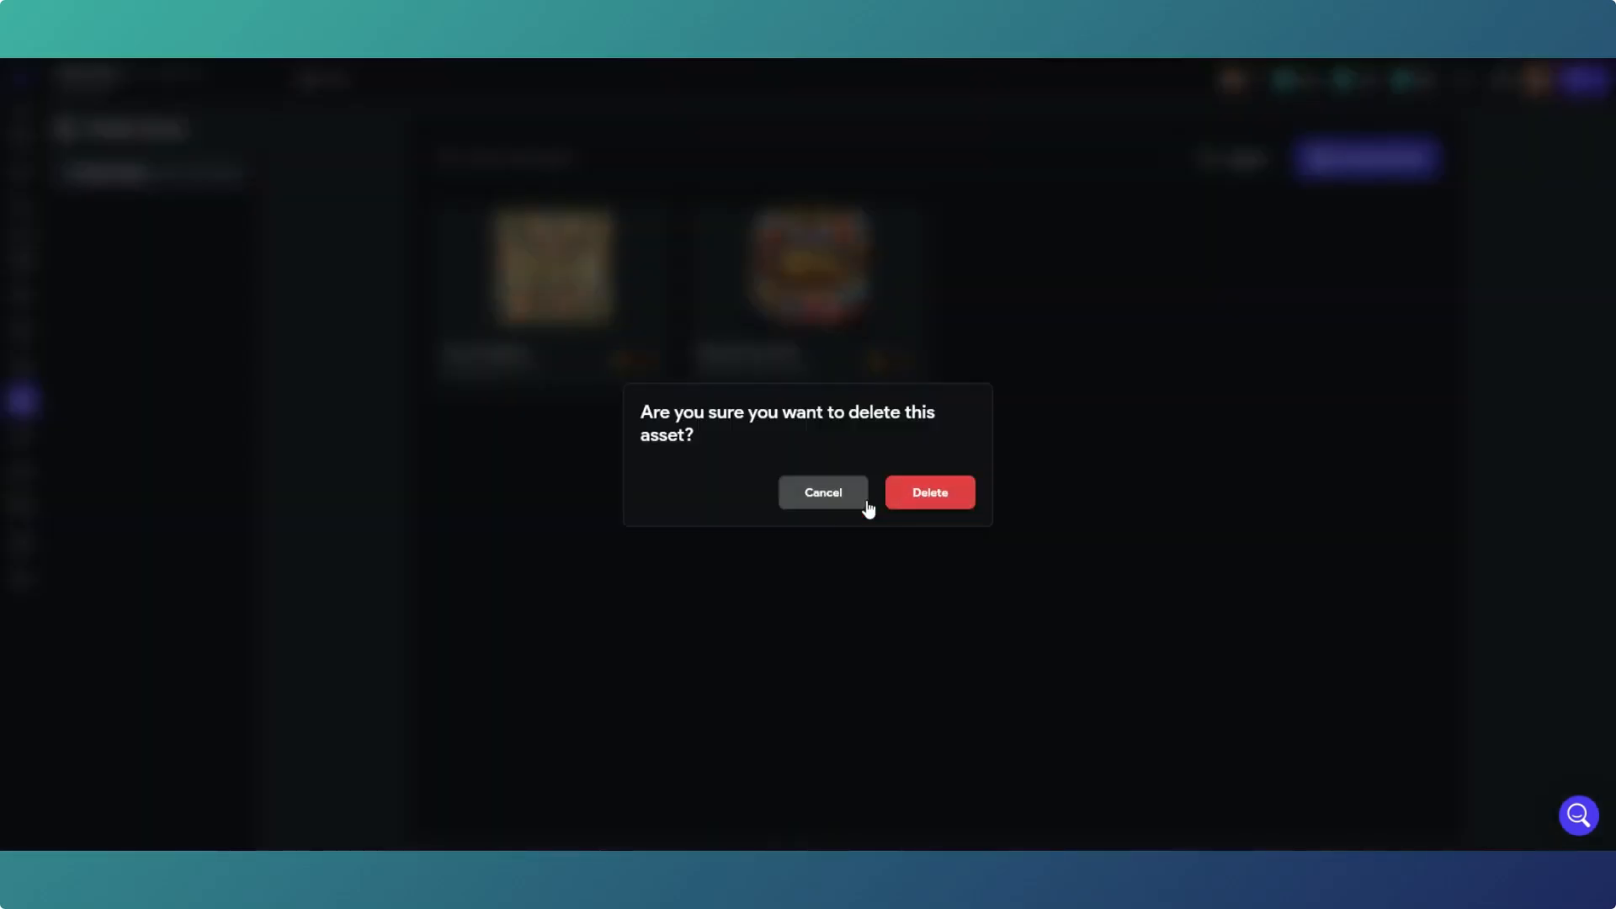
pyautogui.click(931, 505)
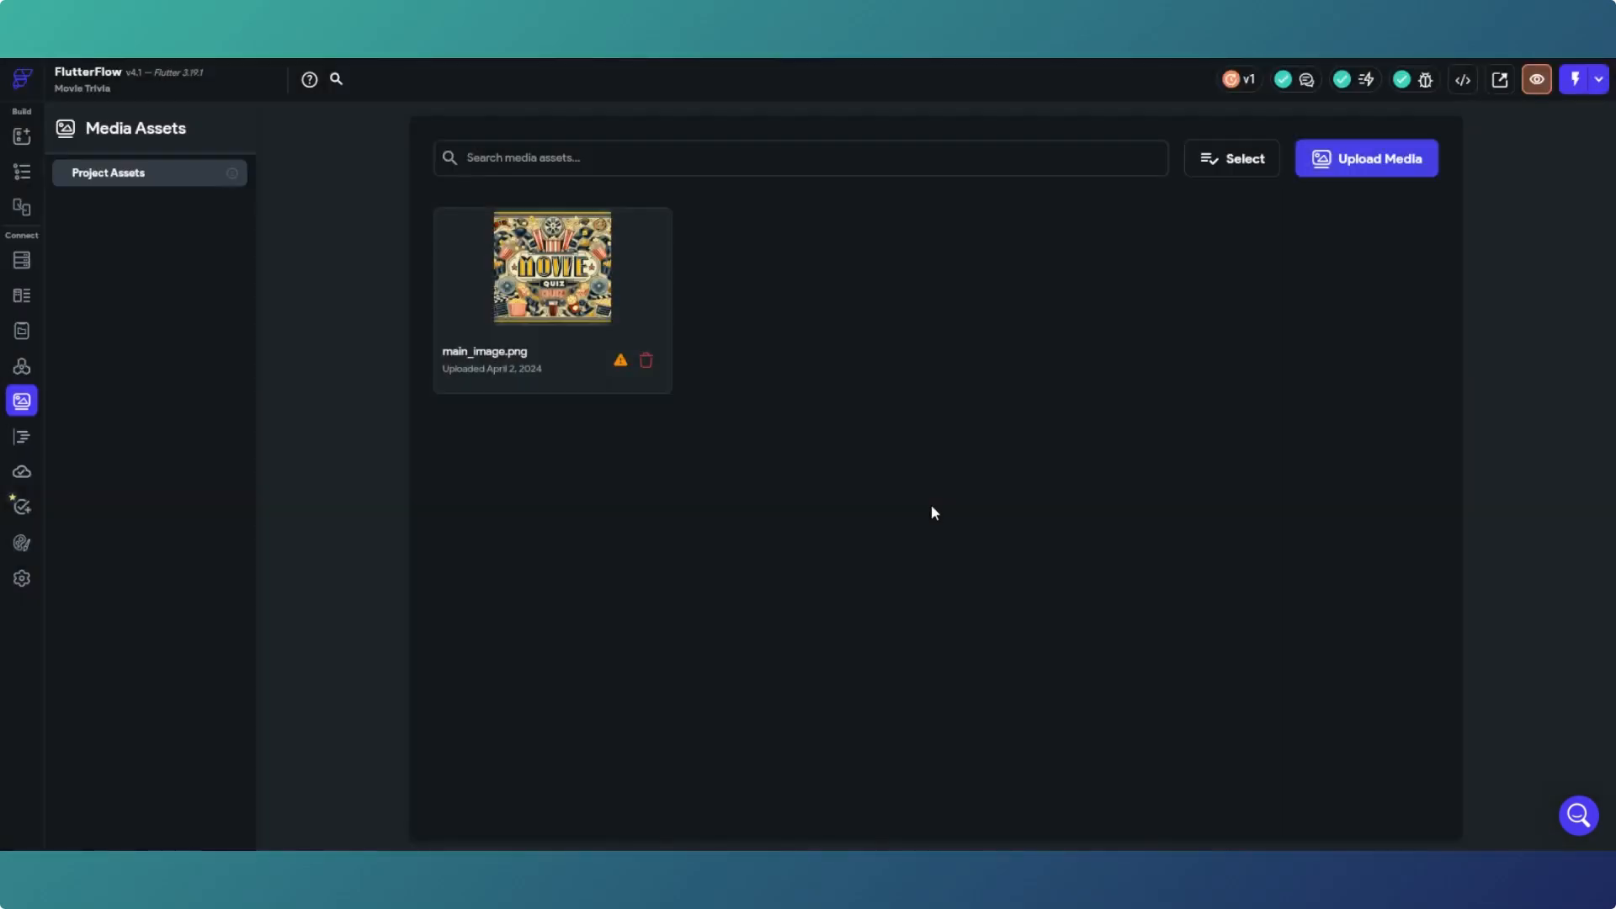
# Step: Assign the main_image.png asset to the image on the HomePage
pyautogui.click(22, 174)
pyautogui.click(795, 457)
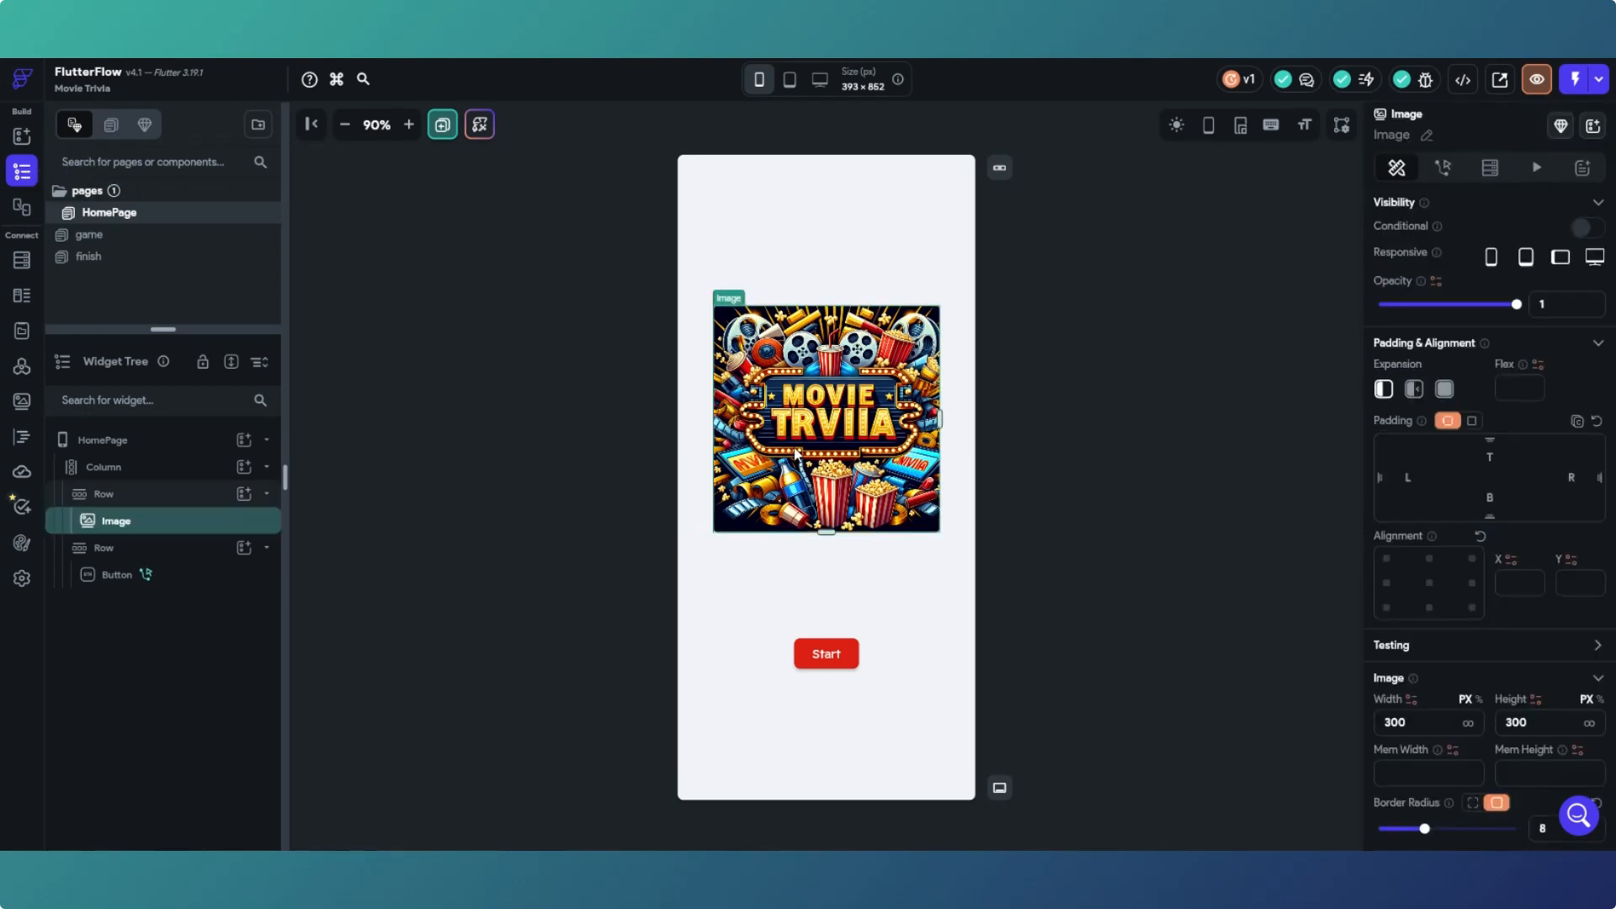
pyautogui.scroll(-3, 1428, 620)
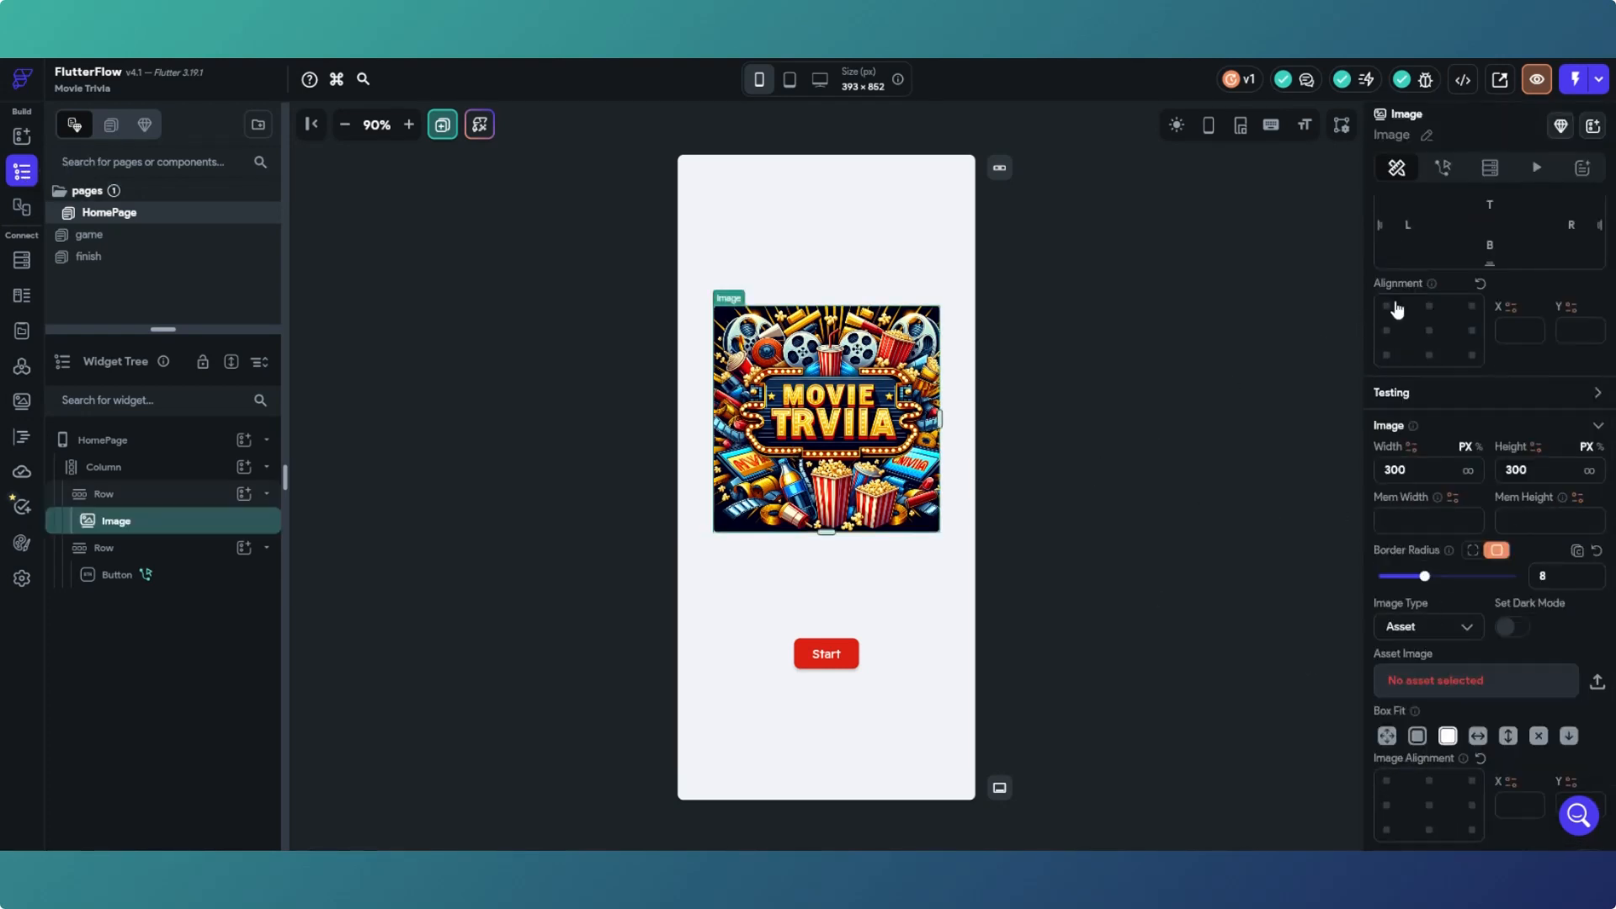
pyautogui.scroll(3, 1437, 212)
pyautogui.scroll(-5, 1465, 335)
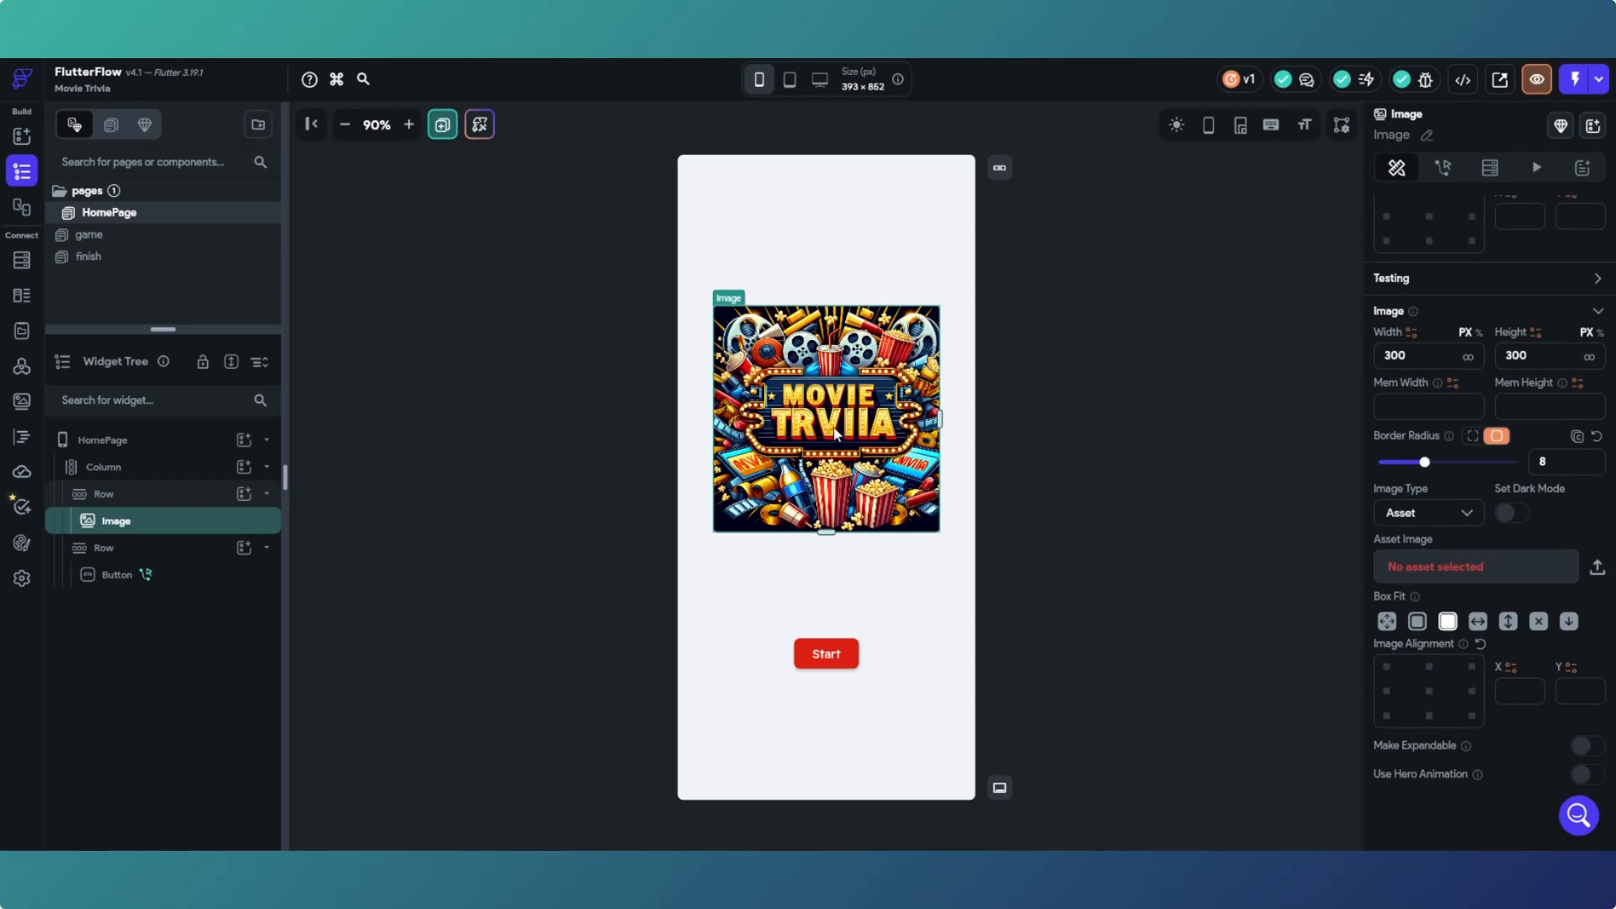
pyautogui.click(1456, 570)
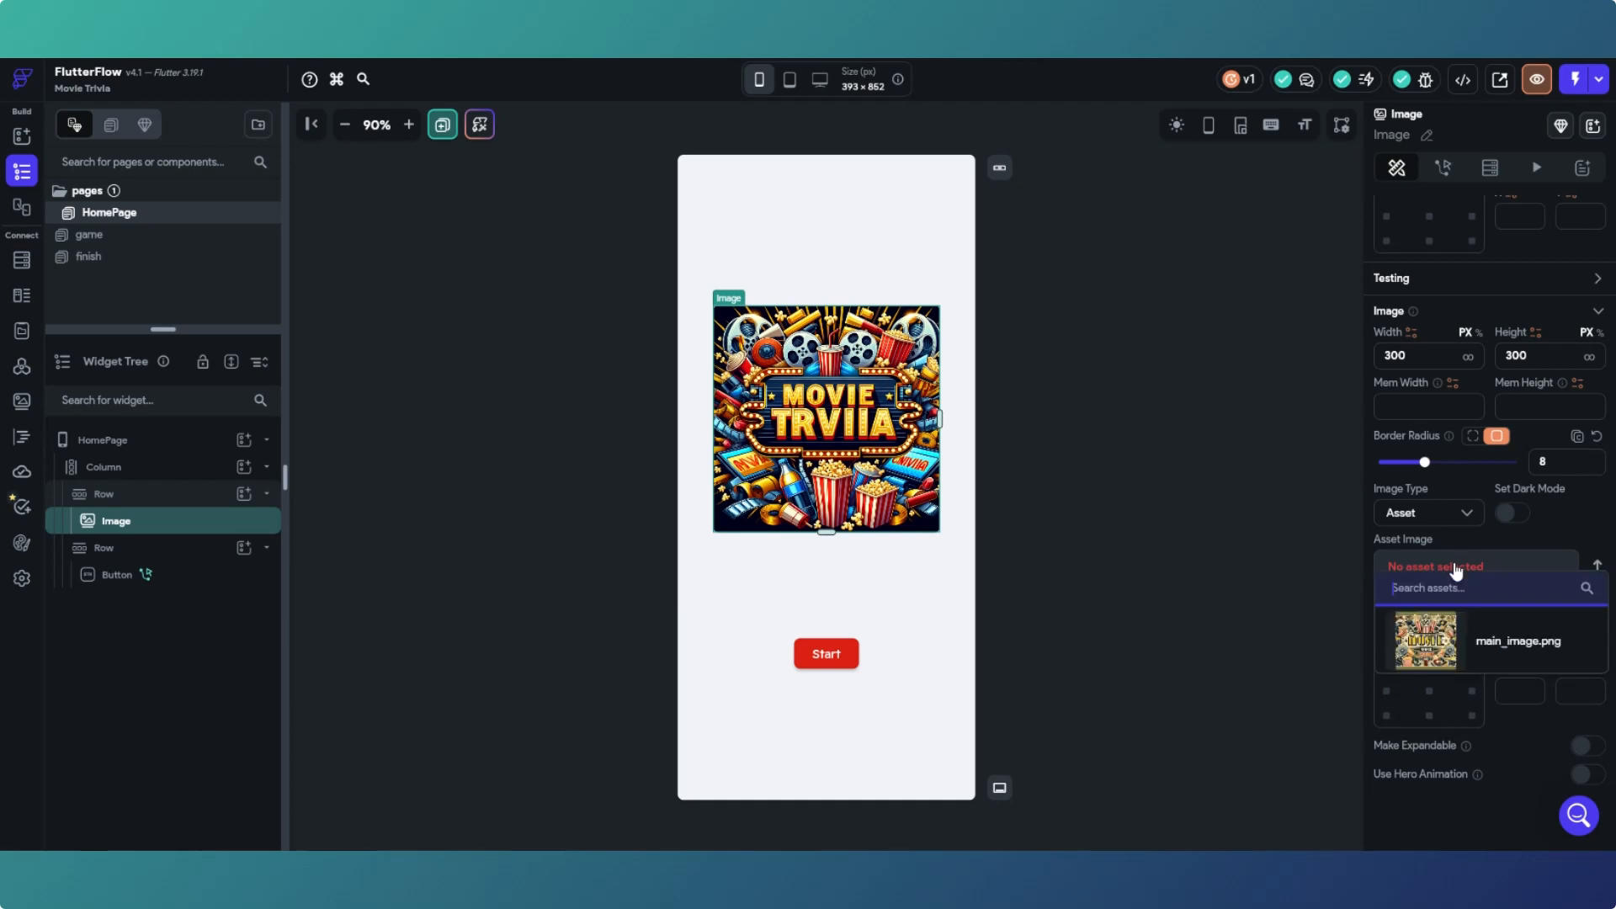
pyautogui.click(1427, 643)
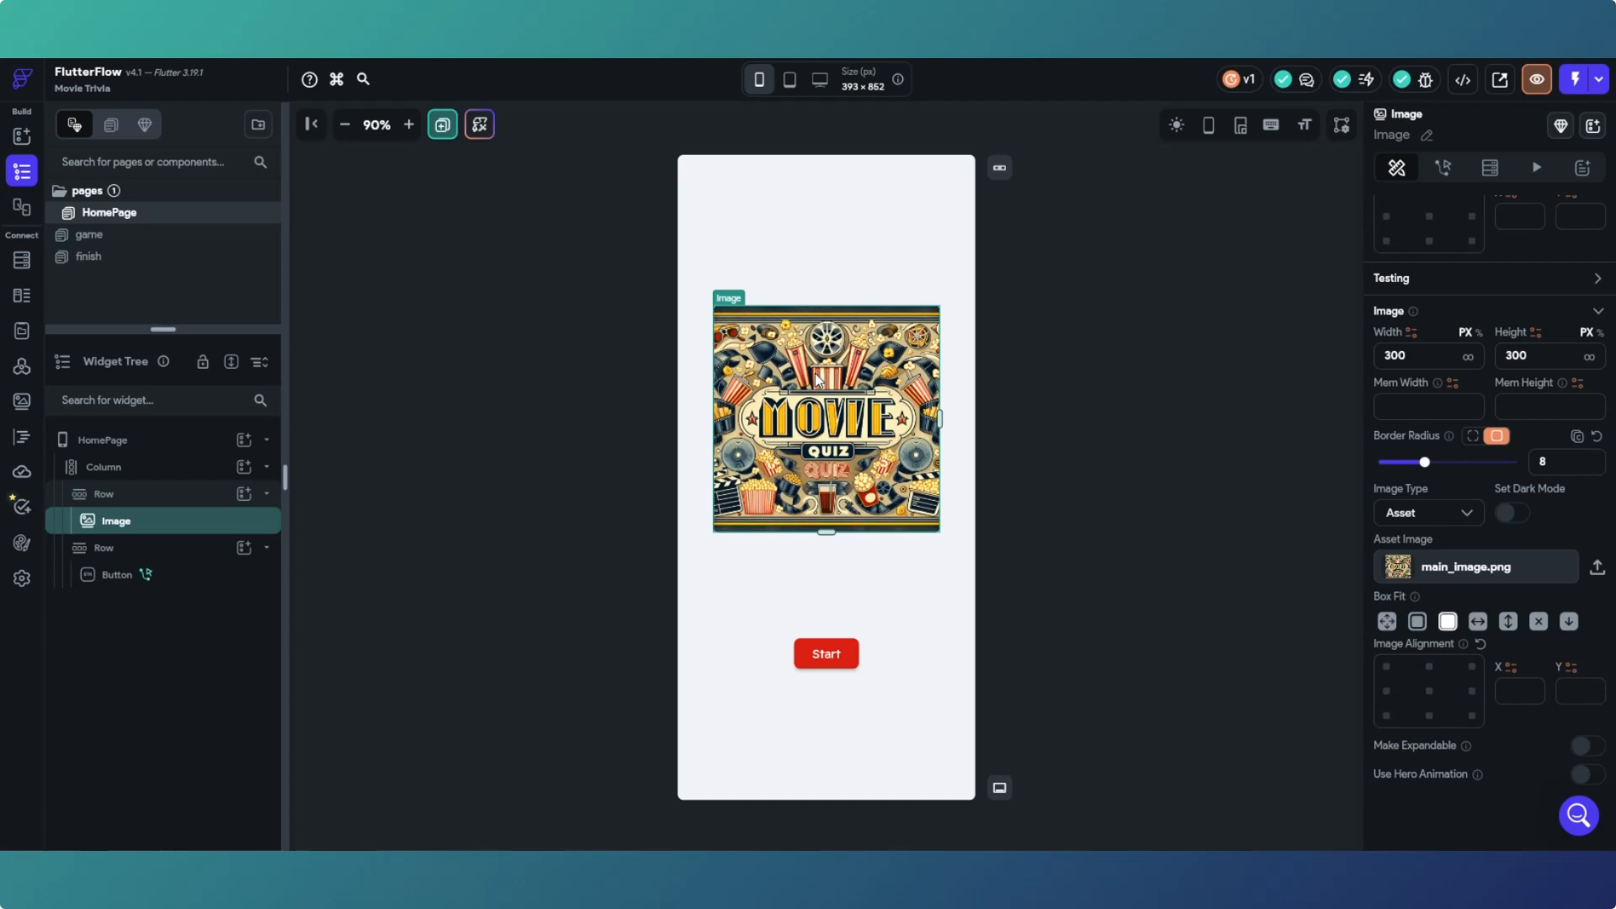
pyautogui.click(1105, 420)
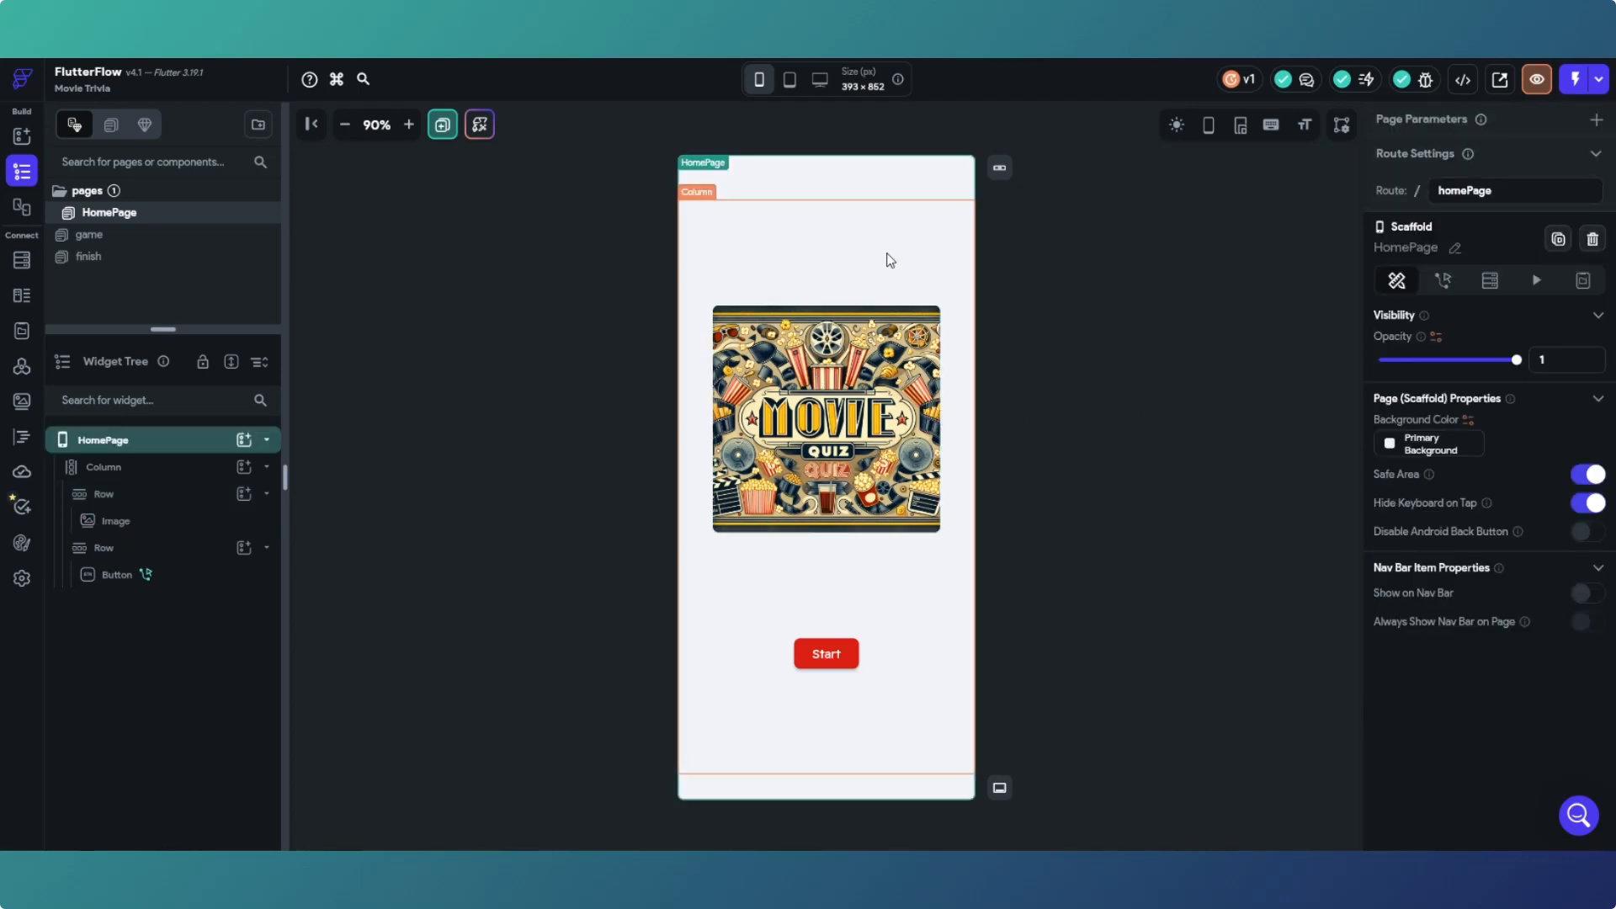
# Step: Add a row at the start of the game page's main column, above the score
pyautogui.click(166, 239)
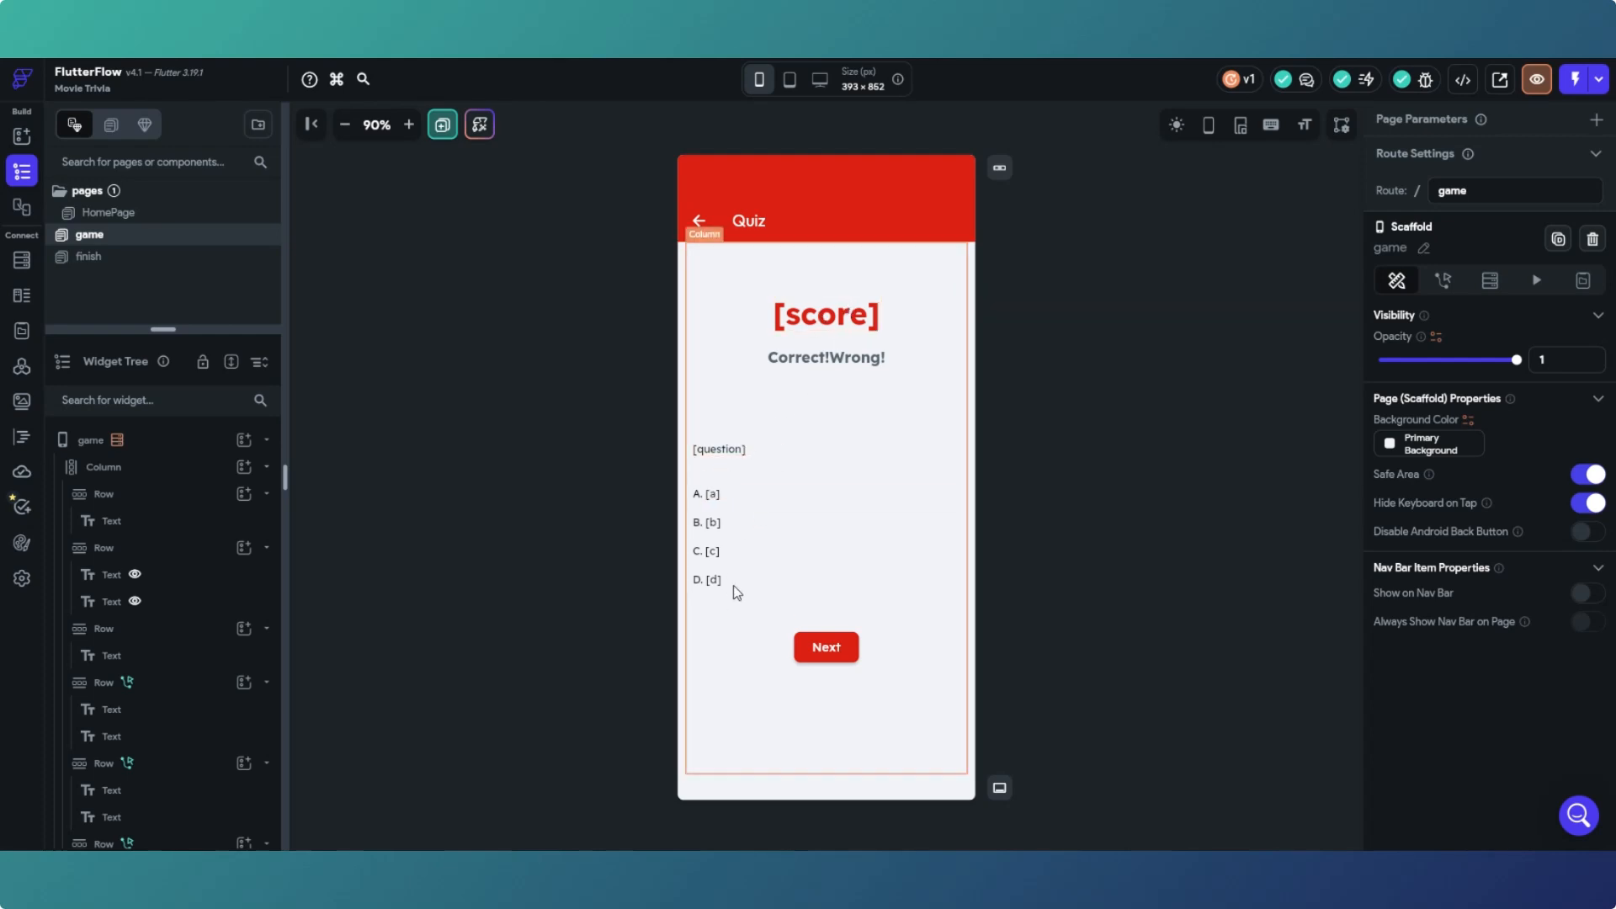
pyautogui.click(759, 496)
pyautogui.click(719, 450)
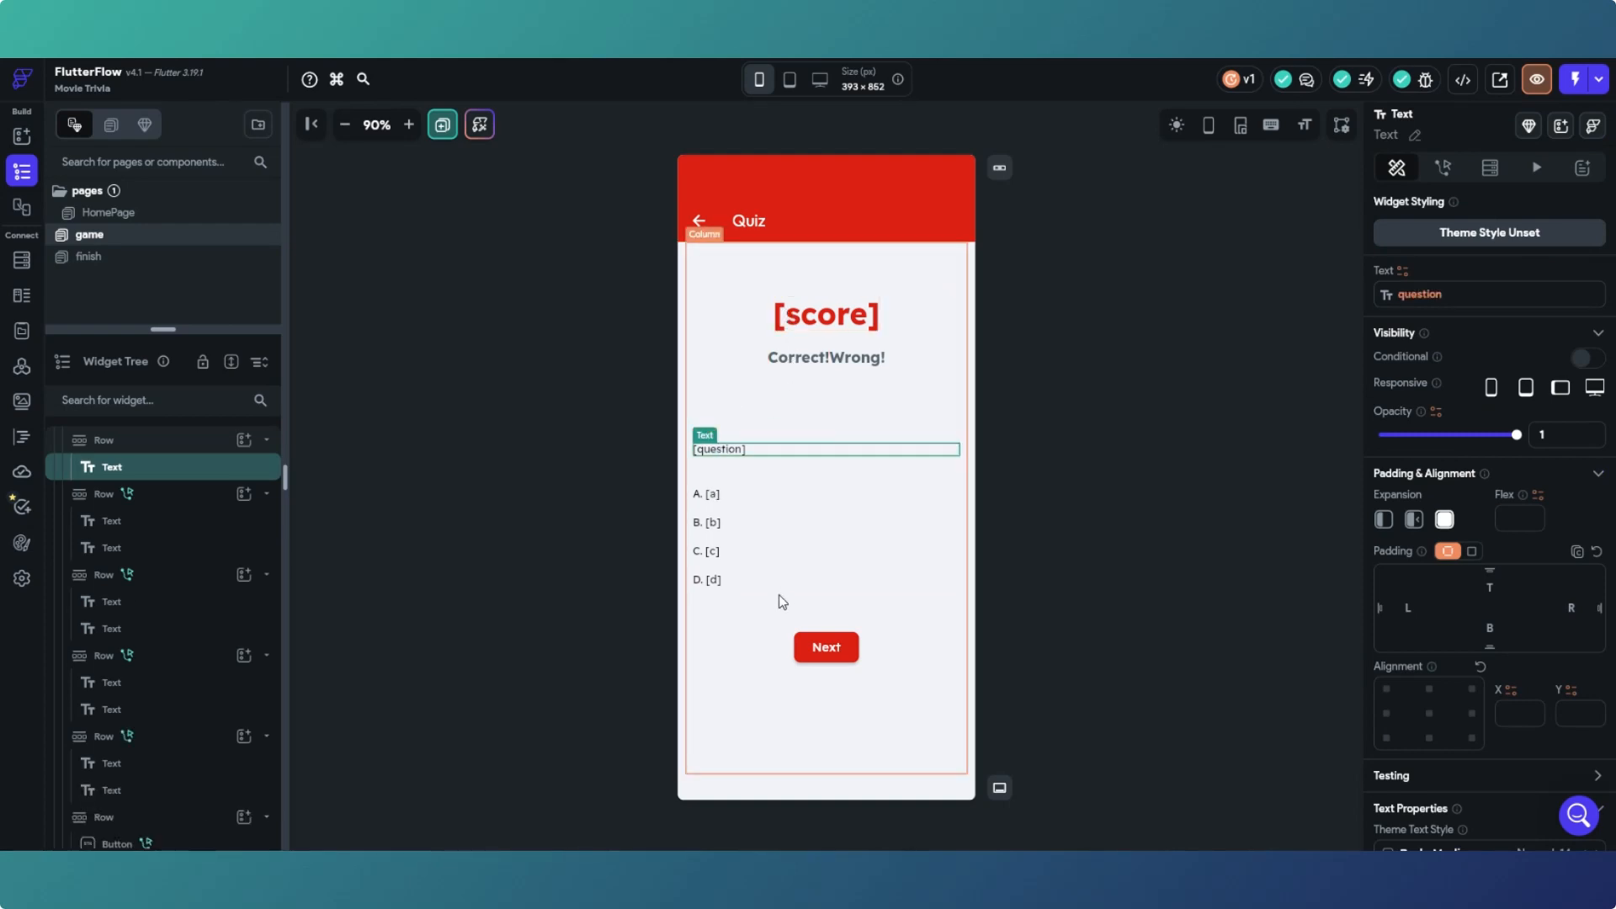
pyautogui.click(821, 268)
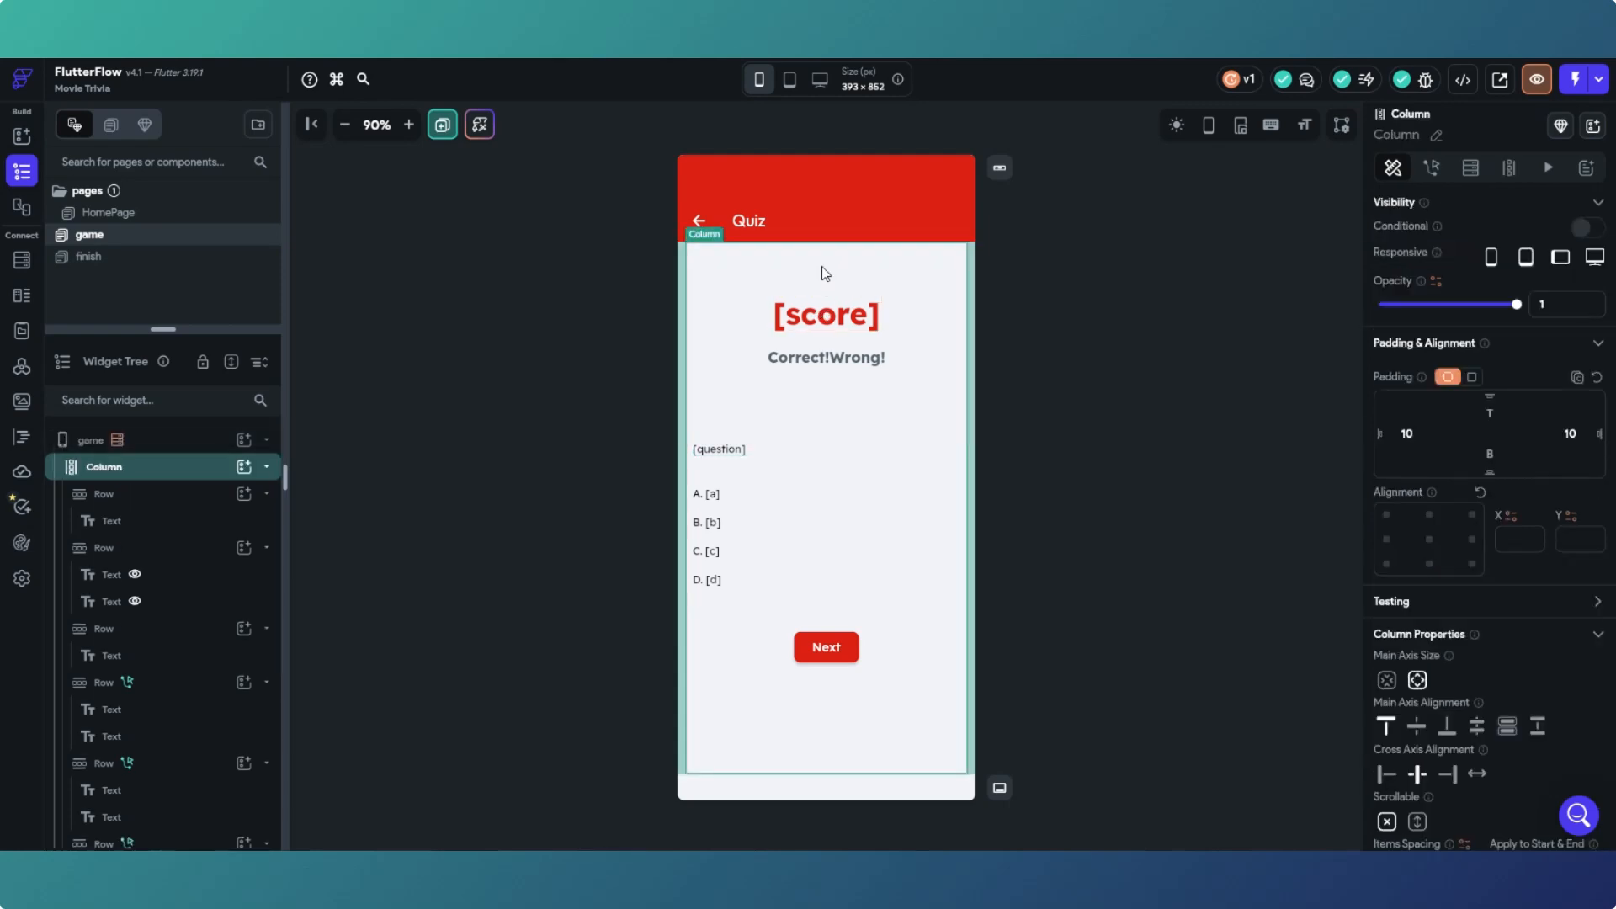
pyautogui.click(22, 137)
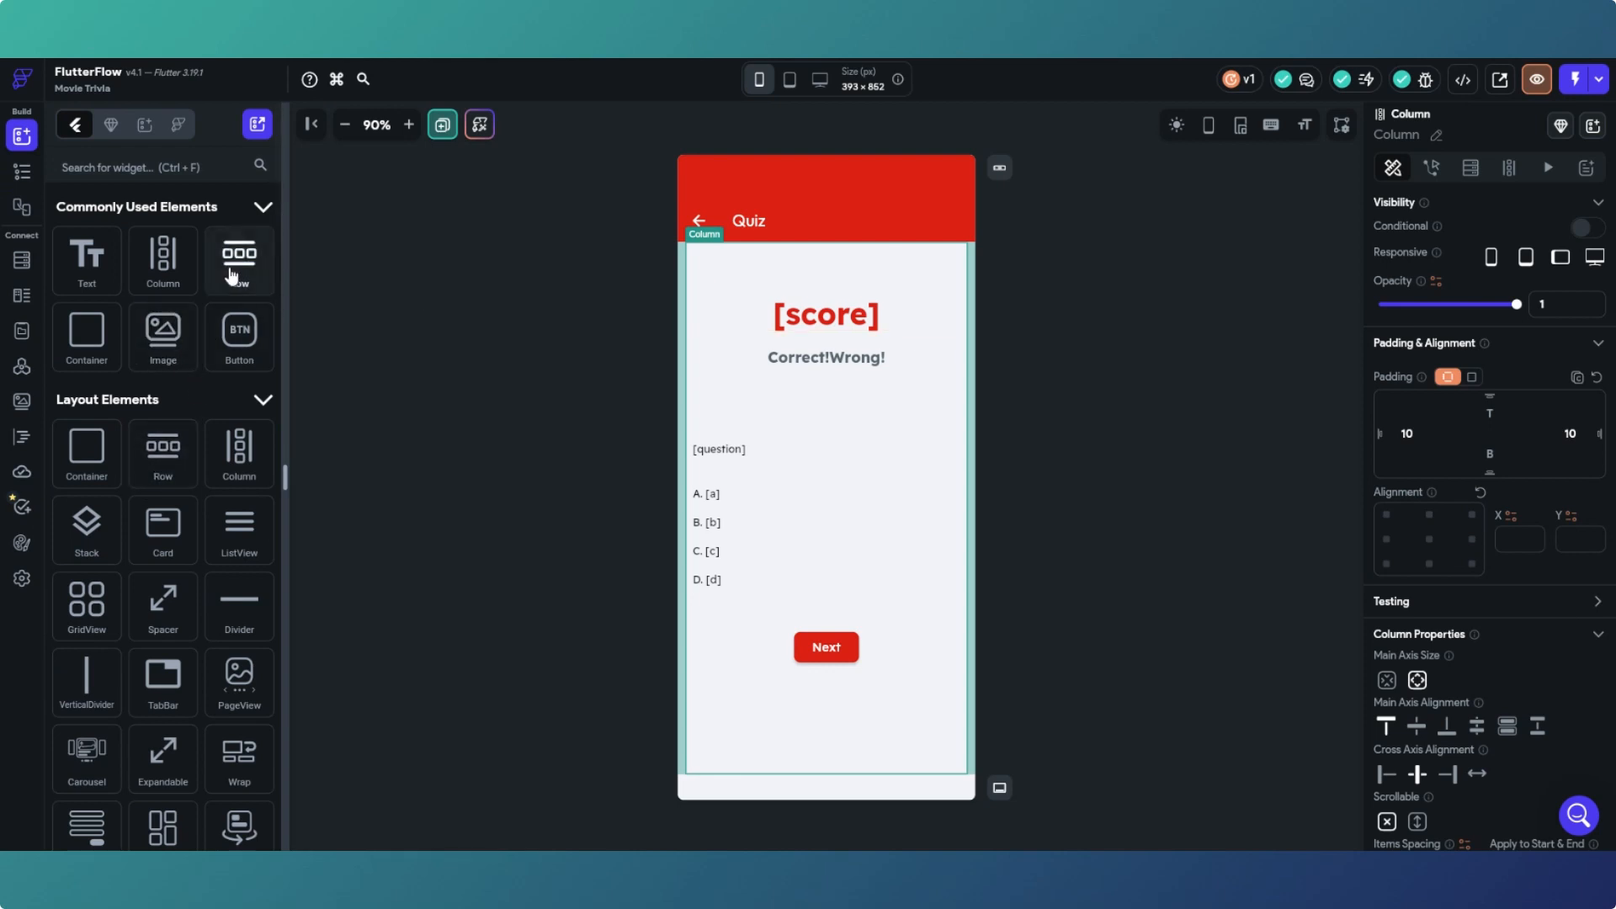
pyautogui.moveTo(229, 266); pyautogui.dragTo(765, 275)
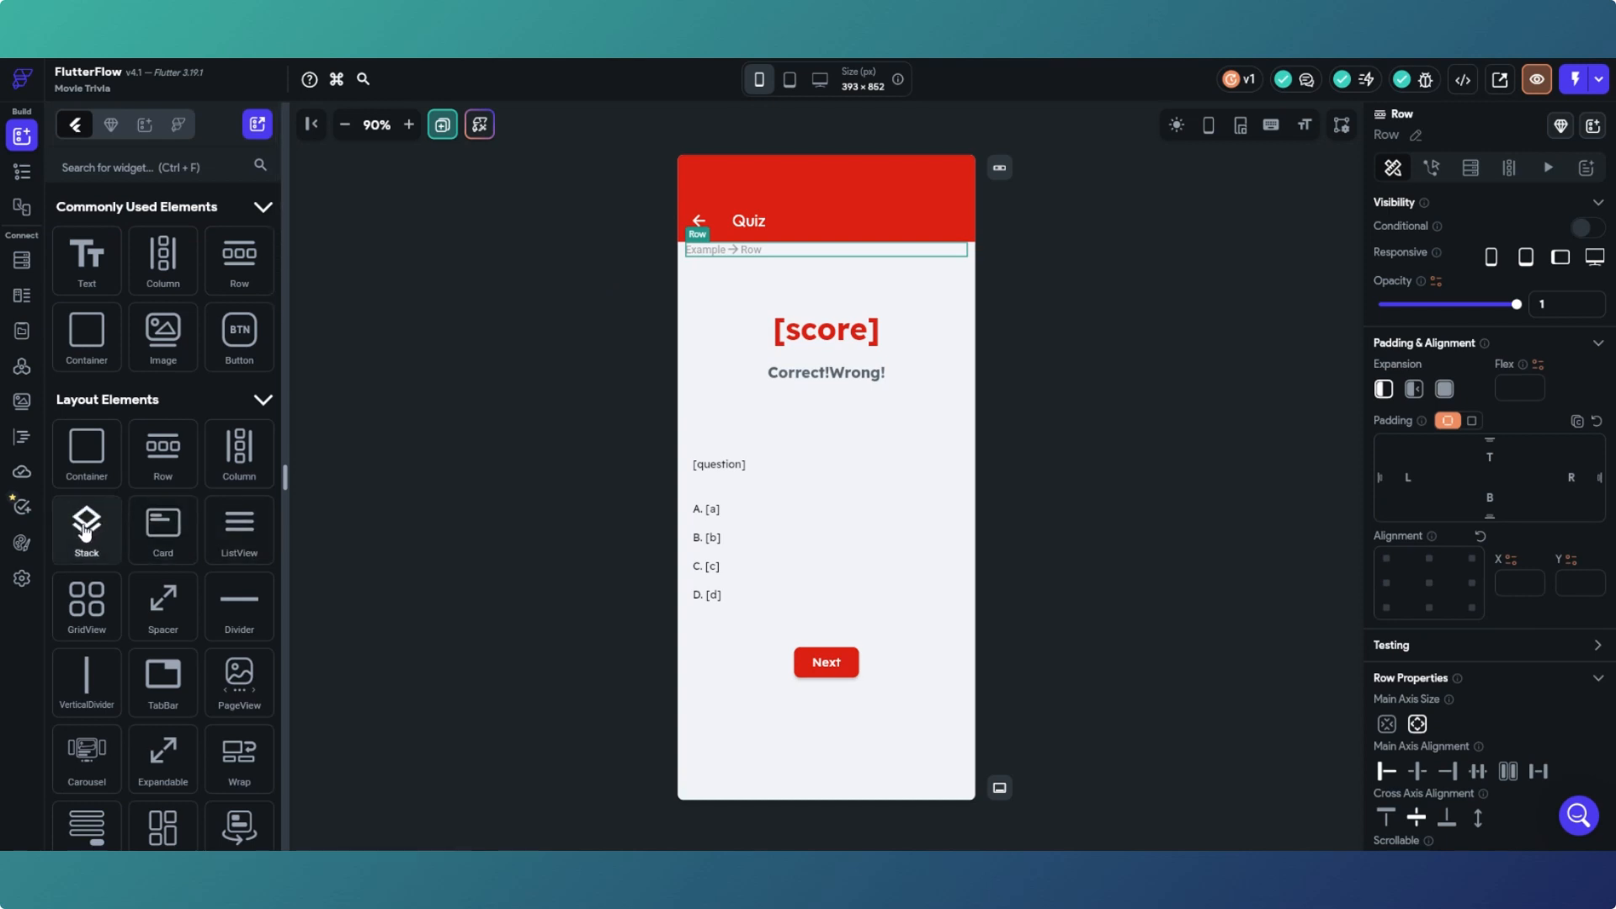
# Step: Add a 200 by 200 px stack inside the new row and centre the row's content along its main axis
pyautogui.moveTo(85, 530); pyautogui.dragTo(735, 250)
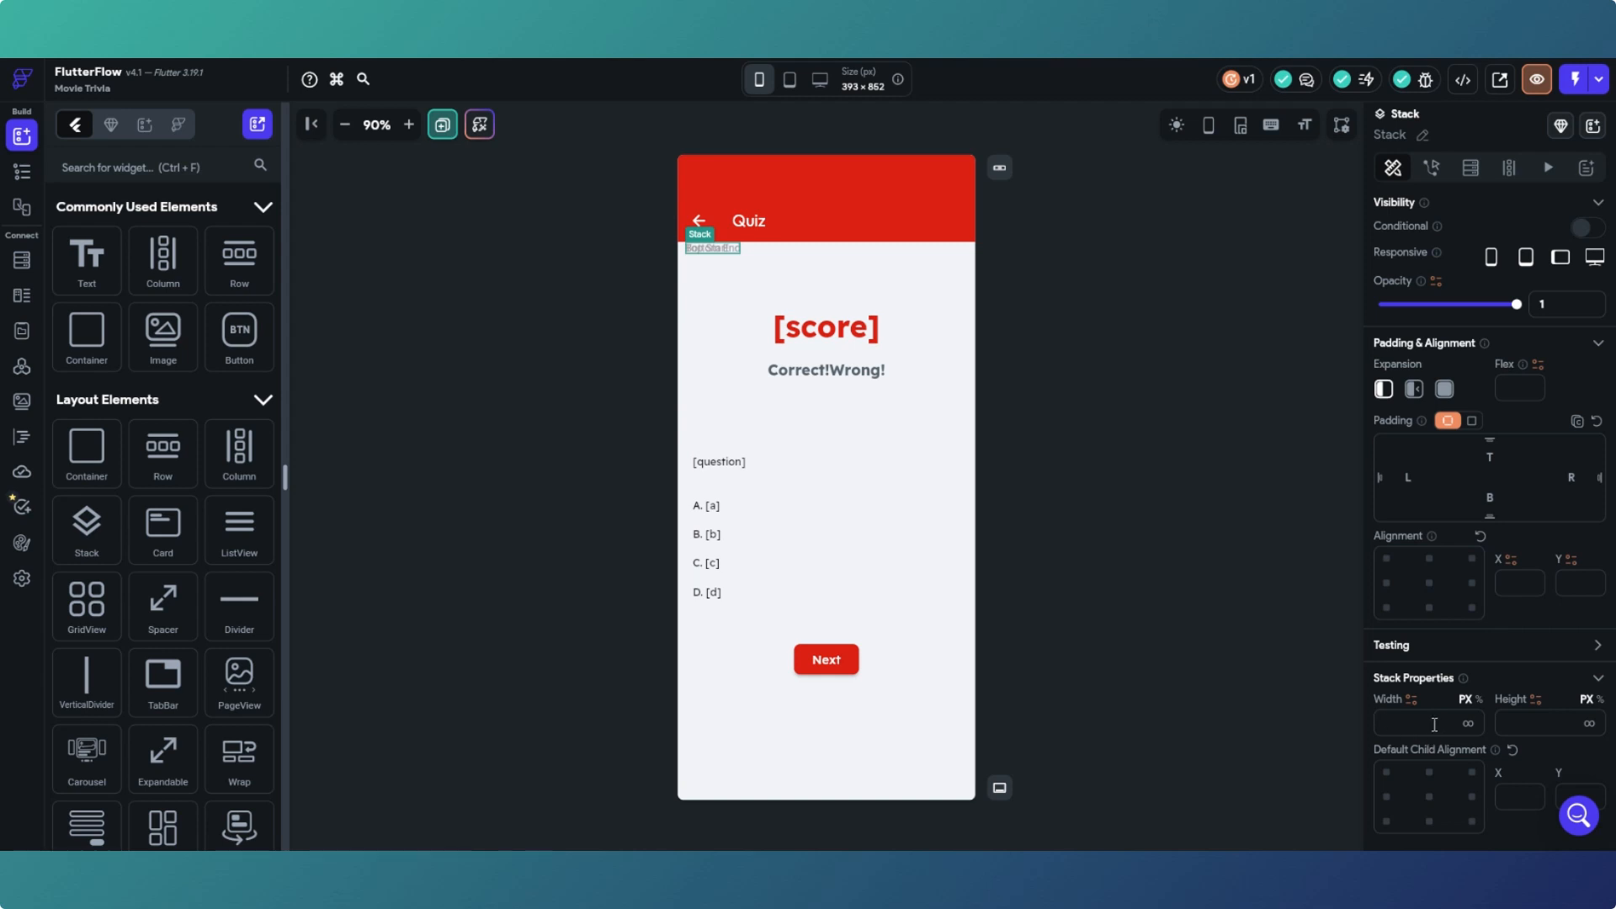
pyautogui.write('200')
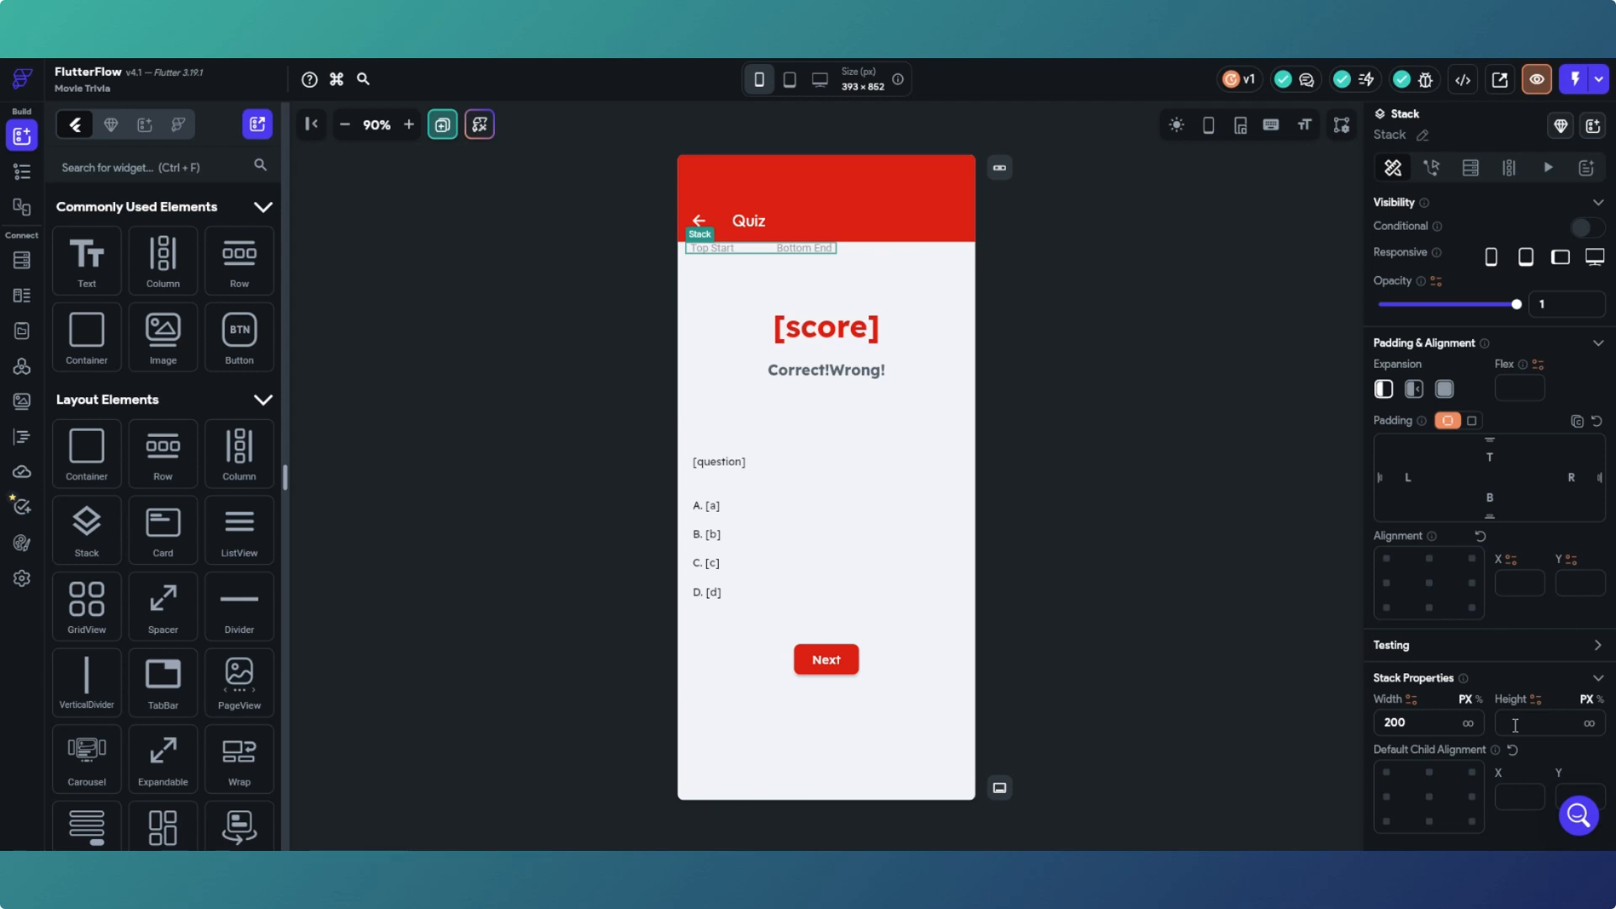
pyautogui.write('200')
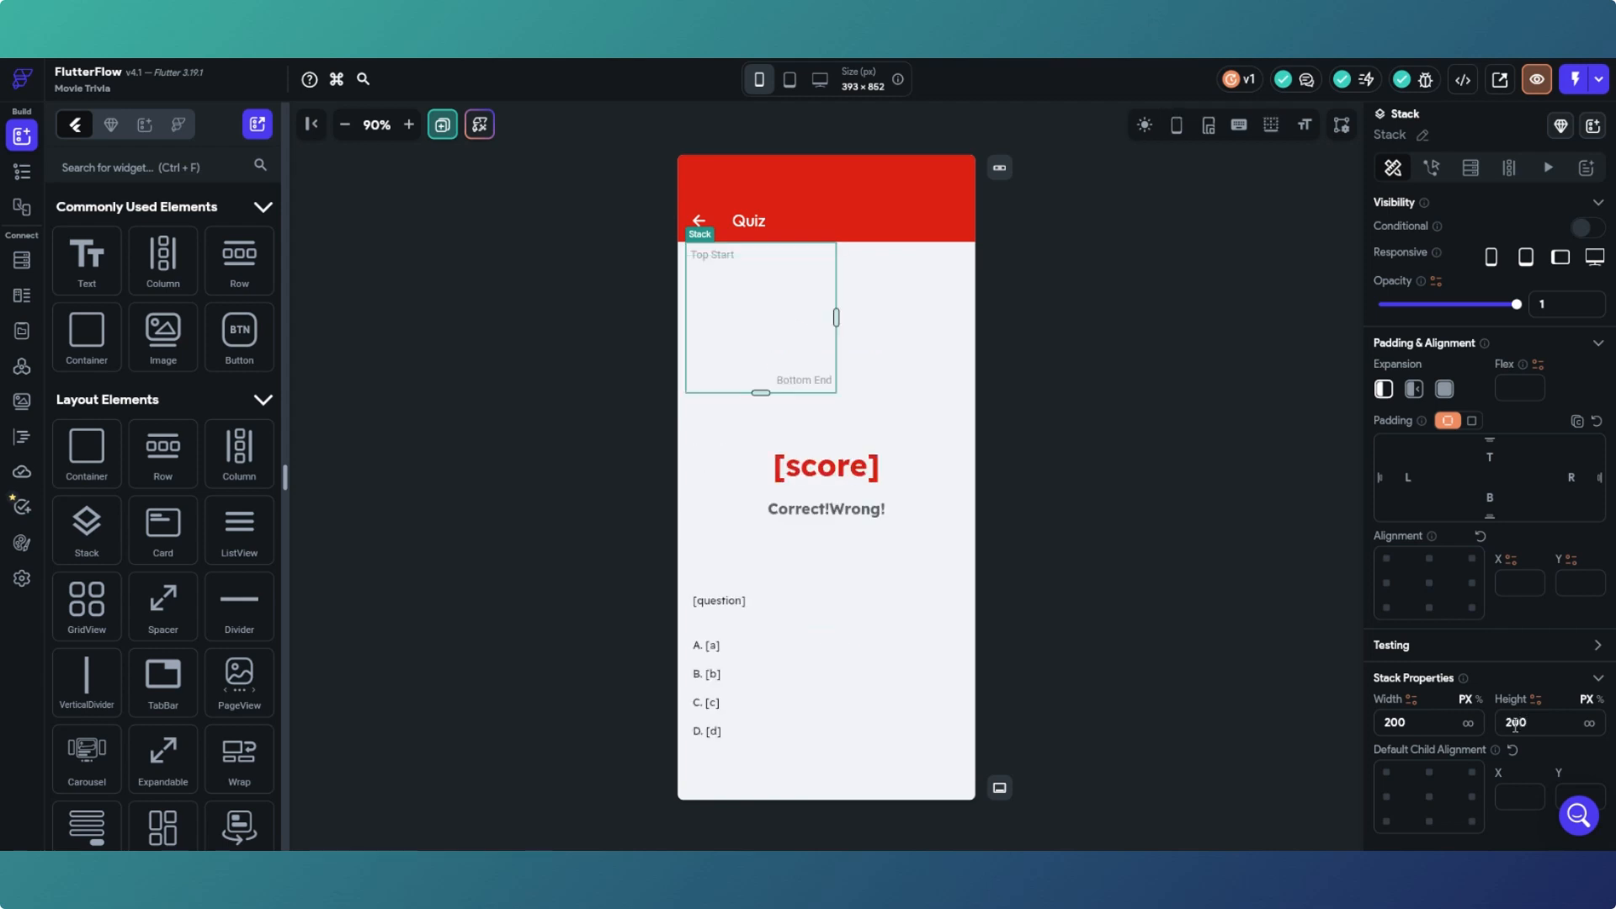
pyautogui.click(916, 345)
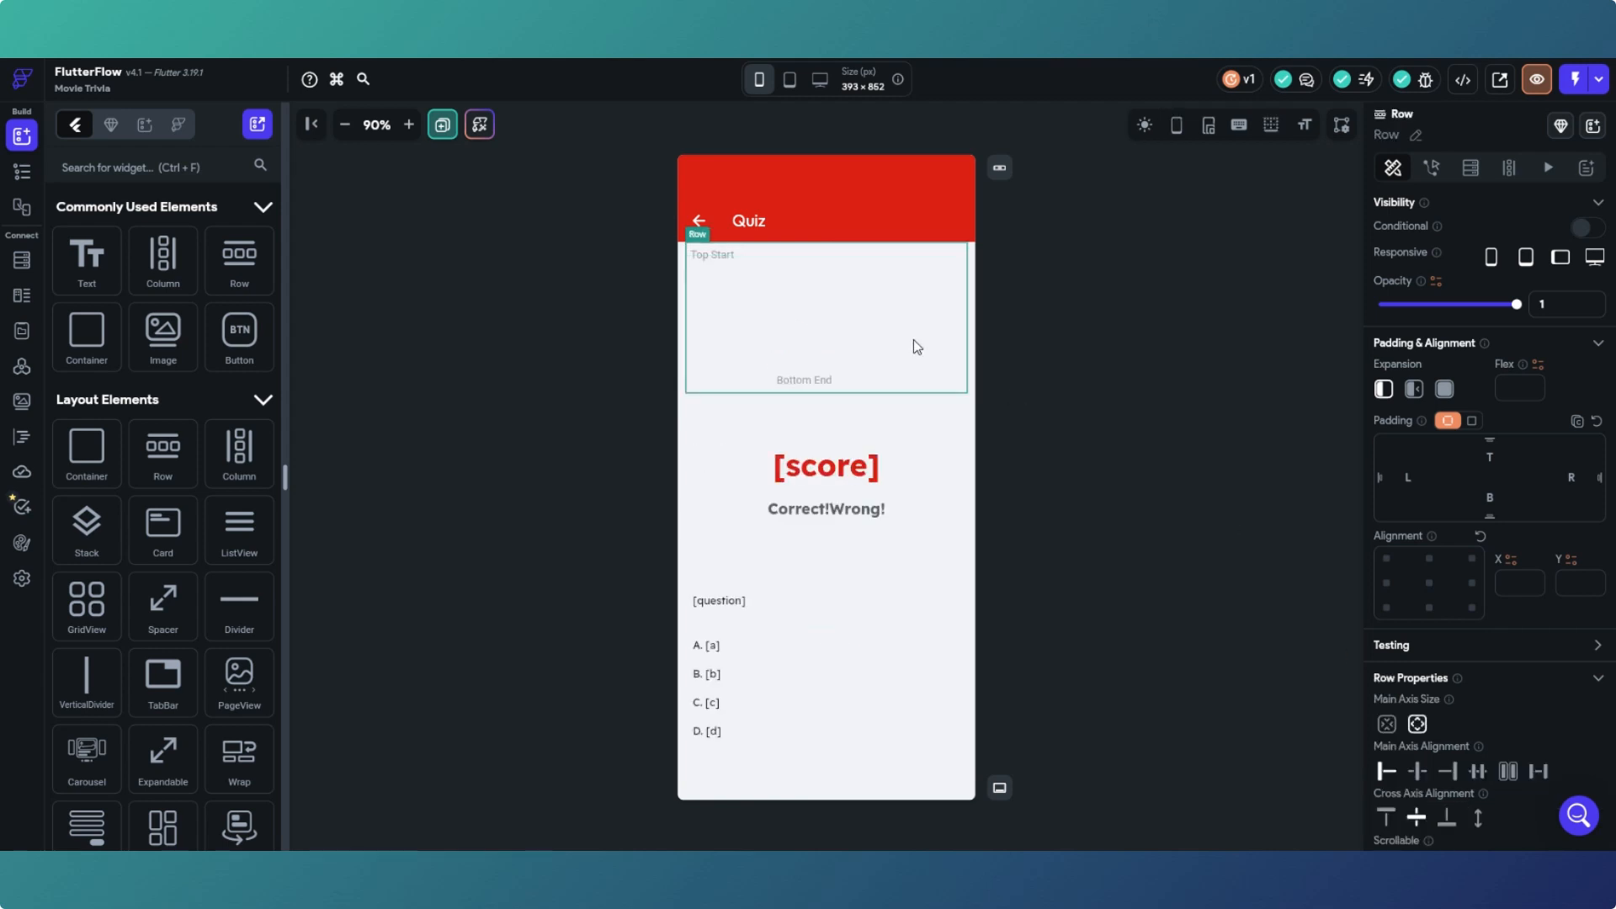
pyautogui.click(1417, 771)
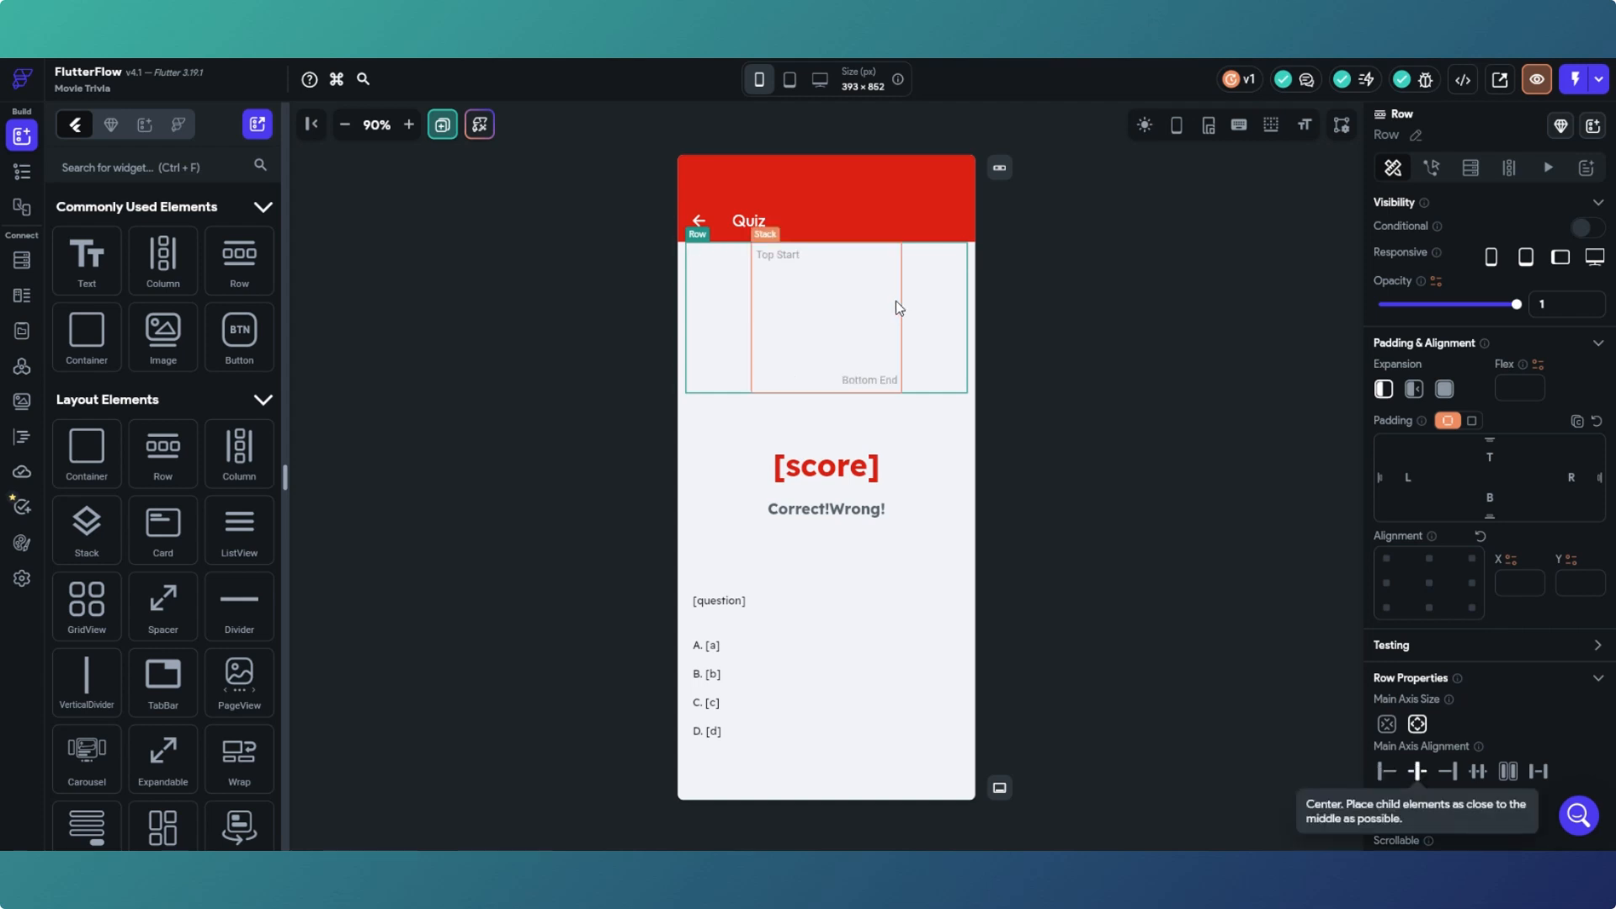
pyautogui.click(895, 307)
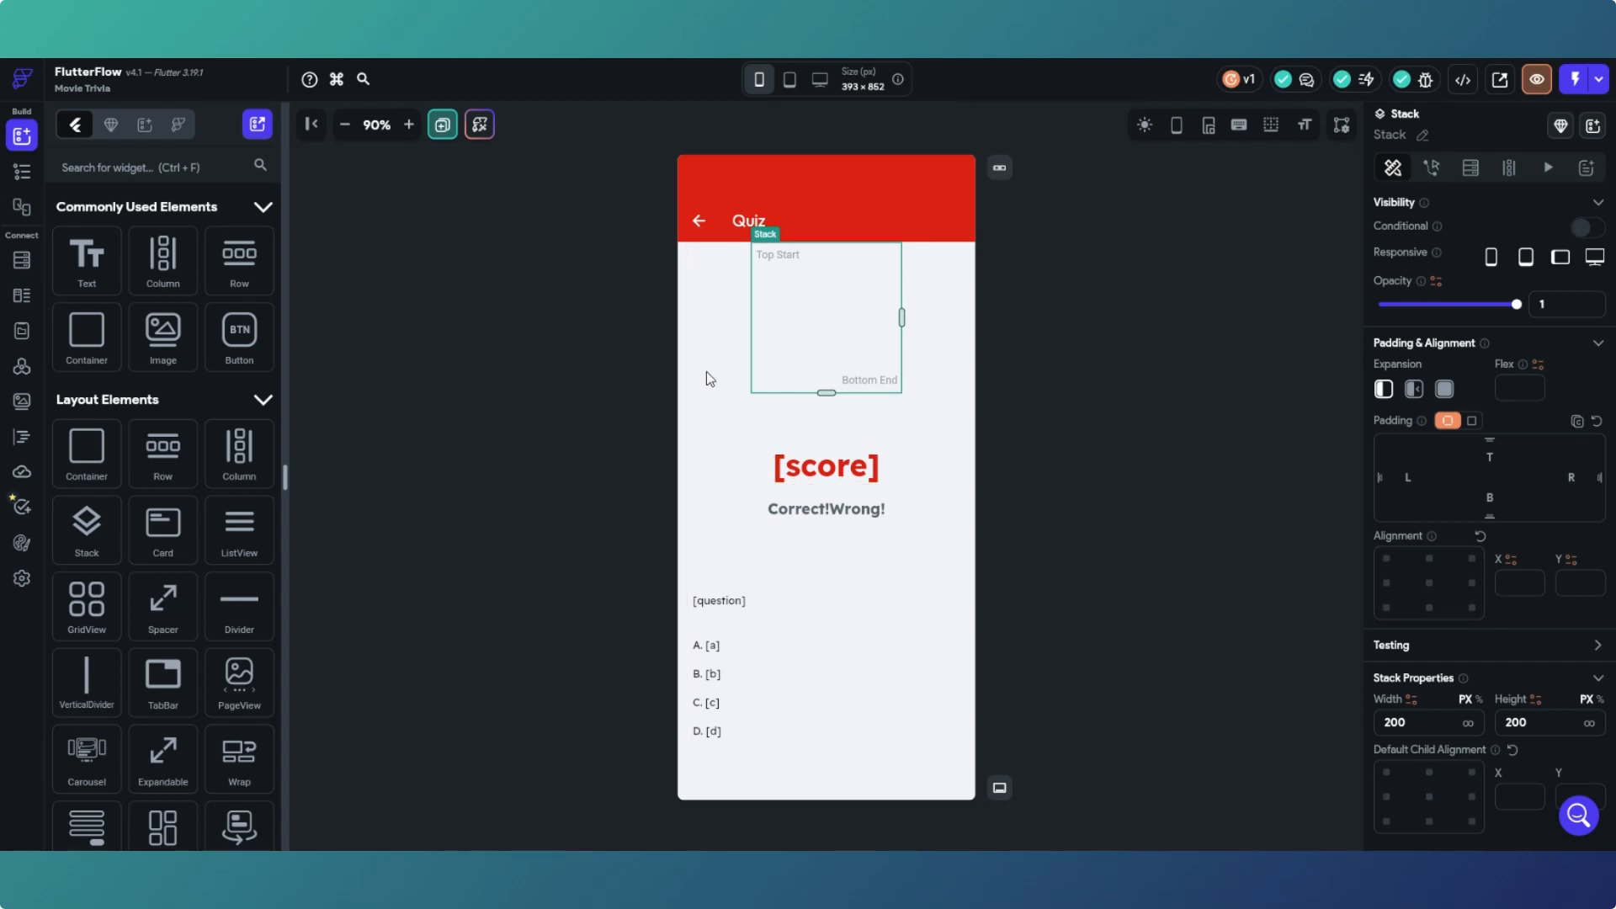
# Step: Upload red dot.png to the project's media assets
pyautogui.click(22, 404)
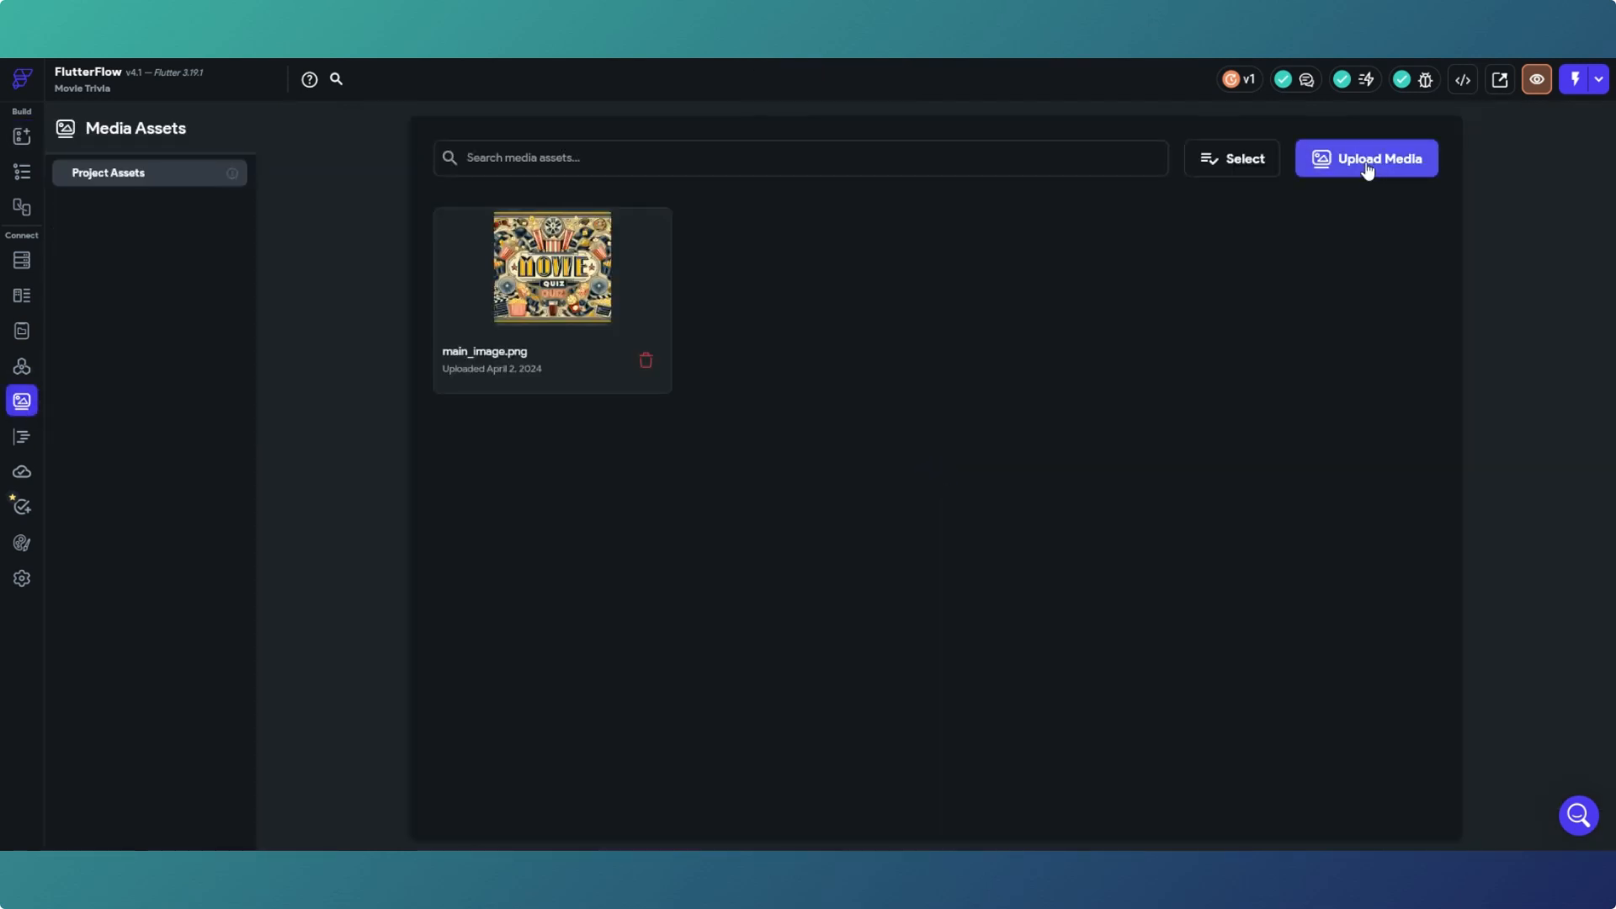
pyautogui.click(1367, 168)
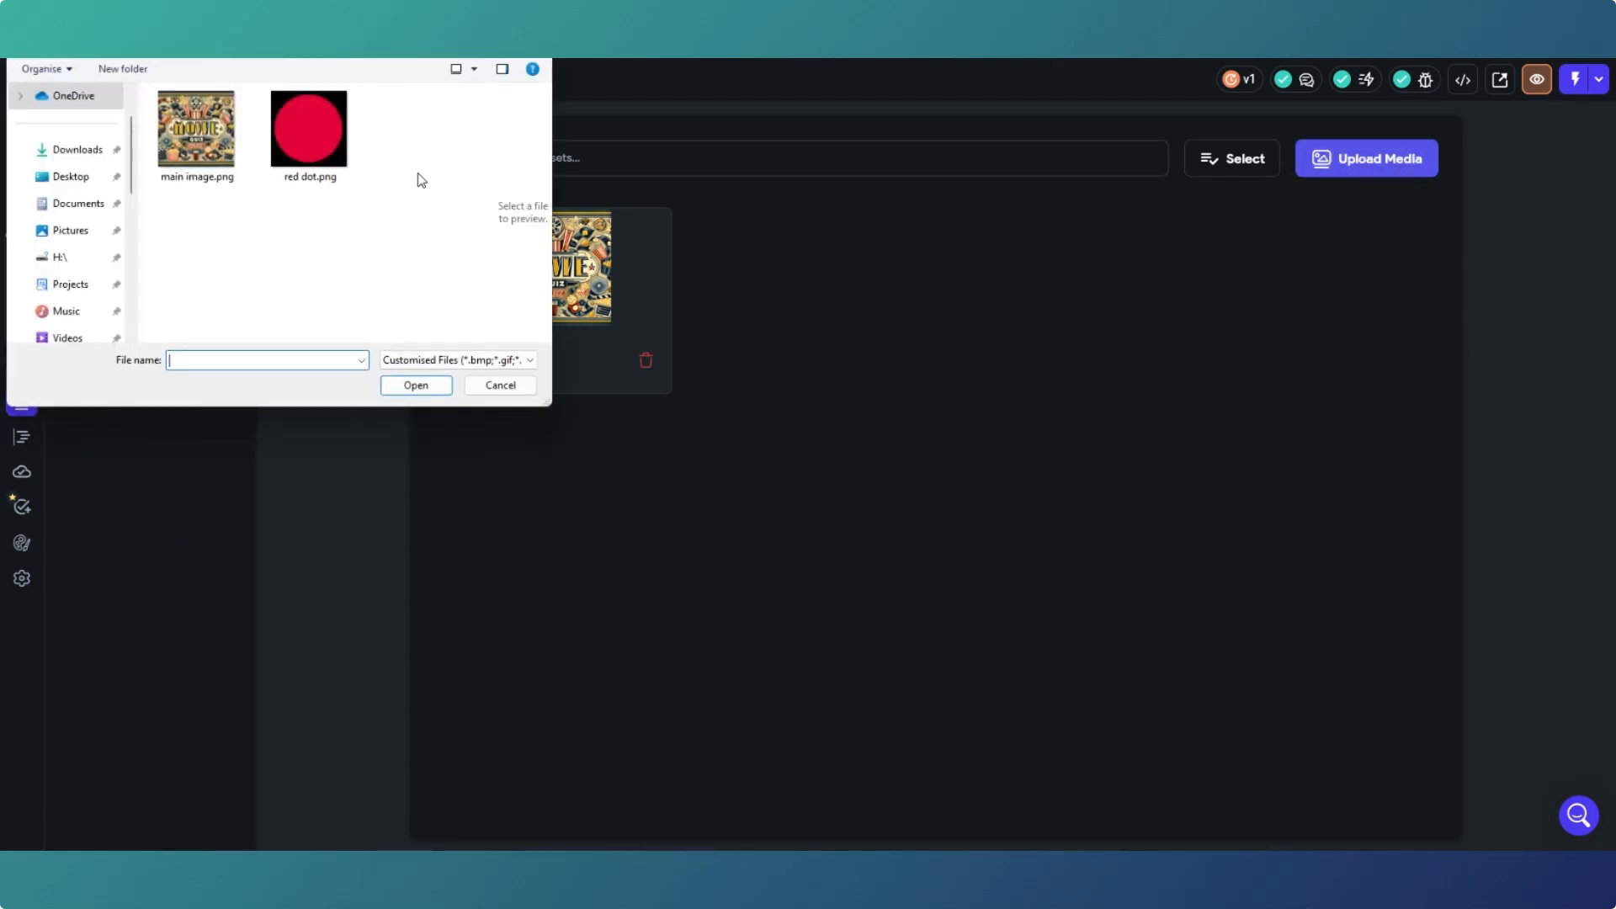
pyautogui.click(326, 148)
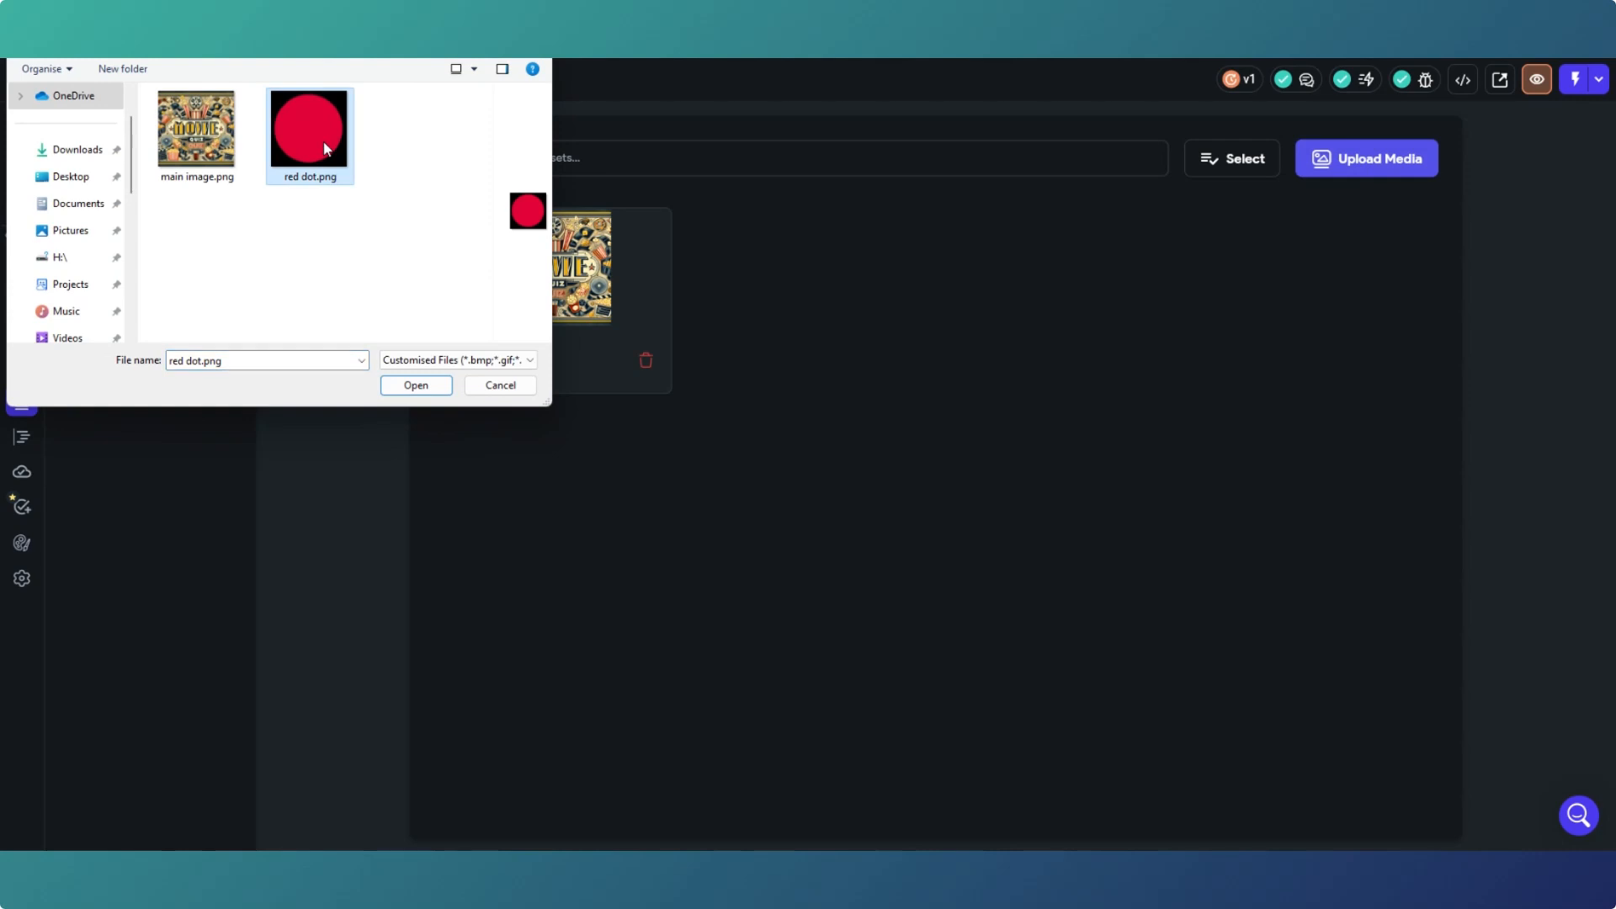
pyautogui.click(414, 386)
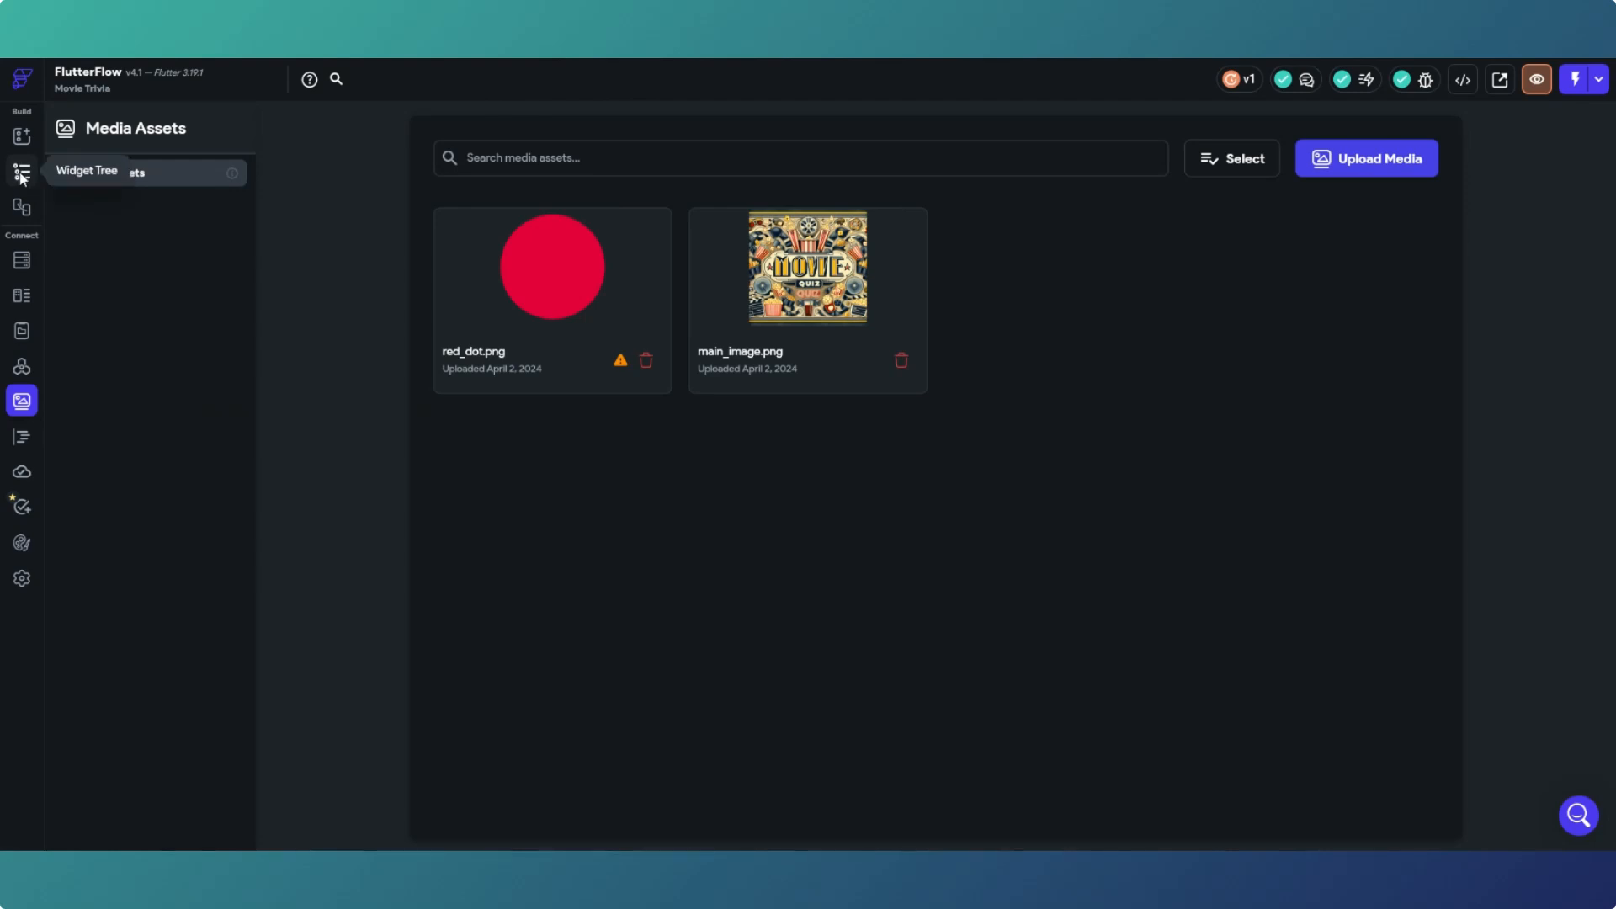
# Step: Place an Image widget inside the stack on the game page
pyautogui.click(21, 174)
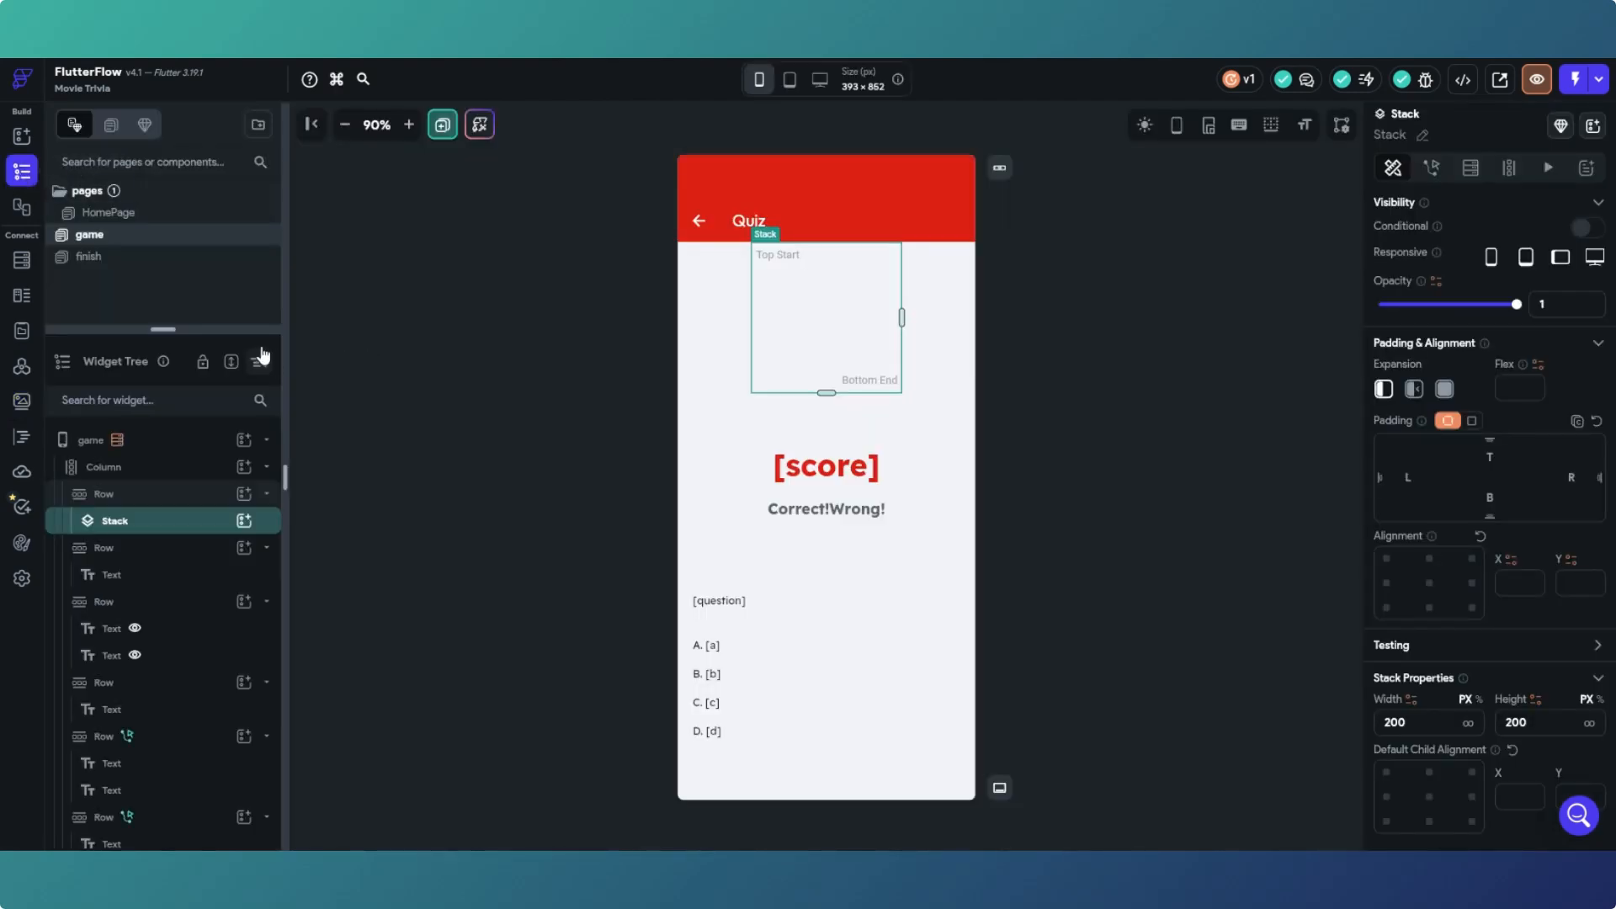
pyautogui.click(22, 136)
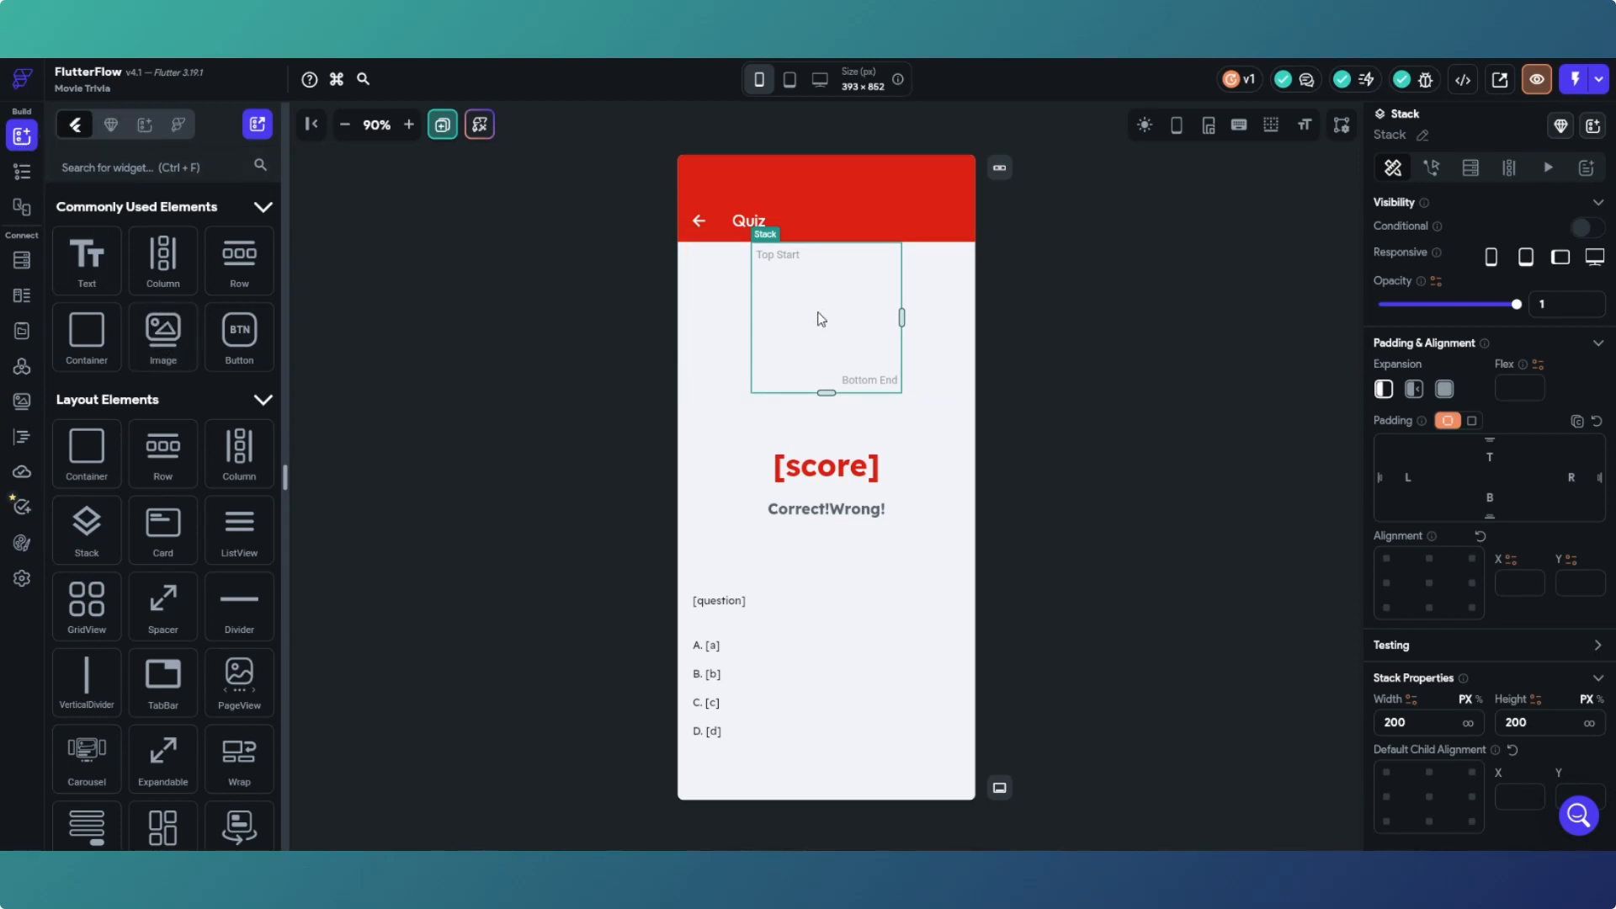
pyautogui.moveTo(162, 336); pyautogui.dragTo(825, 320)
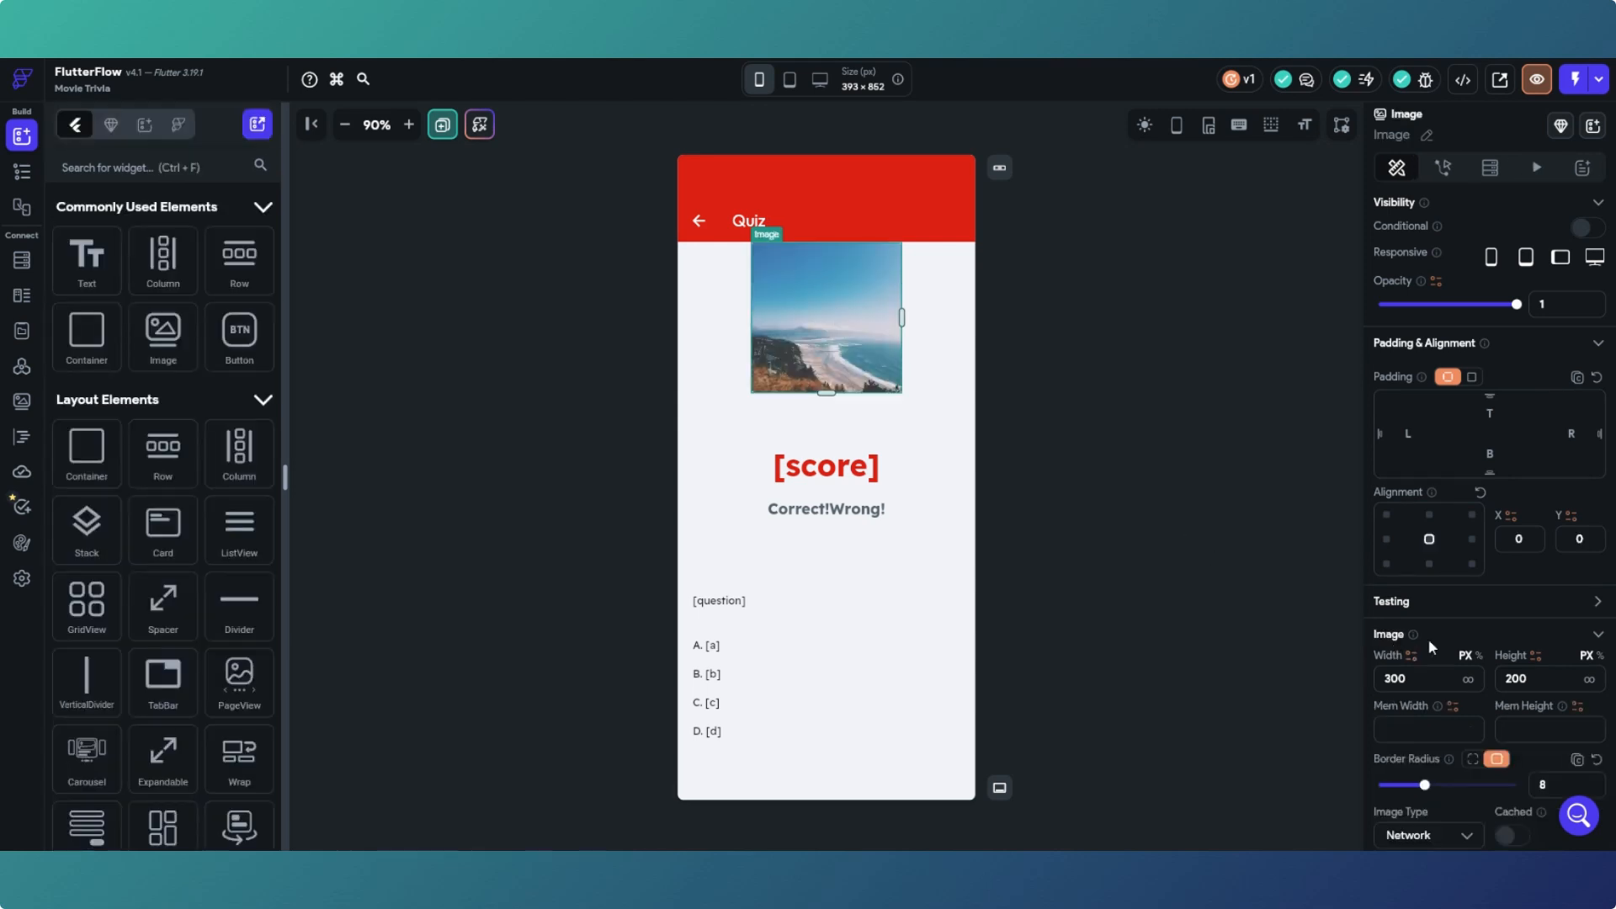
# Step: Switch the stack image's type from network to Asset and assign red_dot.png to it
pyautogui.scroll(-3, 1431, 566)
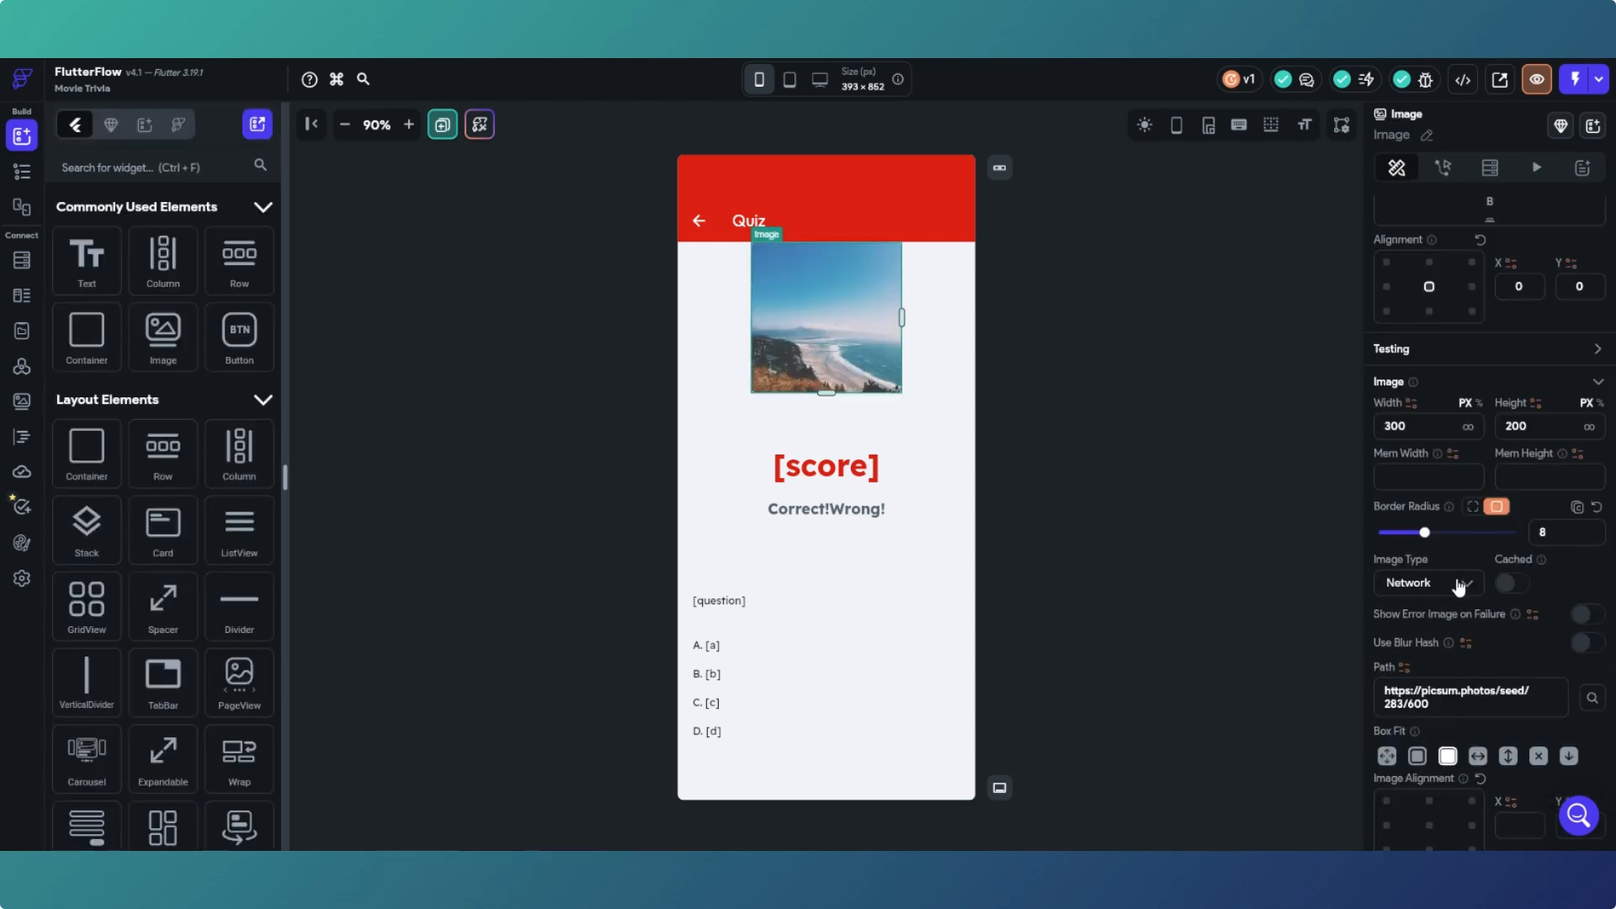
pyautogui.scroll(3, 1456, 426)
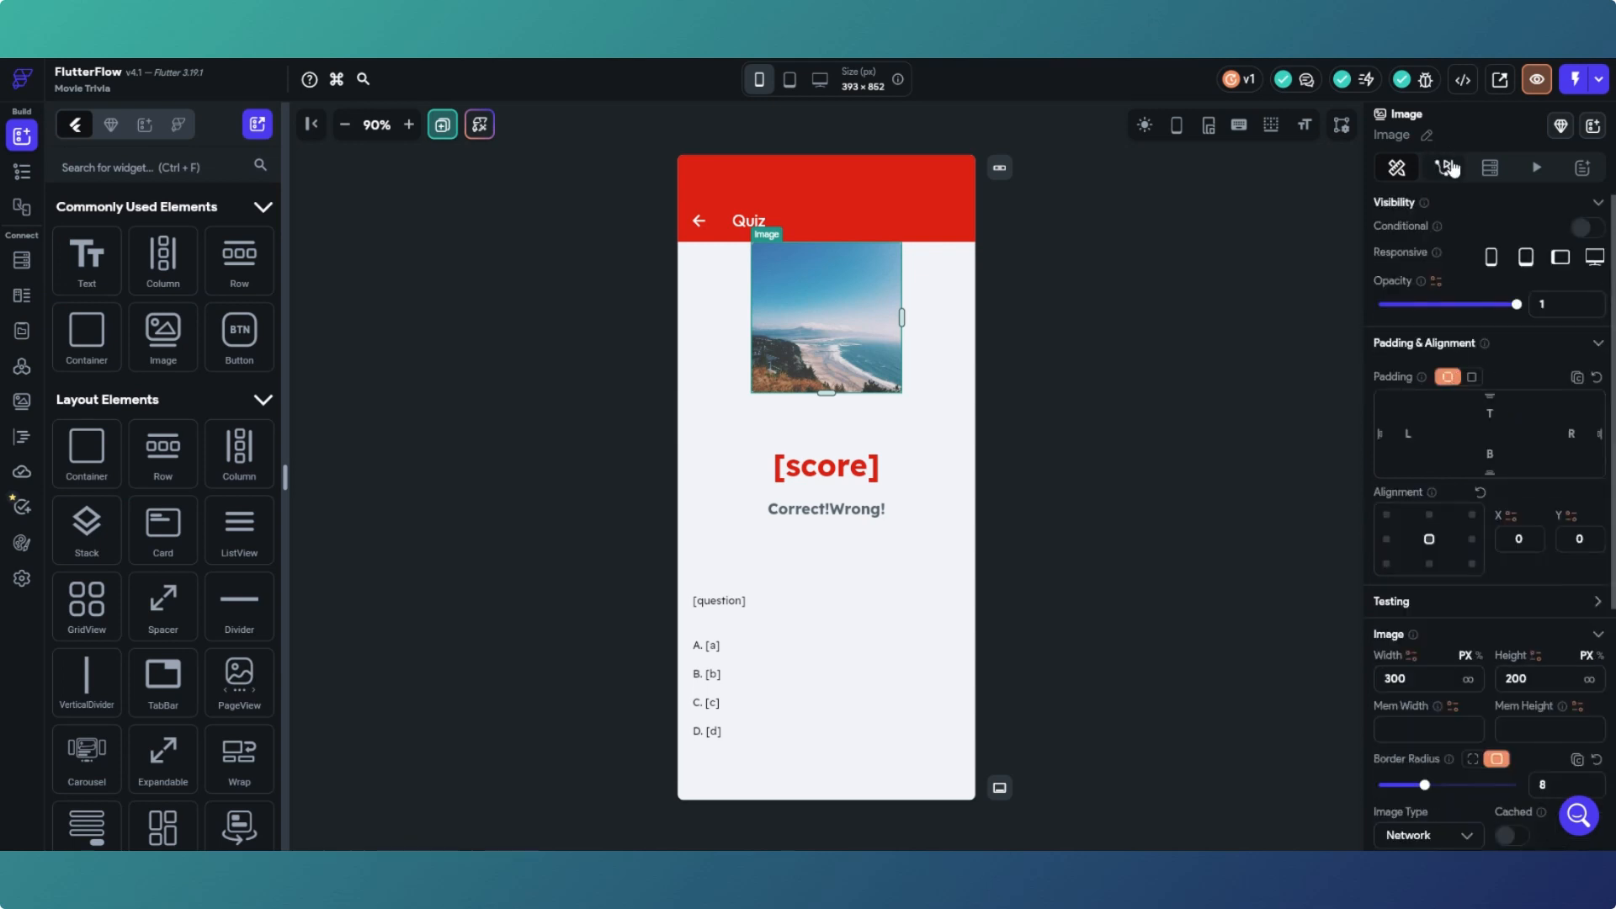
pyautogui.scroll(-3, 1475, 386)
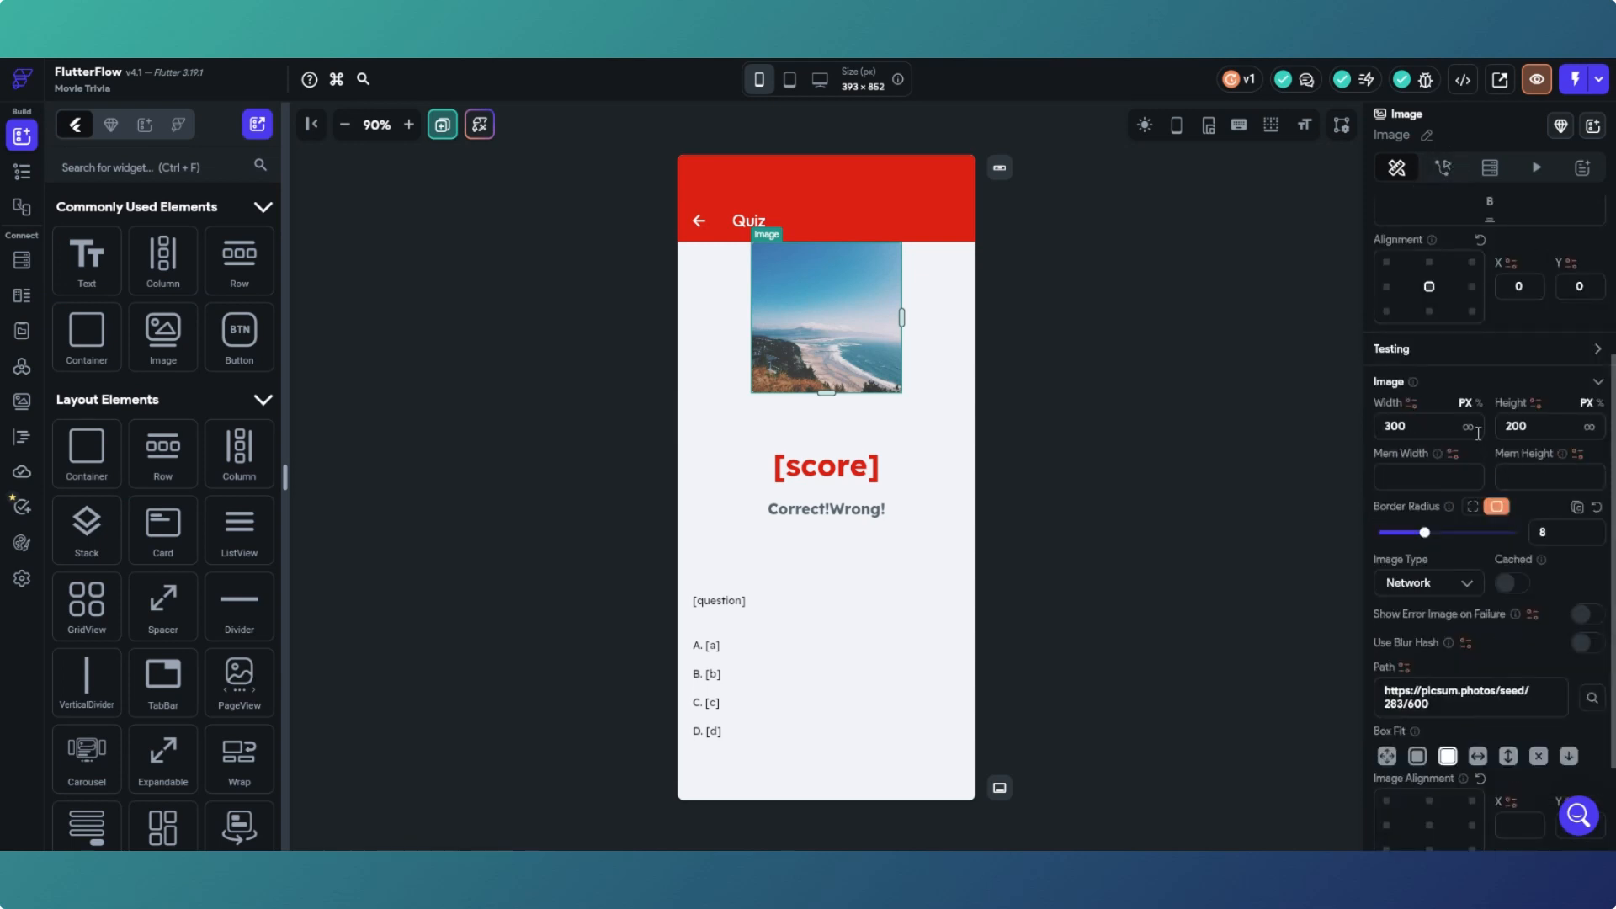
pyautogui.click(1454, 584)
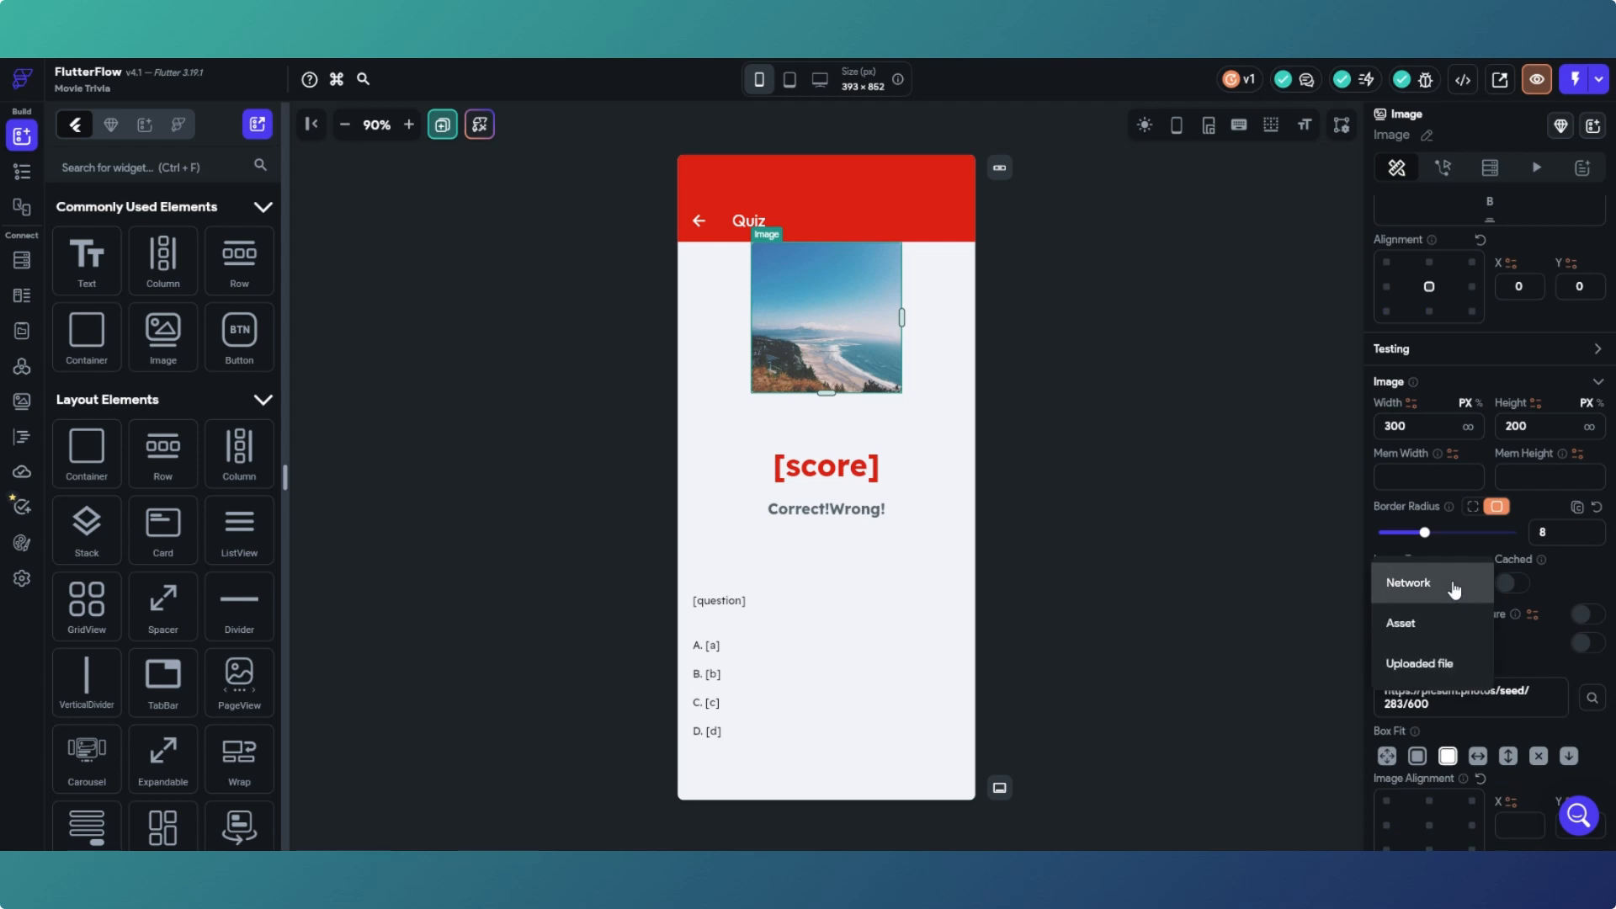
pyautogui.click(1445, 627)
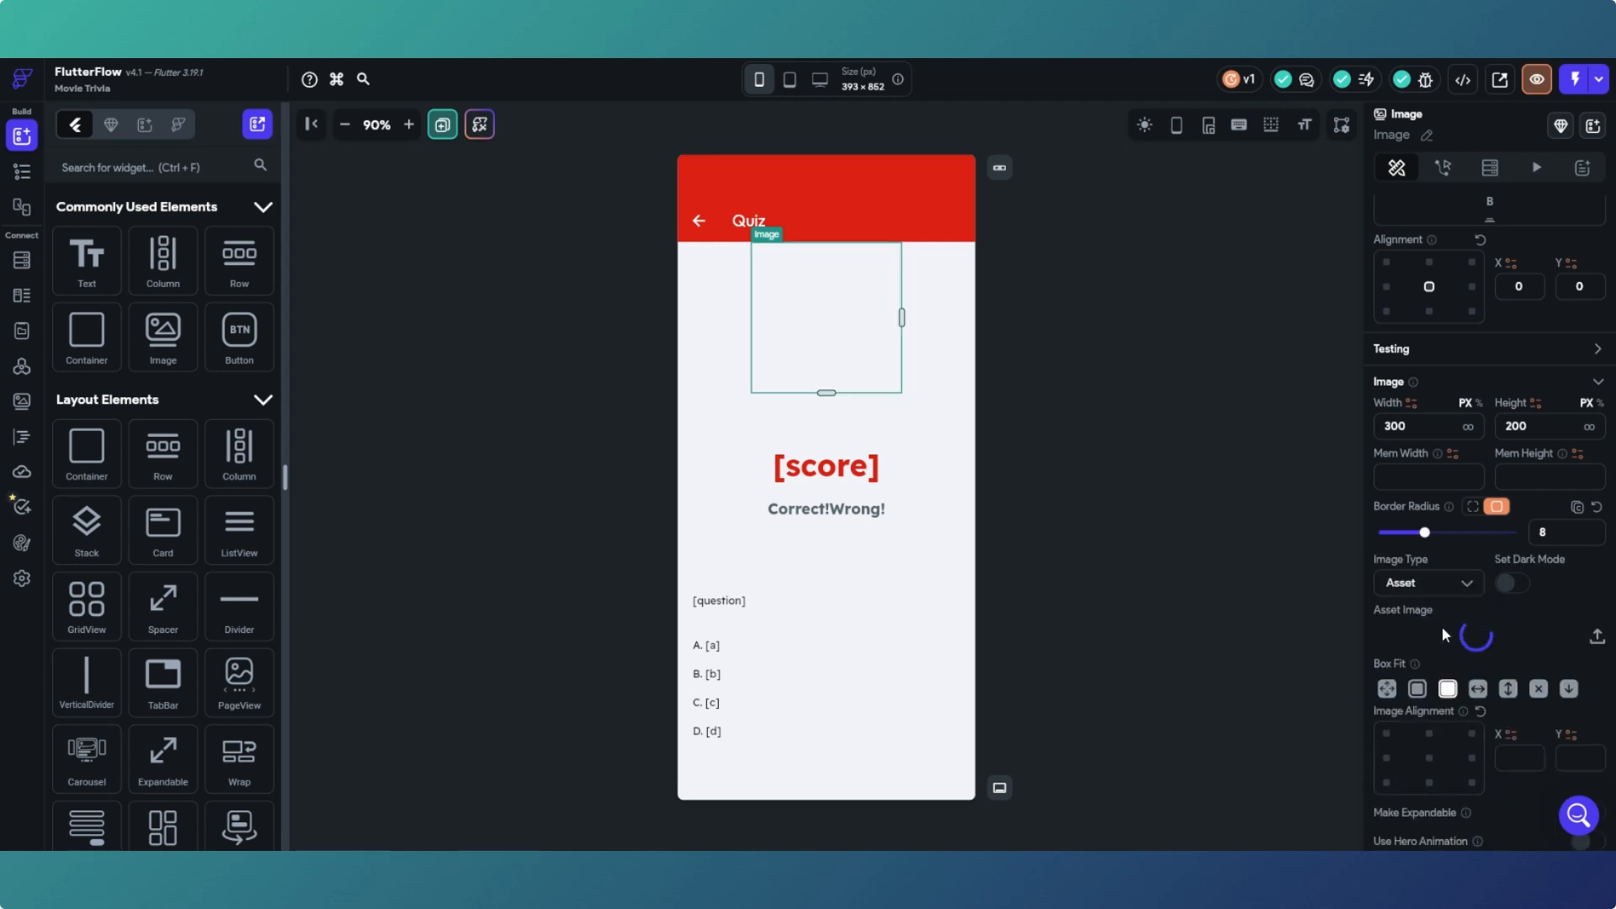
pyautogui.click(1446, 637)
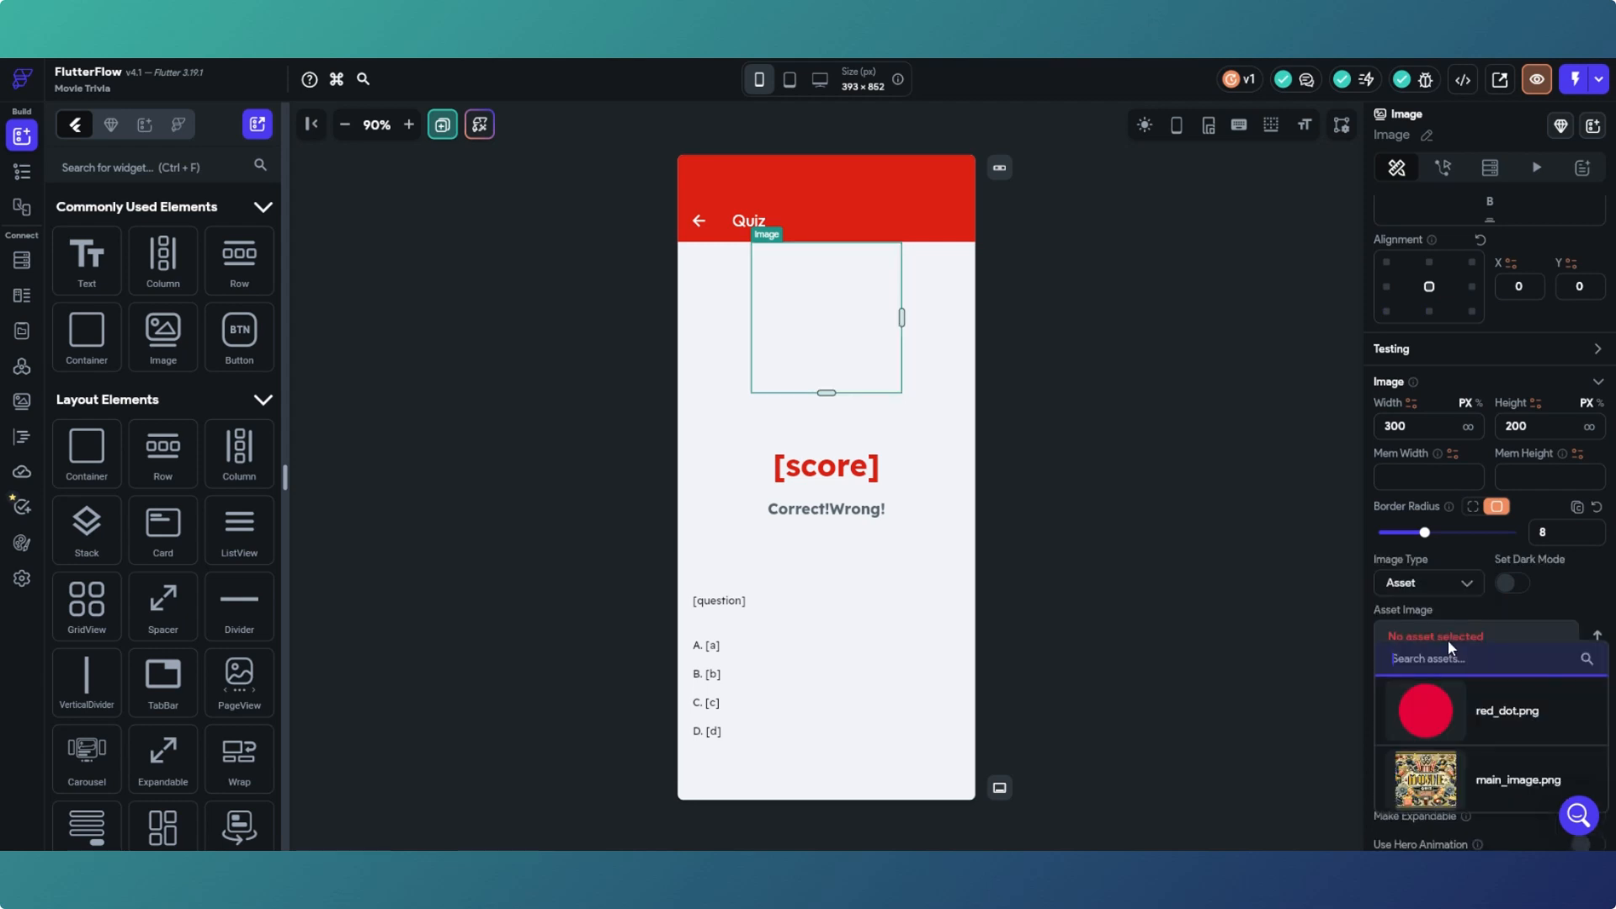
pyautogui.click(1445, 719)
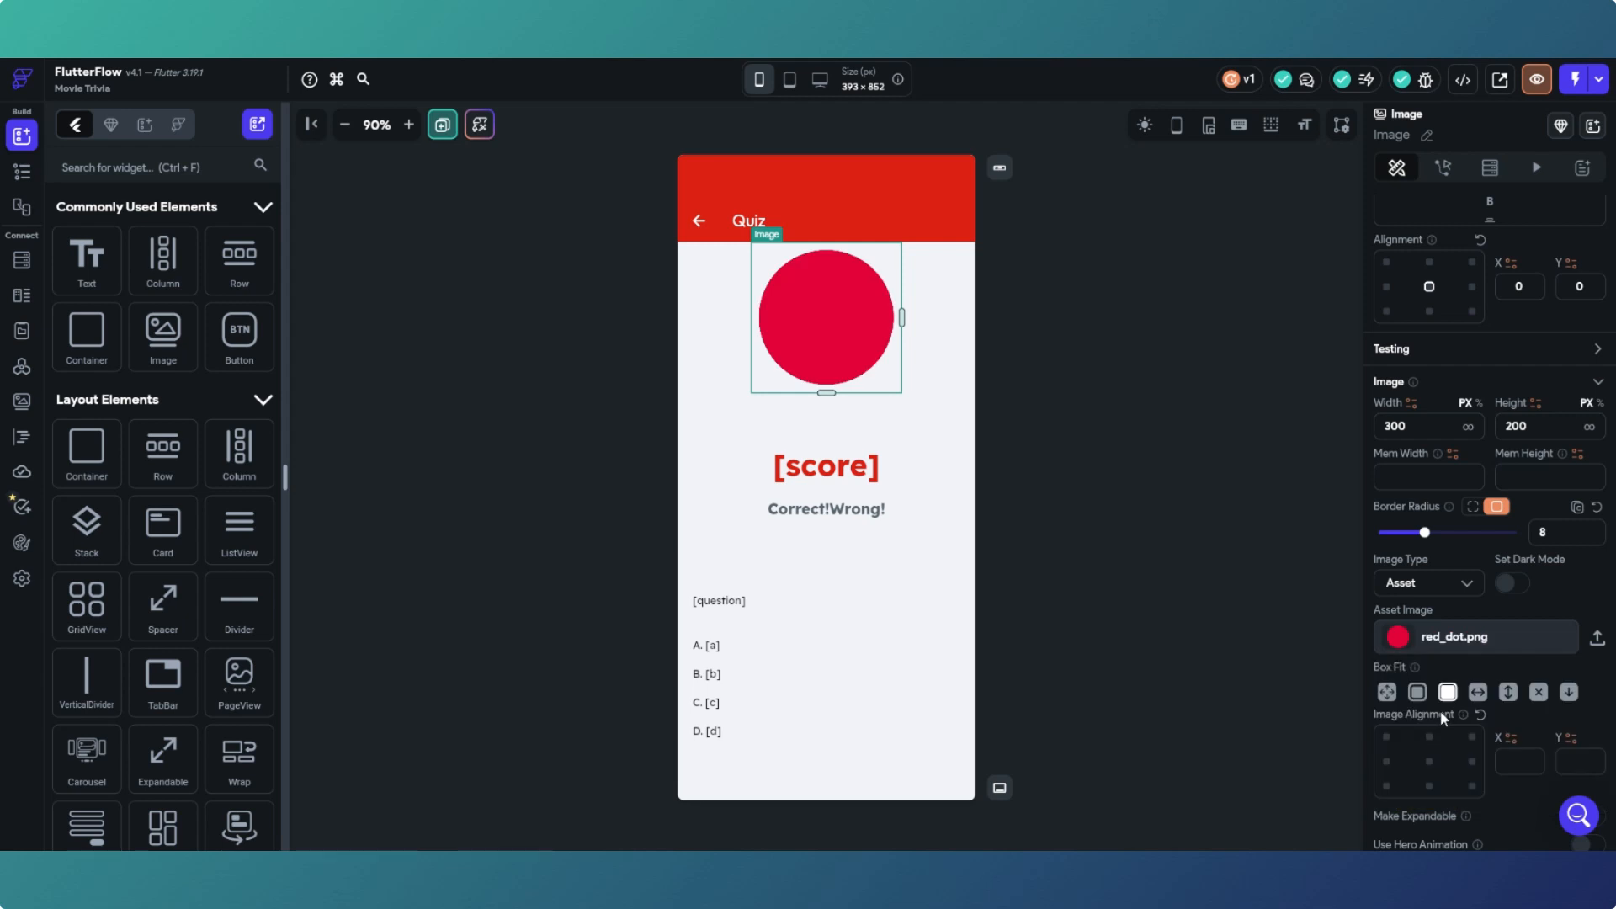
# Step: Add a Column to the stack over the red dot and move the score text into it
pyautogui.click(836, 448)
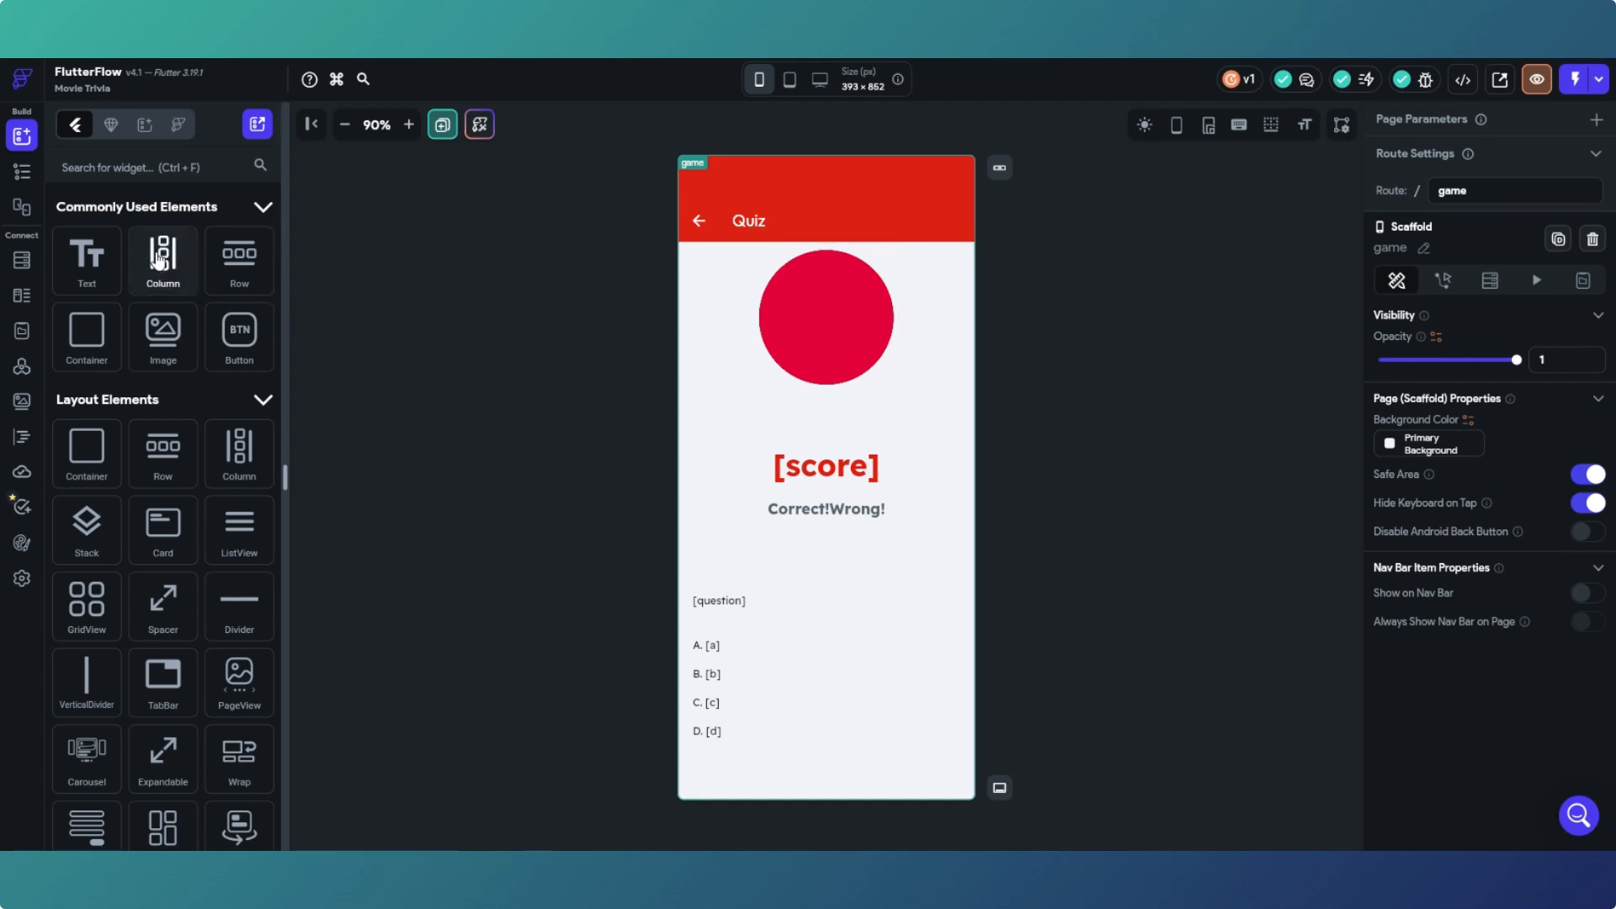
pyautogui.moveTo(158, 260); pyautogui.dragTo(834, 318)
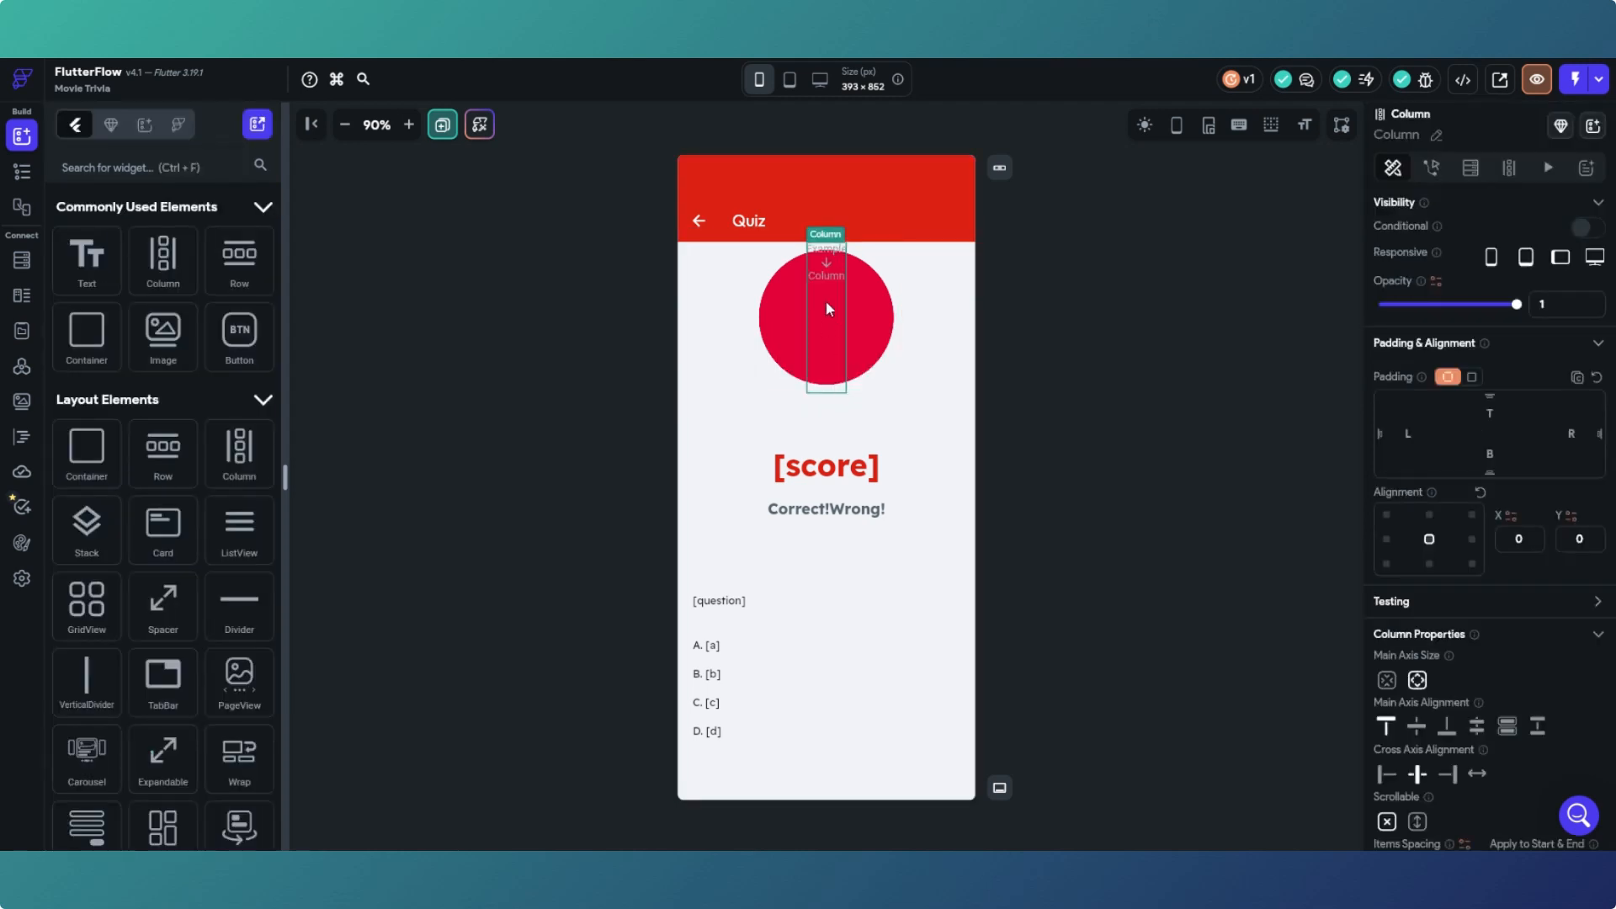
pyautogui.click(842, 480)
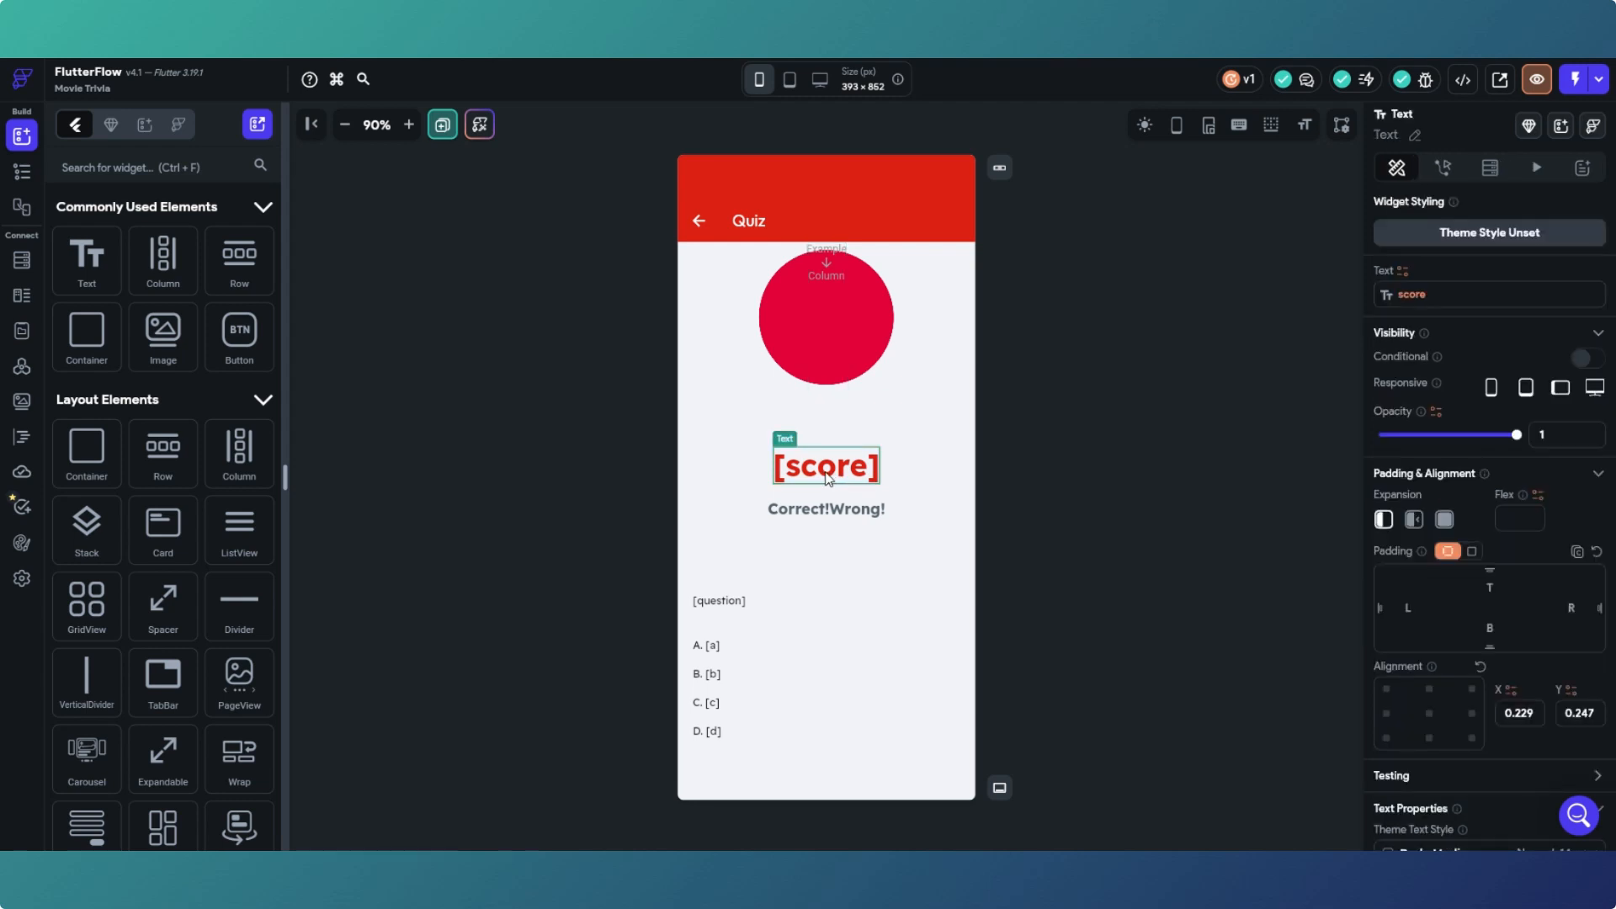
pyautogui.moveTo(828, 478); pyautogui.dragTo(828, 327)
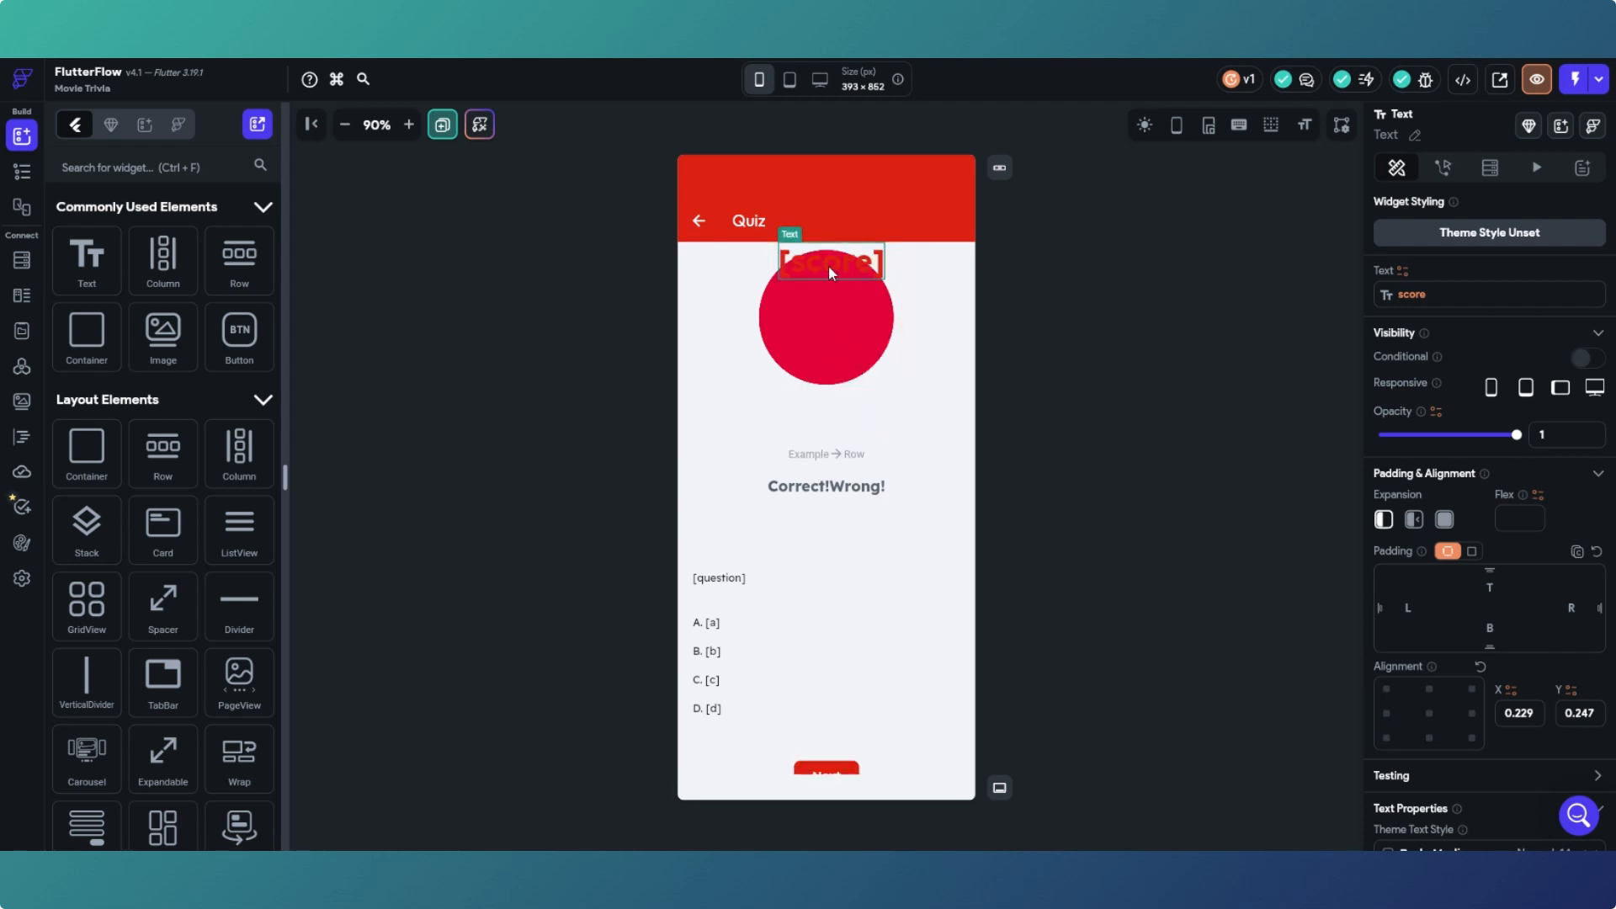
# Step: Centre the content of the stack's column along its main axis
pyautogui.click(831, 347)
pyautogui.click(810, 247)
pyautogui.click(806, 311)
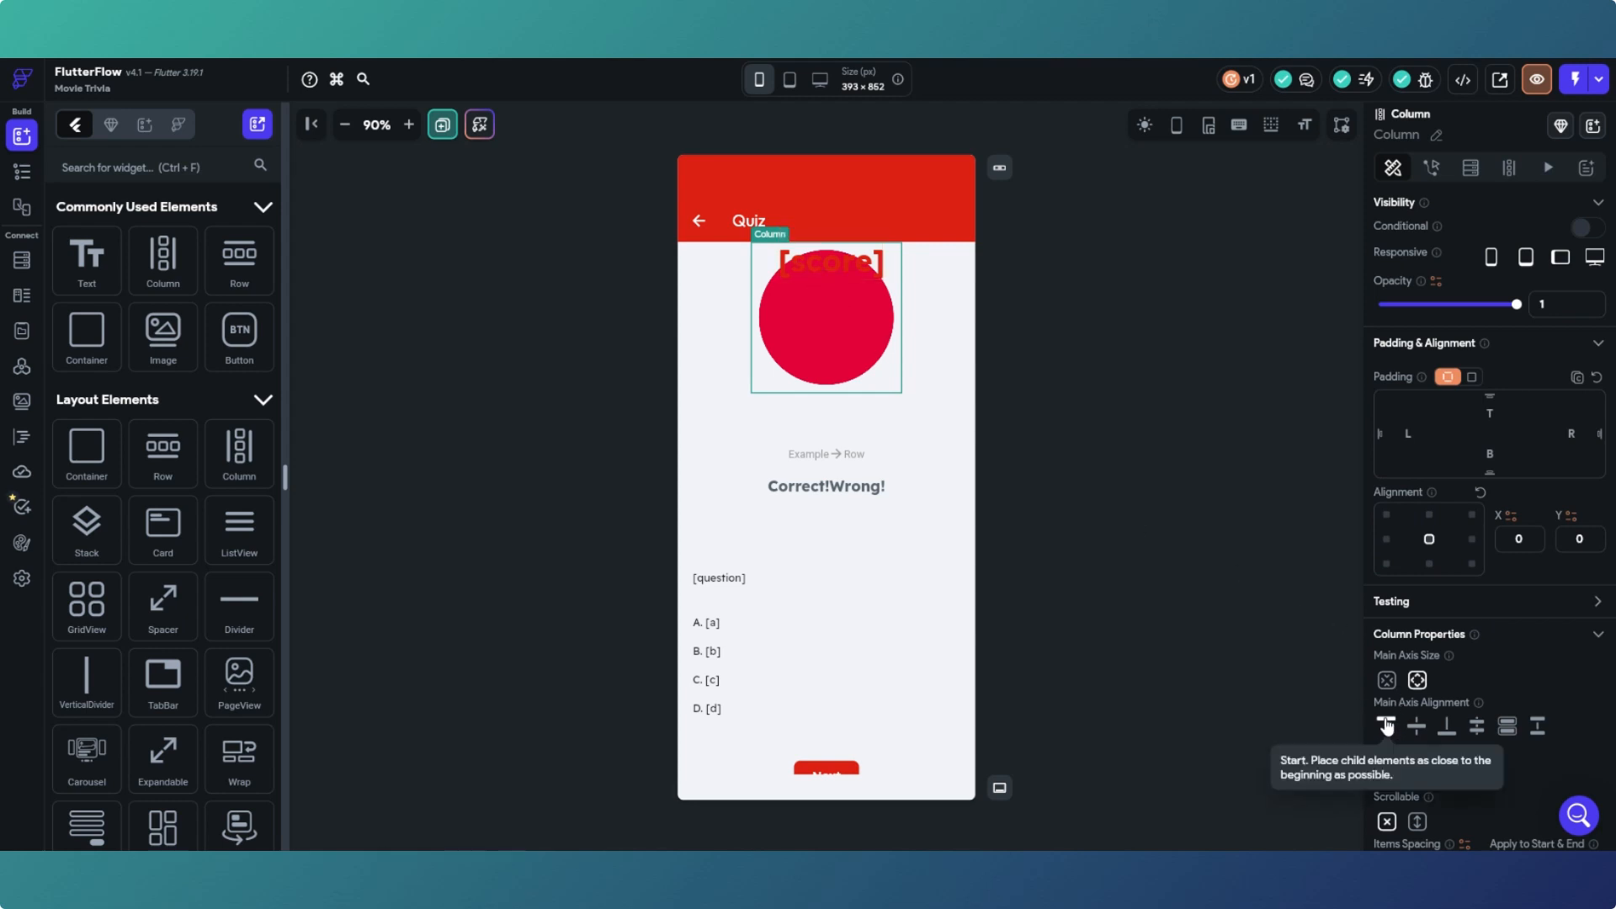
pyautogui.click(1417, 728)
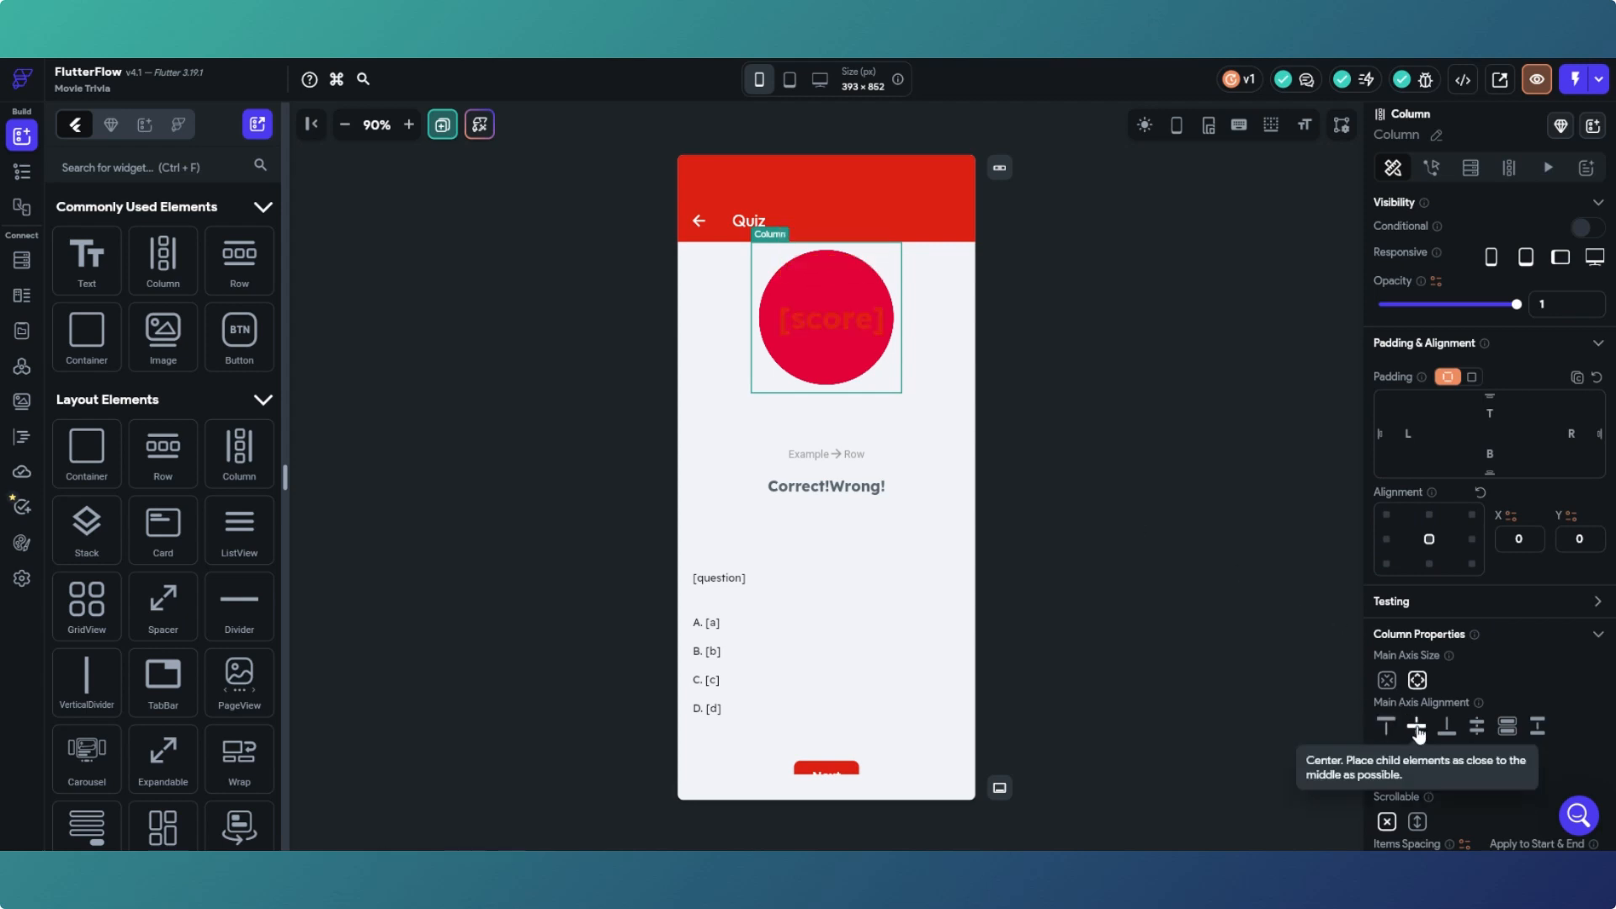
# Step: Set the score text's colour to the Secondary Background theme colour
pyautogui.click(841, 322)
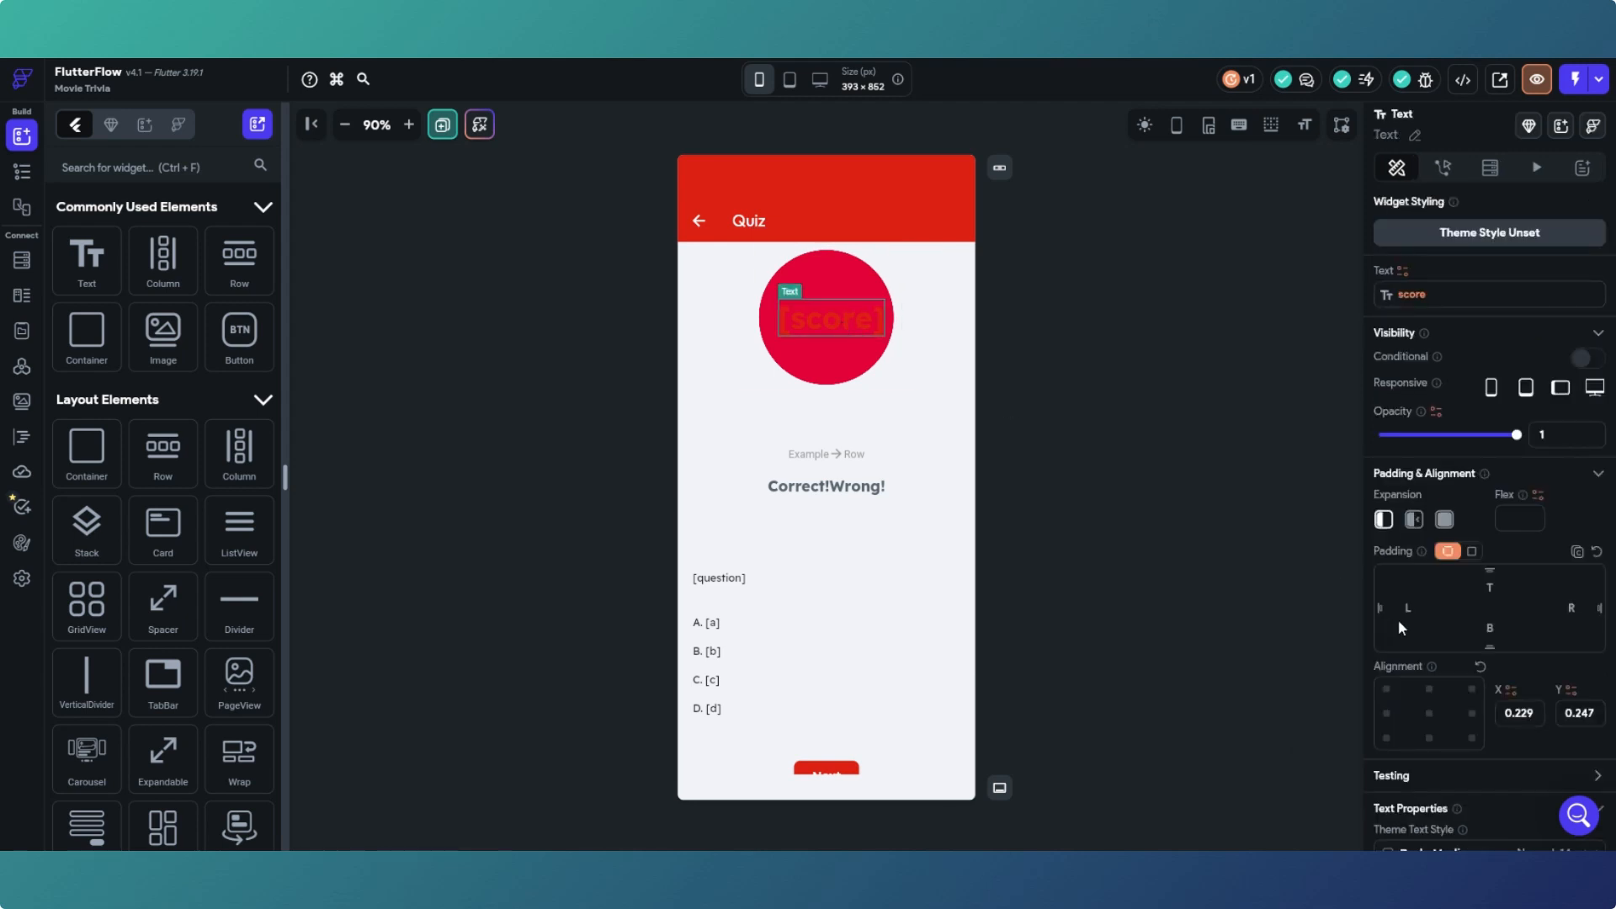
pyautogui.scroll(-4, 1481, 630)
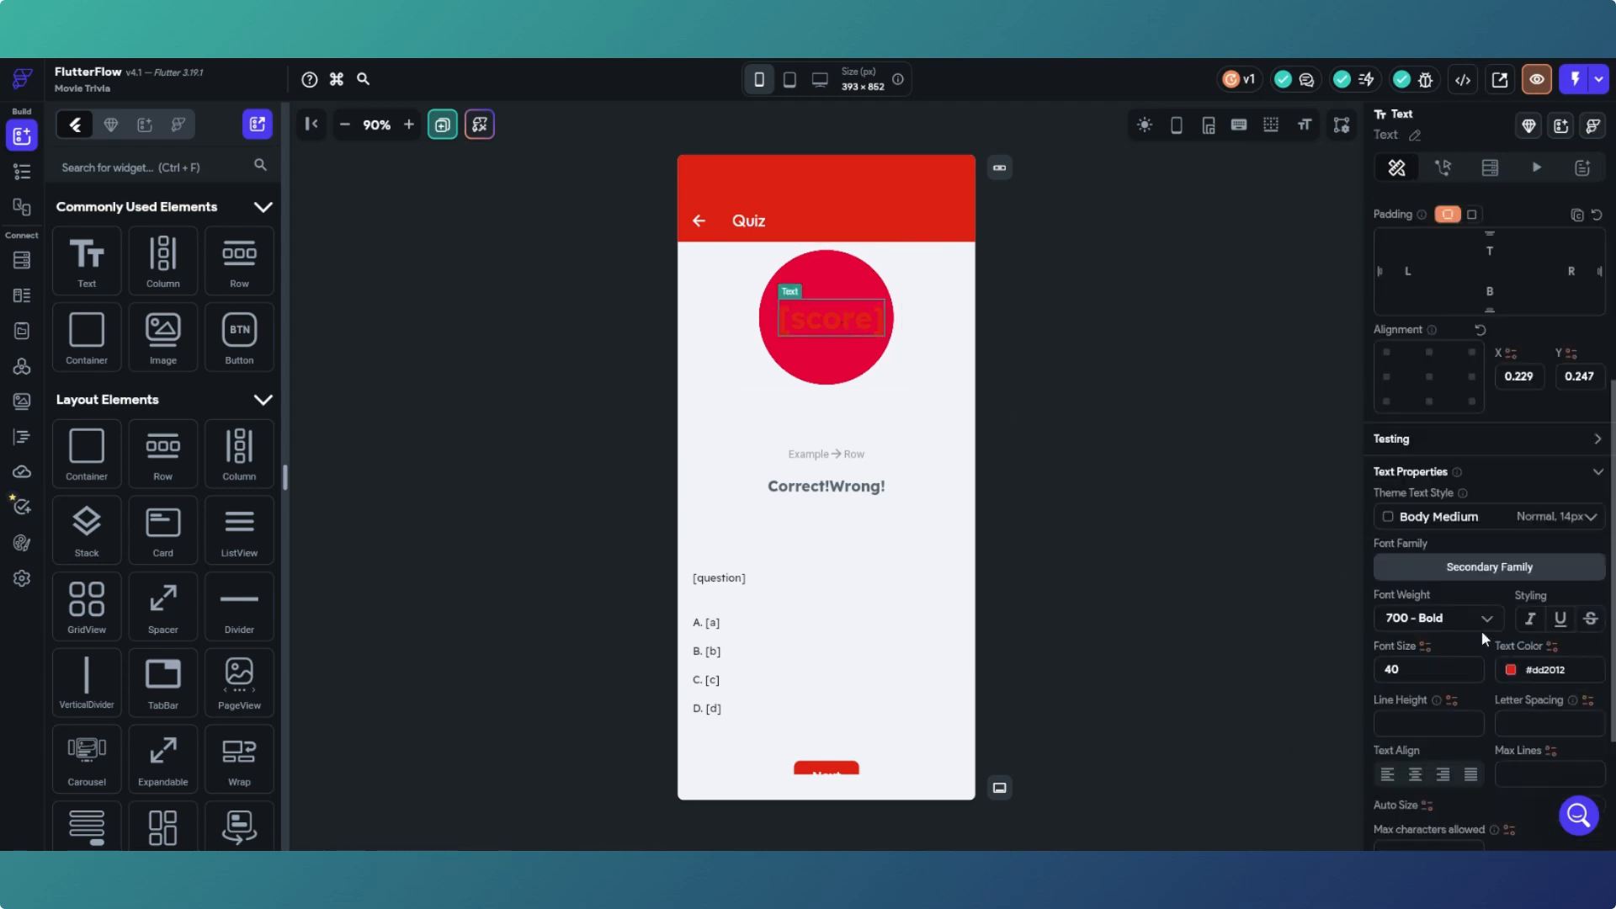
pyautogui.click(1511, 669)
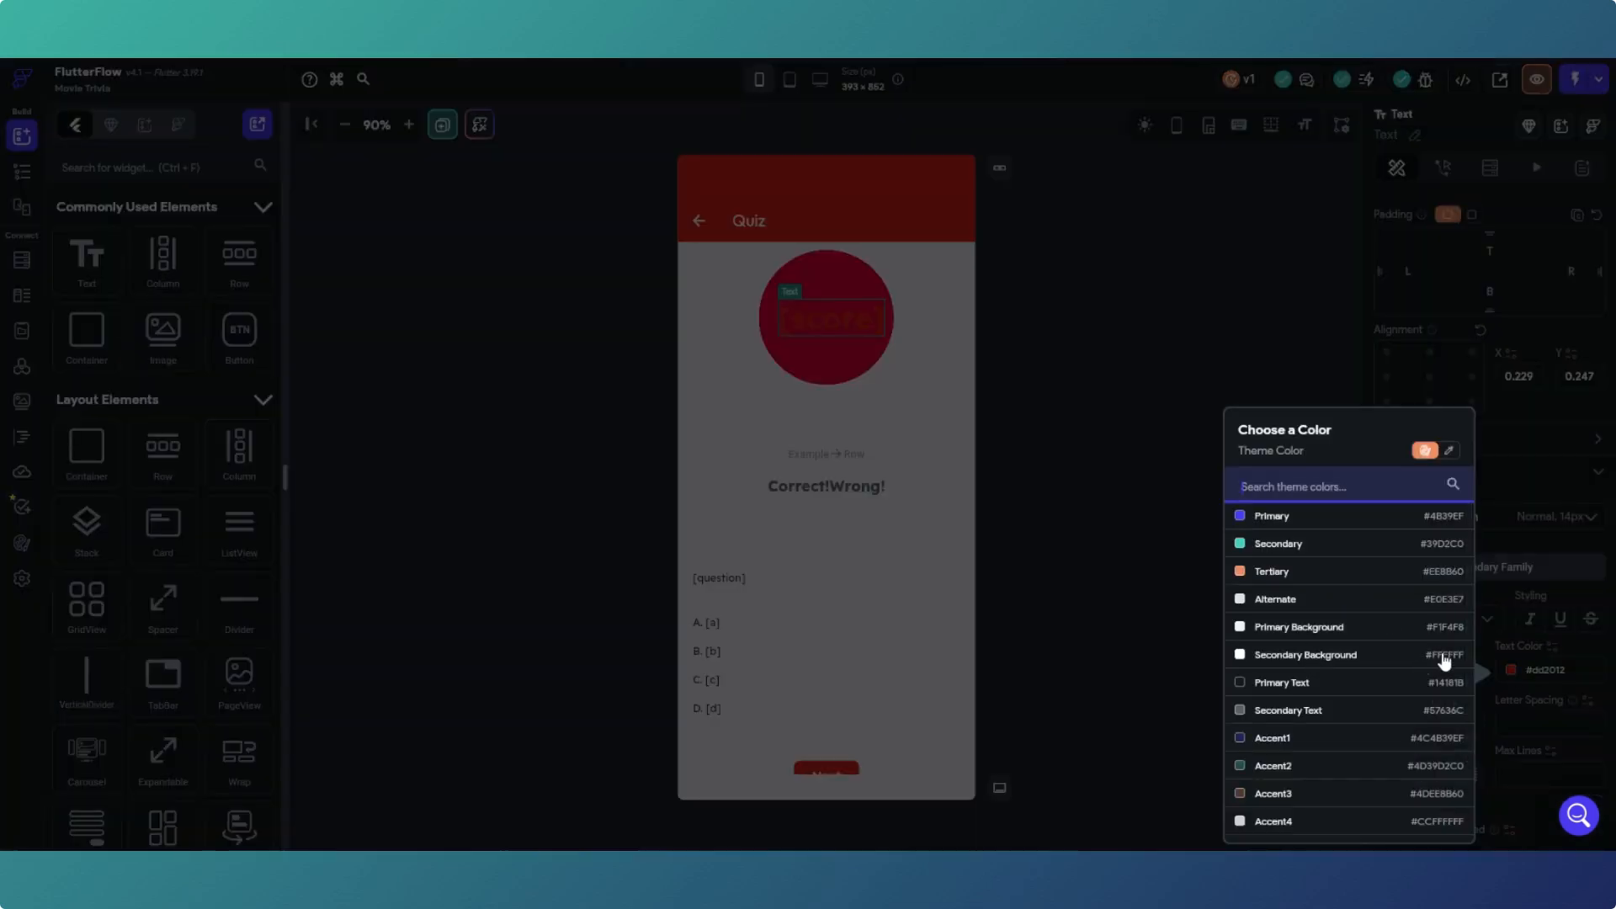
pyautogui.click(1380, 662)
pyautogui.click(1143, 545)
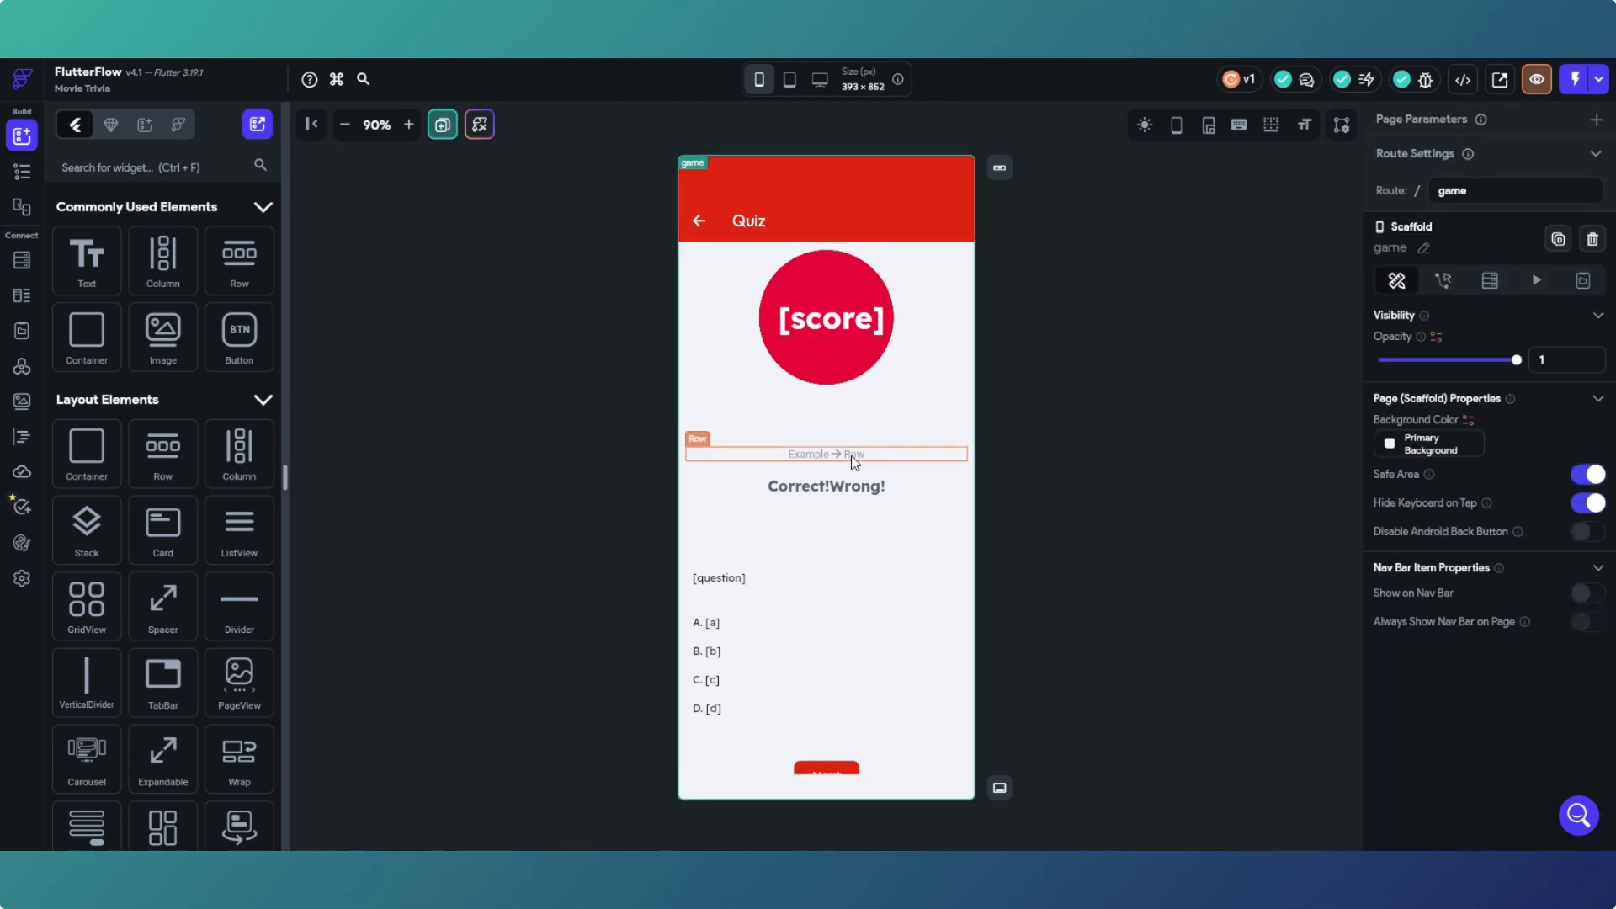
# Step: Delete the empty row between the red dot and the Correct!/Wrong! text
pyautogui.click(892, 453)
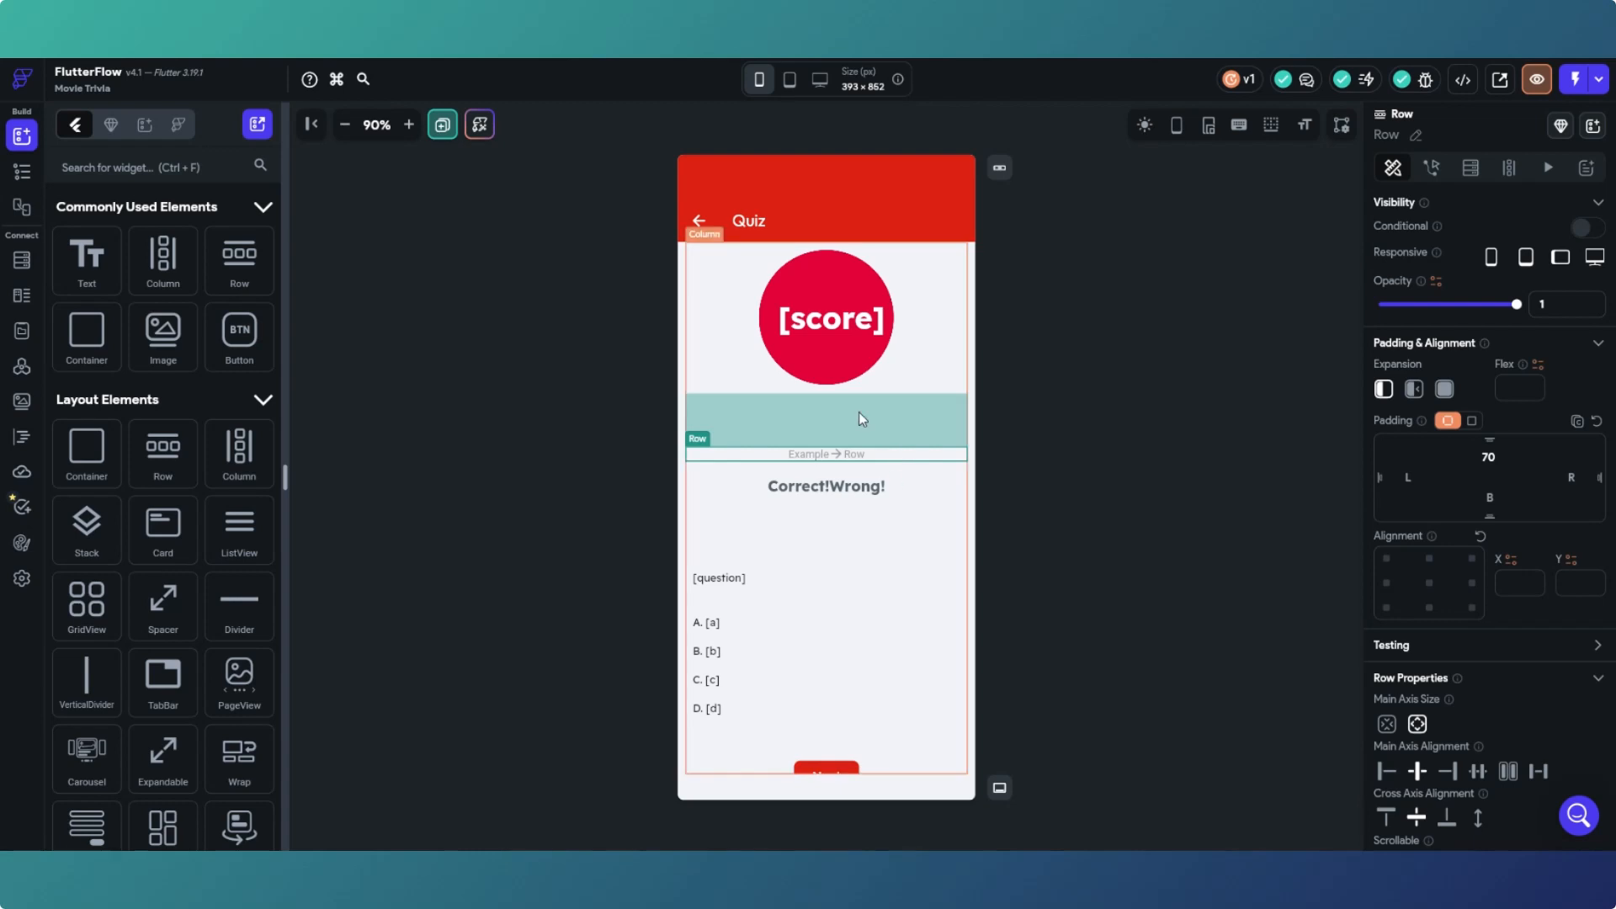
pyautogui.rightClick(860, 414)
pyautogui.click(810, 444)
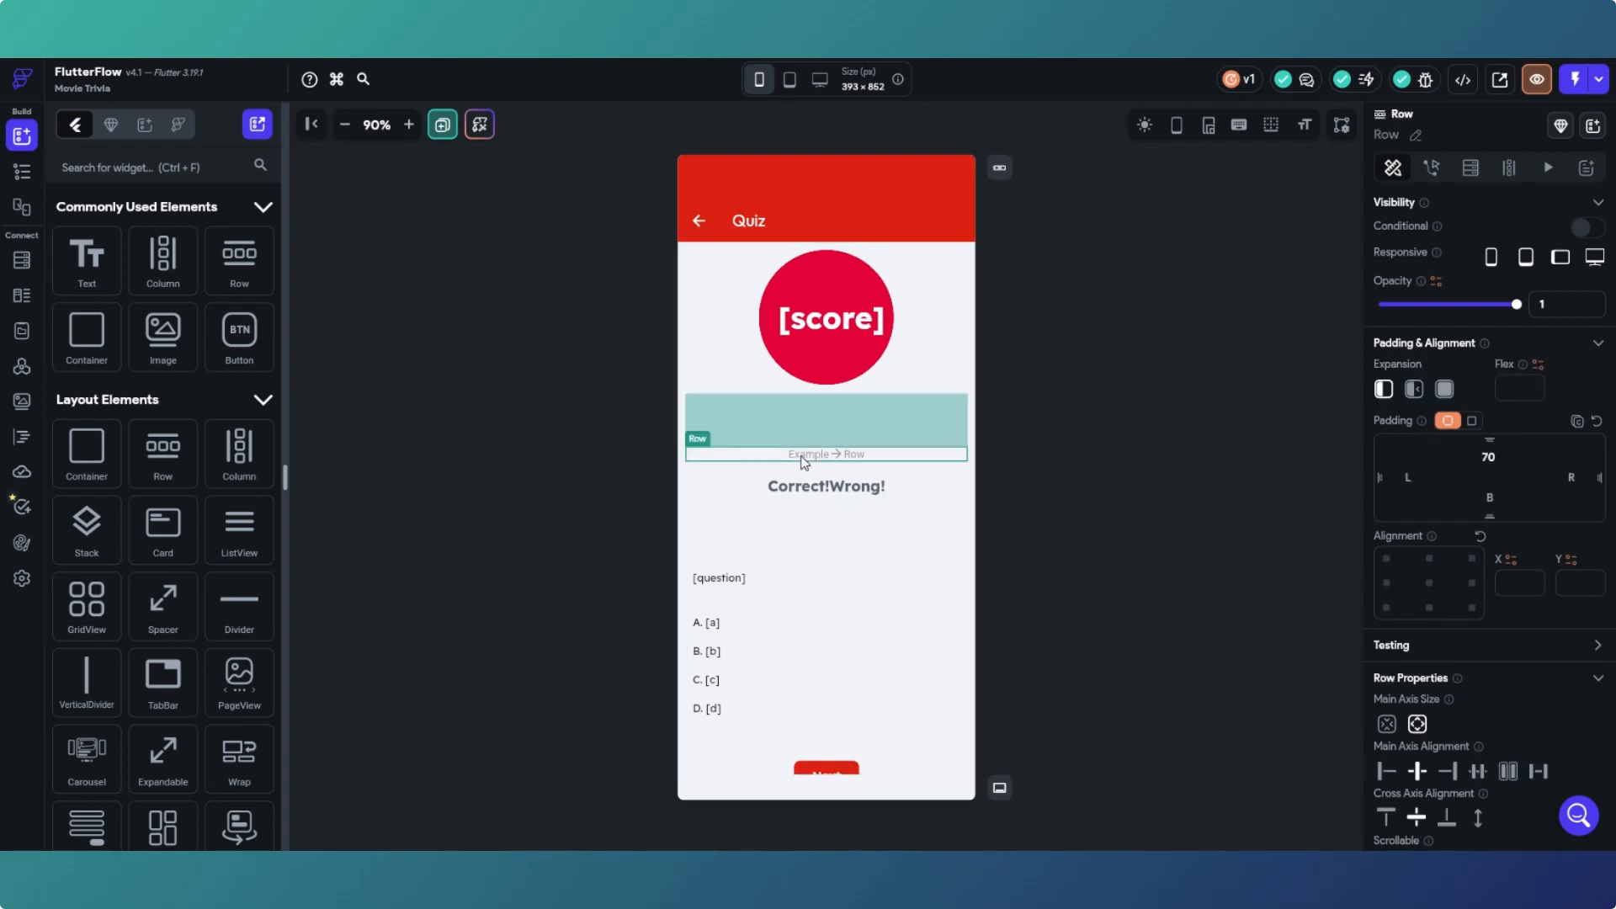
pyautogui.rightClick(798, 419)
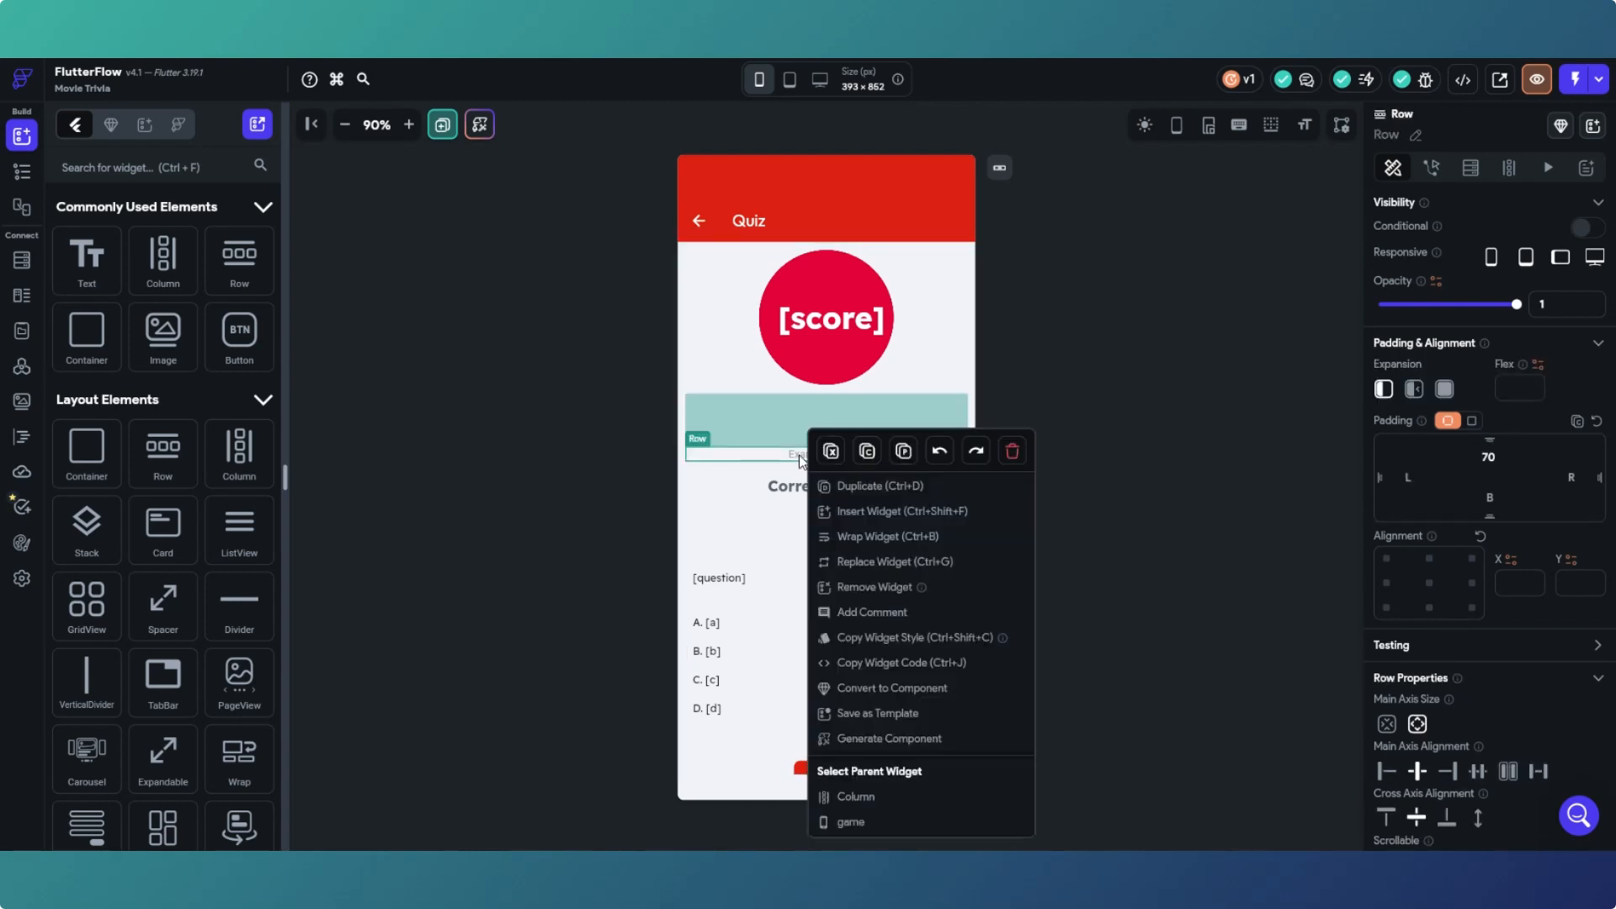
pyautogui.click(1012, 452)
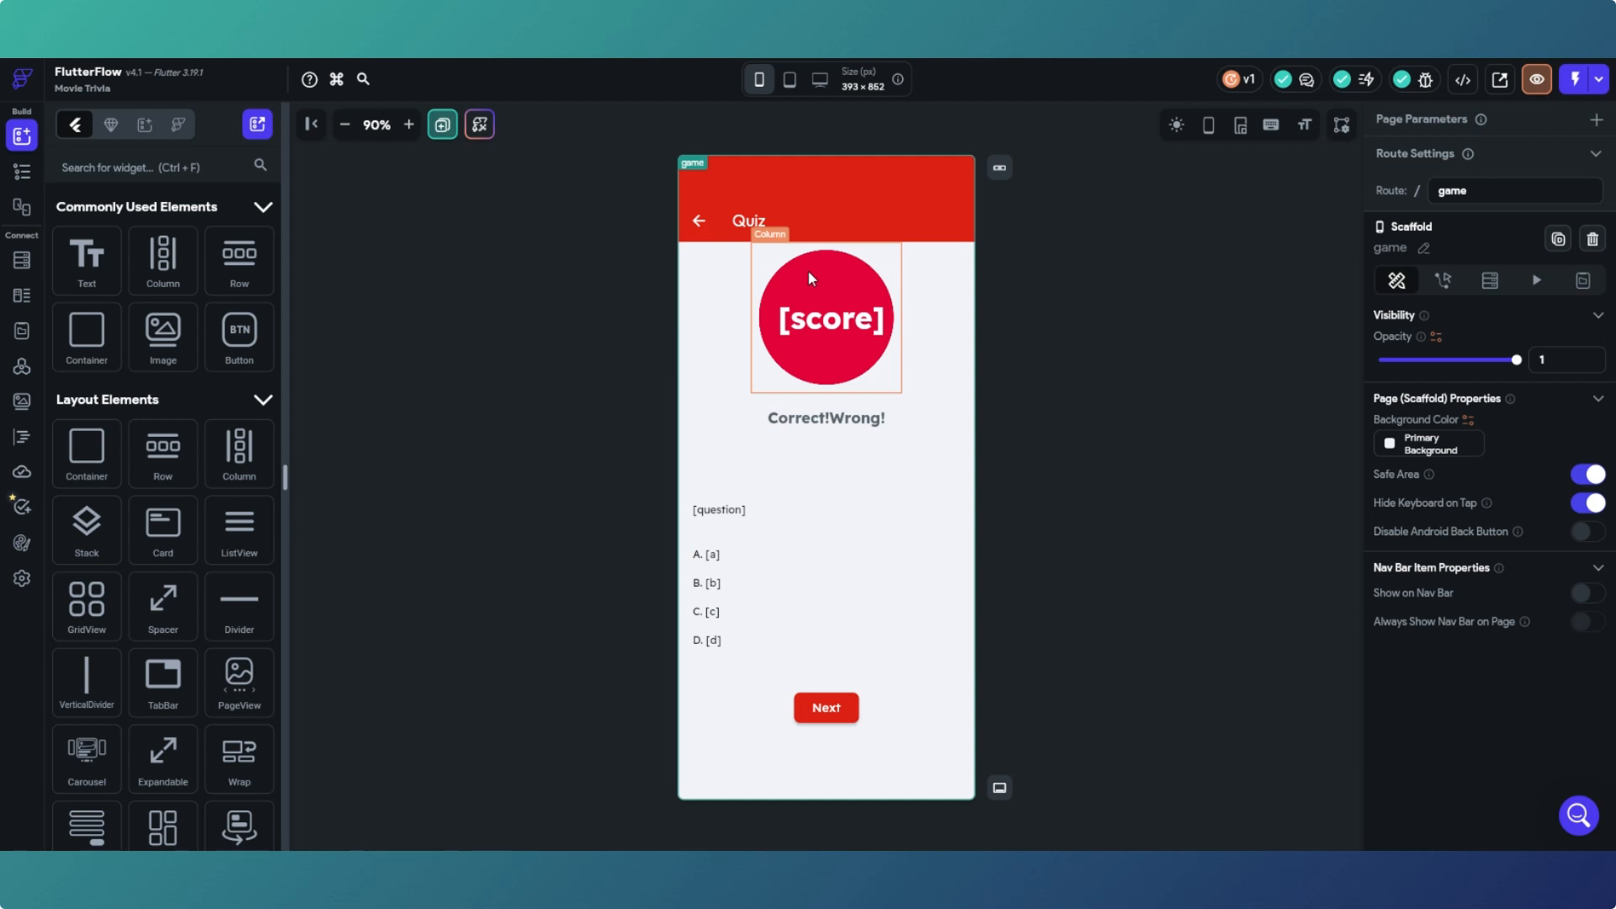
# Step: Assign the re-uploaded red_dot.png asset to the Image widget in the game page's stack
pyautogui.click(855, 210)
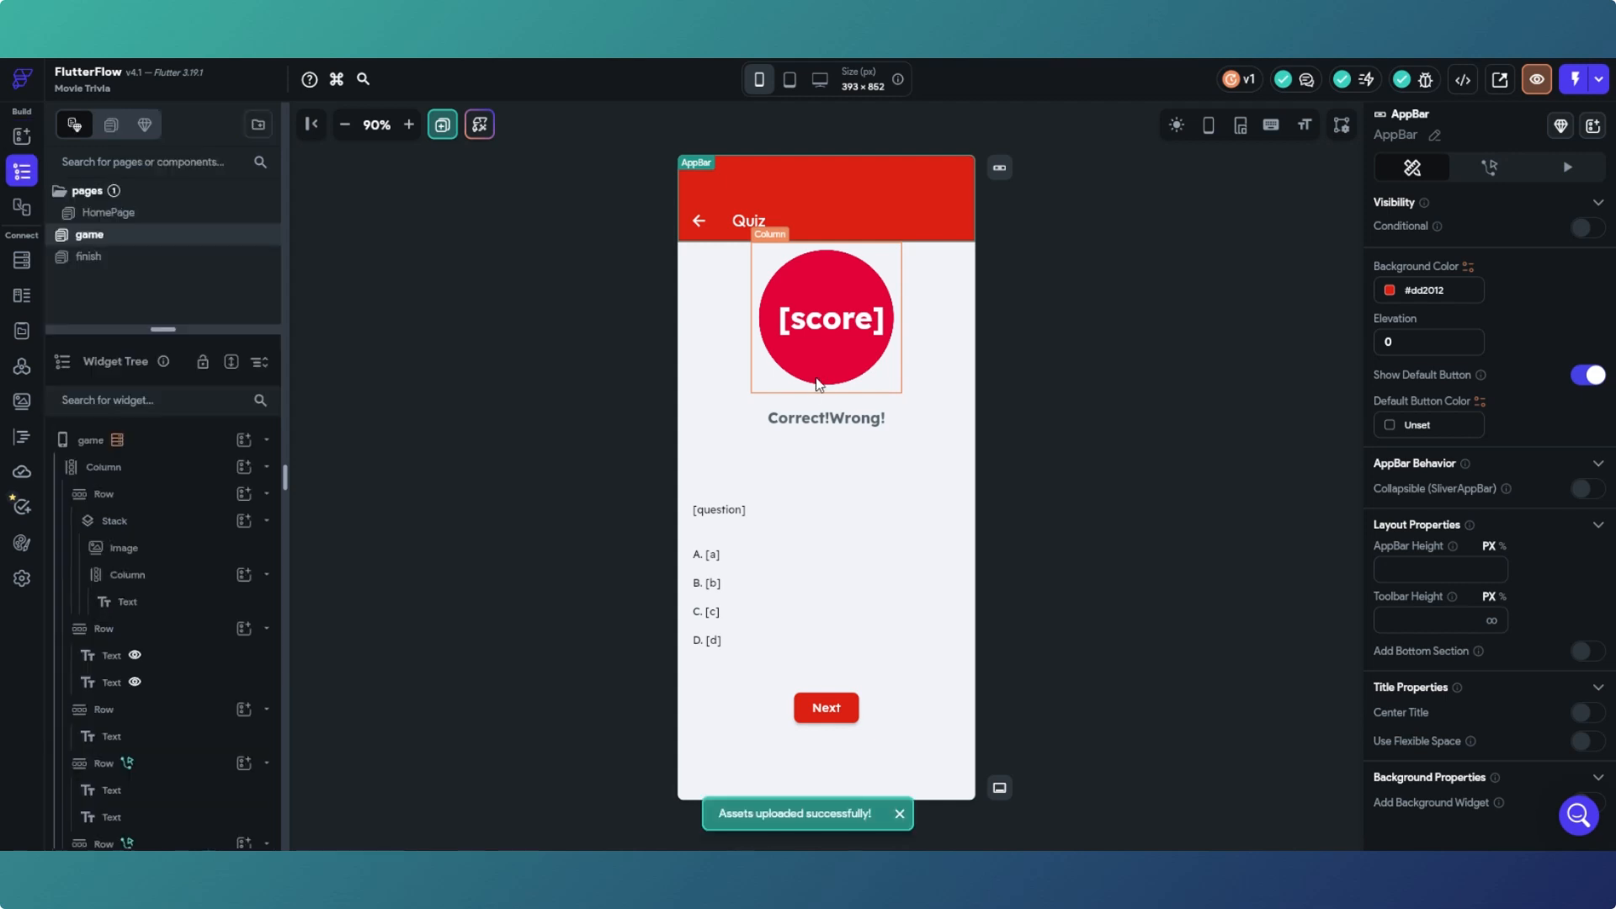
pyautogui.click(816, 361)
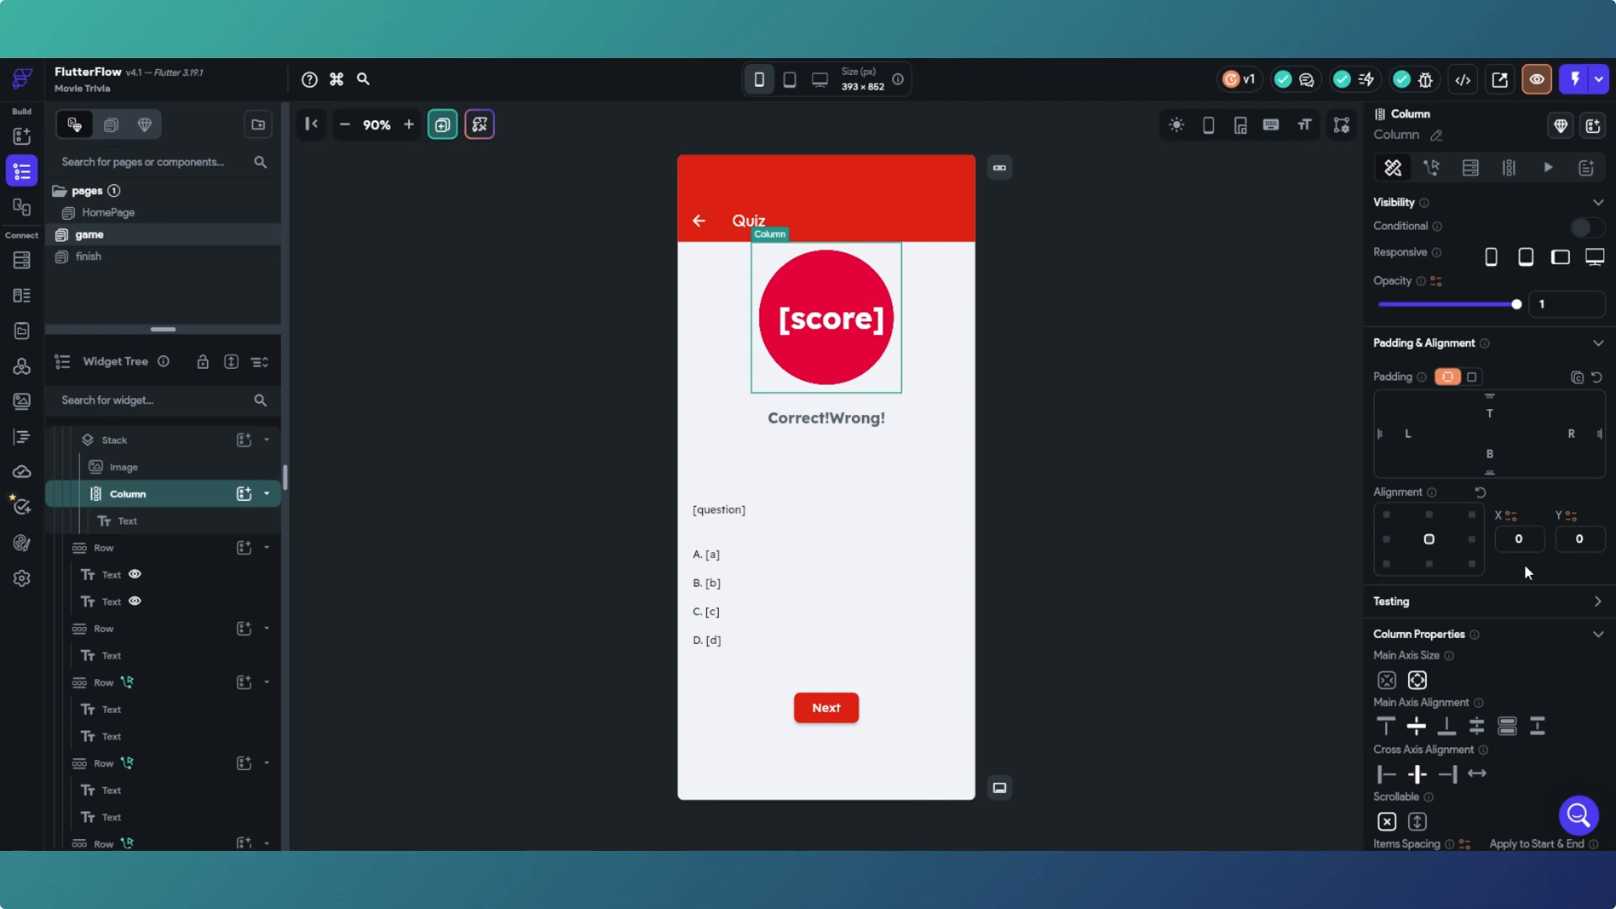
pyautogui.scroll(-2, 1524, 564)
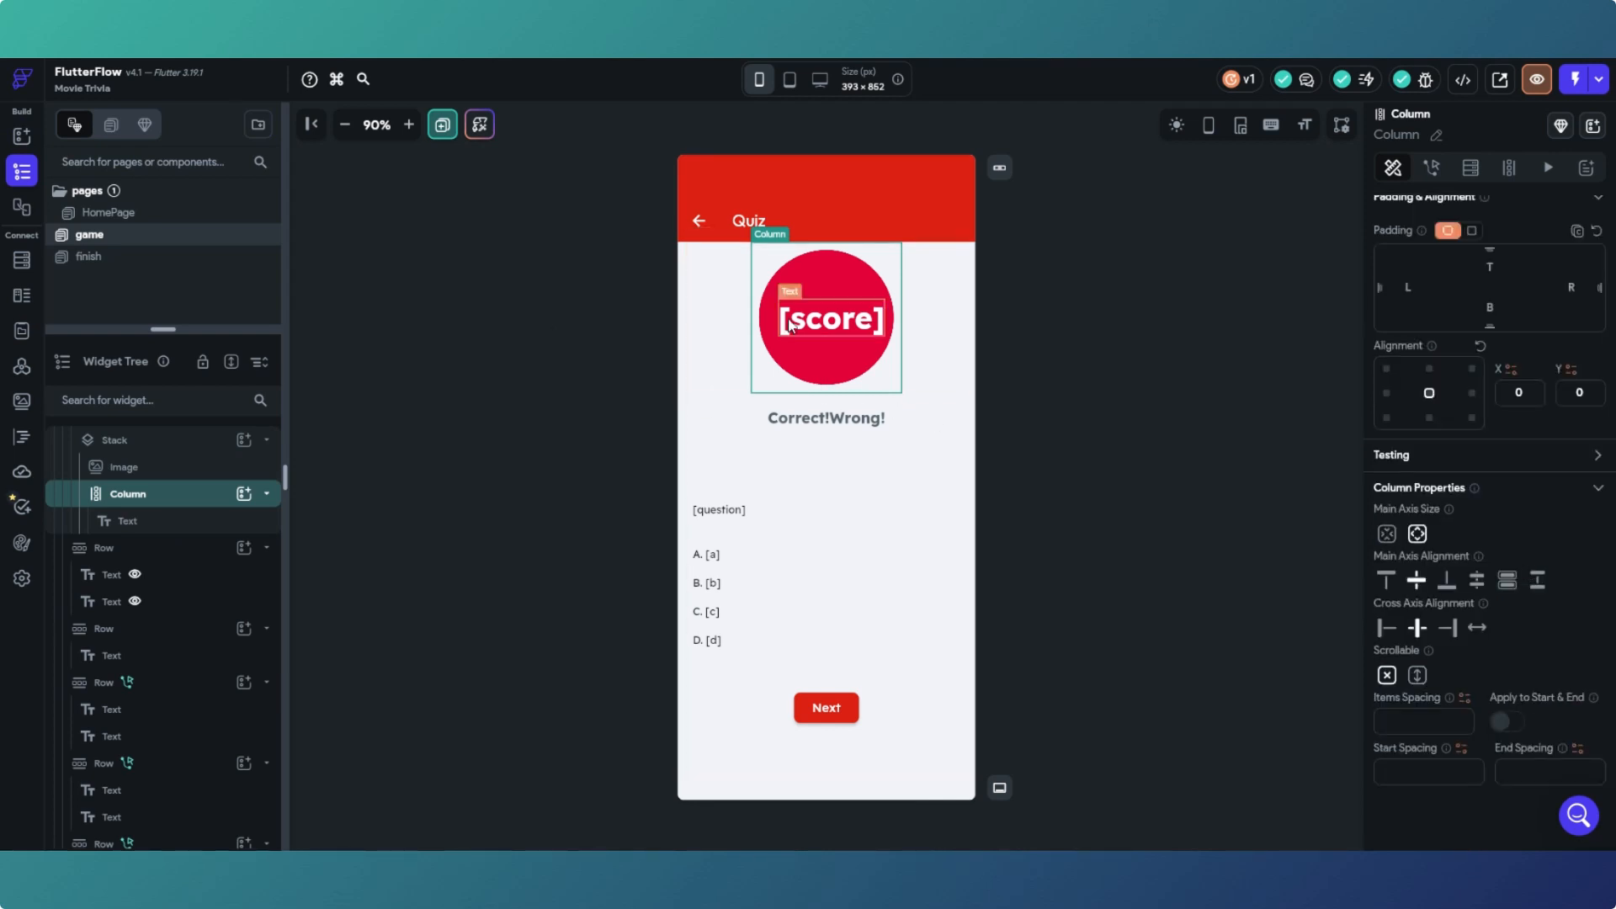
pyautogui.click(155, 466)
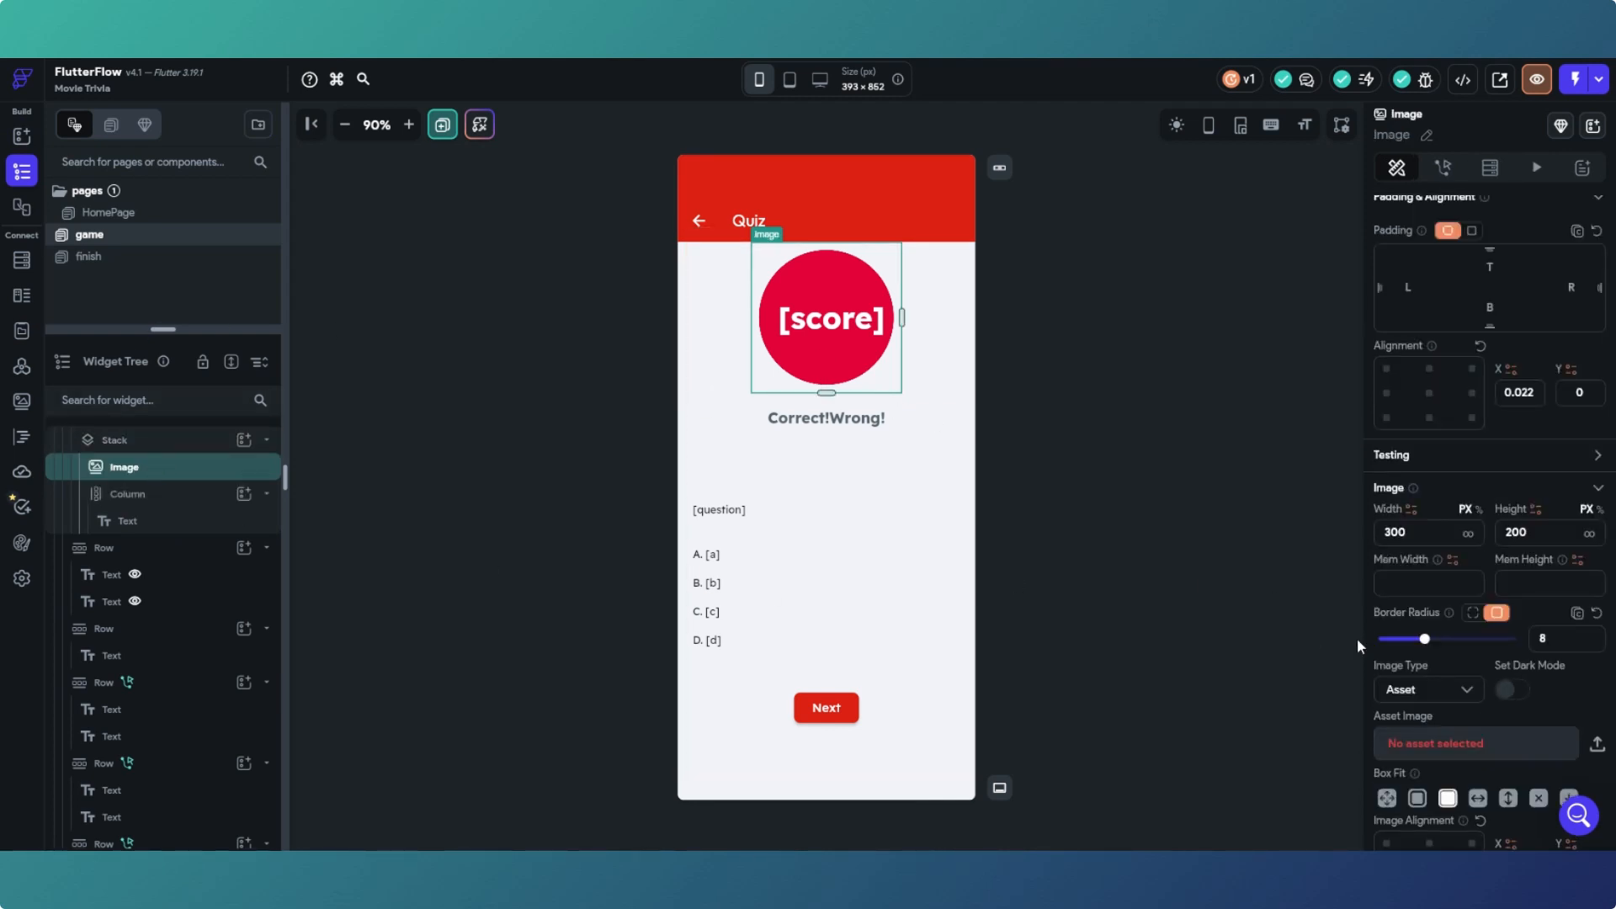
pyautogui.click(1446, 741)
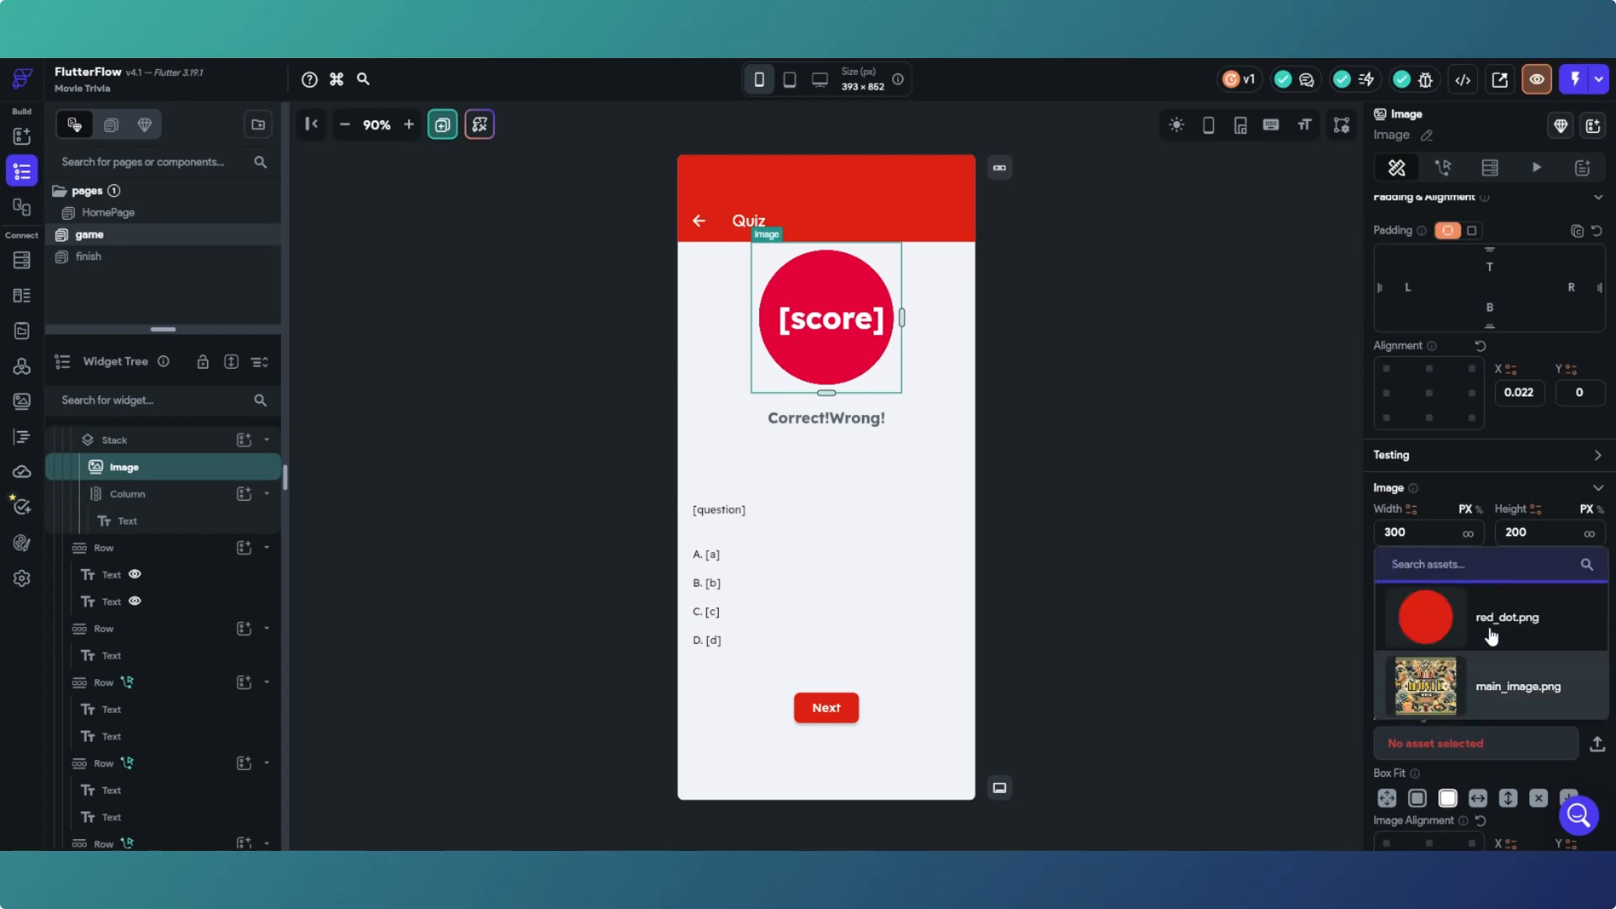
pyautogui.click(1440, 627)
pyautogui.click(1105, 484)
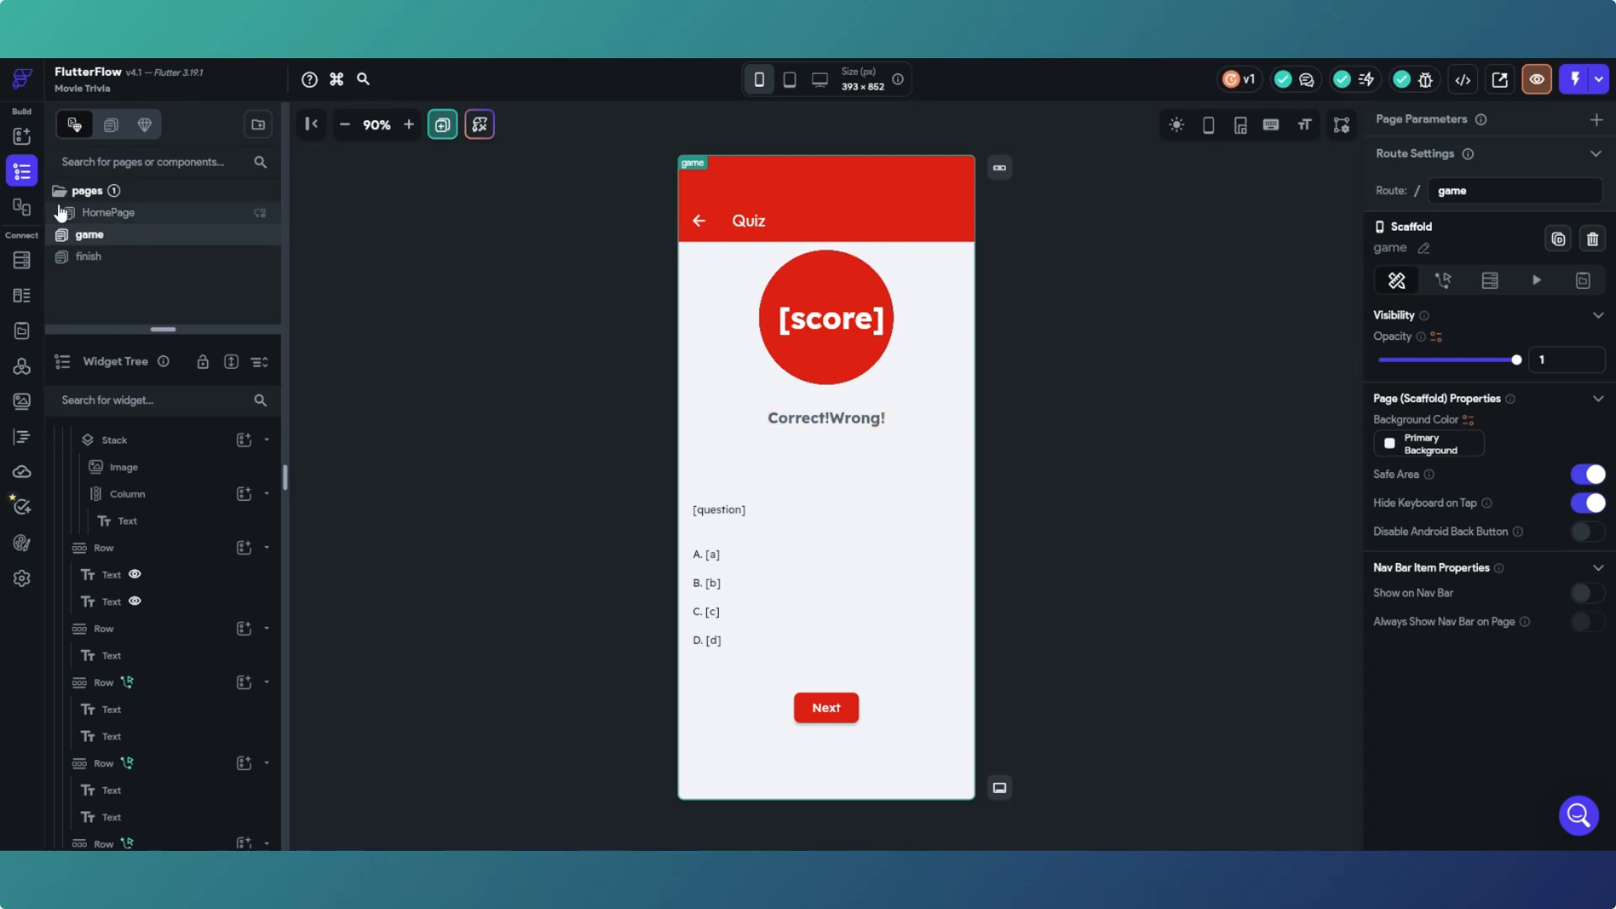
# Step: Add a Container between the Correct!/Wrong! row and the question row, and set its width to 375 px
pyautogui.click(23, 138)
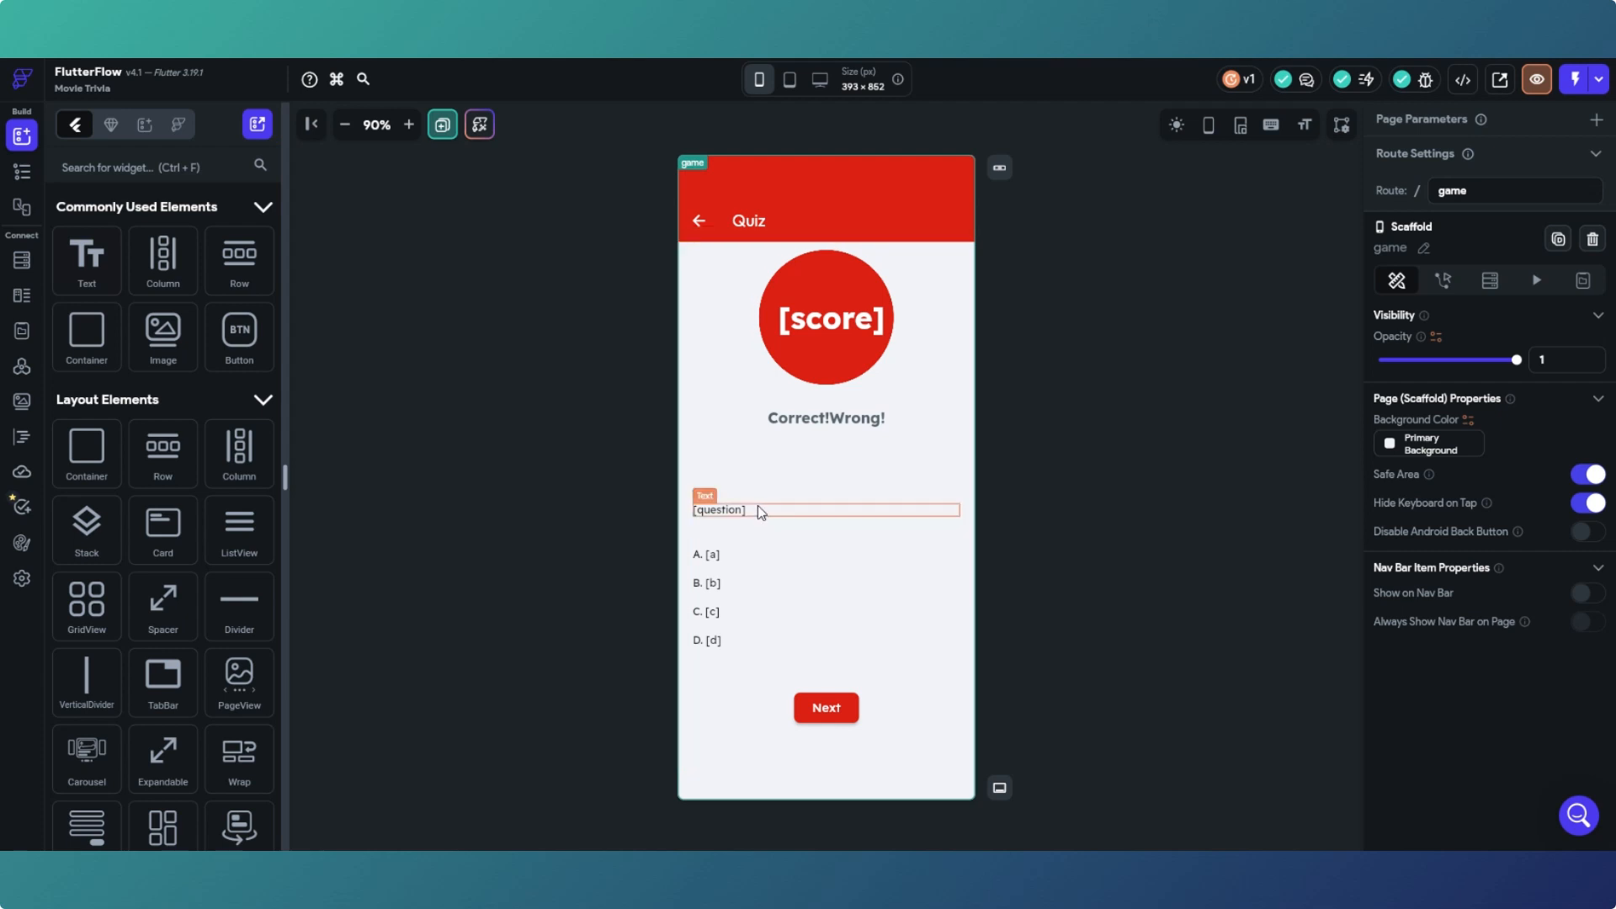
pyautogui.moveTo(80, 350); pyautogui.dragTo(759, 489)
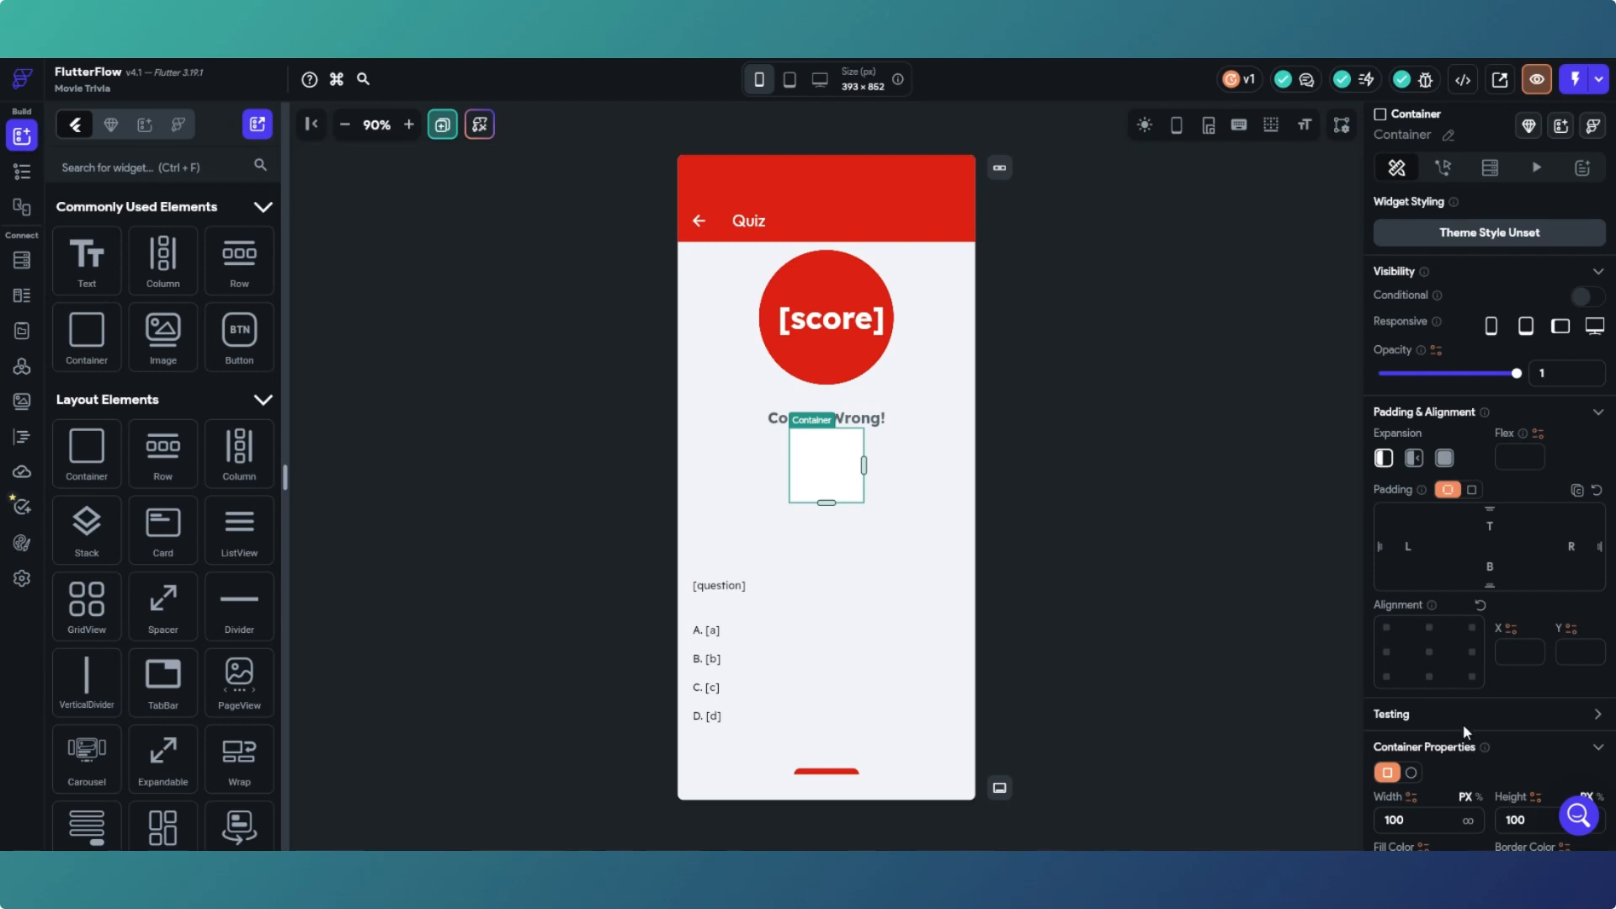
pyautogui.scroll(-2, 1463, 728)
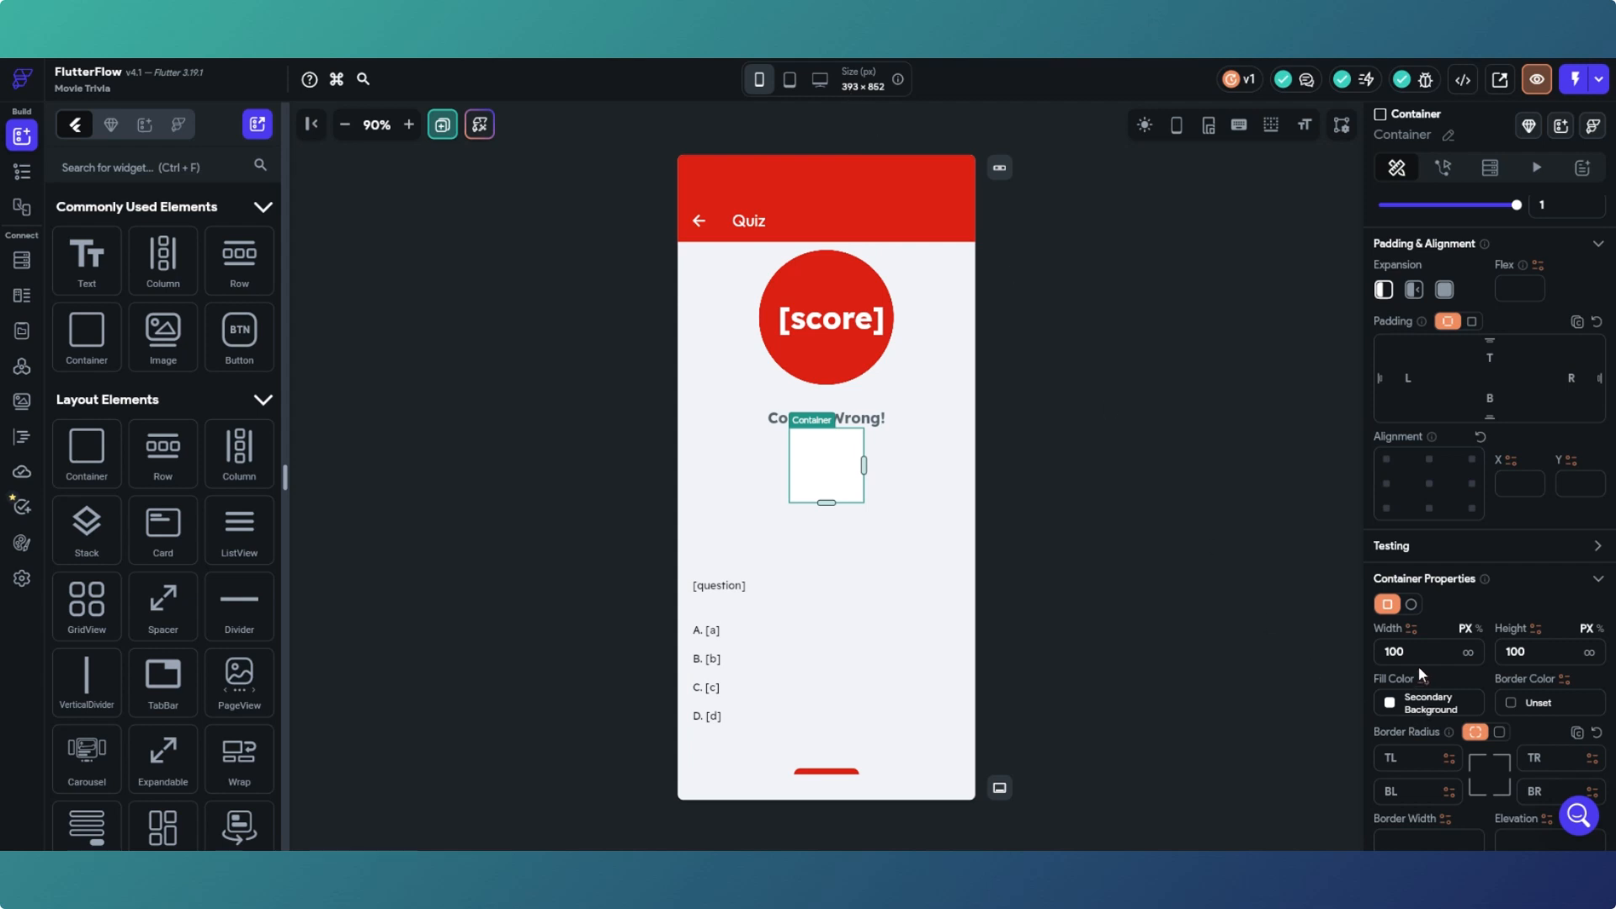
pyautogui.click(1381, 653)
pyautogui.write('375')
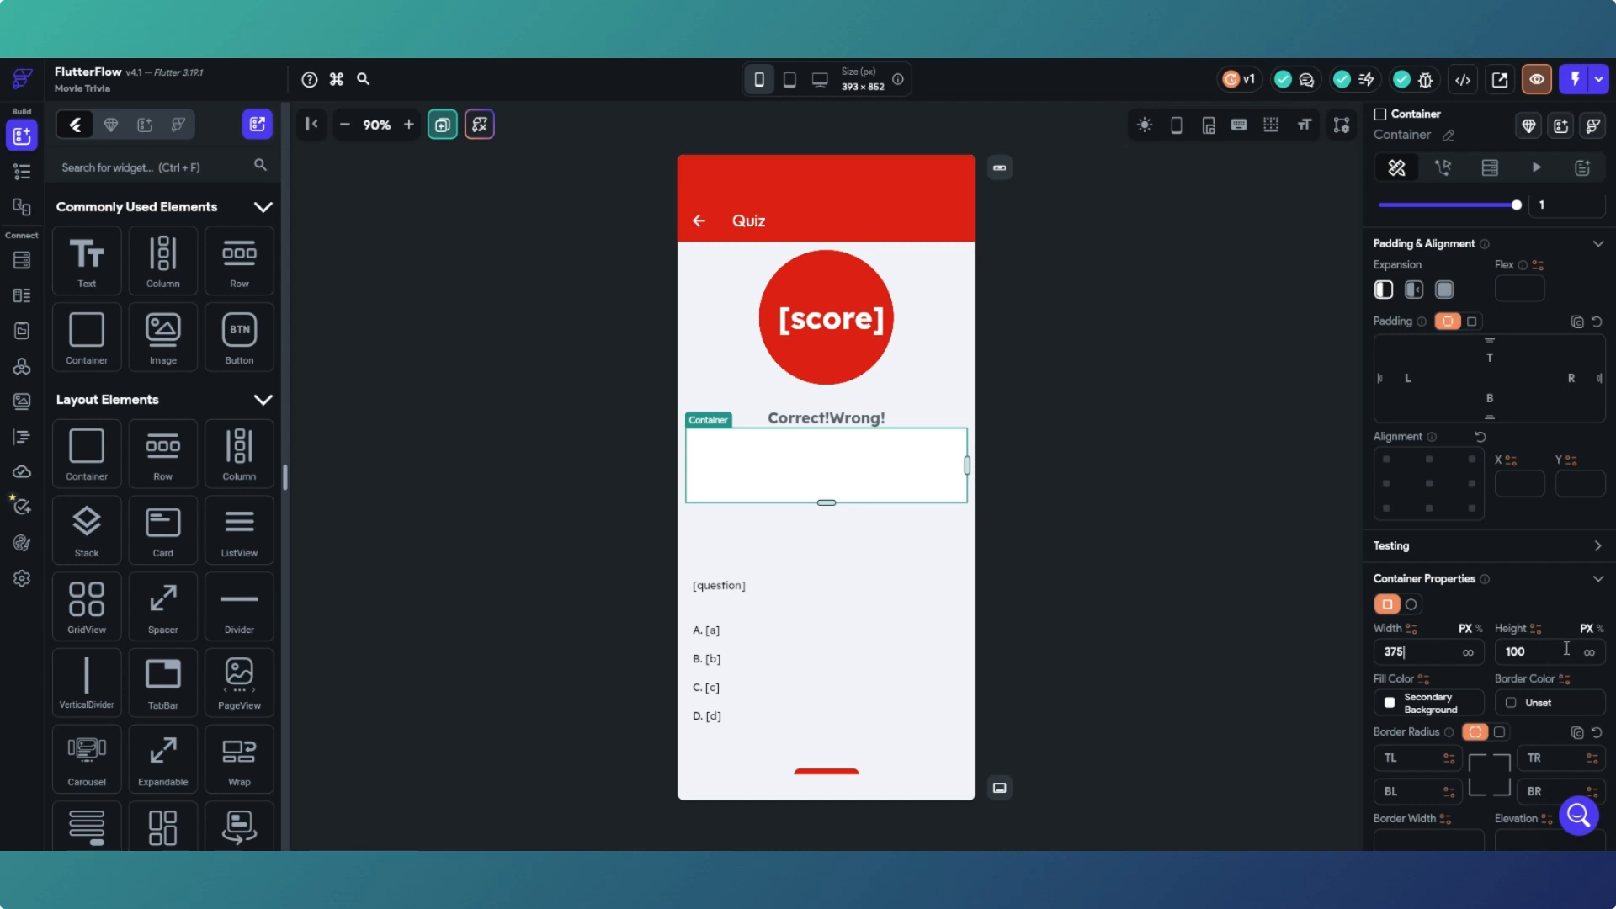
# Step: Set the question row's top and bottom padding to 10
pyautogui.click(895, 589)
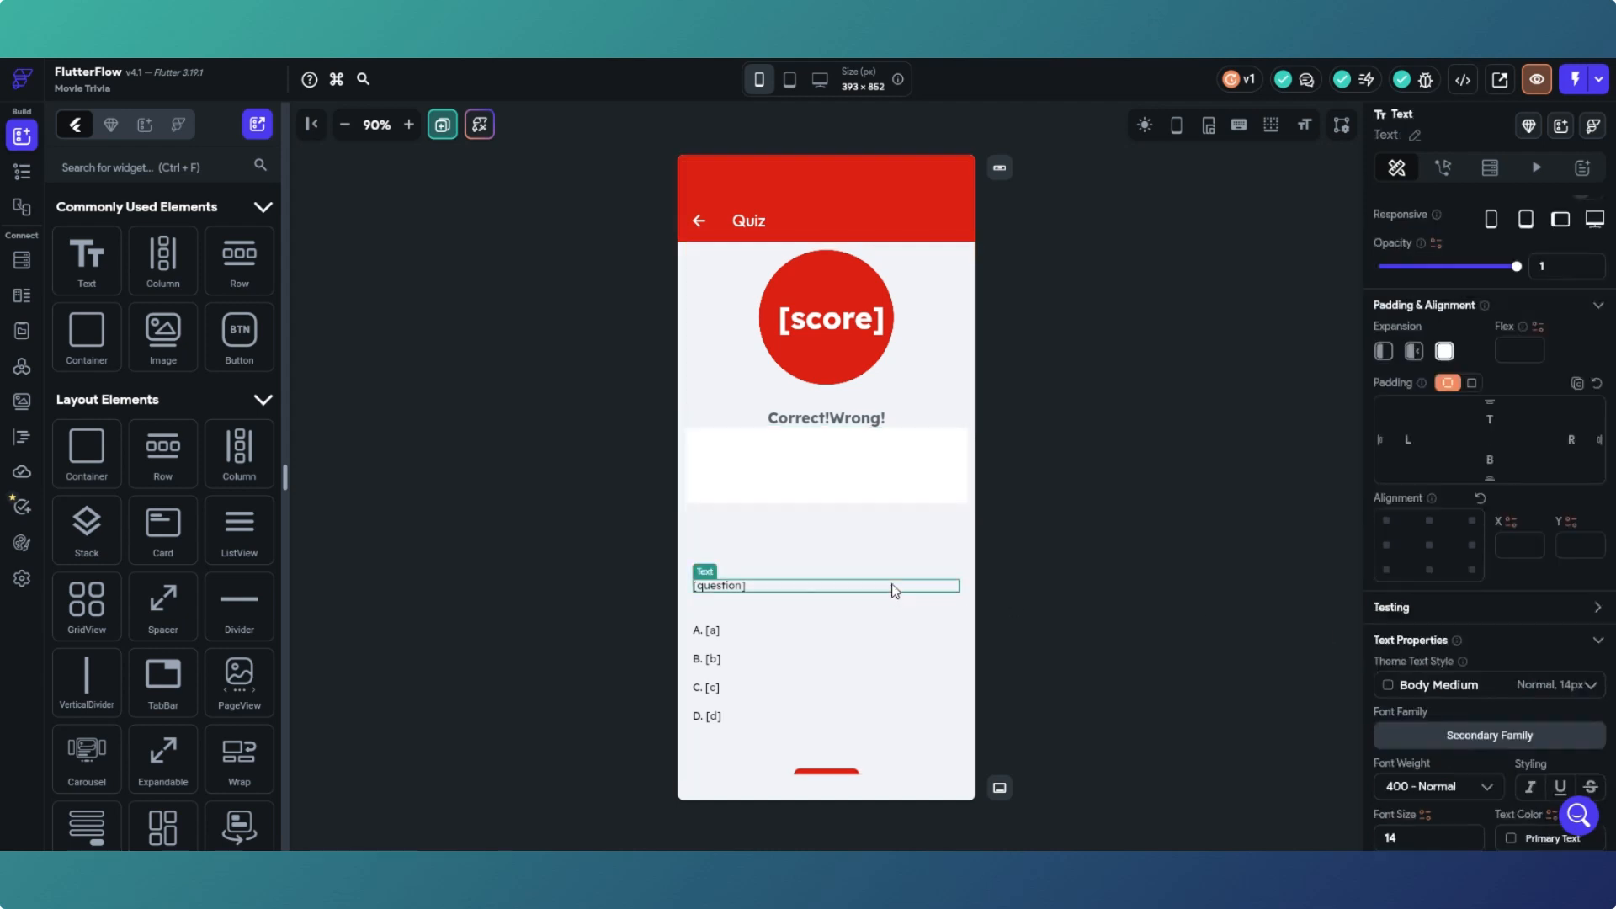
pyautogui.click(778, 592)
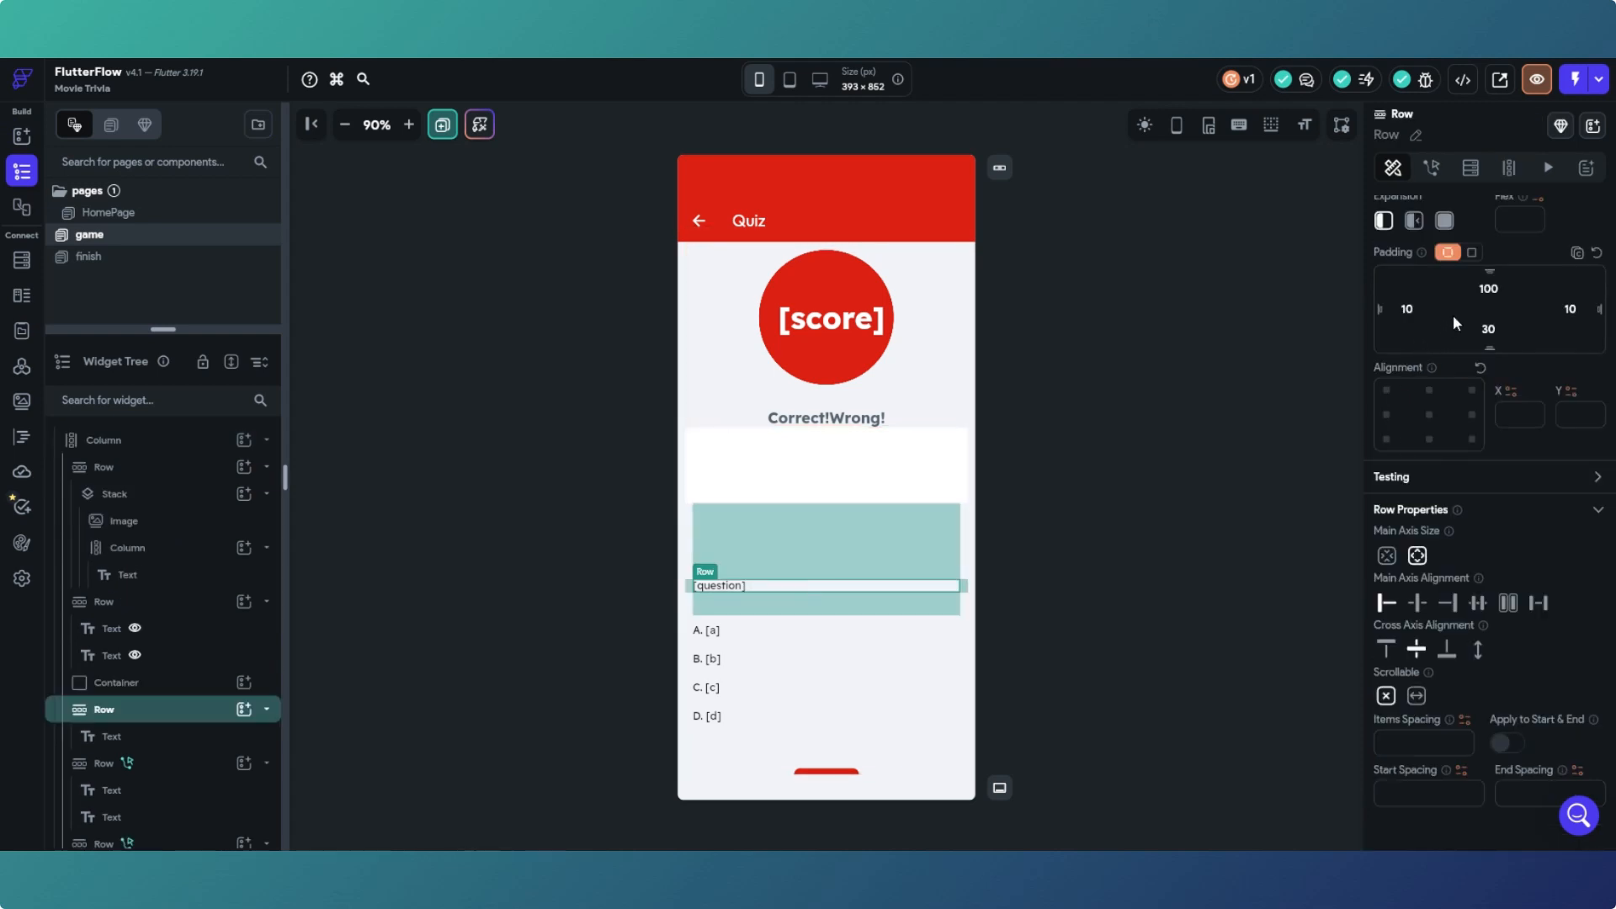
pyautogui.click(1479, 290)
pyautogui.write('10')
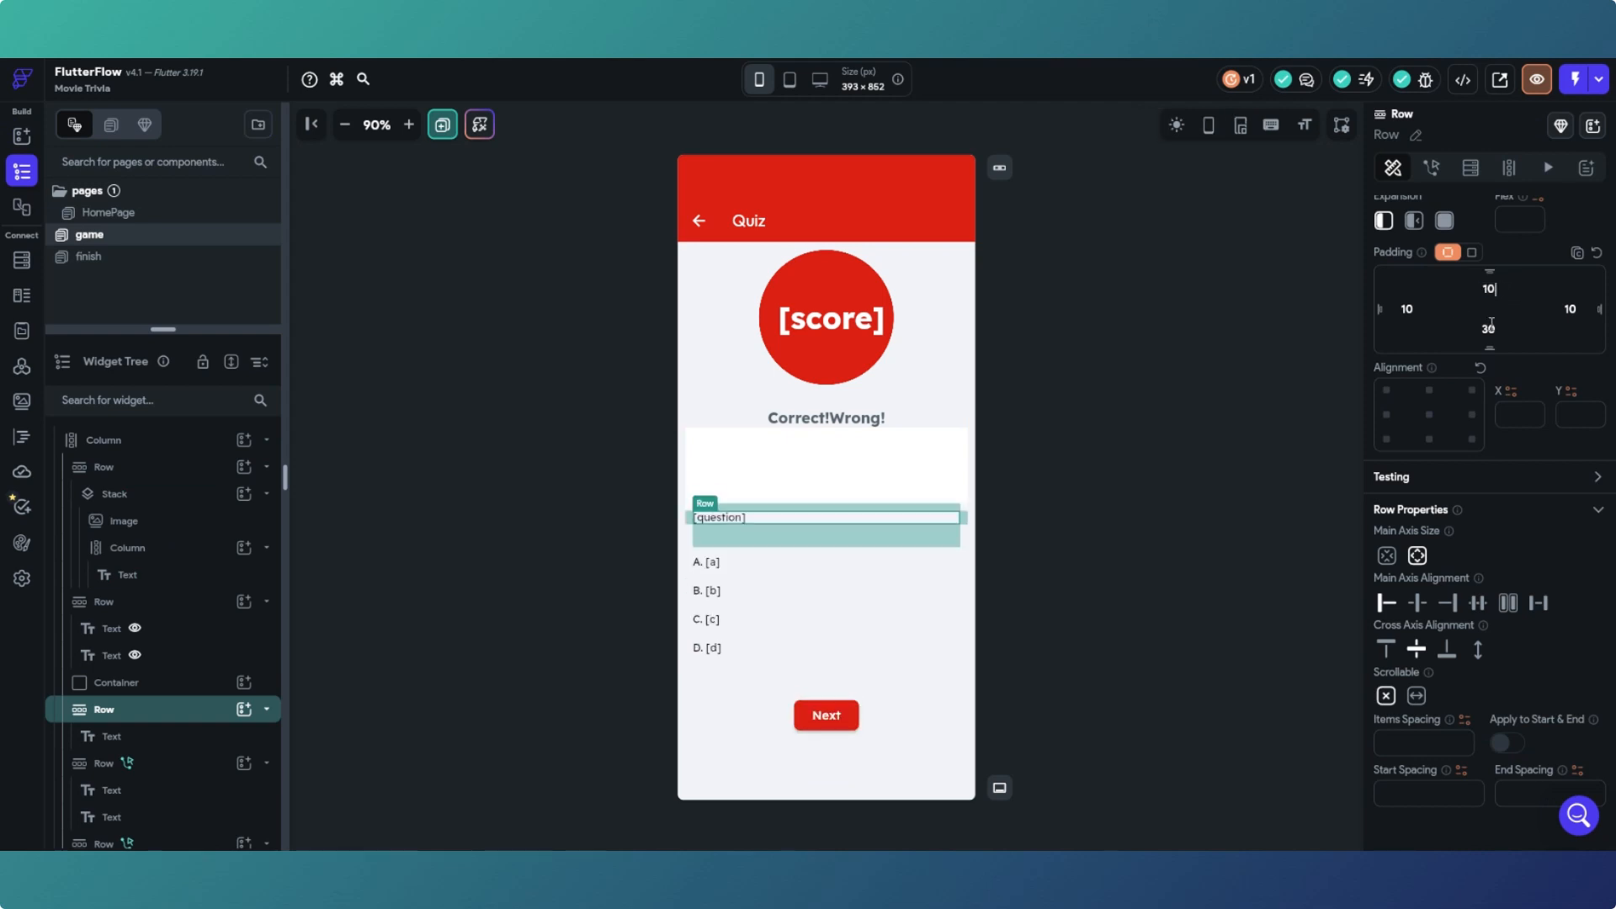
pyautogui.click(1480, 331)
pyautogui.write('10')
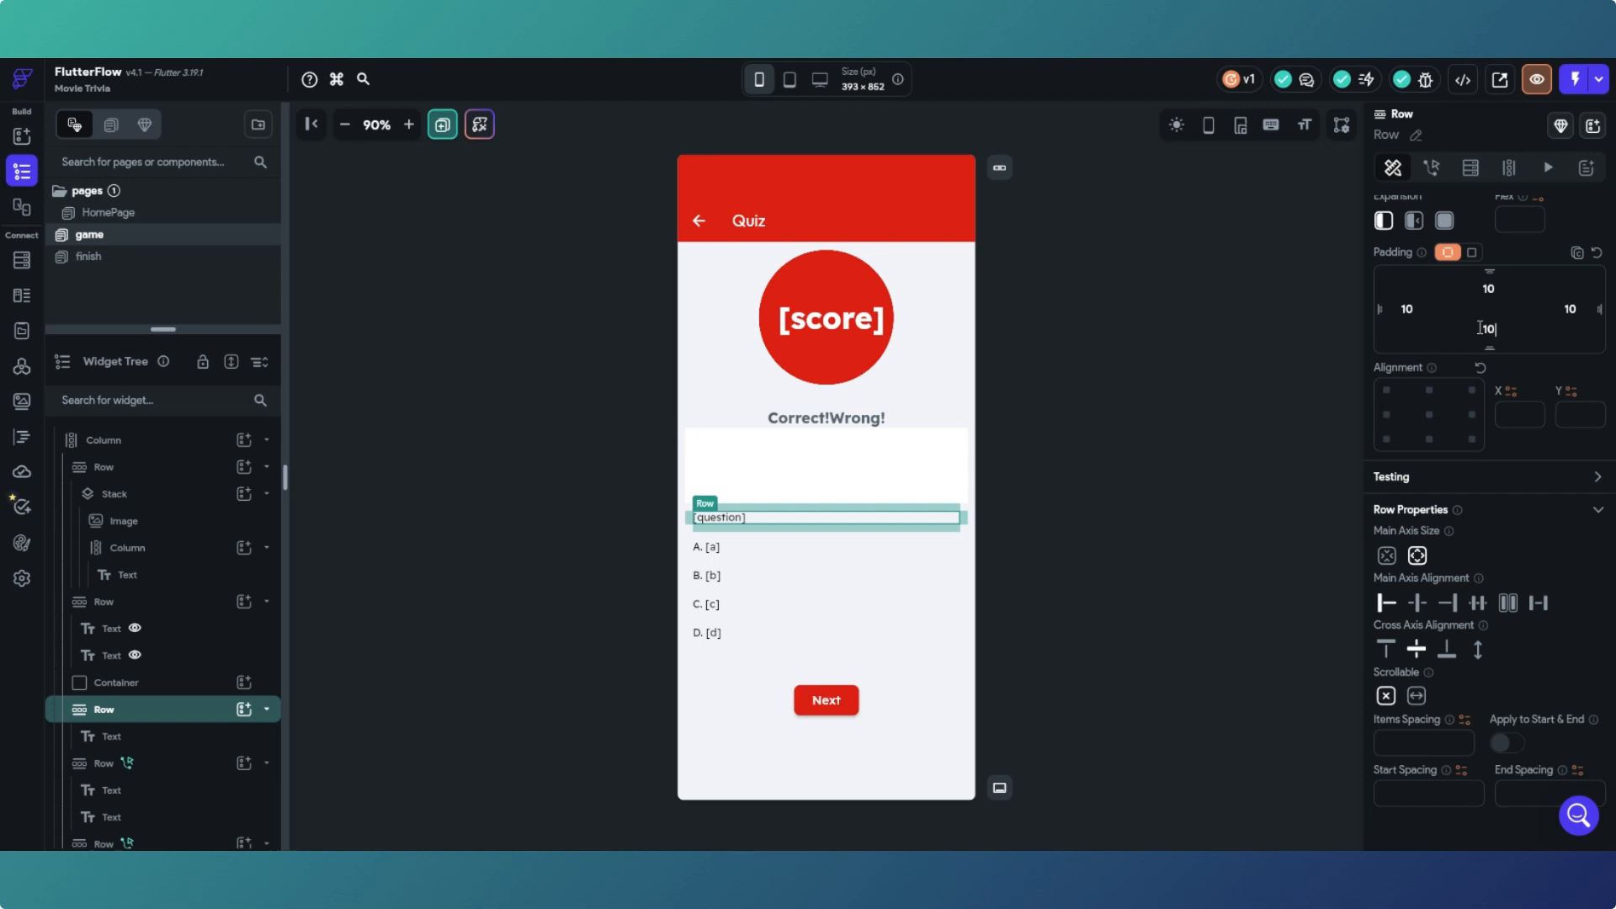
# Step: Give the question row a uniform padding of 10 and move it into the empty container above it
pyautogui.click(1472, 252)
pyautogui.moveTo(1383, 324); pyautogui.dragTo(1437, 328)
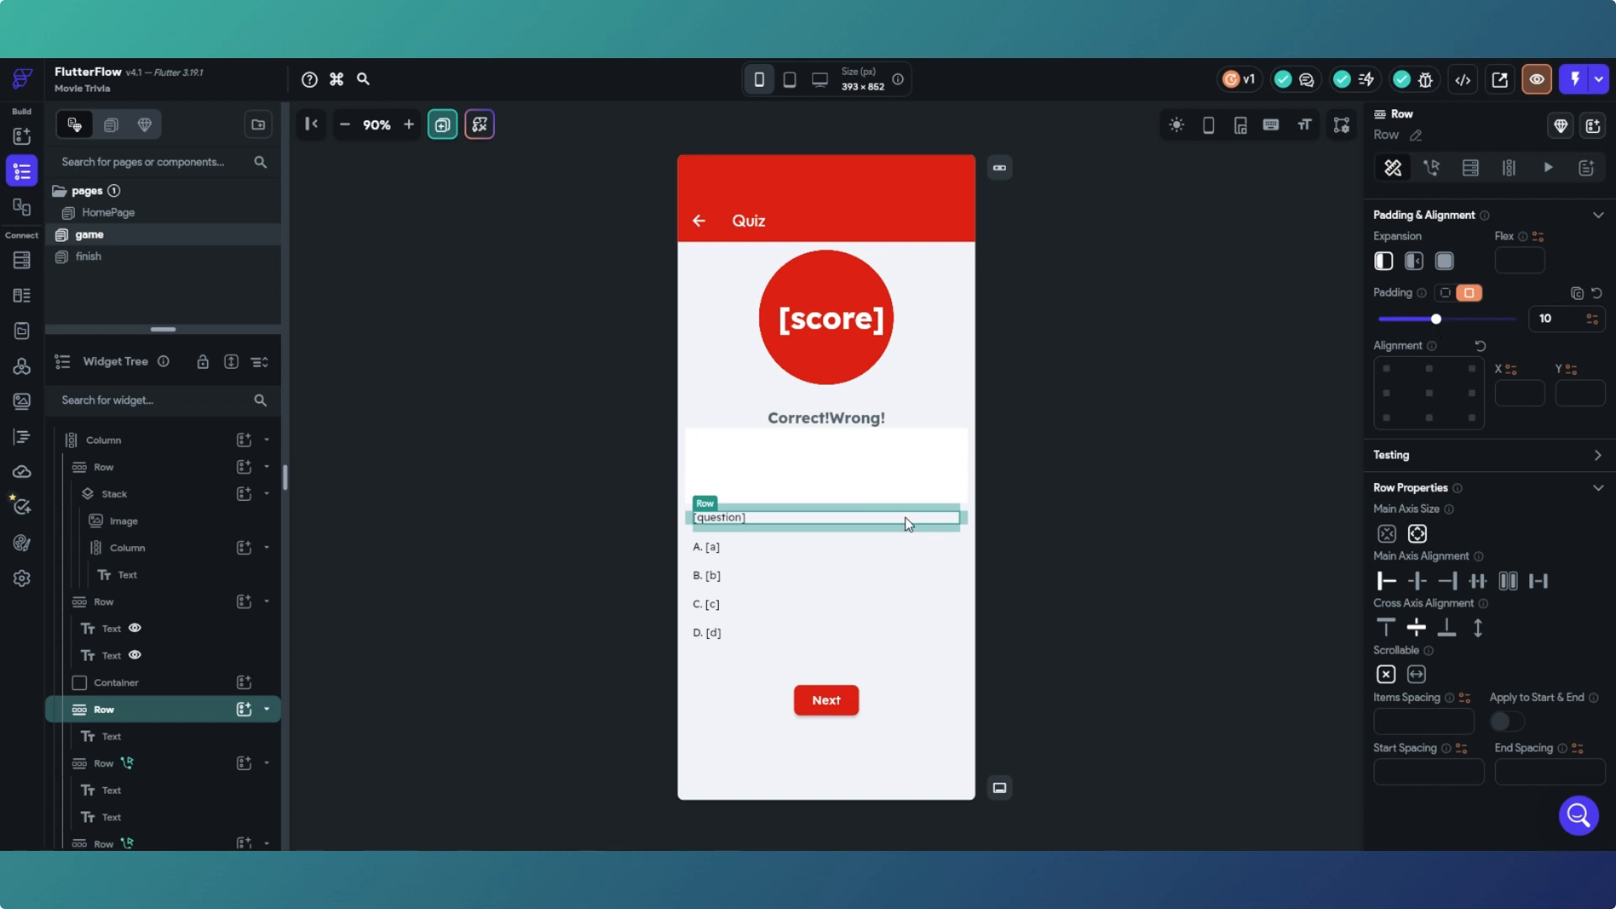
pyautogui.moveTo(905, 517); pyautogui.dragTo(895, 487)
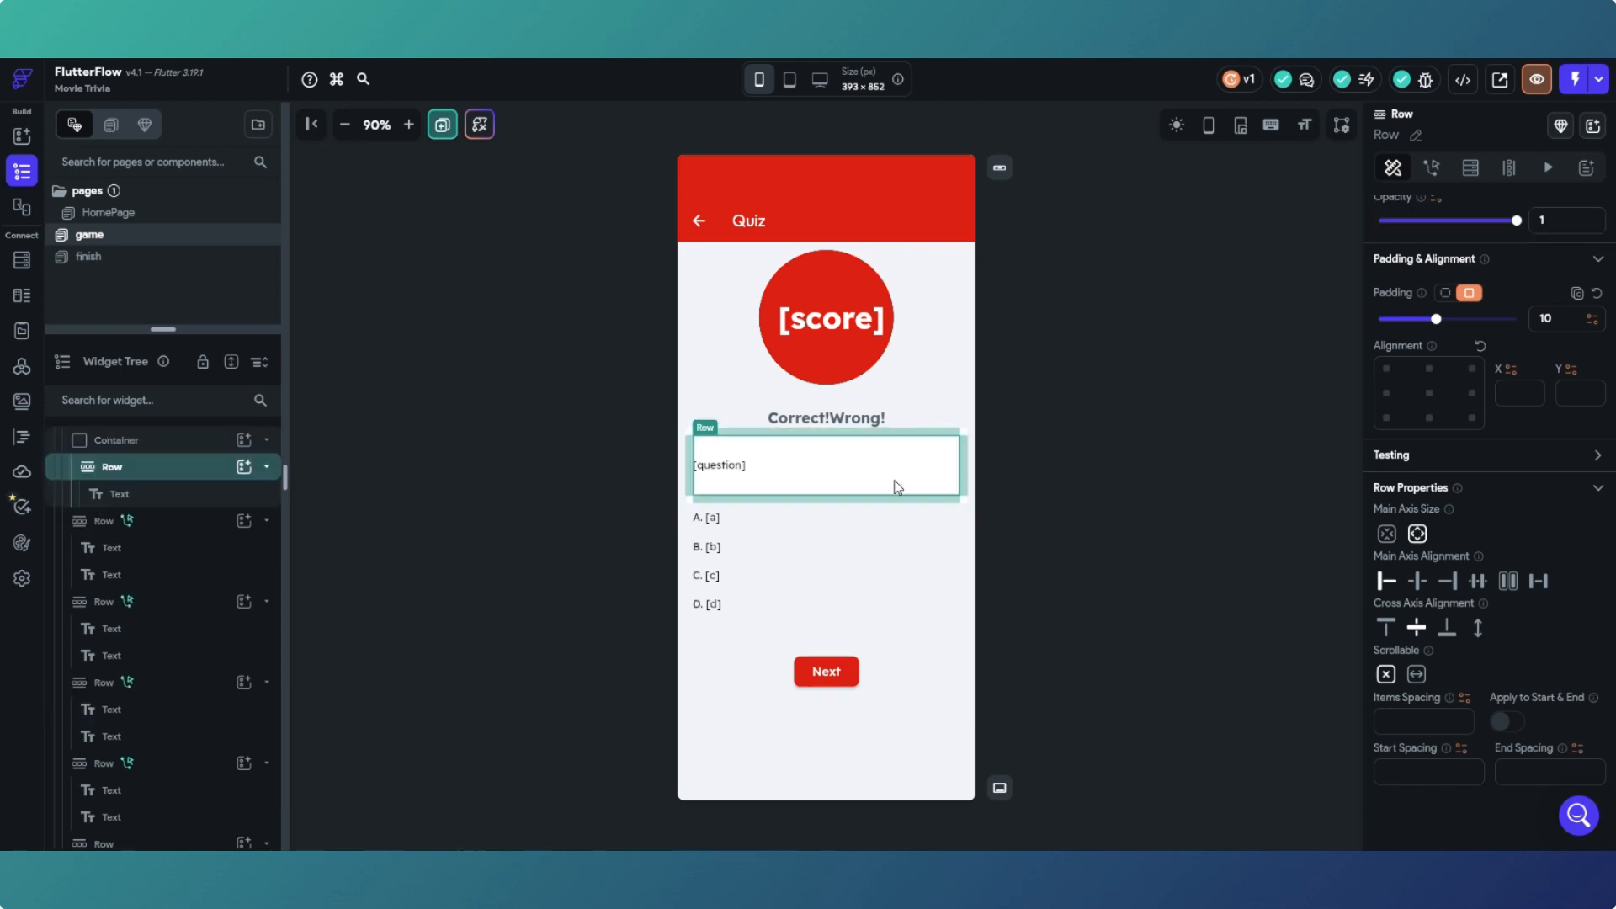
# Step: Set the question container's uniform border radius to 10 and its elevation to 3
pyautogui.click(185, 441)
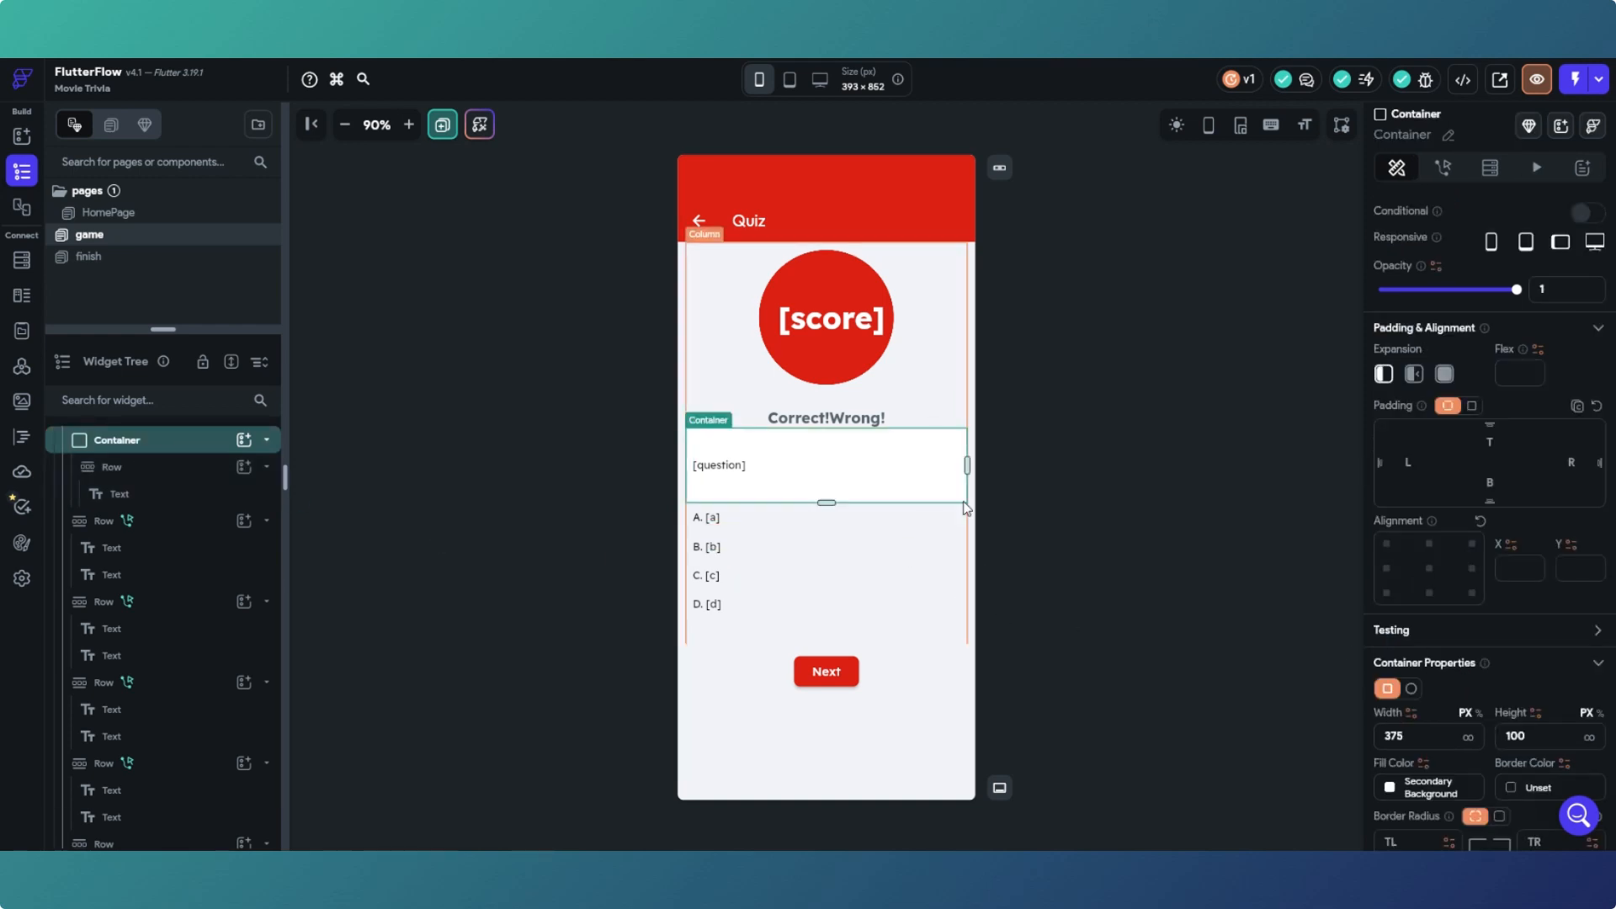
pyautogui.scroll(-2, 1436, 657)
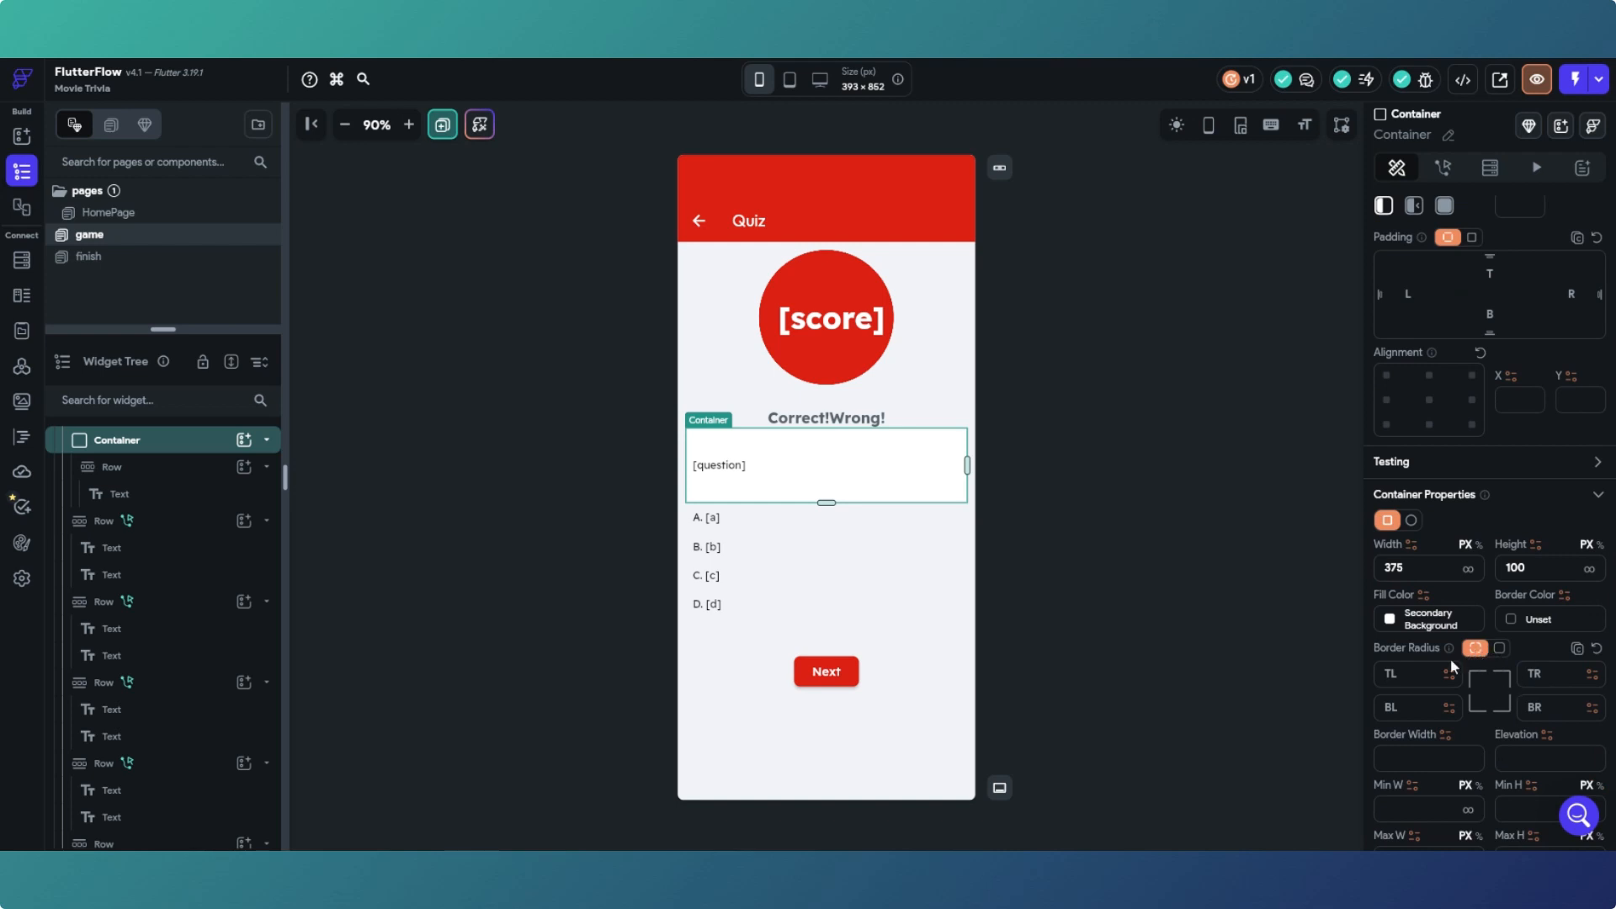
pyautogui.click(1500, 650)
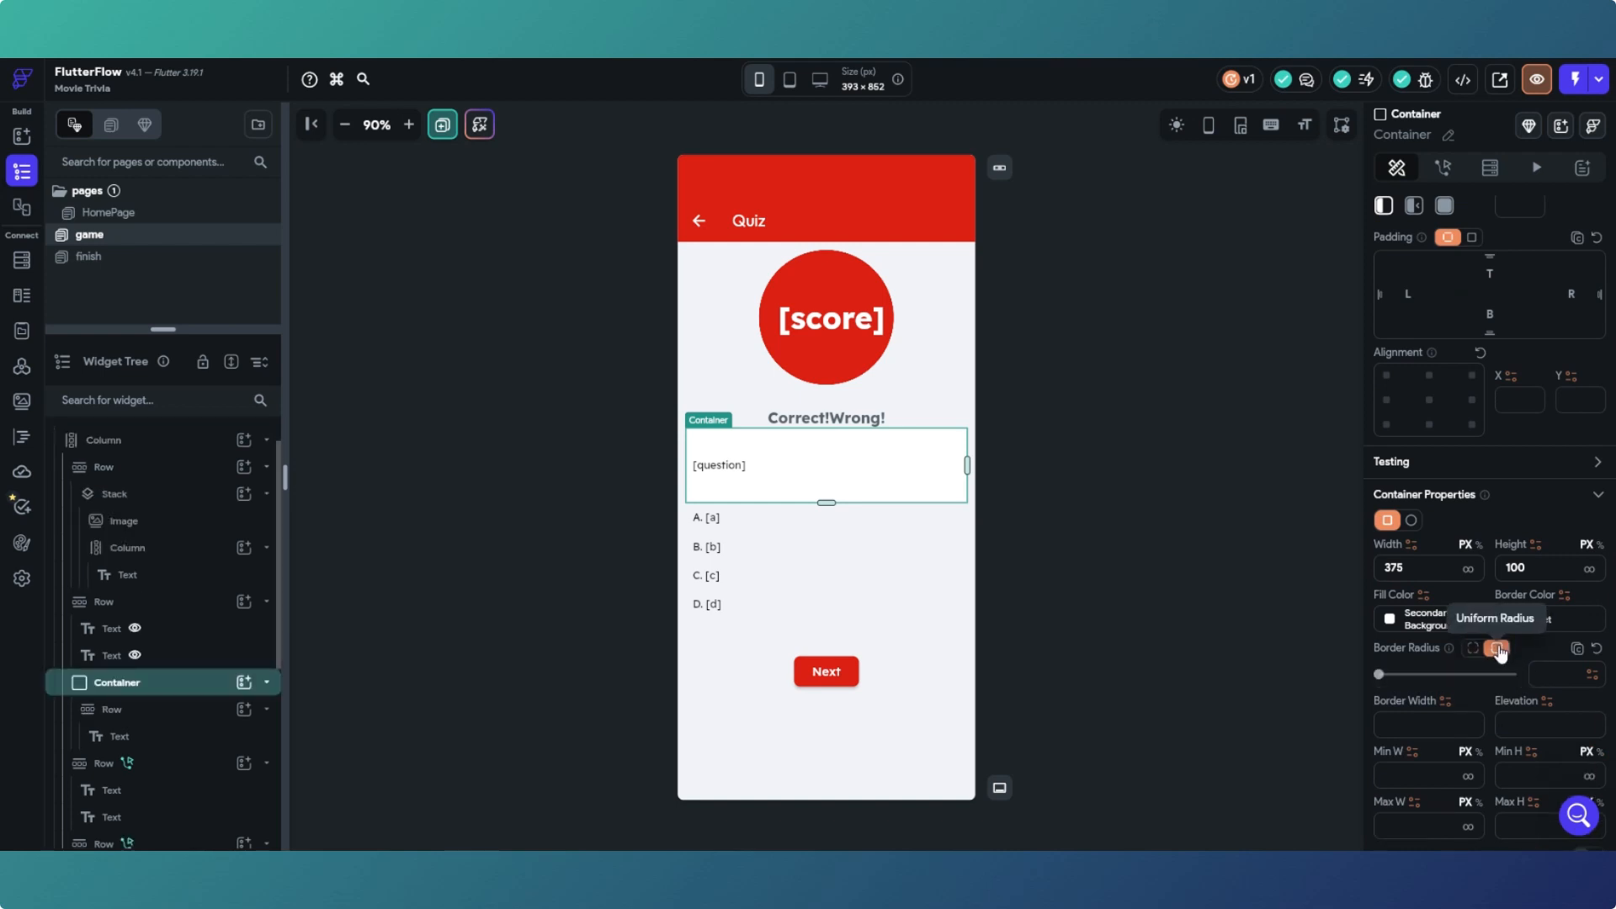
pyautogui.moveTo(1380, 675); pyautogui.dragTo(1442, 679)
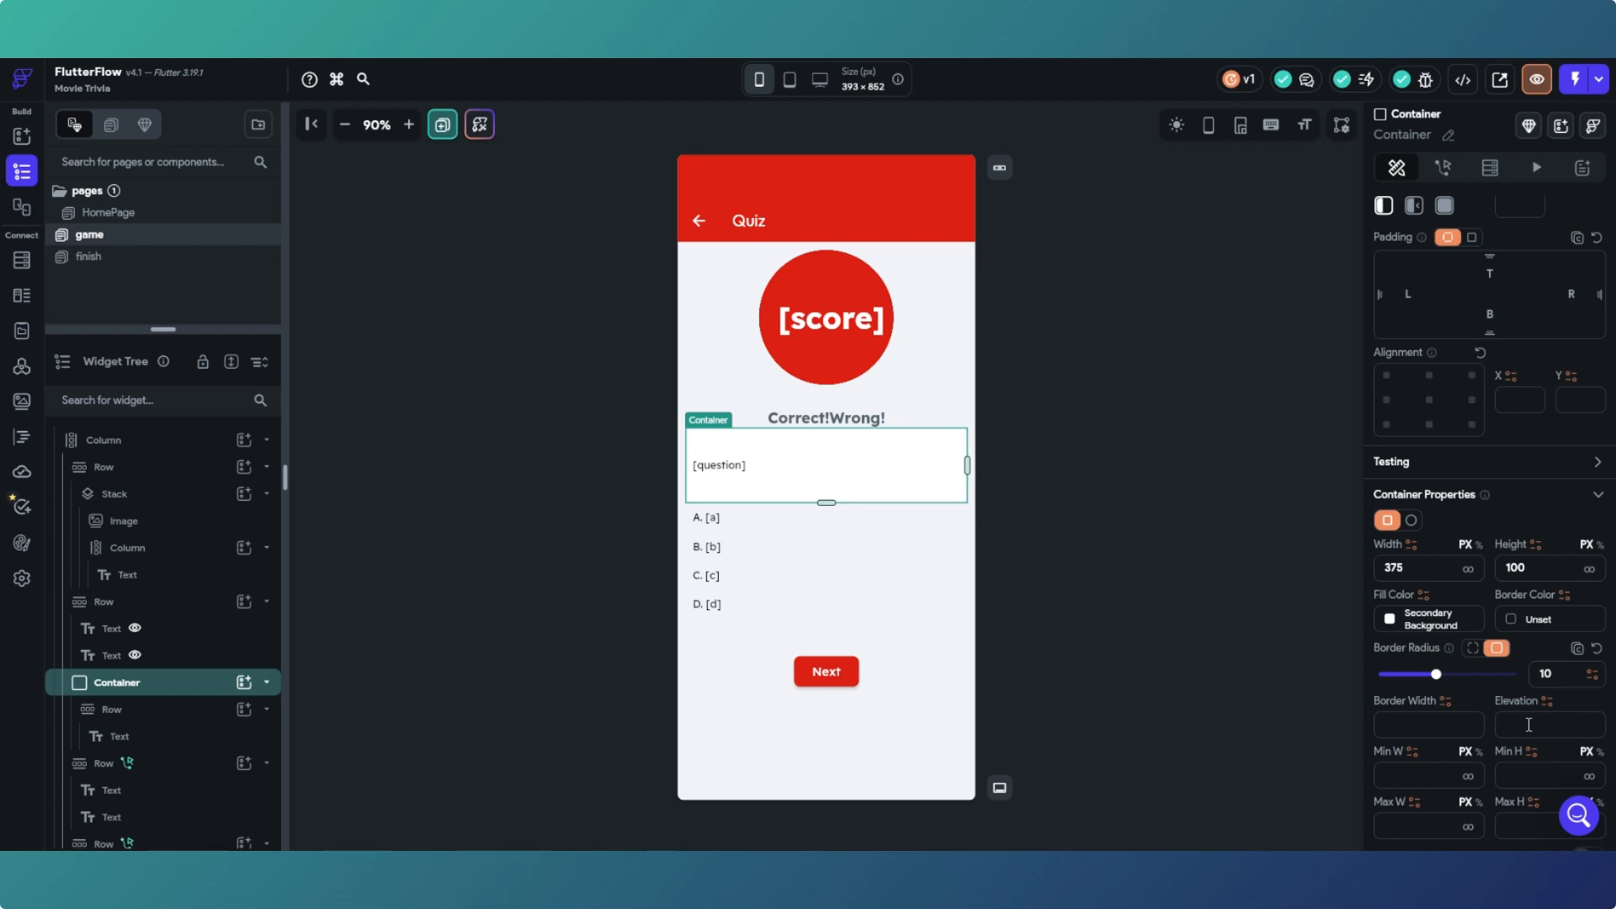
pyautogui.write('3')
pyautogui.click(1158, 665)
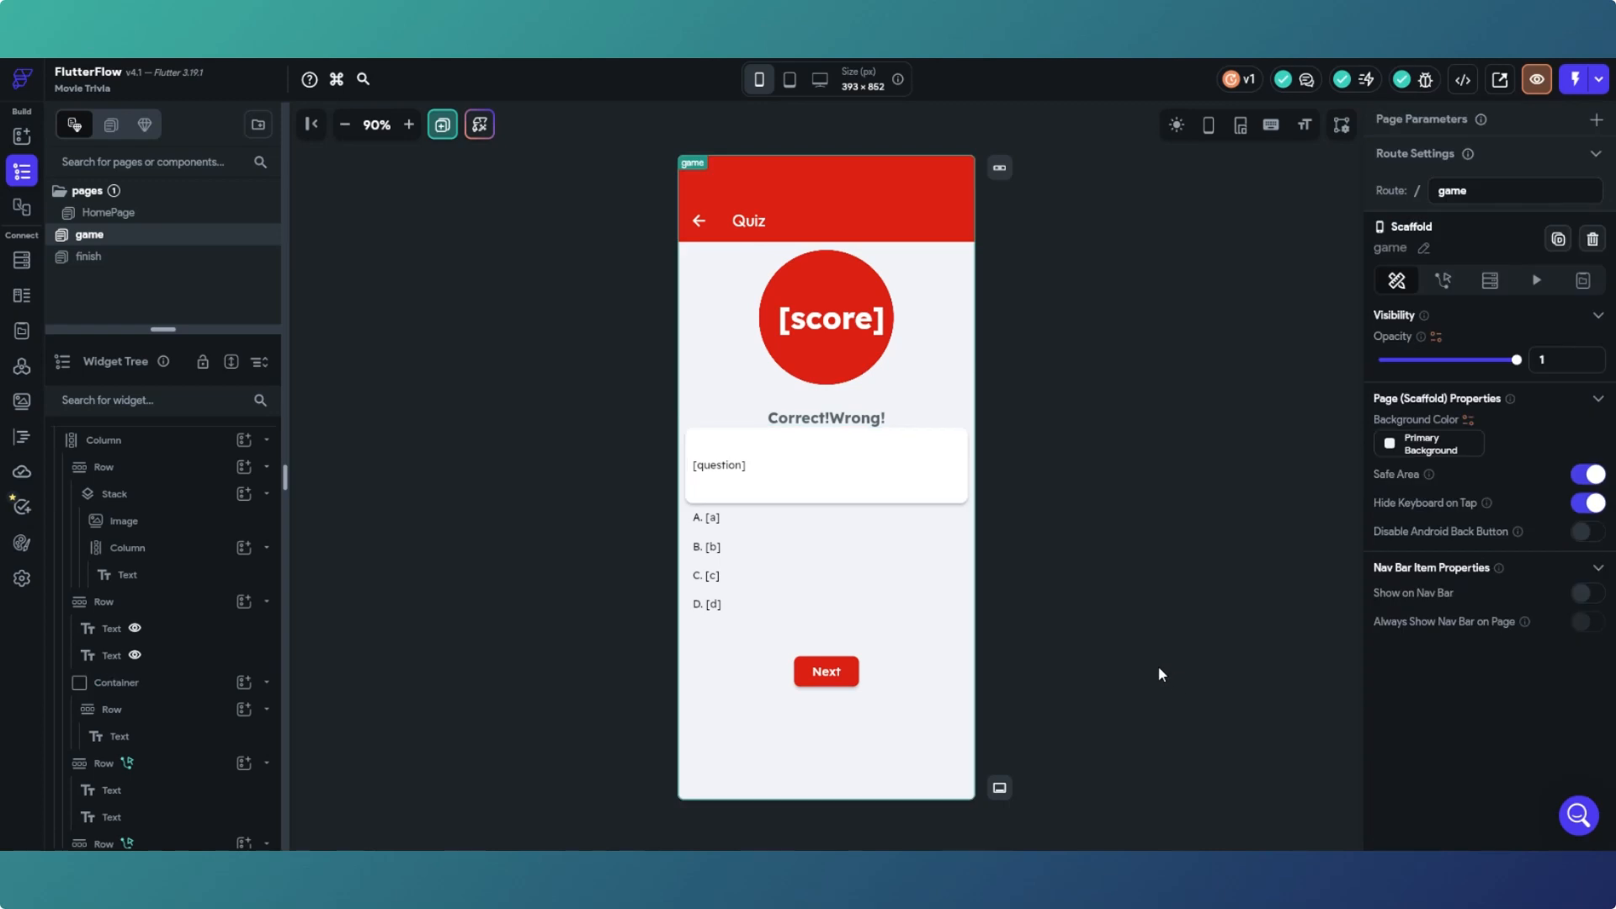
# Step: Set the question container's top padding to 40
pyautogui.click(959, 501)
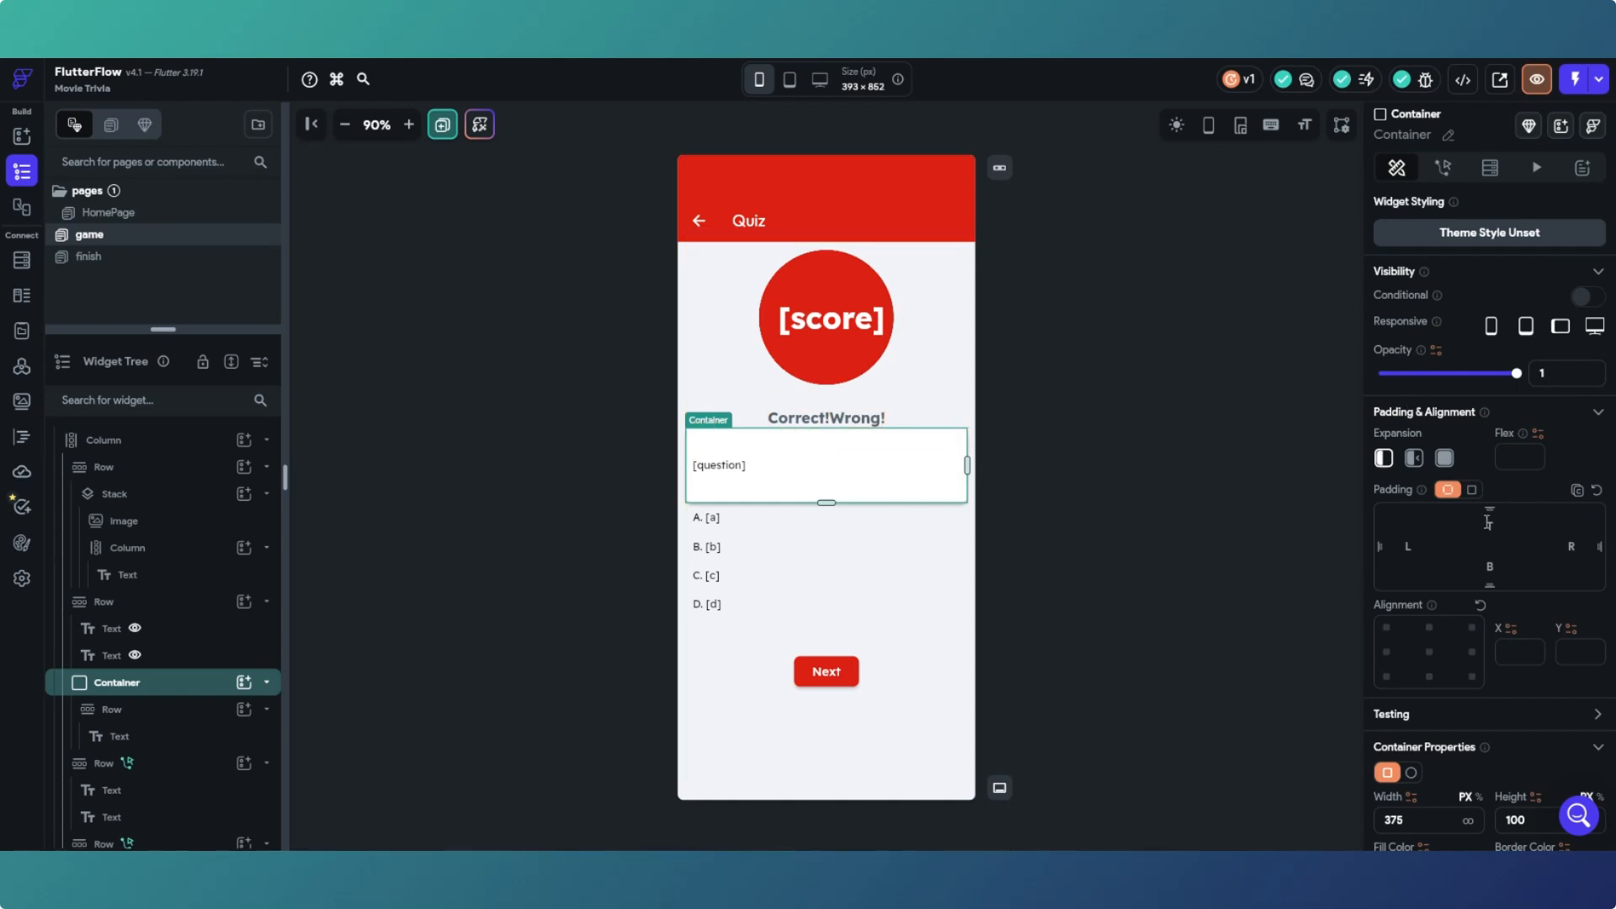
pyautogui.write('20')
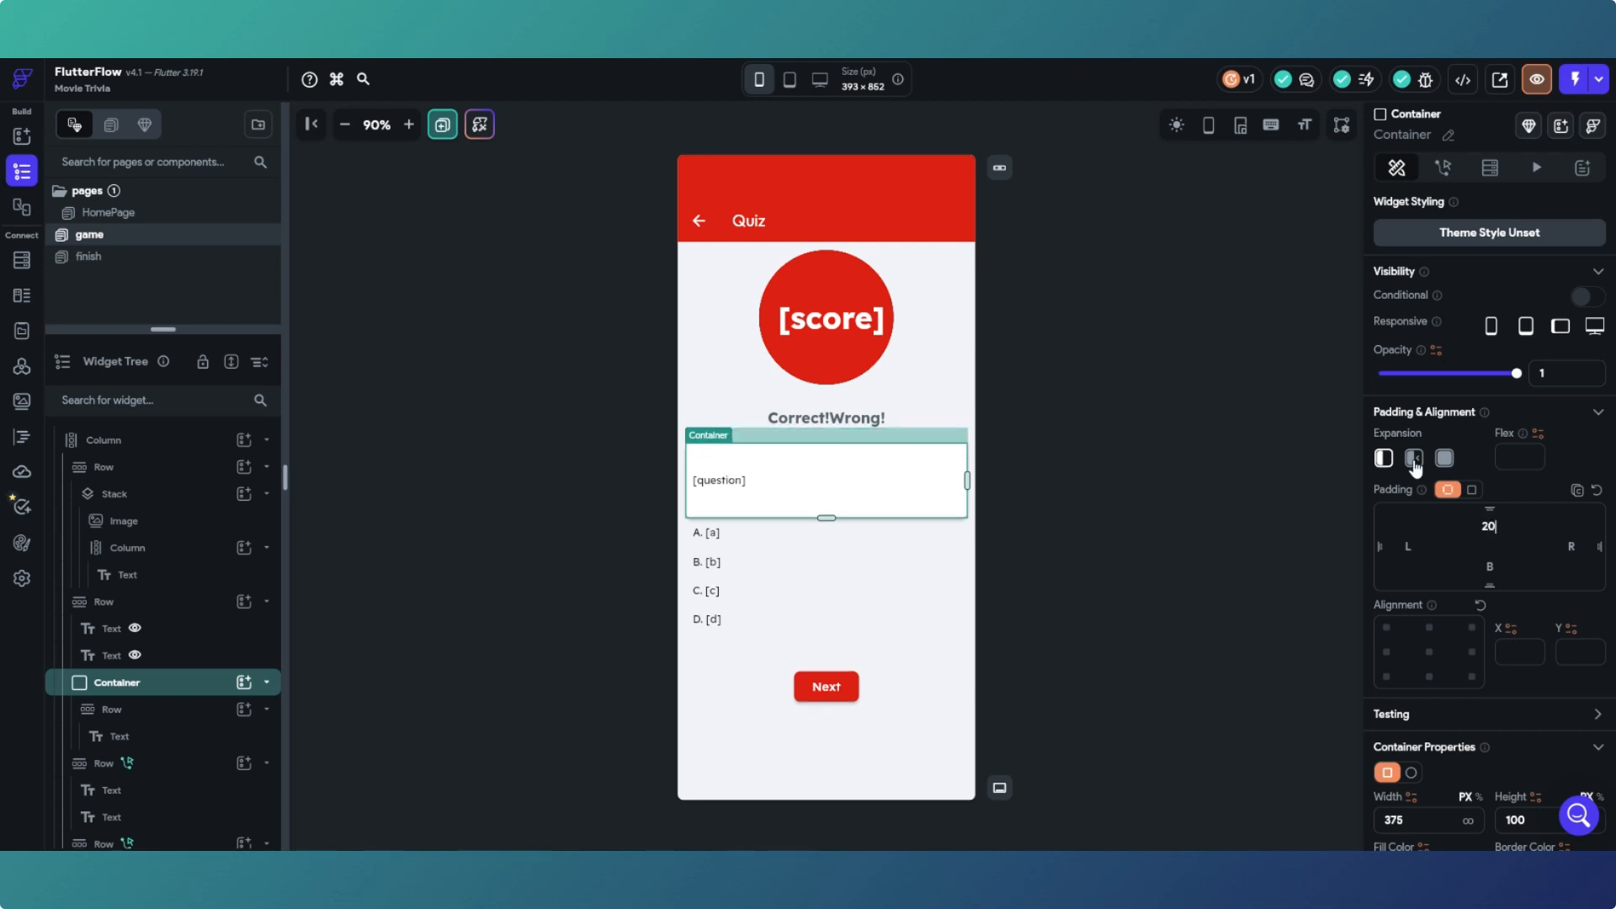
pyautogui.doubleClick(1486, 526)
pyautogui.write('40')
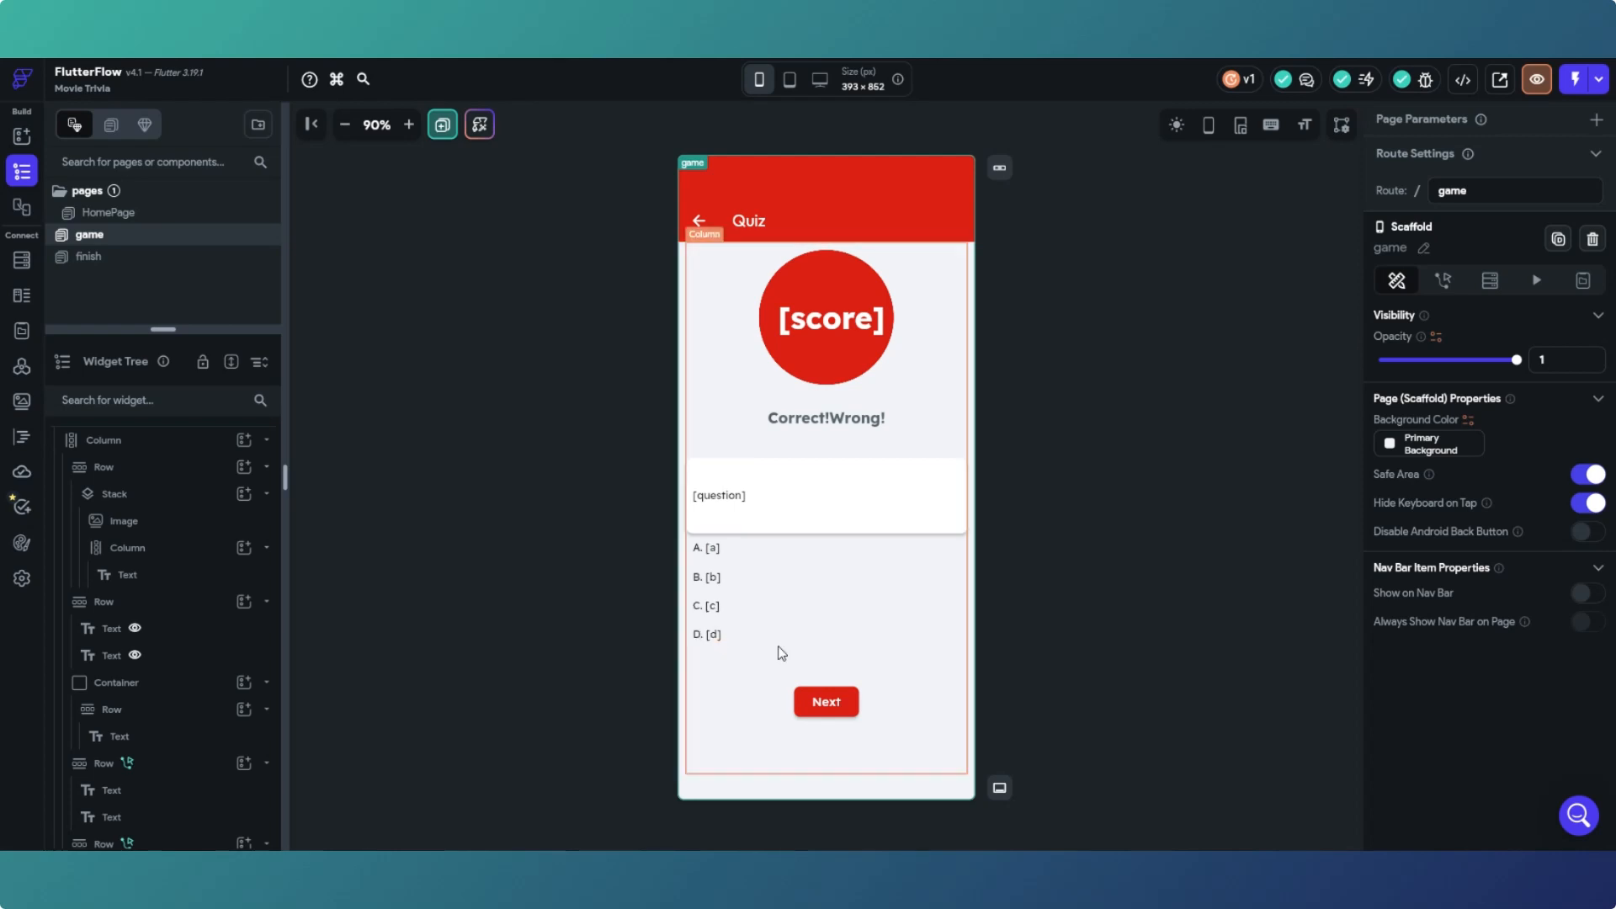
# Step: Add a Container between the answer D row and the Next button
pyautogui.click(950, 635)
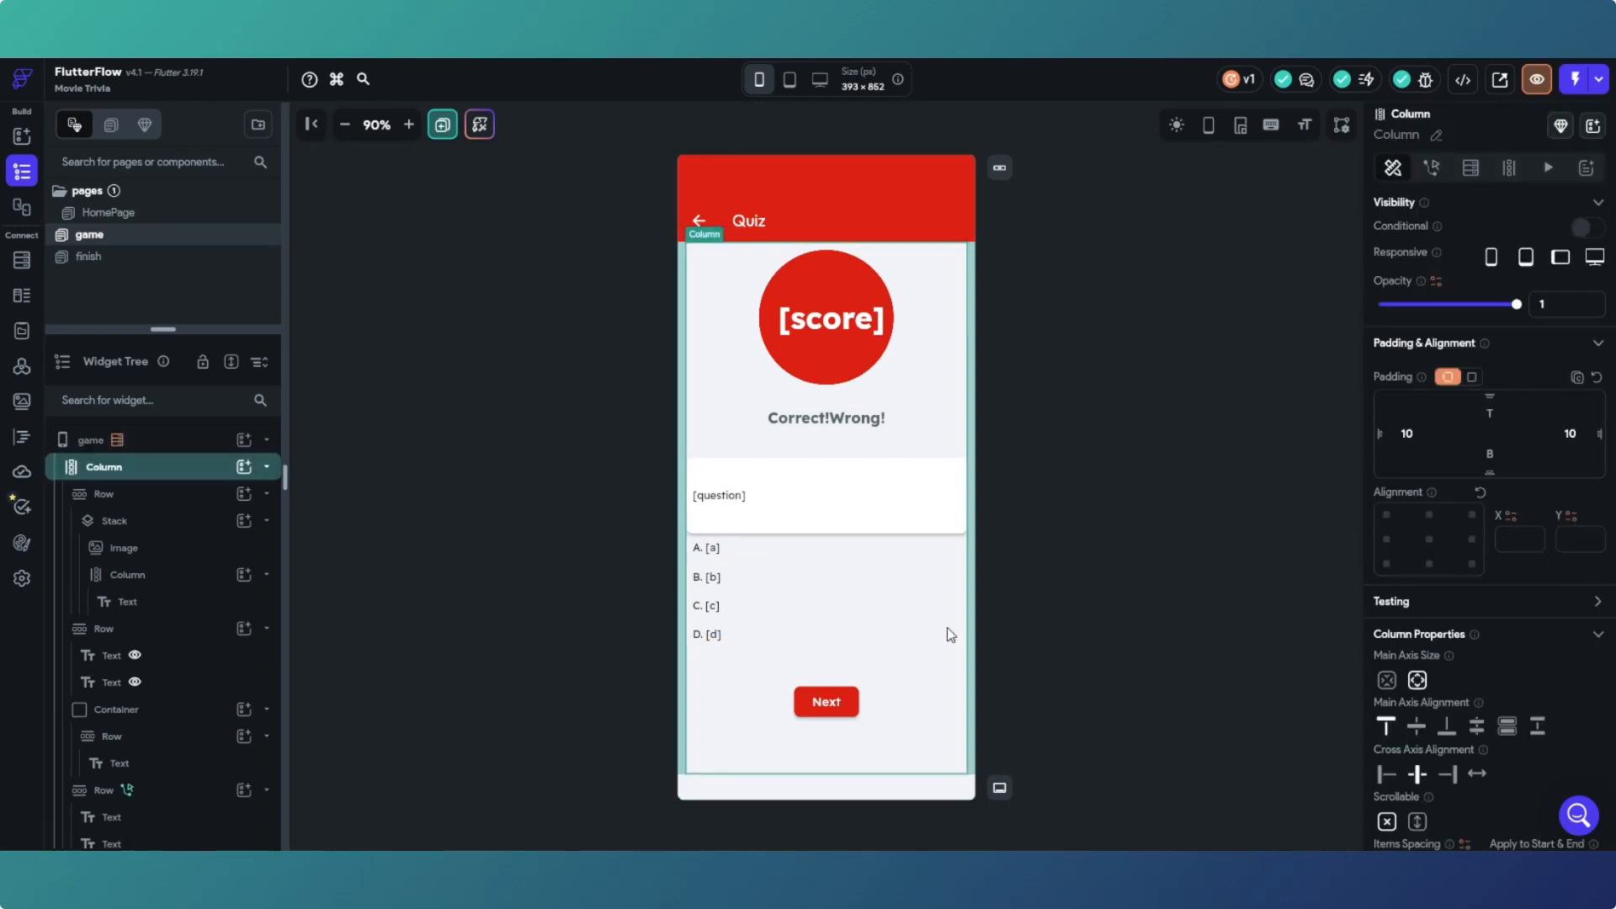
pyautogui.click(936, 631)
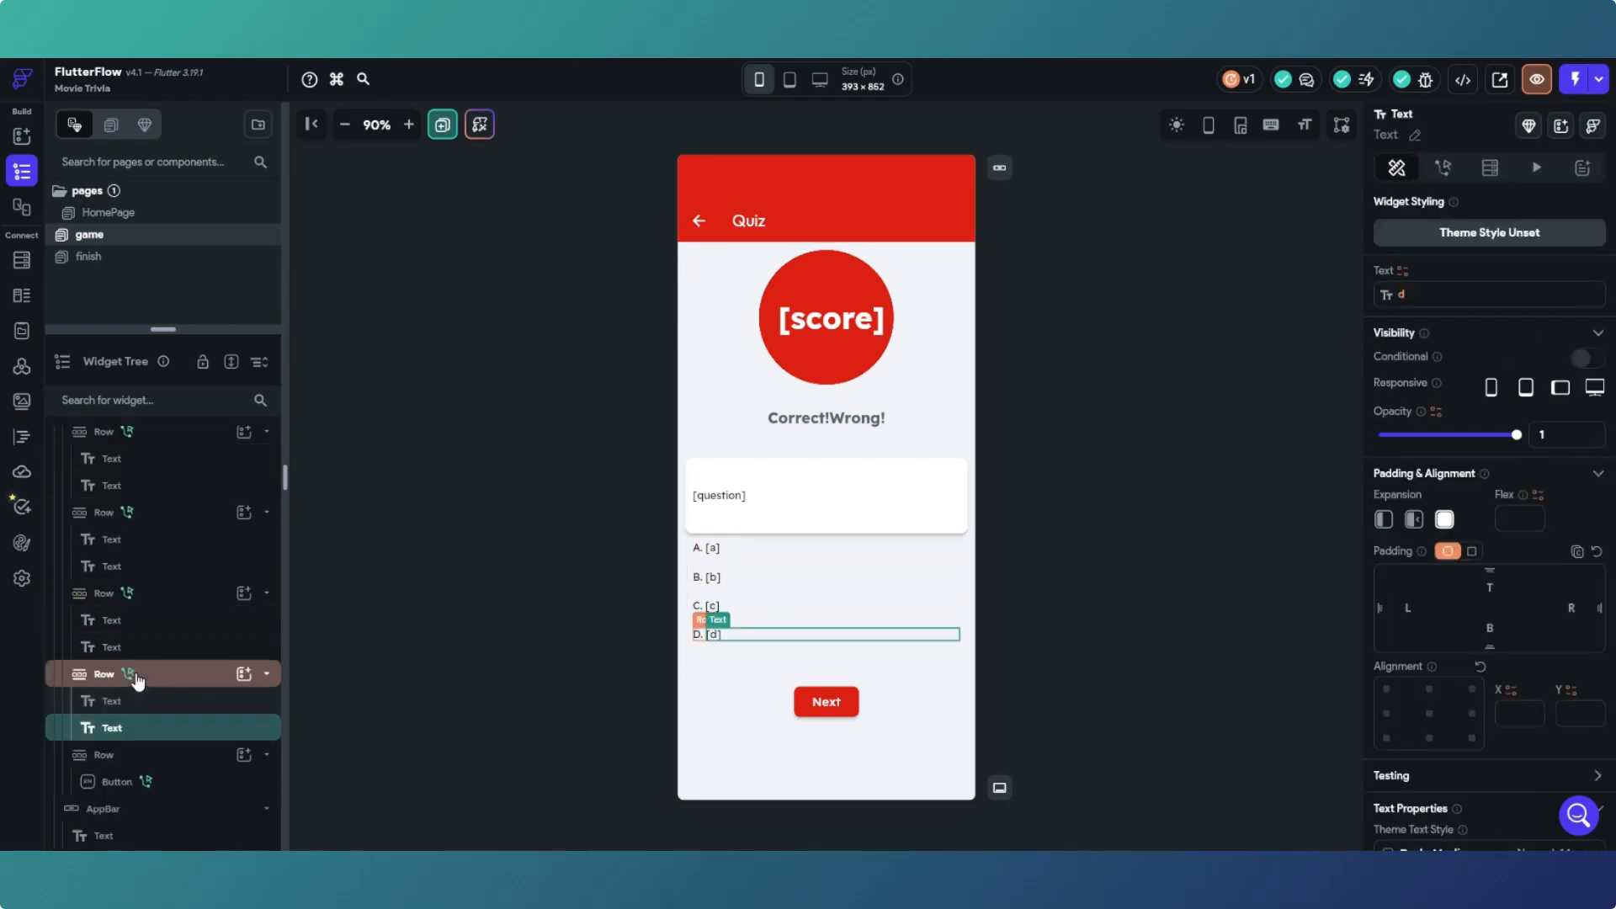
pyautogui.click(168, 676)
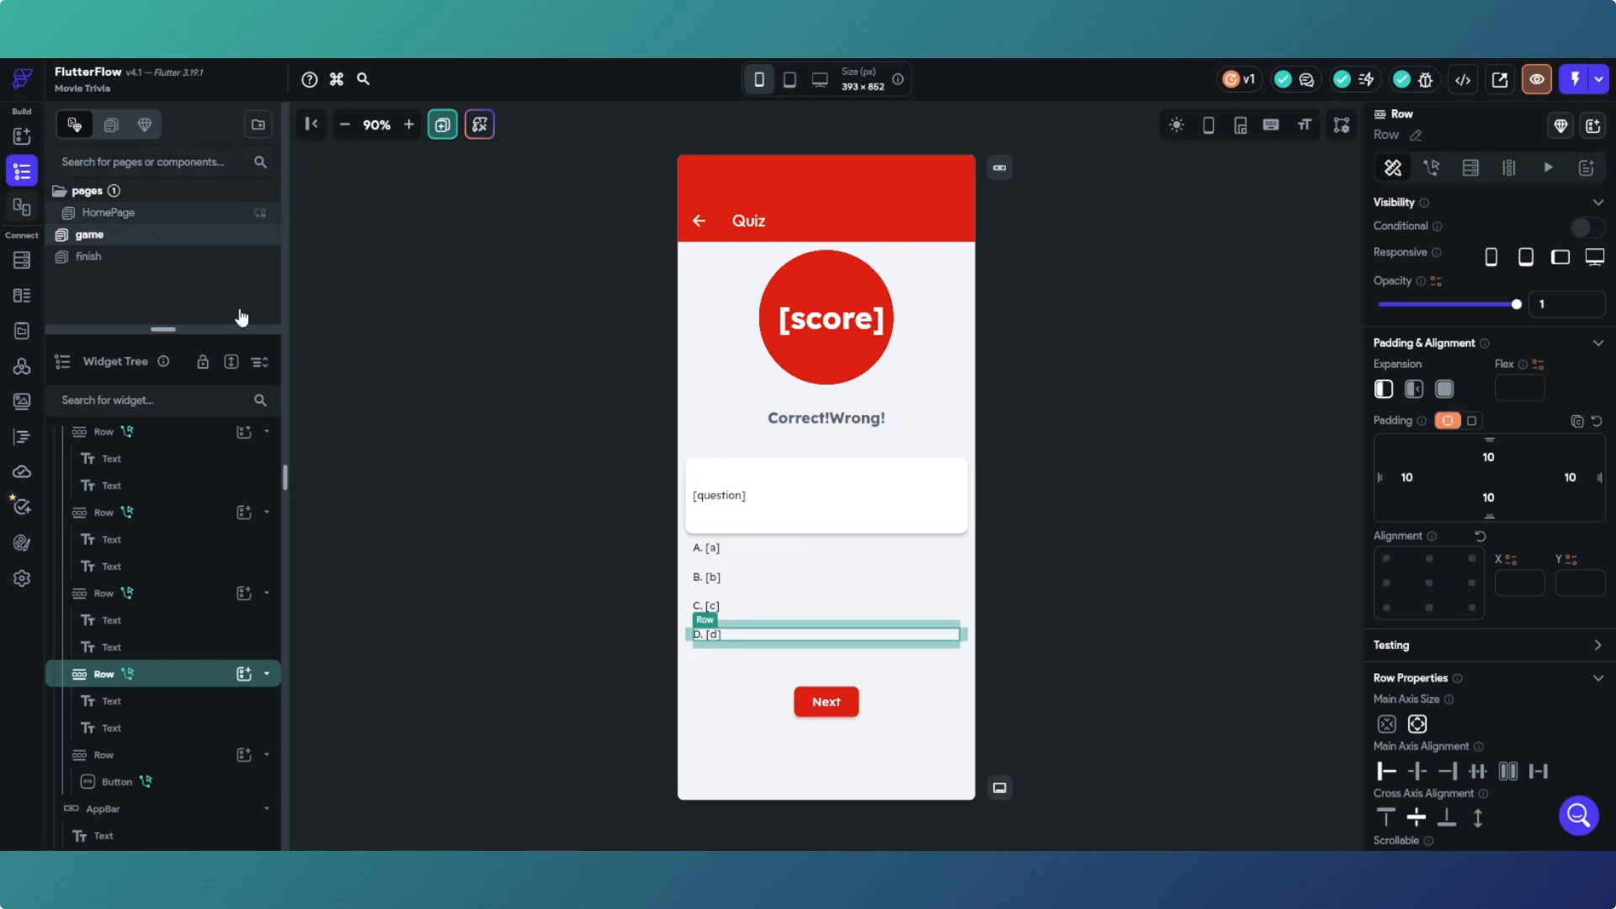
pyautogui.click(22, 137)
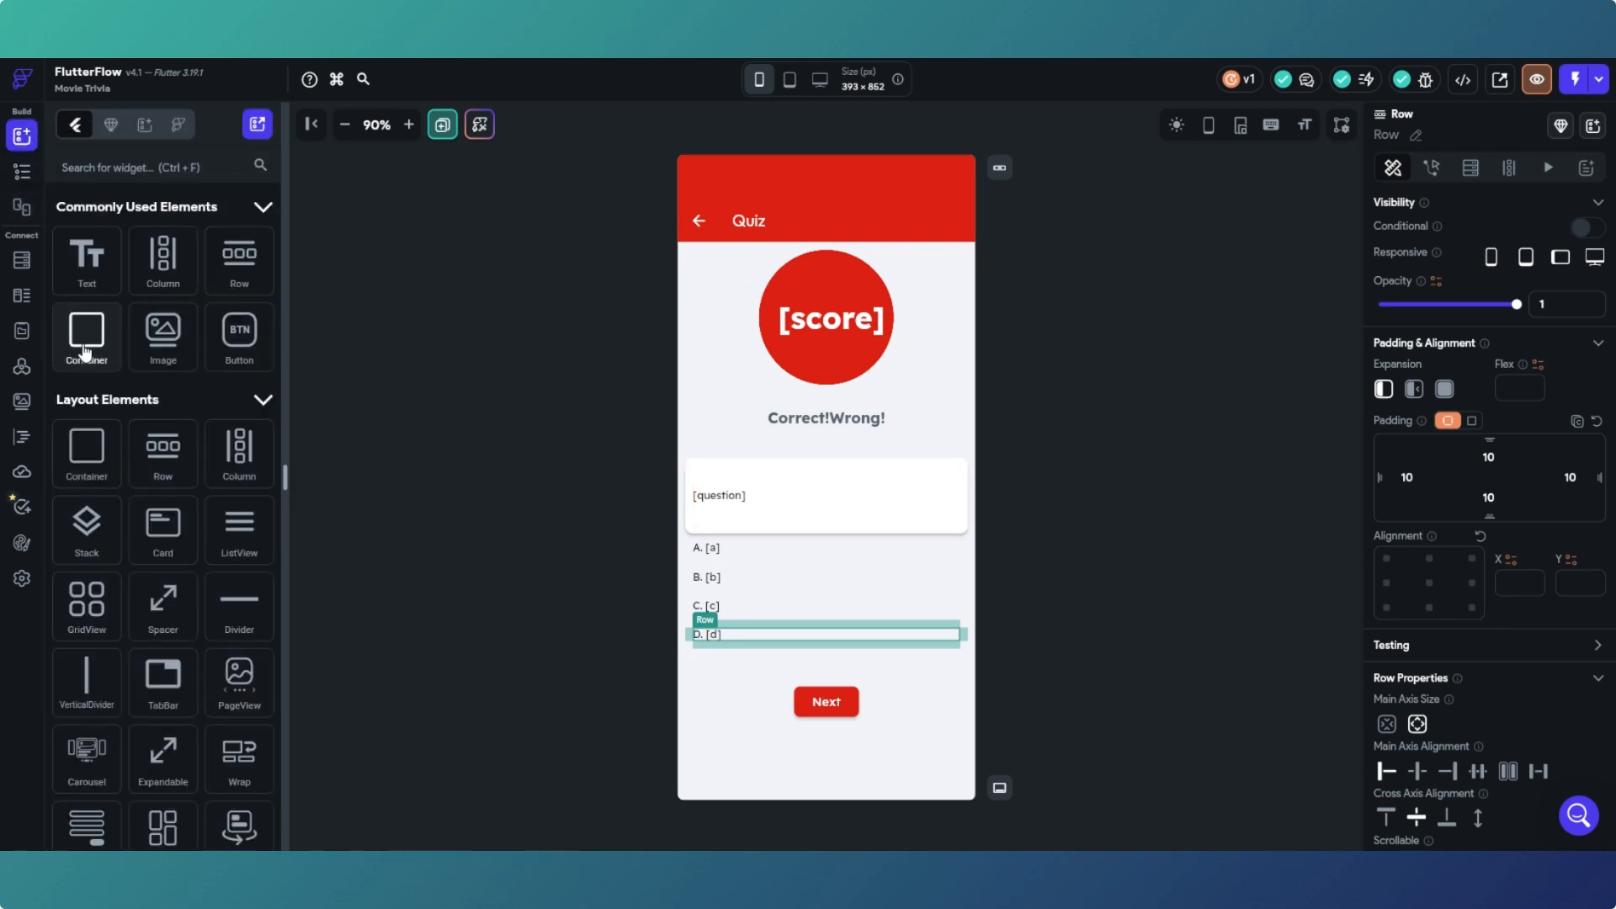
pyautogui.moveTo(90, 341); pyautogui.dragTo(776, 676)
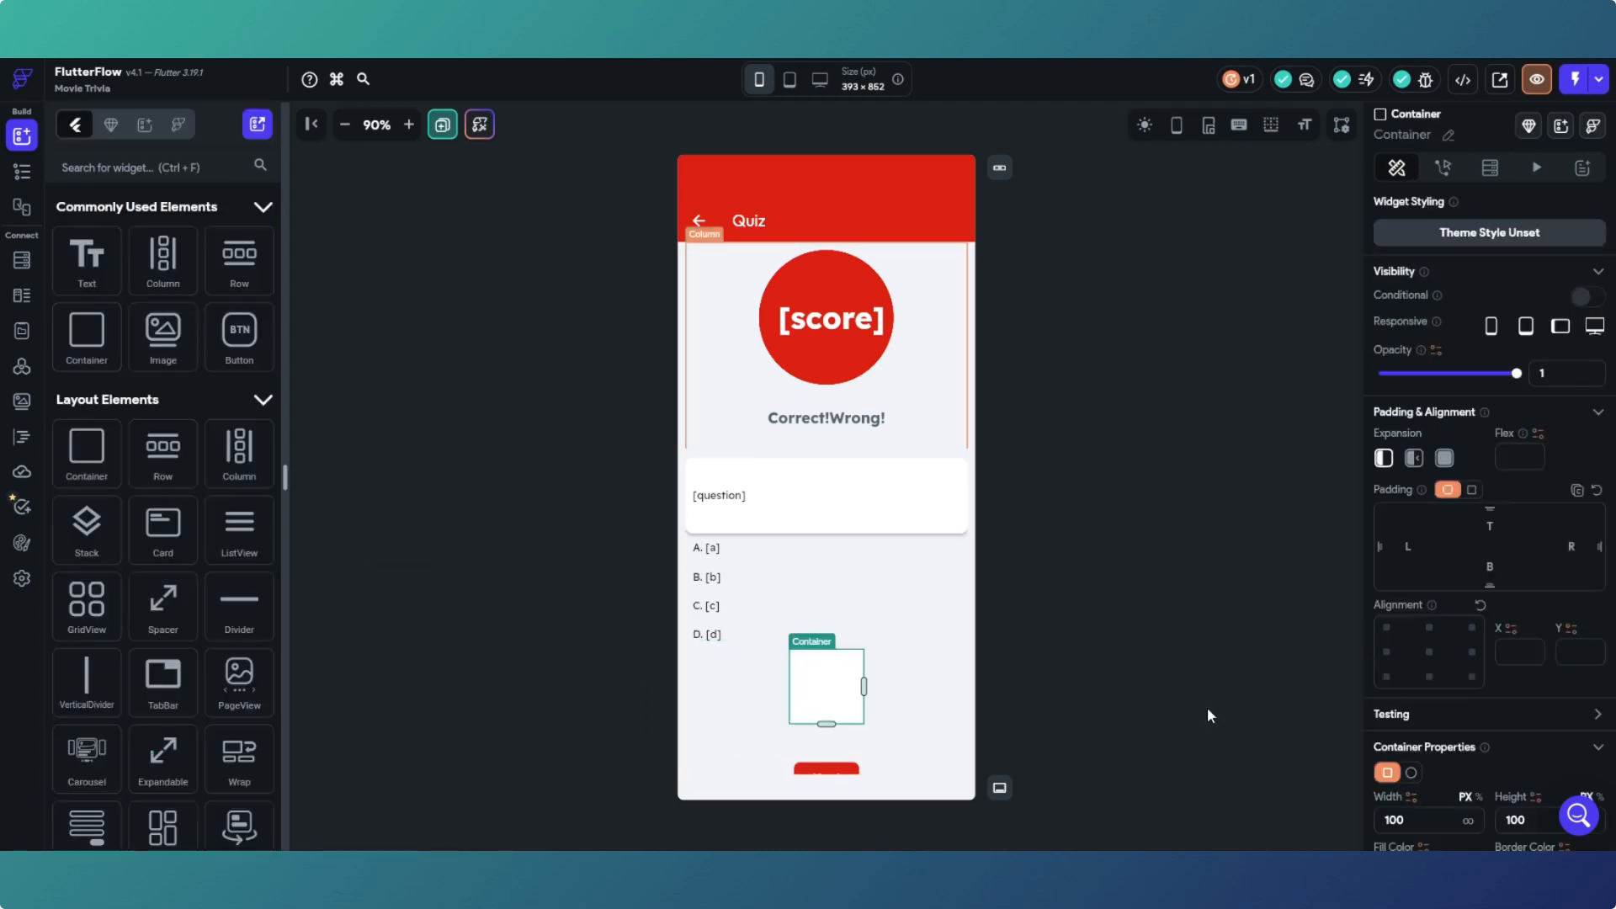
# Step: Set the new container below answer D to a width of 375 px and a height of 50 px
pyautogui.click(964, 531)
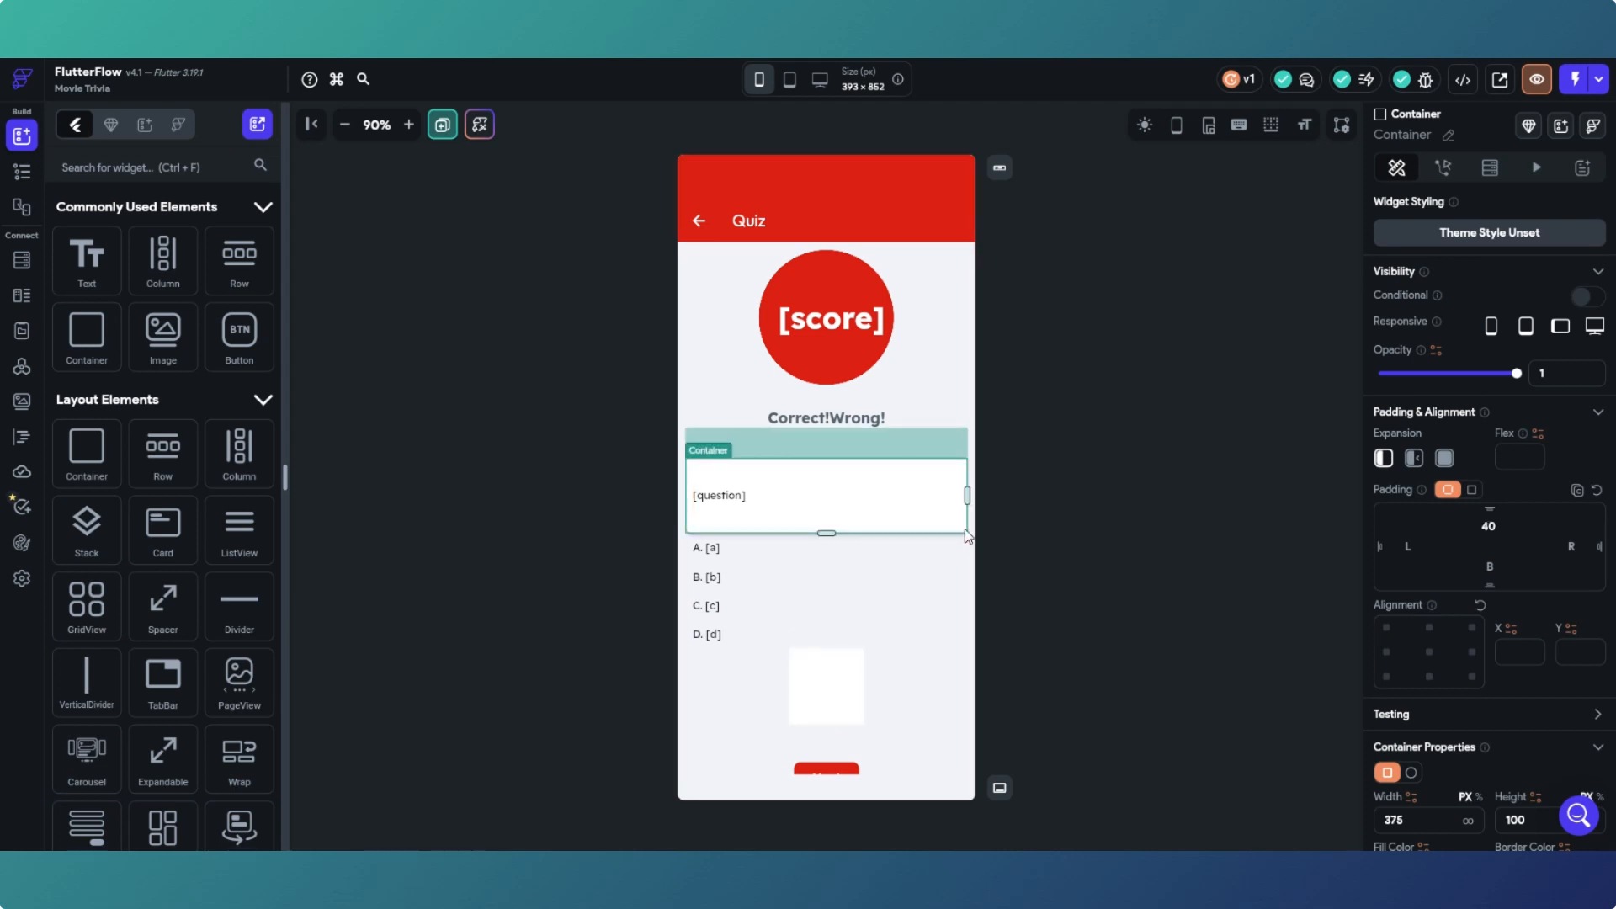
pyautogui.scroll(-1, 1604, 701)
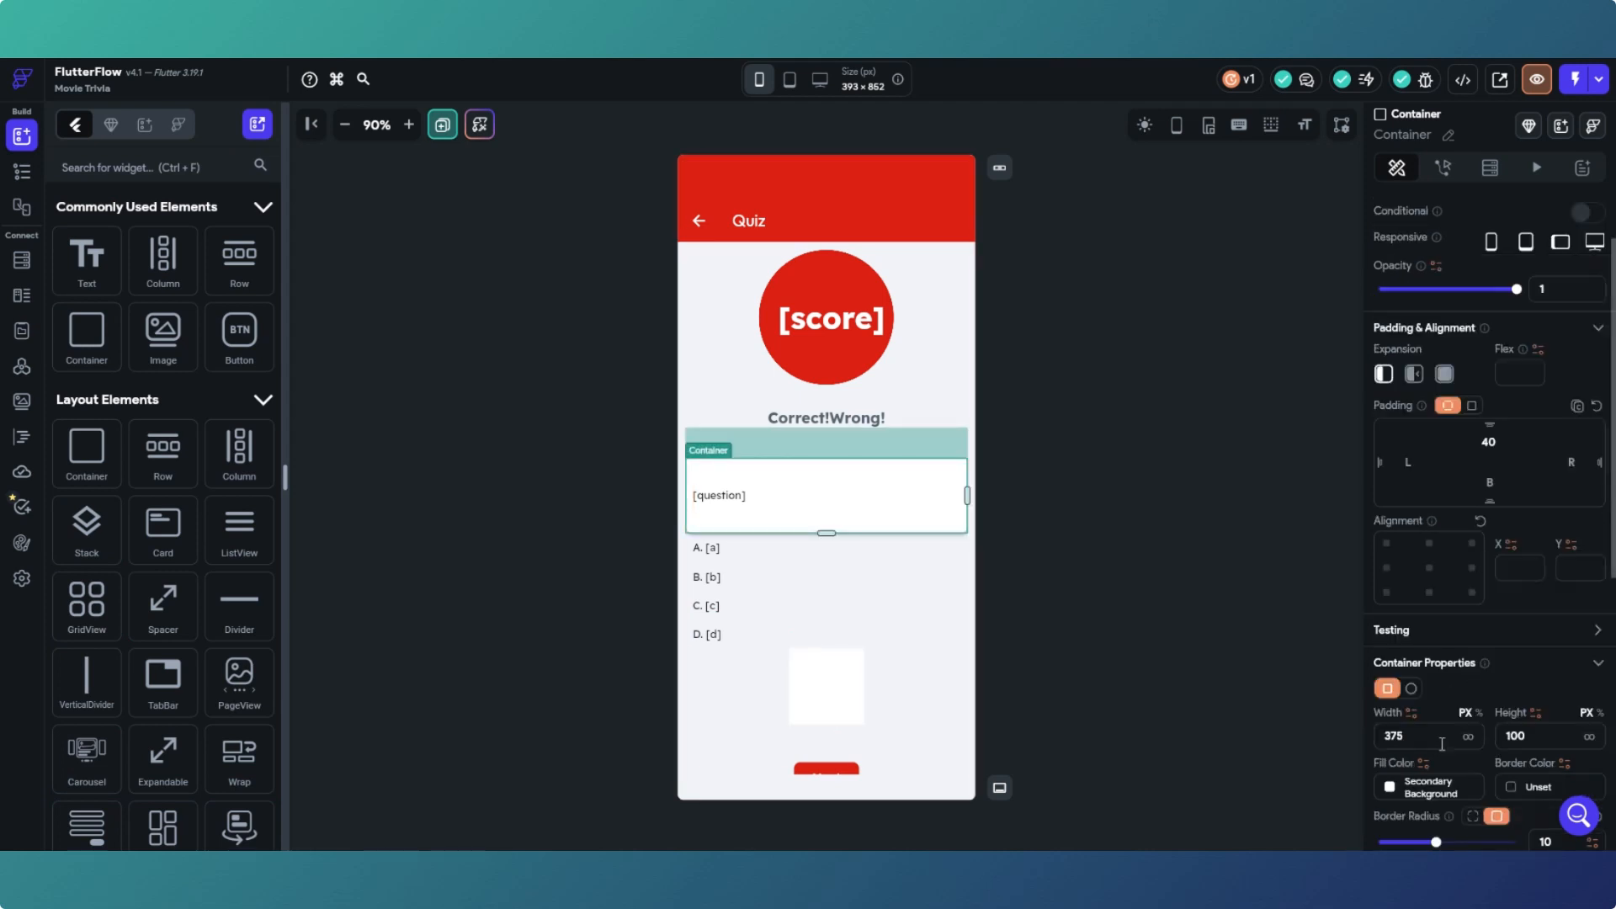
pyautogui.click(842, 668)
pyautogui.moveTo(1402, 735); pyautogui.dragTo(1377, 733)
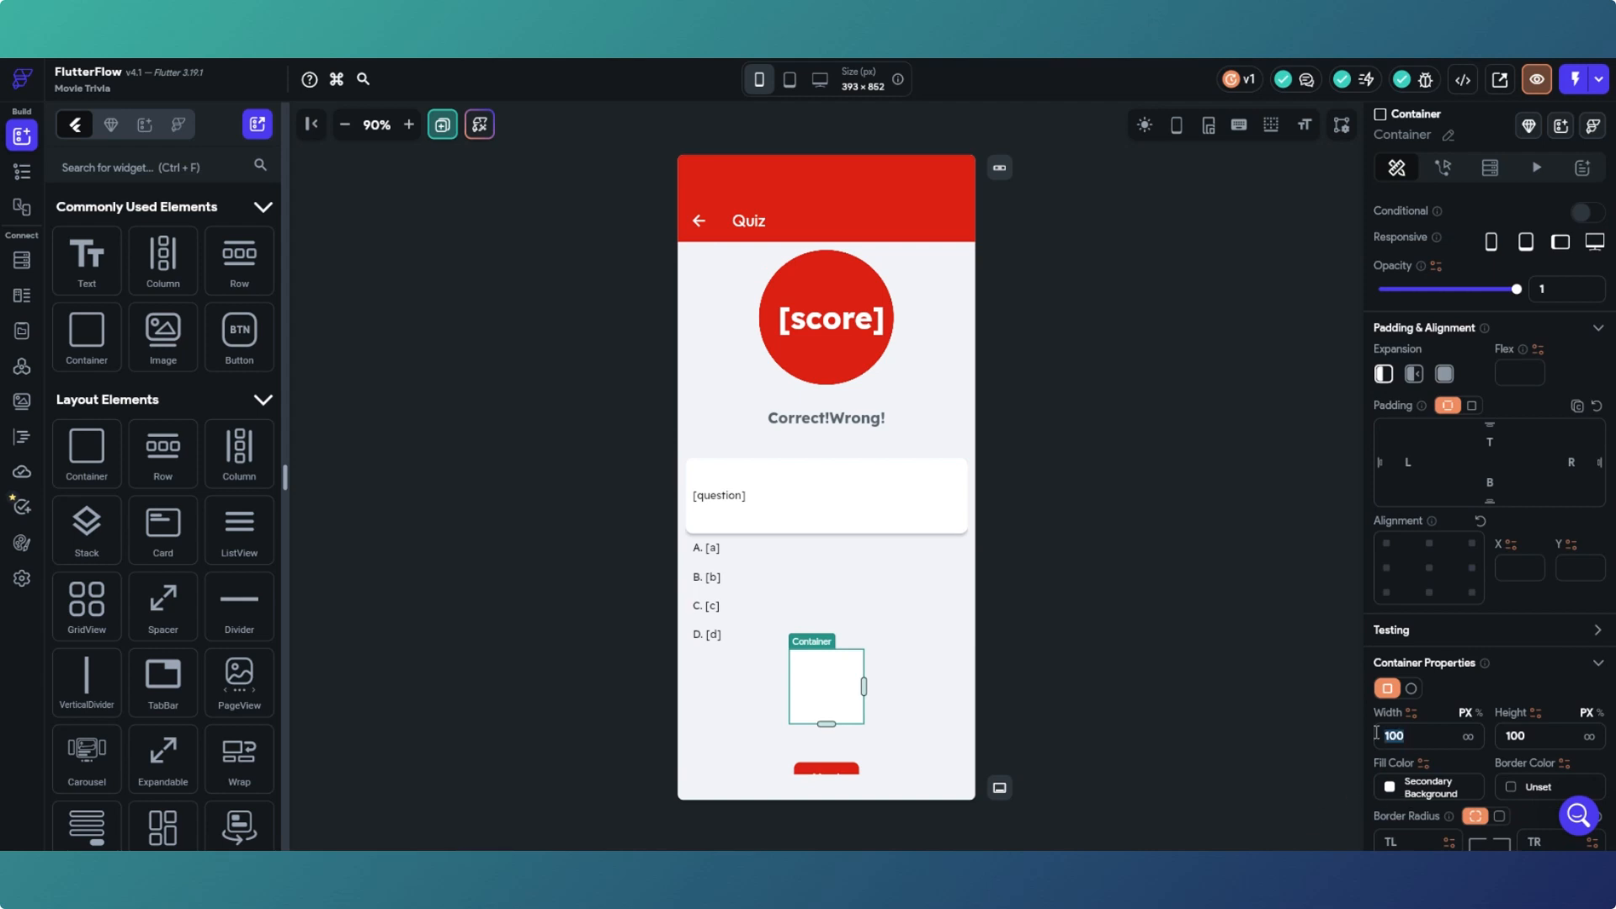
pyautogui.write('375')
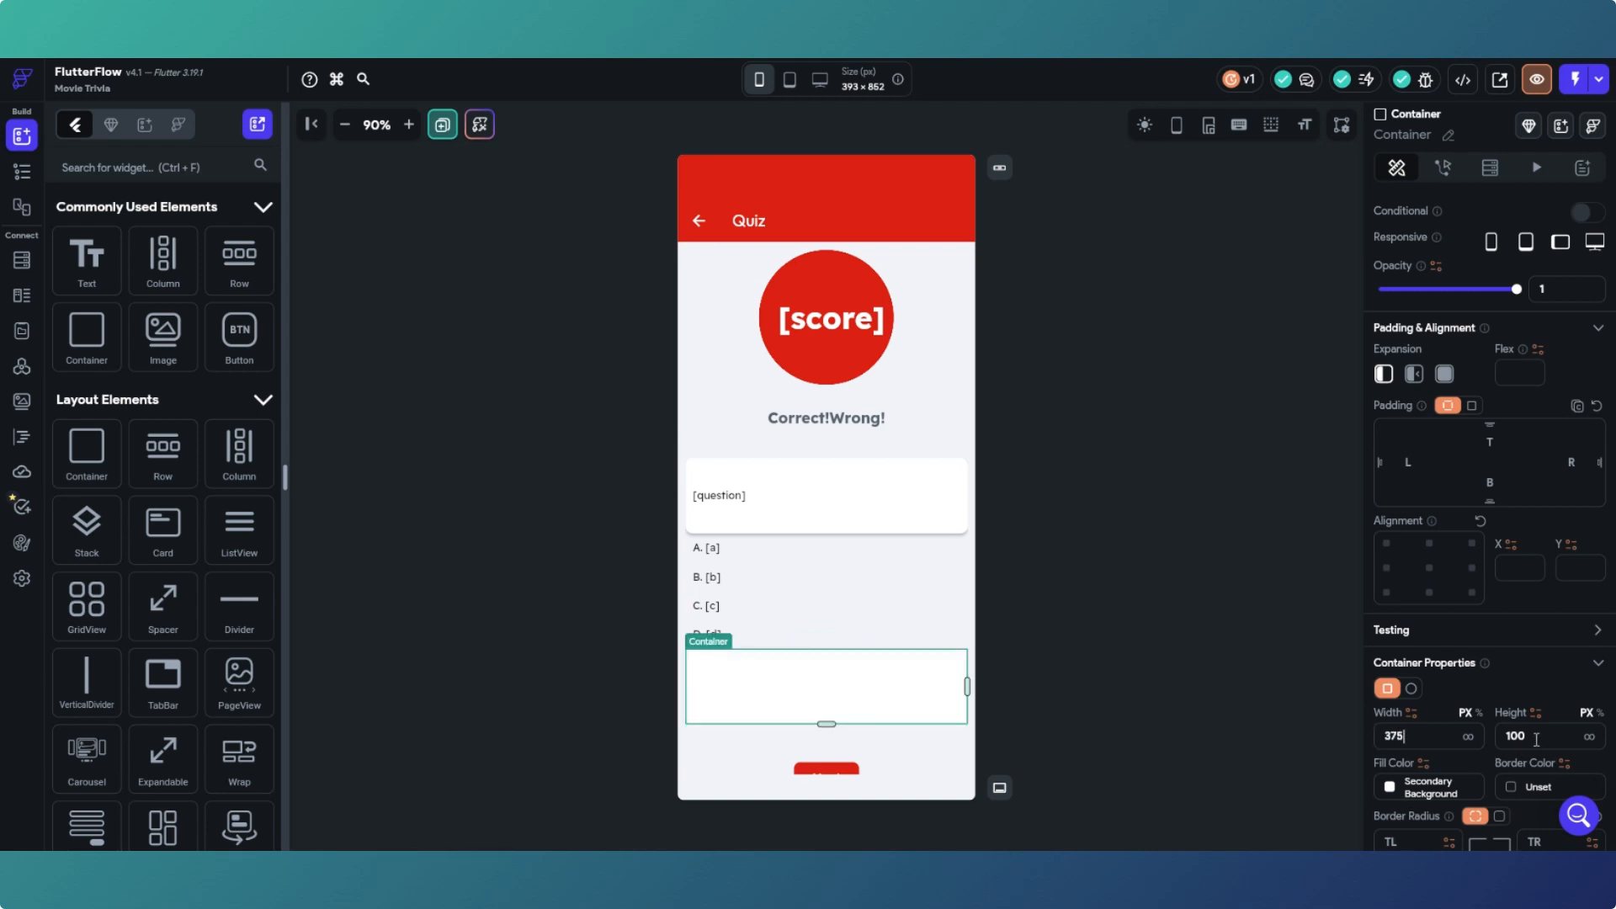
pyautogui.moveTo(1537, 737); pyautogui.dragTo(1492, 742)
pyautogui.write('50')
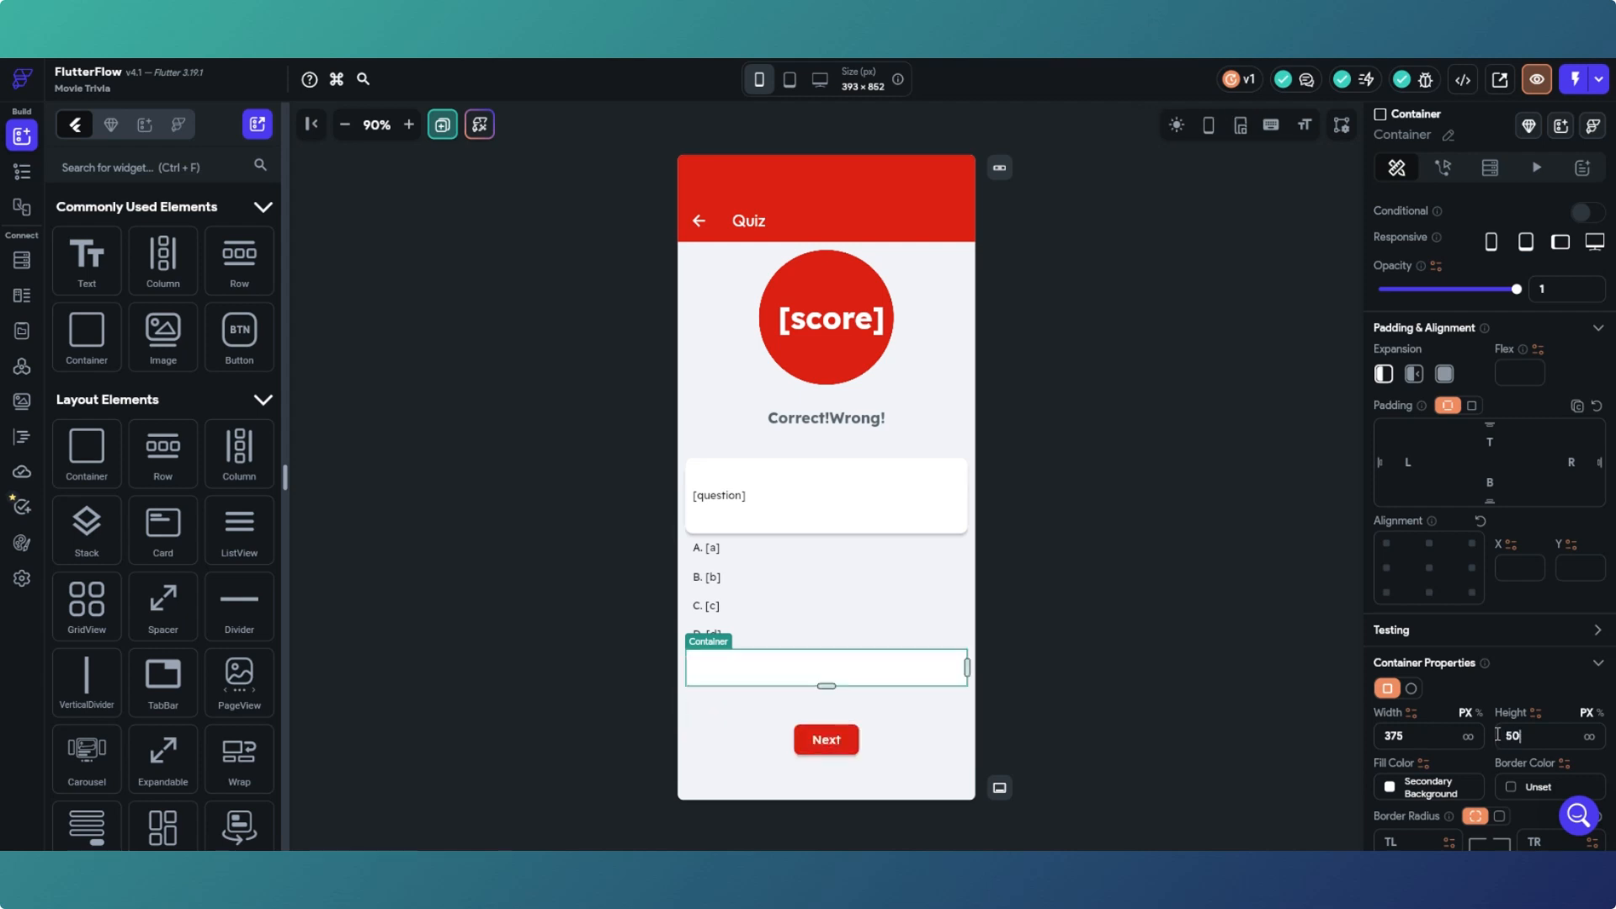
# Step: Give the container below answer D a uniform border radius of 10 and an elevation of 2
pyautogui.scroll(-2, 1430, 665)
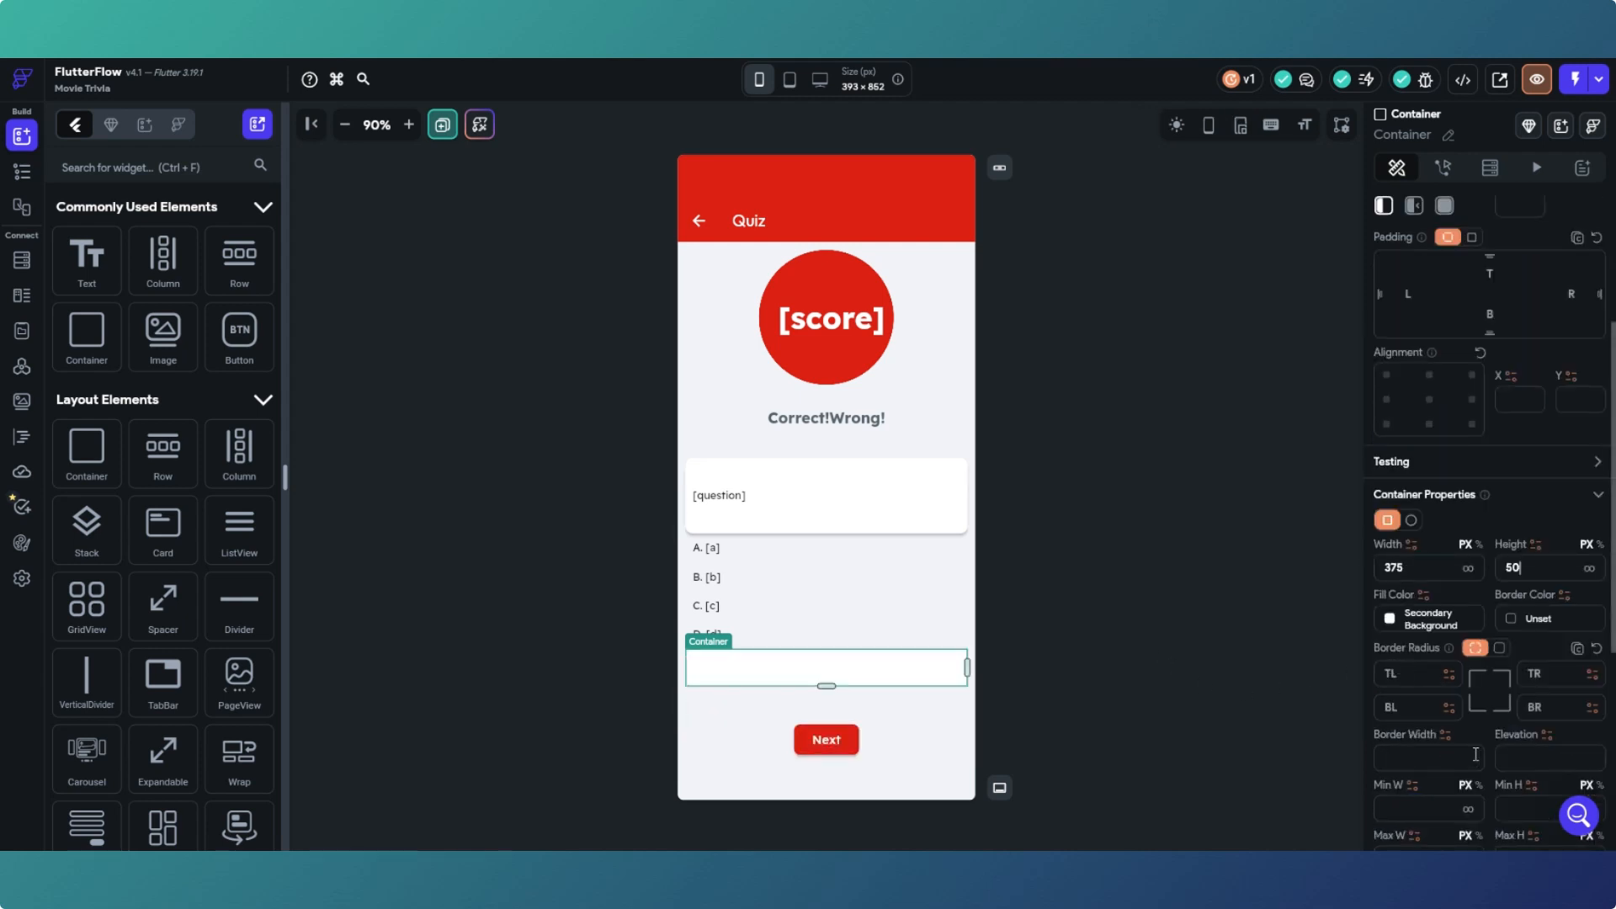
pyautogui.click(1499, 652)
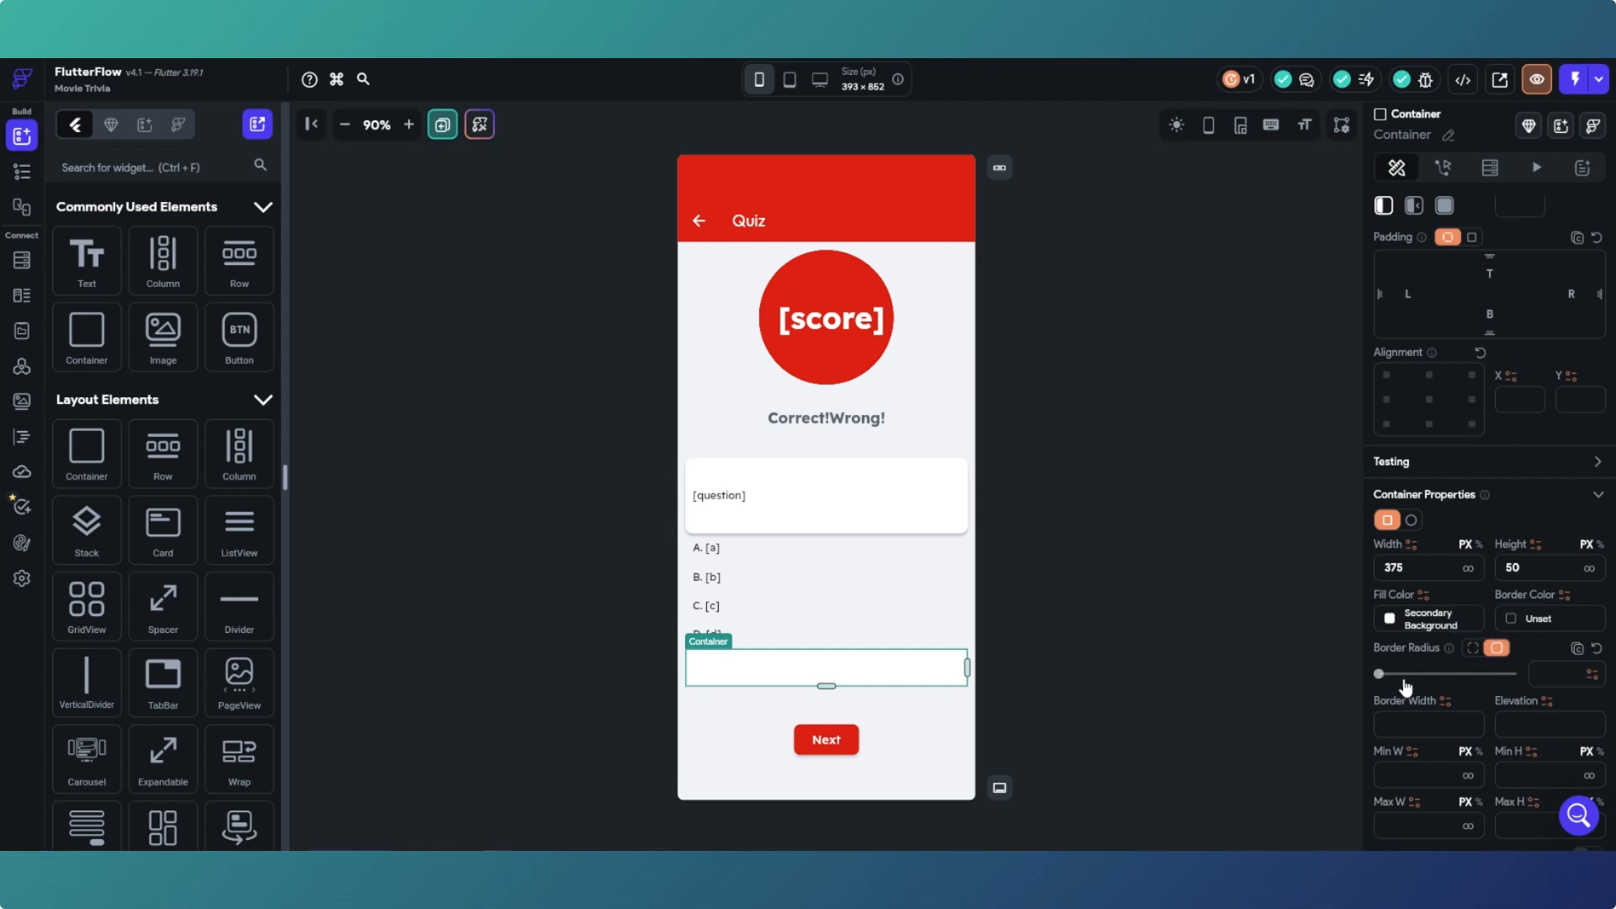
pyautogui.moveTo(1402, 679); pyautogui.dragTo(1460, 676)
pyautogui.moveTo(1444, 678); pyautogui.dragTo(1433, 679)
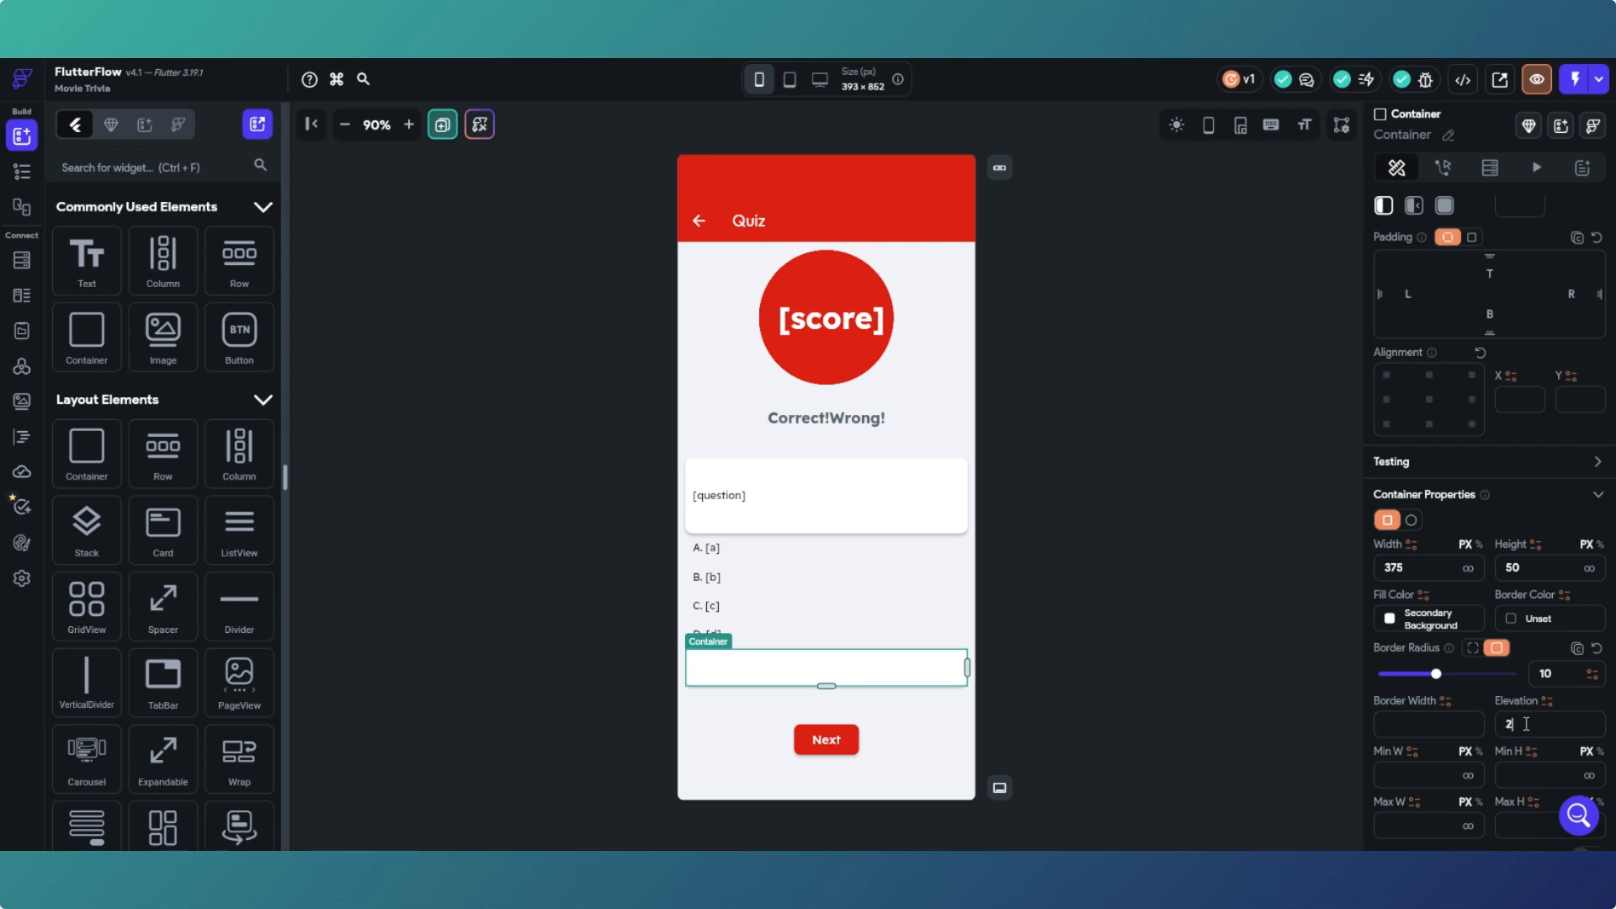
pyautogui.click(1178, 664)
# Step: Move the entire answer D row into the empty container below it
pyautogui.click(780, 631)
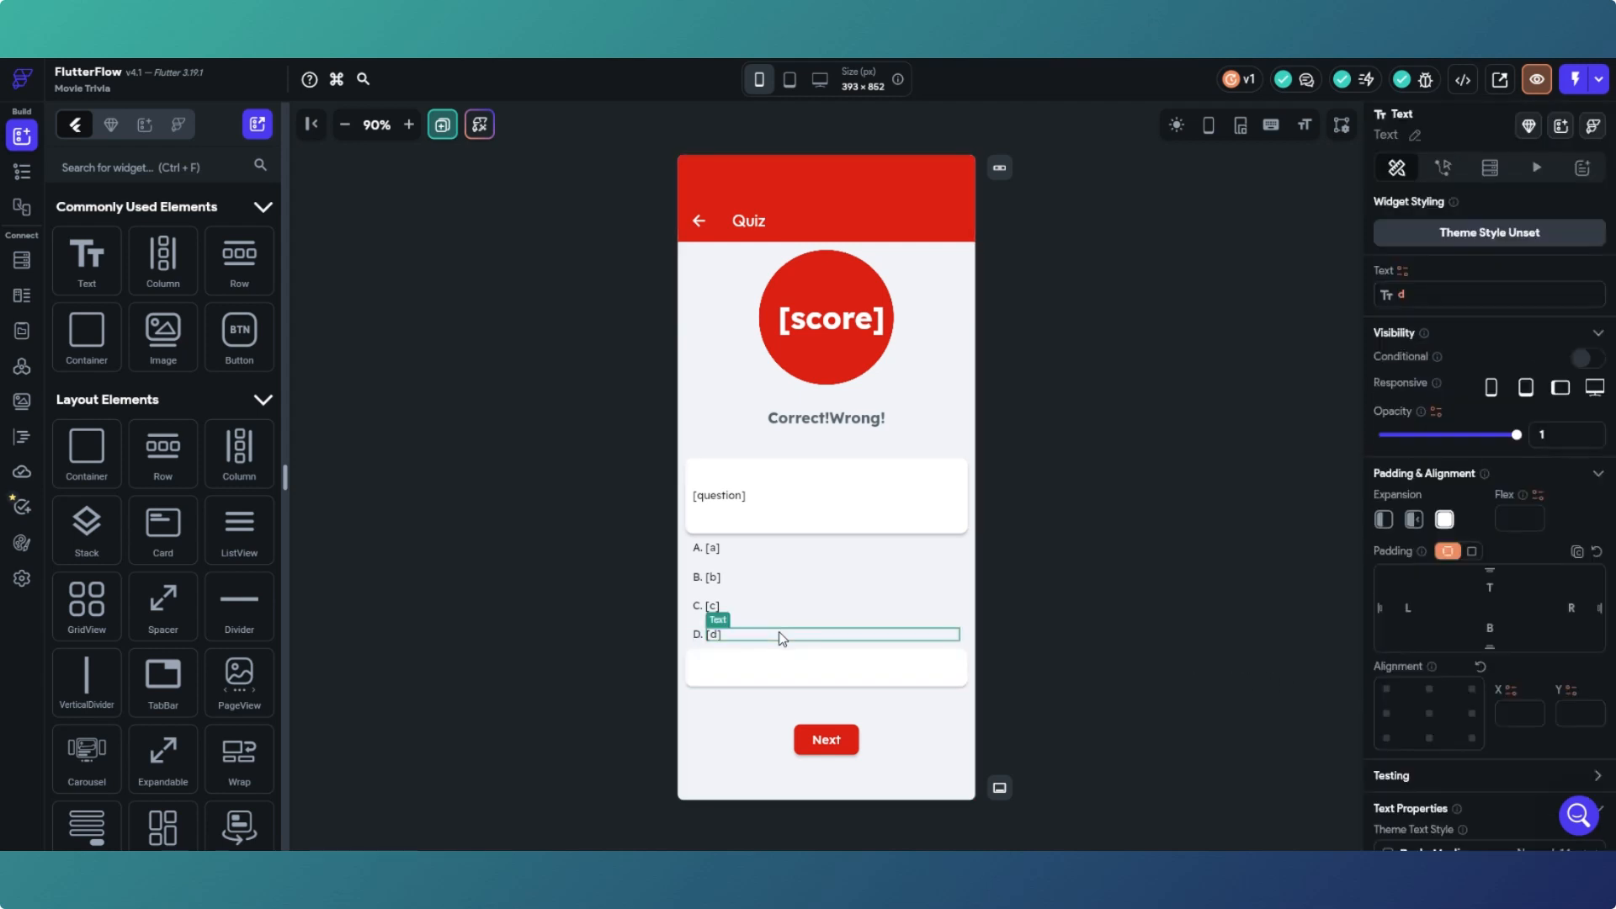
pyautogui.click(21, 177)
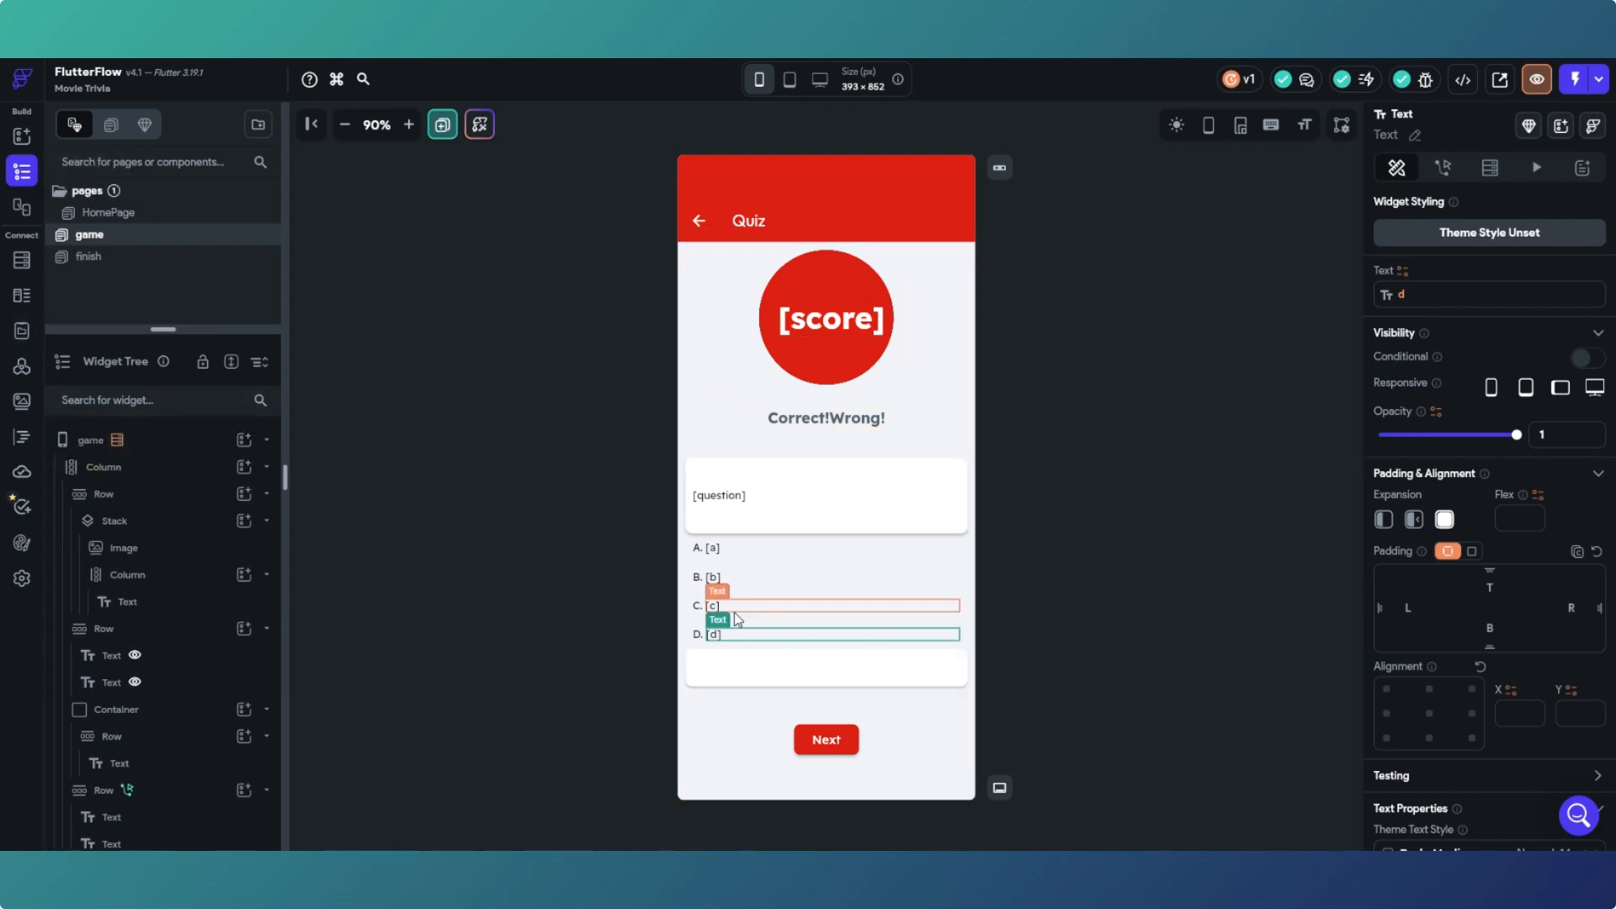
pyautogui.click(698, 634)
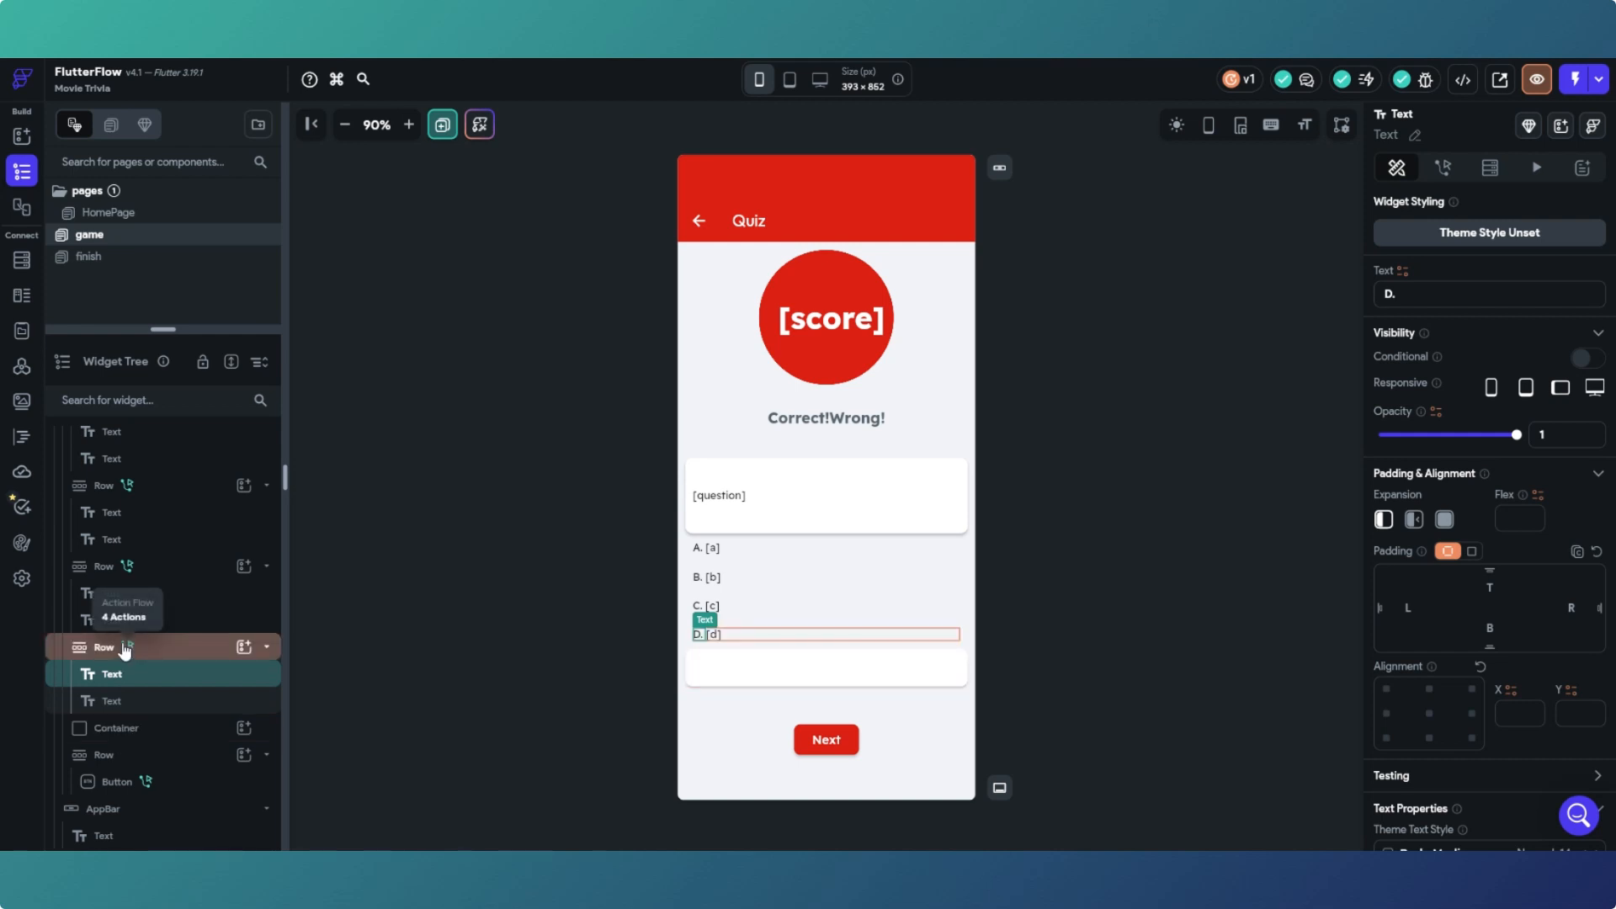
pyautogui.click(173, 655)
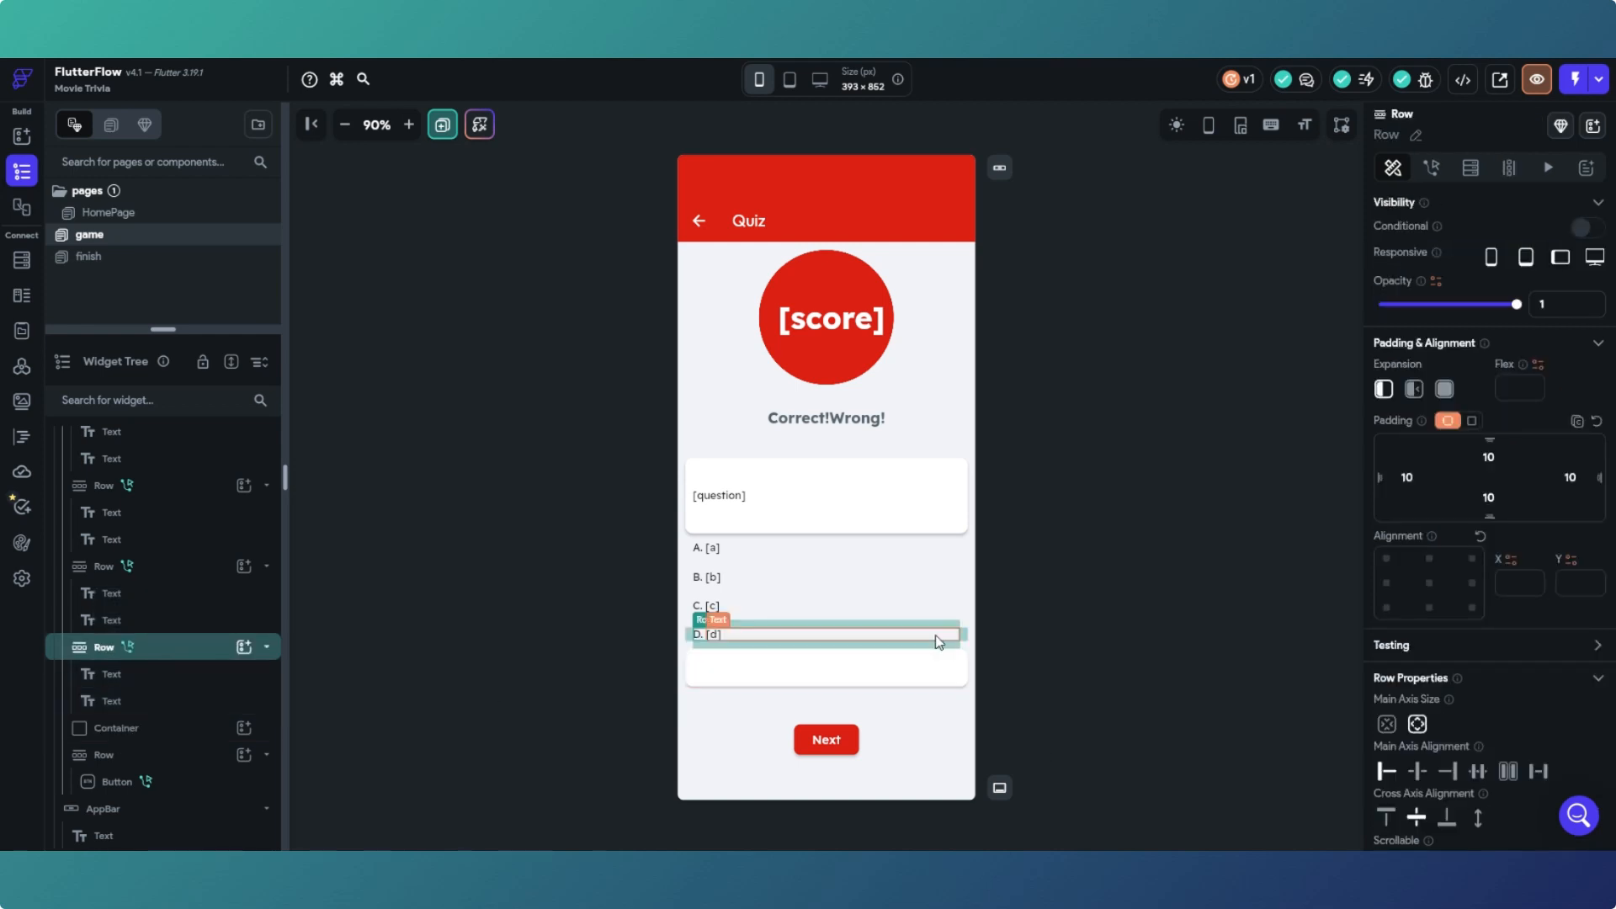
pyautogui.moveTo(933, 631); pyautogui.dragTo(917, 666)
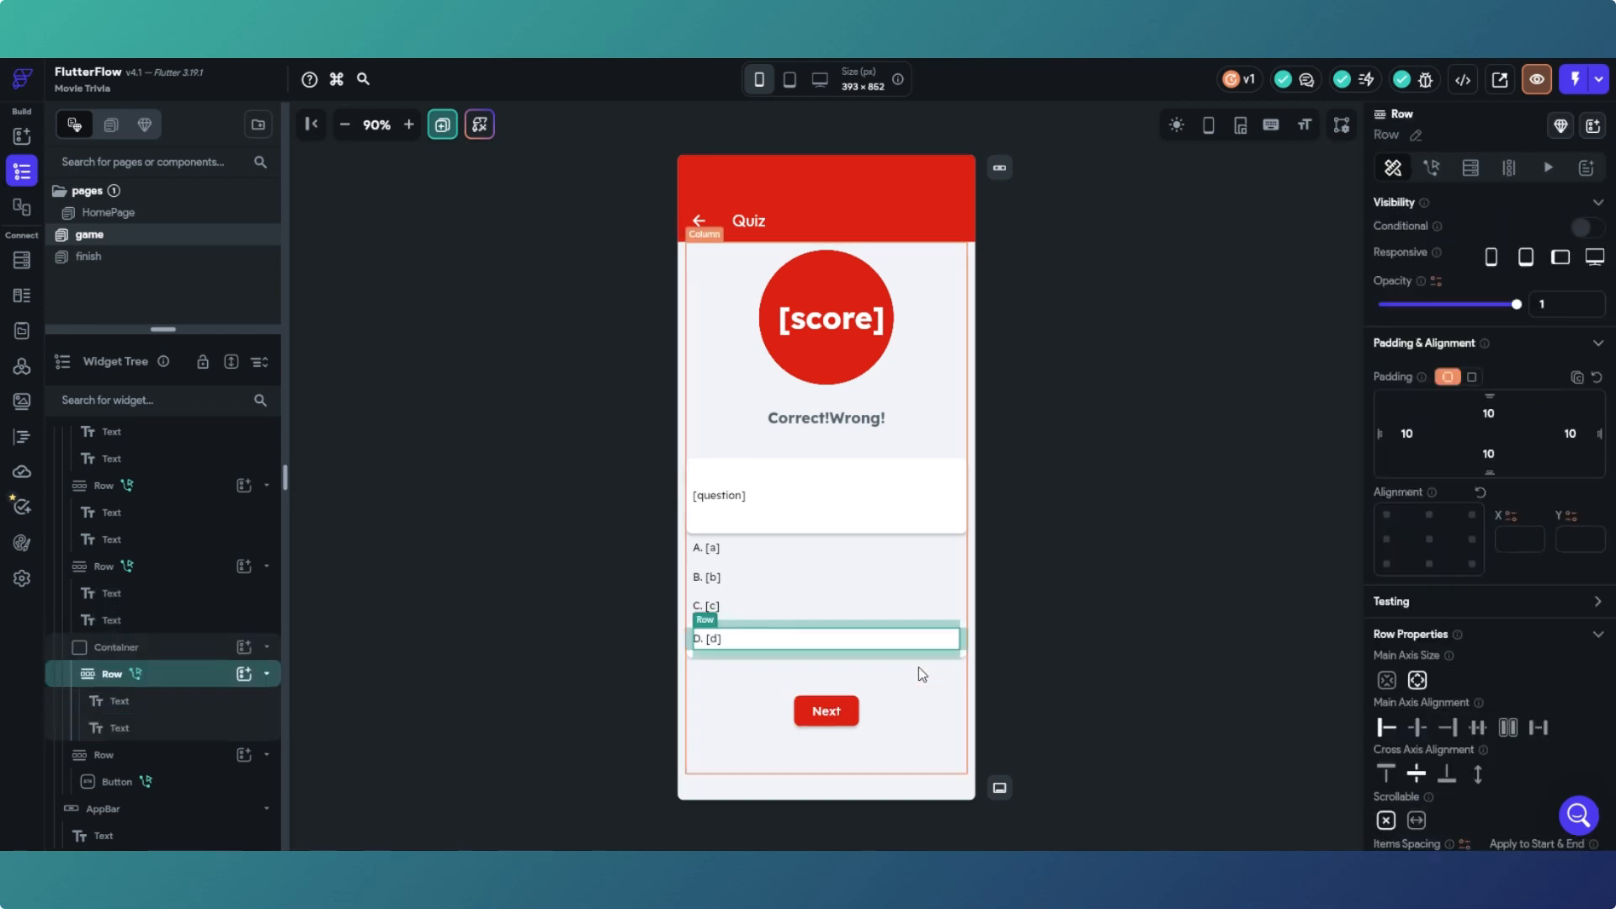
pyautogui.click(1097, 646)
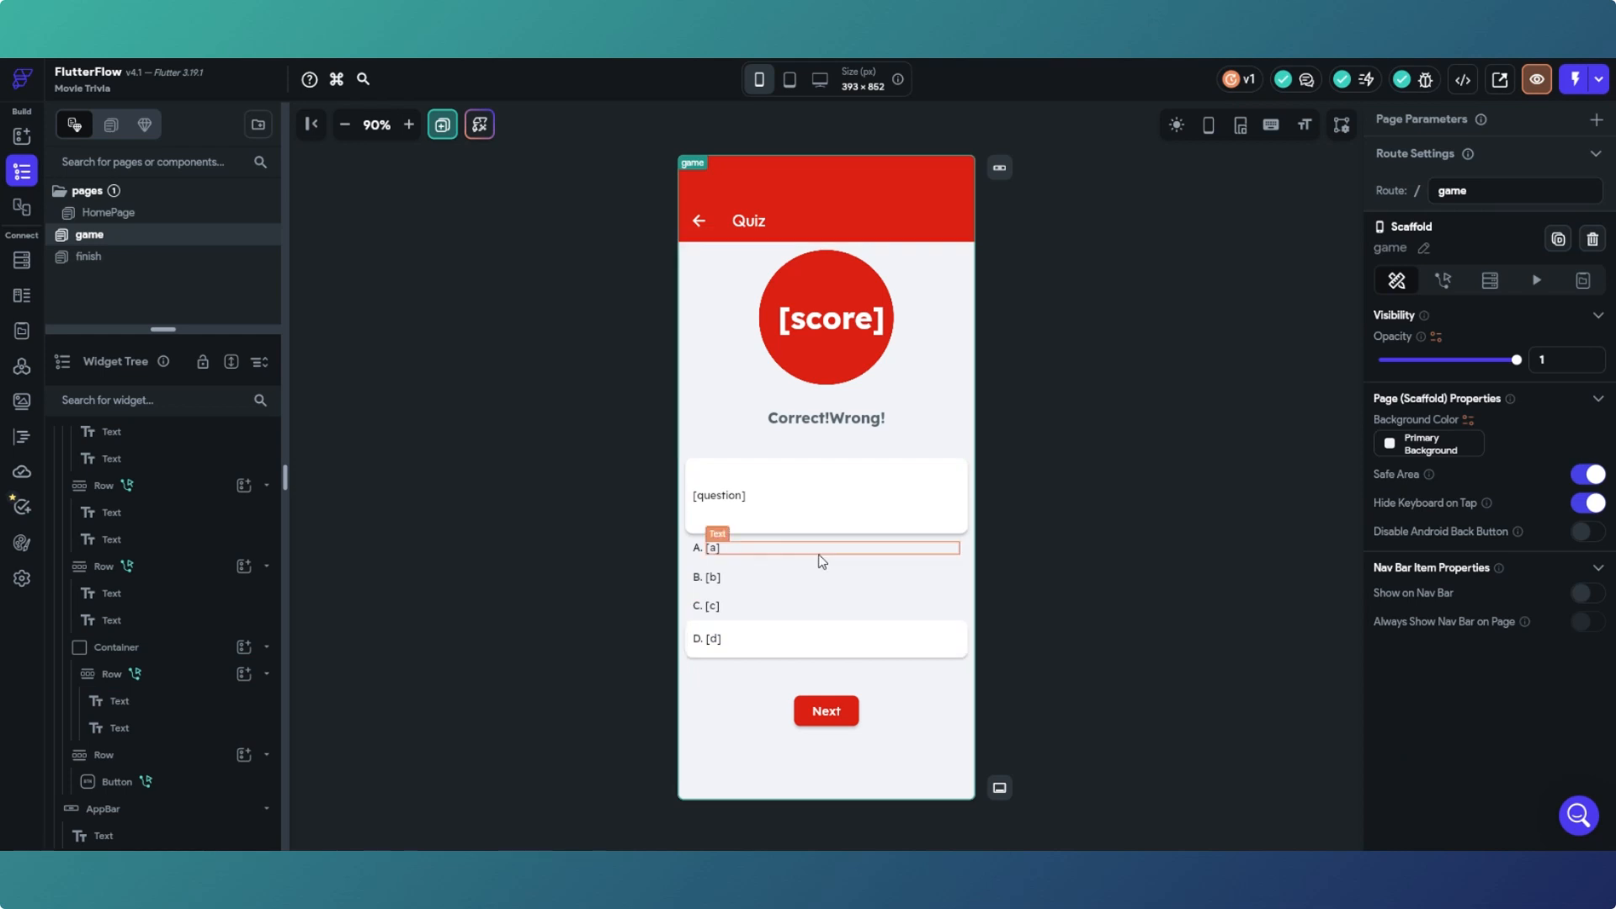
# Step: Add a Container between the answer C row and the answer D container, 375 px wide and 50 px high
pyautogui.click(23, 141)
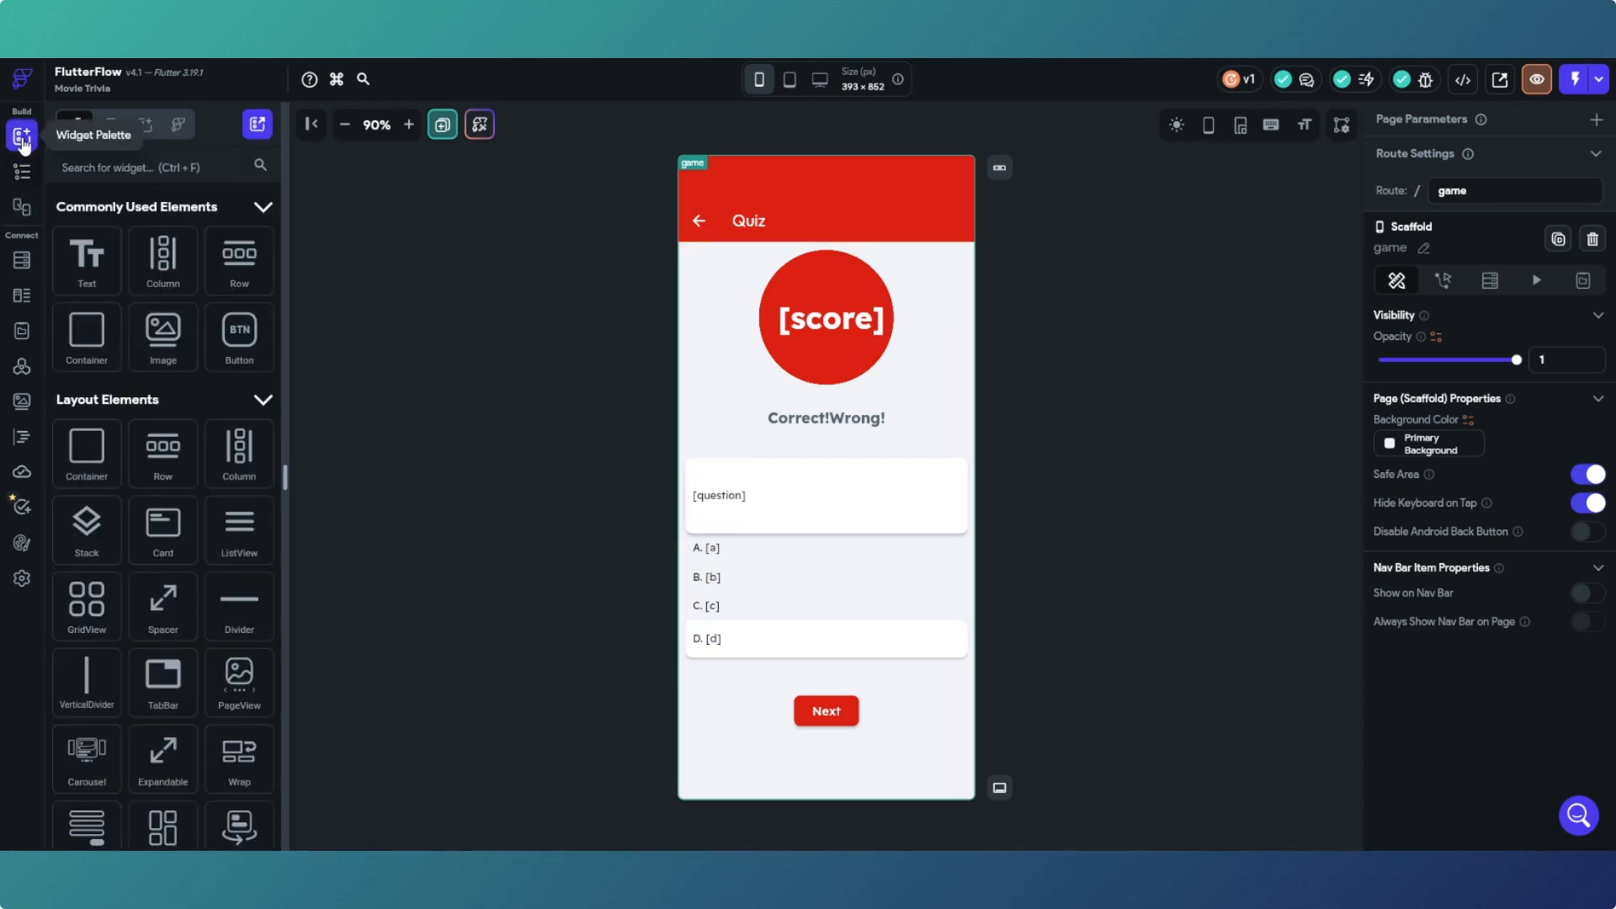
pyautogui.moveTo(87, 336); pyautogui.dragTo(735, 623)
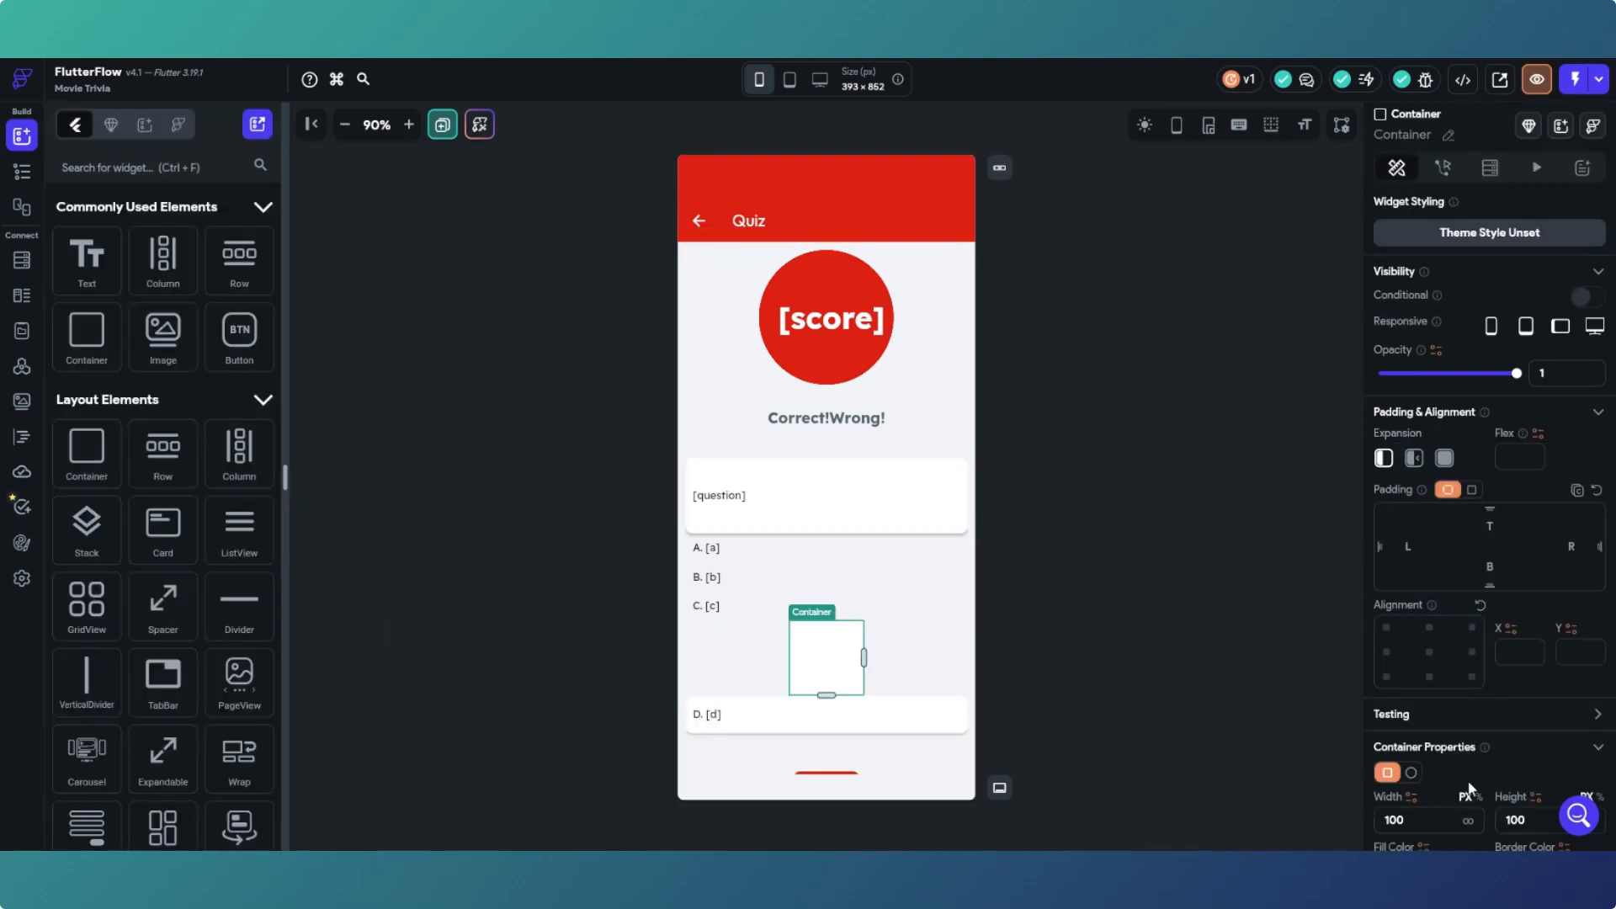
pyautogui.write('375')
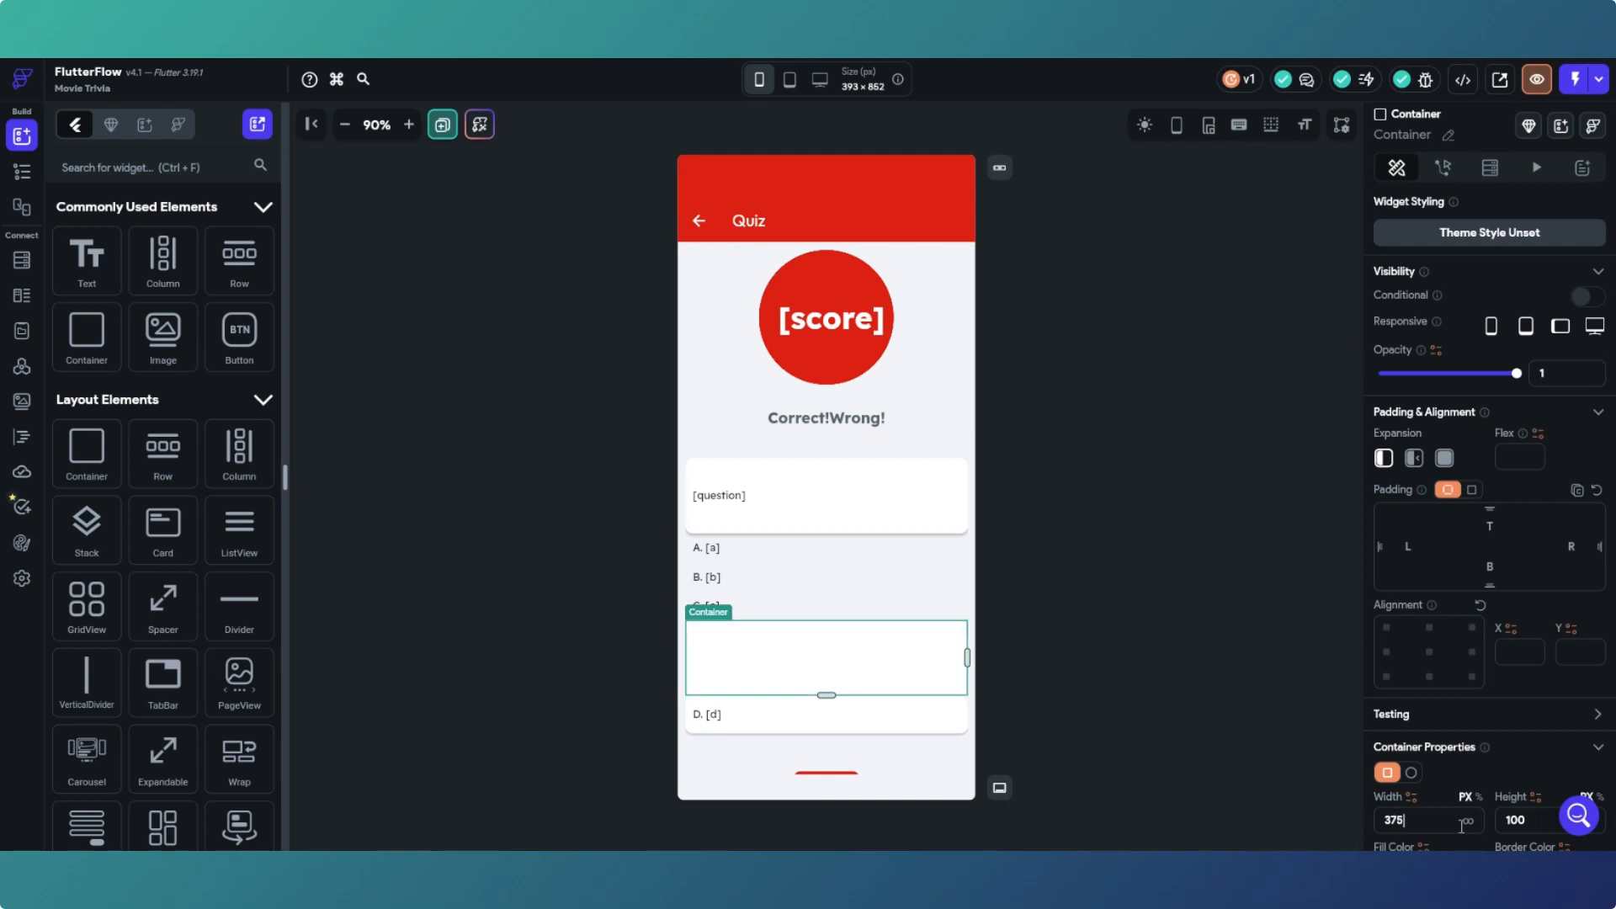
pyautogui.press('Tab')
pyautogui.write('50')
pyautogui.scroll(-4, 1435, 671)
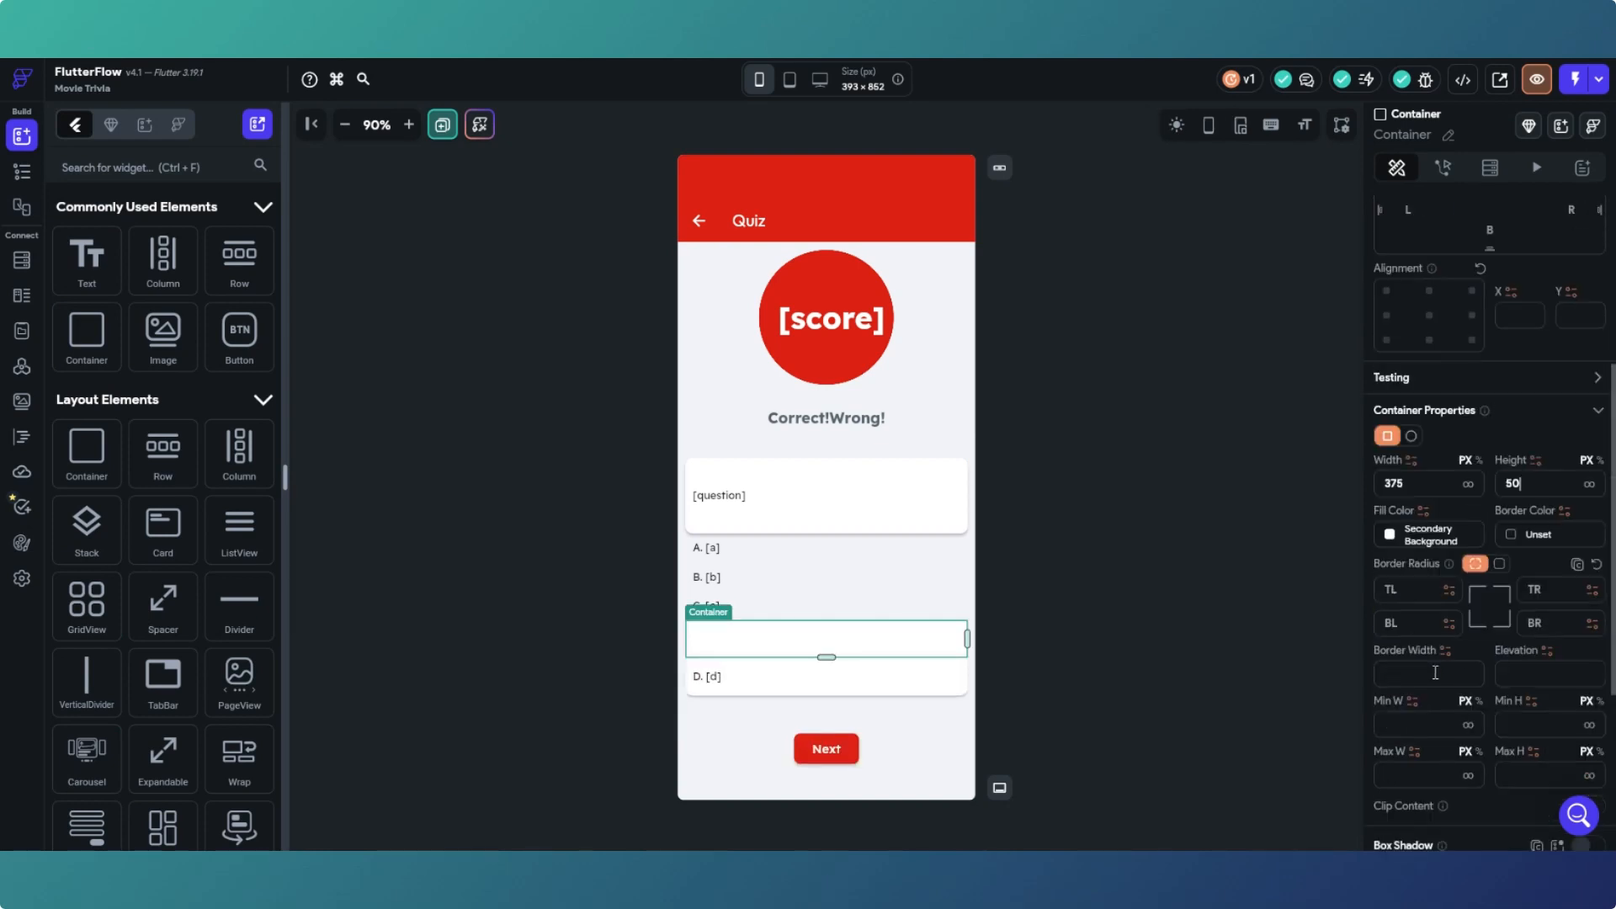
# Step: Give the empty container between answers C and D a uniform border radius of 10 and an elevation of 2
pyautogui.click(1499, 563)
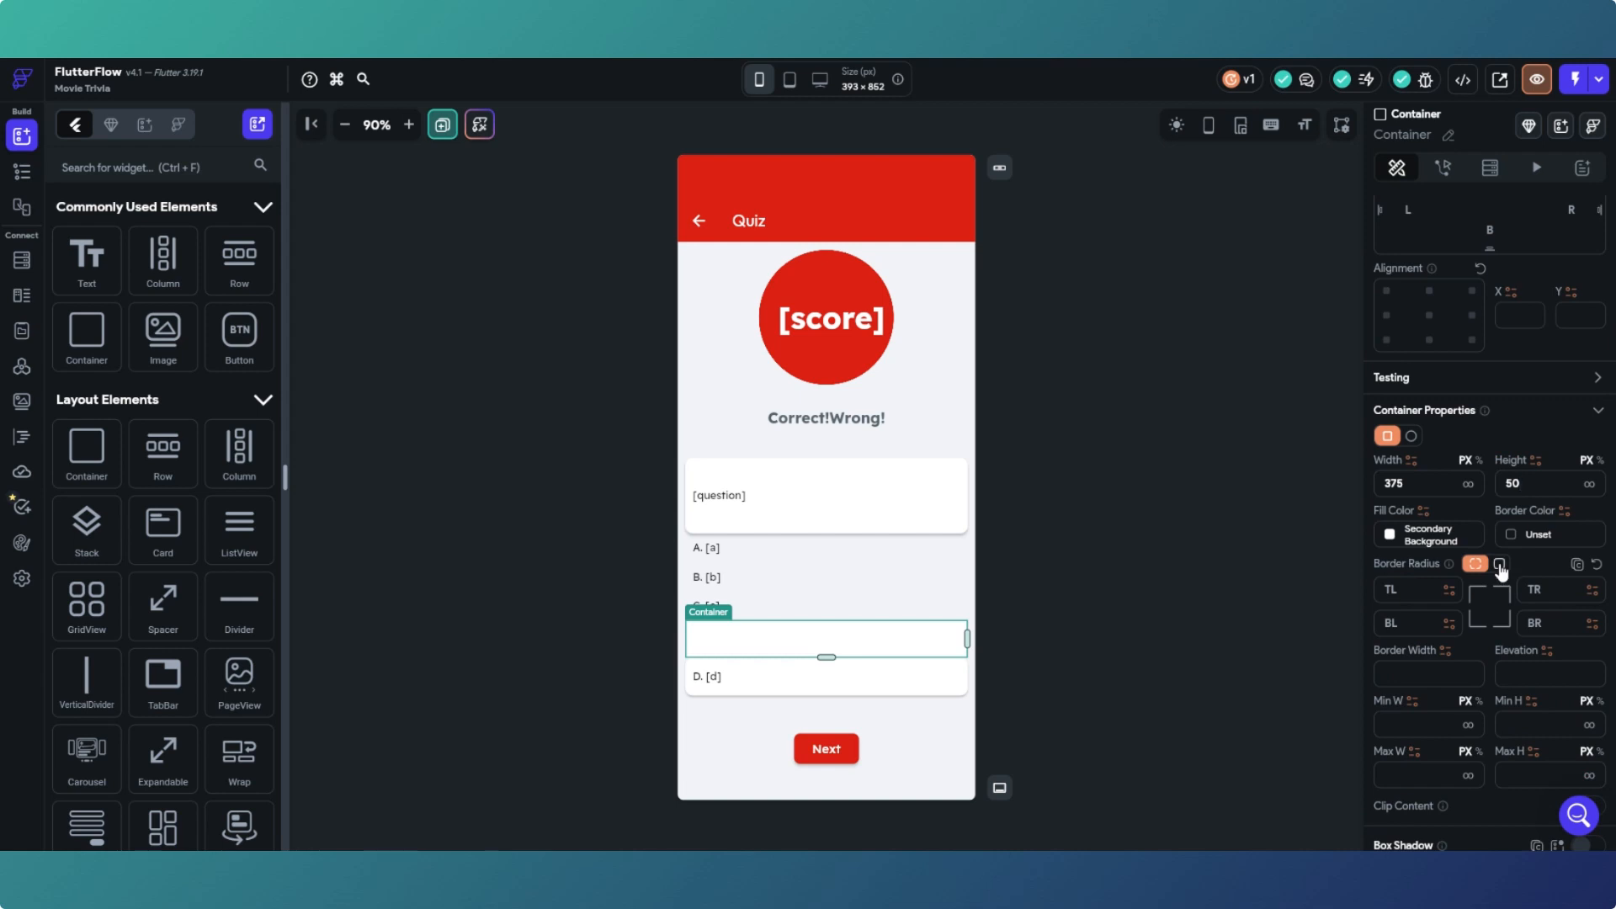
pyautogui.moveTo(1378, 589); pyautogui.dragTo(1436, 592)
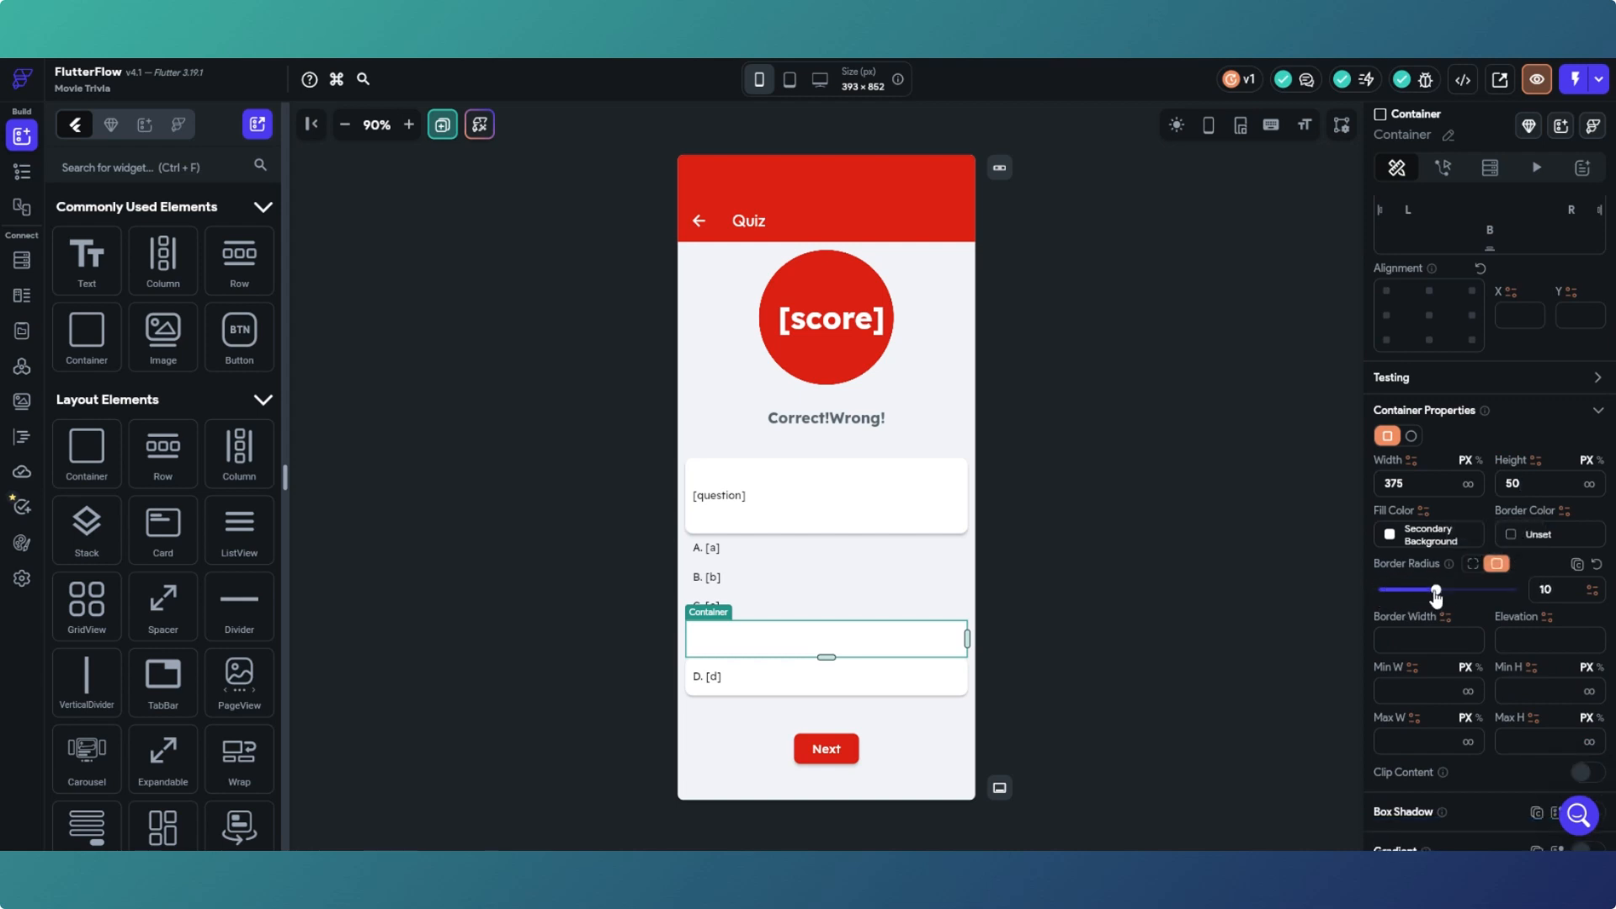
pyautogui.click(1523, 644)
pyautogui.write('2')
pyautogui.click(1197, 587)
# Step: Move the entire answer C row, with both its texts, into the empty container below it
pyautogui.click(826, 606)
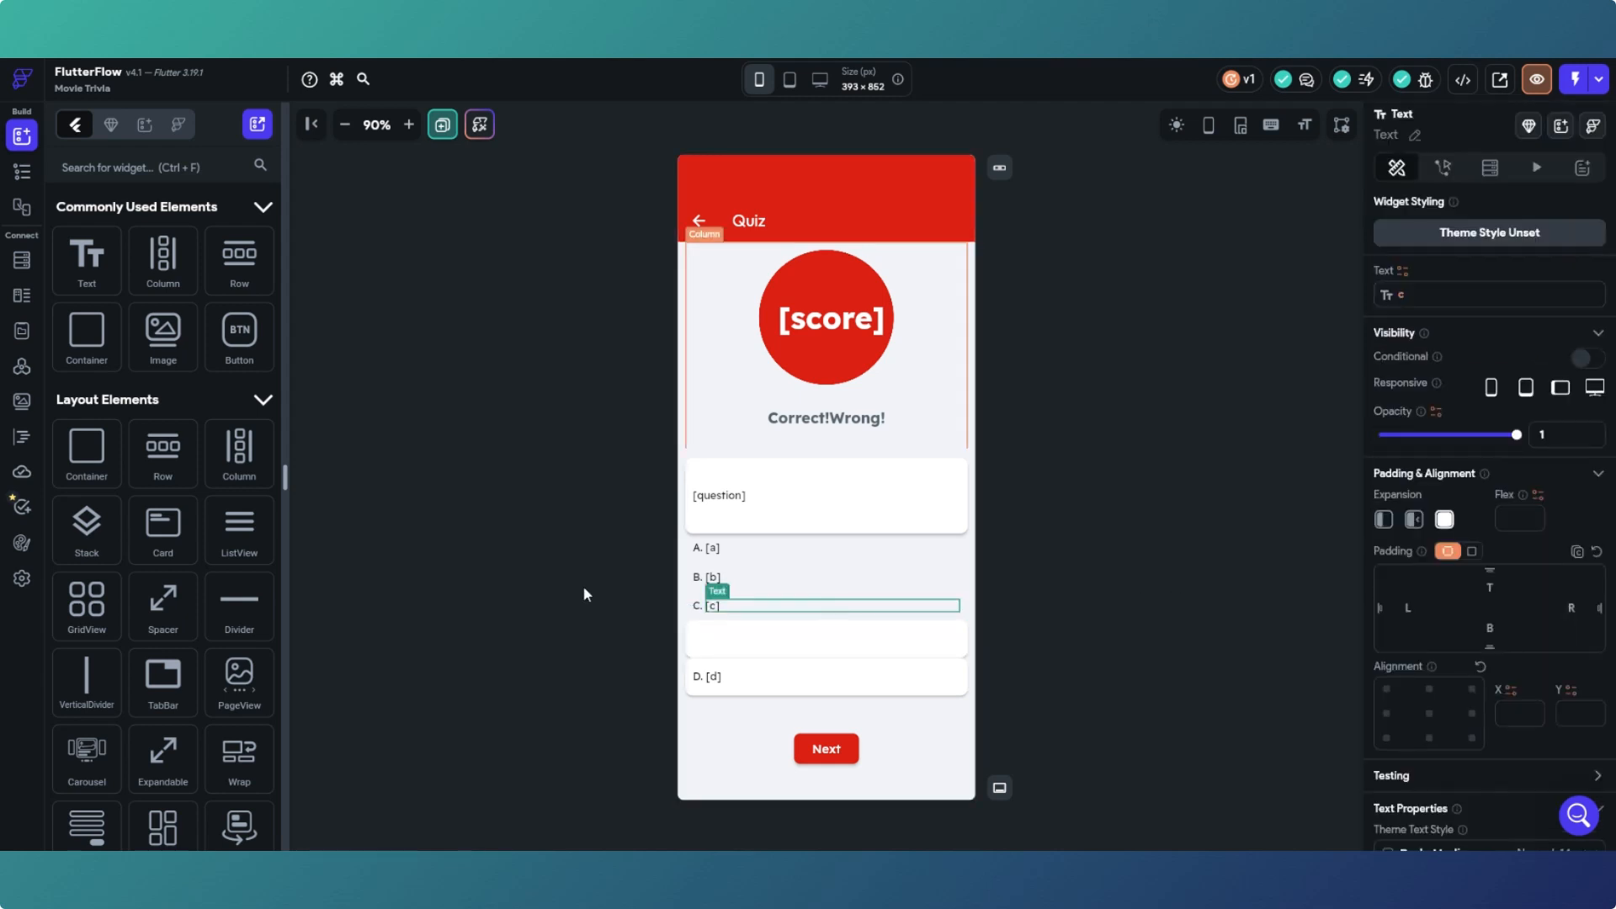
pyautogui.click(22, 171)
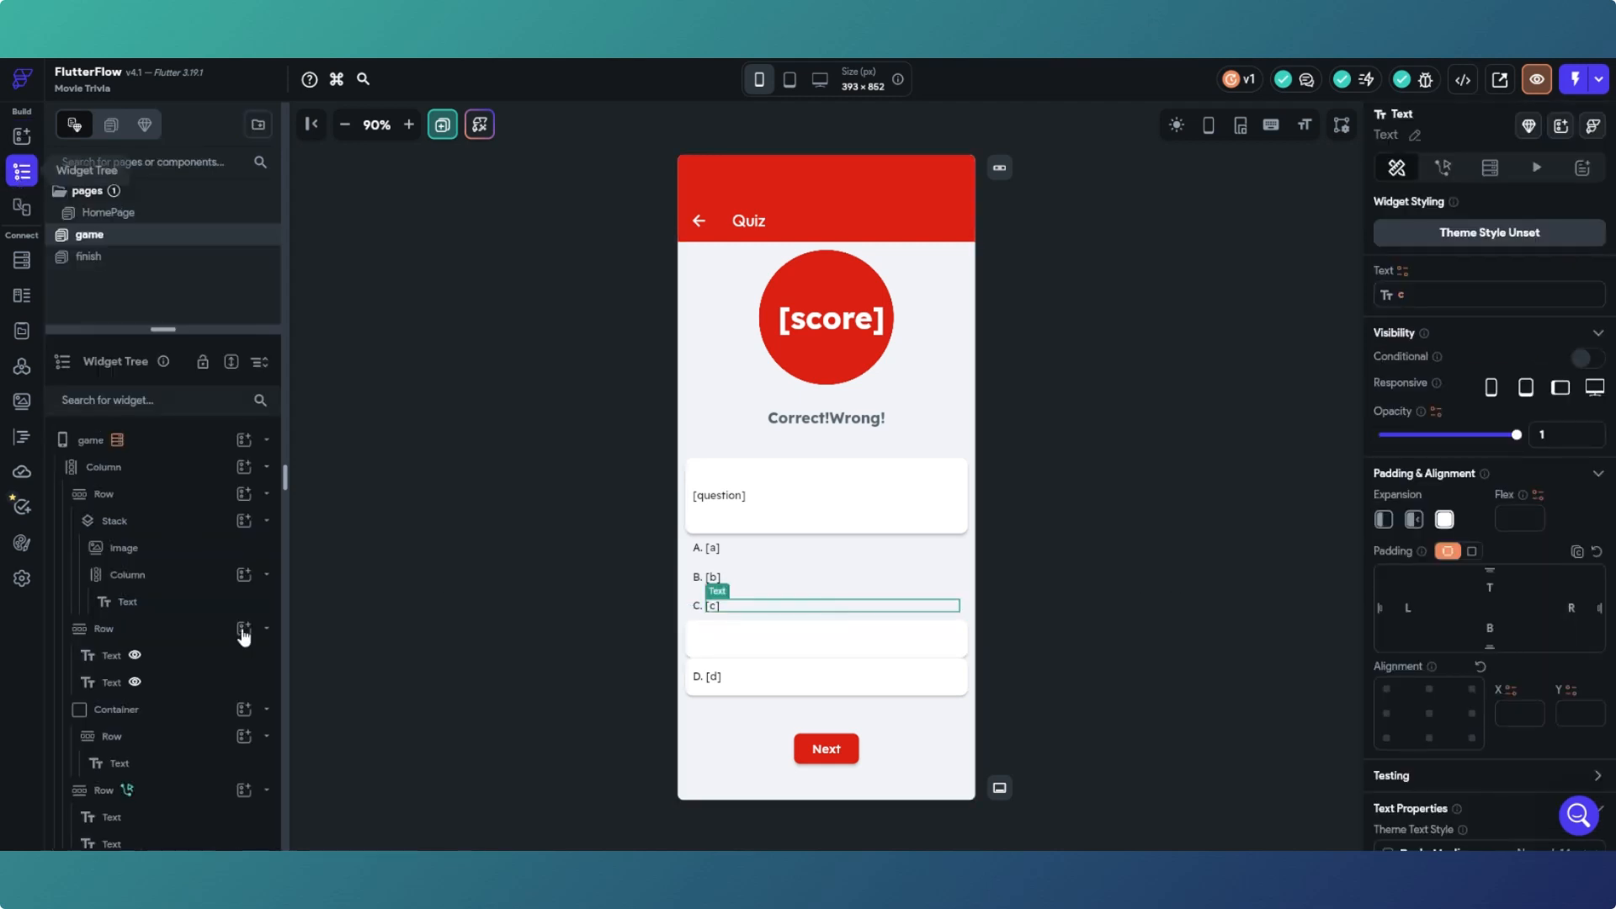
pyautogui.click(700, 607)
pyautogui.click(169, 548)
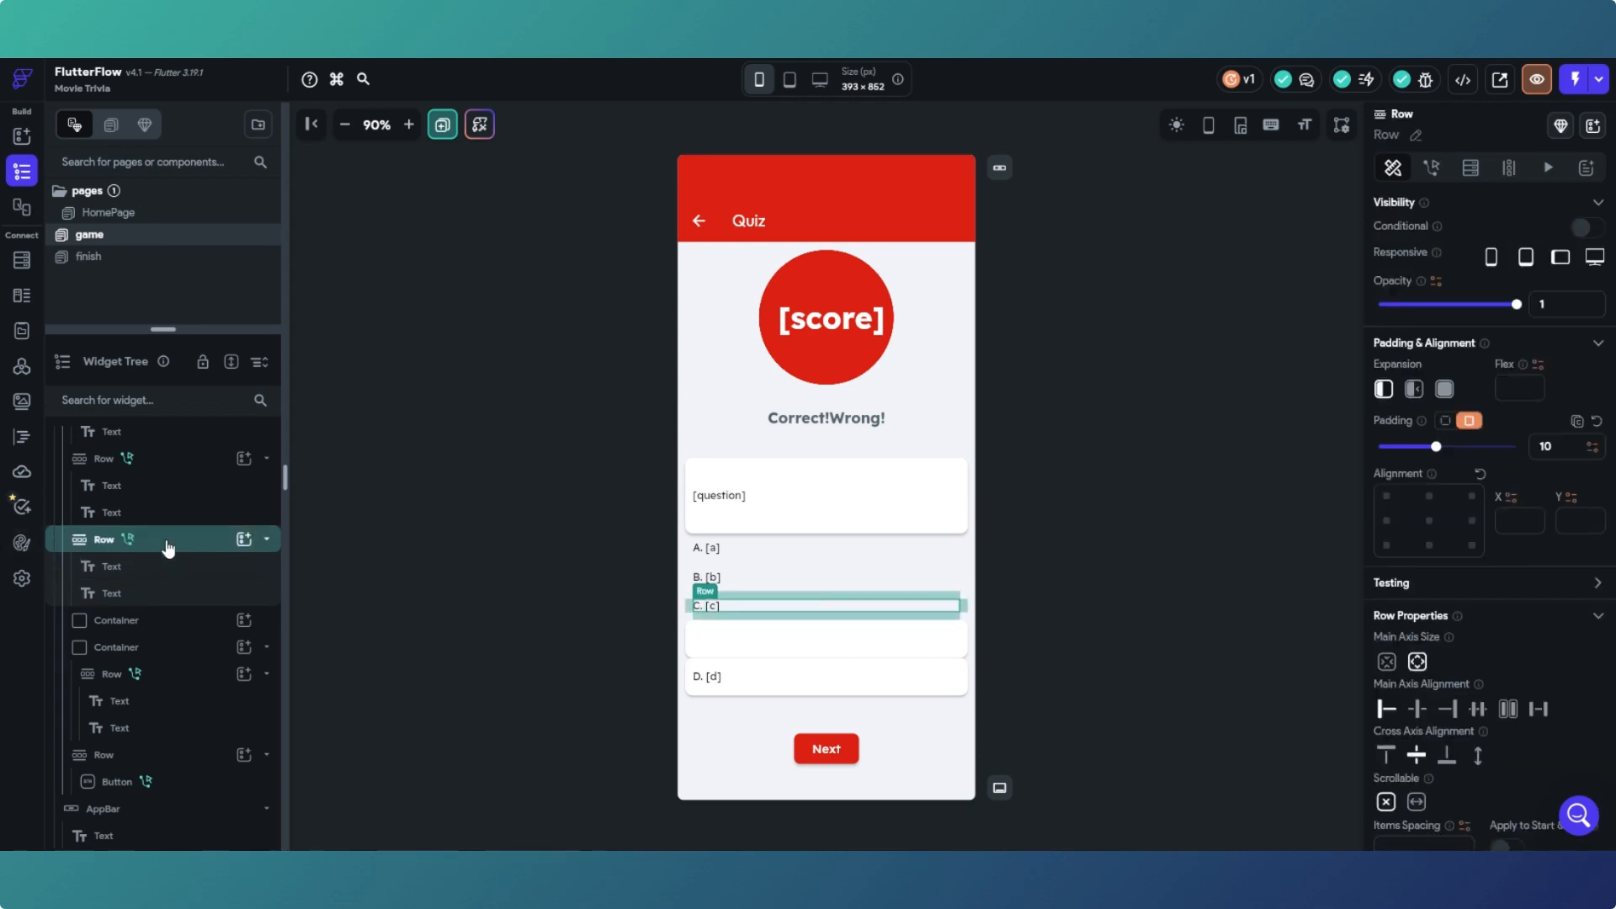
pyautogui.click(816, 604)
pyautogui.moveTo(819, 625); pyautogui.dragTo(815, 638)
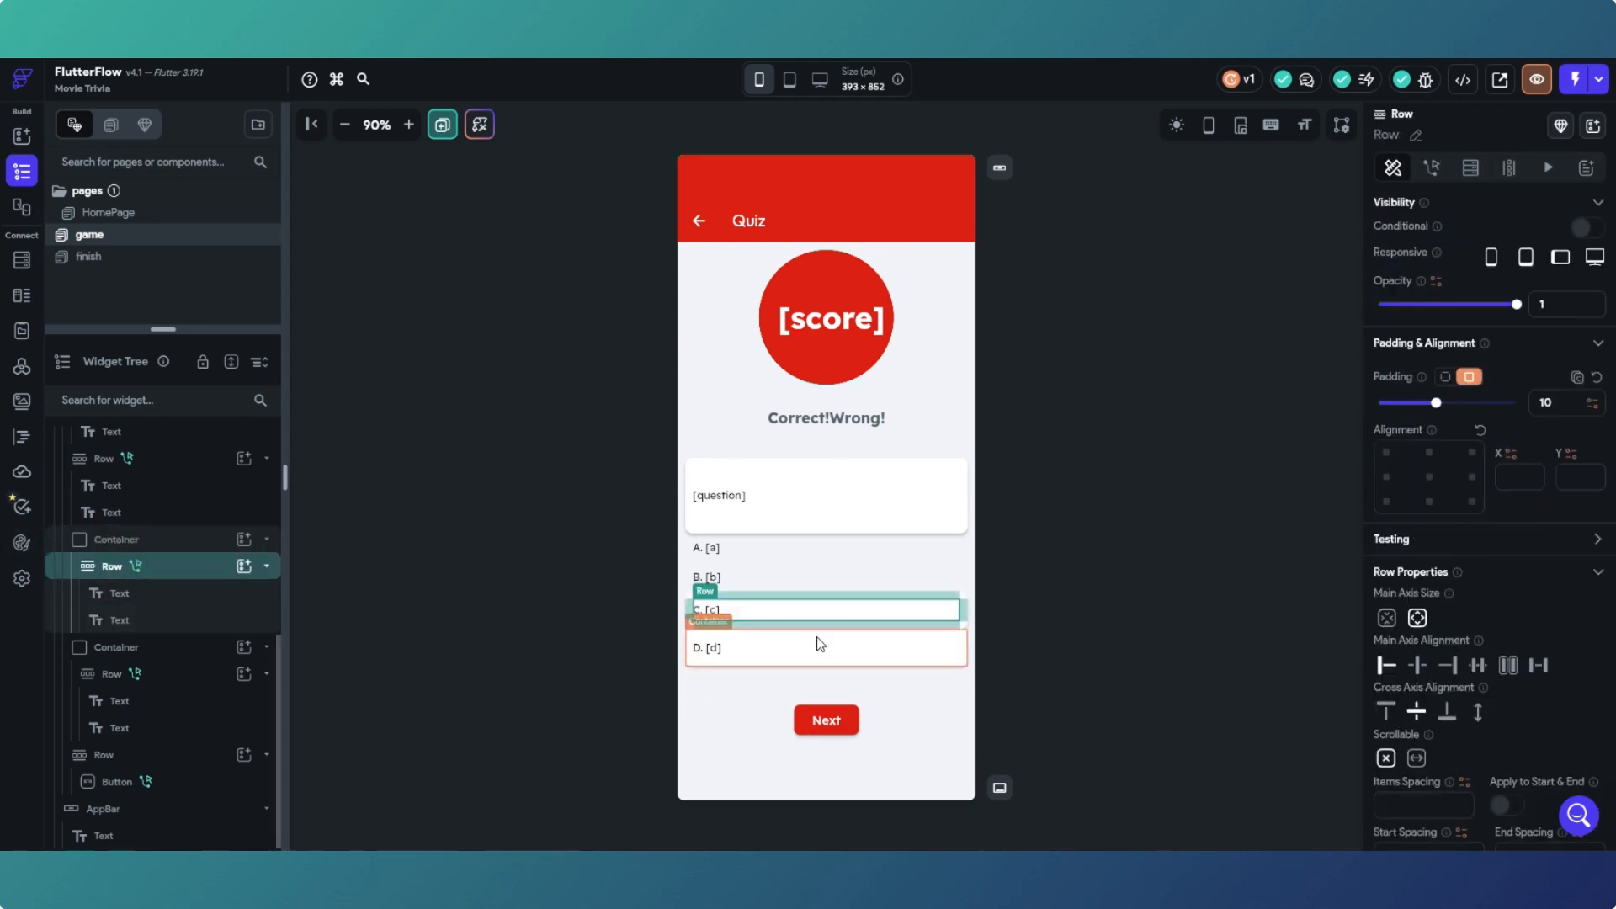
pyautogui.click(1008, 658)
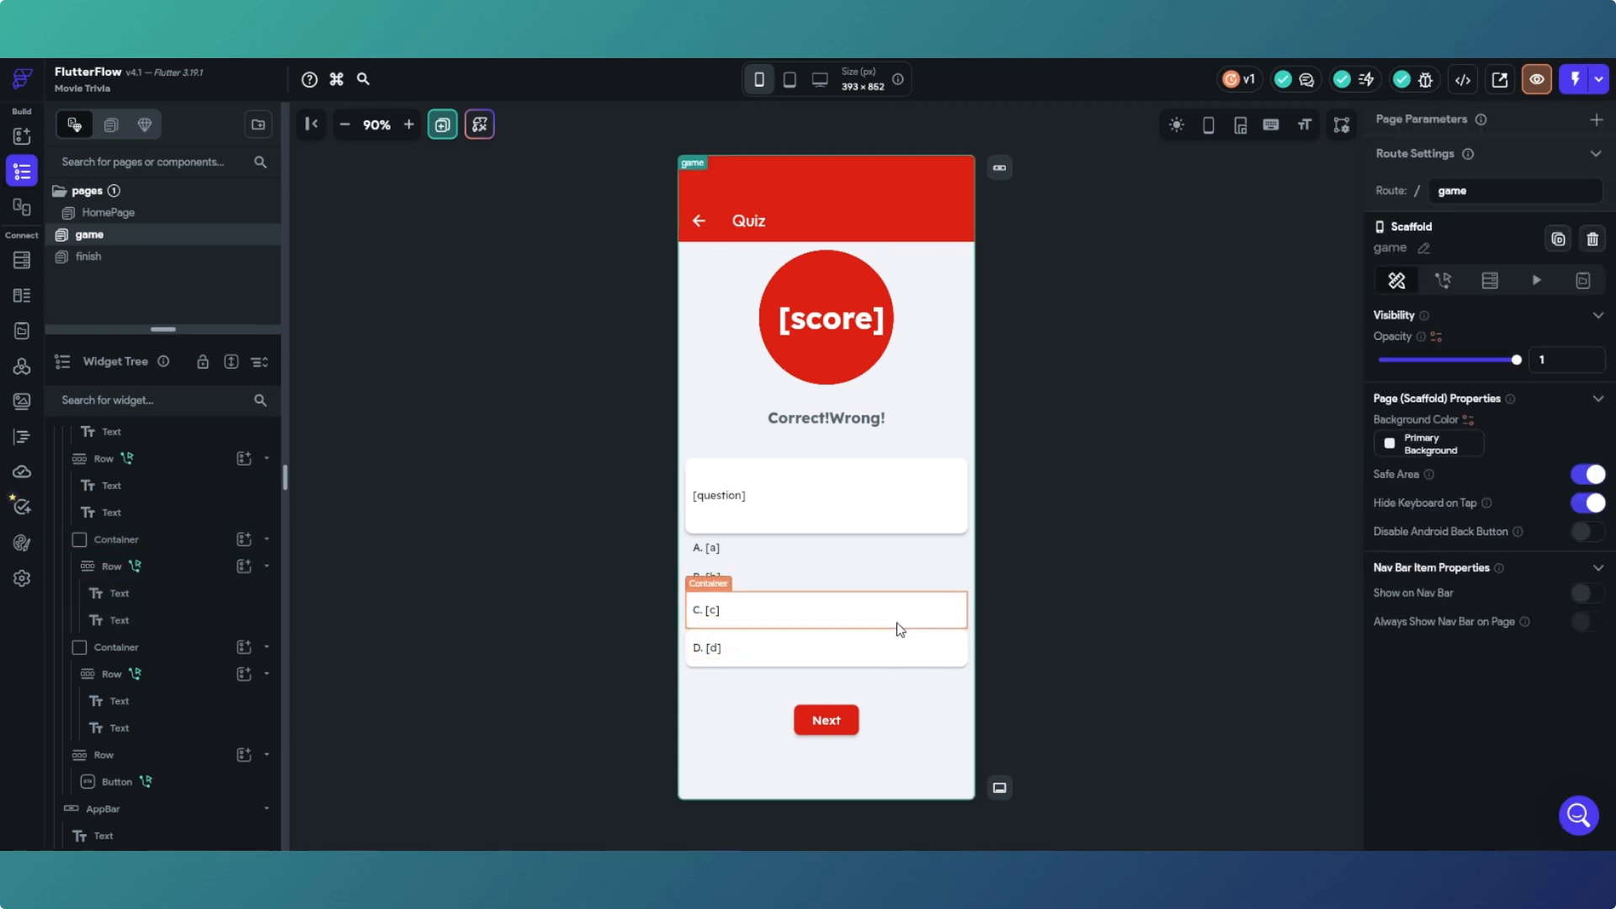
# Step: Add a Container between the answer B row and the answer C container, 375 px wide and 50 px high
pyautogui.click(21, 138)
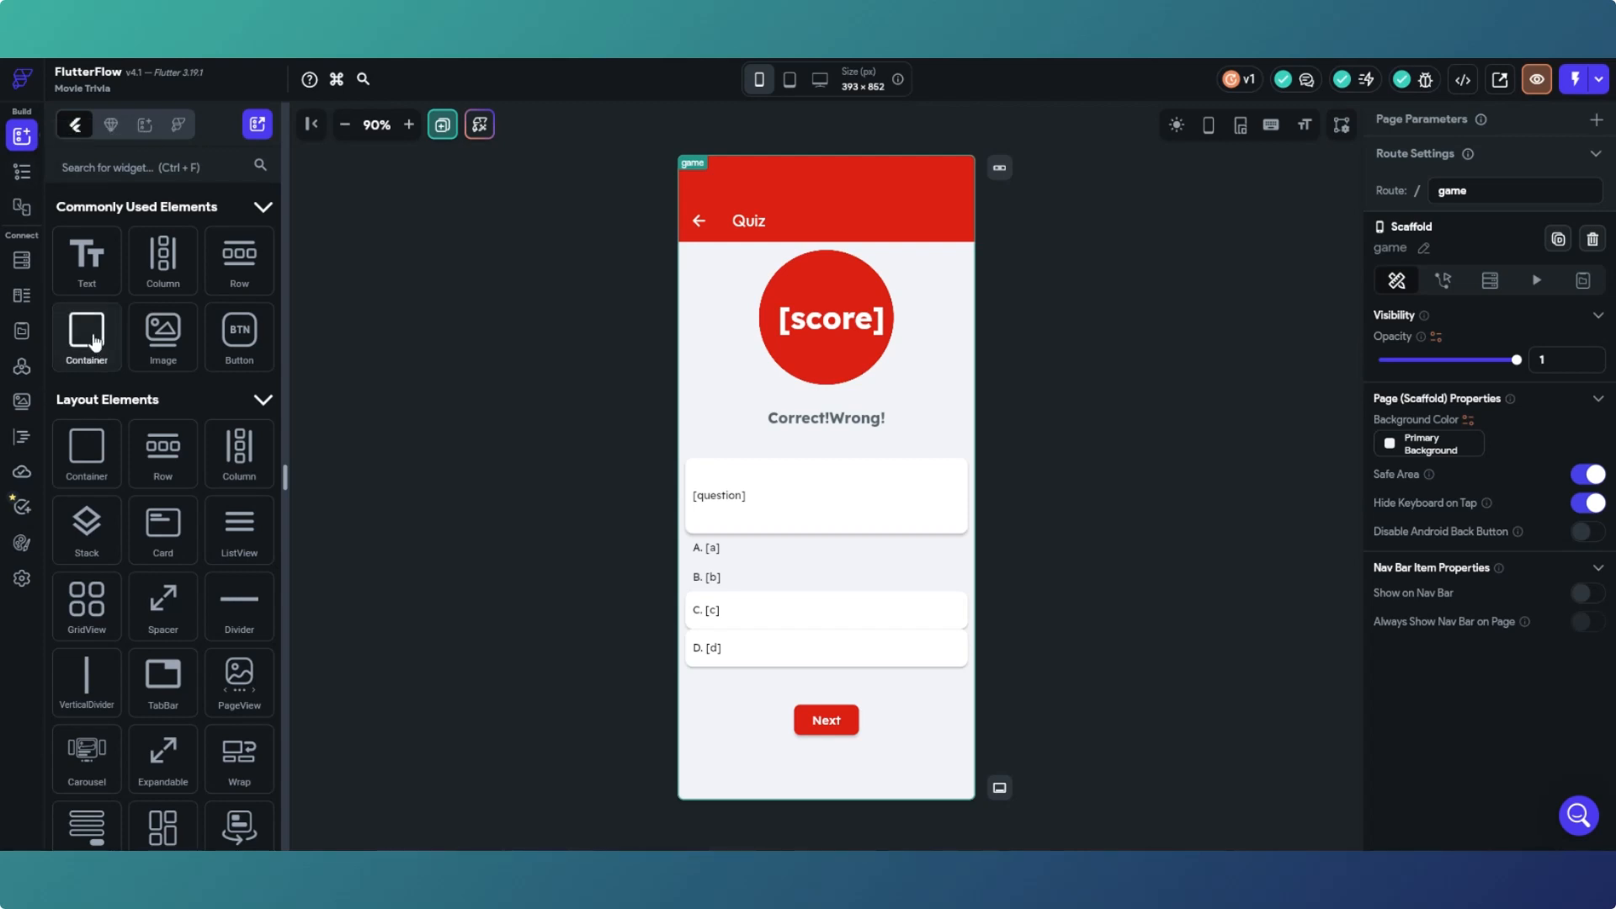
pyautogui.moveTo(95, 341); pyautogui.dragTo(833, 648)
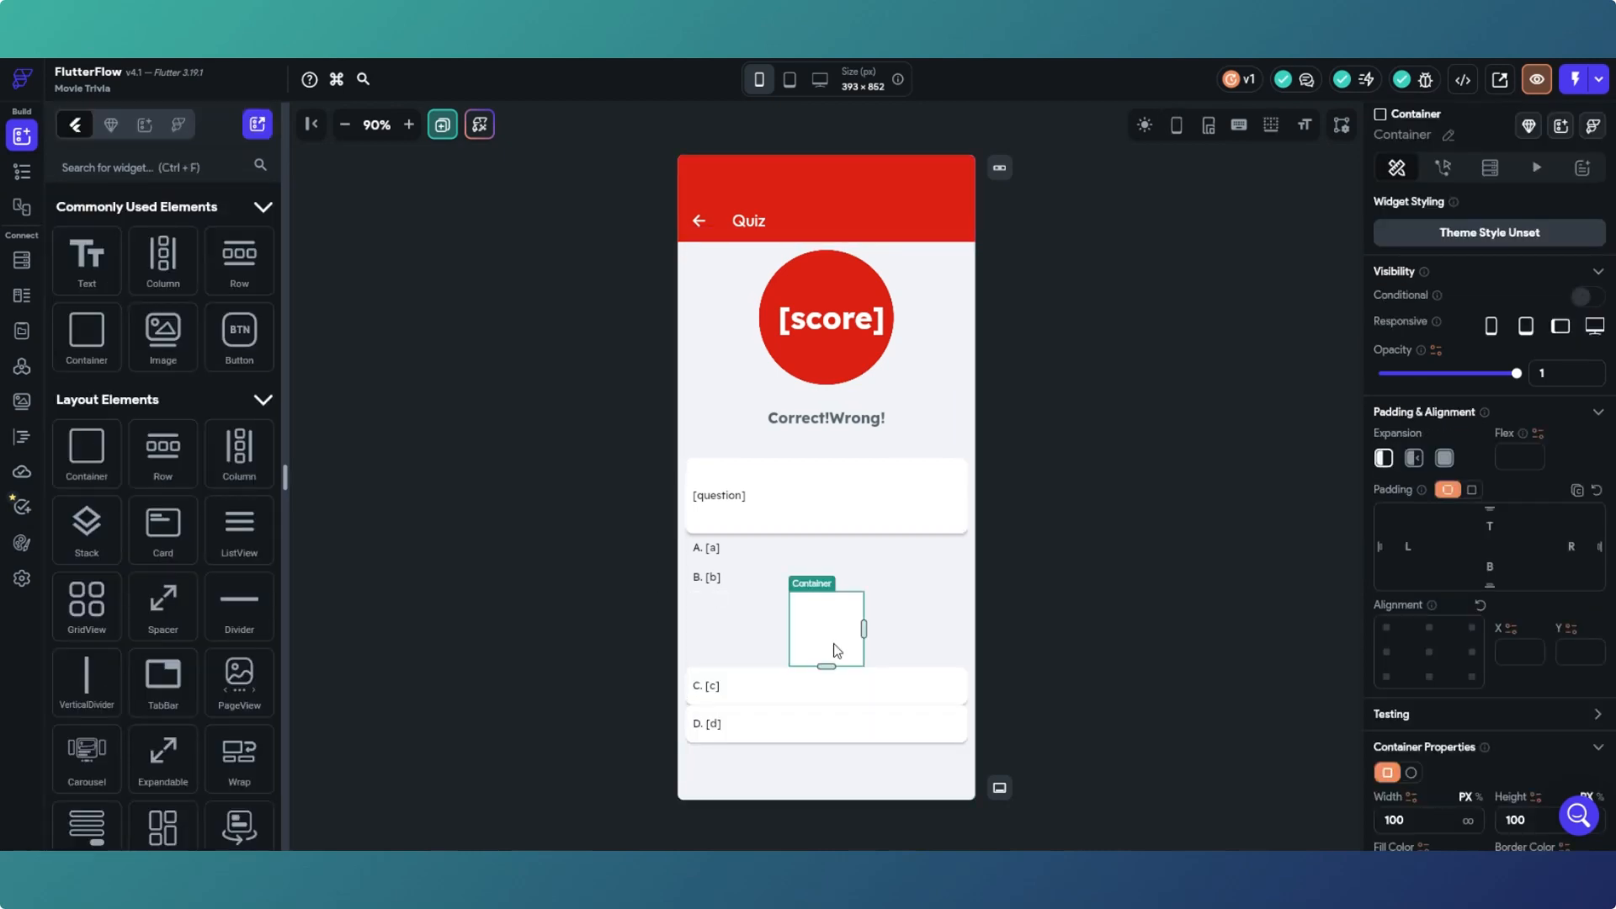
pyautogui.moveTo(1405, 825); pyautogui.dragTo(1378, 828)
pyautogui.write('375')
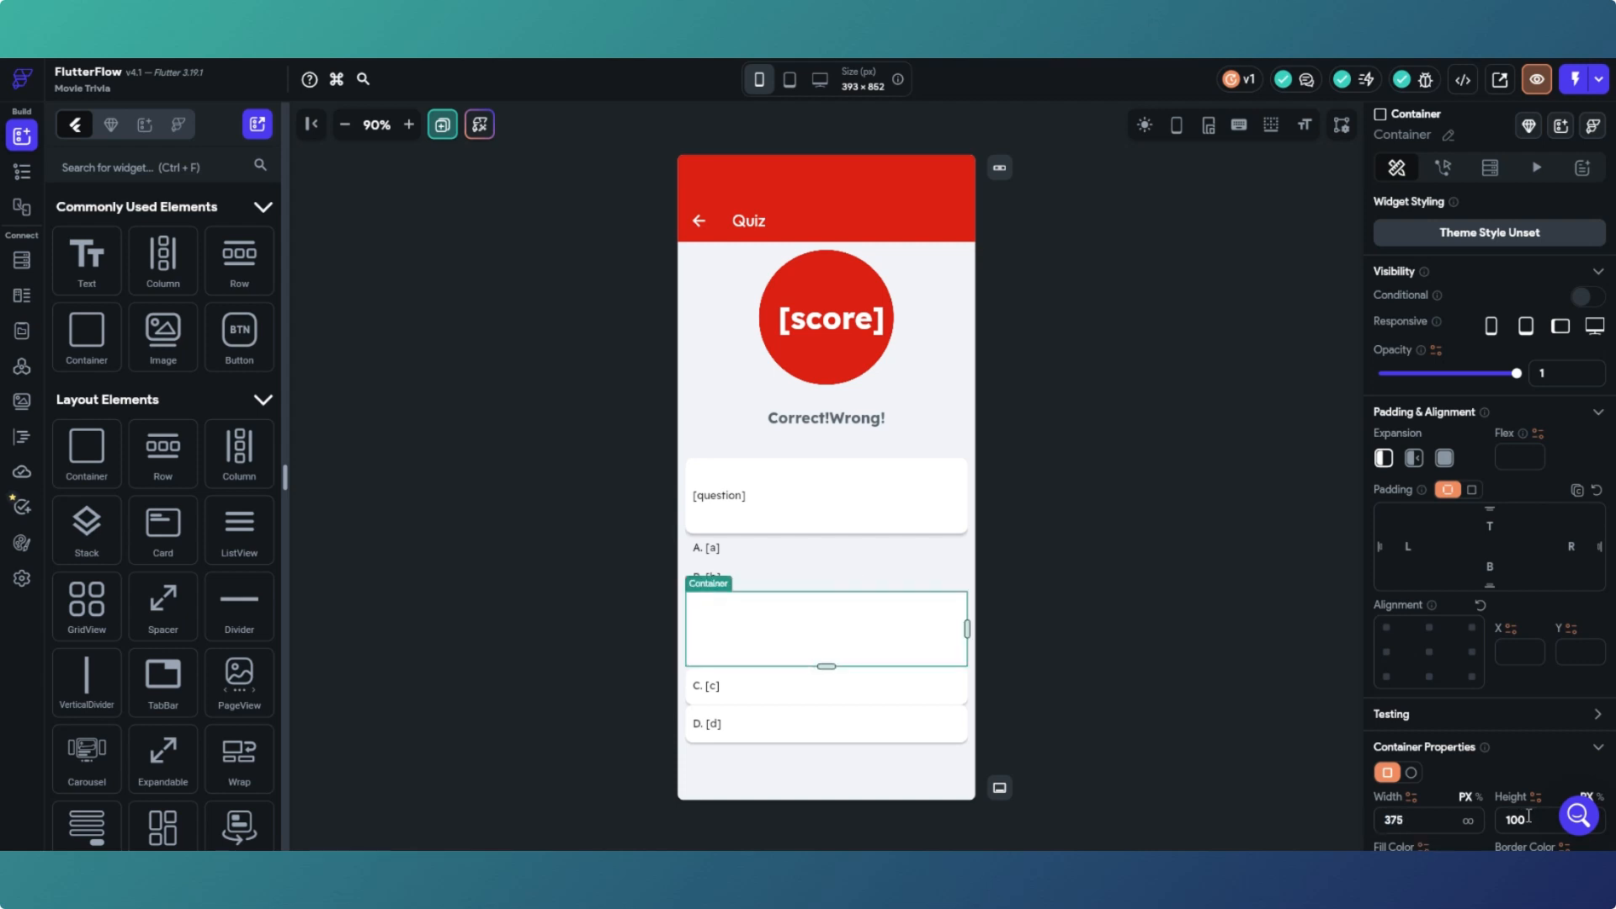
pyautogui.moveTo(1536, 819); pyautogui.dragTo(1498, 820)
pyautogui.write('50')
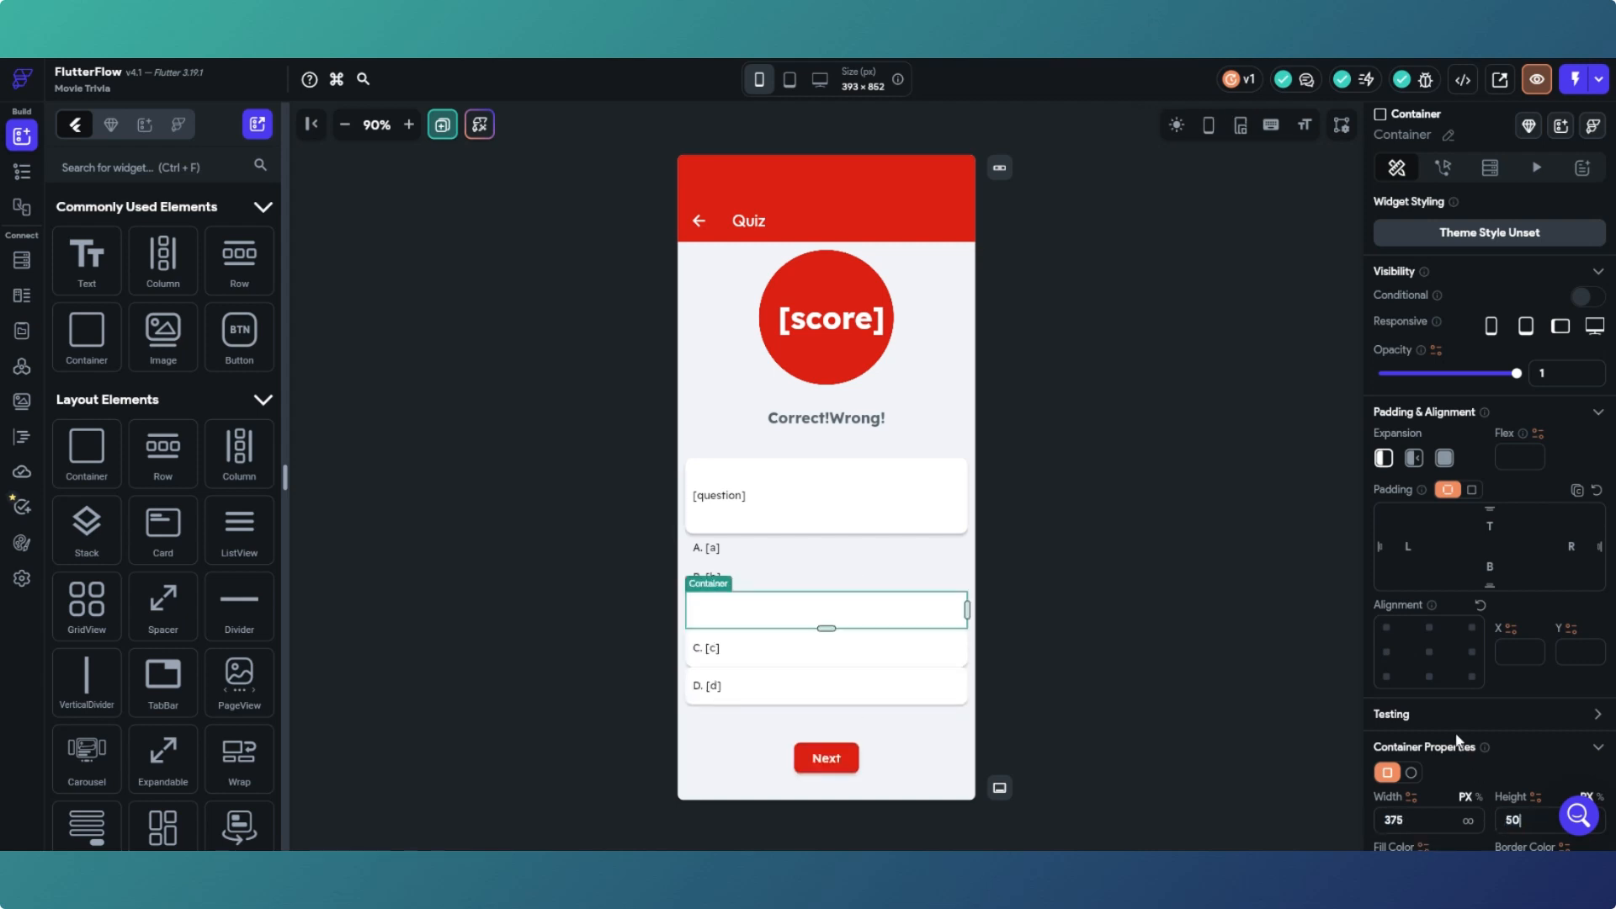
# Step: Apply a uniform border radius of 10 and an elevation of 2 to the empty container below answer B
pyautogui.scroll(-2, 1444, 719)
pyautogui.scroll(-1, 1443, 718)
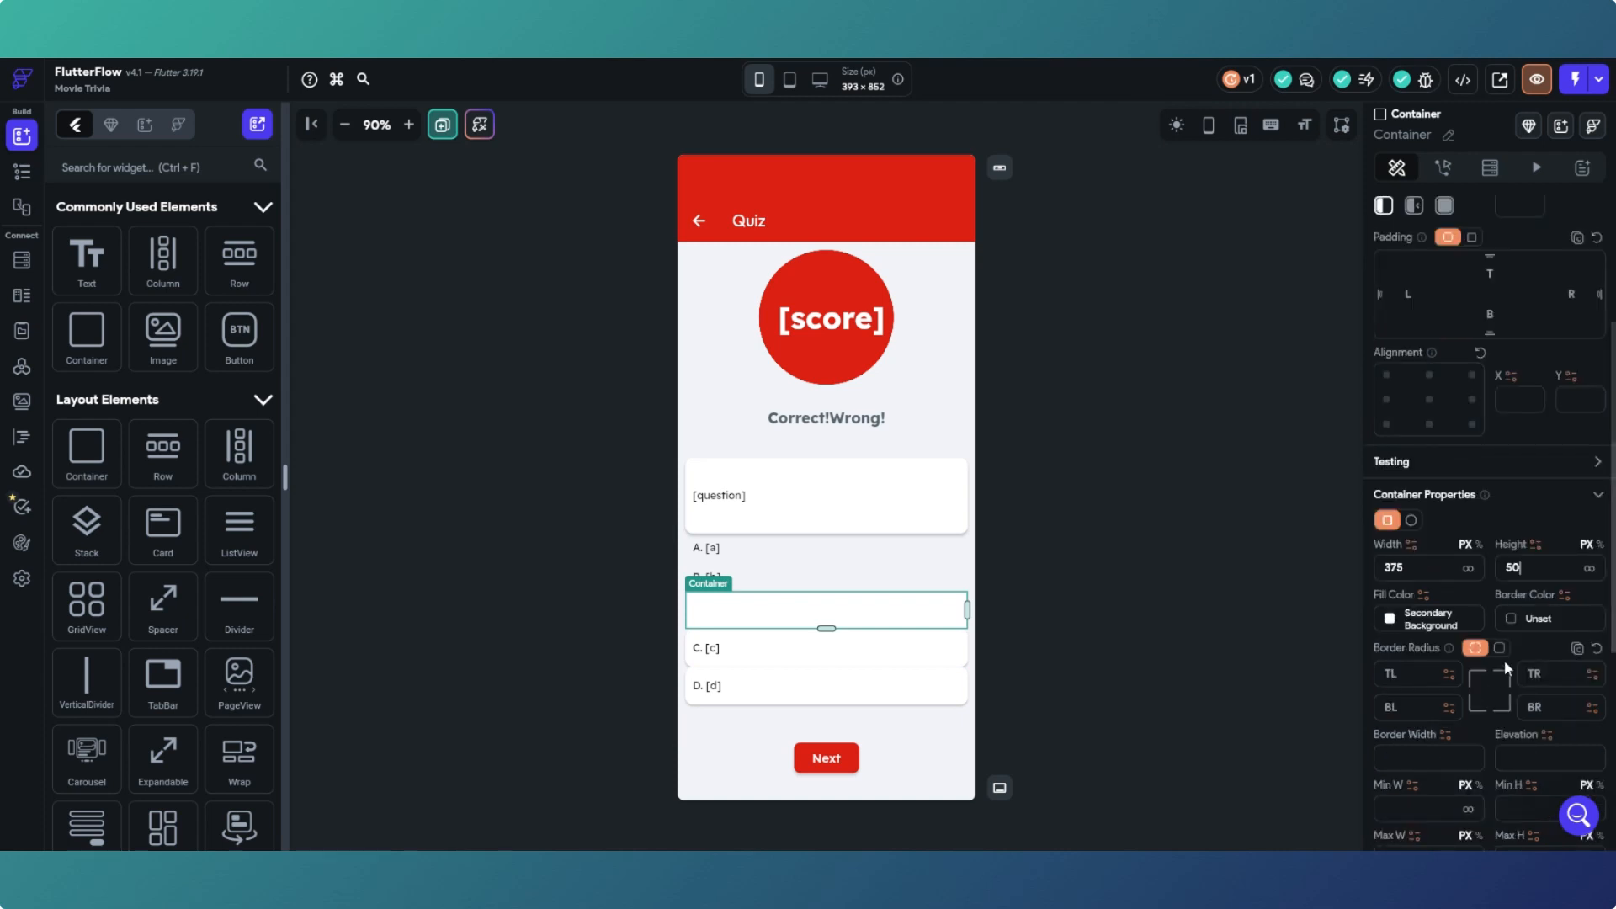
pyautogui.click(1496, 647)
pyautogui.moveTo(1380, 673); pyautogui.dragTo(1435, 674)
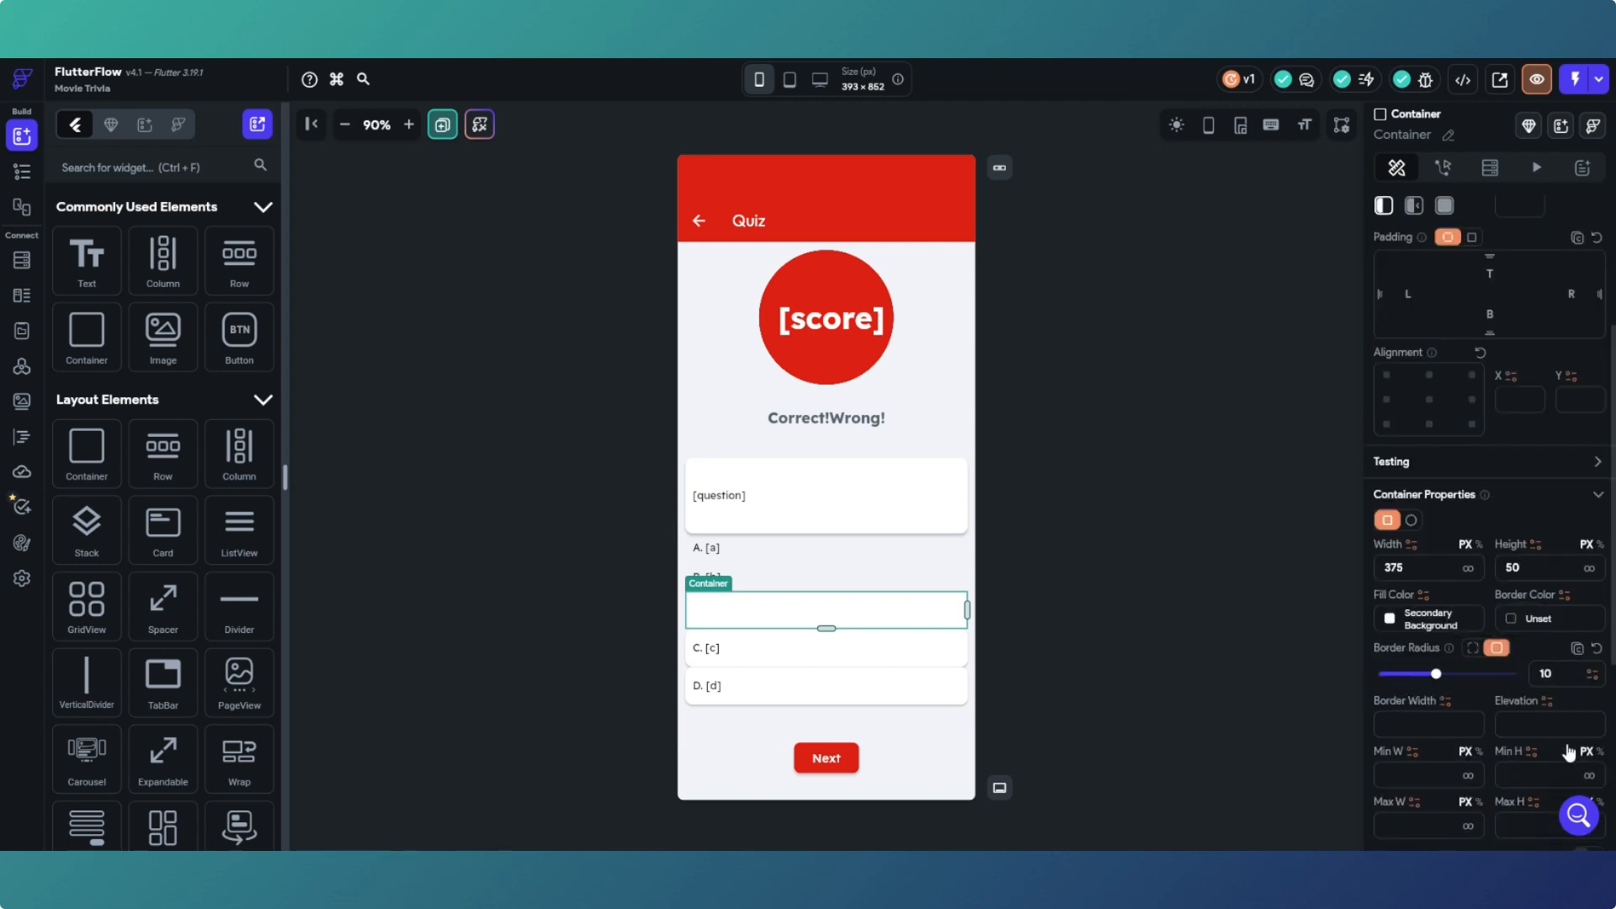
pyautogui.click(1527, 721)
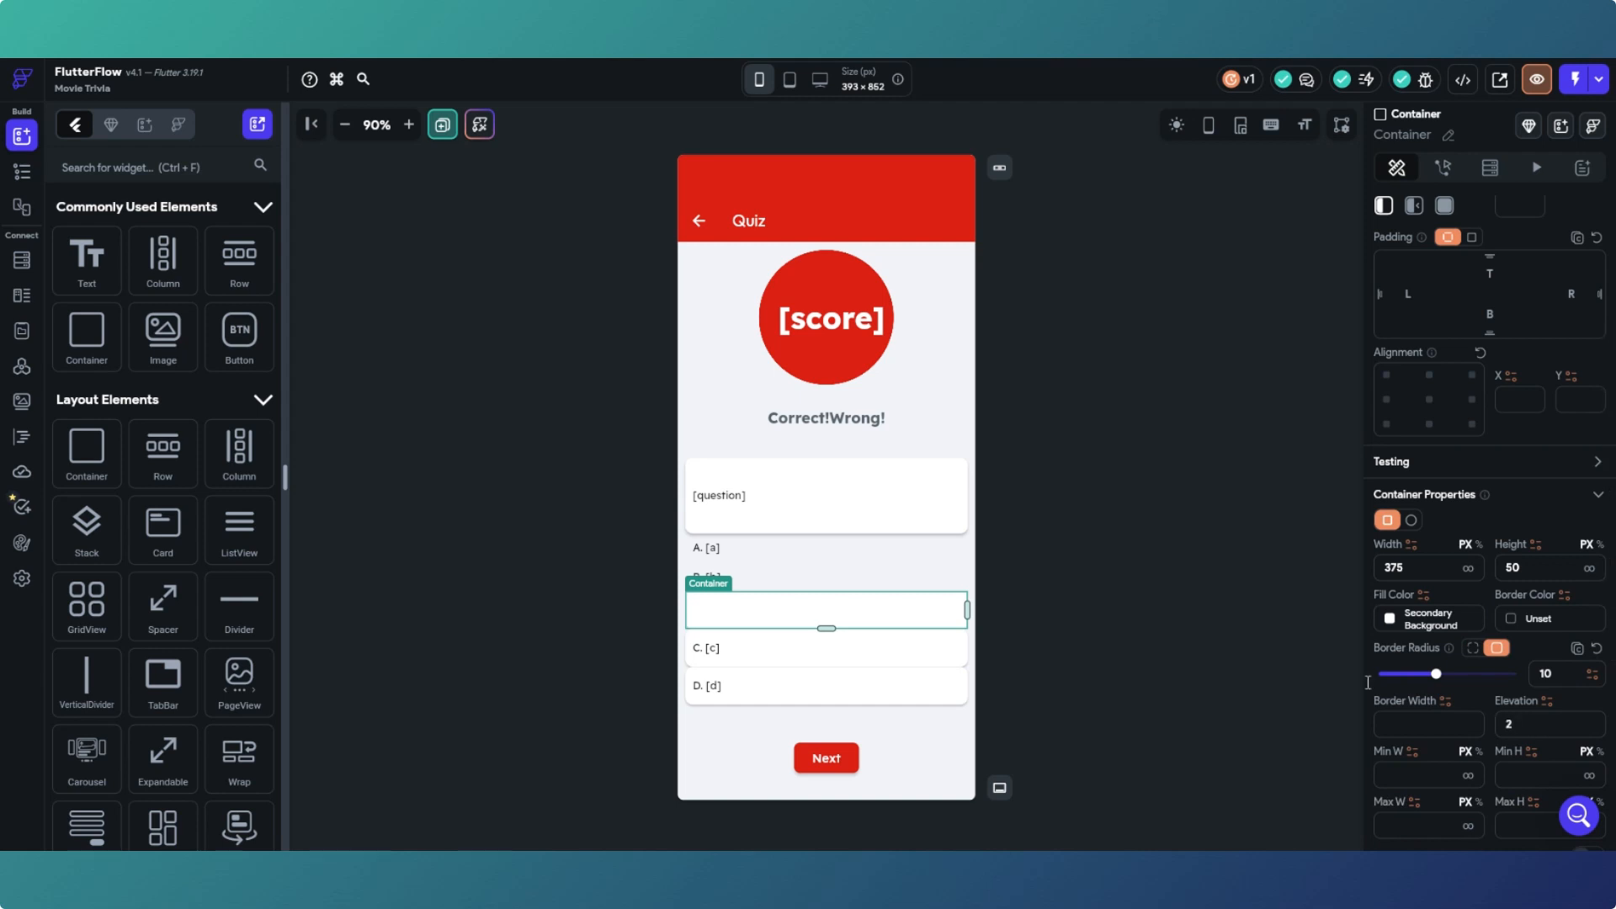
pyautogui.click(1178, 615)
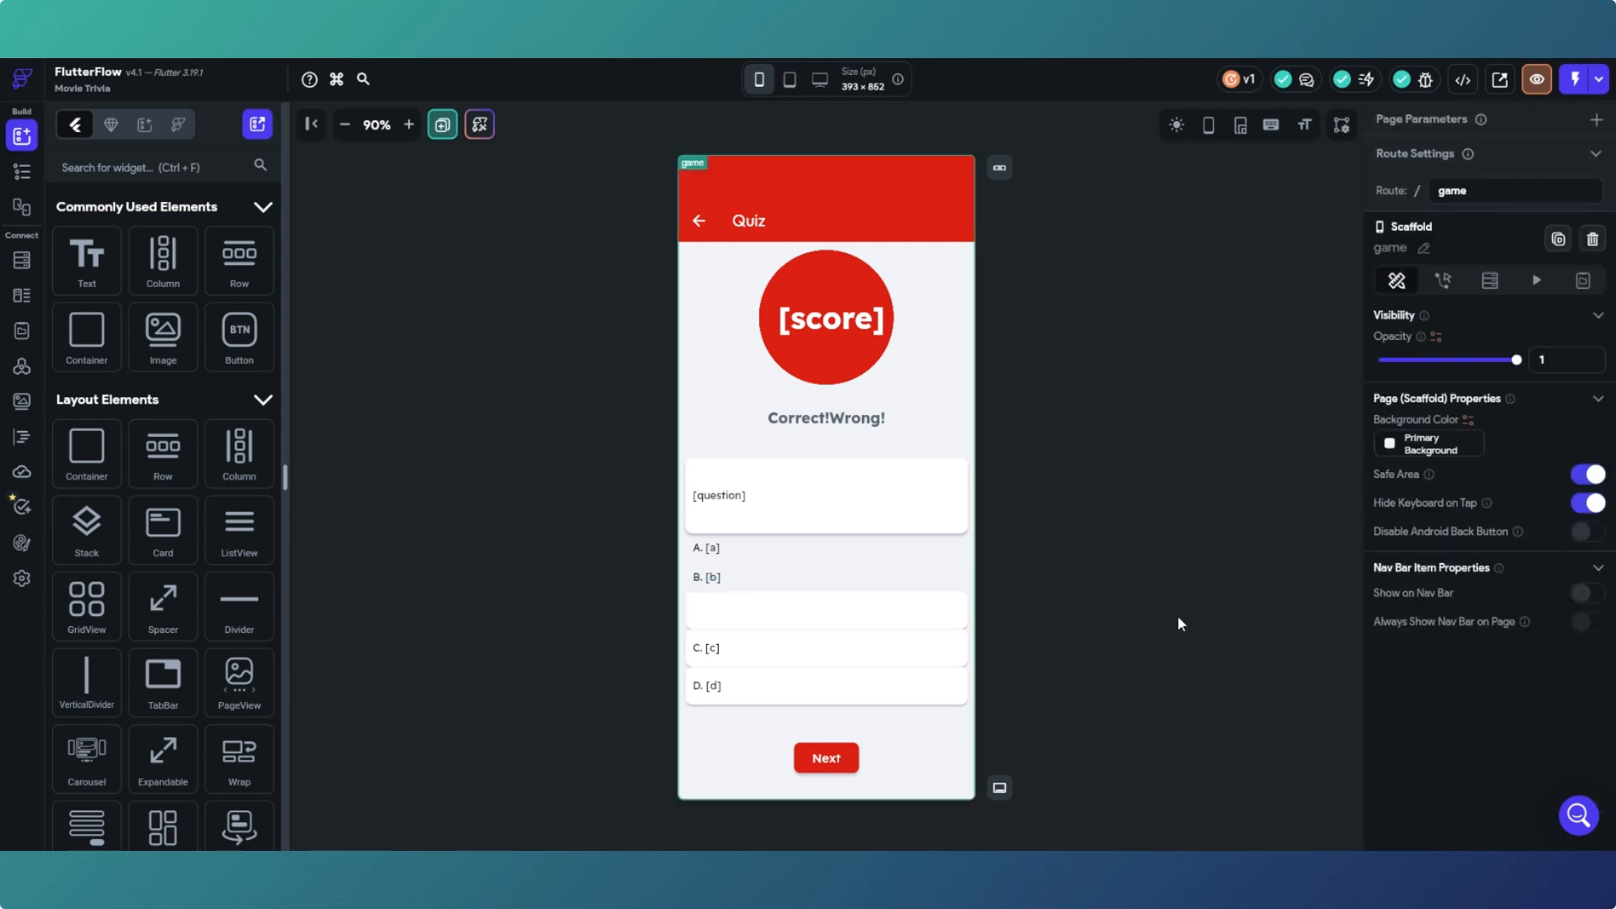
# Step: Duplicate the empty container below answer B
pyautogui.click(869, 605)
pyautogui.rightClick(871, 604)
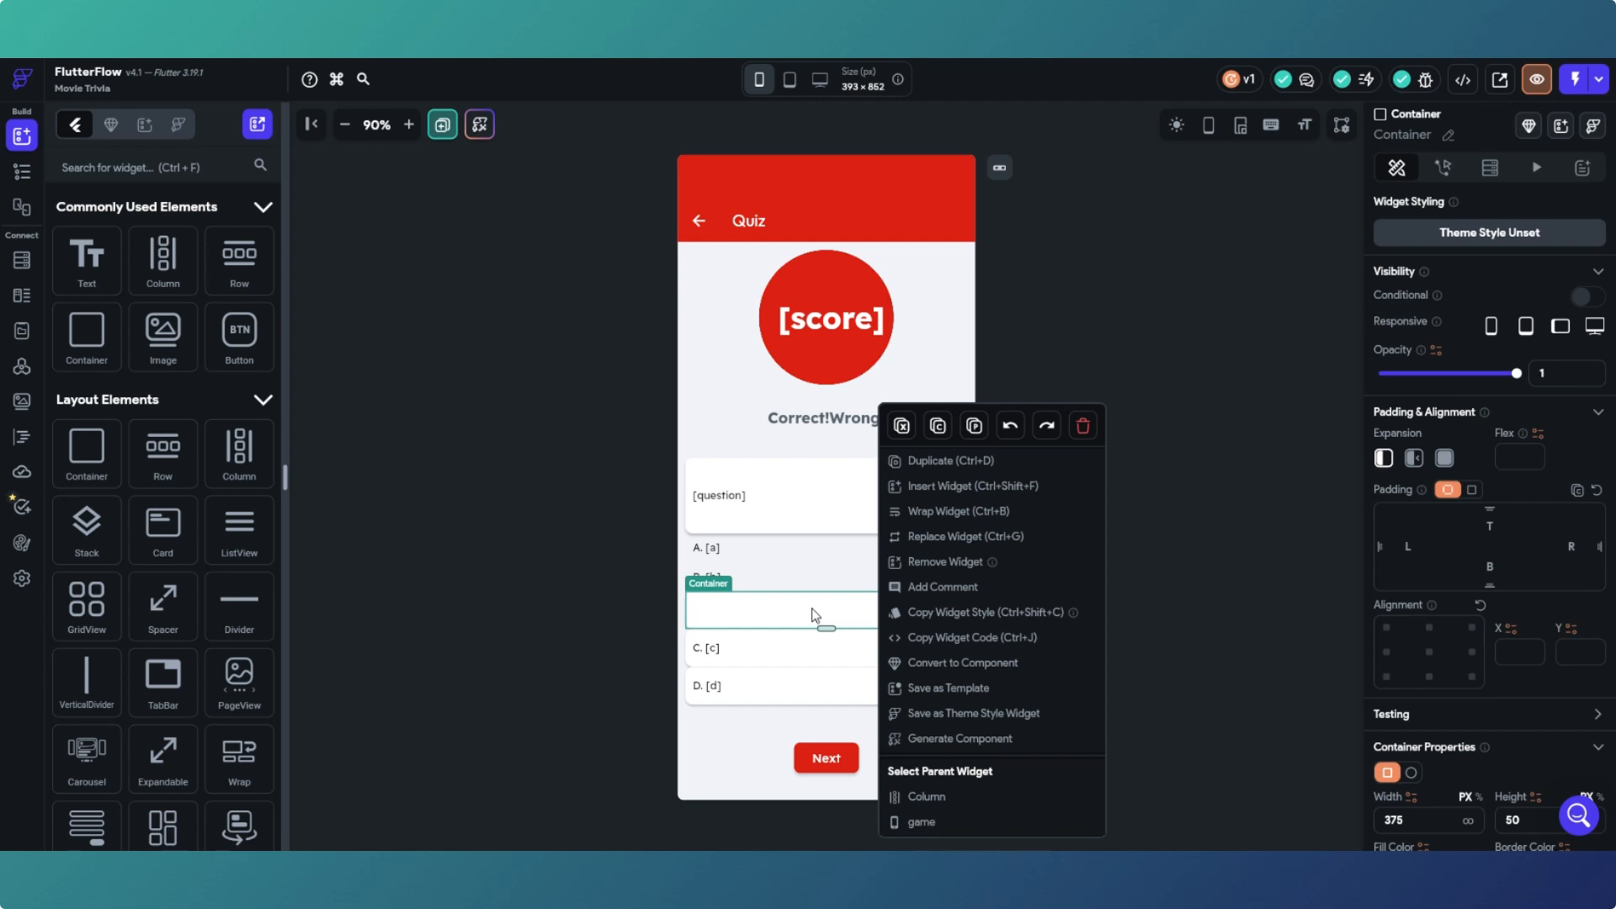
pyautogui.click(927, 461)
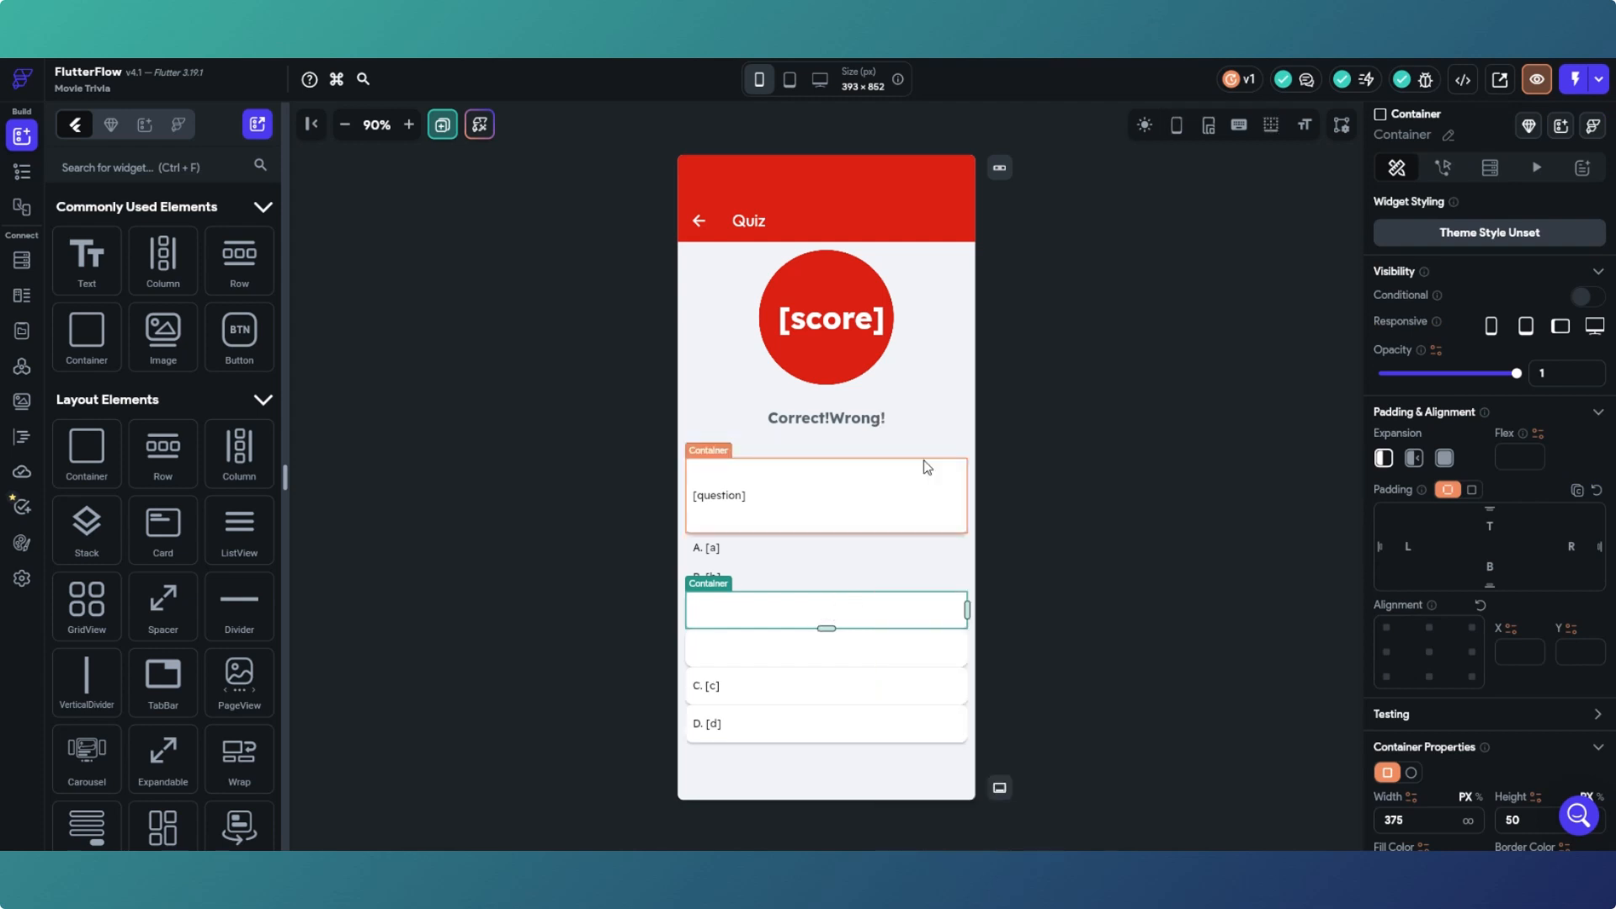
pyautogui.click(1096, 715)
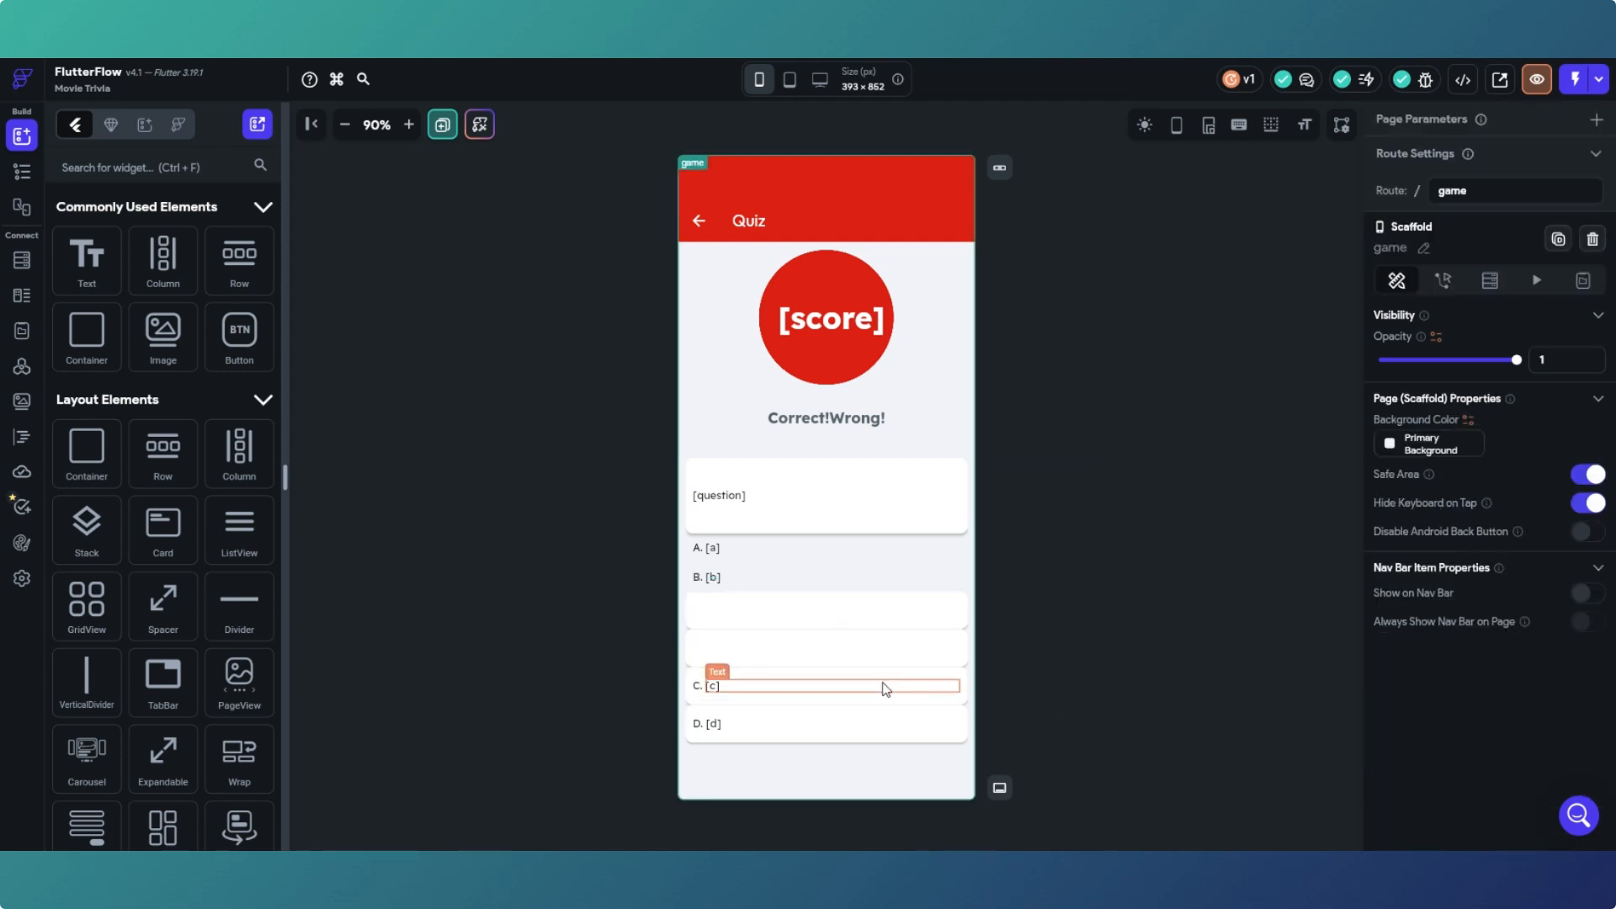
# Step: Move the entire answer B row into the lower of the two empty containers, directly above answer C
pyautogui.click(21, 171)
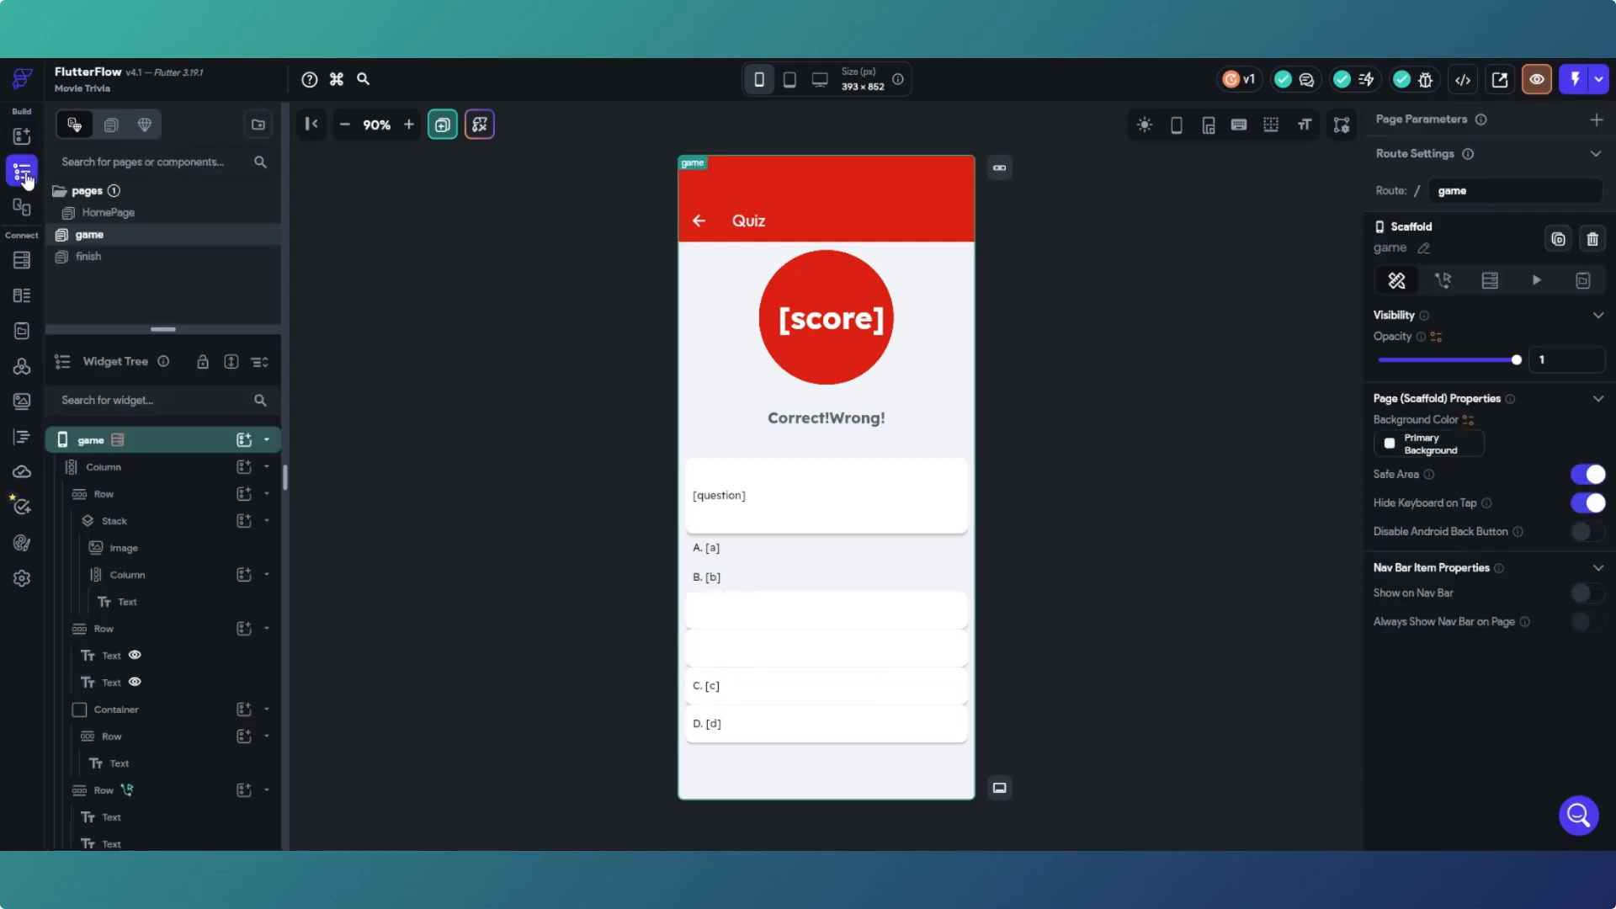
pyautogui.click(741, 576)
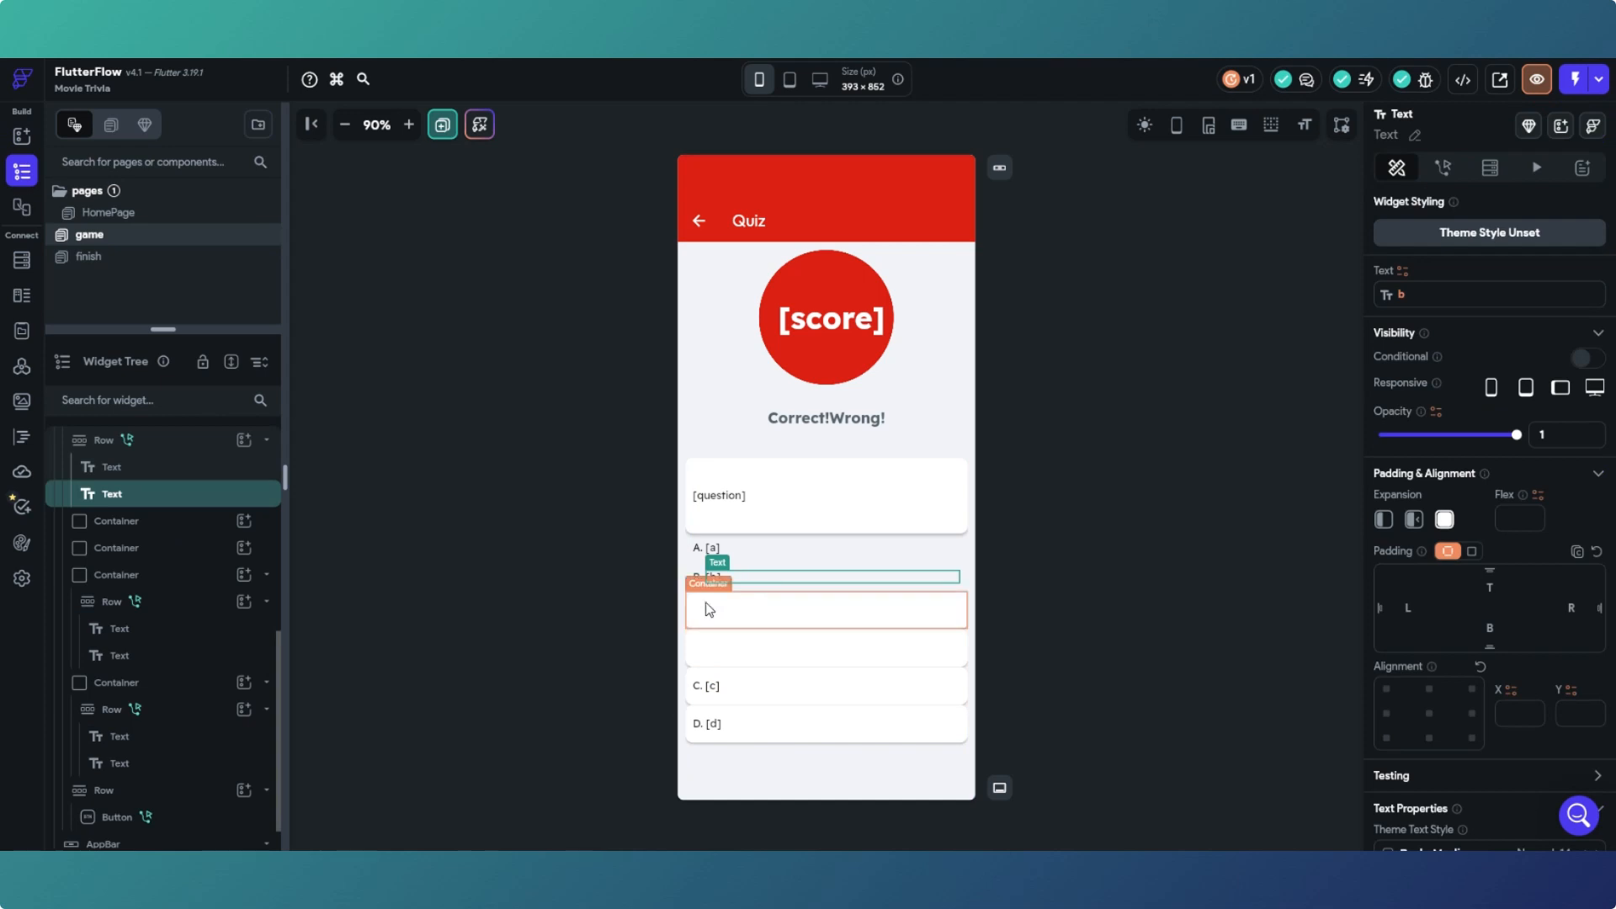
pyautogui.click(106, 443)
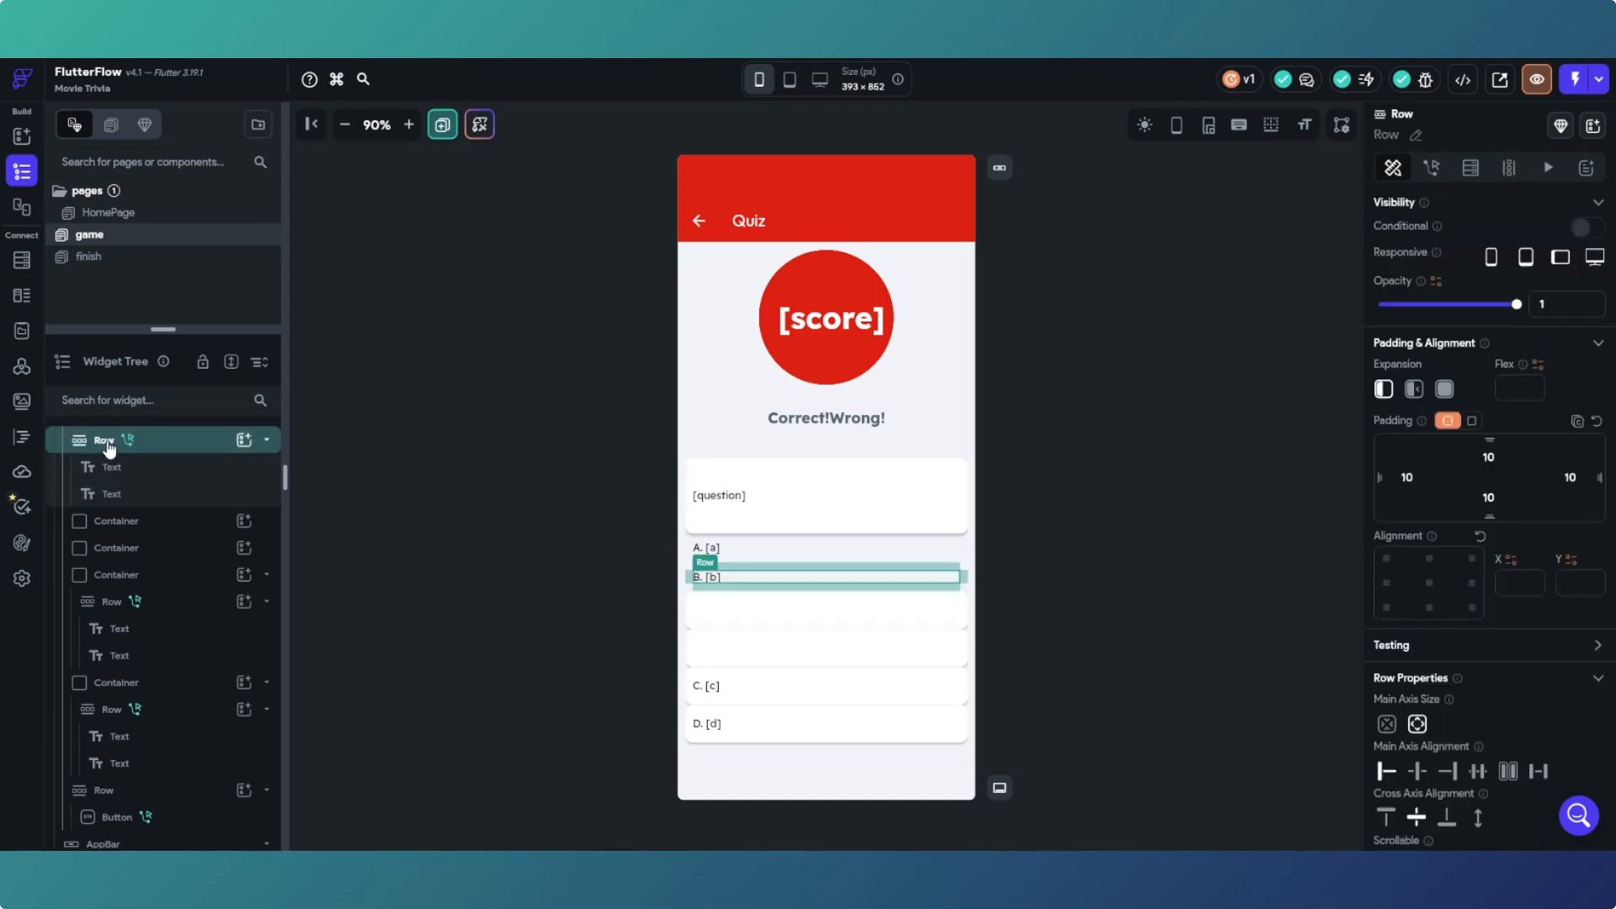
pyautogui.click(768, 581)
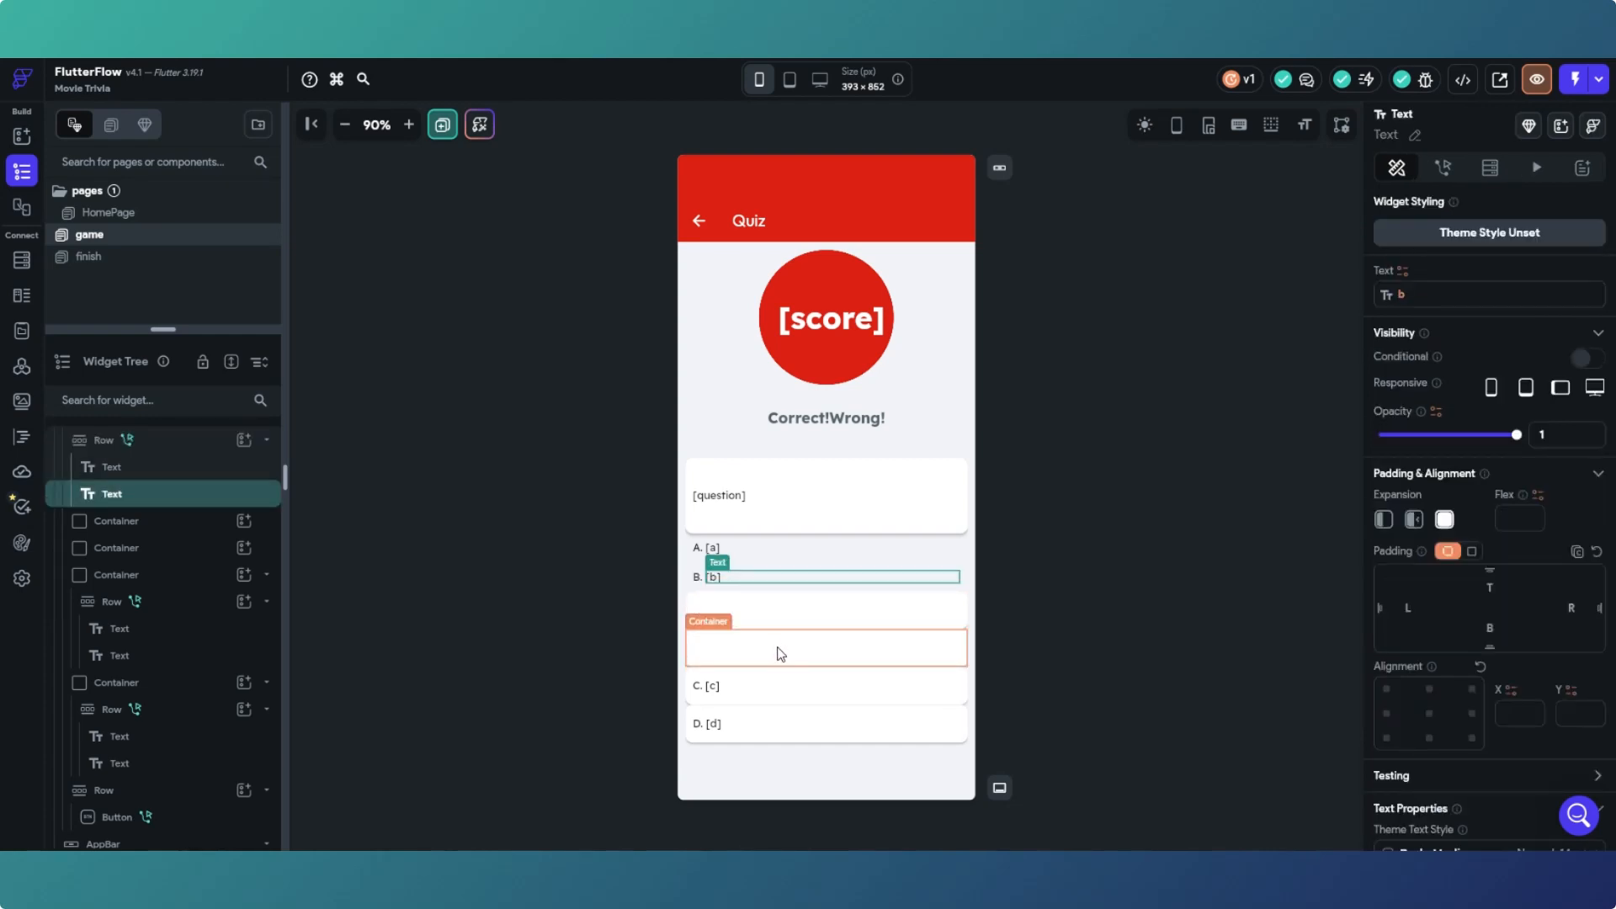
pyautogui.moveTo(778, 648); pyautogui.dragTo(776, 649)
# Step: Move the entire answer A row into the remaining empty container above answer B
pyautogui.click(760, 547)
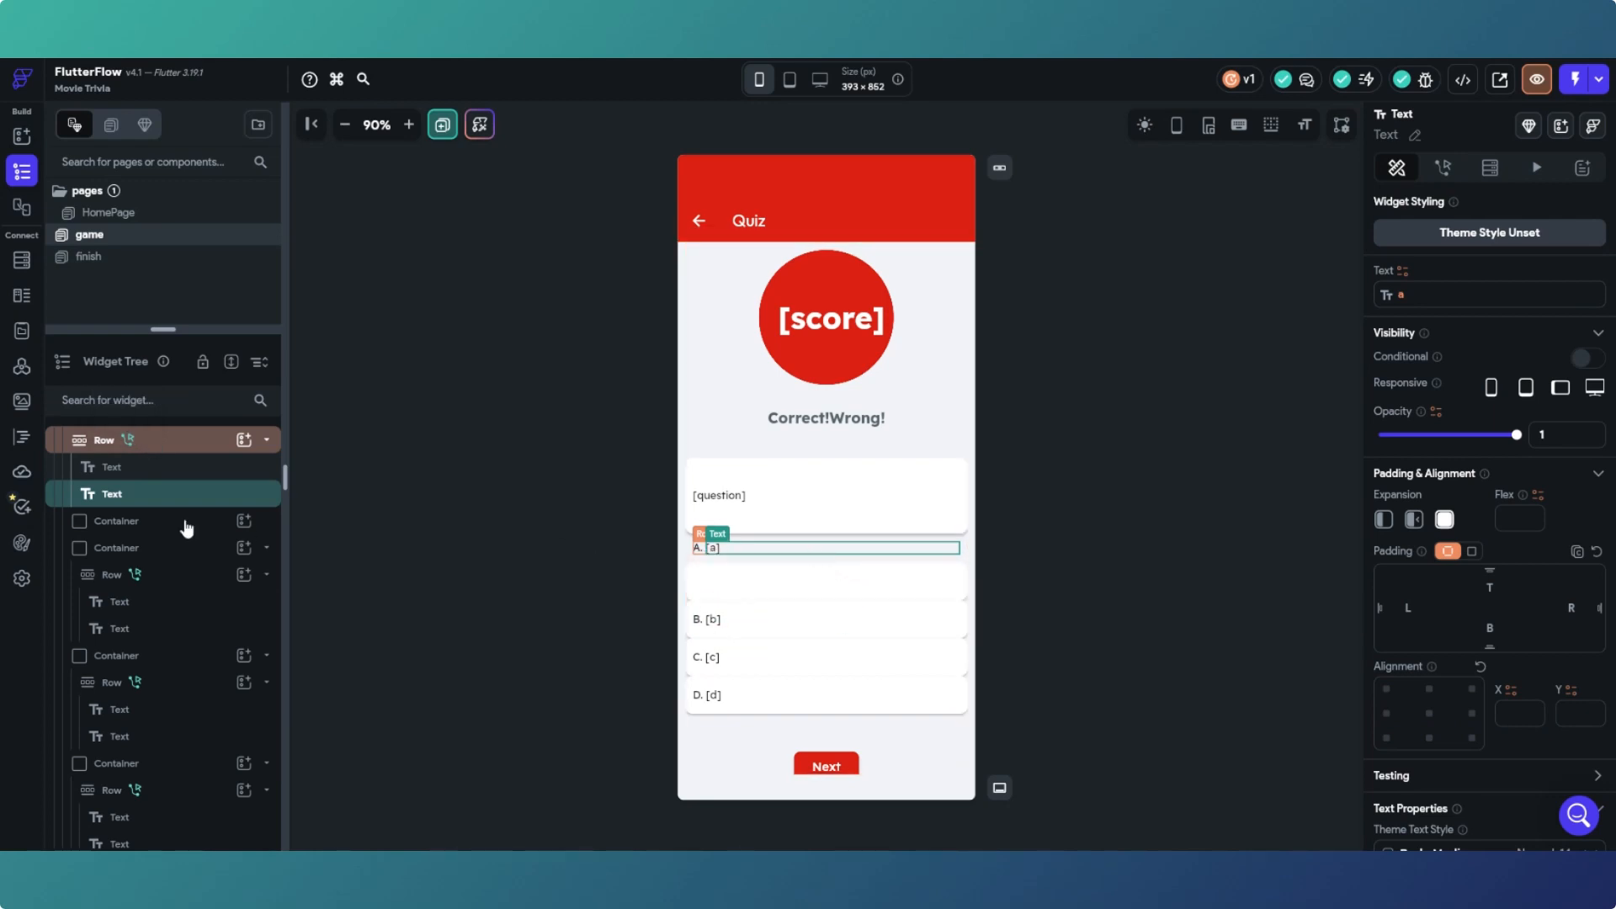
pyautogui.click(160, 438)
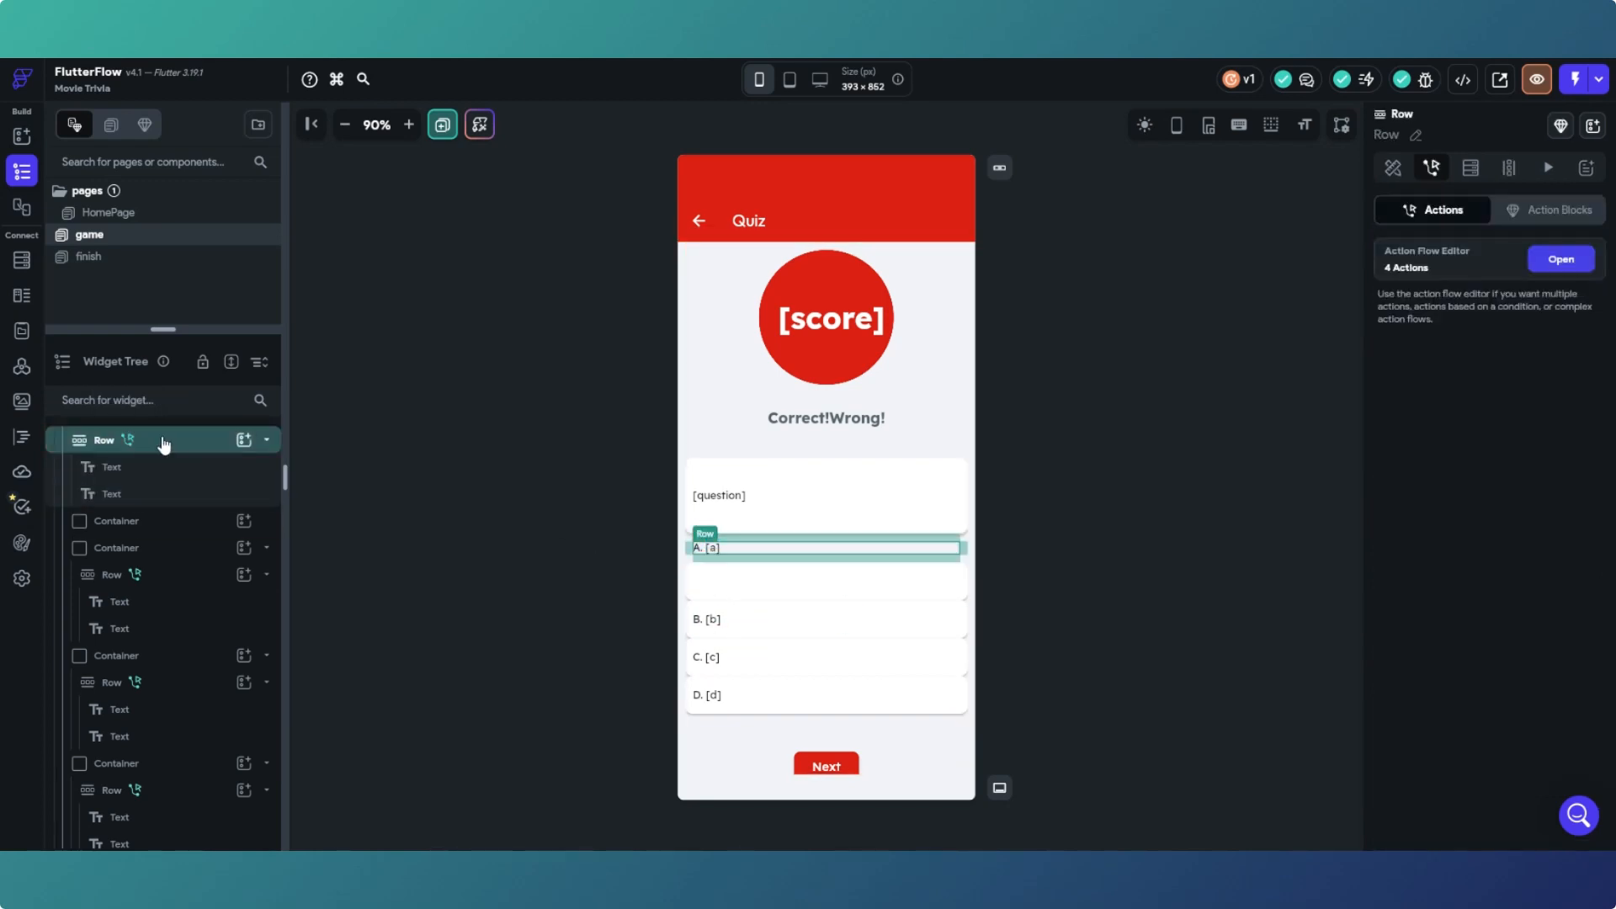
pyautogui.click(779, 552)
pyautogui.hotkey('ctrl', 'z')
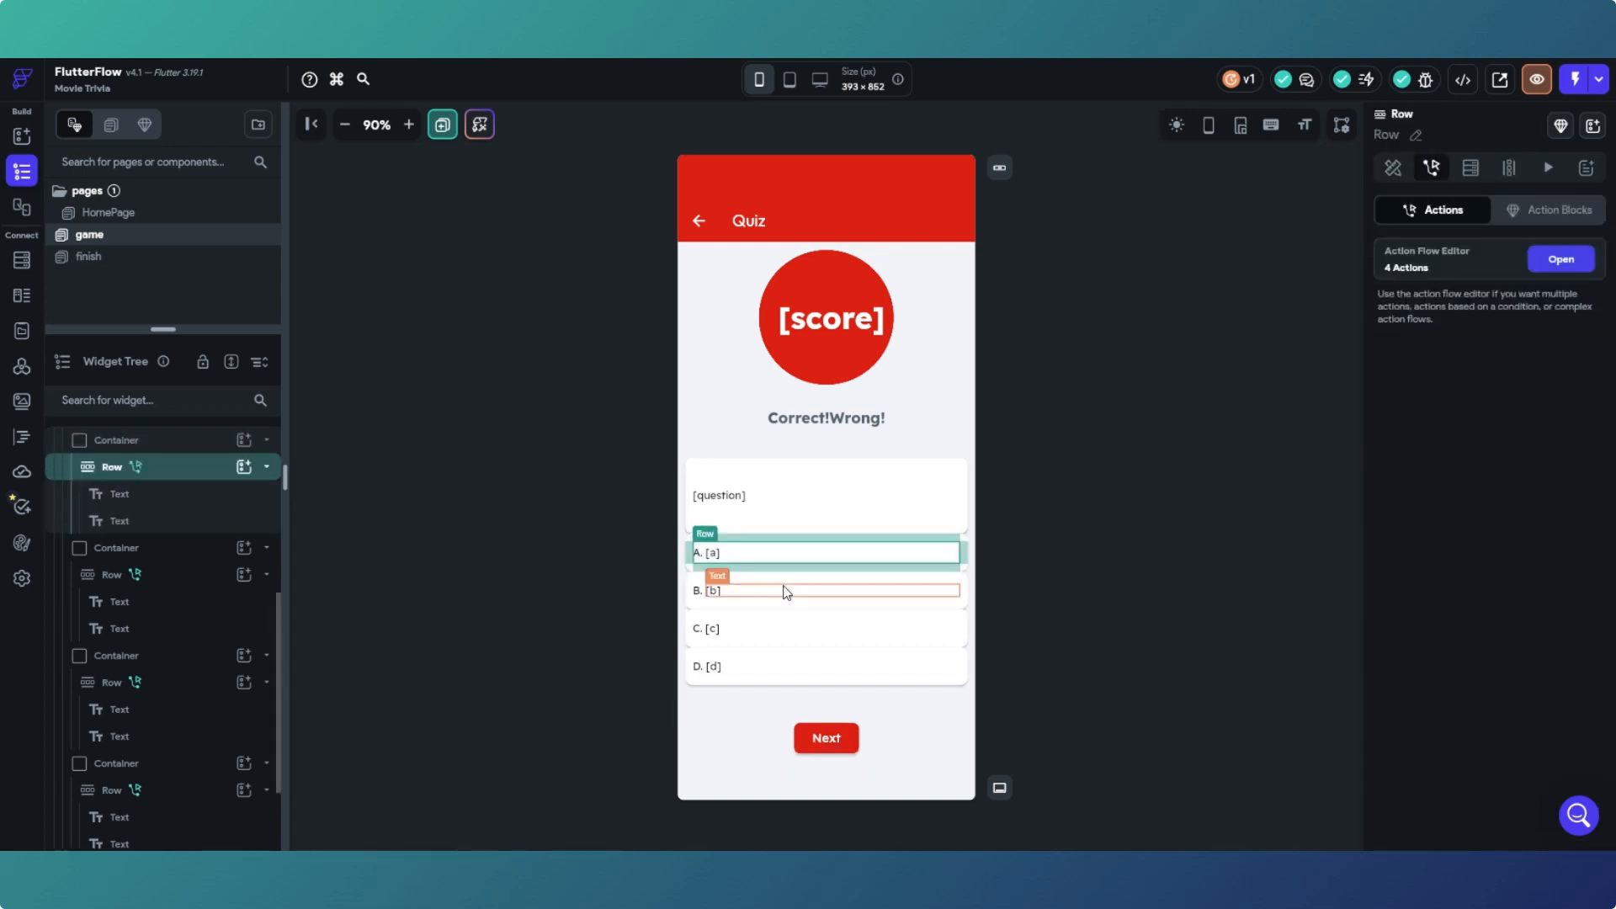
pyautogui.click(1076, 605)
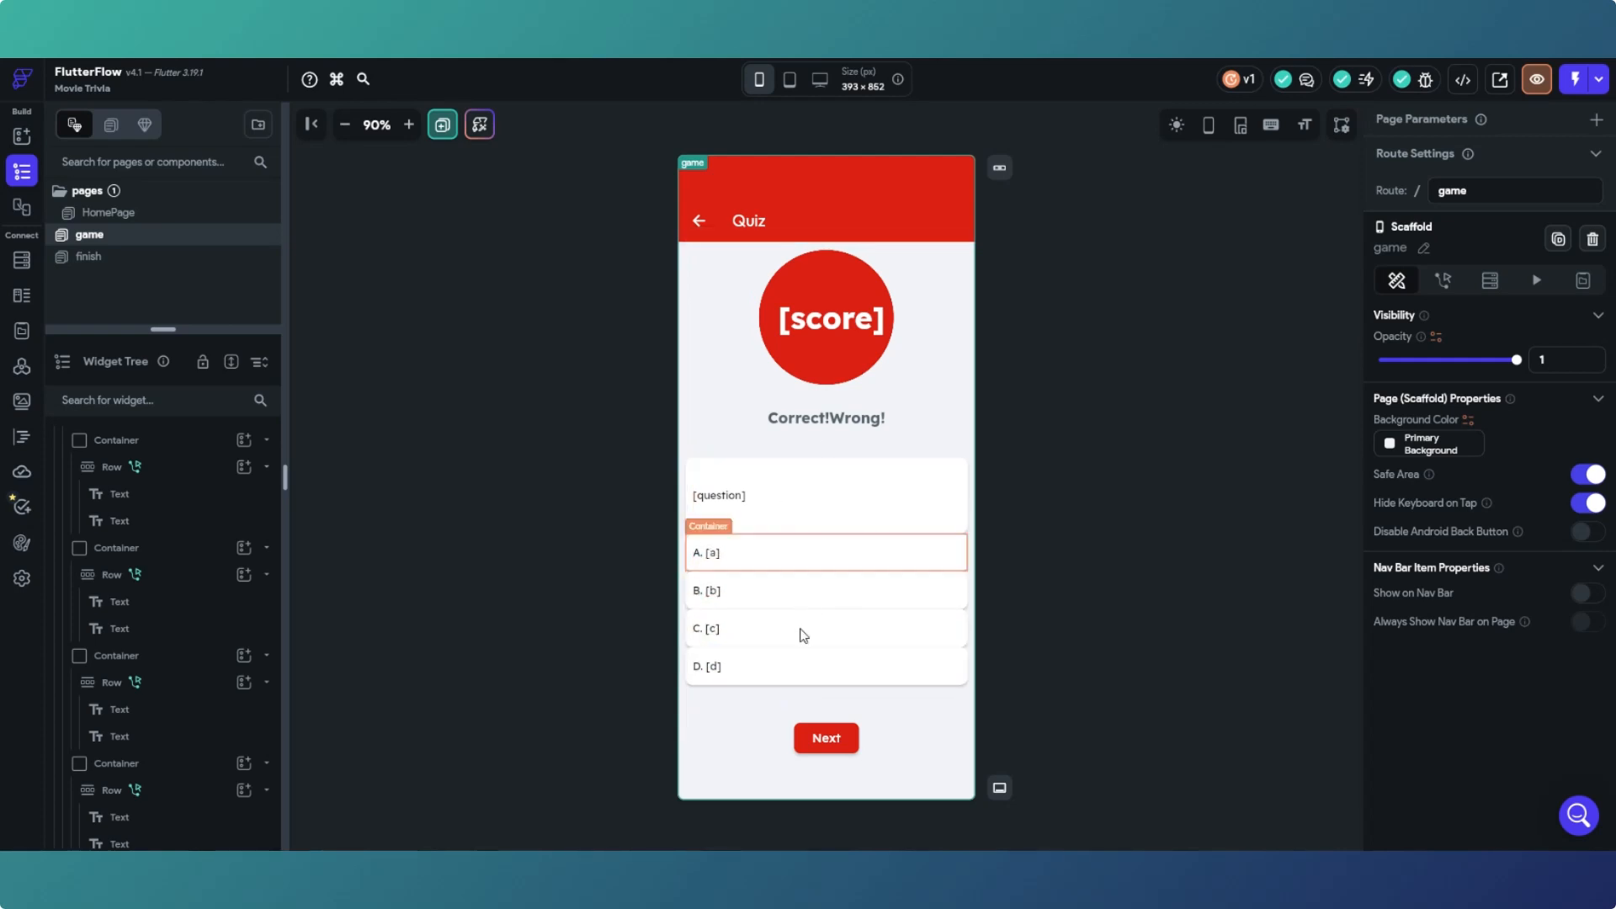
# Step: Set the top and bottom padding of the answer D container to 10
pyautogui.click(758, 679)
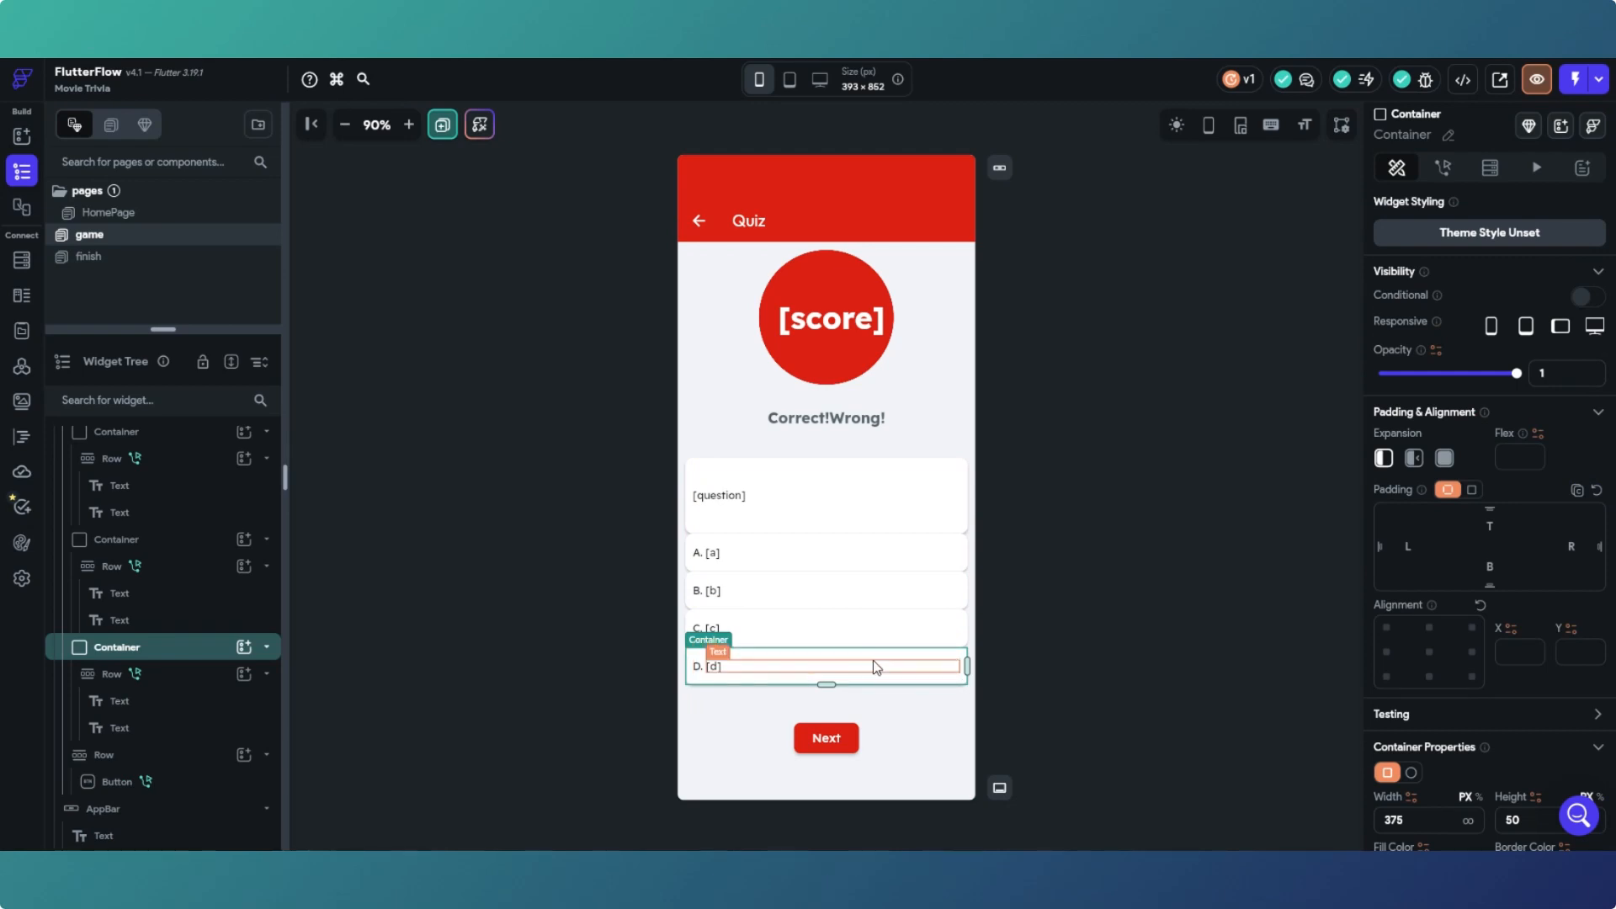
pyautogui.click(1488, 524)
pyautogui.write('10')
pyautogui.click(1490, 568)
pyautogui.write('10')
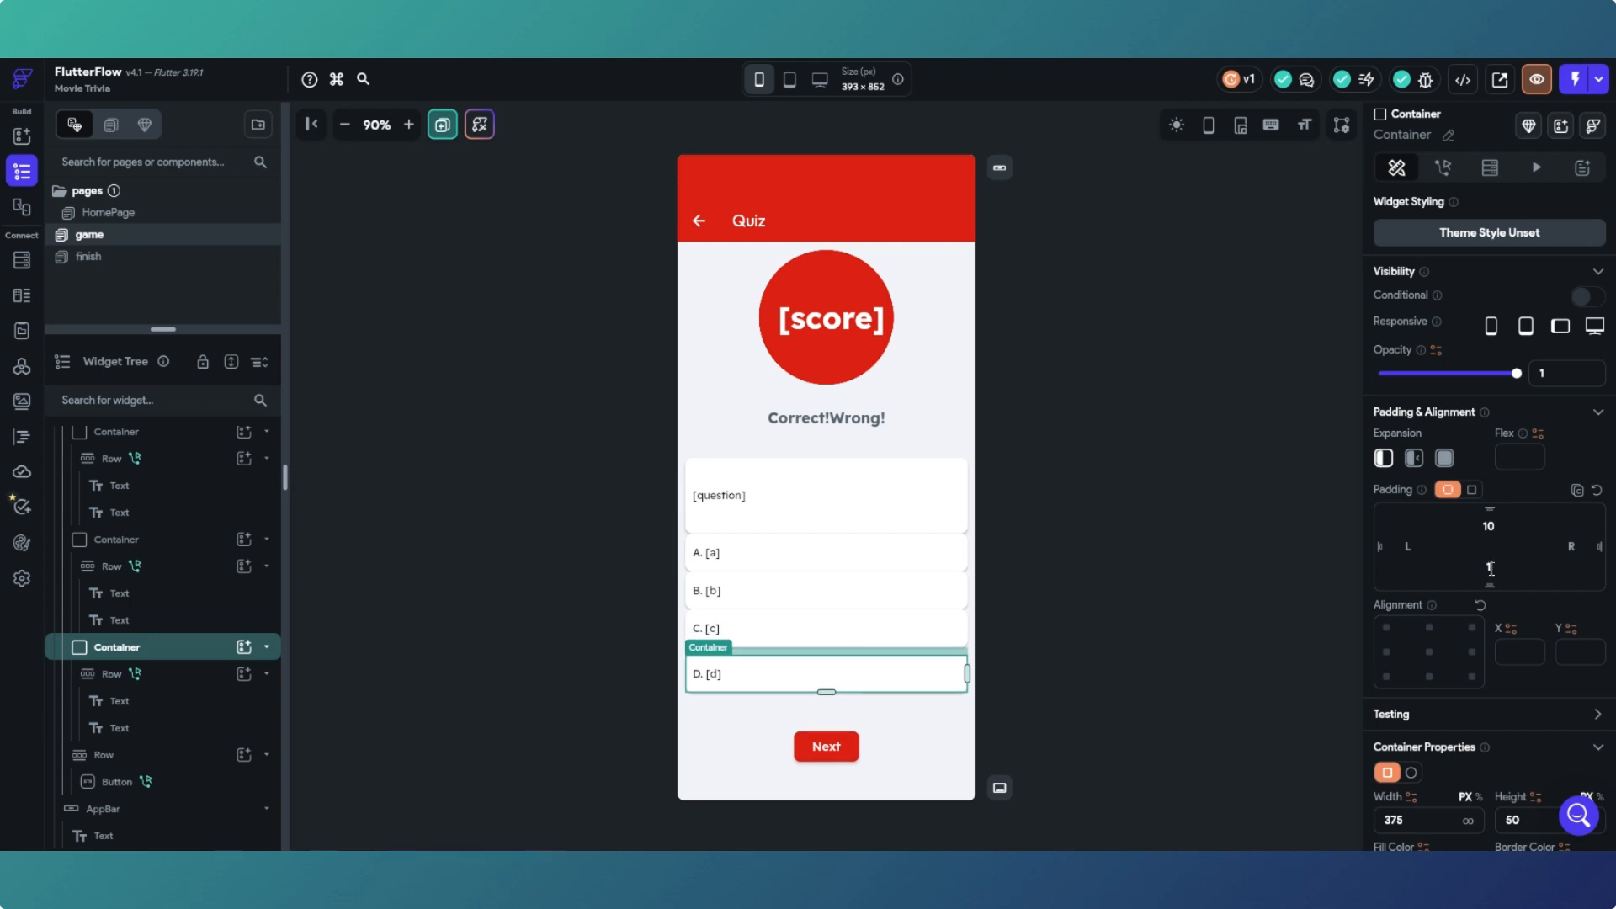
# Step: Set the top and bottom padding of the answer C container to 10
pyautogui.click(955, 643)
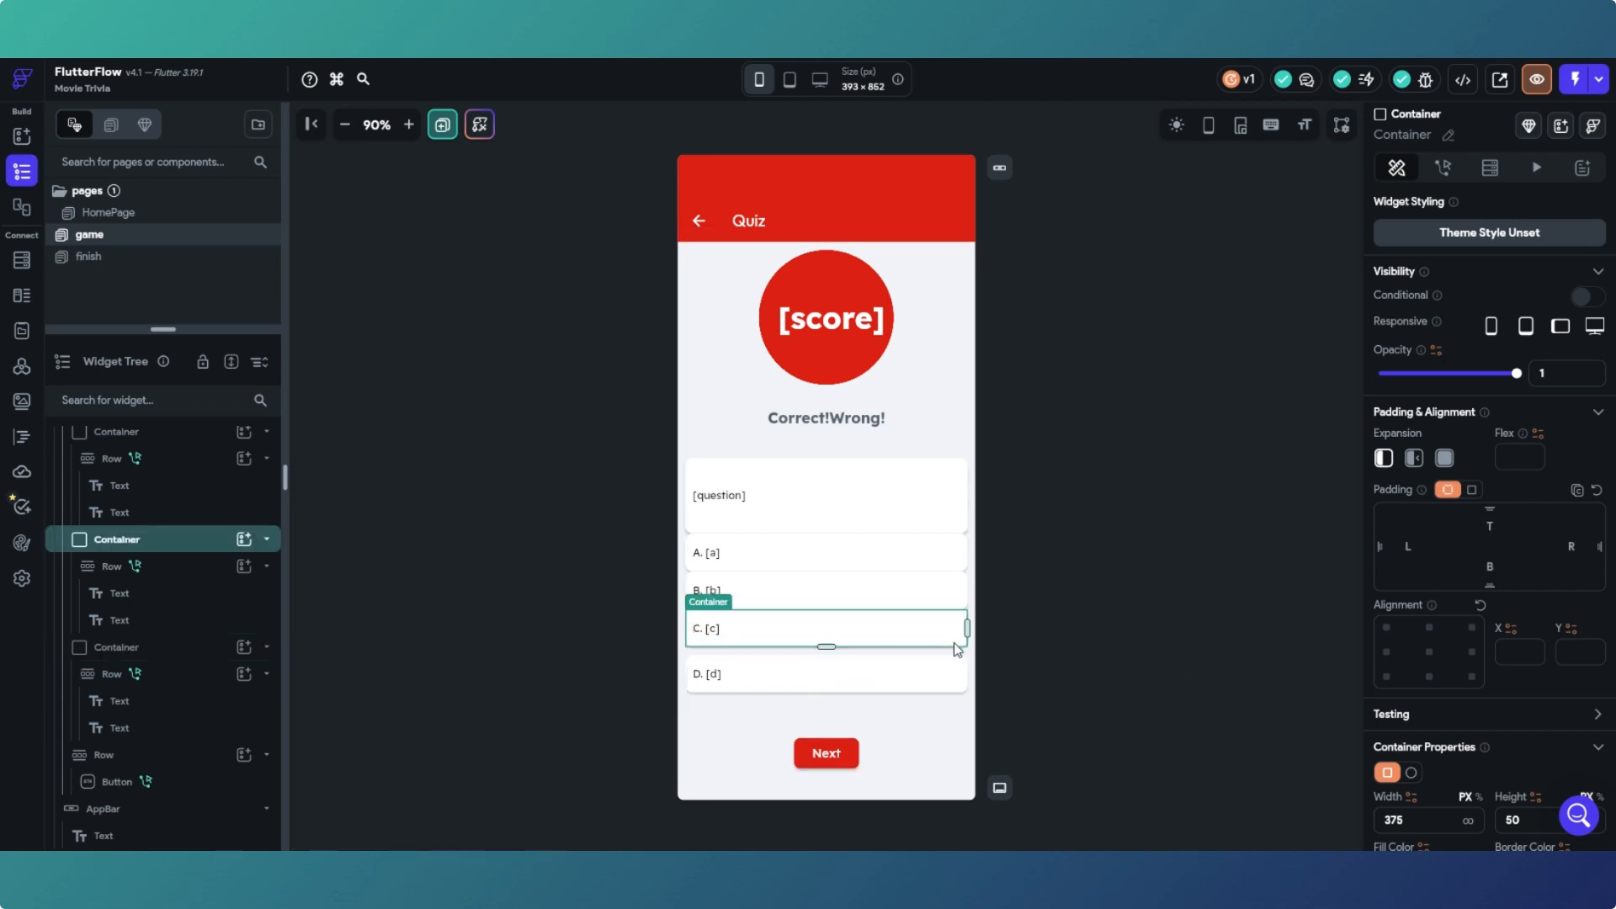
pyautogui.click(1491, 524)
pyautogui.write('10')
pyautogui.click(1490, 565)
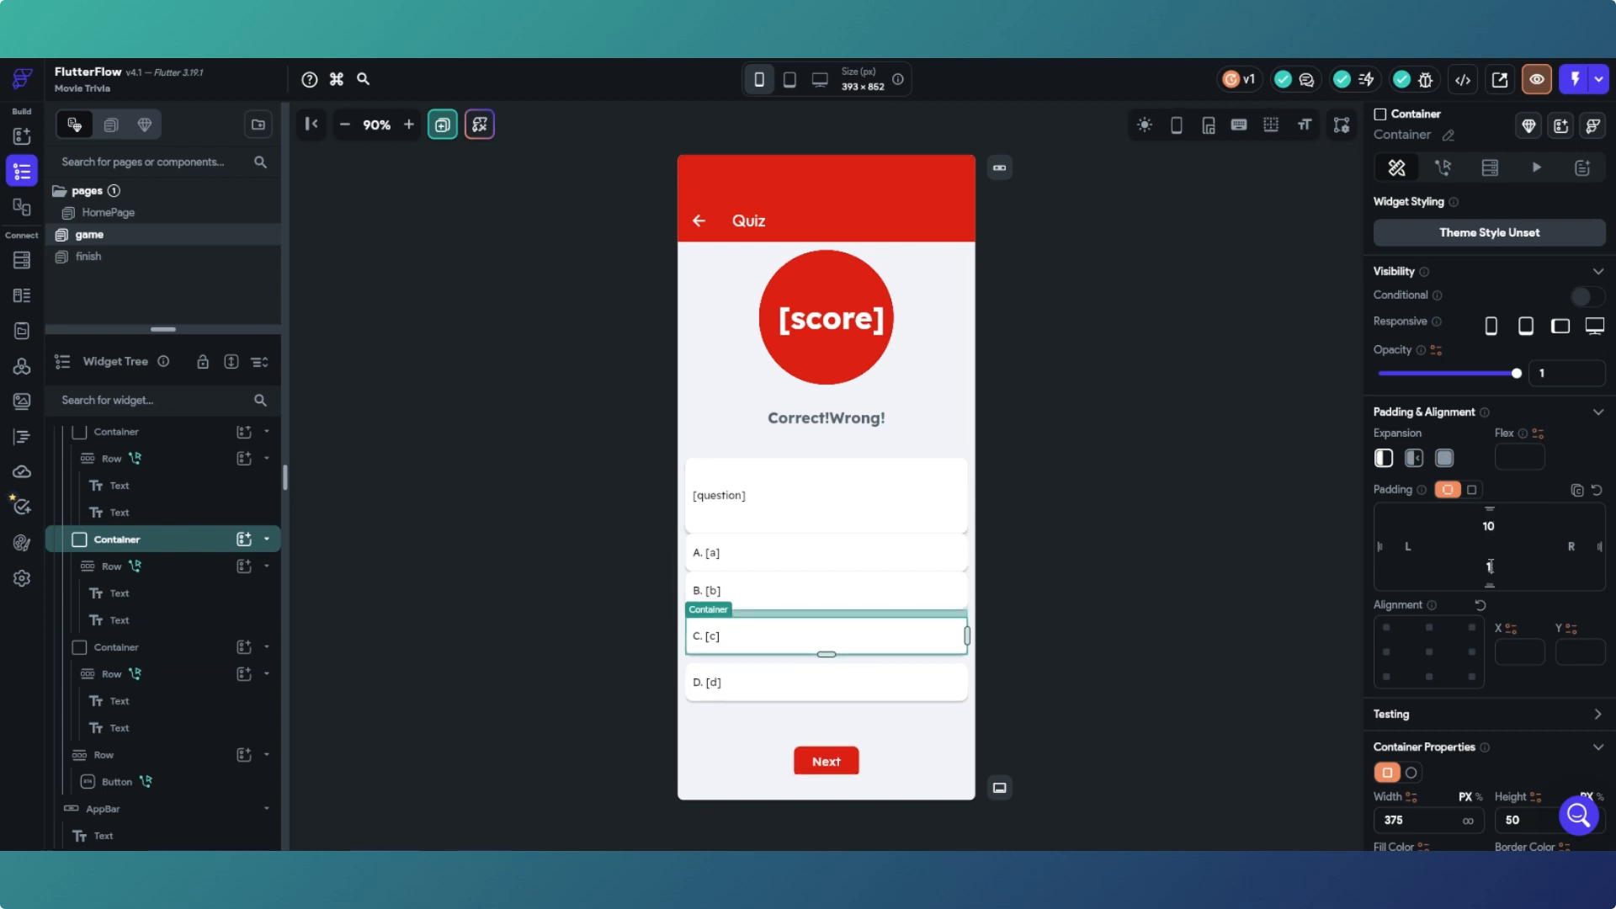
pyautogui.write('10')
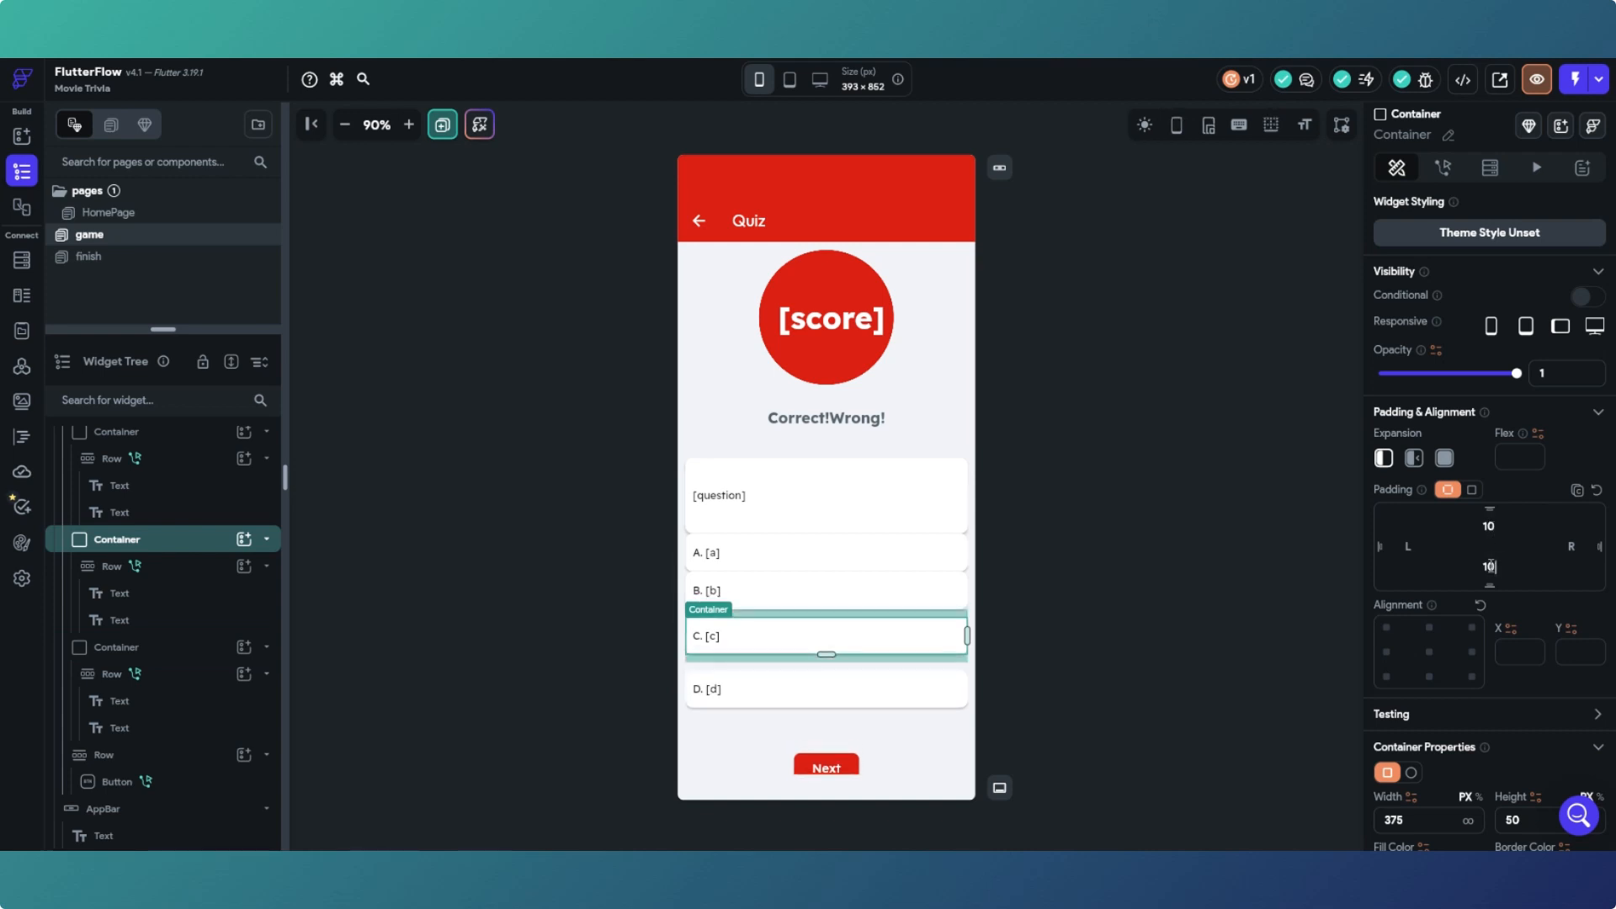
# Step: Set the top and bottom padding of the answer B container to 10
pyautogui.click(897, 606)
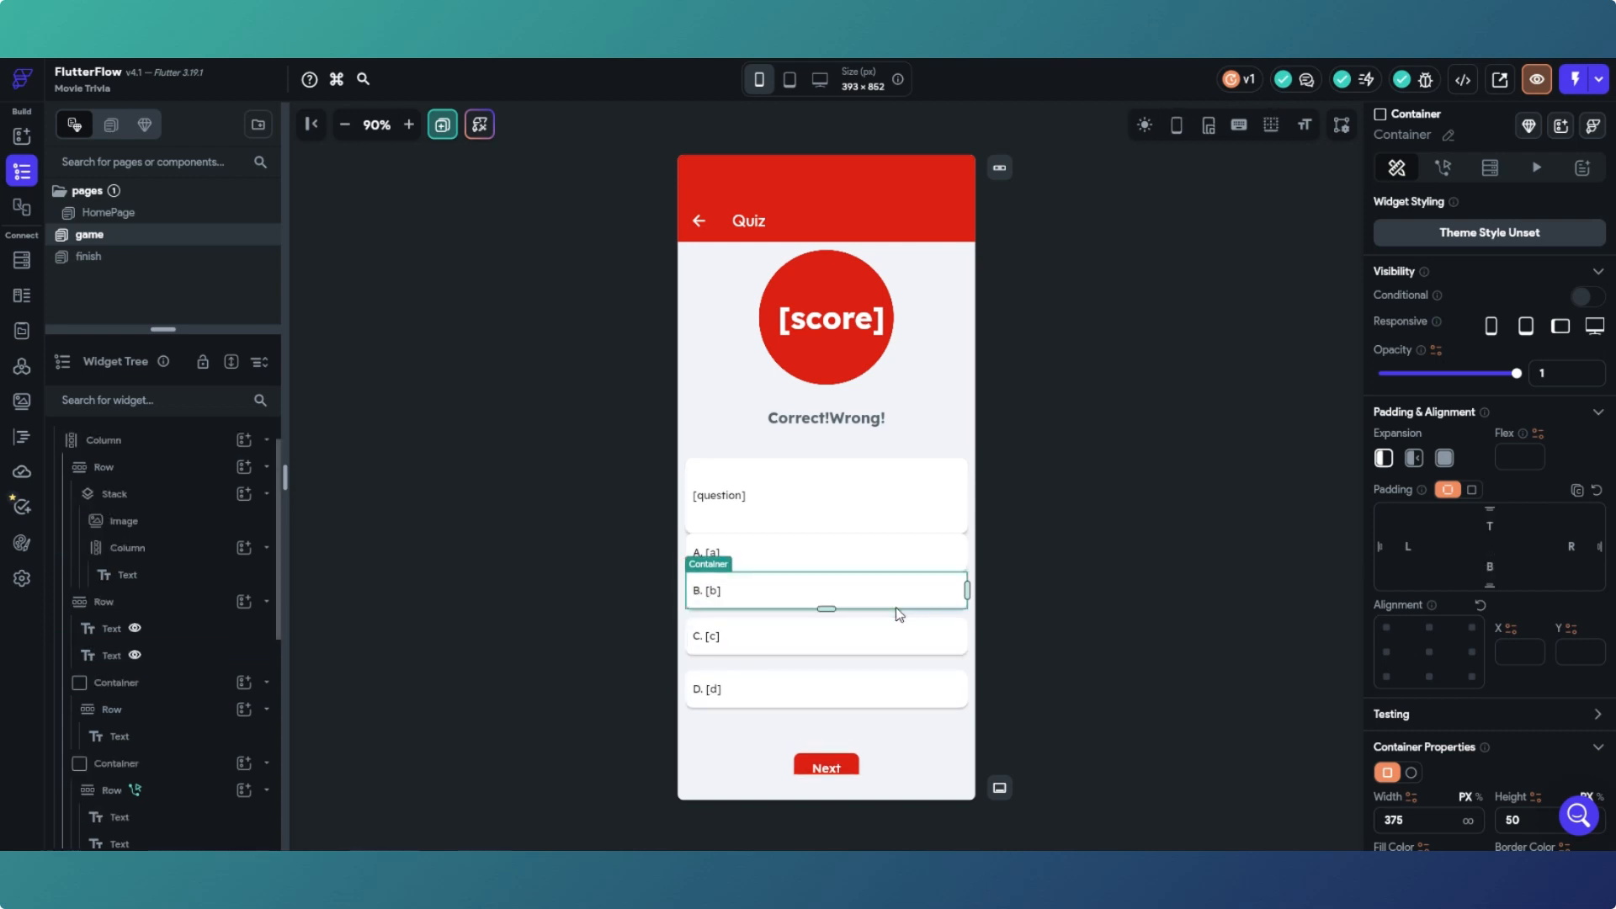
pyautogui.click(1488, 524)
pyautogui.write('10')
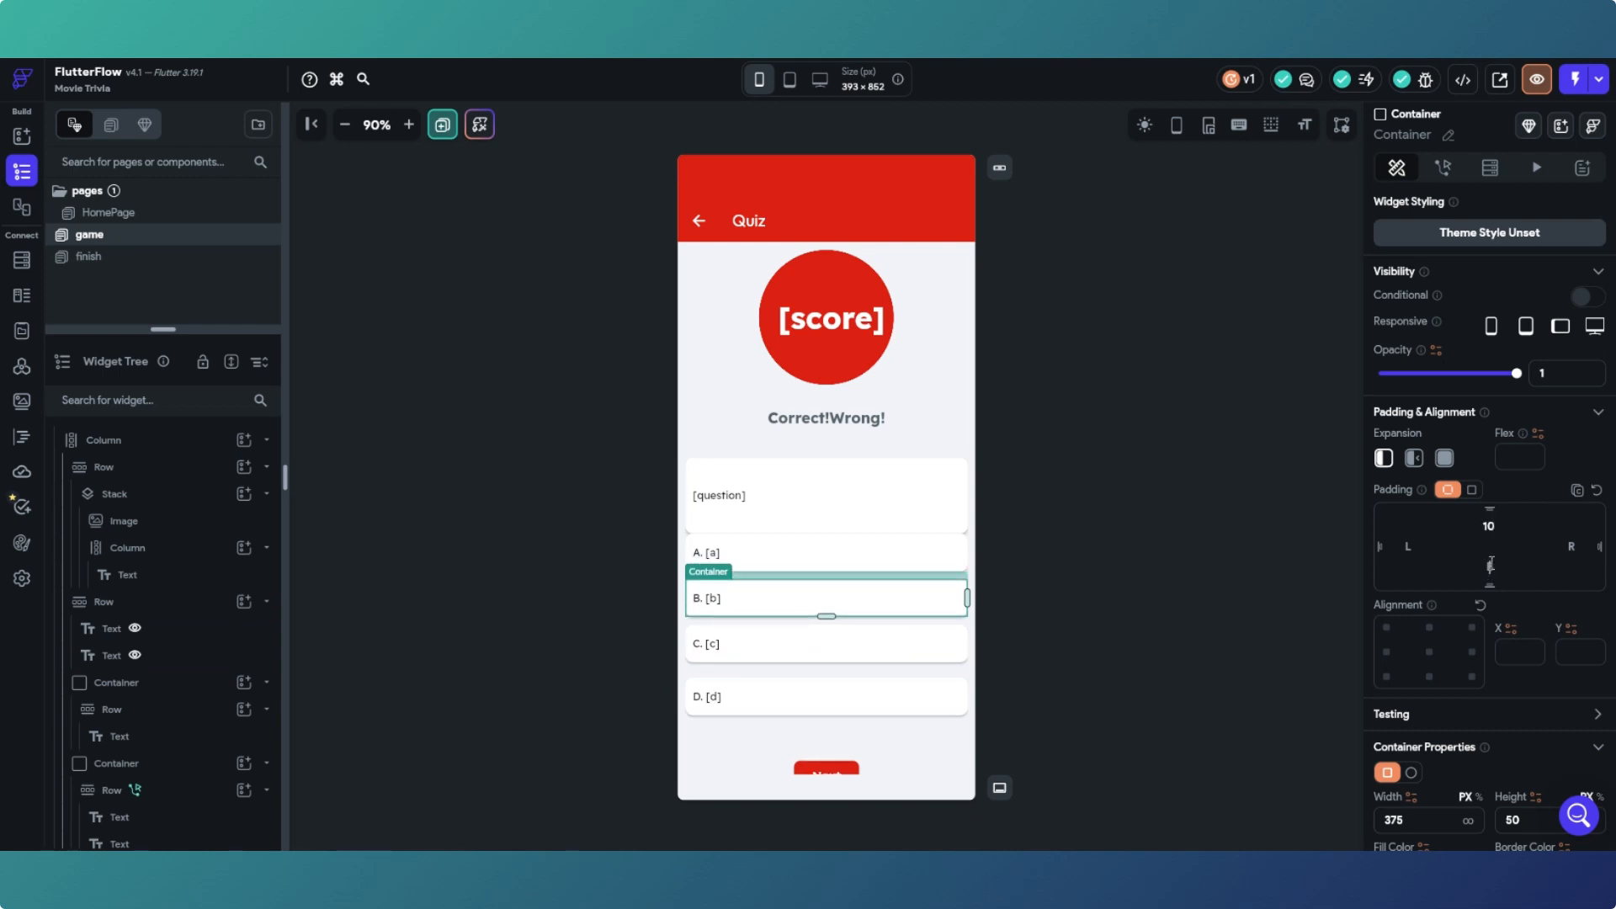
pyautogui.click(1490, 564)
pyautogui.write('10')
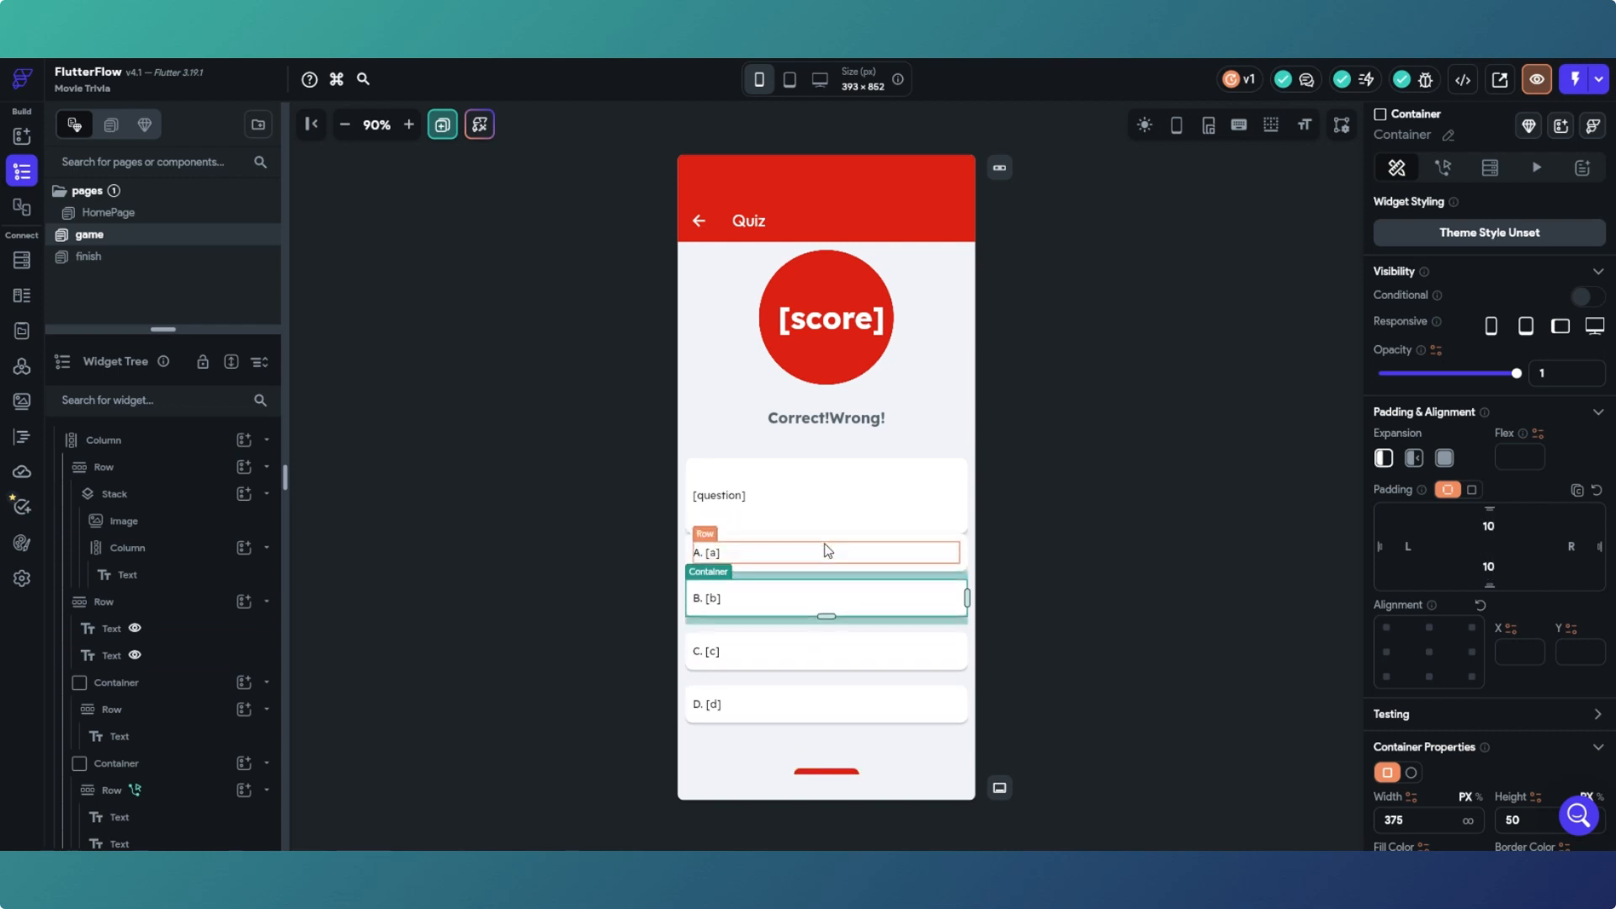
# Step: Set the top and bottom padding of the answer A container to 10
pyautogui.click(926, 564)
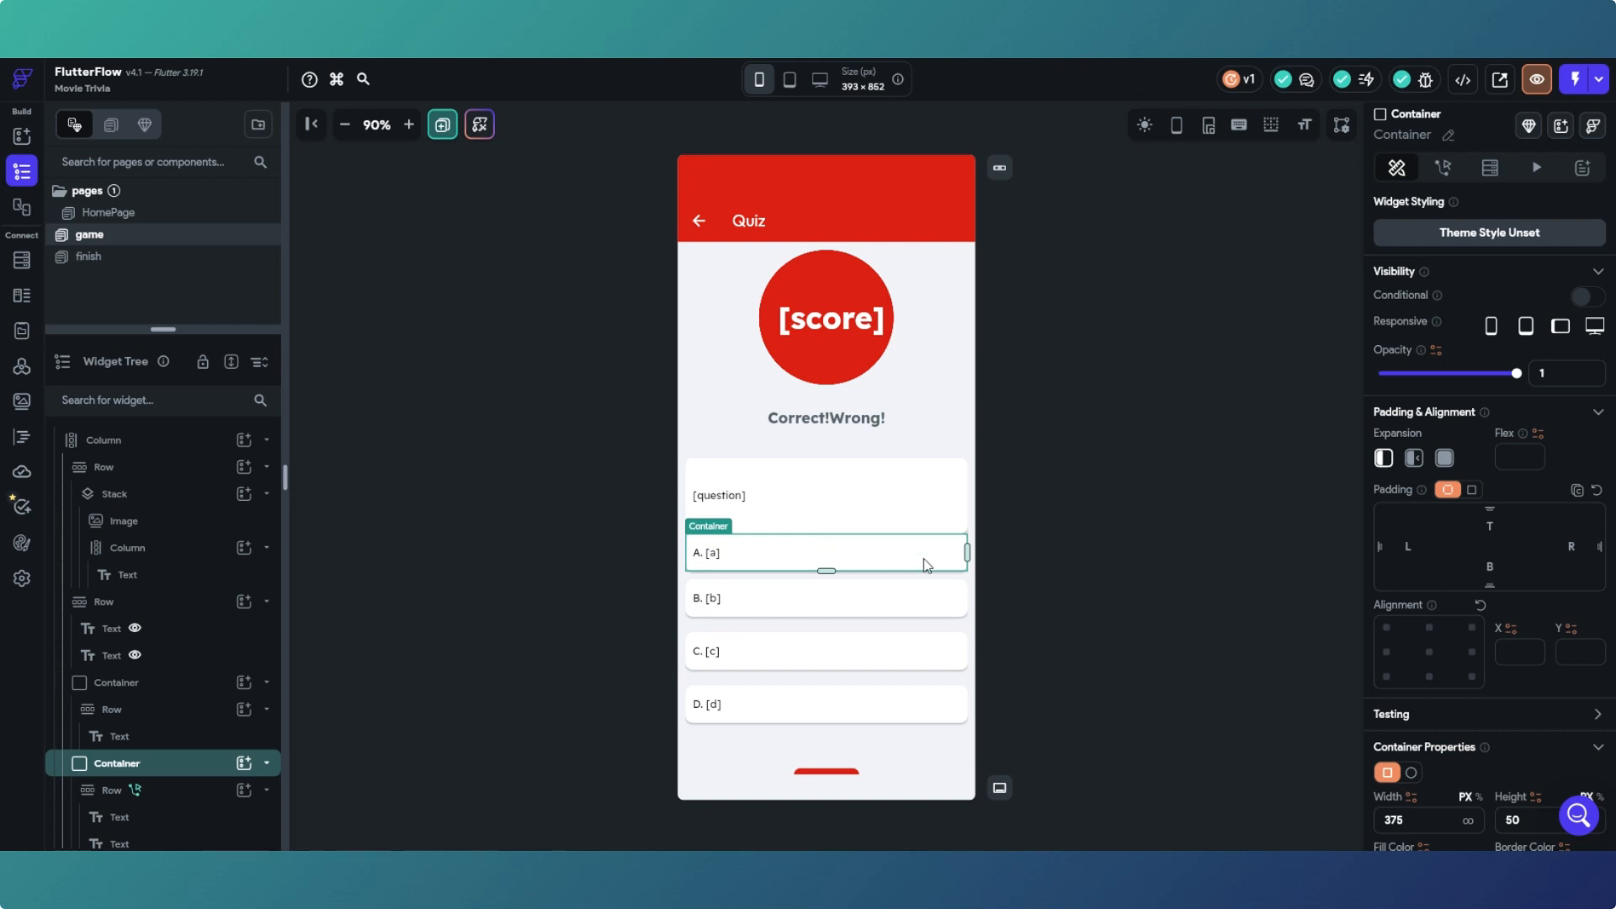
pyautogui.click(1489, 524)
pyautogui.write('10')
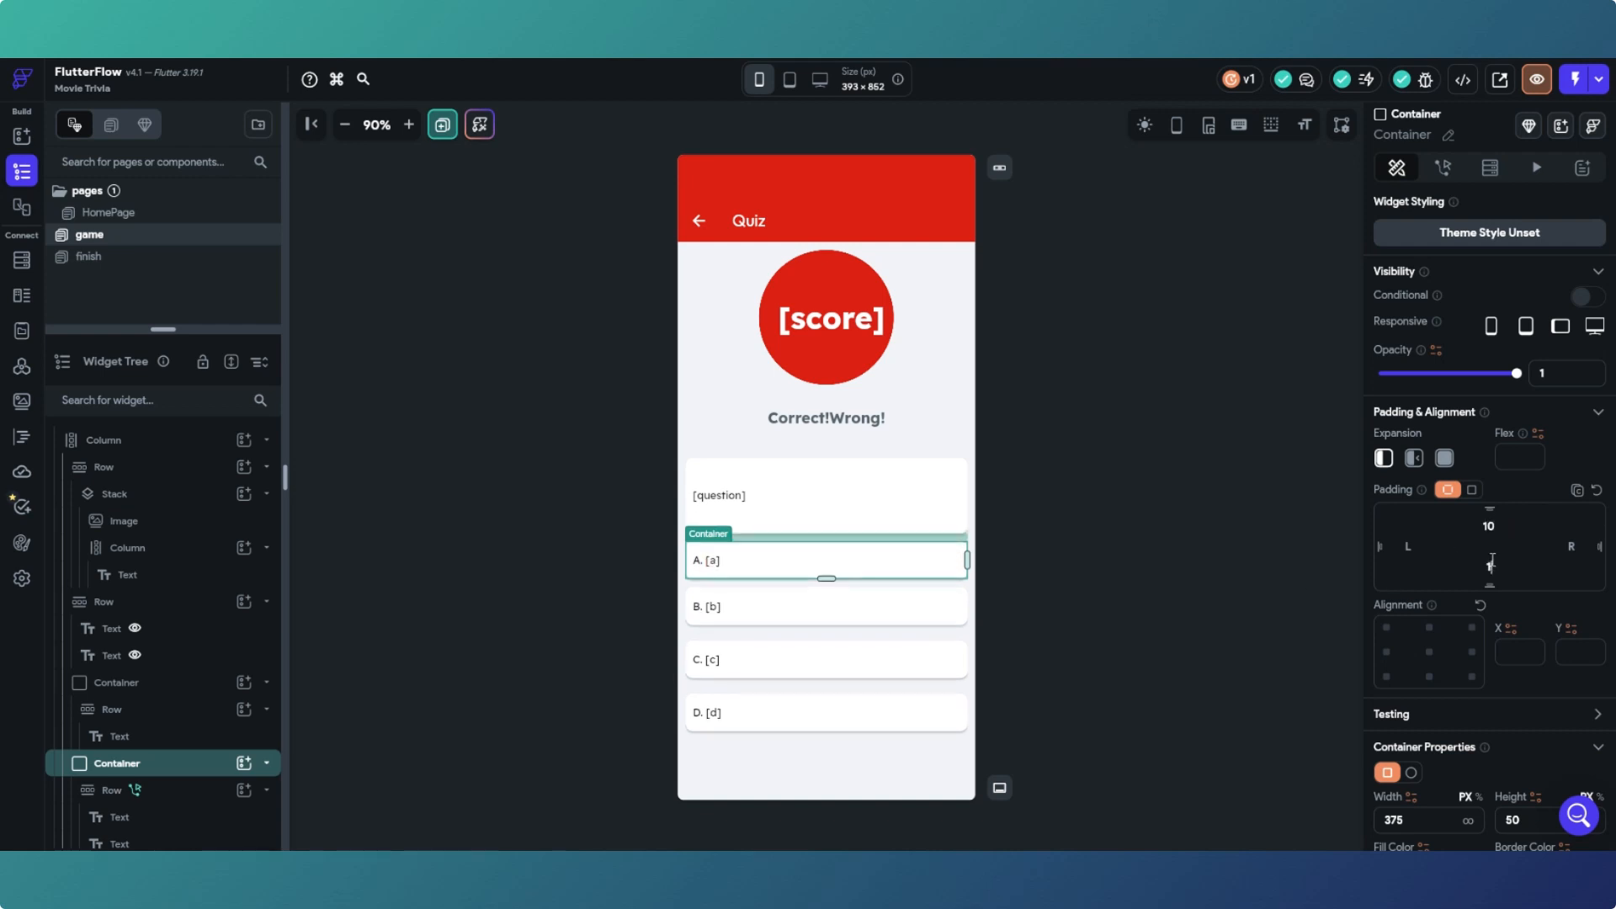
pyautogui.click(1053, 649)
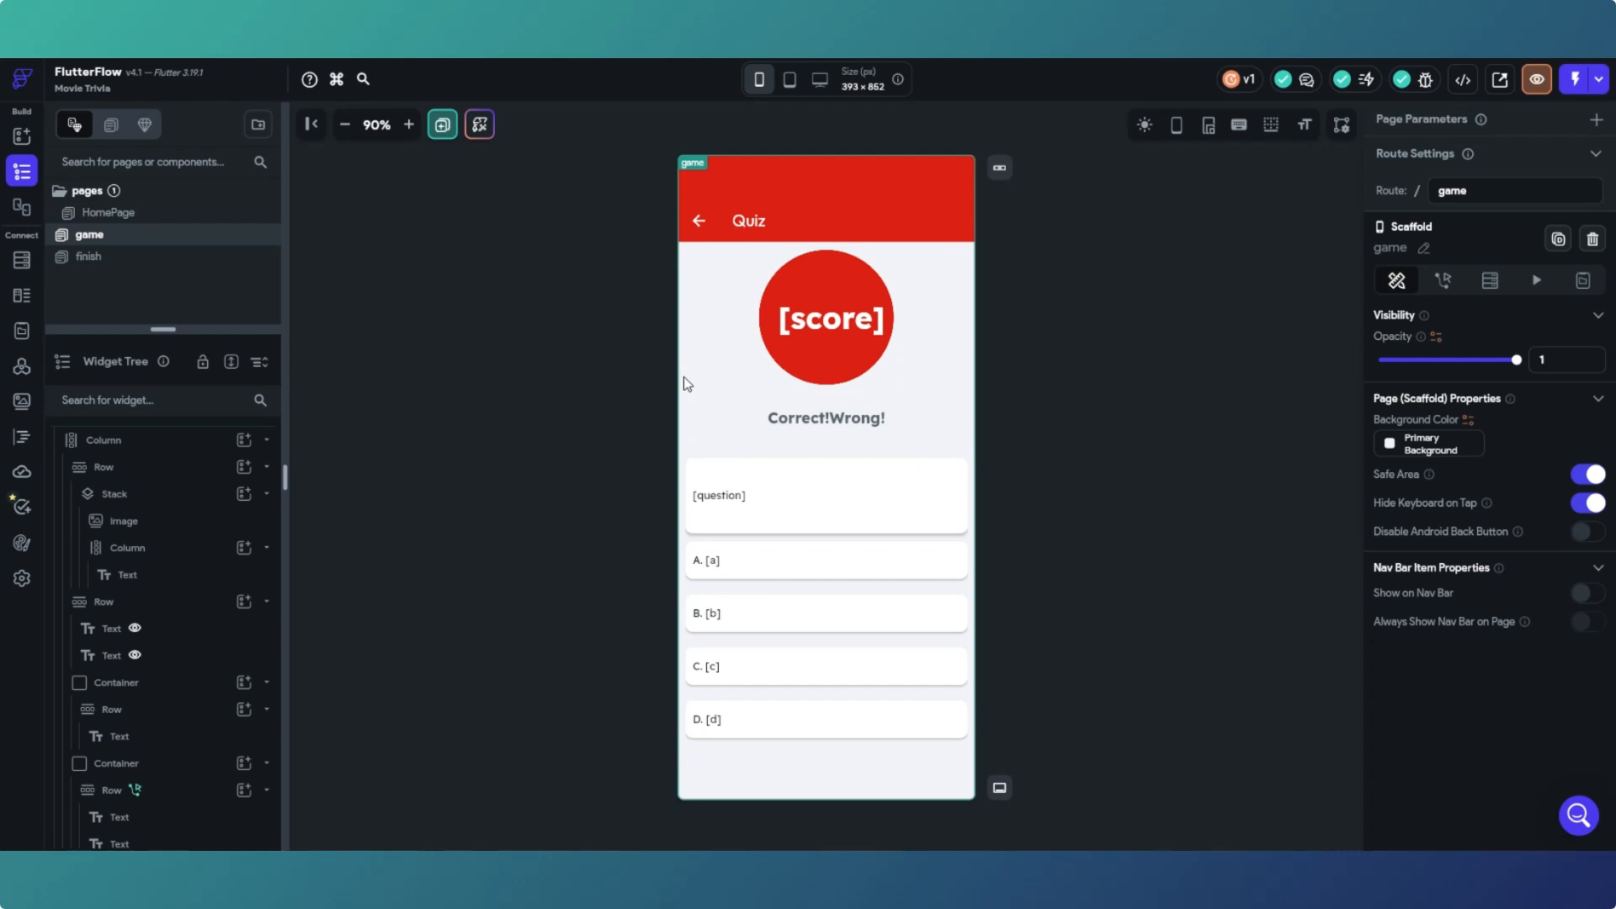
# Step: Make the game page's outermost column scrollable and test scrolling down to the Next button
pyautogui.scroll(1, 119, 524)
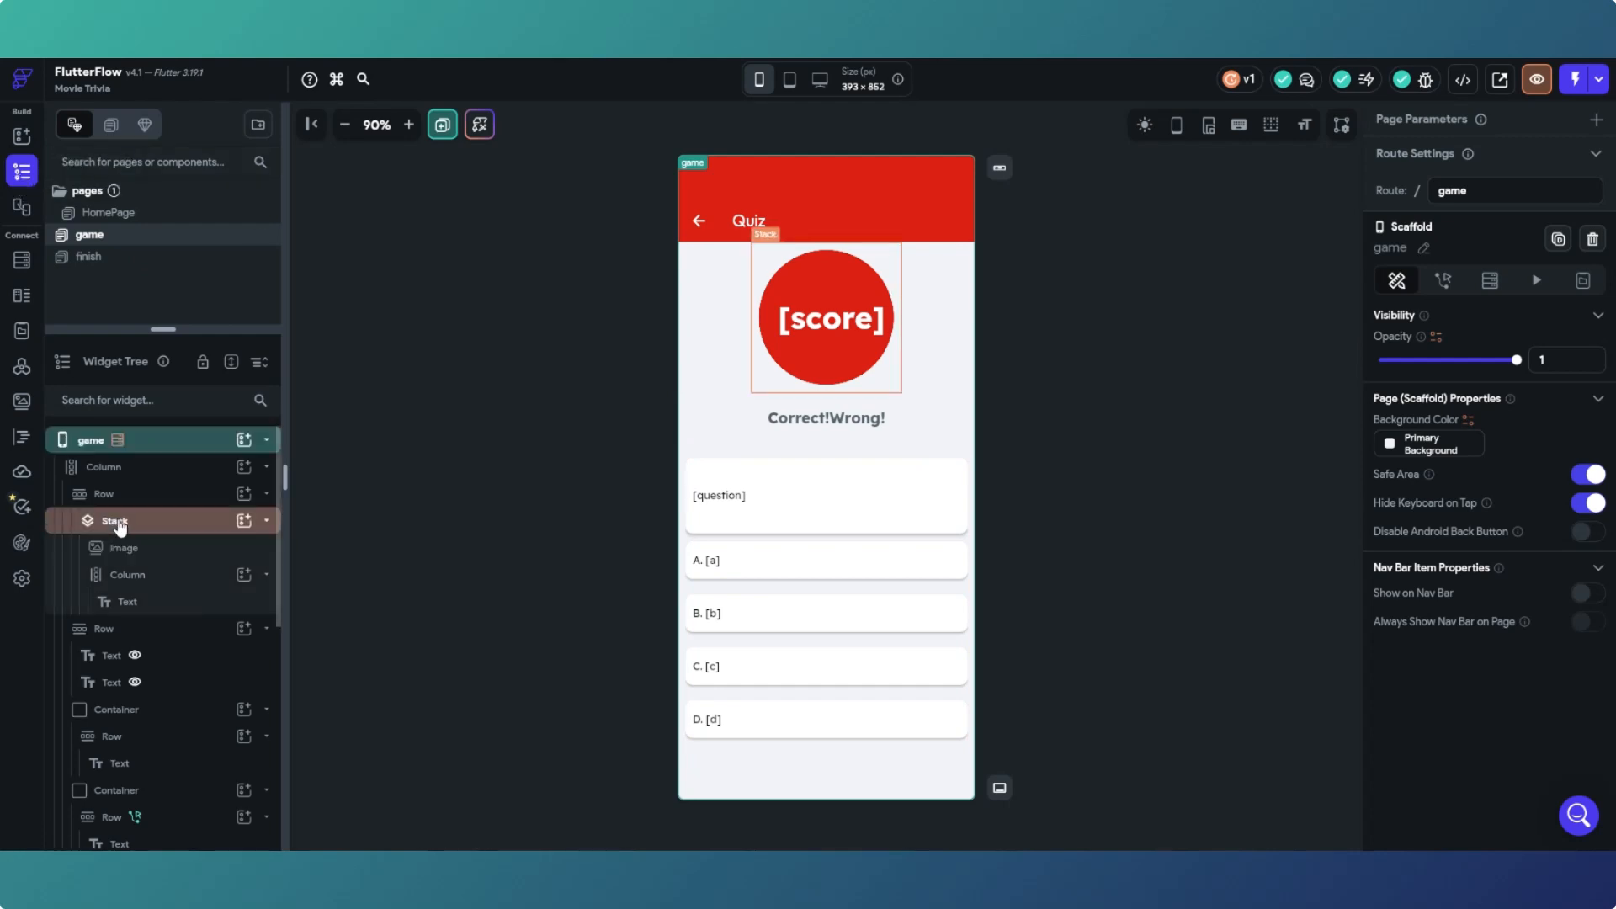
pyautogui.click(119, 473)
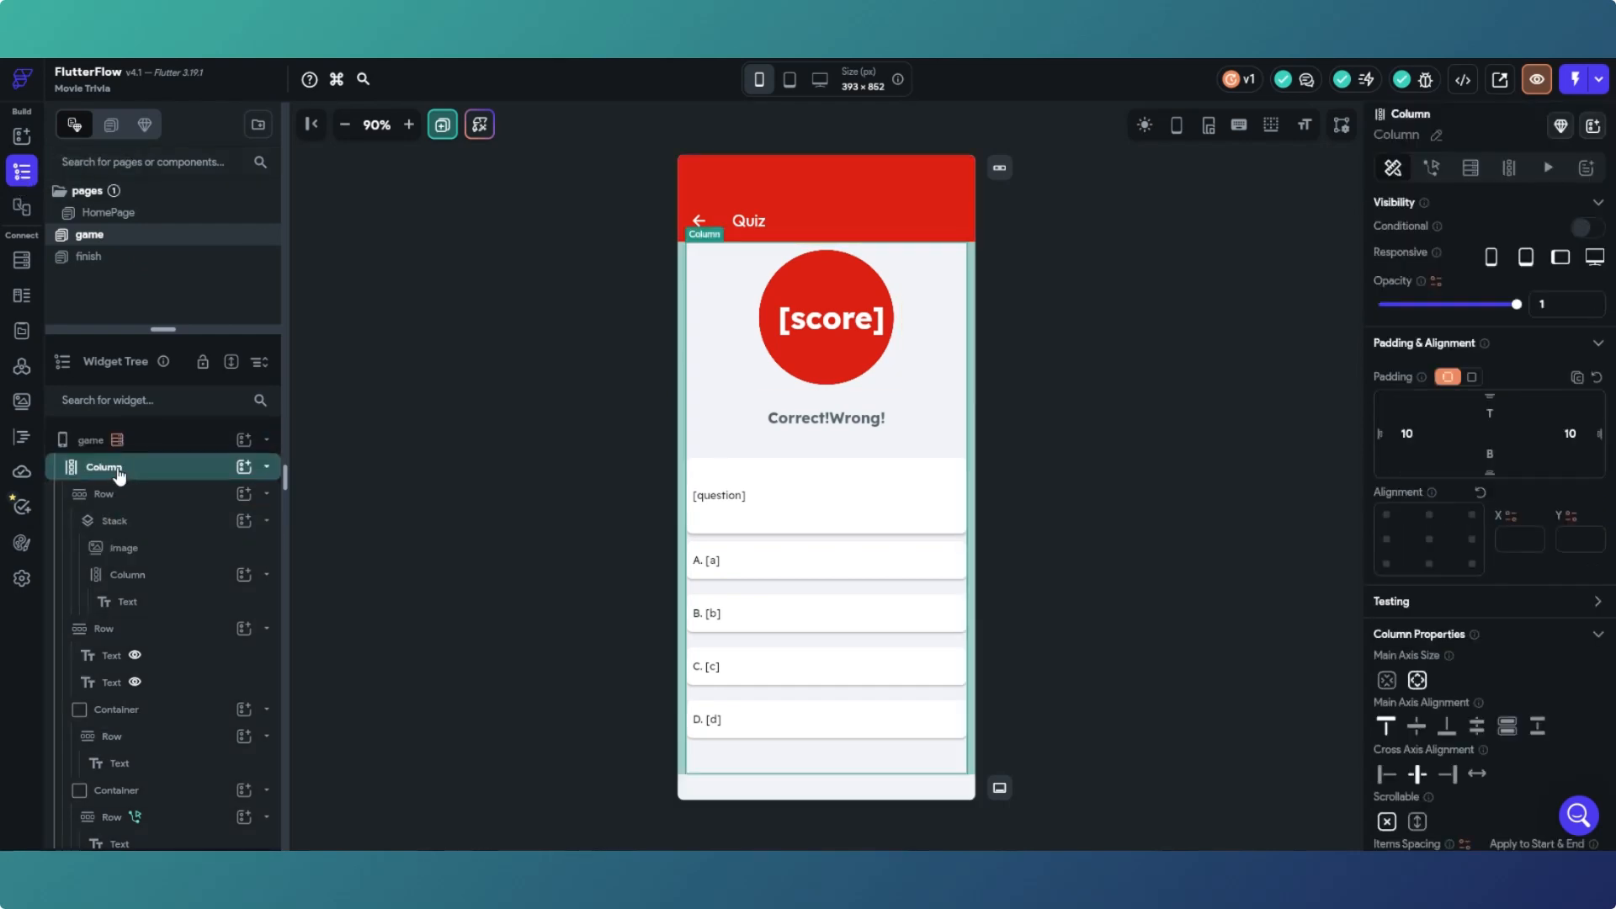
pyautogui.click(1418, 822)
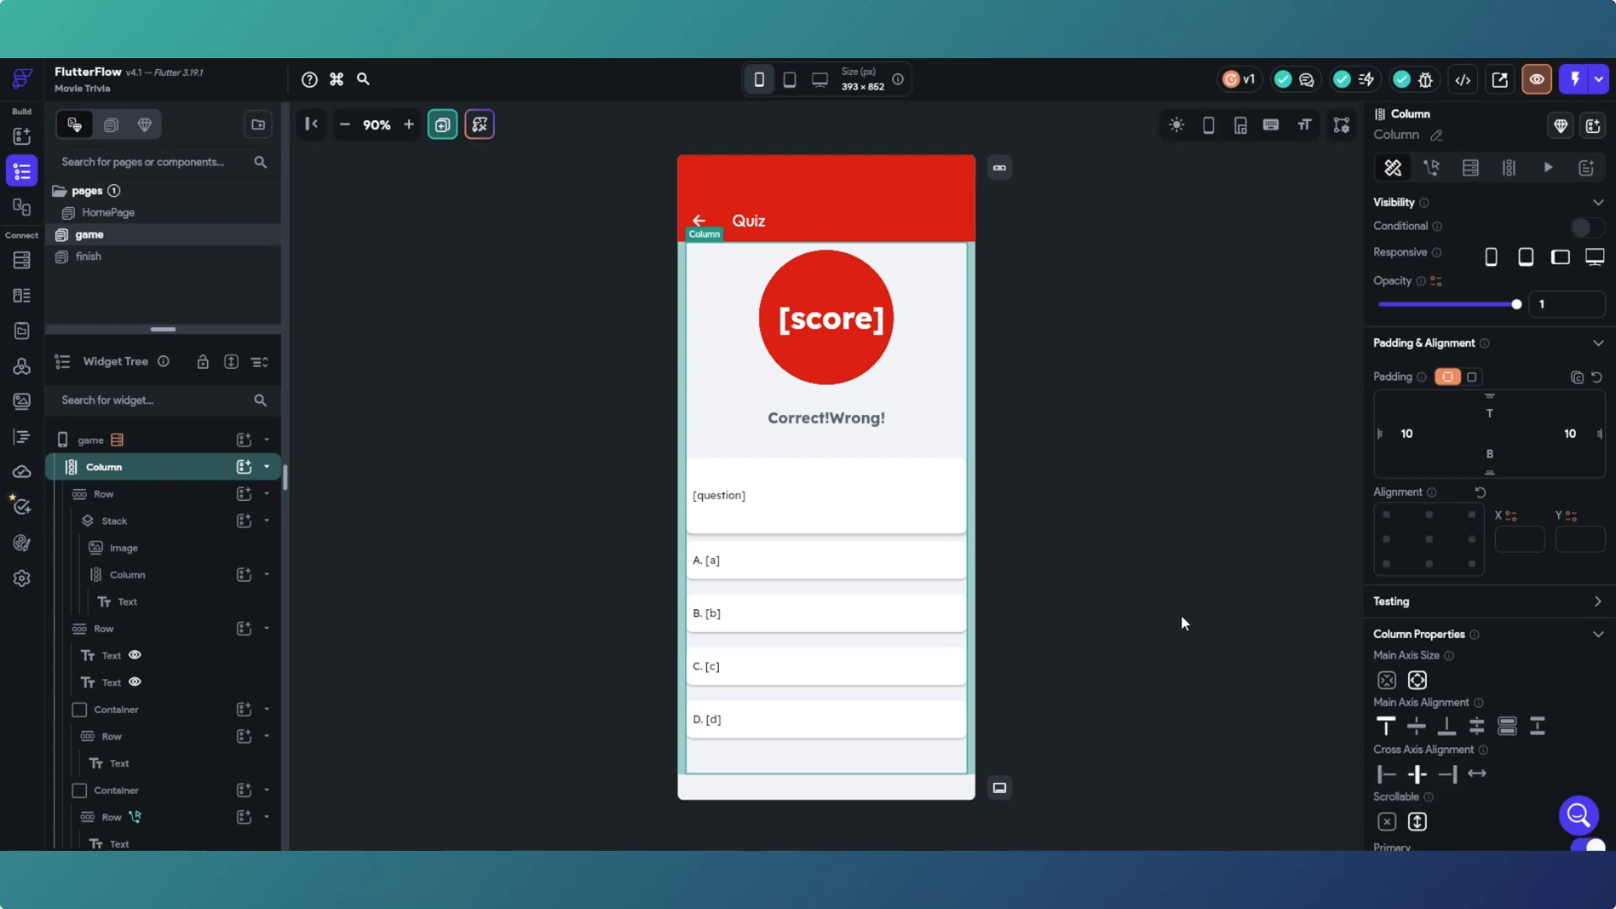
pyautogui.scroll(-1, 770, 540)
pyautogui.scroll(1, 768, 556)
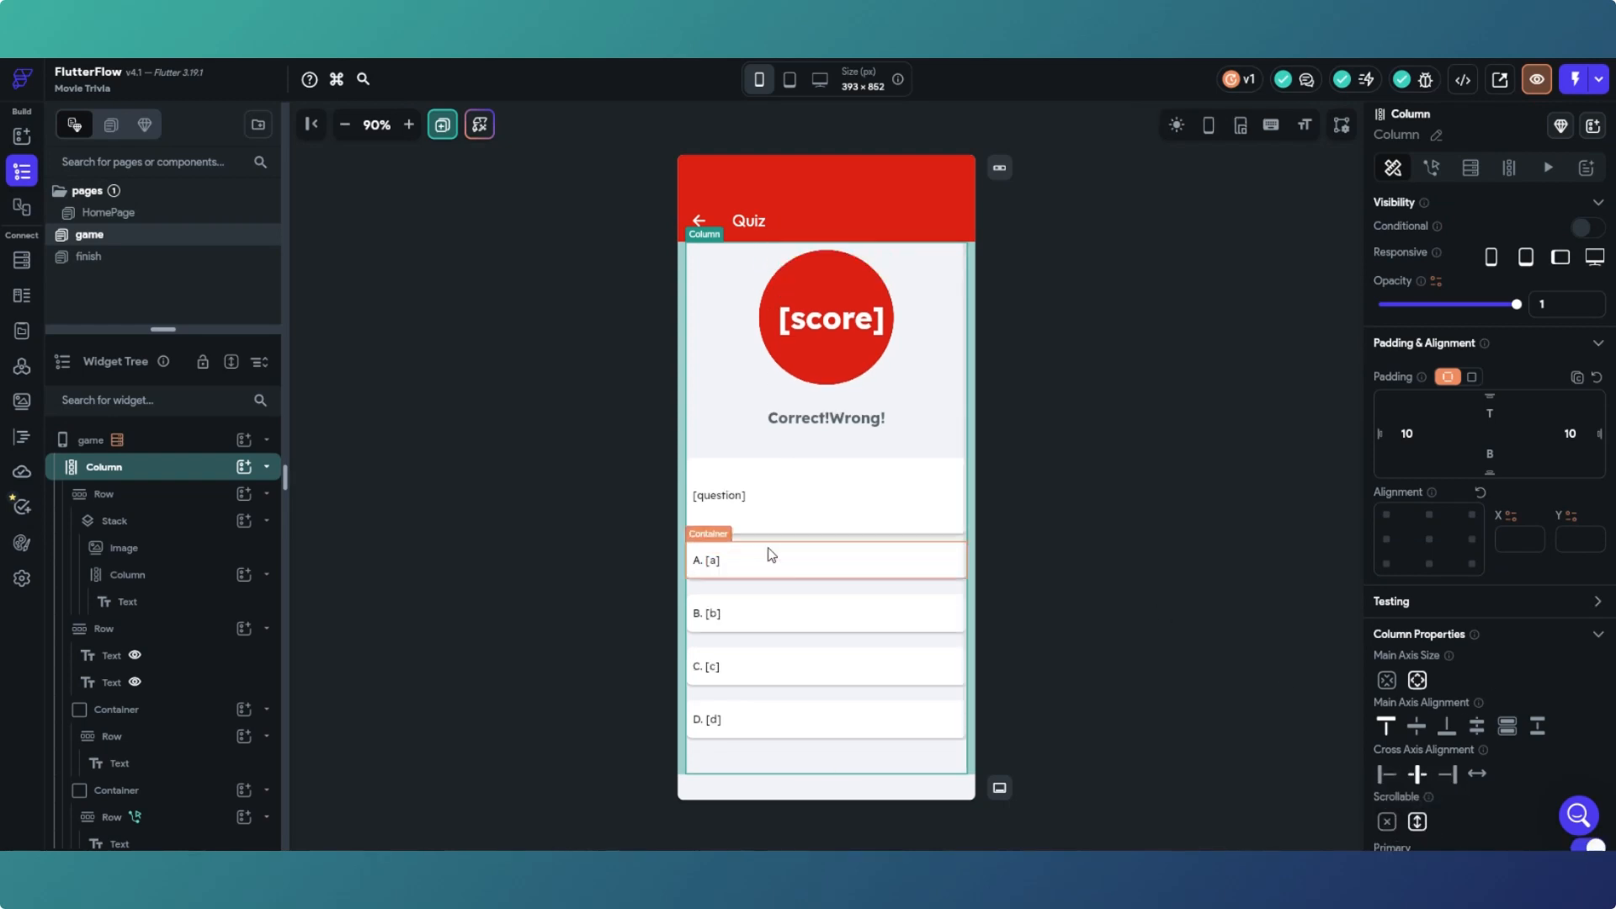
pyautogui.scroll(-1, 771, 560)
pyautogui.scroll(1, 778, 577)
pyautogui.scroll(-1, 780, 584)
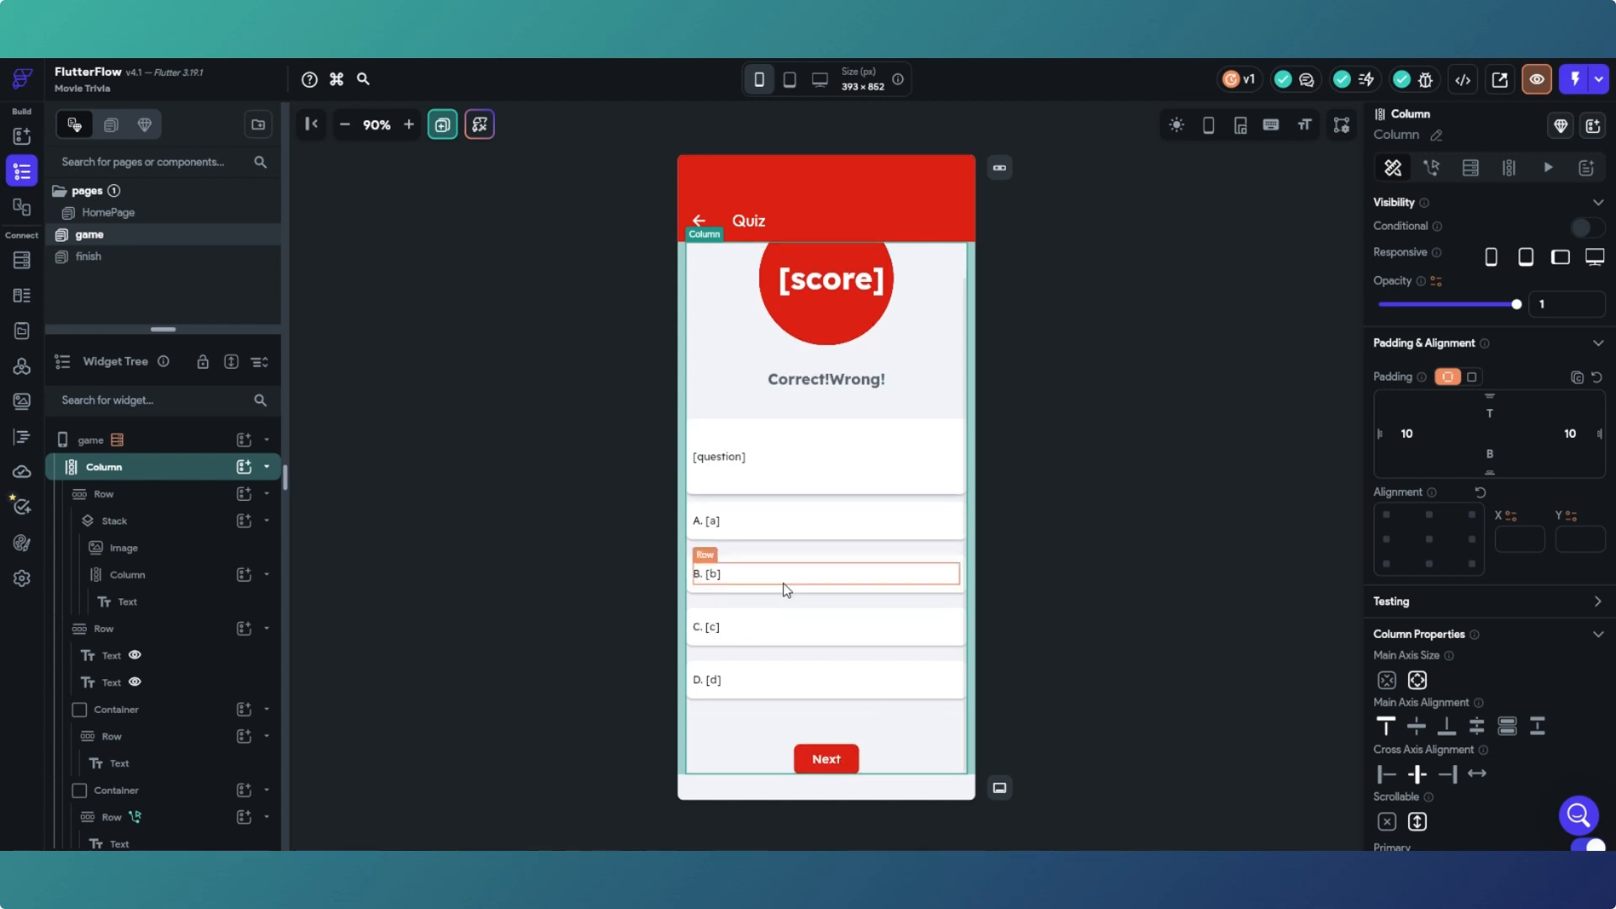
pyautogui.scroll(1, 782, 585)
pyautogui.scroll(-1, 786, 584)
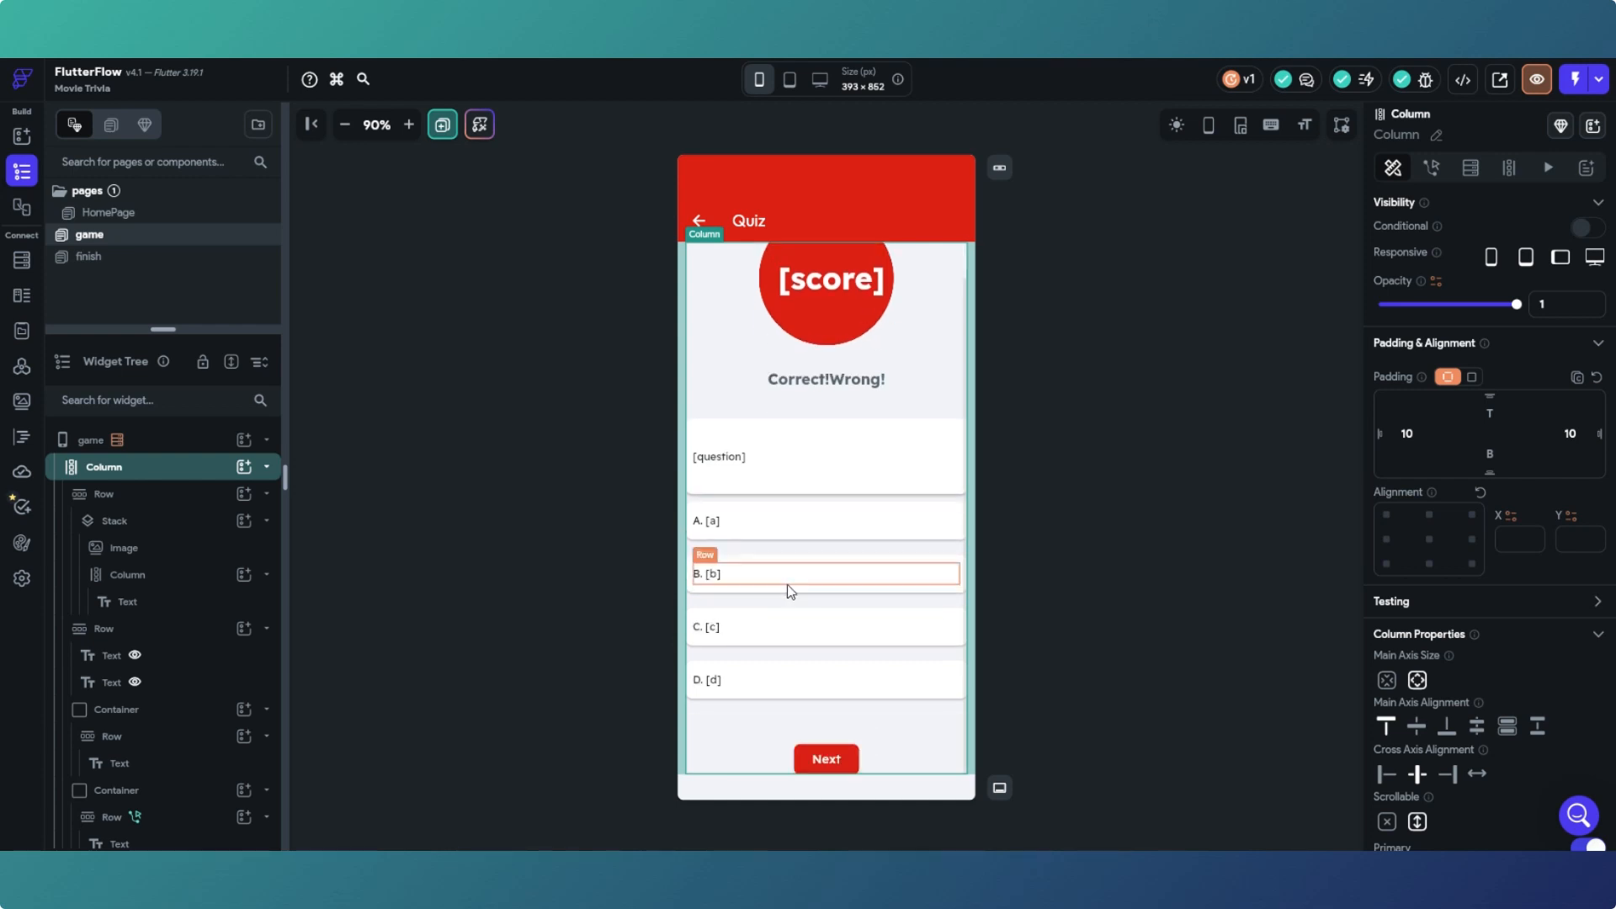
# Step: Set the bottom padding of the row holding the Next button to 20
pyautogui.click(899, 757)
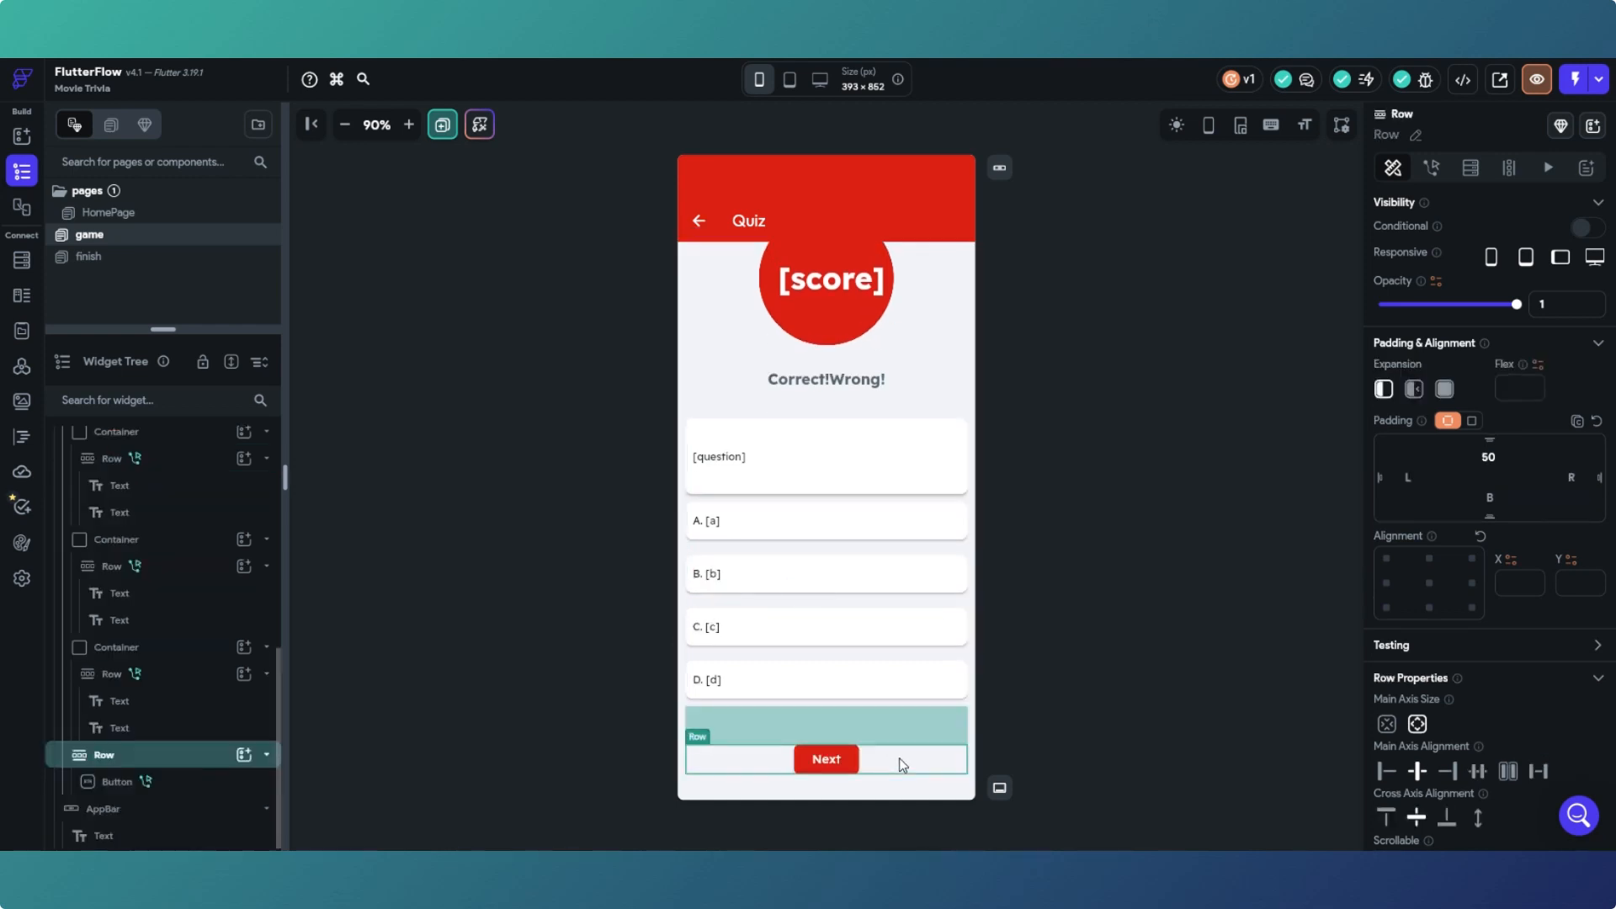
pyautogui.click(1489, 499)
pyautogui.write('20')
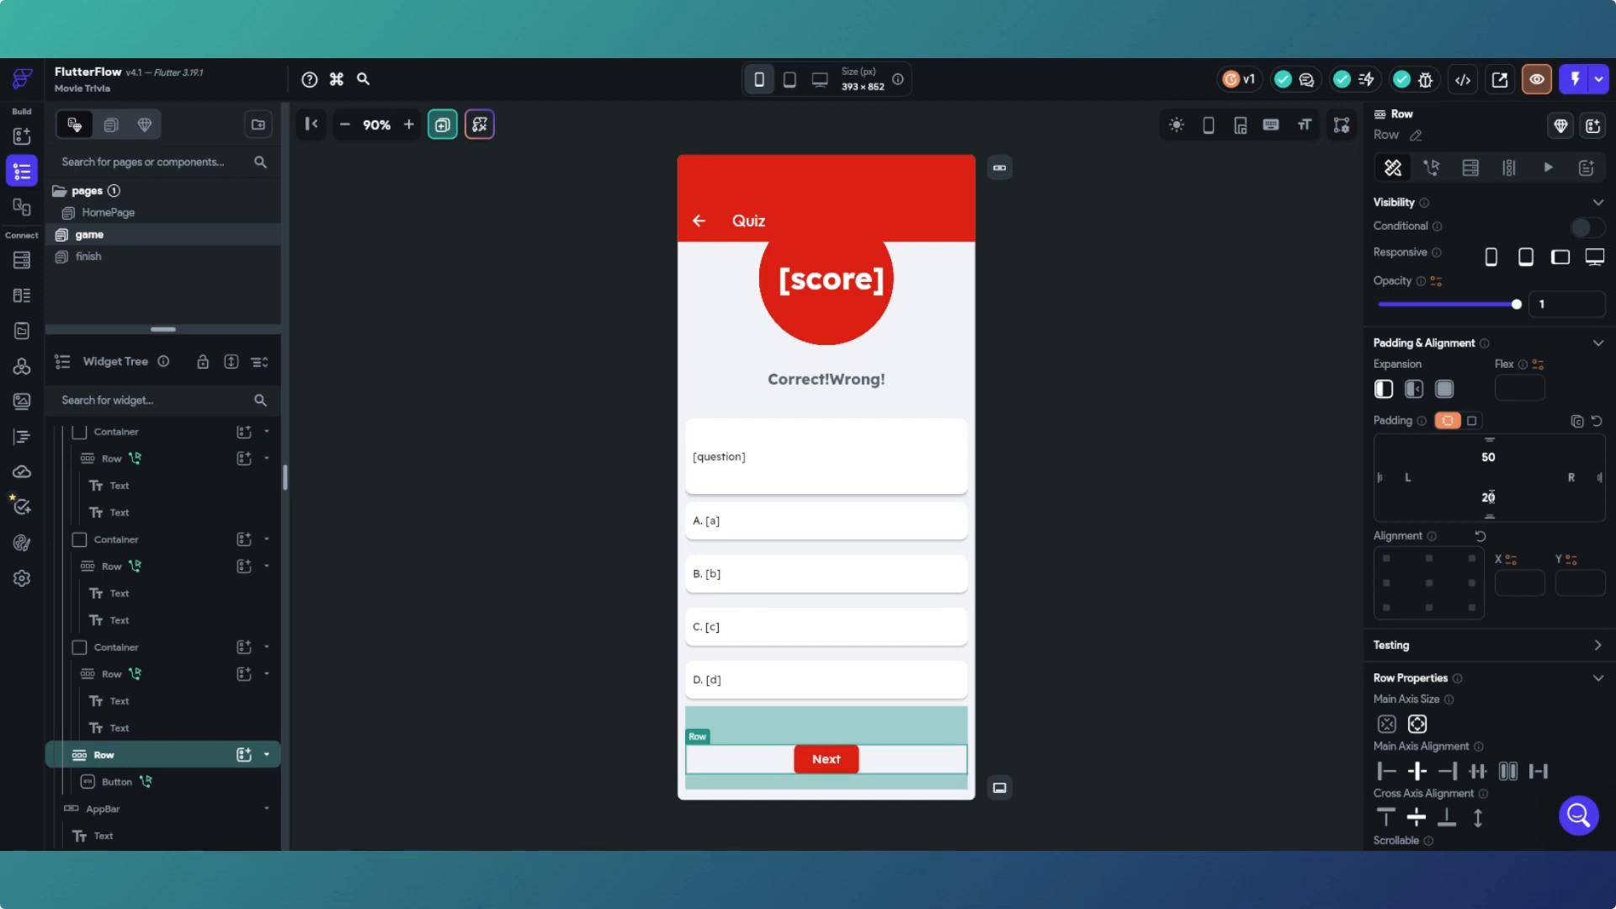
pyautogui.click(987, 335)
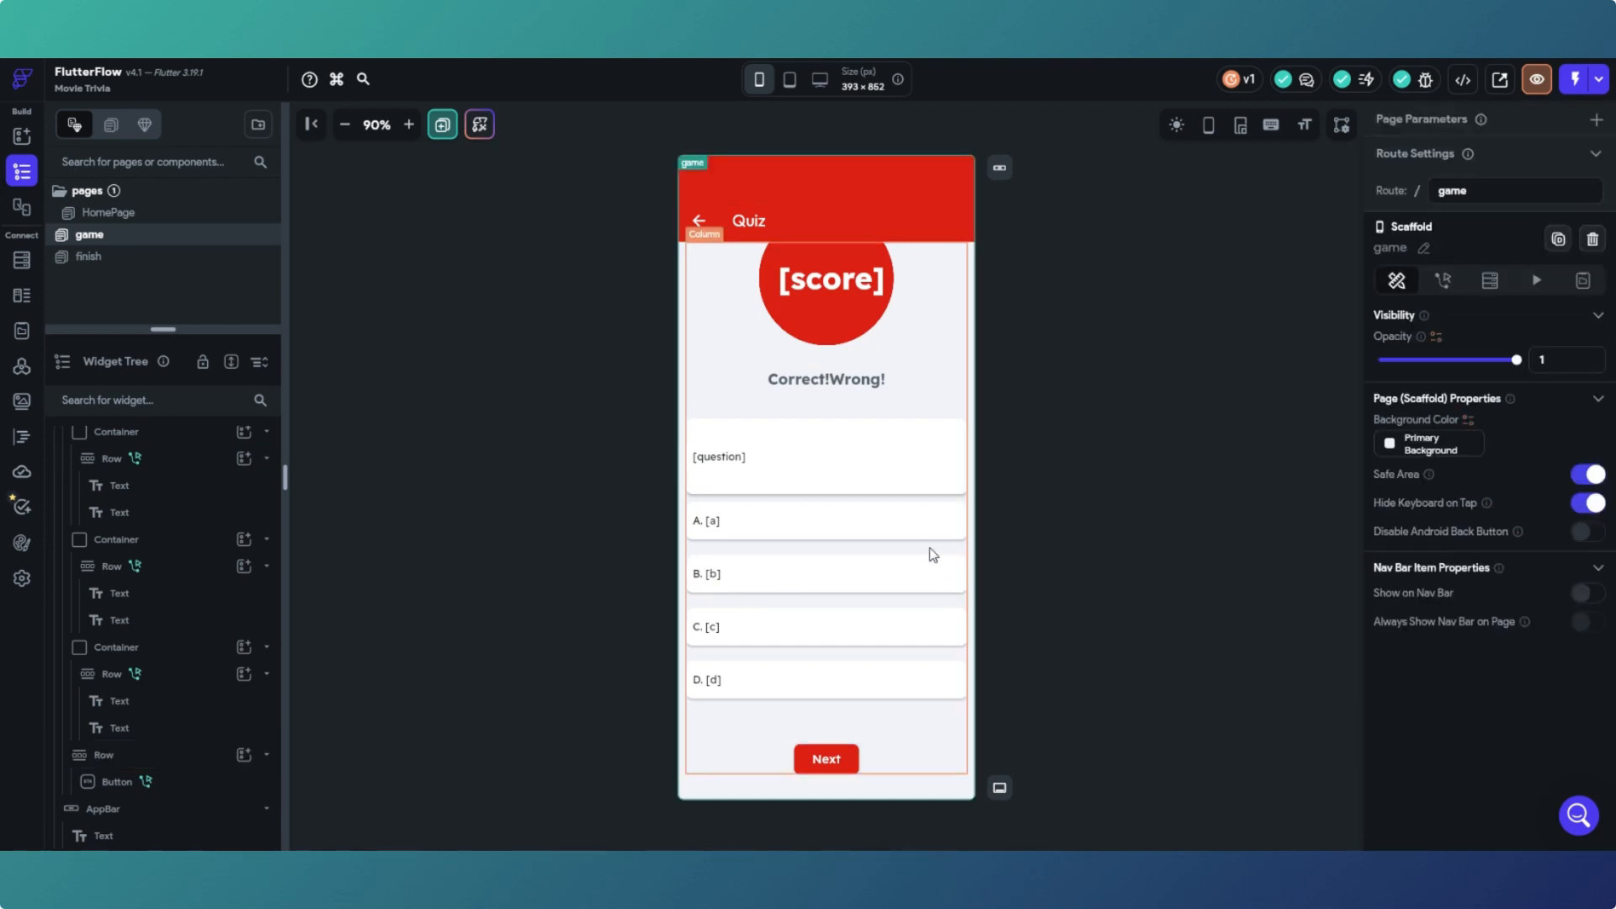
# Step: Check the scrolling layout of the game page from the score circle down to the Next button
pyautogui.scroll(1, 867, 455)
pyautogui.scroll(-1, 873, 497)
pyautogui.scroll(1, 880, 540)
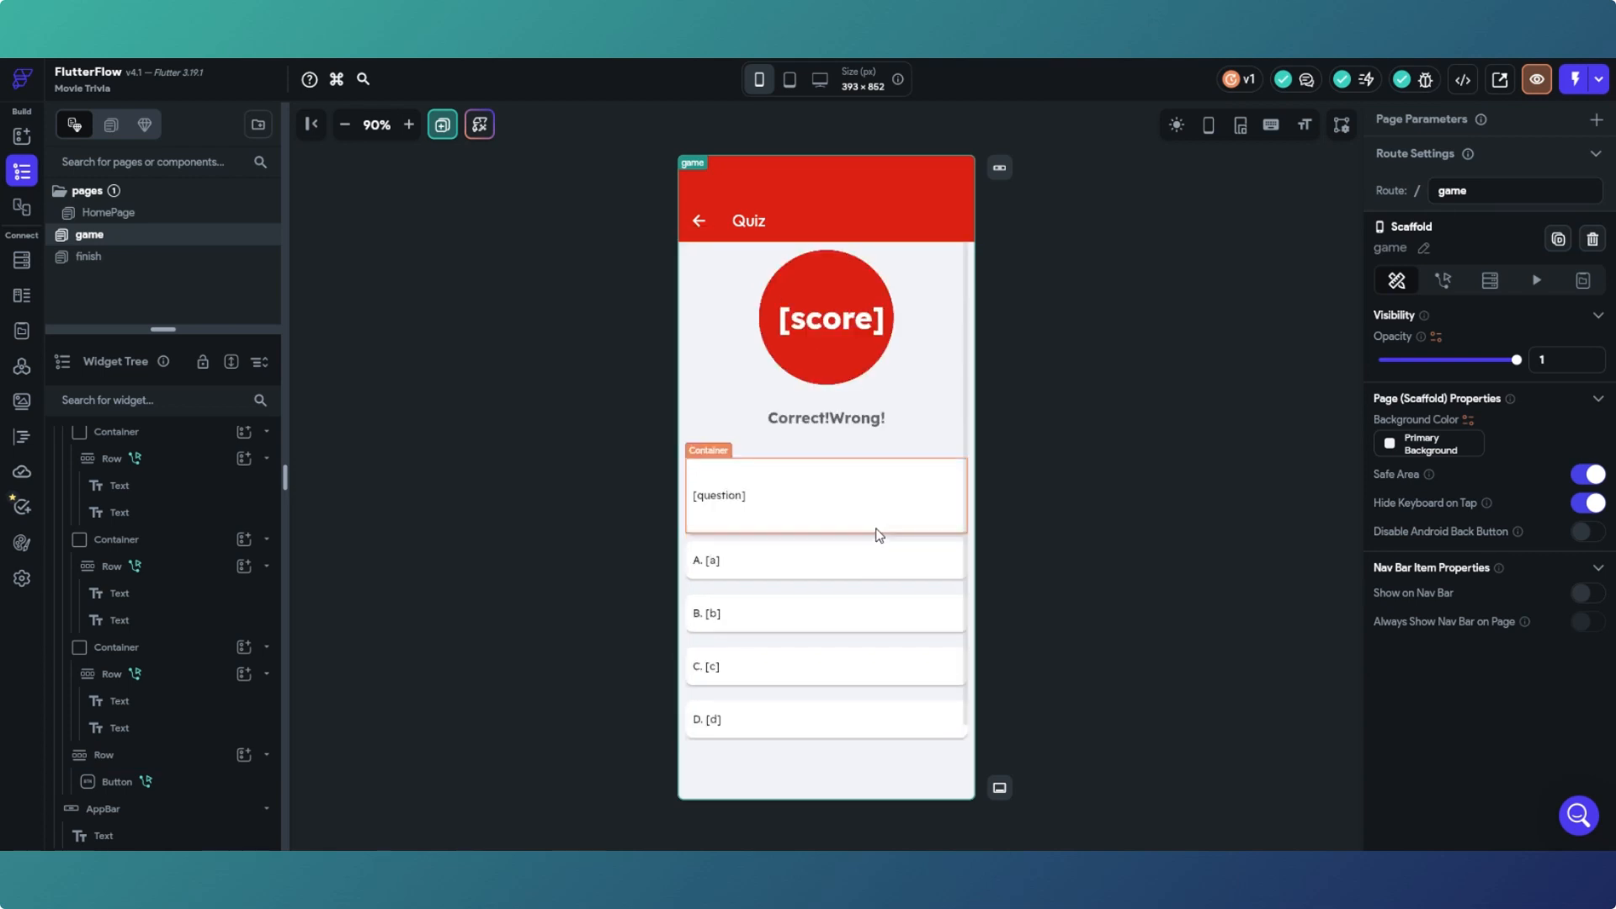
pyautogui.scroll(-1, 878, 535)
pyautogui.scroll(1, 876, 543)
pyautogui.scroll(-1, 873, 541)
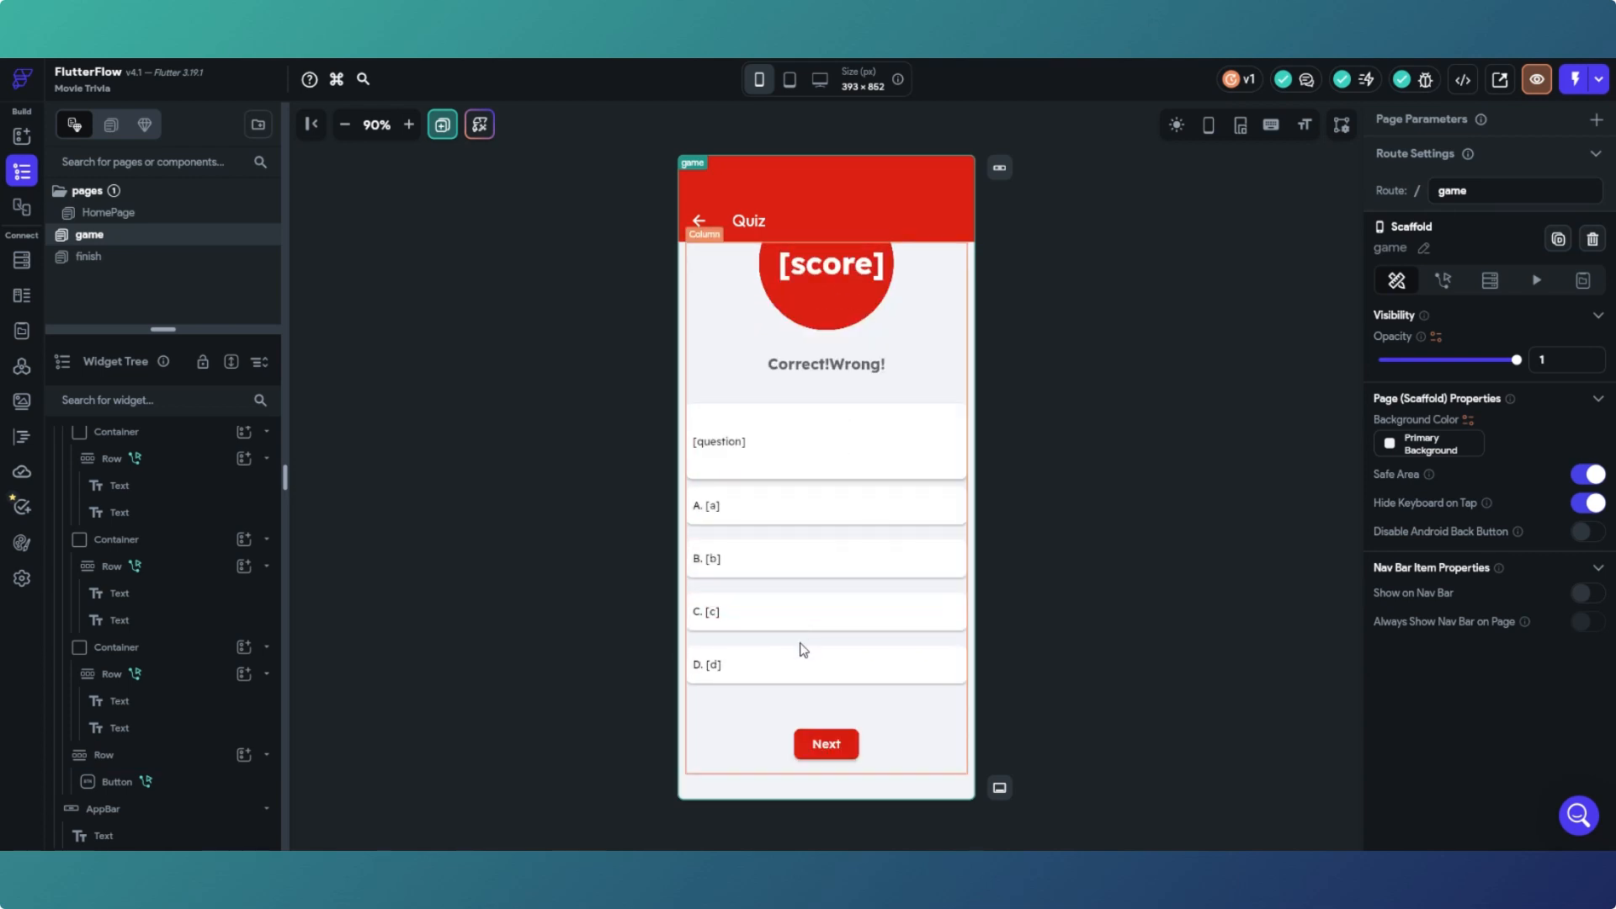
pyautogui.scroll(1, 854, 649)
pyautogui.scroll(-1, 803, 590)
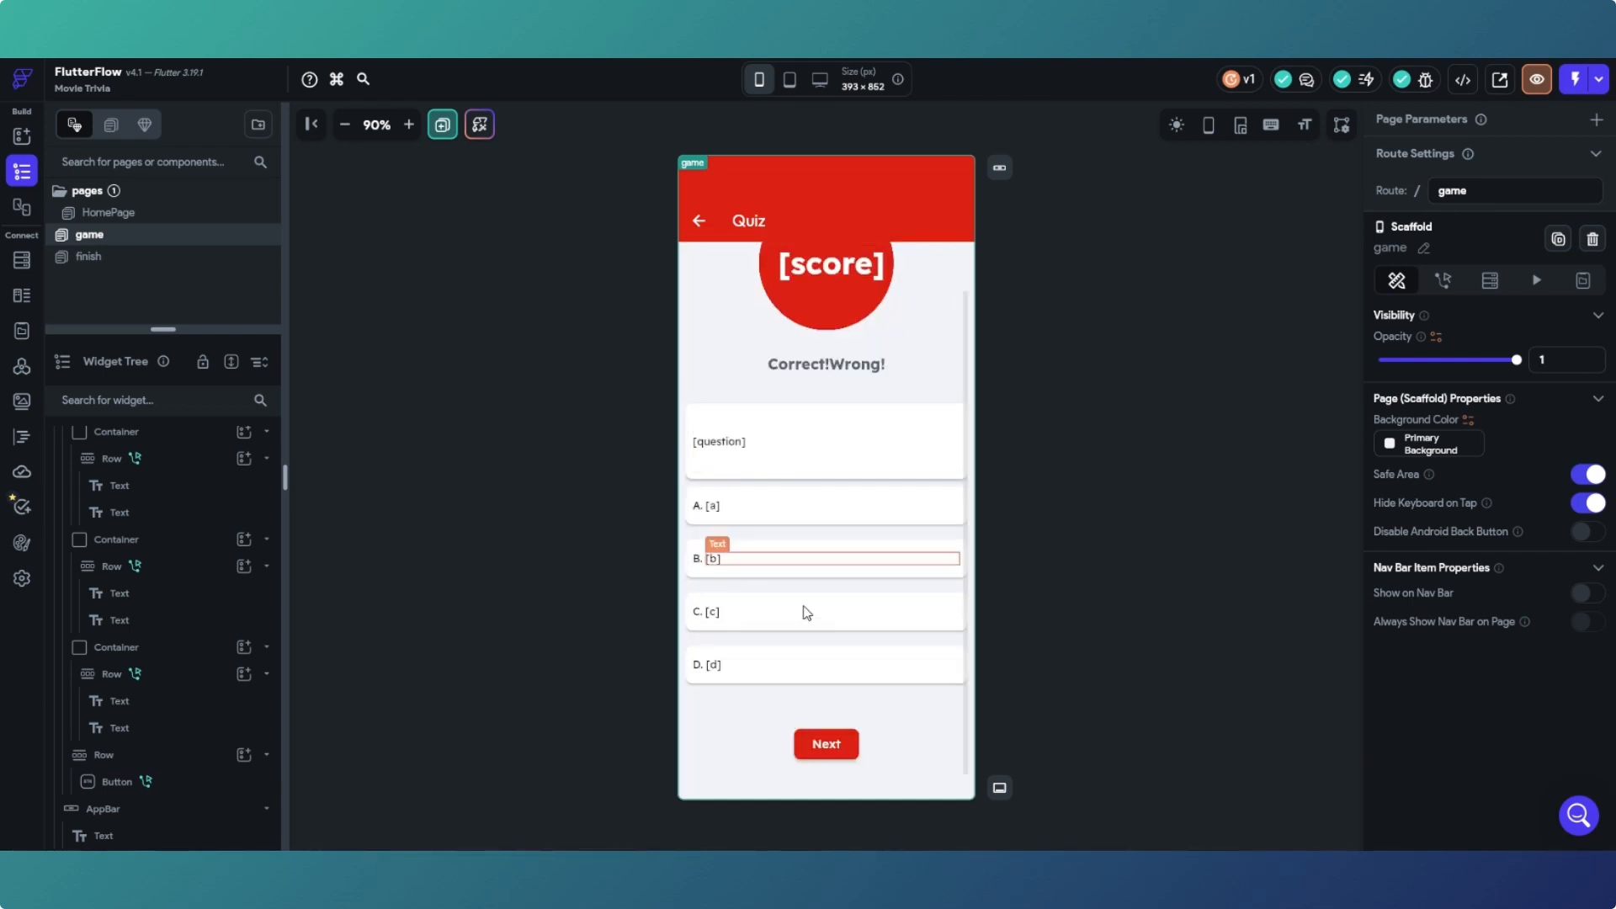
pyautogui.scroll(1, 782, 420)
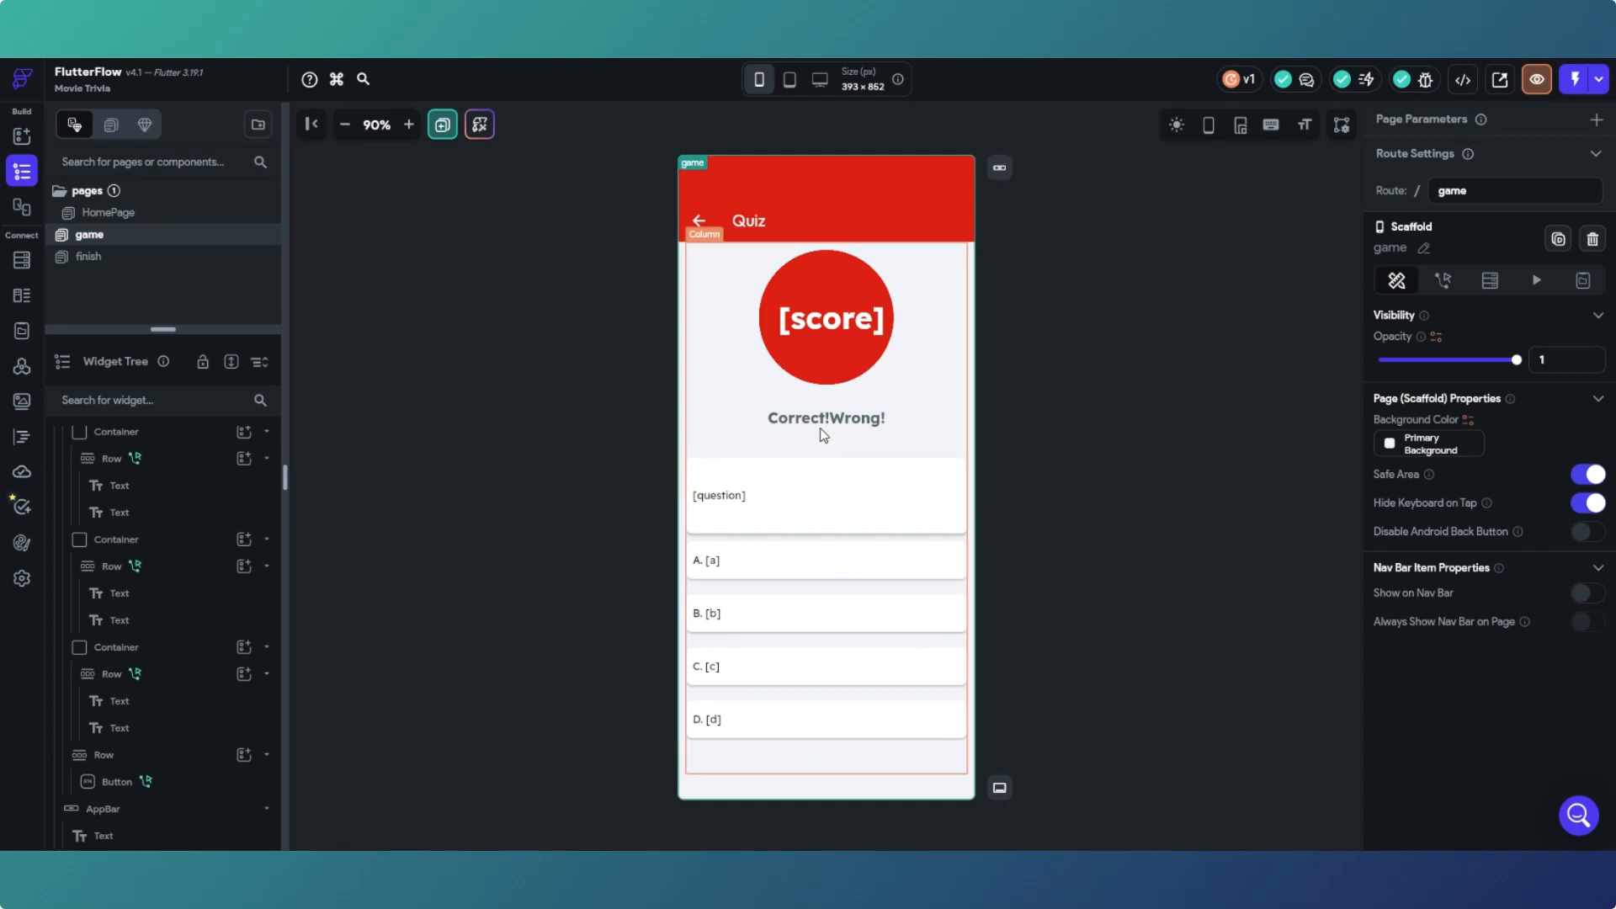
pyautogui.scroll(-1, 837, 505)
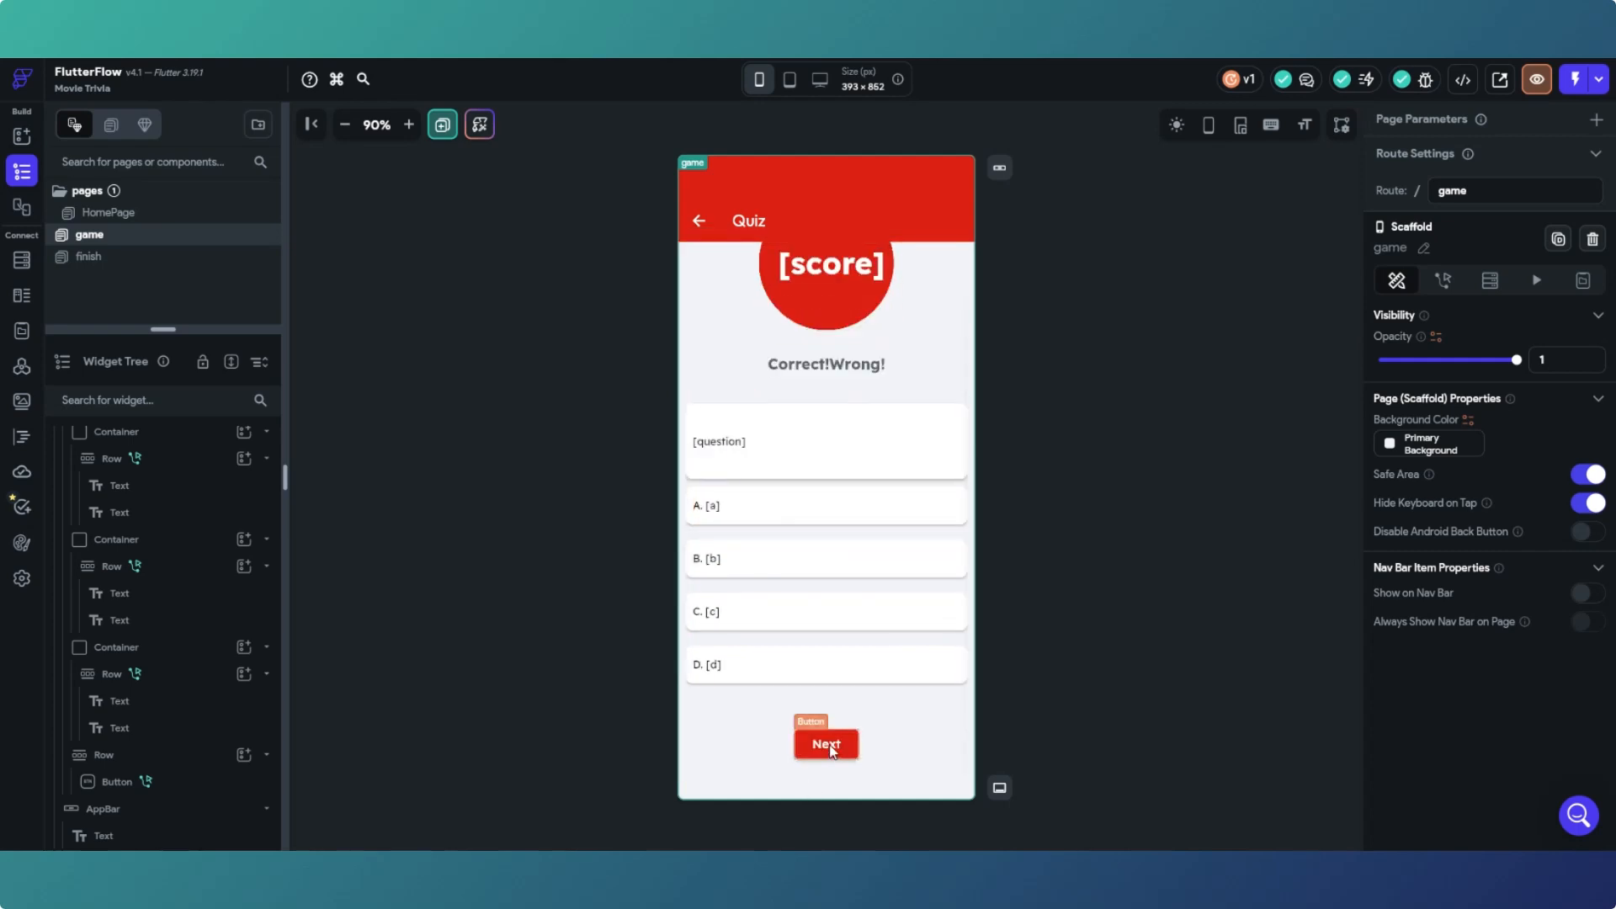
# Step: Review which widgets of the game page are nested inside its outermost column
pyautogui.click(907, 769)
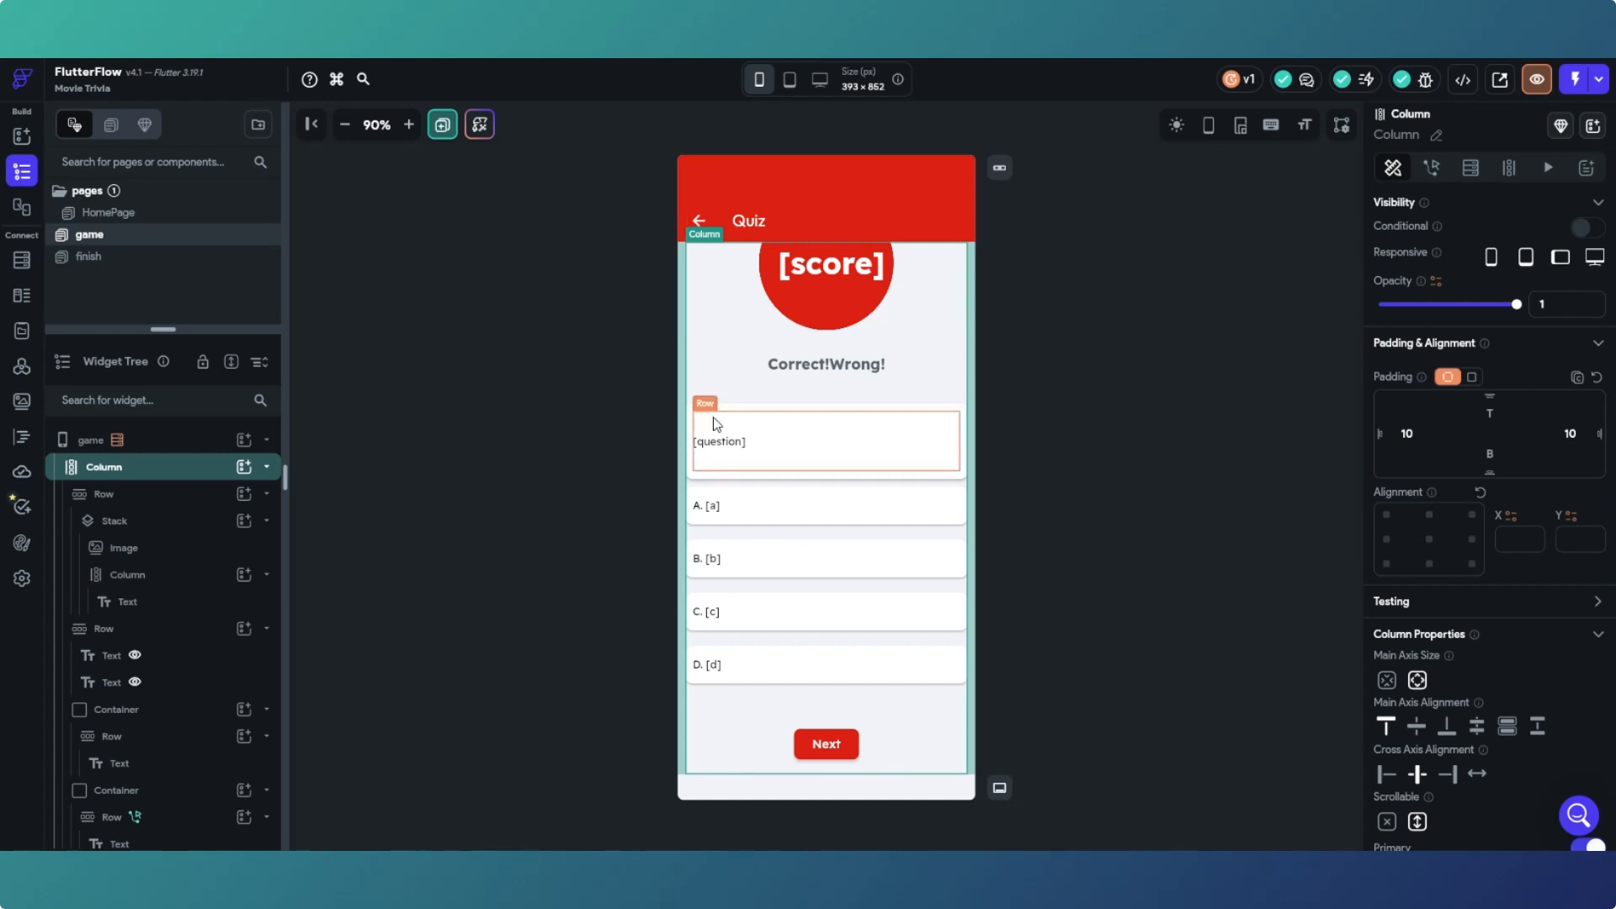
pyautogui.click(145, 441)
pyautogui.click(149, 468)
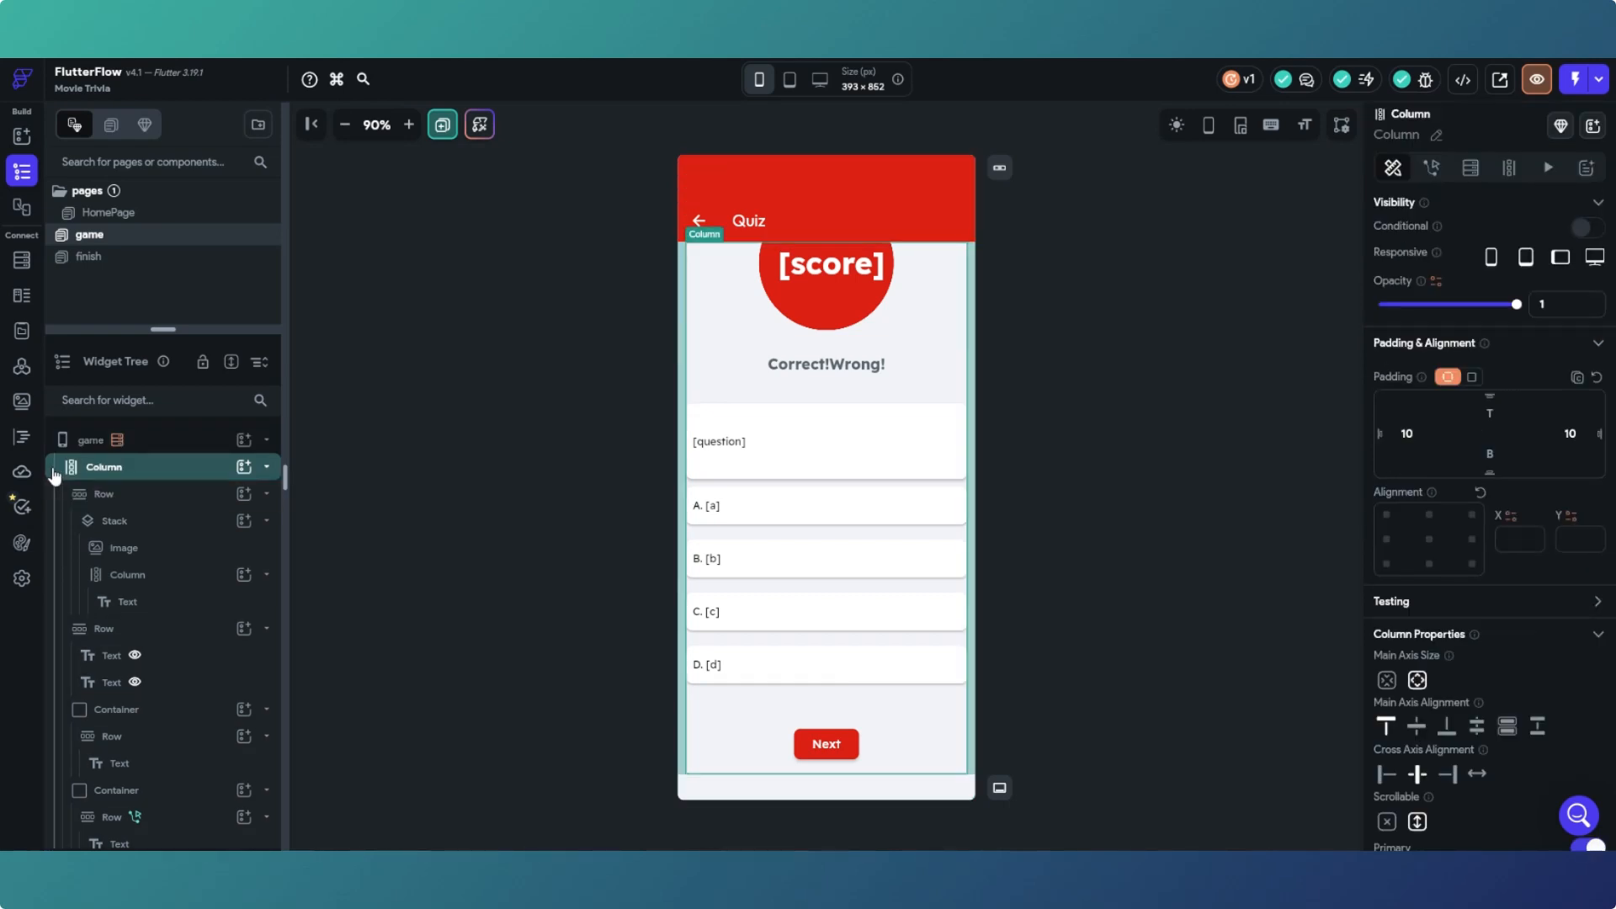
pyautogui.scroll(-5, 51, 467)
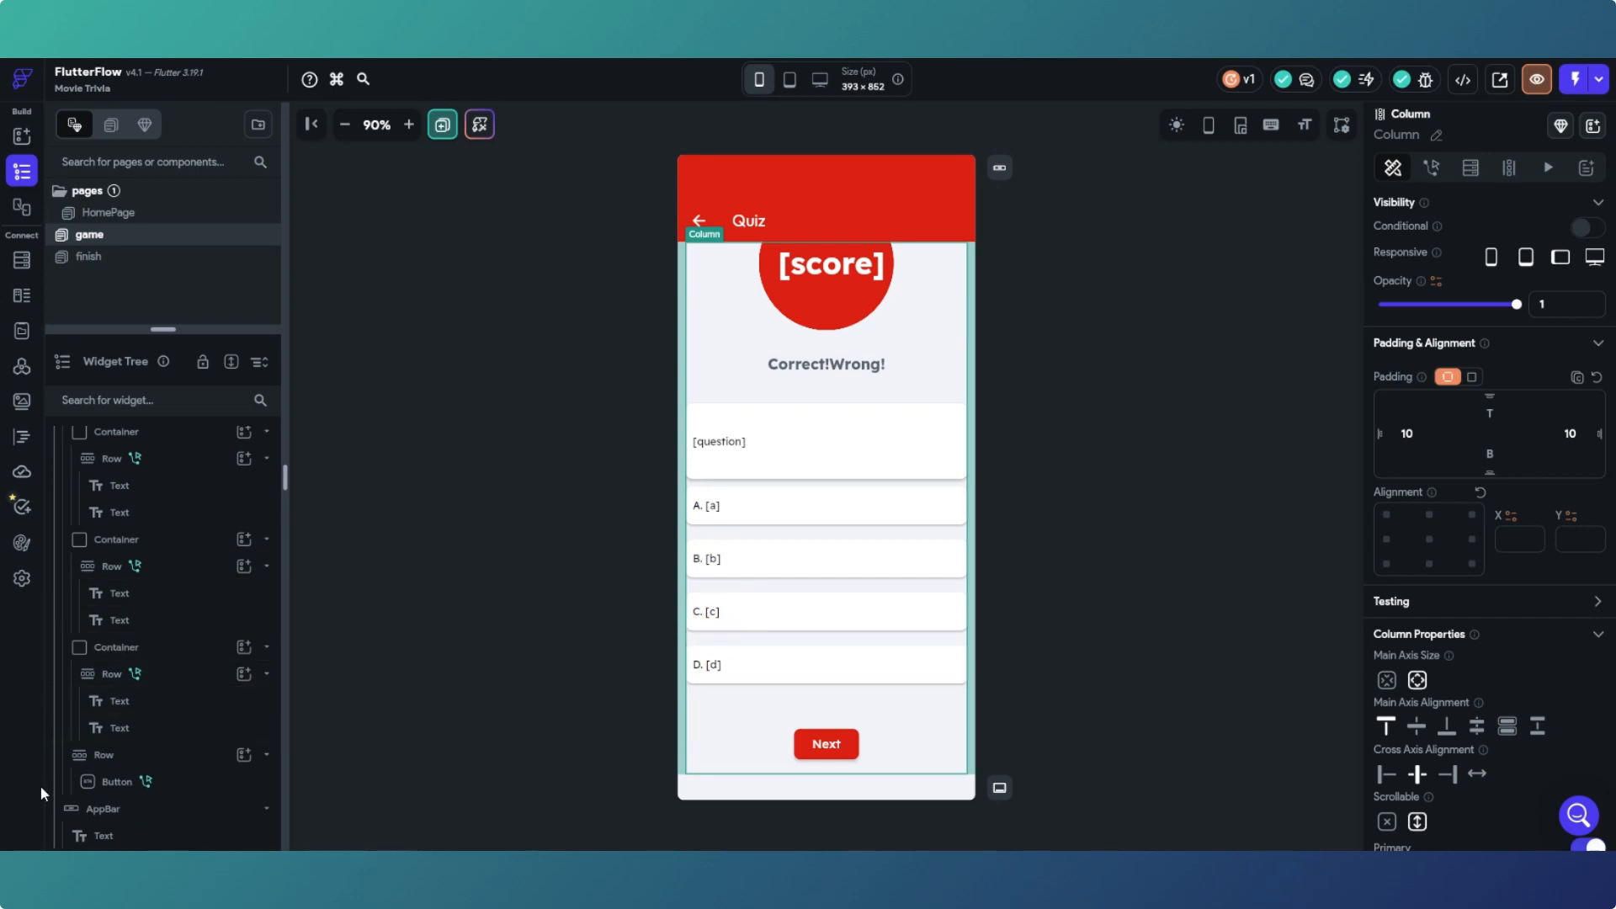
pyautogui.scroll(5, 107, 447)
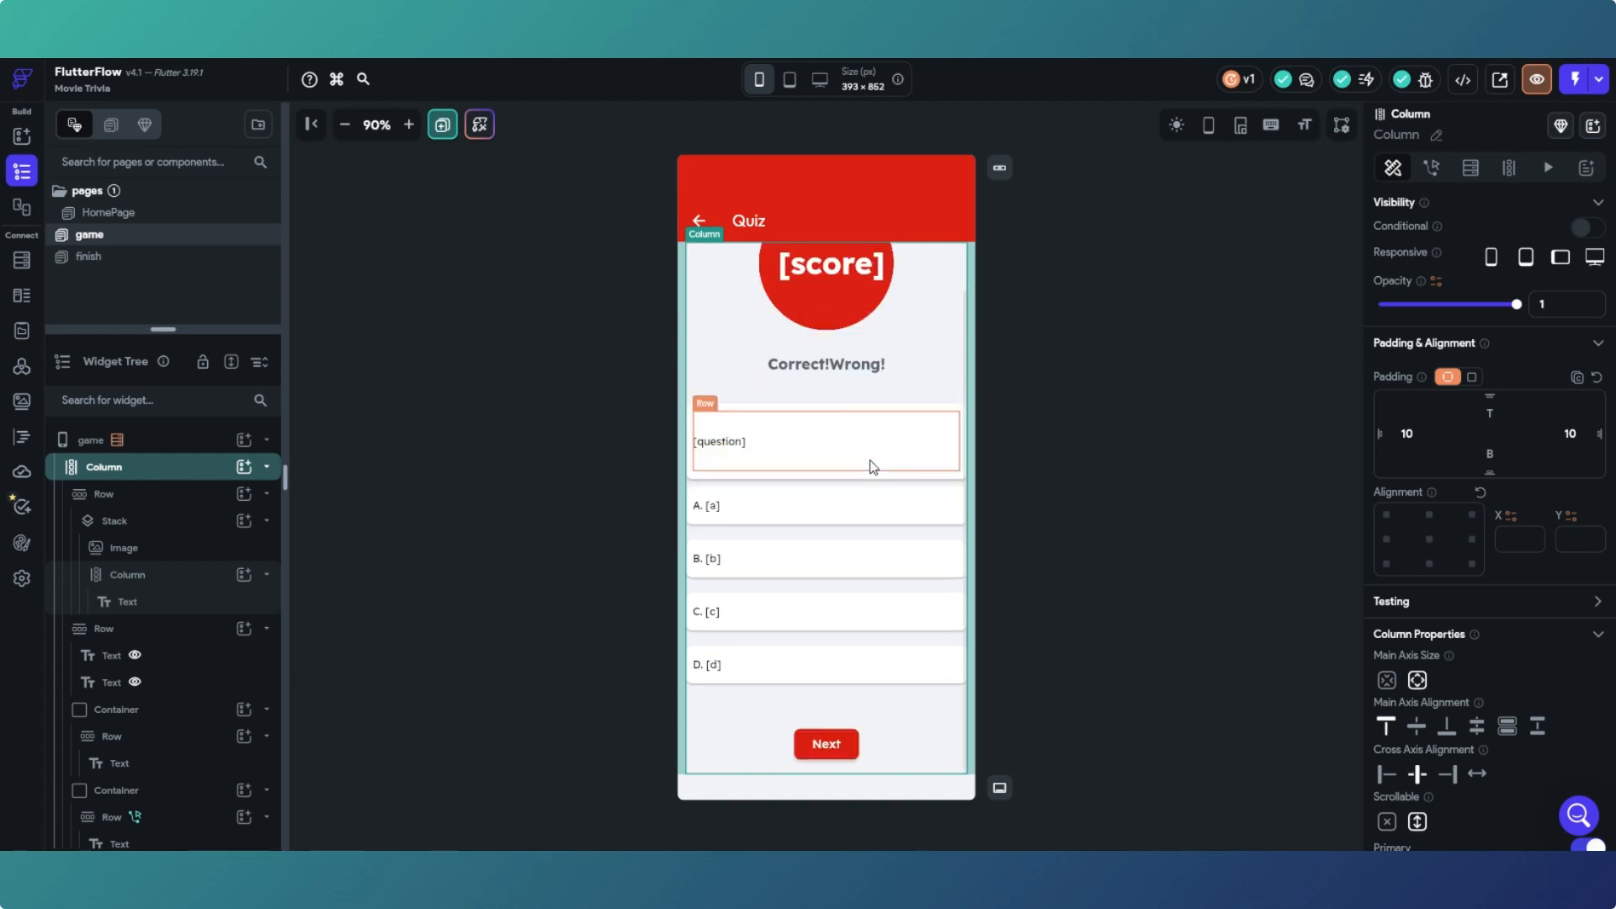
pyautogui.scroll(1, 880, 465)
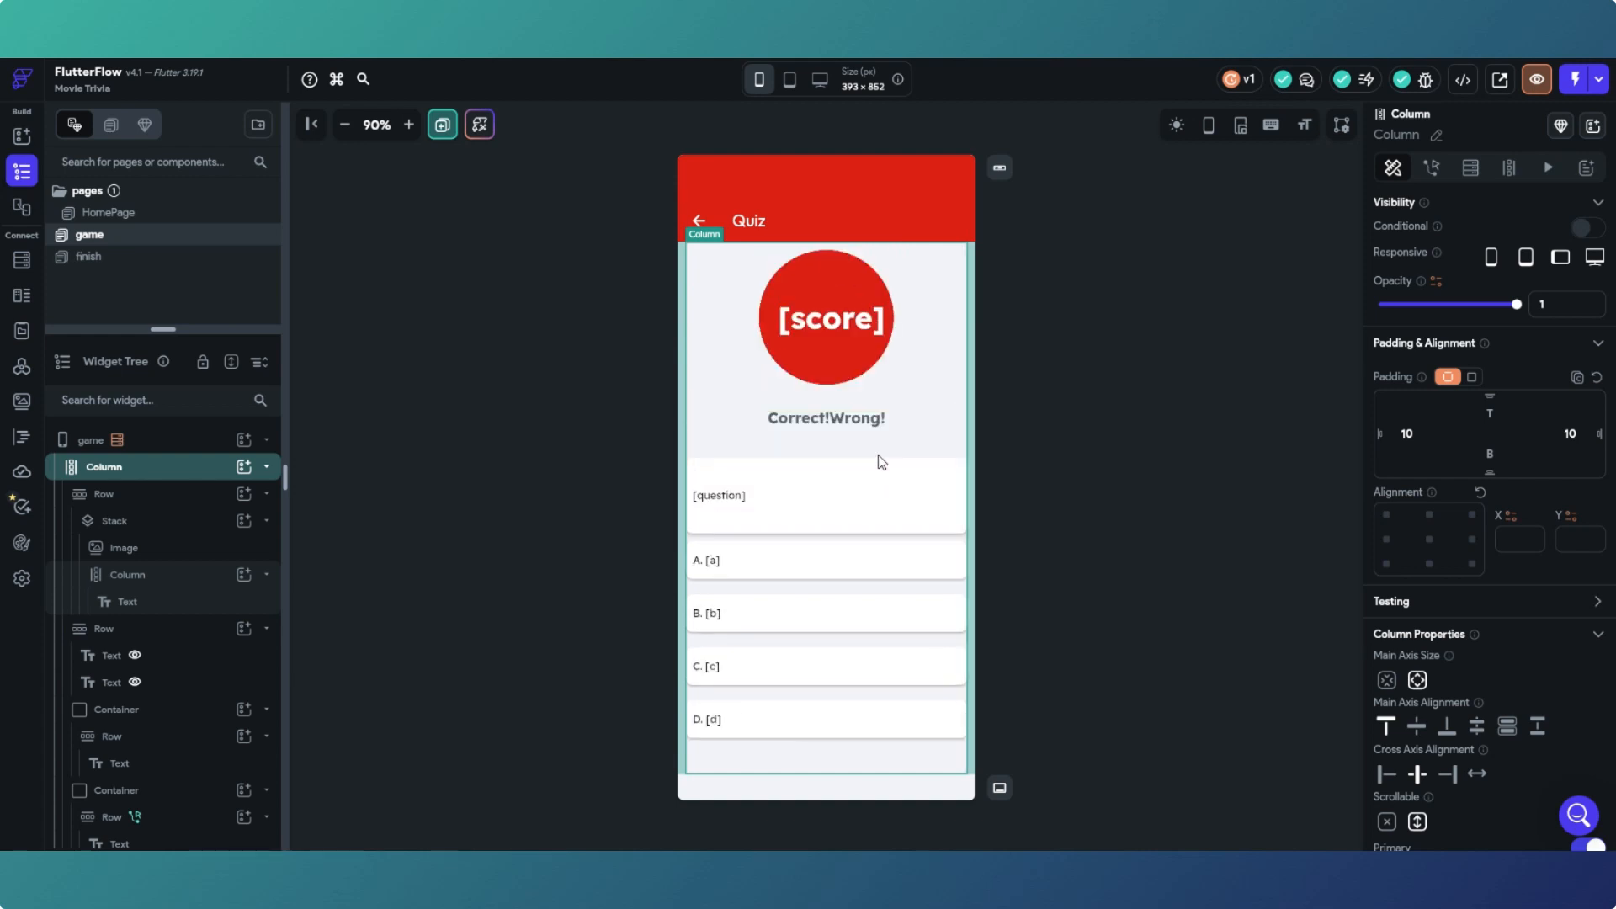
pyautogui.click(1095, 551)
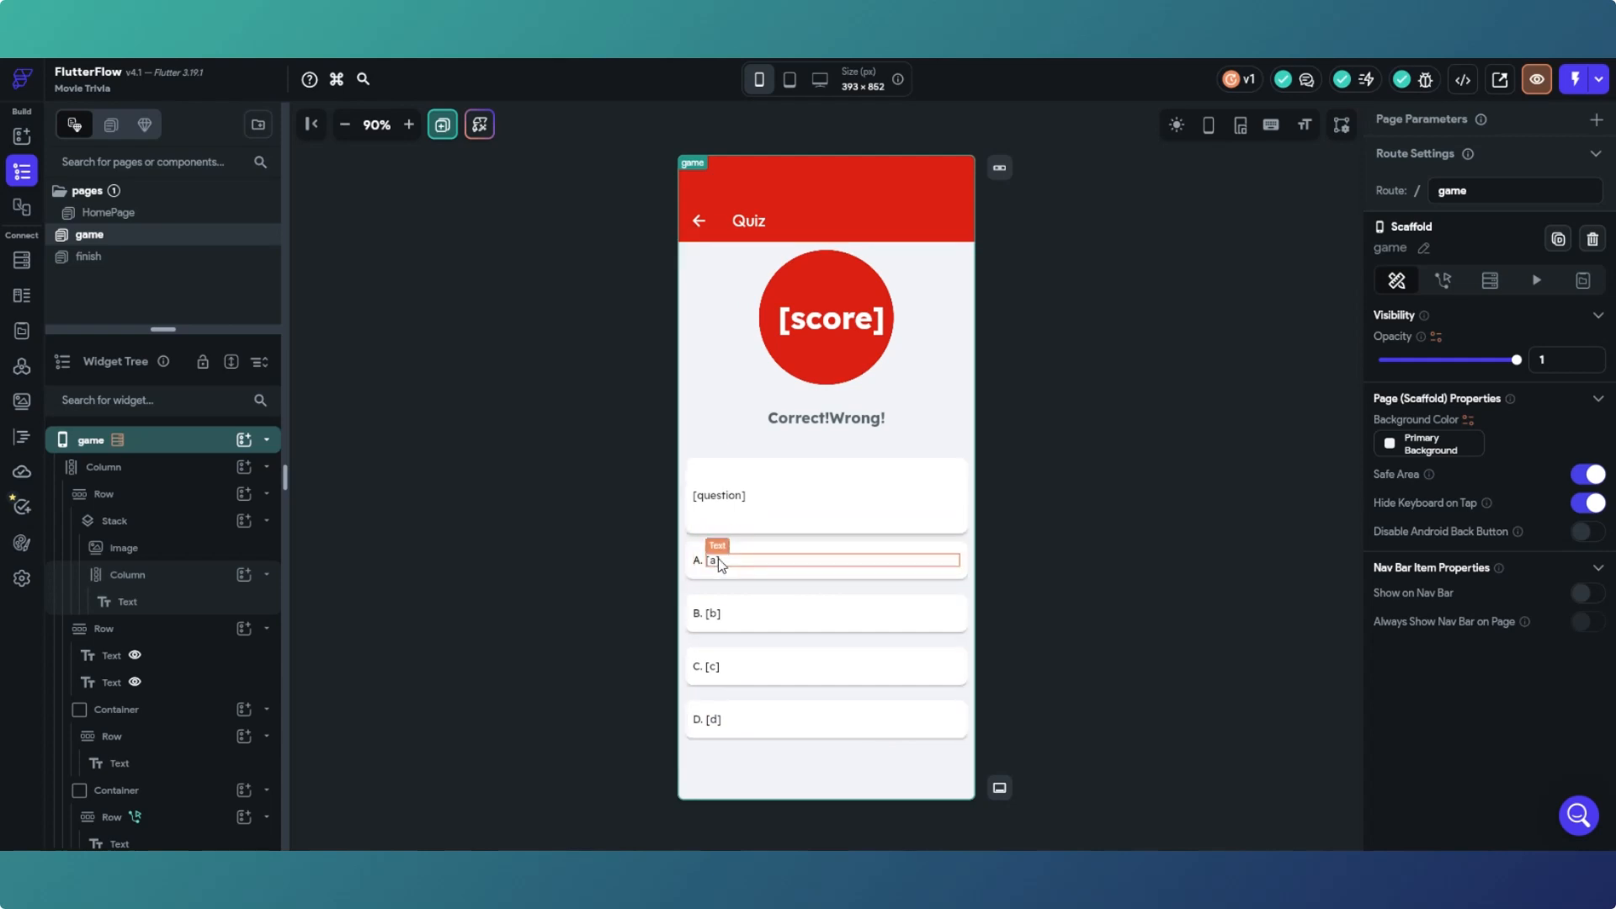
# Step: Review the on-tap action flow of the answer A row and close it unchanged
pyautogui.click(954, 569)
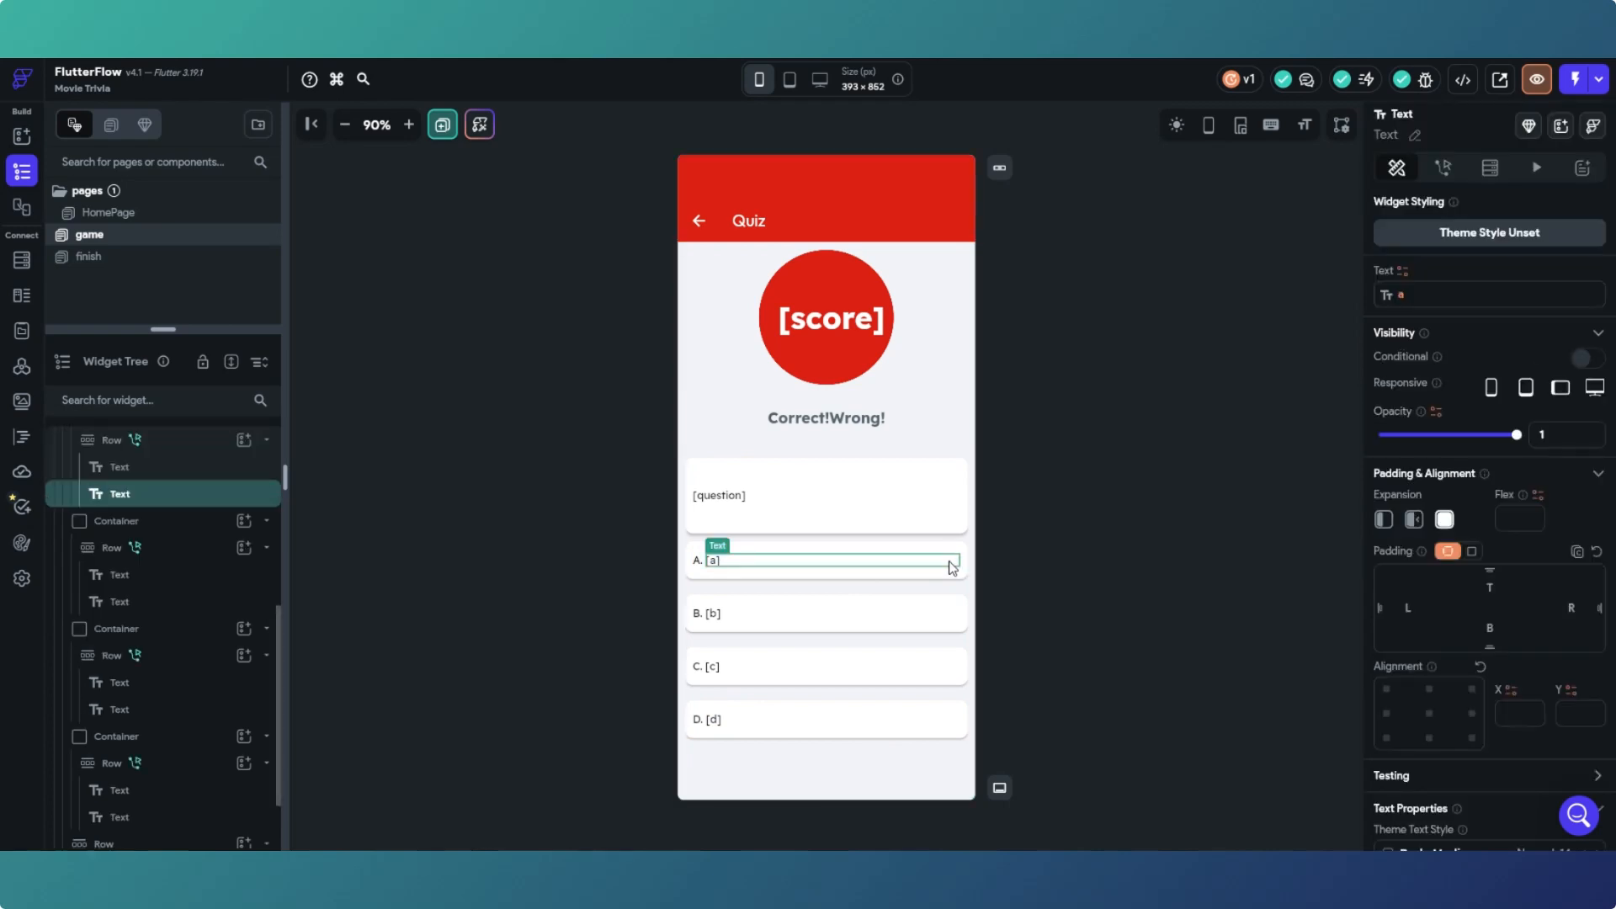
pyautogui.click(163, 441)
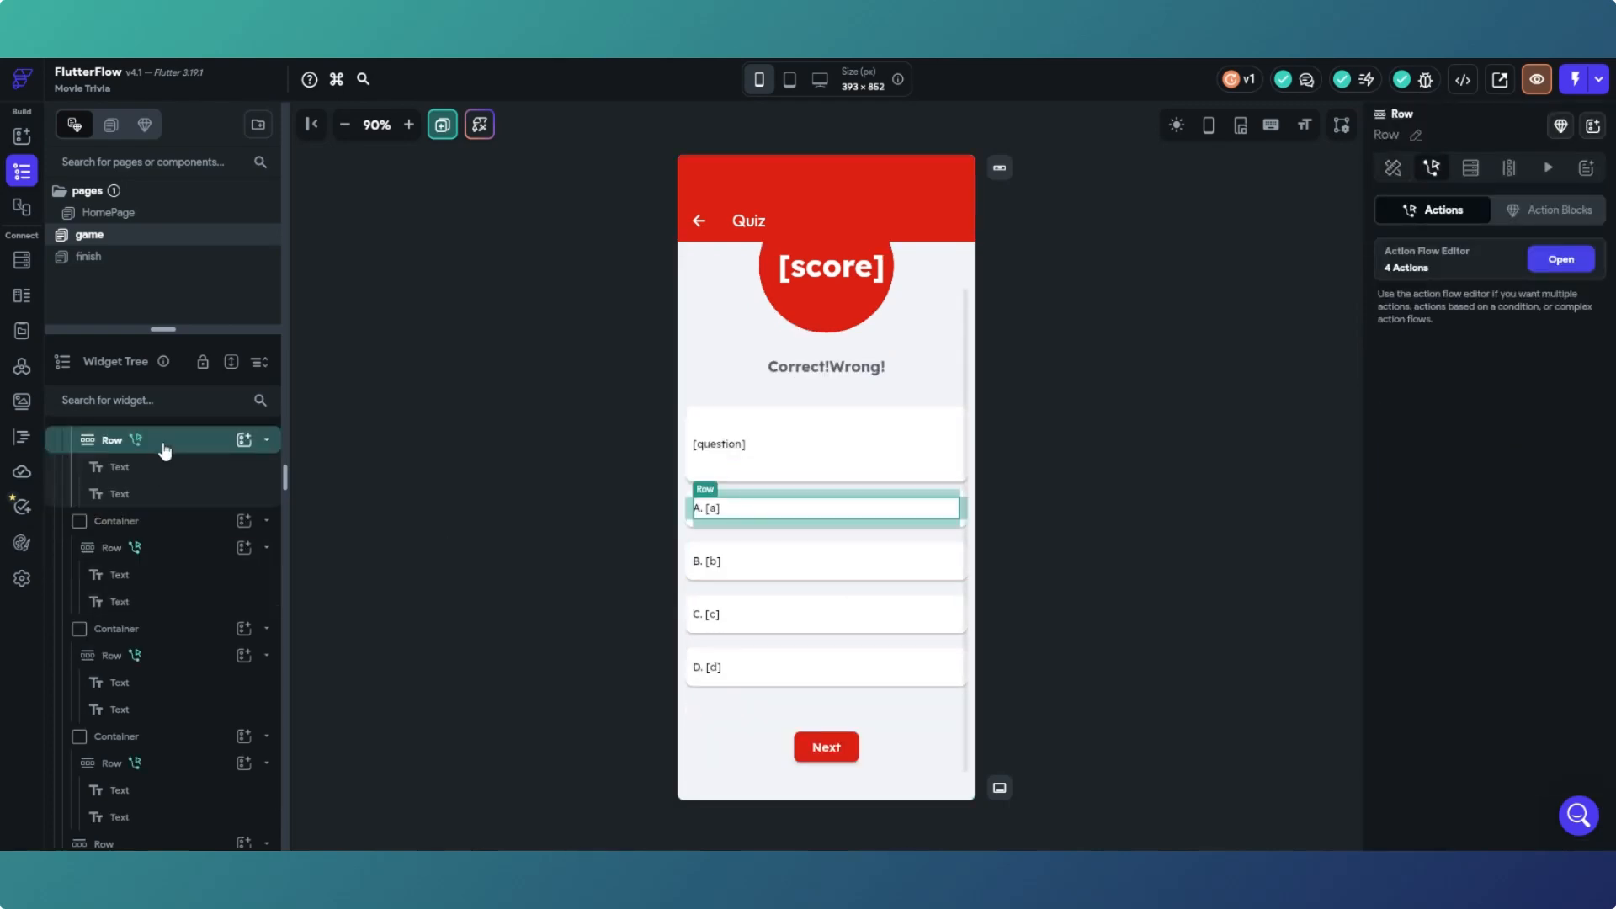
pyautogui.click(1561, 259)
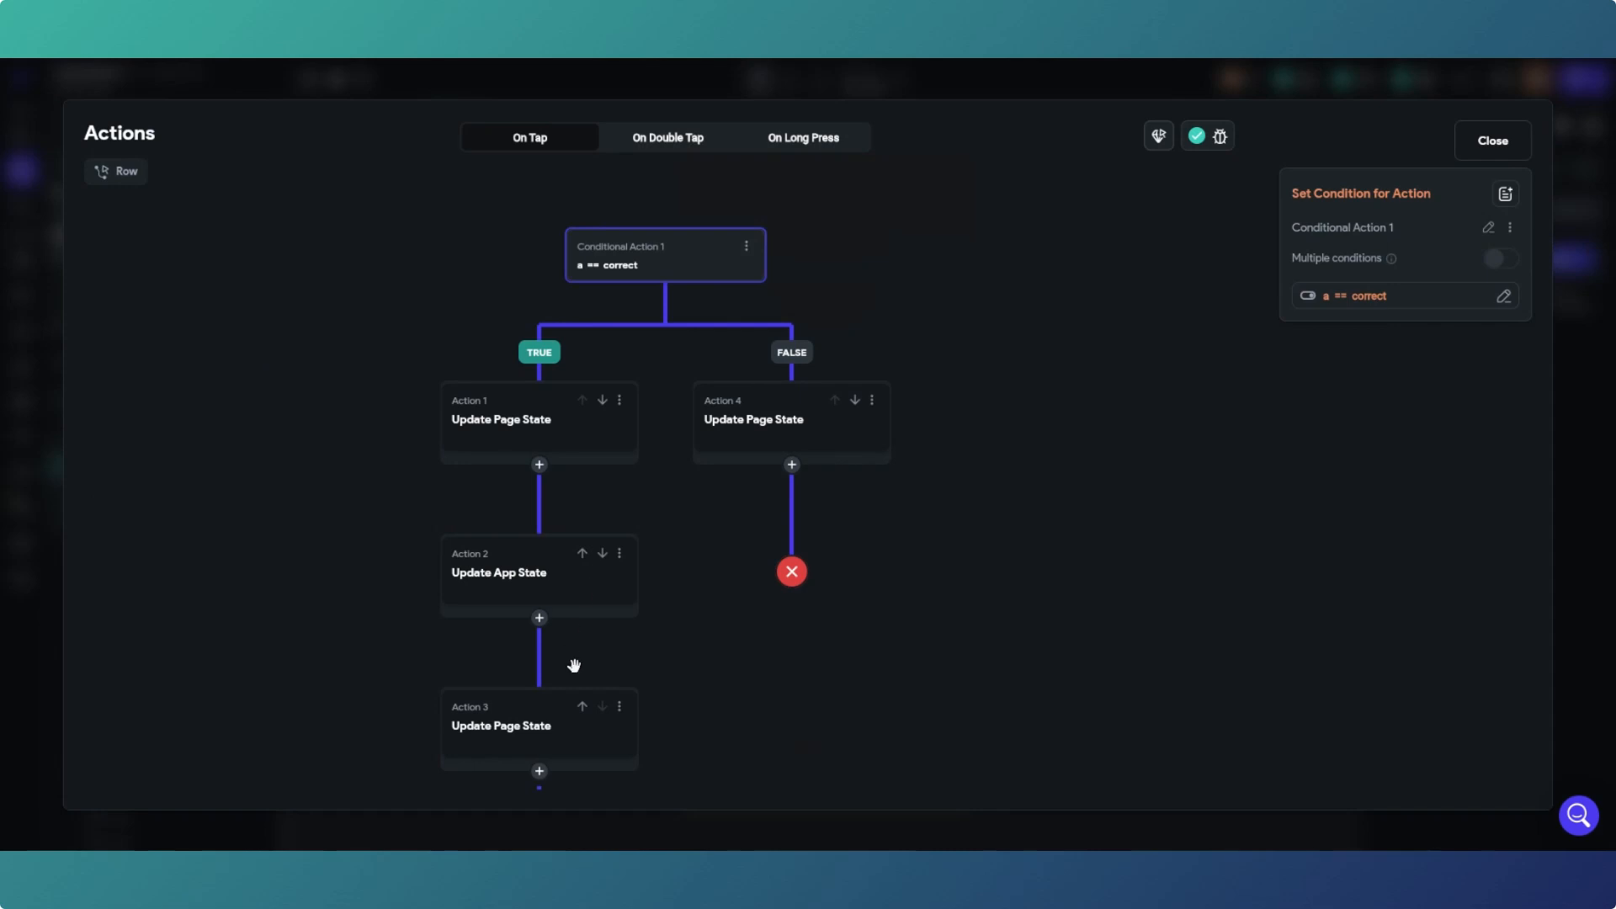
pyautogui.click(1487, 143)
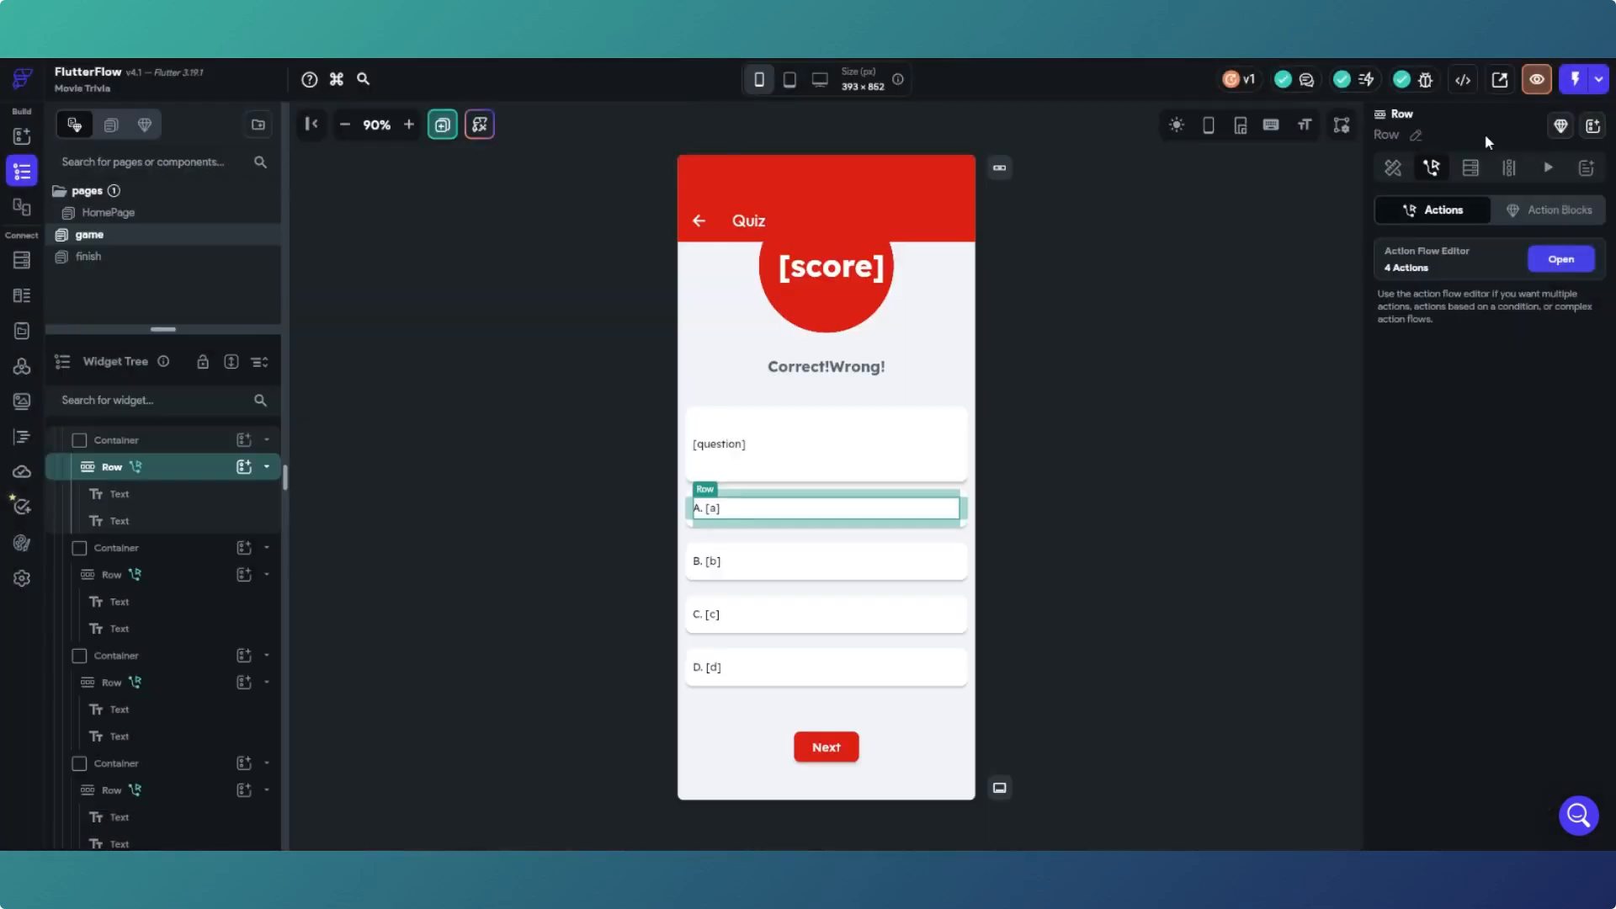
pyautogui.click(1128, 410)
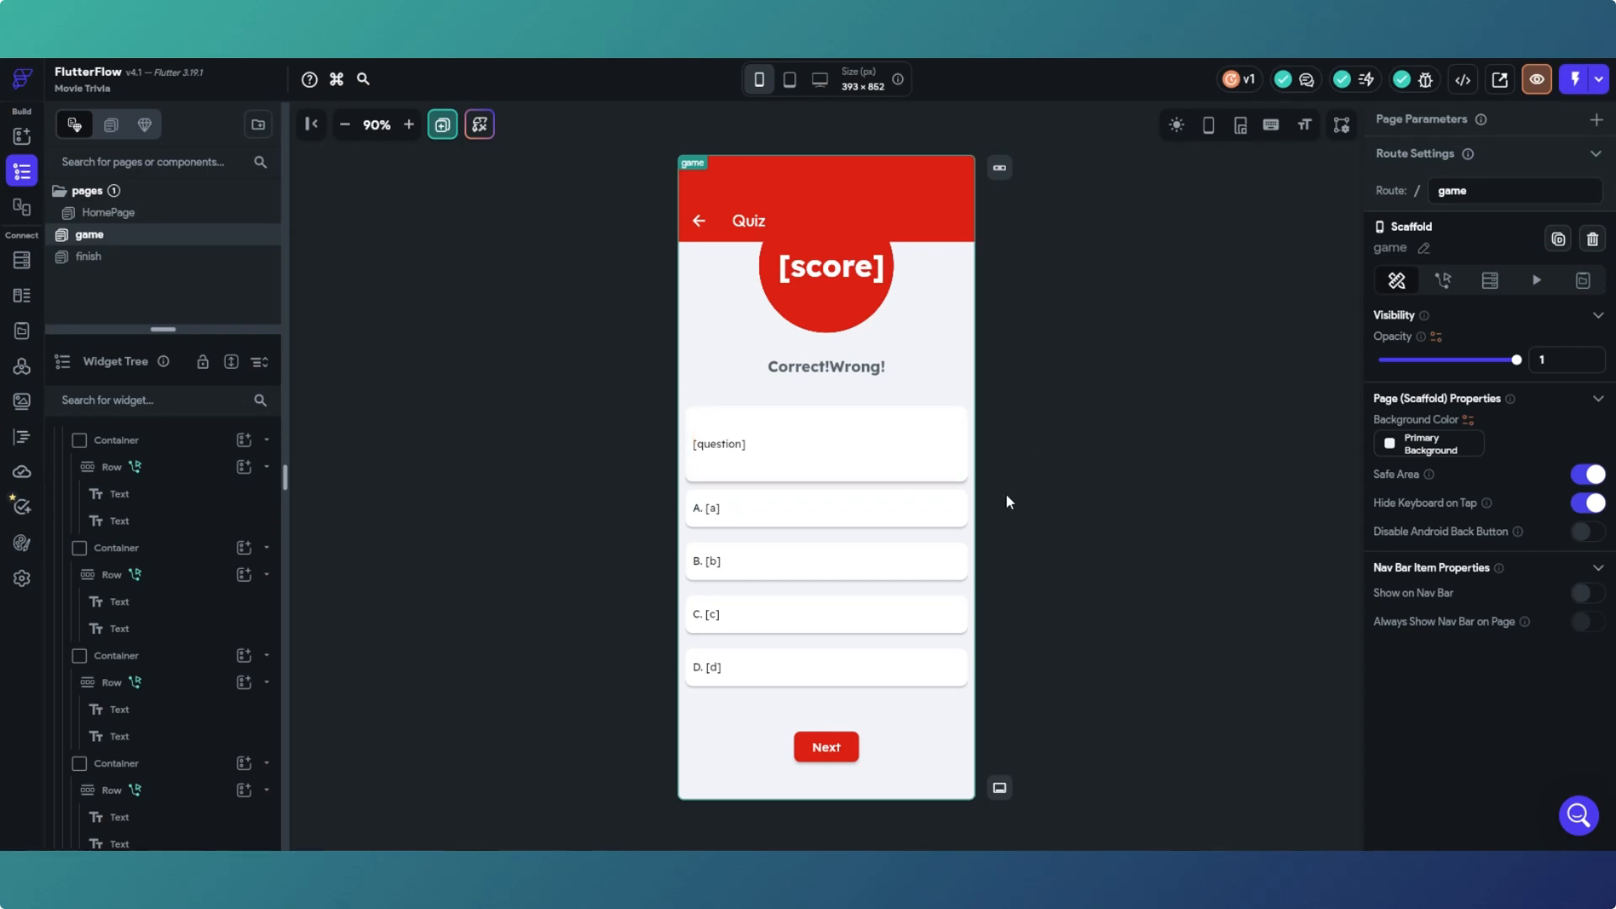
# Step: Inspect the properties of the question container and of the row inside it
pyautogui.click(964, 473)
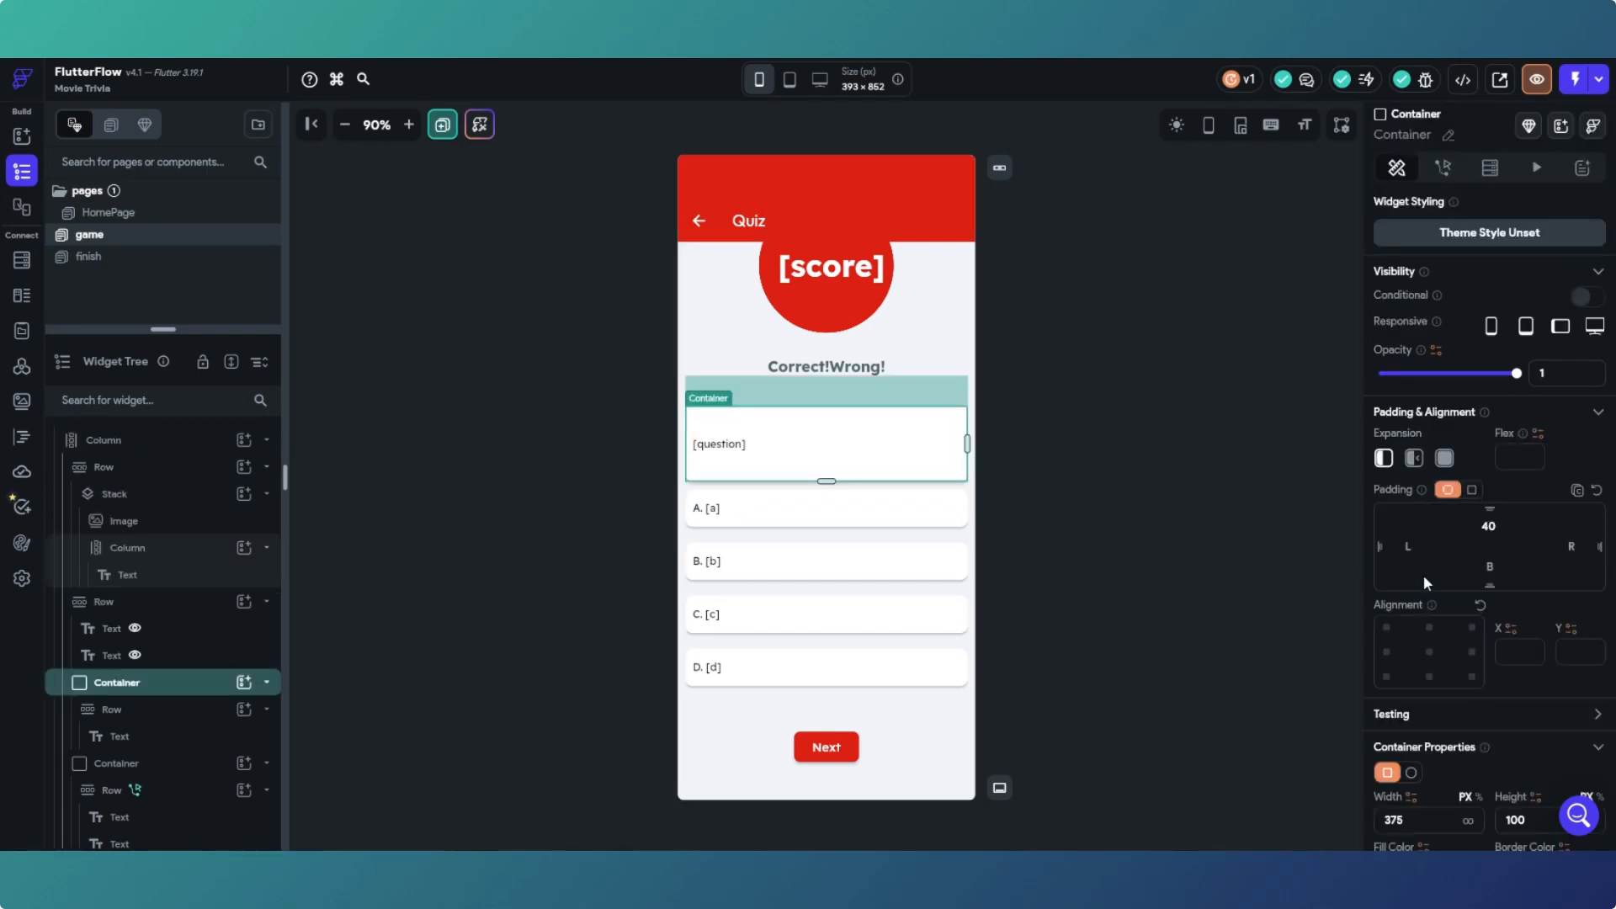
pyautogui.scroll(-3, 1392, 492)
pyautogui.click(1037, 428)
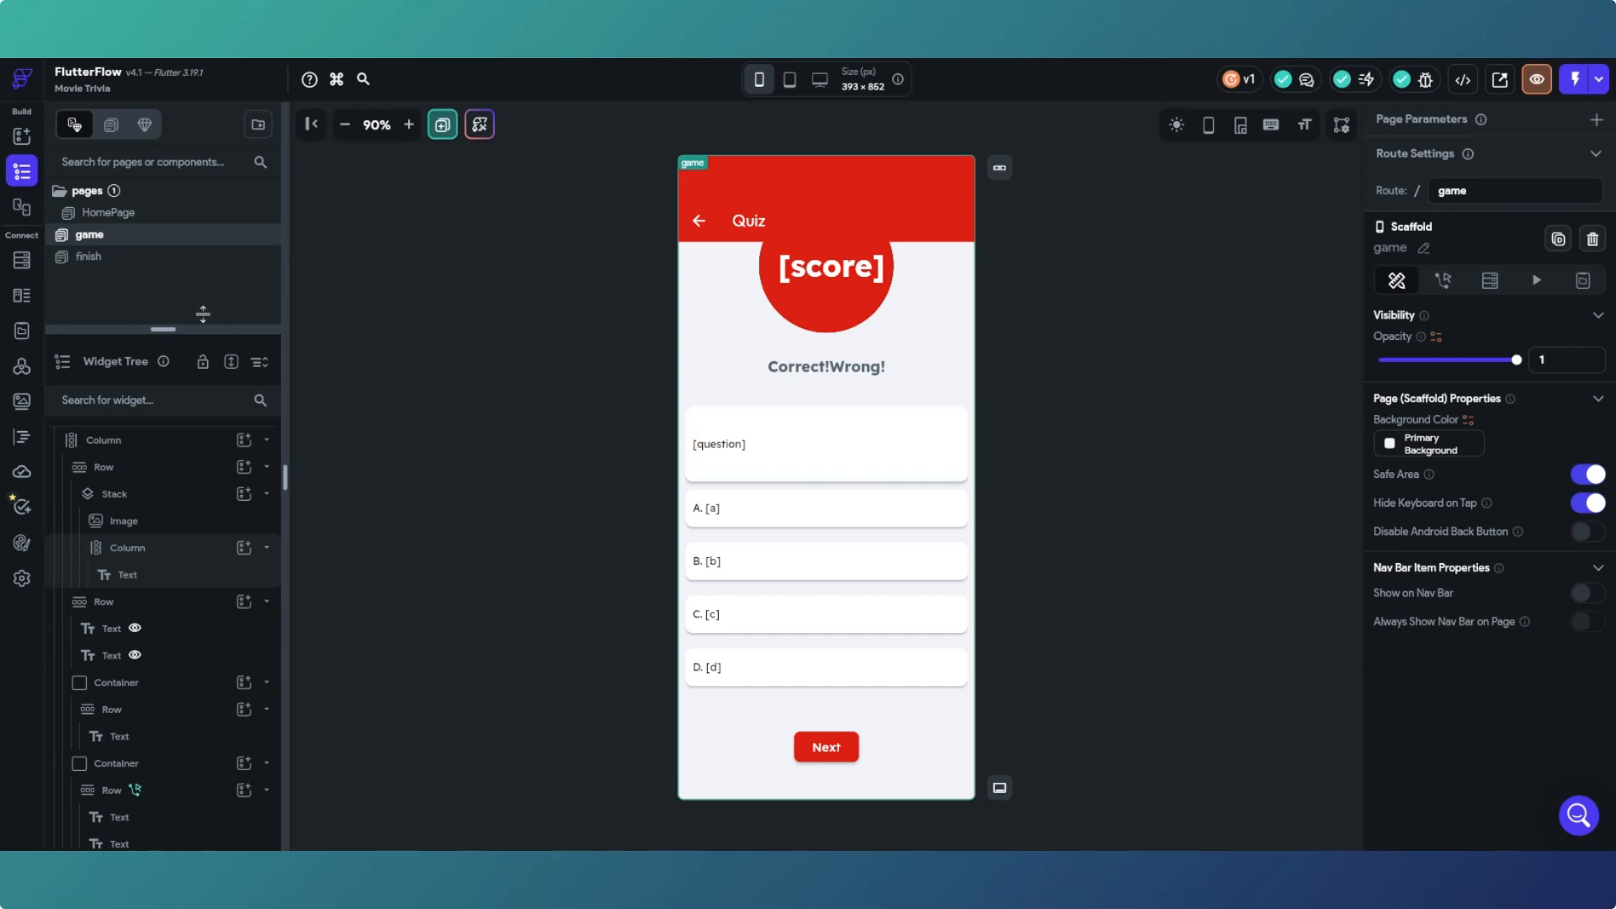
pyautogui.click(22, 135)
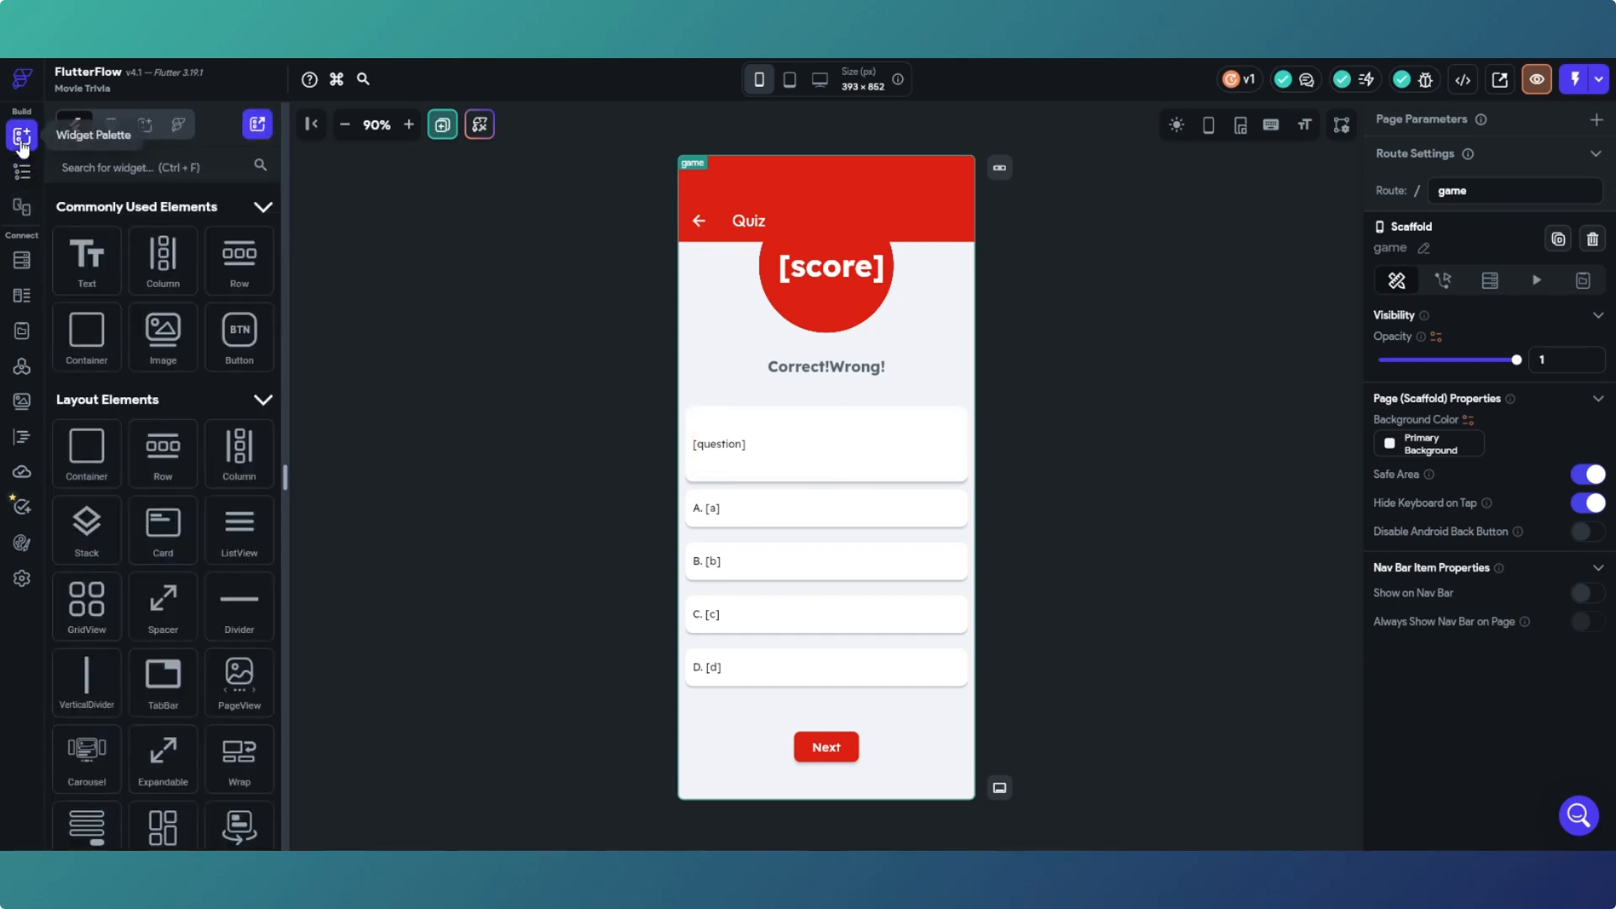
pyautogui.click(805, 459)
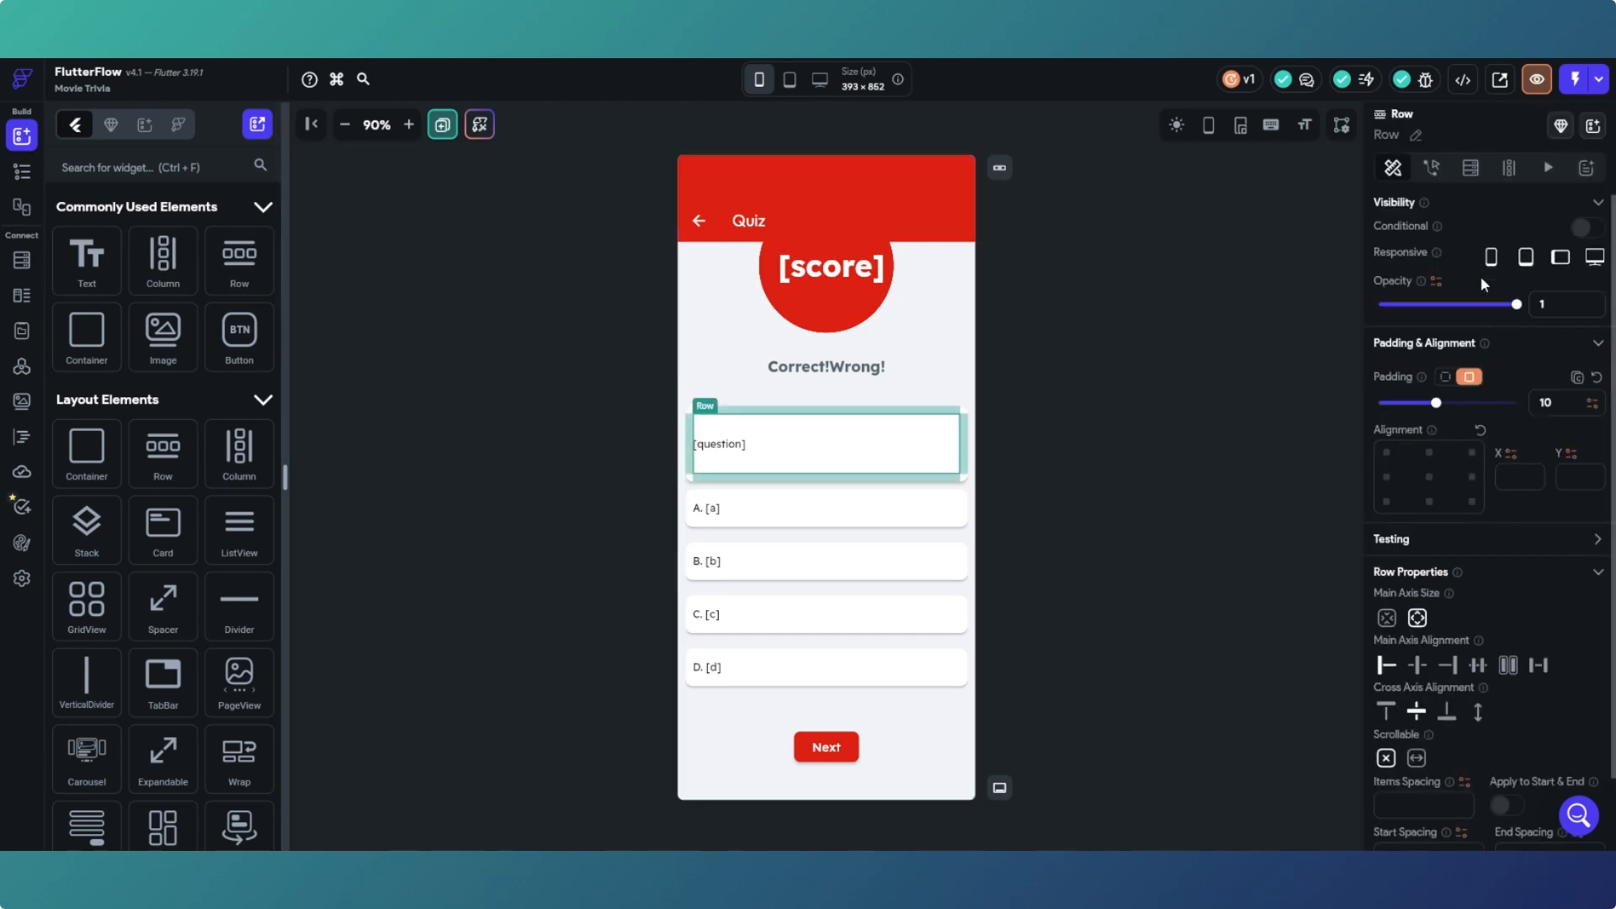
pyautogui.scroll(-1, 1483, 286)
pyautogui.scroll(1, 1455, 711)
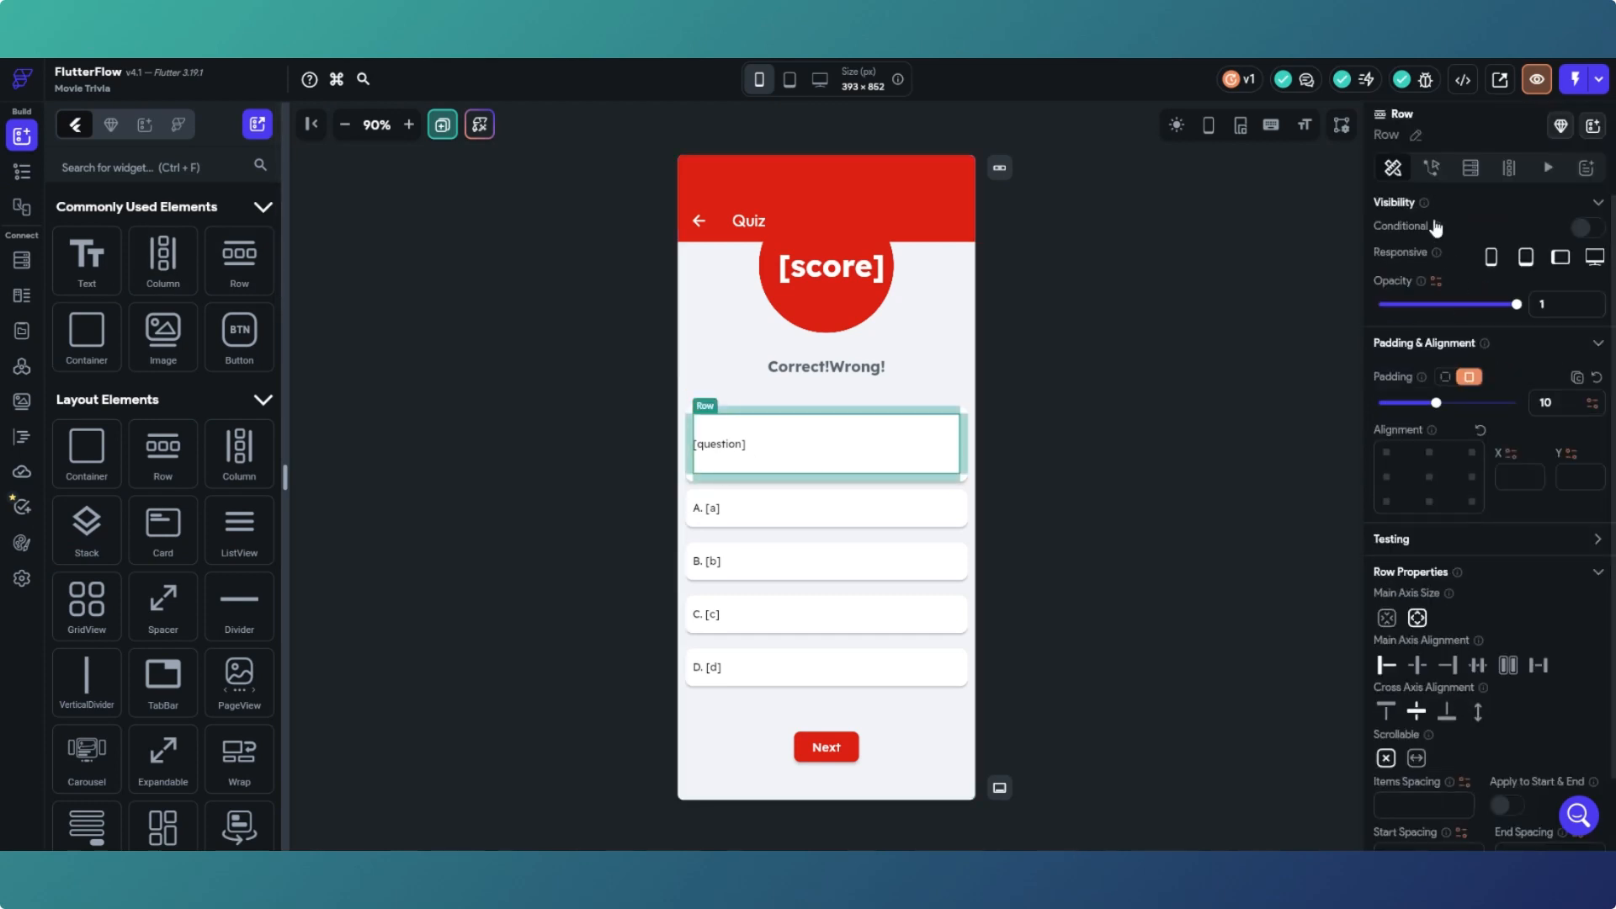
# Step: Review the theme colors available for the question container's fill and check the page layout around it
pyautogui.click(965, 478)
pyautogui.scroll(-3, 1400, 497)
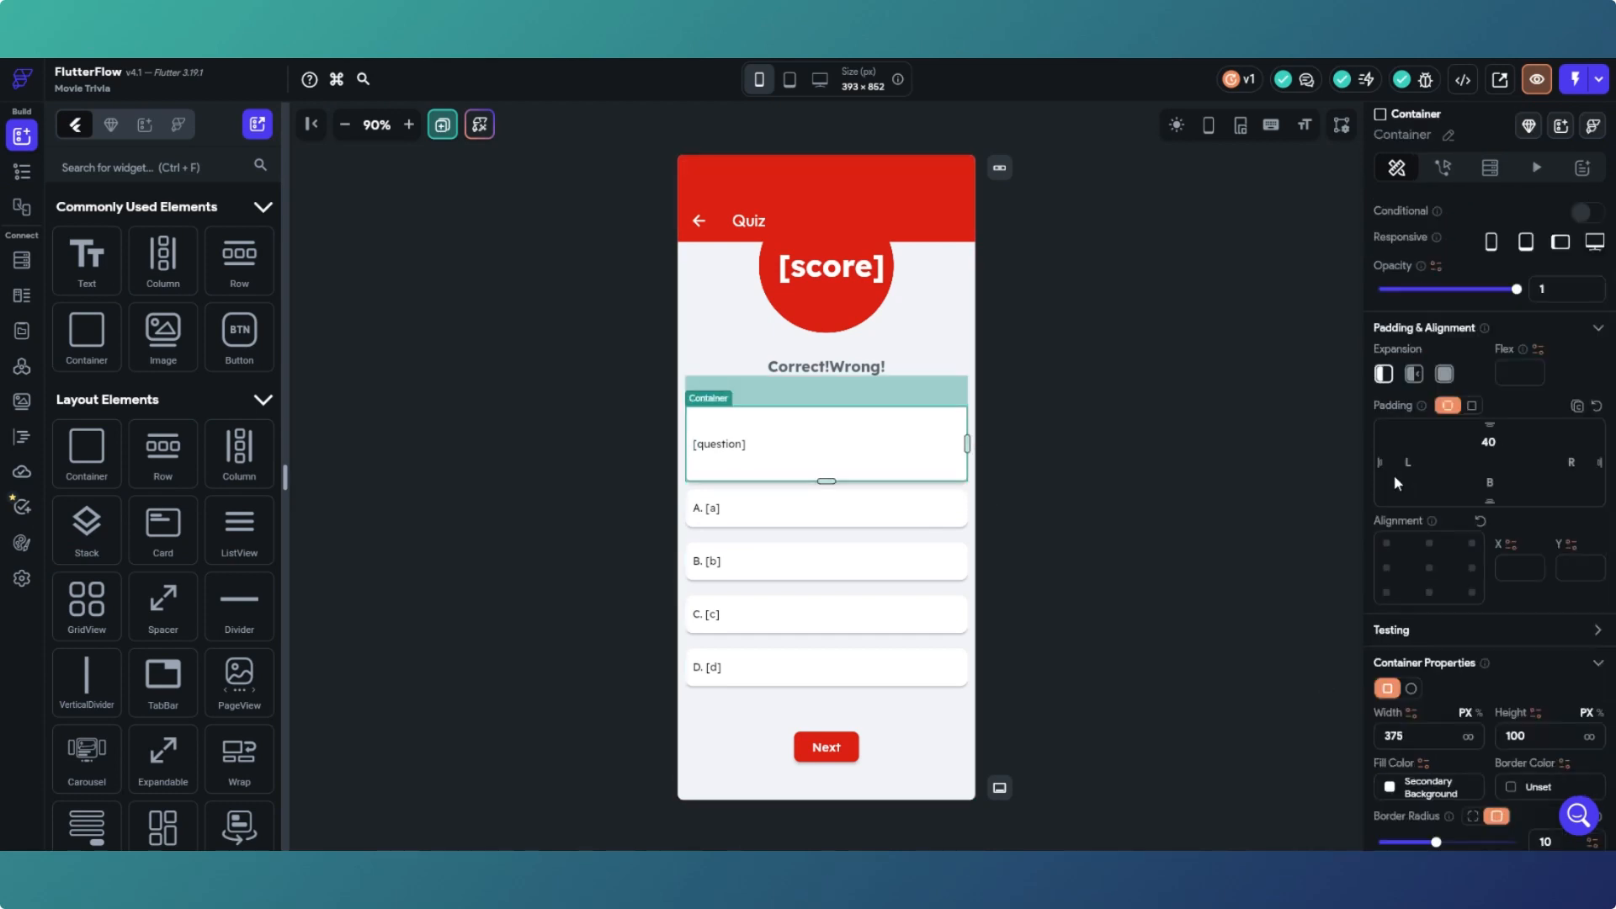
pyautogui.click(1393, 621)
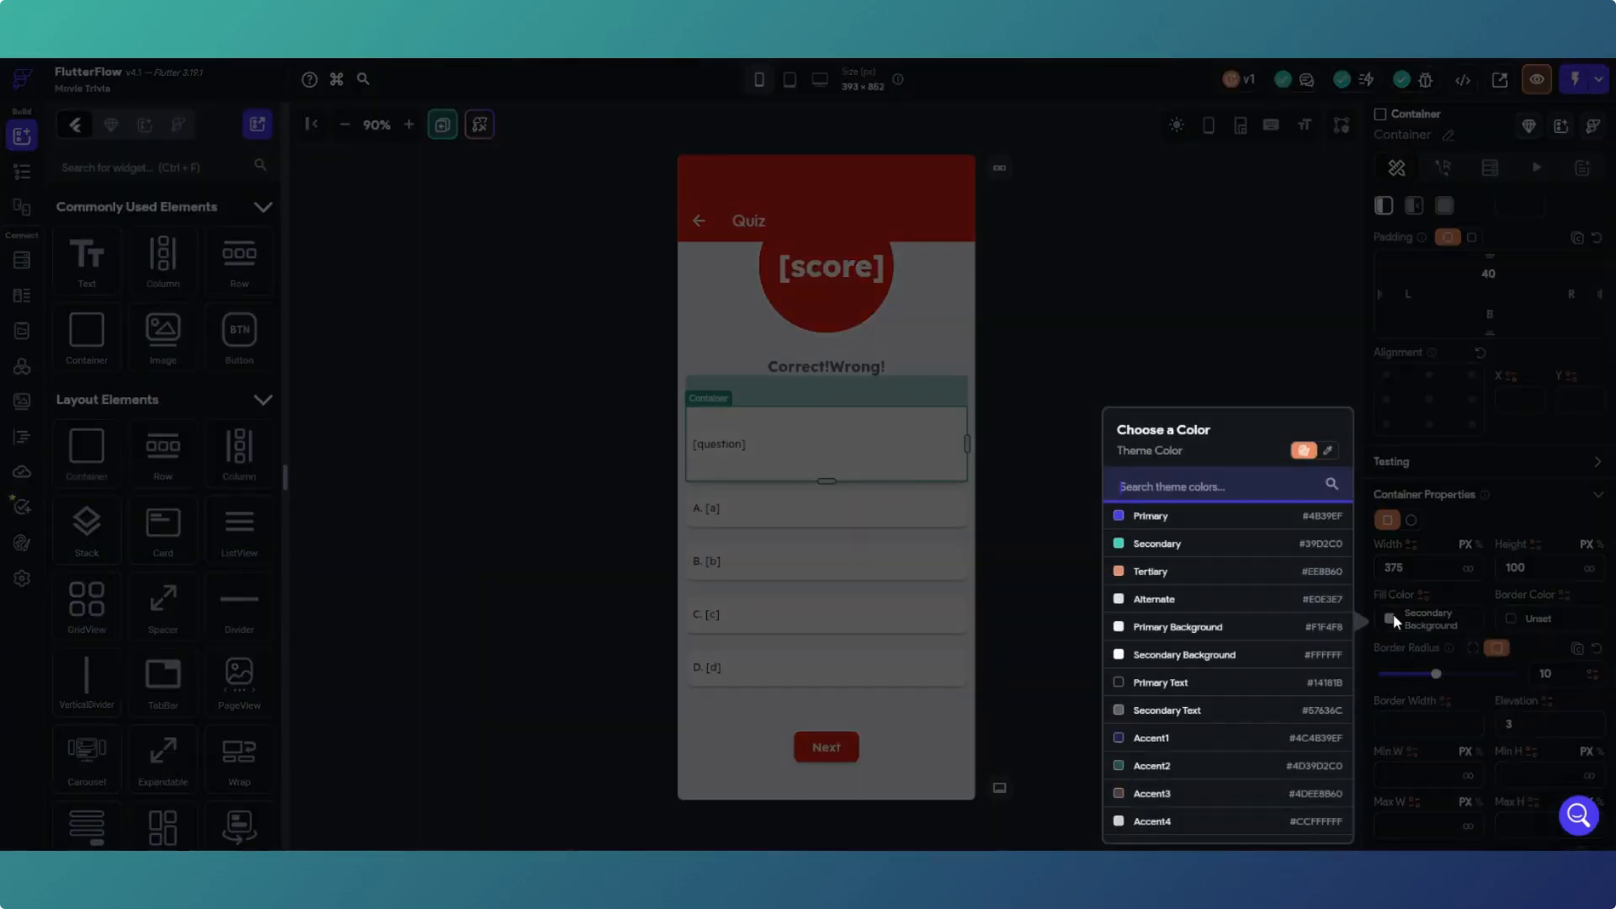
pyautogui.scroll(-3, 1217, 547)
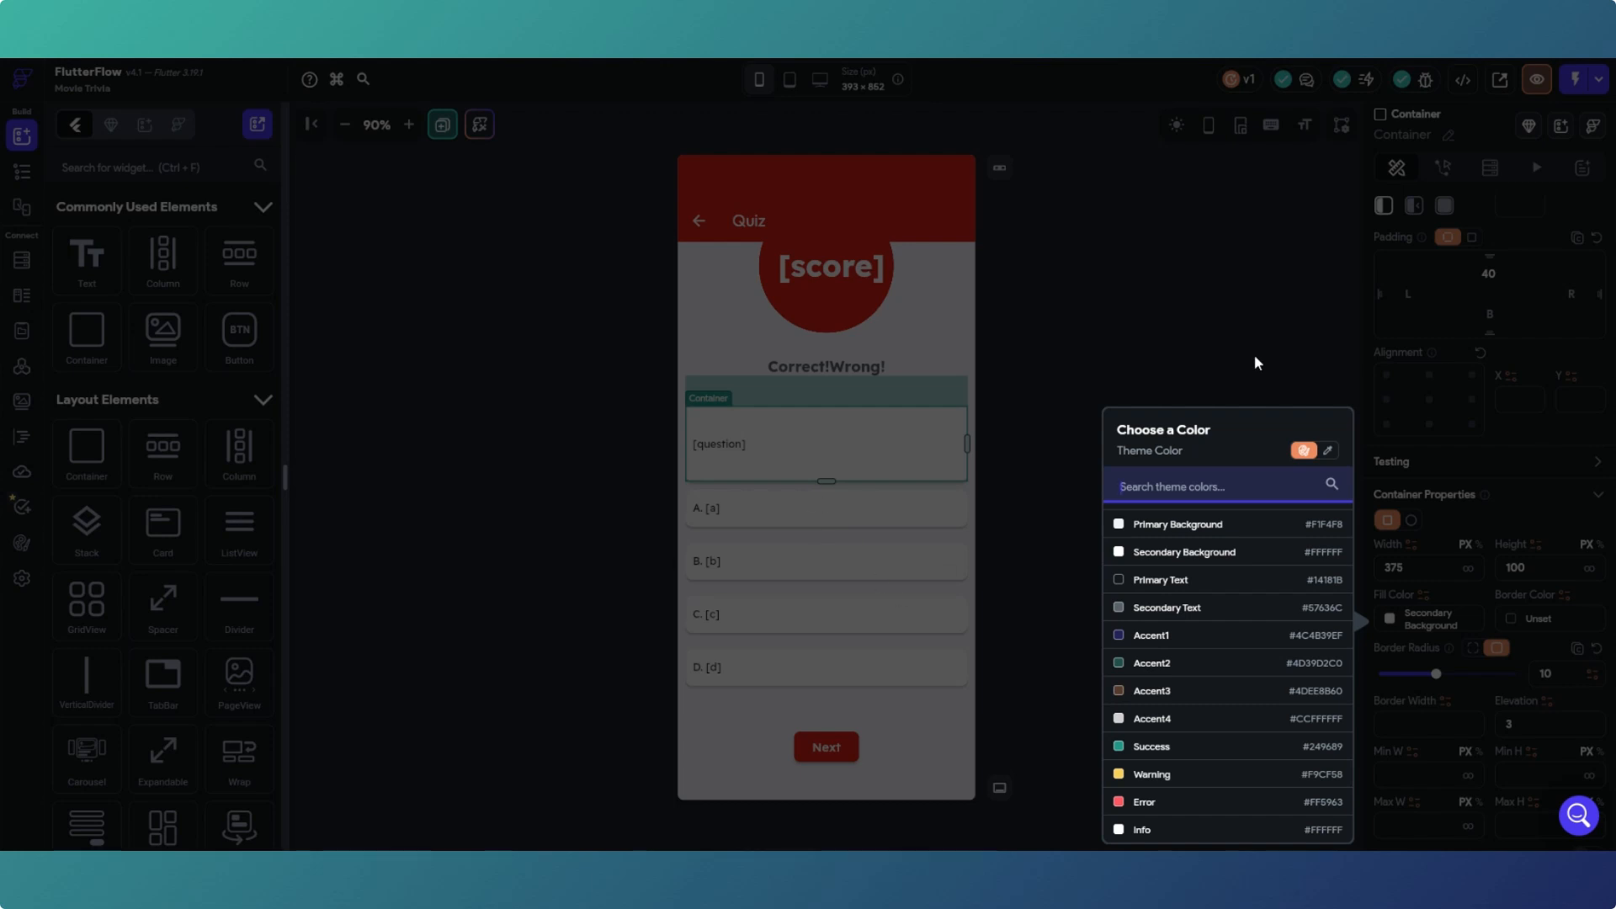
pyautogui.click(1183, 361)
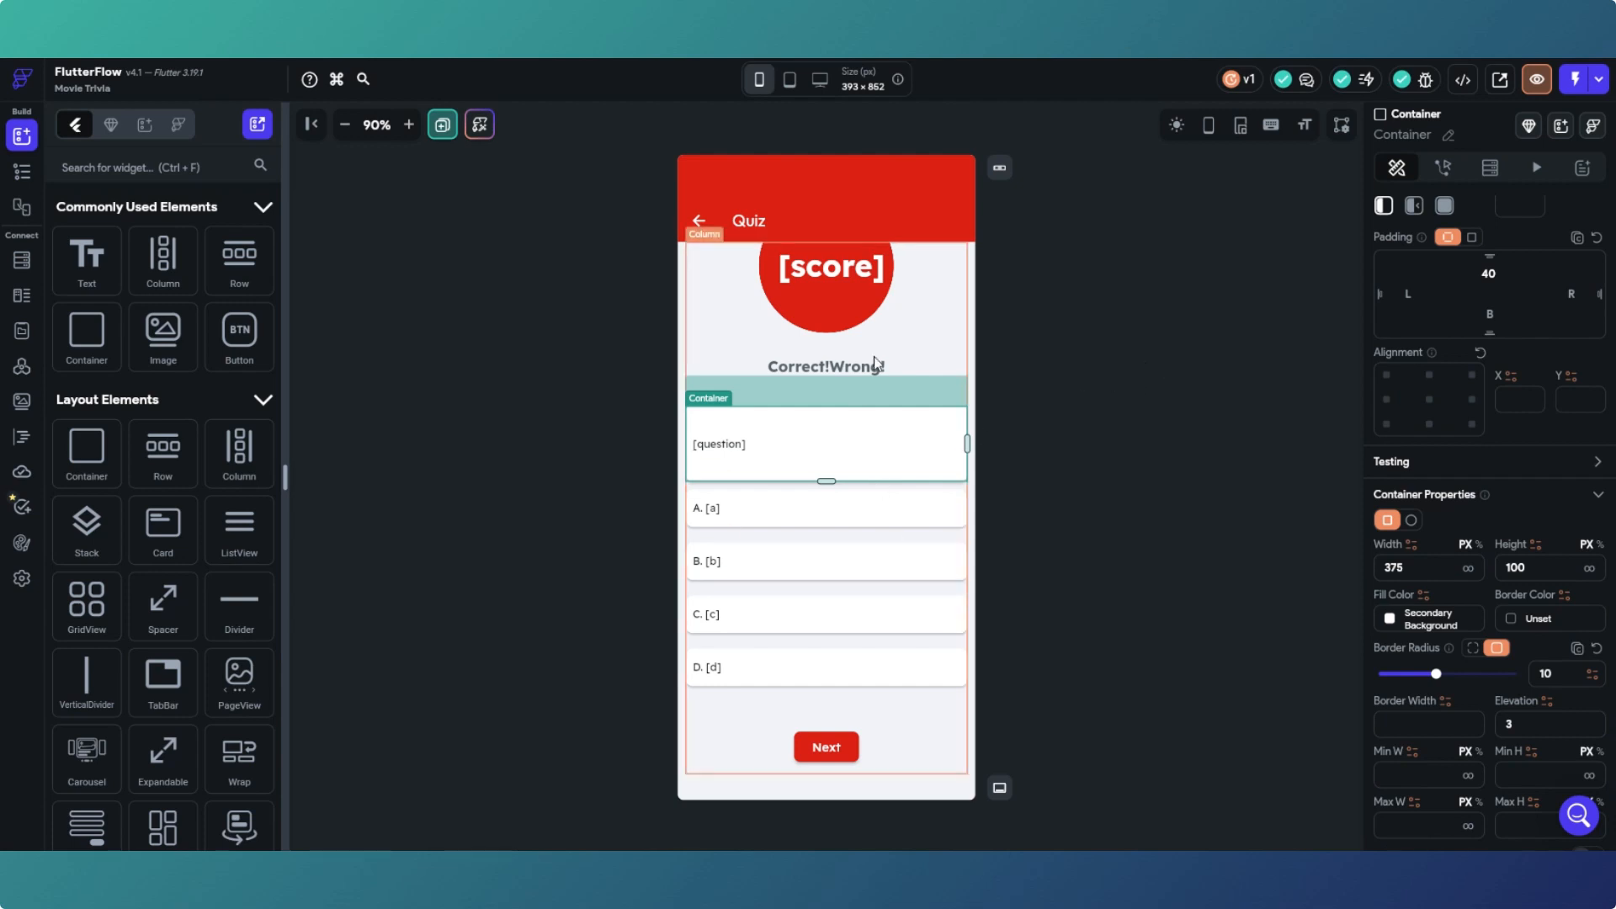
pyautogui.scroll(1, 872, 354)
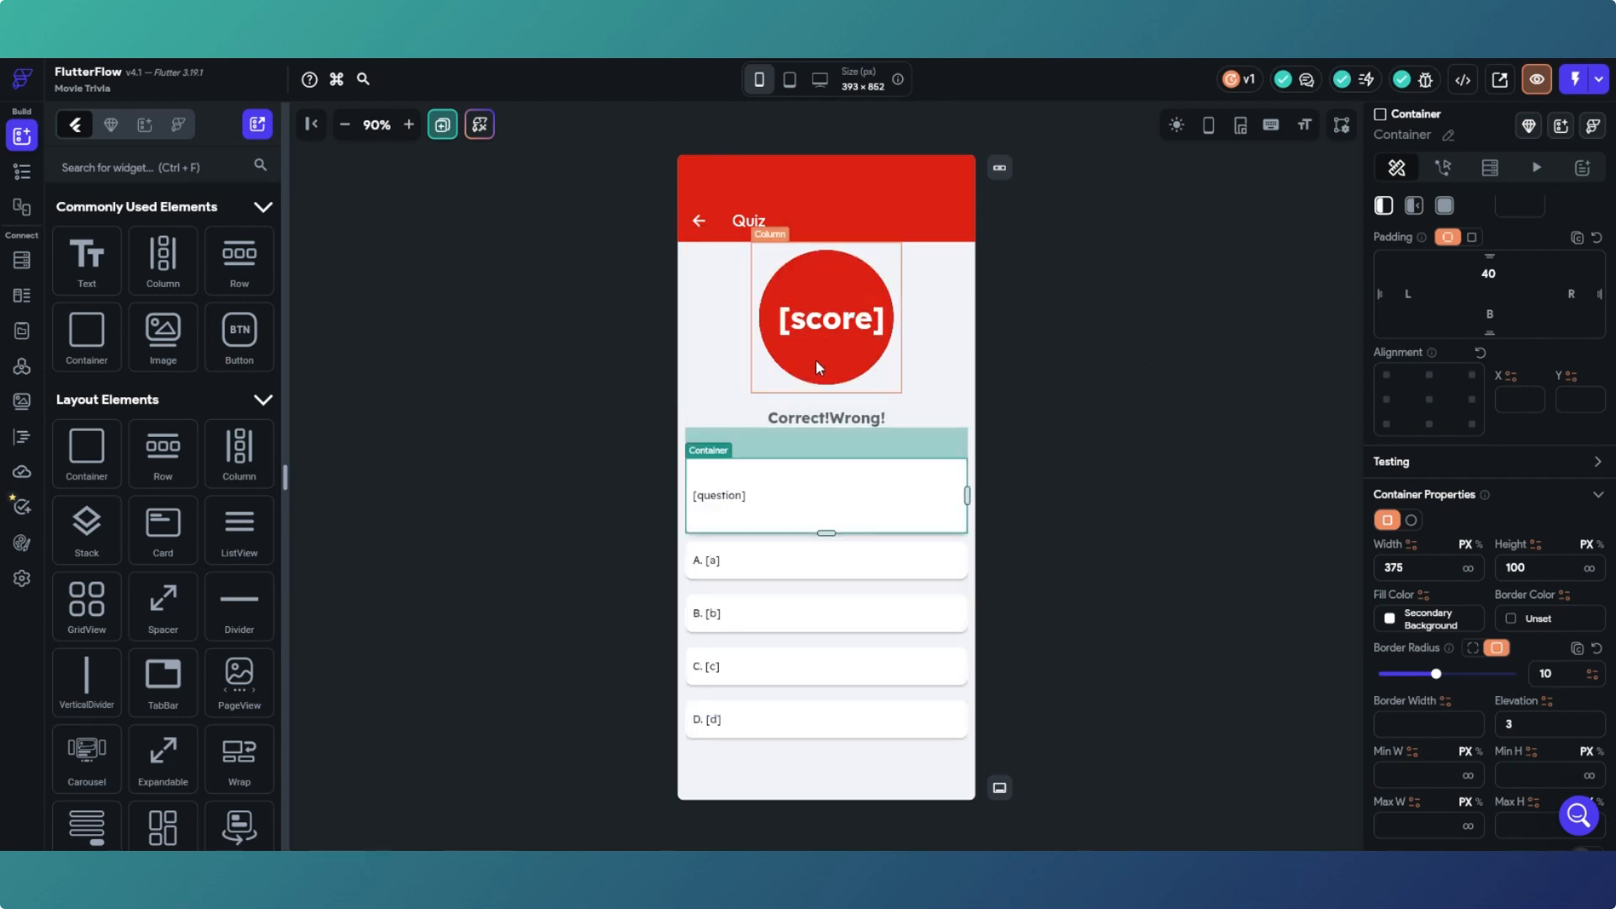
pyautogui.scroll(-1, 816, 362)
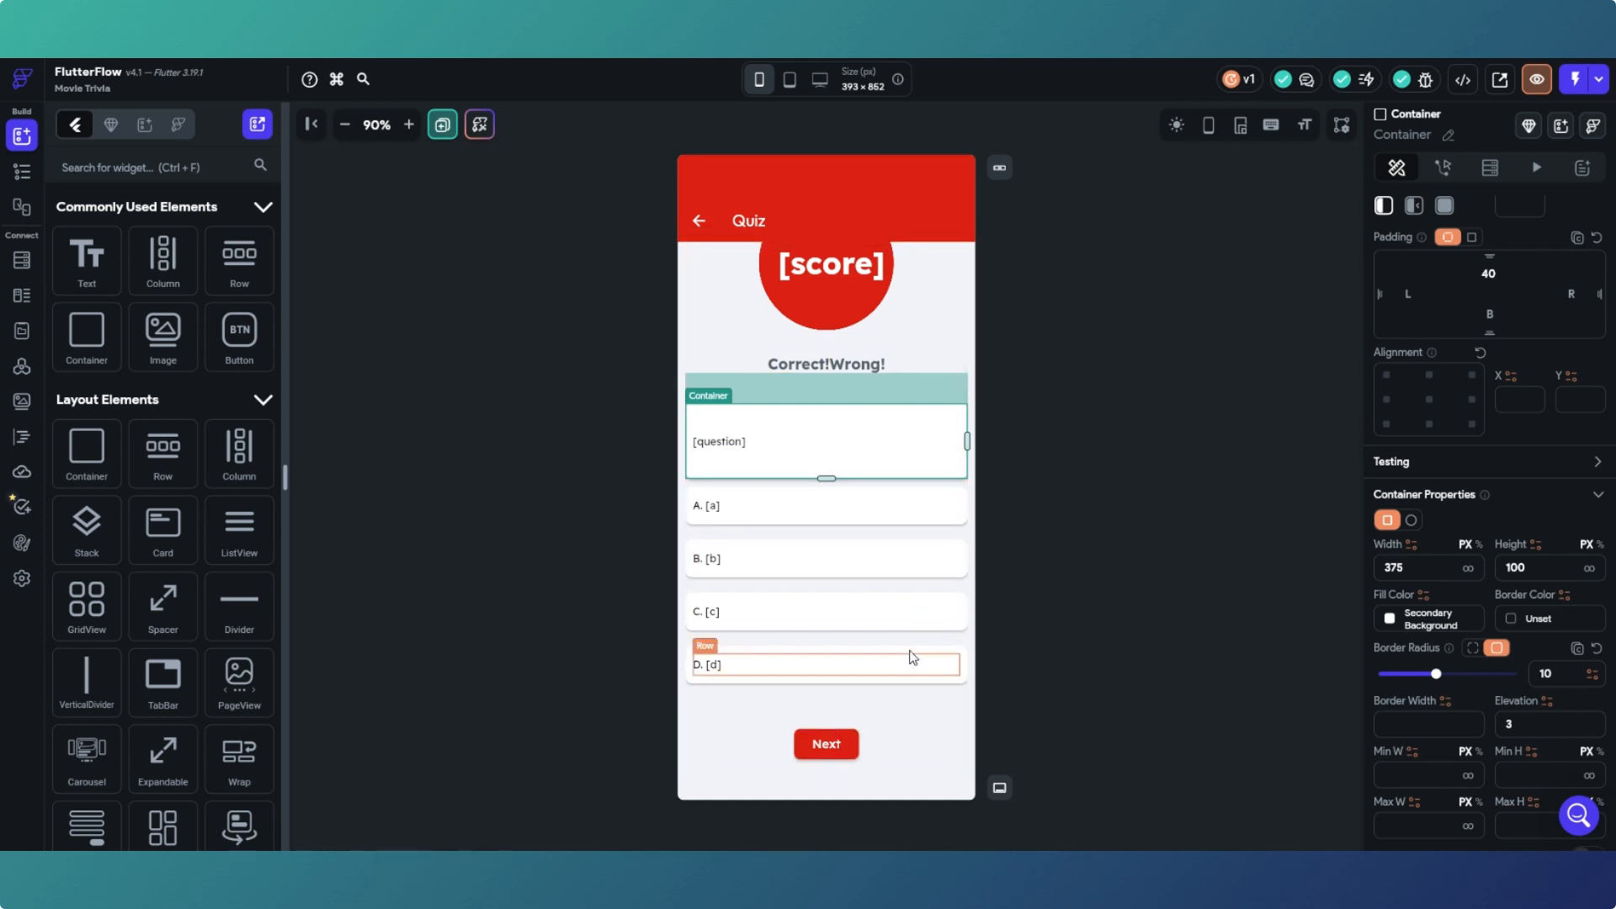
pyautogui.click(1064, 507)
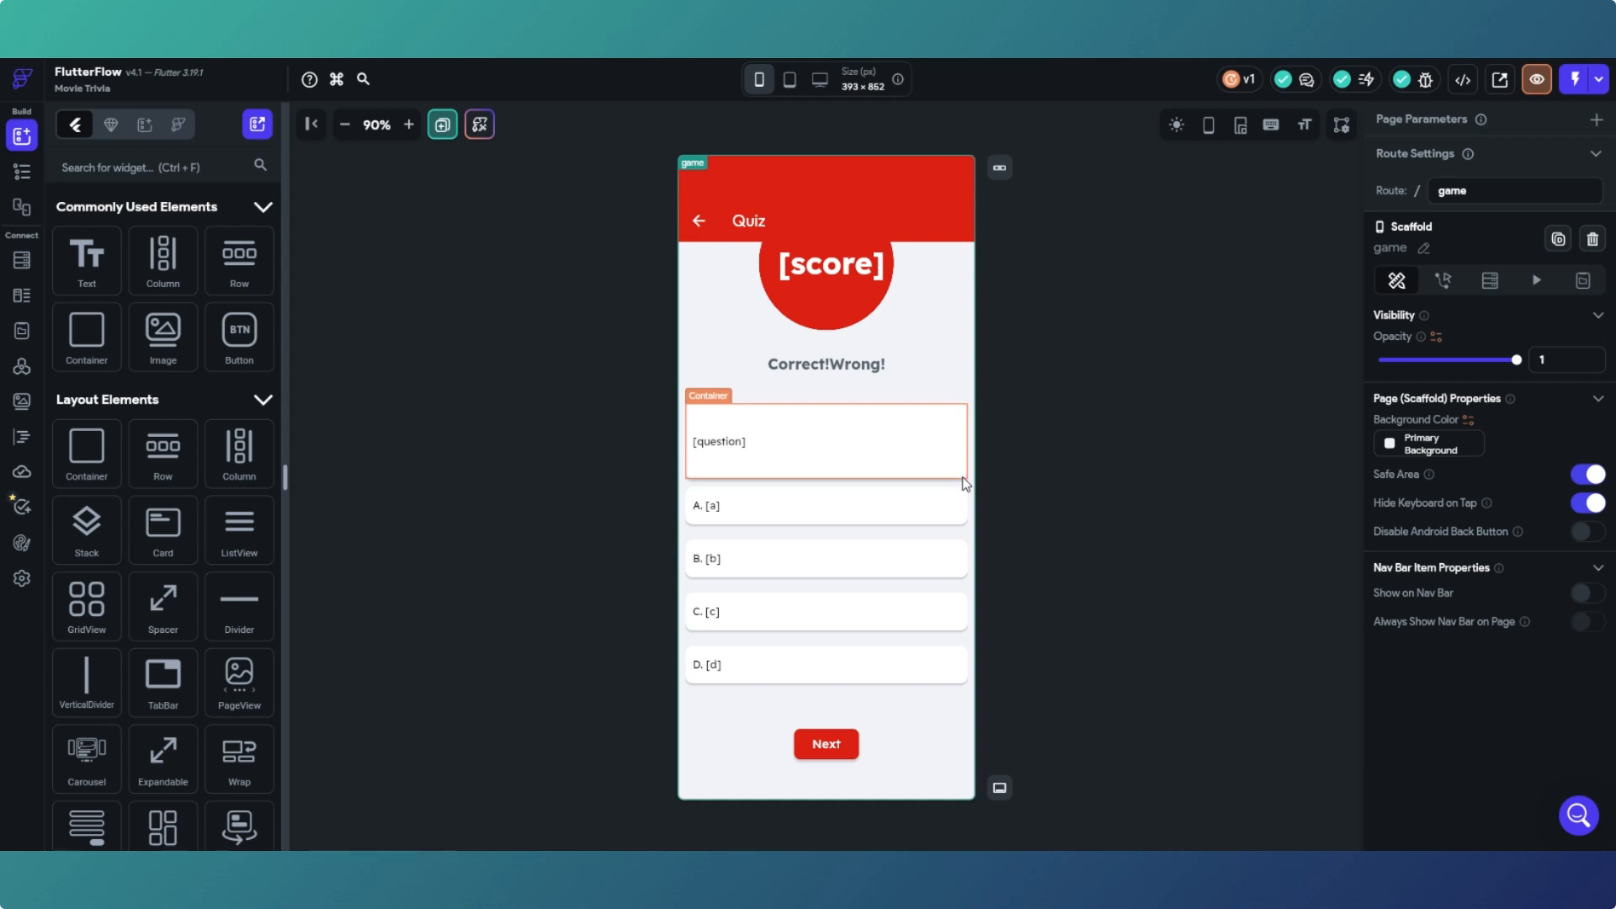
# Step: Try a custom dark gray fill, #4D4949, on the question container
pyautogui.click(965, 484)
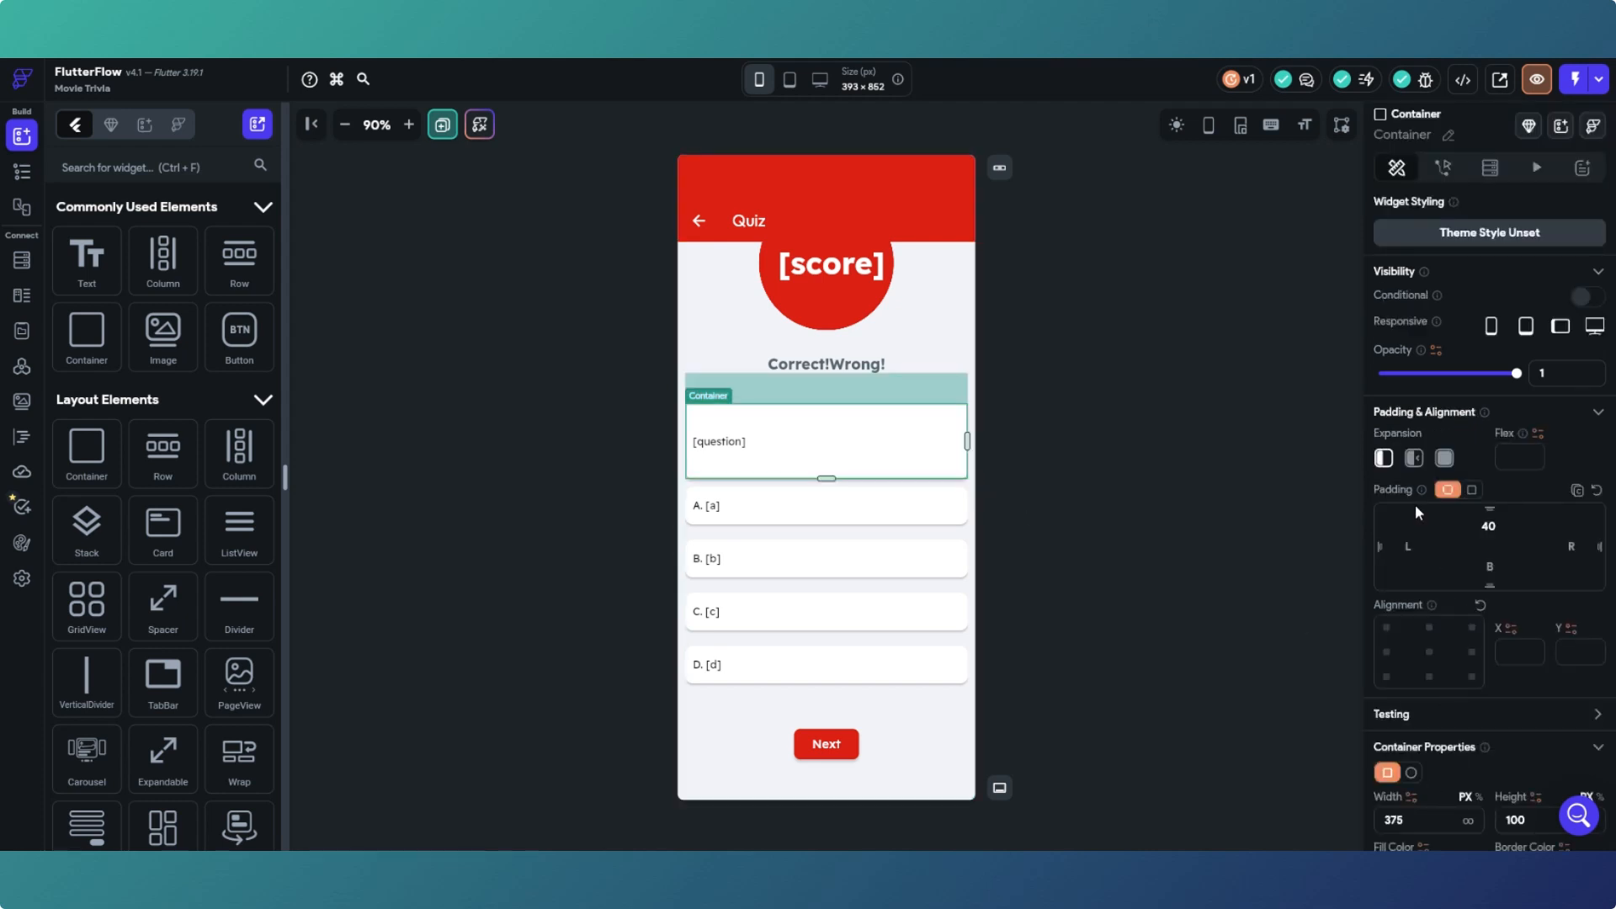
pyautogui.scroll(-3, 1416, 503)
pyautogui.click(1393, 619)
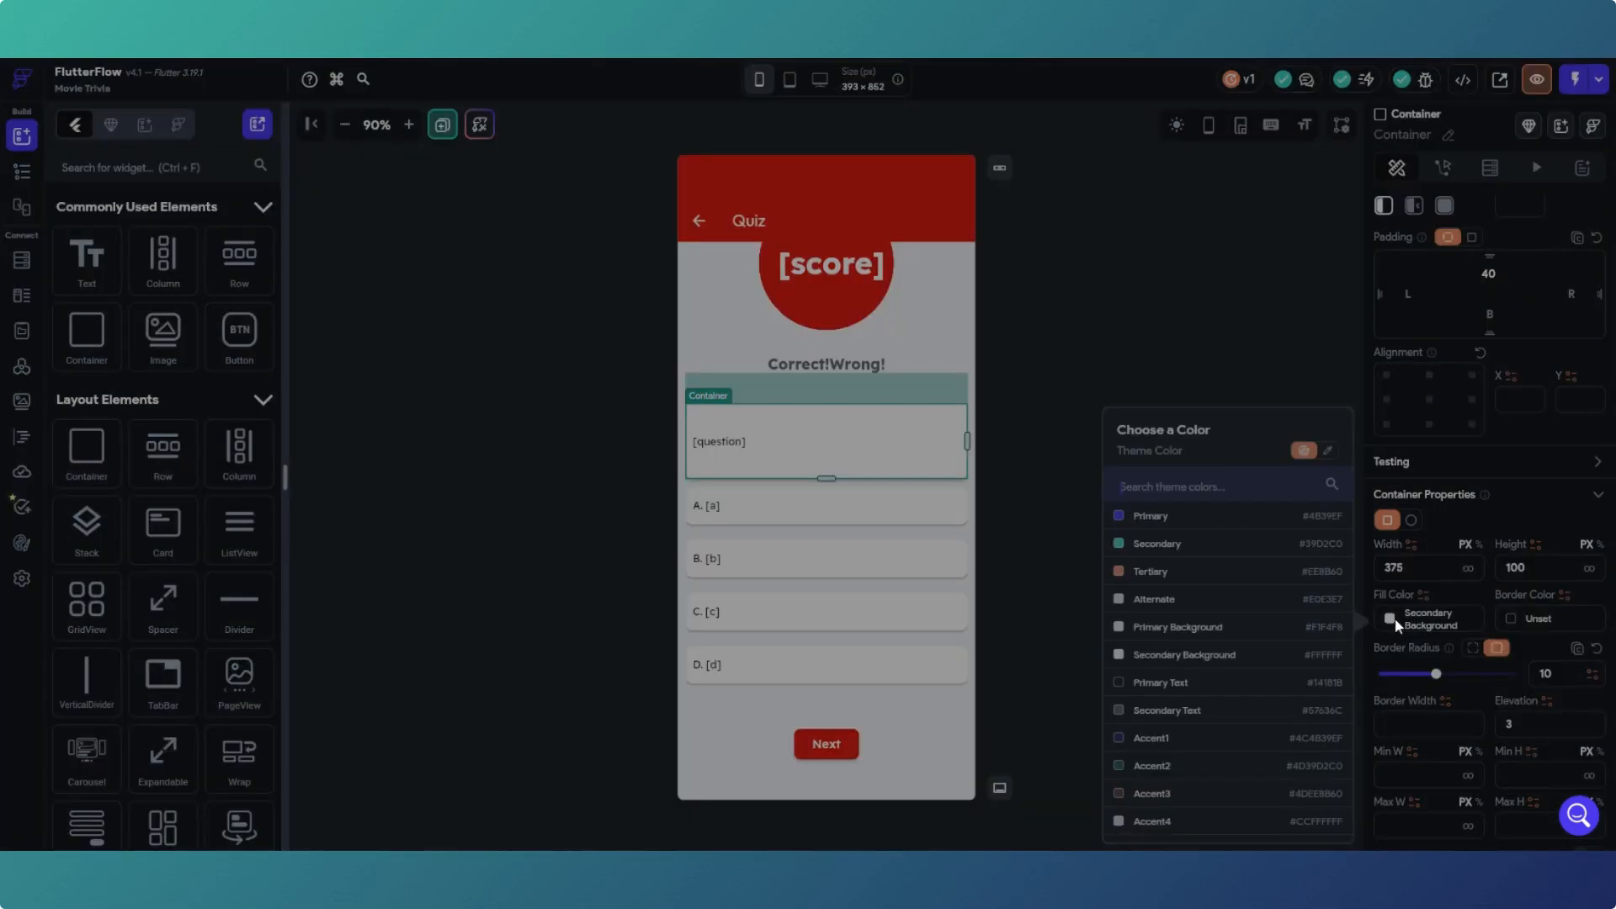
pyautogui.scroll(-2, 1245, 596)
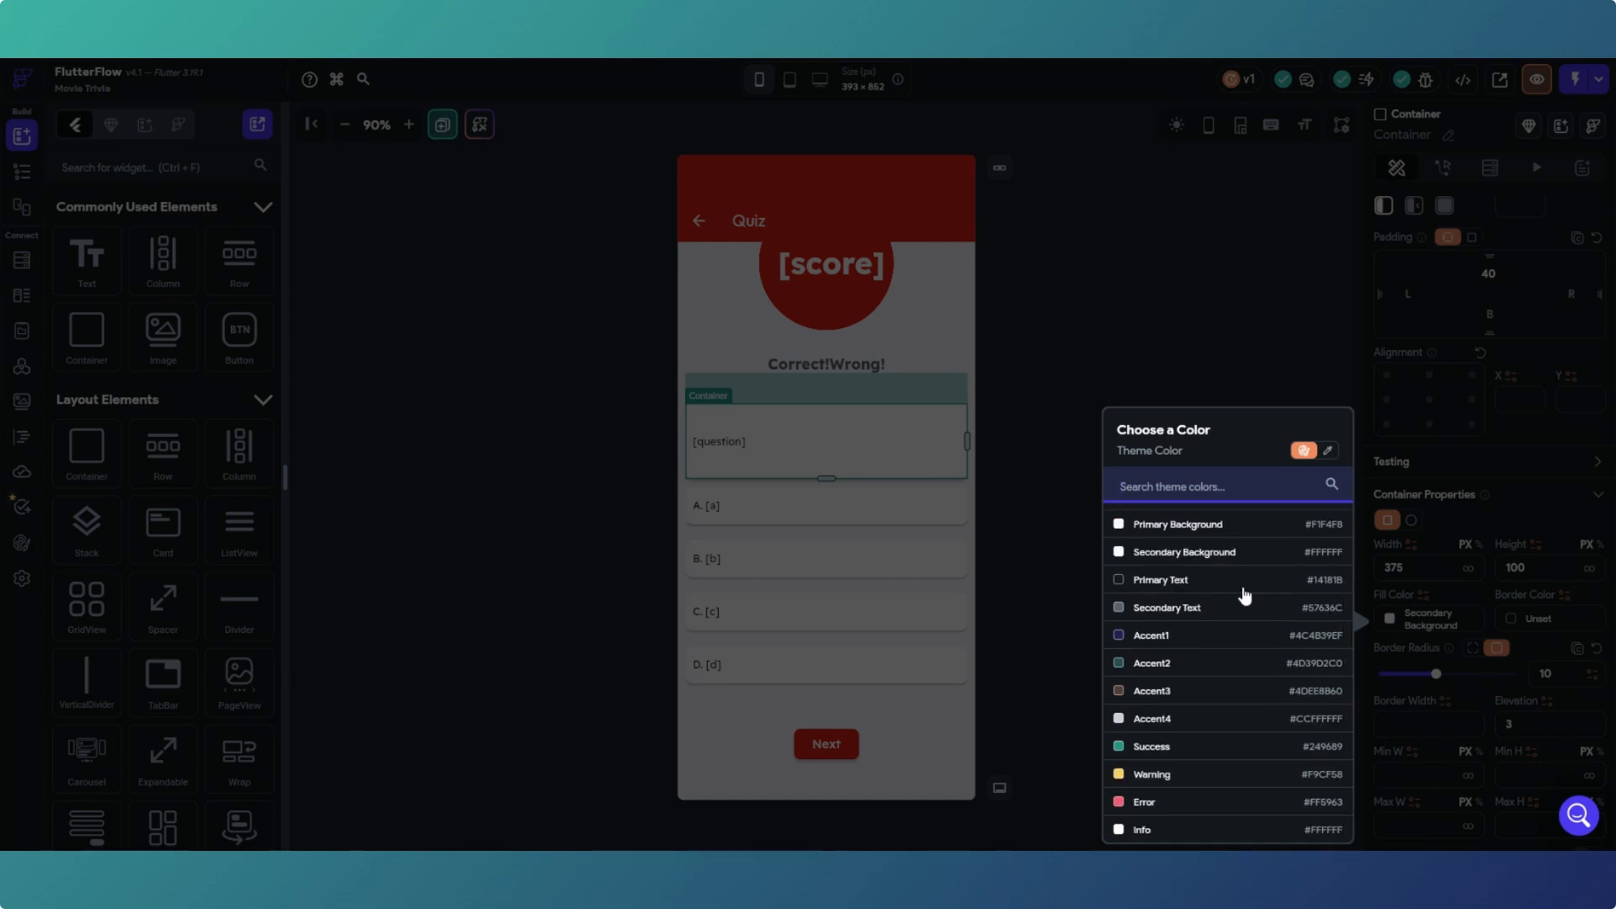
pyautogui.click(1328, 451)
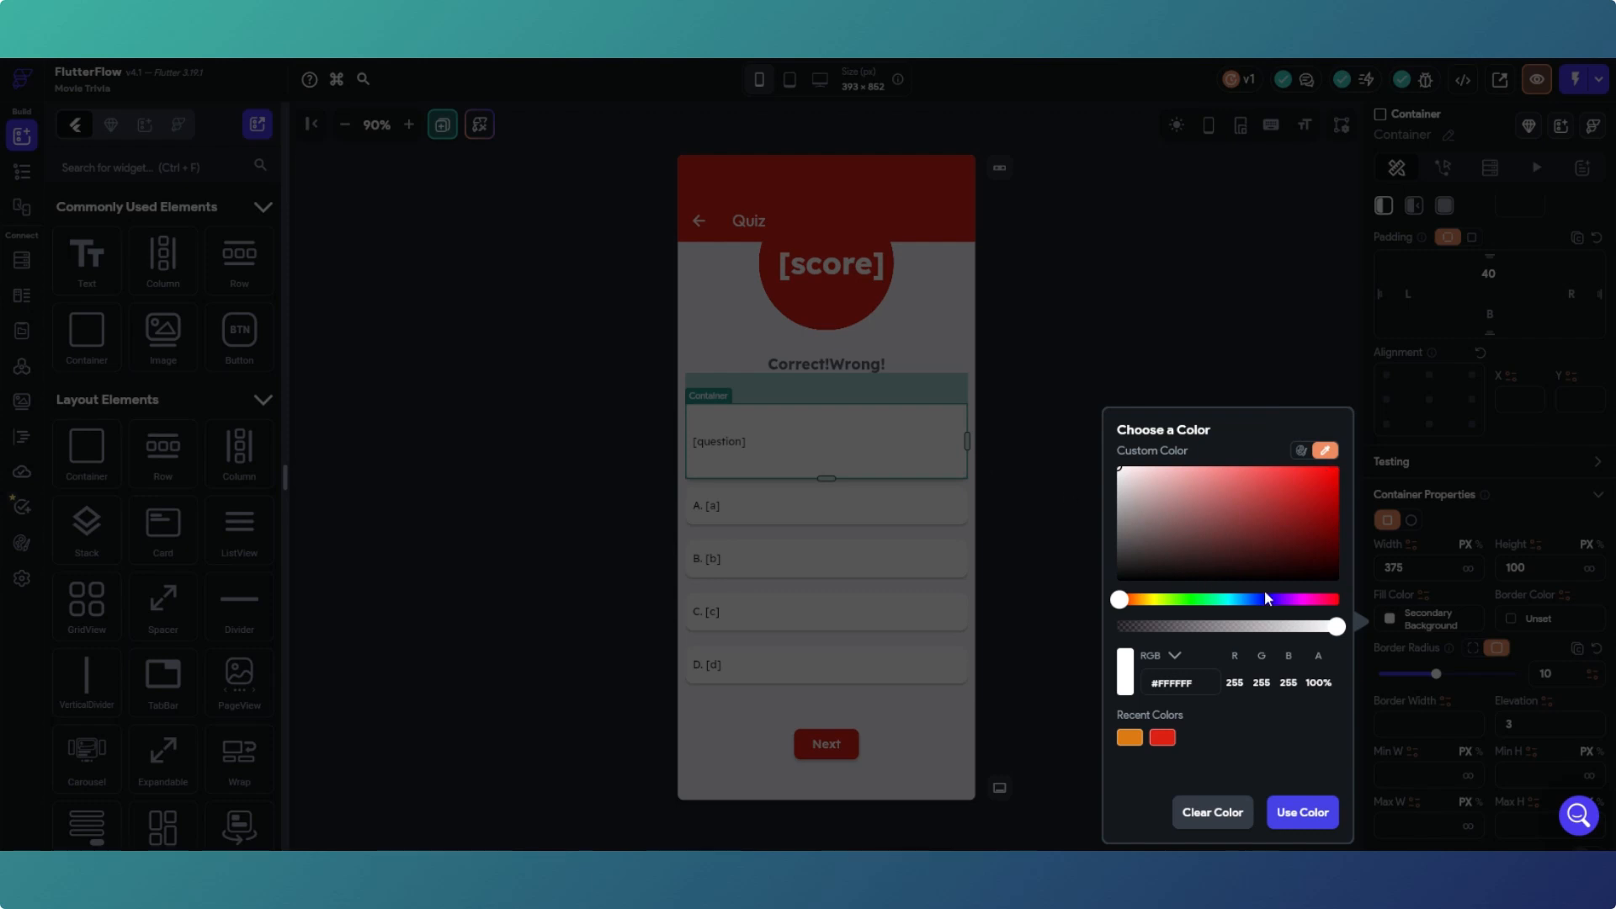
pyautogui.moveTo(1120, 469)
pyautogui.mouseDown()
pyautogui.moveTo(1234, 488)
pyautogui.moveTo(1133, 563)
pyautogui.moveTo(1168, 552)
pyautogui.moveTo(1144, 562)
pyautogui.moveTo(1128, 547)
pyautogui.mouseUp()
pyautogui.click(1286, 811)
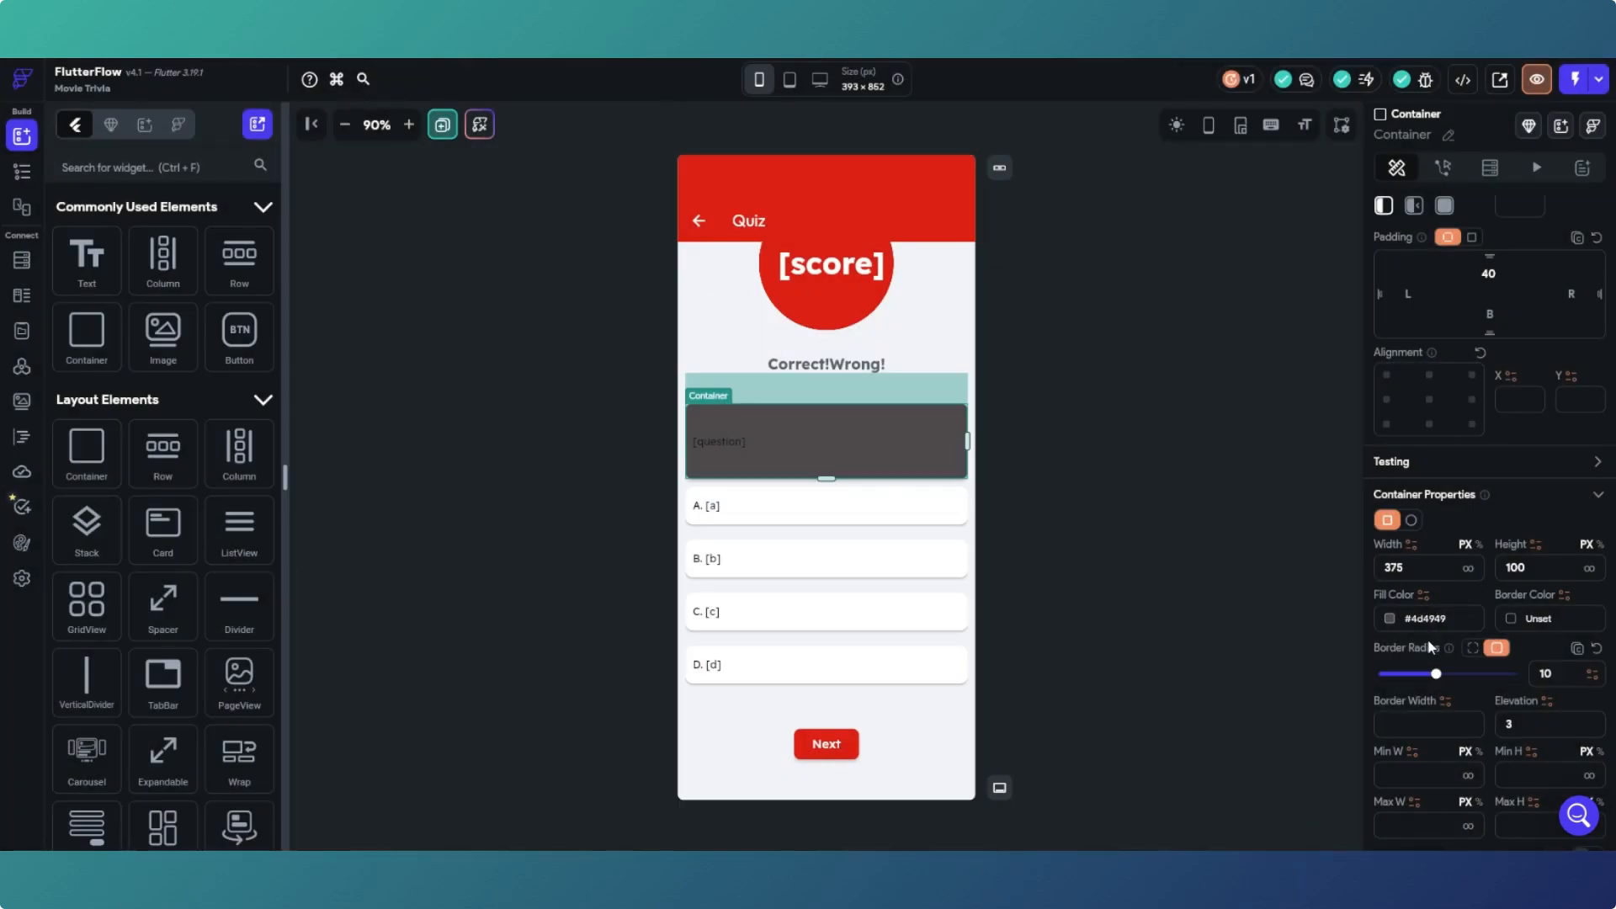
# Step: Restore the question container's fill to the Secondary Background theme color
pyautogui.click(1389, 619)
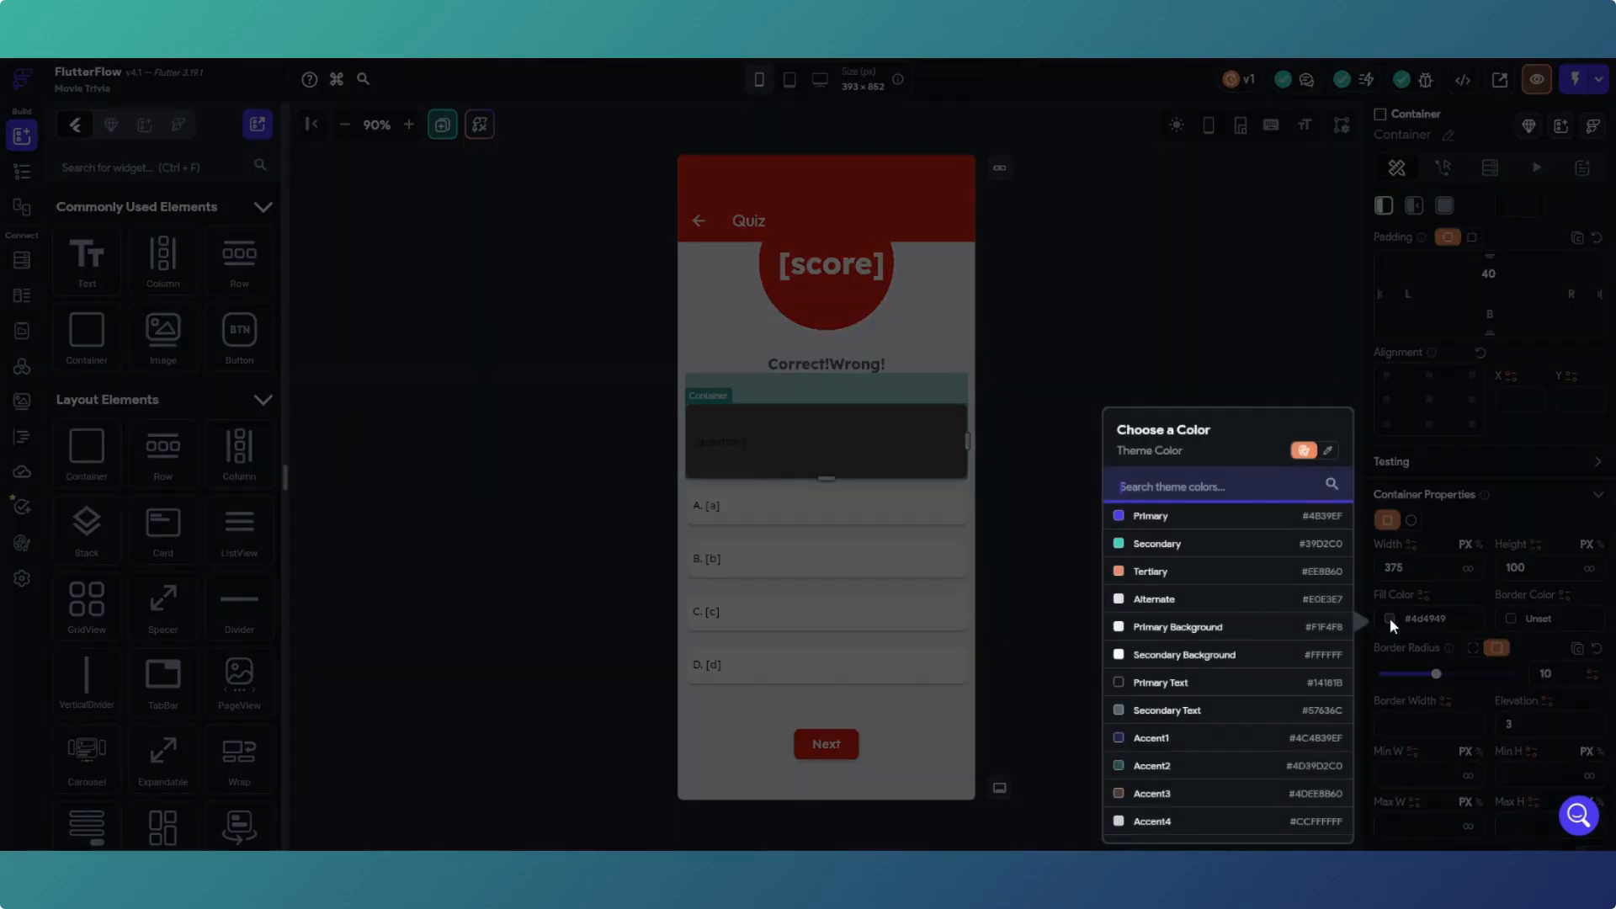
pyautogui.click(1245, 655)
pyautogui.click(1156, 507)
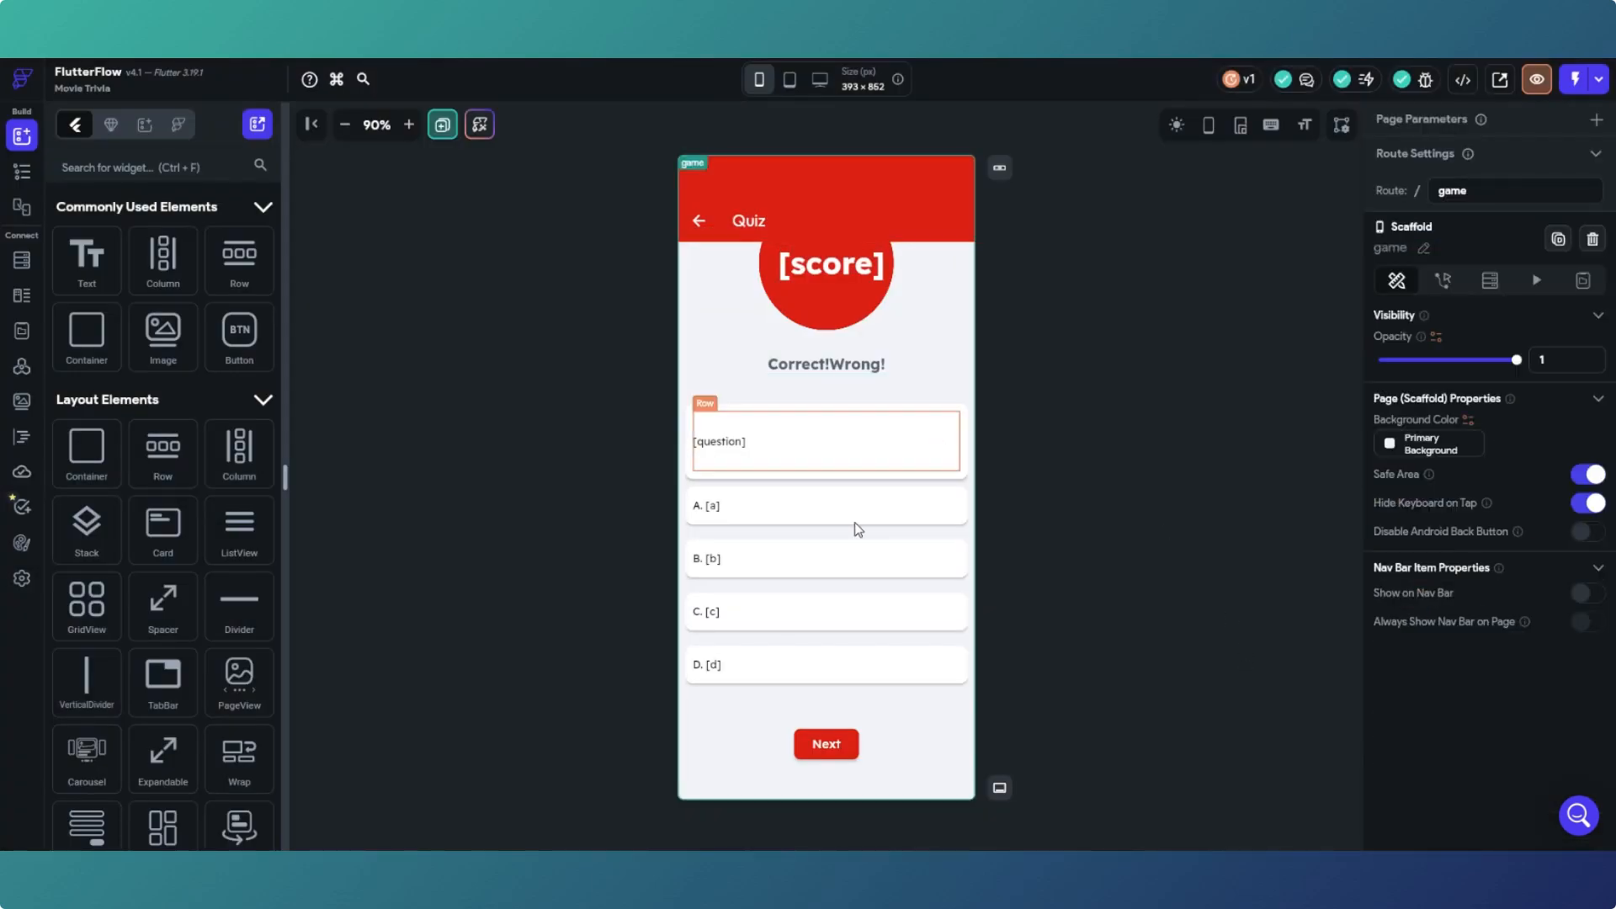
# Step: Give the question container a red #DD2012 border with a width of 2
pyautogui.click(875, 480)
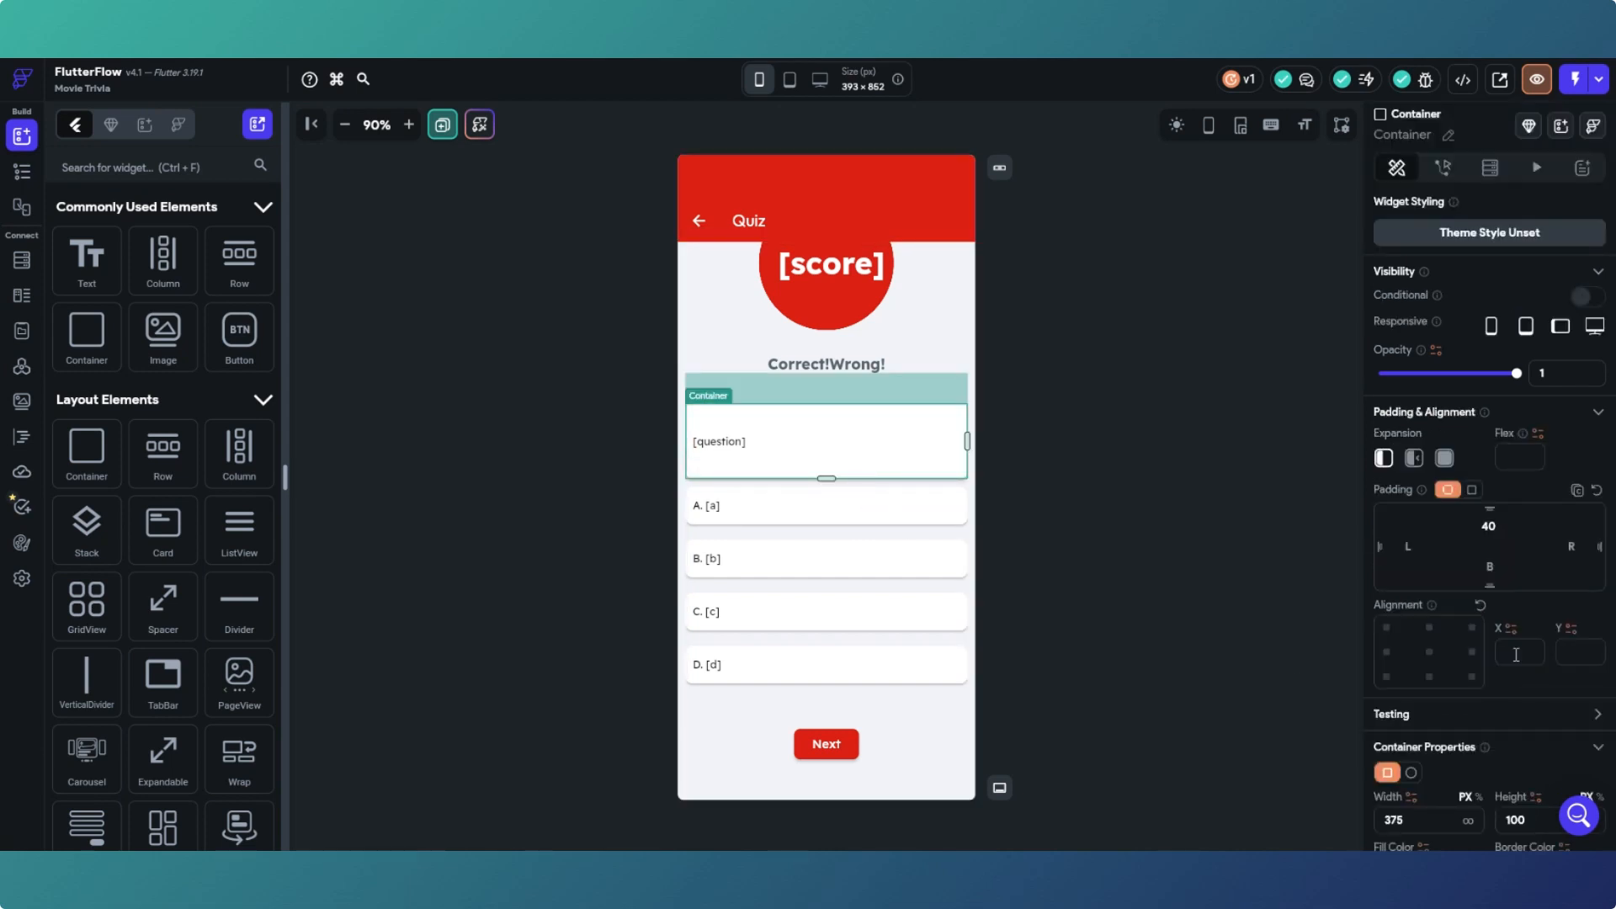
pyautogui.scroll(-3, 1505, 632)
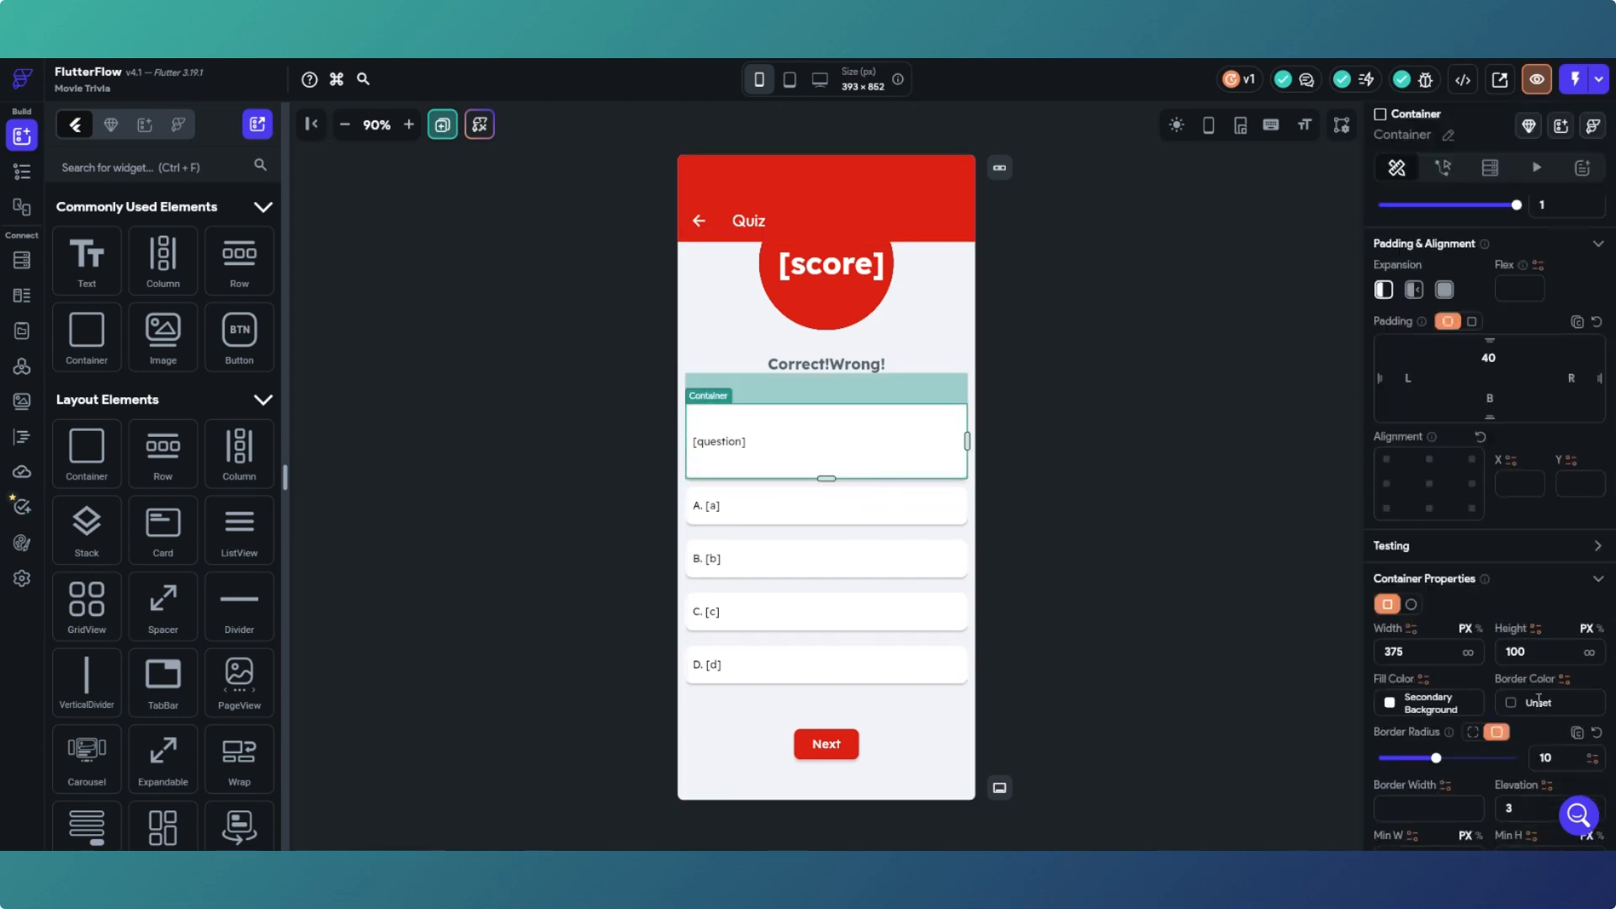
pyautogui.click(1512, 617)
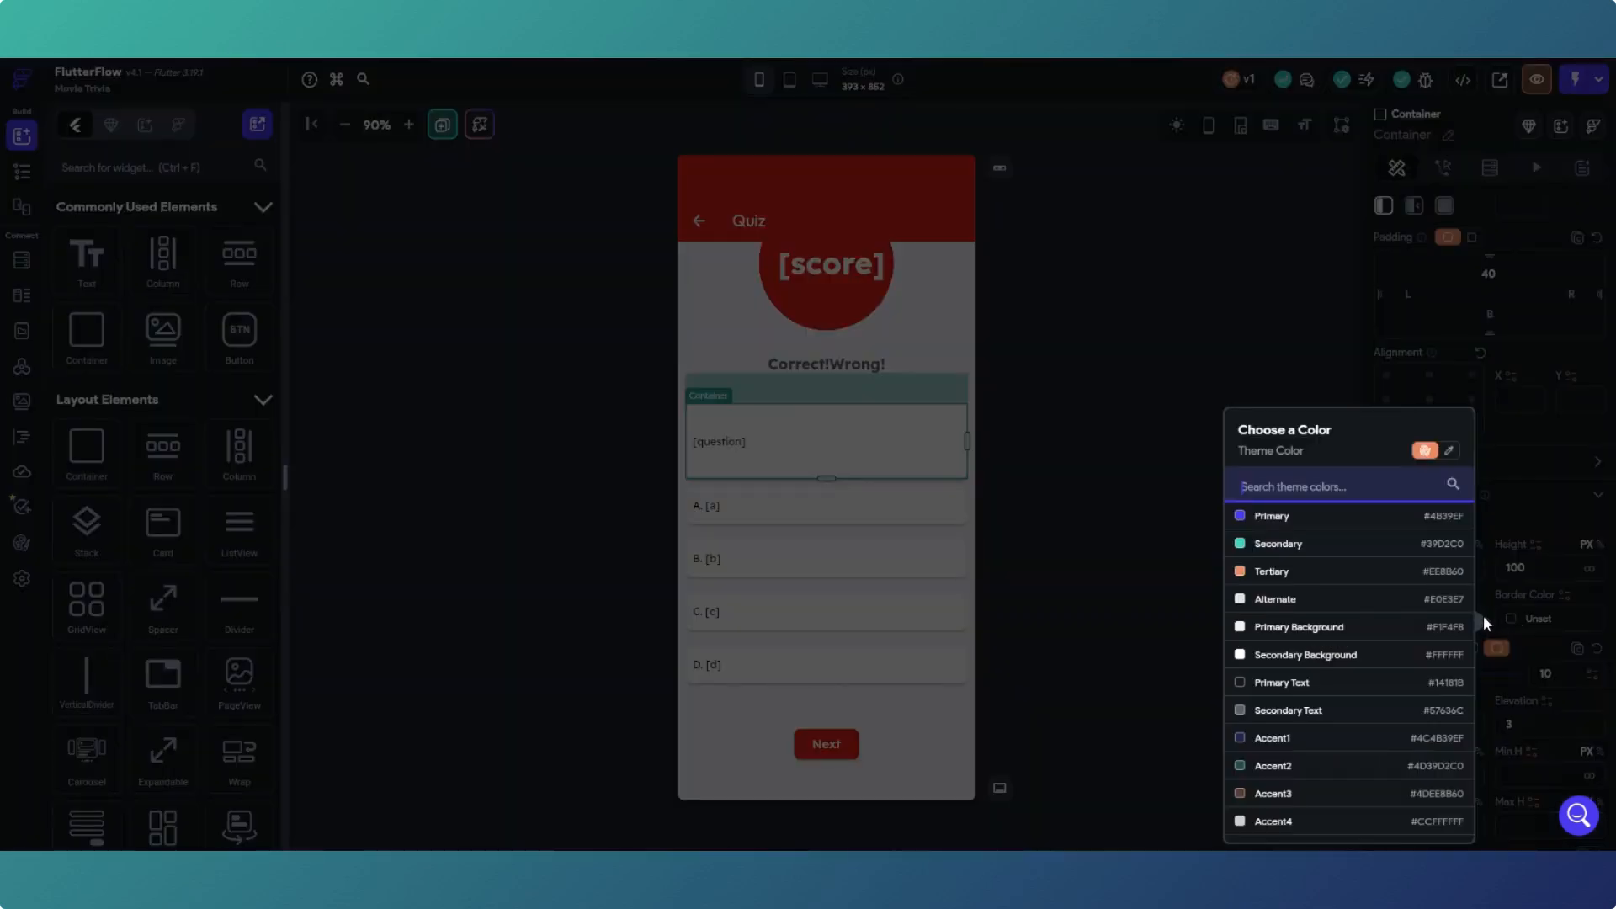
pyautogui.click(1448, 450)
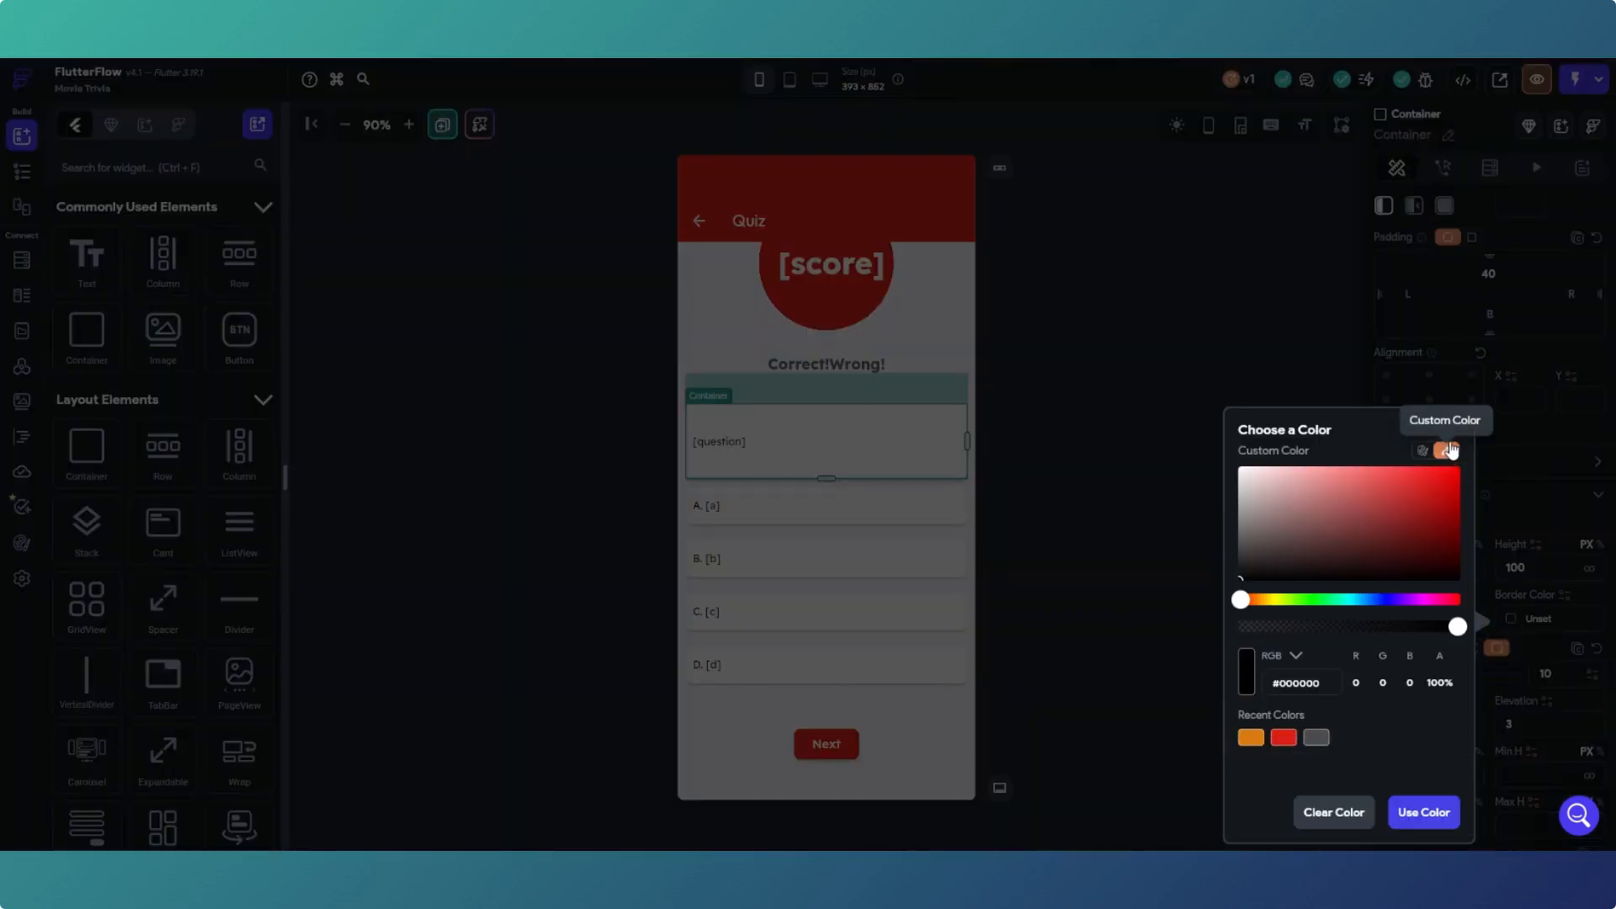
pyautogui.click(1283, 738)
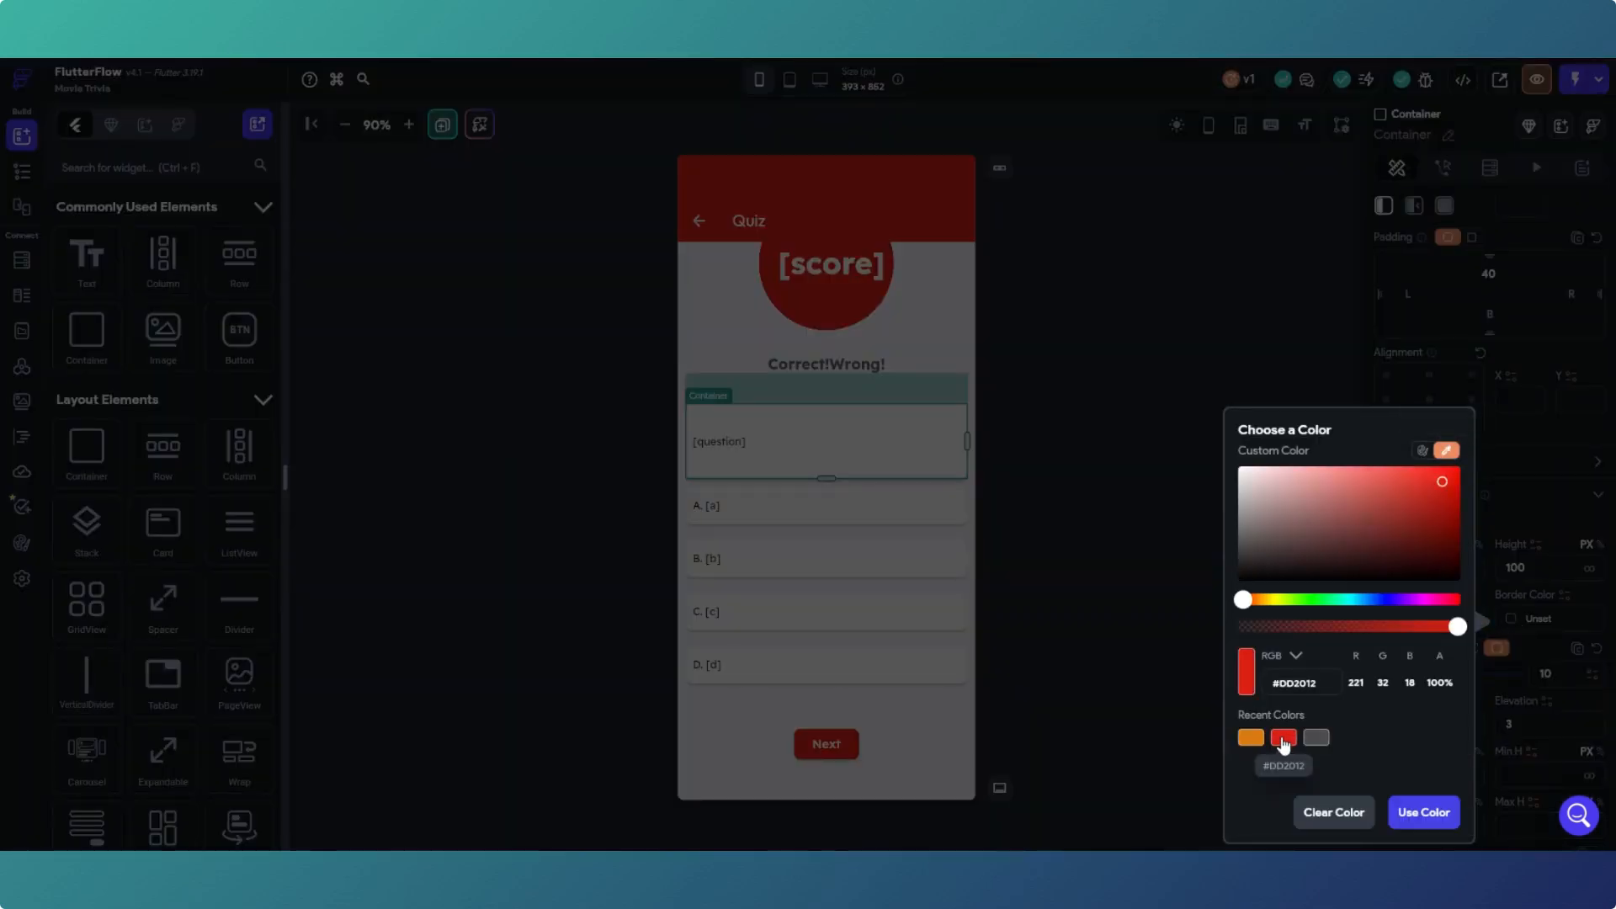
pyautogui.click(1423, 813)
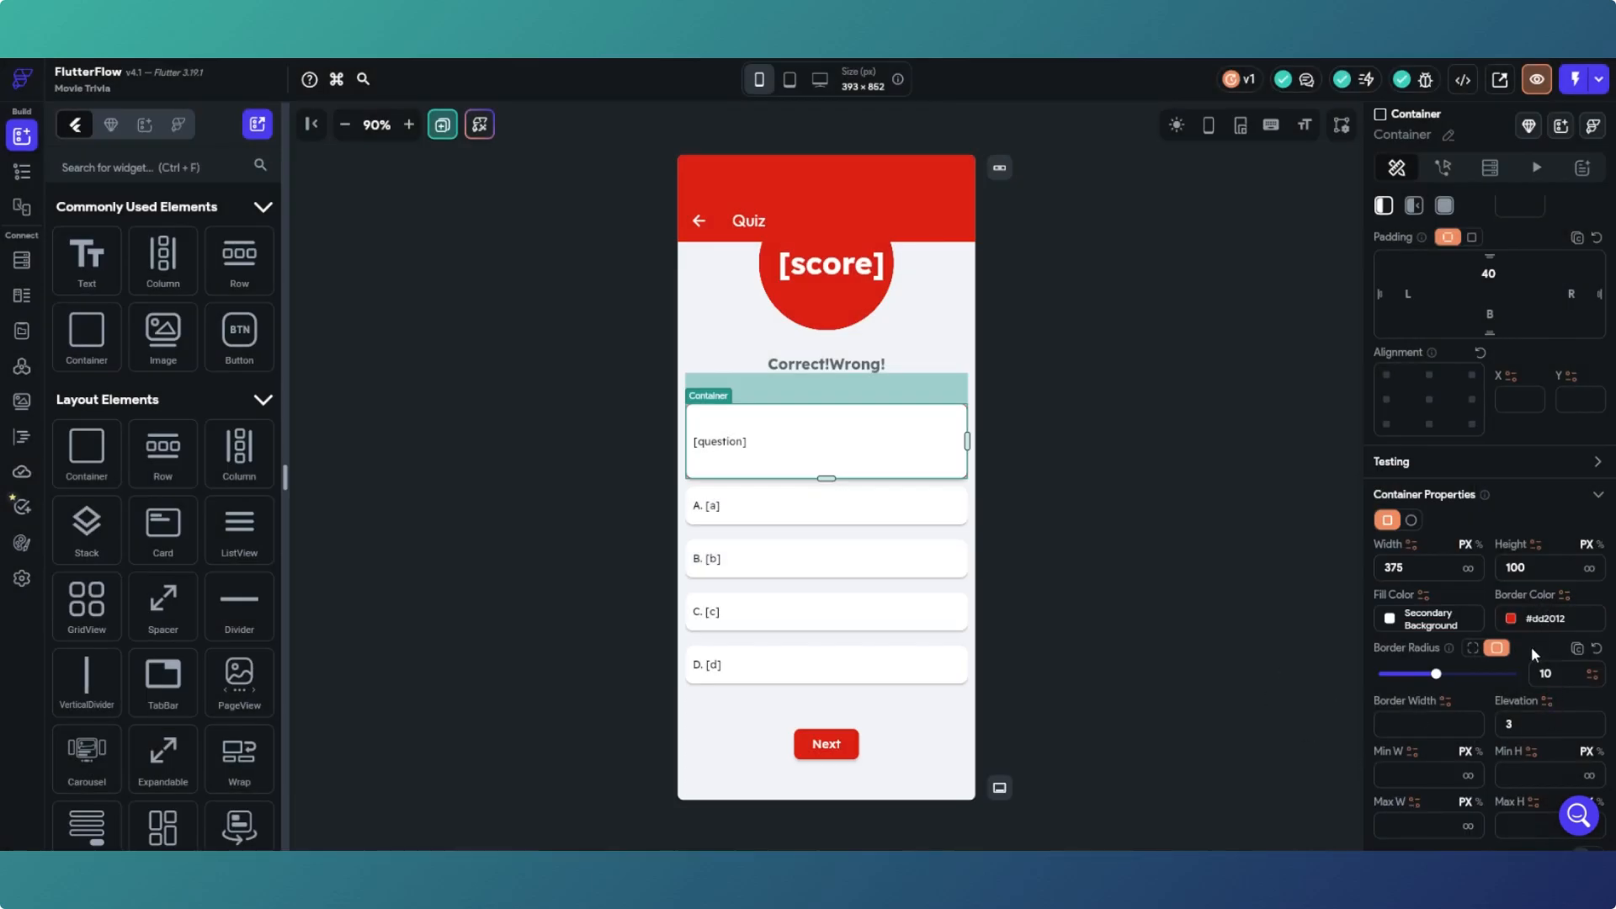
pyautogui.click(1451, 720)
pyautogui.write('2')
pyautogui.click(1223, 530)
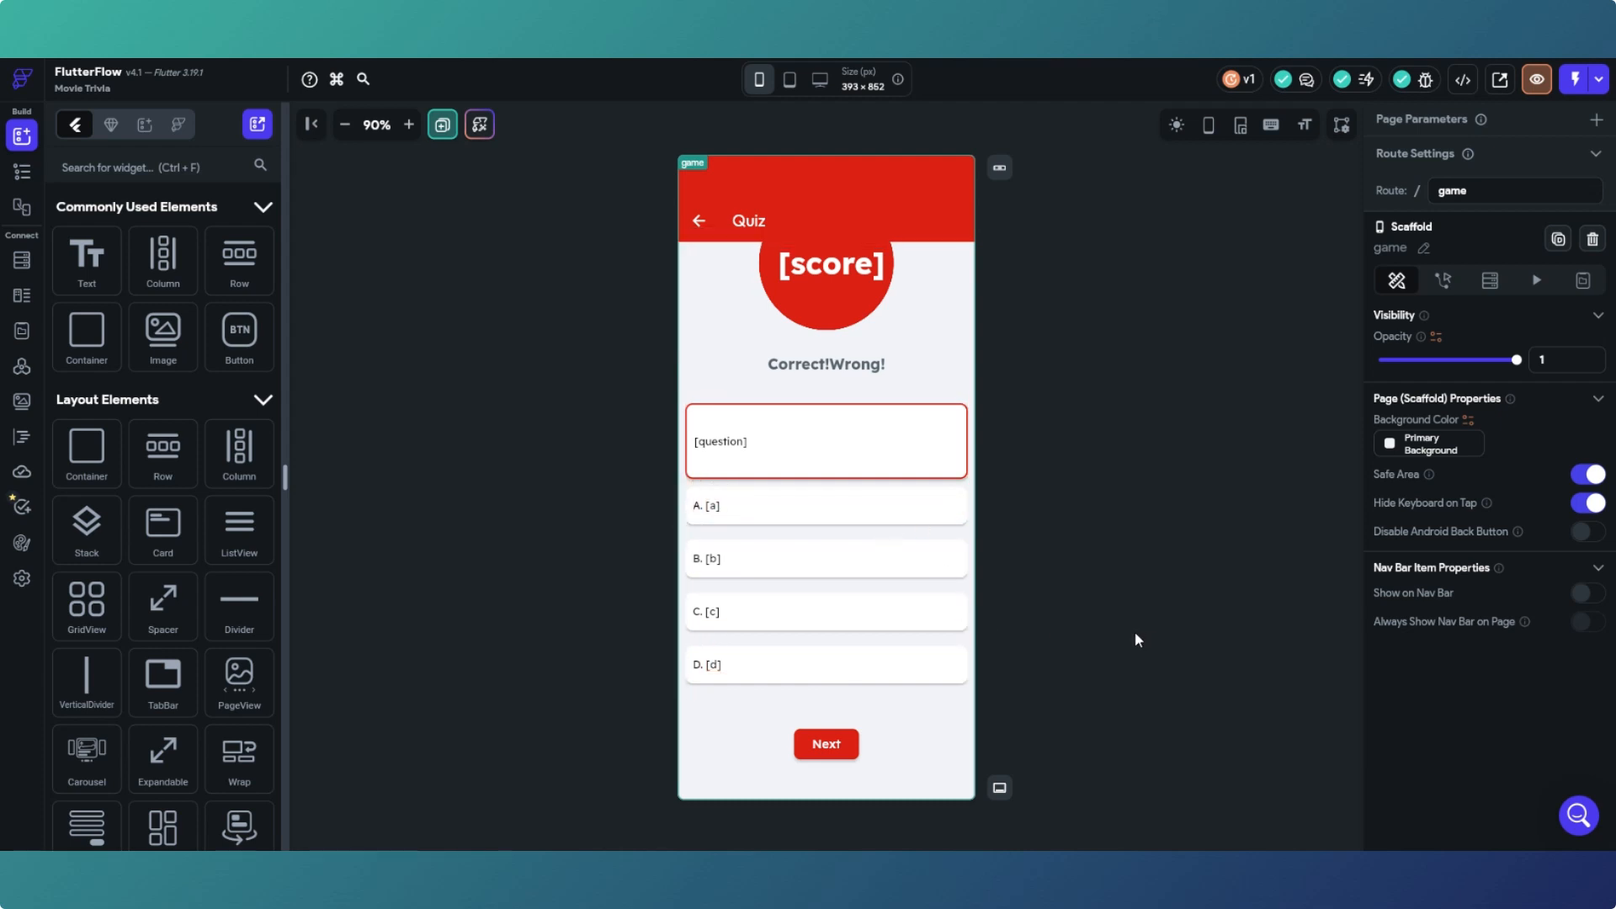
pyautogui.scroll(1, 926, 311)
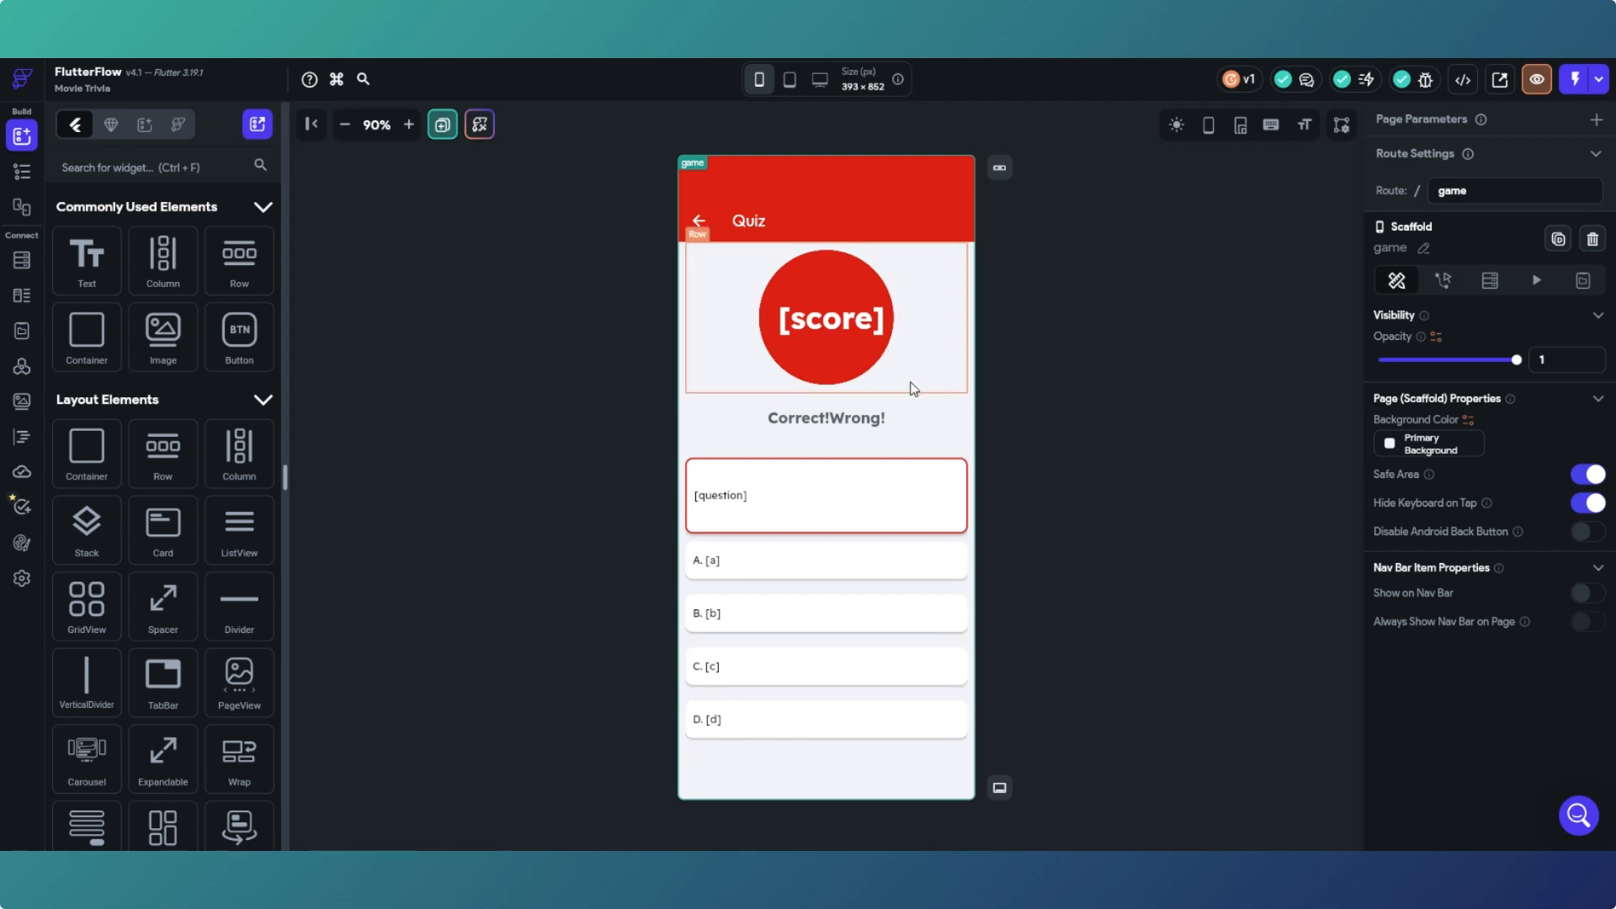
pyautogui.scroll(-1, 902, 395)
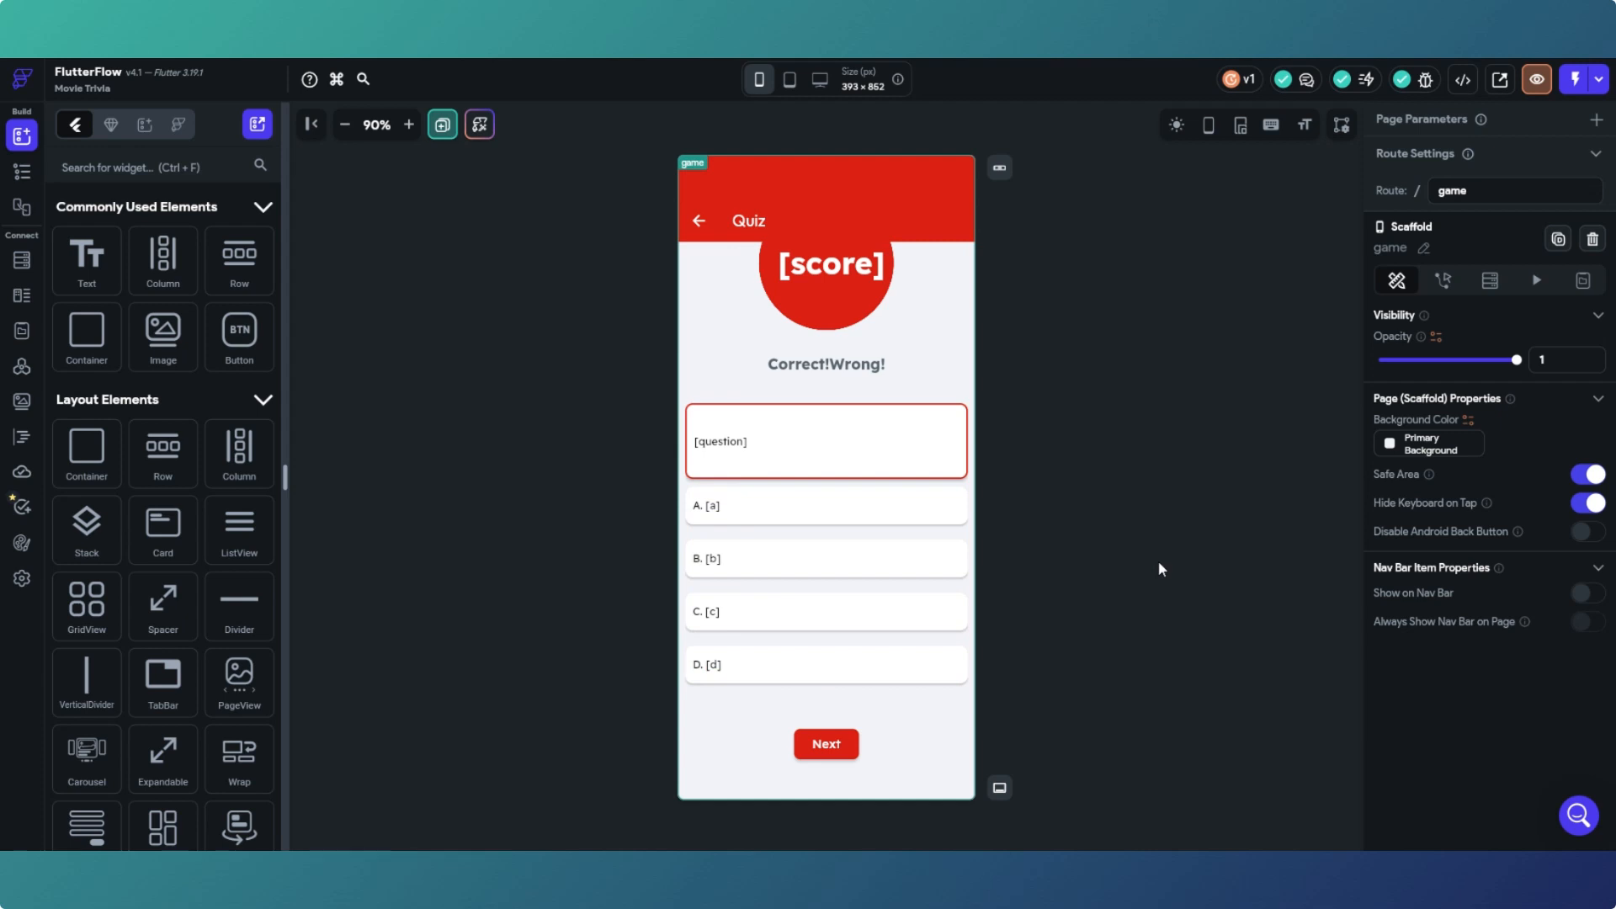
pyautogui.click(925, 523)
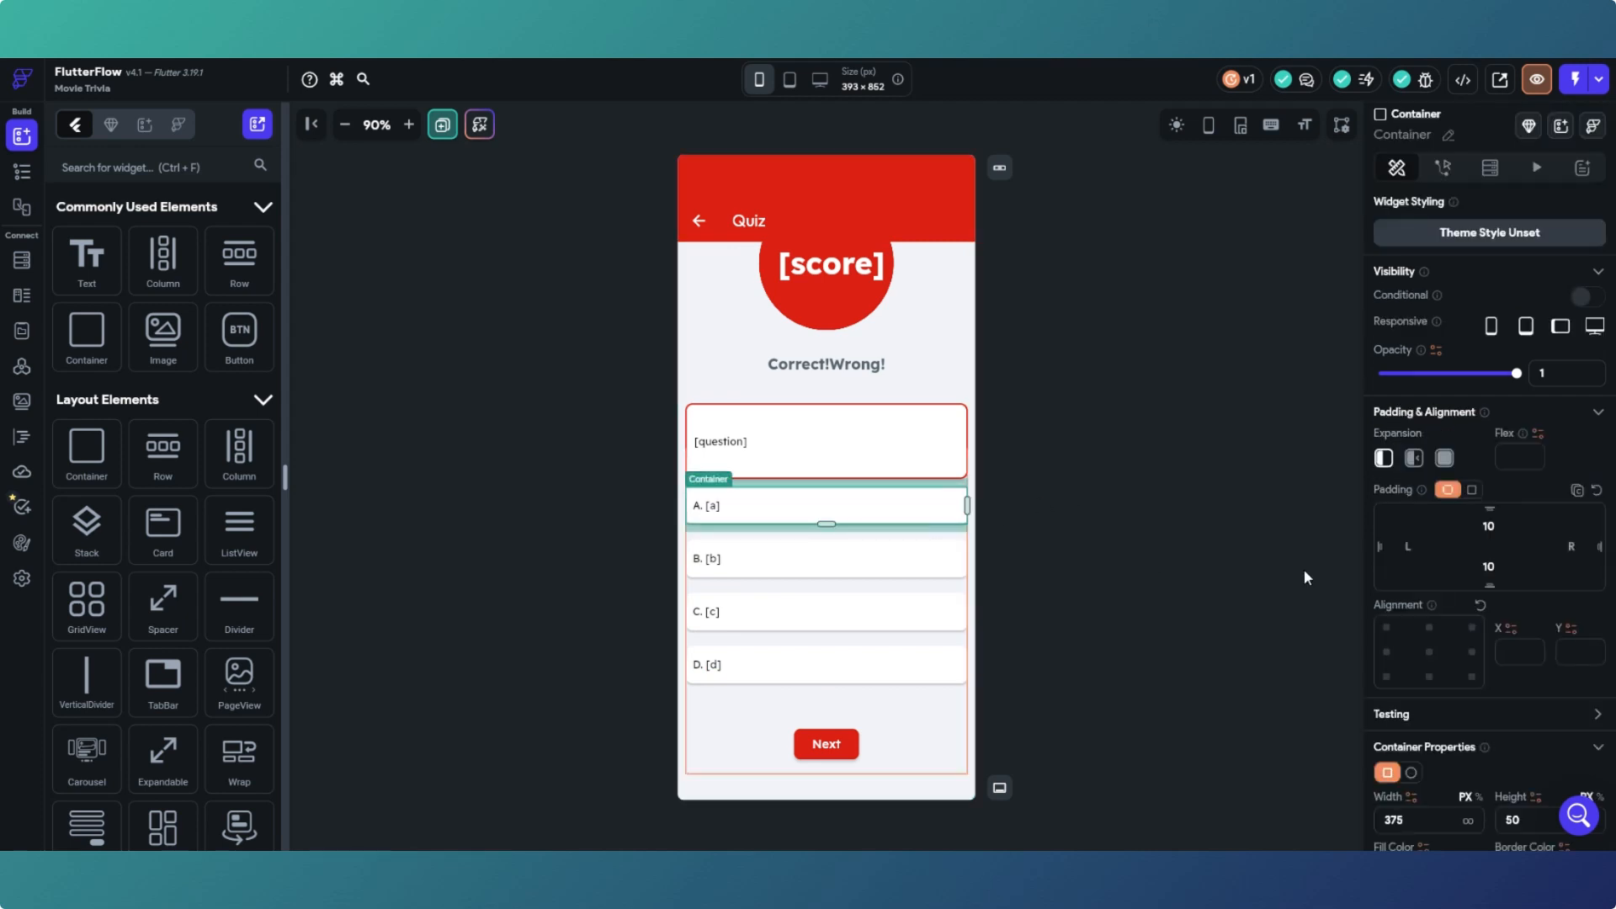
pyautogui.scroll(-1, 1497, 539)
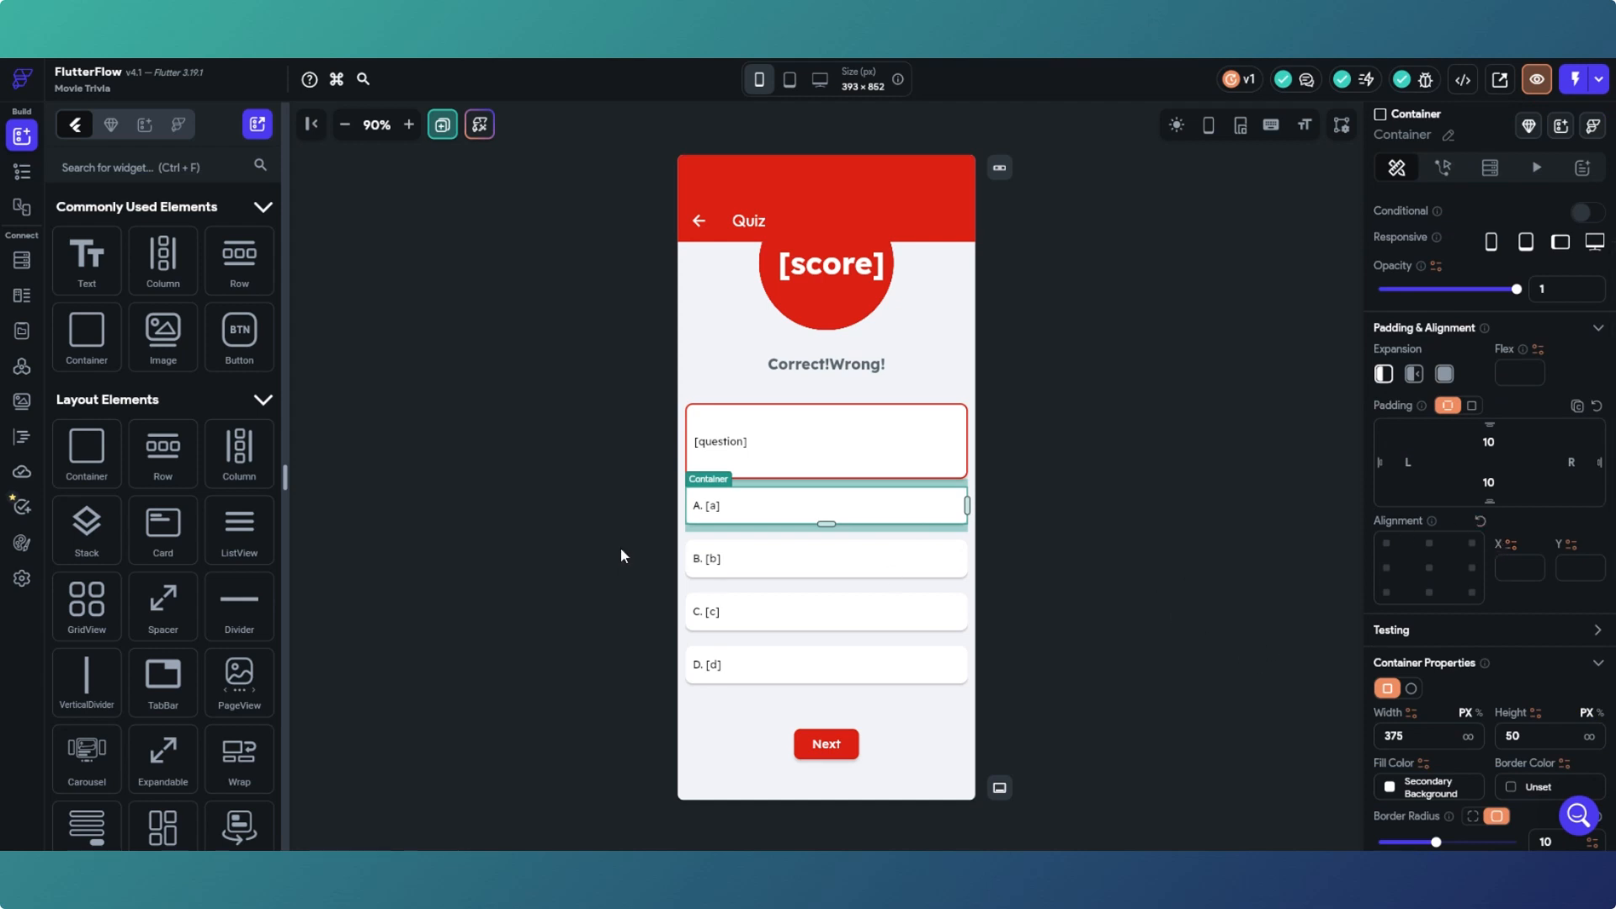
pyautogui.scroll(-2, 1469, 597)
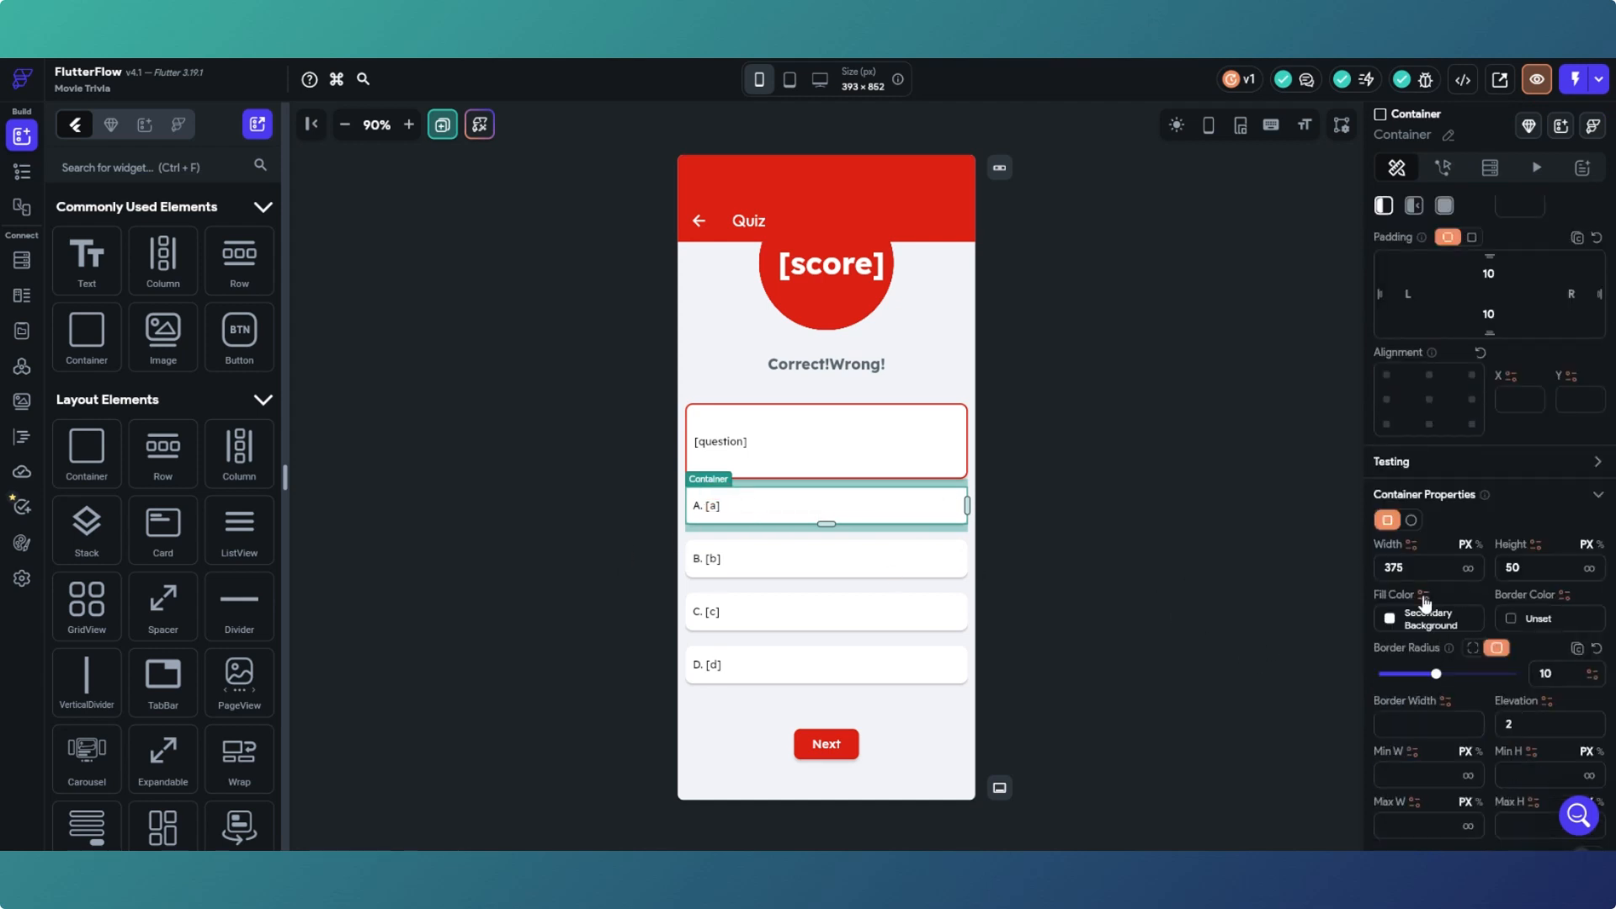
pyautogui.click(1423, 596)
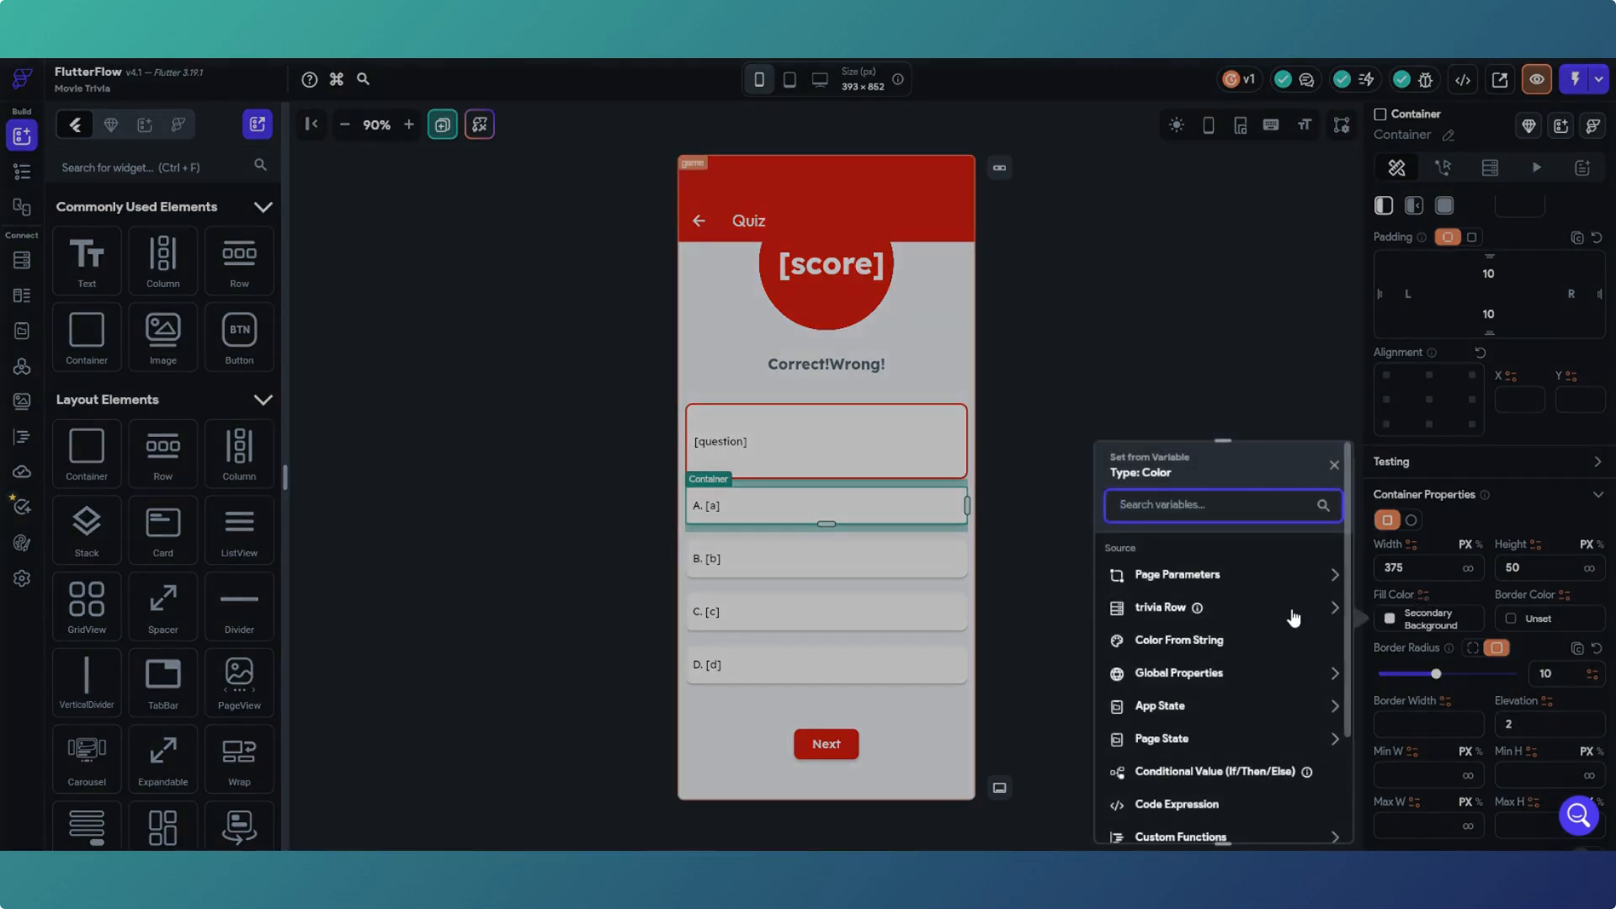
pyautogui.scroll(-1, 1252, 643)
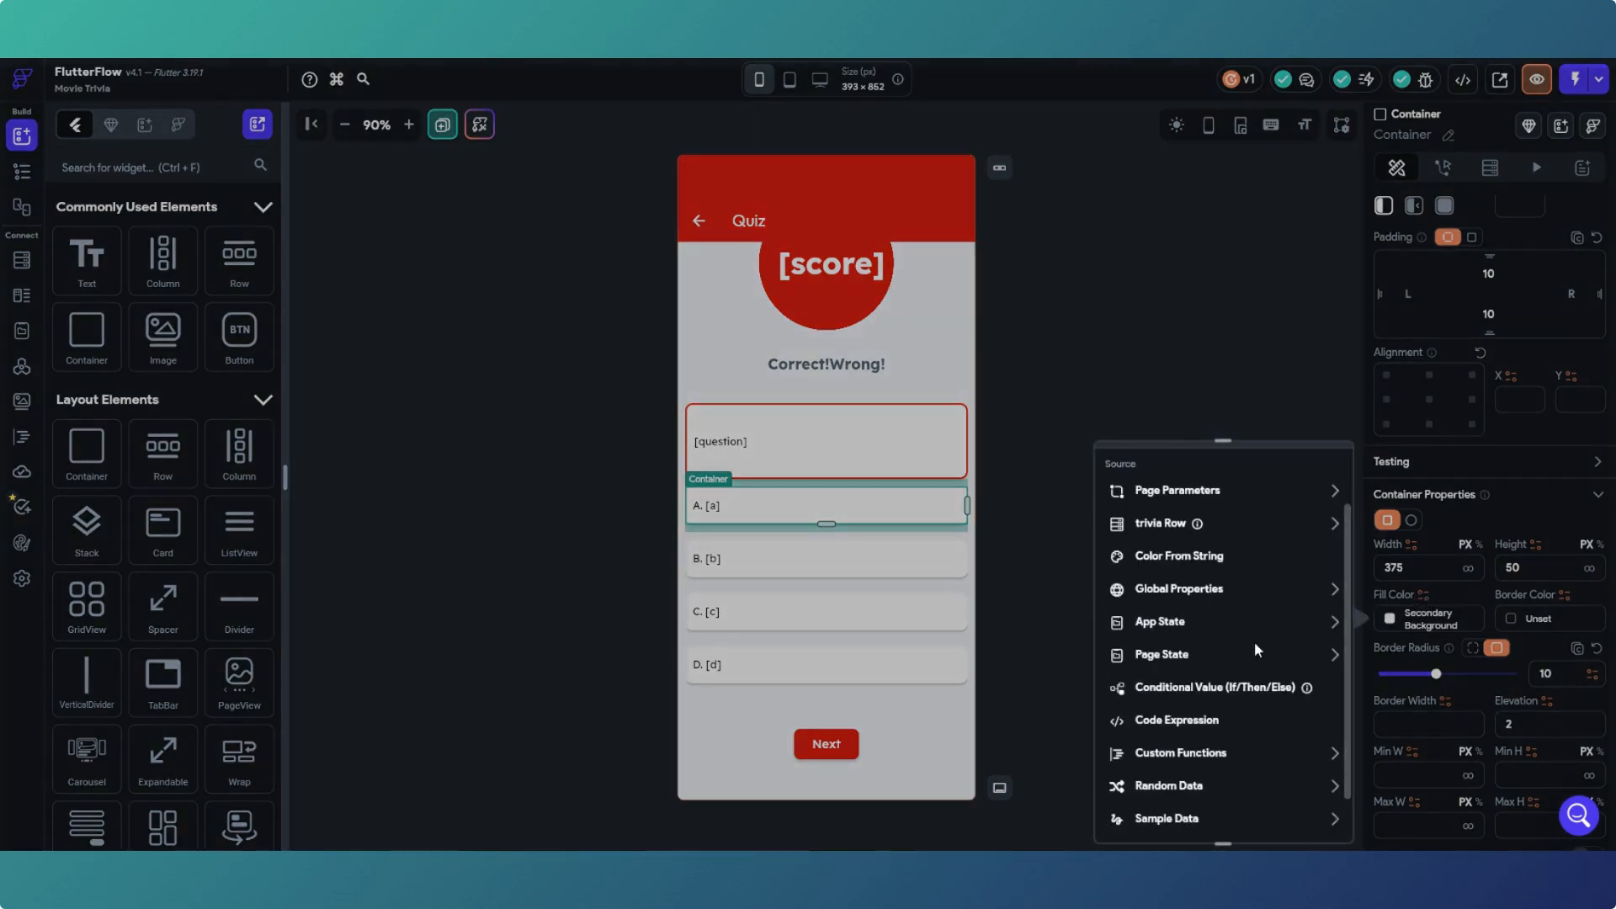
pyautogui.click(1258, 689)
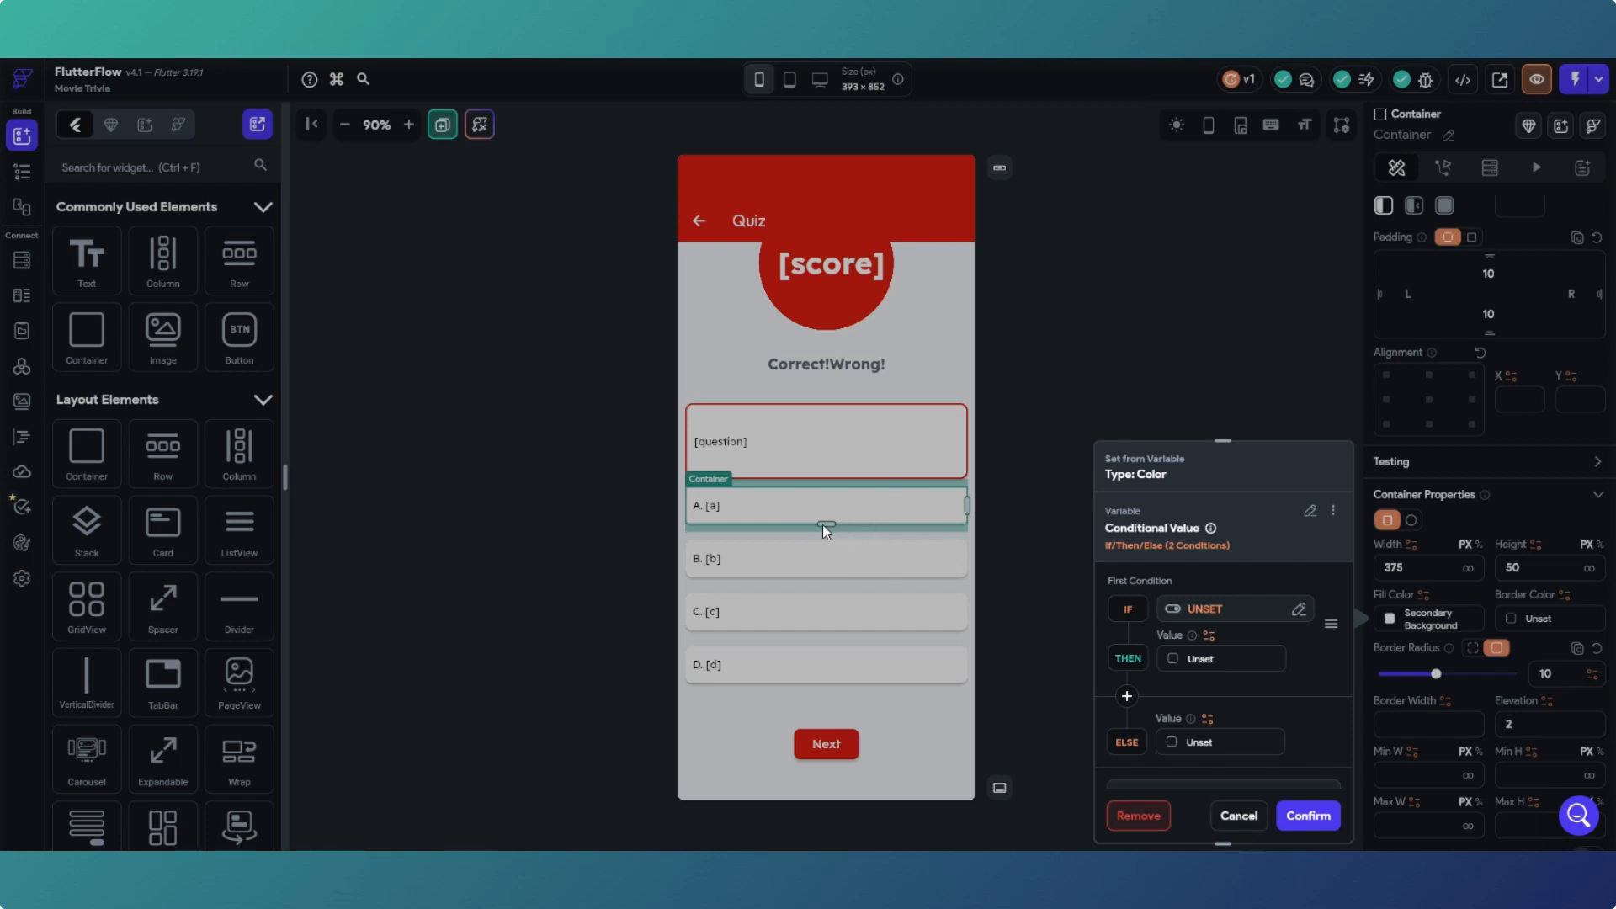
pyautogui.click(1239, 815)
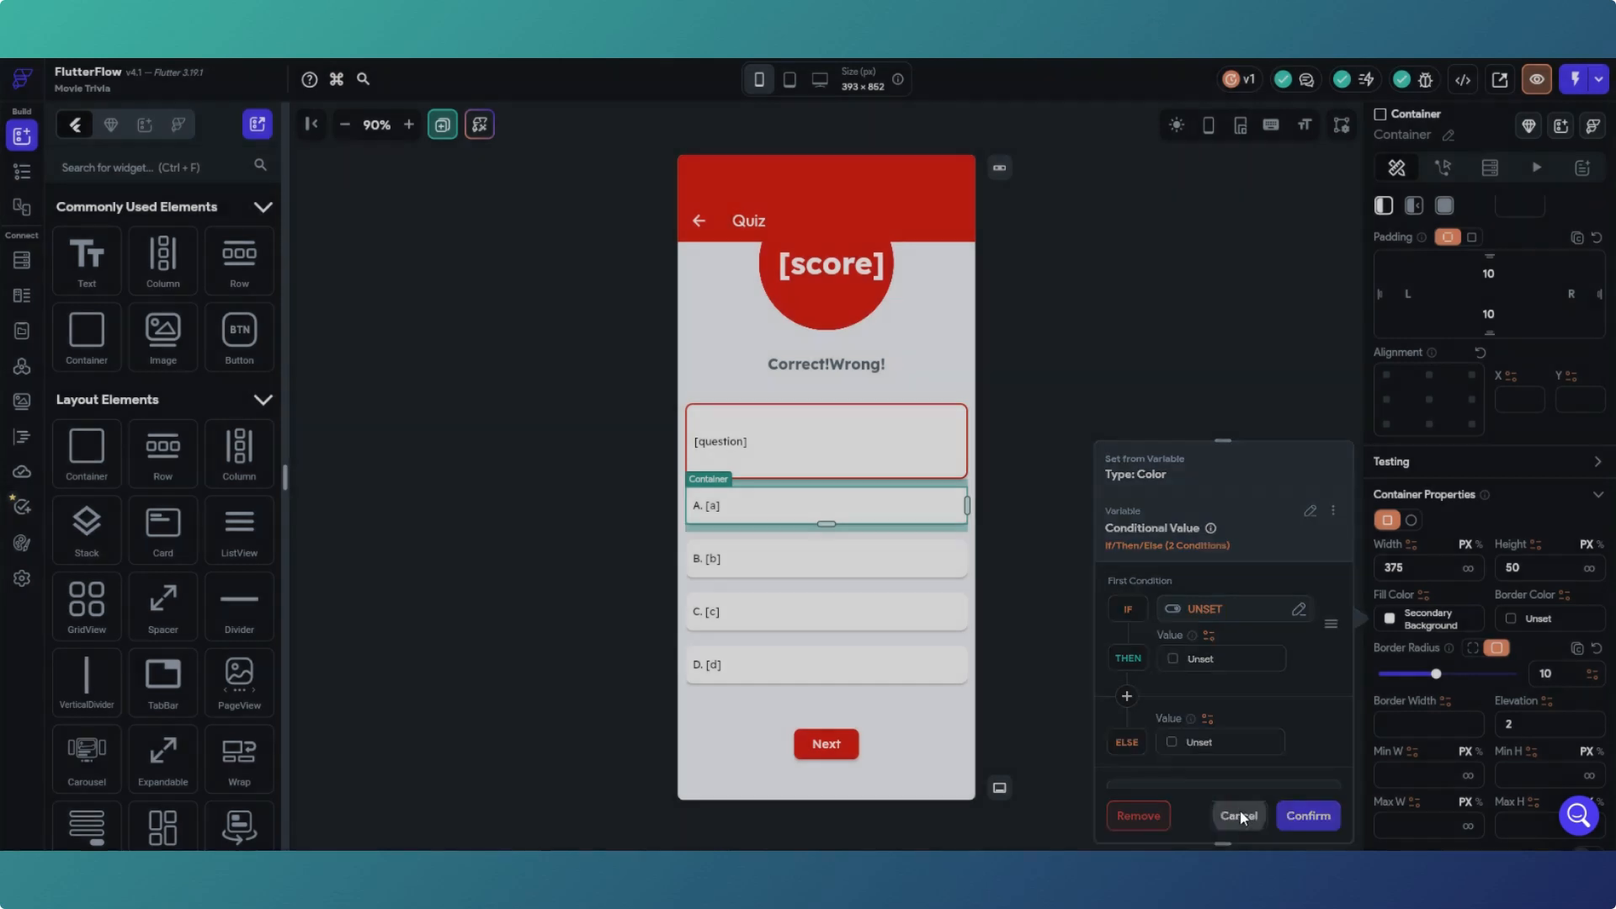
pyautogui.scroll(3, 1459, 357)
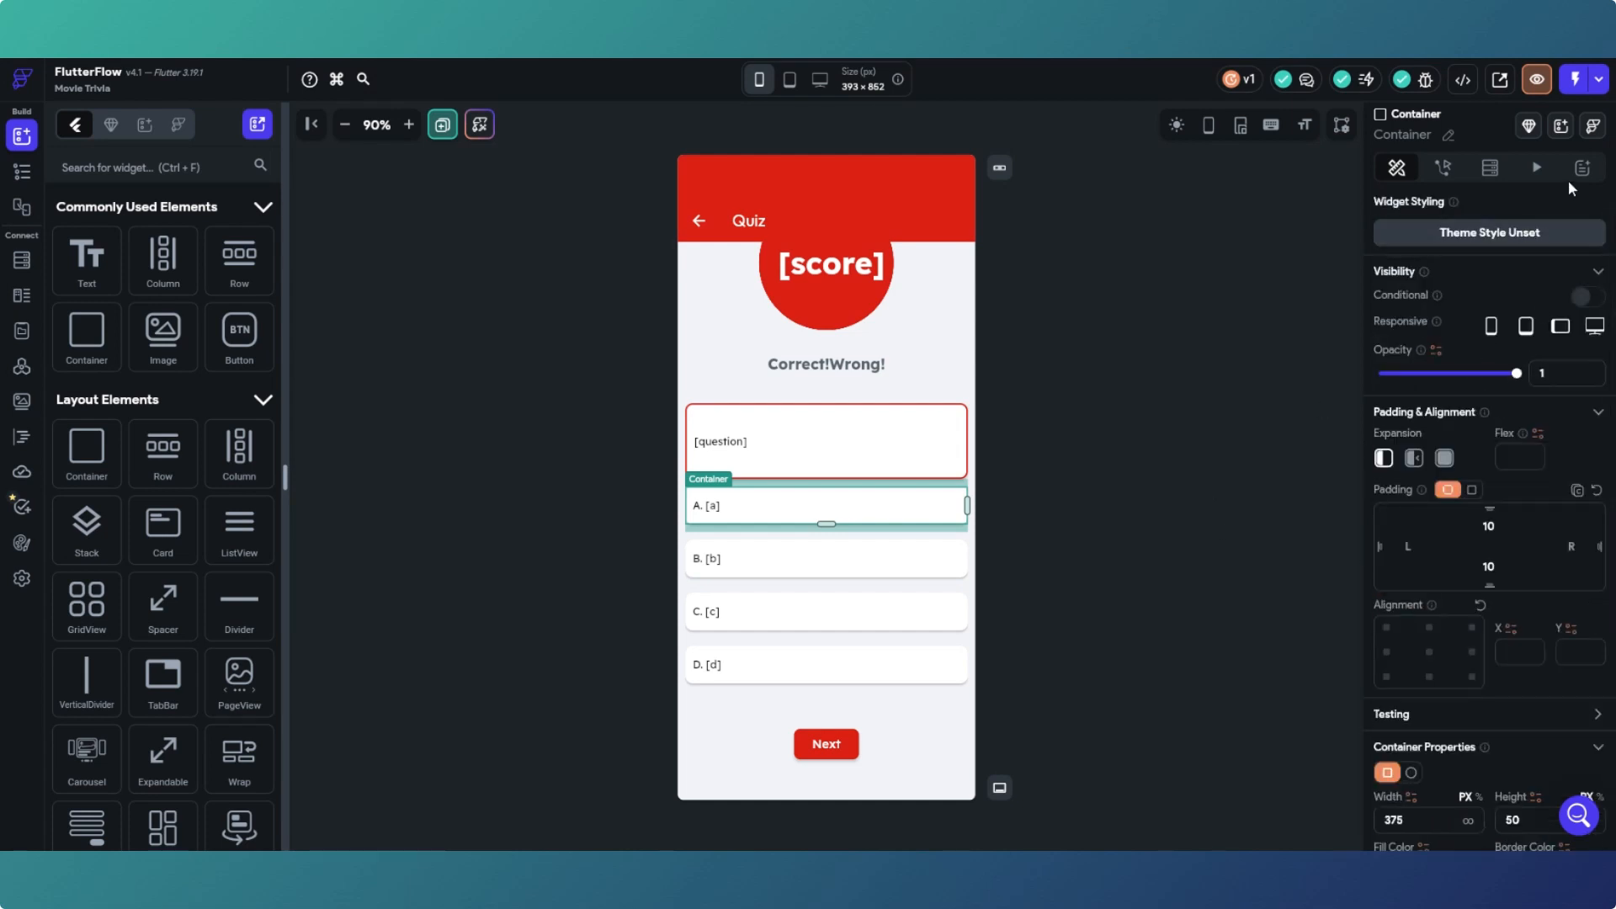
# Step: Add a Boolean page state variable named answerA to the game page with an initial value of False
pyautogui.click(1267, 242)
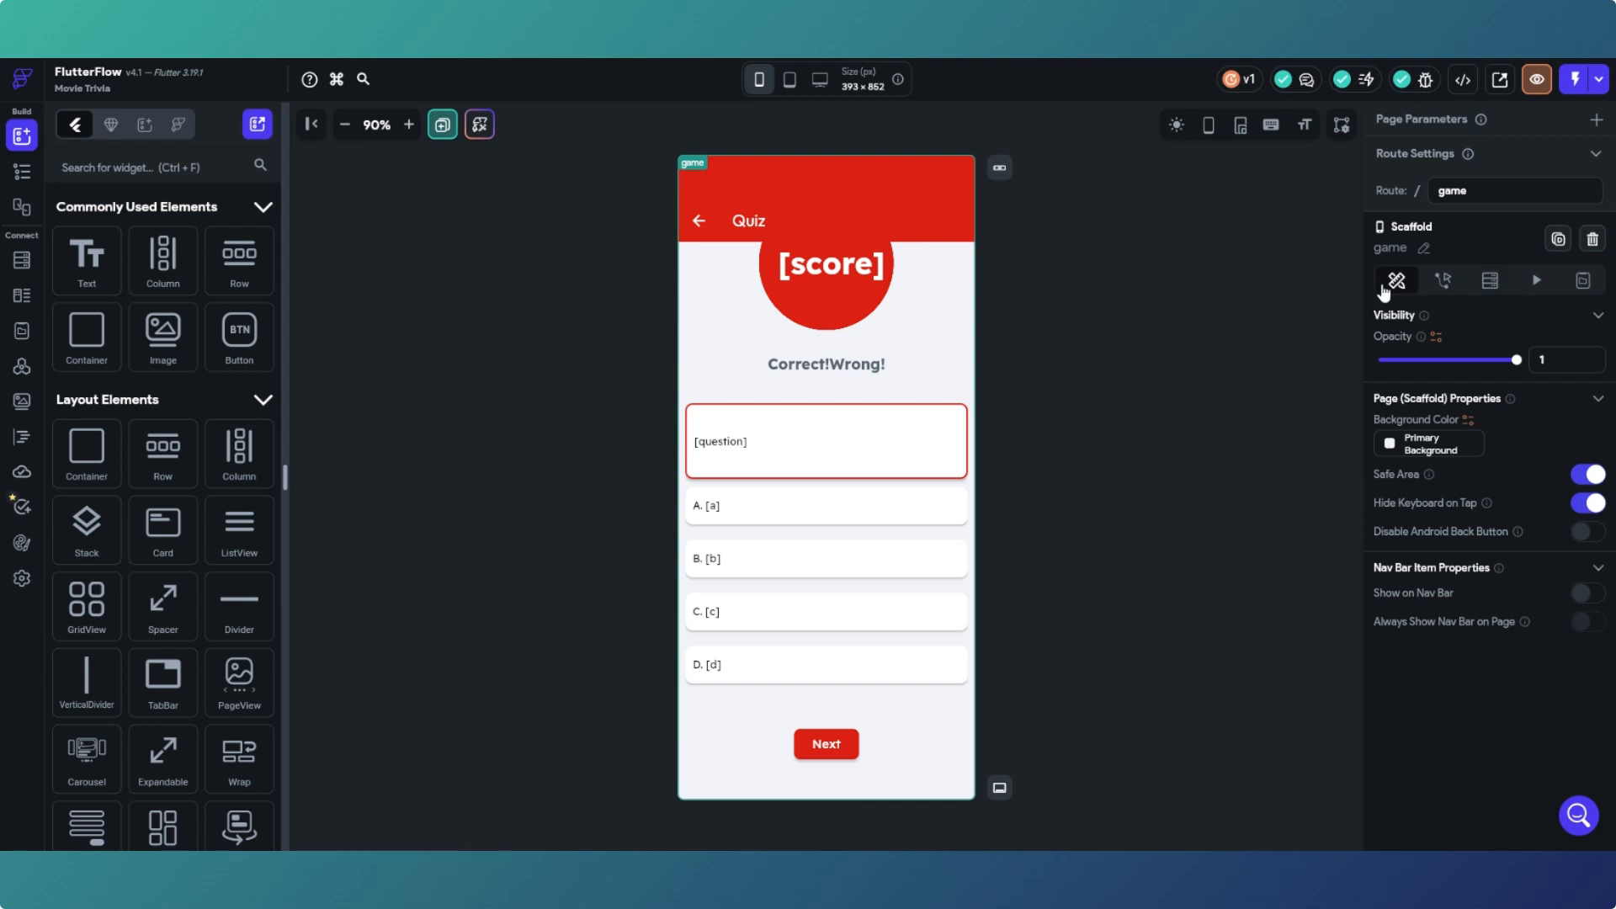
pyautogui.click(1583, 284)
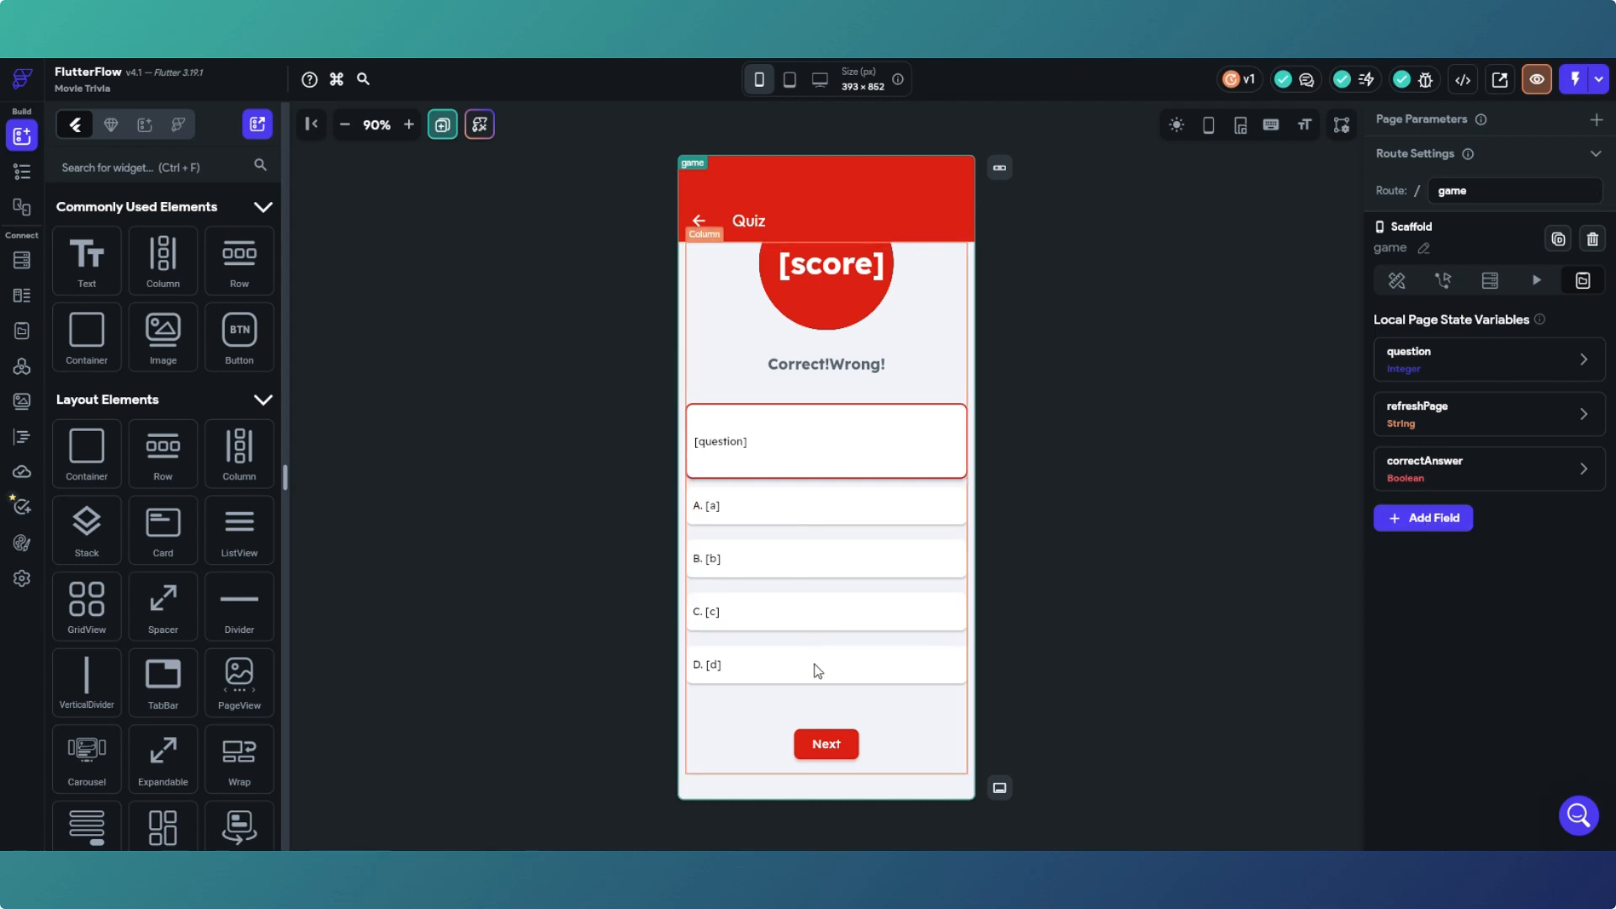
pyautogui.click(1431, 518)
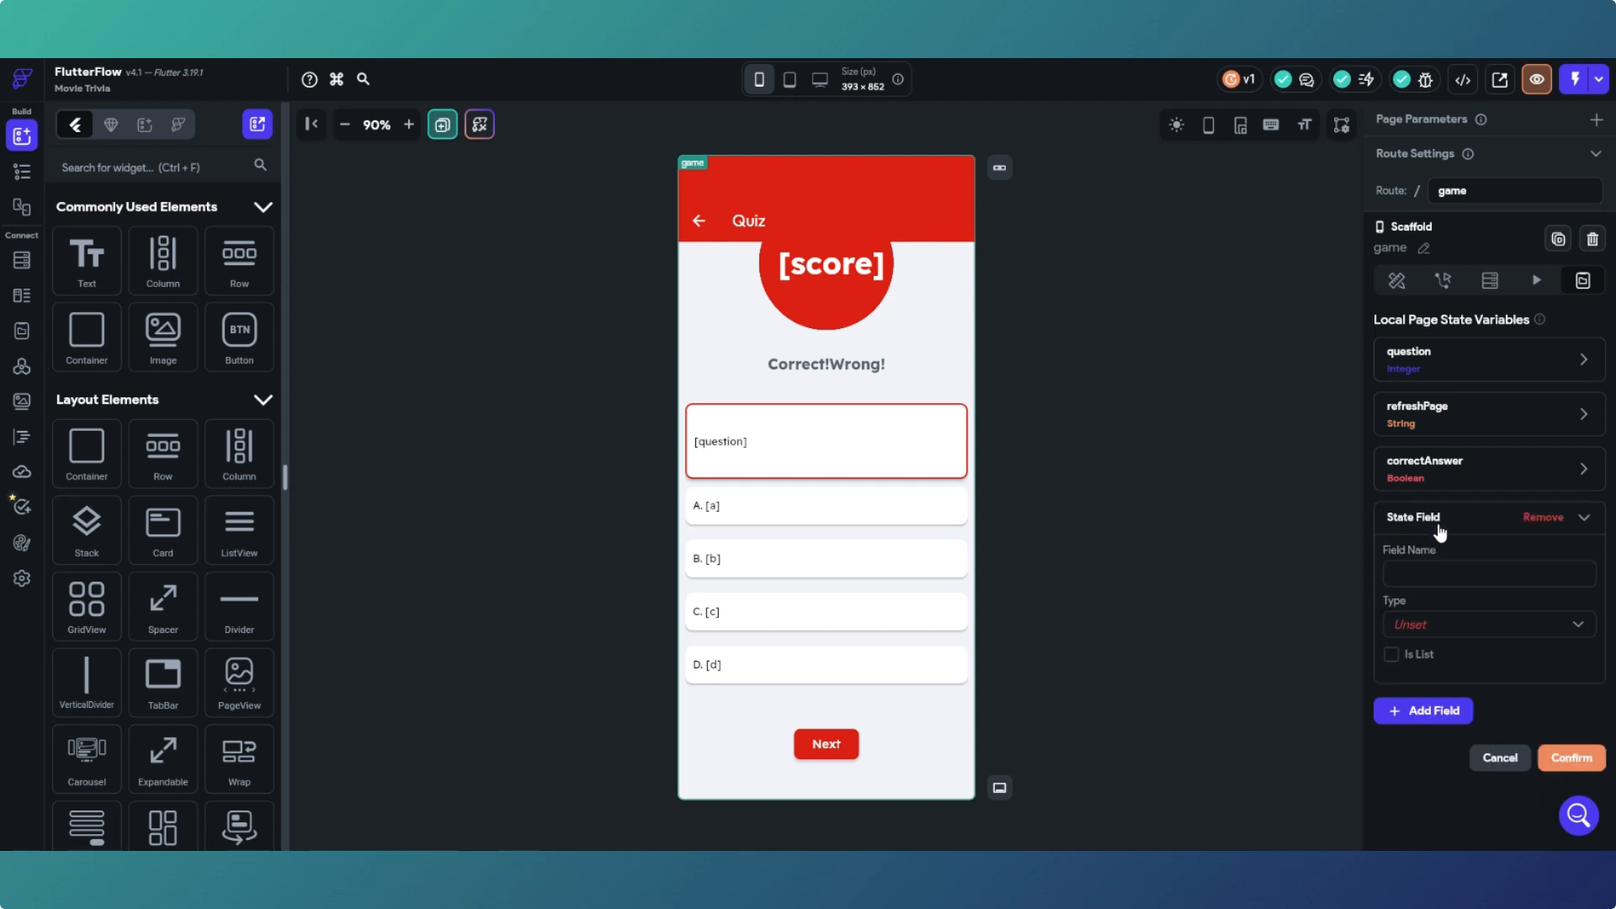
pyautogui.click(1425, 574)
pyautogui.write('answerA')
pyautogui.click(1521, 631)
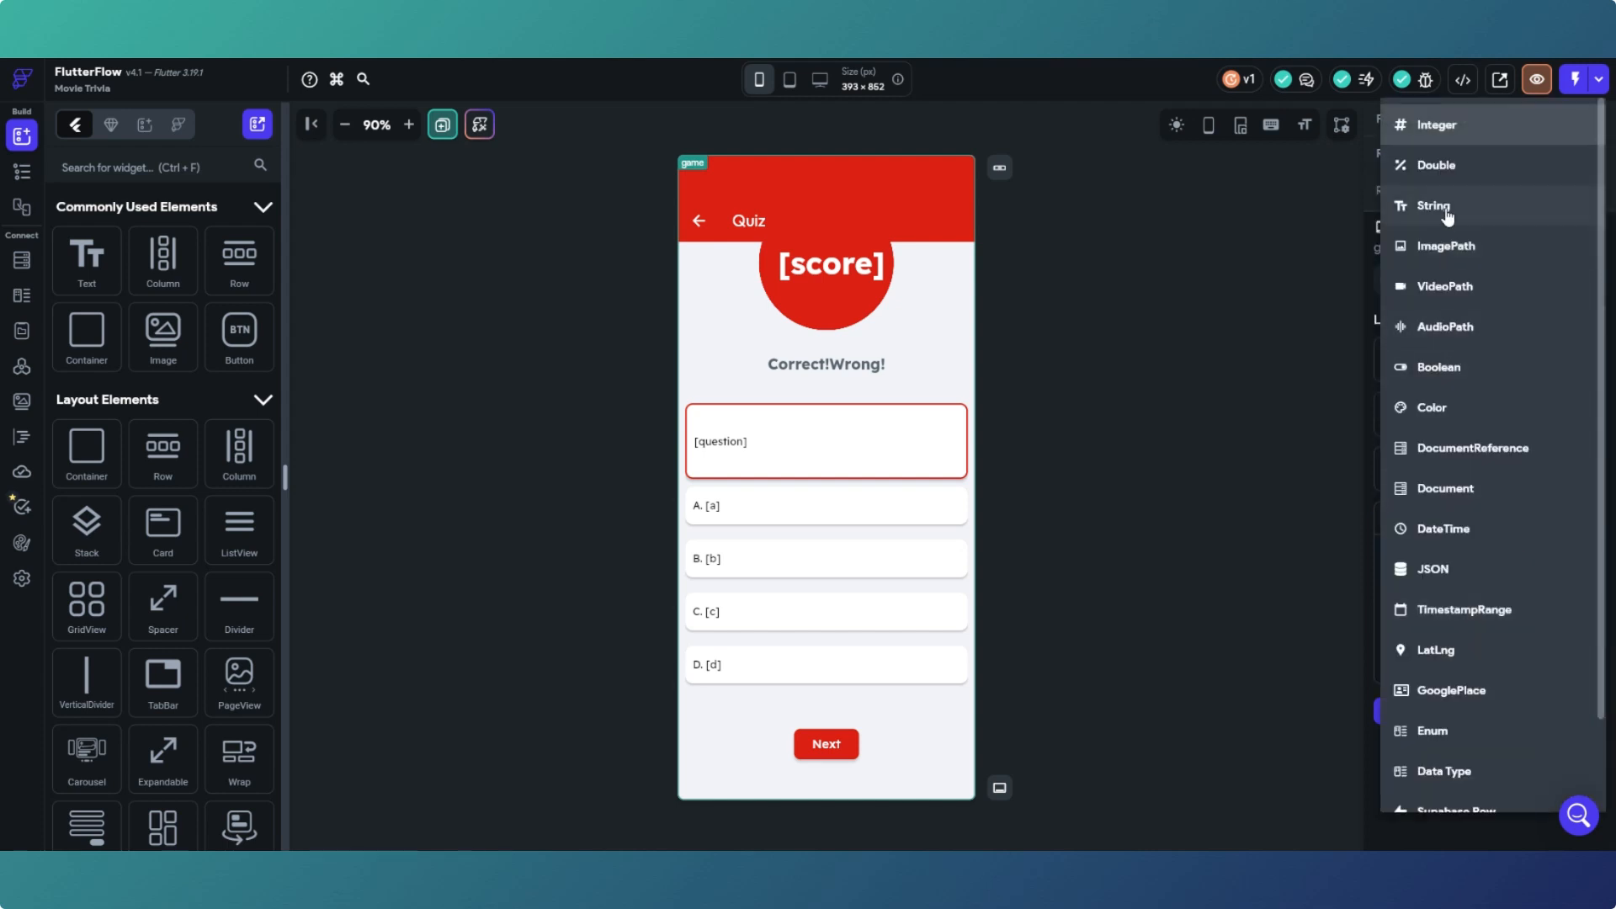
pyautogui.click(1440, 370)
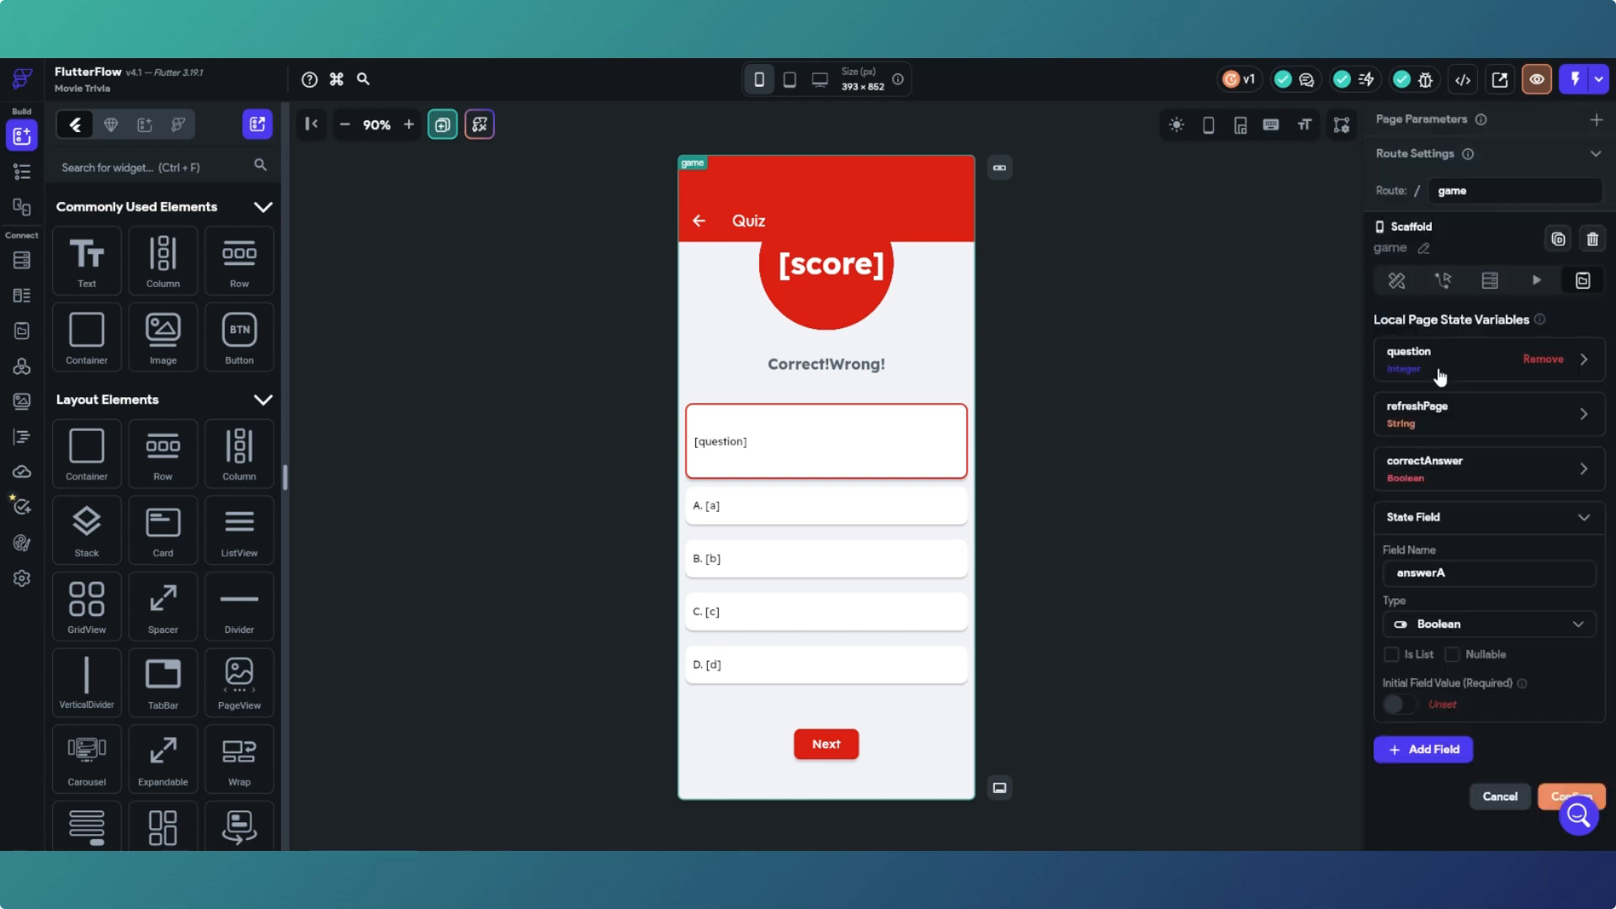
pyautogui.click(1411, 710)
# Step: Add a second Boolean state field named answerB with an initial value of False
pyautogui.click(1422, 749)
pyautogui.scroll(-3, 1435, 758)
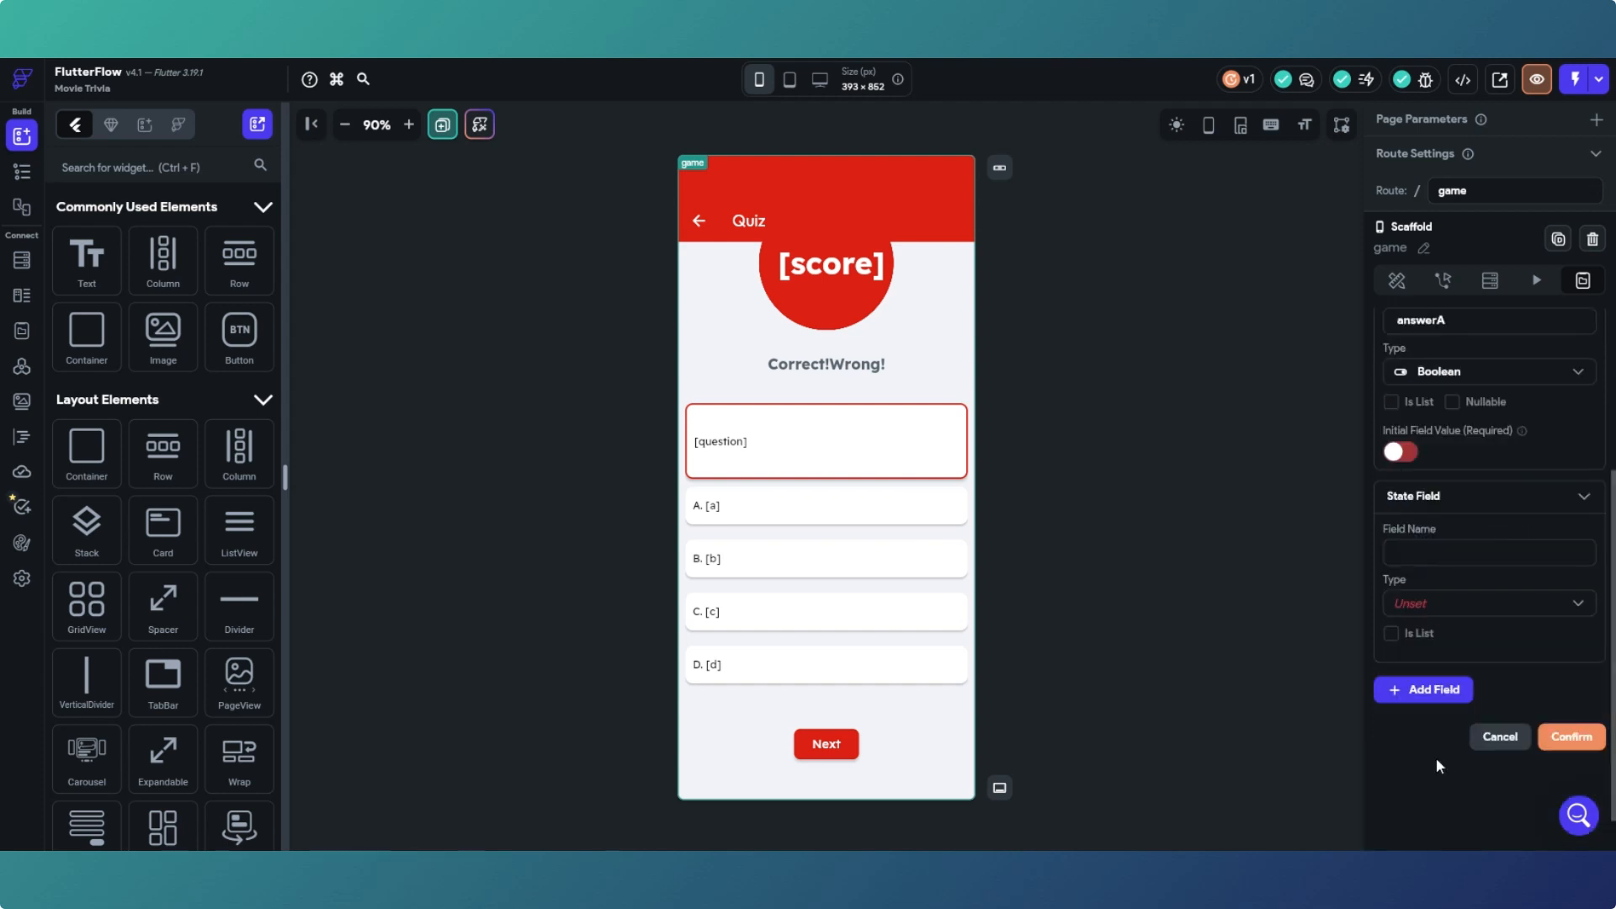
pyautogui.click(1440, 552)
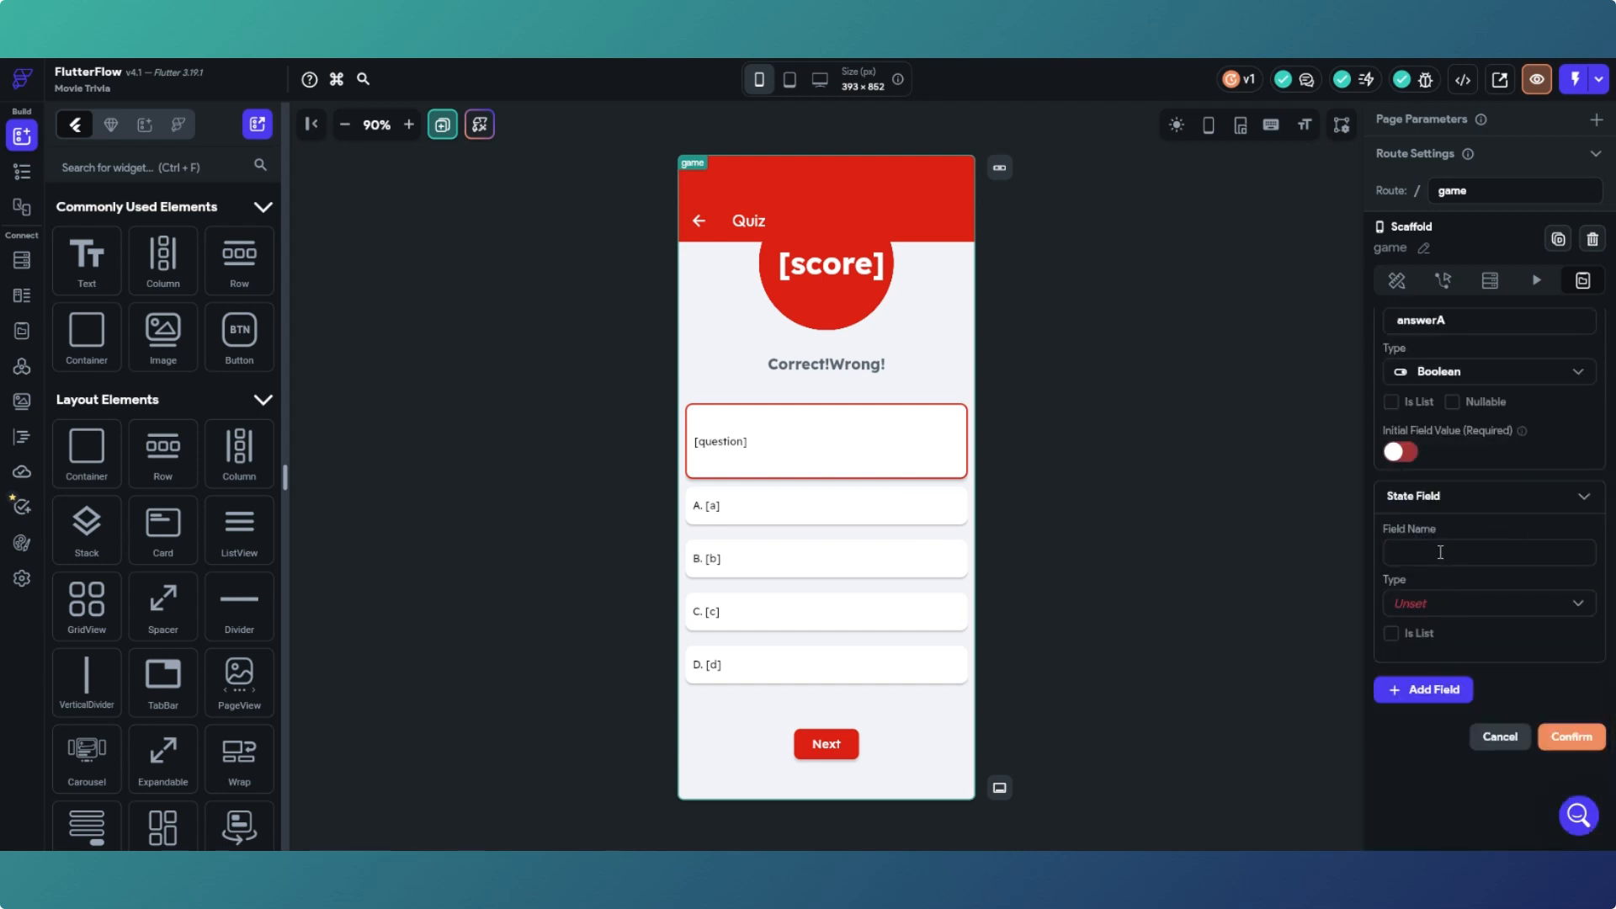
pyautogui.write('answerB')
pyautogui.click(1473, 617)
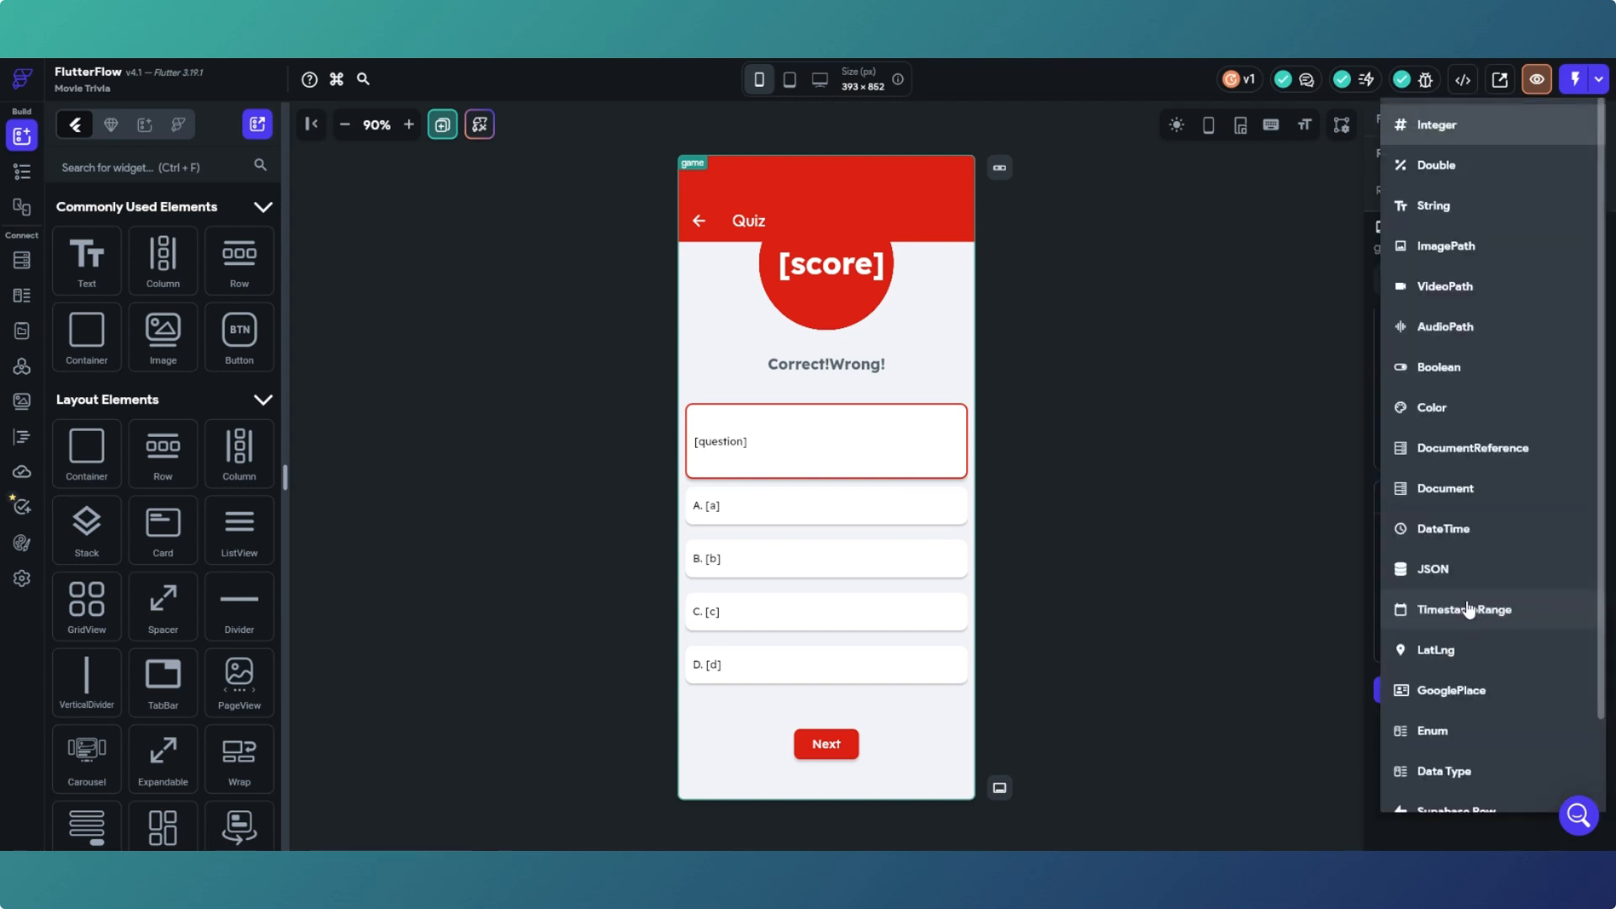
pyautogui.click(1453, 367)
pyautogui.click(1407, 685)
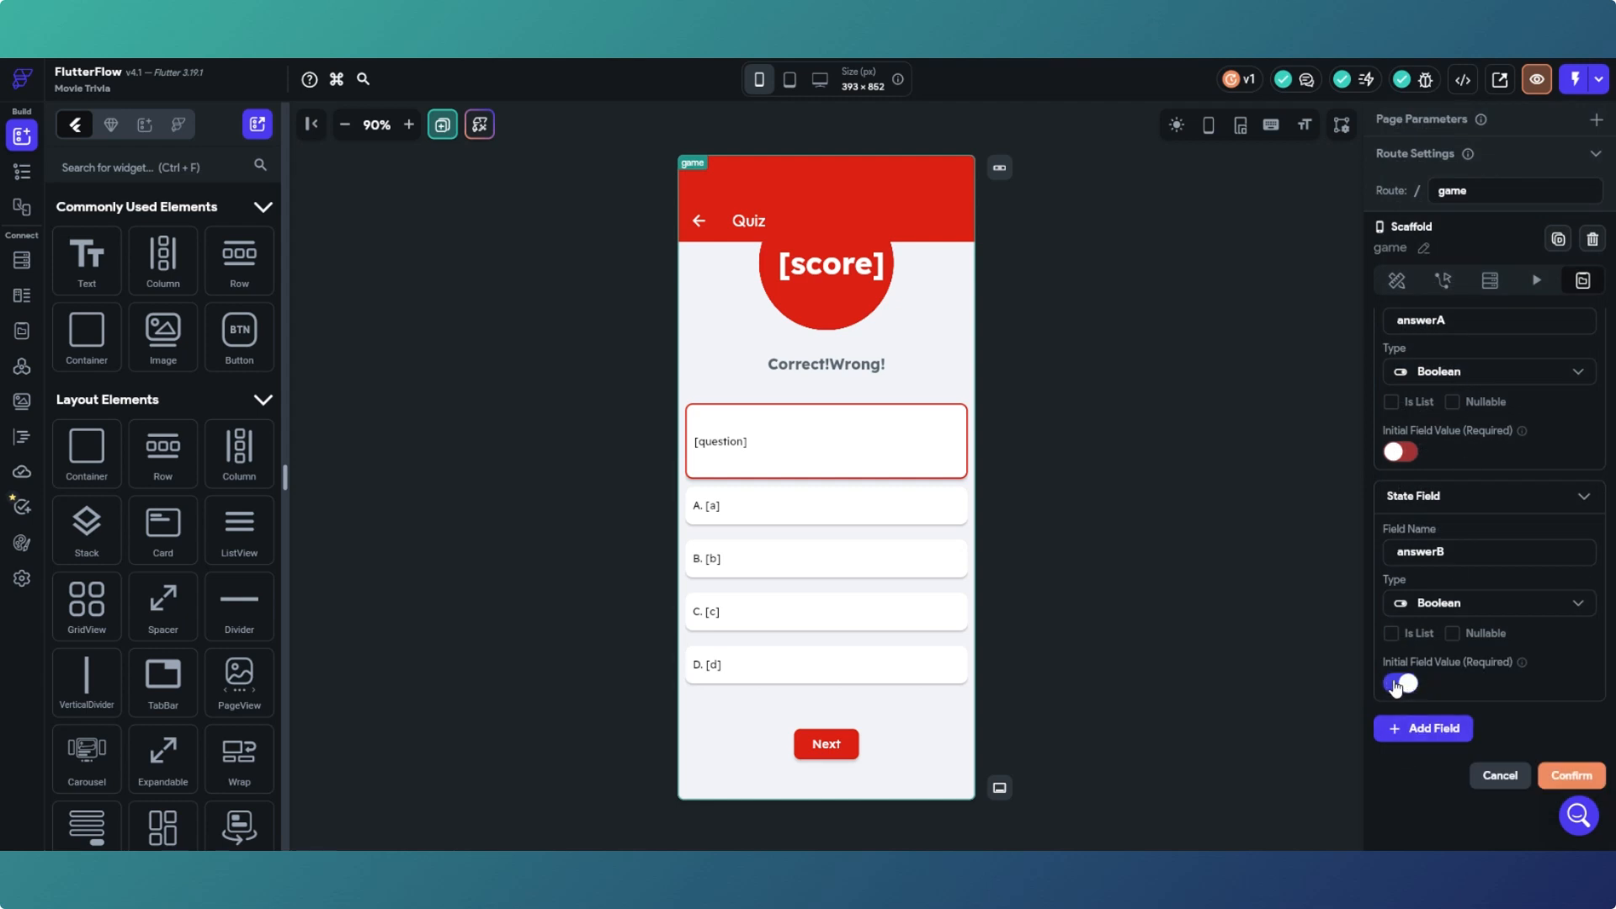
# Step: Add a third Boolean state field named answerC with an initial value of False
pyautogui.click(1406, 729)
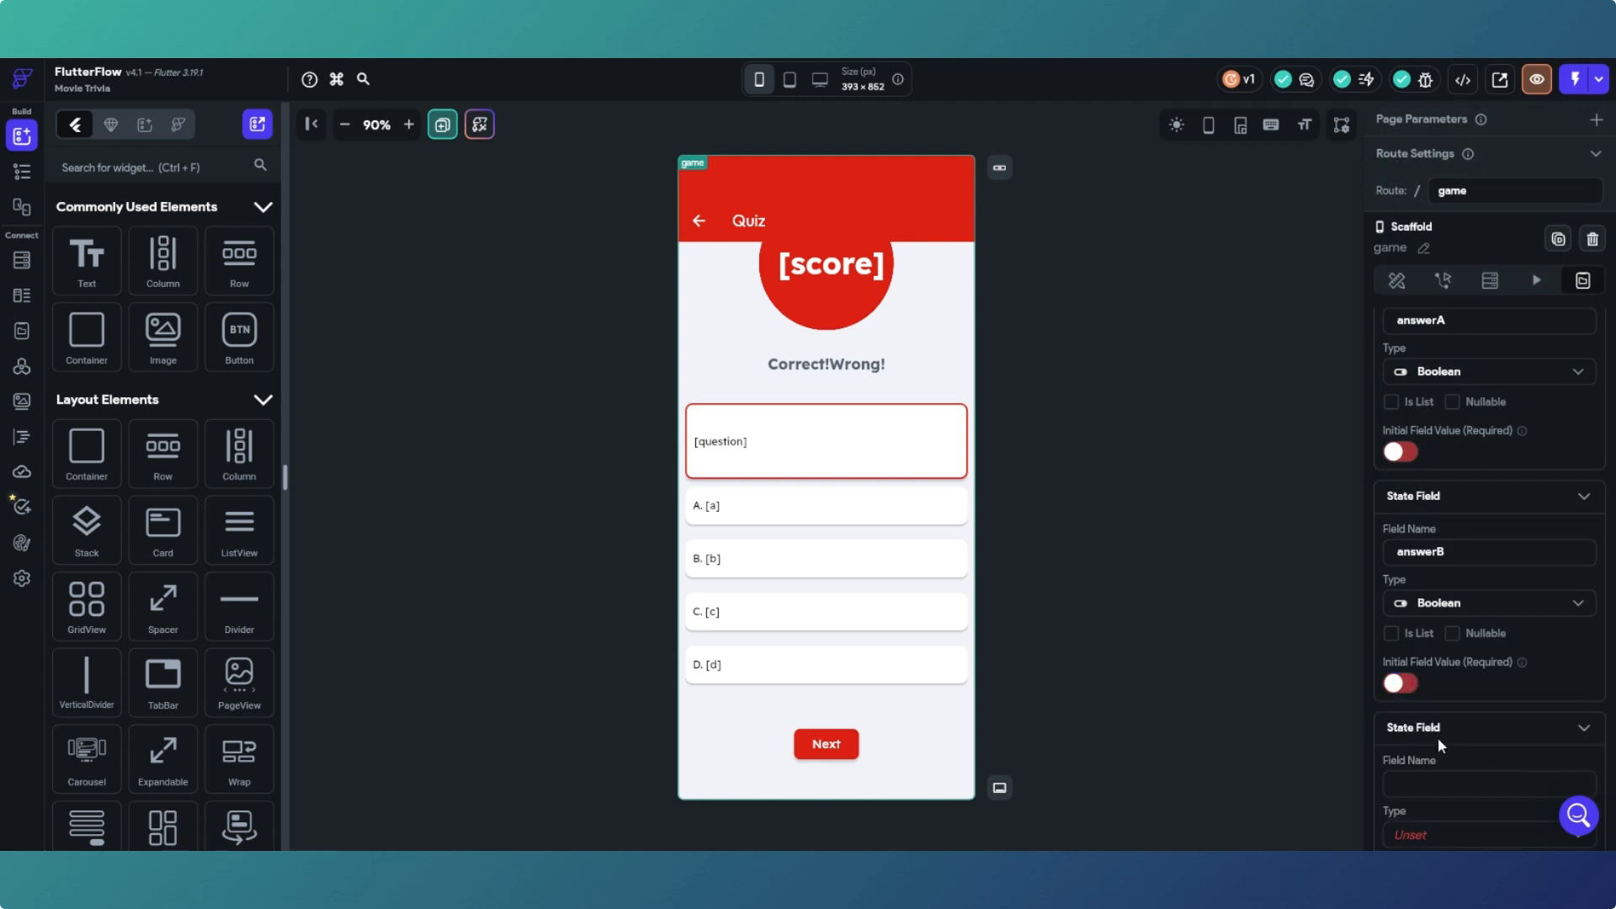
pyautogui.scroll(-1, 1437, 738)
pyautogui.click(1434, 697)
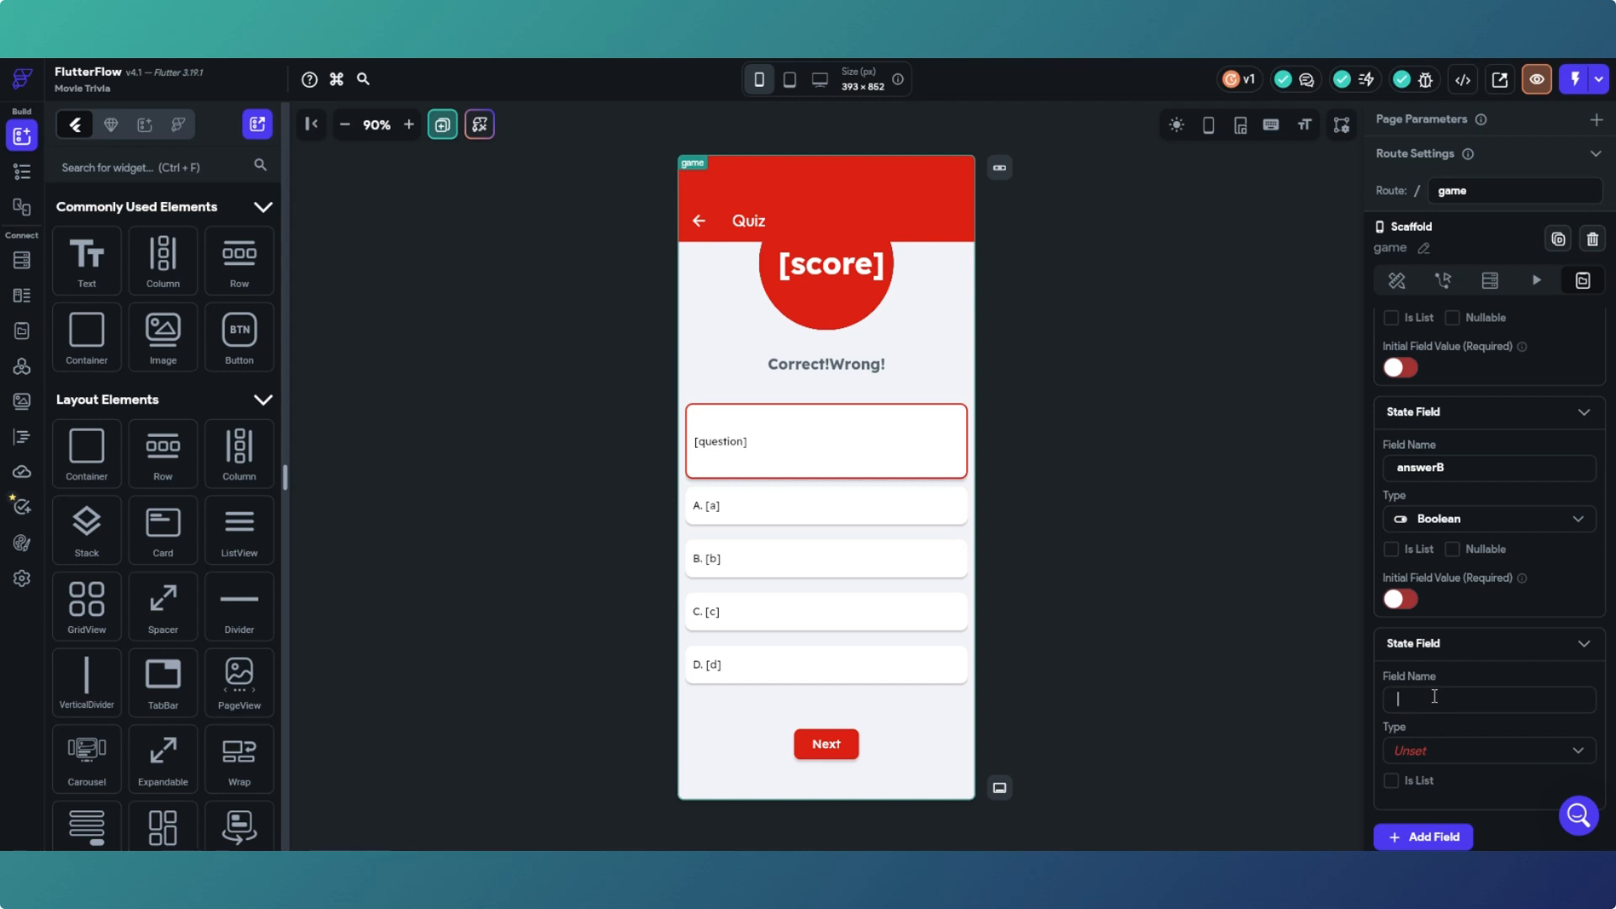
pyautogui.write('answerB')
pyautogui.press('BackSpace')
pyautogui.write('C')
pyautogui.click(1491, 751)
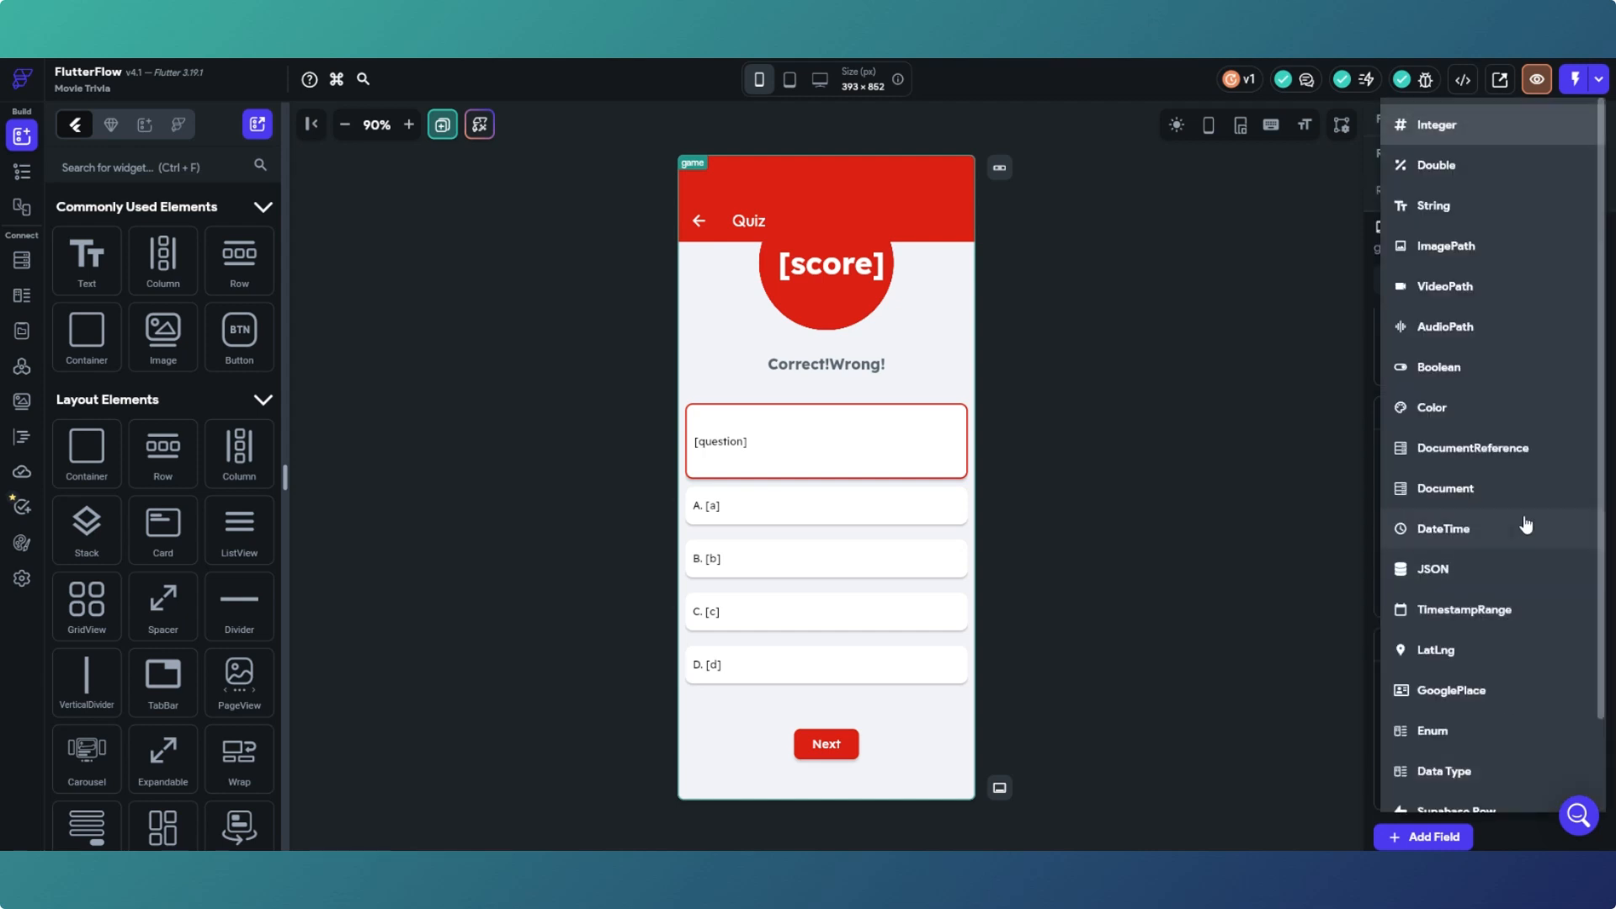
pyautogui.click(1460, 364)
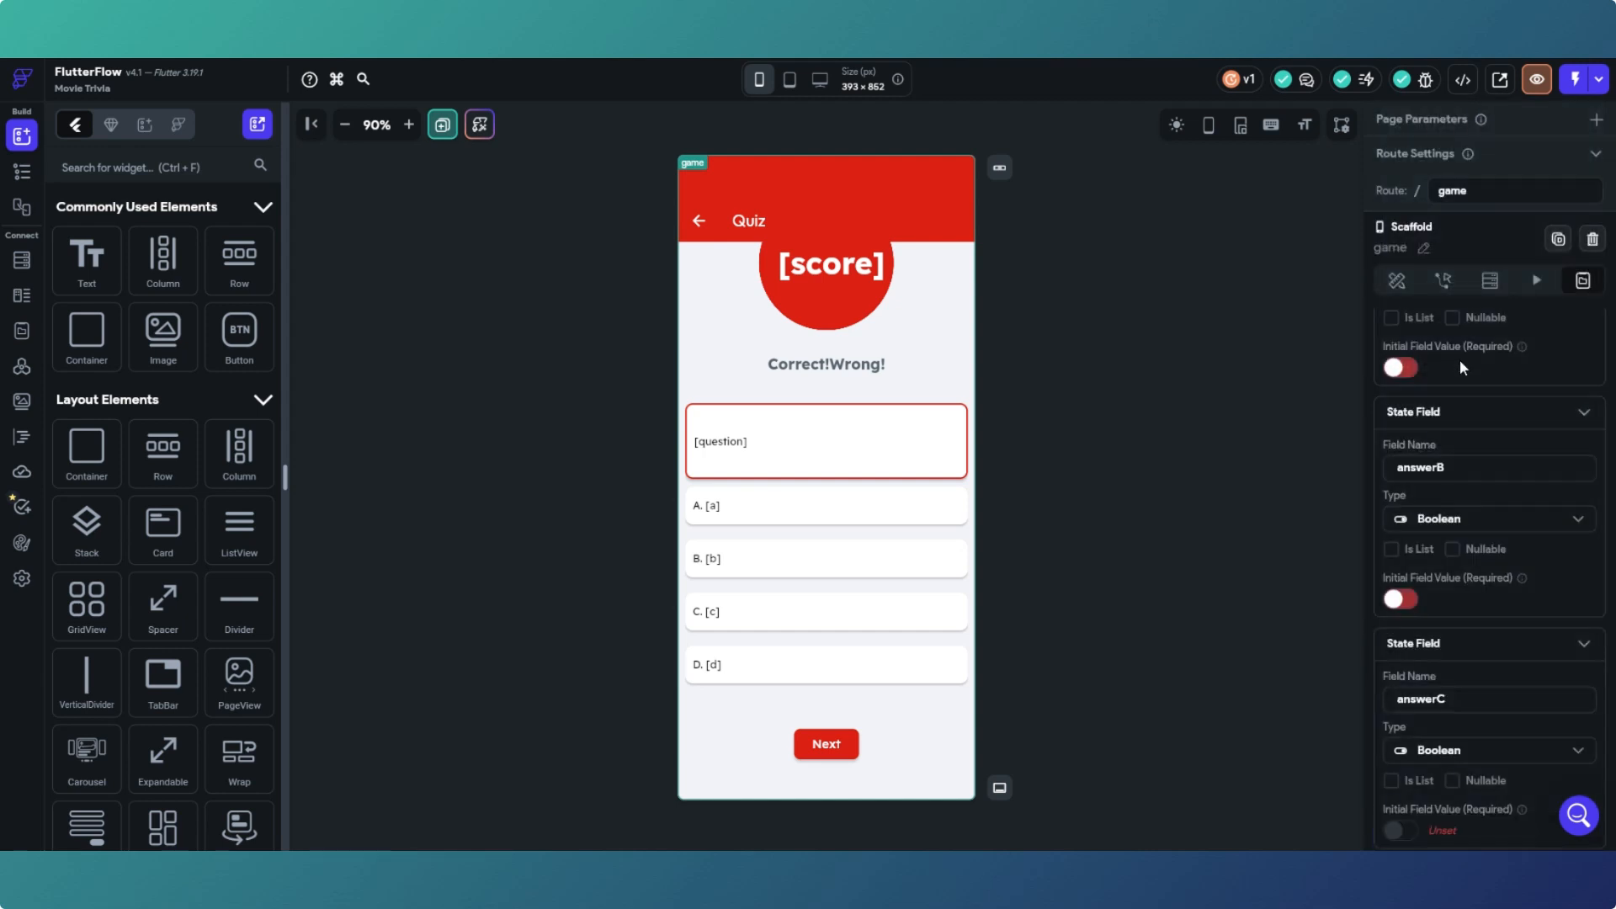
pyautogui.scroll(-2, 1435, 575)
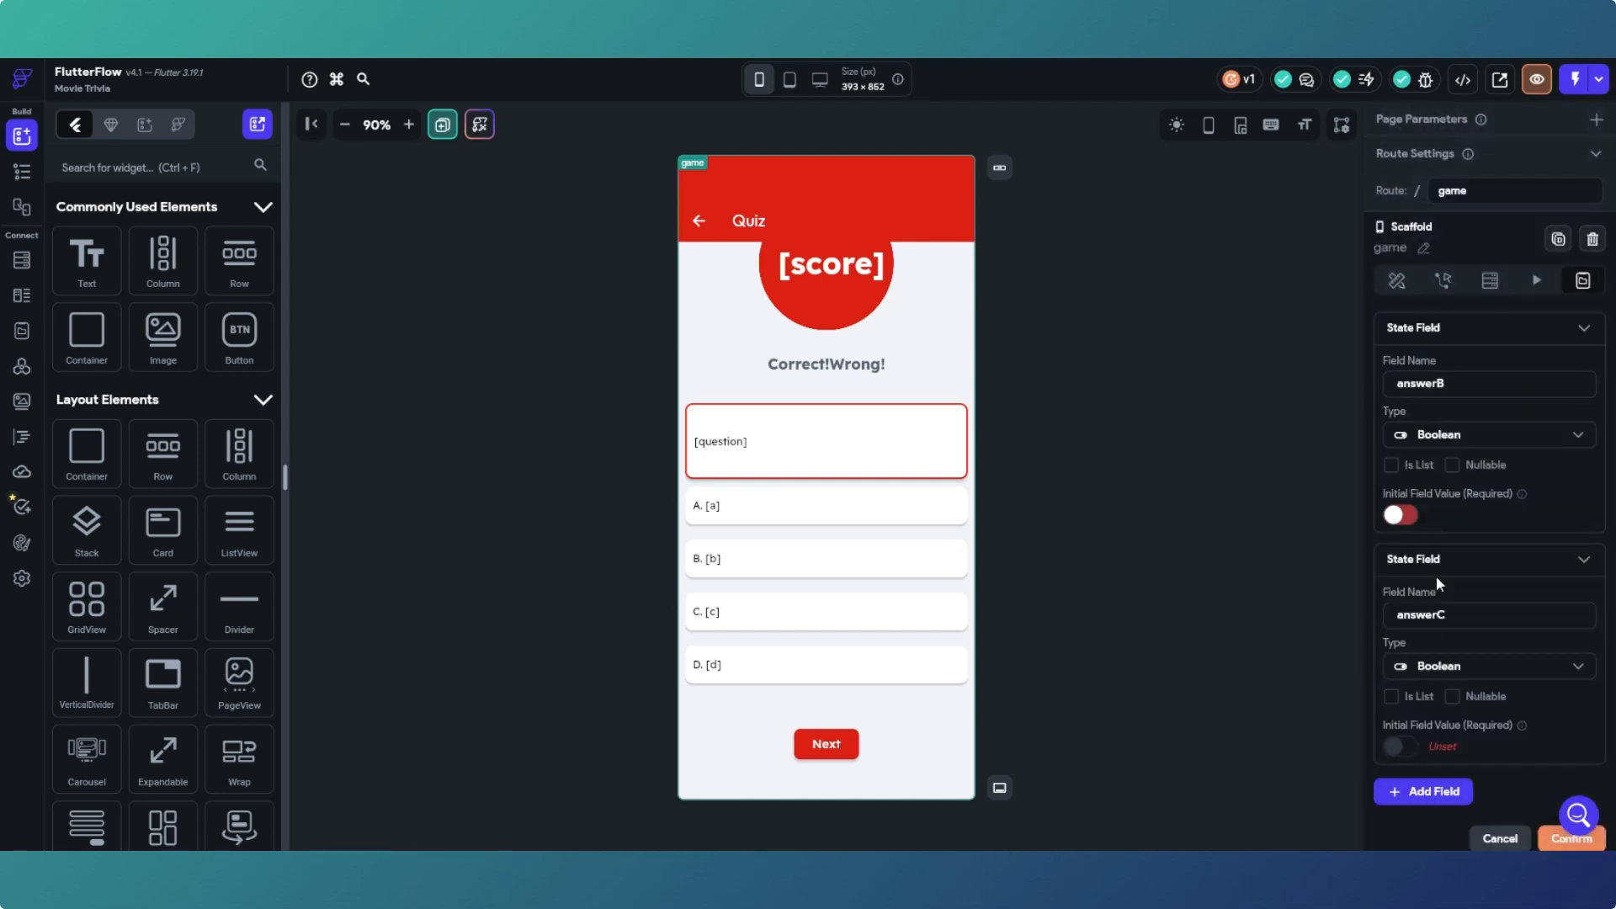
pyautogui.click(1401, 747)
# Step: Add a fourth Boolean state field named answerD with an initial value of False
pyautogui.scroll(-1, 1451, 689)
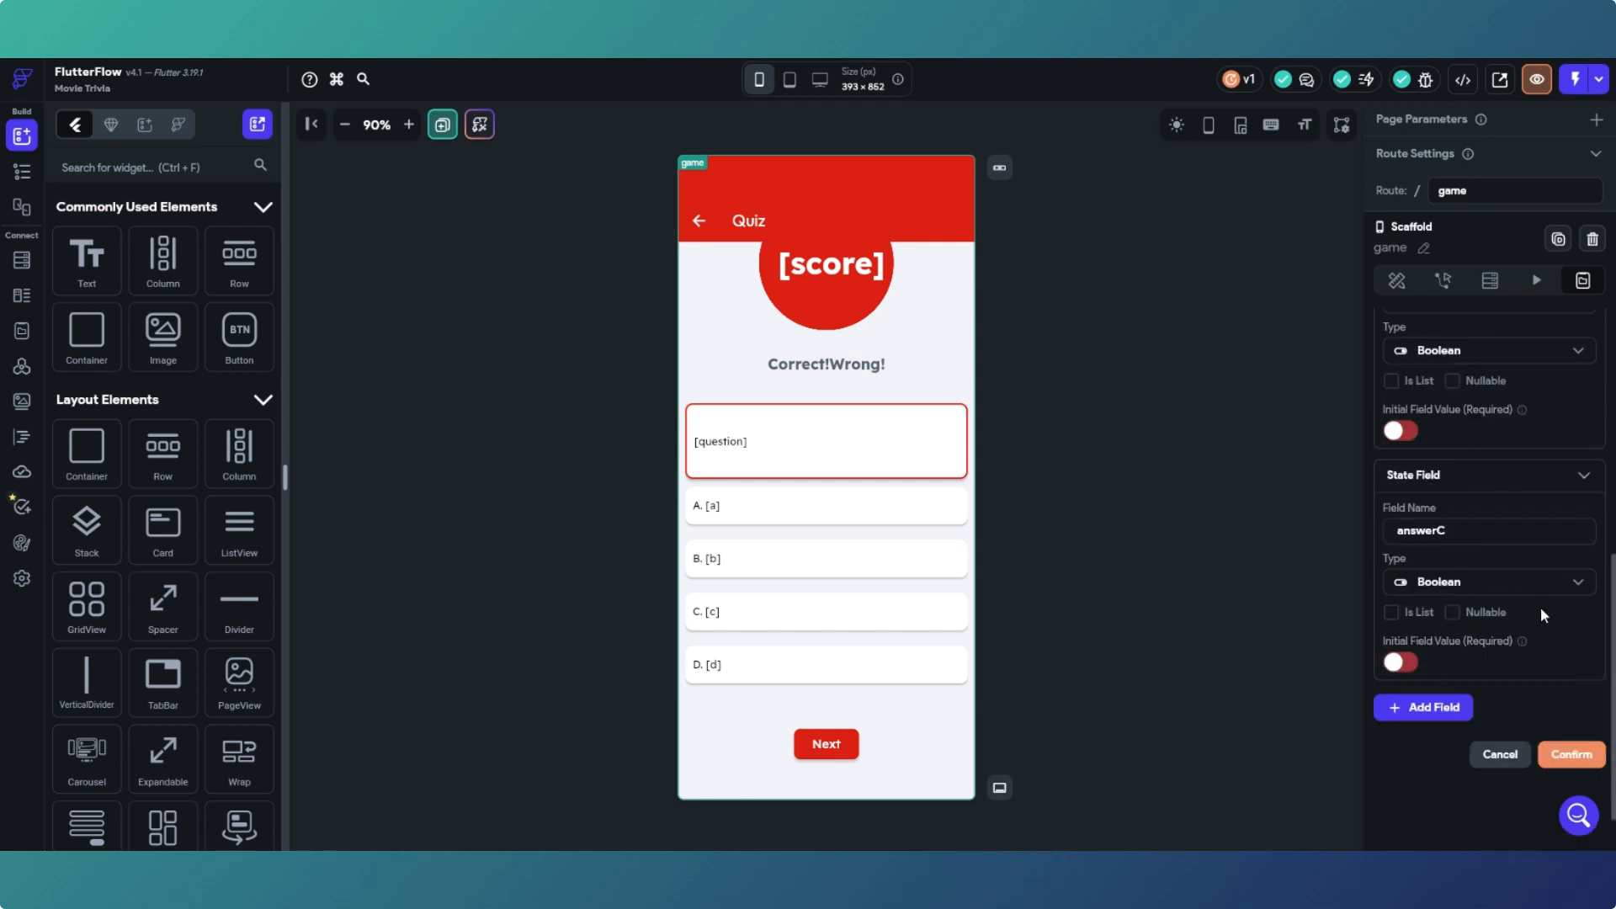
pyautogui.click(1425, 711)
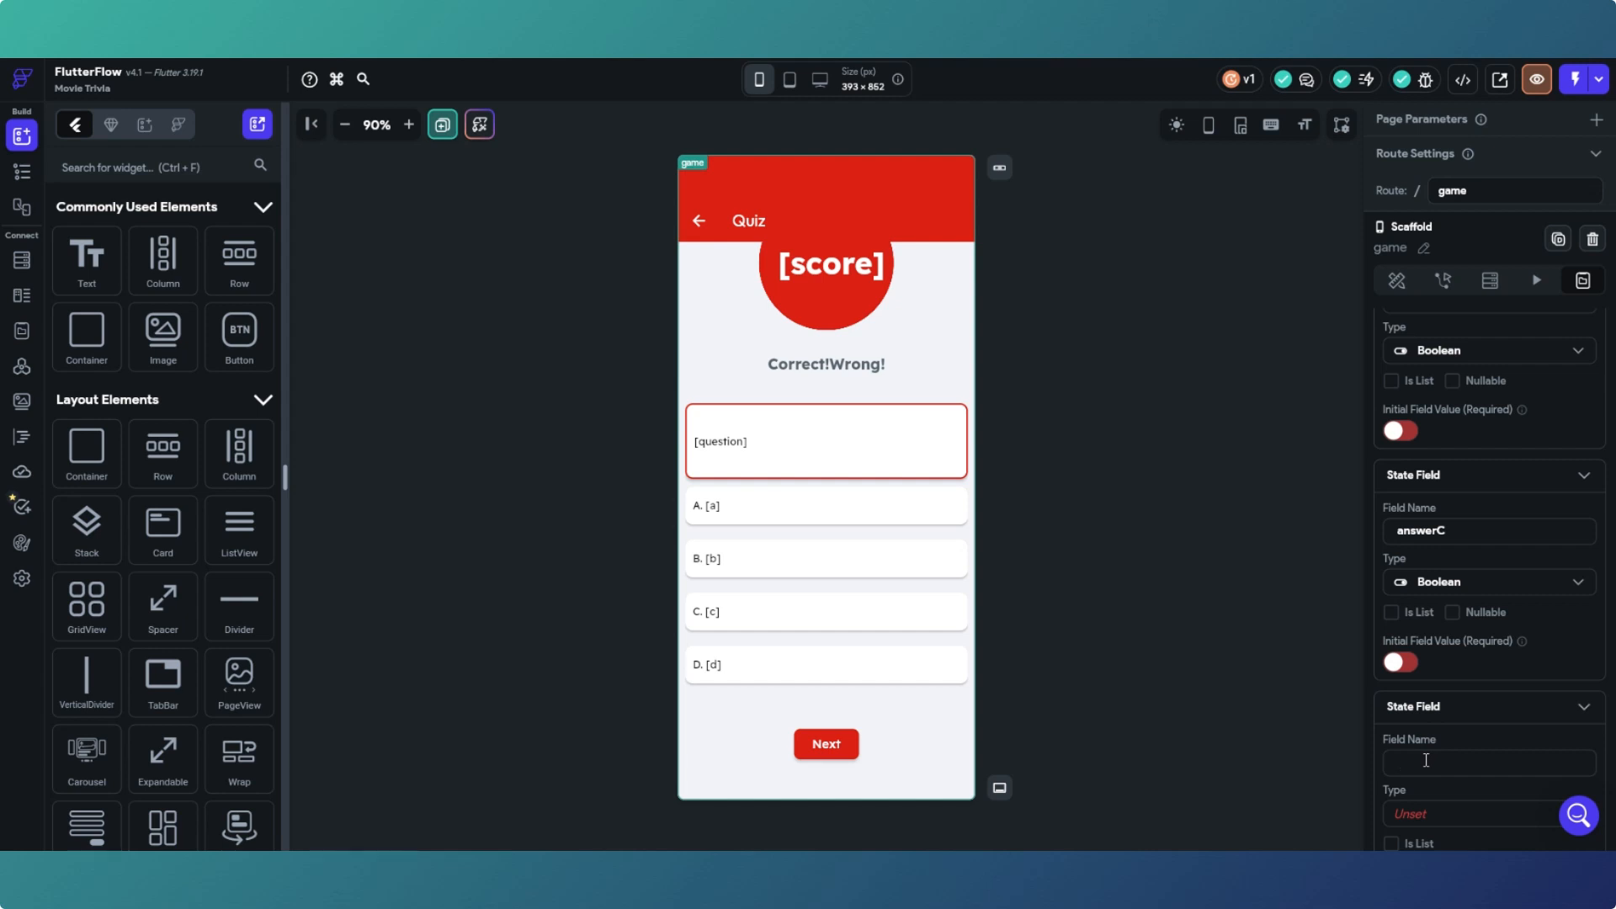
pyautogui.write('nswerD')
pyautogui.scroll(-2, 1411, 722)
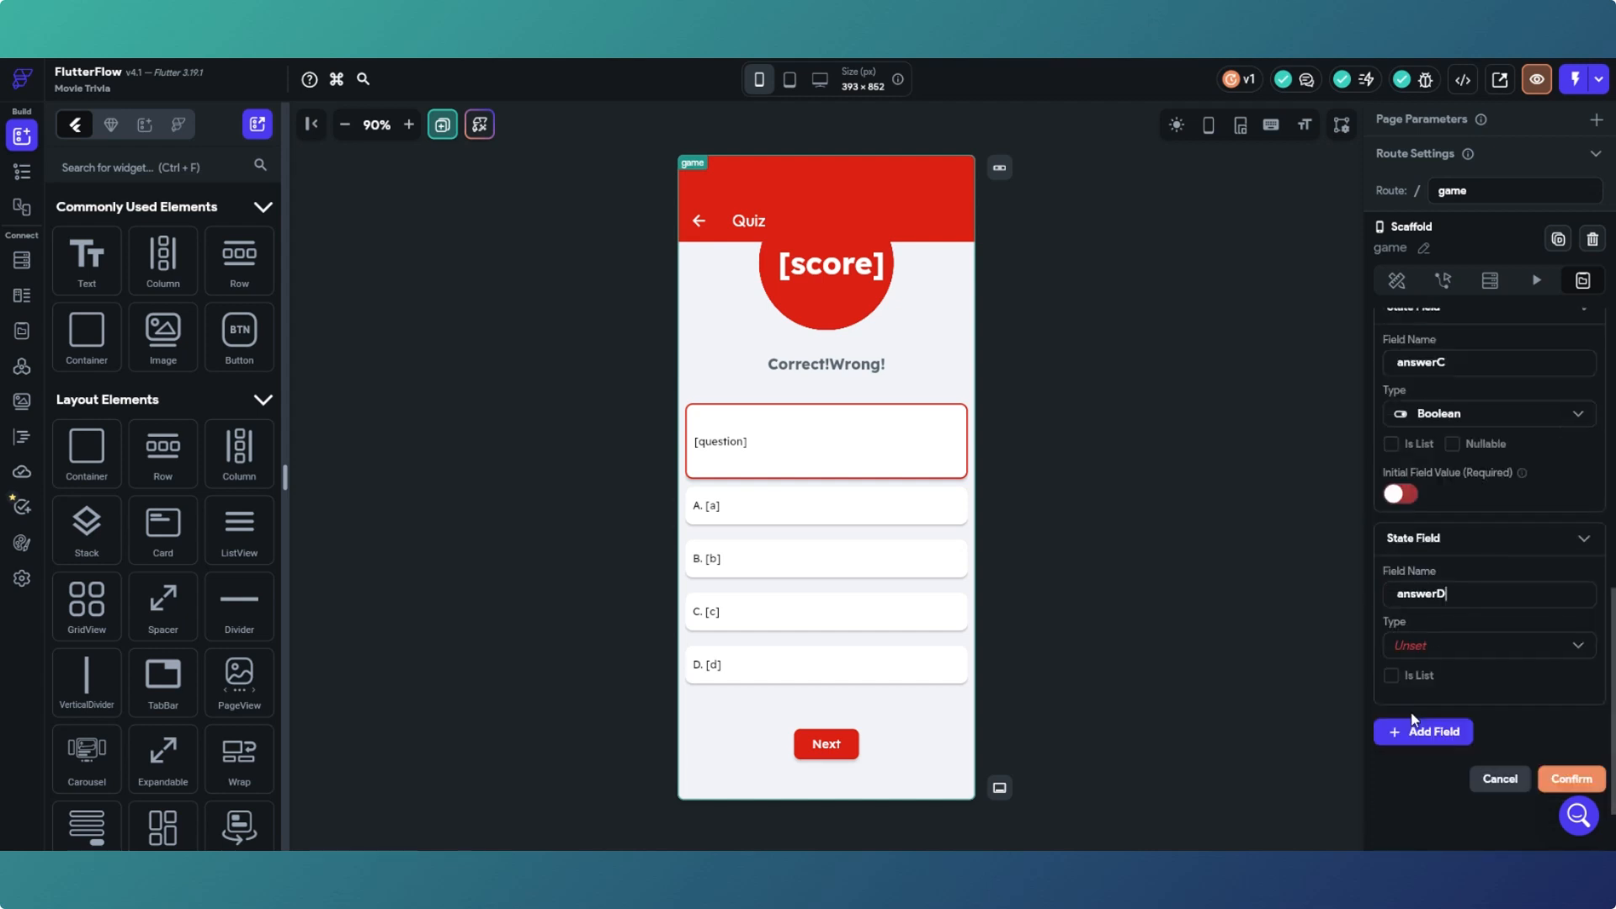
pyautogui.click(1425, 645)
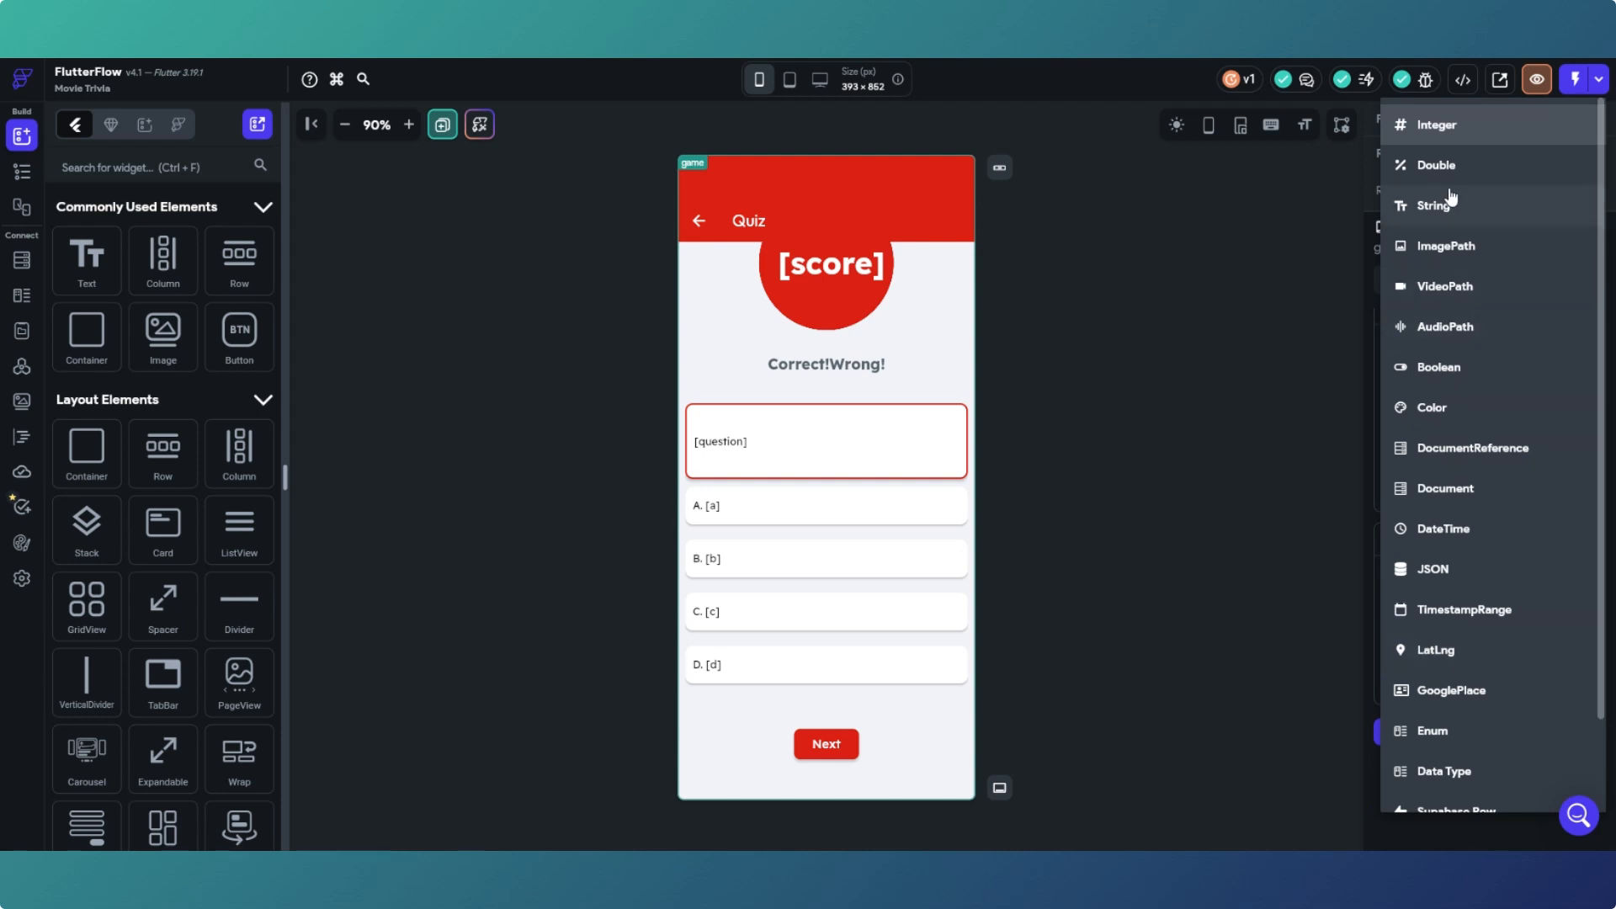
pyautogui.click(1455, 367)
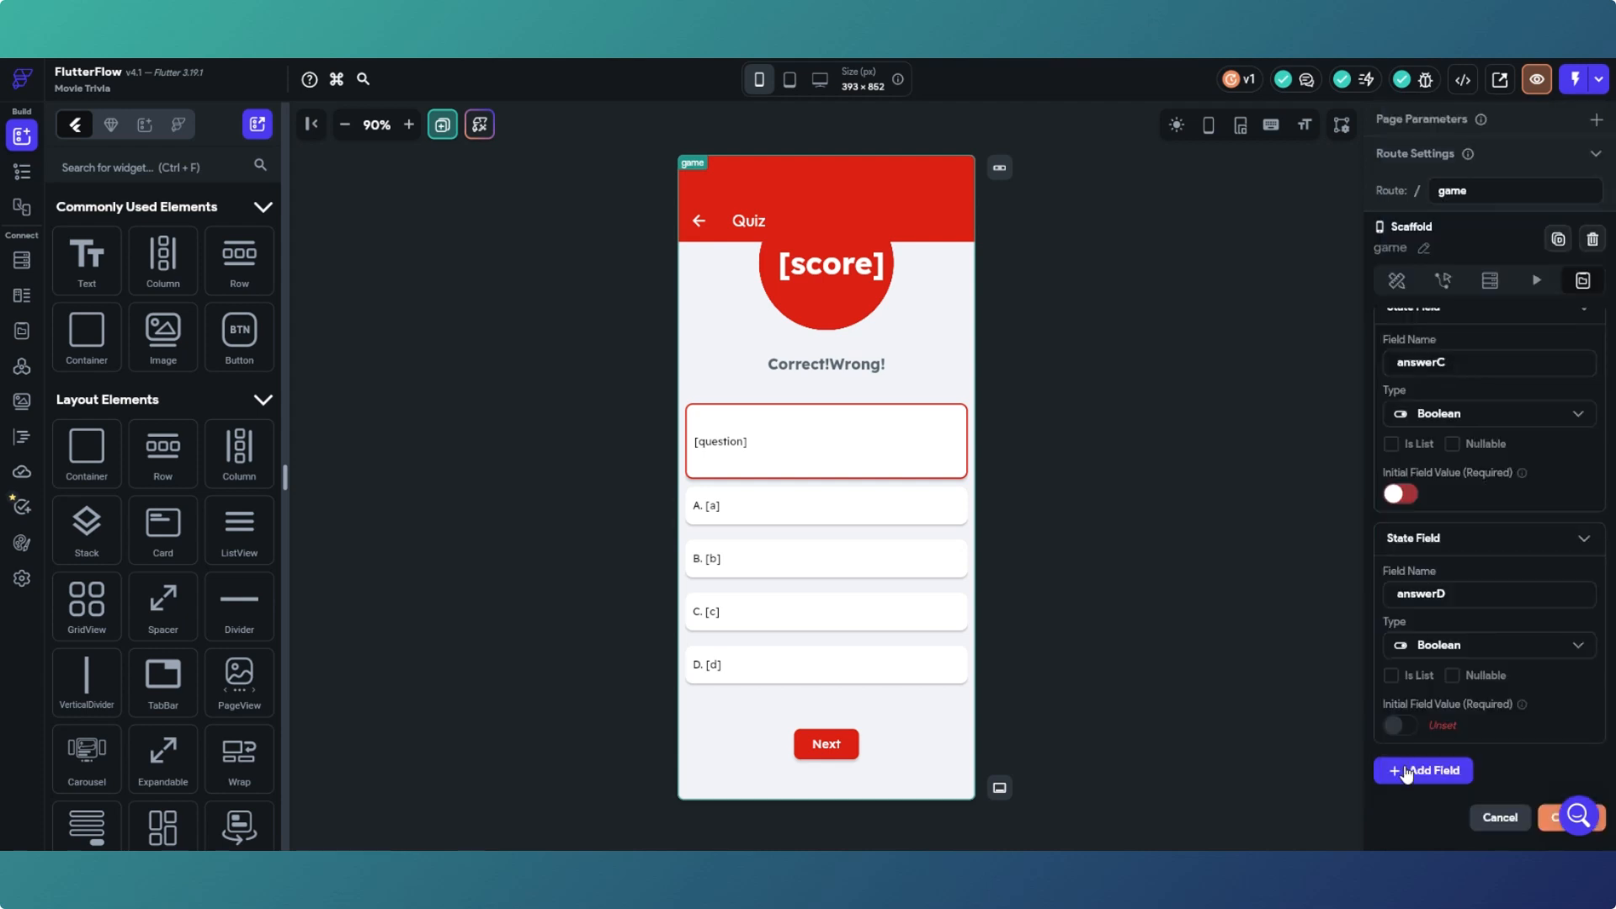
pyautogui.click(1410, 727)
pyautogui.click(1400, 729)
# Step: Check the answerA to answerD state fields and confirm the new page state variables
pyautogui.scroll(3, 1435, 378)
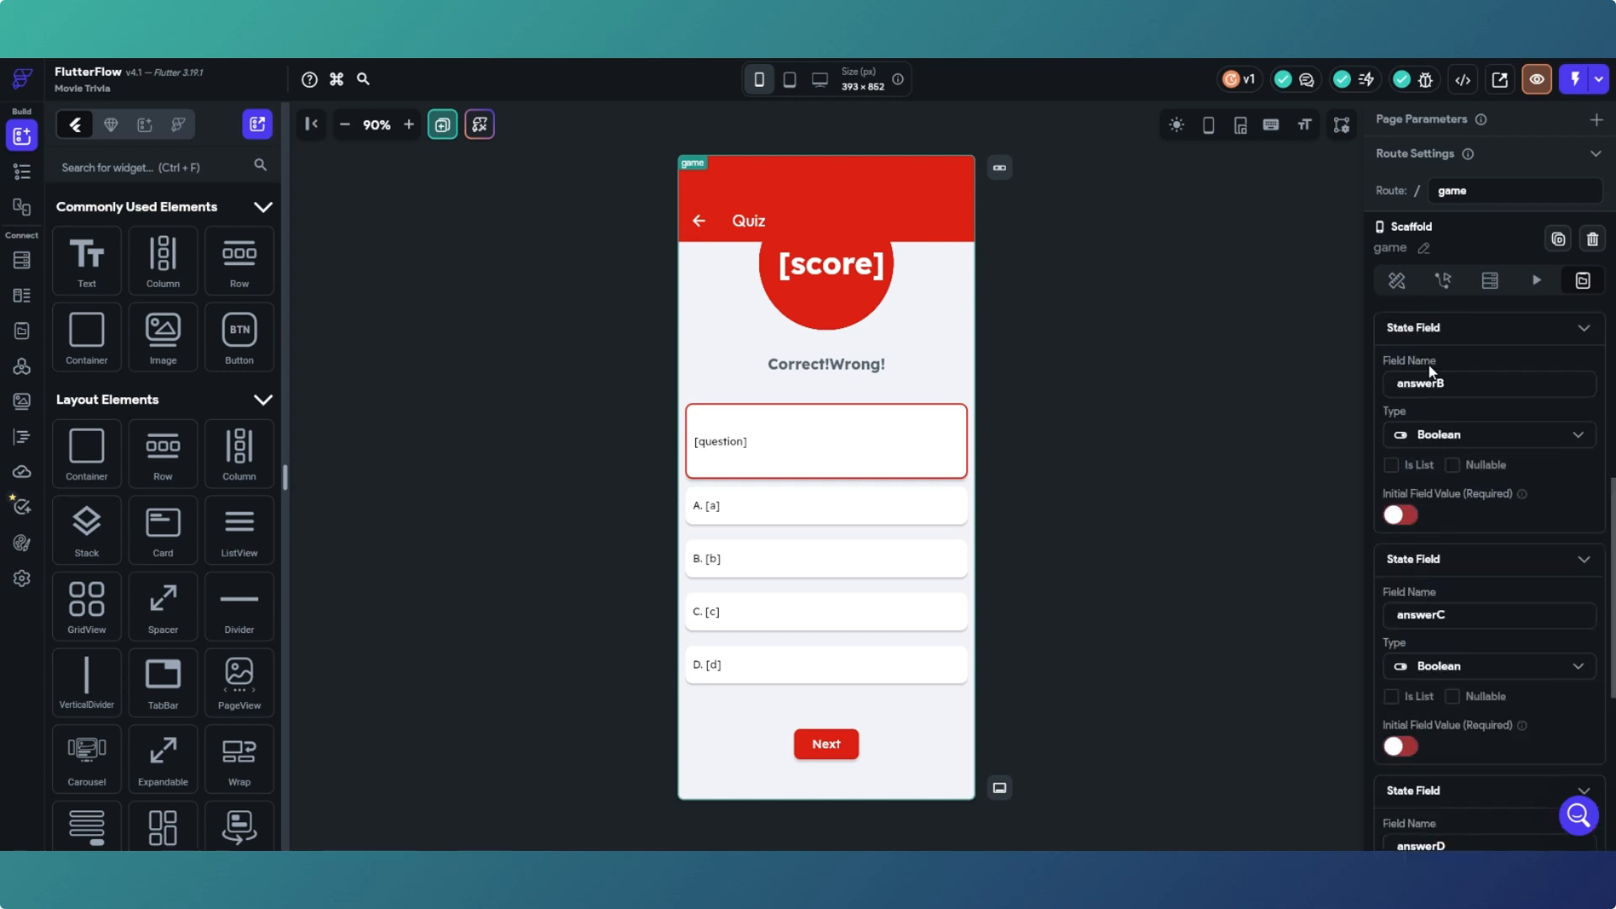
pyautogui.scroll(-4, 1431, 379)
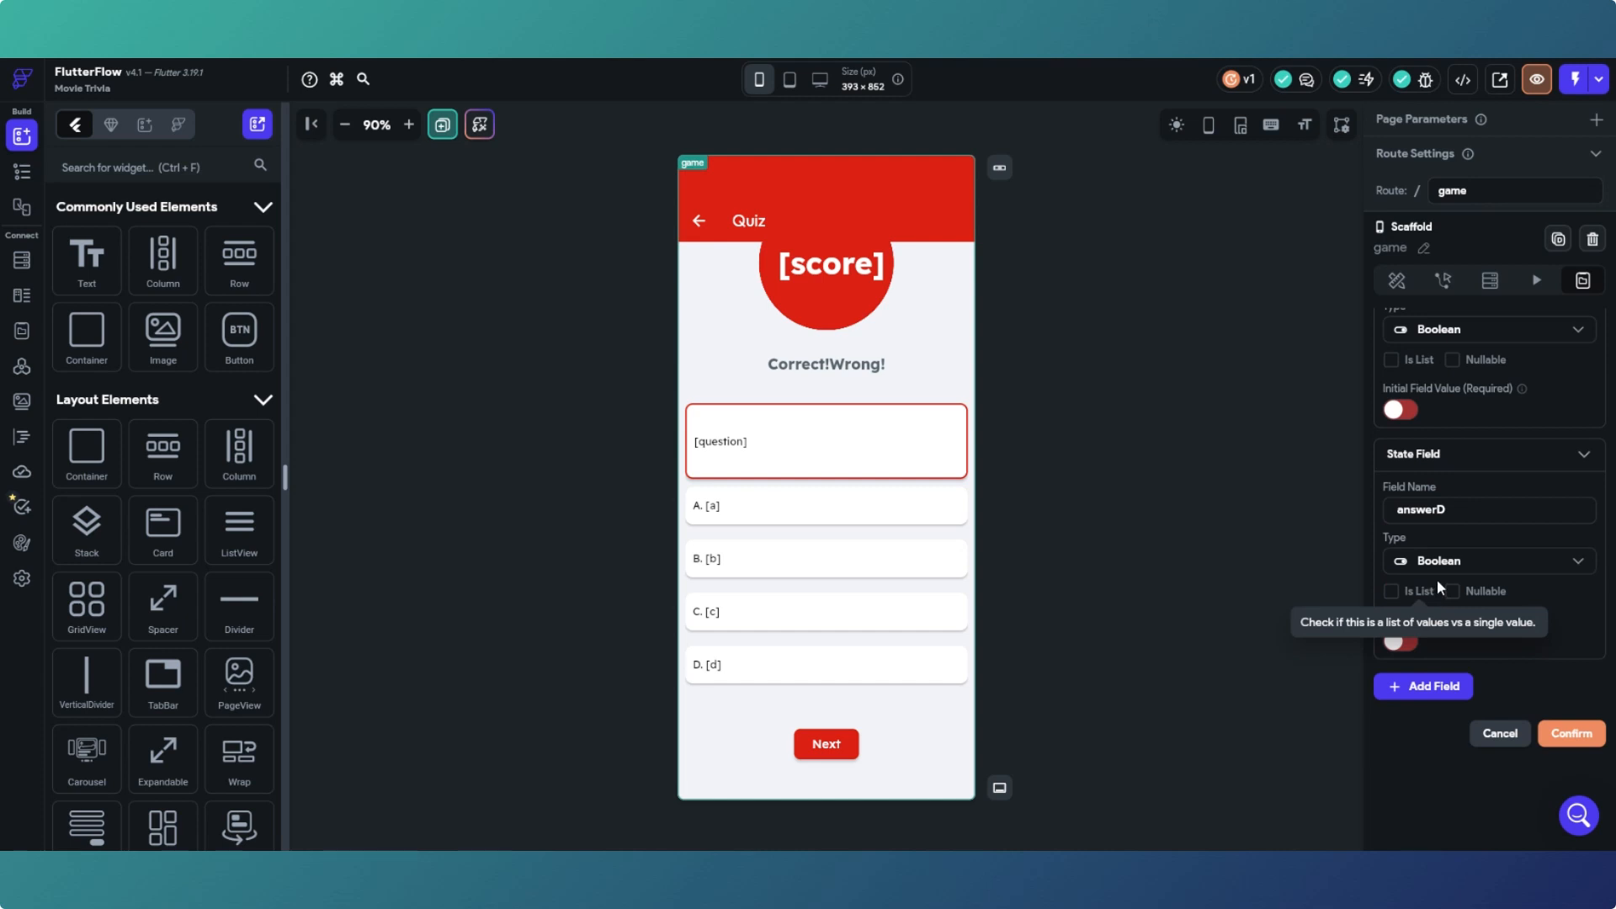
pyautogui.scroll(3, 1436, 579)
pyautogui.scroll(2, 1439, 560)
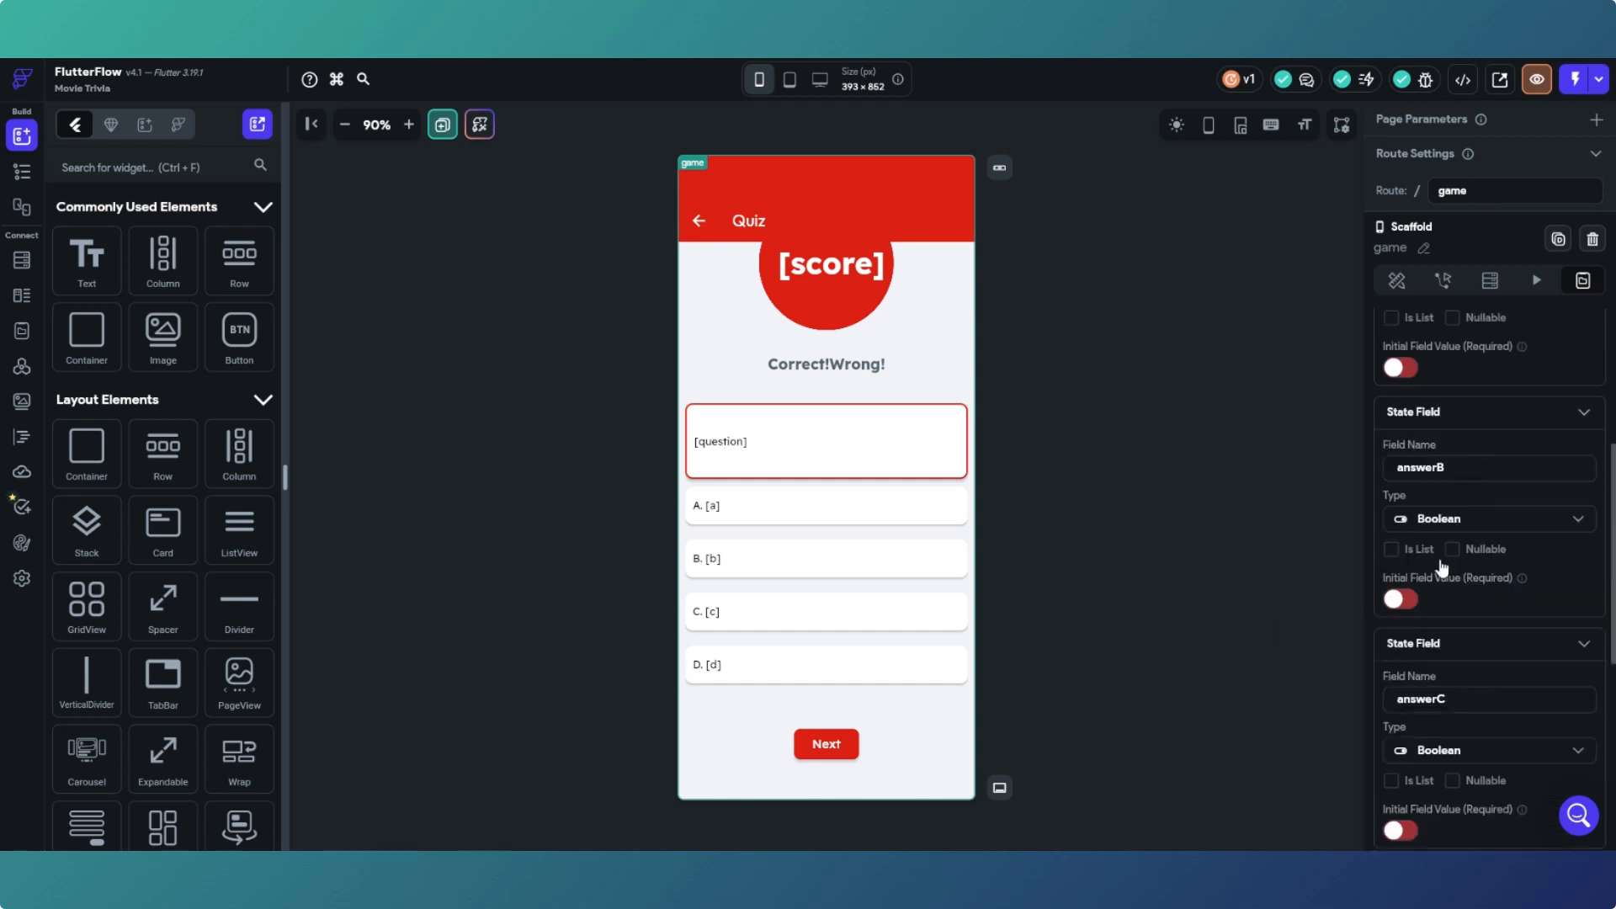
pyautogui.scroll(-5, 1441, 569)
pyautogui.click(1590, 734)
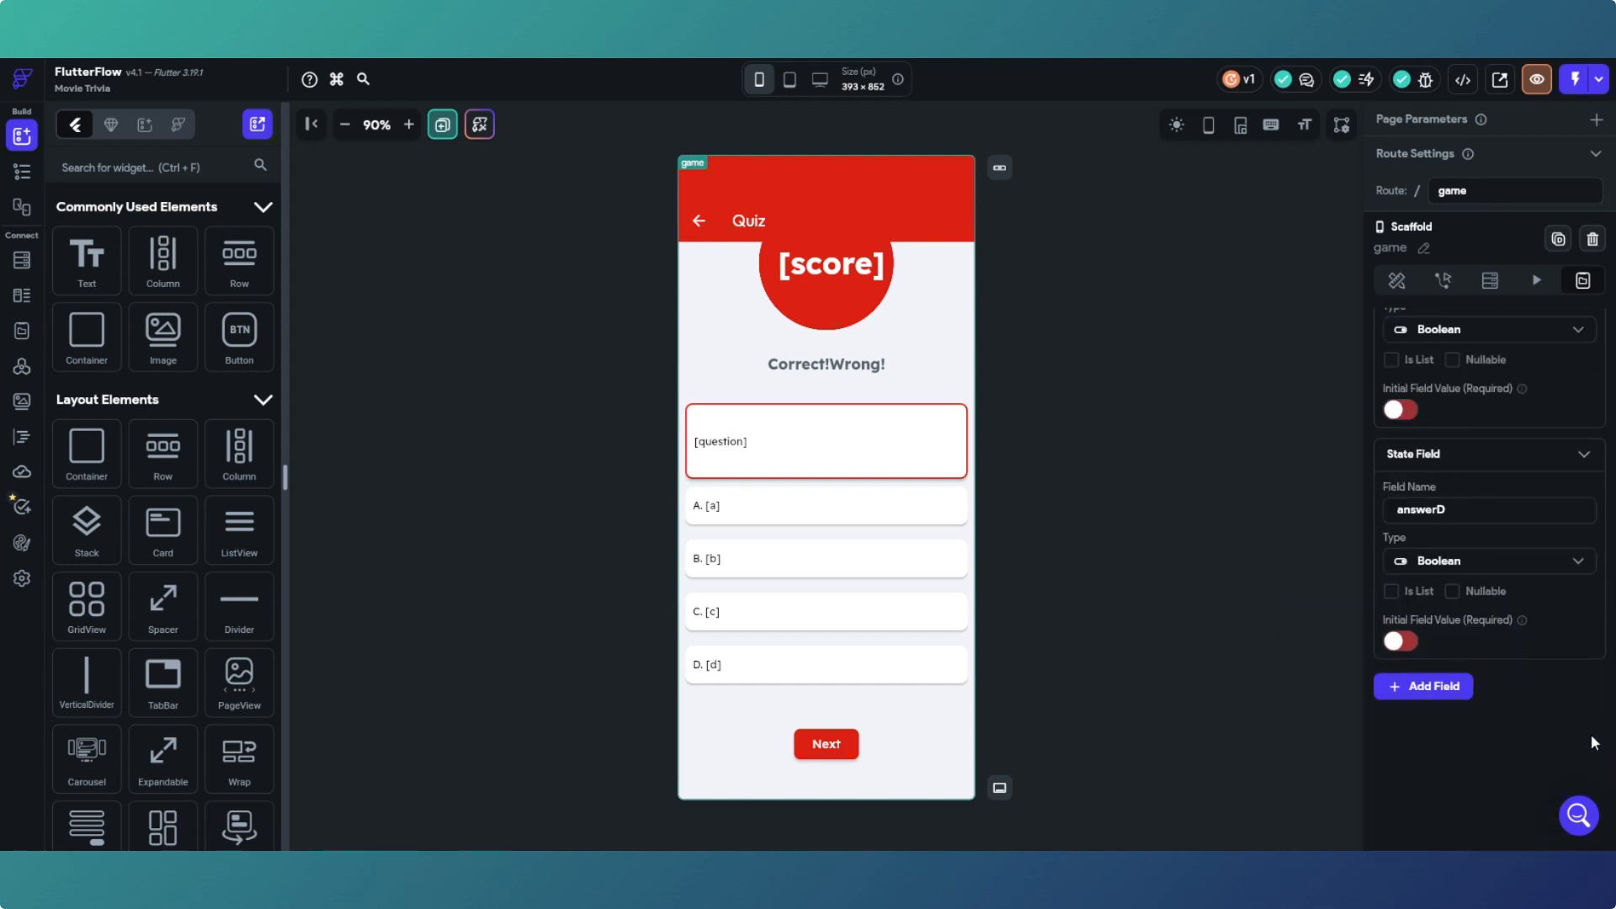
# Step: Copy the On Tap conditional actions from the row inside the answer A container
pyautogui.click(919, 523)
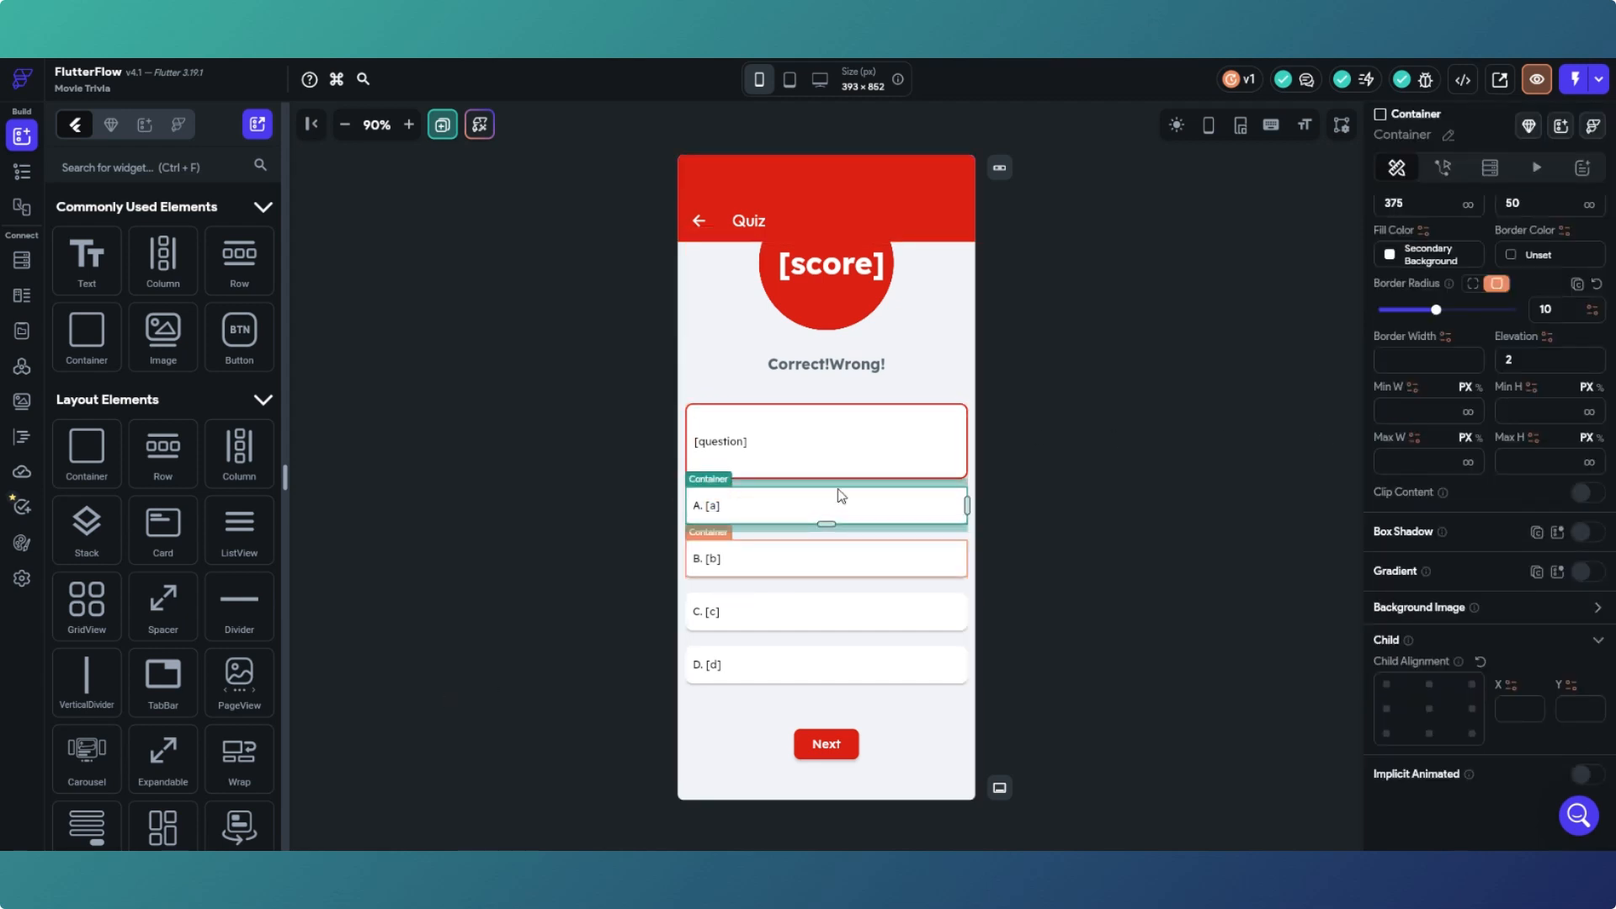
pyautogui.click(919, 507)
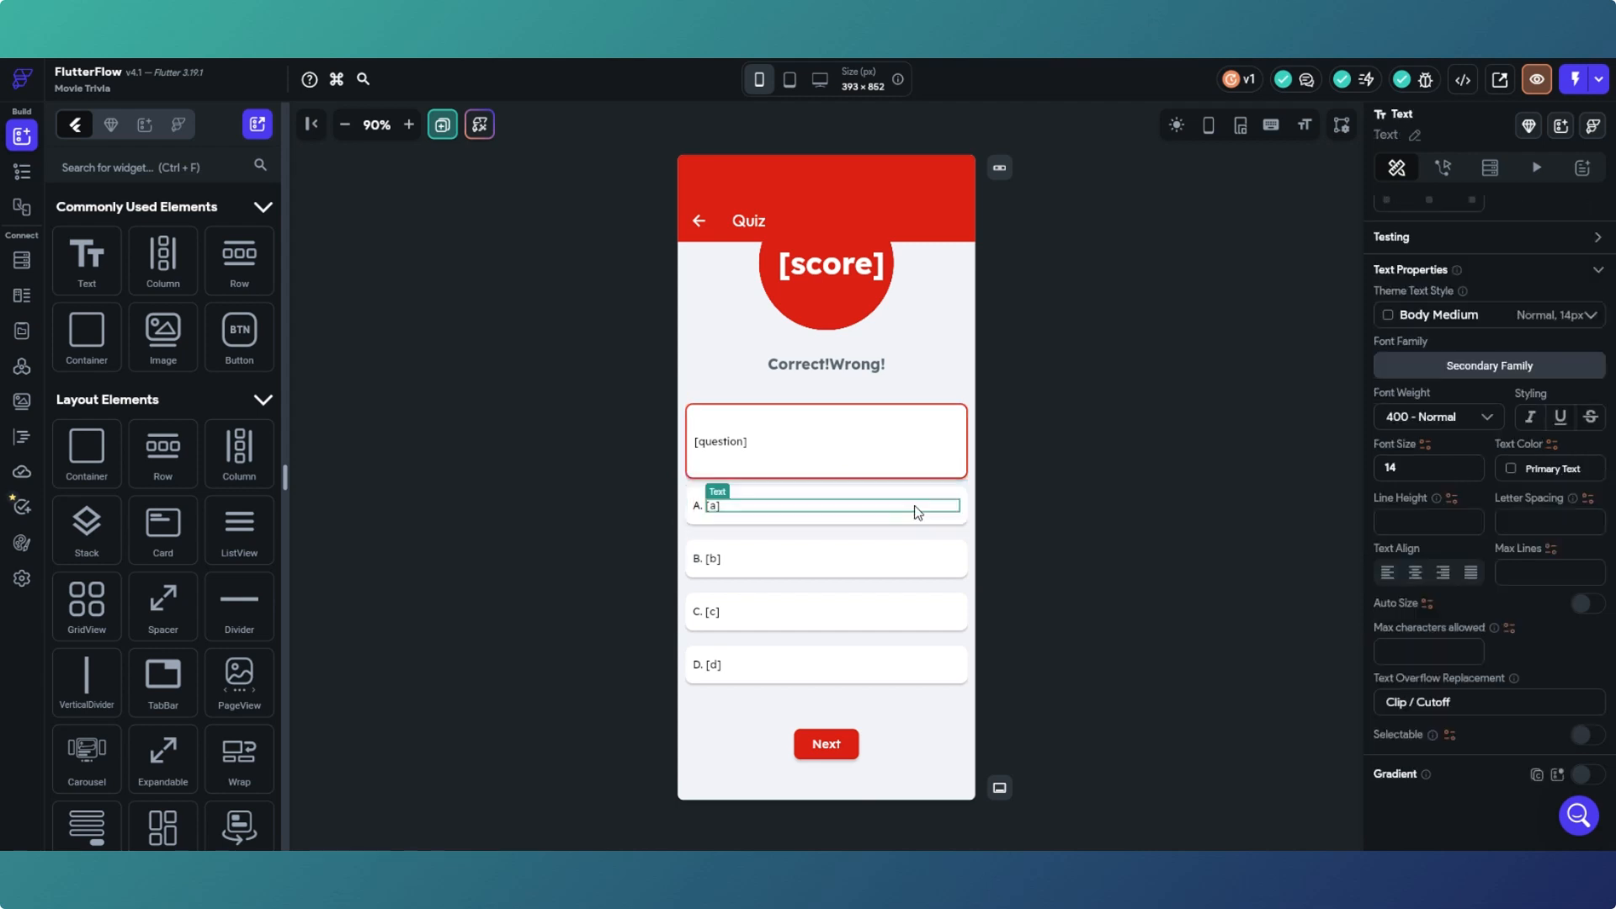
pyautogui.click(22, 171)
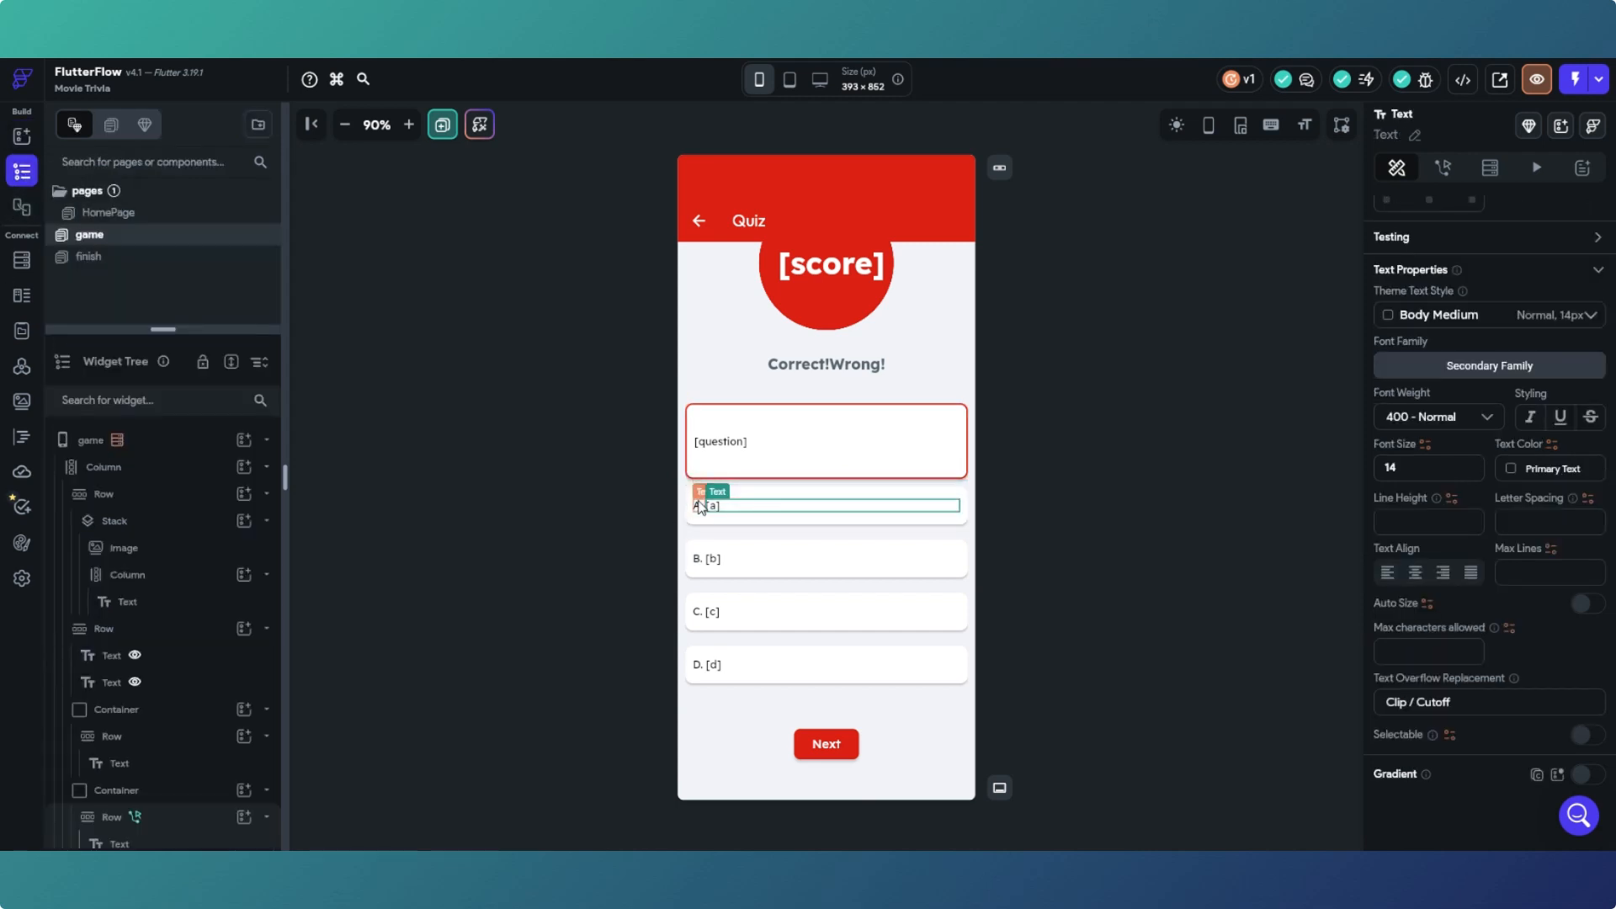
pyautogui.click(160, 440)
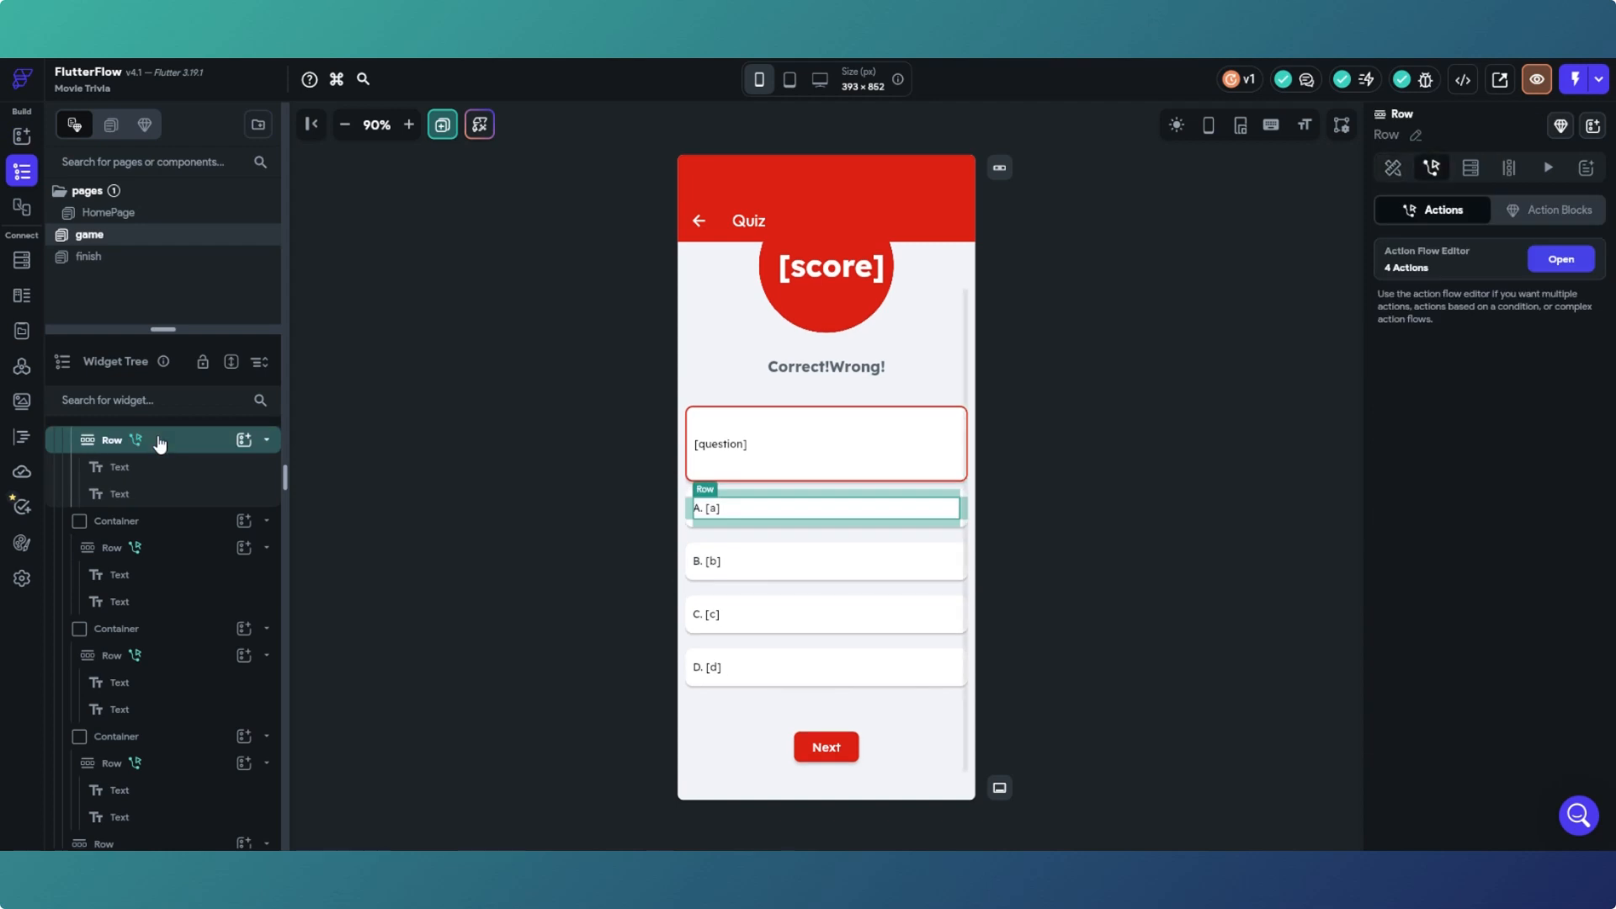
pyautogui.click(1551, 261)
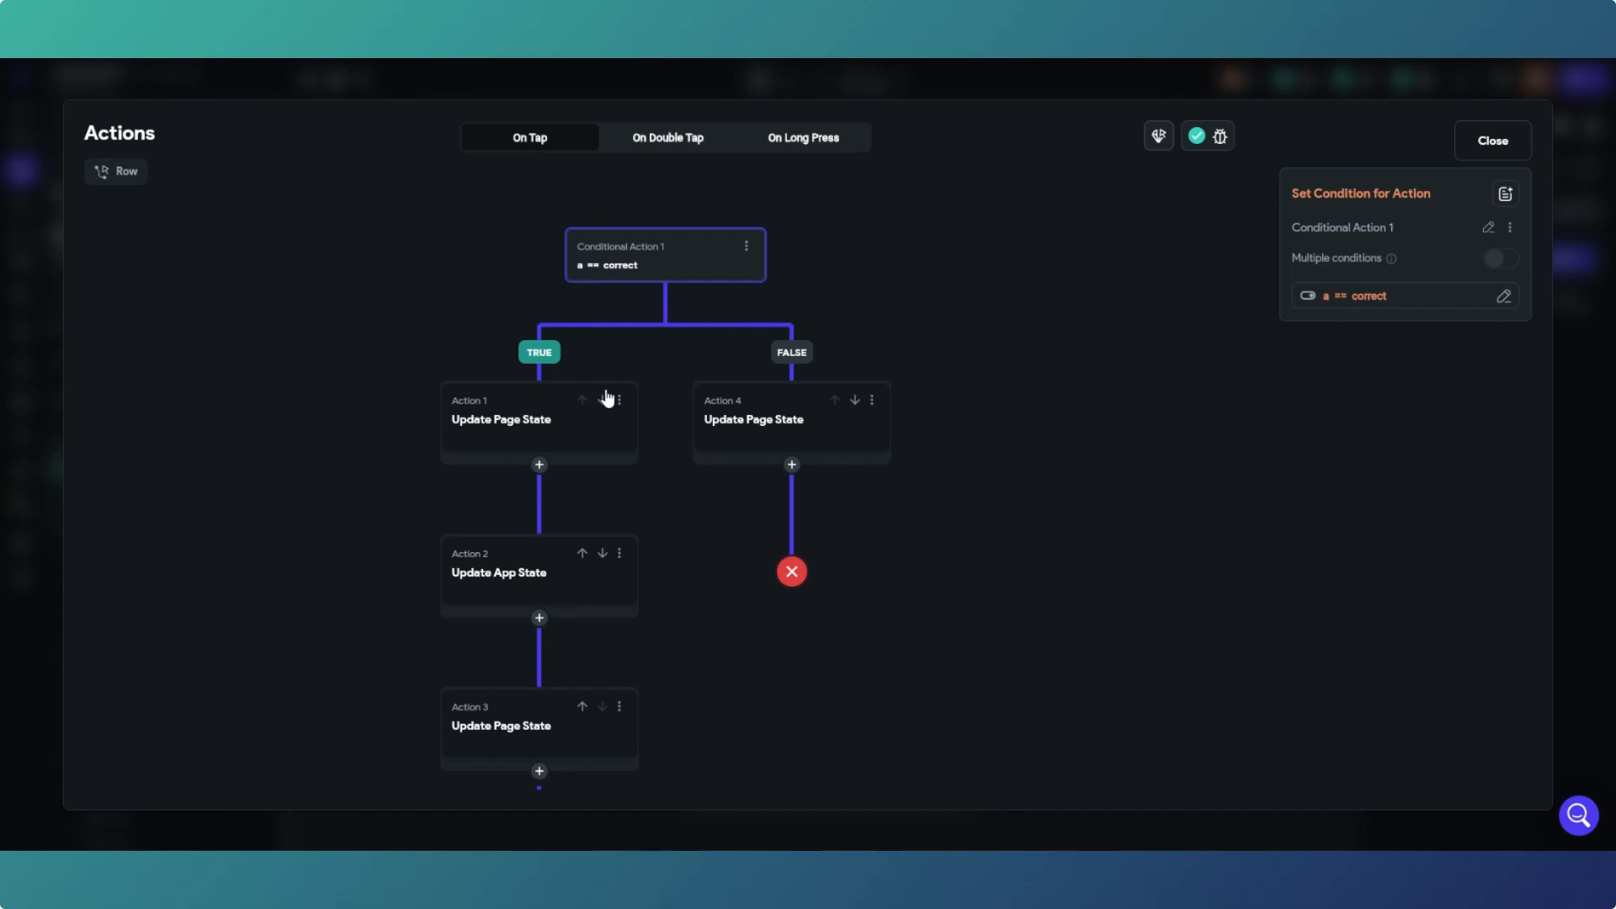
pyautogui.click(746, 246)
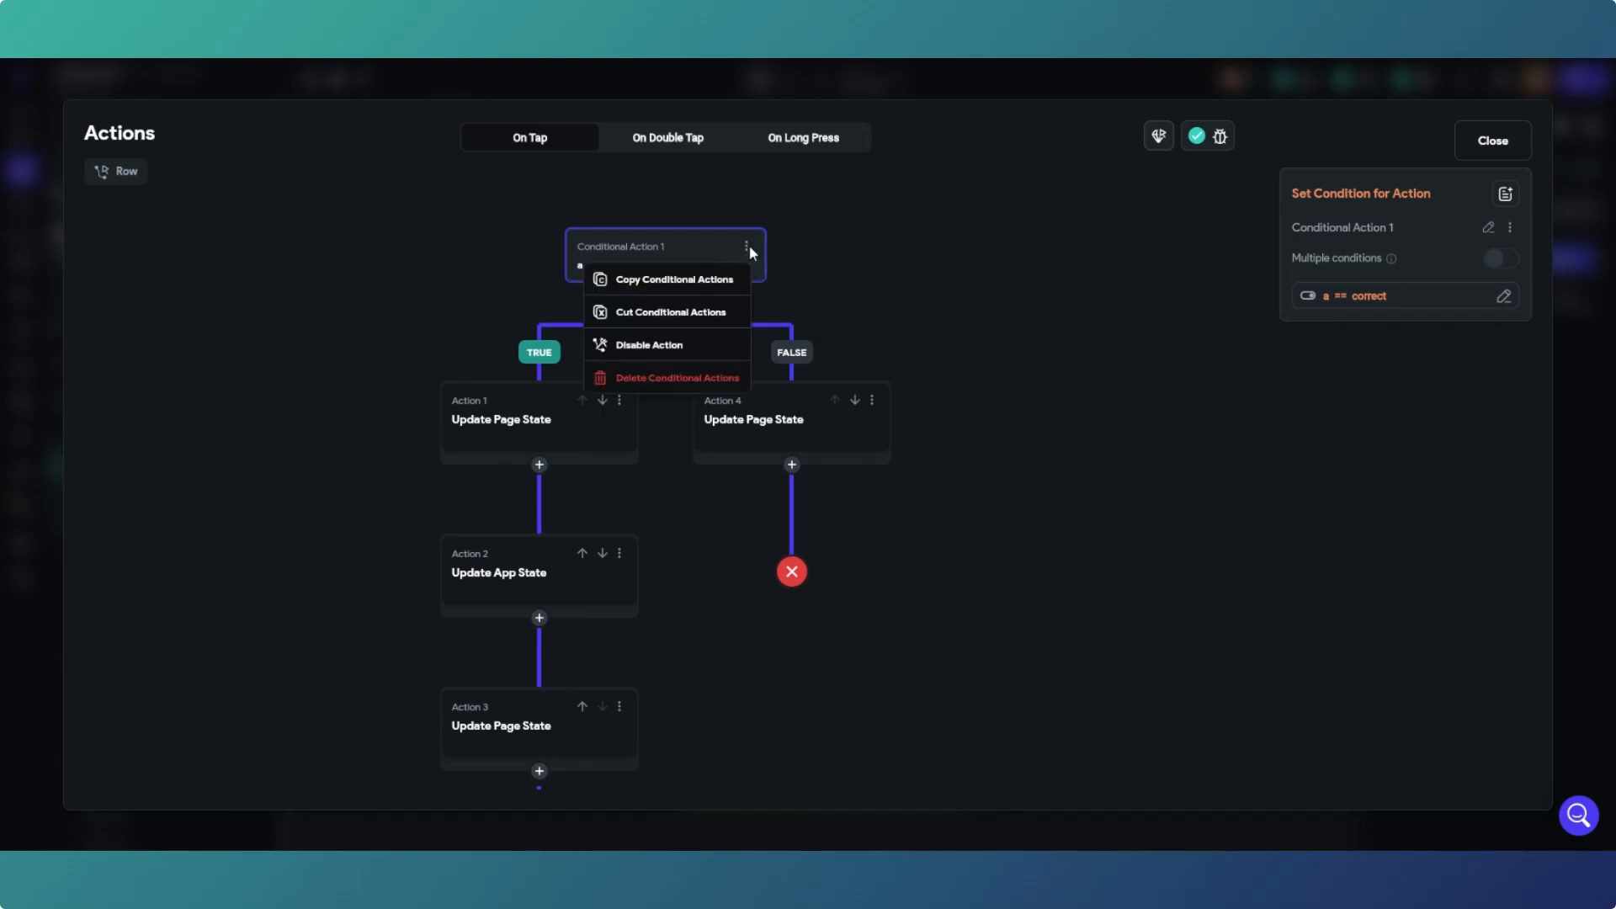
pyautogui.click(701, 284)
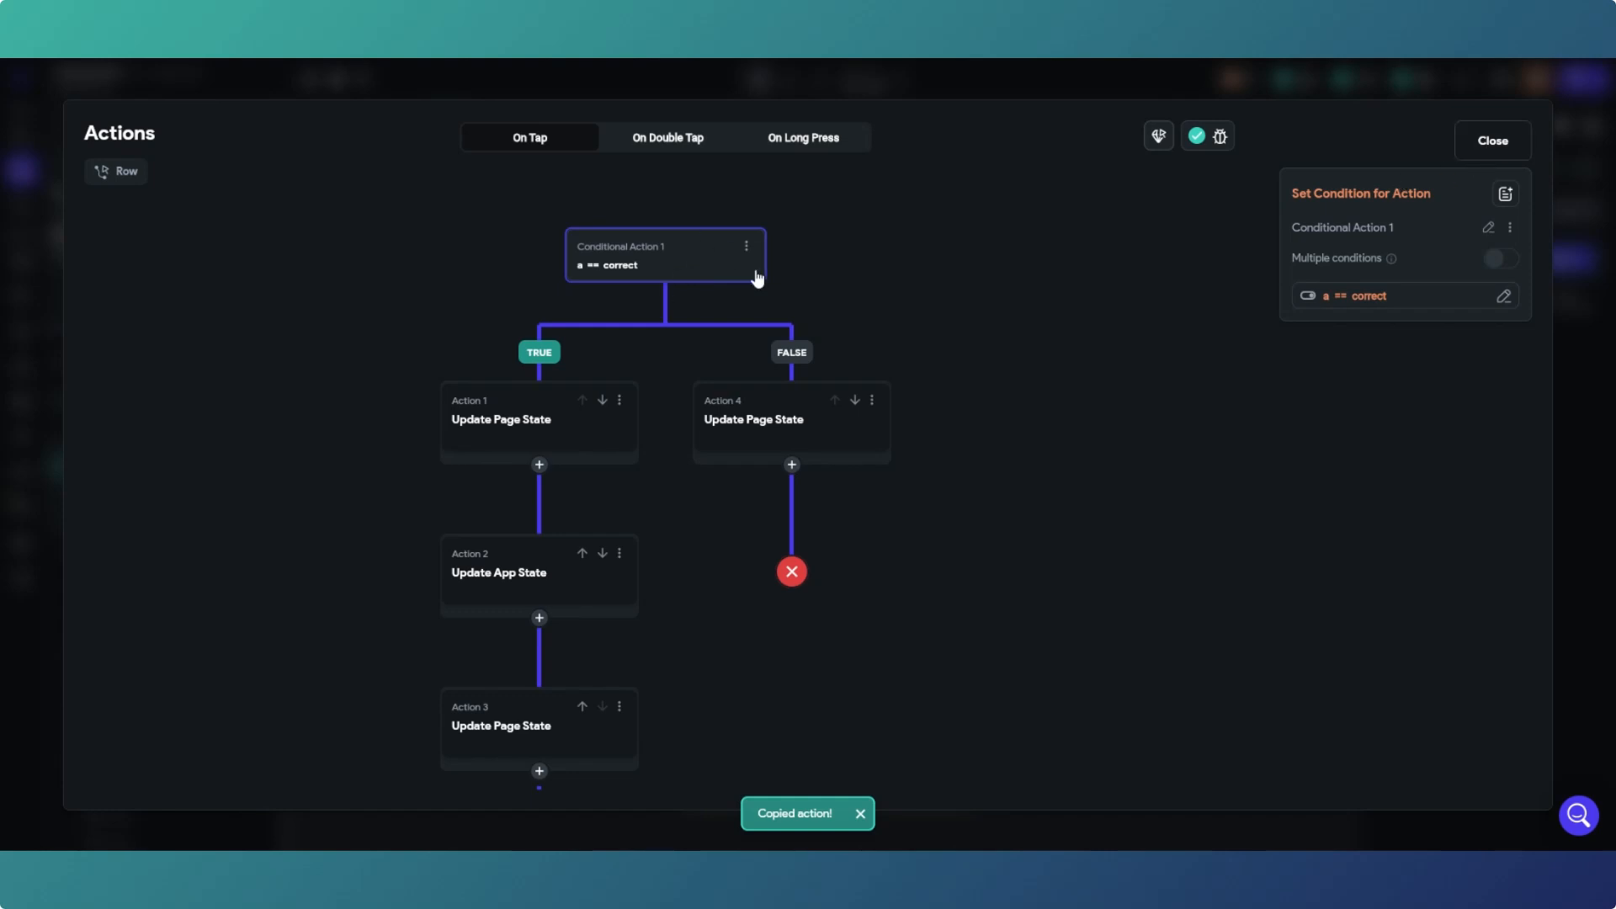
pyautogui.click(1492, 142)
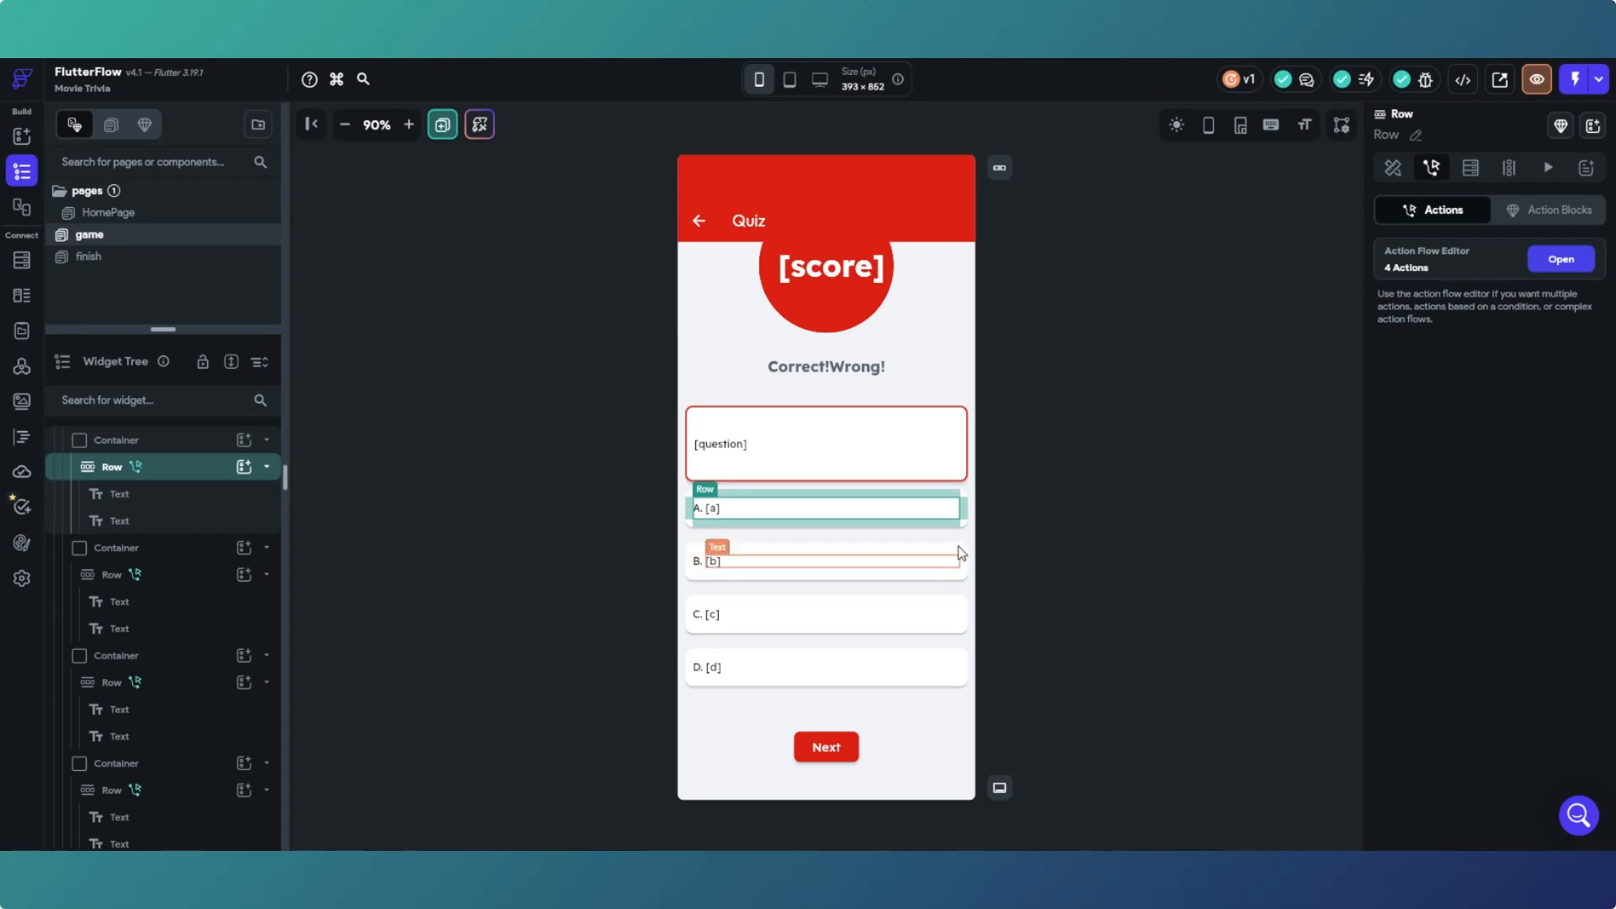
# Step: Paste the copied conditional actions into the answer A container's own On Tap action flow
pyautogui.click(966, 510)
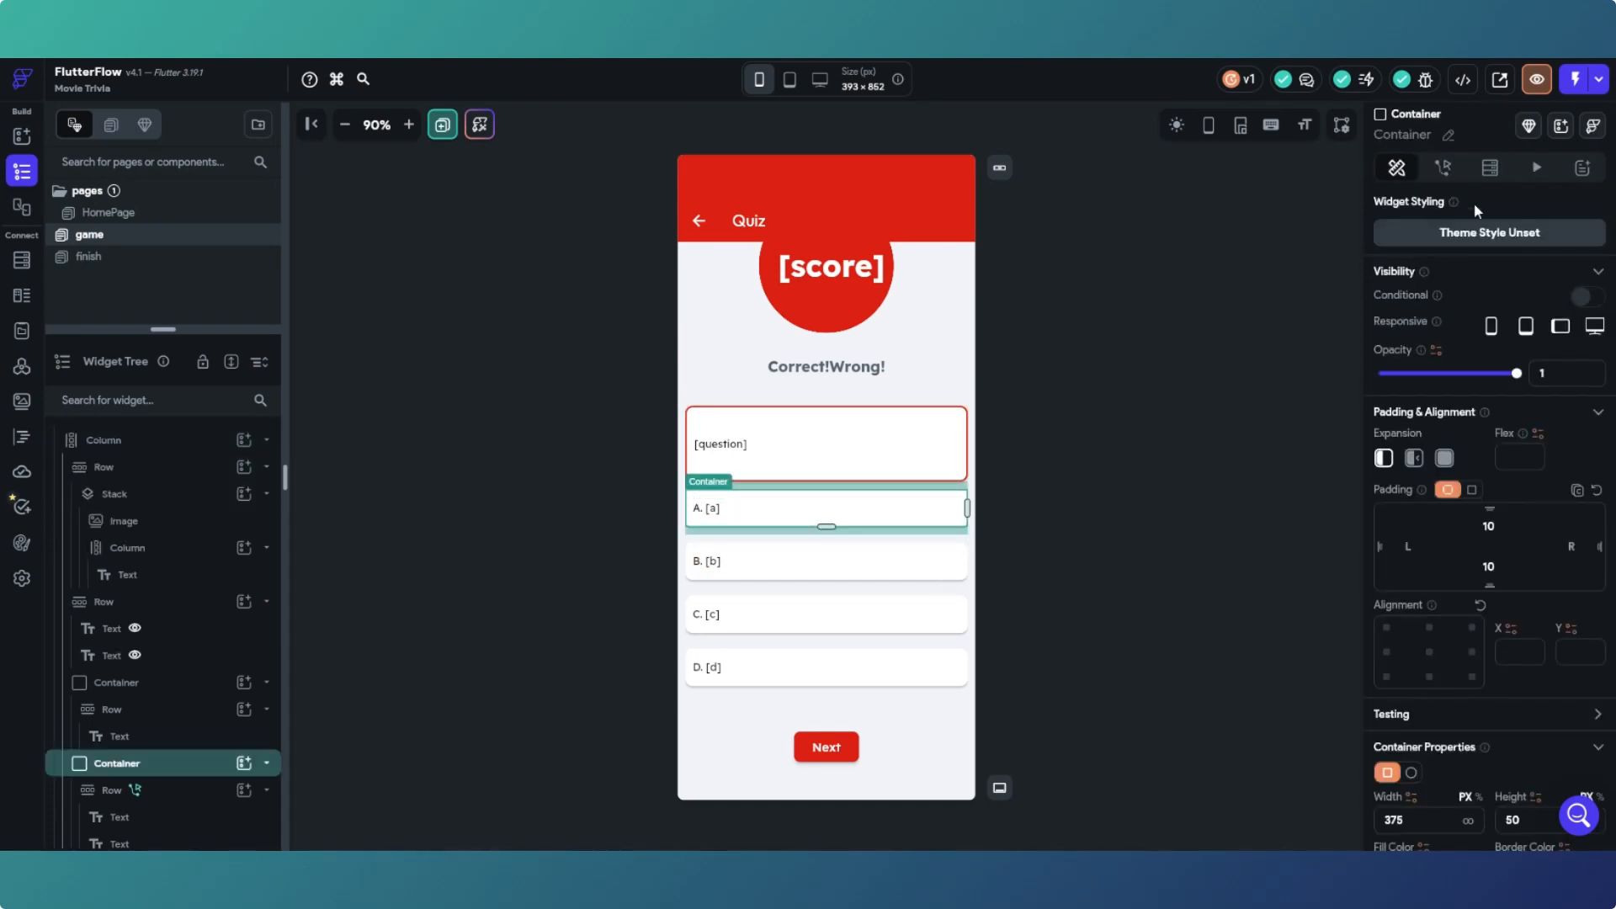
pyautogui.click(1443, 168)
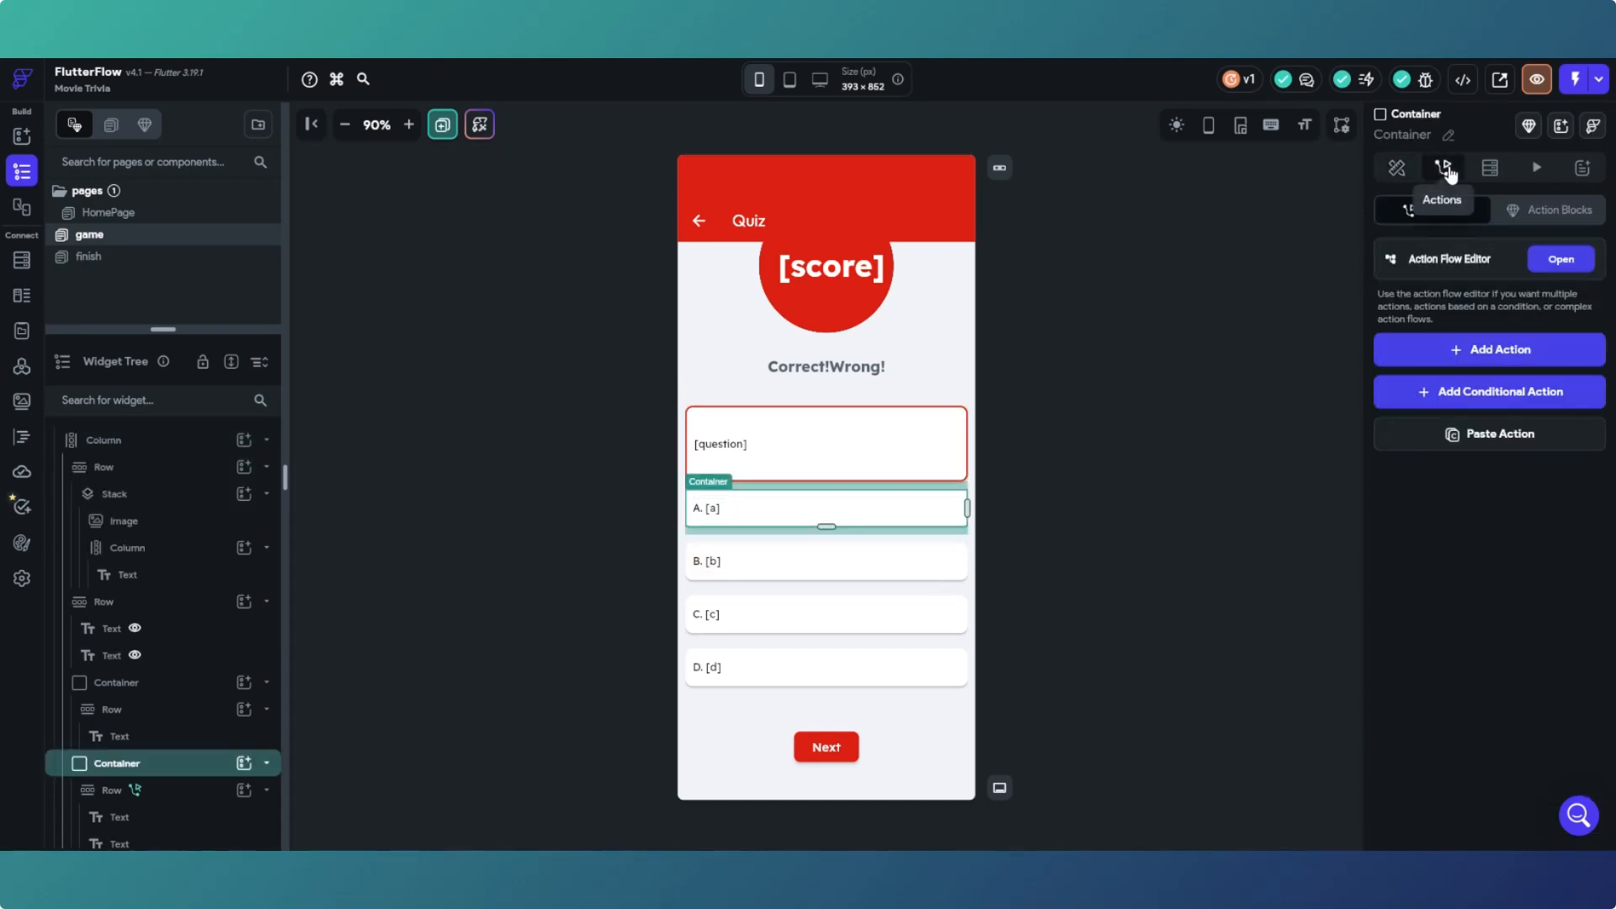
pyautogui.click(1562, 261)
pyautogui.click(701, 719)
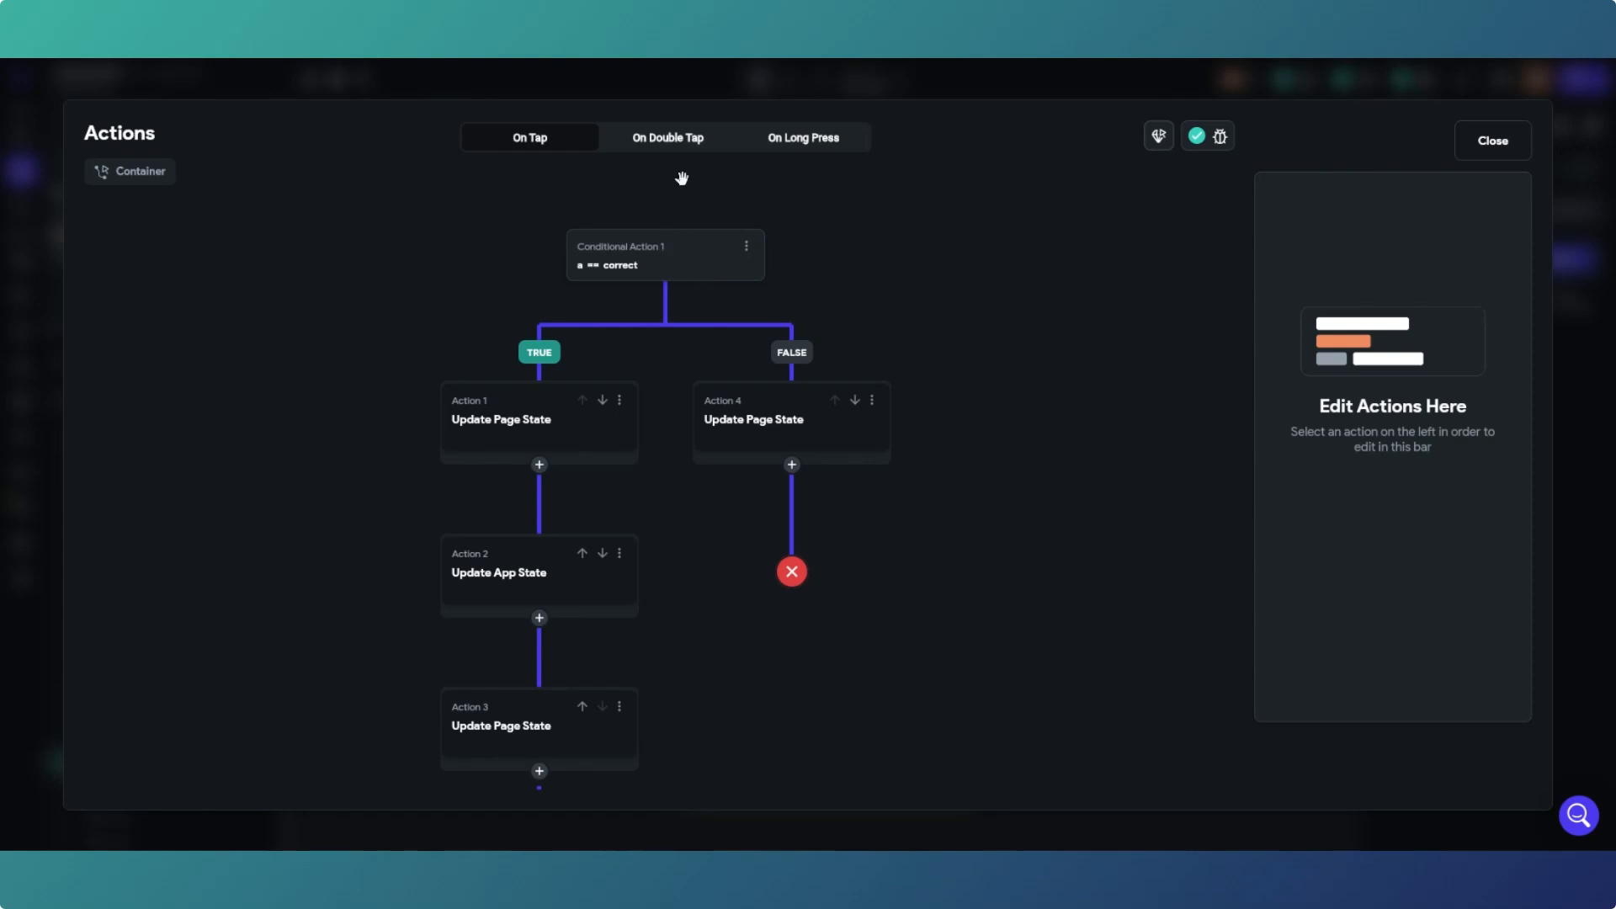
pyautogui.click(1484, 142)
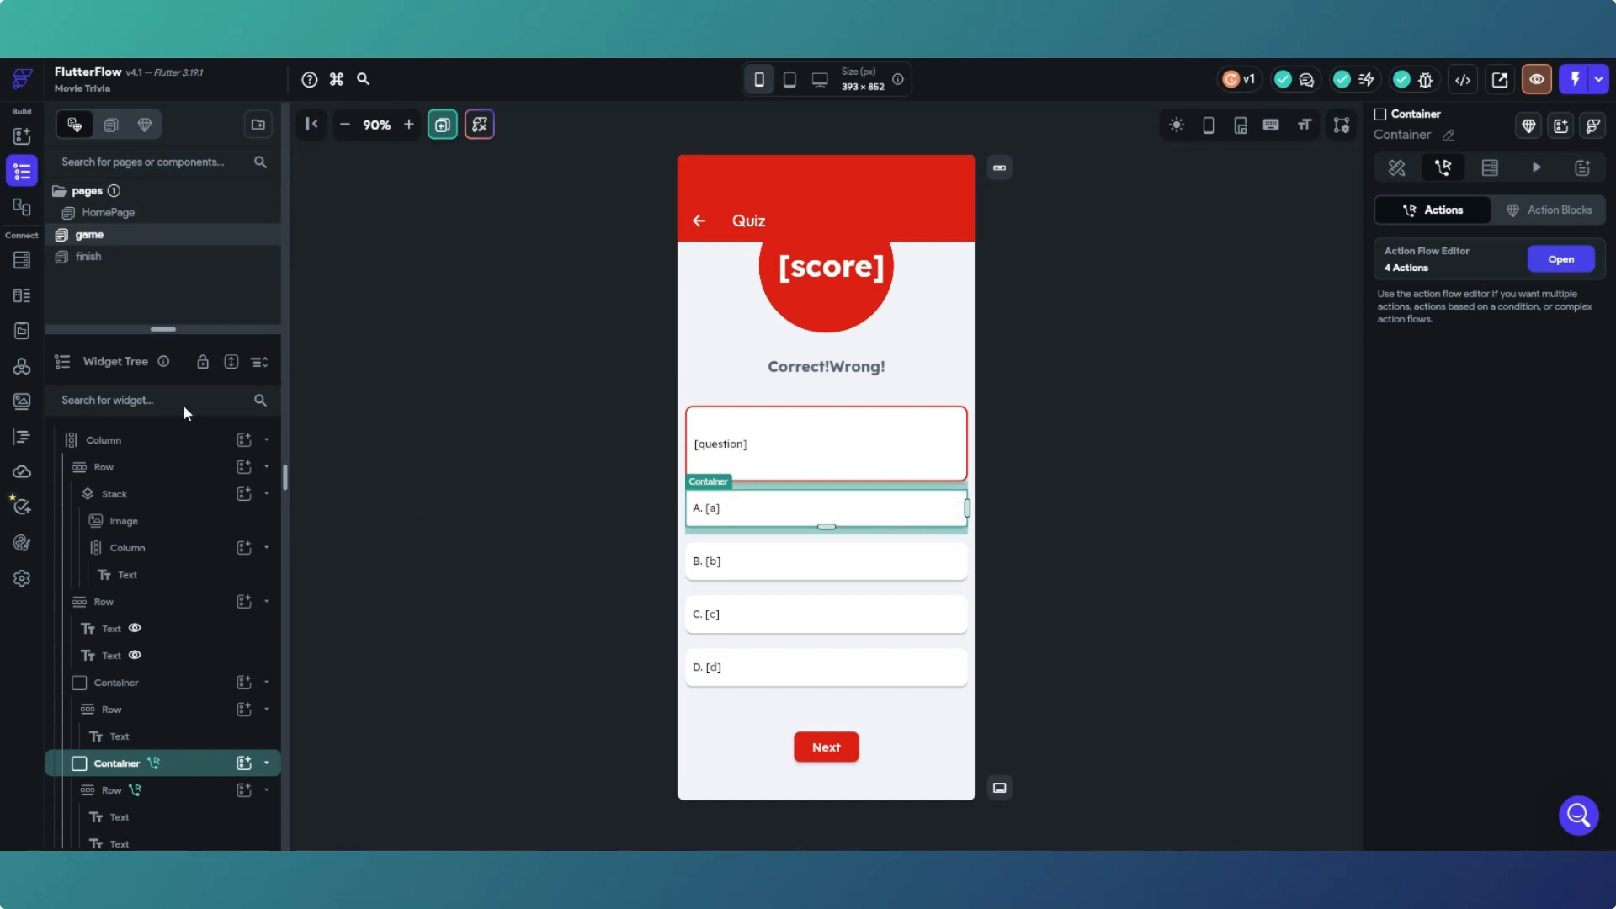
# Step: Delete the On Tap conditional actions from the row inside the answer A container
pyautogui.click(116, 791)
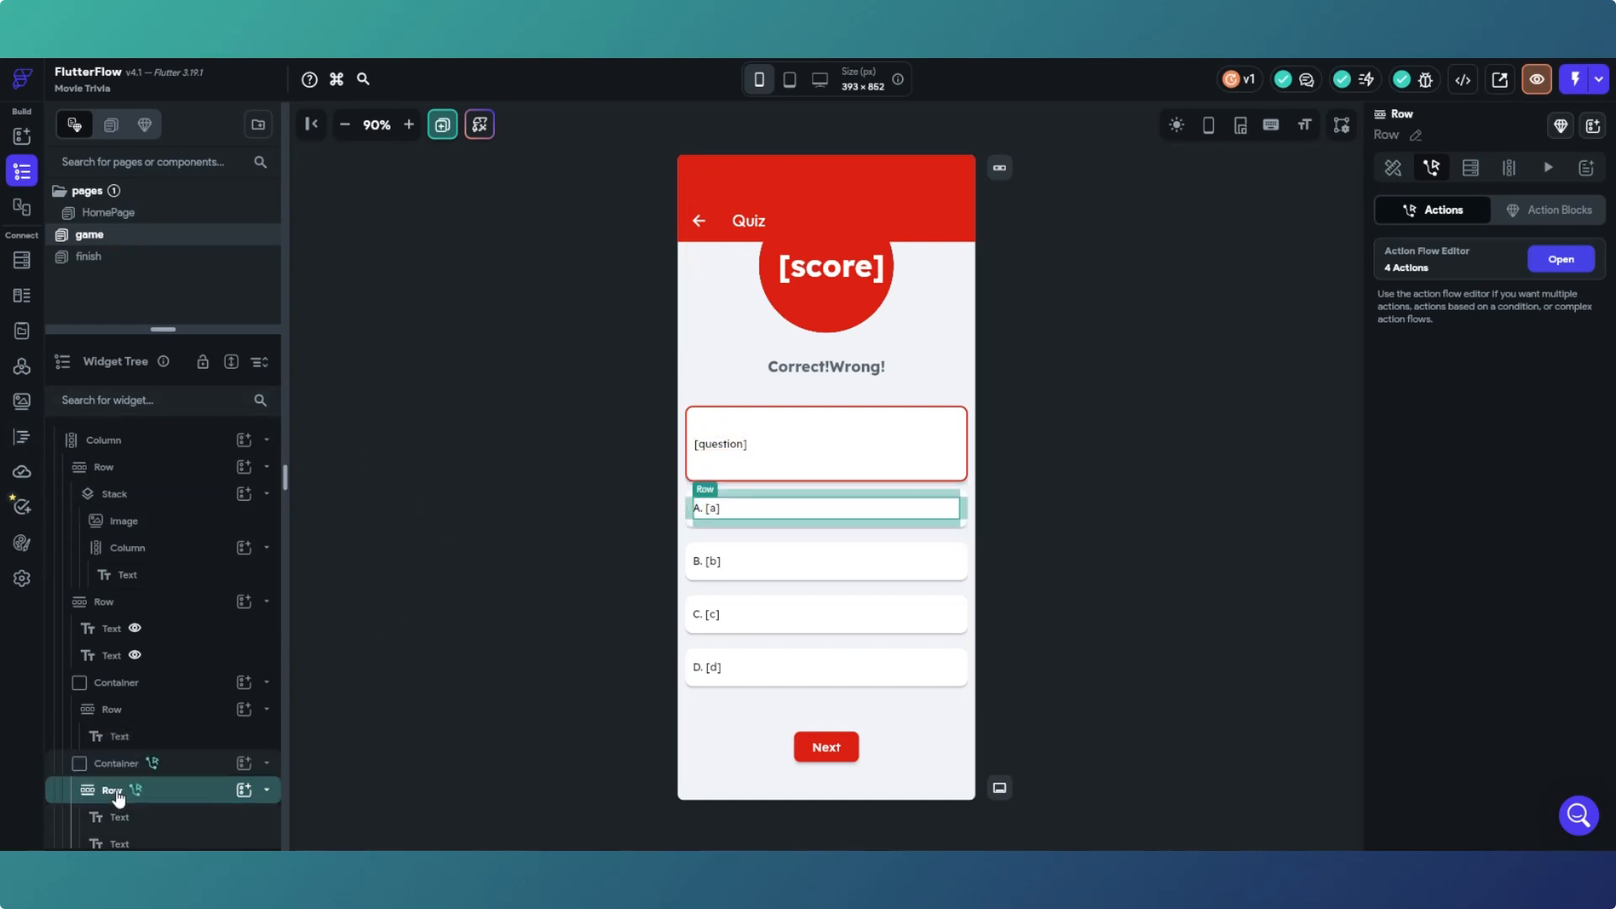
pyautogui.click(1561, 261)
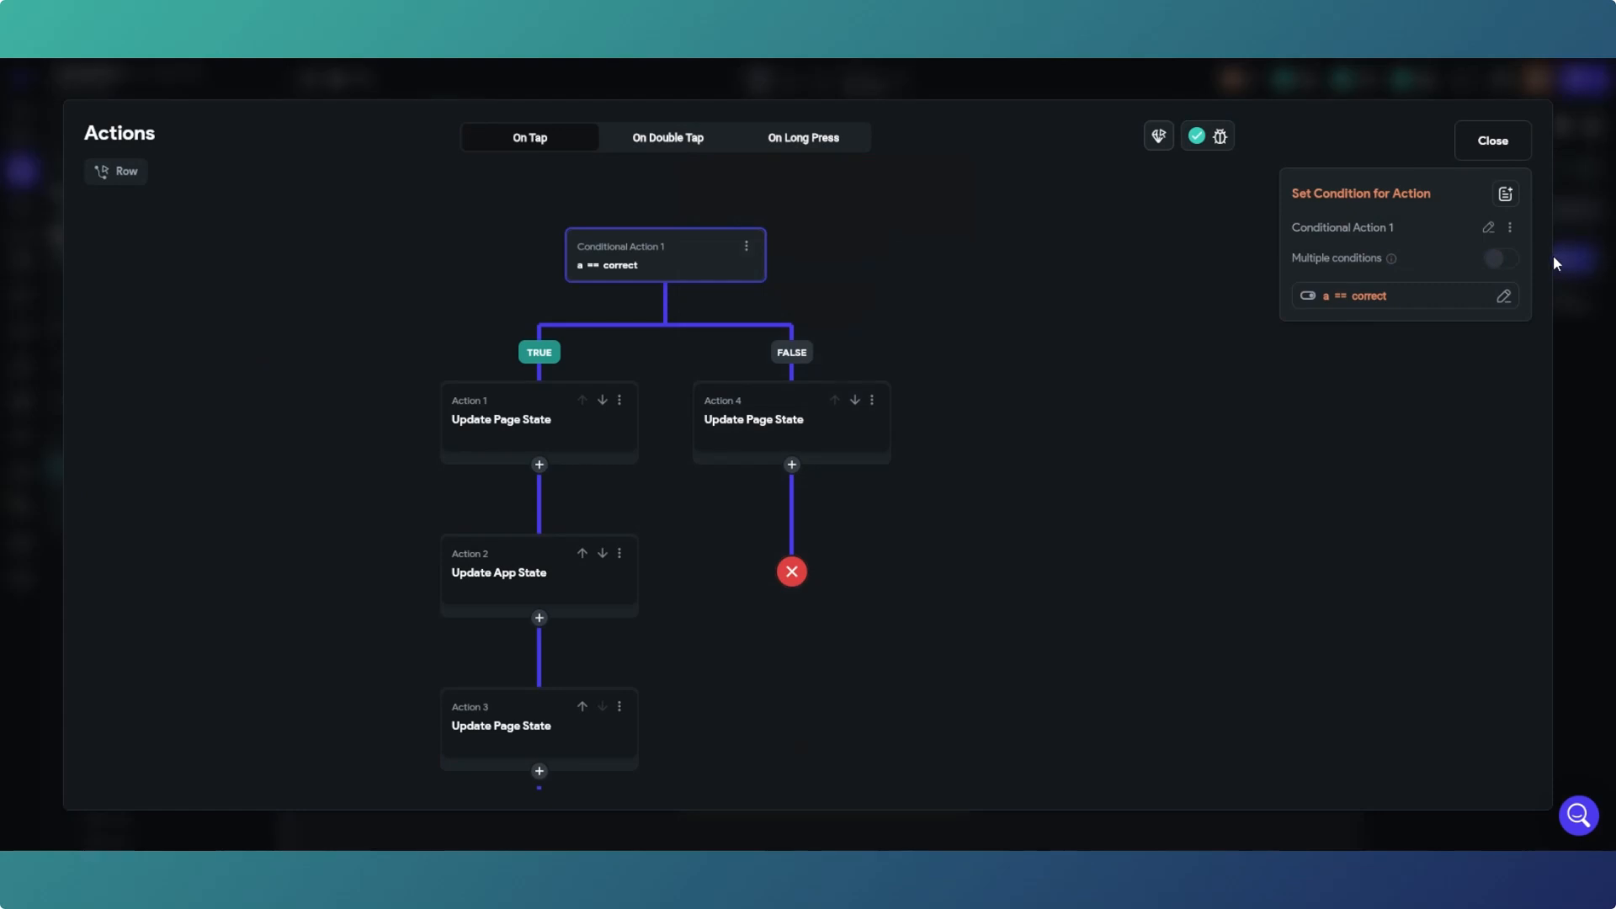
pyautogui.click(747, 251)
pyautogui.click(683, 380)
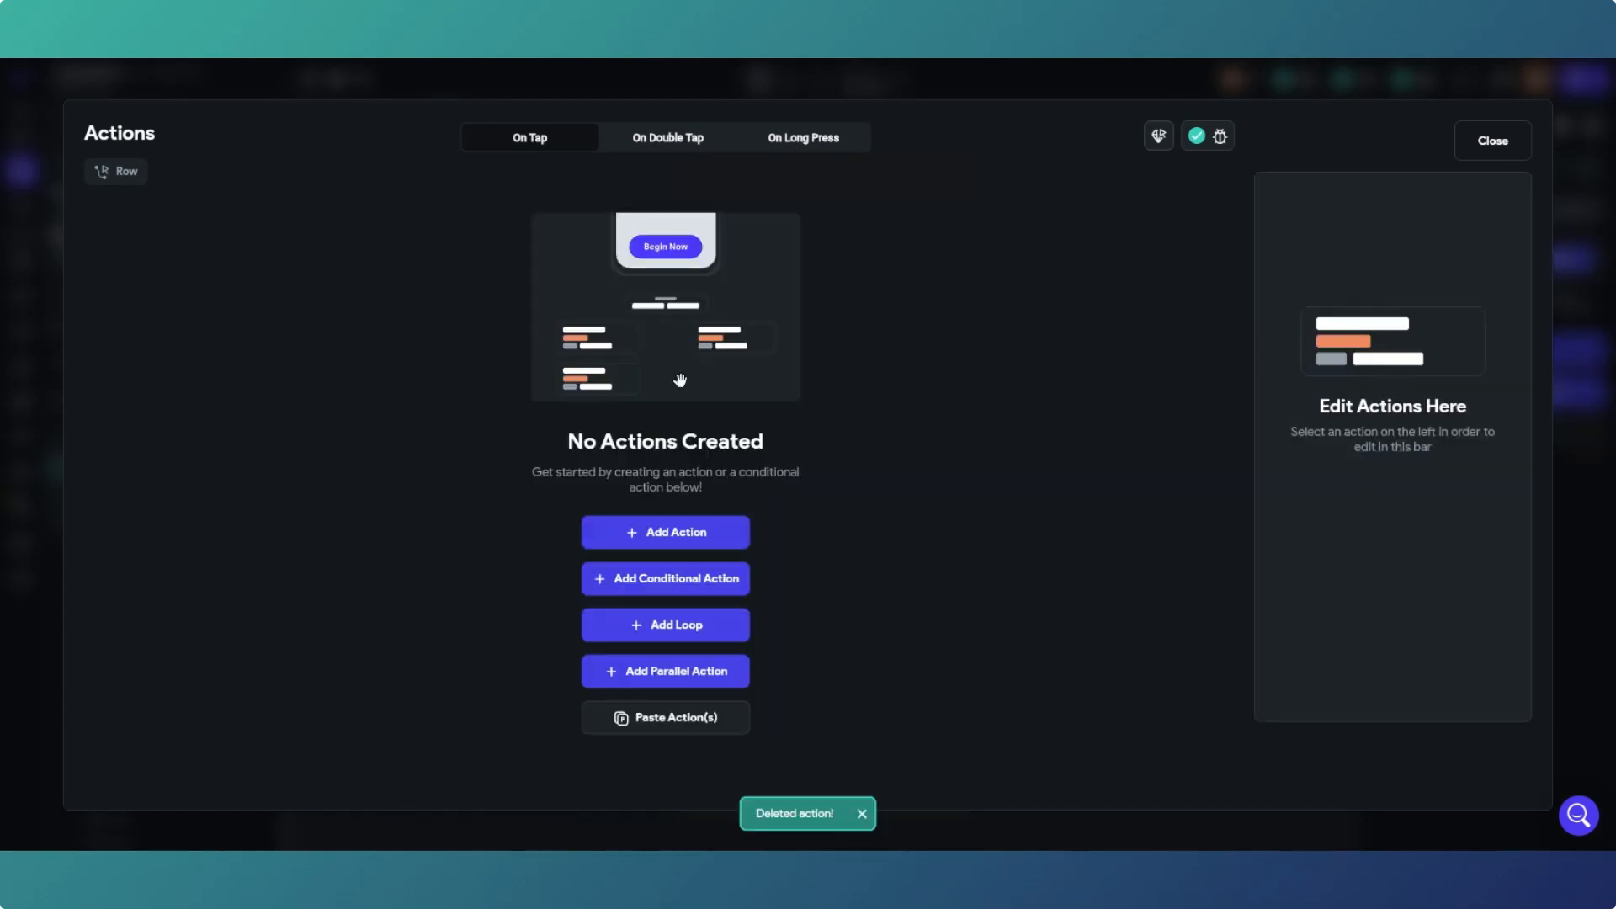
pyautogui.click(1507, 138)
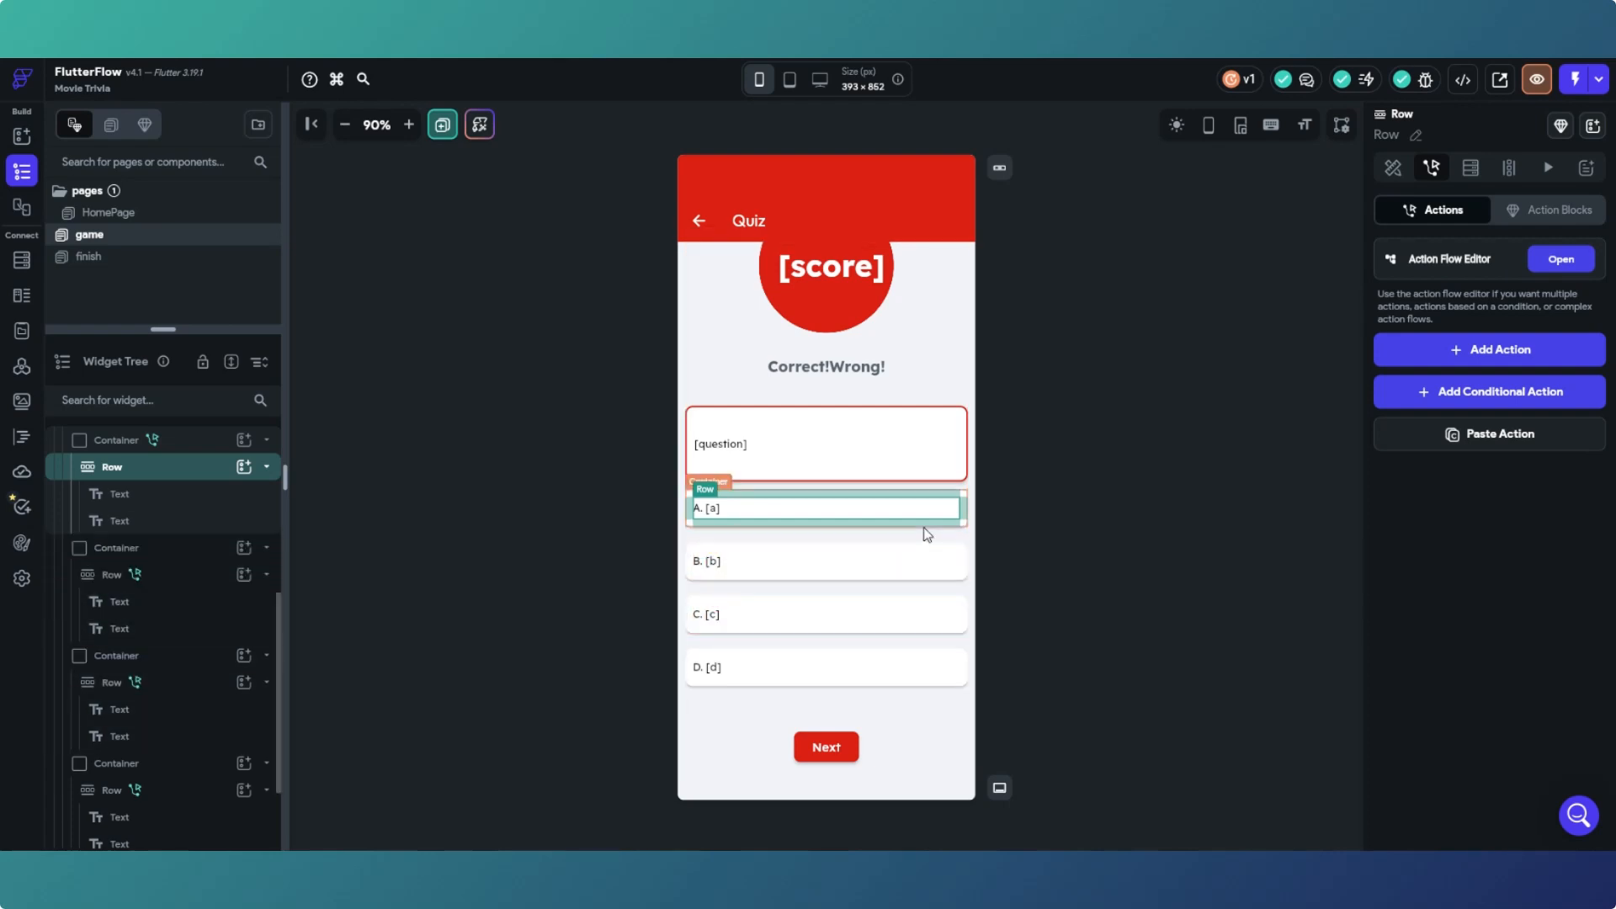
# Step: Cut the conditional actions from the answer A container's own On Tap action flow
pyautogui.click(964, 523)
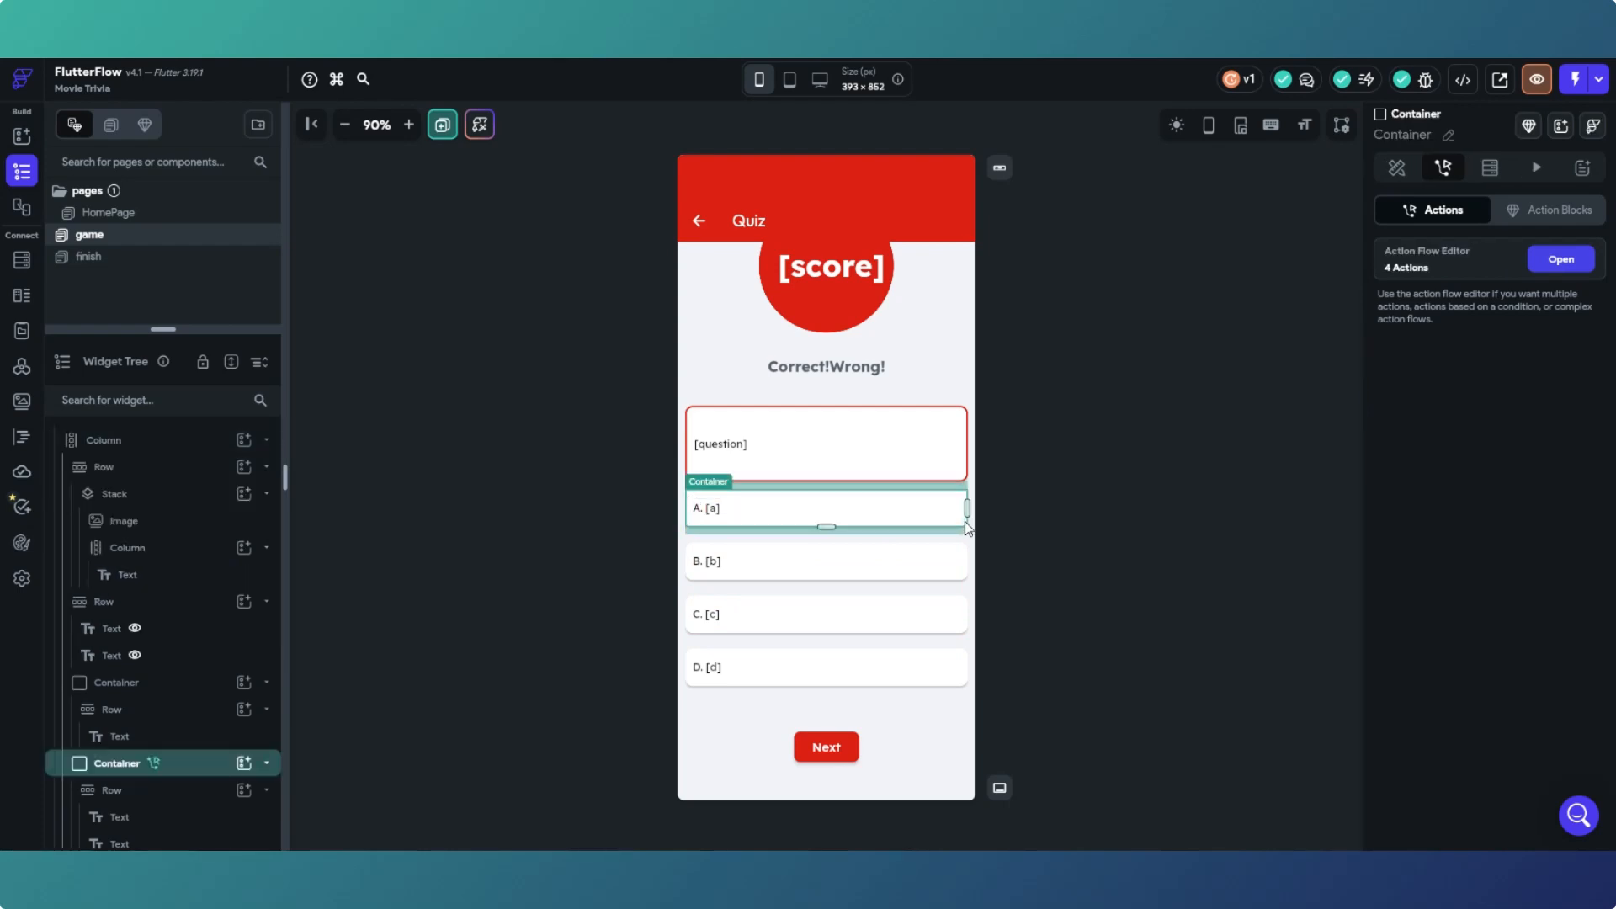
pyautogui.click(1553, 261)
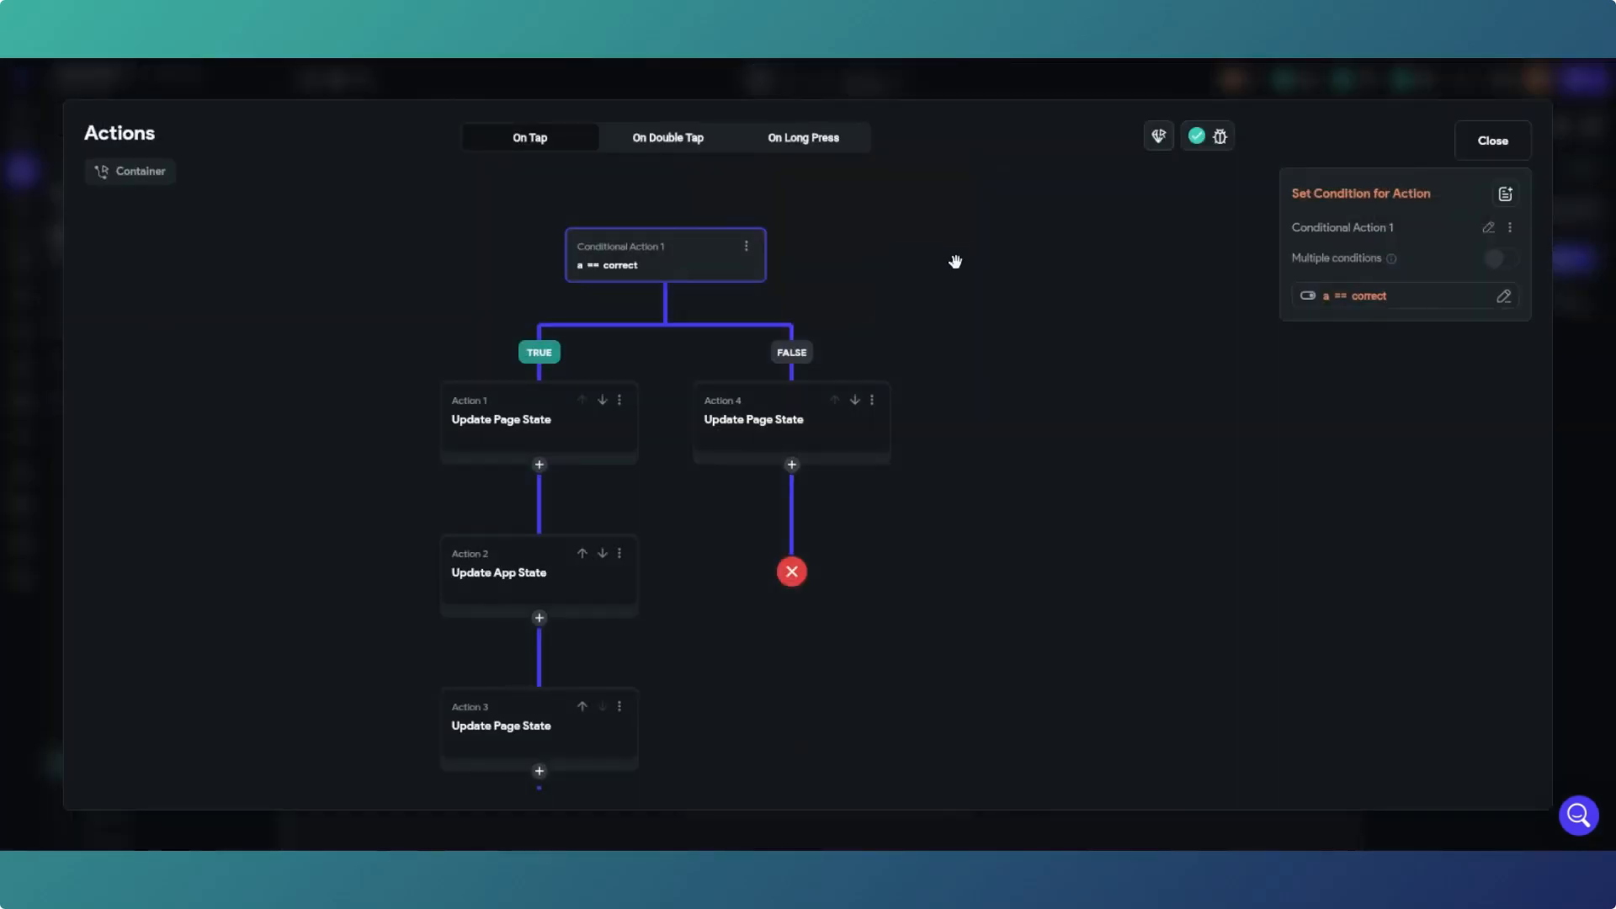
pyautogui.click(746, 250)
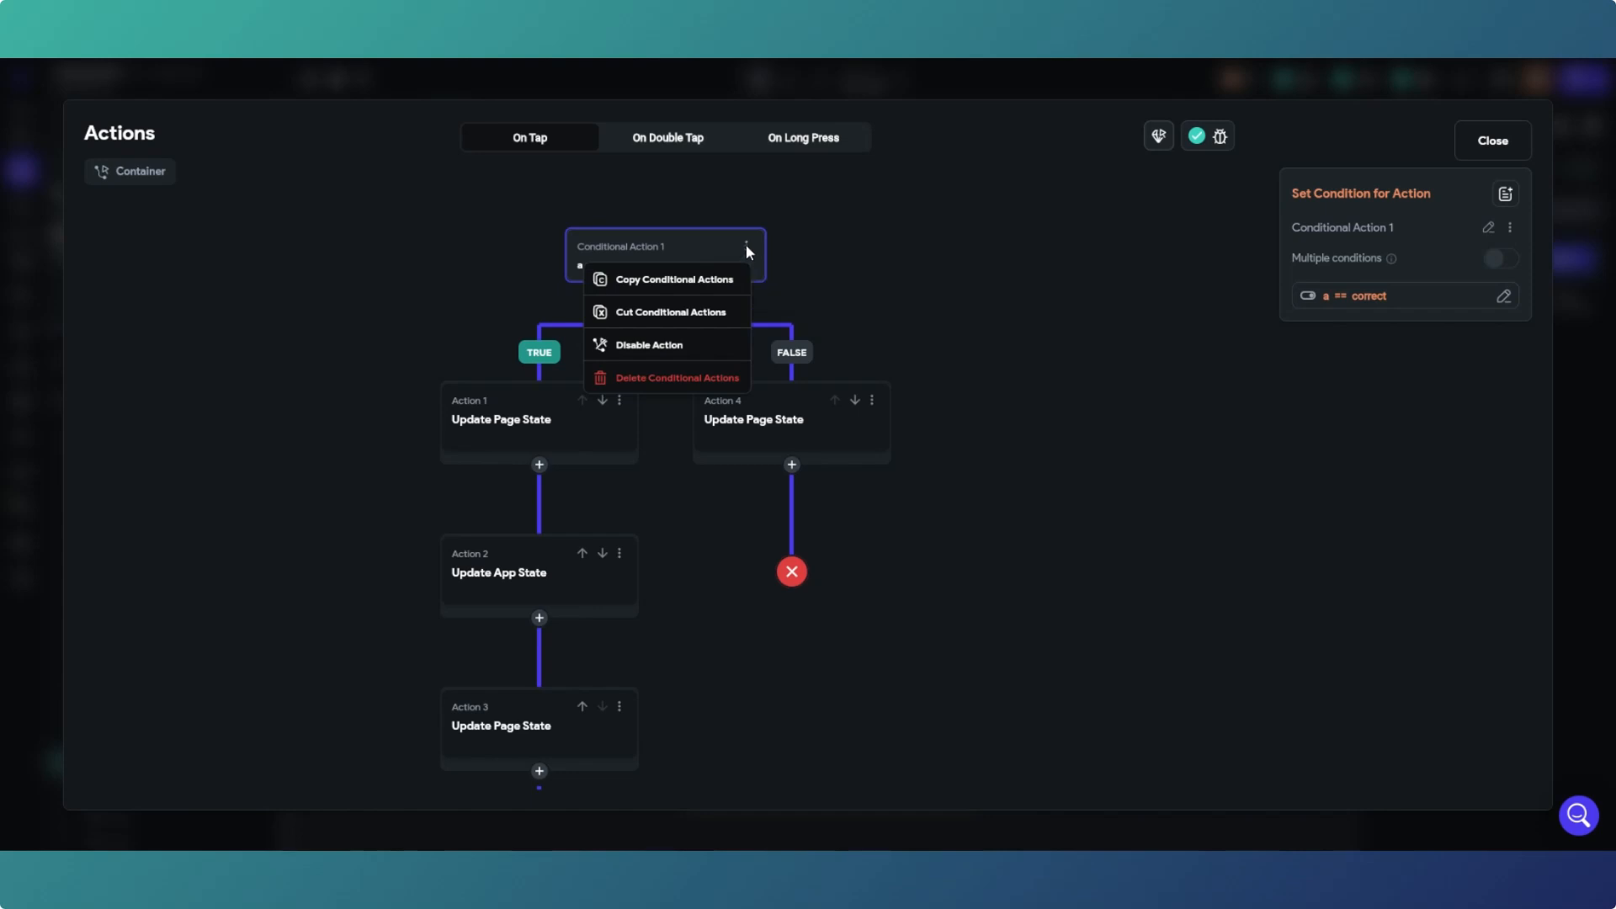
pyautogui.click(659, 283)
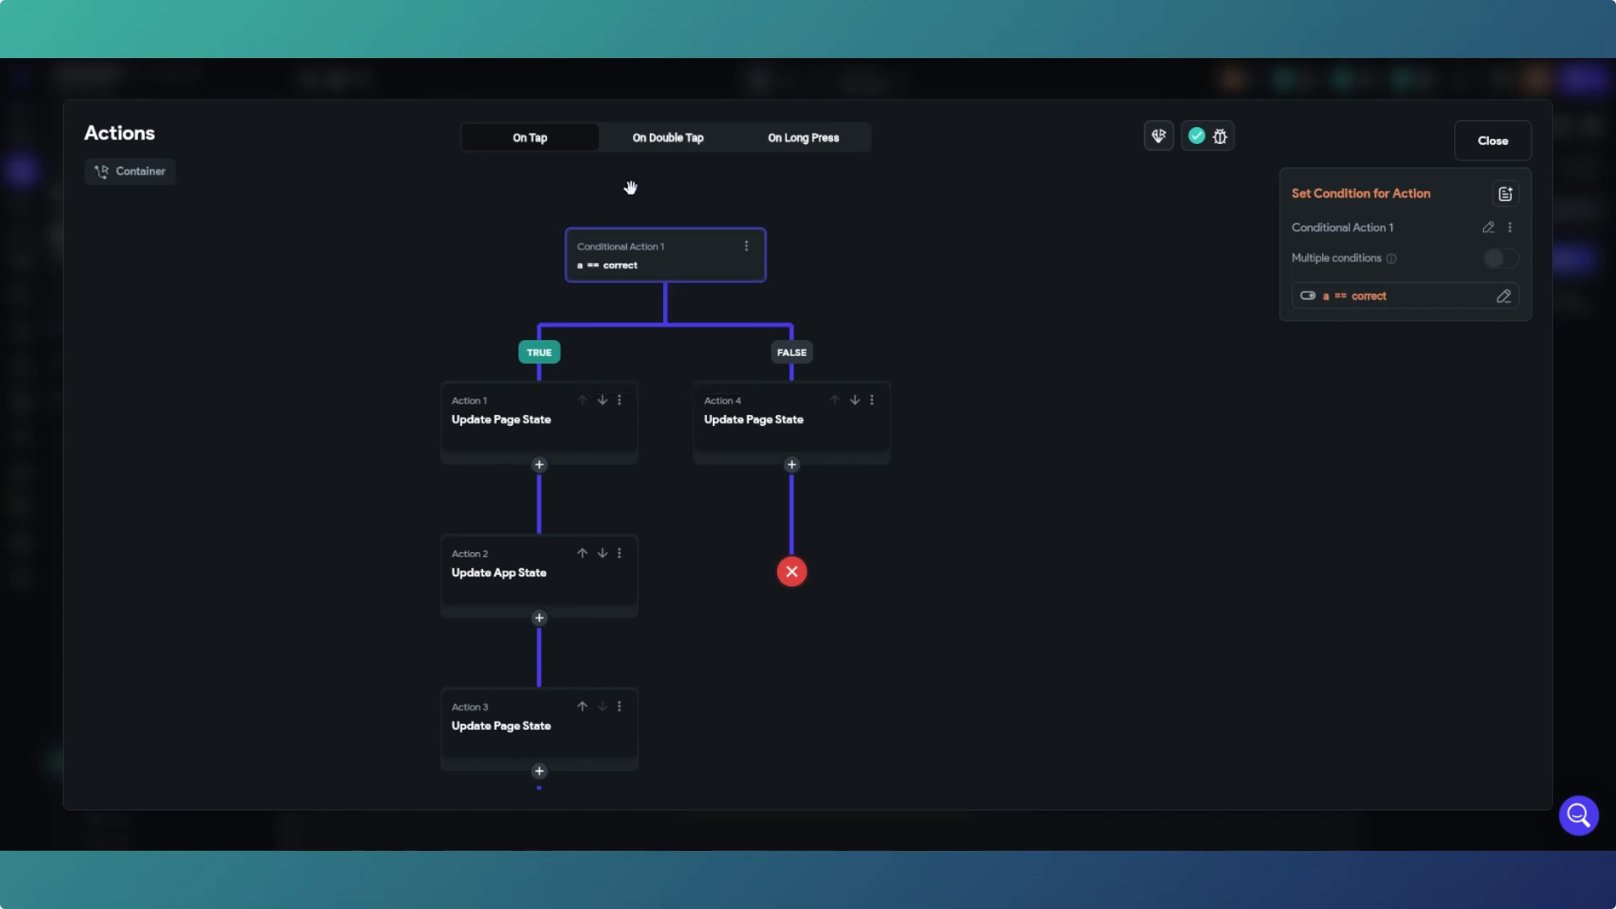
pyautogui.click(746, 245)
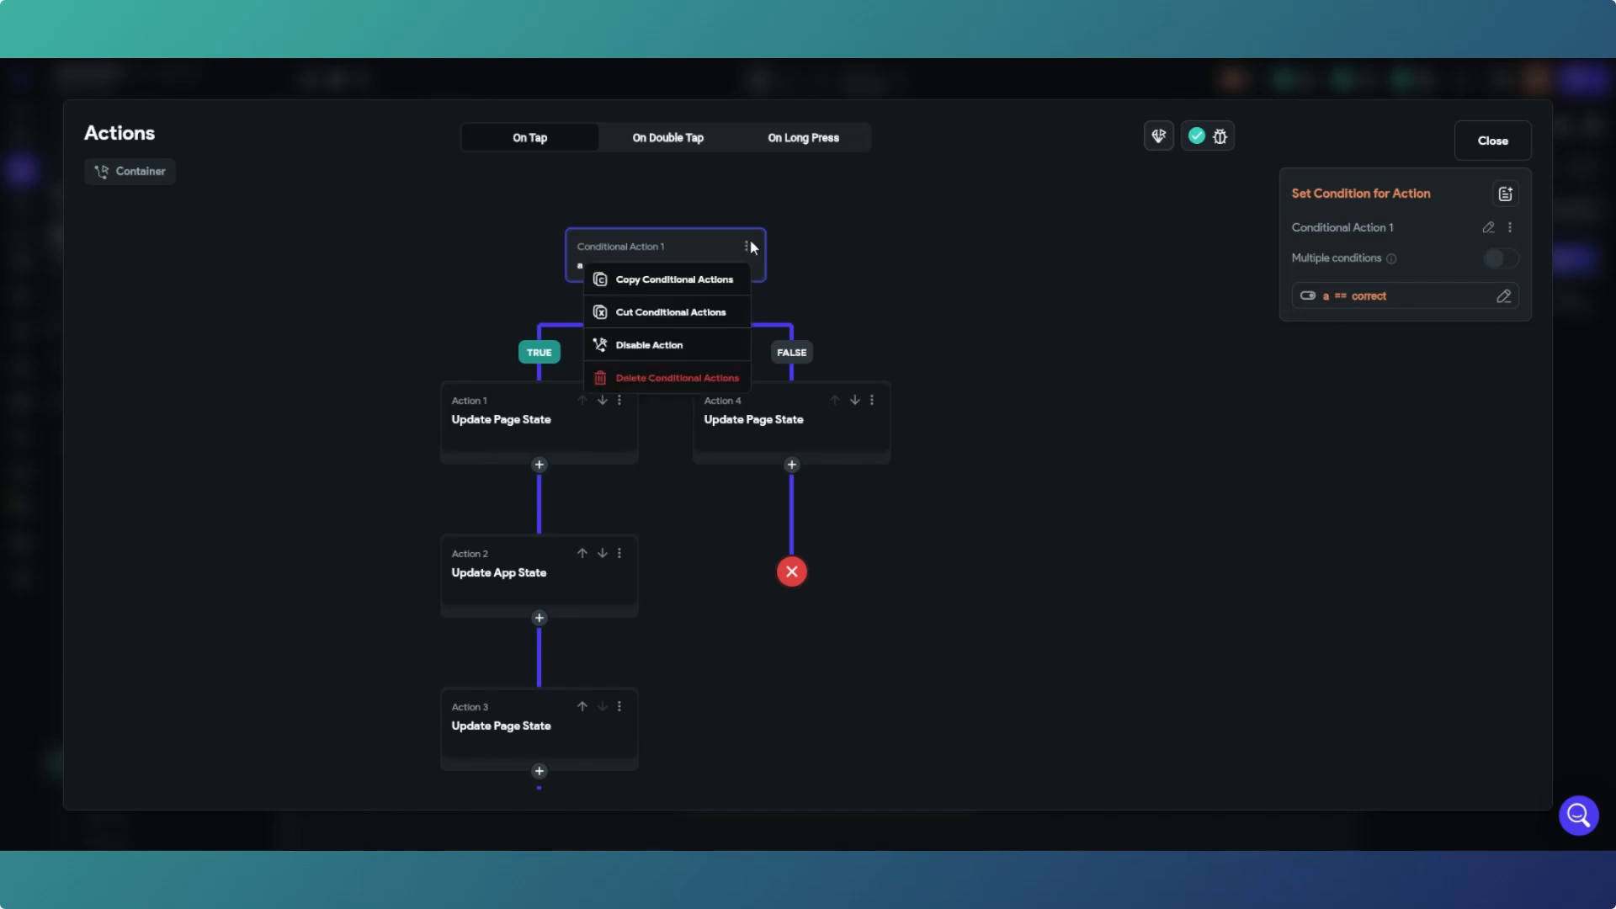
pyautogui.click(680, 313)
# Step: Add a new first action to the container's On Tap flow and paste the cut conditional actions after it
pyautogui.click(684, 540)
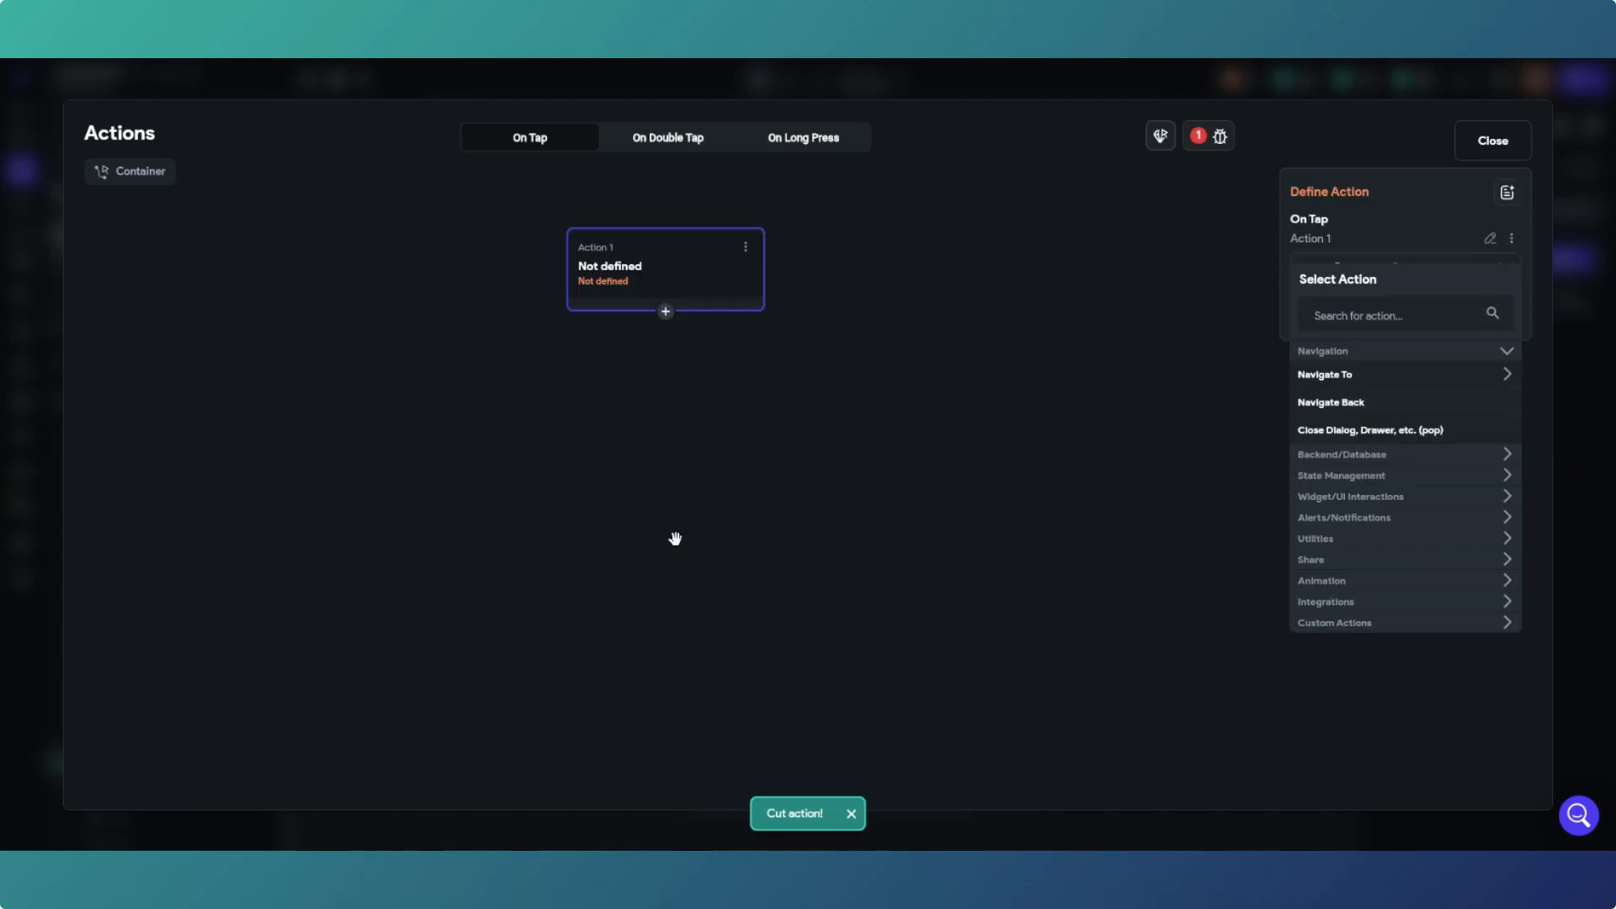
pyautogui.click(665, 312)
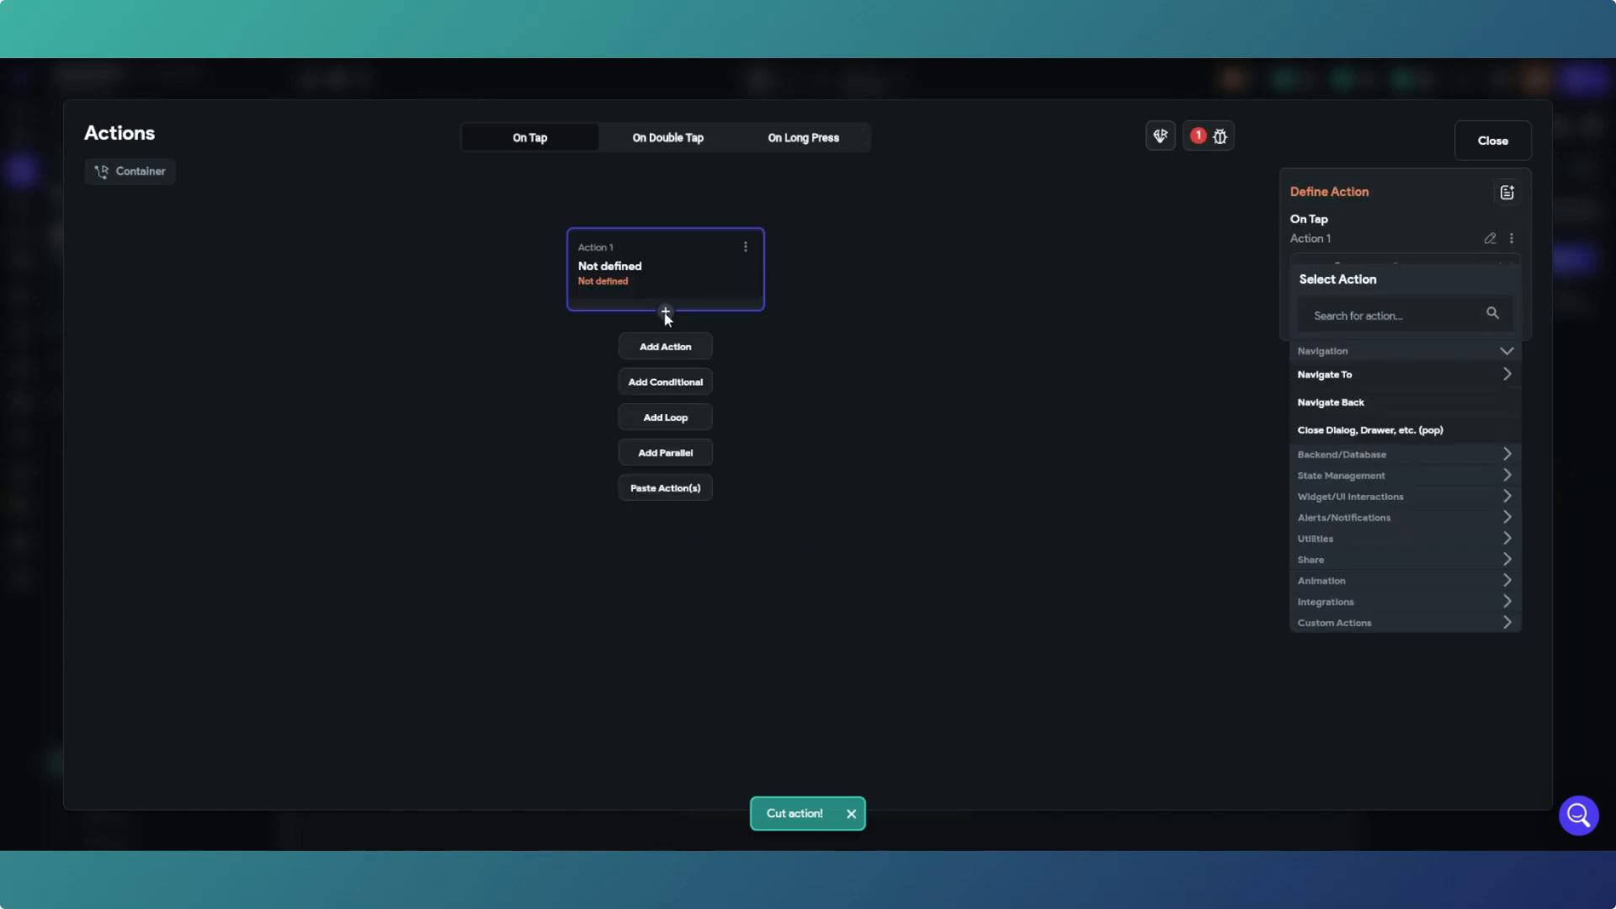
pyautogui.click(654, 489)
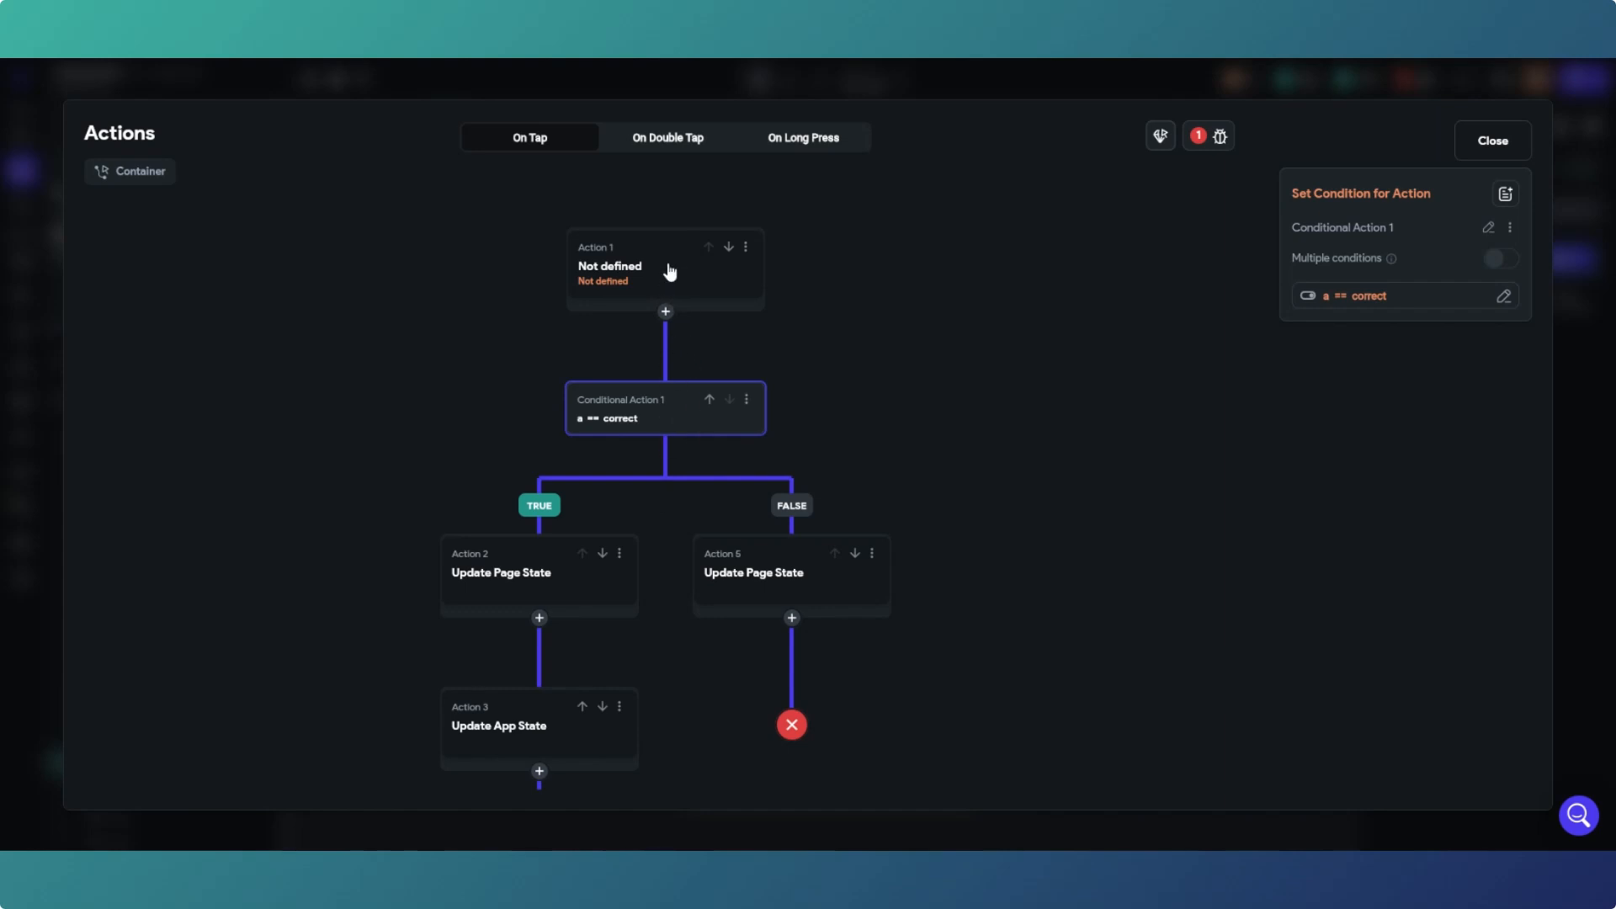
# Step: Define the undefined first action of the container's On Tap flow as Update Page State
pyautogui.scroll(-3, 819, 377)
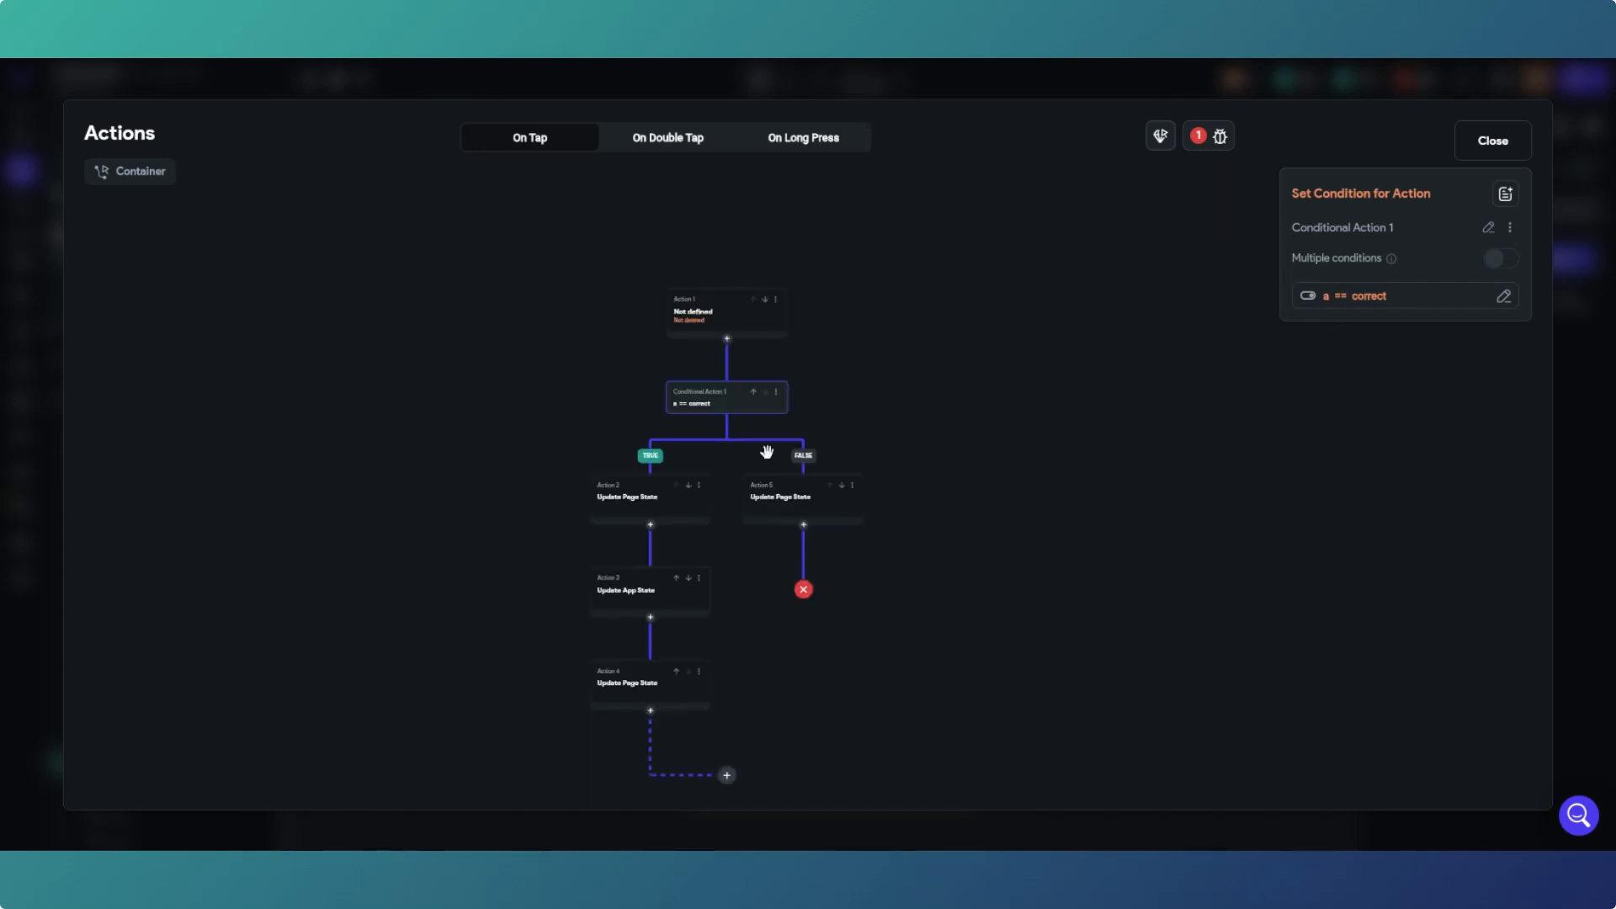
pyautogui.moveTo(767, 452); pyautogui.dragTo(782, 353)
pyautogui.moveTo(740, 270); pyautogui.dragTo(729, 372)
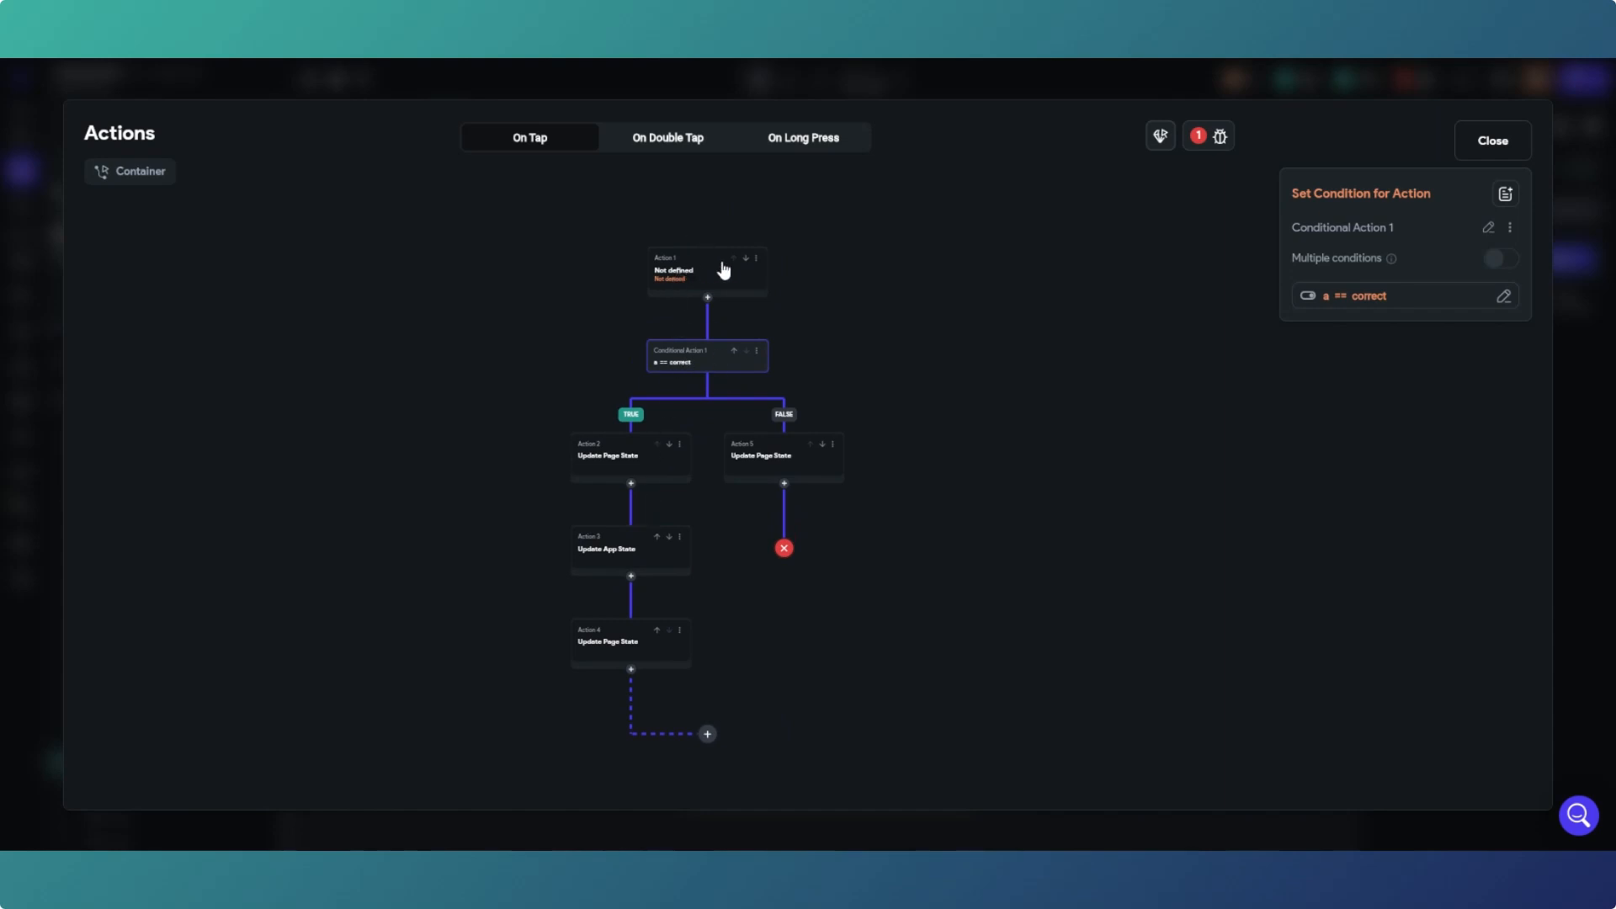
pyautogui.scroll(3, 680, 215)
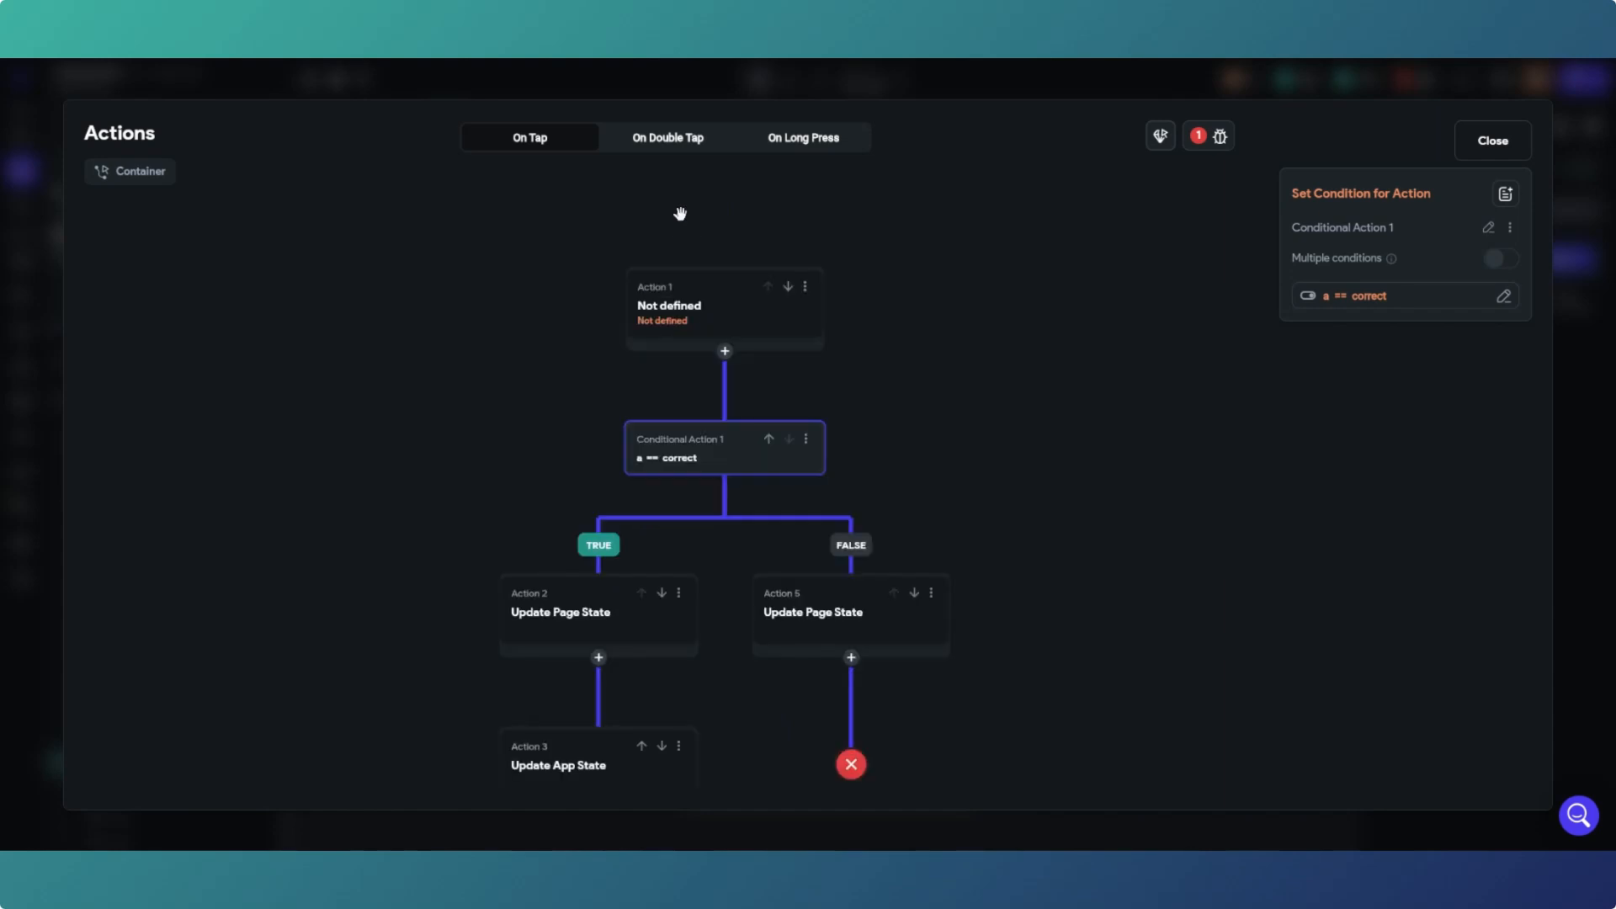
pyautogui.click(682, 318)
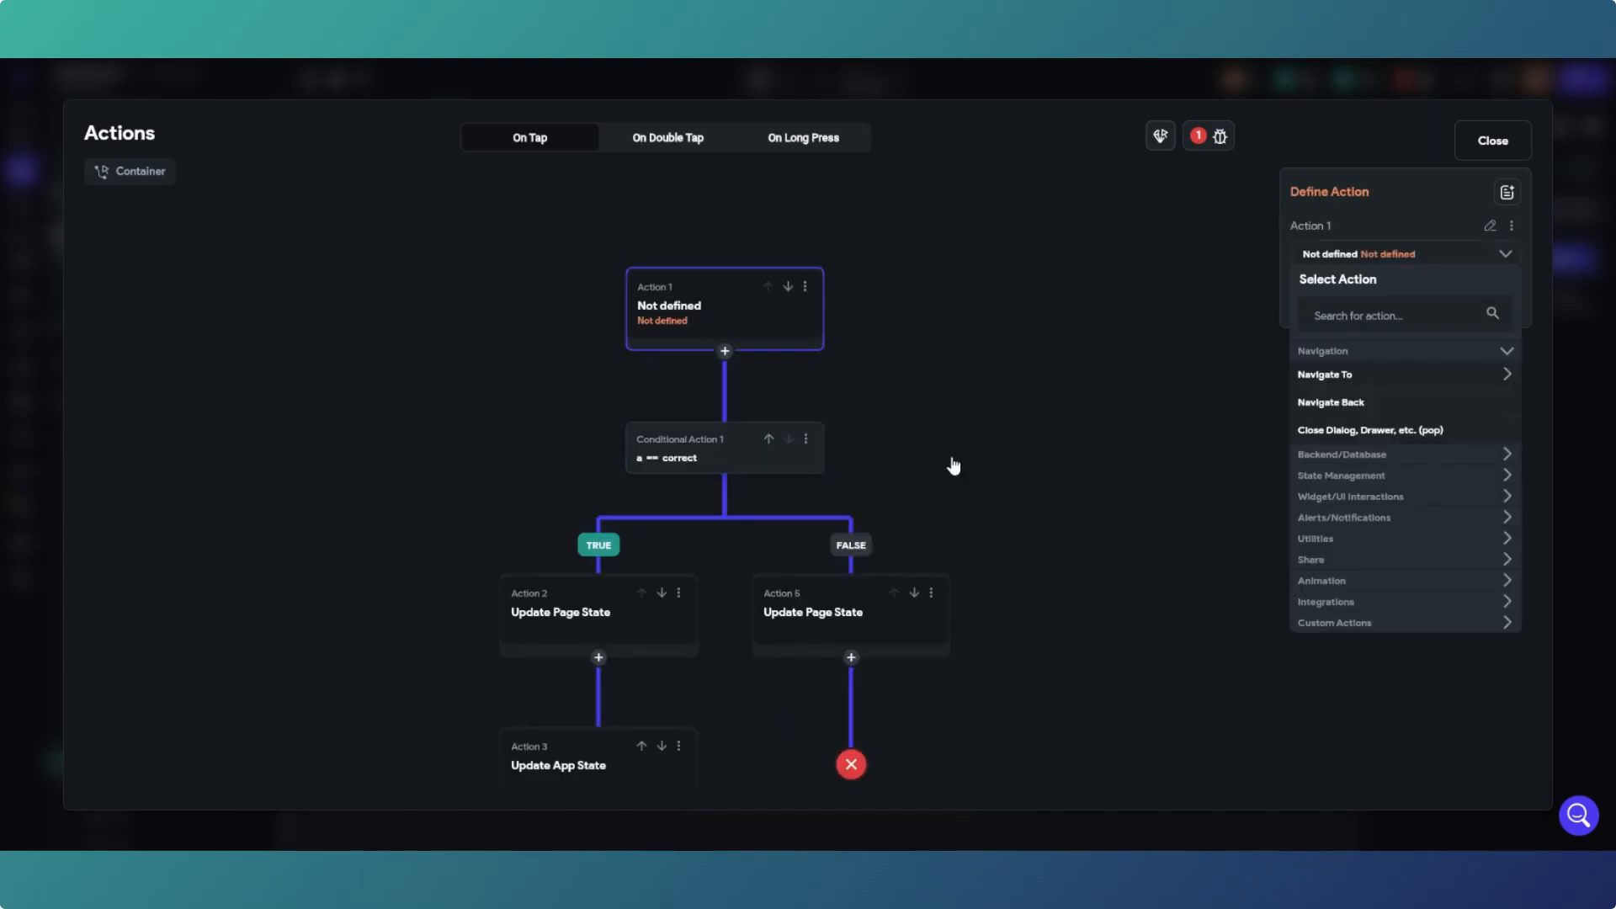
pyautogui.click(1418, 477)
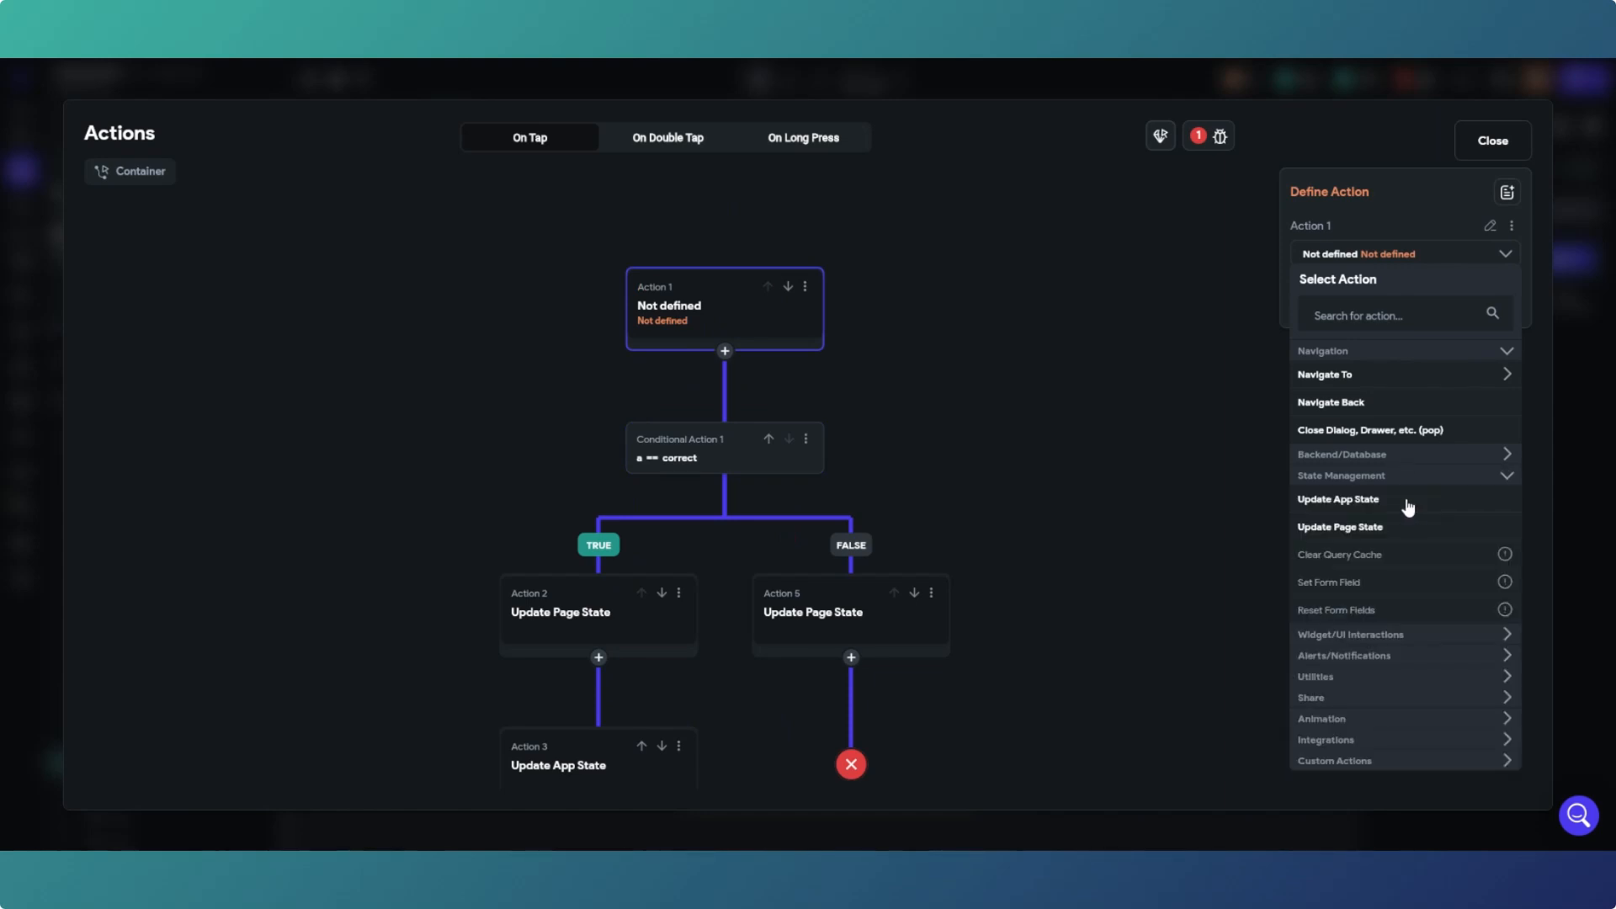
pyautogui.click(1397, 530)
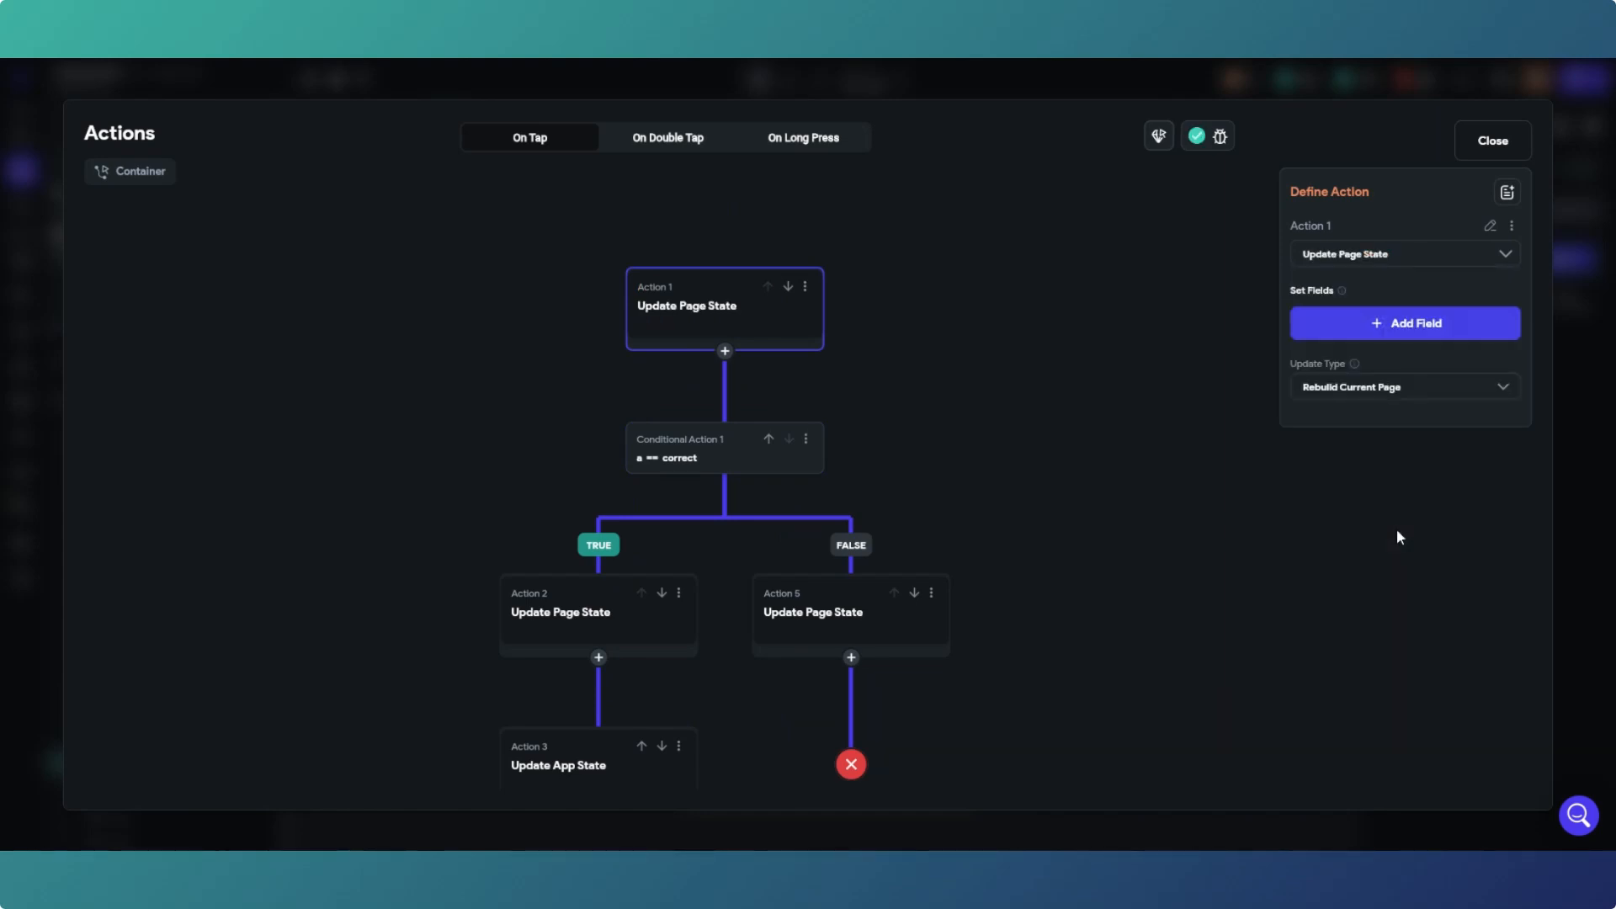
# Step: Add the answerA field to the Update Page State action with update type Set Value and value True
pyautogui.click(1397, 323)
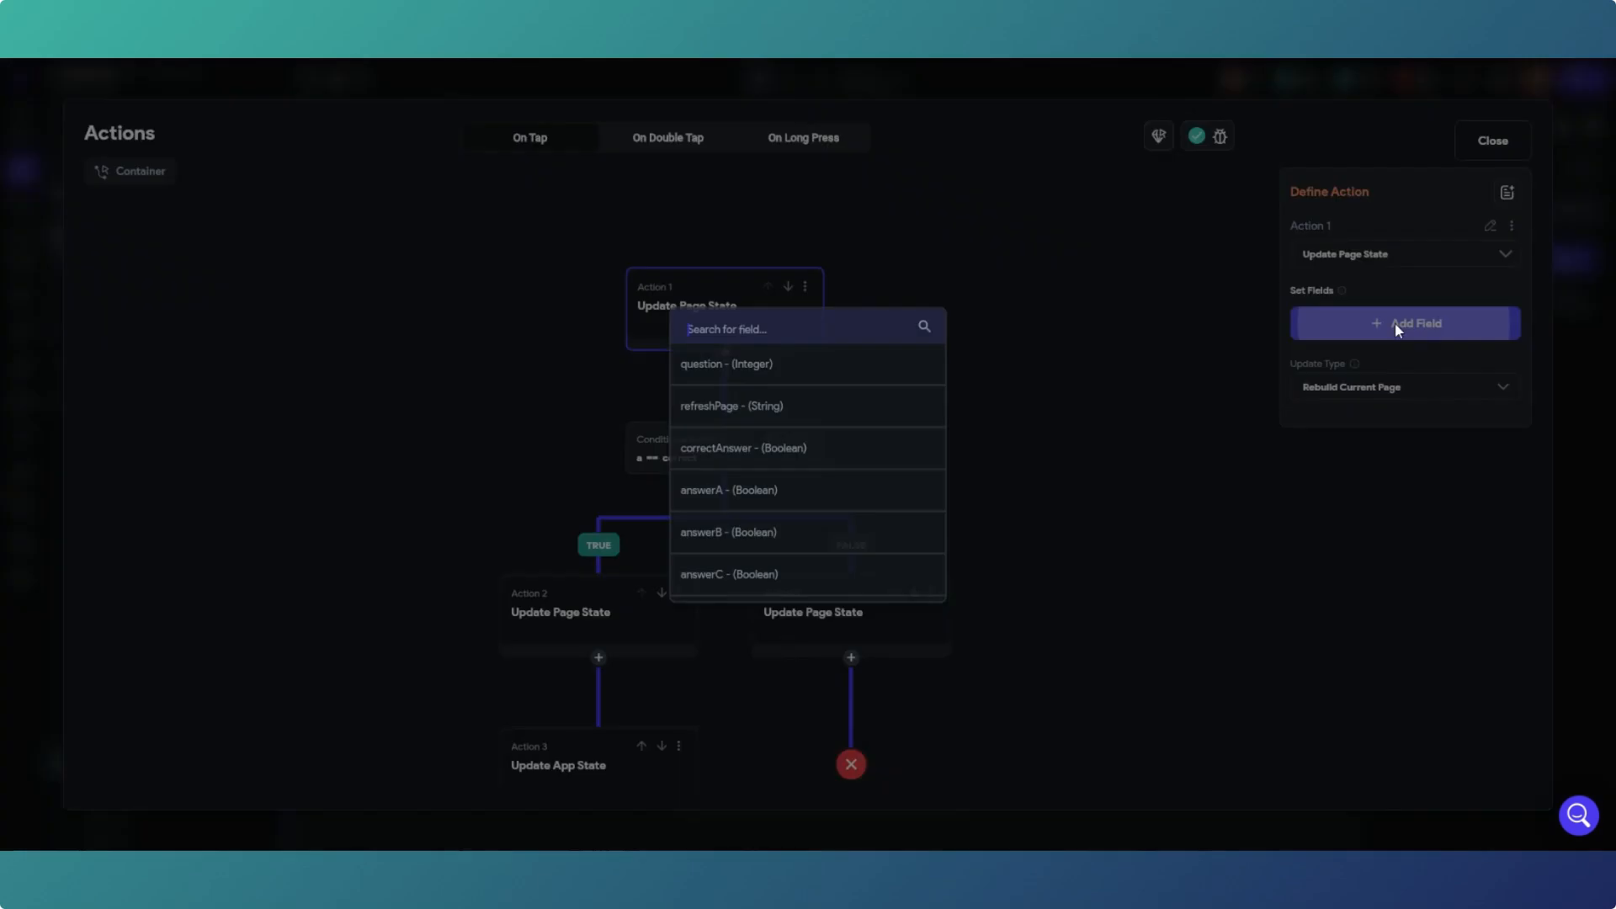
pyautogui.click(797, 496)
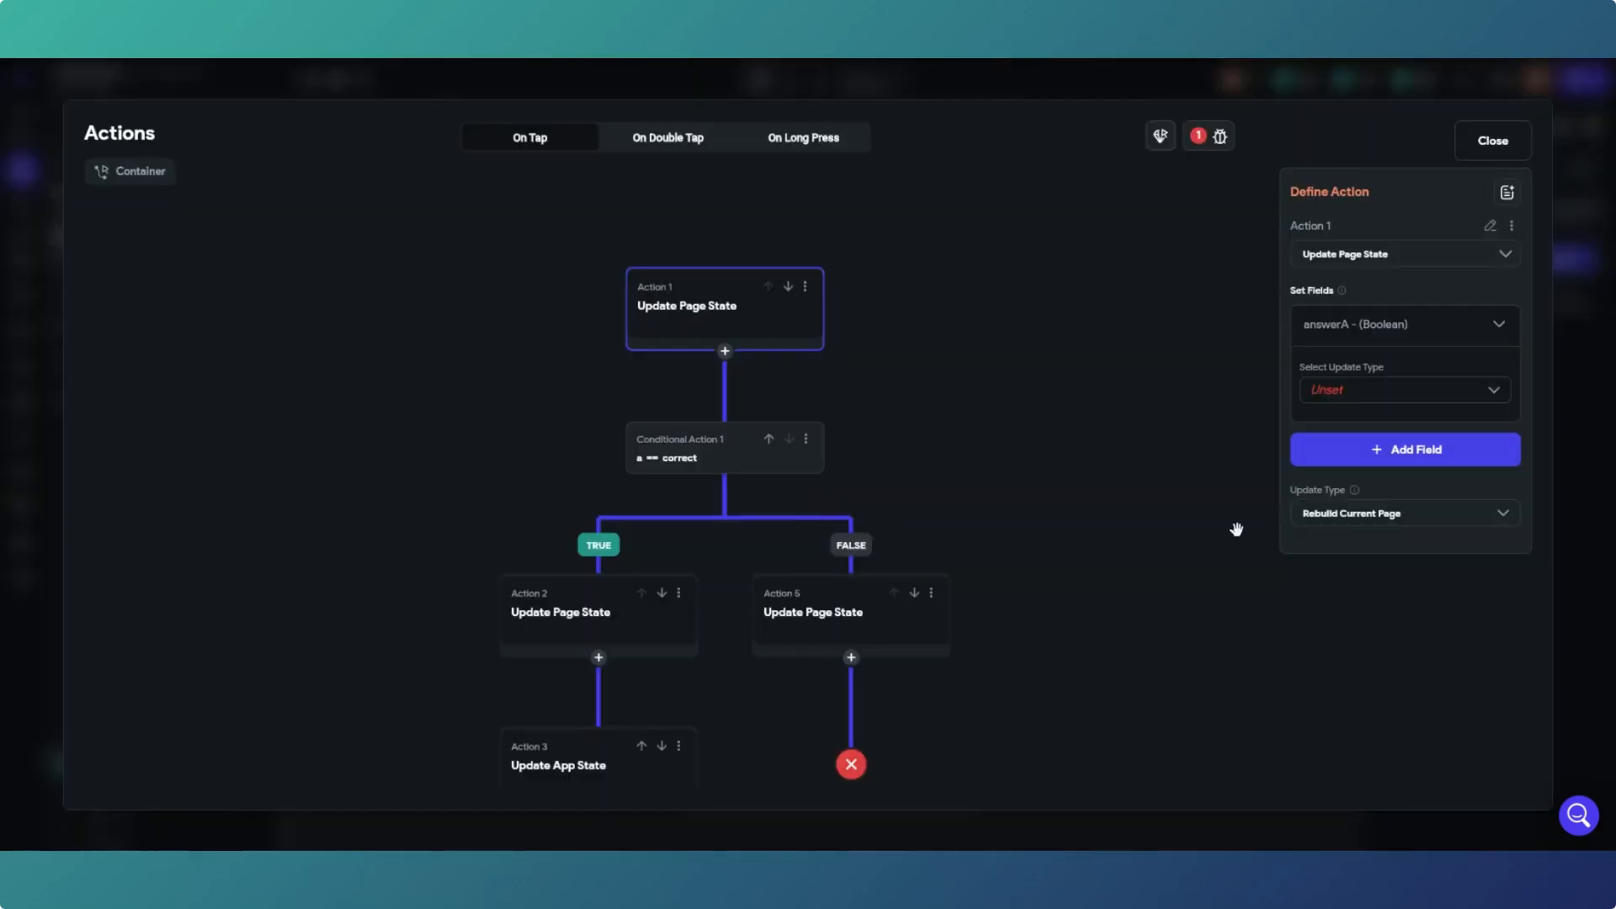
pyautogui.click(1463, 395)
pyautogui.click(1455, 401)
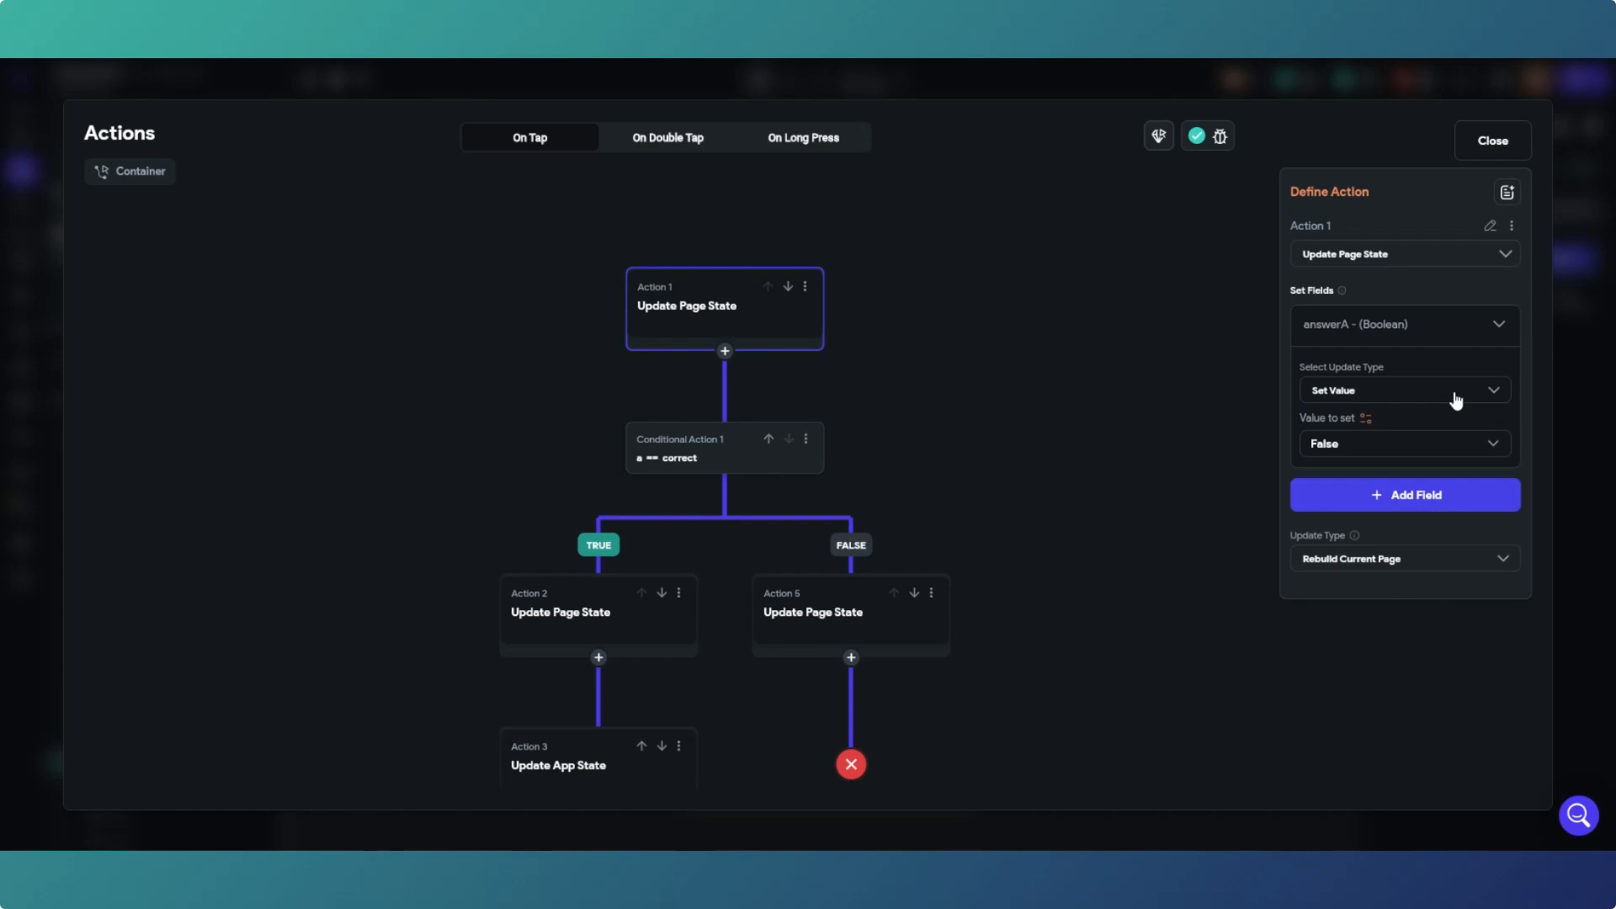
pyautogui.click(1393, 449)
pyautogui.click(1353, 405)
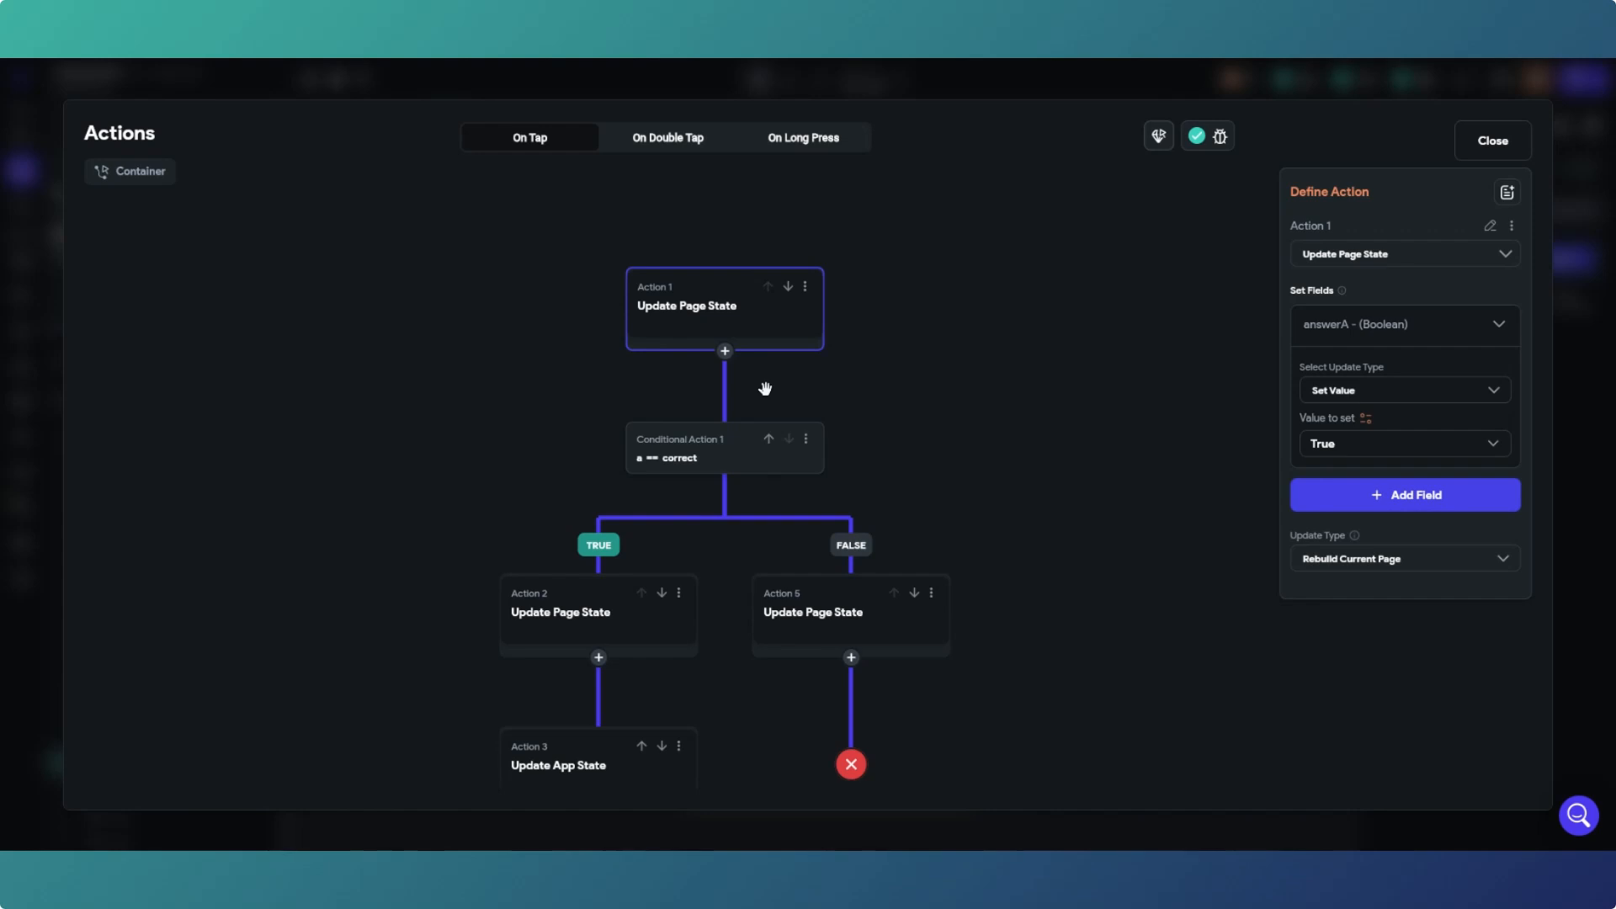
# Step: Add the answerB and answerC fields to the same action, each with update type Set Value and value False
pyautogui.click(1373, 491)
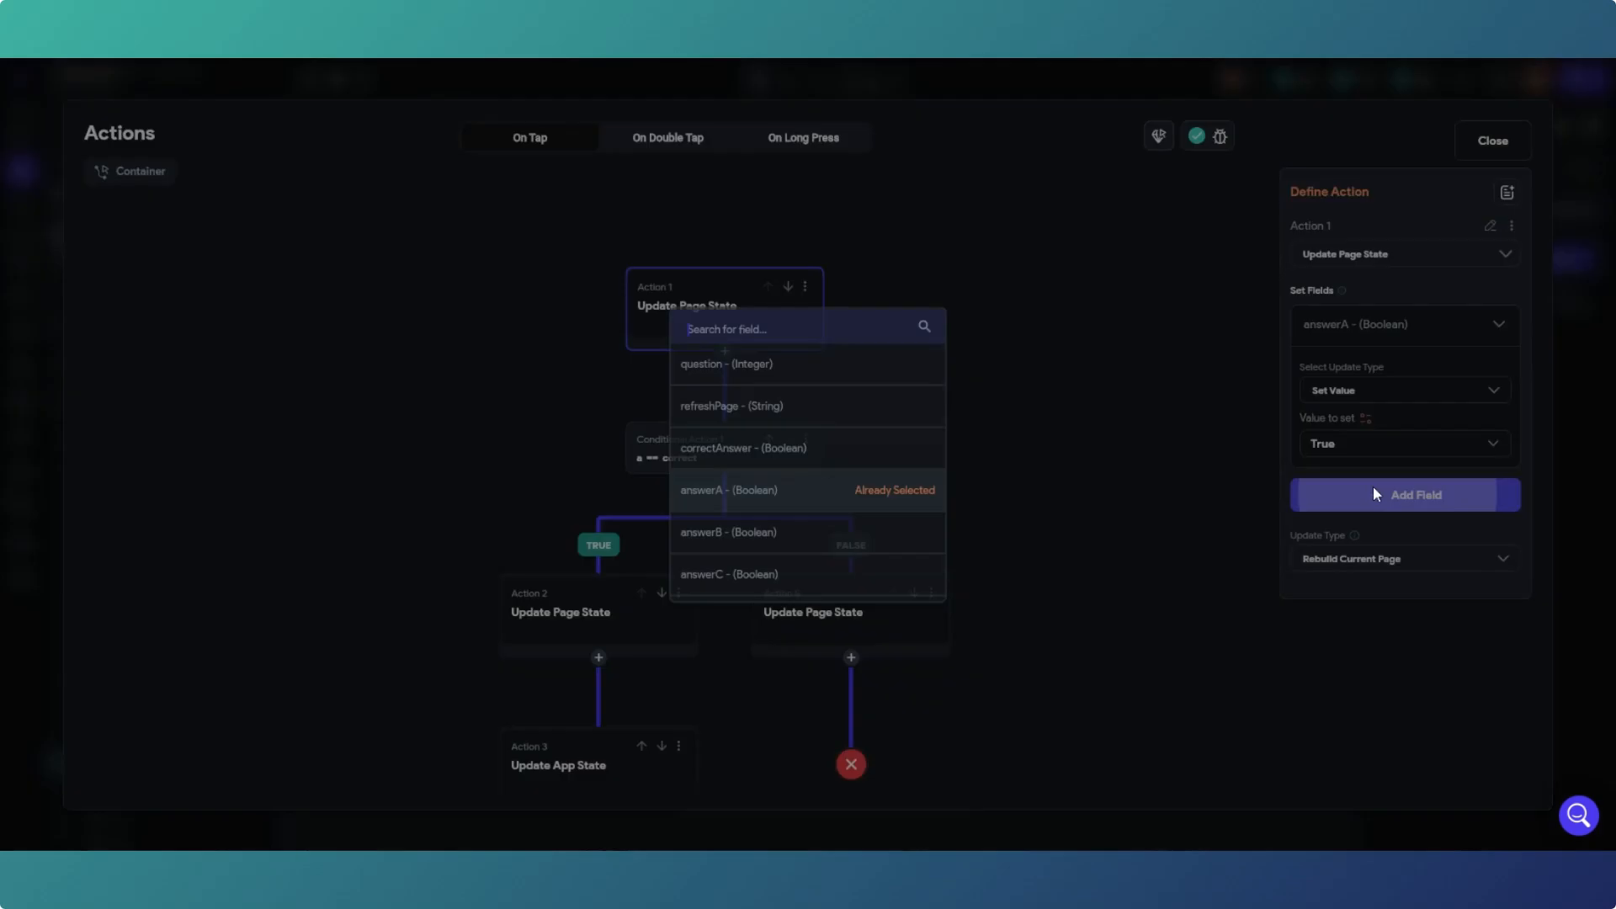
pyautogui.click(787, 533)
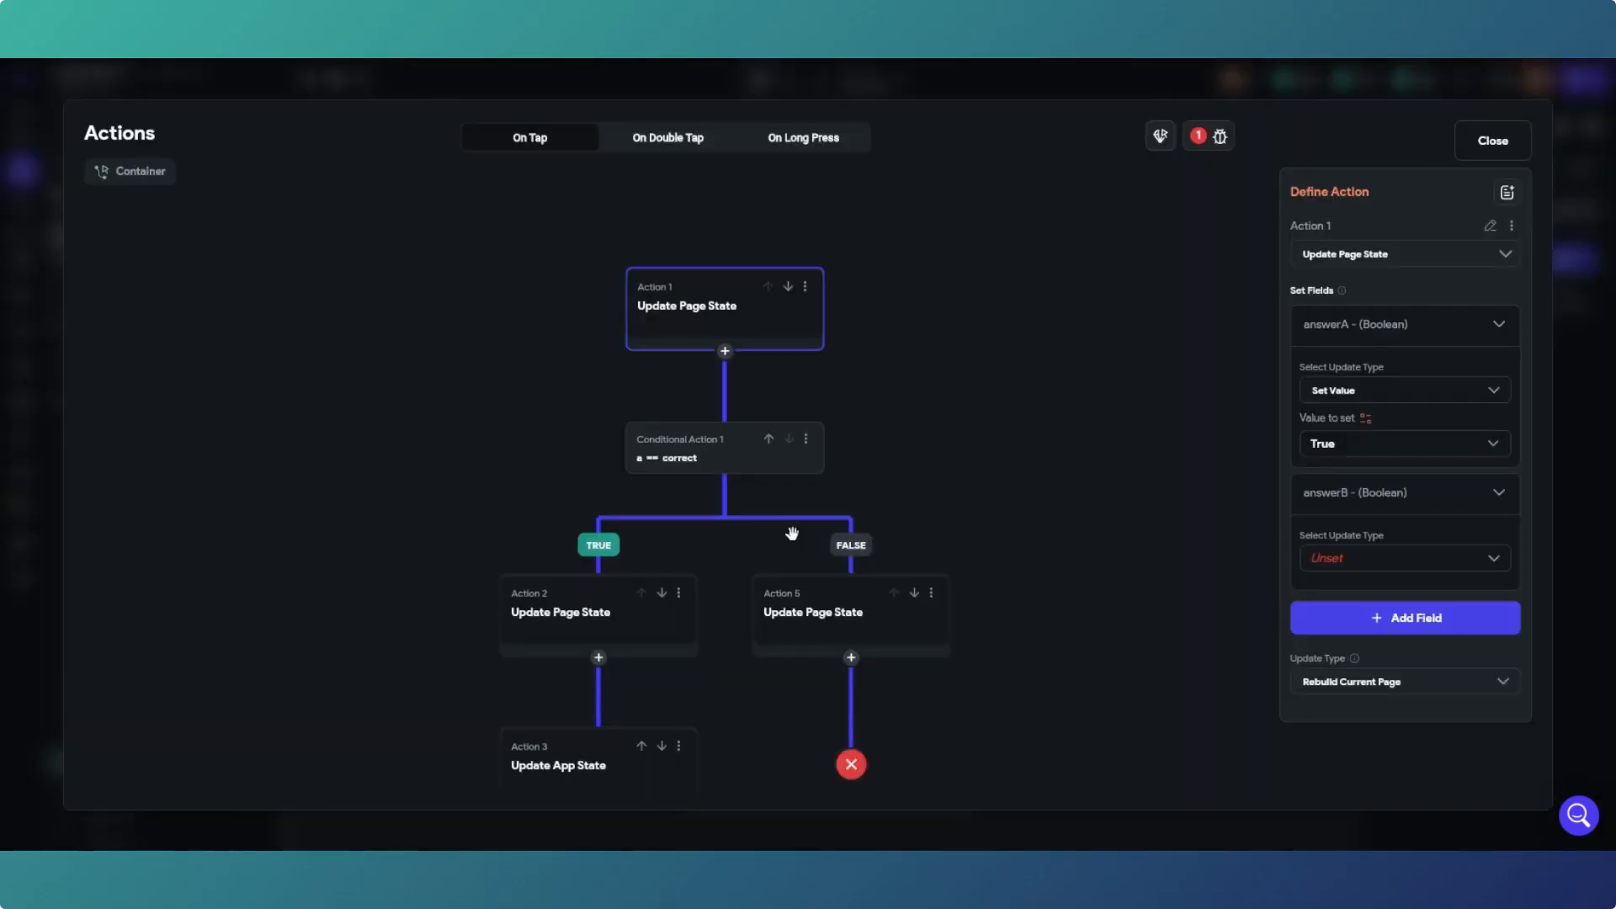
pyautogui.click(1424, 563)
pyautogui.click(1402, 563)
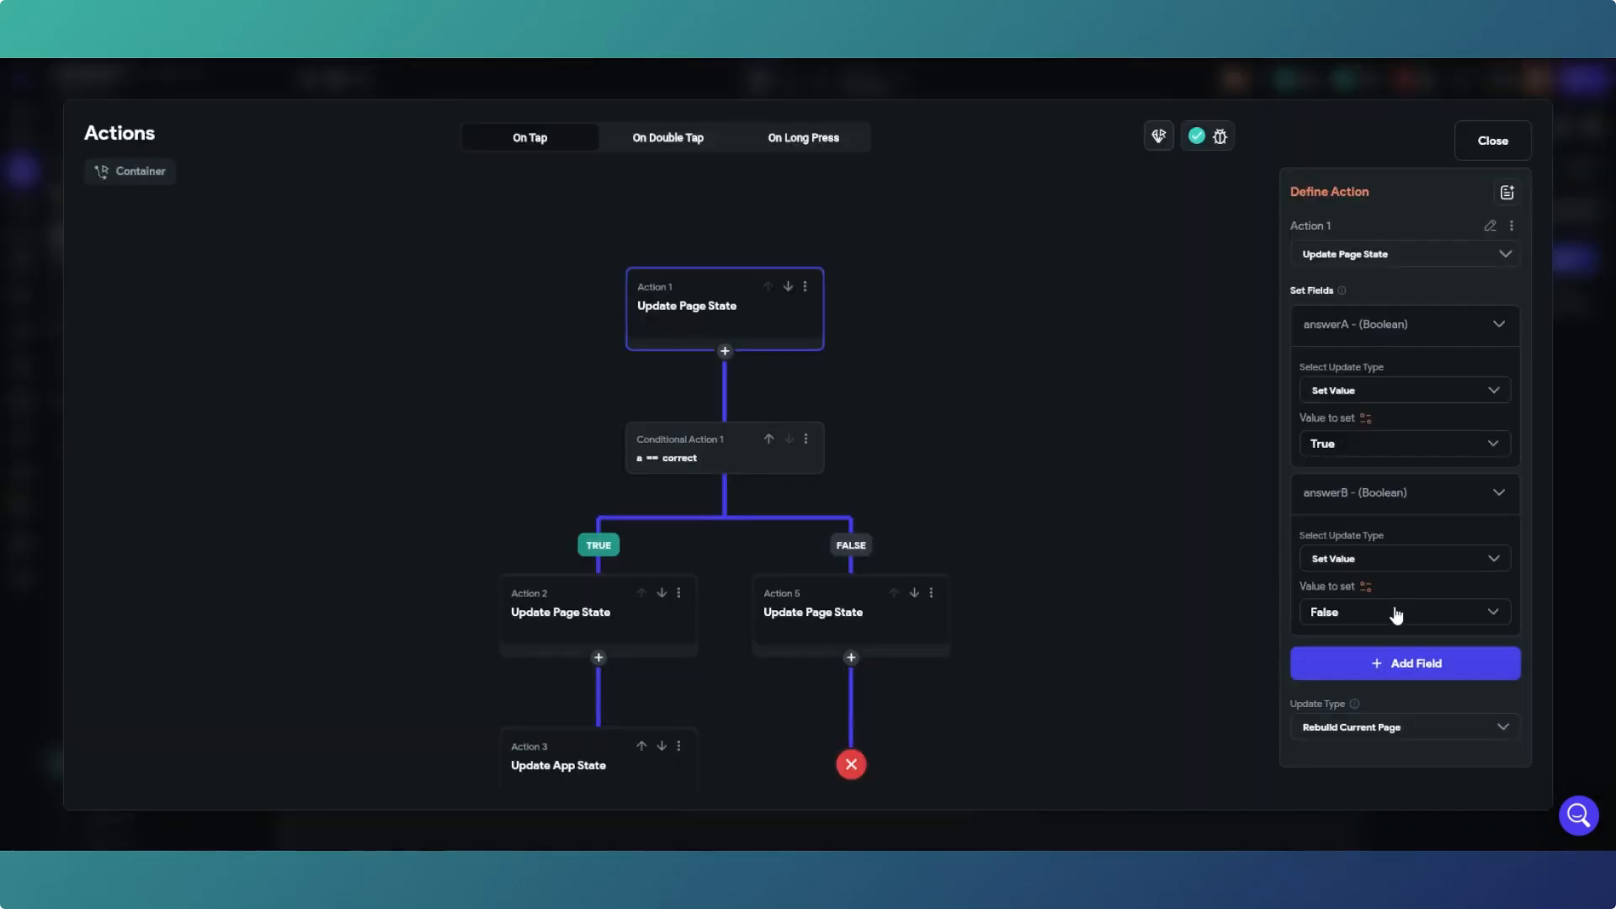
pyautogui.click(1402, 669)
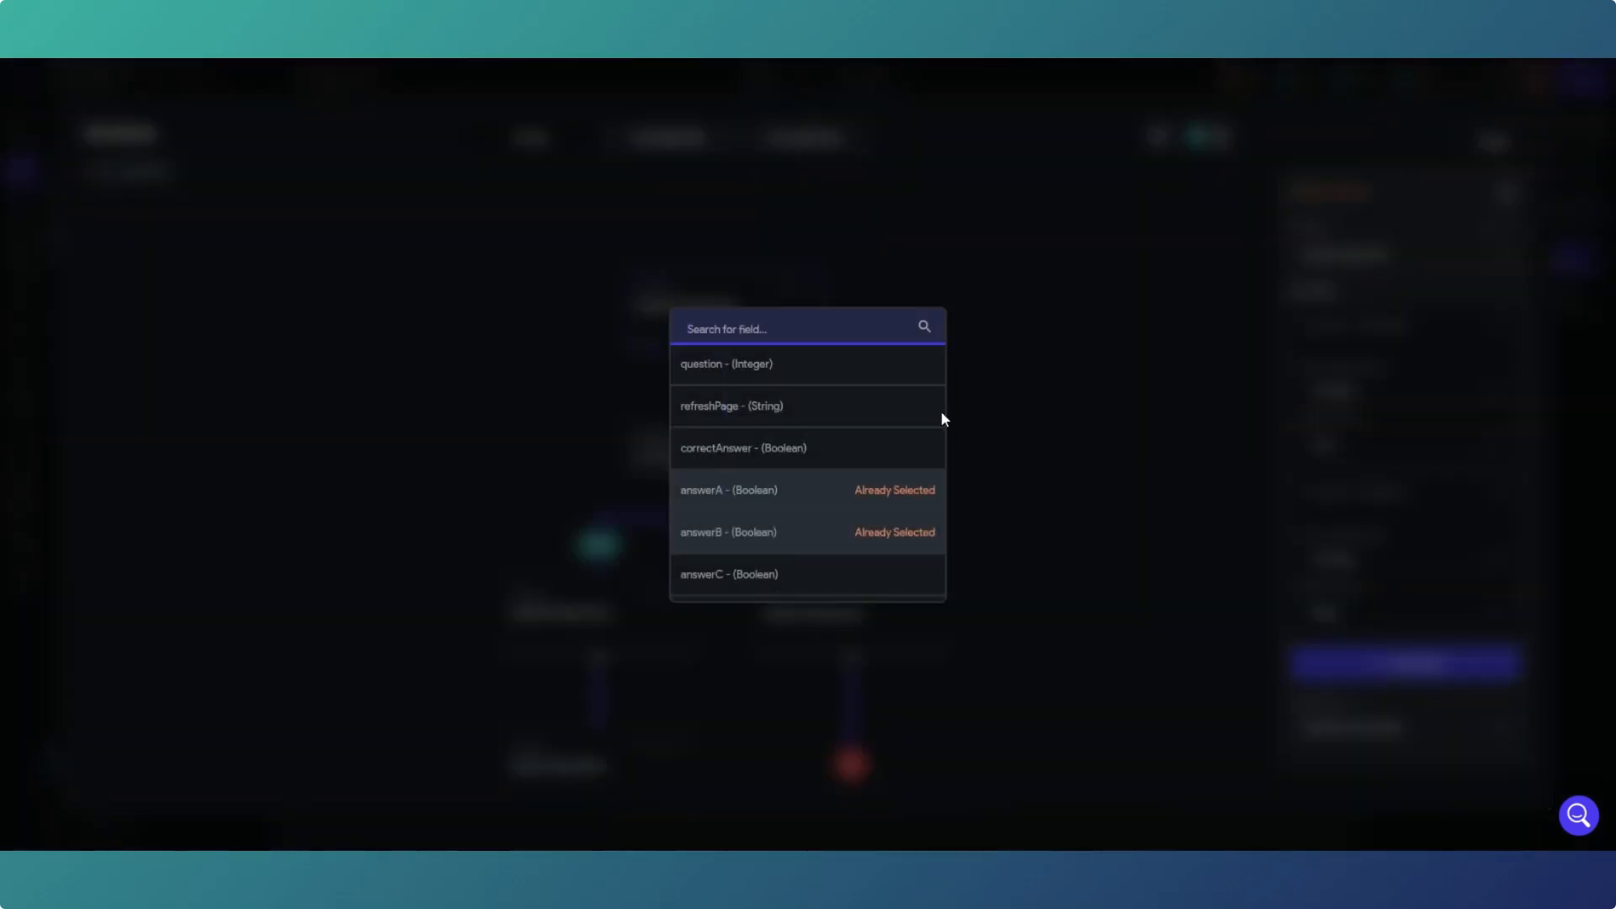
pyautogui.click(772, 579)
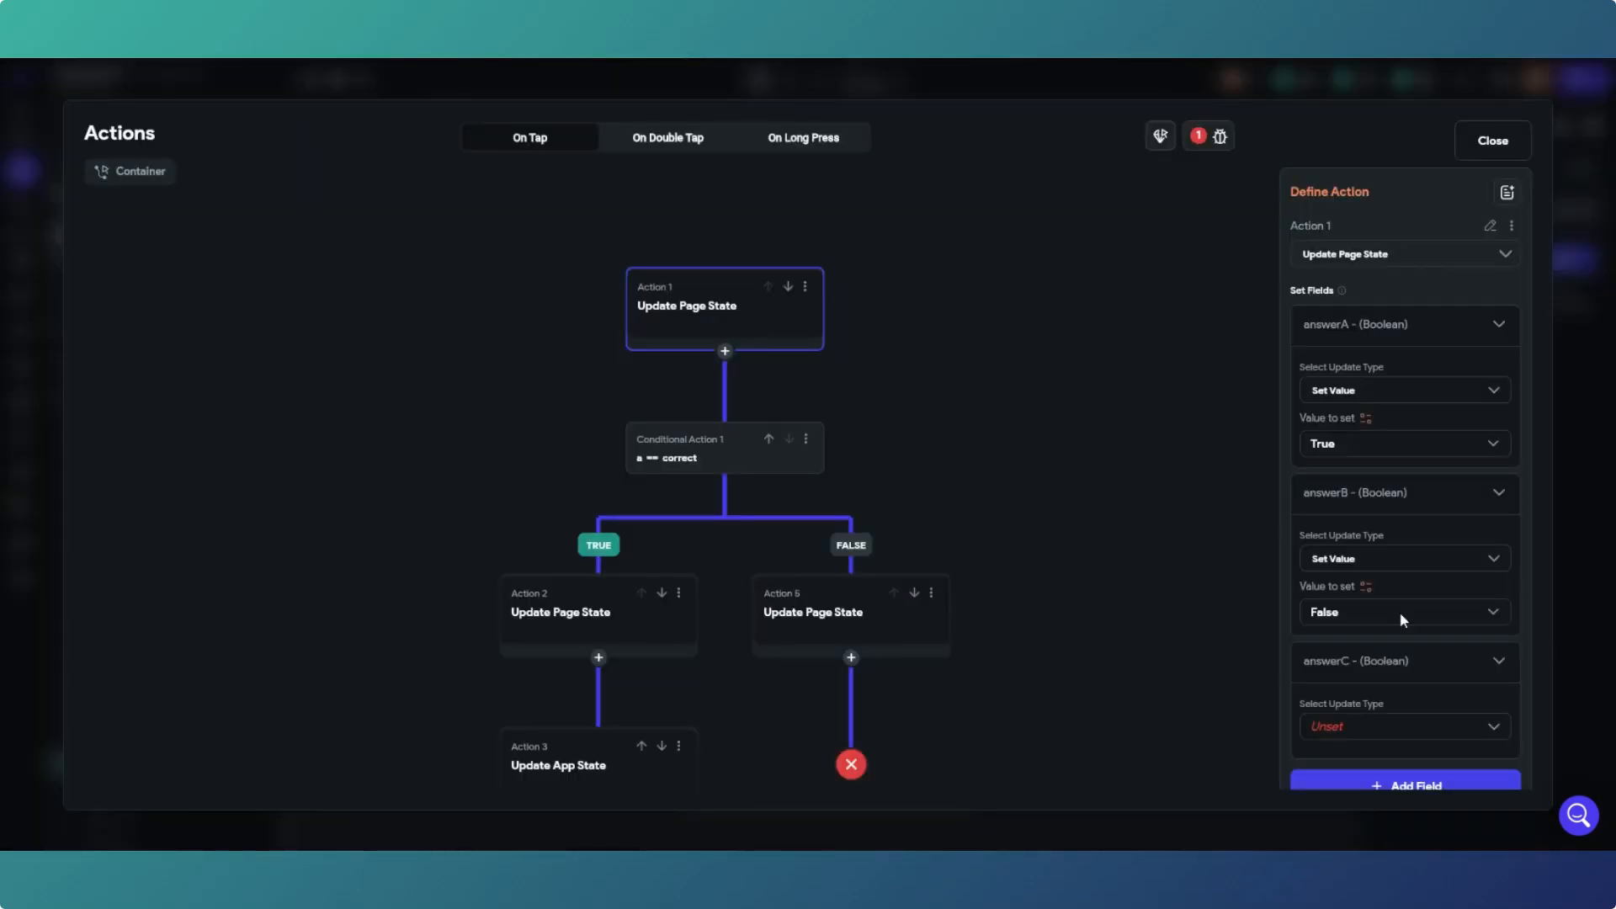
pyautogui.scroll(-1, 1400, 612)
pyautogui.click(1380, 645)
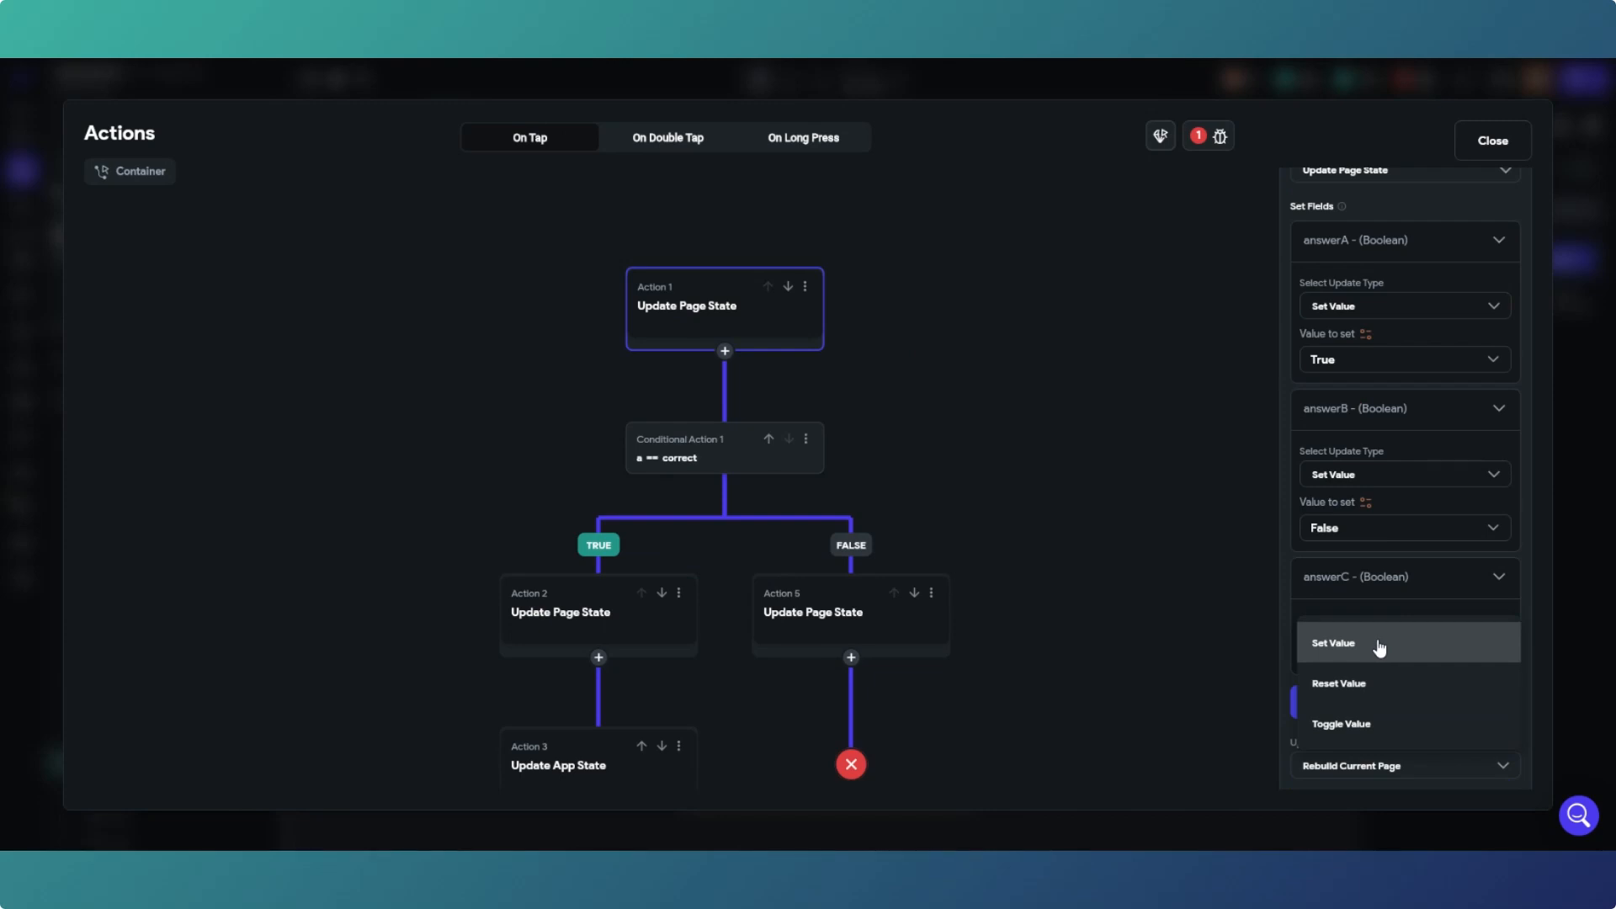
pyautogui.click(1379, 647)
# Step: Add the answerD field with update type Set Value and value False, and close the container's action flow
pyautogui.scroll(-1, 1371, 686)
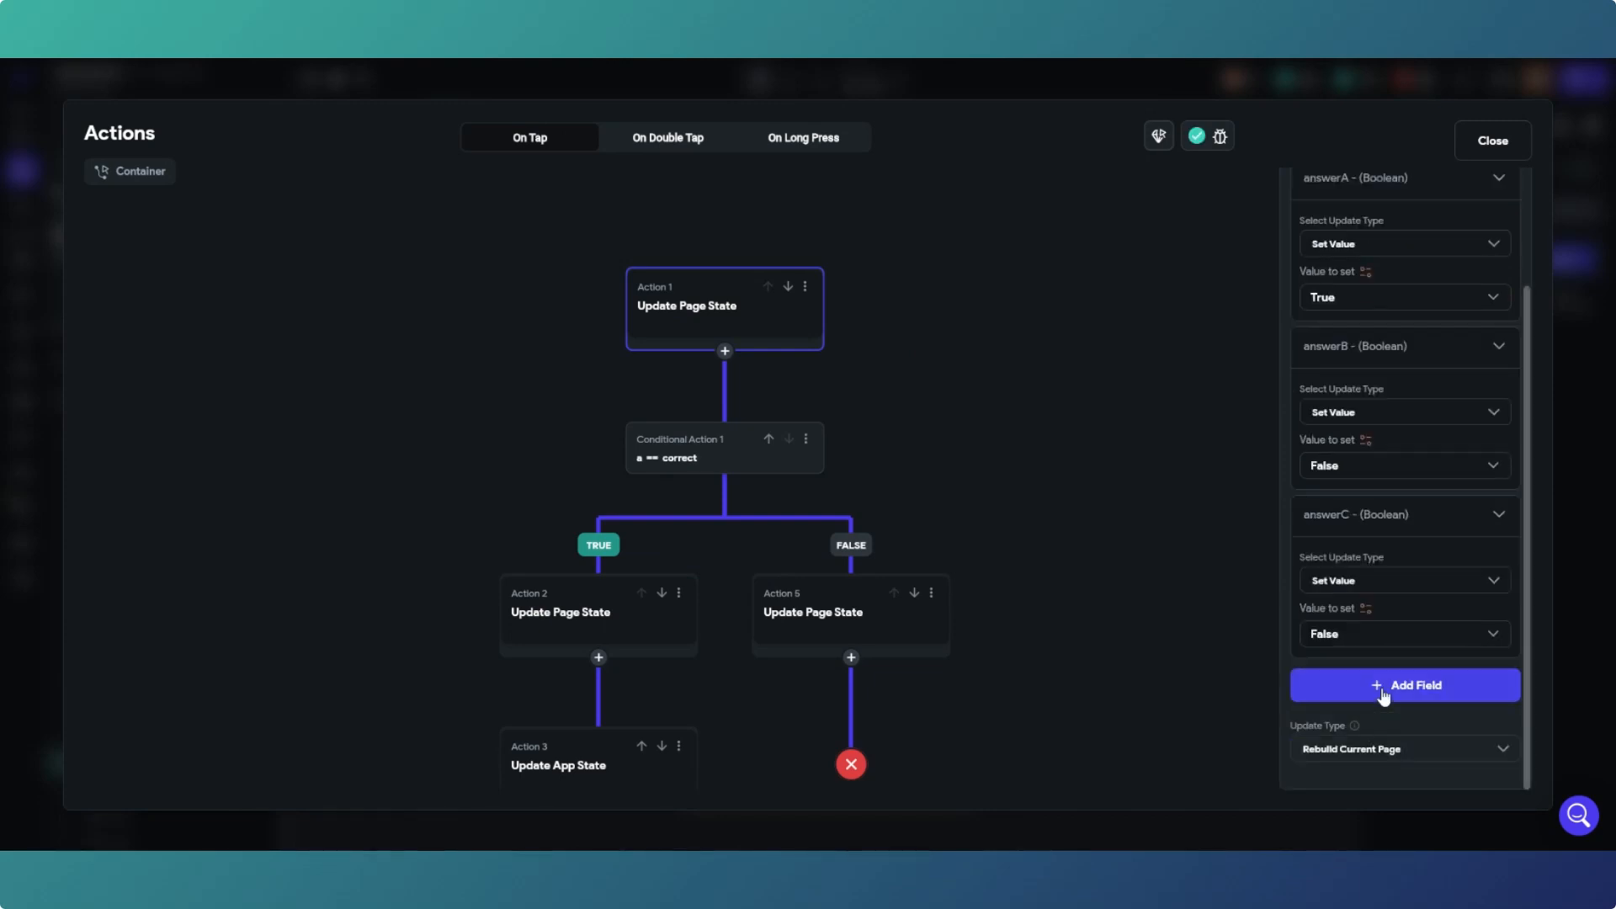
pyautogui.click(1383, 691)
pyautogui.scroll(-1, 824, 572)
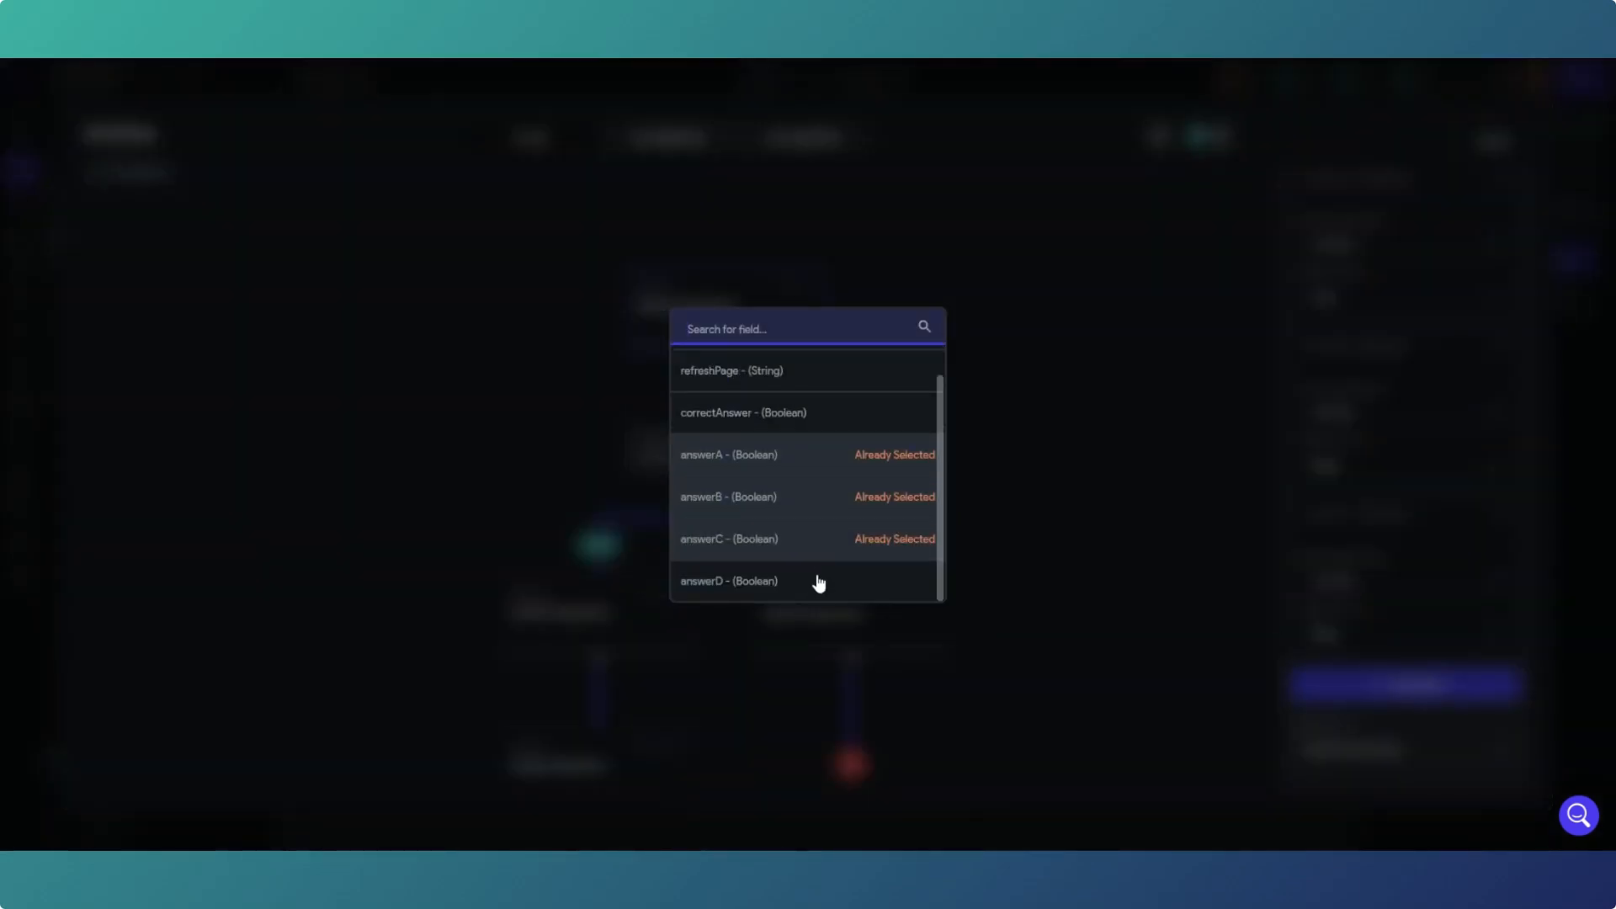
pyautogui.click(816, 584)
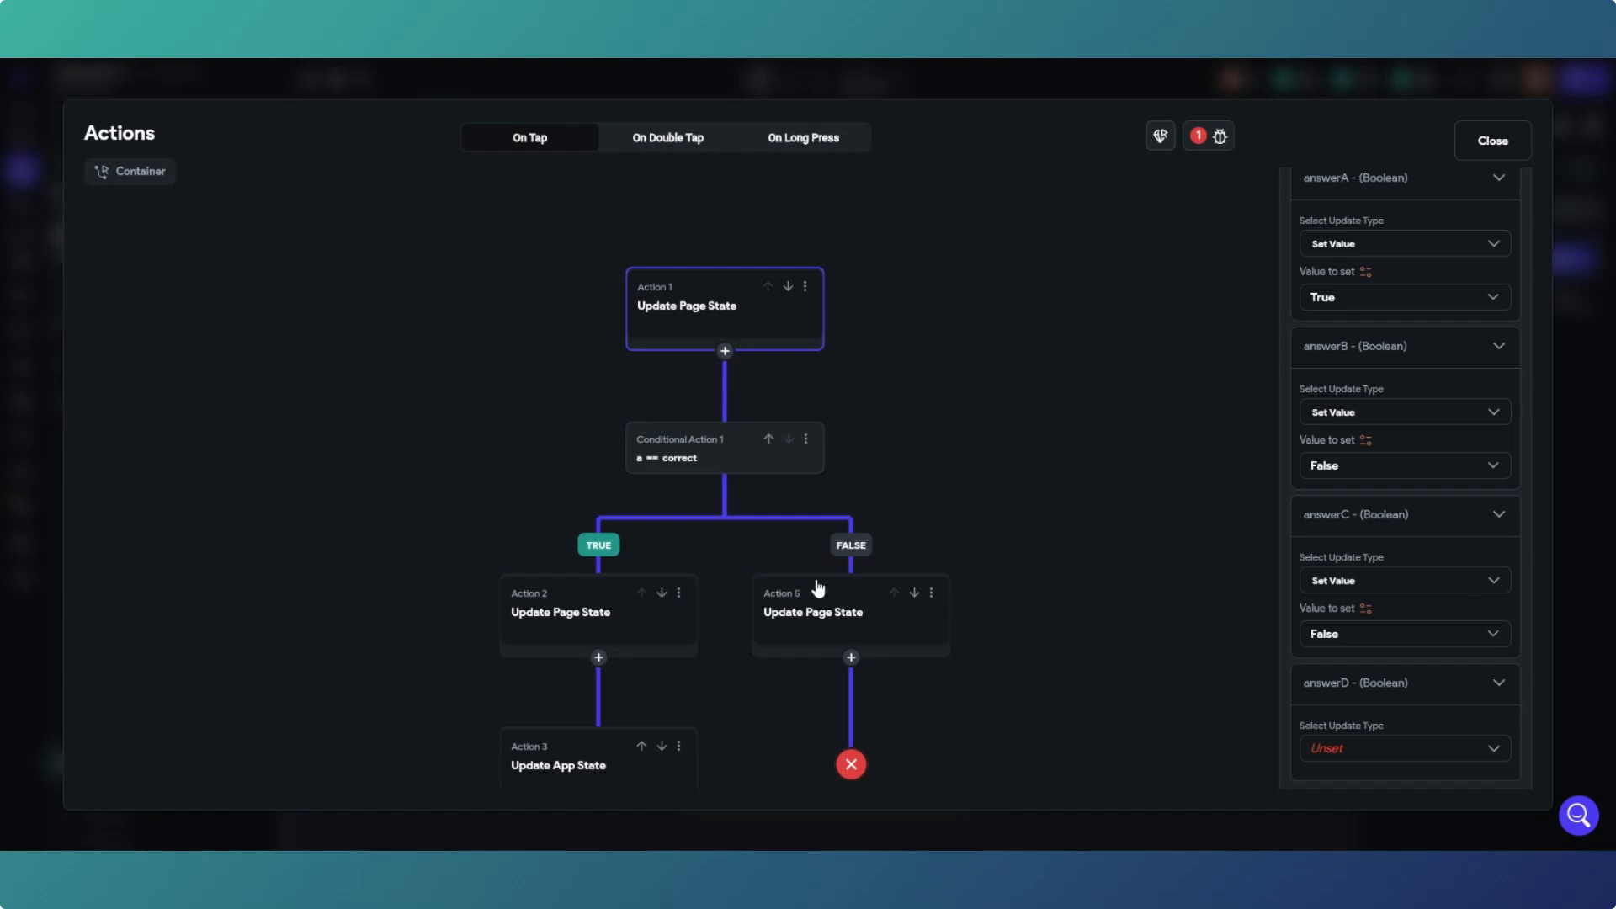
pyautogui.click(1397, 754)
pyautogui.click(1374, 718)
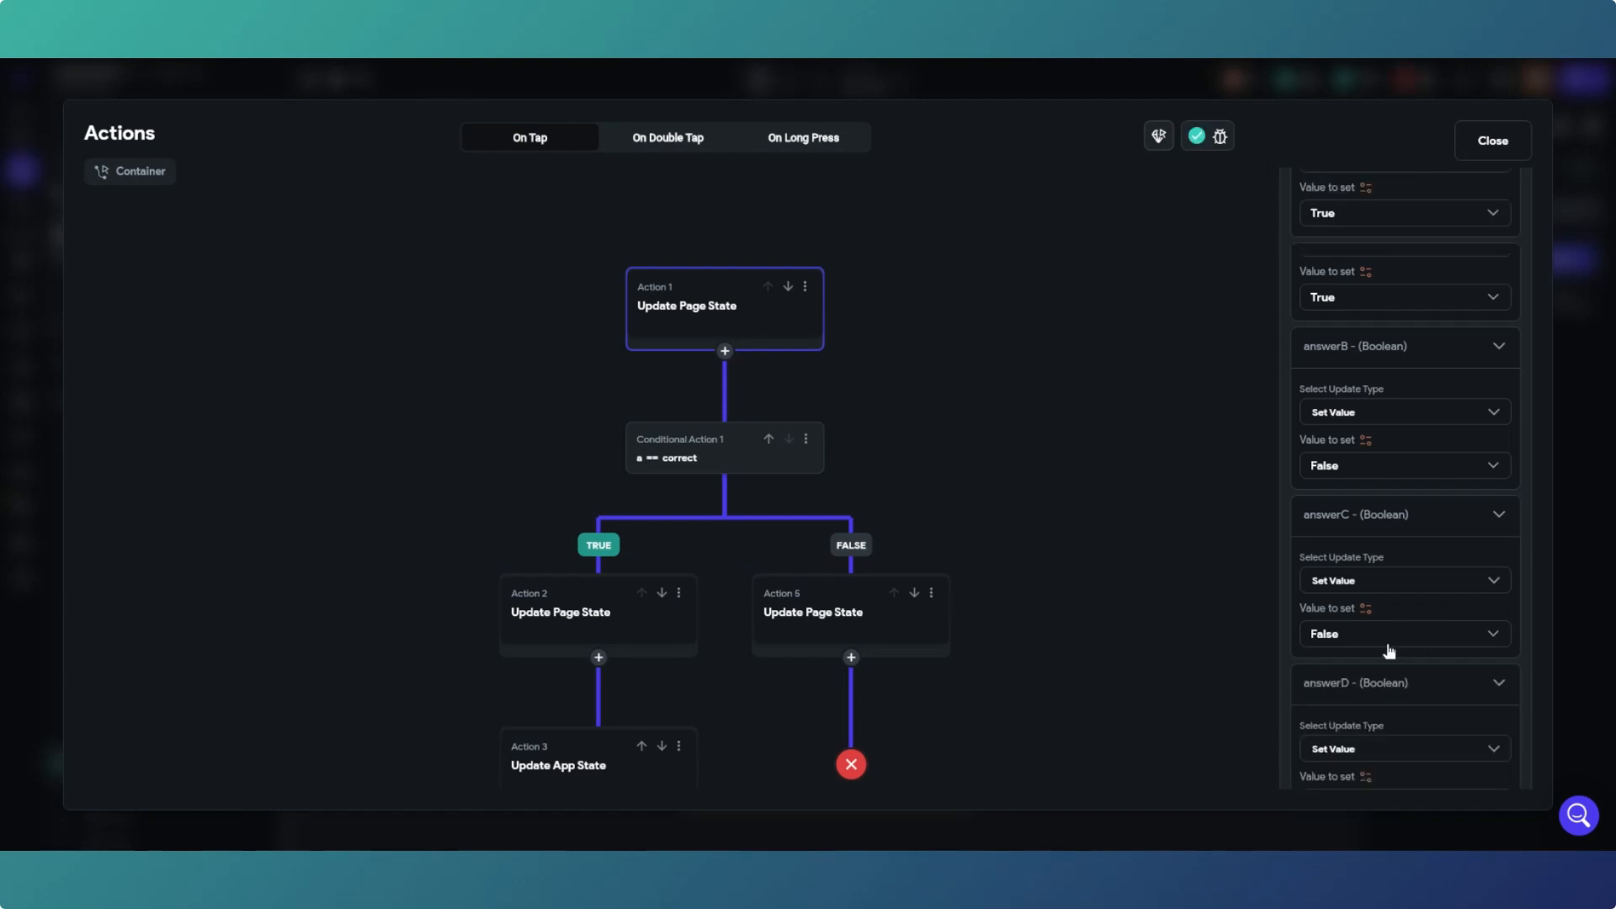
pyautogui.scroll(-2, 1388, 651)
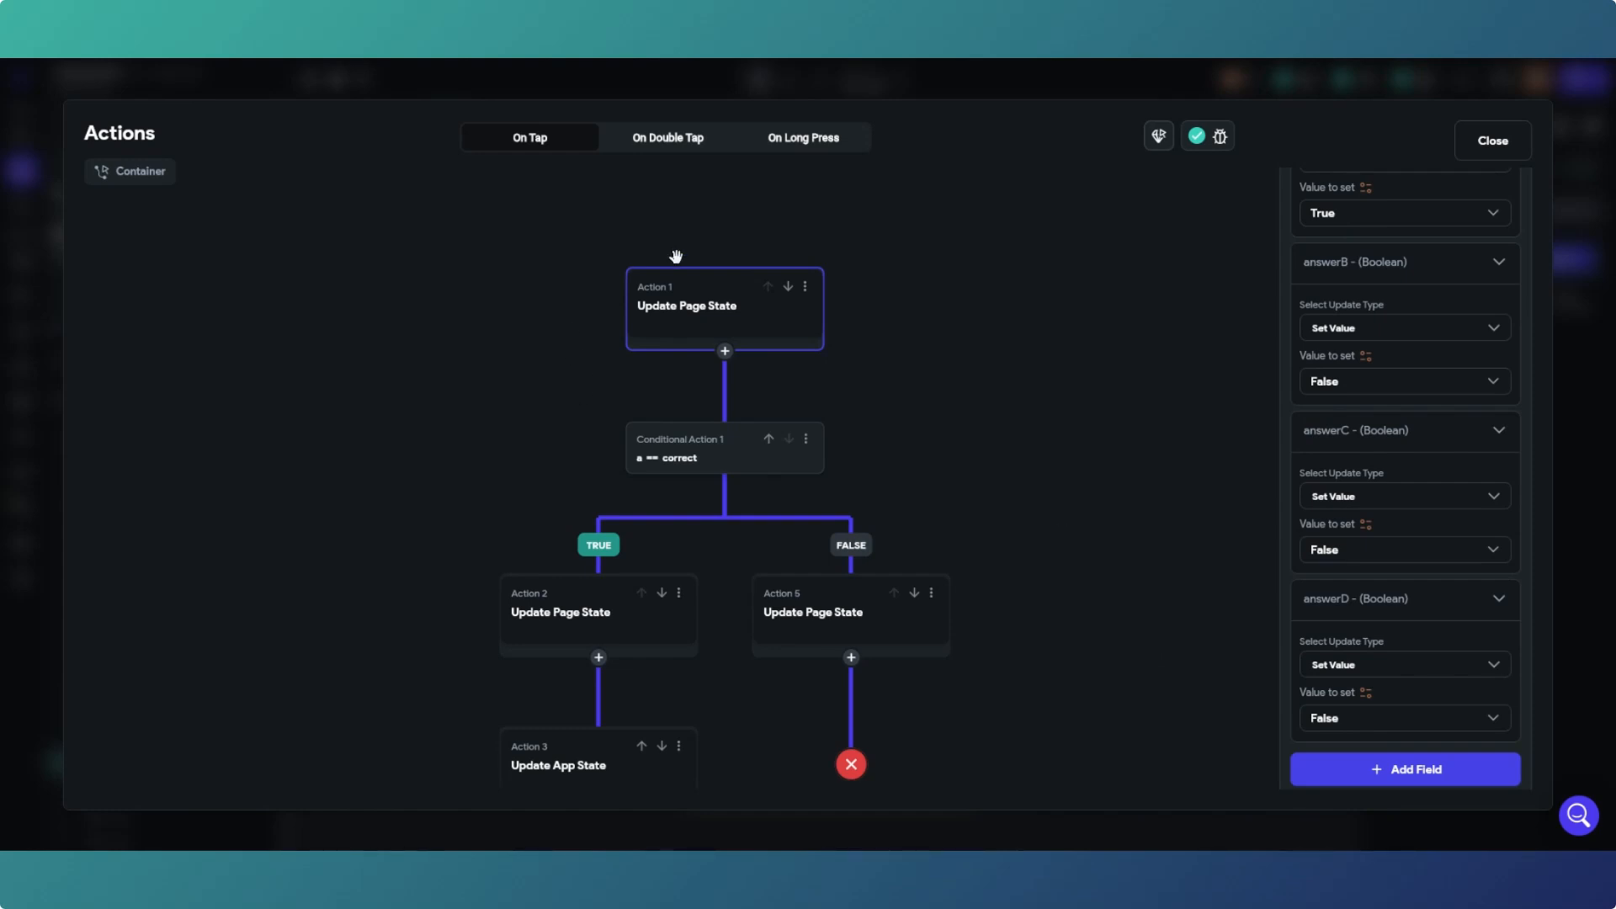
pyautogui.scroll(-4, 608, 502)
pyautogui.scroll(2, 620, 458)
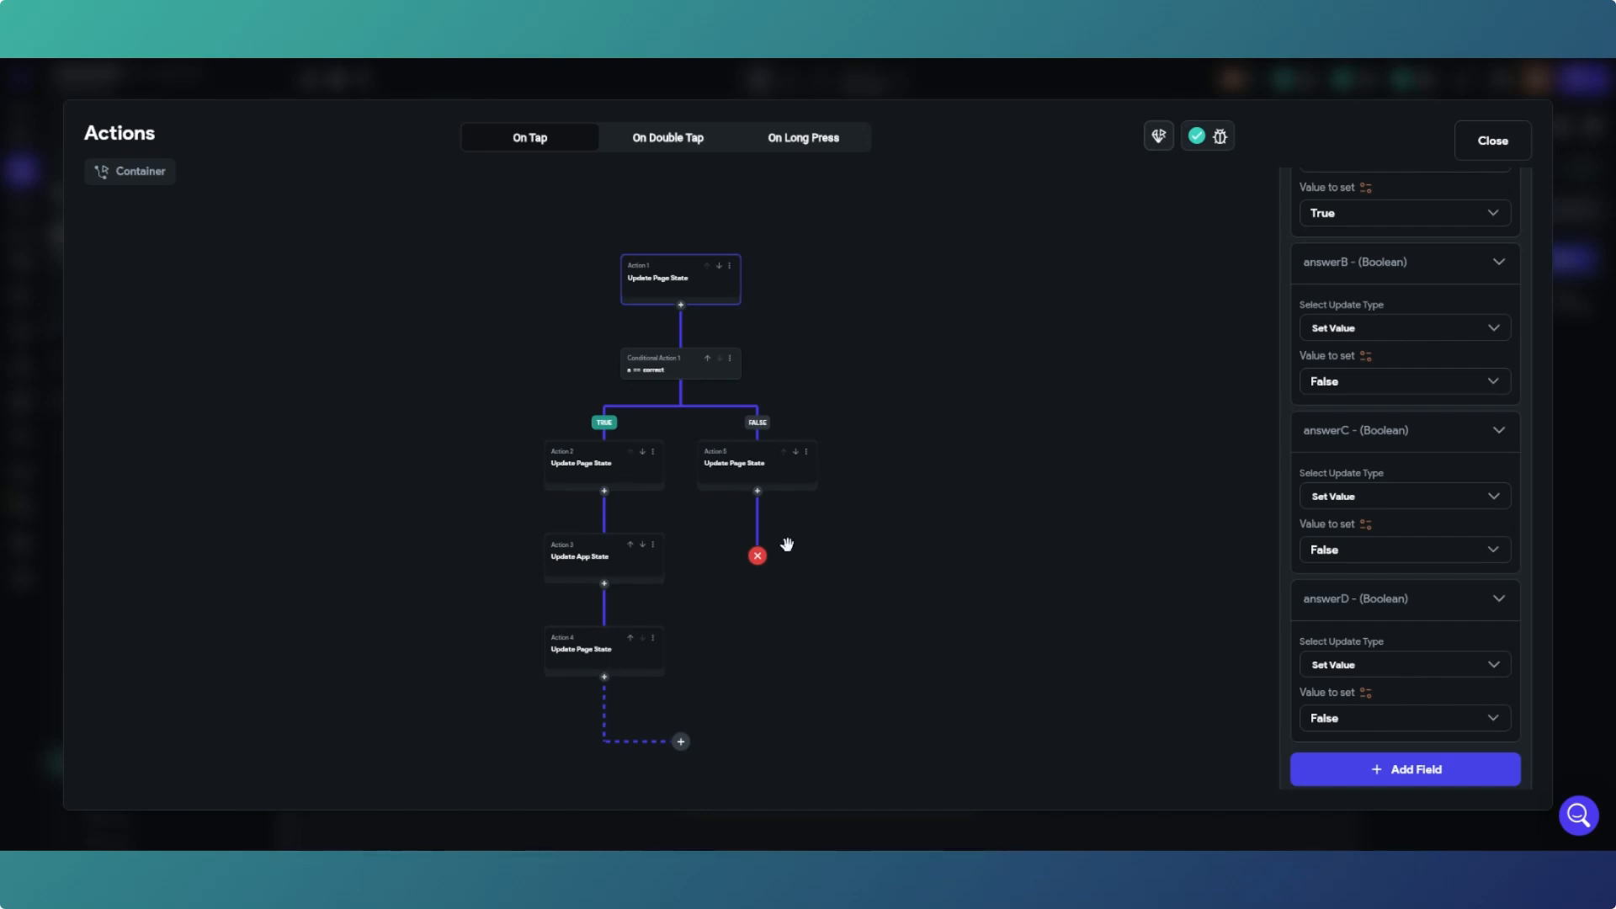
pyautogui.click(1483, 145)
pyautogui.click(1064, 608)
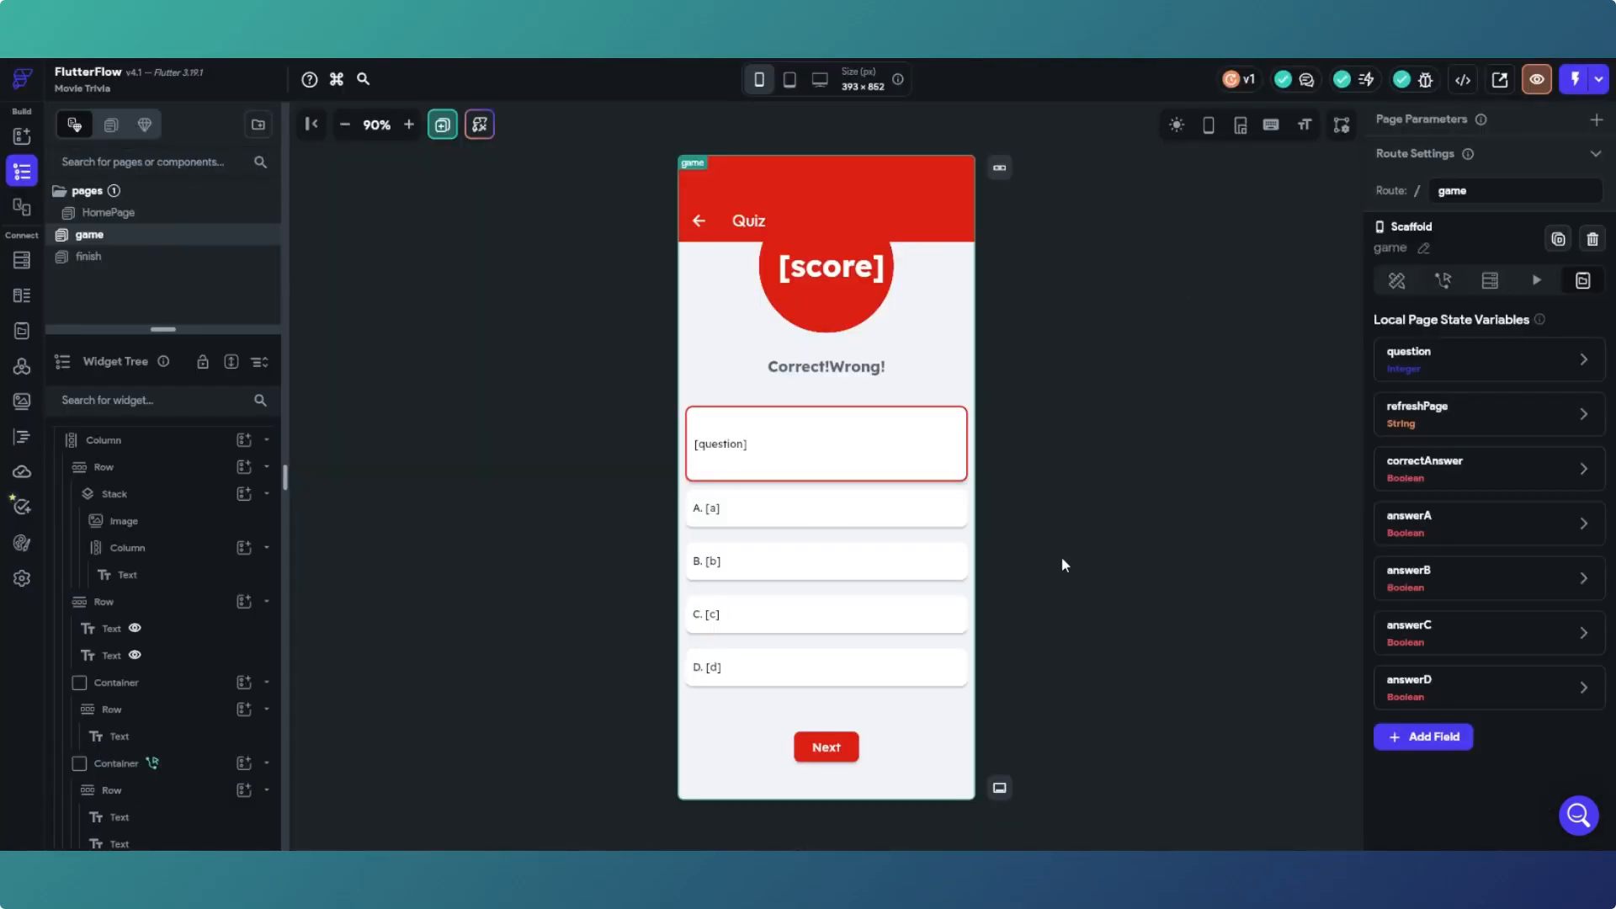
# Step: Set the fill color of the answer A container from a Conditional Value (If/Then/Else) variable
pyautogui.click(964, 522)
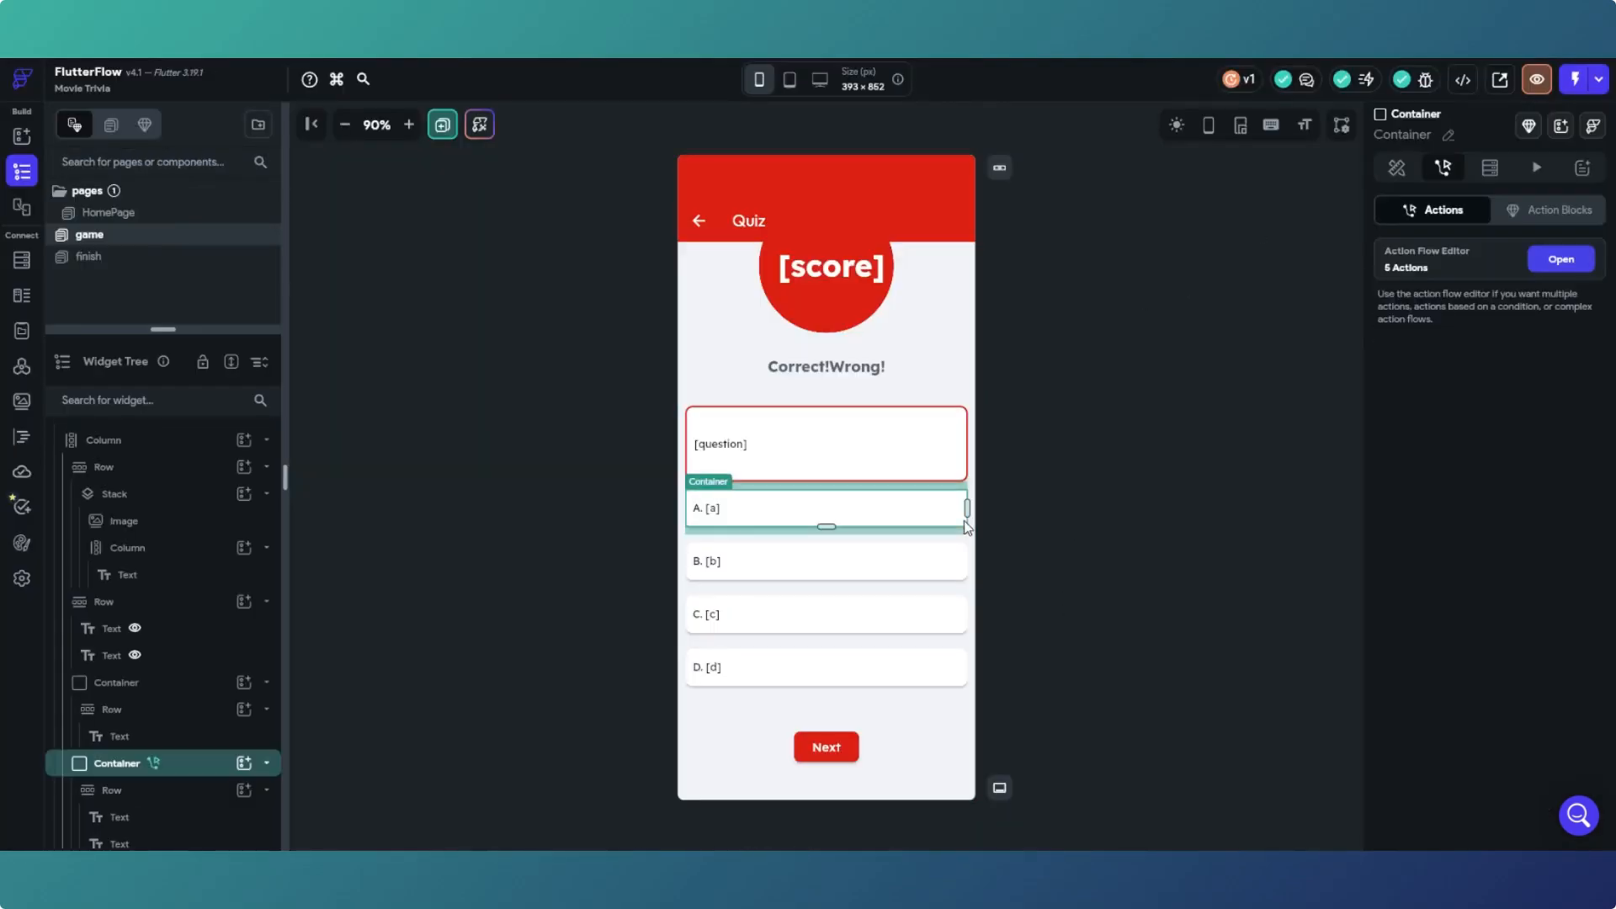
pyautogui.click(1396, 167)
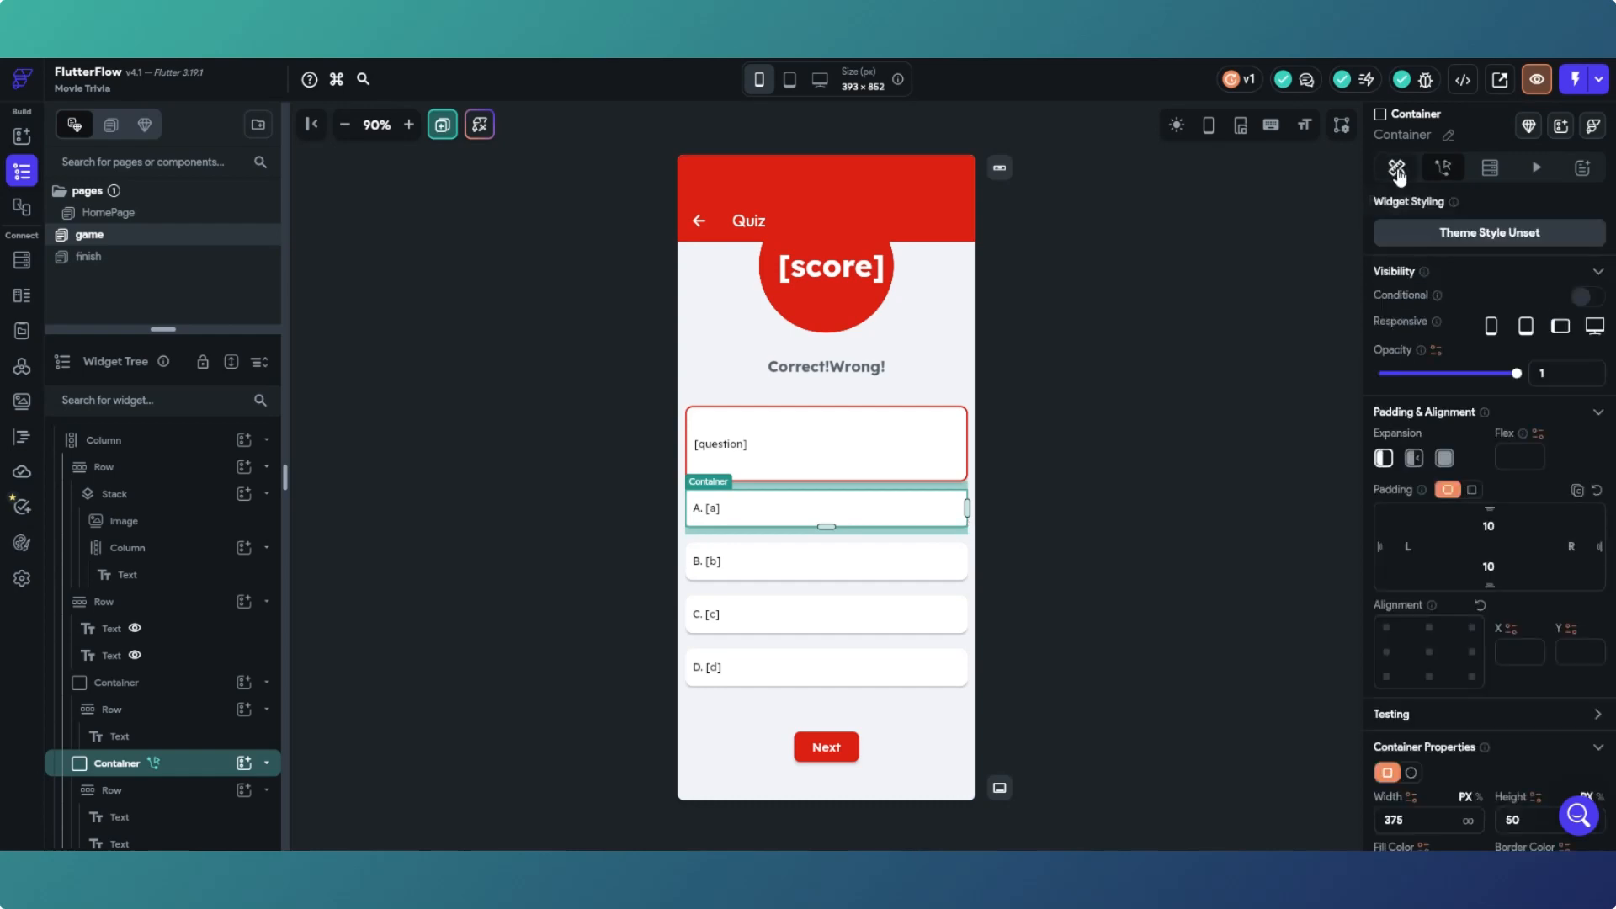
pyautogui.scroll(-3, 1459, 382)
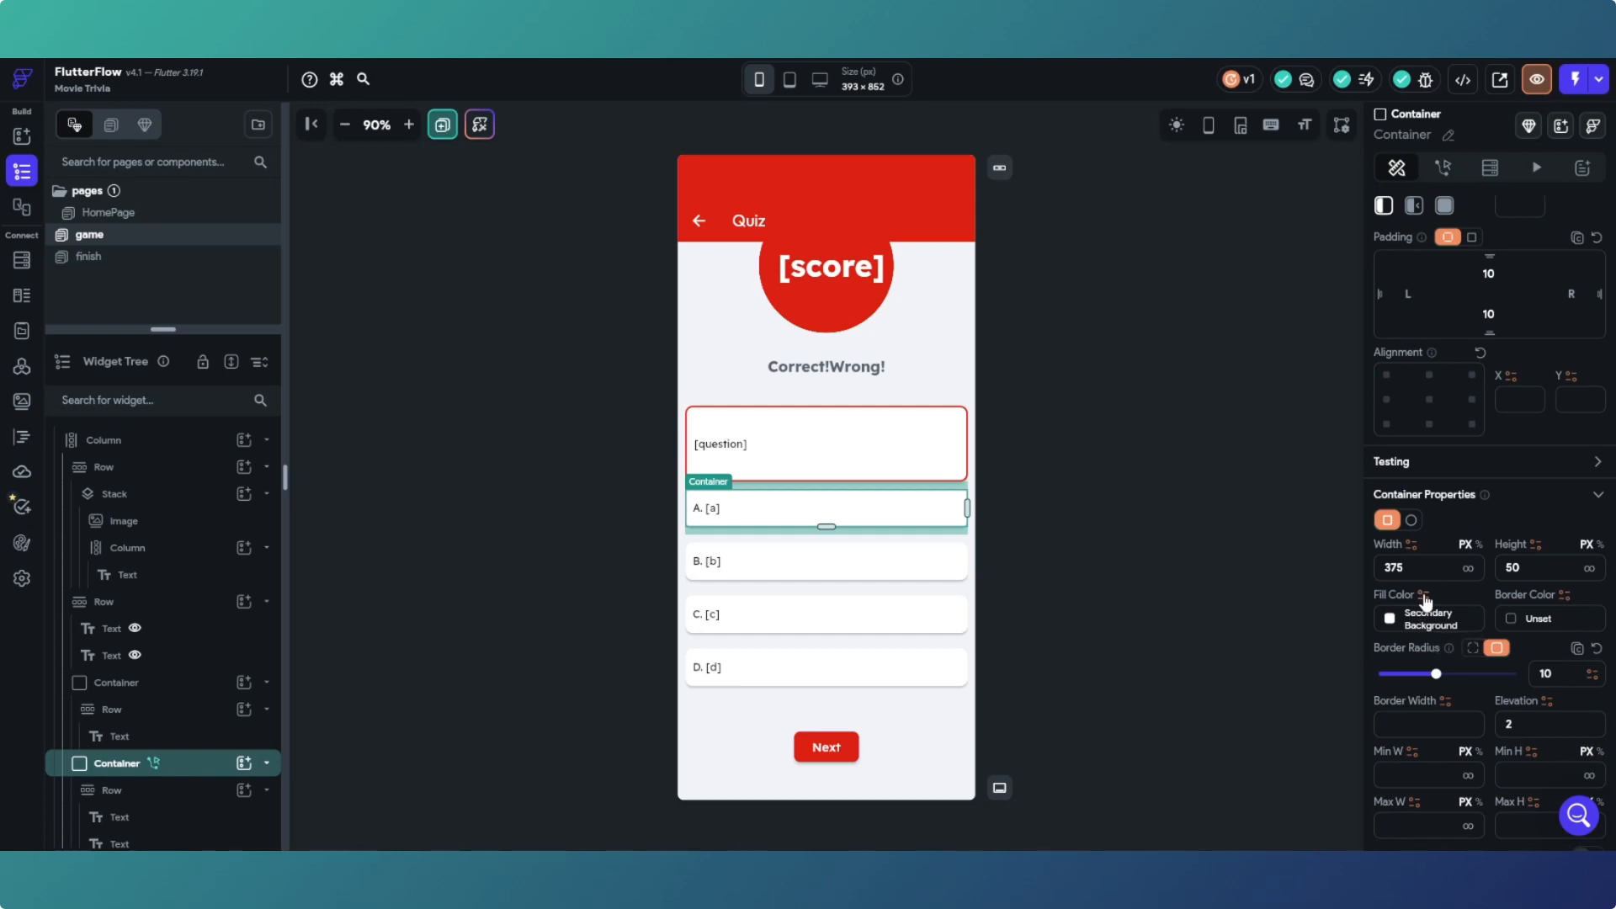
pyautogui.click(1424, 595)
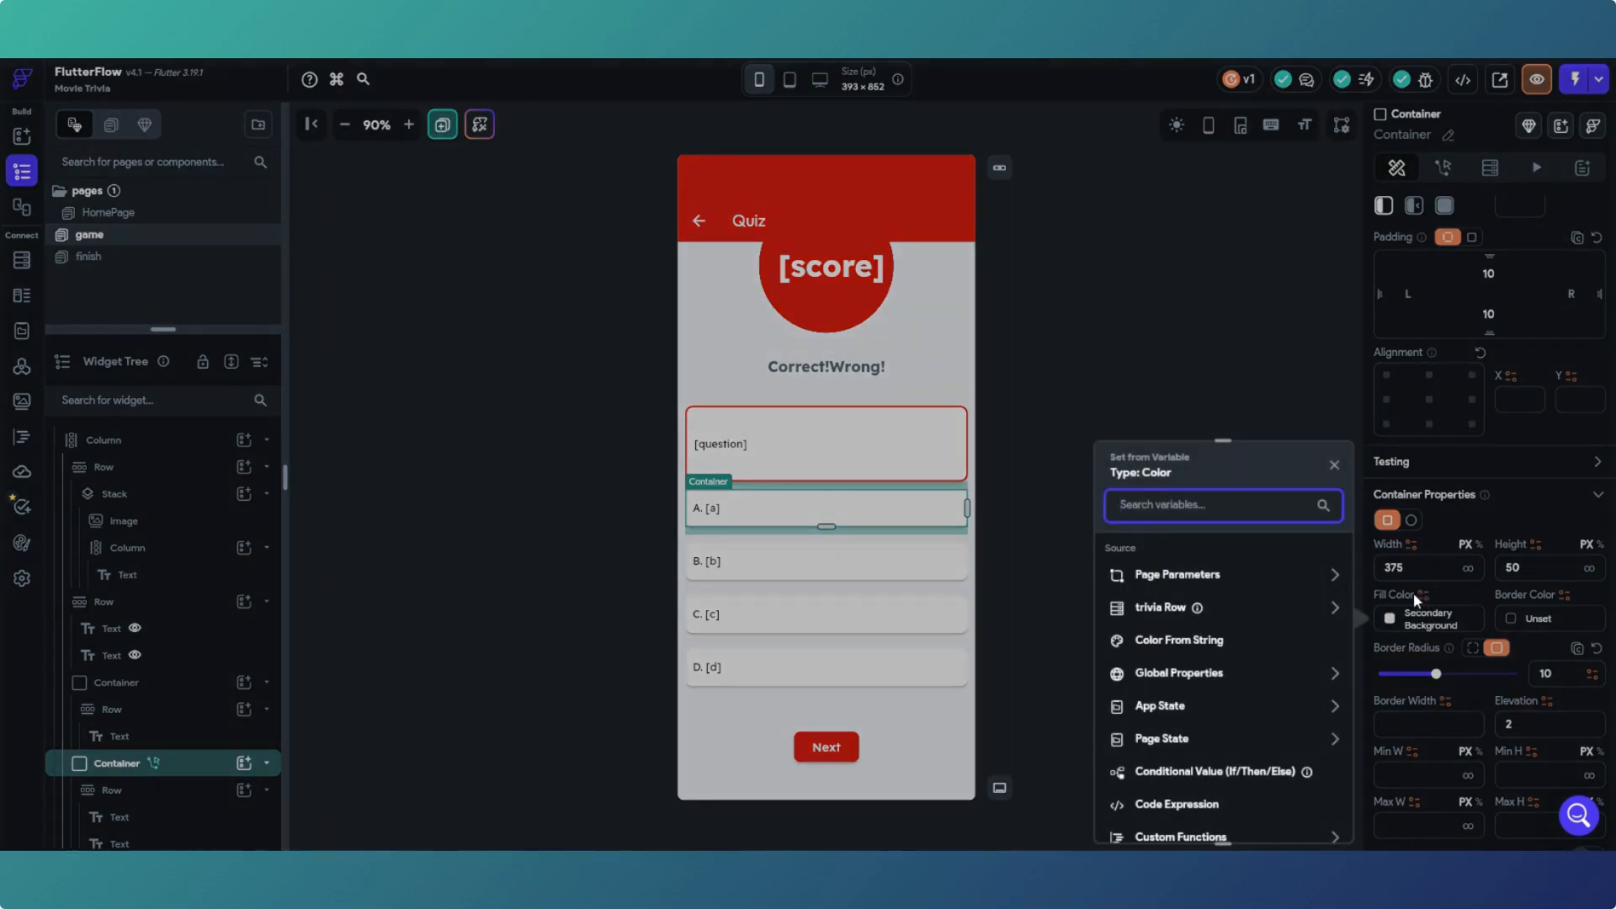
pyautogui.click(1235, 769)
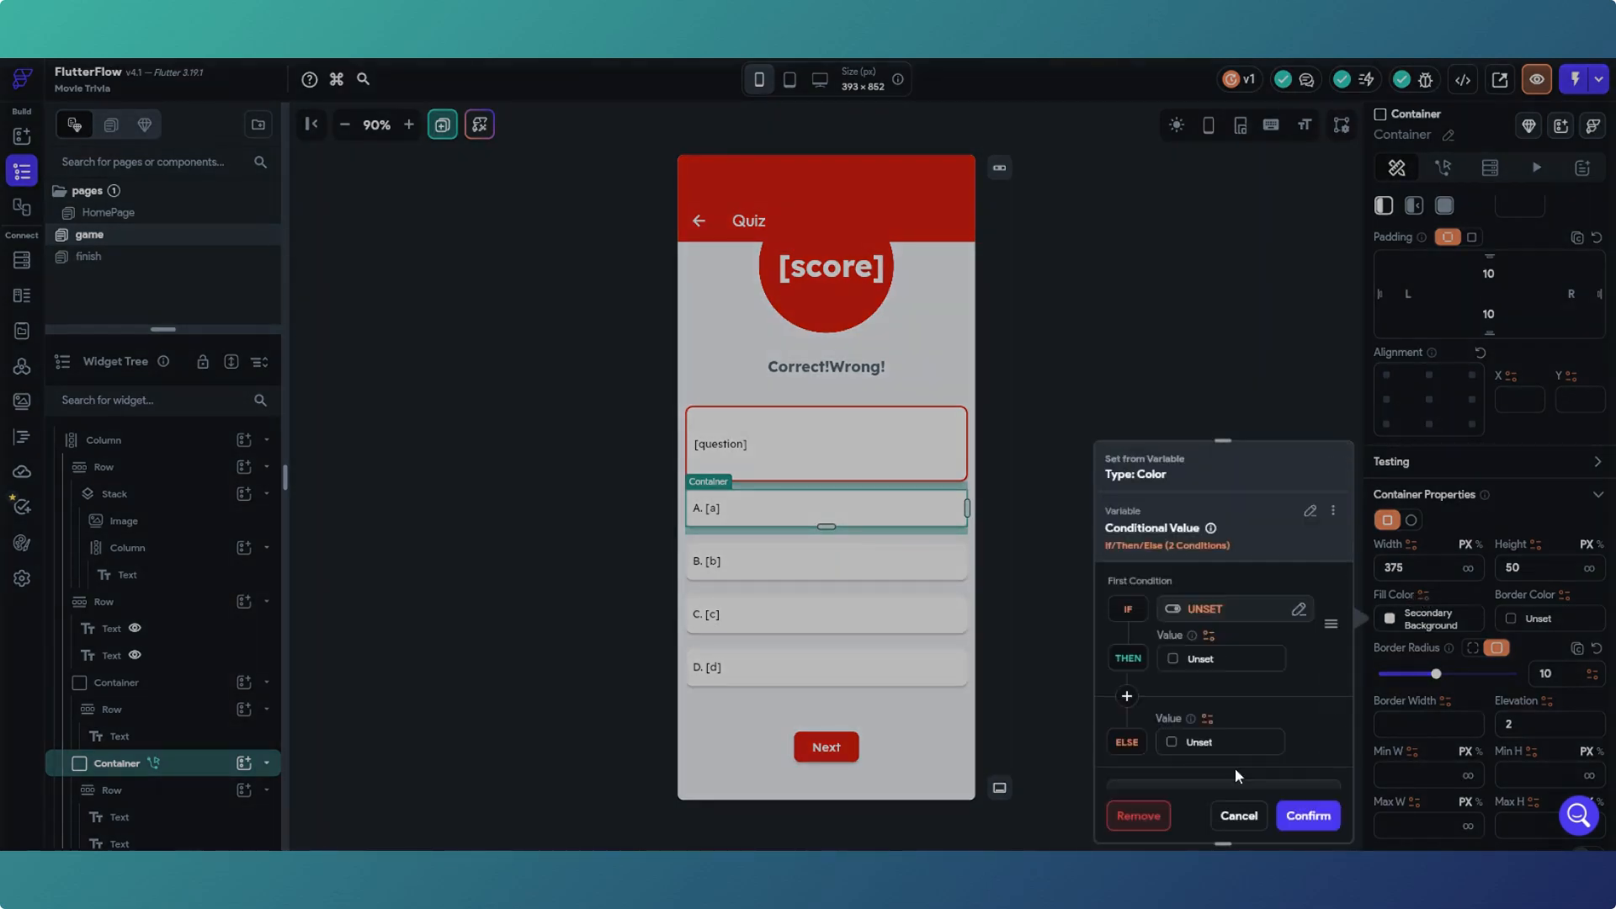
# Step: Define the IF part as a single condition with the page state variable answerA as its first value
pyautogui.click(1207, 610)
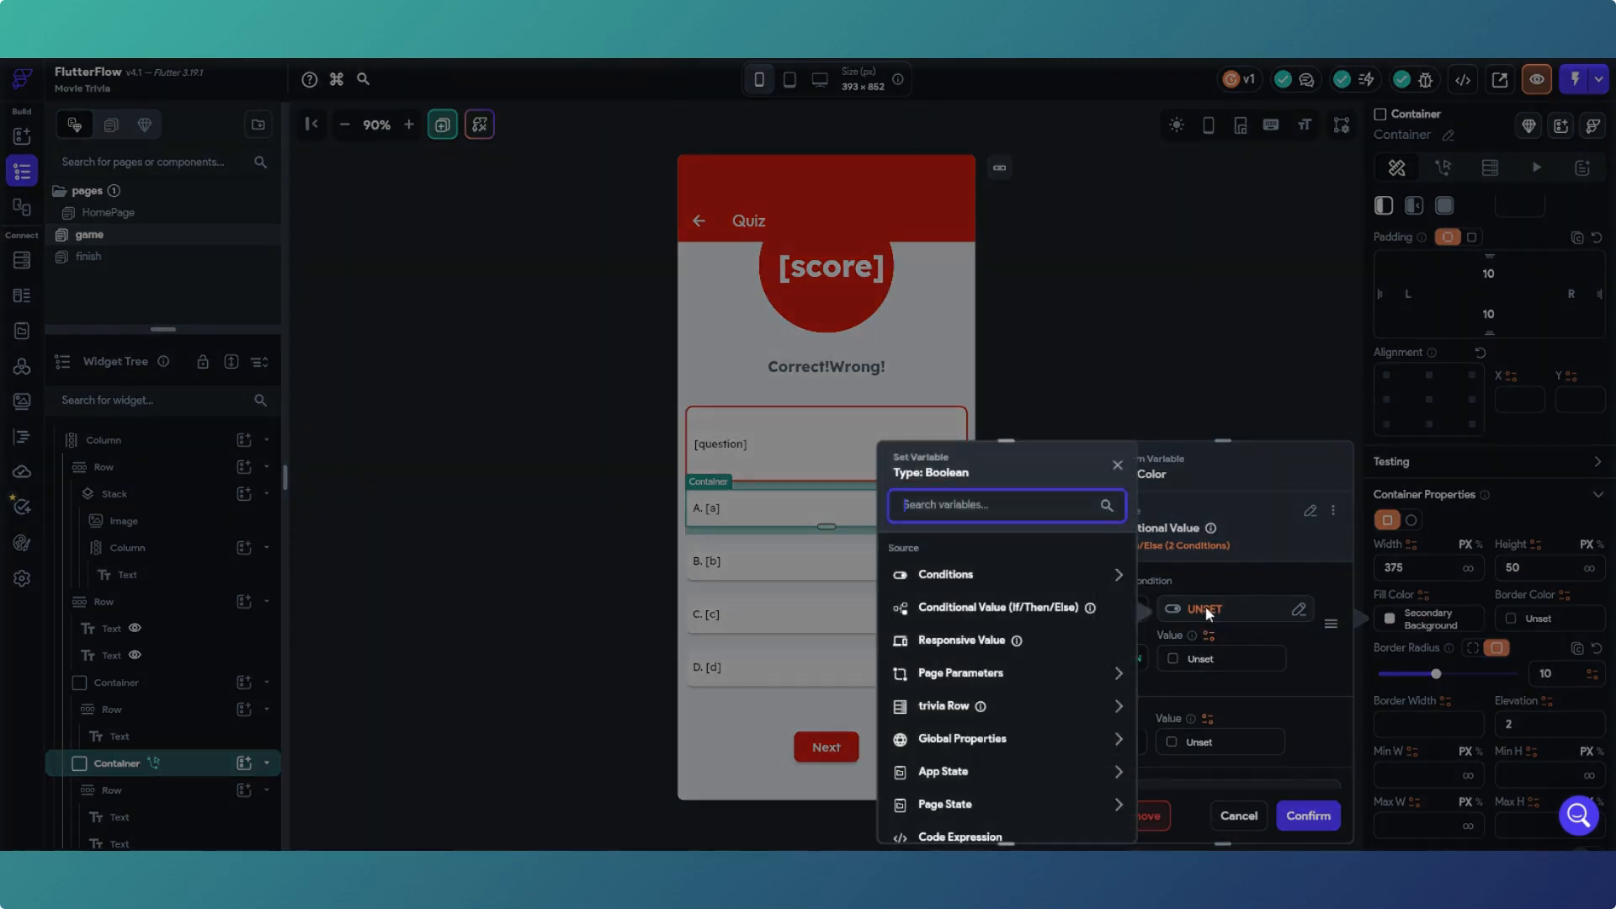
pyautogui.click(1035, 576)
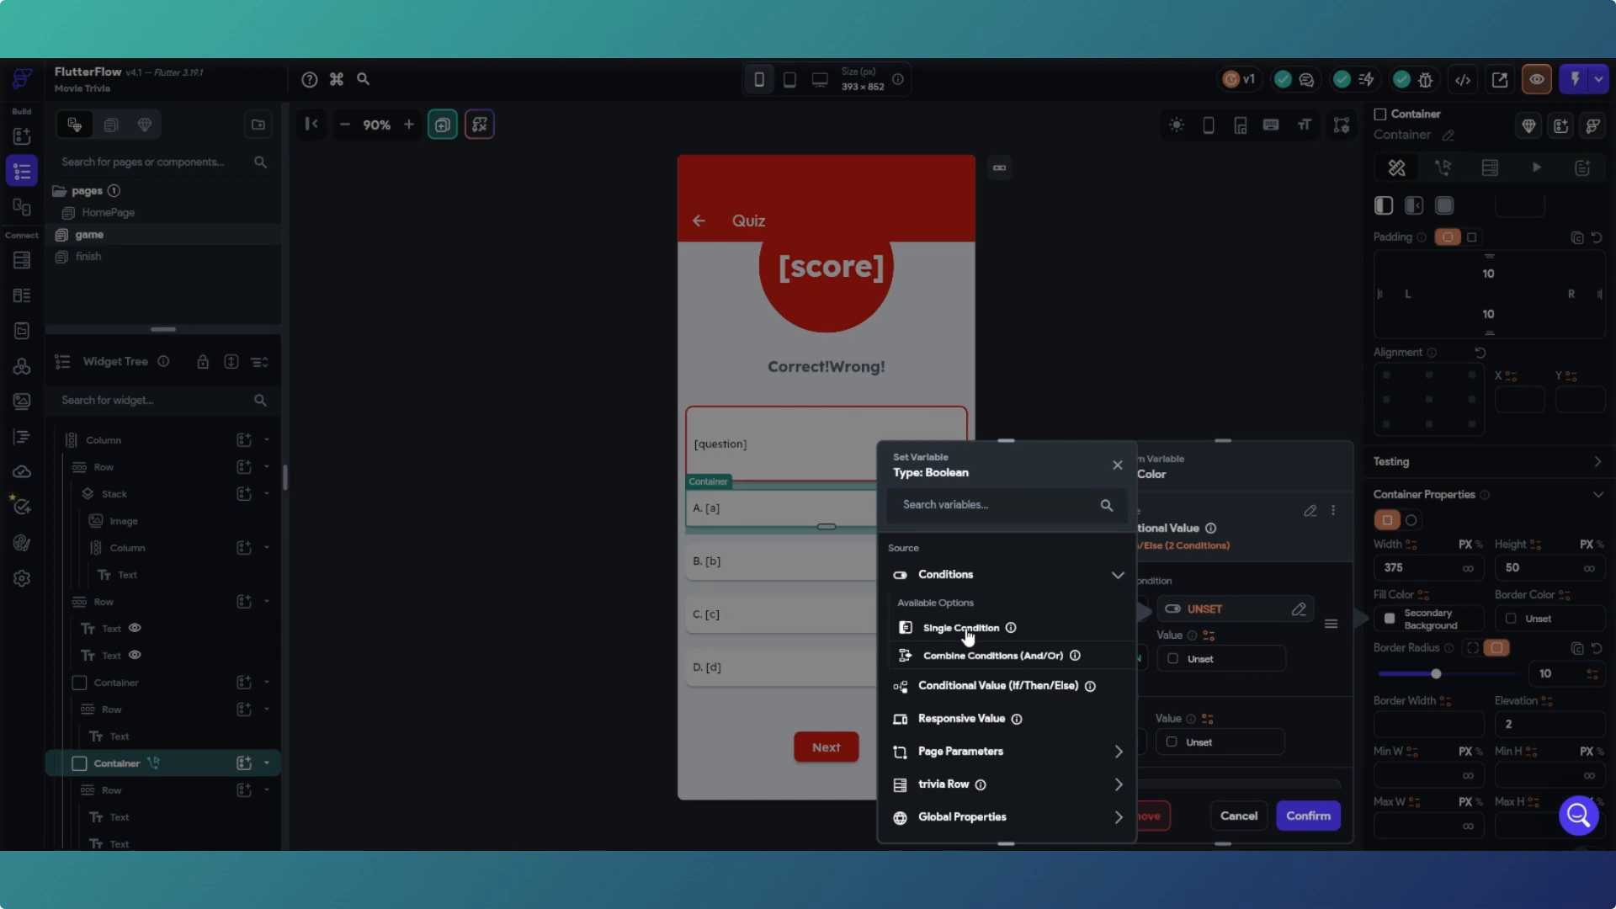
pyautogui.click(964, 628)
pyautogui.click(981, 601)
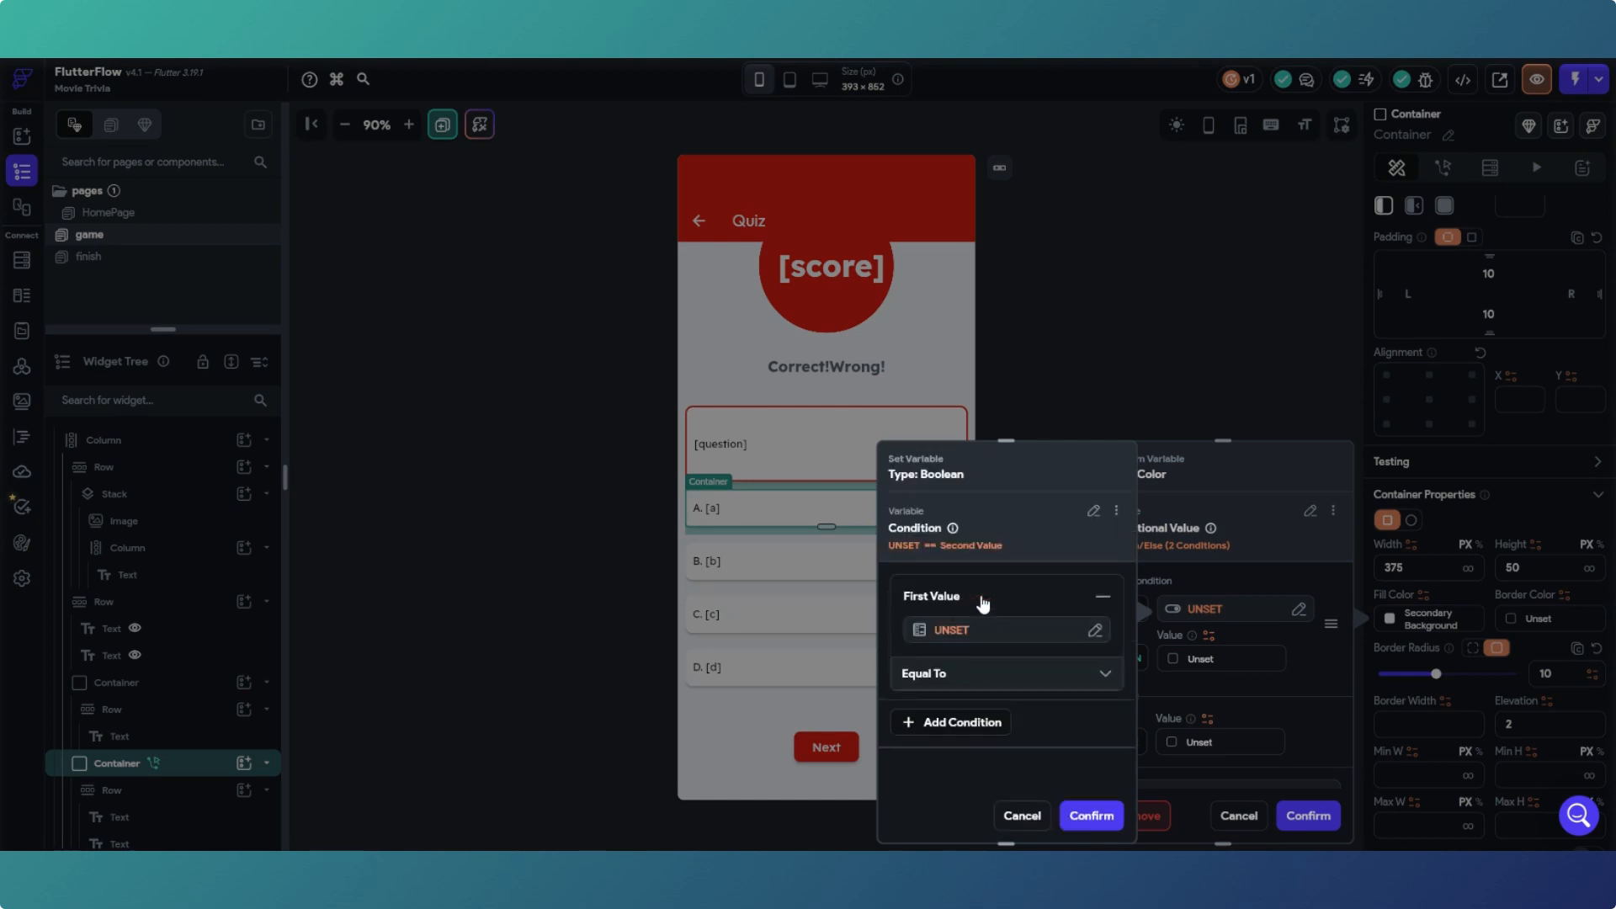
pyautogui.click(967, 635)
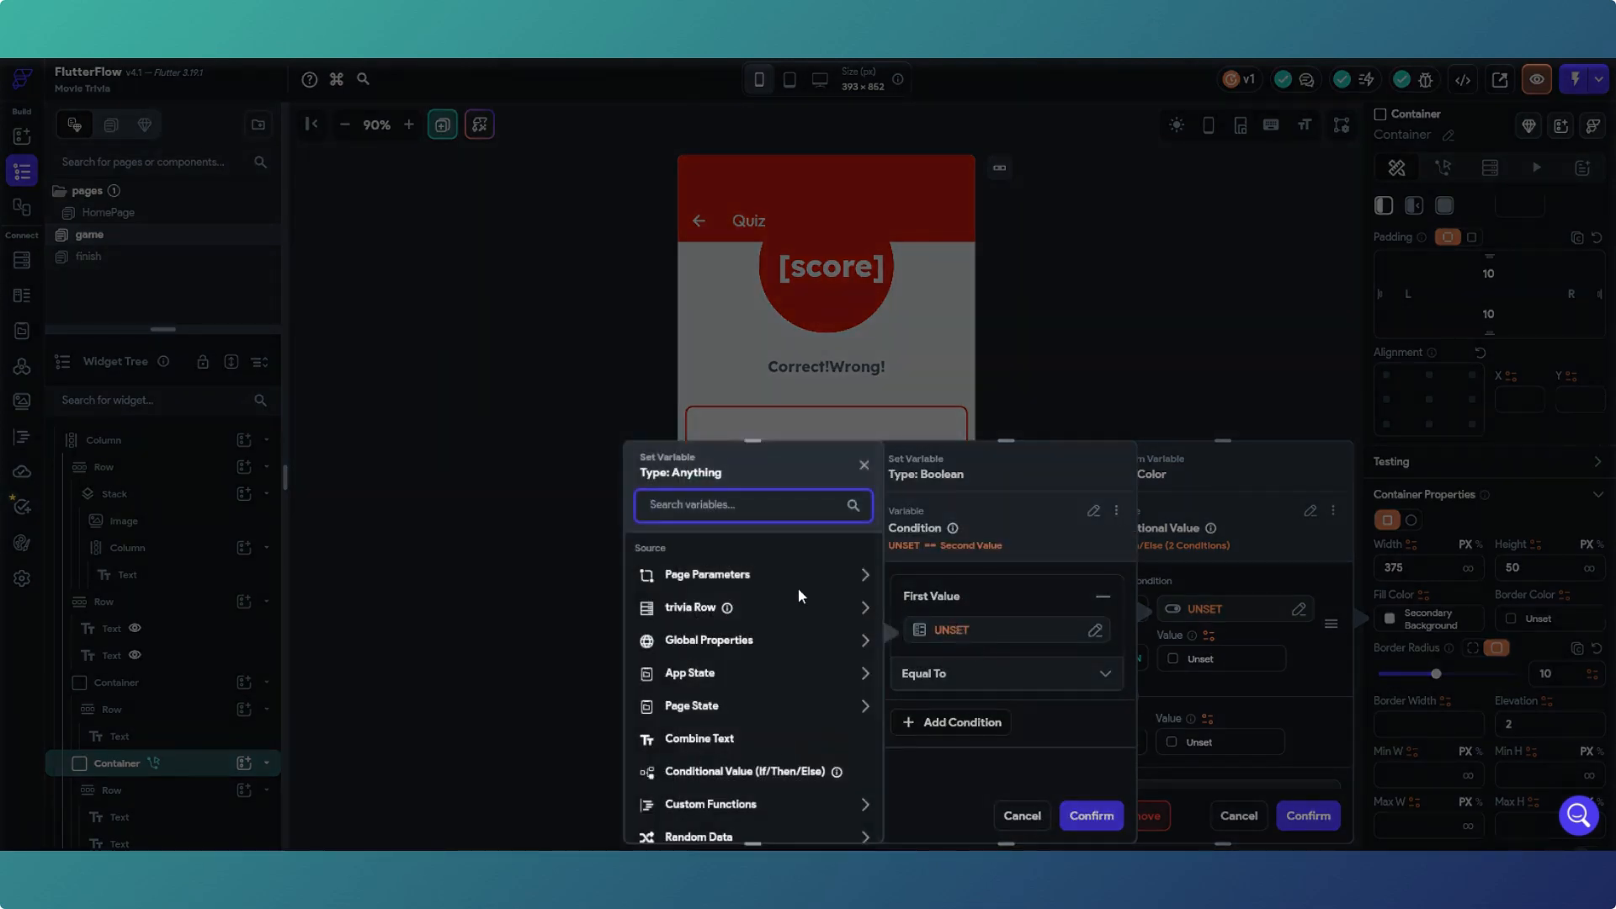
pyautogui.scroll(-1, 796, 593)
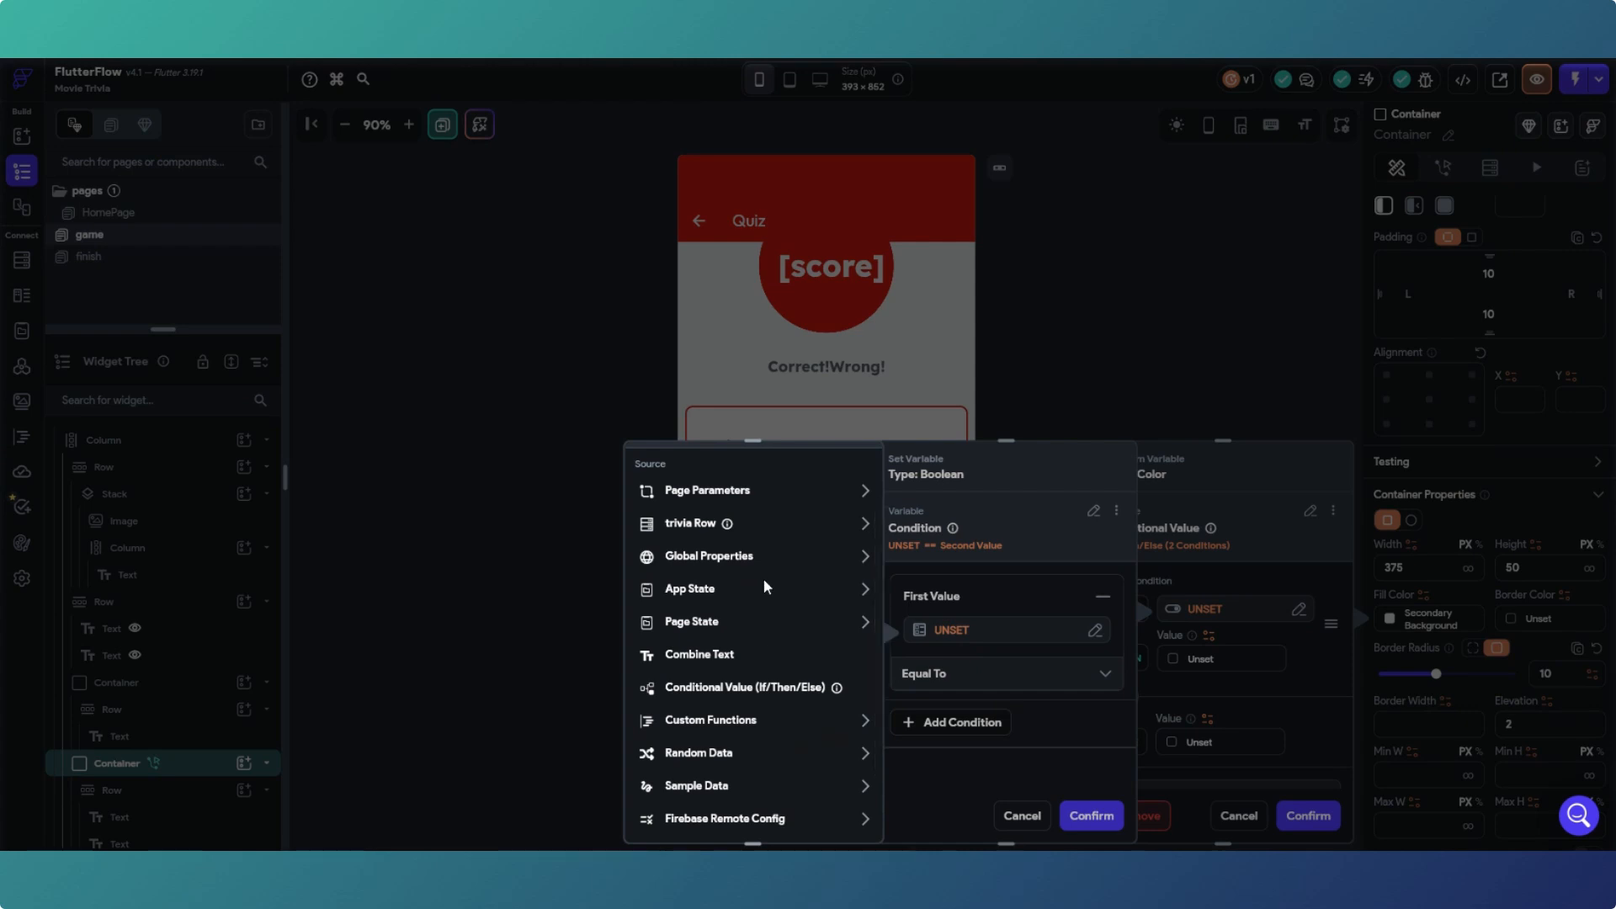
pyautogui.click(752, 627)
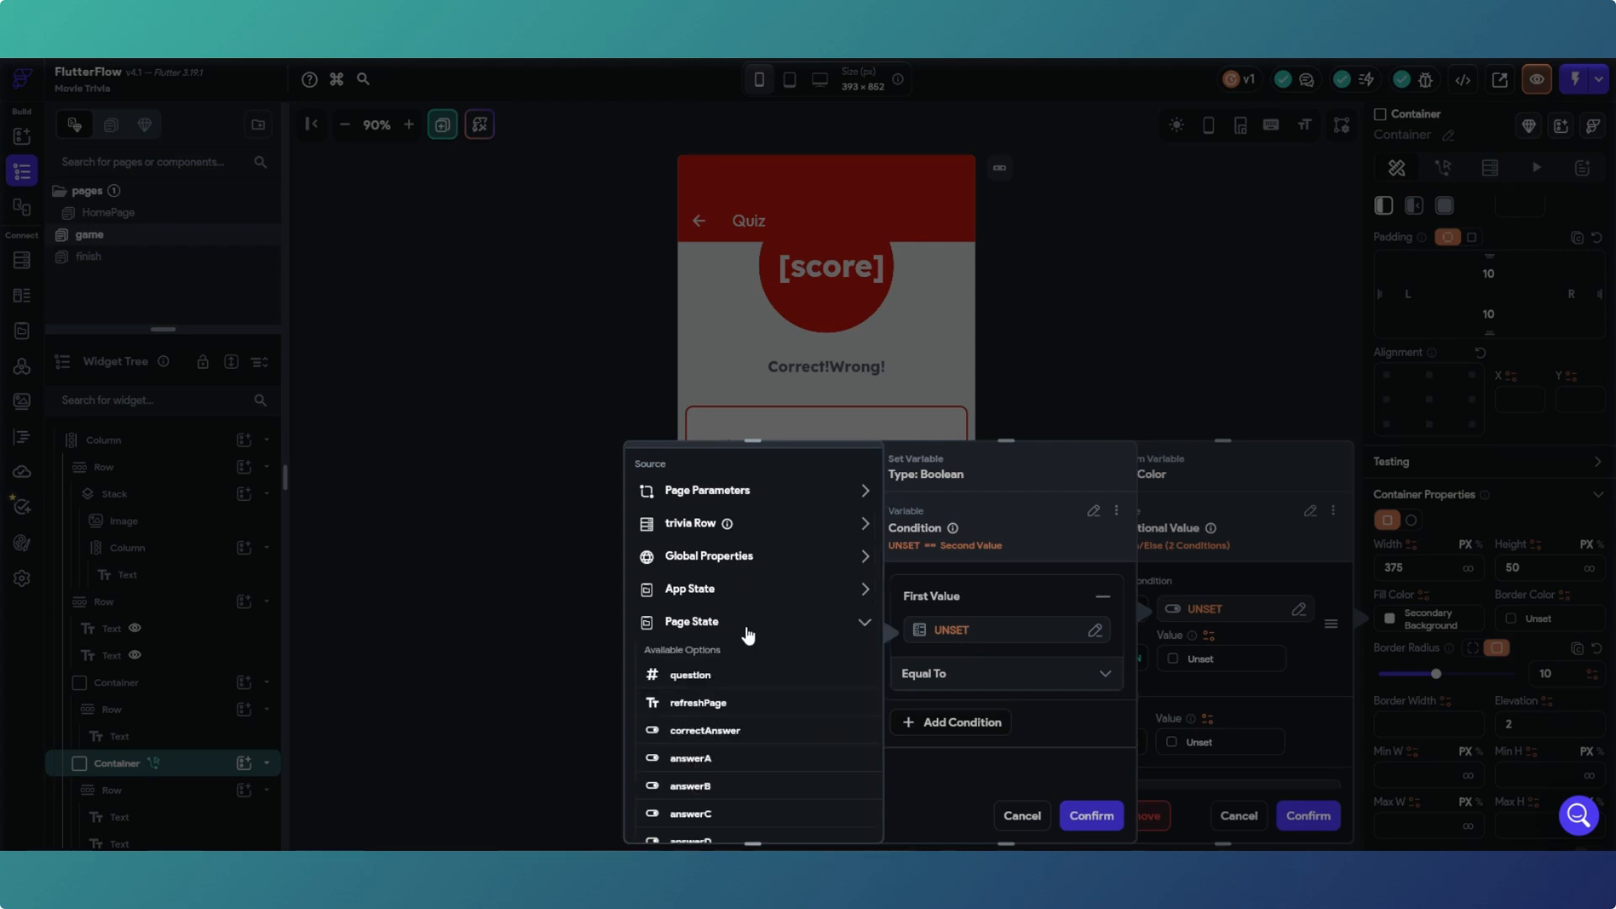
pyautogui.click(734, 760)
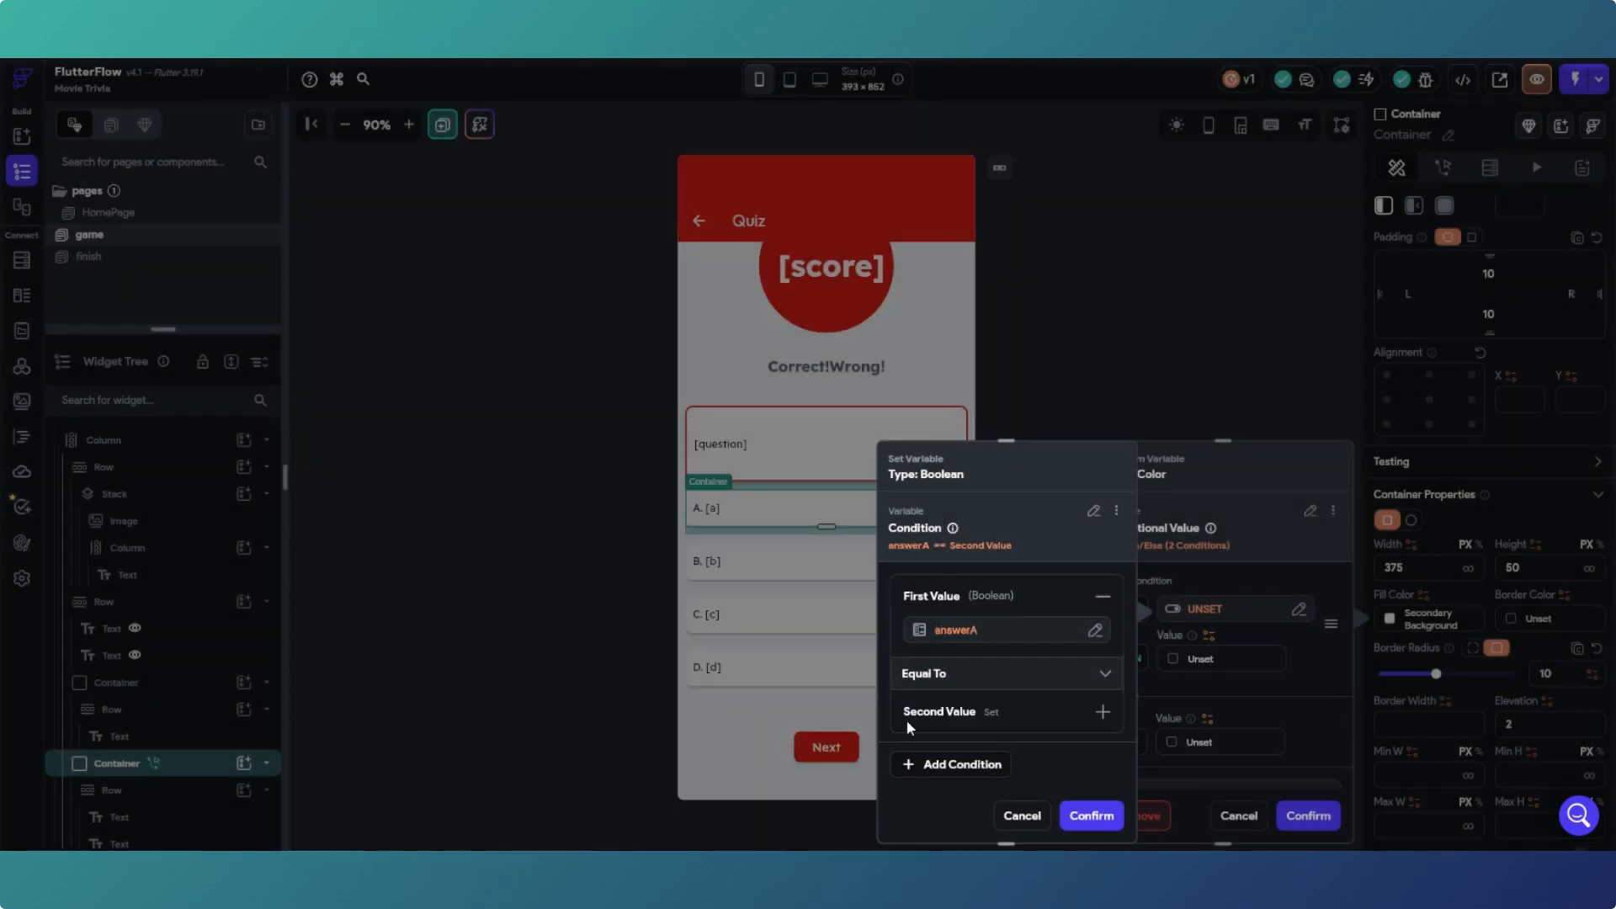
# Step: Set the second value of the Equal To condition to True and confirm the condition
pyautogui.click(1004, 717)
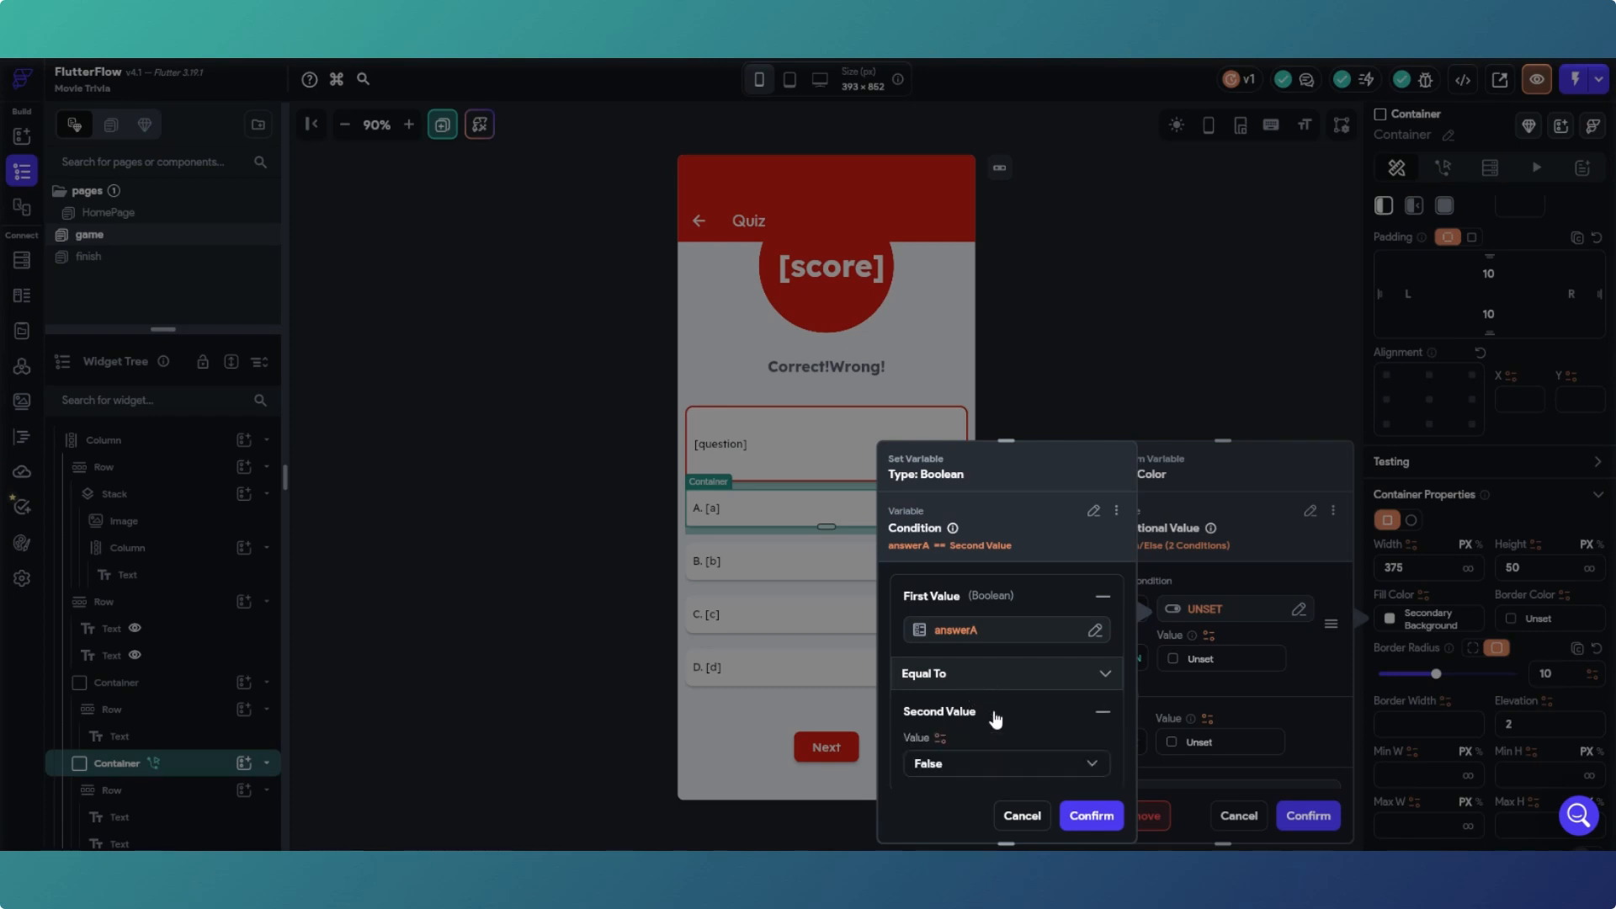
pyautogui.click(964, 766)
pyautogui.click(948, 724)
pyautogui.click(1101, 821)
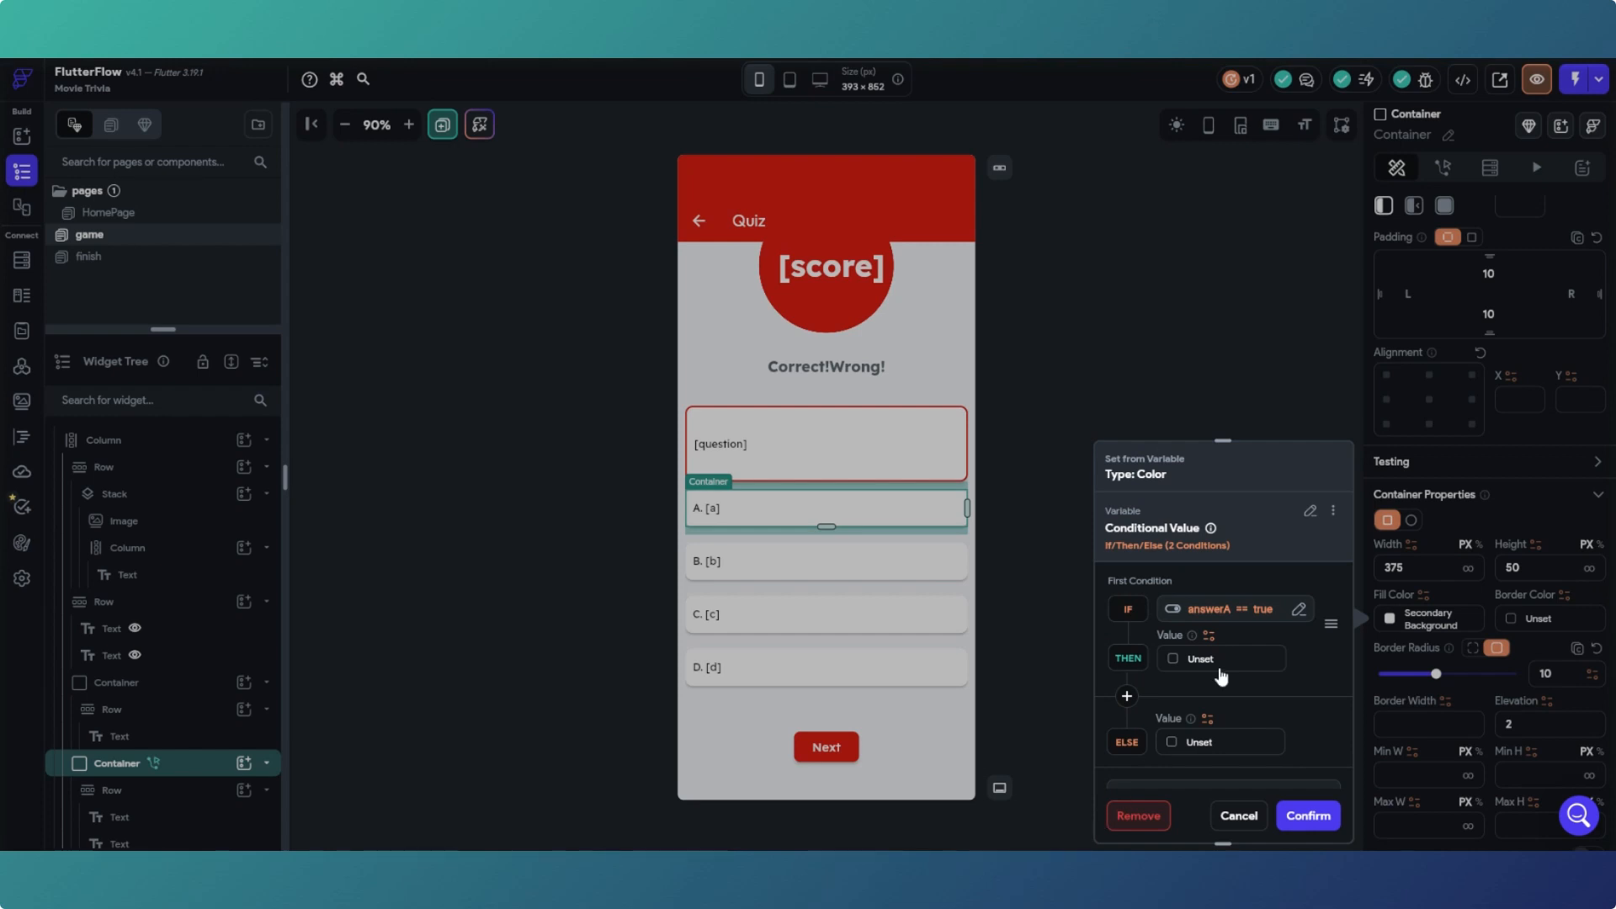
# Step: Set the THEN color to Accent 4 and the ELSE color to Secondary Background, and confirm the conditional fill color
pyautogui.click(1178, 659)
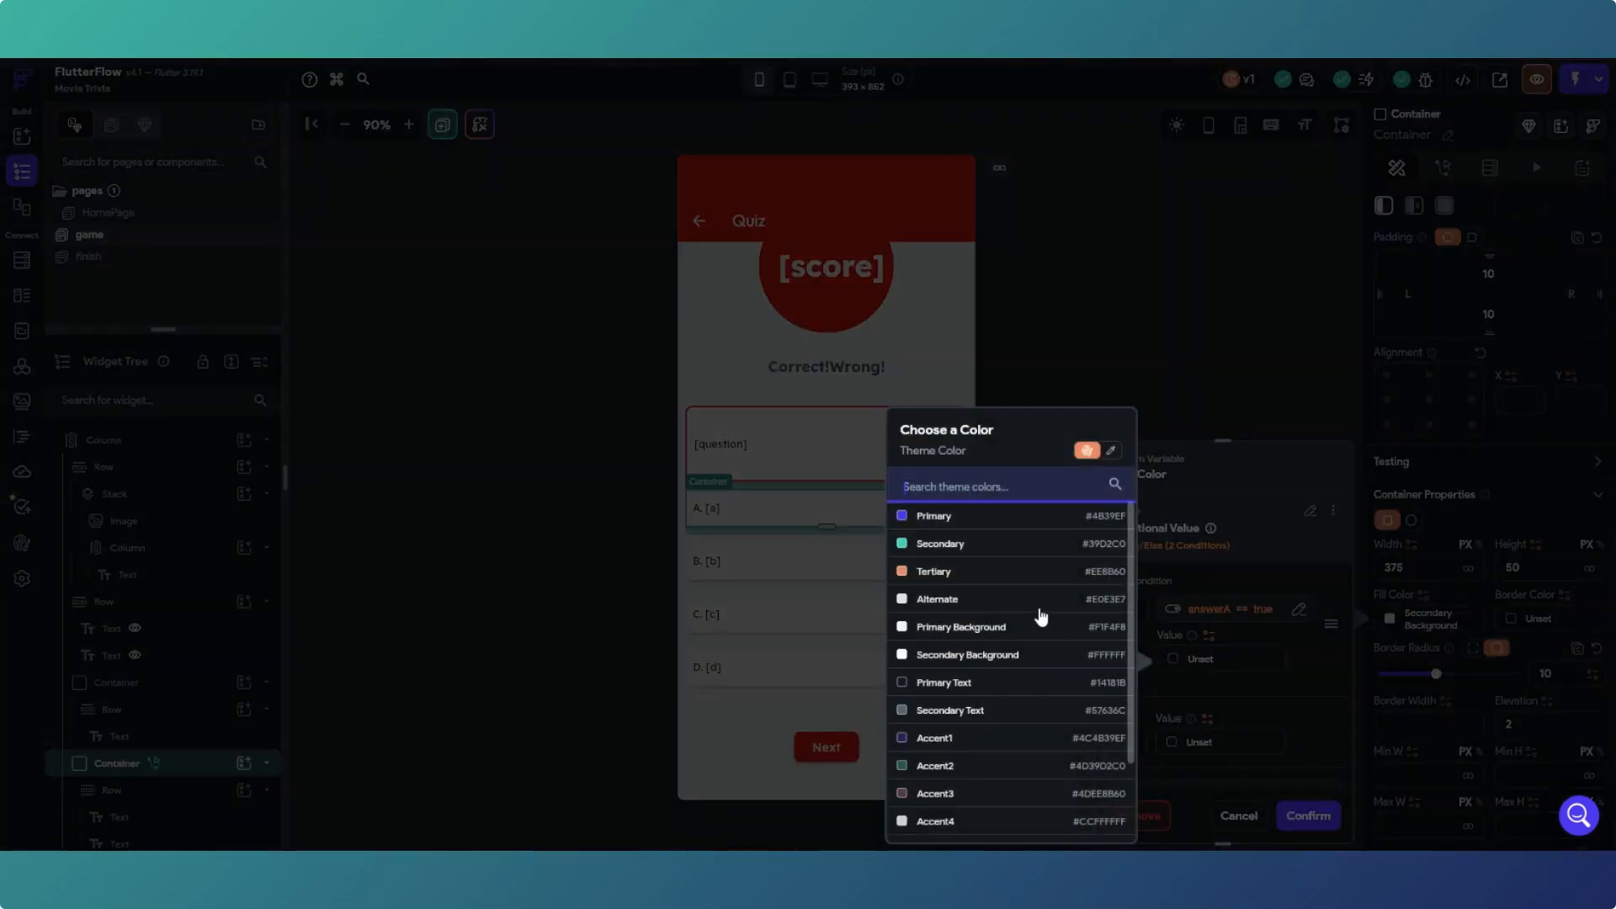
pyautogui.scroll(-2, 1032, 589)
pyautogui.scroll(-1, 1032, 594)
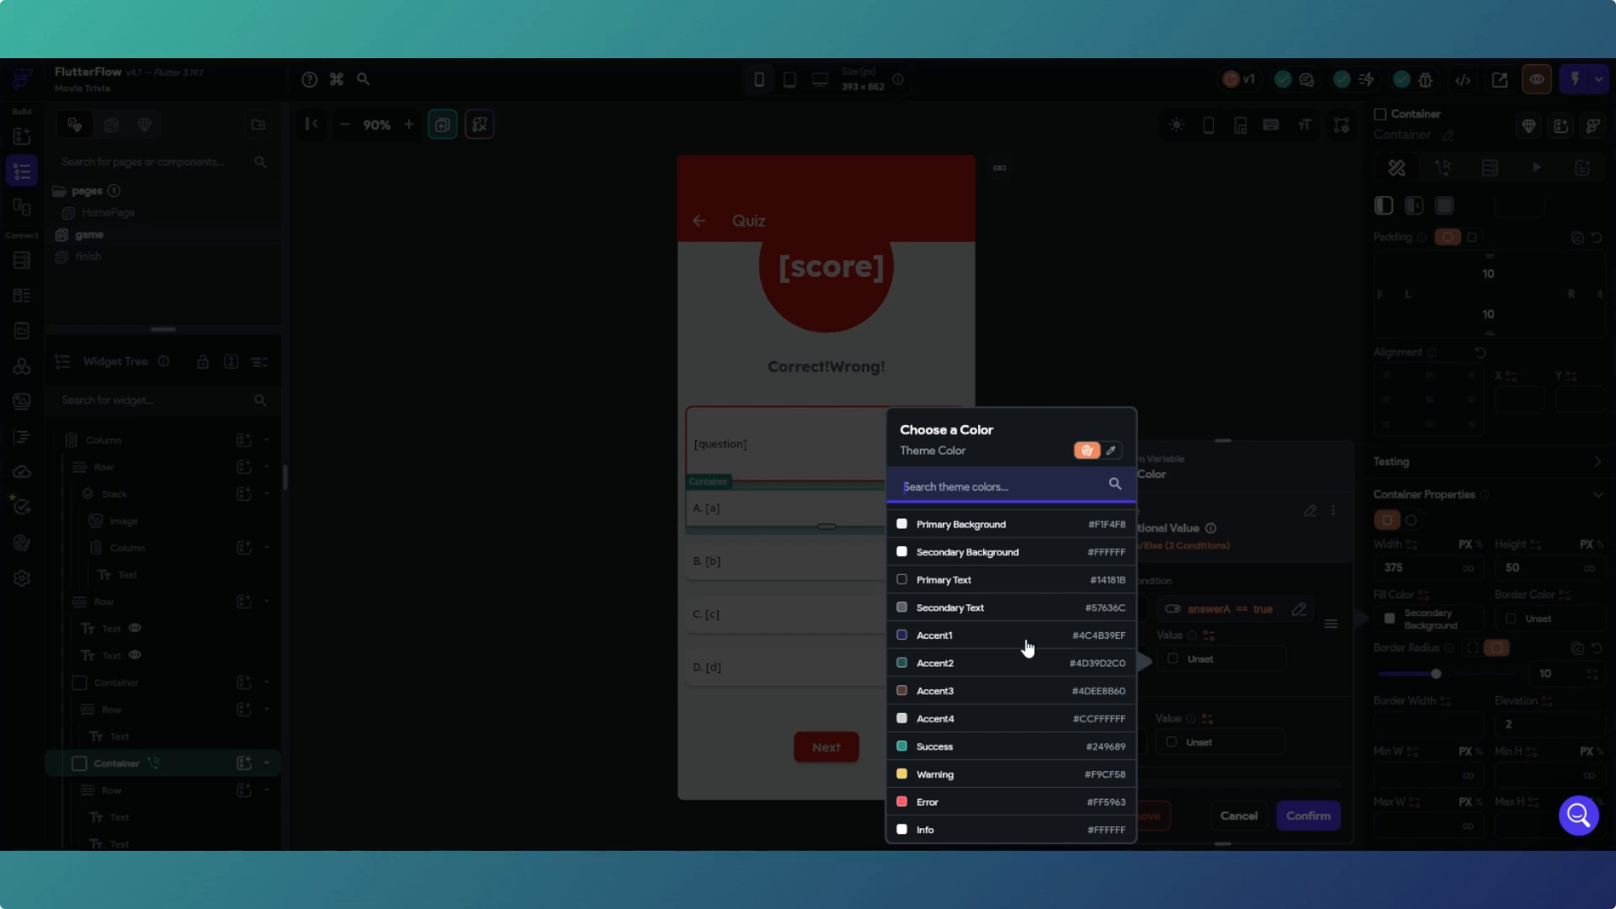
pyautogui.click(991, 722)
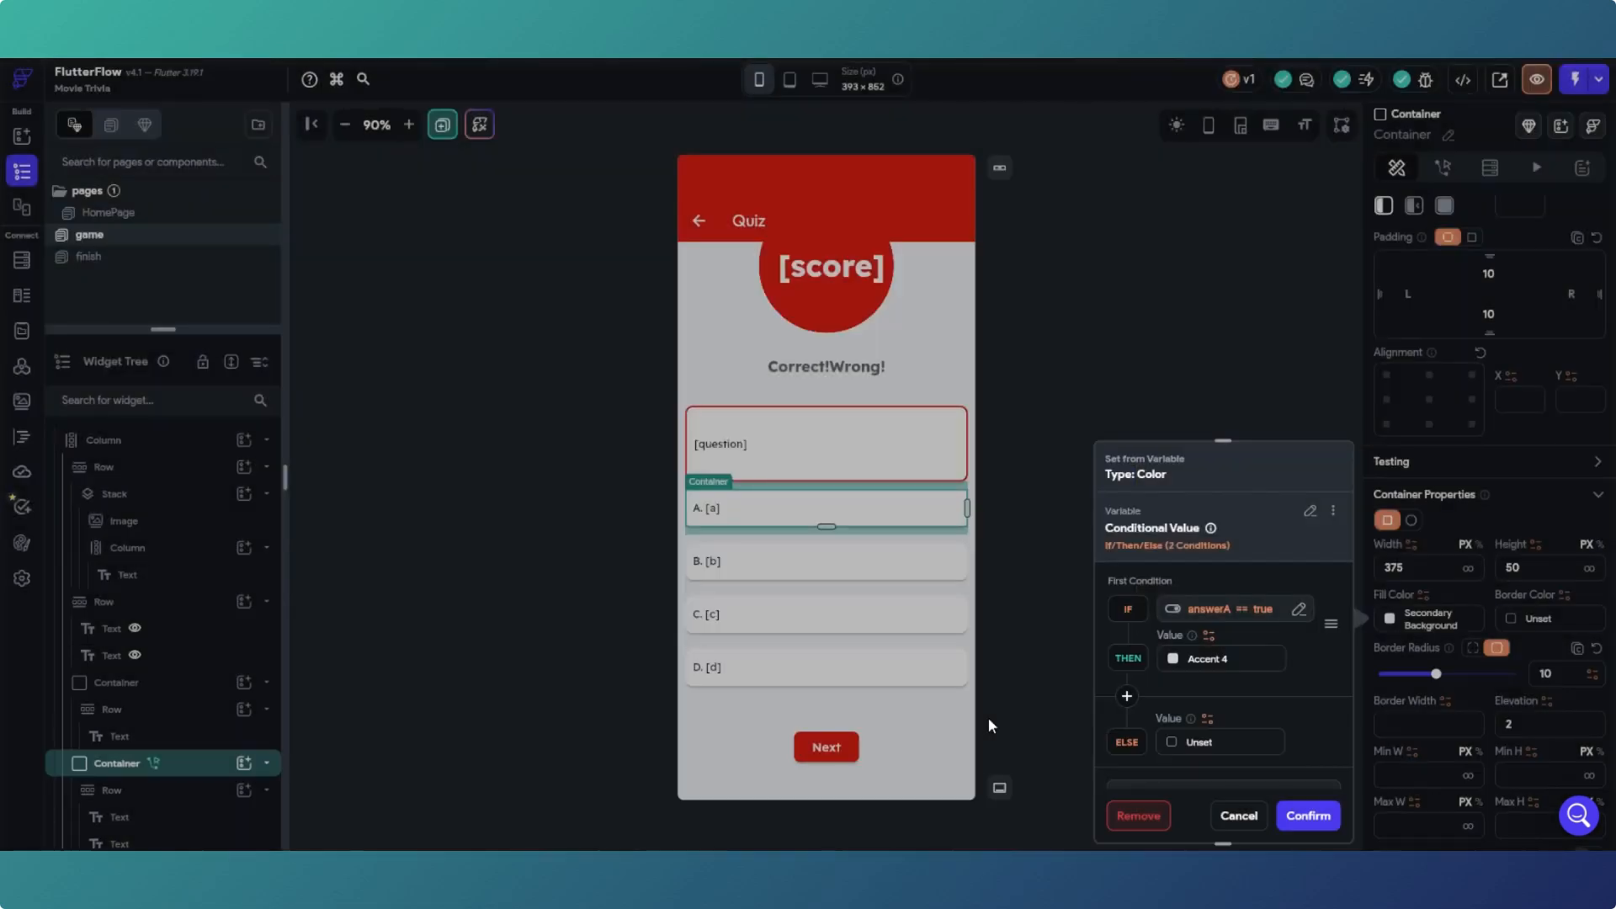
pyautogui.click(1189, 742)
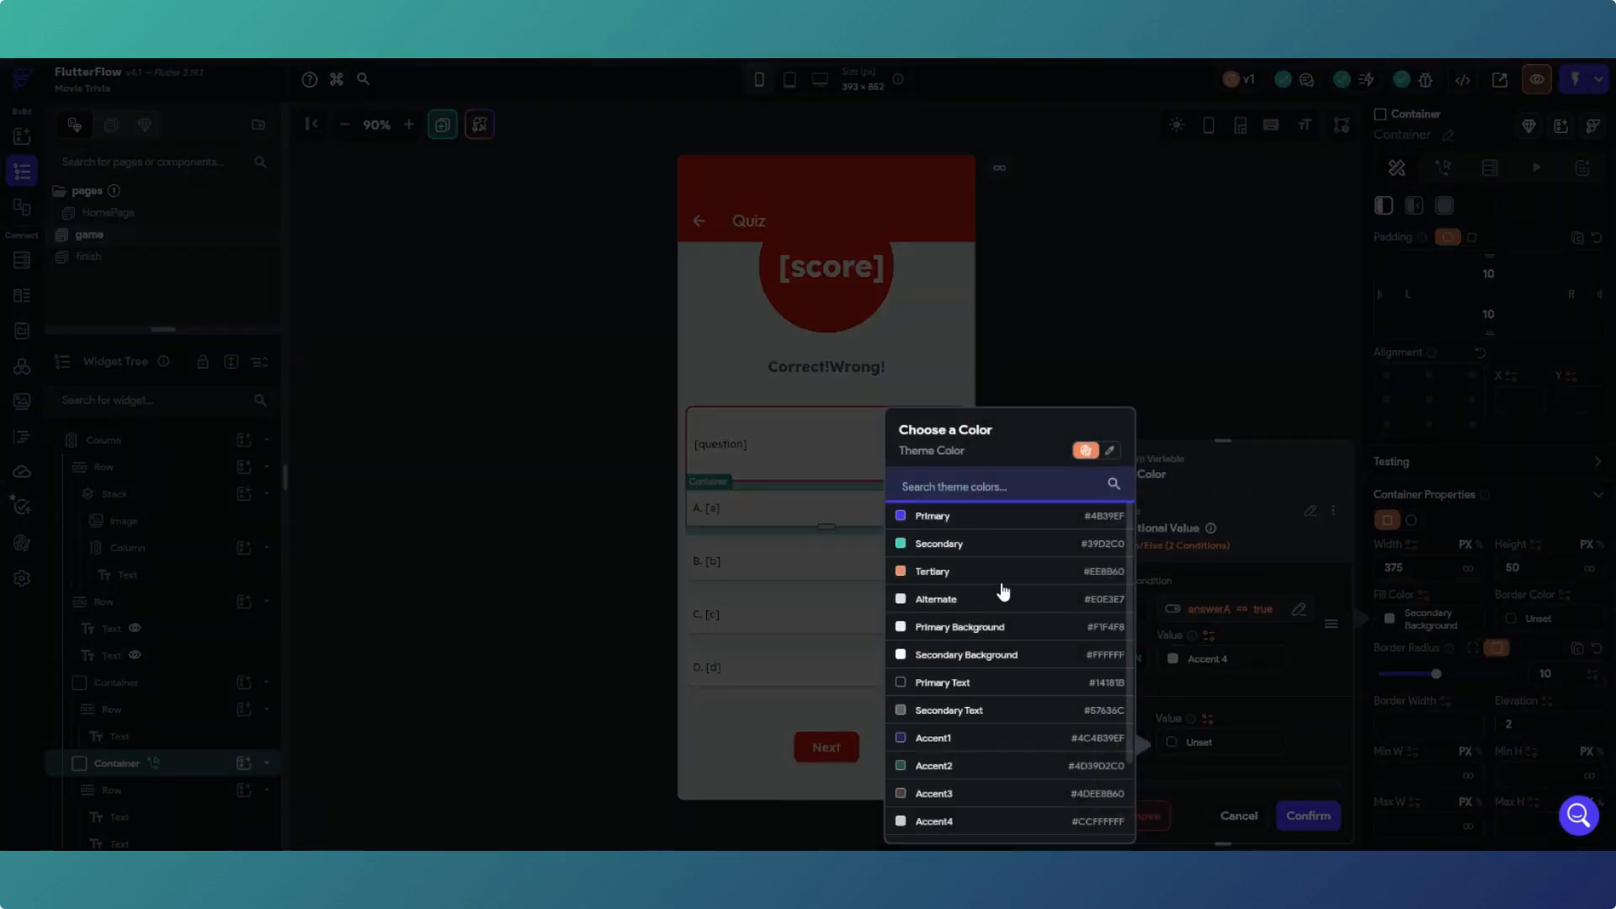
pyautogui.click(1009, 656)
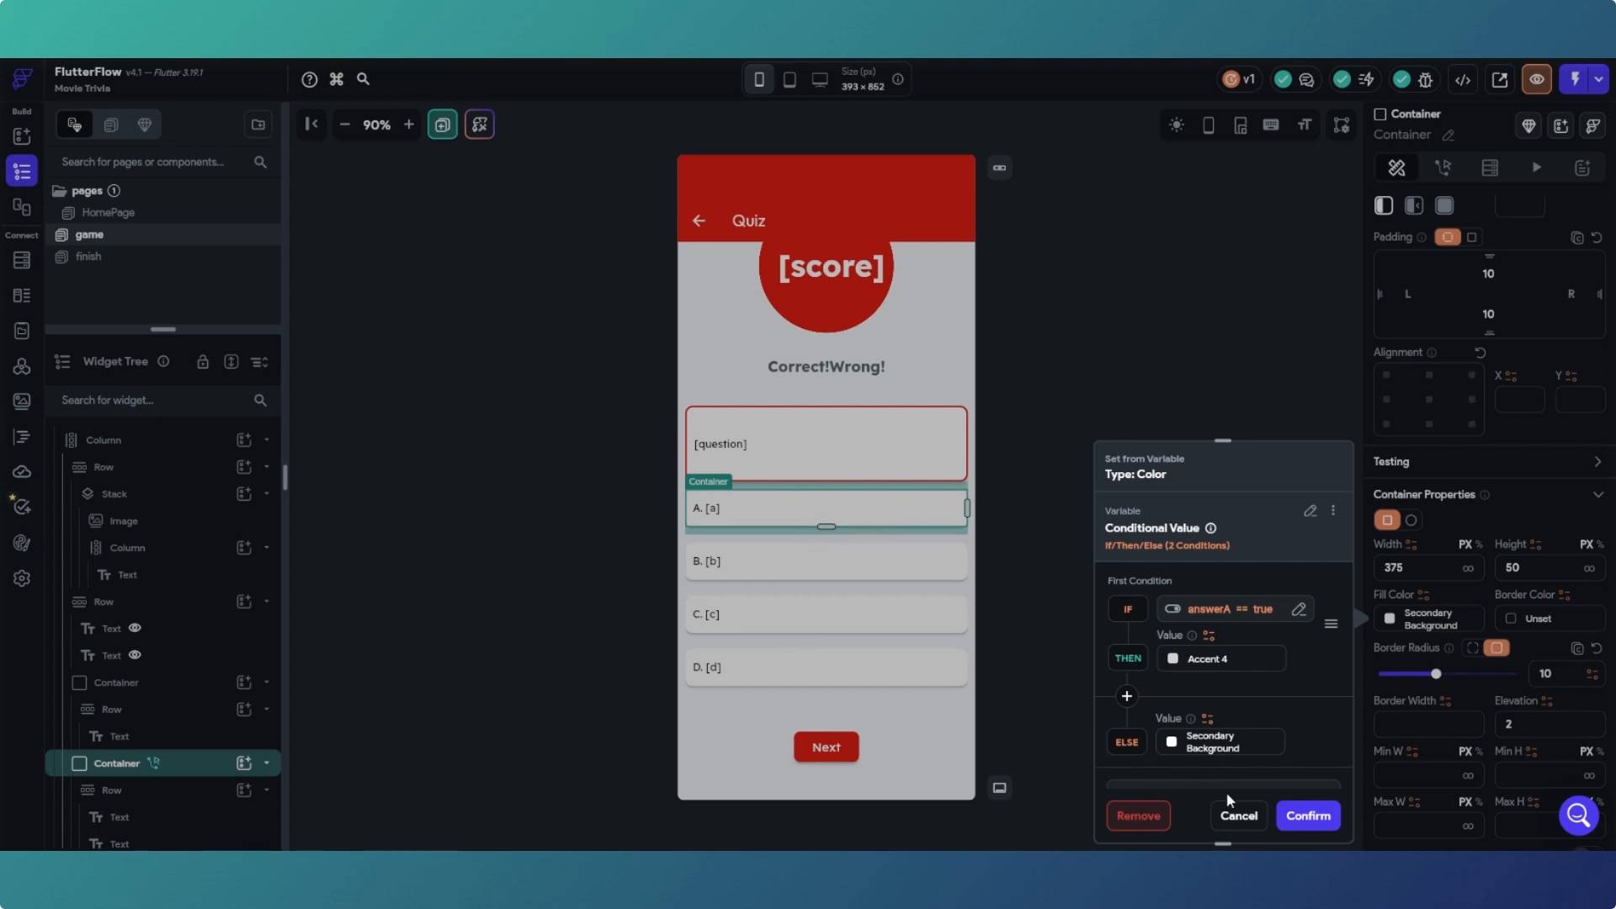
pyautogui.click(1308, 816)
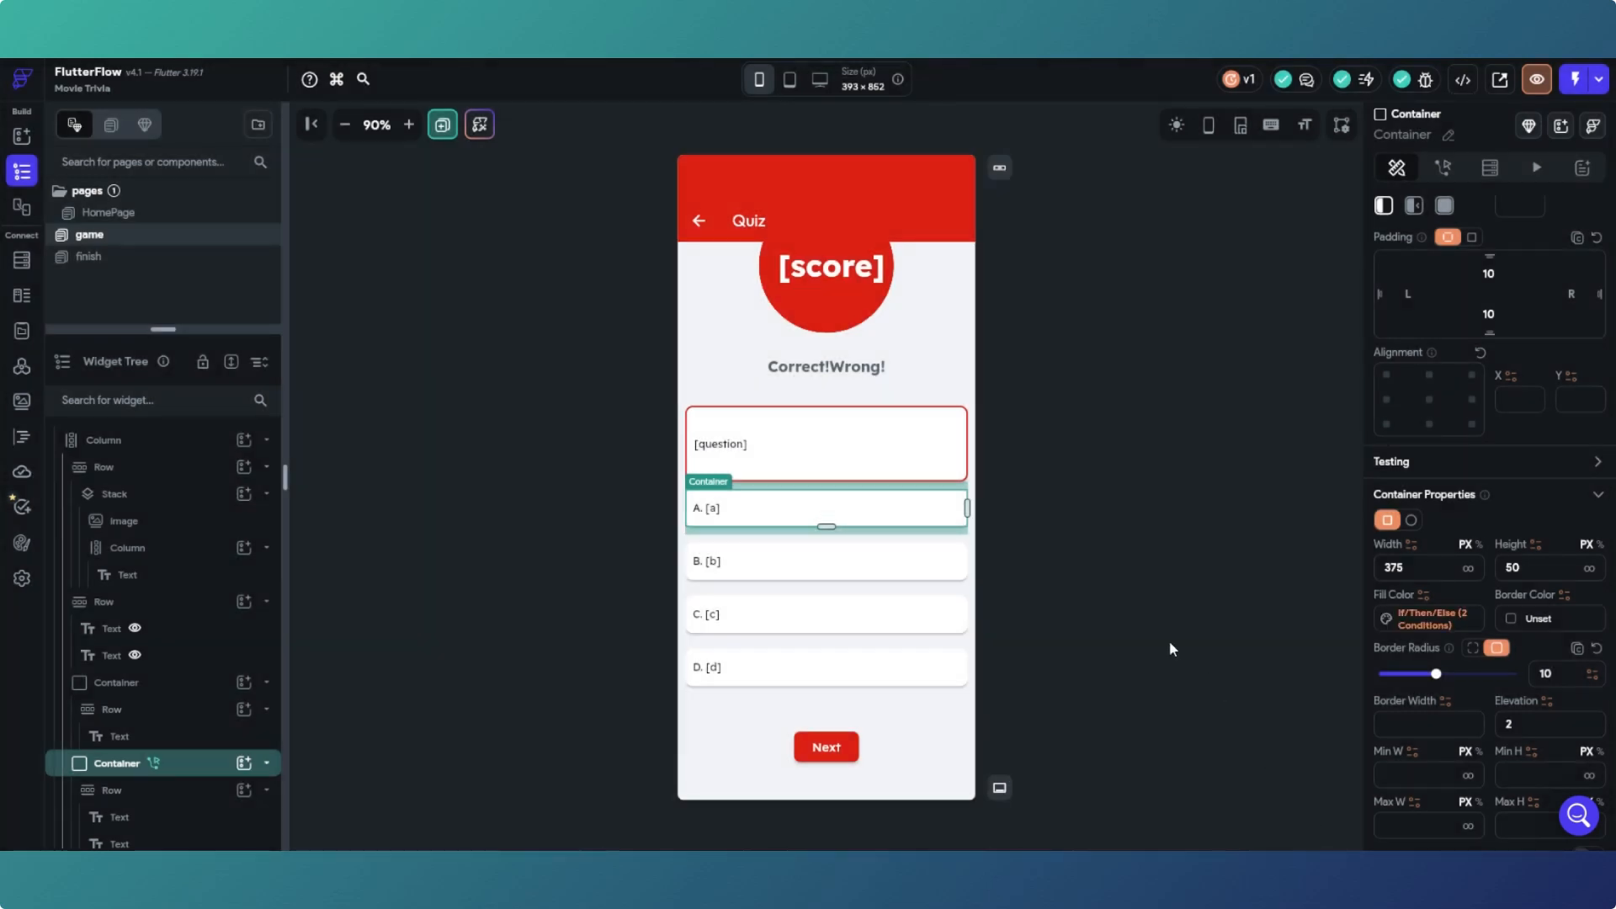
# Step: Copy the first Update Page State action from the answer A container's On Tap flow and close the flow
pyautogui.click(1442, 168)
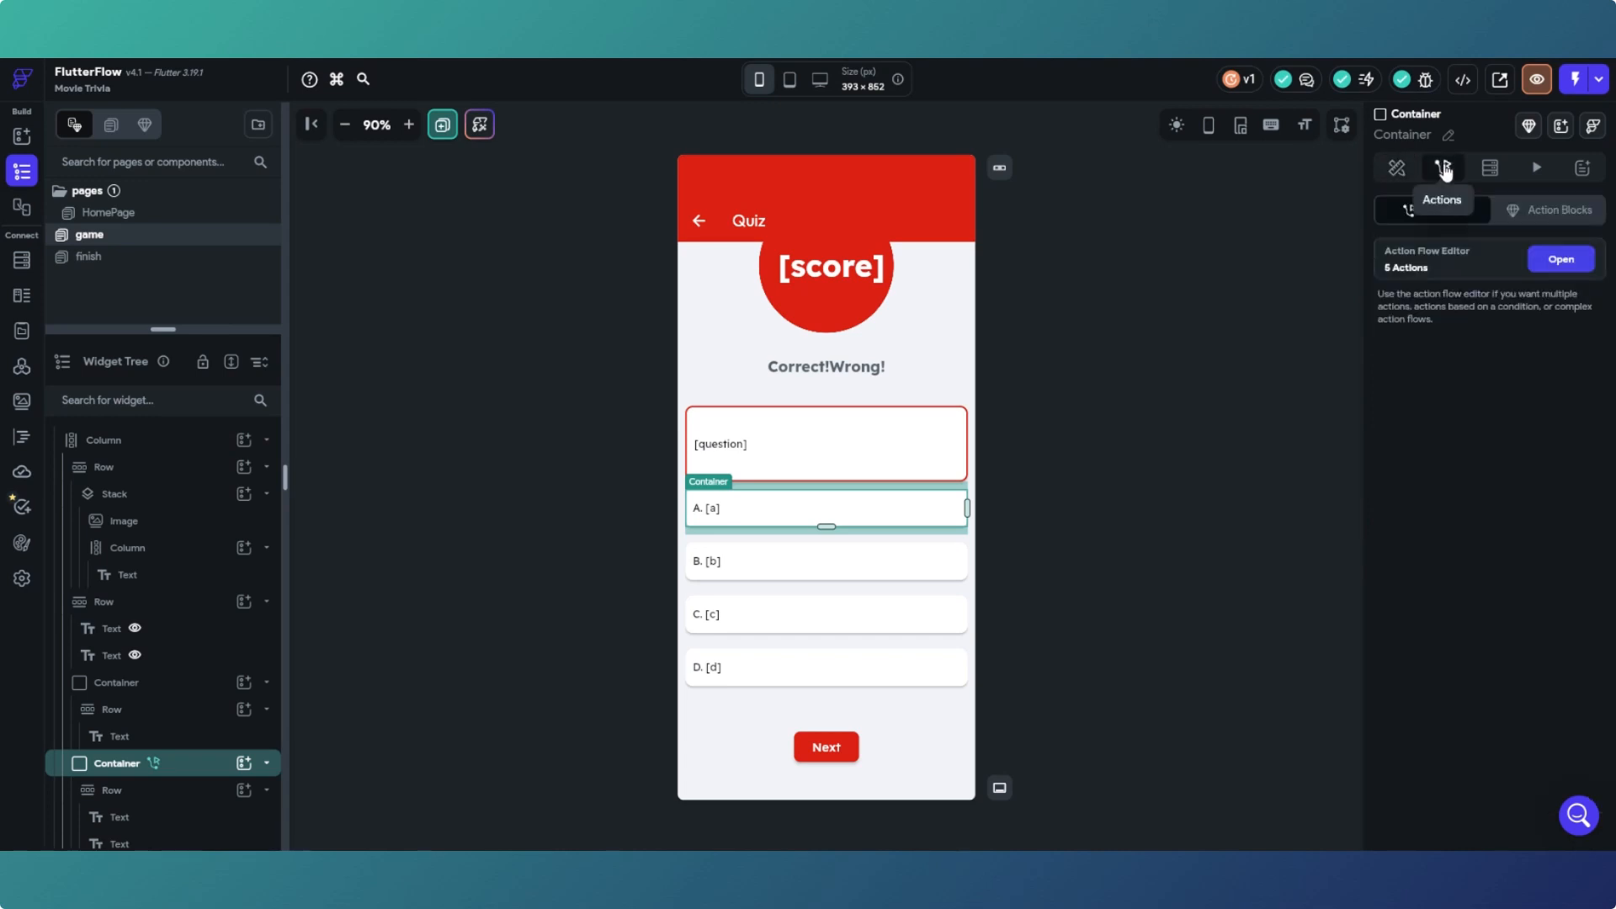
pyautogui.click(1545, 259)
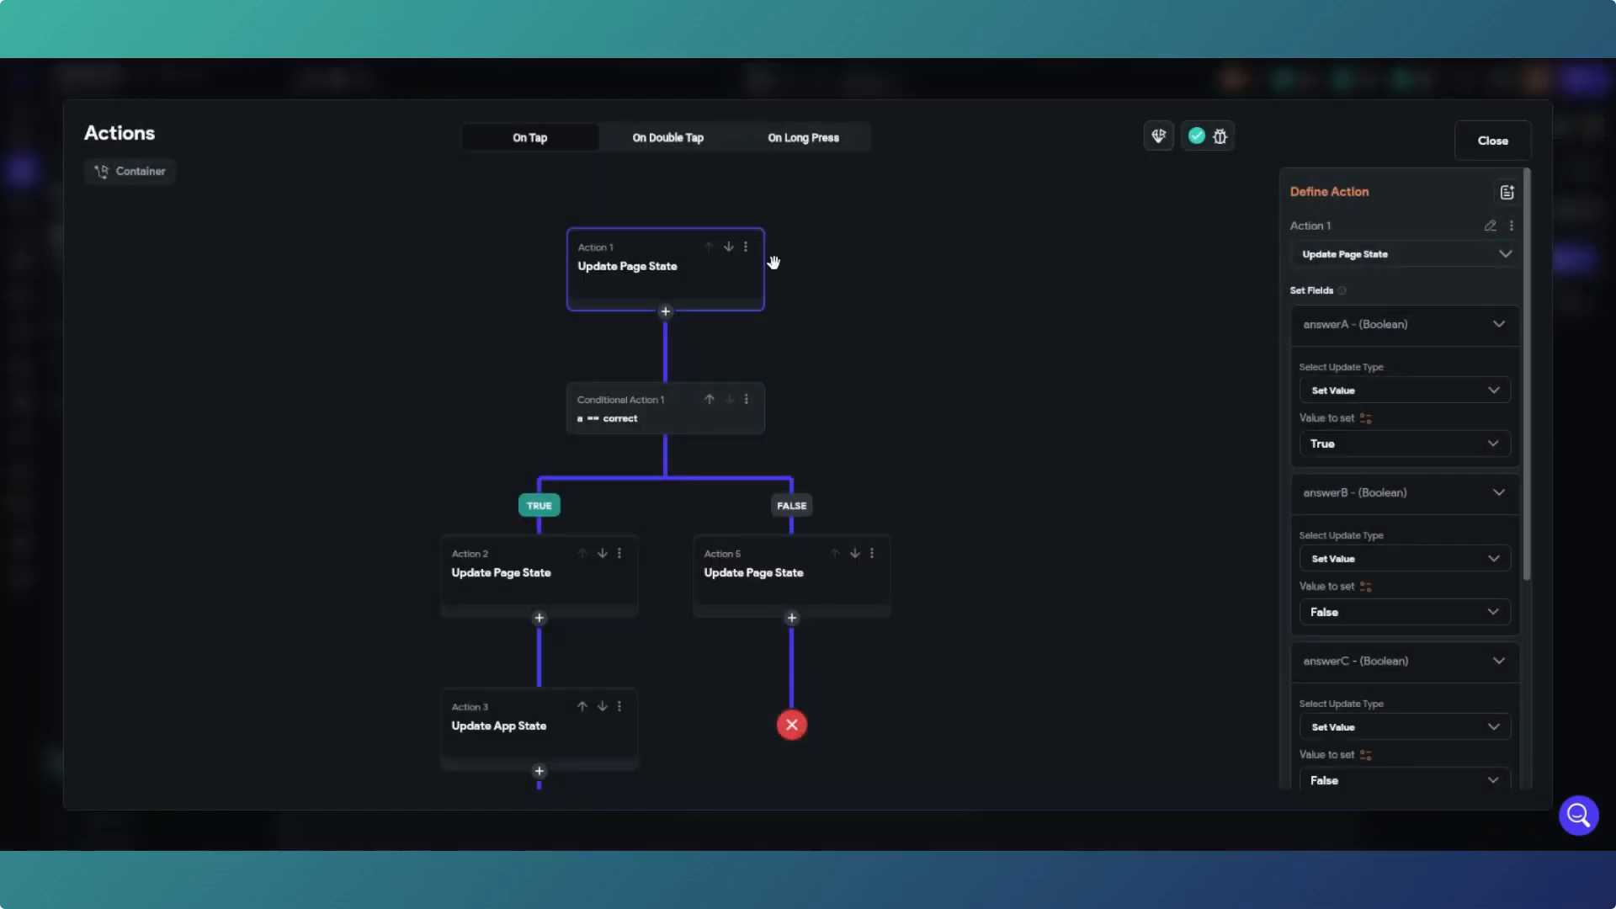
pyautogui.rightClick(681, 284)
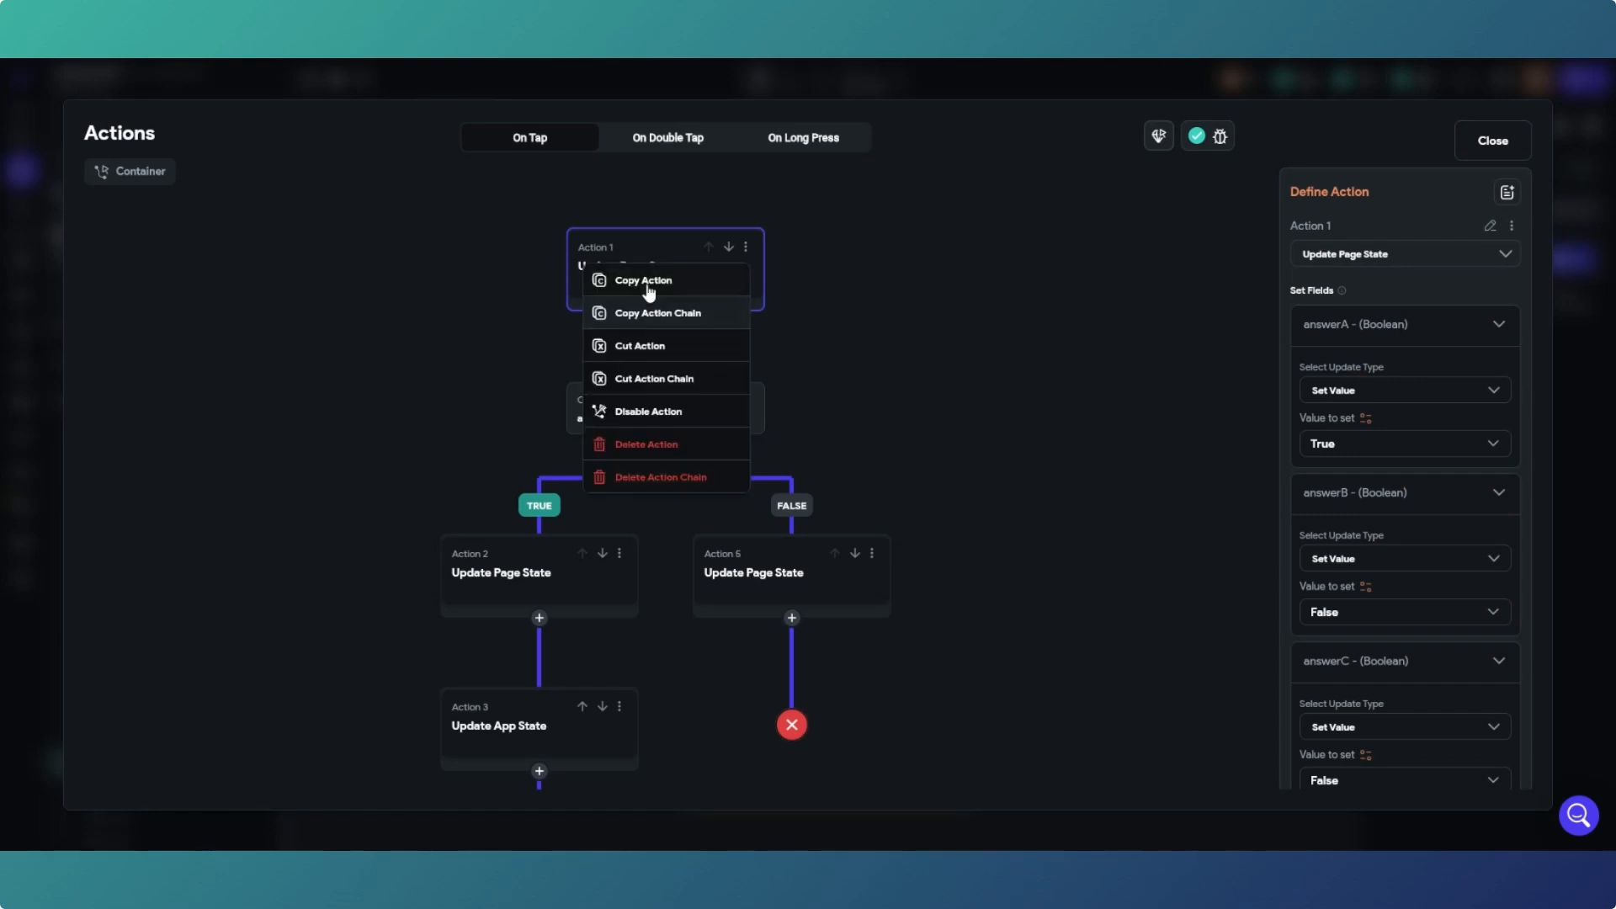
pyautogui.click(598, 280)
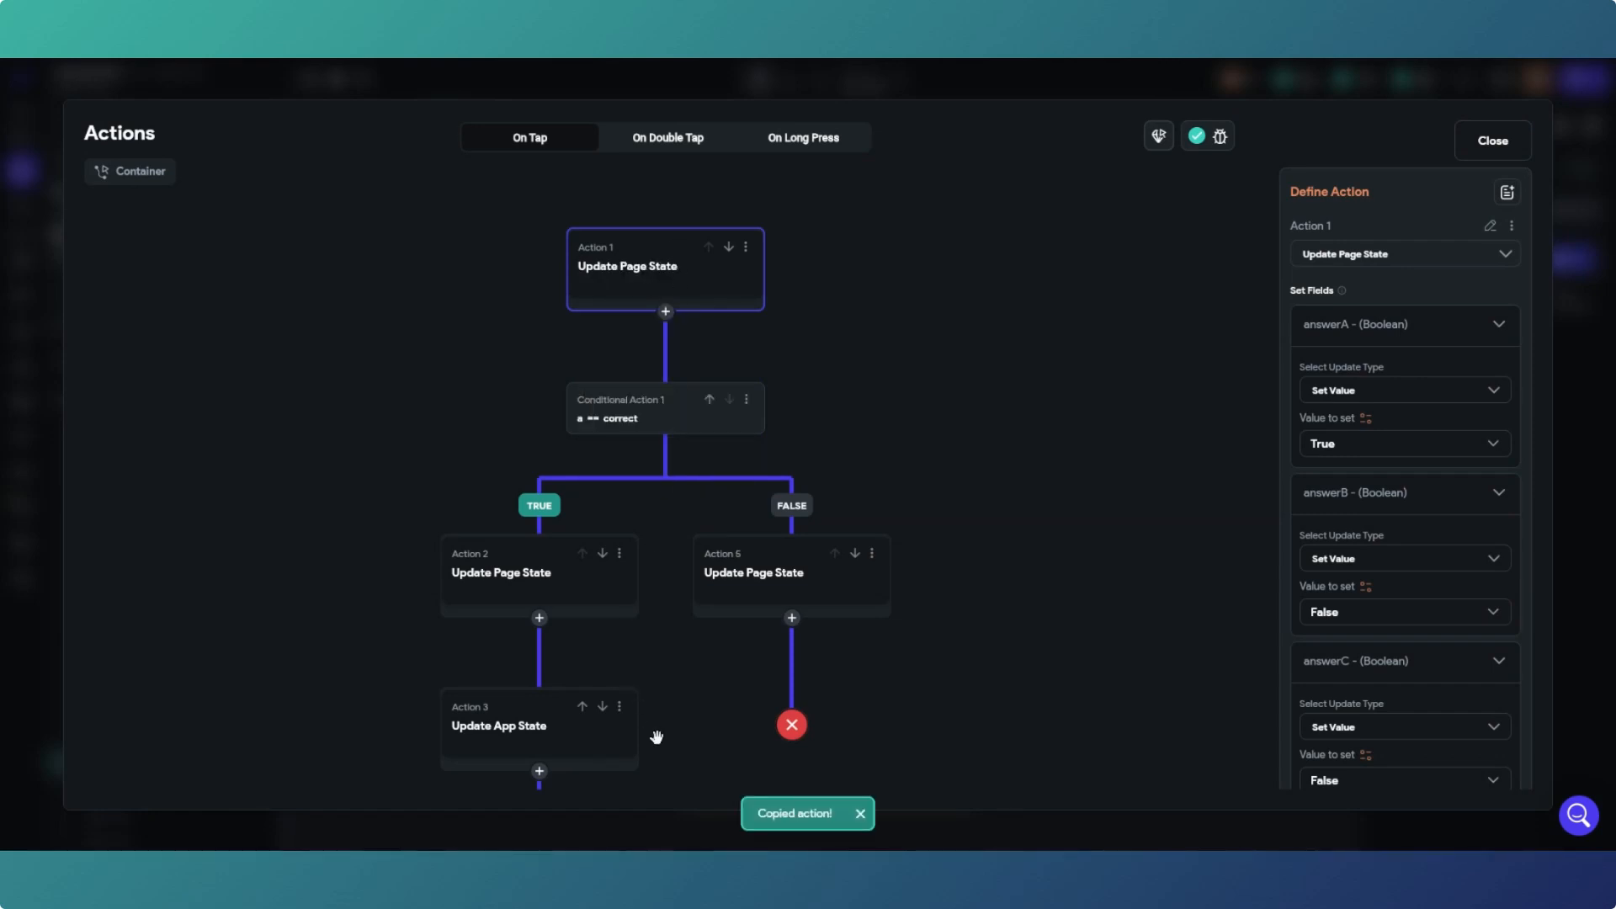
pyautogui.click(1493, 141)
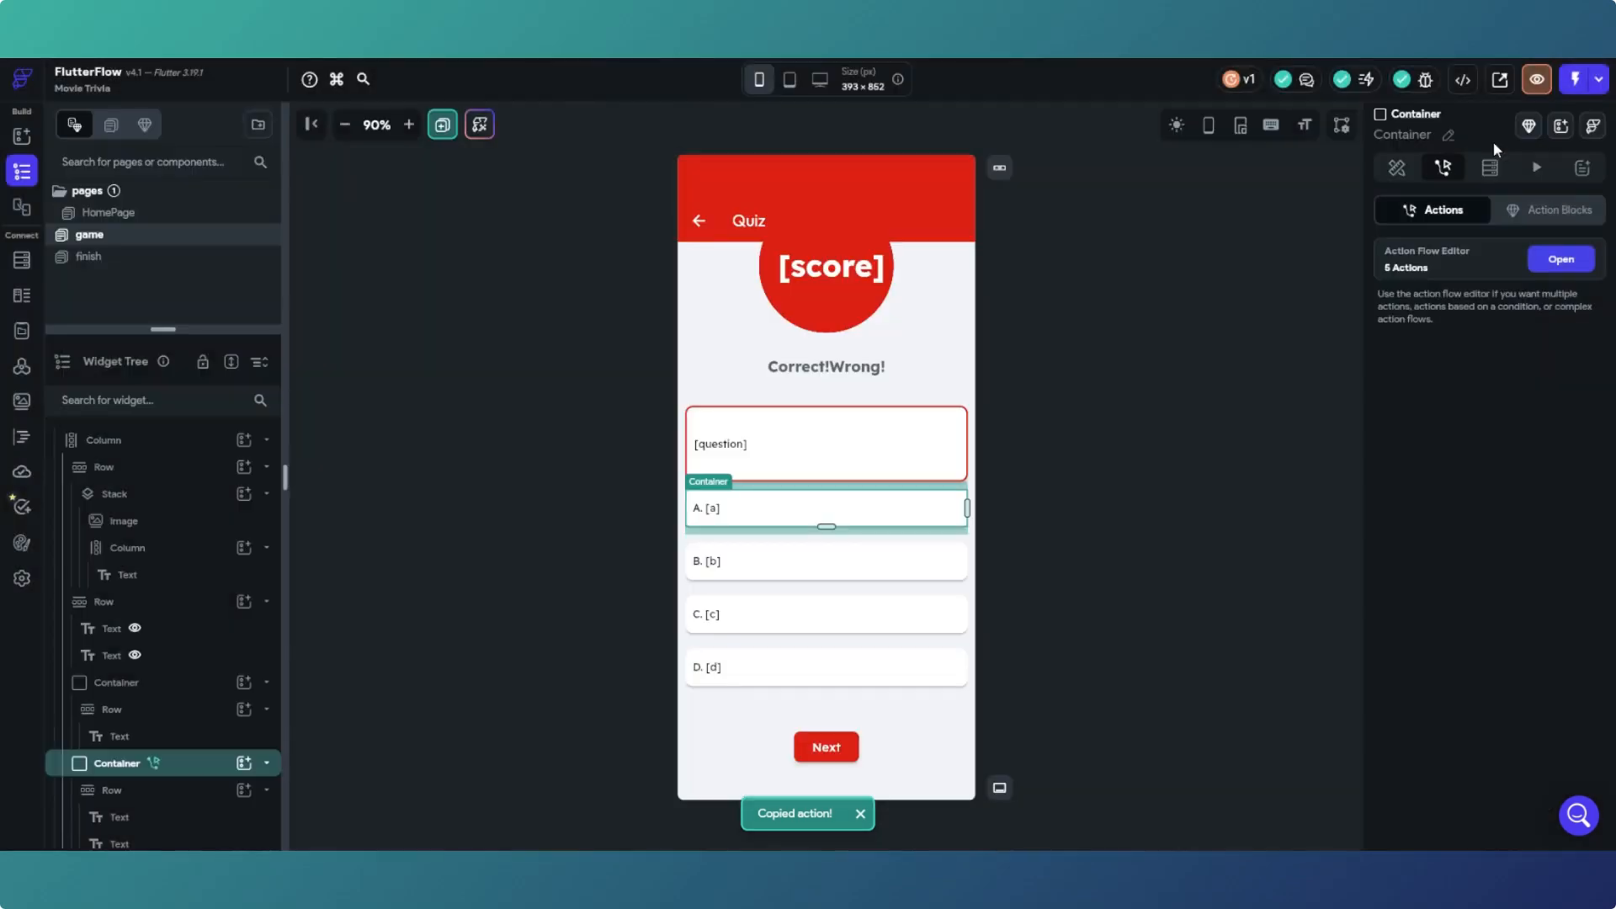
# Step: Paste the copied Update Page State action into the On Tap flow of the answer B container
pyautogui.click(964, 580)
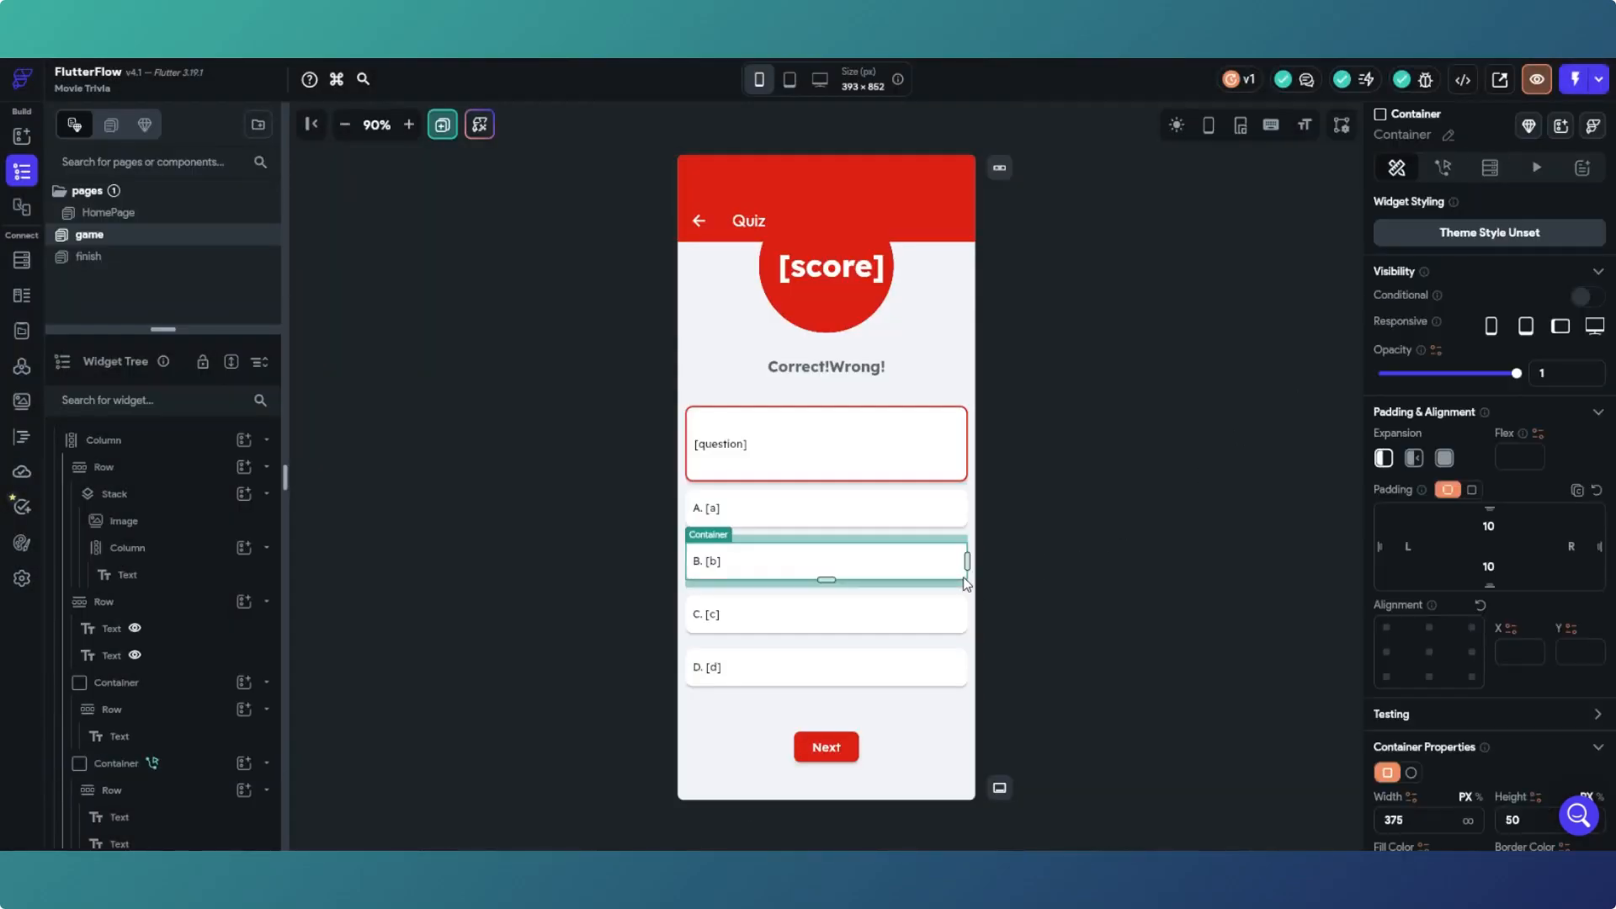
pyautogui.click(1443, 169)
pyautogui.click(1565, 258)
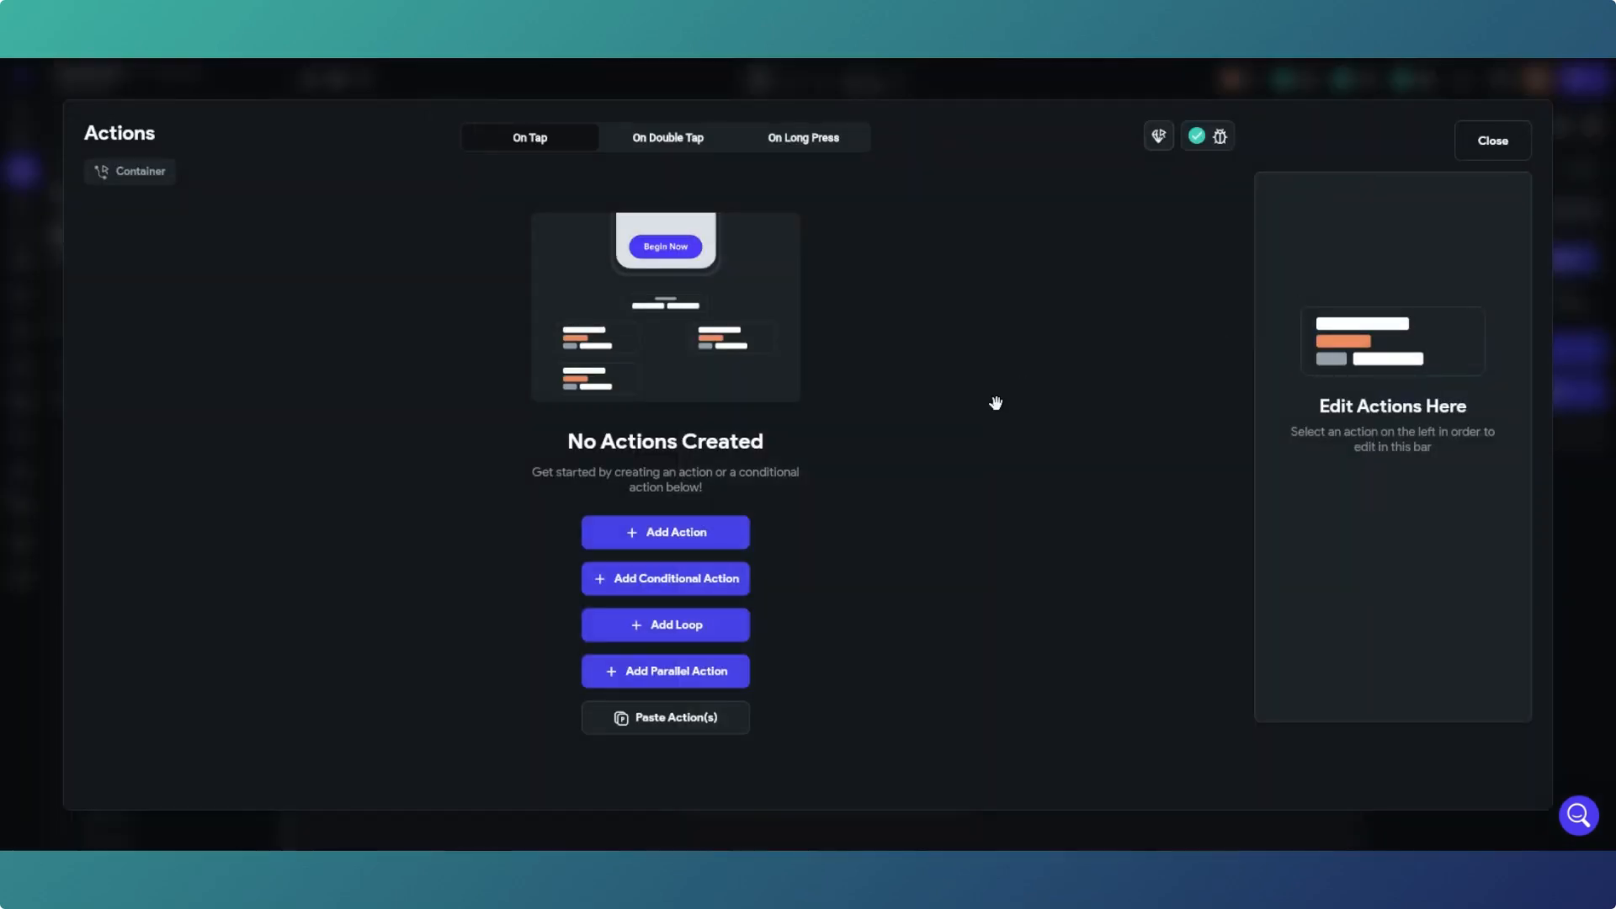
pyautogui.click(659, 721)
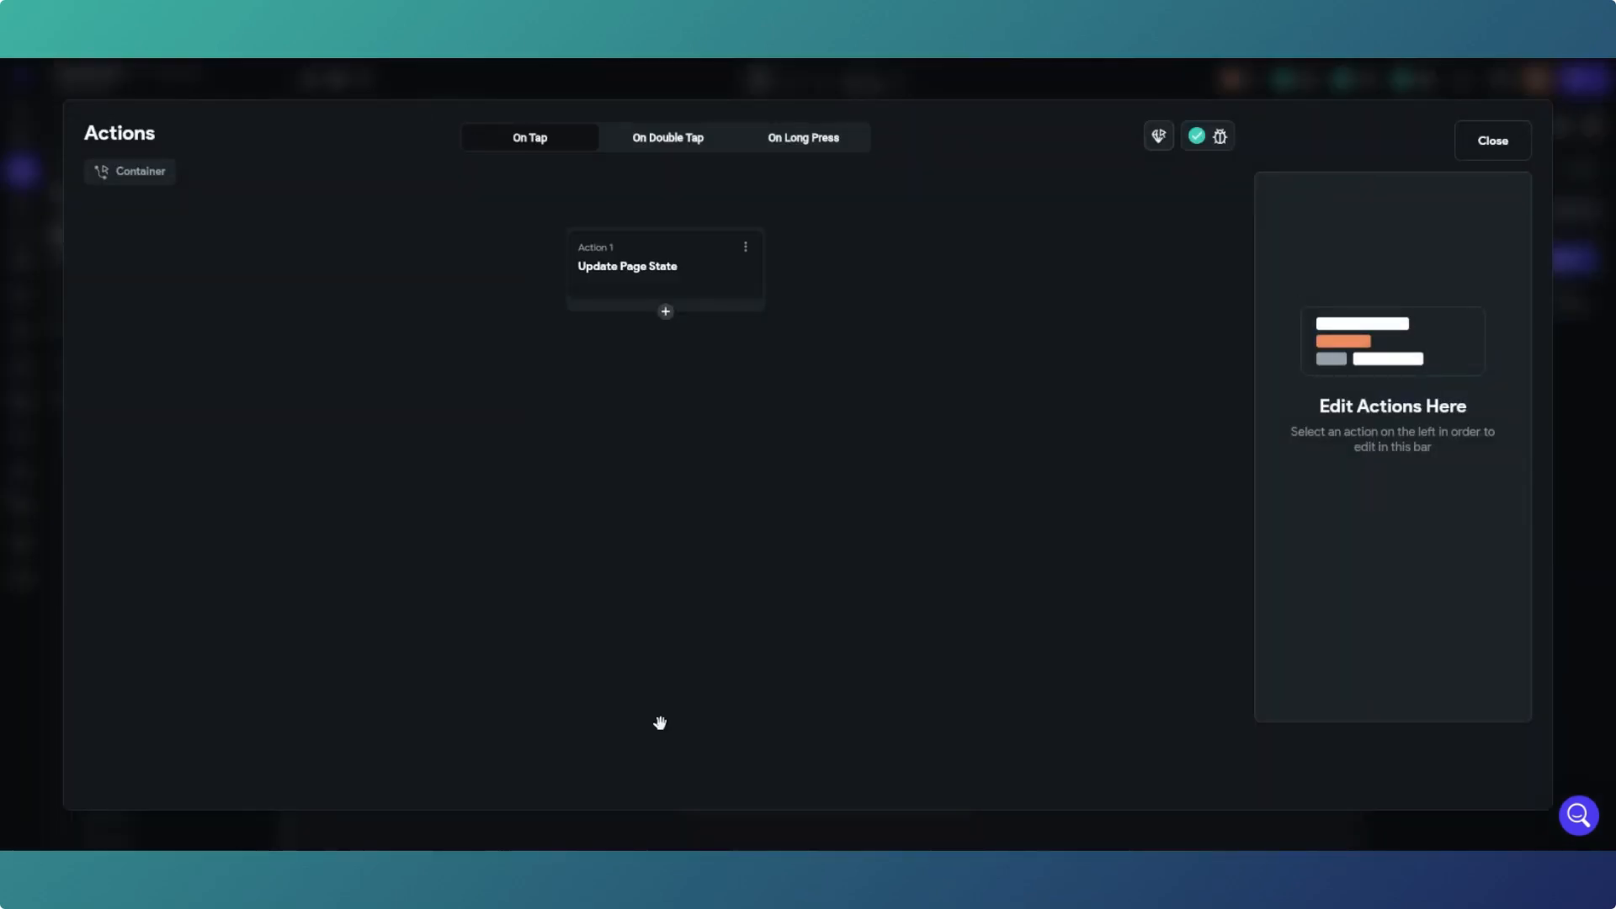
# Step: In the pasted action, set answerA to False and answerB to True, then close the action flow
pyautogui.click(651, 270)
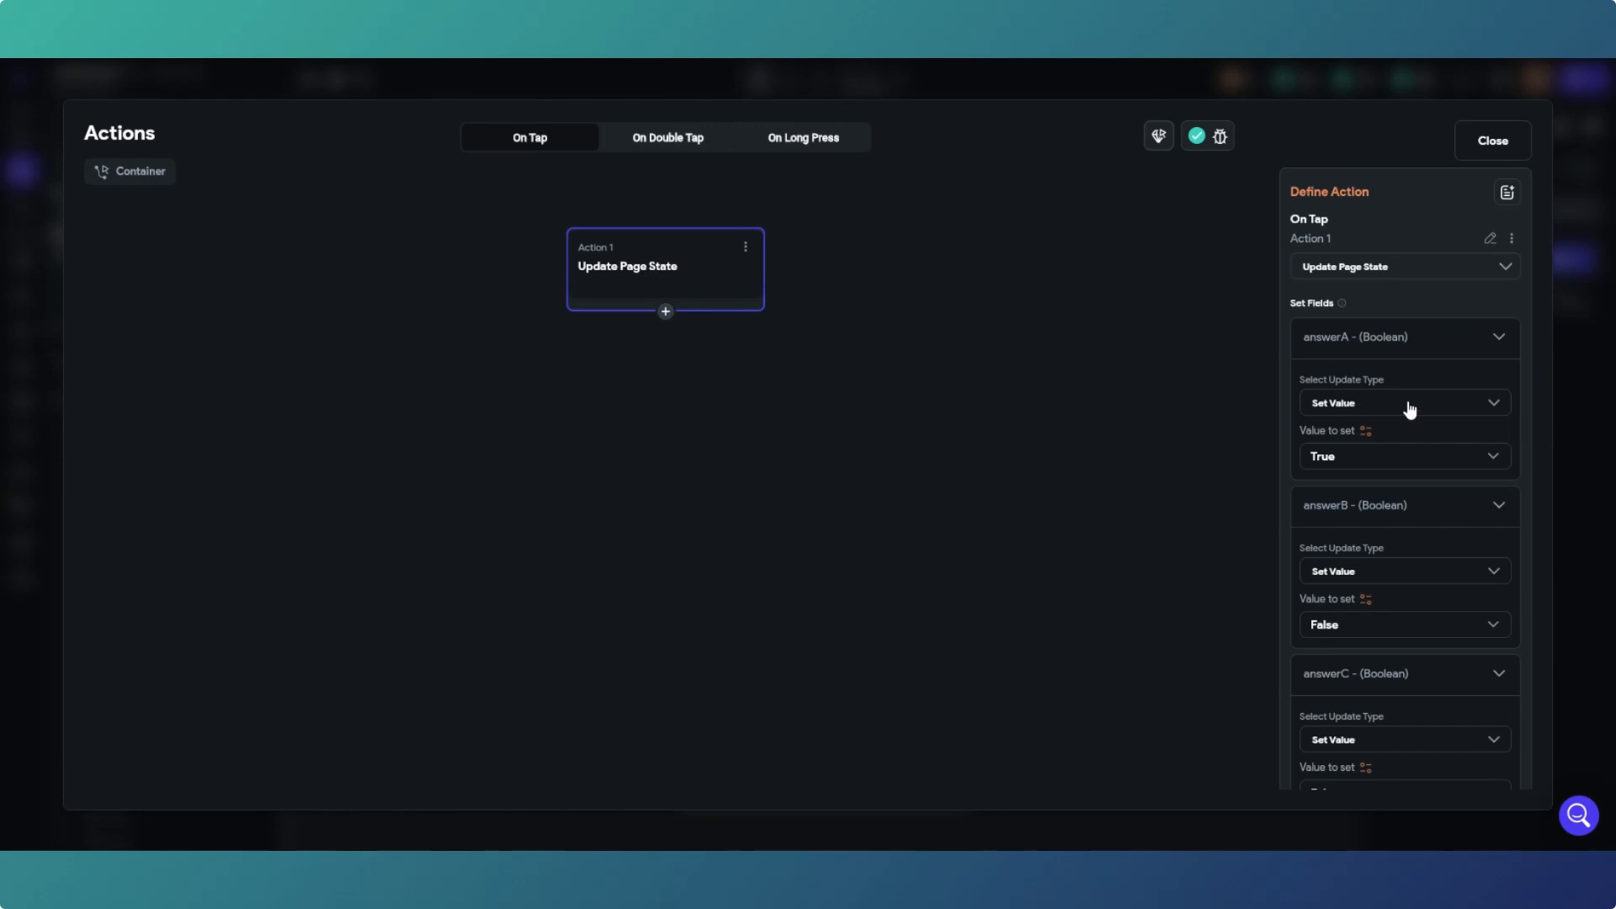
pyautogui.click(1400, 464)
pyautogui.click(1389, 501)
pyautogui.click(1385, 630)
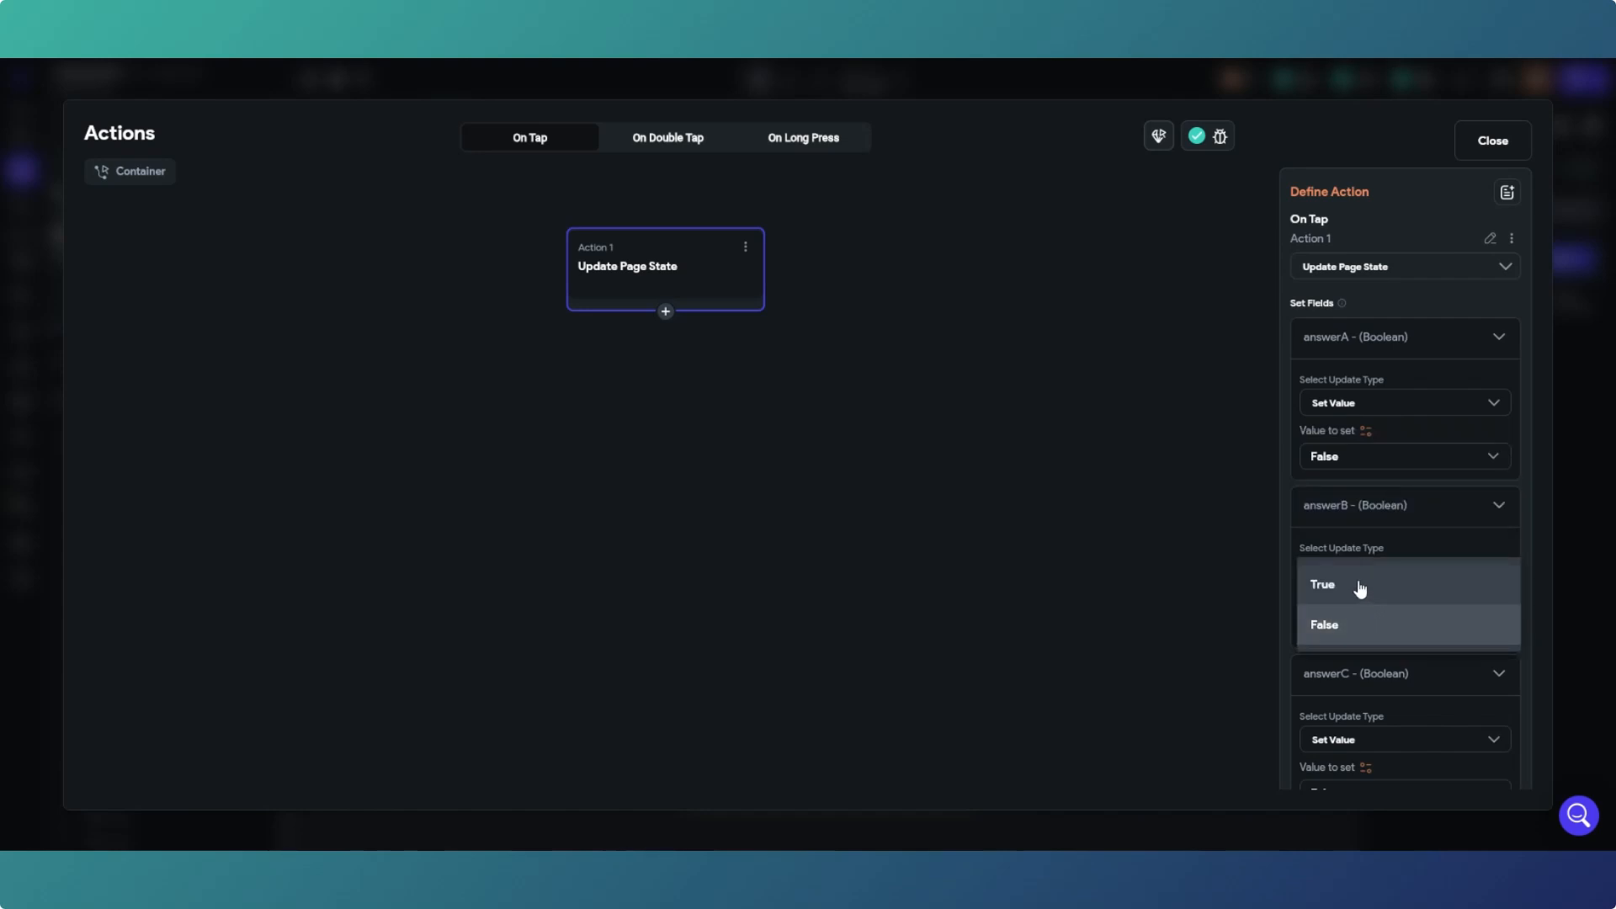
pyautogui.click(1361, 580)
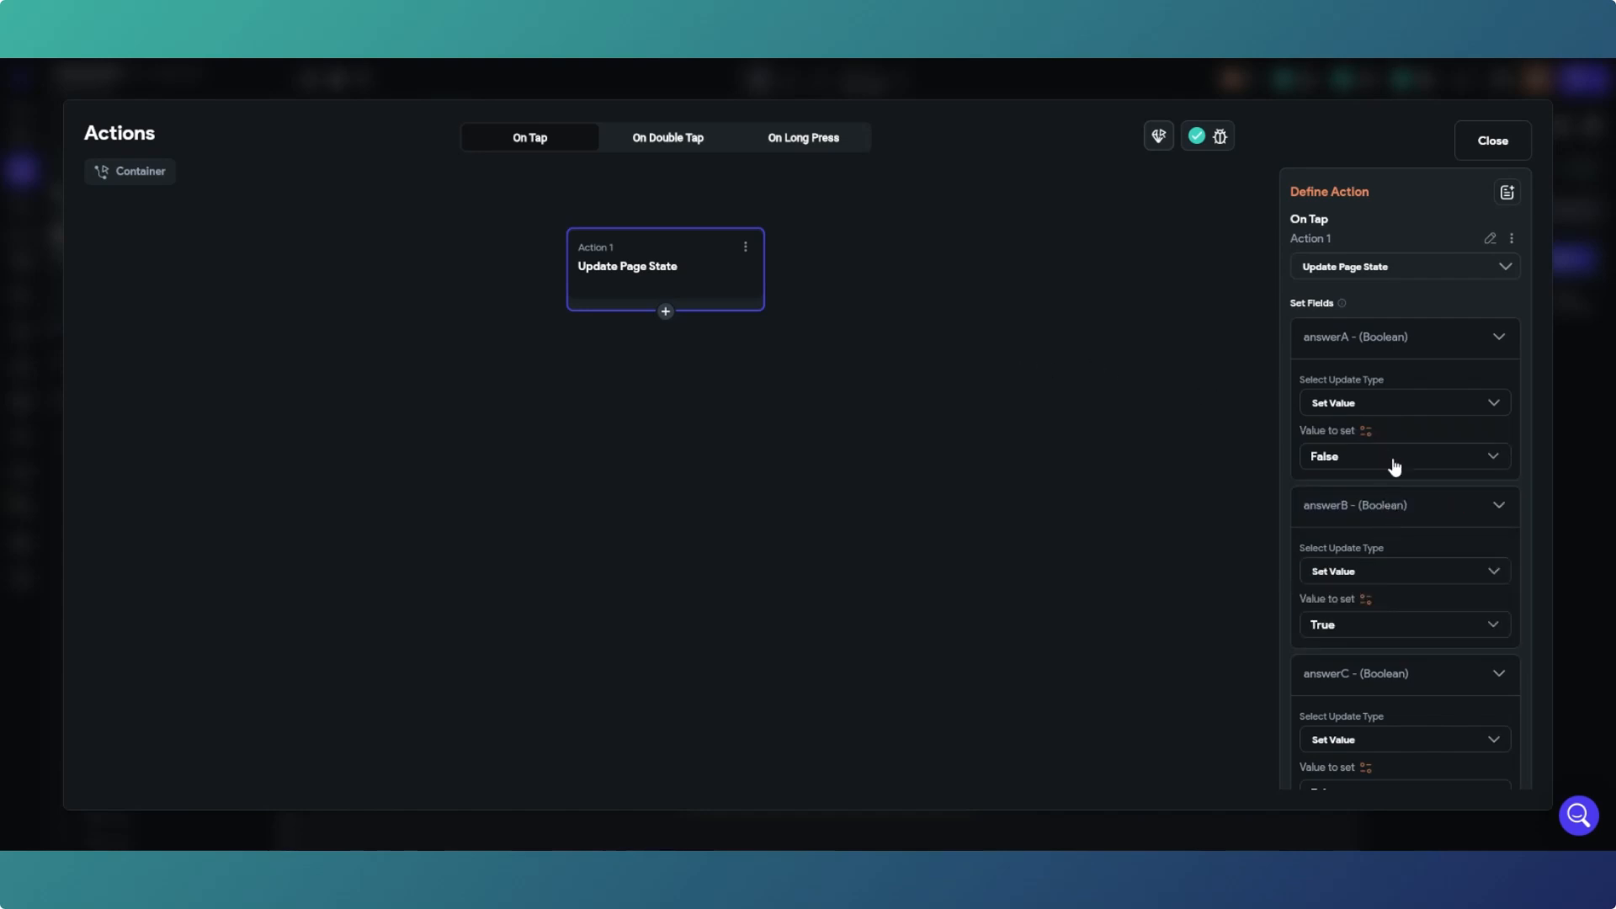
pyautogui.scroll(-3, 1394, 469)
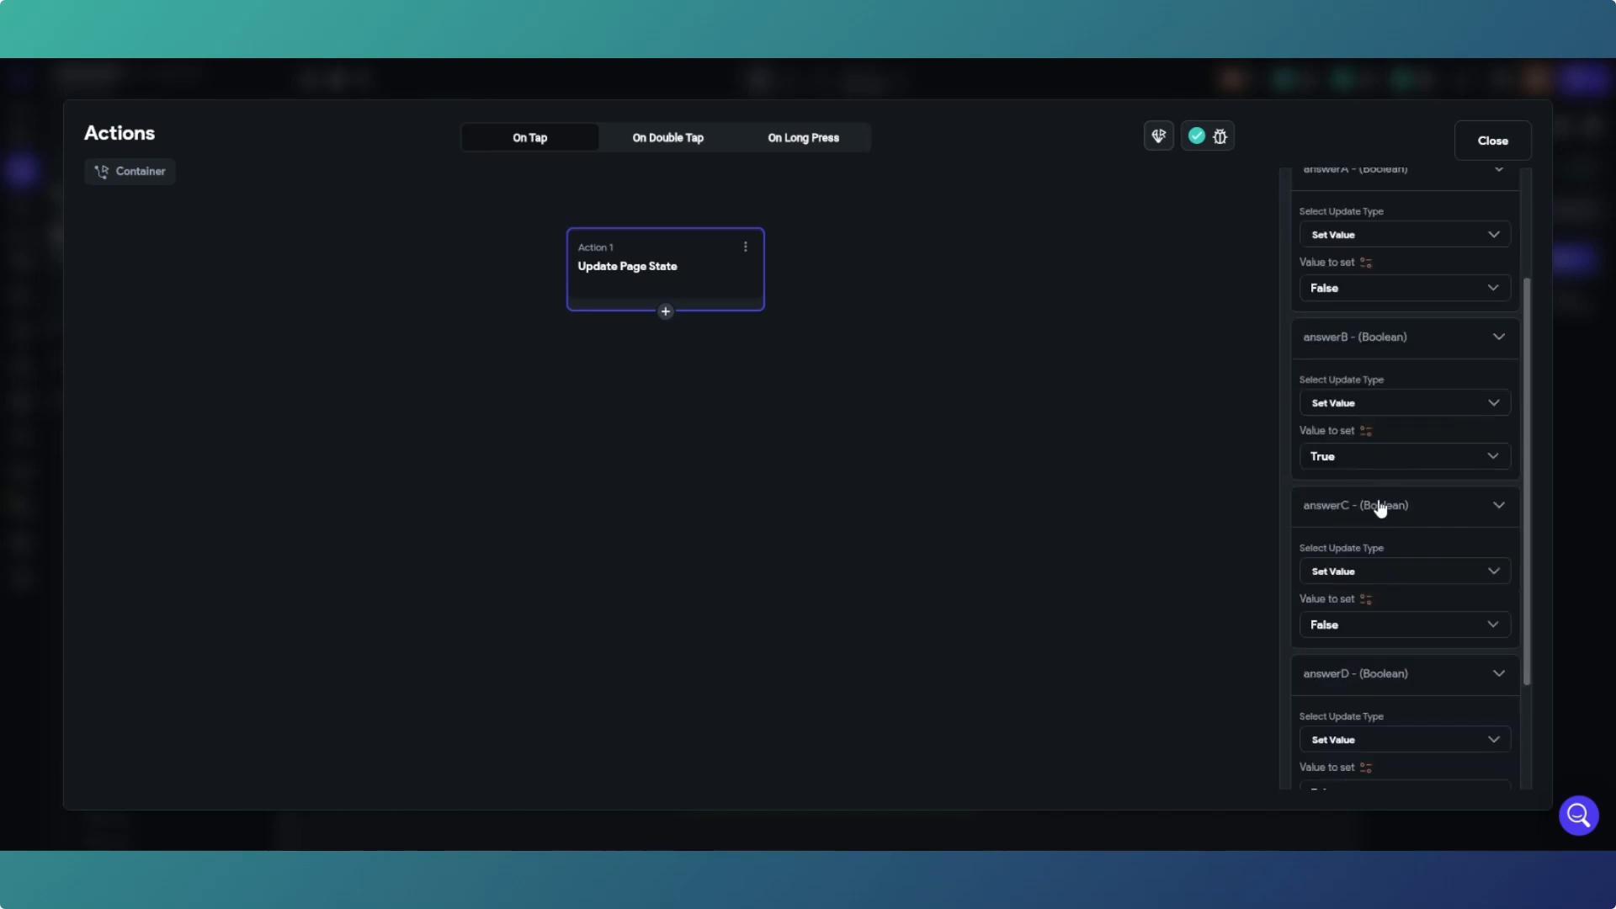
pyautogui.click(1506, 144)
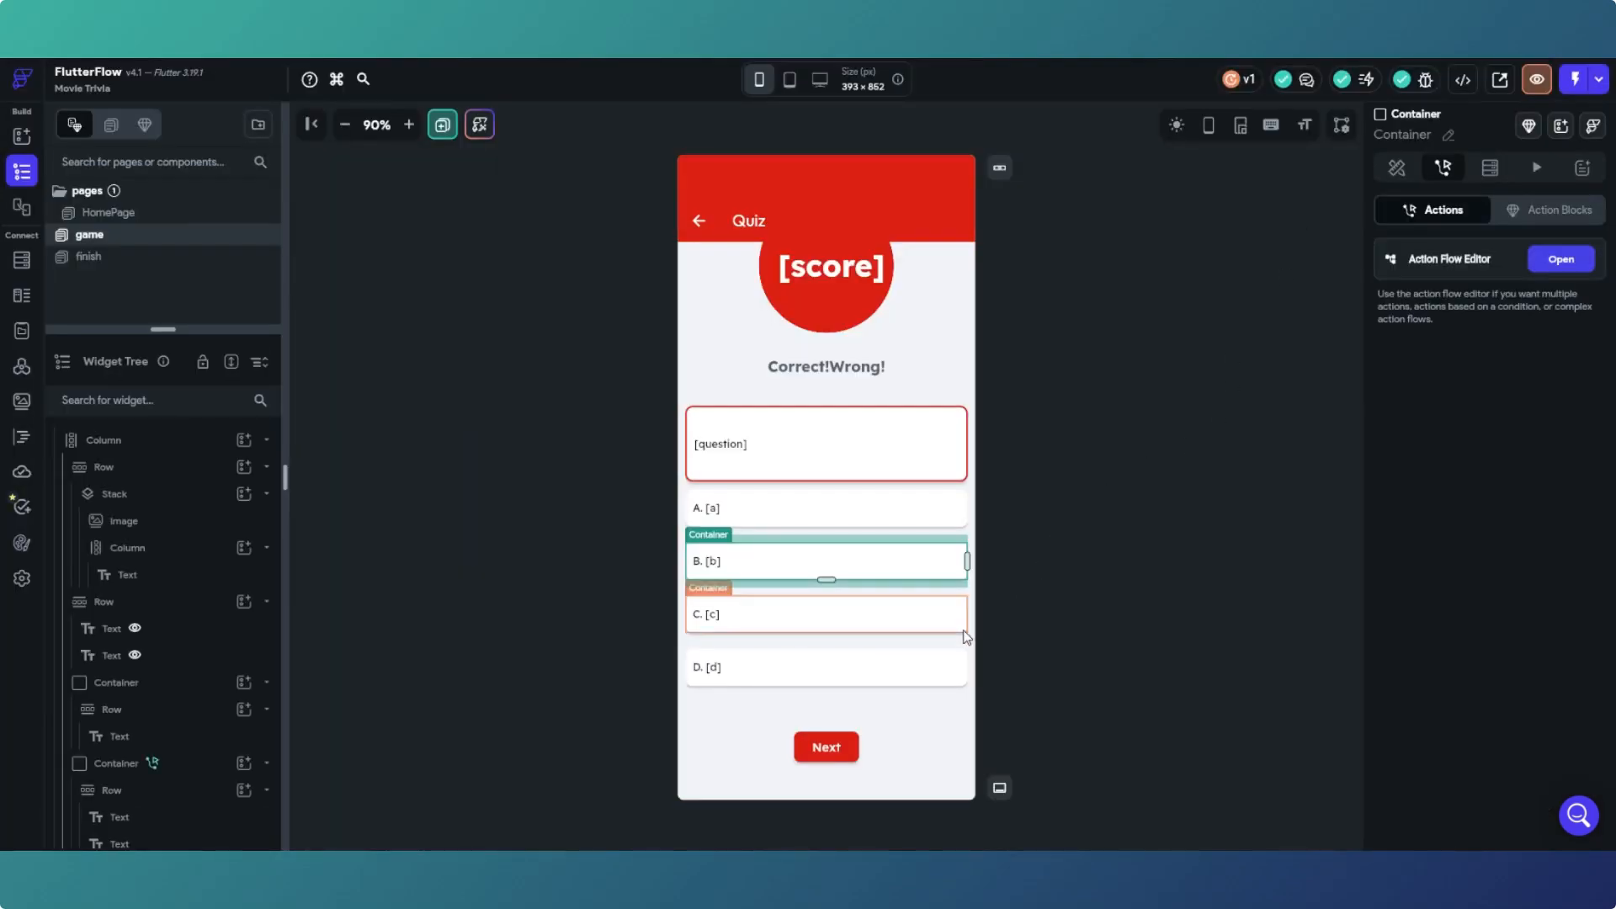
# Step: Paste the copied Update Page State action into the On Tap flow of the answer C container
pyautogui.click(965, 629)
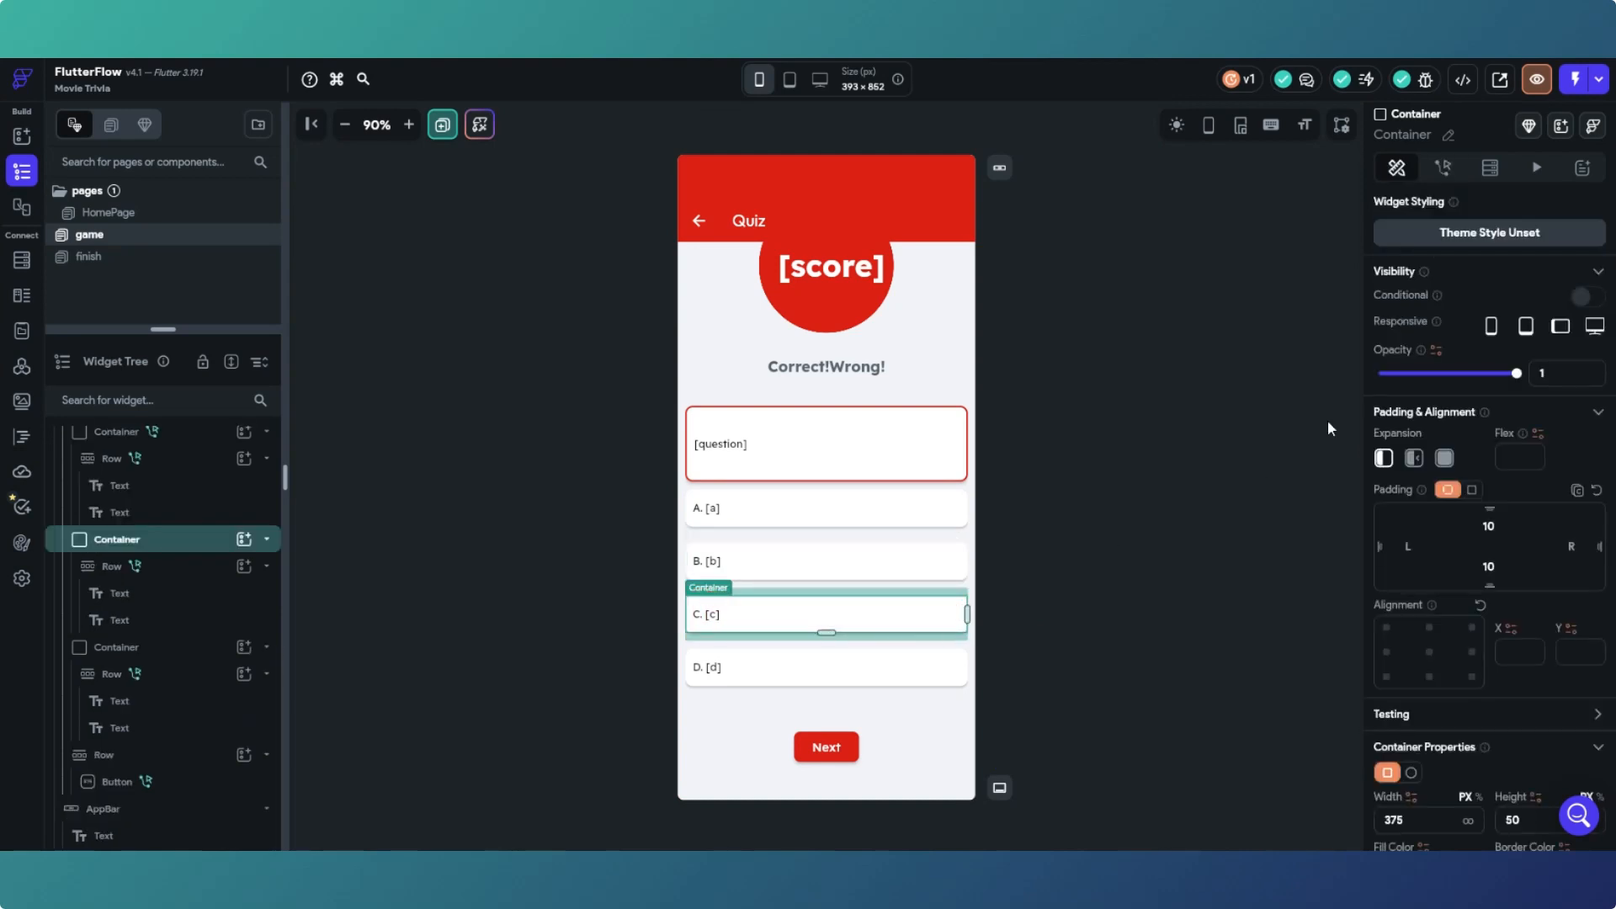
pyautogui.click(1443, 168)
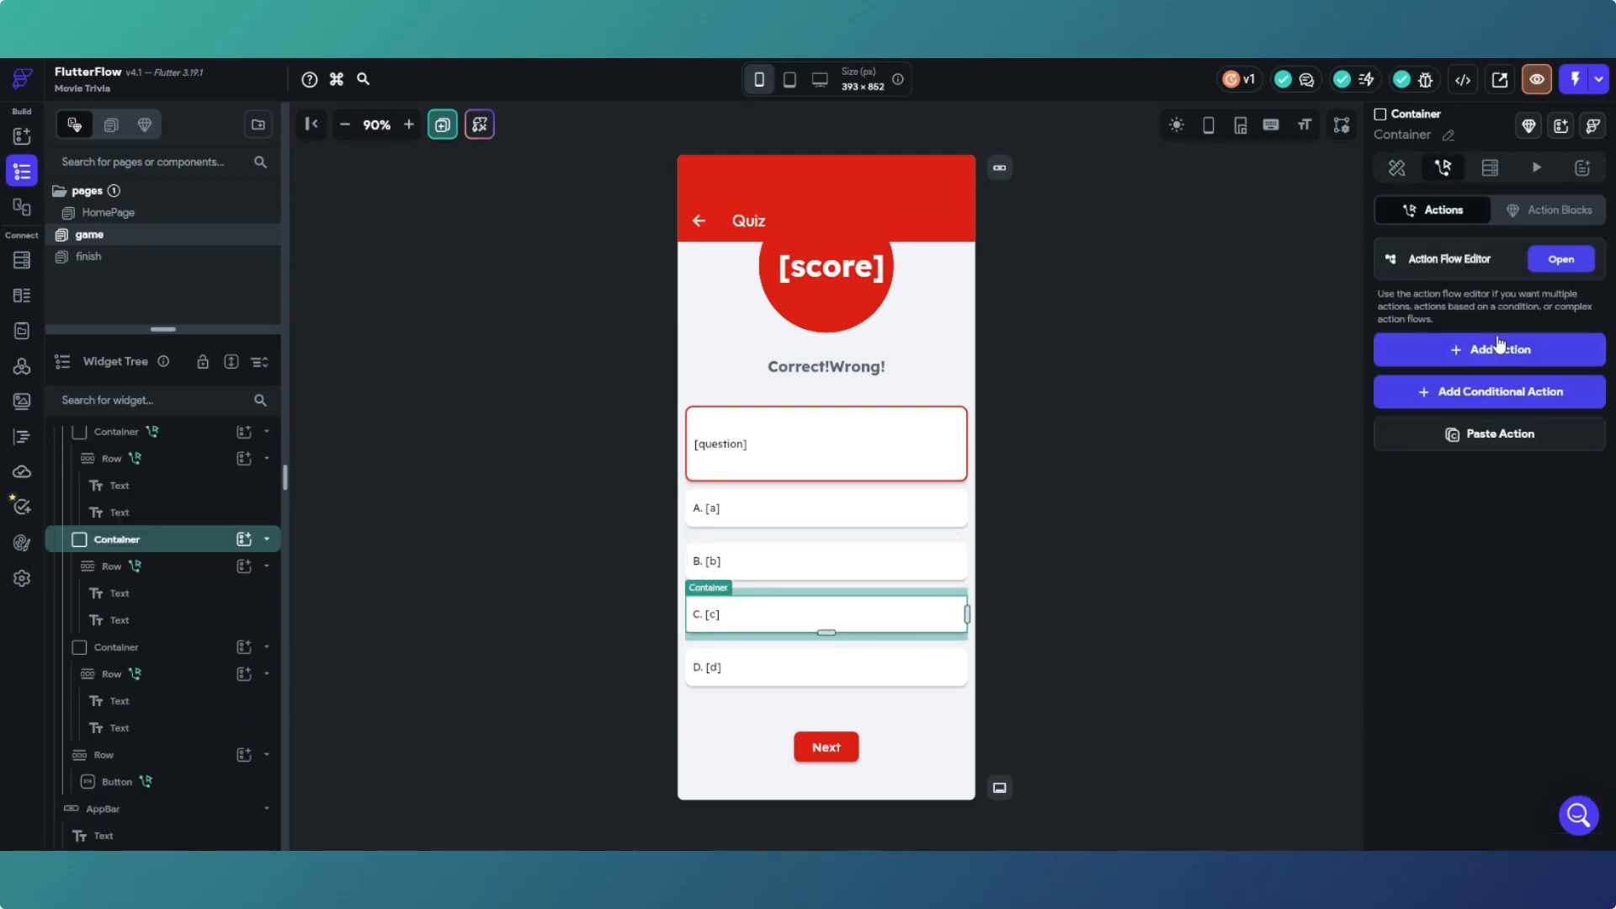
pyautogui.click(1547, 258)
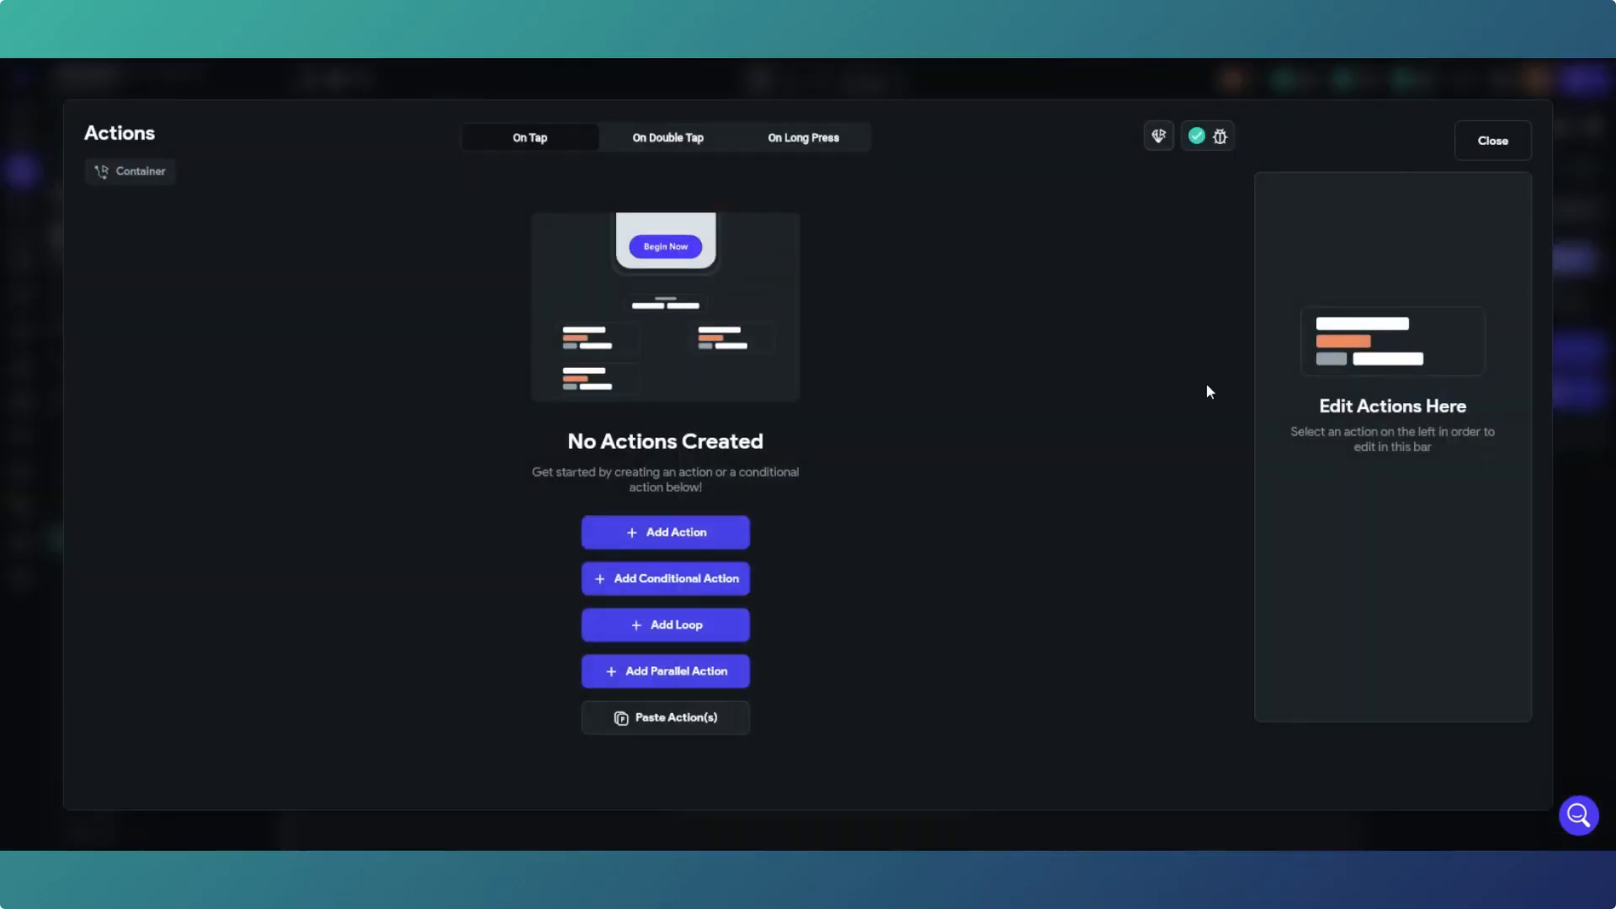
pyautogui.click(643, 716)
# Step: In answer C's pasted action, set answerA to False and answerC to True, then close the action flow
pyautogui.click(697, 280)
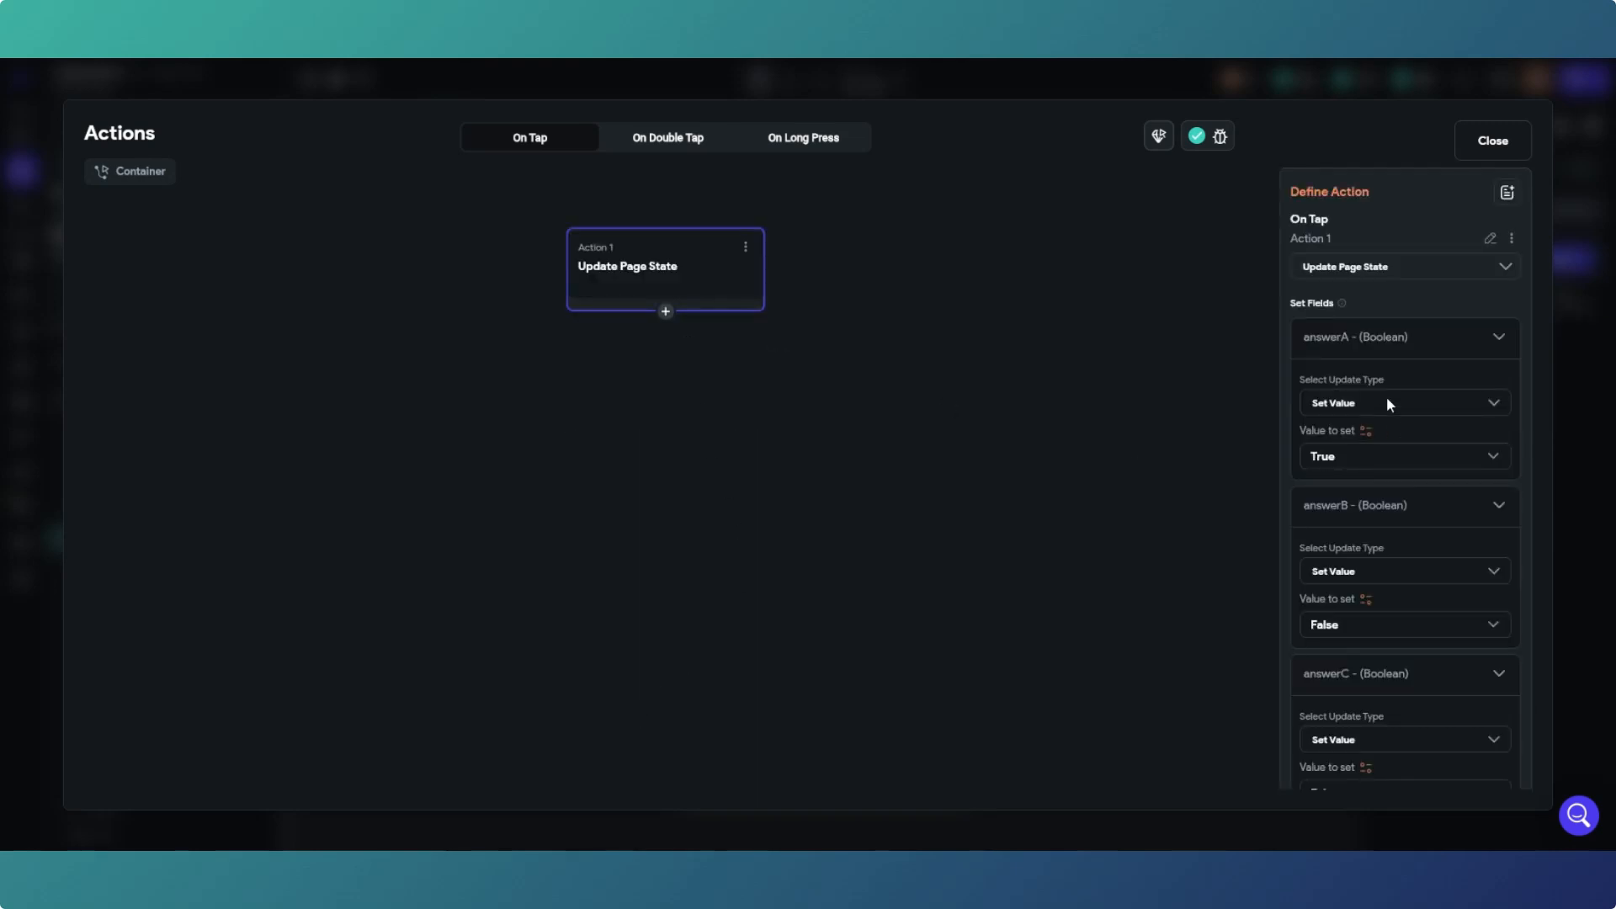
pyautogui.click(1383, 462)
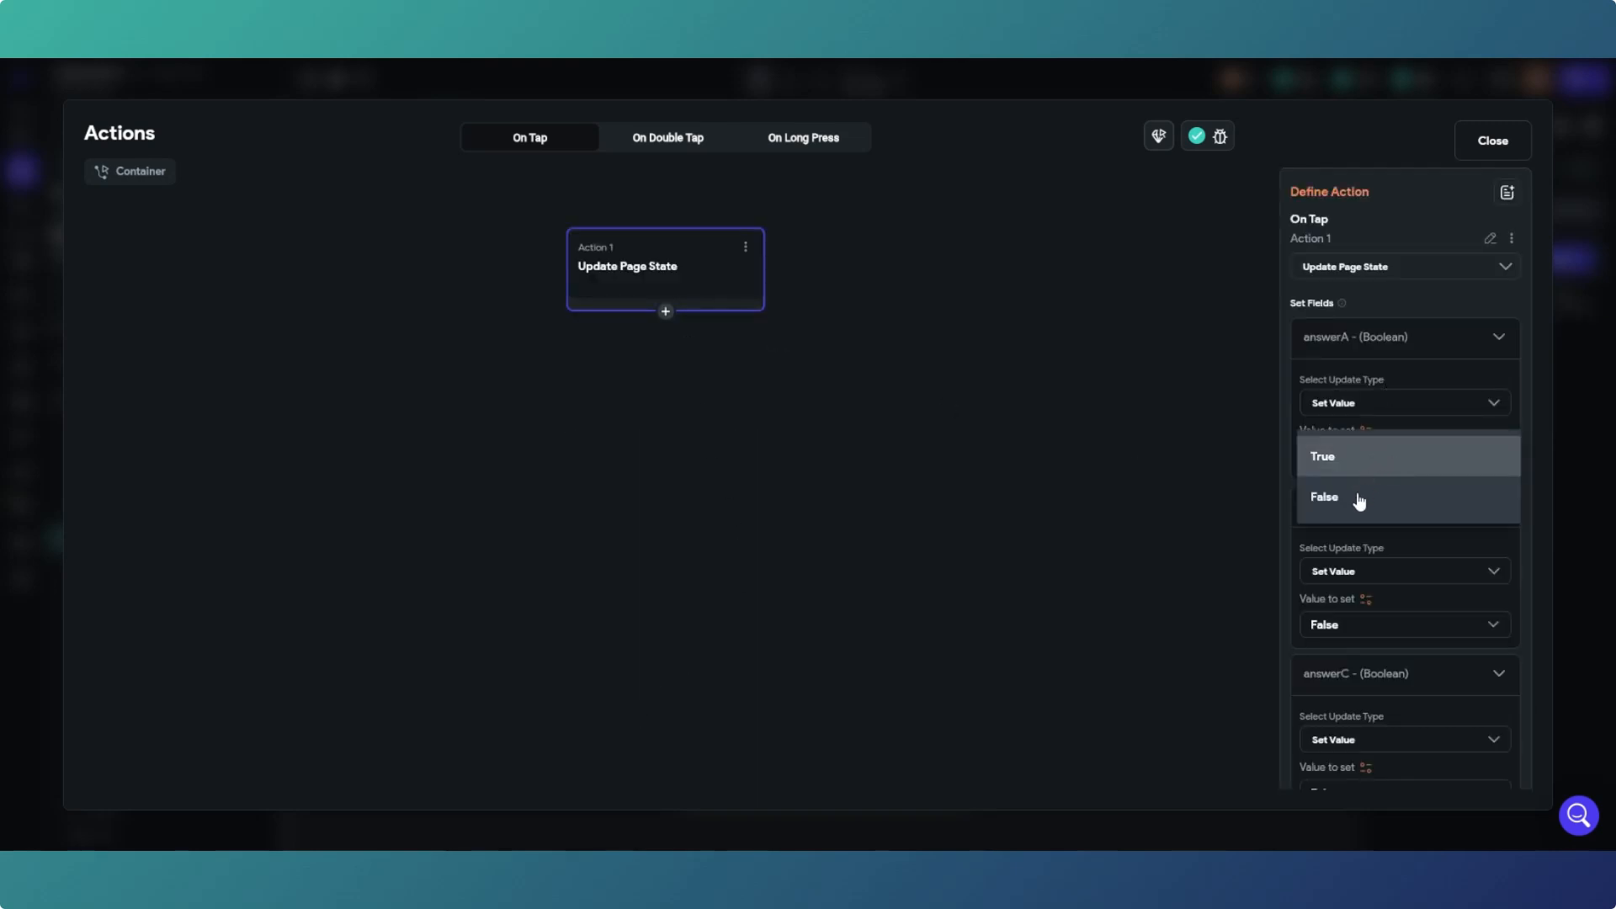
pyautogui.click(1356, 503)
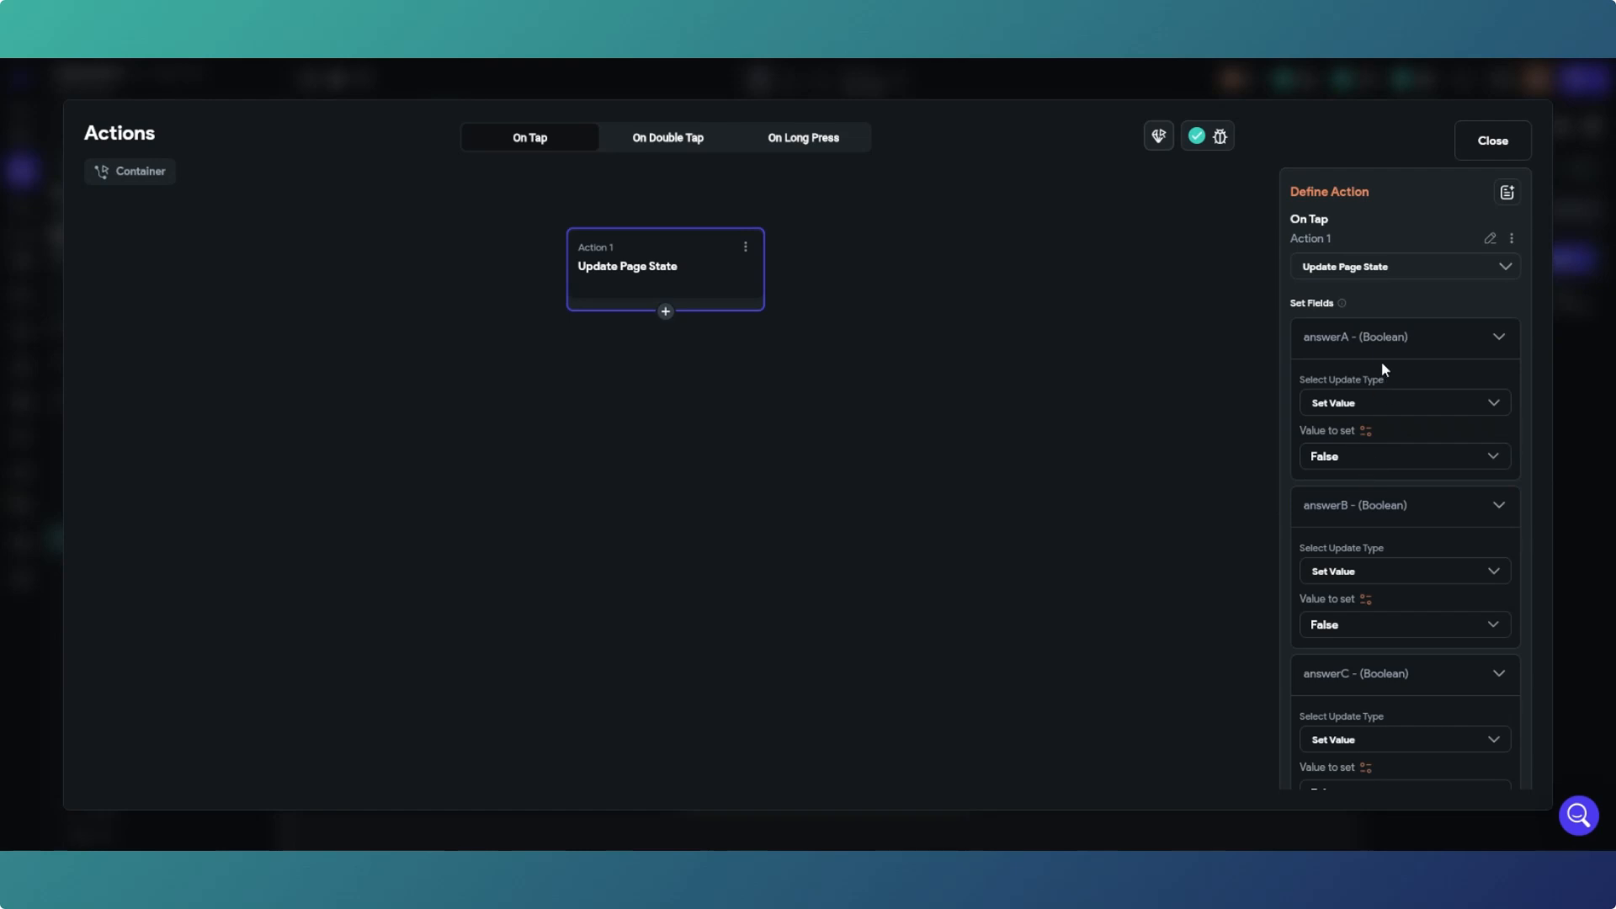
pyautogui.scroll(-1, 1381, 623)
pyautogui.click(1363, 713)
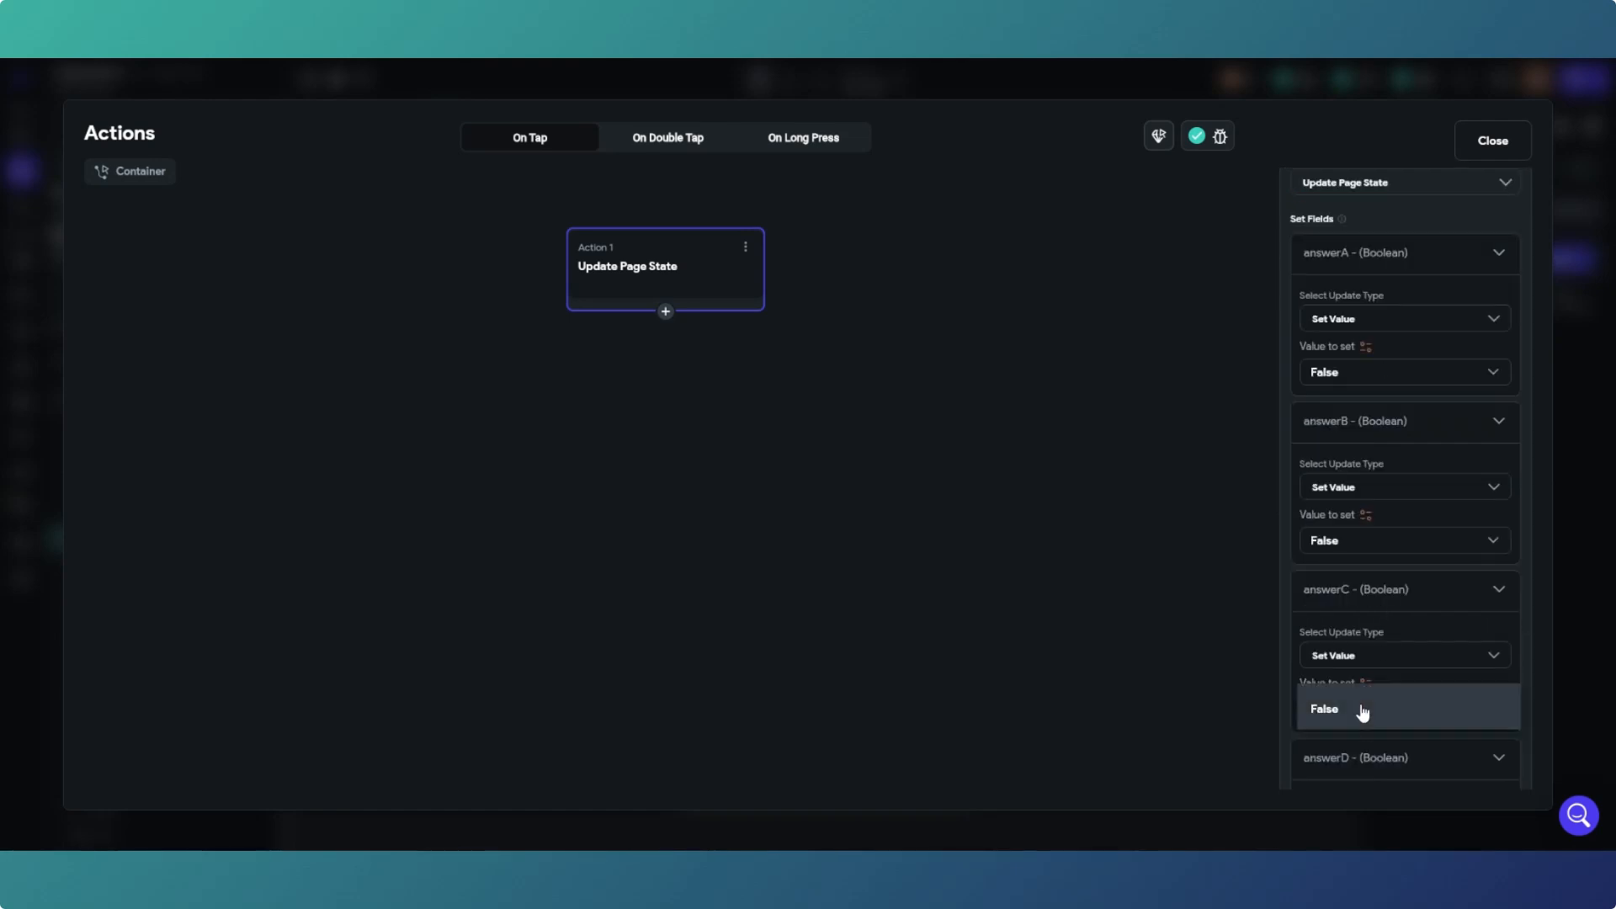
pyautogui.click(1351, 674)
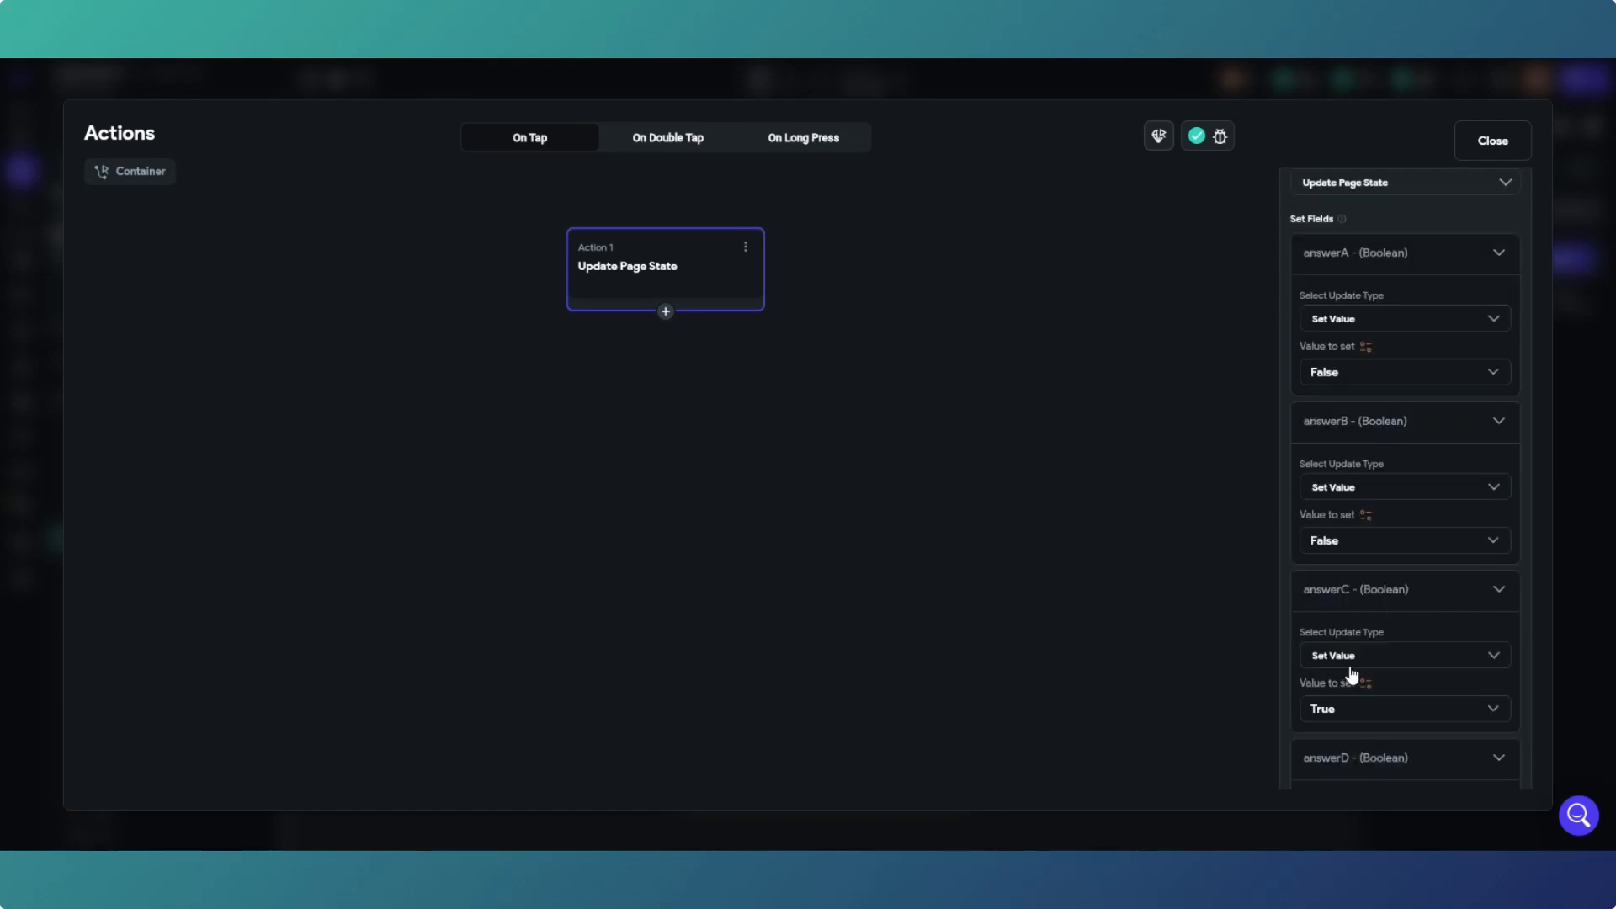
pyautogui.click(1492, 141)
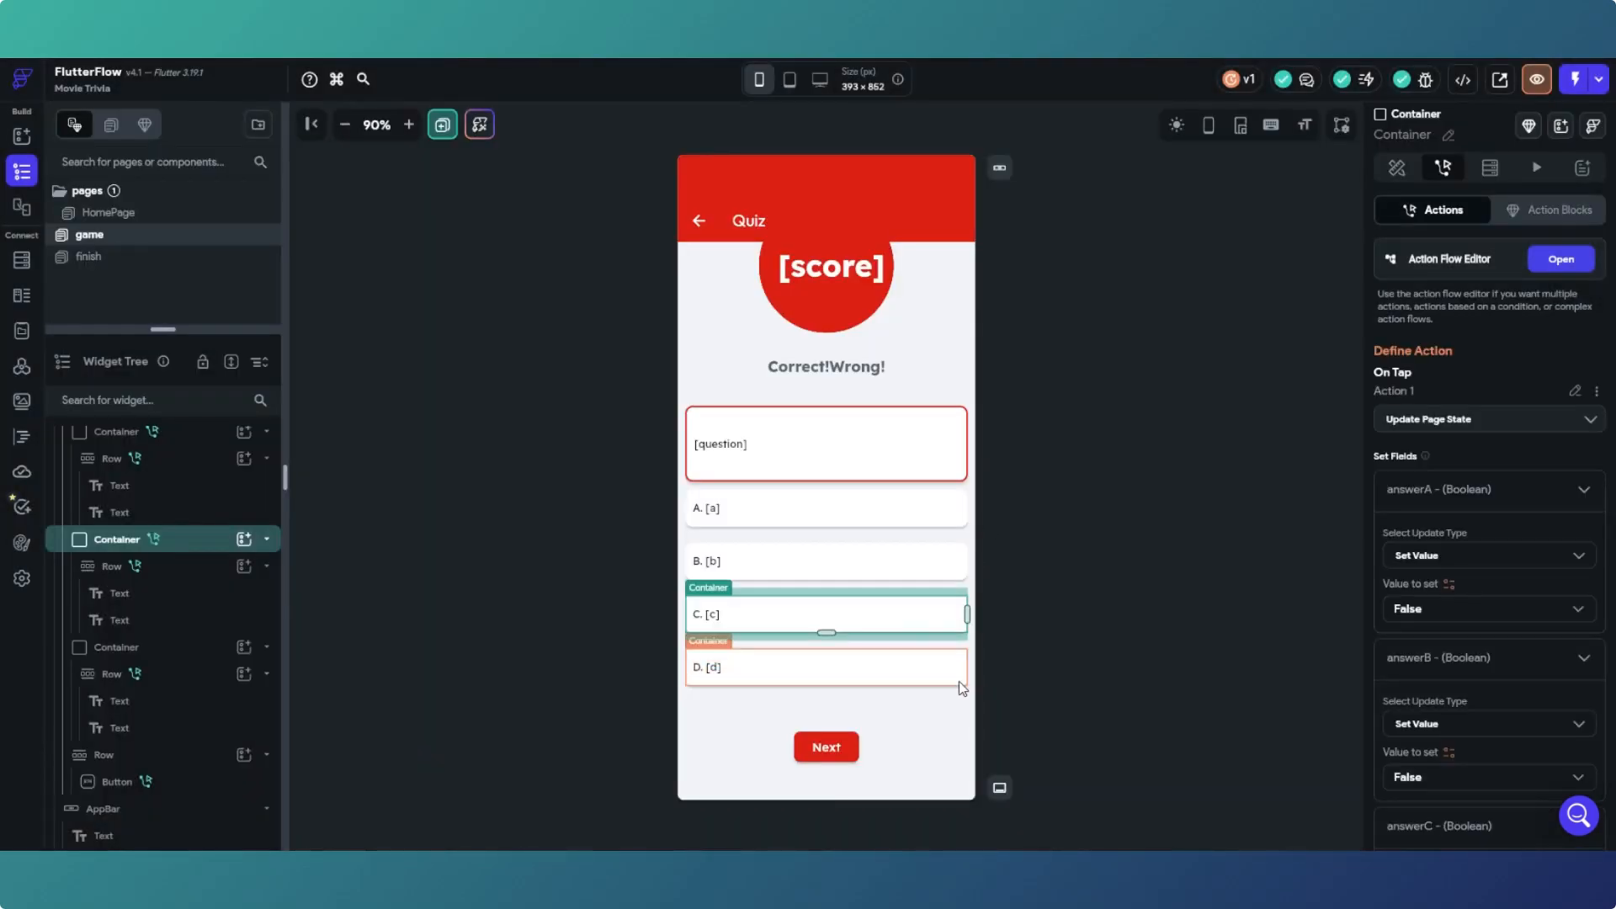
# Step: Paste the copied Update Page State action into the On Tap flow of the answer D container
pyautogui.click(963, 685)
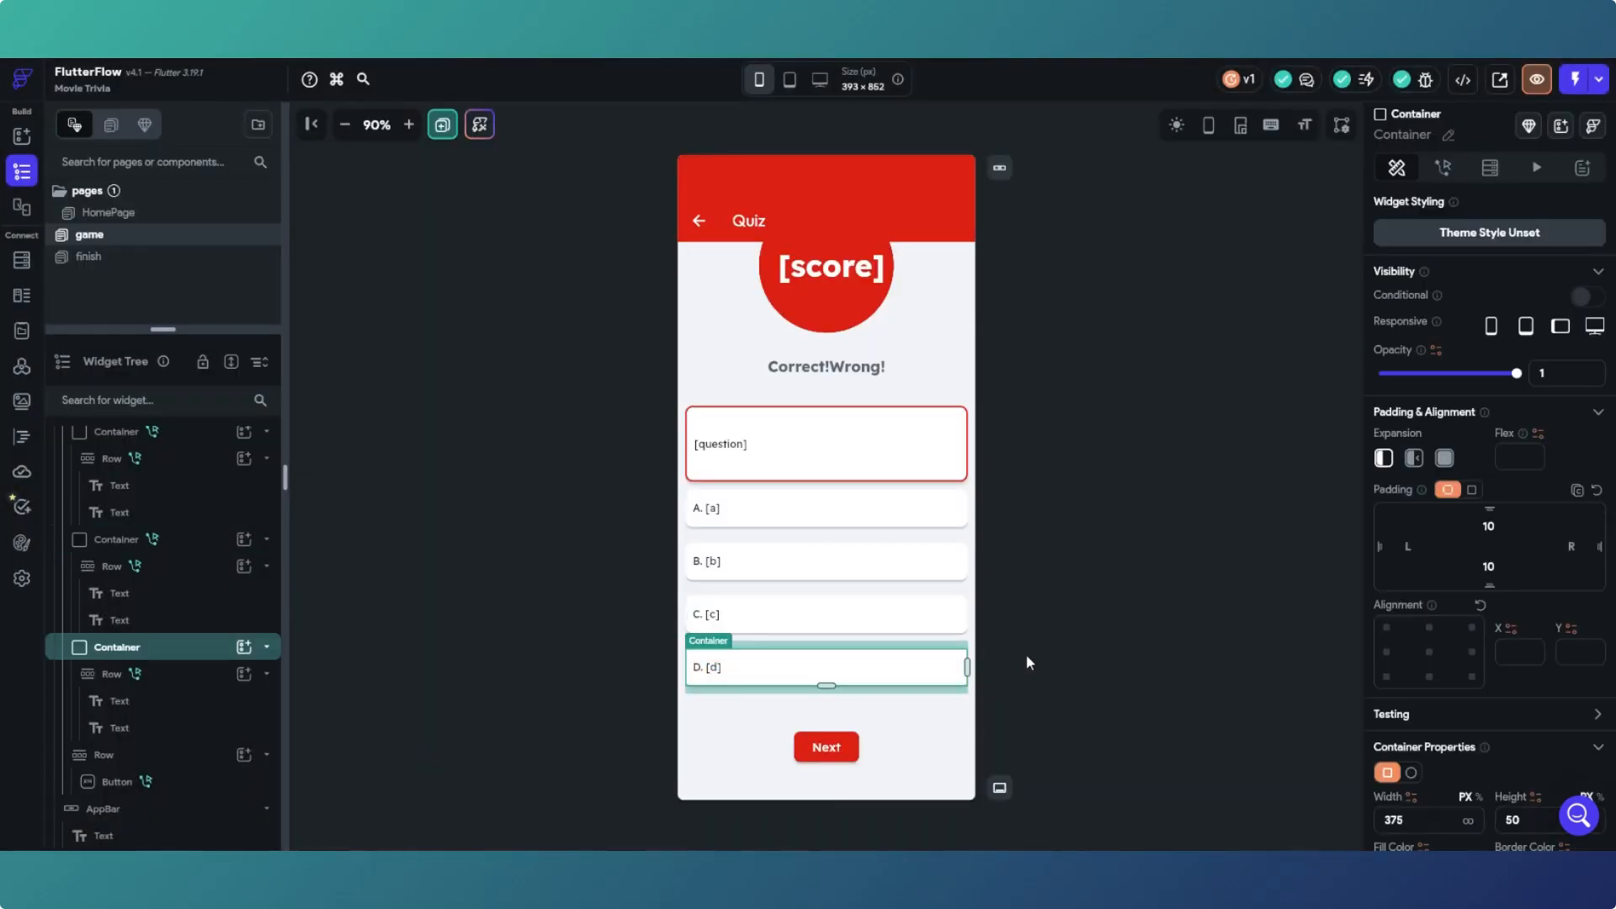
pyautogui.click(1444, 172)
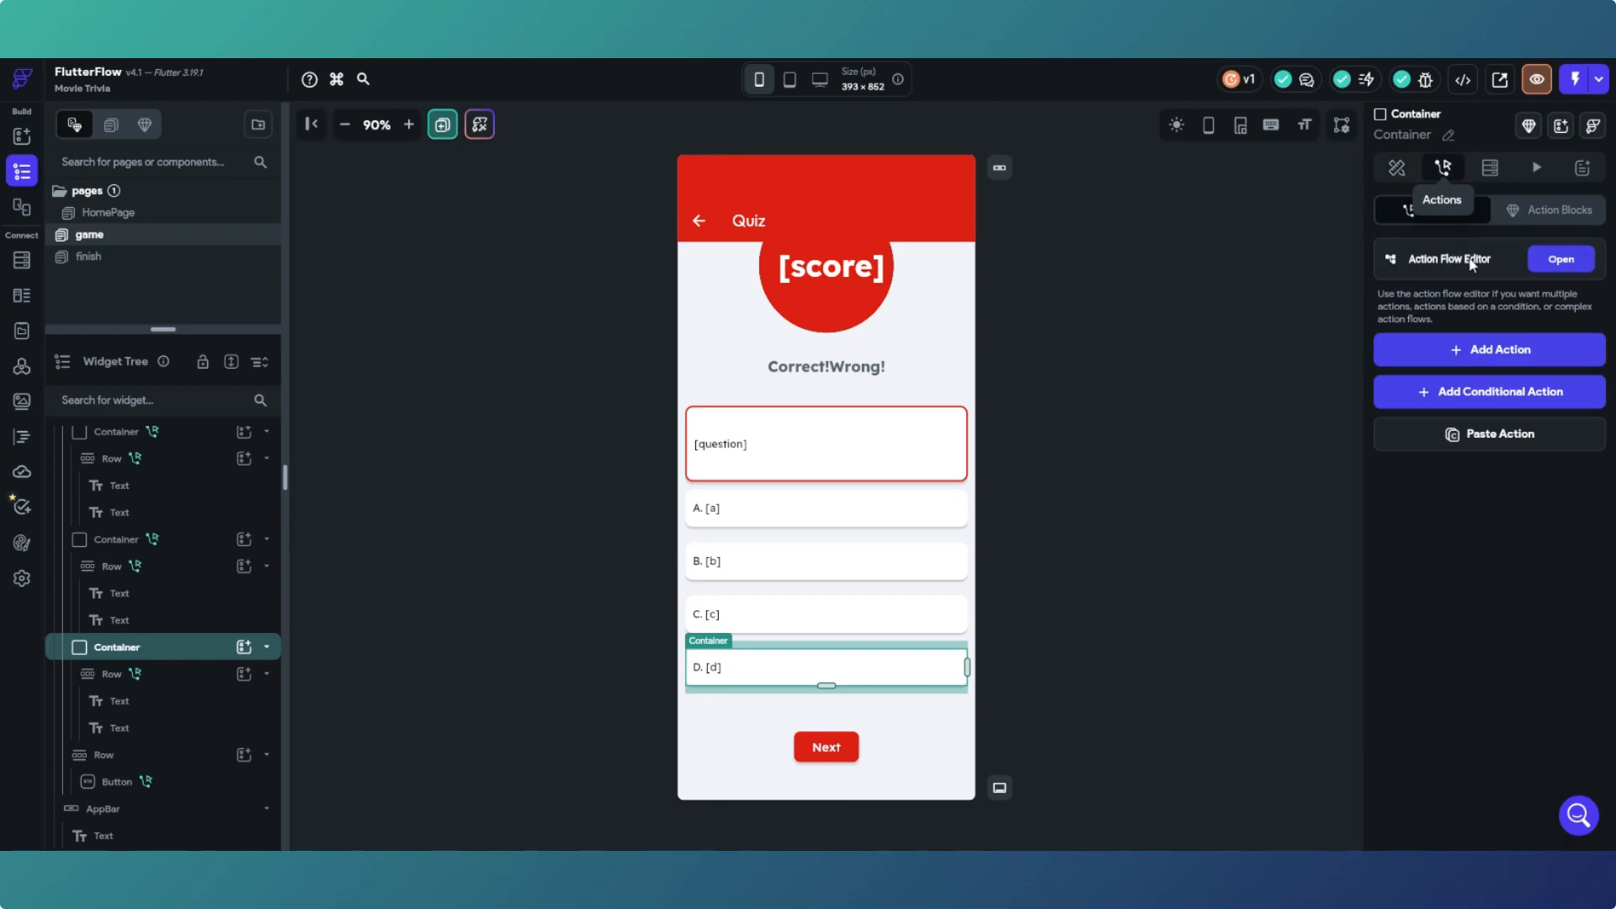
pyautogui.click(1557, 260)
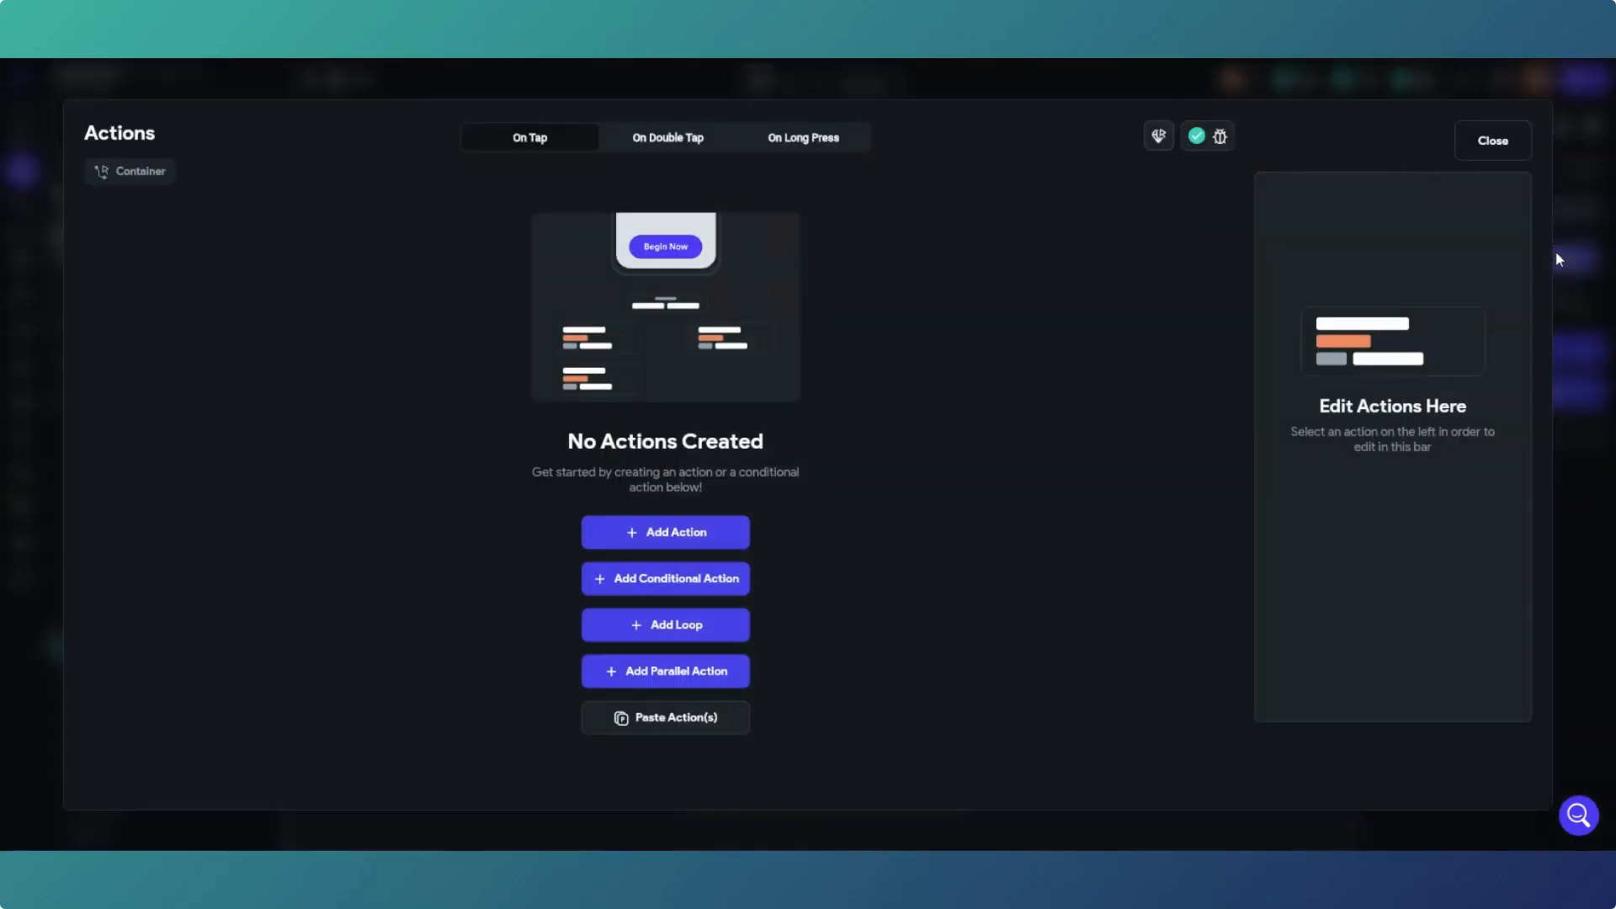
pyautogui.click(664, 718)
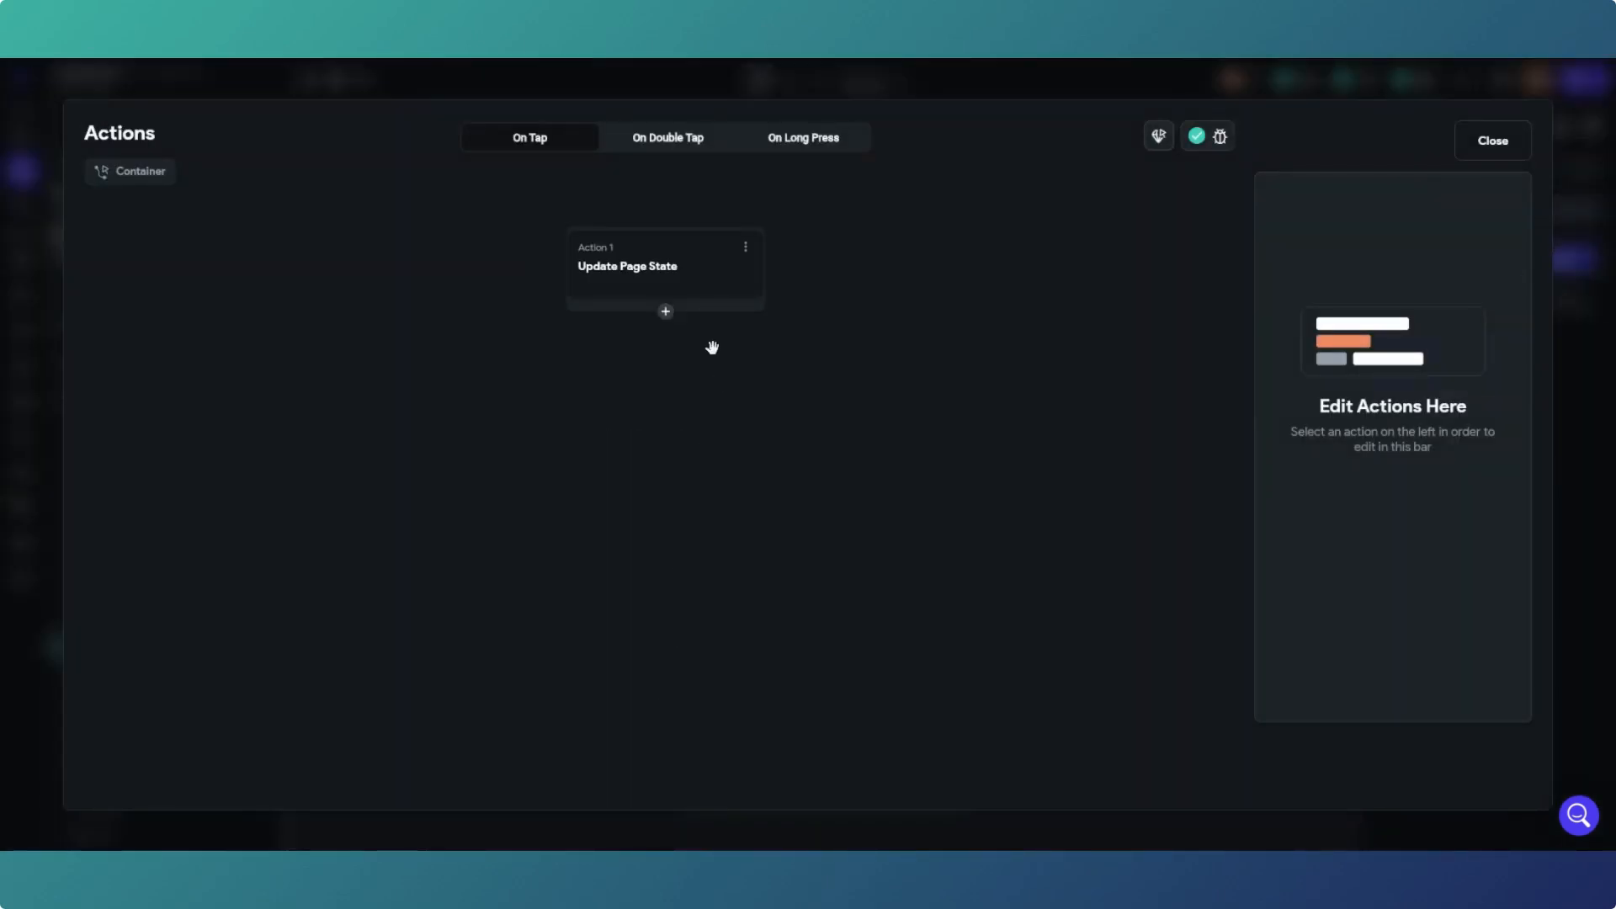
# Step: In answer D's pasted action, set answerA to False and answerD to True, then close the action flow
pyautogui.click(669, 287)
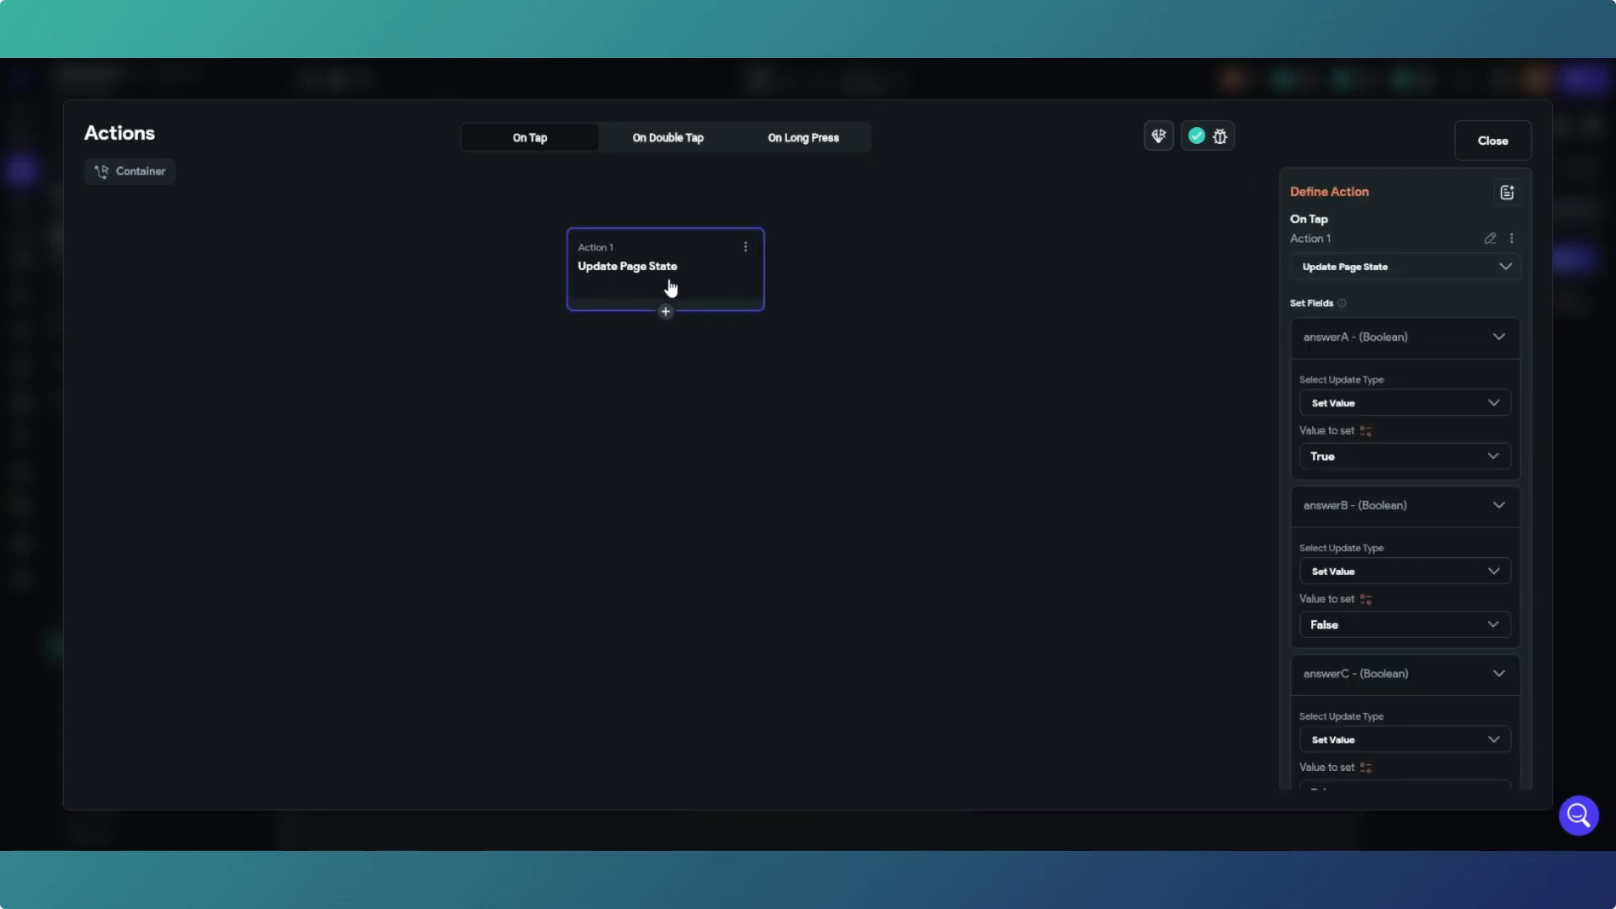
pyautogui.click(1393, 456)
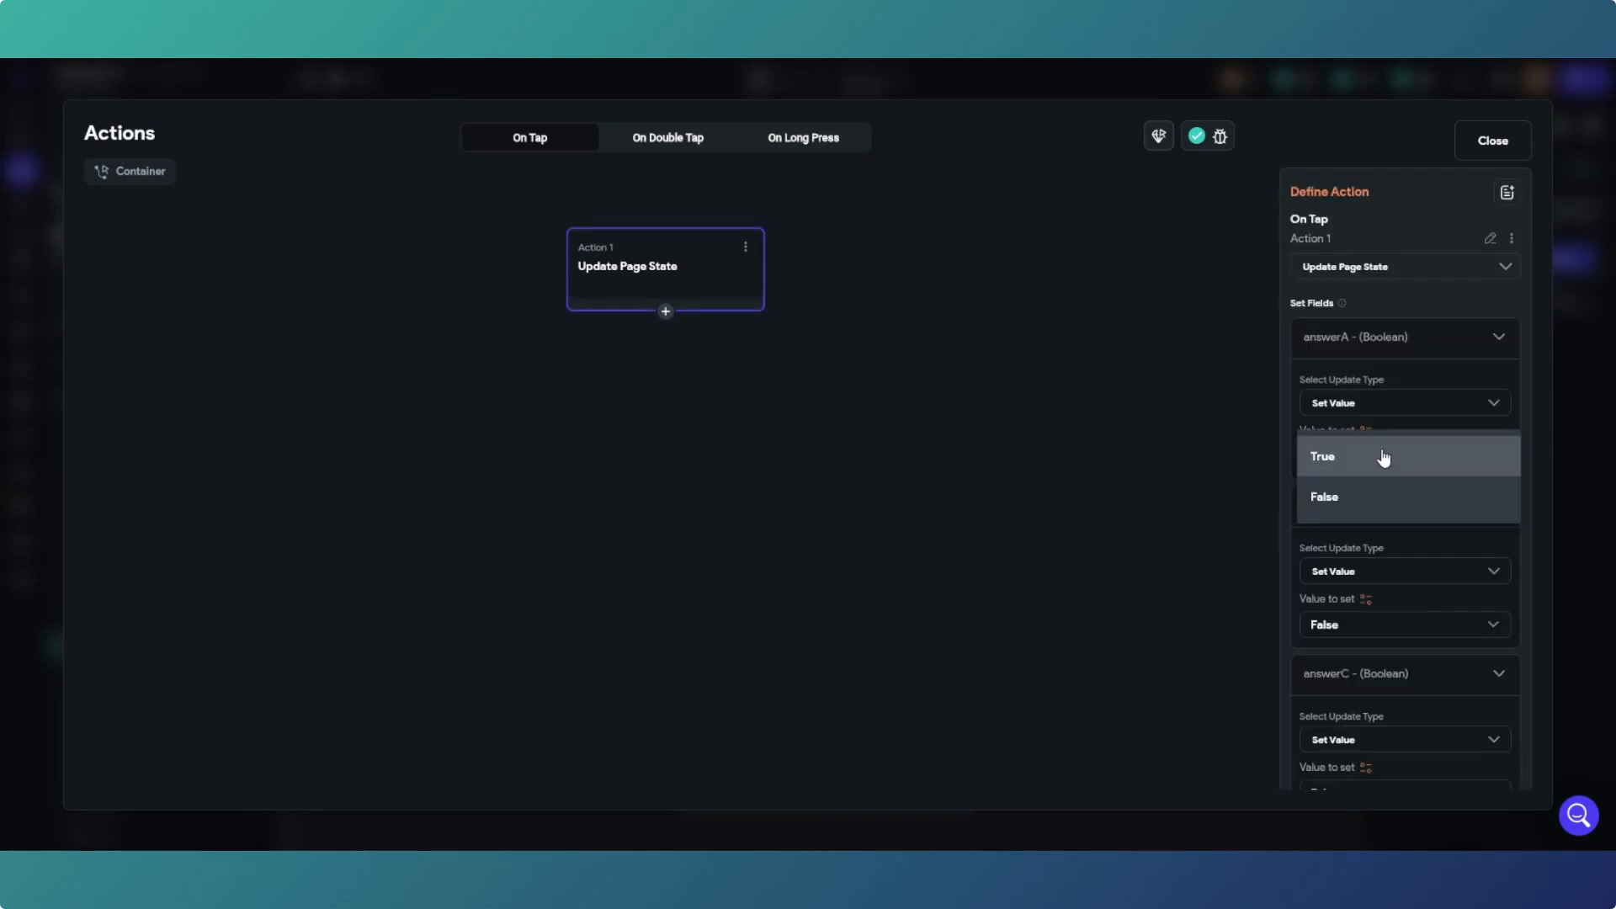
pyautogui.click(1352, 505)
pyautogui.scroll(-2, 1358, 363)
pyautogui.scroll(-1, 1372, 702)
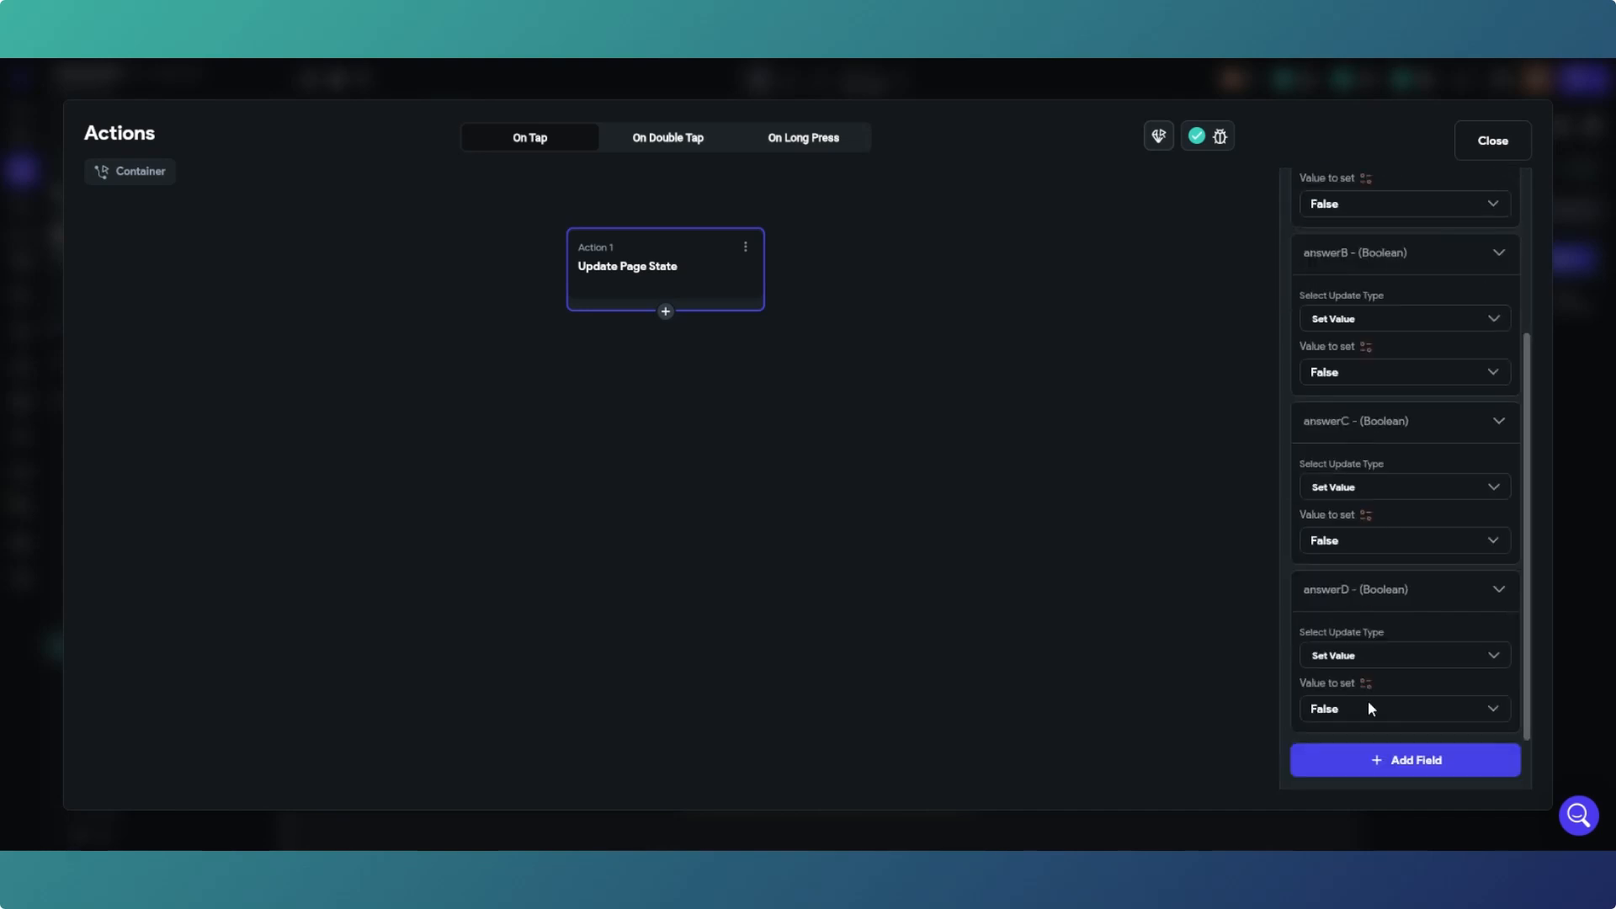
pyautogui.click(1374, 709)
pyautogui.click(1342, 673)
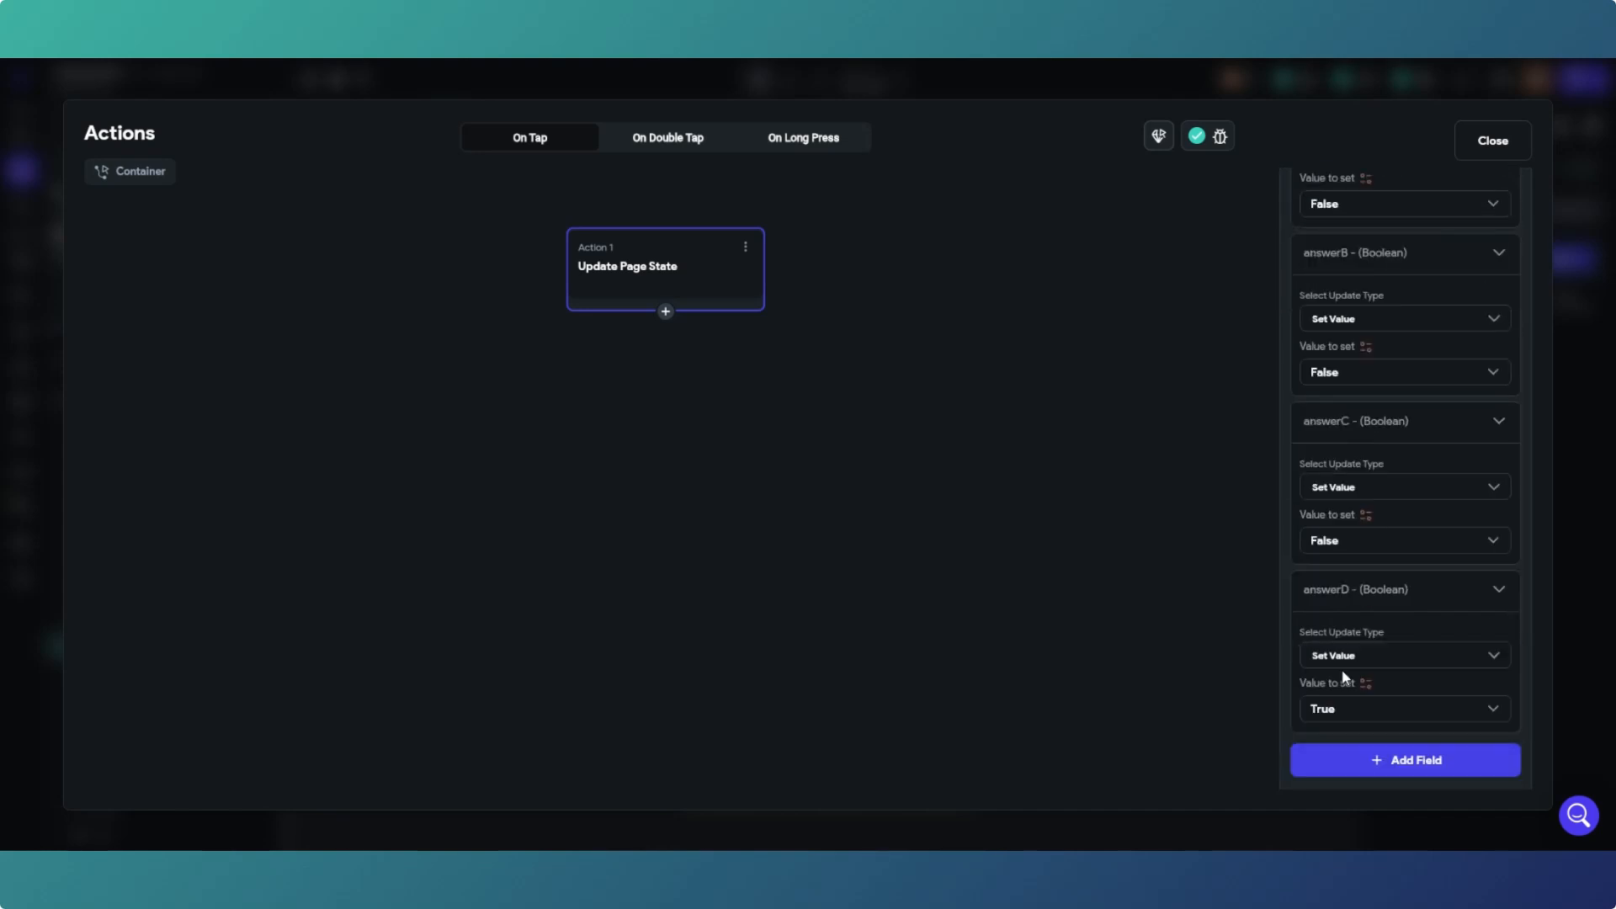
pyautogui.click(1515, 140)
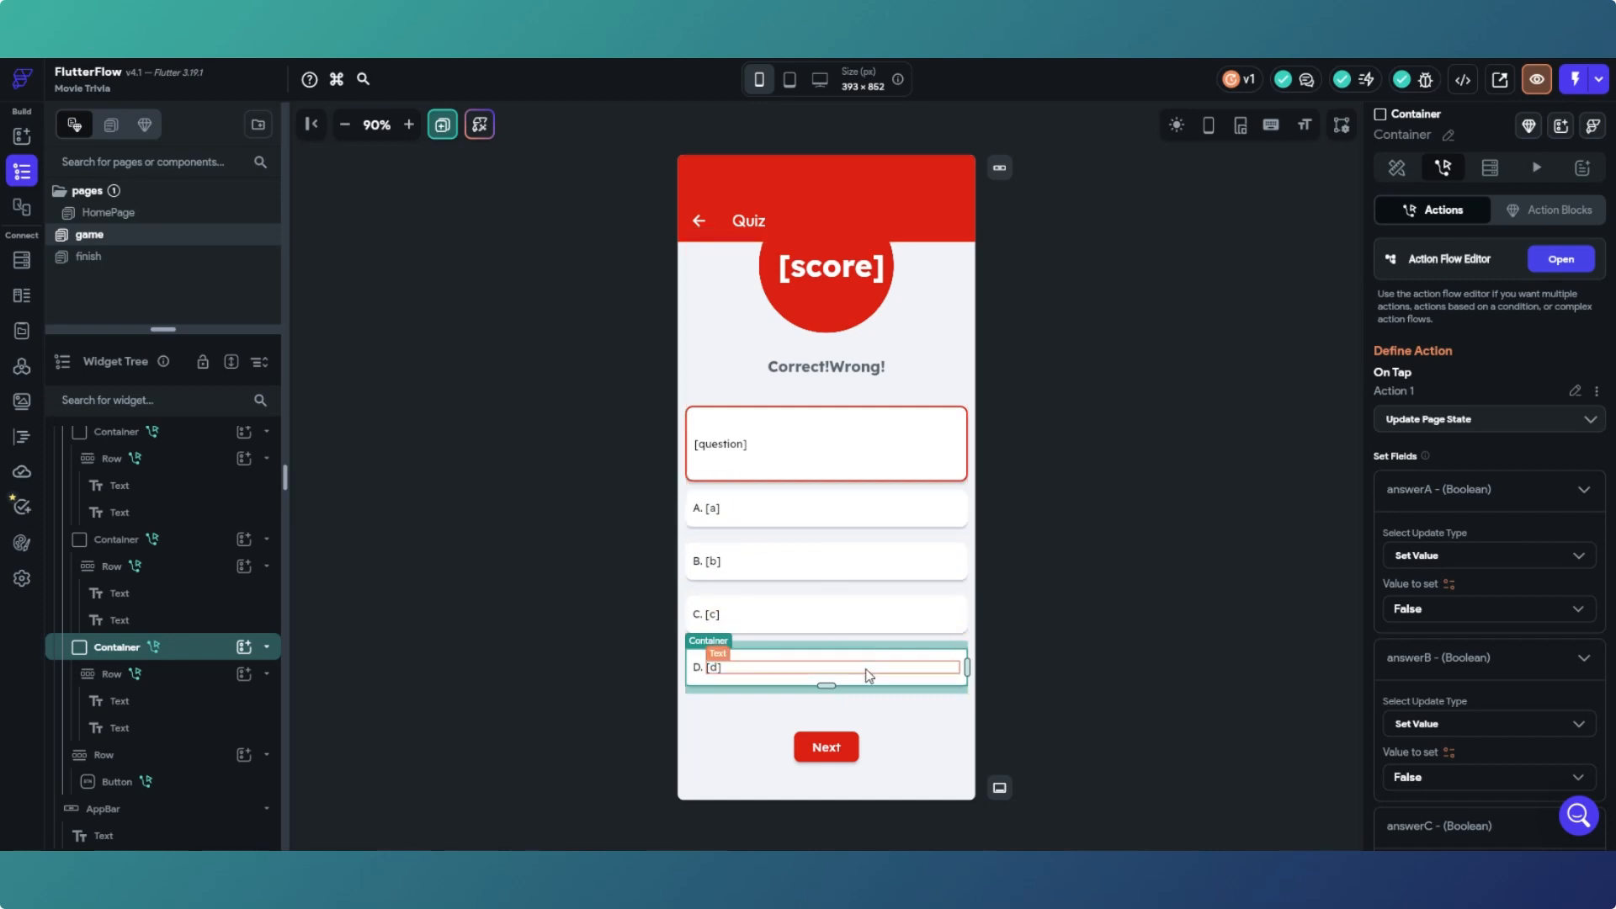
pyautogui.click(1165, 624)
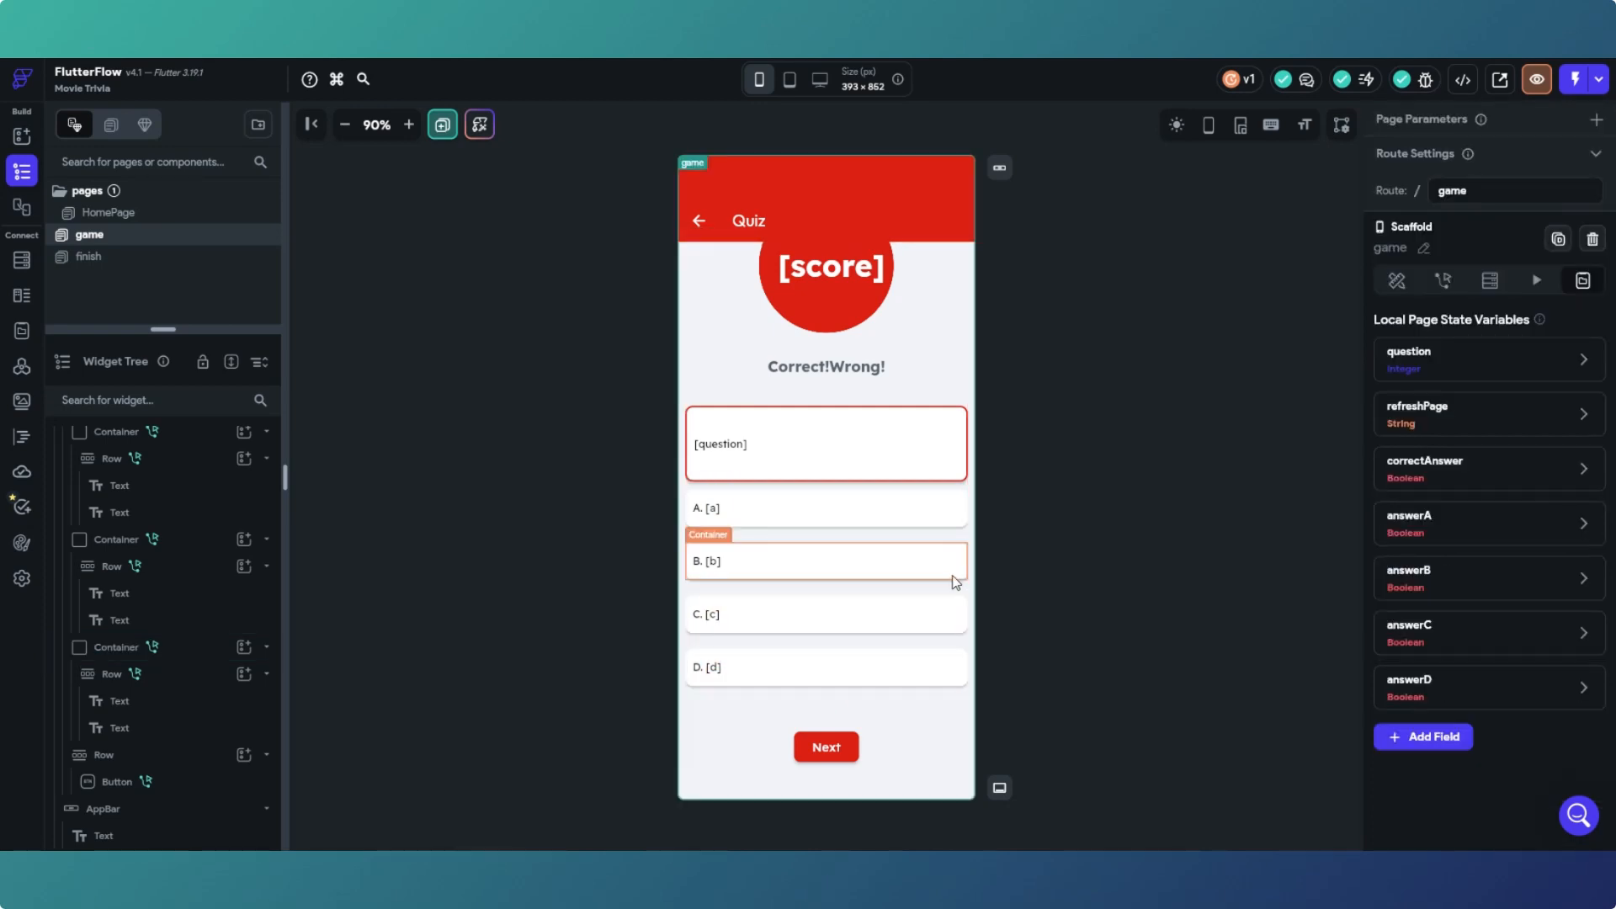
# Step: Copy the conditional fill color variable from the answer A container
pyautogui.click(922, 527)
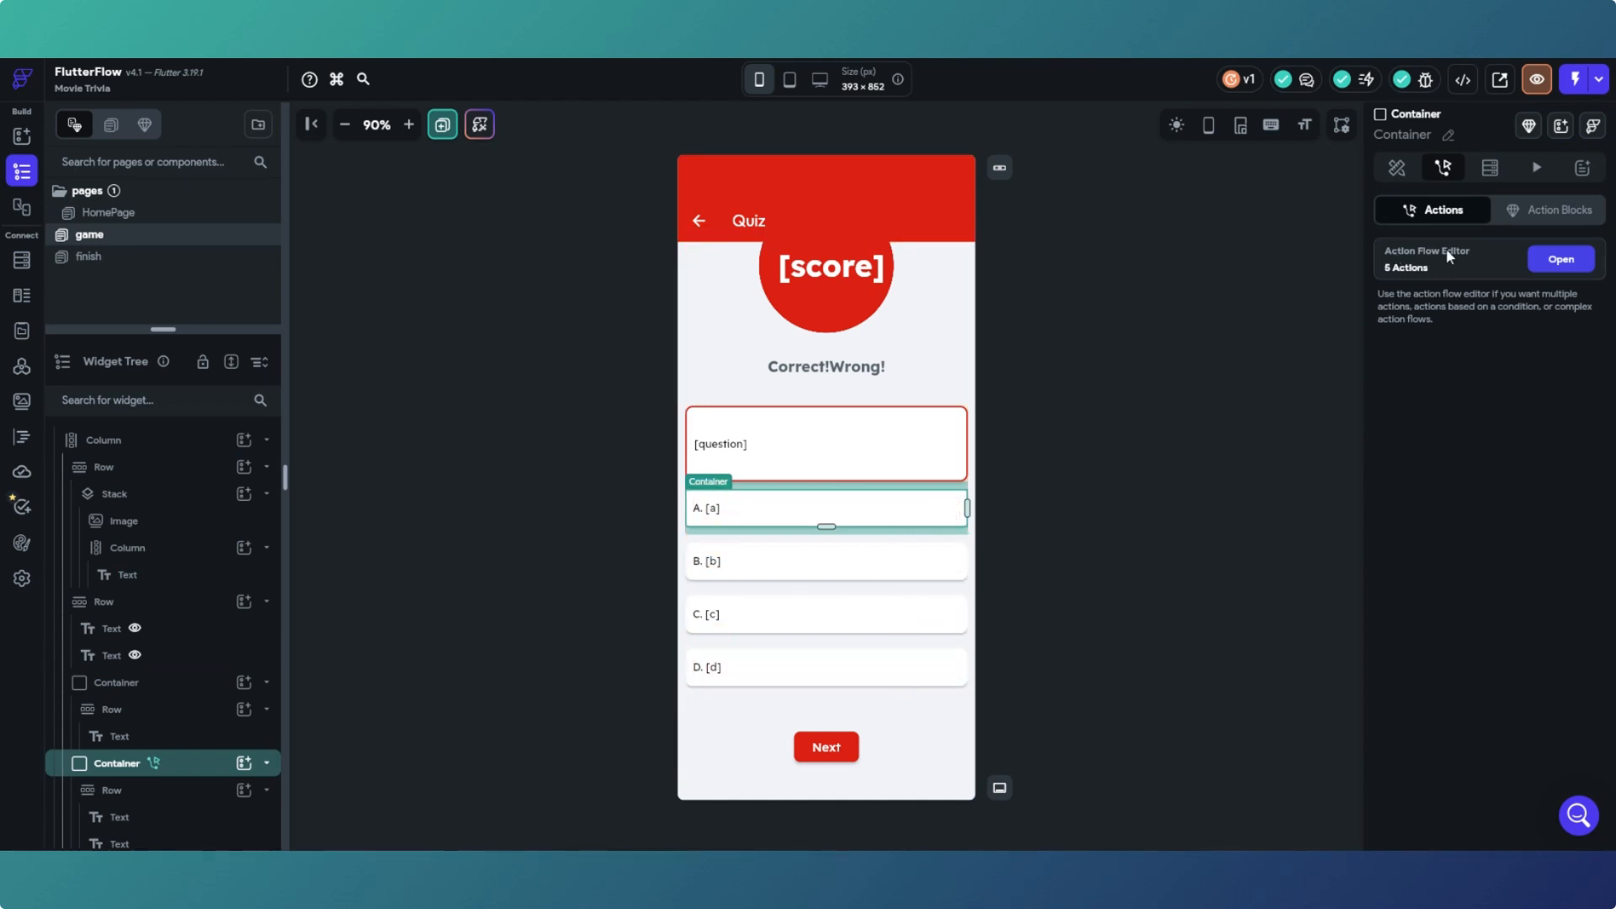
pyautogui.click(1396, 178)
pyautogui.scroll(-3, 1431, 572)
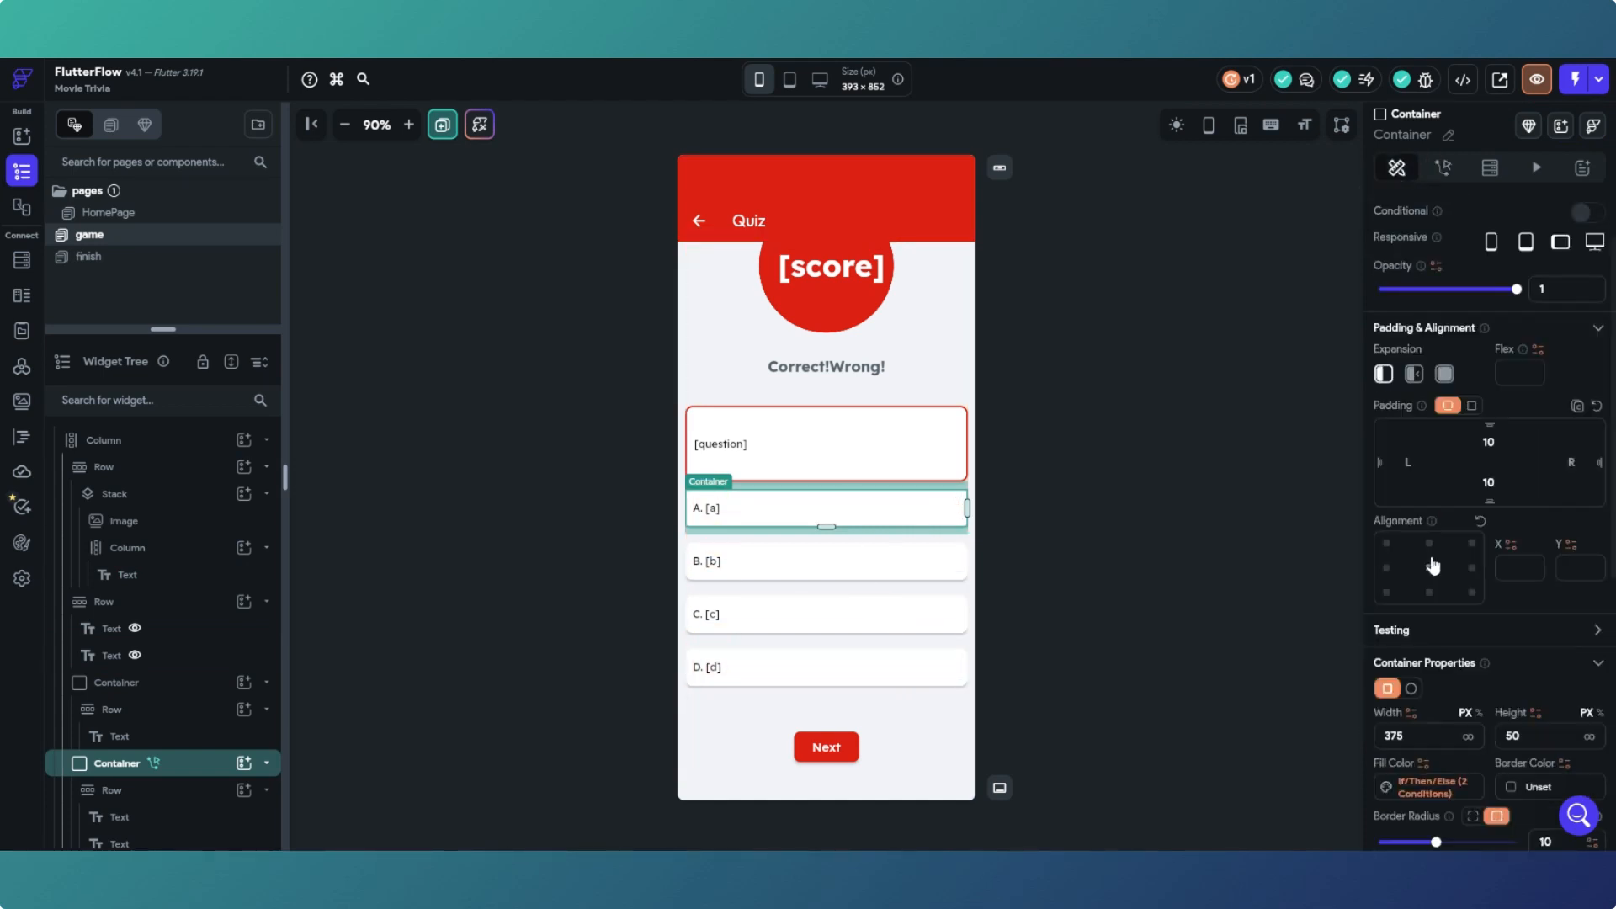
pyautogui.click(1424, 614)
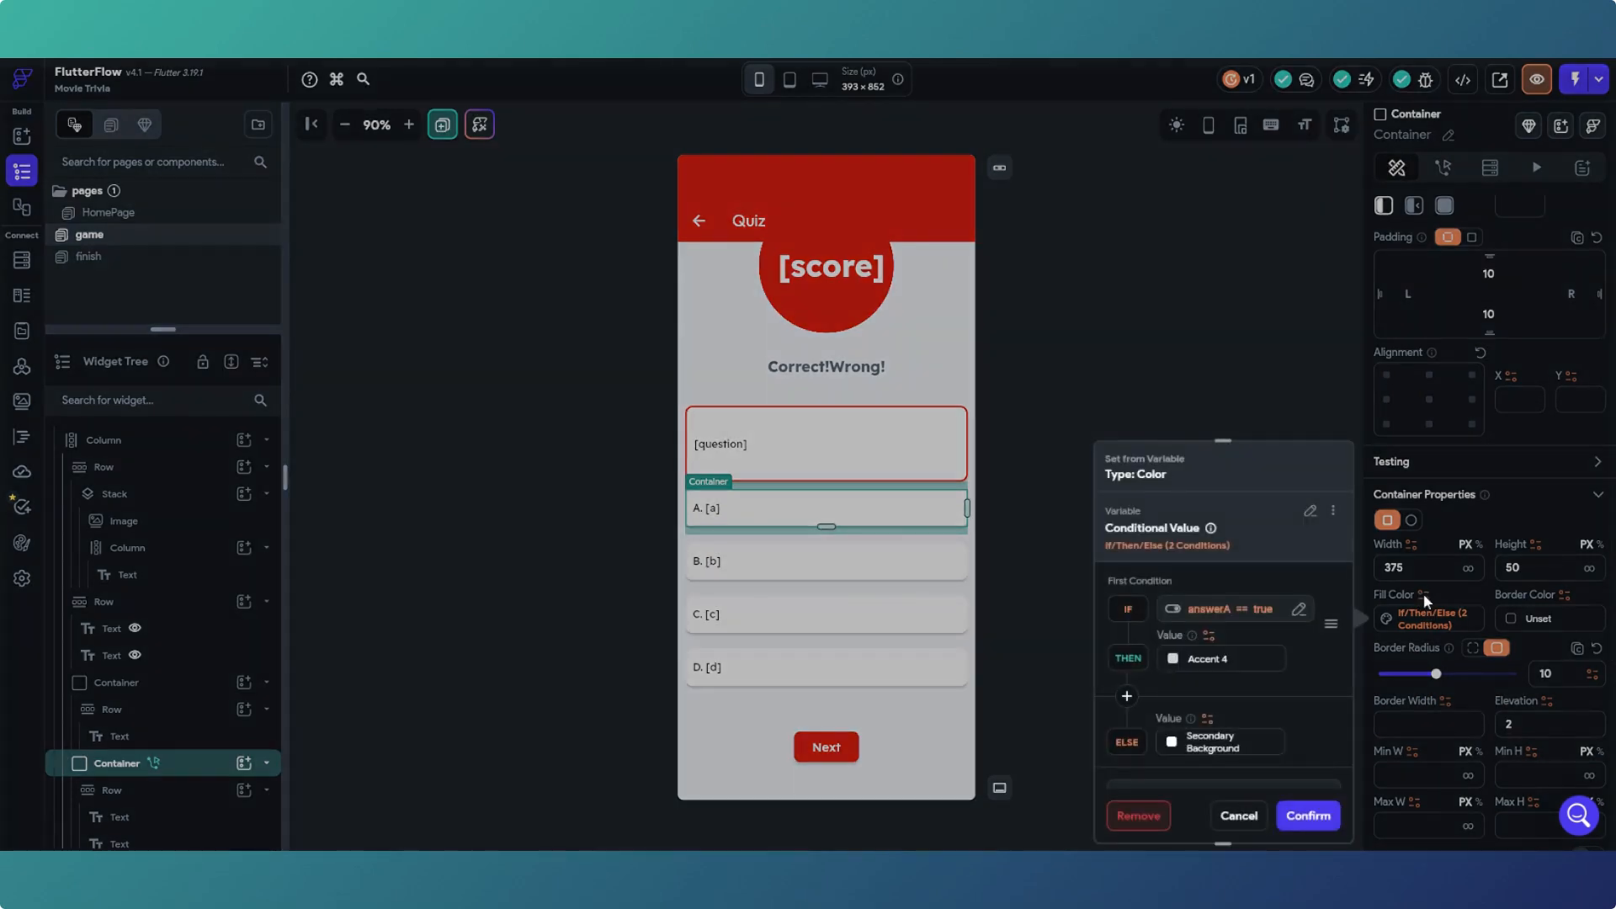
pyautogui.click(1273, 387)
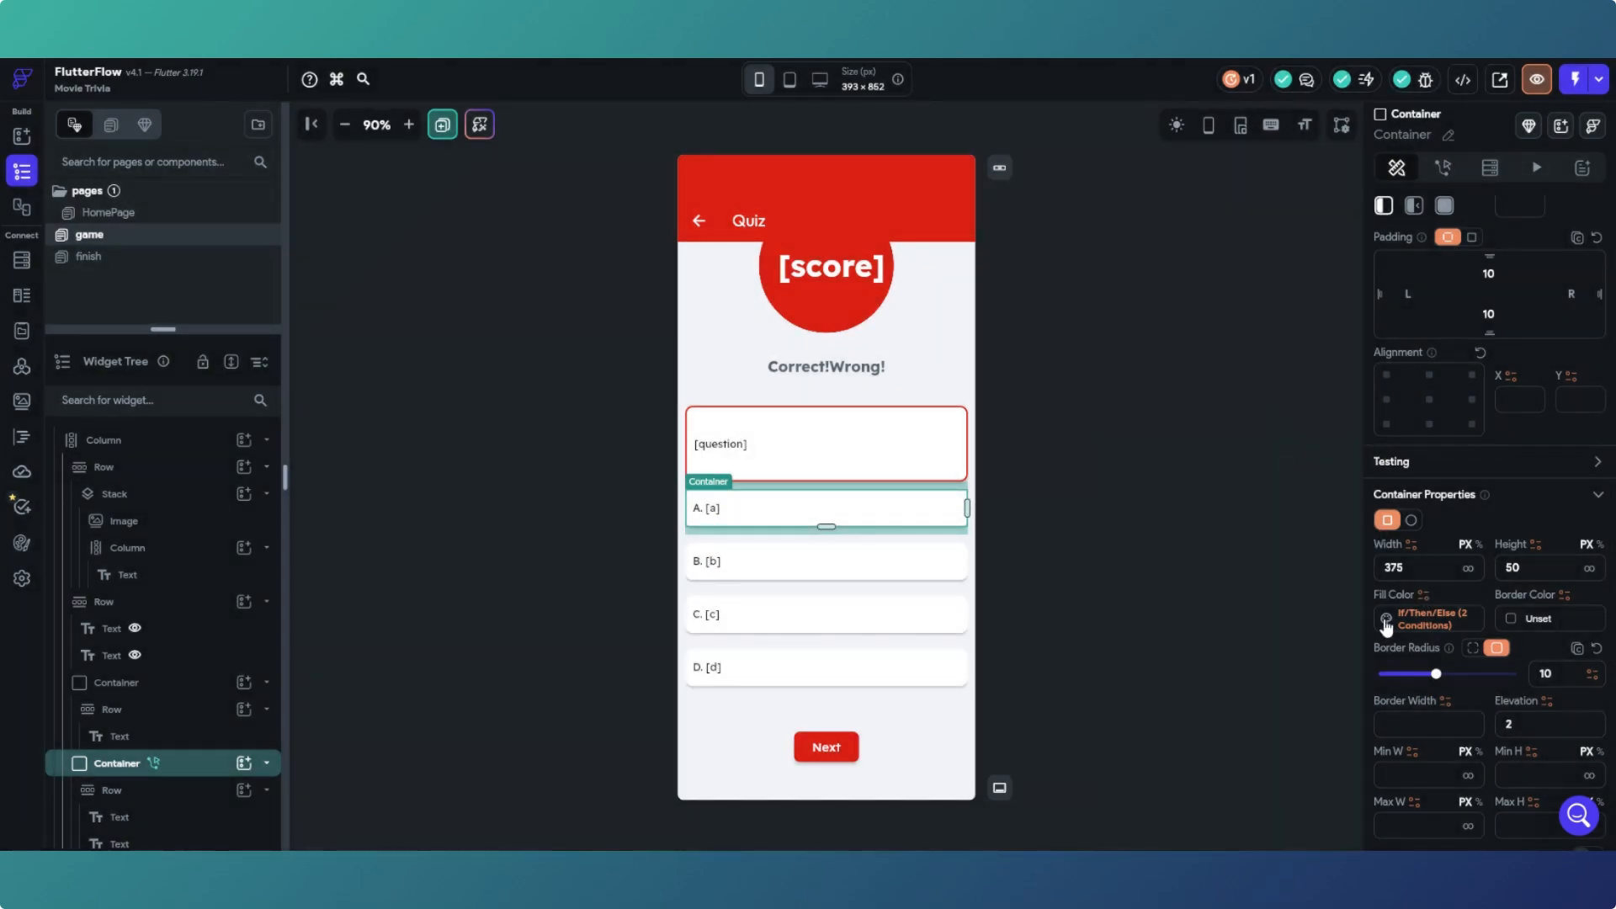
pyautogui.click(1426, 601)
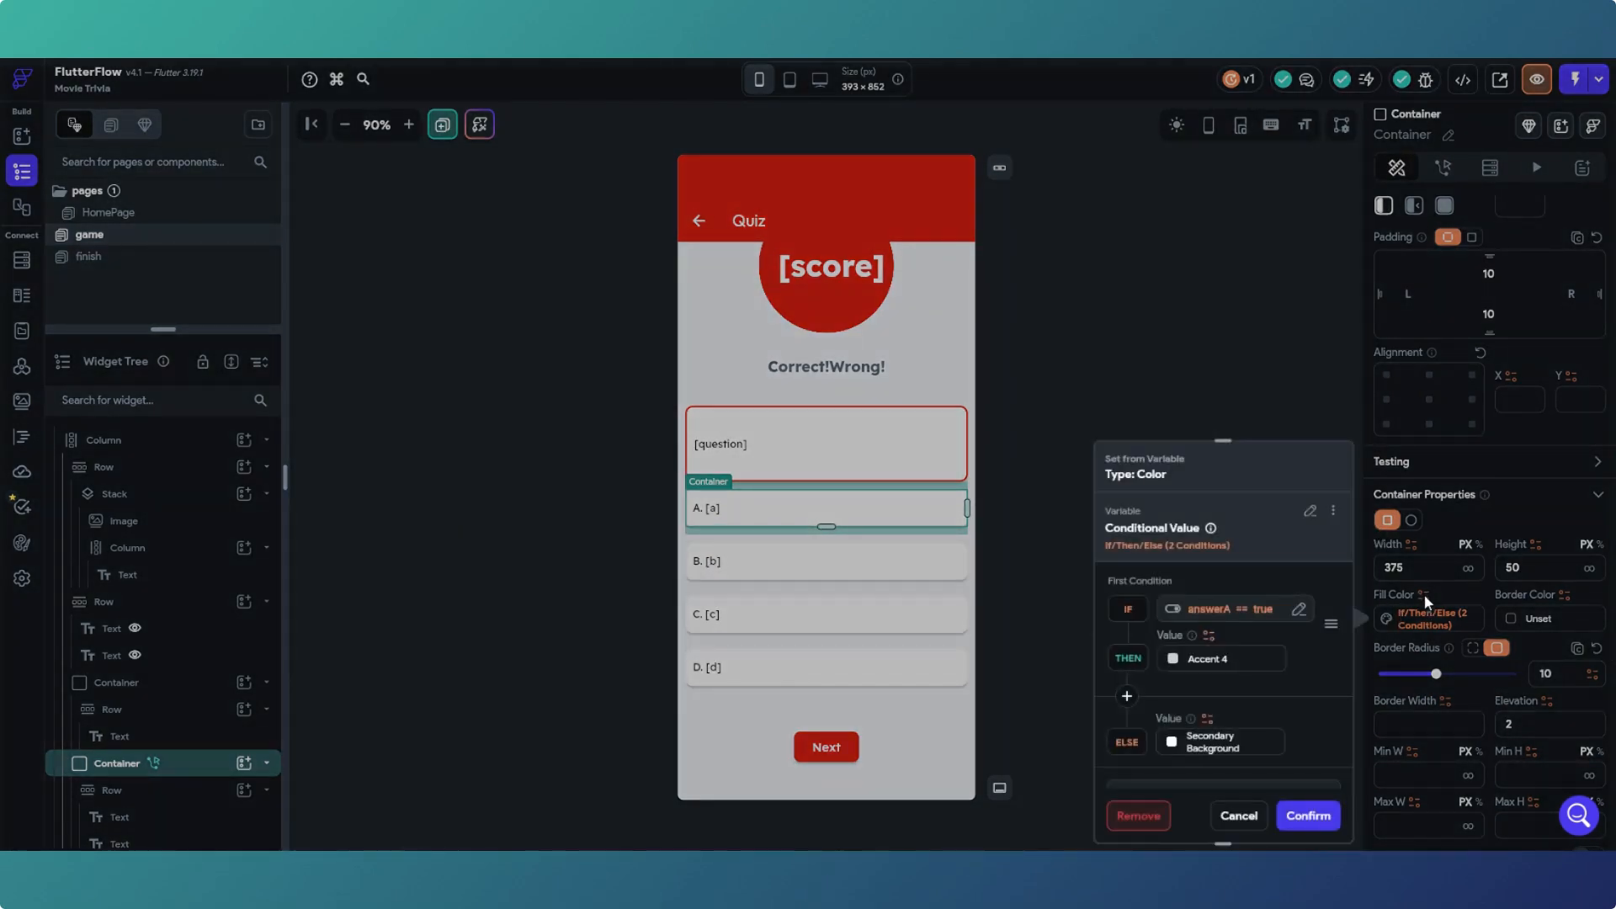
pyautogui.click(1333, 512)
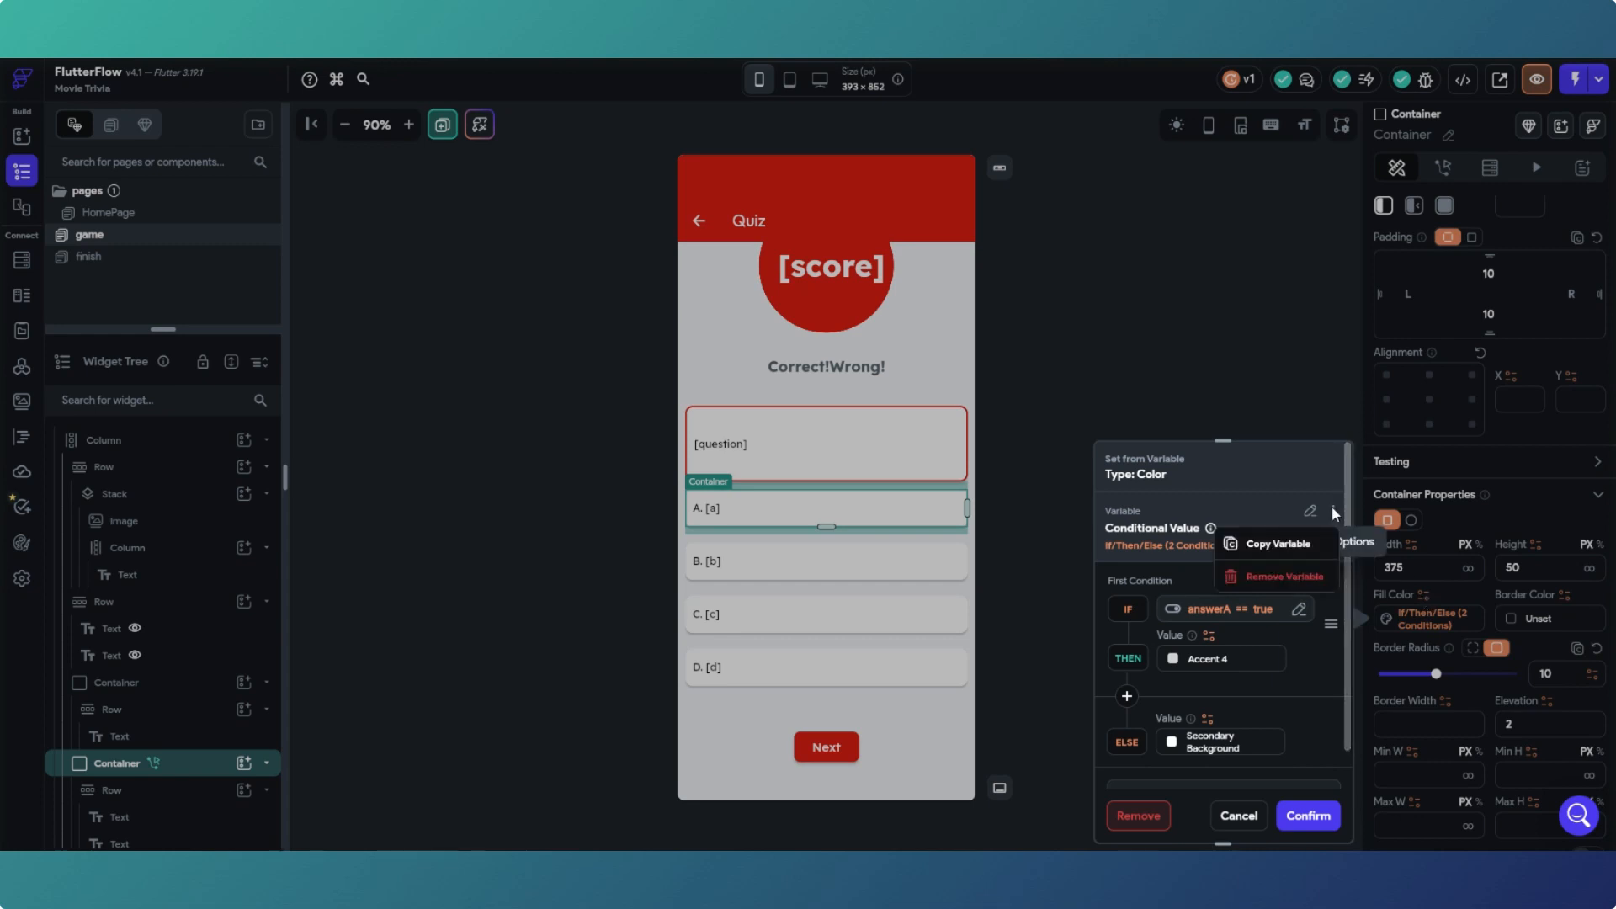
pyautogui.click(1296, 546)
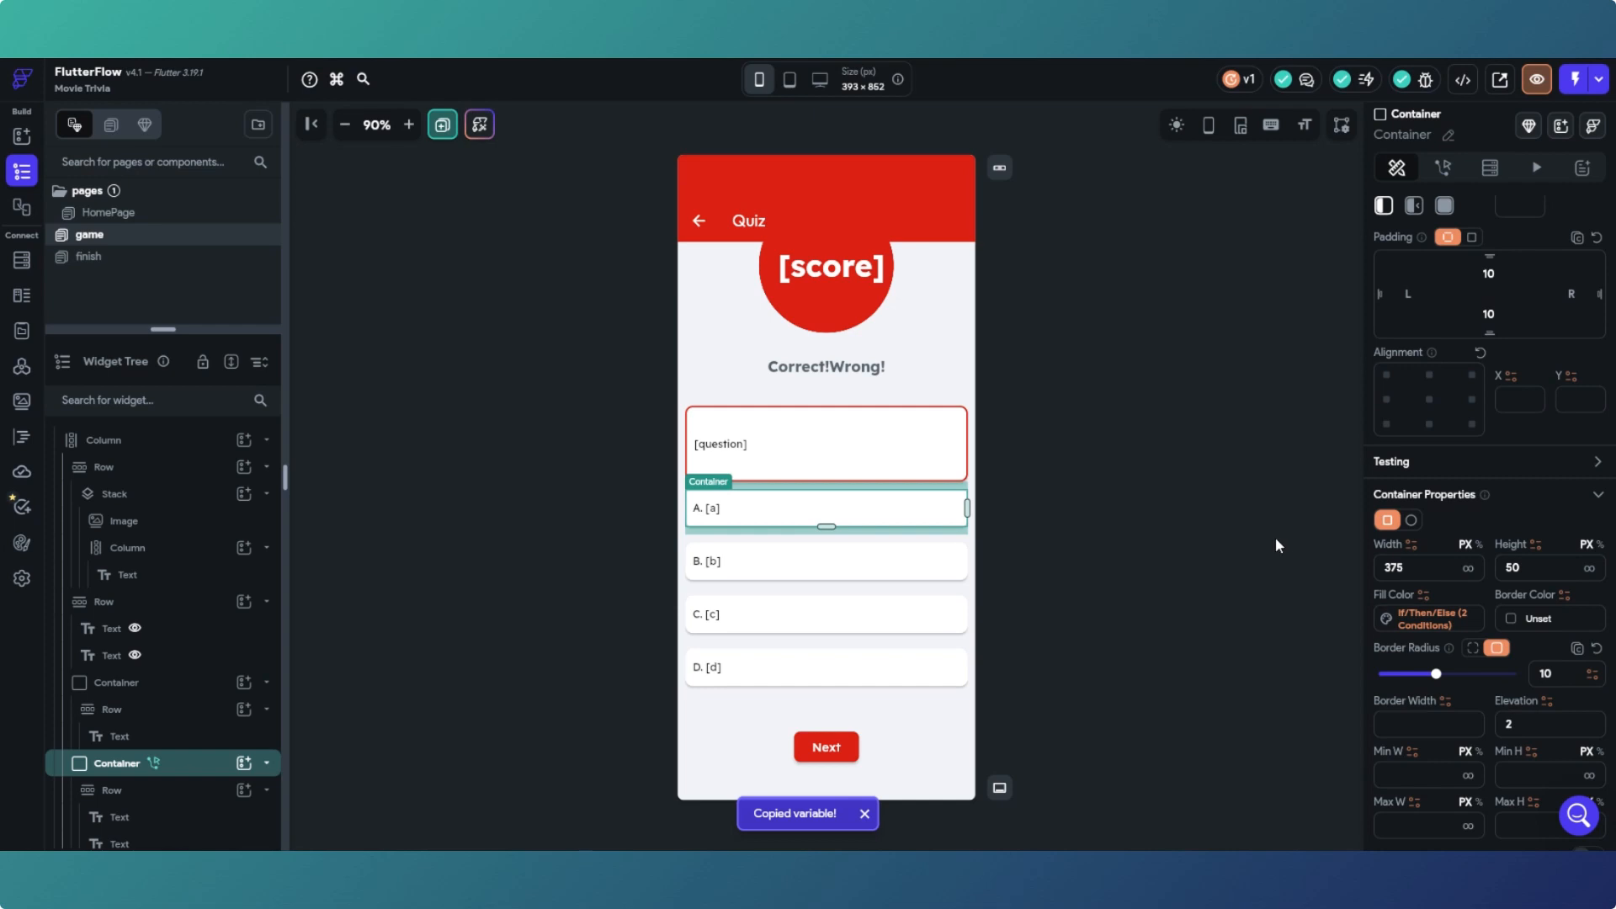
# Step: Paste the copied conditional value as the fill color variable of the answer B container
pyautogui.click(962, 573)
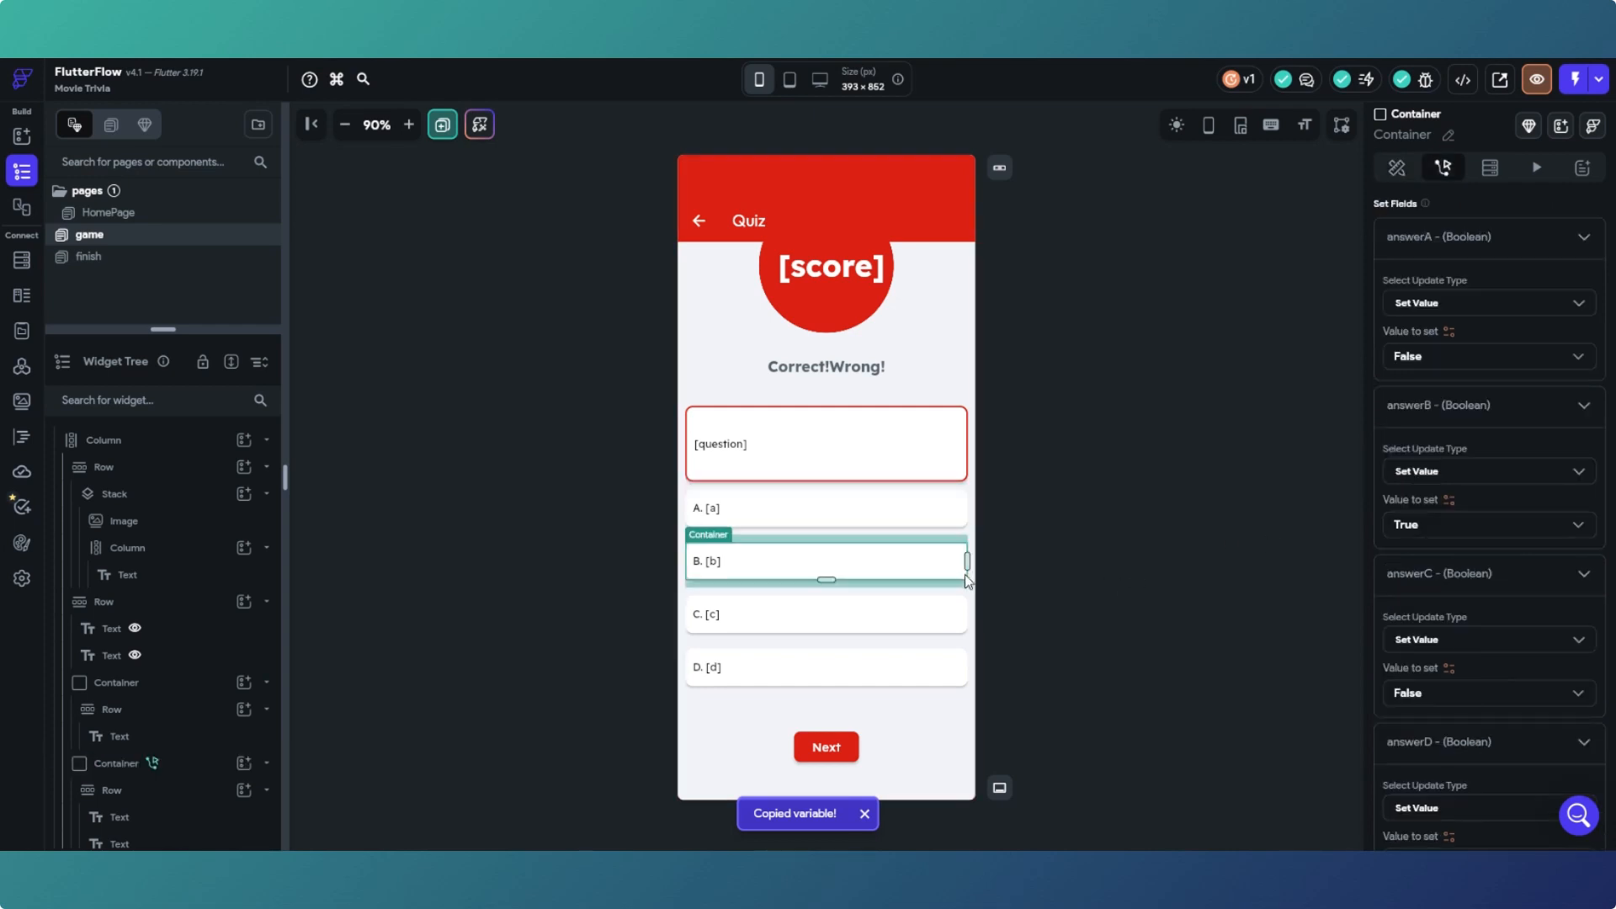
pyautogui.click(1396, 168)
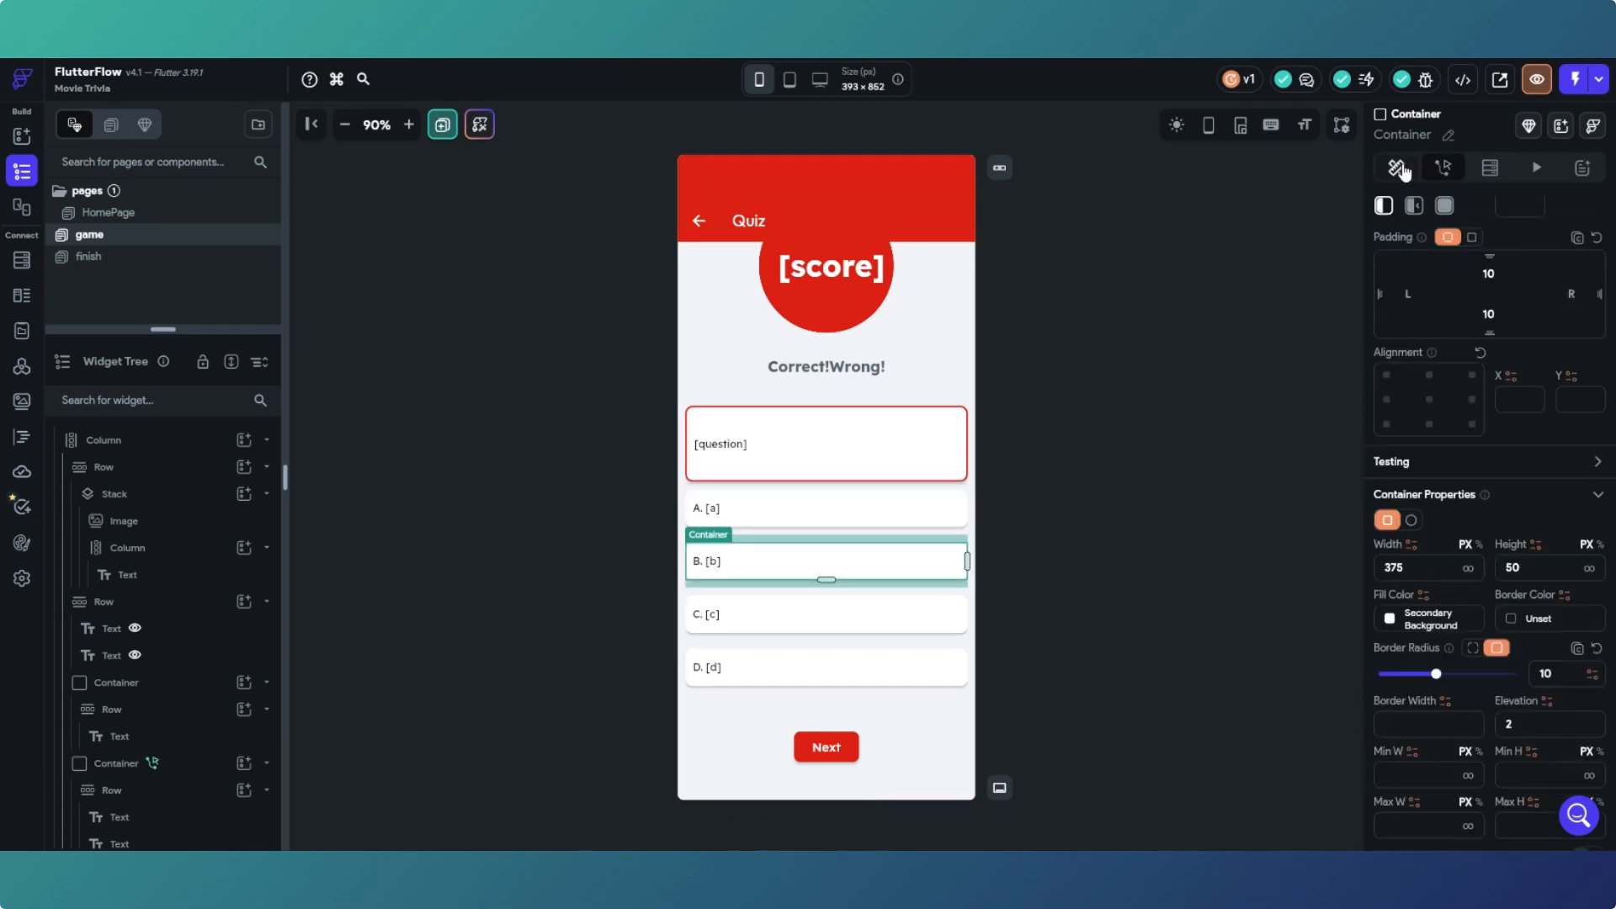
pyautogui.scroll(-2, 1466, 559)
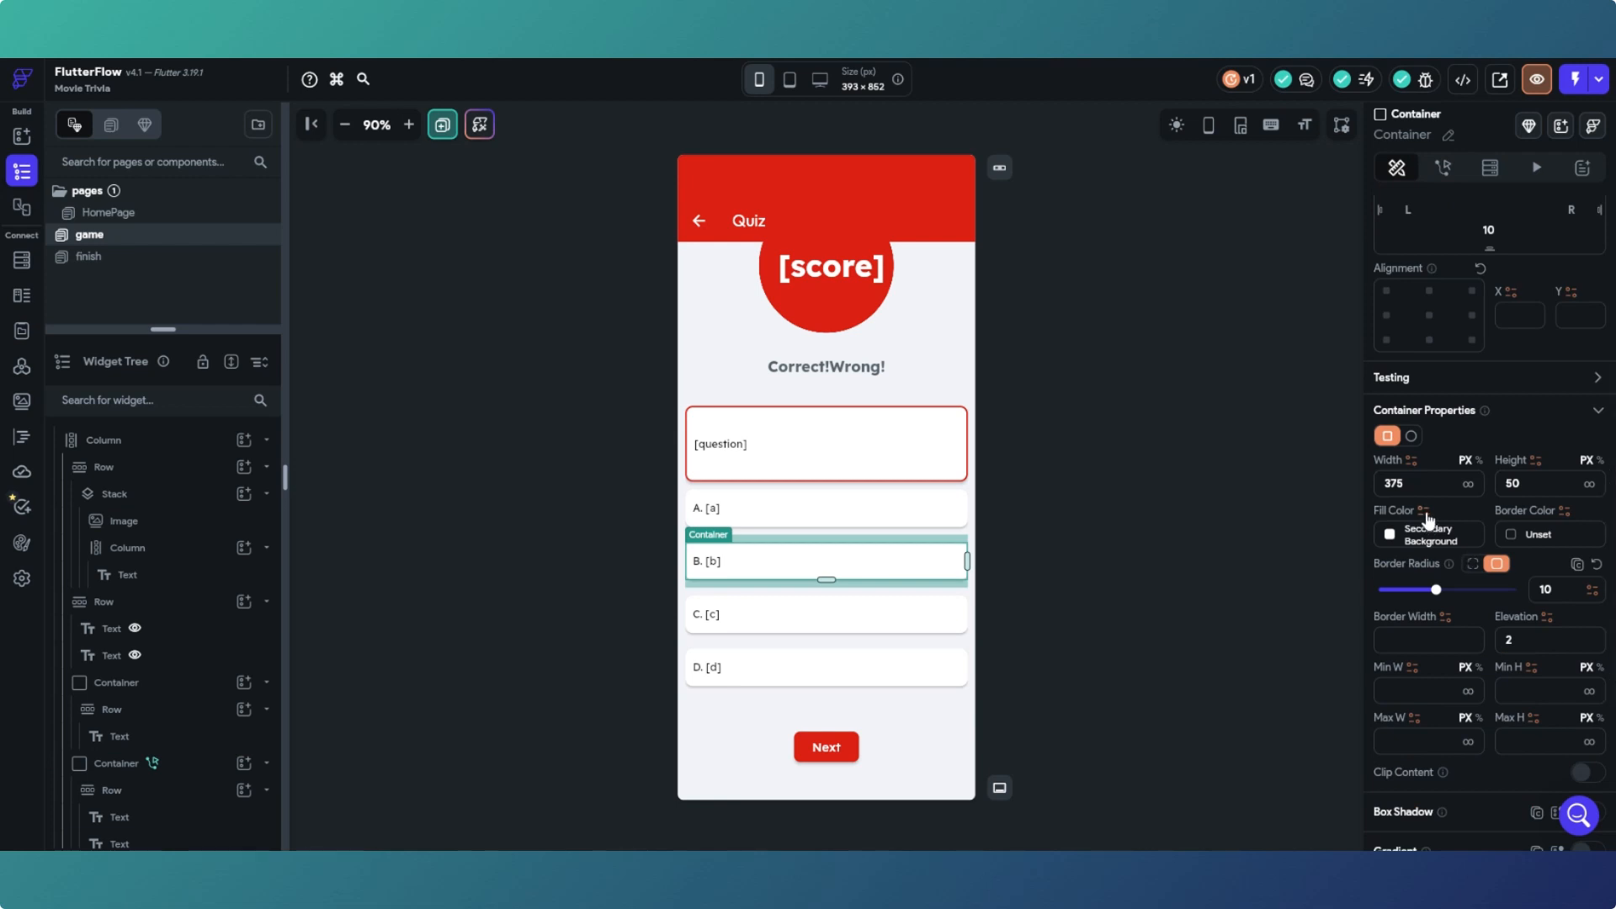
pyautogui.click(1423, 510)
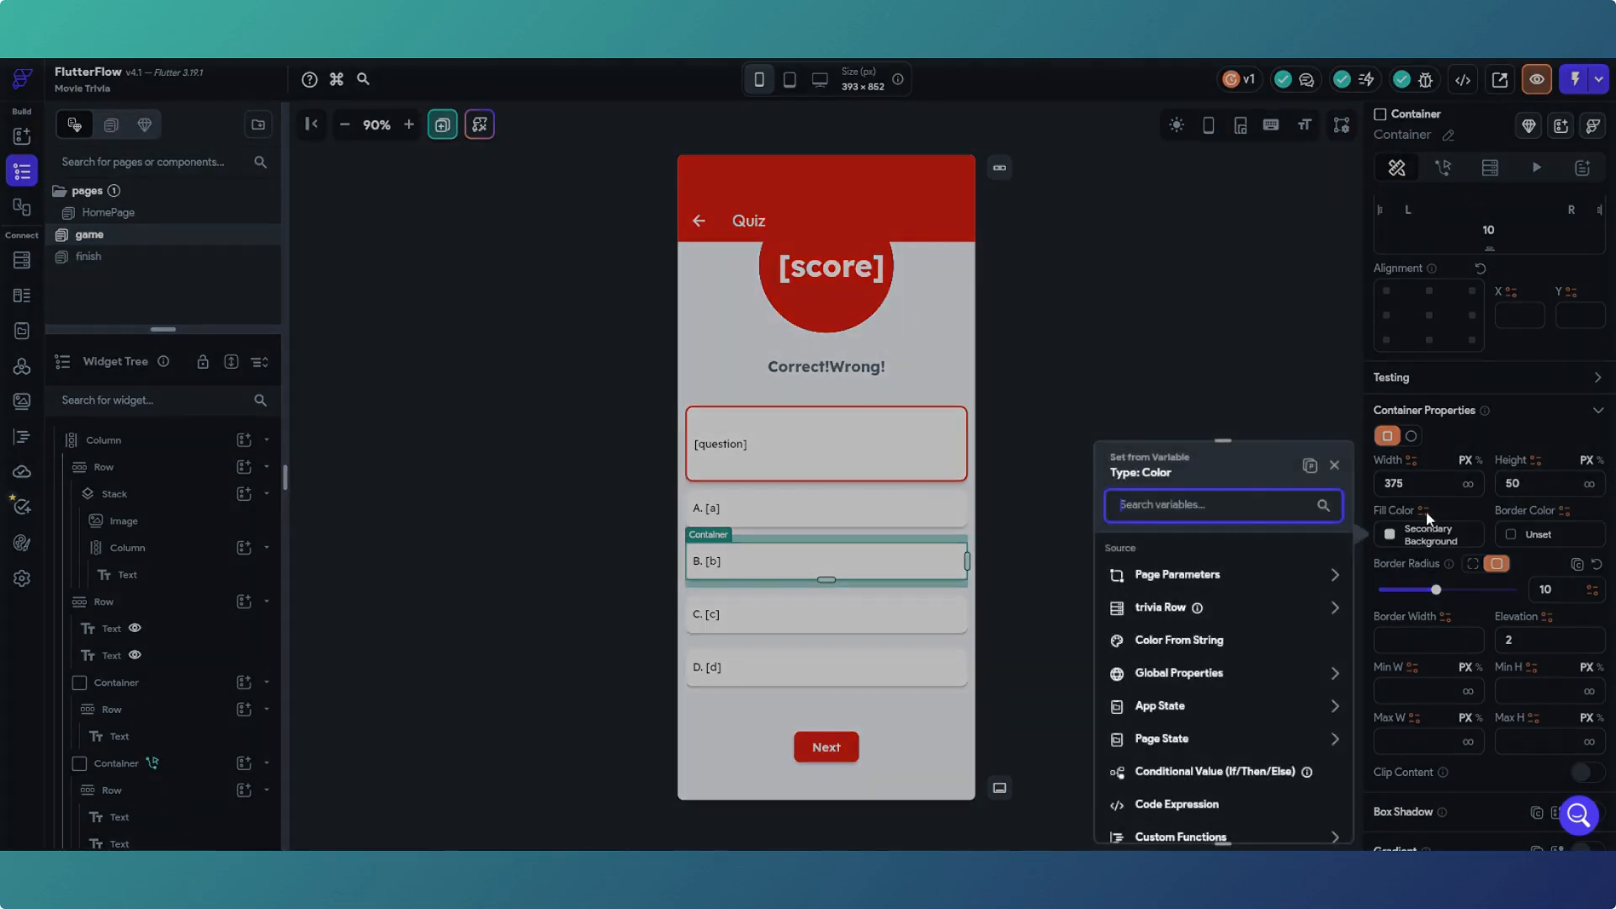
pyautogui.click(1310, 466)
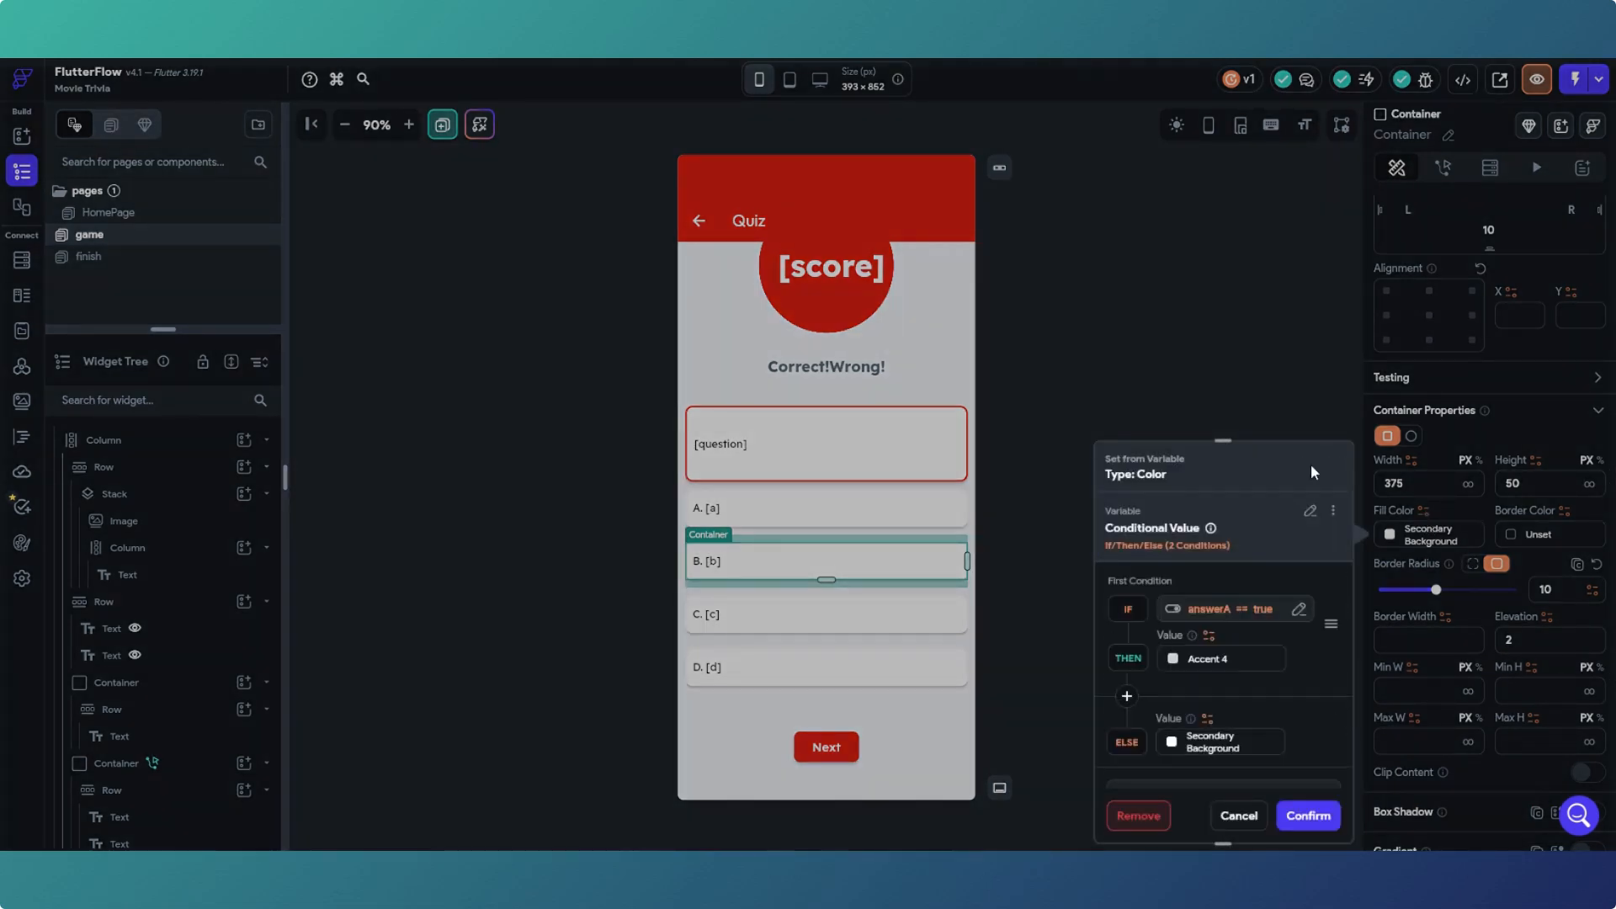
# Step: In answer B's pasted fill color condition, replace the first value with the page state variable answerB, keeping the comparison to True, and confirm the fill color
pyautogui.click(1212, 611)
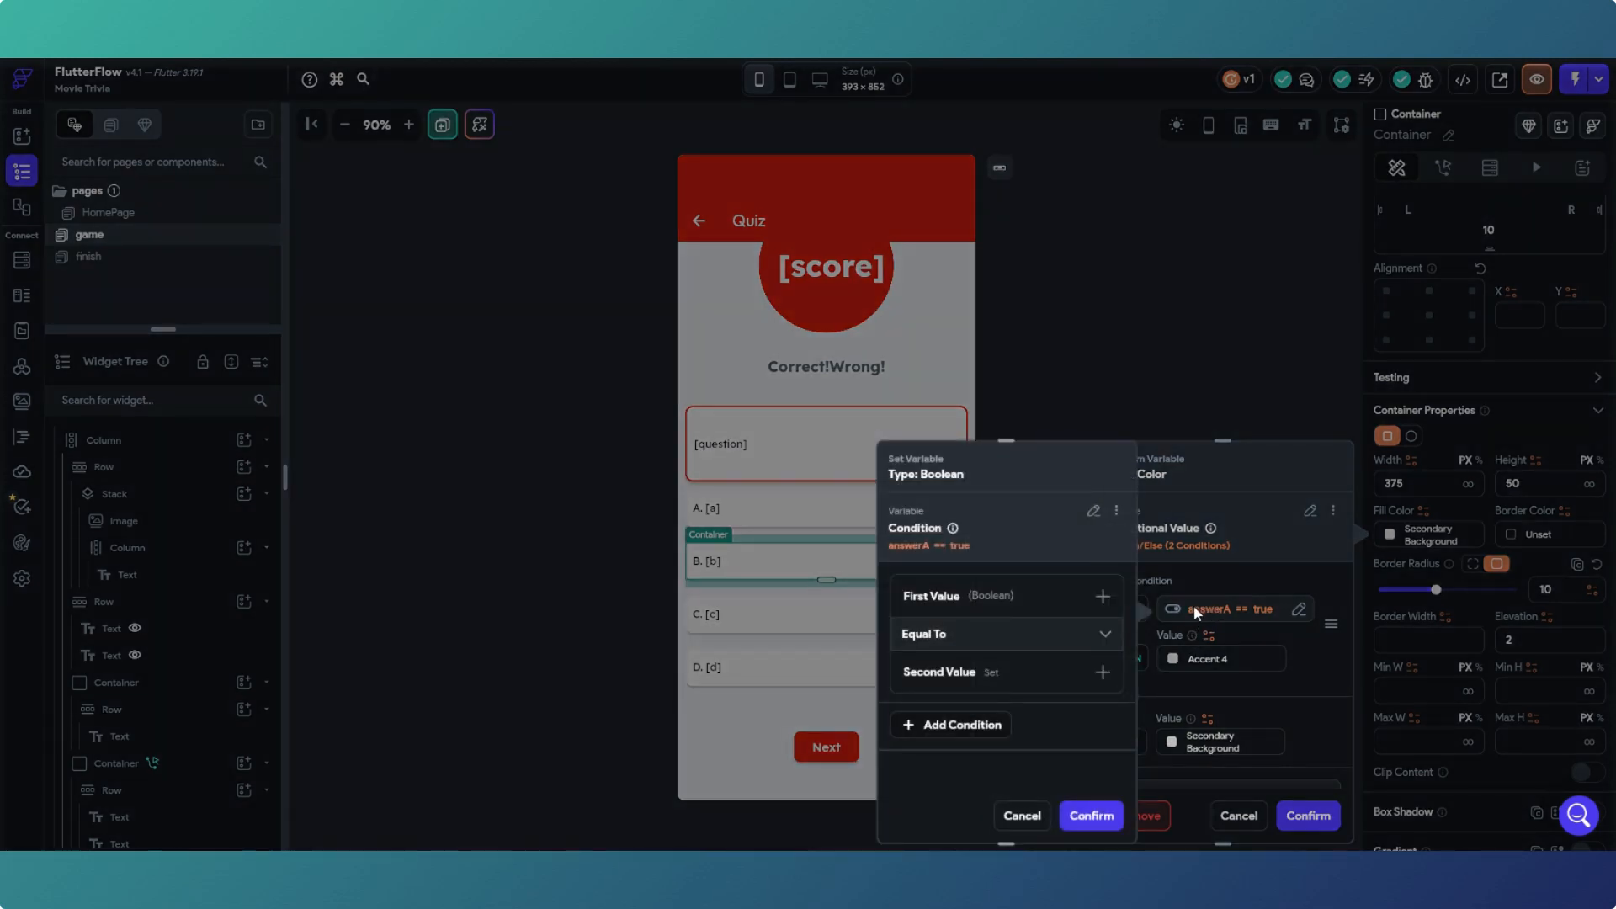
pyautogui.click(981, 600)
pyautogui.click(966, 632)
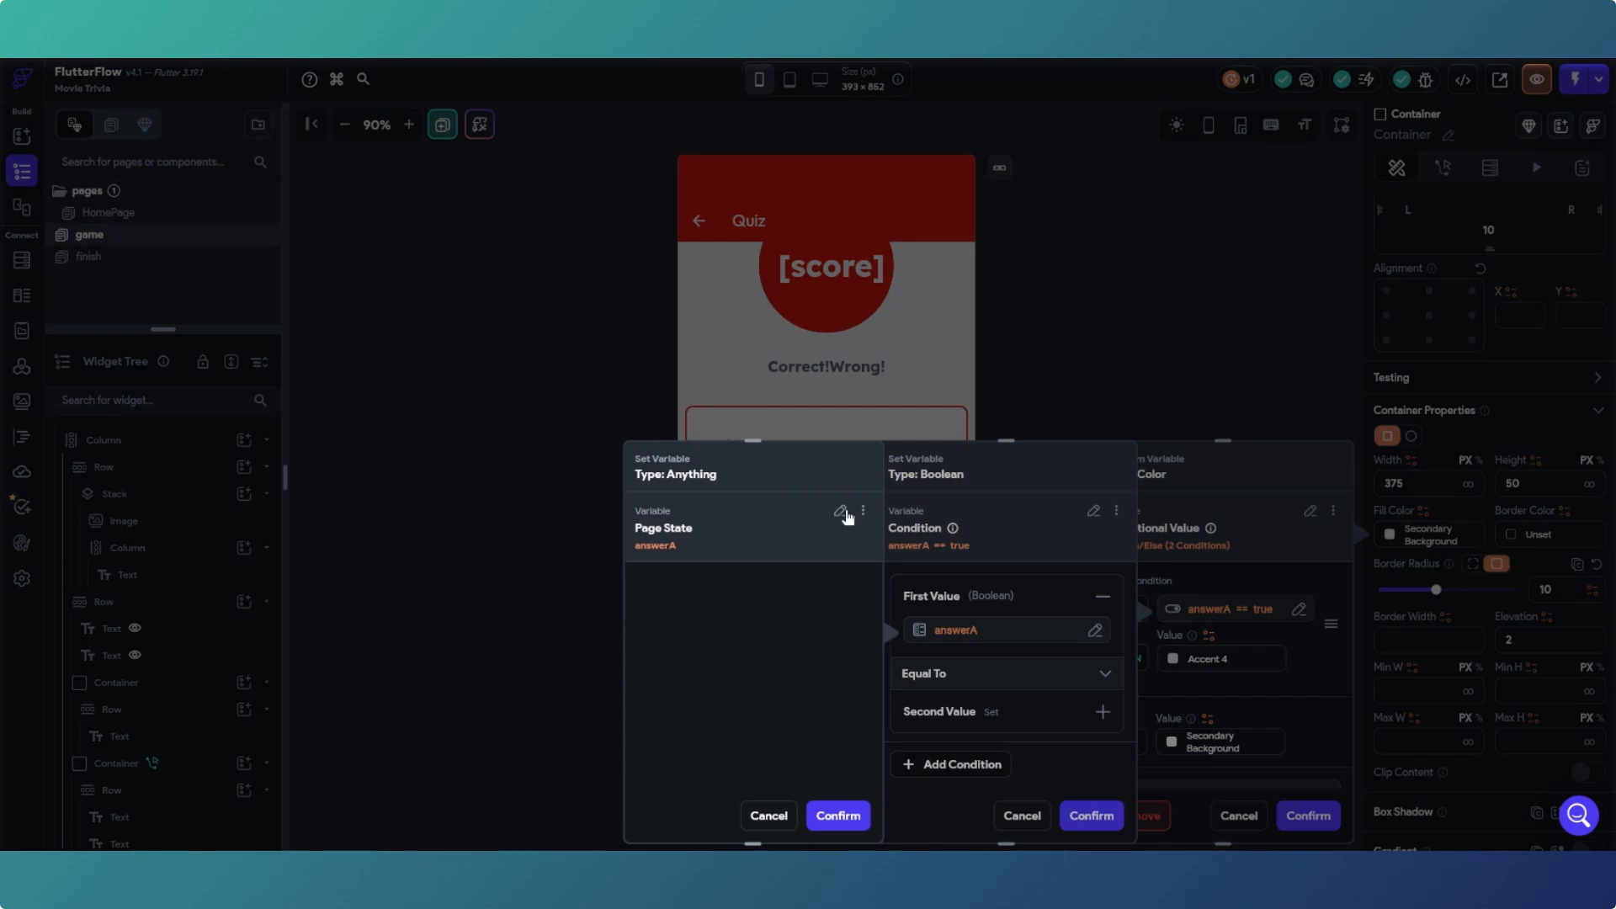
pyautogui.click(840, 512)
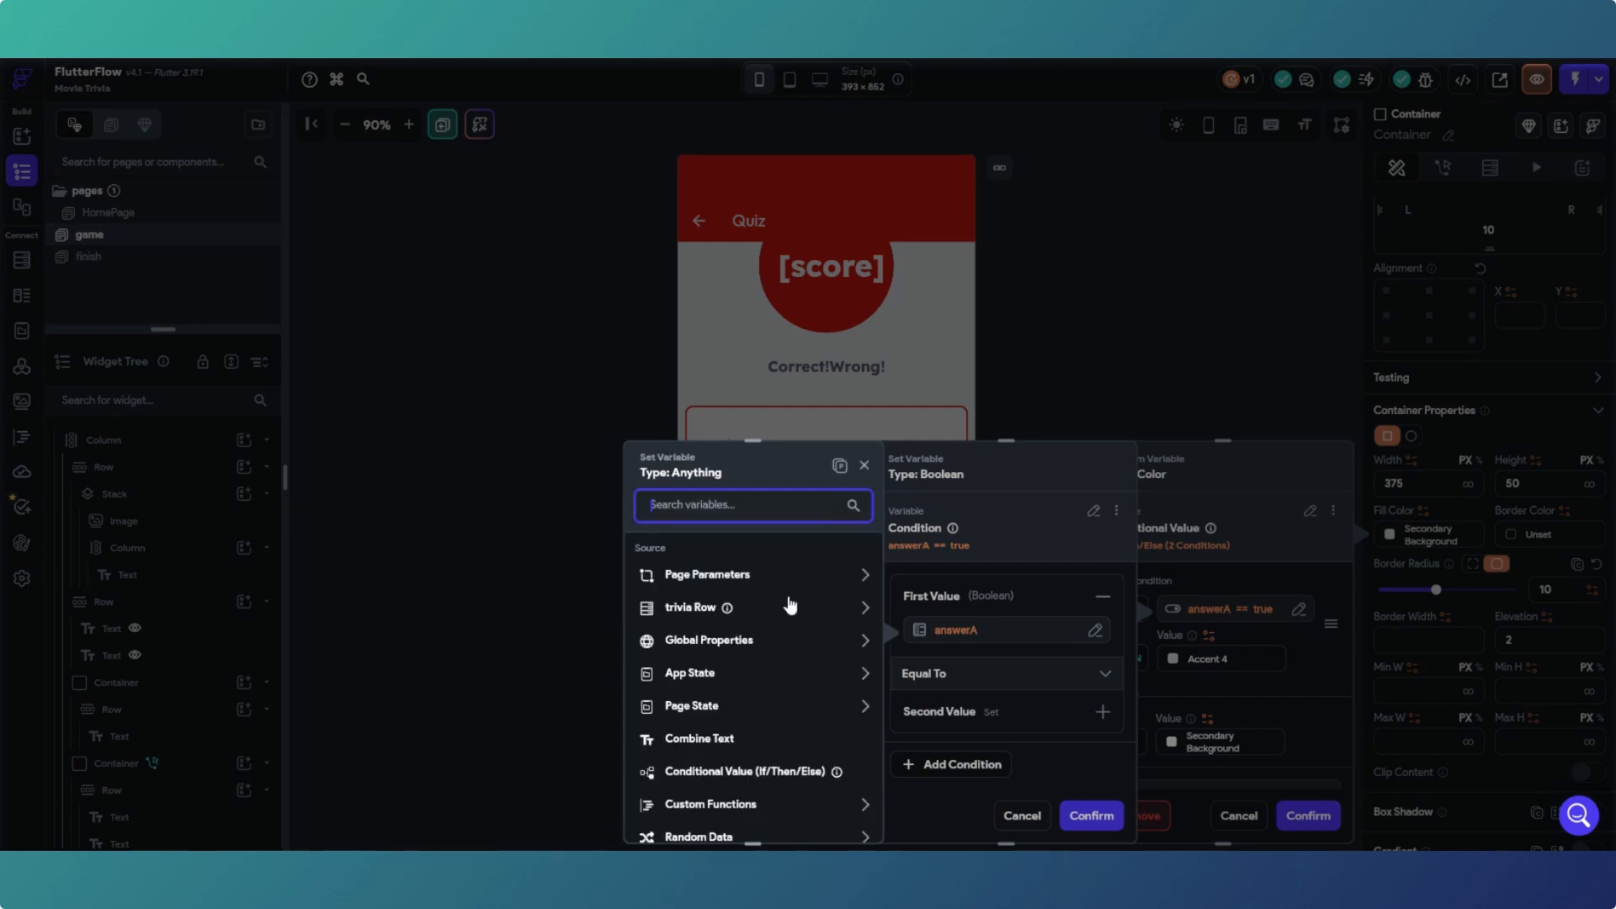
pyautogui.click(752, 707)
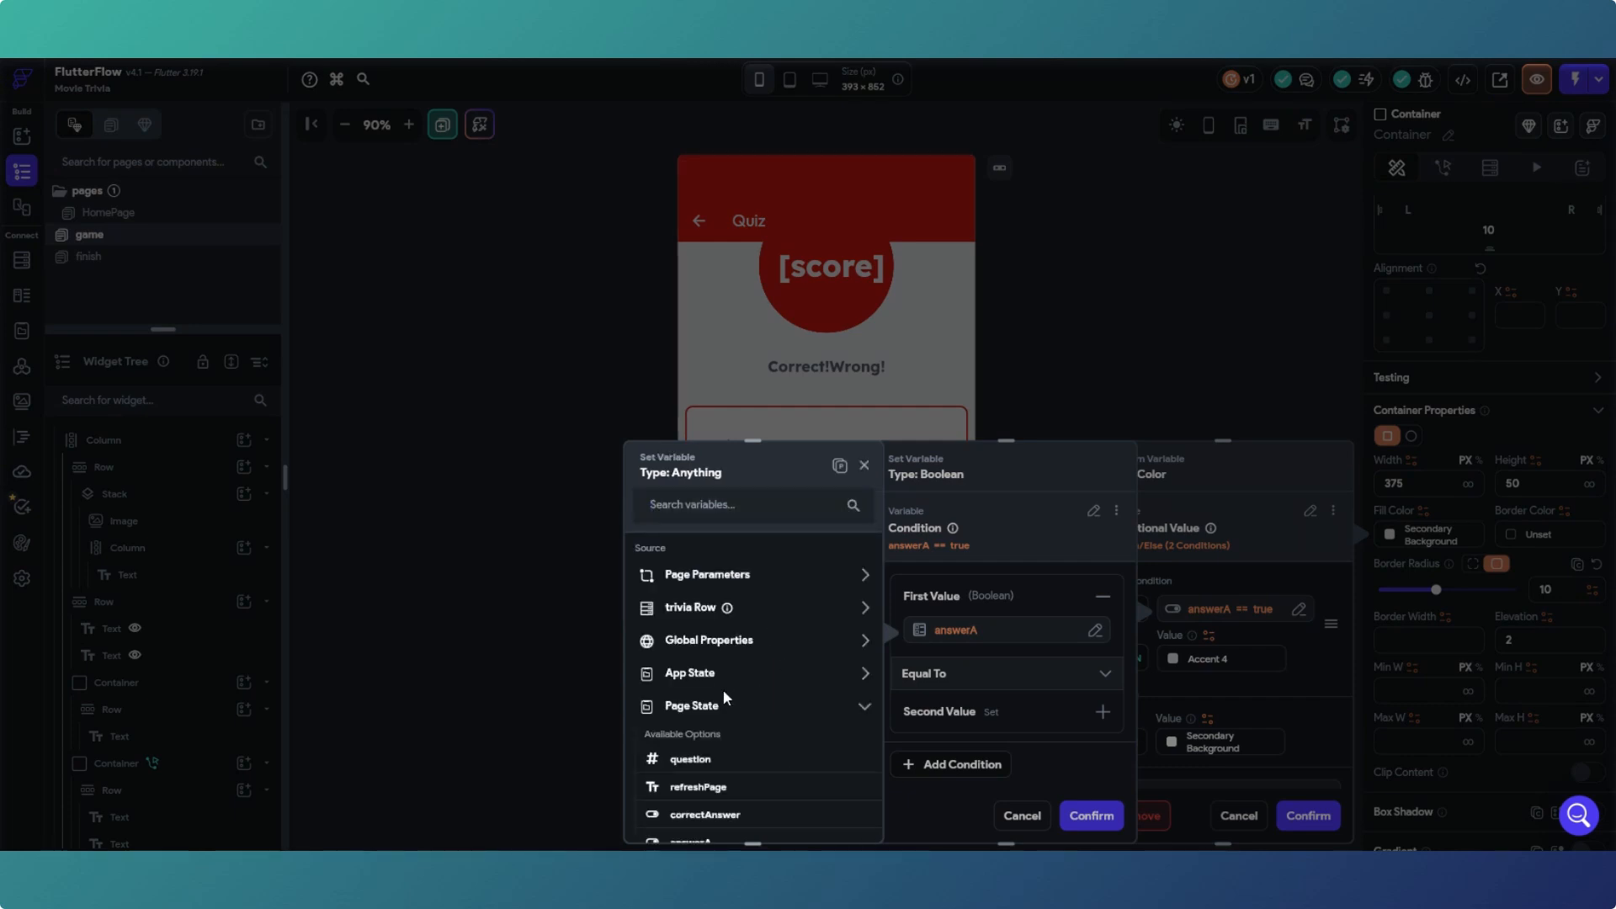
pyautogui.scroll(-2, 724, 783)
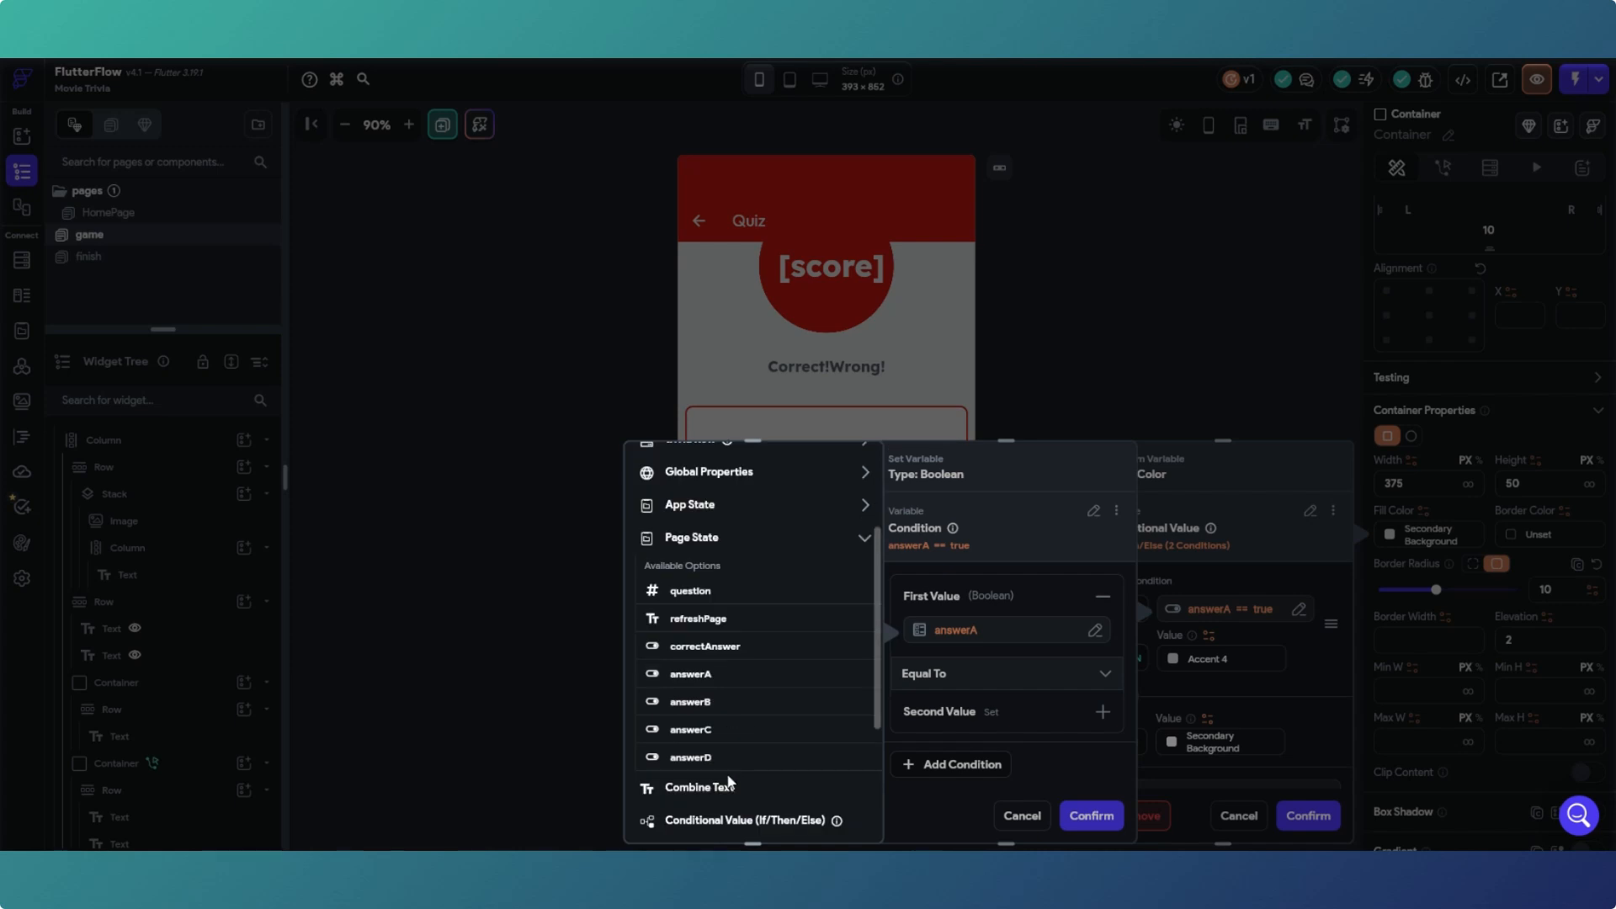
pyautogui.click(715, 702)
pyautogui.click(838, 816)
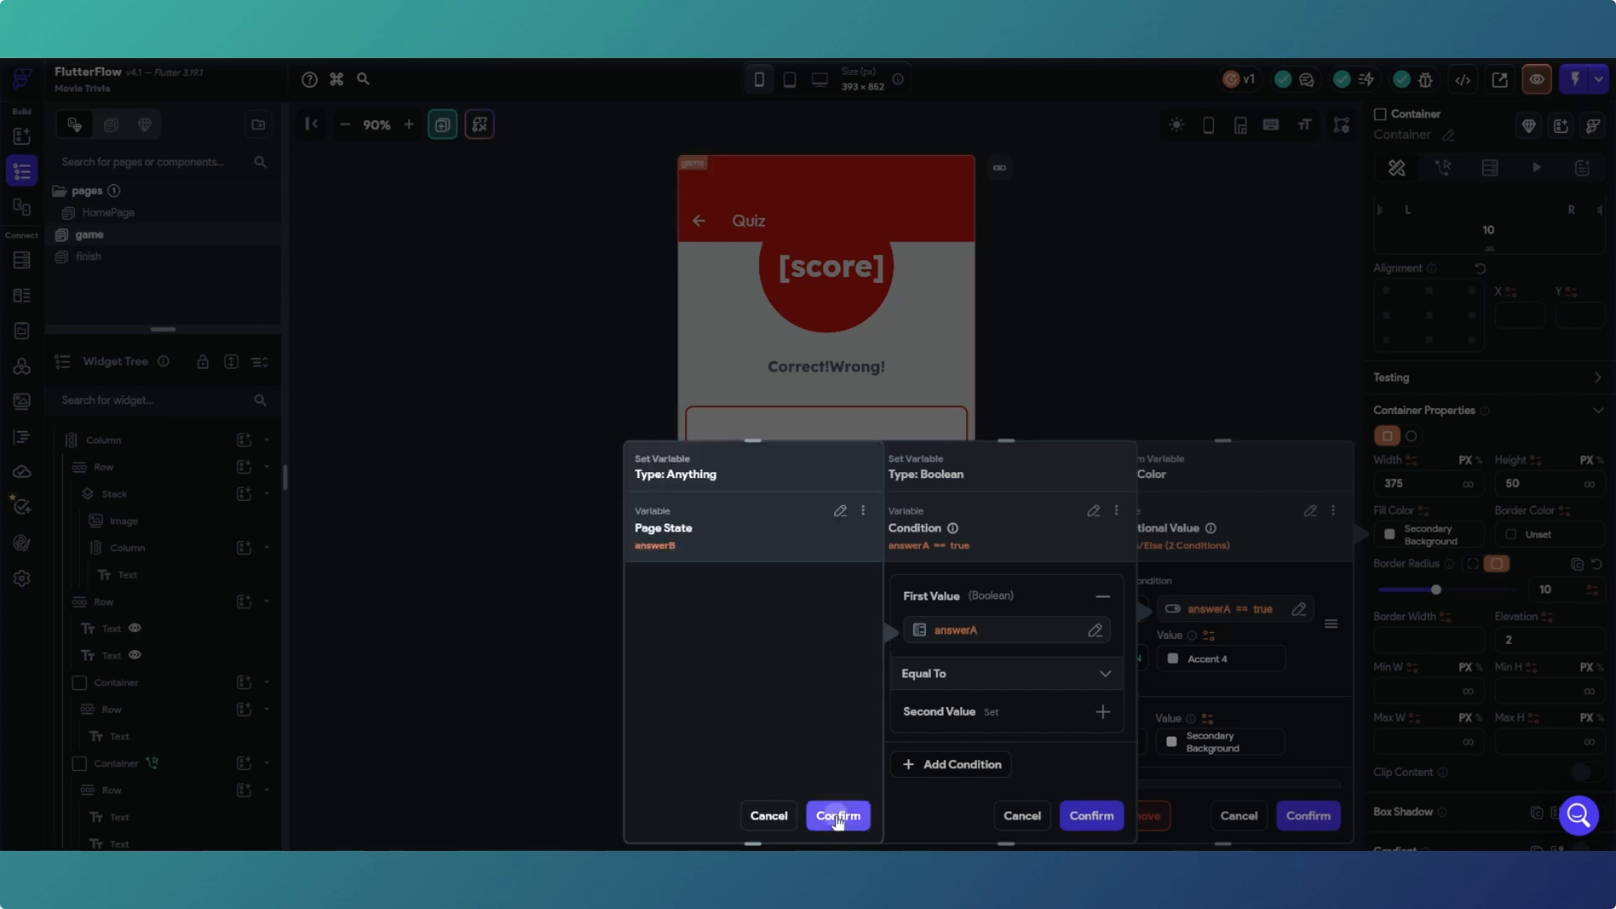
pyautogui.click(995, 717)
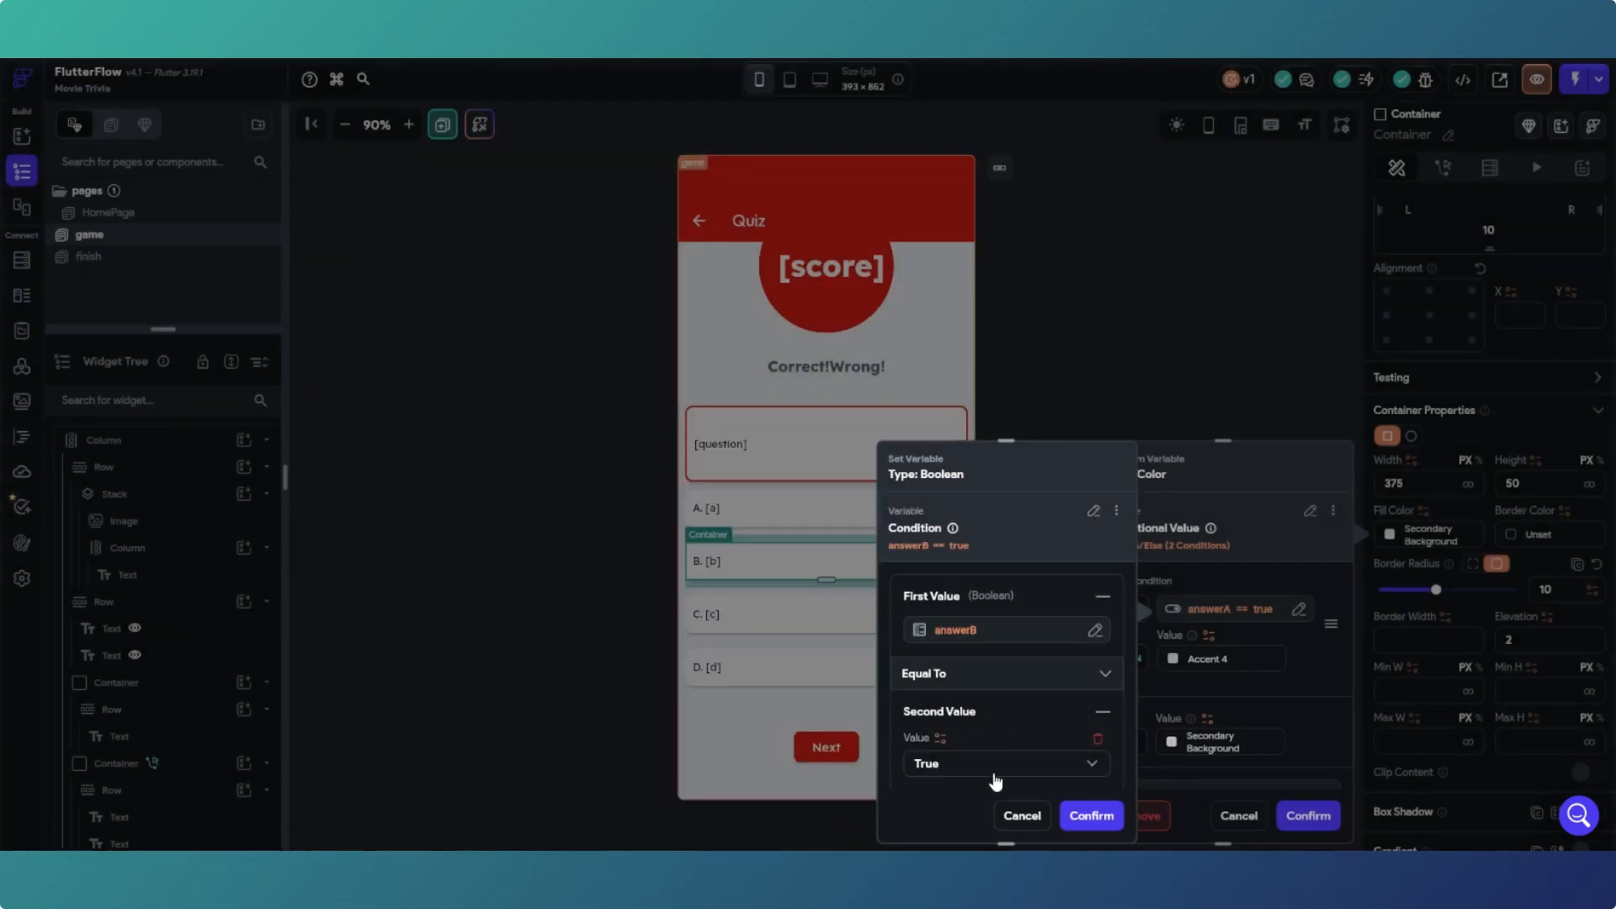
pyautogui.click(1092, 816)
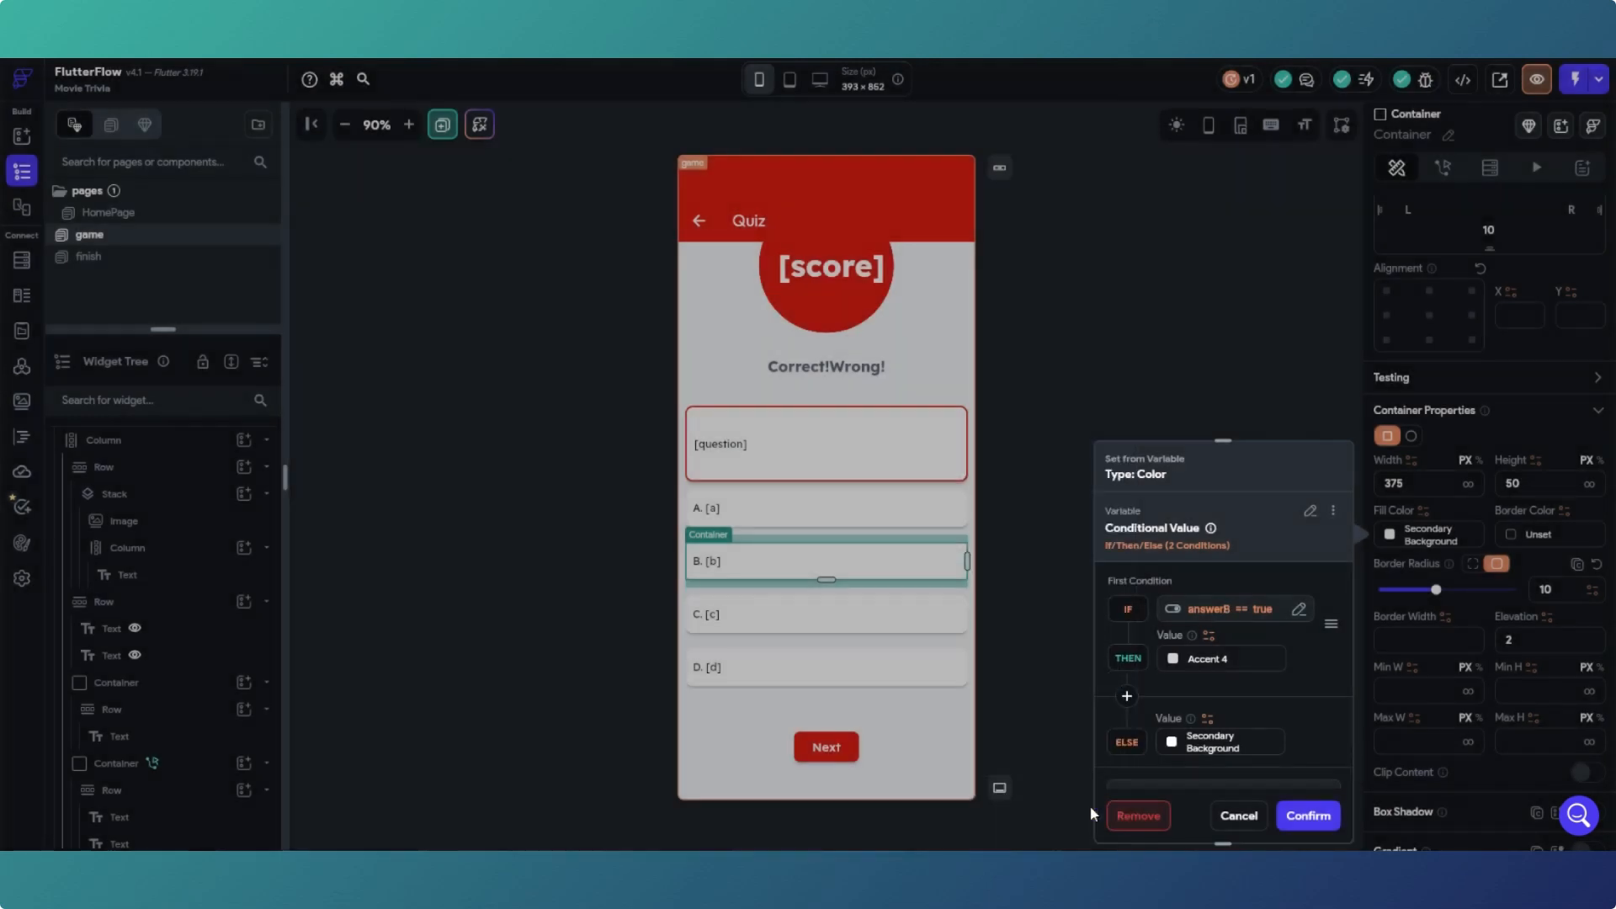
pyautogui.click(1301, 825)
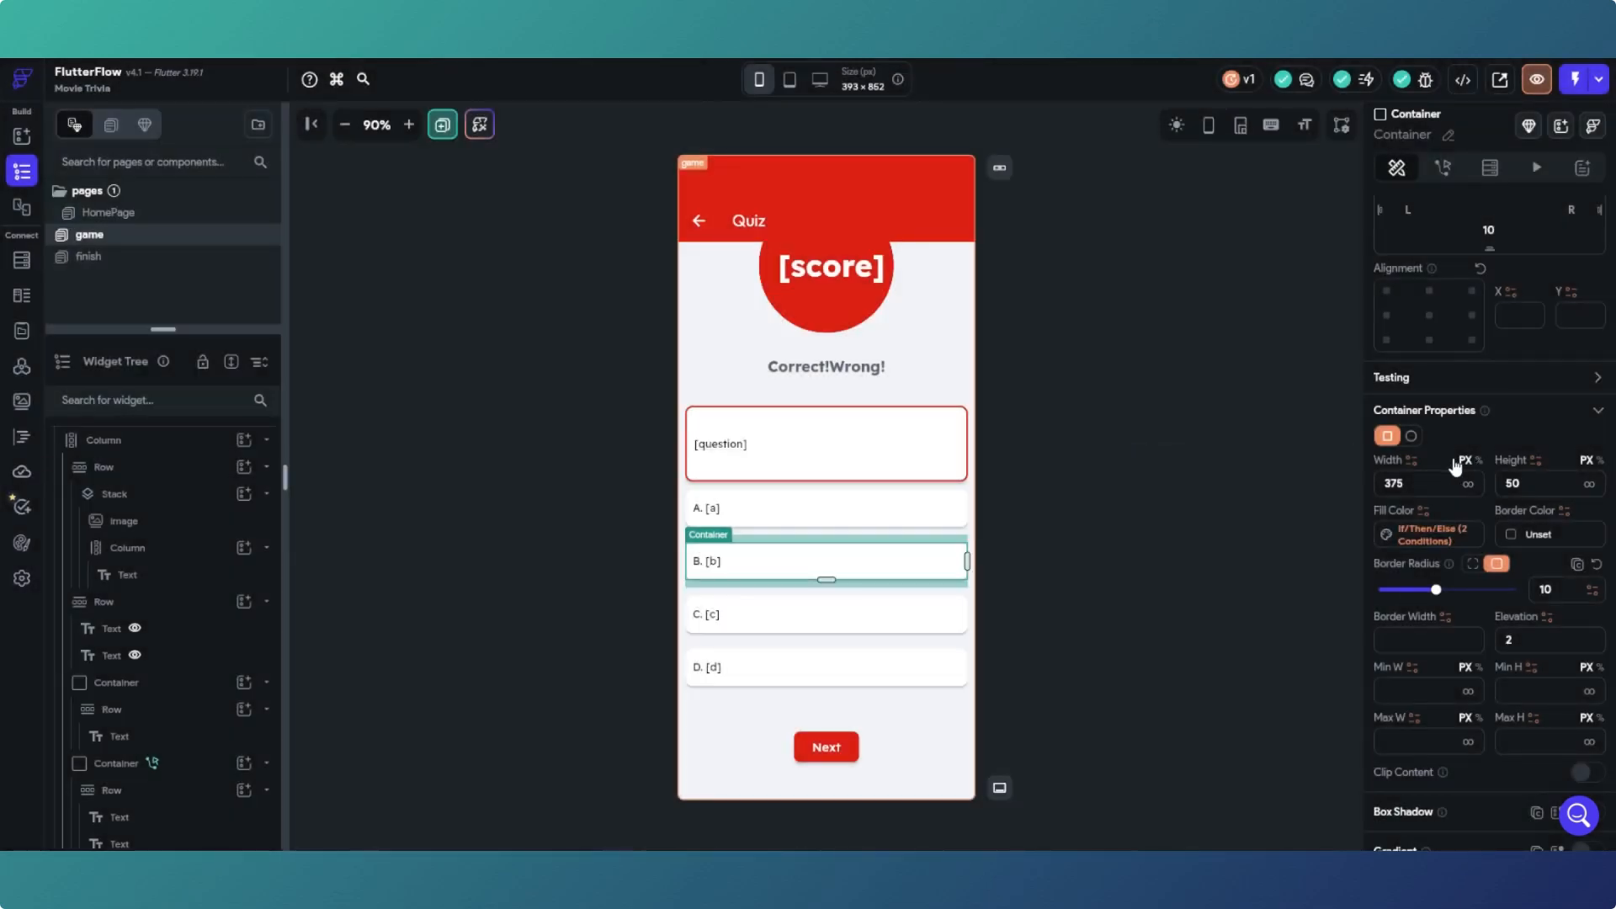
# Step: Paste the copied conditional value as the fill color variable of the answer C container
pyautogui.click(962, 632)
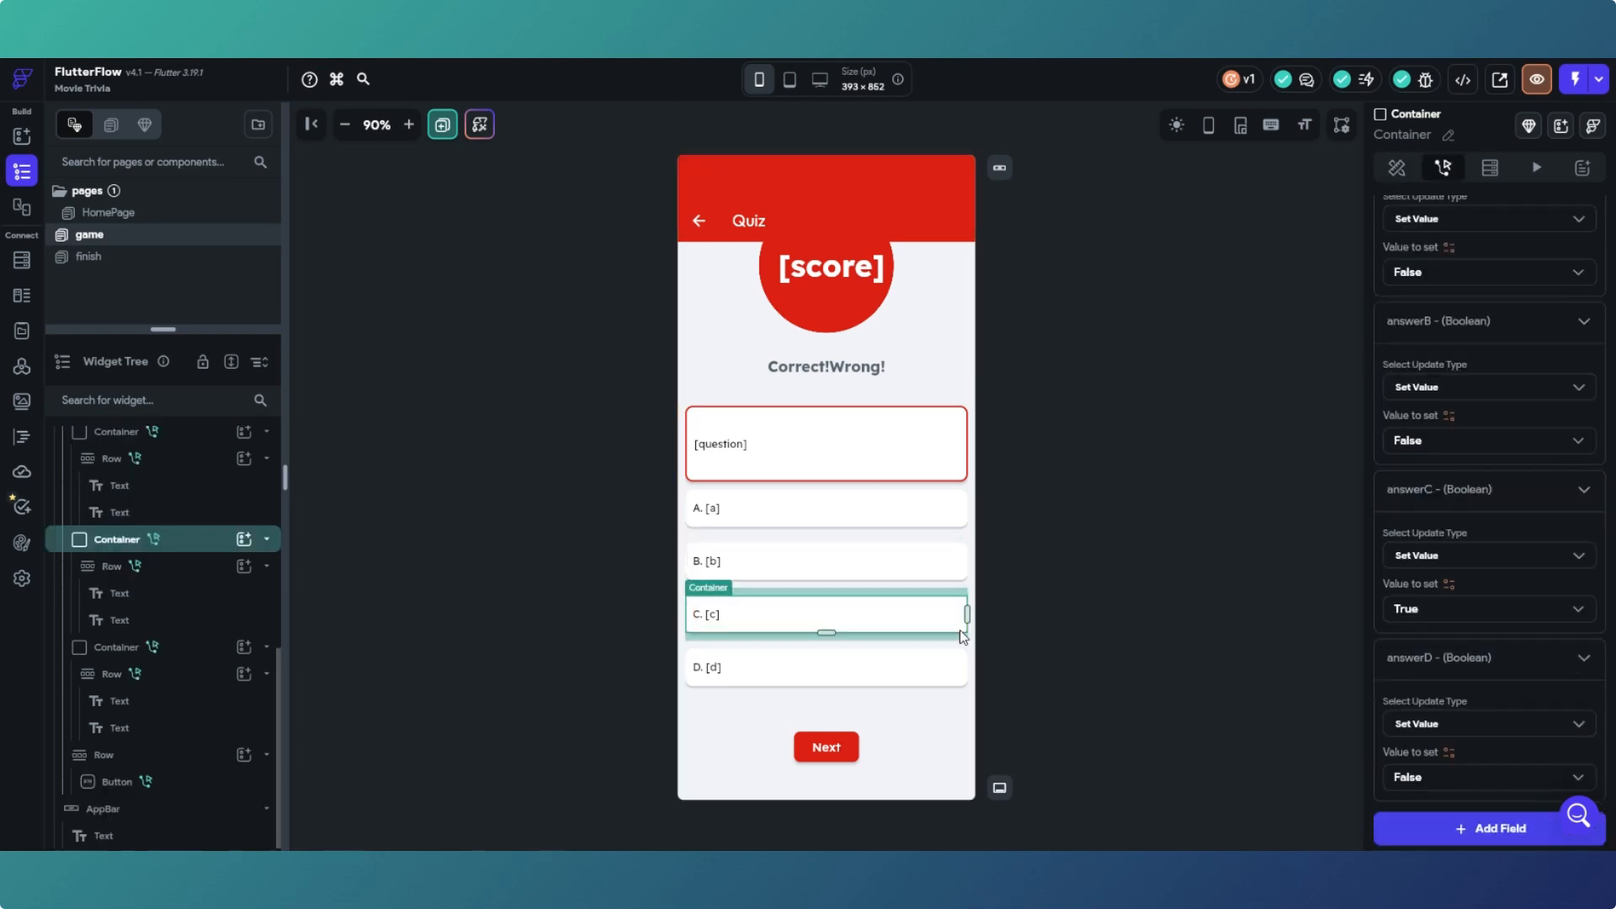
pyautogui.click(1400, 169)
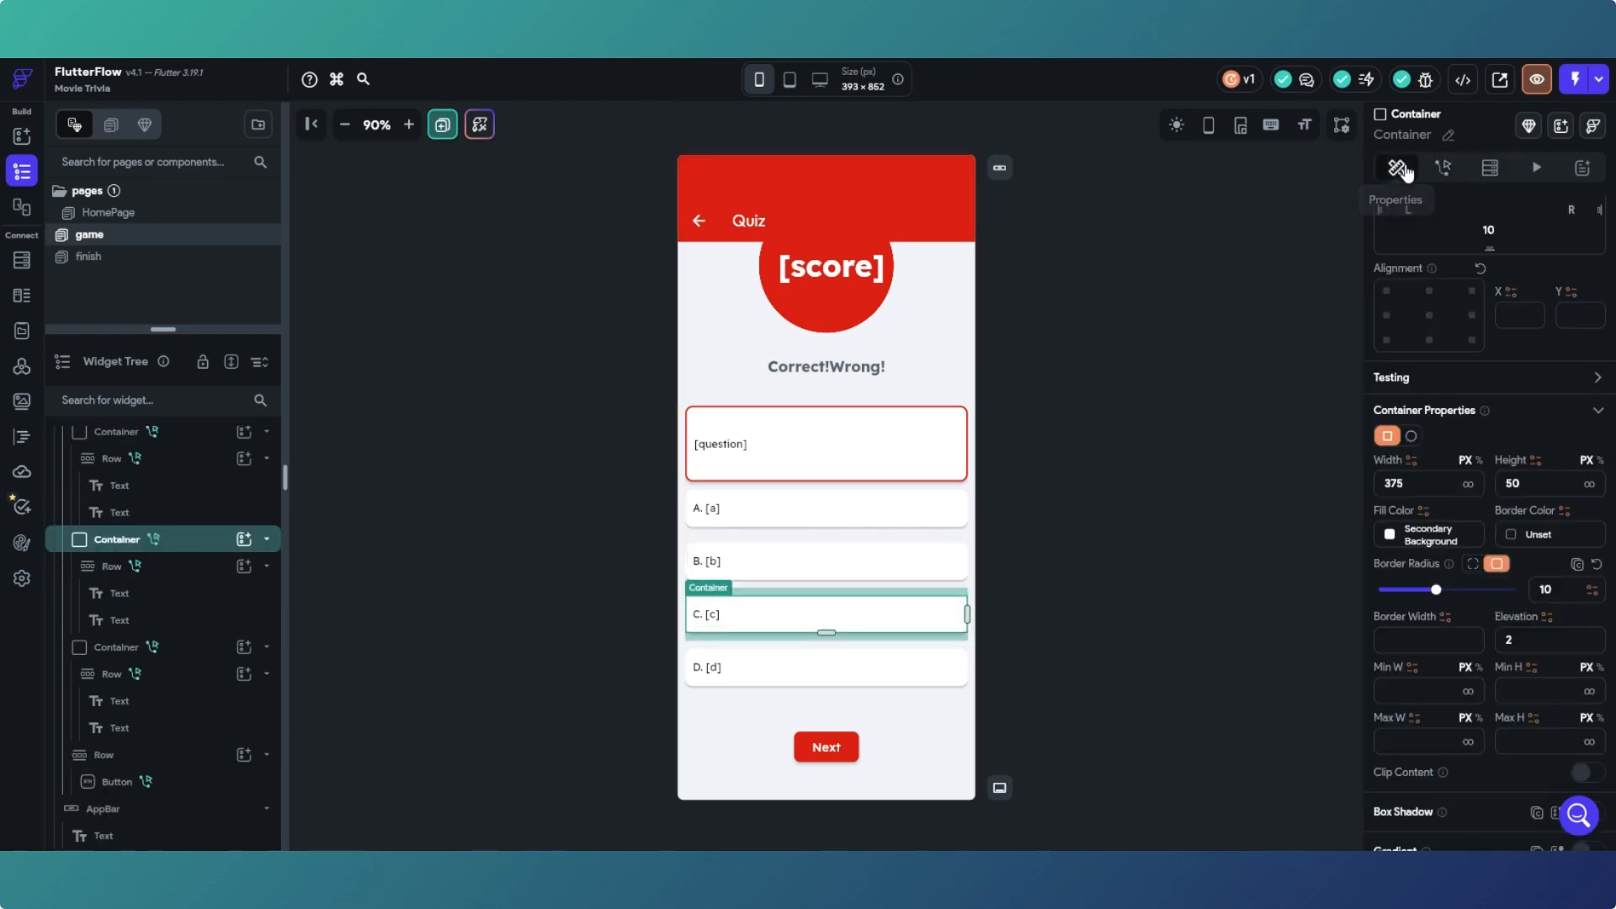
pyautogui.click(1422, 511)
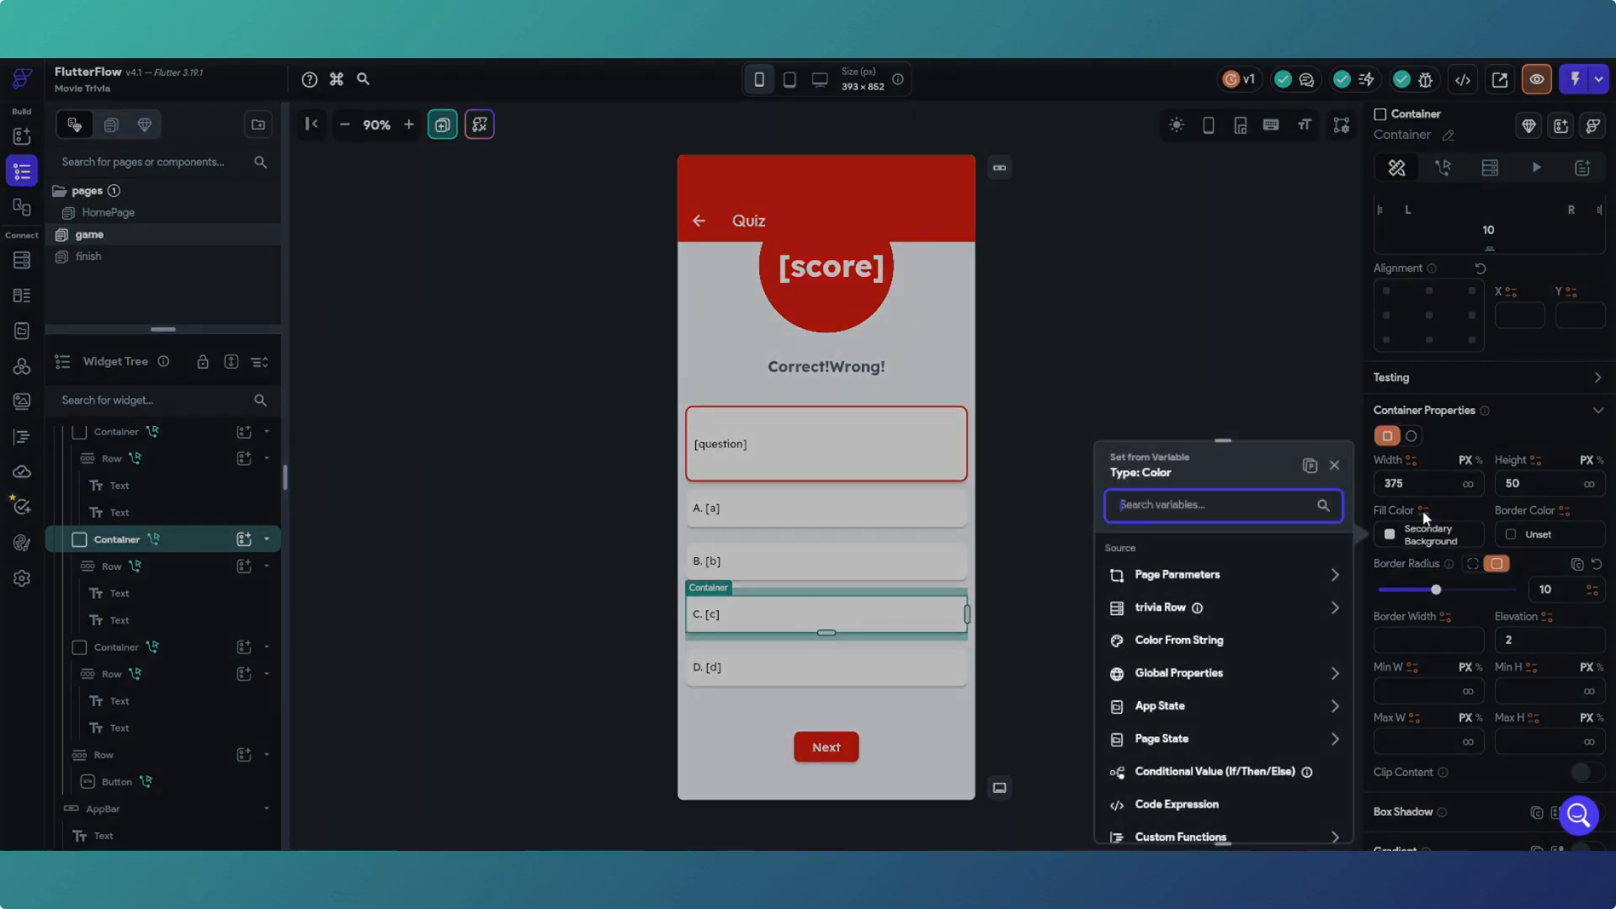
pyautogui.click(1309, 465)
# Step: In answer C's pasted fill color condition, replace the first value with the page state variable answerC
pyautogui.click(1207, 611)
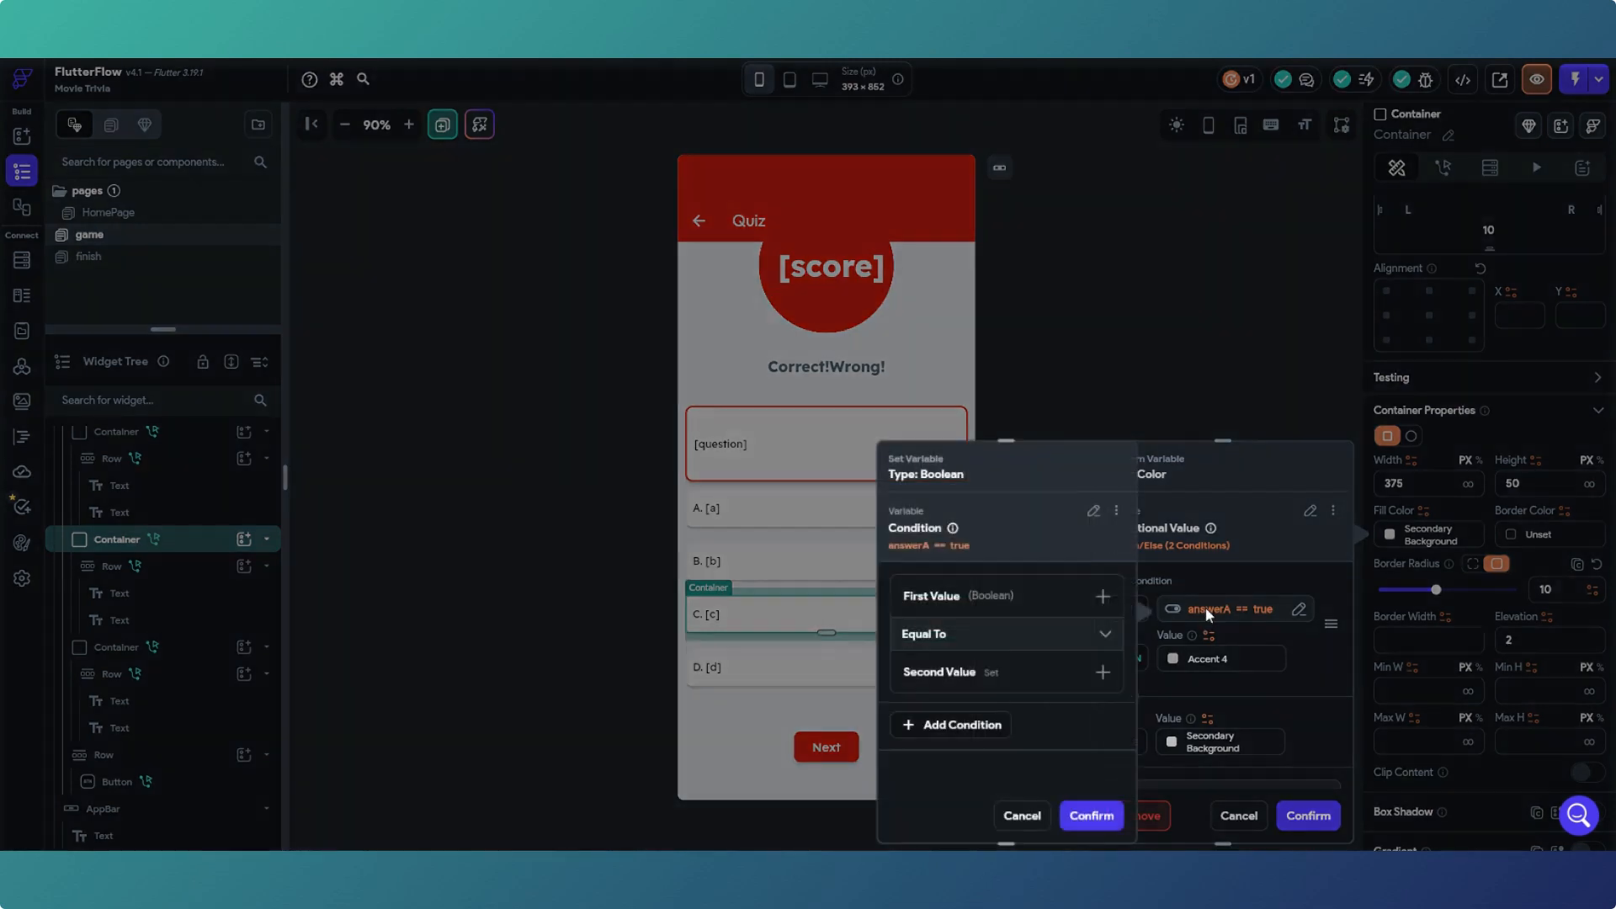
pyautogui.click(1002, 596)
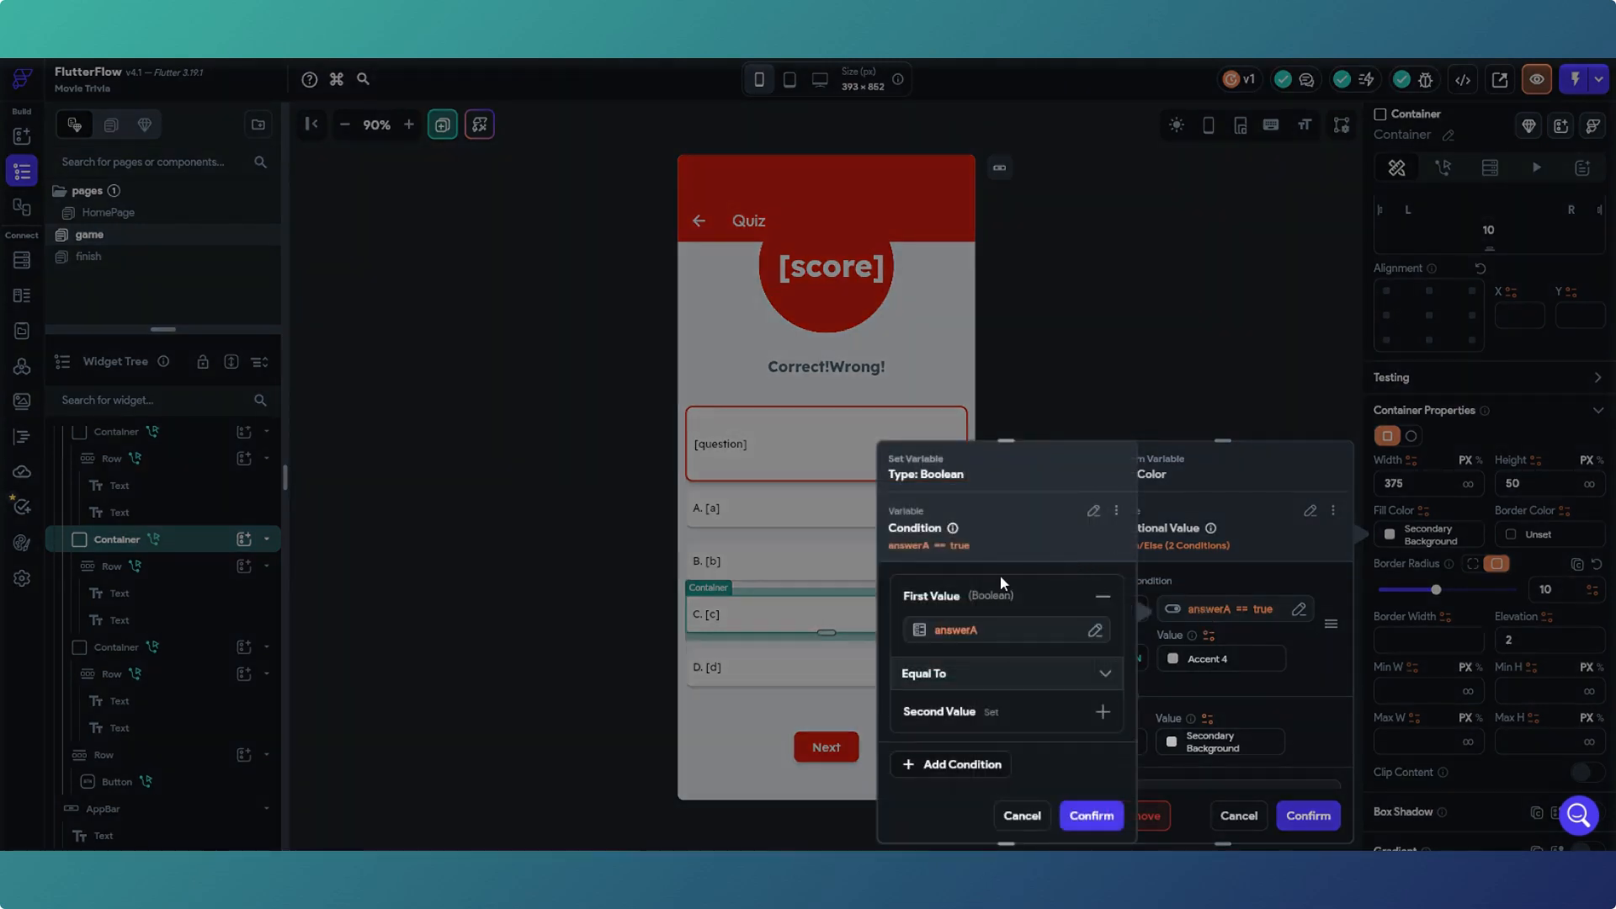
pyautogui.click(954, 630)
pyautogui.click(840, 510)
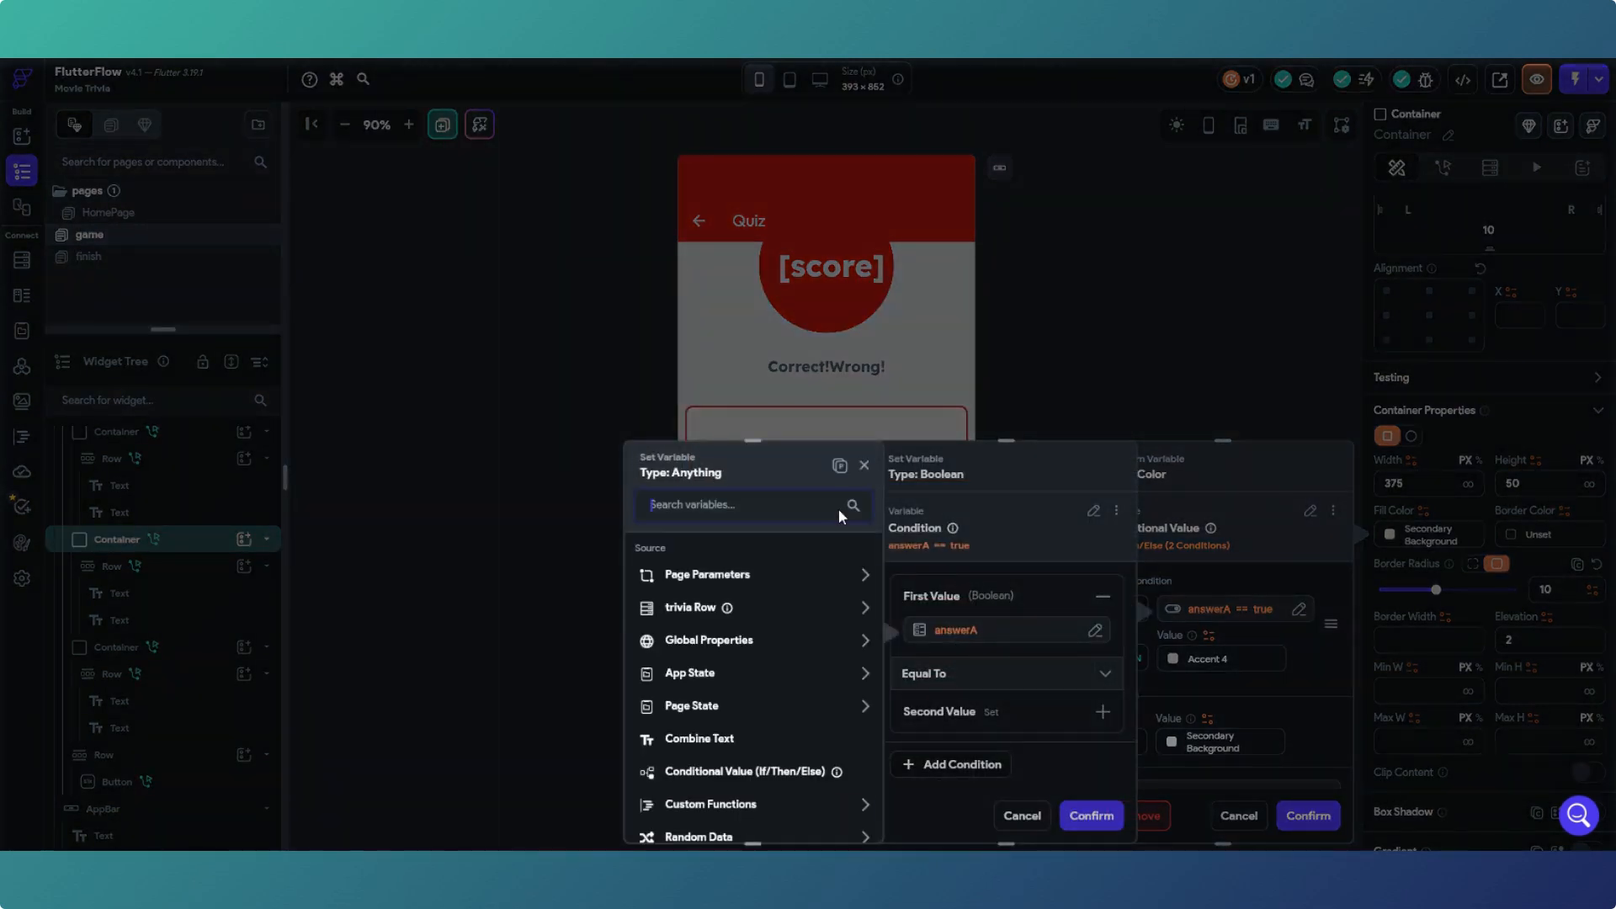
pyautogui.scroll(-2, 755, 611)
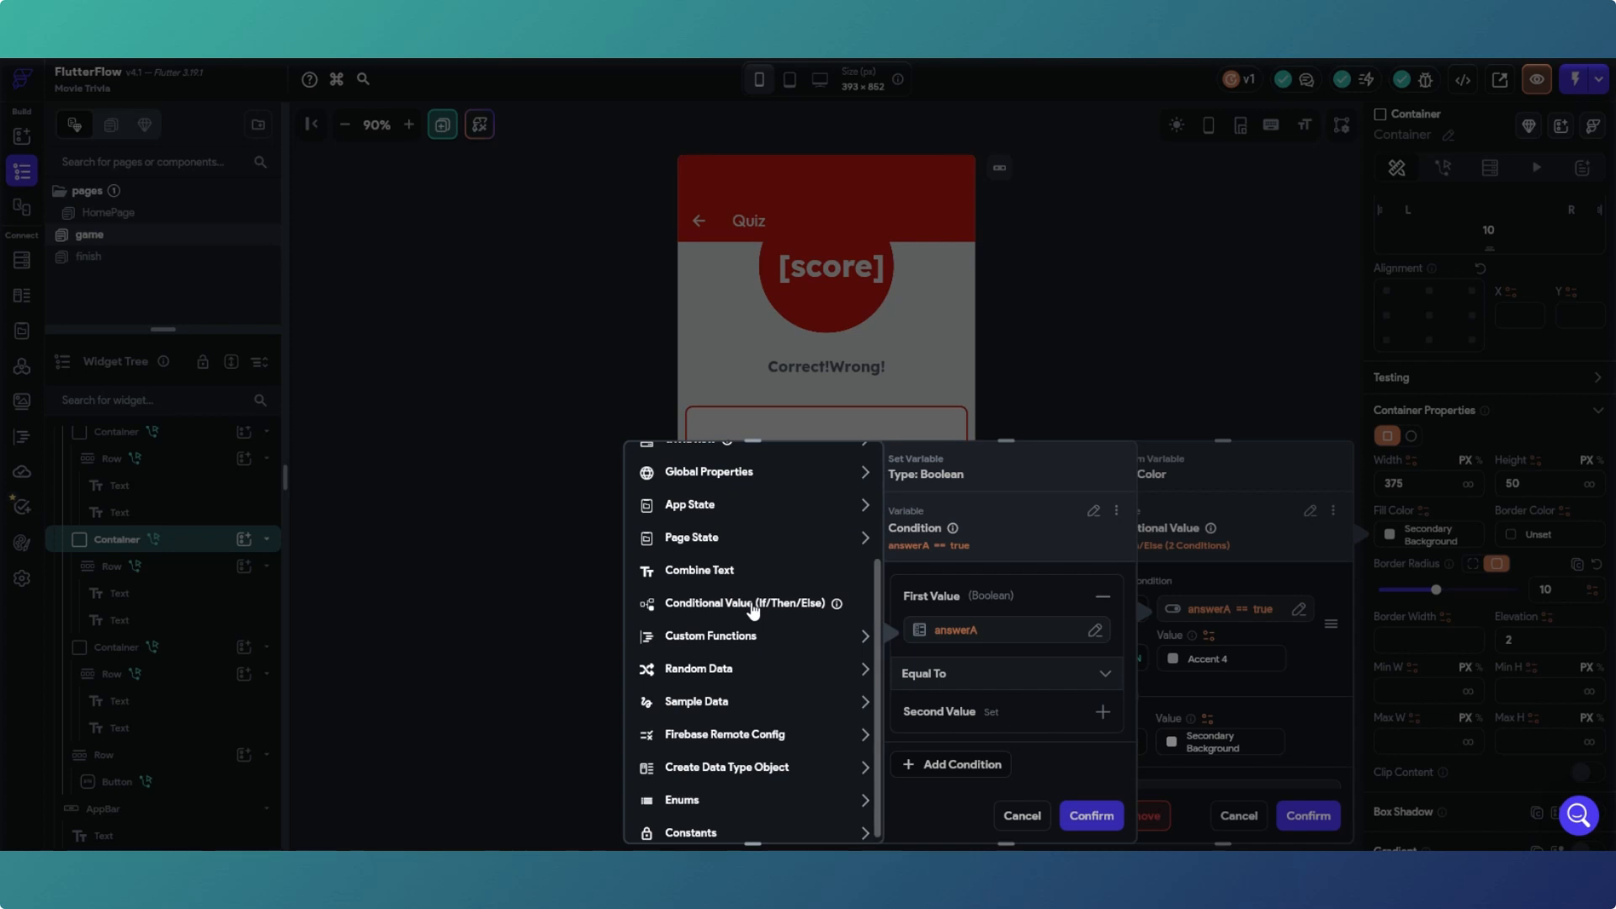
pyautogui.click(737, 539)
pyautogui.click(726, 738)
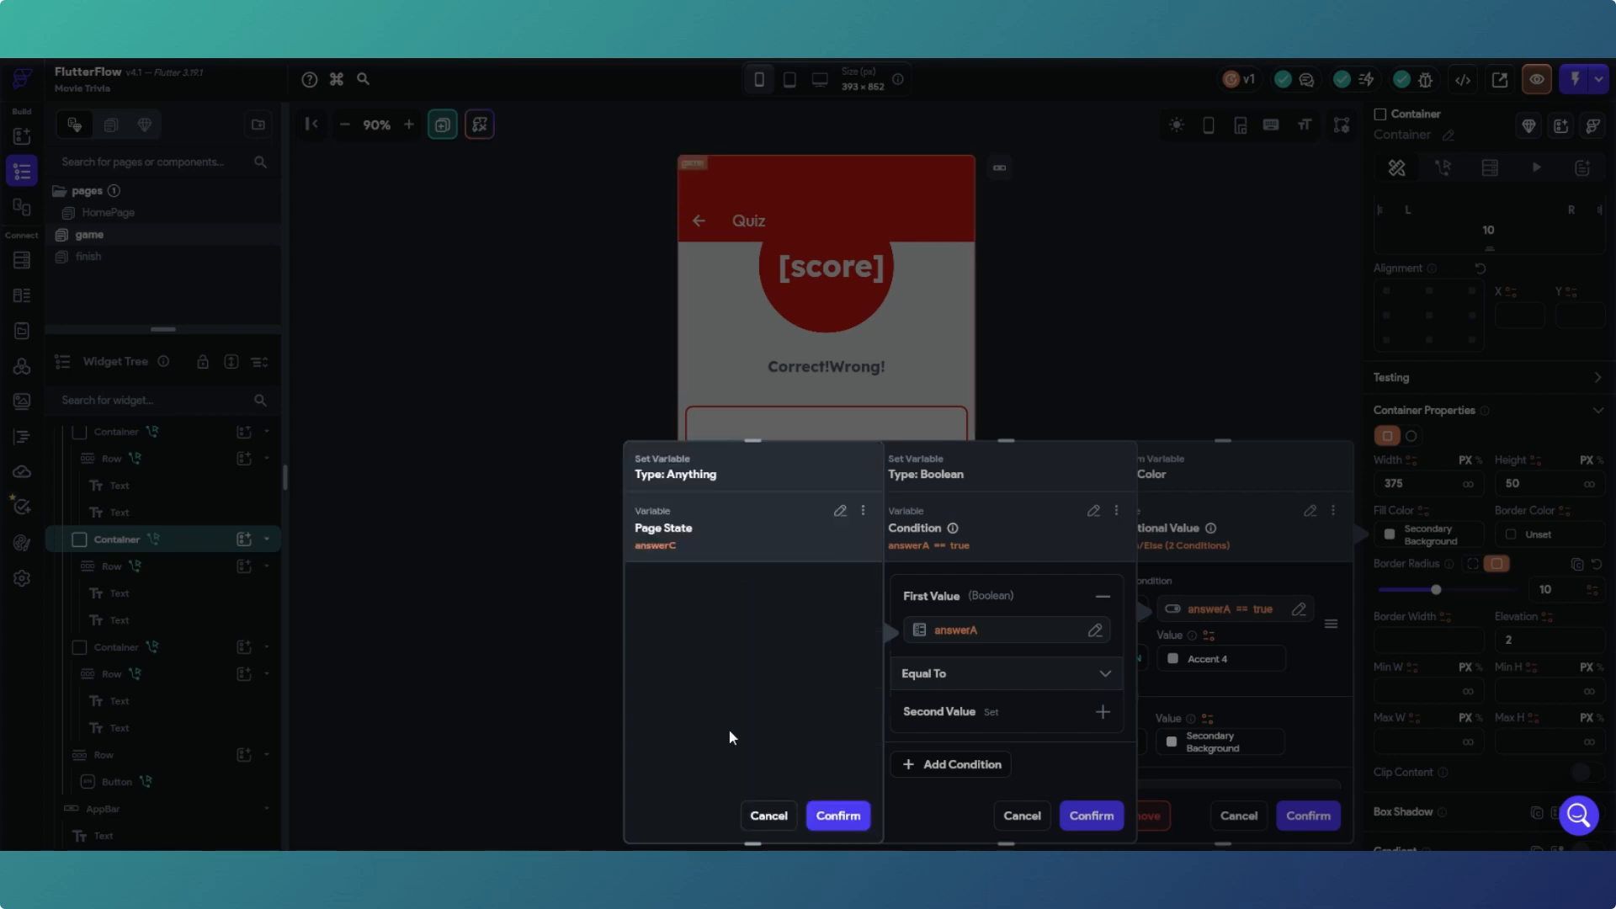
pyautogui.click(845, 818)
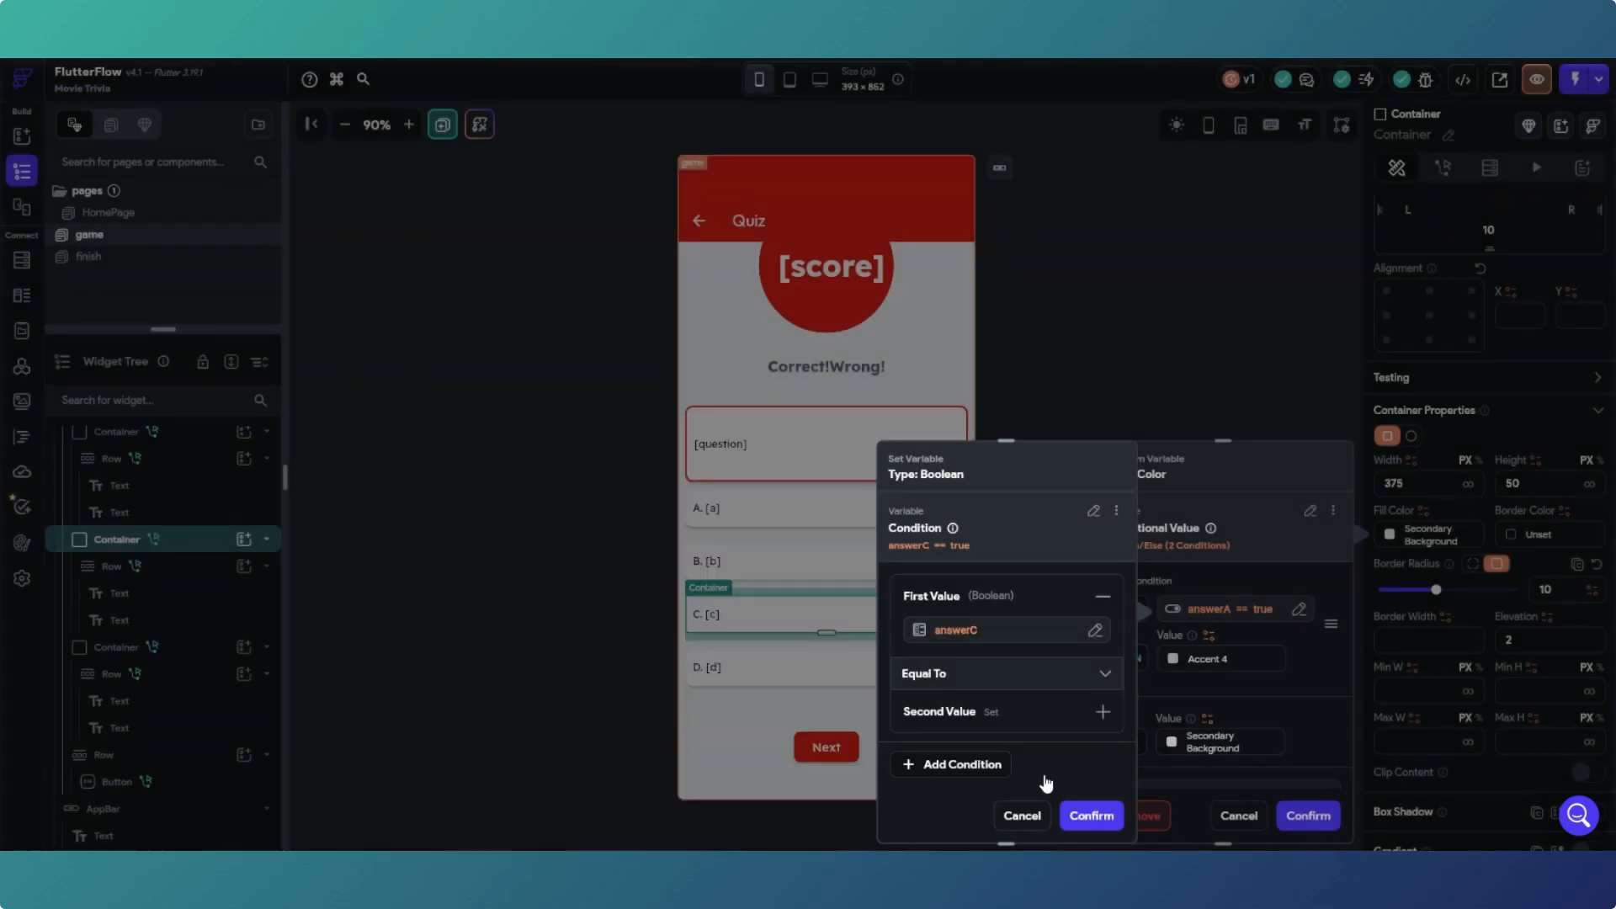
pyautogui.click(1091, 814)
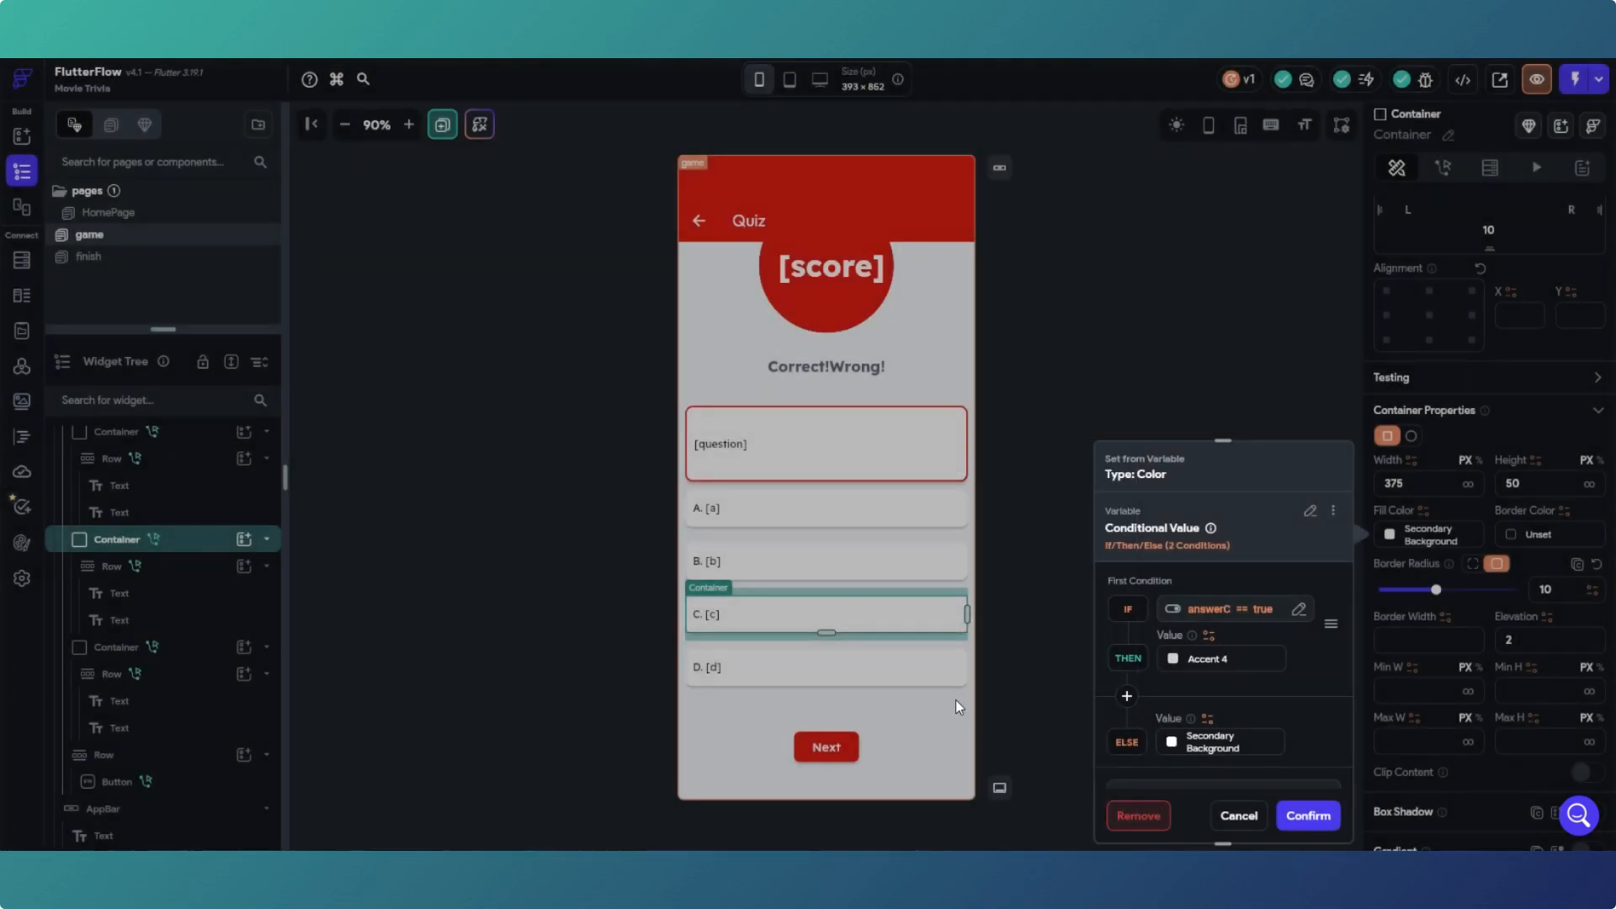
# Step: Apply the conditional fill color to the answer C container and paste the copied color variable into the answer D container's fill color
pyautogui.click(1307, 813)
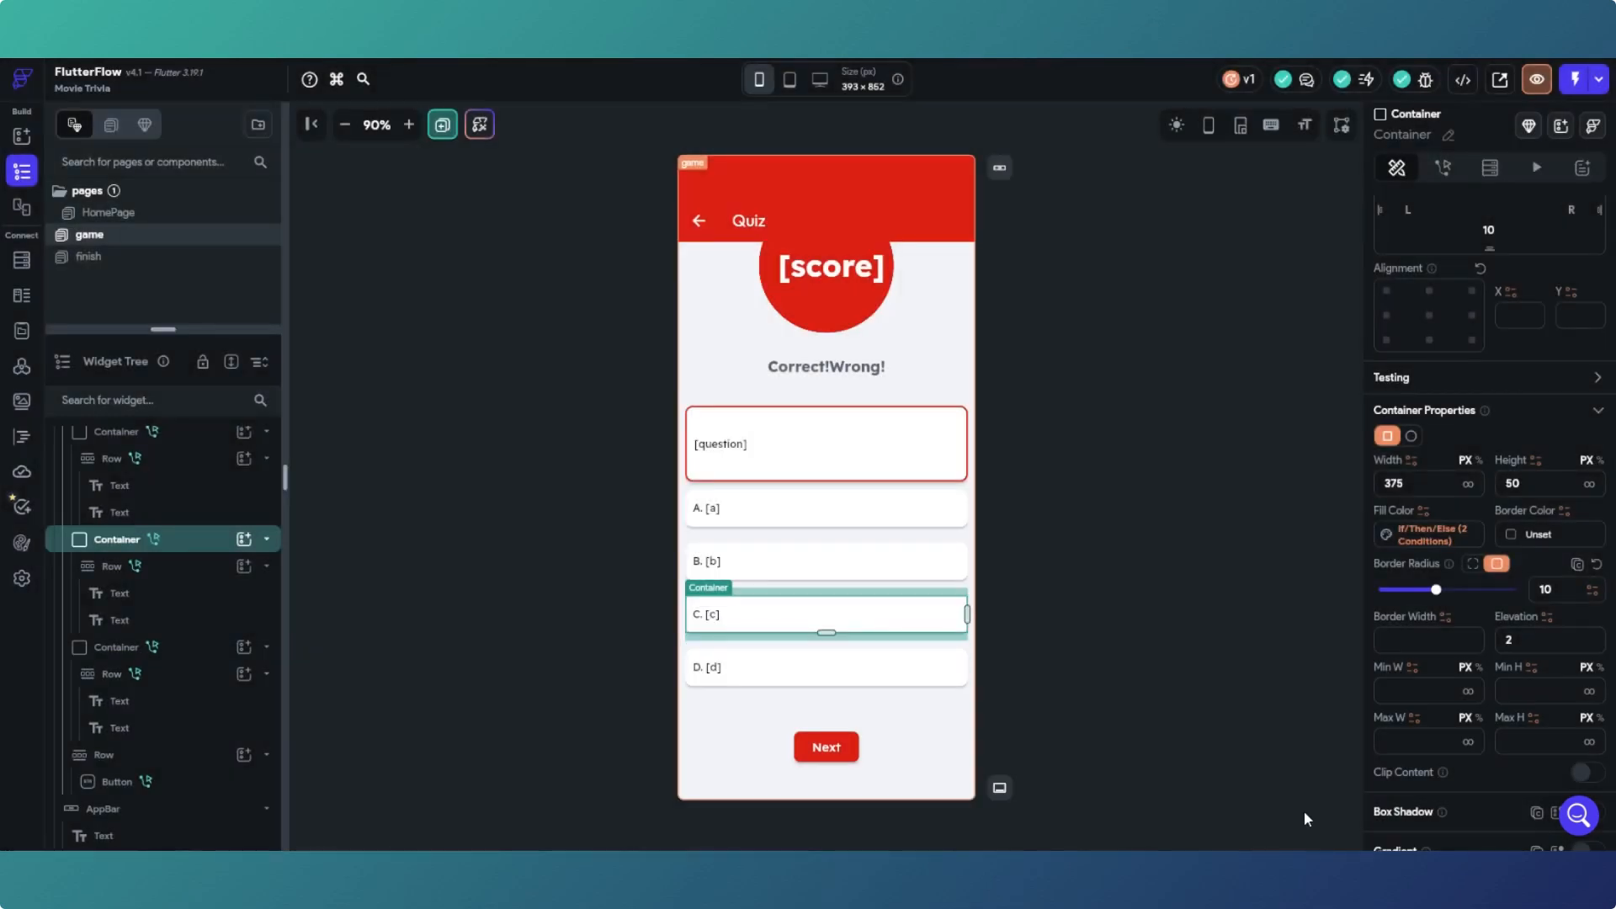
pyautogui.click(958, 682)
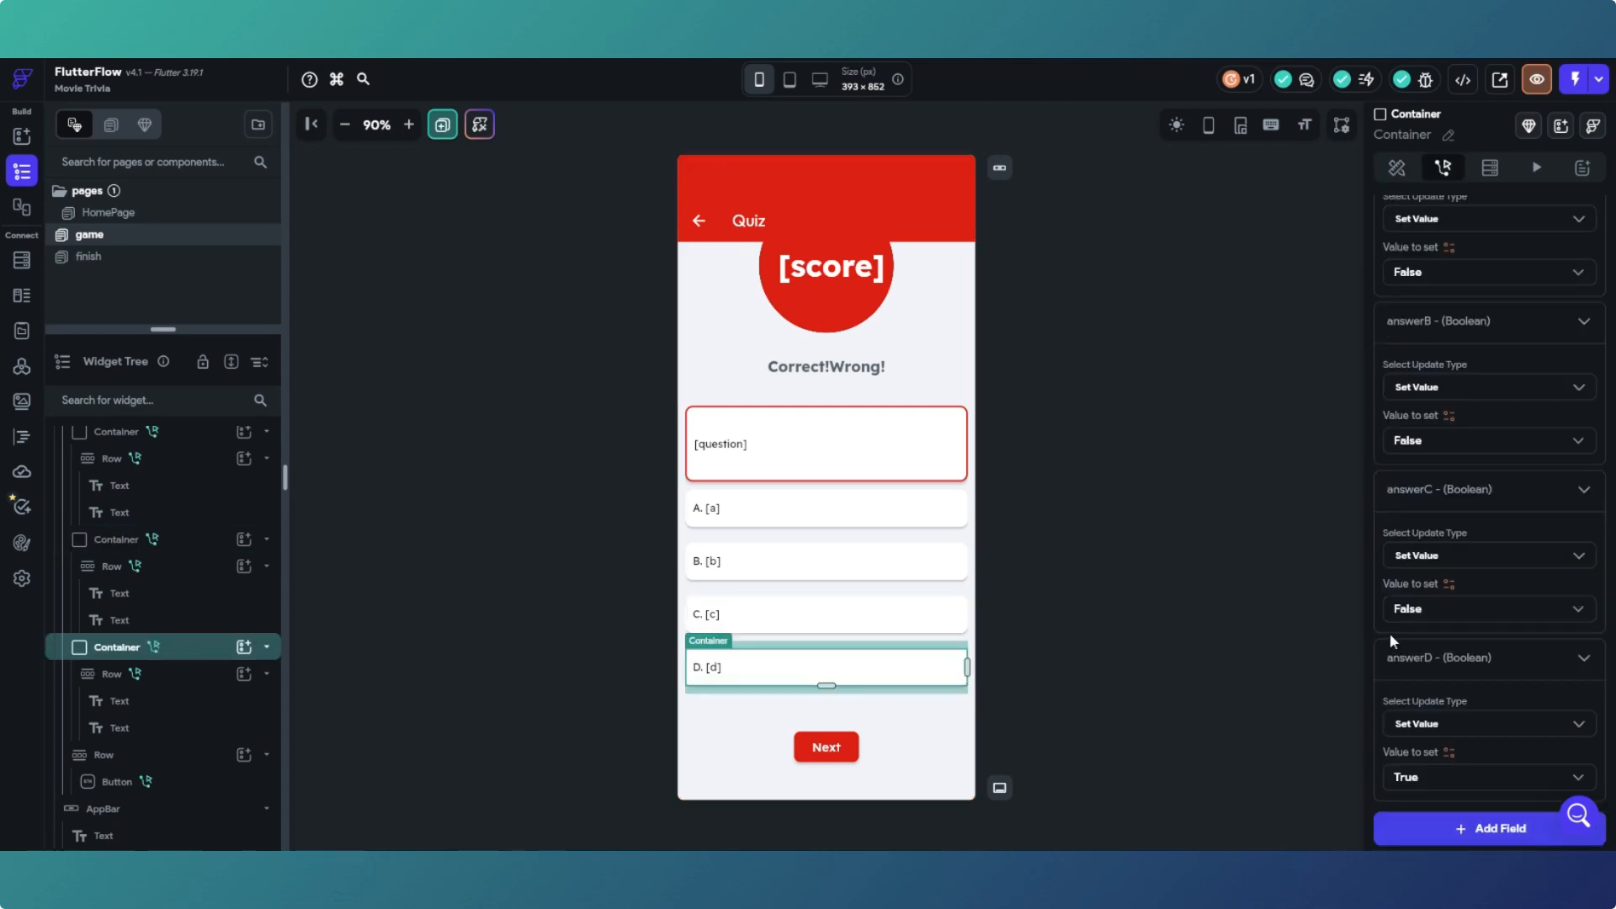
pyautogui.click(1396, 168)
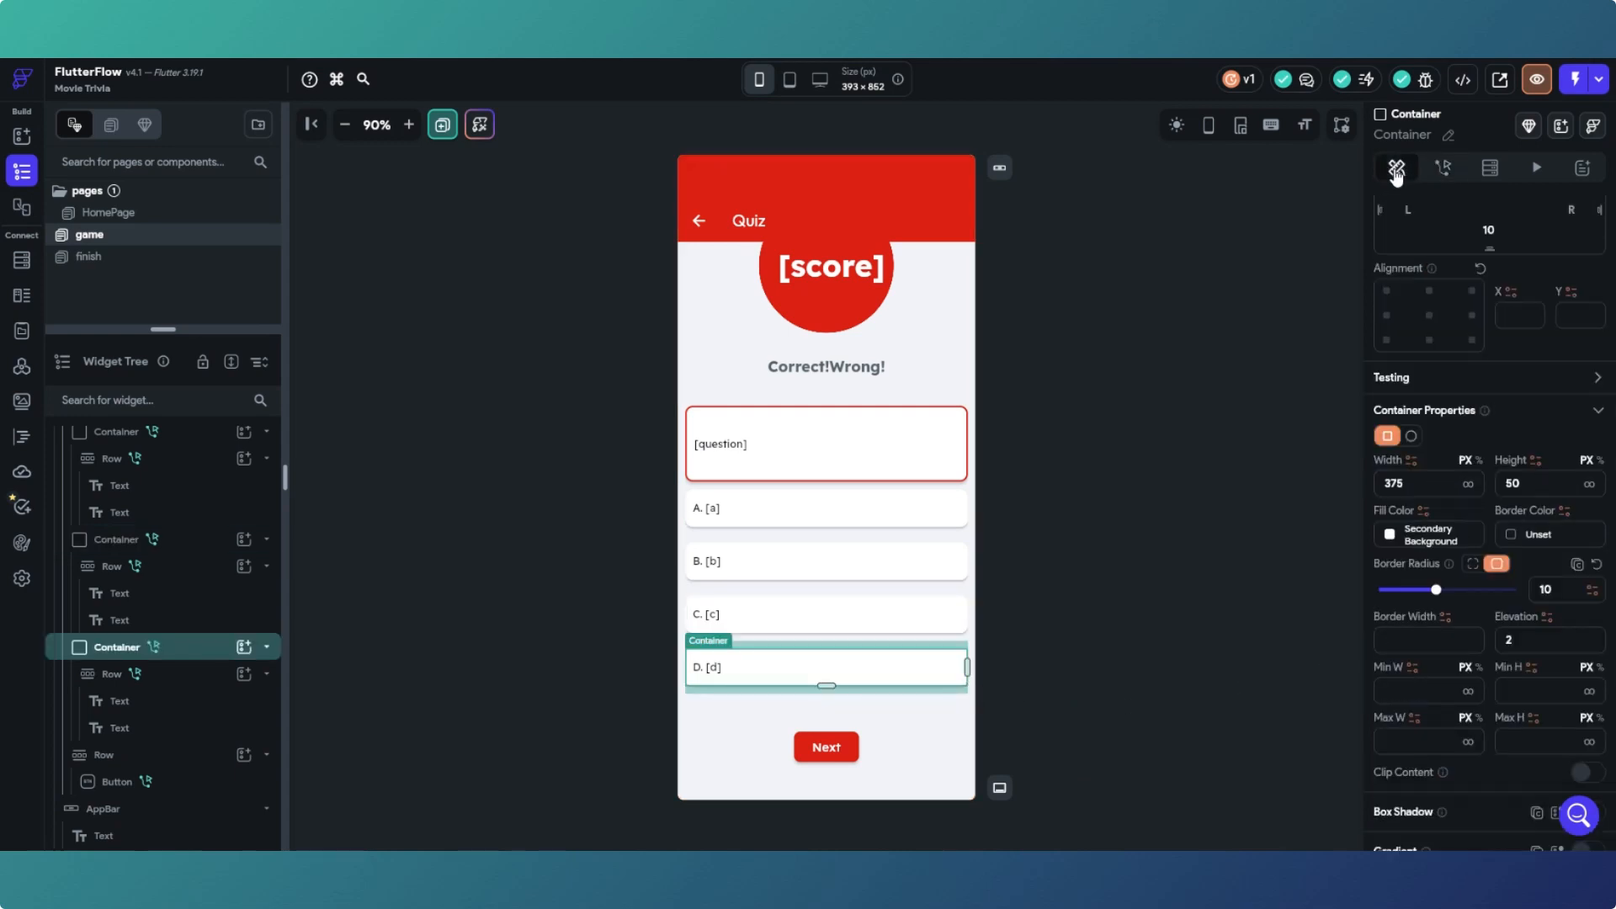
pyautogui.click(1422, 511)
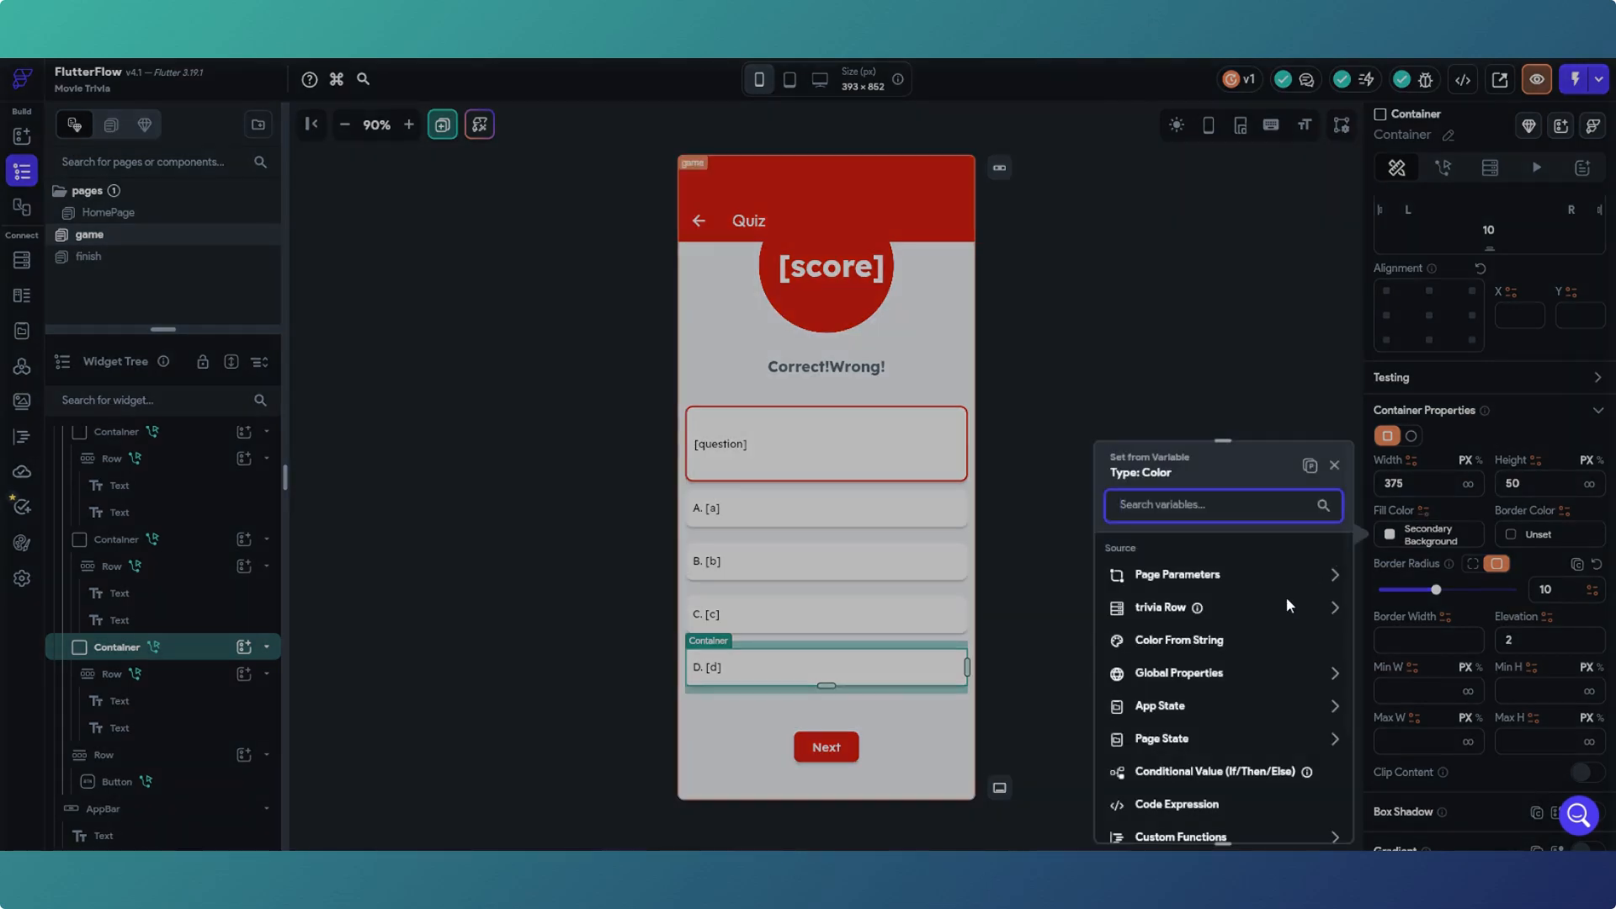
pyautogui.click(1309, 465)
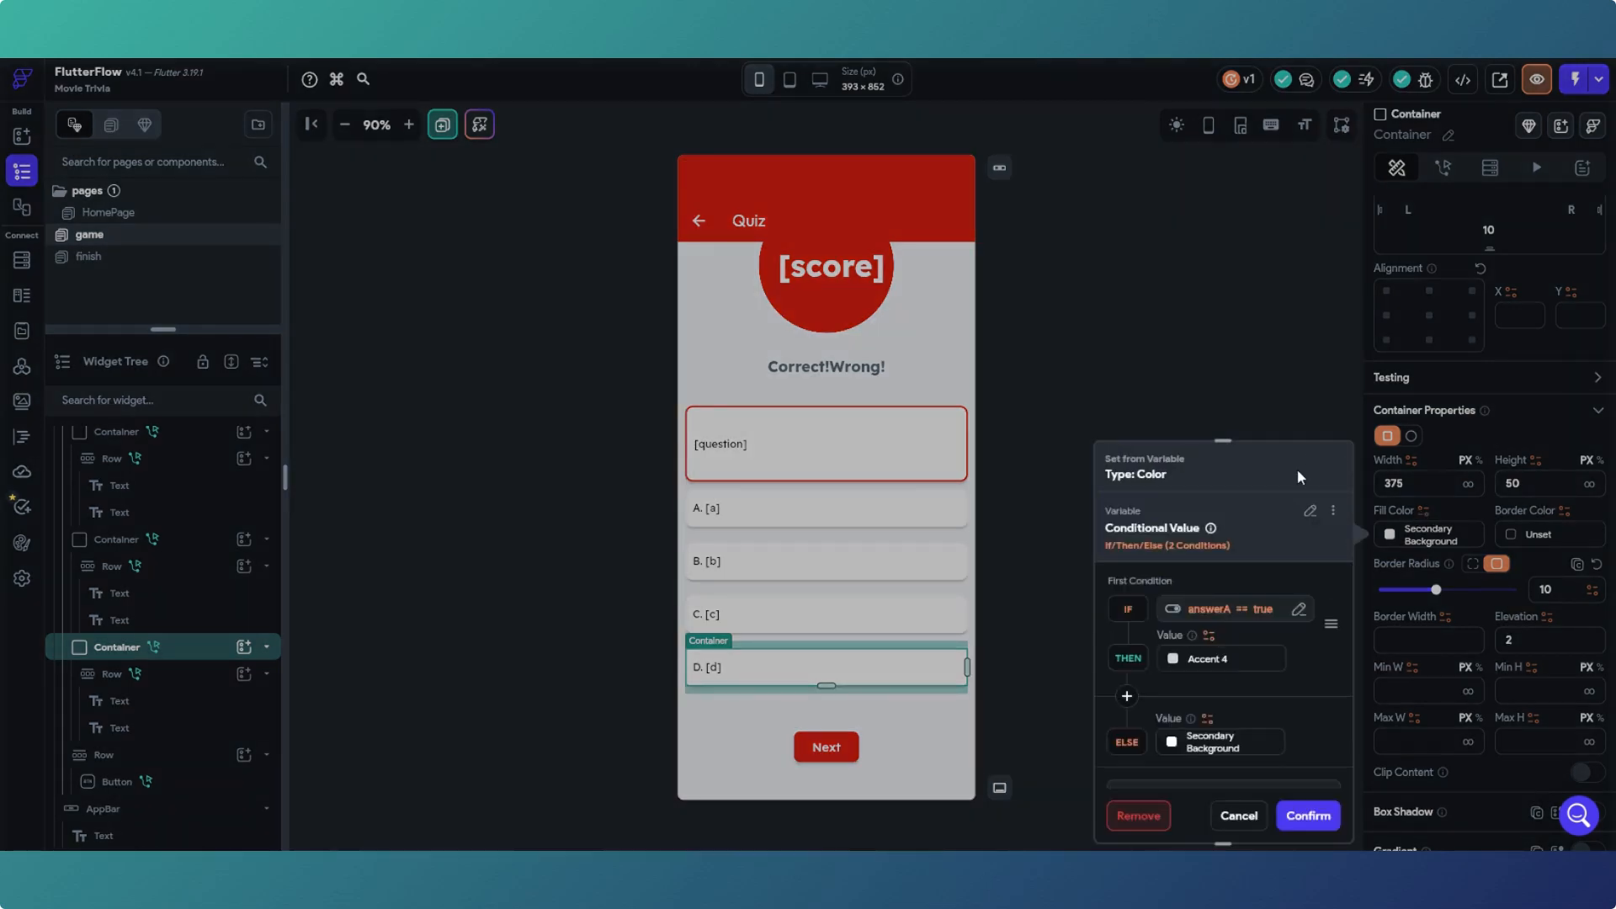
# Step: Set the first value of the answer D container's fill color condition to the answerD page state and apply the conditional color
pyautogui.click(1277, 609)
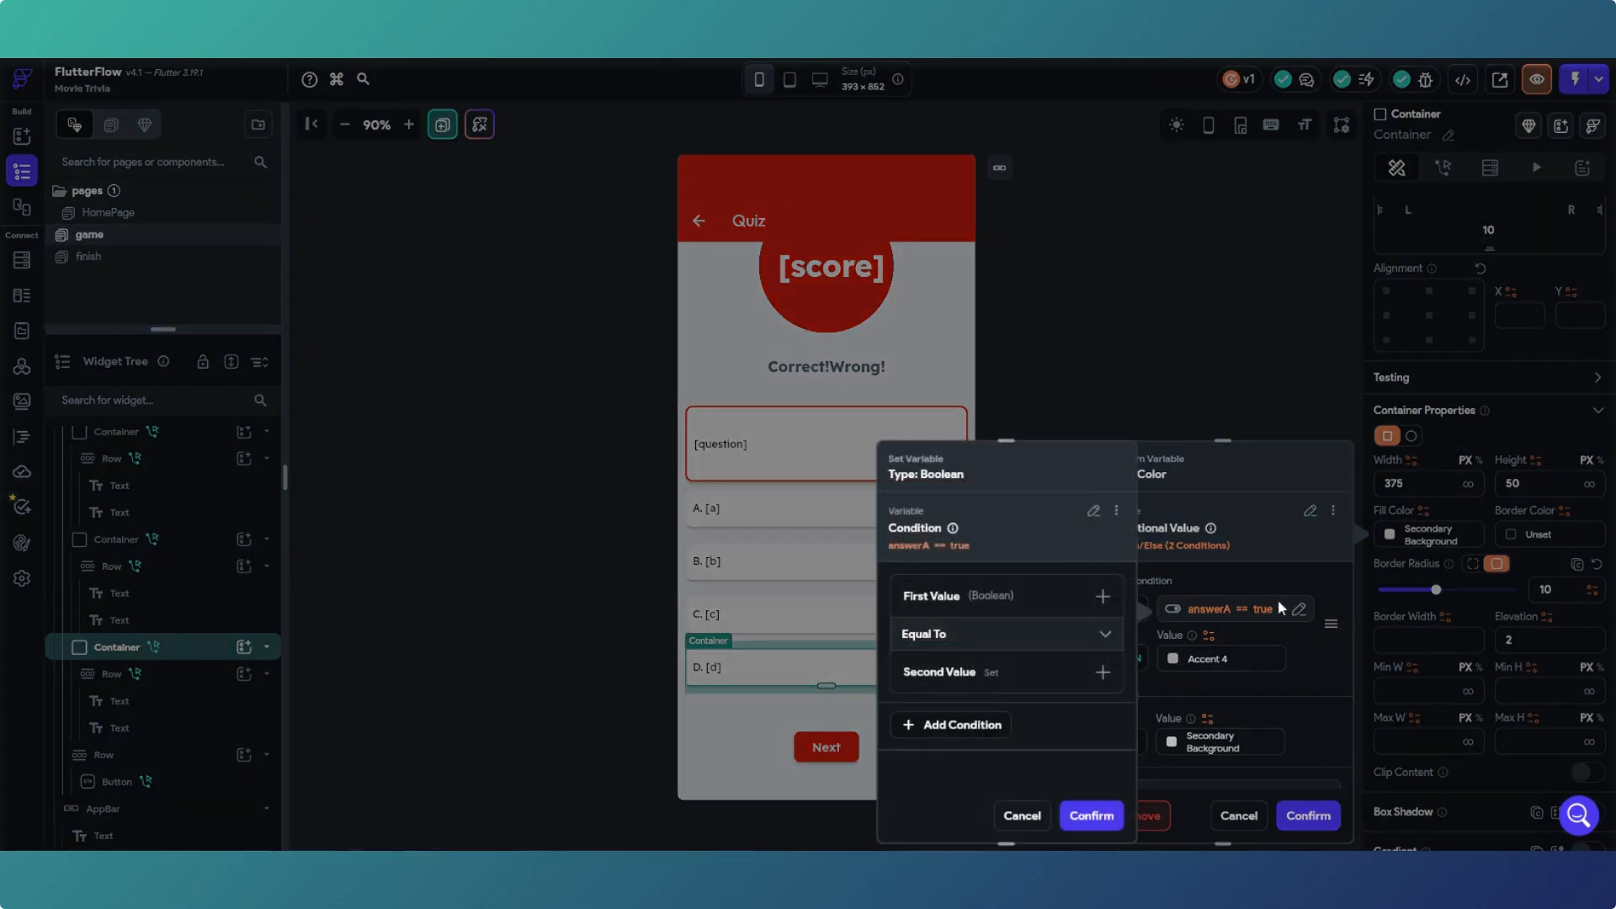
pyautogui.click(1008, 597)
pyautogui.click(978, 628)
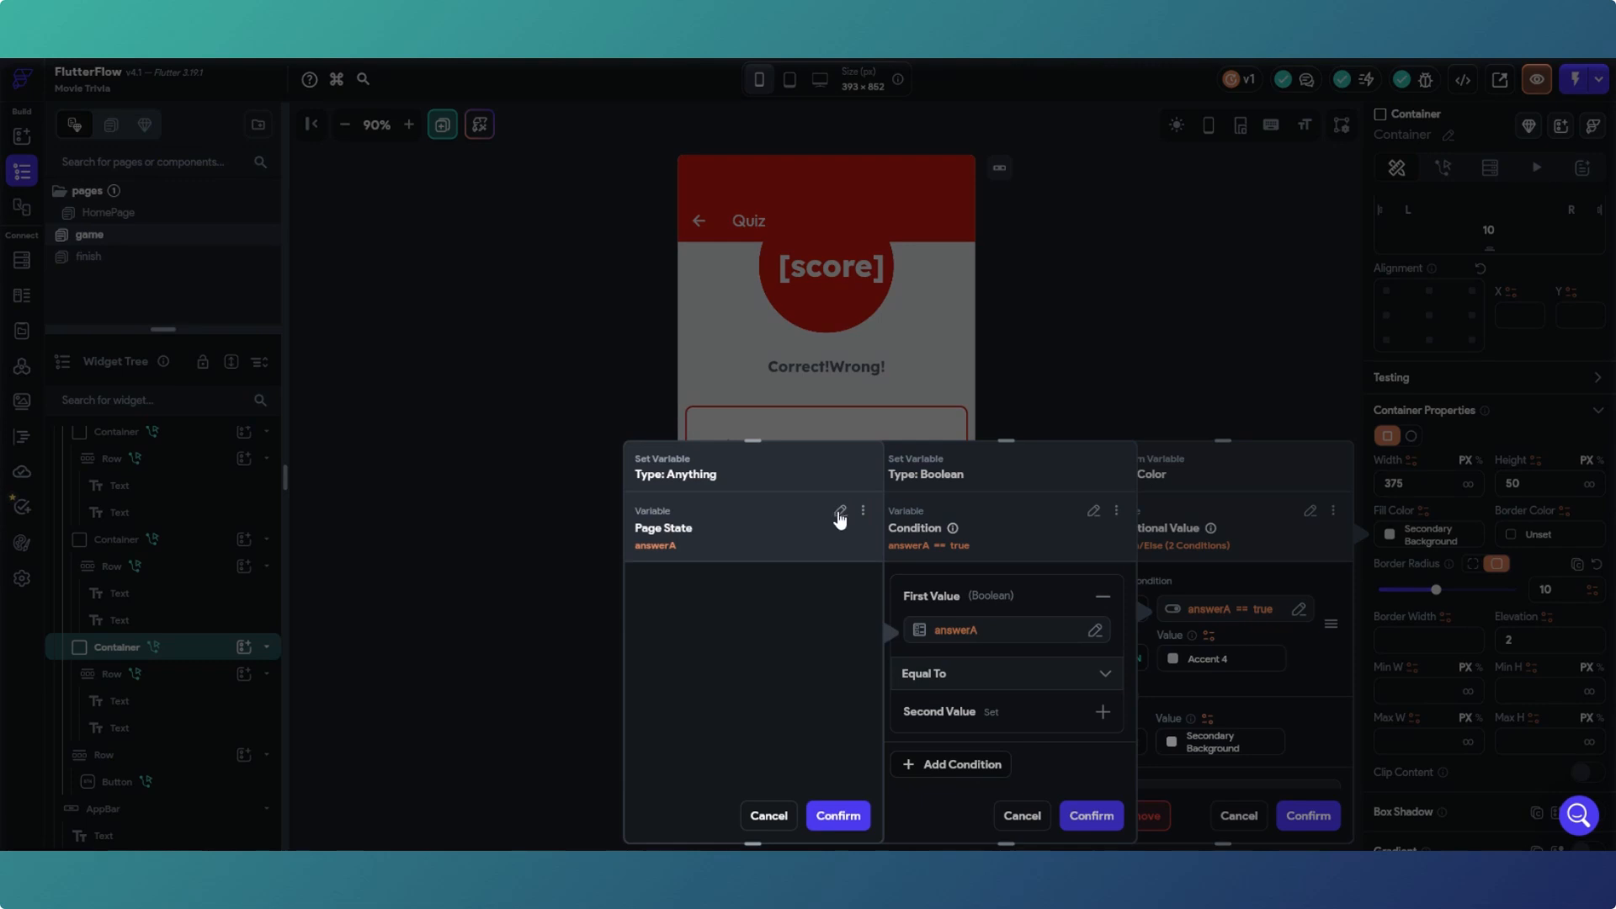
pyautogui.click(840, 520)
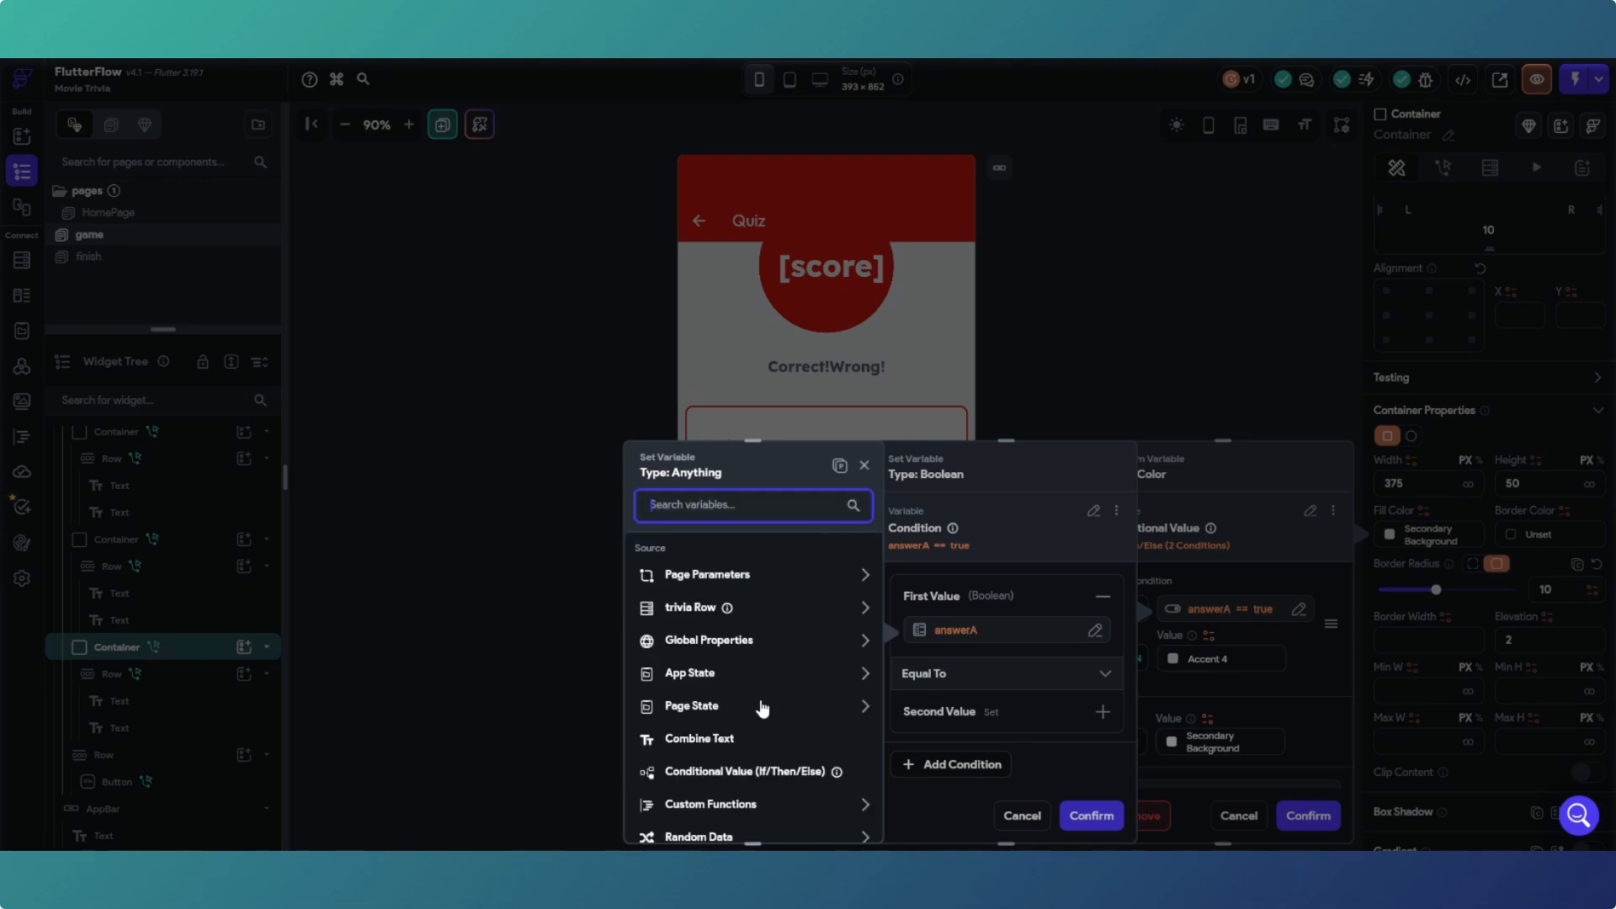
pyautogui.click(763, 709)
pyautogui.scroll(-3, 759, 705)
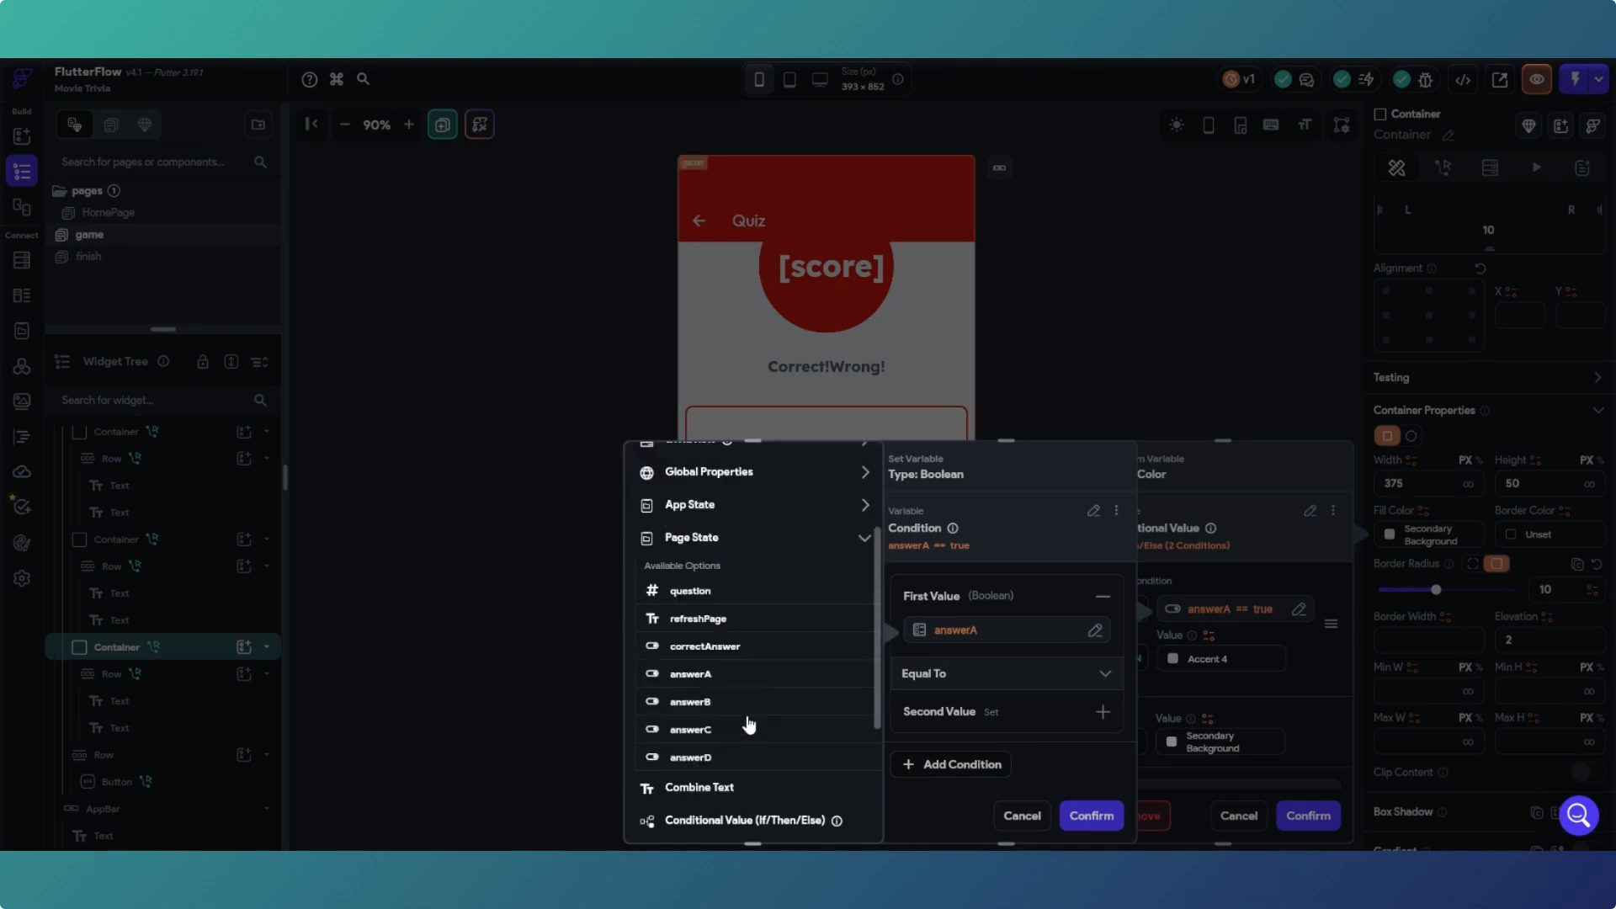
pyautogui.click(732, 760)
pyautogui.click(860, 817)
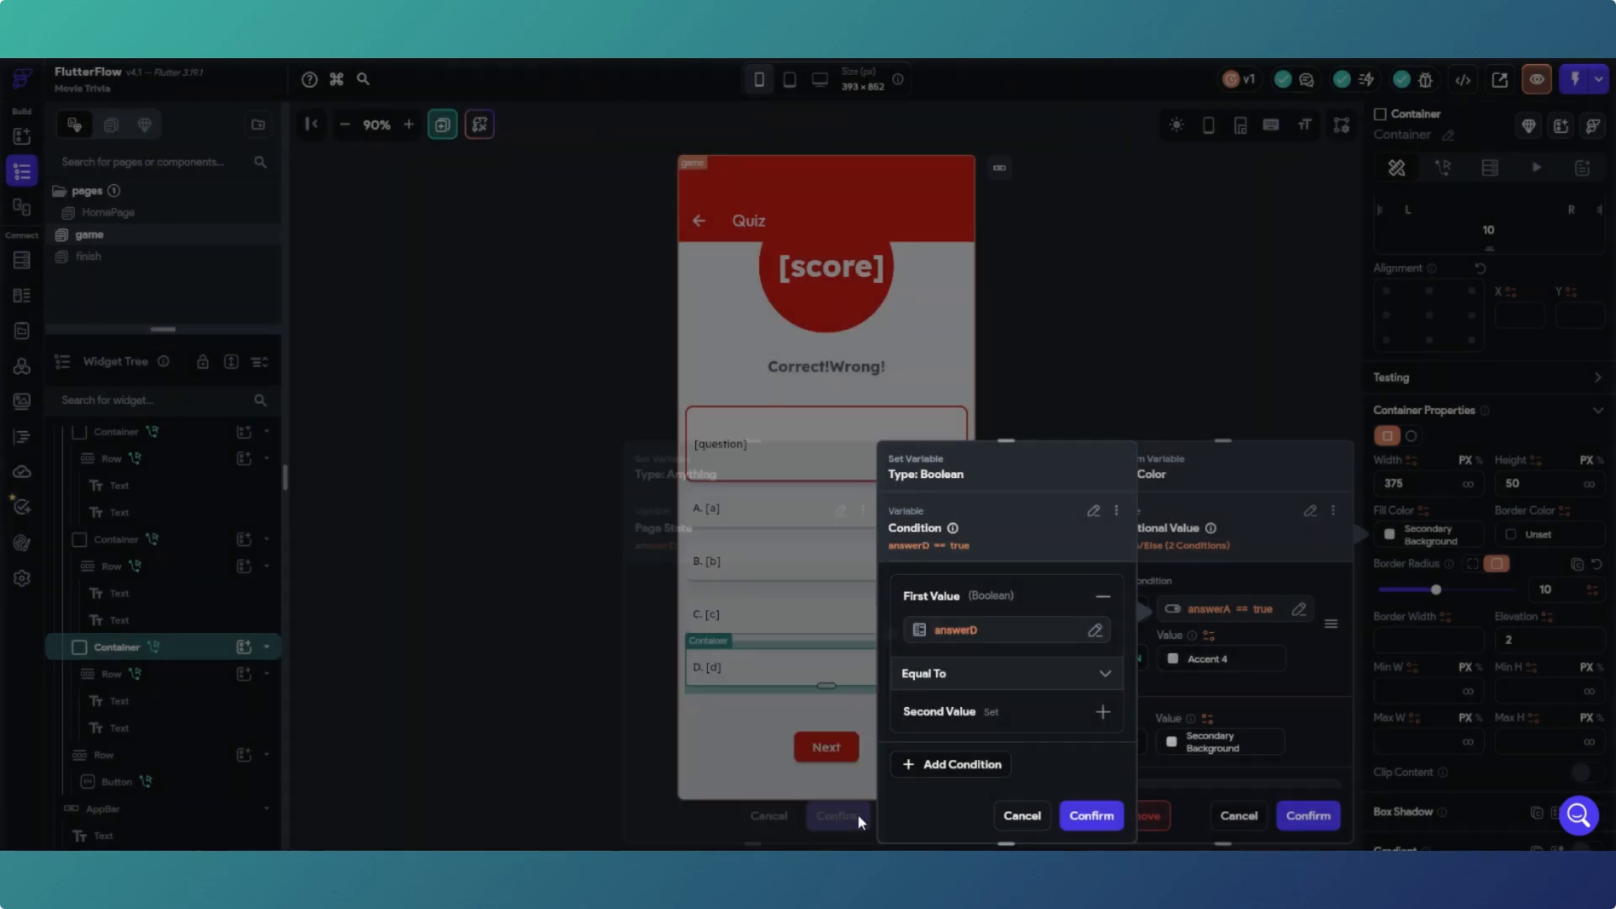
pyautogui.click(1094, 816)
pyautogui.click(1309, 817)
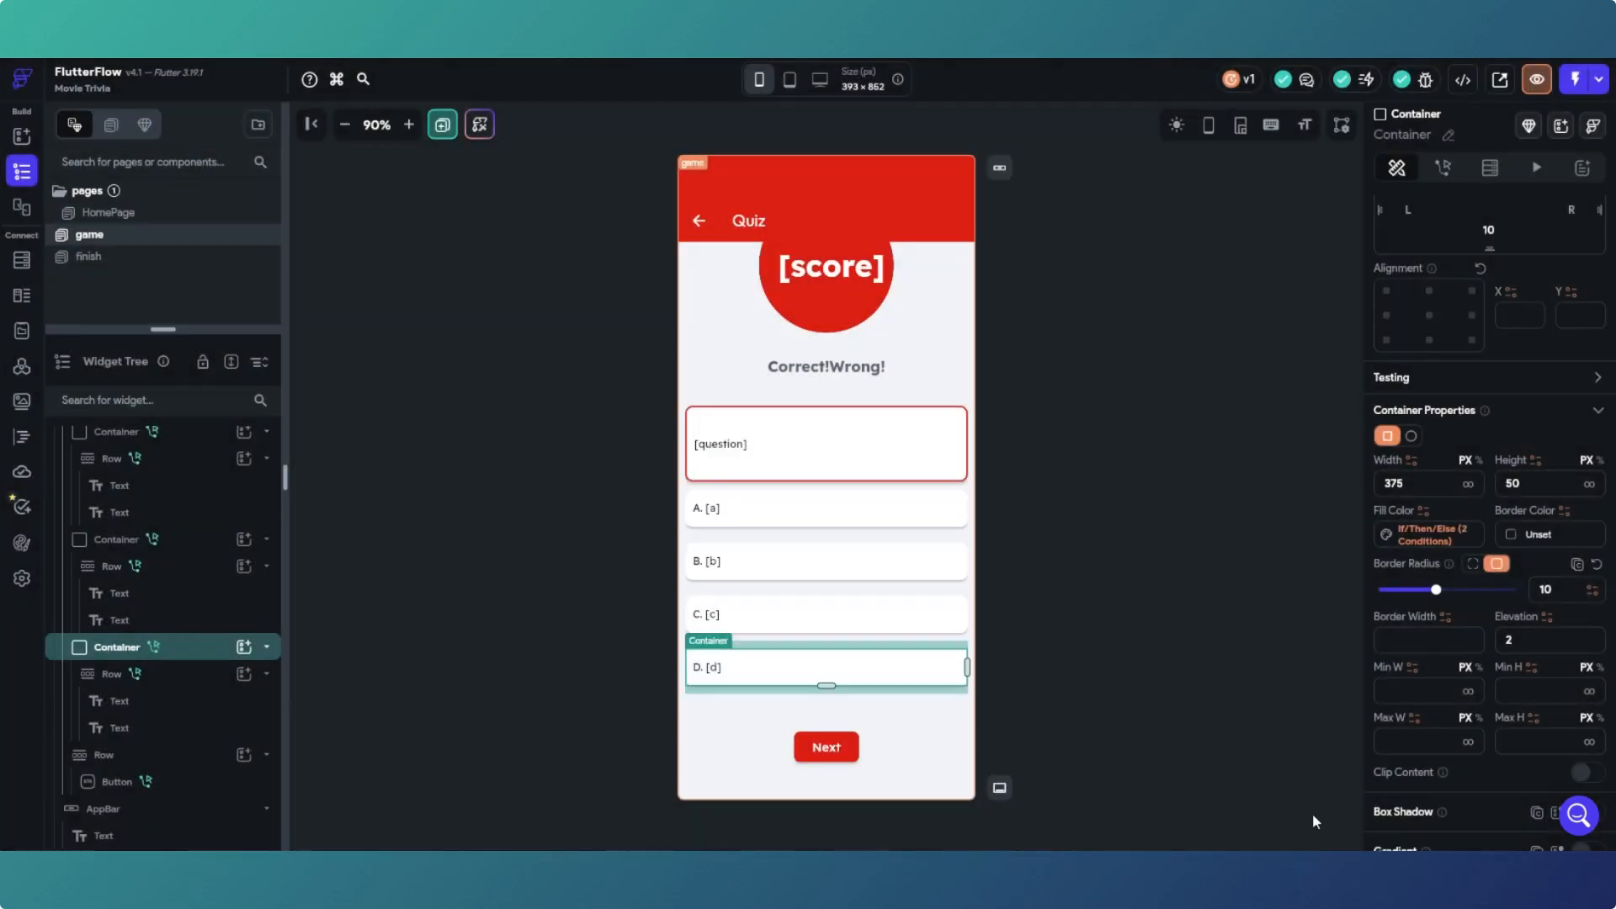
# Step: Cut the "b == correct" conditional actions from the On Tap flow of answer B's row
pyautogui.click(1020, 705)
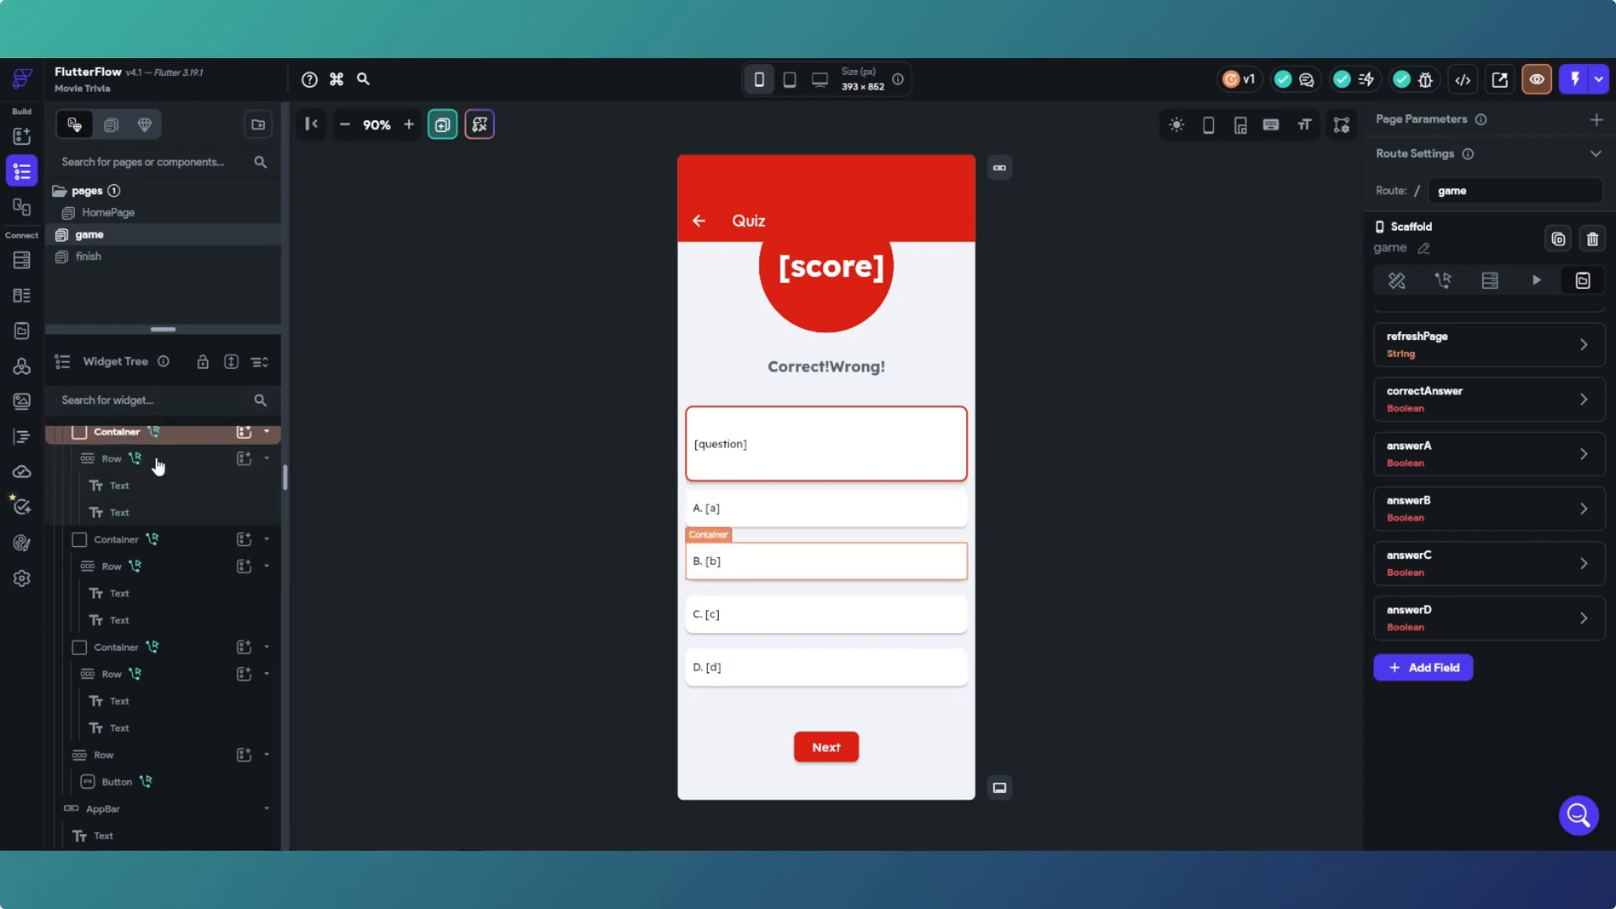
pyautogui.click(776, 523)
pyautogui.scroll(-2, 152, 610)
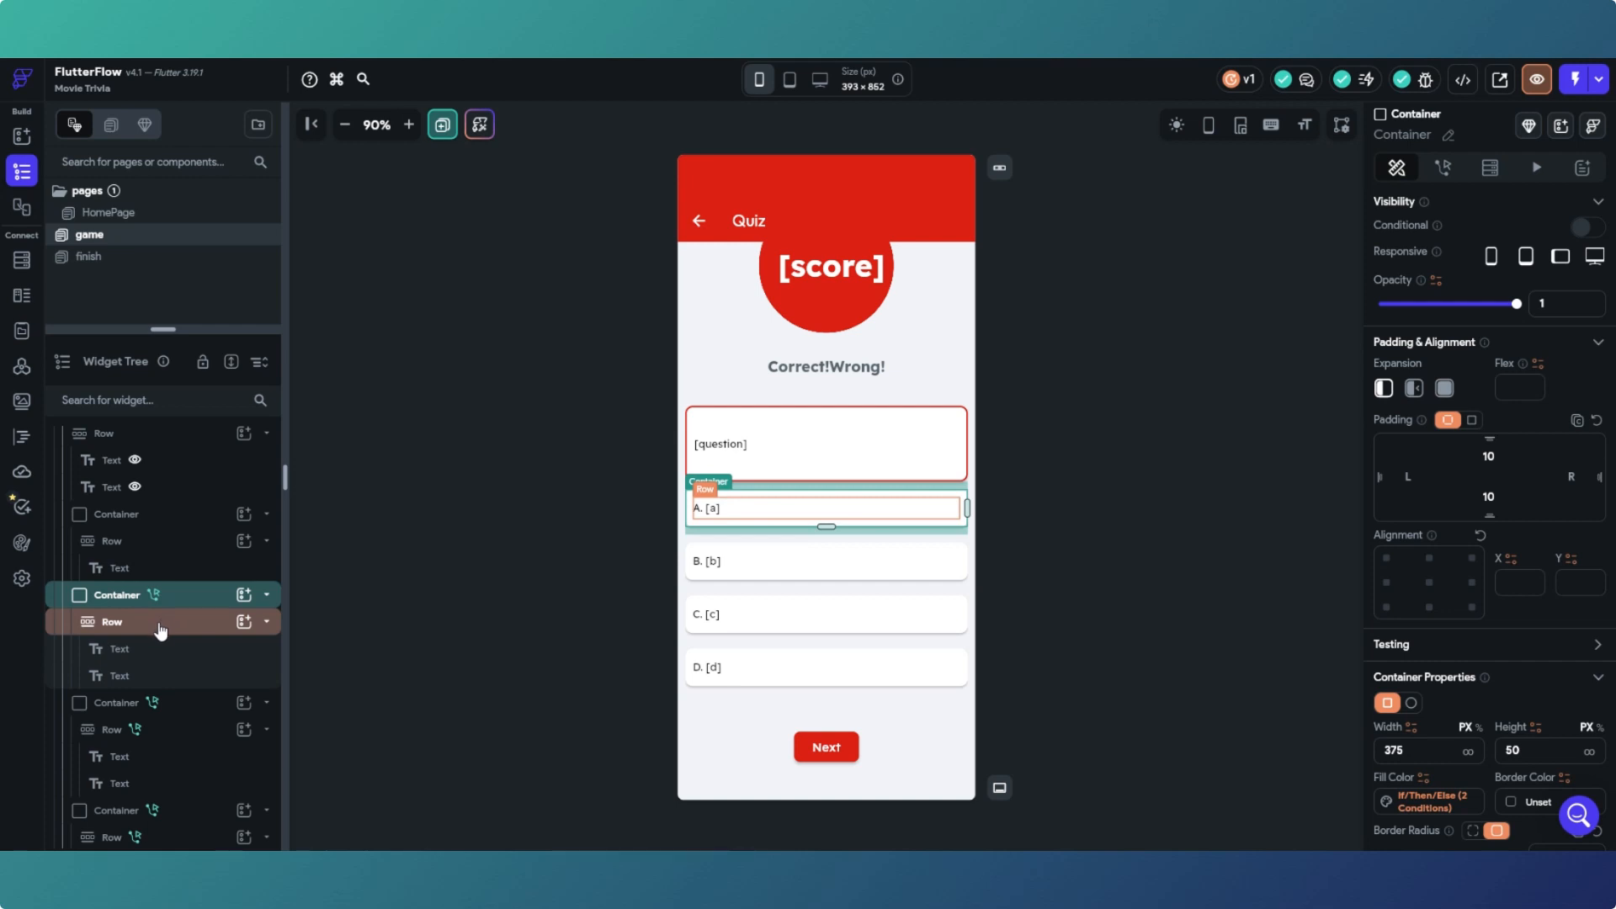
pyautogui.click(127, 732)
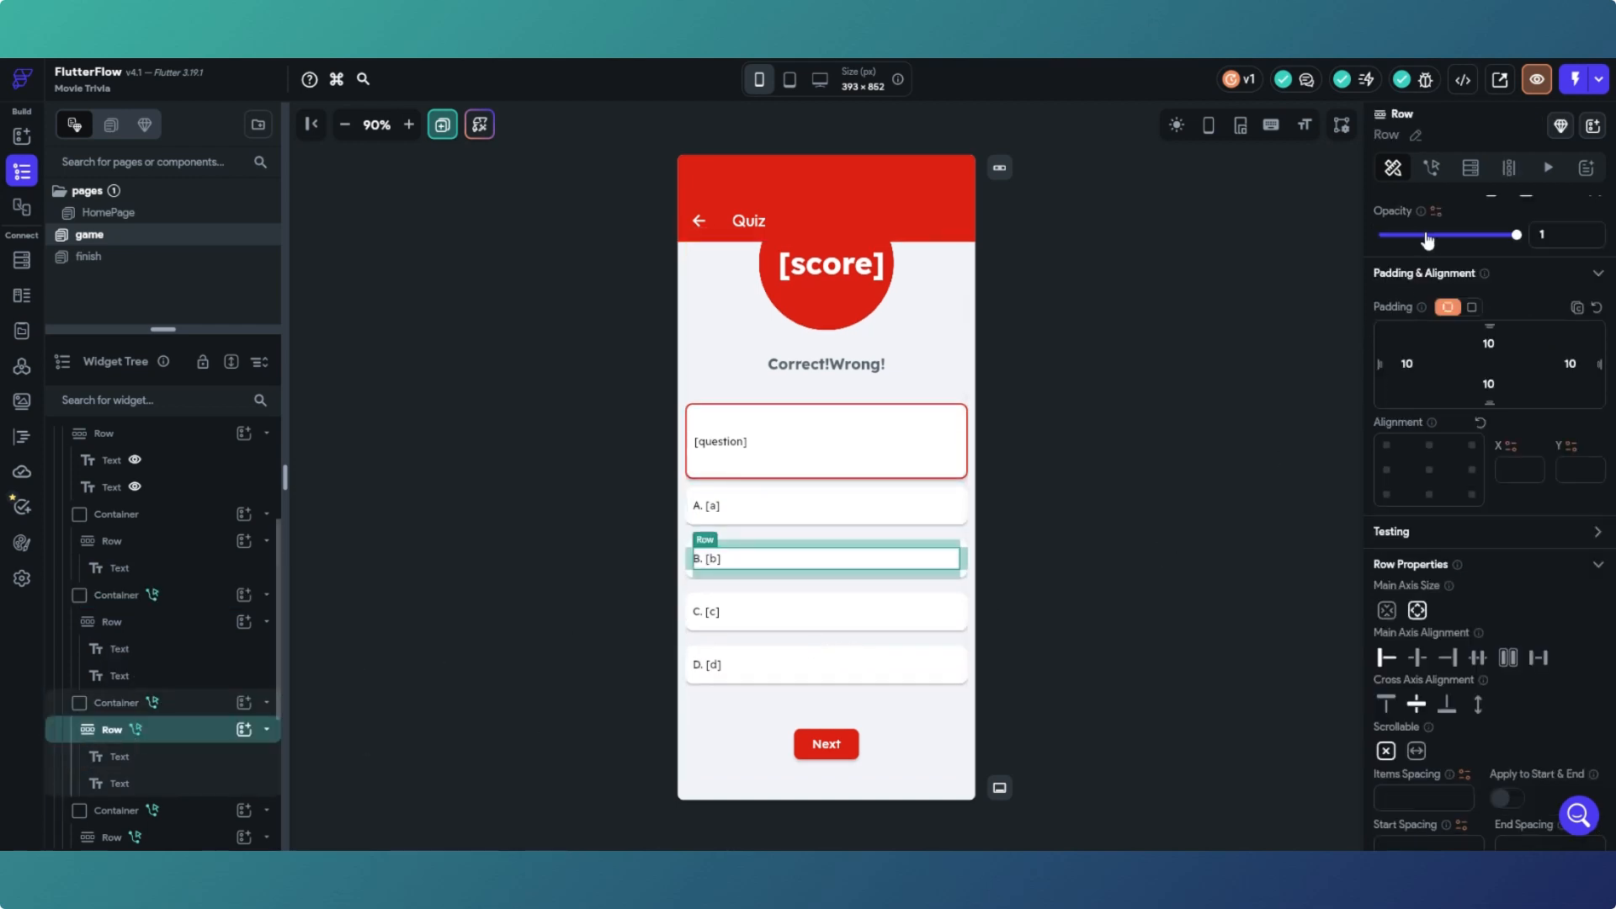
pyautogui.click(1431, 167)
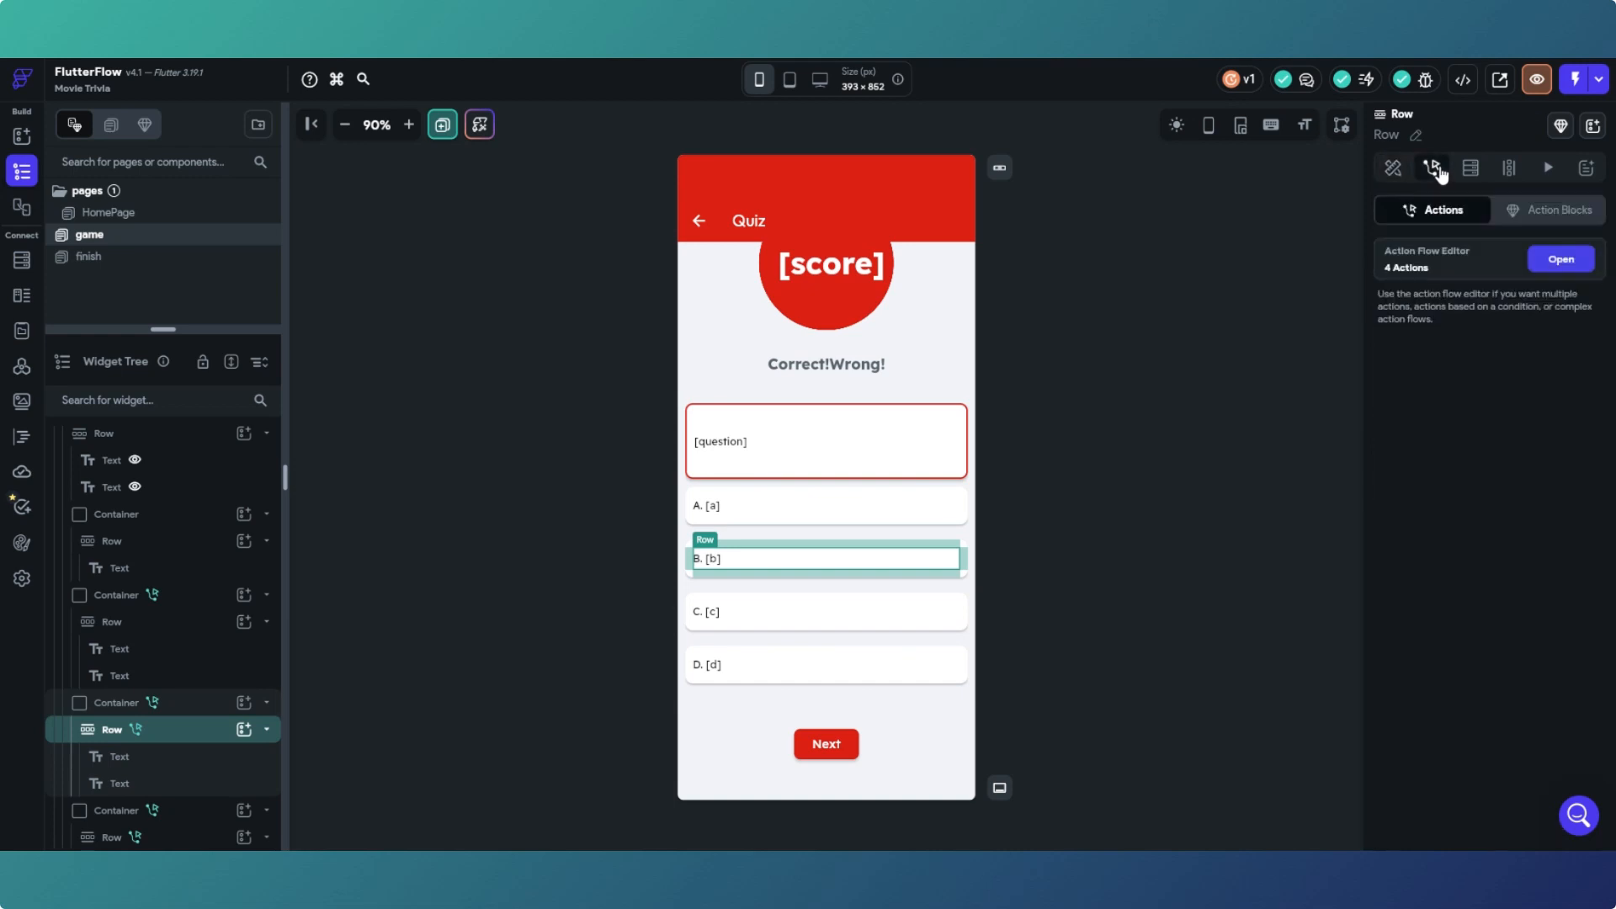
pyautogui.click(1553, 260)
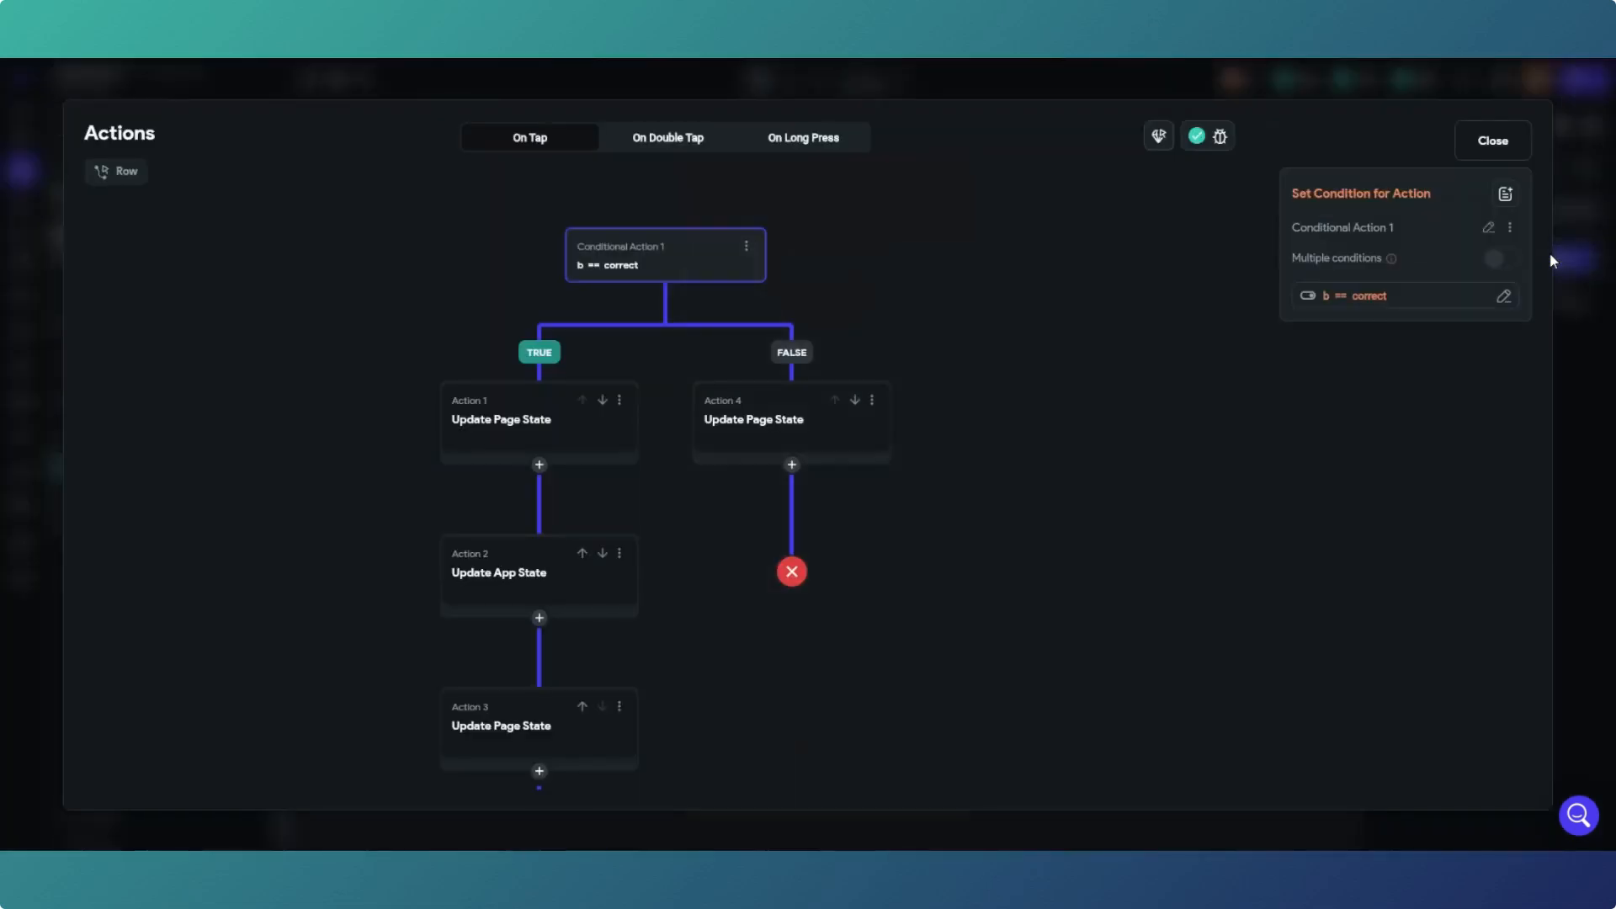
pyautogui.click(747, 247)
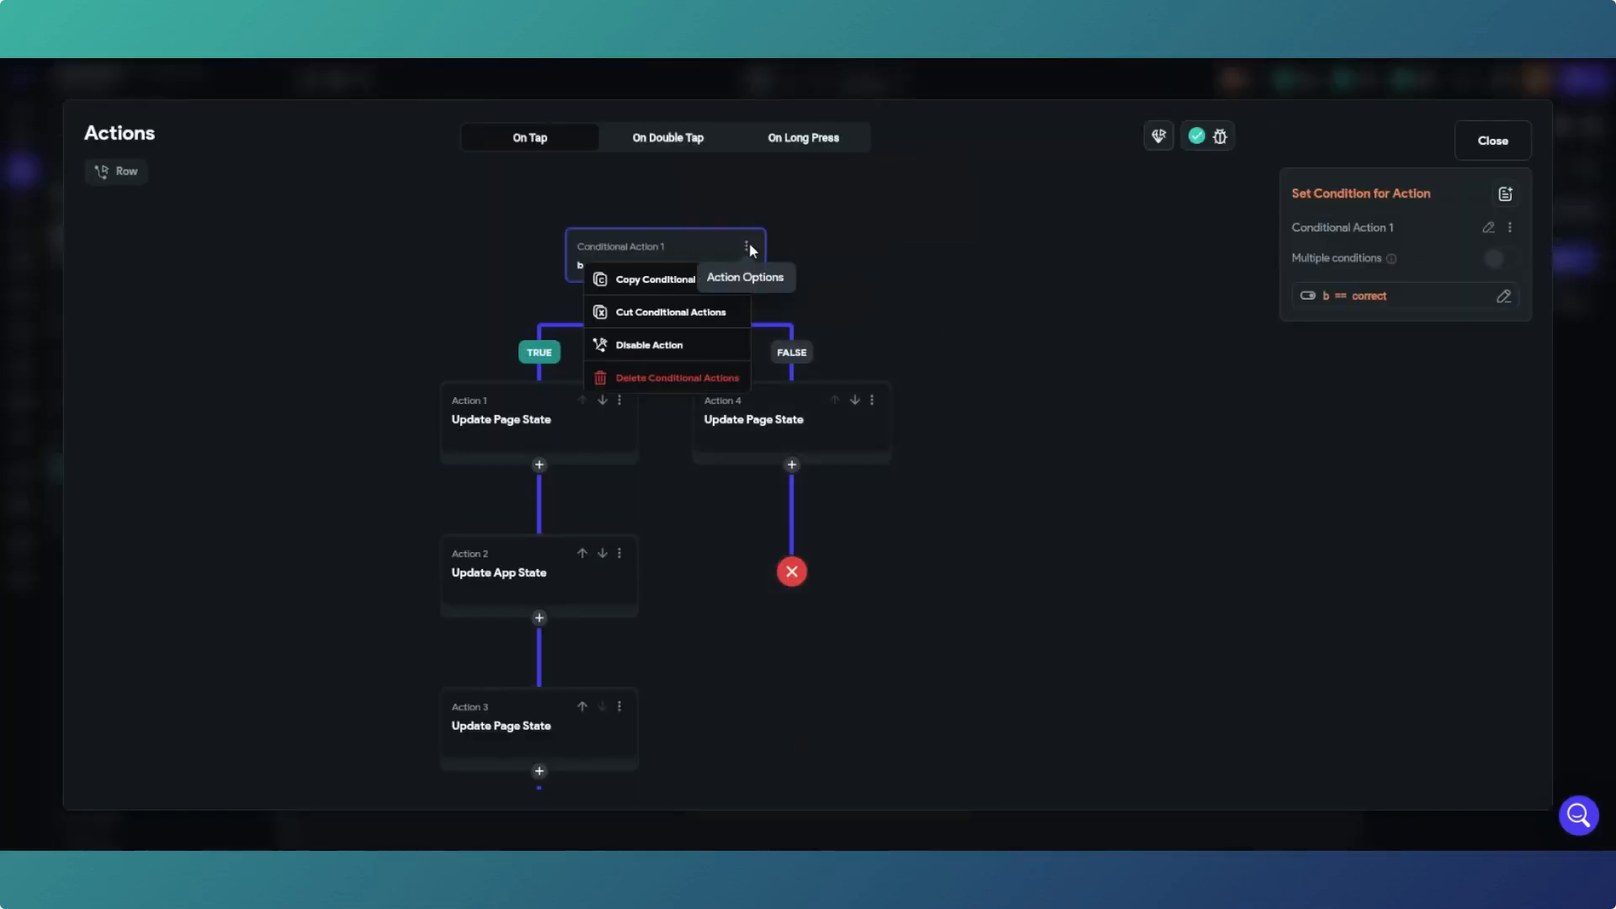
pyautogui.click(696, 314)
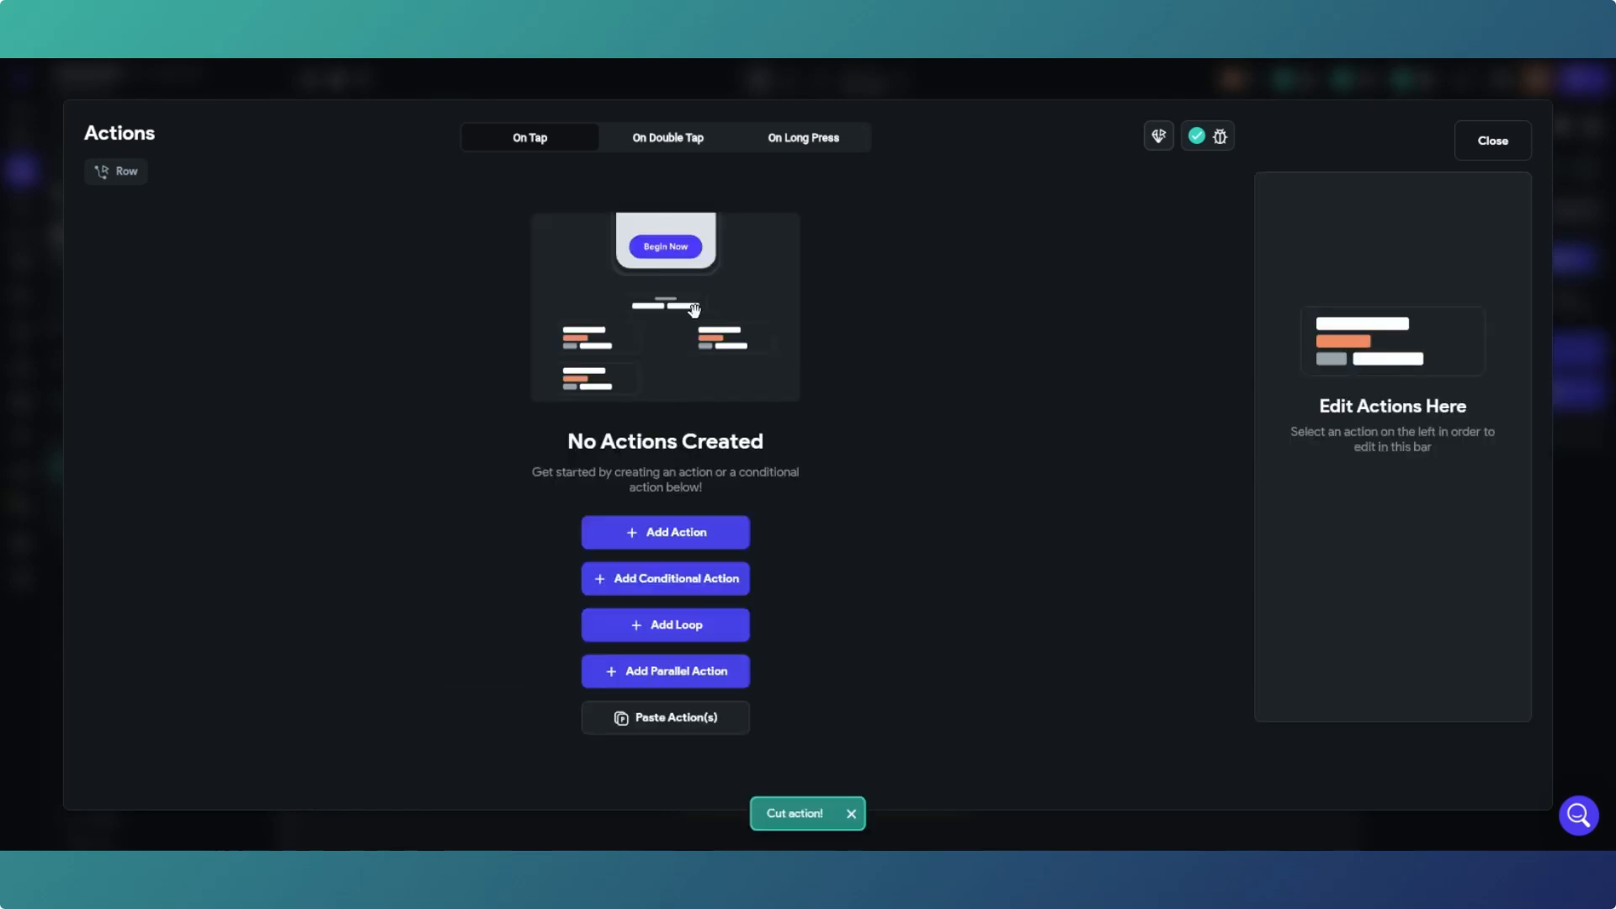
pyautogui.click(1492, 143)
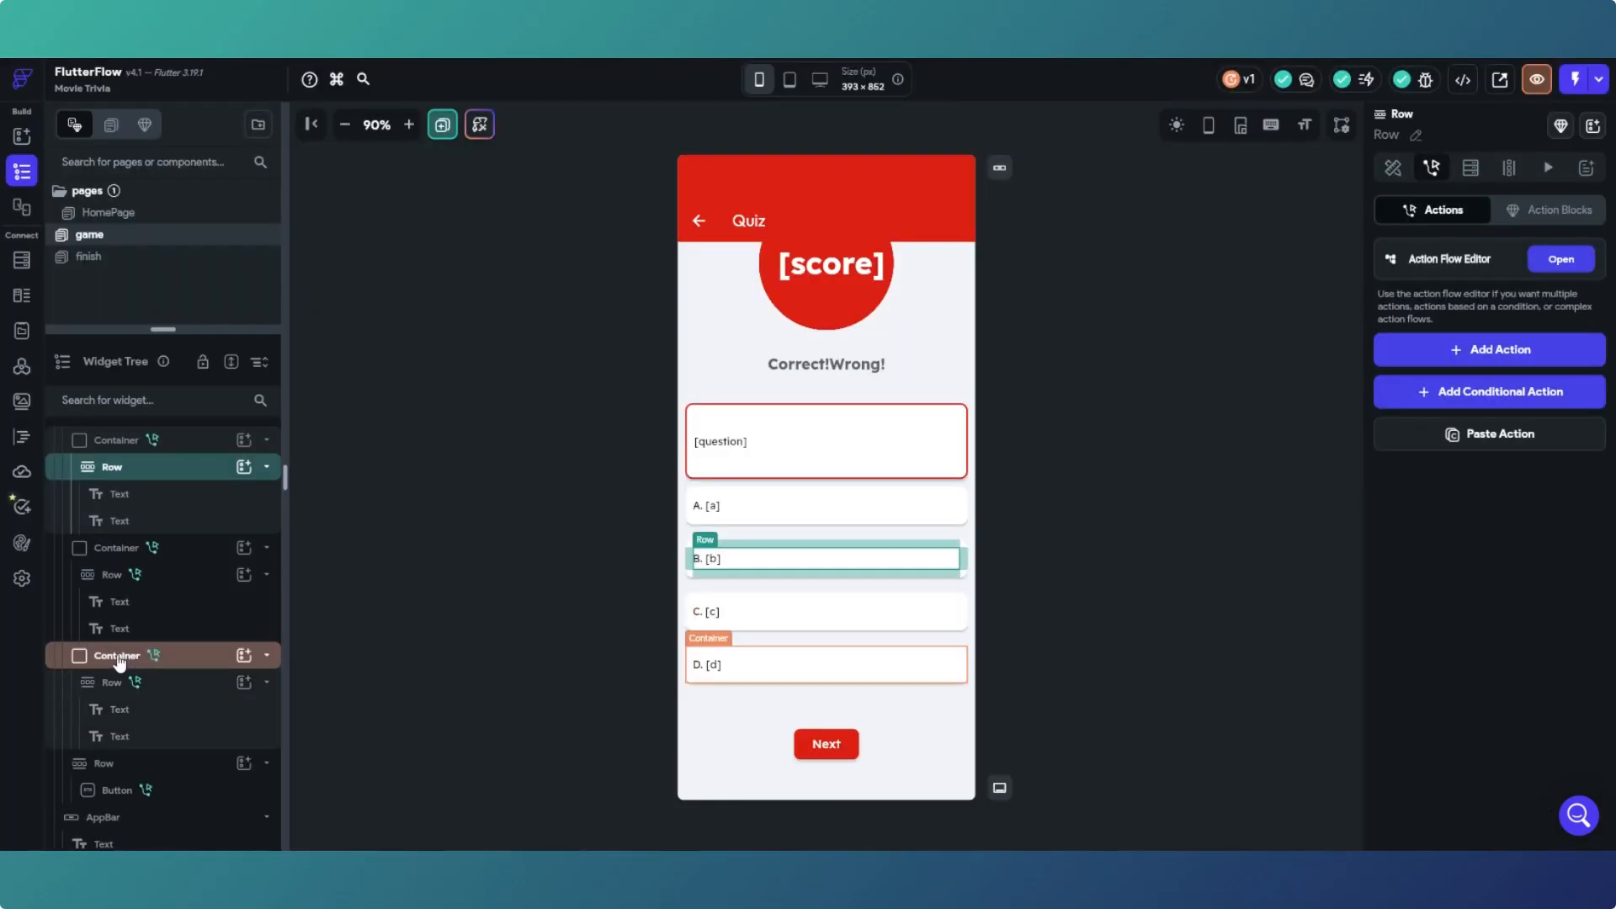
# Step: Paste the cut conditional actions after Update Page State in the answer B container's On Tap flow
pyautogui.click(965, 572)
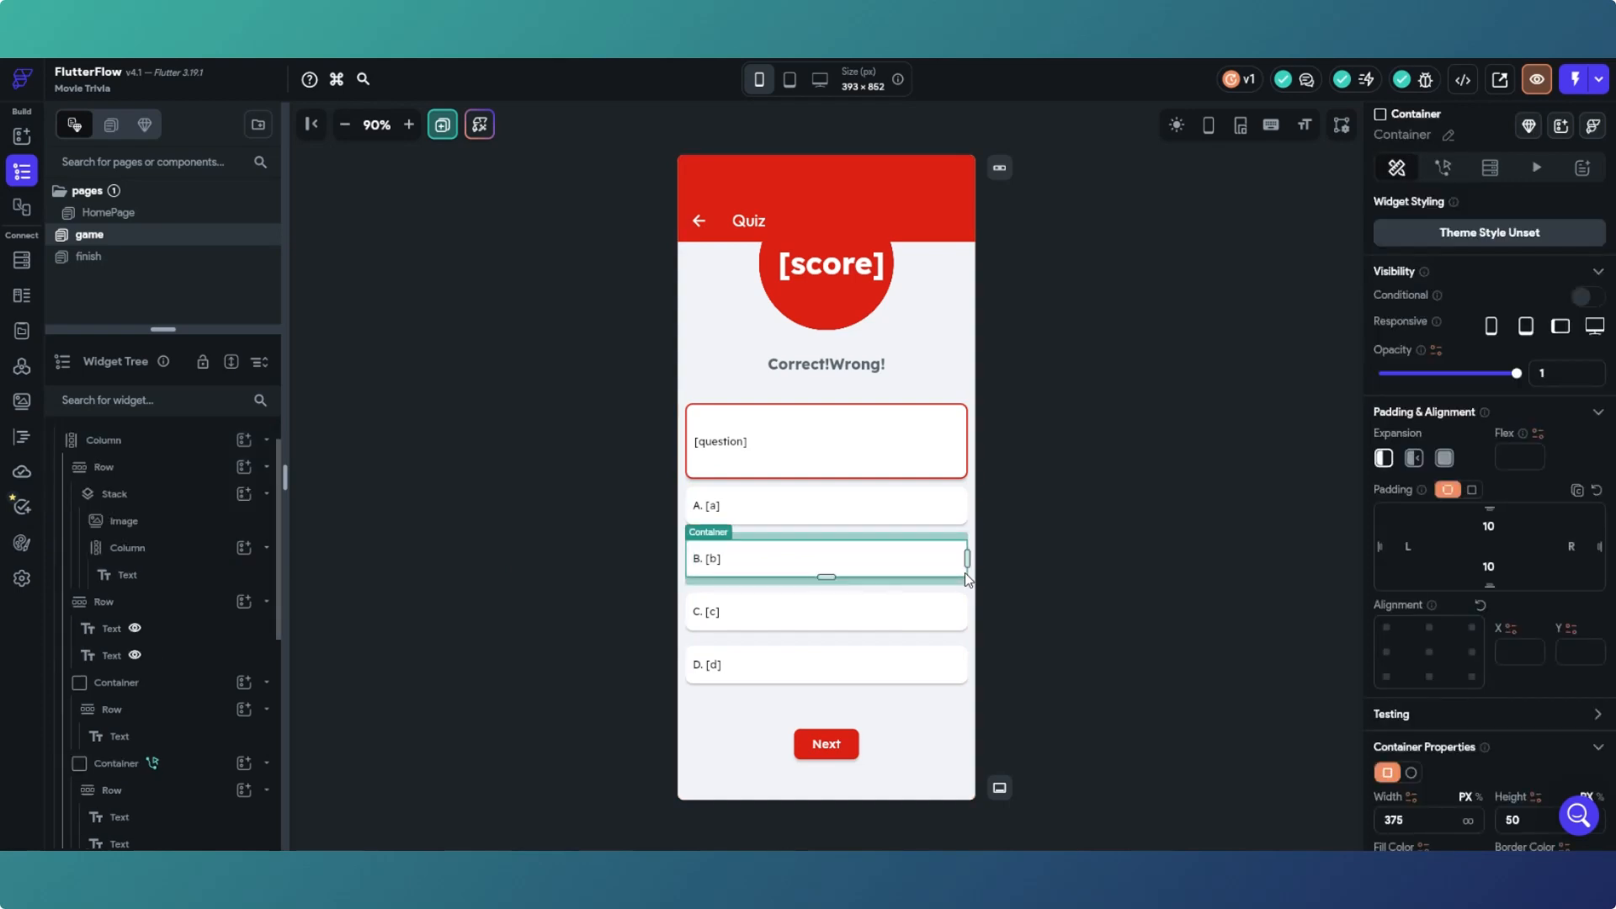
pyautogui.click(1443, 167)
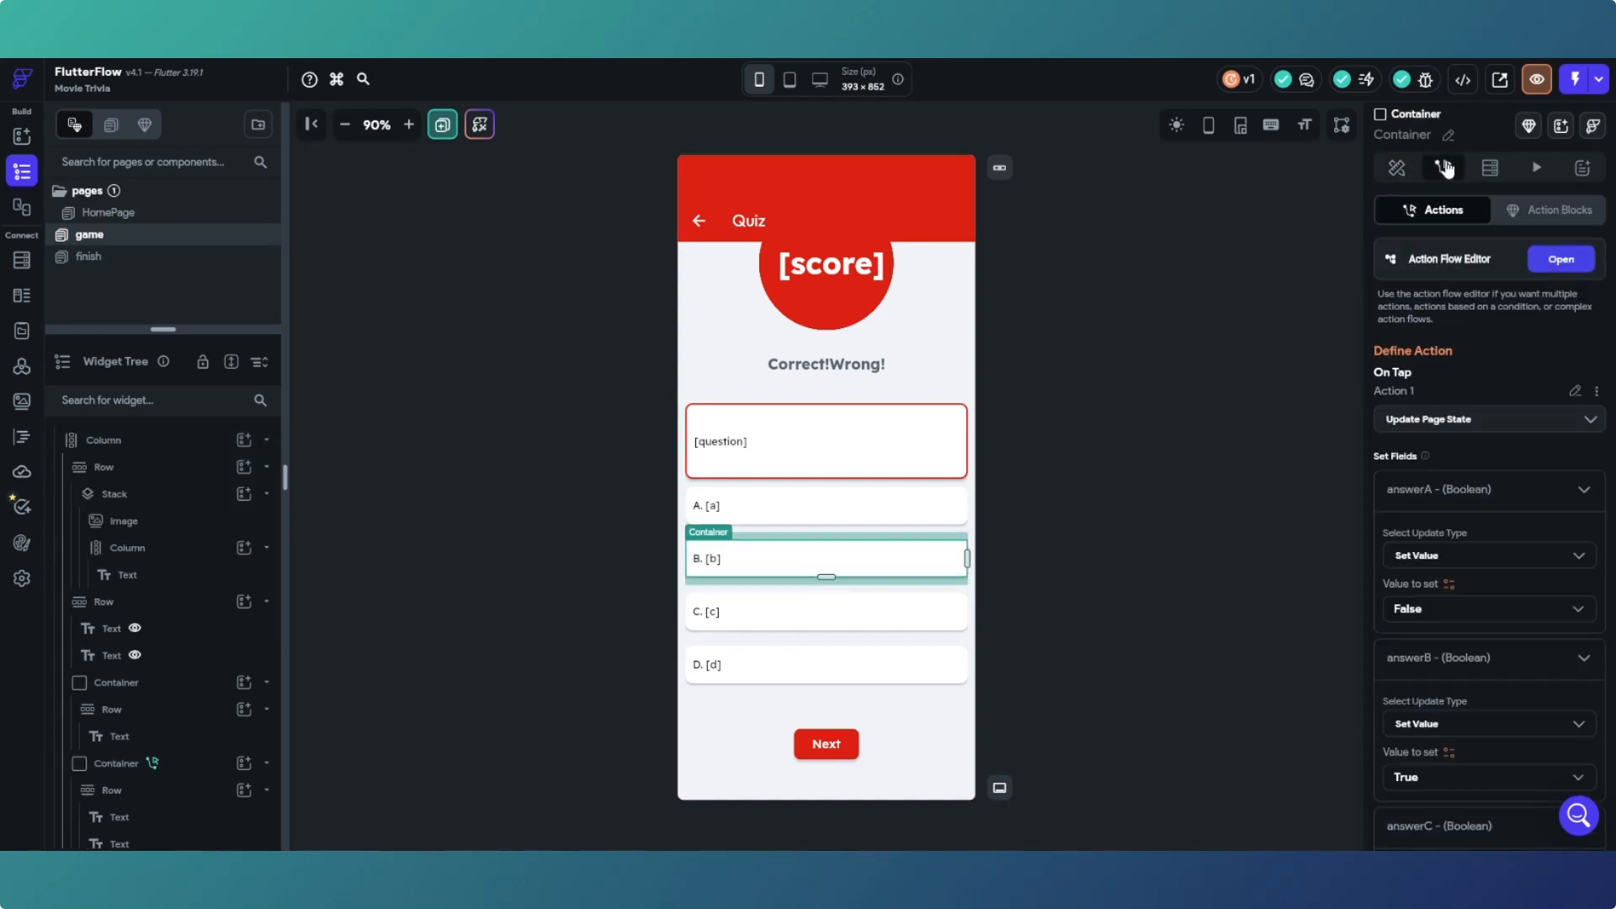
pyautogui.click(1561, 260)
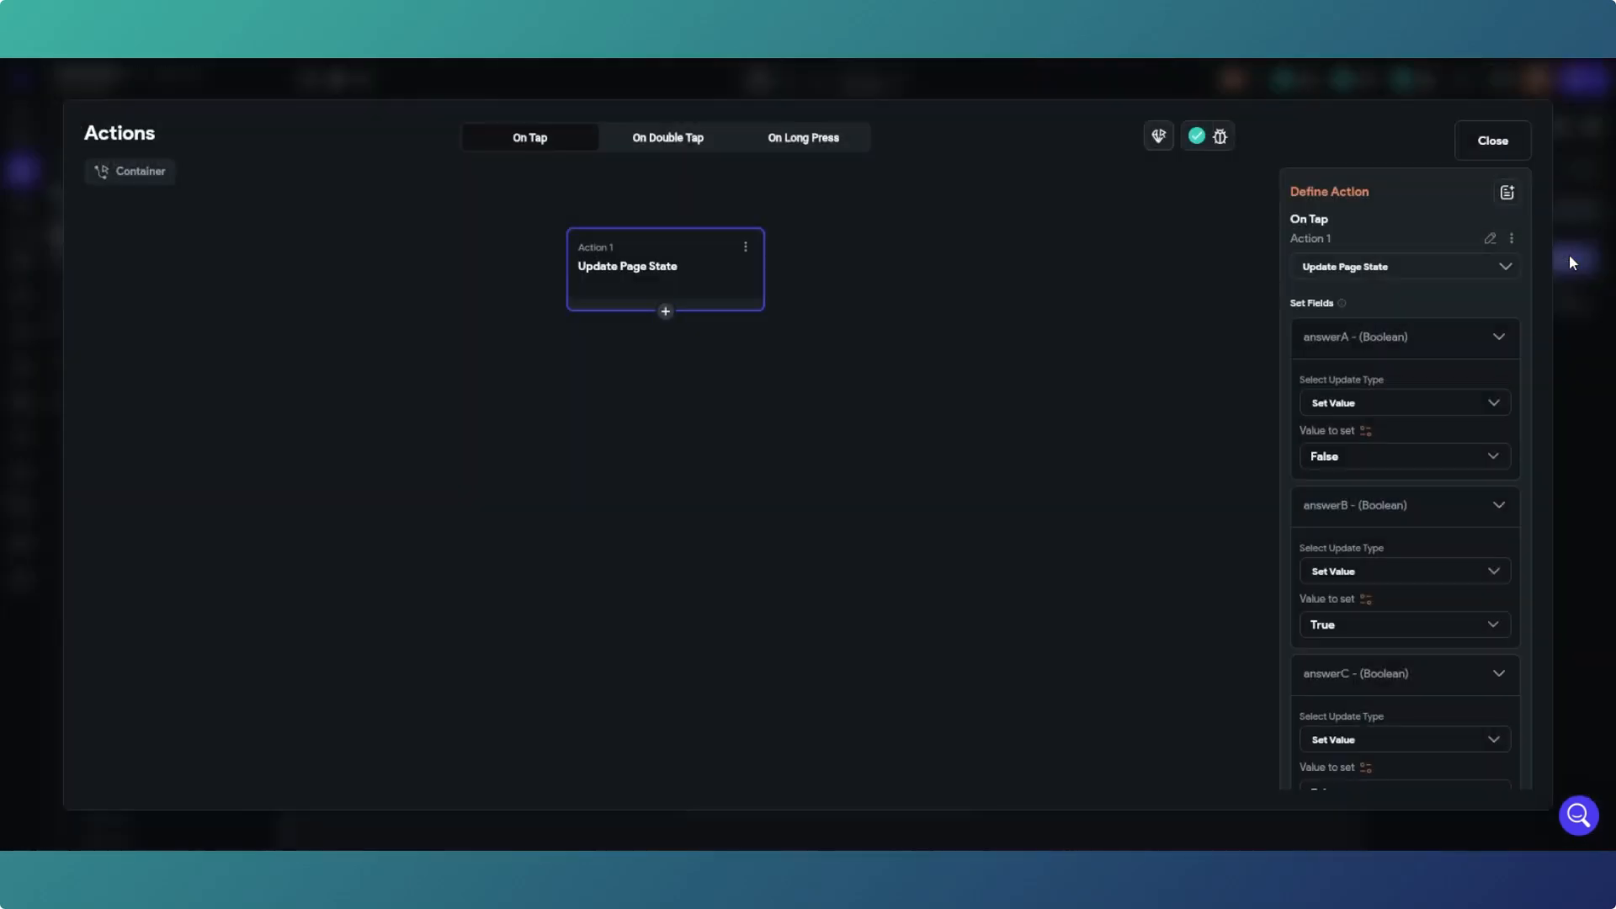
pyautogui.click(665, 313)
pyautogui.click(653, 494)
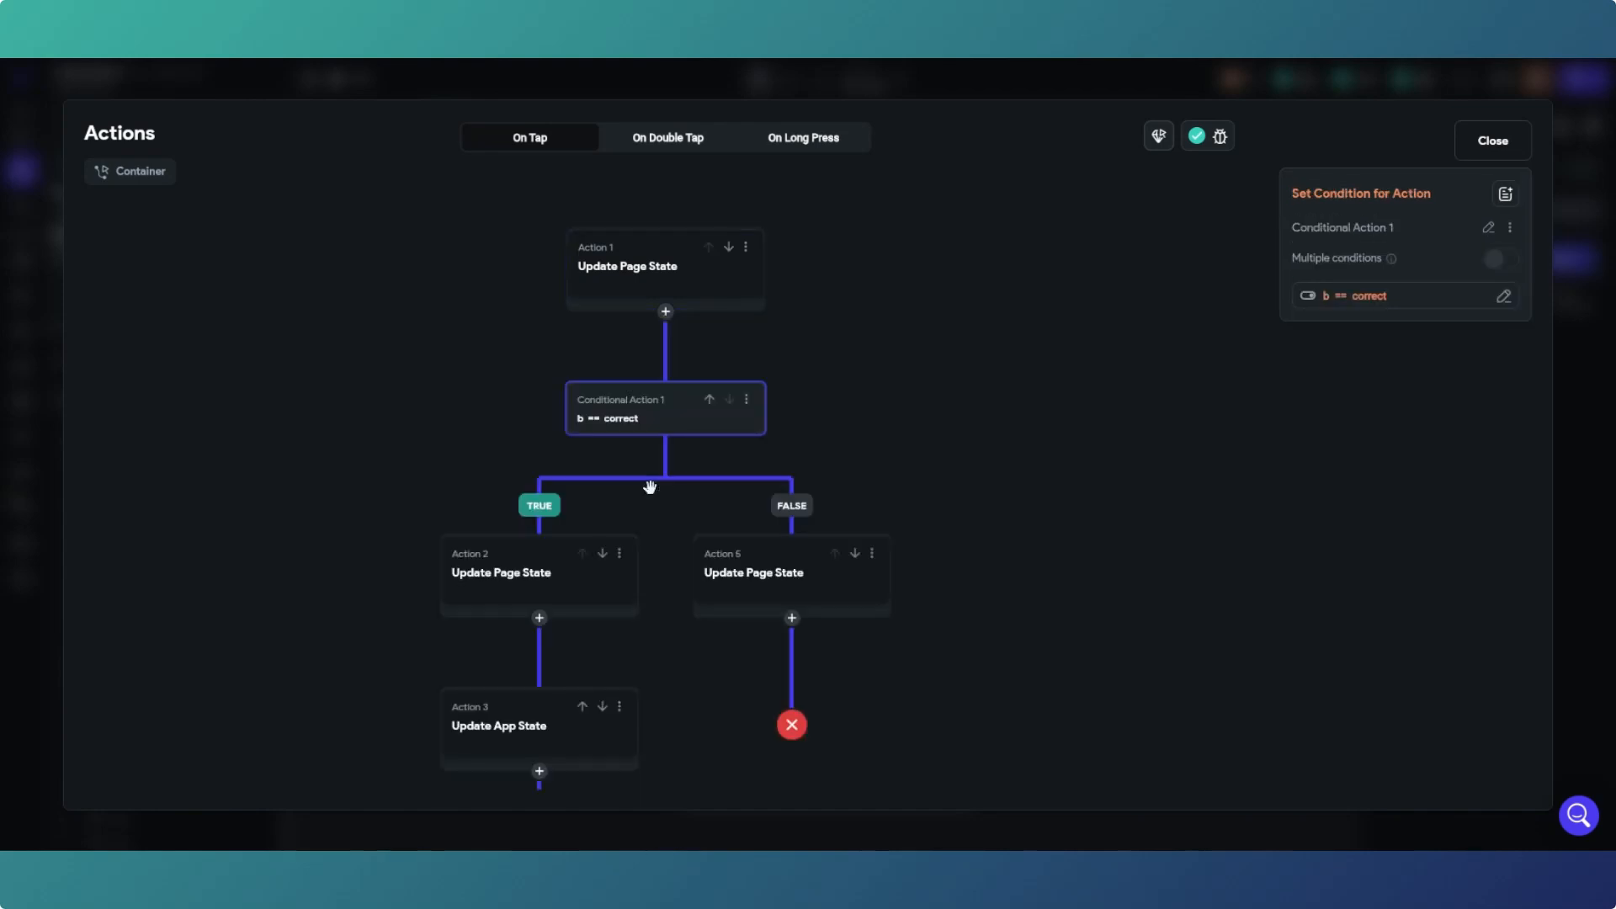
pyautogui.click(1495, 141)
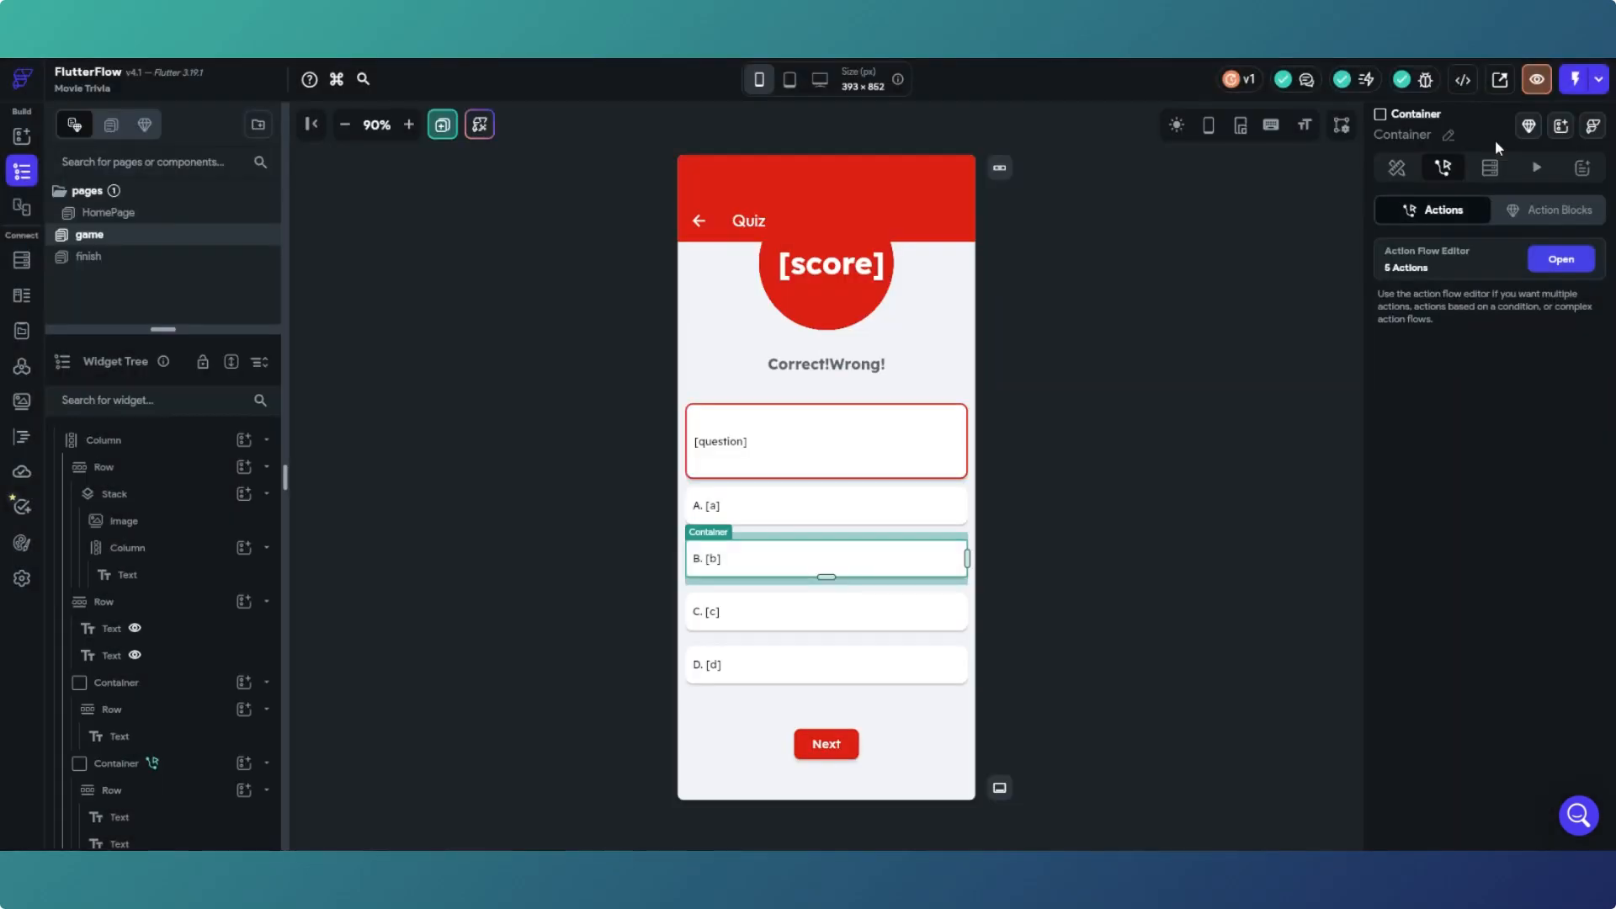
# Step: Cut the "c == correct" conditional actions from the On Tap flow of answer C's row
pyautogui.click(756, 560)
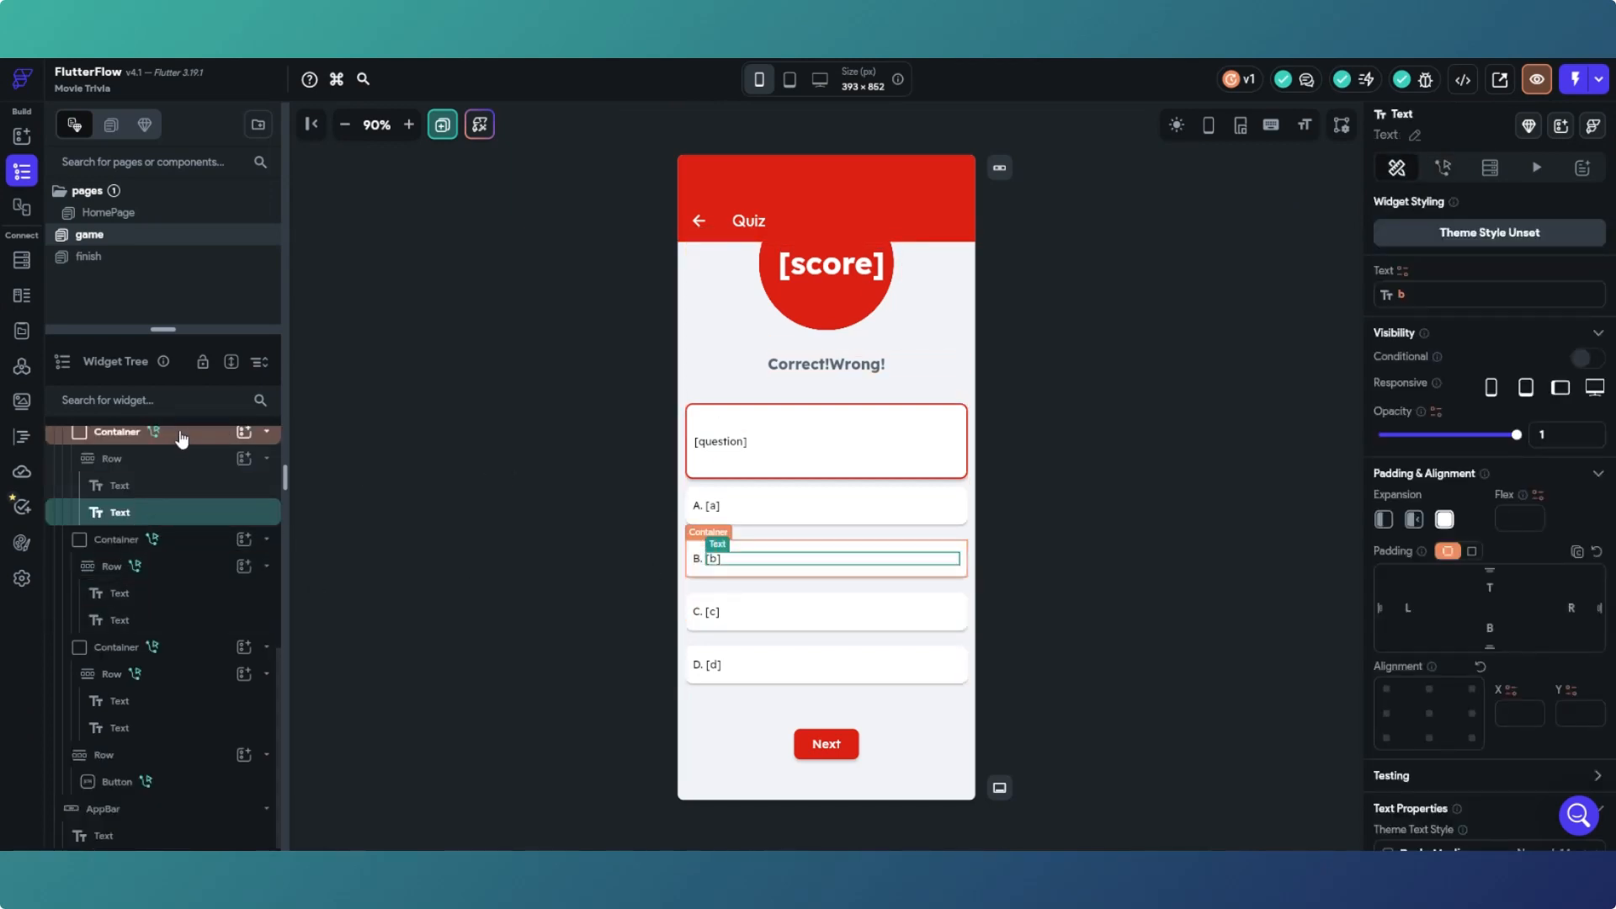
pyautogui.click(118, 432)
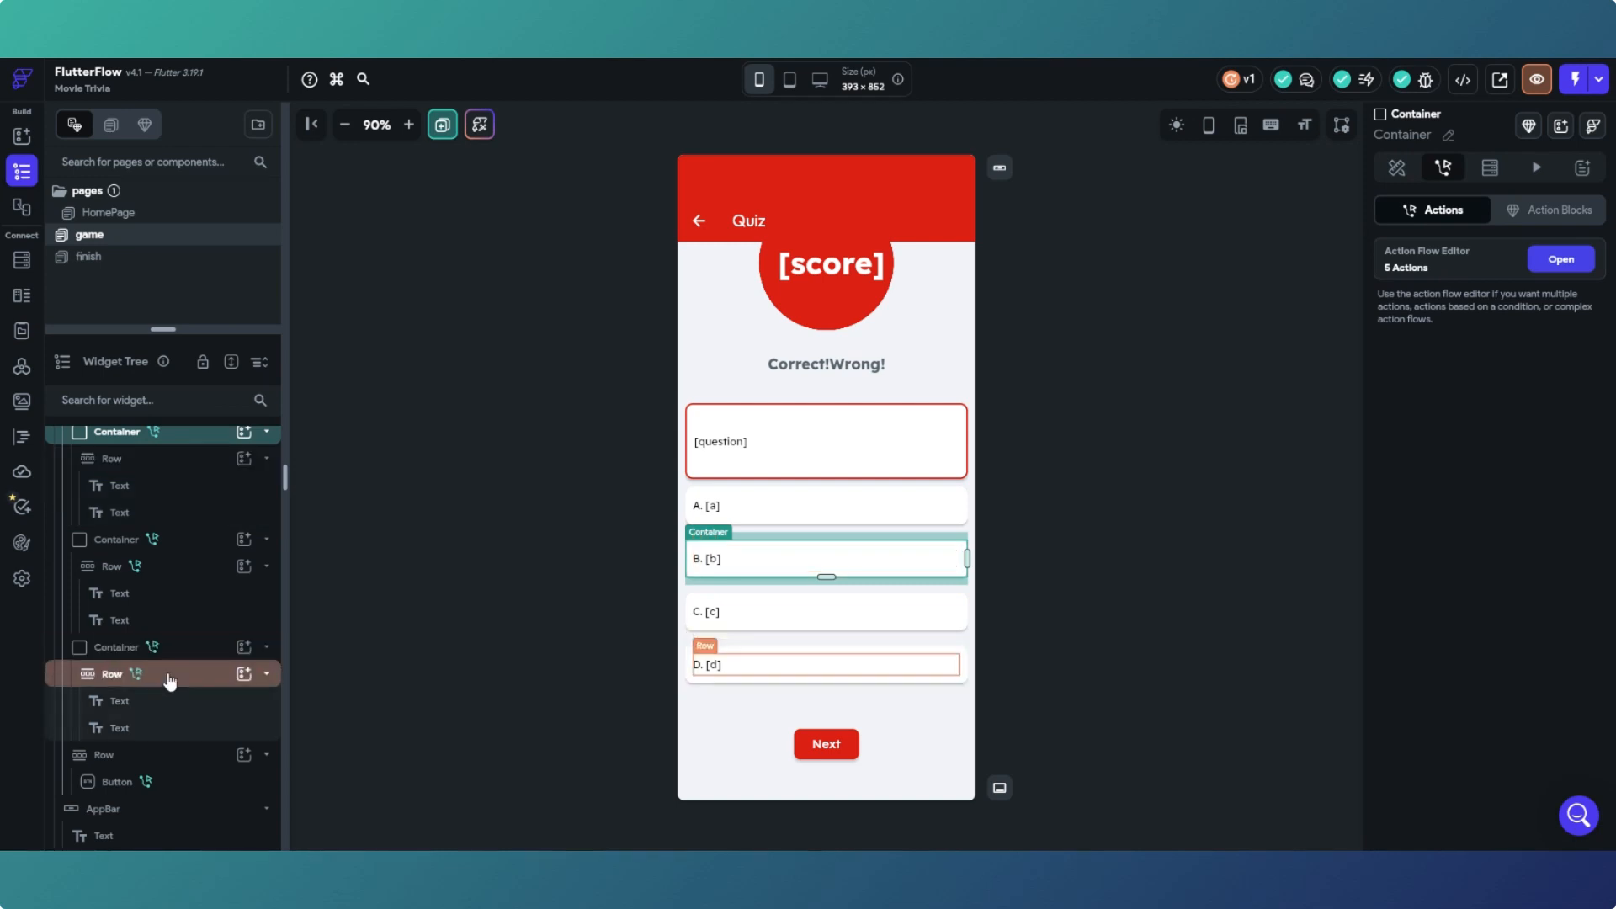
pyautogui.click(168, 569)
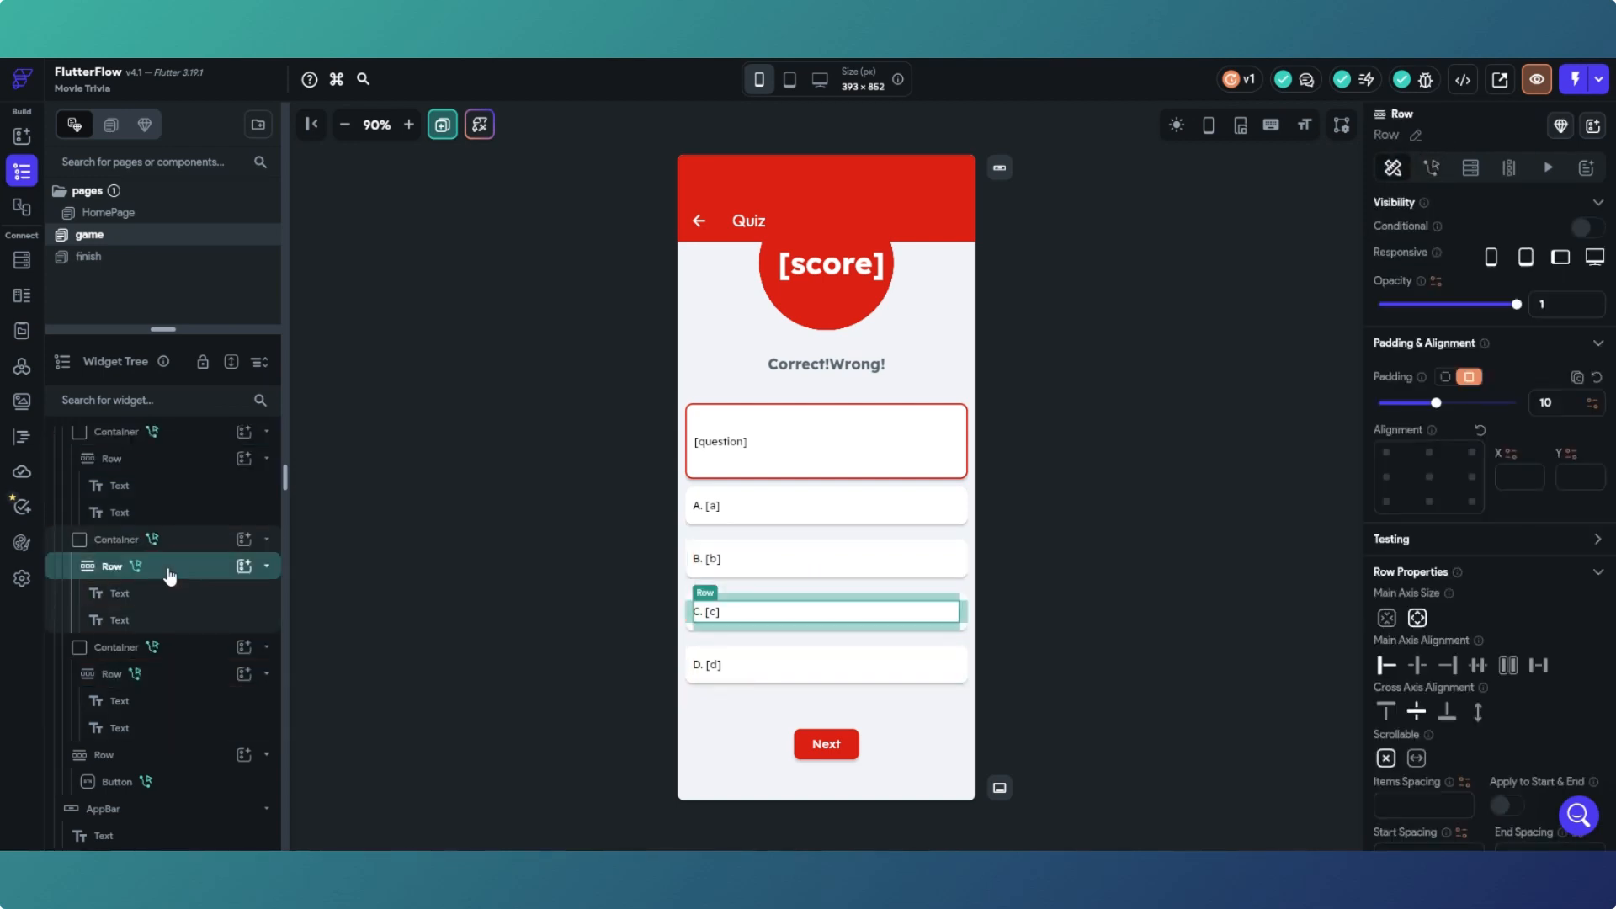
pyautogui.click(1433, 168)
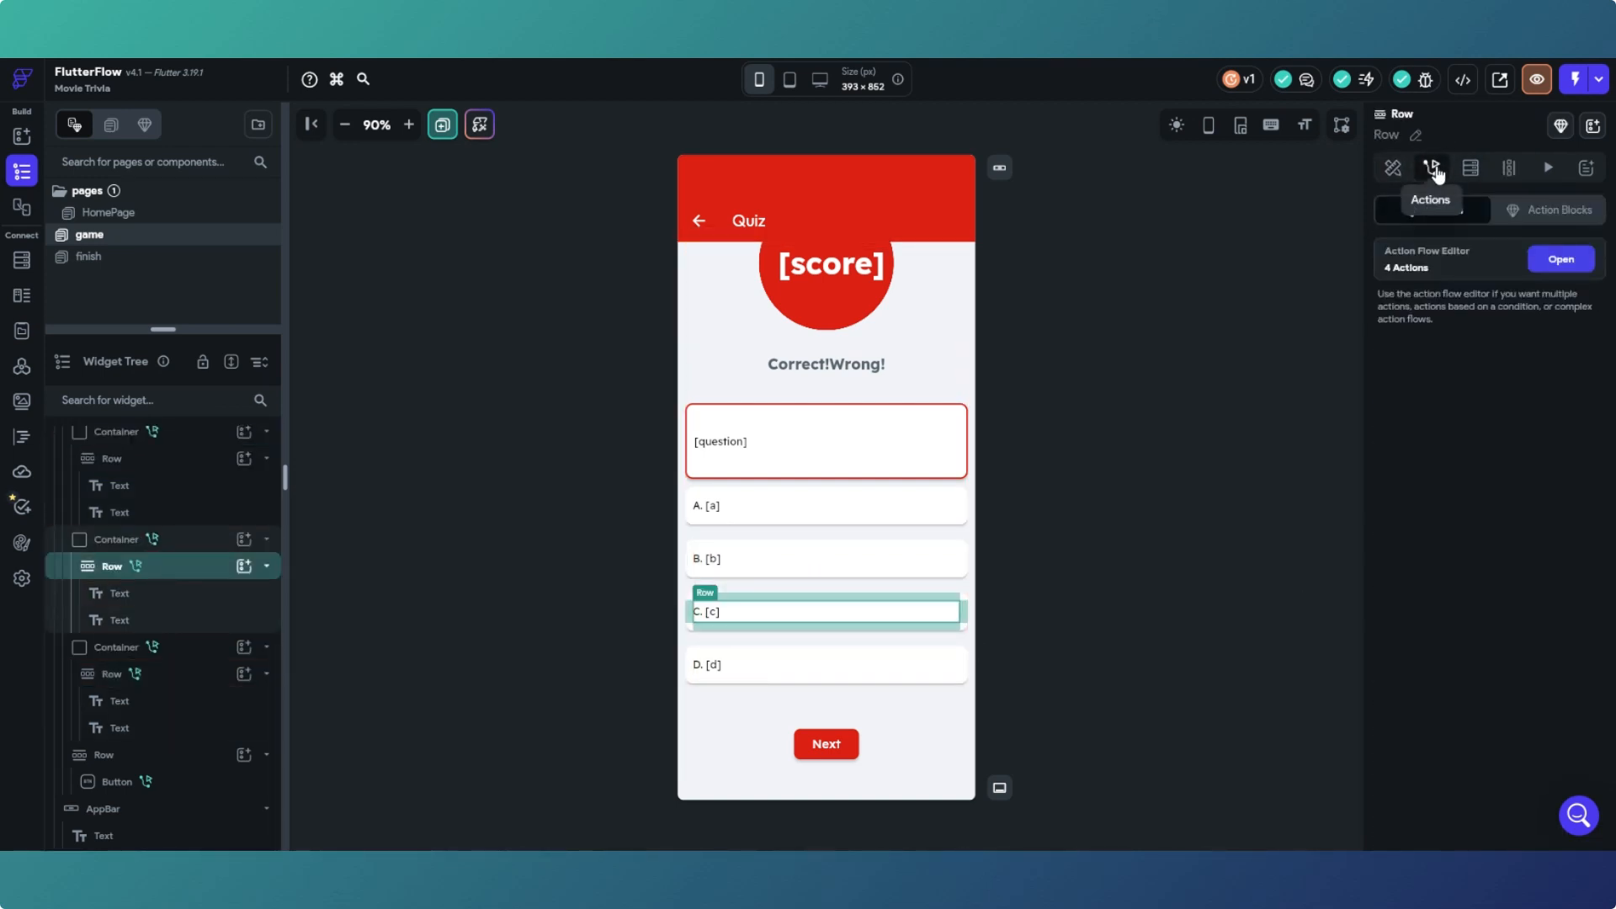
pyautogui.click(1563, 261)
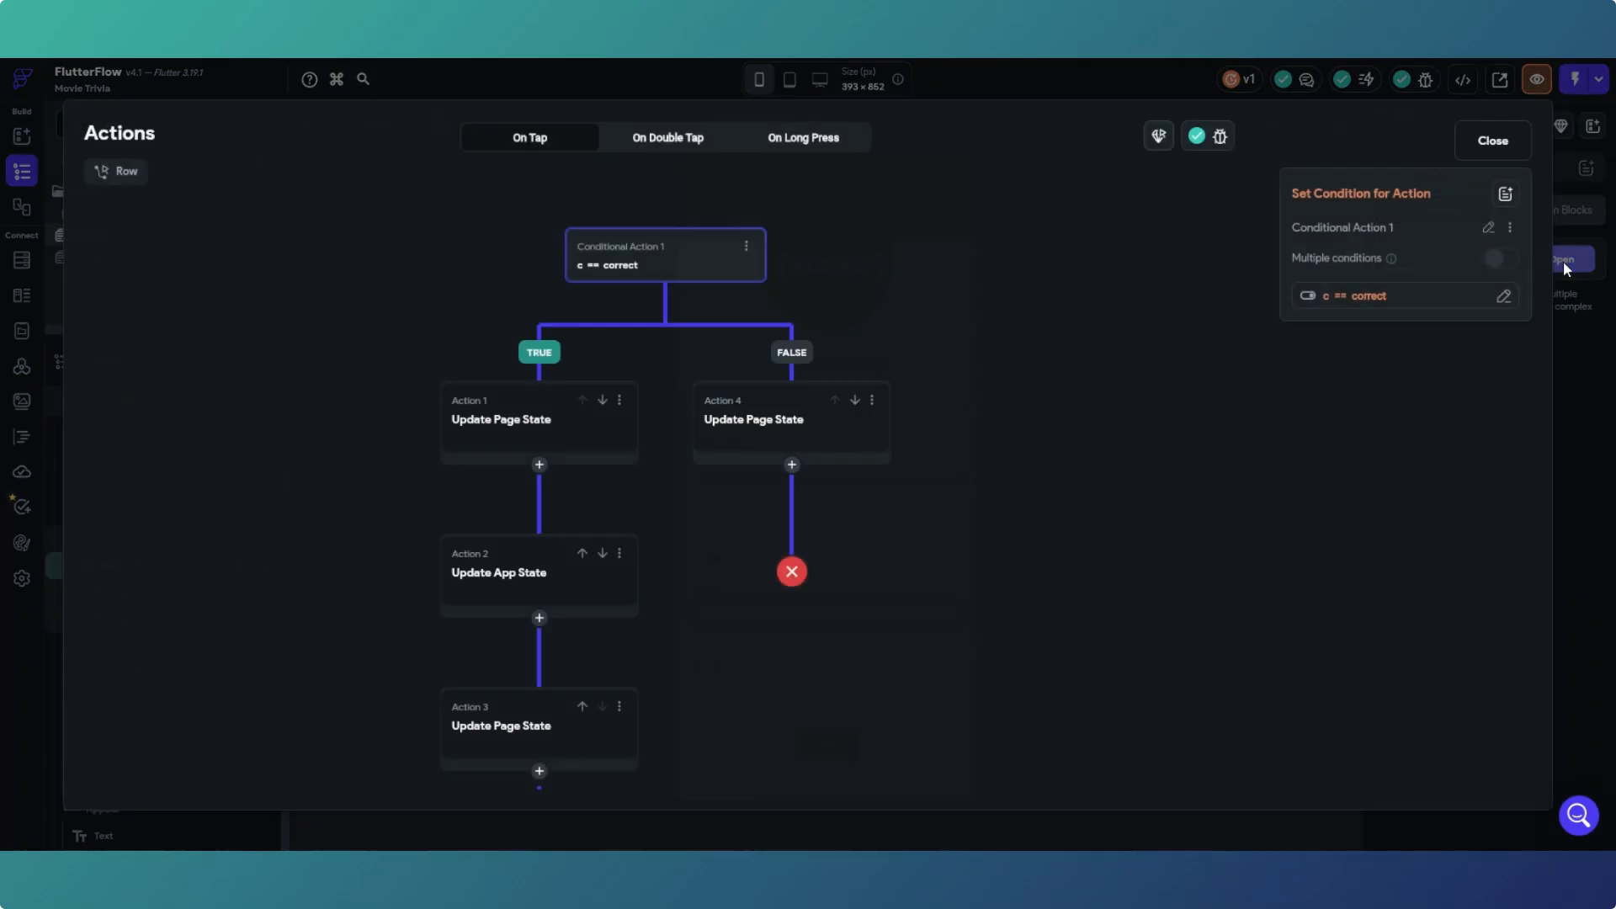
pyautogui.click(745, 249)
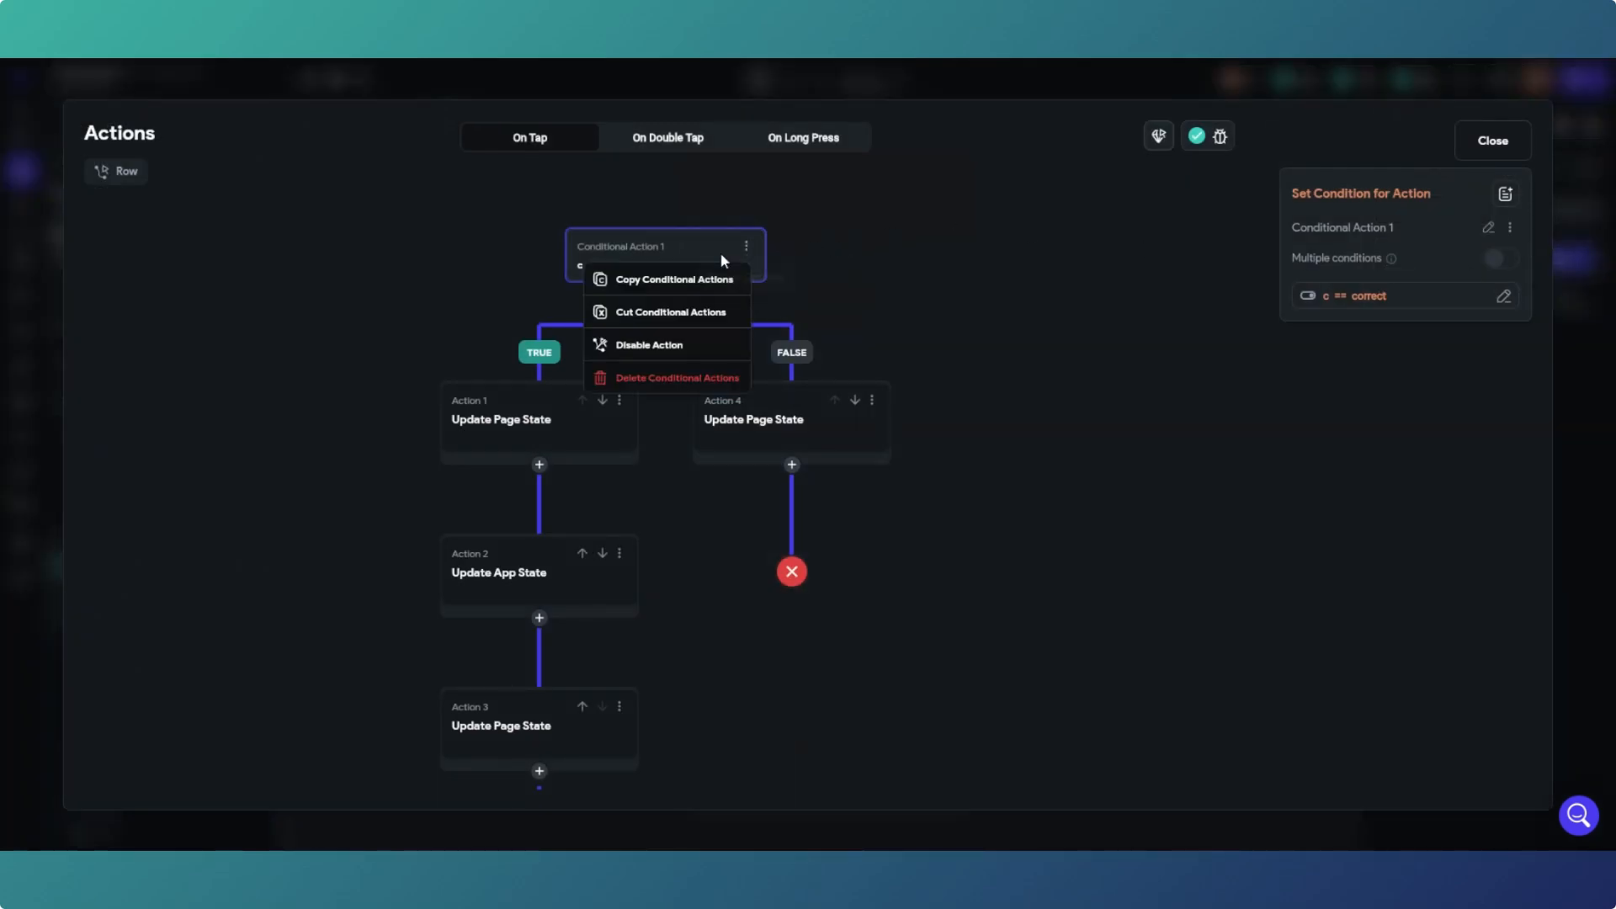
pyautogui.click(666, 315)
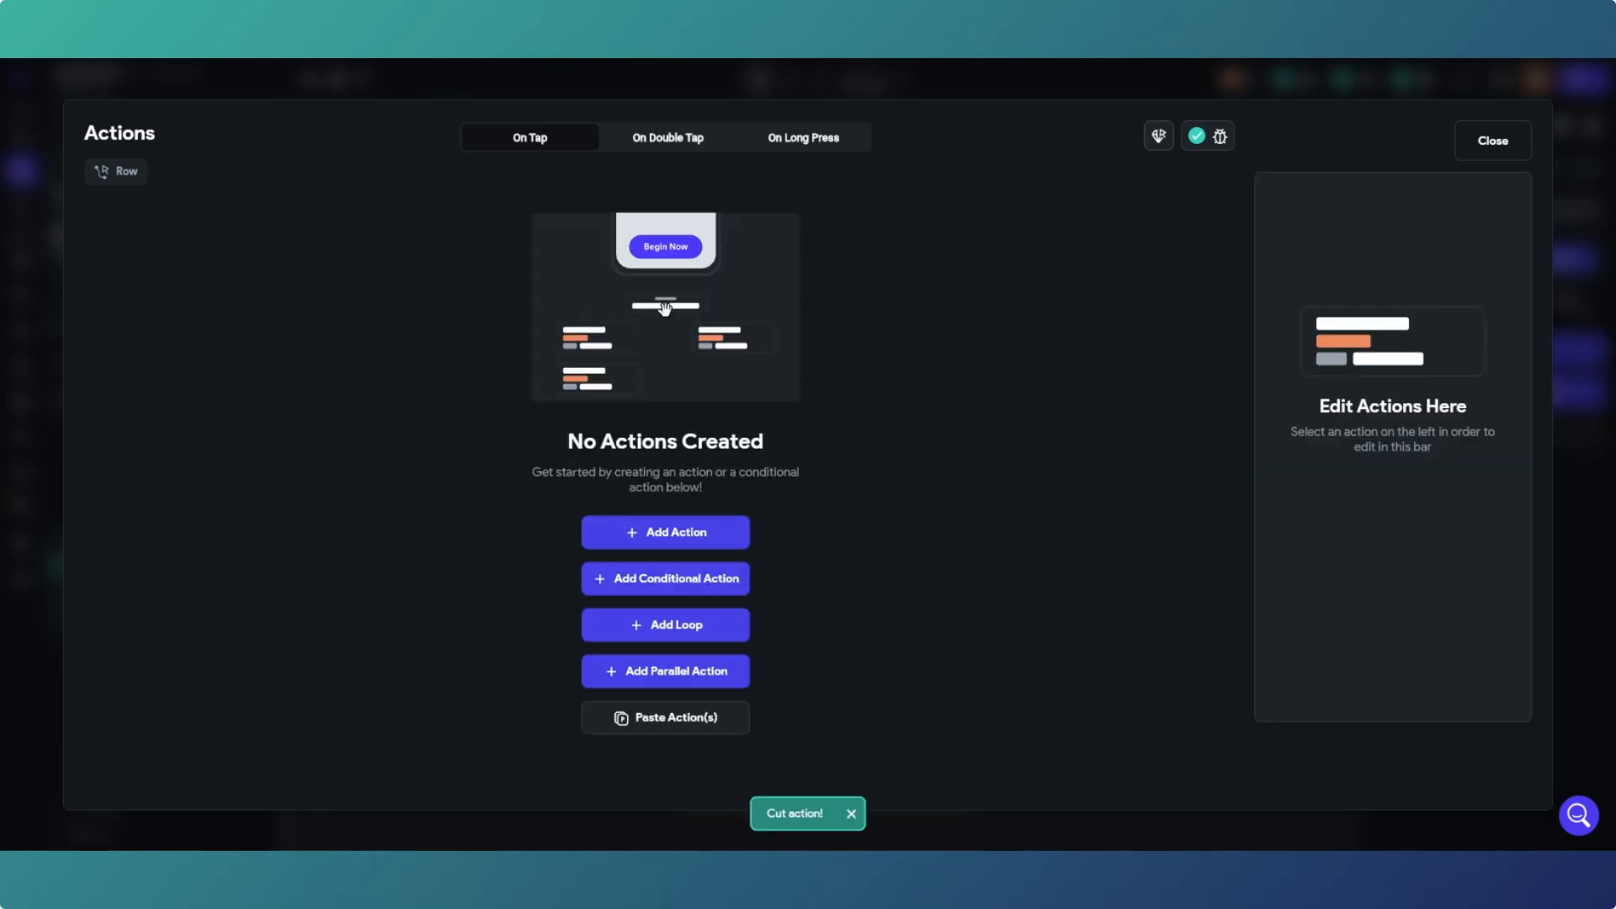
pyautogui.click(1487, 147)
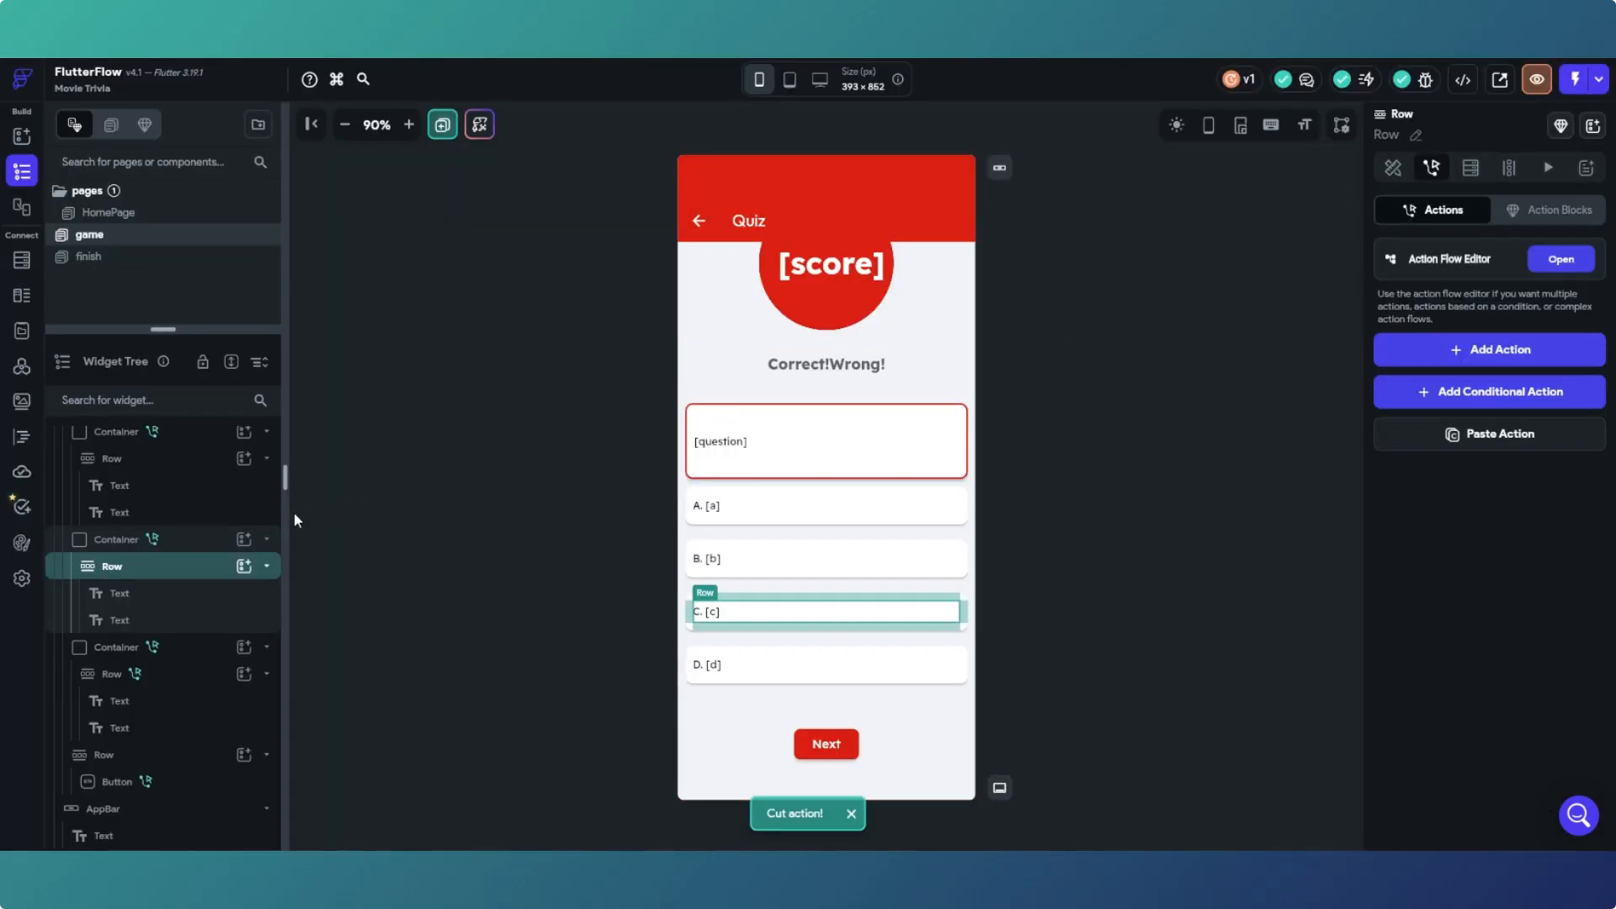
# Step: Paste the cut conditional actions after Update Page State in the answer C container's On Tap flow
pyautogui.click(208, 538)
pyautogui.click(1442, 173)
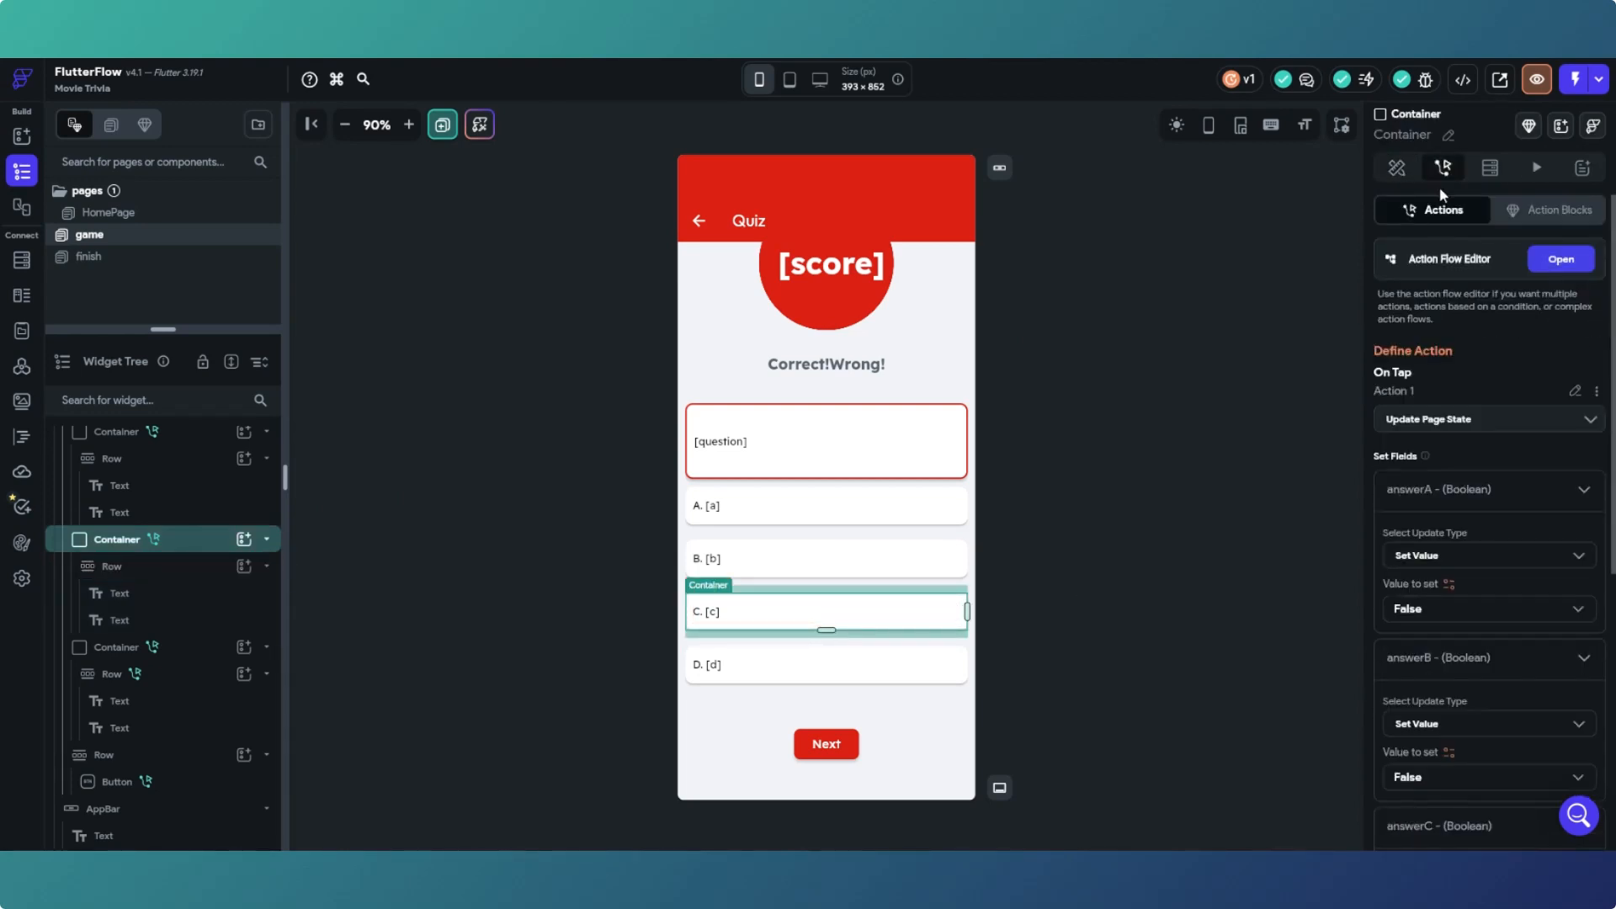
pyautogui.click(1555, 258)
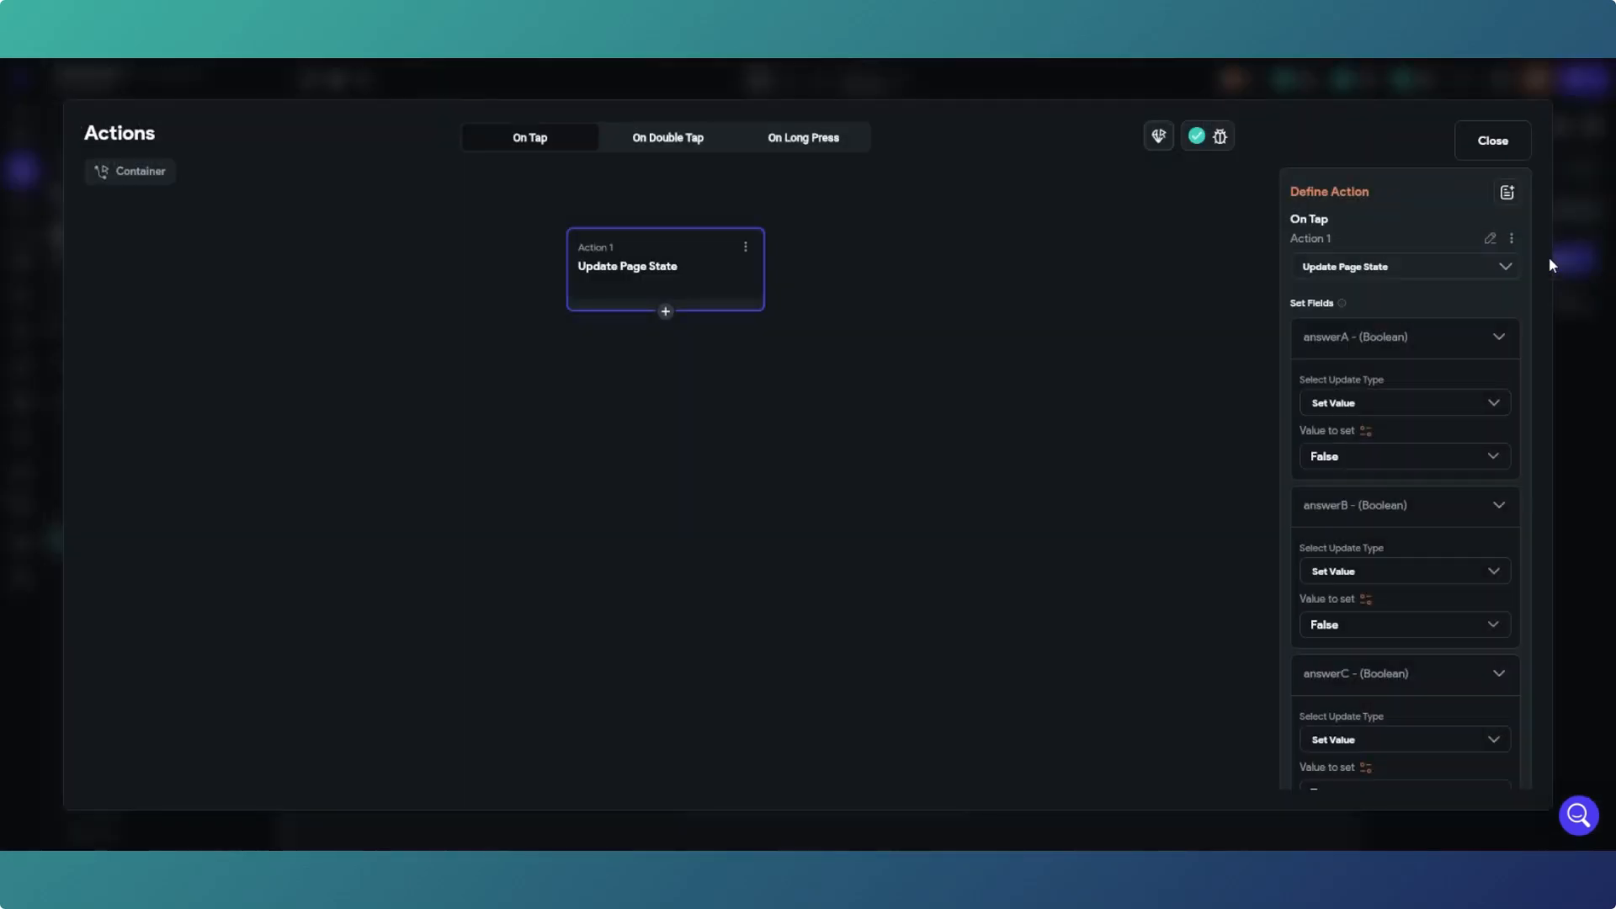
pyautogui.click(663, 312)
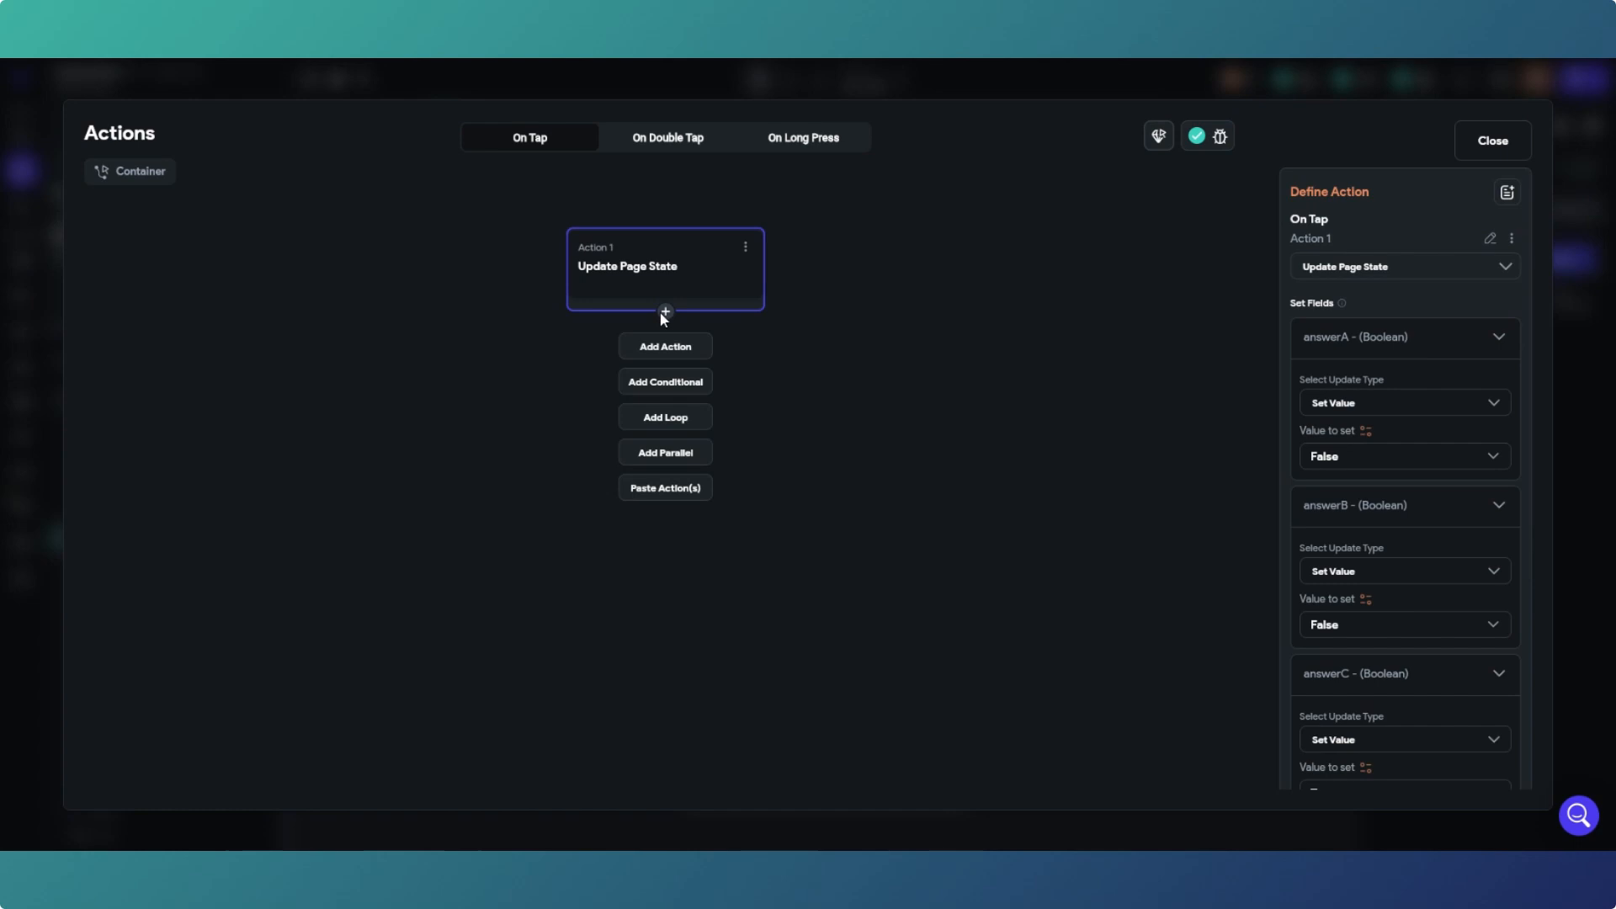
pyautogui.click(680, 486)
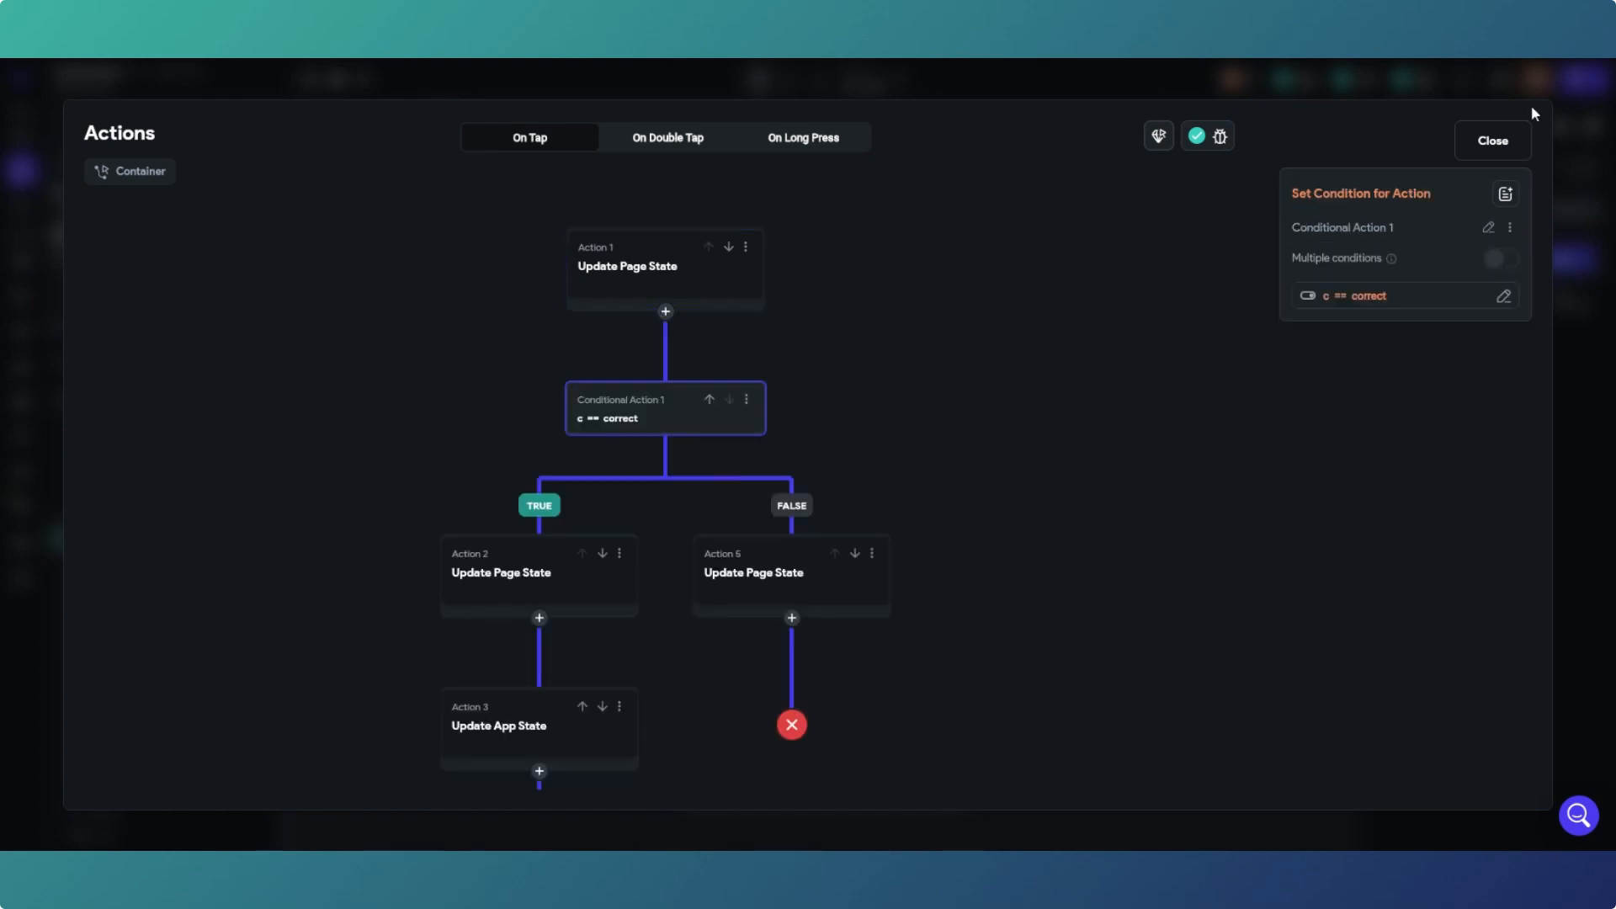
pyautogui.click(1495, 141)
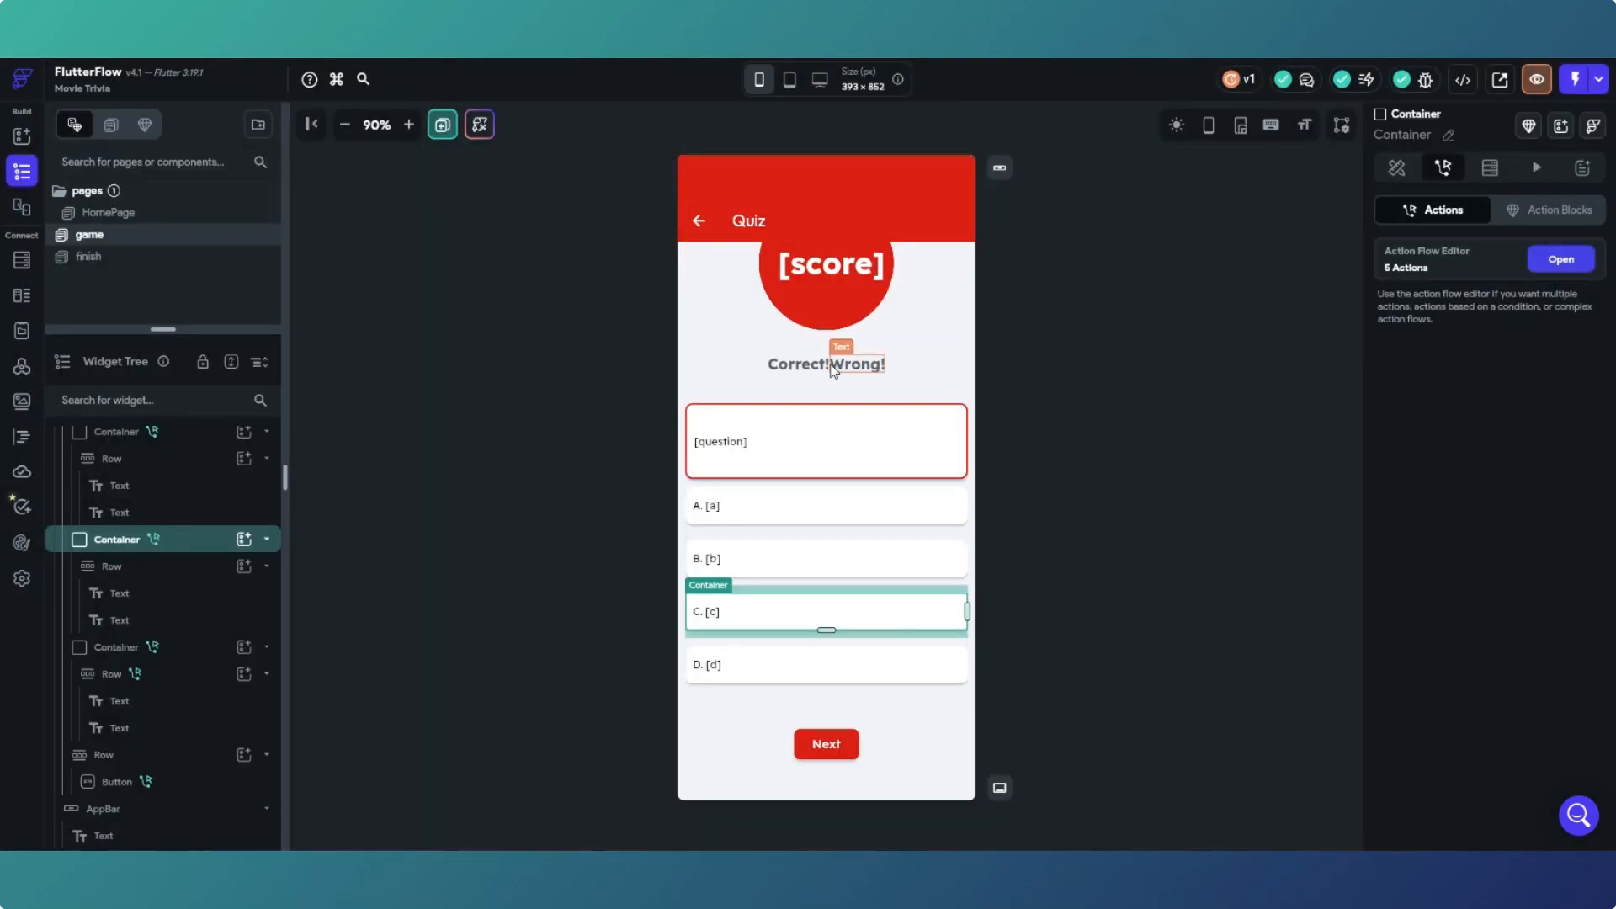
# Step: Cut the "d == correct" conditional actions from the On Tap flow of answer D's row
pyautogui.click(769, 668)
pyautogui.click(173, 674)
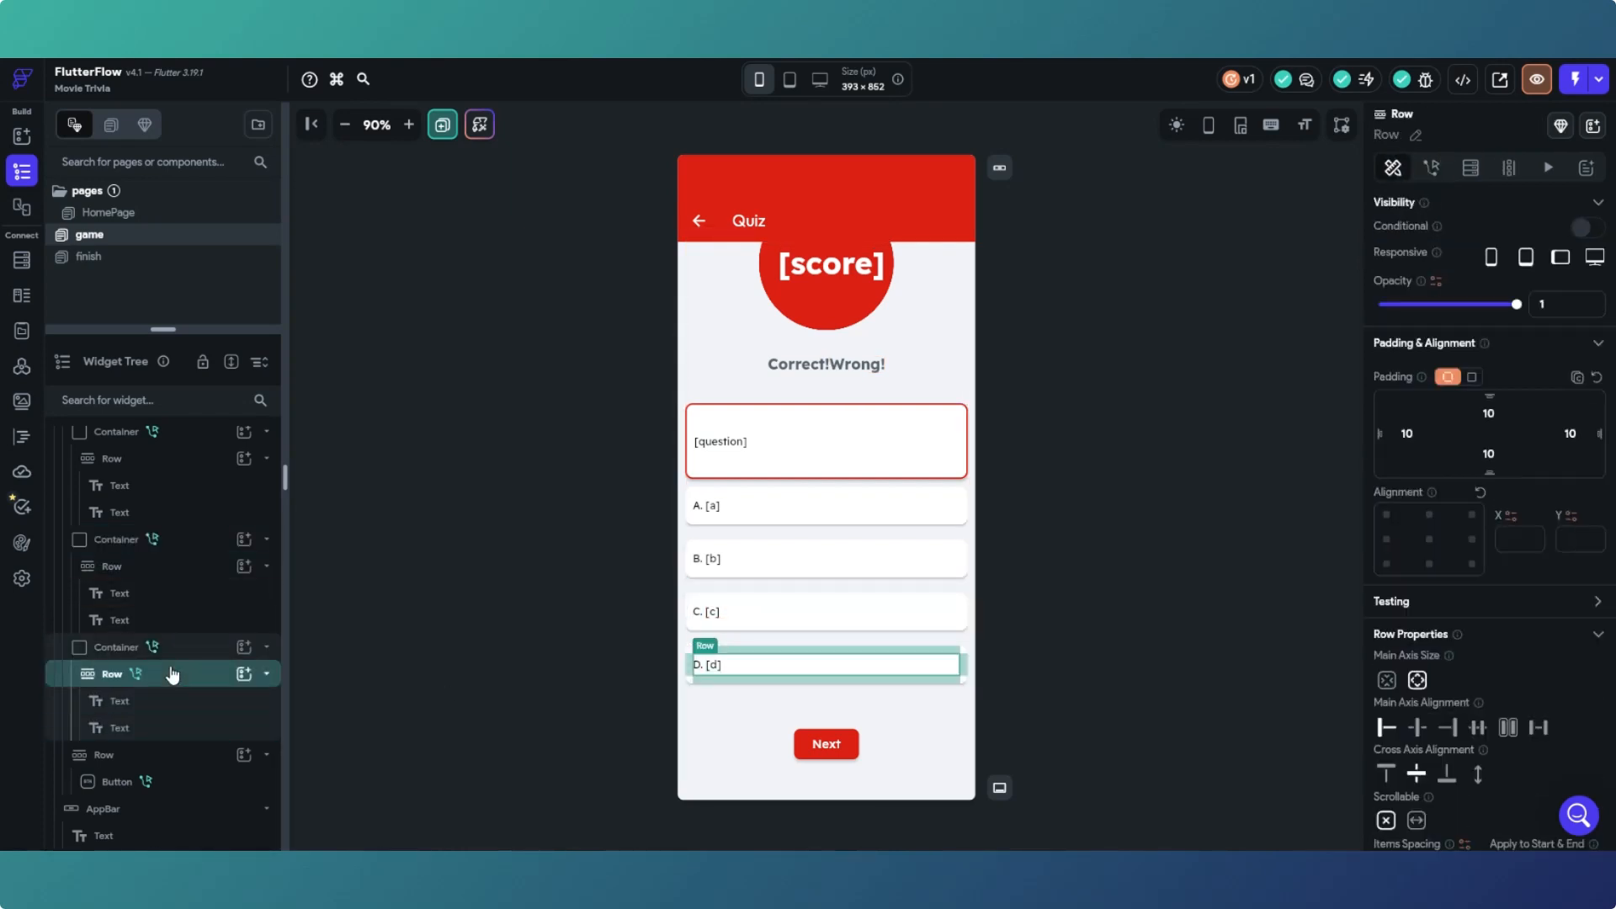
pyautogui.click(1431, 168)
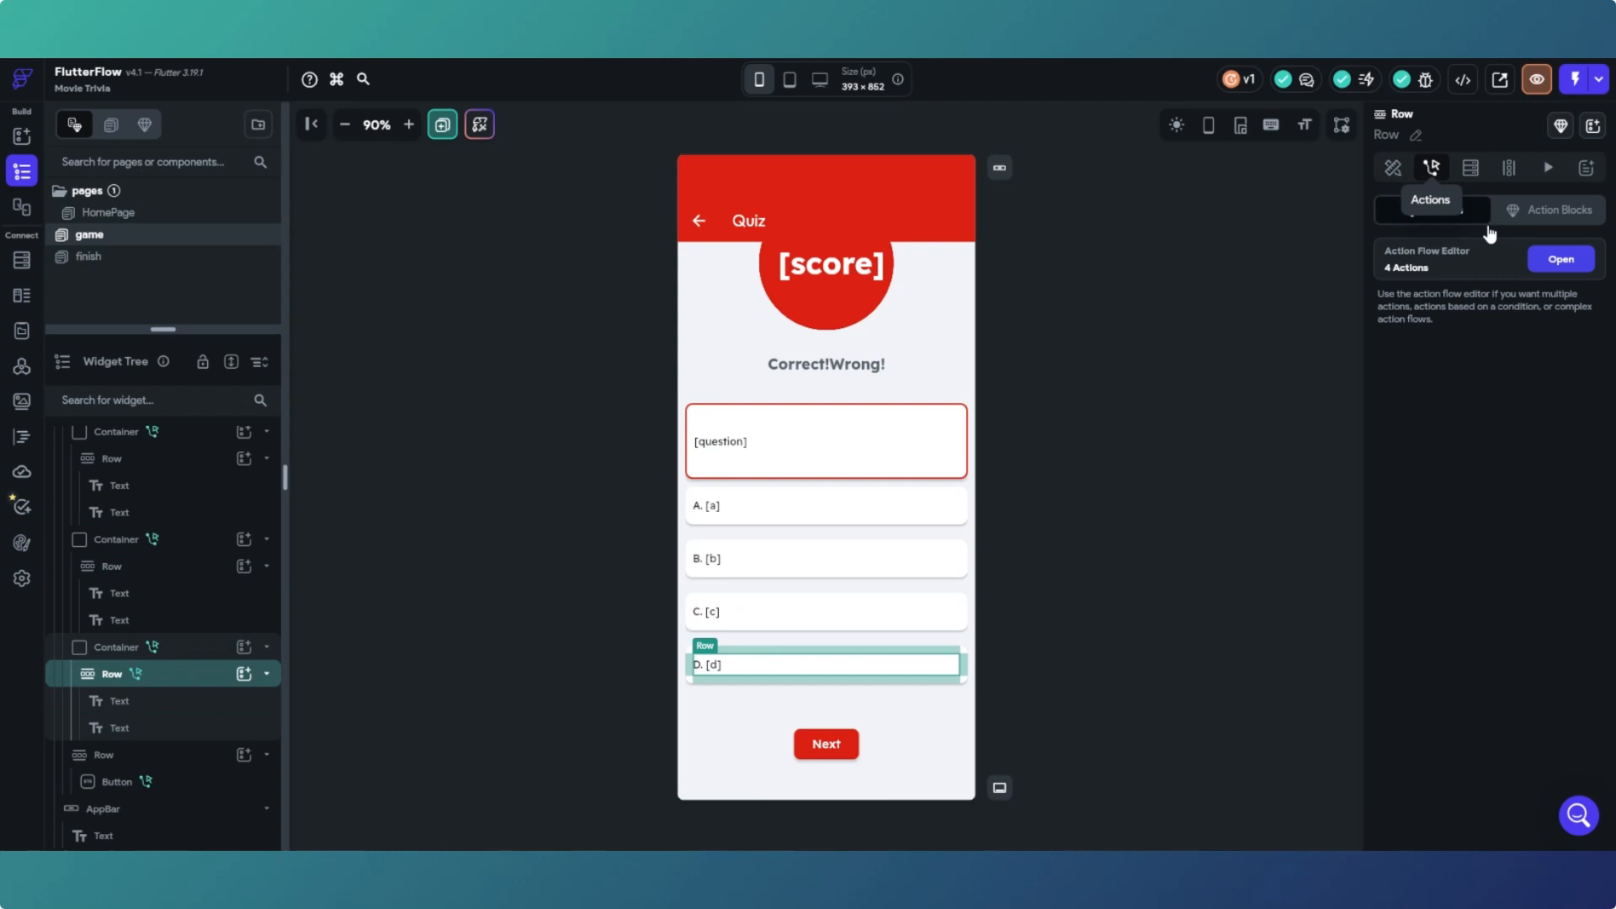
pyautogui.click(1558, 260)
pyautogui.click(746, 246)
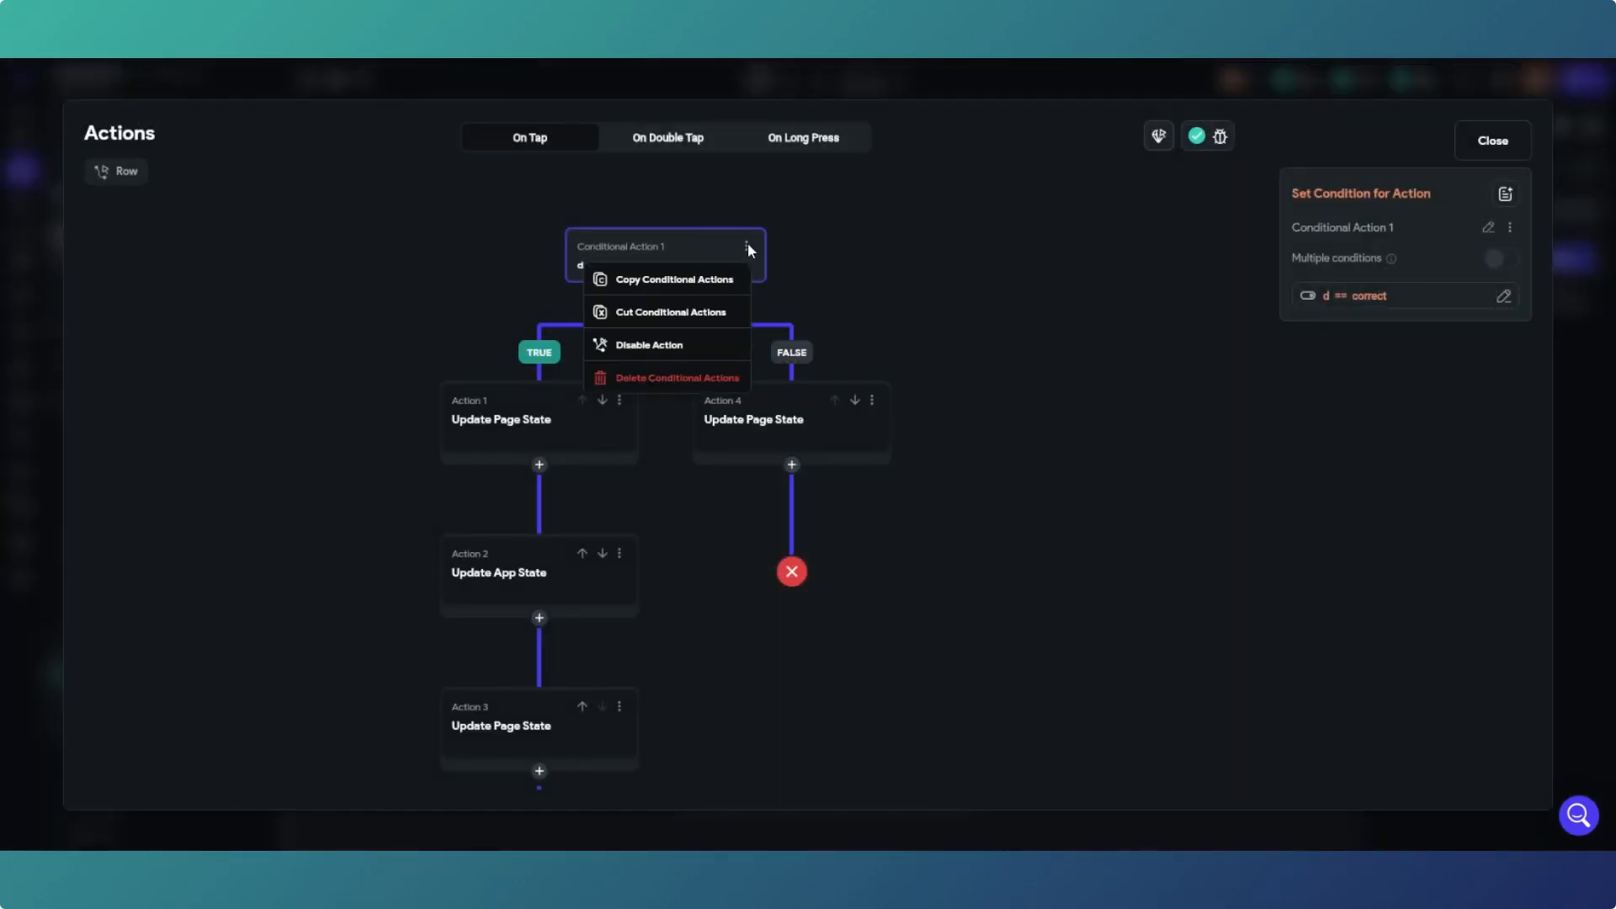
pyautogui.click(685, 317)
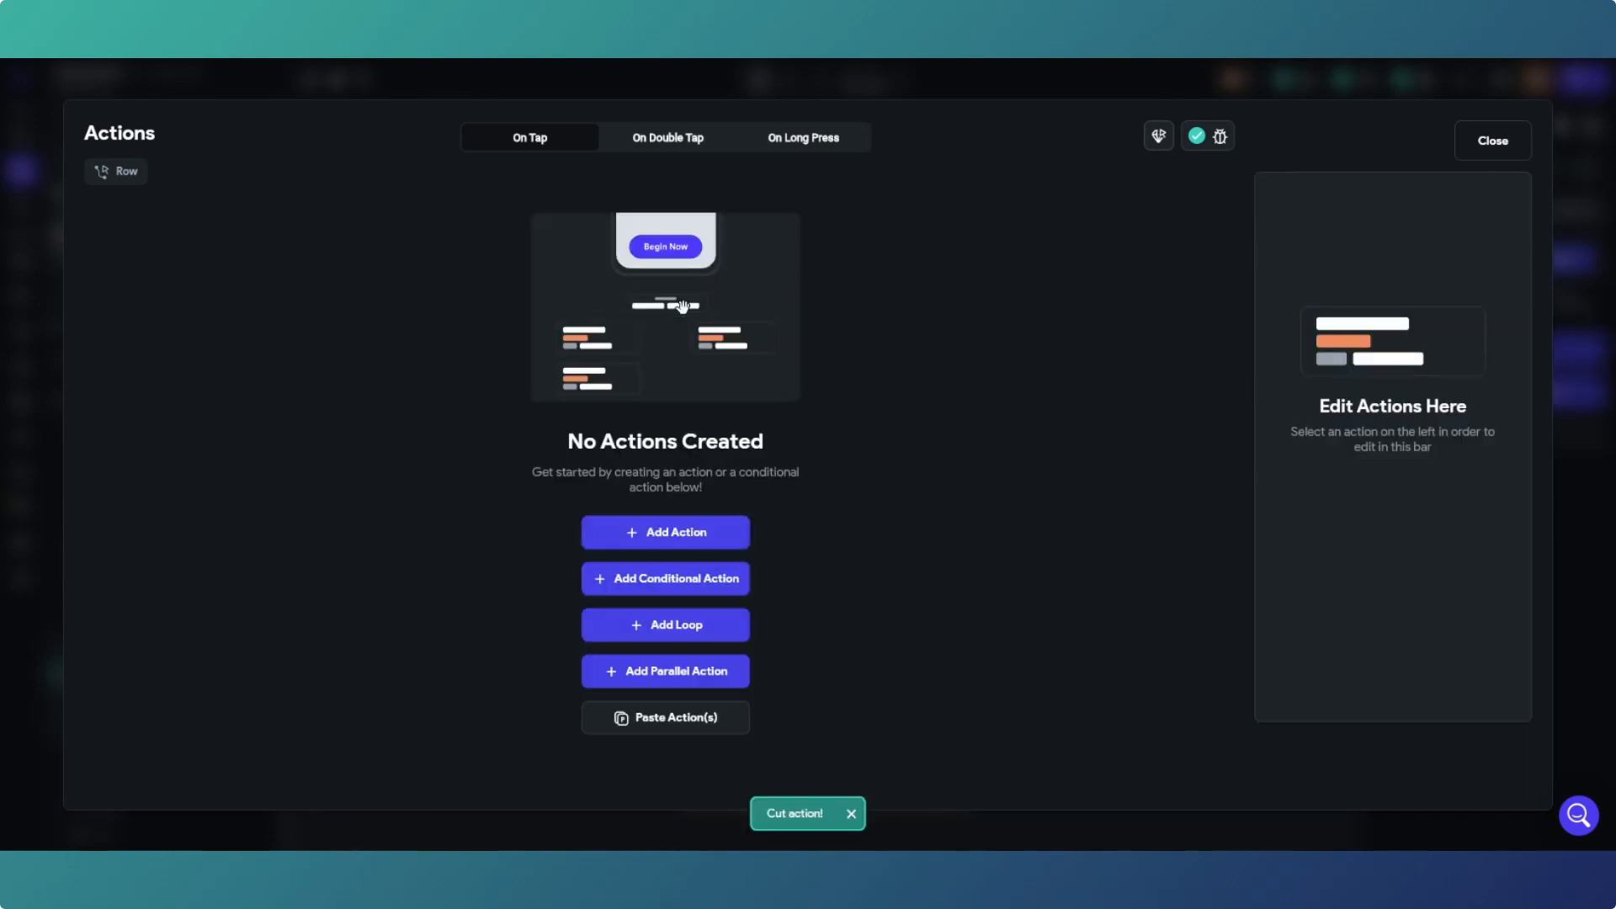
pyautogui.click(1494, 140)
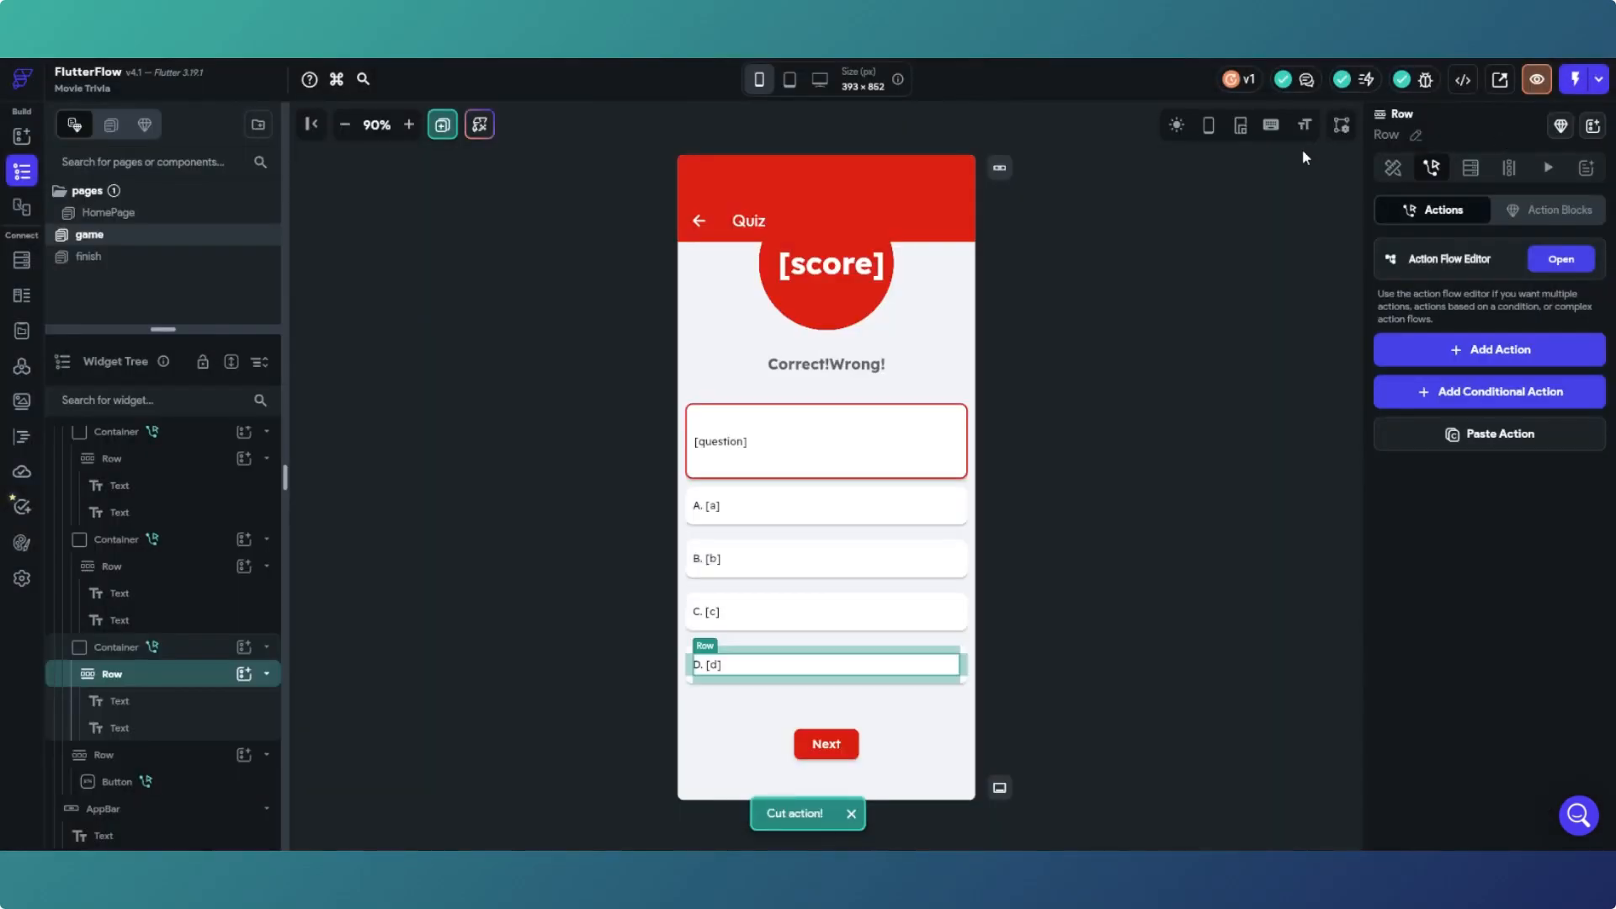
# Step: Paste the cut conditional actions after Update Page State in the answer D container's On Tap flow
pyautogui.click(198, 650)
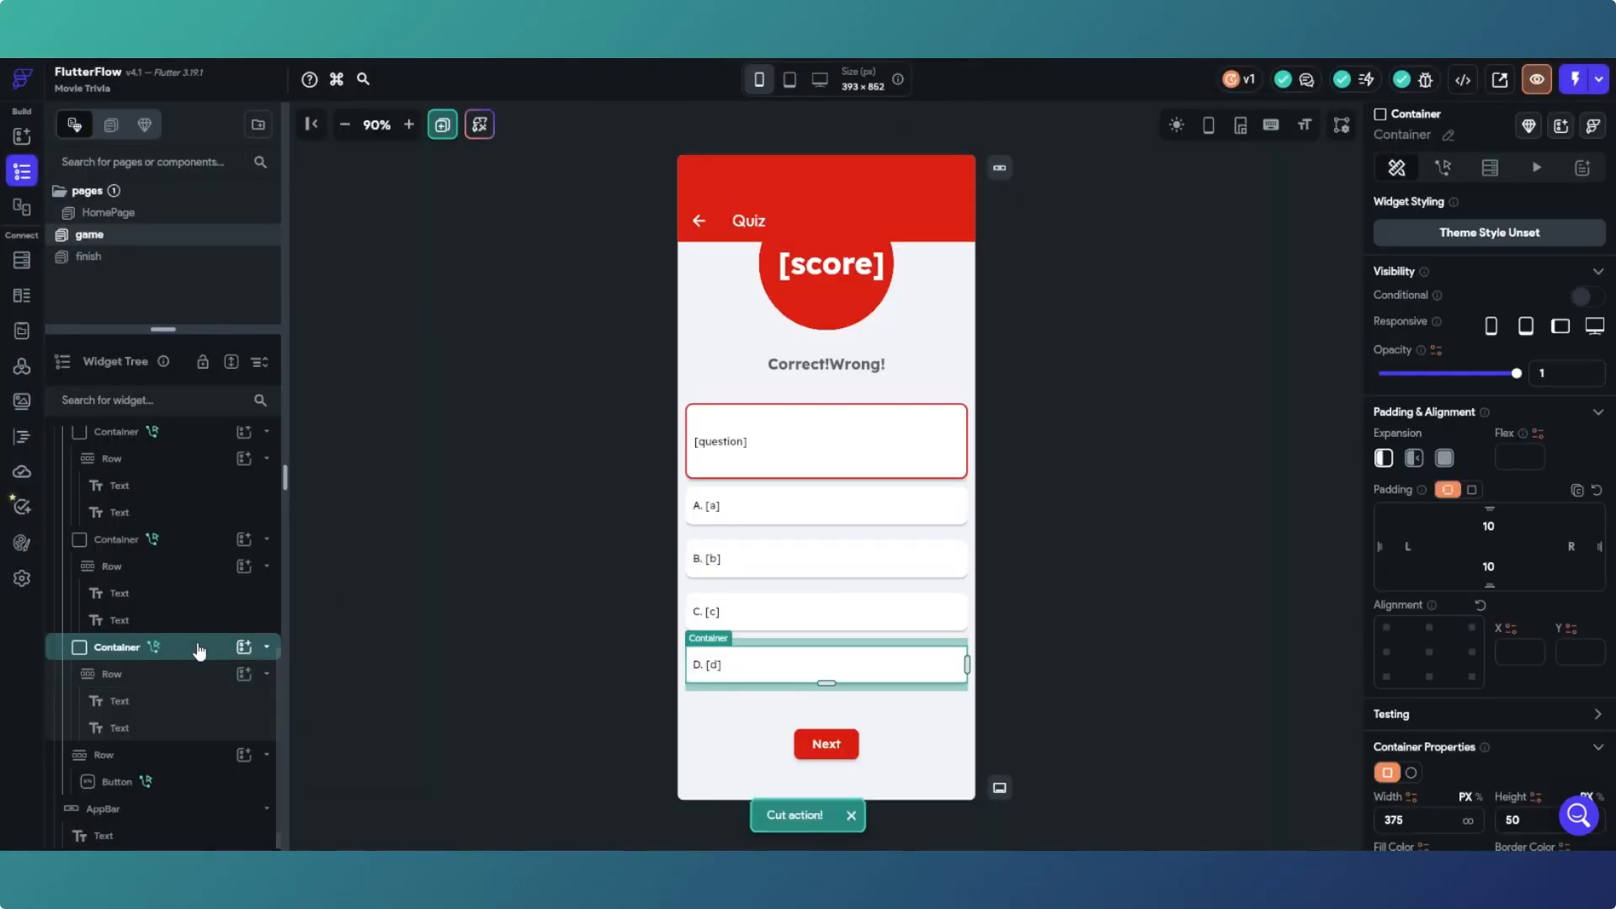
pyautogui.click(1443, 172)
pyautogui.click(1549, 260)
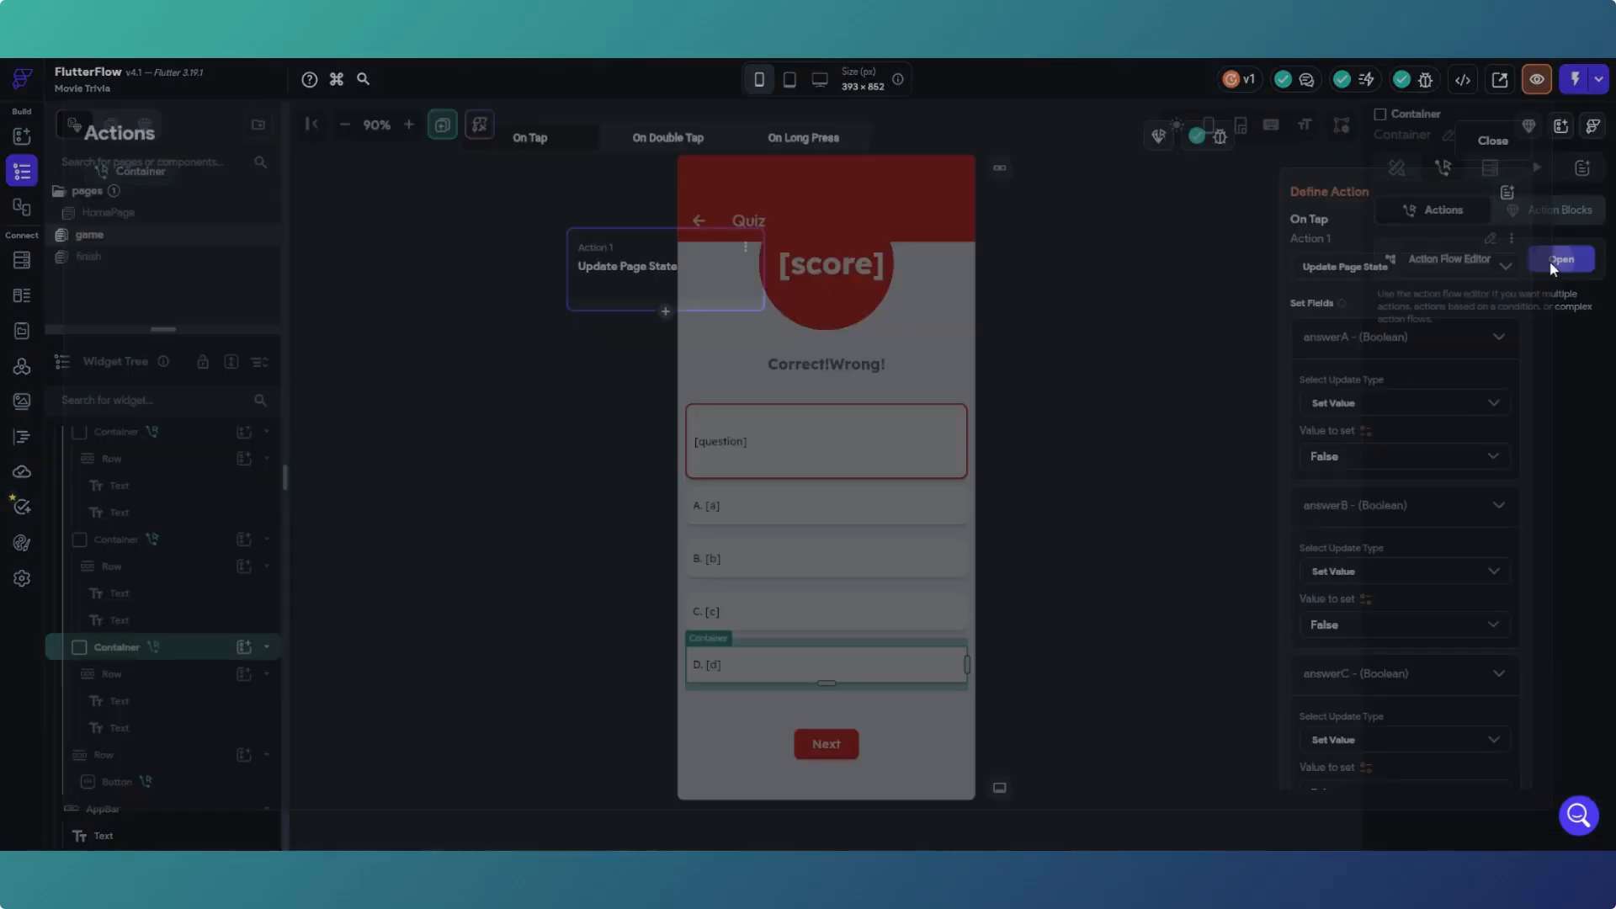
pyautogui.click(665, 313)
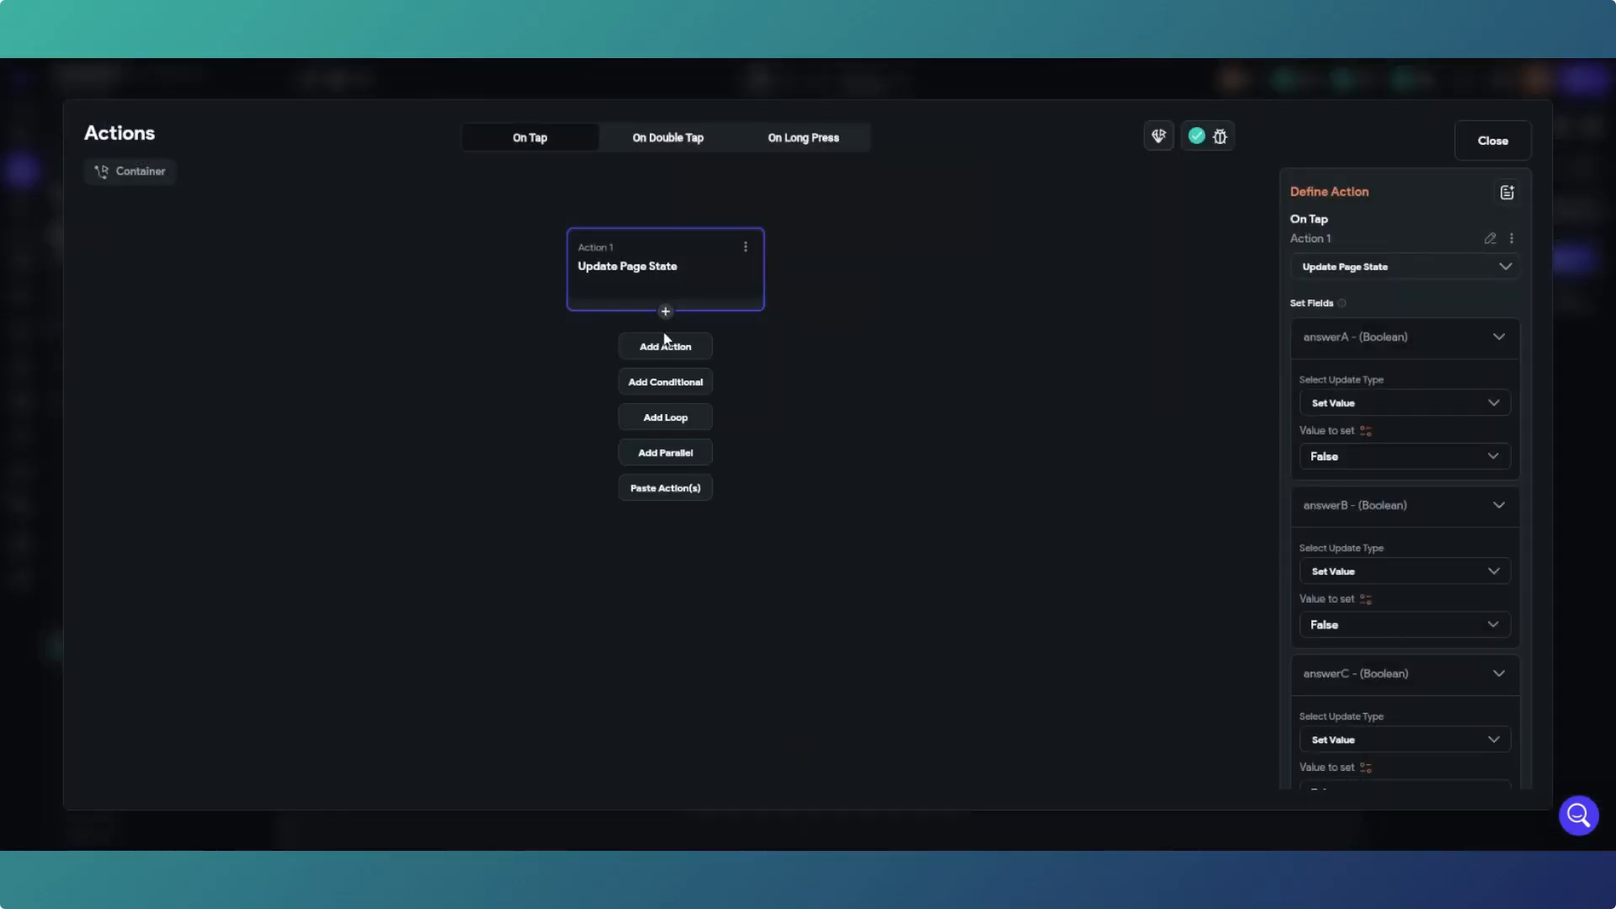
pyautogui.click(684, 497)
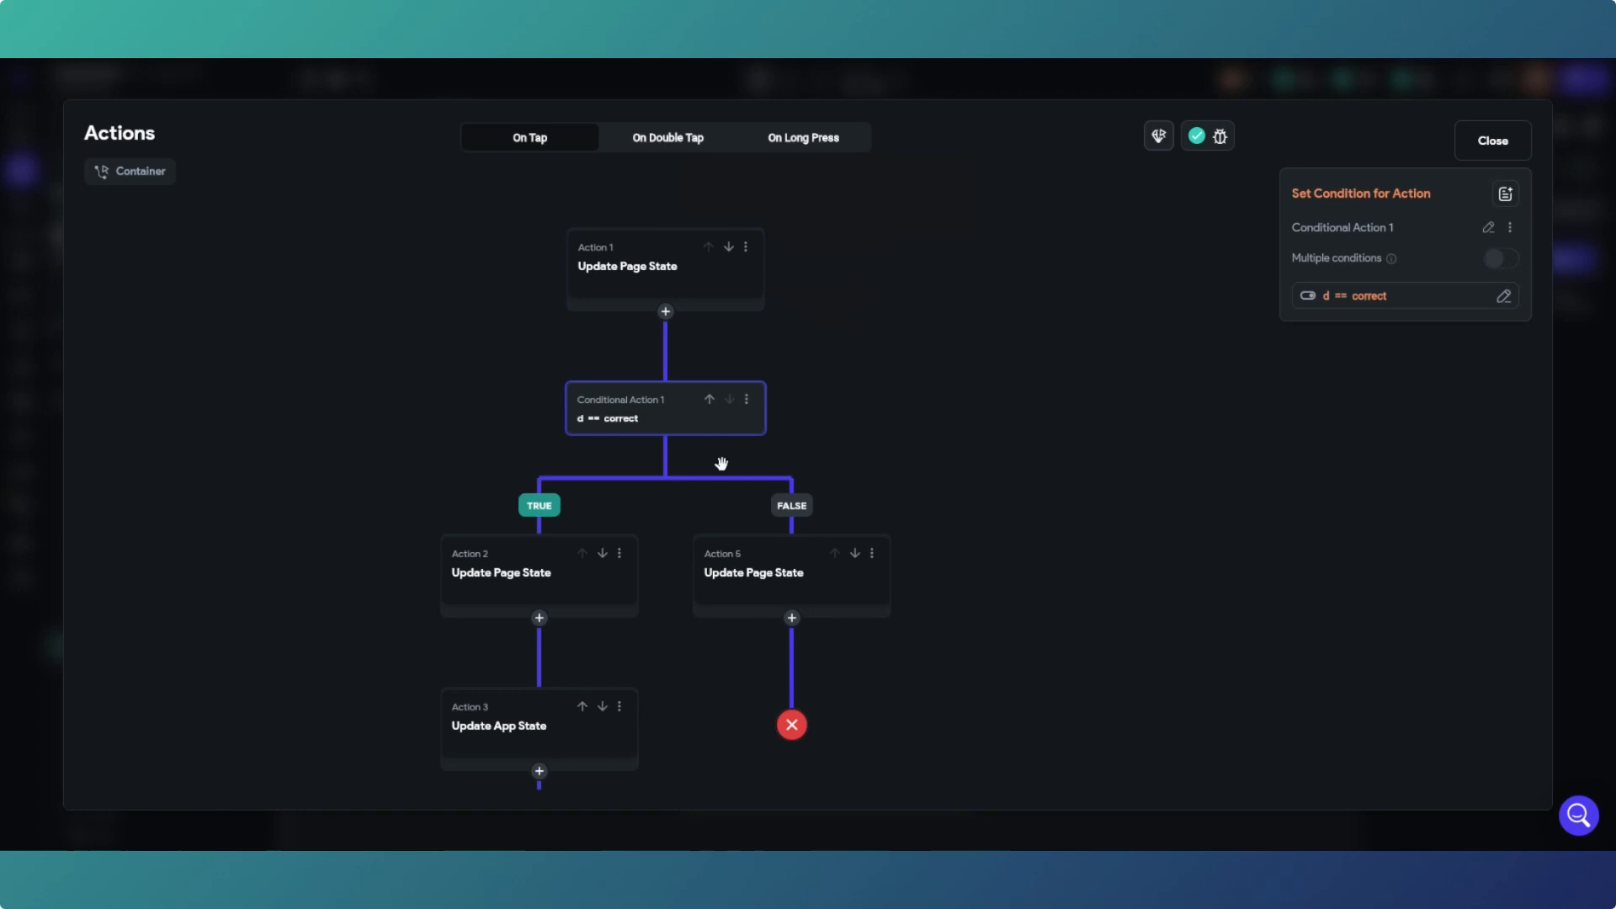
pyautogui.click(1505, 138)
pyautogui.click(1163, 342)
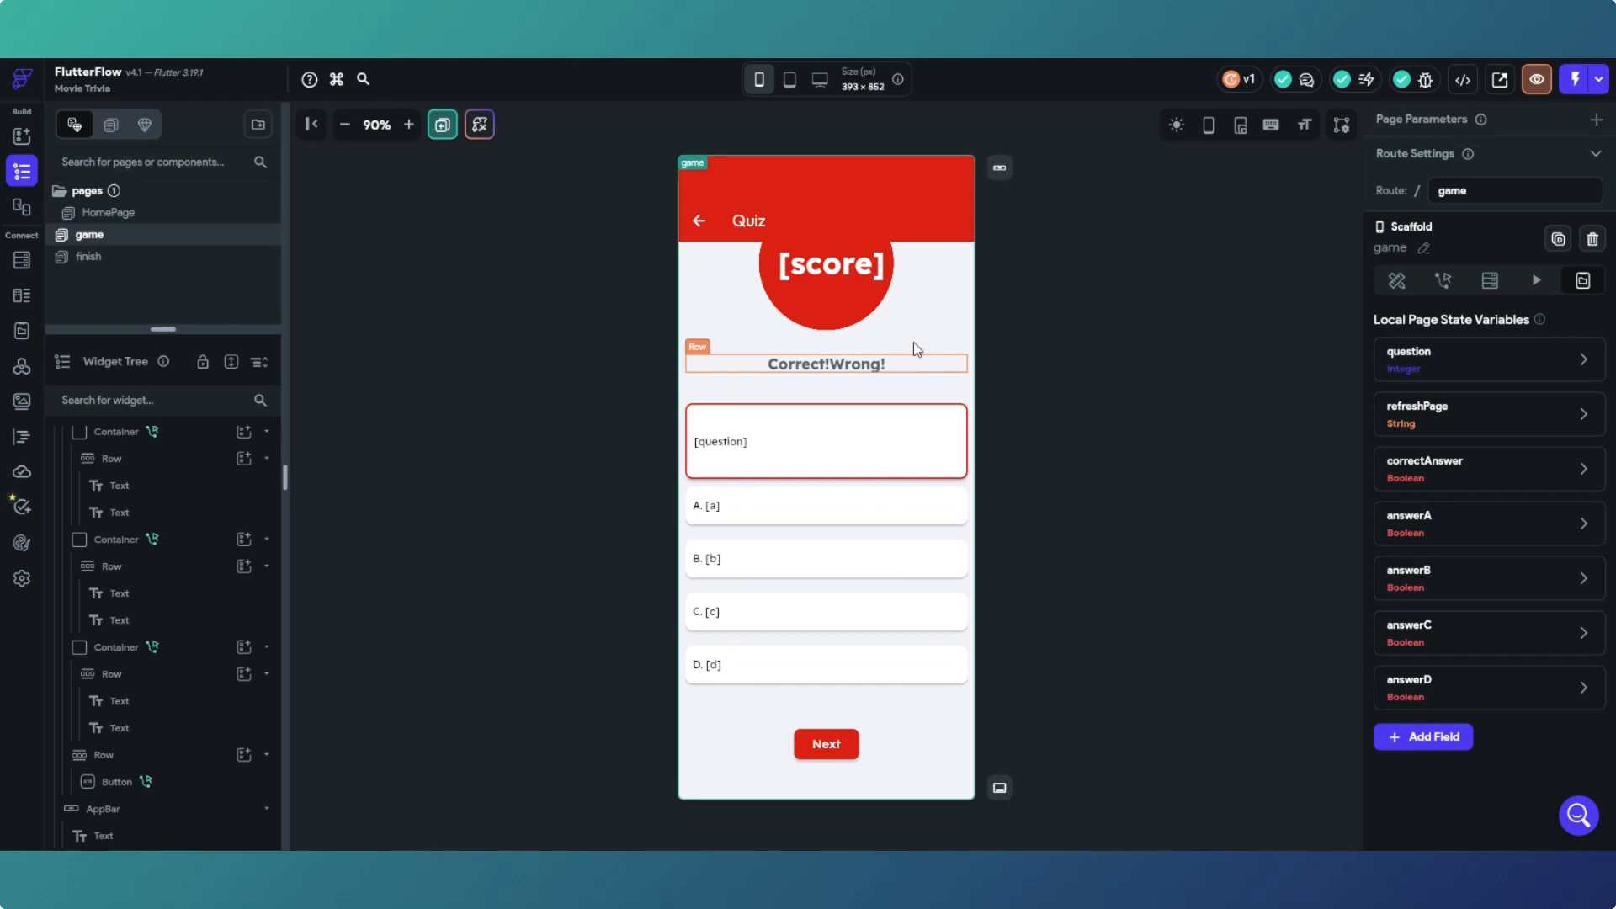
pyautogui.scroll(1, 920, 289)
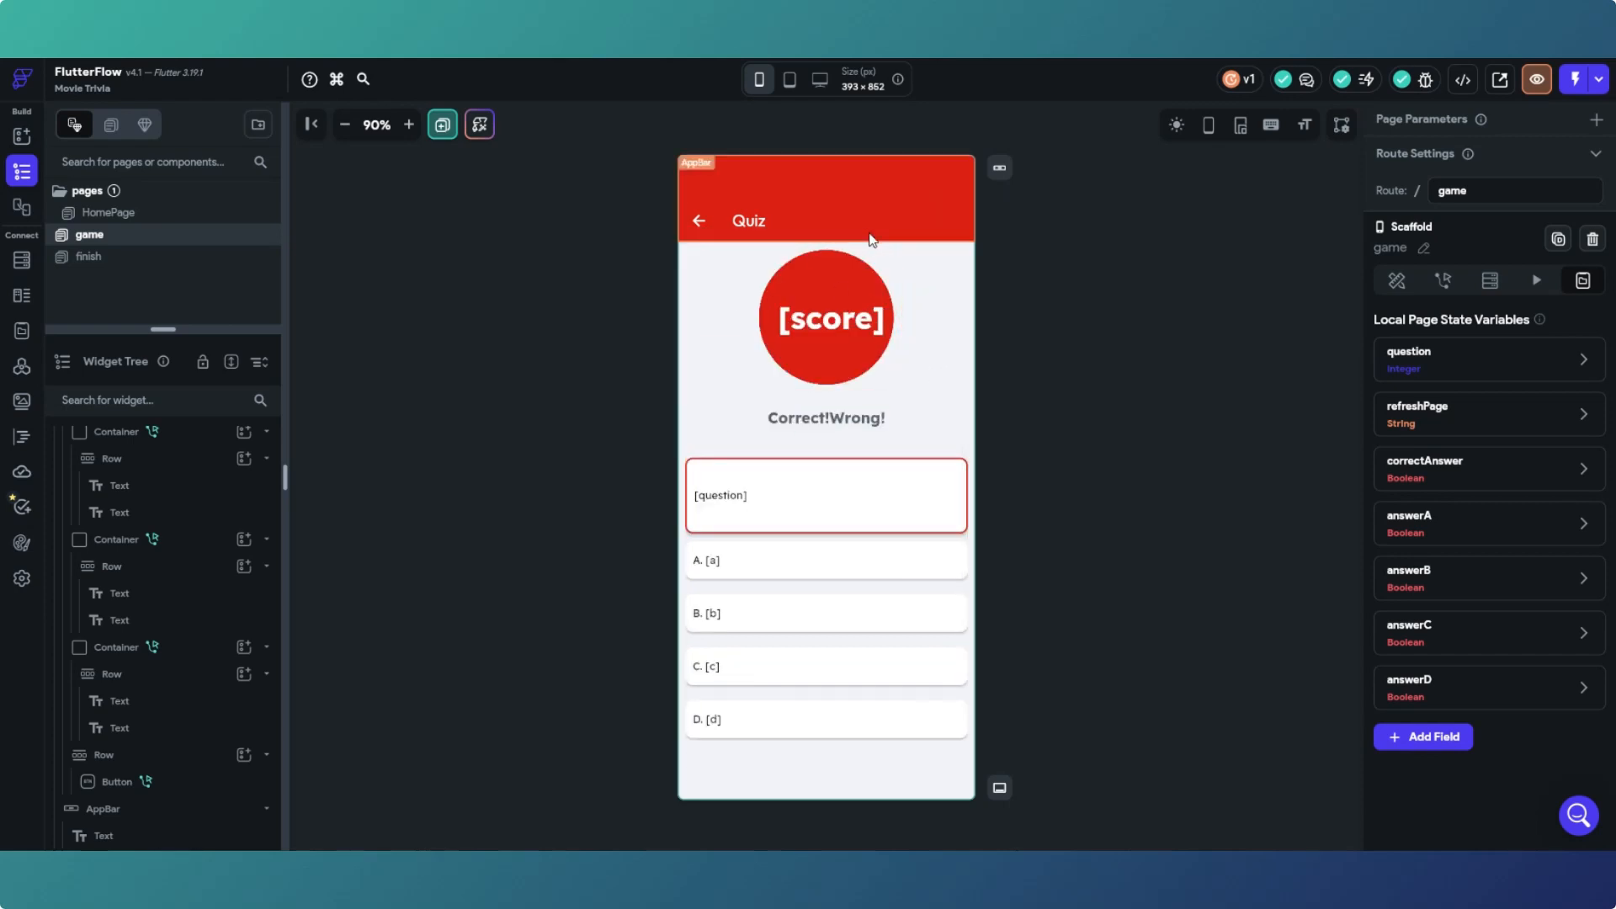
pyautogui.click(851, 318)
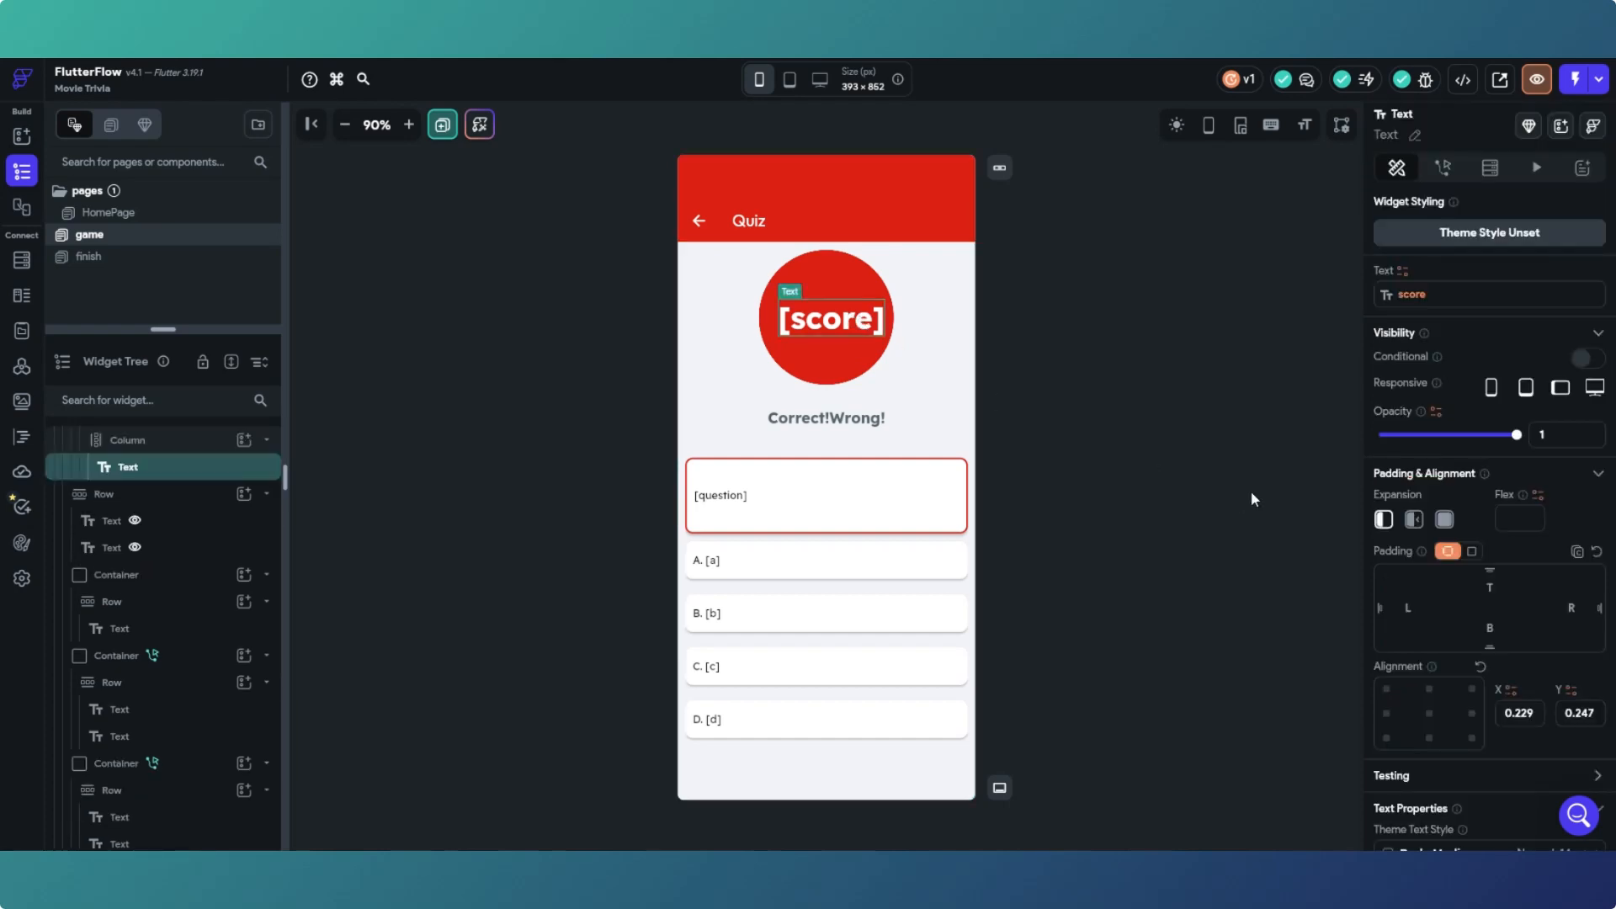
pyautogui.scroll(-2, 1443, 422)
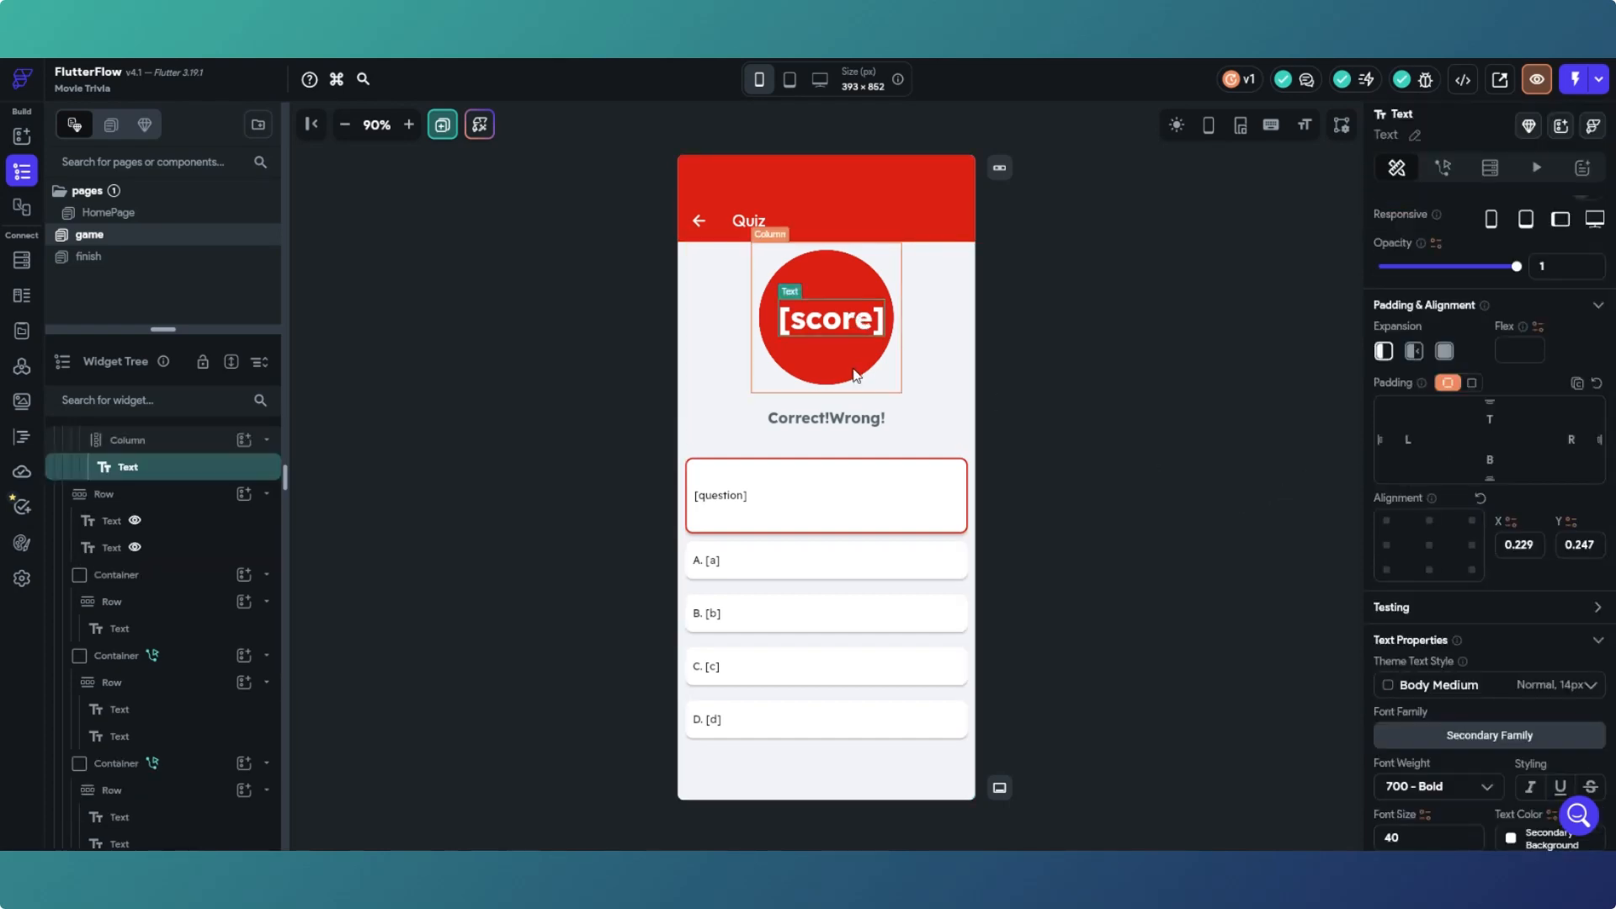
pyautogui.click(1013, 477)
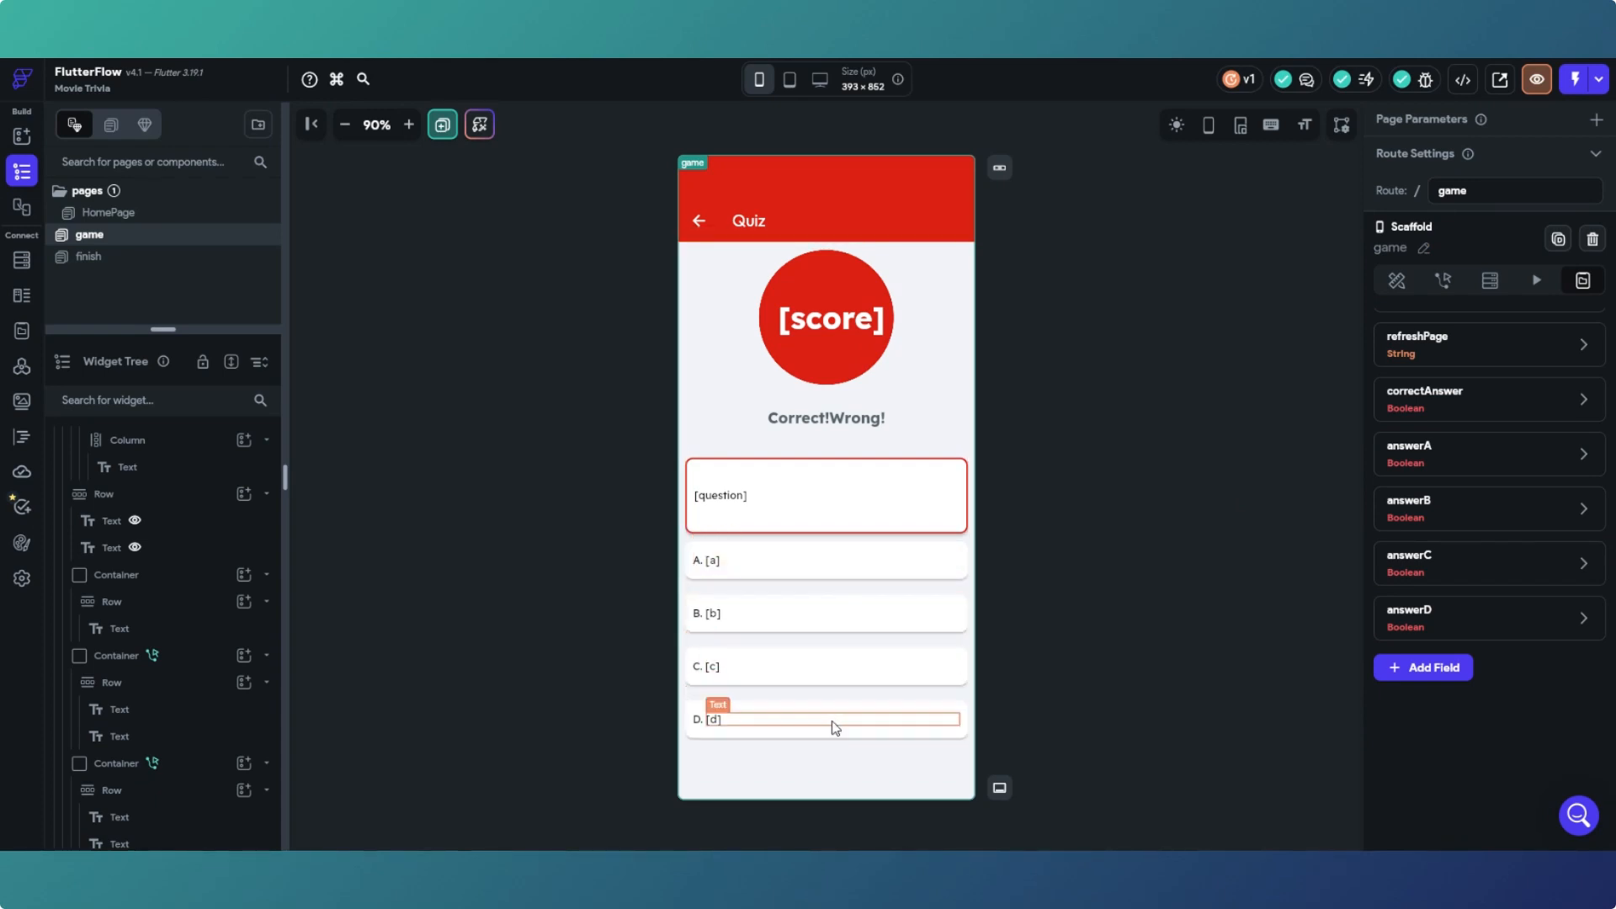
# Step: Review the answer A container's On Tap flow, checking the page state update and the conditional branches that follow it
pyautogui.click(110, 665)
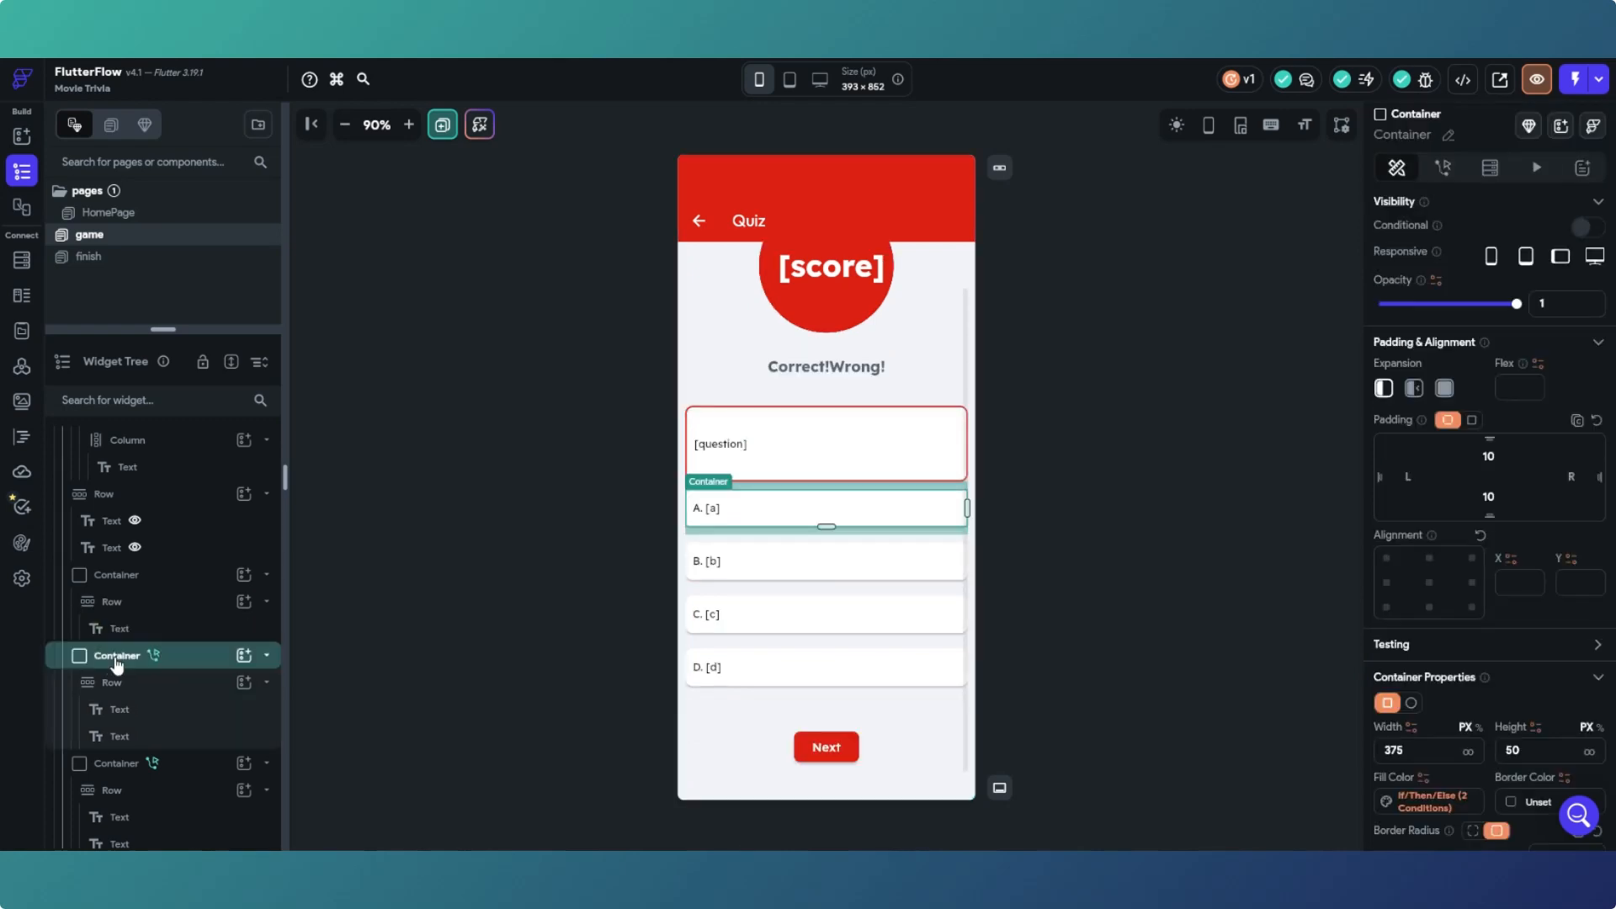
pyautogui.click(1443, 168)
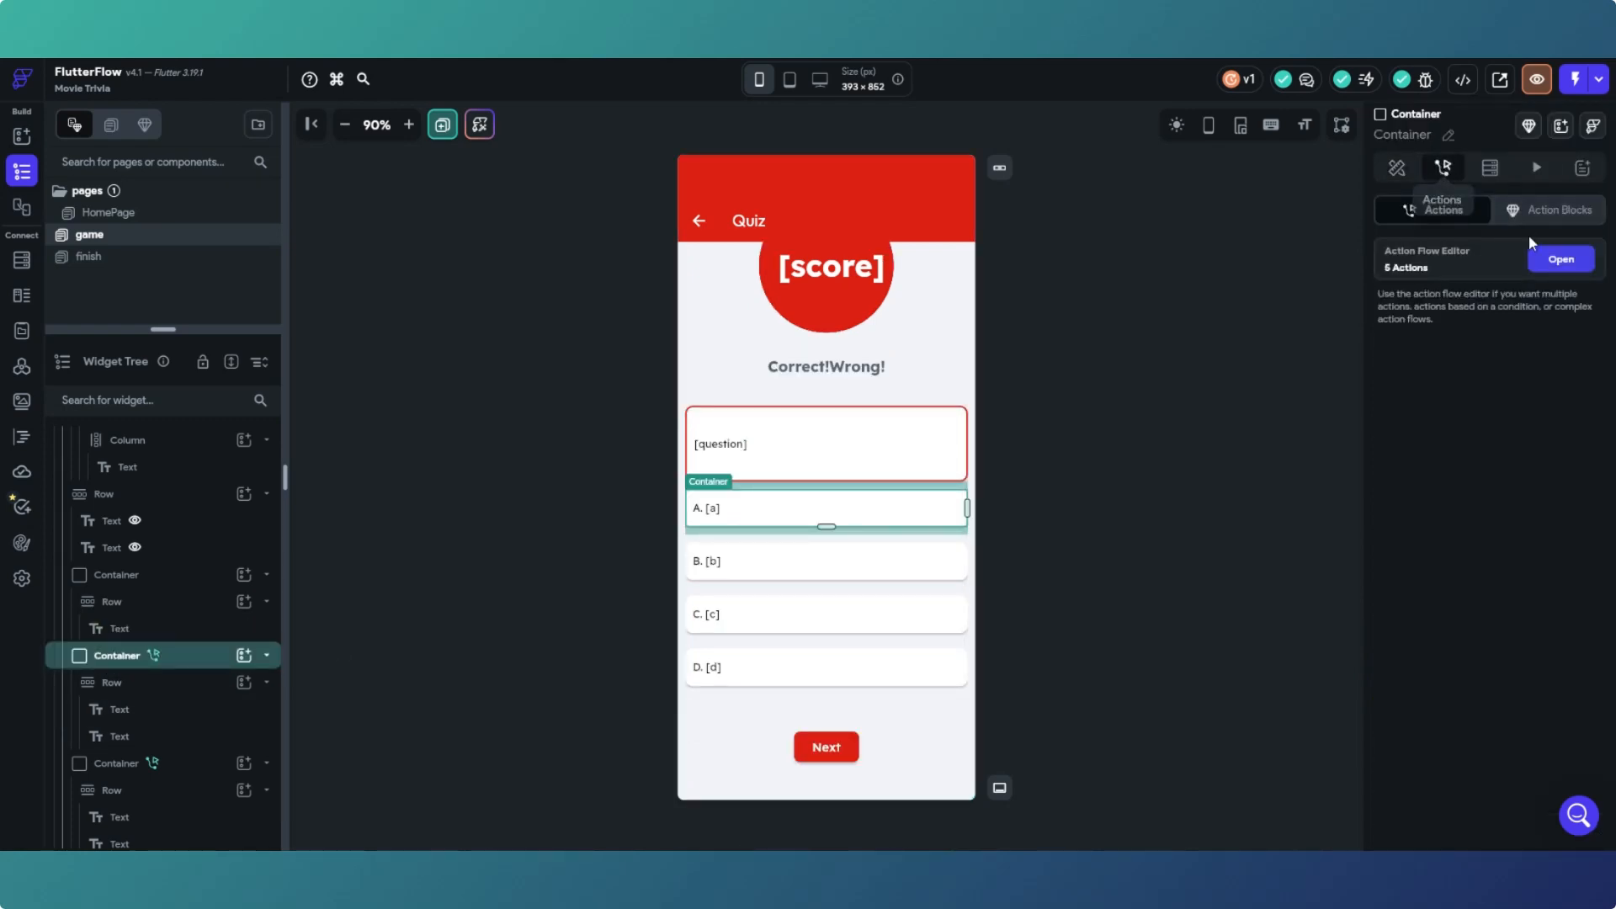
pyautogui.click(1559, 260)
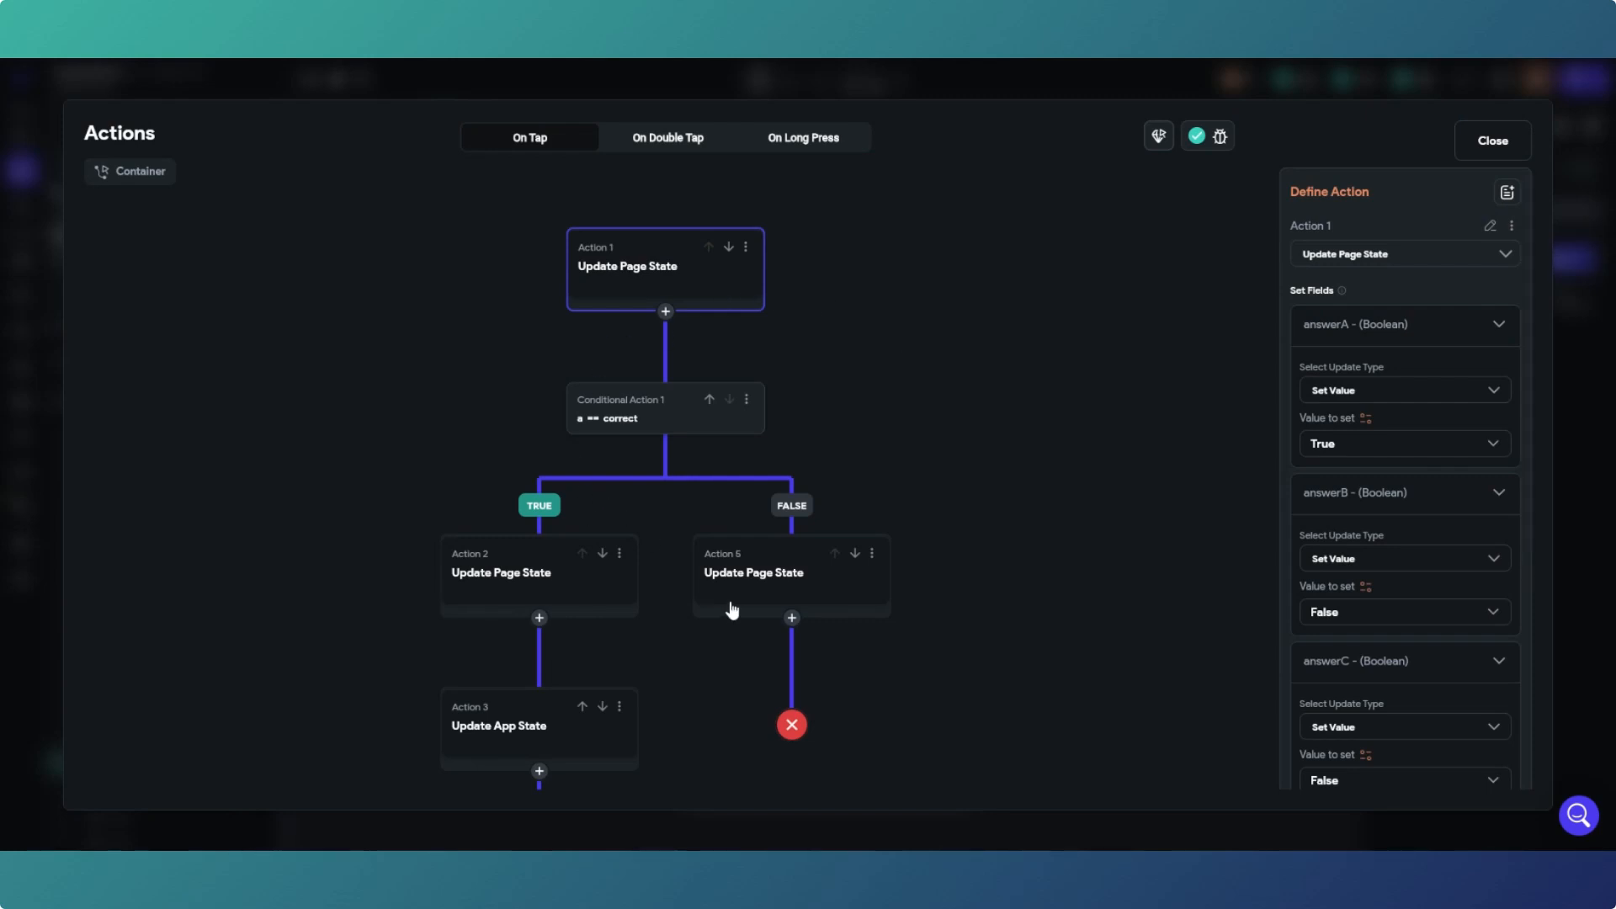
pyautogui.moveTo(732, 609); pyautogui.dragTo(793, 340)
pyautogui.scroll(-3, 646, 589)
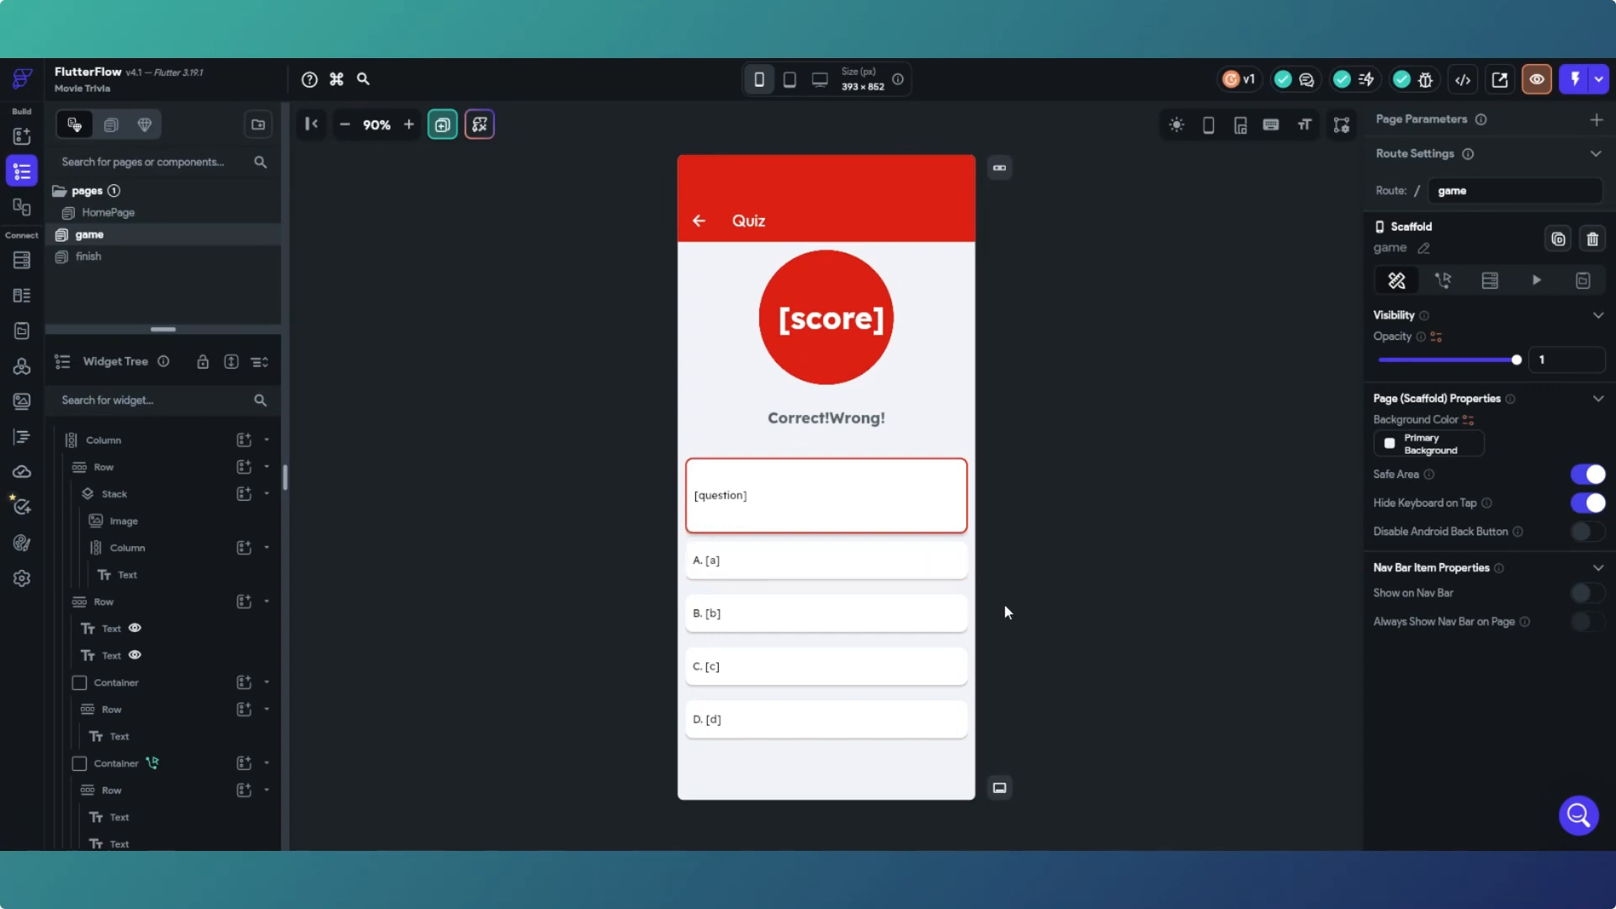
pyautogui.click(964, 574)
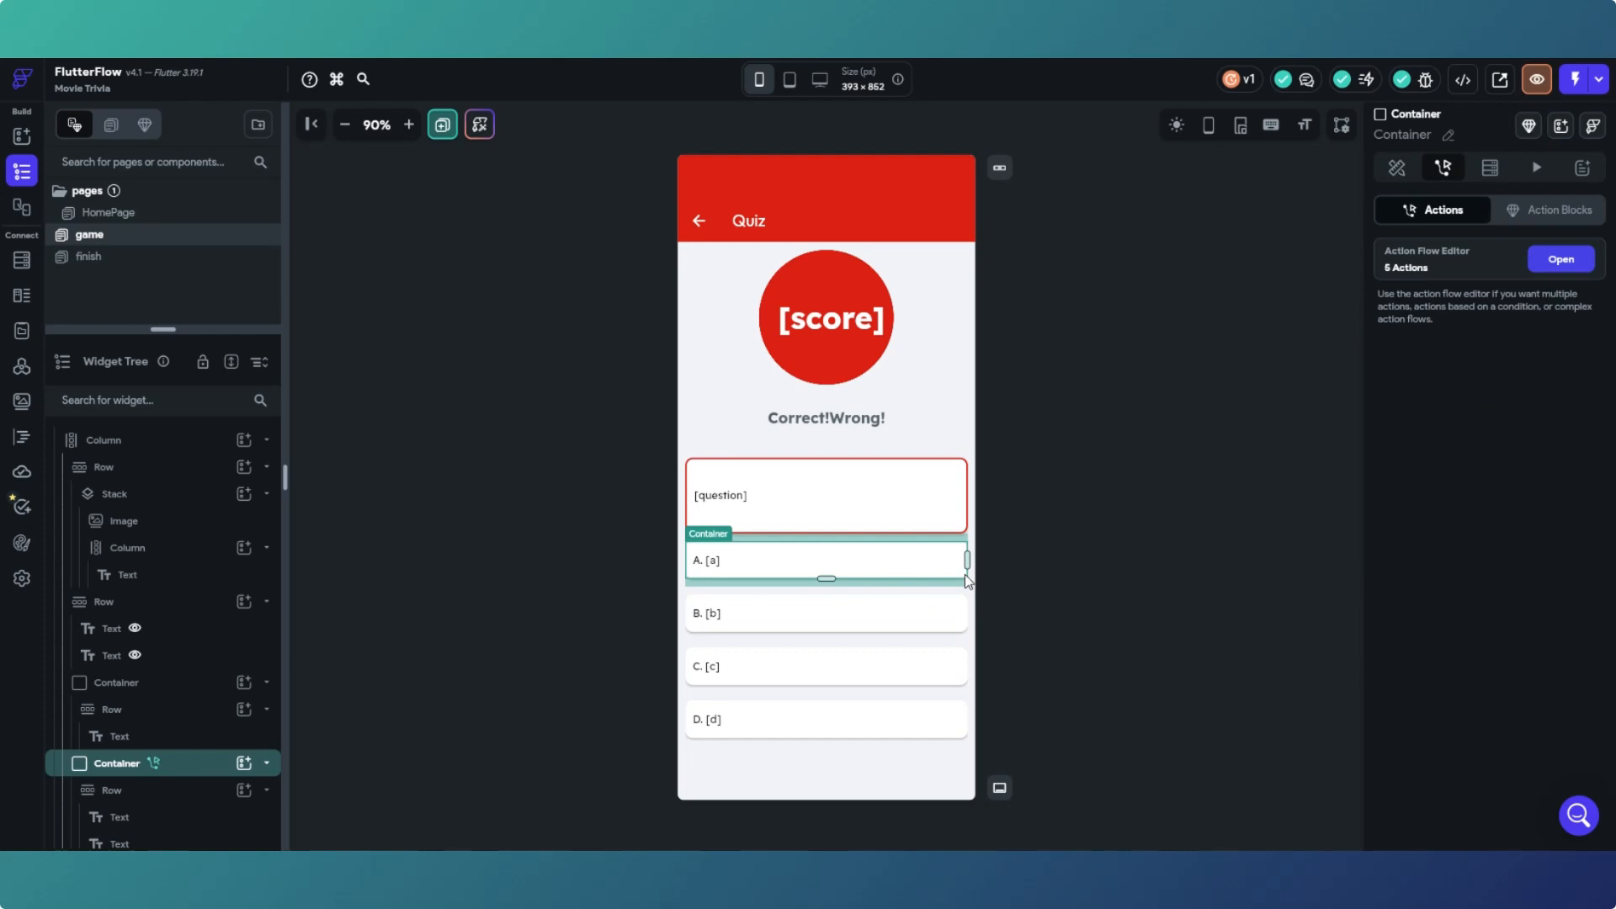
pyautogui.click(1561, 262)
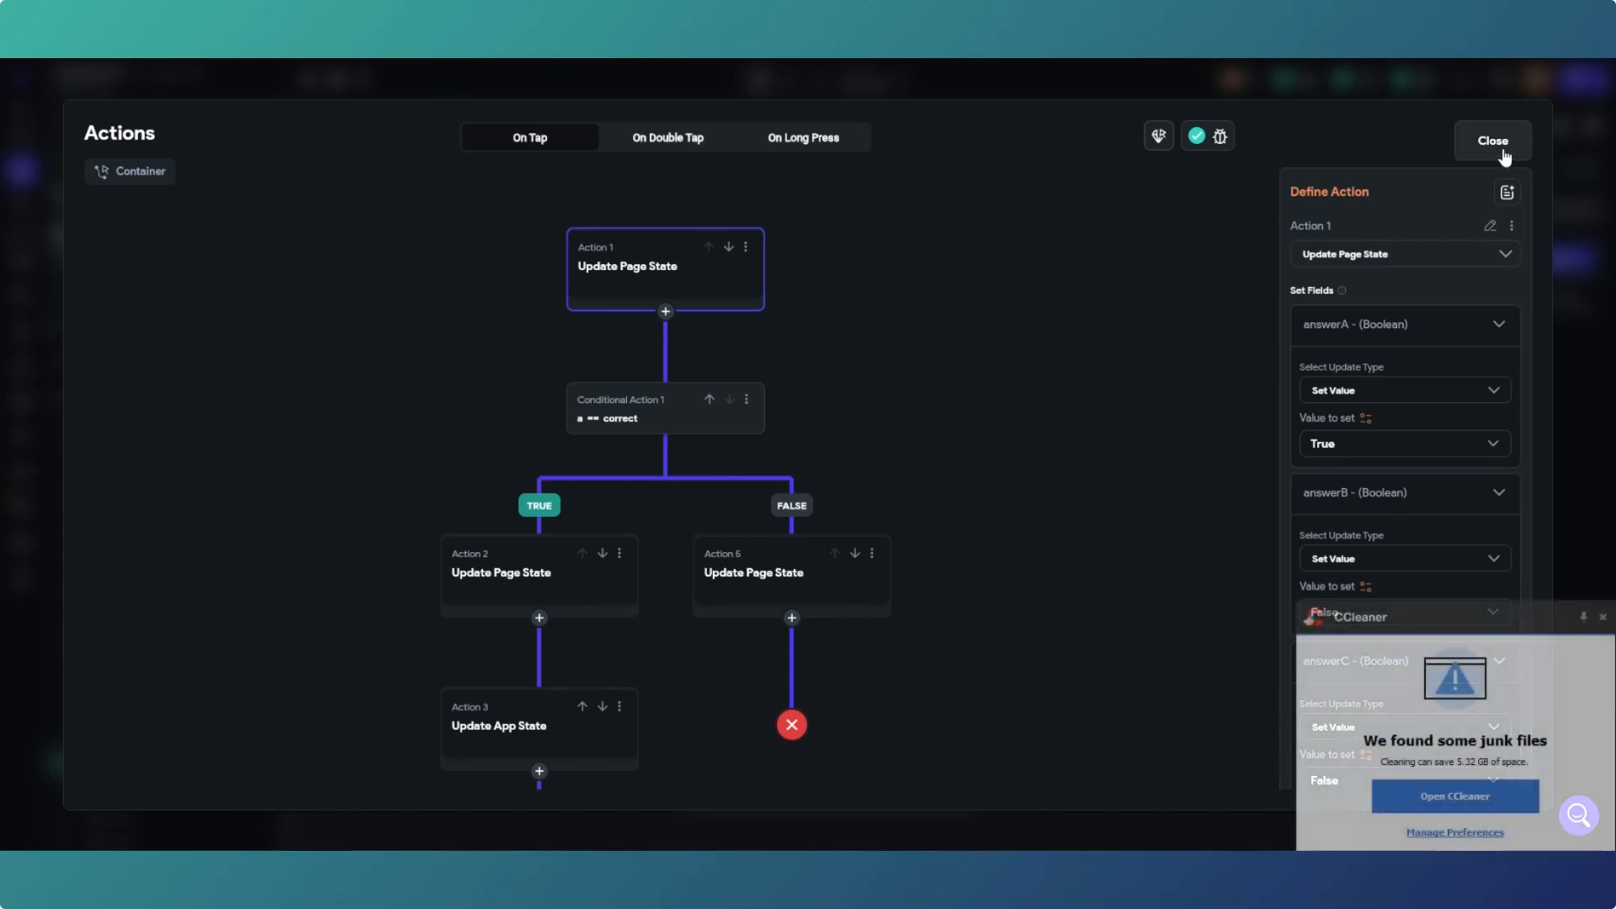
pyautogui.click(1602, 620)
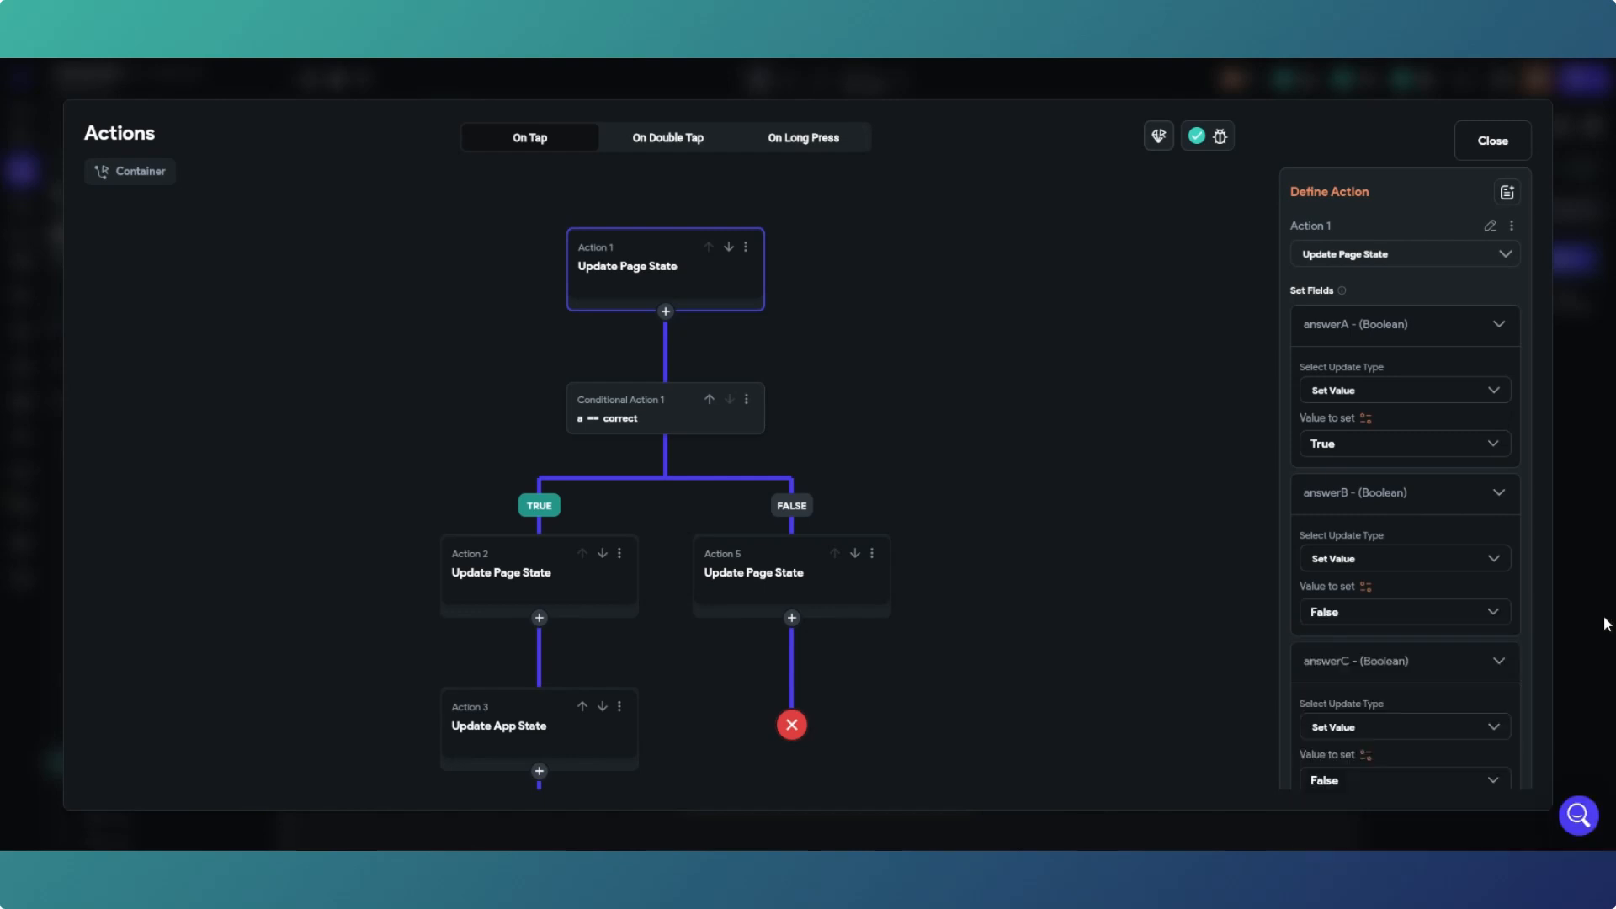
pyautogui.click(1493, 141)
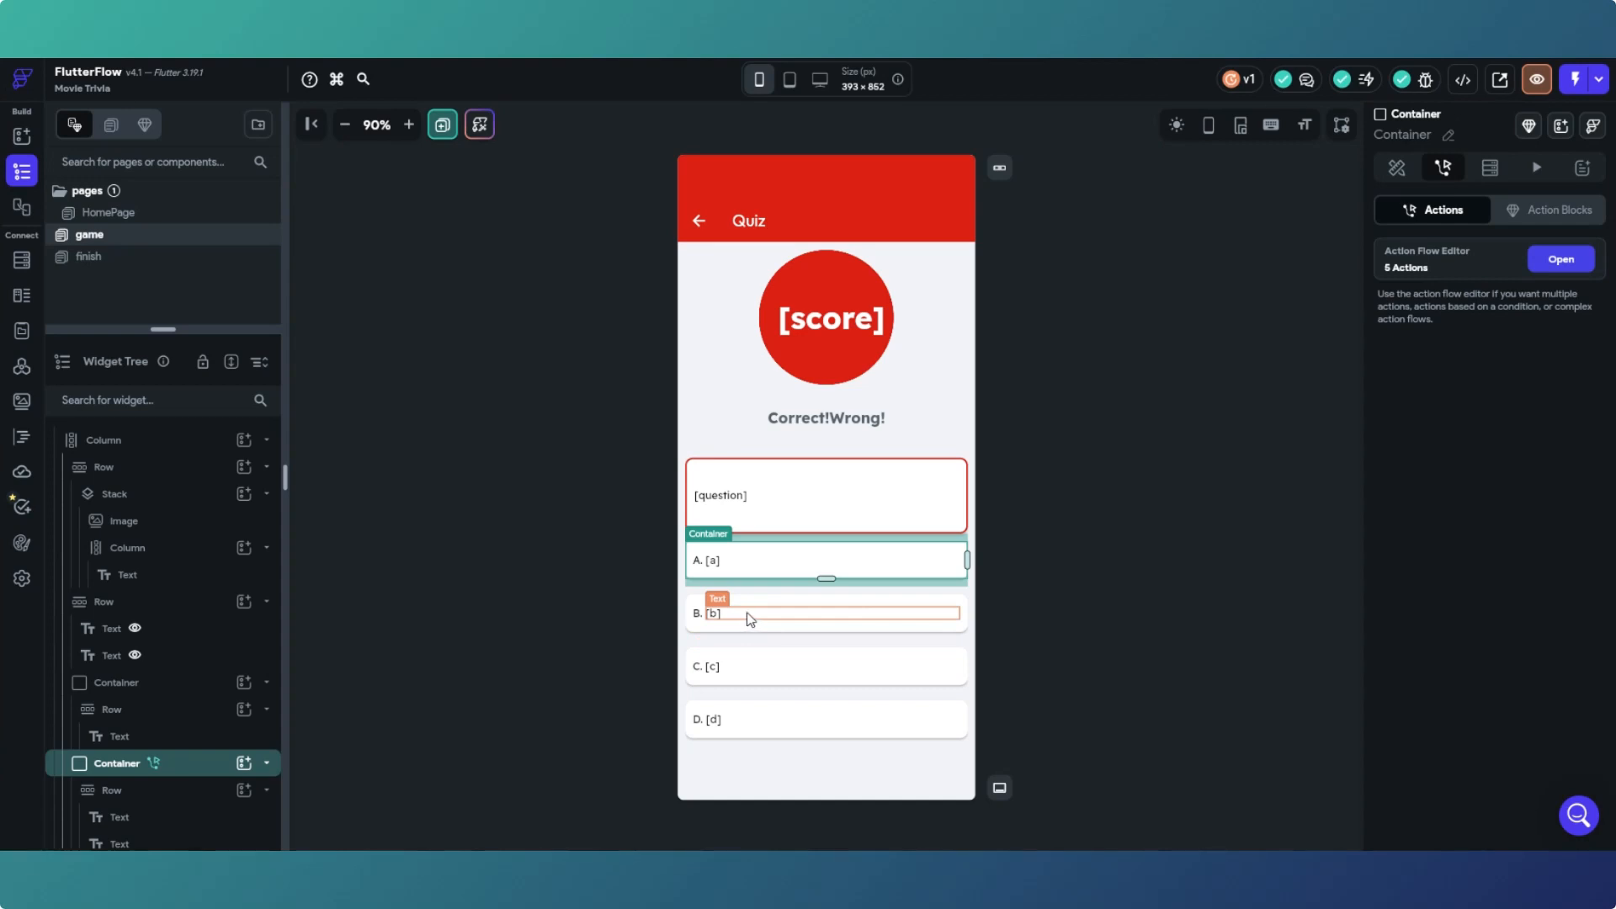
# Step: Examine the answer B container's On Tap flow, comparing the fields set by the first page state update and the TRUE branch's update
pyautogui.click(713, 568)
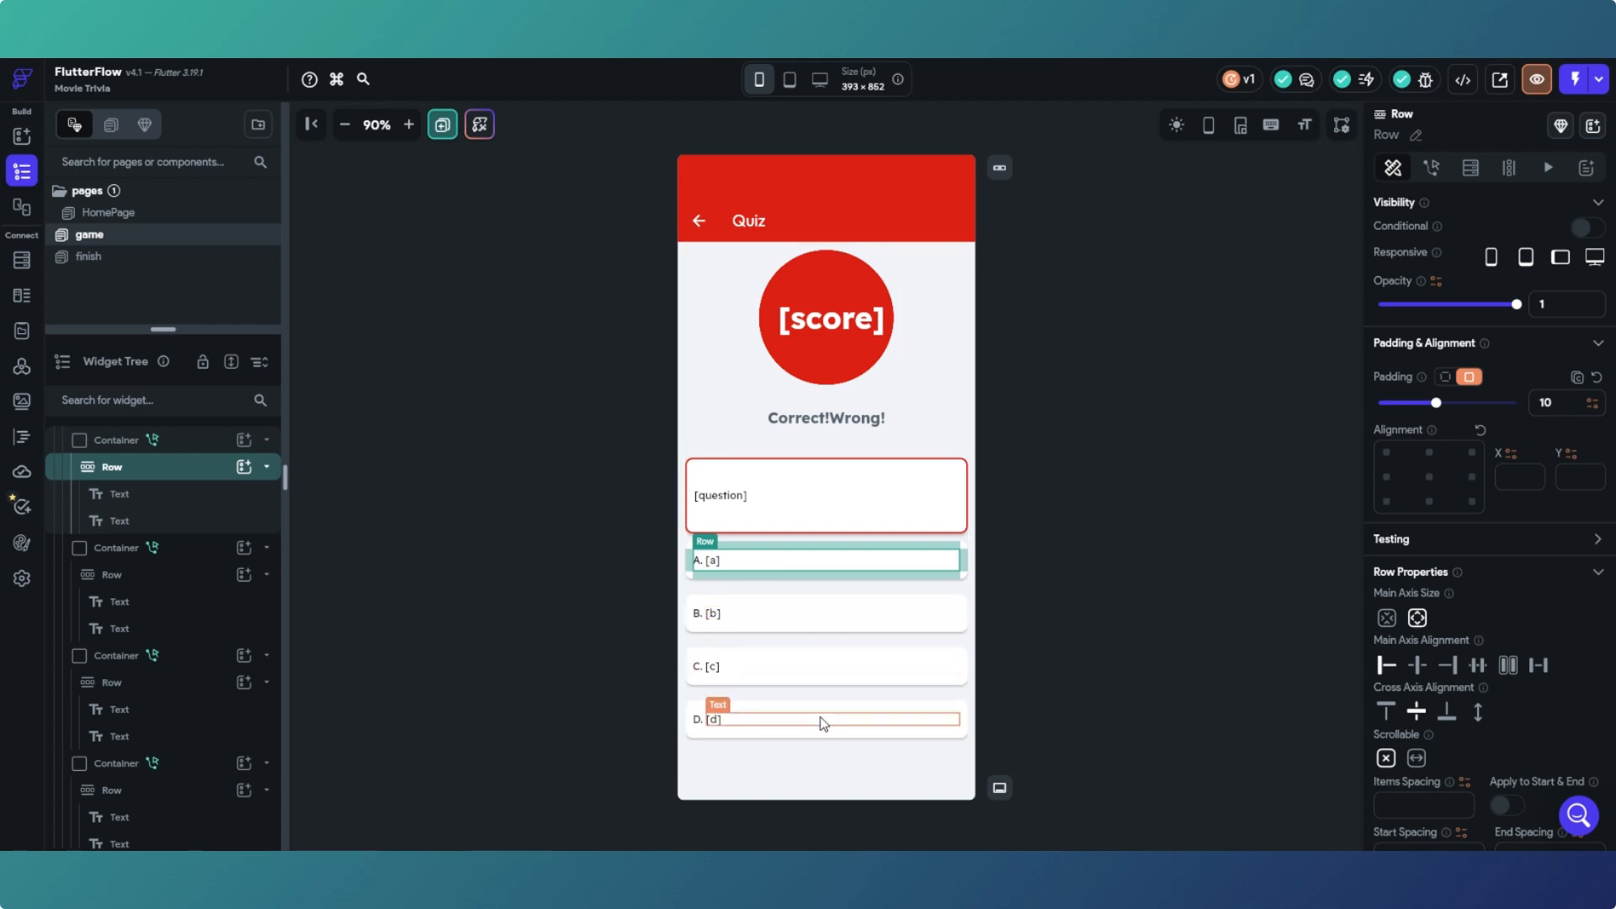
pyautogui.scroll(-1, 822, 721)
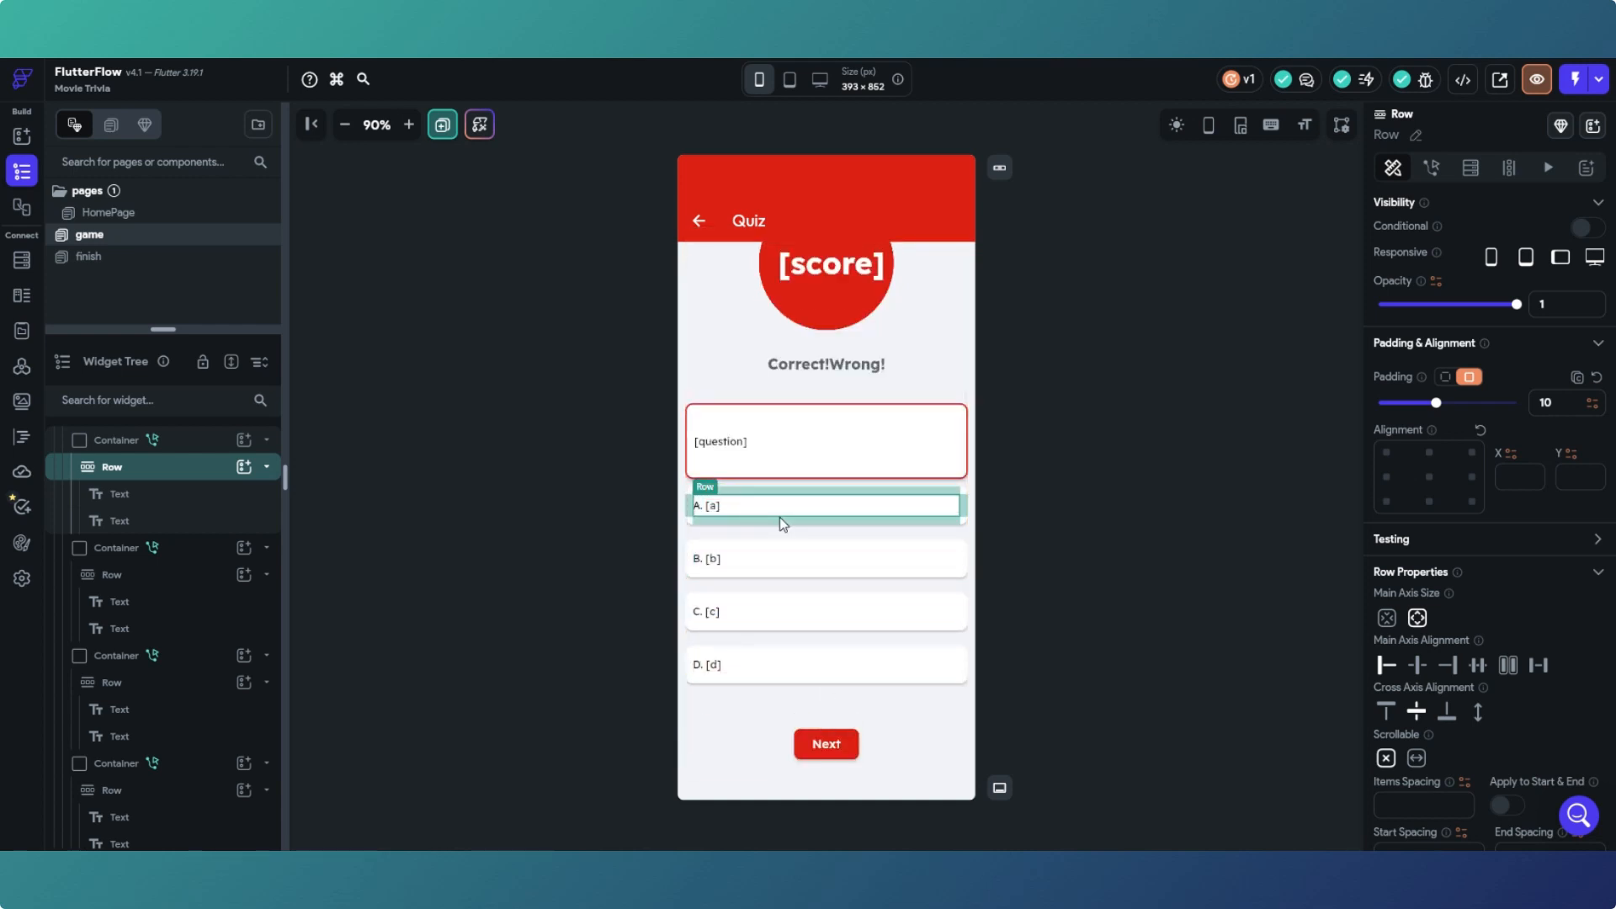
pyautogui.click(781, 580)
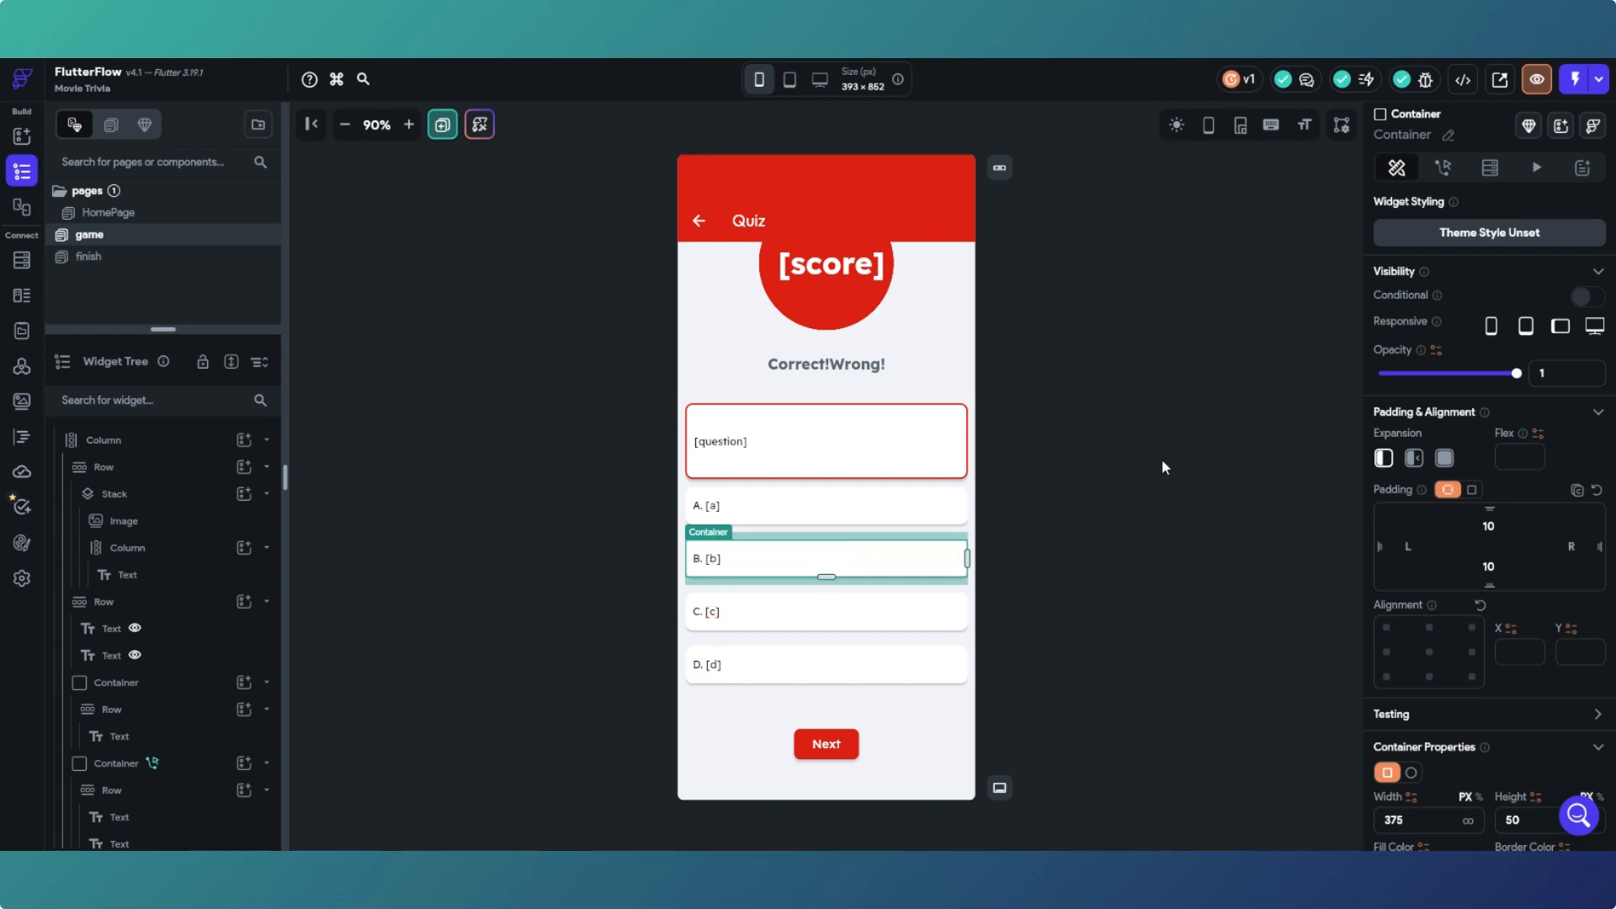
pyautogui.click(1444, 173)
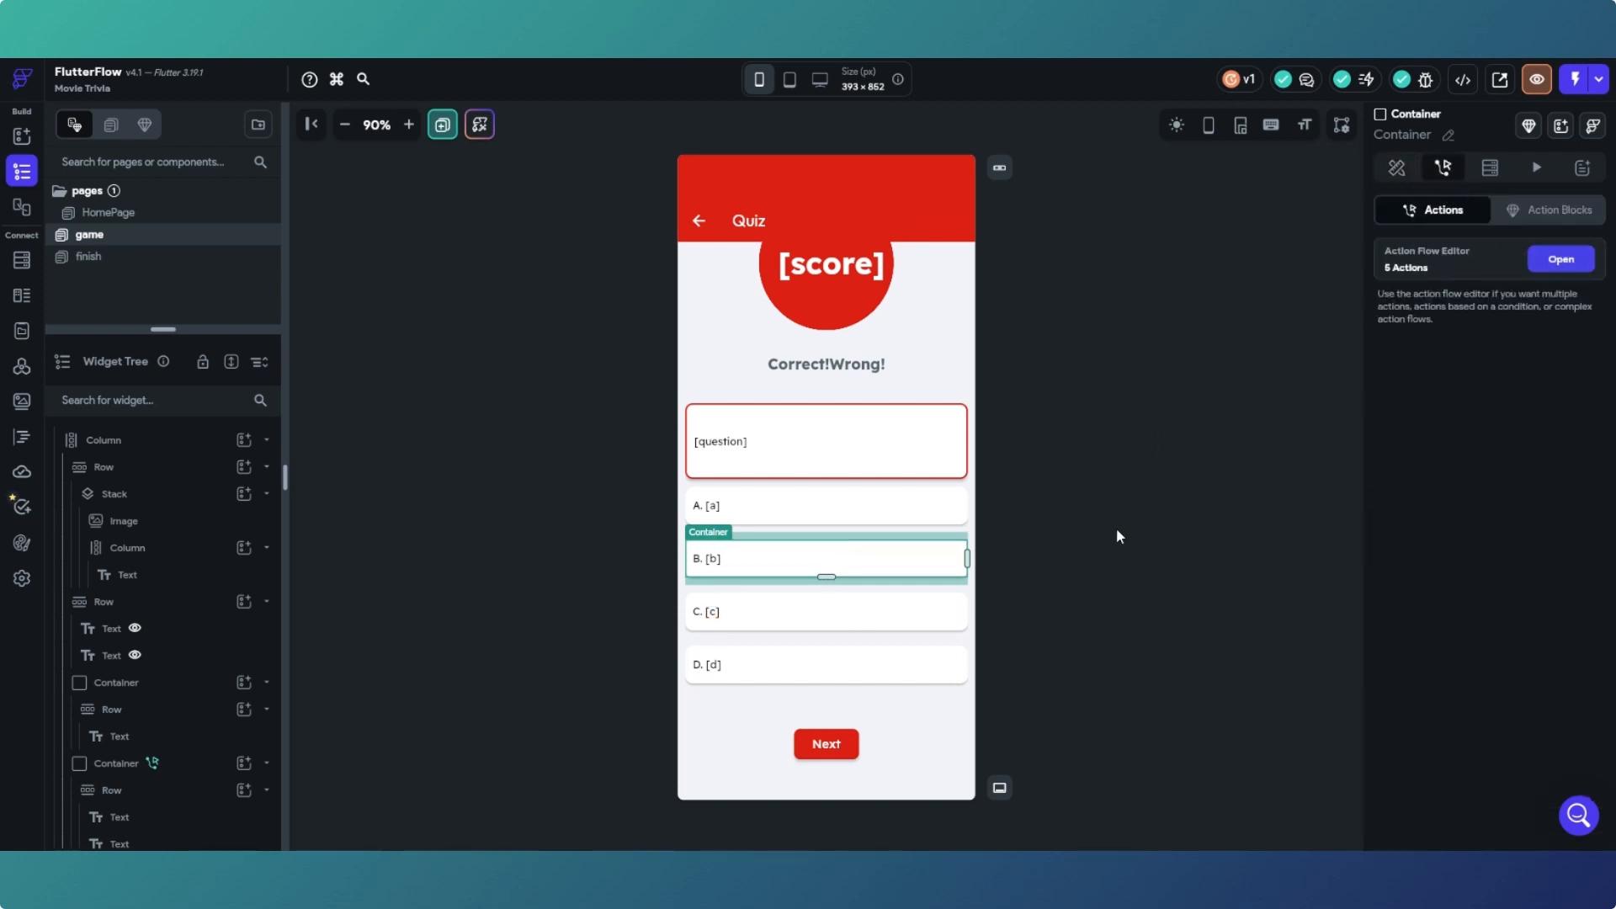
pyautogui.click(1560, 258)
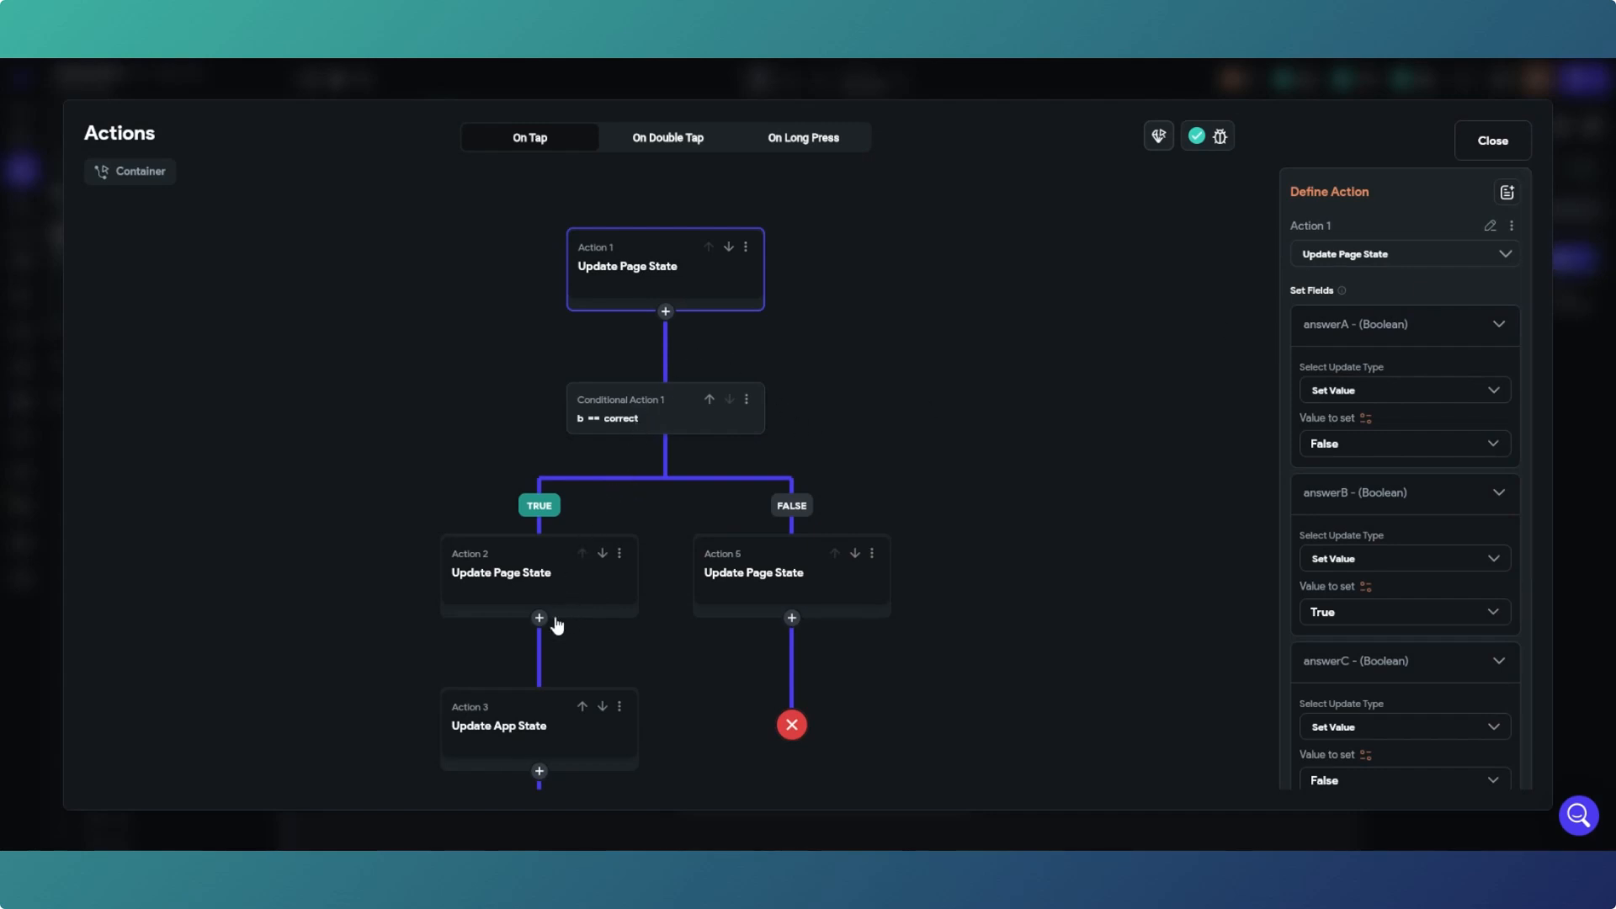
pyautogui.click(588, 590)
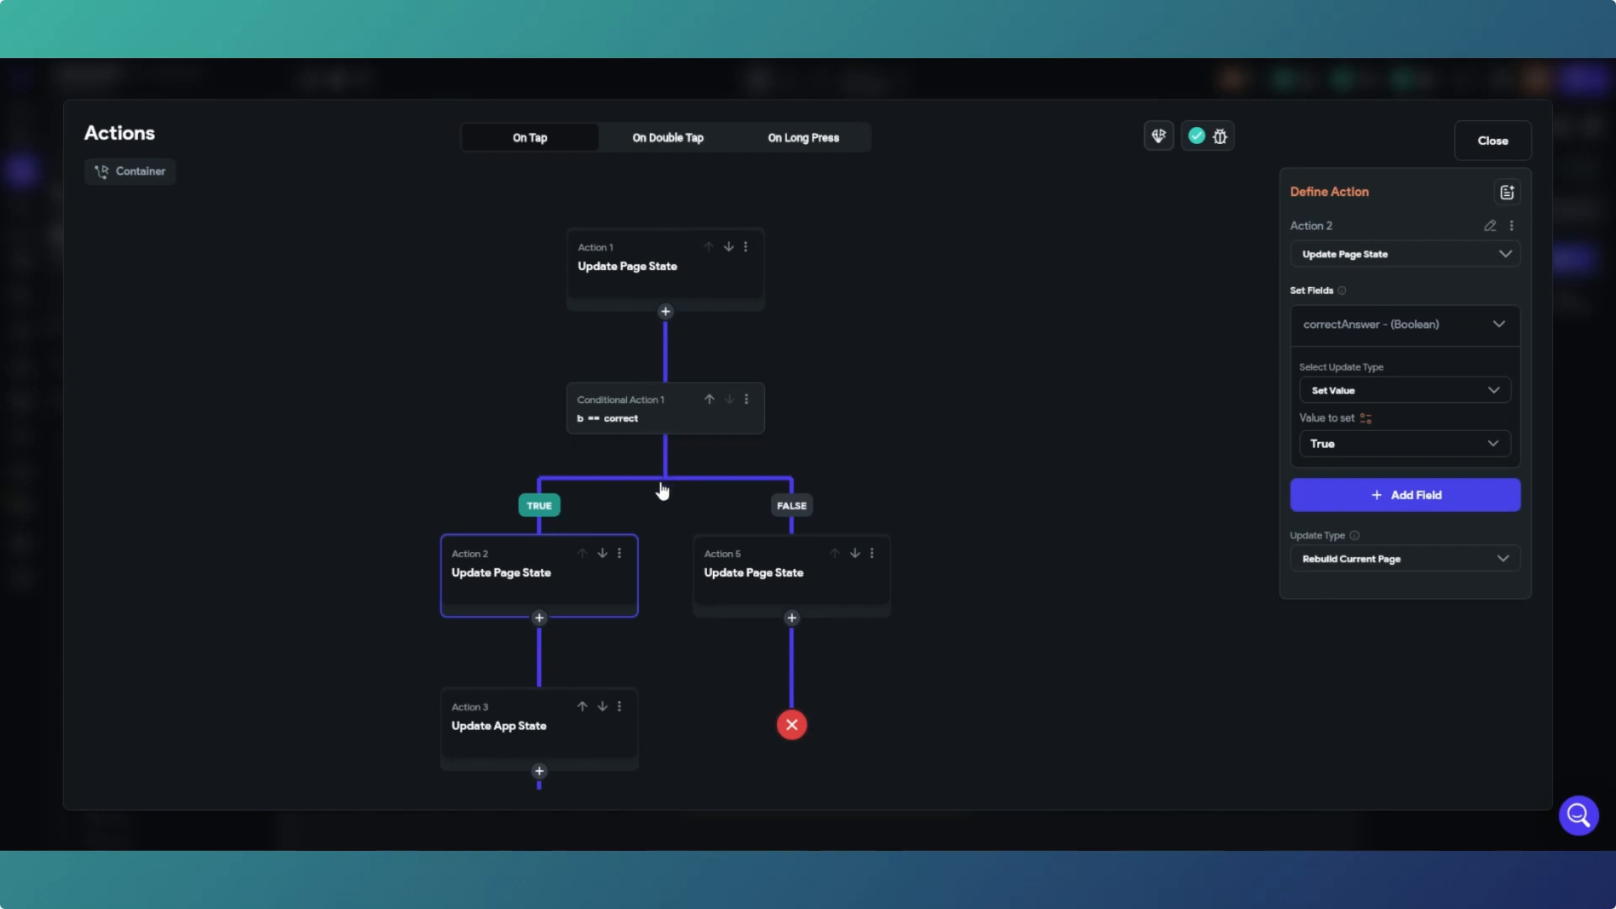
pyautogui.moveTo(663, 486); pyautogui.dragTo(675, 448)
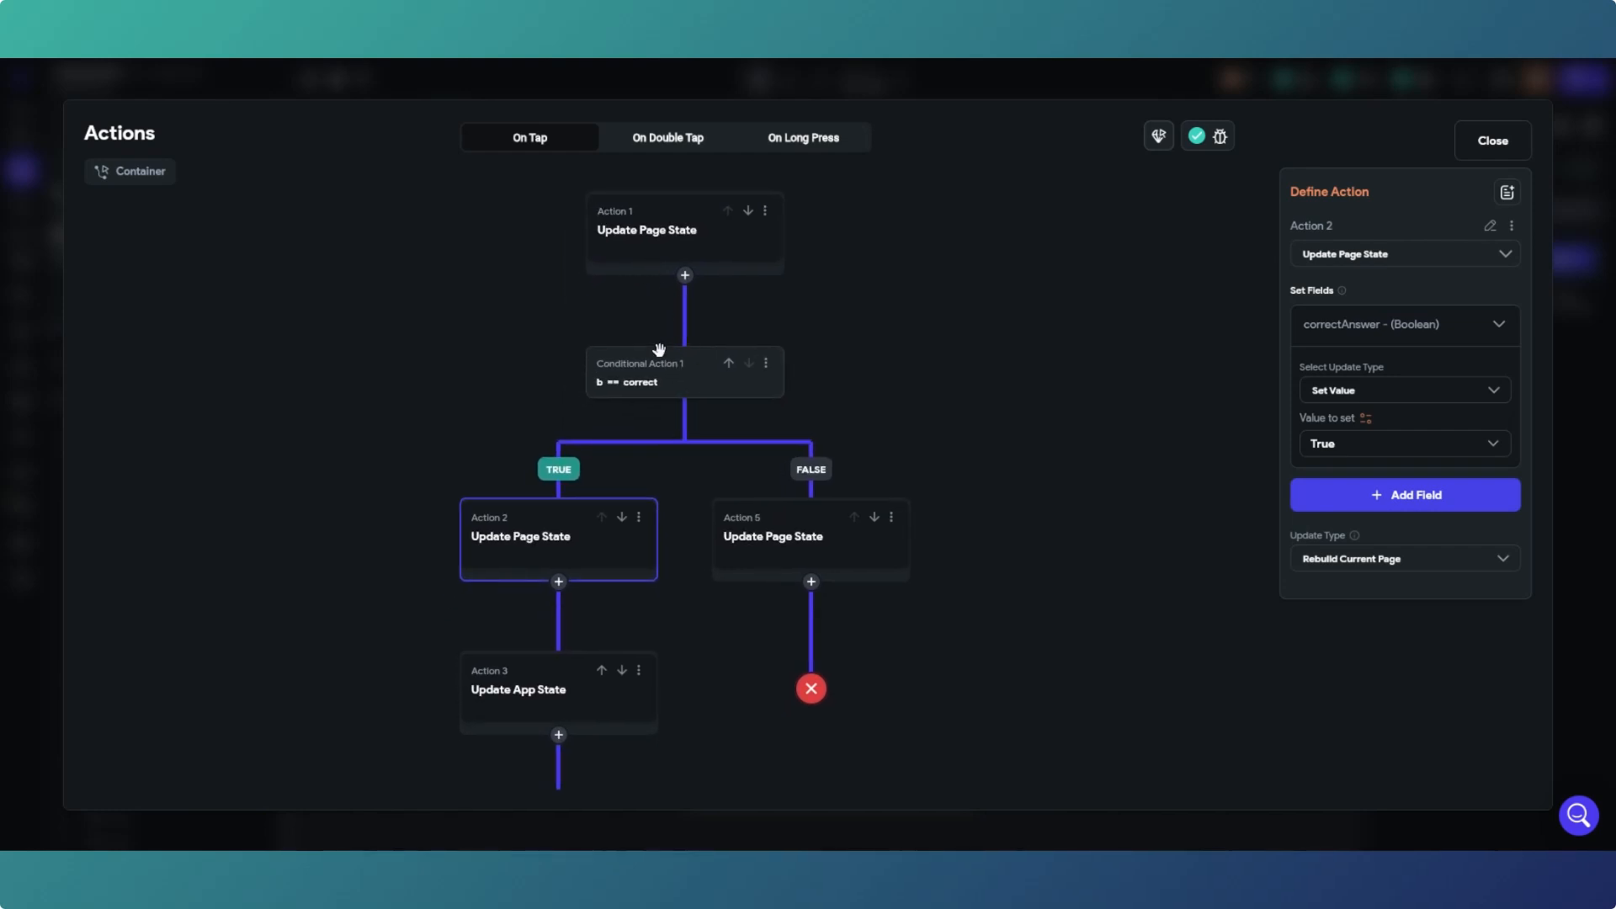
pyautogui.click(655, 231)
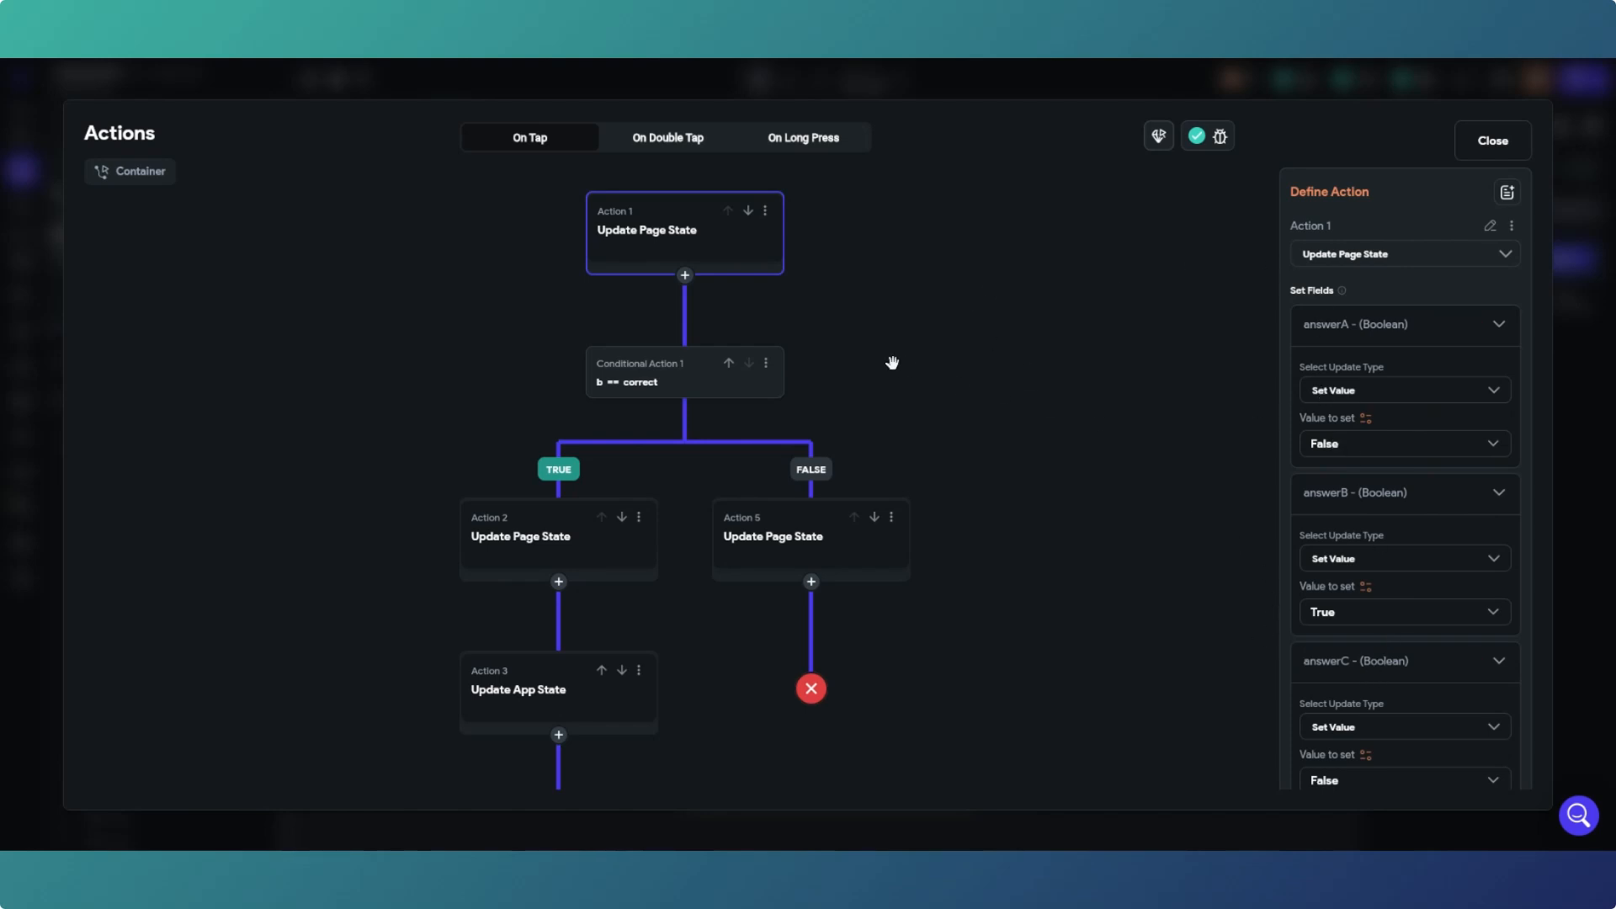
# Step: Inspect the "b == correct" condition in answer B's flow and compare it with the answer columns of the trivia table in Supabase
pyautogui.click(685, 389)
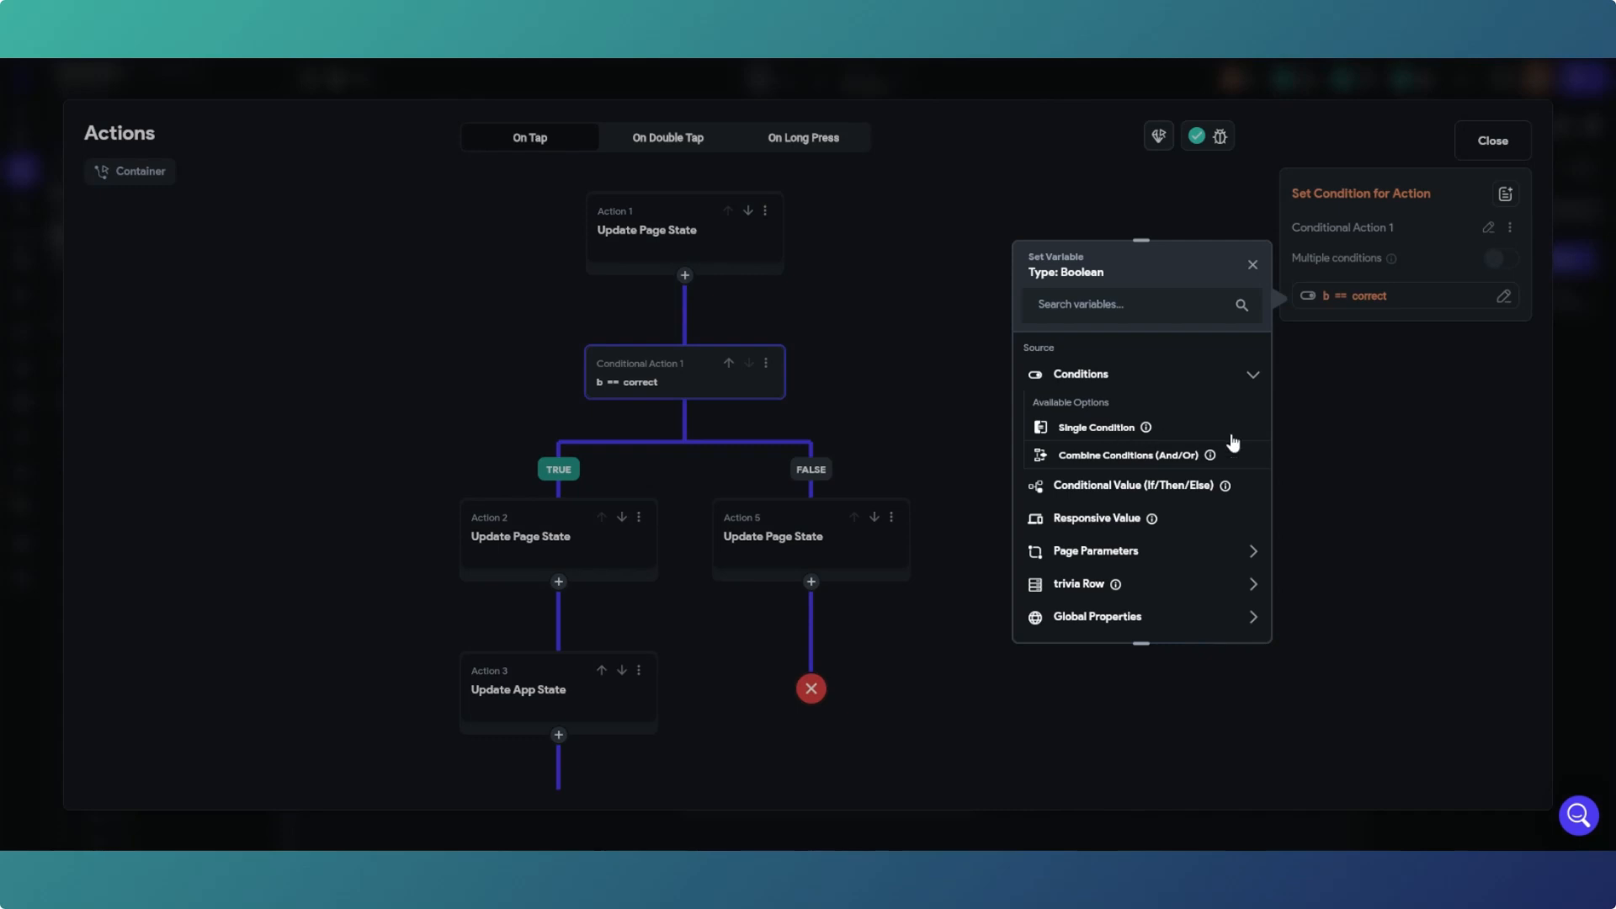
pyautogui.click(1351, 438)
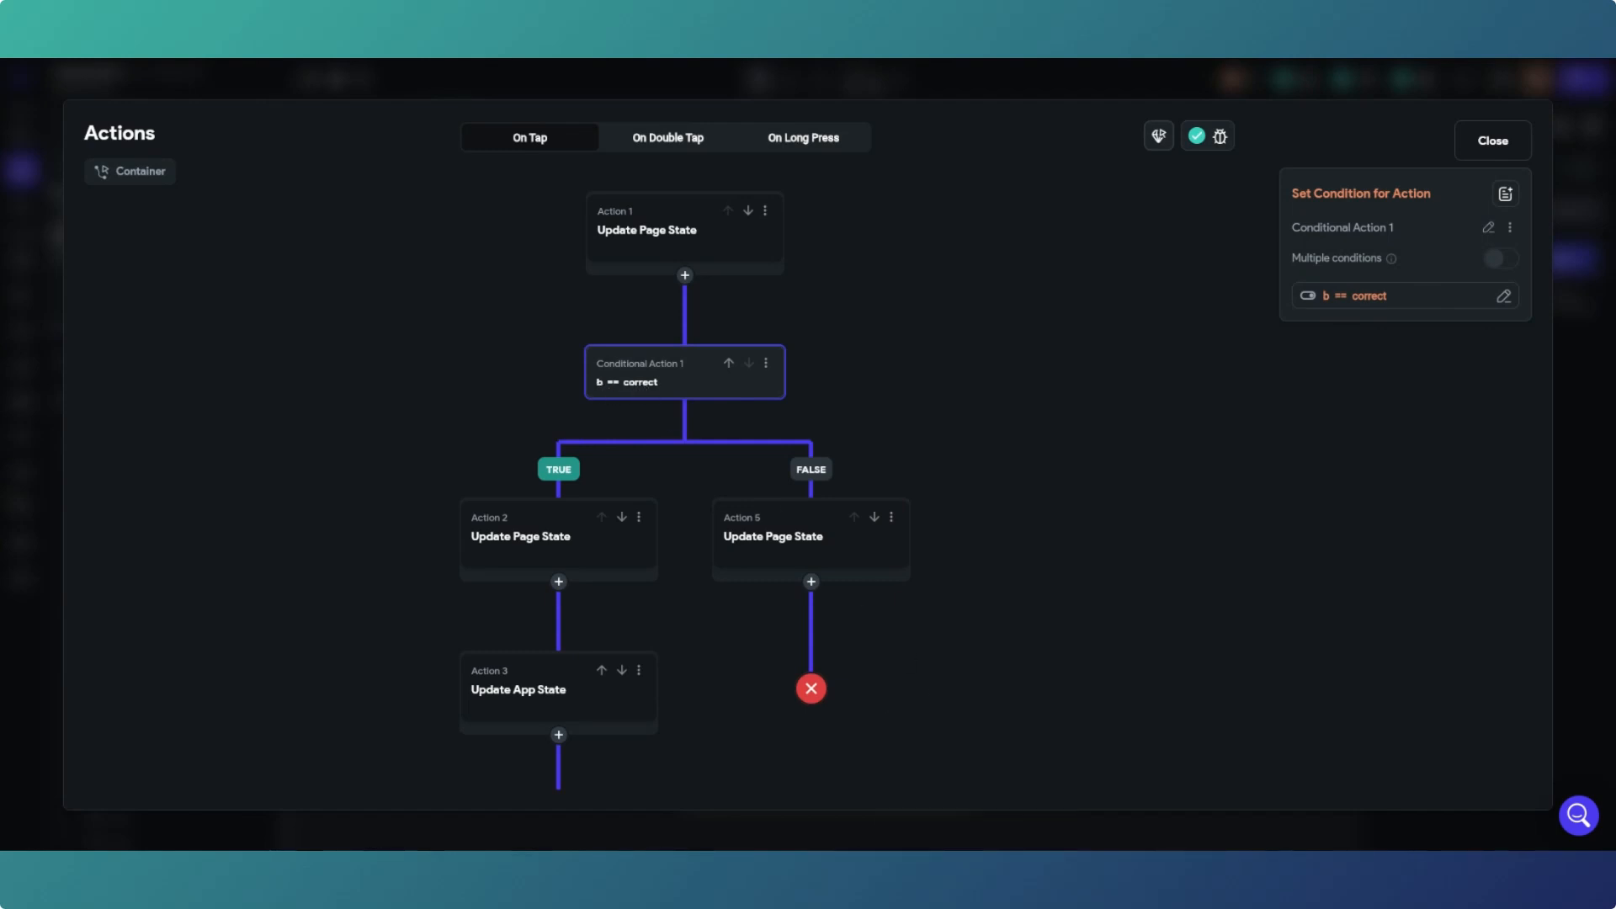
pyautogui.moveTo(1615, 34); pyautogui.dragTo(834, 34)
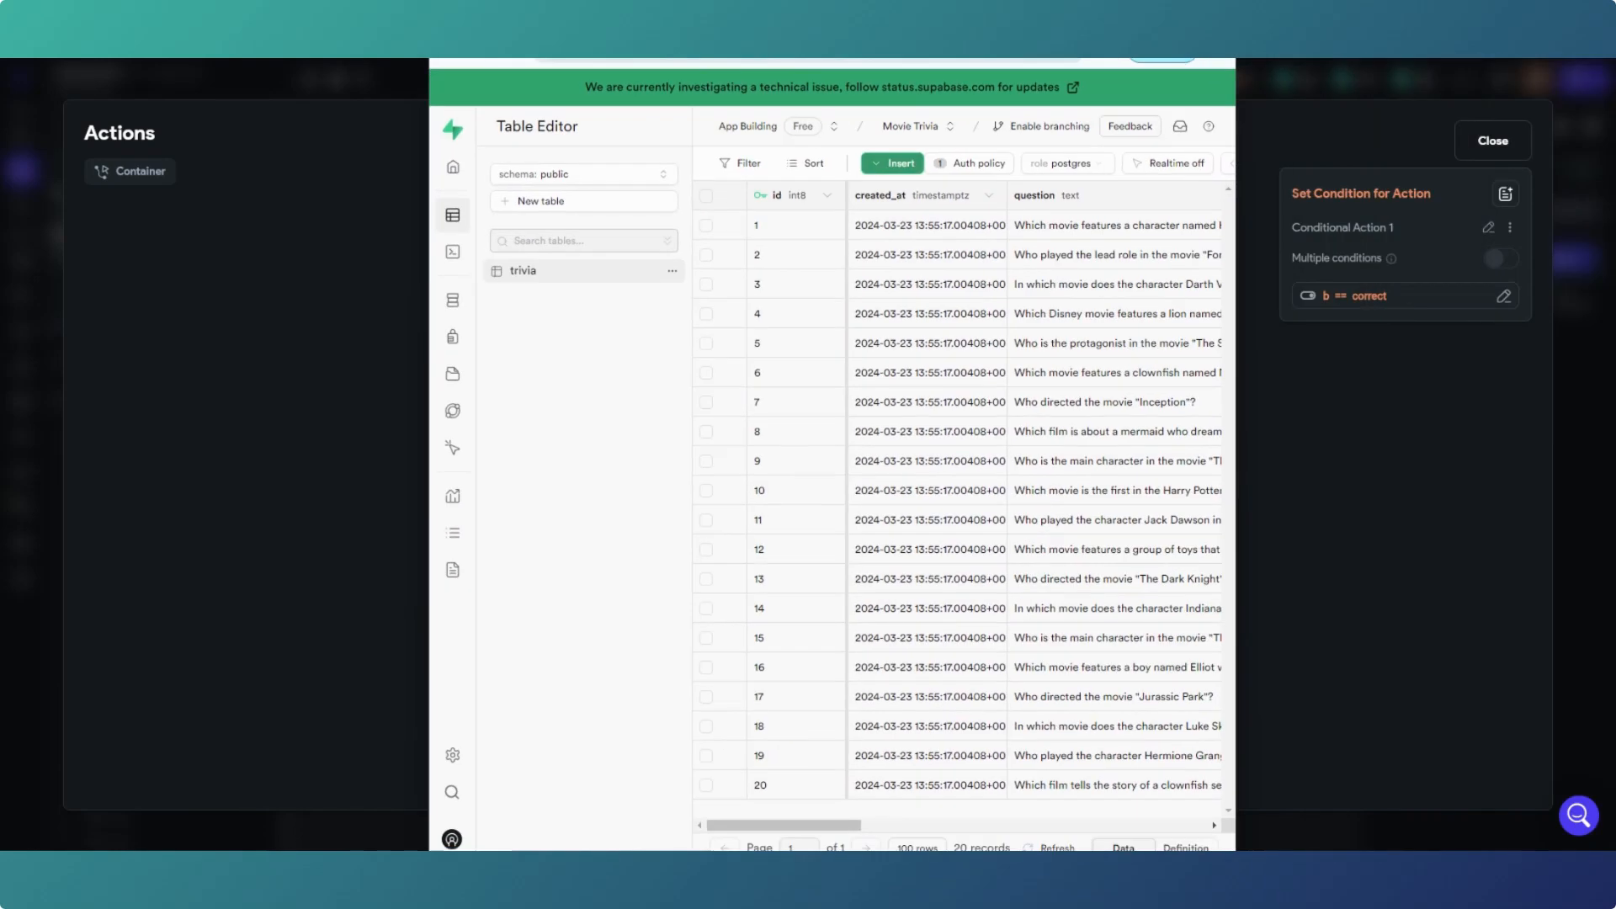
pyautogui.moveTo(1094, 17); pyautogui.dragTo(1094, 2)
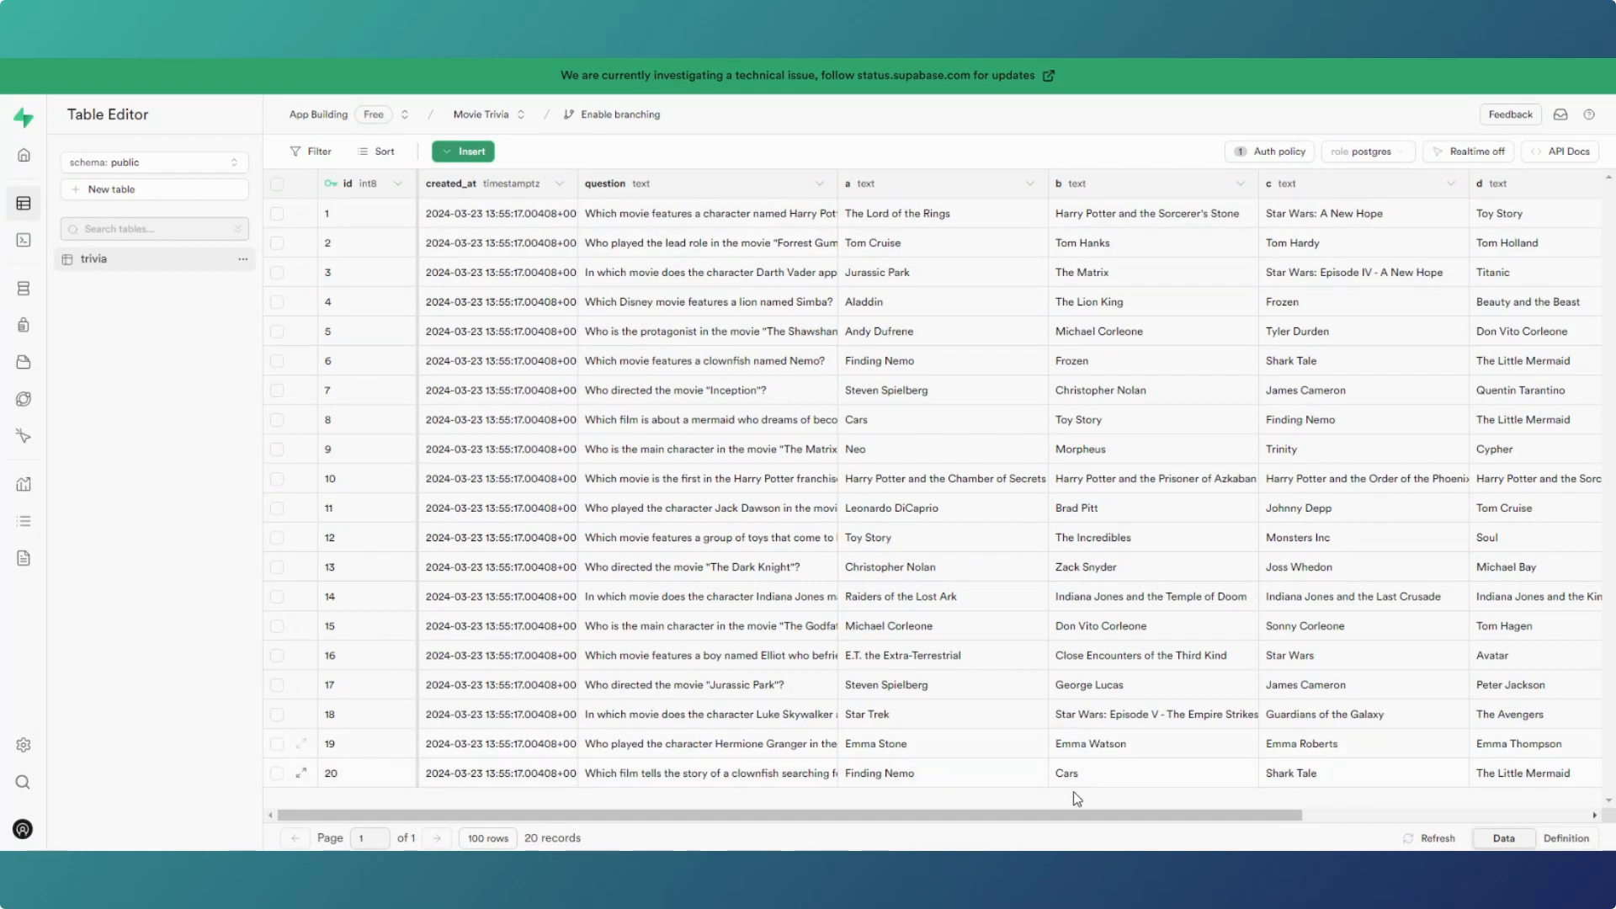
pyautogui.moveTo(1096, 815); pyautogui.dragTo(1245, 816)
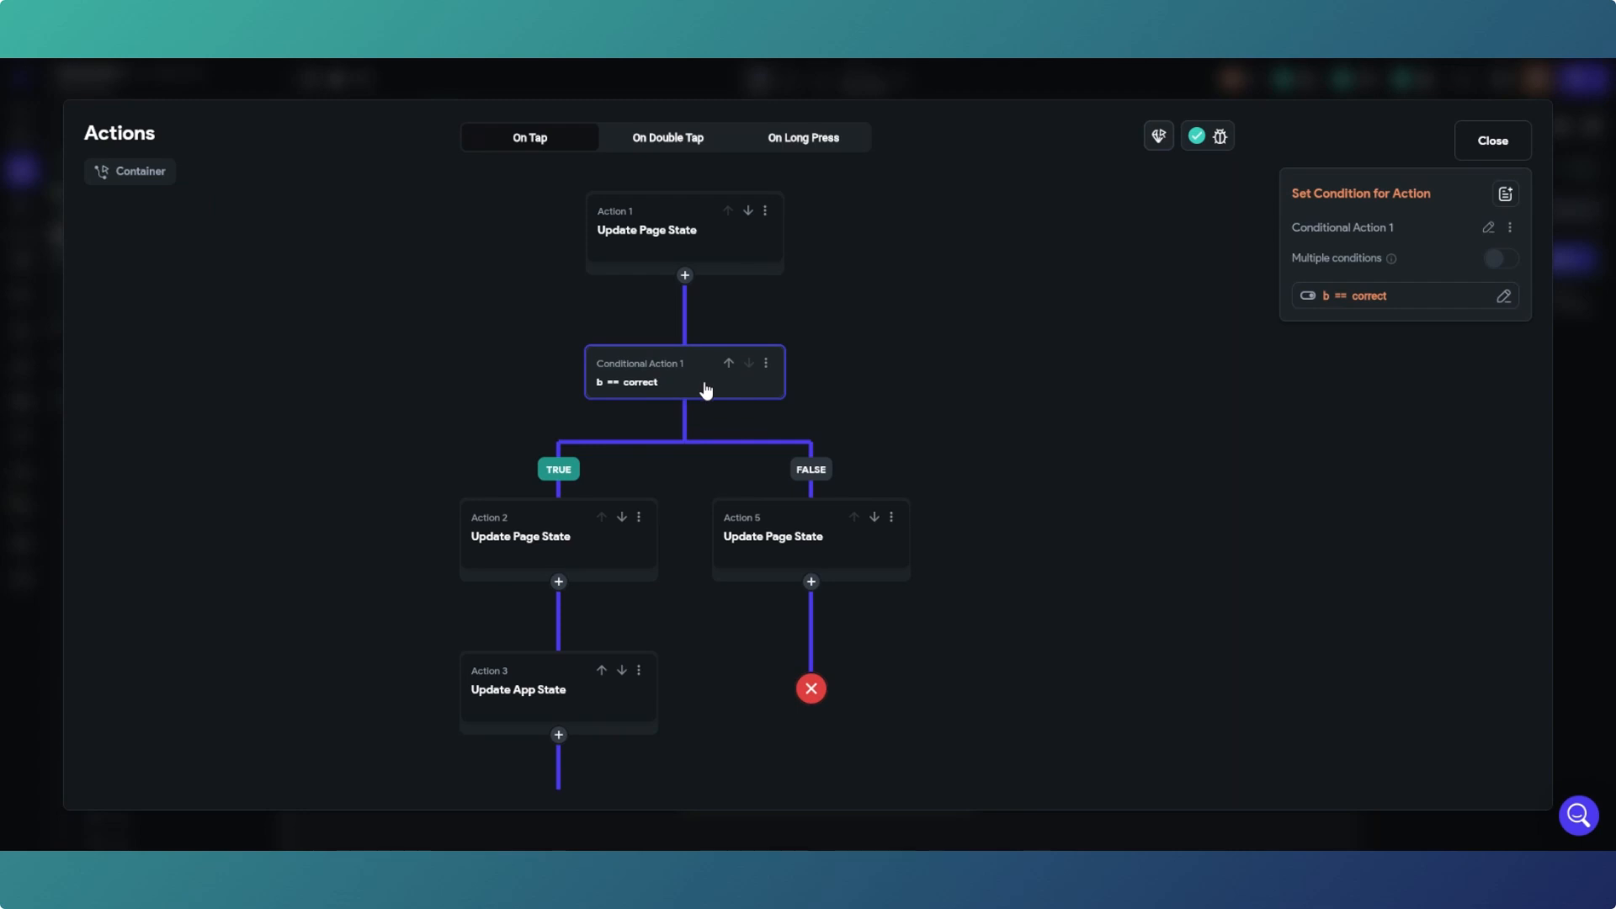
# Step: Examine the TRUE and FALSE branch actions after "b == correct" in answer B's flow, including the correctAnswer, score and refreshPage updates
pyautogui.click(776, 563)
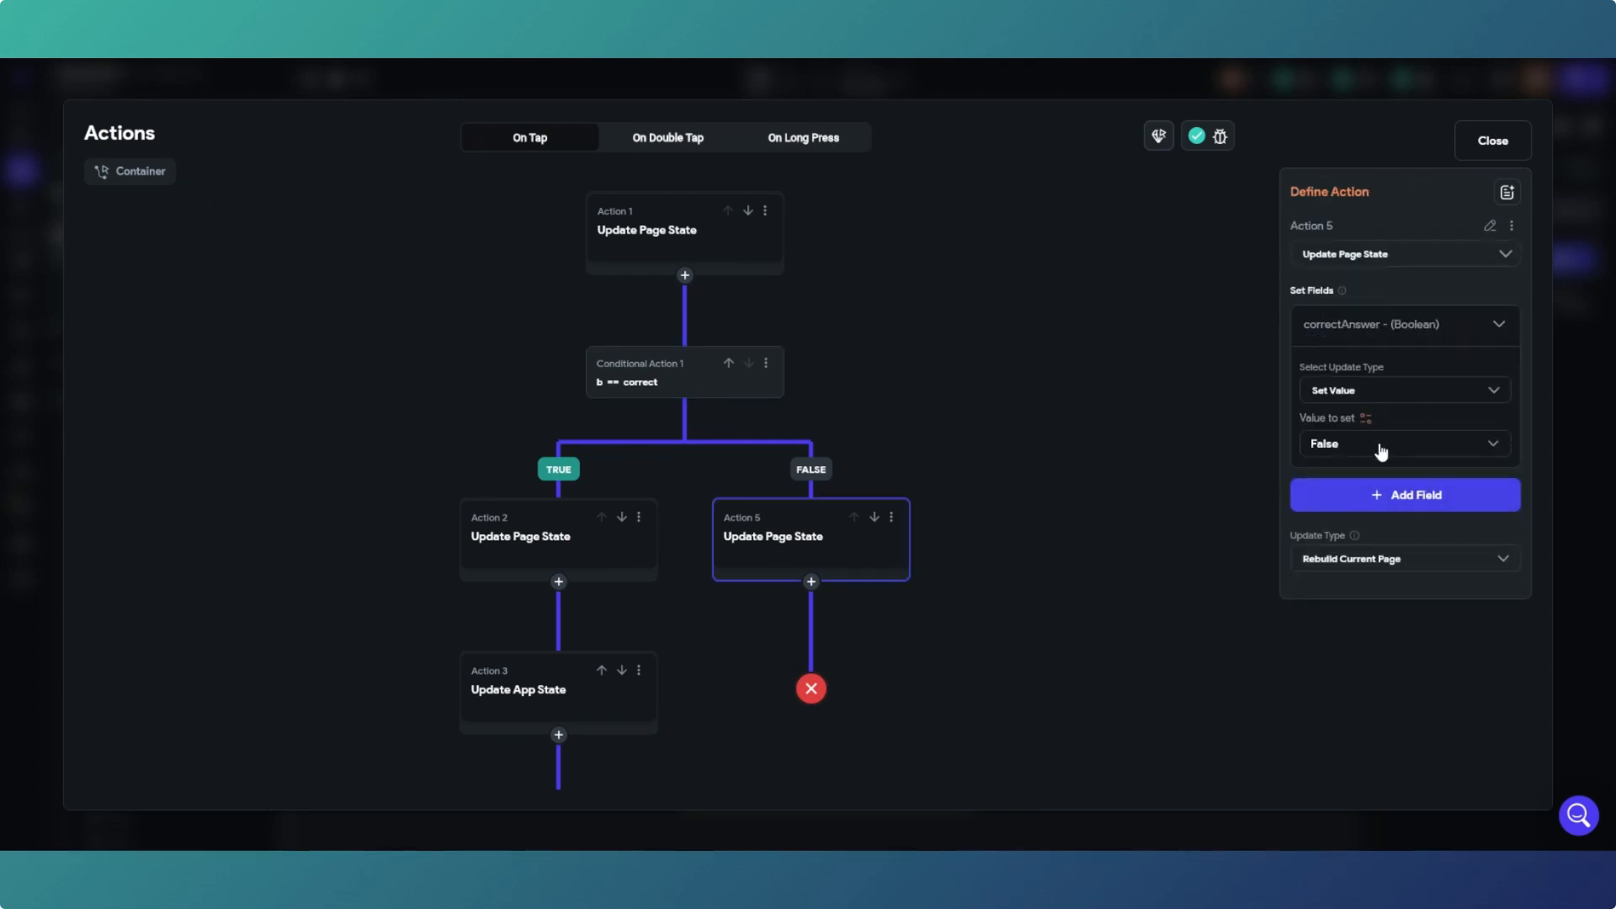
pyautogui.click(574, 548)
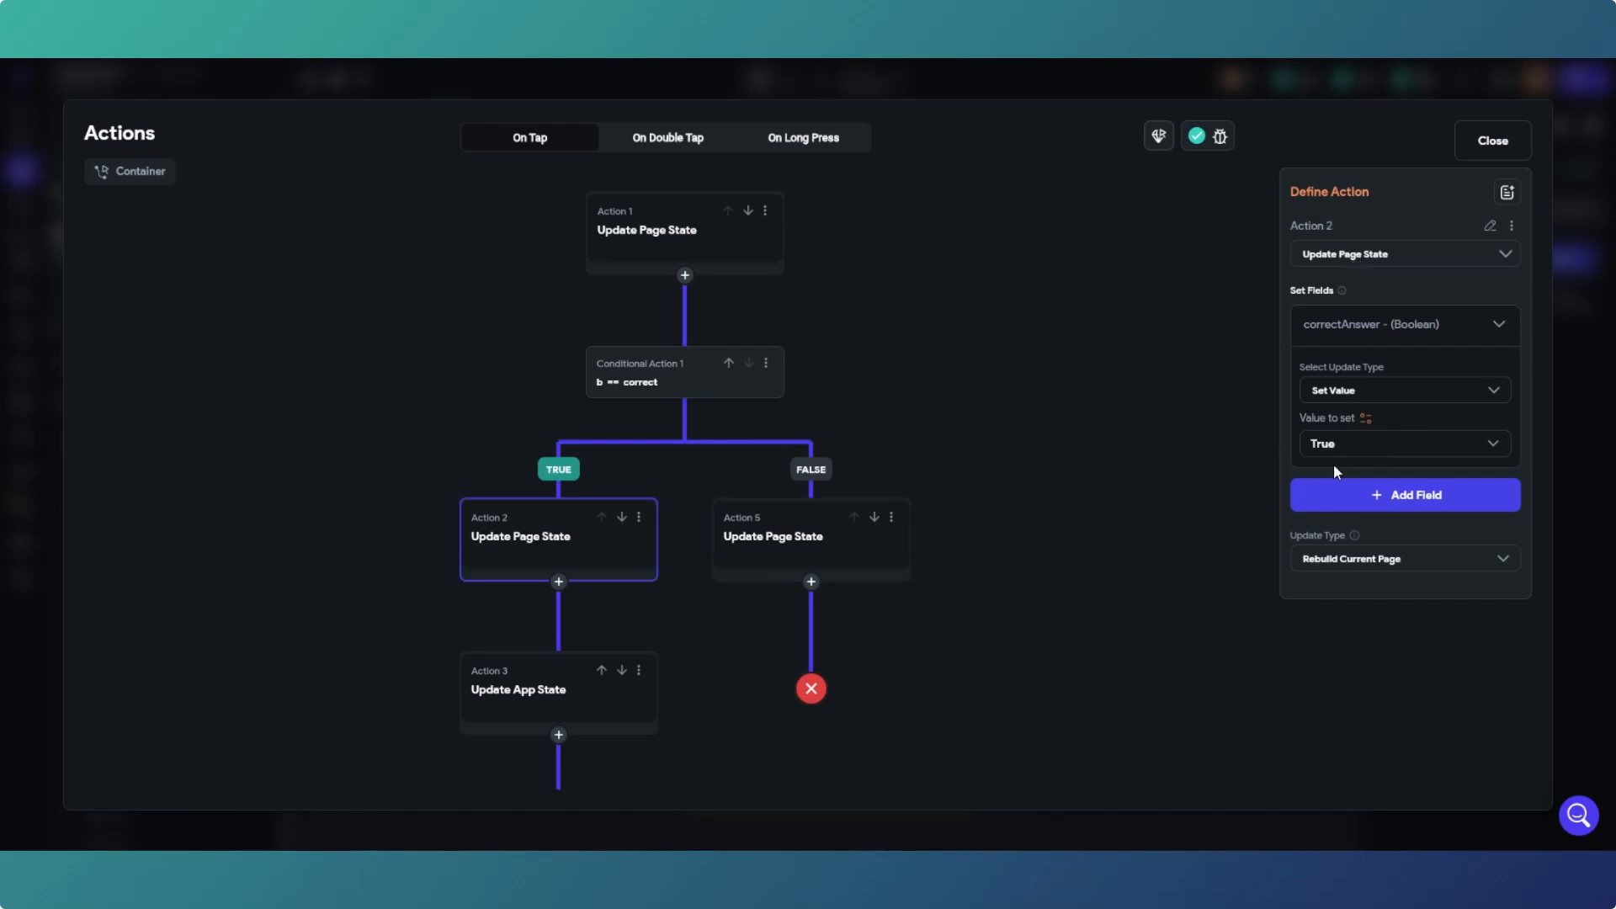
pyautogui.click(567, 701)
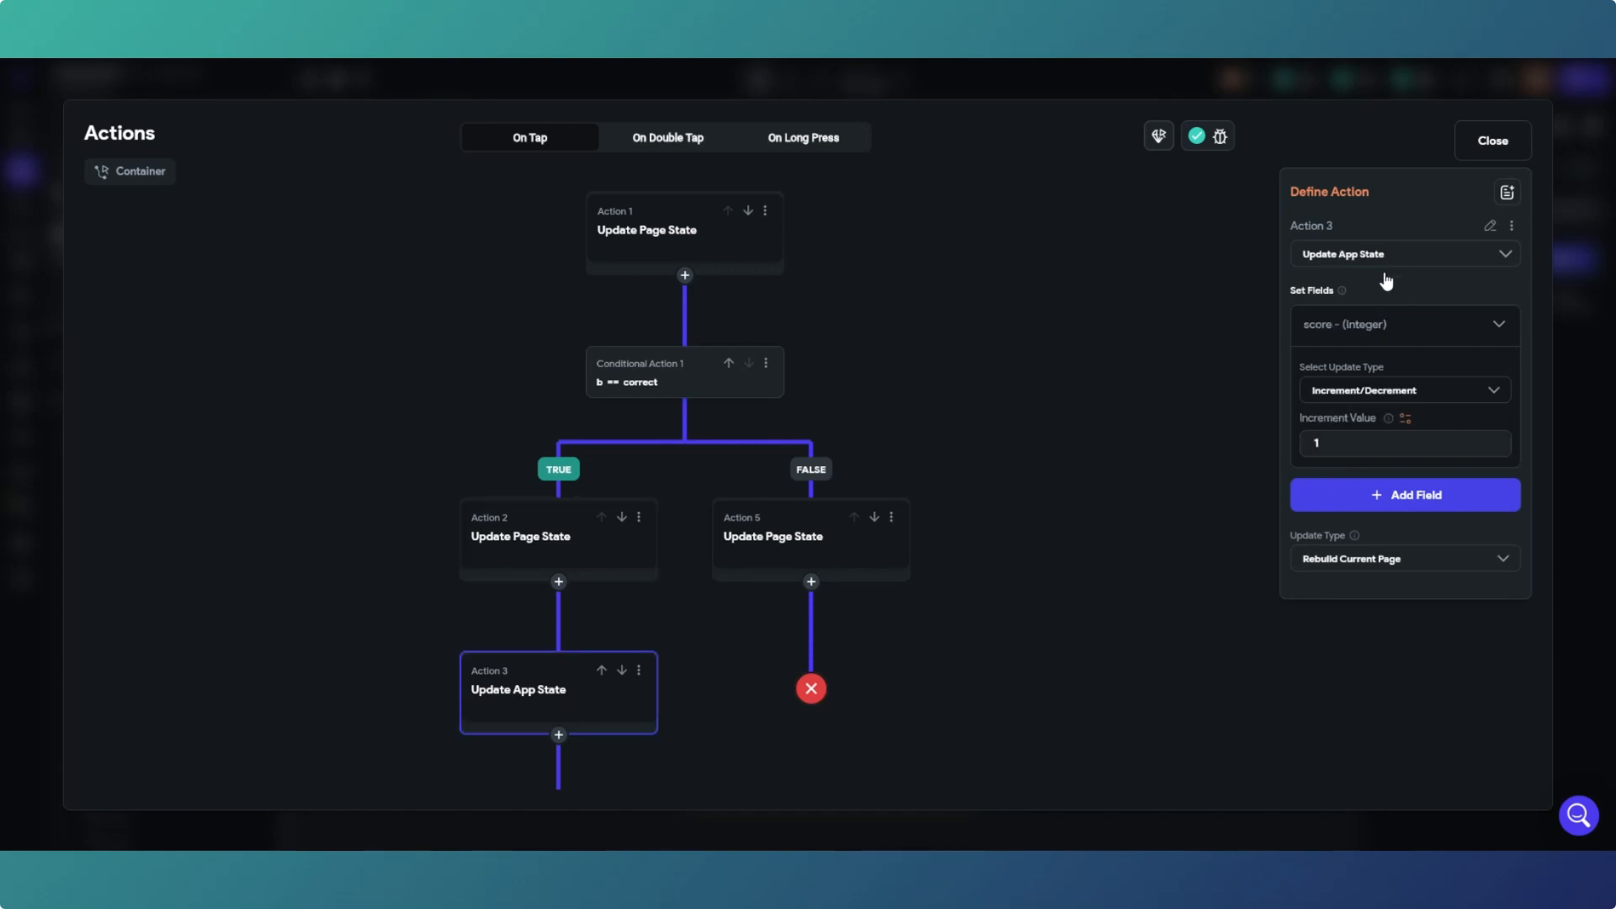
pyautogui.click(532, 516)
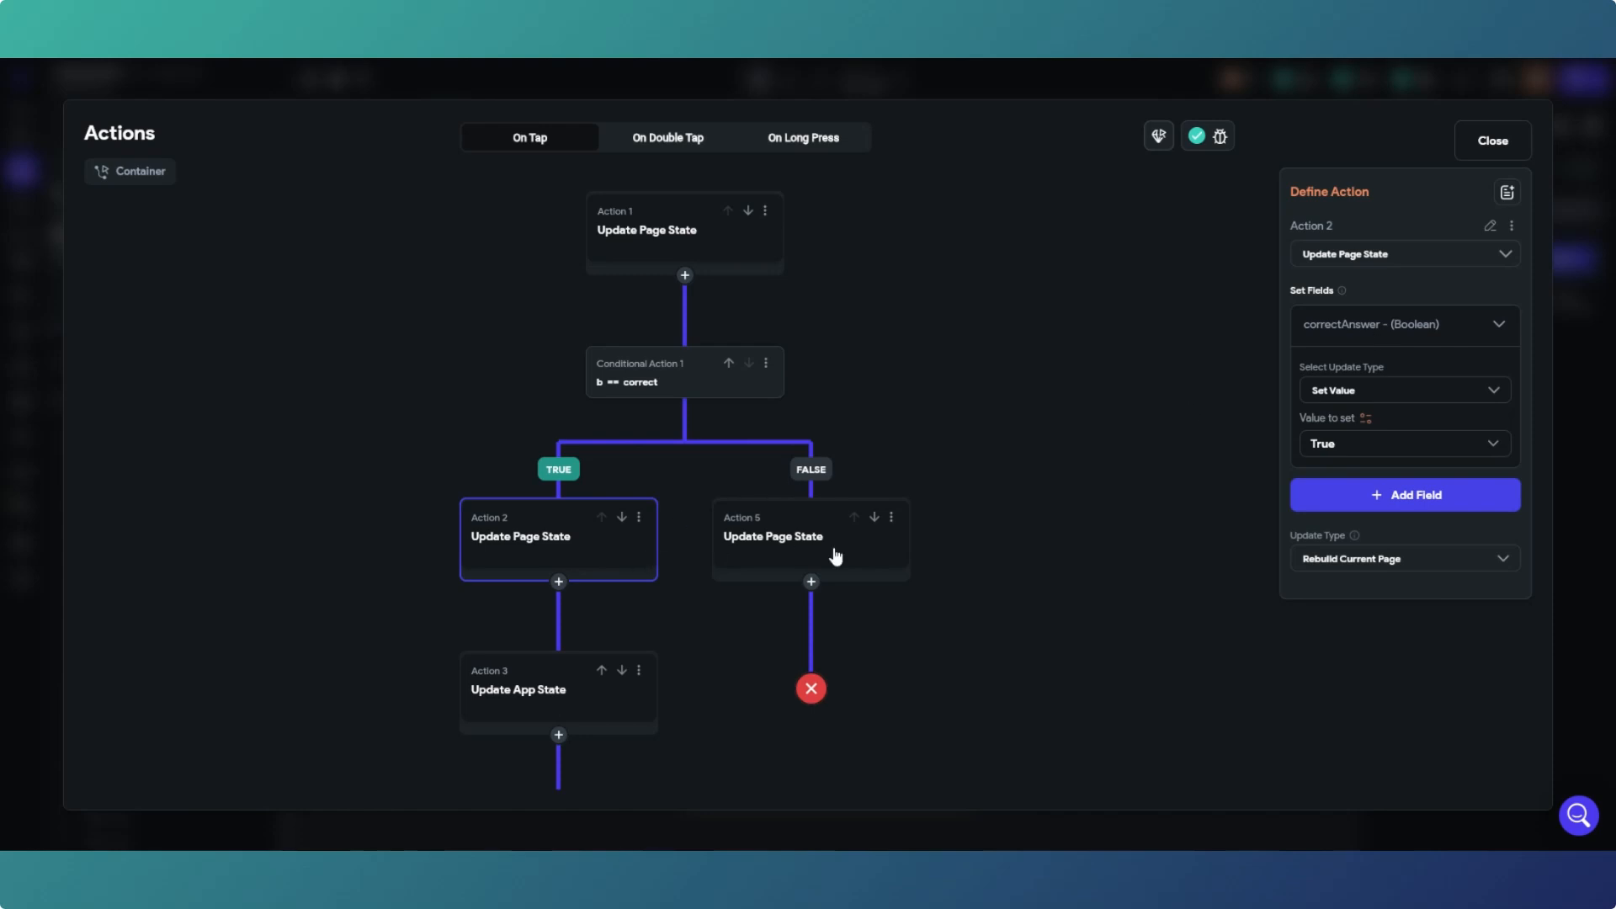
pyautogui.click(588, 704)
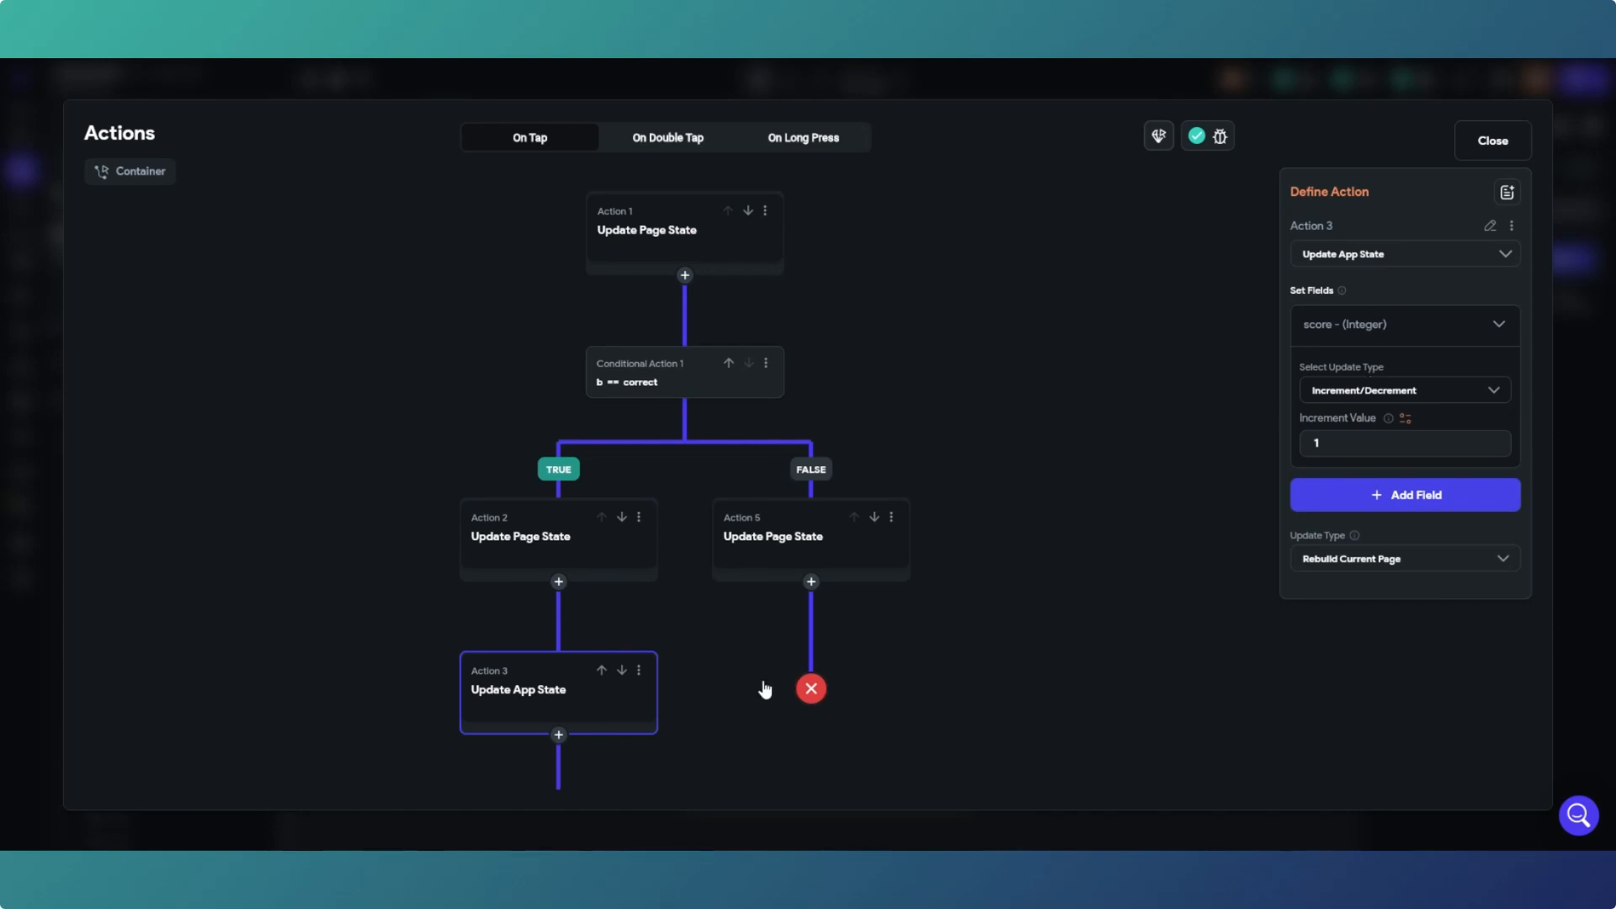
pyautogui.moveTo(772, 693); pyautogui.dragTo(797, 414)
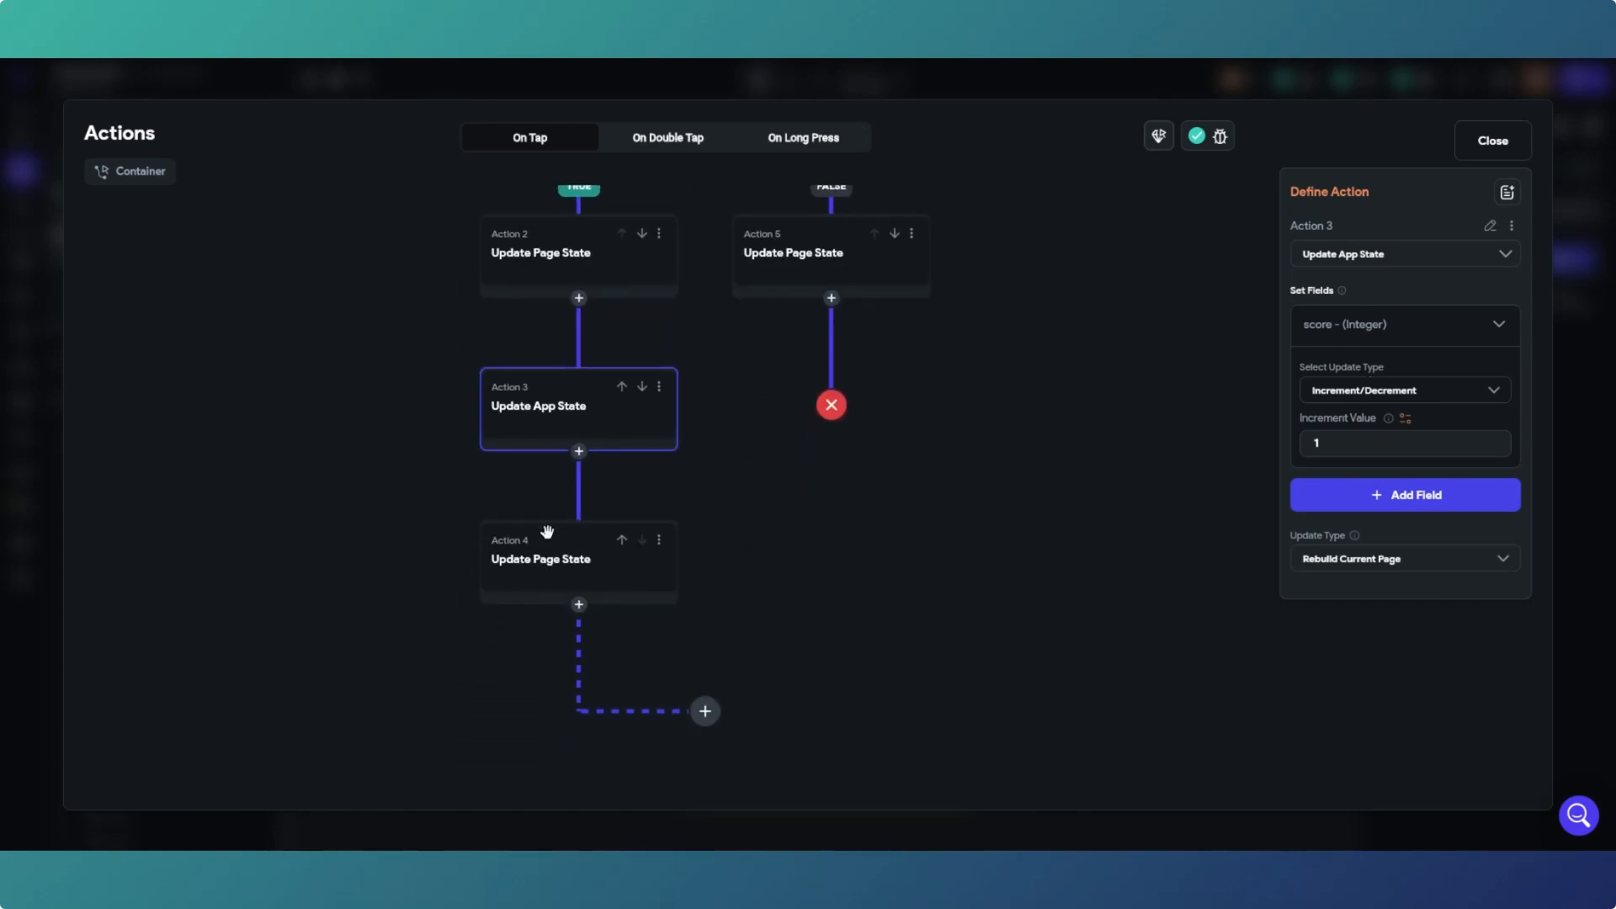
pyautogui.click(542, 559)
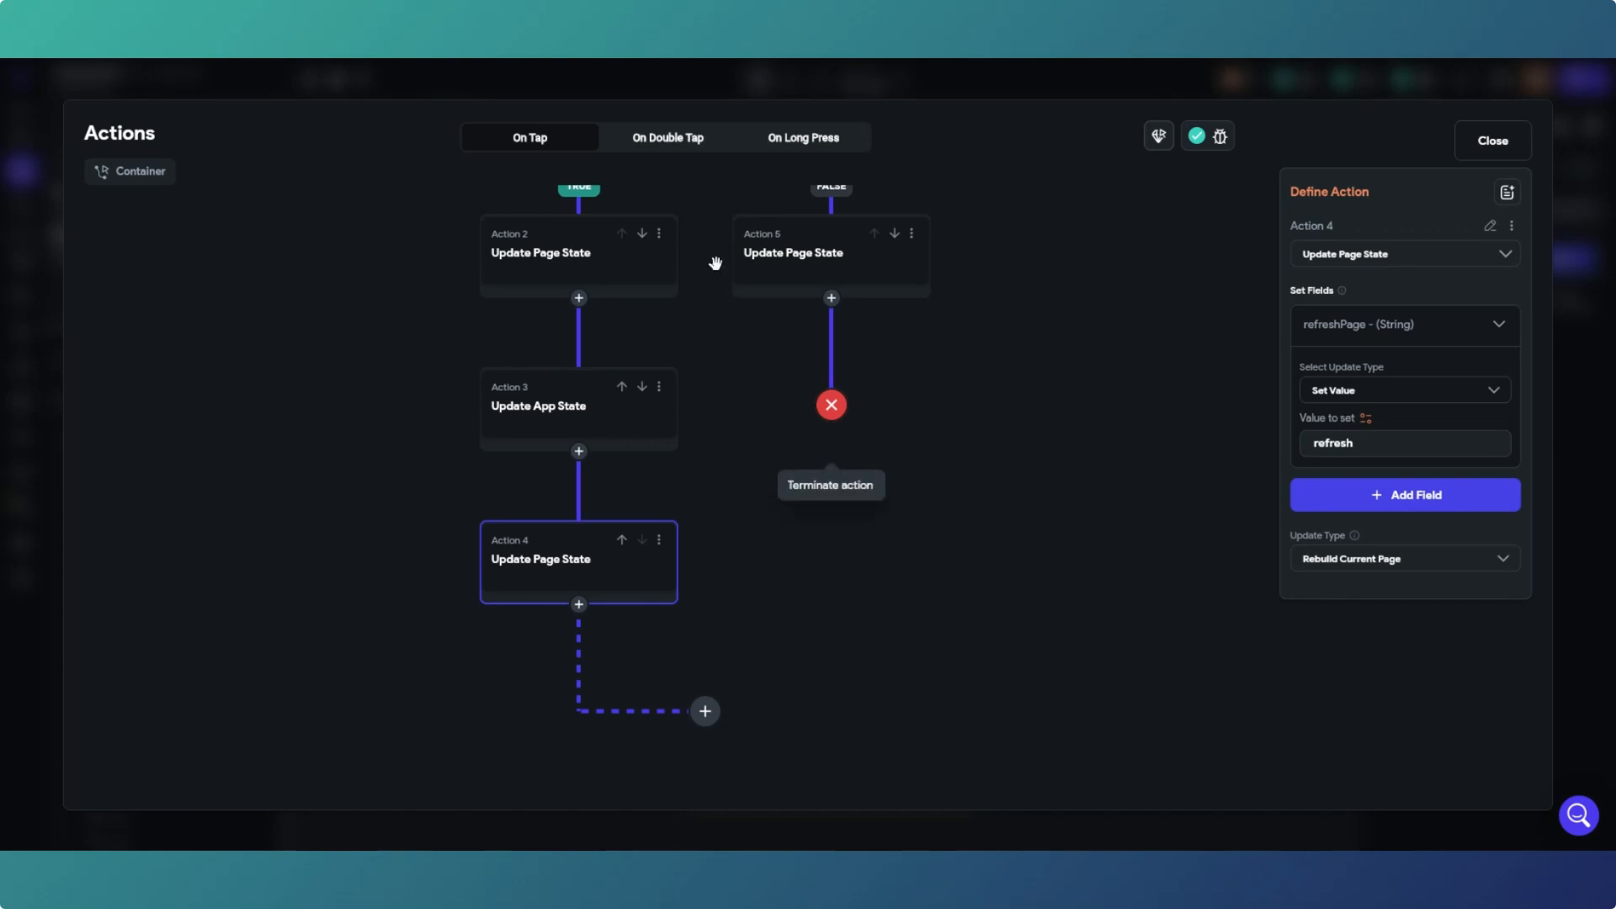
pyautogui.moveTo(709, 285); pyautogui.dragTo(681, 363)
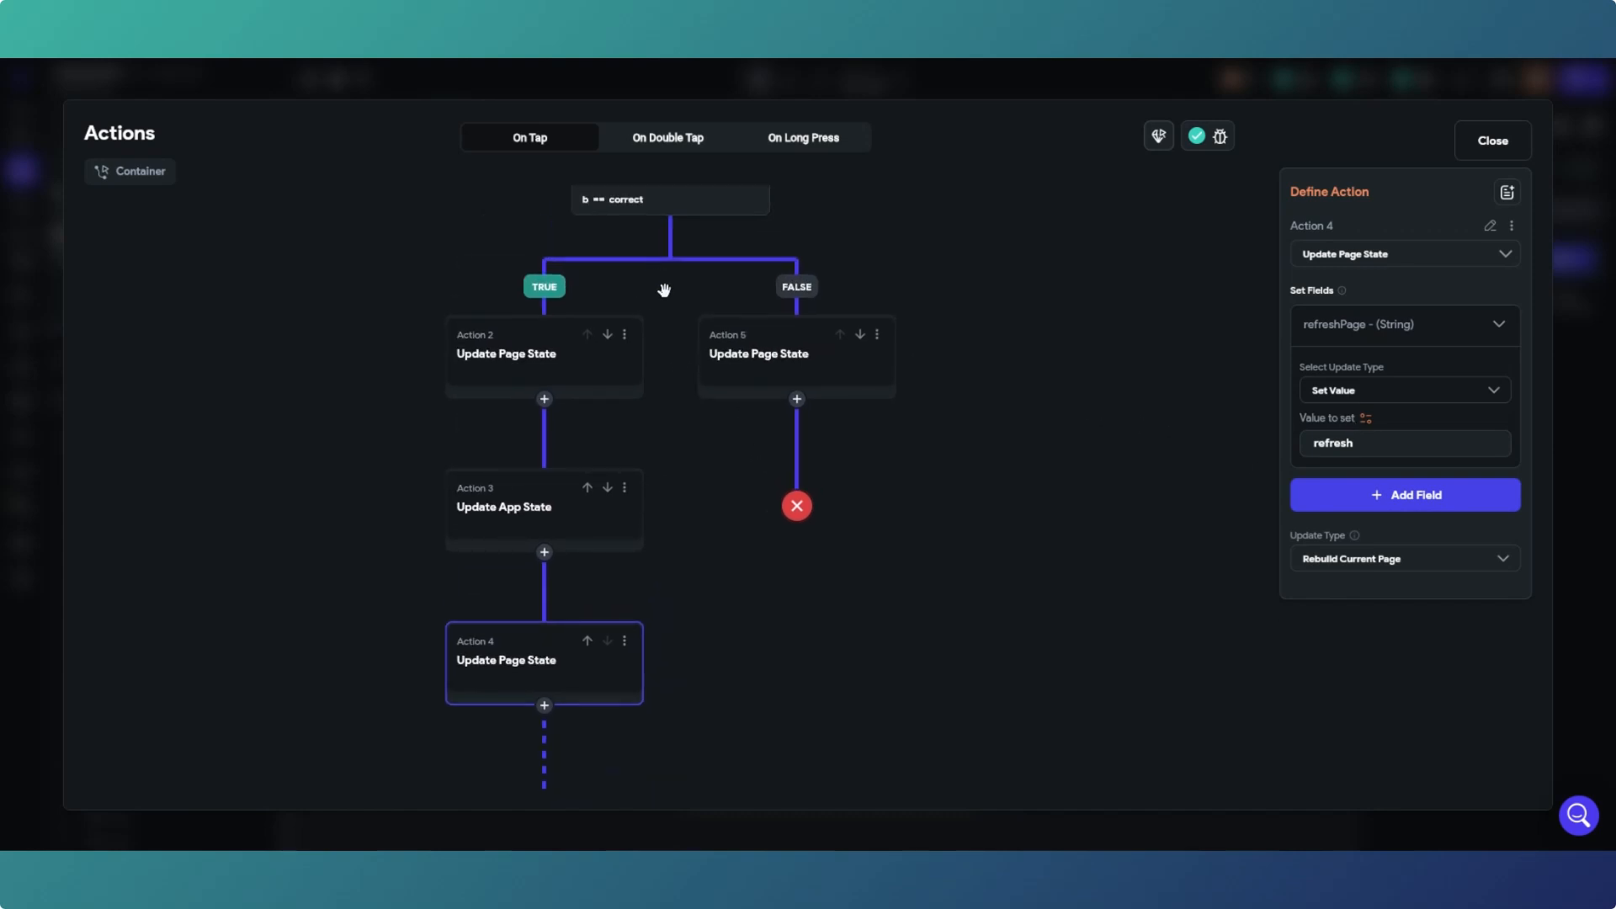
pyautogui.moveTo(664, 290); pyautogui.dragTo(682, 382)
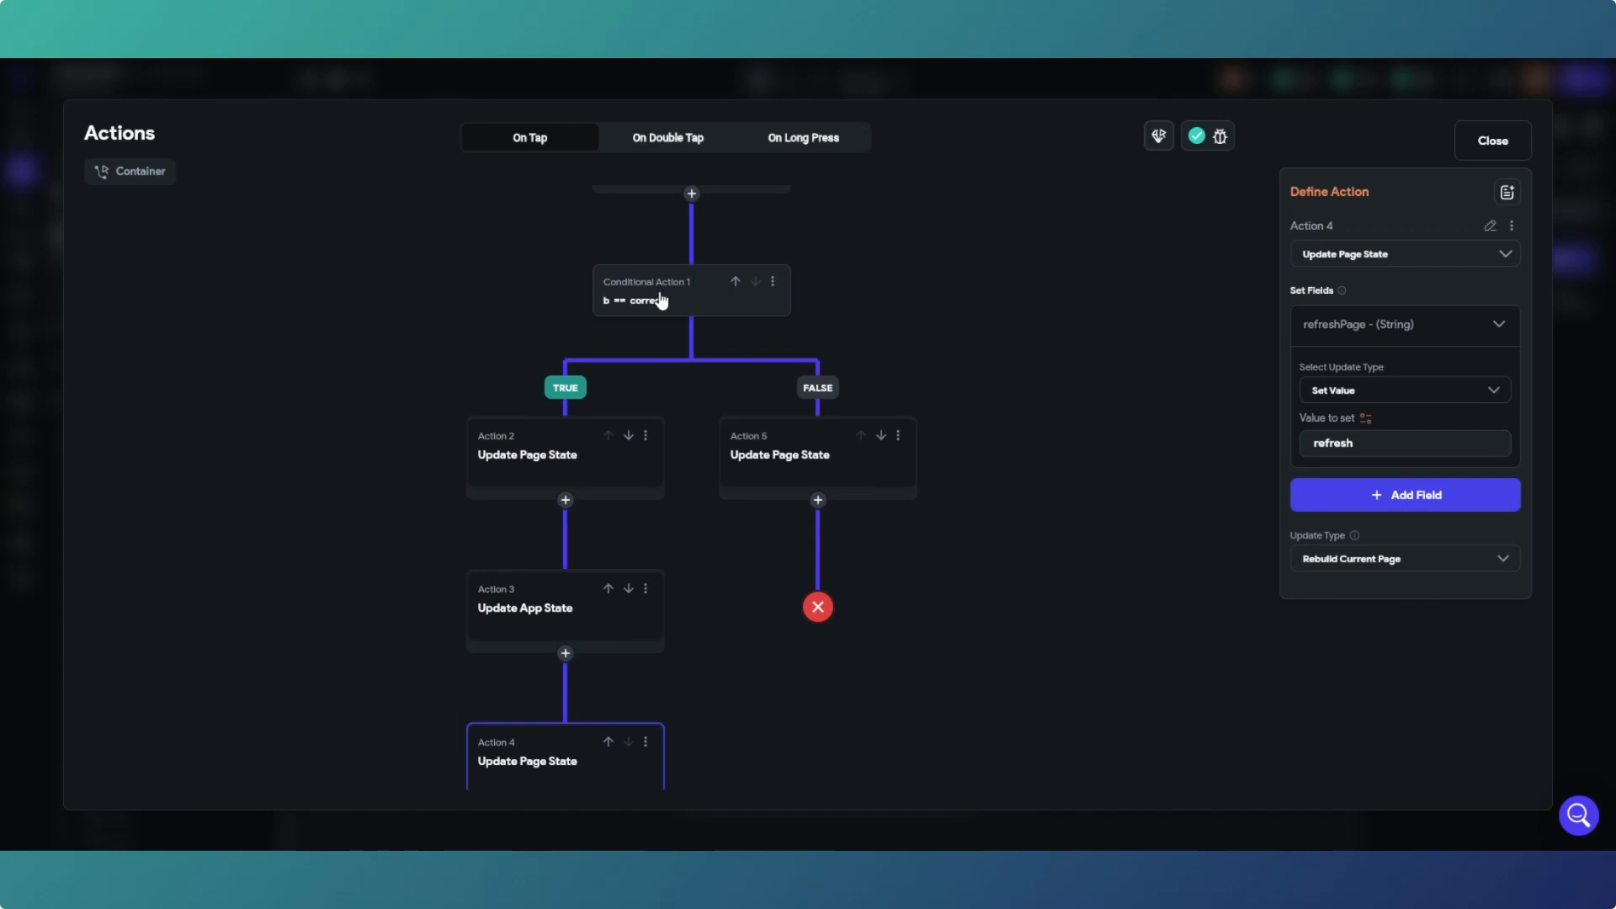
pyautogui.scroll(3, 684, 265)
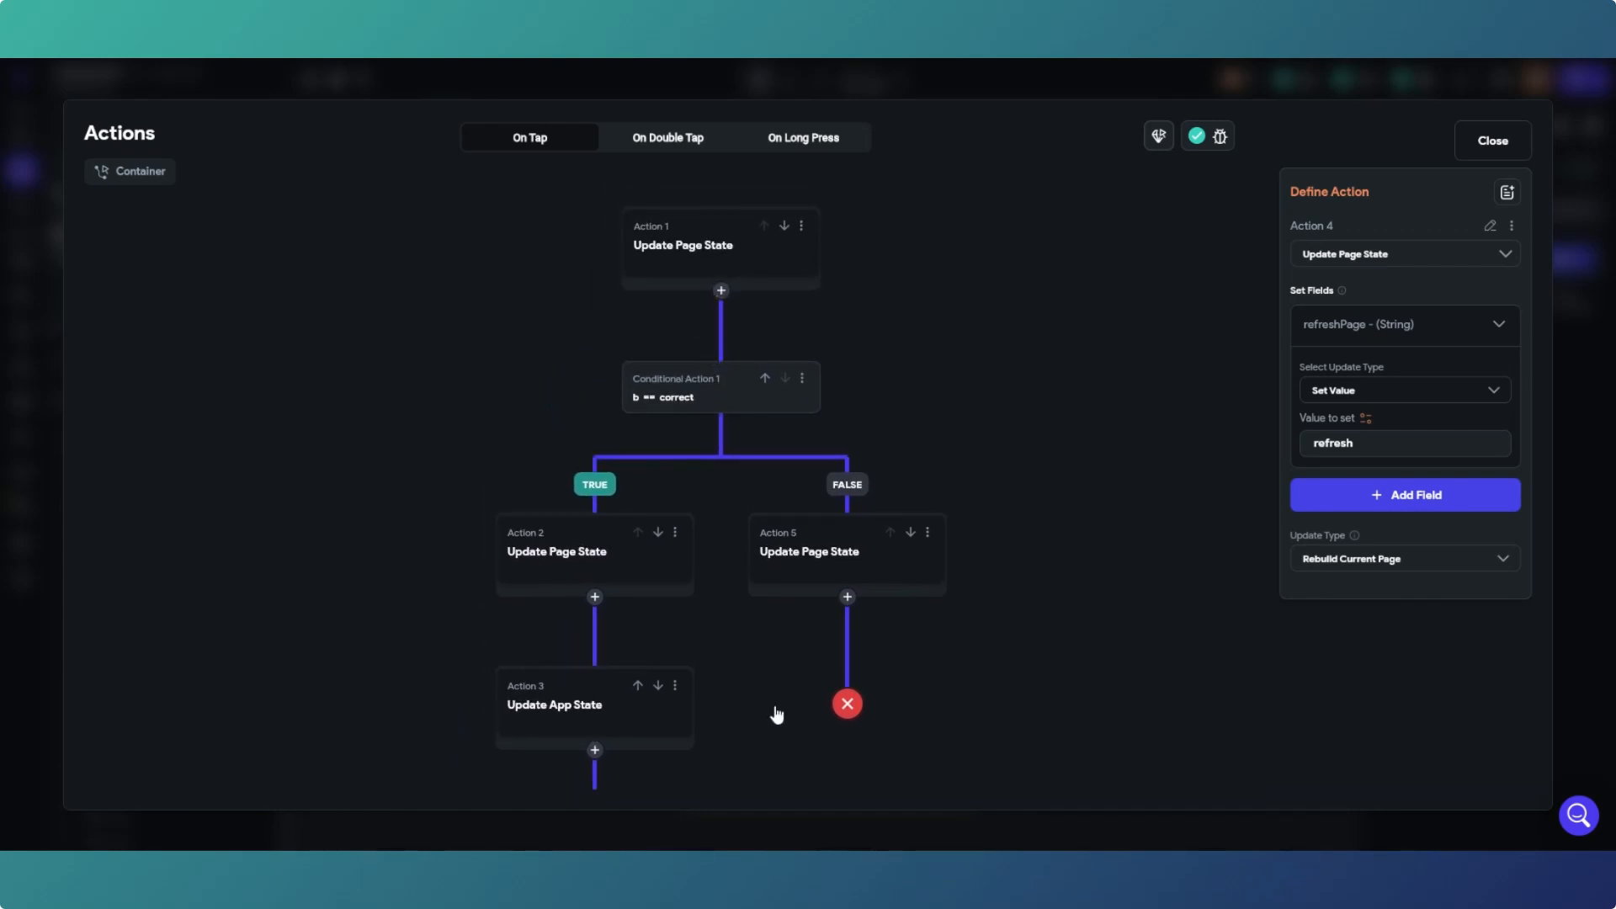
pyautogui.click(1494, 142)
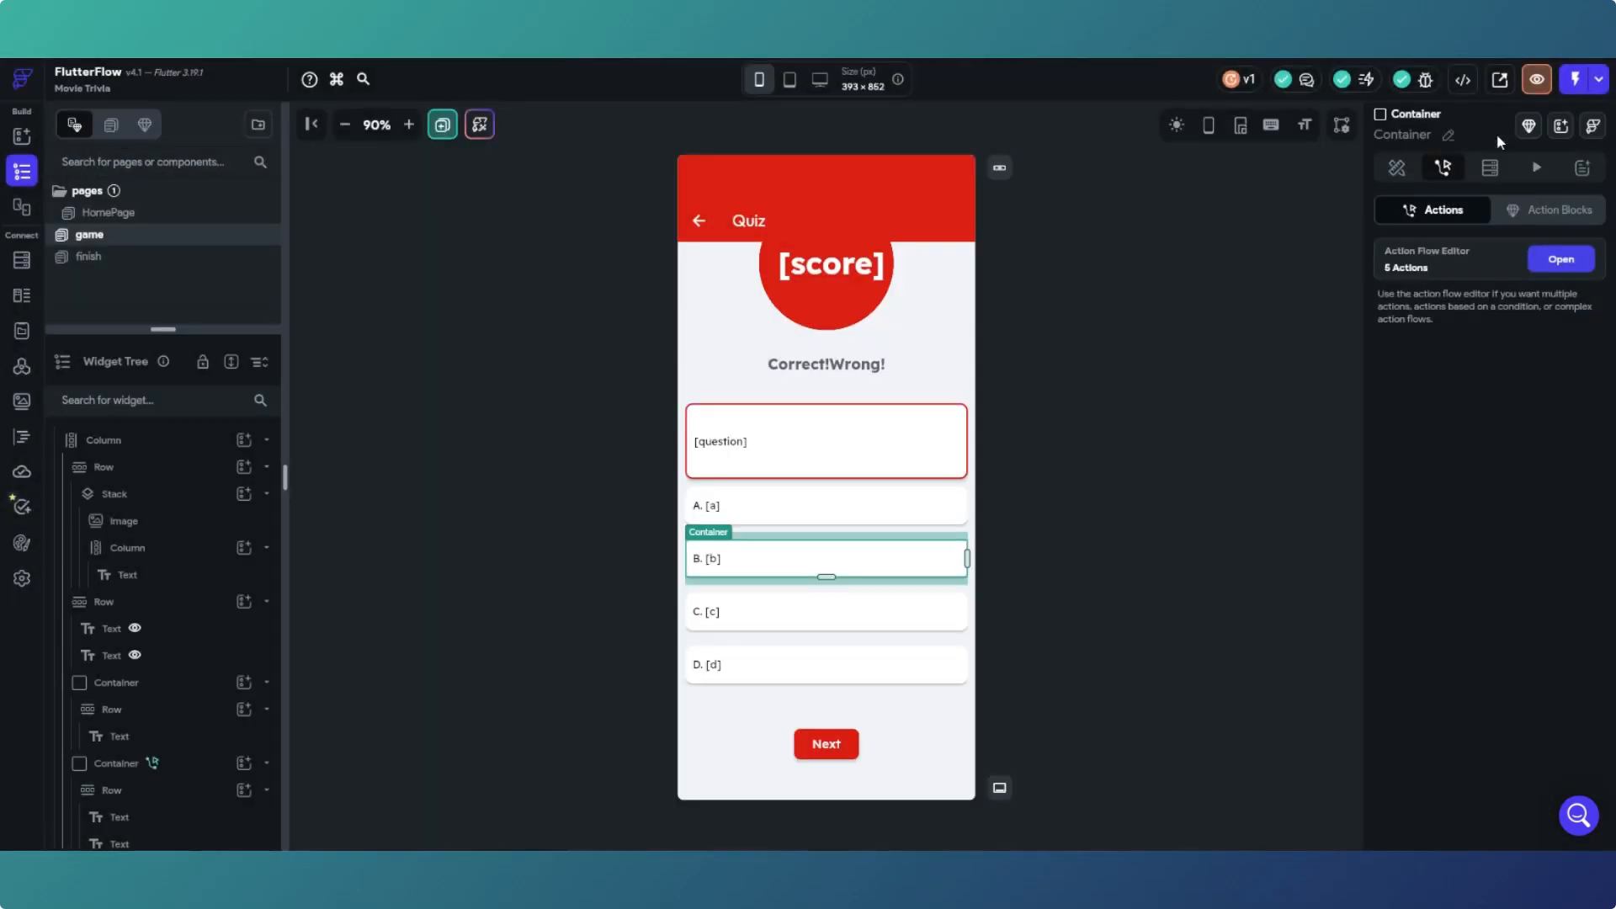
# Step: Review the Next button's On Tap flow, checking the "question >= 20" condition and the page state update that increments the question
pyautogui.click(827, 744)
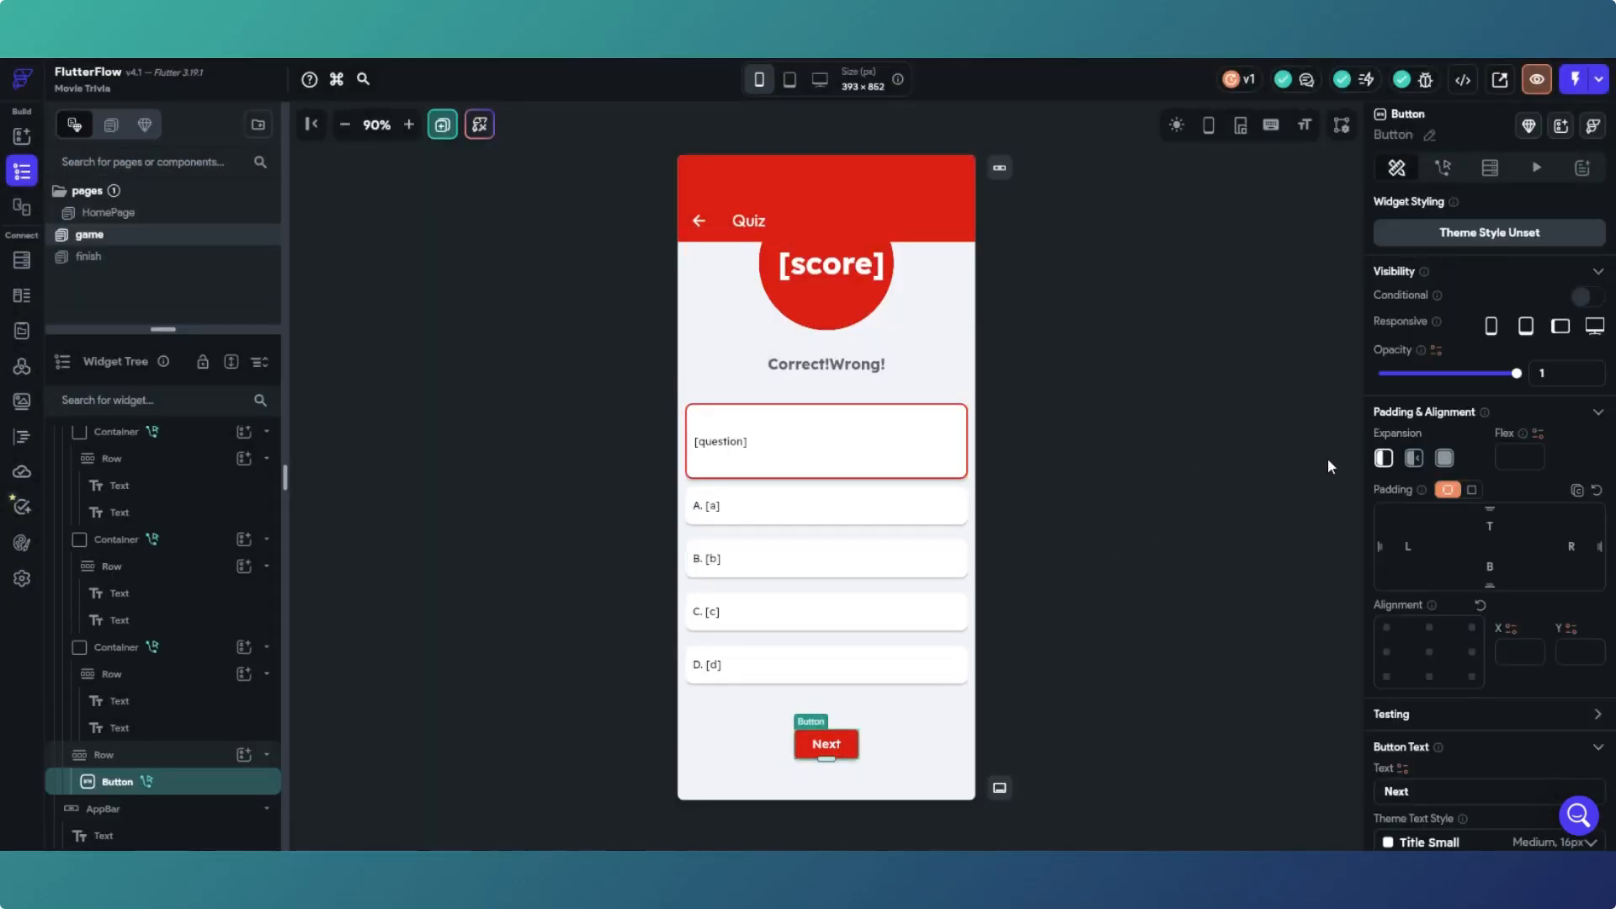
pyautogui.click(1444, 169)
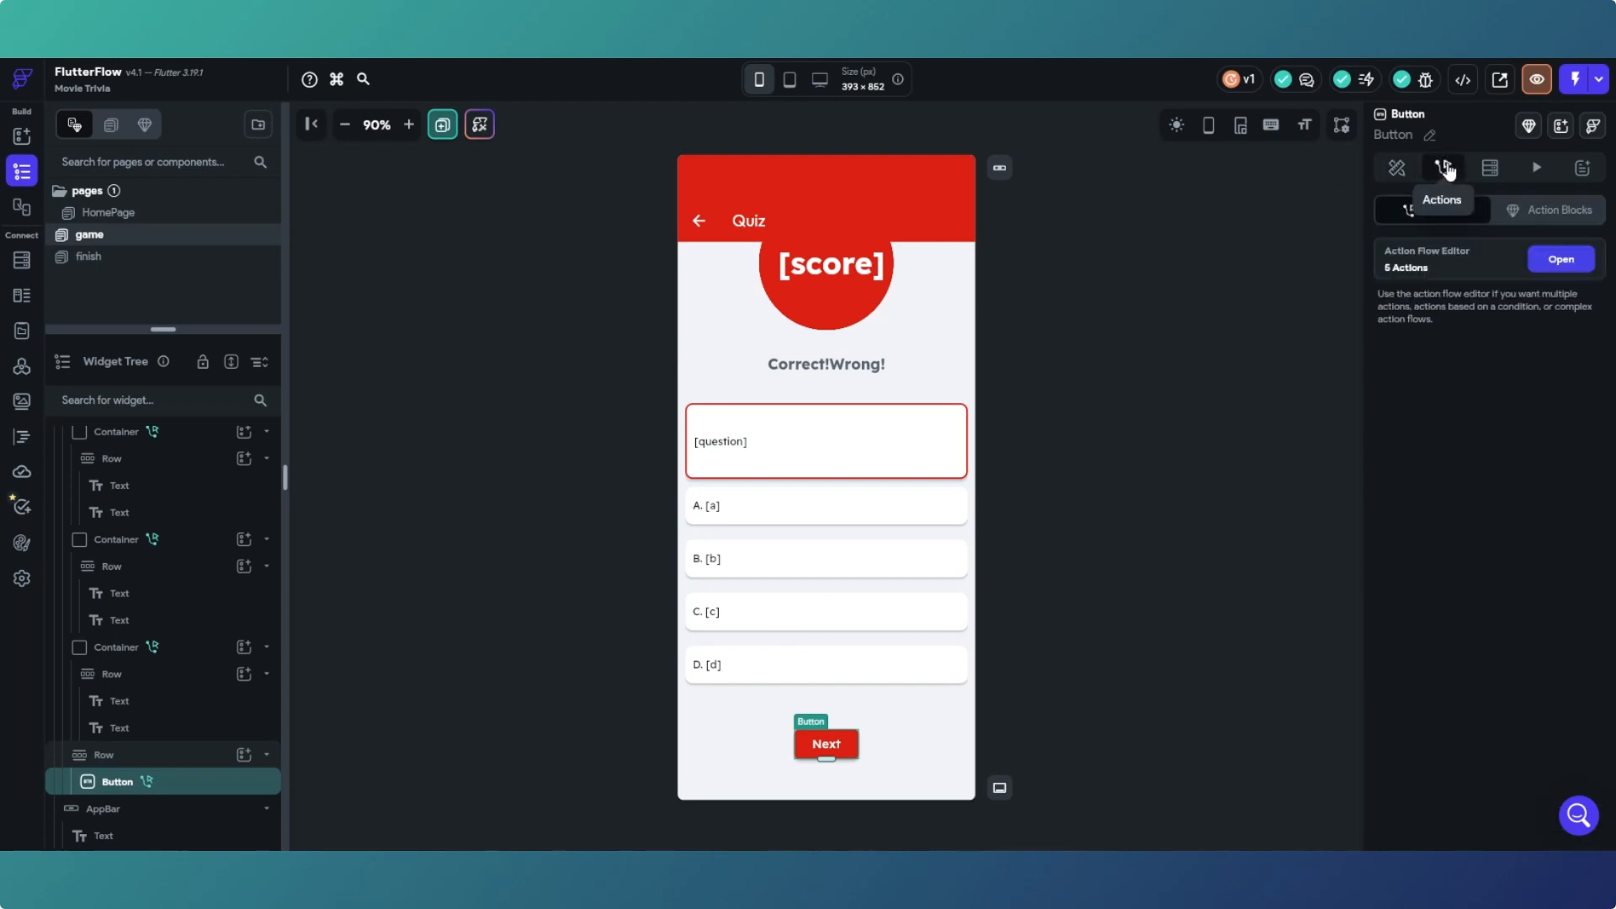
pyautogui.click(1561, 260)
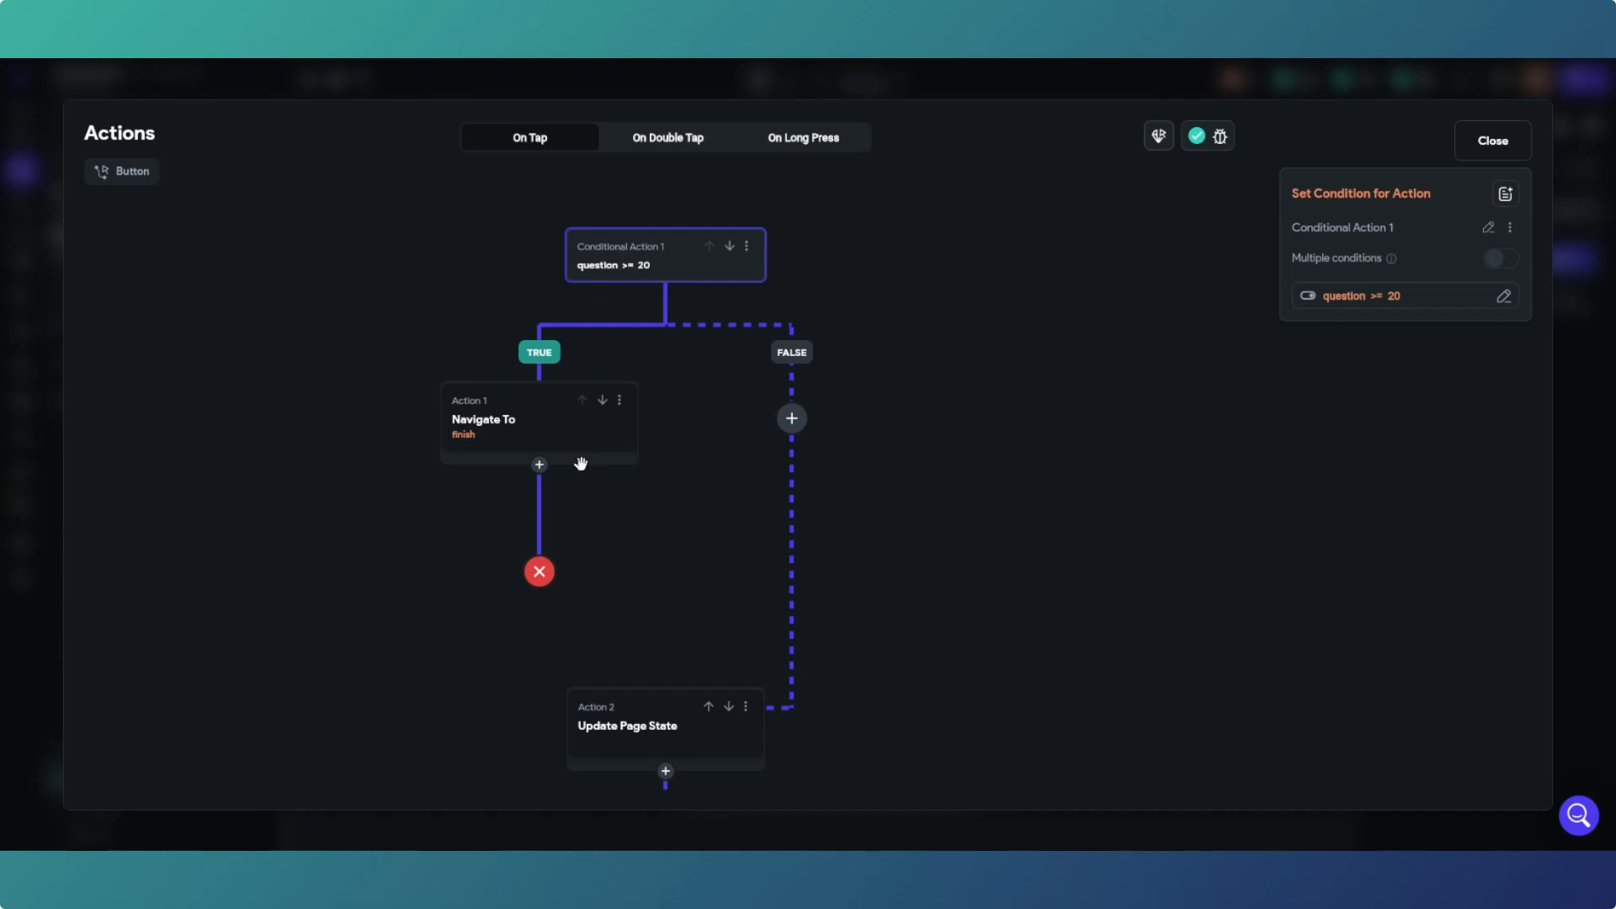
pyautogui.moveTo(637, 449); pyautogui.dragTo(664, 274)
pyautogui.click(663, 508)
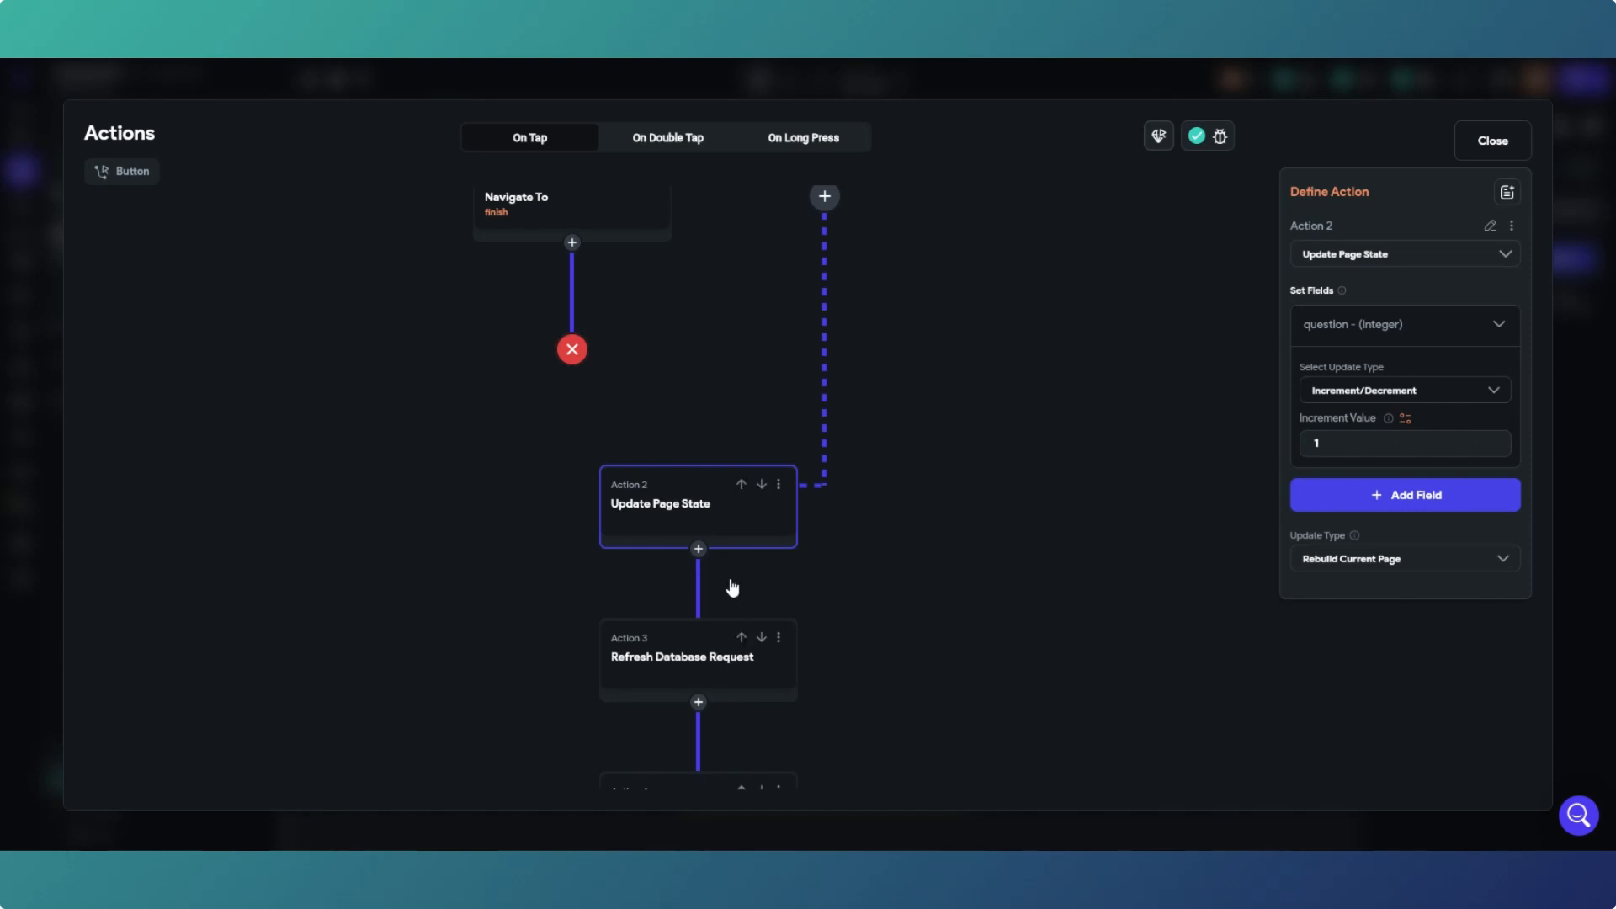
pyautogui.moveTo(712, 349); pyautogui.dragTo(721, 516)
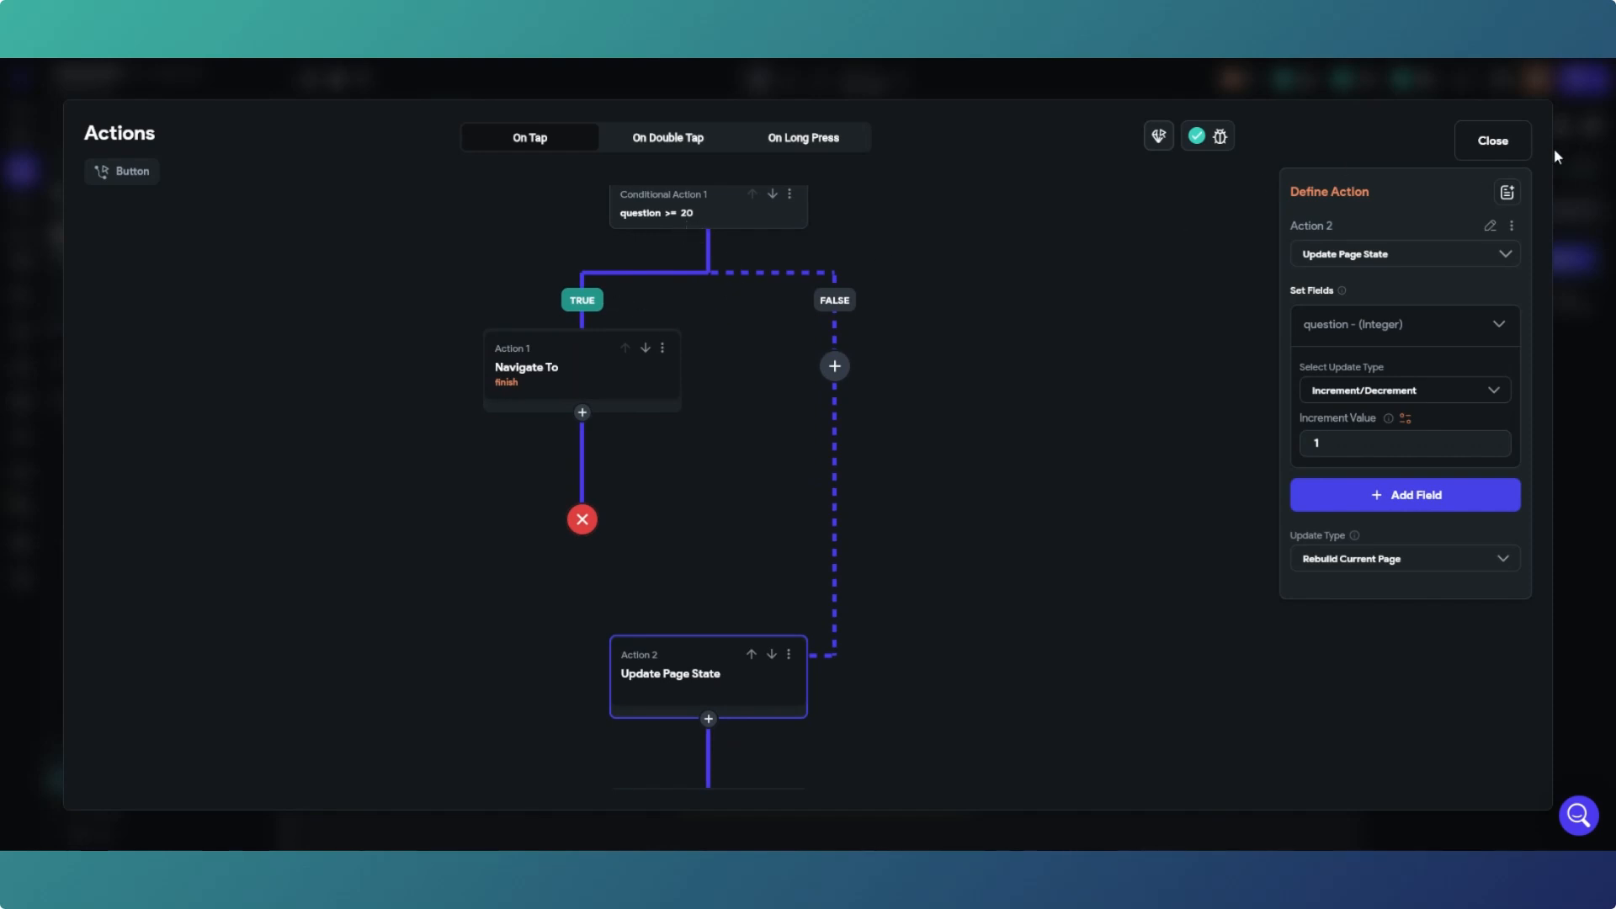
pyautogui.click(1520, 140)
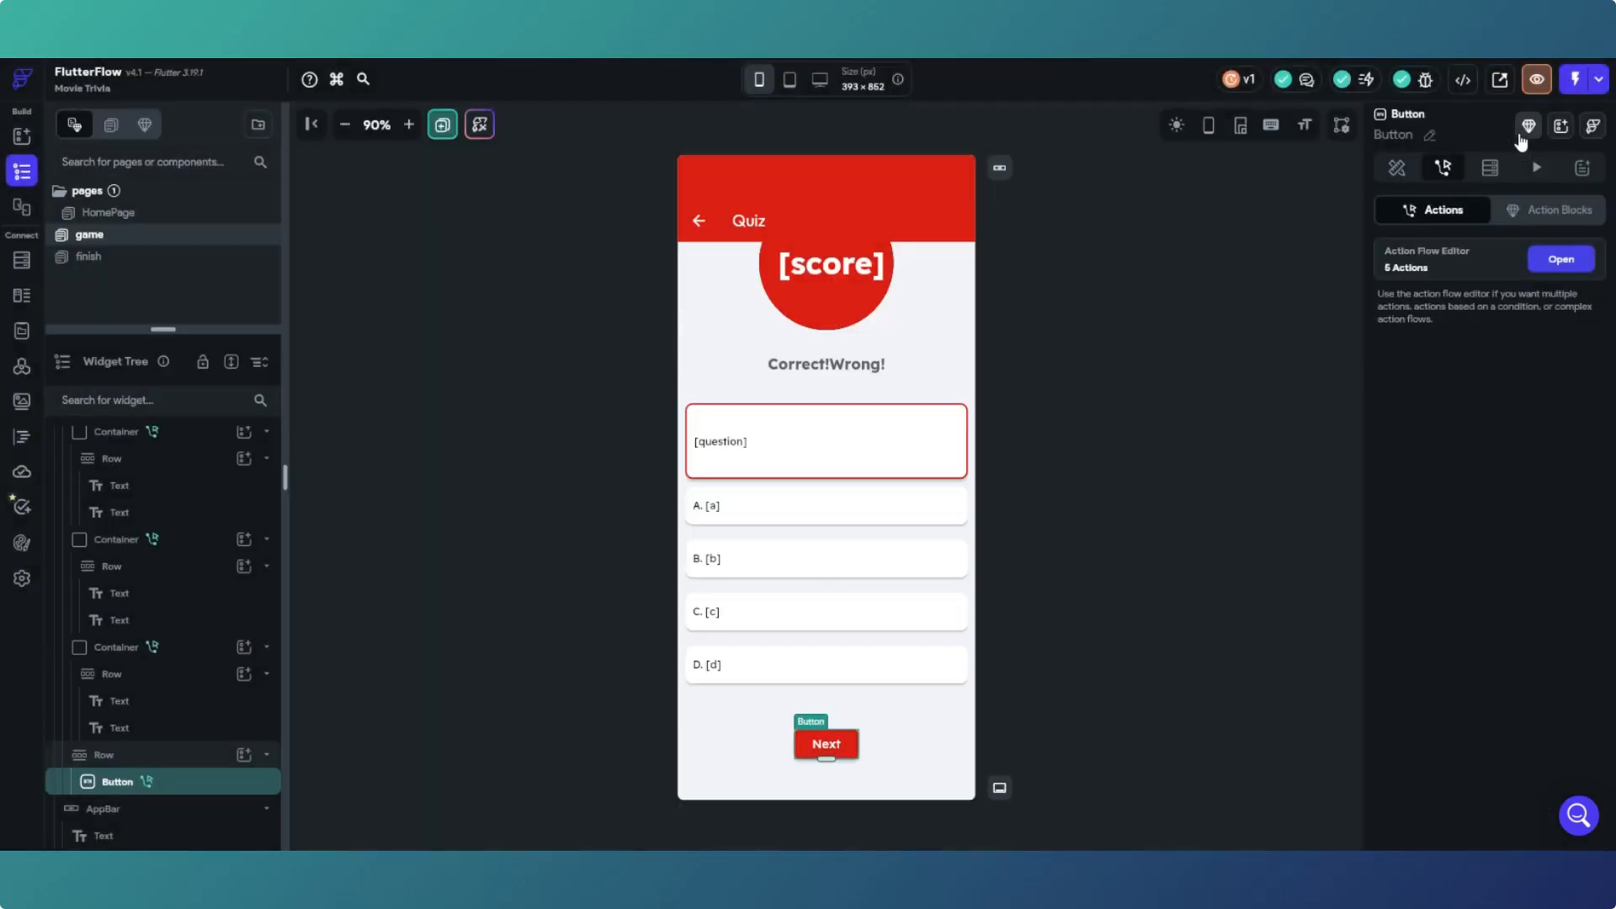
# Step: Add a local page state field named lockedIn to the game page, with type String and initial value "Not Set"
pyautogui.click(1149, 409)
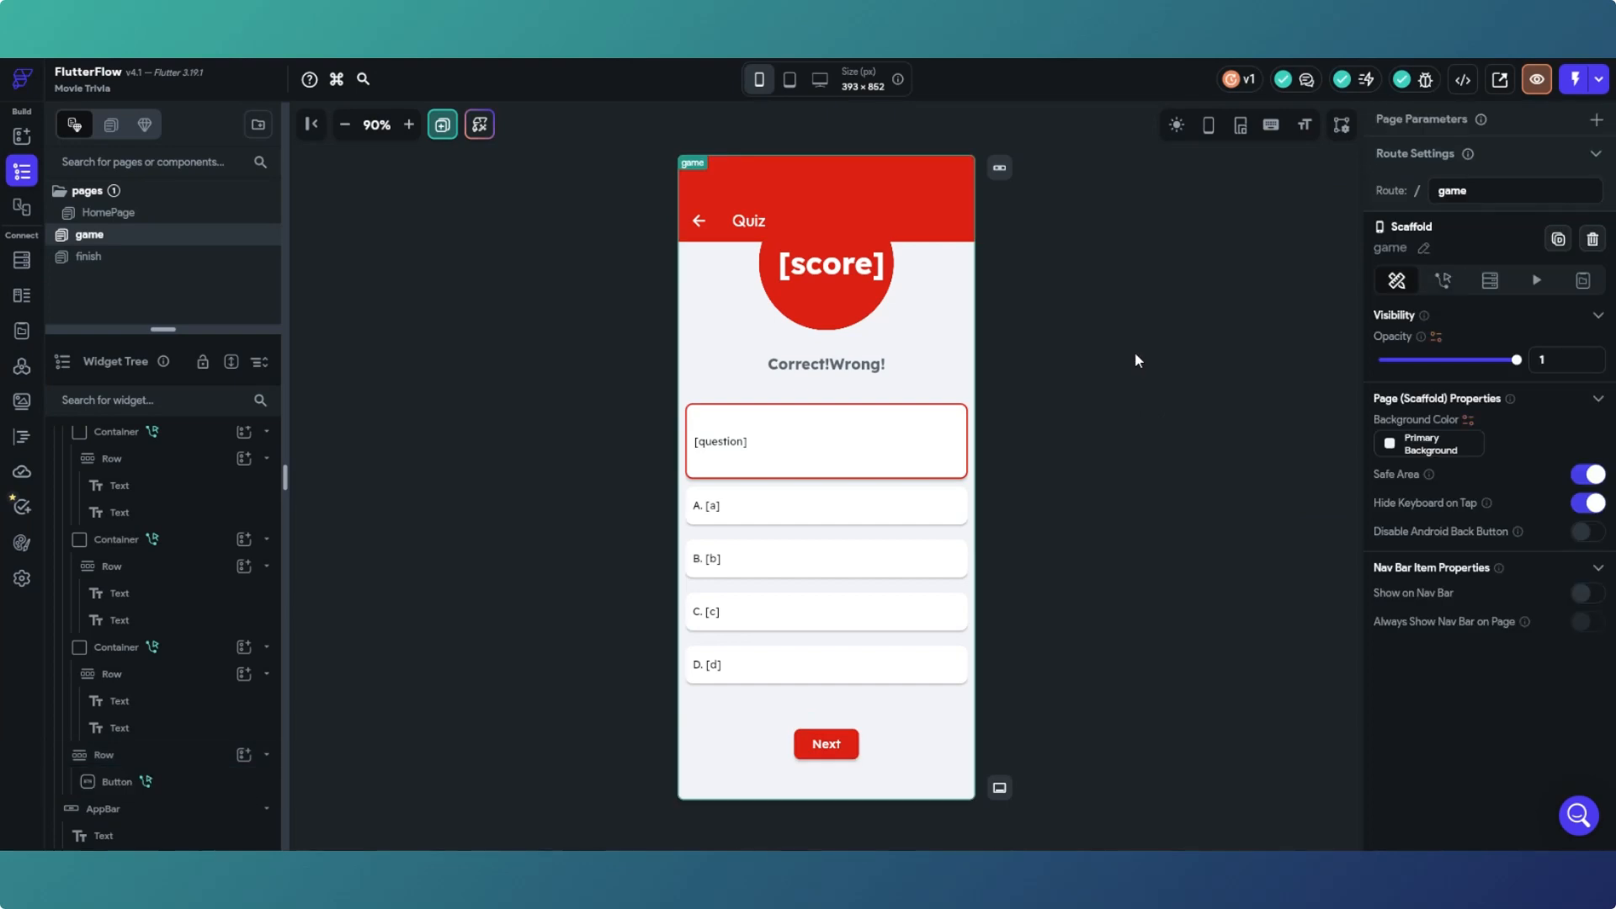
pyautogui.click(1582, 280)
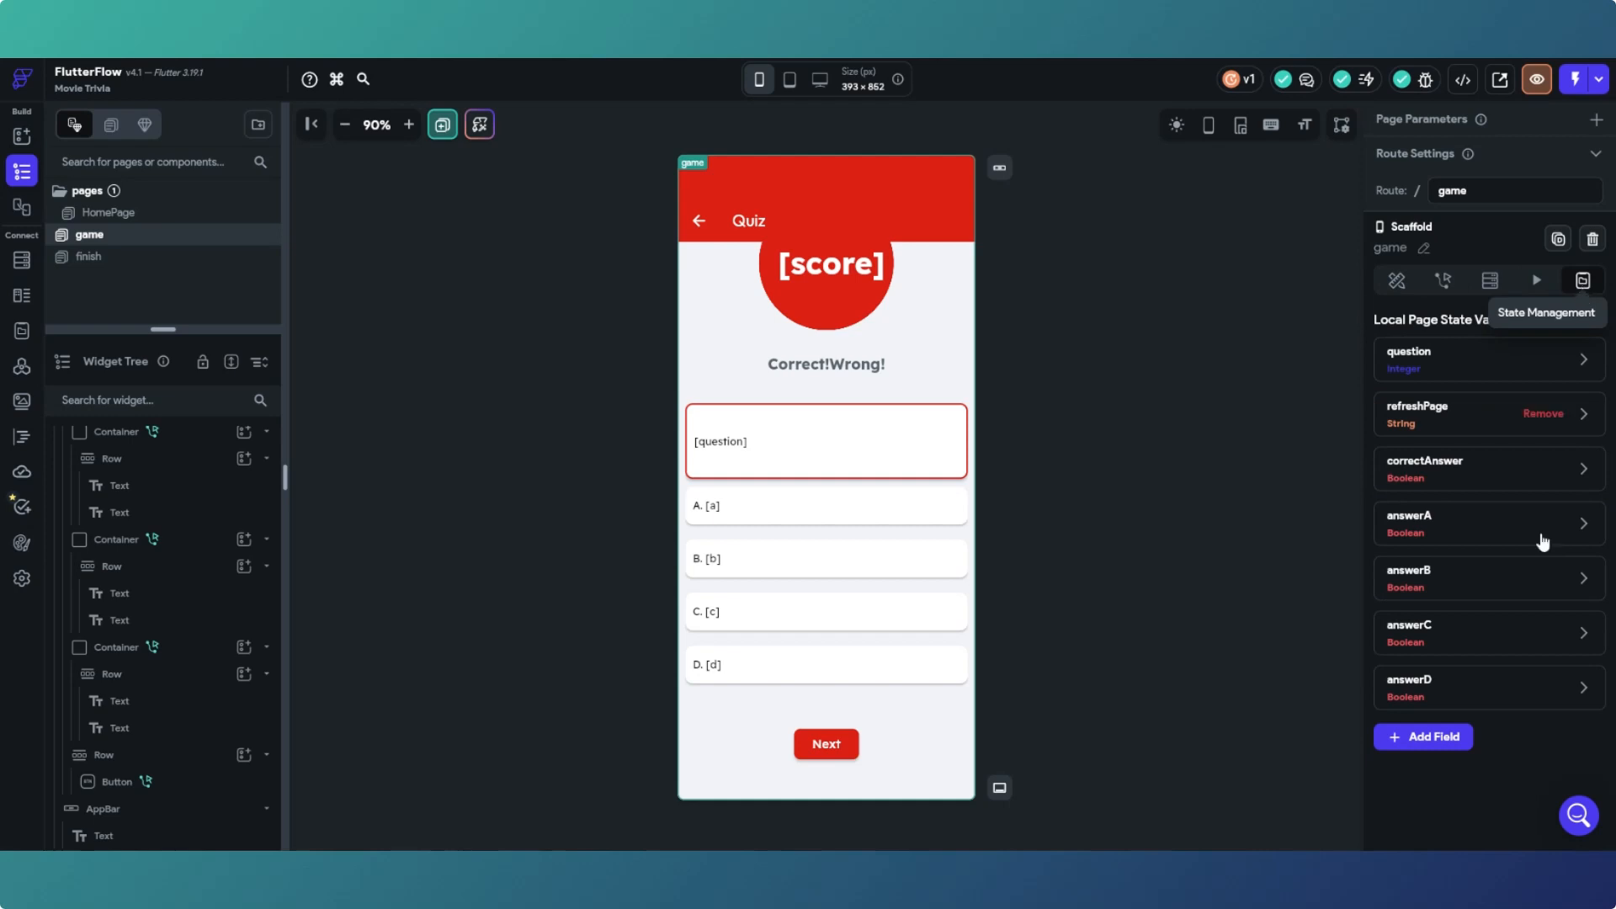
pyautogui.click(1429, 744)
pyautogui.scroll(-2, 1439, 711)
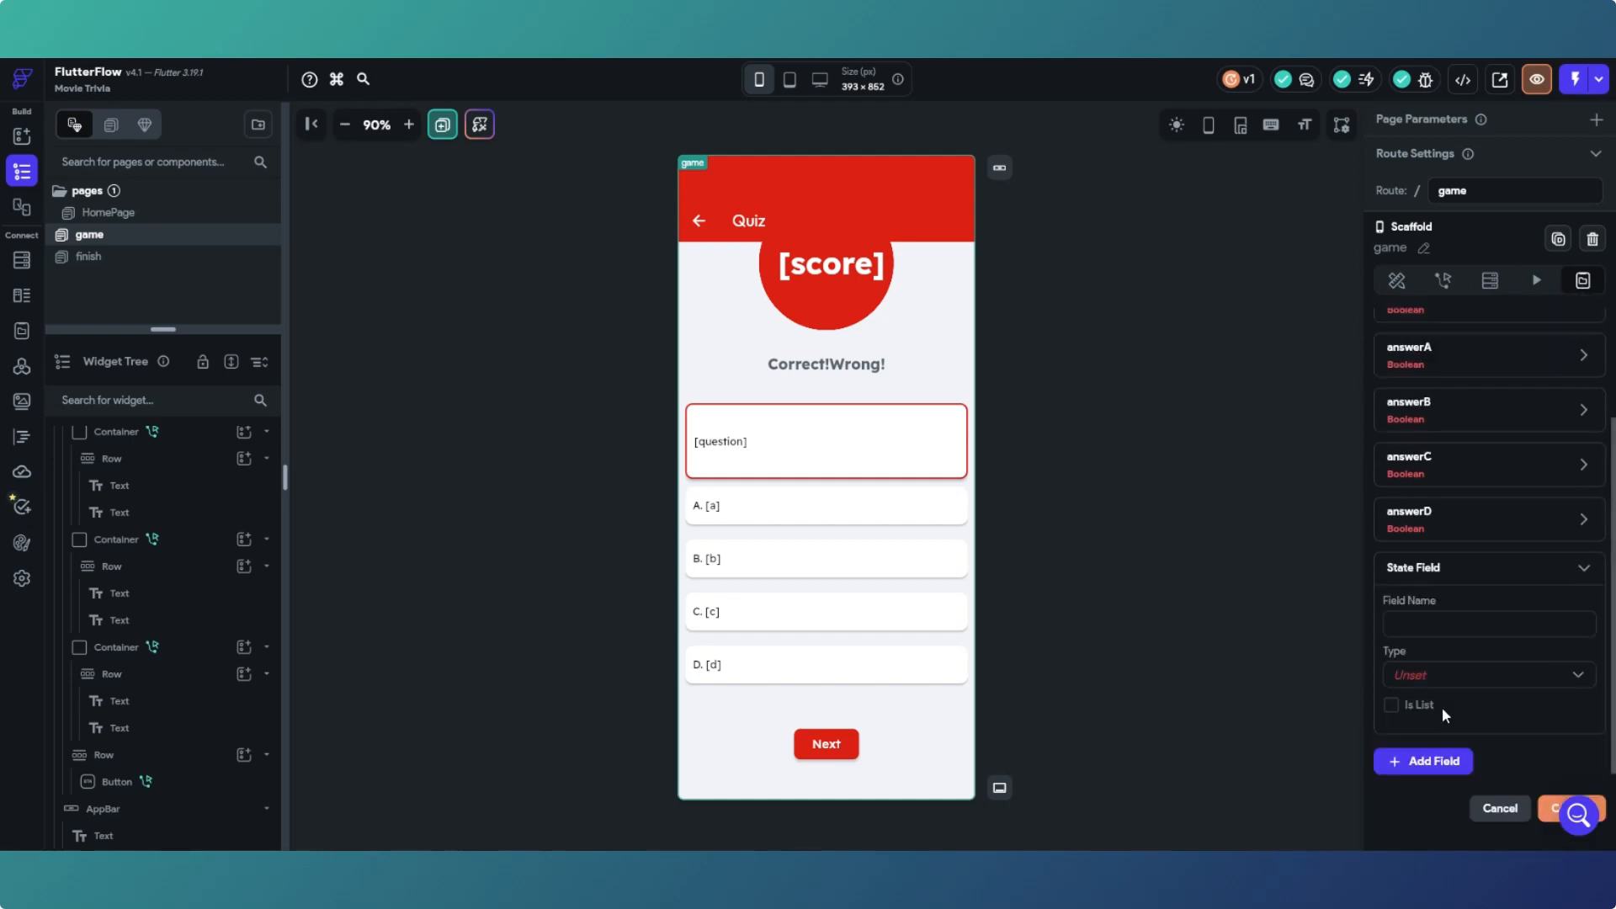
pyautogui.click(1437, 623)
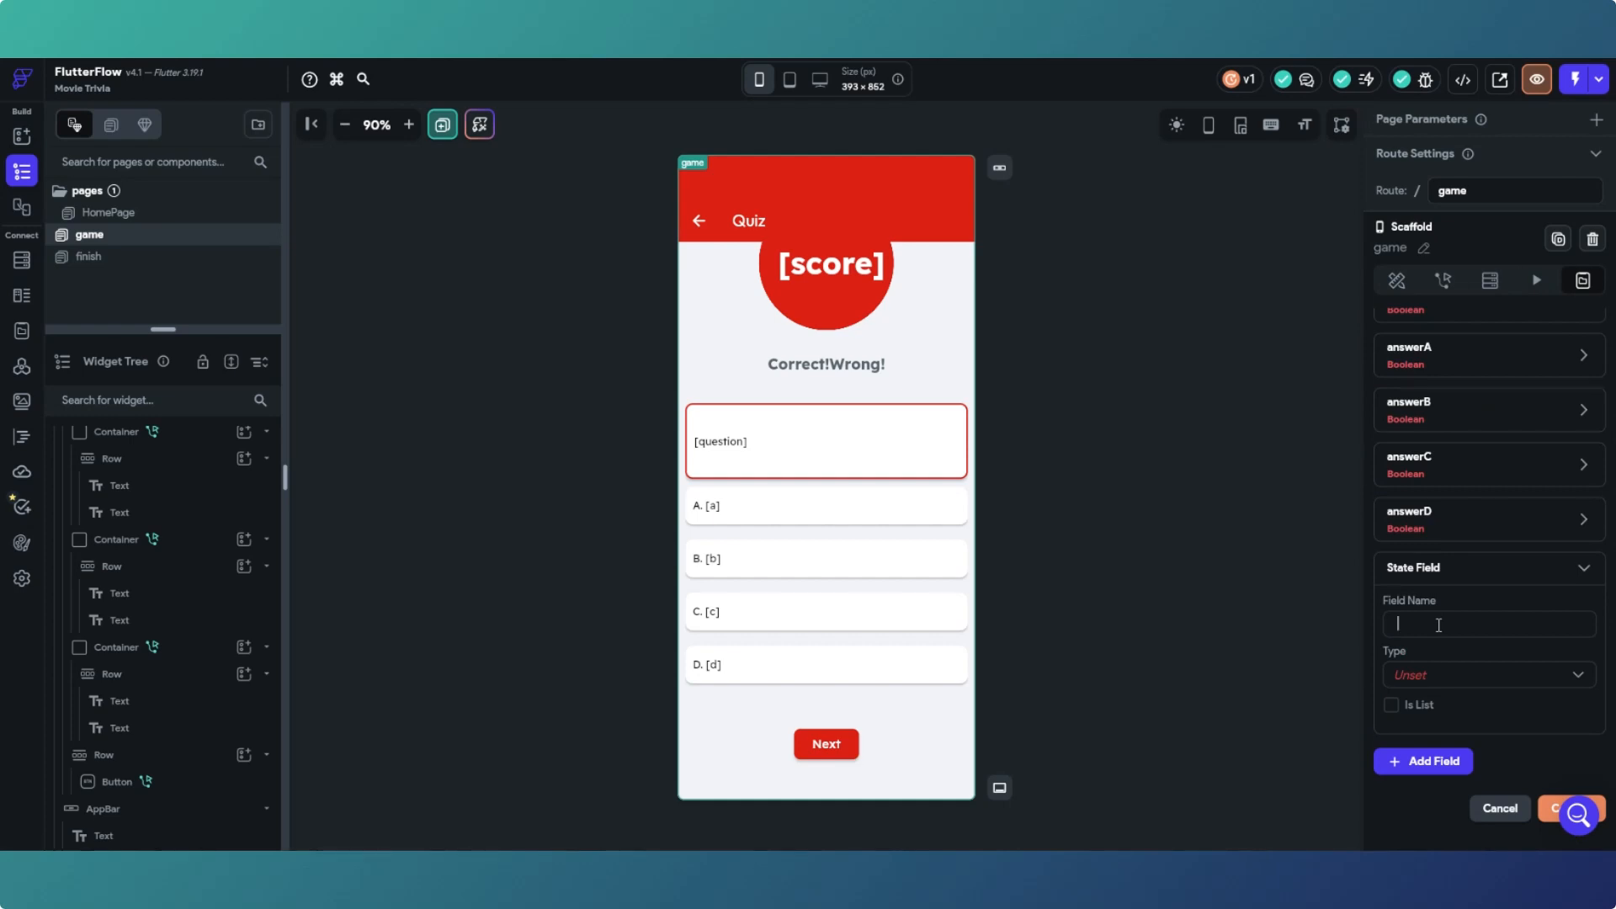
pyautogui.write('lockedIn')
pyautogui.click(1494, 677)
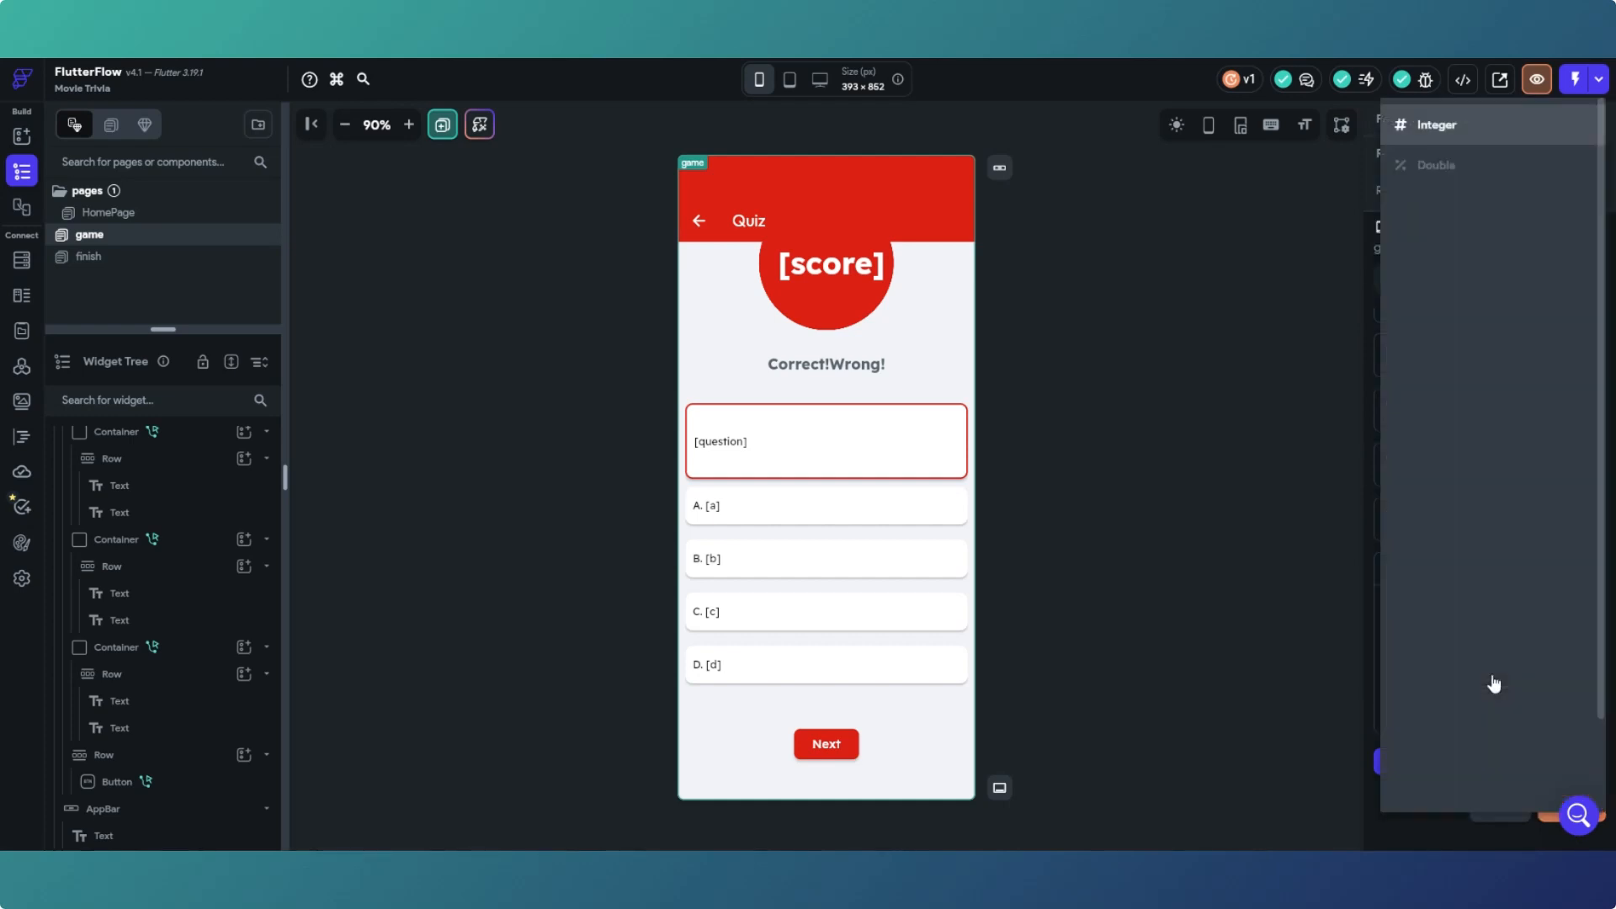
pyautogui.click(1459, 216)
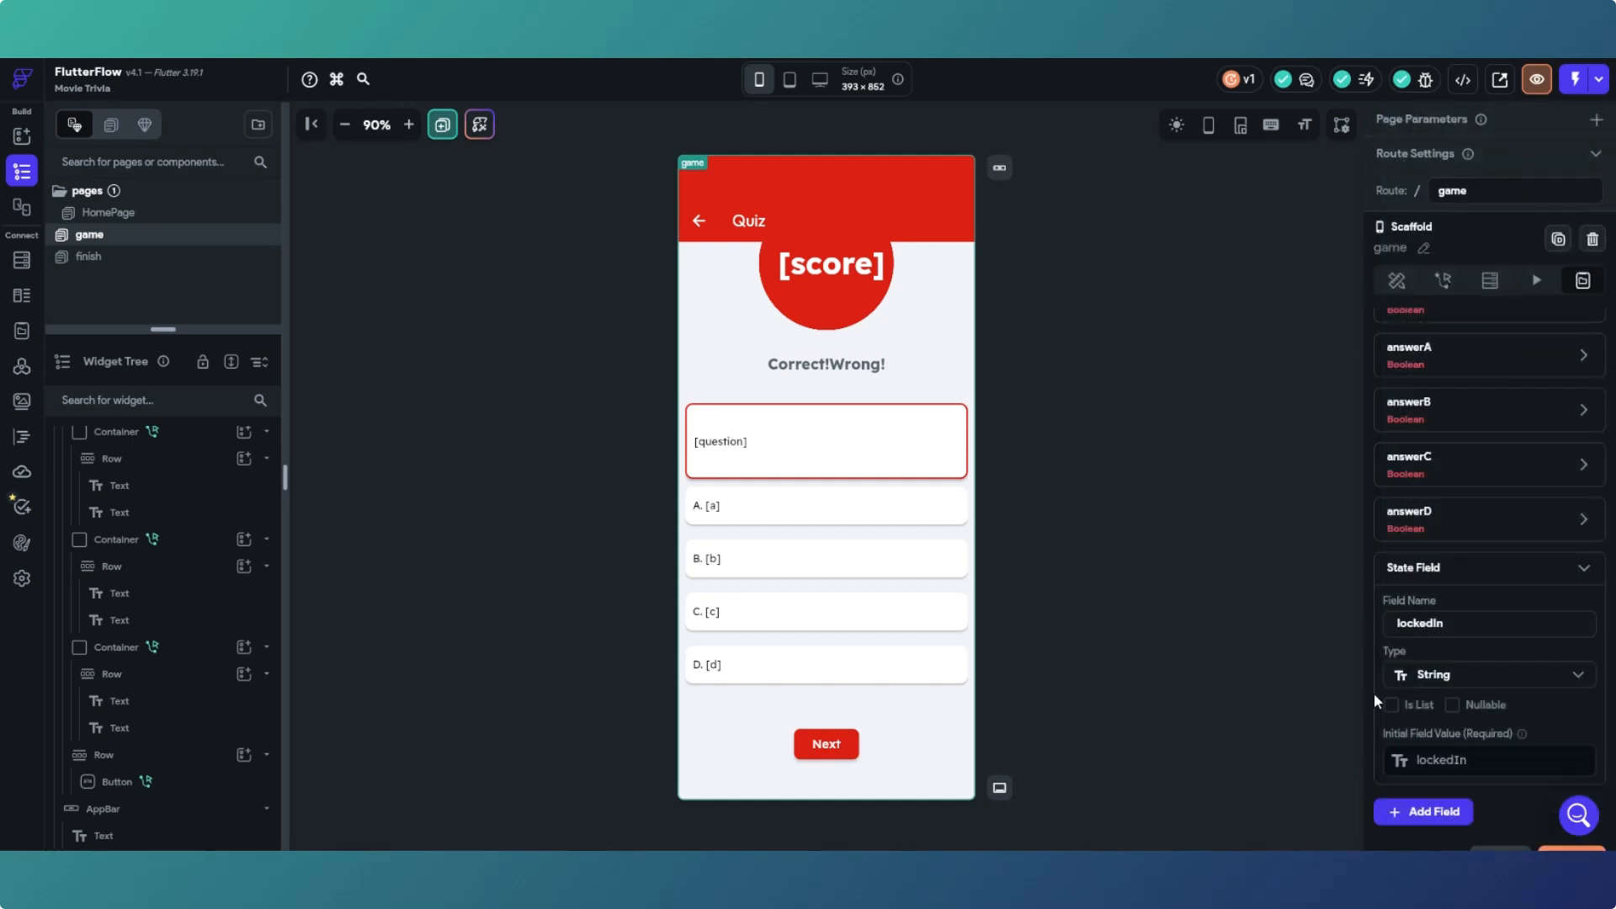
pyautogui.click(1487, 762)
pyautogui.write('Not Set')
pyautogui.scroll(-2, 1430, 699)
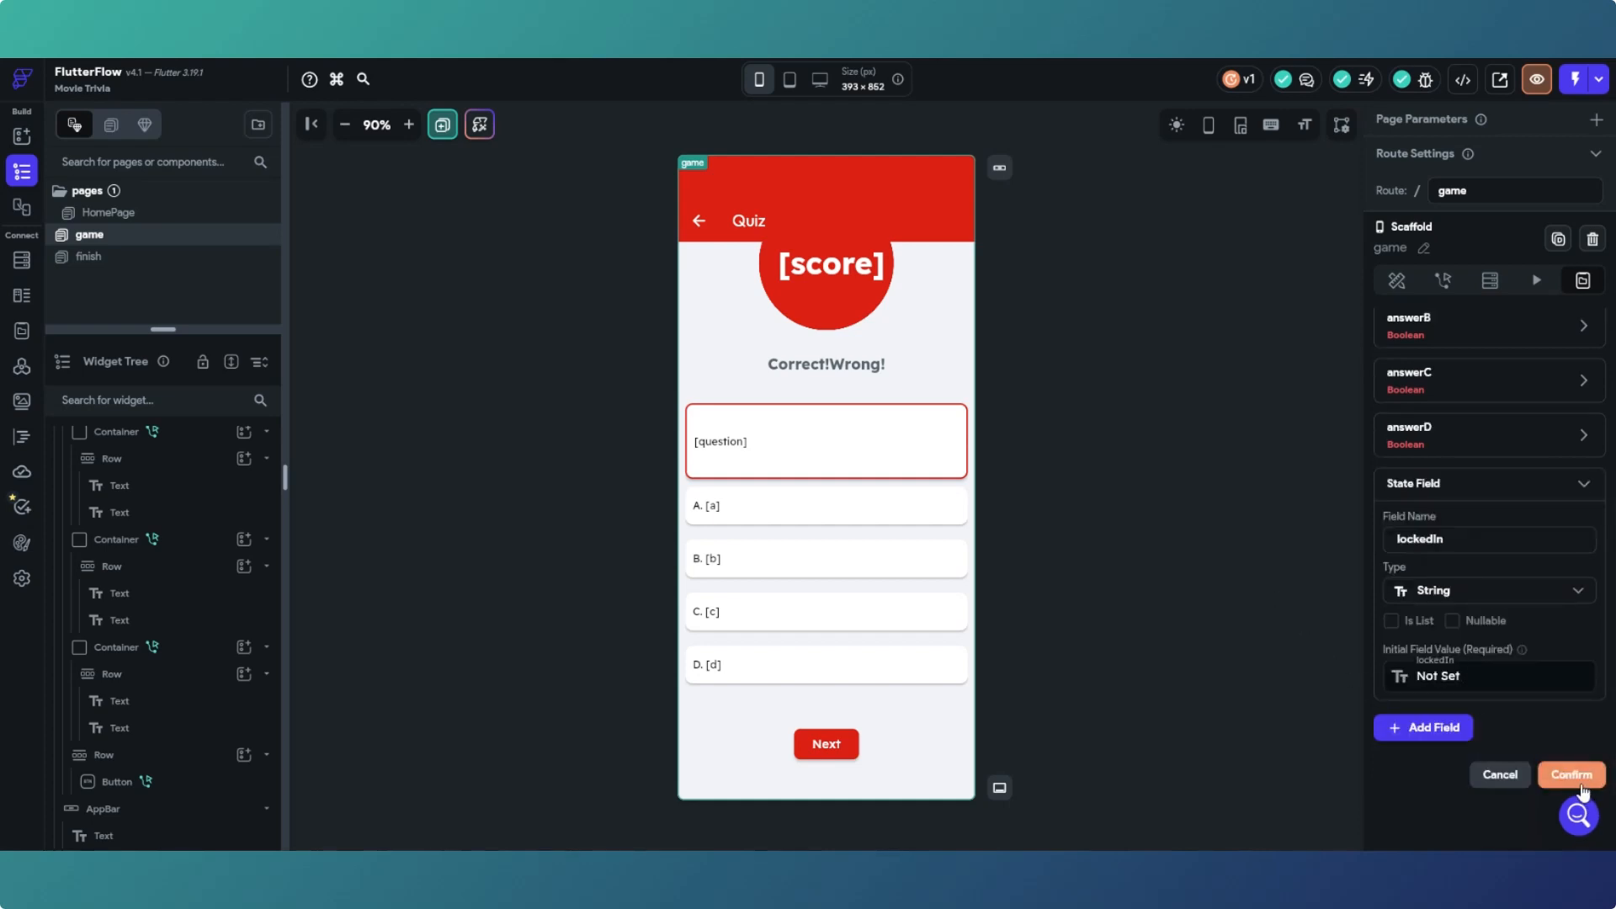
pyautogui.click(1572, 776)
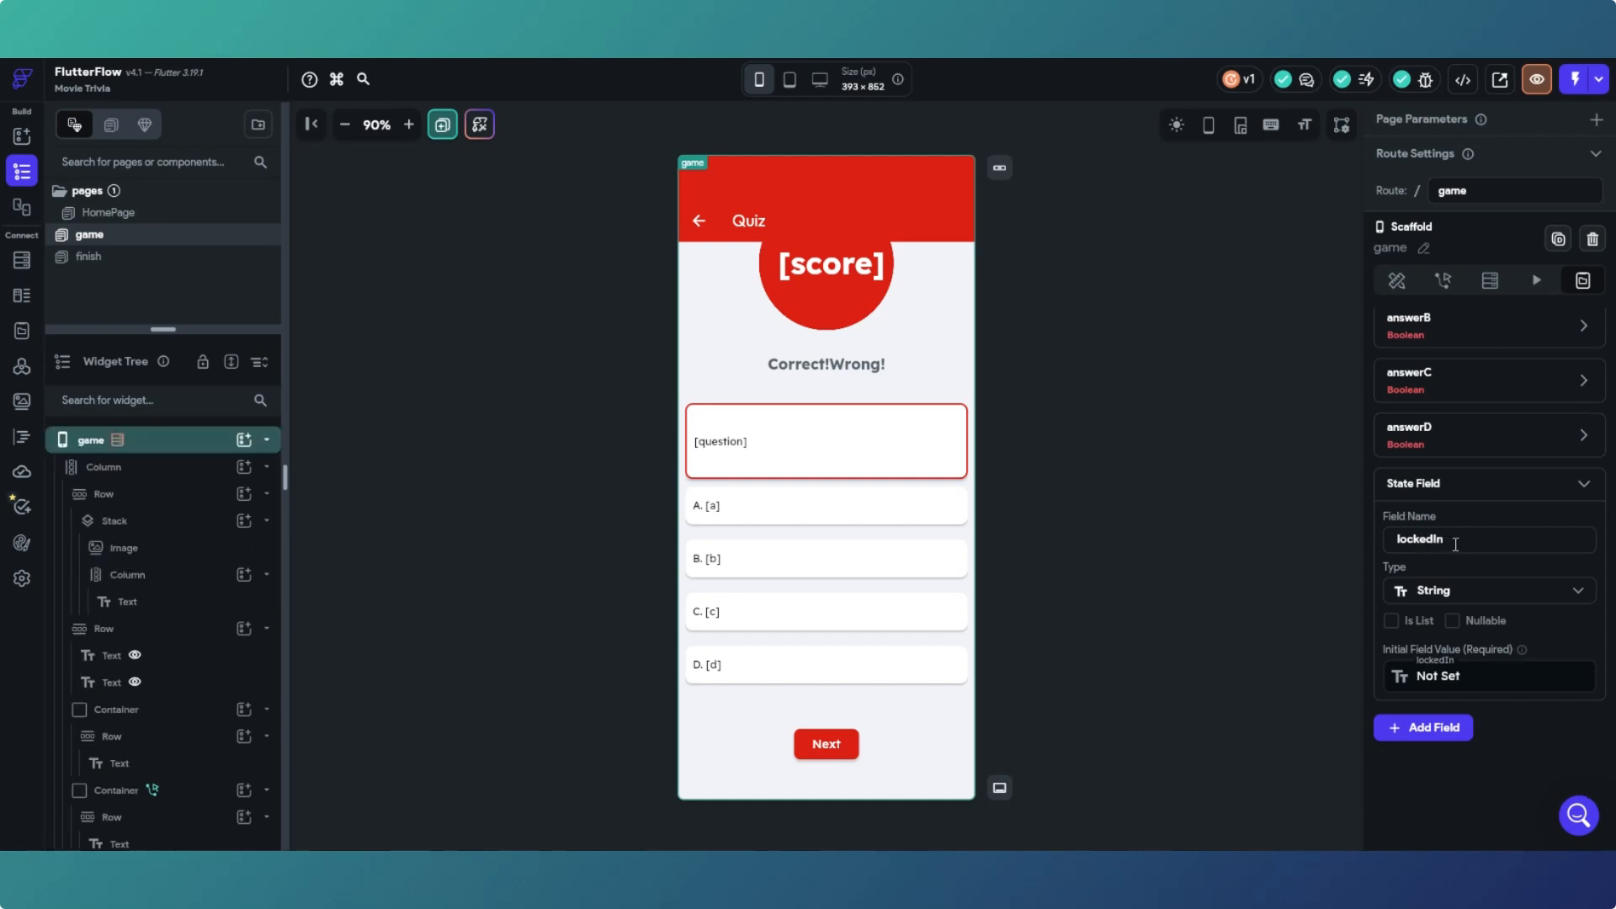
# Step: Delete the "a == correct" conditional with its TRUE and FALSE branches from answer A's On Tap flow
pyautogui.click(967, 526)
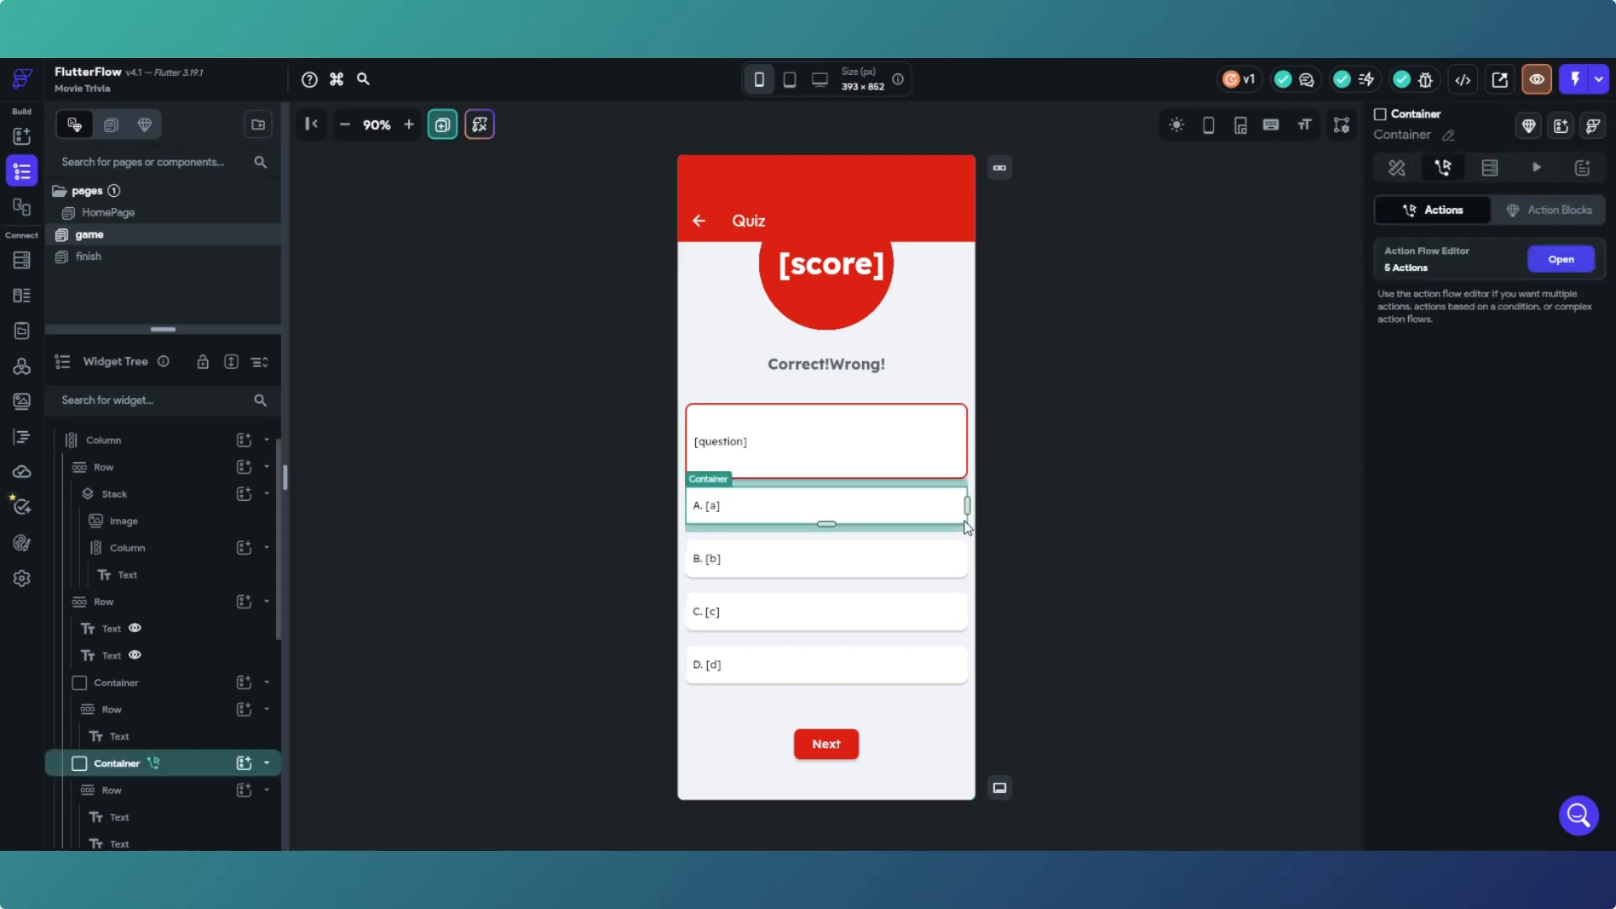
pyautogui.click(1537, 263)
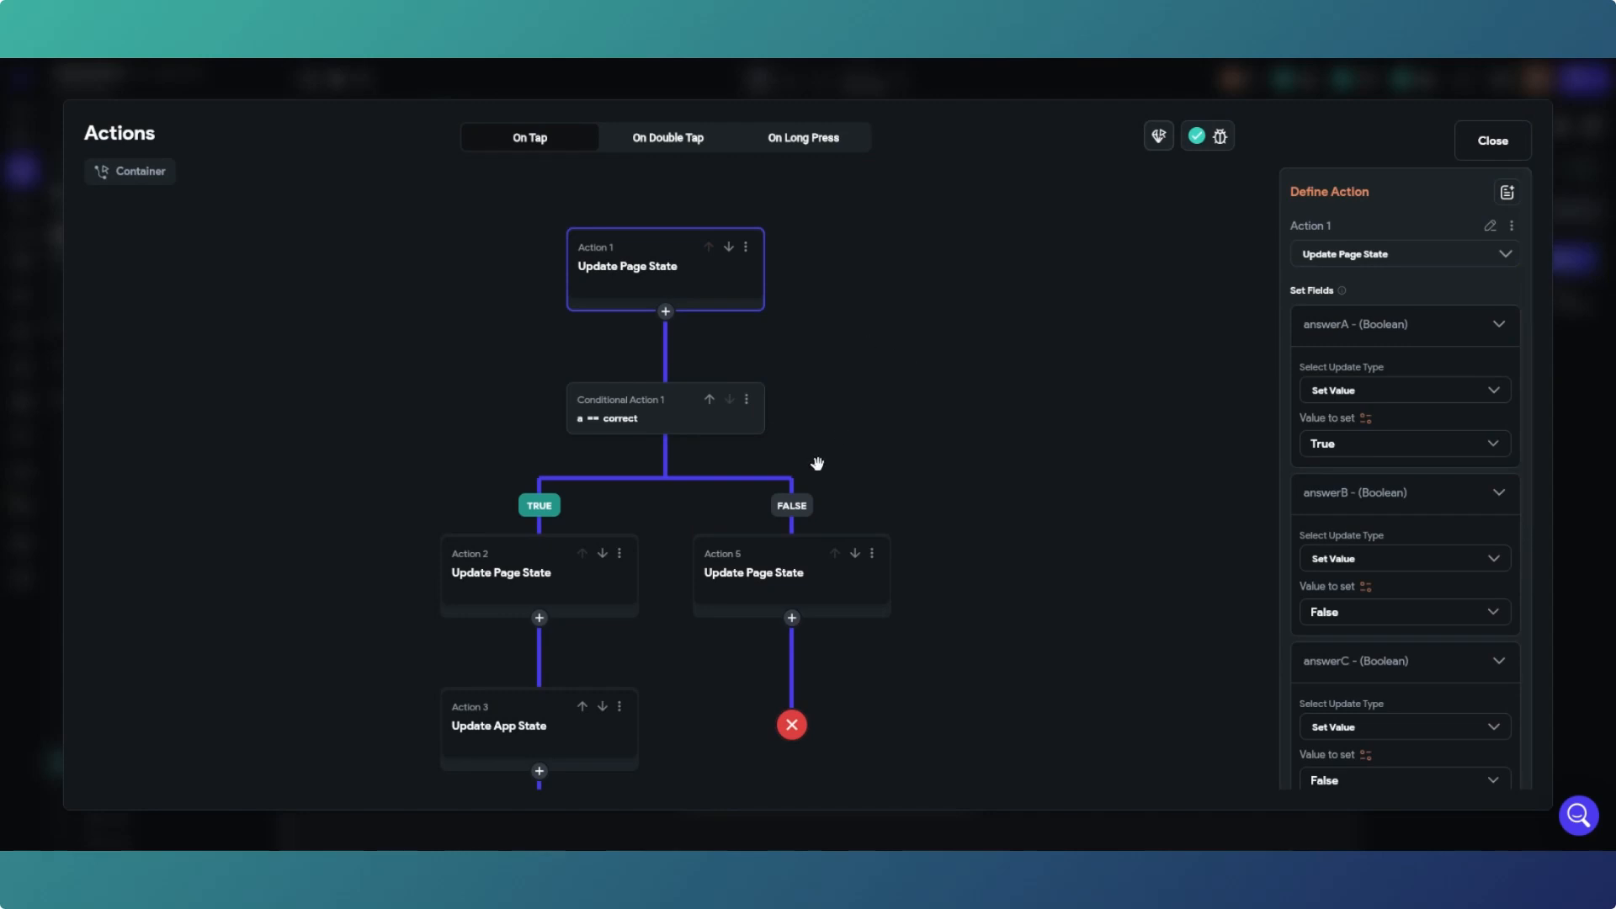
pyautogui.moveTo(818, 464); pyautogui.dragTo(867, 340)
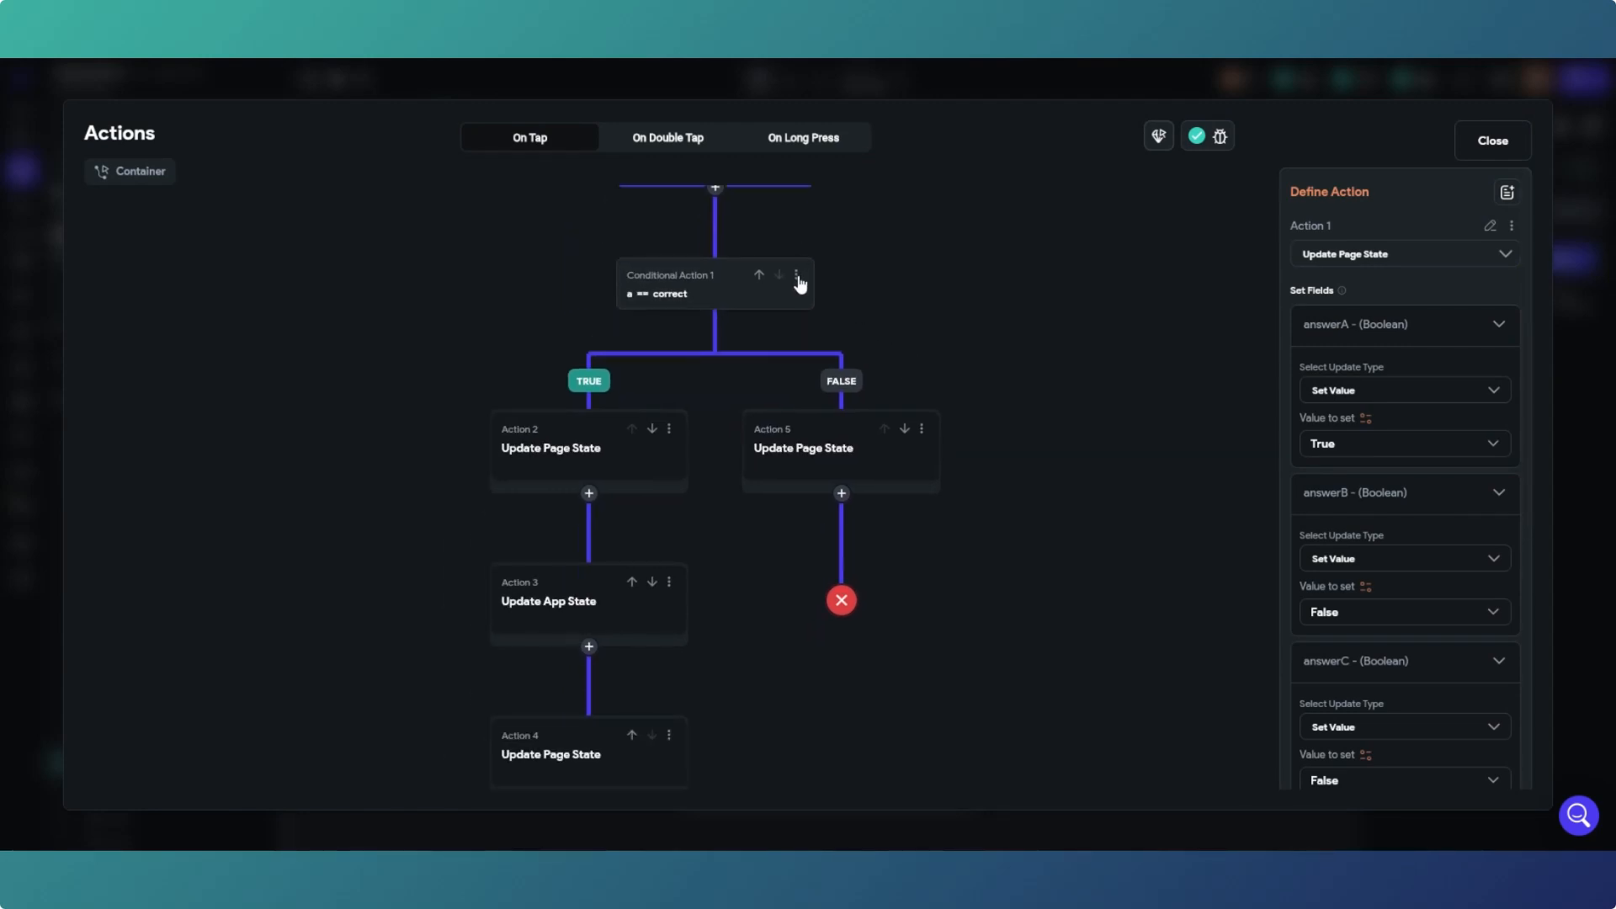
pyautogui.click(797, 276)
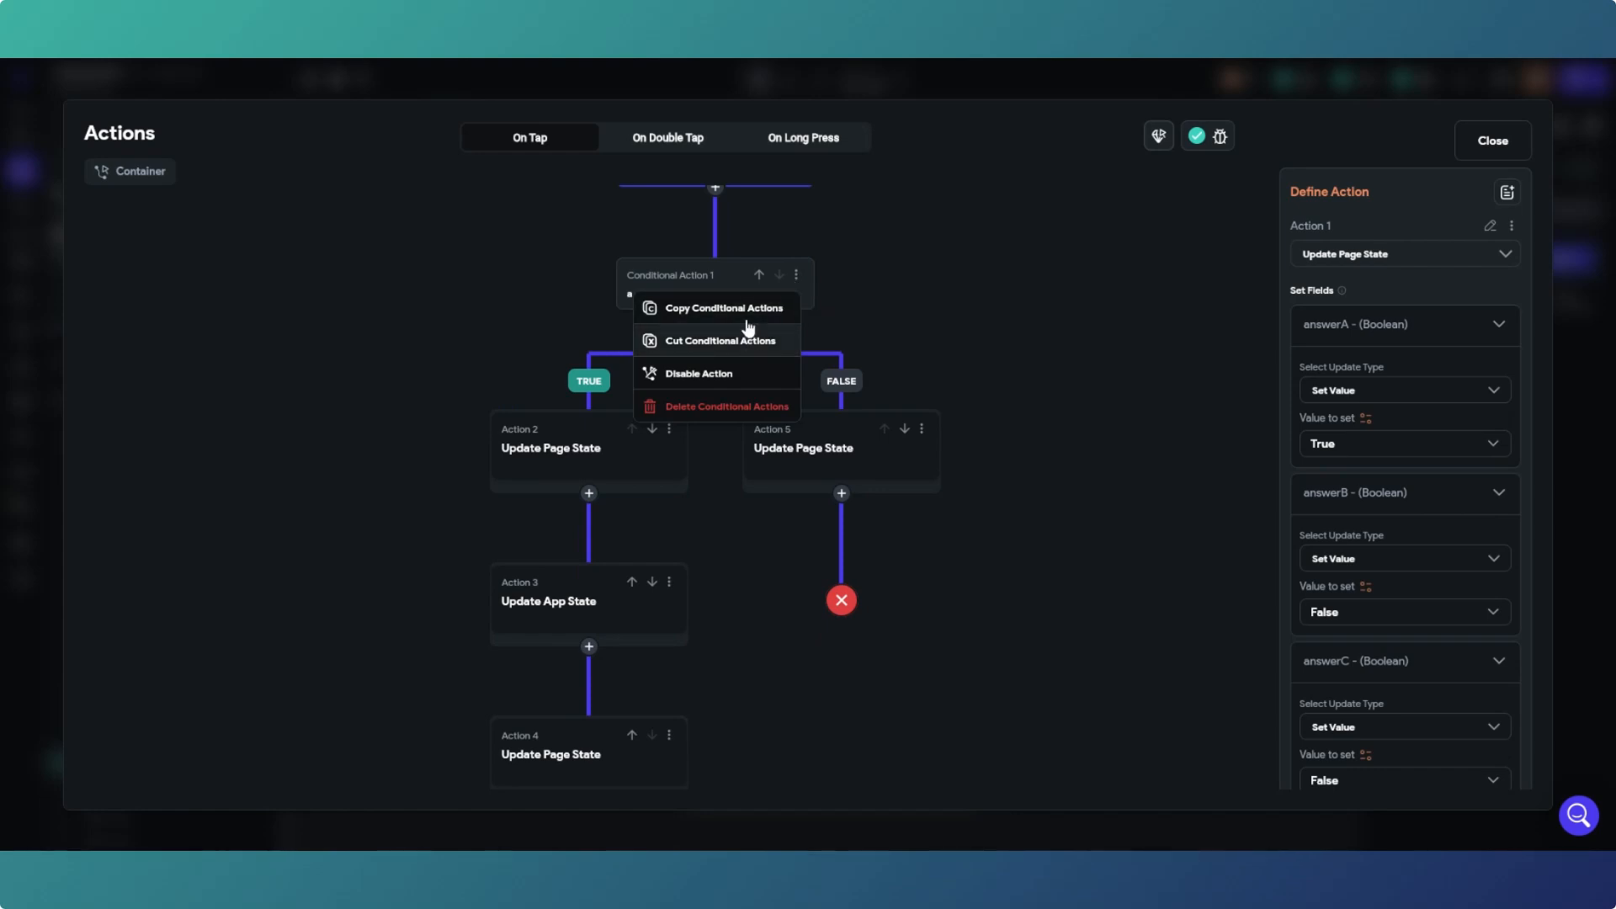
pyautogui.click(947, 311)
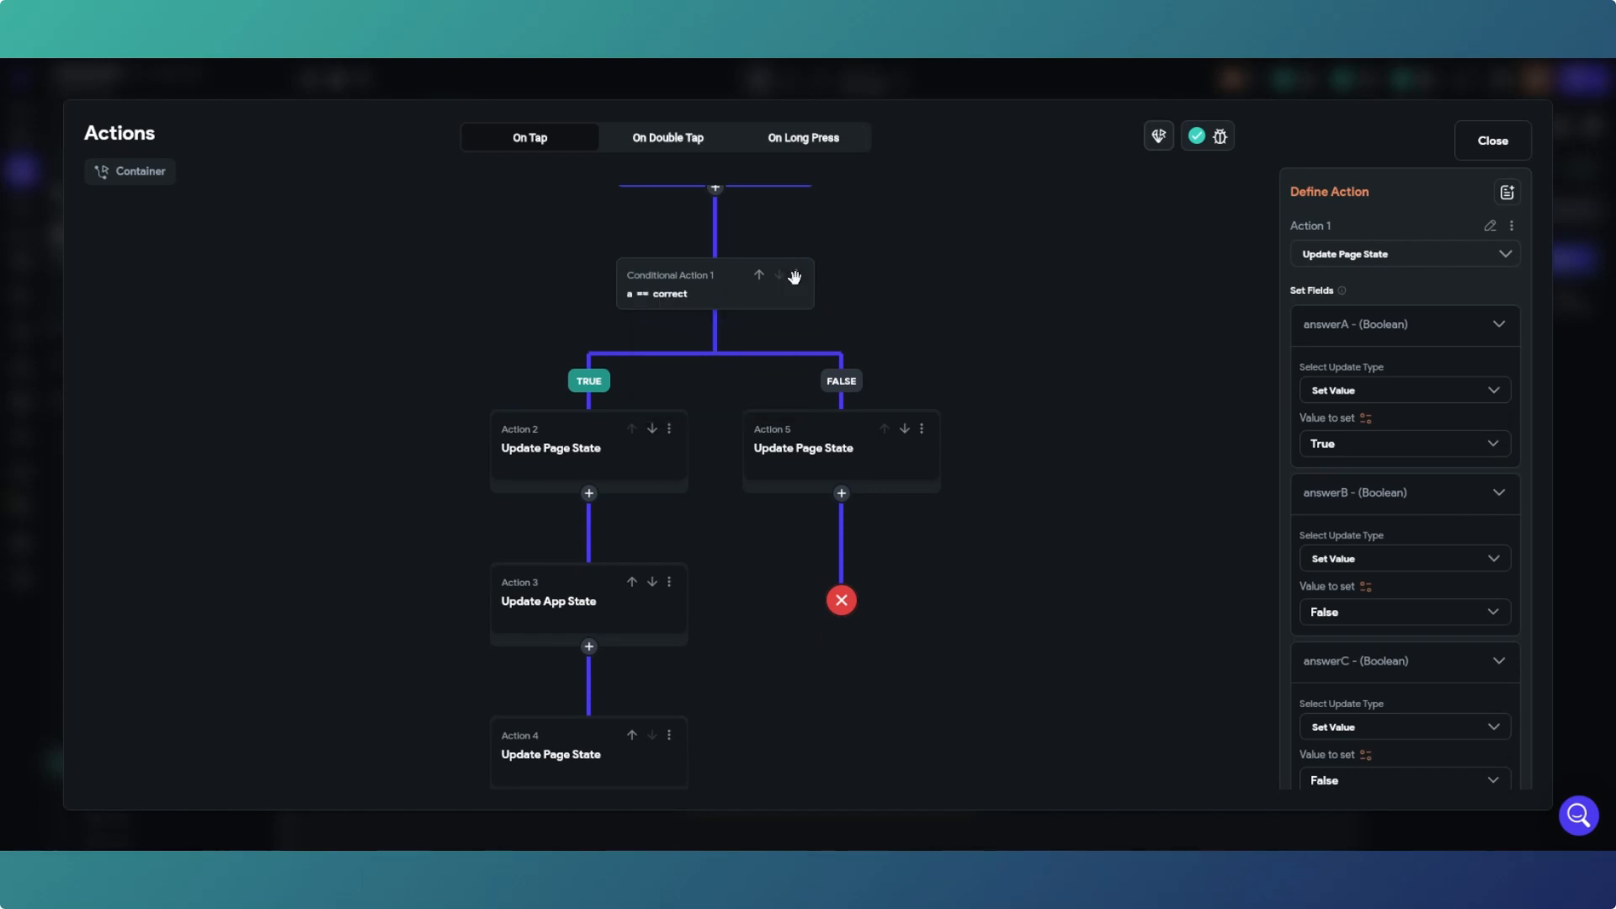
pyautogui.scroll(3, 746, 277)
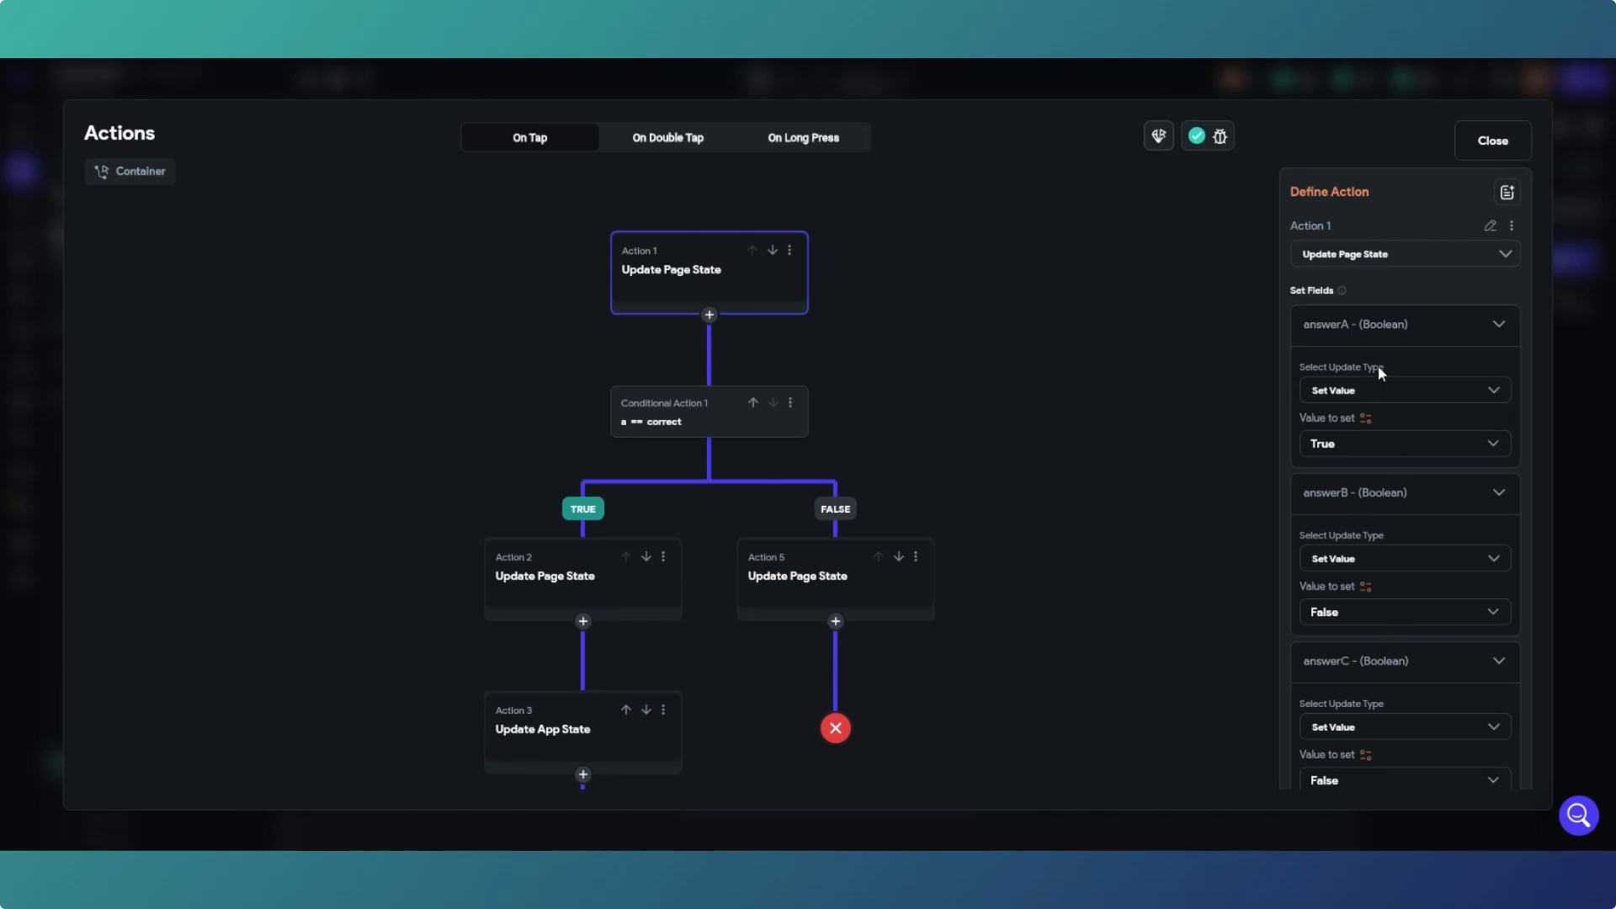
pyautogui.scroll(-1, 1377, 365)
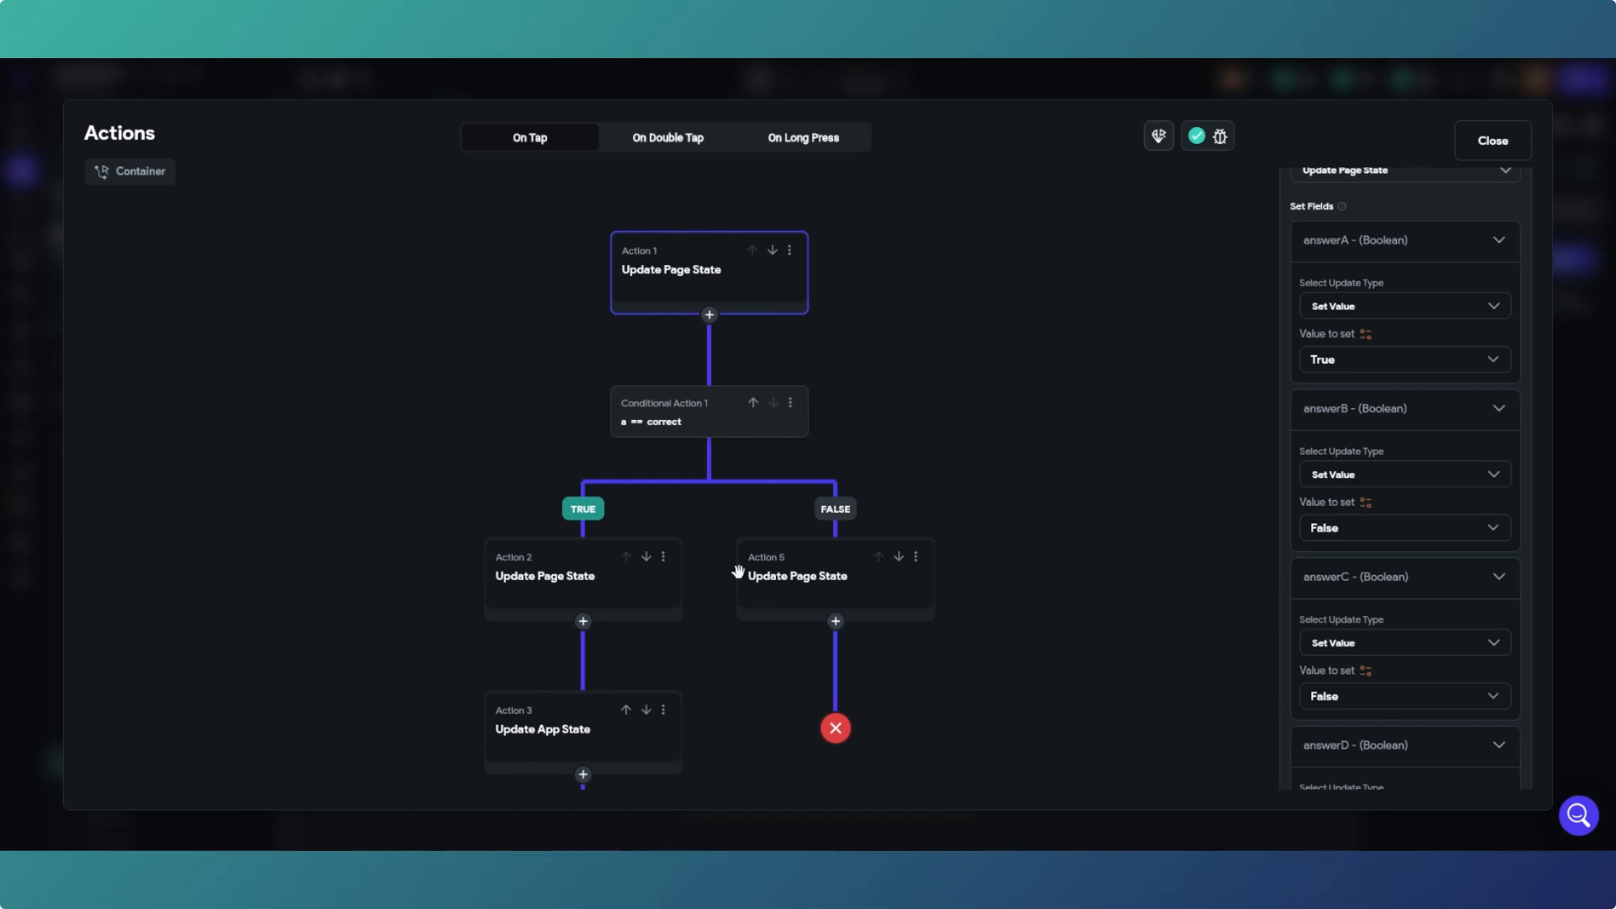
pyautogui.moveTo(740, 567); pyautogui.dragTo(798, 436)
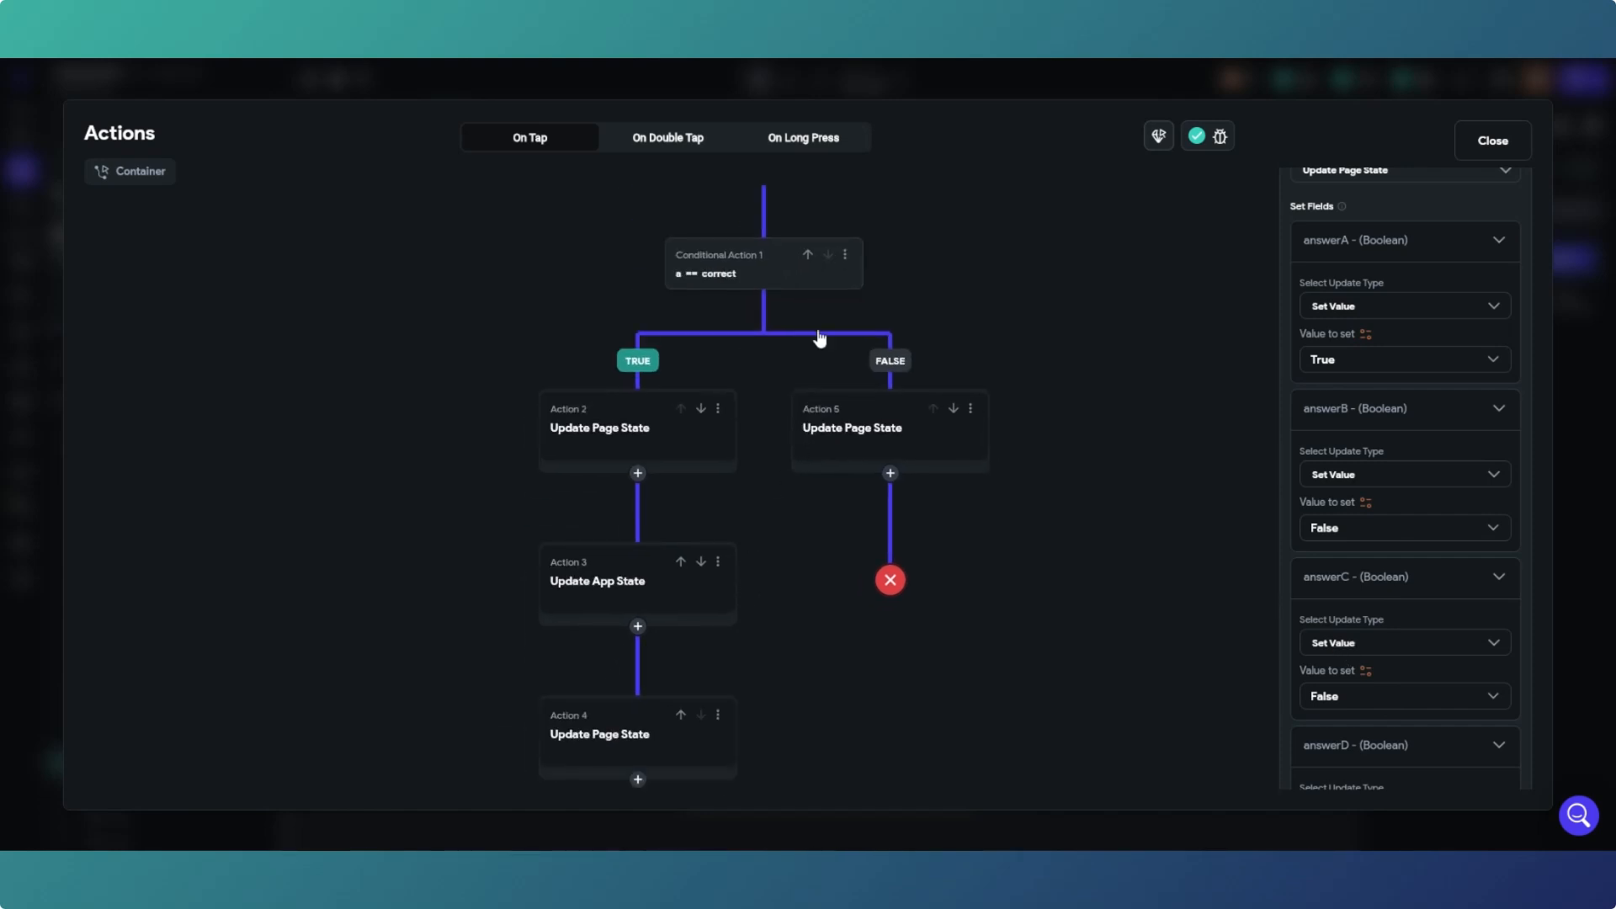
pyautogui.moveTo(819, 335); pyautogui.dragTo(816, 426)
pyautogui.click(842, 357)
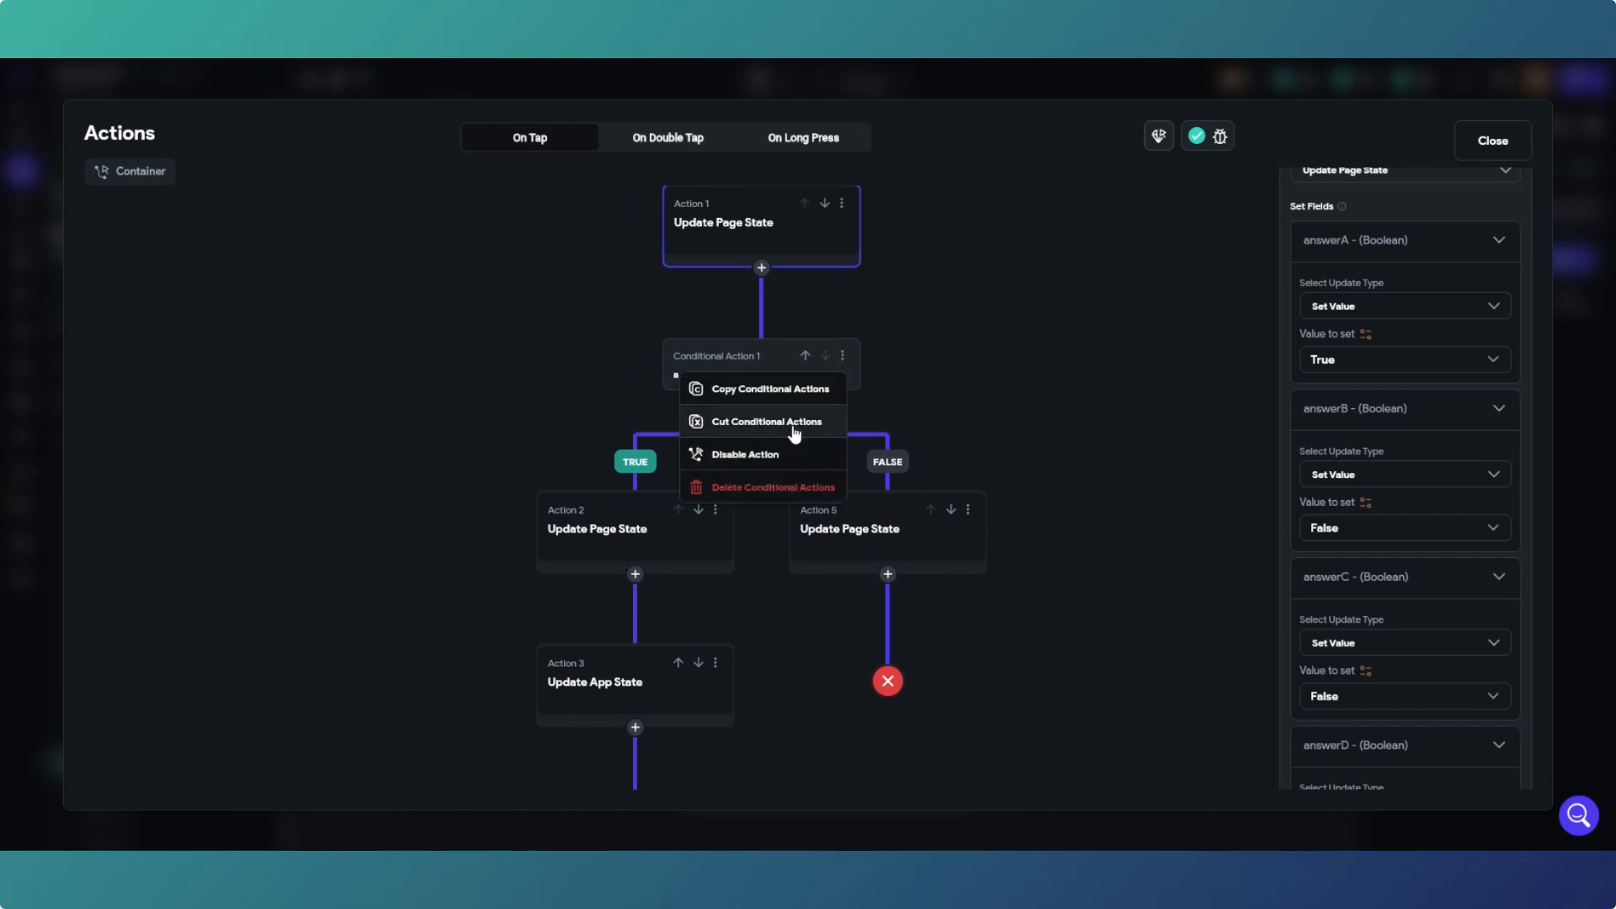
pyautogui.click(796, 489)
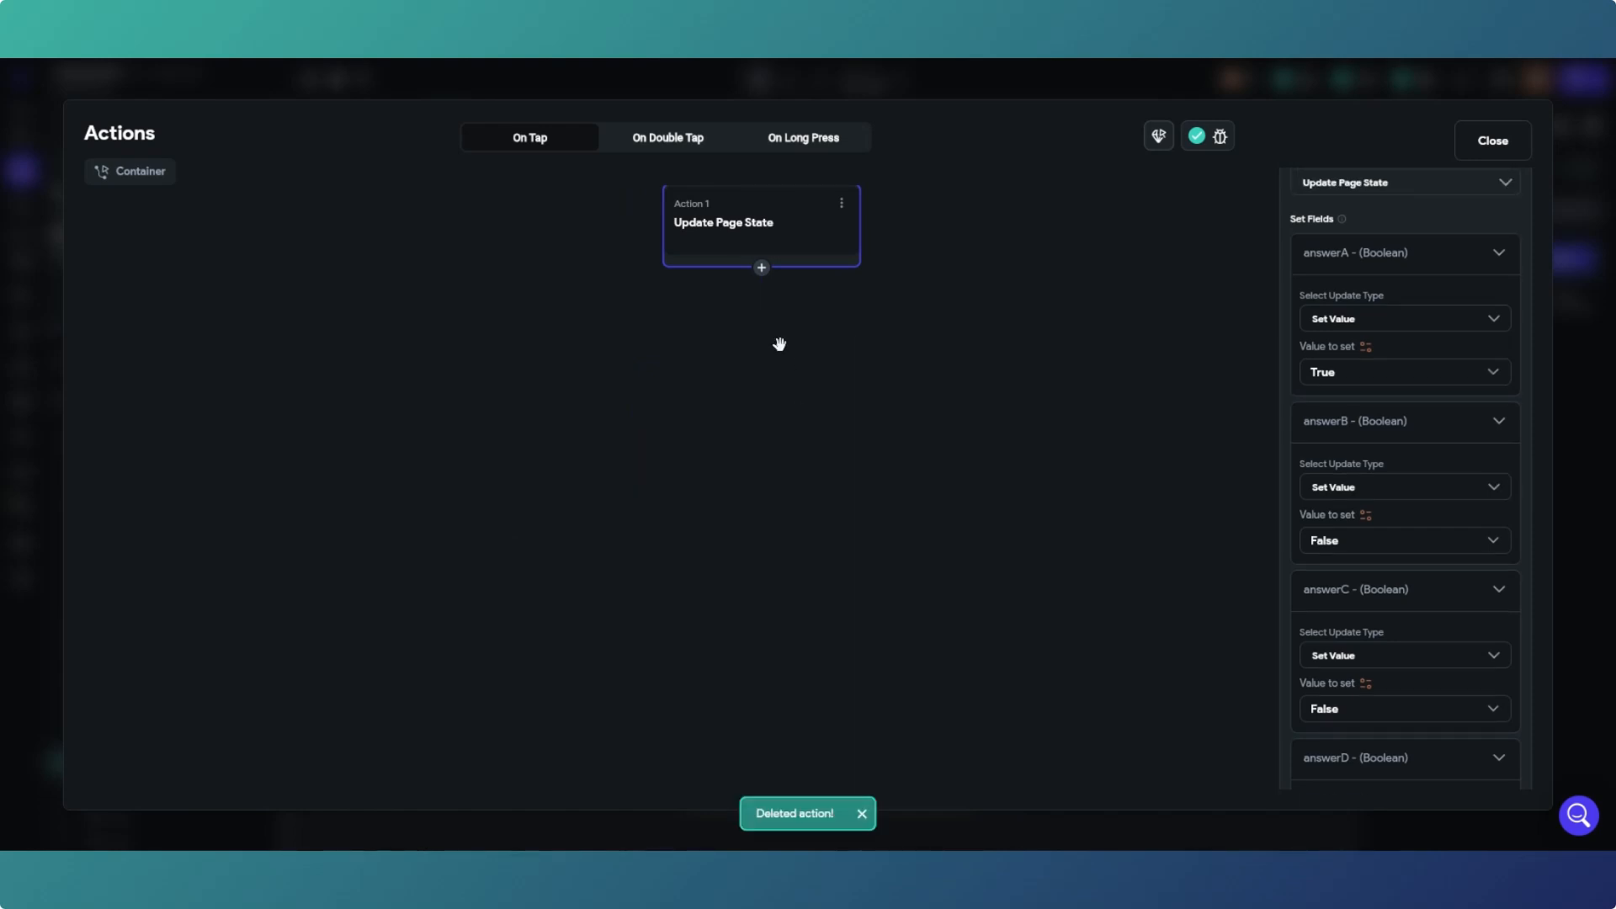
# Step: Add a second Update Page State action to answer A's On Tap flow and include the lockedIn field
pyautogui.click(761, 269)
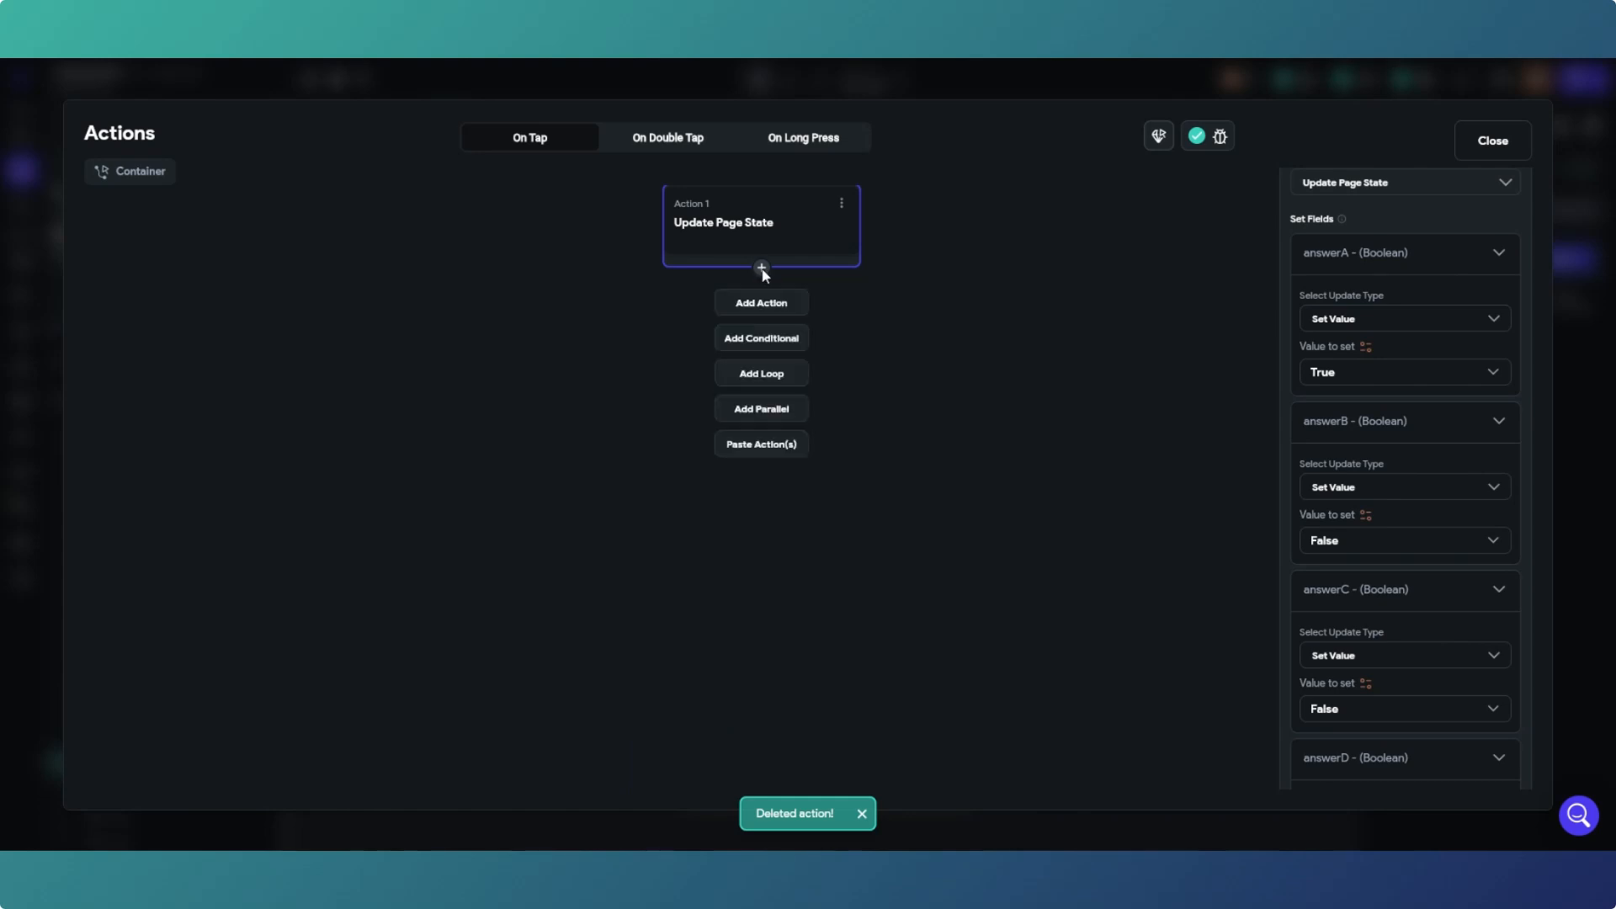
pyautogui.click(761, 303)
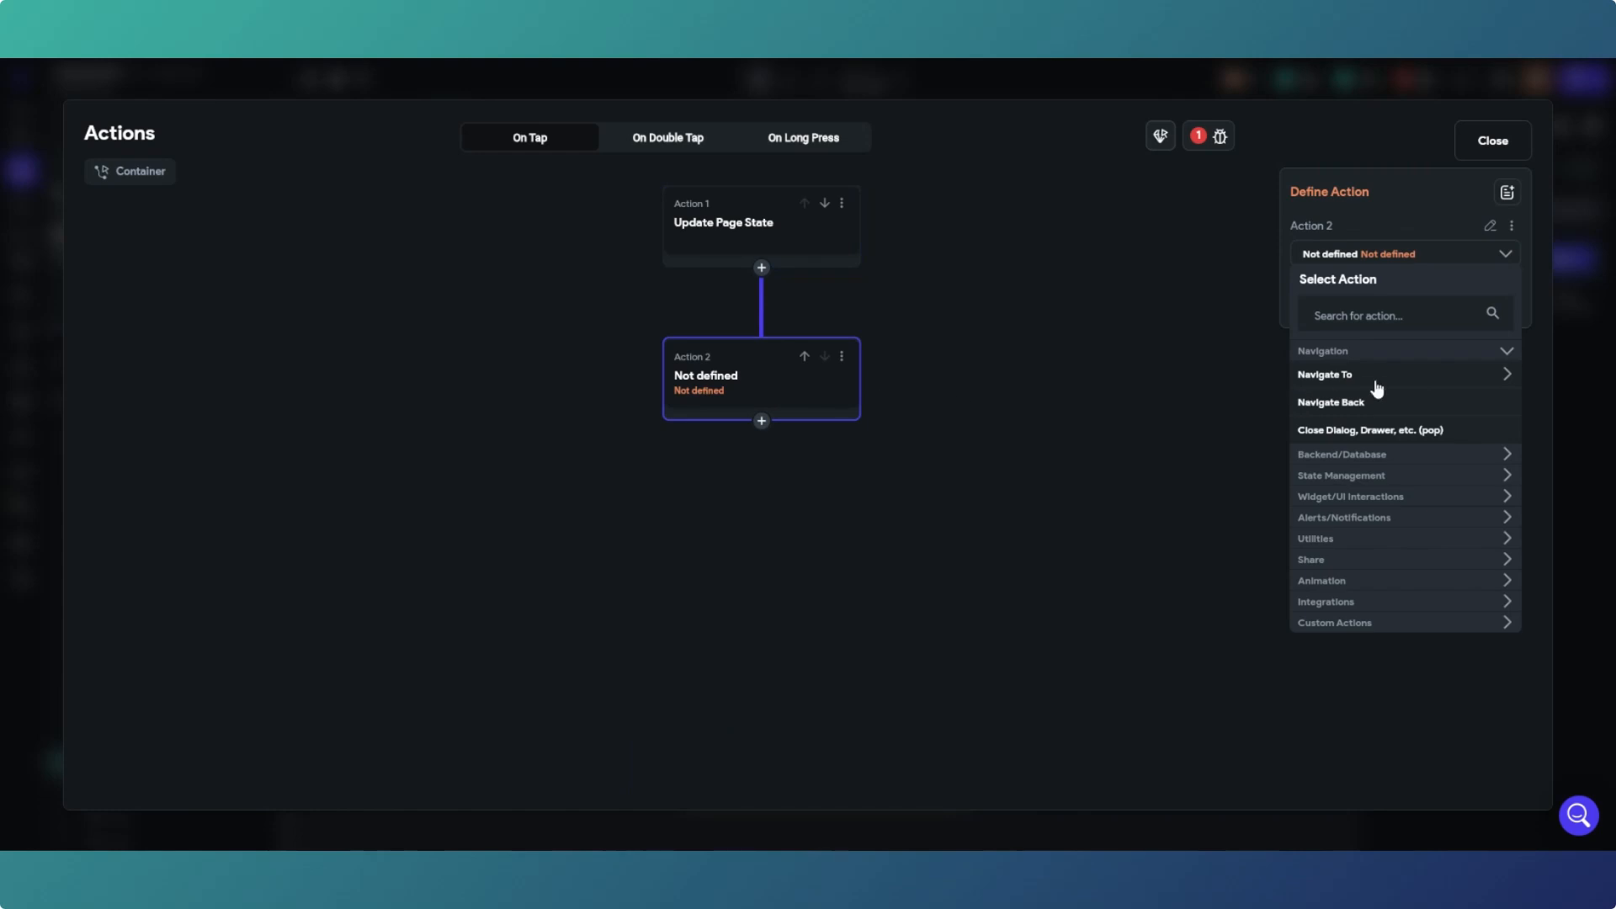
pyautogui.click(1402, 482)
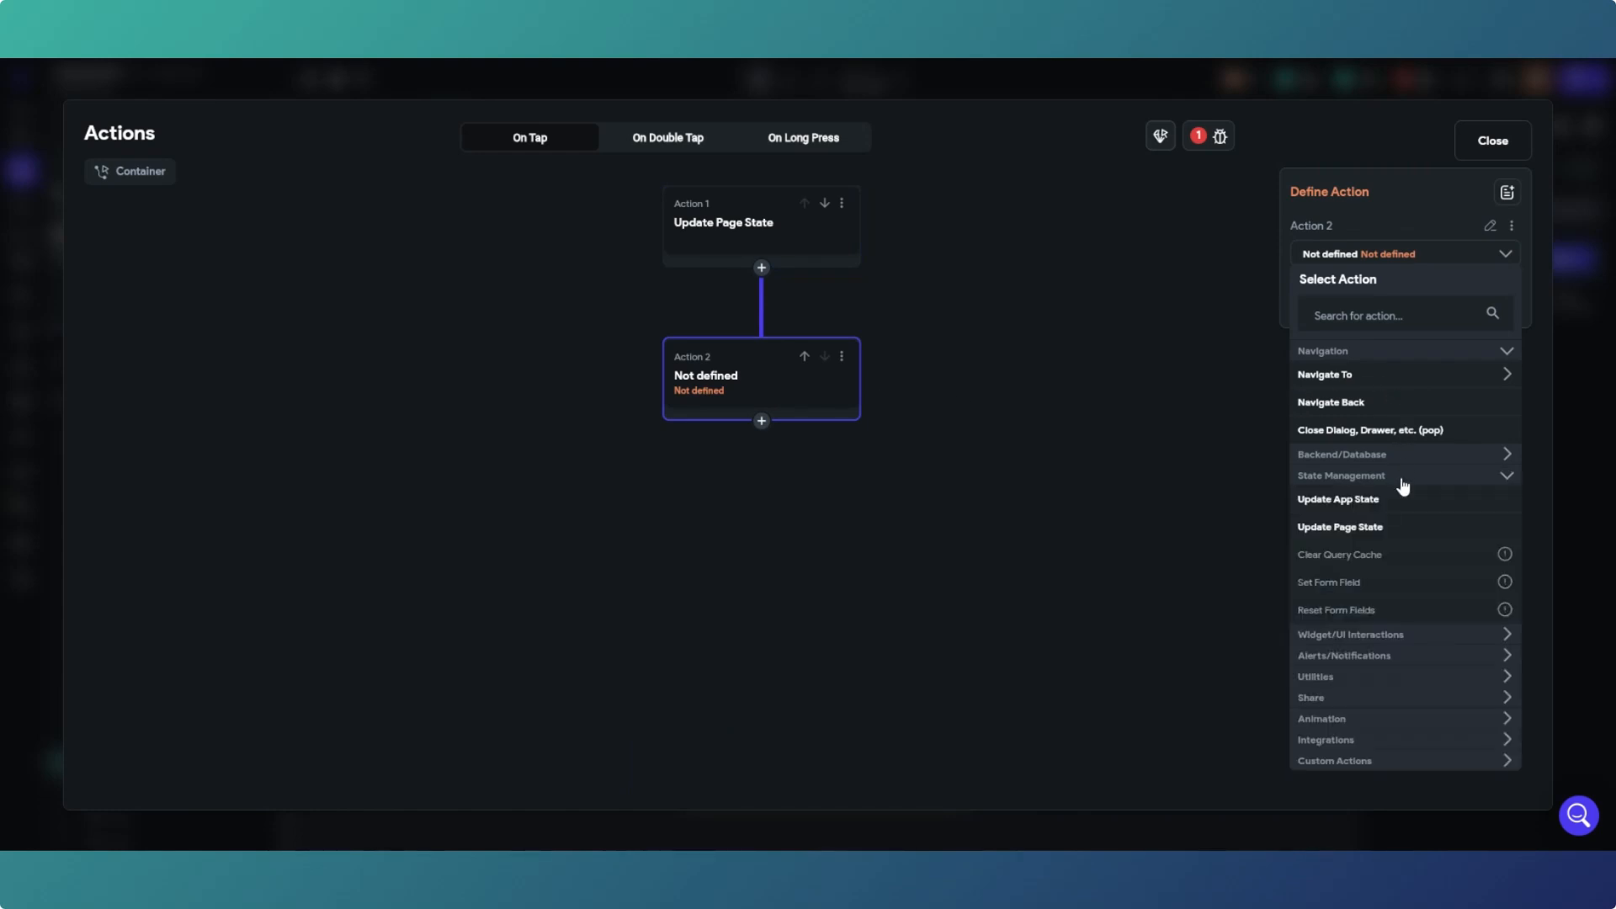
pyautogui.click(1407, 527)
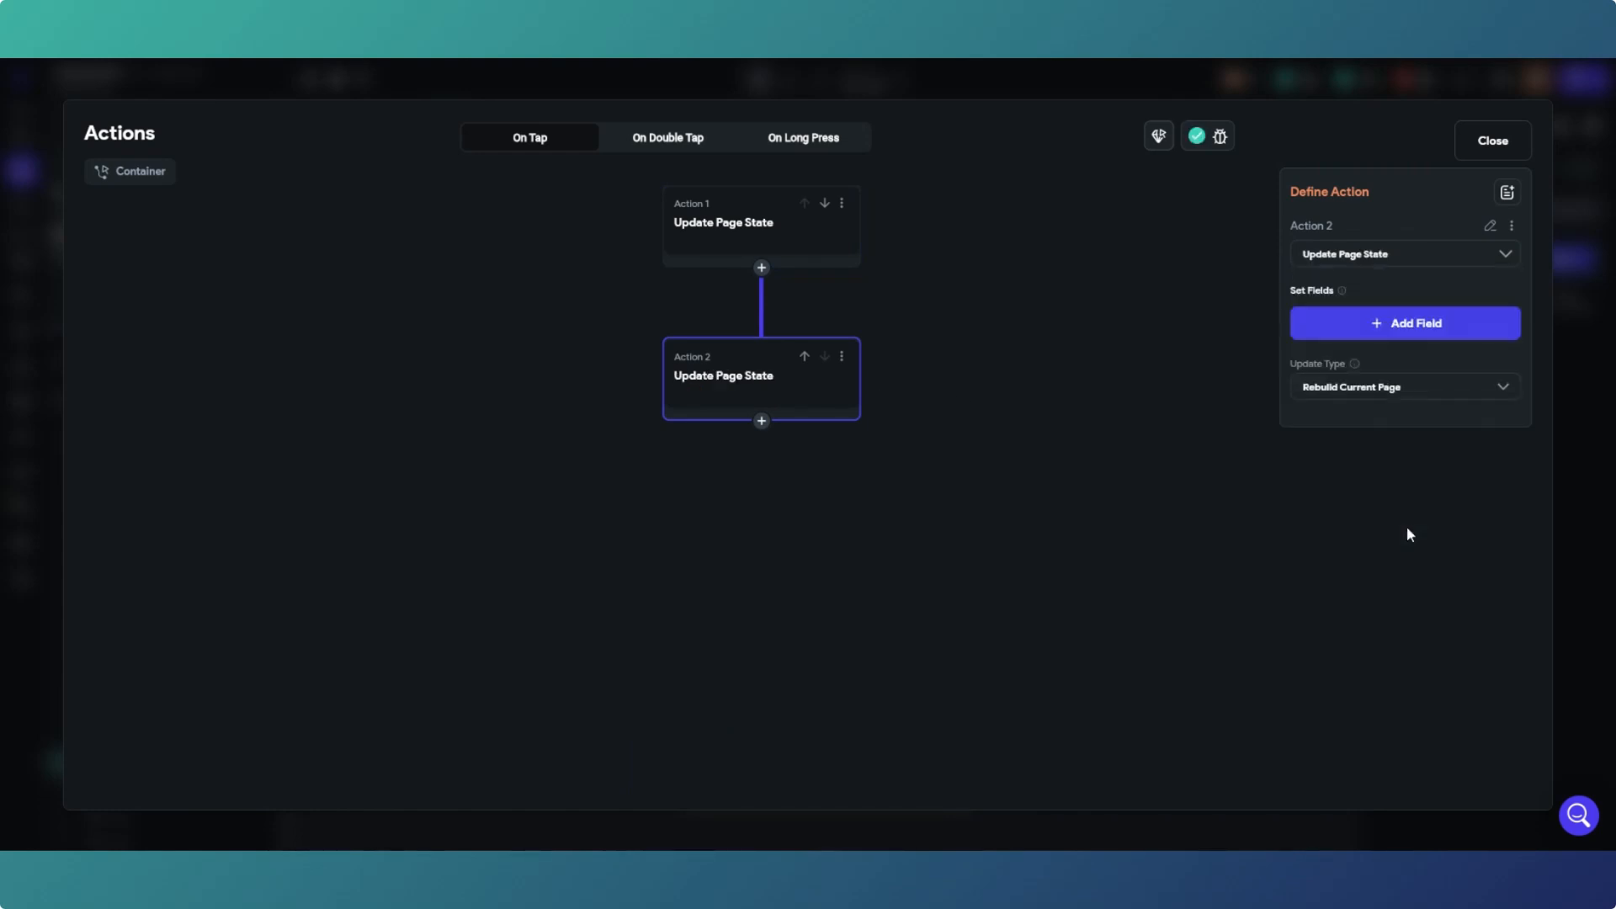
pyautogui.click(1408, 323)
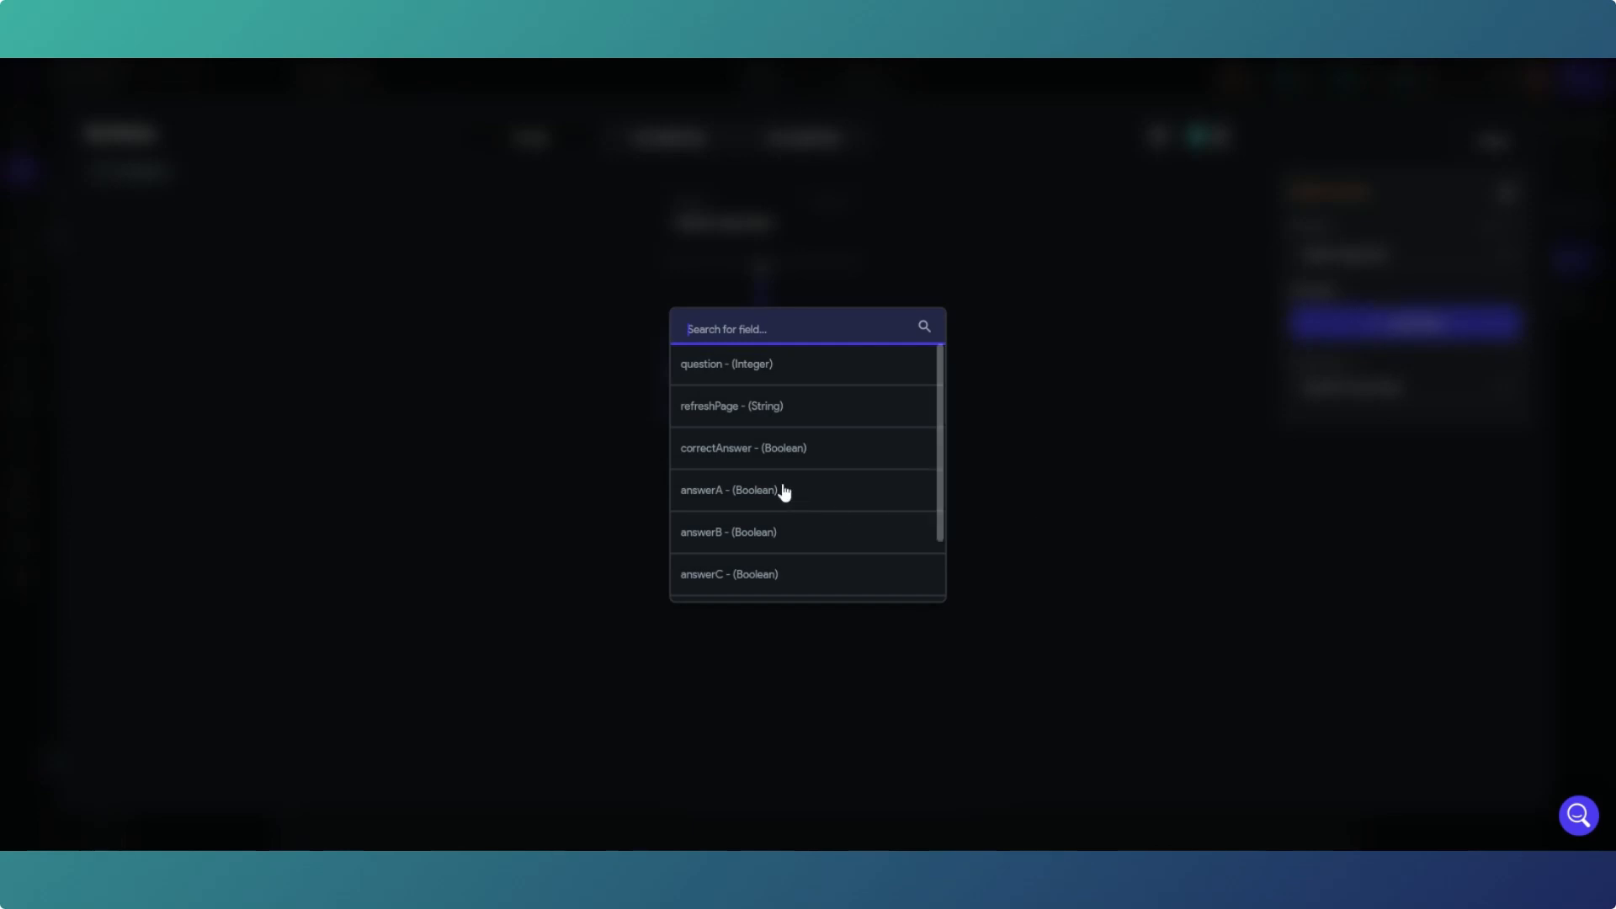
pyautogui.scroll(-1, 783, 492)
pyautogui.click(777, 594)
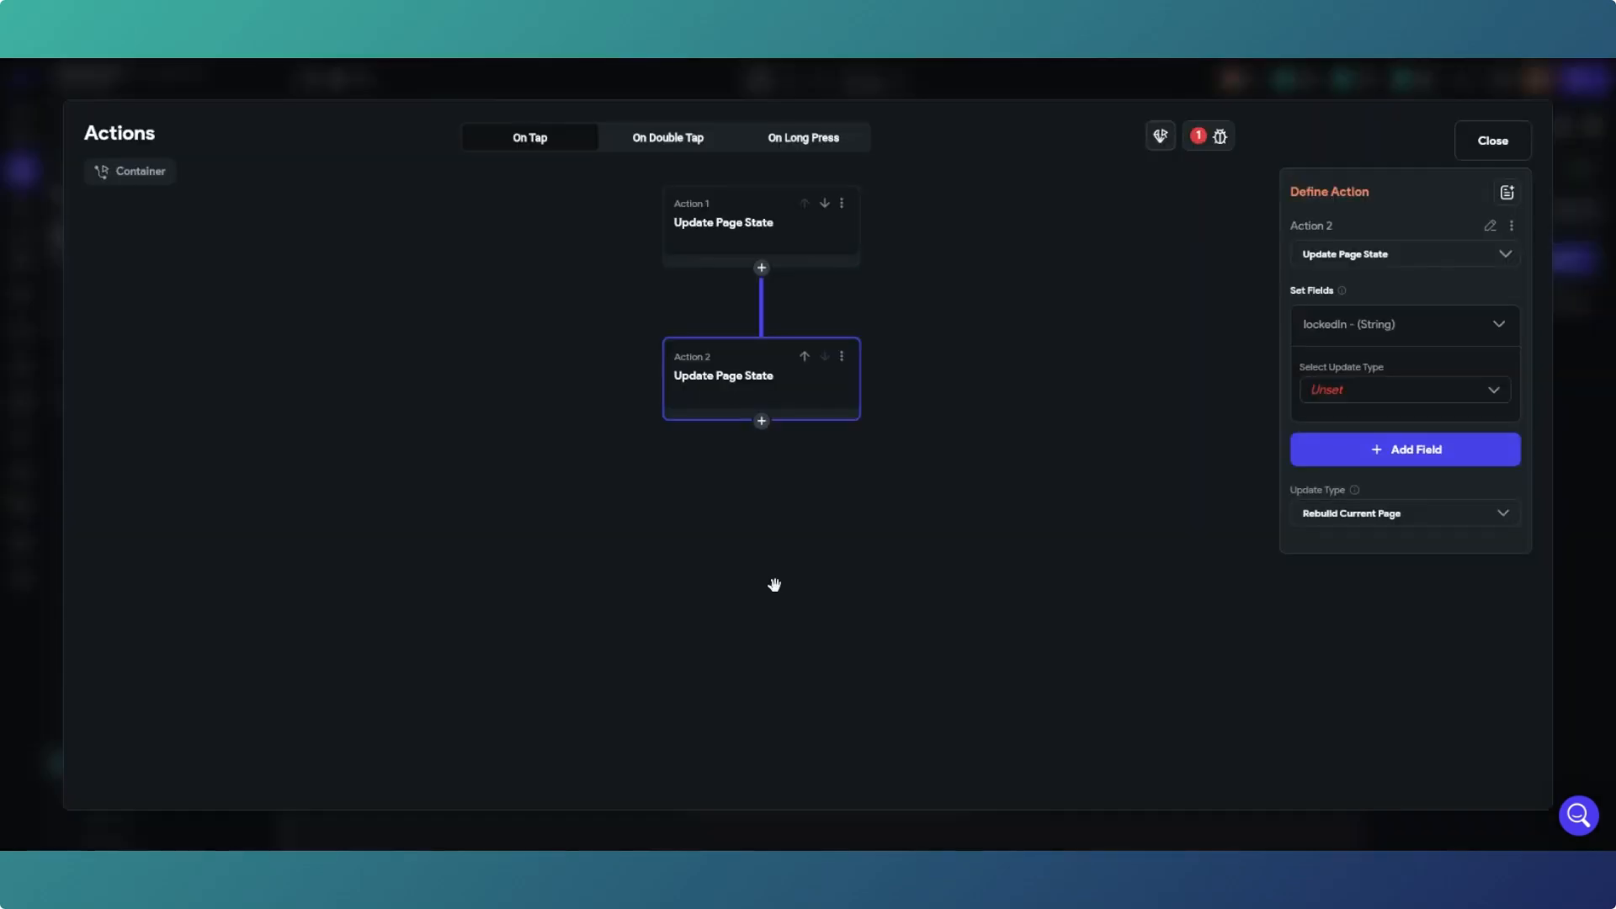
# Step: Set lockedIn to the trivia row's field a using the Set Value update type, and close answer A's flow
pyautogui.click(1447, 392)
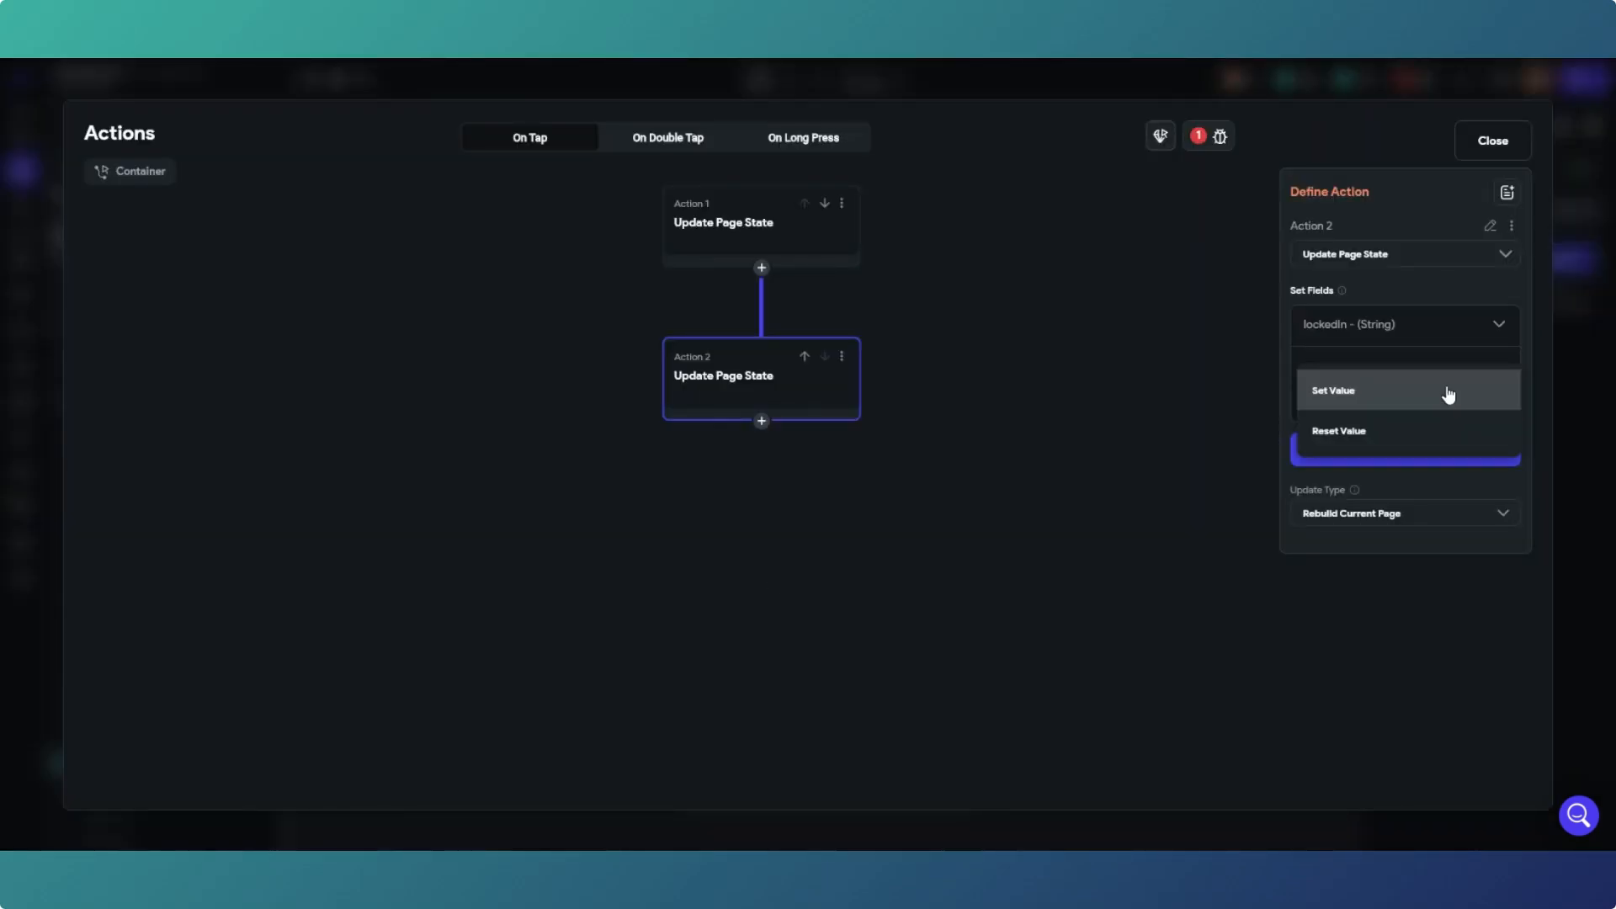
pyautogui.click(1421, 392)
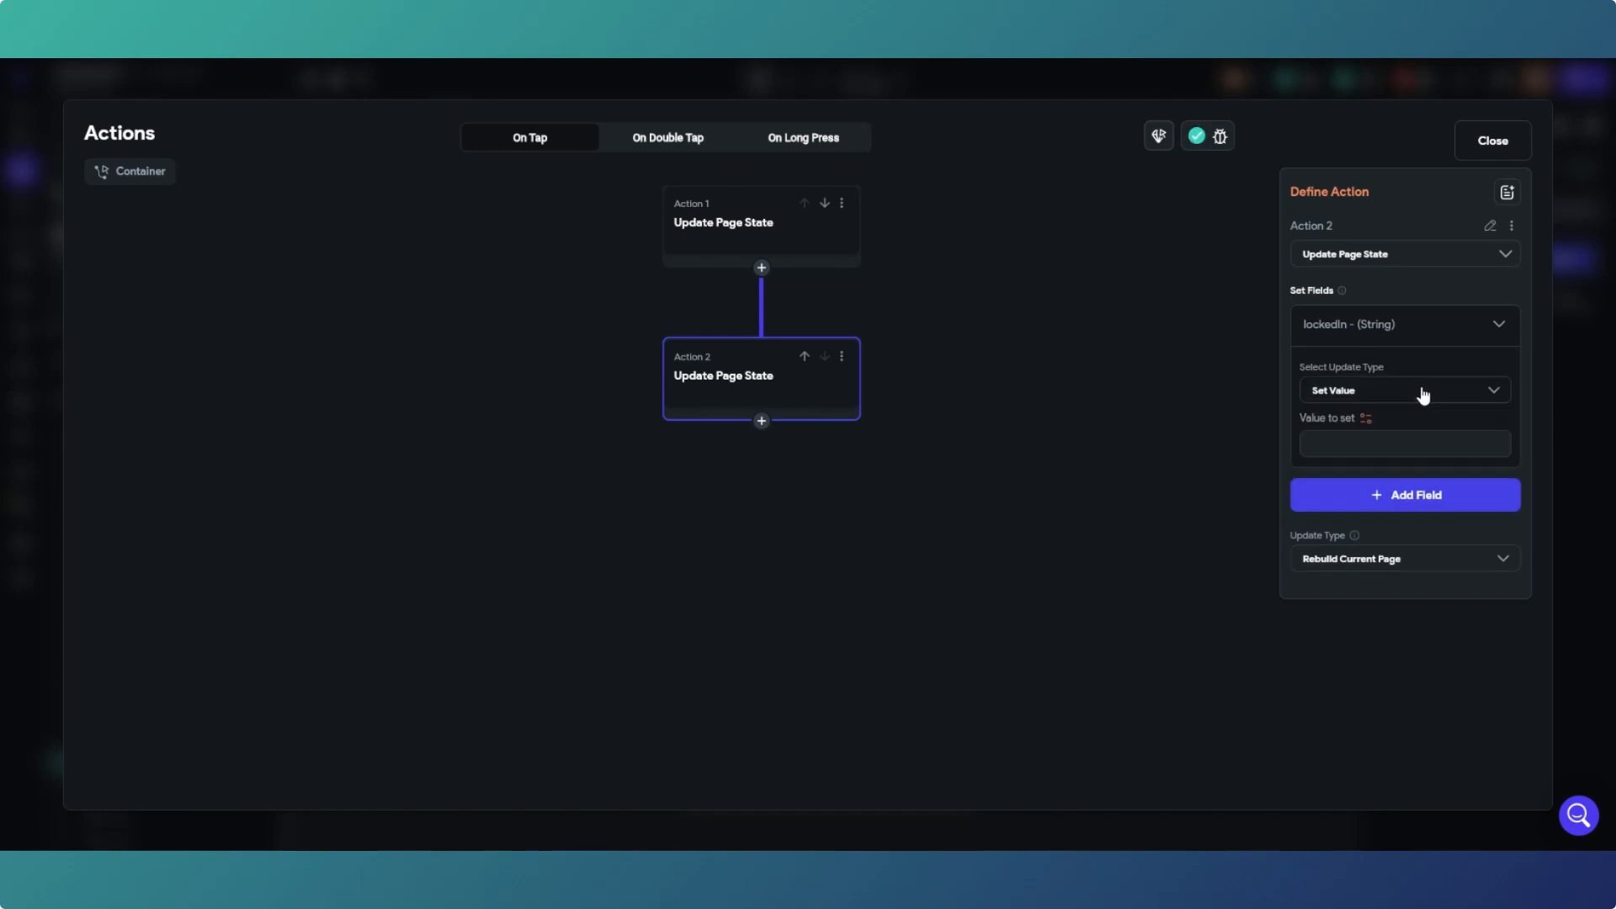
pyautogui.click(1365, 418)
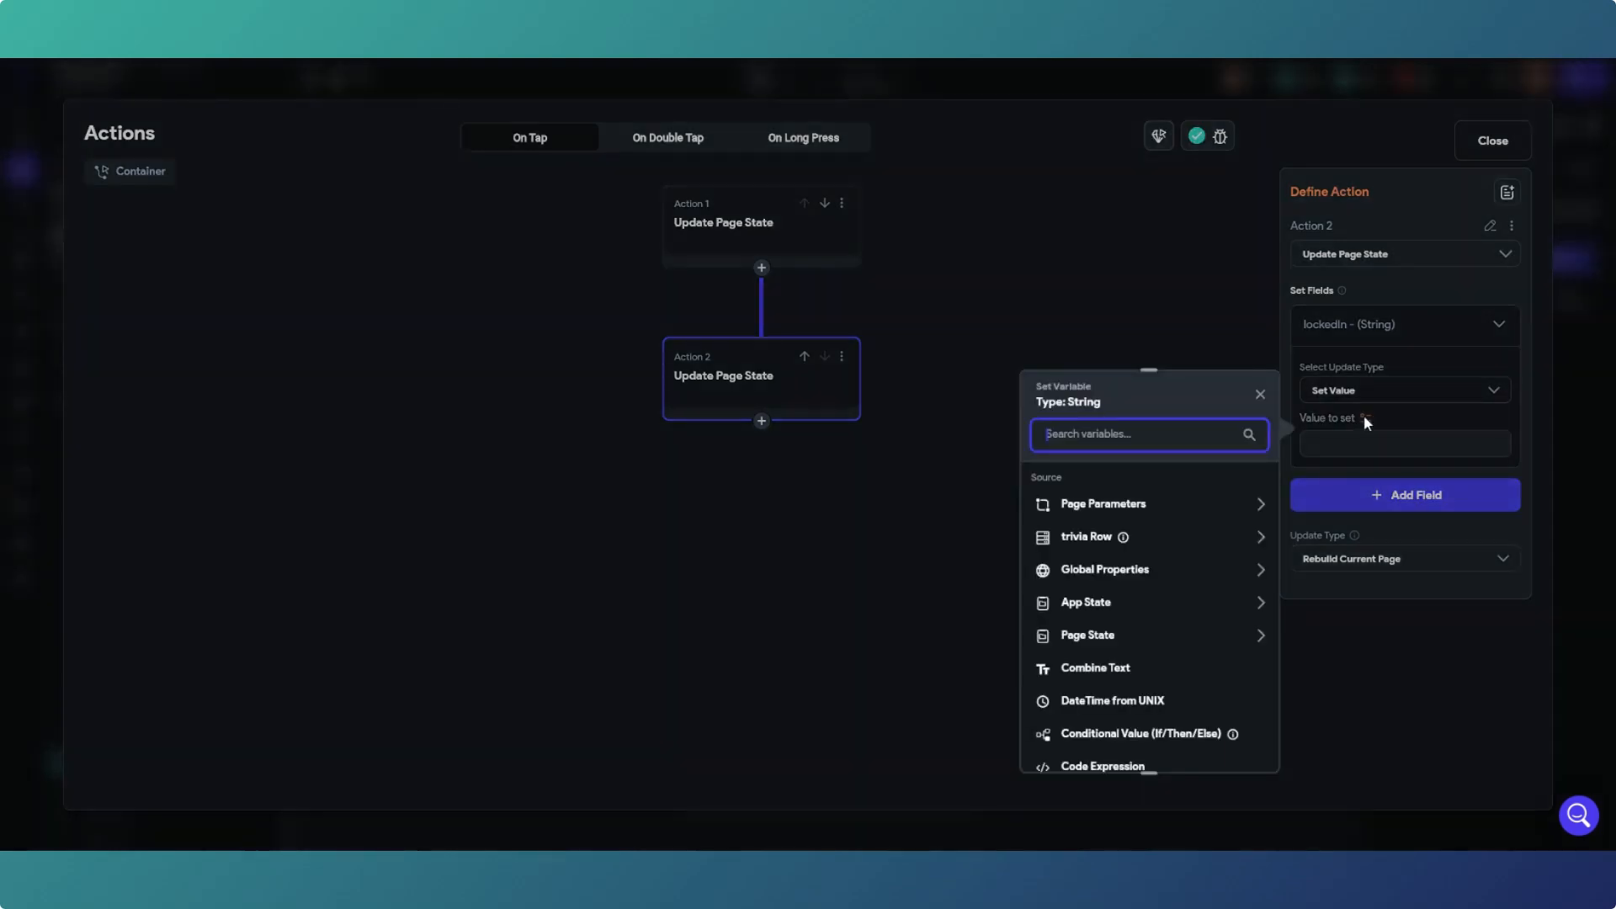
pyautogui.click(1190, 539)
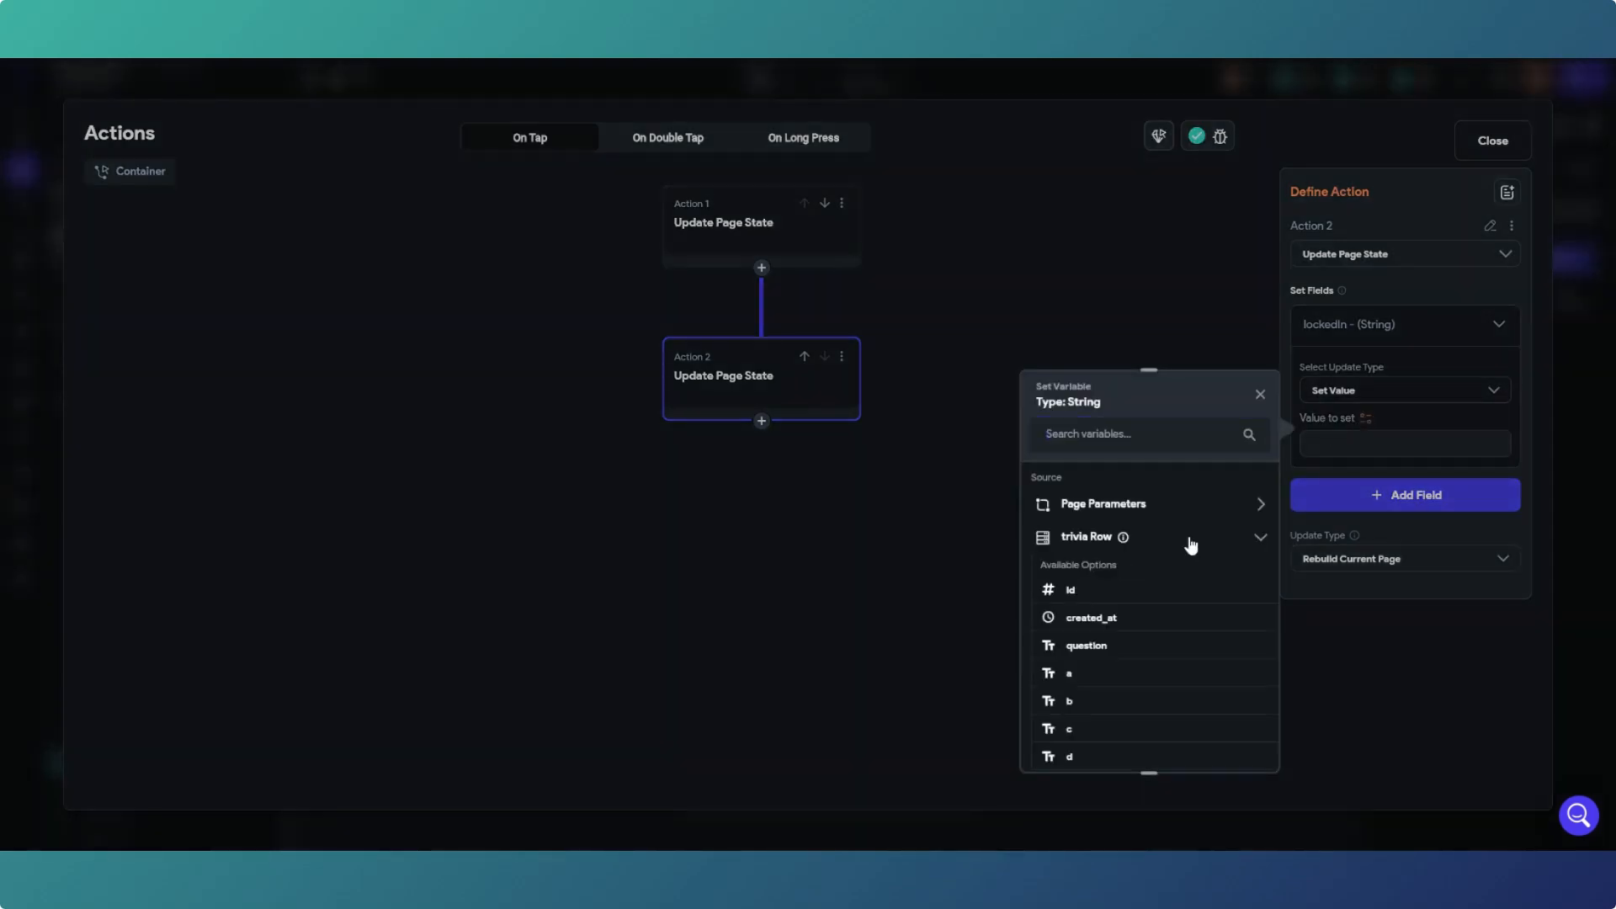
pyautogui.click(1082, 675)
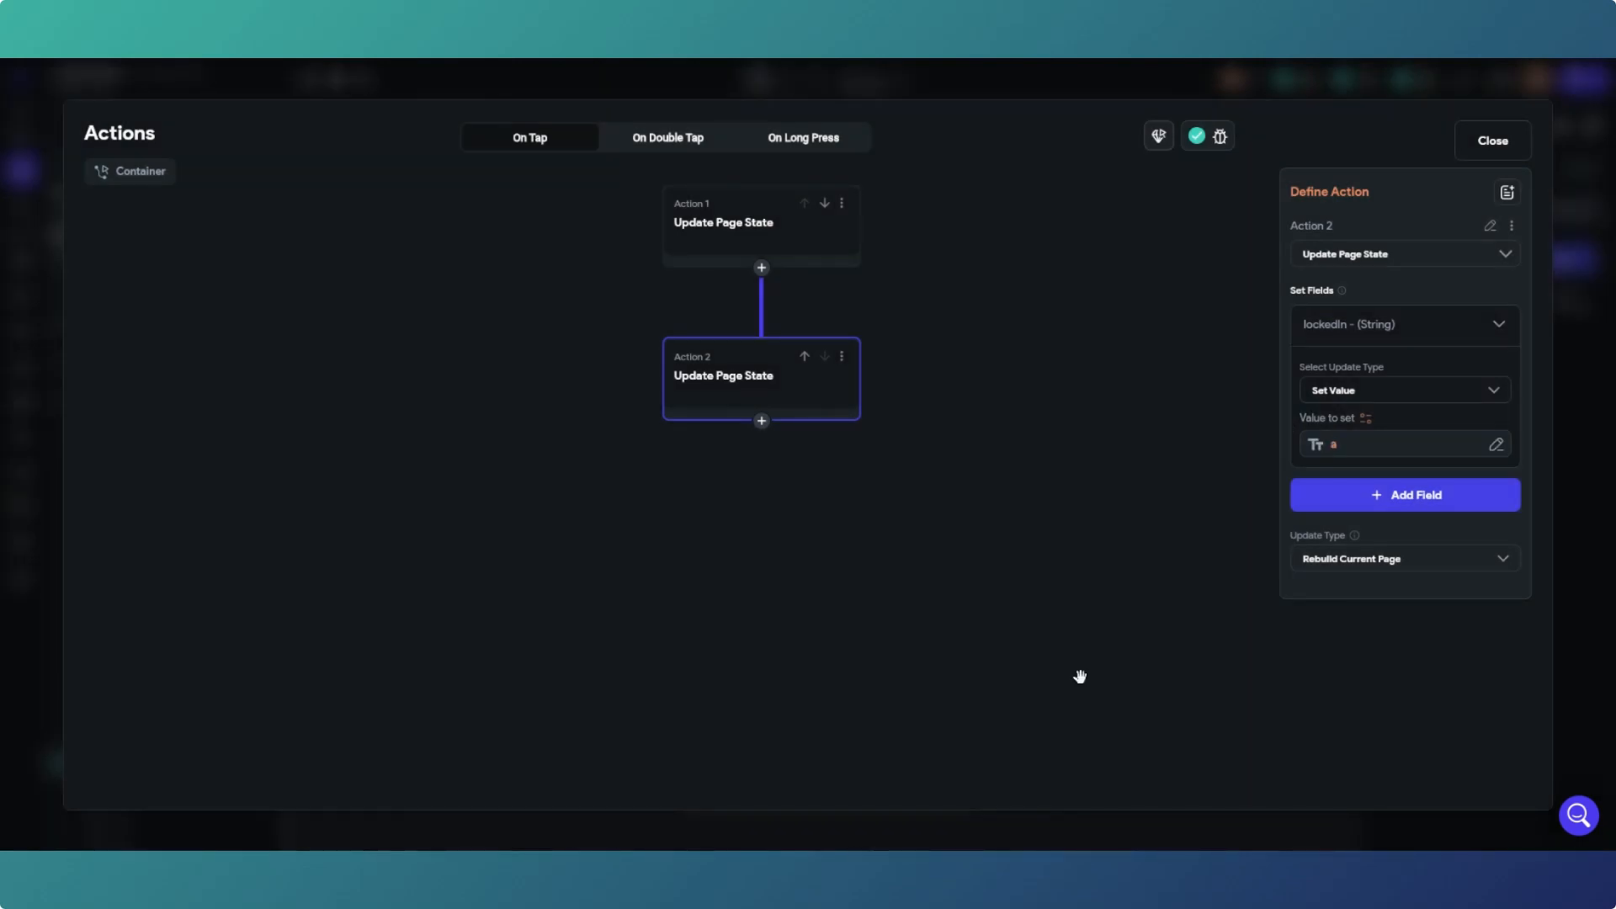
pyautogui.click(1465, 143)
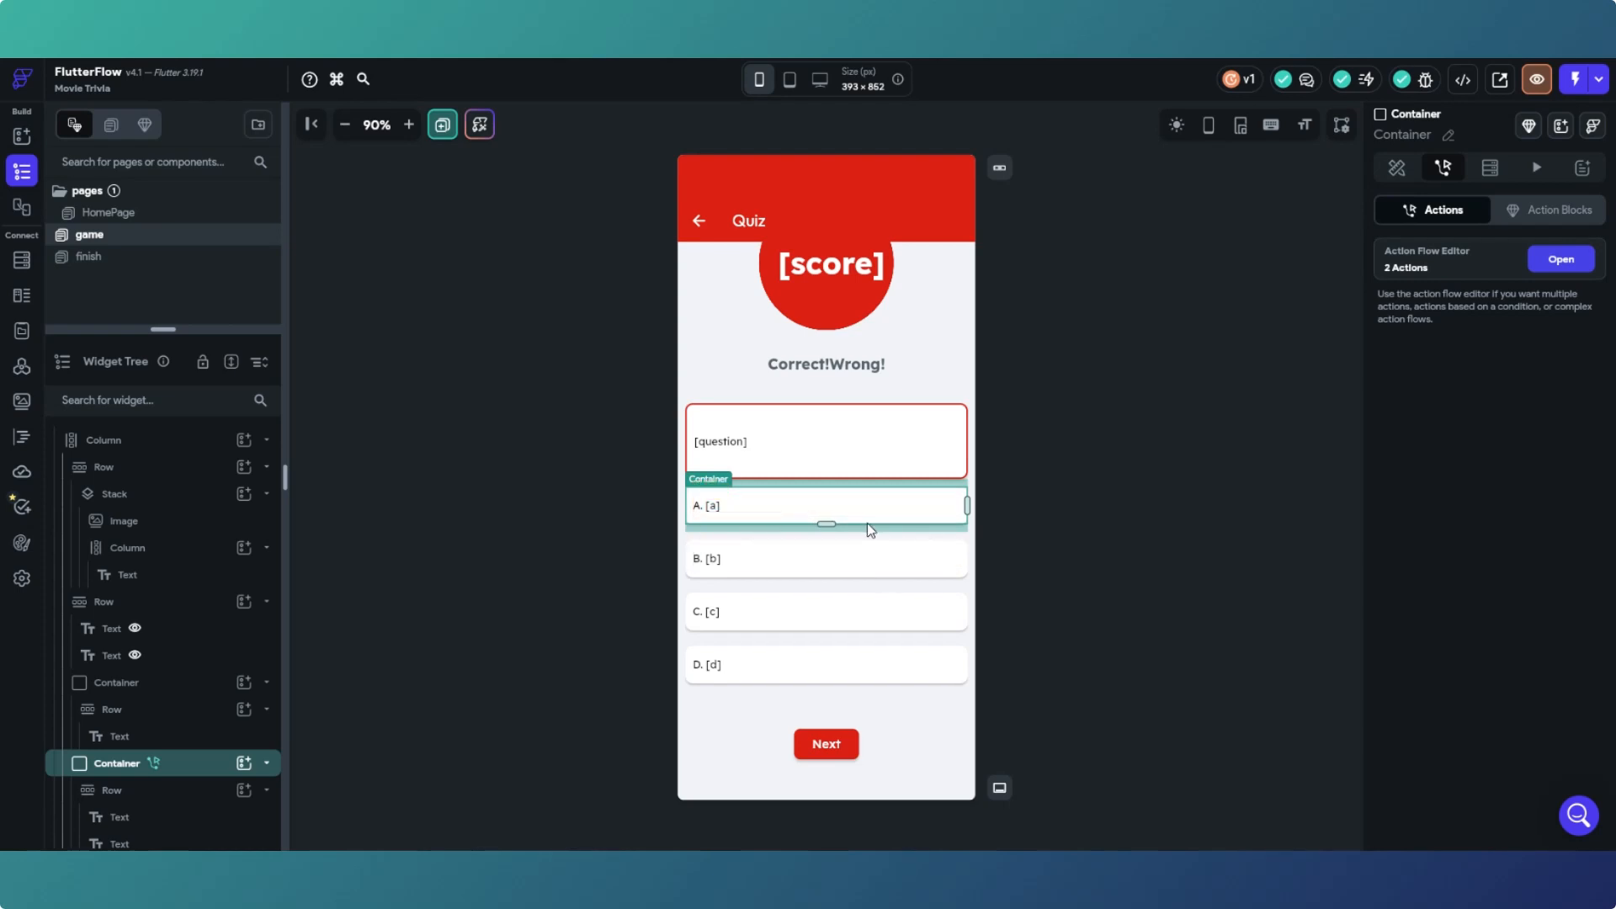
# Step: Copy the lockedIn Update Page State action from answer A's On Tap flow
pyautogui.click(1545, 257)
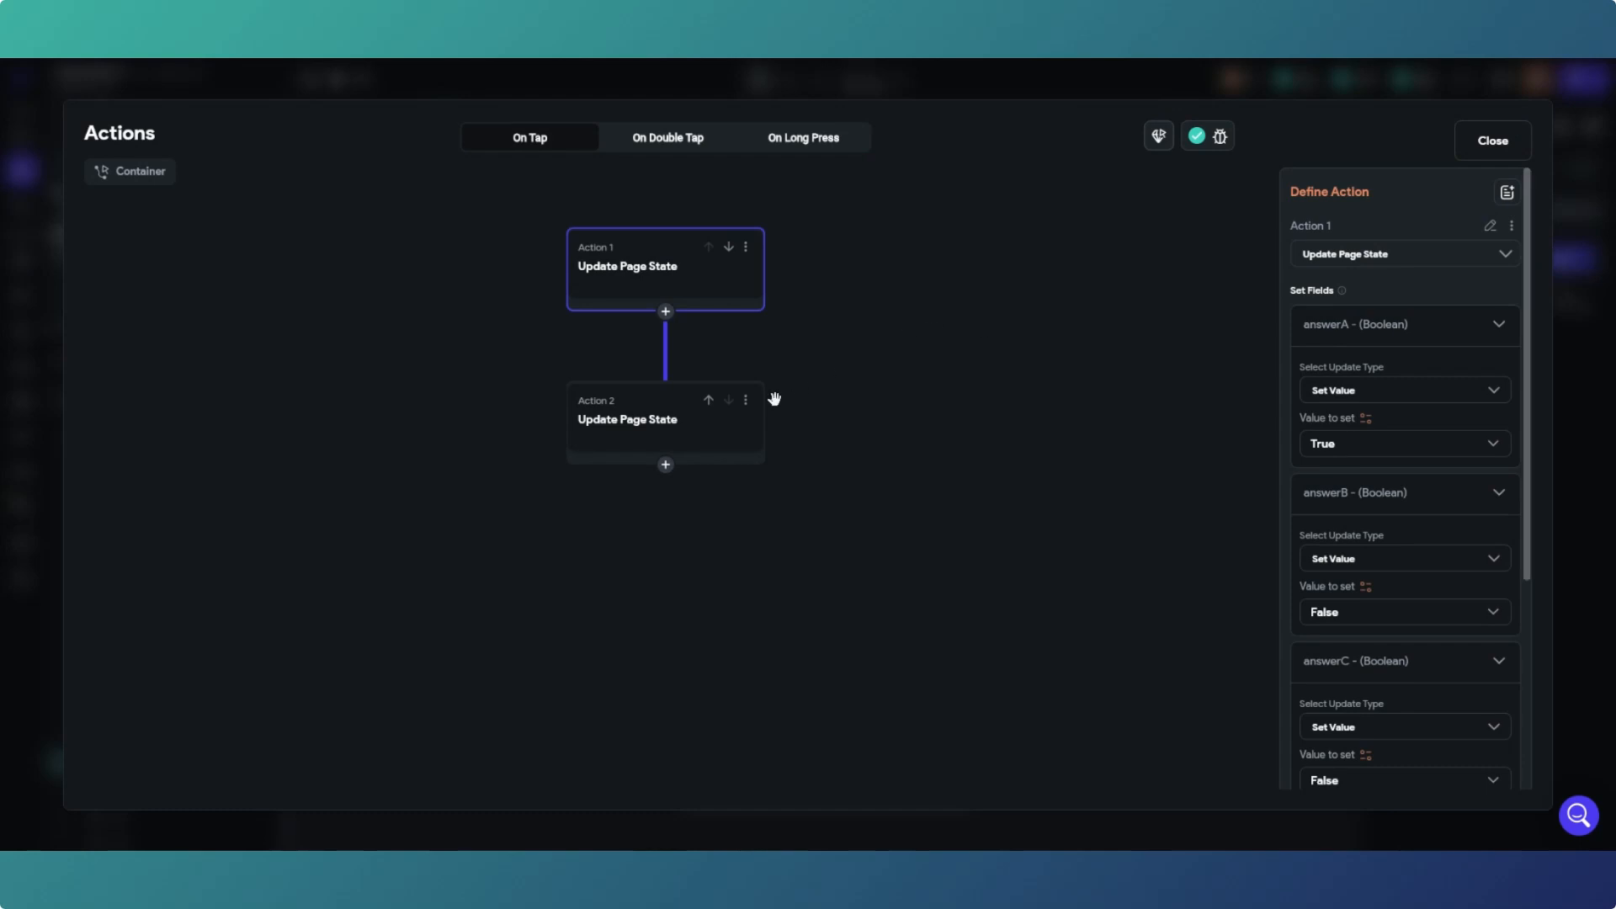
pyautogui.click(745, 400)
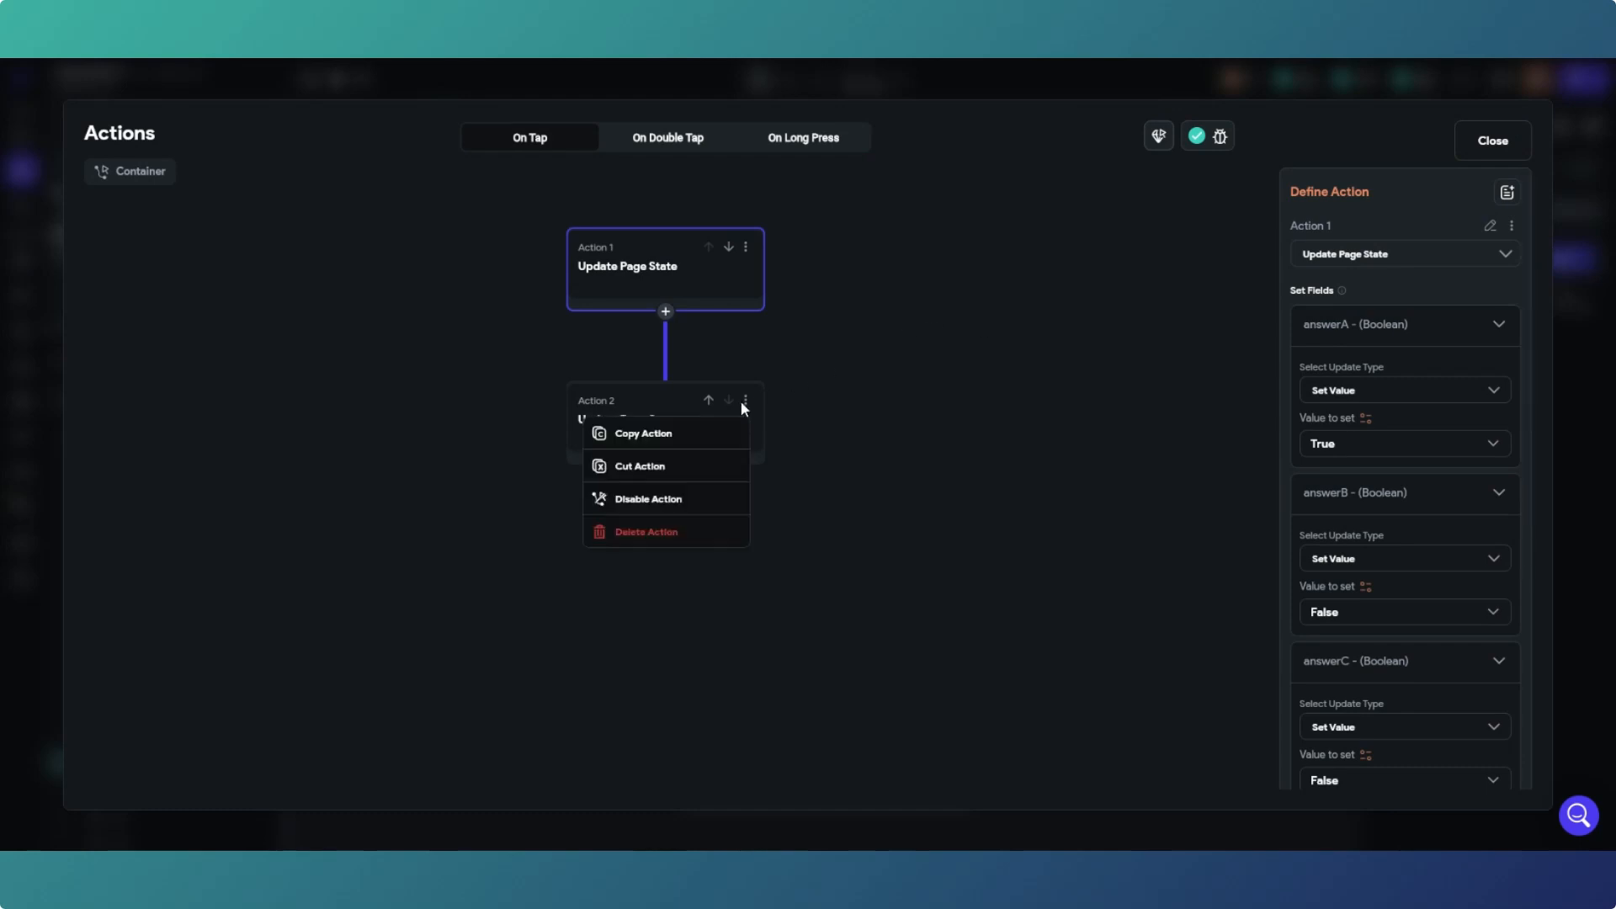
pyautogui.click(669, 434)
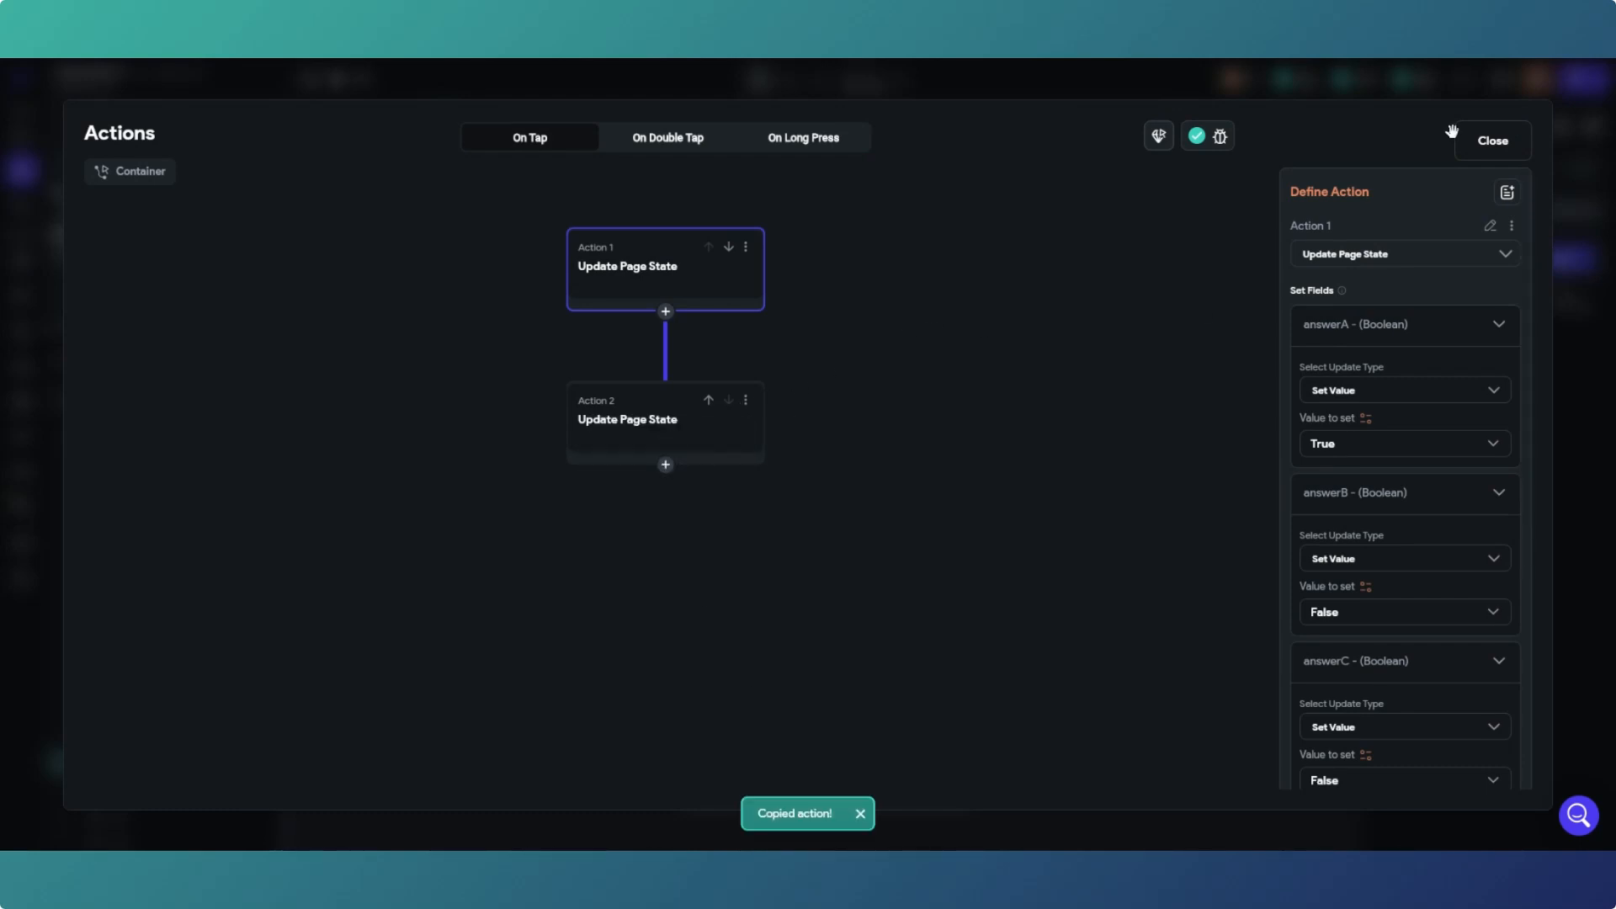
pyautogui.click(1483, 140)
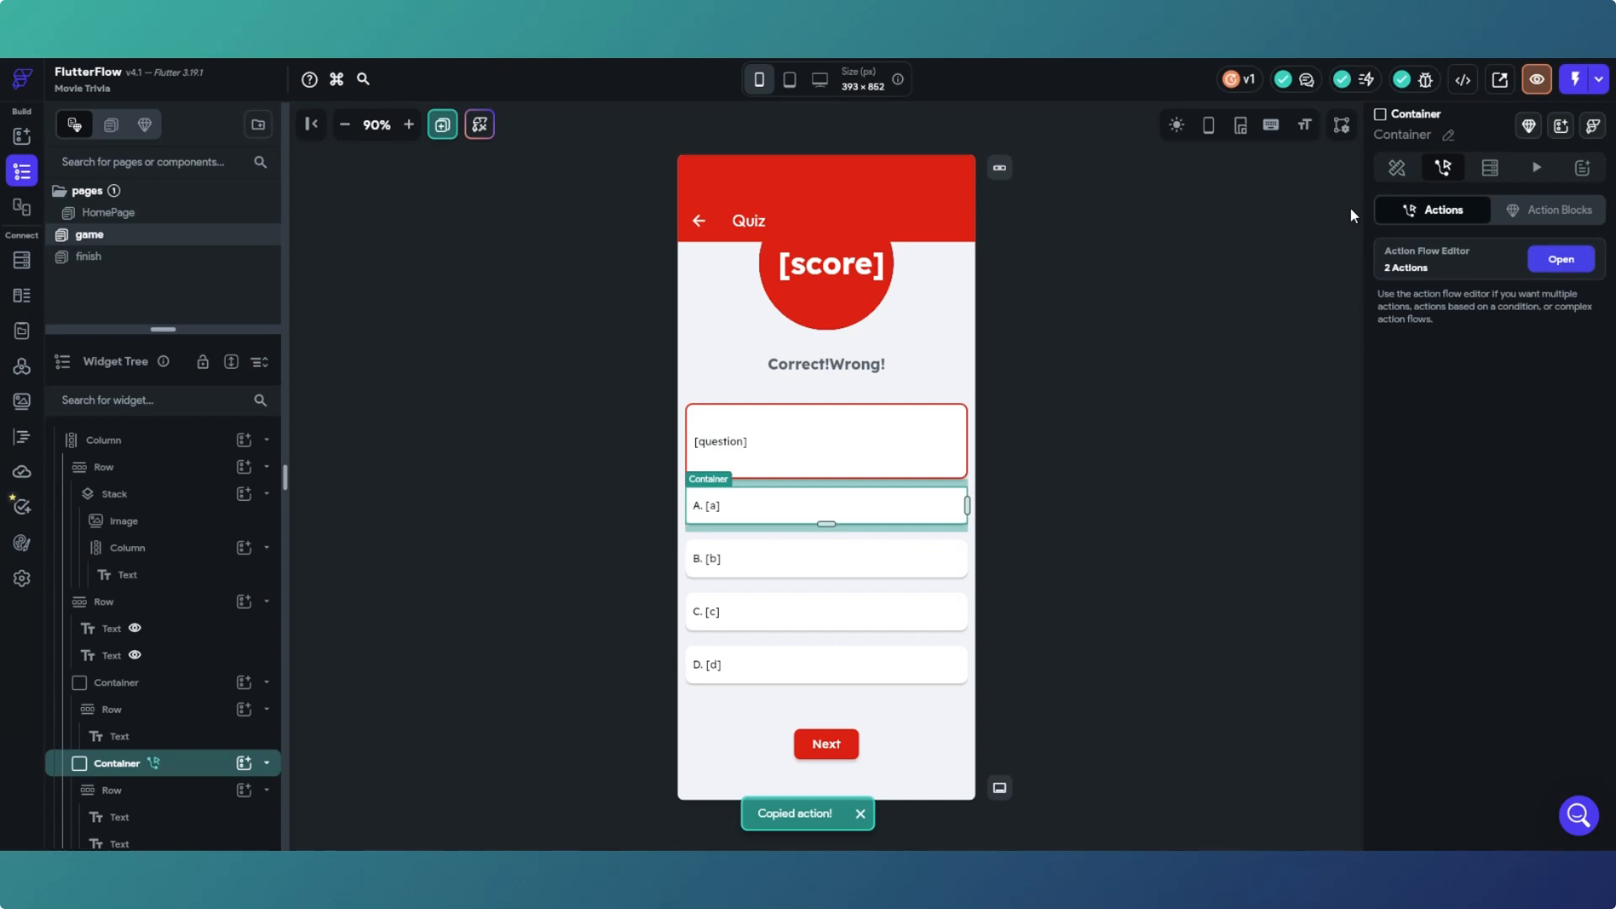
# Step: Delete the "b == correct" conditional and its branches from answer B's On Tap flow
pyautogui.click(943, 574)
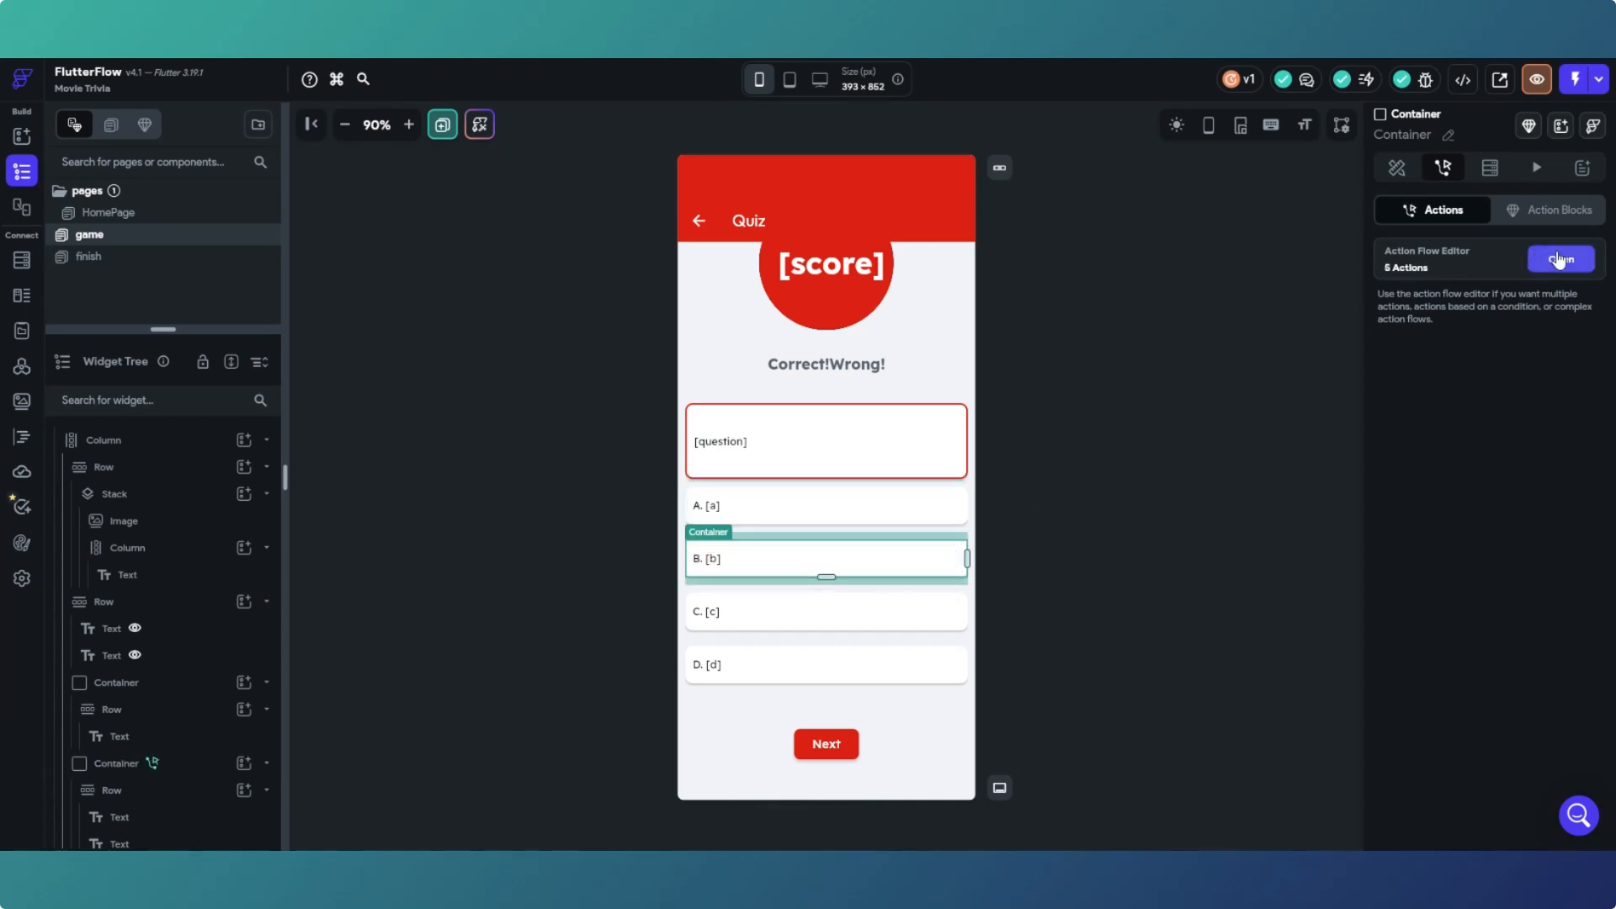
pyautogui.click(1561, 259)
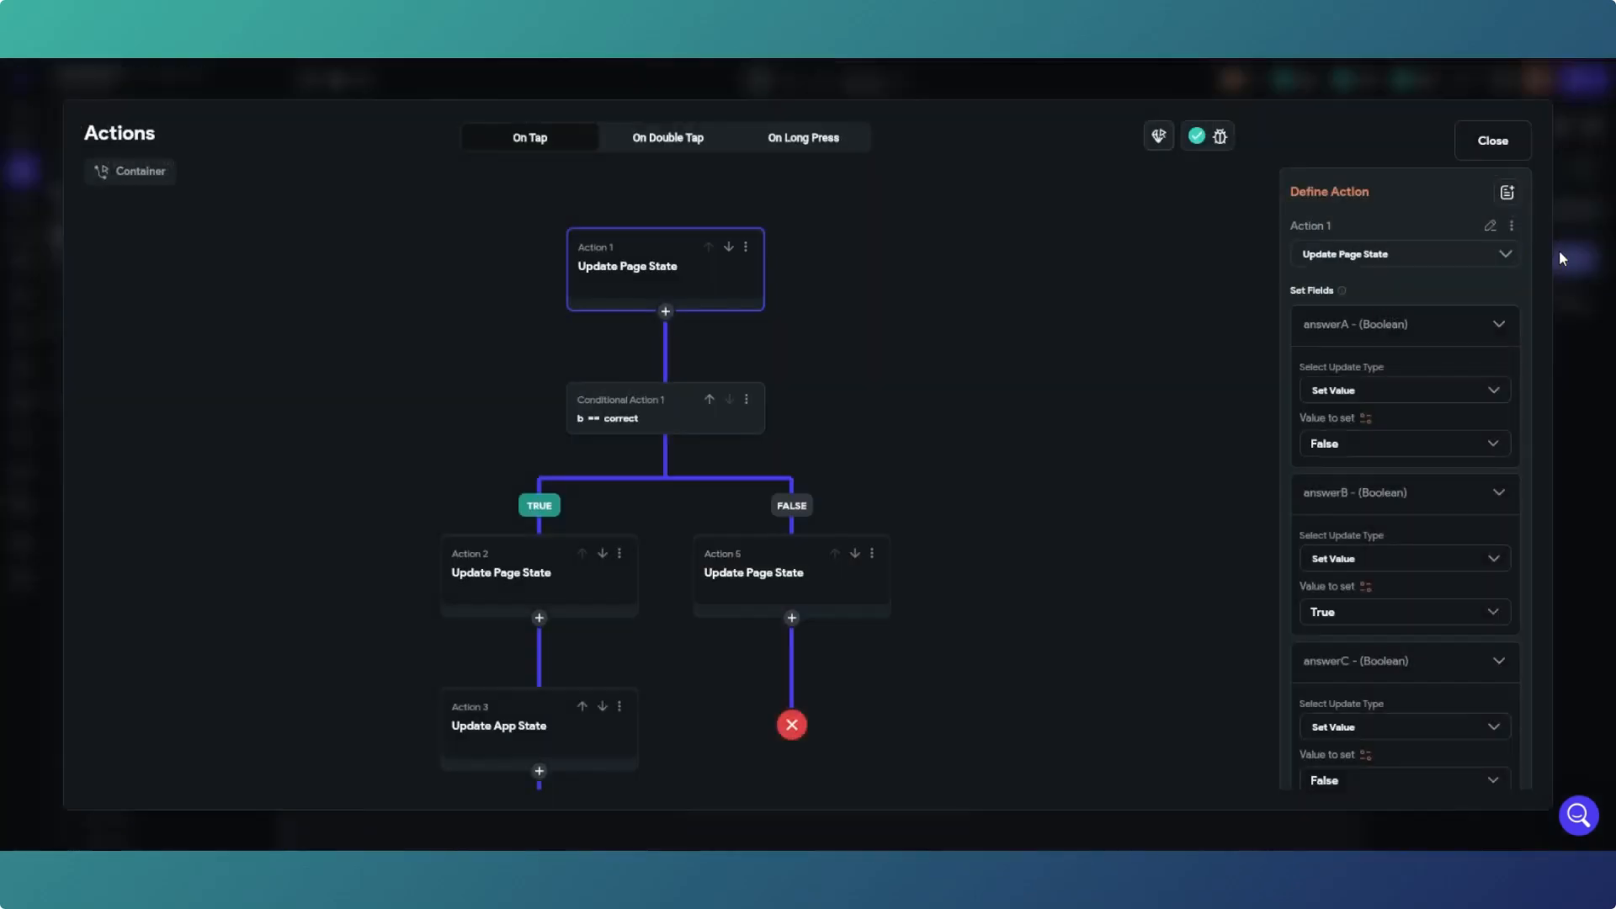
pyautogui.click(747, 400)
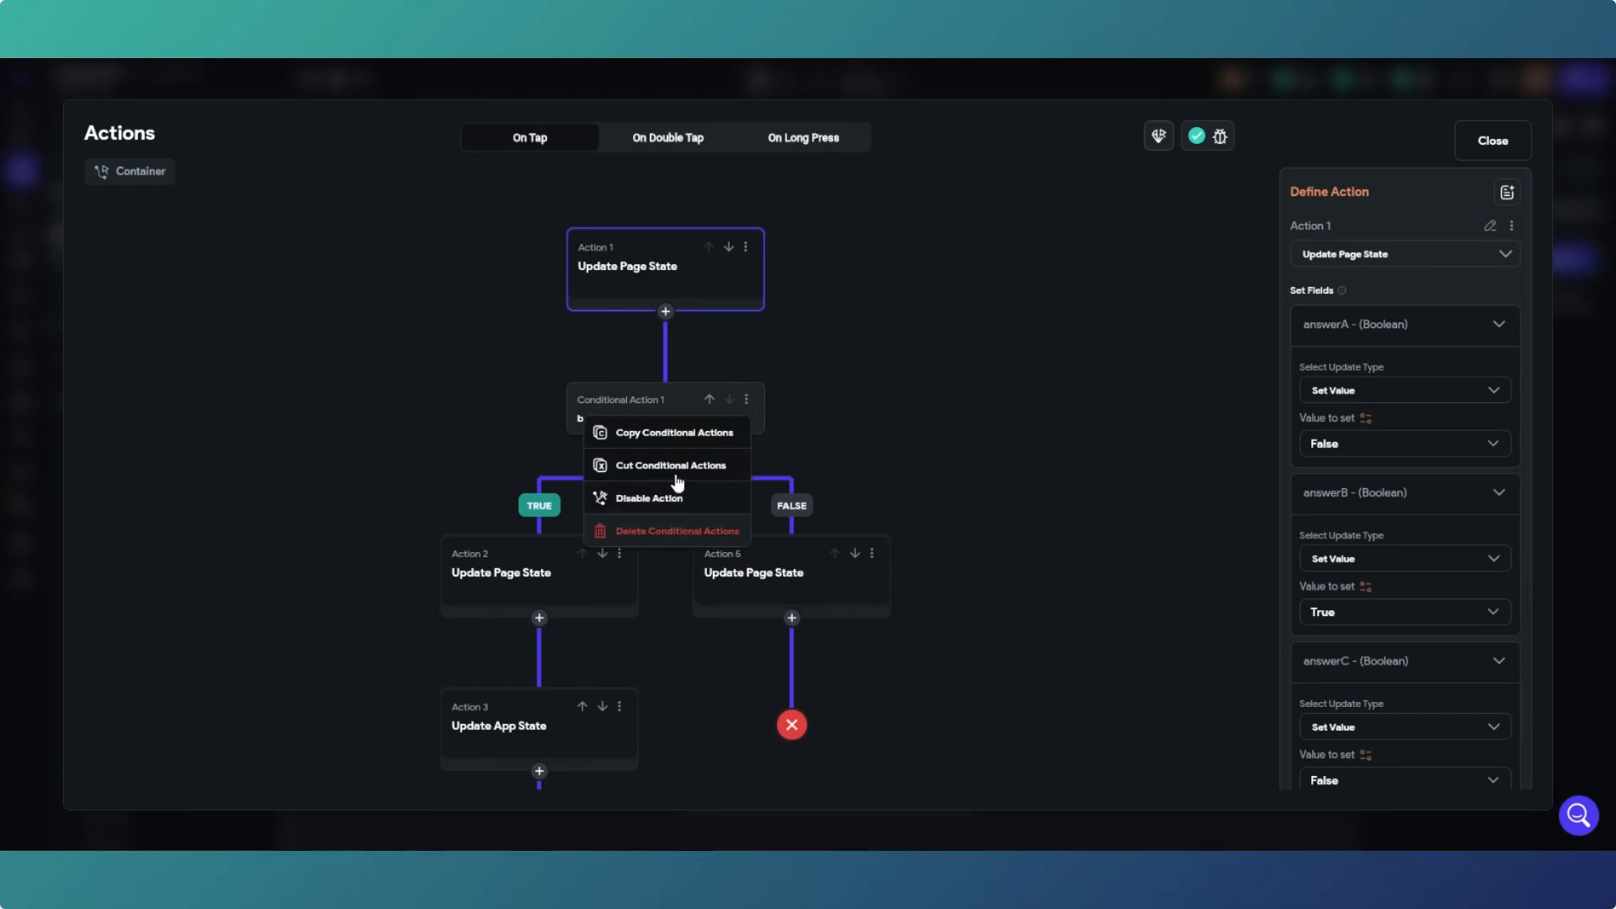
pyautogui.click(686, 530)
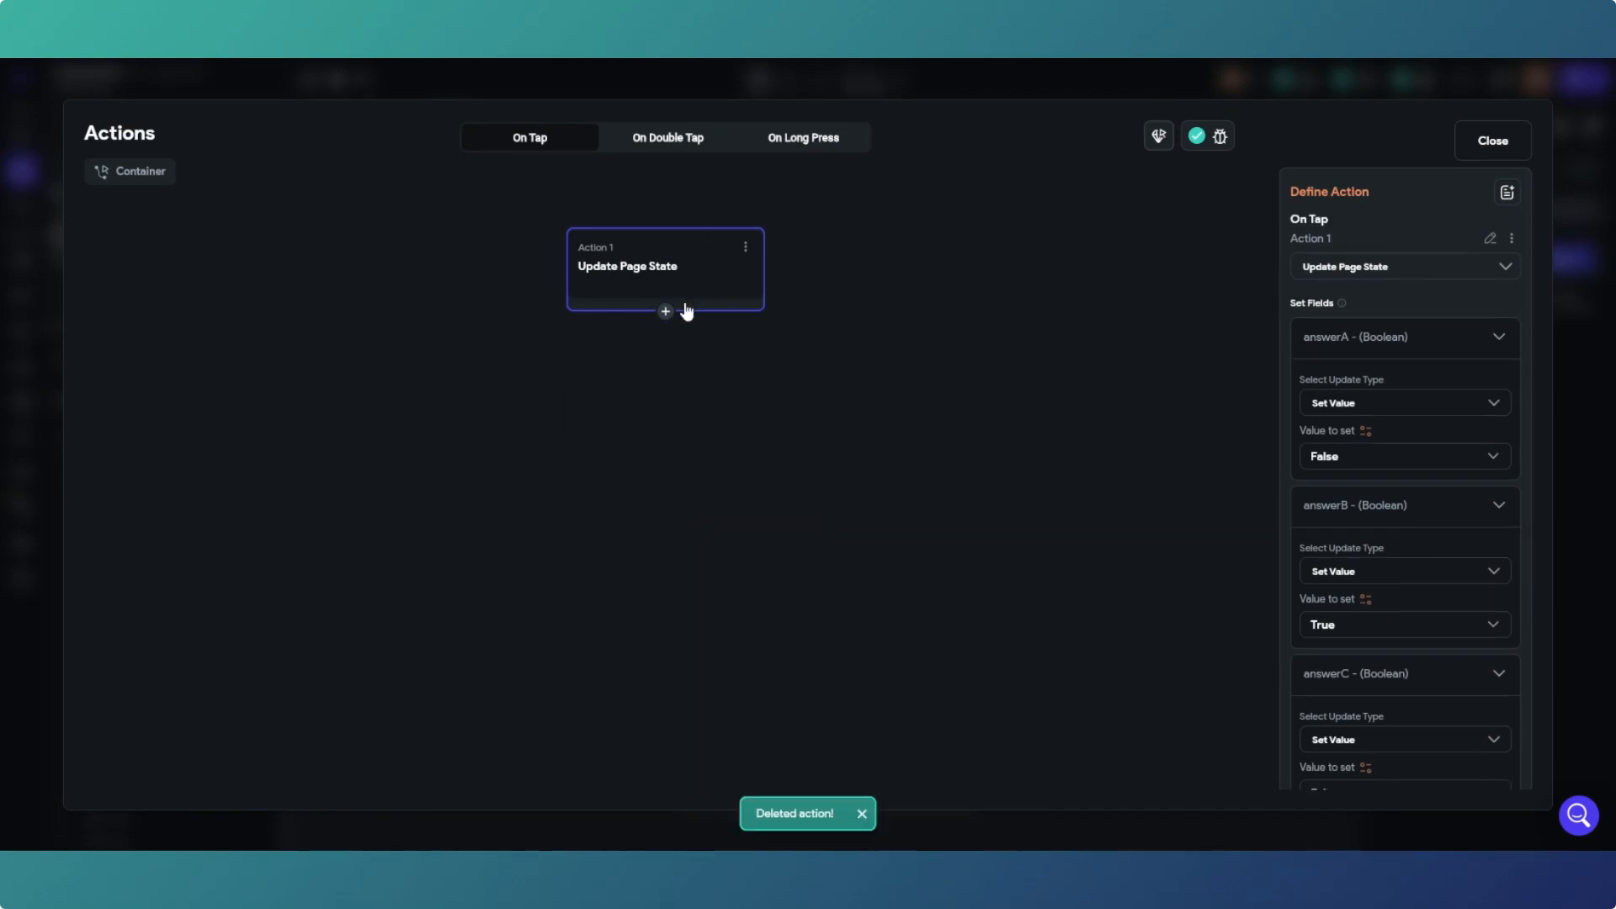
# Step: Paste the copied lockedIn action after Action 1 in answer B's flow and set its value to trivia row field b
pyautogui.click(664, 312)
pyautogui.click(682, 488)
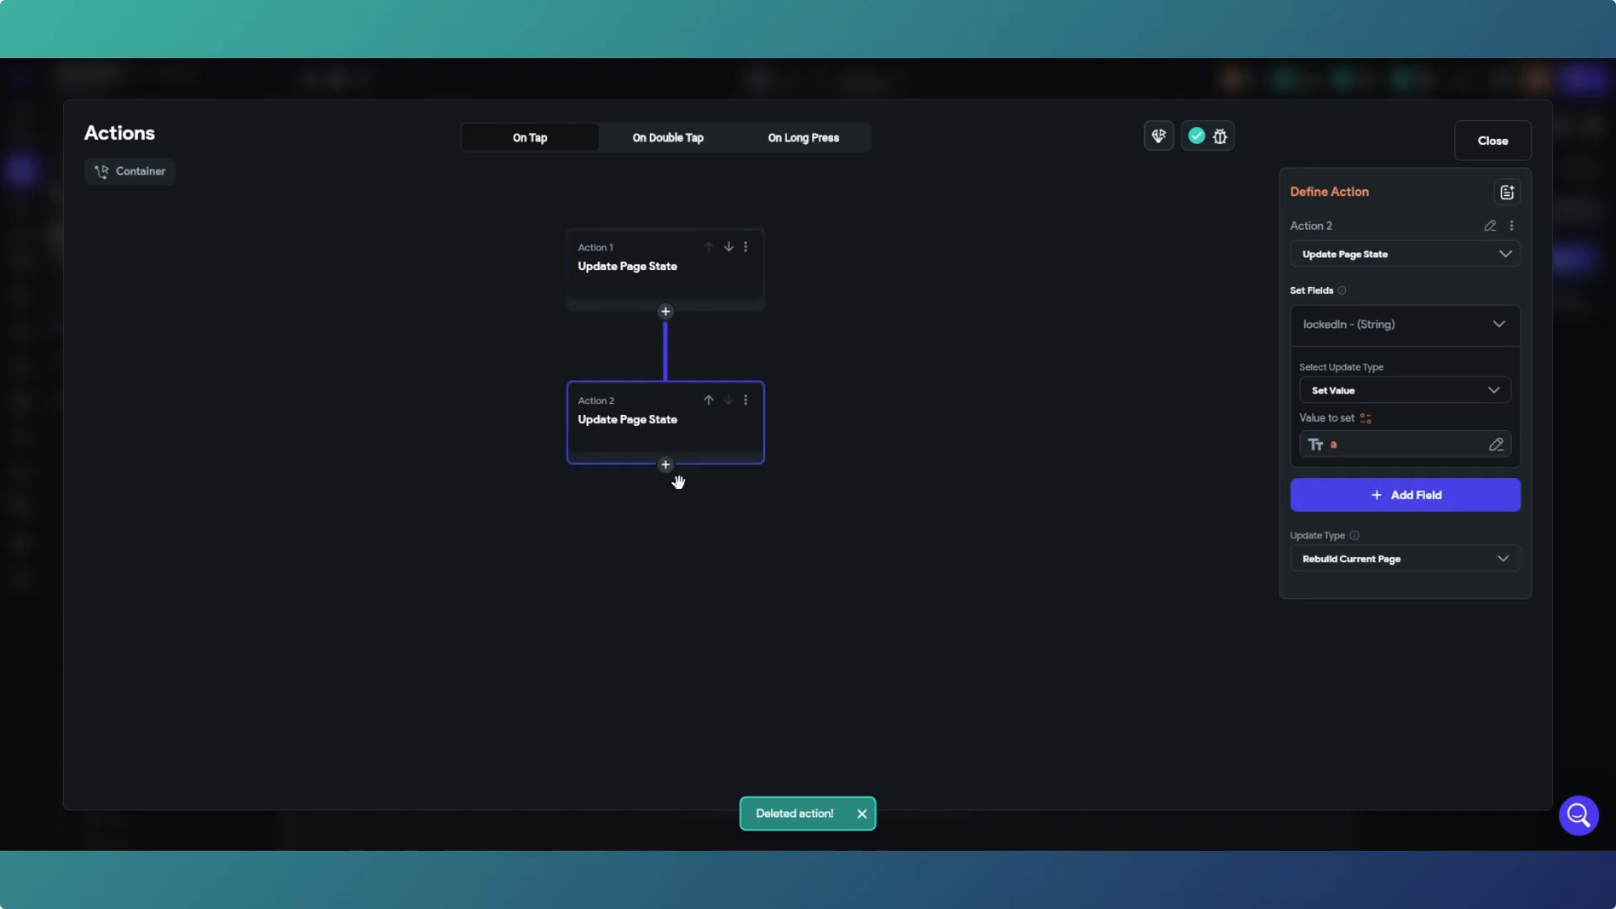
pyautogui.click(1357, 444)
pyautogui.click(1212, 534)
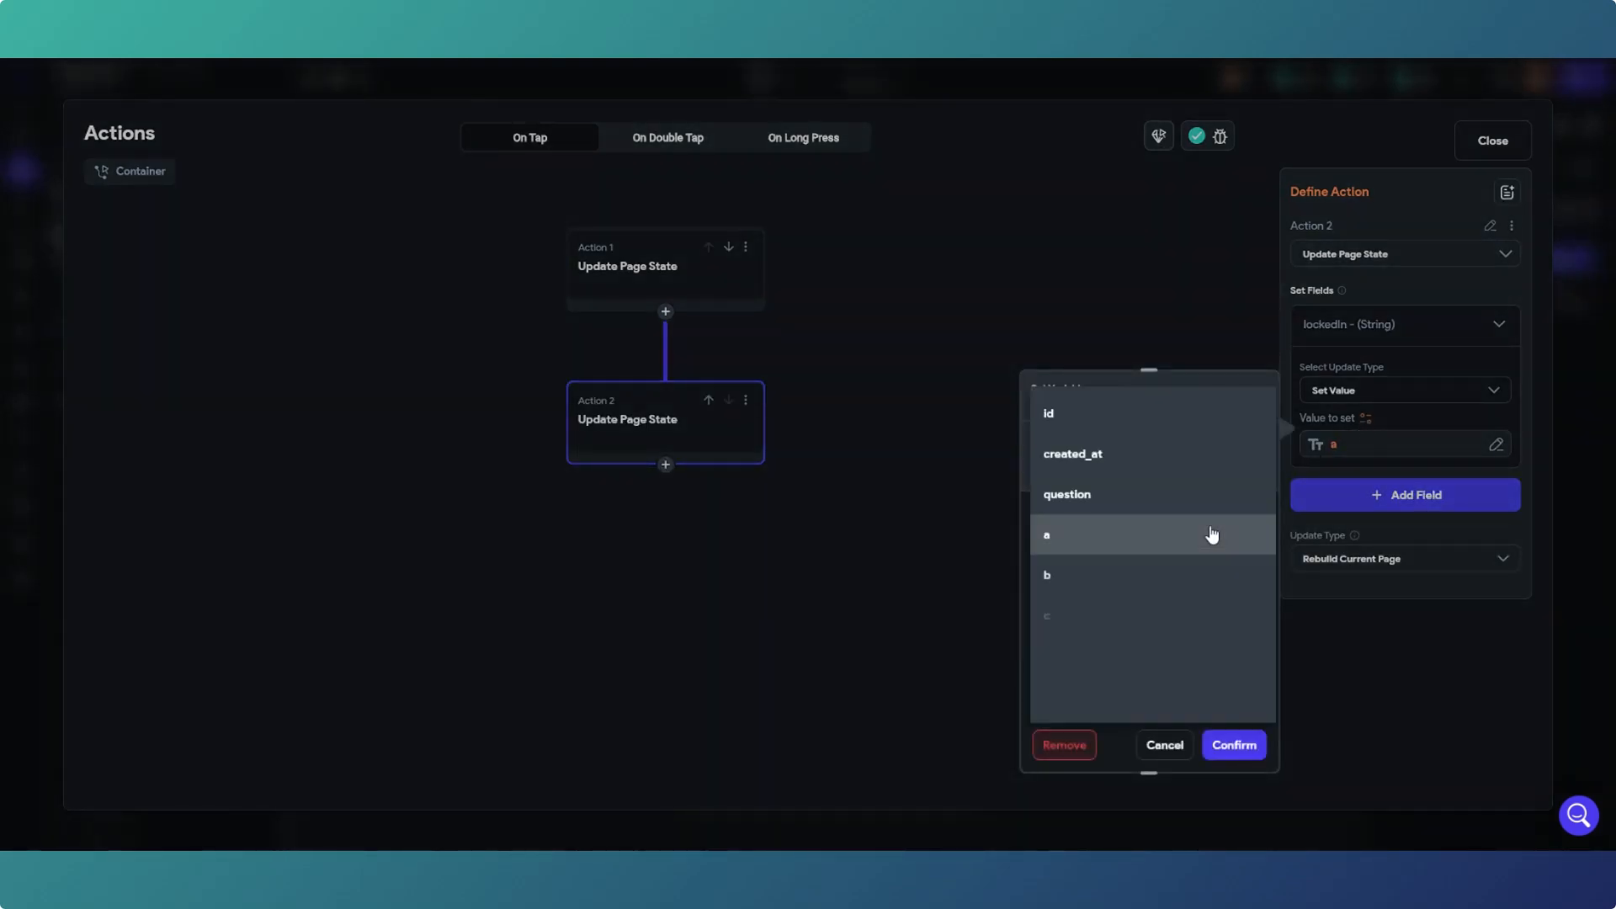
pyautogui.click(1103, 573)
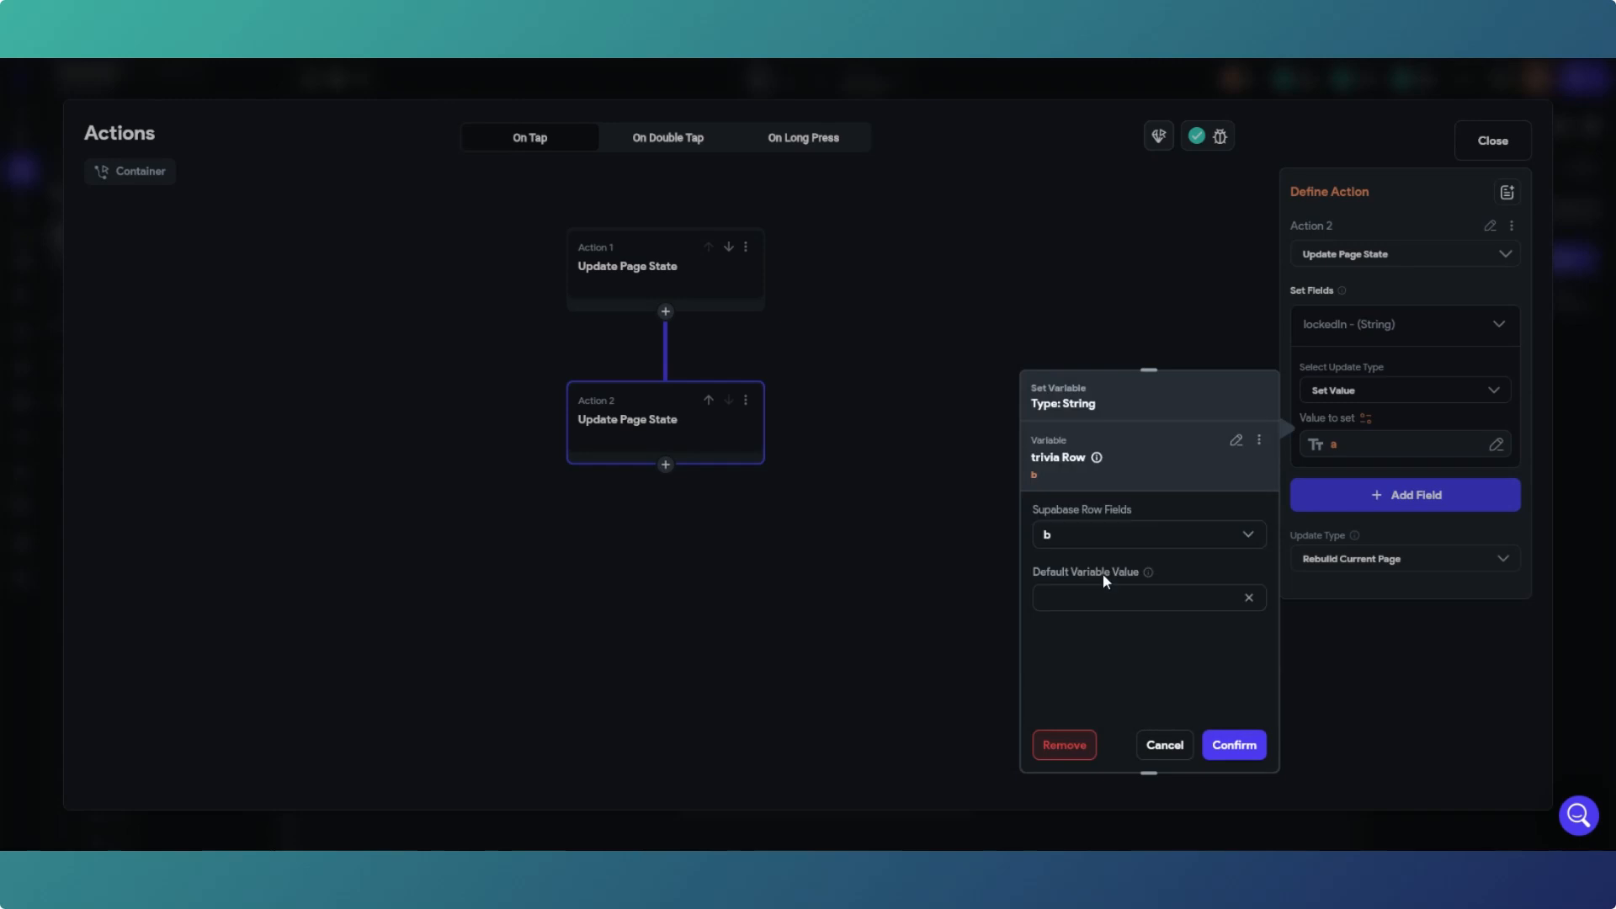
pyautogui.click(1235, 746)
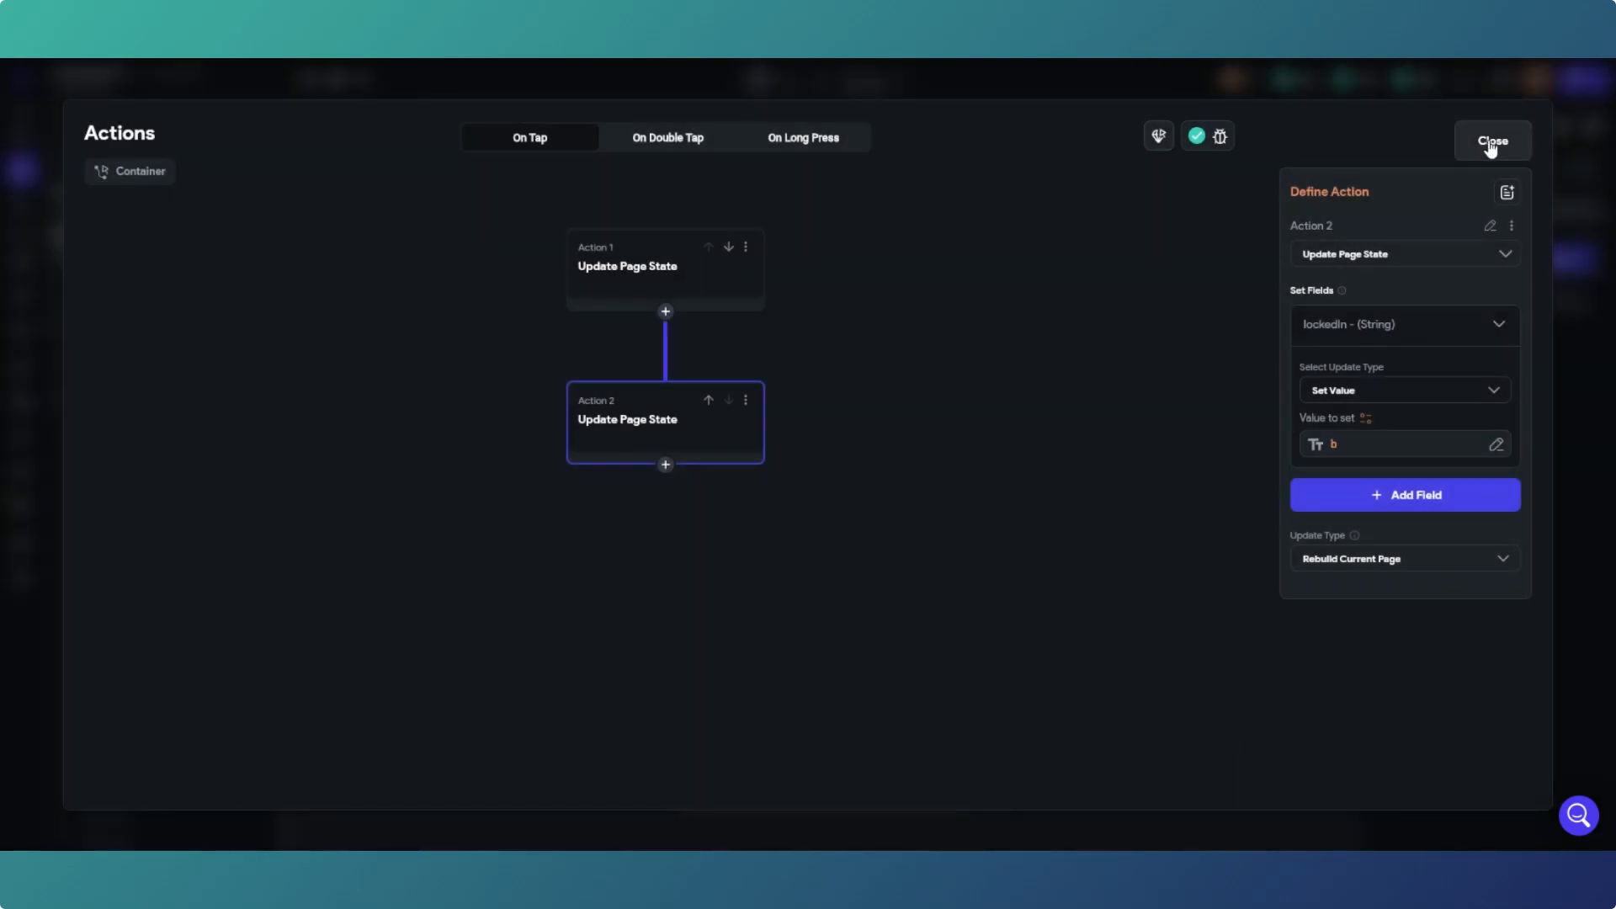
pyautogui.click(1490, 143)
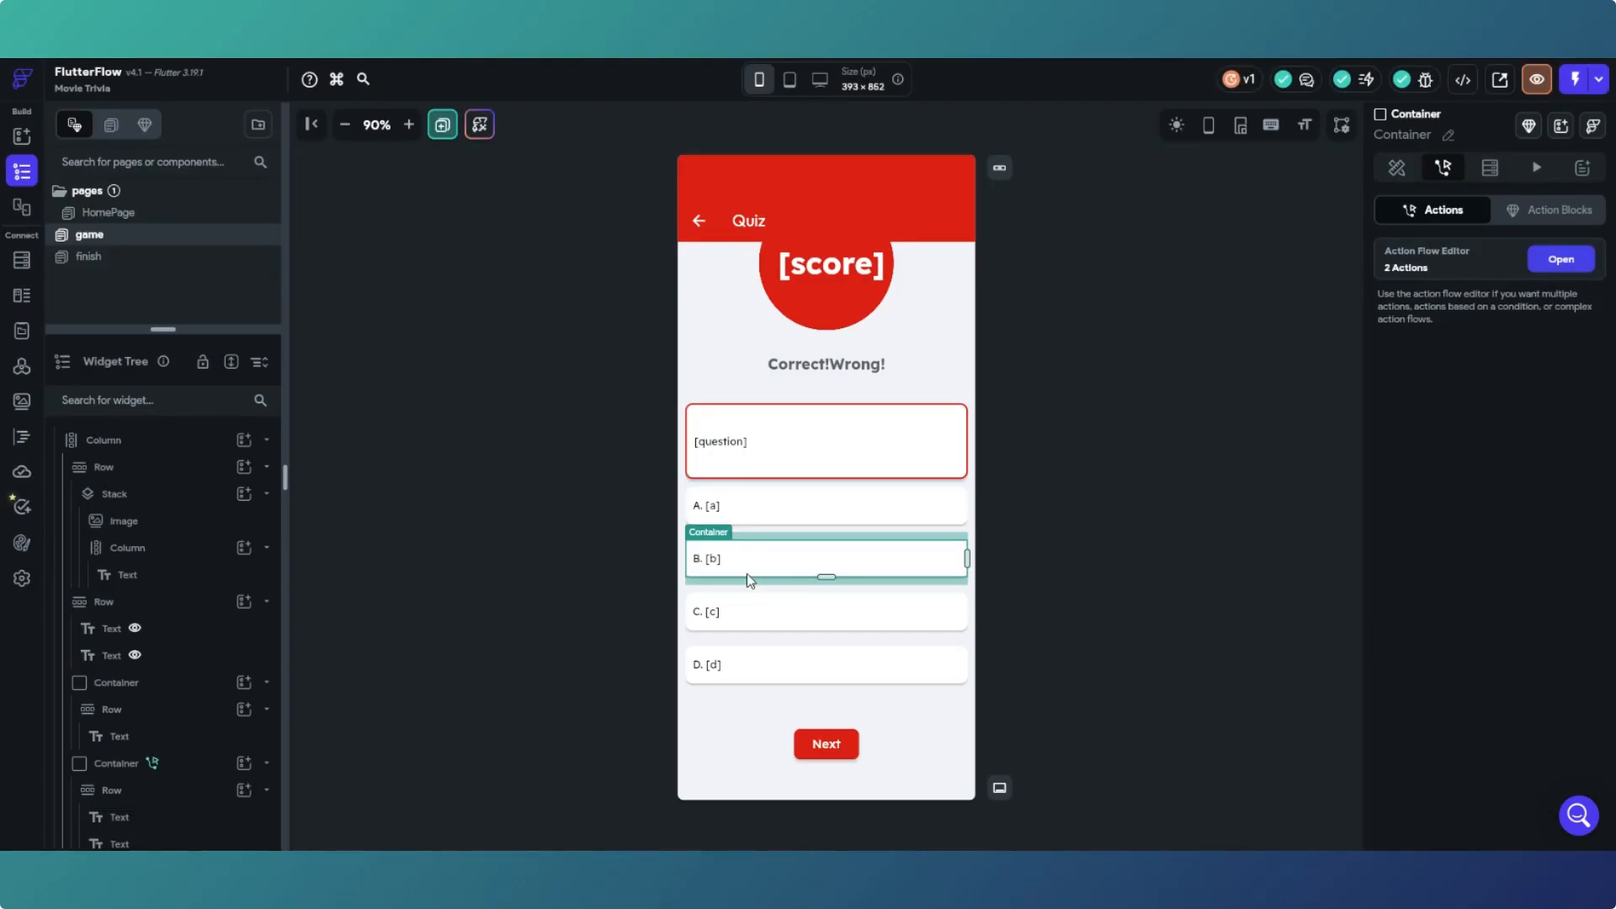
# Step: Delete the "c == correct" conditional and its branches from answer C's On Tap flow
pyautogui.click(880, 633)
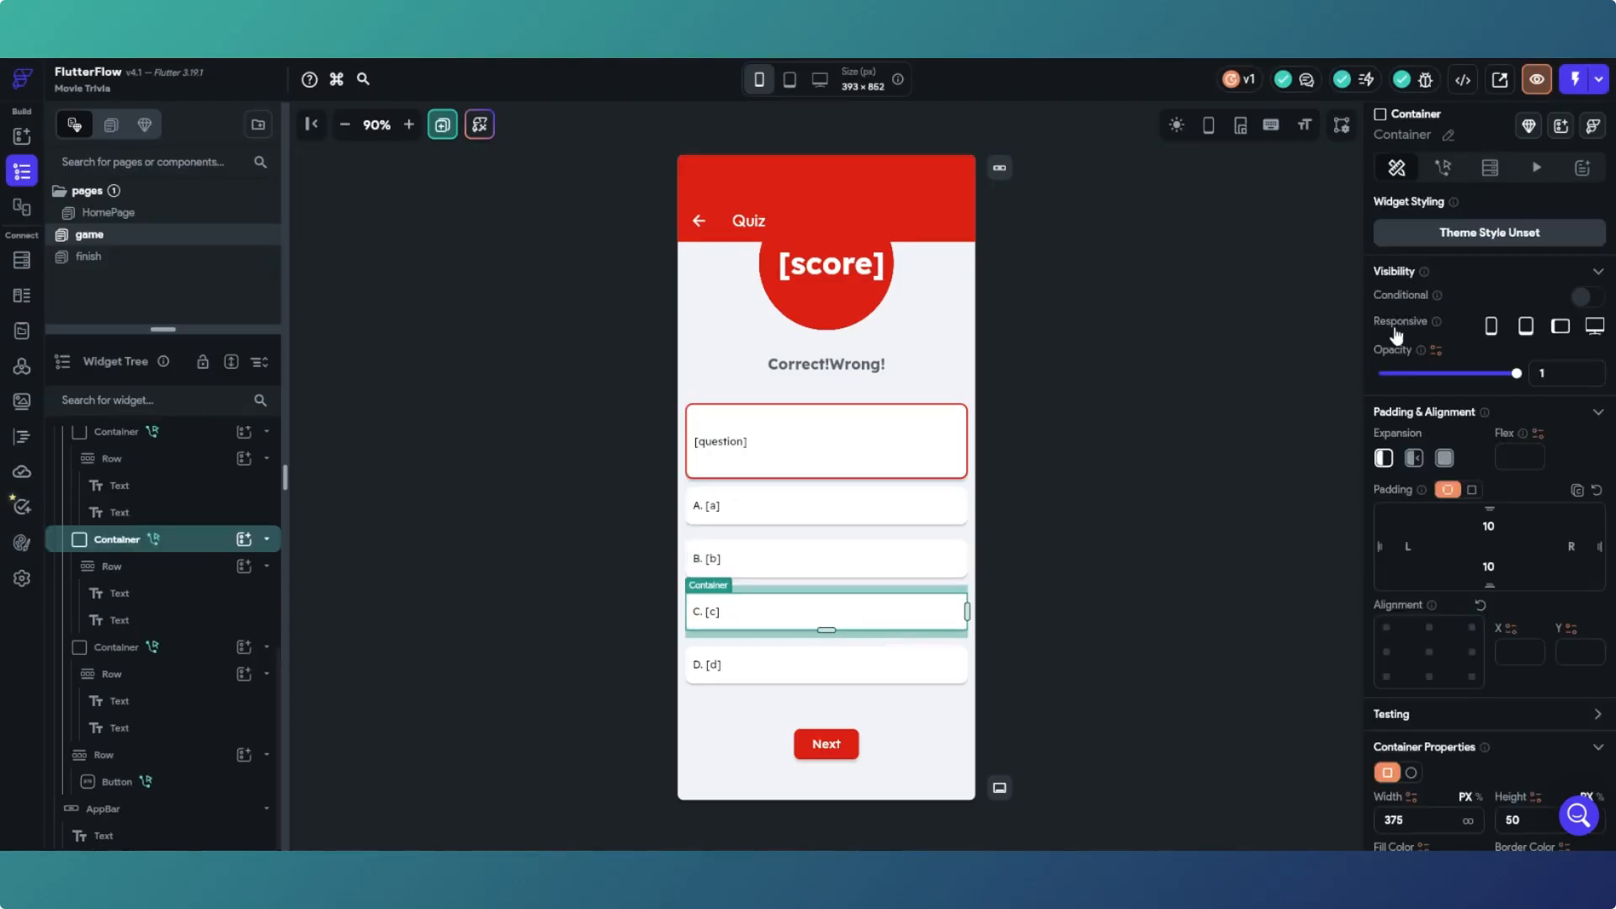
pyautogui.click(1444, 168)
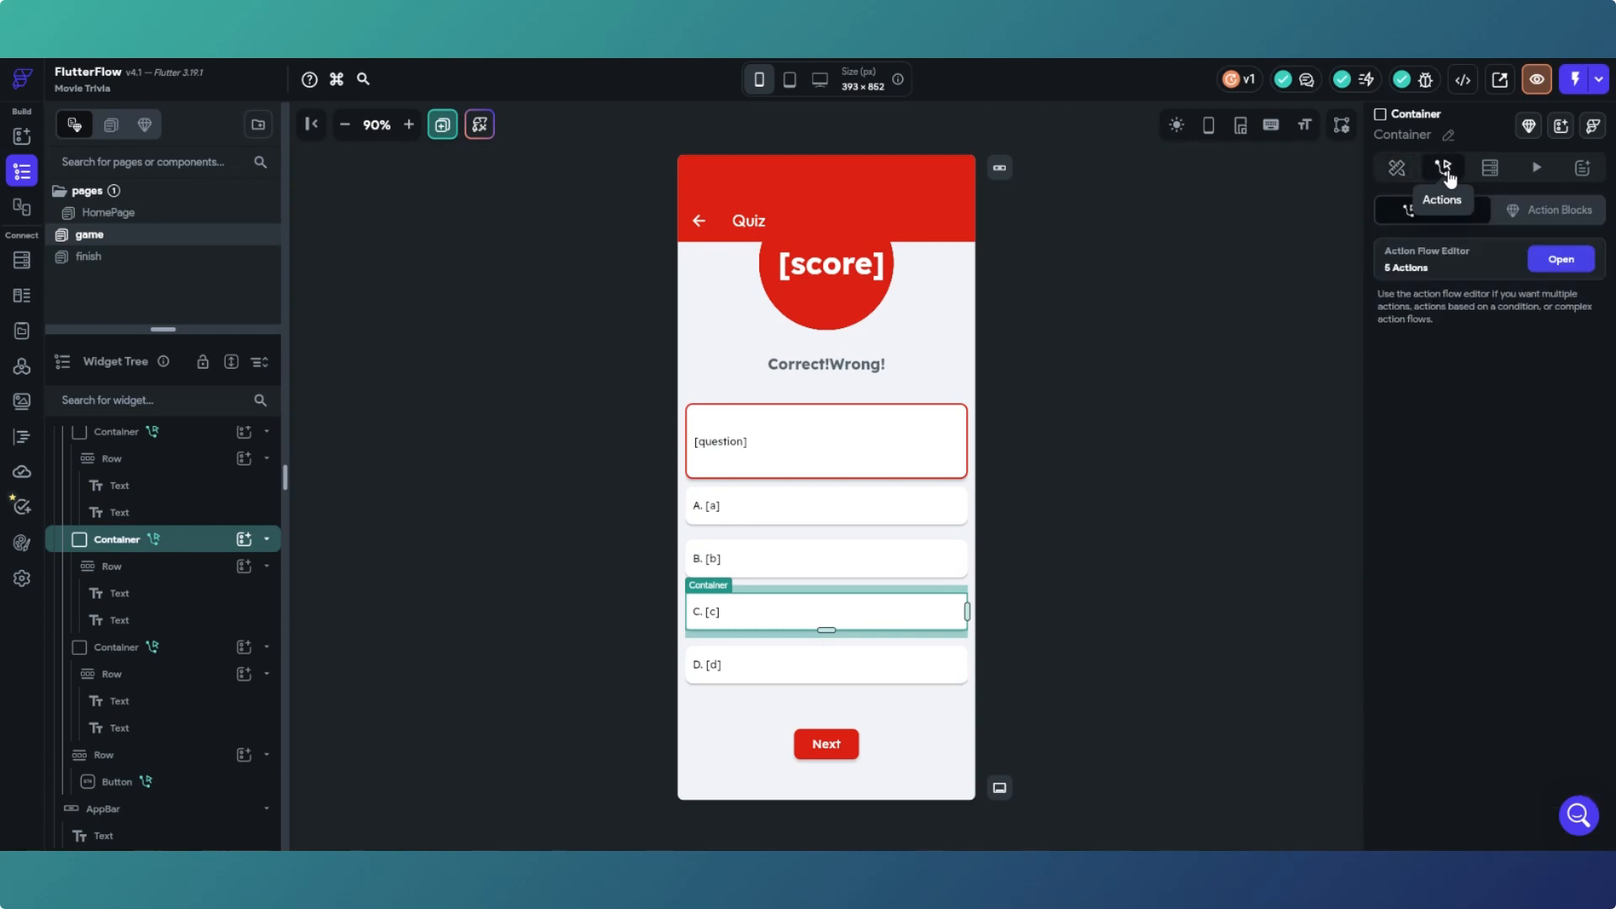
pyautogui.click(1562, 259)
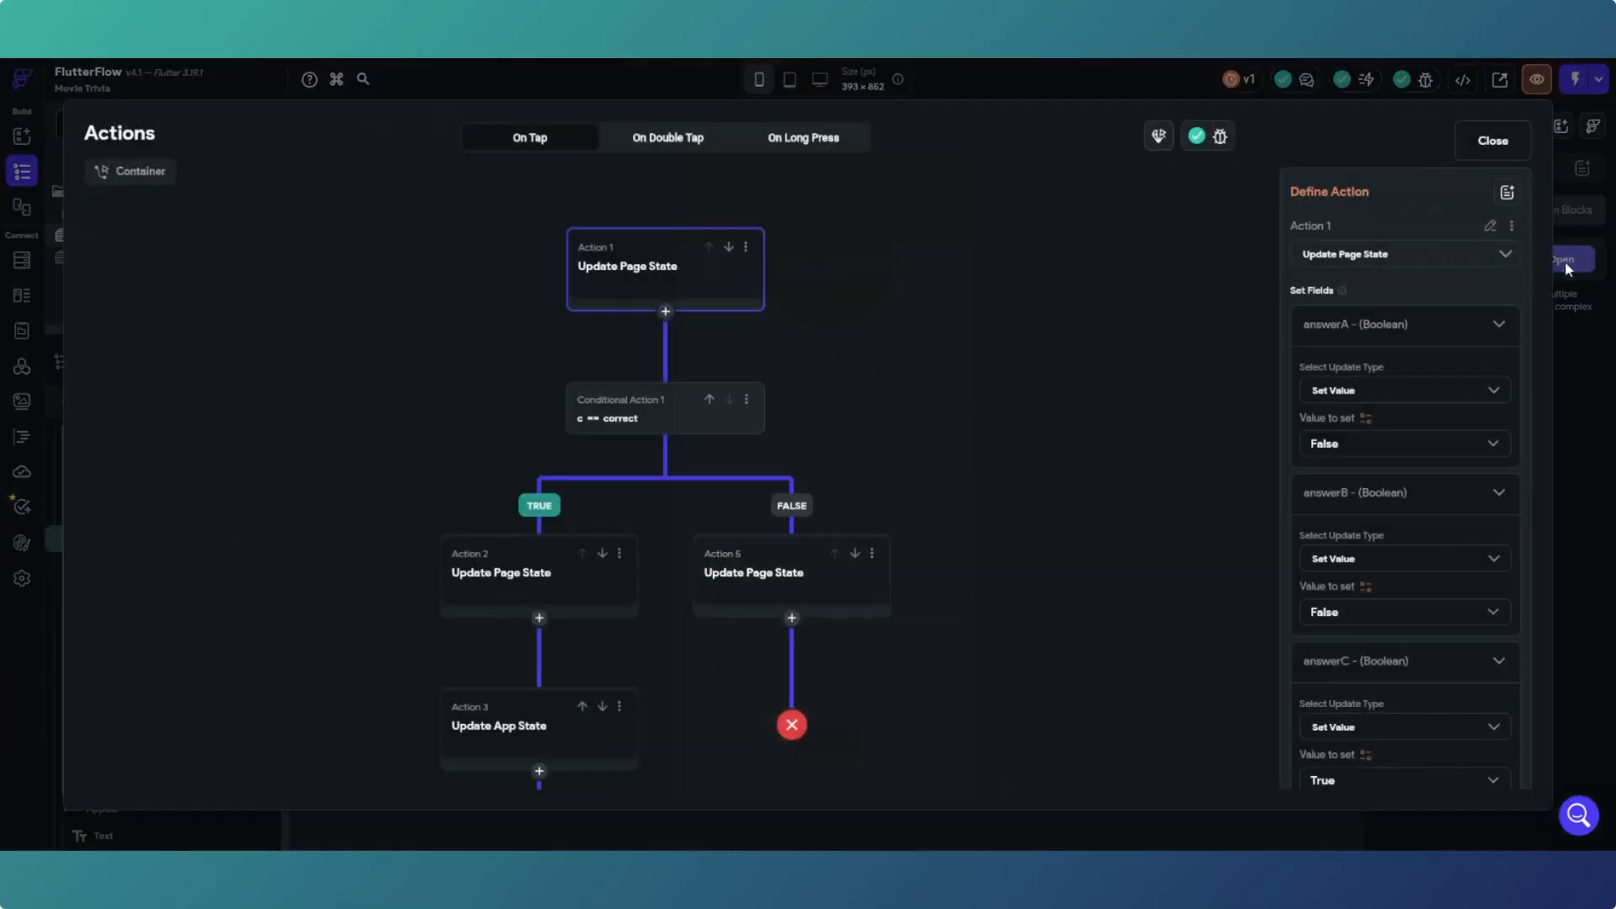
pyautogui.click(746, 400)
pyautogui.click(675, 537)
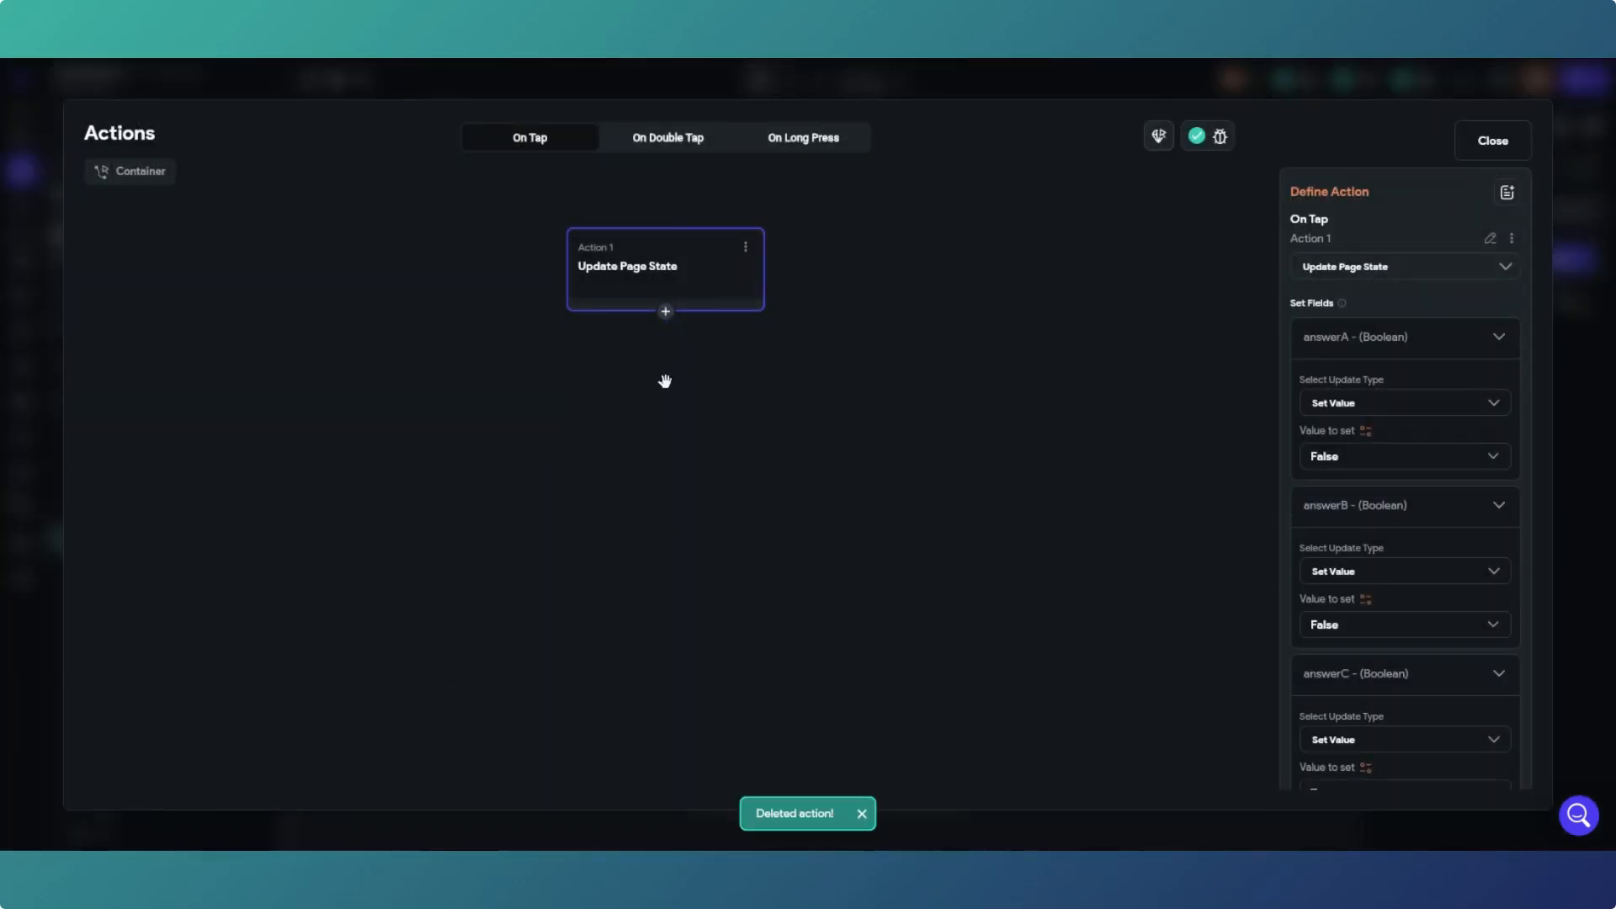
# Step: Paste the copied lockedIn action after Action 1 in answer C's flow and set its value to trivia row field c
pyautogui.click(665, 312)
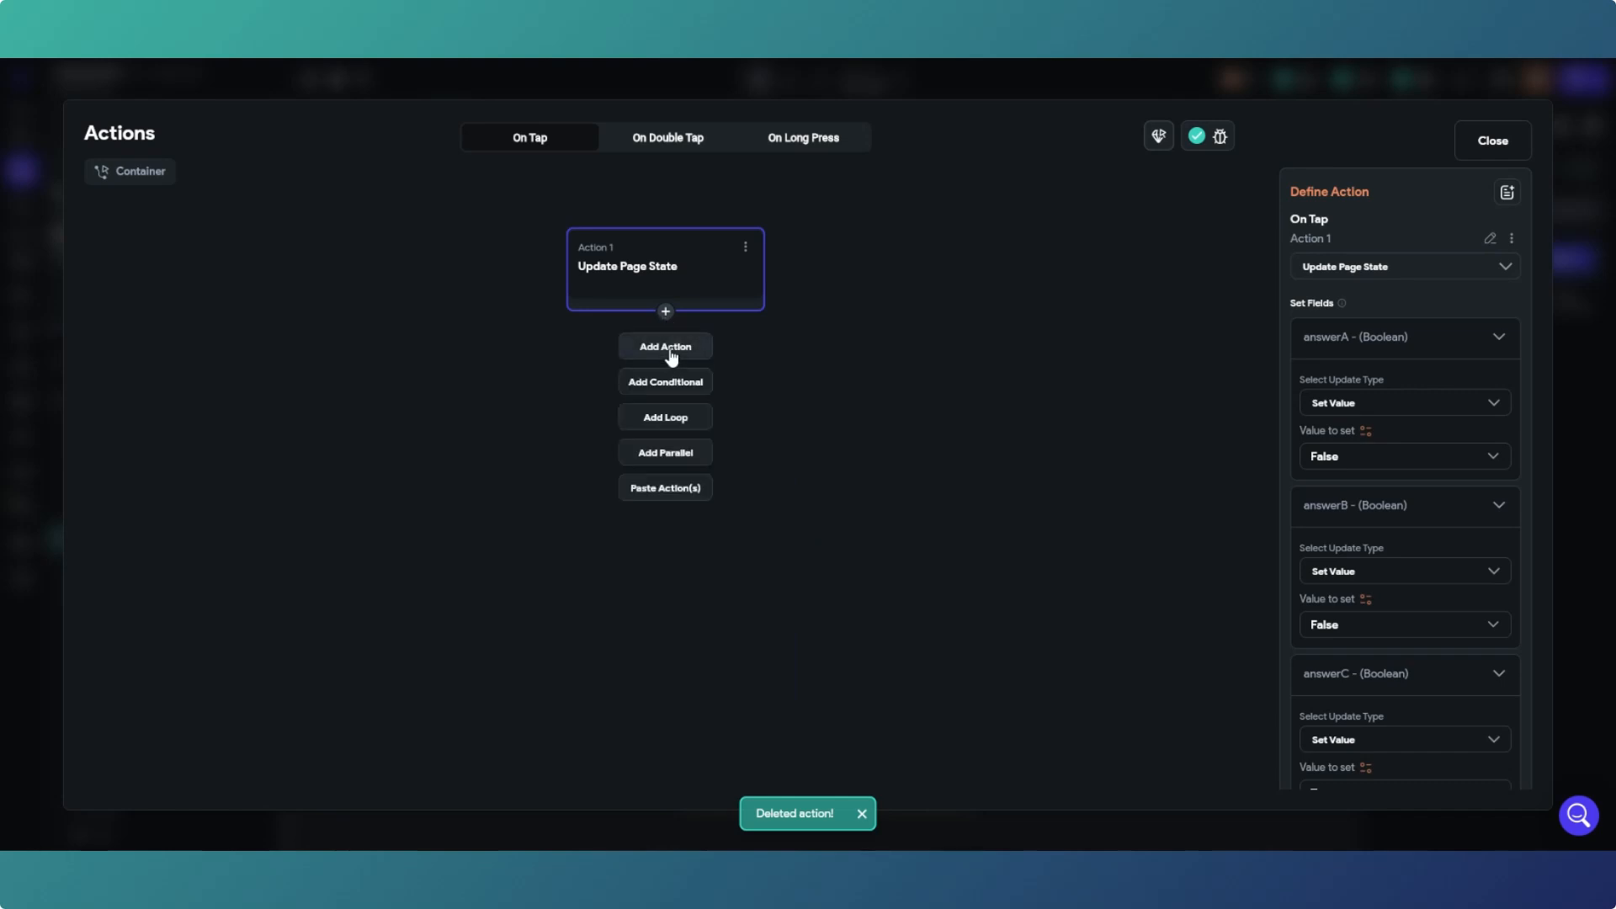
pyautogui.click(671, 502)
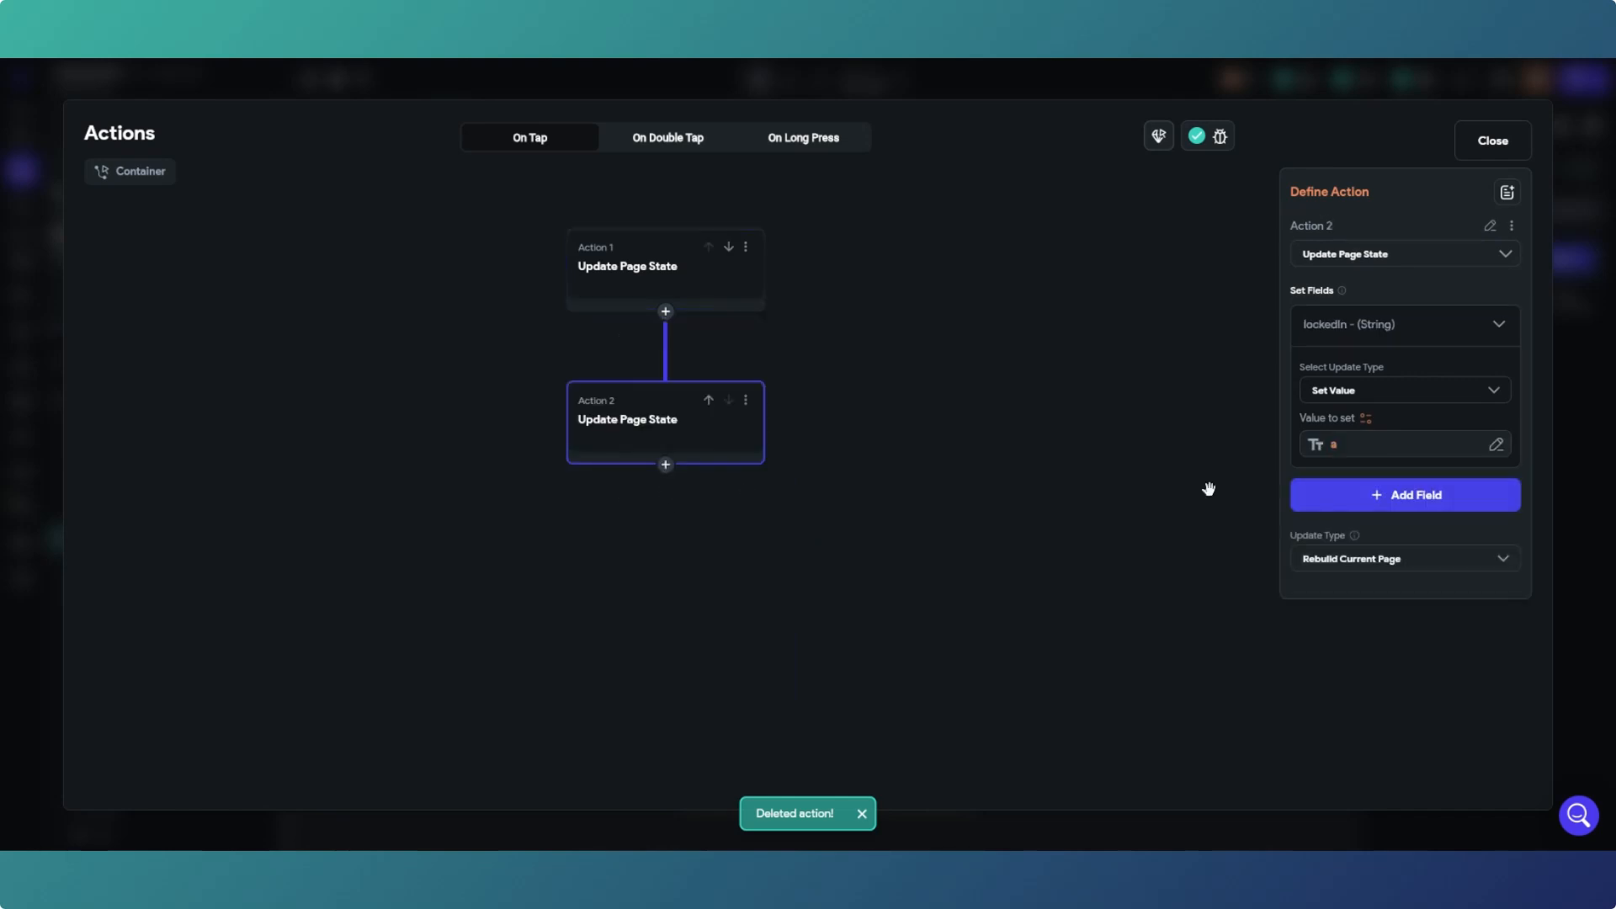
pyautogui.click(1356, 443)
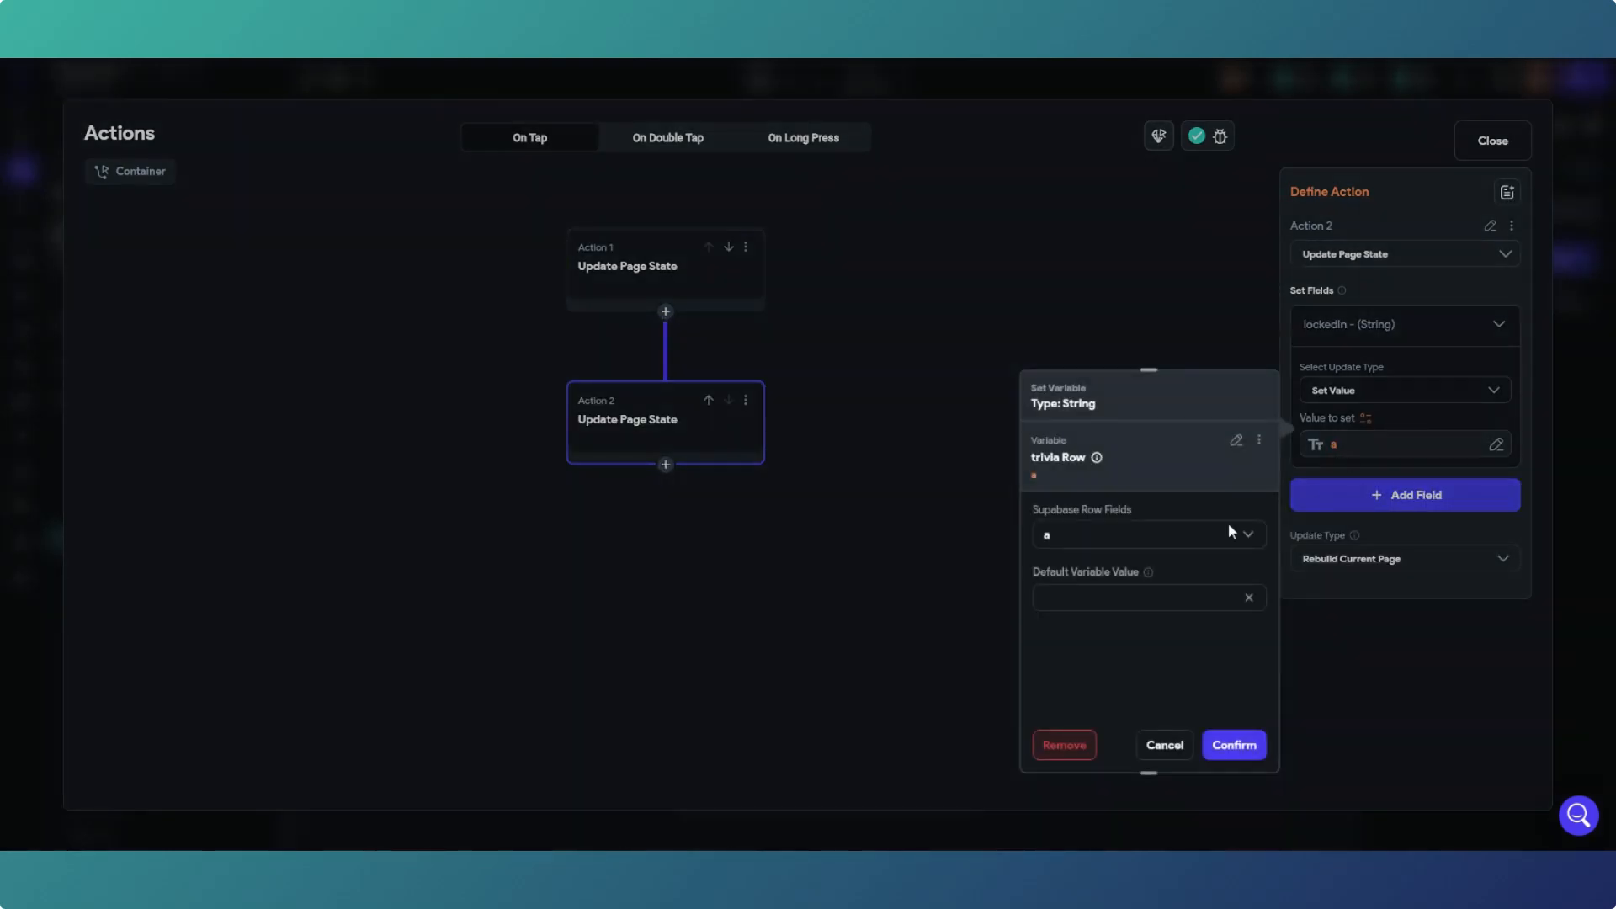
pyautogui.click(1176, 546)
pyautogui.click(1098, 614)
pyautogui.click(1234, 745)
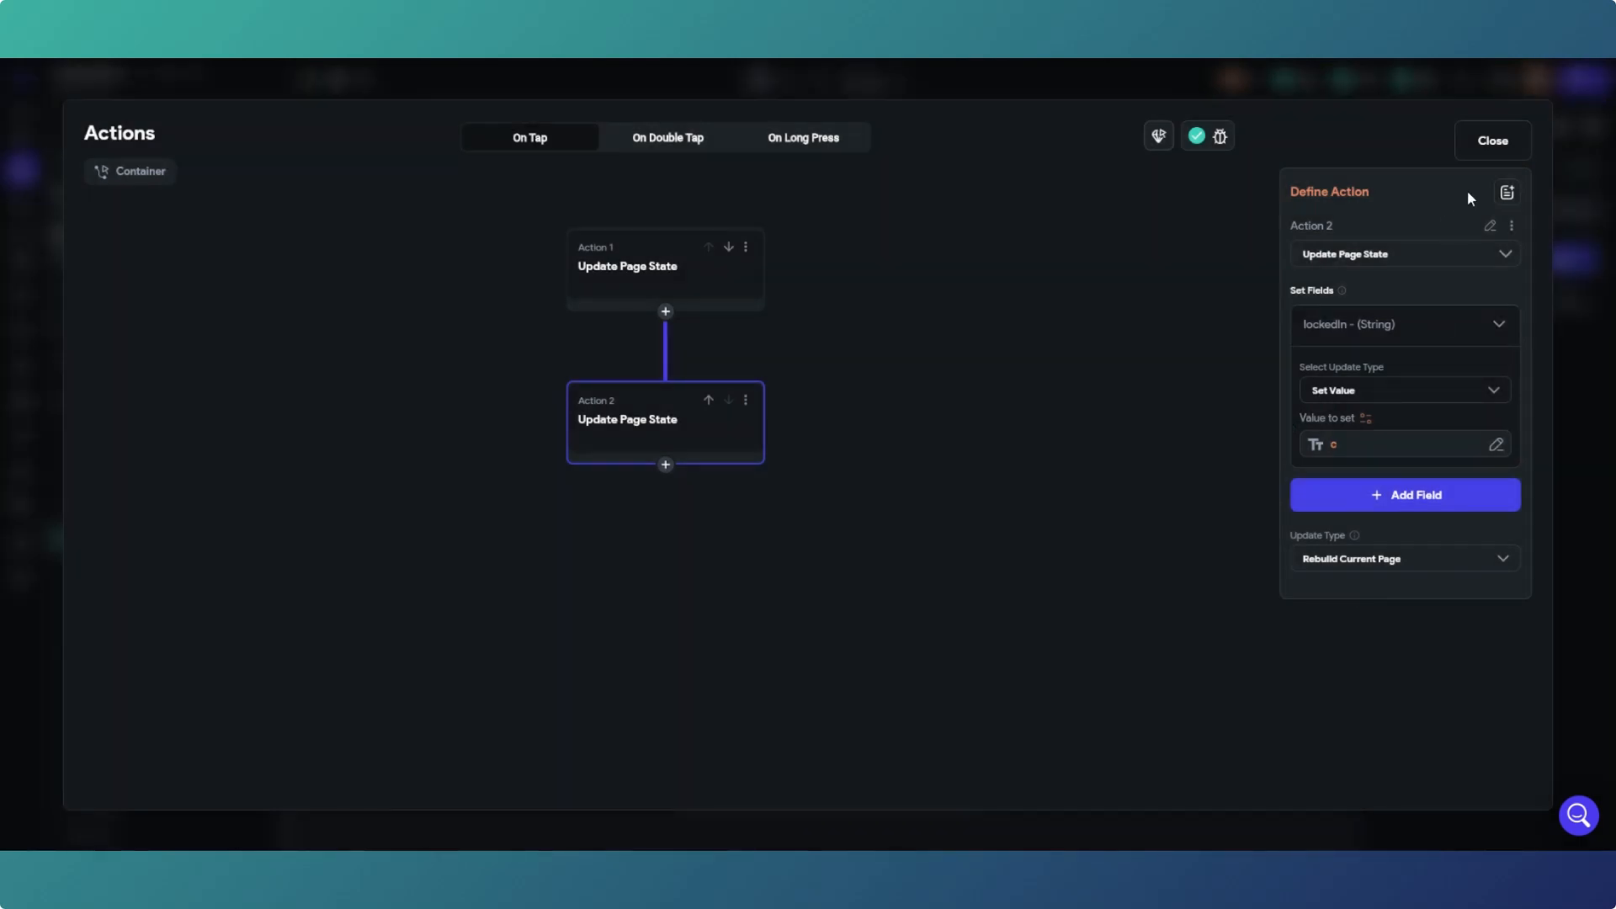
pyautogui.click(1486, 151)
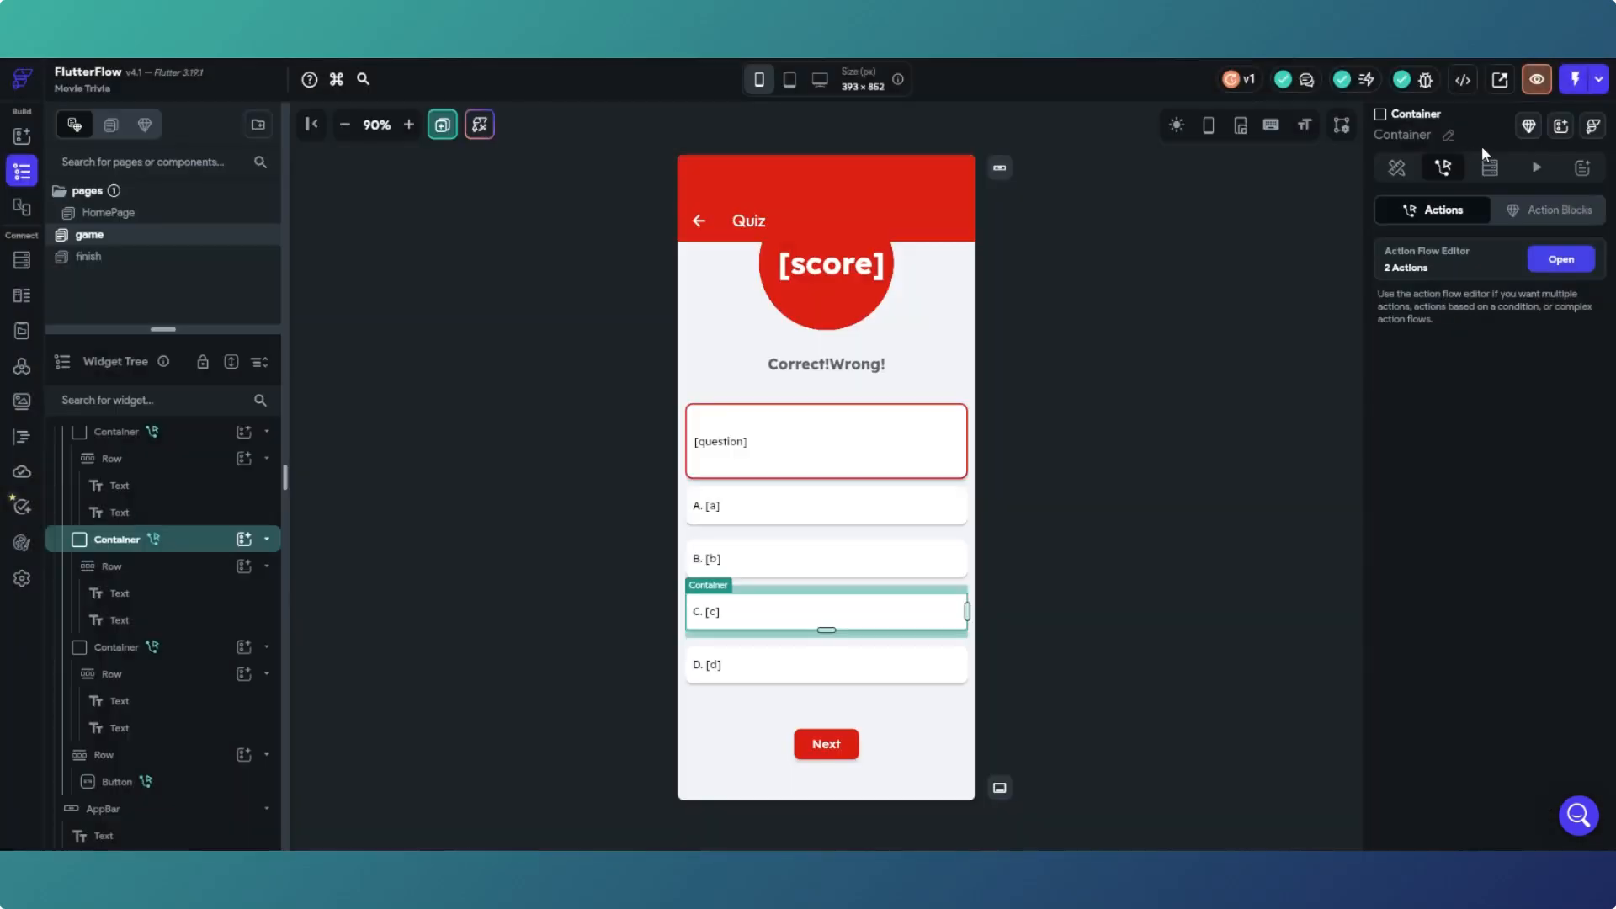
# Step: Delete the "d == correct" conditional and its branches from answer D's On Tap flow
pyautogui.click(899, 681)
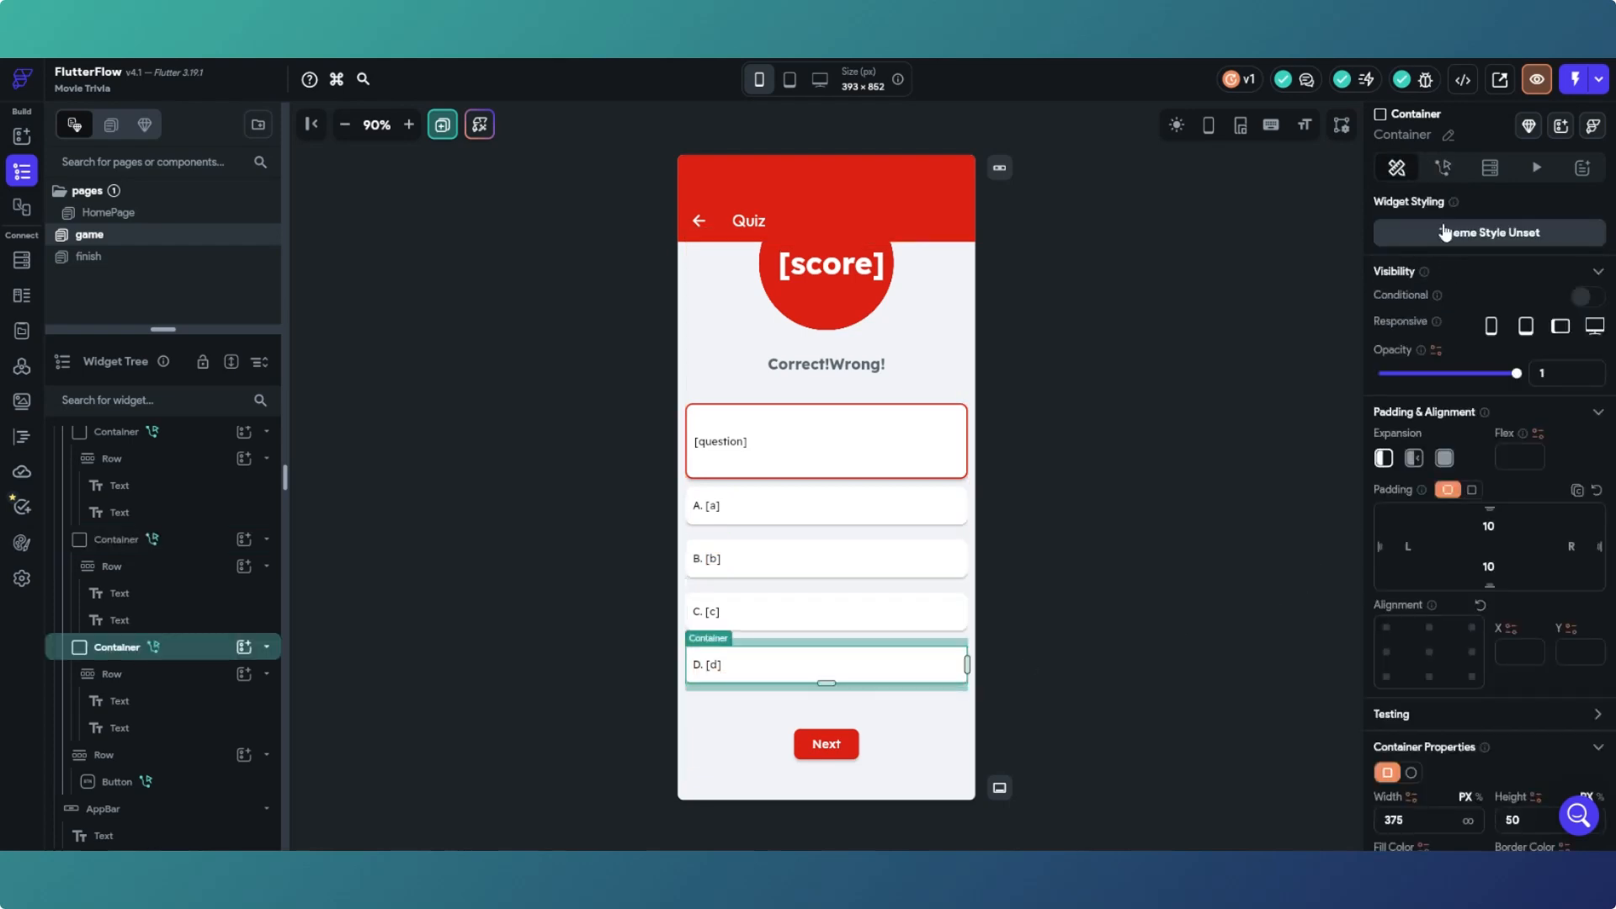
pyautogui.click(1443, 168)
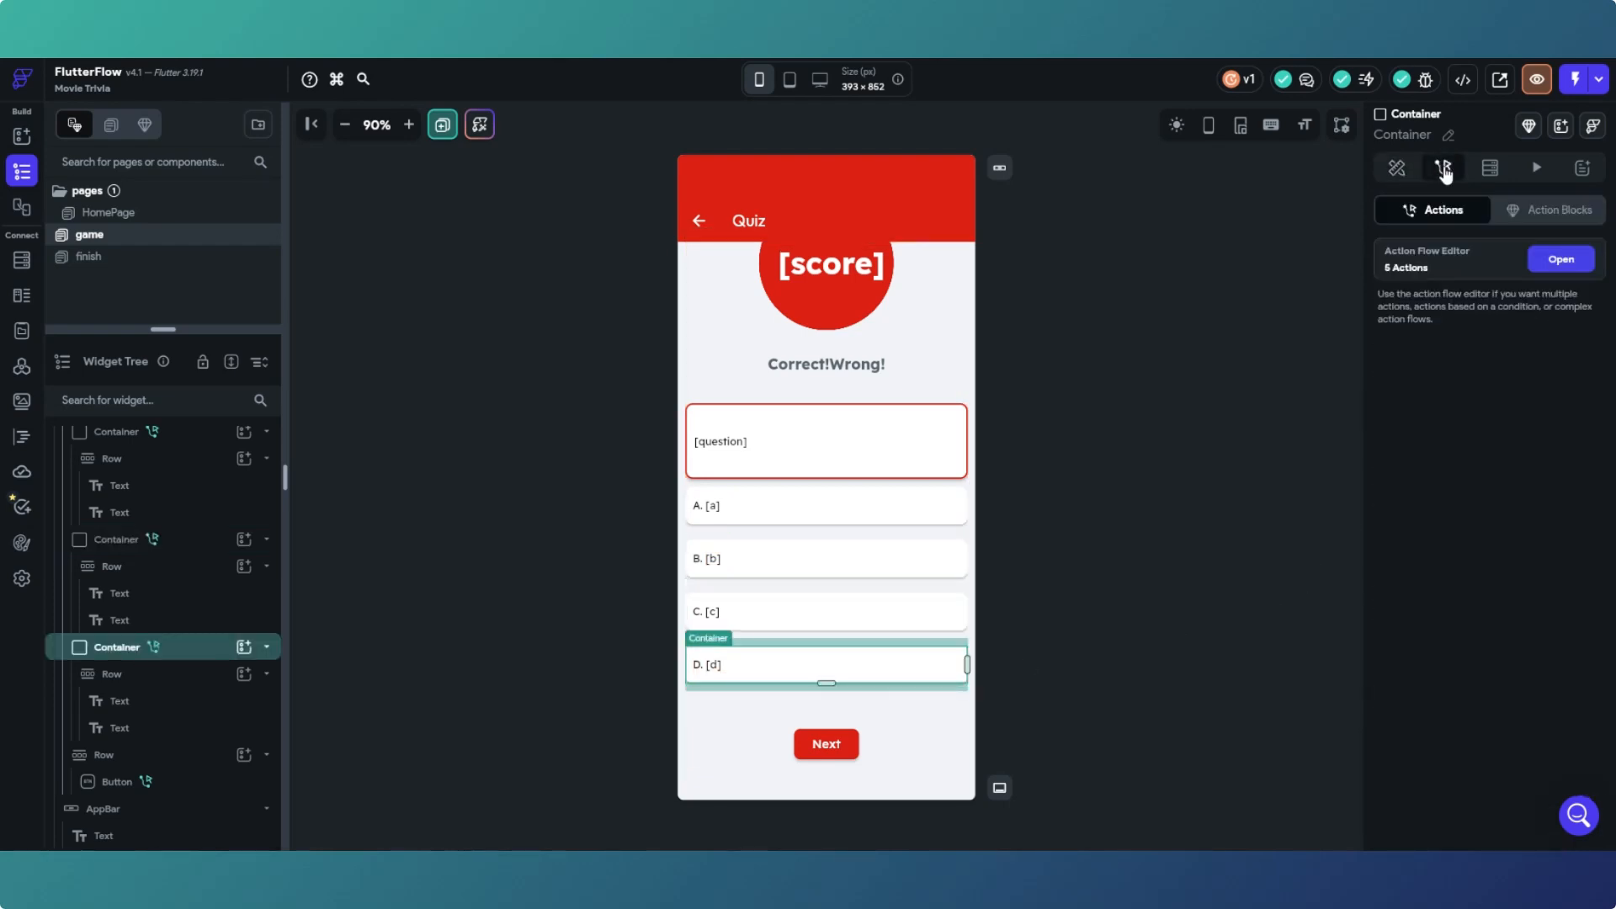
pyautogui.click(1561, 260)
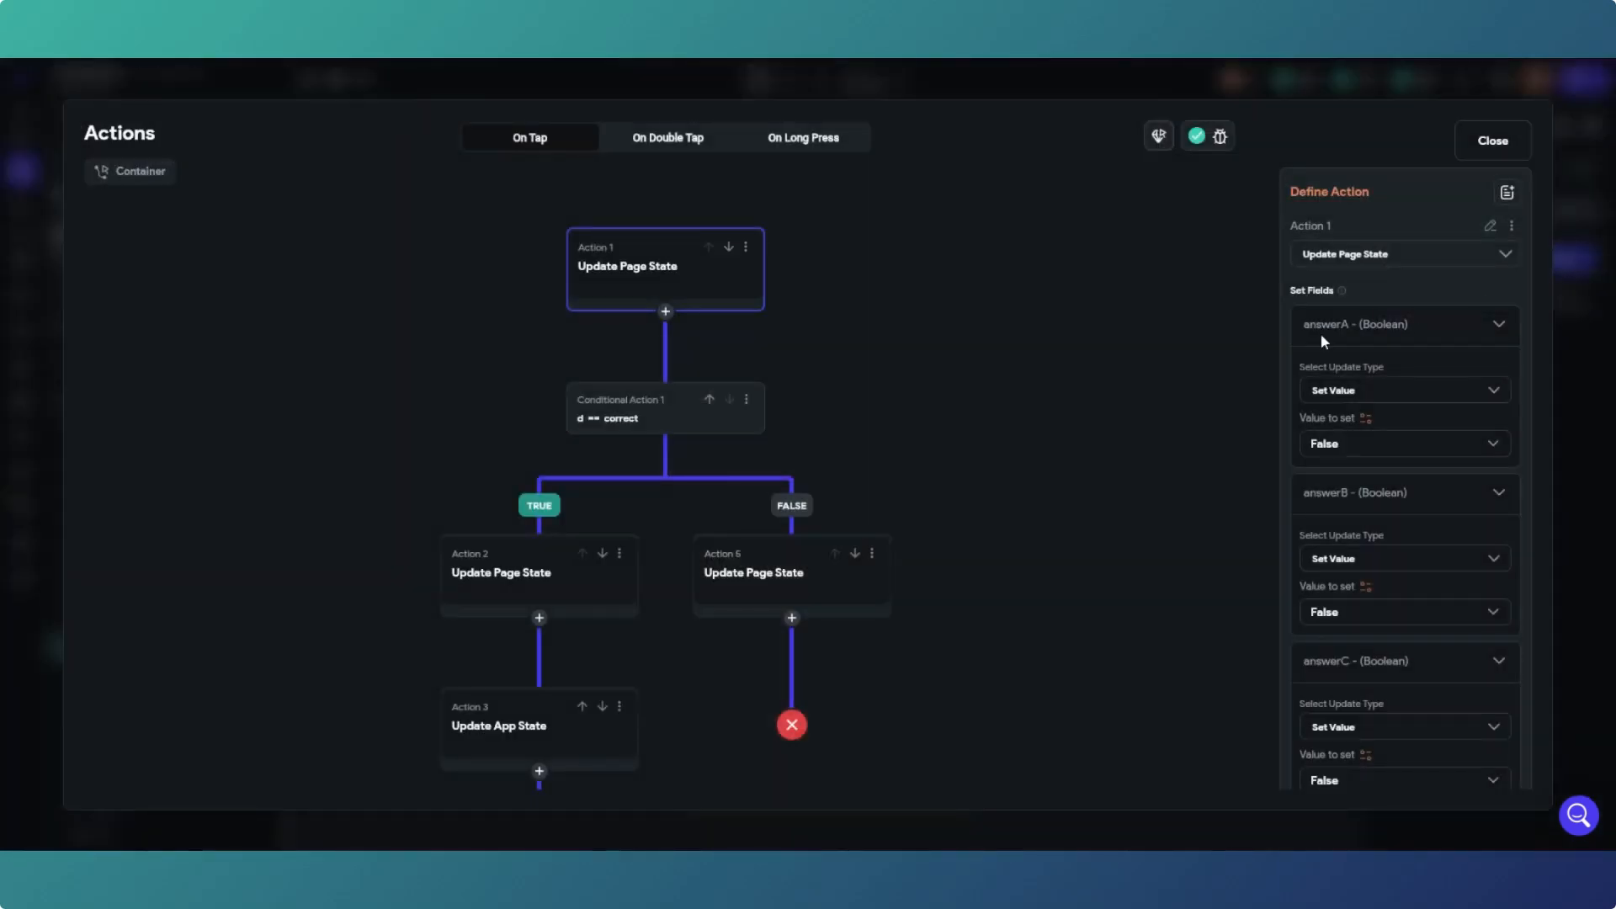
pyautogui.click(747, 401)
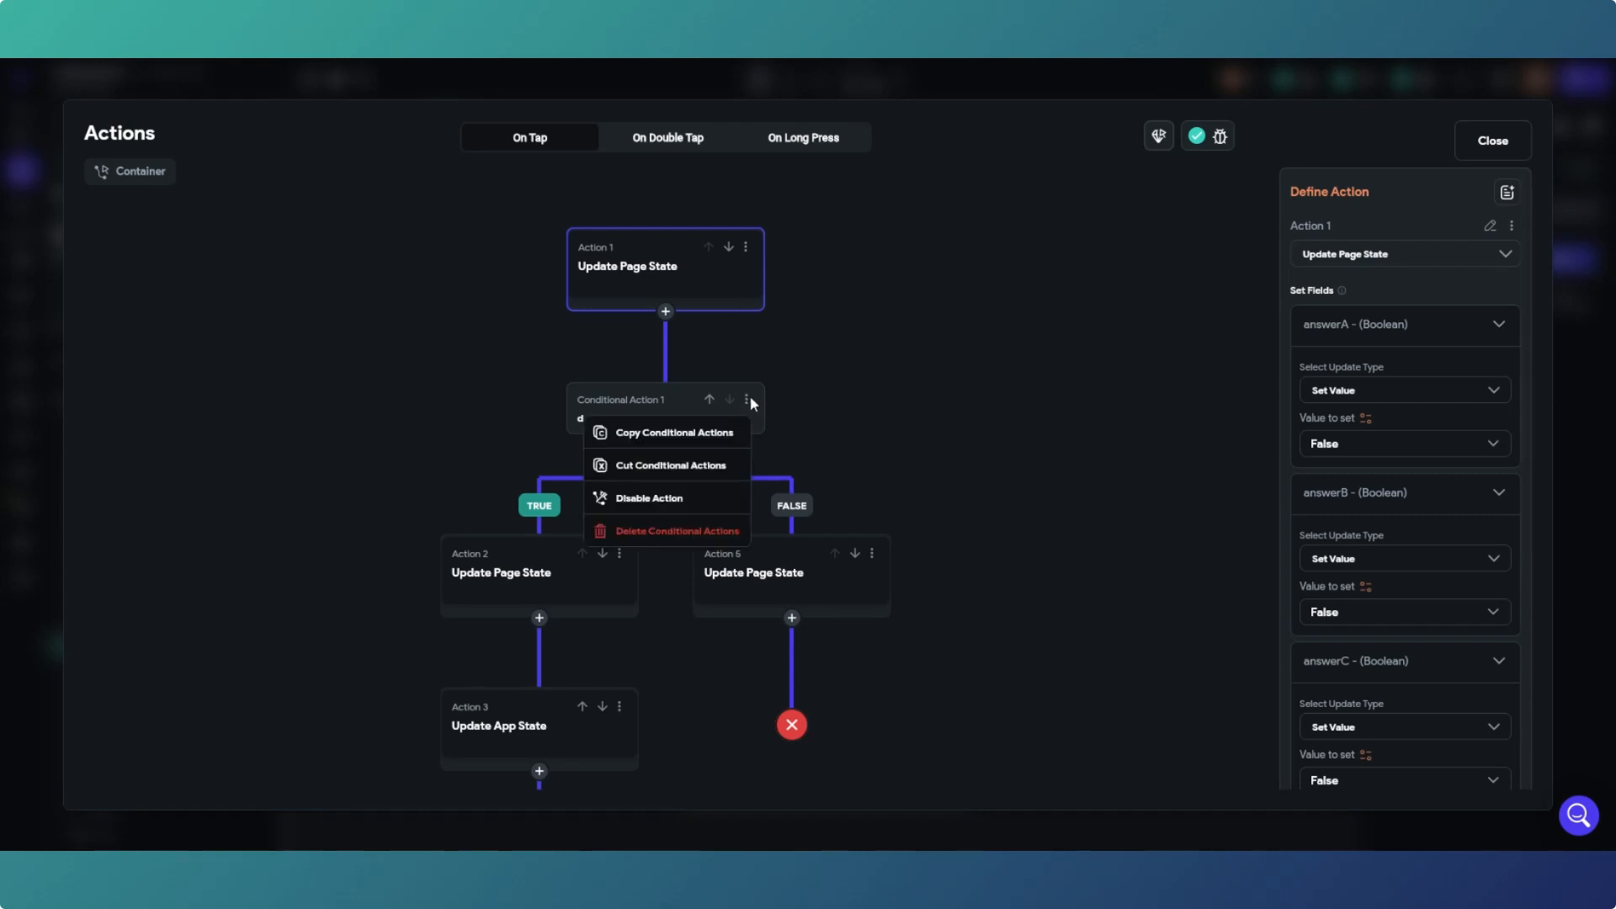
pyautogui.click(716, 531)
# Step: Paste the copied lockedIn action after Action 1 in answer D's flow and set its value to trivia row field d
pyautogui.click(665, 311)
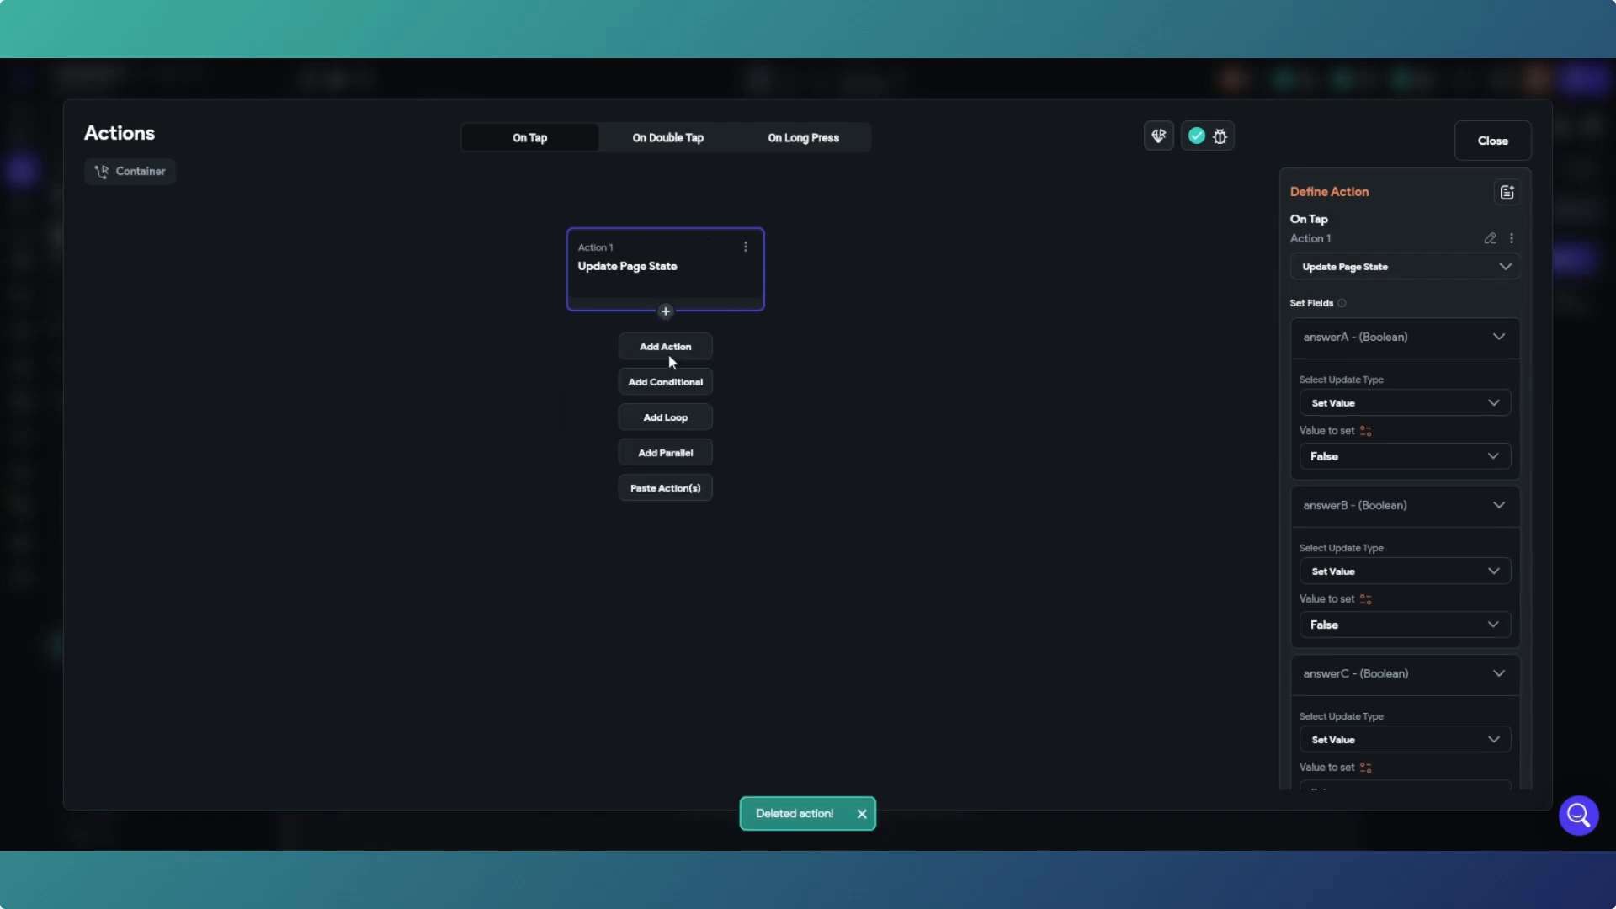
pyautogui.click(664, 490)
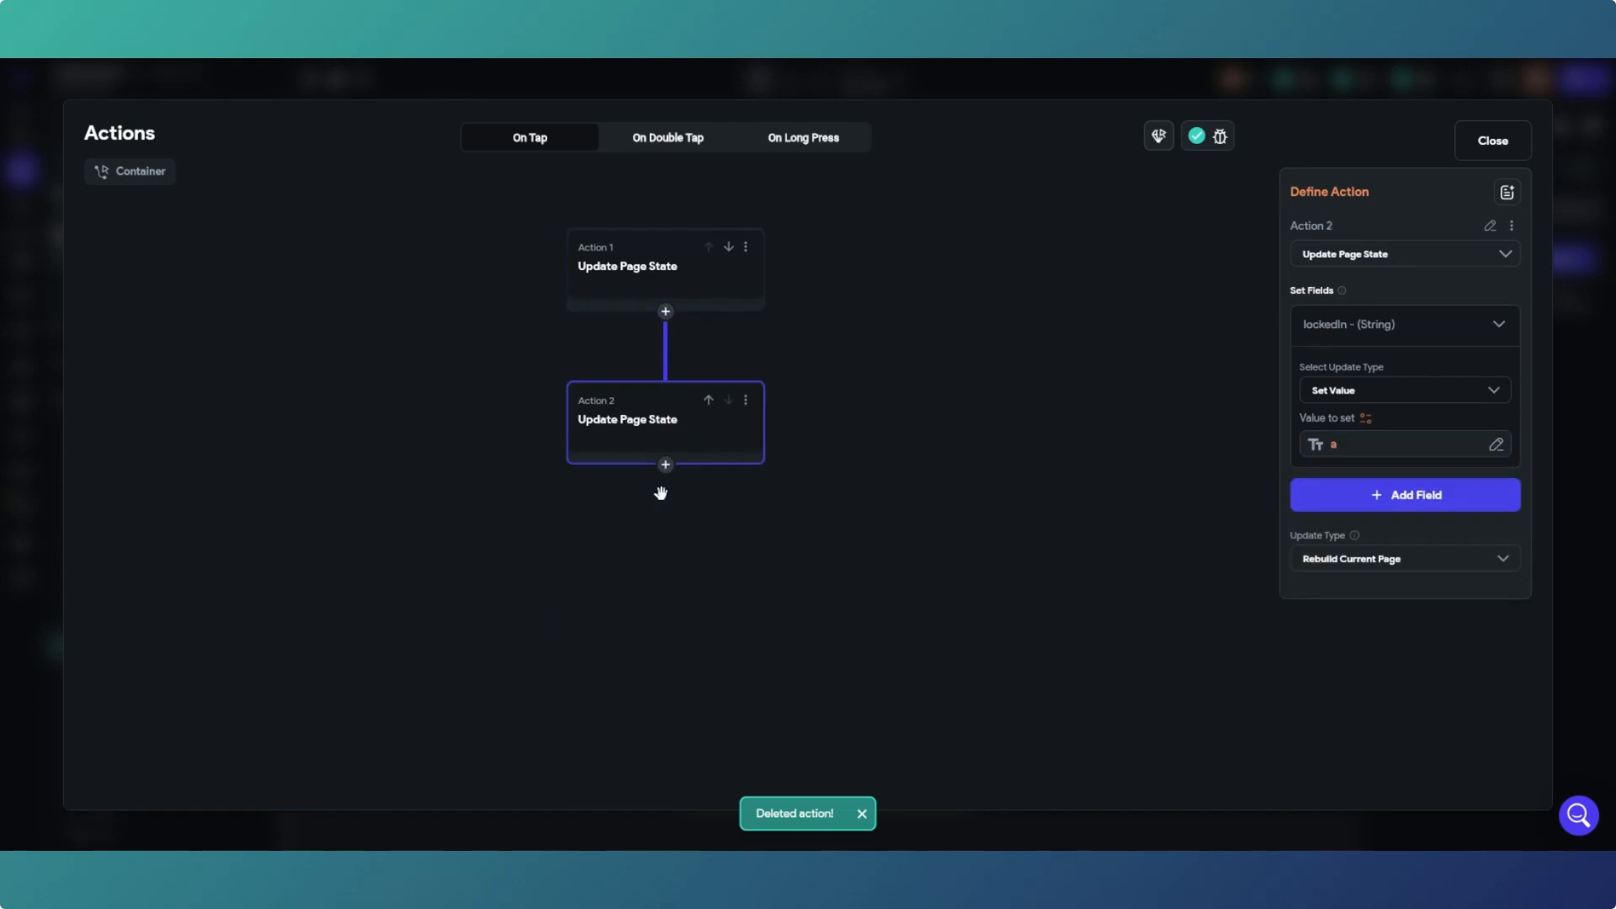
pyautogui.click(1365, 419)
pyautogui.click(1222, 531)
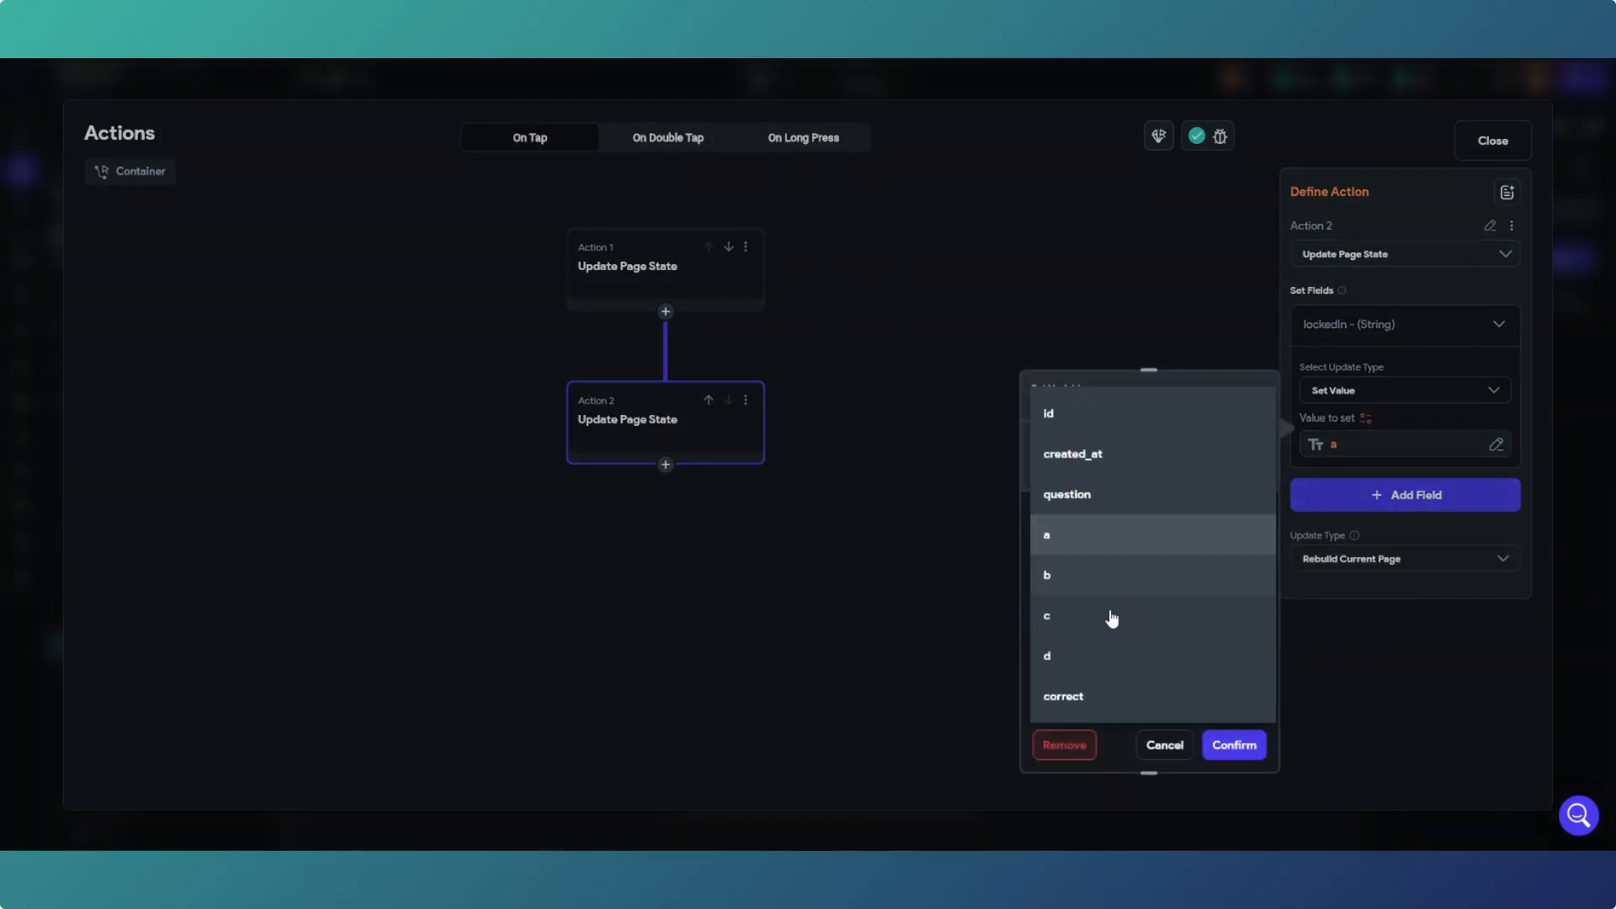
pyautogui.click(1081, 653)
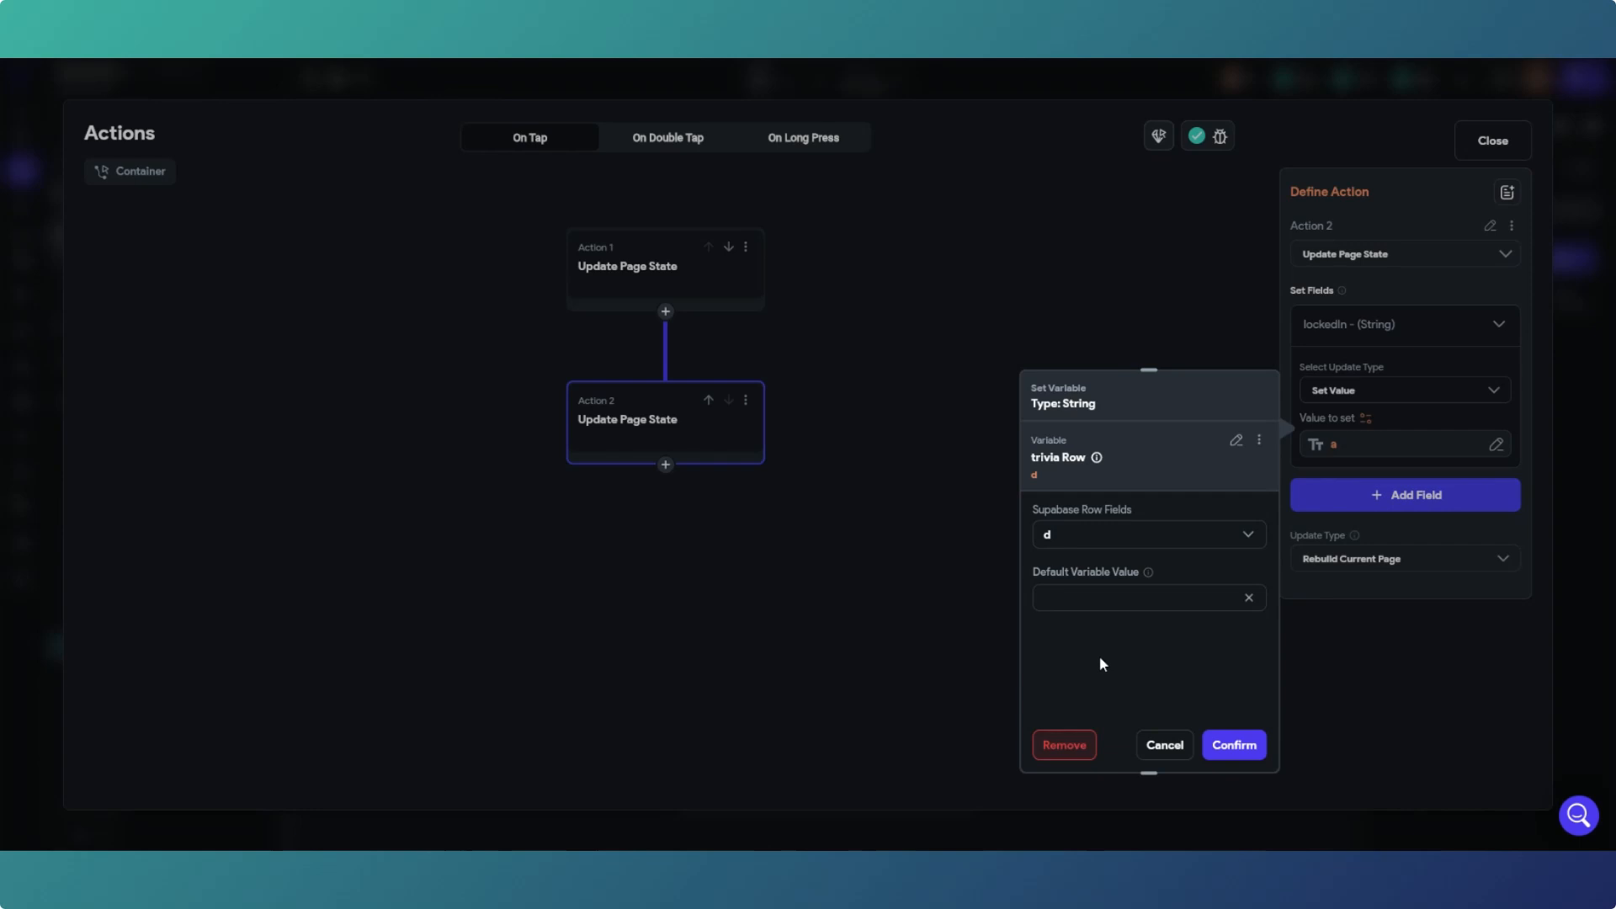
pyautogui.click(1235, 744)
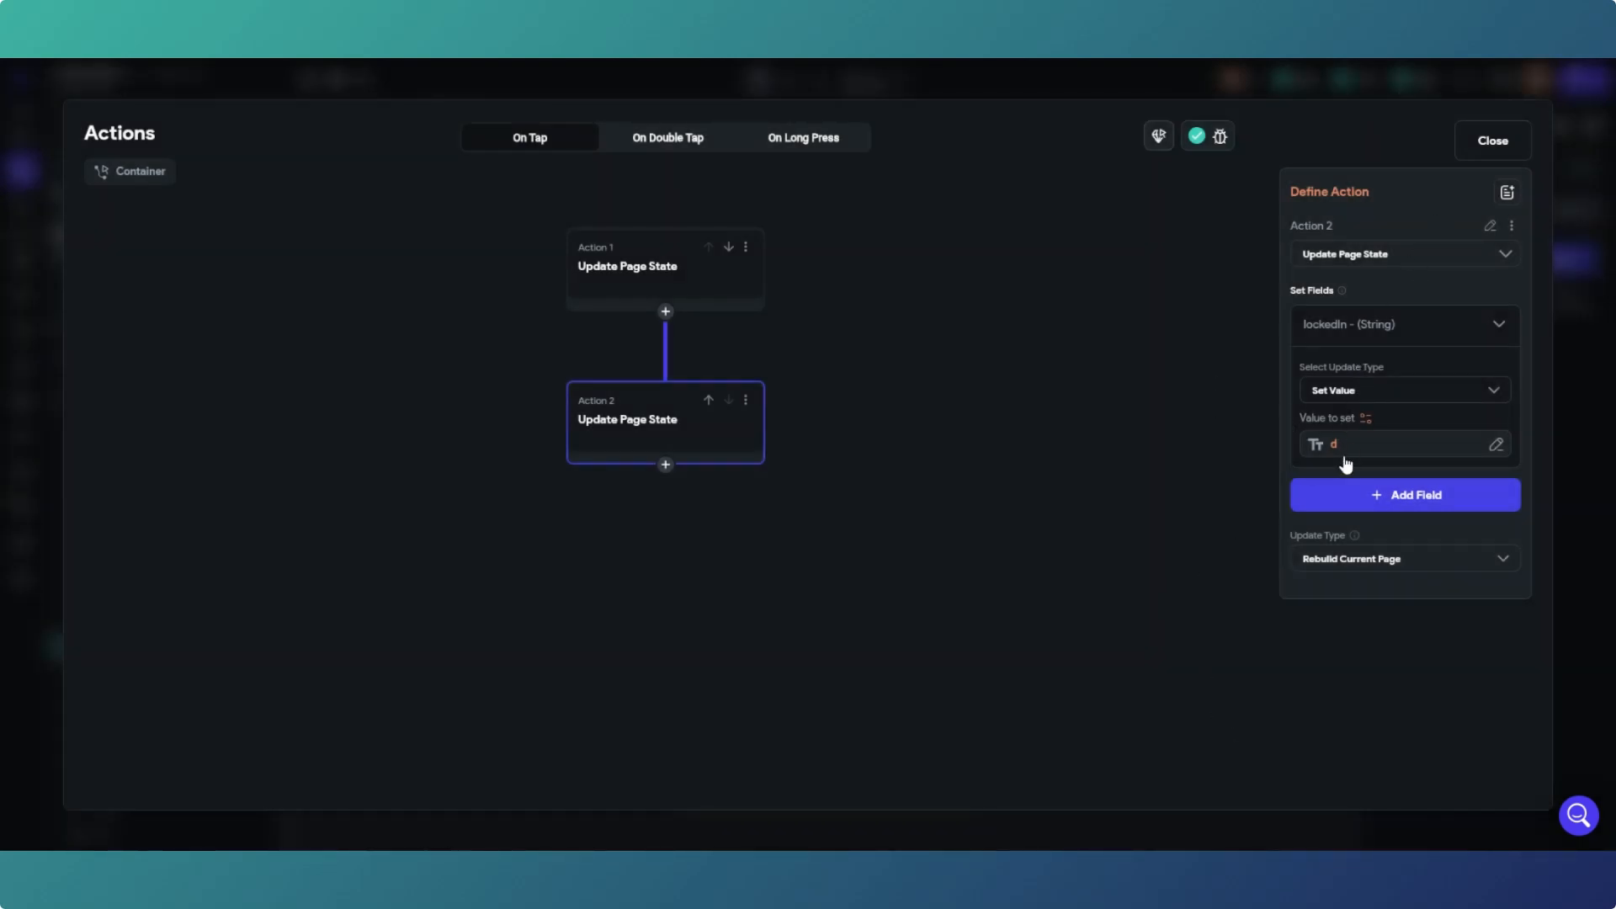
pyautogui.click(1501, 149)
# Step: Examine the game page's trivia Supabase query and the settings of its Filter 1
pyautogui.click(1173, 376)
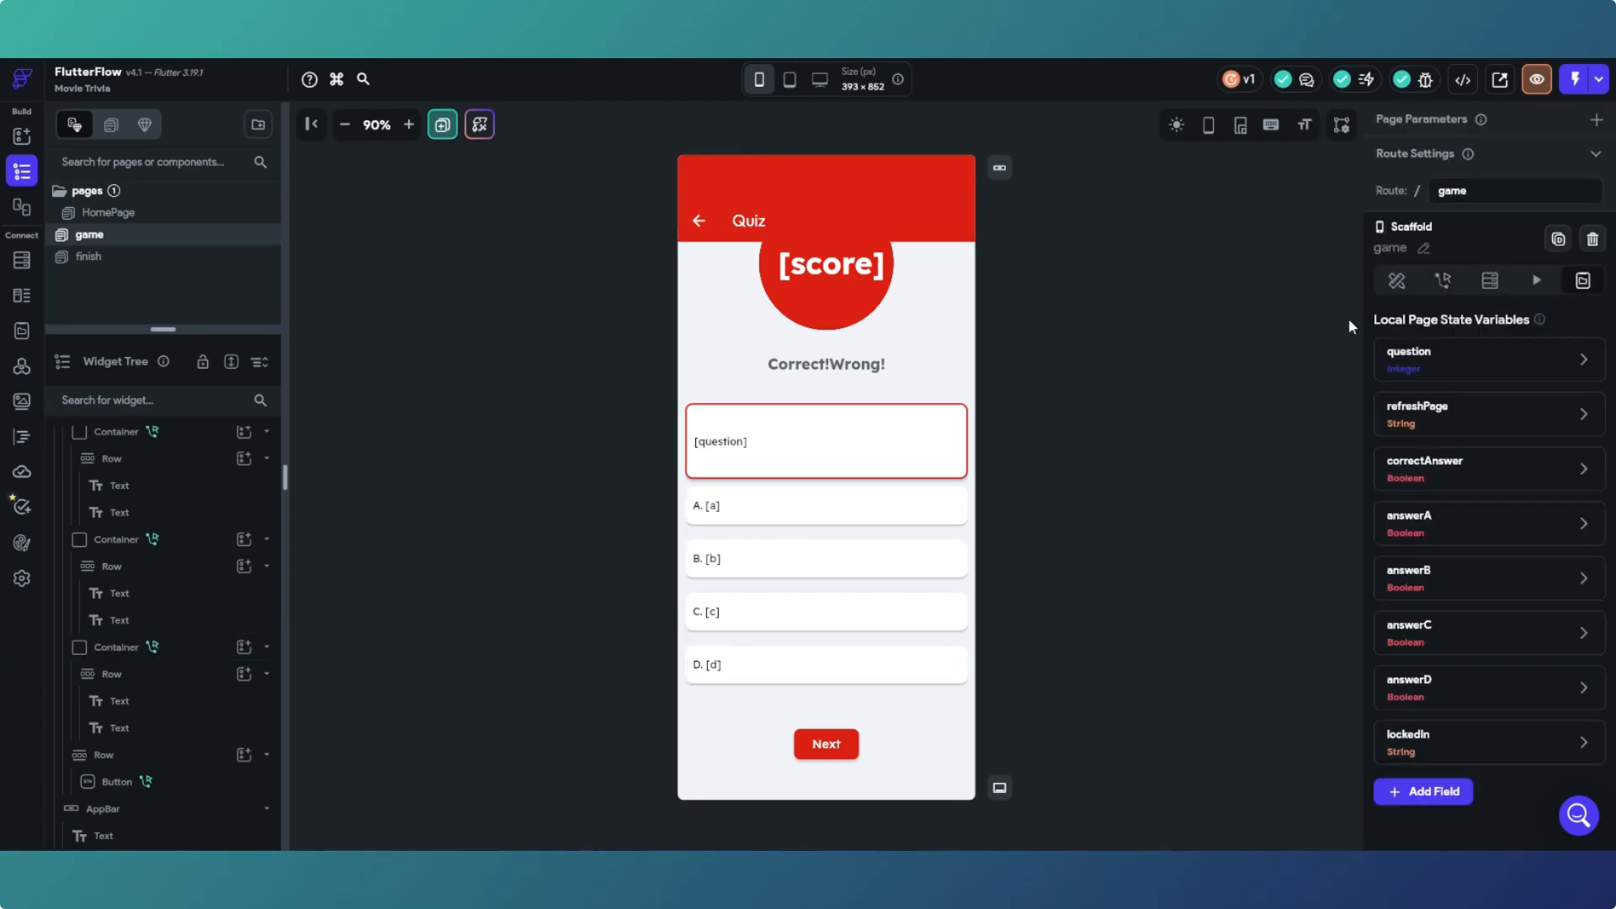
pyautogui.click(1487, 282)
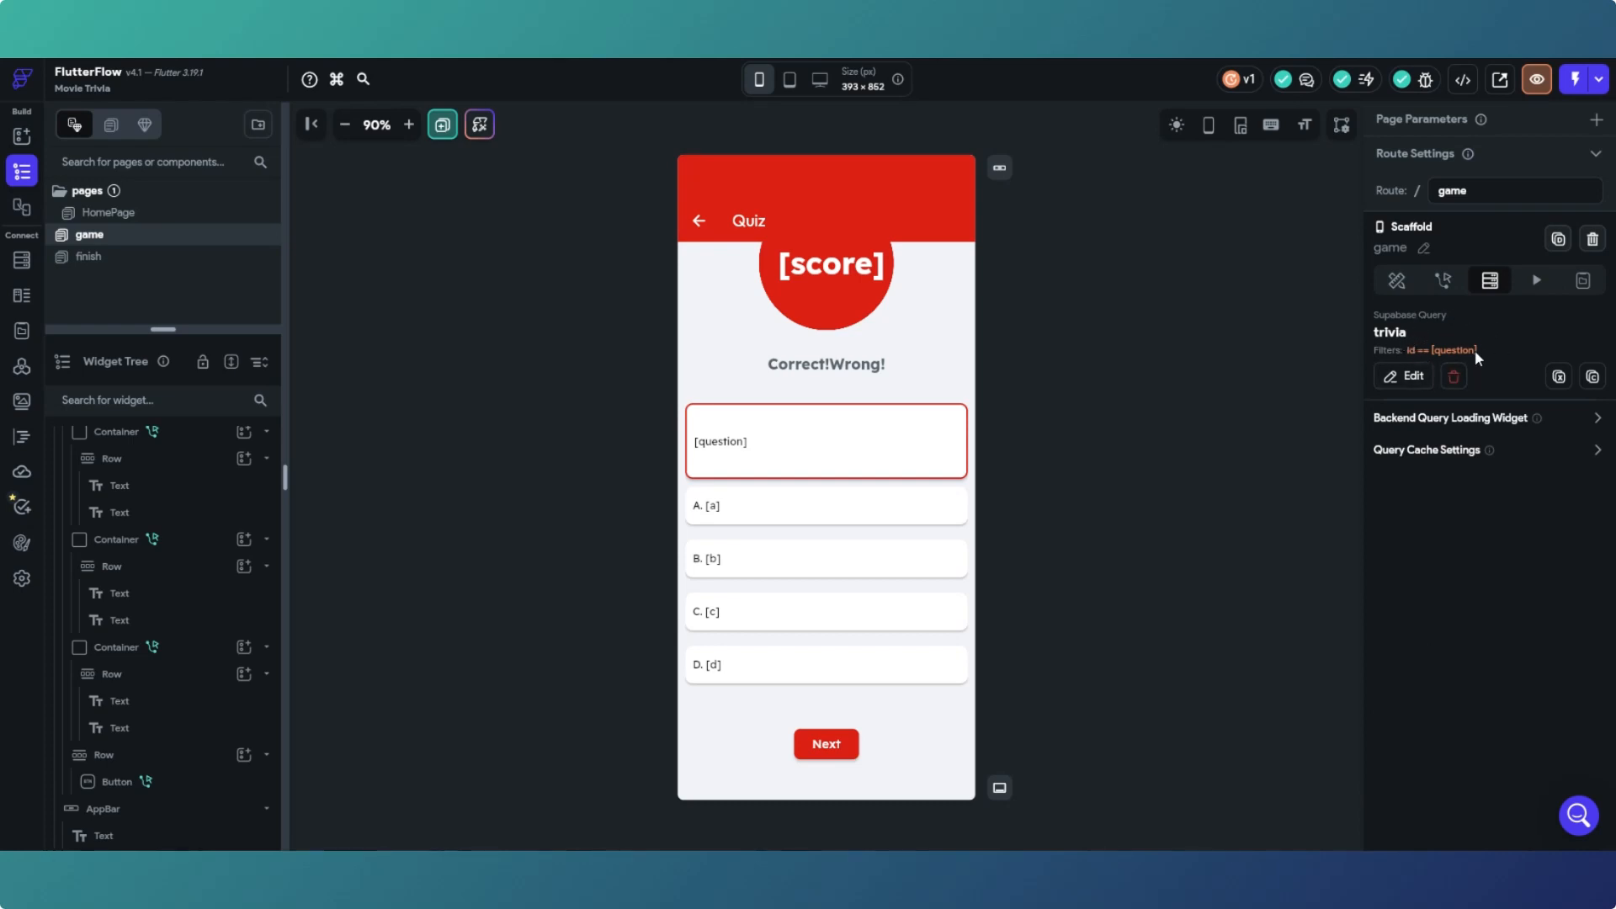
pyautogui.click(1414, 376)
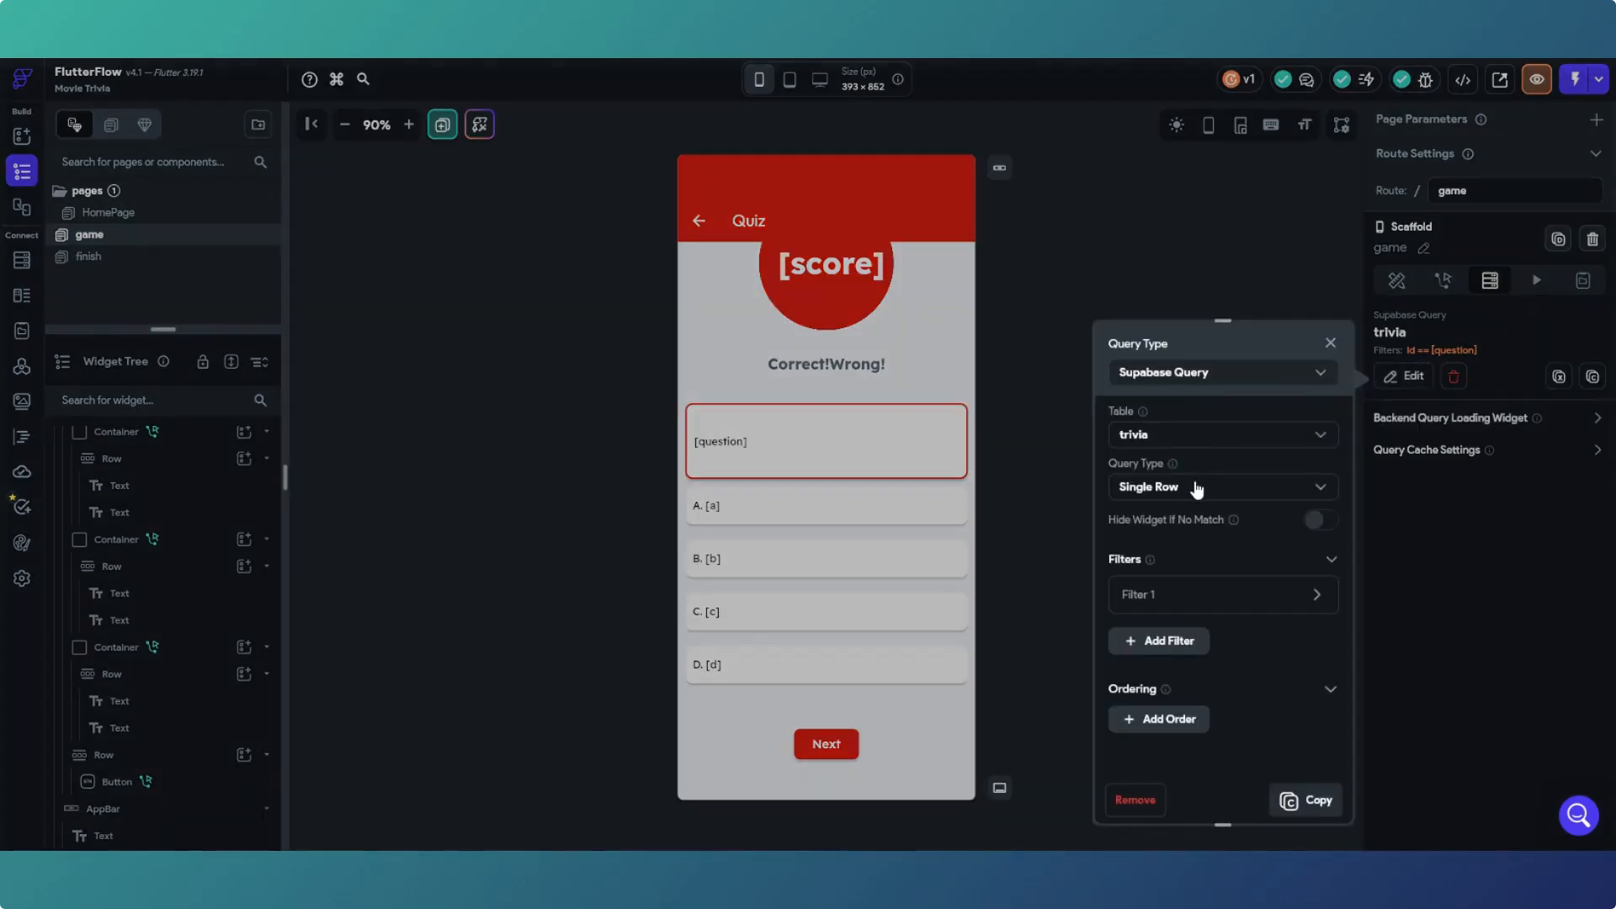
pyautogui.click(1318, 595)
pyautogui.scroll(-1, 1196, 673)
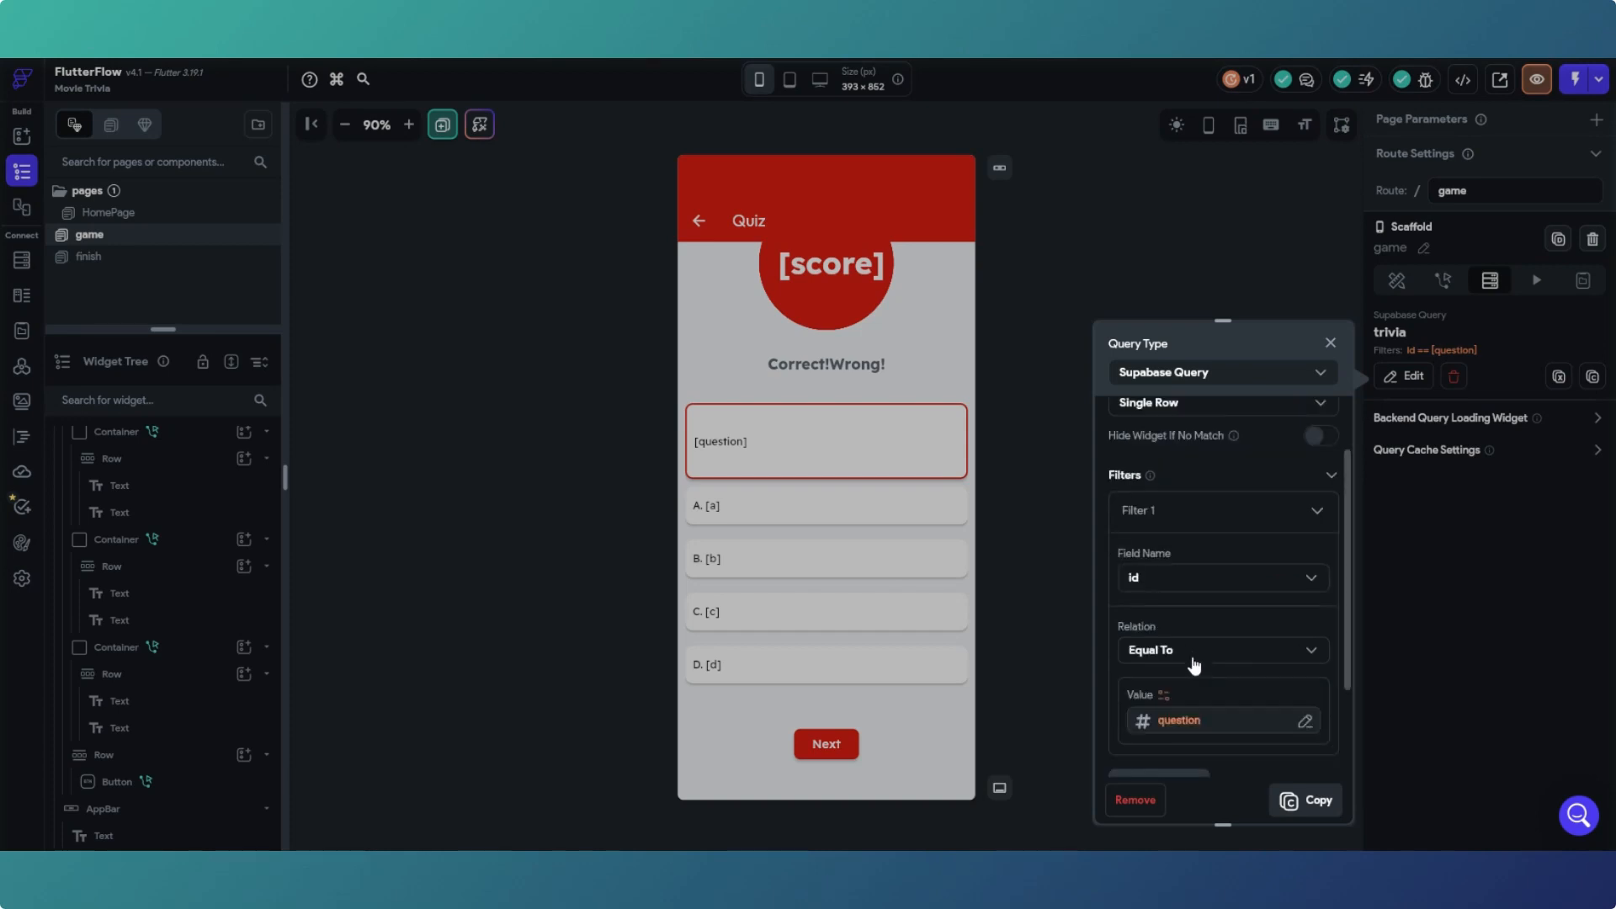
pyautogui.click(1330, 344)
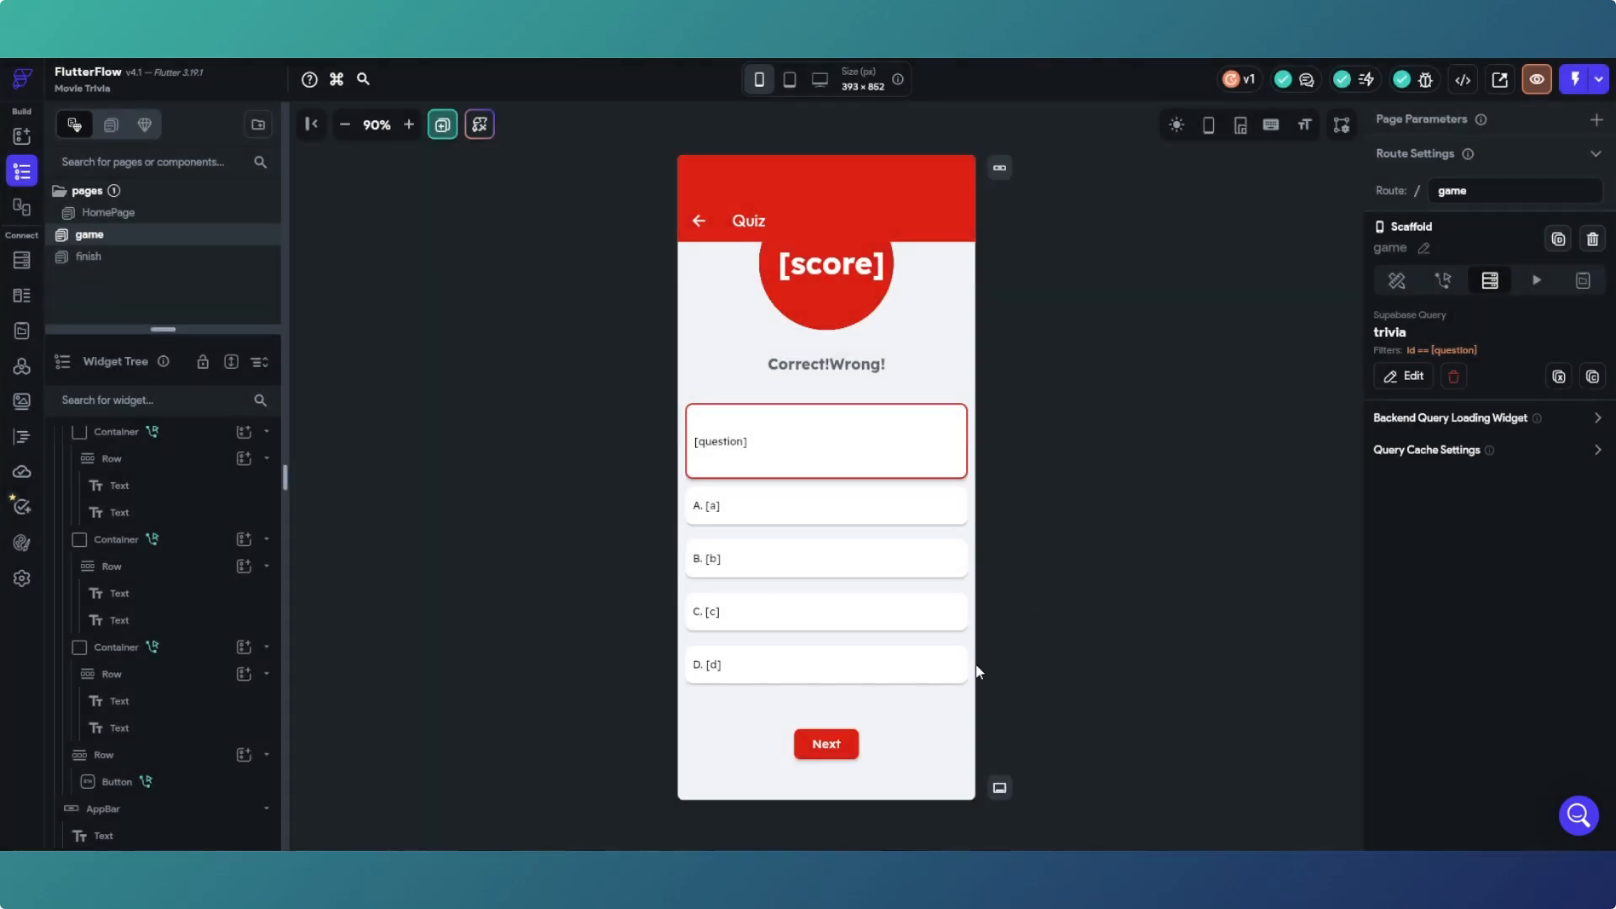
# Step: Examine the Next button's On Tap flow, including the Update Page State action for the question field
pyautogui.click(838, 748)
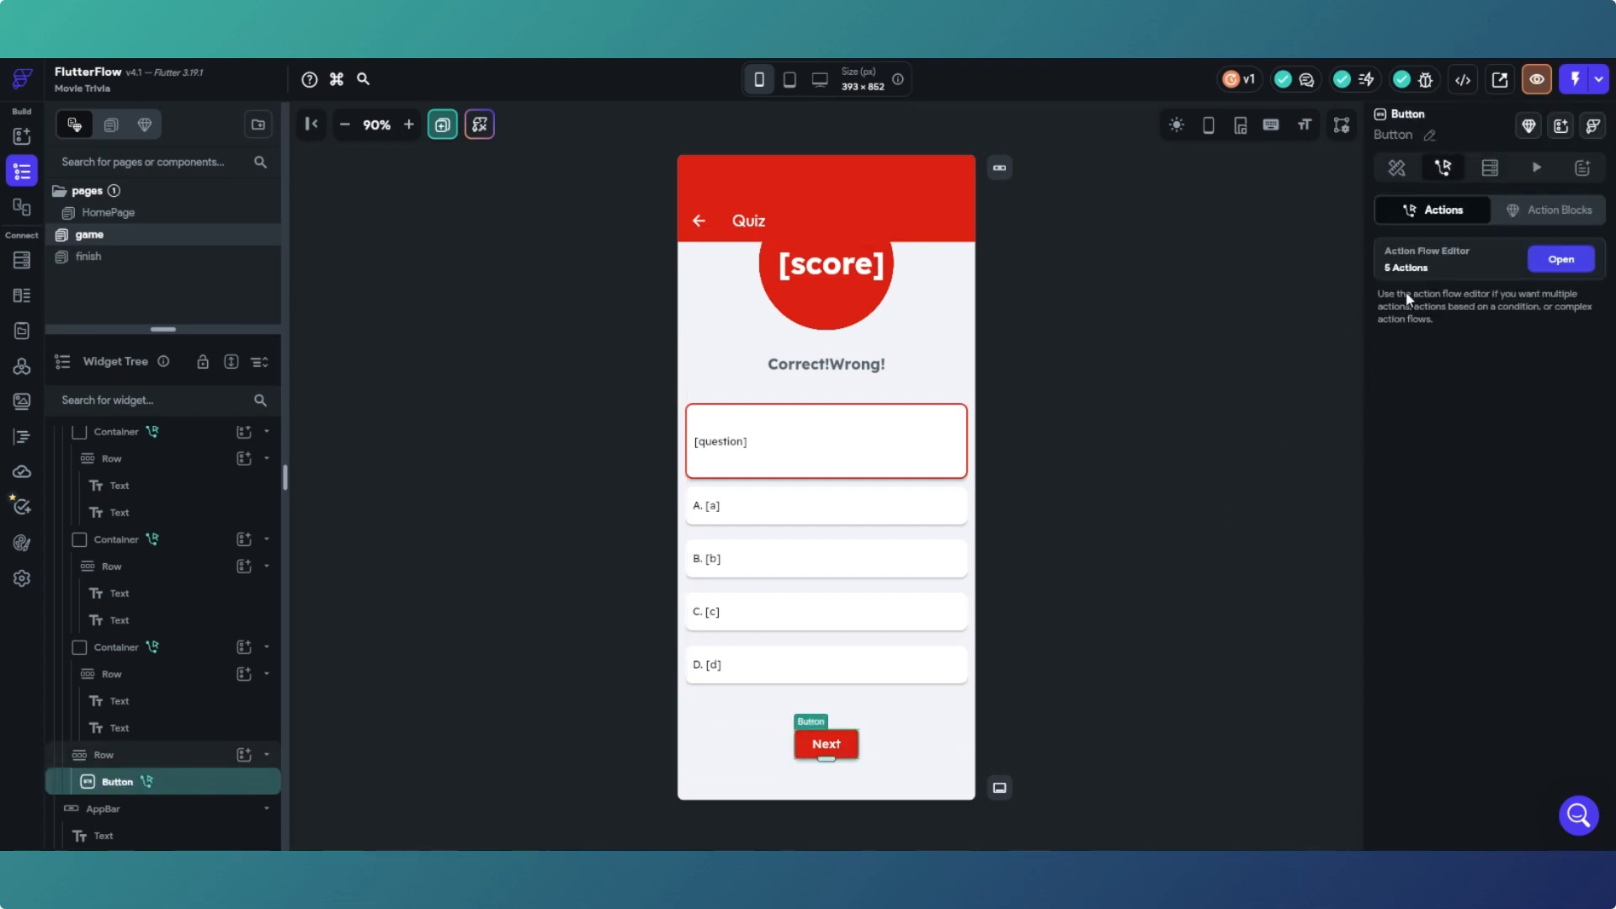
pyautogui.click(1575, 263)
pyautogui.moveTo(632, 617); pyautogui.dragTo(686, 390)
pyautogui.click(674, 532)
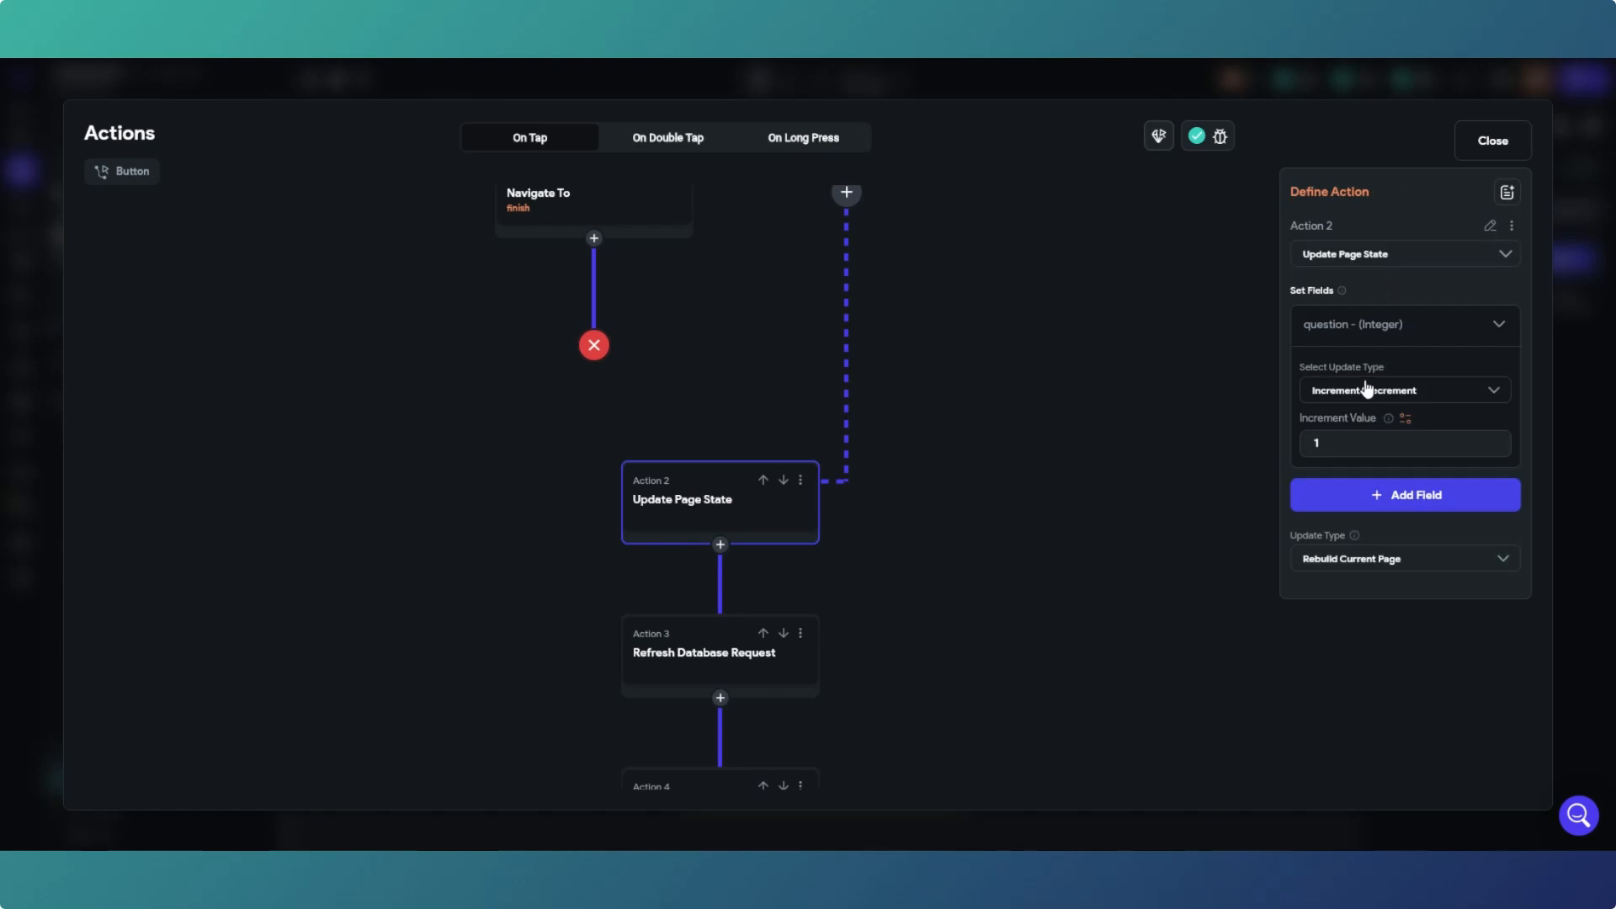
pyautogui.moveTo(825, 526); pyautogui.dragTo(838, 477)
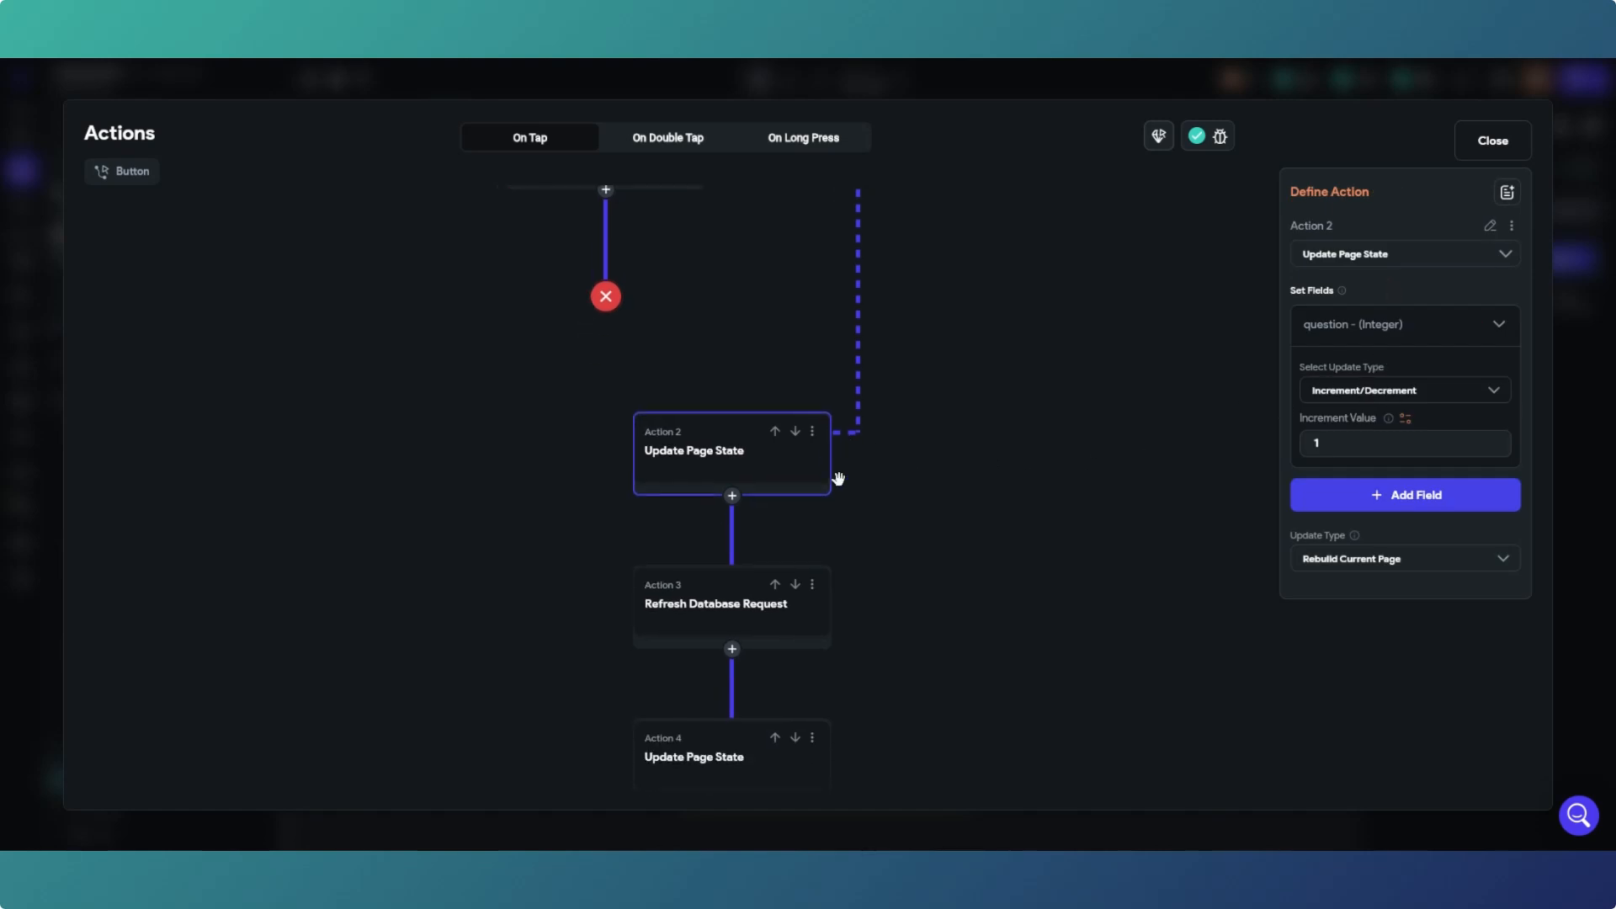
pyautogui.moveTo(750, 505); pyautogui.dragTo(781, 572)
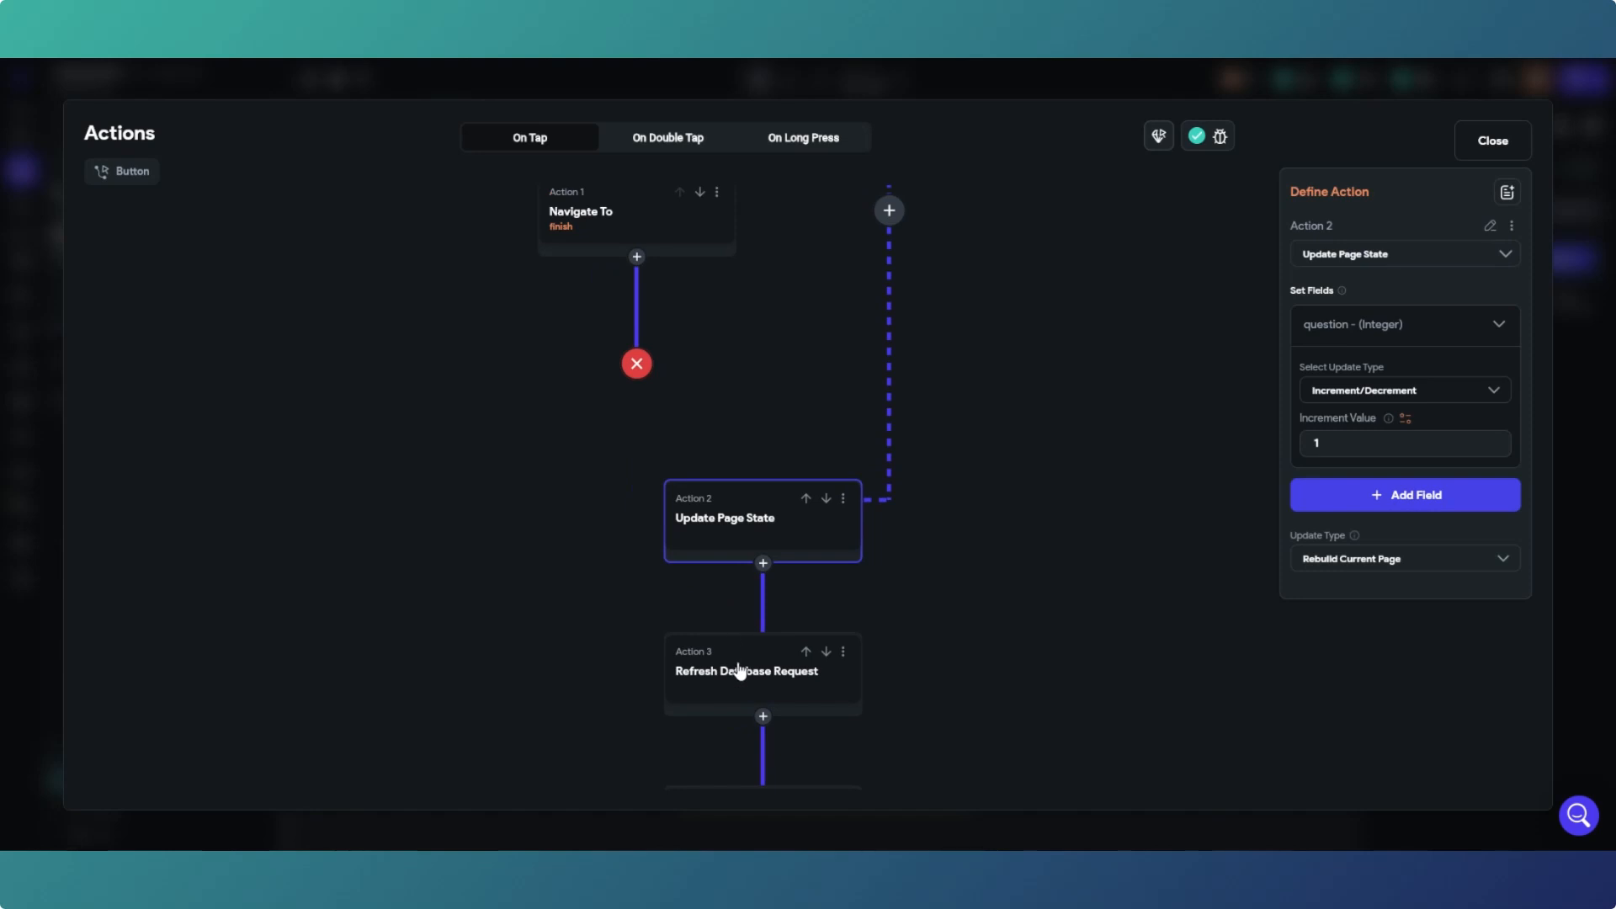
pyautogui.click(1509, 148)
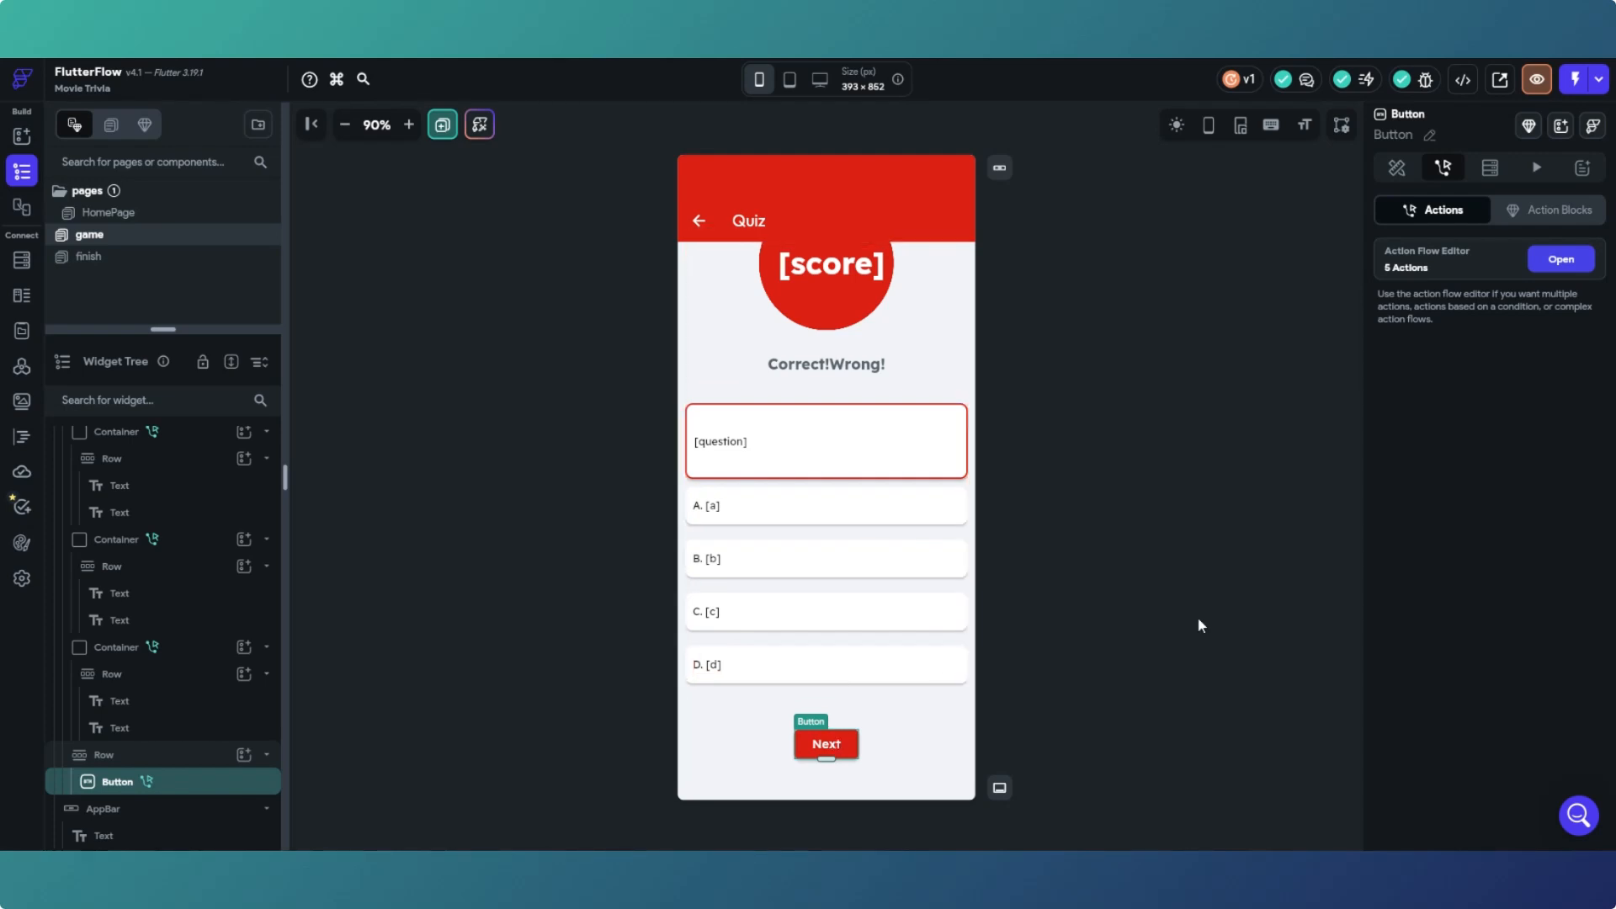
pyautogui.click(1094, 623)
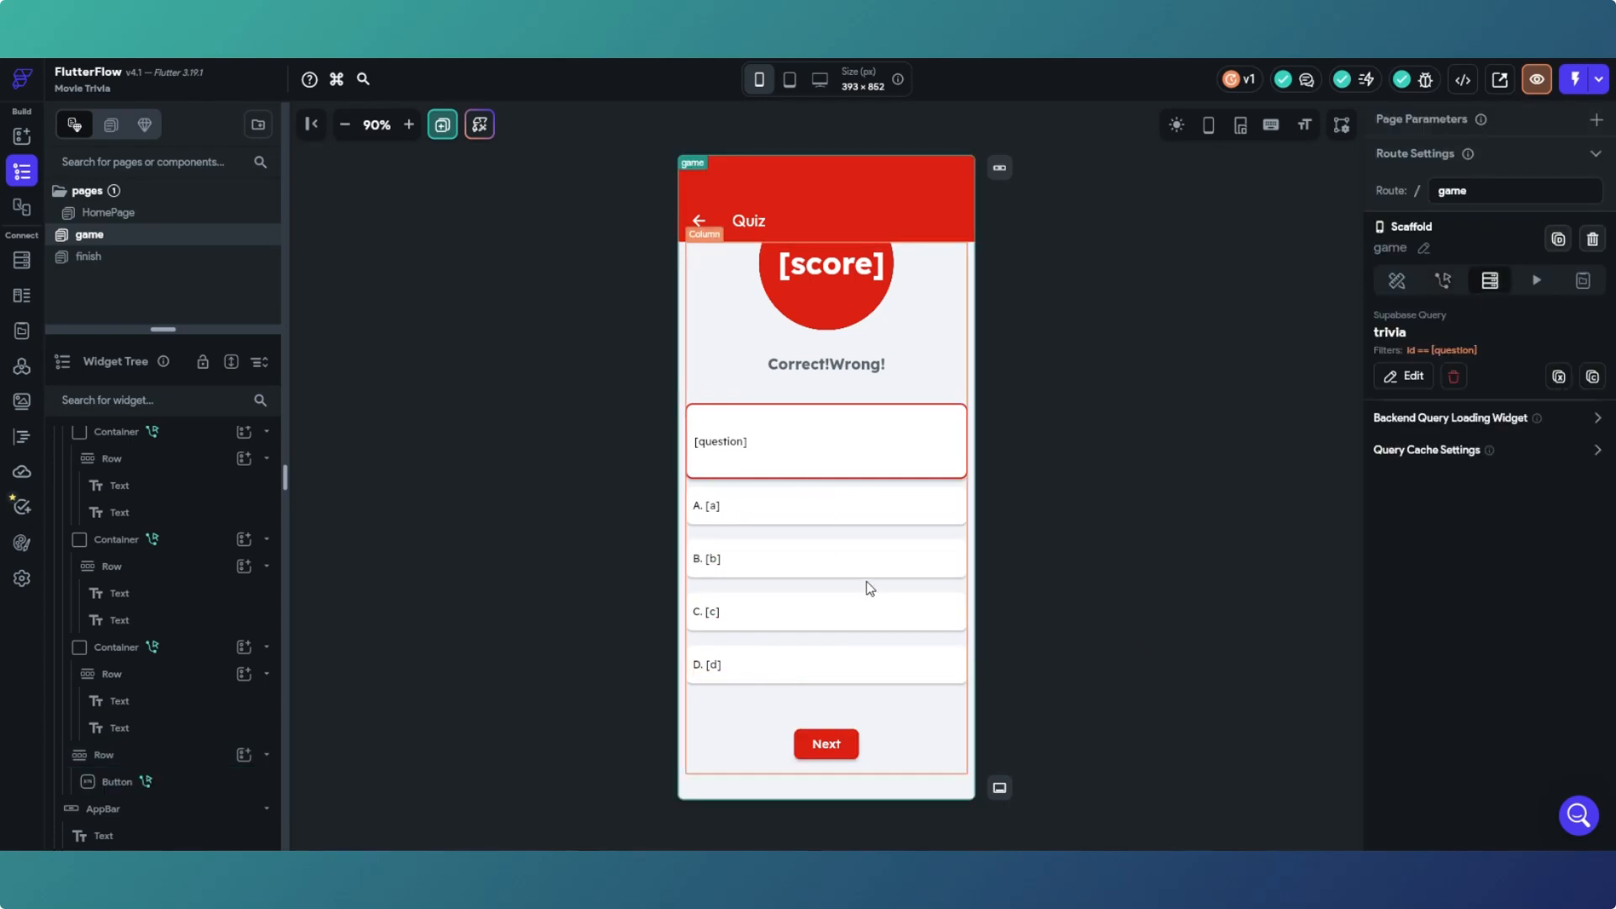
# Step: Change the Next button's text to "Locked In"
pyautogui.click(815, 750)
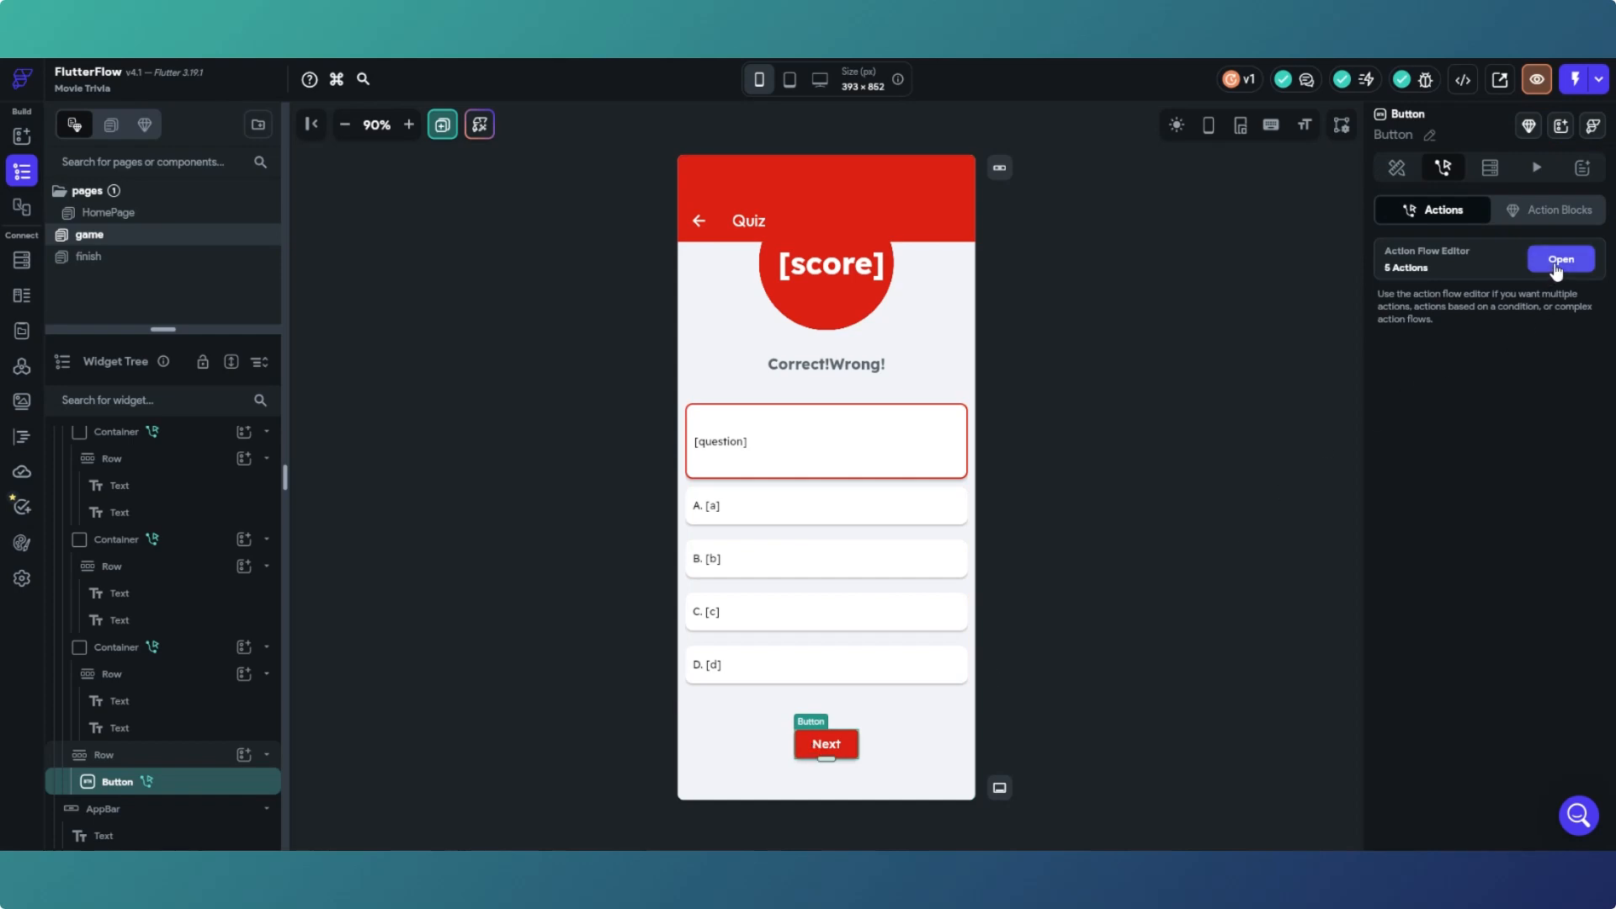
pyautogui.click(1396, 170)
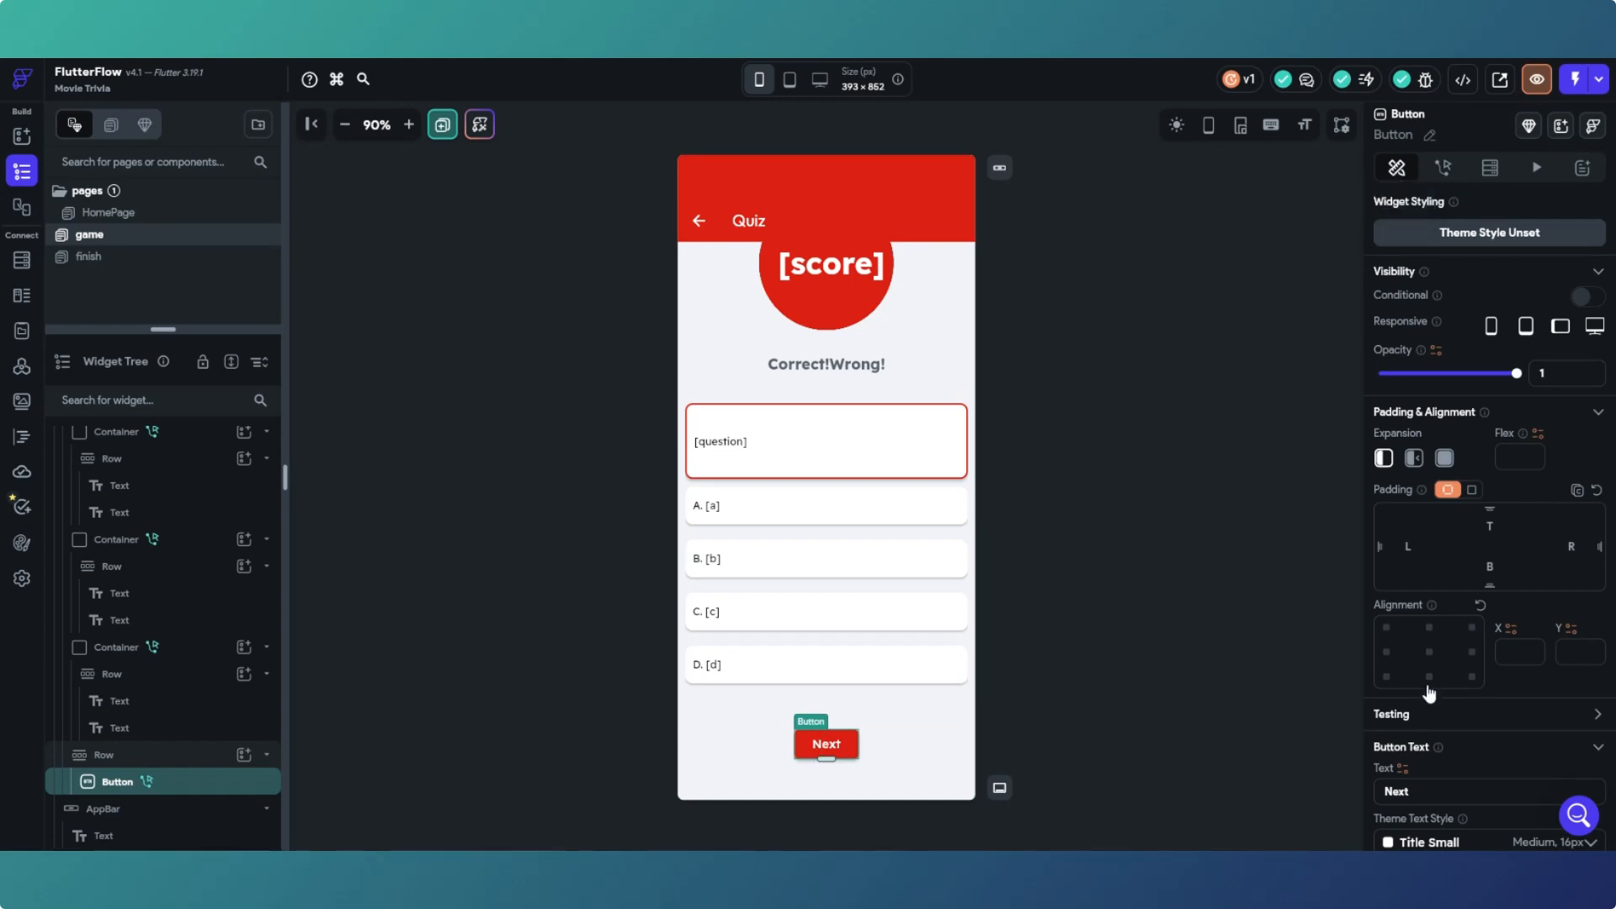
pyautogui.scroll(-1, 1433, 678)
pyautogui.moveTo(1422, 706); pyautogui.dragTo(1370, 707)
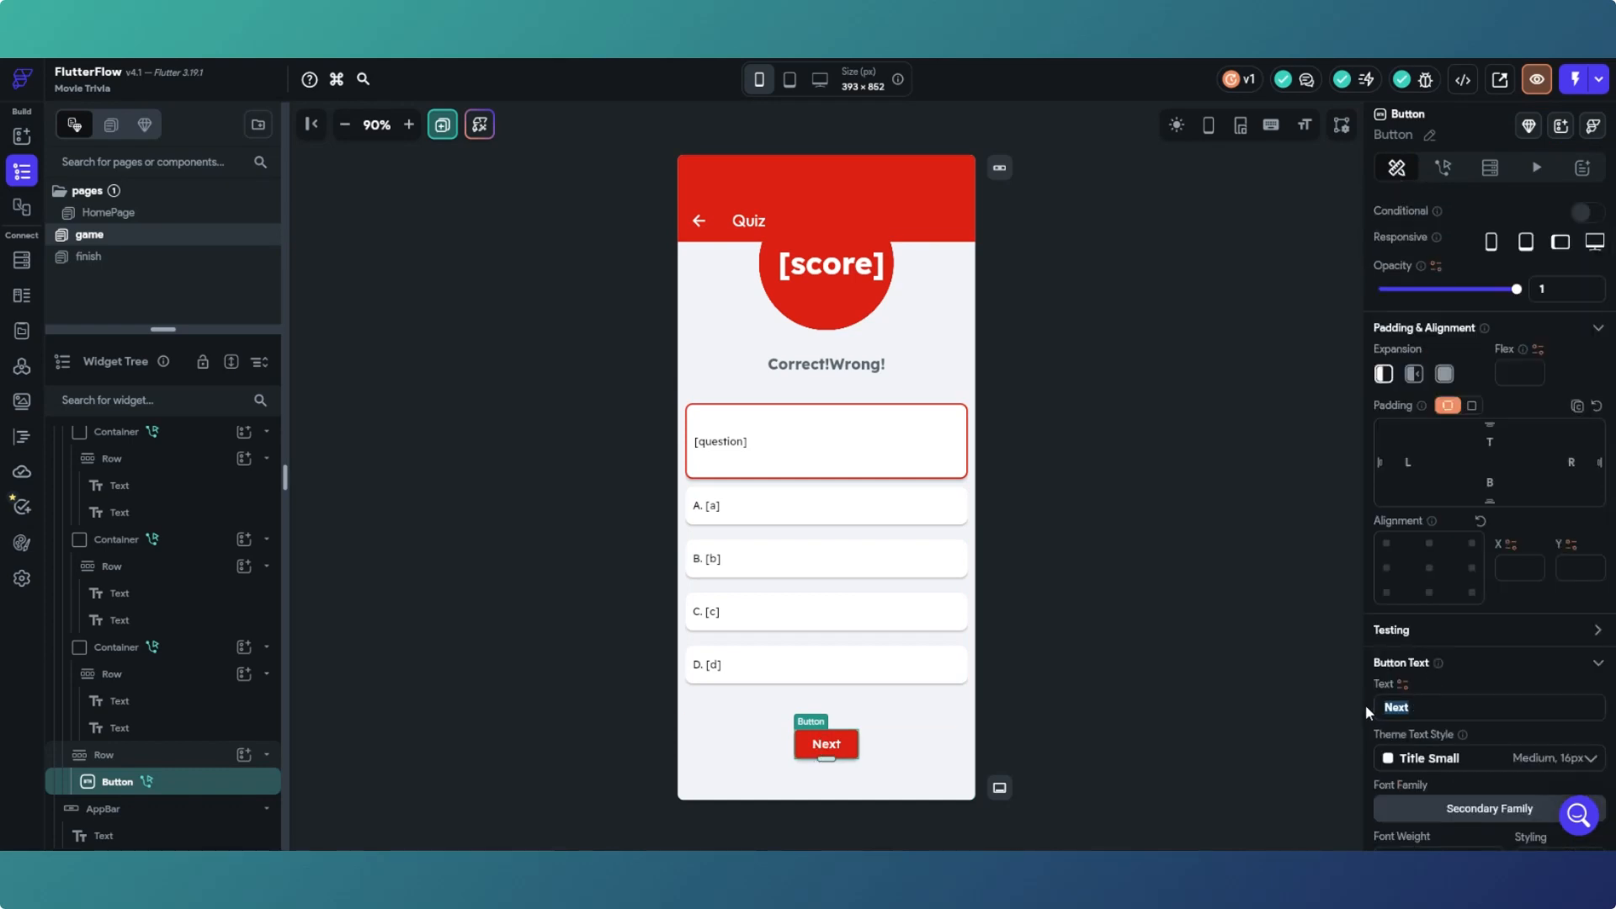
pyautogui.write('Loc')
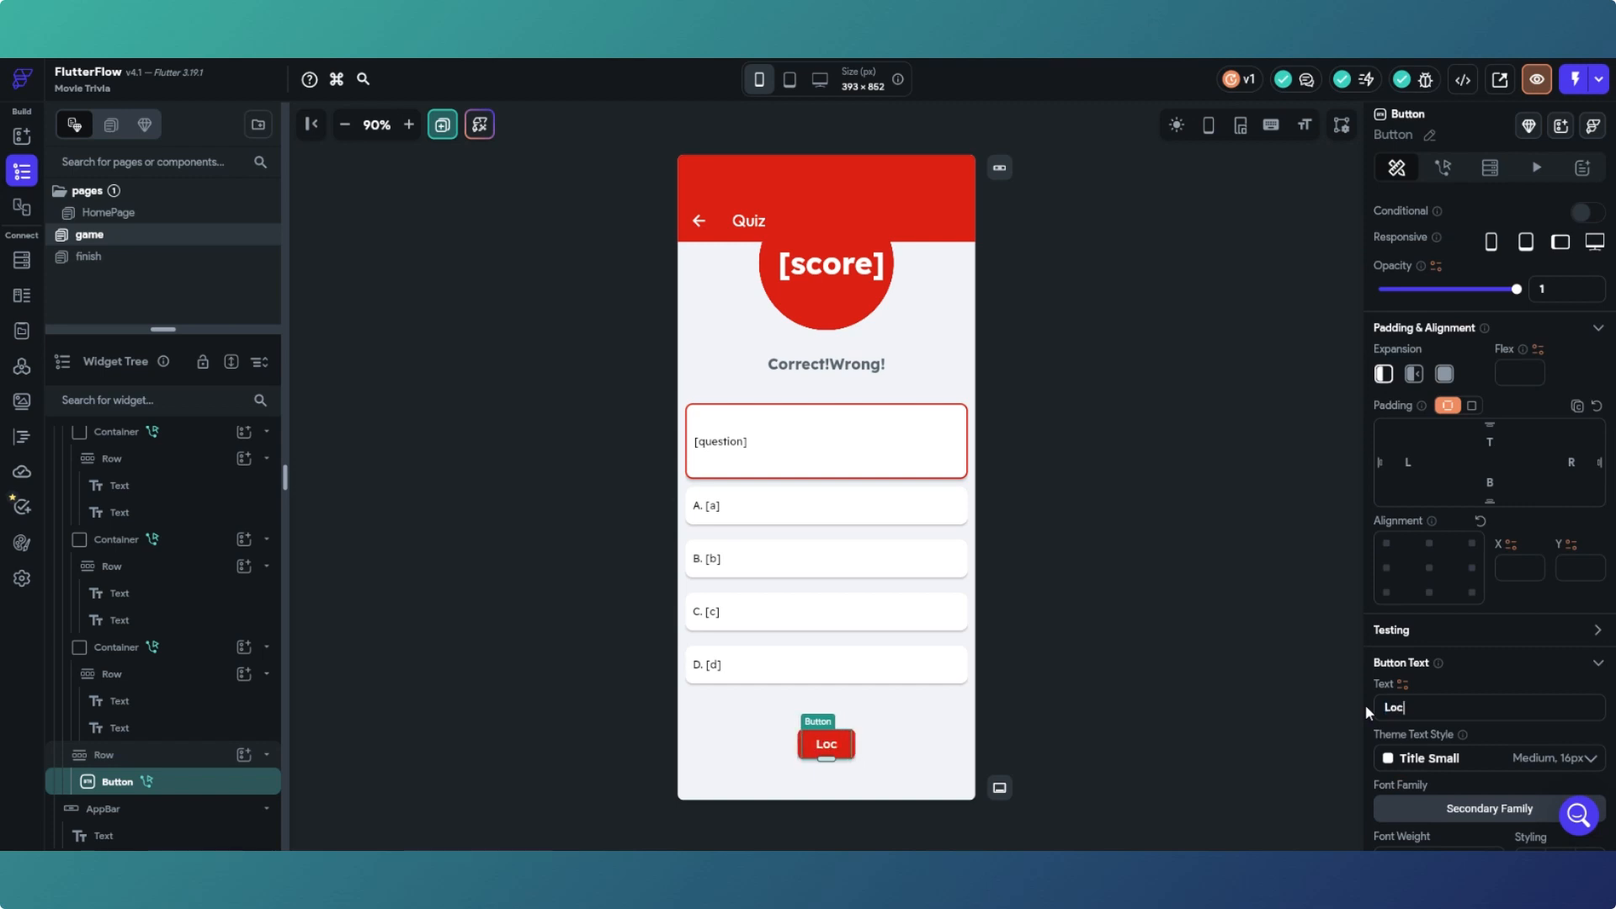
pyautogui.write('ked In')
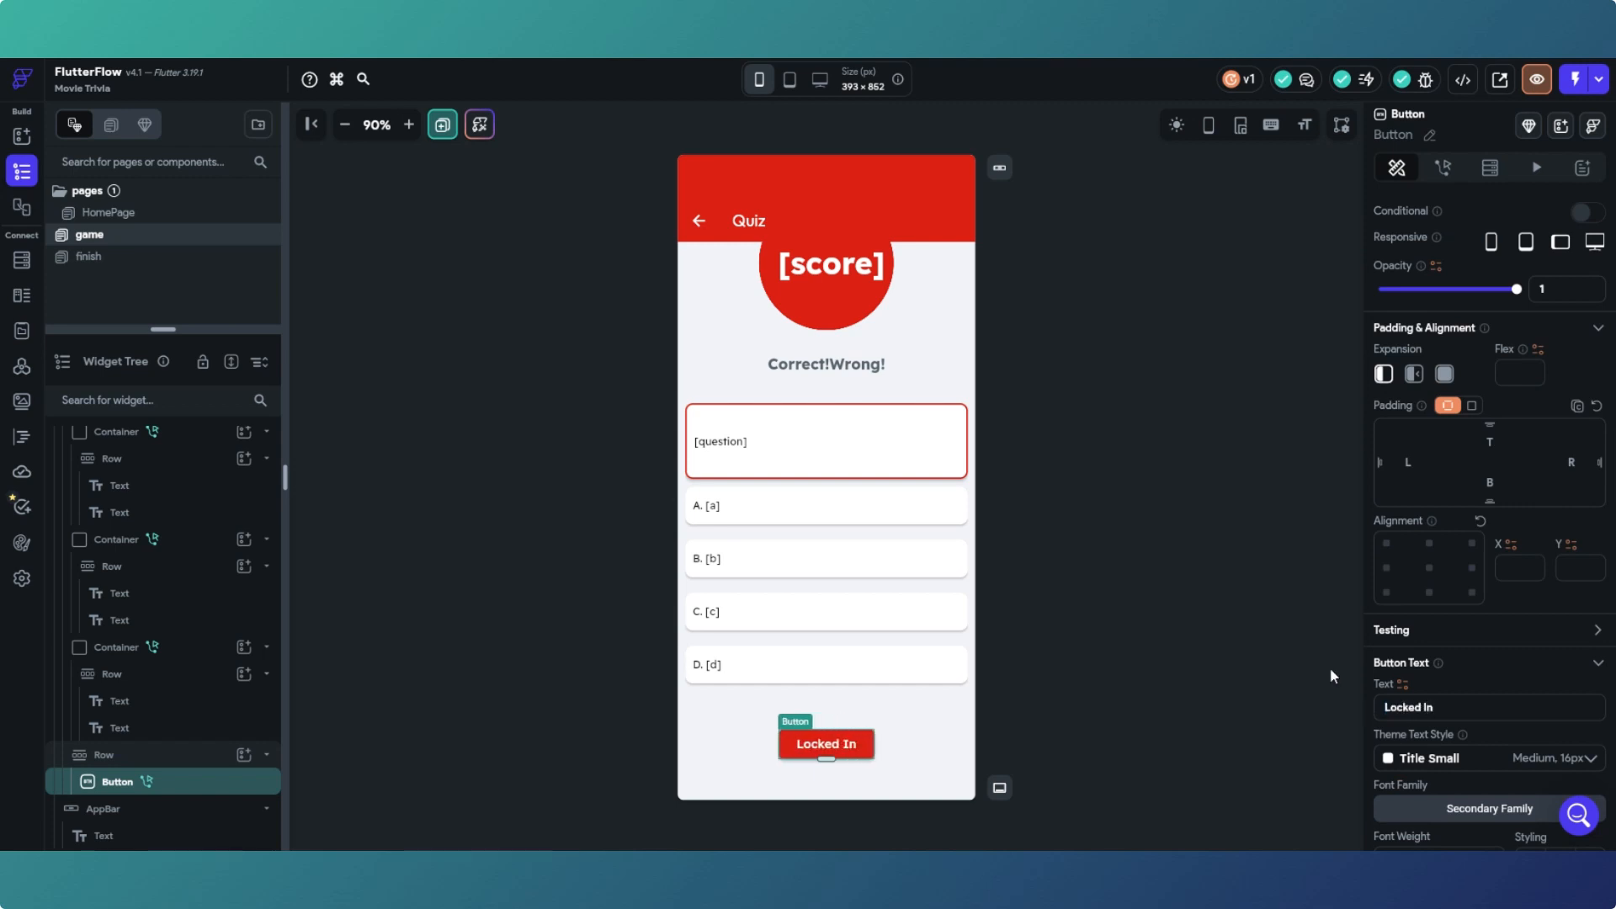
pyautogui.click(1219, 611)
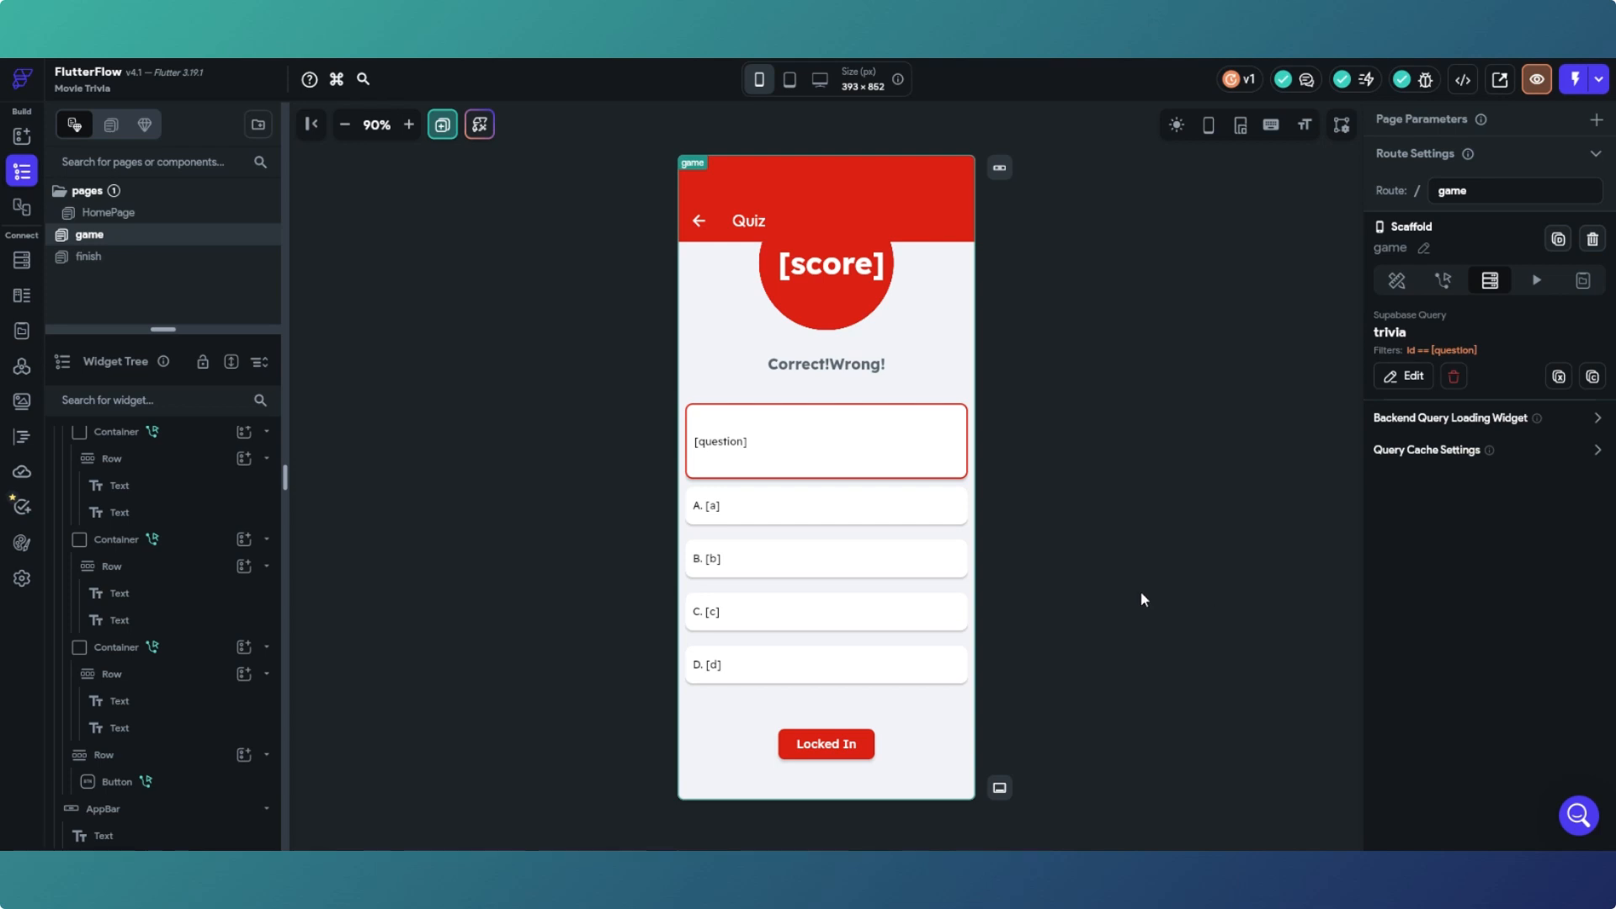
# Step: Cut the entire action chain, starting at the question >= 20 conditional, from the Locked In button's On Tap flow
pyautogui.click(864, 759)
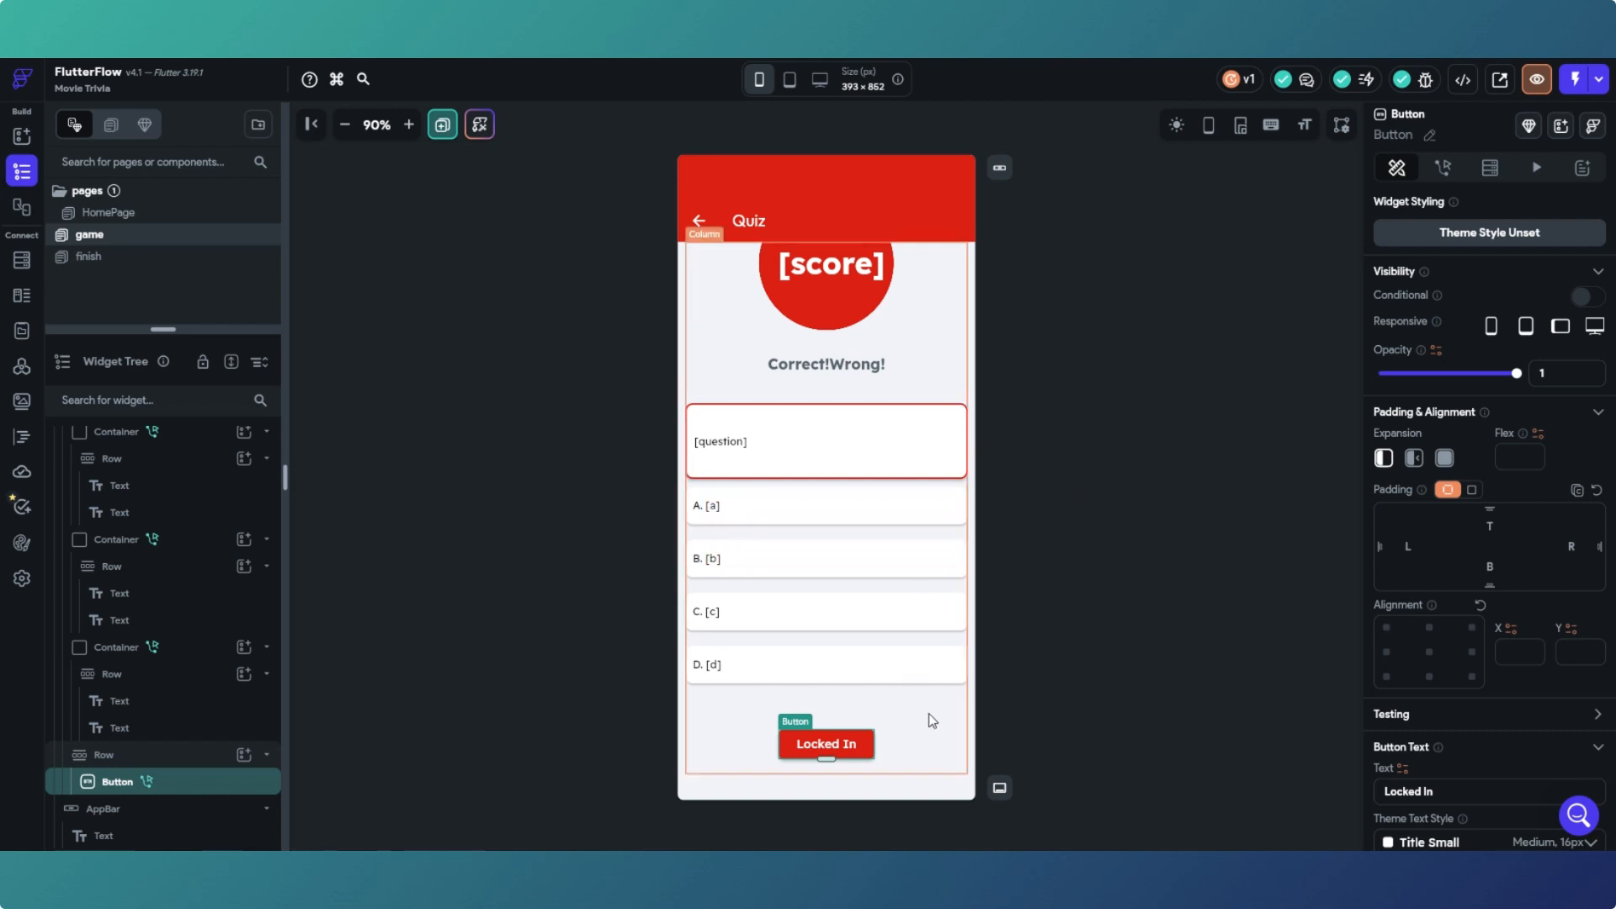
pyautogui.click(1445, 171)
pyautogui.click(1561, 260)
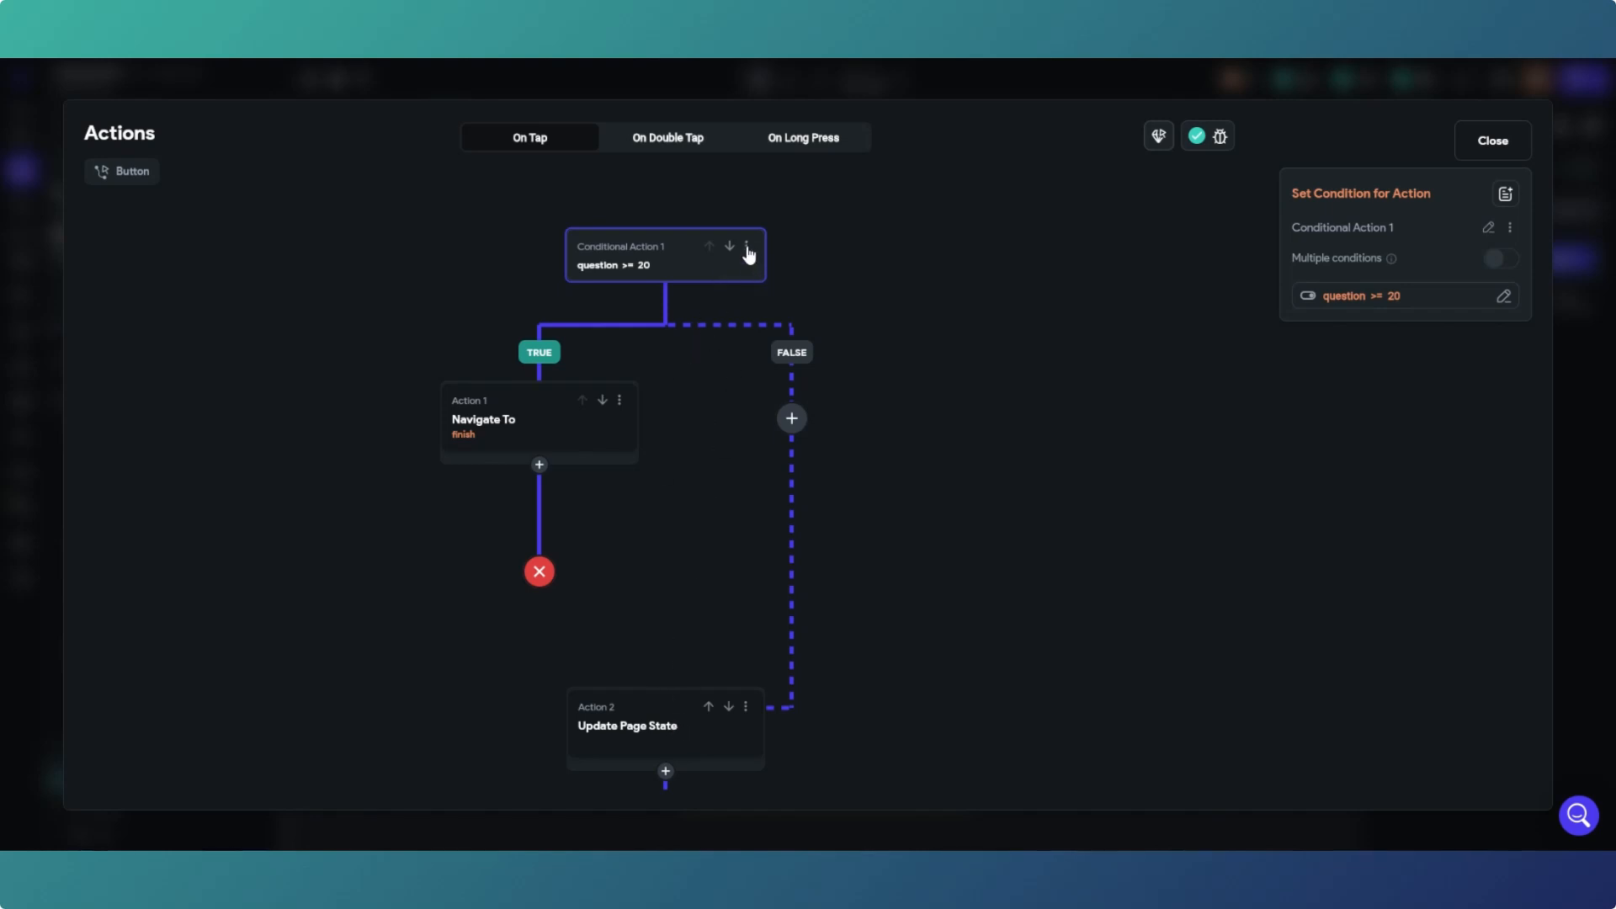
pyautogui.scroll(-3, 652, 366)
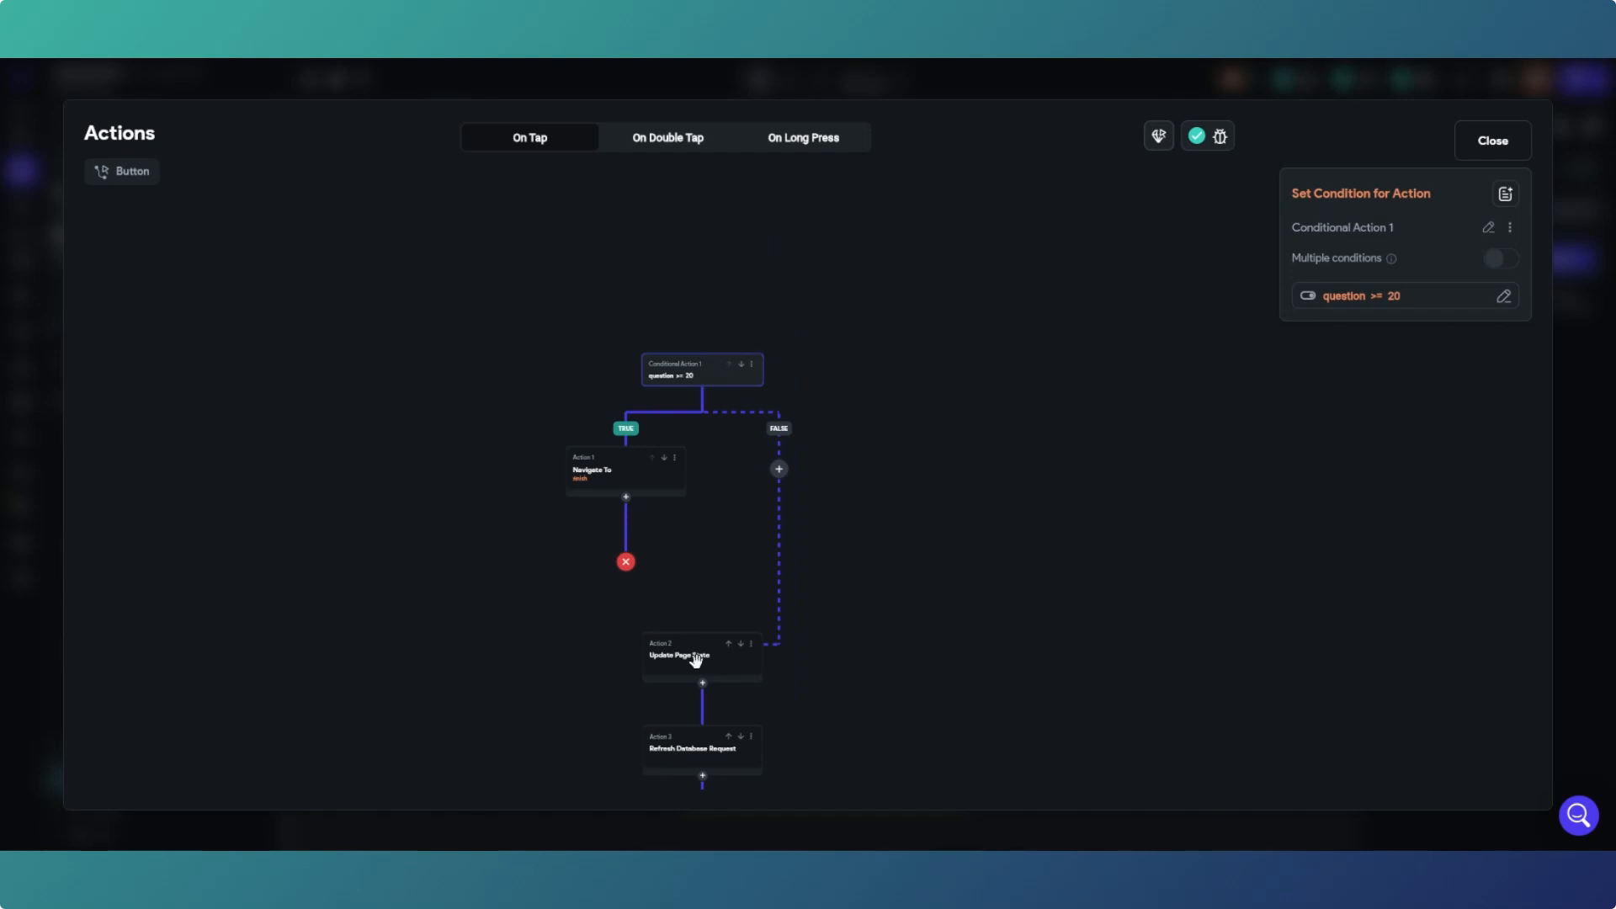
pyautogui.scroll(-3, 710, 580)
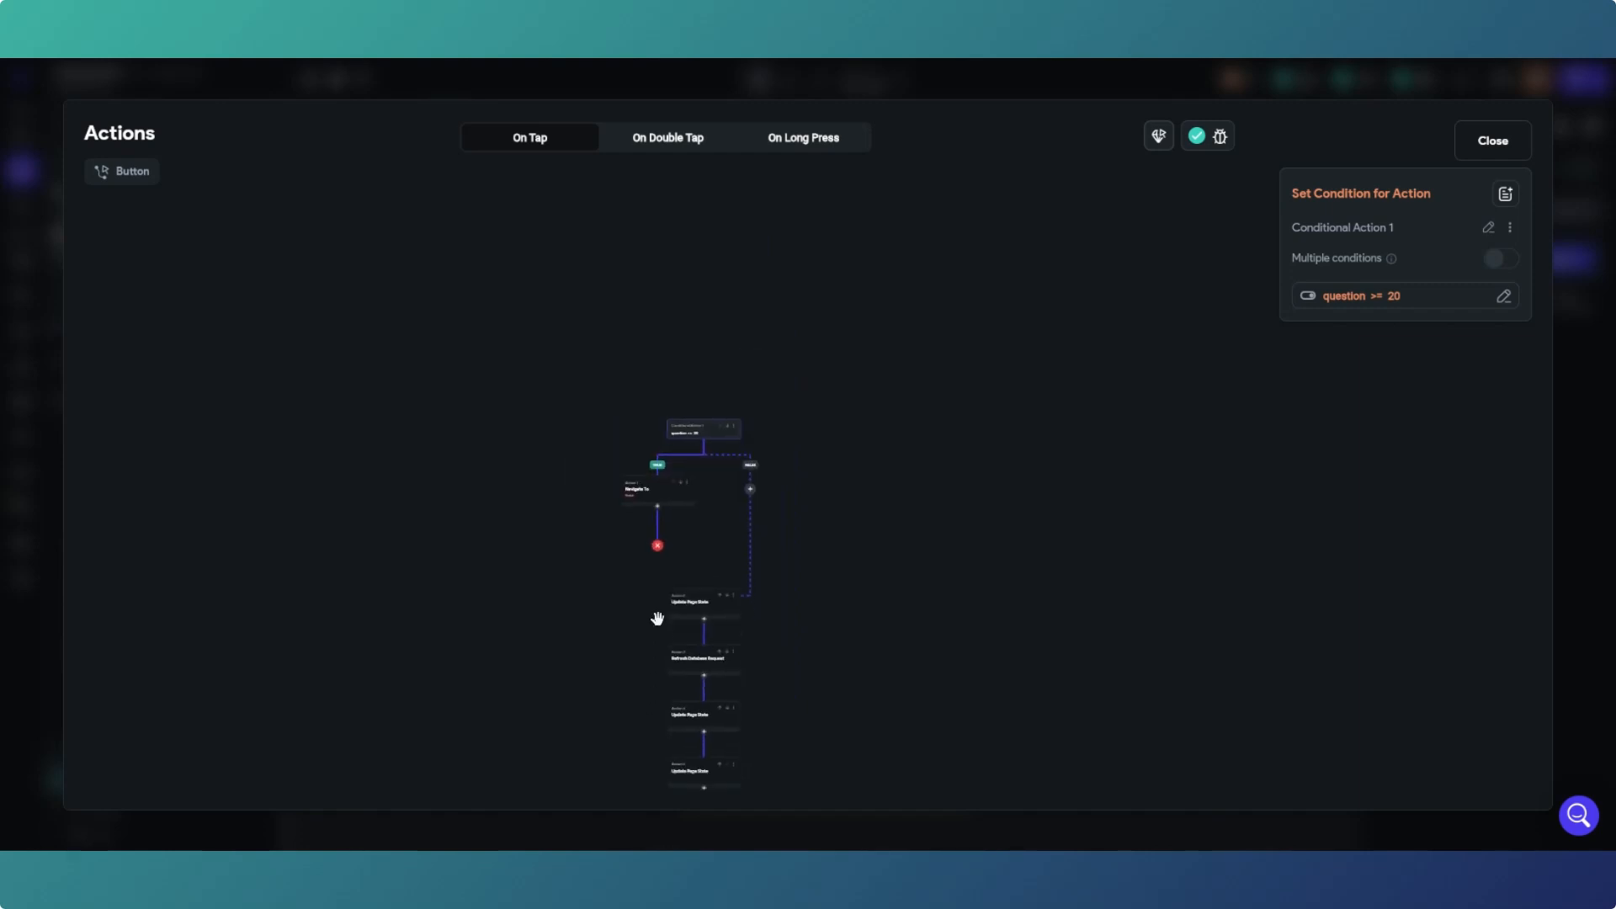
pyautogui.scroll(-2, 656, 610)
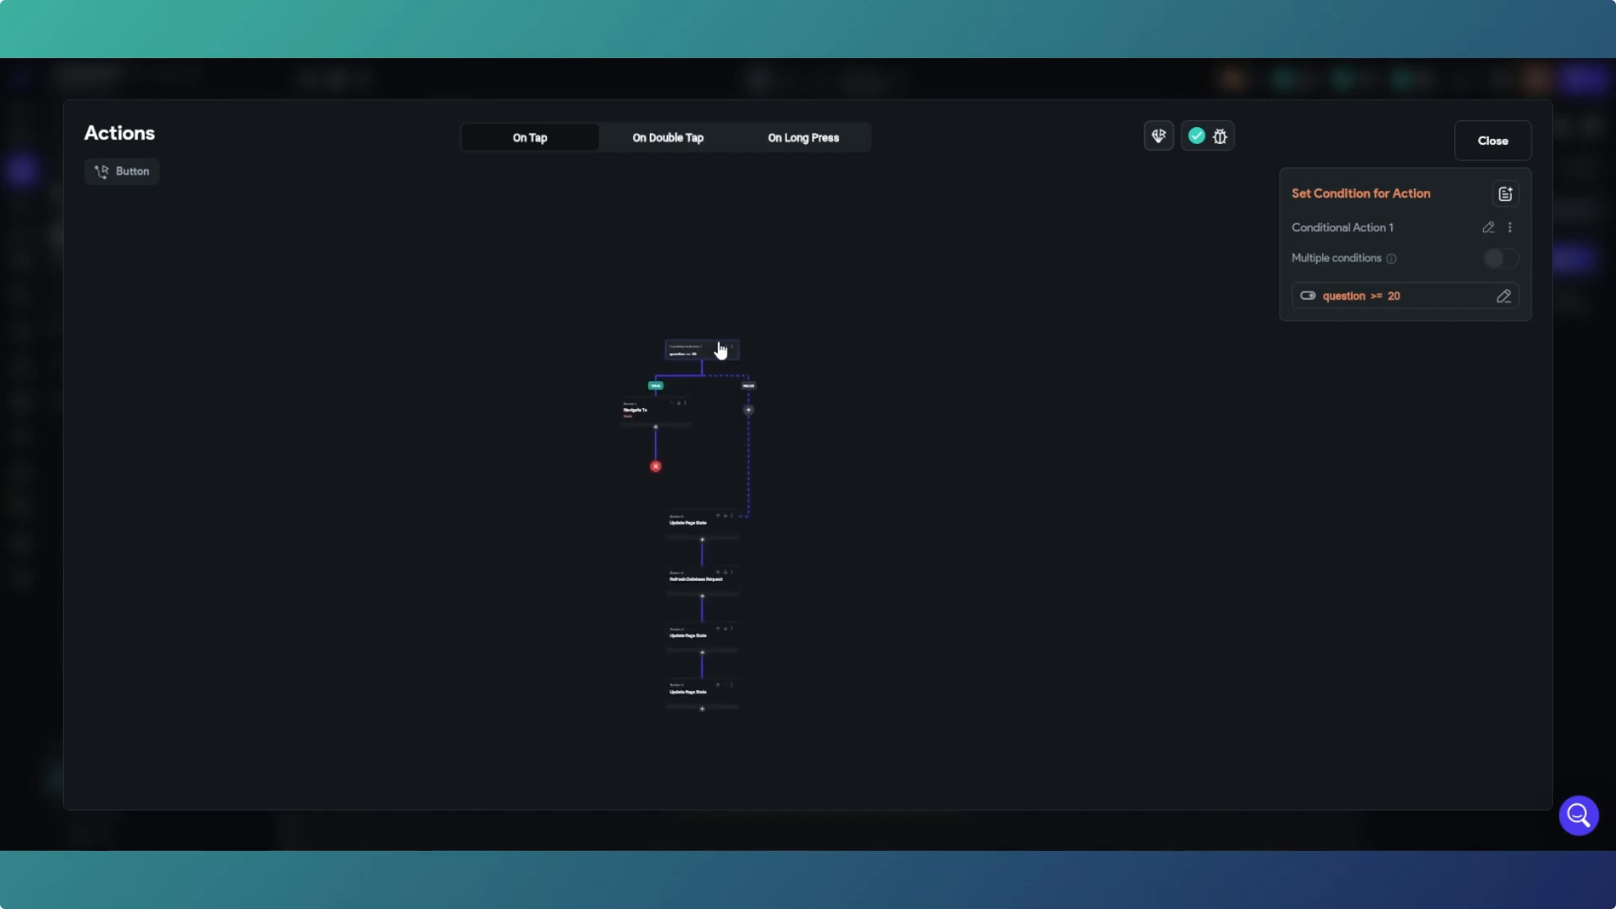
pyautogui.scroll(5, 720, 349)
pyautogui.click(742, 388)
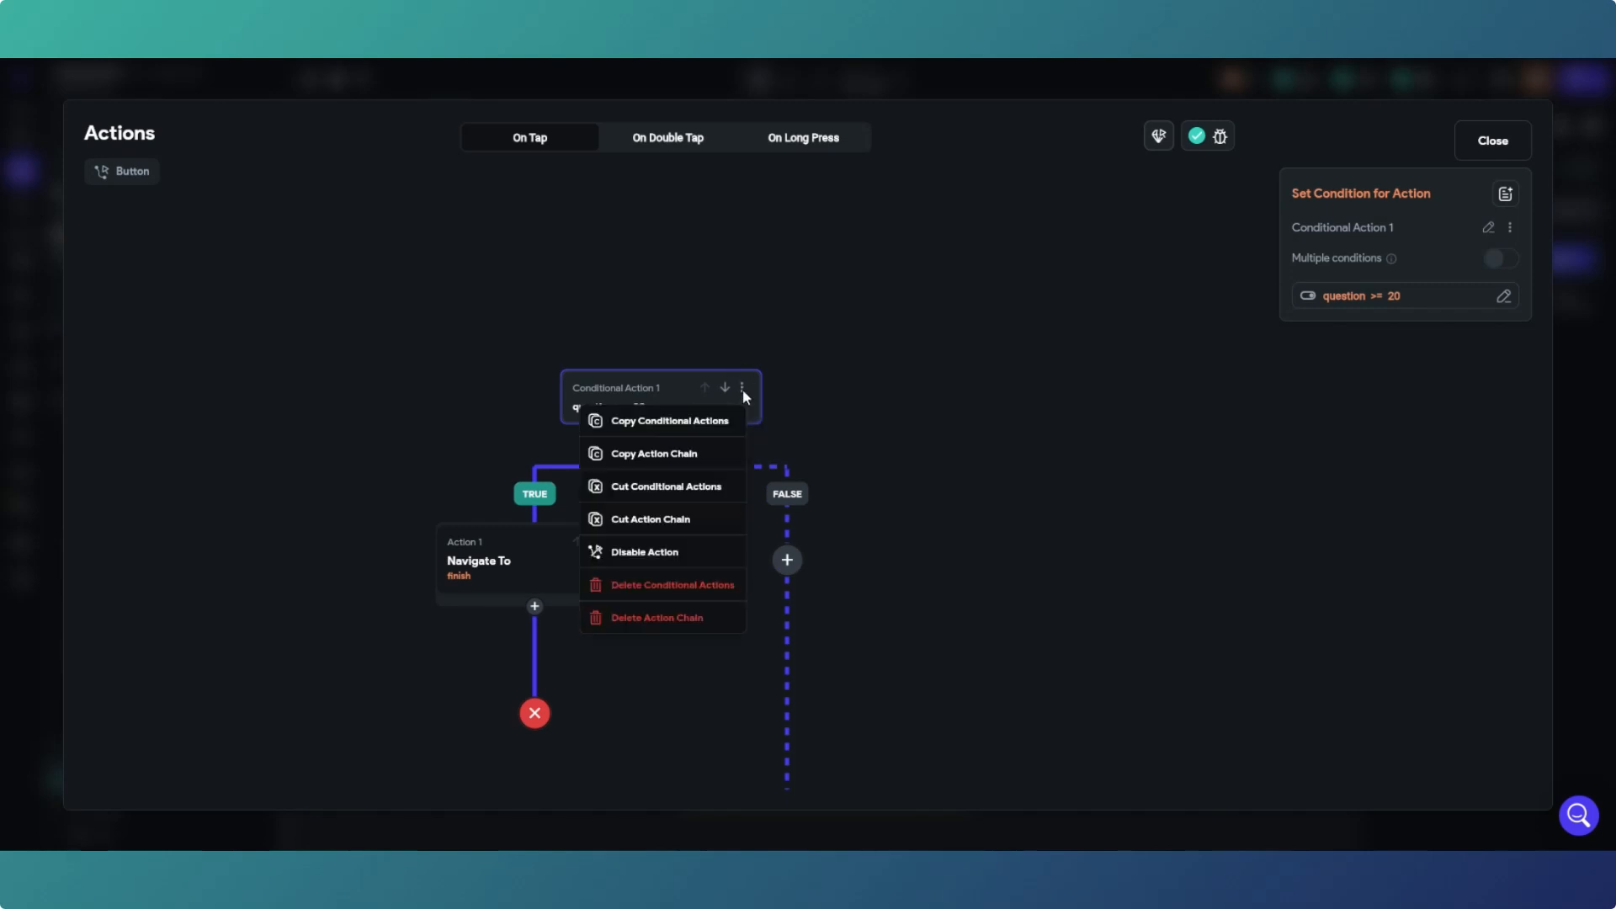
pyautogui.click(650, 520)
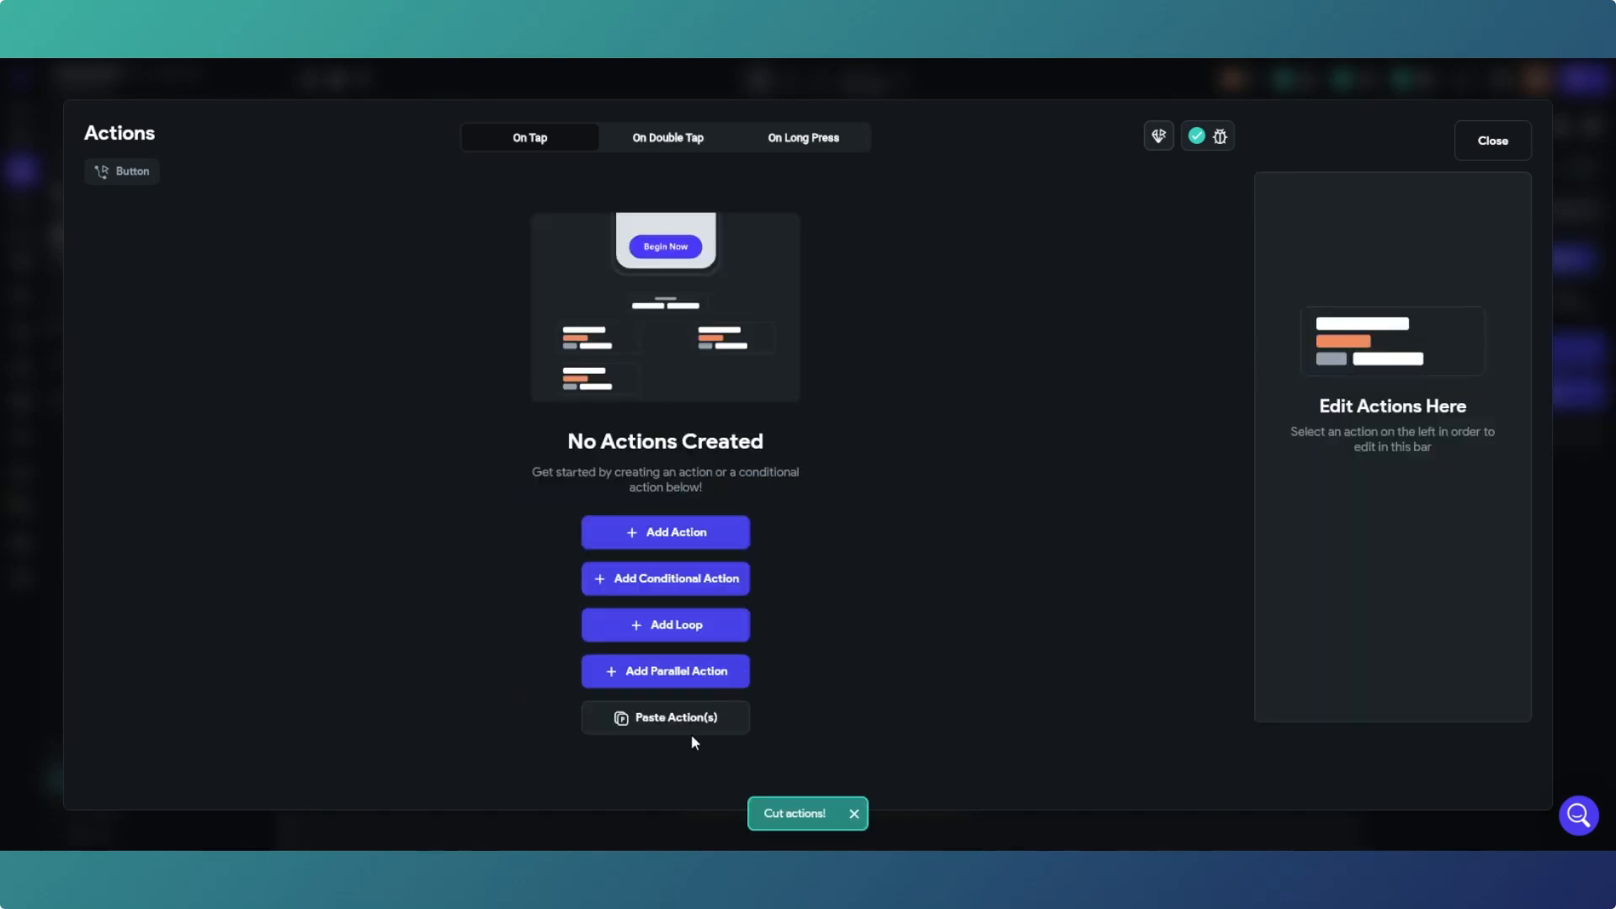
# Step: Add an undefined placeholder action to the empty On Tap flow and paste the cut action chain after it
pyautogui.click(664, 531)
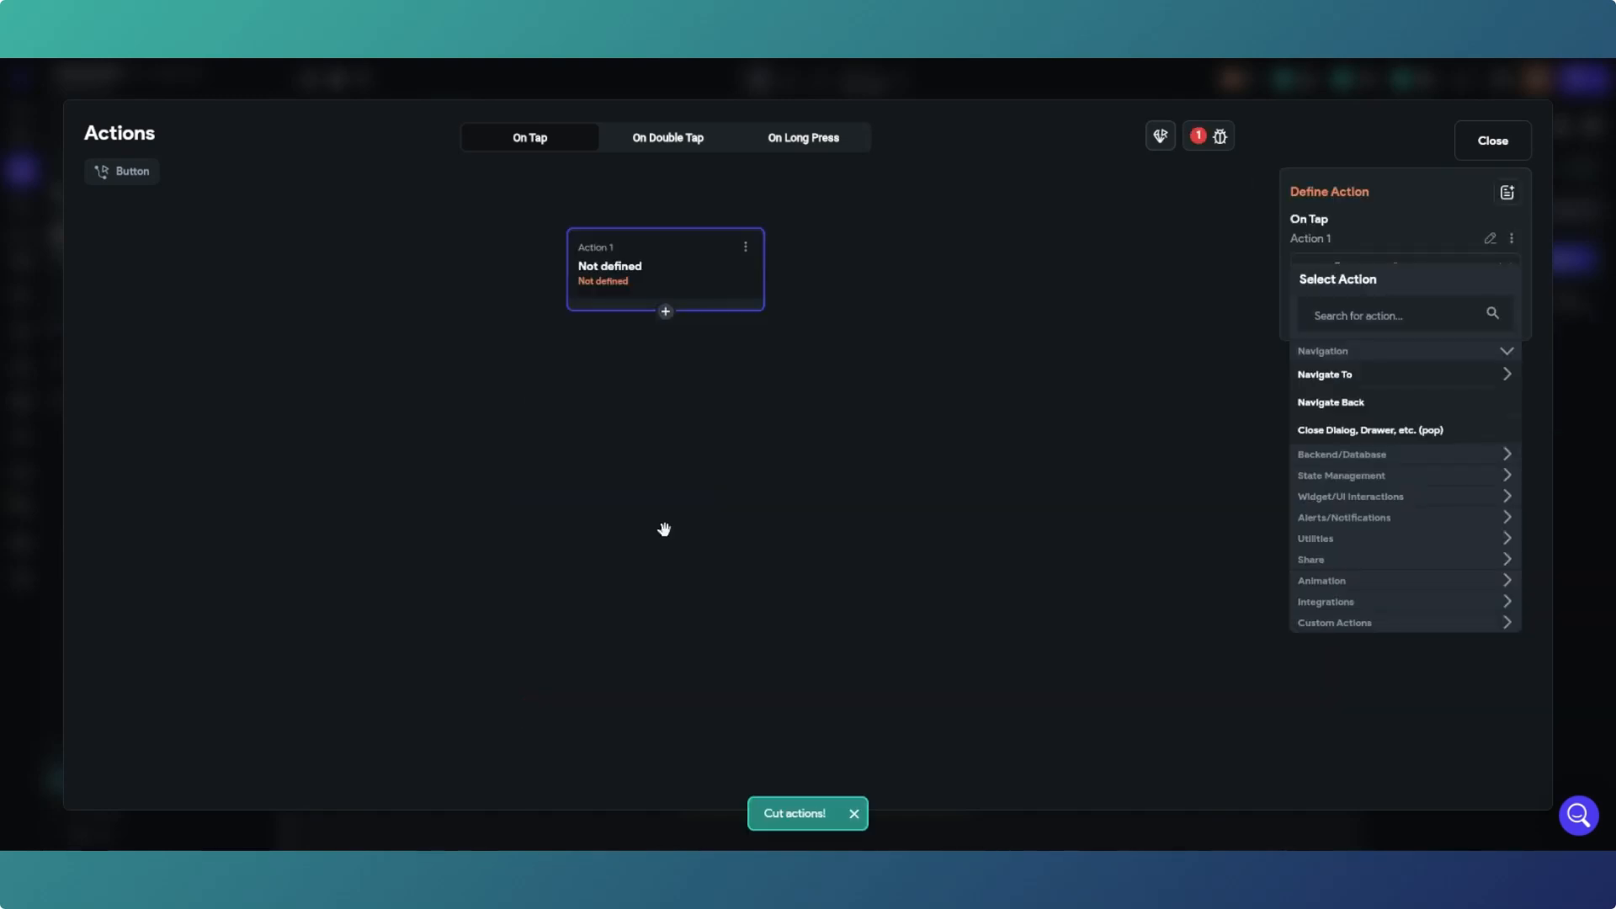
pyautogui.click(666, 314)
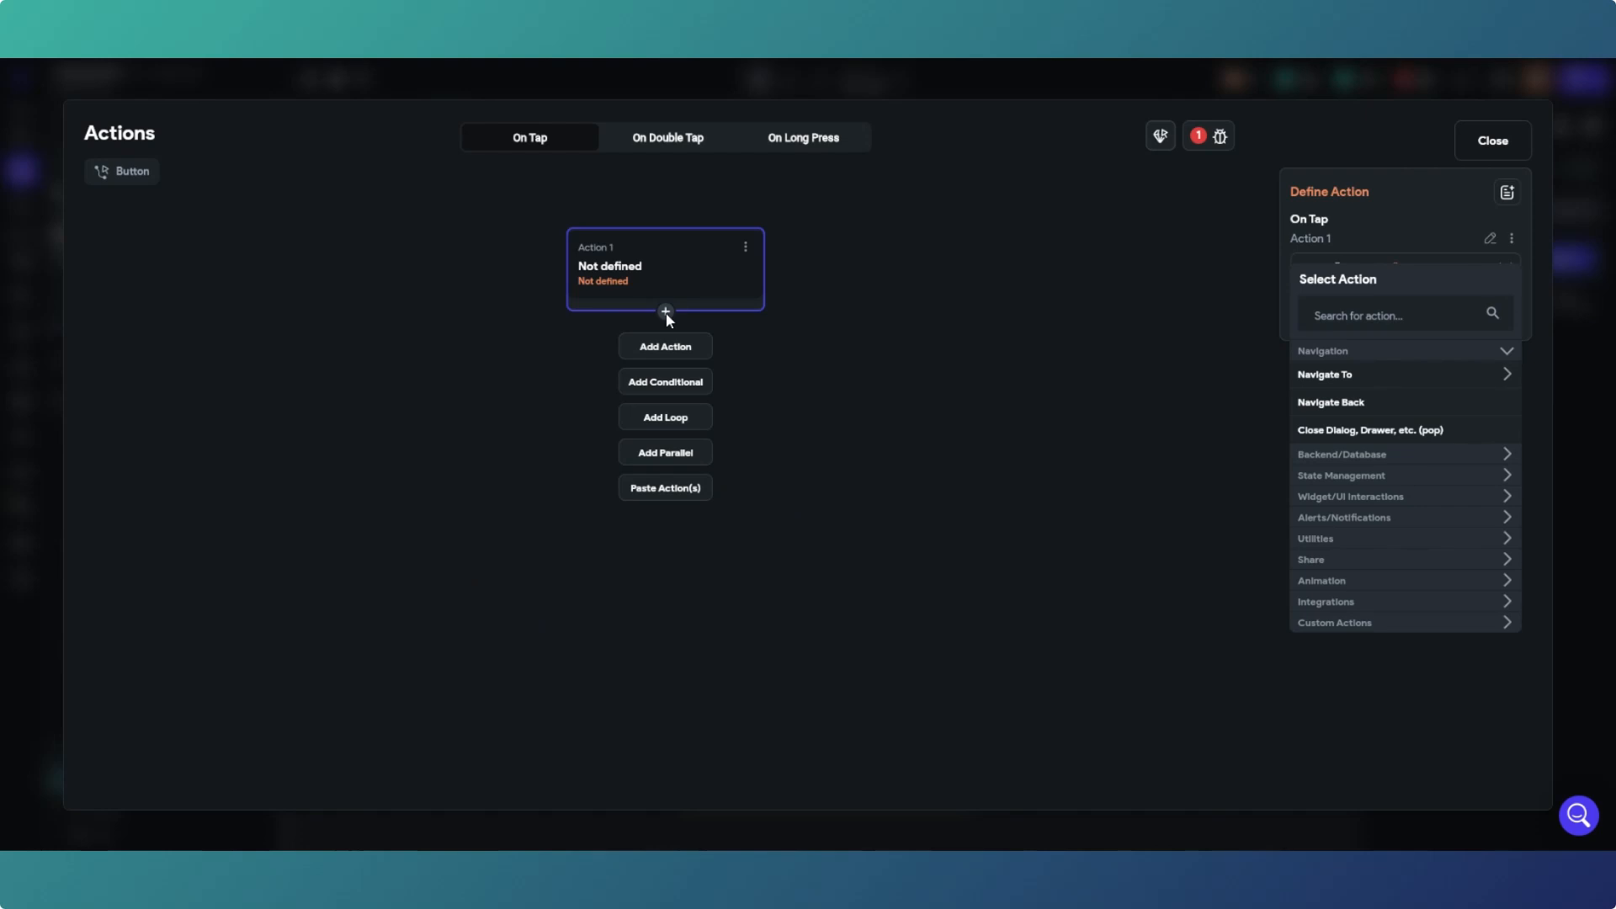
pyautogui.click(682, 489)
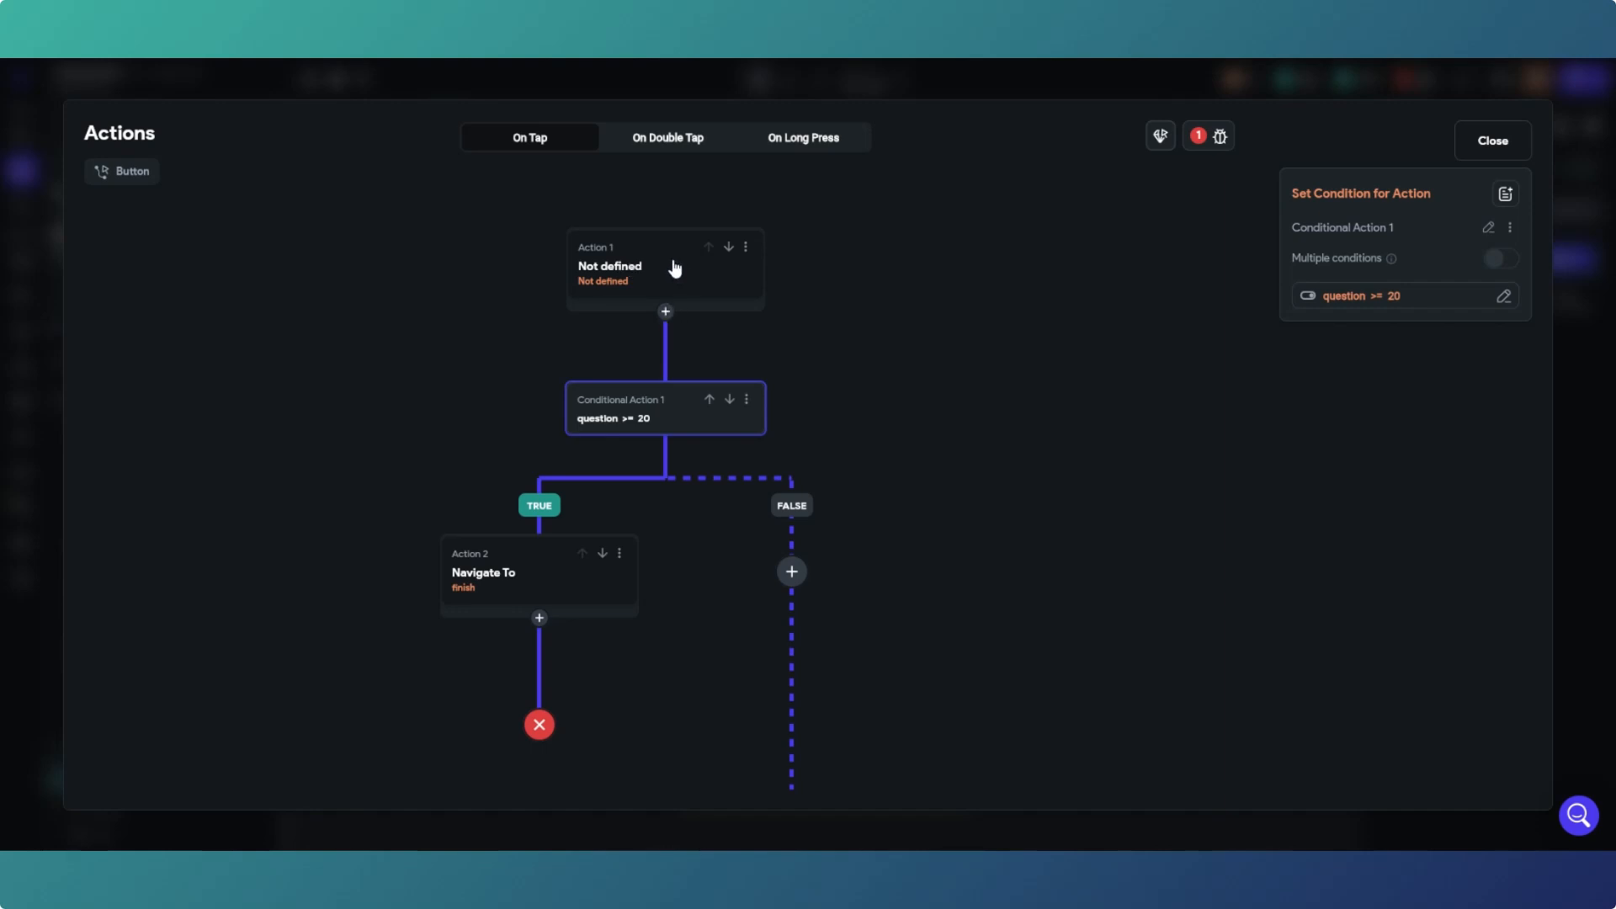
# Step: Insert a conditional action directly after Action 1 and set its single condition's first value to the lockedIn page state
pyautogui.click(665, 313)
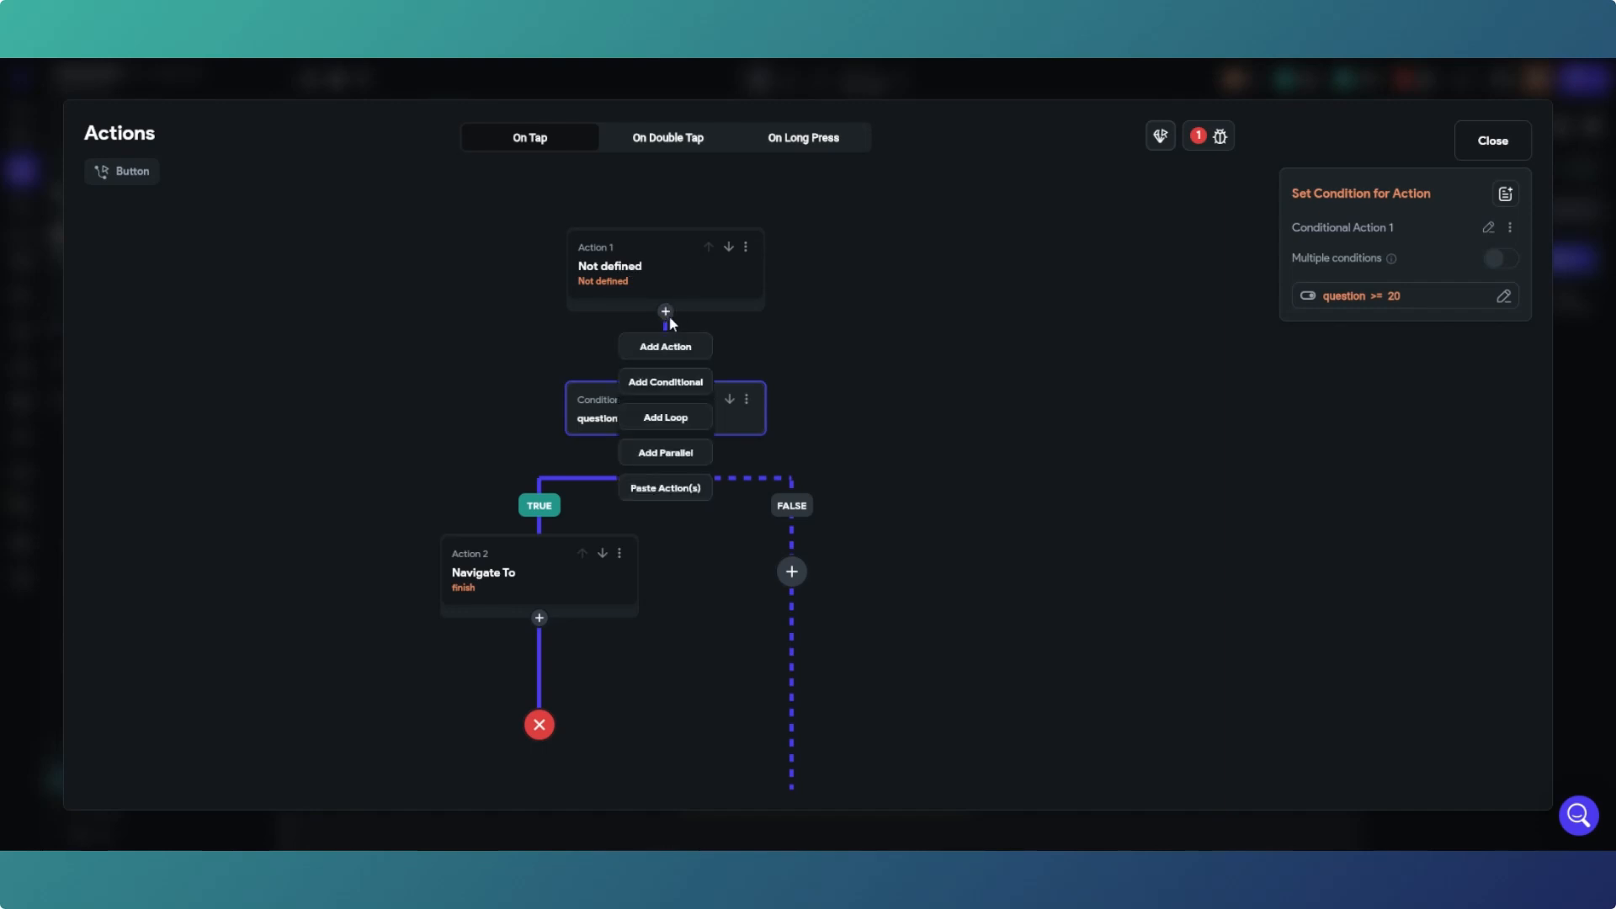
pyautogui.click(666, 384)
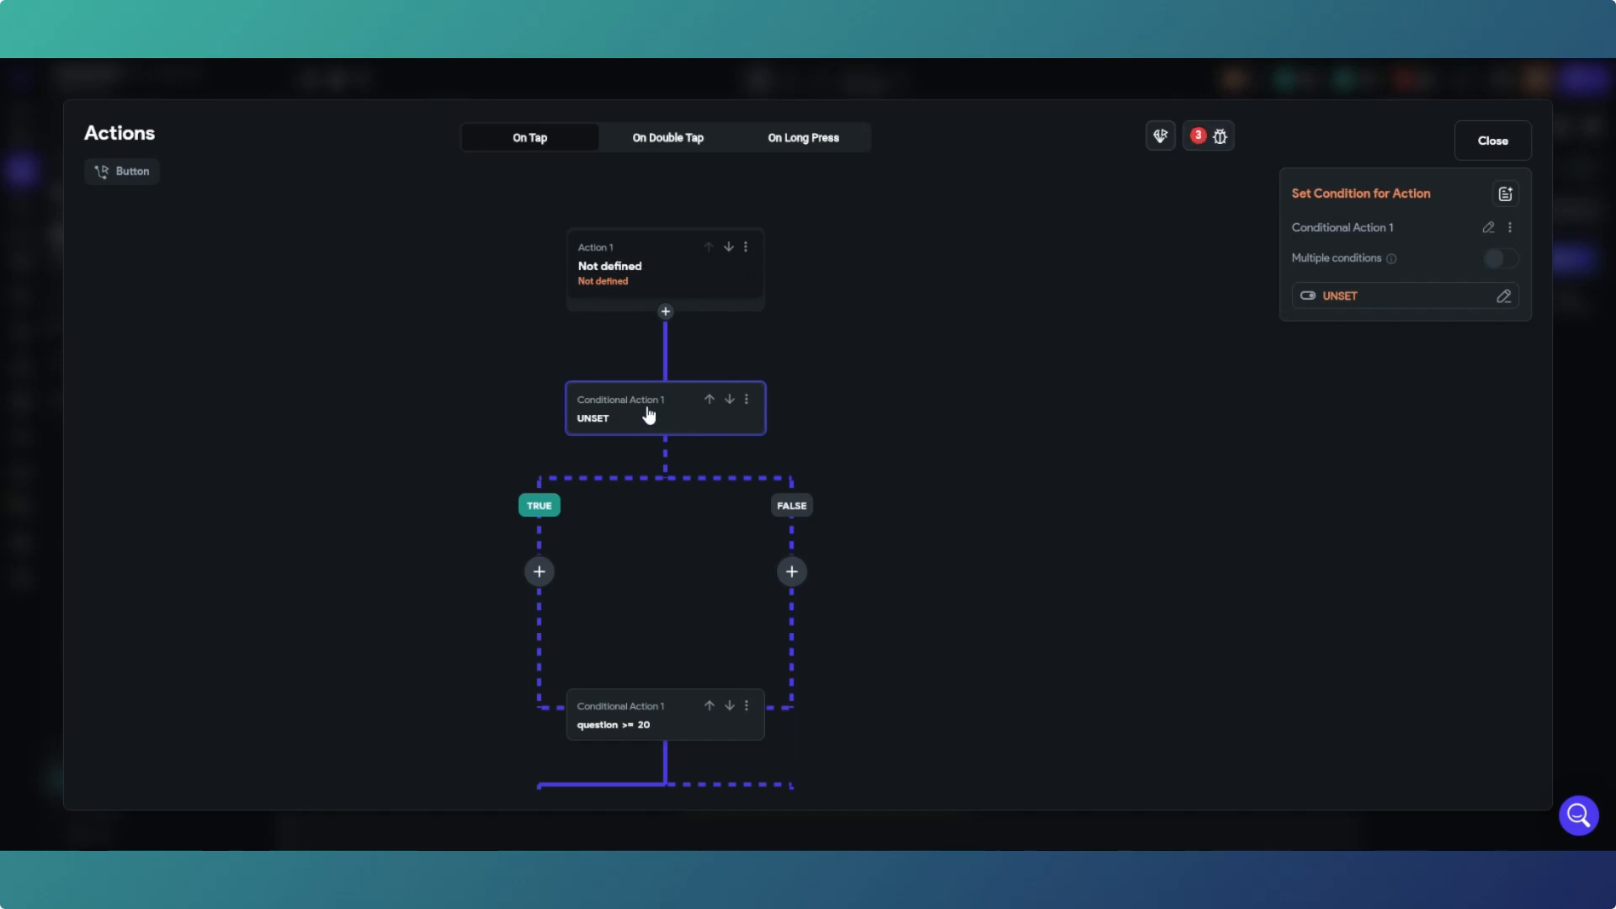
pyautogui.click(1353, 298)
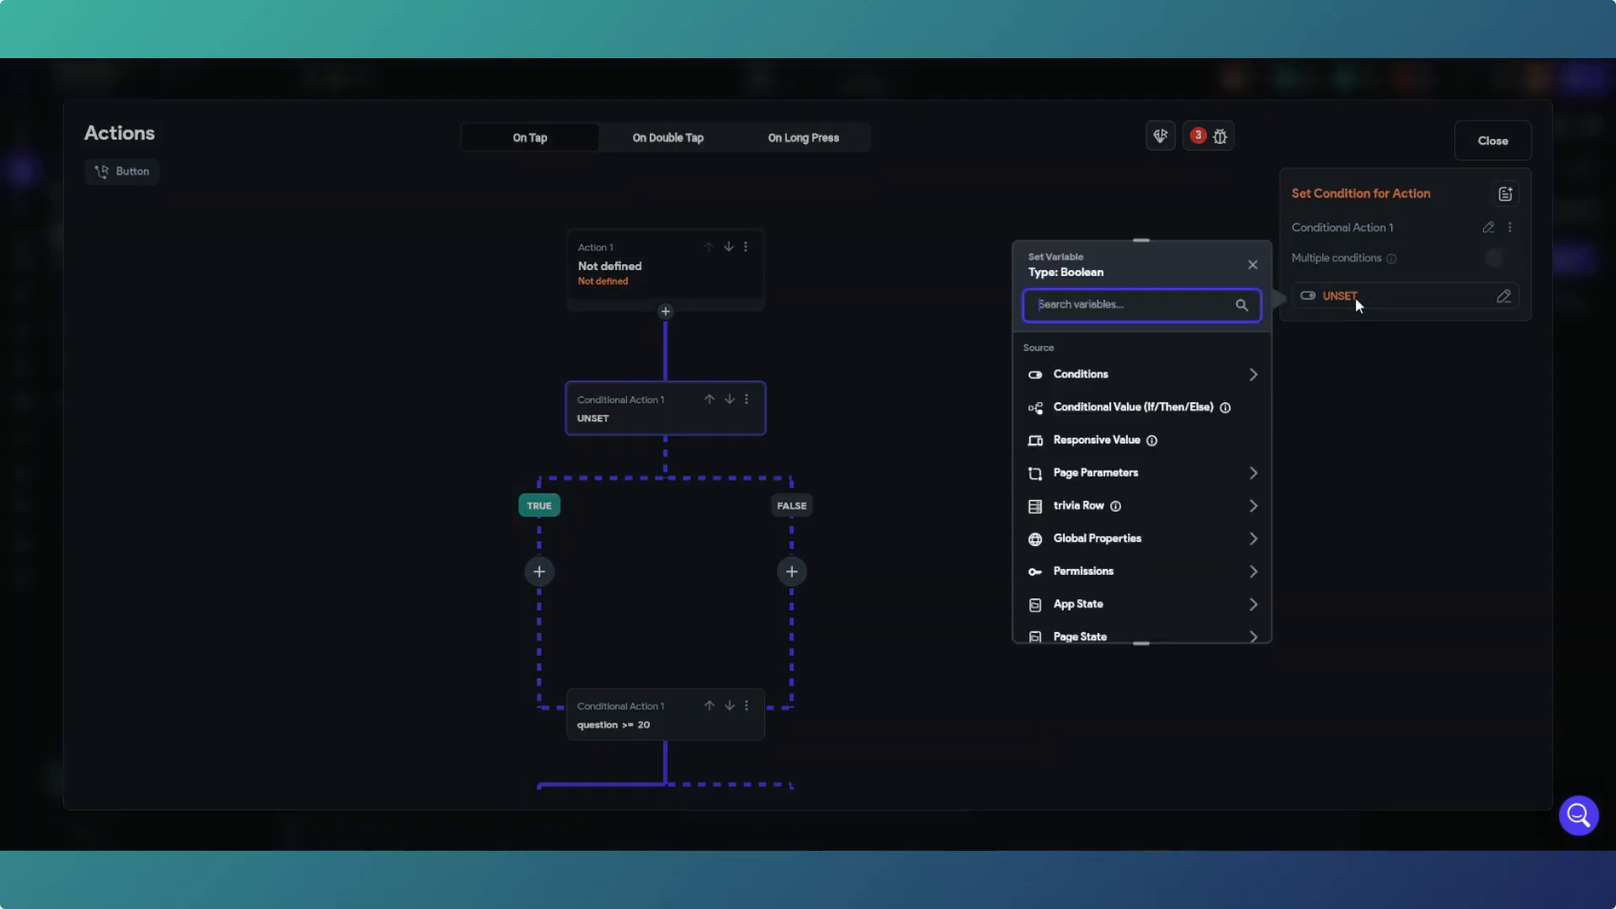
pyautogui.click(1226, 375)
pyautogui.click(1088, 428)
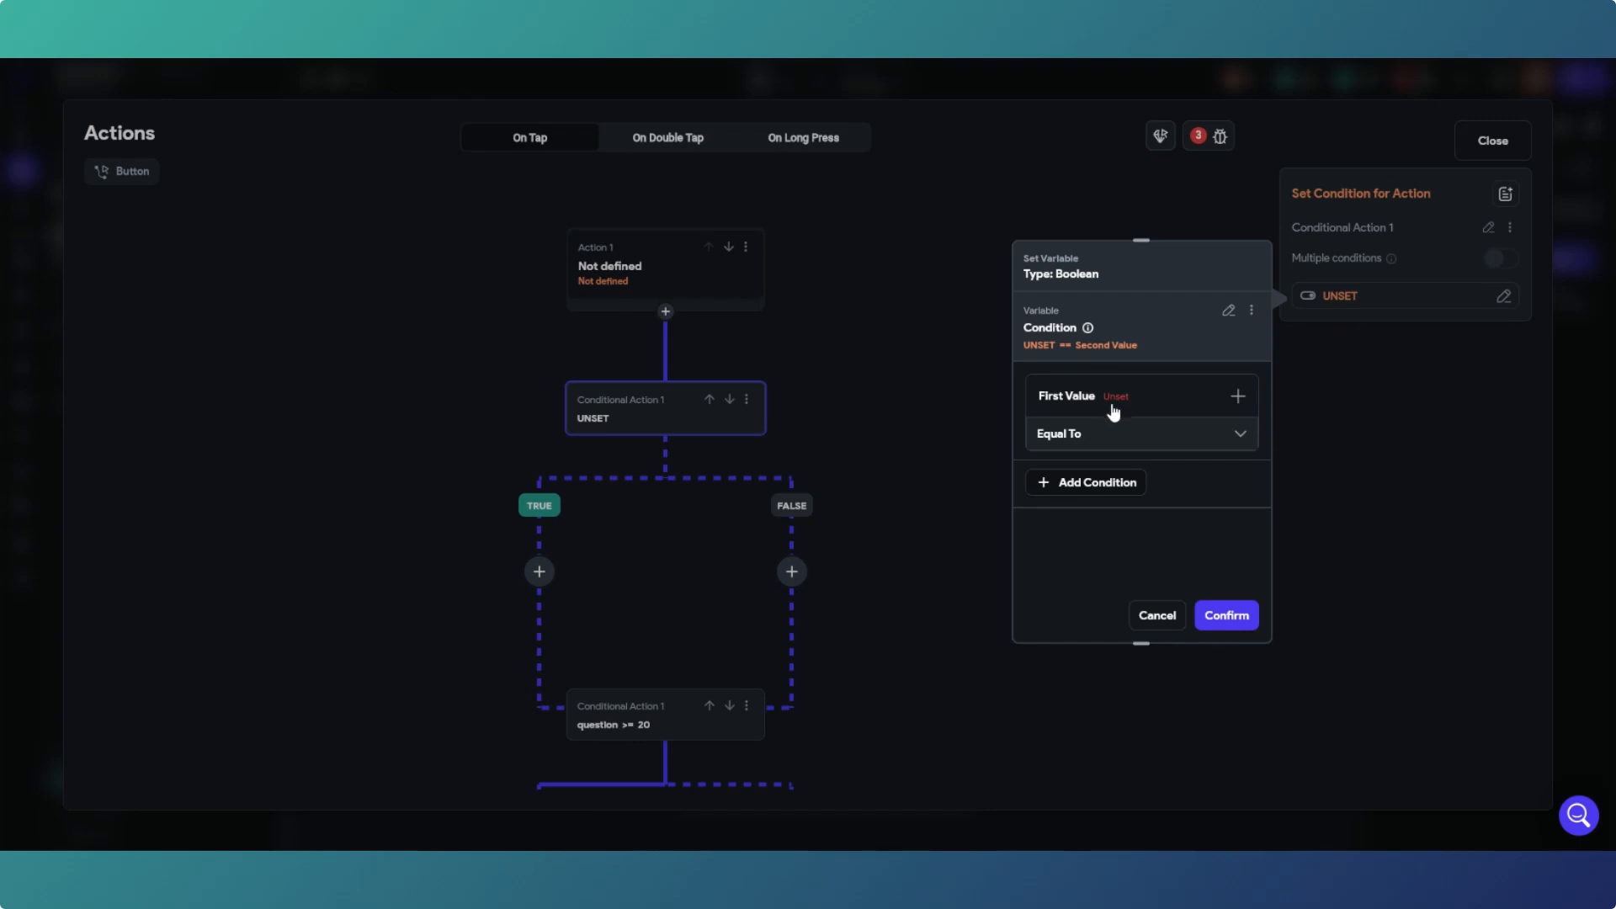
pyautogui.click(1113, 411)
pyautogui.click(1090, 431)
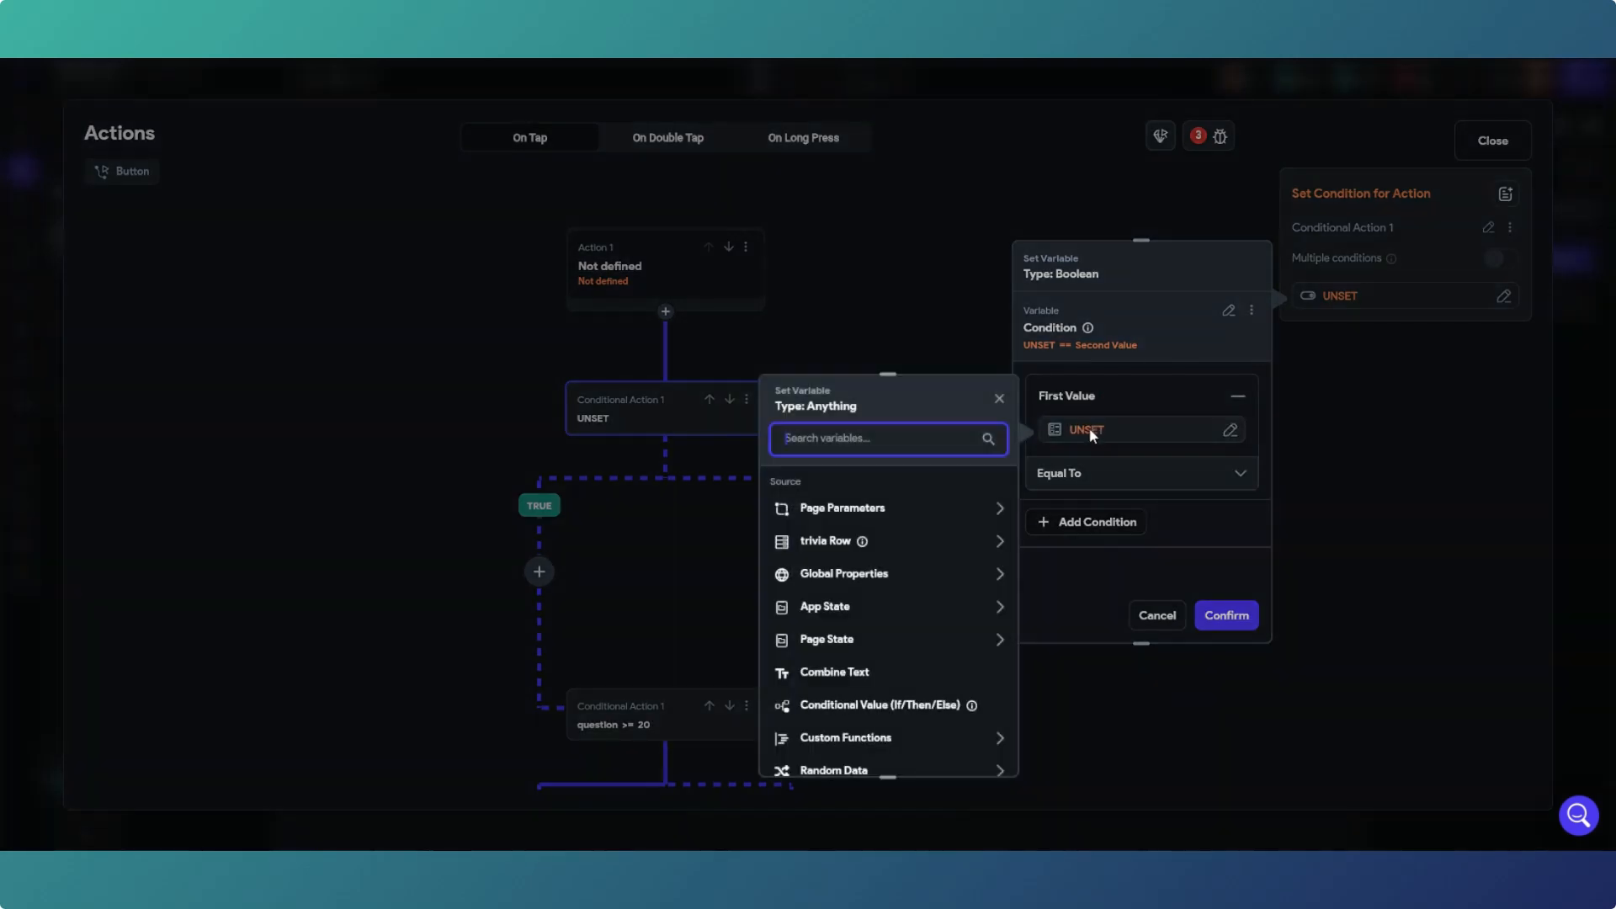
pyautogui.click(893, 644)
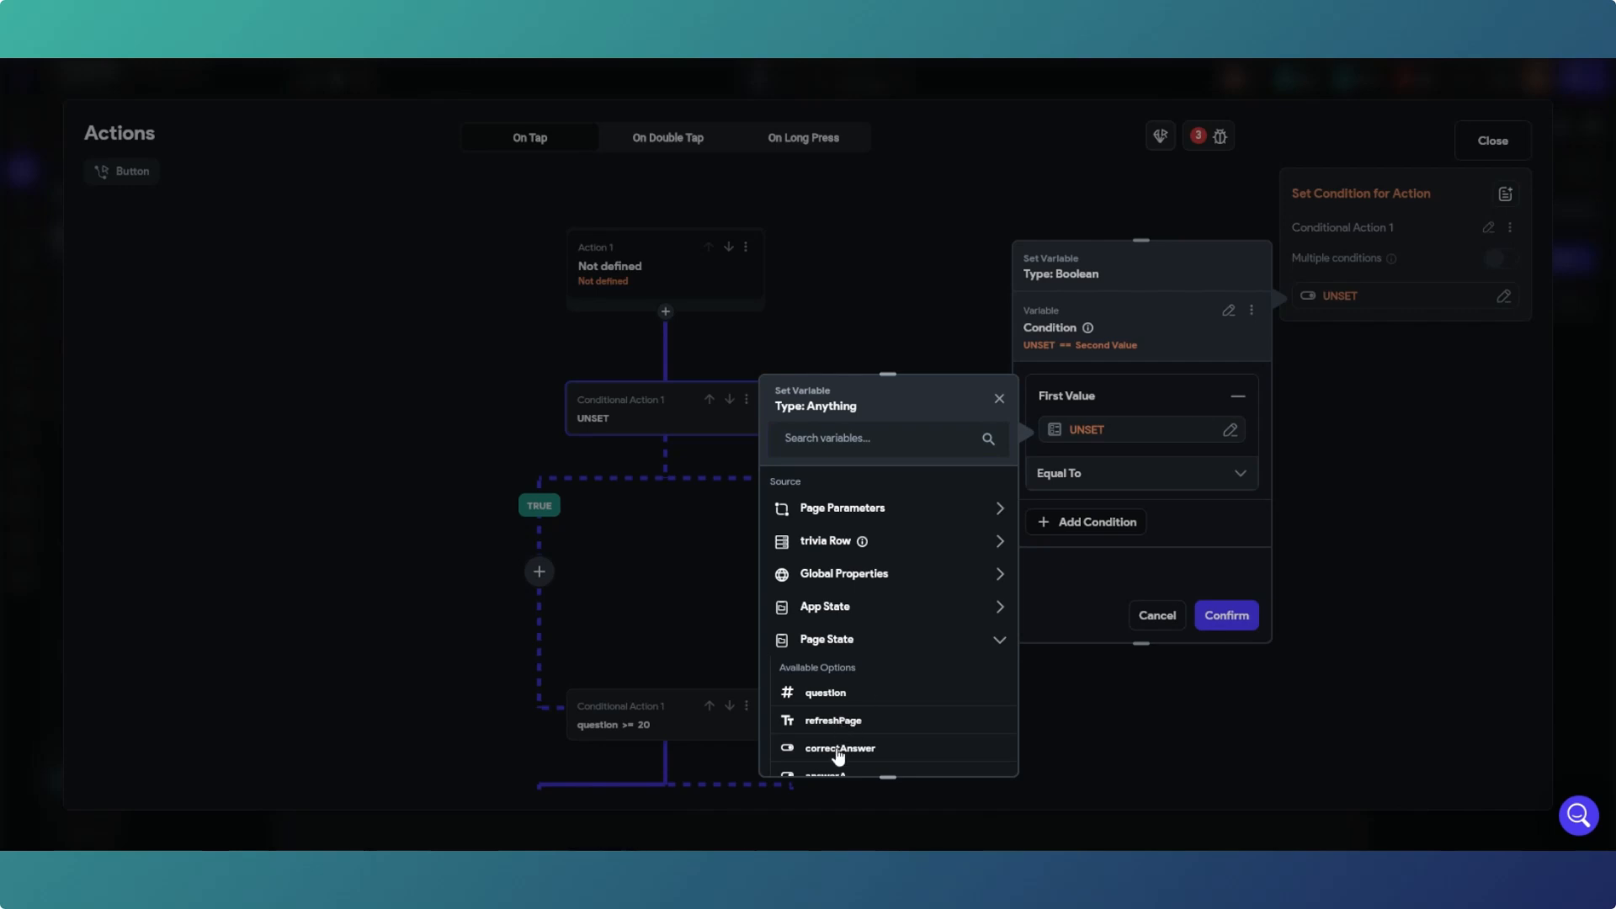
pyautogui.scroll(-3, 839, 729)
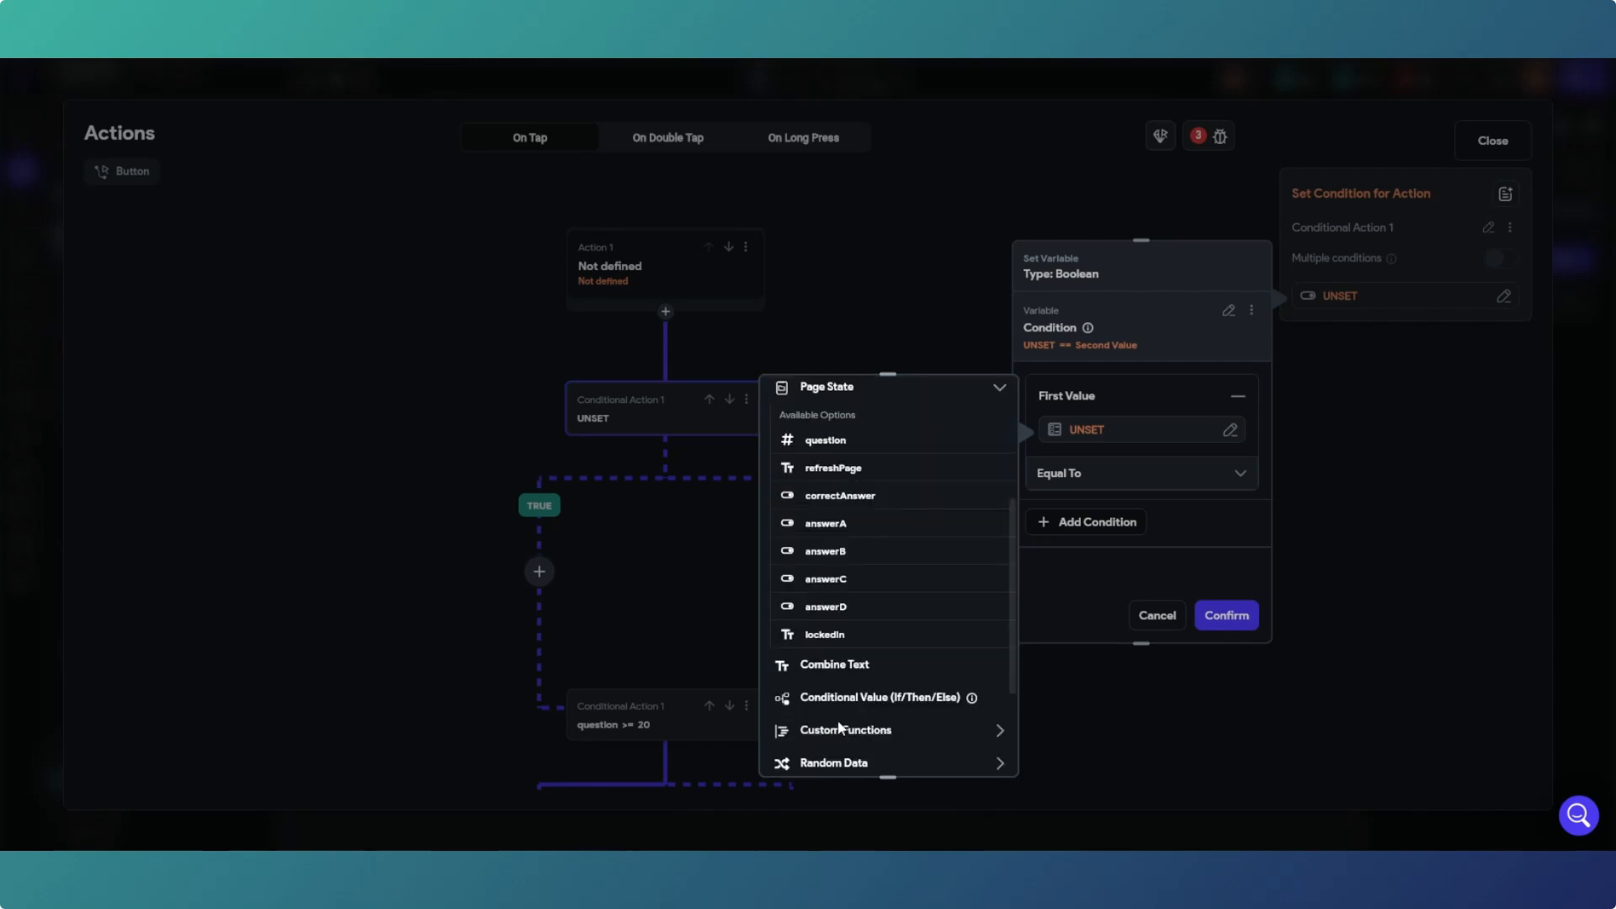
pyautogui.click(838, 636)
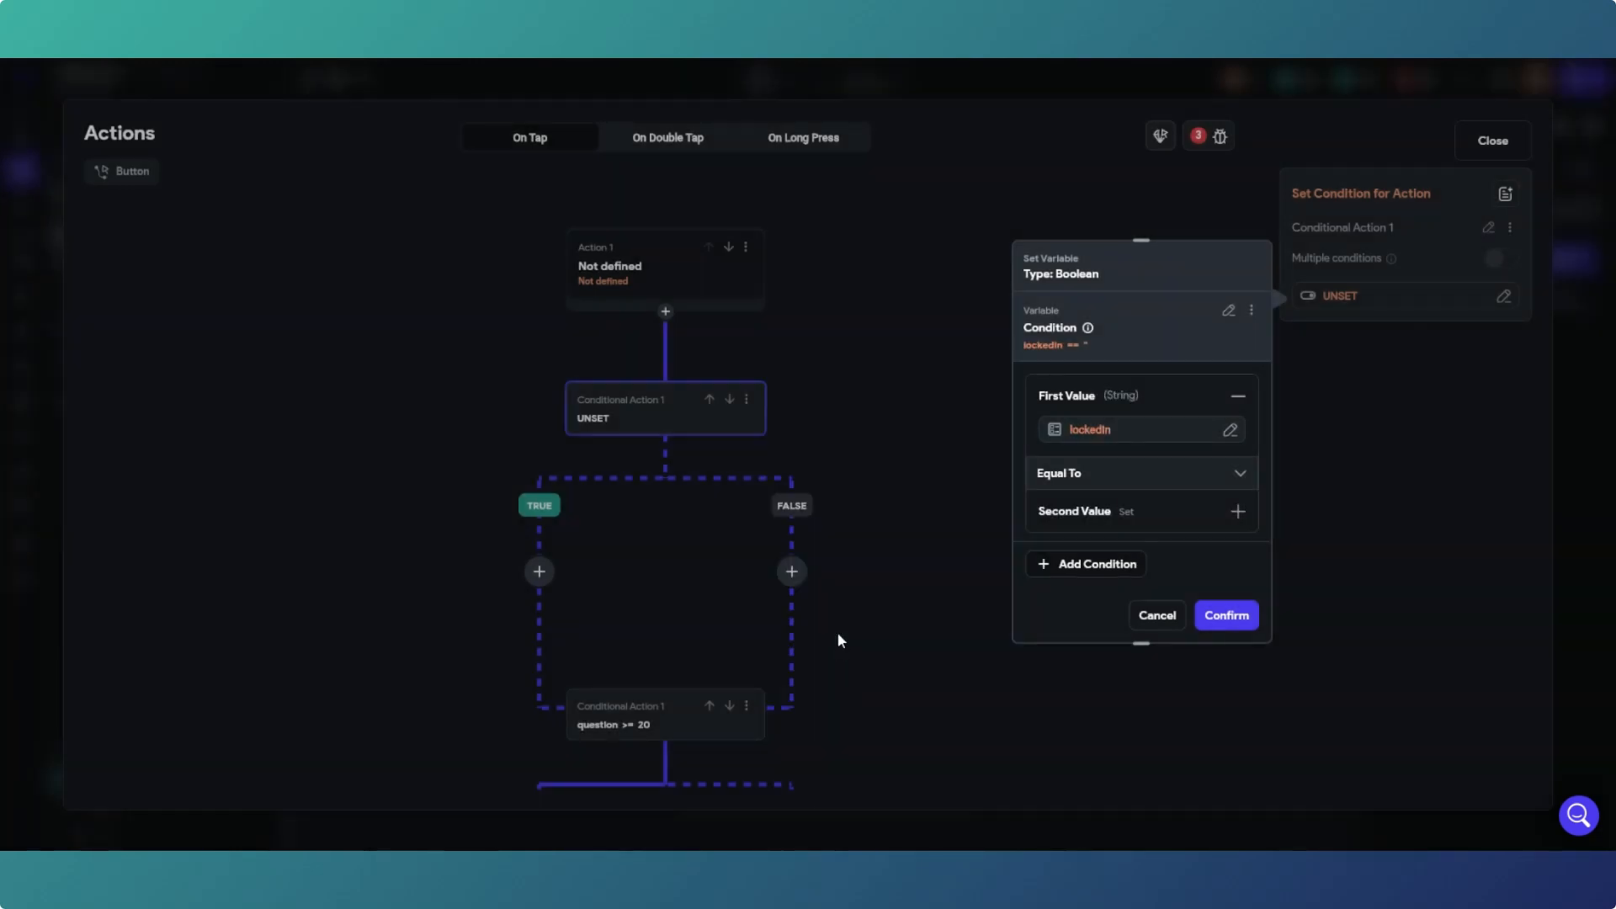
# Step: Set the condition's second value to the trivia row's correct field, keep Equal To, and confirm the condition
pyautogui.click(1123, 513)
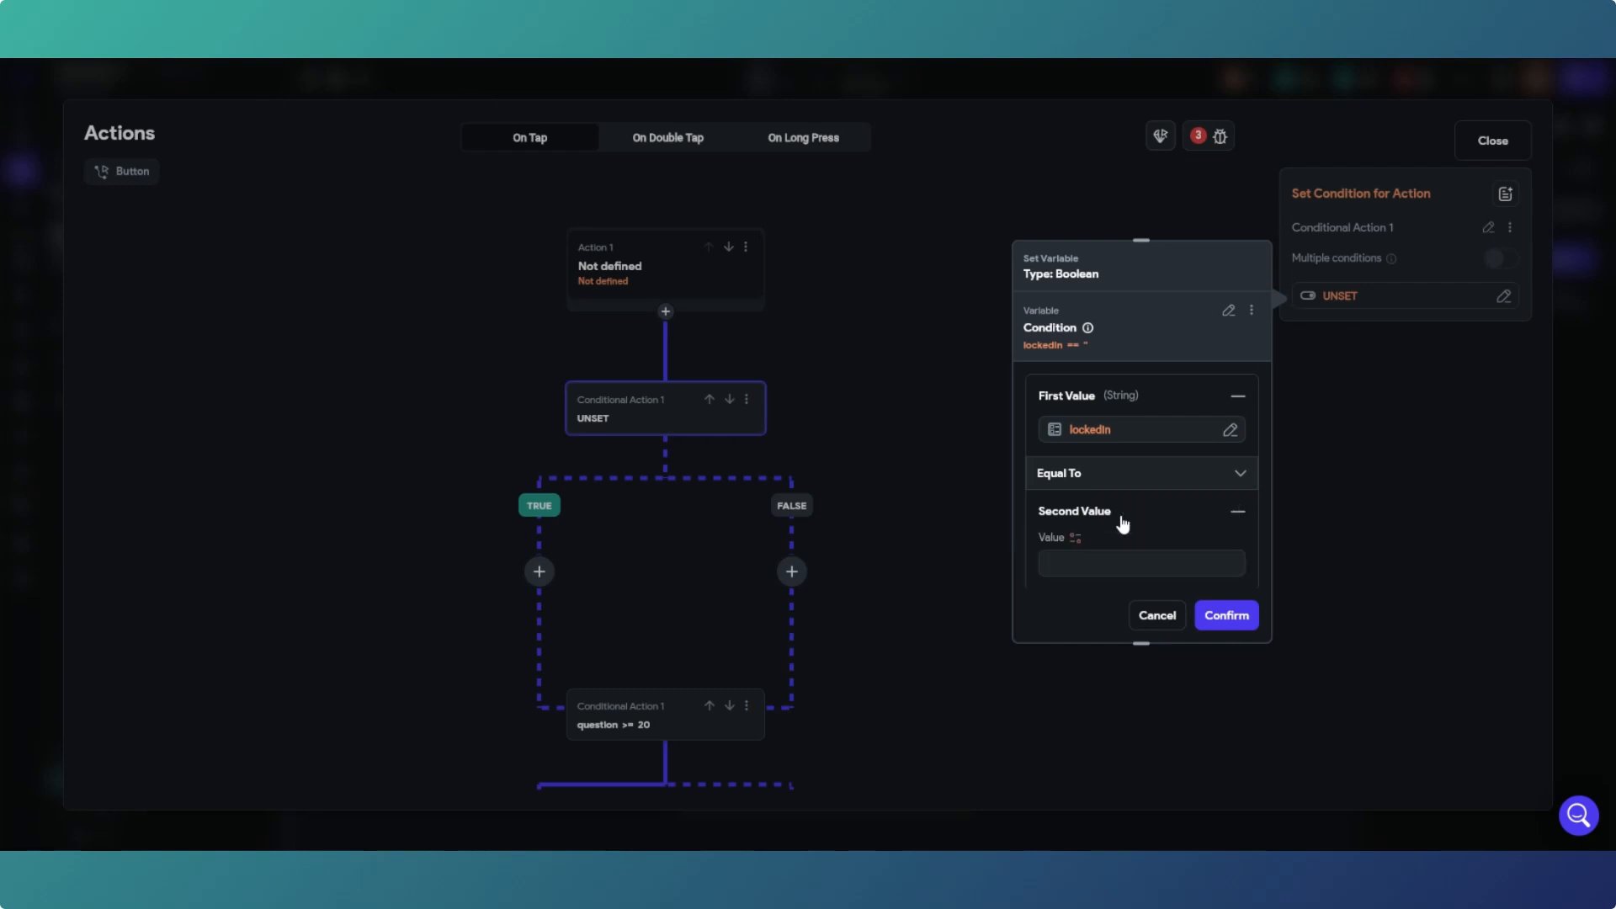
pyautogui.click(1074, 539)
pyautogui.click(944, 606)
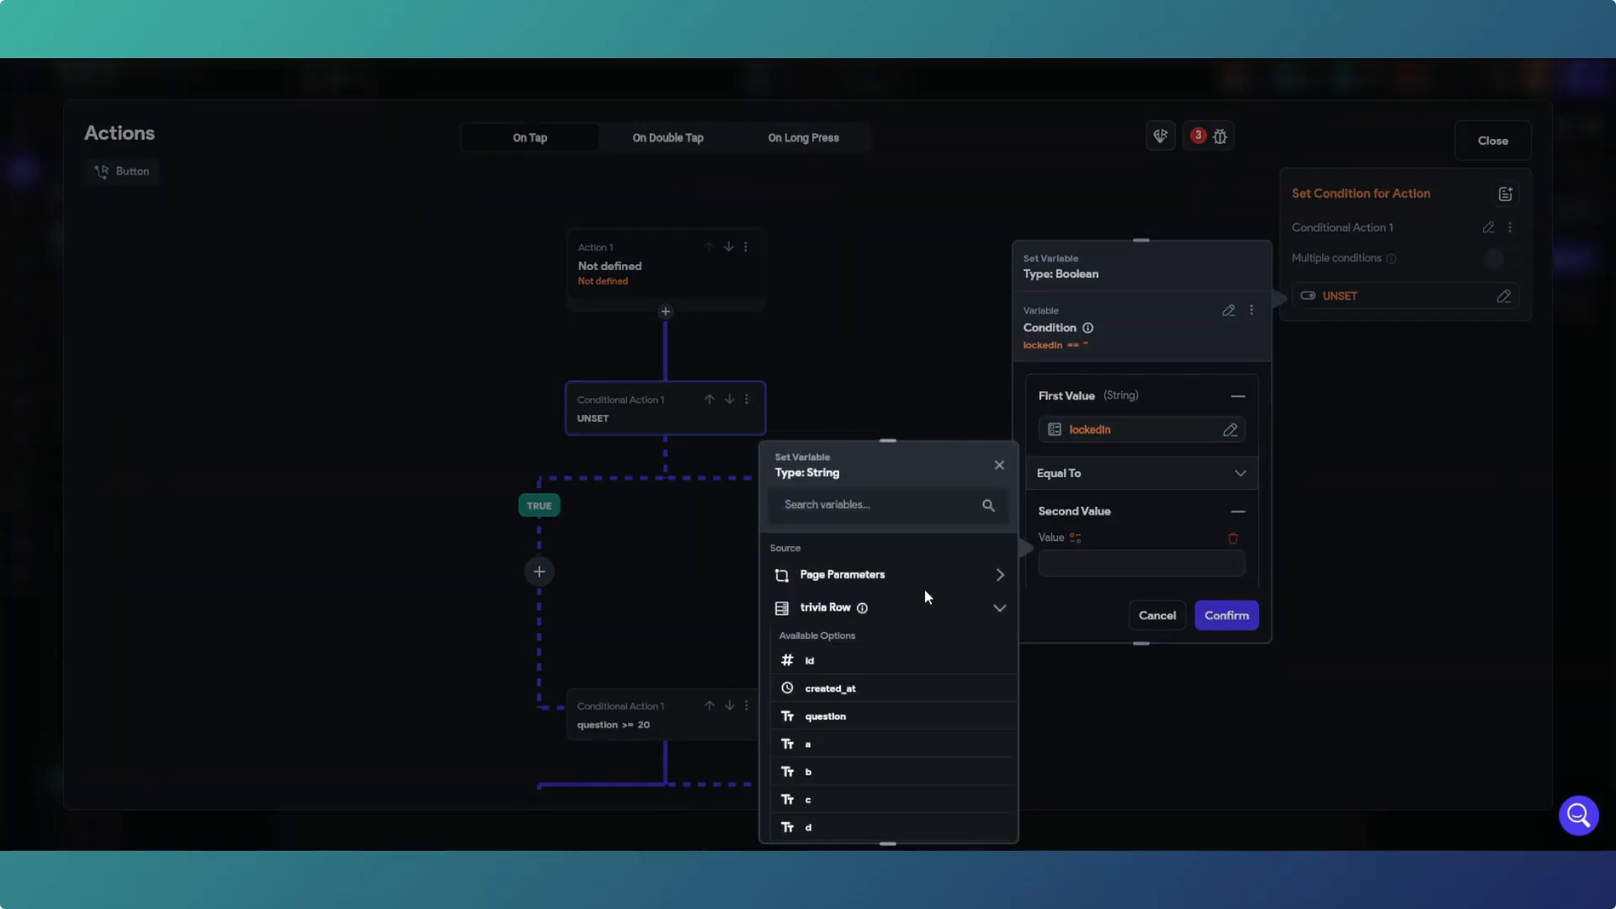
pyautogui.scroll(-2, 925, 594)
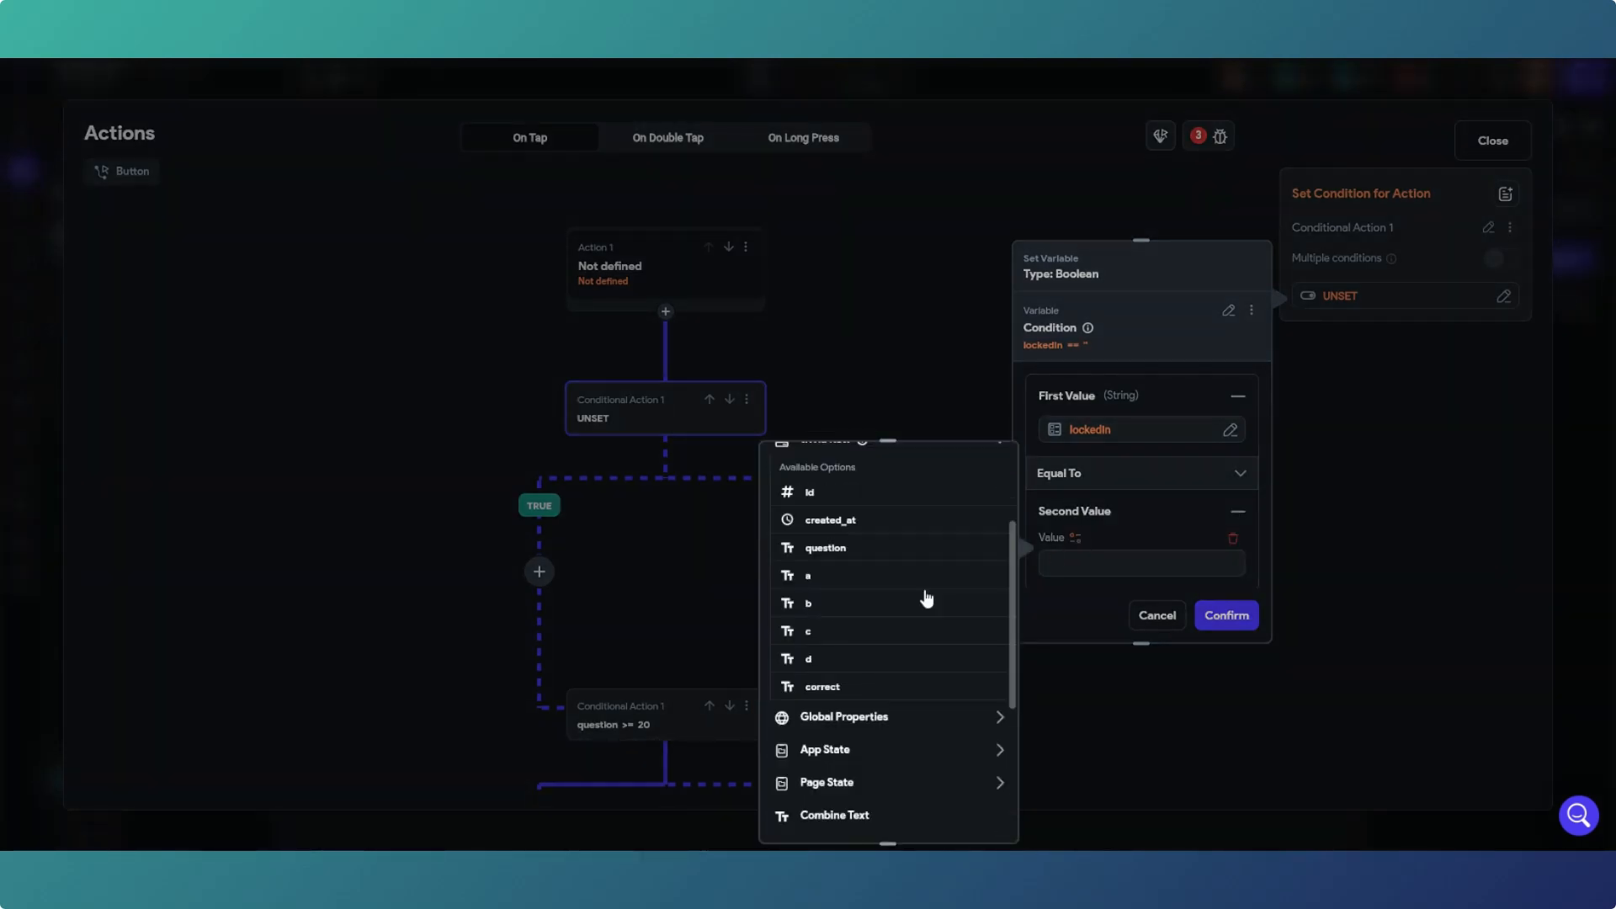
pyautogui.click(819, 689)
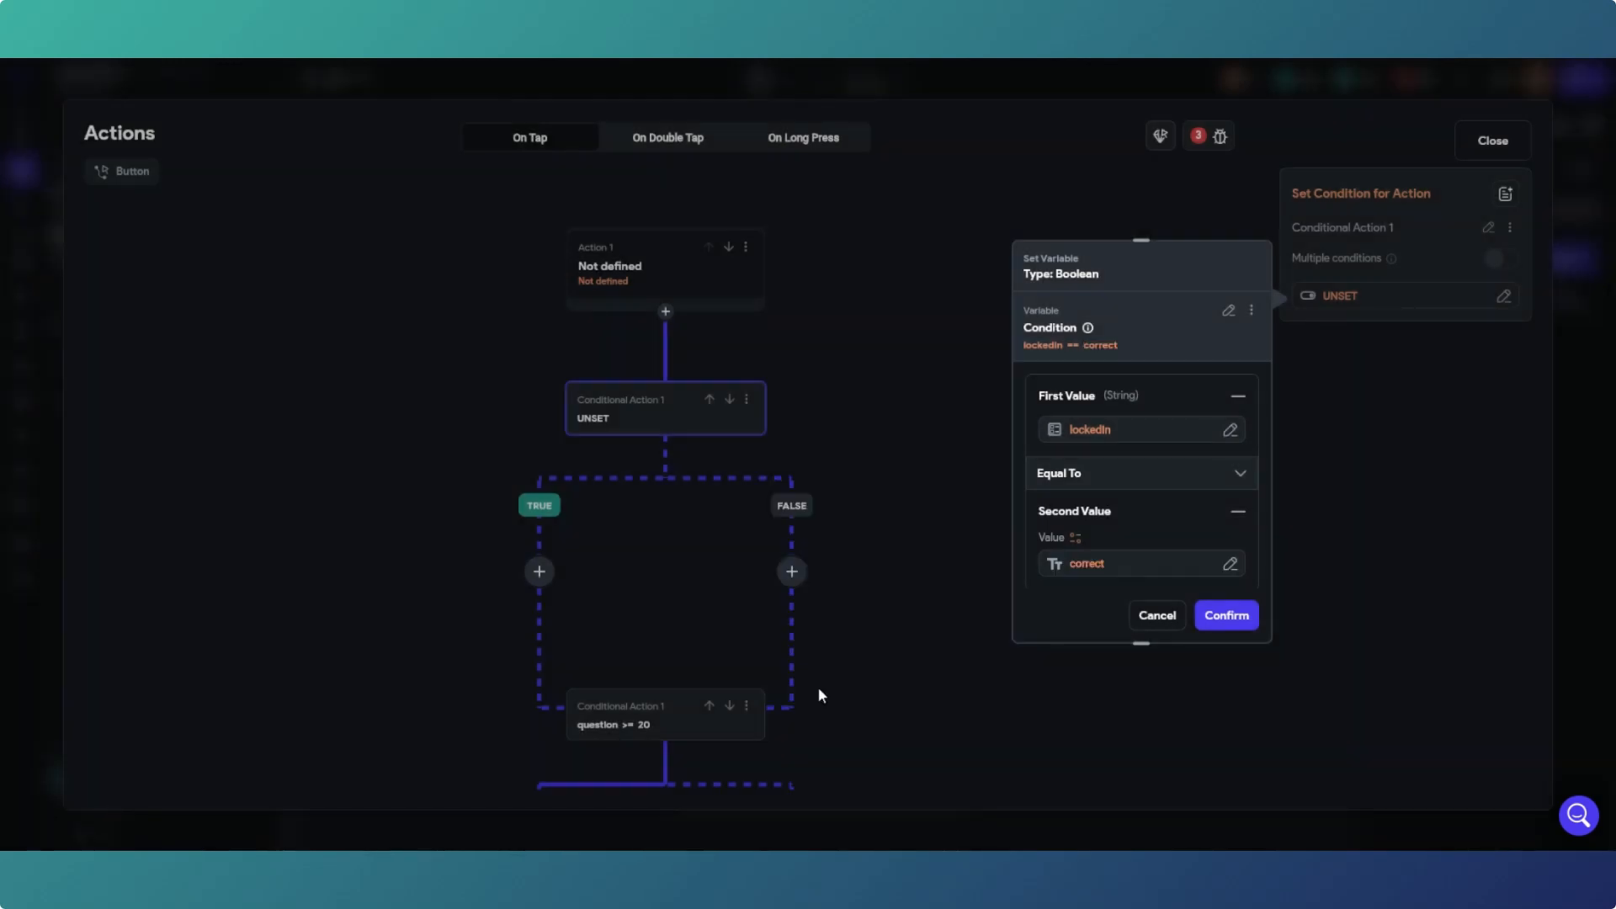
pyautogui.click(1225, 616)
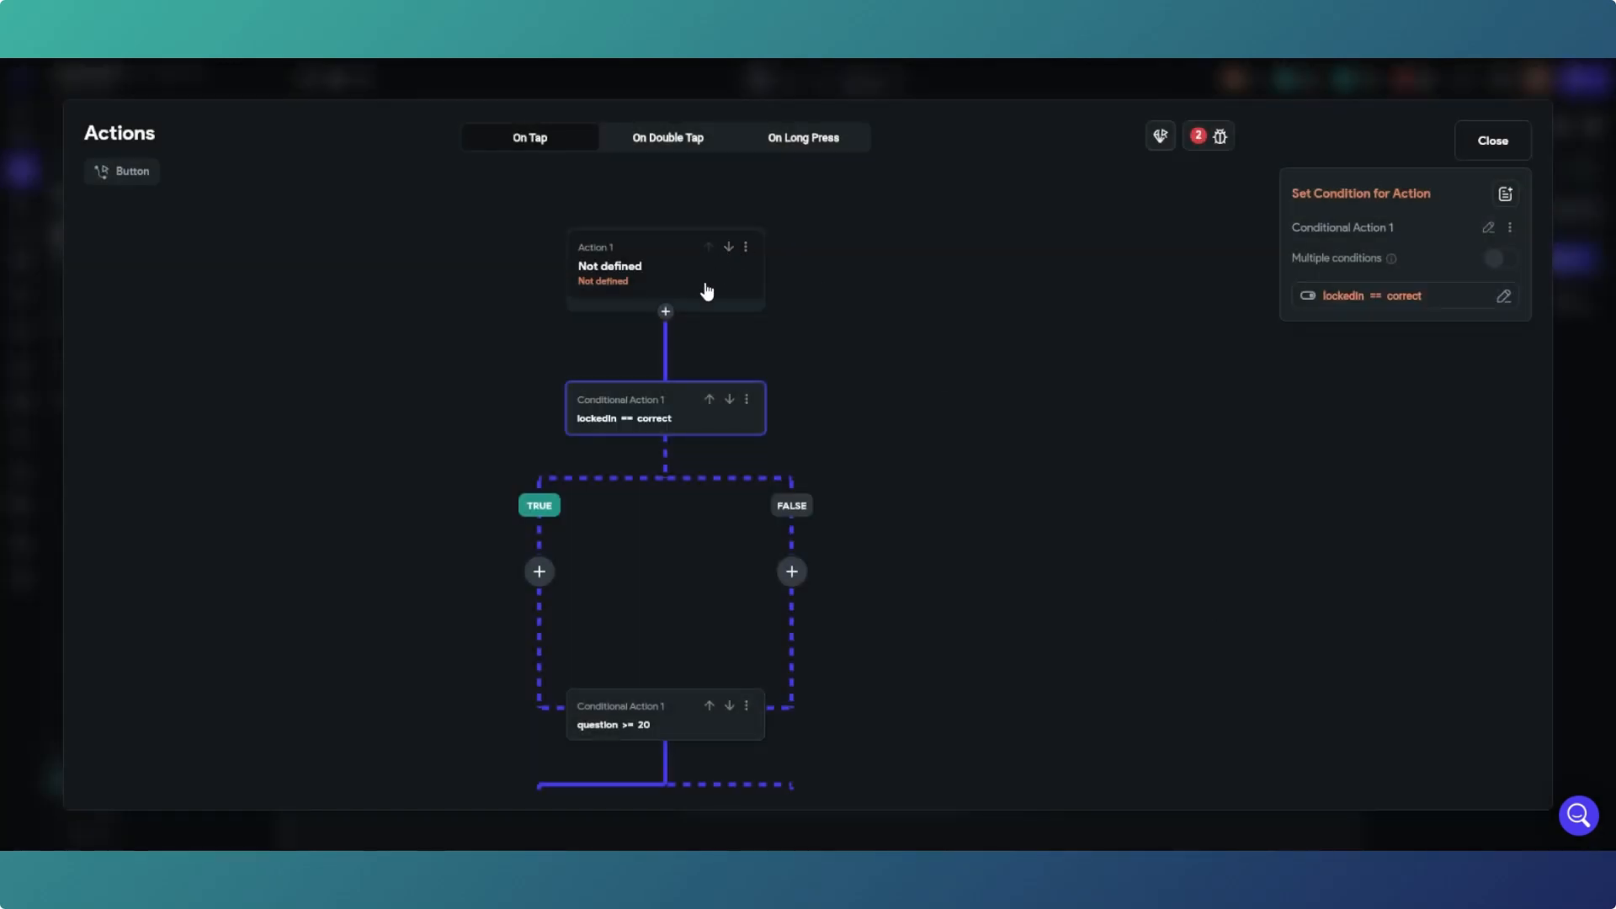
# Step: Examine the pasted chain below the new conditional, including the Update Page State action for the question field
pyautogui.moveTo(604, 545); pyautogui.dragTo(700, 330)
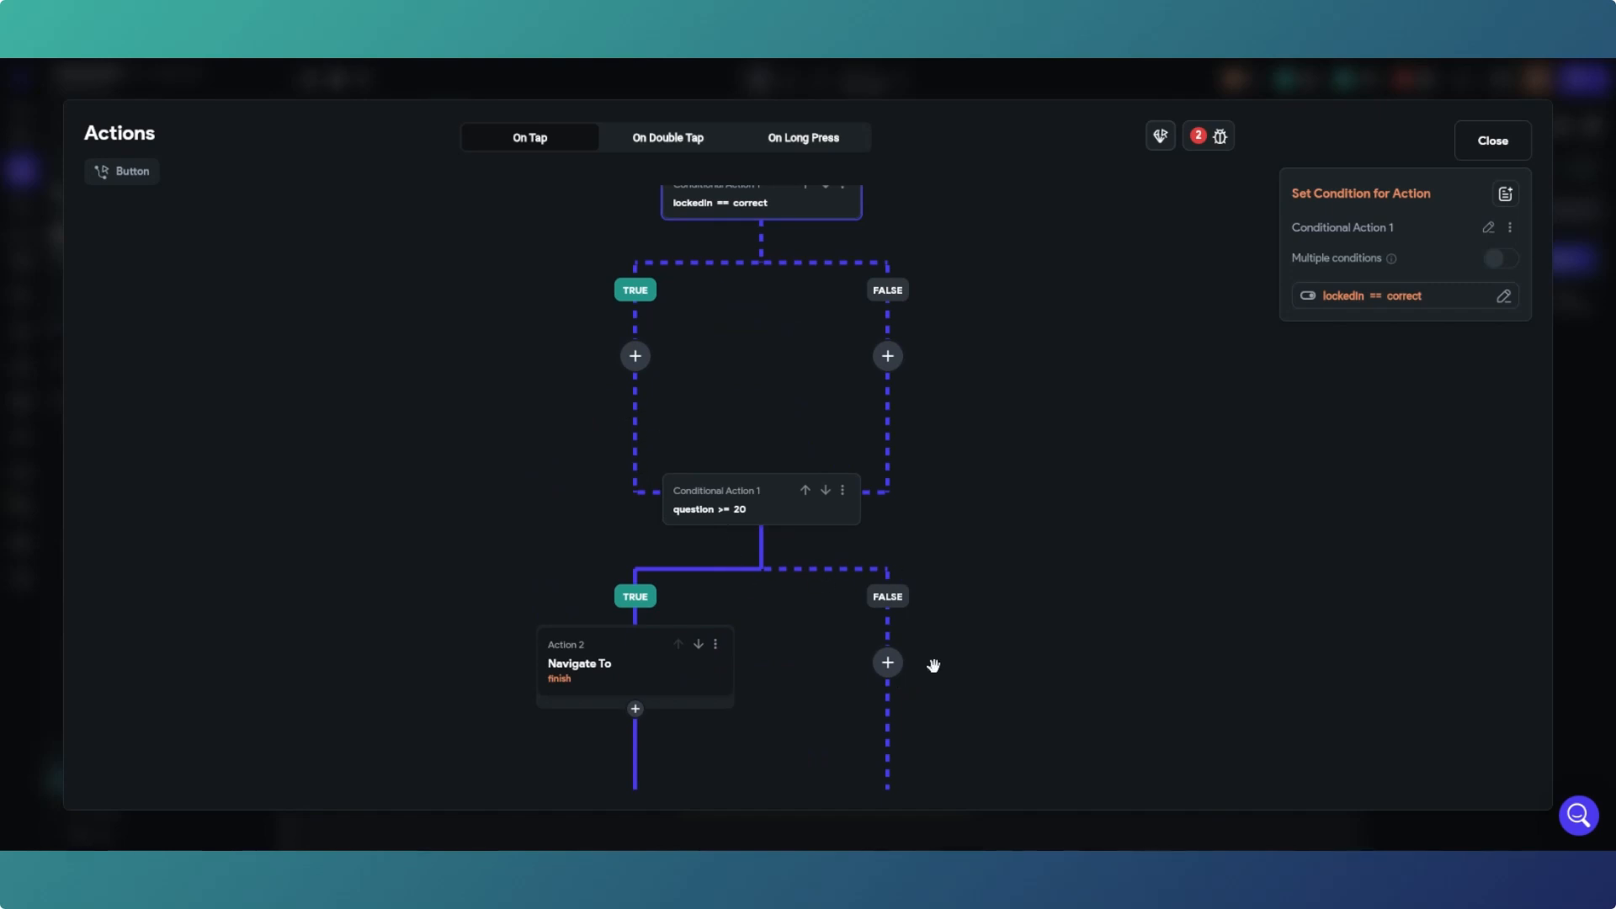
pyautogui.moveTo(934, 664); pyautogui.dragTo(856, 368)
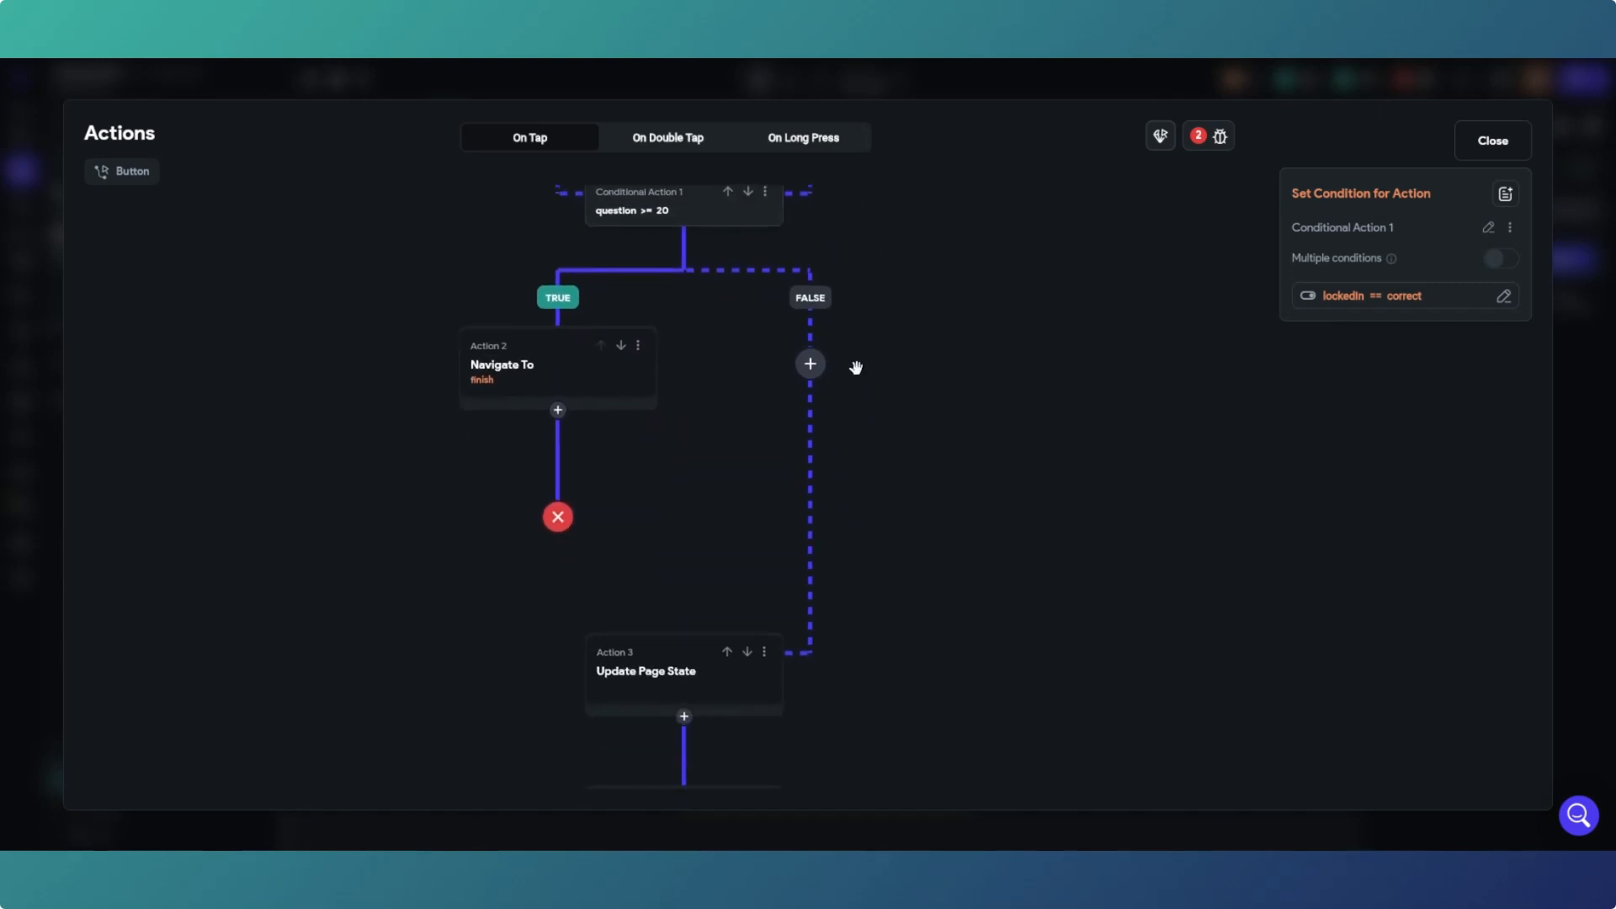
pyautogui.click(686, 690)
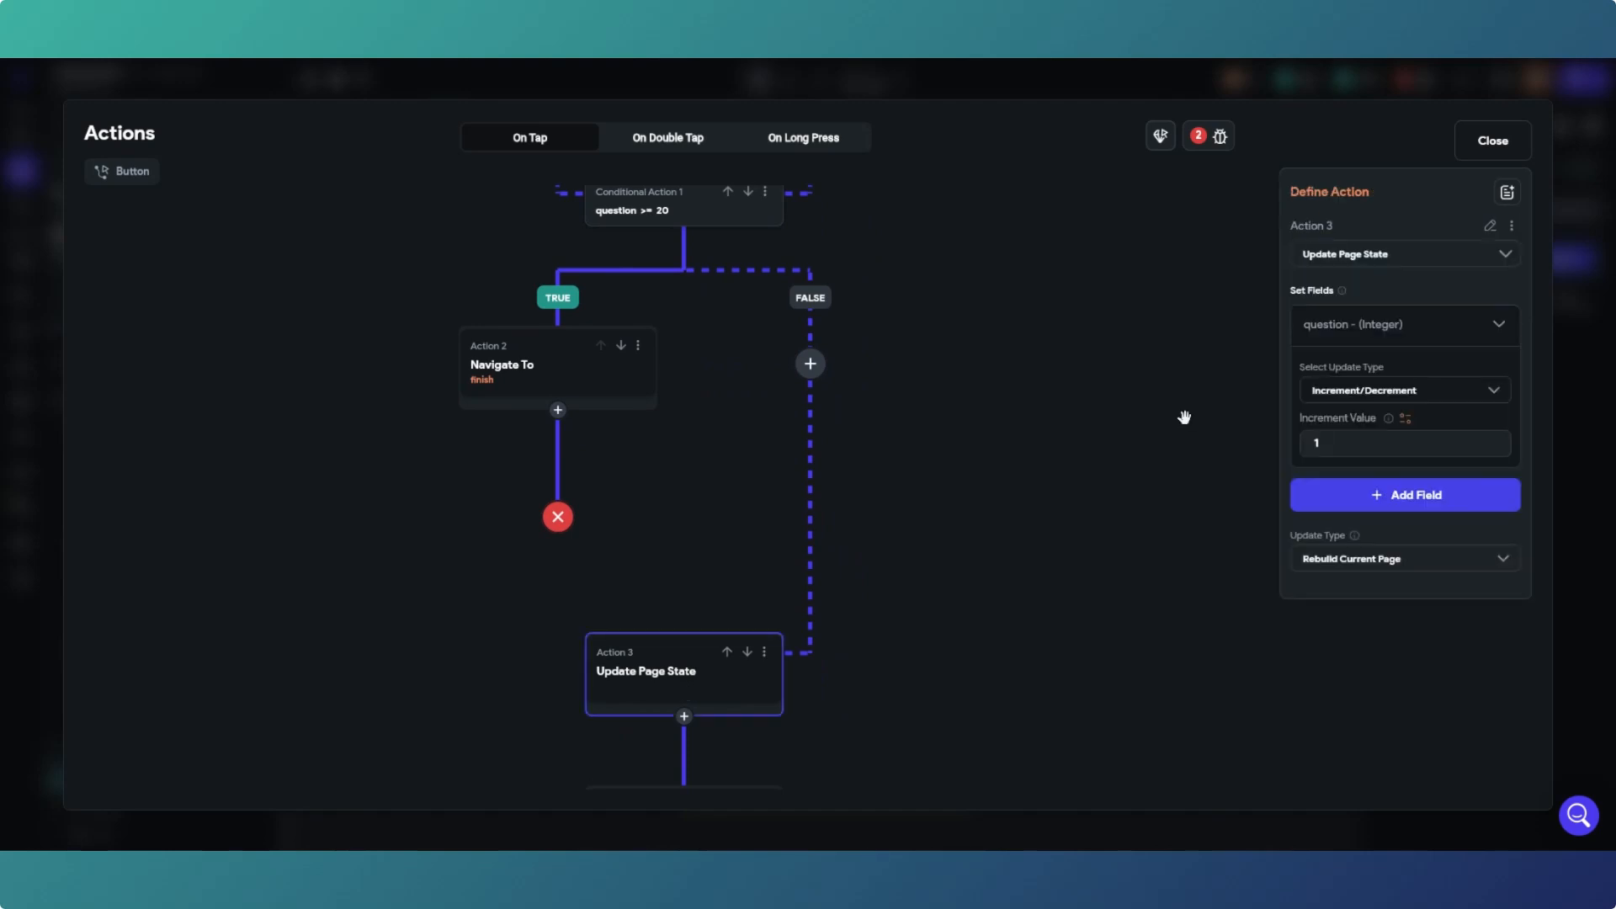
pyautogui.moveTo(808, 585); pyautogui.dragTo(837, 423)
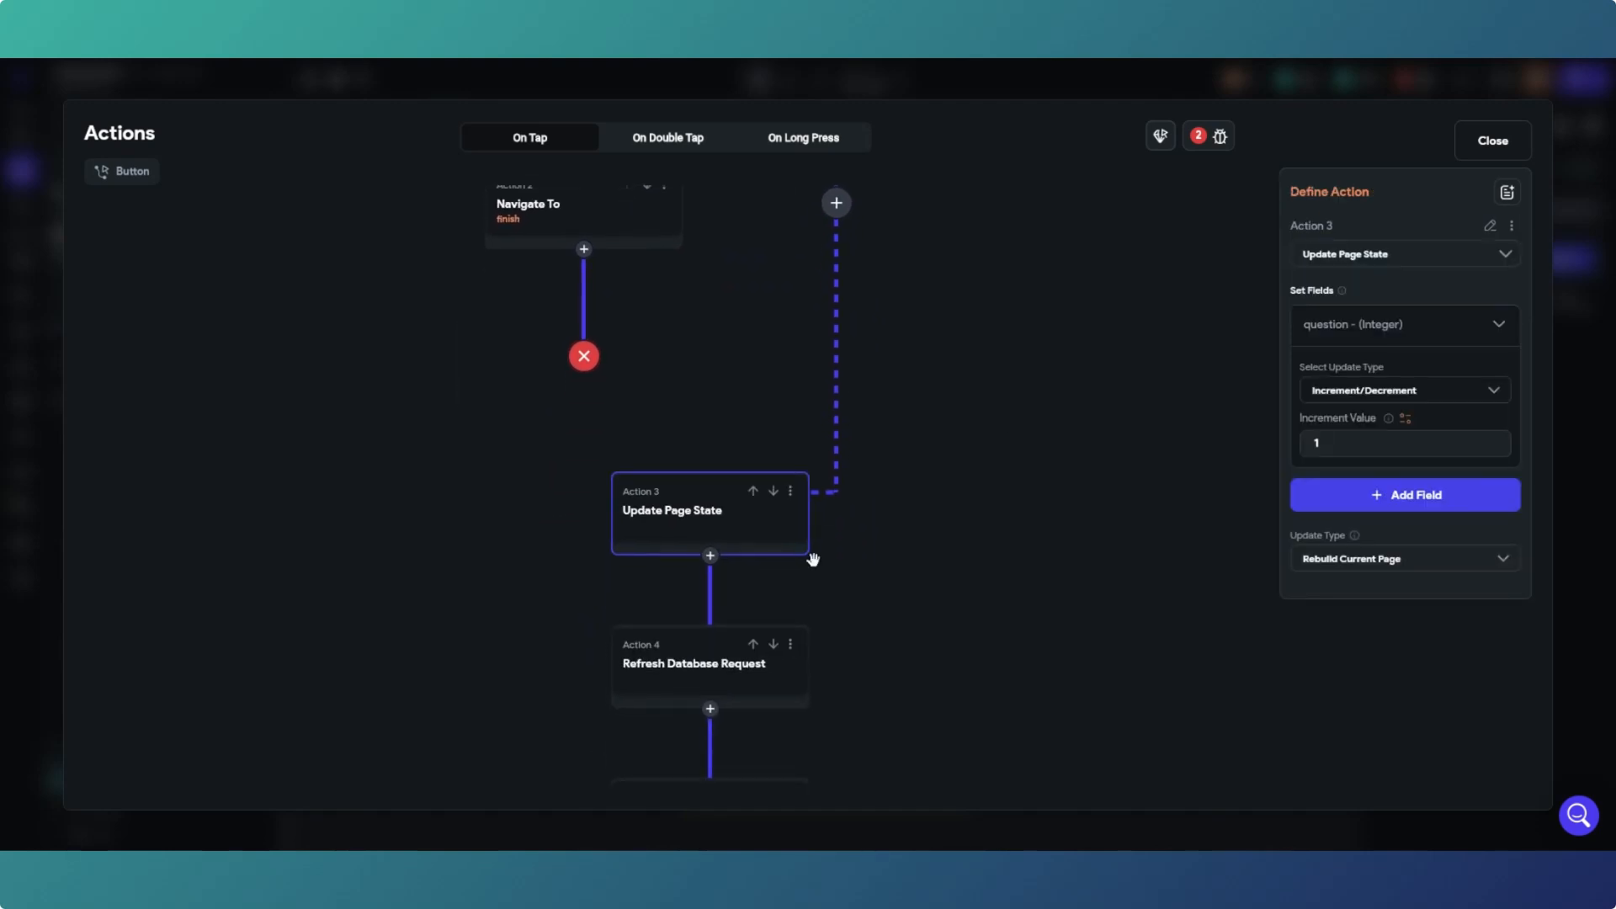
pyautogui.scroll(-3, 793, 595)
pyautogui.moveTo(763, 371); pyautogui.dragTo(783, 564)
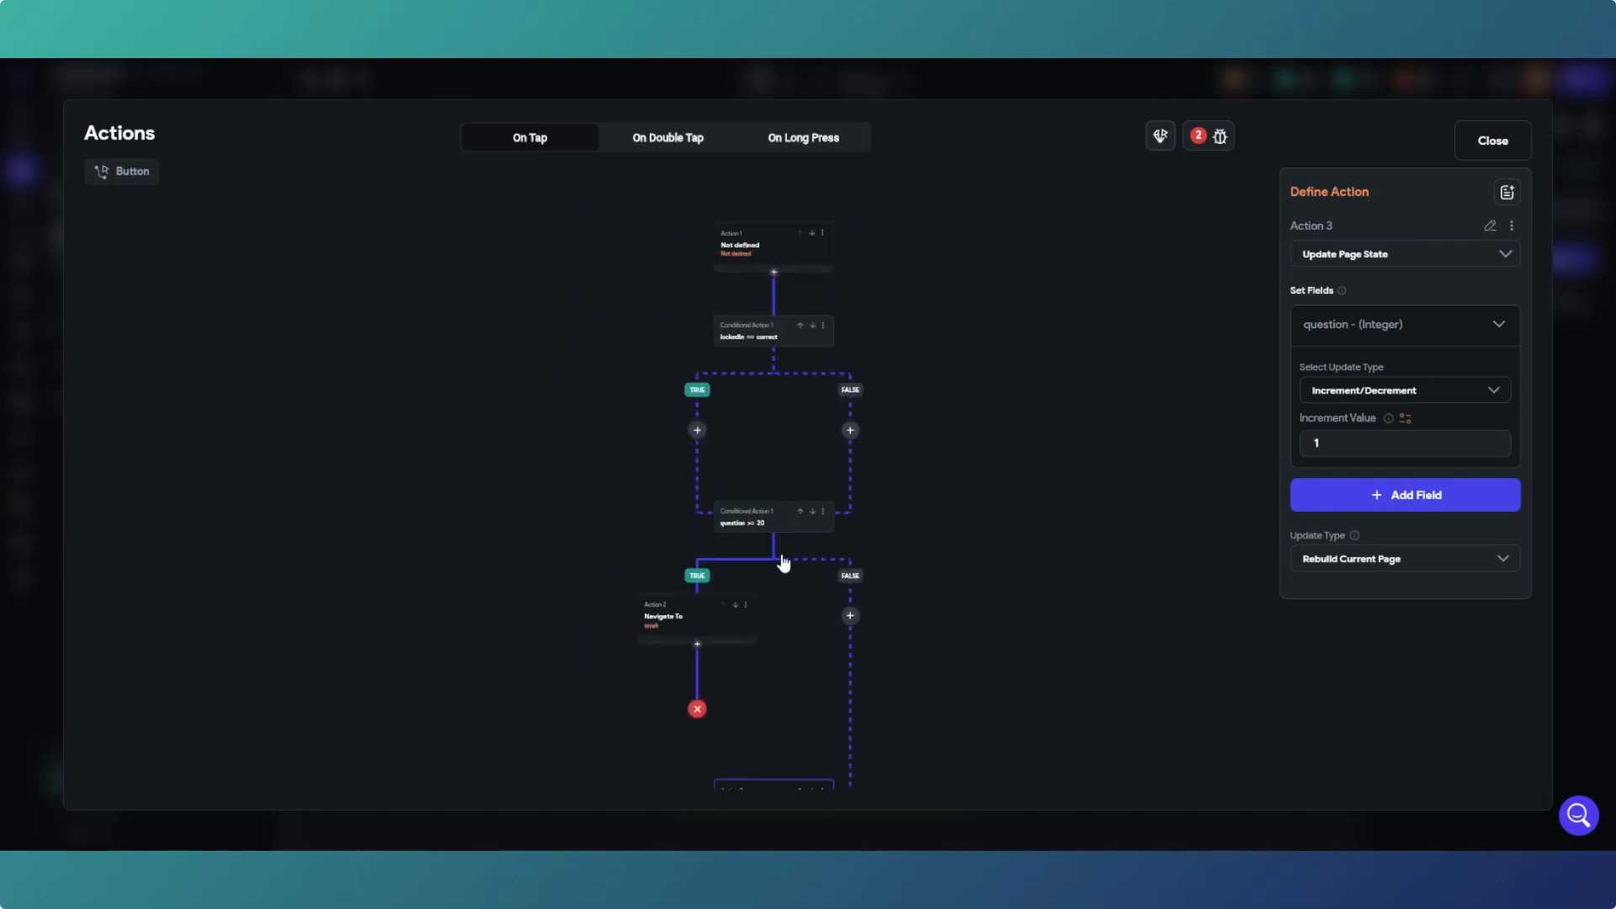
pyautogui.scroll(3, 762, 366)
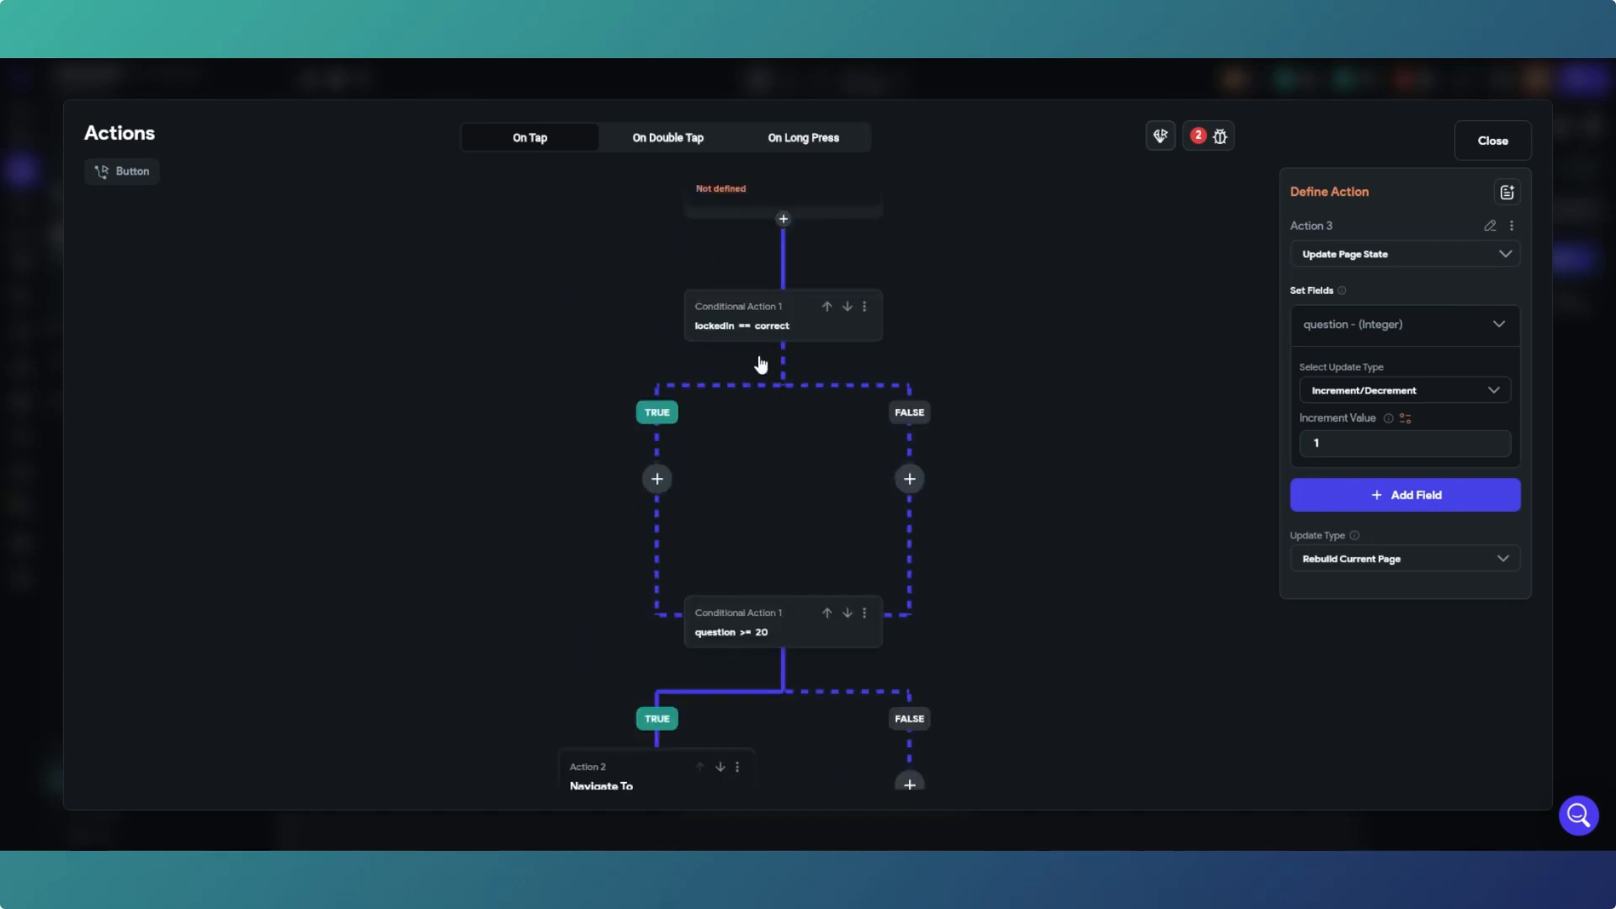
# Step: Add a new action to the TRUE branch of the lockedIn == correct conditional
pyautogui.click(657, 479)
pyautogui.click(663, 522)
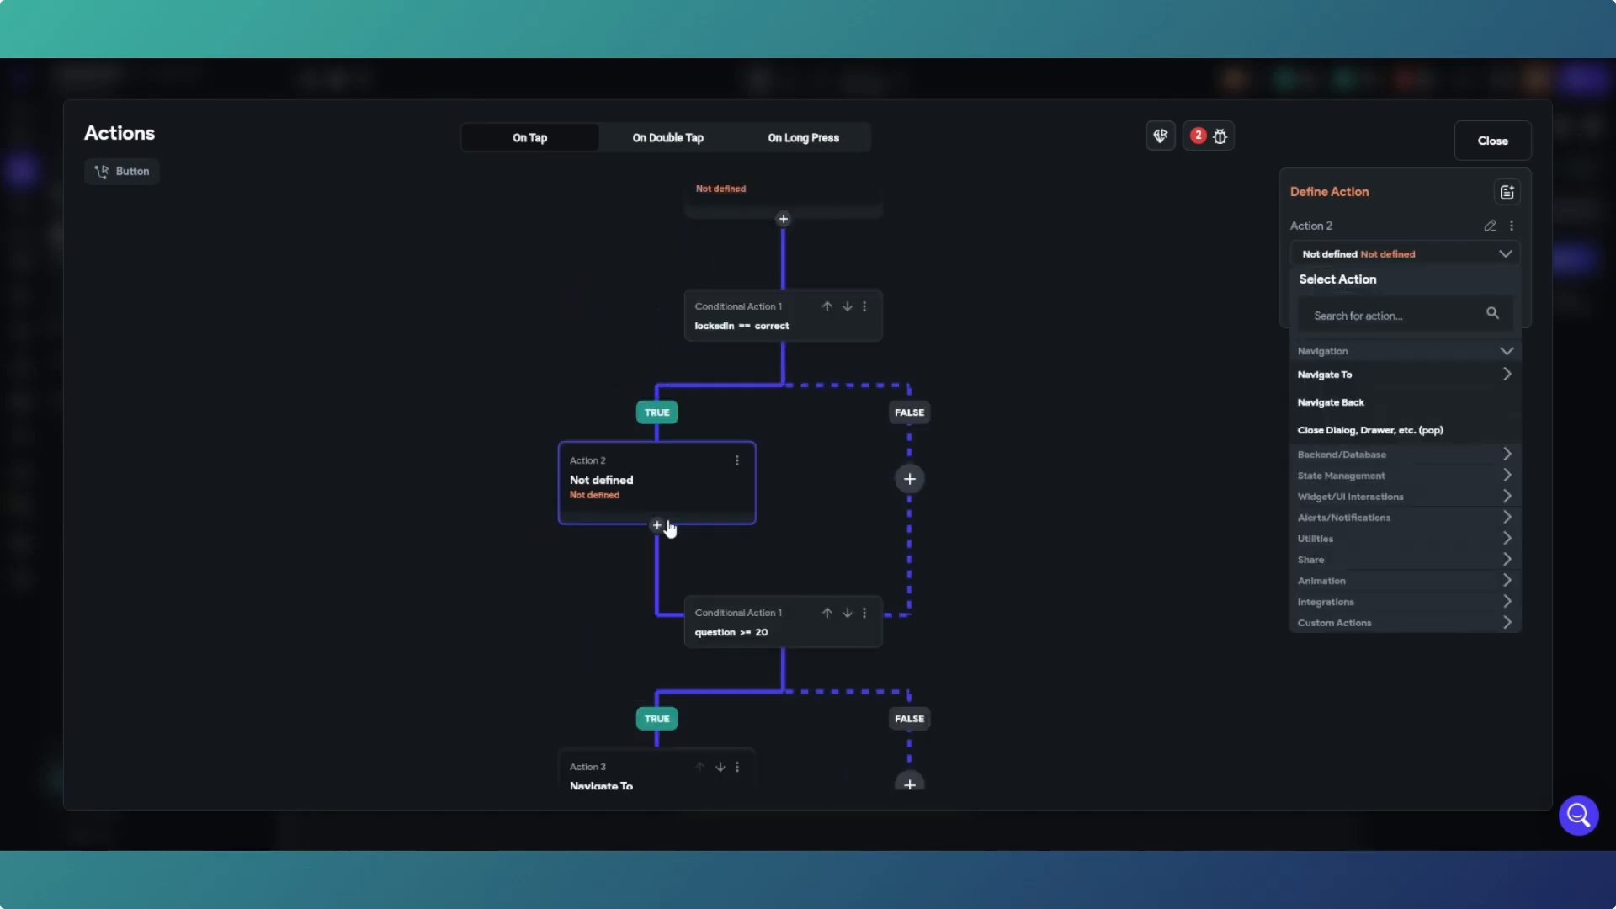
pyautogui.click(1400, 478)
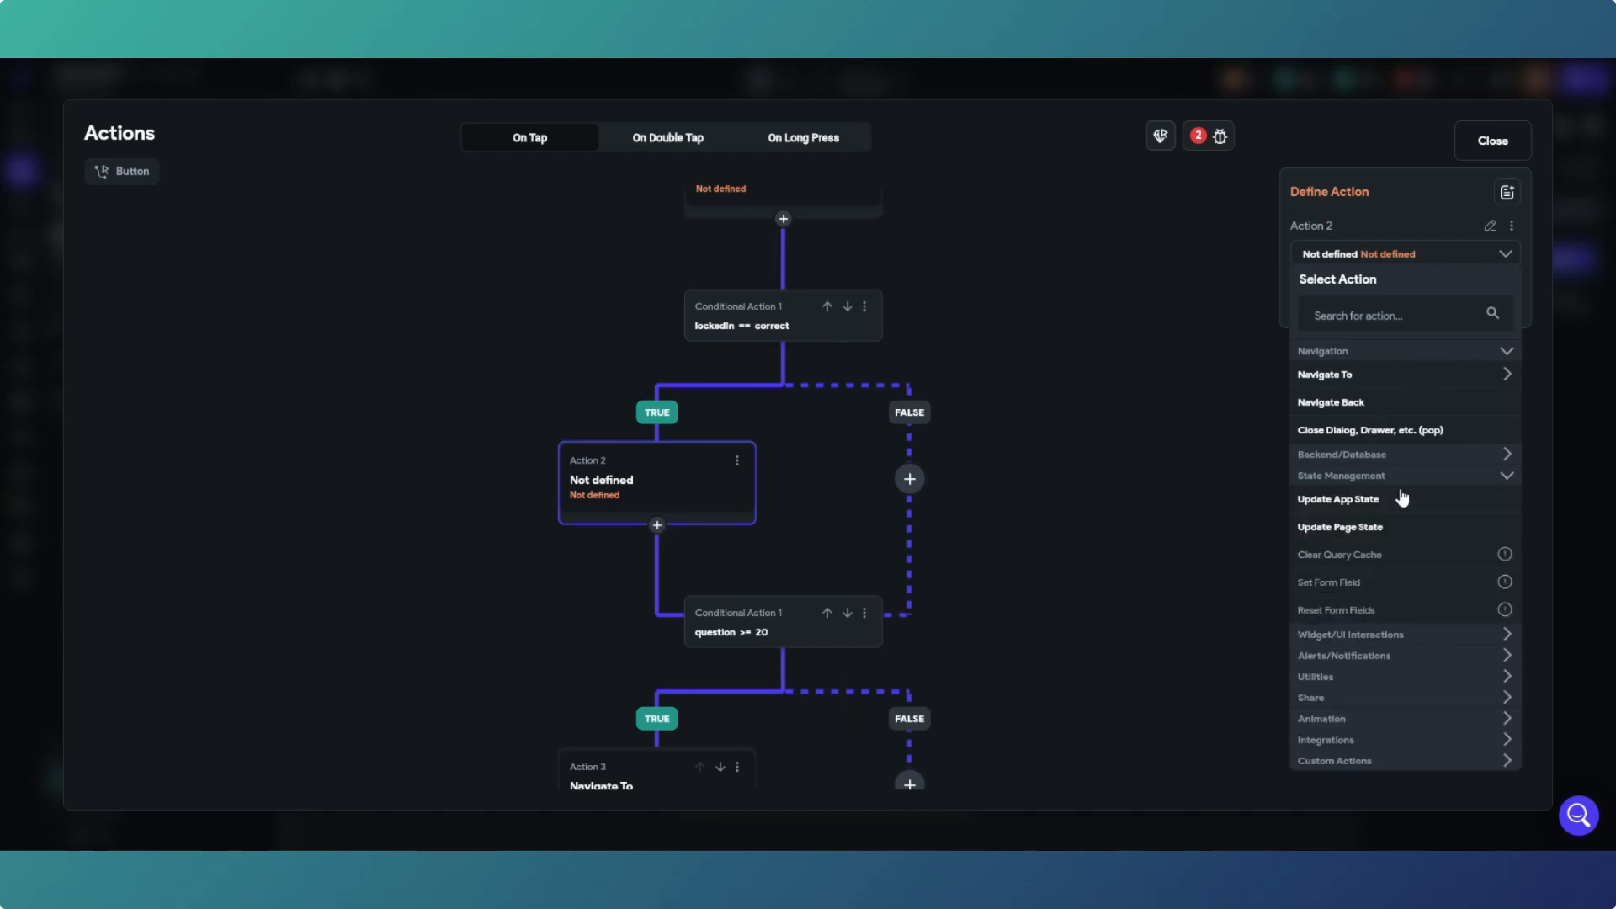
pyautogui.click(1381, 525)
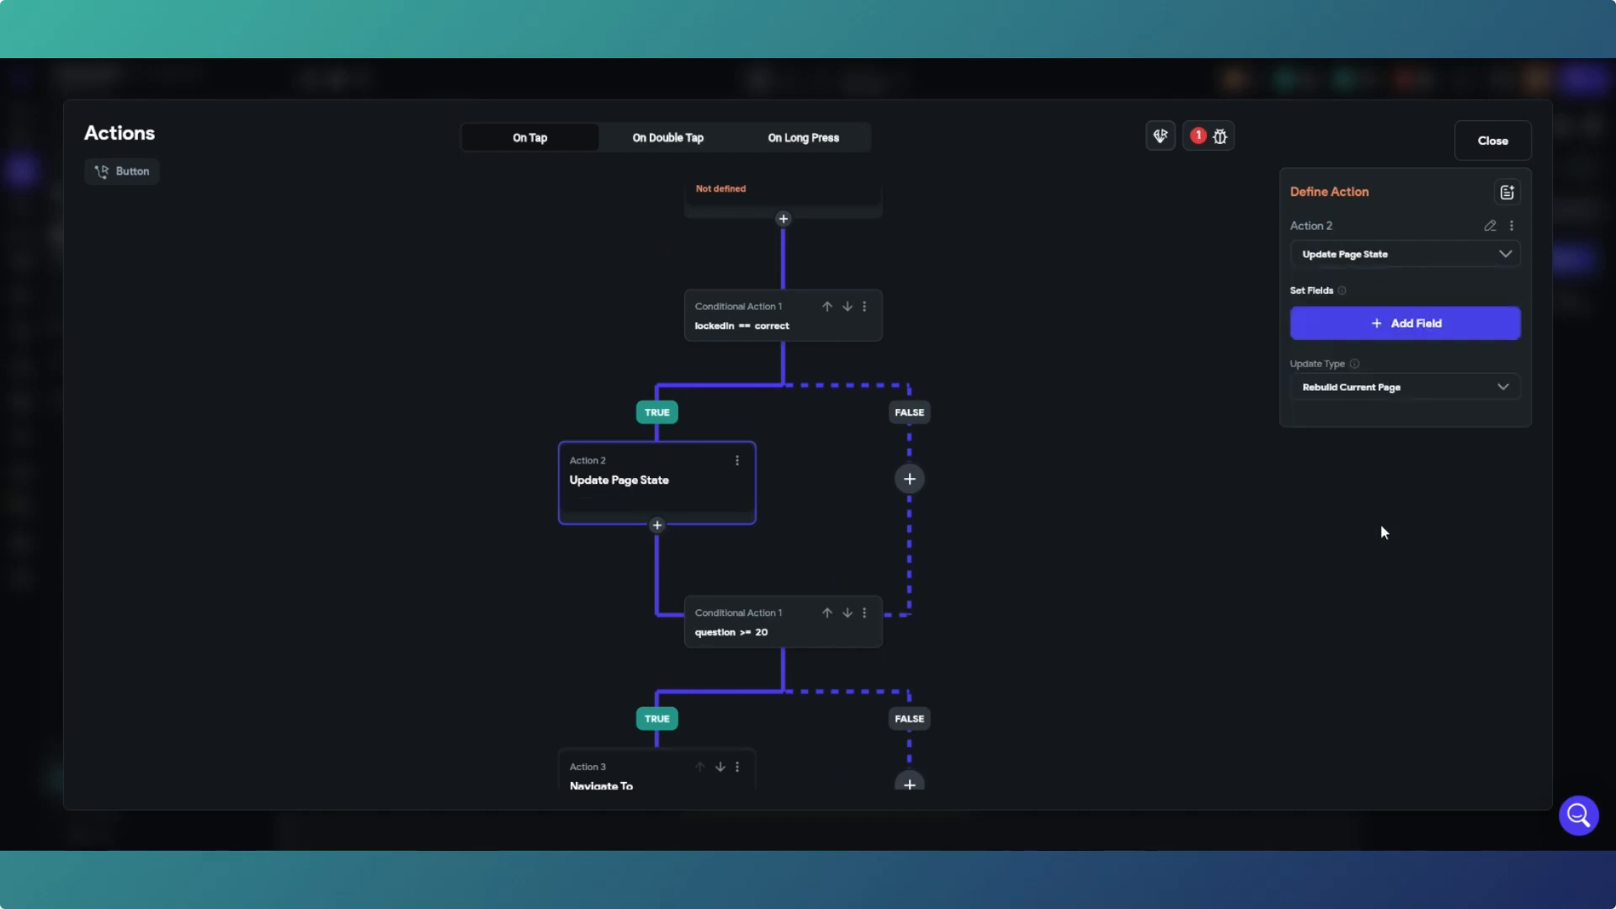
pyautogui.click(1363, 328)
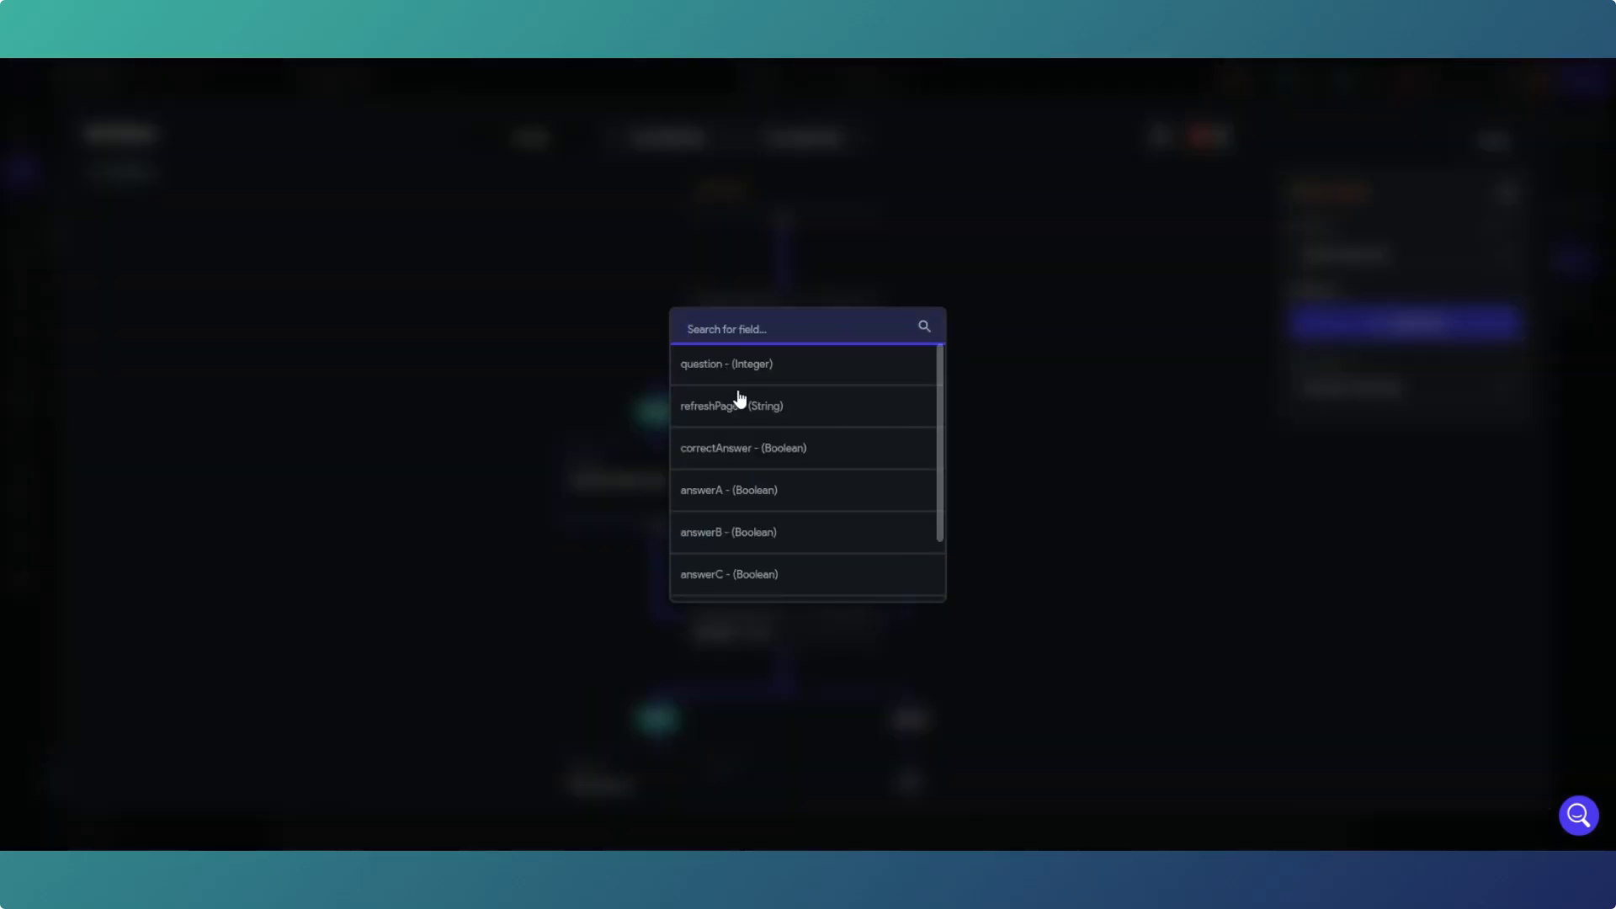
pyautogui.scroll(-2, 737, 353)
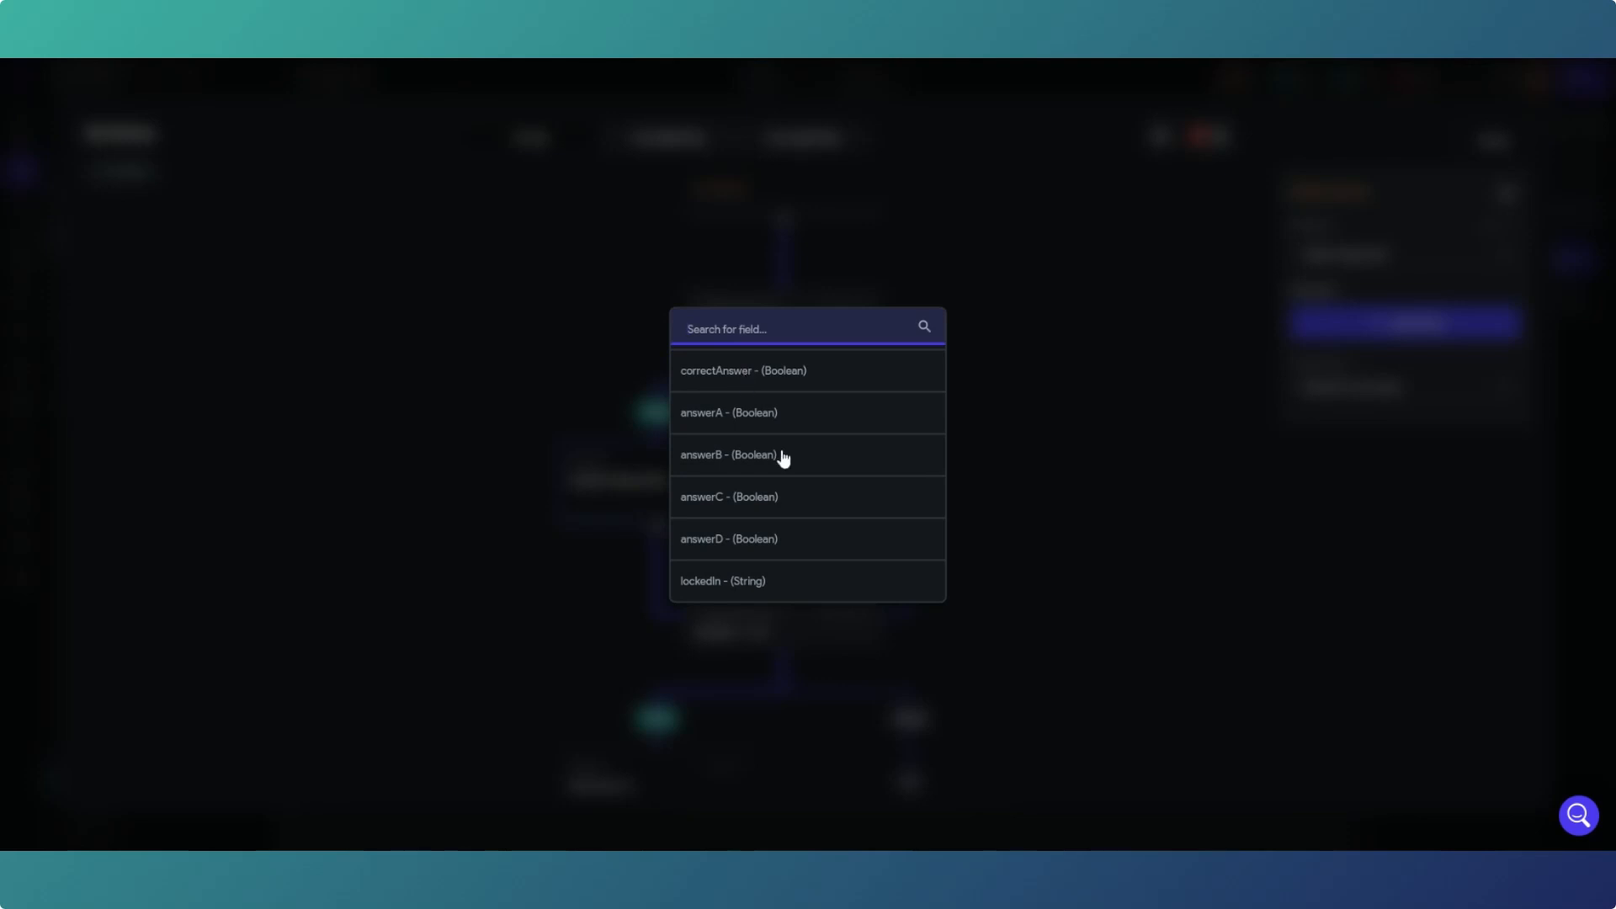
pyautogui.scroll(2, 782, 475)
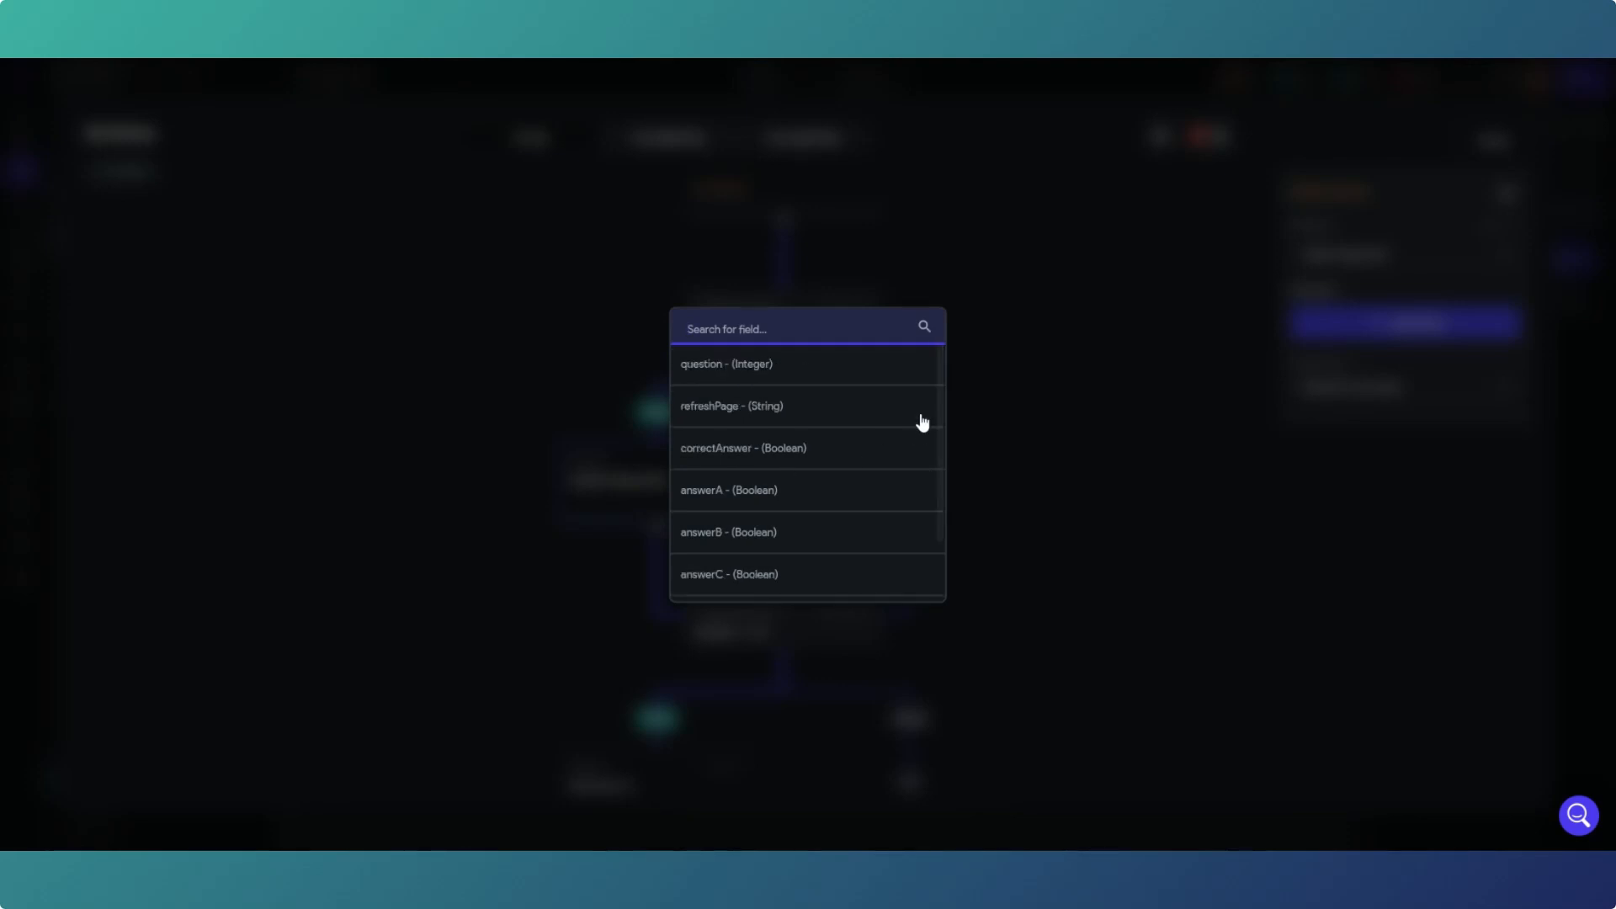
pyautogui.click(1042, 390)
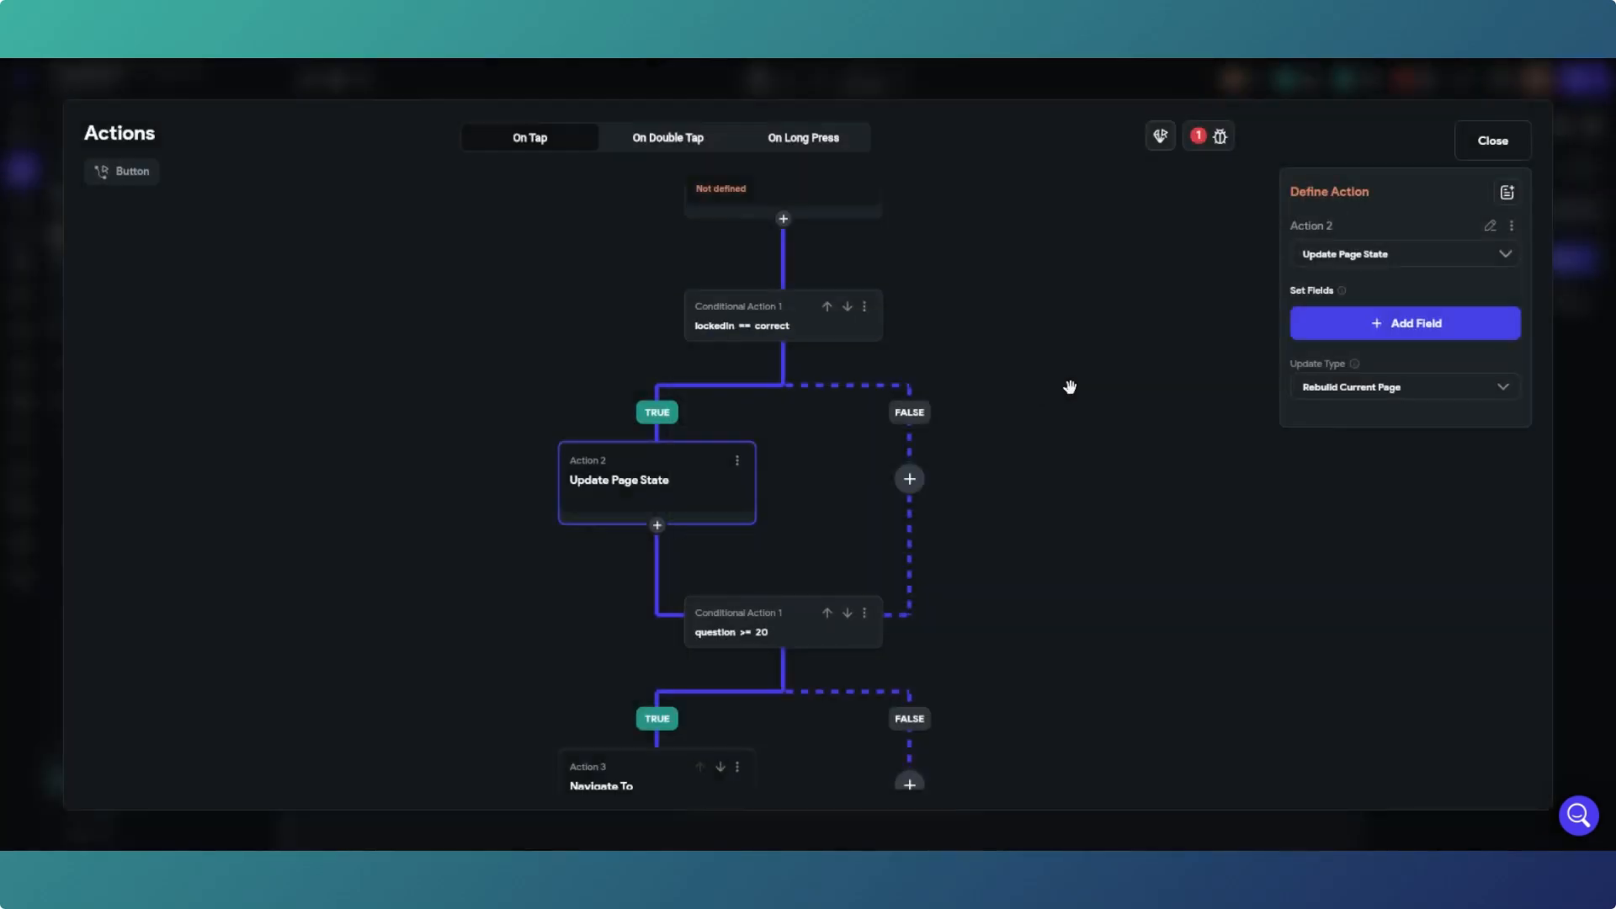
# Step: Make the TRUE-branch action an Update App State that increments the score field by 1
pyautogui.click(1419, 259)
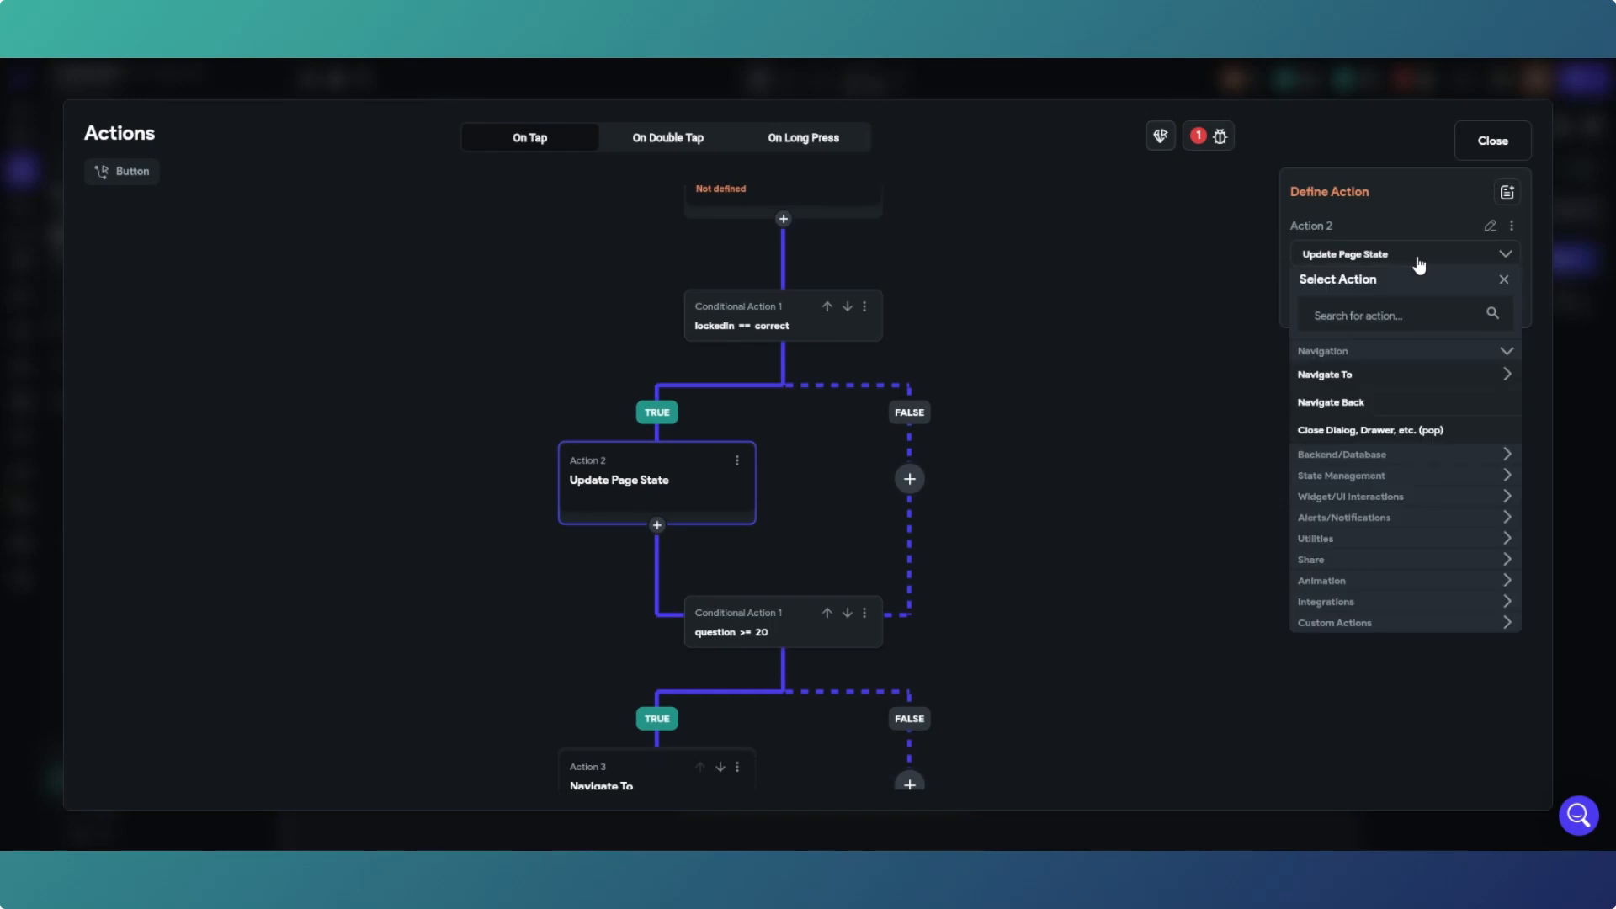
pyautogui.click(1377, 478)
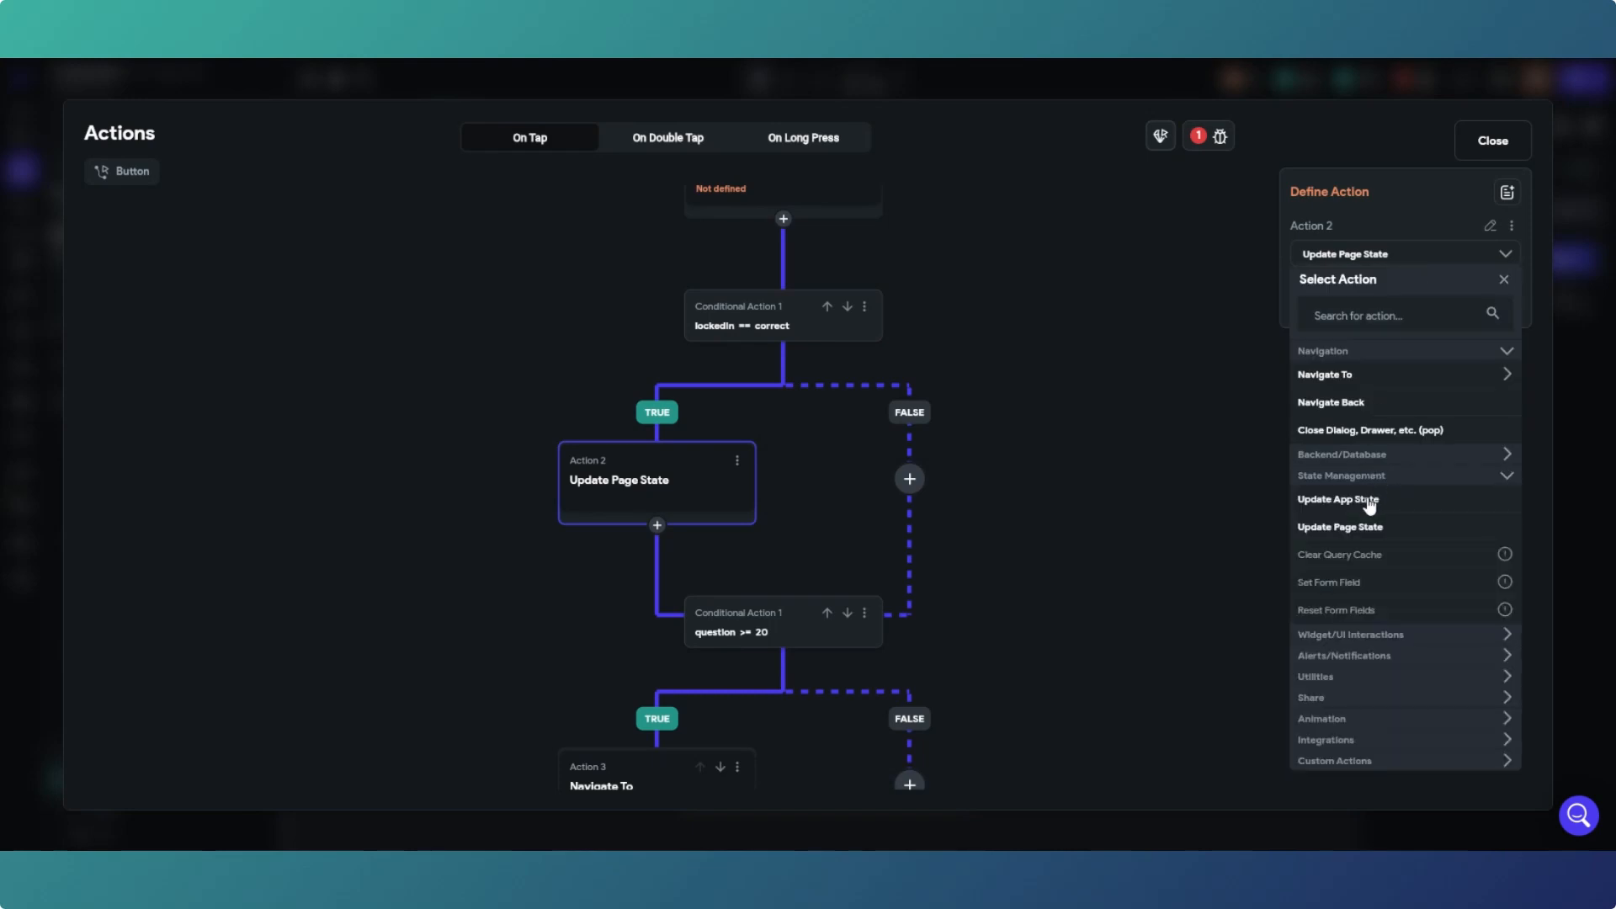
pyautogui.click(1369, 501)
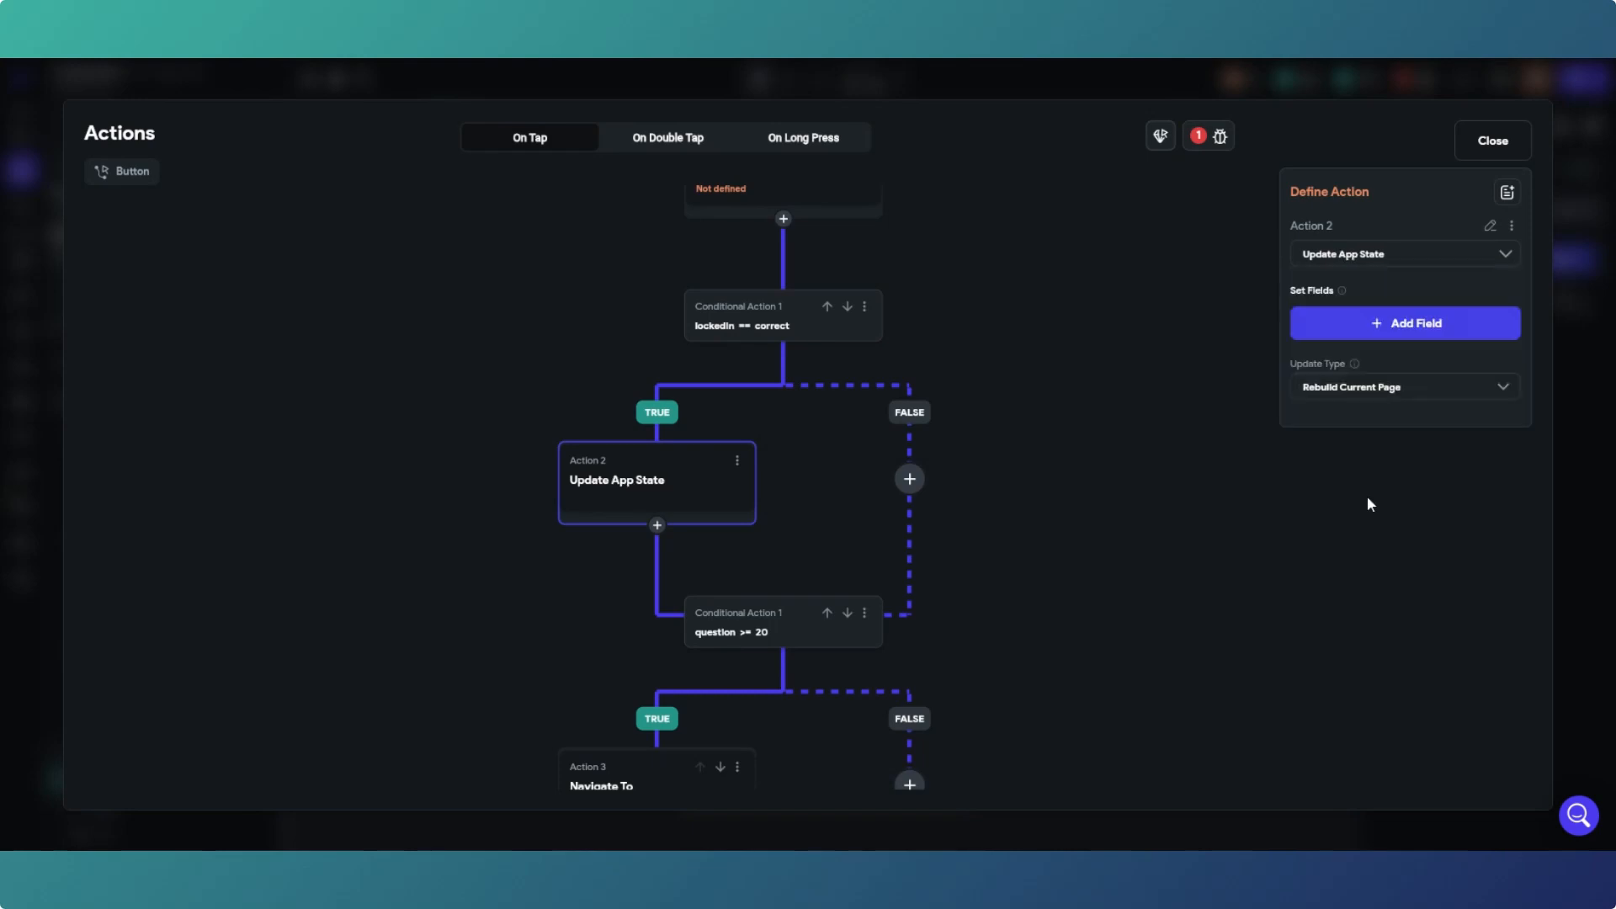
pyautogui.click(1389, 330)
pyautogui.click(694, 365)
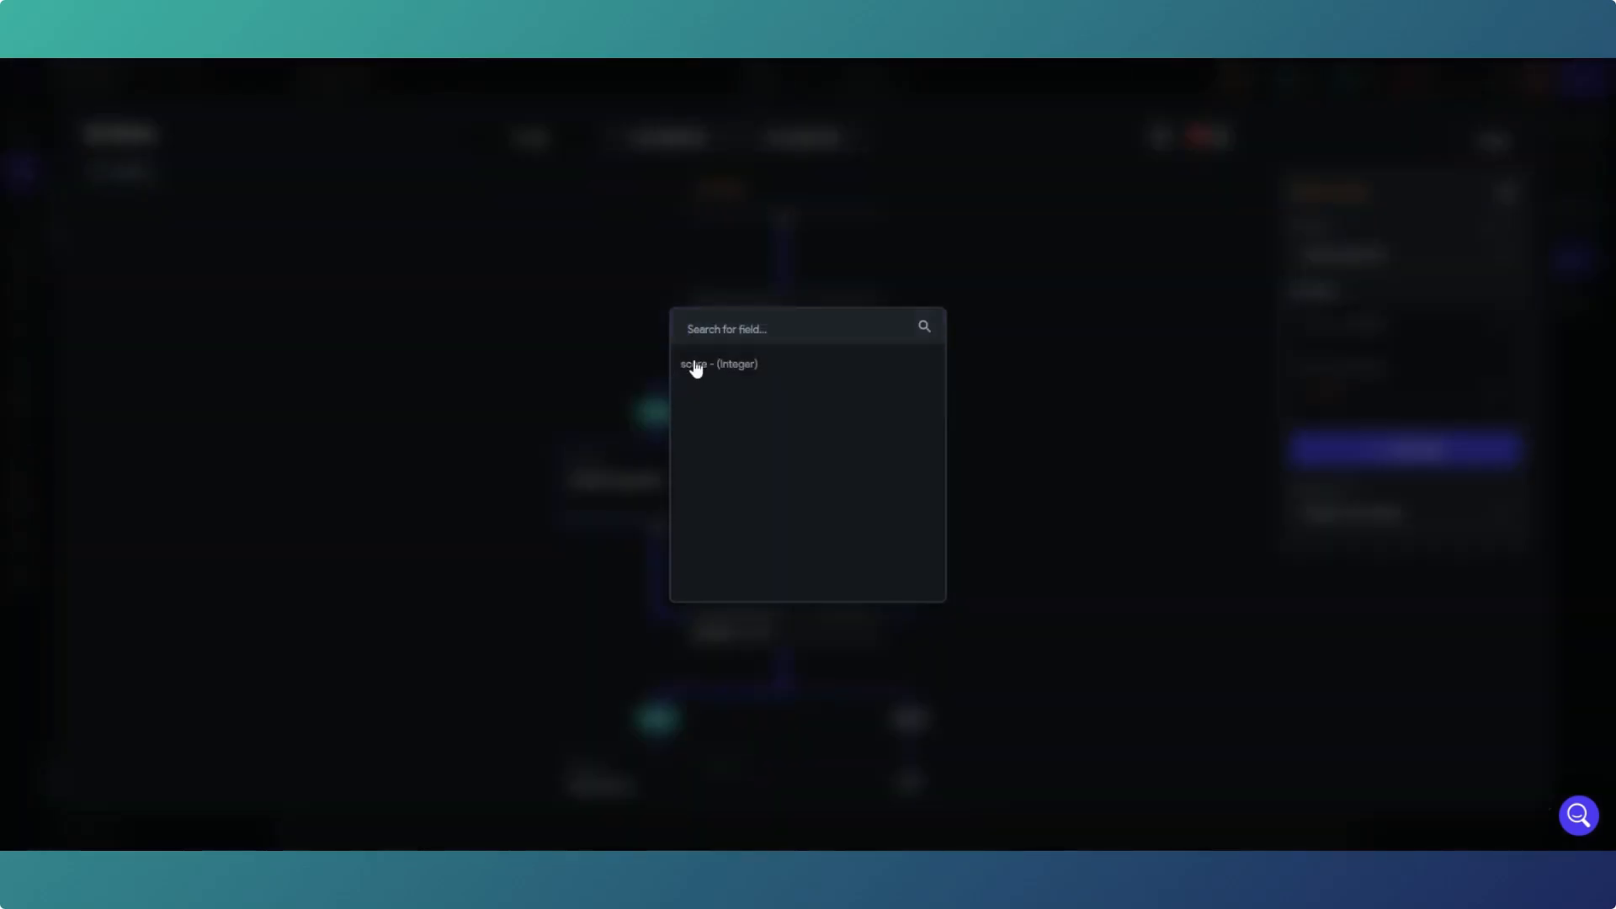
pyautogui.click(1381, 400)
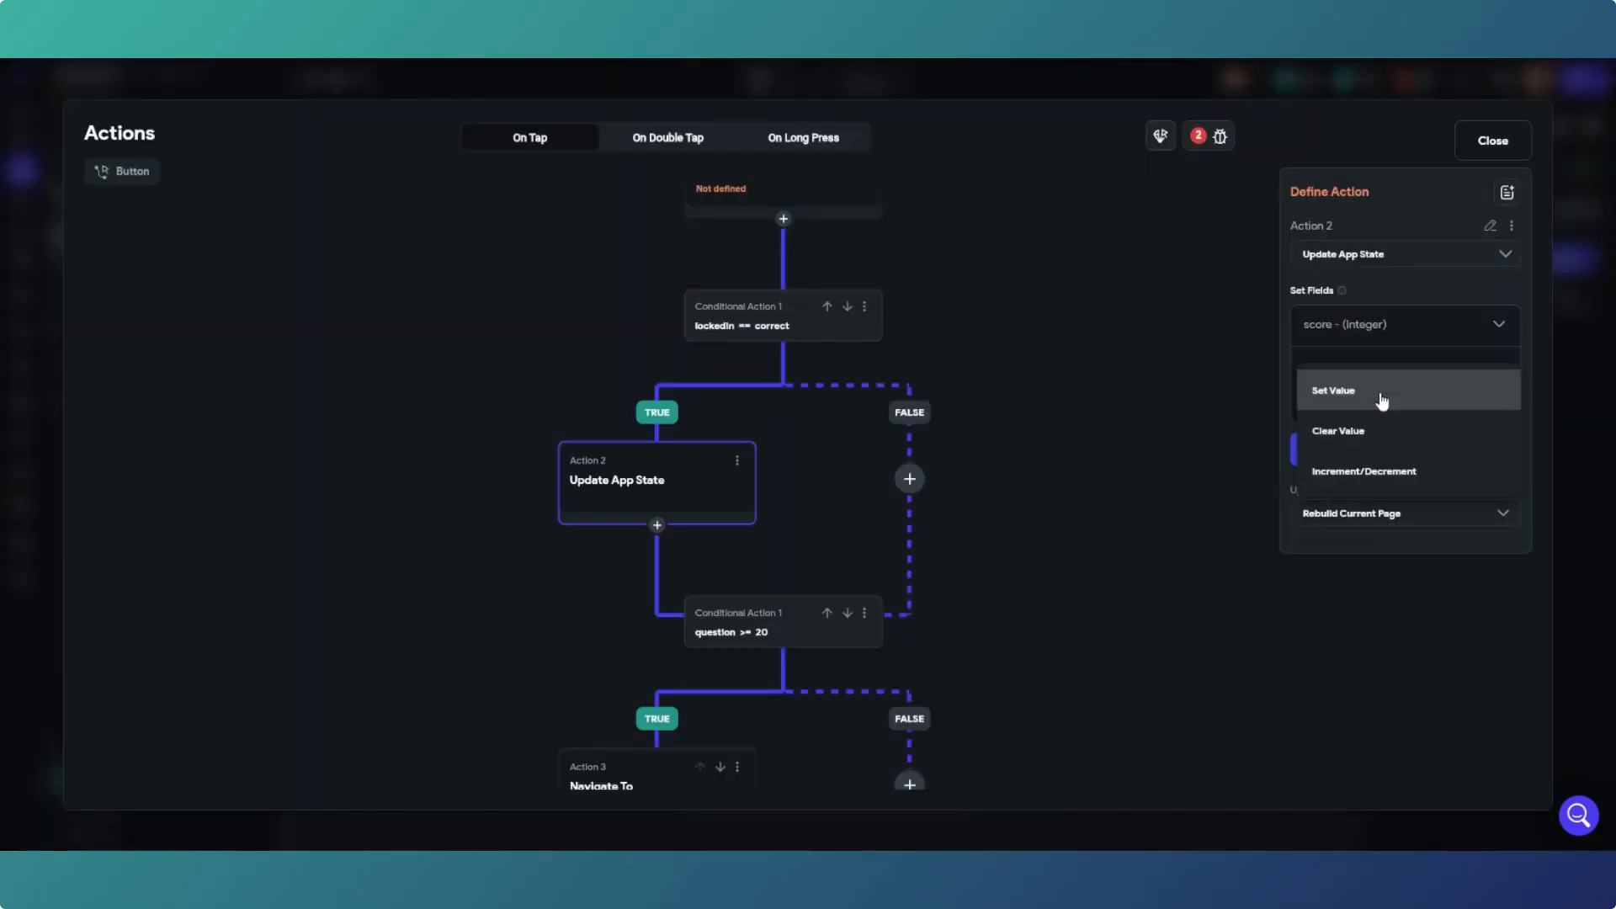
pyautogui.click(1357, 470)
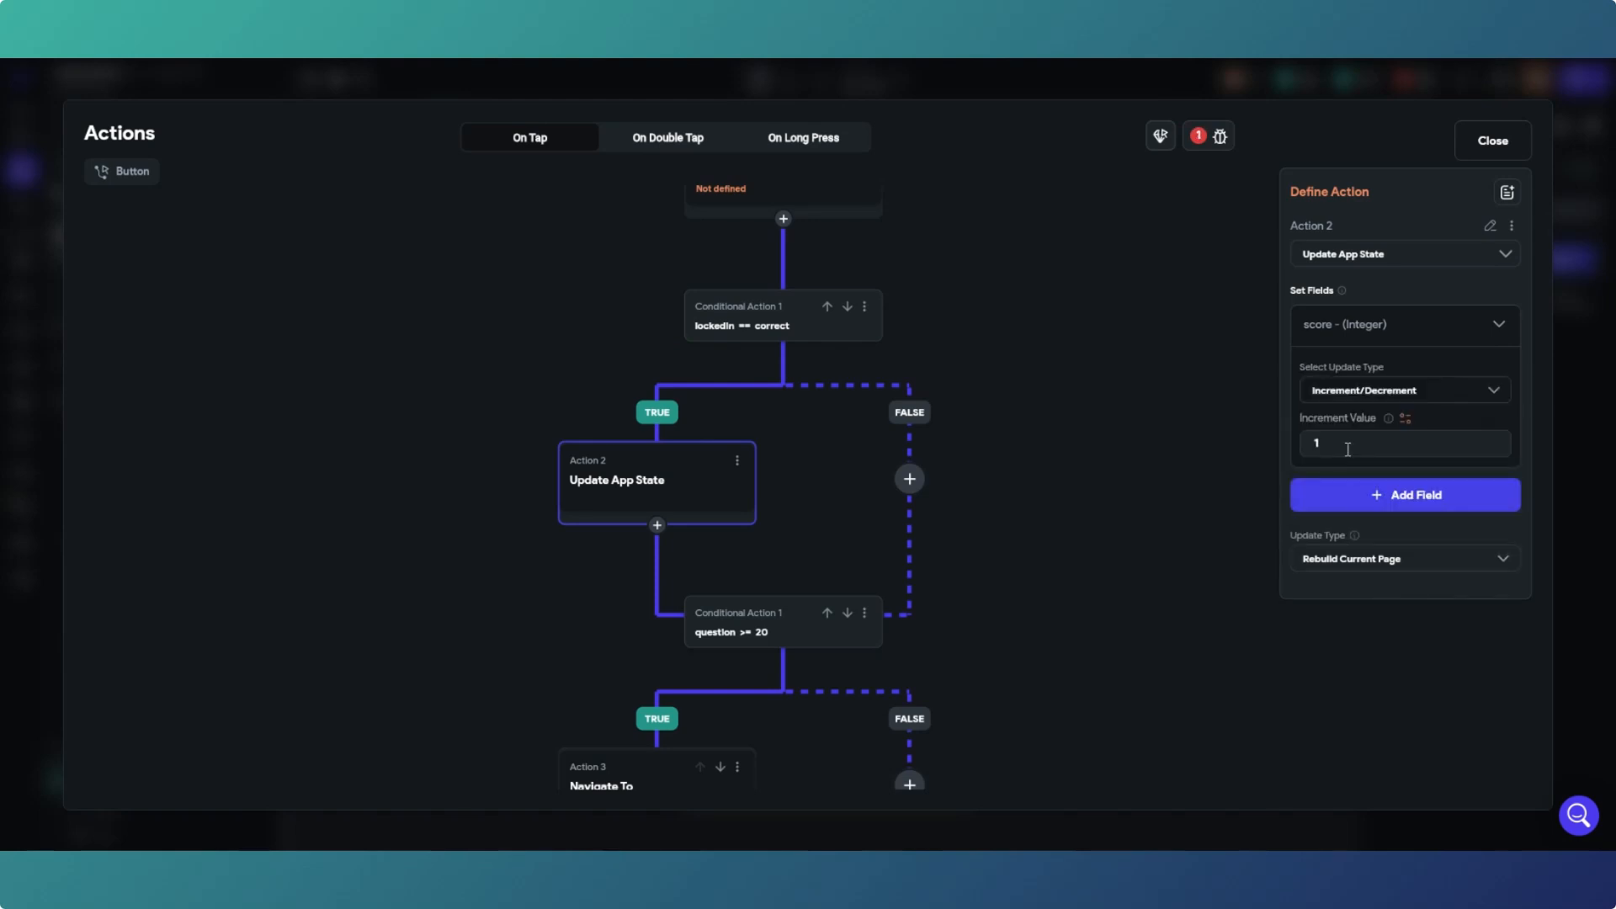
pyautogui.click(1189, 572)
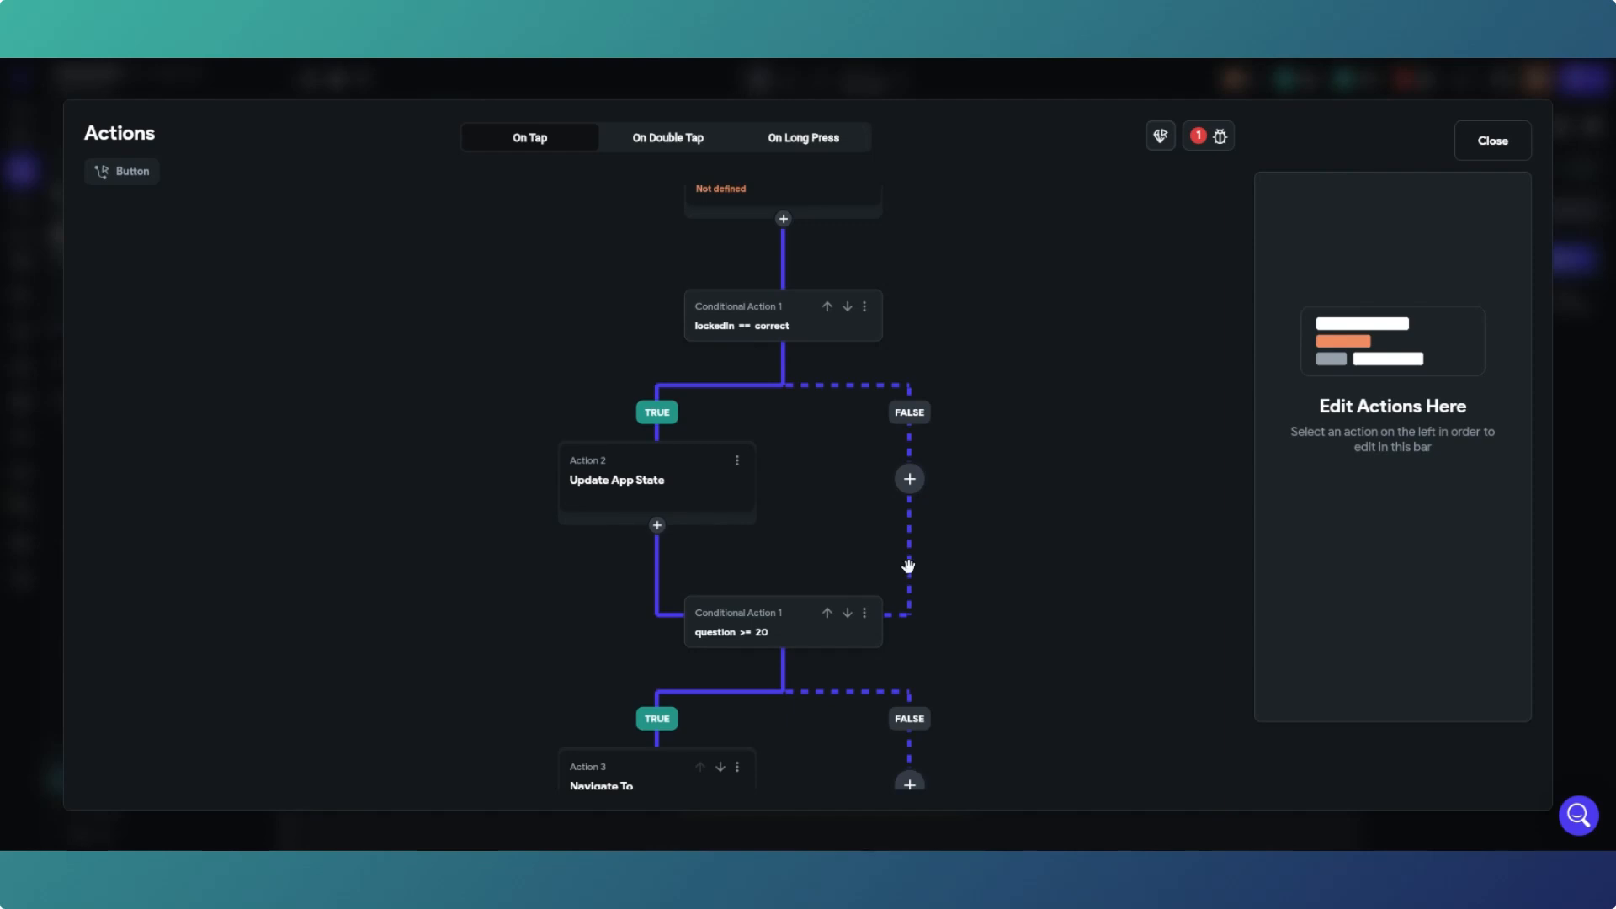
# Step: Examine the action chain from the question >= 20 conditional to its end, checking the fields each Update Page State action changes
pyautogui.scroll(-3, 892, 538)
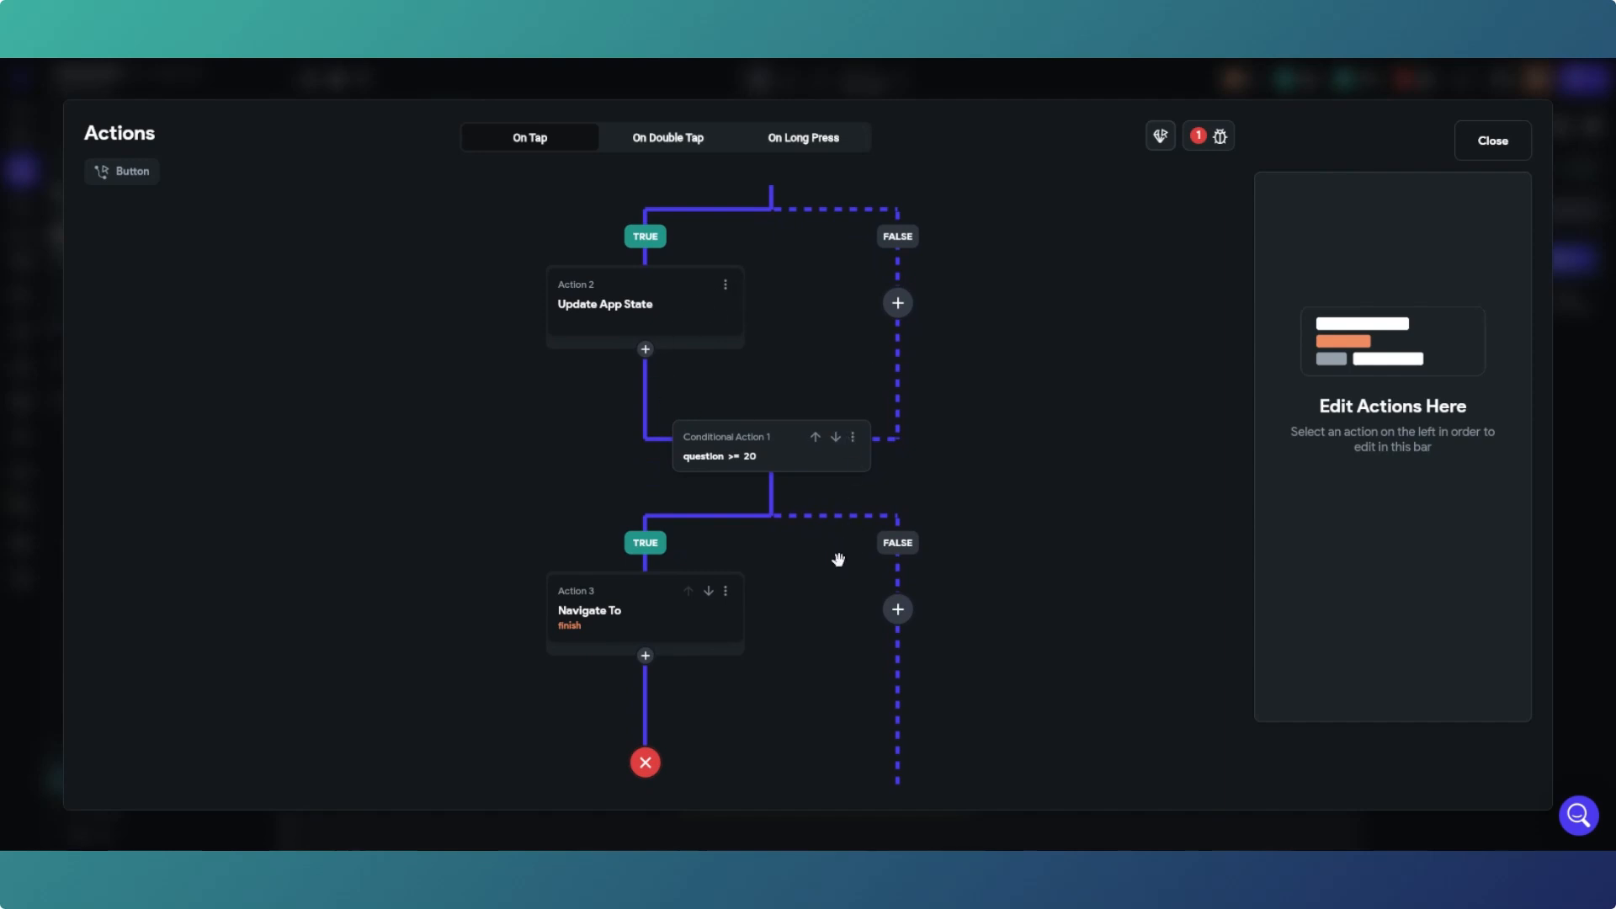
pyautogui.moveTo(838, 560); pyautogui.dragTo(808, 415)
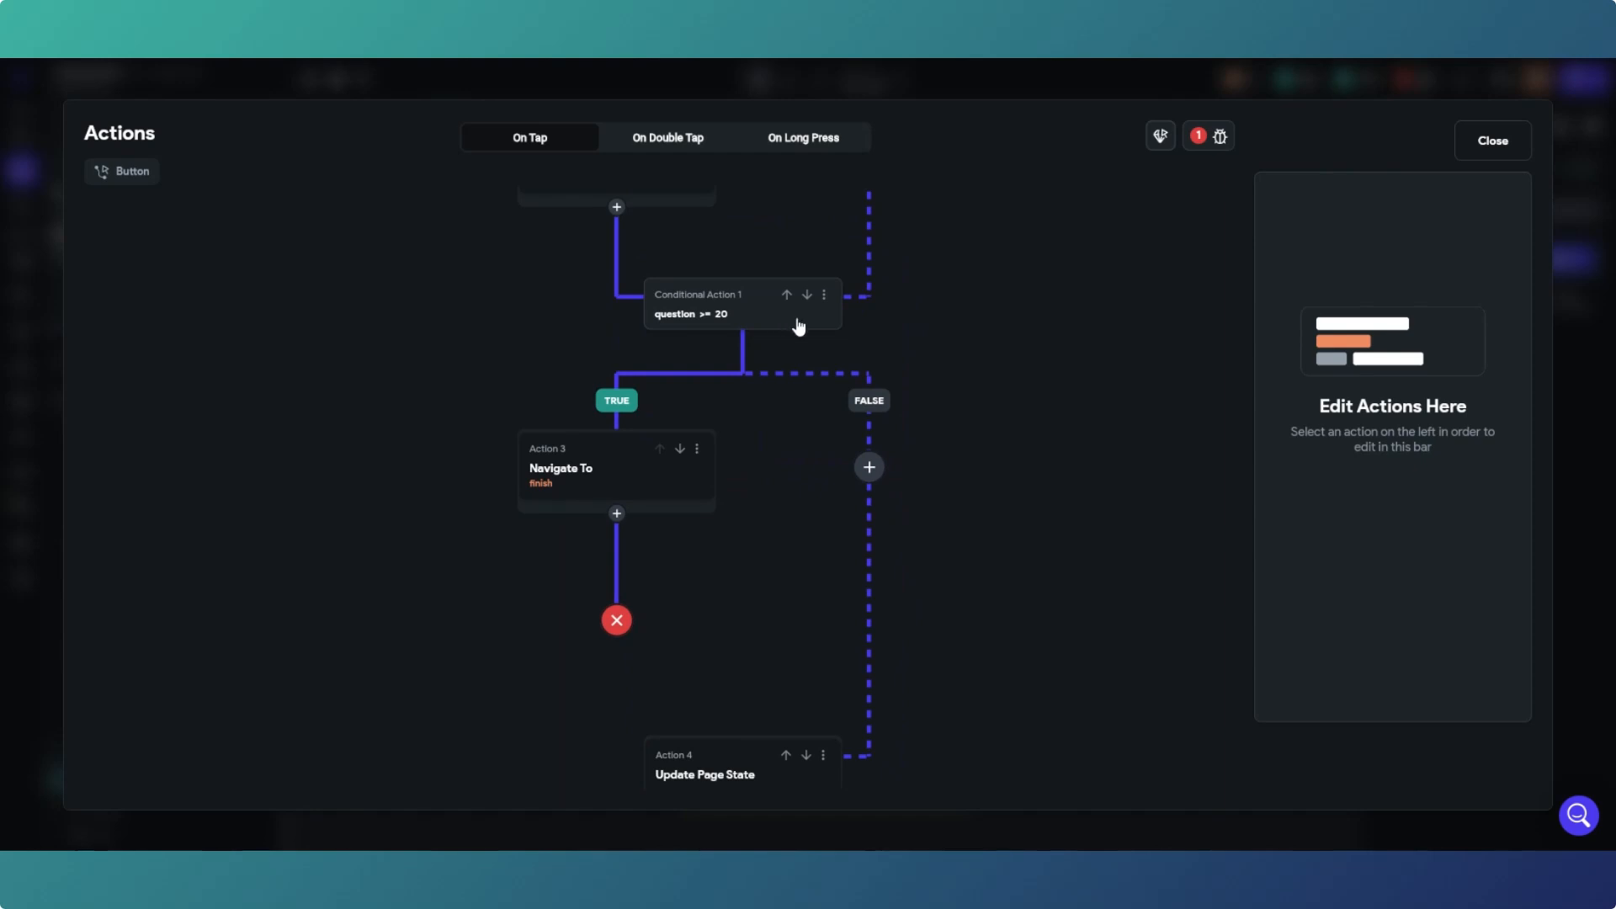
pyautogui.scroll(-1, 799, 327)
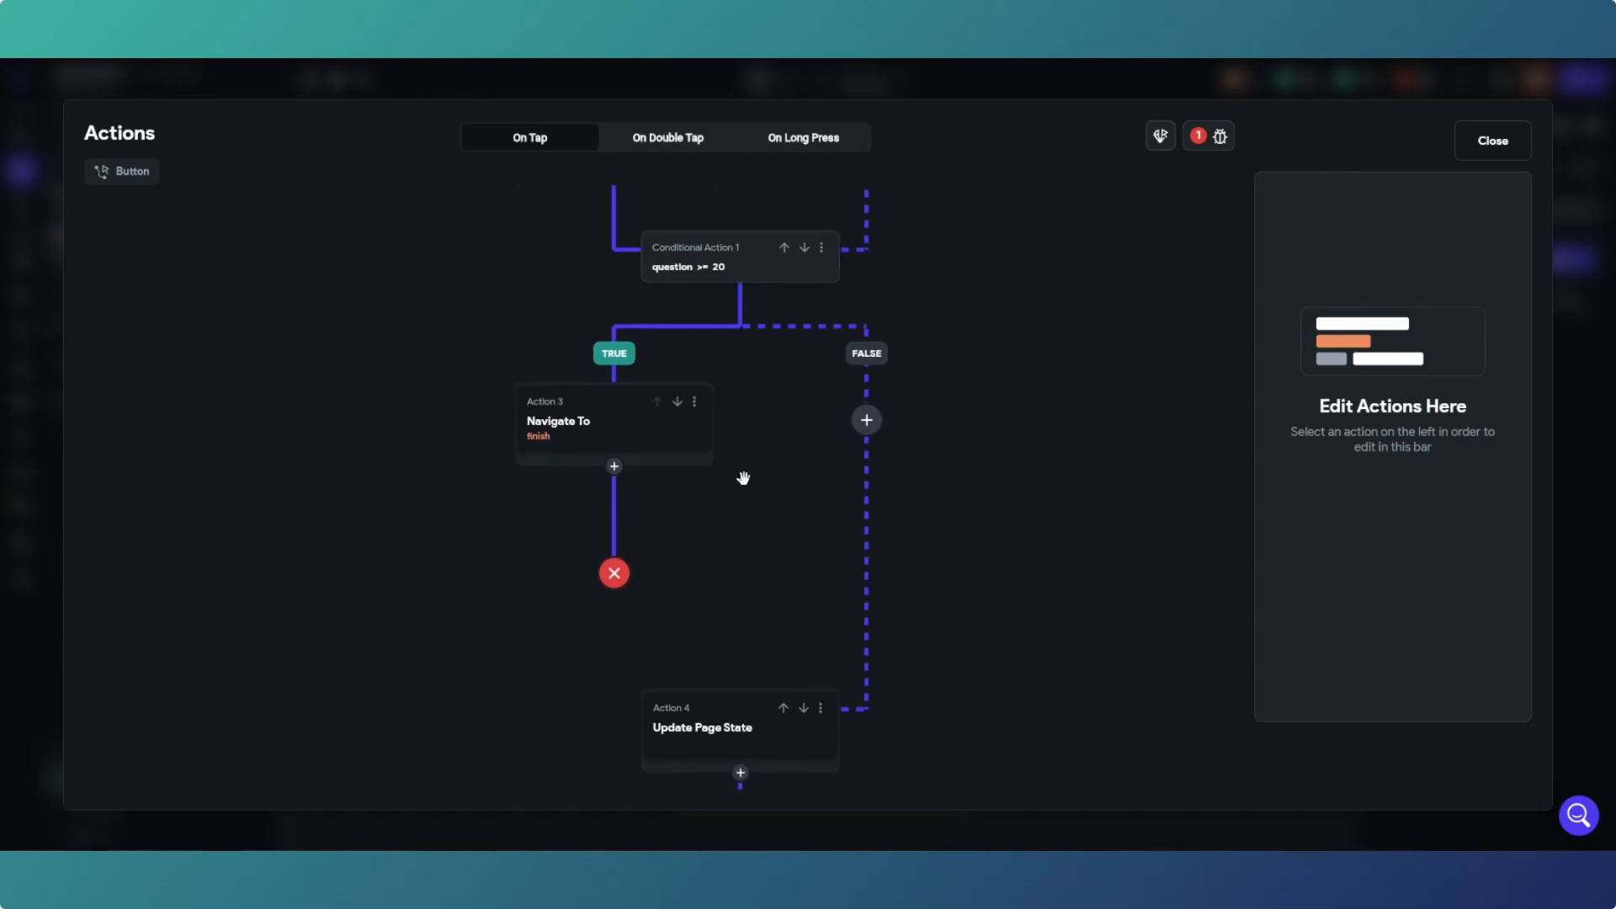
pyautogui.moveTo(742, 605); pyautogui.dragTo(808, 776)
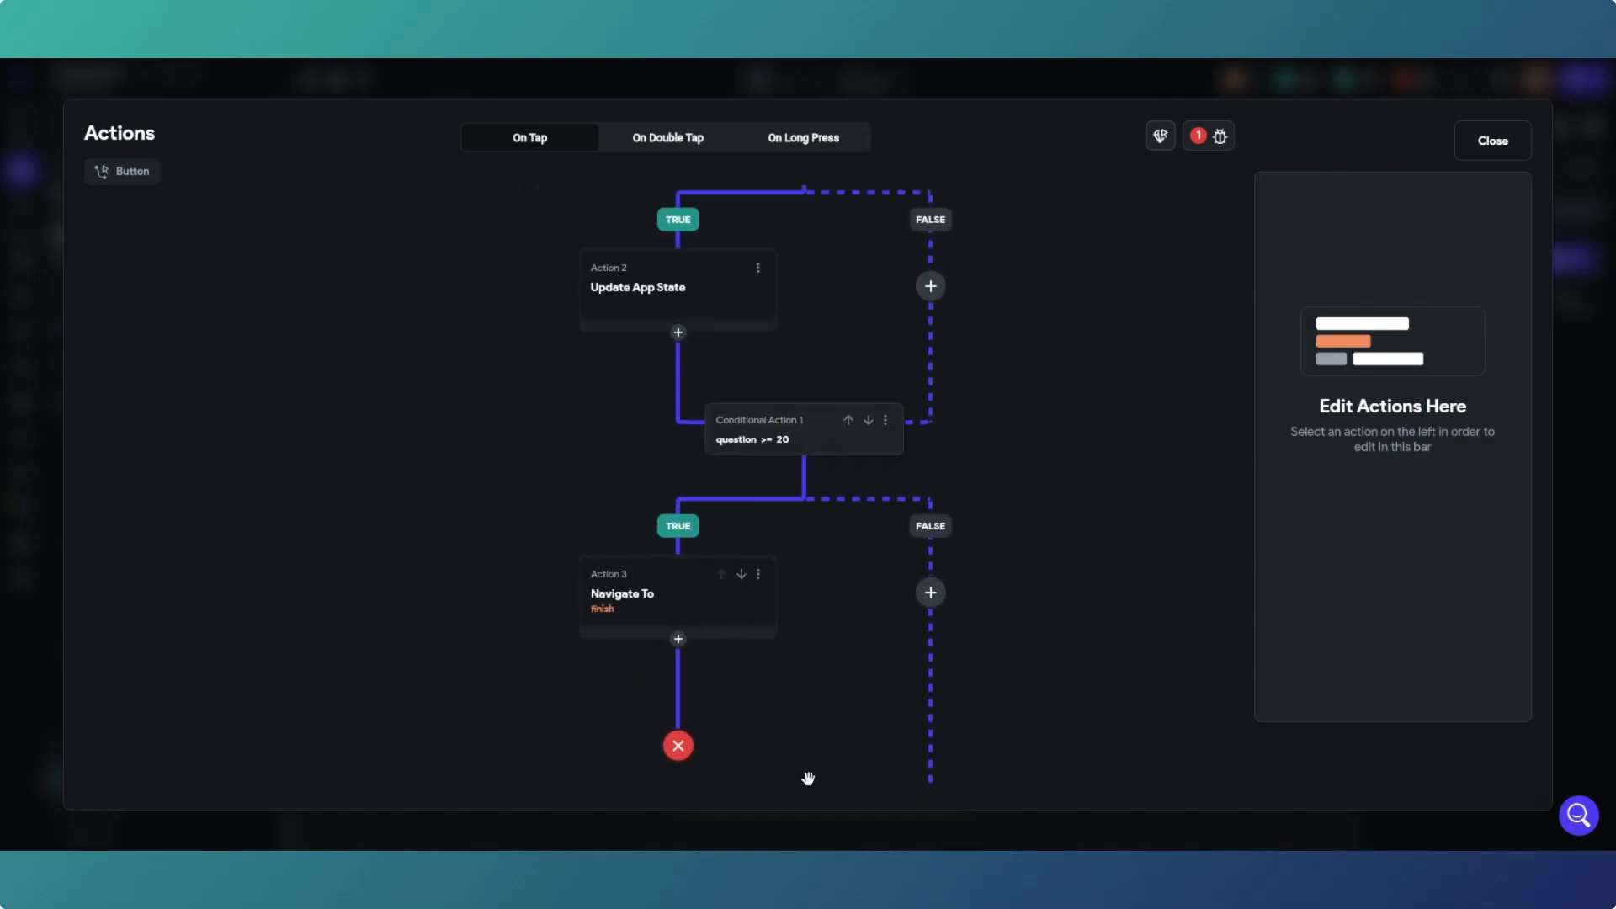
pyautogui.scroll(-1, 816, 606)
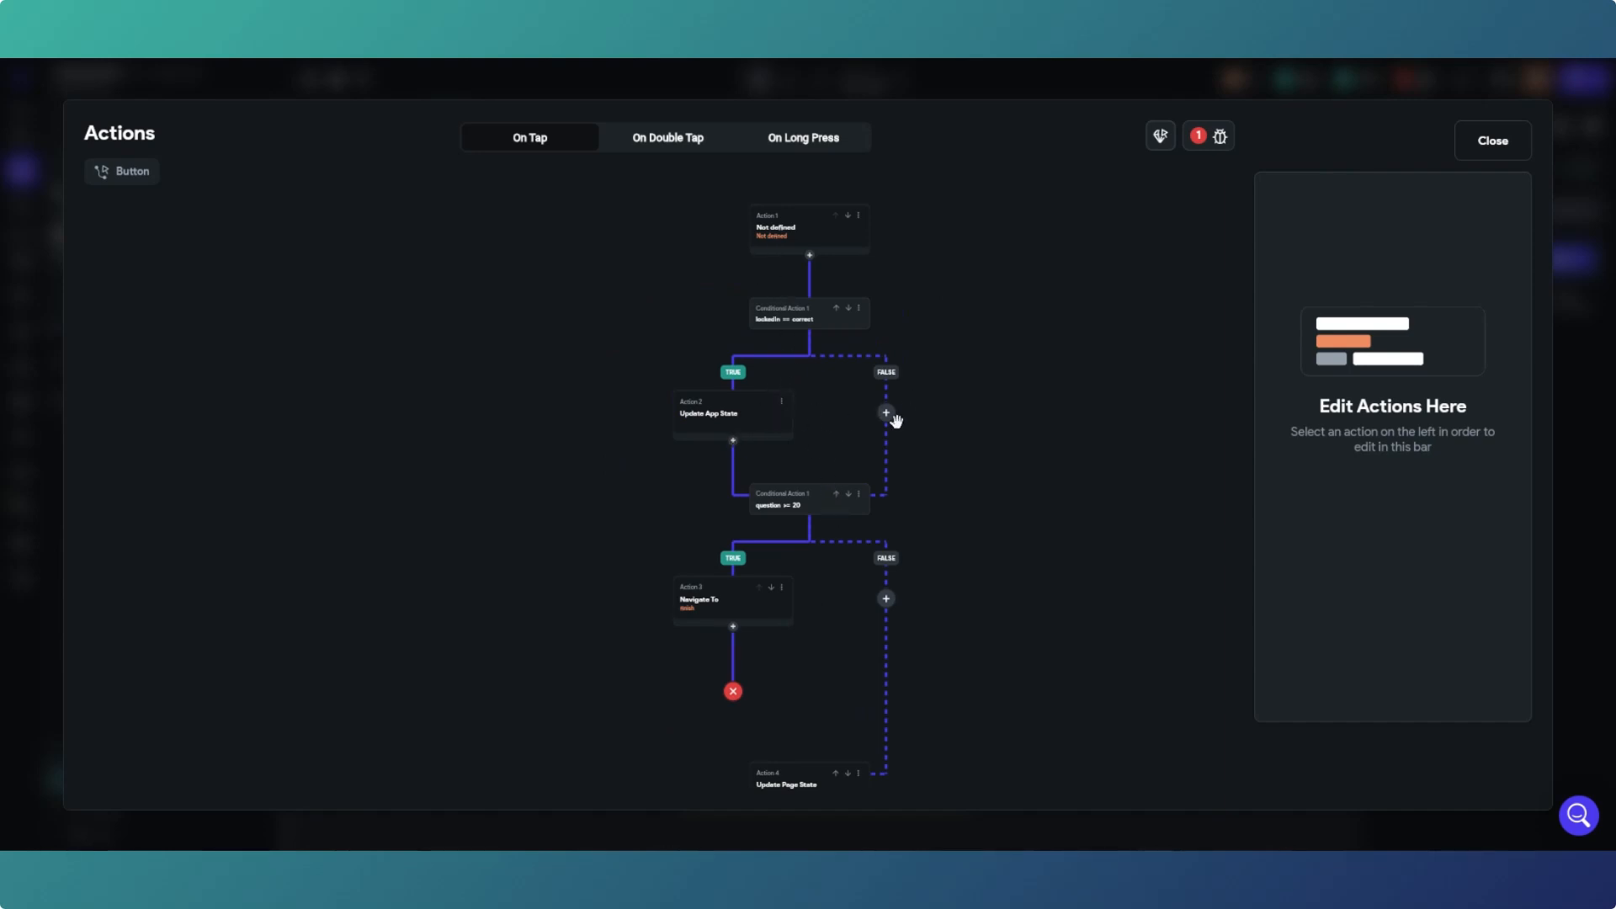
pyautogui.moveTo(845, 606); pyautogui.dragTo(833, 372)
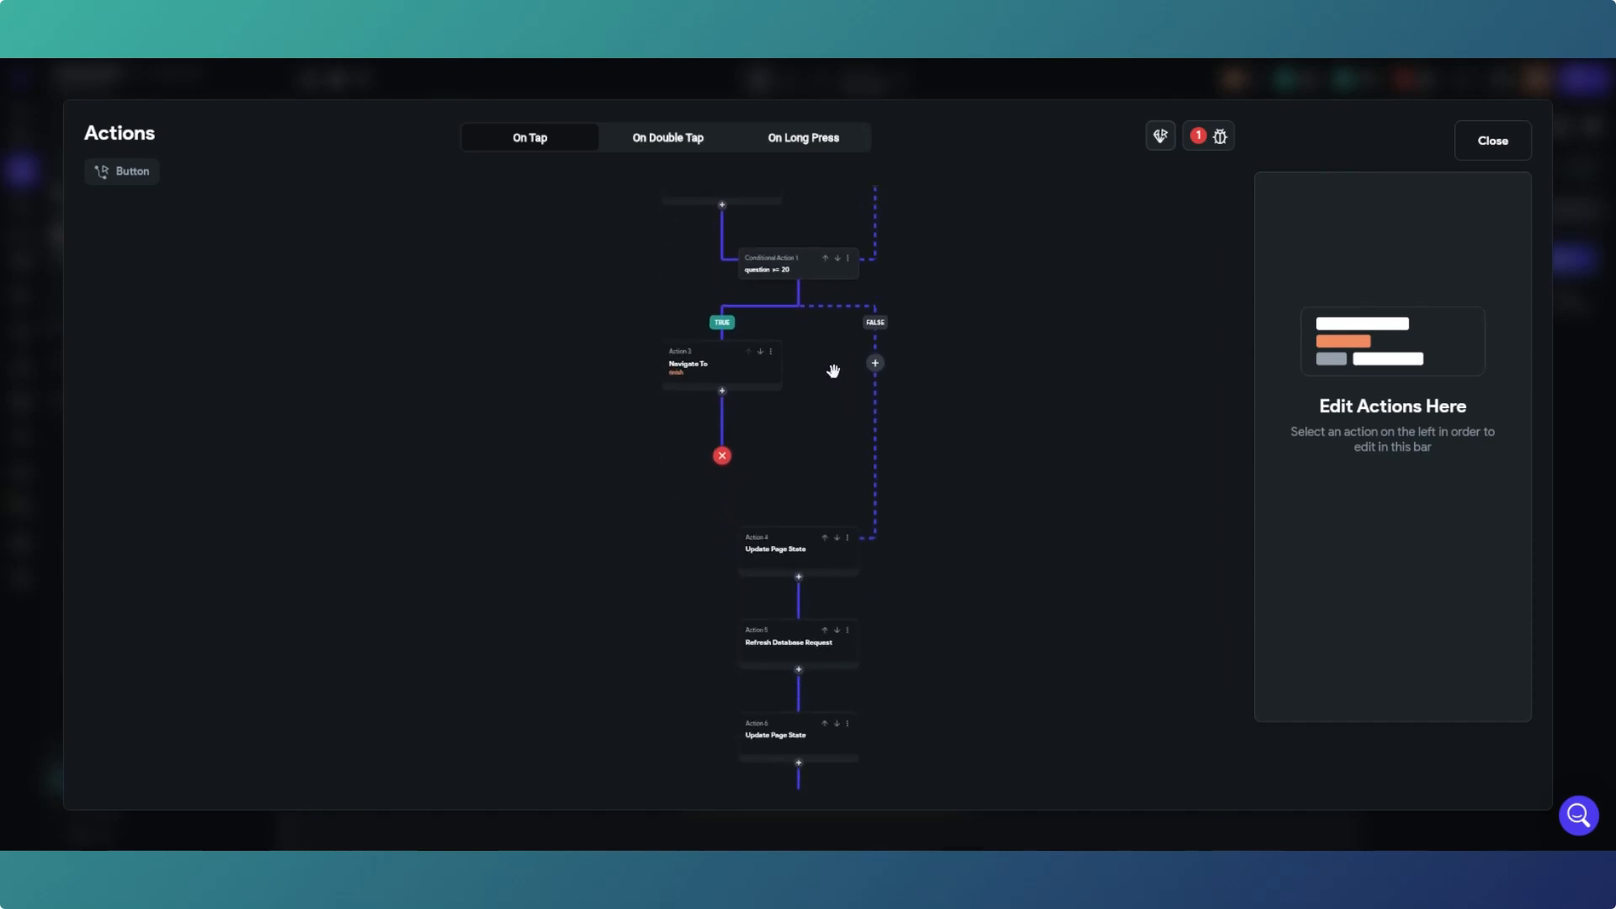
pyautogui.click(798, 557)
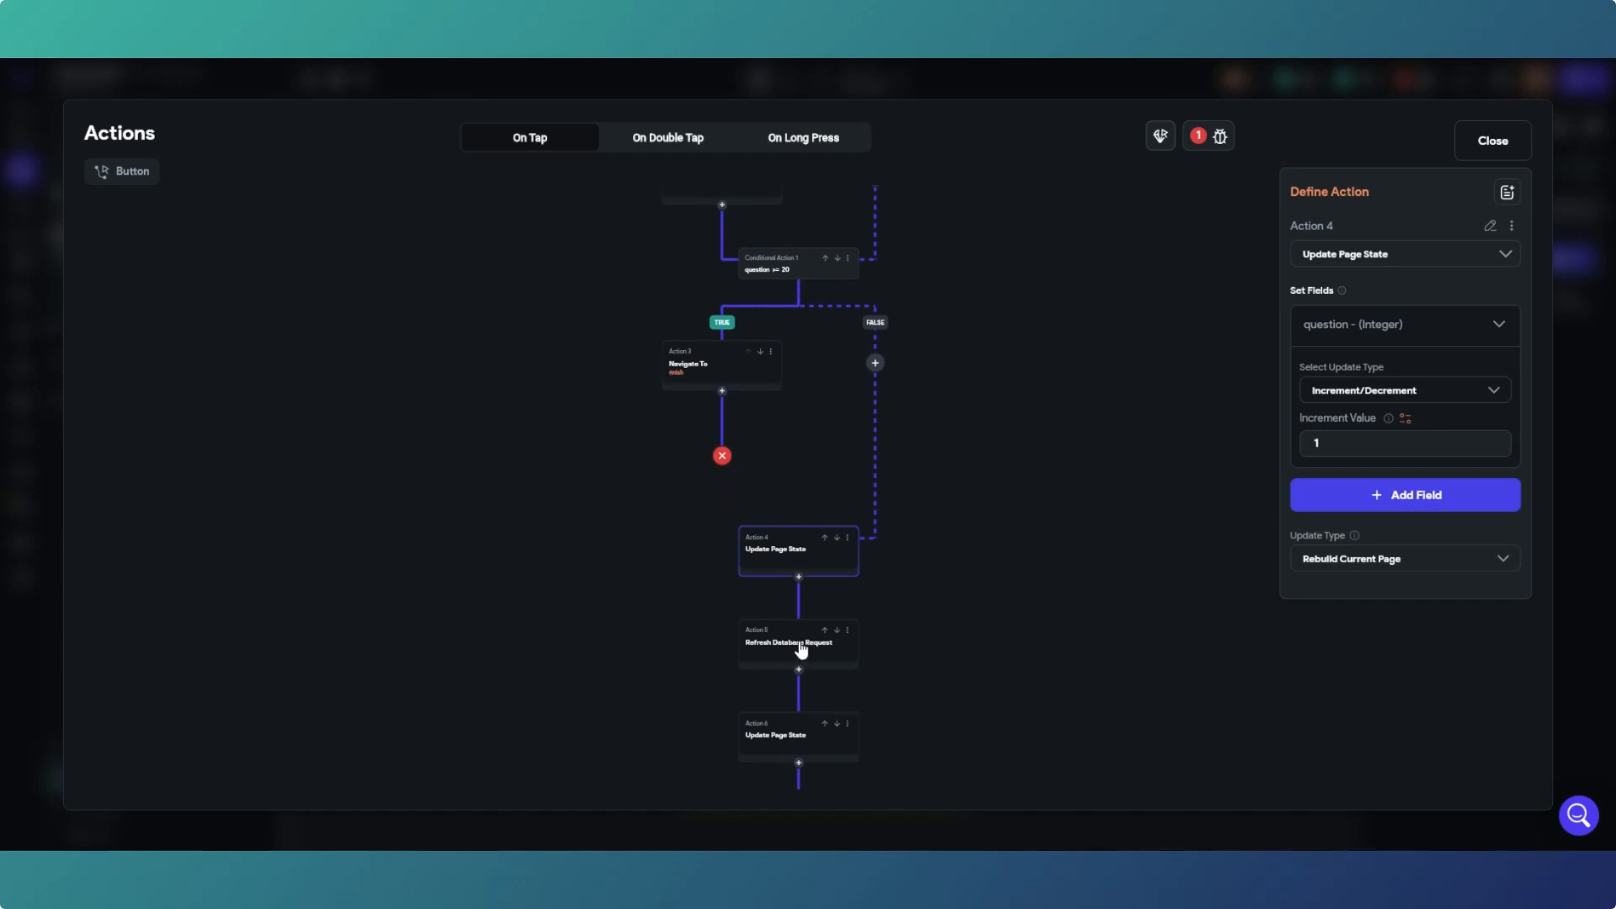
pyautogui.click(773, 749)
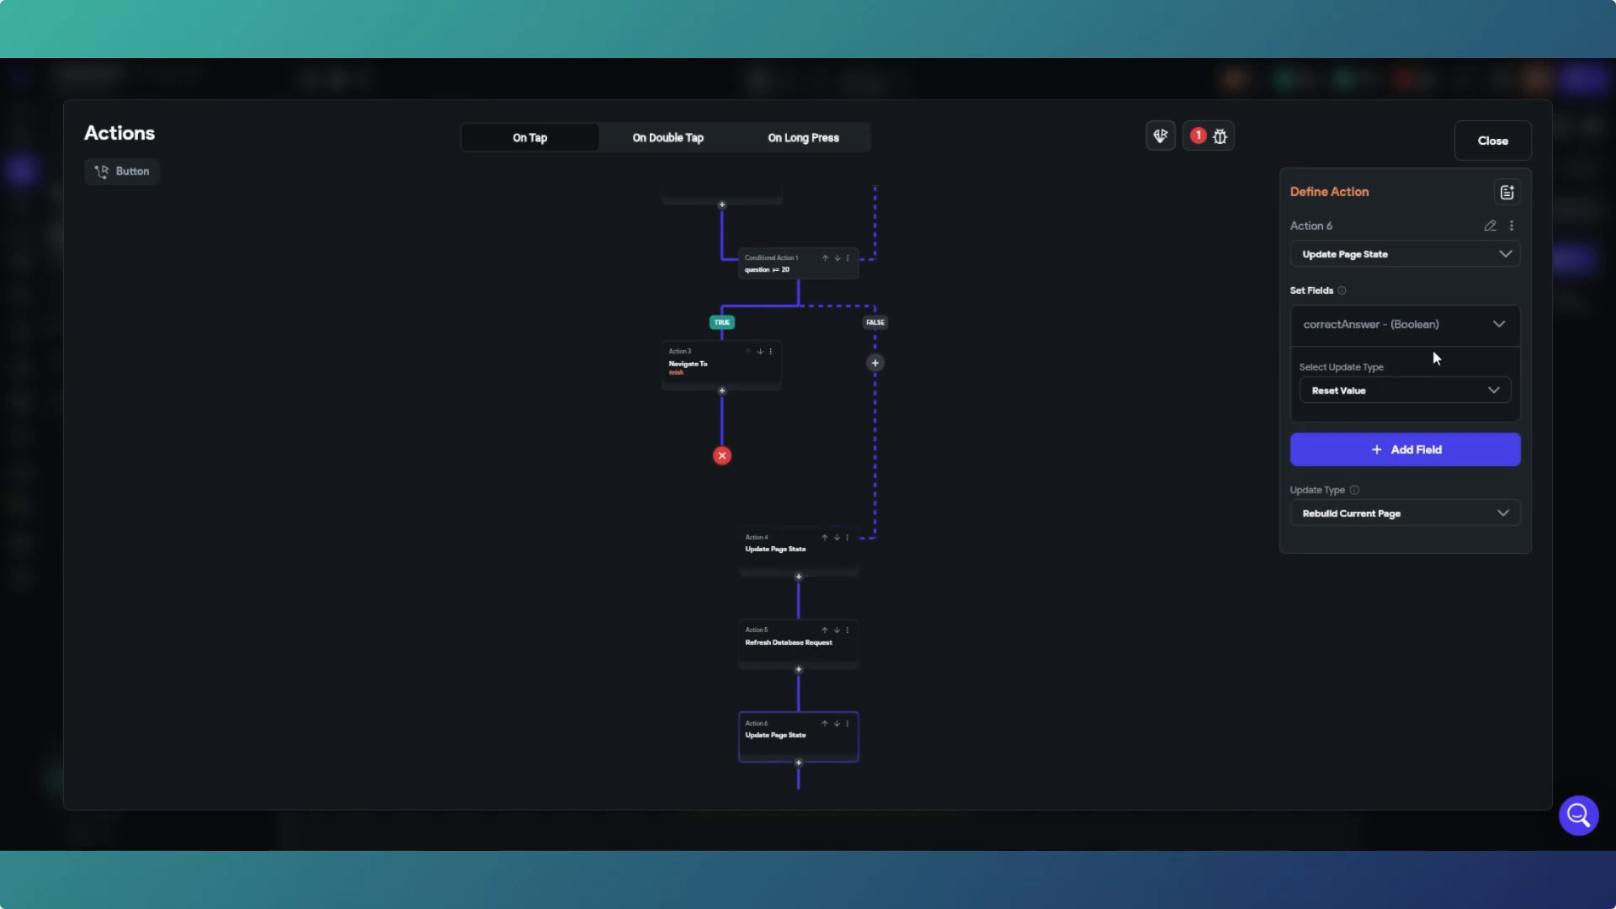
pyautogui.moveTo(875, 659); pyautogui.dragTo(899, 526)
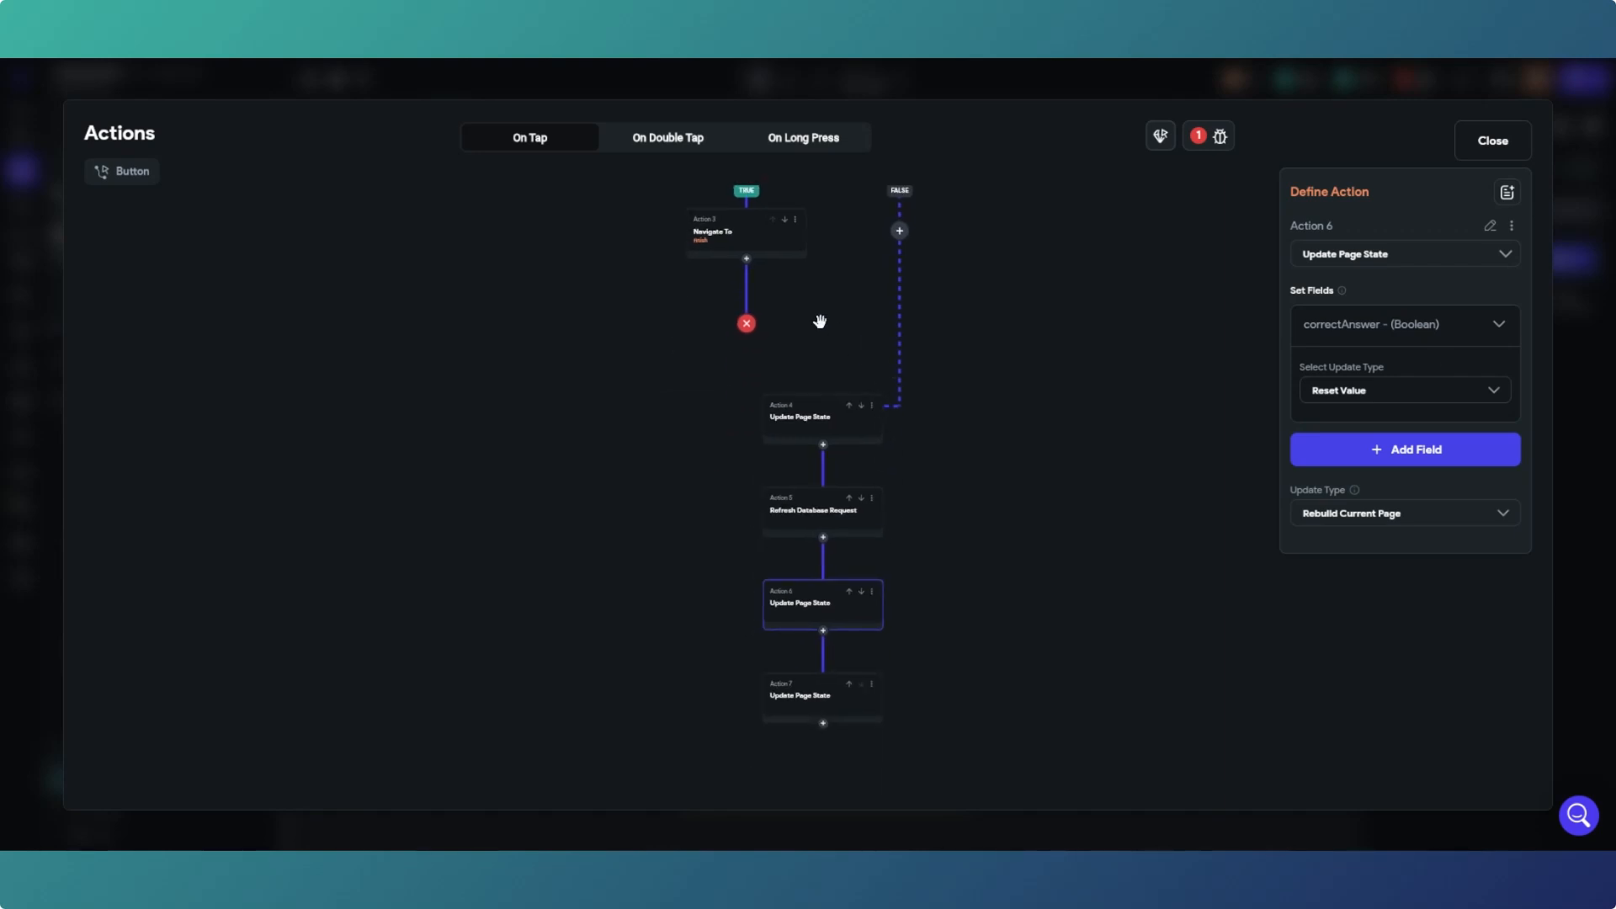
pyautogui.scroll(5, 809, 455)
pyautogui.scroll(3, 774, 287)
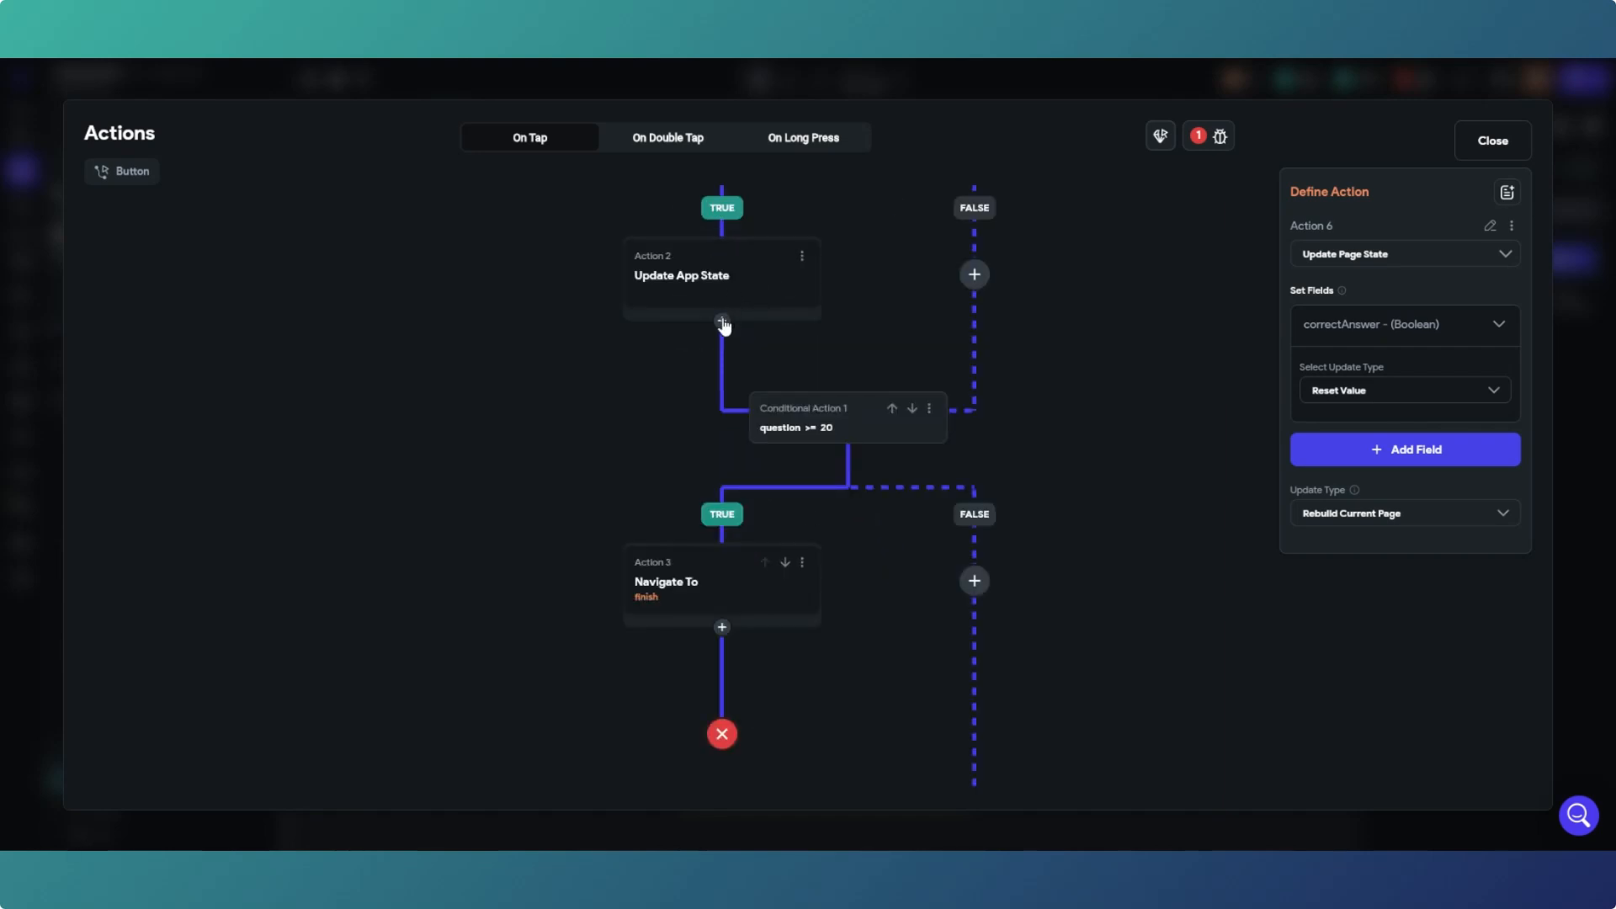
pyautogui.scroll(-3, 794, 415)
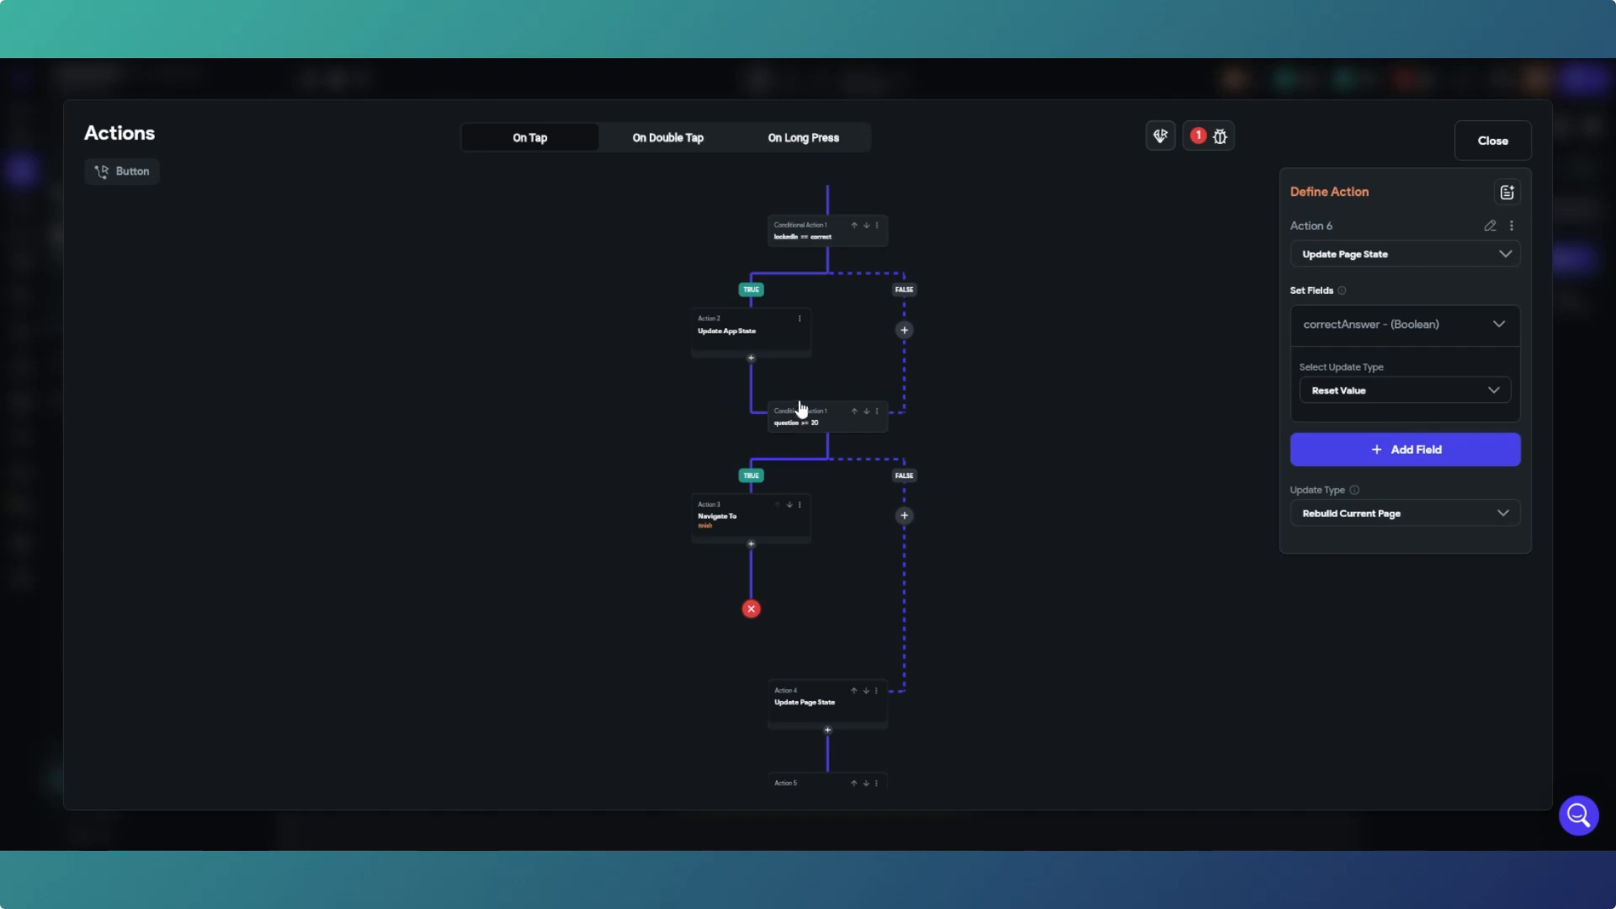
pyautogui.moveTo(833, 527); pyautogui.dragTo(829, 328)
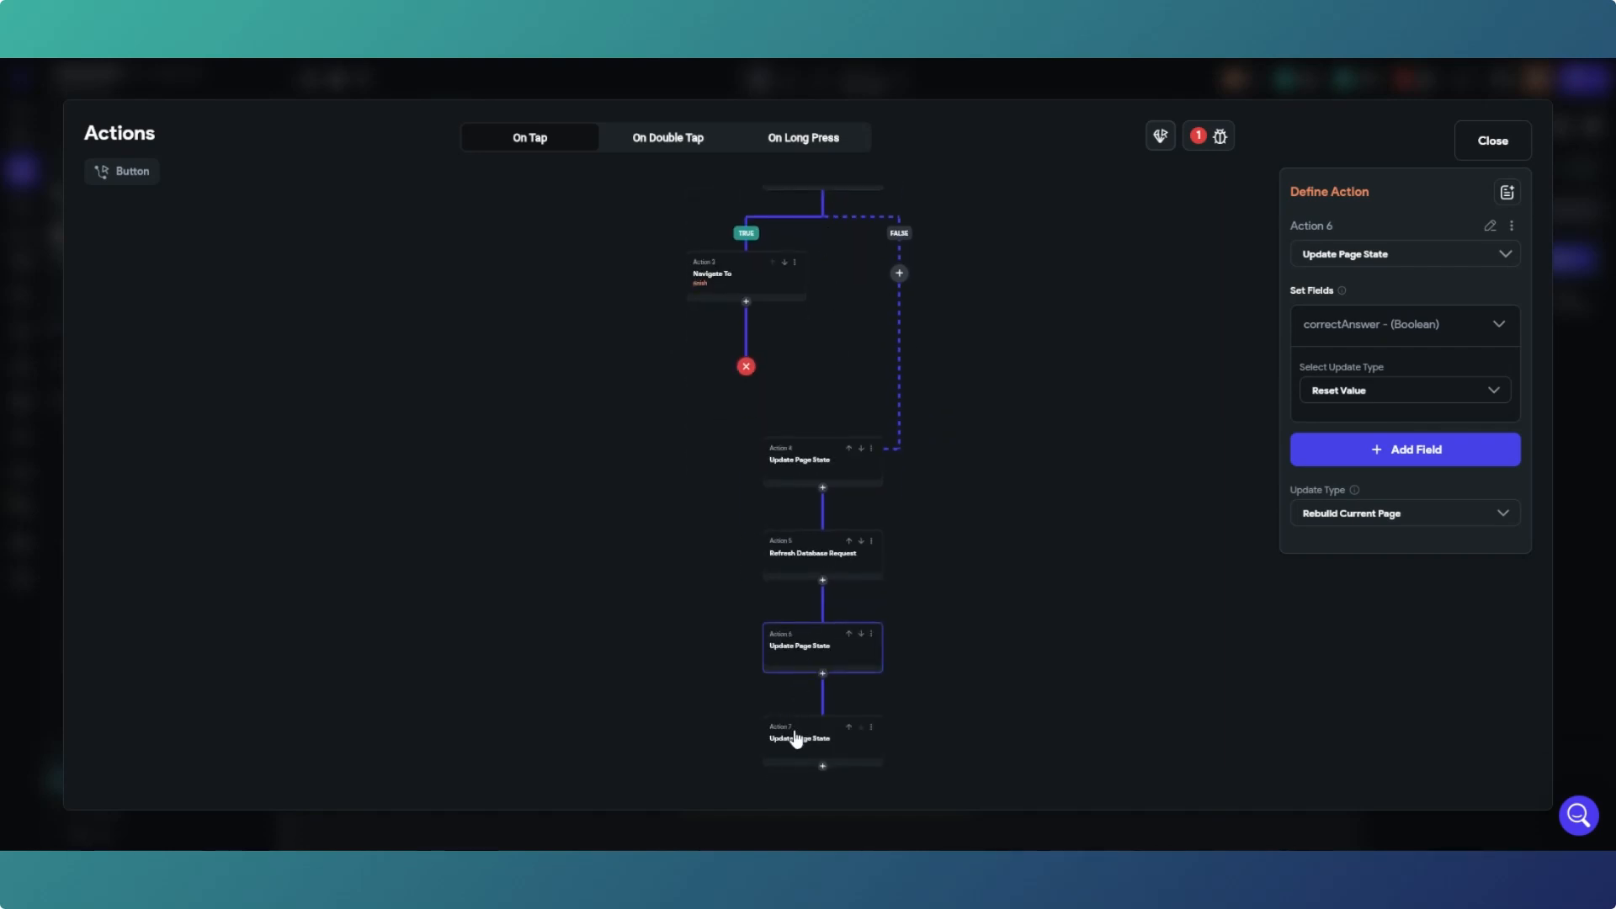
pyautogui.click(795, 738)
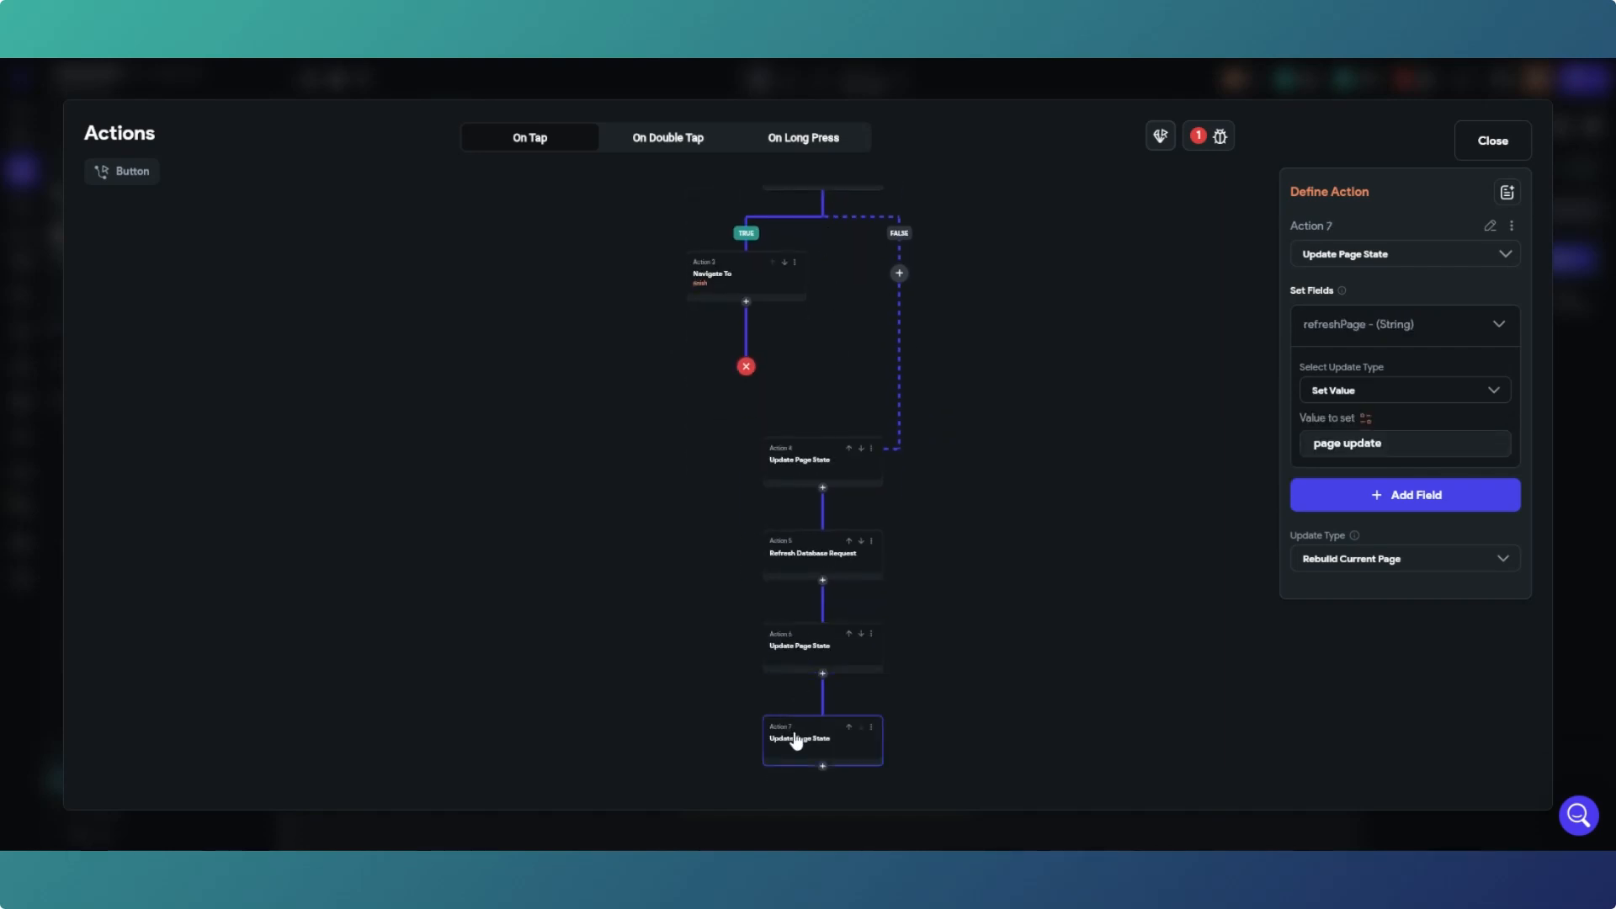
pyautogui.click(841, 658)
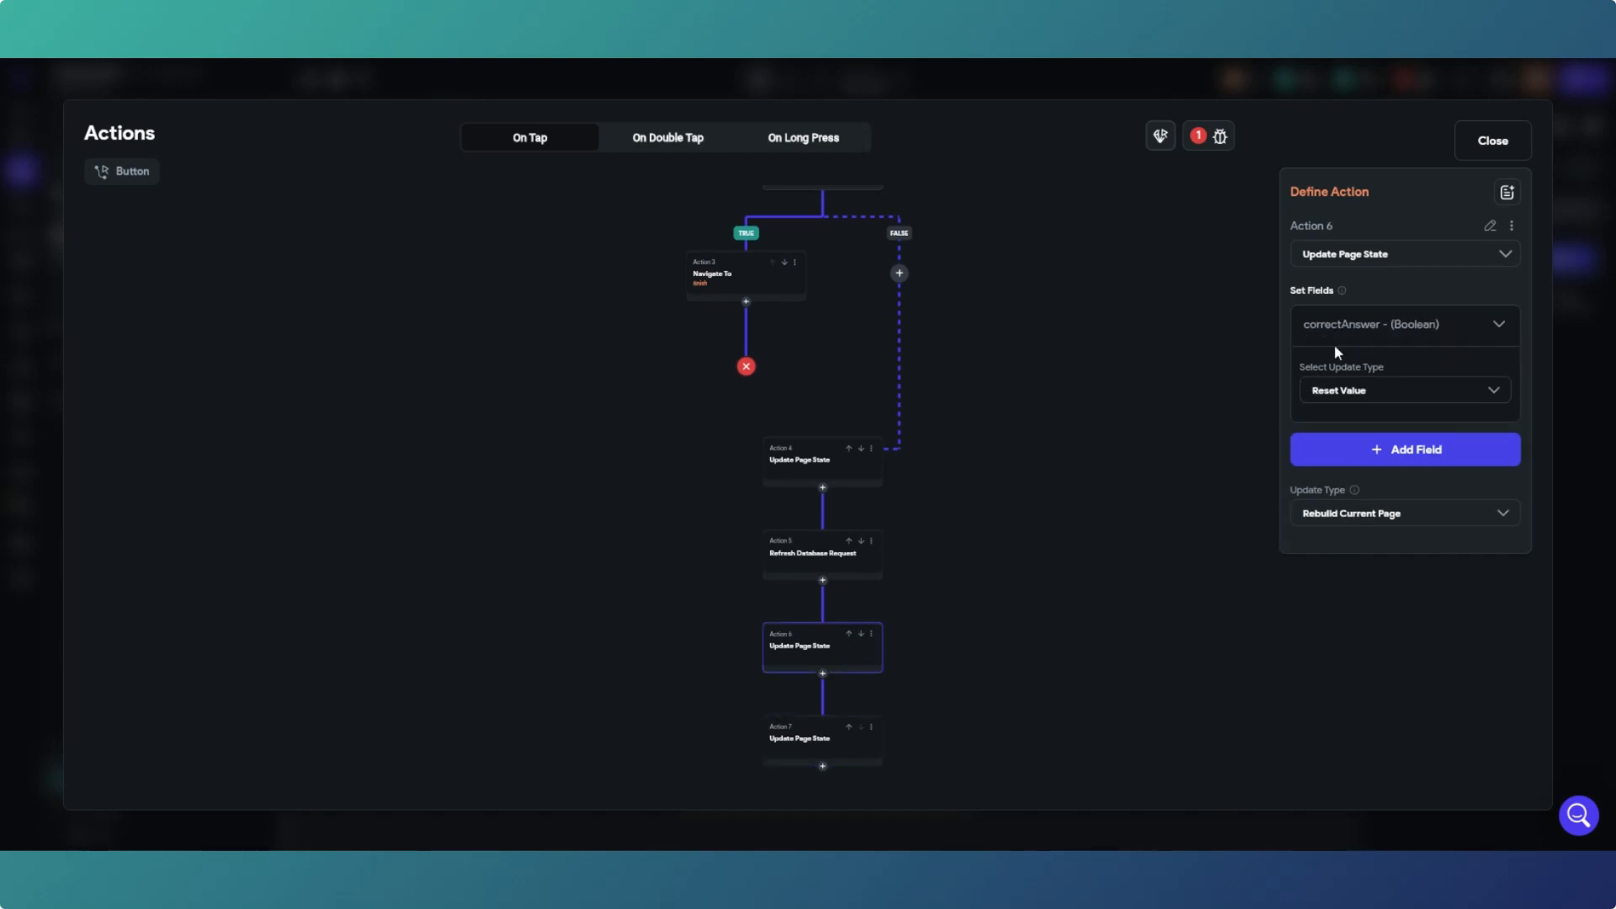
# Step: Add an Update Page State action directly after Update App State in the TRUE branch of the lockedIn == correct conditional
pyautogui.moveTo(822, 342); pyautogui.dragTo(783, 607)
pyautogui.scroll(3, 747, 328)
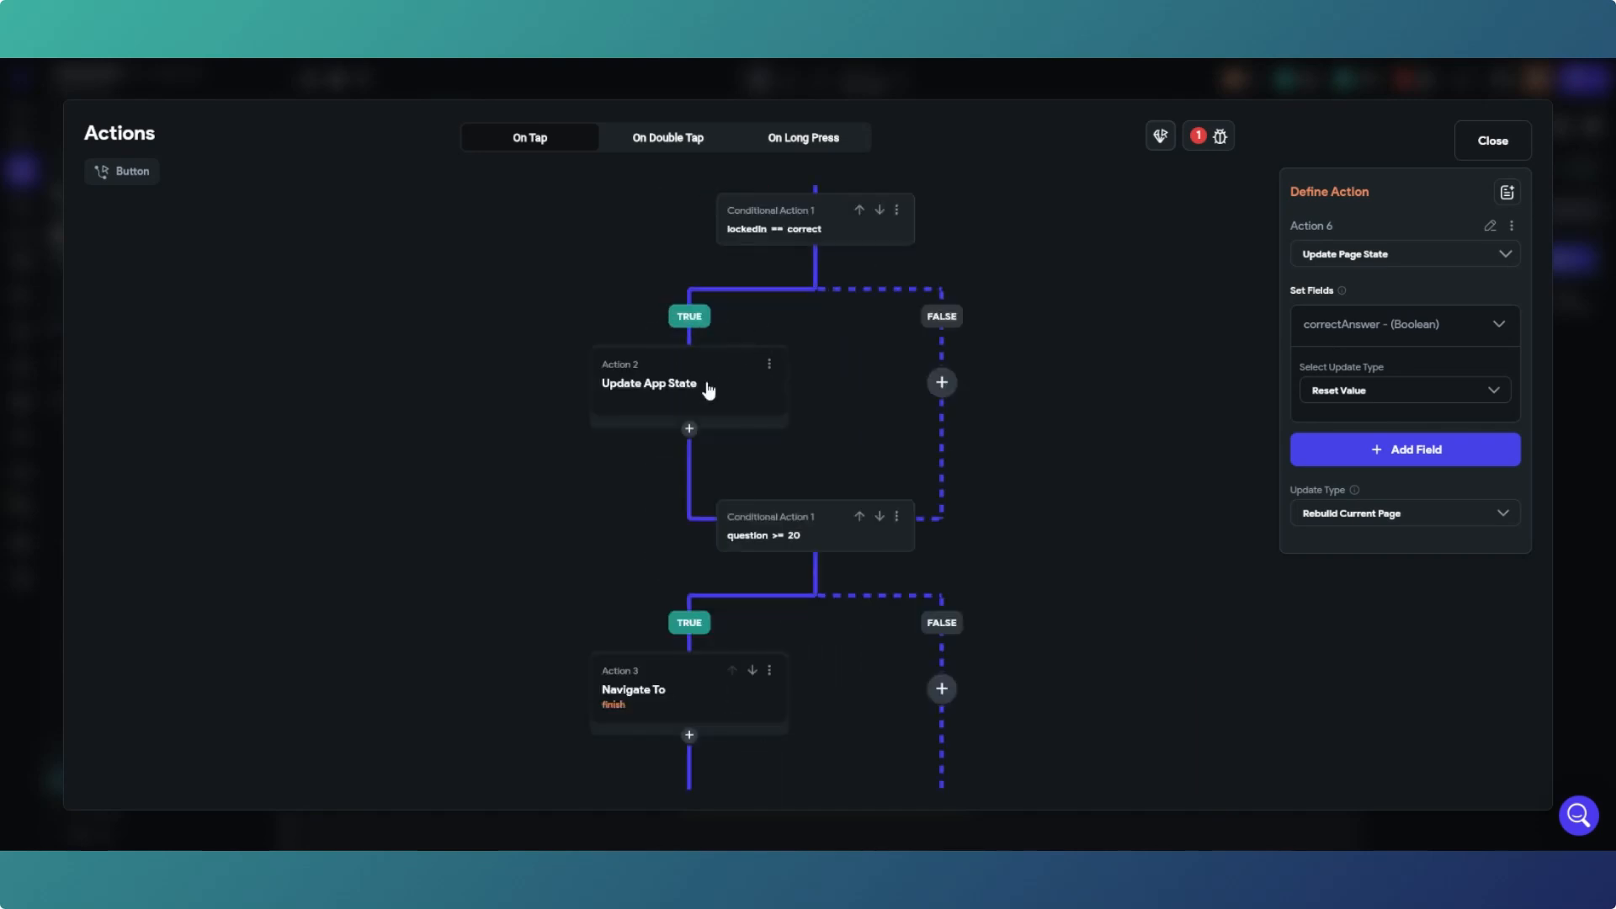
pyautogui.click(689, 430)
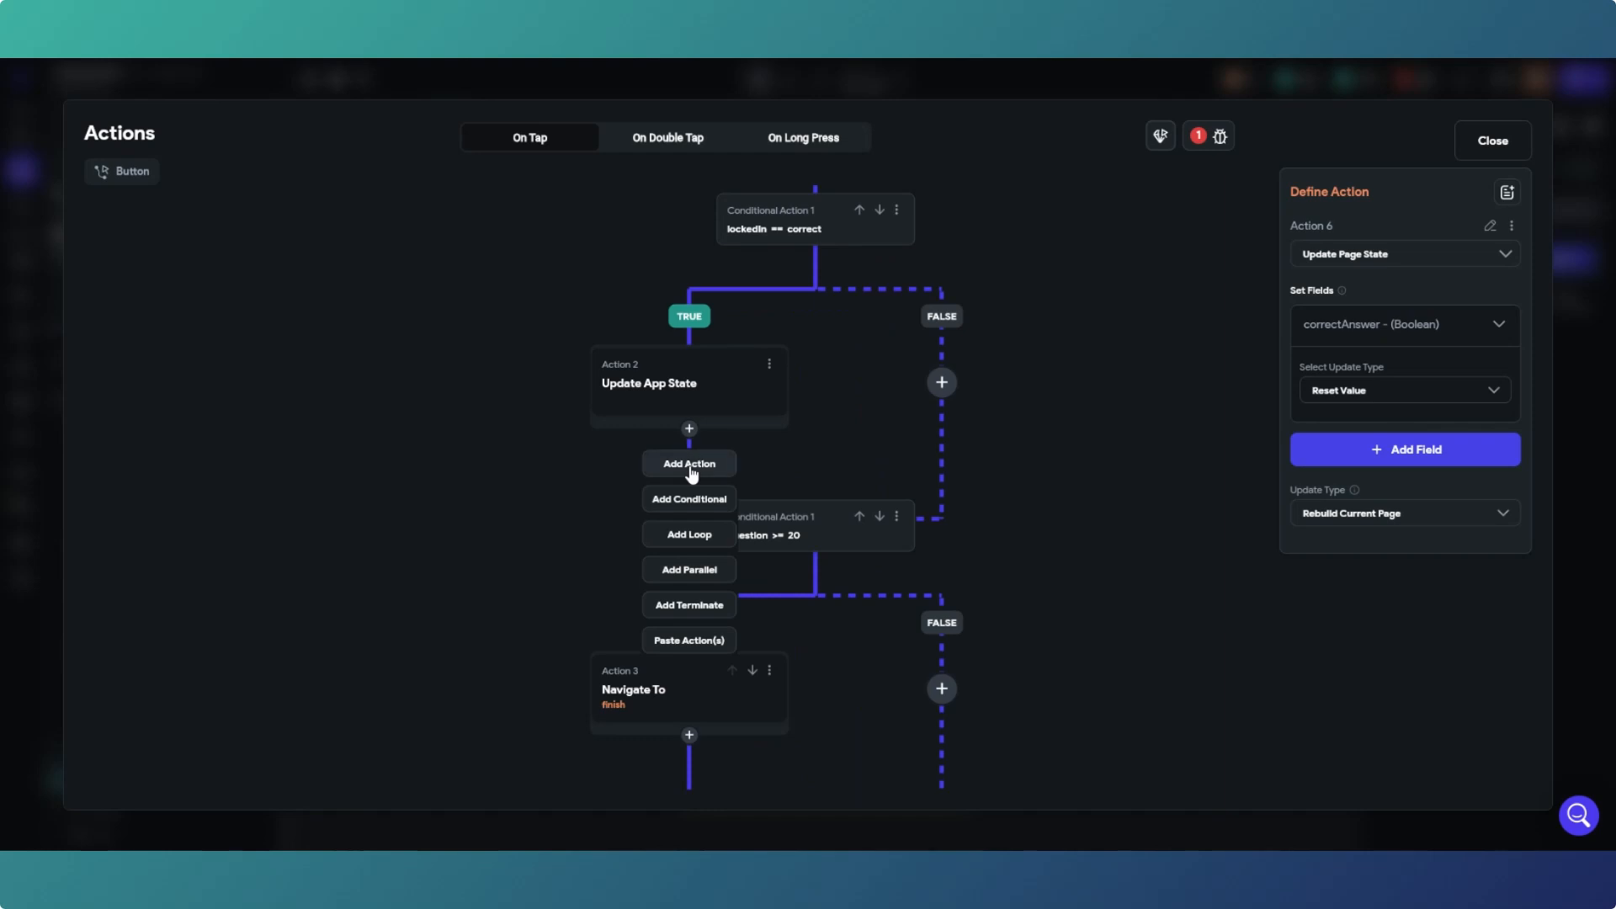
pyautogui.click(690, 467)
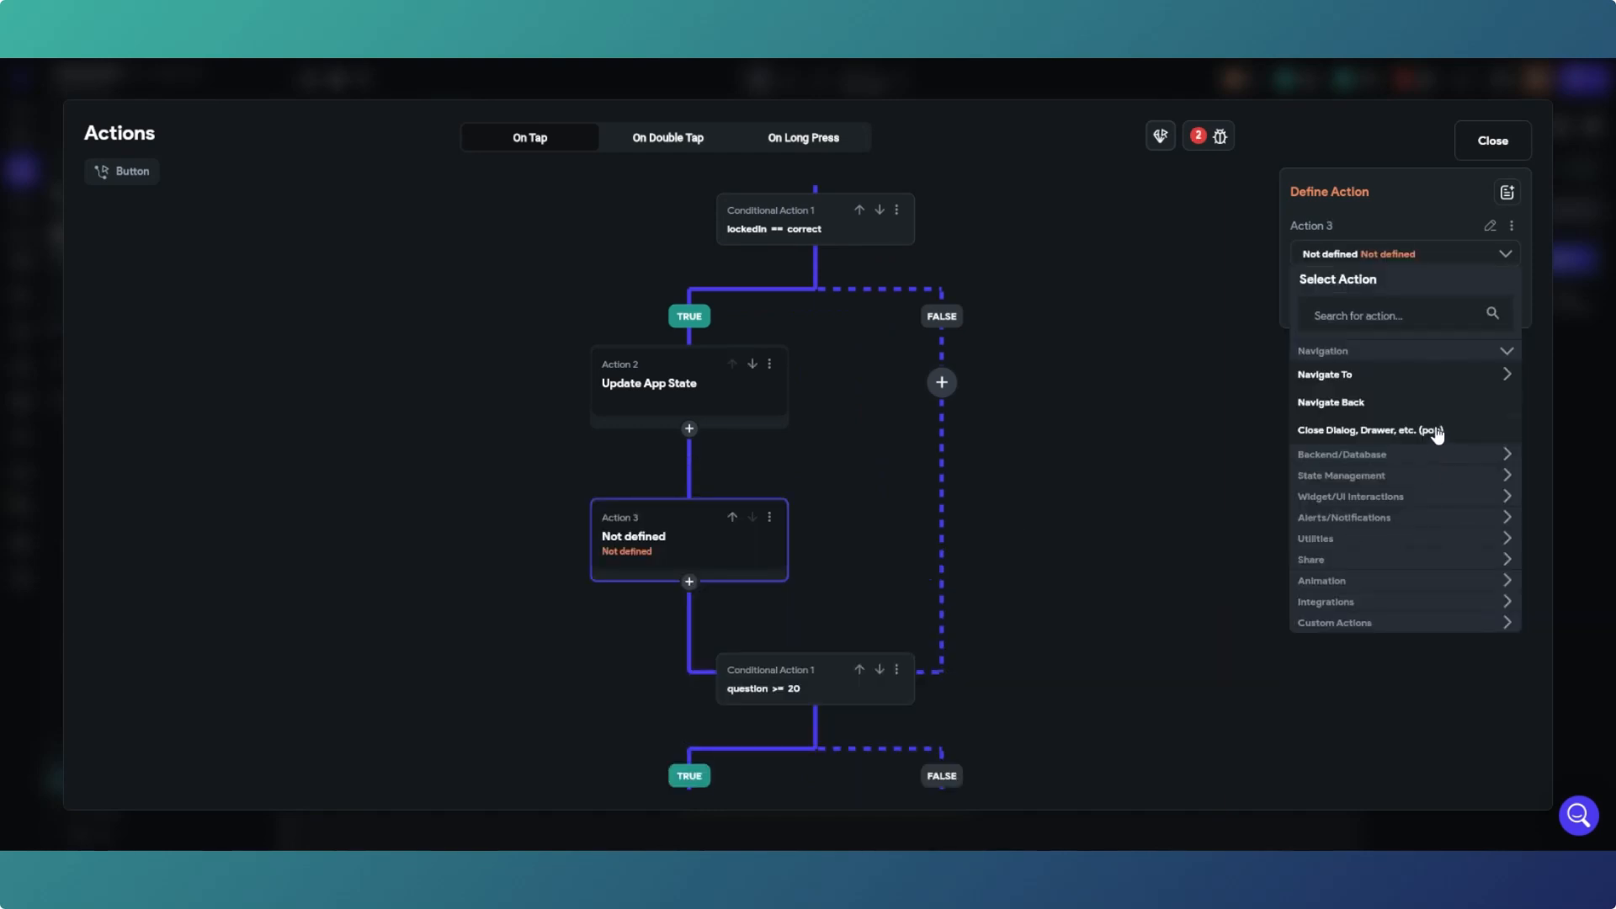
pyautogui.click(1443, 478)
pyautogui.click(1404, 527)
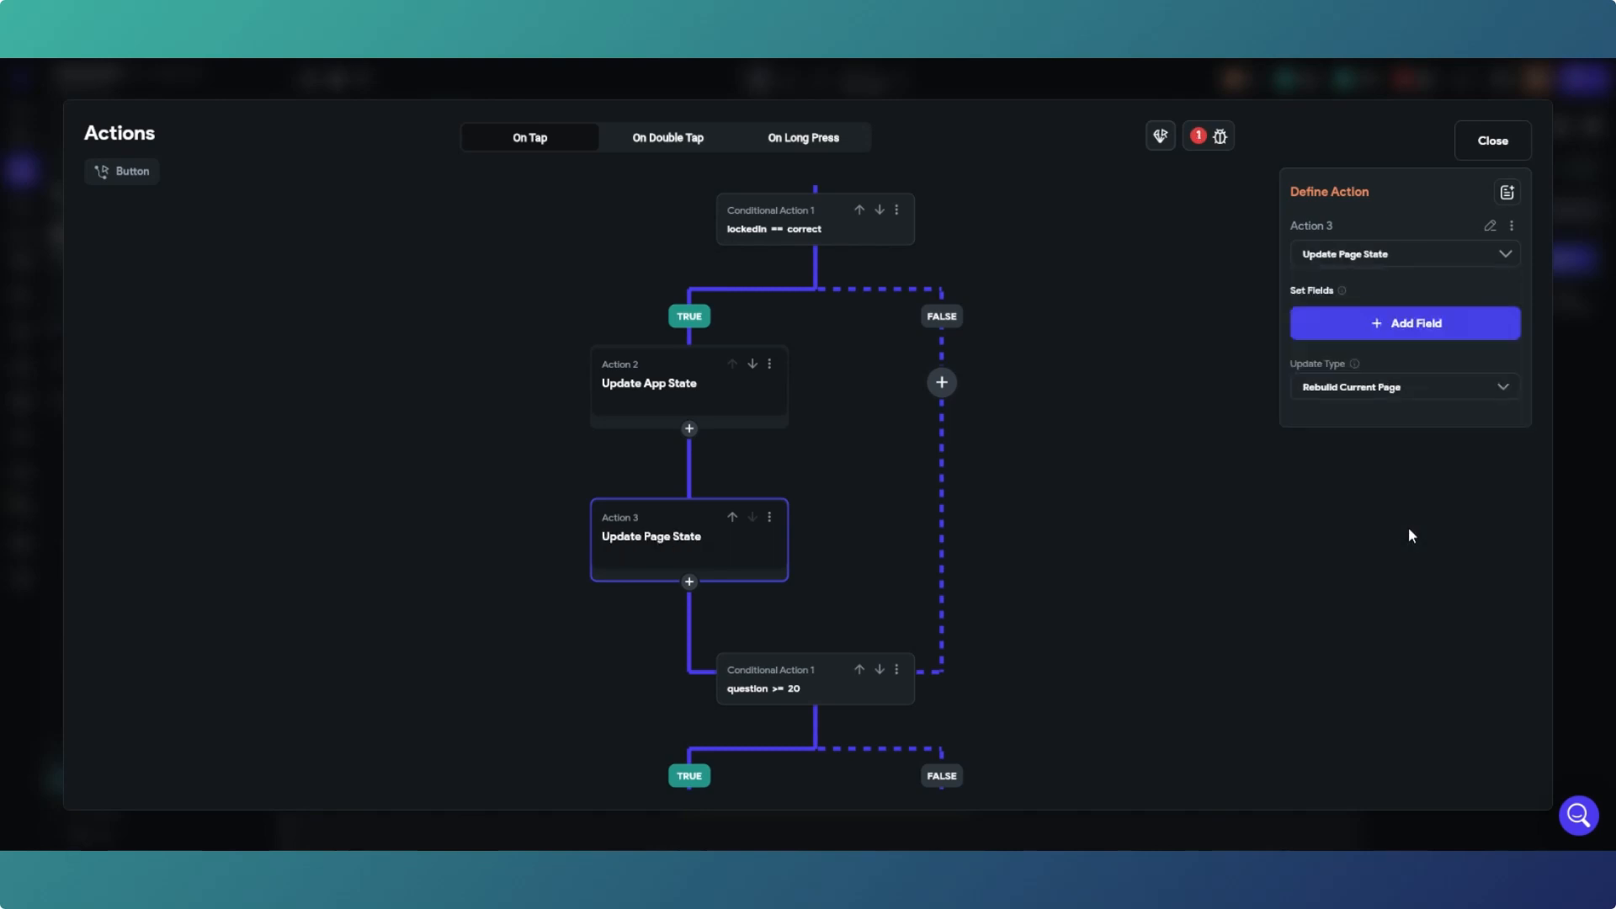
# Step: Make the TRUE branch's Update Page State action set the correctAnswer field to True
pyautogui.click(1387, 328)
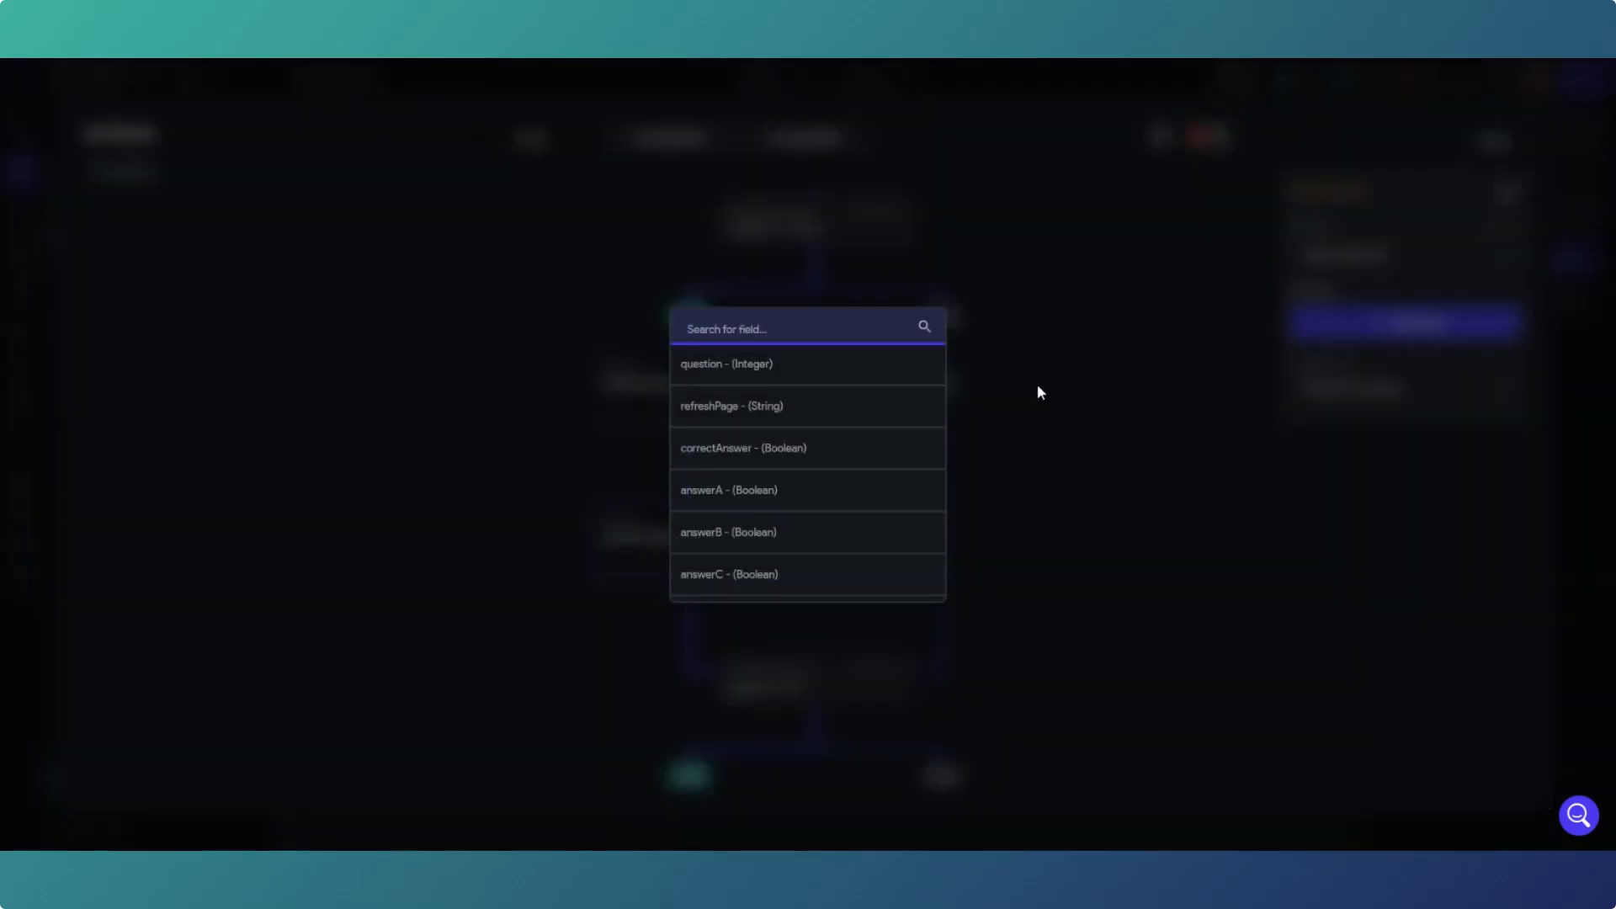
pyautogui.click(753, 458)
pyautogui.click(1486, 392)
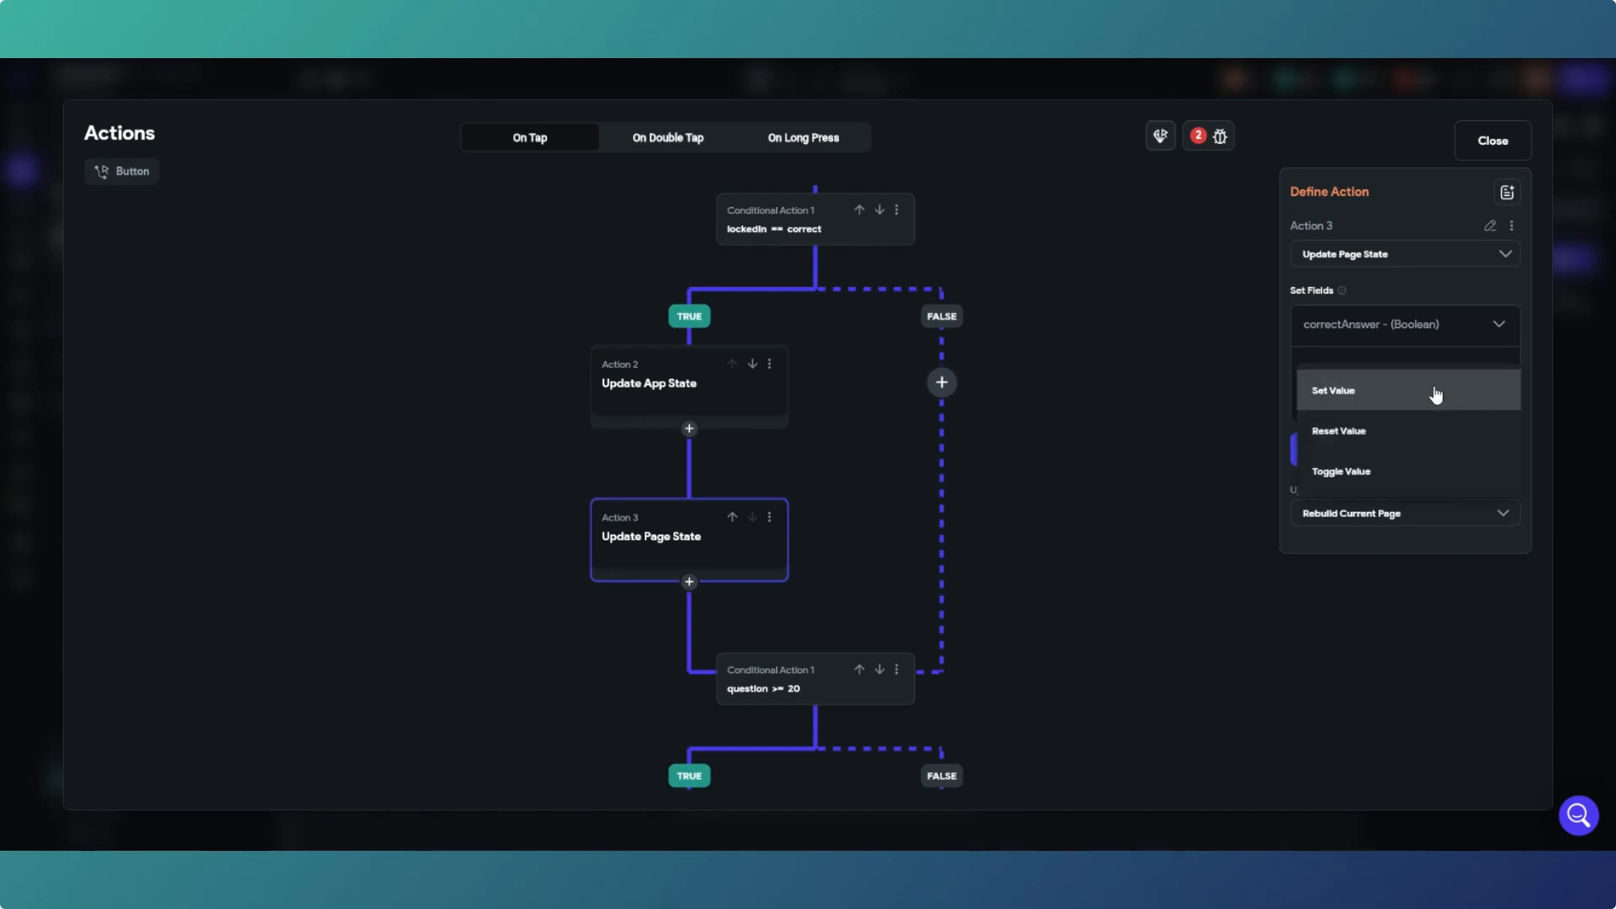
pyautogui.click(1383, 393)
pyautogui.click(1367, 446)
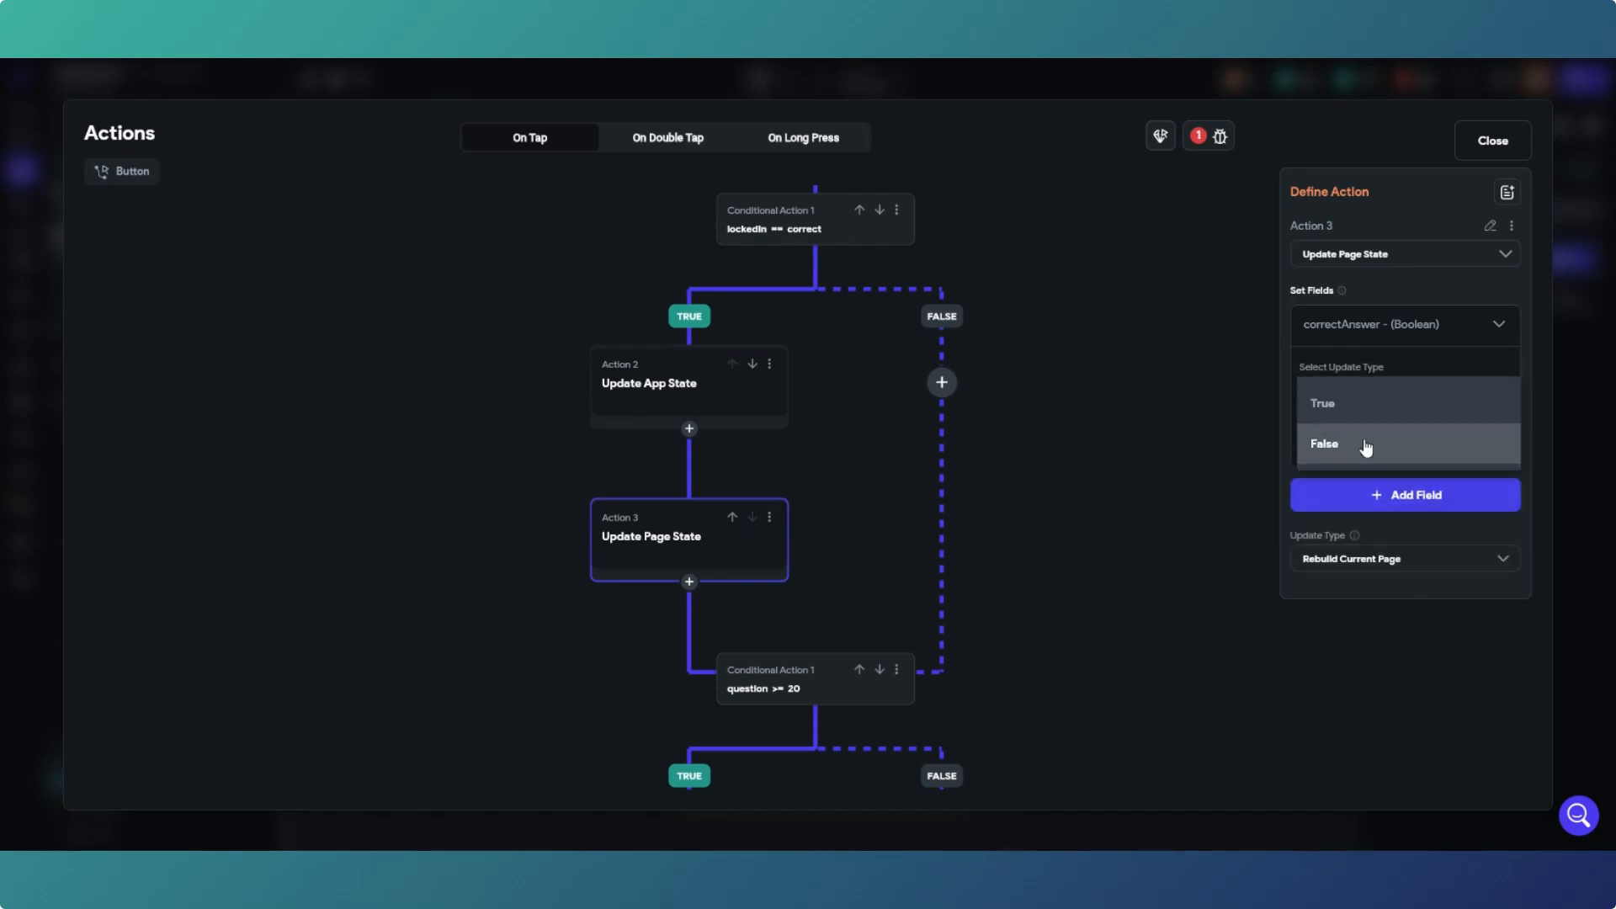
pyautogui.click(1335, 406)
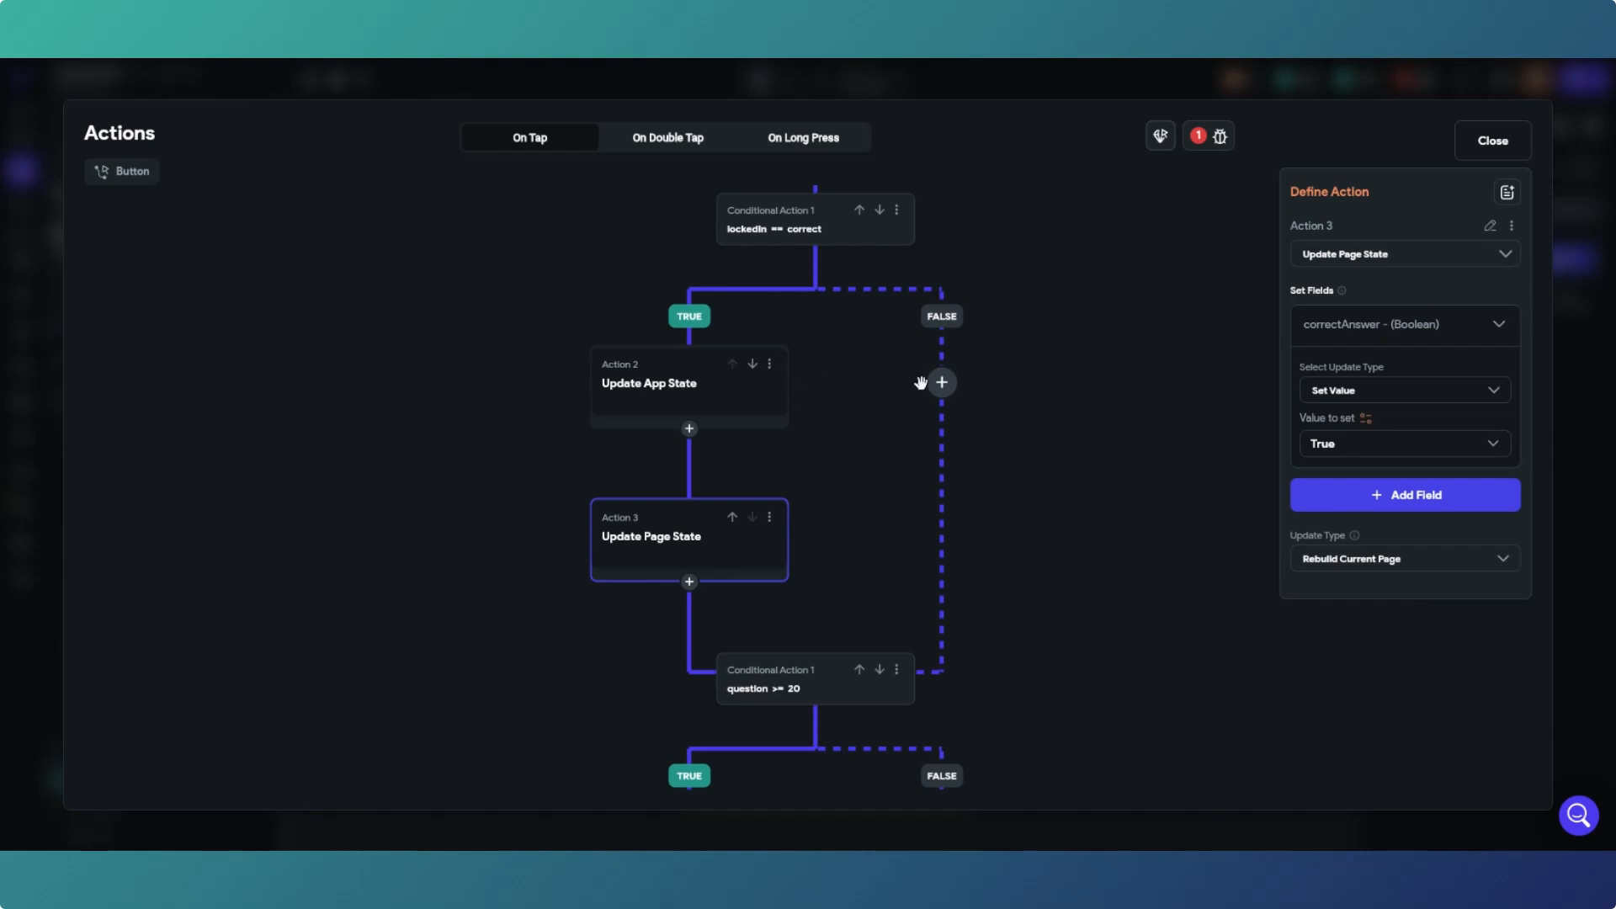
# Step: Add an Update Page State action to the FALSE branch of the lockedIn == correct conditional
pyautogui.click(942, 382)
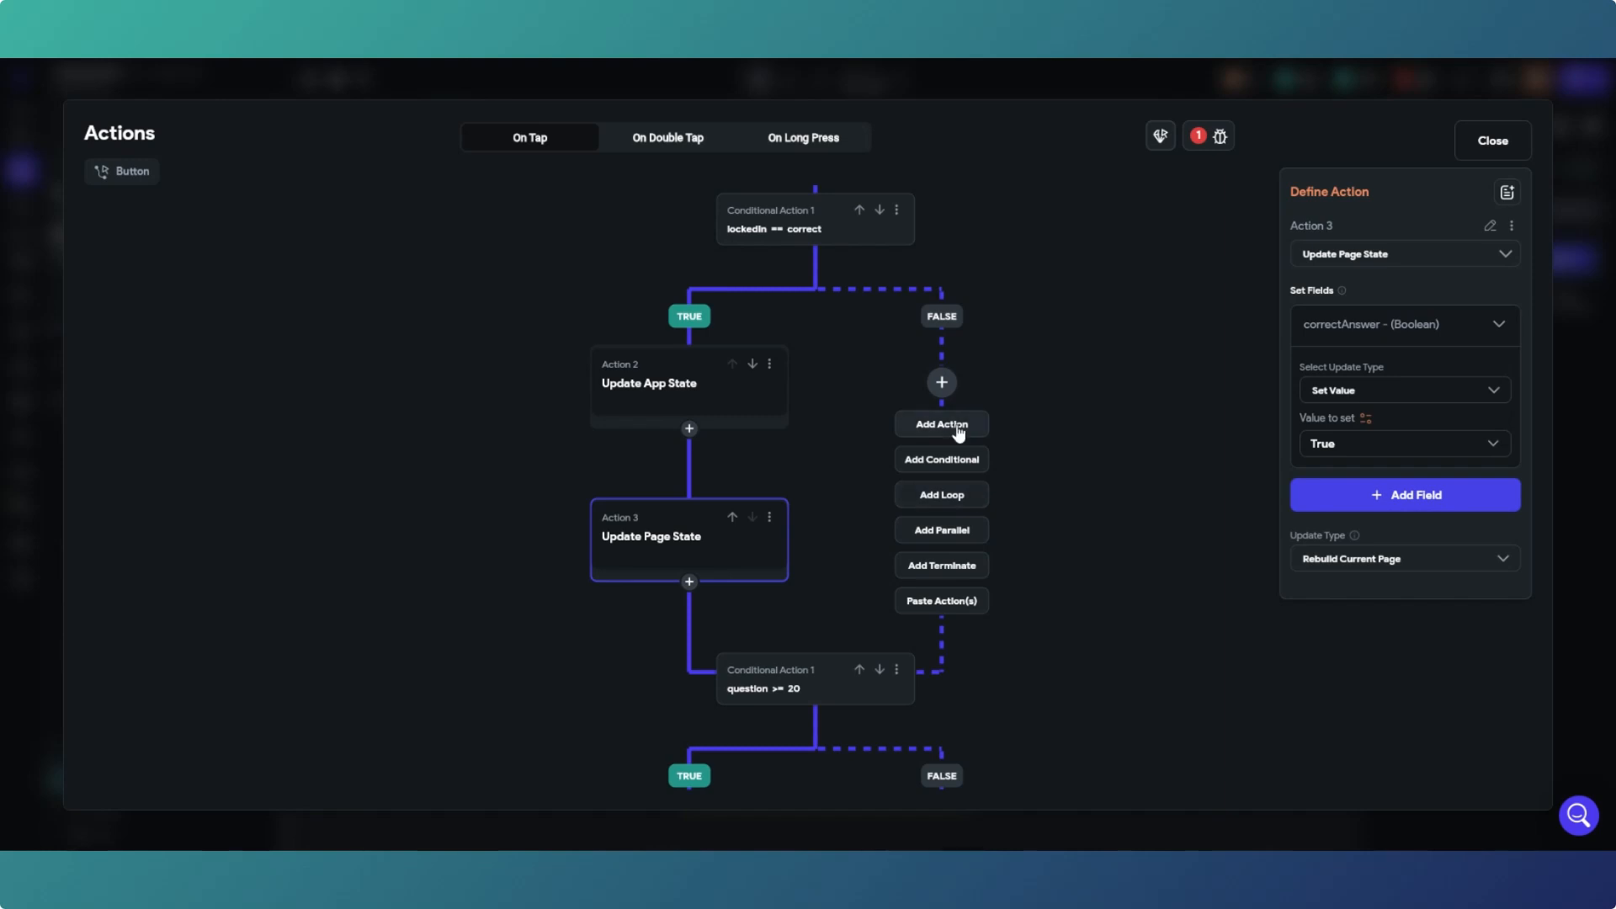
pyautogui.click(945, 424)
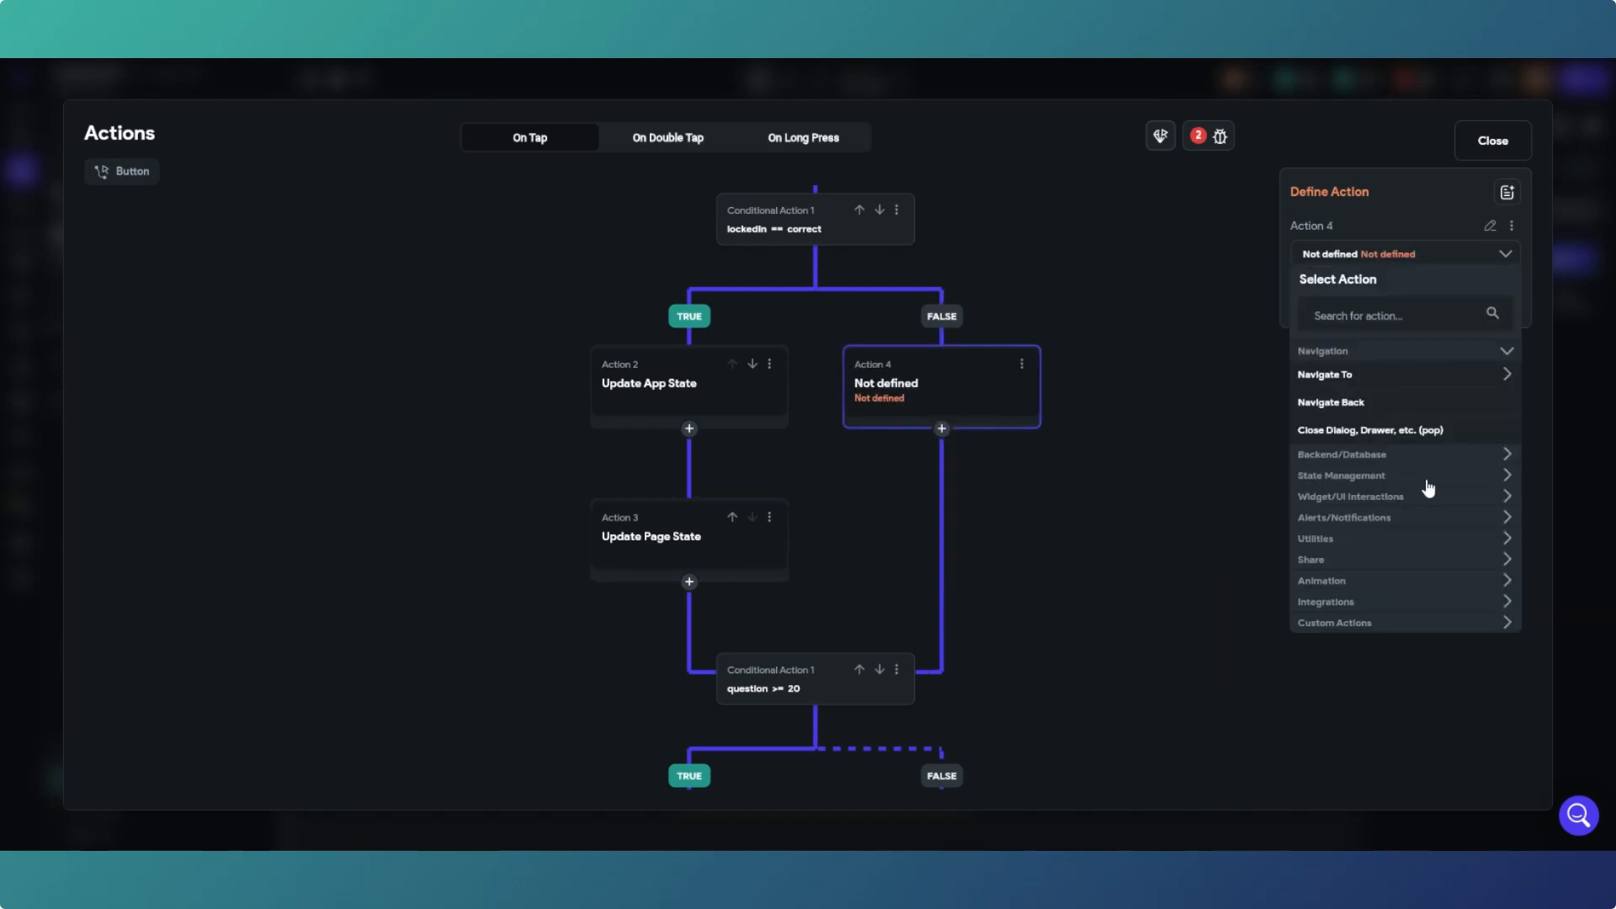
pyautogui.click(1428, 488)
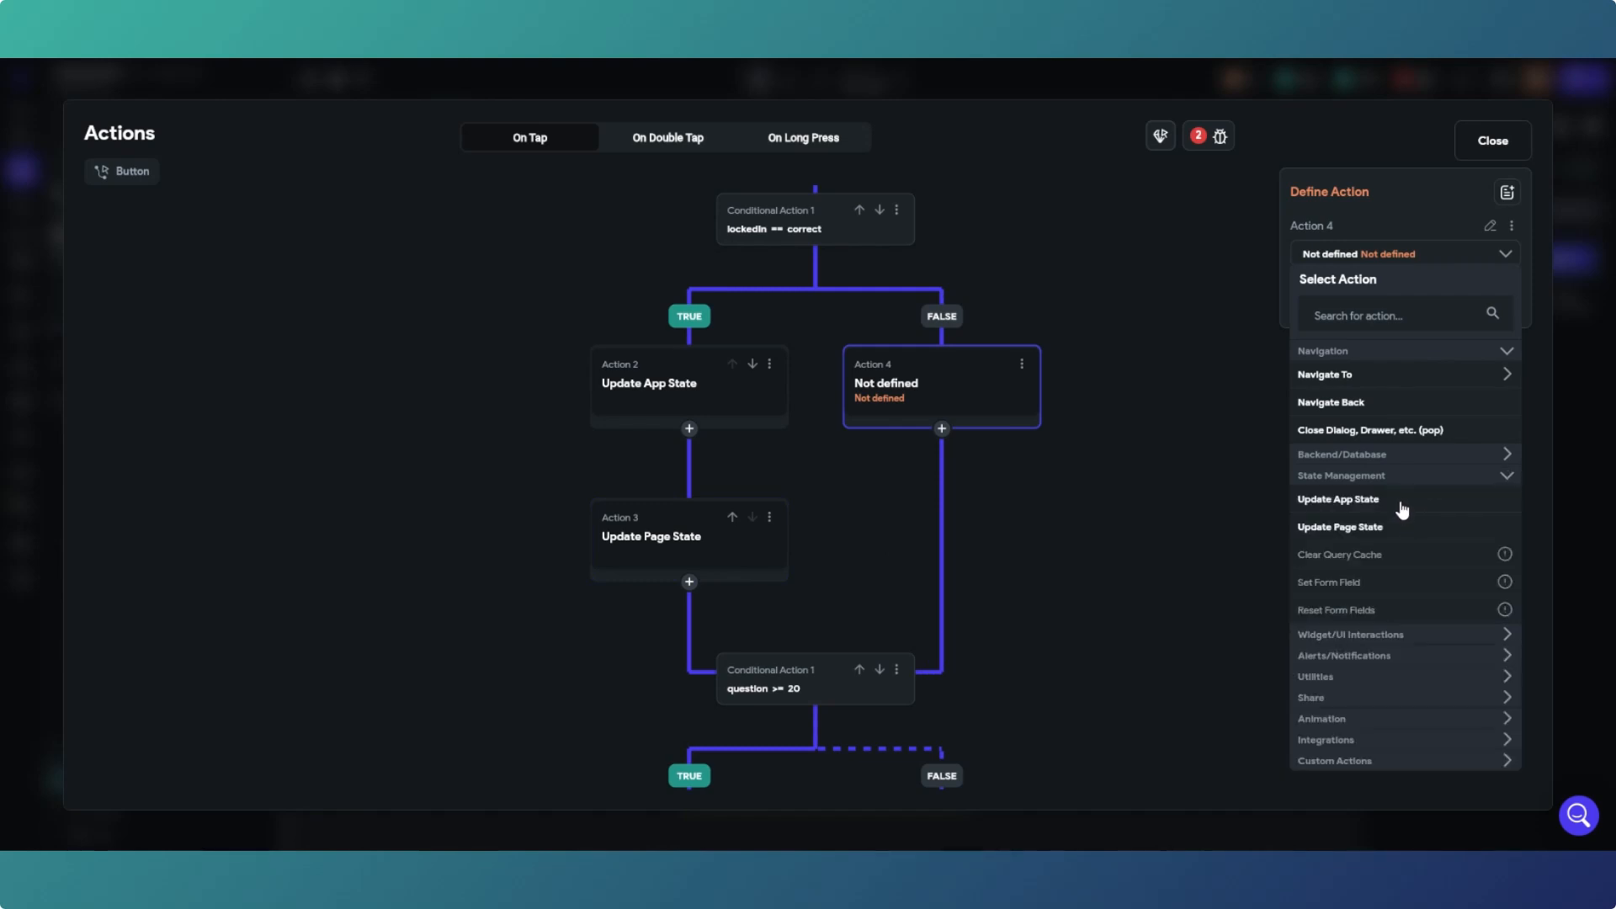
pyautogui.click(1395, 532)
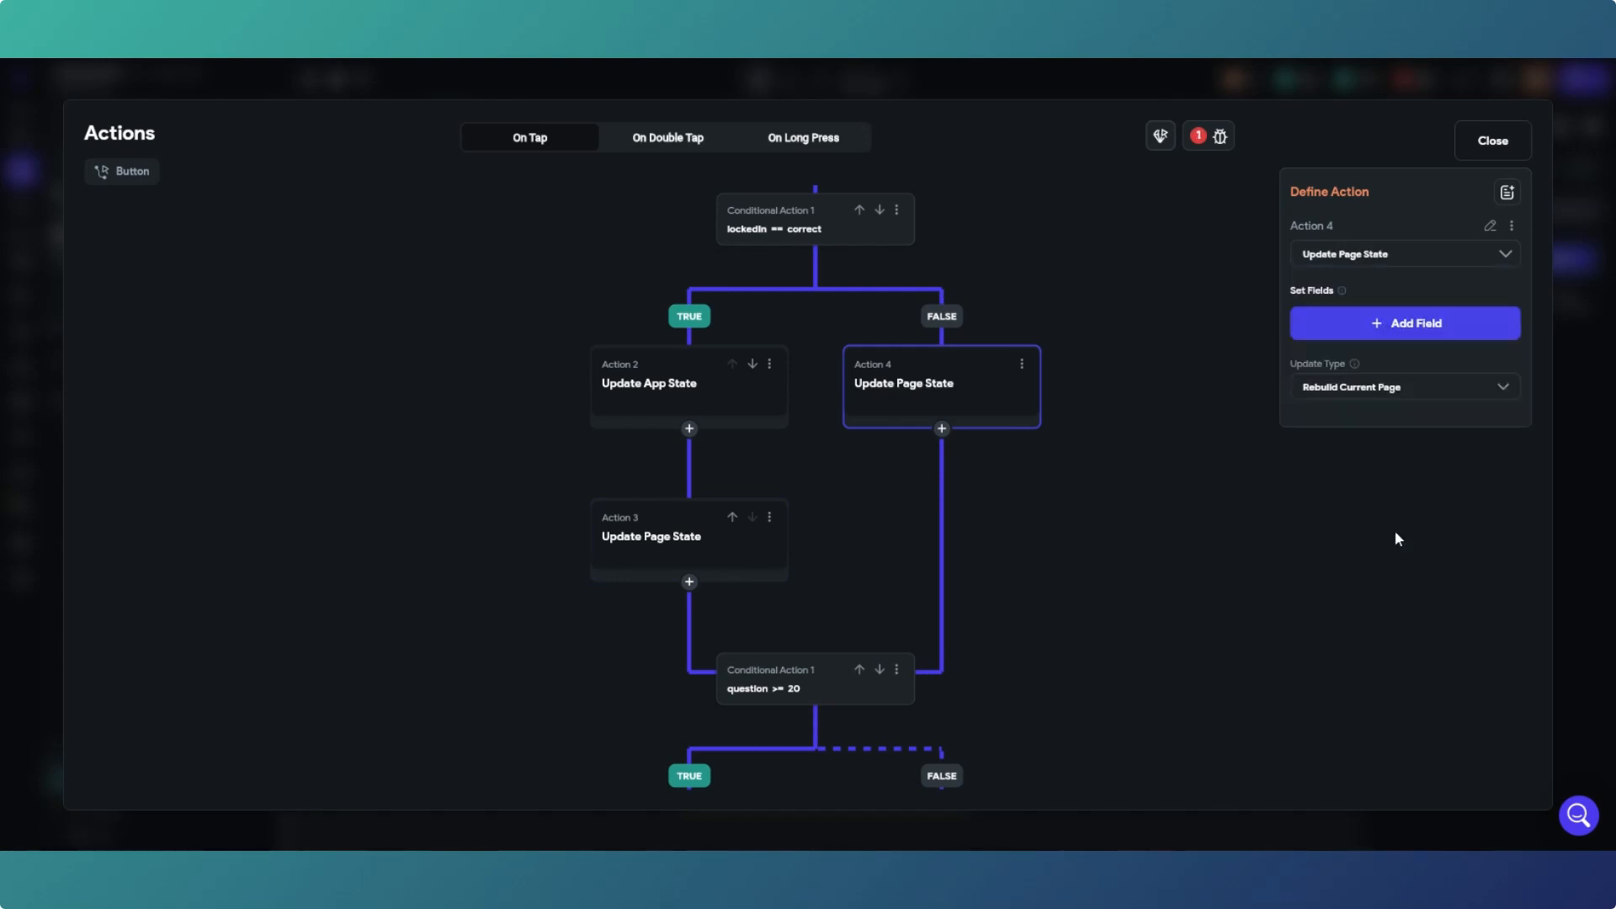
# Step: Make the FALSE branch's Update Page State action set the correctAnswer field to False
pyautogui.click(1401, 330)
pyautogui.scroll(-2, 822, 514)
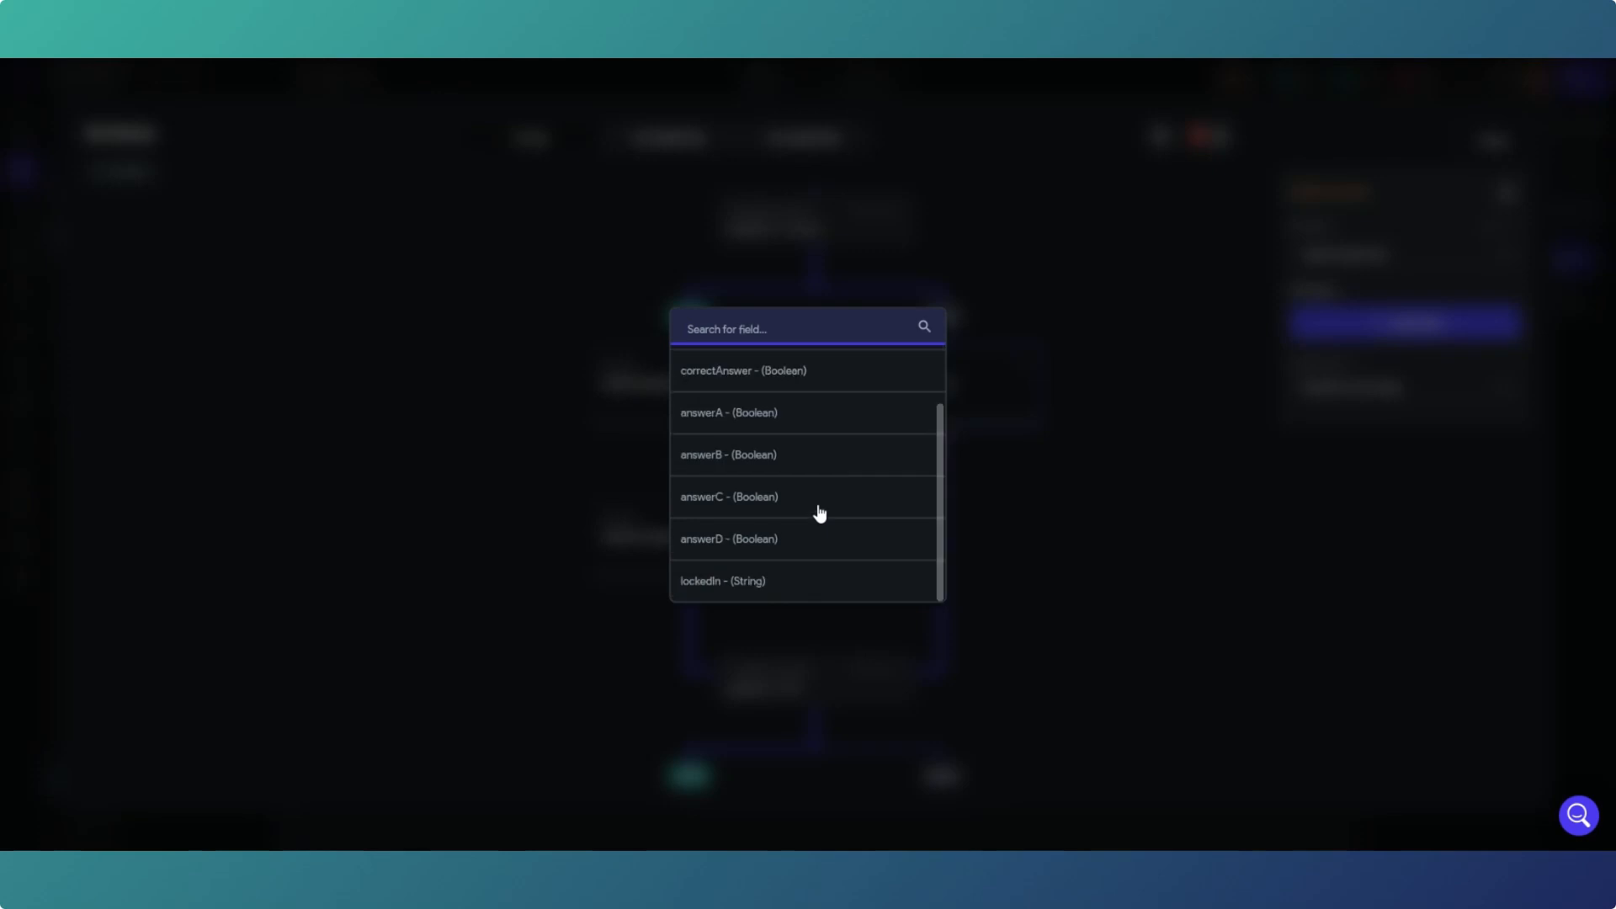
pyautogui.click(766, 381)
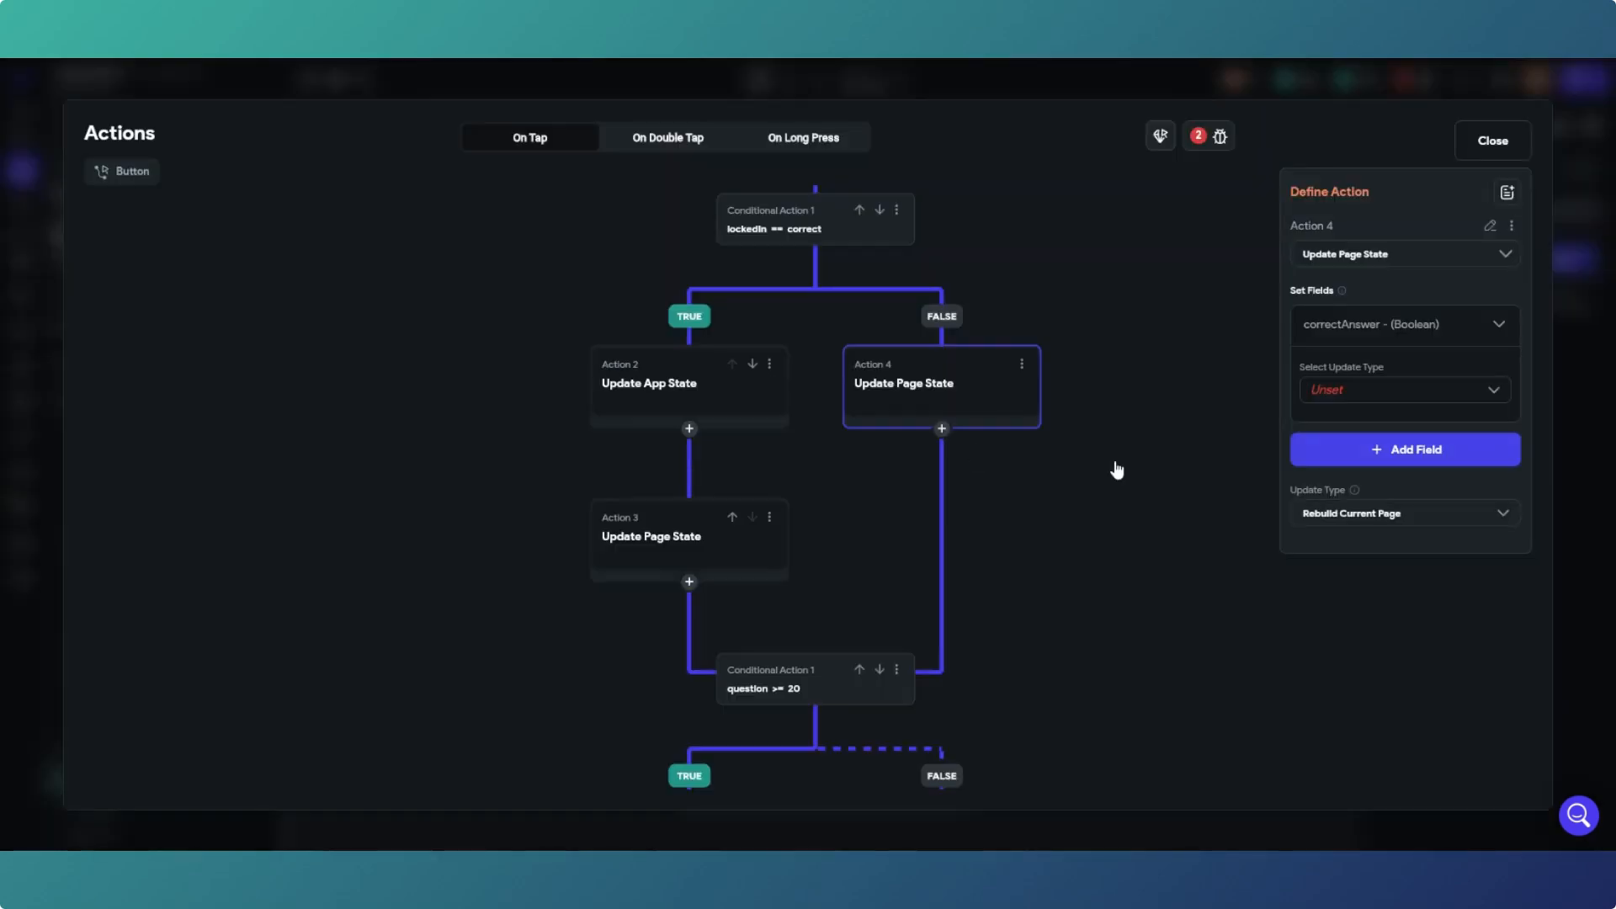
pyautogui.click(1356, 399)
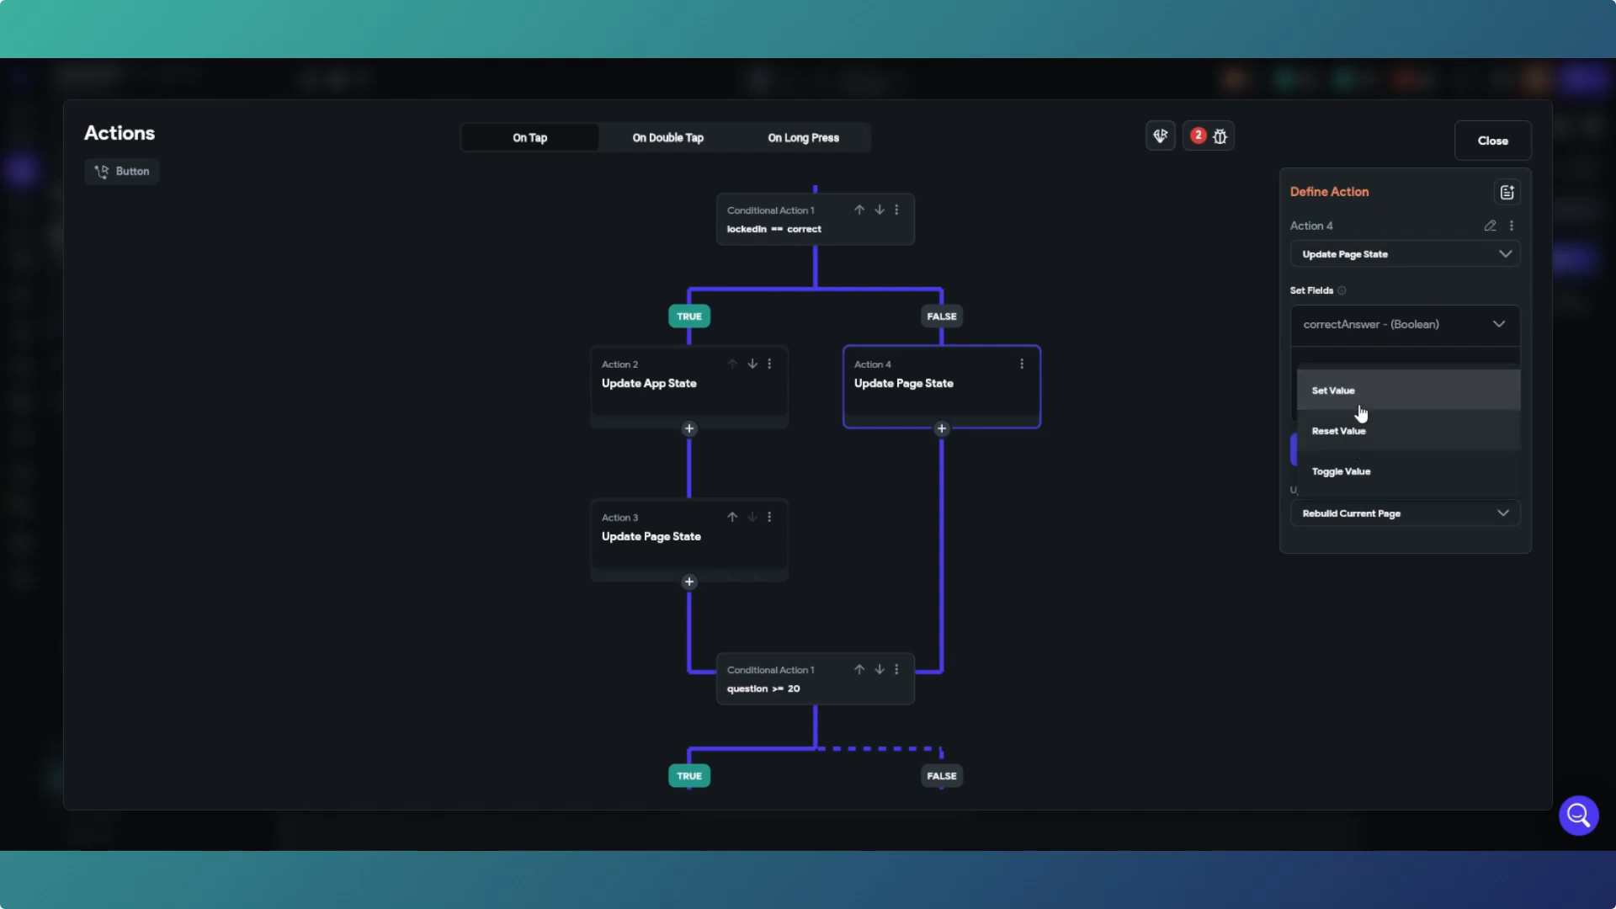
pyautogui.click(1353, 399)
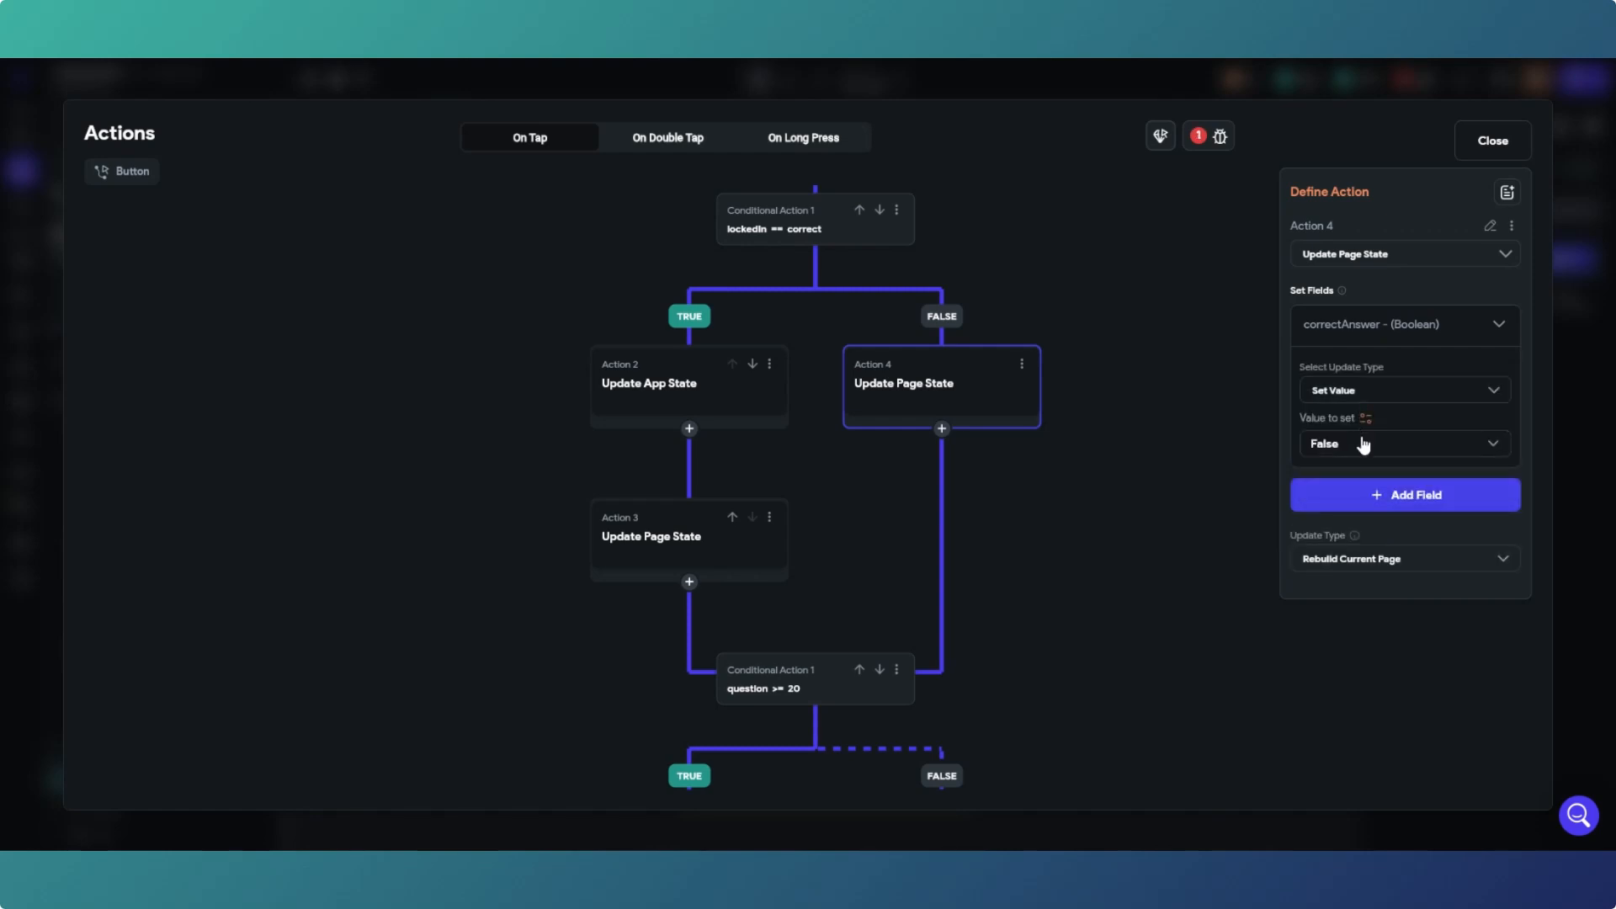
pyautogui.click(1202, 531)
# Step: Delete the undefined action placed above the lockedIn == correct conditional
pyautogui.moveTo(905, 261); pyautogui.dragTo(917, 541)
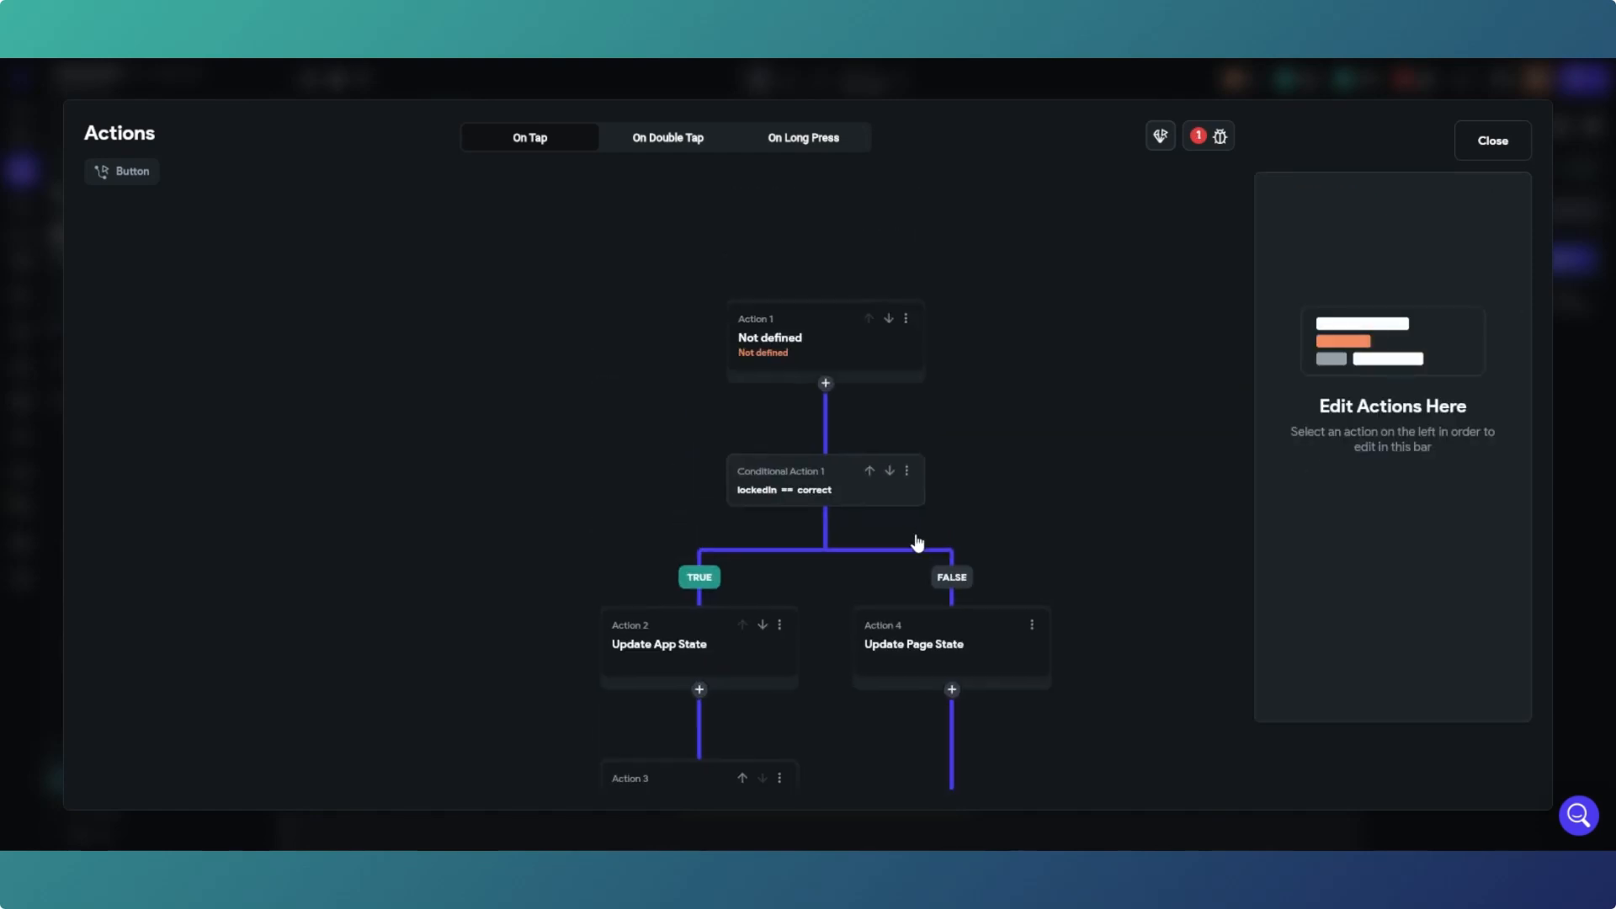
pyautogui.click(907, 344)
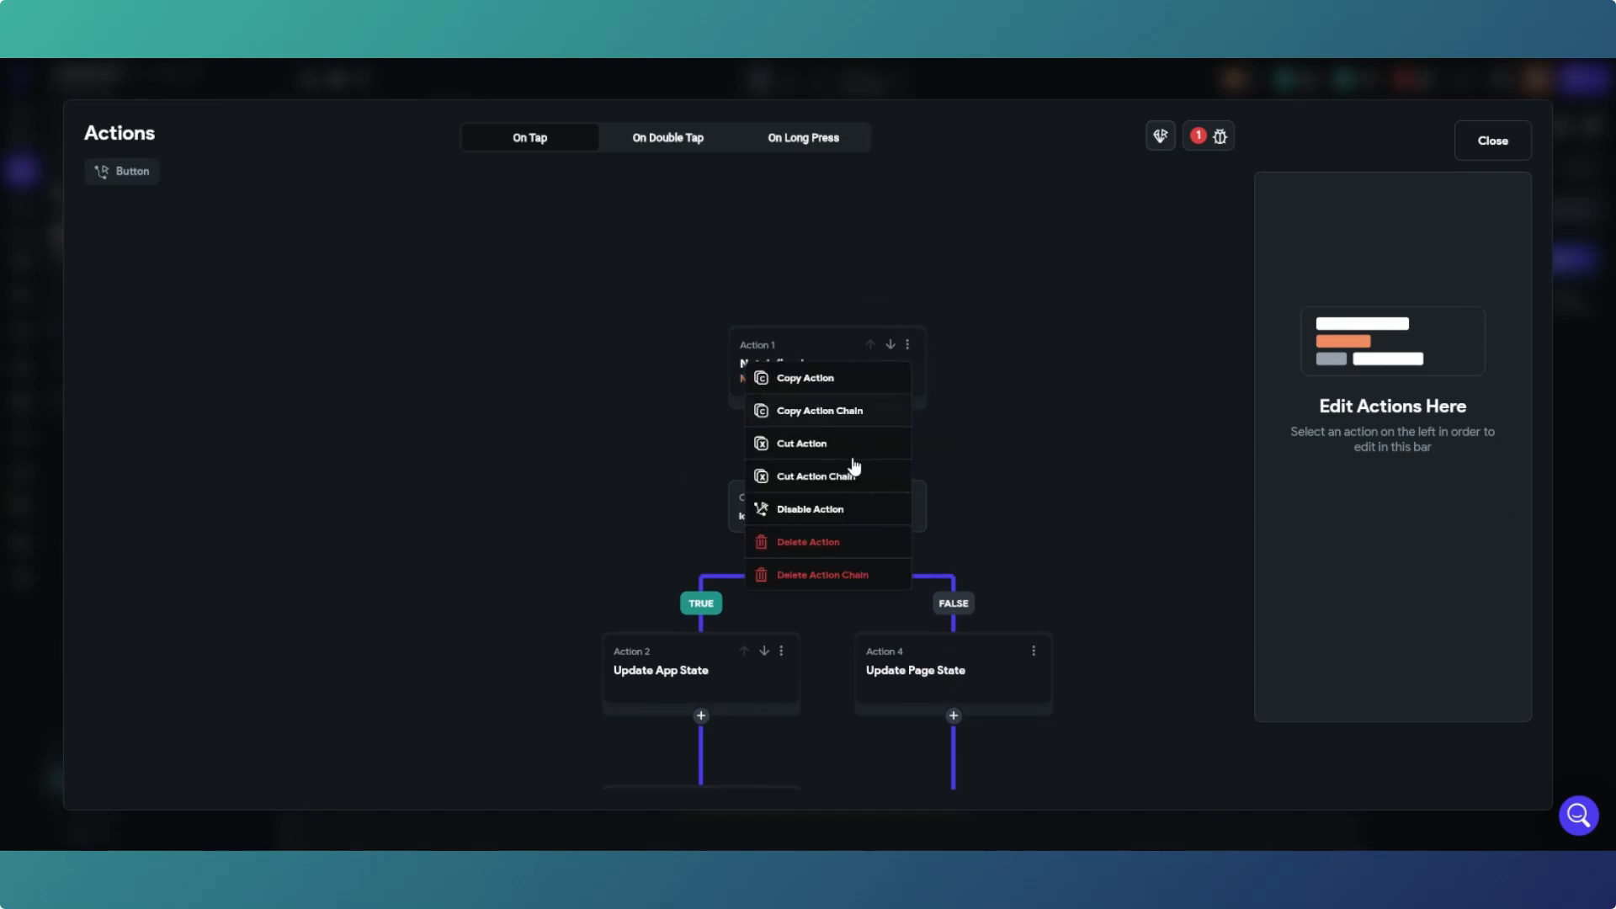
pyautogui.click(840, 546)
# Step: Review the TRUE branch's two state updates and the visibility conditions of the Correct! and Wrong! texts on the quiz page
pyautogui.scroll(-3, 947, 324)
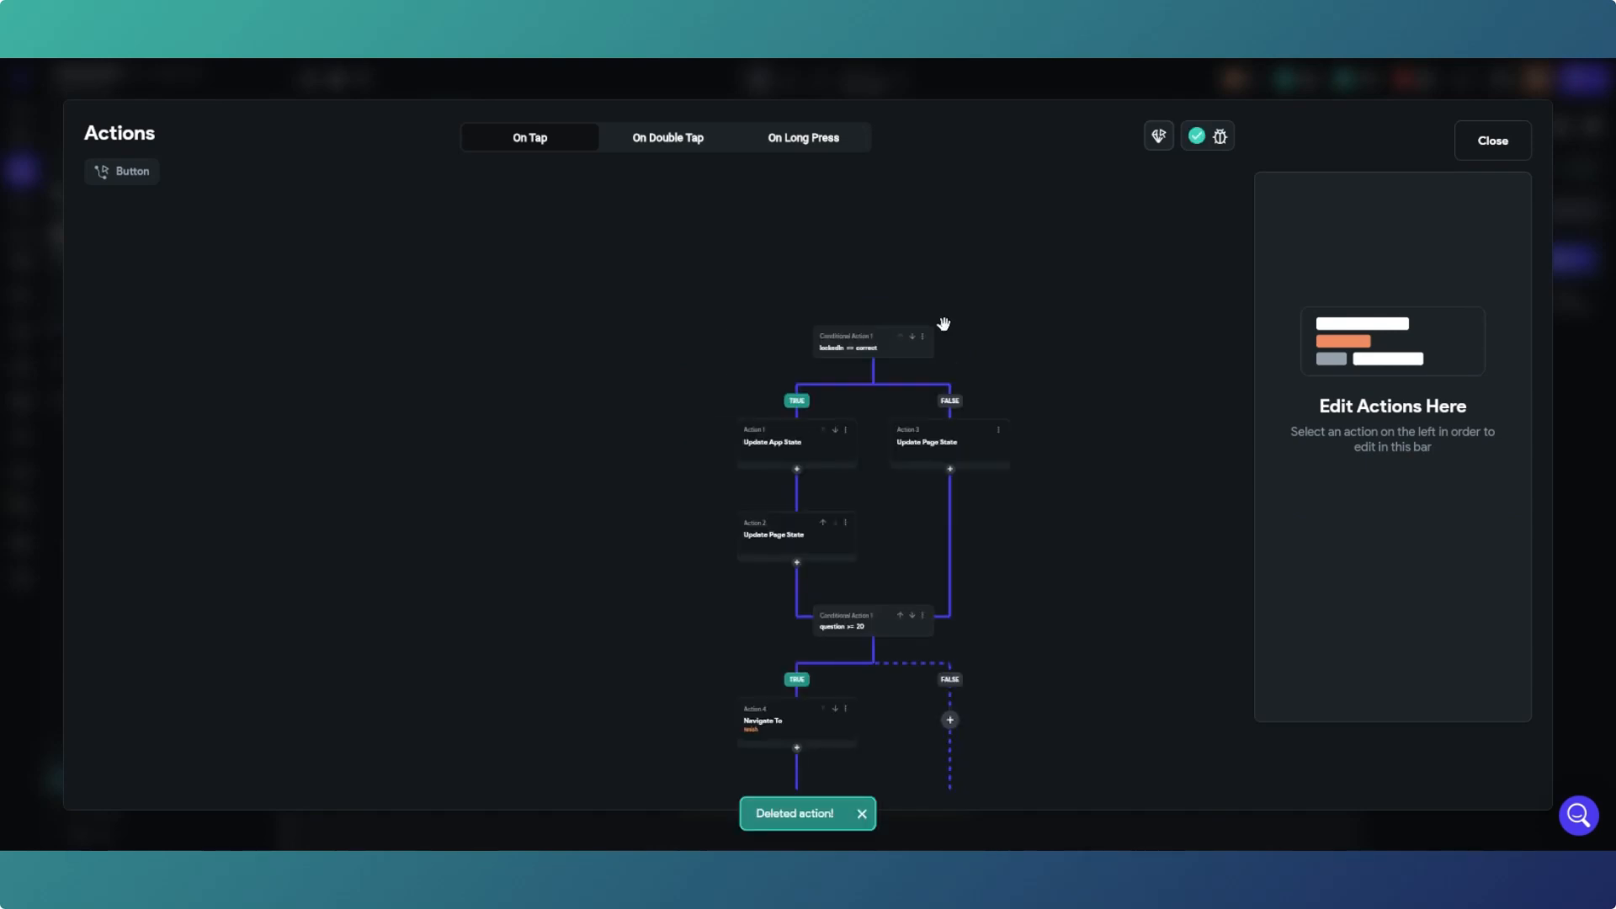
pyautogui.moveTo(983, 406); pyautogui.dragTo(958, 333)
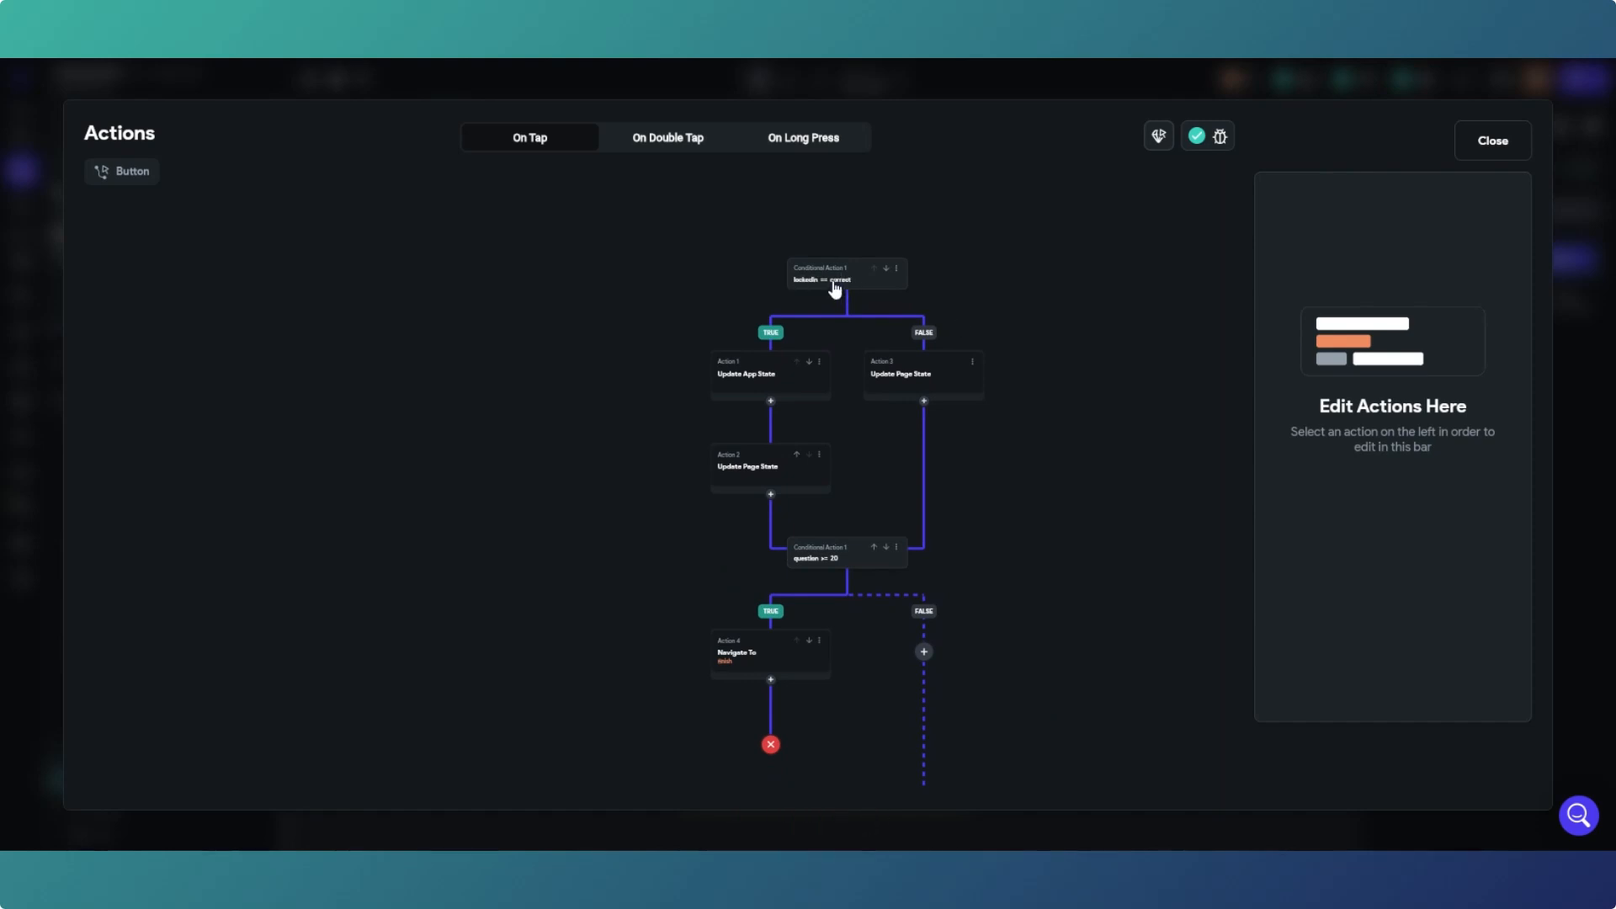
pyautogui.click(749, 379)
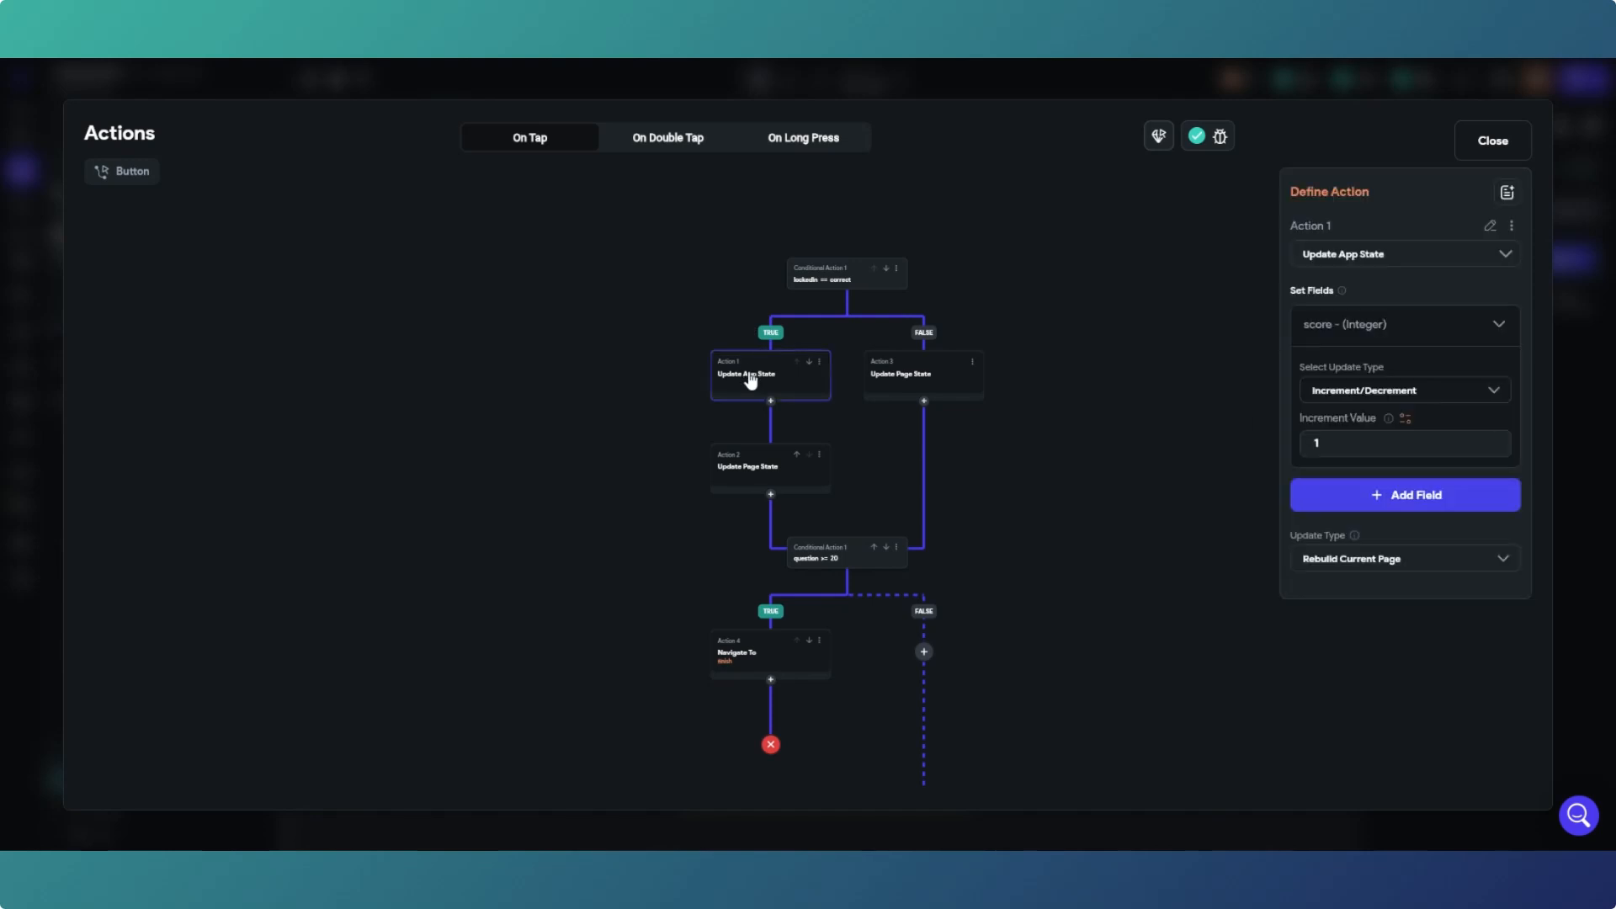
pyautogui.click(747, 470)
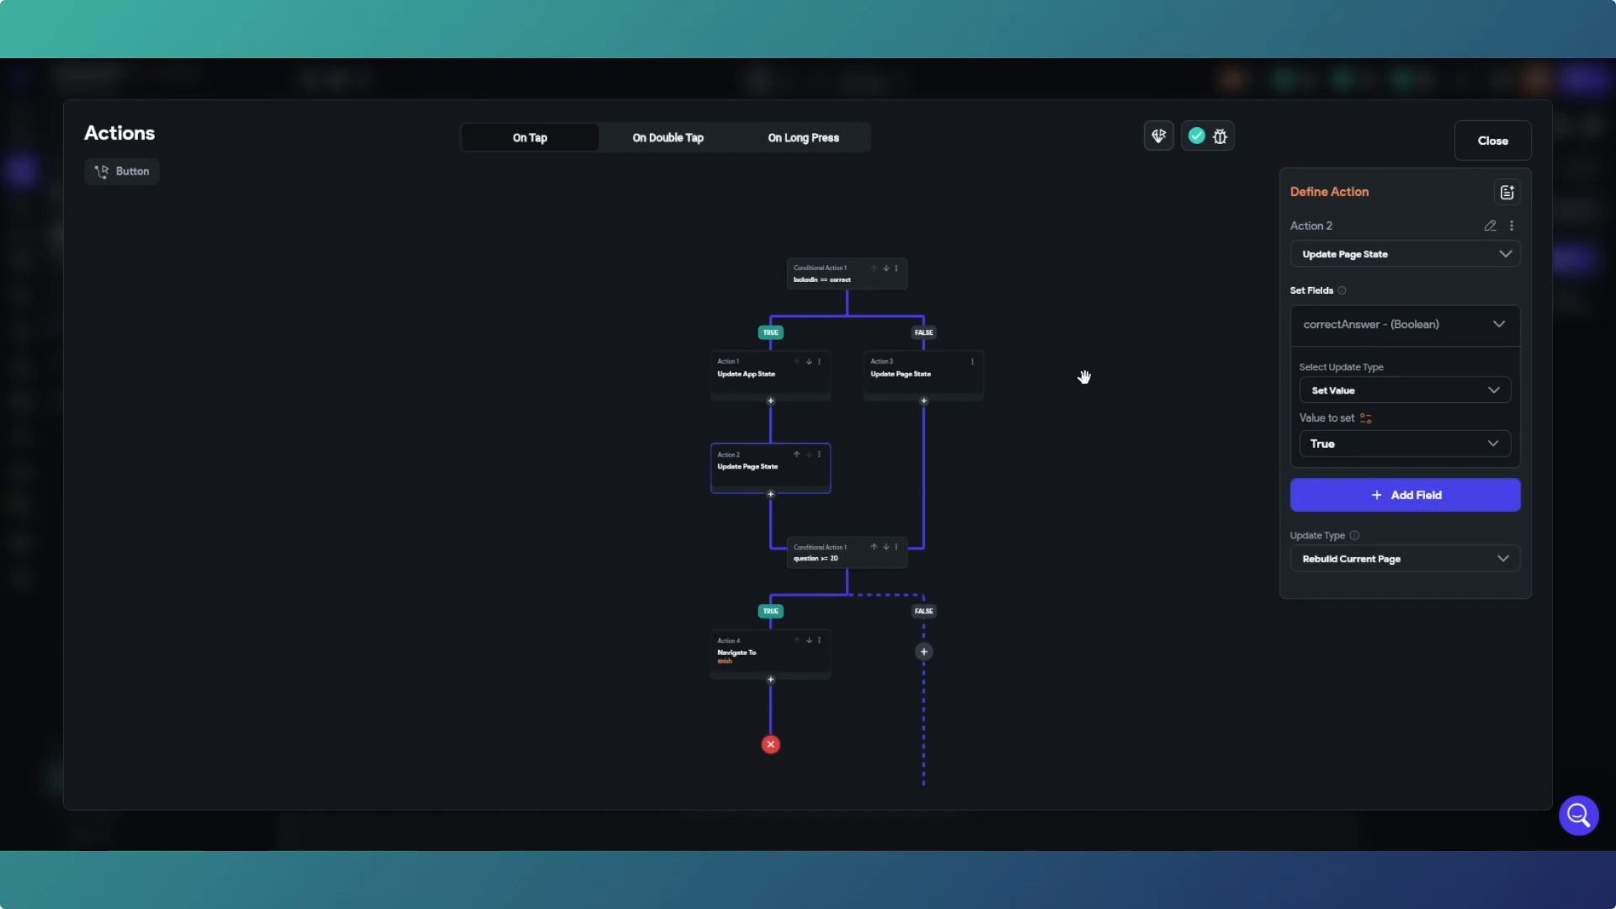
pyautogui.click(1481, 141)
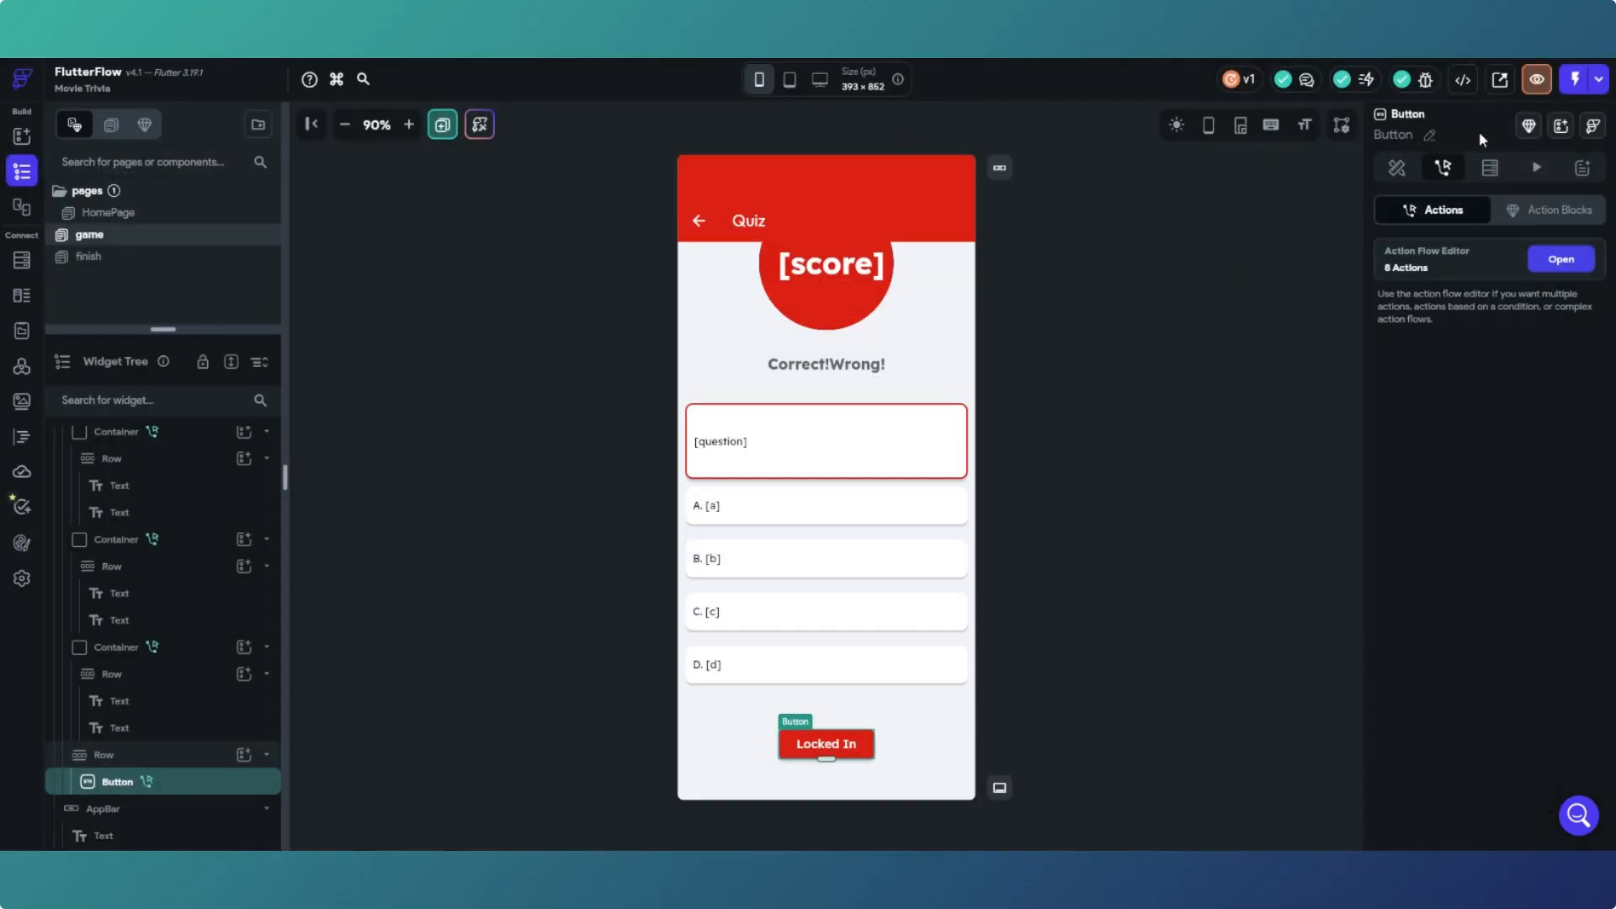
pyautogui.click(815, 368)
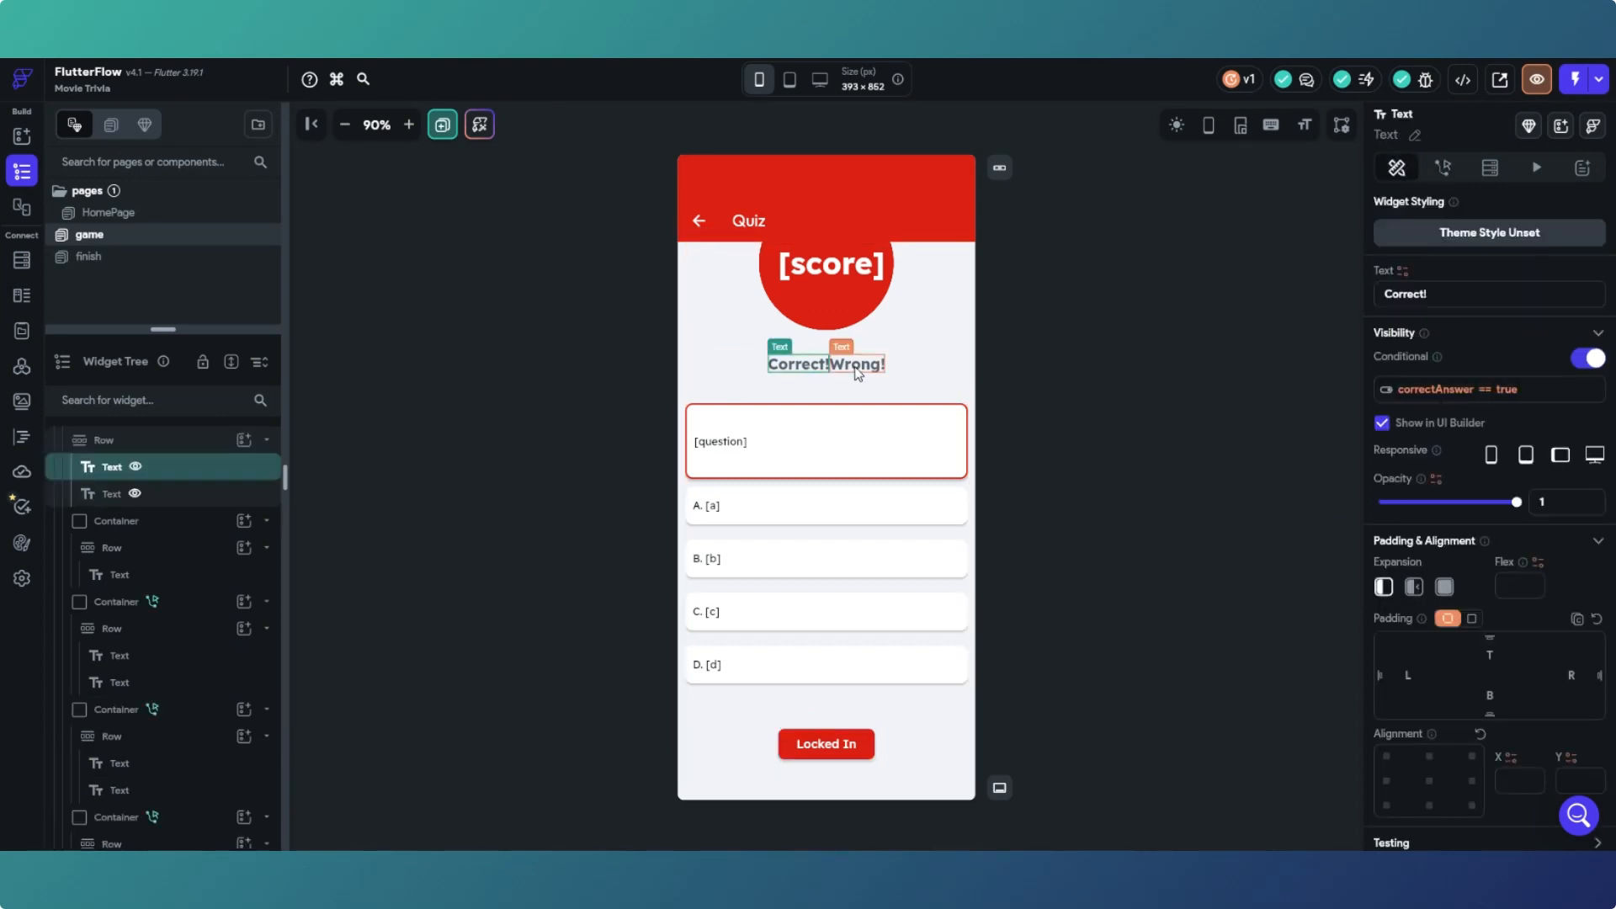
pyautogui.click(876, 370)
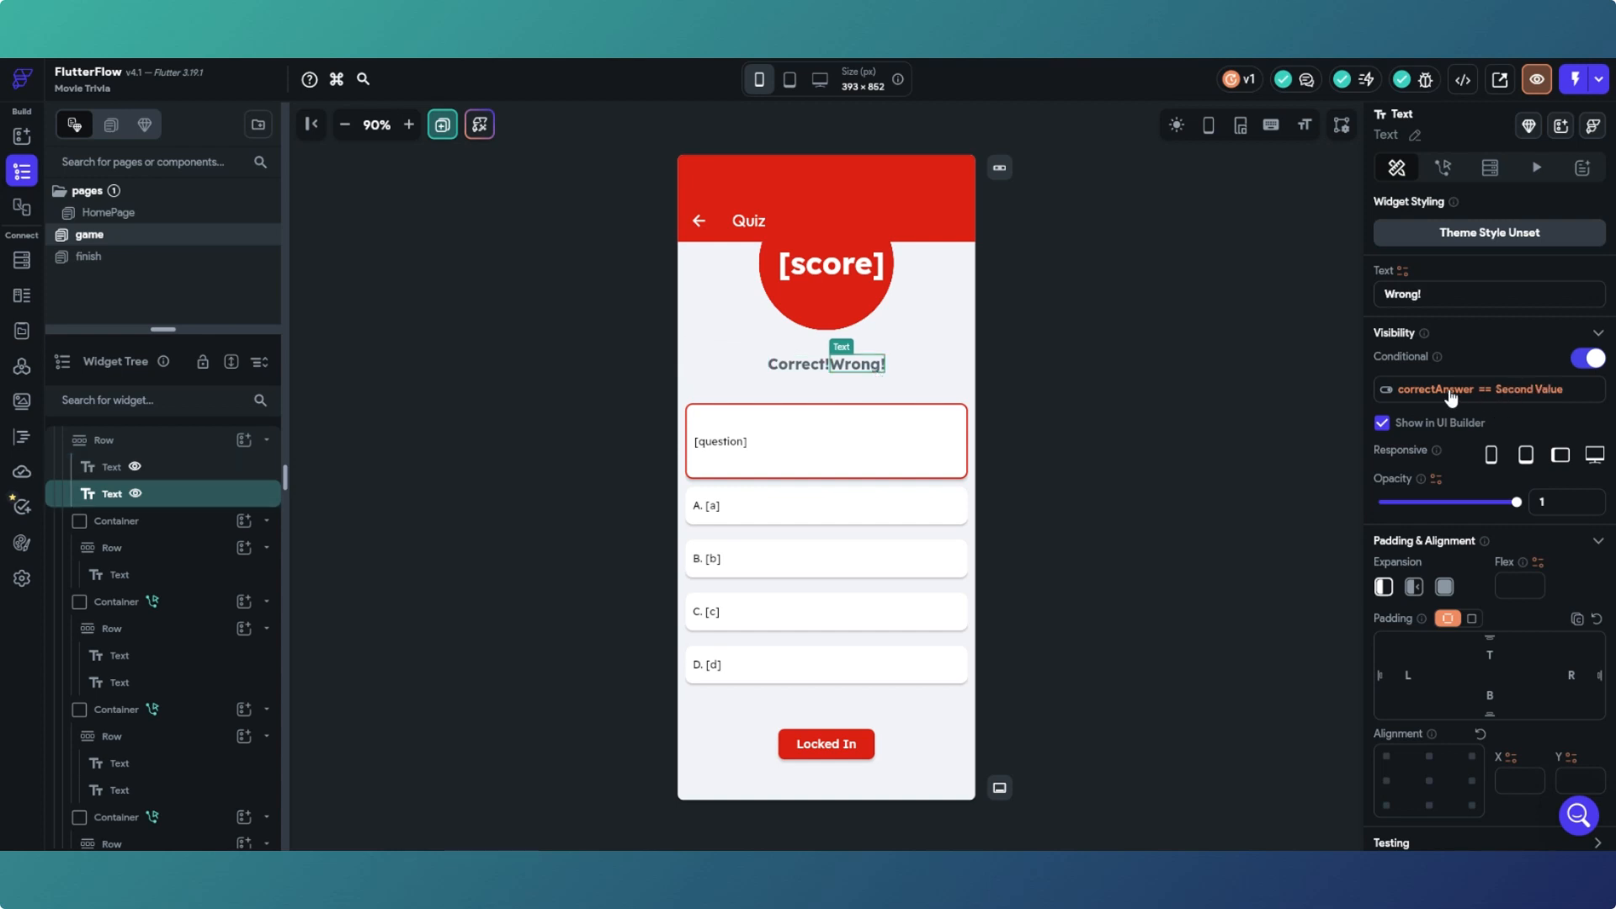
# Step: Examine the Locked In button's actions from the question >= 20 conditional to the chain's end, checking each action's field and update type
pyautogui.click(803, 743)
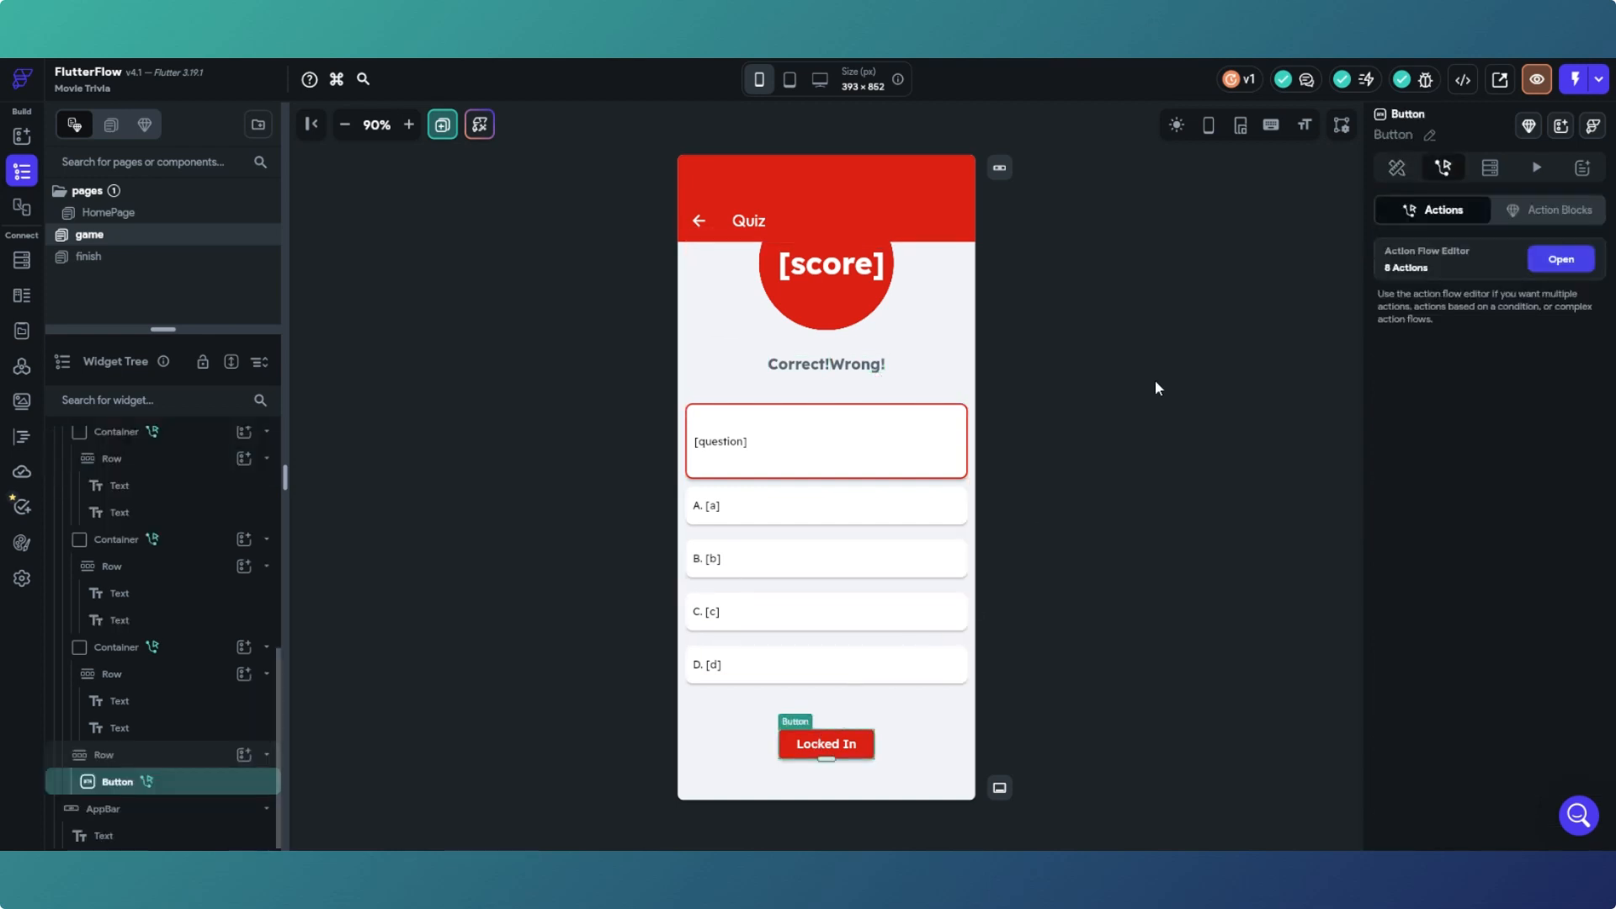
pyautogui.click(1580, 267)
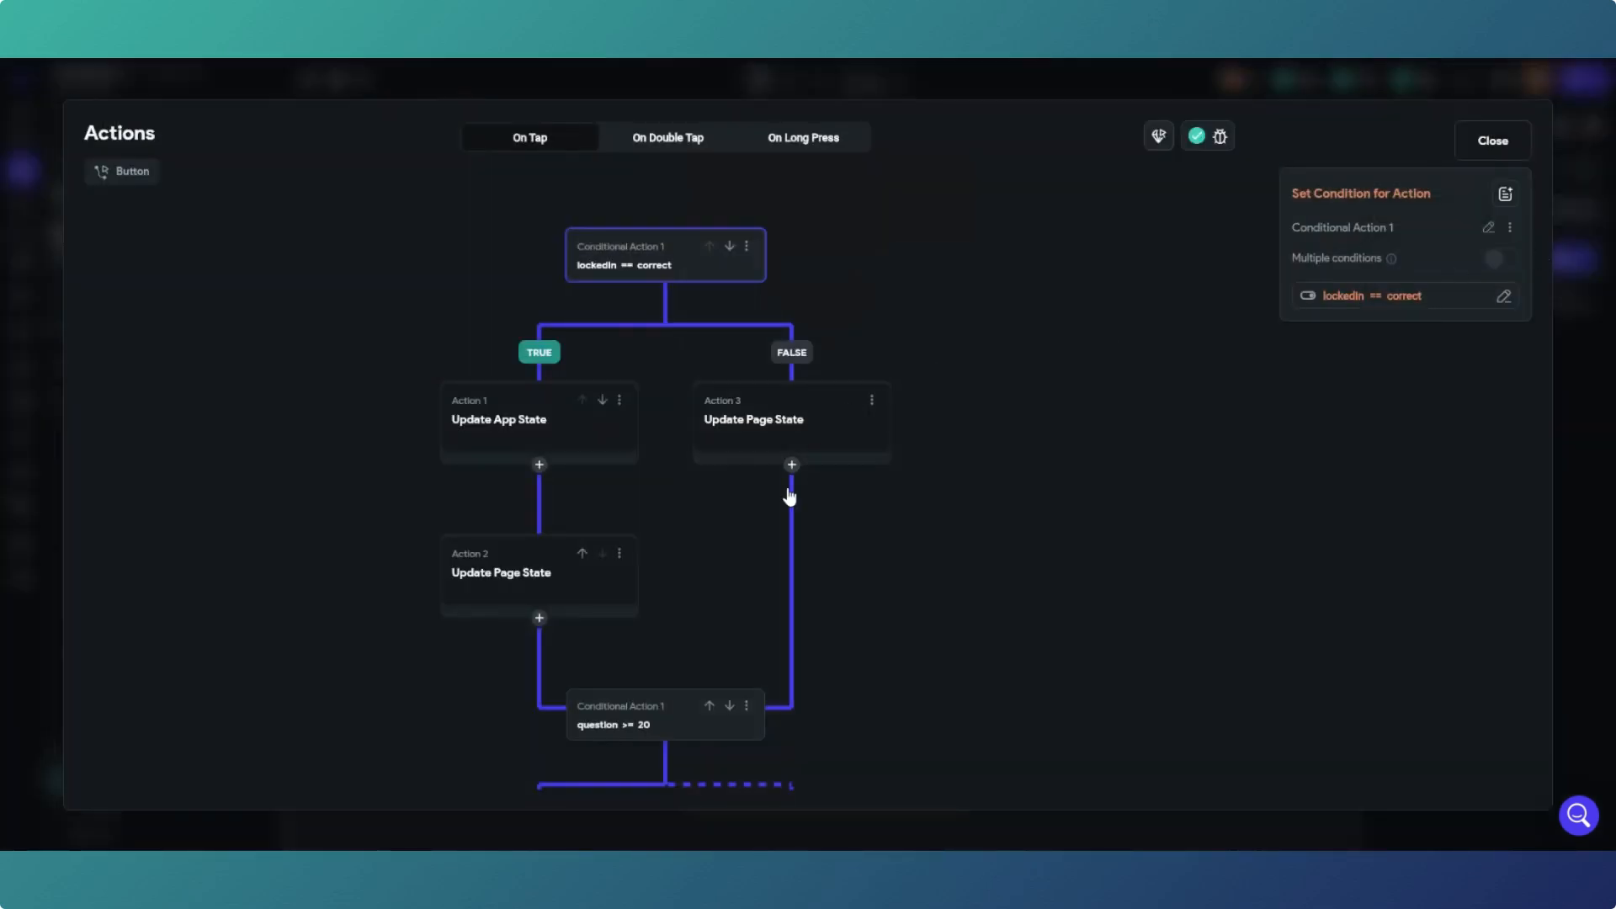
pyautogui.moveTo(792, 542); pyautogui.dragTo(988, 285)
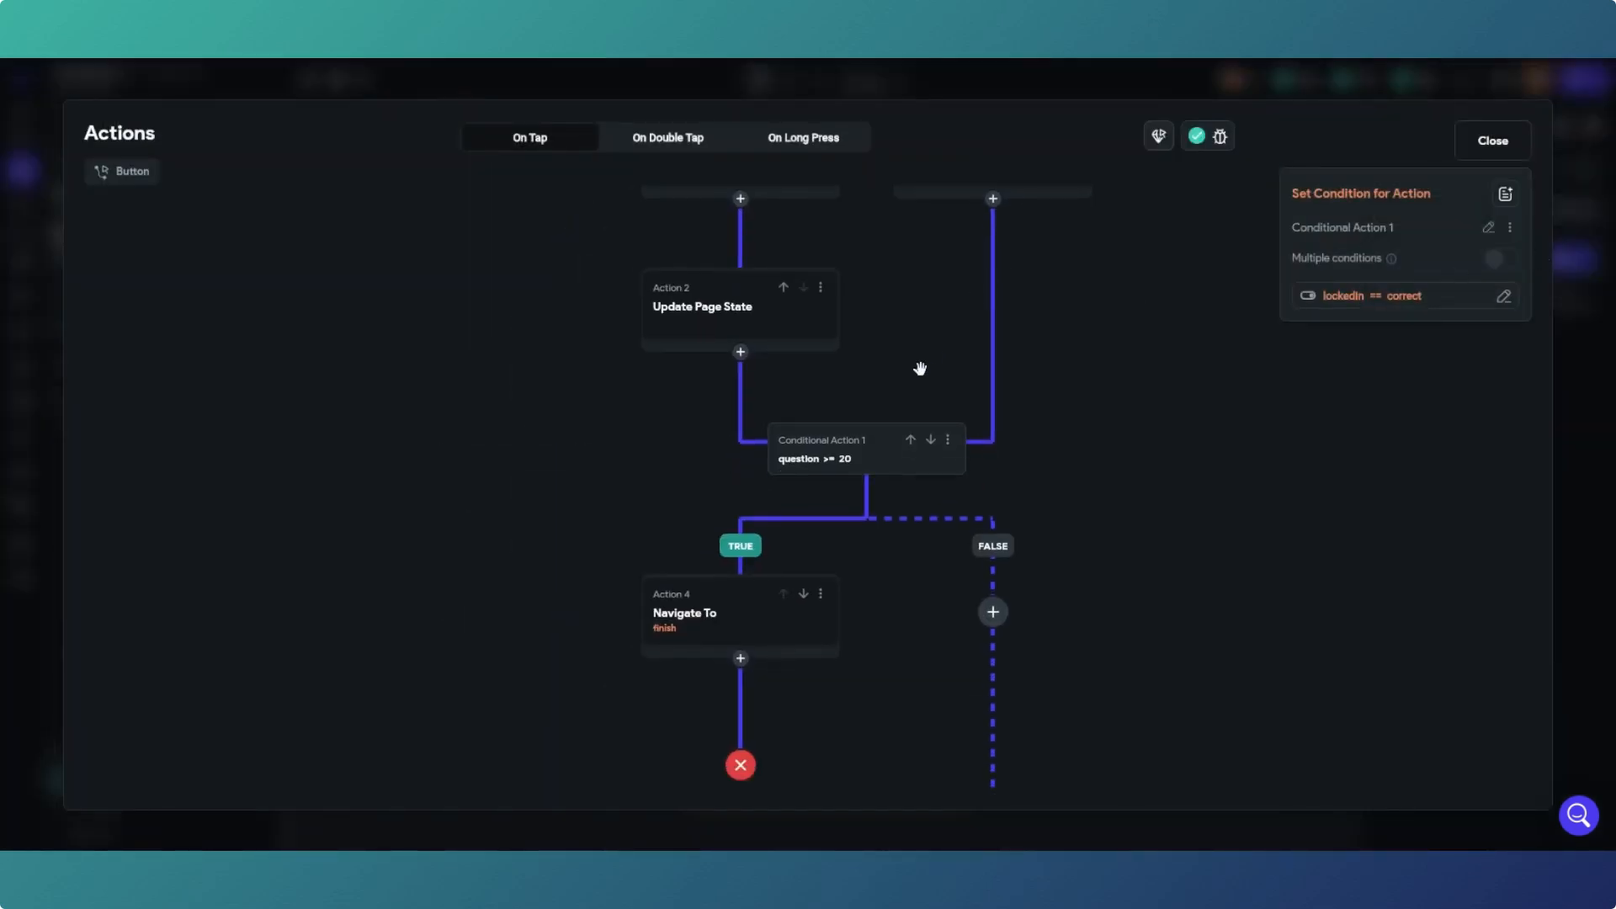
pyautogui.click(854, 460)
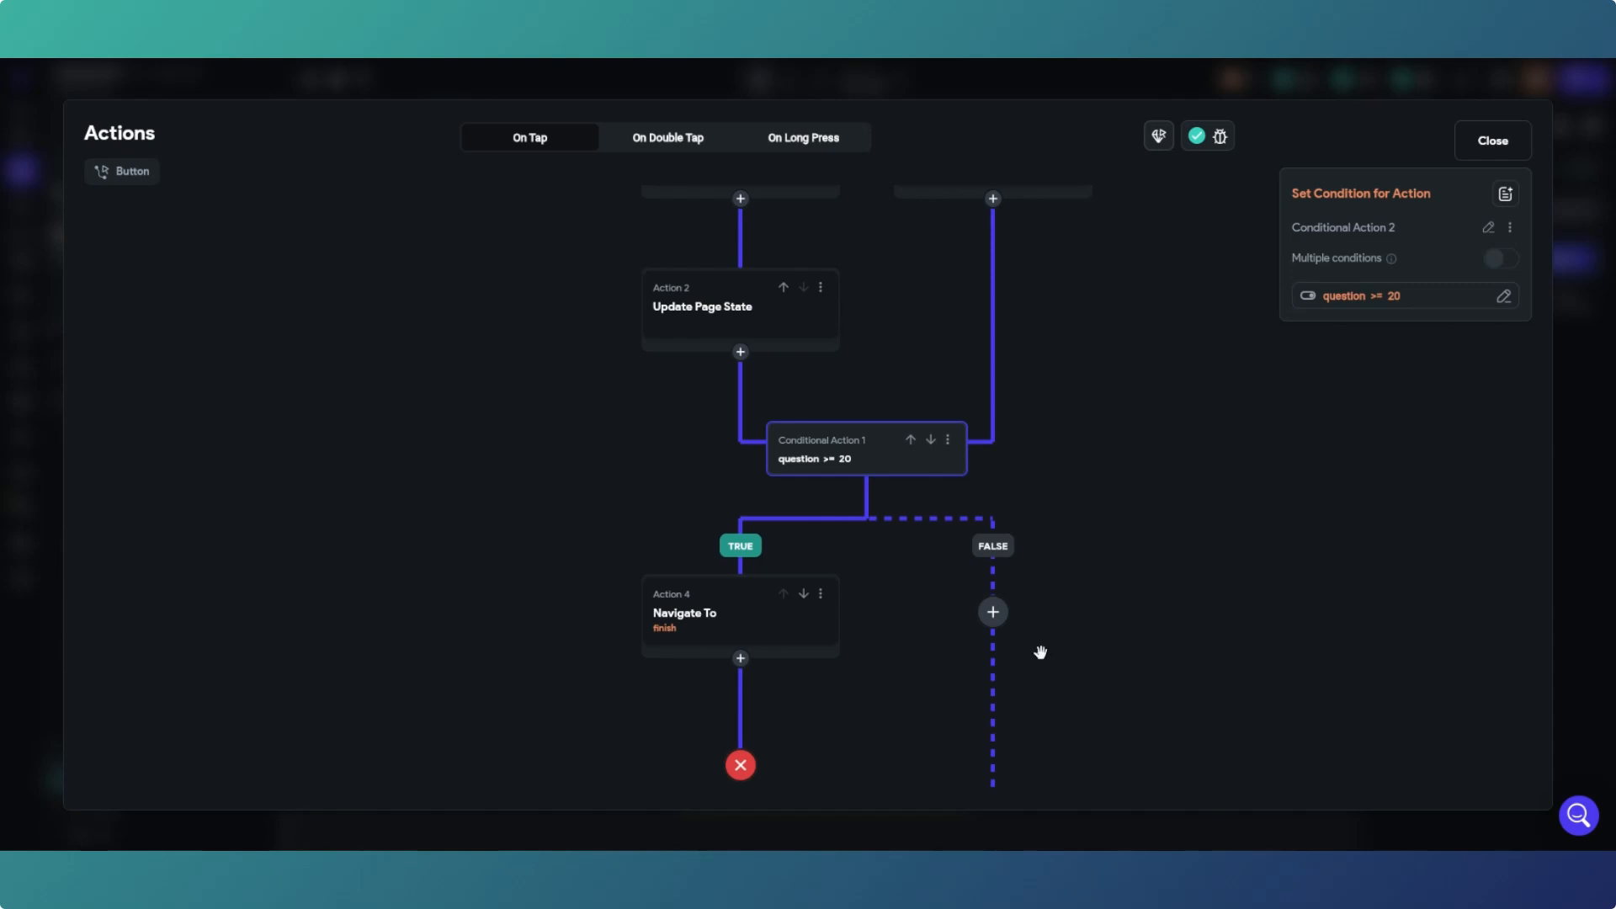
pyautogui.moveTo(1038, 653); pyautogui.dragTo(1001, 206)
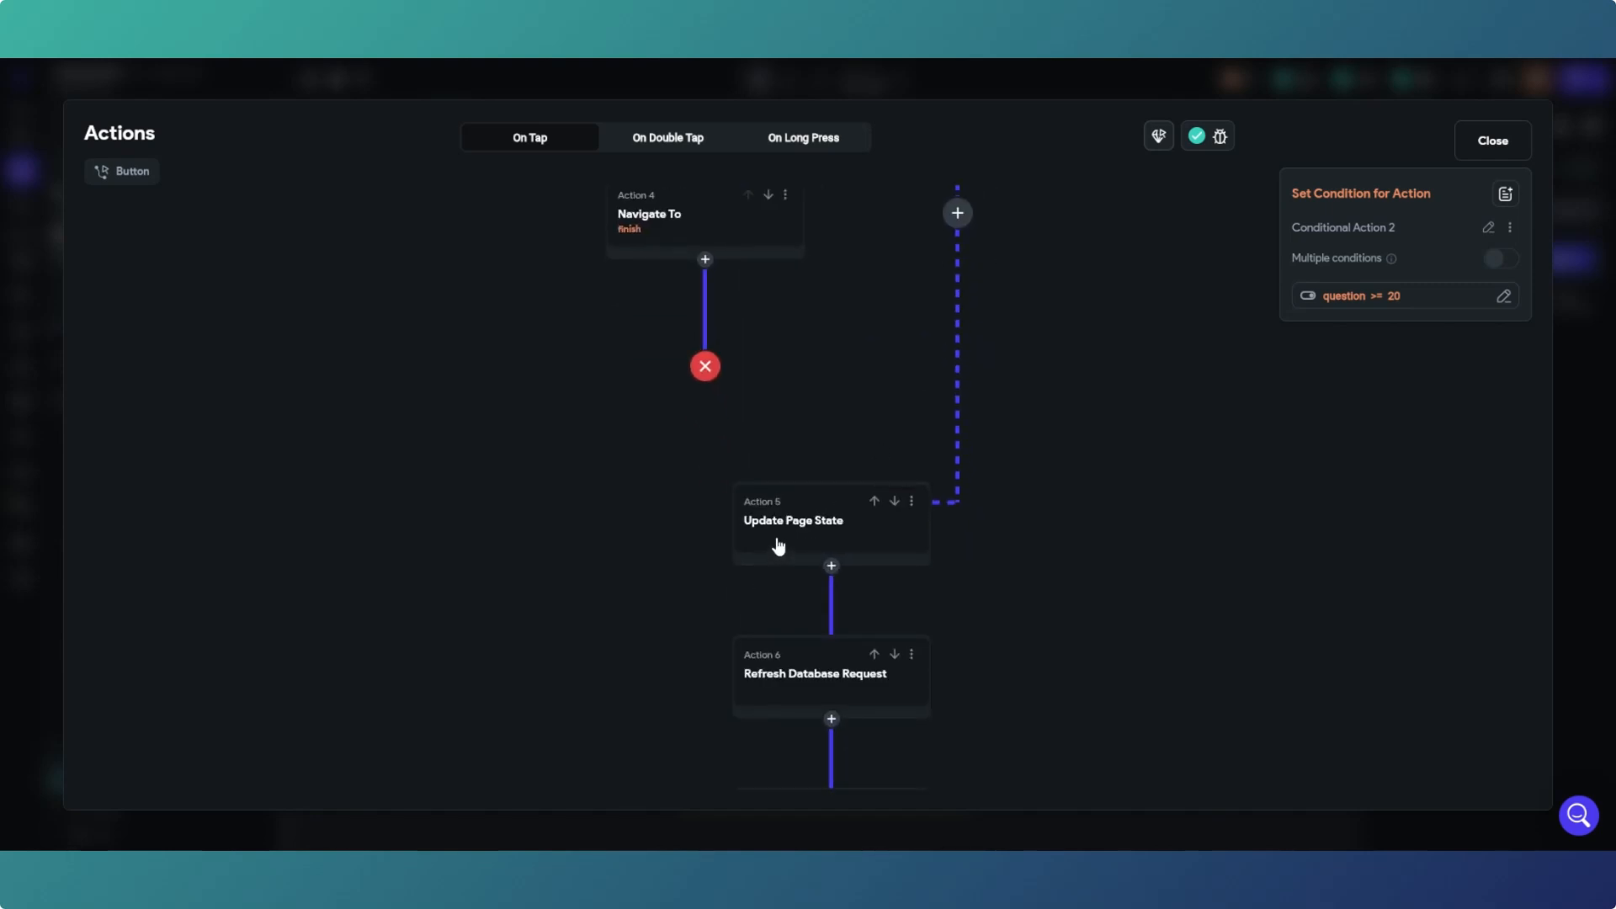
pyautogui.click(776, 547)
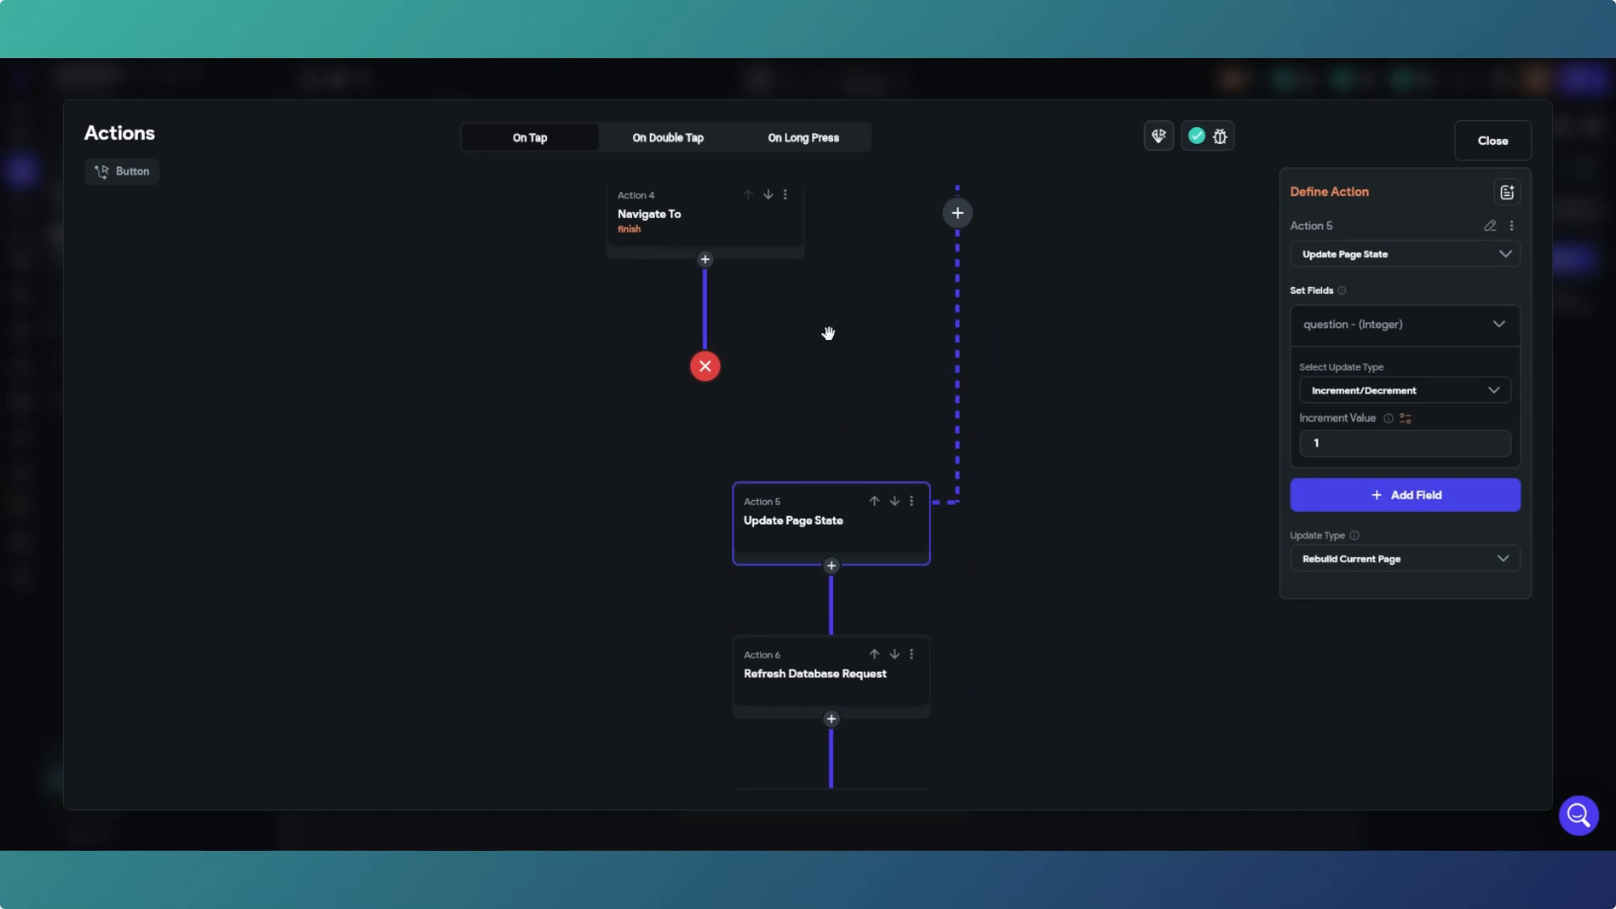
pyautogui.moveTo(826, 335); pyautogui.dragTo(826, 581)
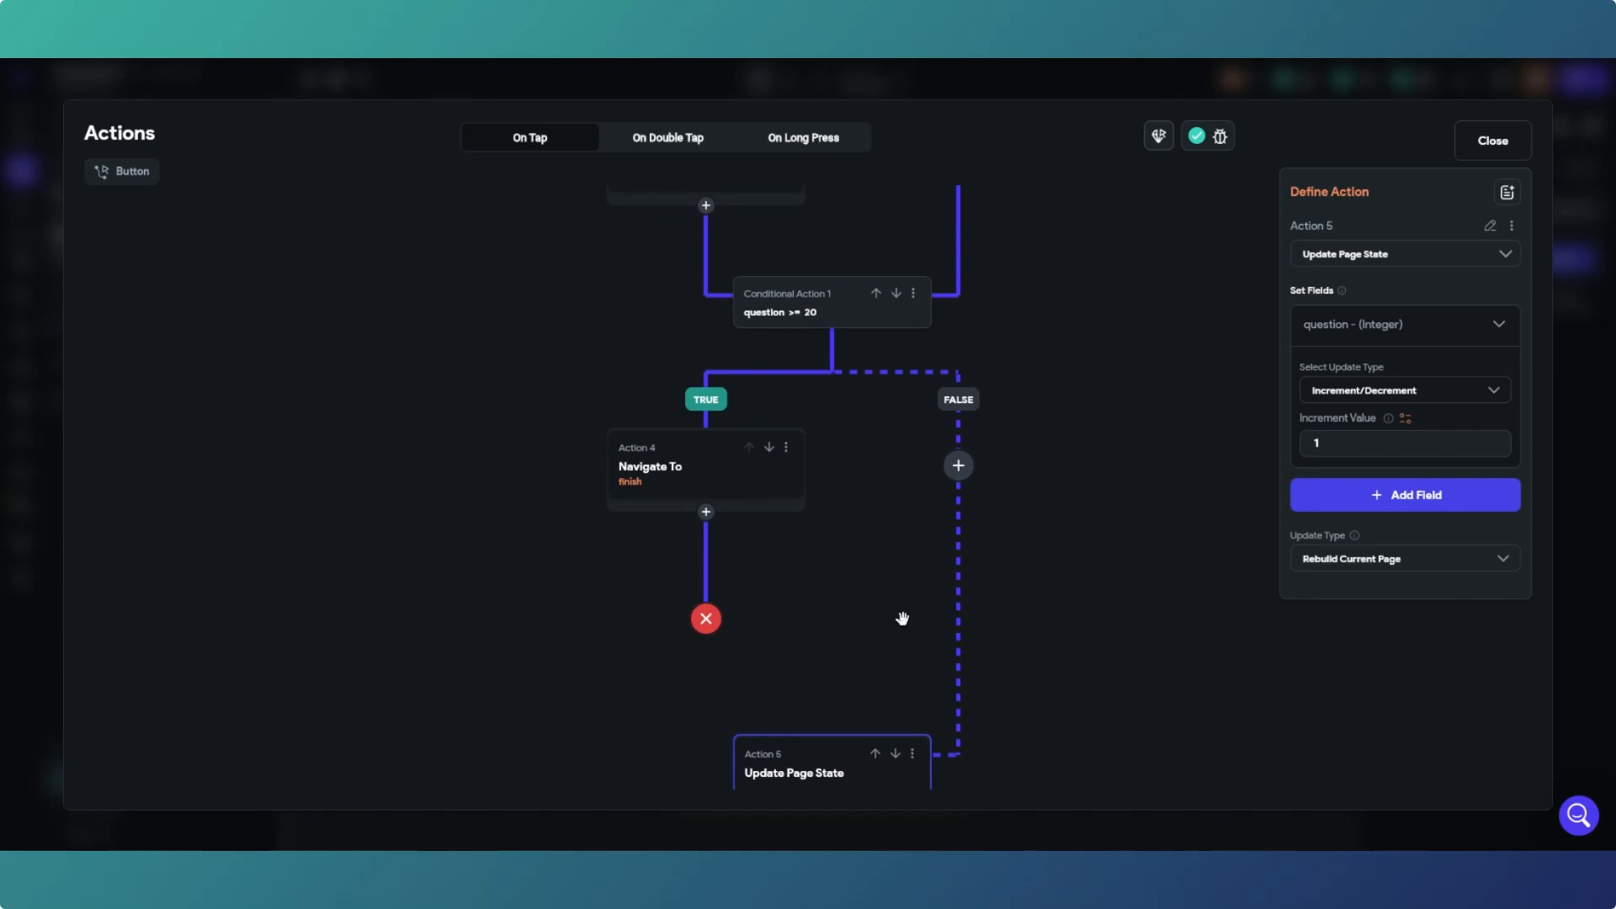
pyautogui.moveTo(903, 618); pyautogui.dragTo(931, 354)
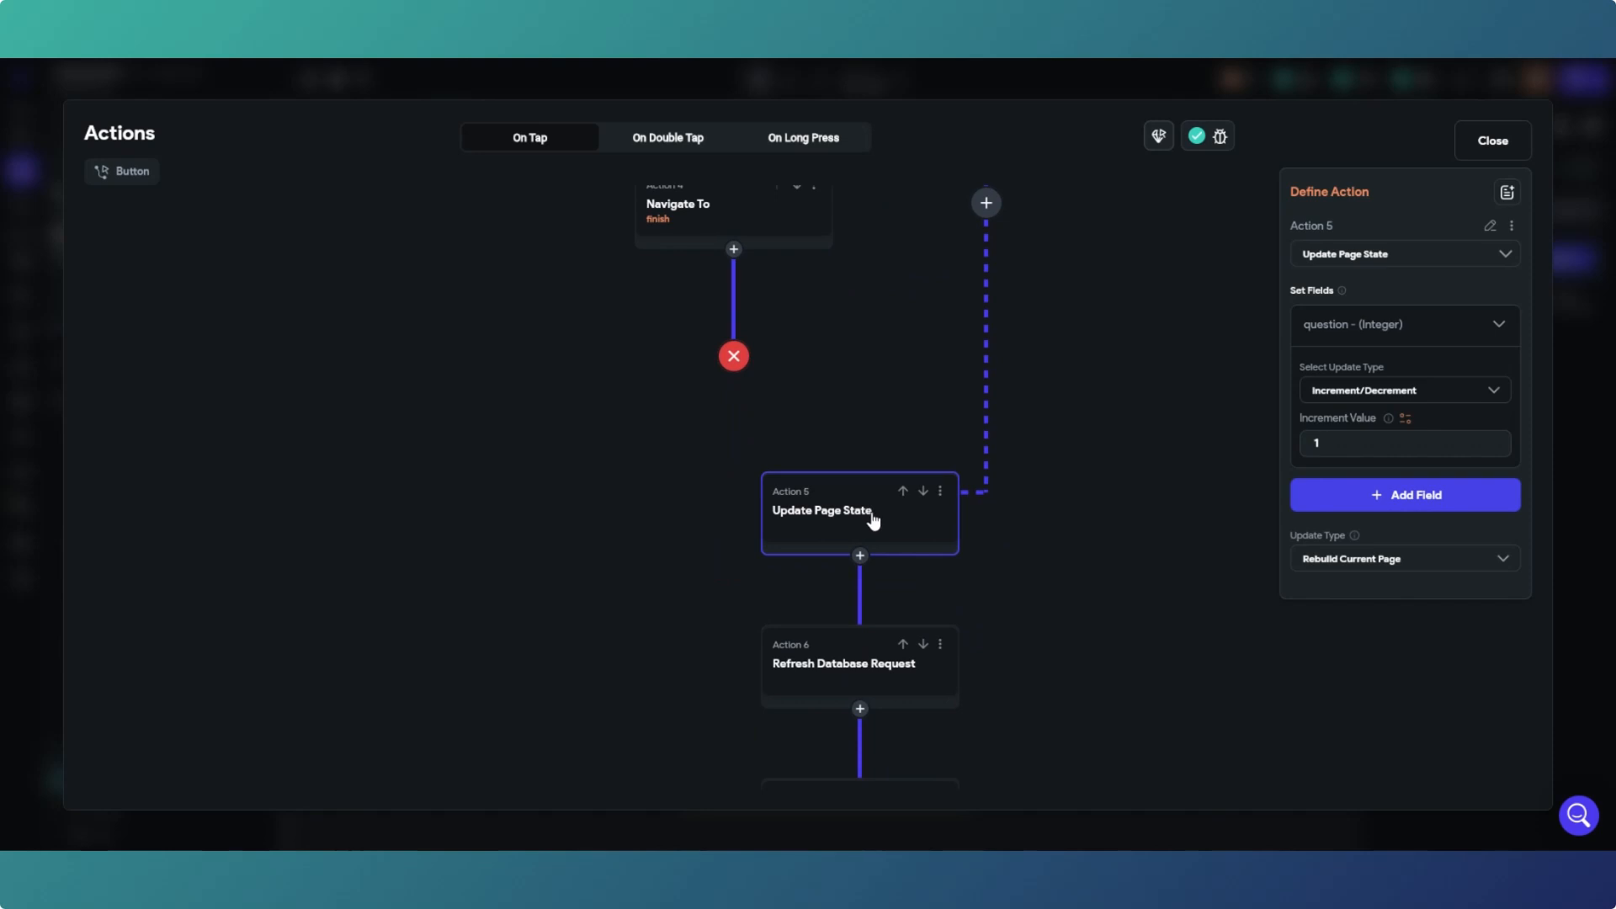
pyautogui.moveTo(873, 521); pyautogui.dragTo(902, 397)
pyautogui.click(894, 543)
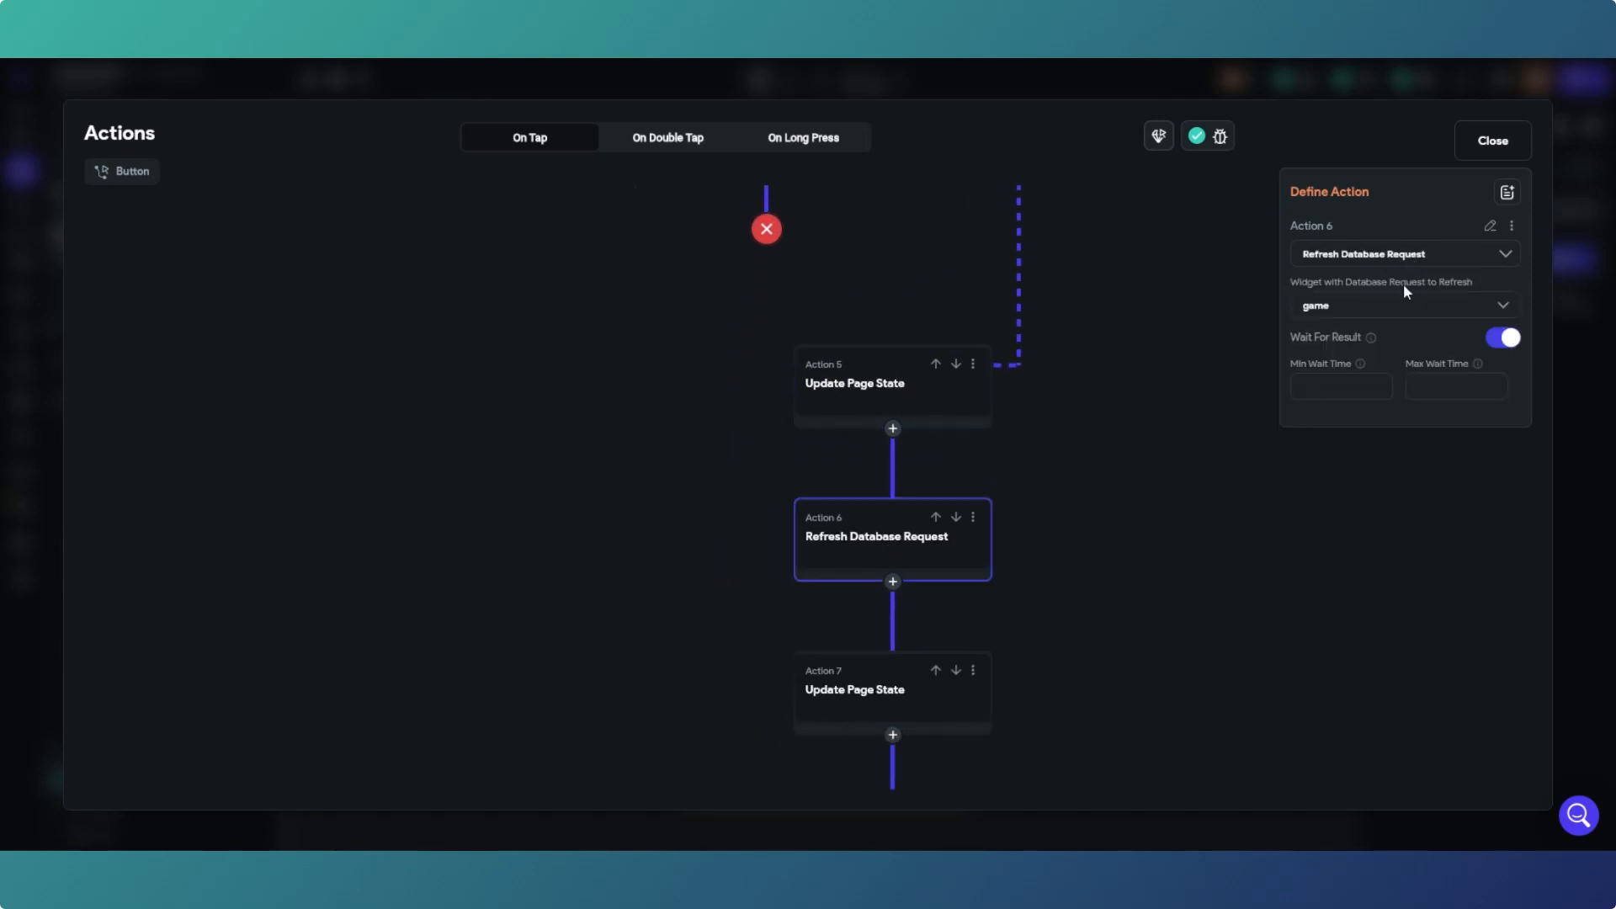
pyautogui.click(840, 703)
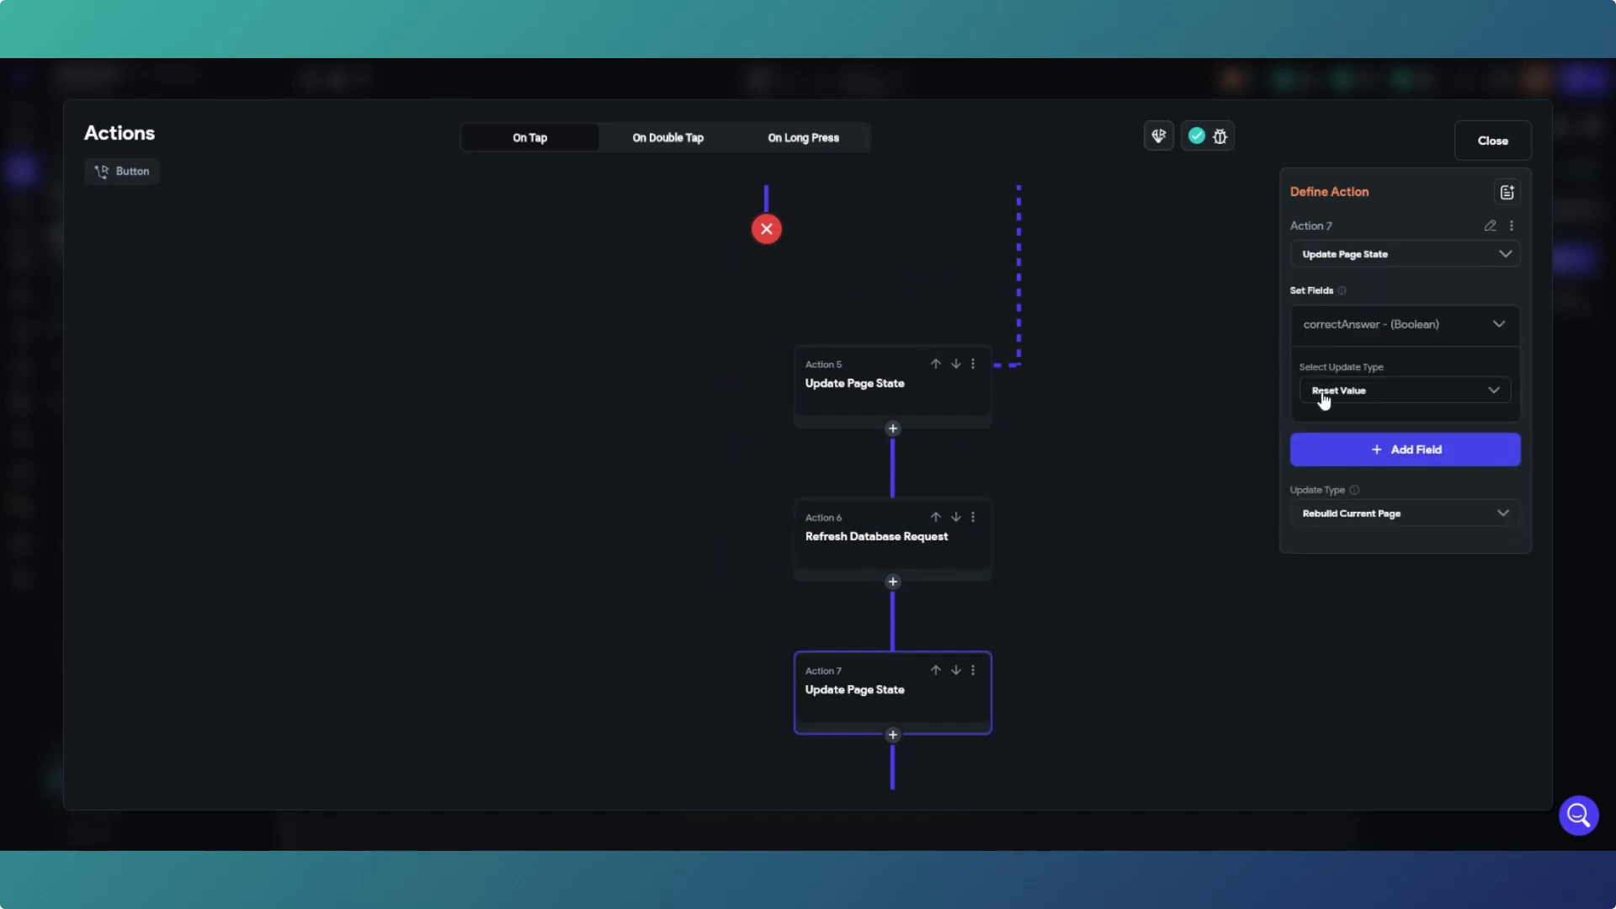
pyautogui.moveTo(1081, 565); pyautogui.dragTo(1092, 357)
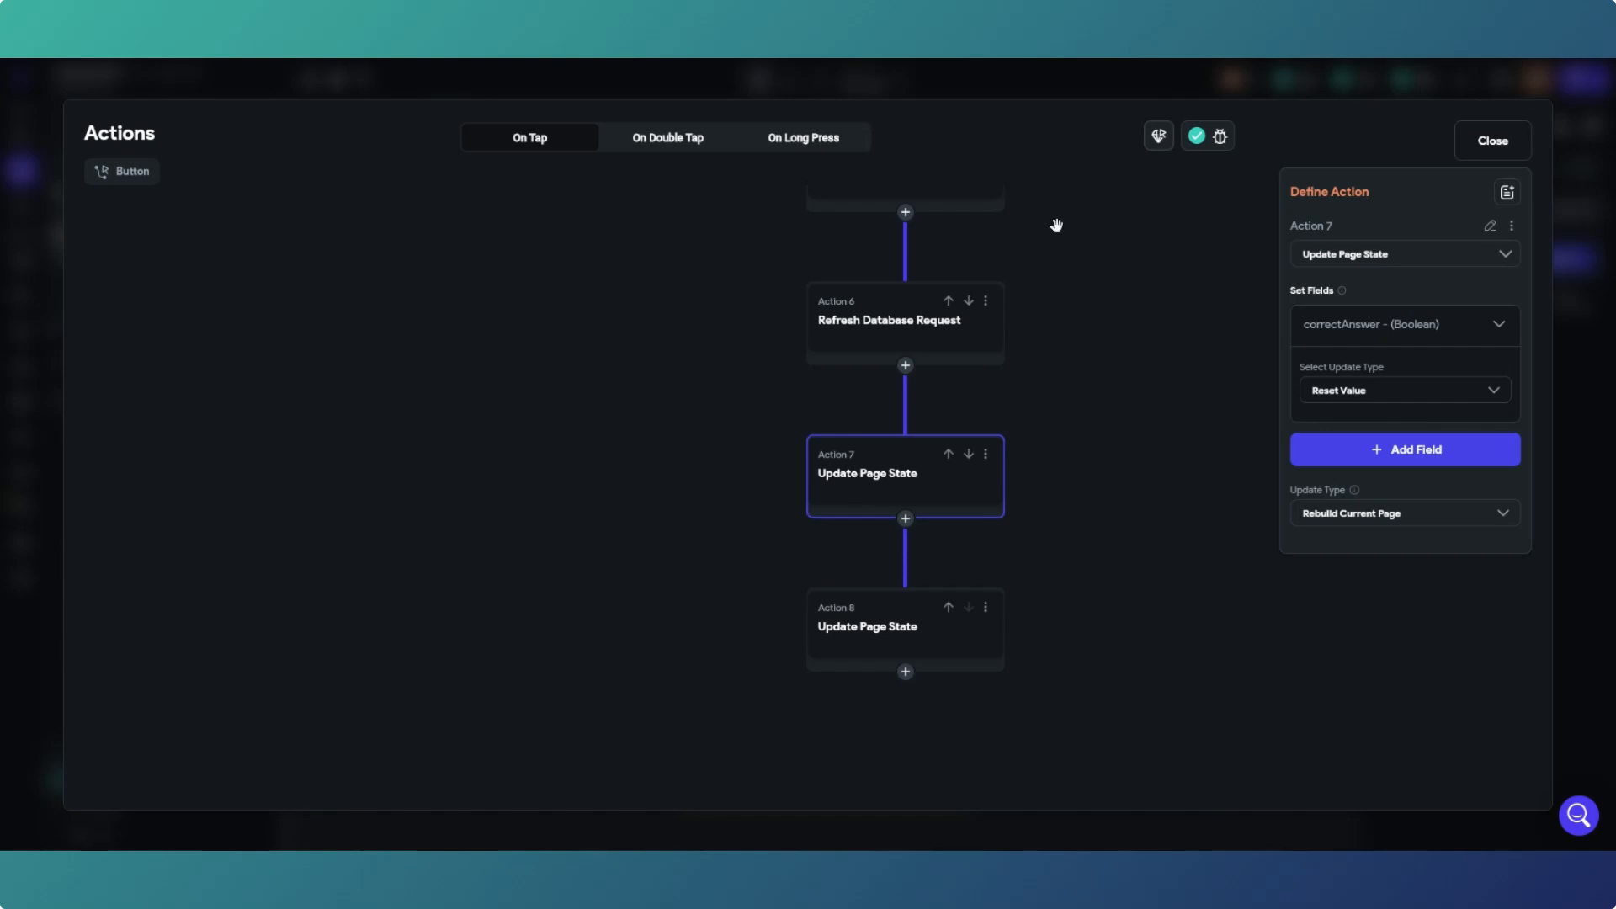
pyautogui.click(873, 638)
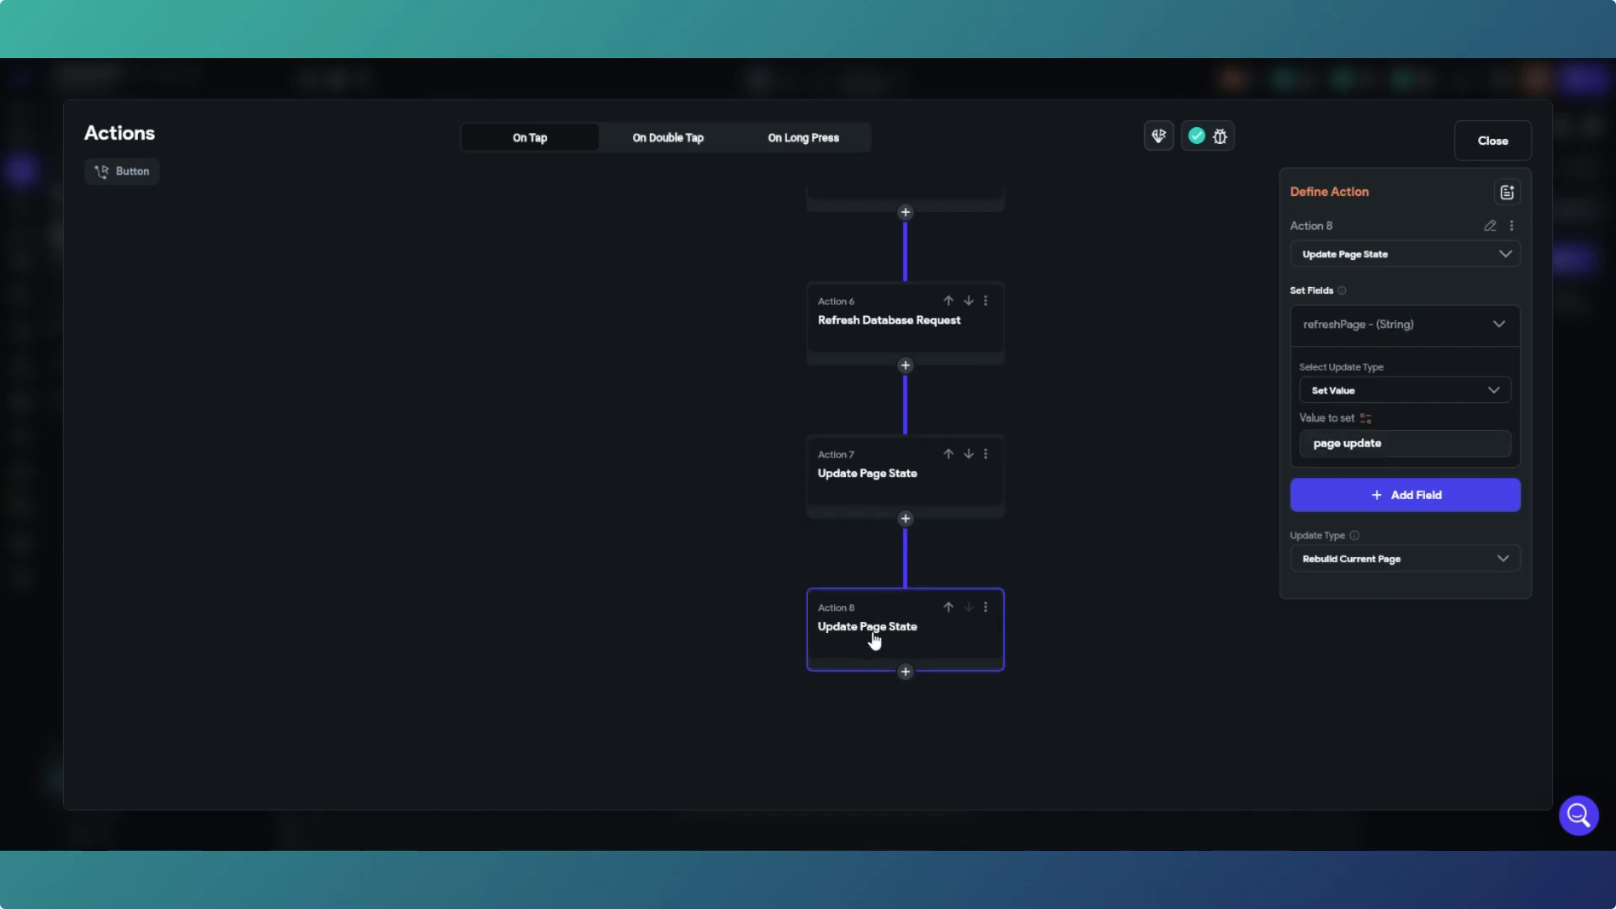
pyautogui.click(1503, 147)
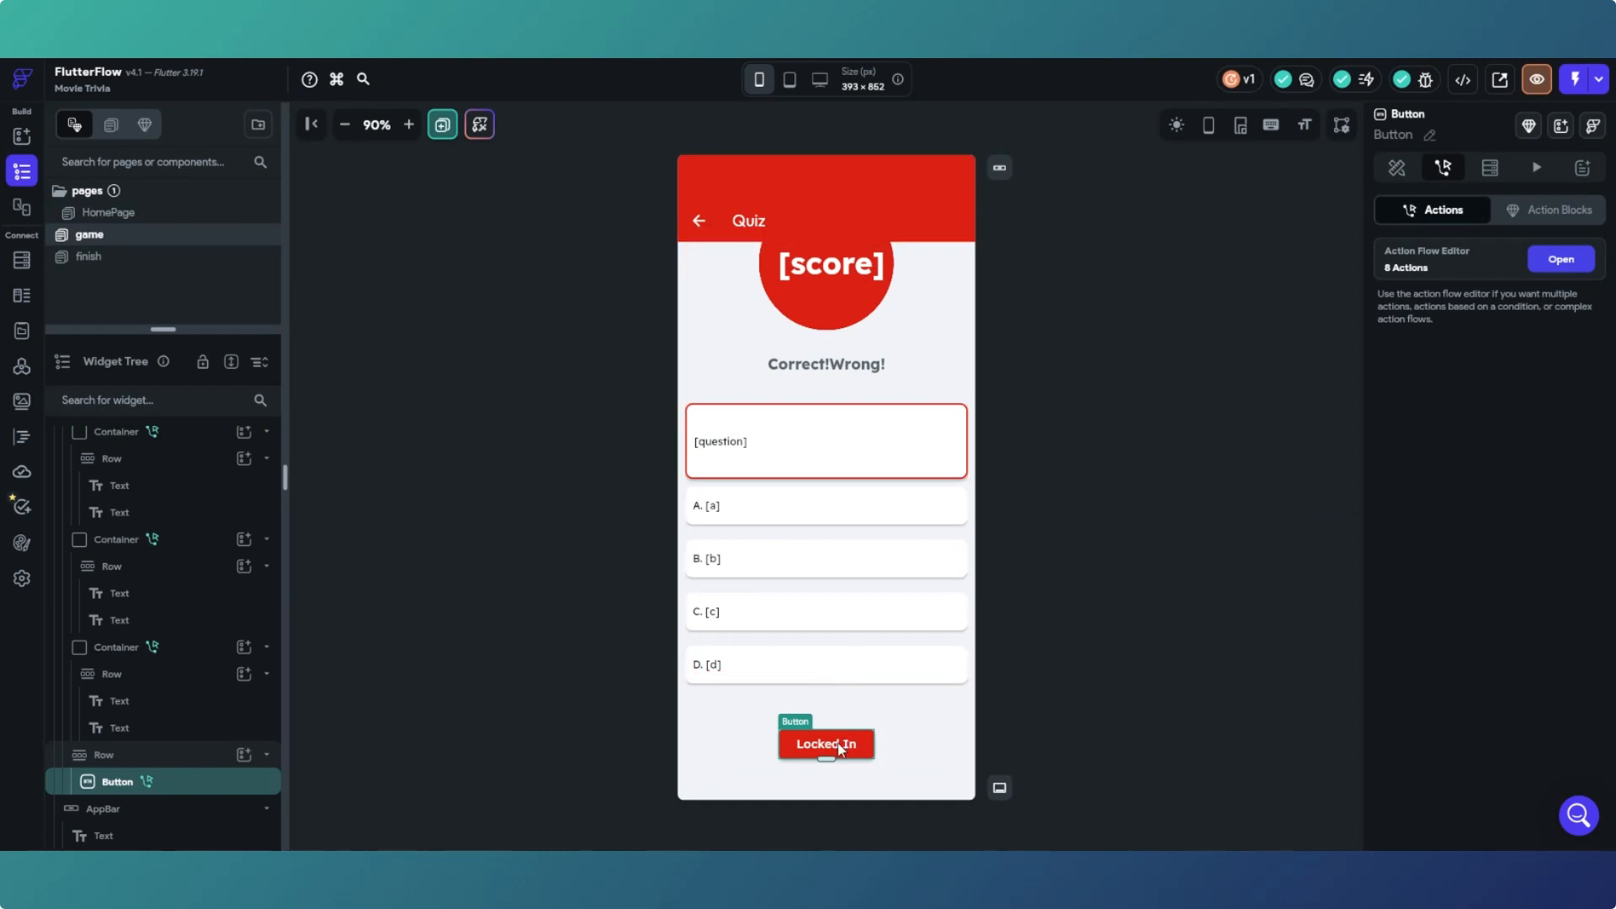
# Step: Open the Locked In button's action flow at the lockedIn == correct conditional
pyautogui.click(1564, 259)
pyautogui.moveTo(900, 544); pyautogui.dragTo(1065, 555)
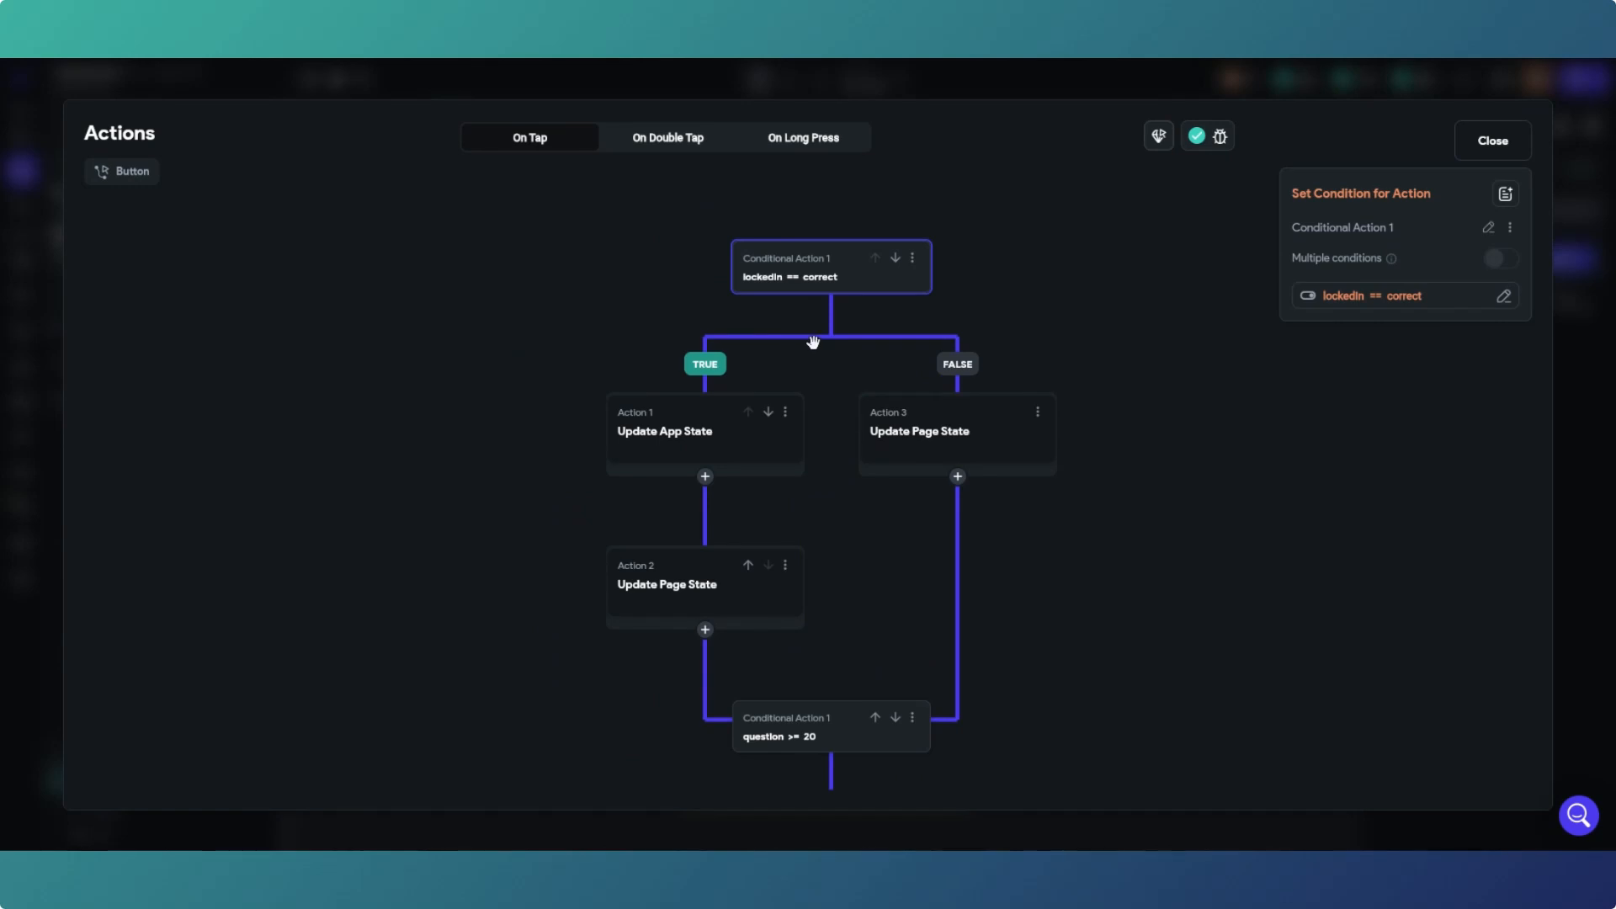
pyautogui.click(705, 478)
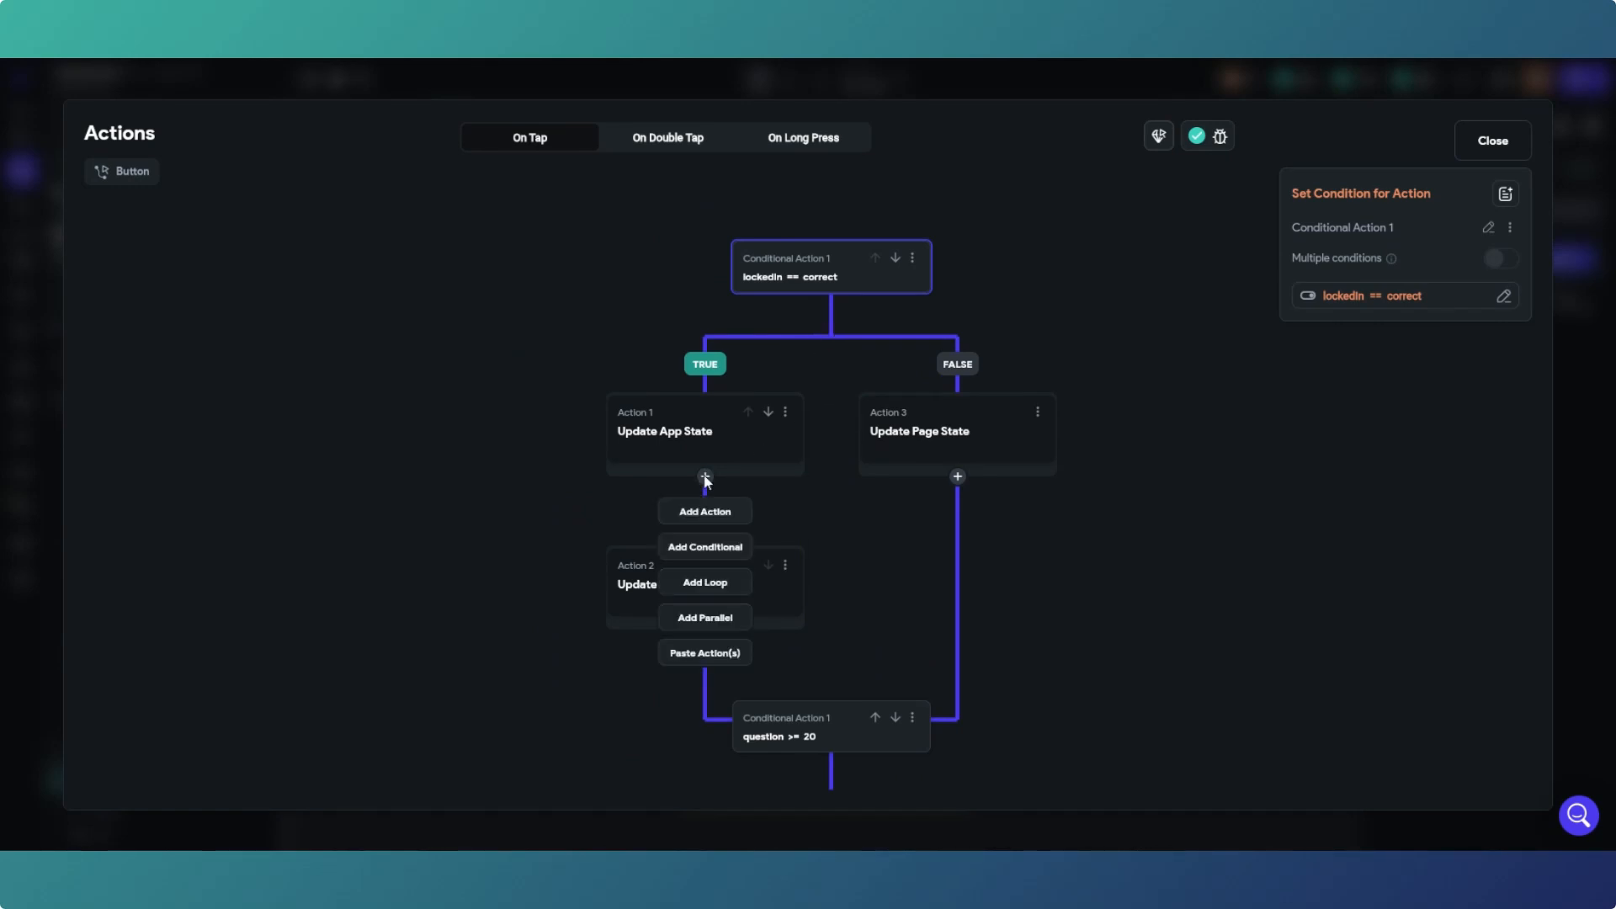
pyautogui.click(707, 511)
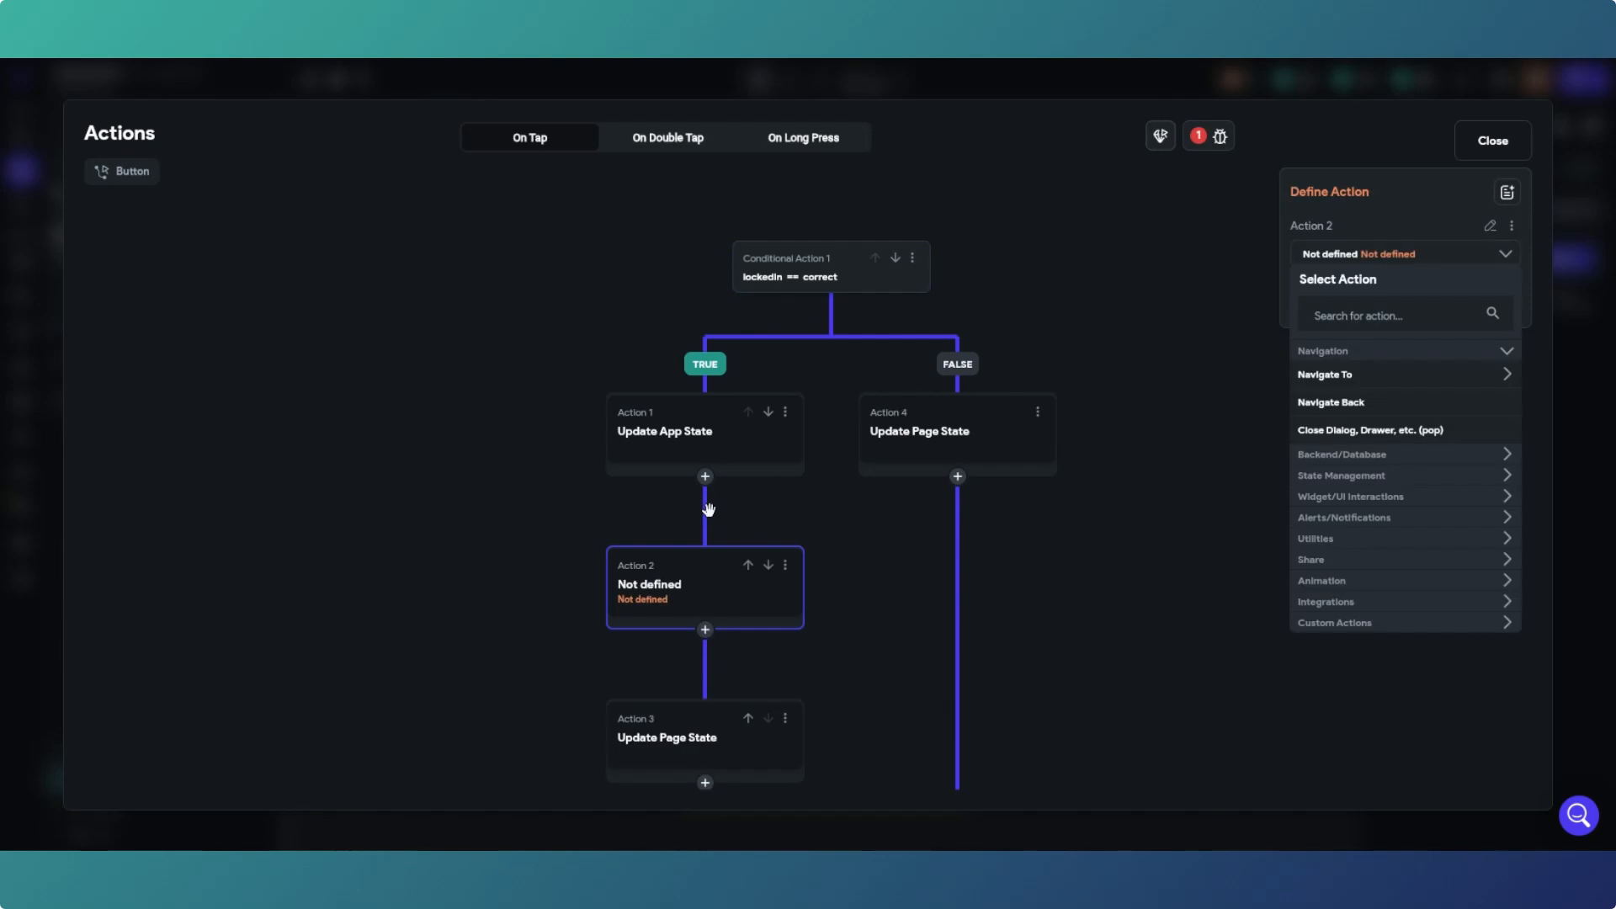
pyautogui.click(749, 566)
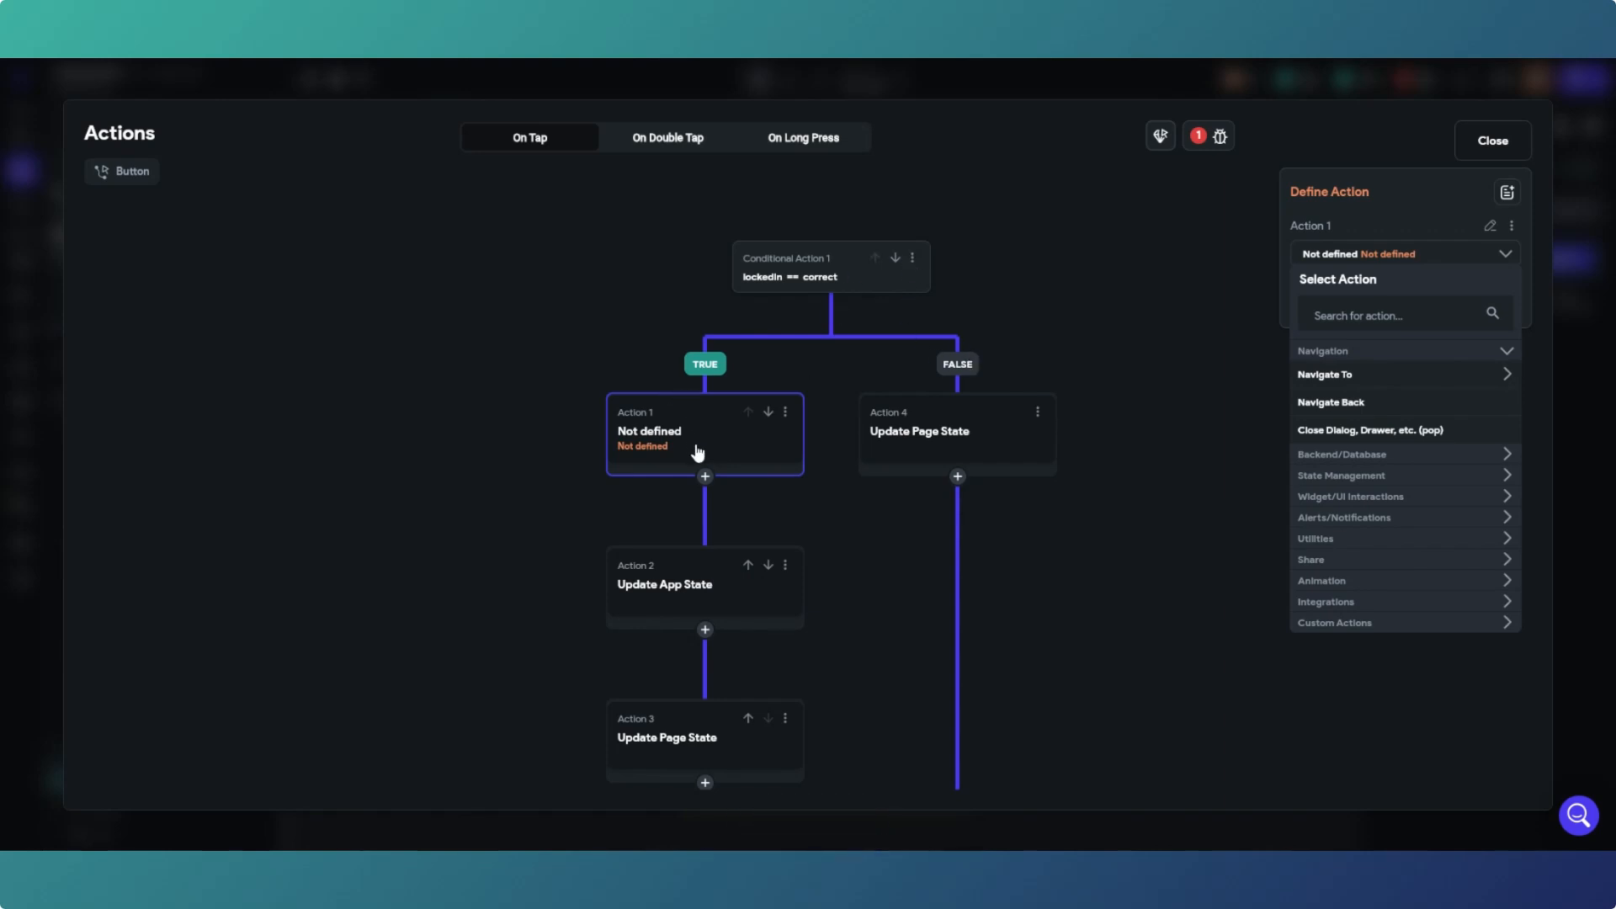
pyautogui.click(1406, 541)
pyautogui.scroll(-1, 1408, 545)
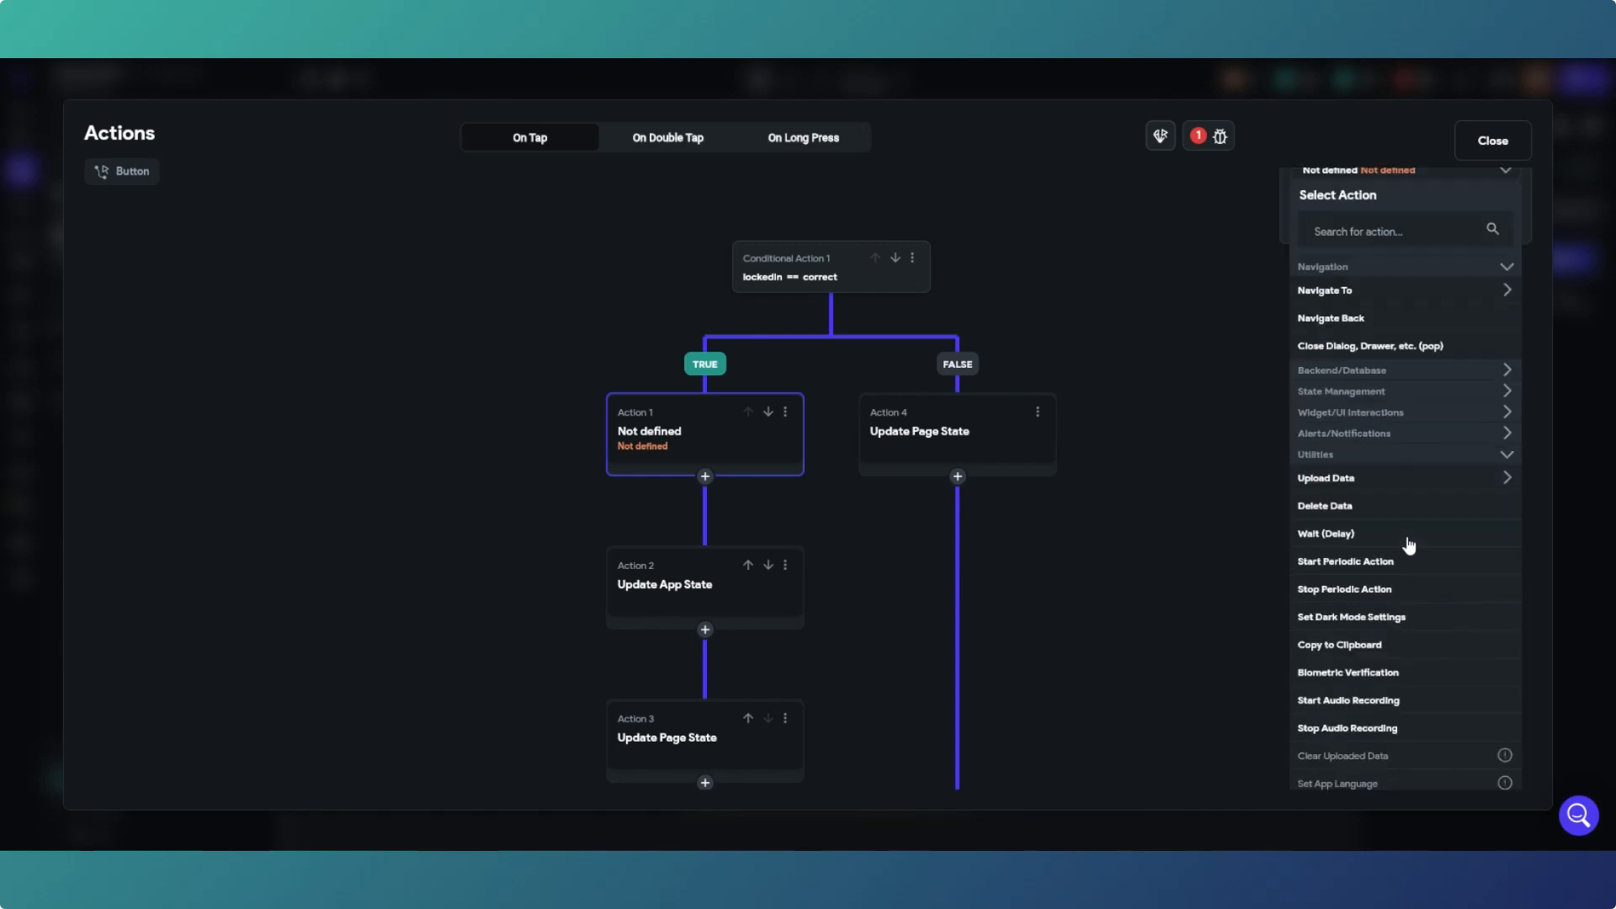
pyautogui.click(1382, 534)
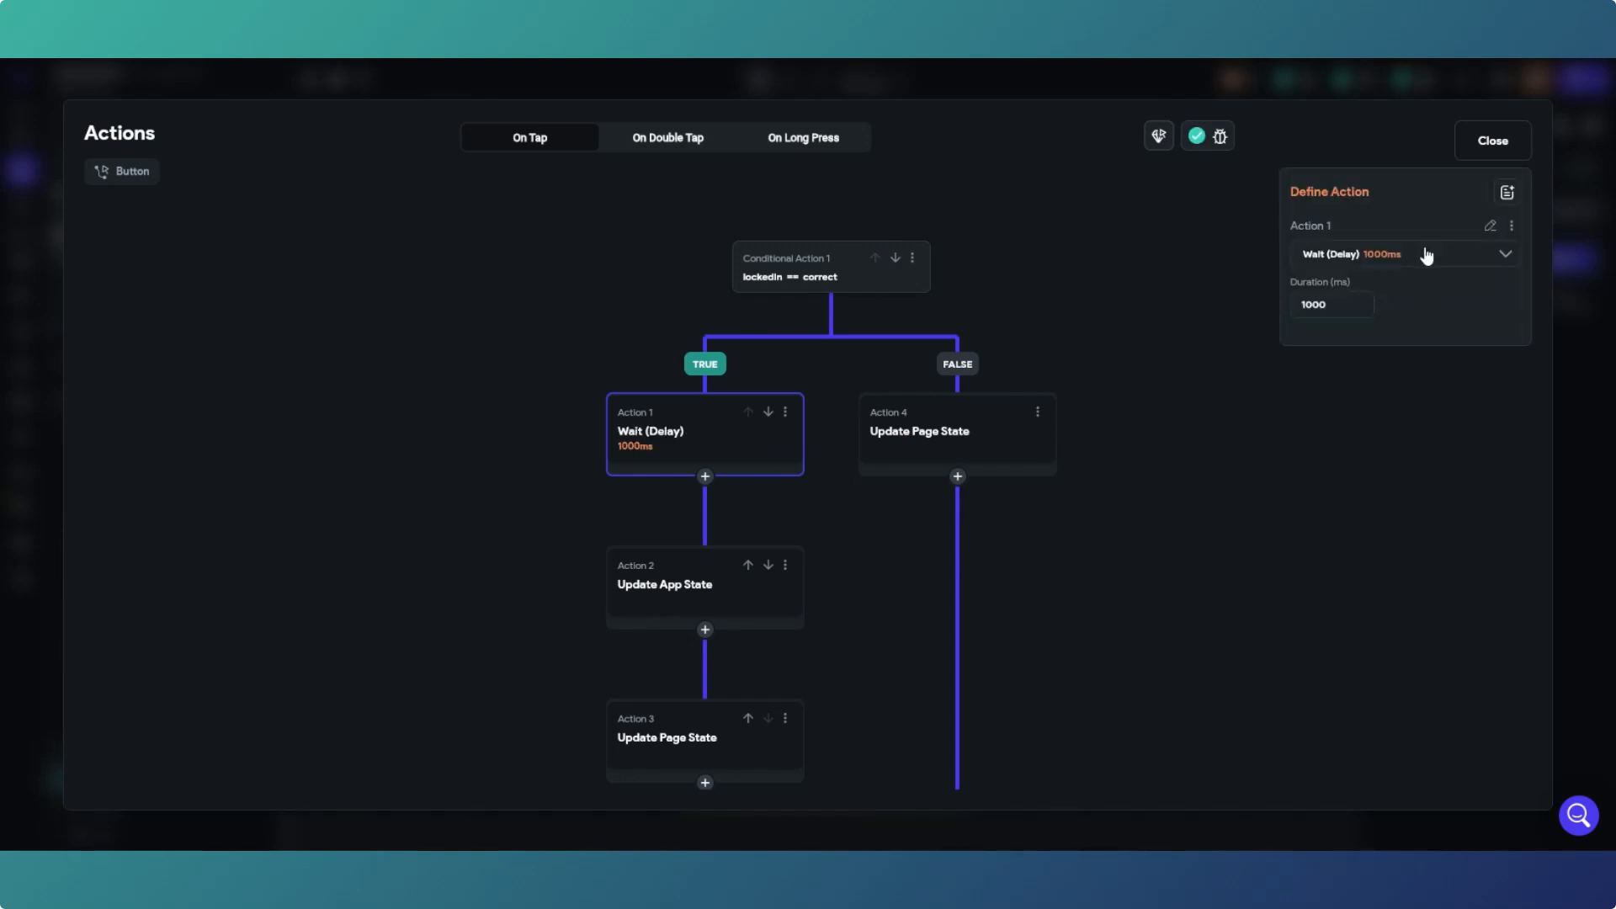
pyautogui.click(786, 414)
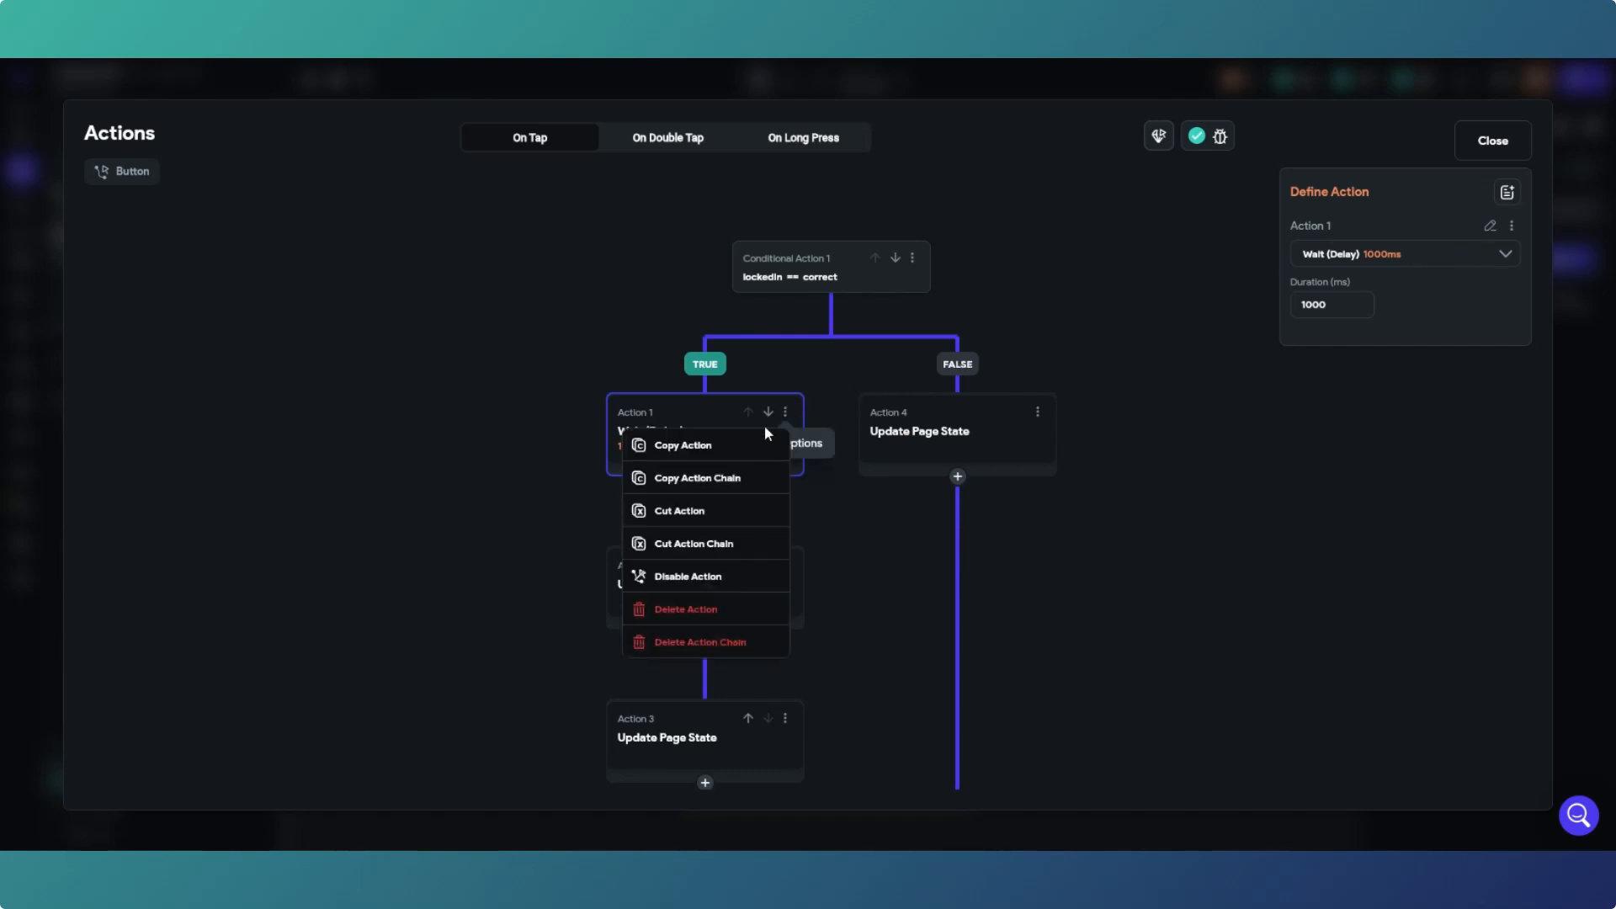
pyautogui.click(718, 610)
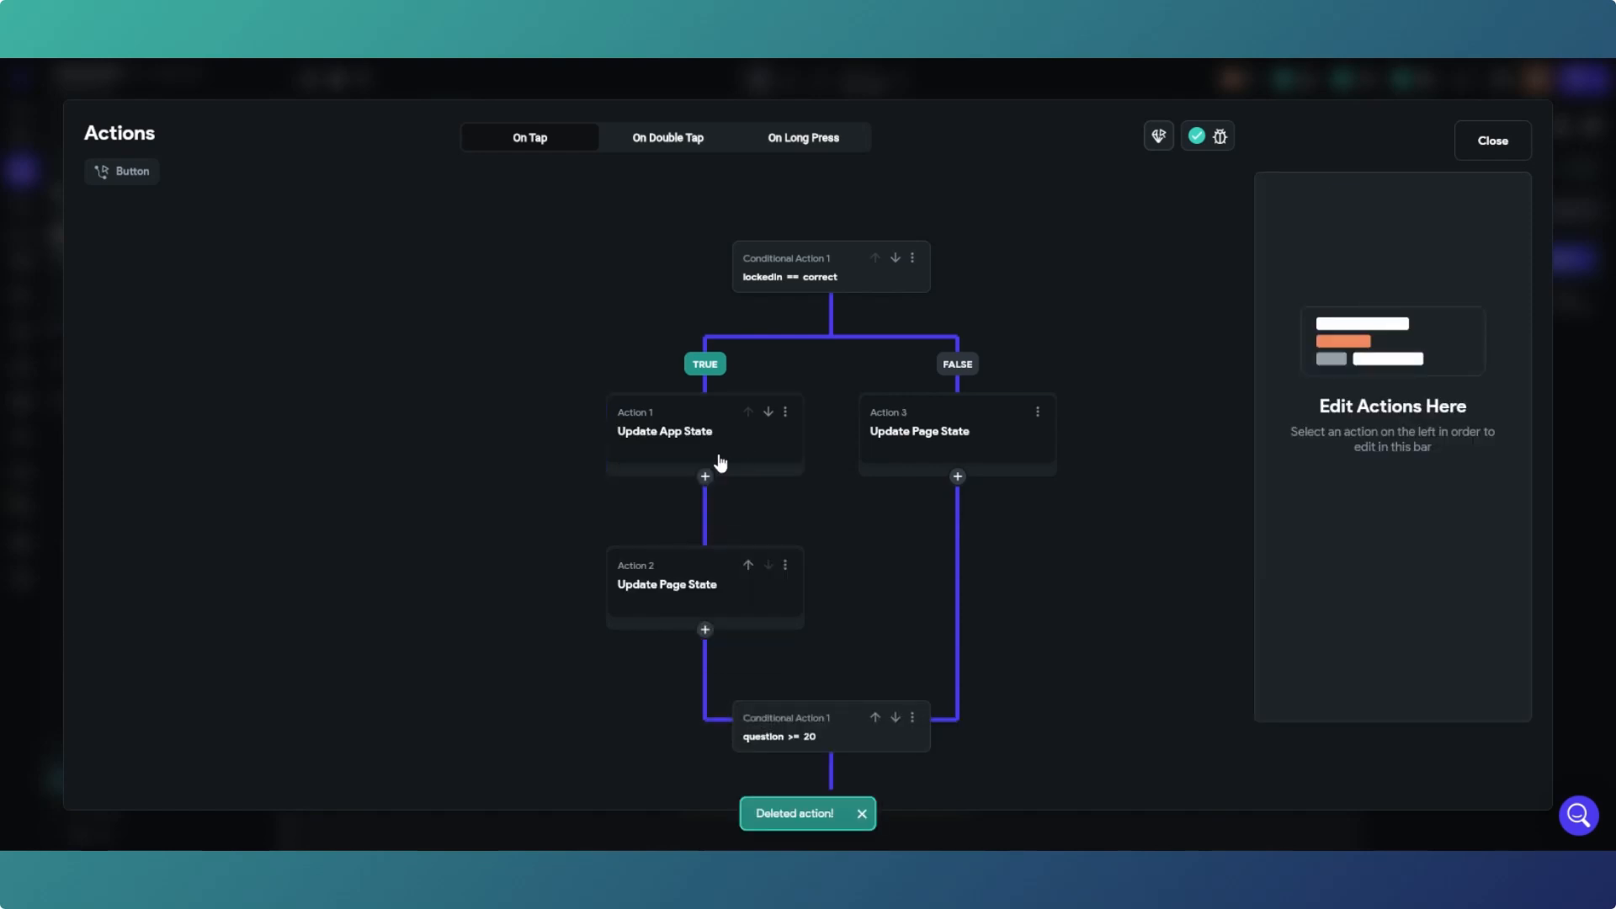
# Step: Add a 3000 ms Wait (Delay) action as the first action in the TRUE branch of the lockedIn == correct conditional
pyautogui.click(705, 477)
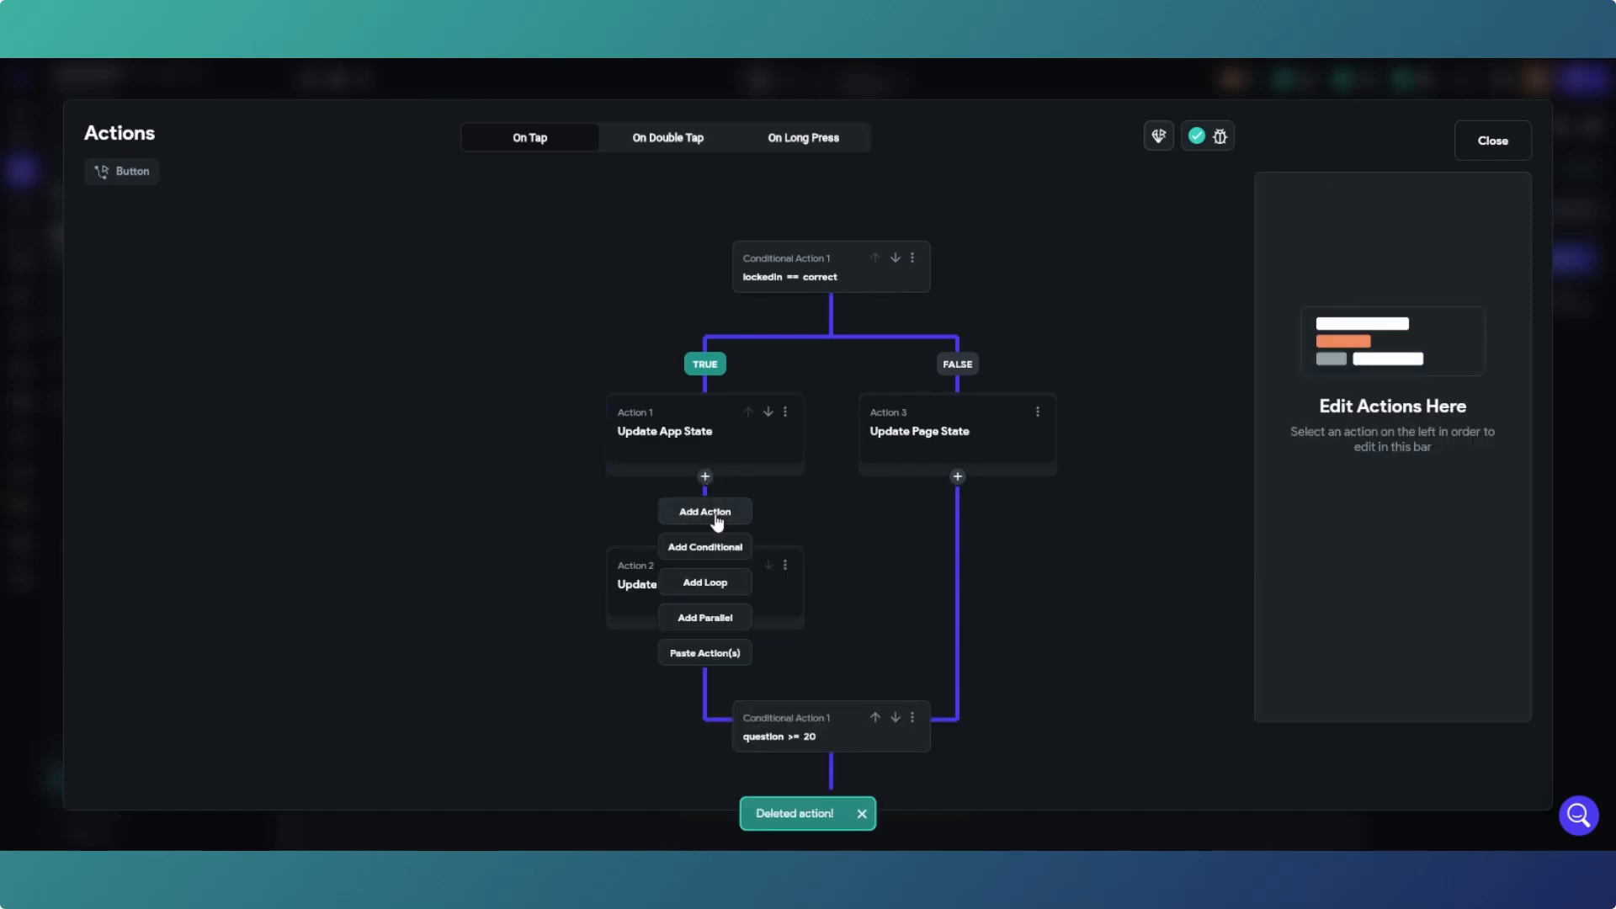
pyautogui.click(715, 516)
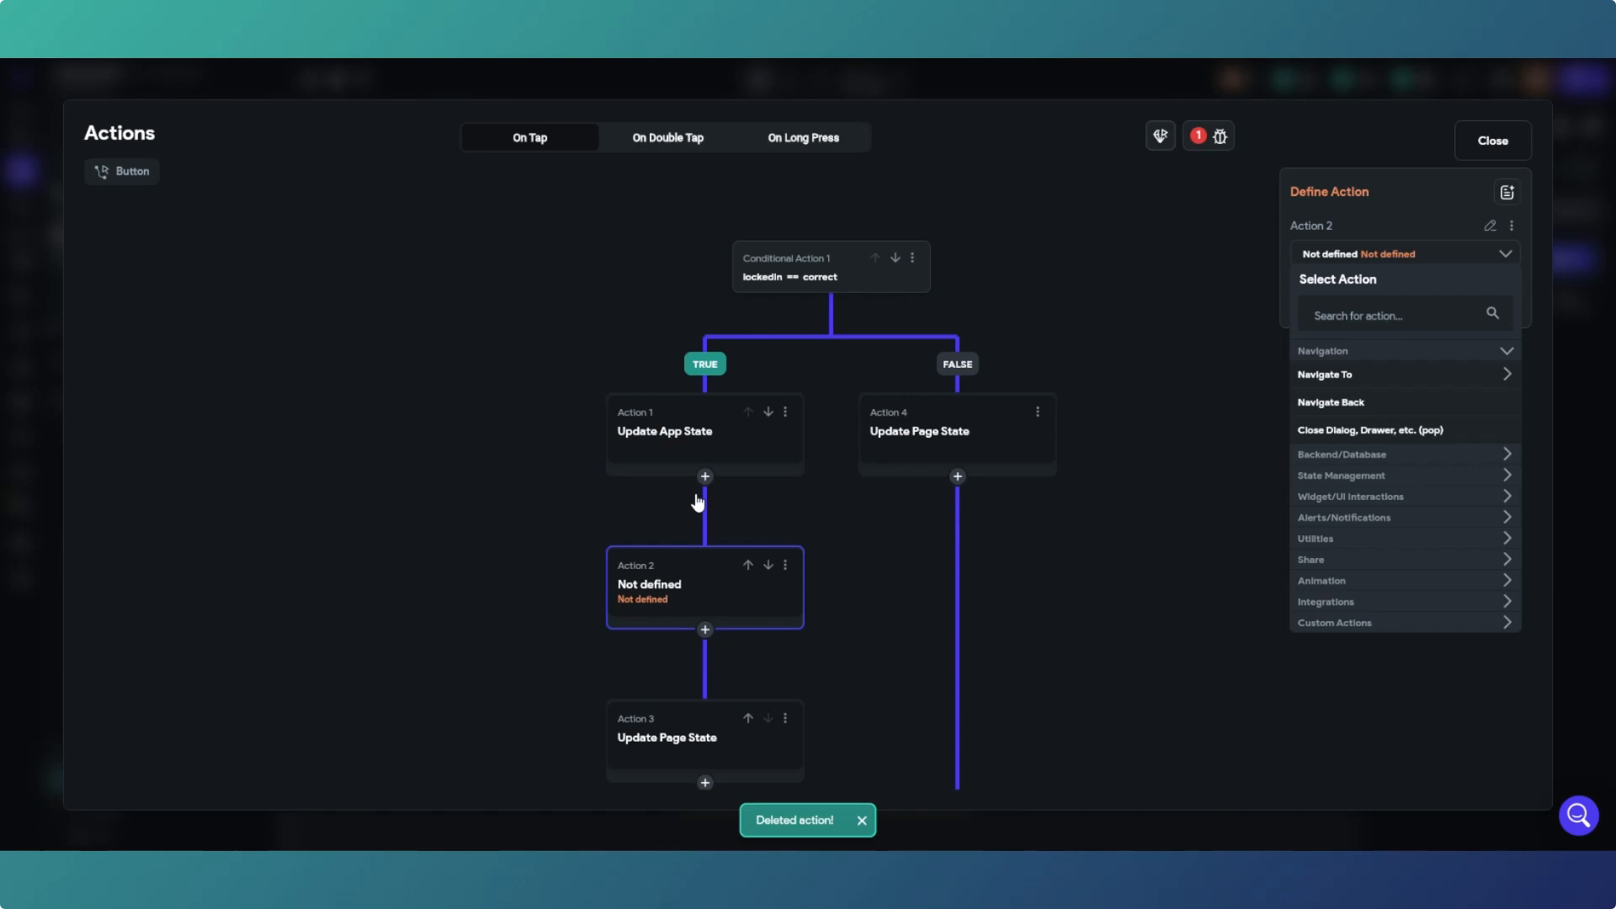
pyautogui.click(746, 565)
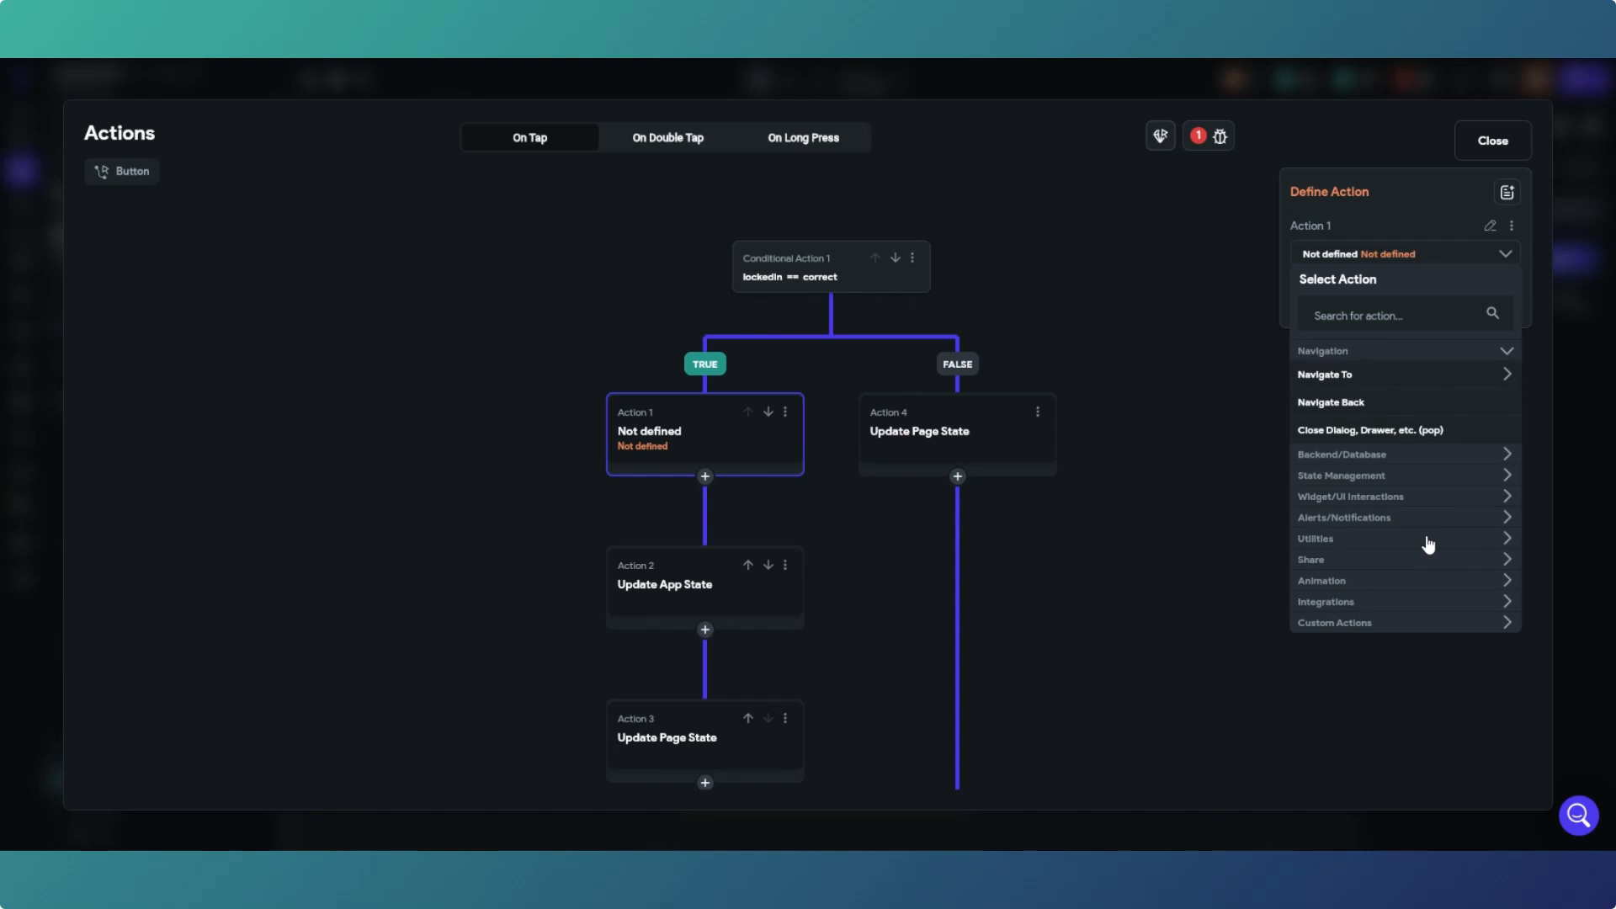
pyautogui.click(1397, 539)
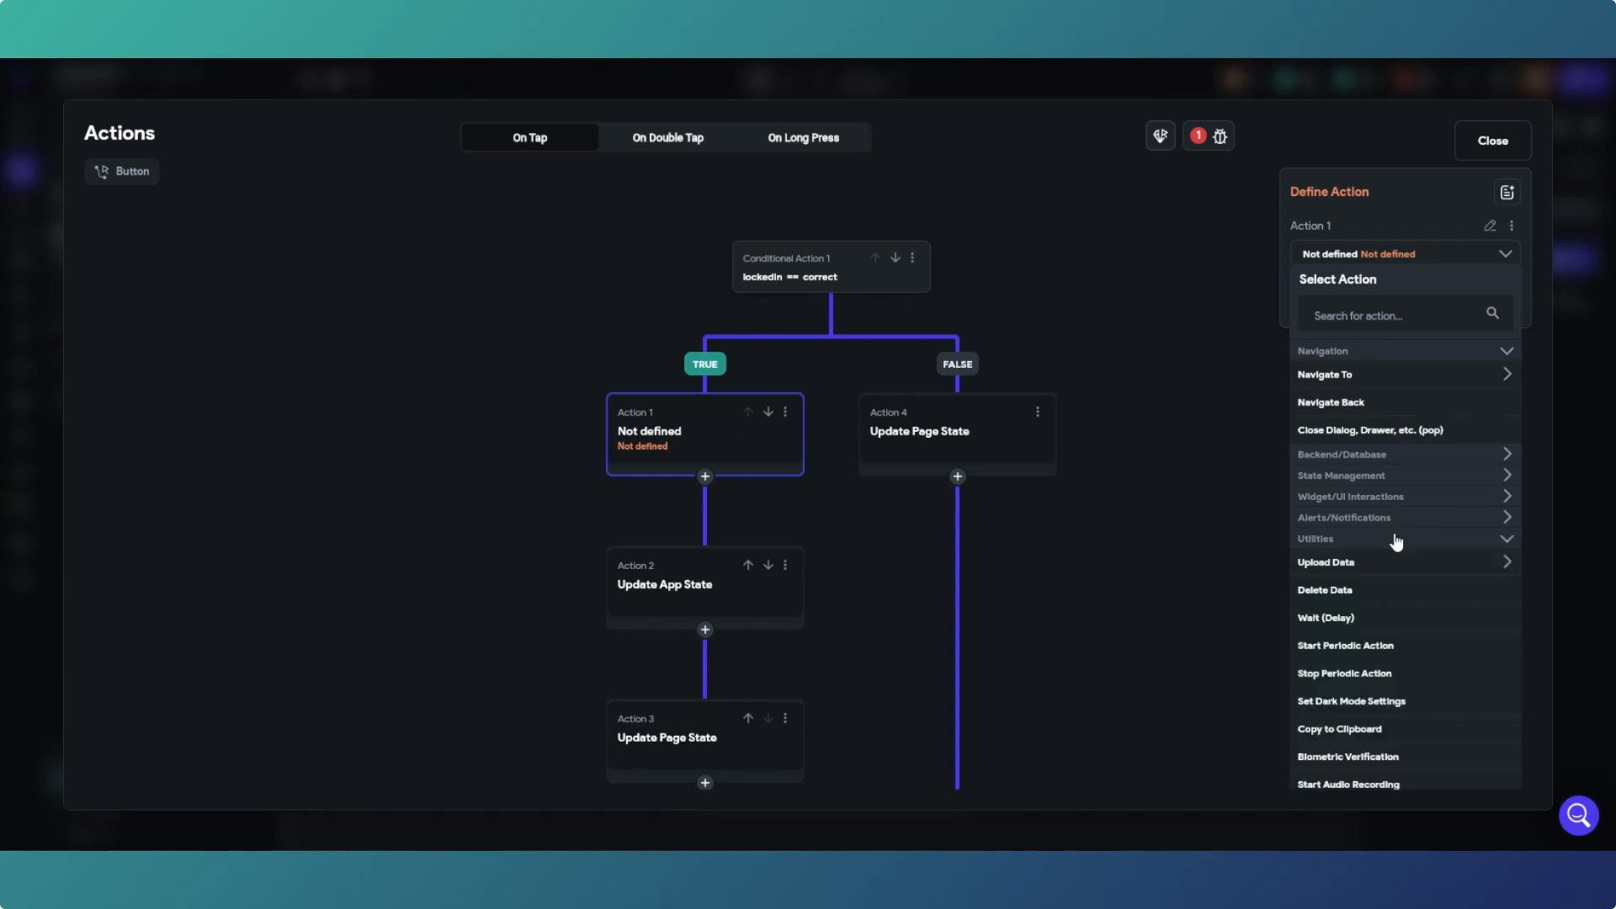
pyautogui.click(1352, 621)
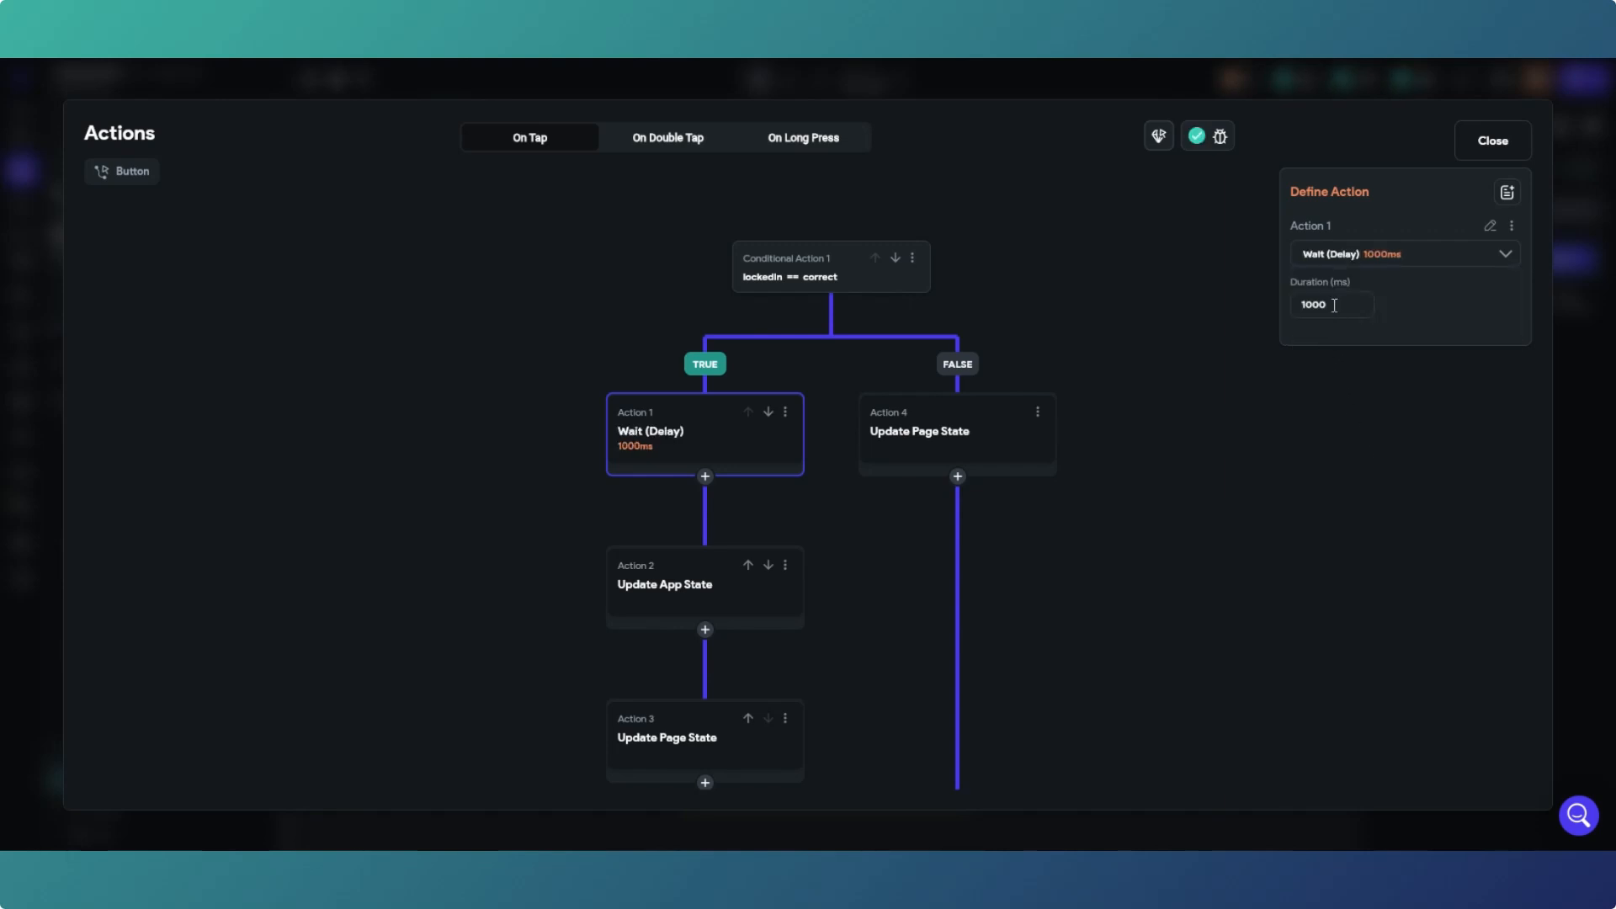
pyautogui.moveTo(1334, 304); pyautogui.dragTo(1302, 307)
pyautogui.write('3000')
# Step: Copy the TRUE branch's Wait (Delay) action into the FALSE branch and place it before Update Page State
pyautogui.click(788, 414)
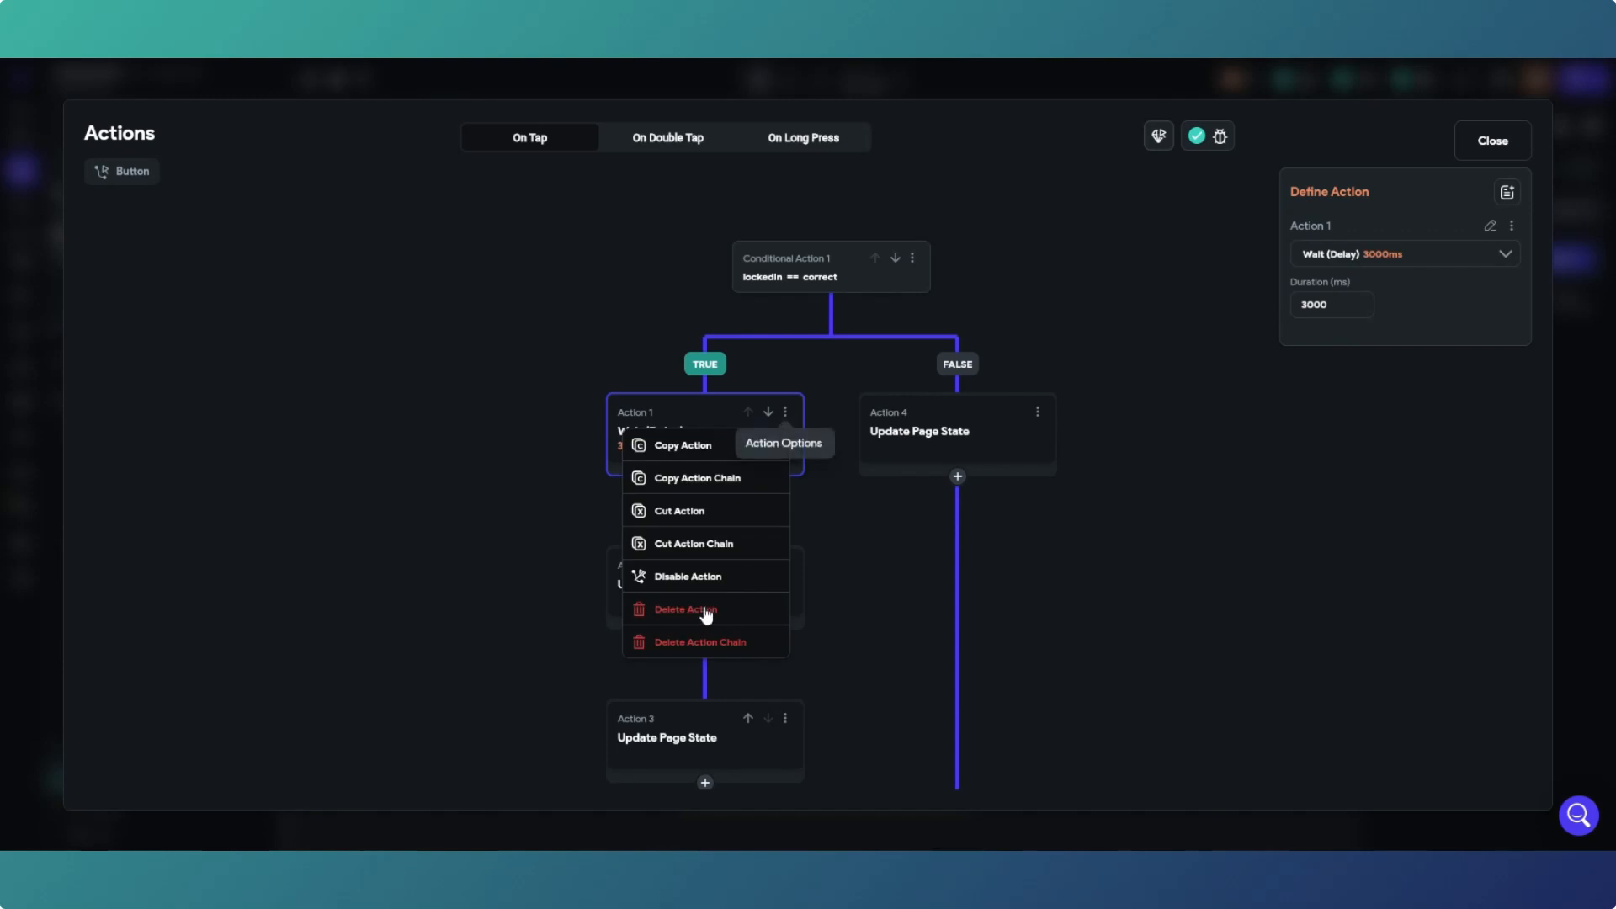
pyautogui.click(694, 448)
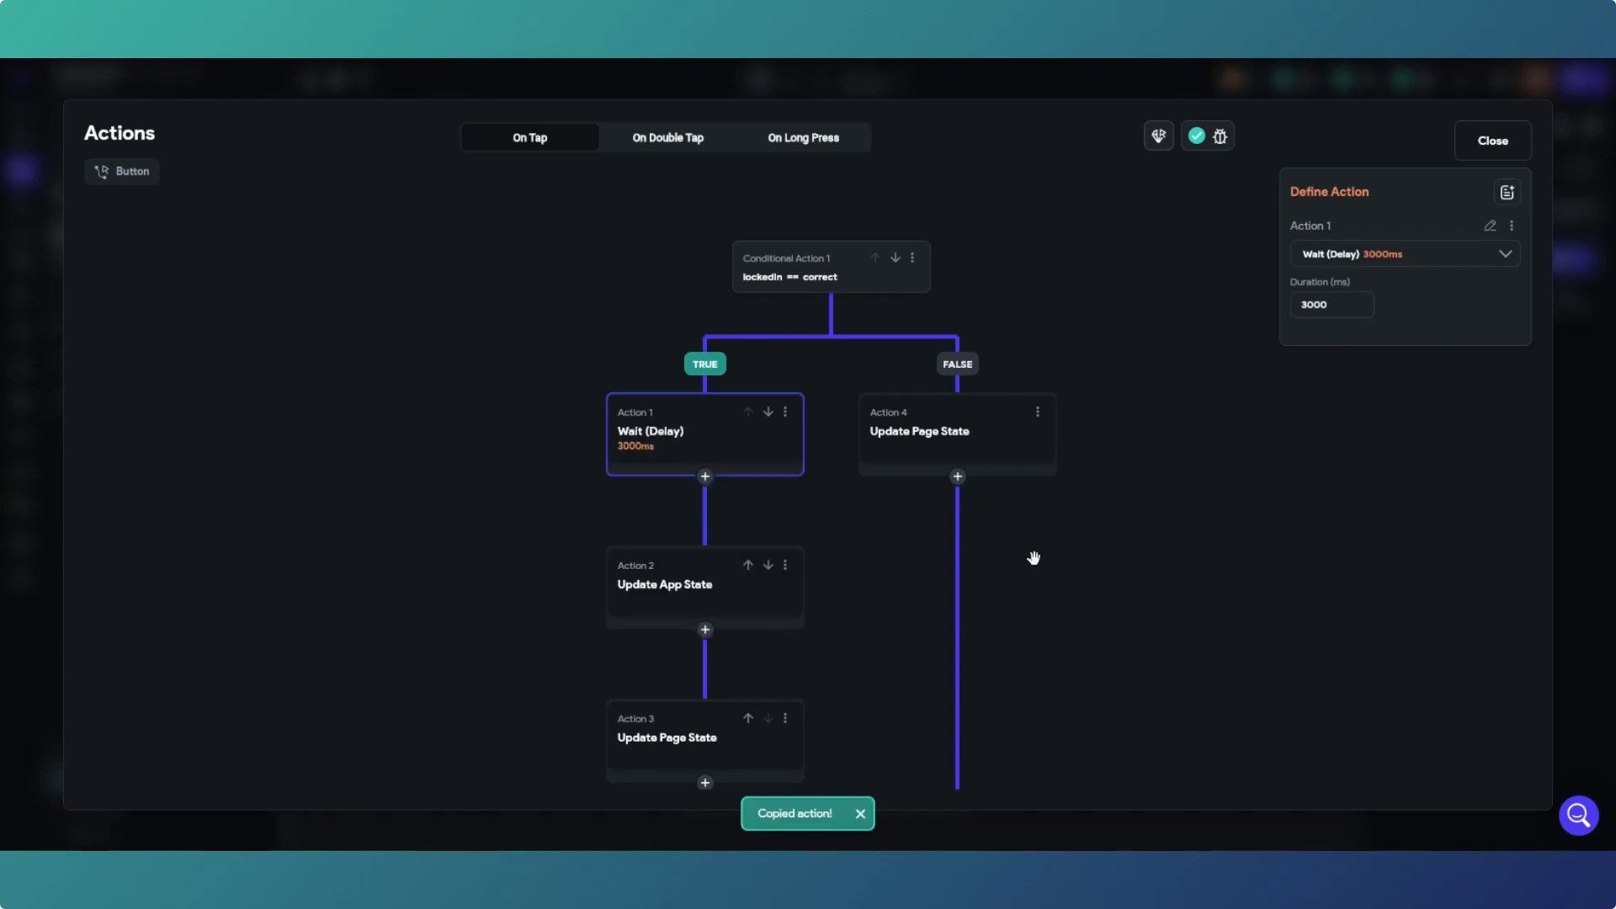
pyautogui.click(958, 480)
pyautogui.click(957, 688)
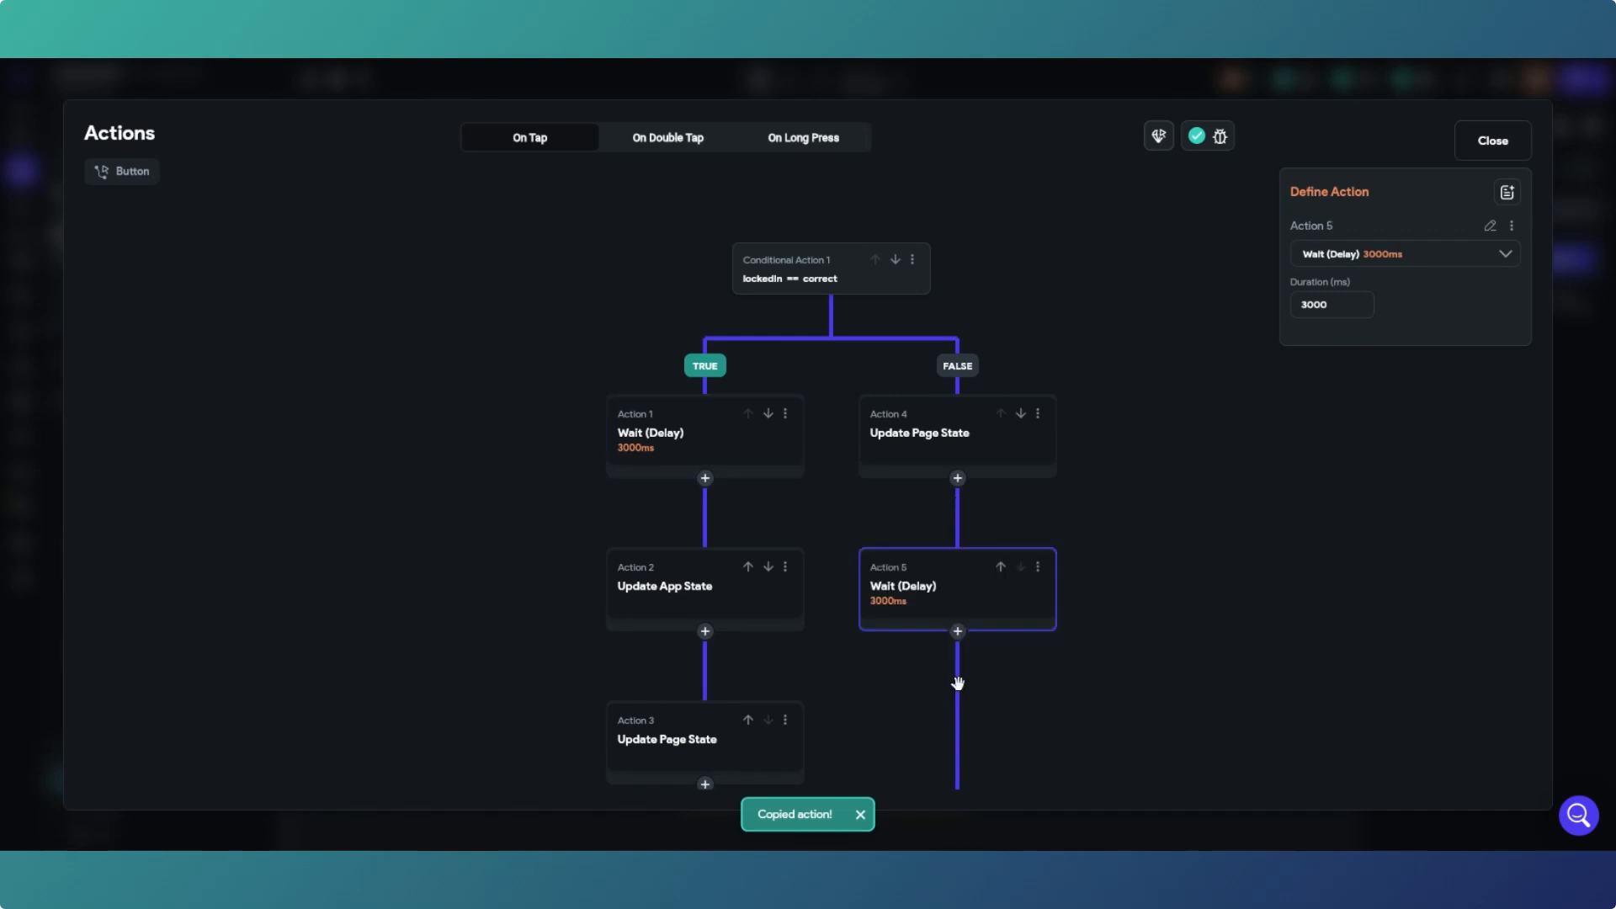
pyautogui.click(1000, 568)
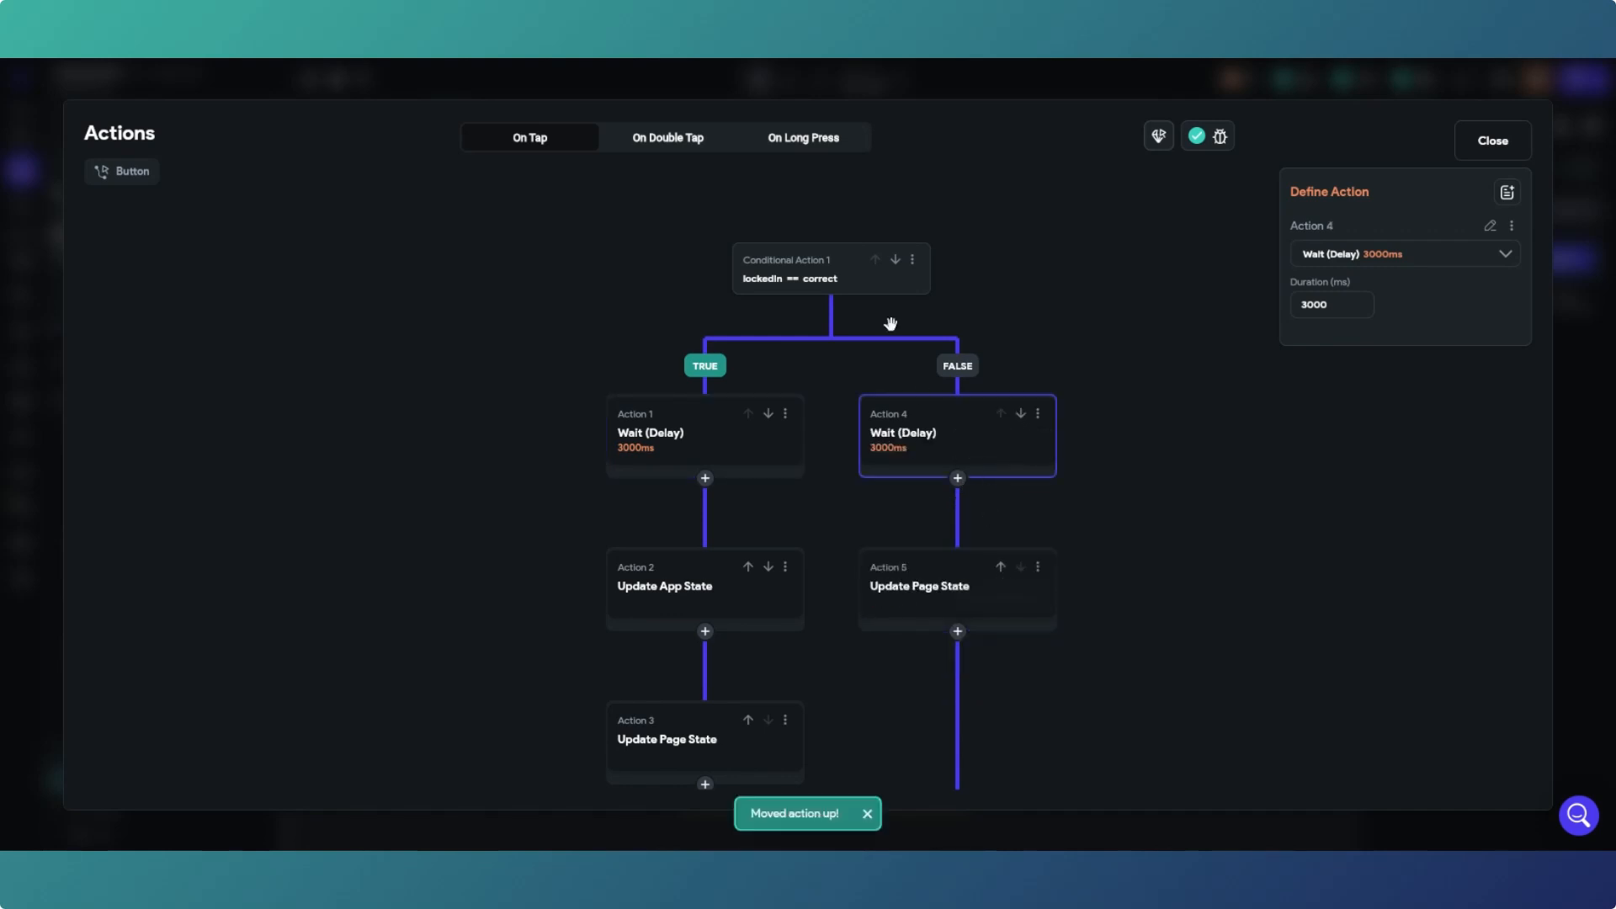
# Step: Examine the TRUE branch's state updates and the refresh and page state actions following the question >= 20 conditional
pyautogui.scroll(-3, 864, 211)
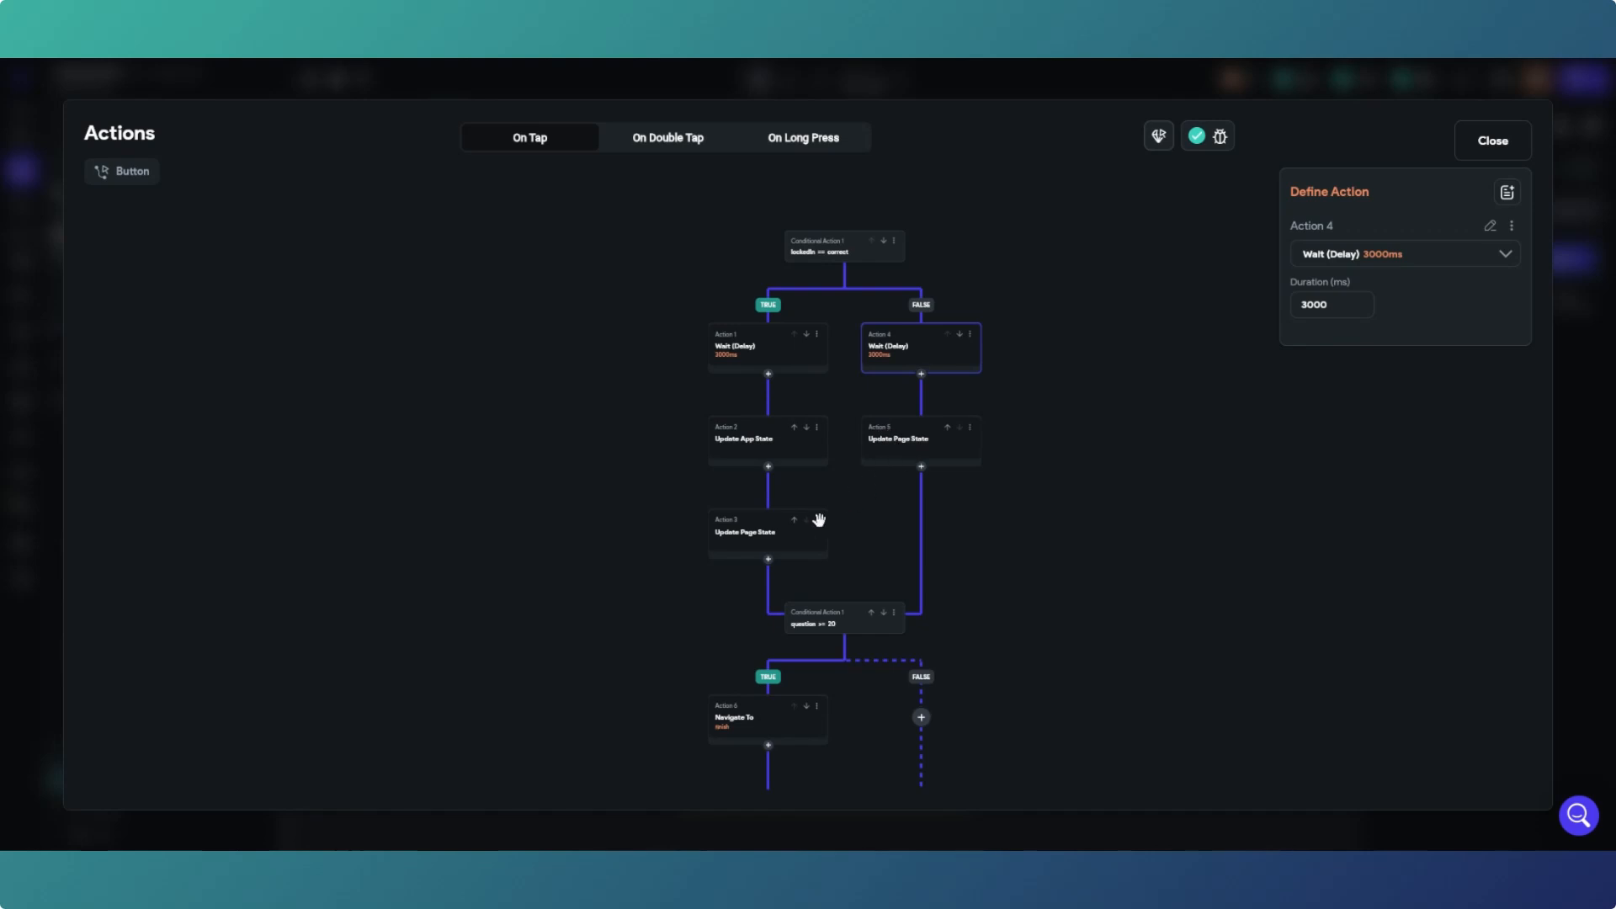
pyautogui.click(796, 463)
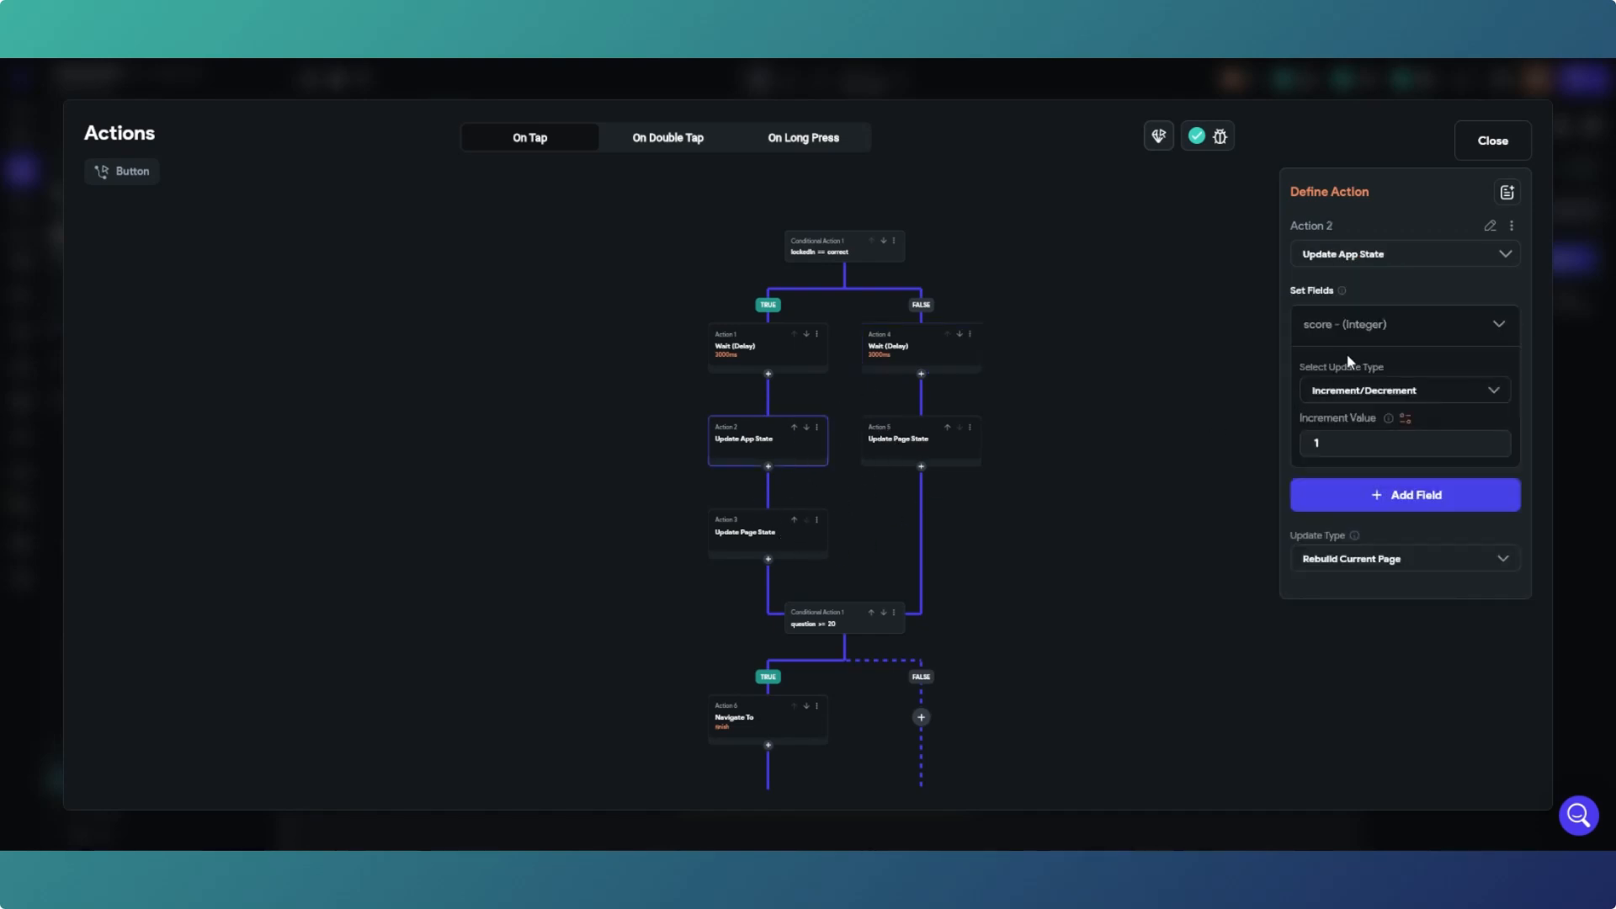
pyautogui.click(753, 548)
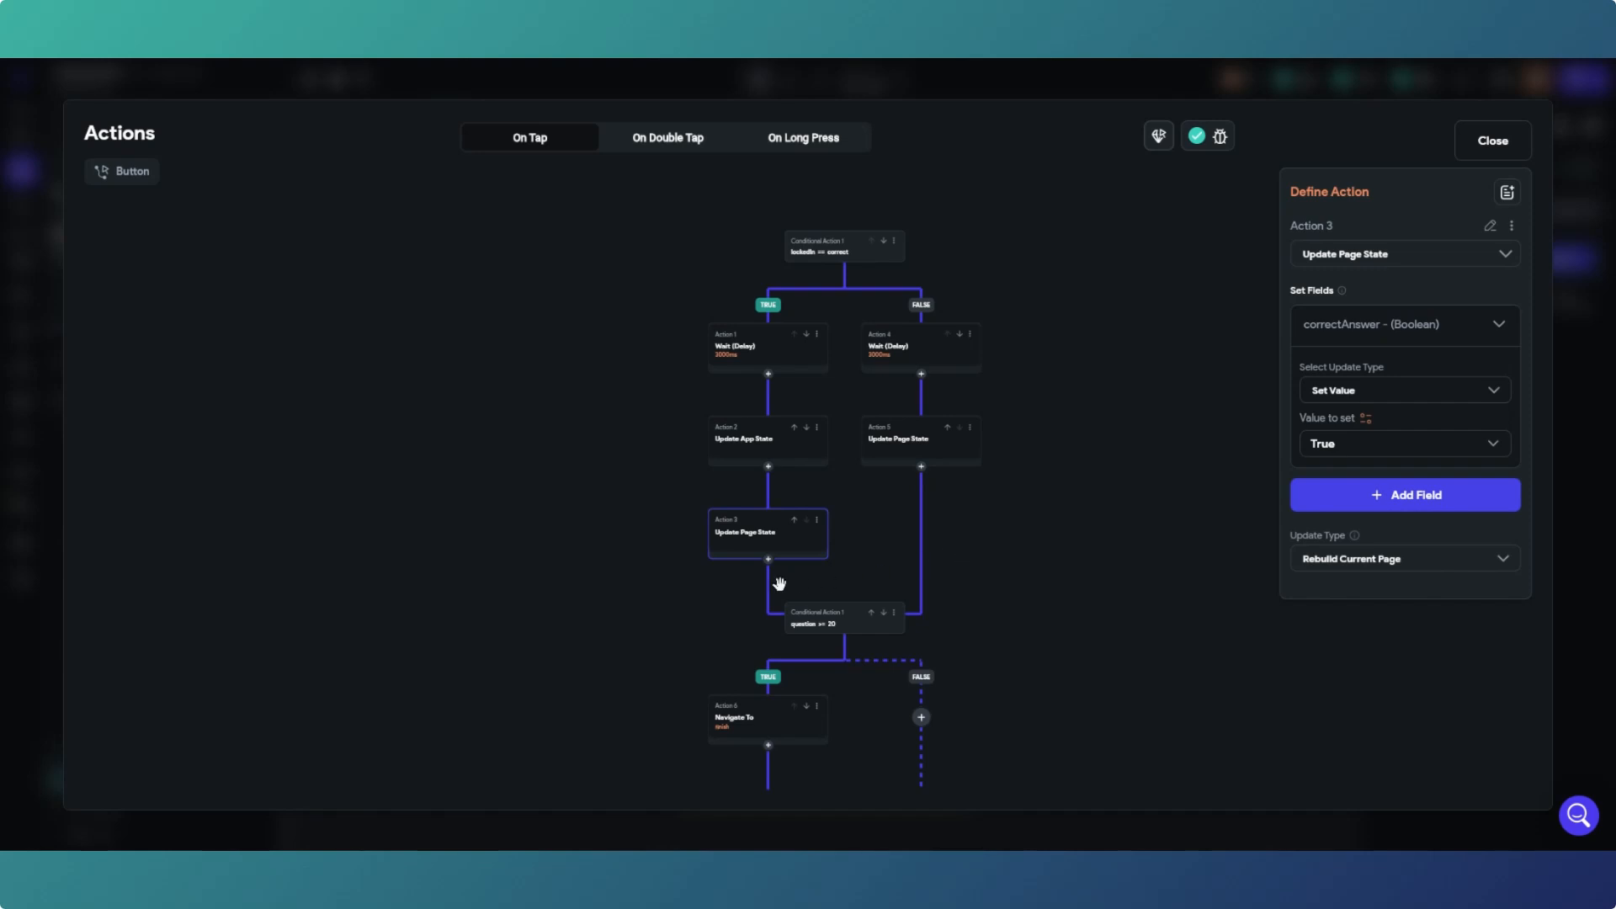
pyautogui.click(1015, 542)
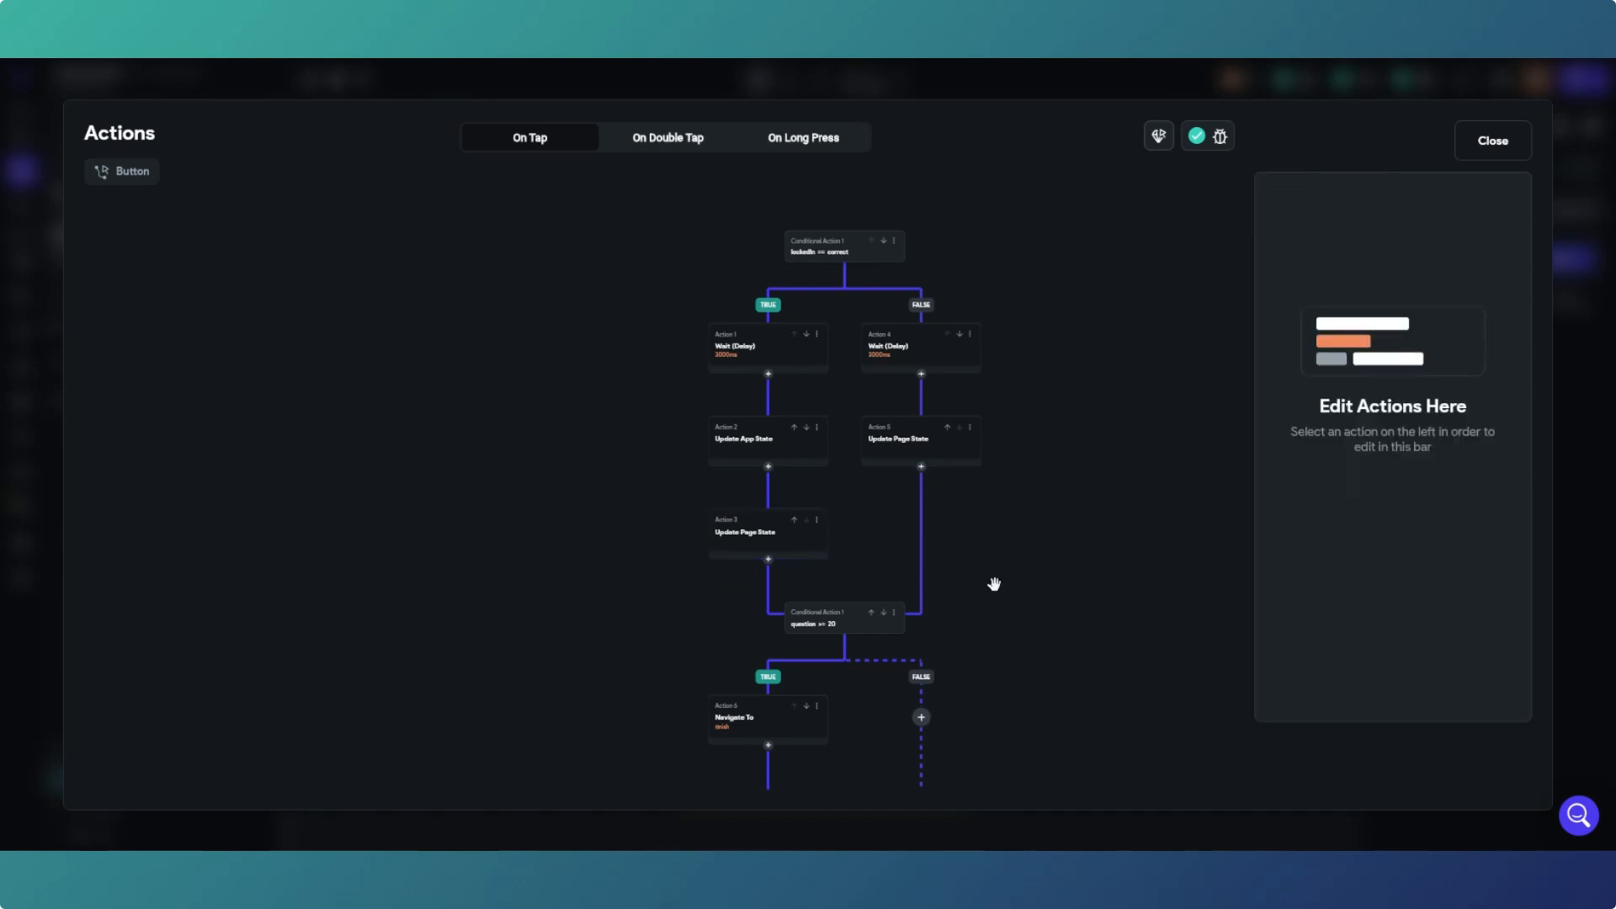
pyautogui.moveTo(993, 582); pyautogui.dragTo(1011, 430)
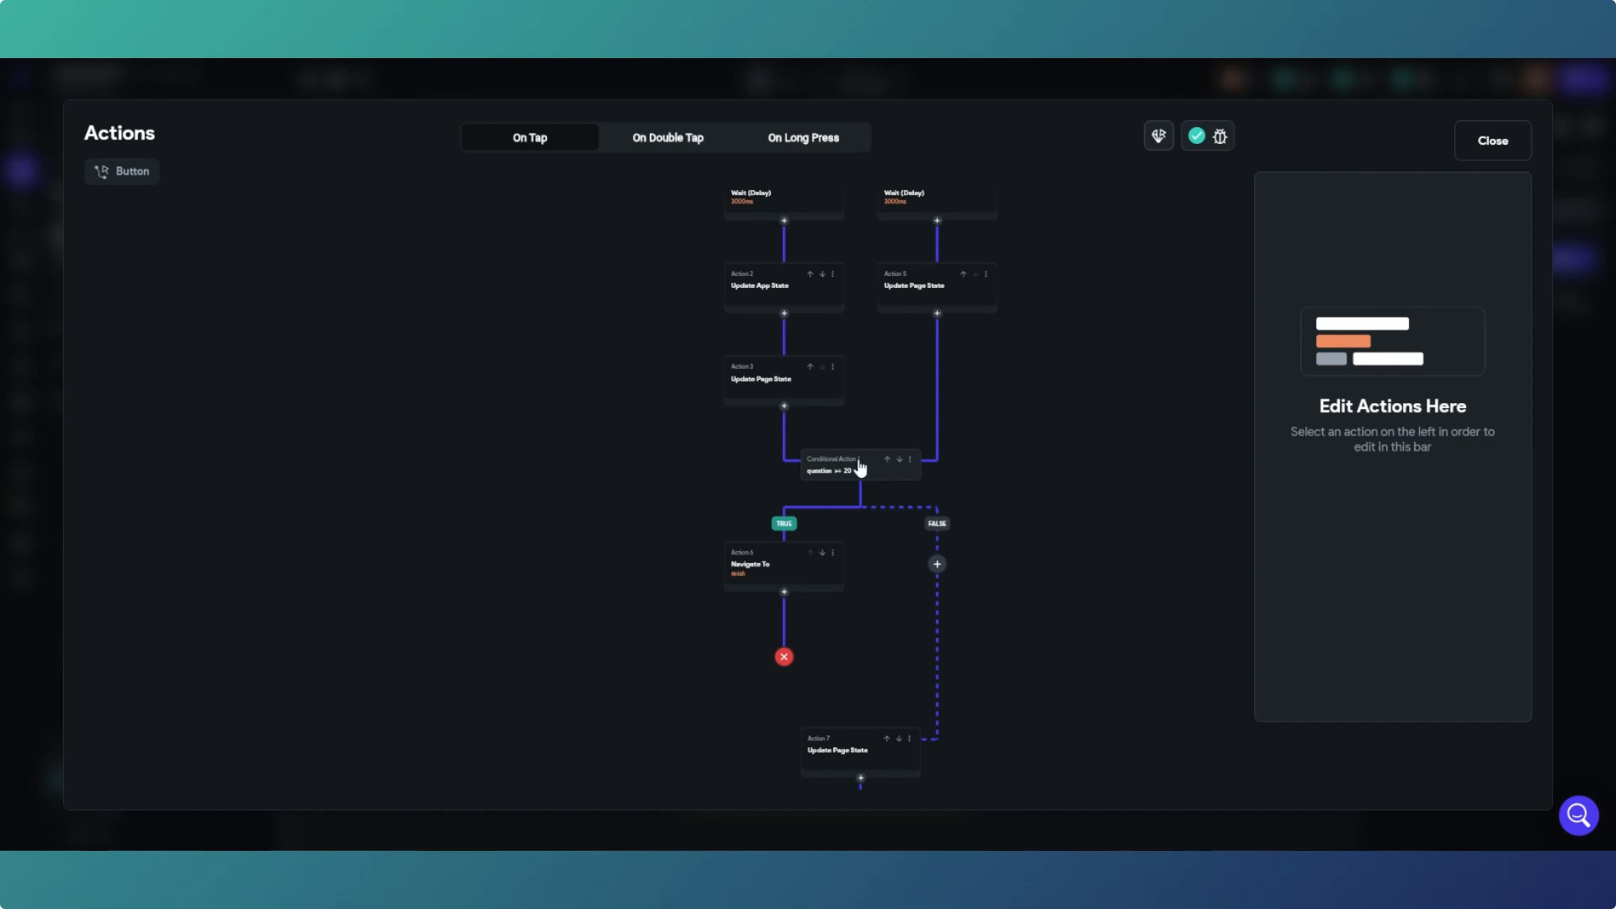
pyautogui.moveTo(858, 583); pyautogui.dragTo(909, 581)
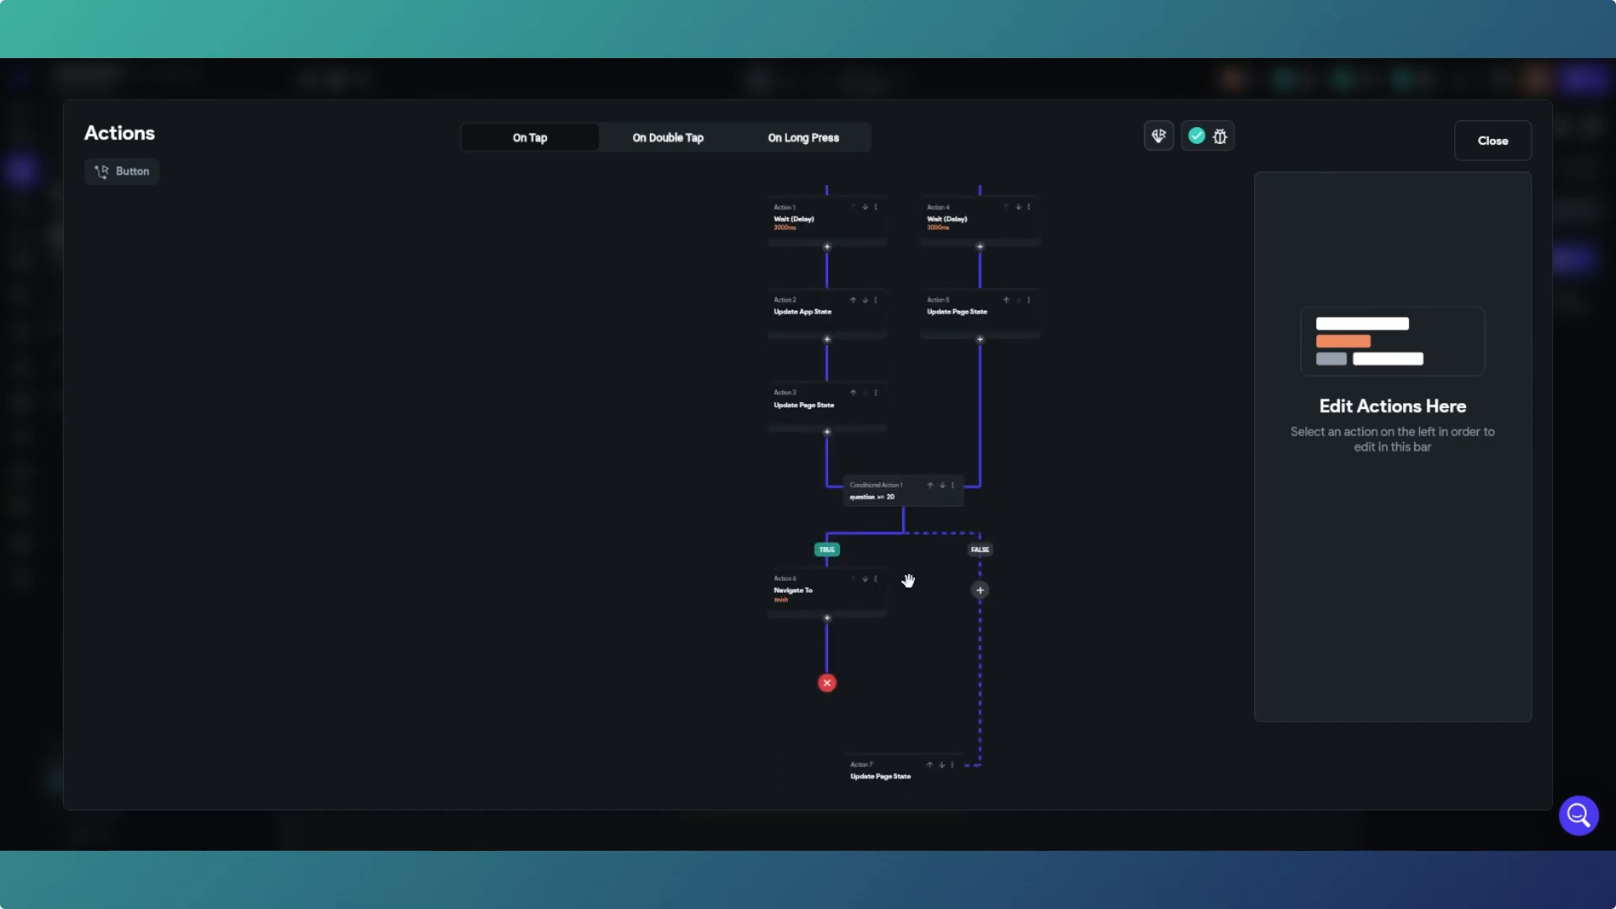
pyautogui.moveTo(830, 396); pyautogui.dragTo(839, 541)
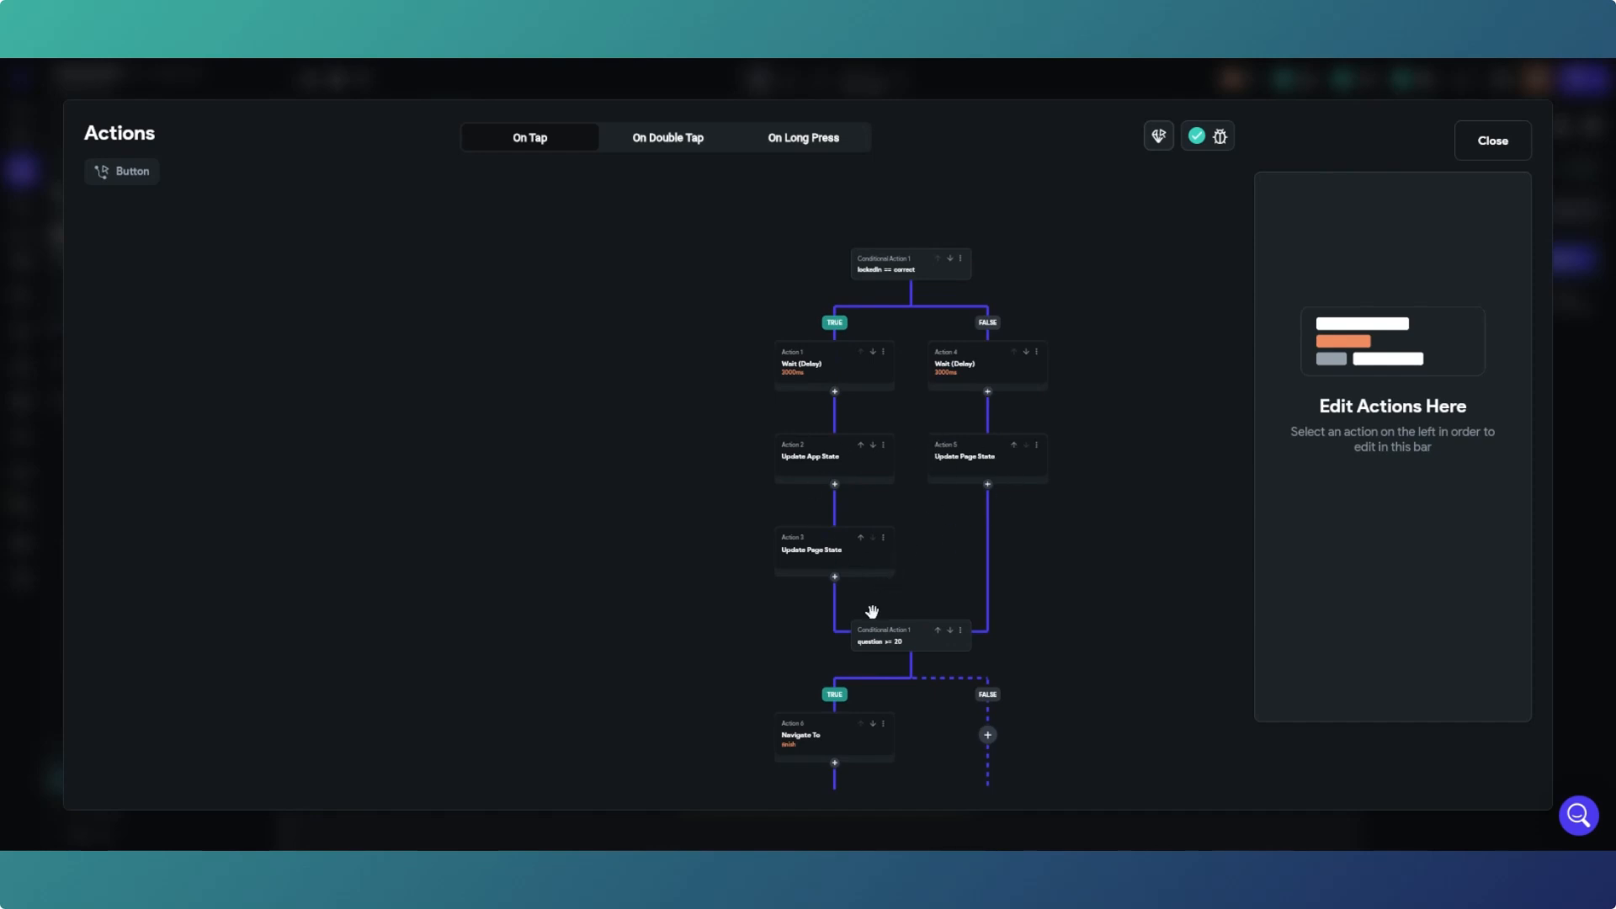
pyautogui.moveTo(870, 610); pyautogui.dragTo(839, 348)
pyautogui.moveTo(818, 642); pyautogui.dragTo(798, 431)
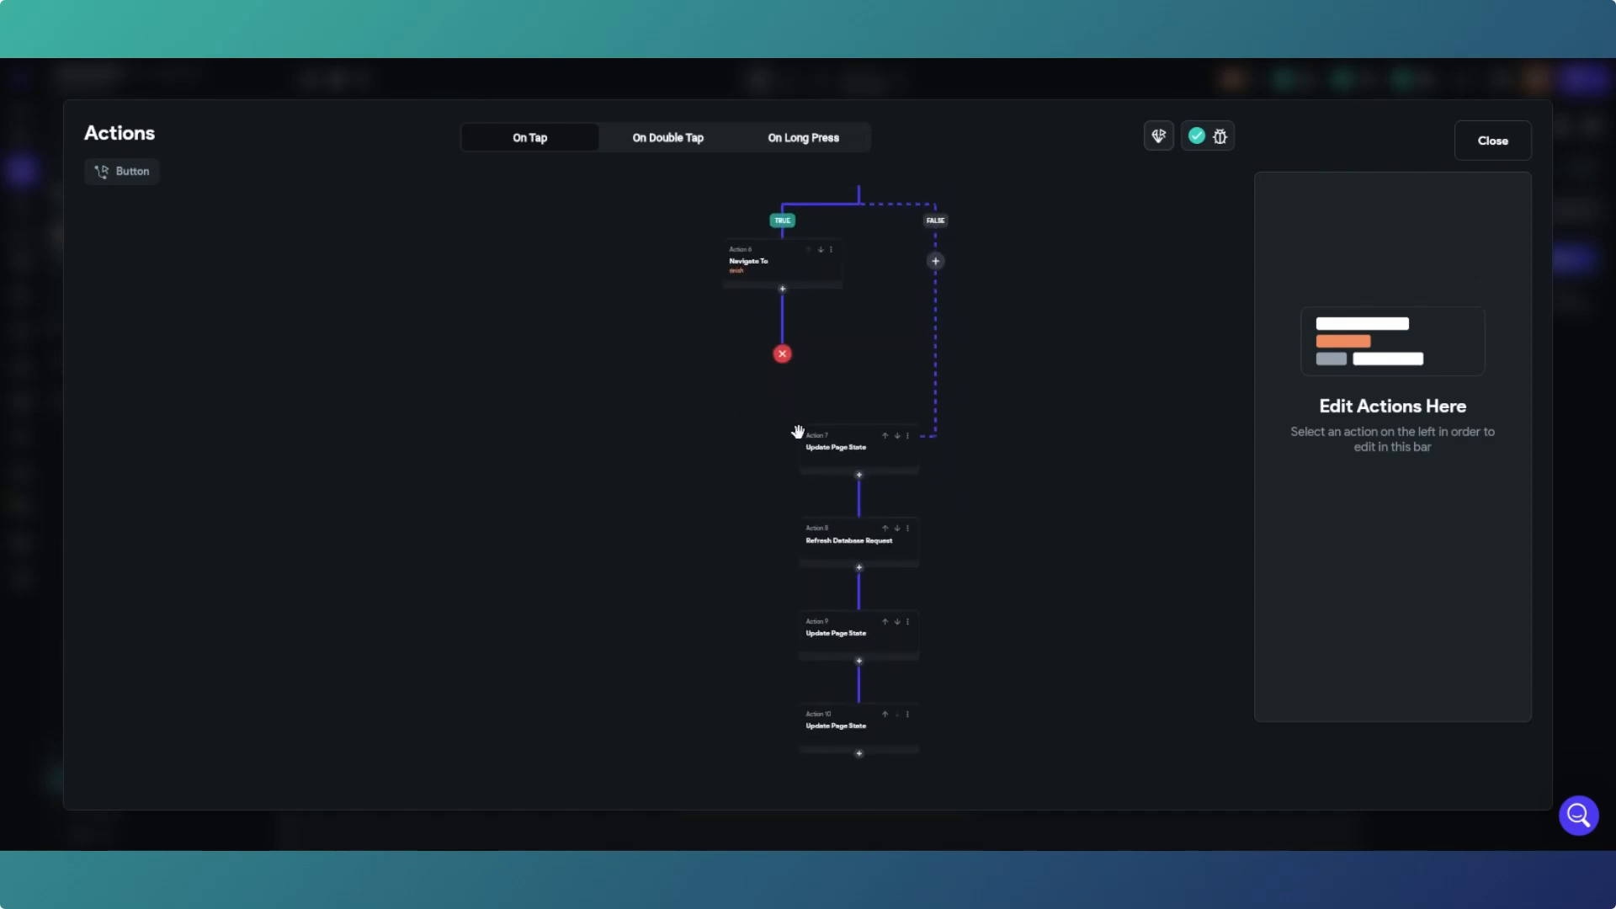
pyautogui.click(833, 556)
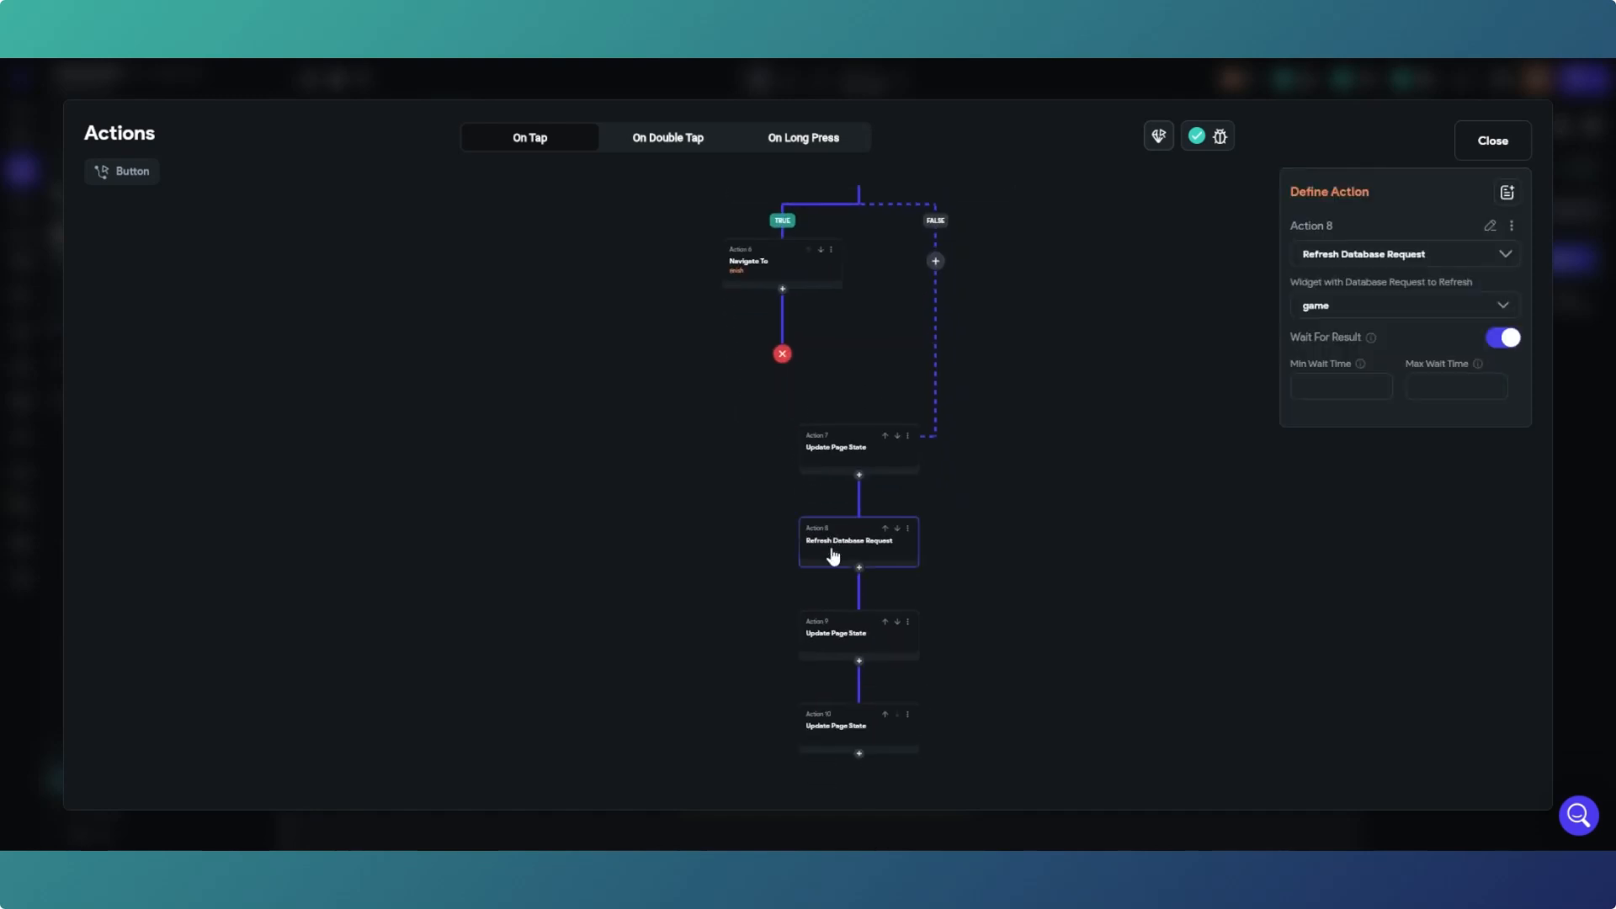
pyautogui.click(854, 643)
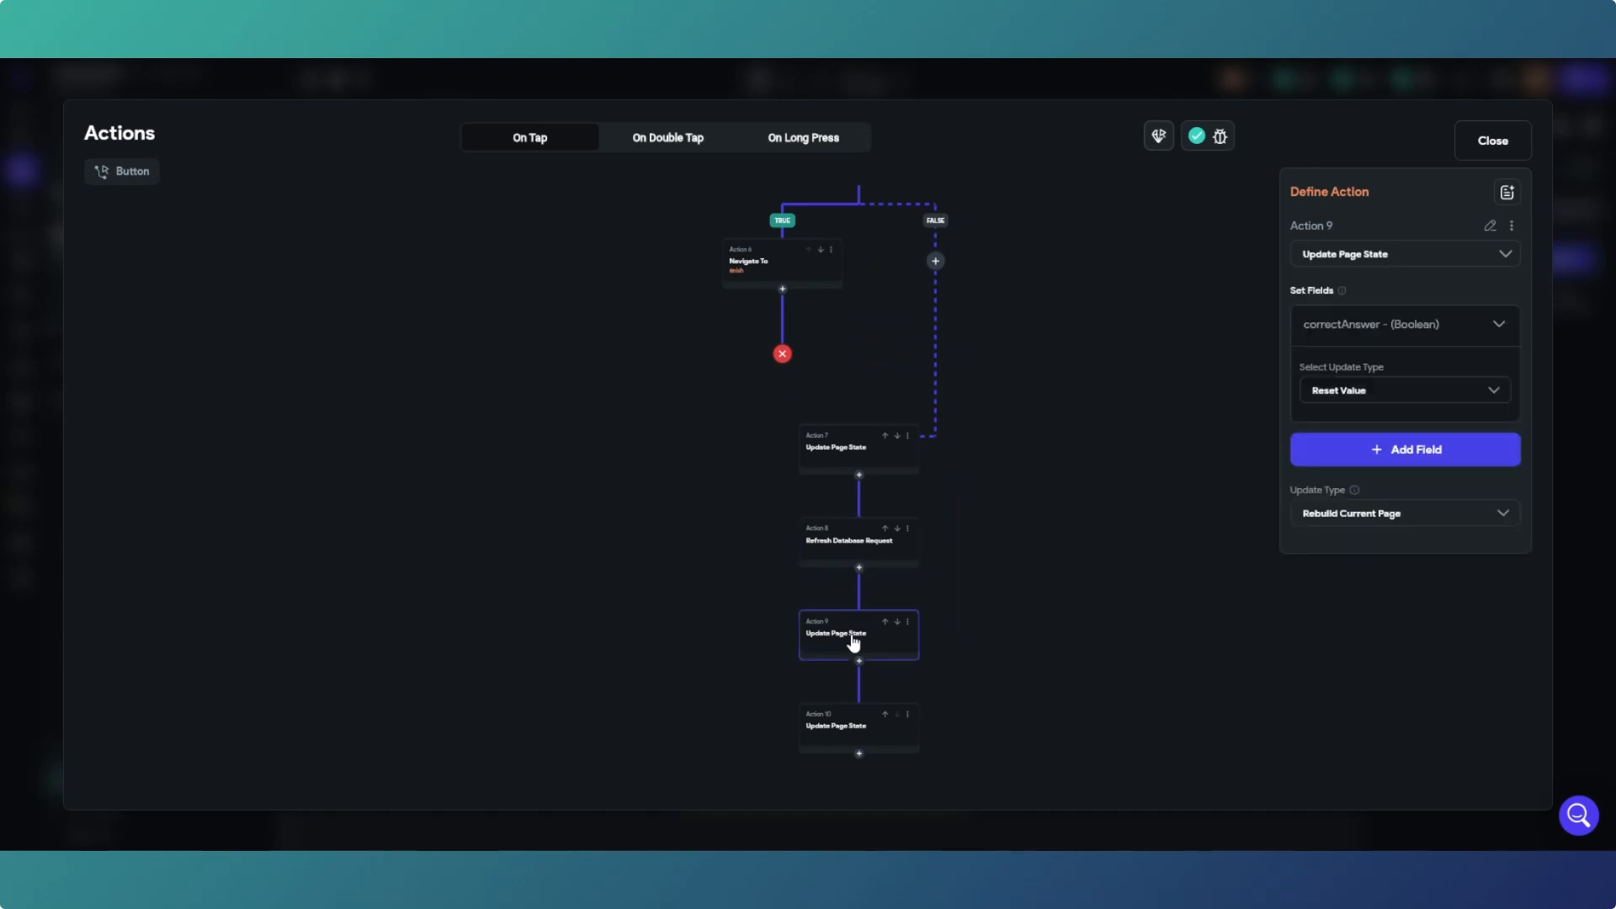
pyautogui.click(855, 729)
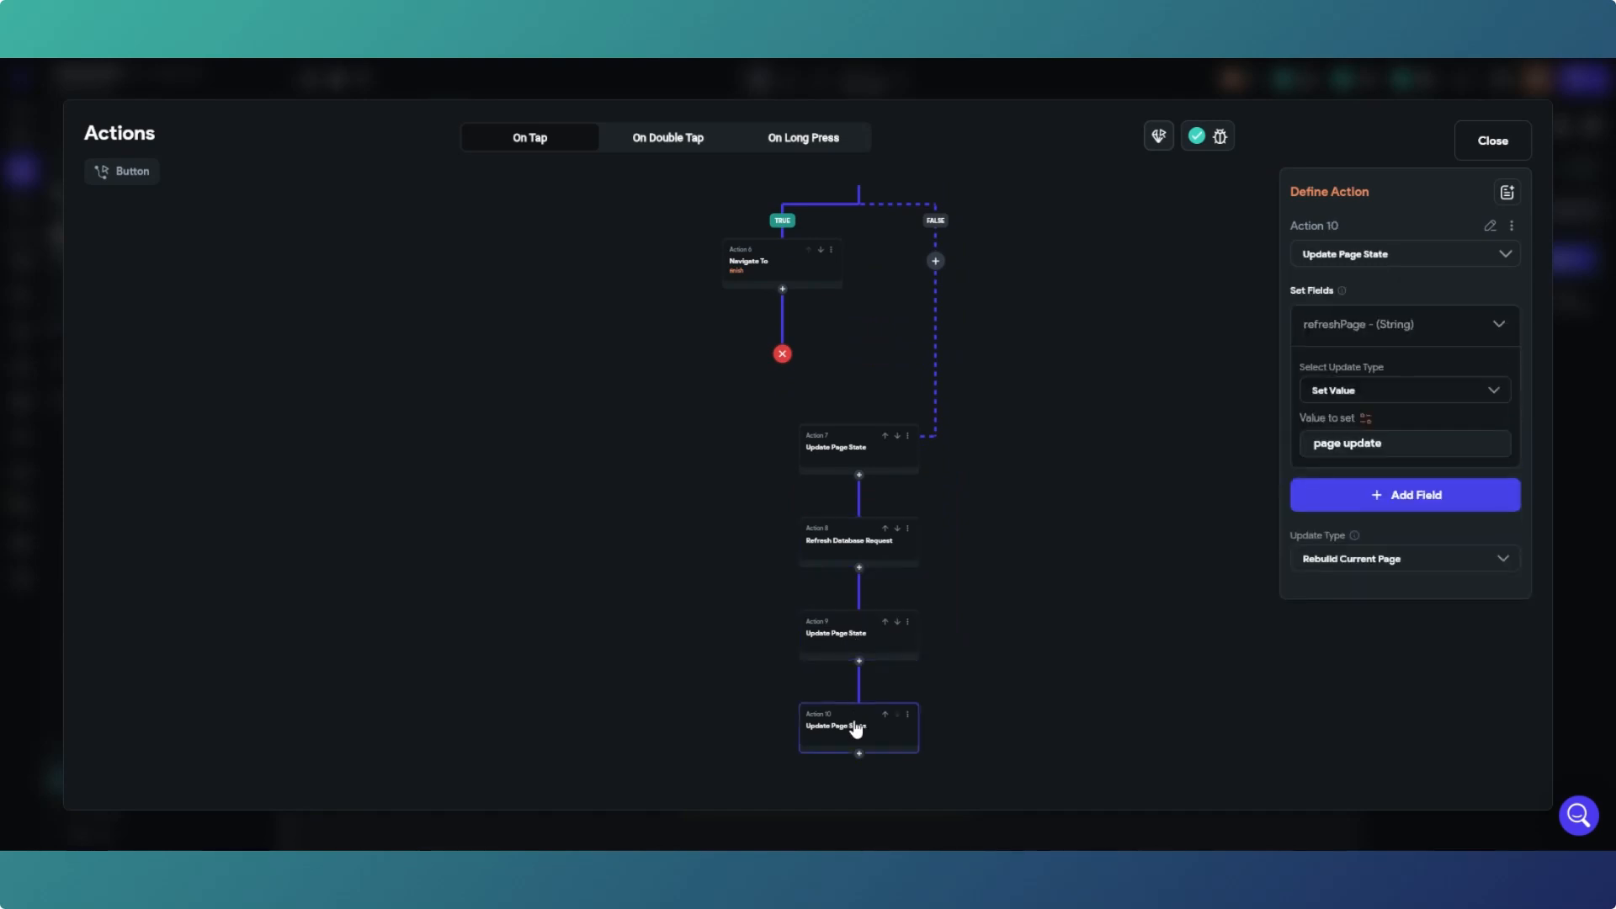
pyautogui.click(820, 550)
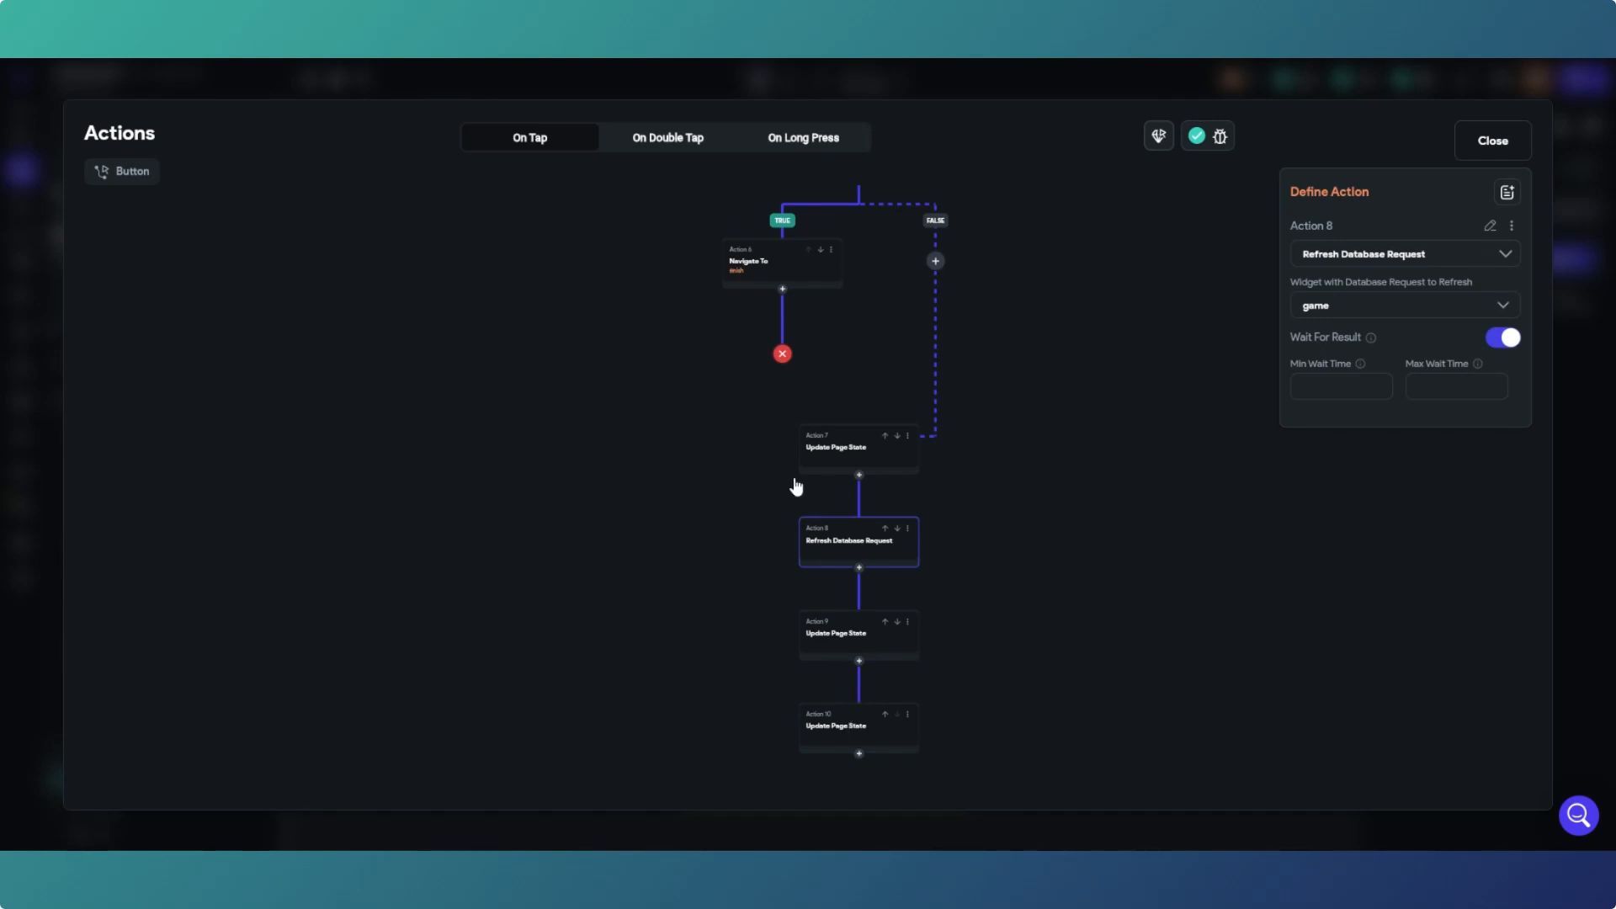
# Step: Paste the copied Wait (Delay) action into the question >= 20 TRUE branch and move it before Navigate To
pyautogui.moveTo(786, 478); pyautogui.dragTo(801, 710)
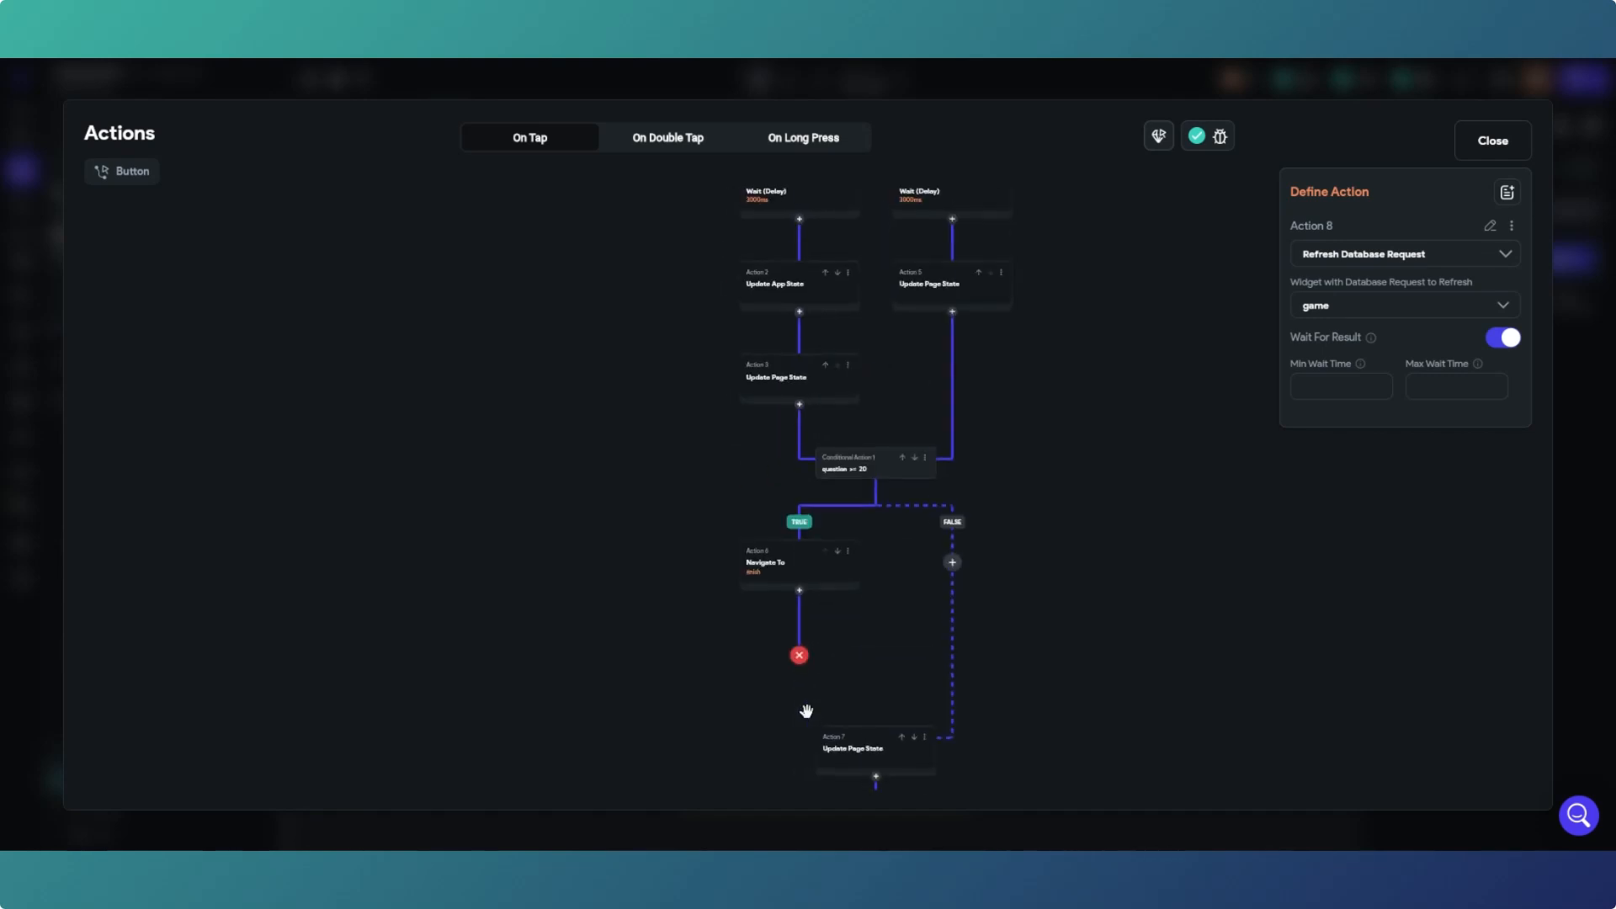
pyautogui.click(799, 591)
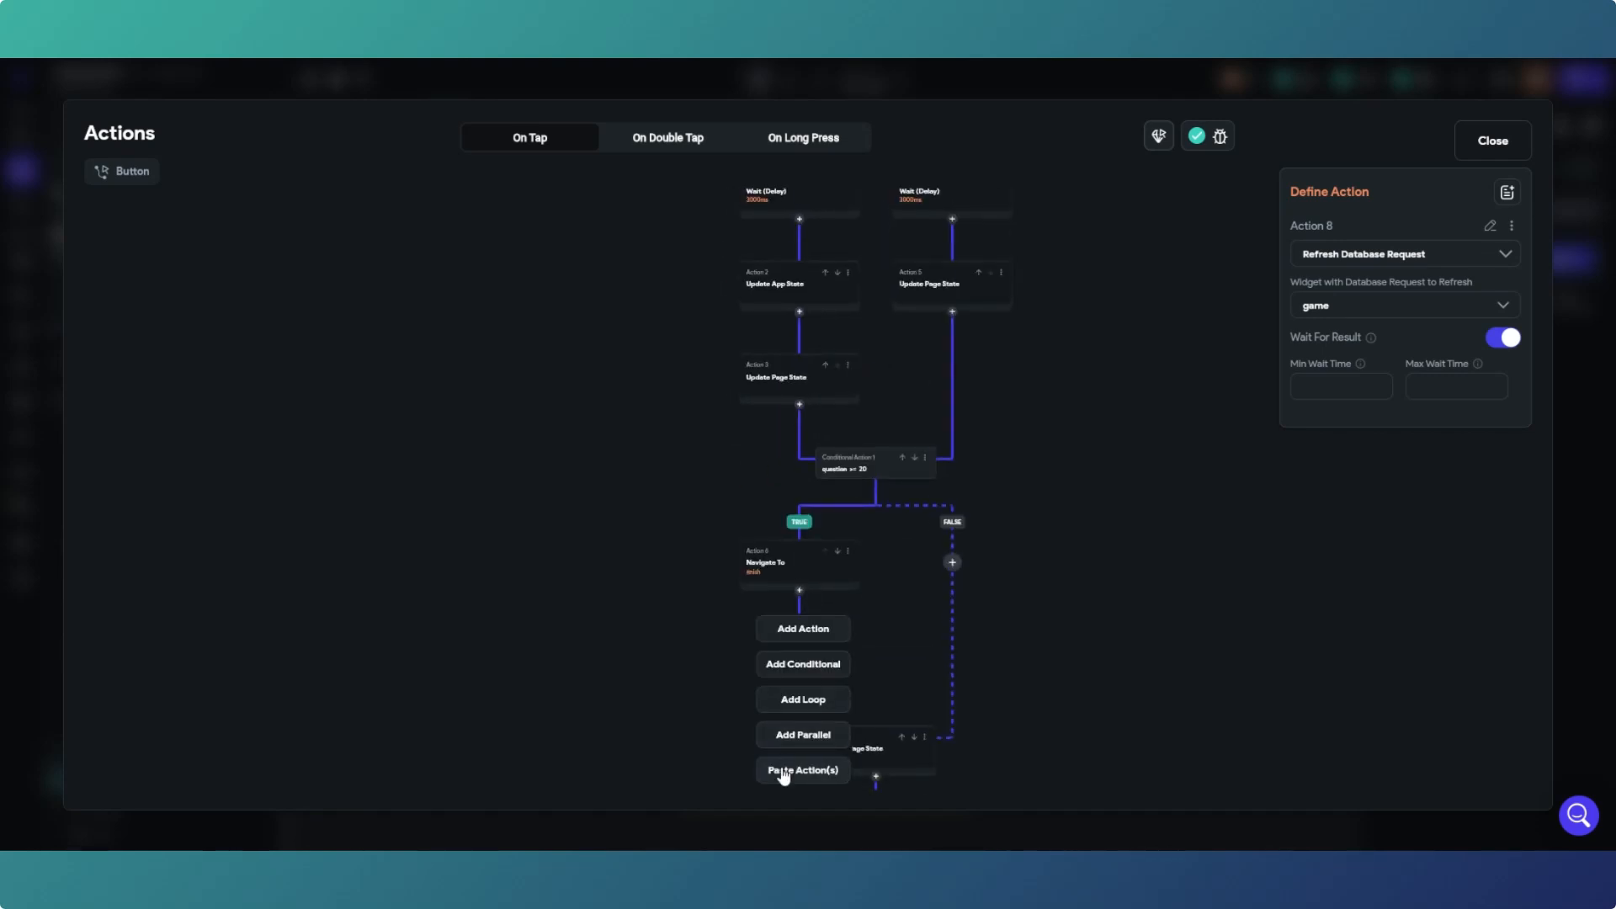
pyautogui.click(785, 770)
pyautogui.click(826, 645)
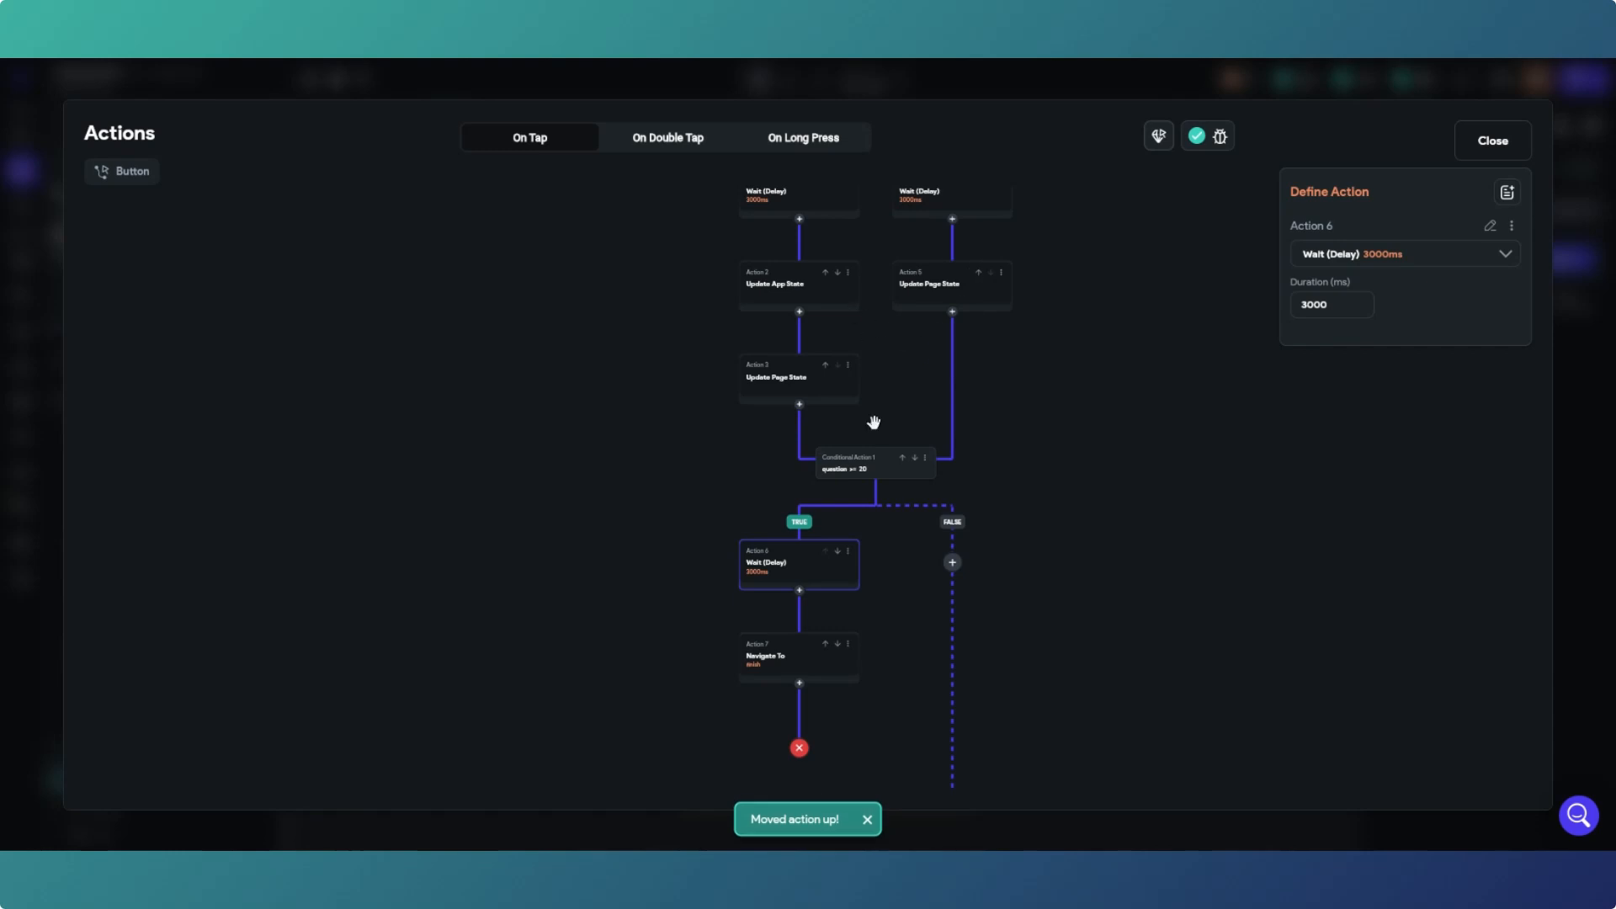
# Step: Paste the copied 3000 ms Wait (Delay) action into the FALSE branch of the question >= 20 conditional and close the action flow editor
pyautogui.moveTo(911, 646); pyautogui.dragTo(841, 420)
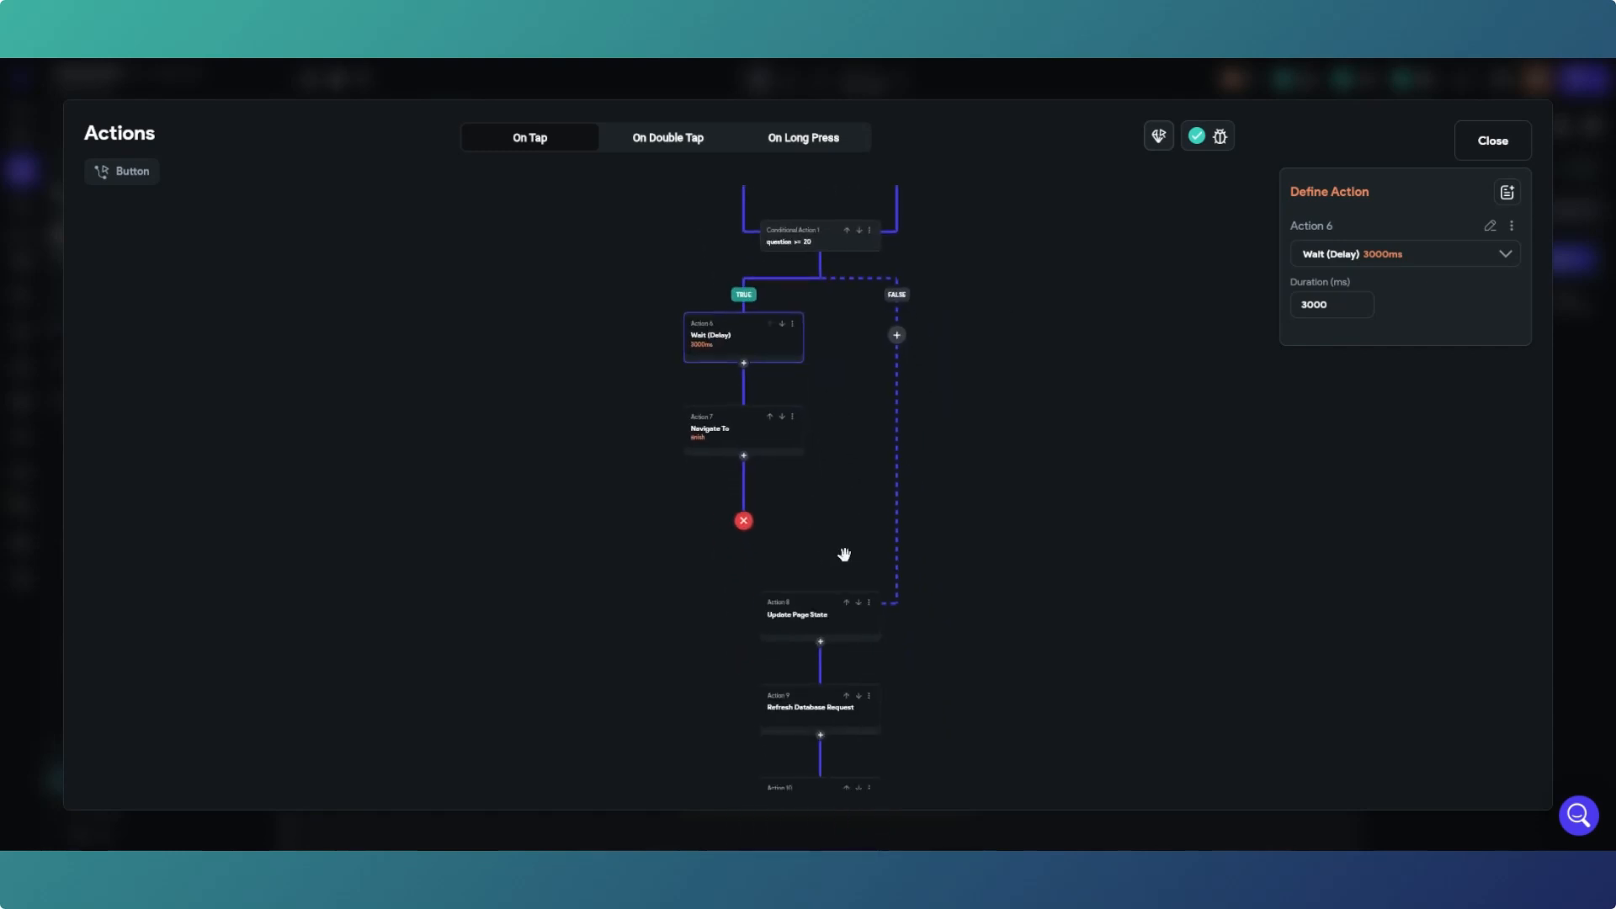
pyautogui.moveTo(844, 556)
pyautogui.mouseDown()
pyautogui.moveTo(841, 470)
pyautogui.moveTo(846, 555)
pyautogui.mouseUp()
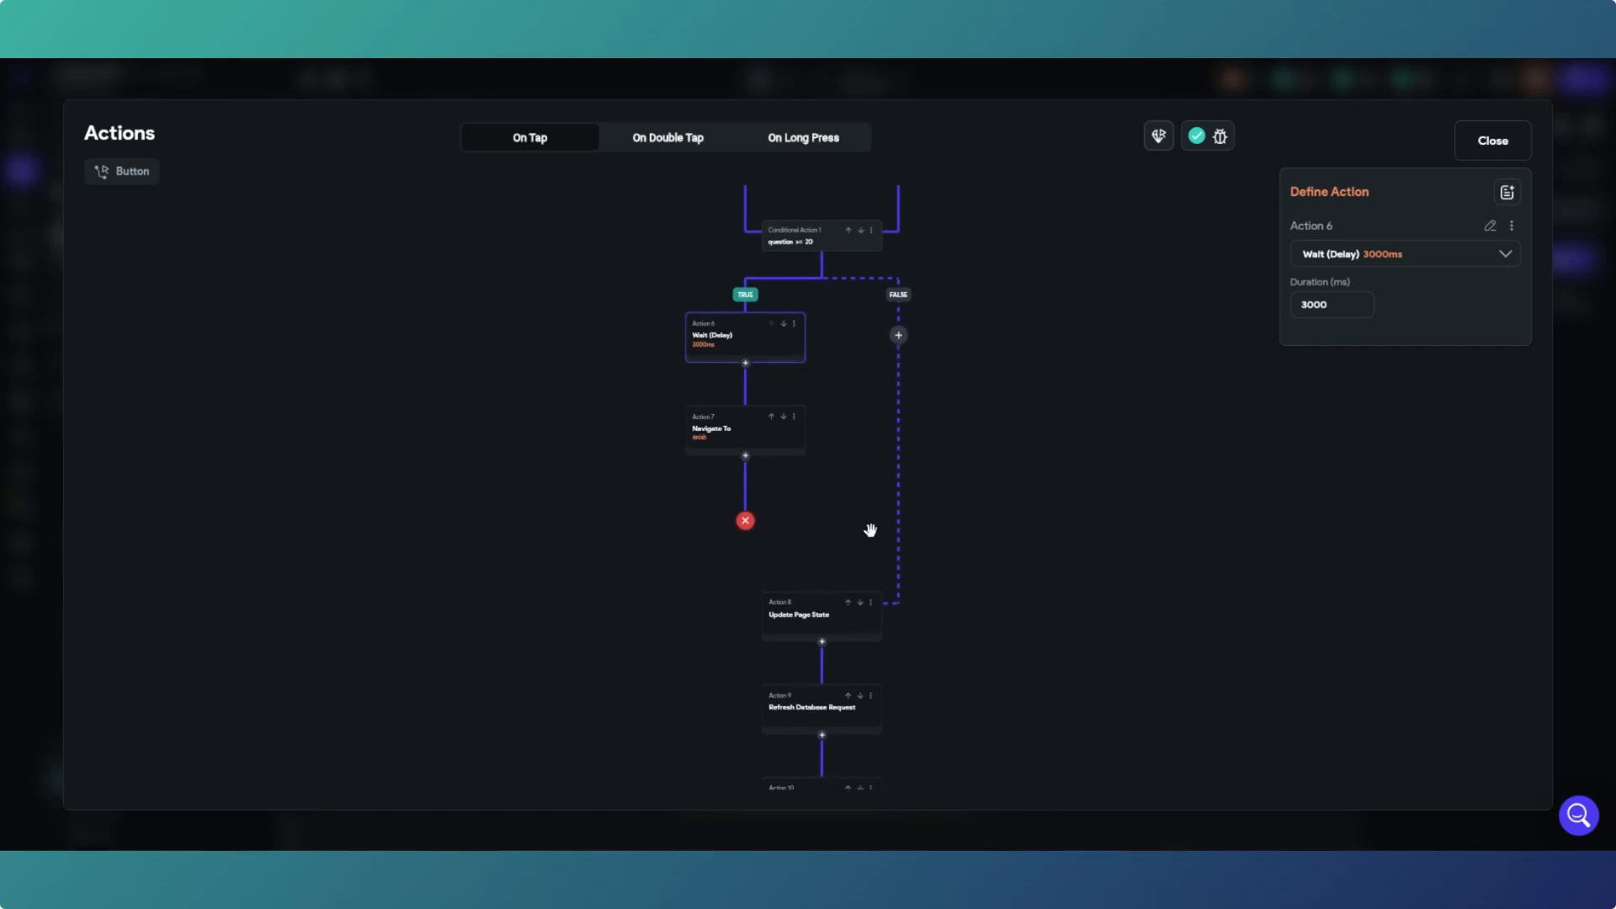
pyautogui.moveTo(871, 530); pyautogui.dragTo(901, 314)
pyautogui.click(855, 411)
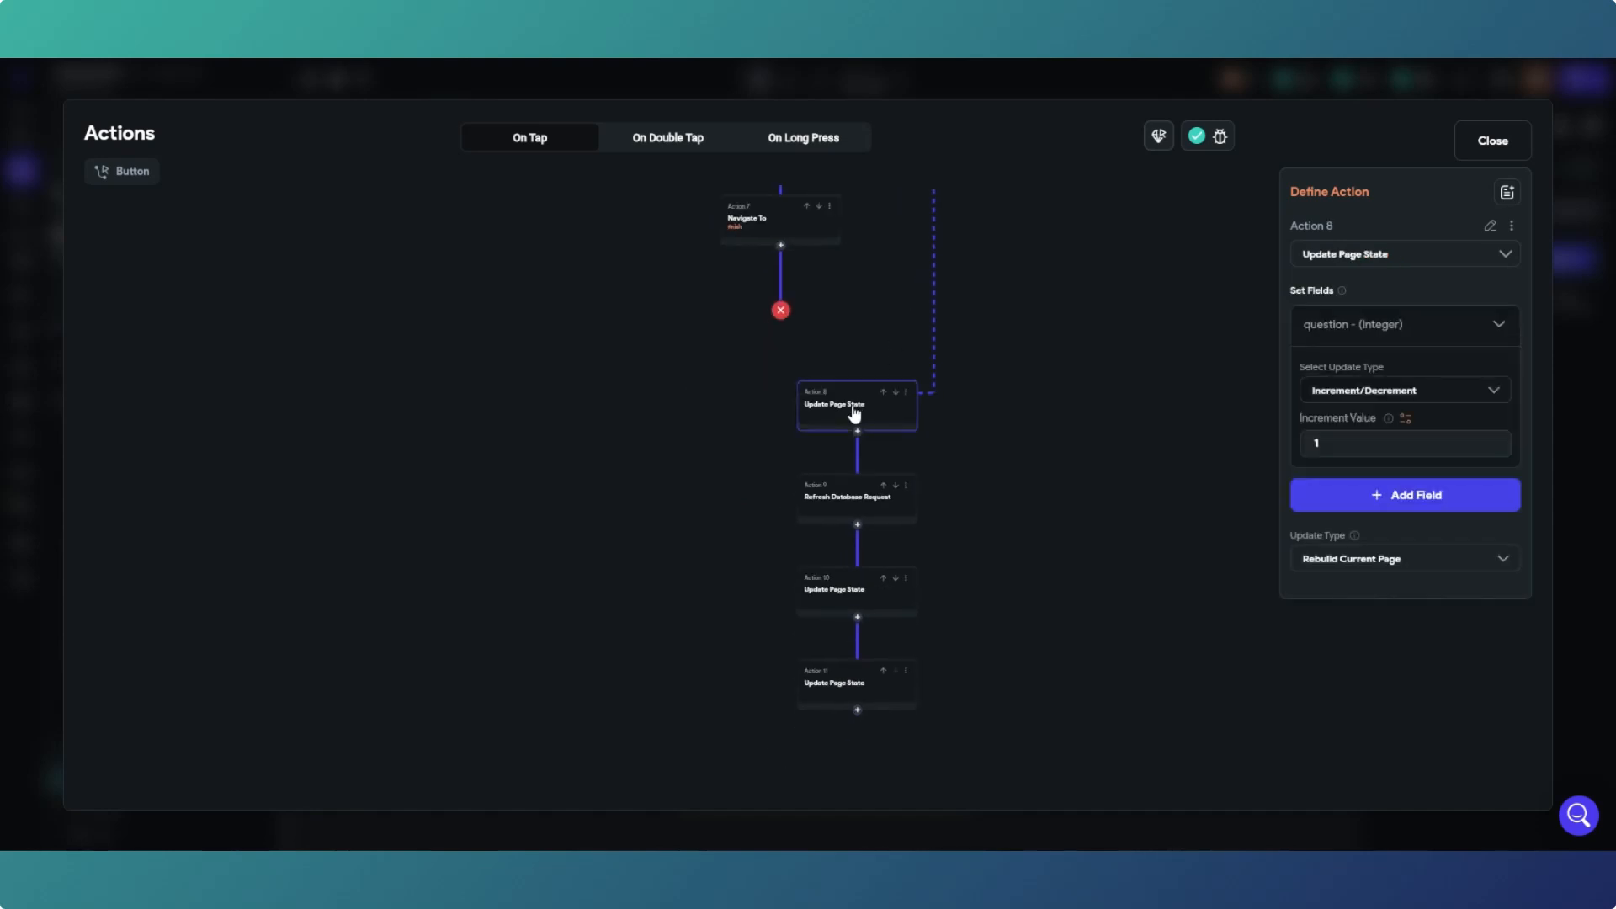
pyautogui.click(835, 500)
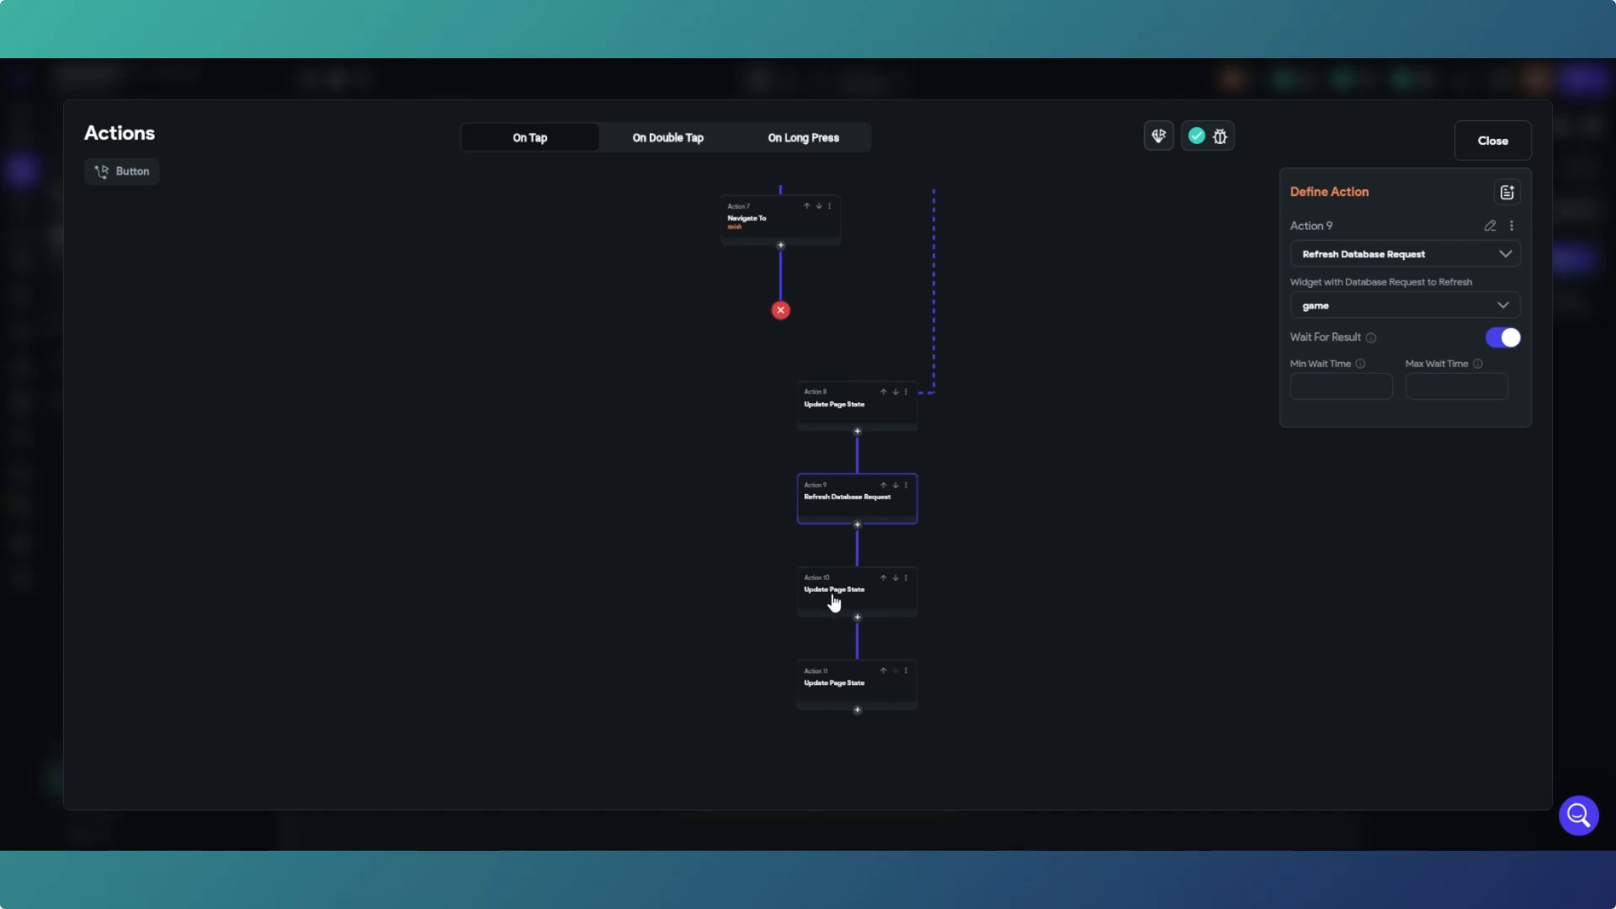
pyautogui.moveTo(890, 267); pyautogui.dragTo(872, 421)
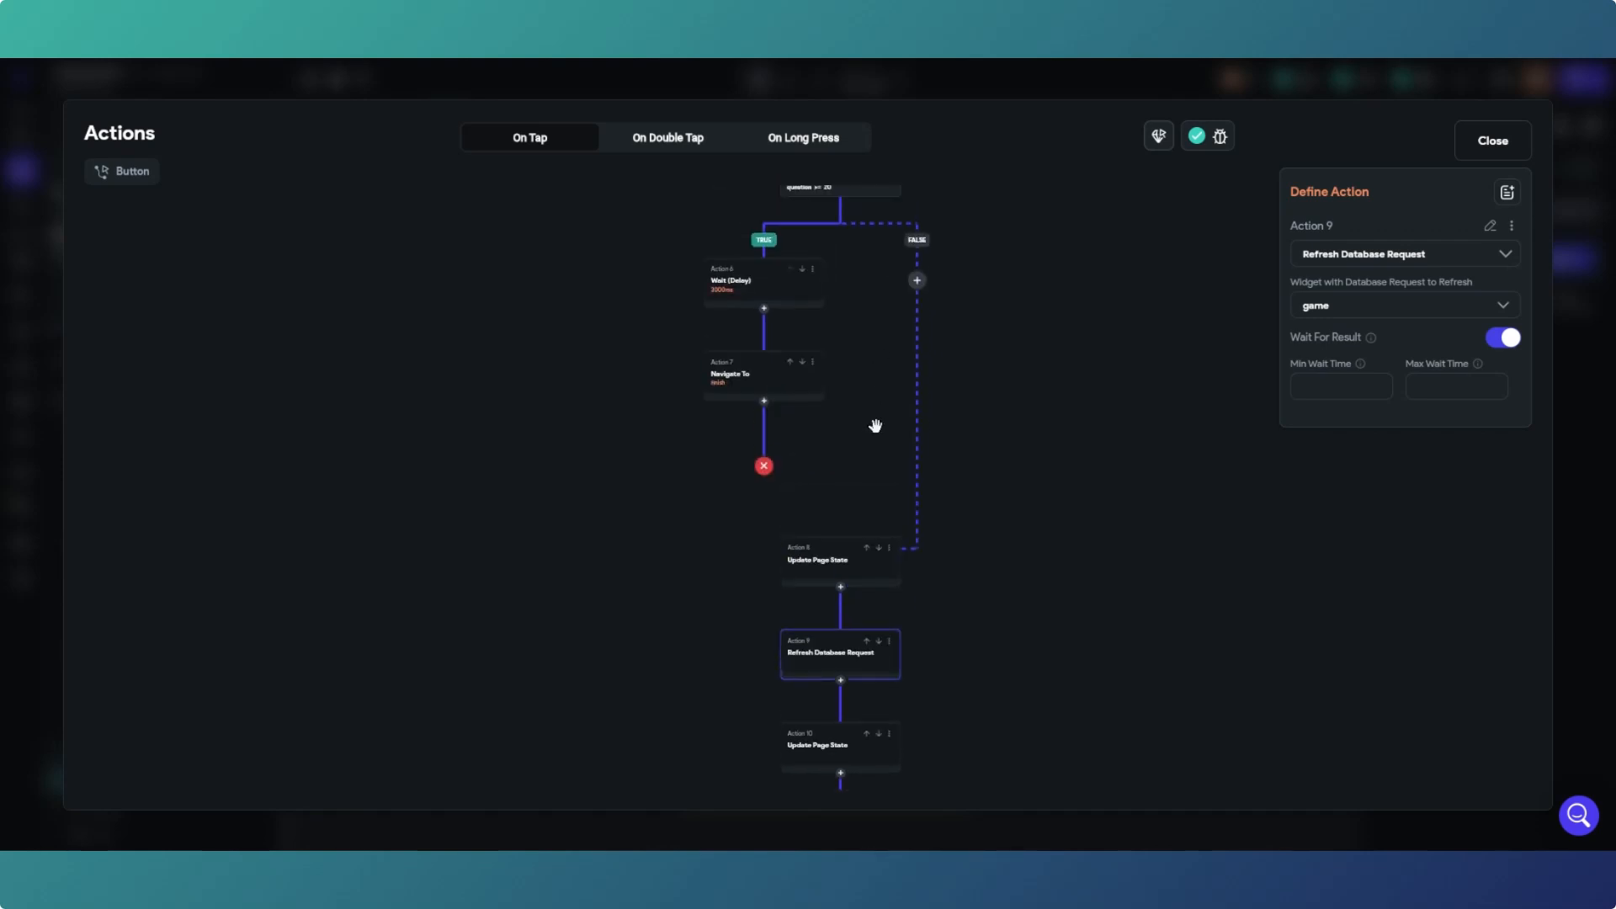
pyautogui.click(917, 281)
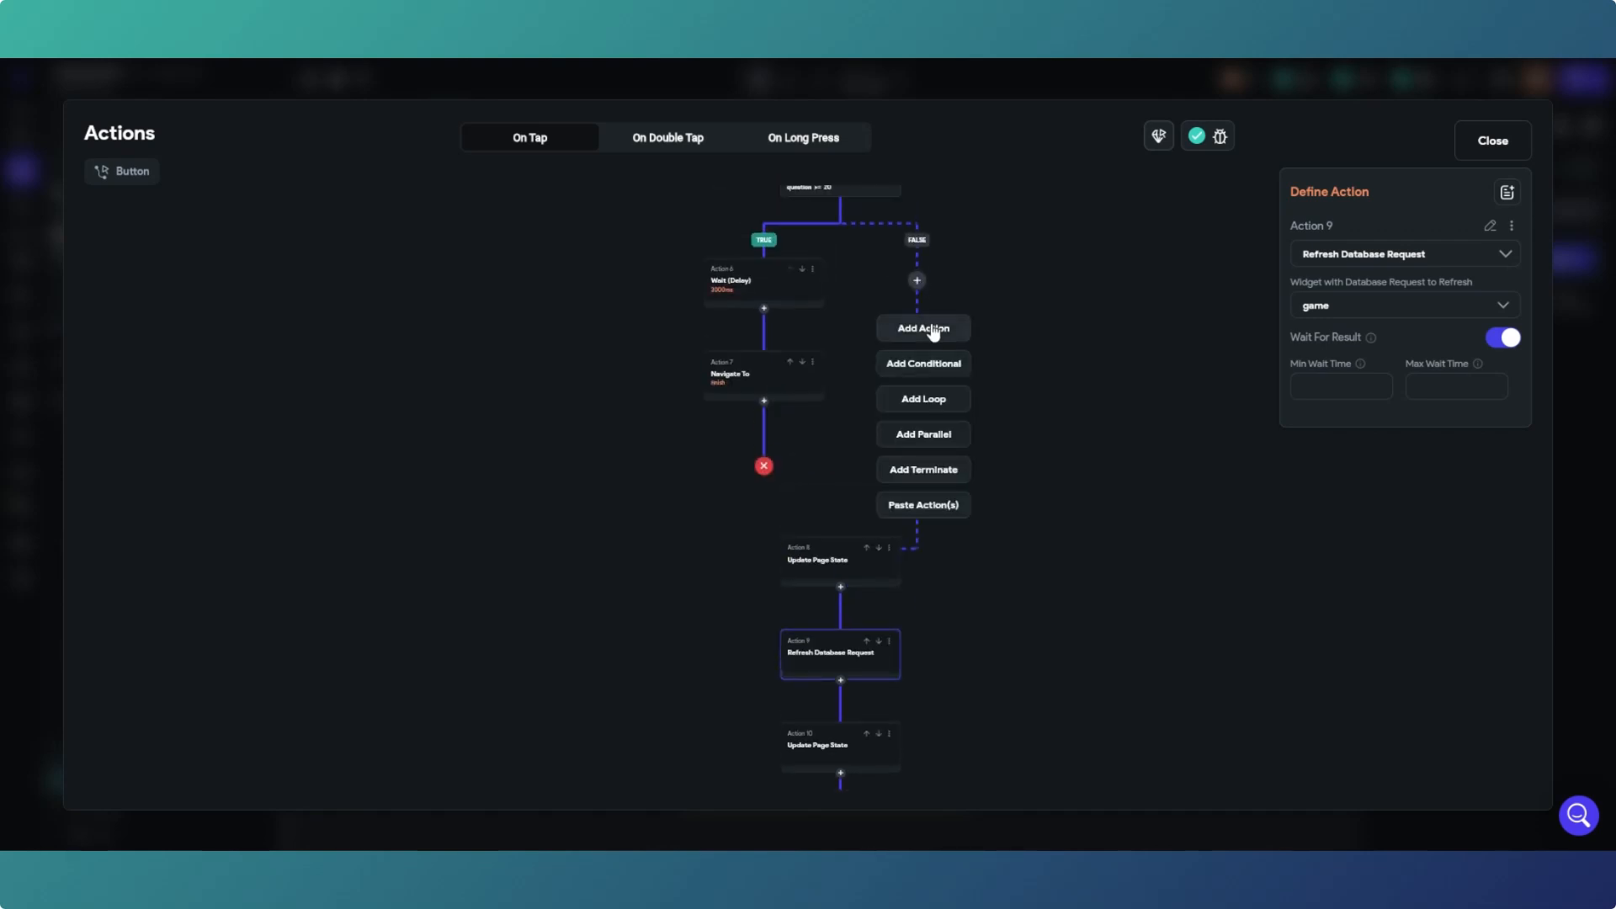
pyautogui.click(944, 510)
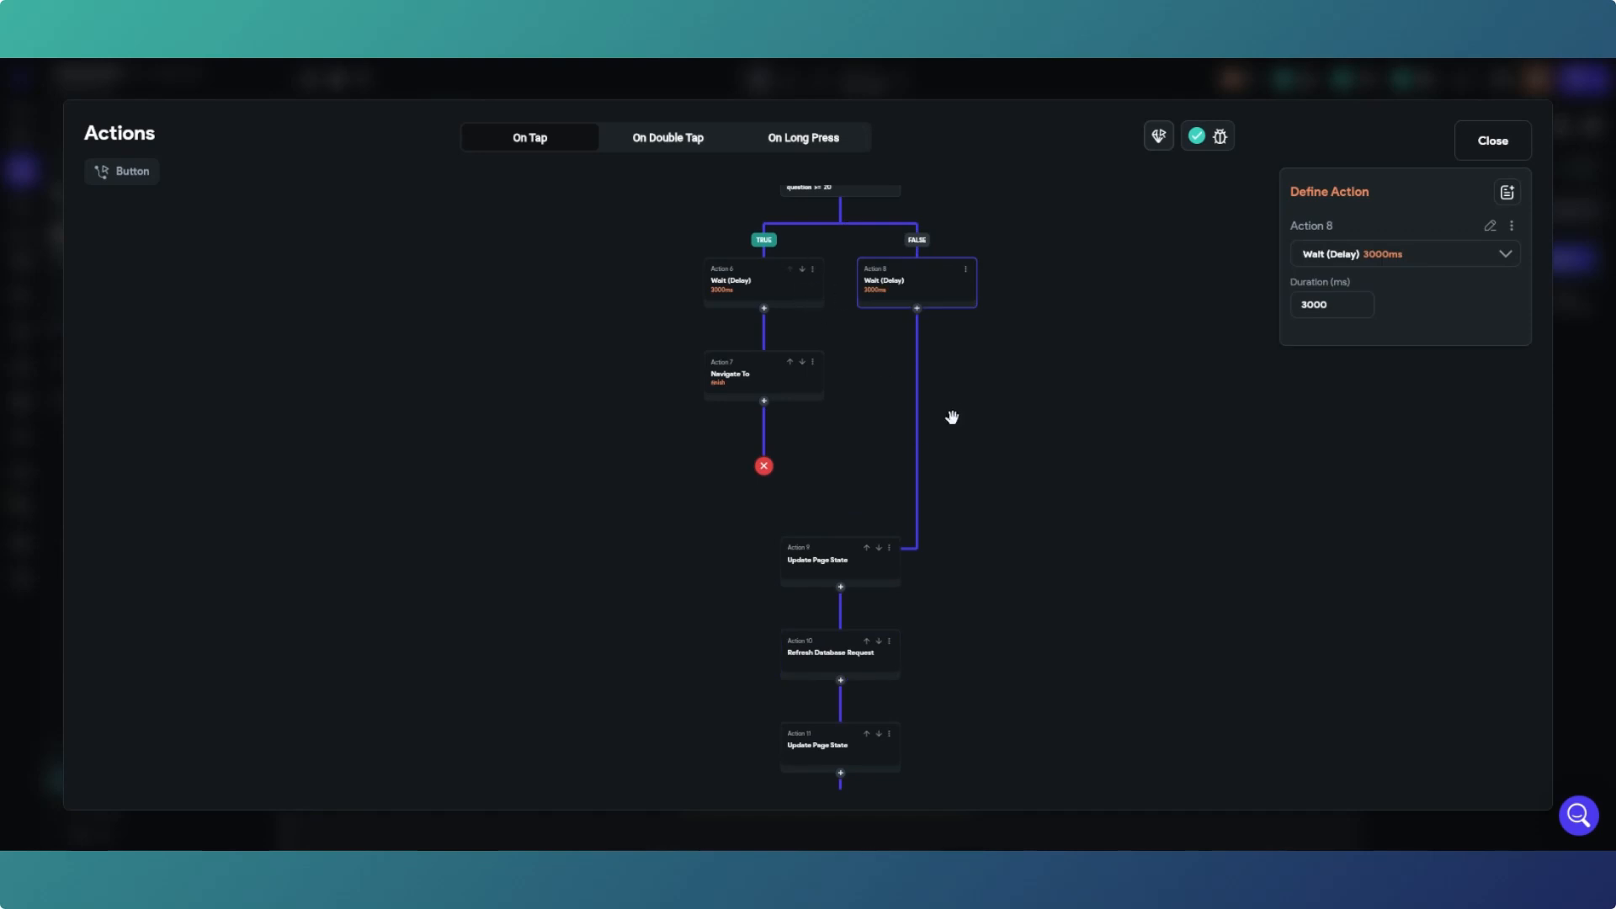
pyautogui.moveTo(848, 556); pyautogui.dragTo(851, 353)
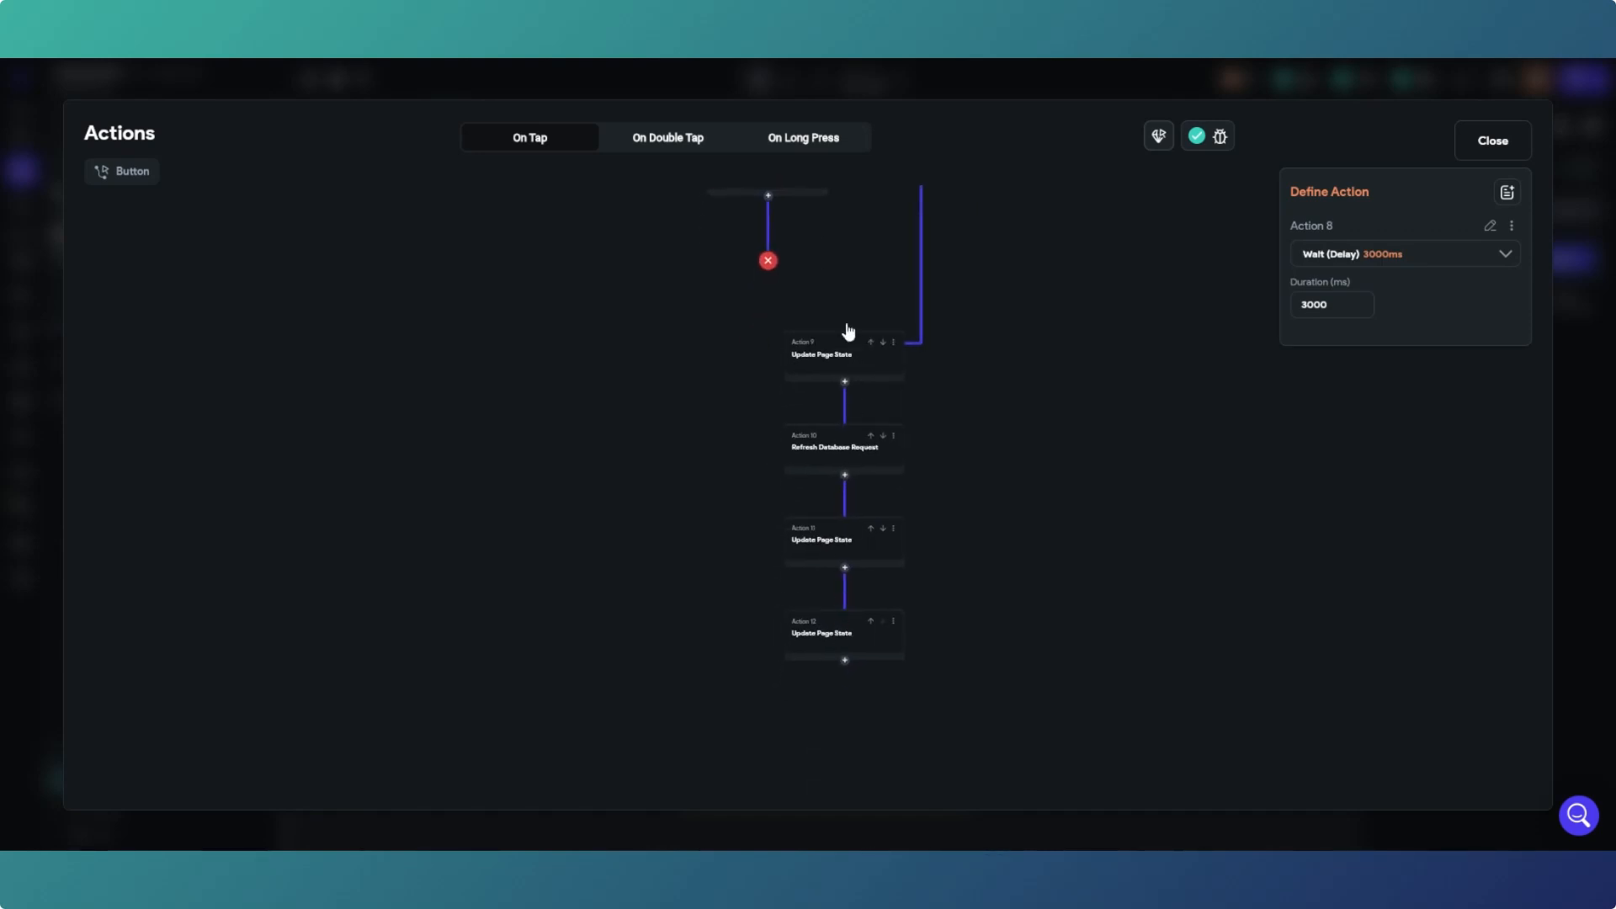
pyautogui.moveTo(868, 283); pyautogui.dragTo(868, 602)
pyautogui.scroll(-1, 868, 593)
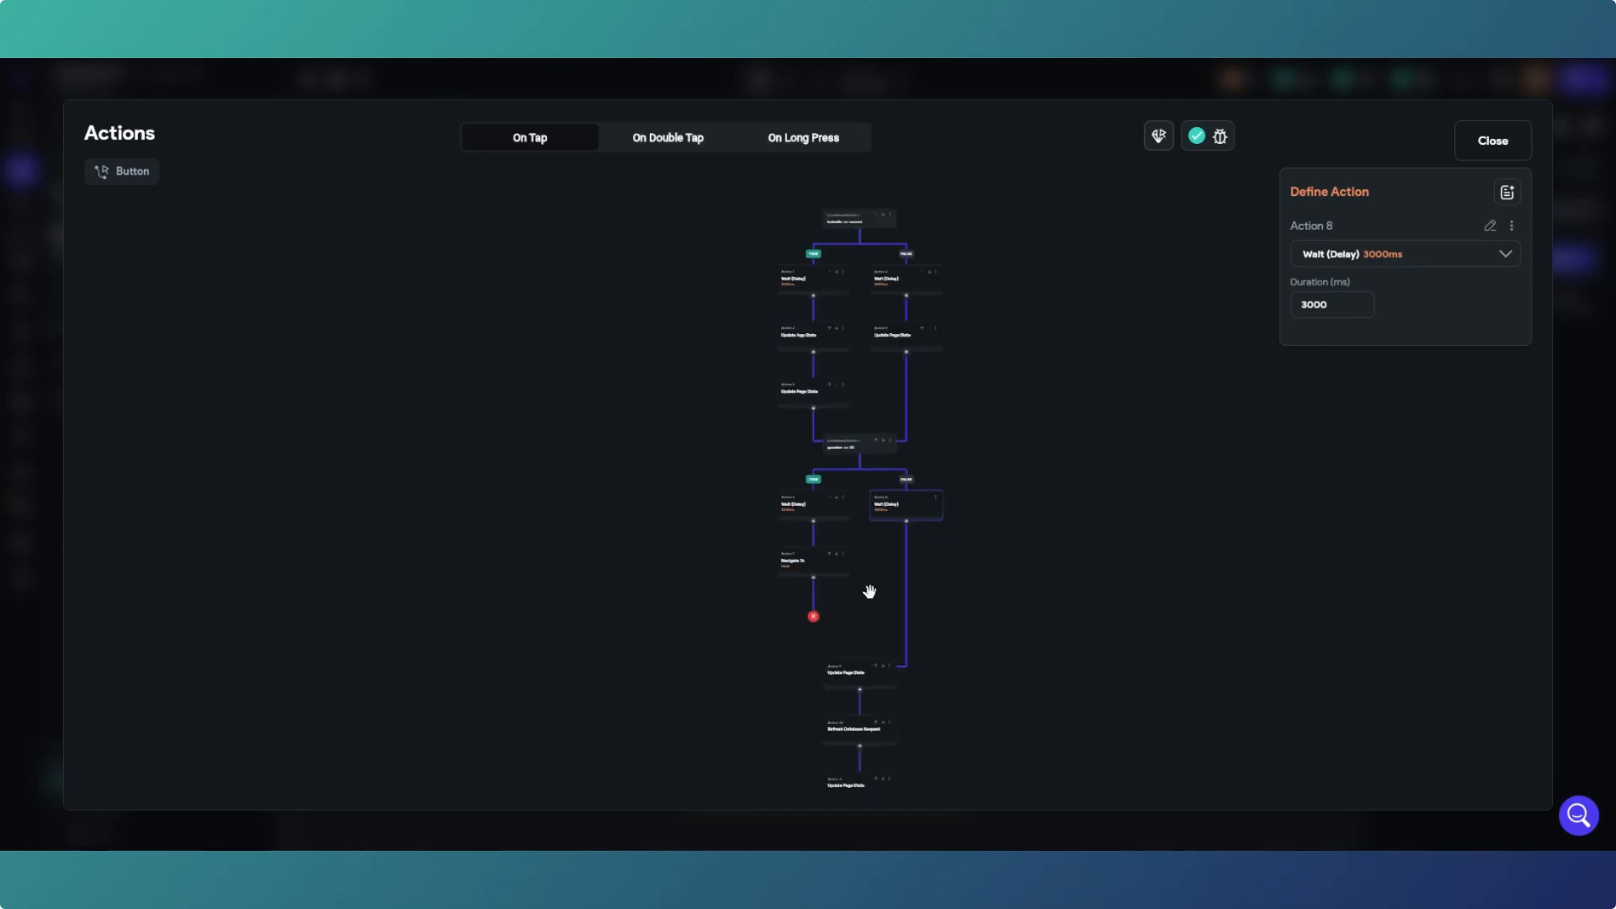
pyautogui.scroll(-1, 883, 455)
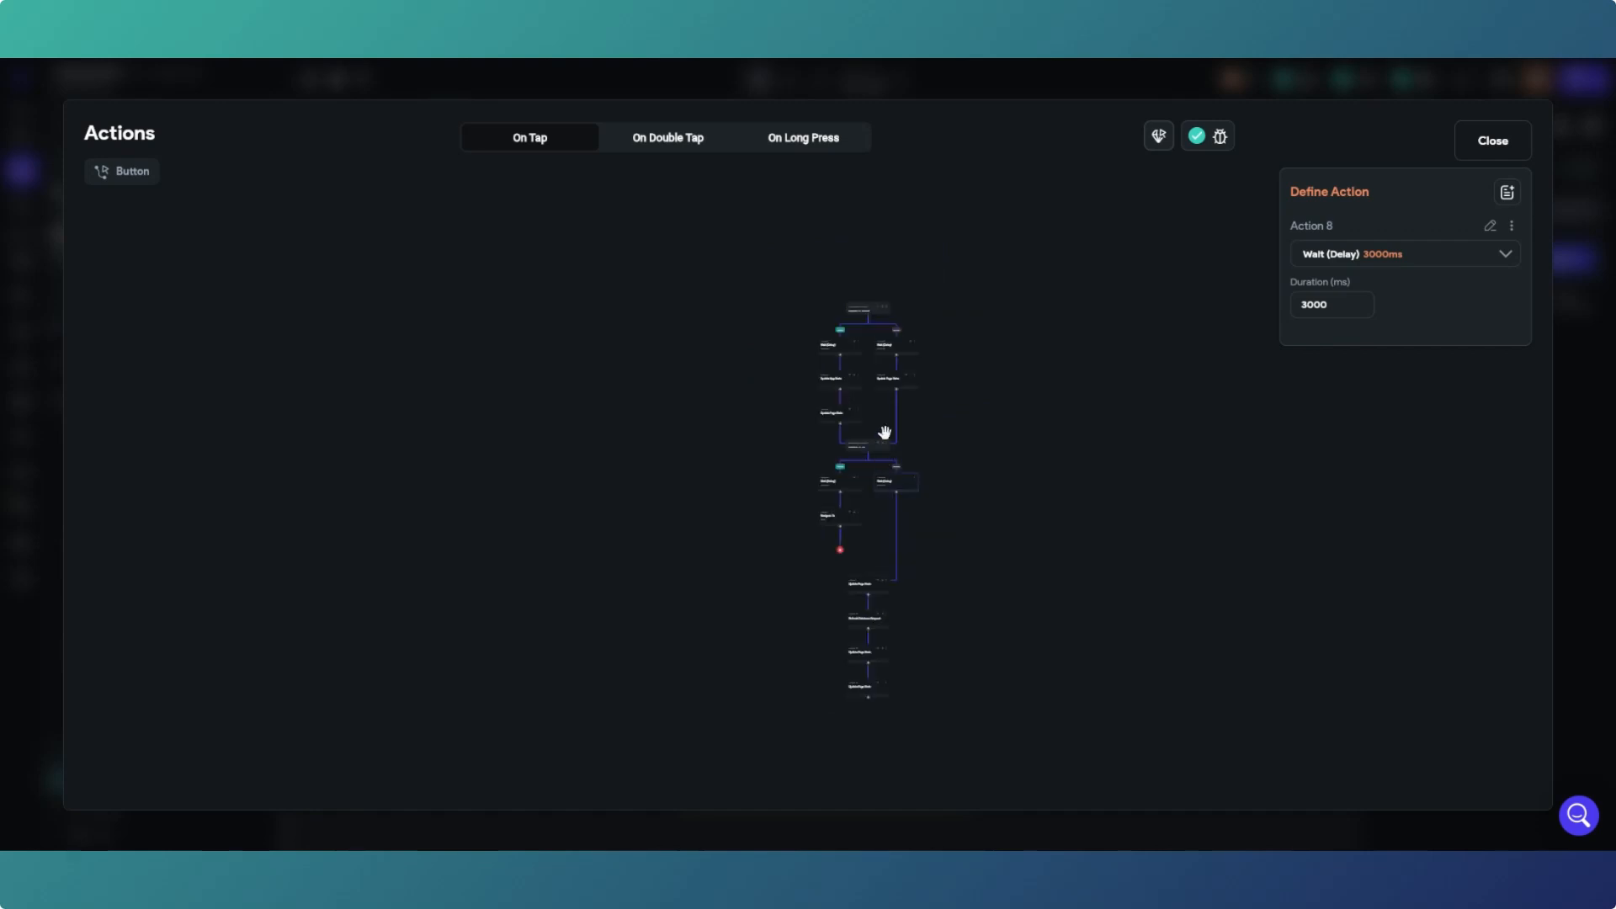
pyautogui.scroll(3, 885, 433)
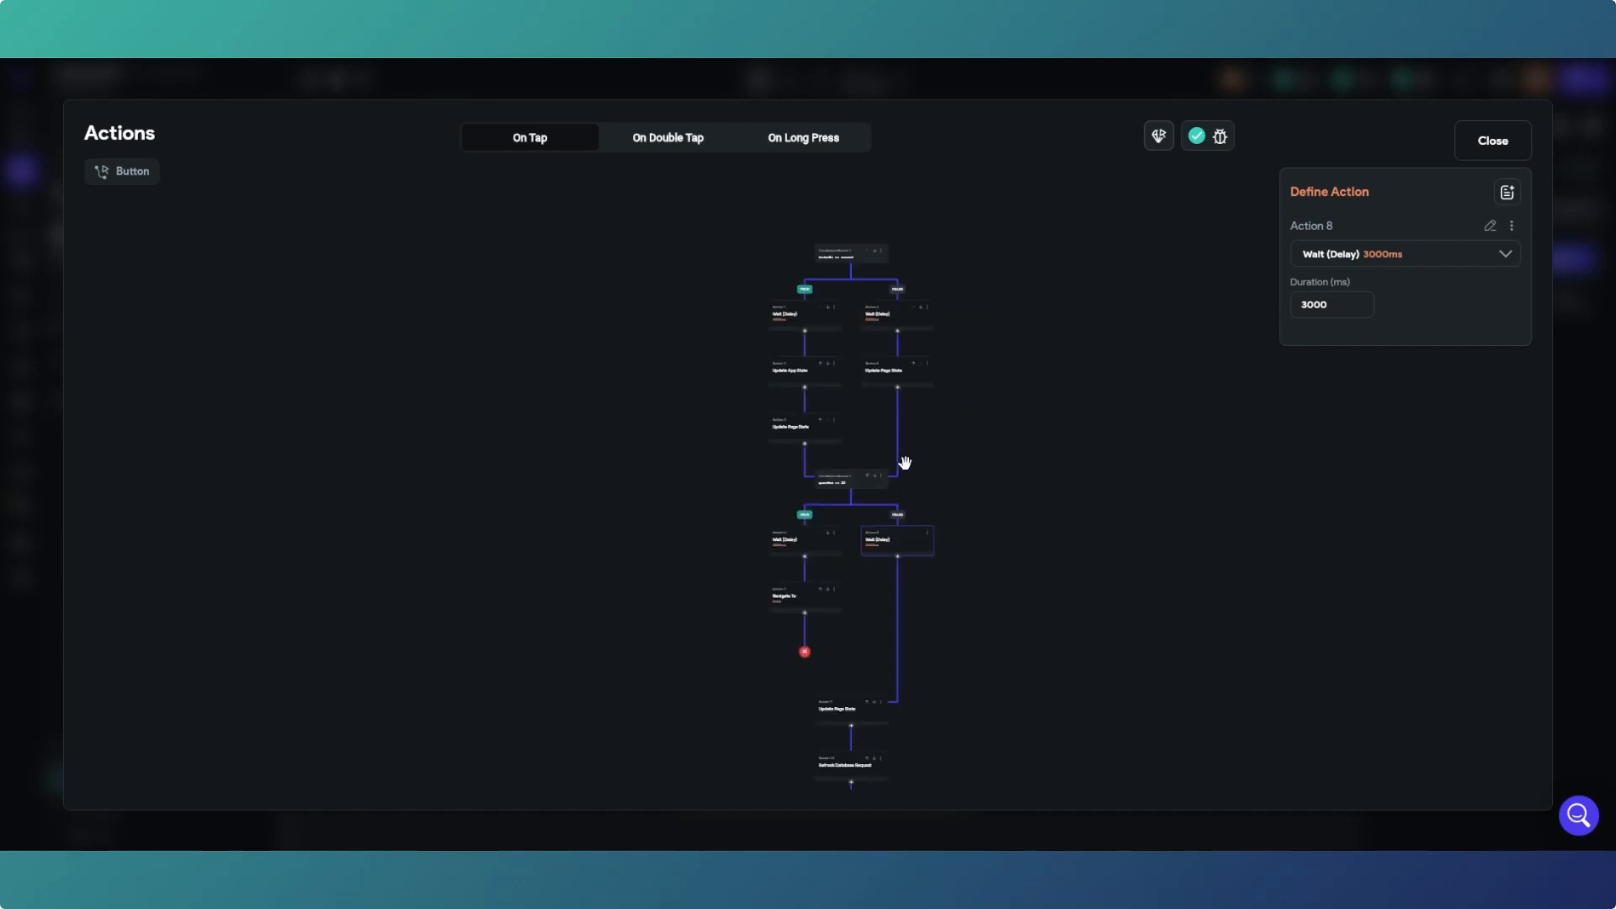
pyautogui.click(1495, 143)
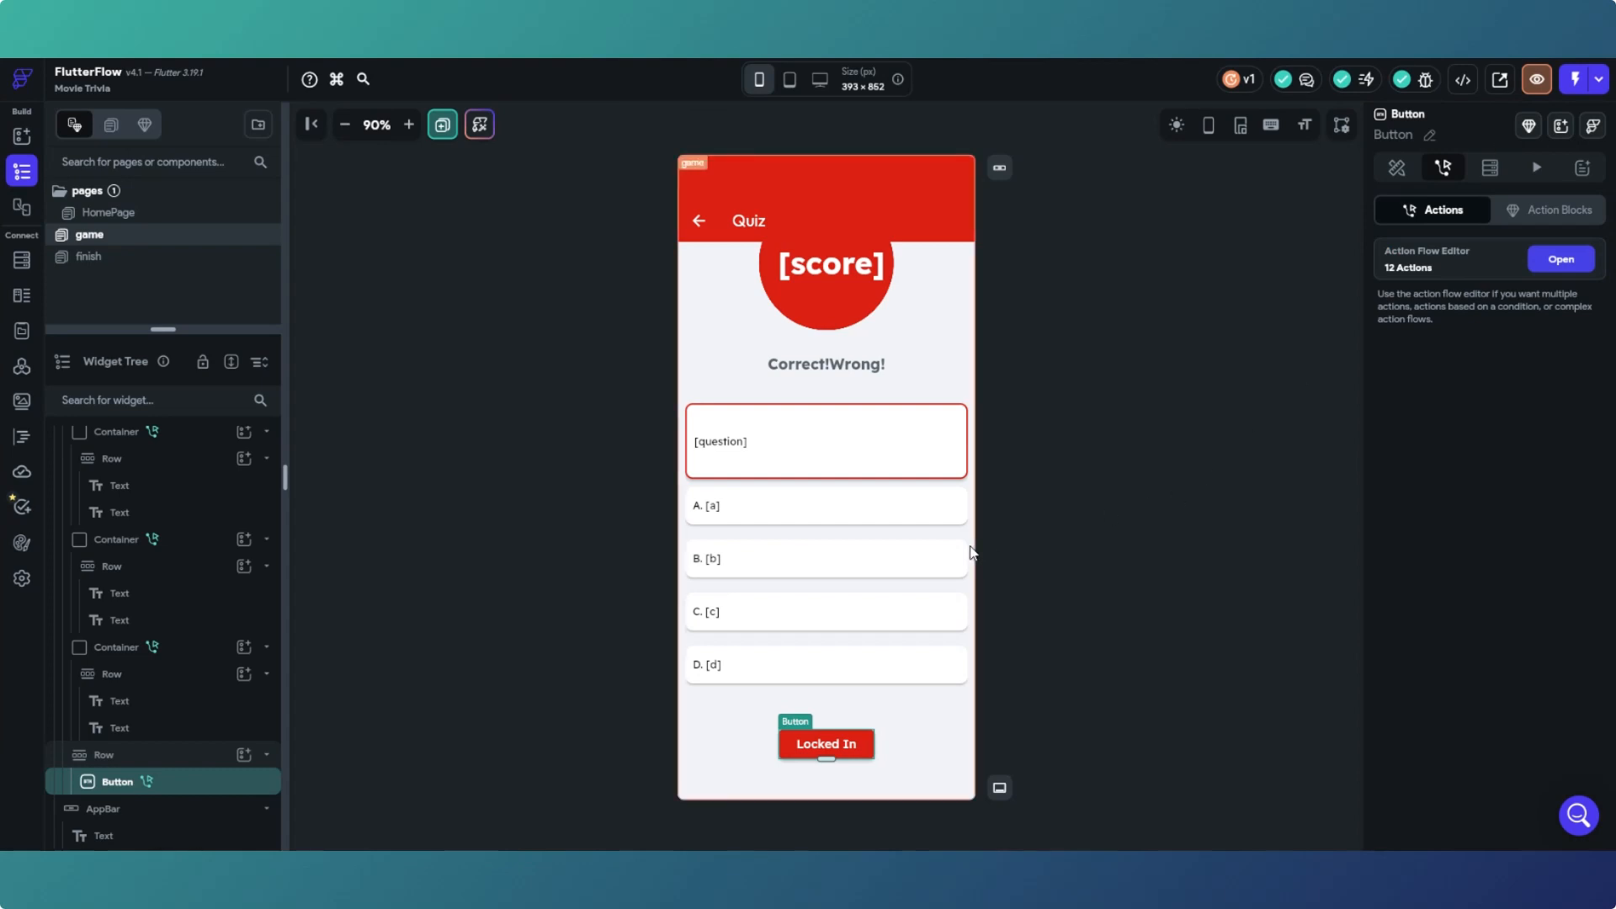
# Step: Examine the page state updates for answerA and lockedIn in the answer A container's action flow
pyautogui.click(957, 522)
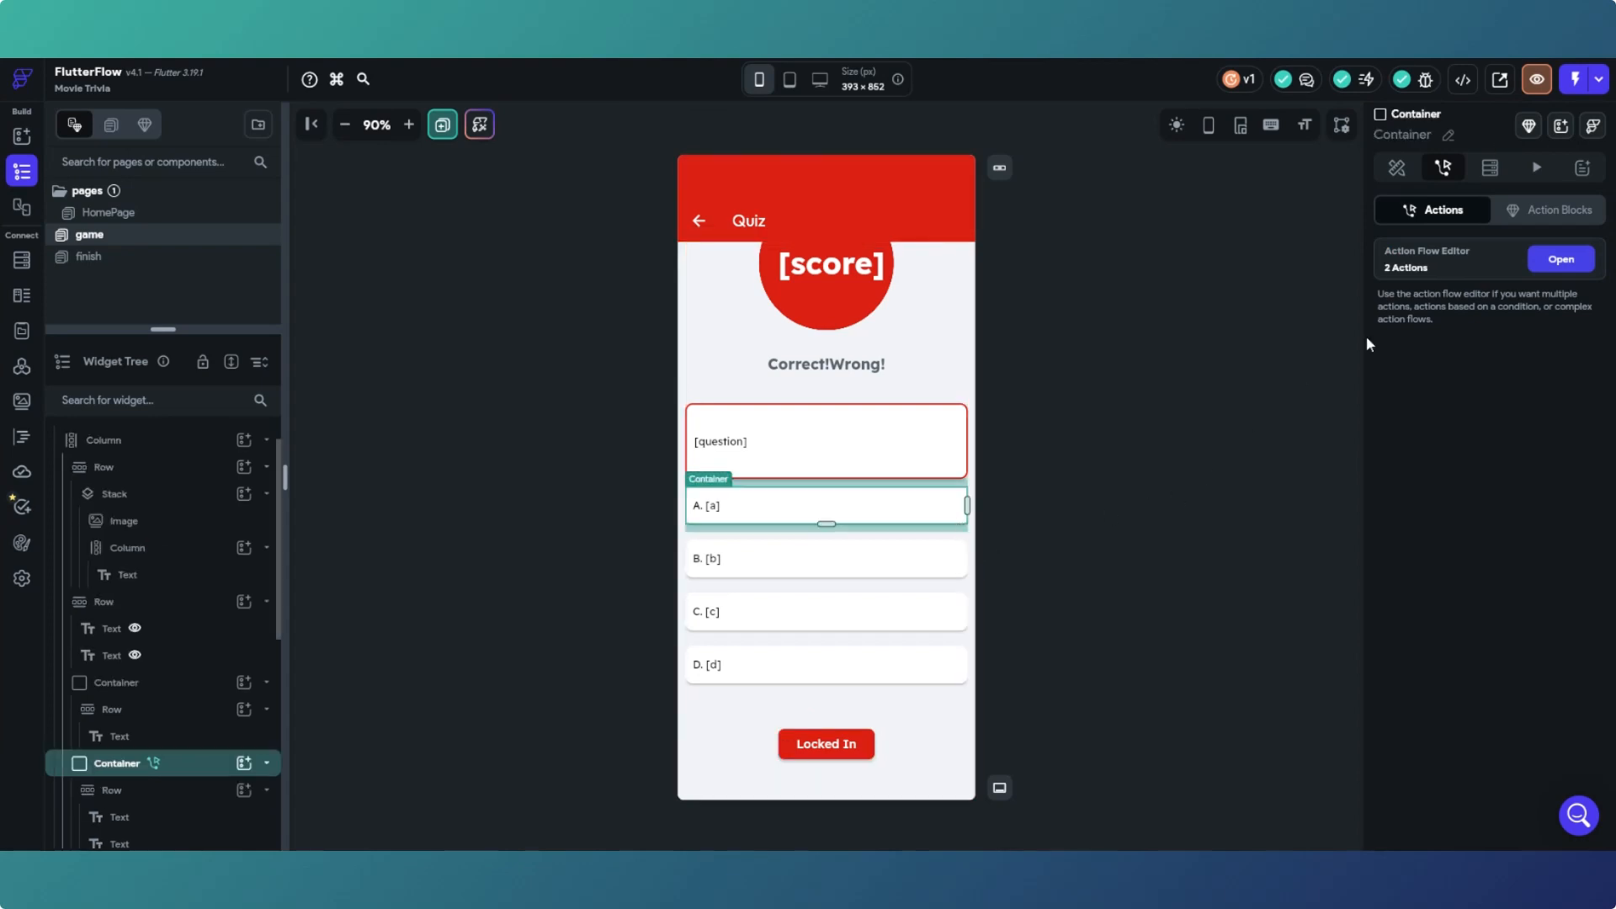
pyautogui.click(1562, 261)
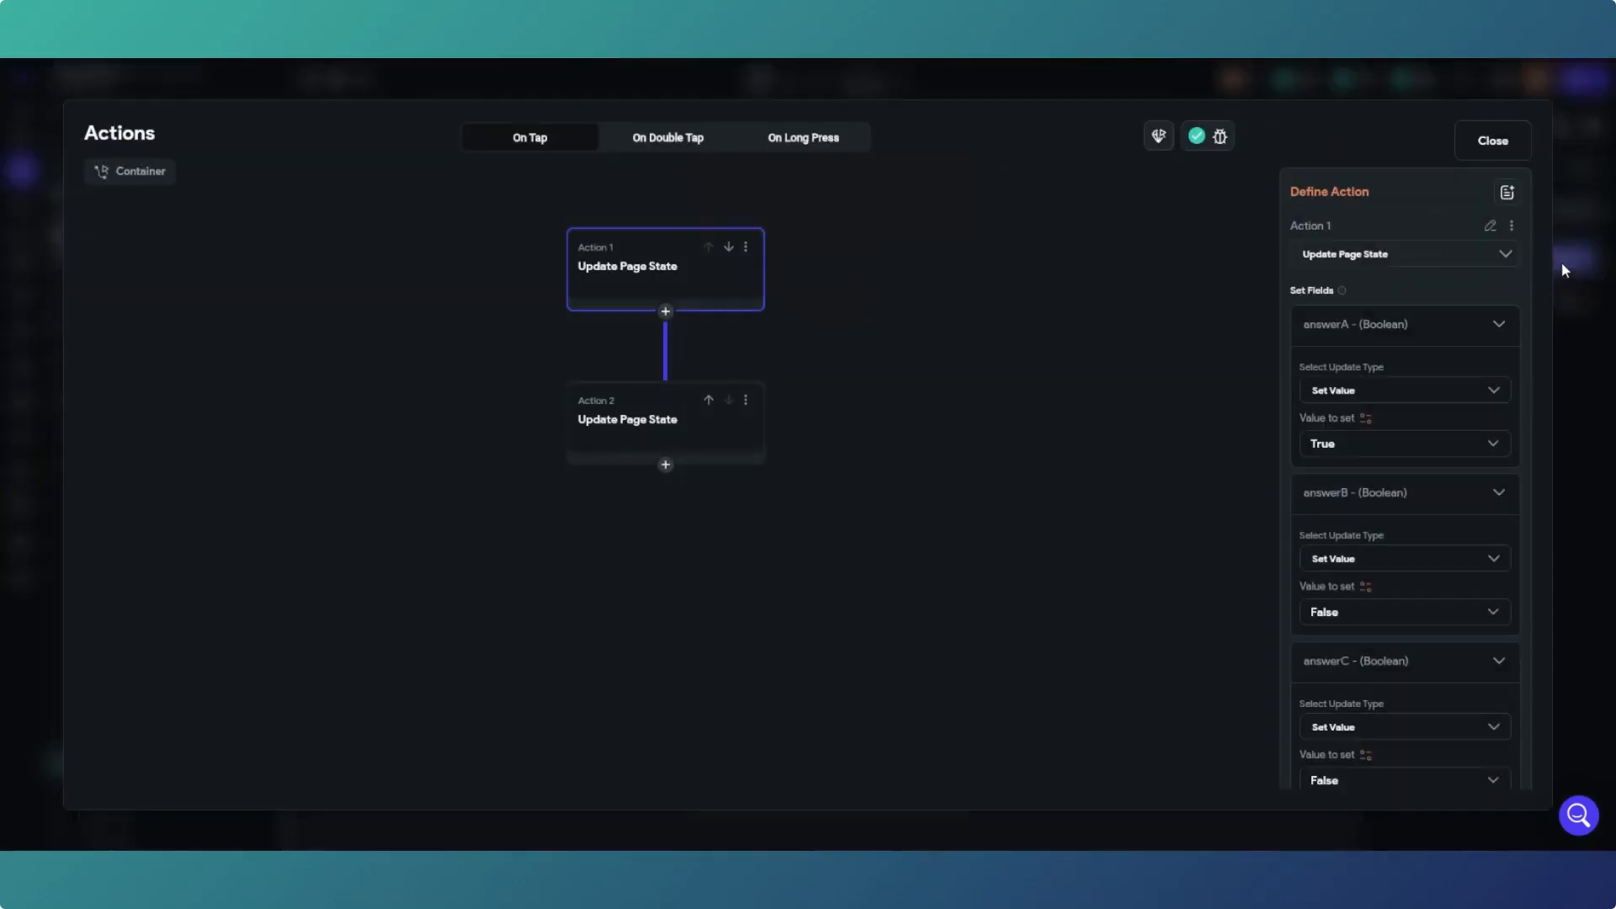
pyautogui.click(696, 433)
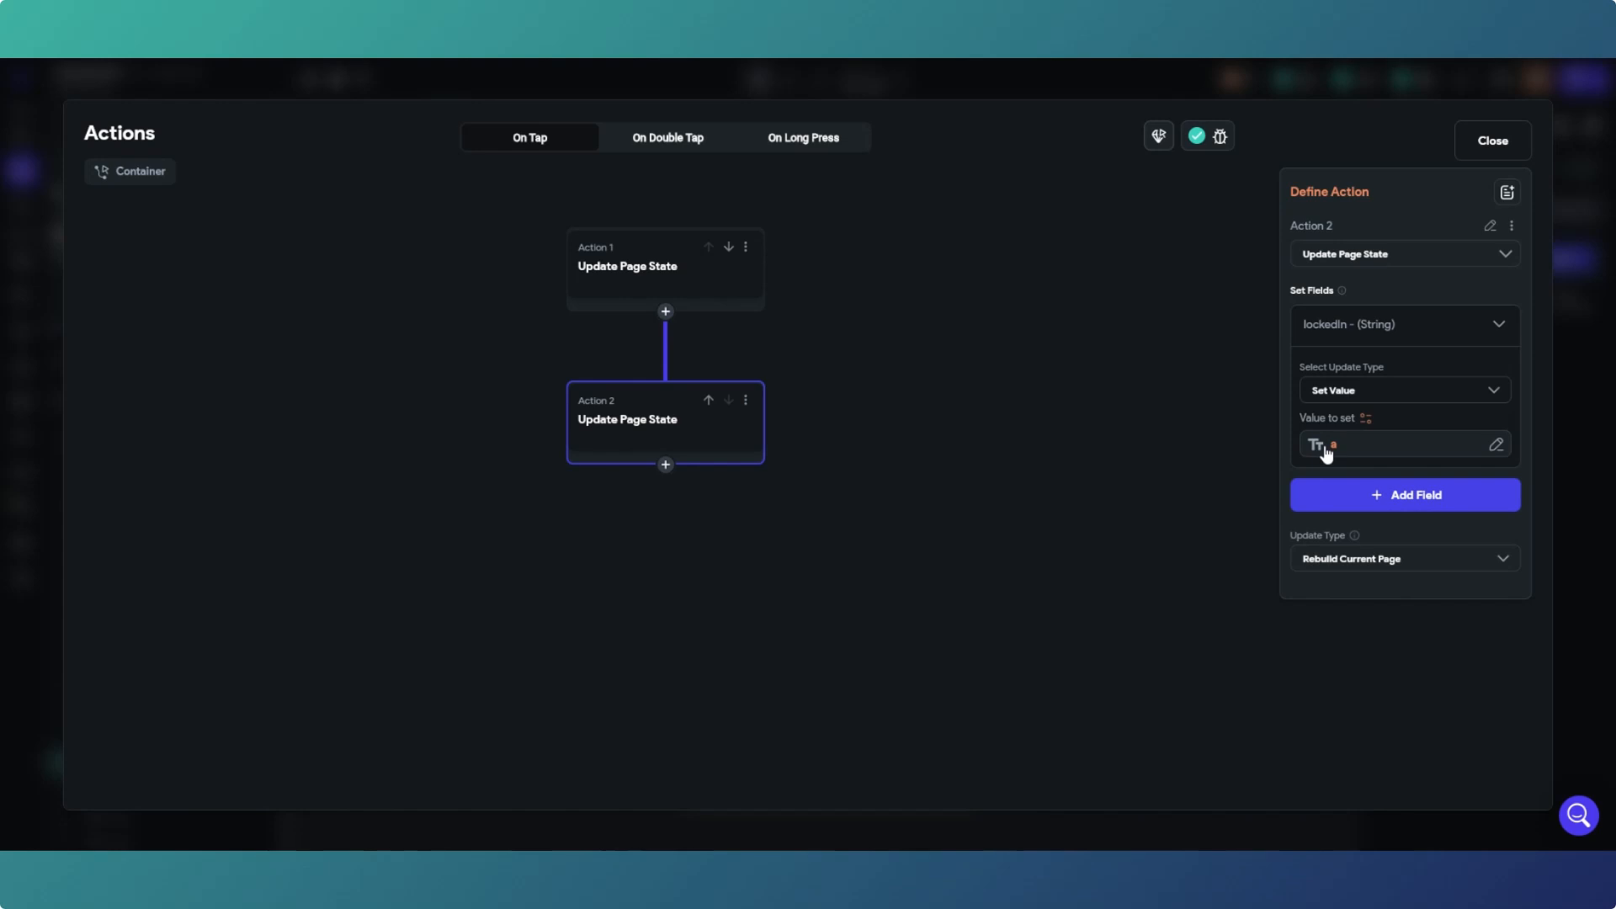
pyautogui.click(1495, 143)
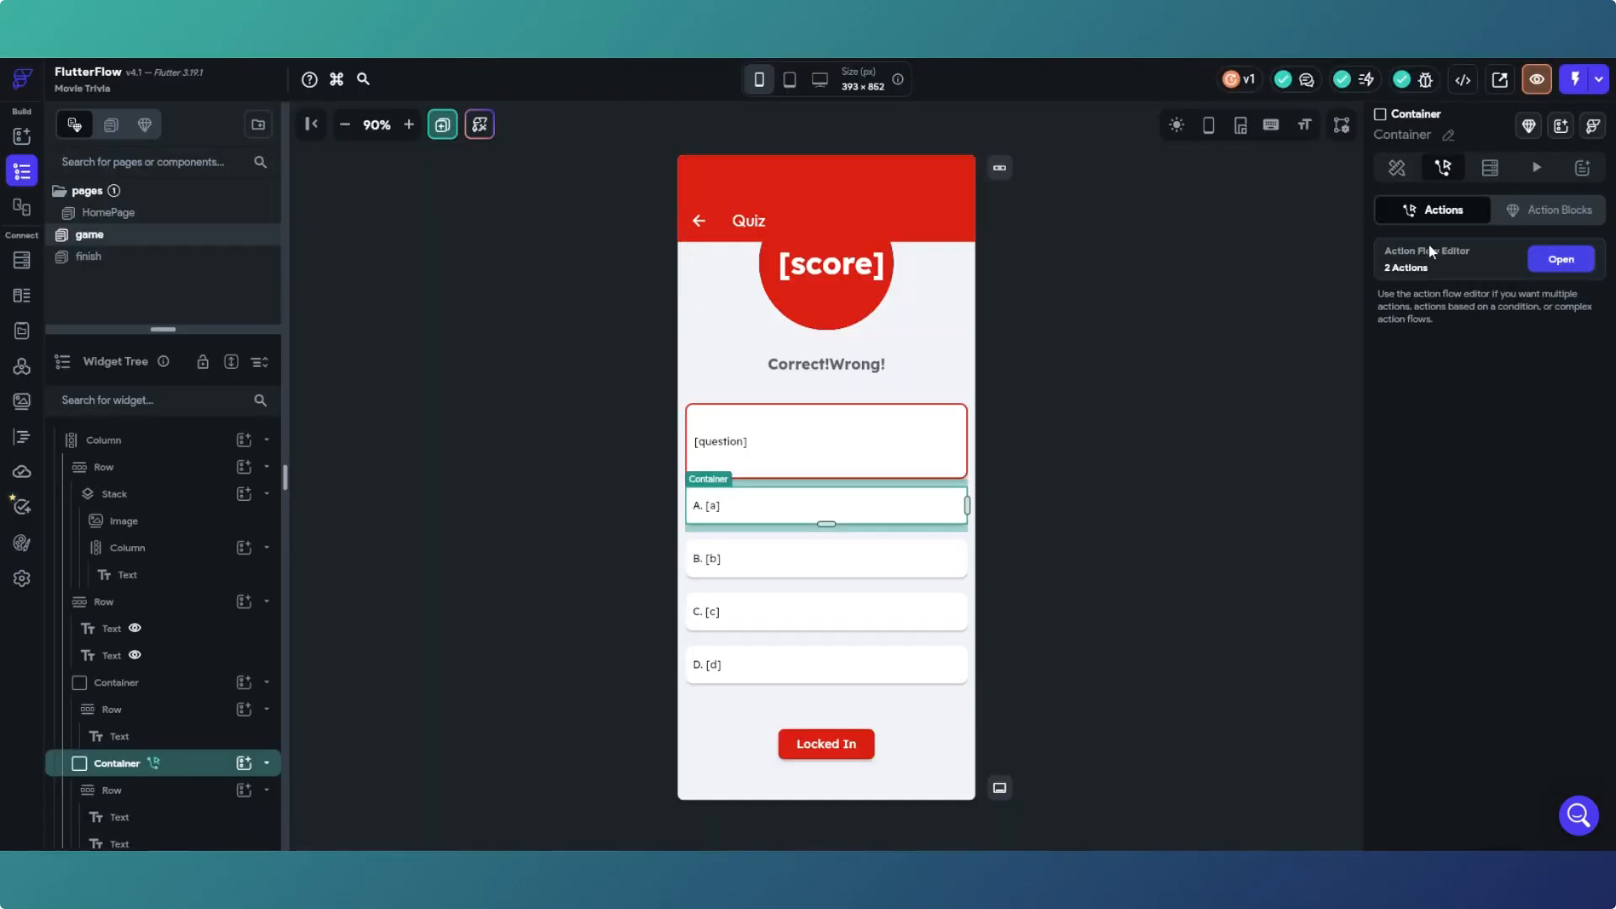
# Step: Examine the Locked In button's action flow, covering both conditionals, their delays and the question increment and database refresh that follow
pyautogui.click(825, 747)
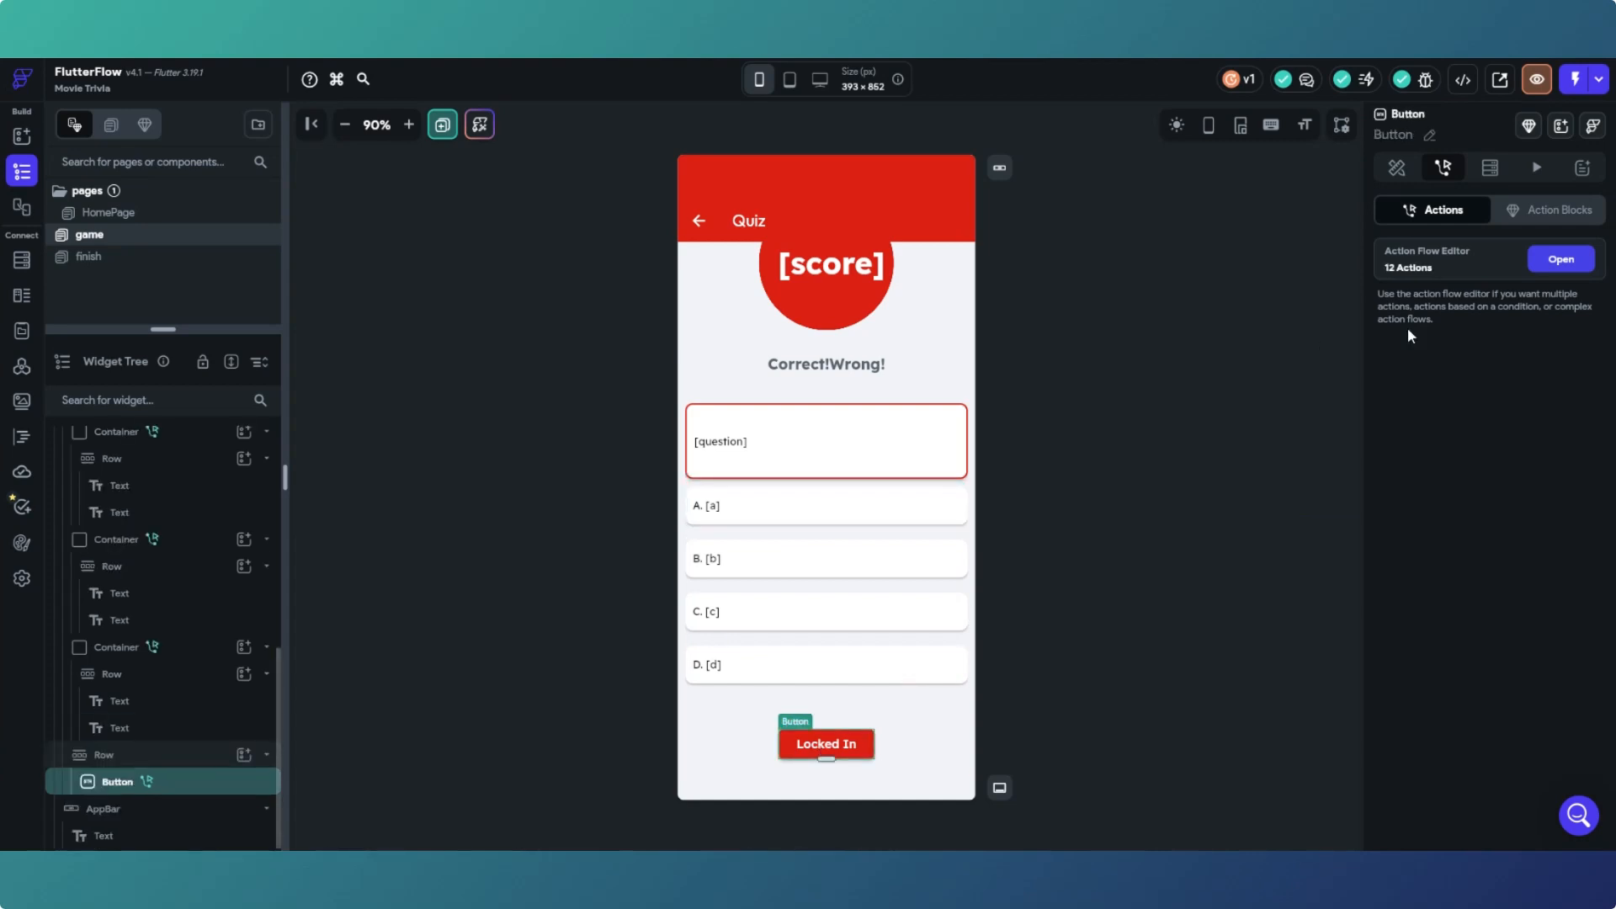
pyautogui.click(1534, 266)
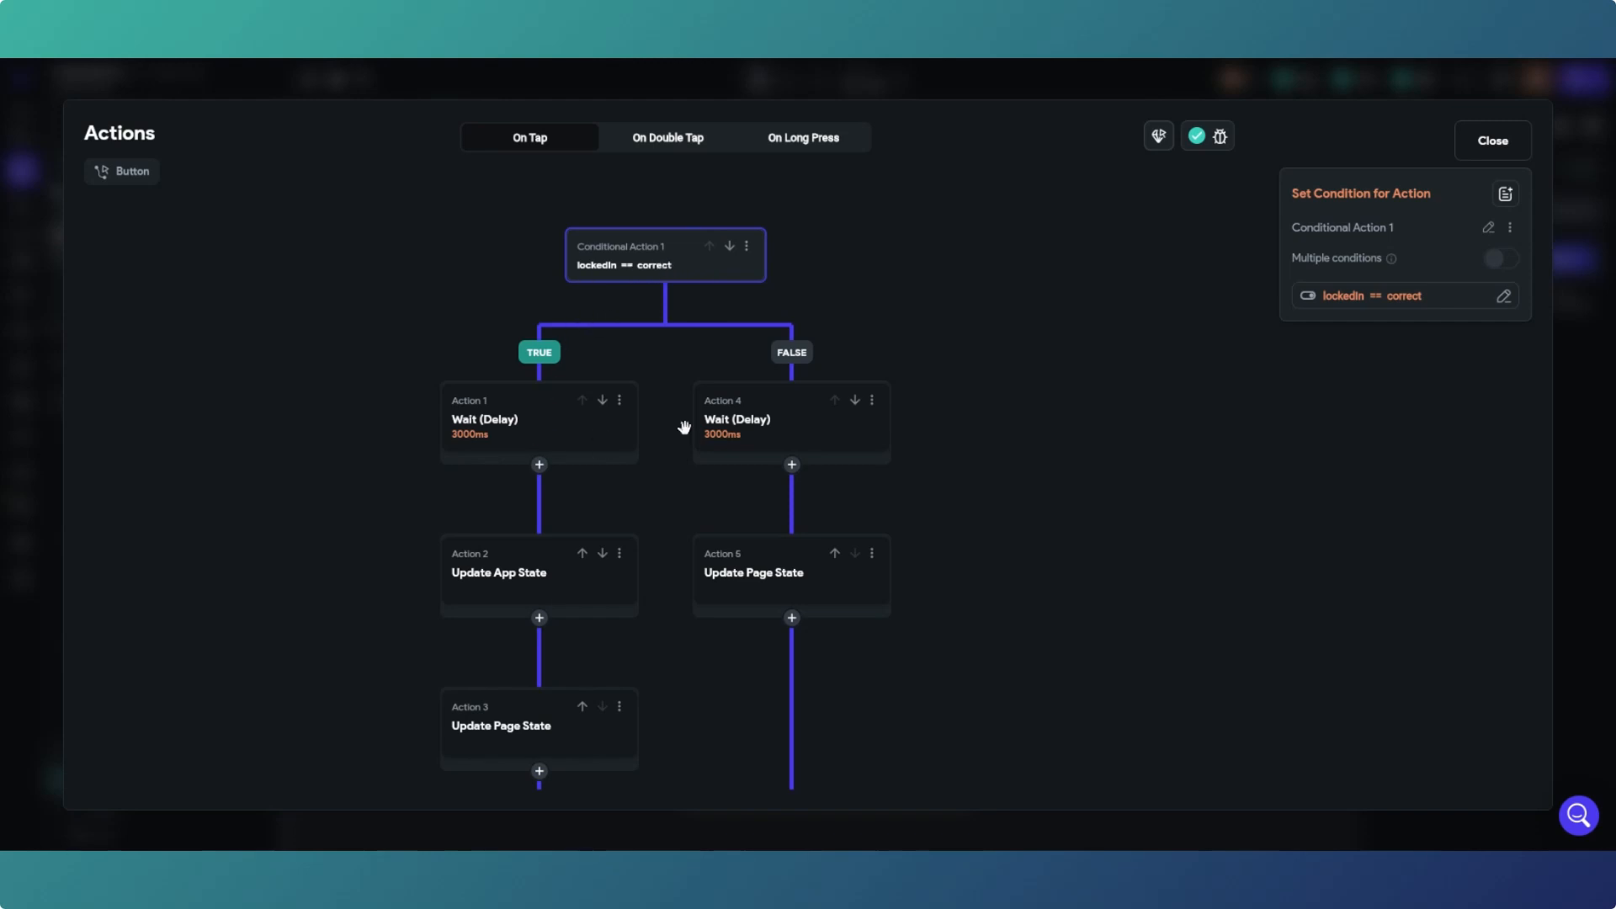
pyautogui.scroll(-3, 649, 569)
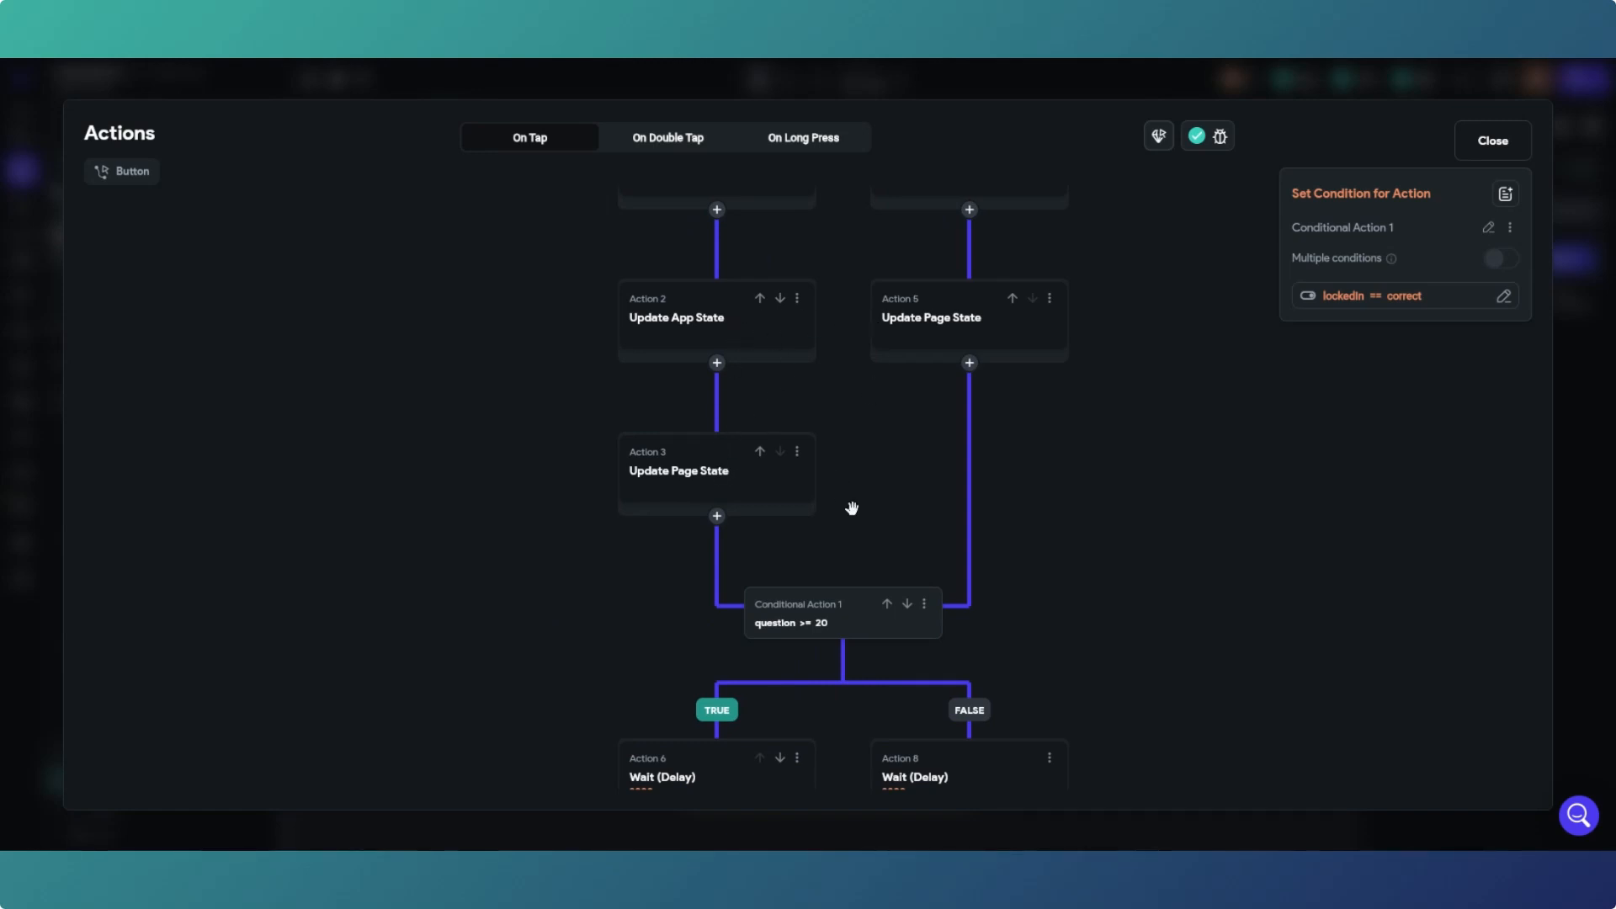
pyautogui.moveTo(852, 508); pyautogui.dragTo(844, 270)
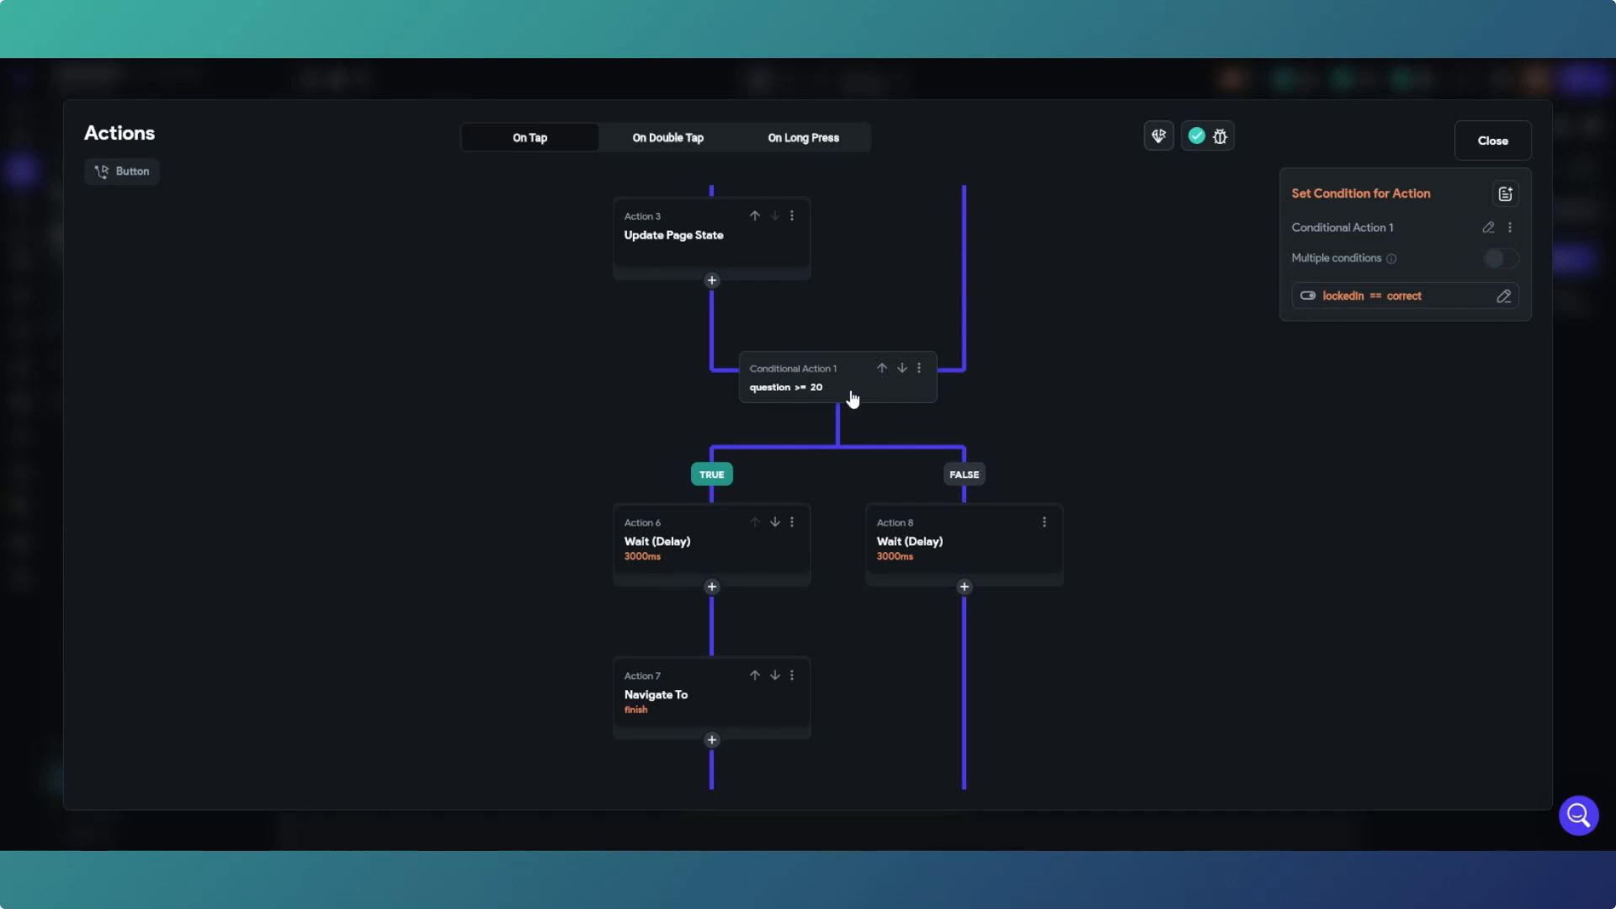
pyautogui.moveTo(931, 642); pyautogui.dragTo(902, 256)
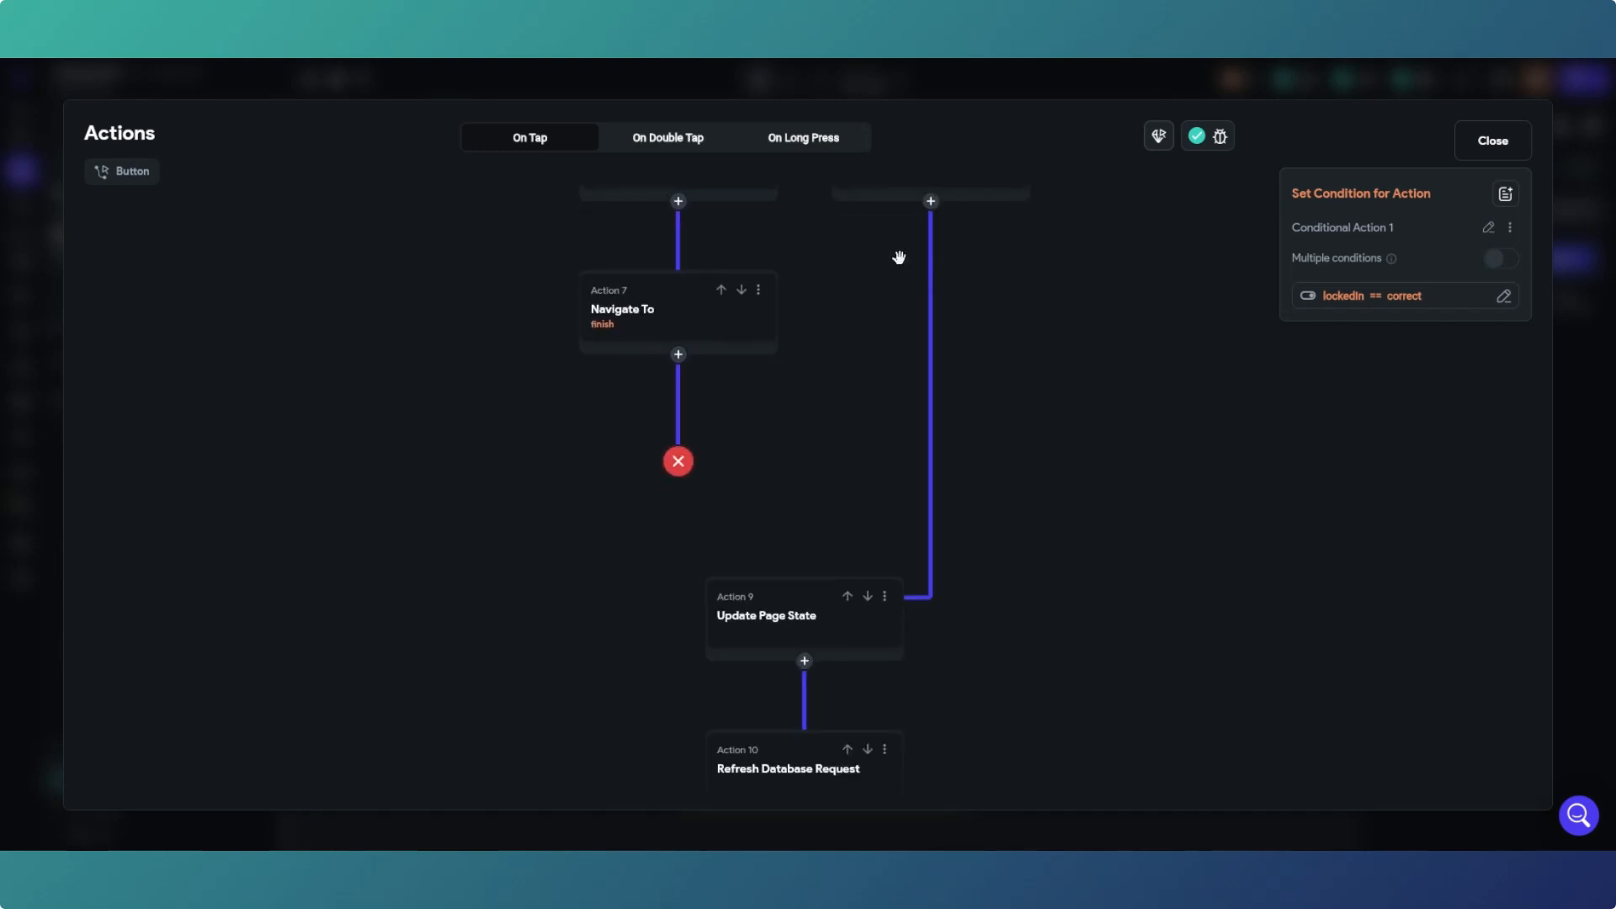
pyautogui.click(808, 641)
pyautogui.moveTo(859, 697); pyautogui.dragTo(856, 573)
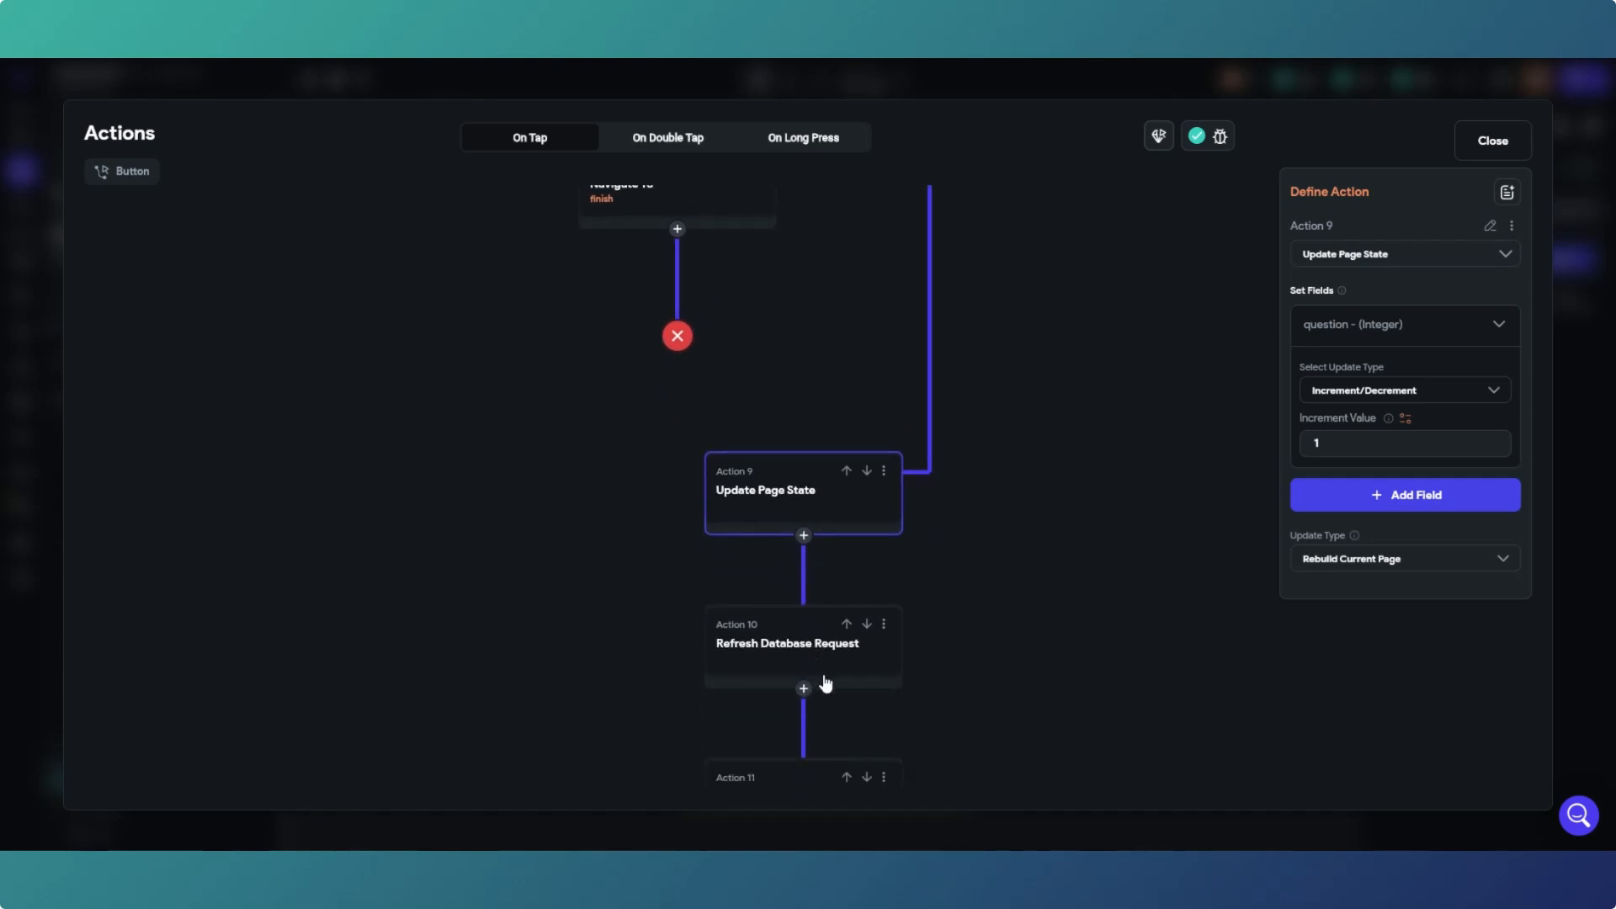
pyautogui.scroll(-3, 901, 508)
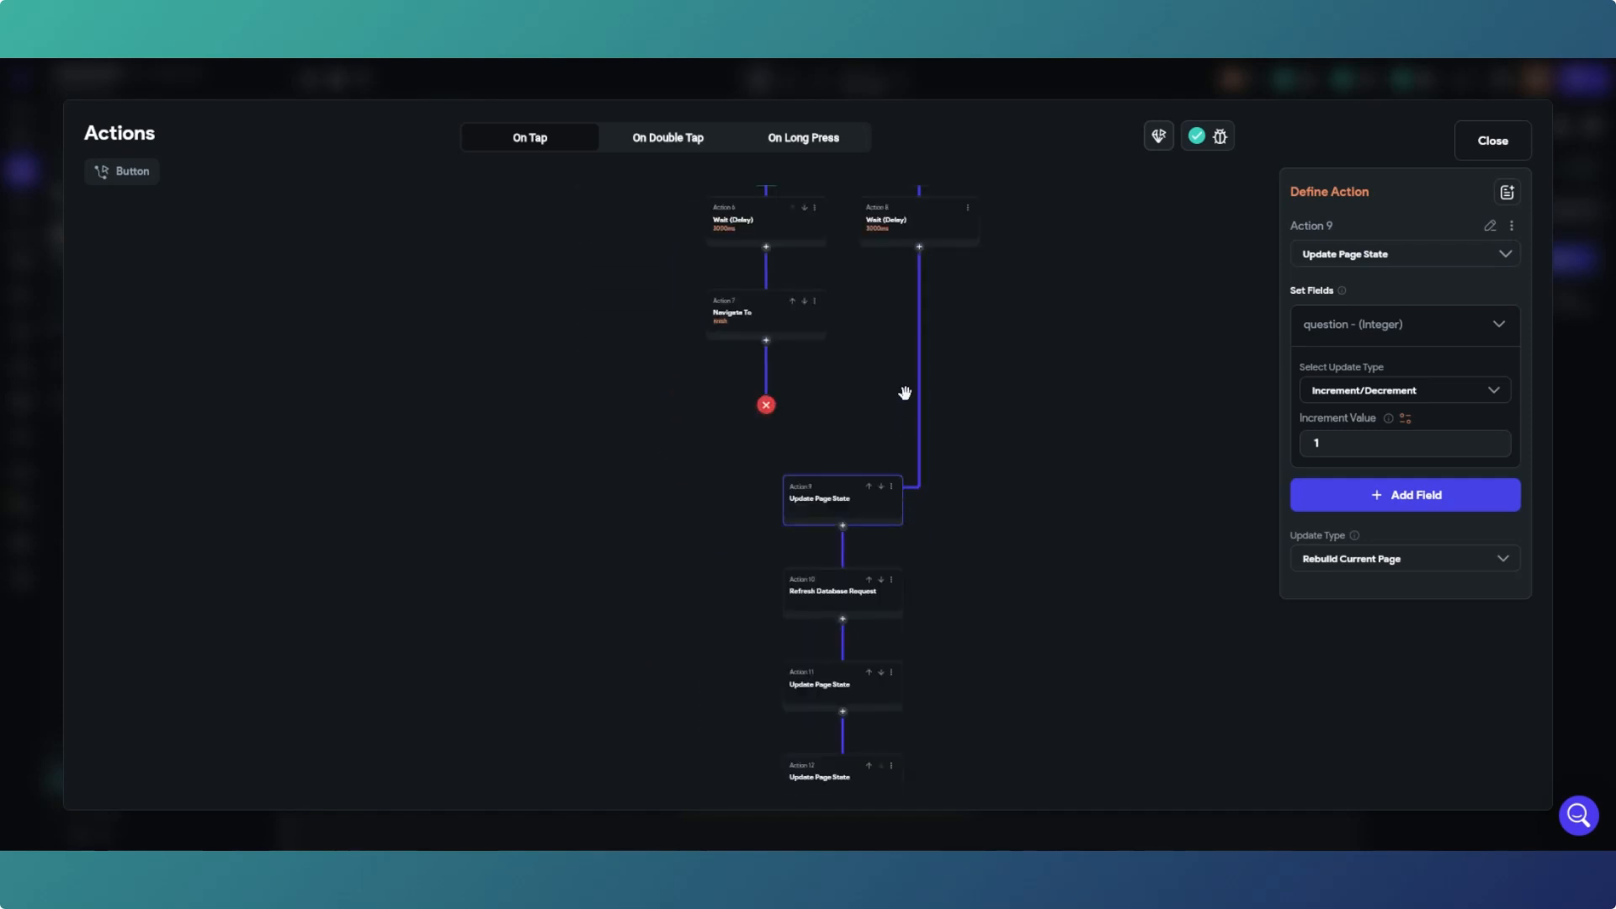
pyautogui.scroll(-2, 891, 452)
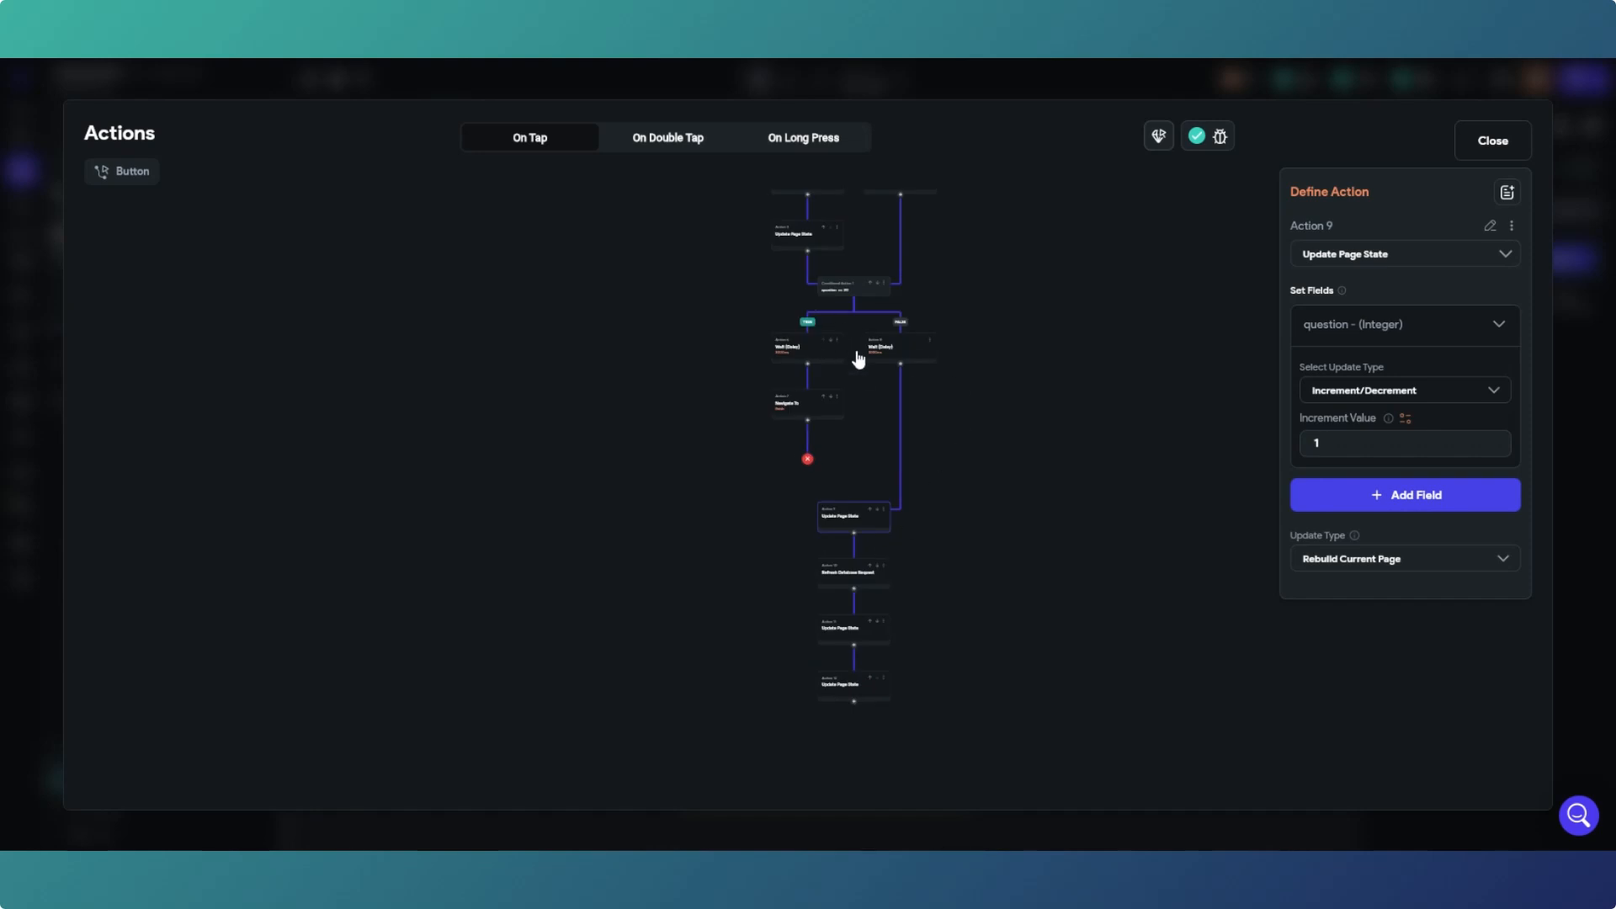
pyautogui.moveTo(872, 318); pyautogui.dragTo(862, 505)
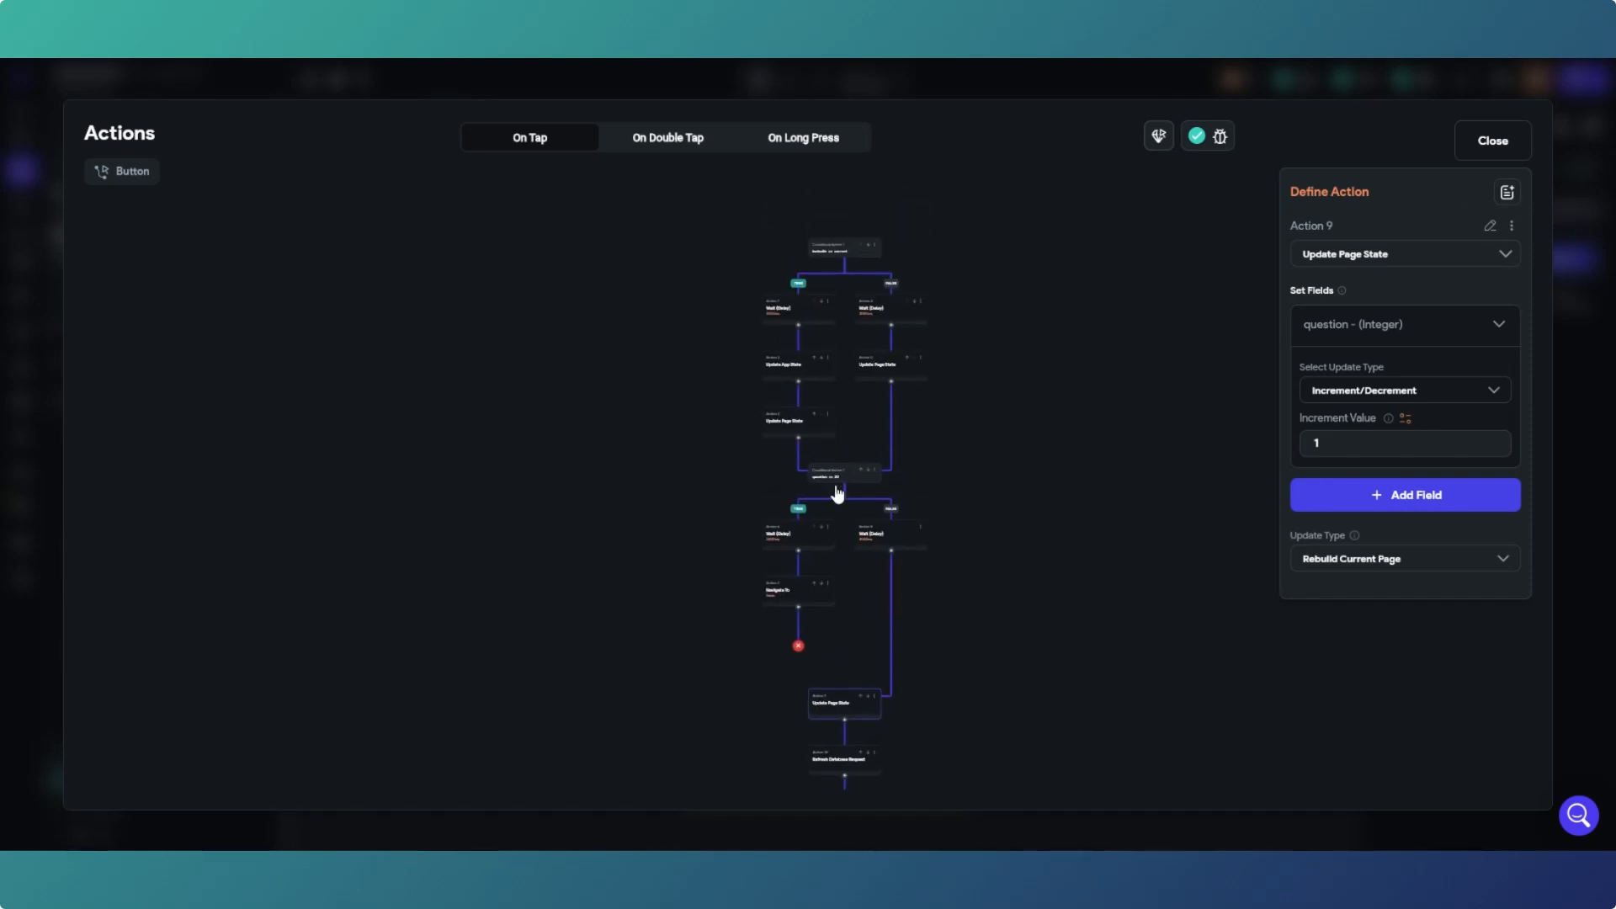
pyautogui.click(1483, 148)
# Step: Launch the Movie Trivia app in test mode and start the quiz
pyautogui.click(1058, 433)
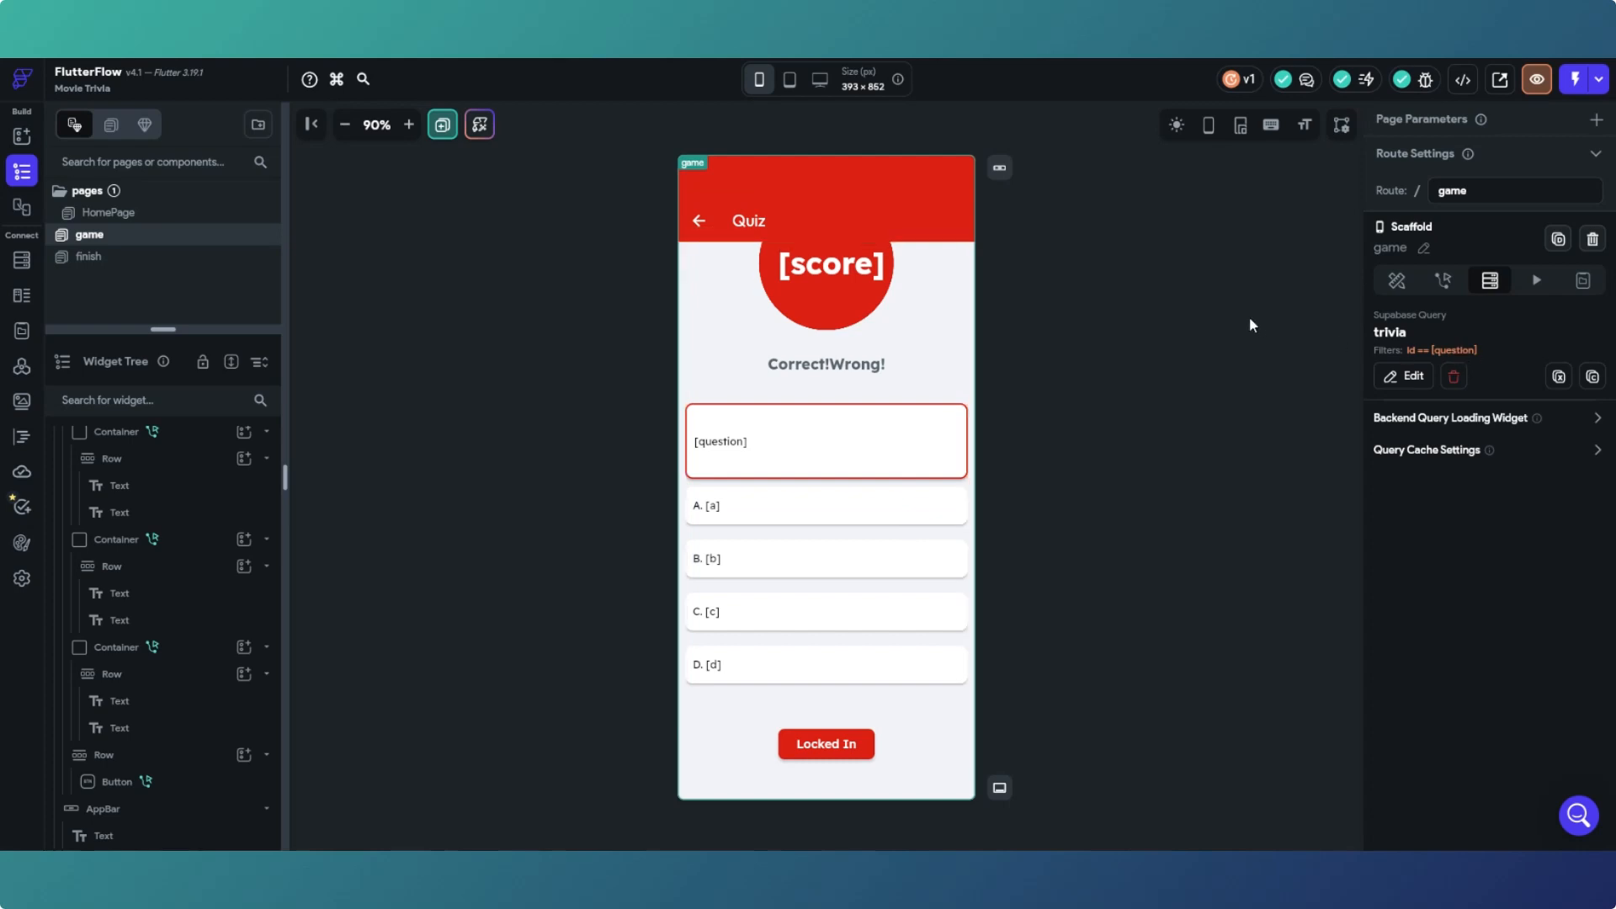
pyautogui.click(1576, 88)
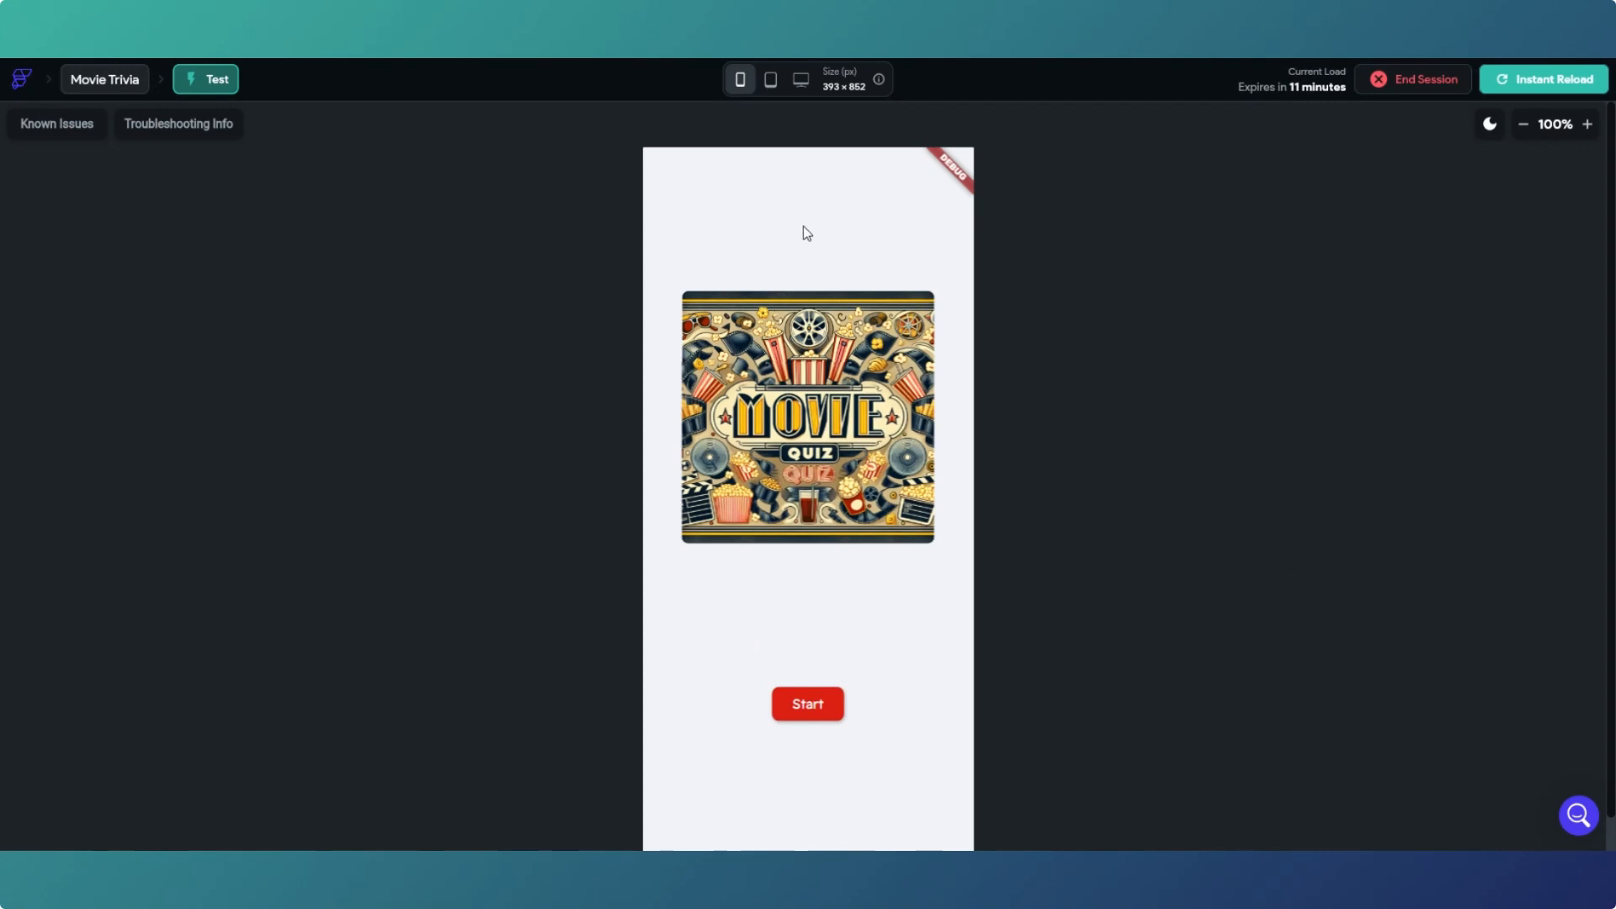
pyautogui.click(805, 712)
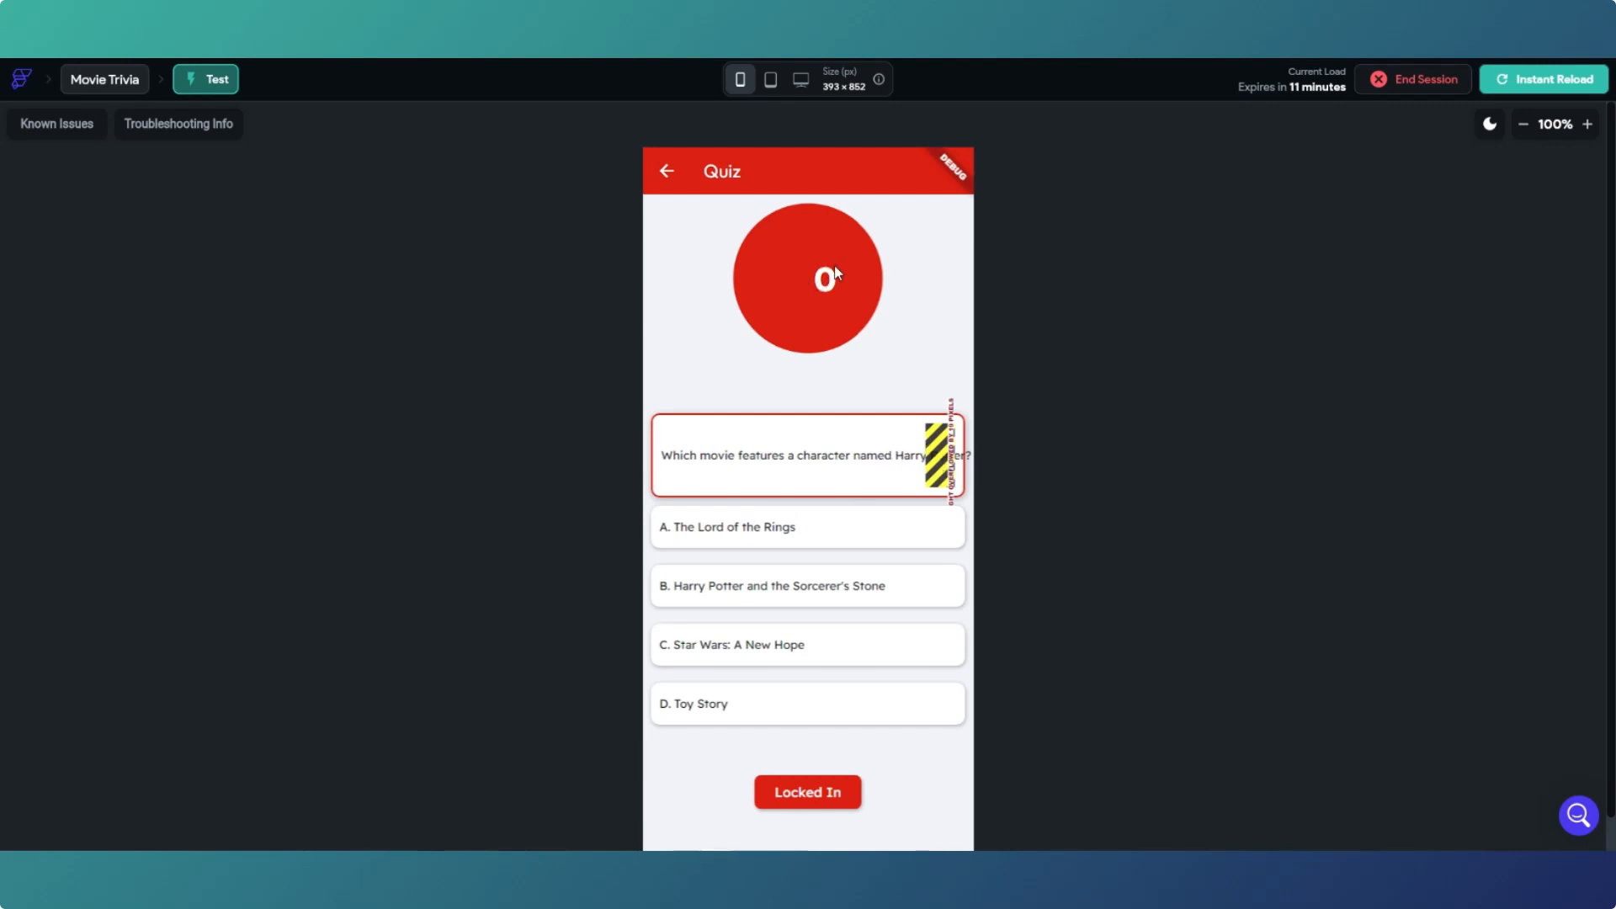
# Step: Test the selection highlight by choosing answers A, B, C and D of the first quiz question in turn
pyautogui.click(831, 547)
pyautogui.click(841, 599)
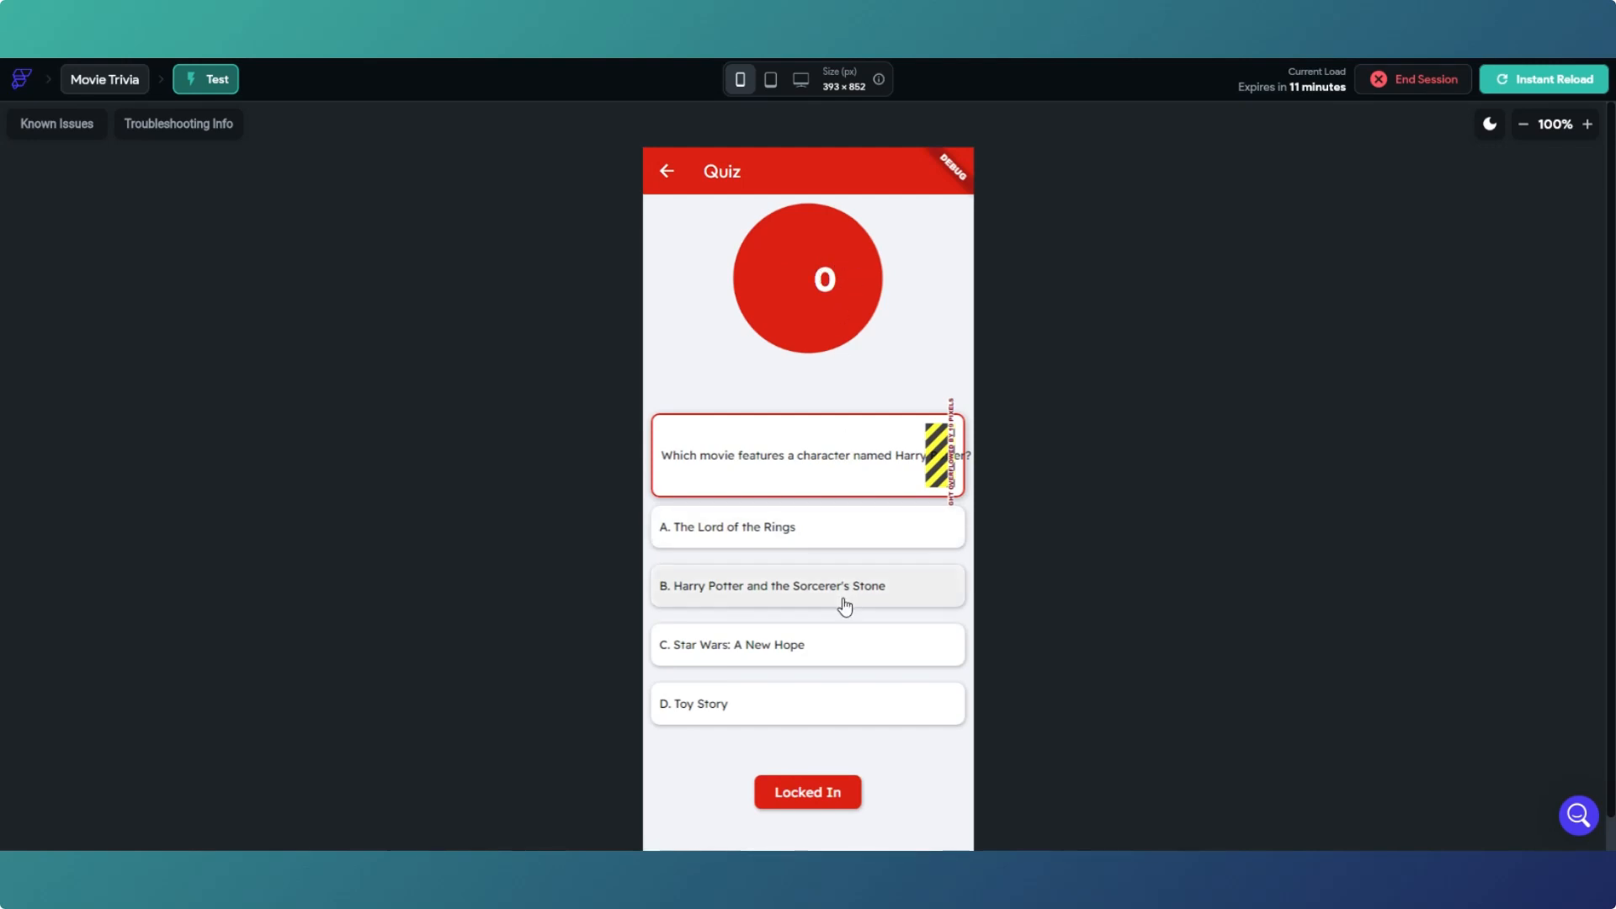
pyautogui.click(883, 663)
pyautogui.click(871, 727)
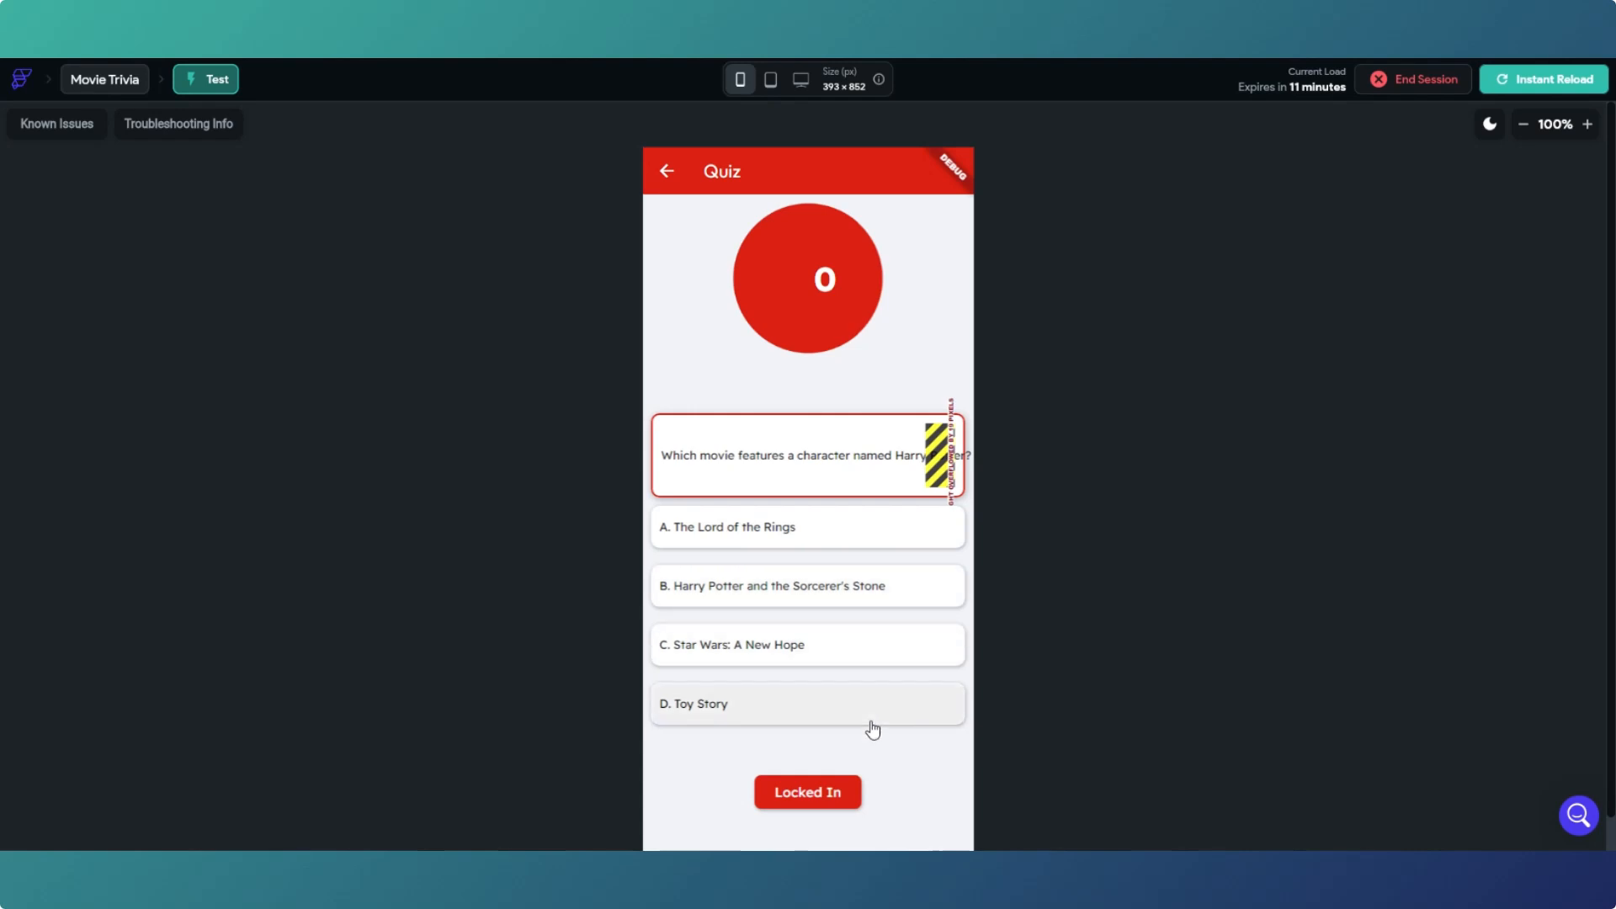
pyautogui.click(872, 664)
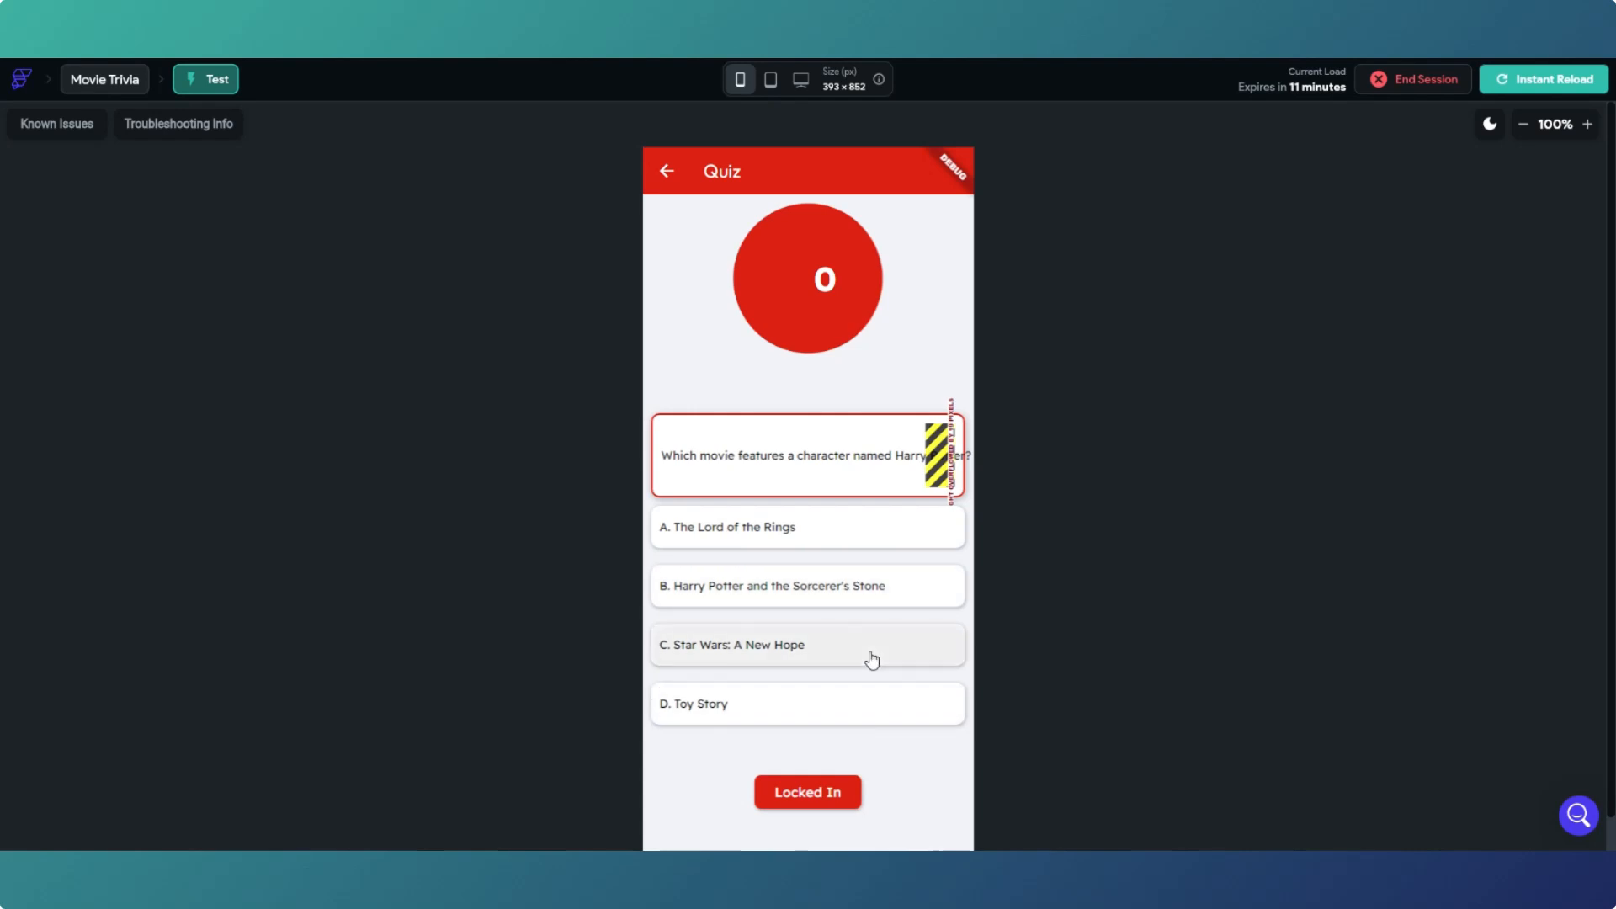
pyautogui.click(868, 600)
pyautogui.click(853, 548)
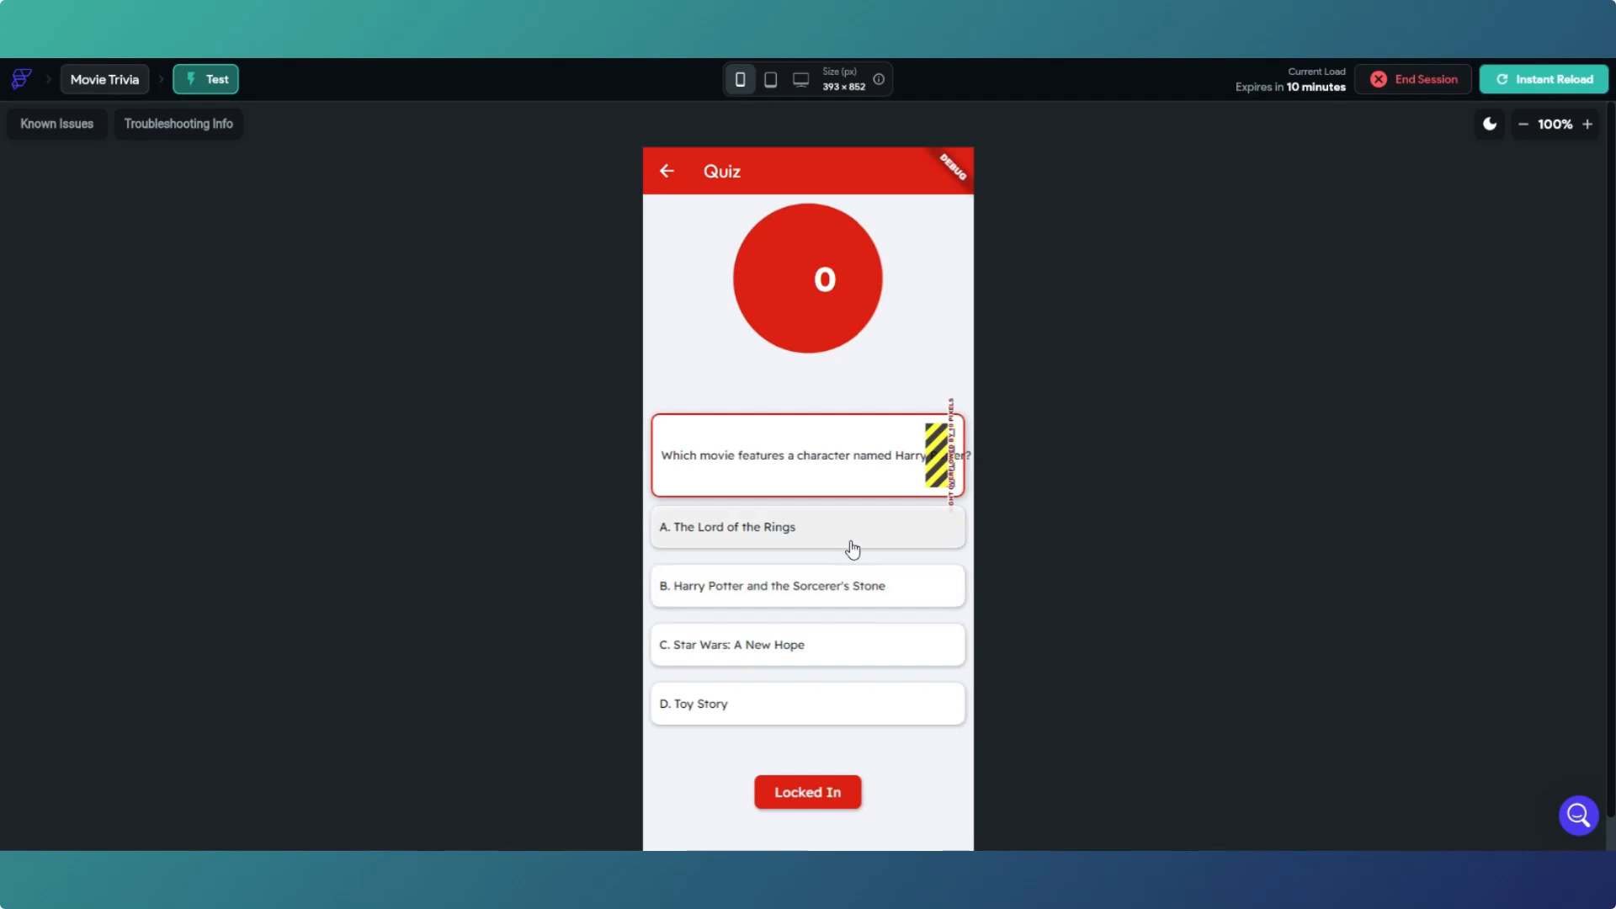
pyautogui.click(852, 592)
pyautogui.click(853, 641)
pyautogui.click(847, 722)
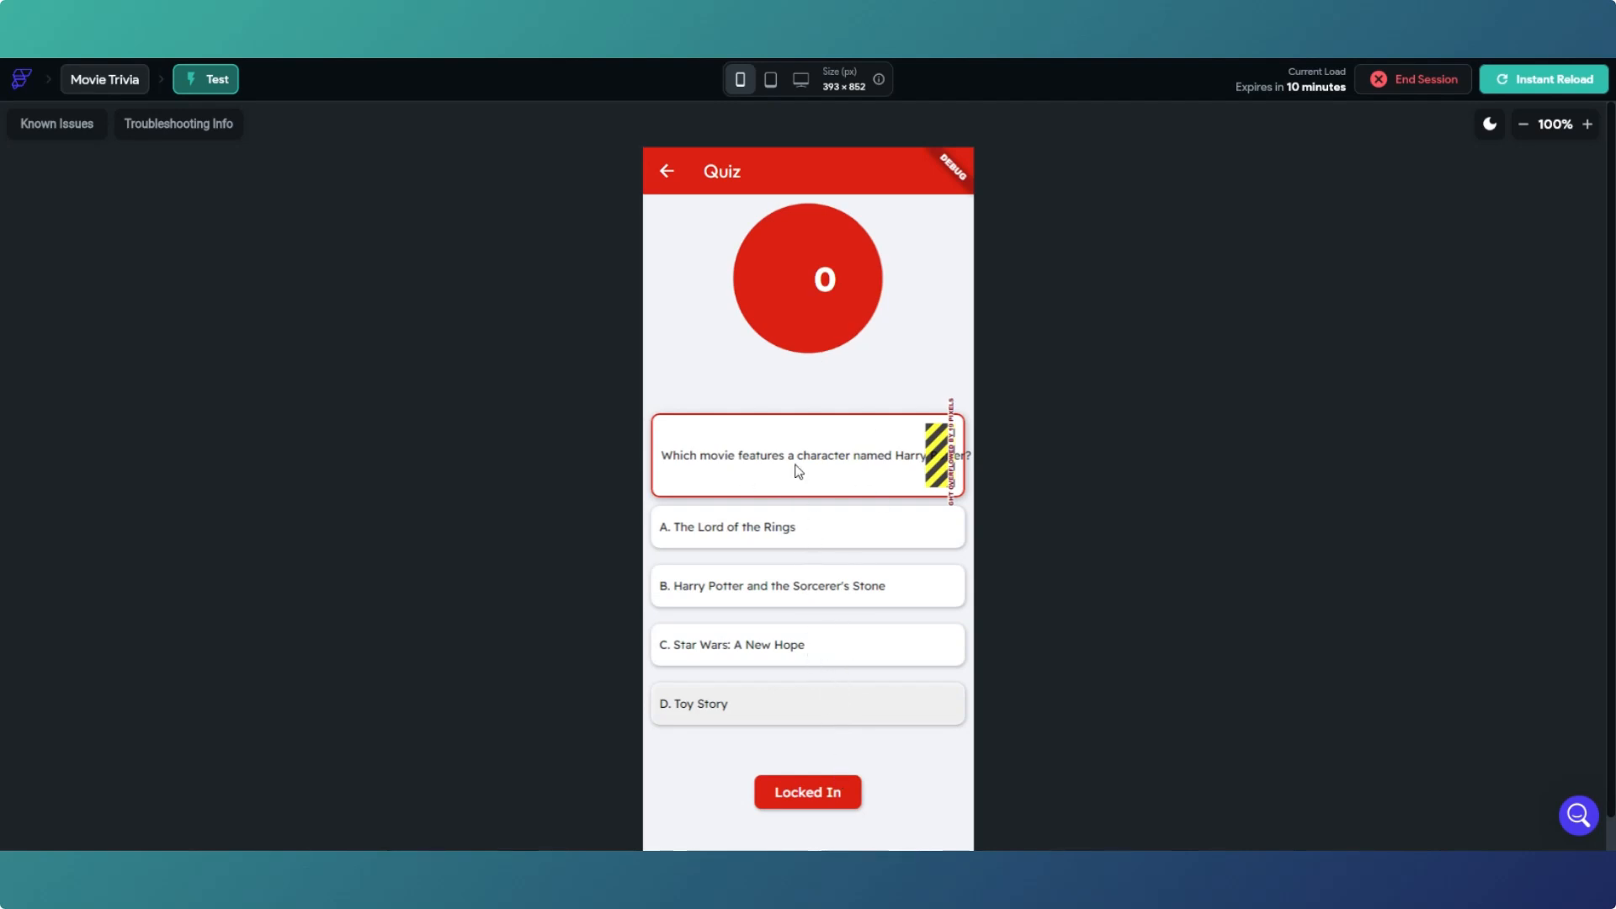
# Step: Answer the first question with option B, Harry Potter and the Sorcerer's Stone, and lock it in
pyautogui.click(788, 592)
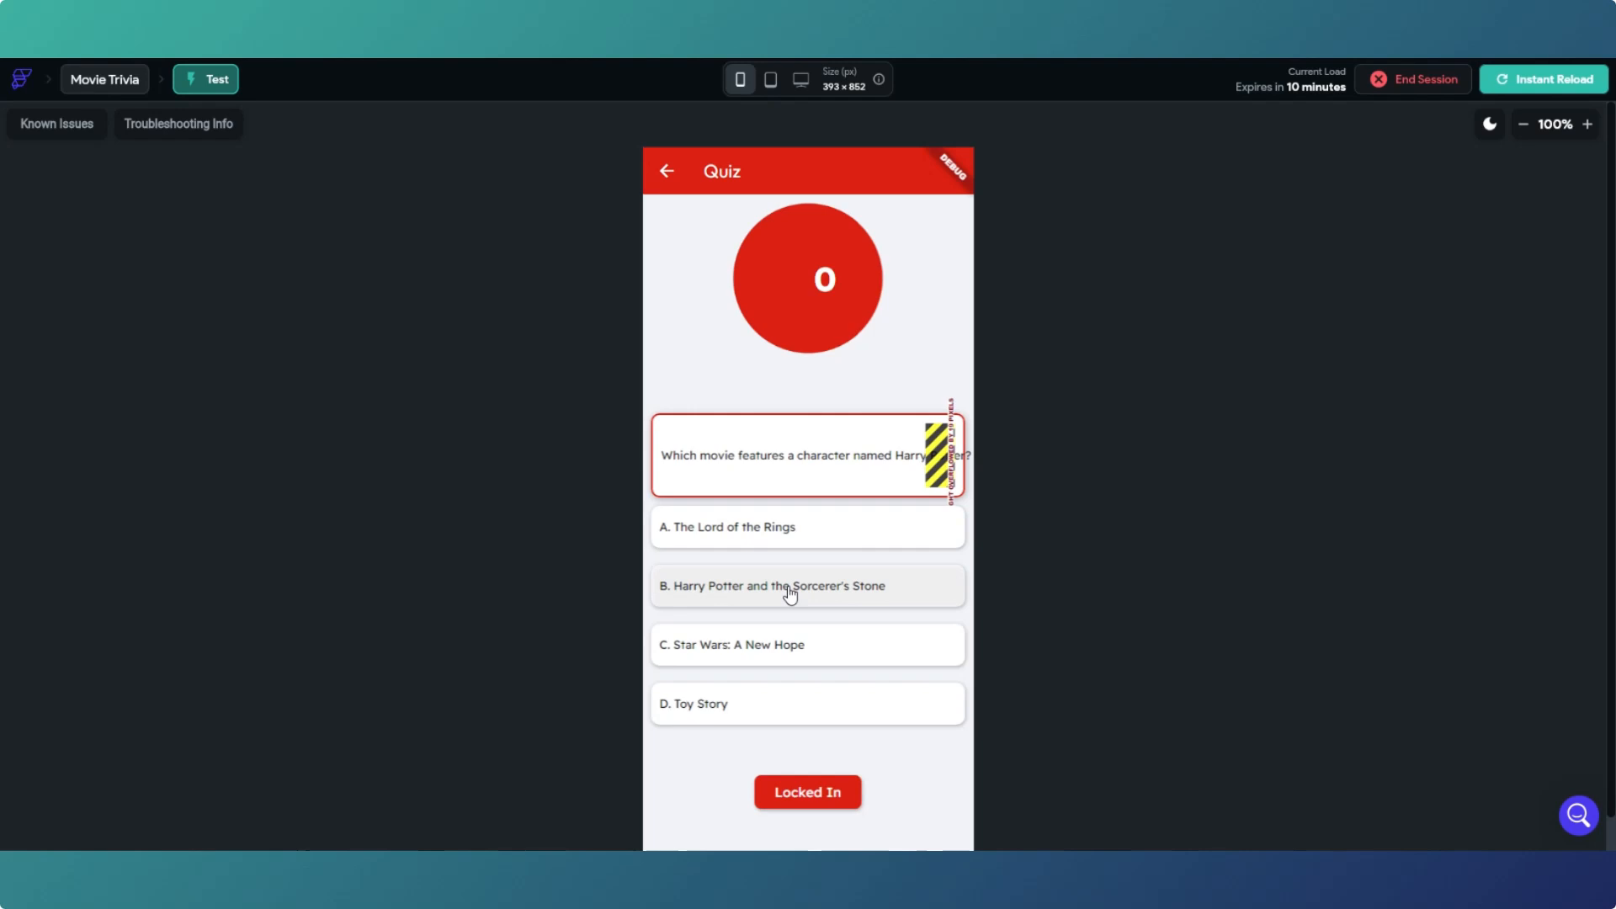
pyautogui.click(825, 798)
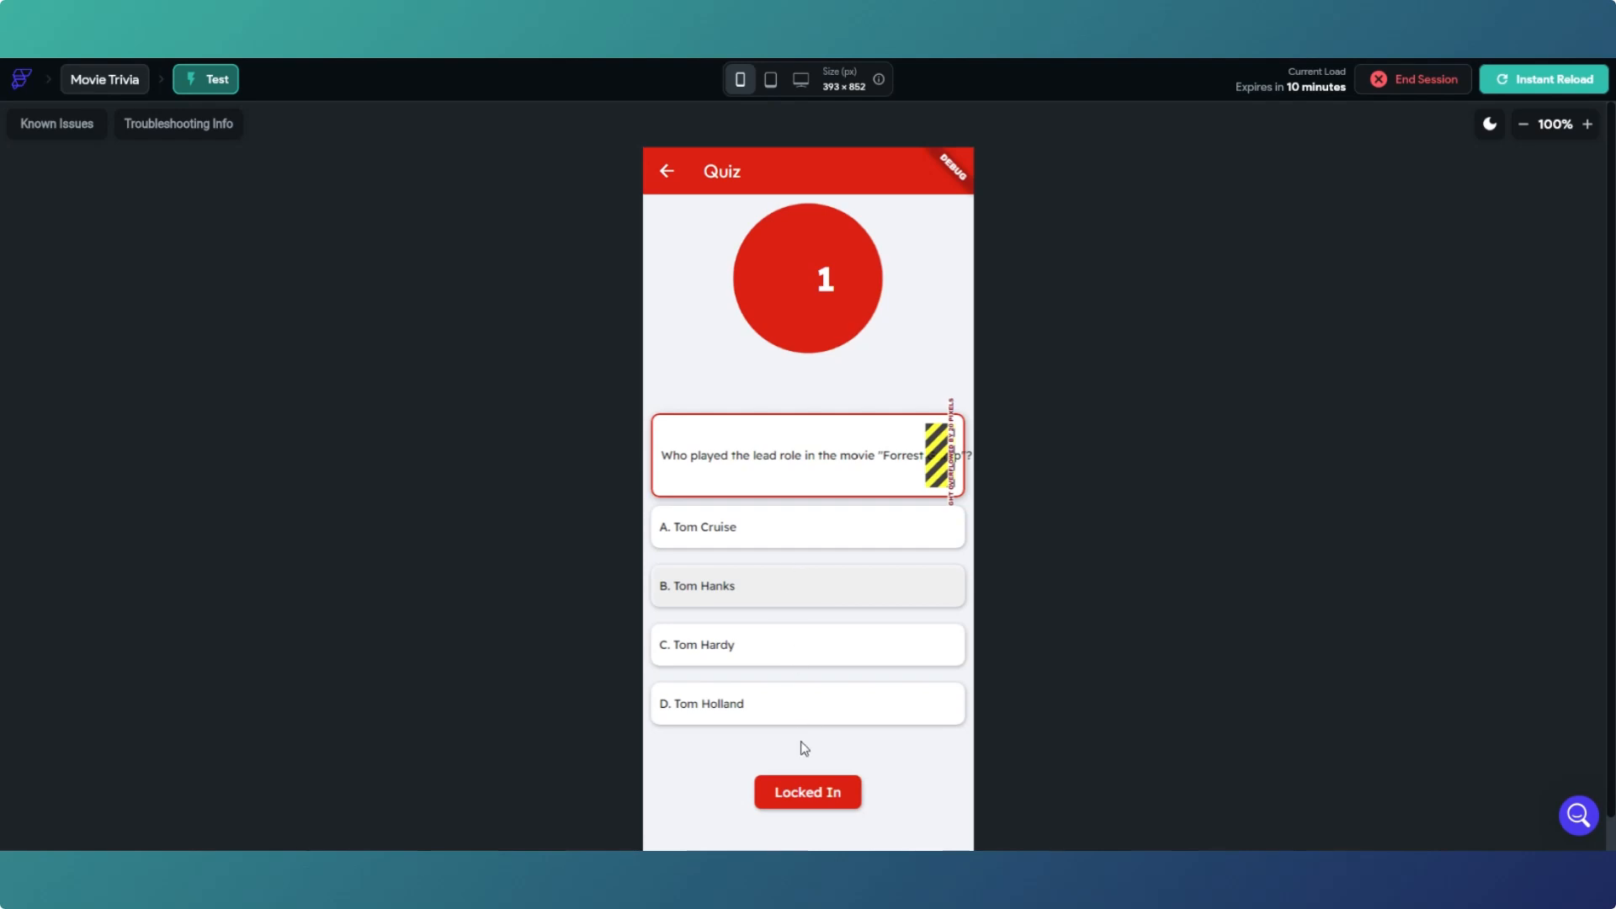
# Step: Lock in option B, Tom Hanks, for the Forrest Gump question and answer the Darth Vader question with option D, Titanic
pyautogui.click(810, 802)
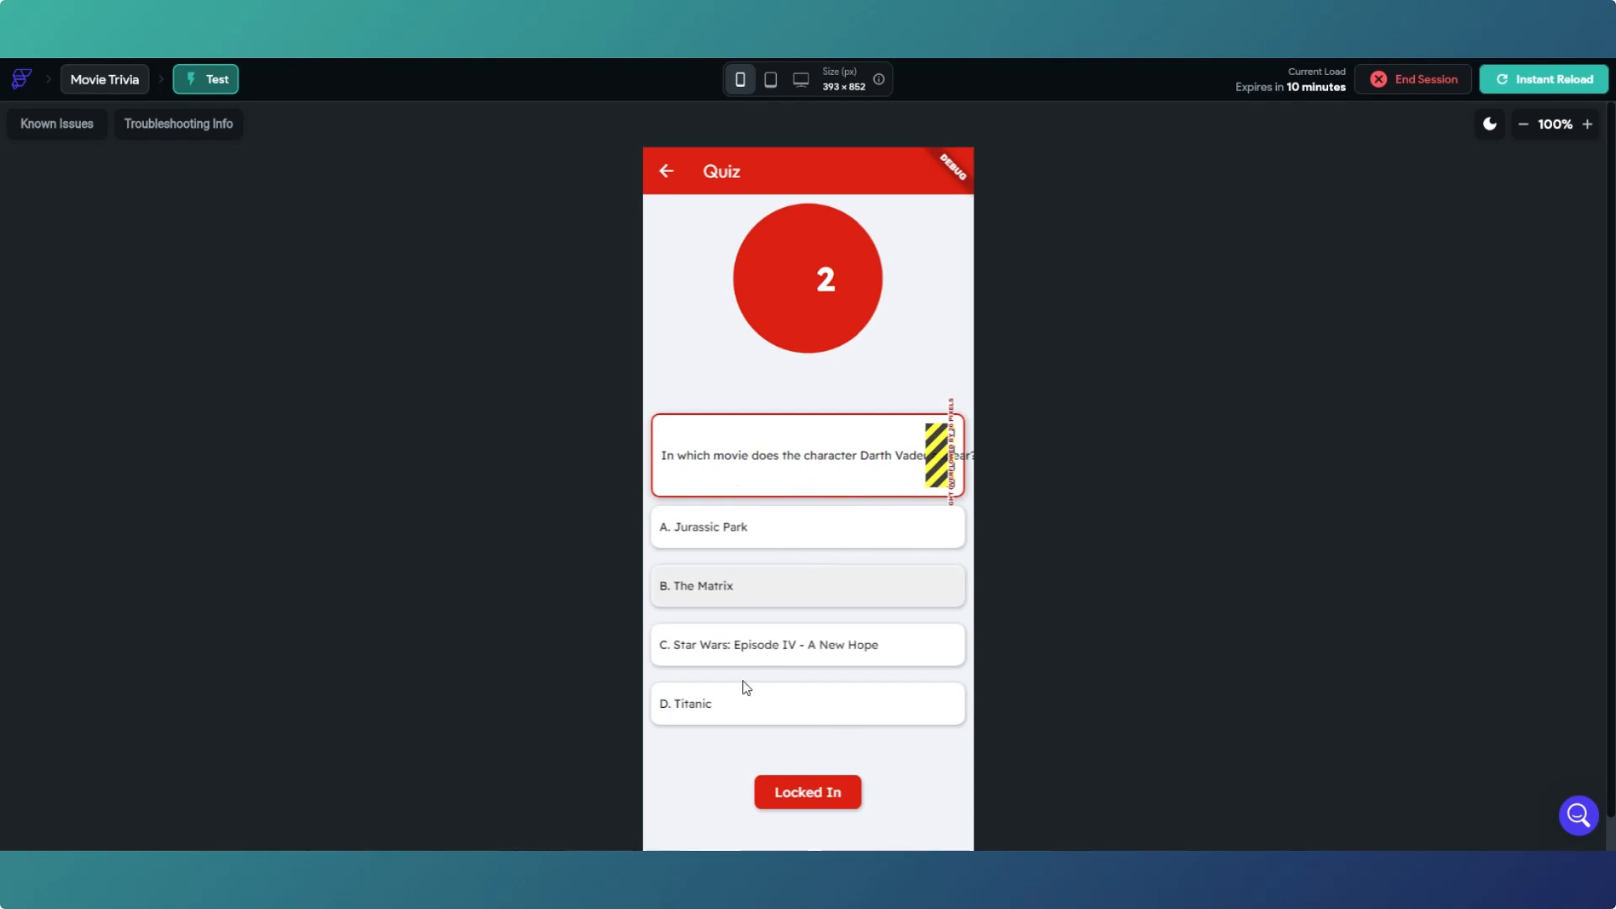
pyautogui.click(733, 717)
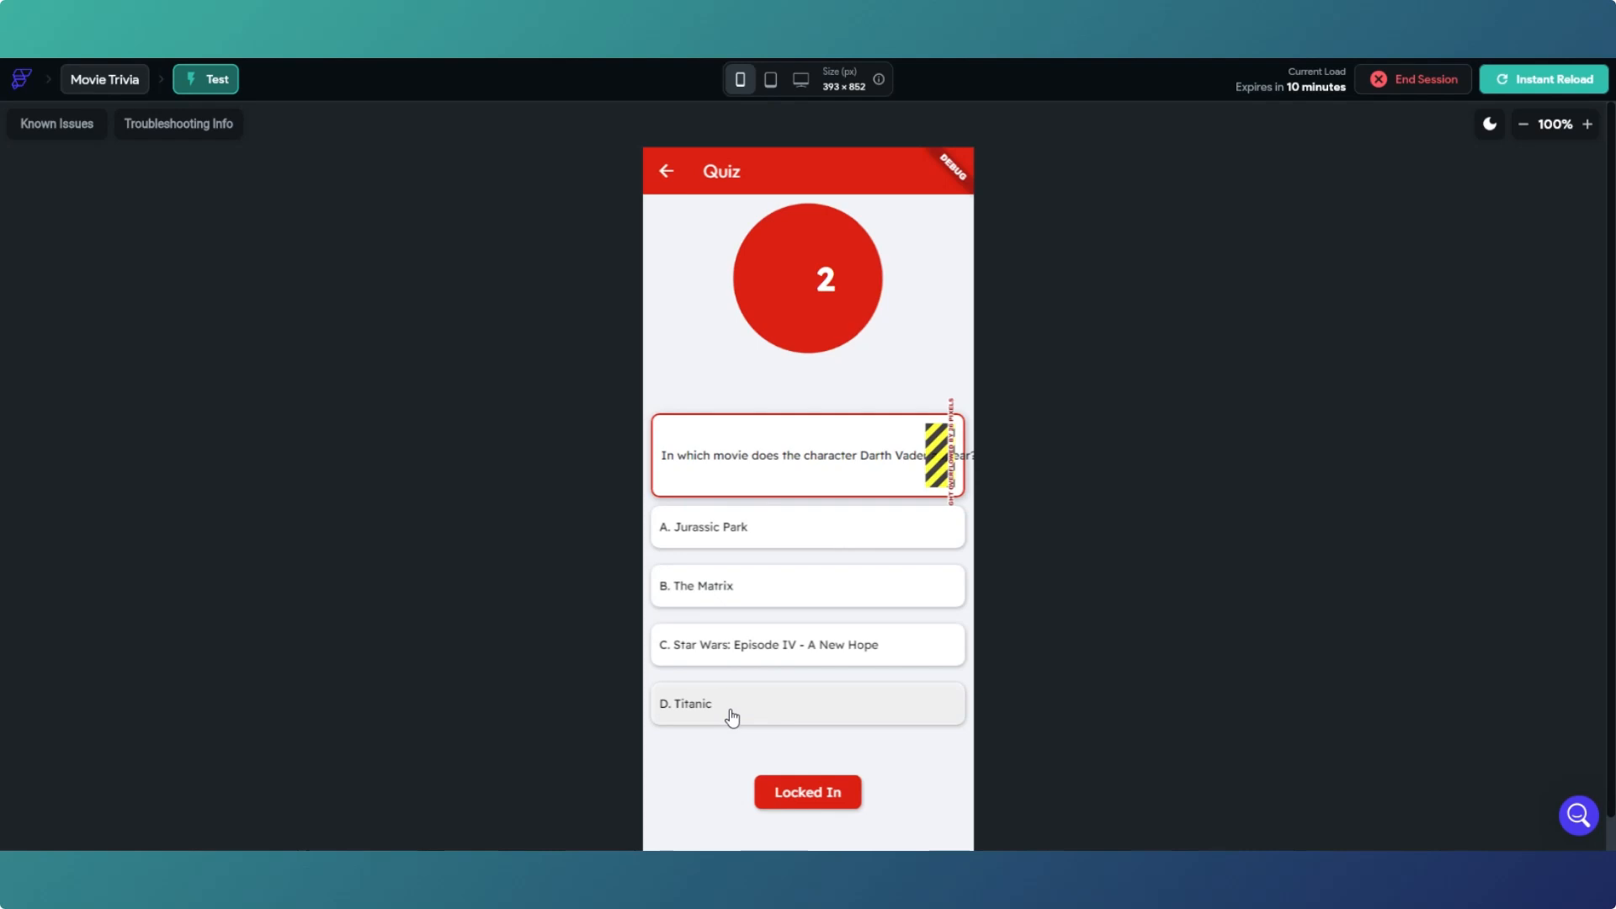
pyautogui.click(809, 797)
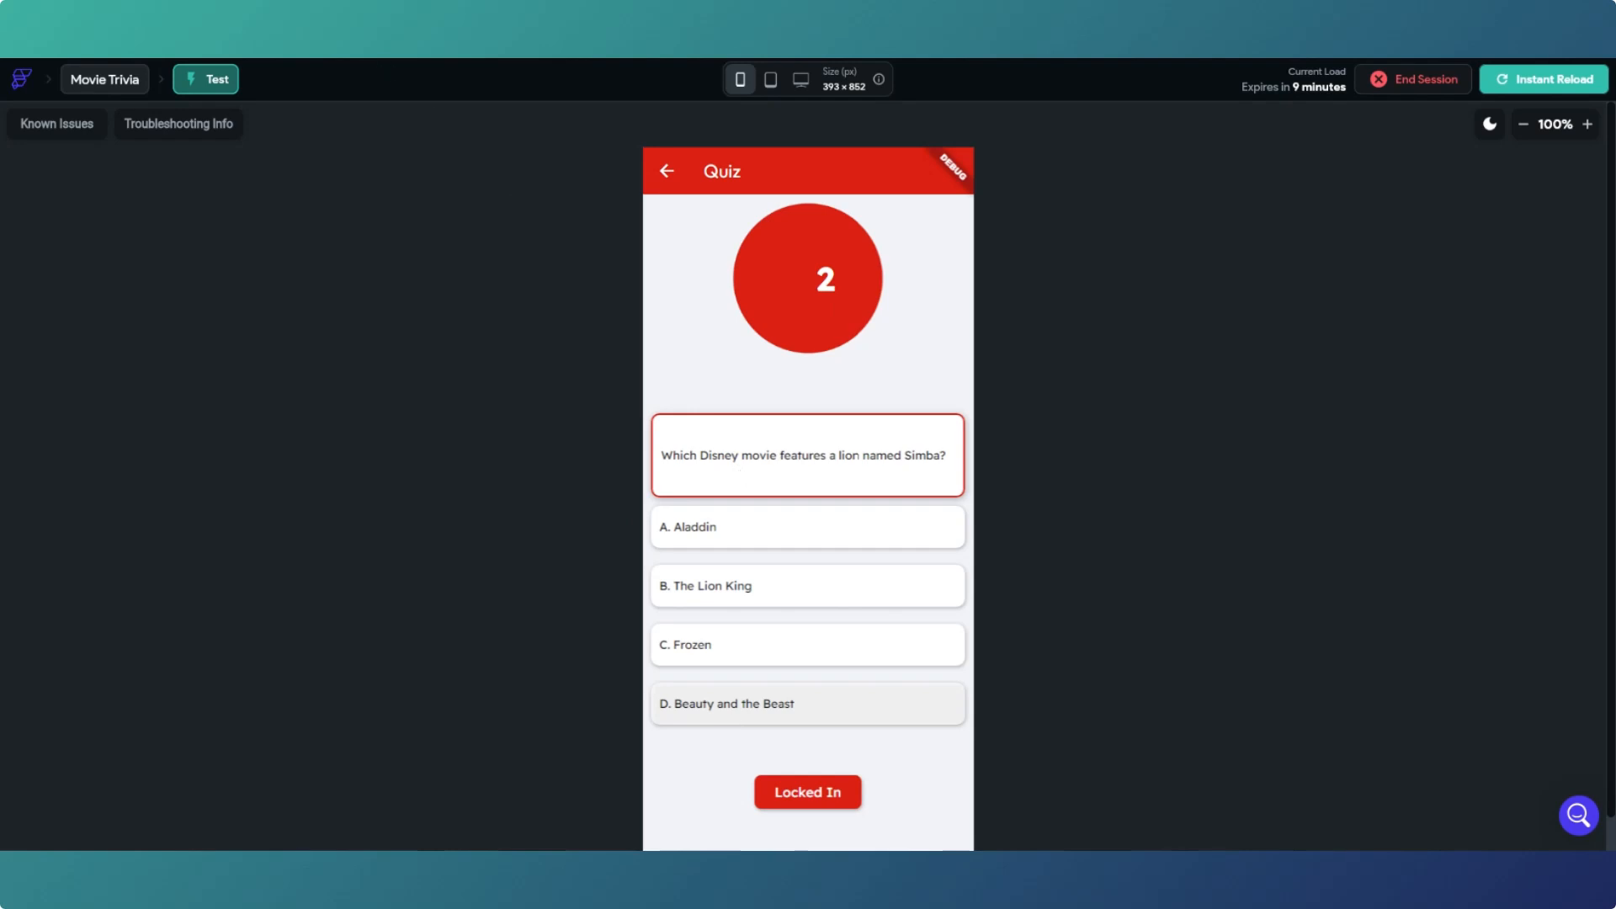
# Step: Return to the FlutterFlow editor and set the HomePage background to the custom color 000000
pyautogui.click(295, 10)
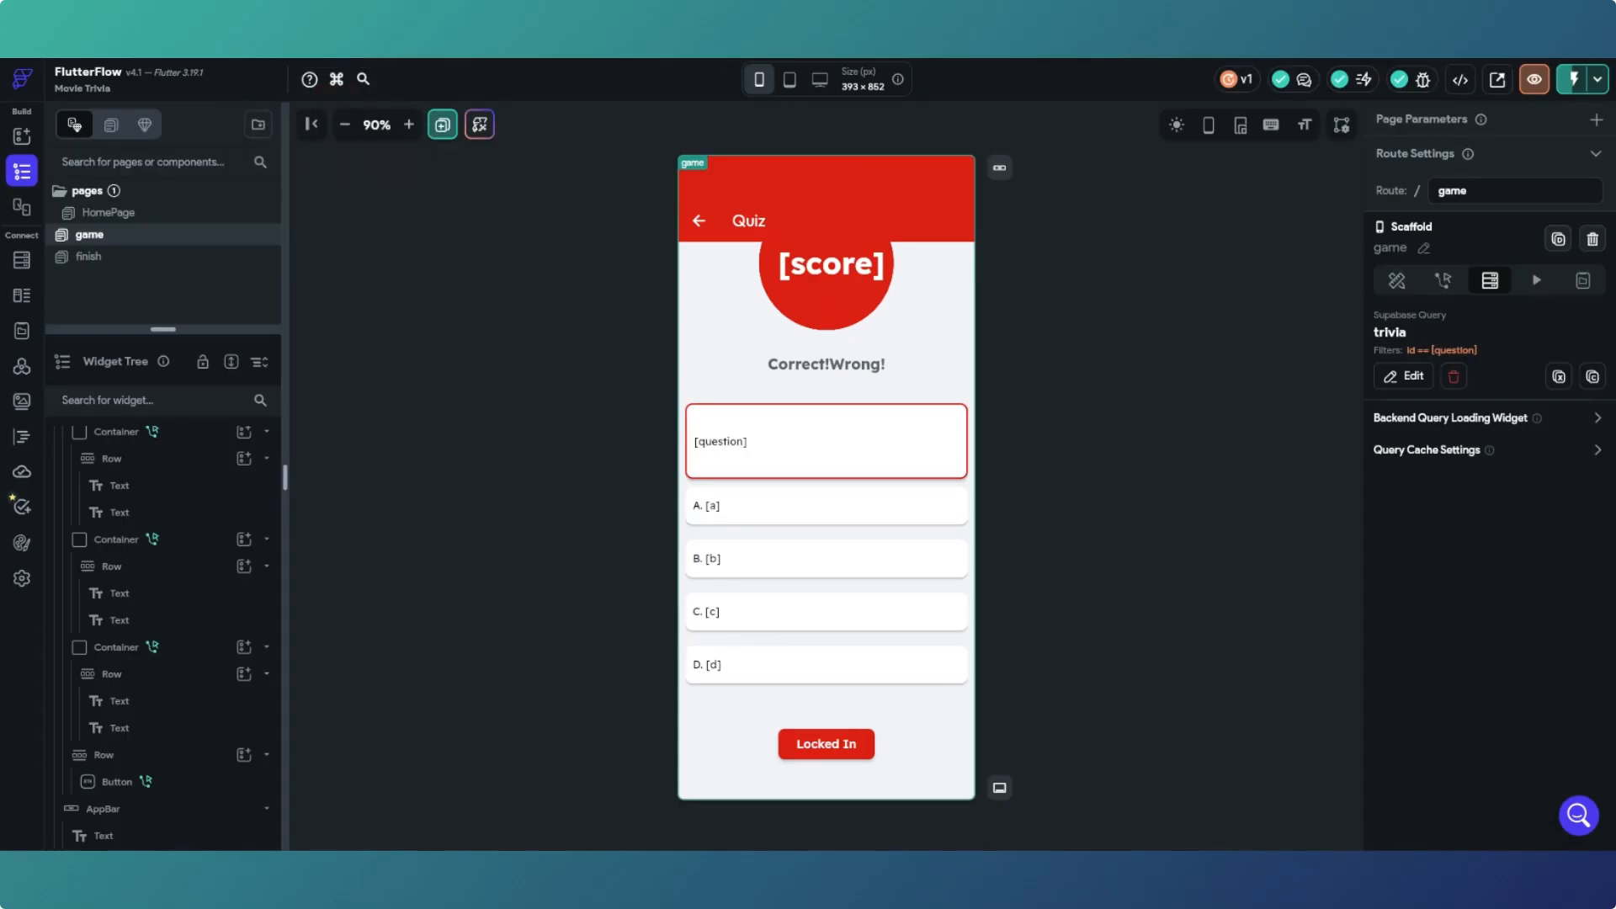
pyautogui.click(114, 217)
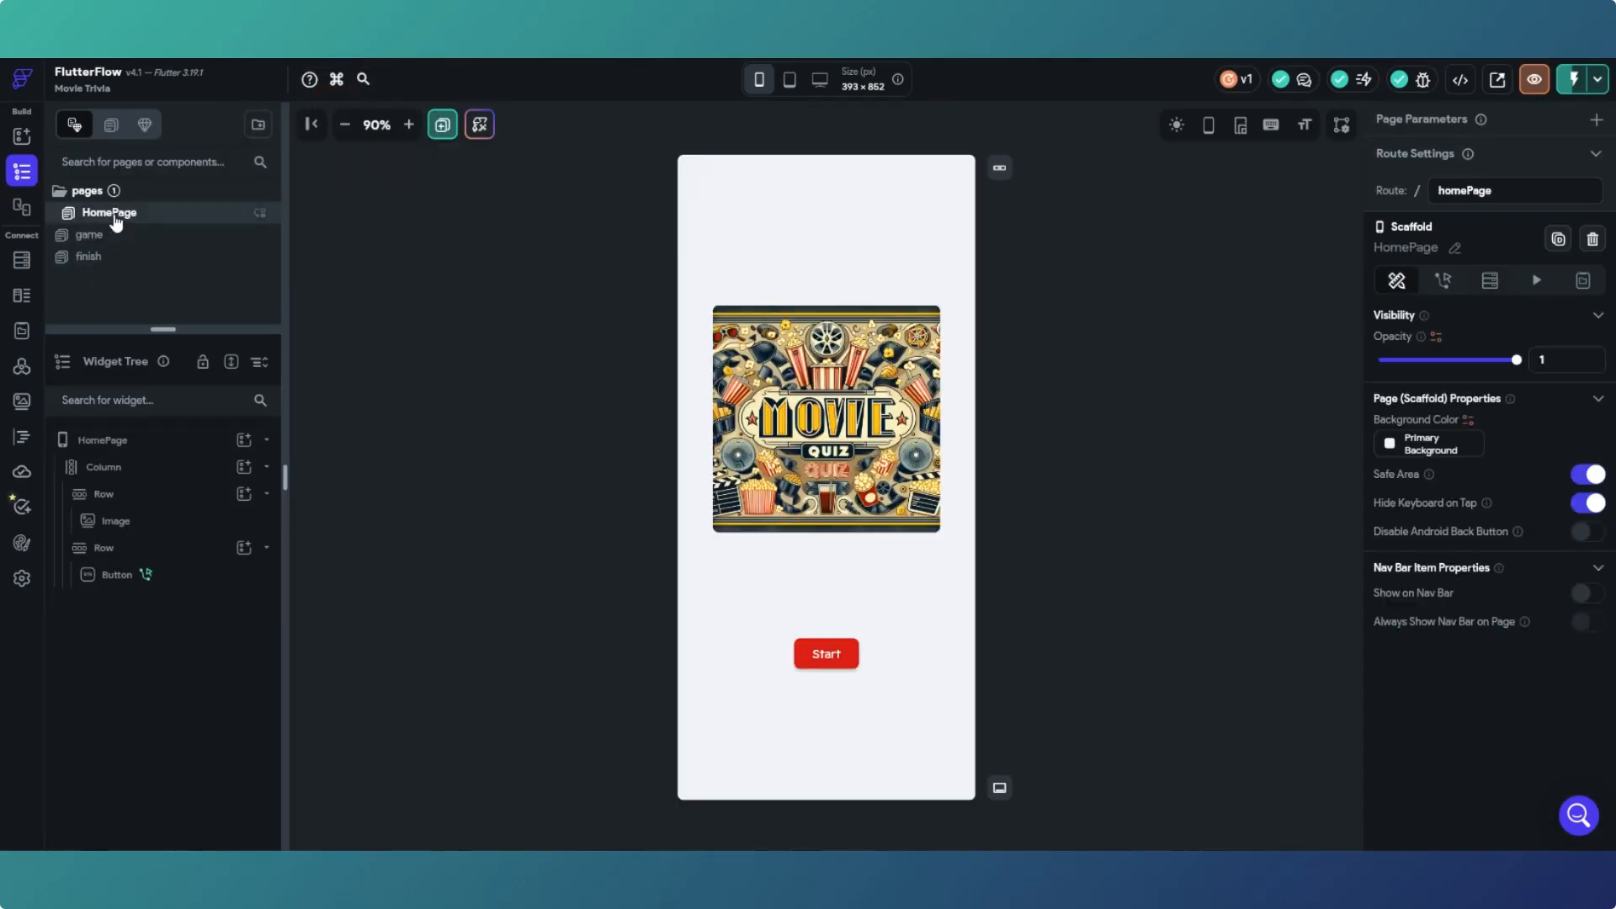
pyautogui.click(1392, 446)
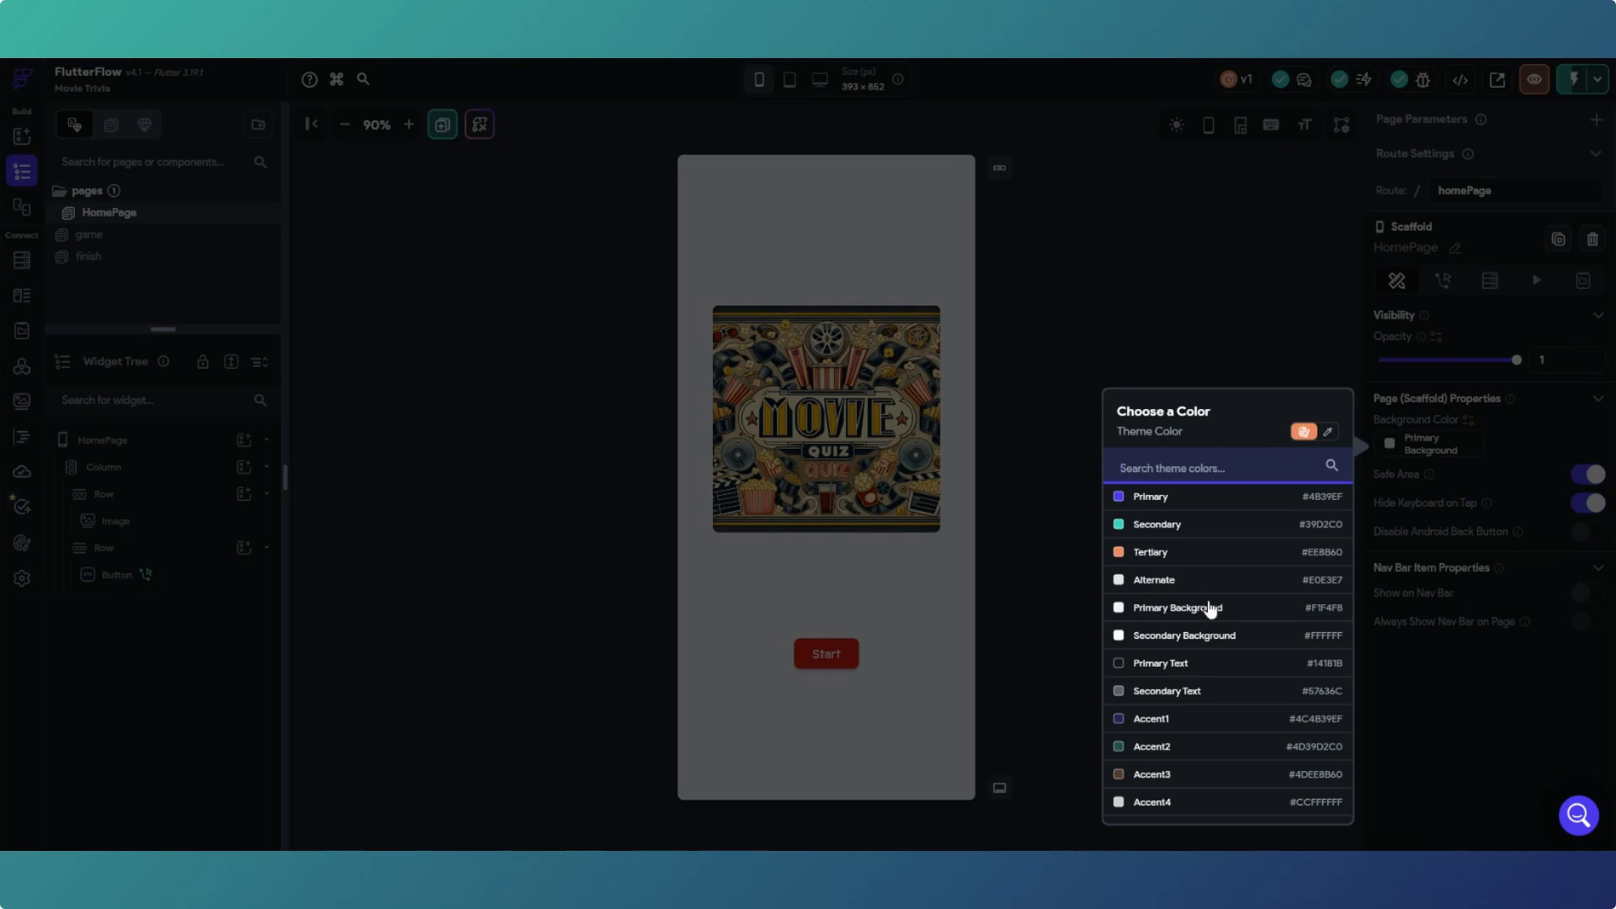
pyautogui.scroll(-2, 1188, 669)
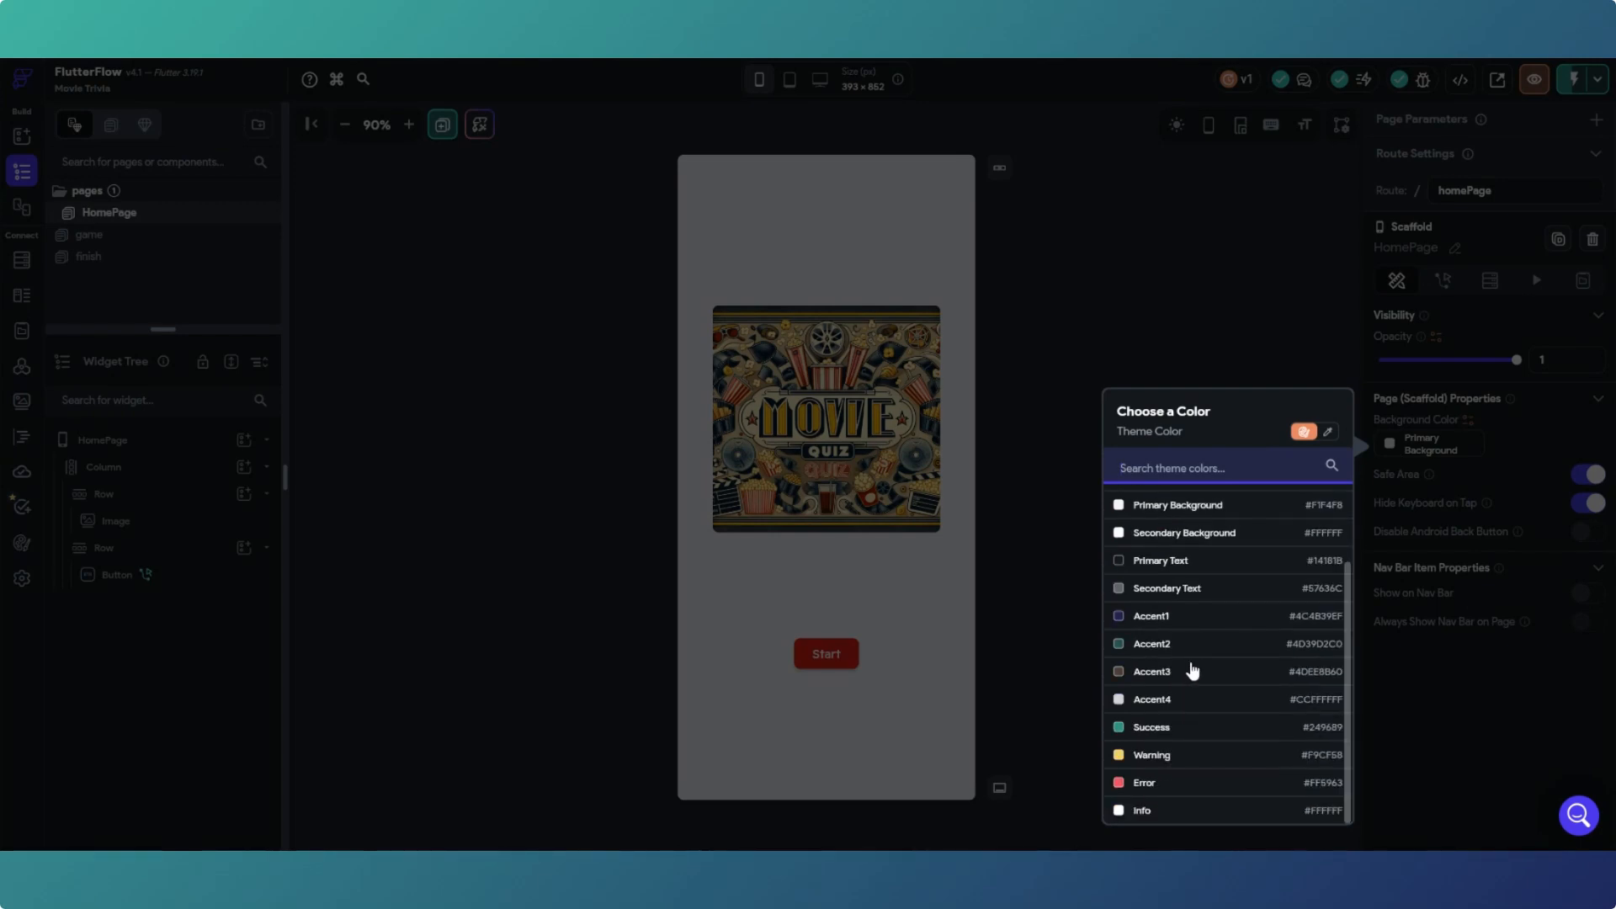
pyautogui.scroll(2, 1187, 599)
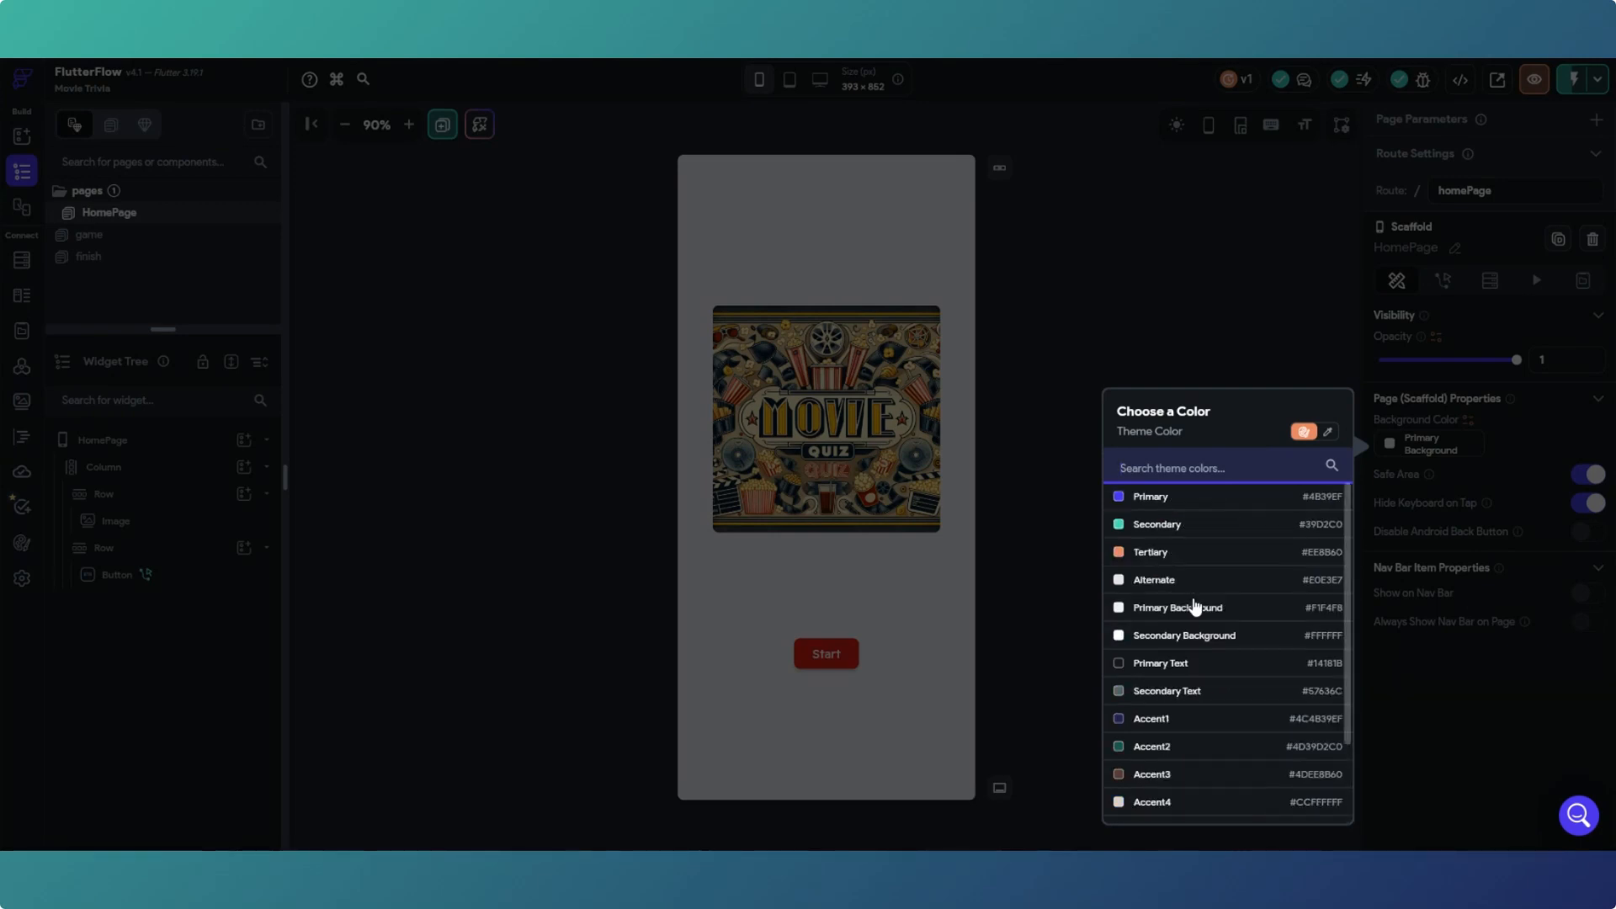
pyautogui.click(1328, 433)
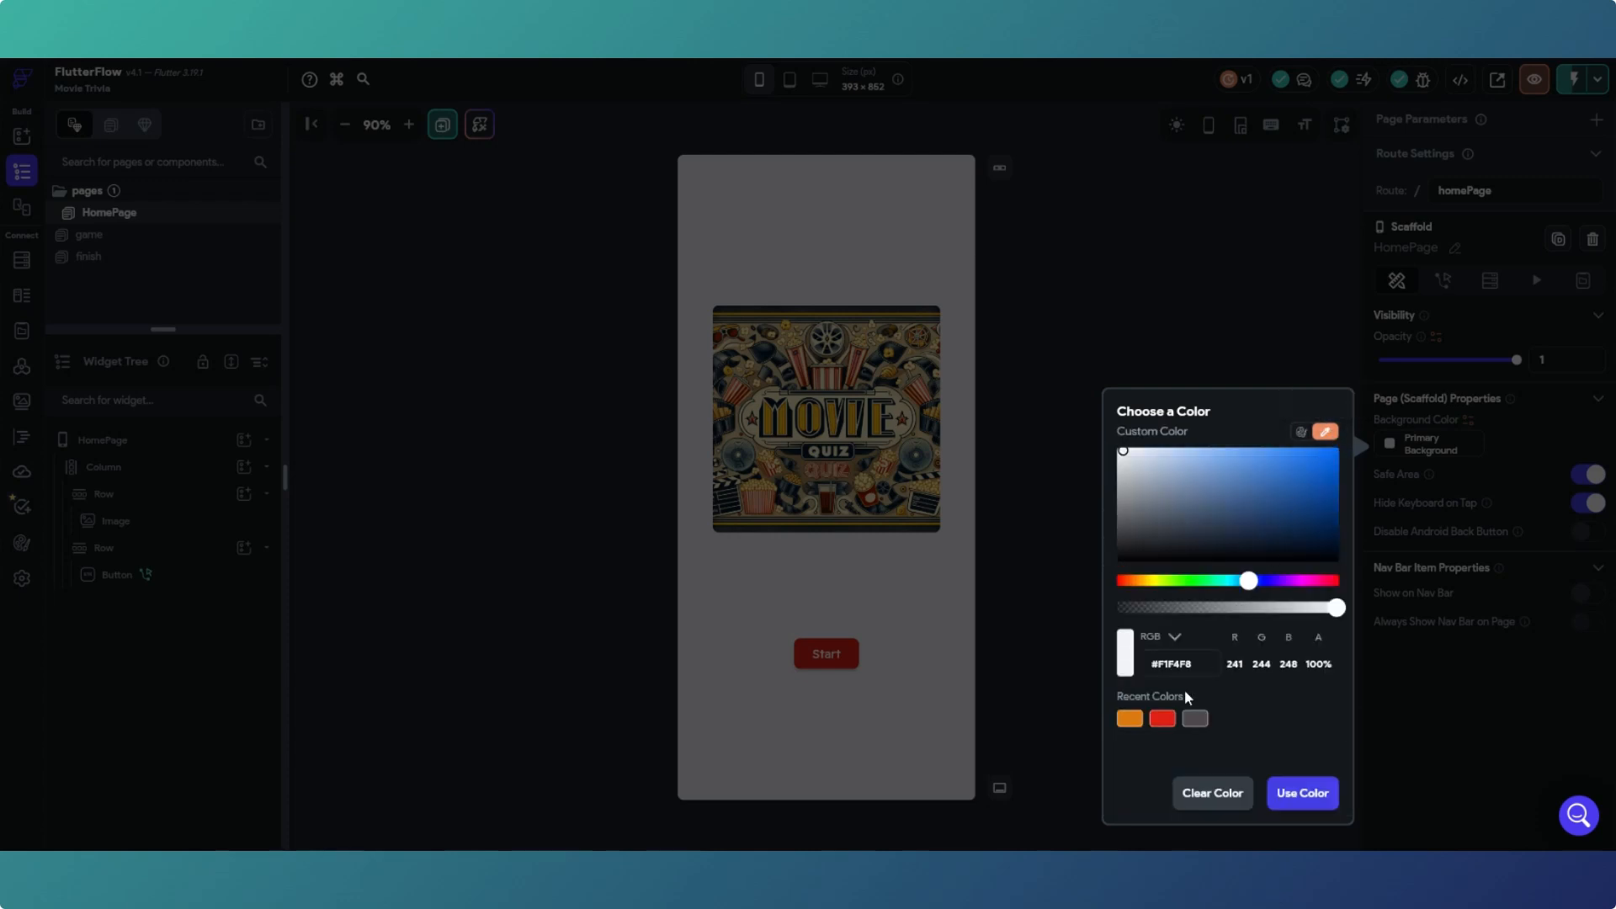
pyautogui.moveTo(1195, 665); pyautogui.dragTo(1162, 667)
pyautogui.write('000000')
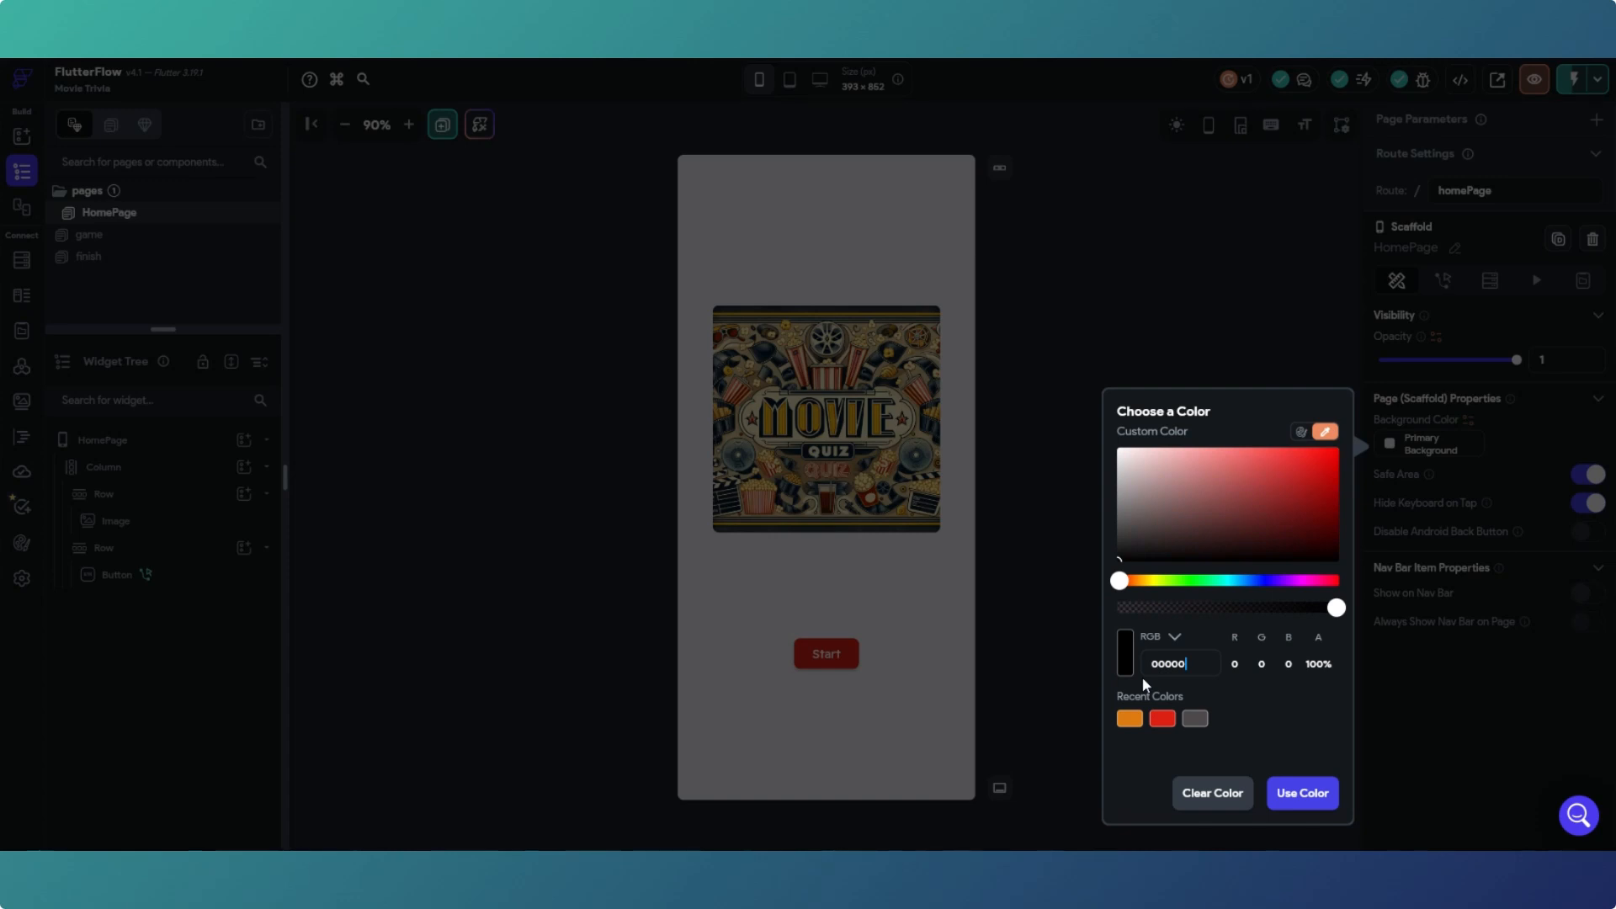
pyautogui.write('0')
pyautogui.click(1292, 806)
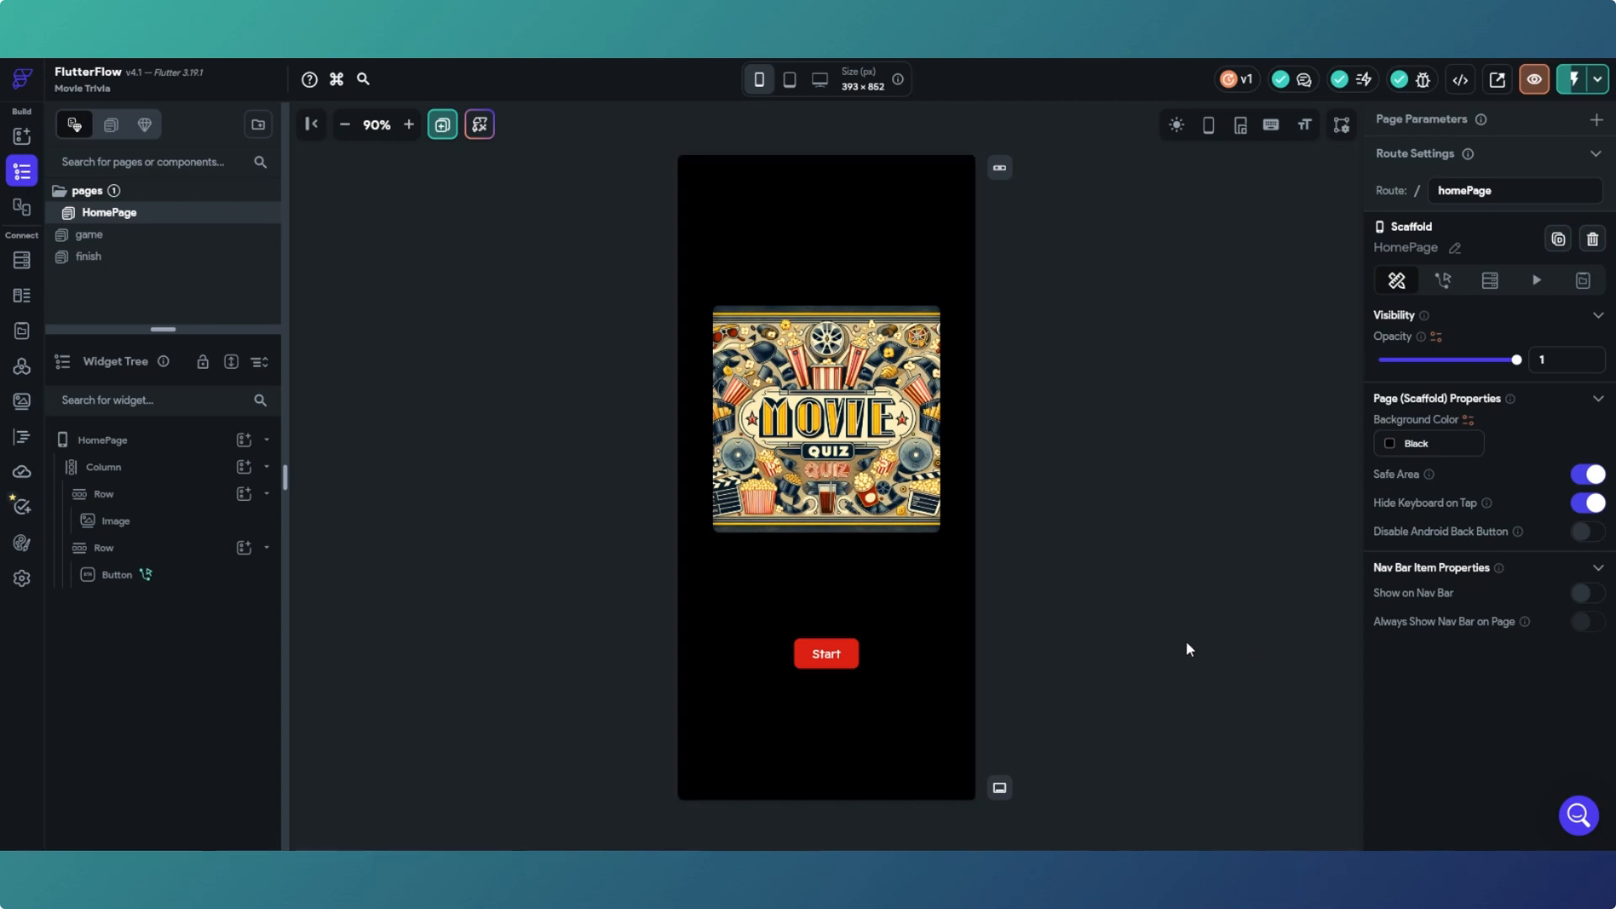
# Step: Set the game page's background color to the recently used black
pyautogui.click(118, 241)
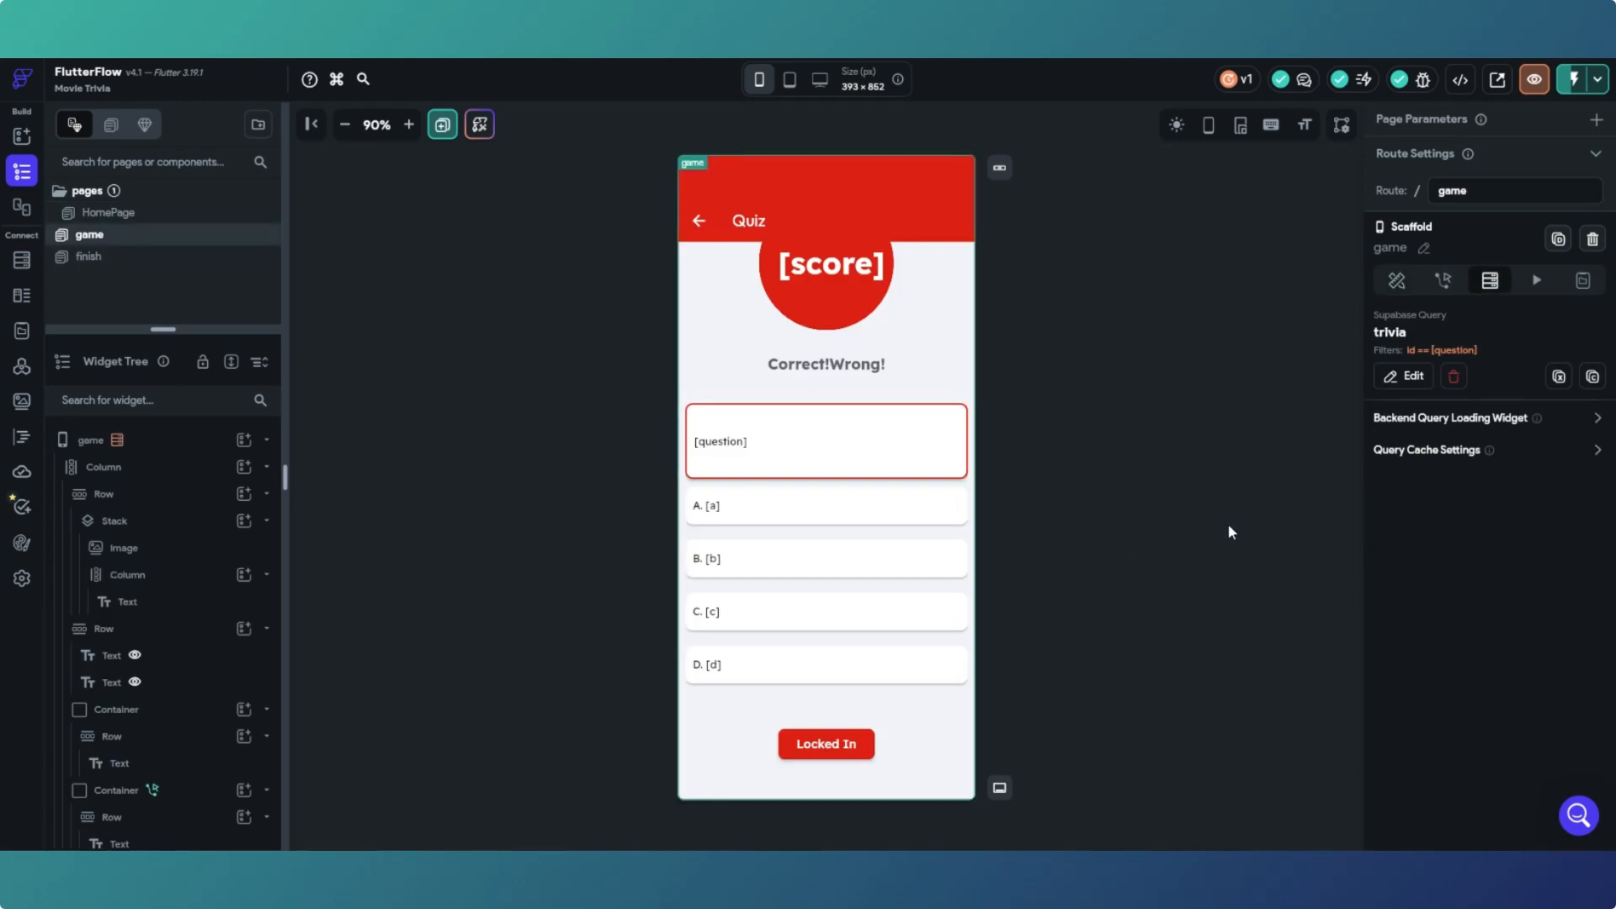
pyautogui.click(1397, 280)
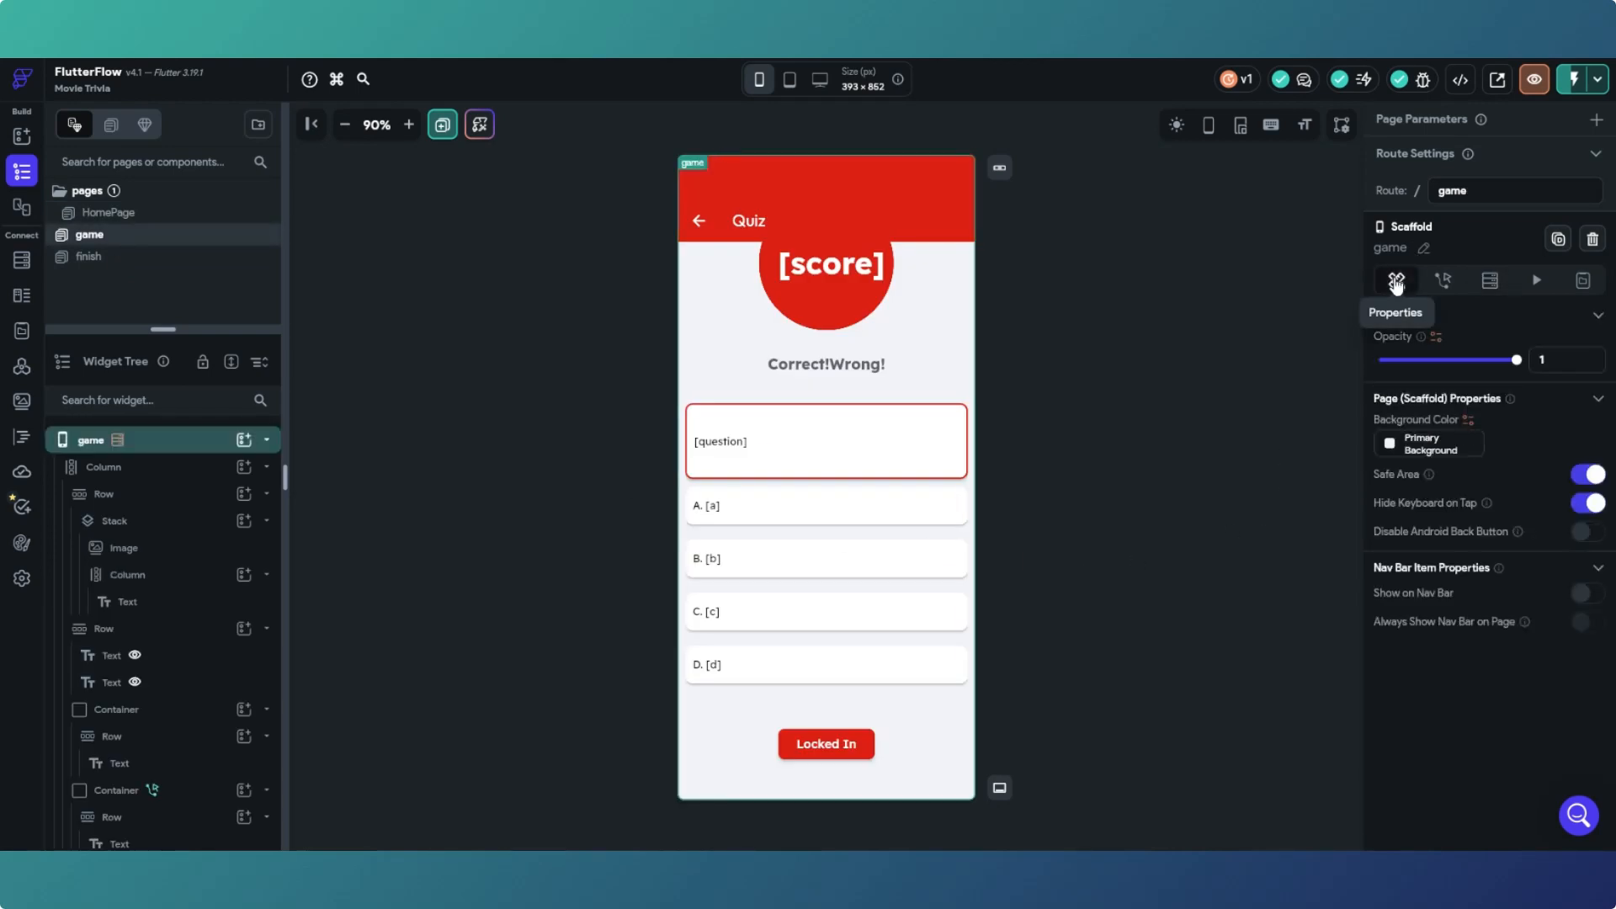
pyautogui.click(1416, 441)
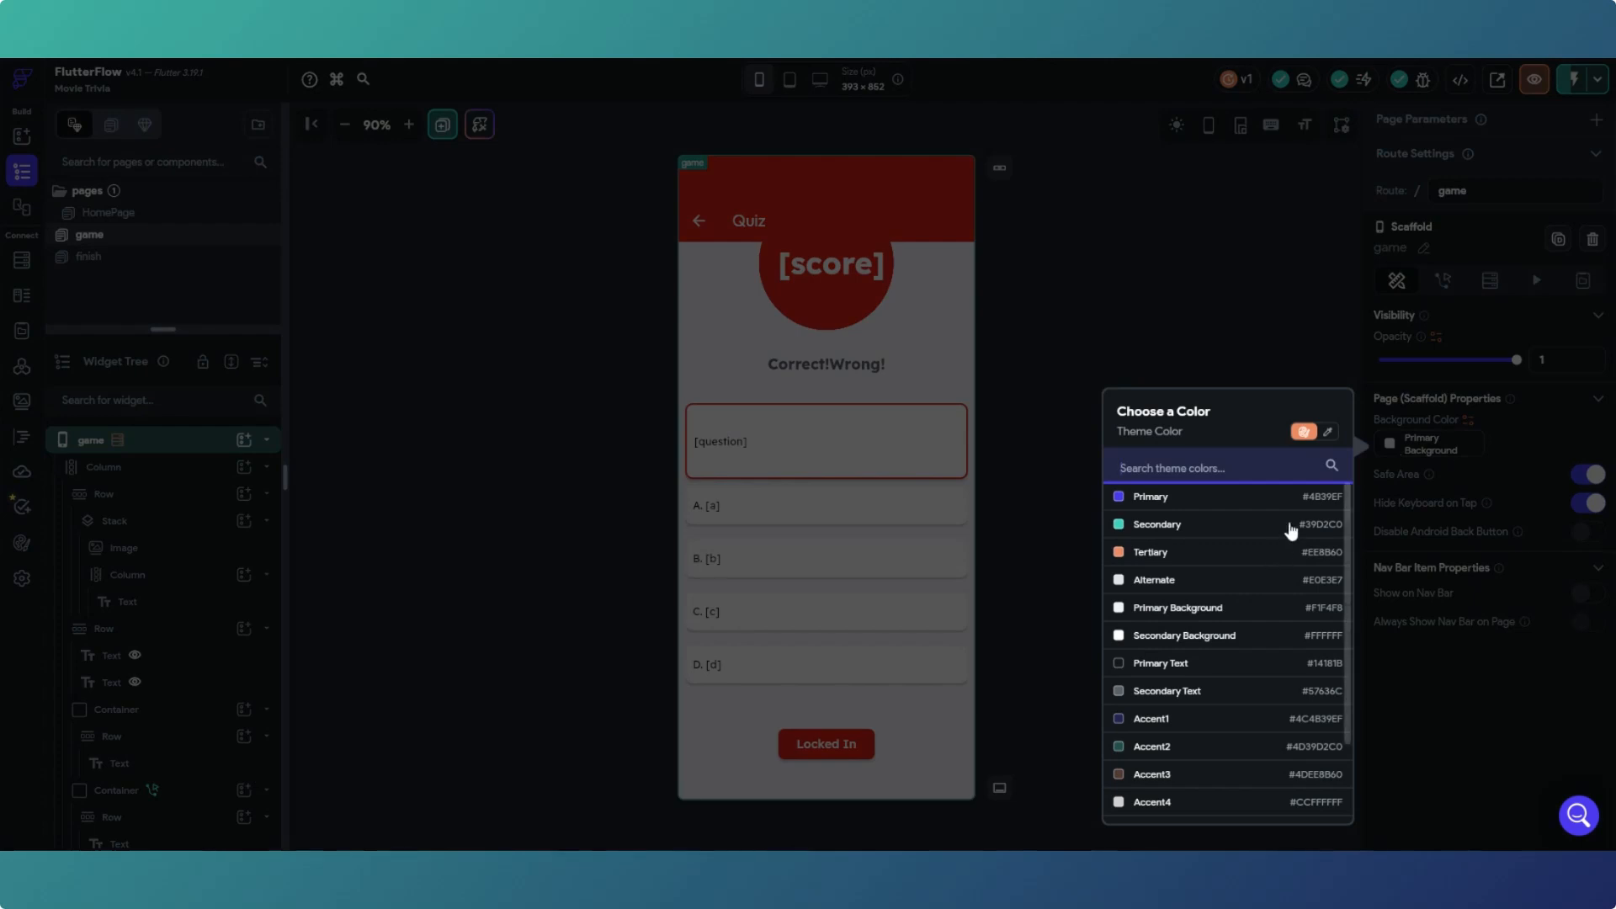
pyautogui.click(1328, 433)
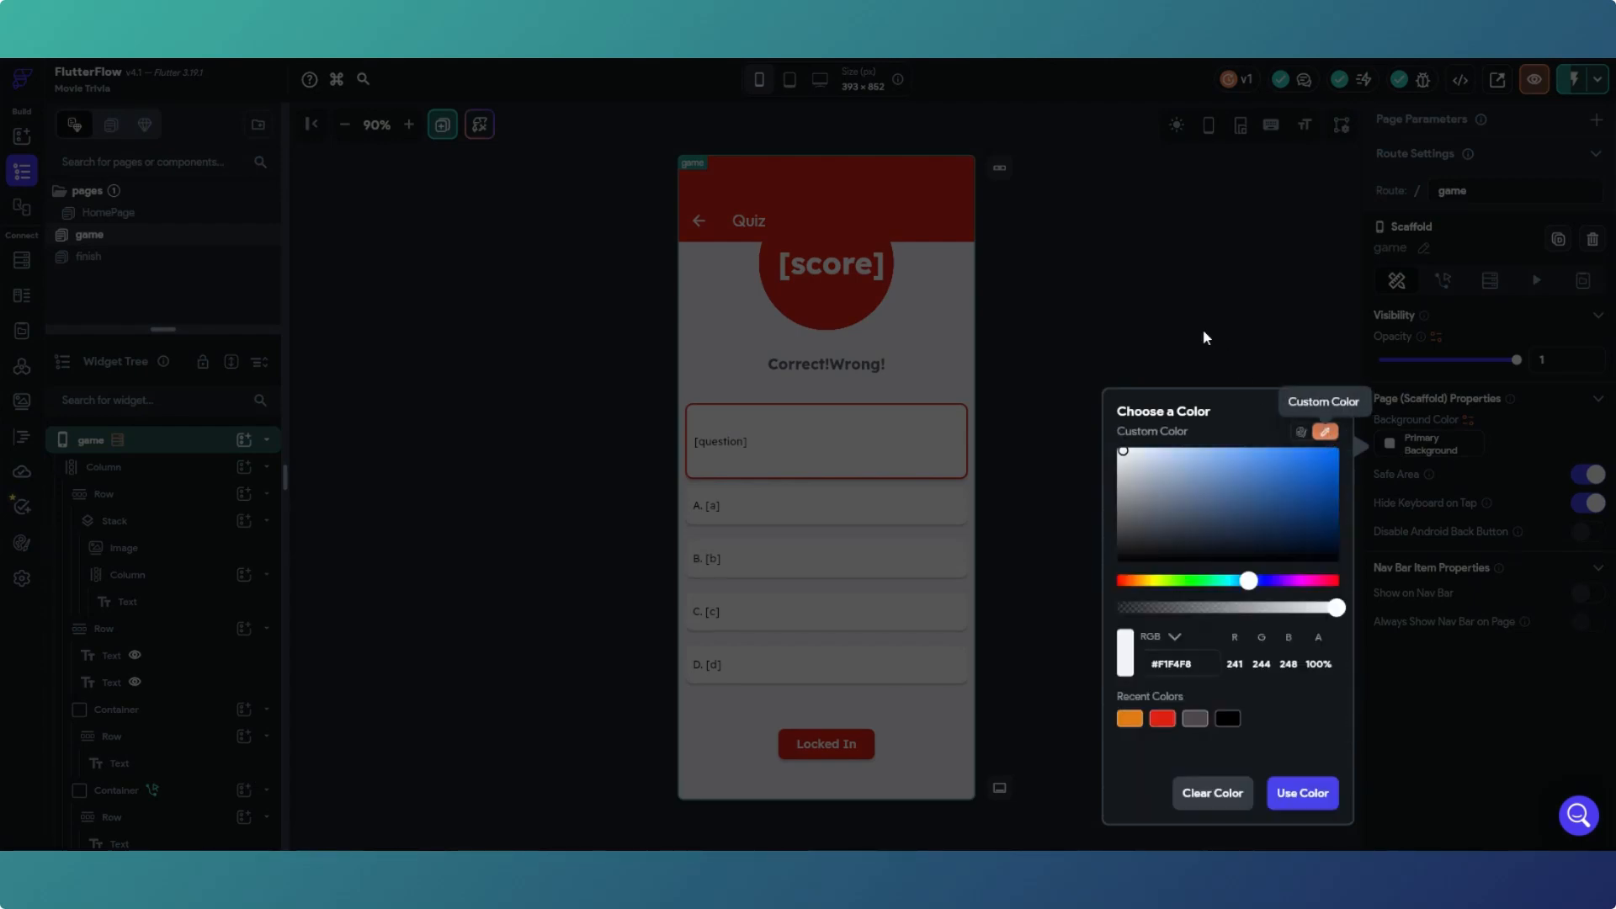
pyautogui.click(1227, 720)
pyautogui.click(1294, 801)
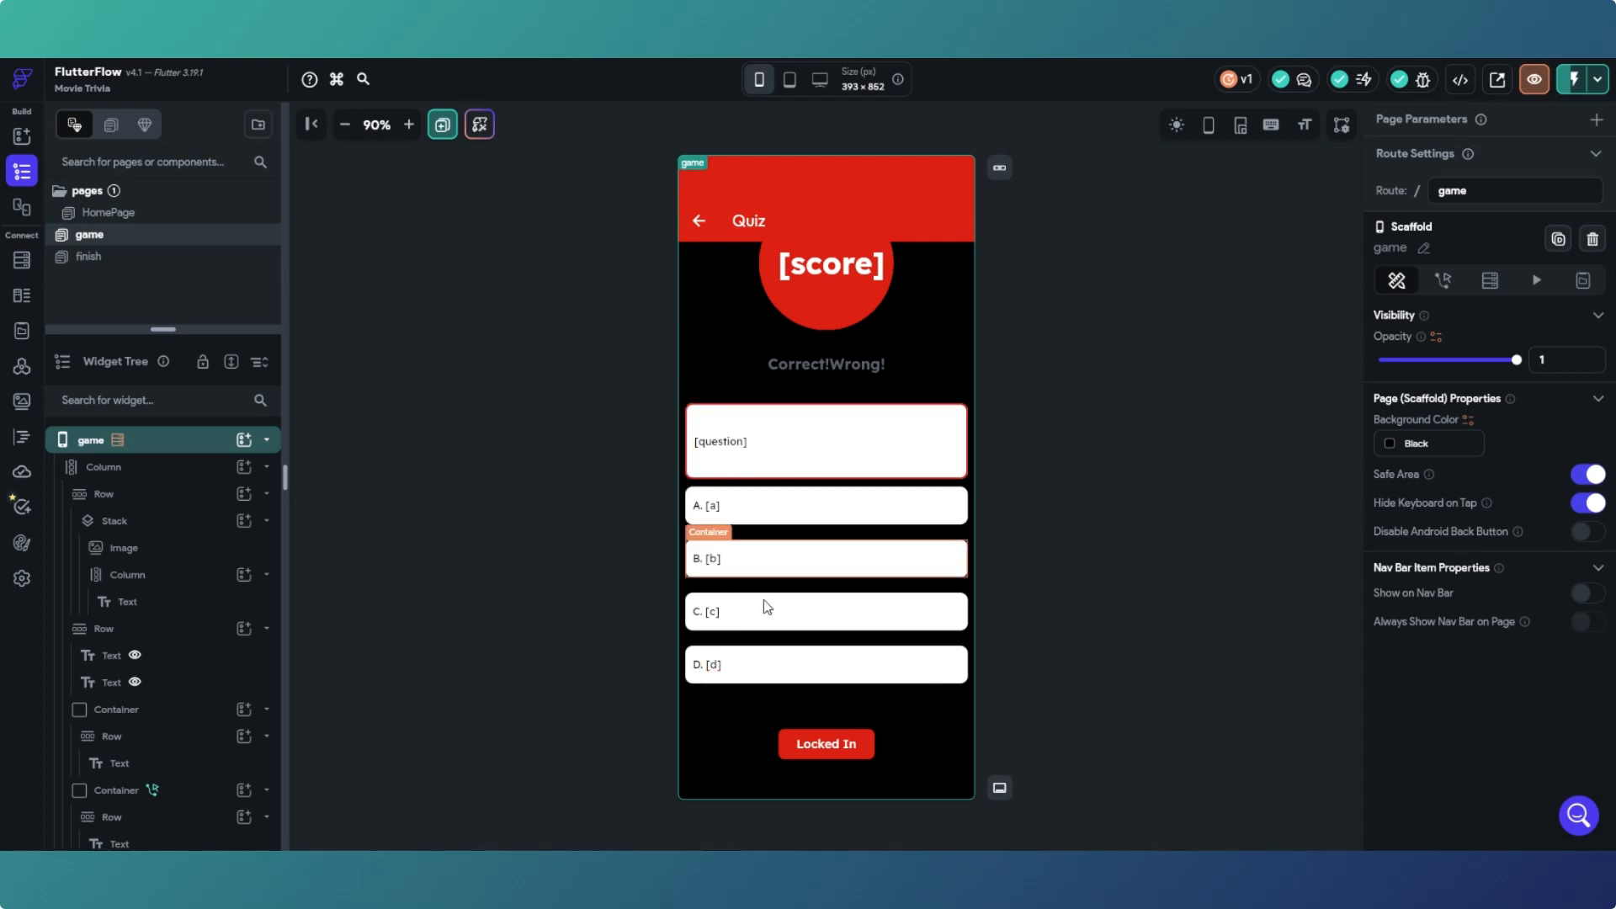
# Step: Set the text color of the answer D value text to Secondary Background
pyautogui.click(753, 669)
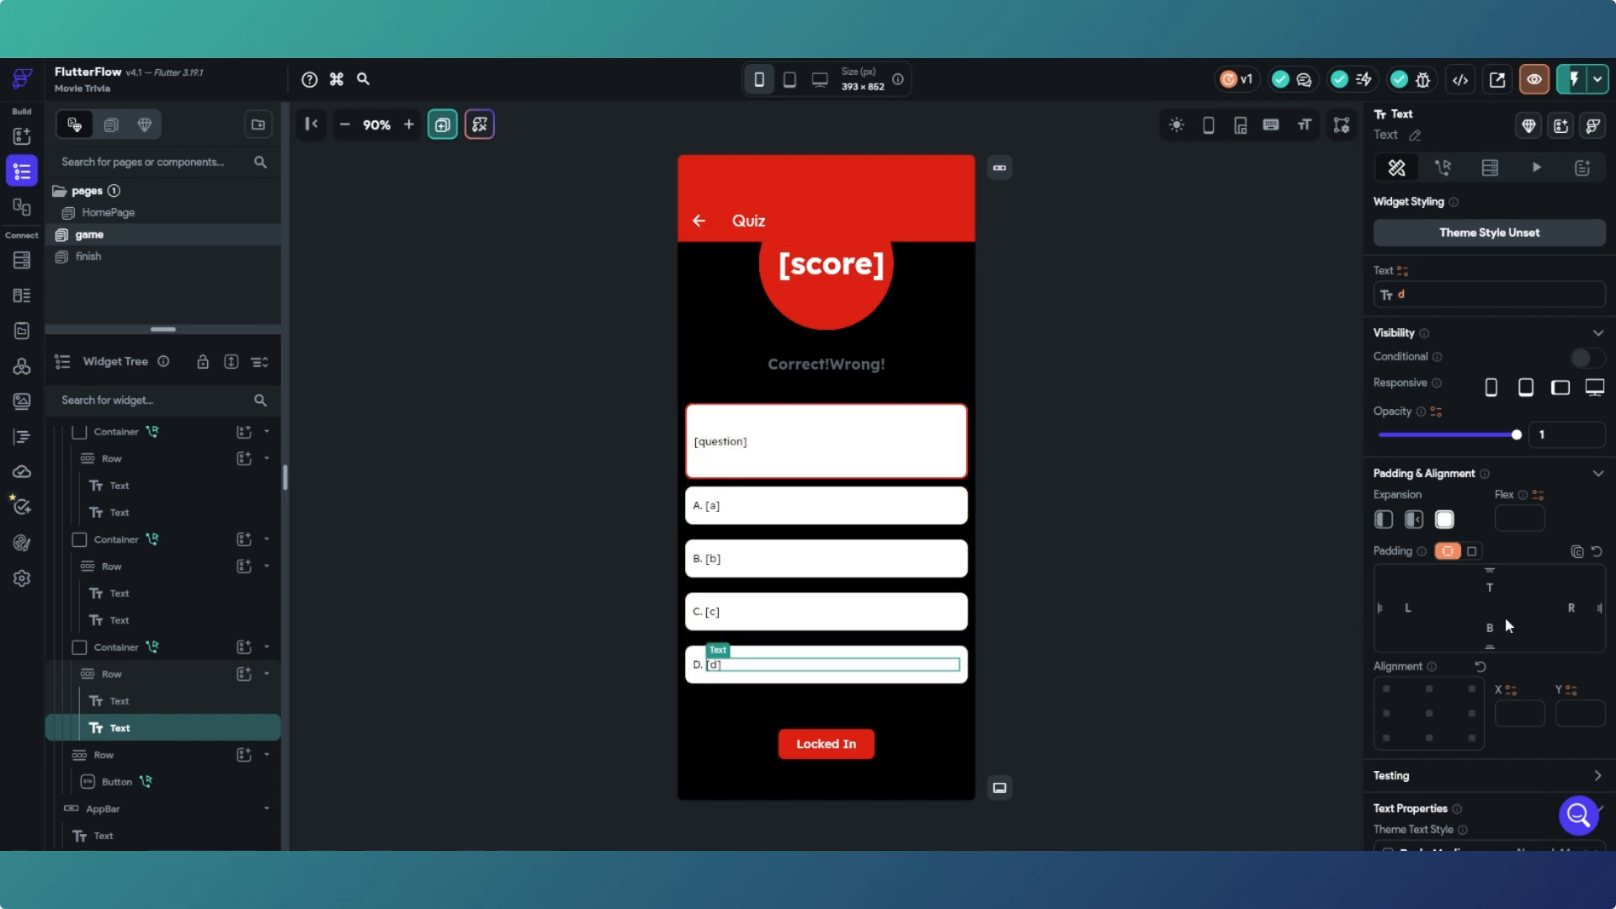
pyautogui.scroll(-2, 1452, 624)
pyautogui.scroll(-2, 1449, 624)
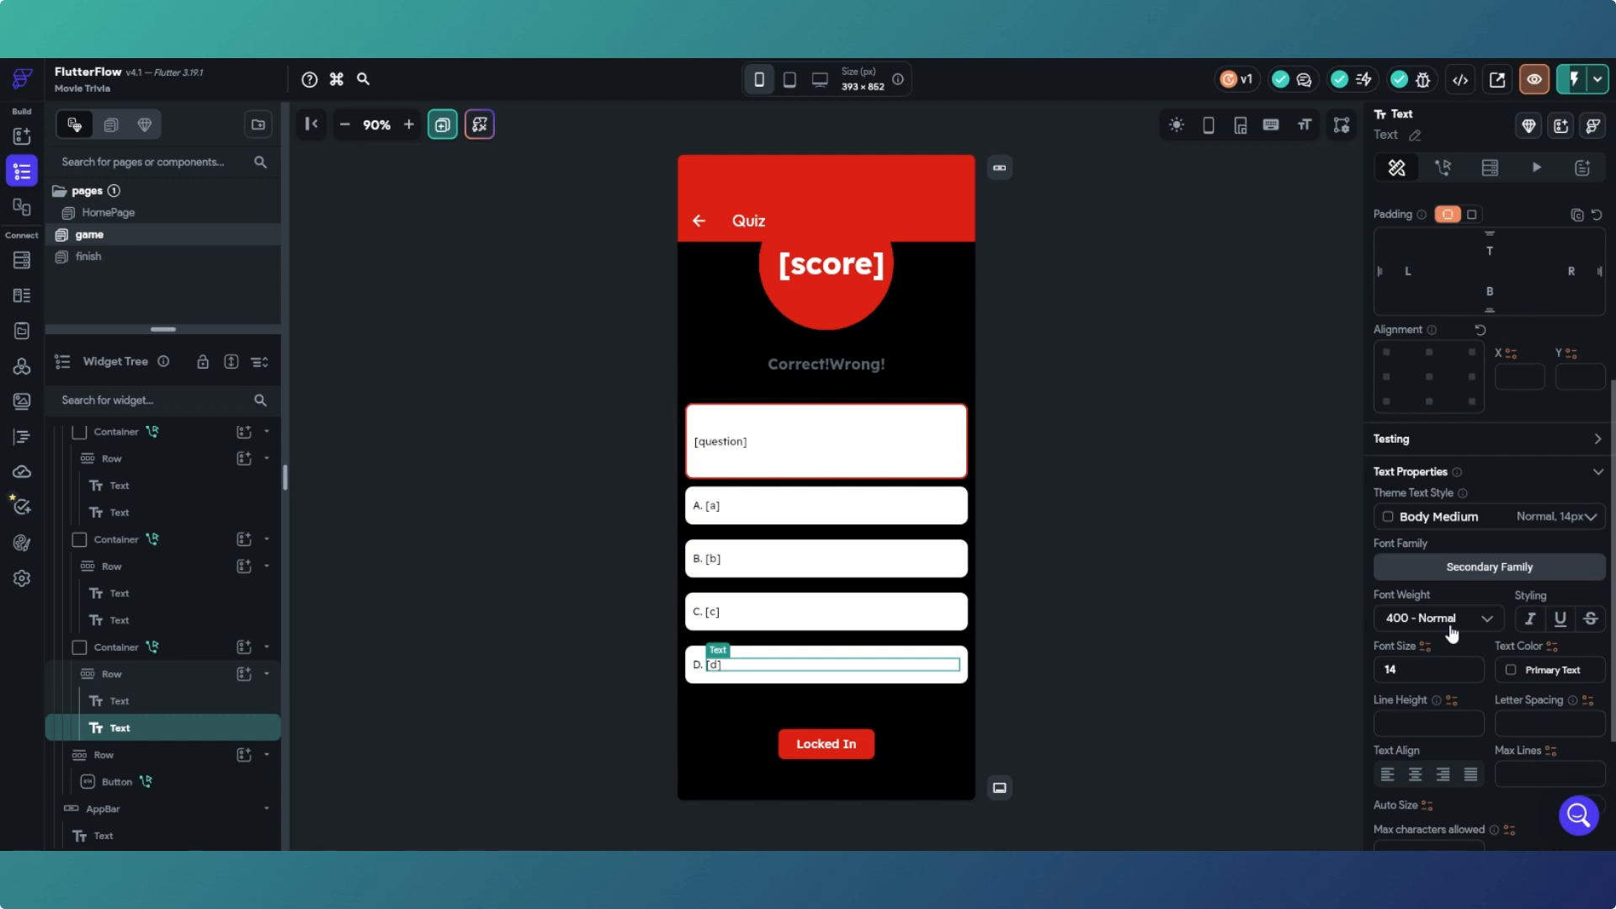
pyautogui.click(1507, 670)
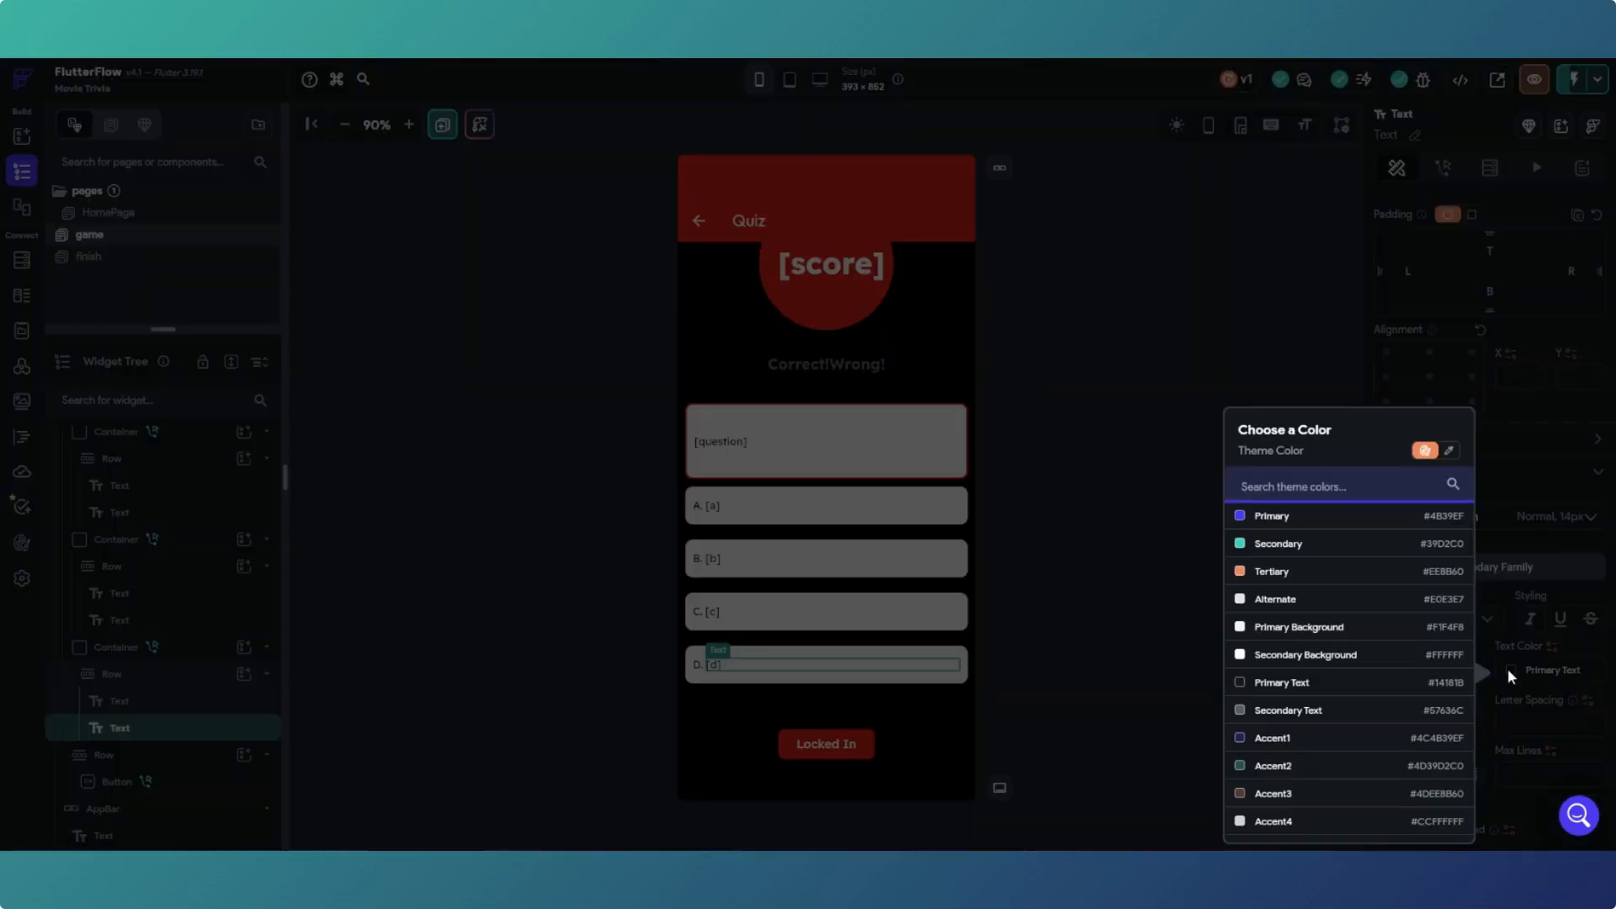
pyautogui.click(1282, 655)
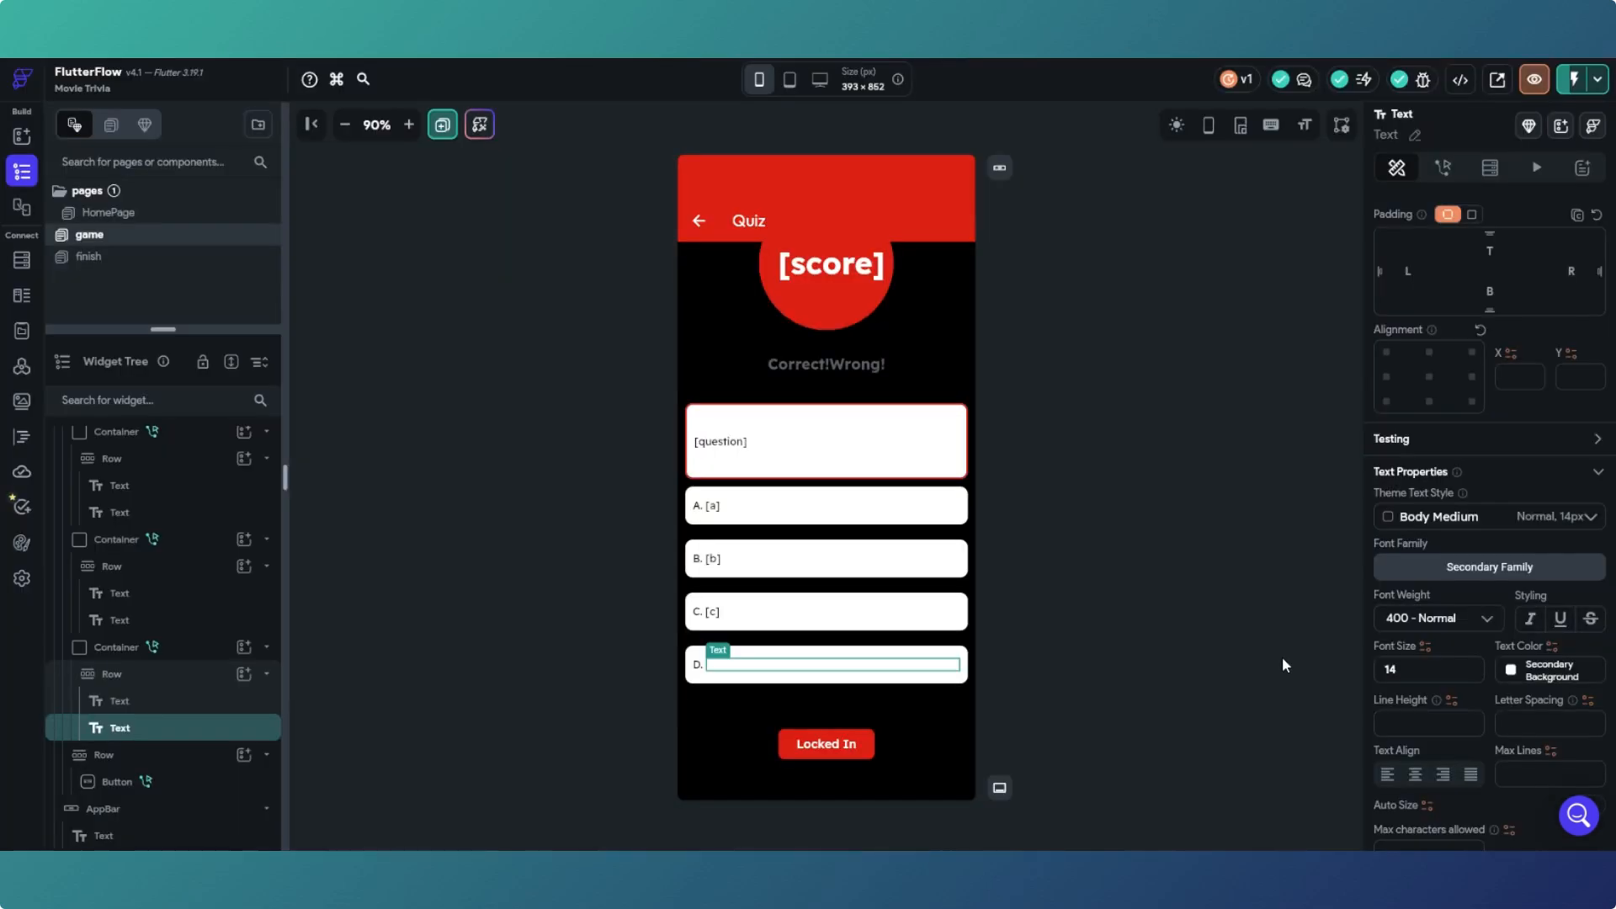
# Step: Select the "D." label text in the fourth answer container
pyautogui.click(697, 666)
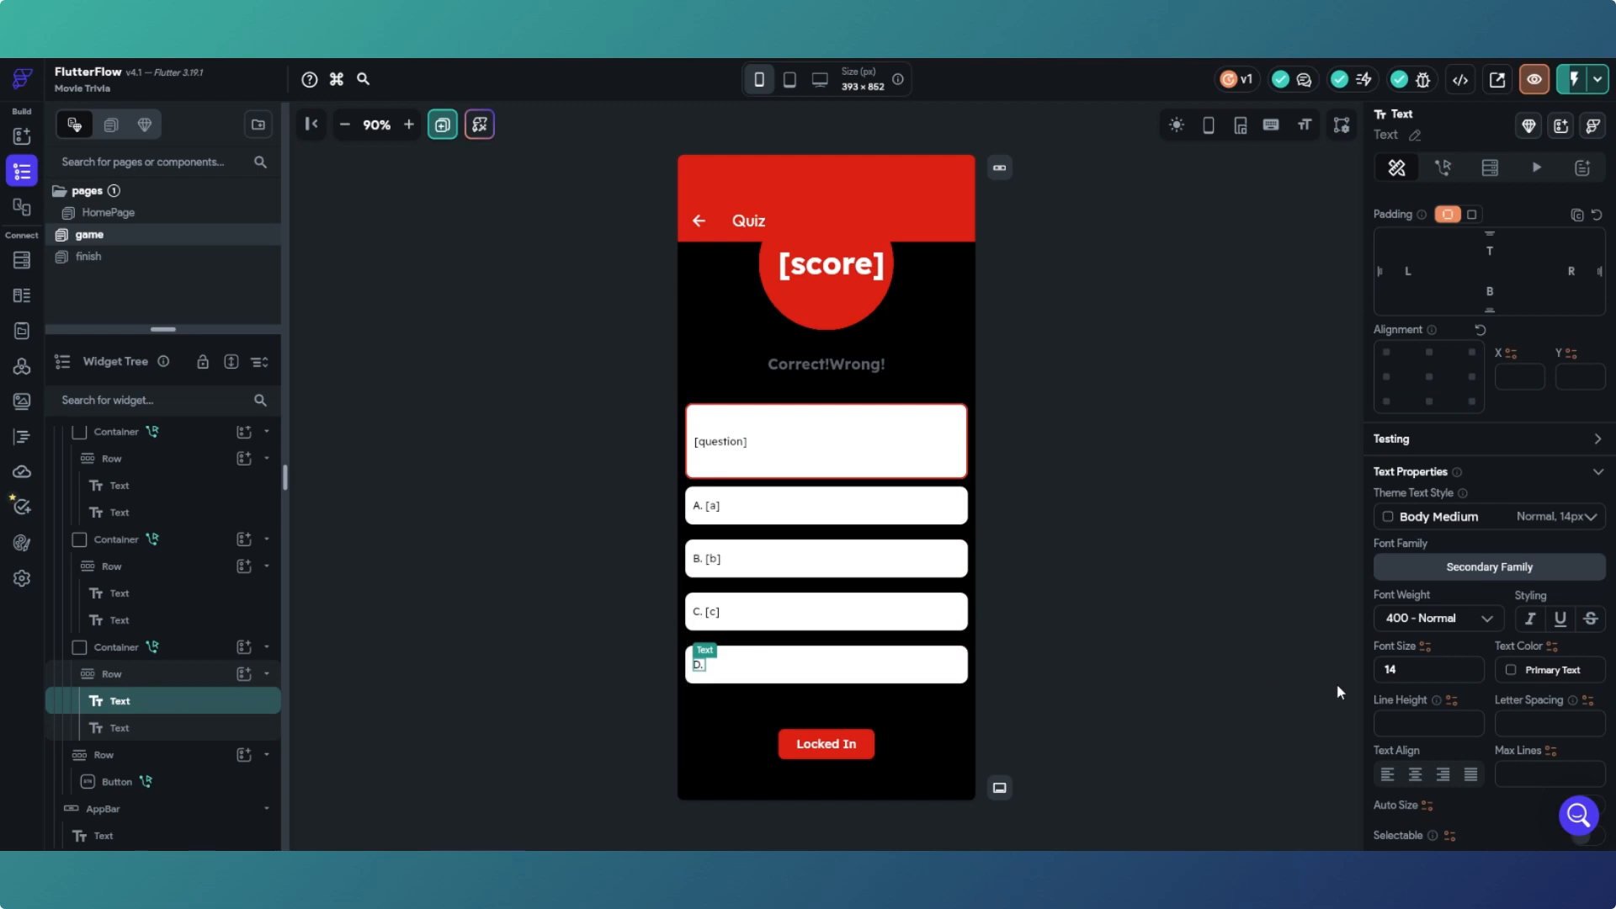
# Step: Set the text color of the "D." label and both texts in the answer C row to Secondary Background
pyautogui.click(1540, 670)
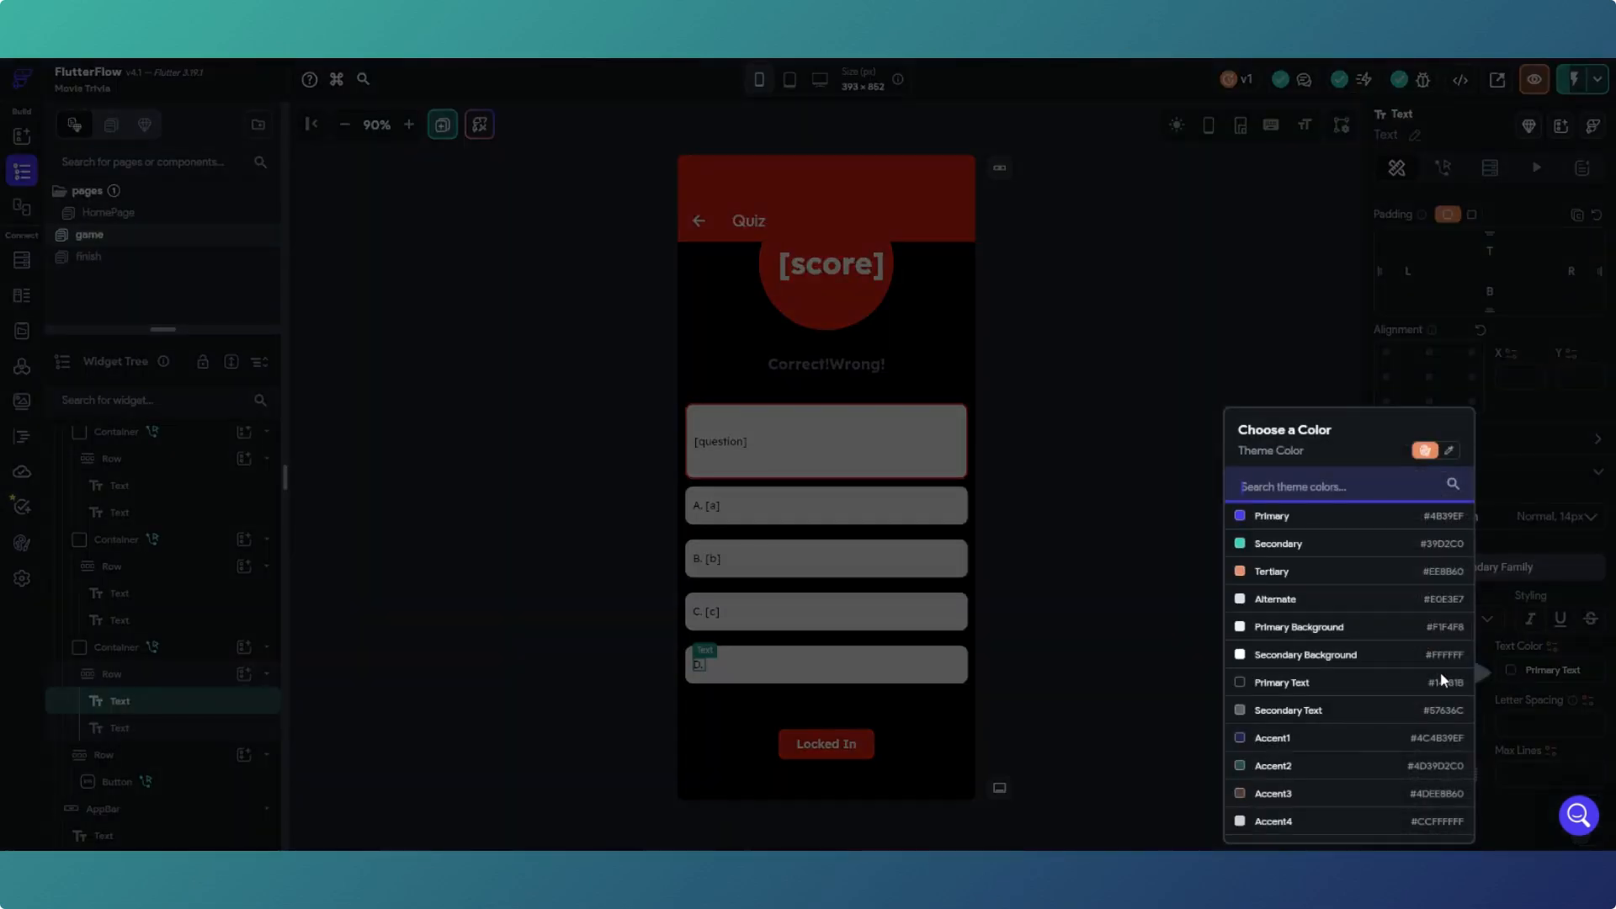
pyautogui.click(1314, 661)
pyautogui.click(815, 616)
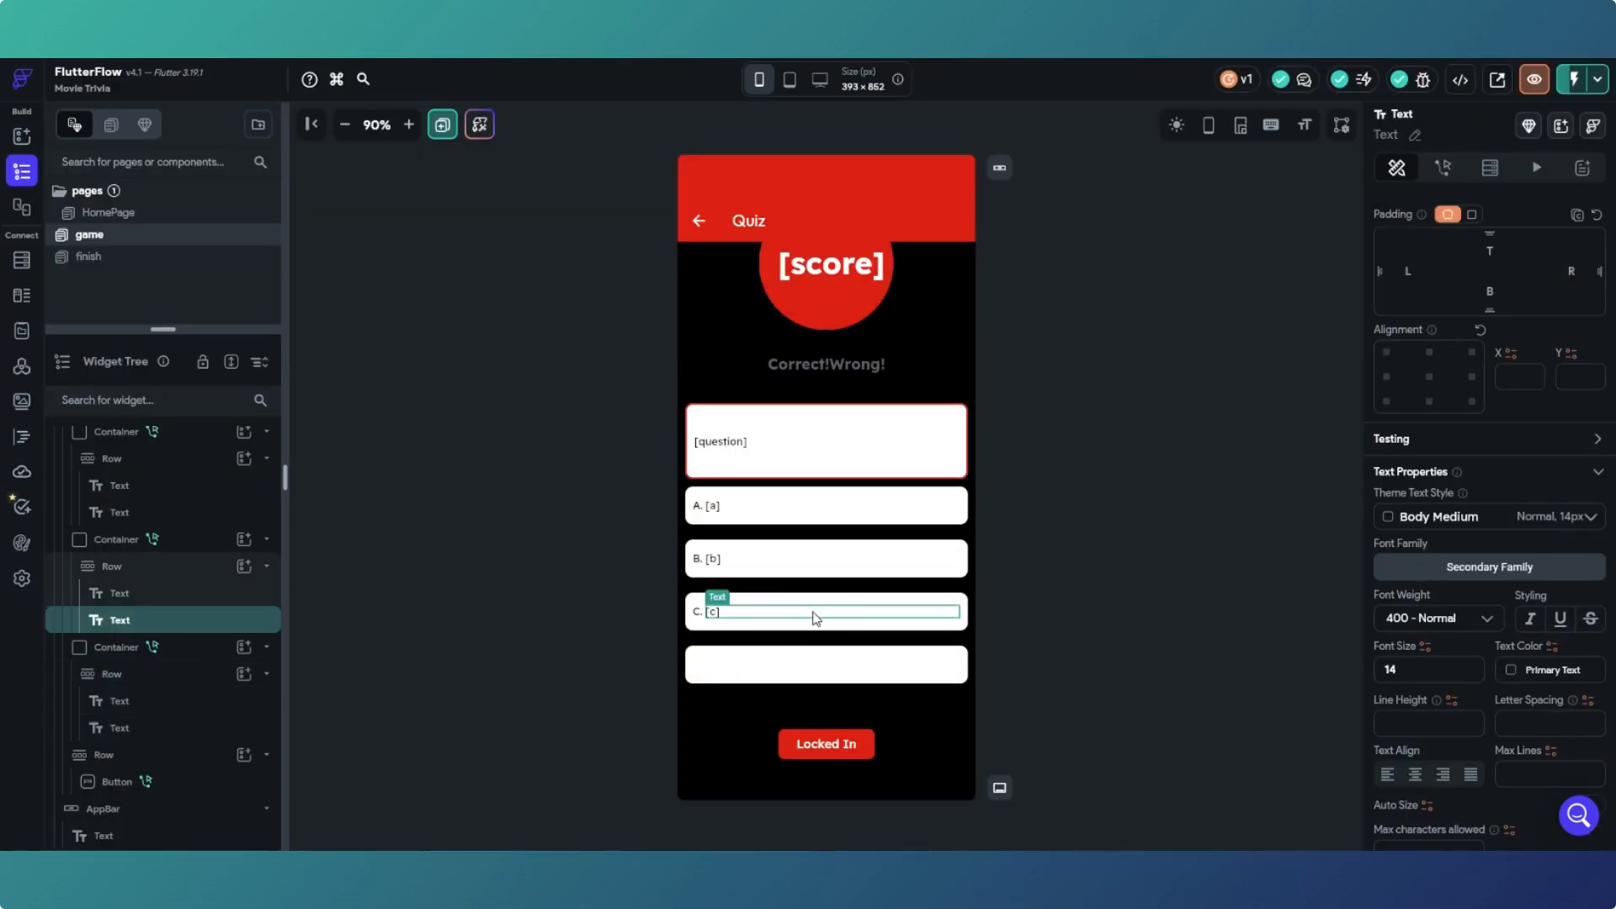
pyautogui.click(1511, 671)
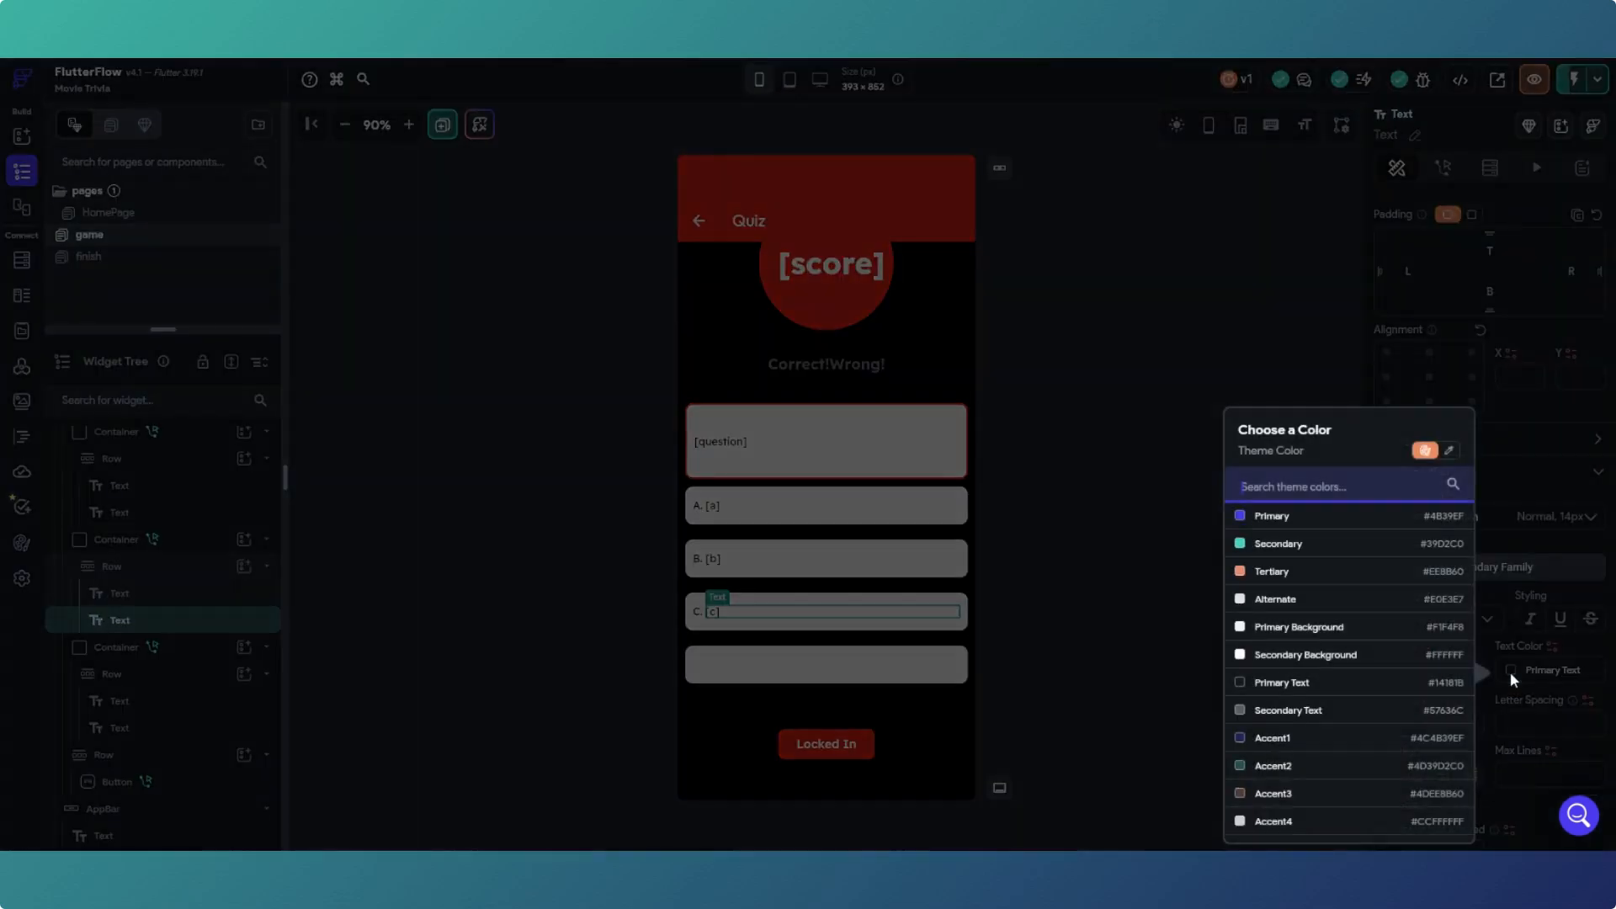
pyautogui.click(1274, 656)
pyautogui.click(700, 613)
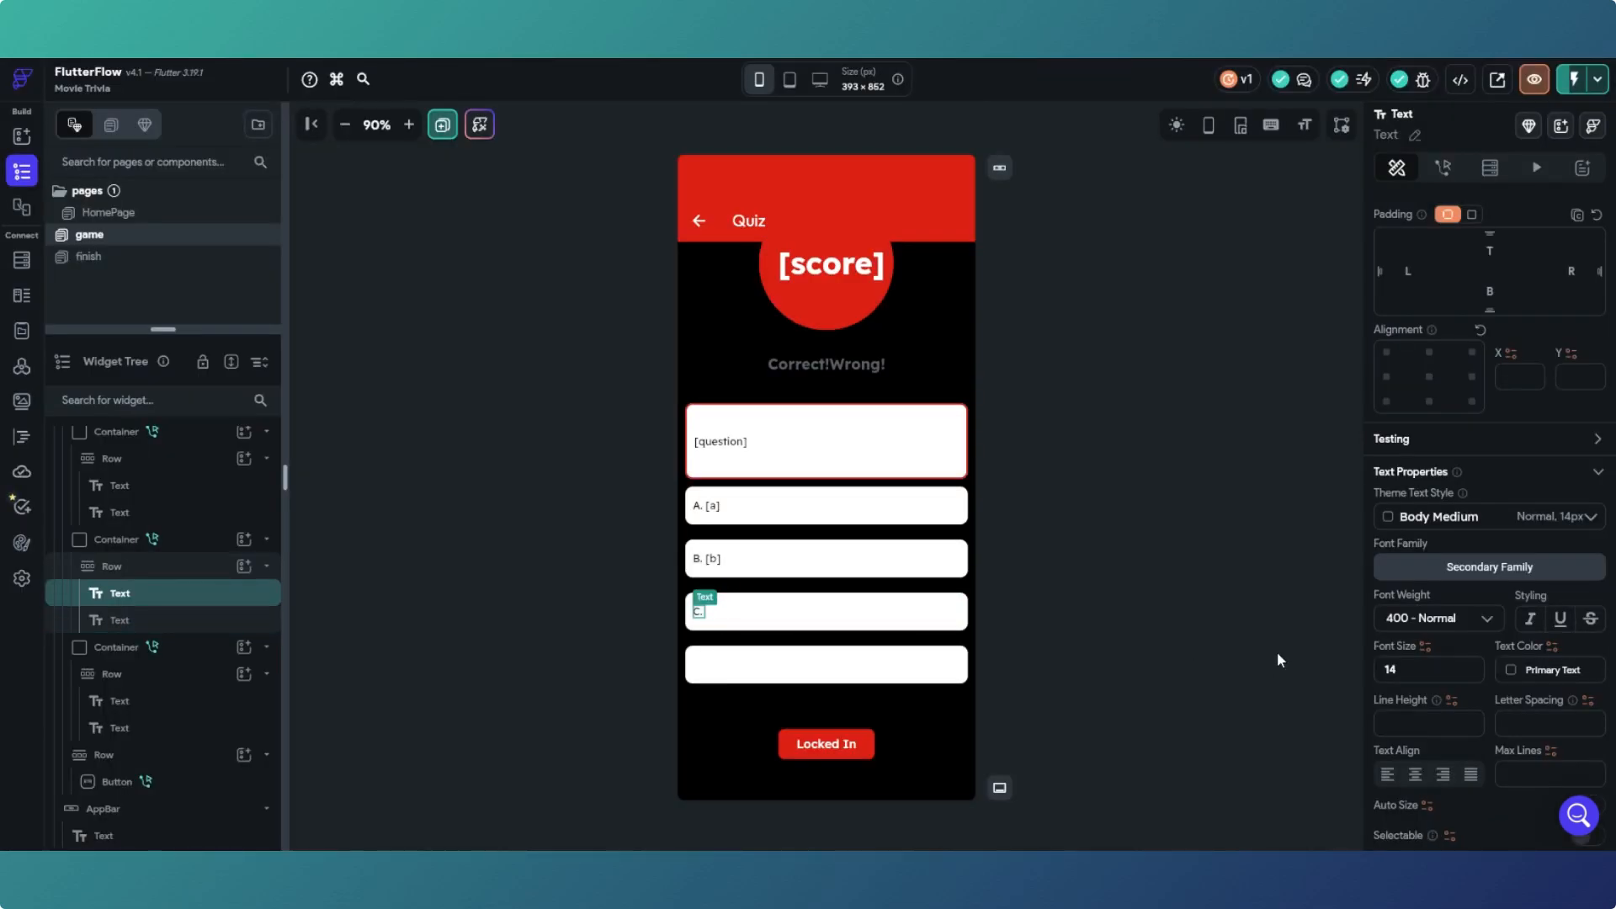
pyautogui.click(1511, 671)
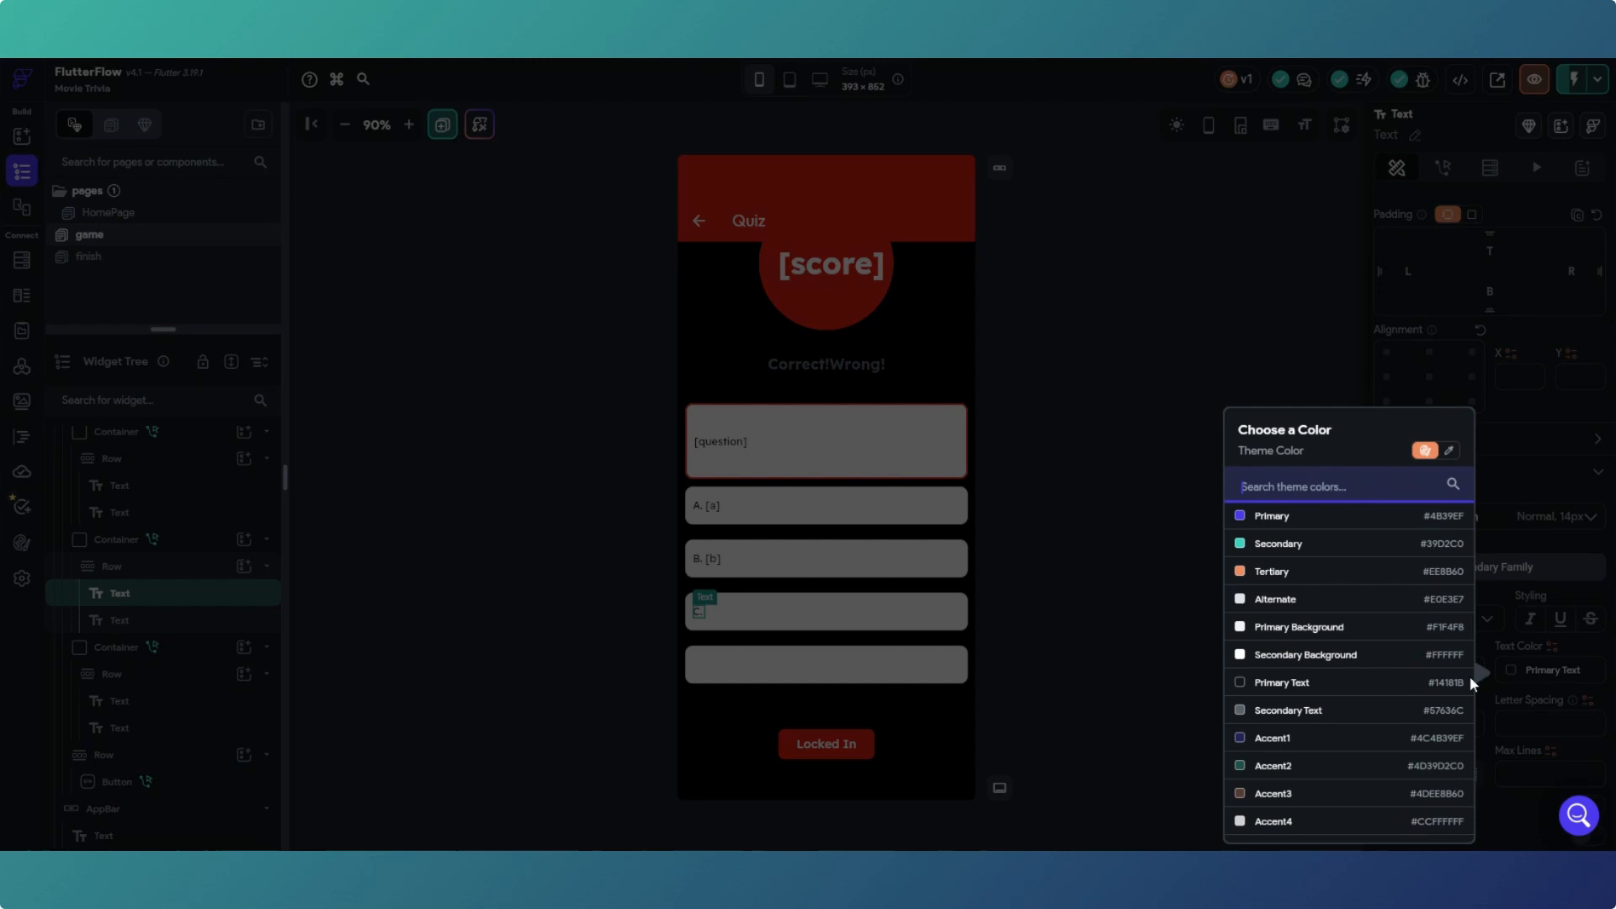
pyautogui.click(1306, 658)
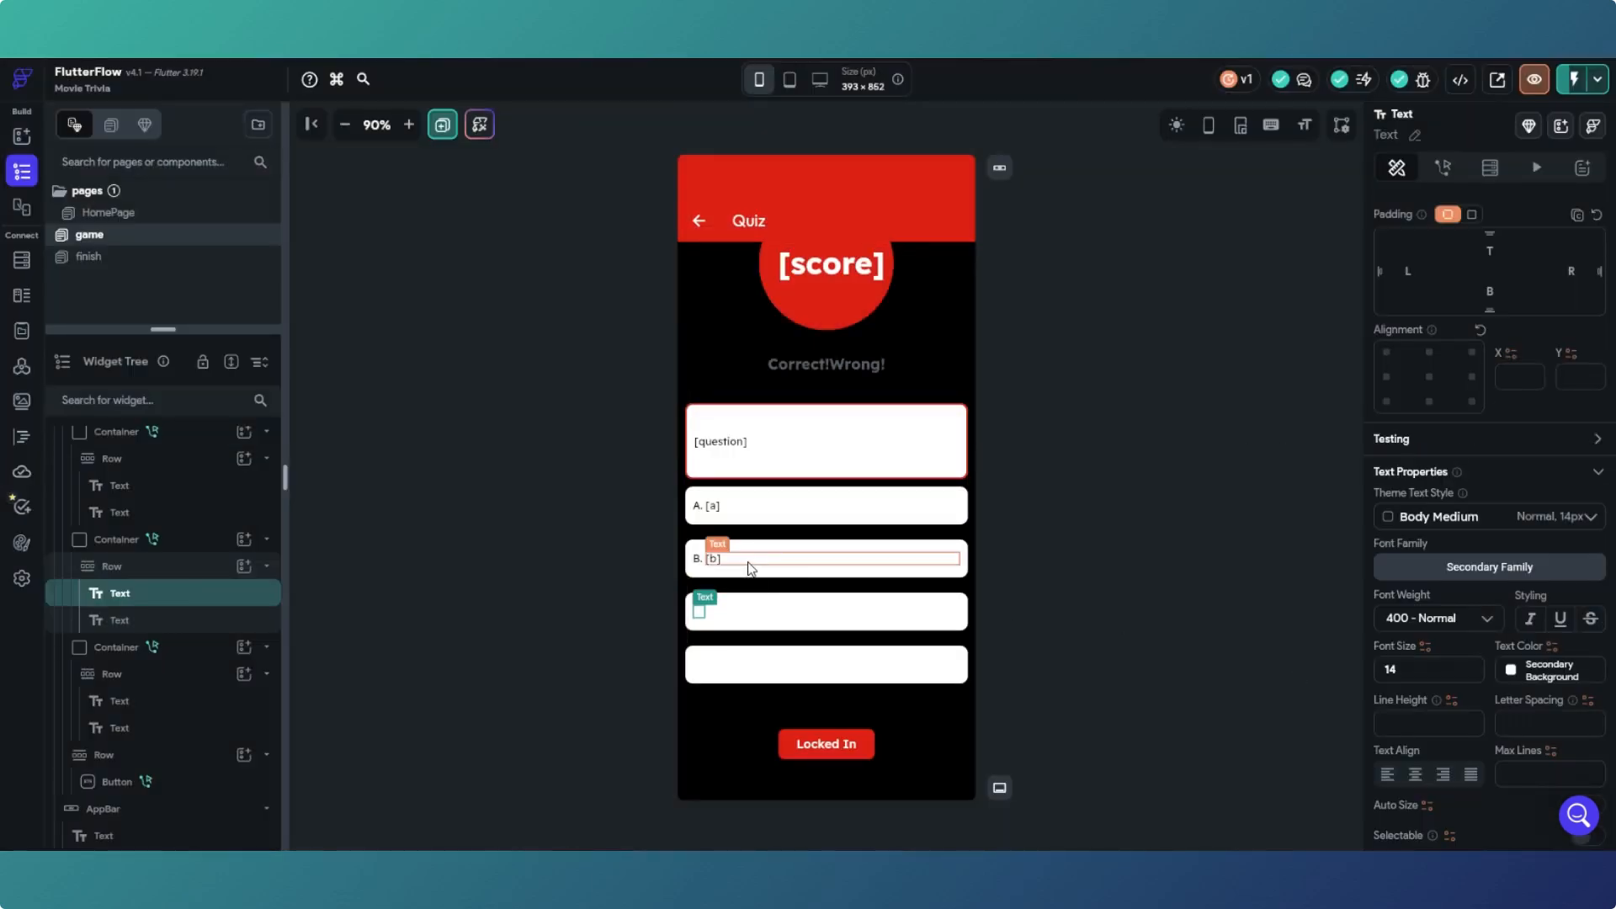
# Step: Set the text color of the [b] answer text and its "B." label to Secondary Background
pyautogui.click(714, 558)
pyautogui.click(1515, 670)
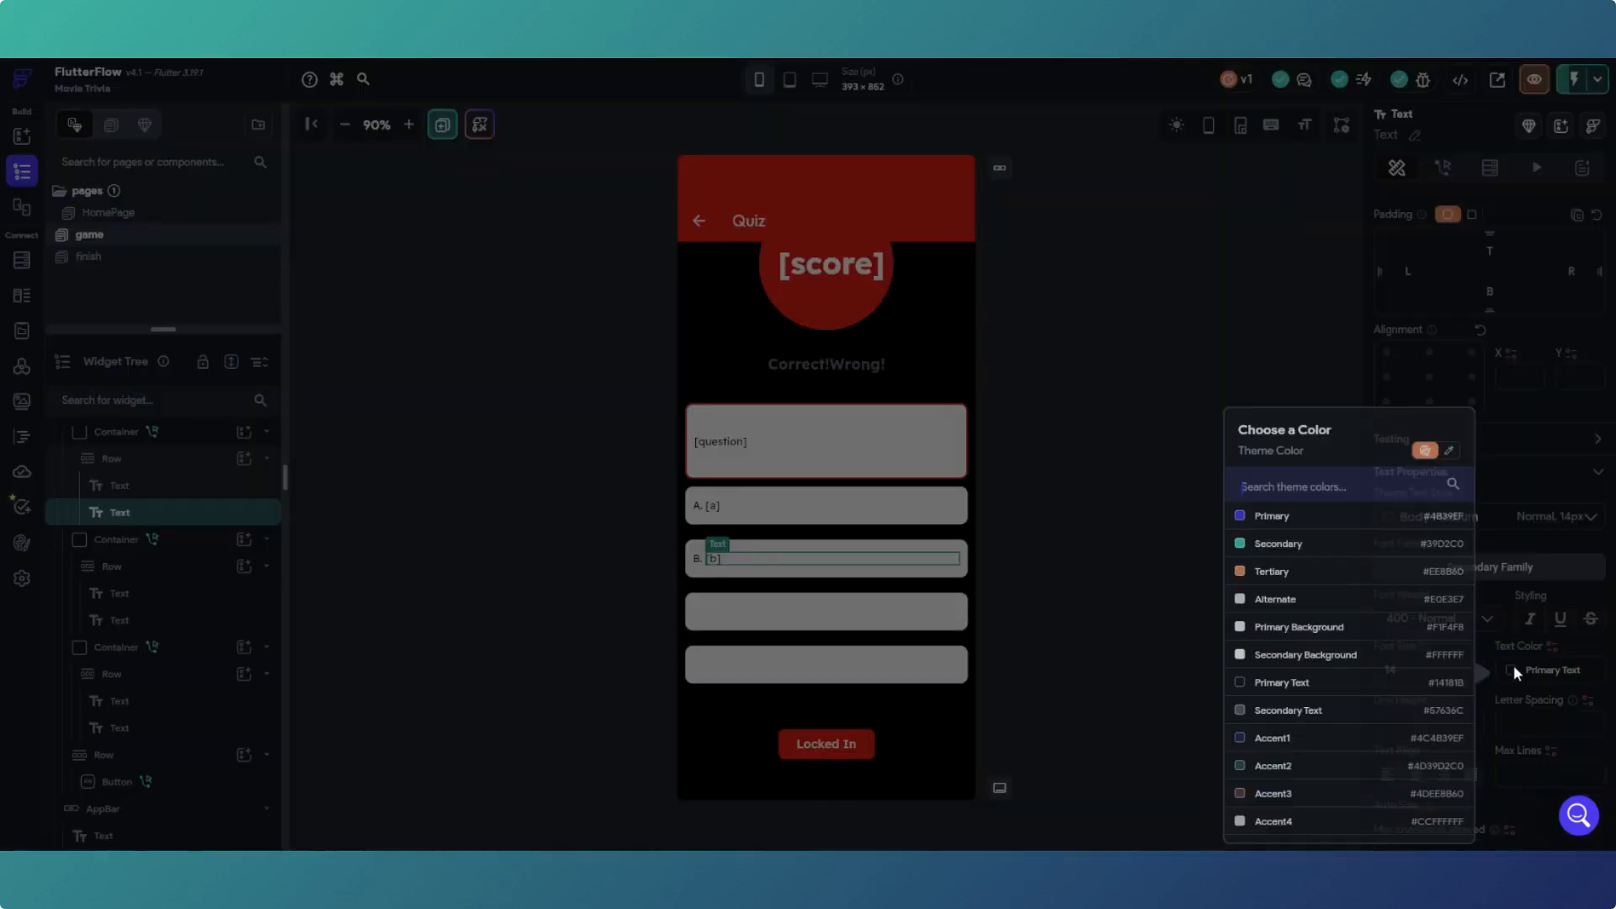
pyautogui.click(1327, 657)
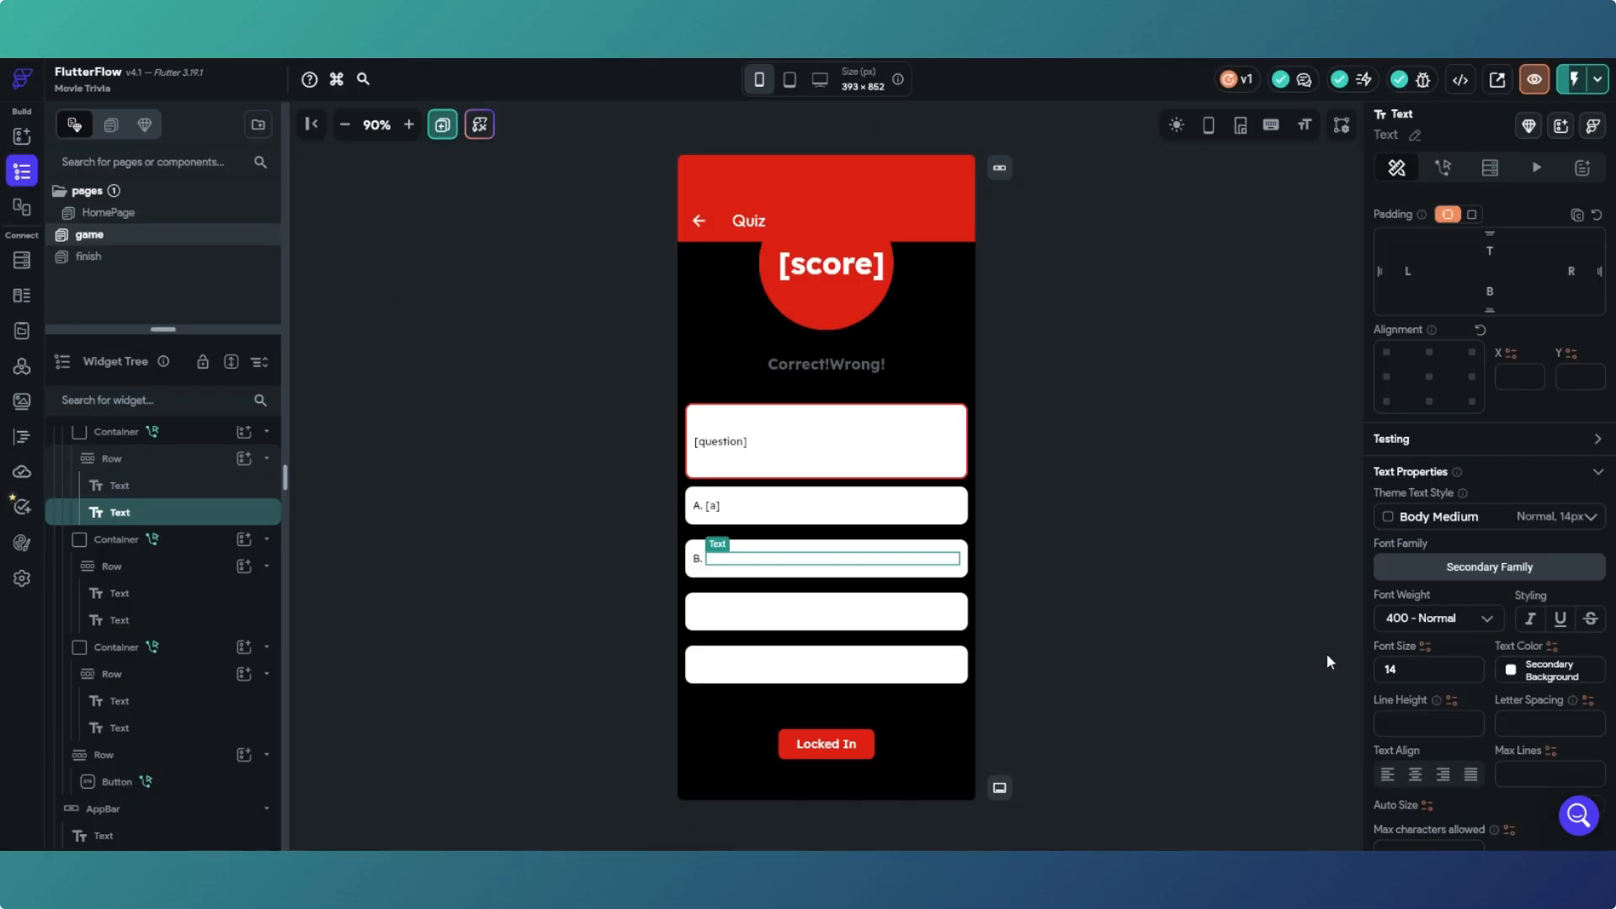
pyautogui.click(710, 561)
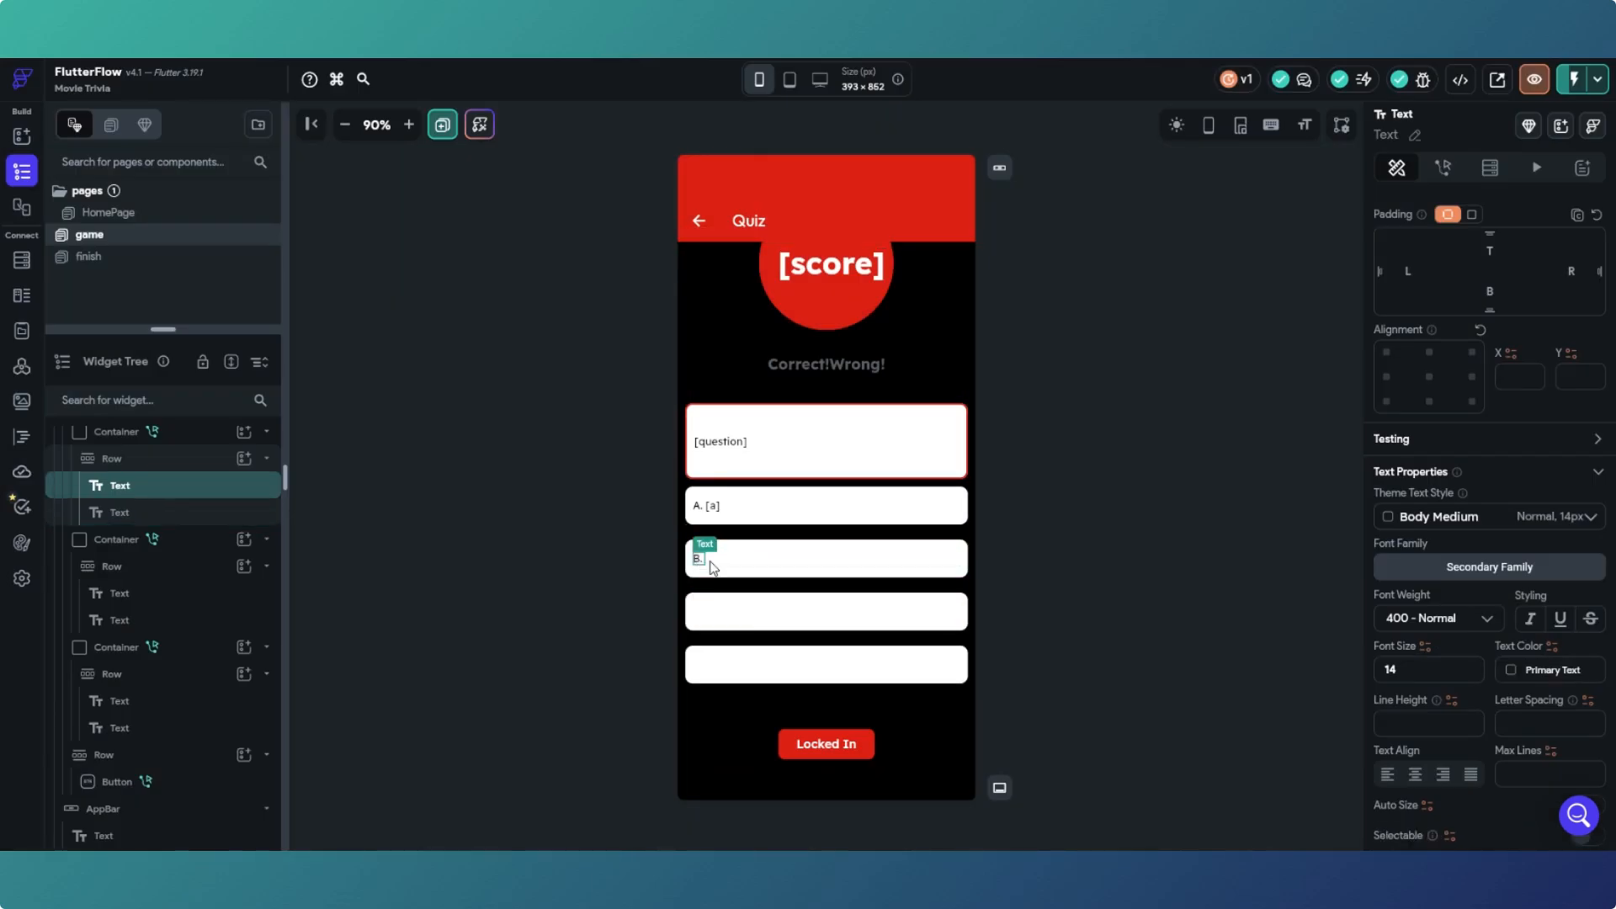
pyautogui.click(1515, 670)
pyautogui.click(1350, 656)
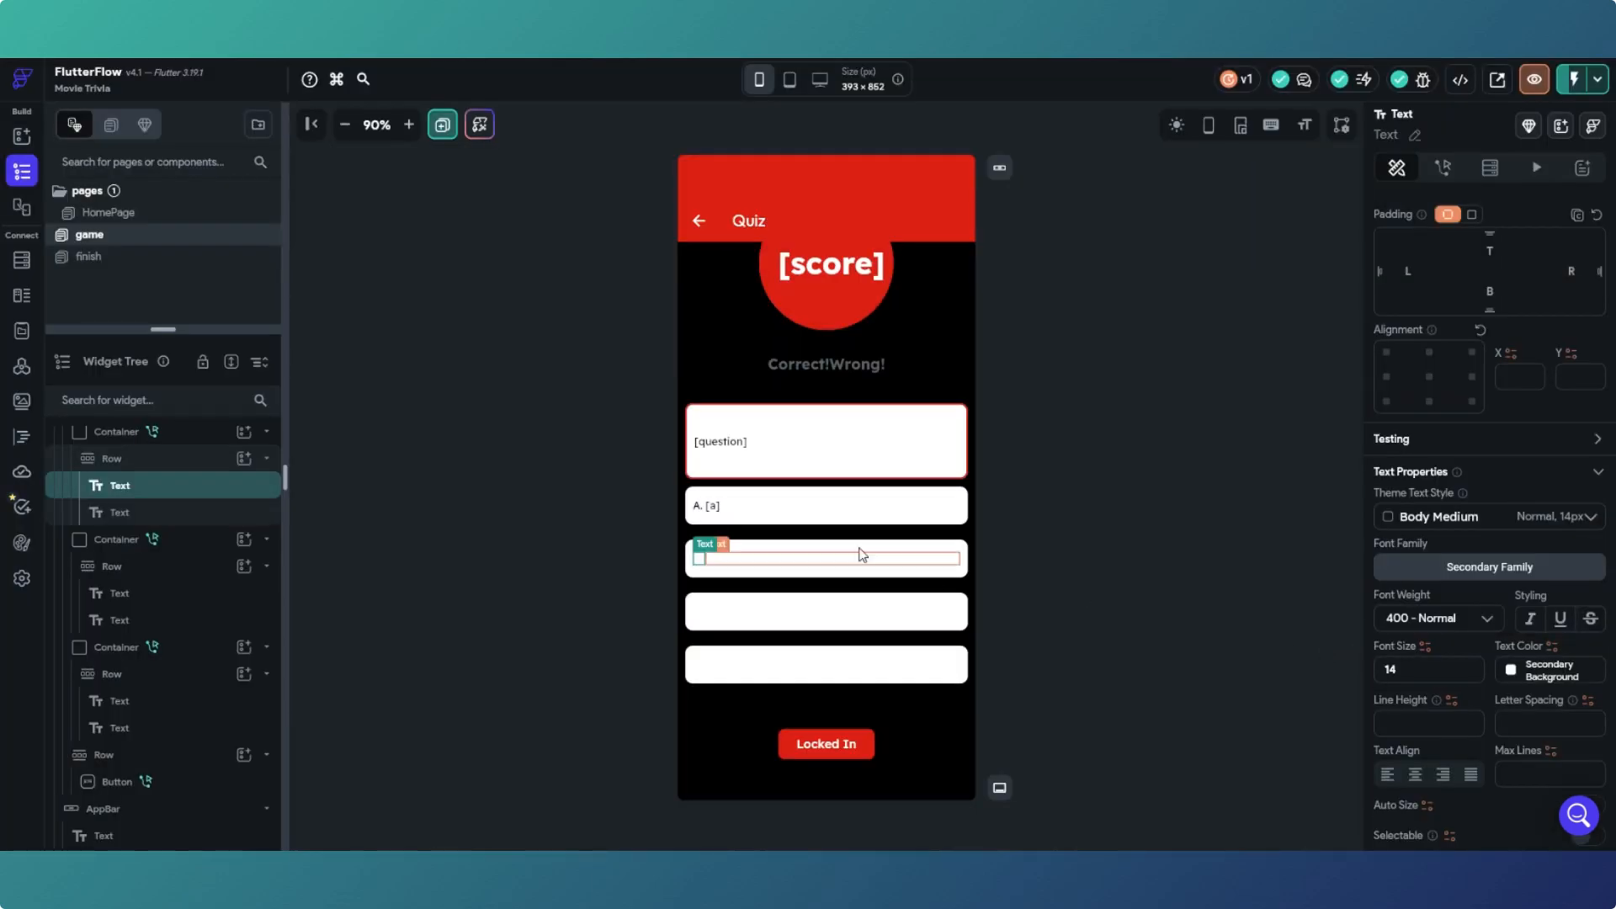
# Step: Set the text color of the [a] answer text and its "A." label to Secondary Background
pyautogui.click(809, 505)
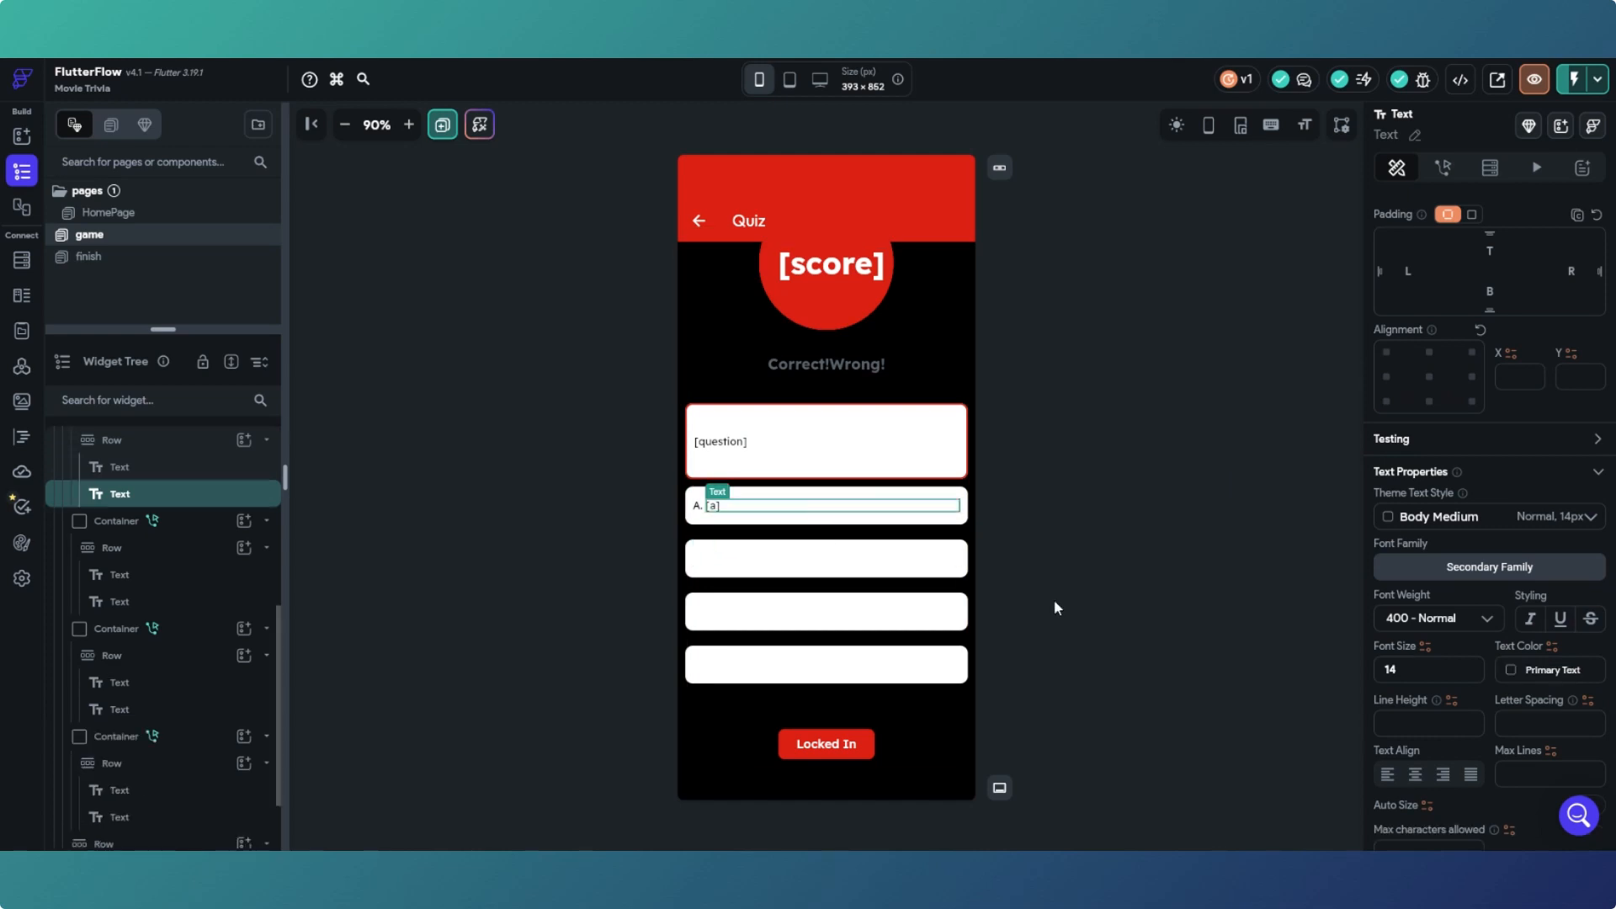
pyautogui.click(1513, 670)
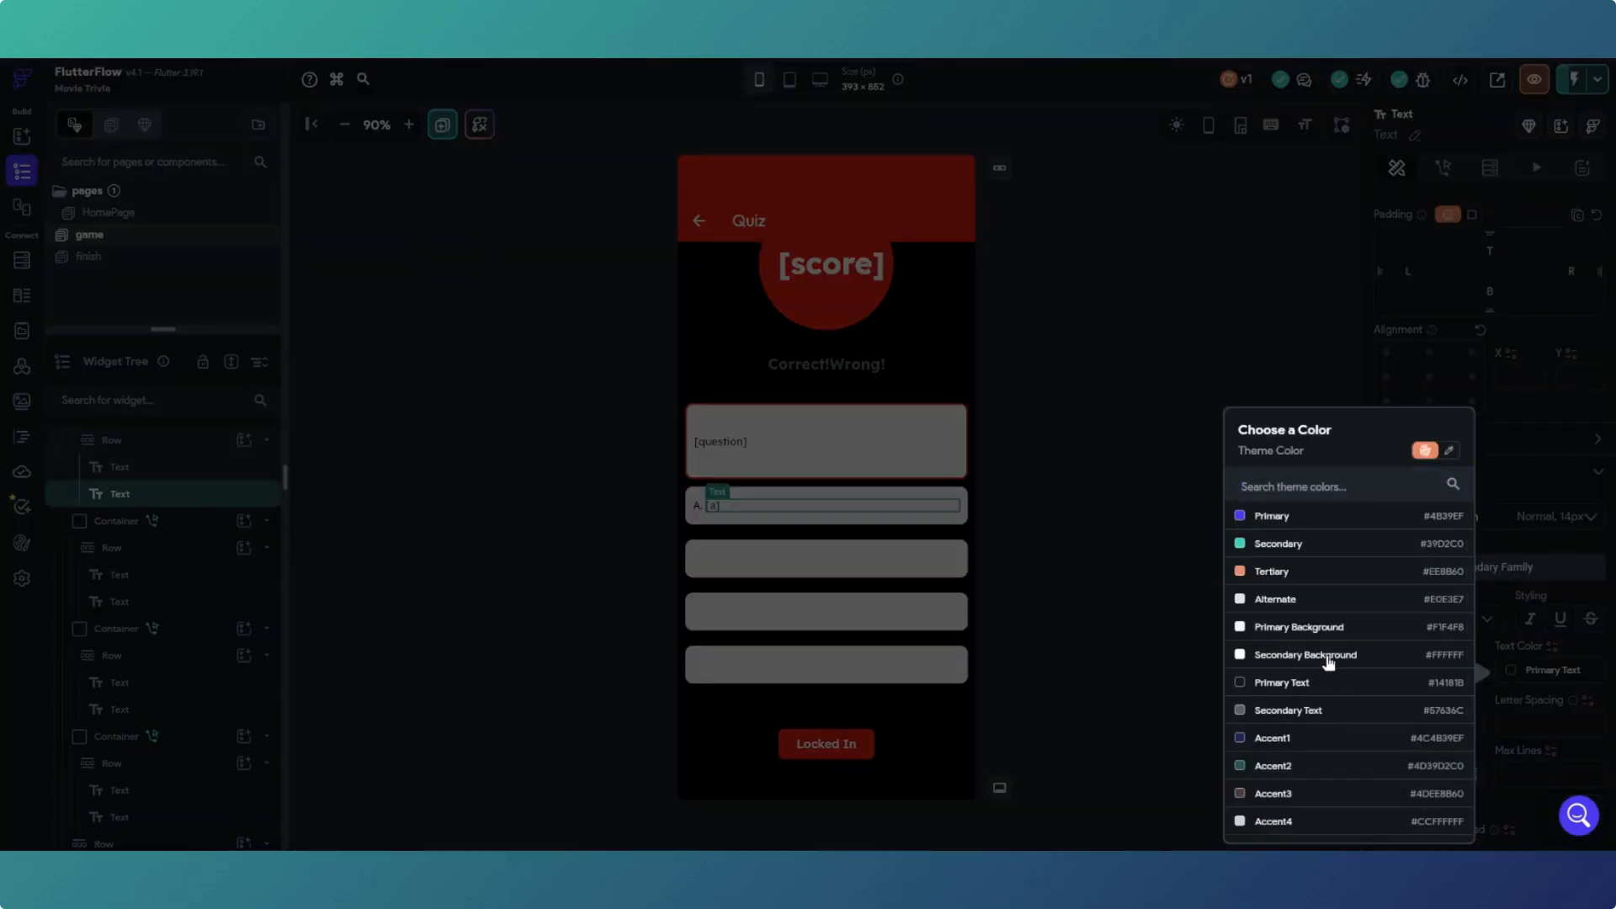
pyautogui.click(1329, 658)
pyautogui.click(697, 506)
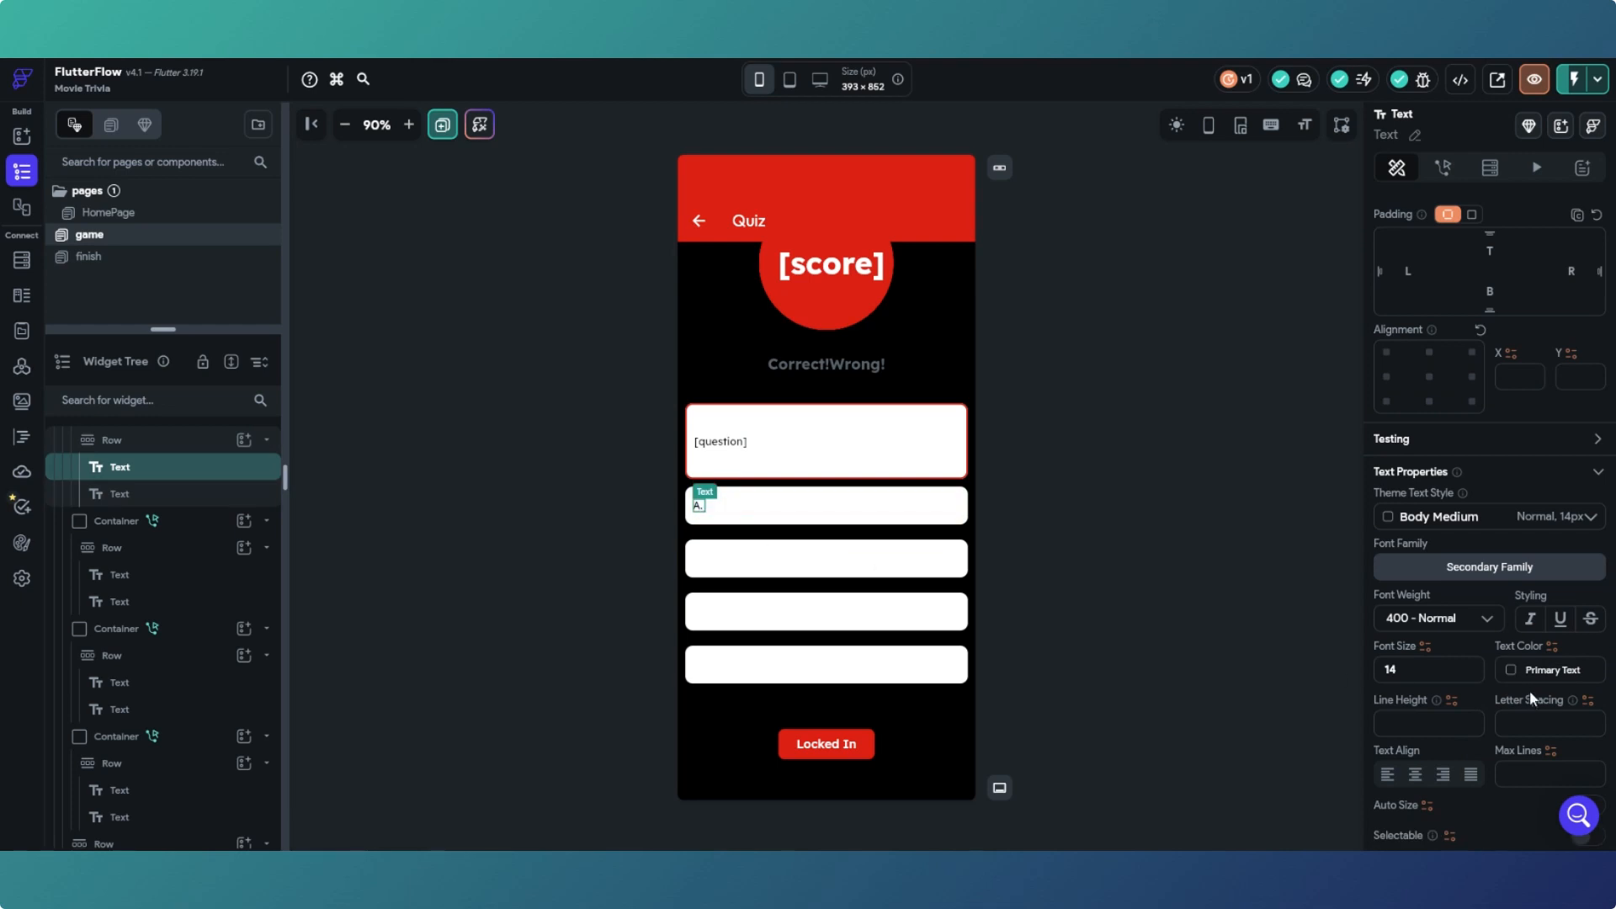
pyautogui.click(1511, 670)
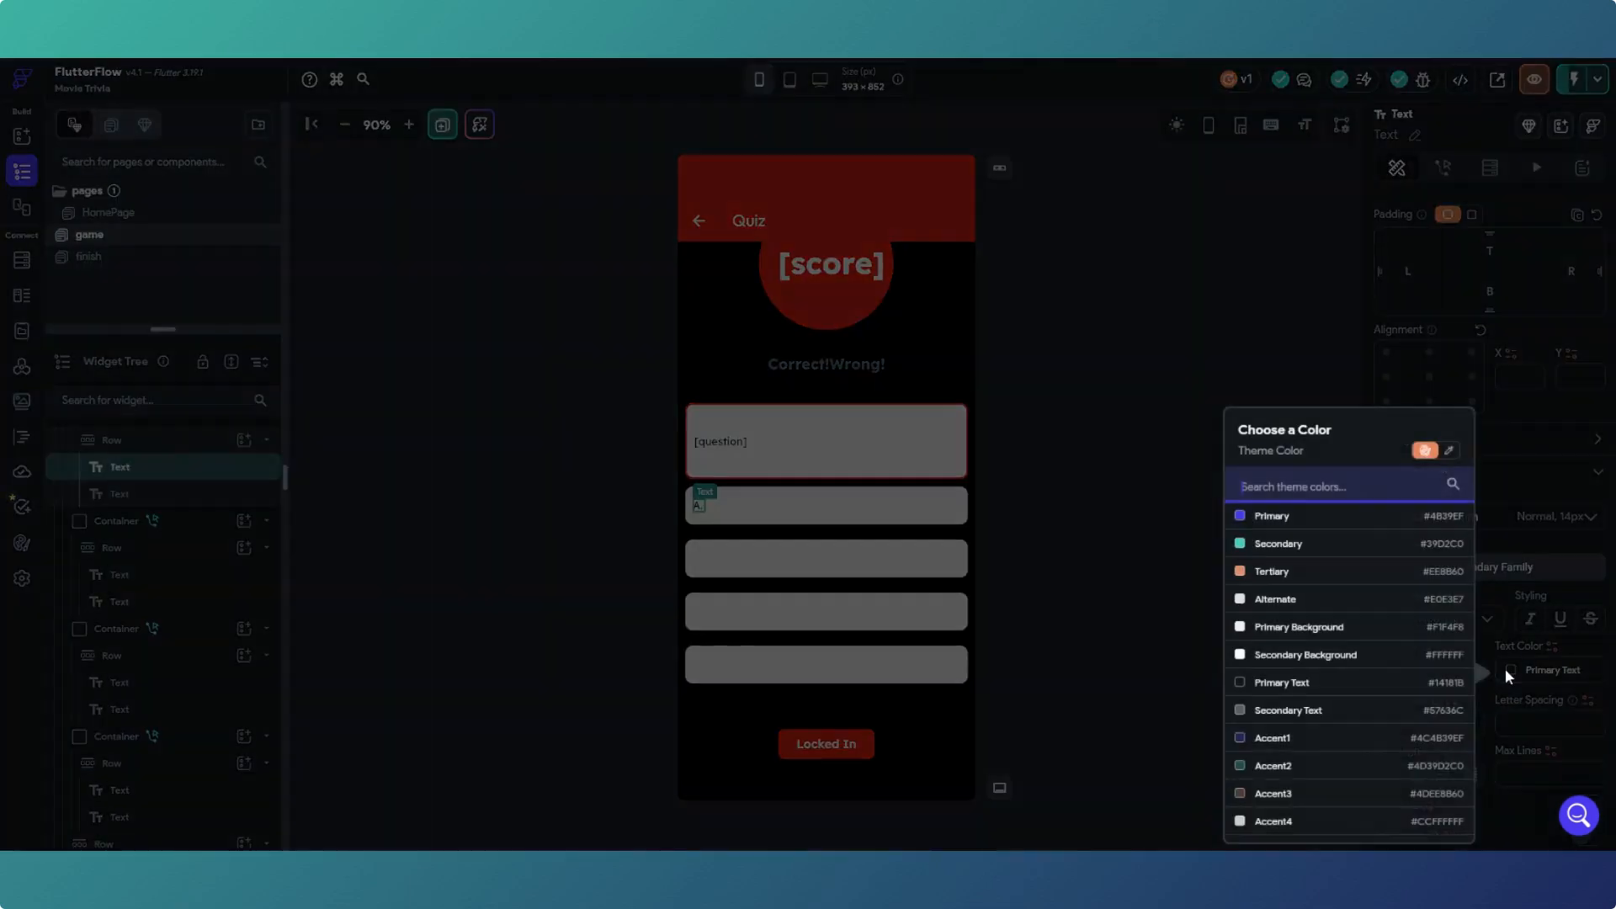
pyautogui.click(1351, 655)
# Step: Give the [question] text the Secondary Background color and make it expand to fill its row
pyautogui.click(732, 443)
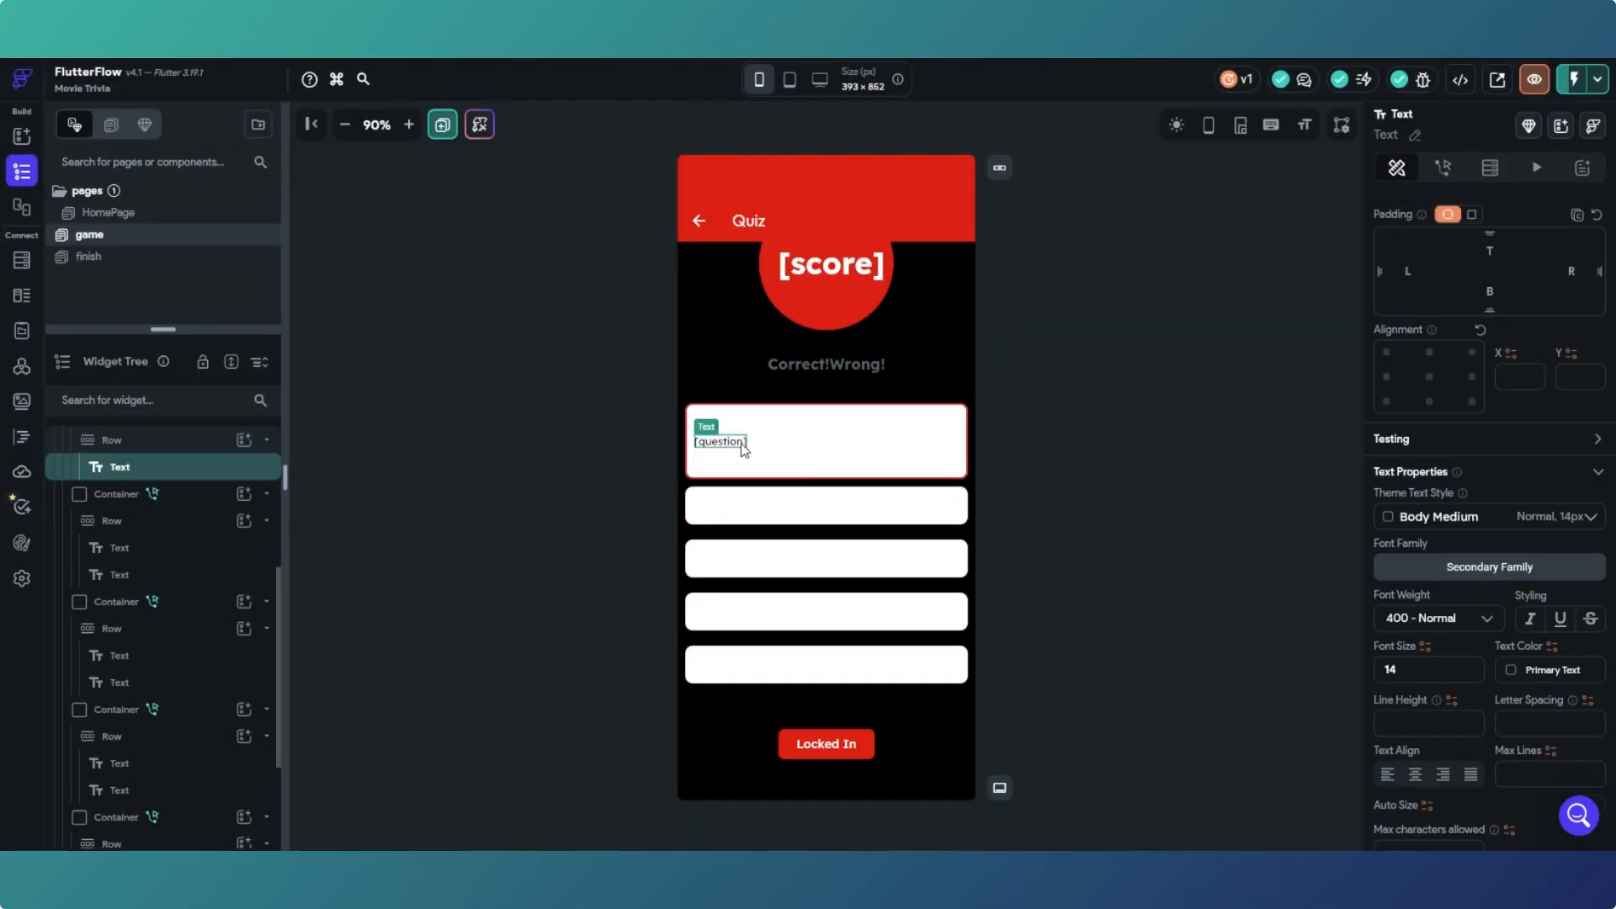
pyautogui.click(1512, 670)
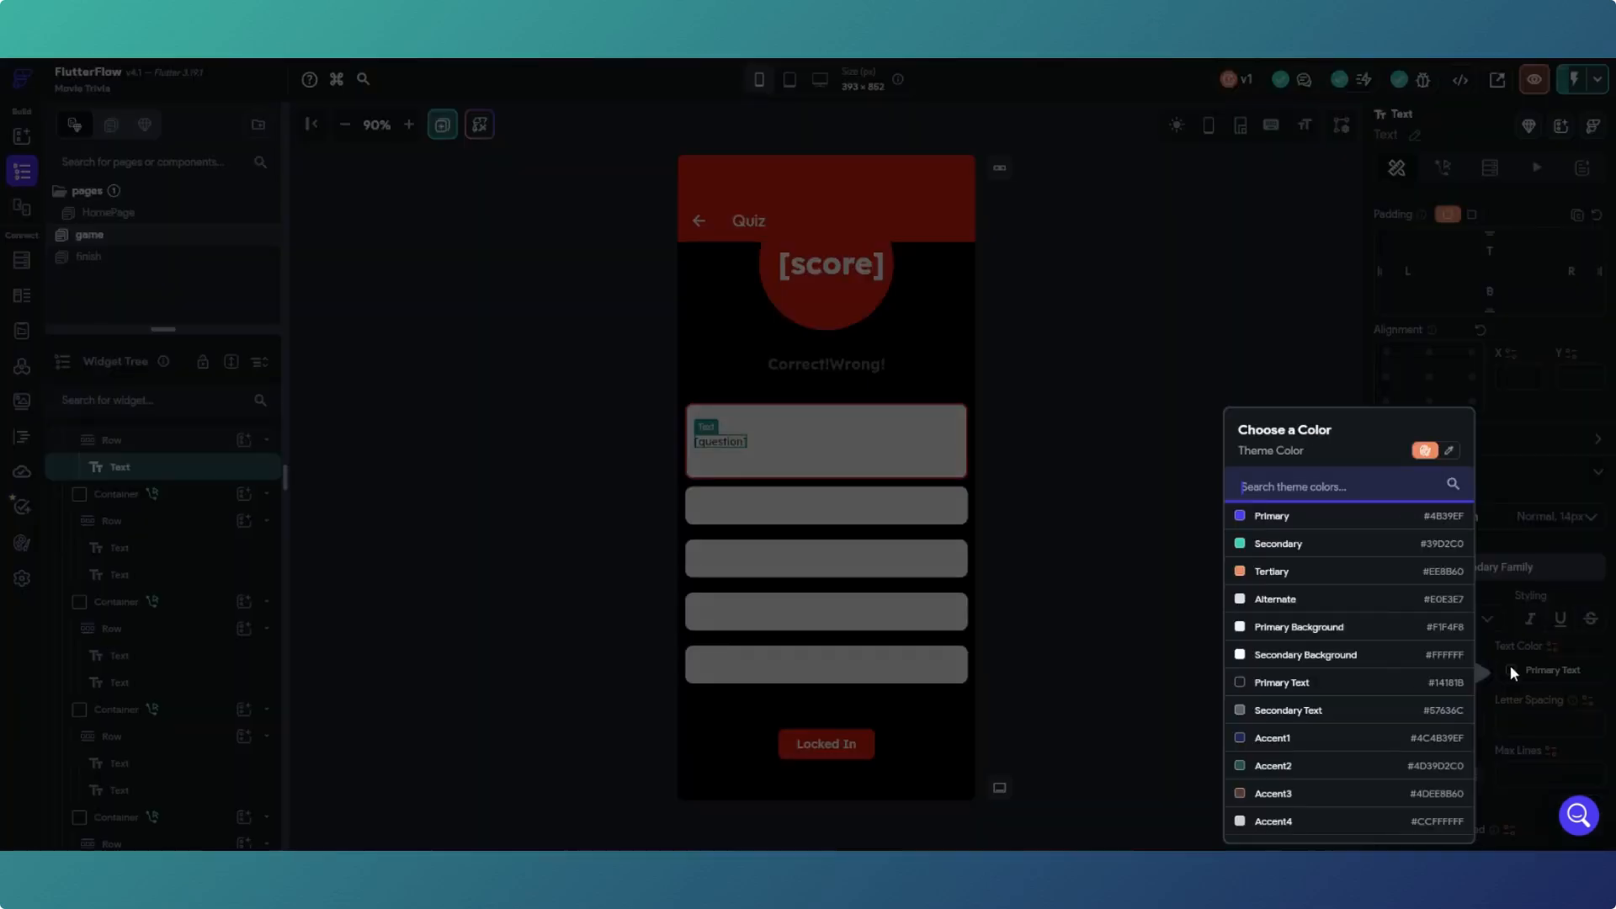
pyautogui.click(1320, 656)
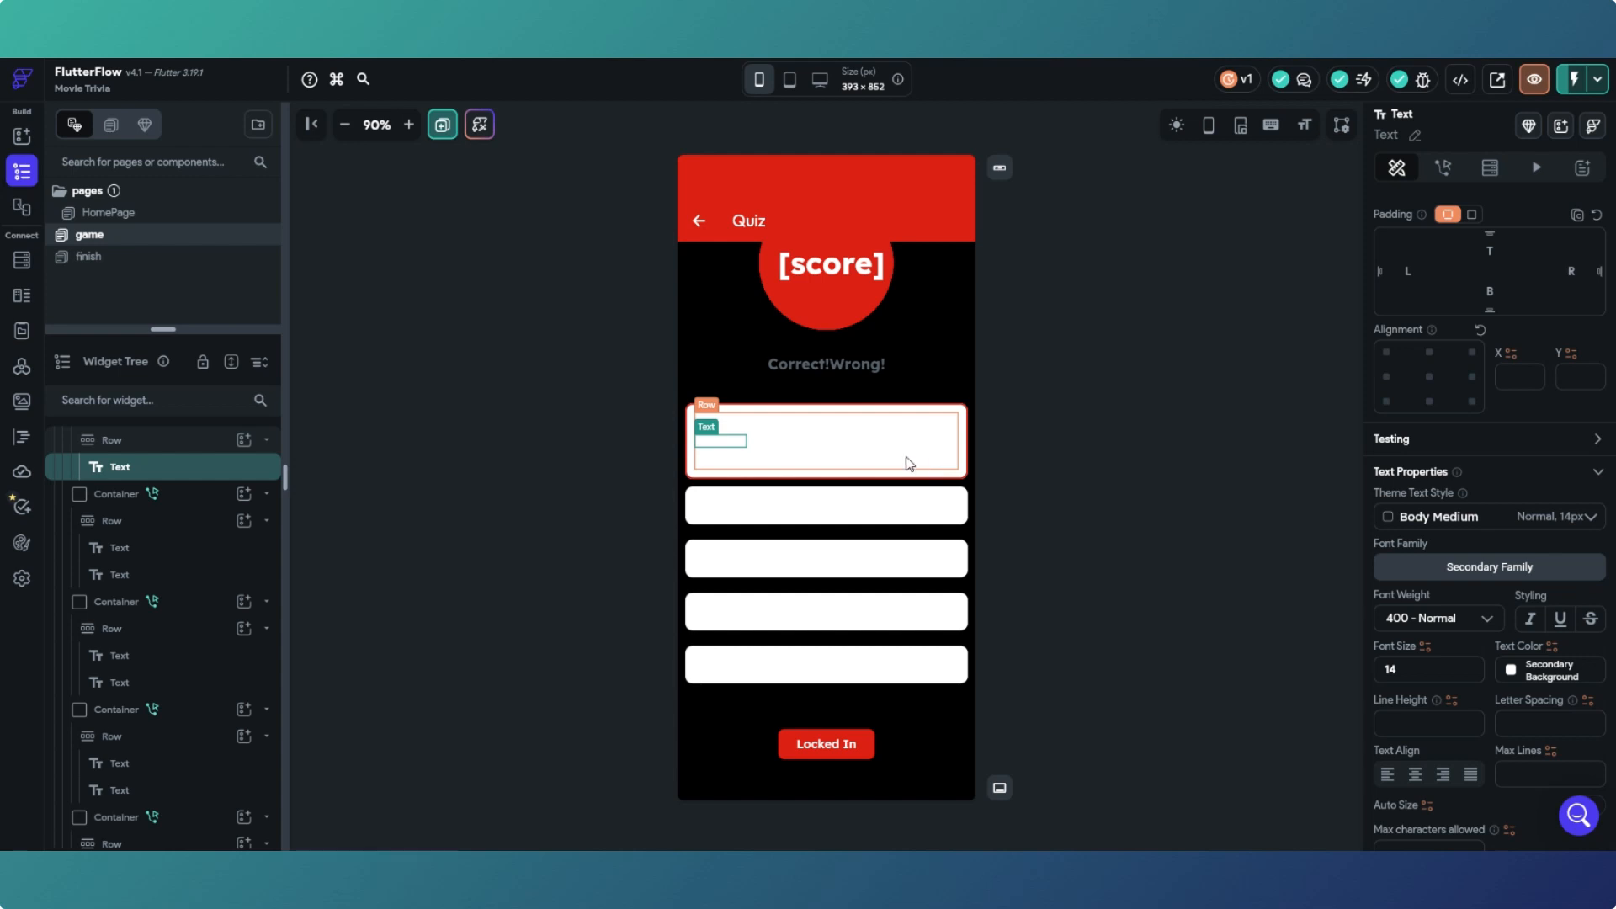
pyautogui.scroll(3, 1432, 416)
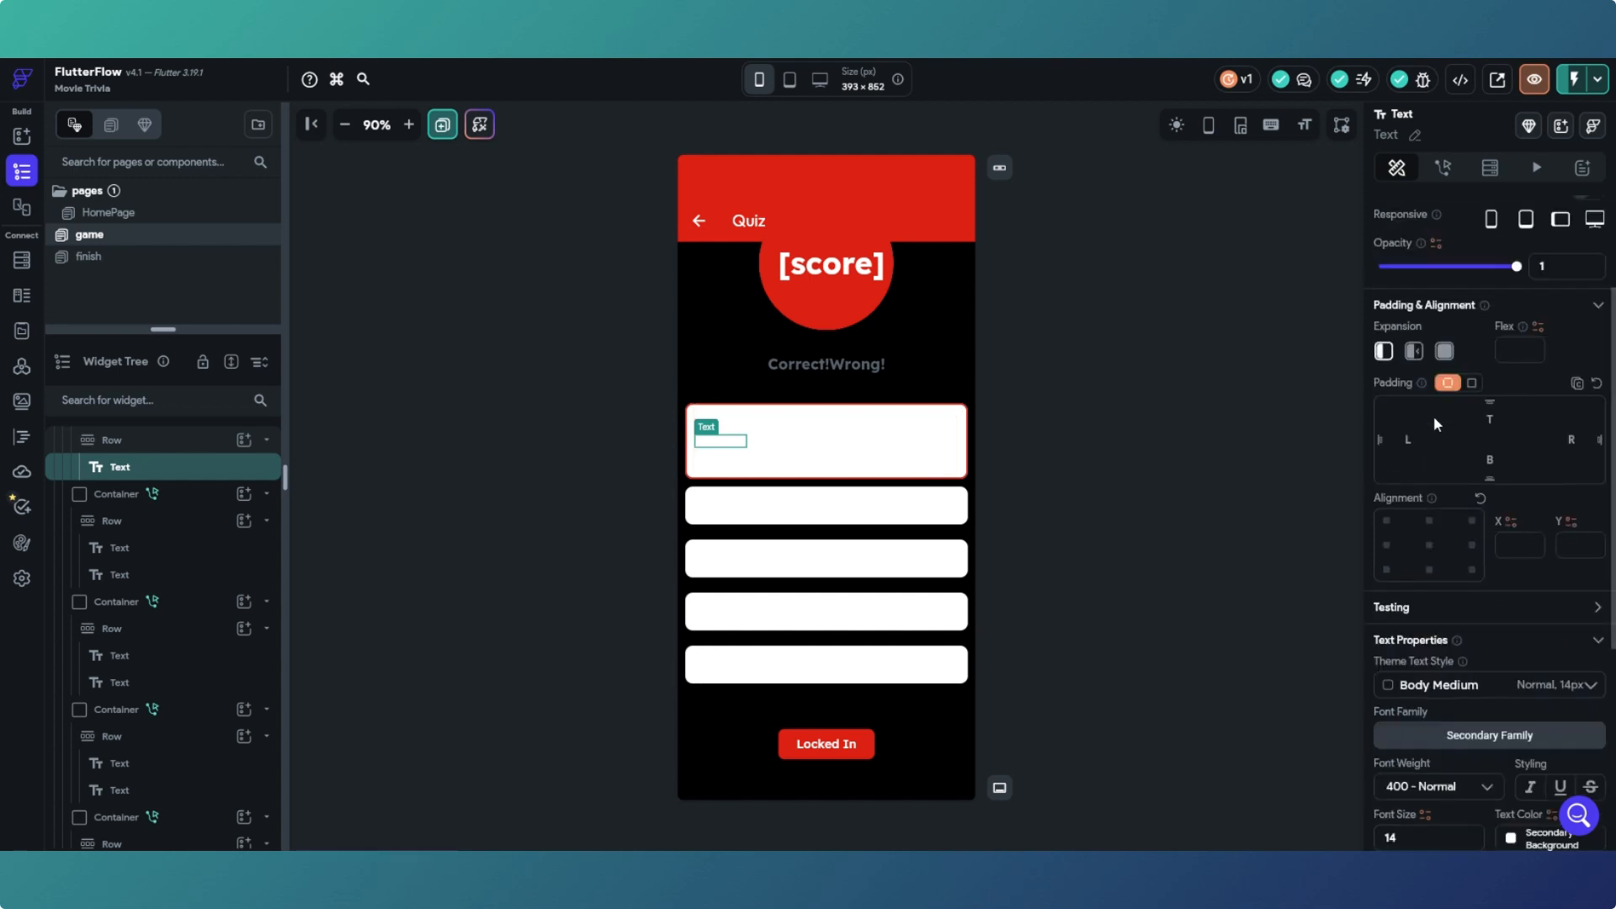
pyautogui.click(1444, 351)
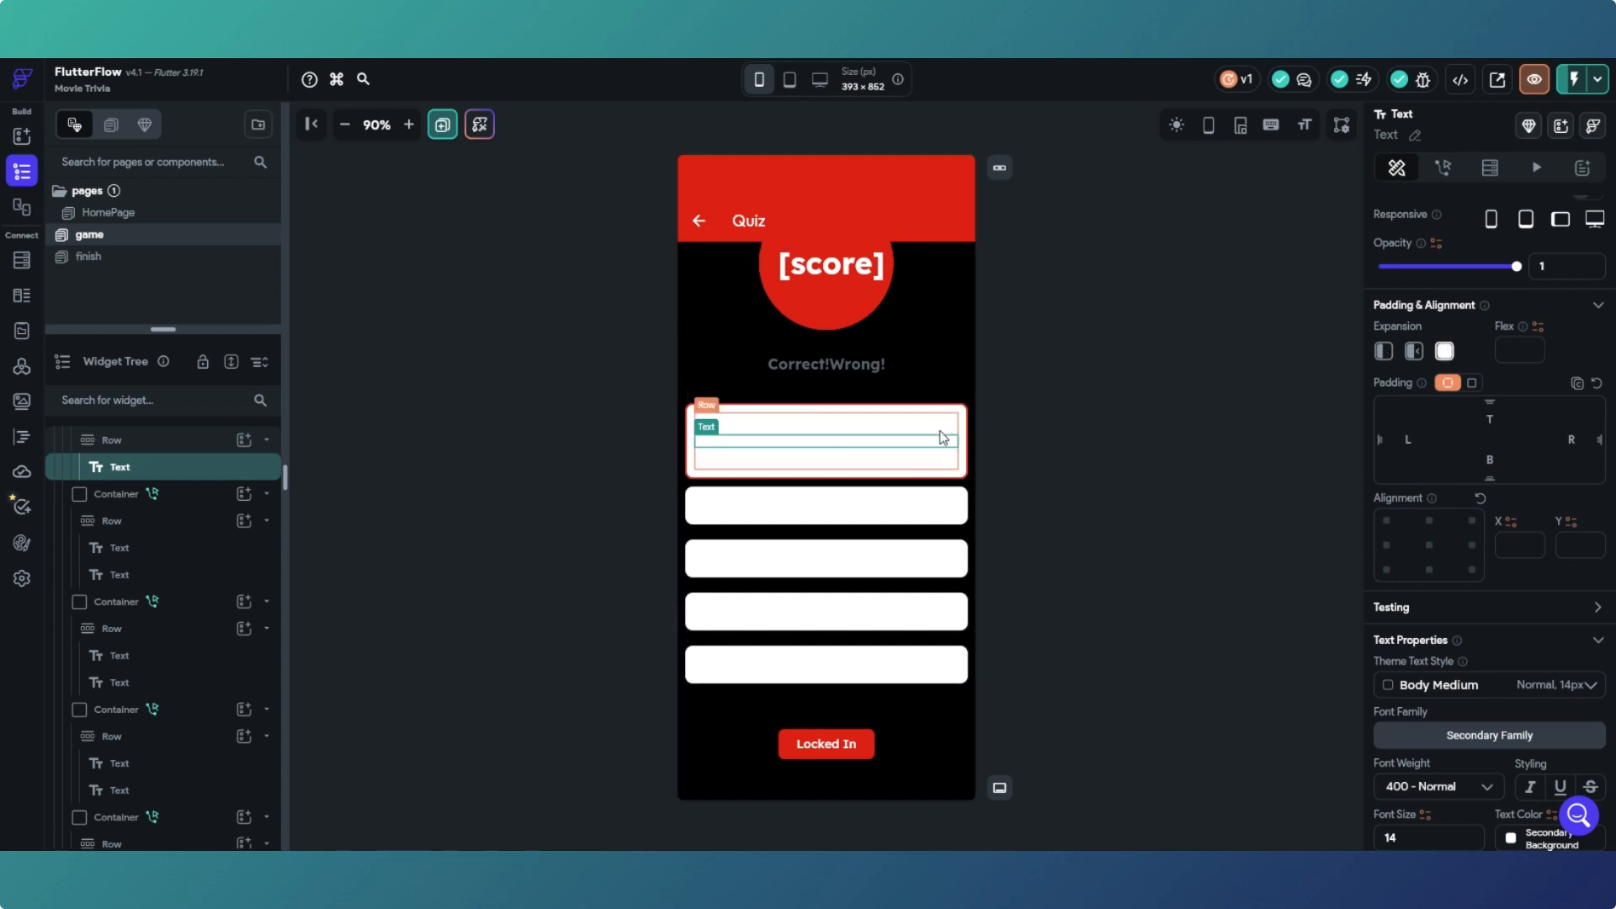
pyautogui.click(865, 508)
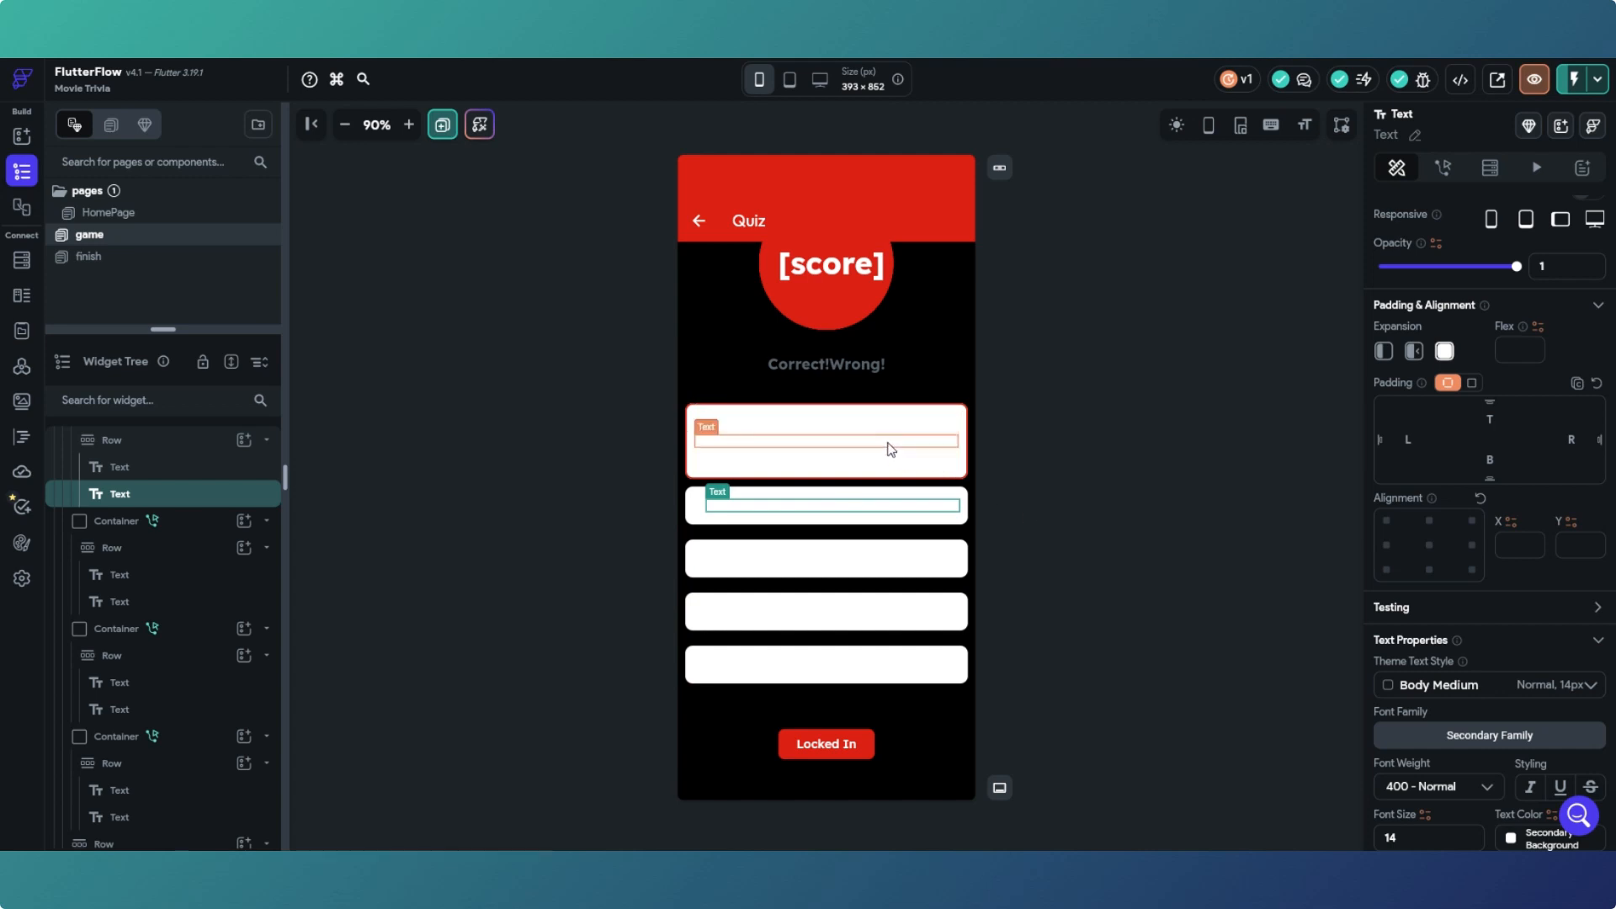
# Step: Try custom black (#000000) as the border color of the question container
pyautogui.click(860, 477)
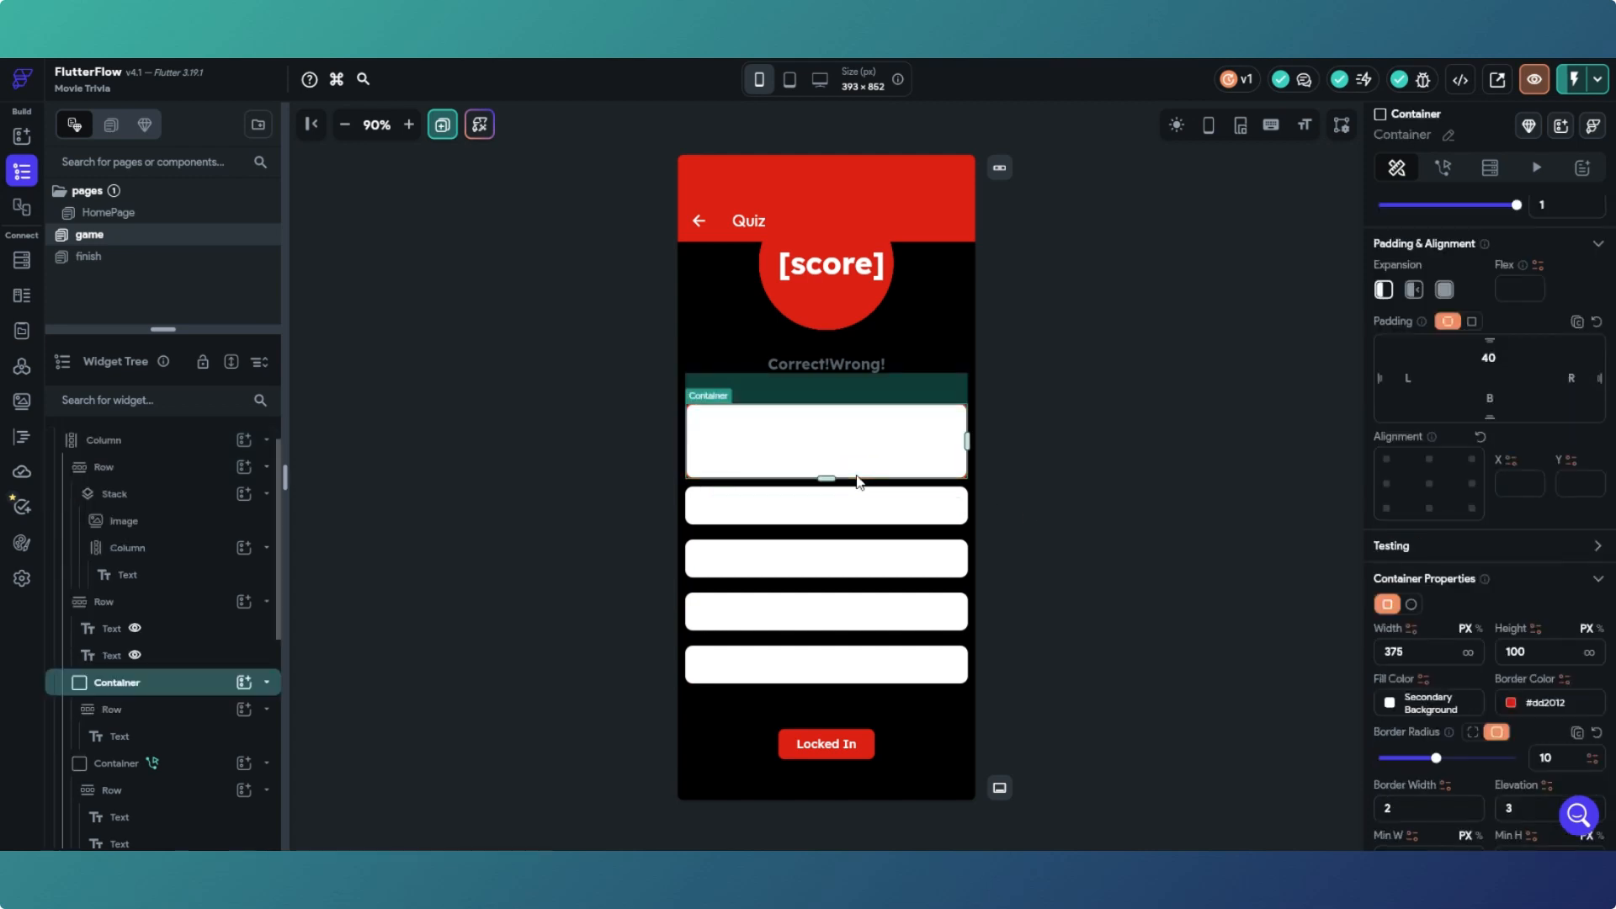
pyautogui.click(1513, 706)
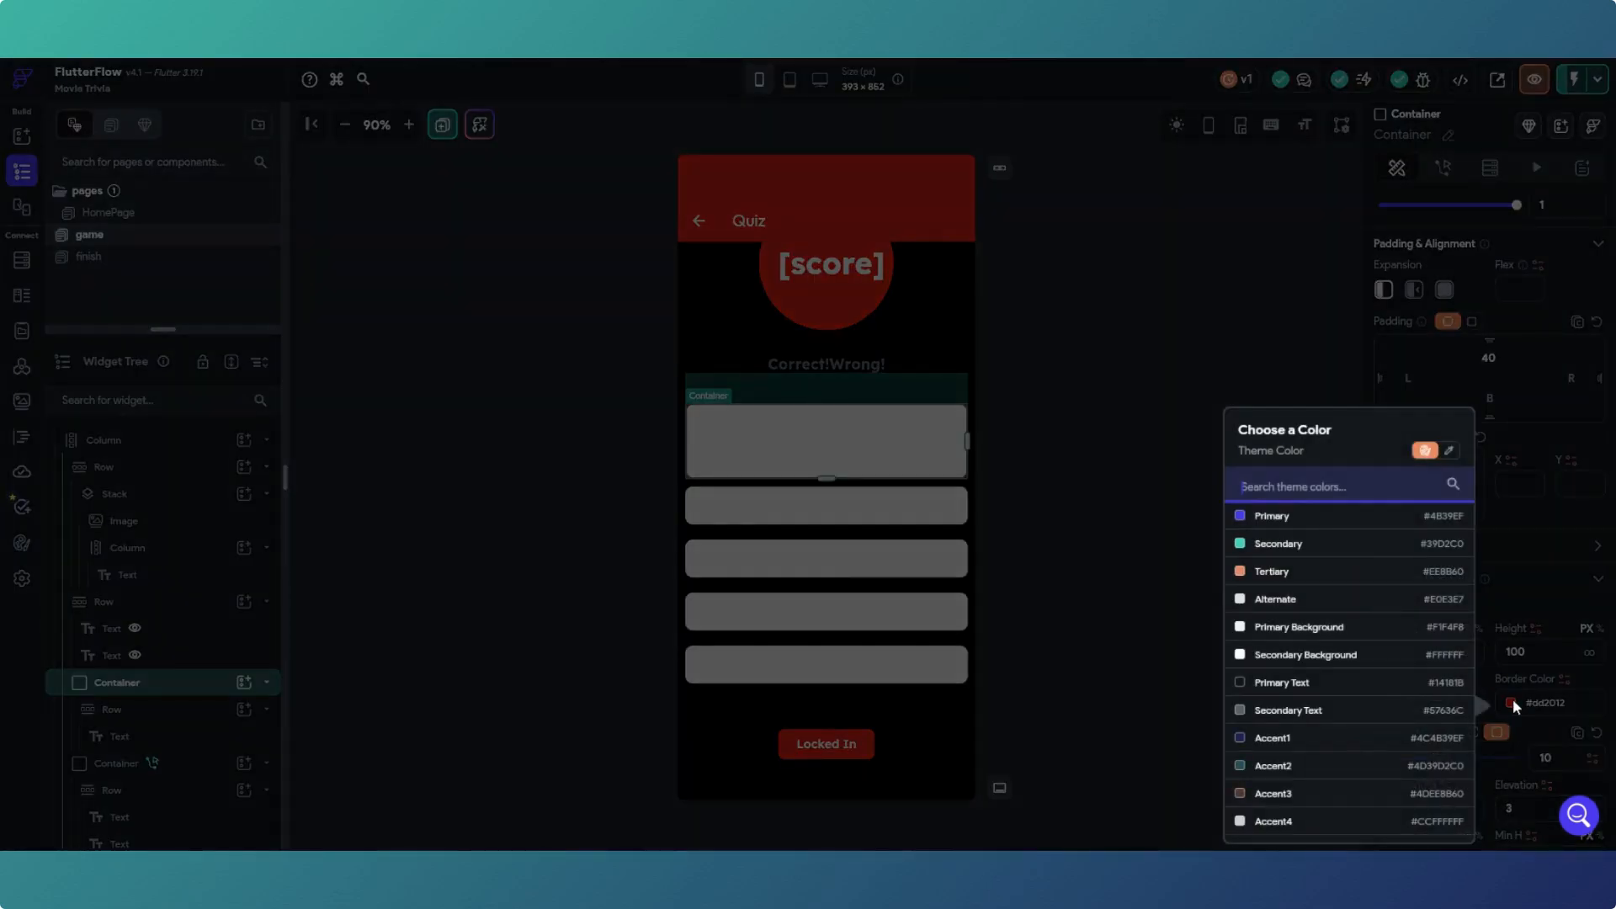
pyautogui.click(1449, 452)
pyautogui.click(1350, 736)
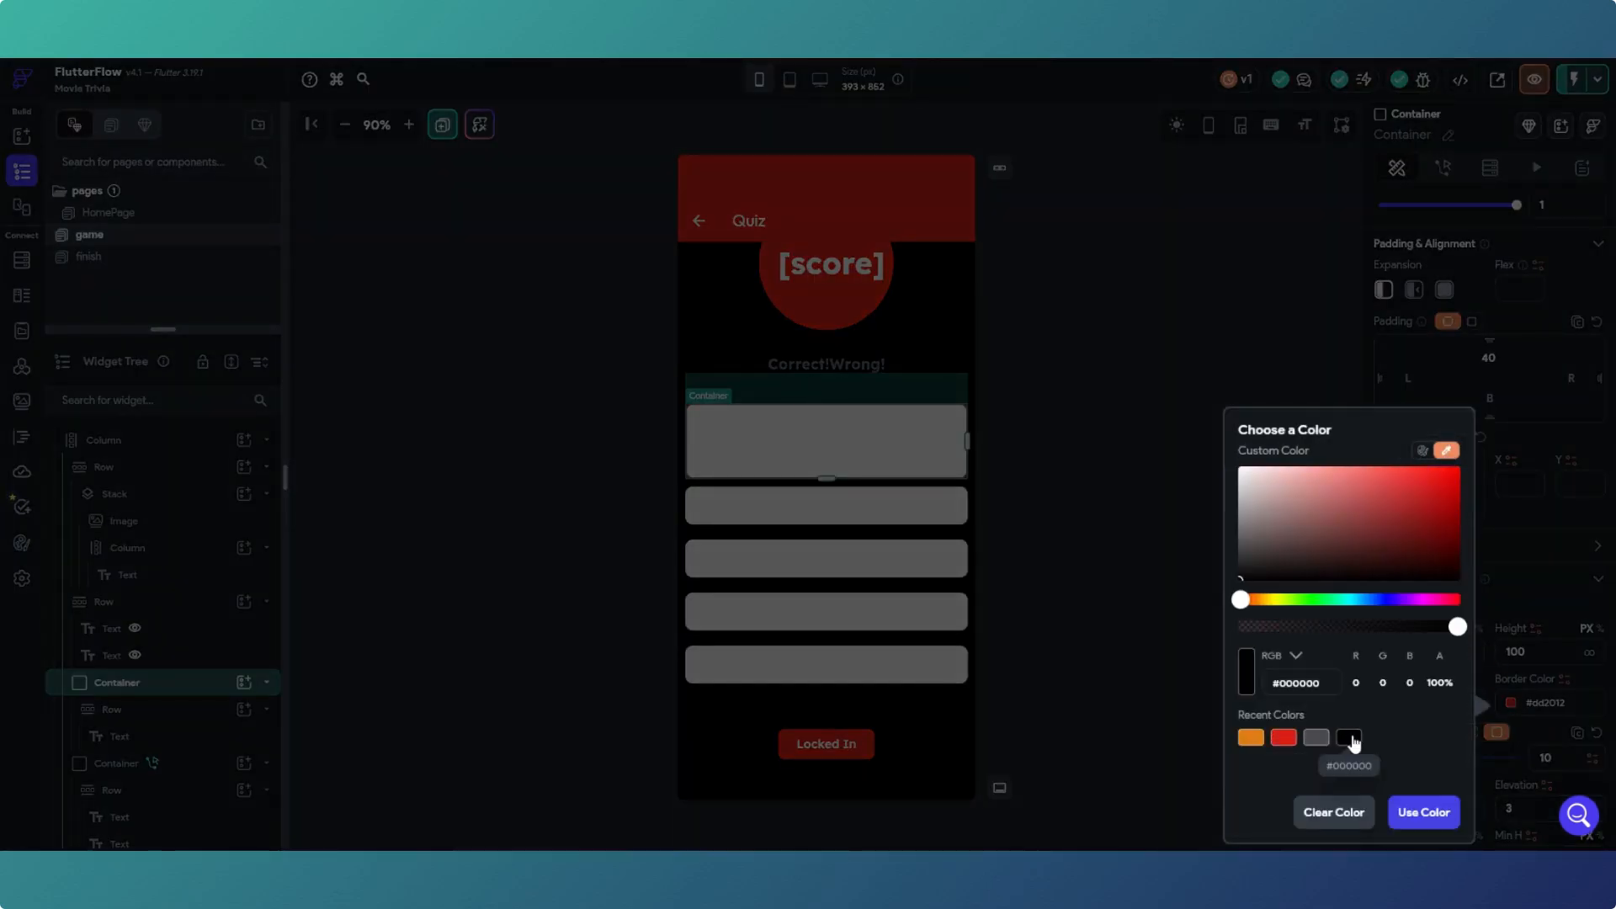
pyautogui.click(1419, 822)
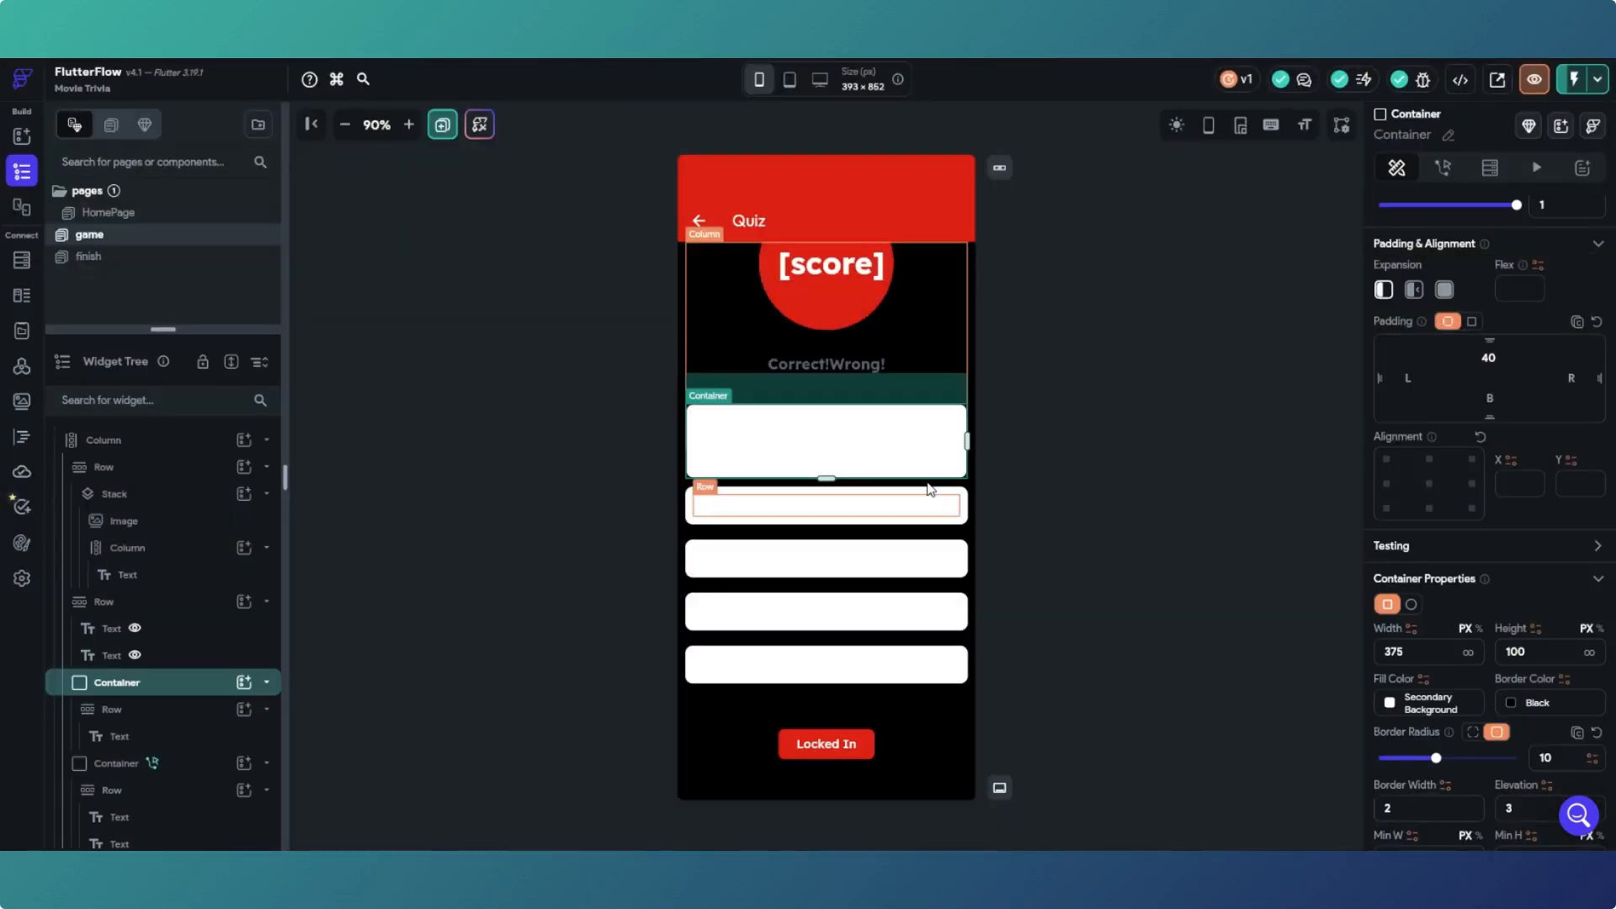
# Step: Set the question container's border color to the recent custom red #DD2012
pyautogui.click(1515, 703)
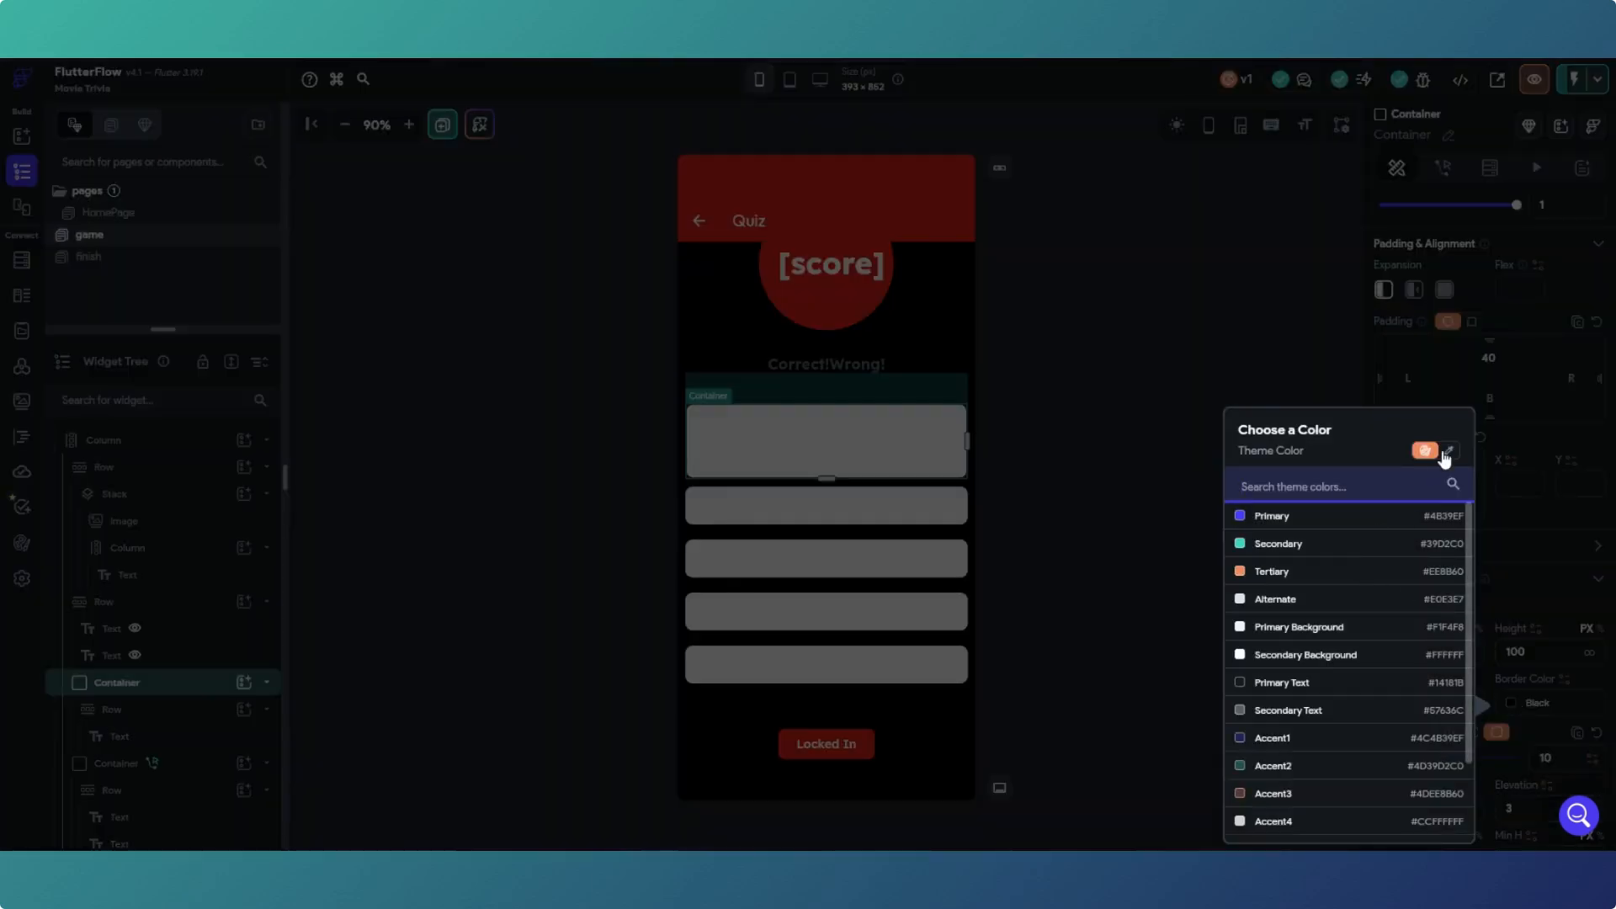
pyautogui.click(1446, 451)
pyautogui.click(1283, 737)
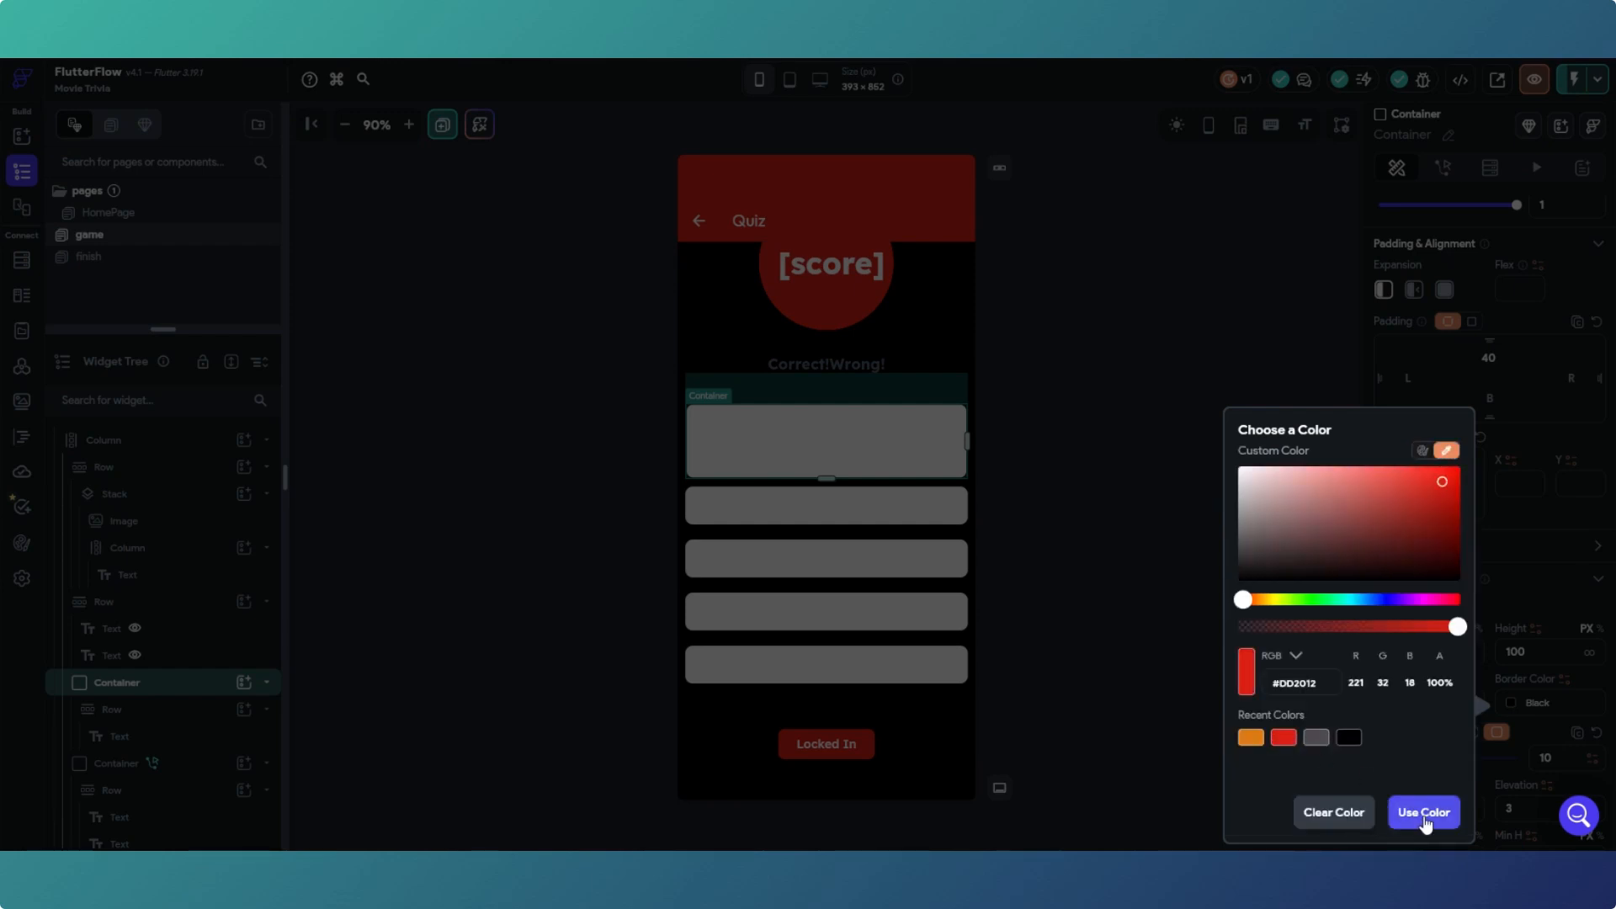
pyautogui.click(1424, 815)
# Step: Set the question container's fill color to custom black (#000000) and deselect the container
pyautogui.click(1386, 707)
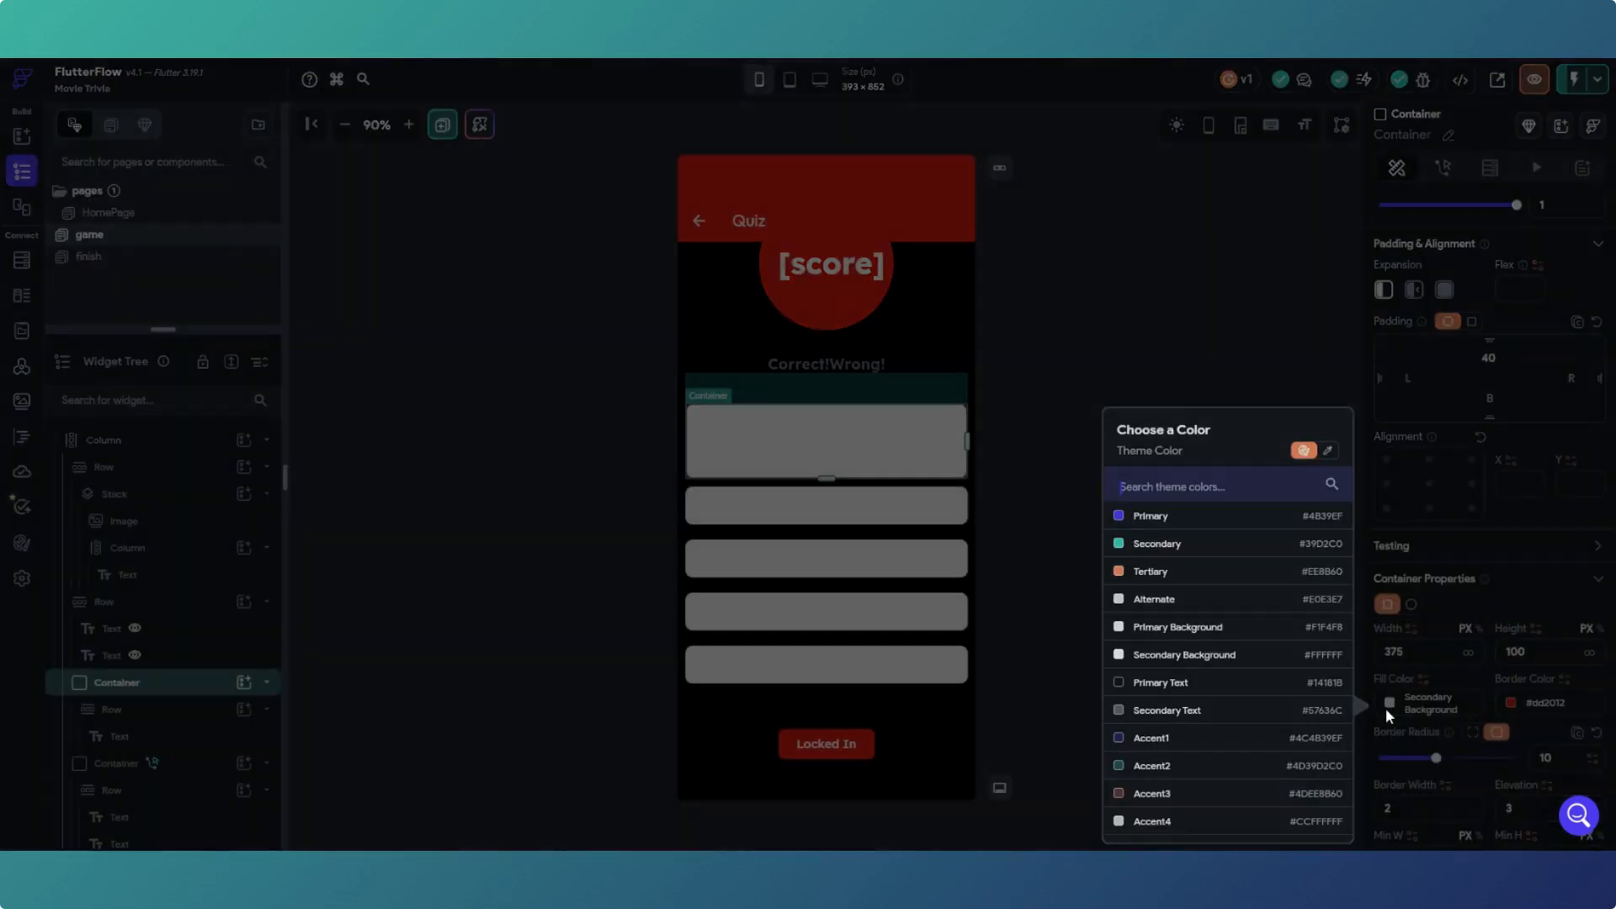
pyautogui.click(1328, 453)
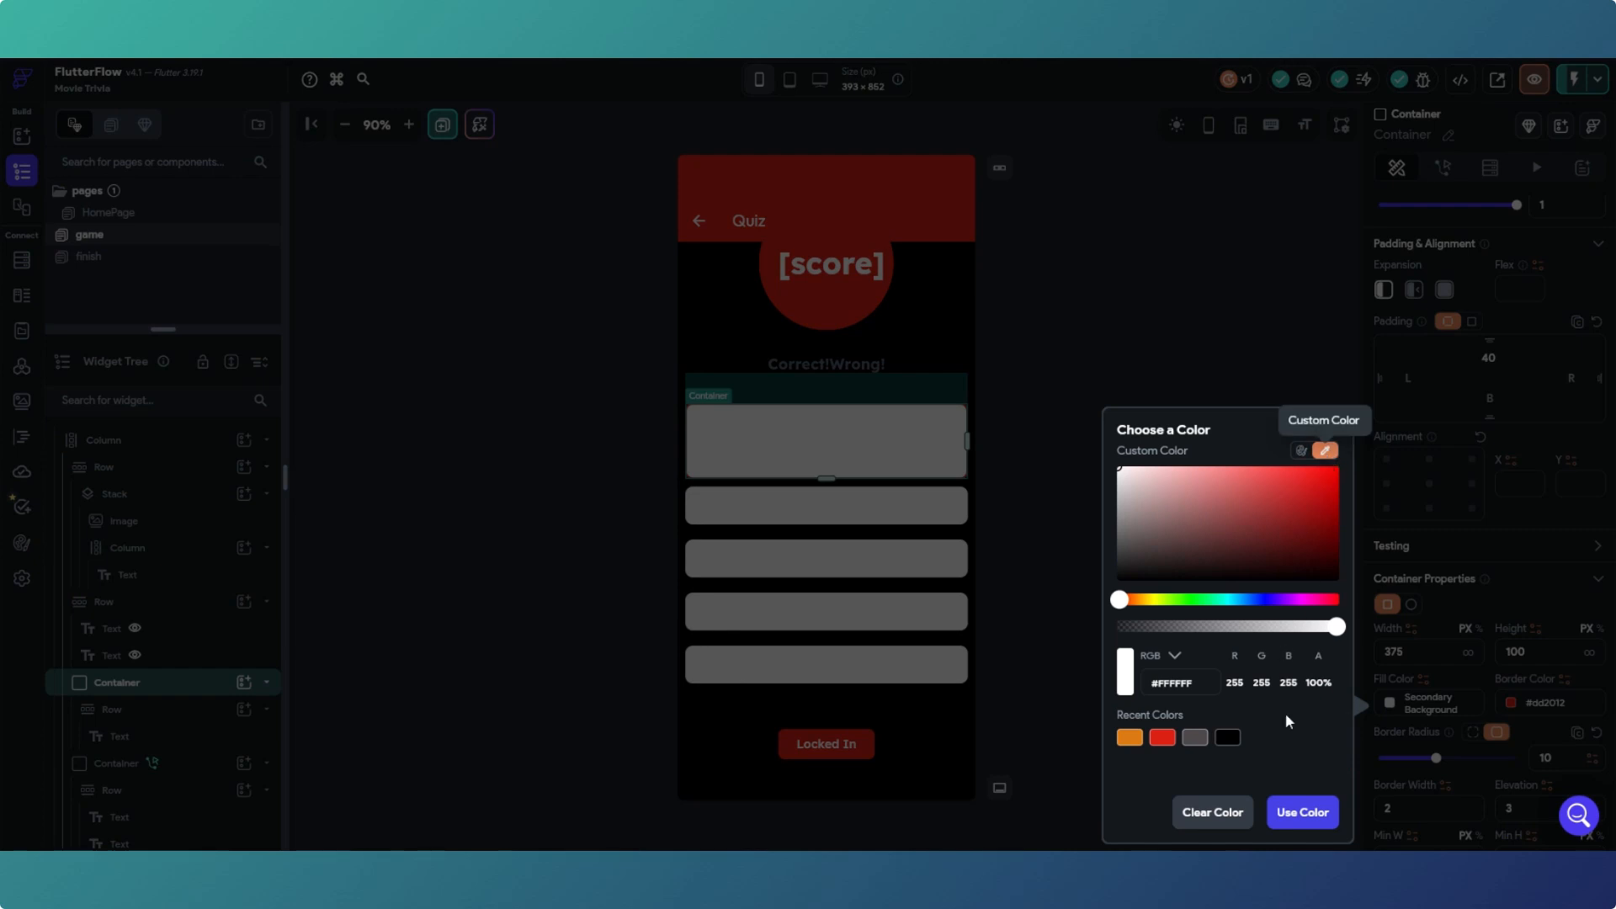
pyautogui.click(1228, 739)
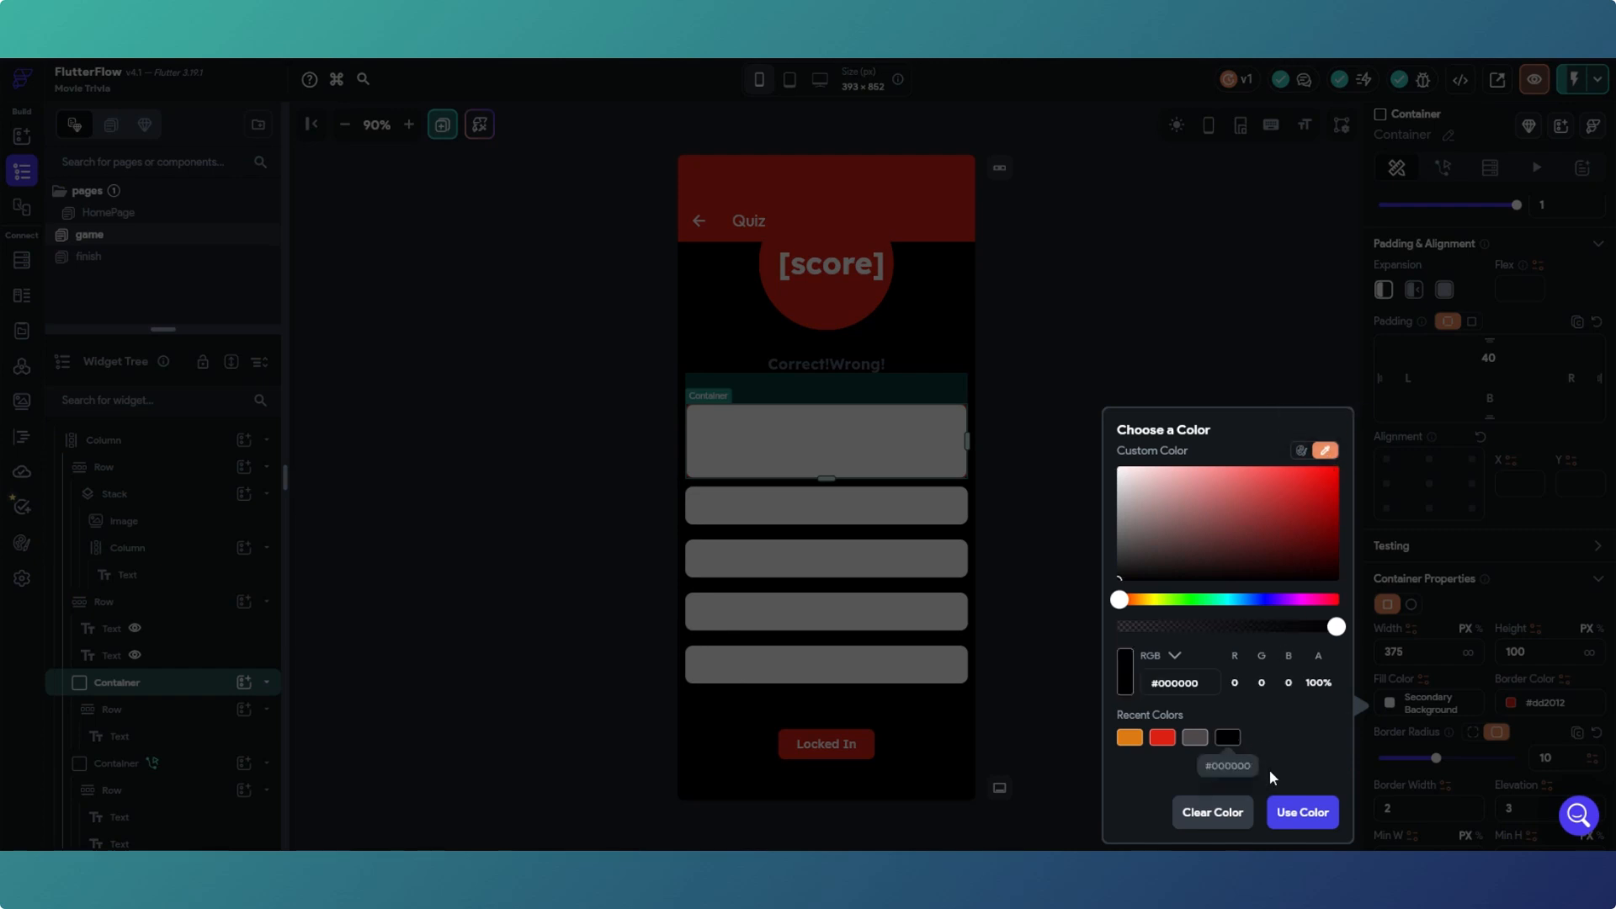
pyautogui.click(1296, 813)
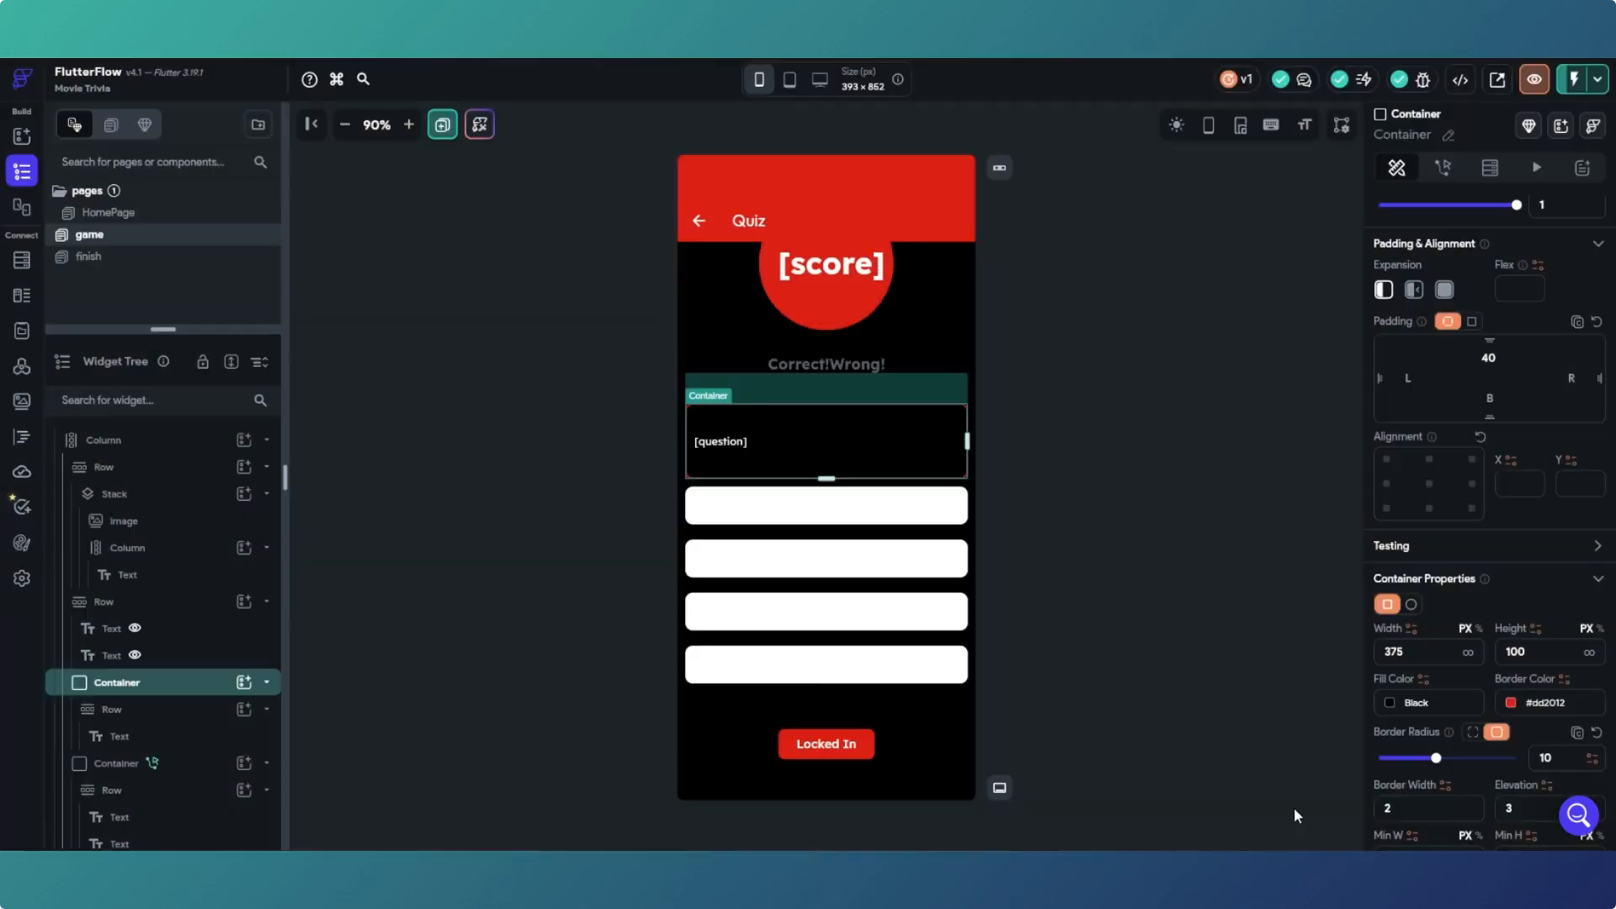
pyautogui.click(997, 425)
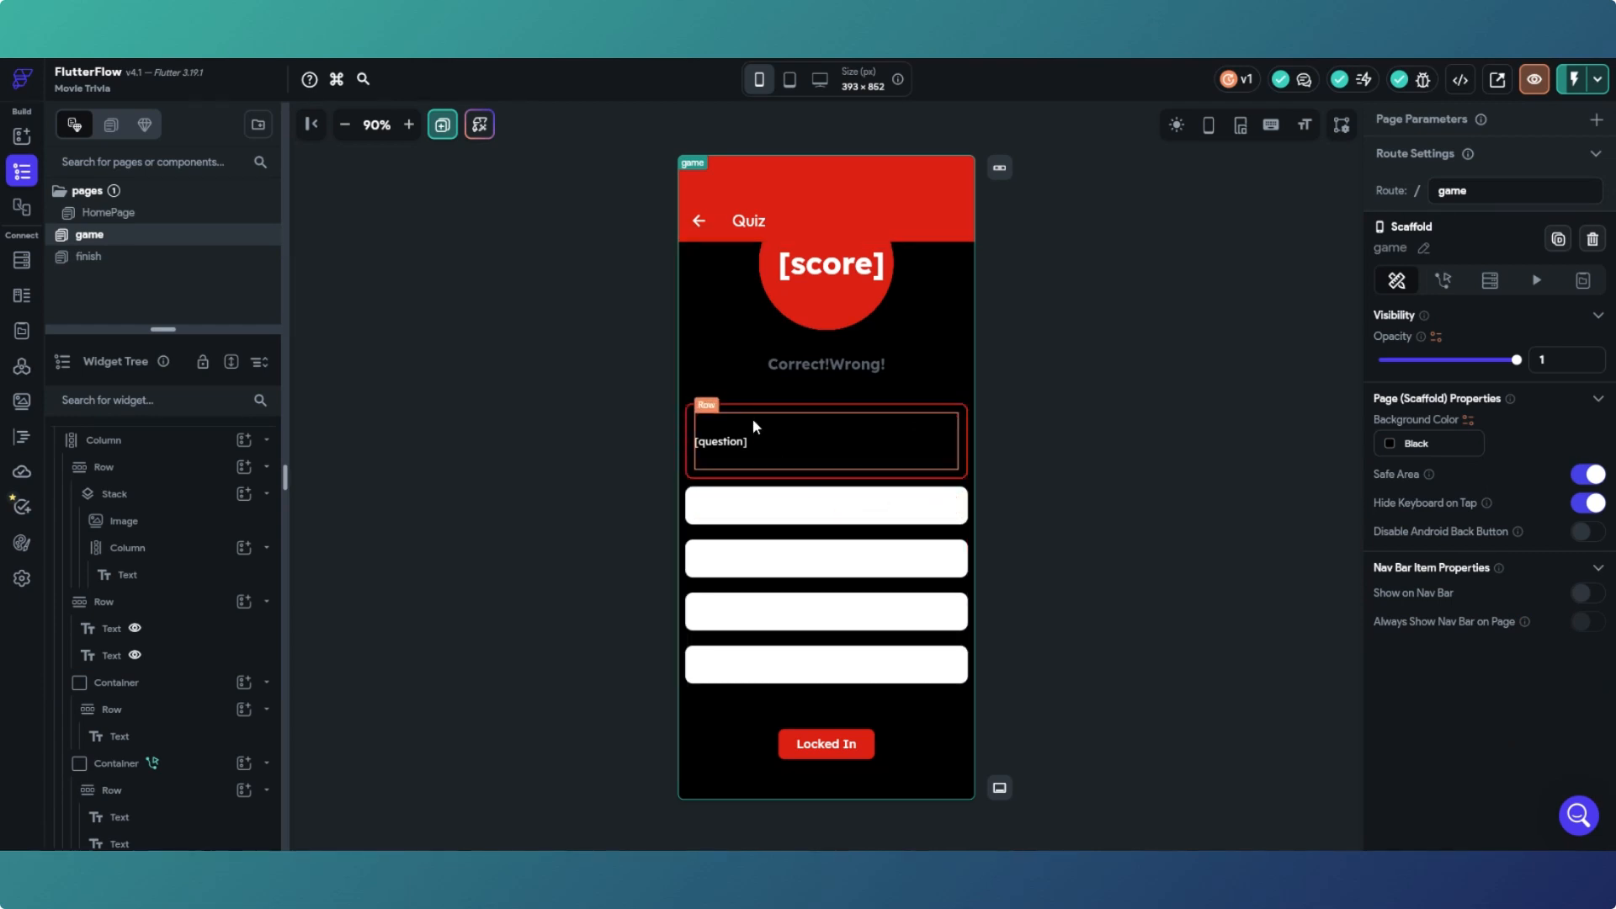
# Step: Set the else value of the first answer container's conditional fill color to the recent custom black
pyautogui.click(748, 527)
pyautogui.click(1399, 170)
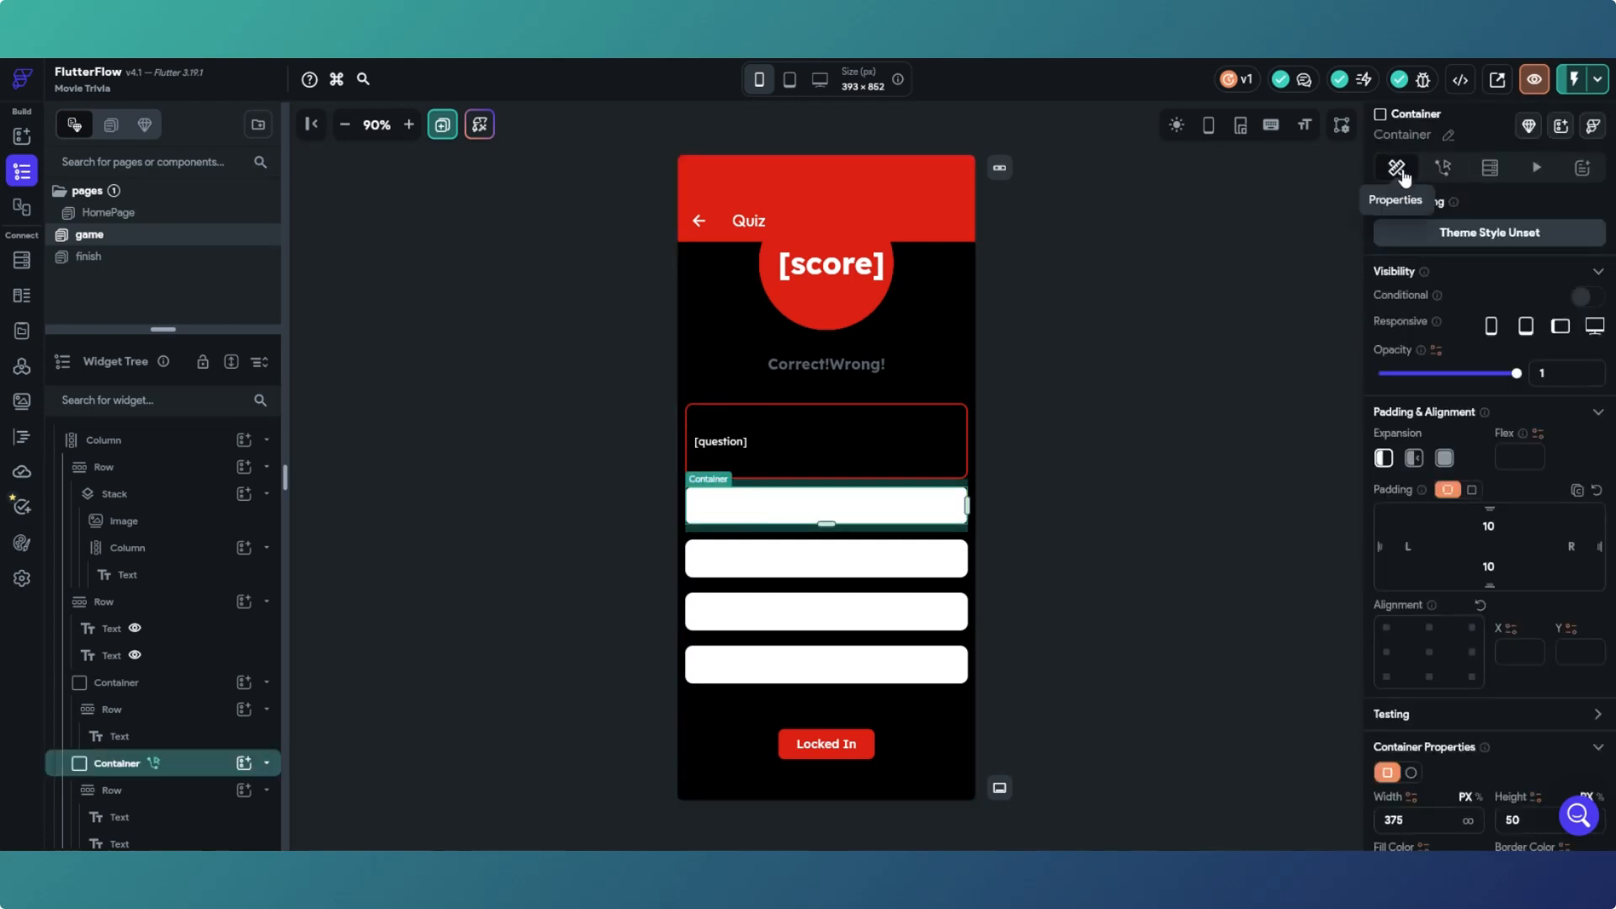
pyautogui.scroll(-3, 1431, 620)
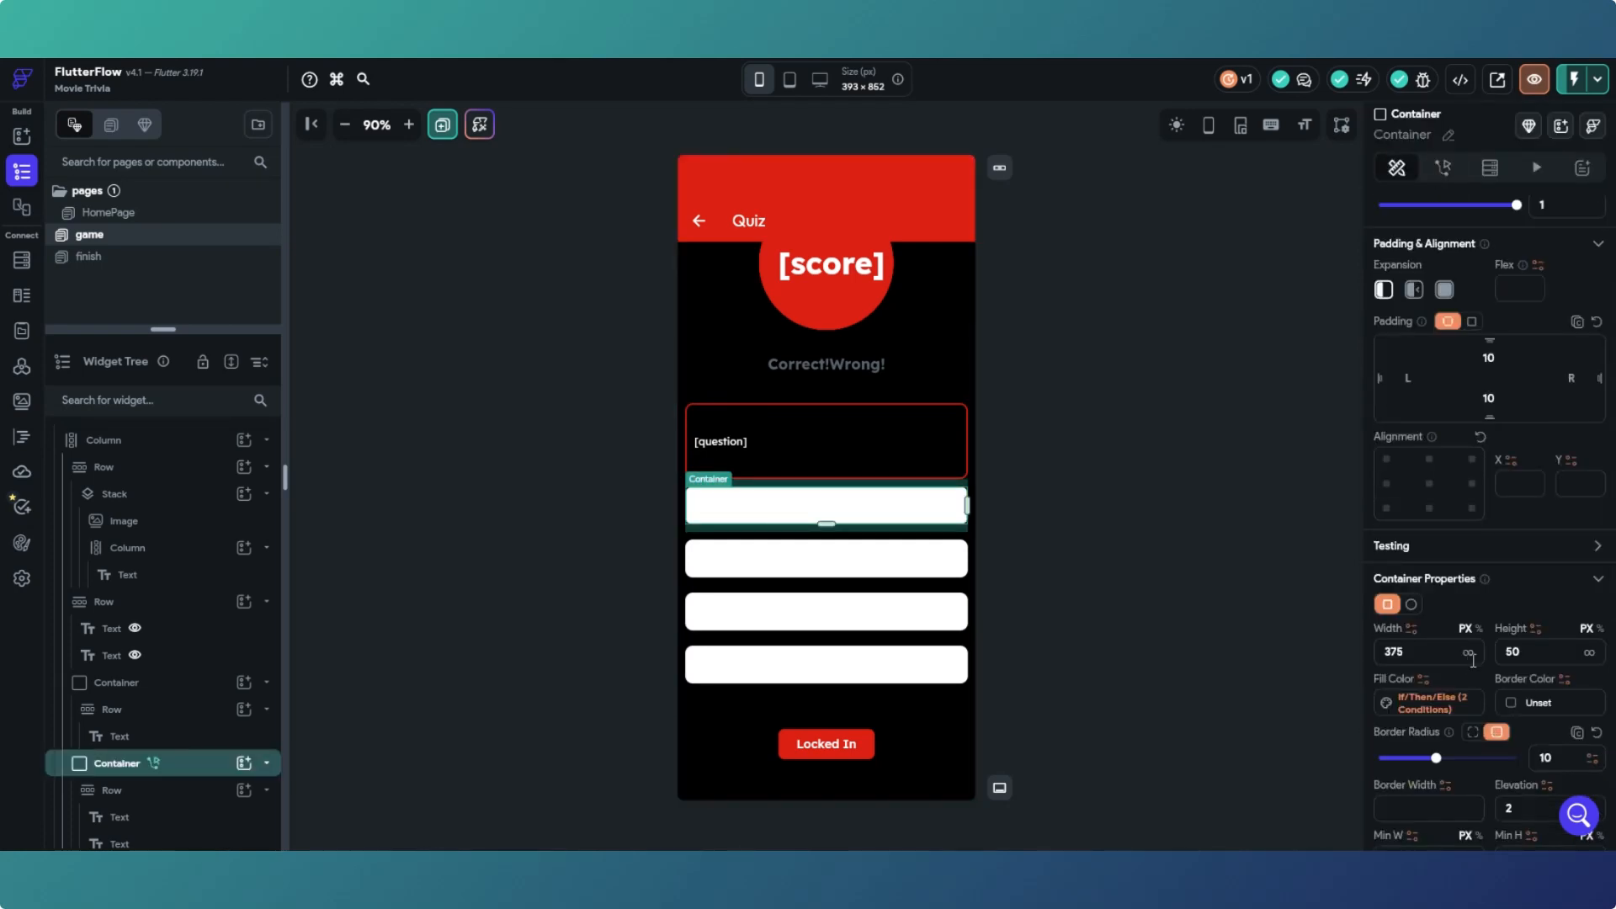
pyautogui.scroll(-2, 1469, 658)
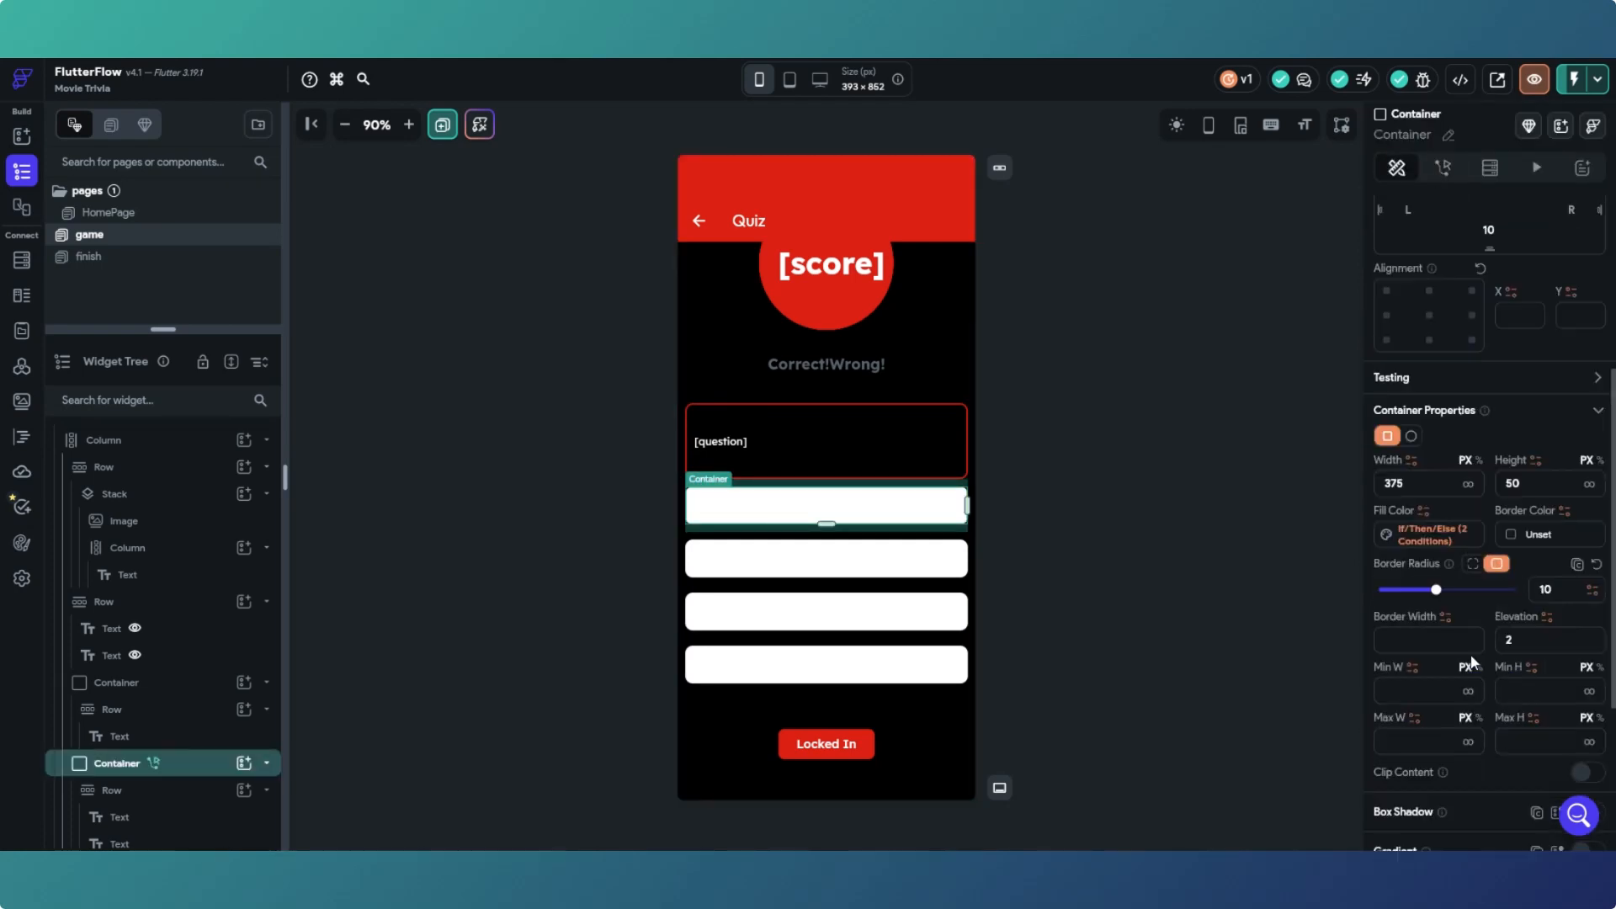
pyautogui.click(1414, 542)
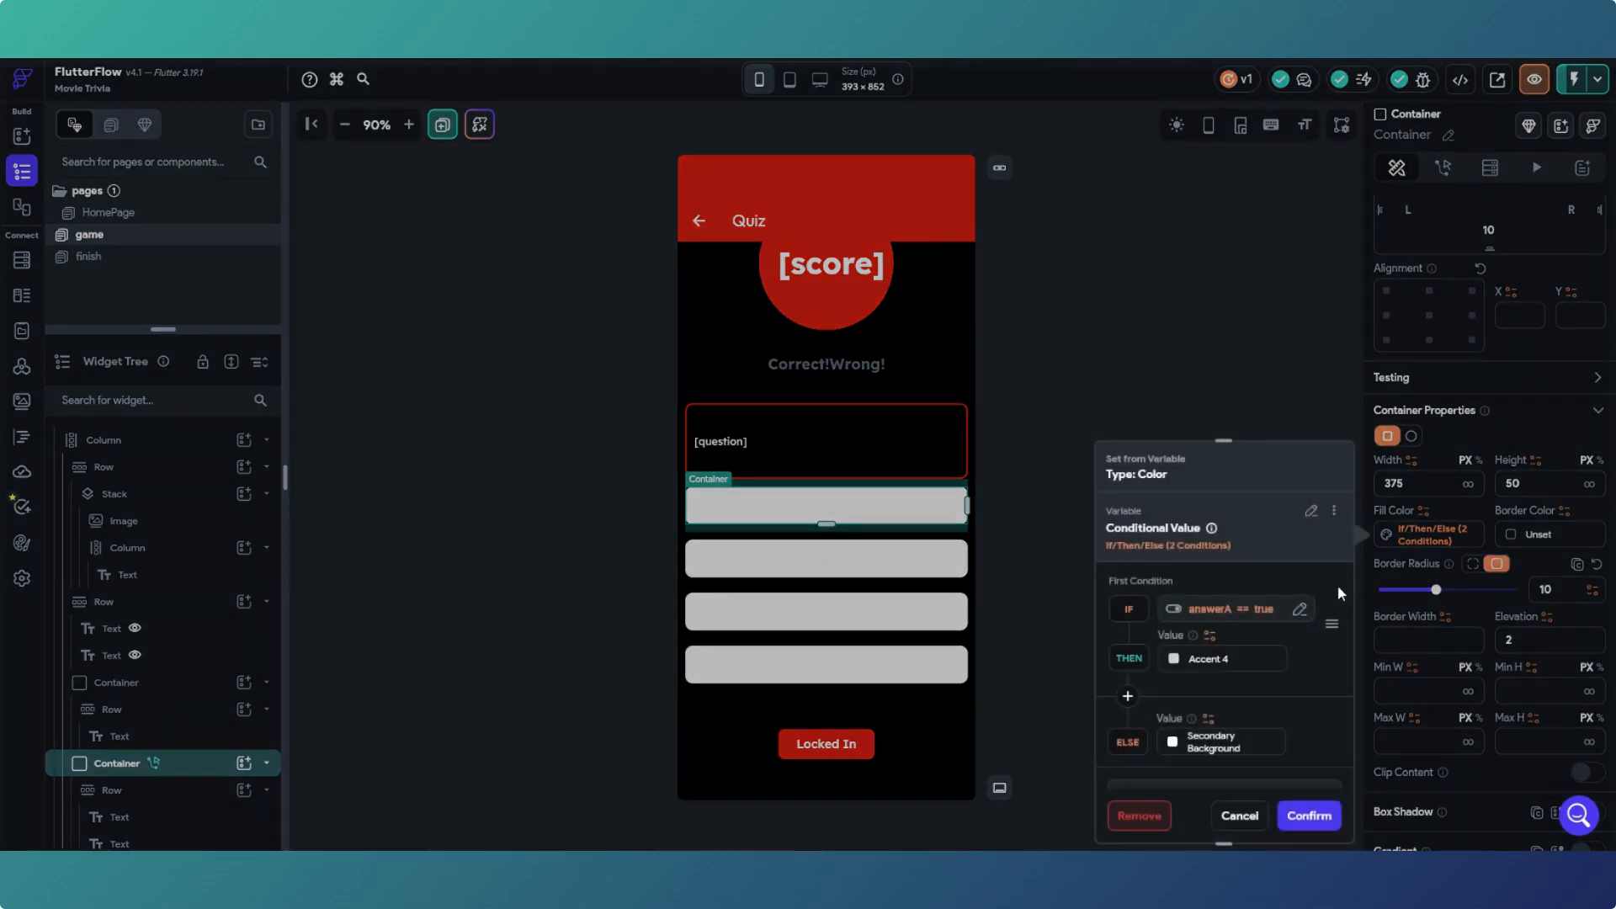
pyautogui.click(1176, 742)
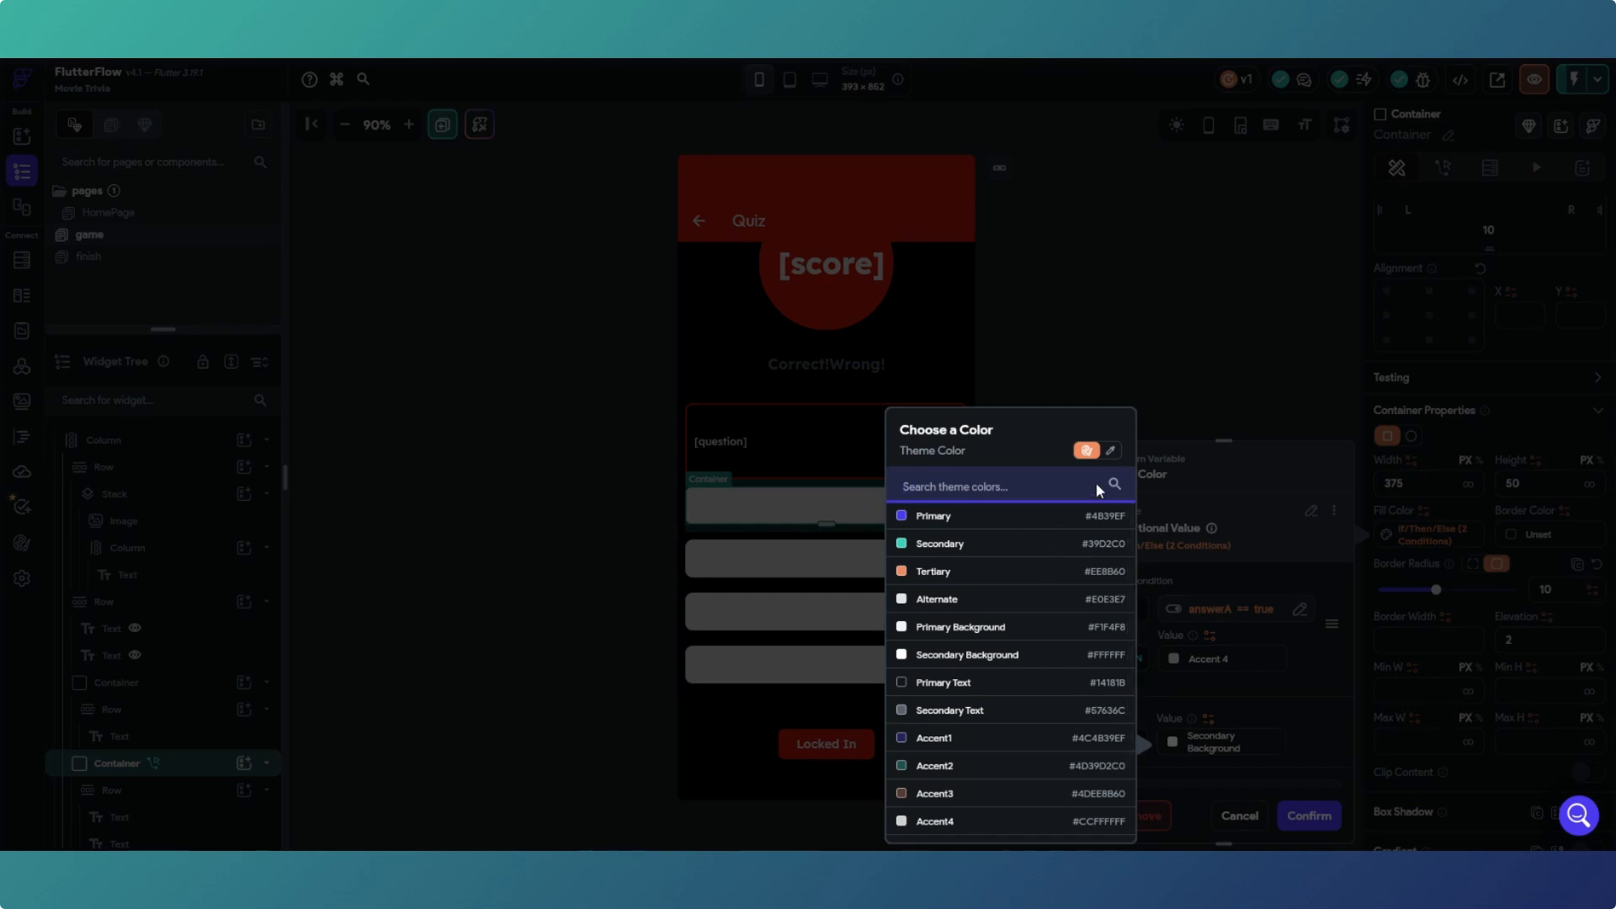
pyautogui.click(1113, 452)
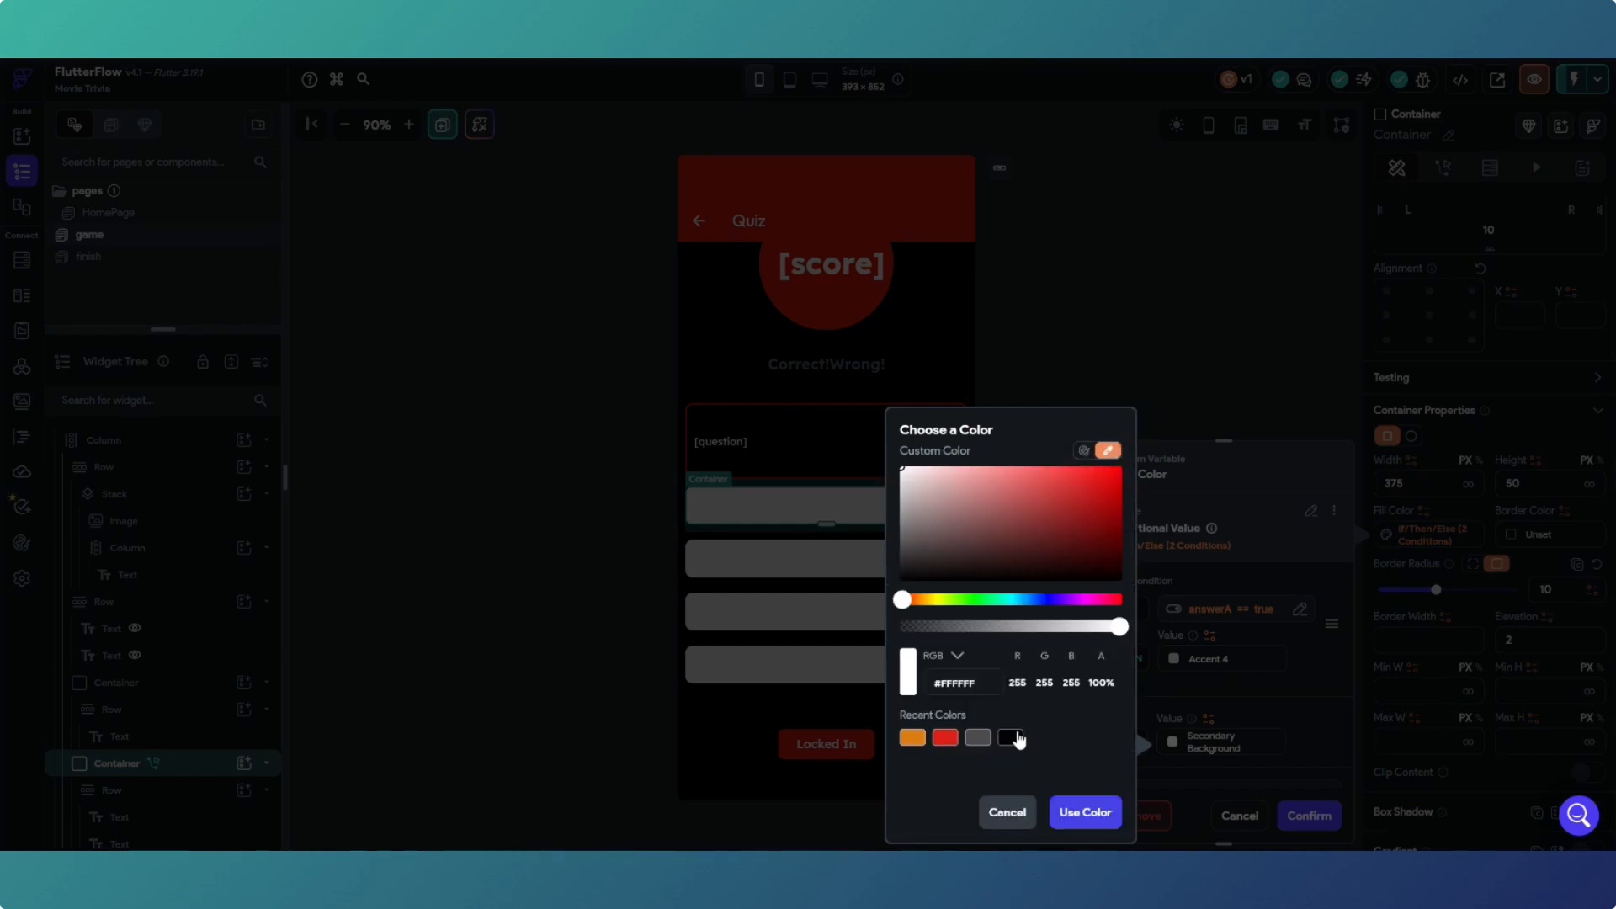
pyautogui.click(1013, 738)
pyautogui.click(1068, 814)
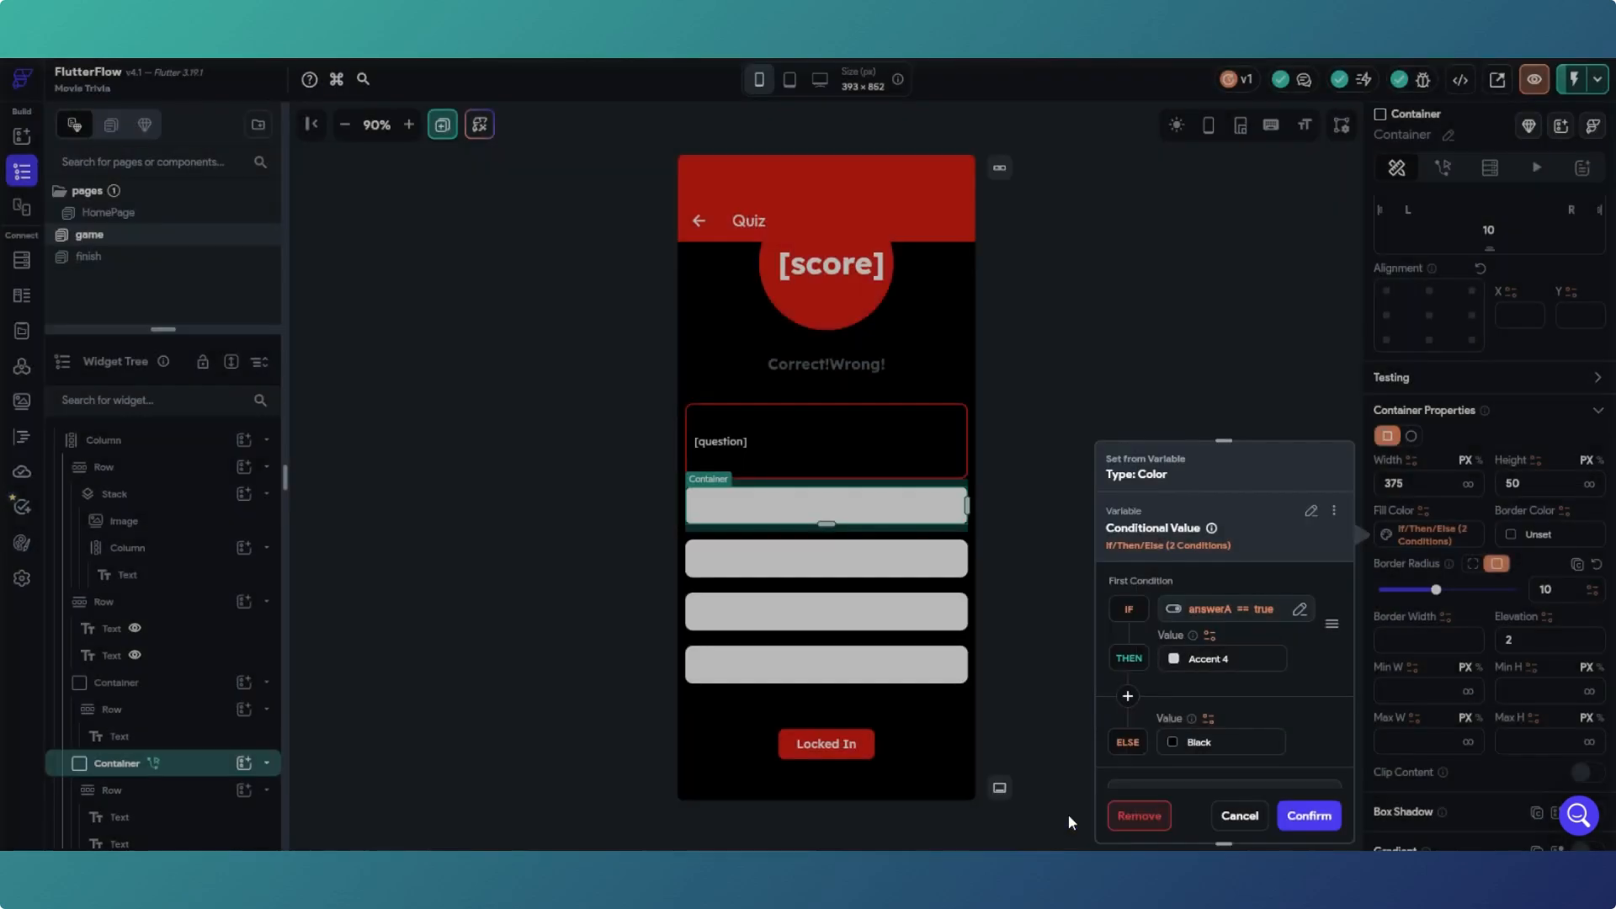
# Step: Set the first answer container's fill color for answerA == true to custom red #DD2012, apply the conditional value, and deselect the container
pyautogui.click(1195, 620)
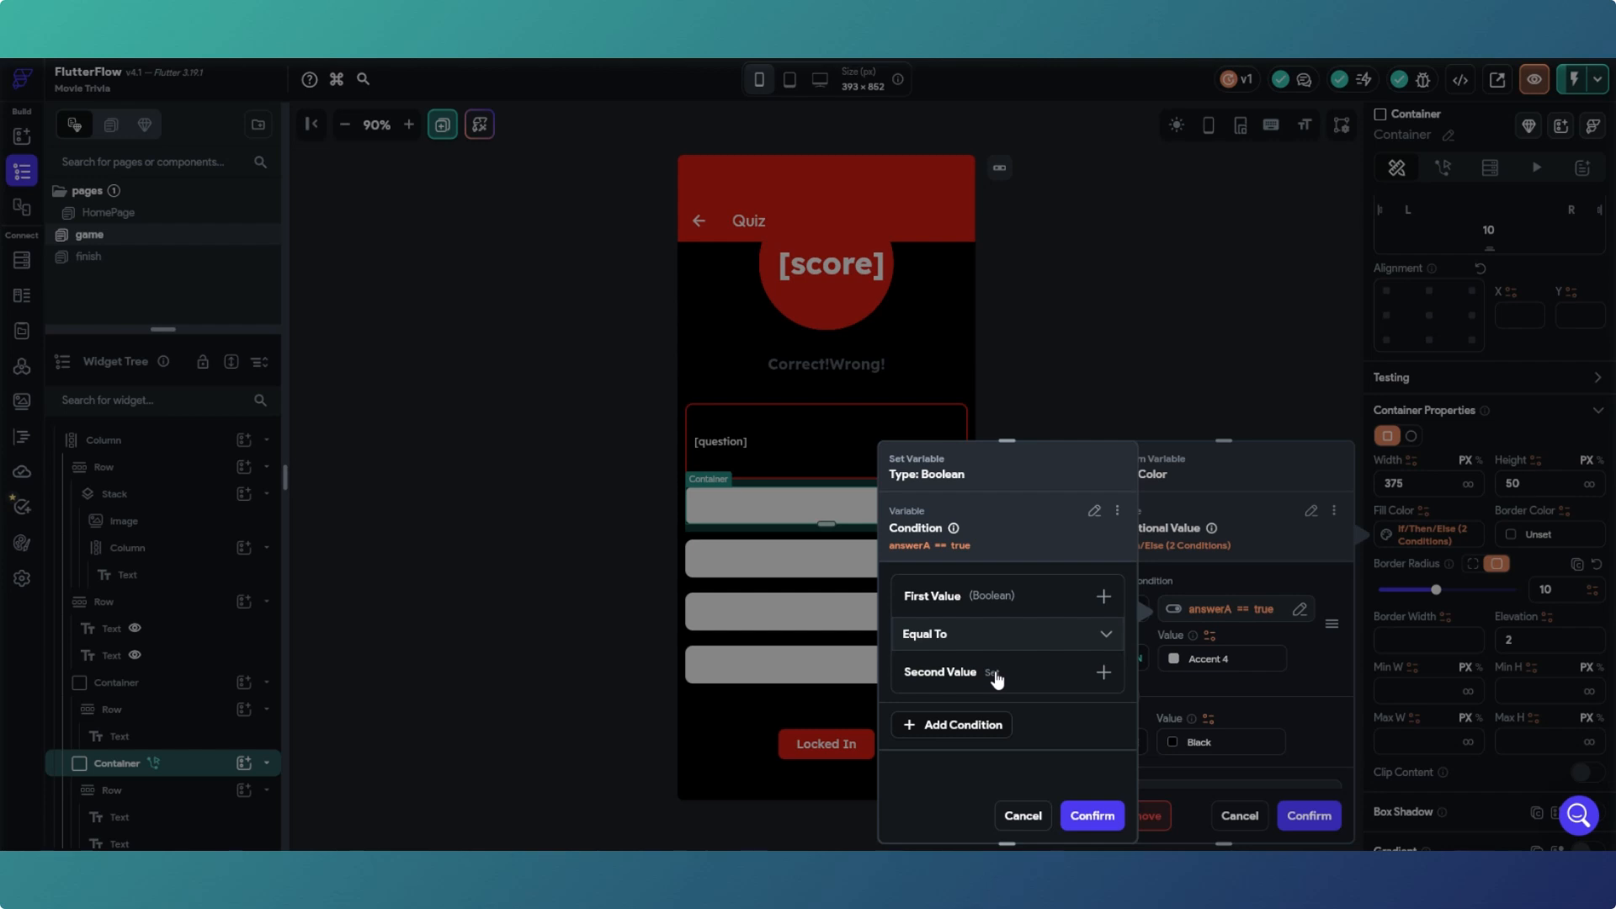
pyautogui.click(1023, 815)
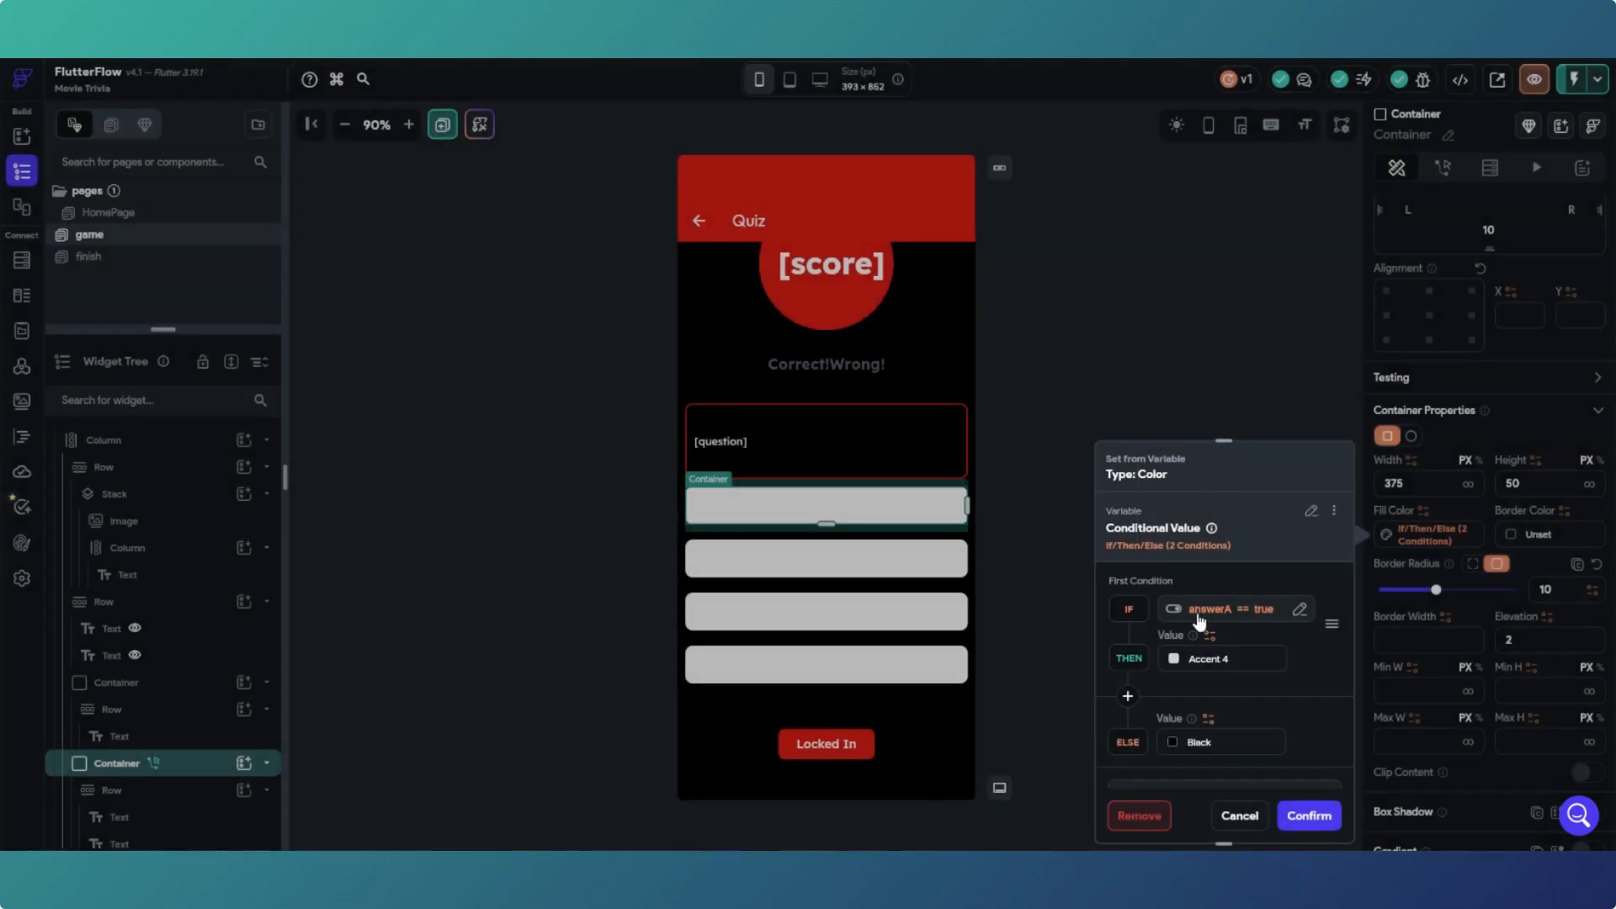
pyautogui.click(1175, 661)
pyautogui.click(1109, 451)
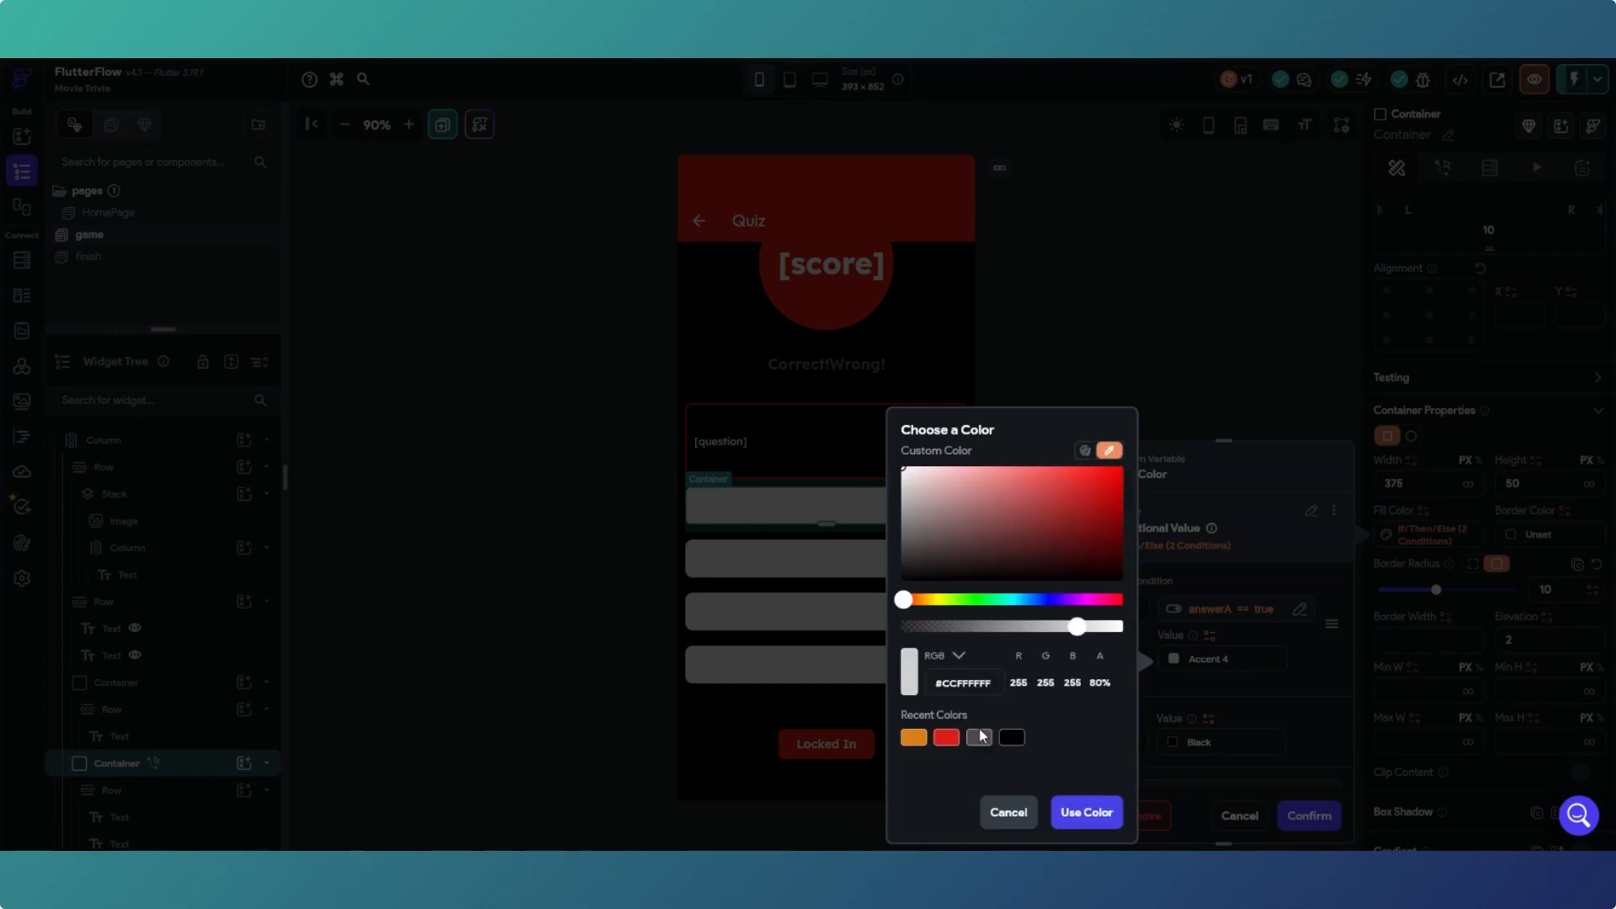
pyautogui.click(949, 739)
pyautogui.click(1086, 812)
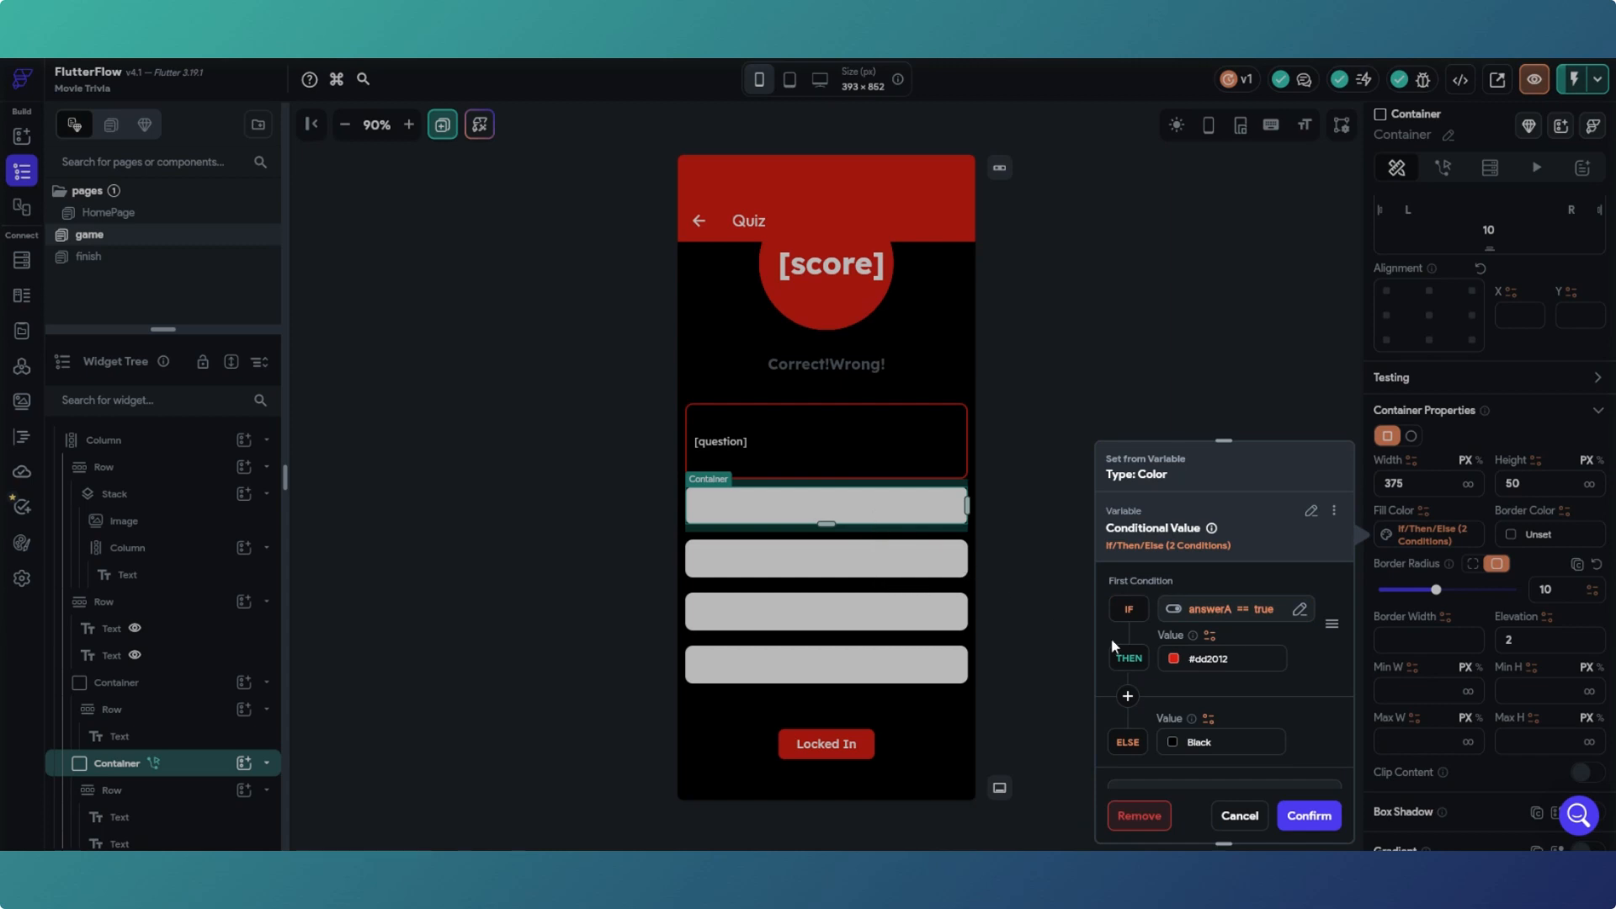
pyautogui.click(1310, 816)
pyautogui.click(1054, 589)
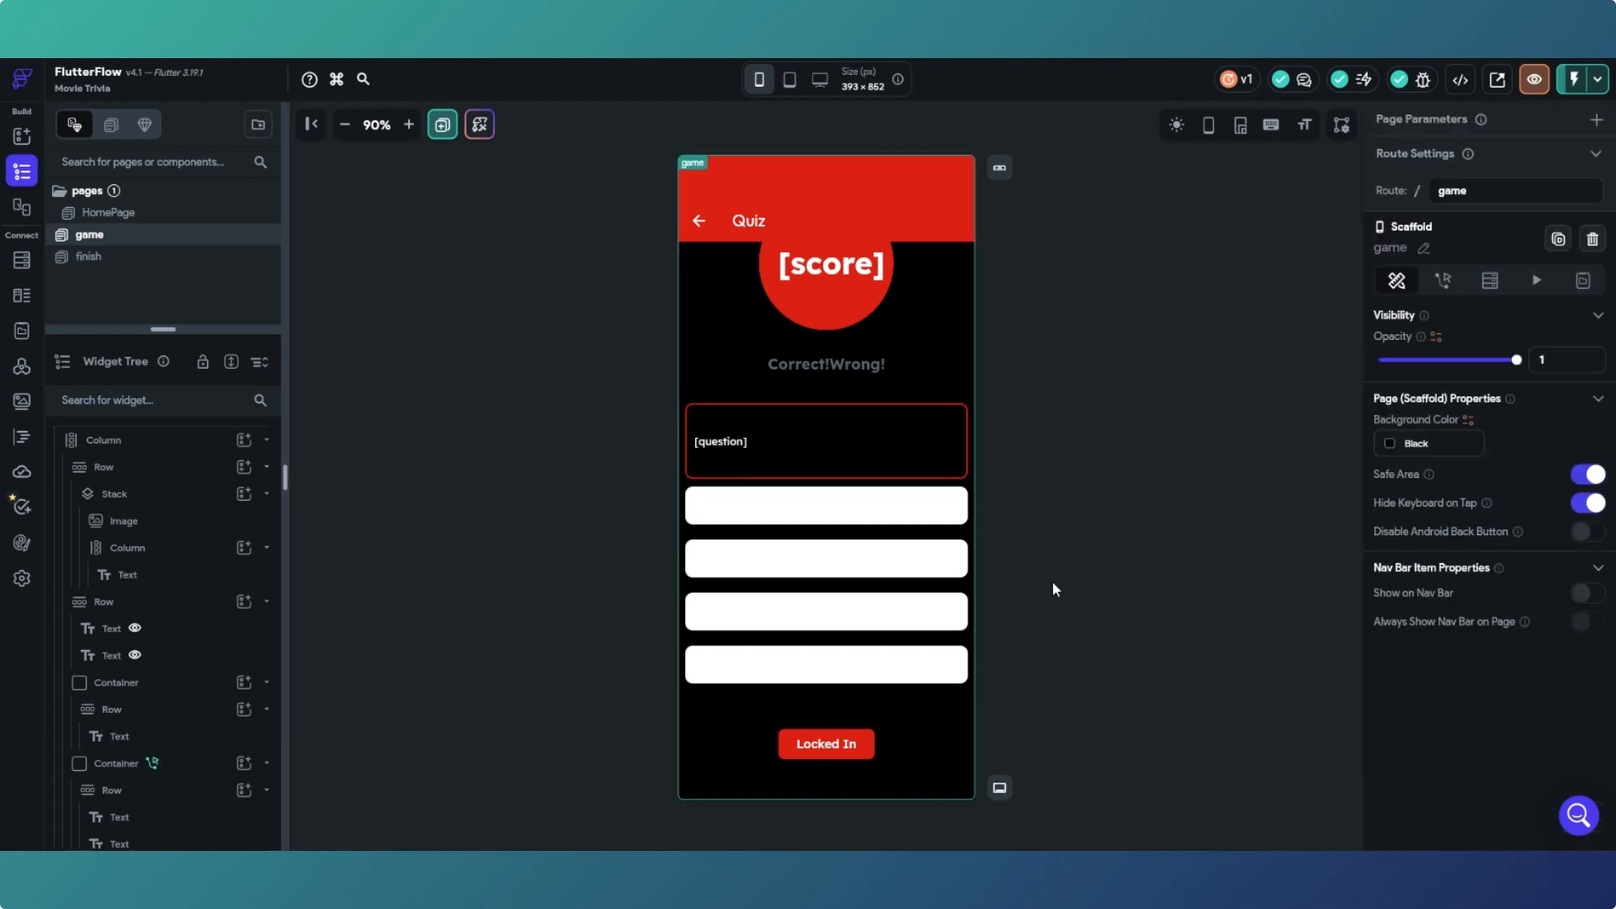
# Step: Set the second answer container's conditional fill color for answerB == true to the recent custom red #DD2012
pyautogui.click(947, 509)
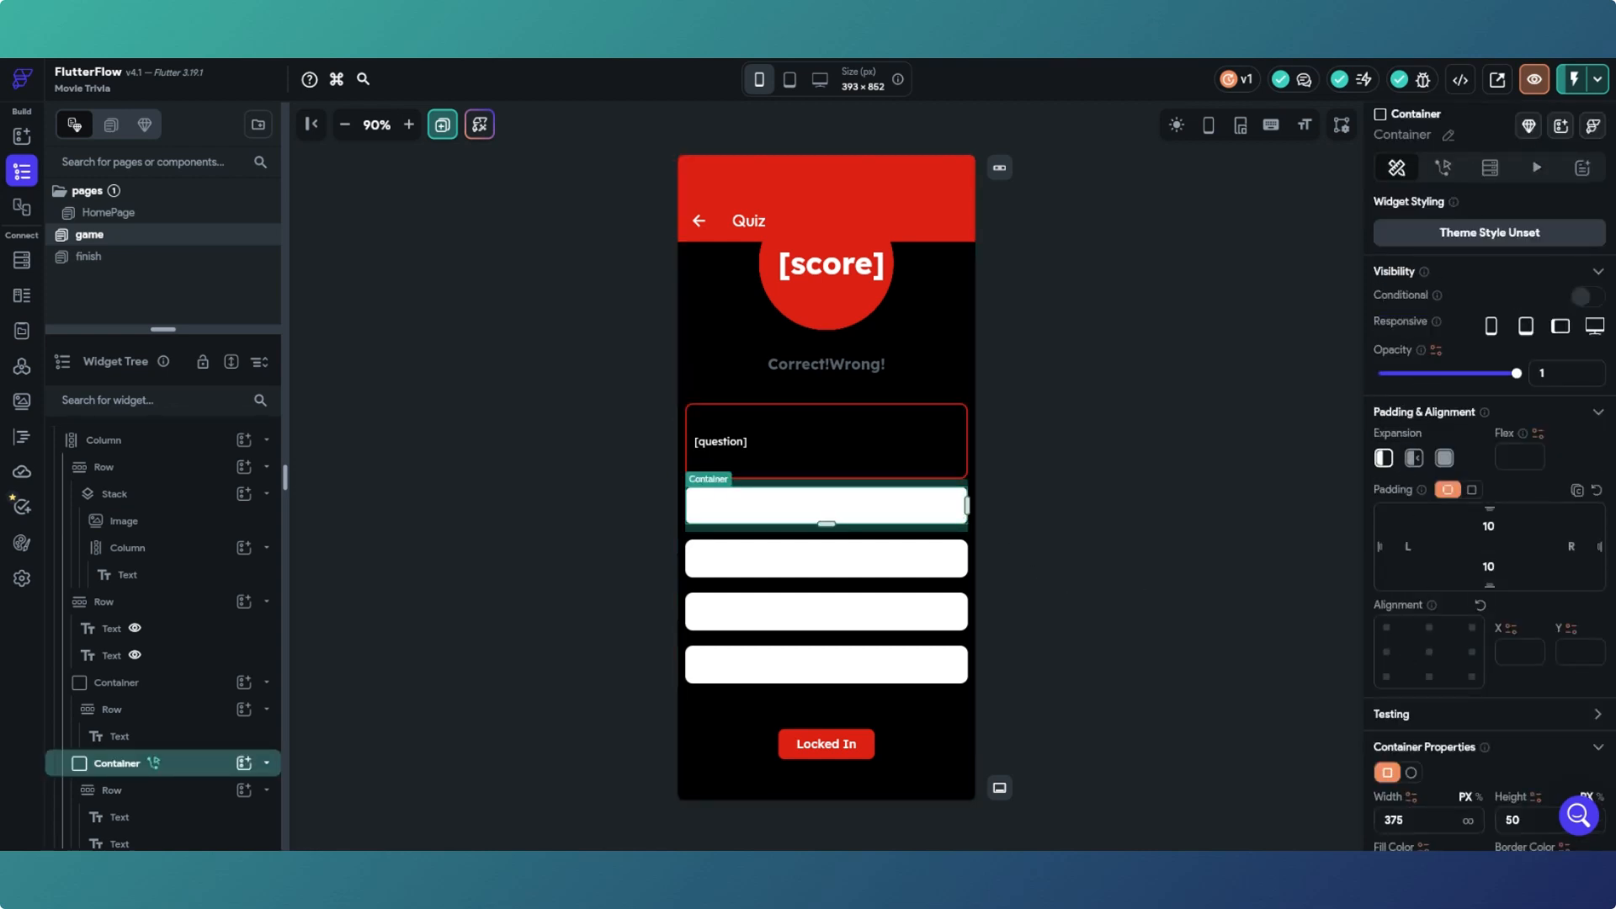
pyautogui.click(958, 580)
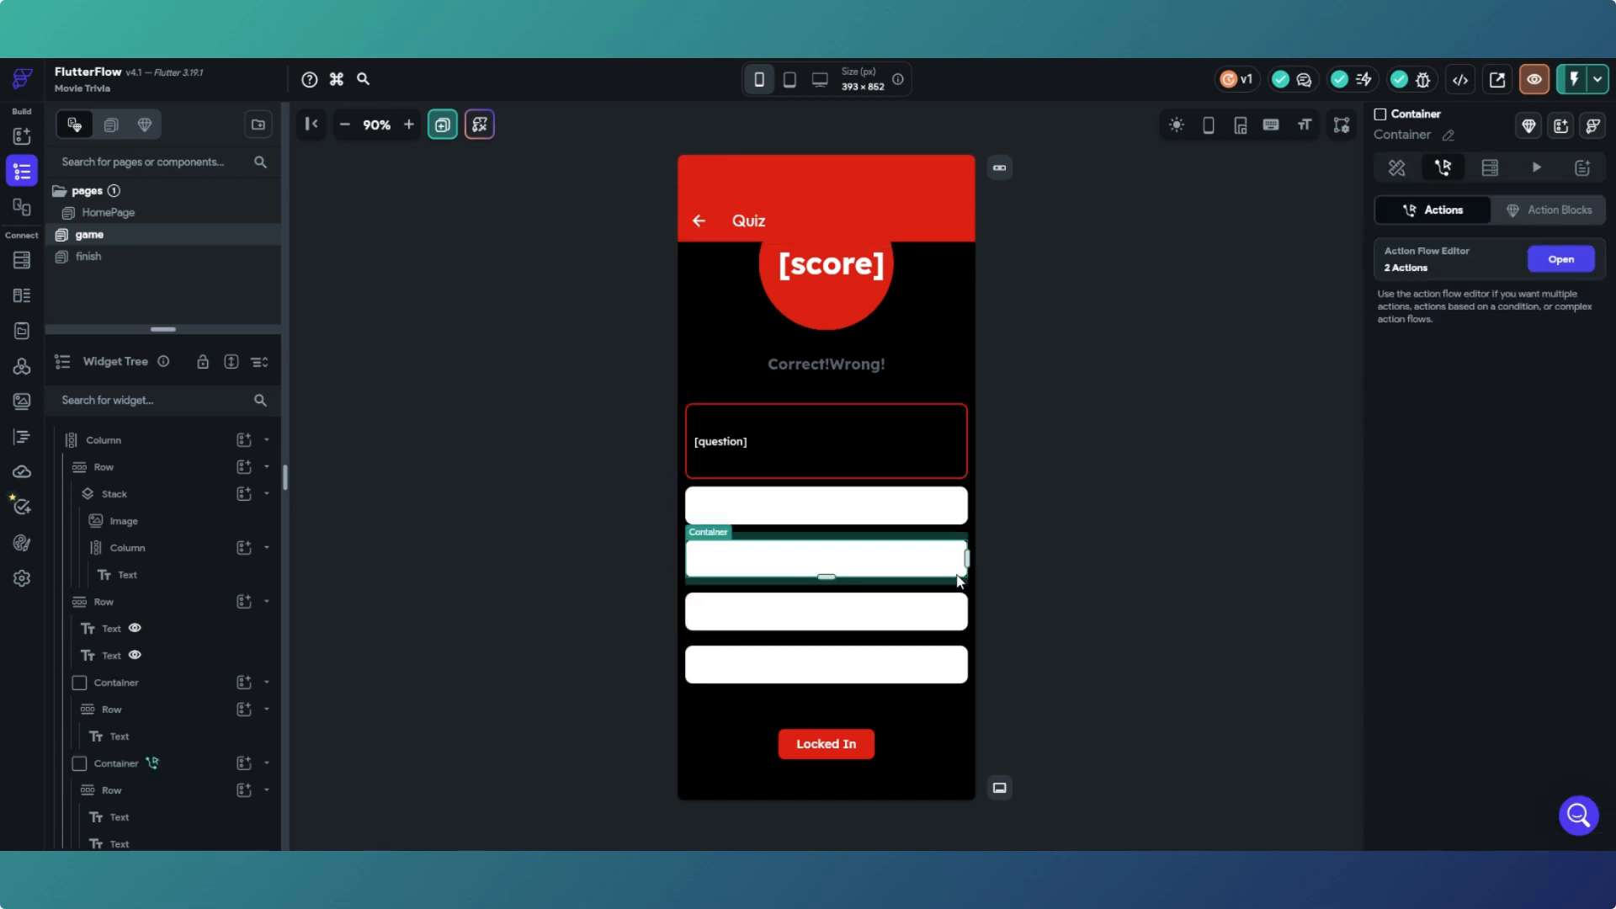
pyautogui.click(1399, 170)
pyautogui.scroll(-2, 1464, 639)
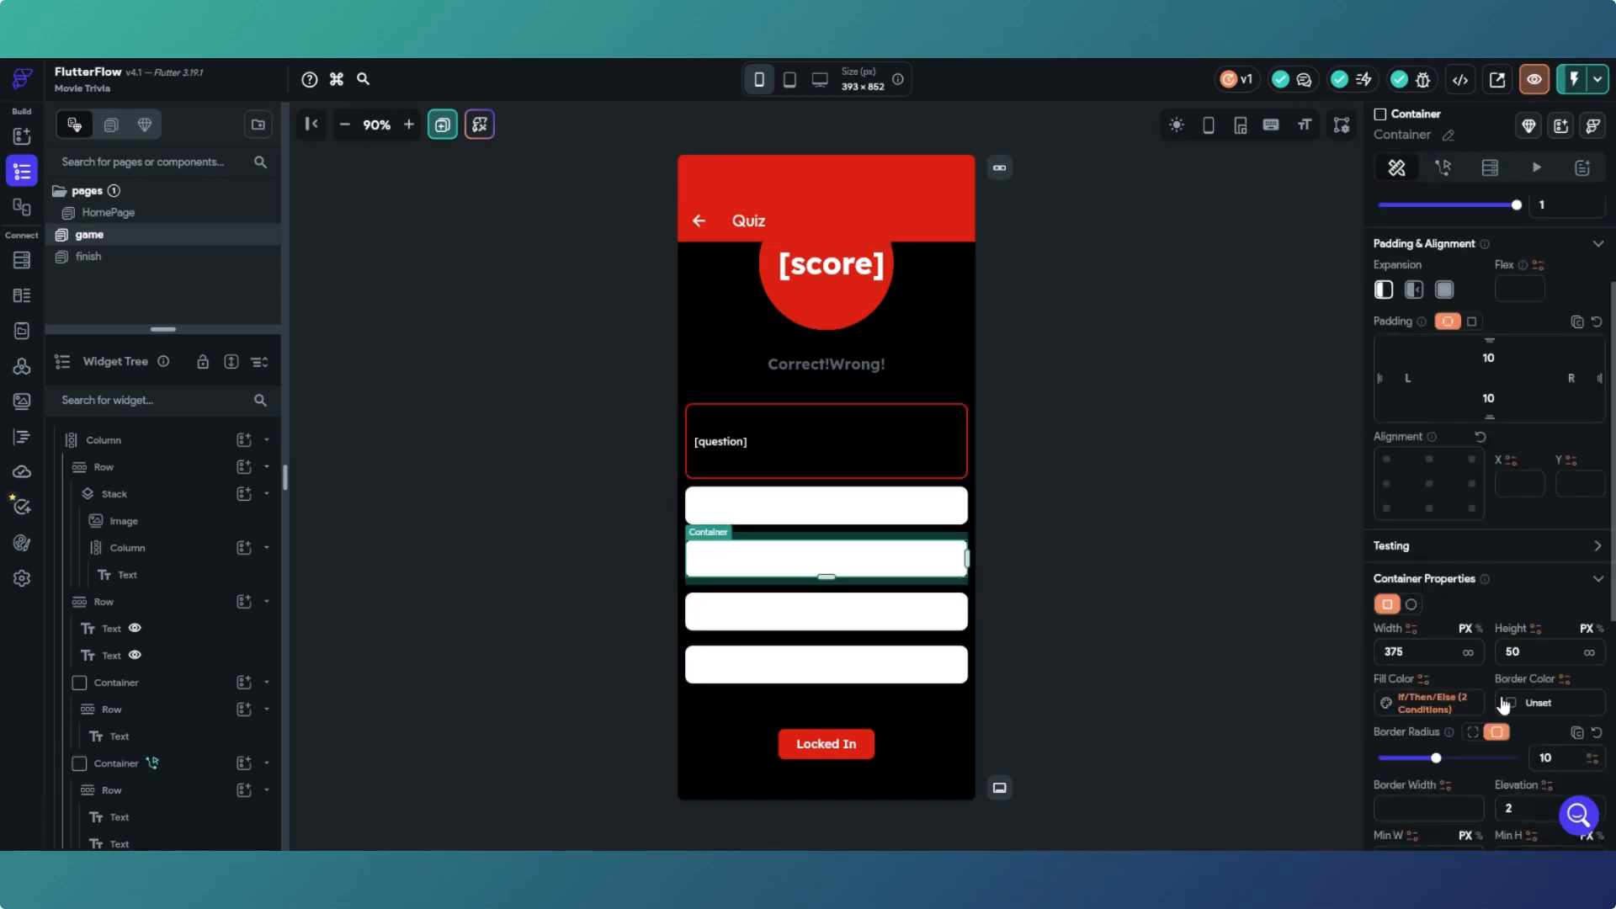
pyautogui.click(1428, 710)
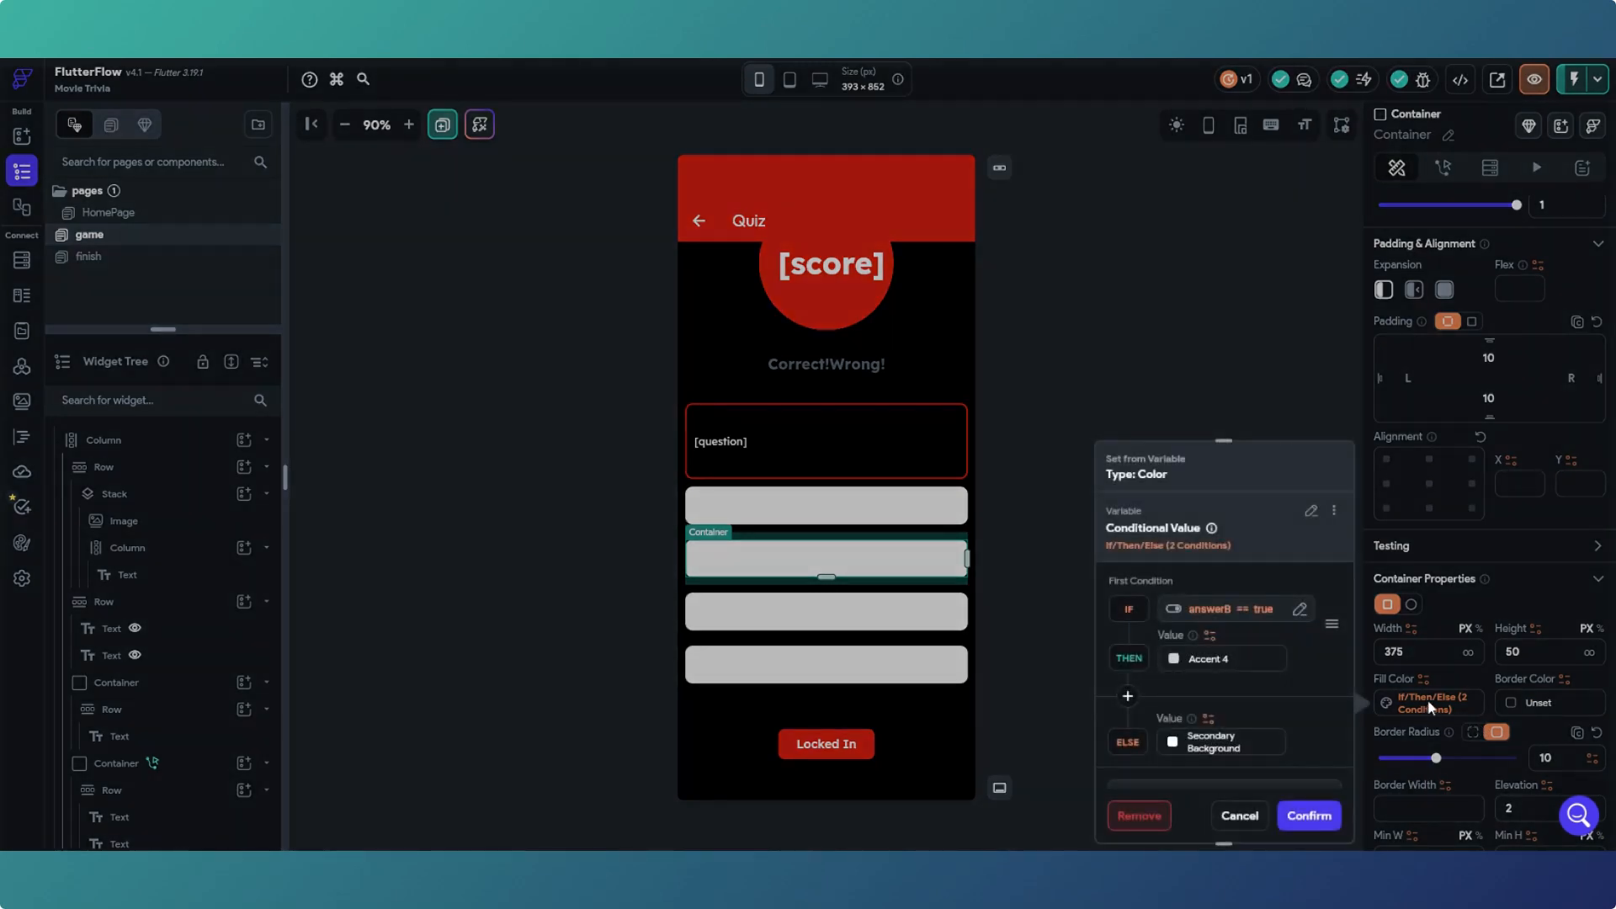
pyautogui.click(1175, 661)
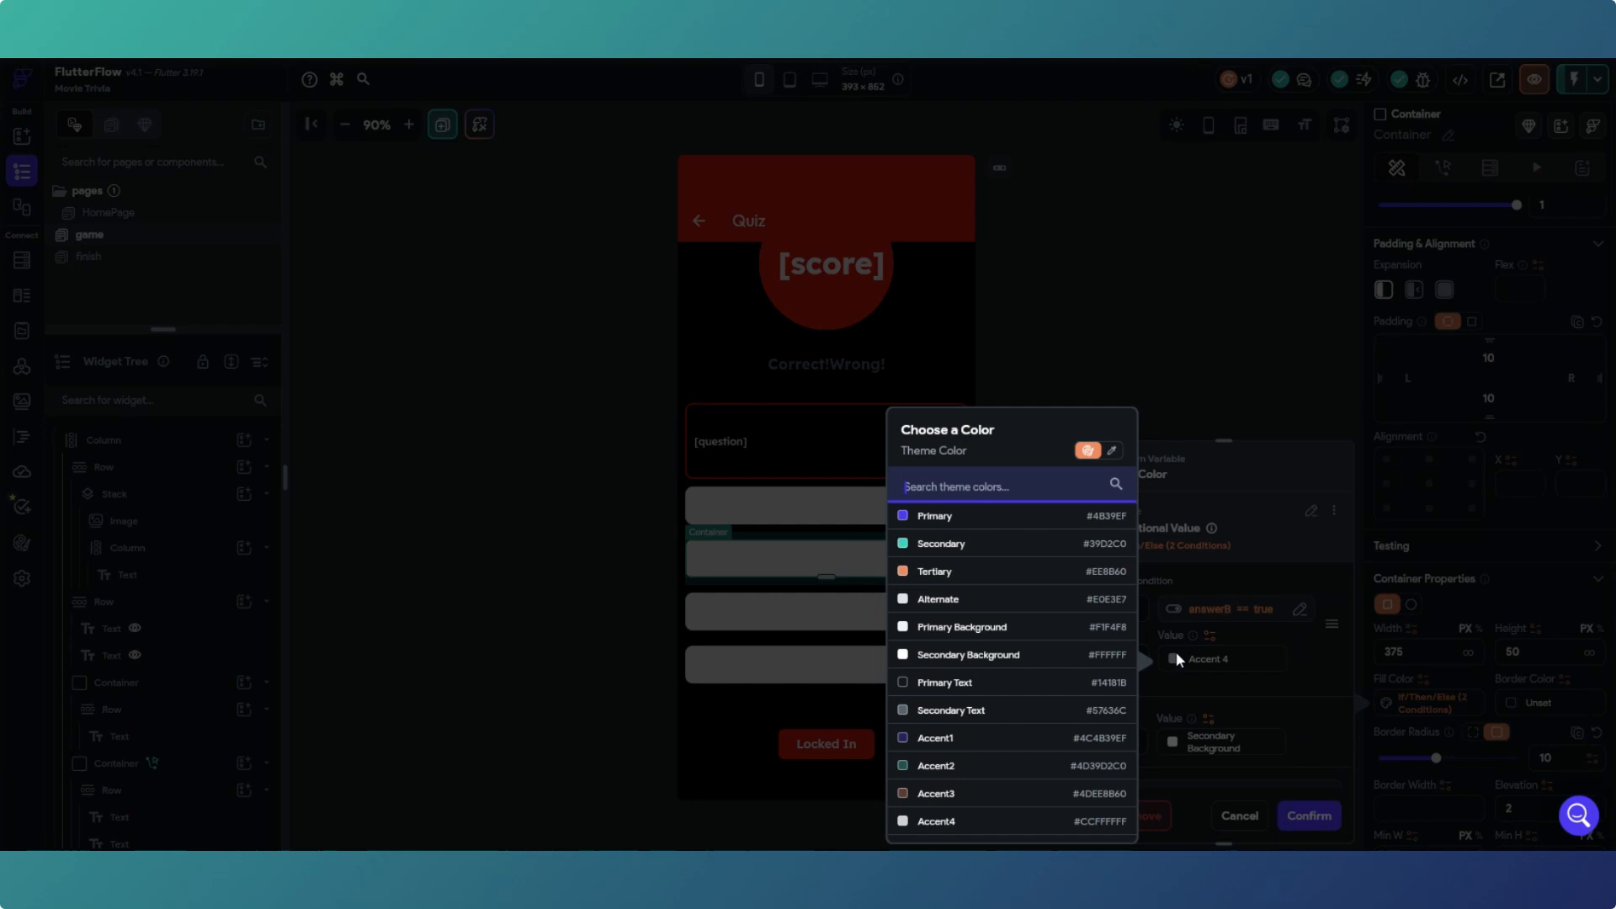
pyautogui.click(1109, 451)
pyautogui.click(946, 737)
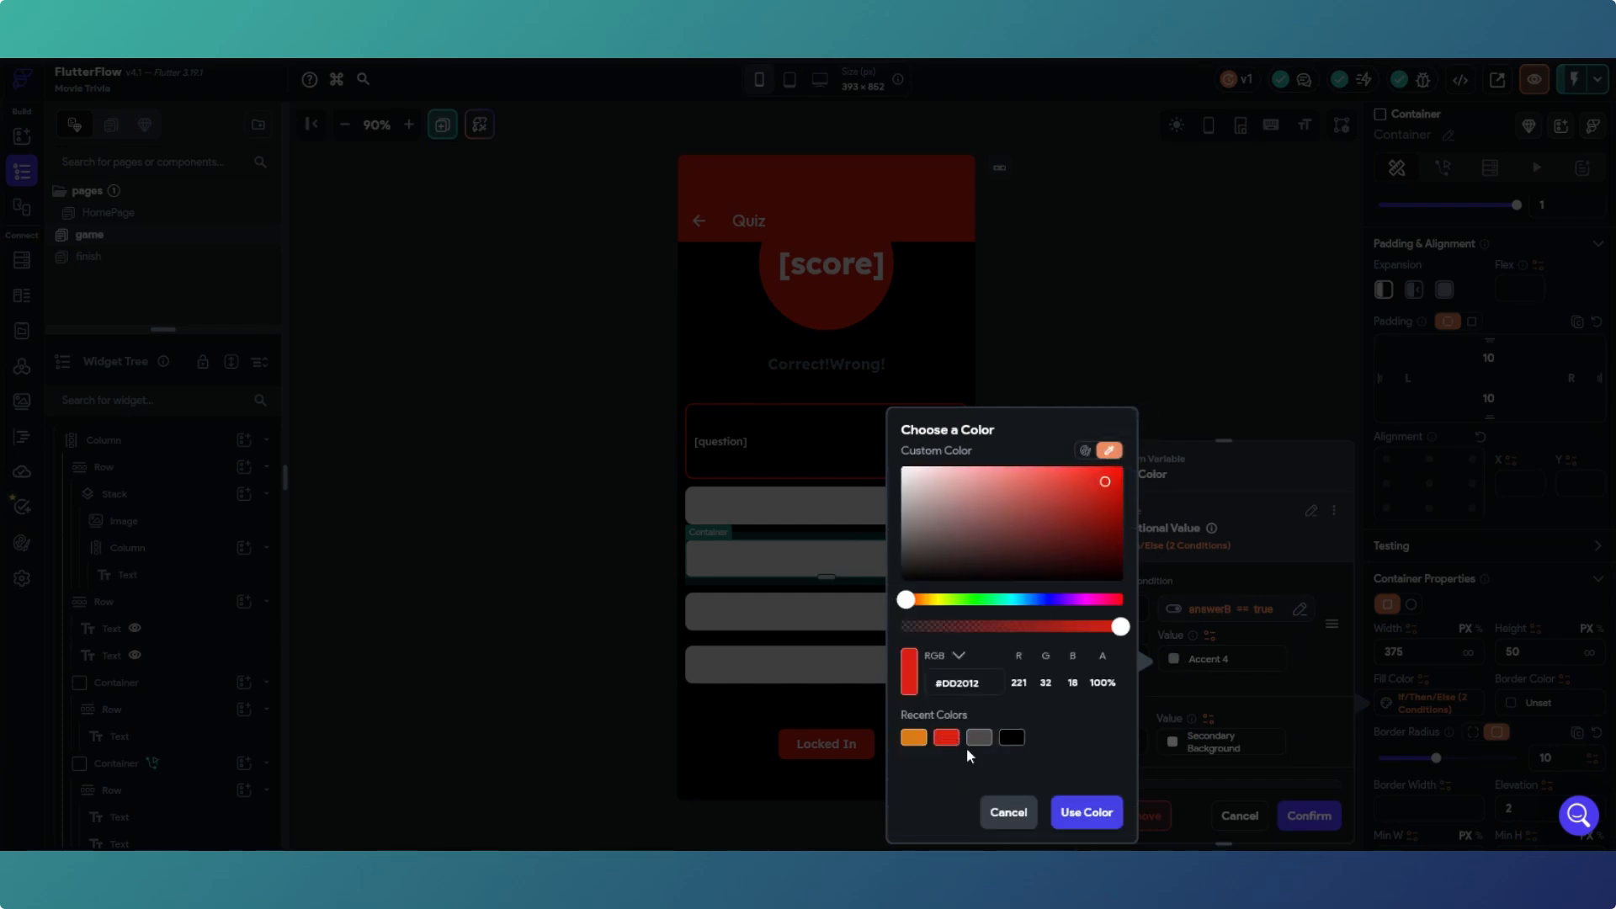
pyautogui.click(1068, 810)
# Step: Set the second answer container's else fill color to the recent custom black and apply the conditional value
pyautogui.click(1172, 741)
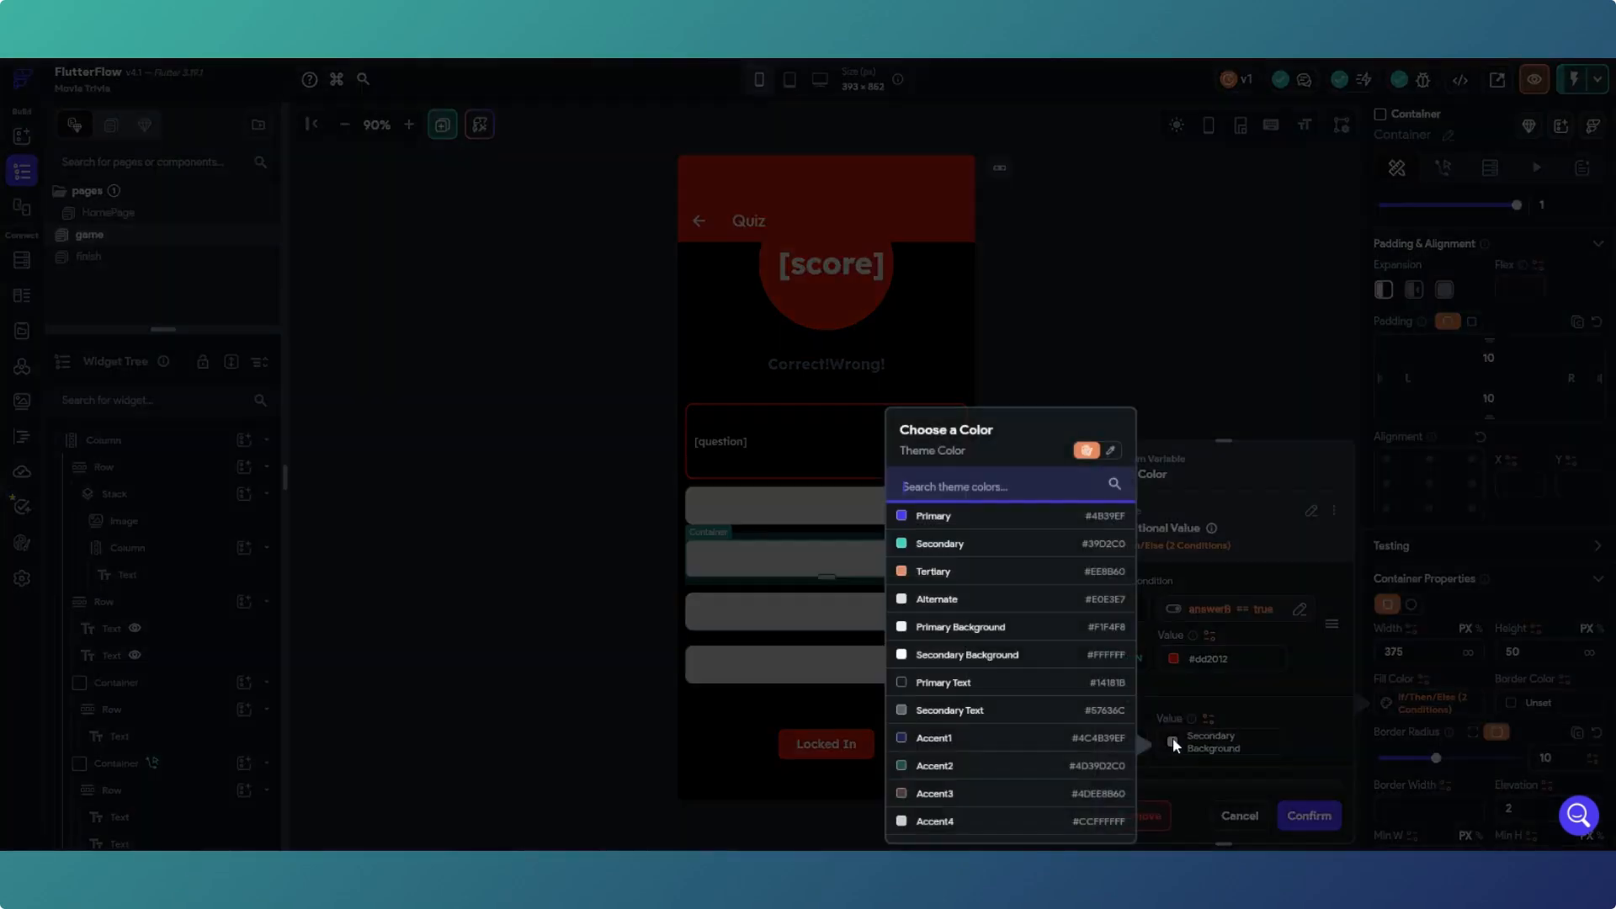
pyautogui.click(1108, 450)
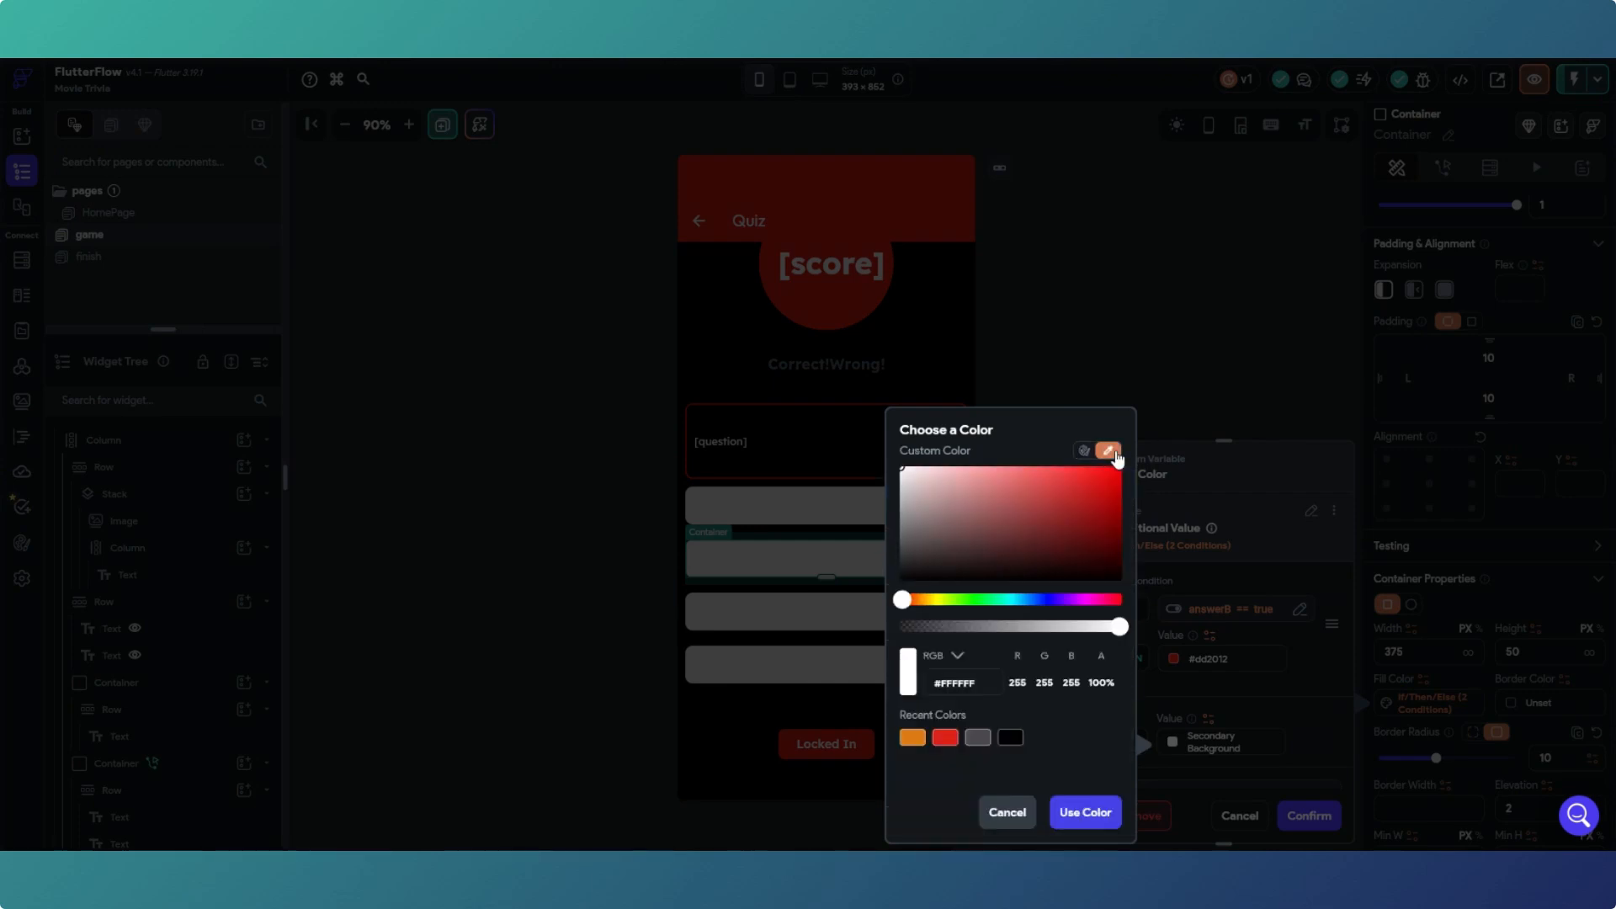
pyautogui.click(1010, 738)
pyautogui.click(1071, 812)
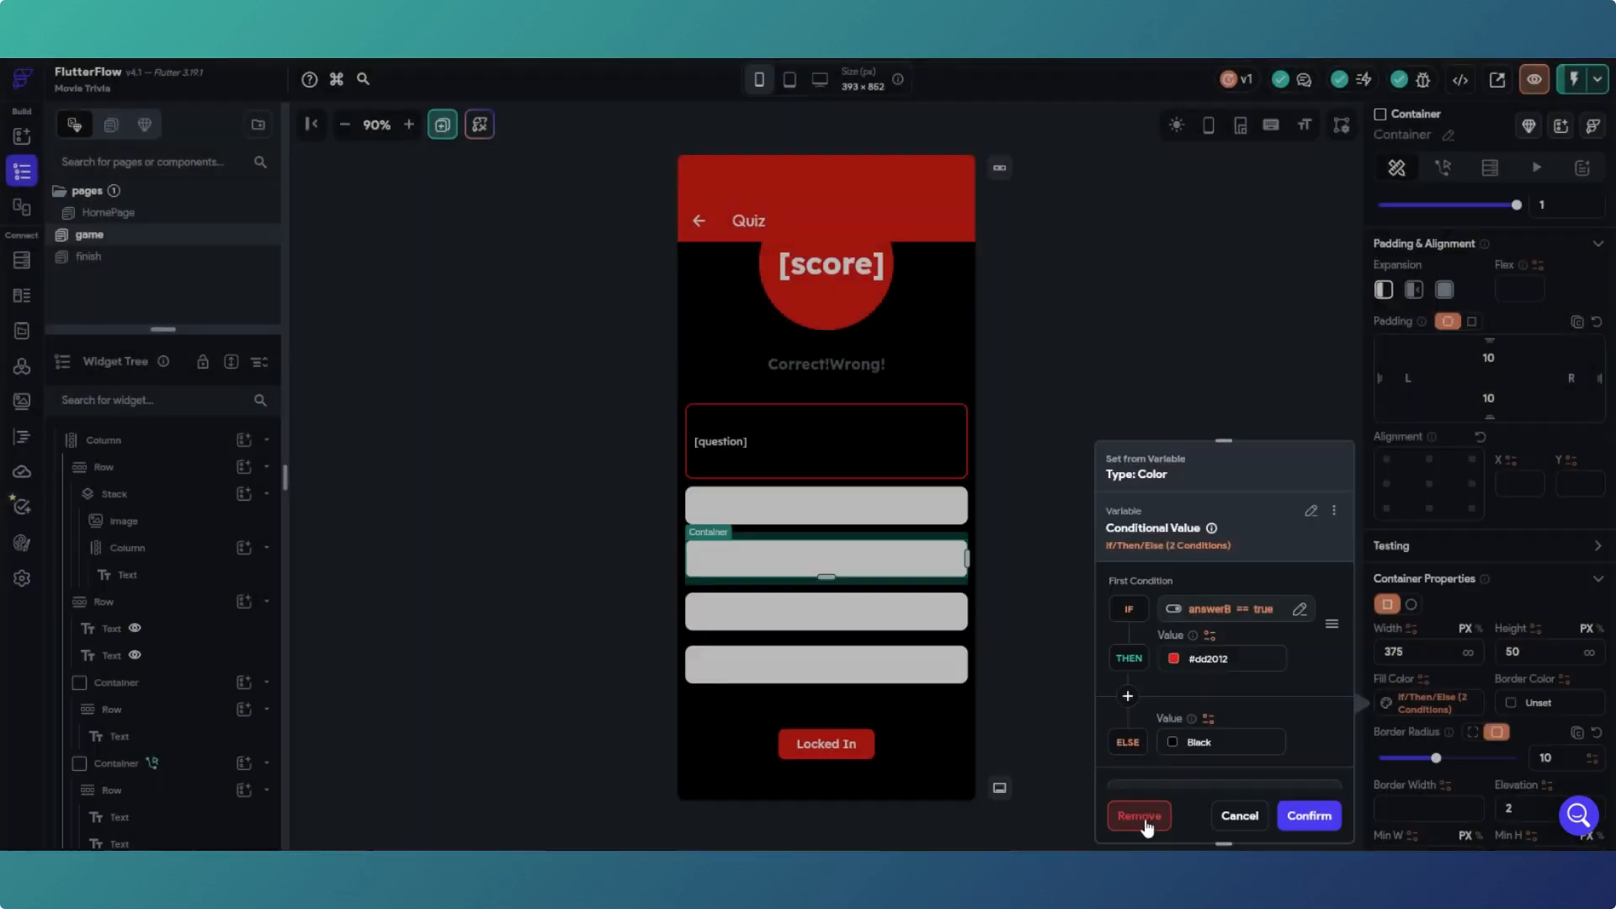
pyautogui.click(1292, 815)
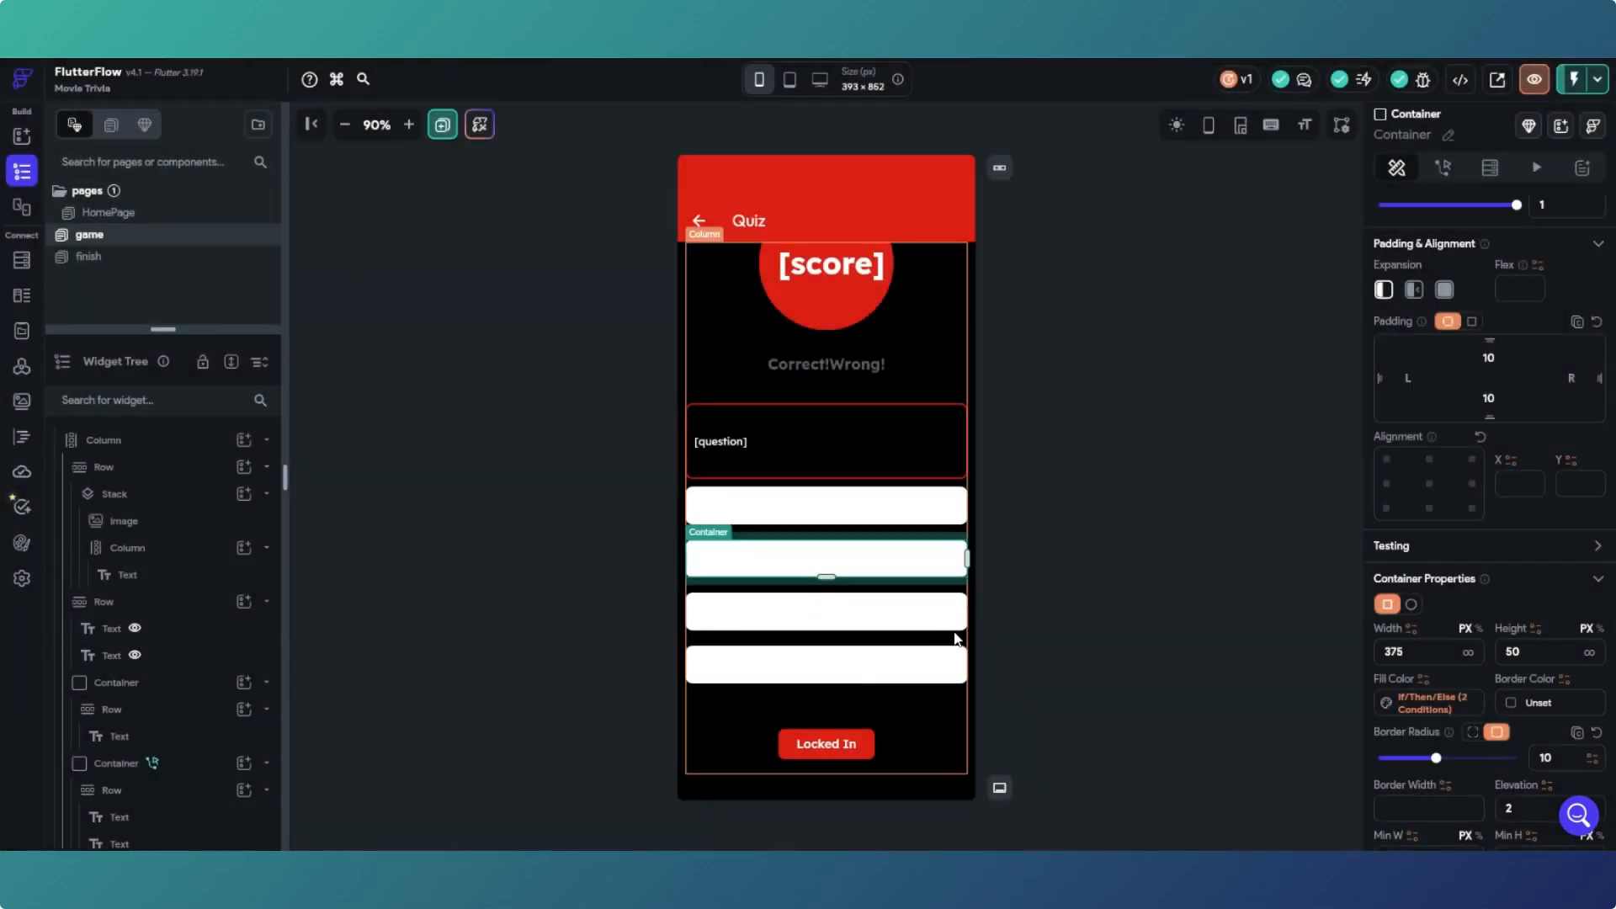
# Step: Set the third answer container's conditional fill color for answerC == true to the recent custom red #DD2012
pyautogui.click(966, 623)
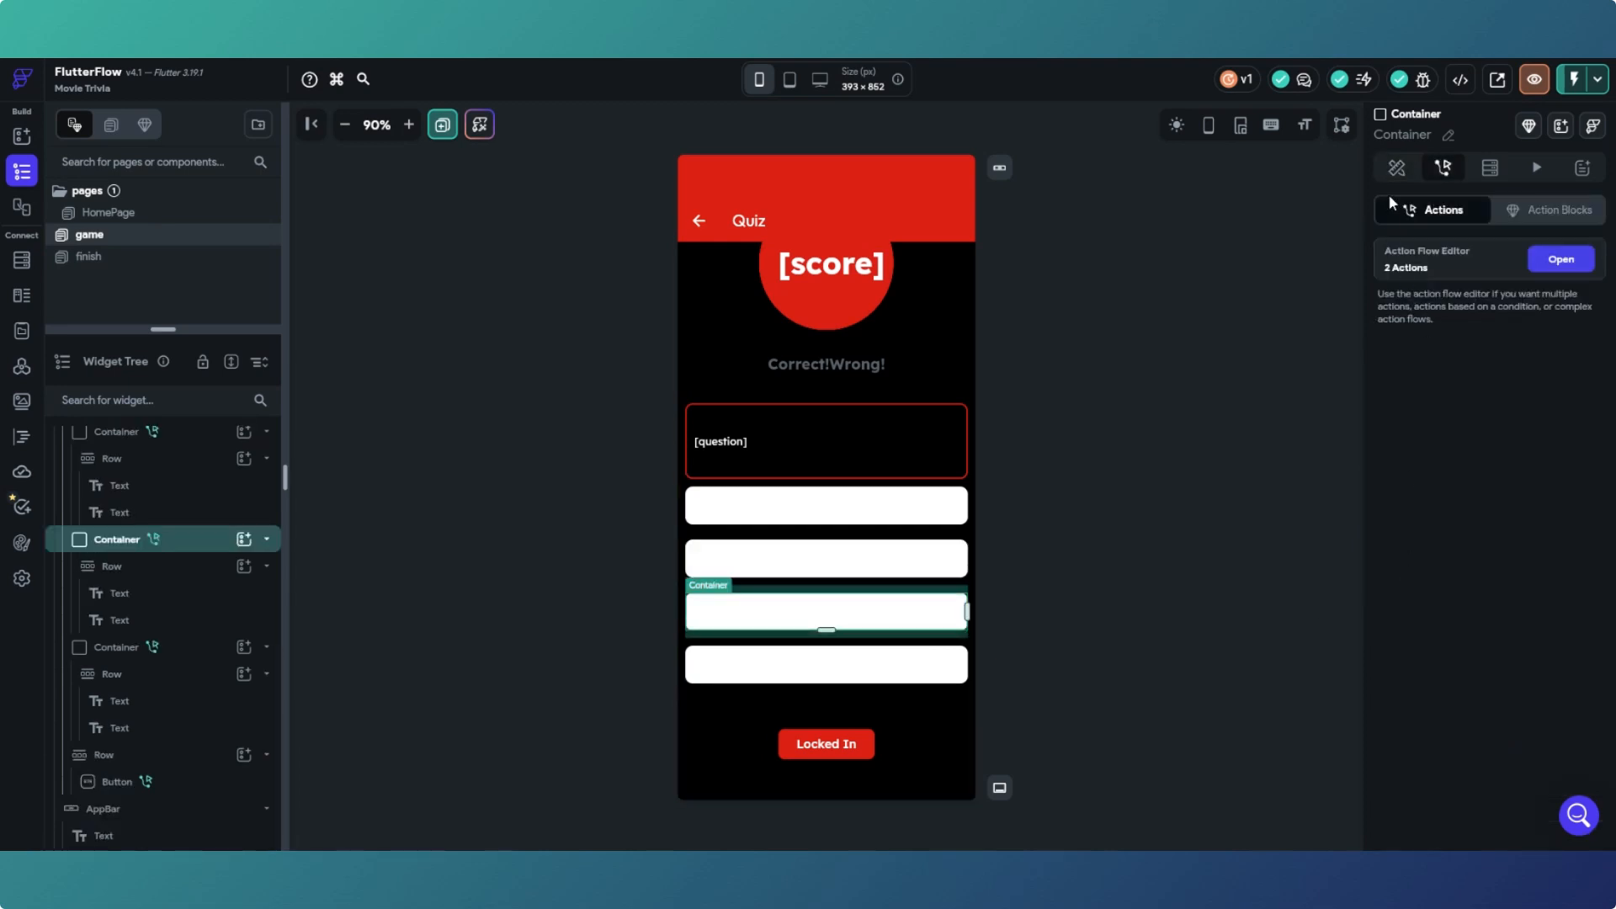
pyautogui.click(1394, 170)
pyautogui.scroll(-3, 1481, 716)
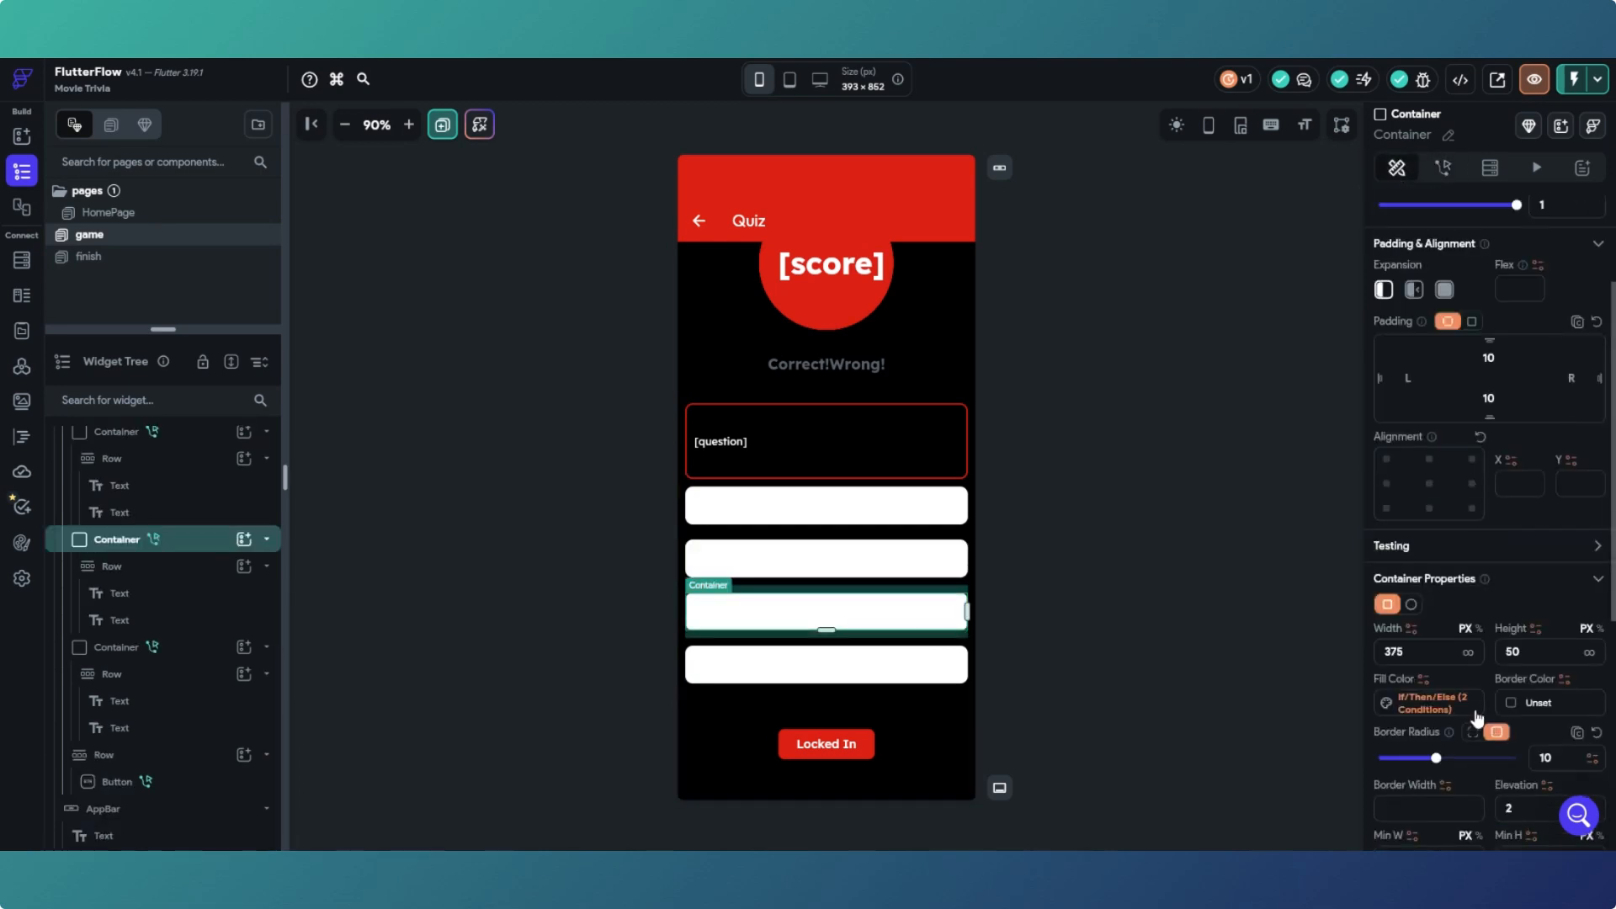
pyautogui.scroll(-2, 1487, 722)
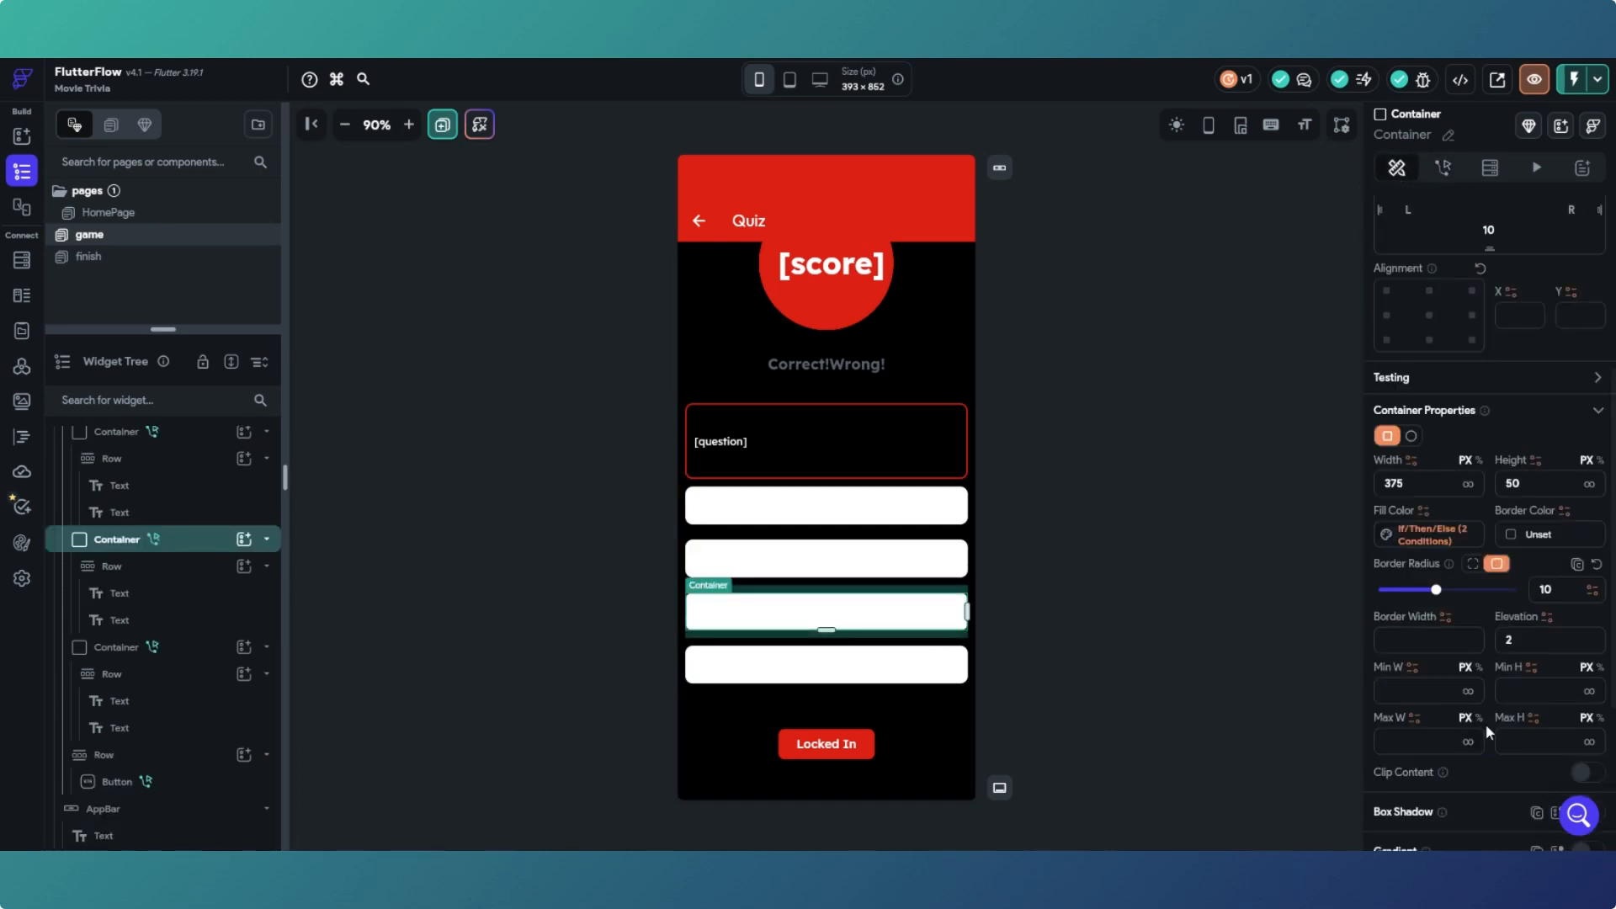
pyautogui.click(1435, 530)
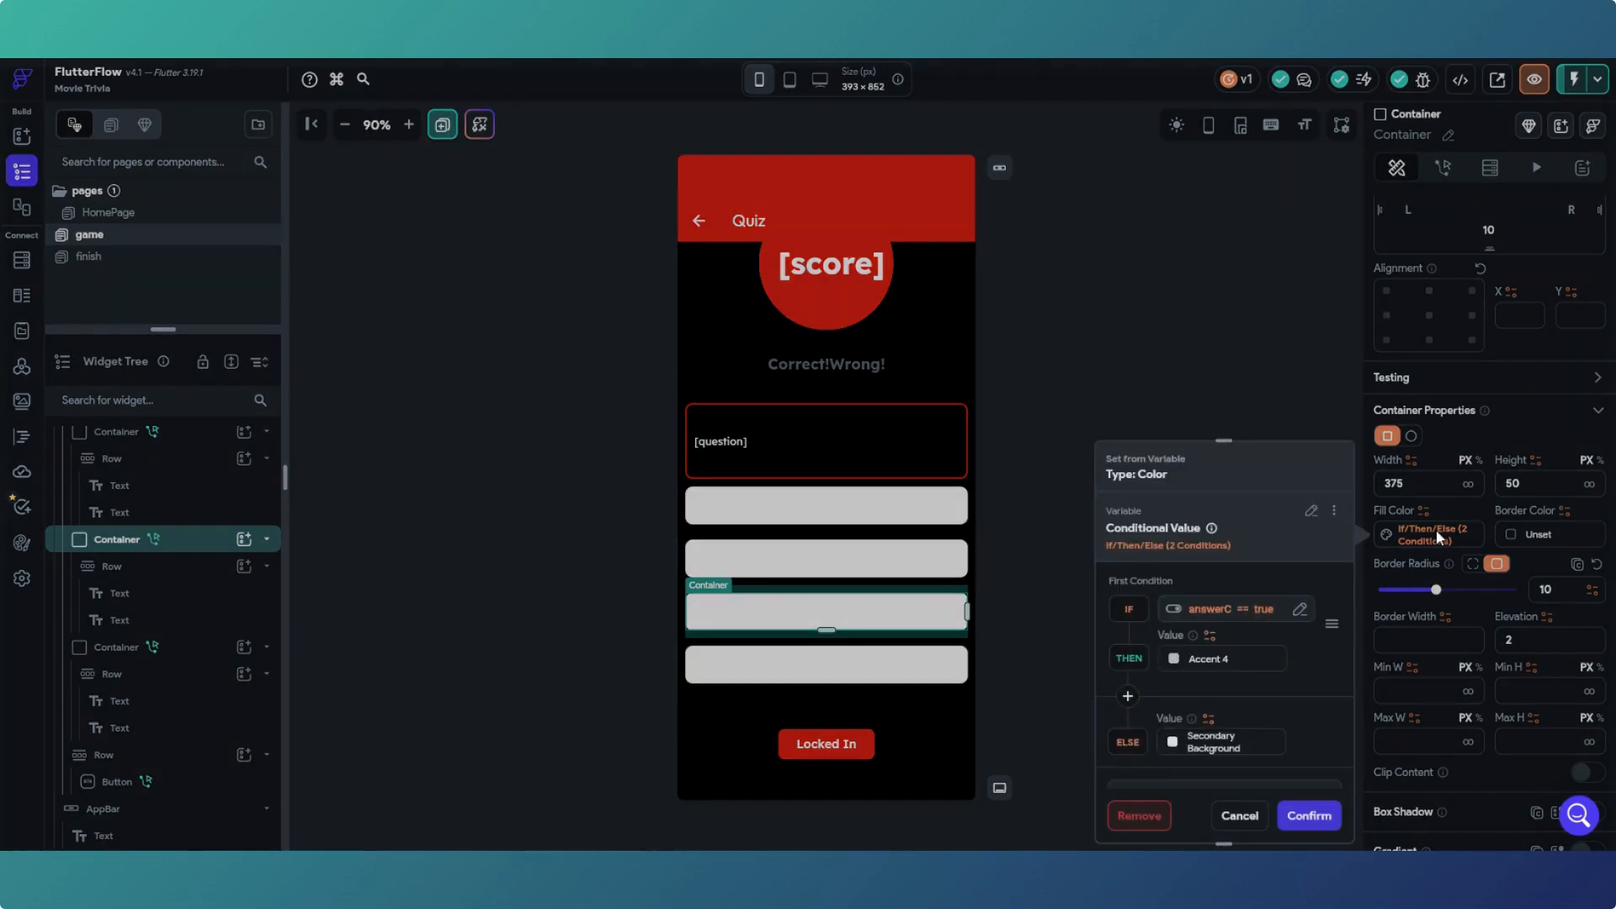
pyautogui.click(1174, 659)
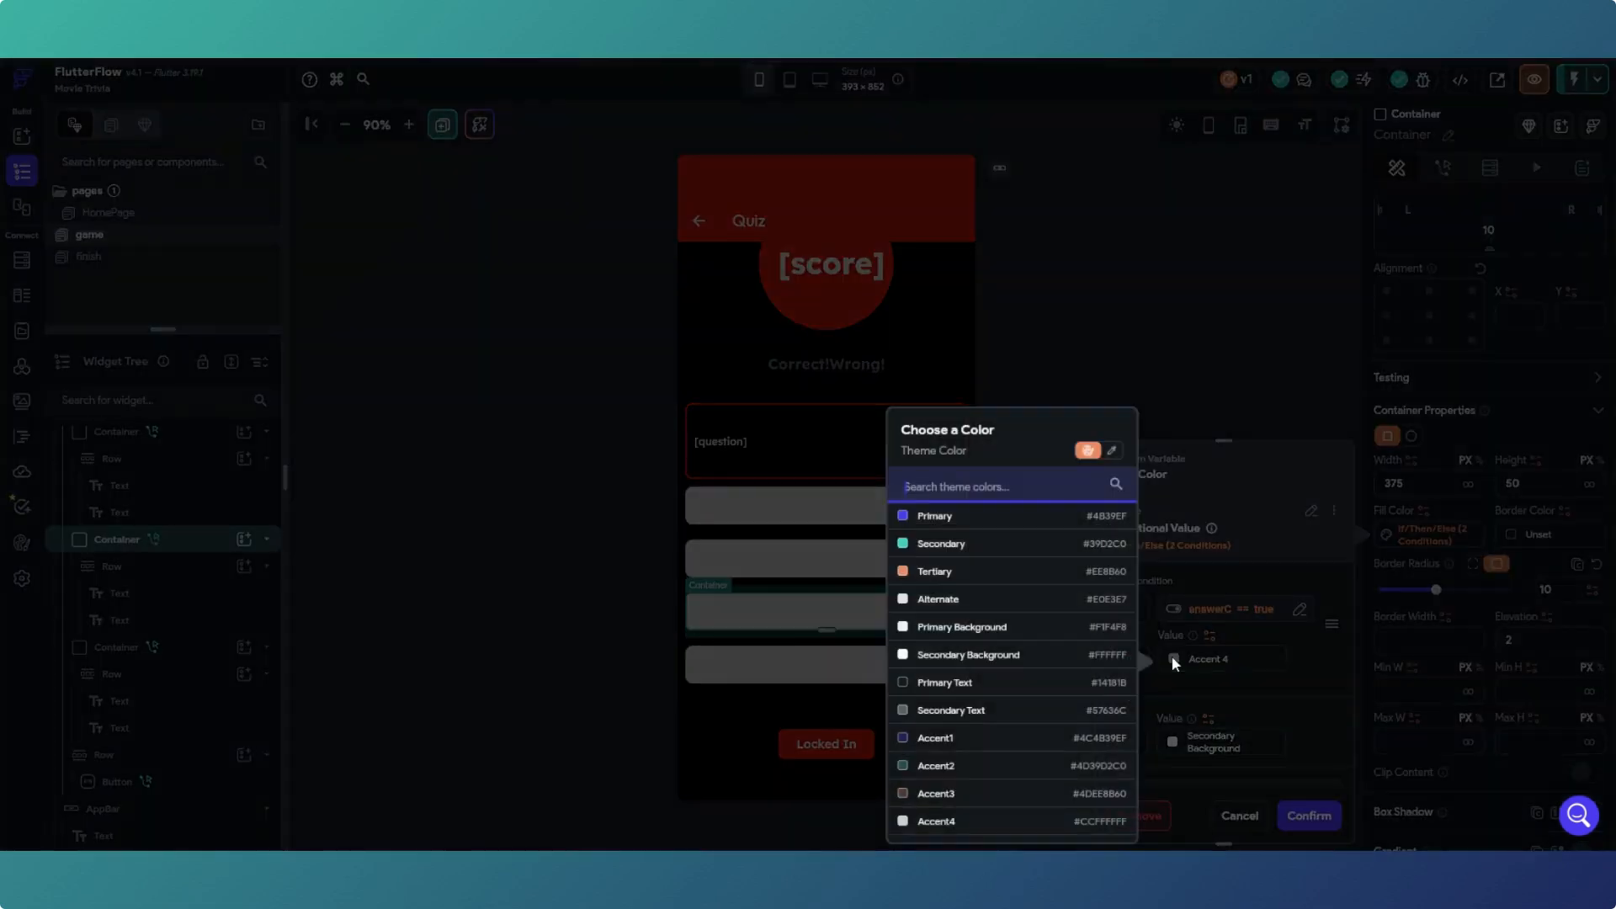
pyautogui.click(1111, 452)
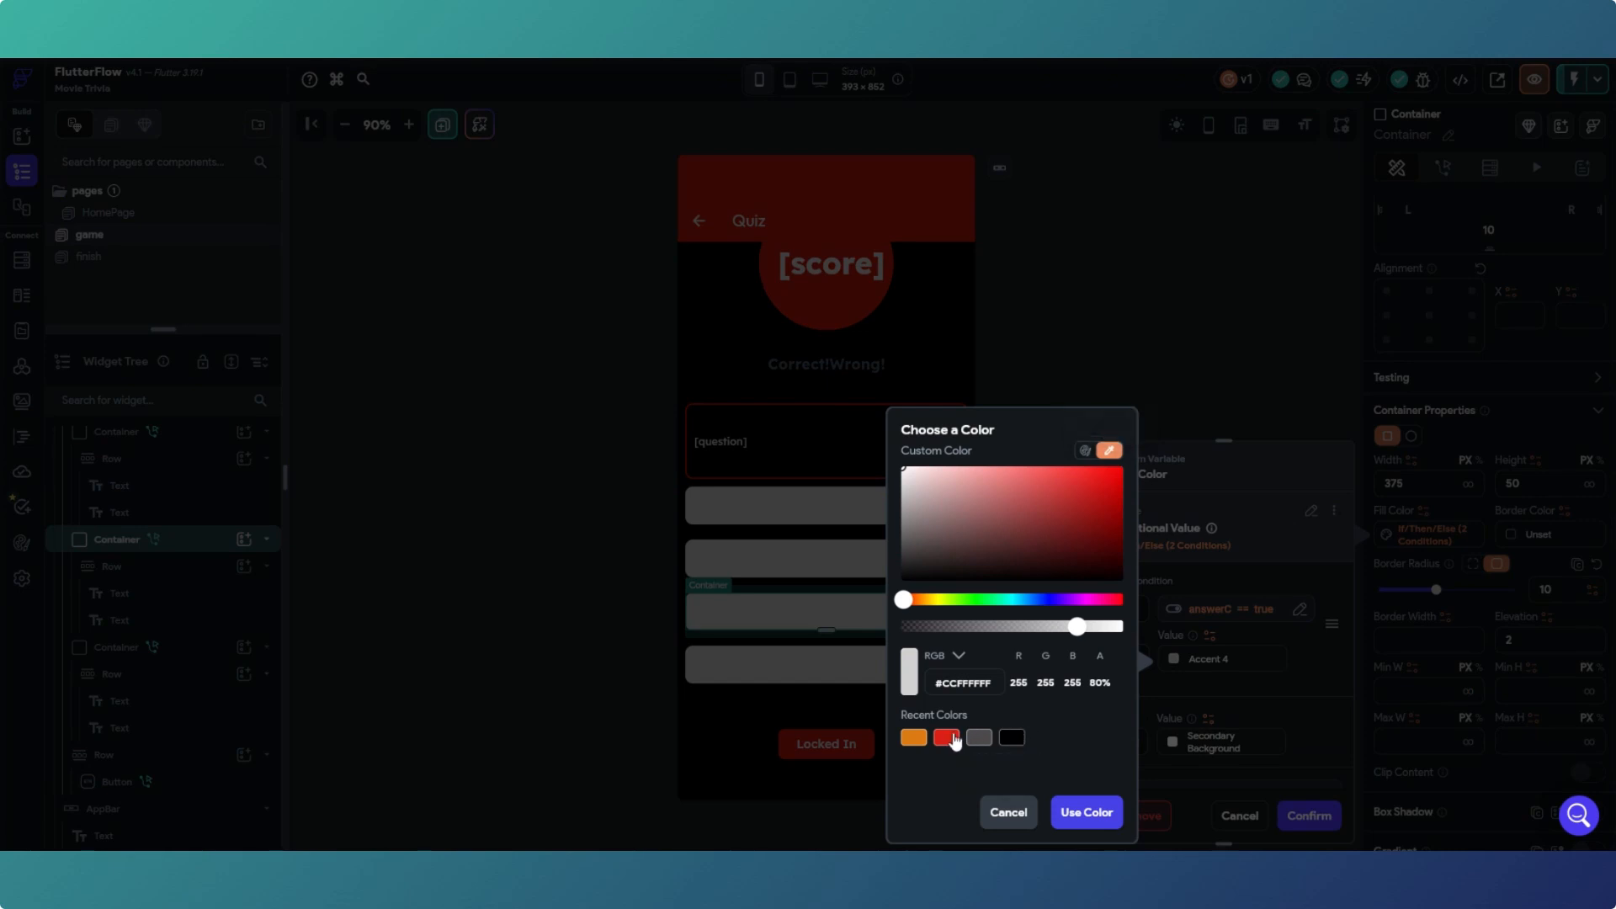
pyautogui.click(946, 737)
pyautogui.click(1085, 813)
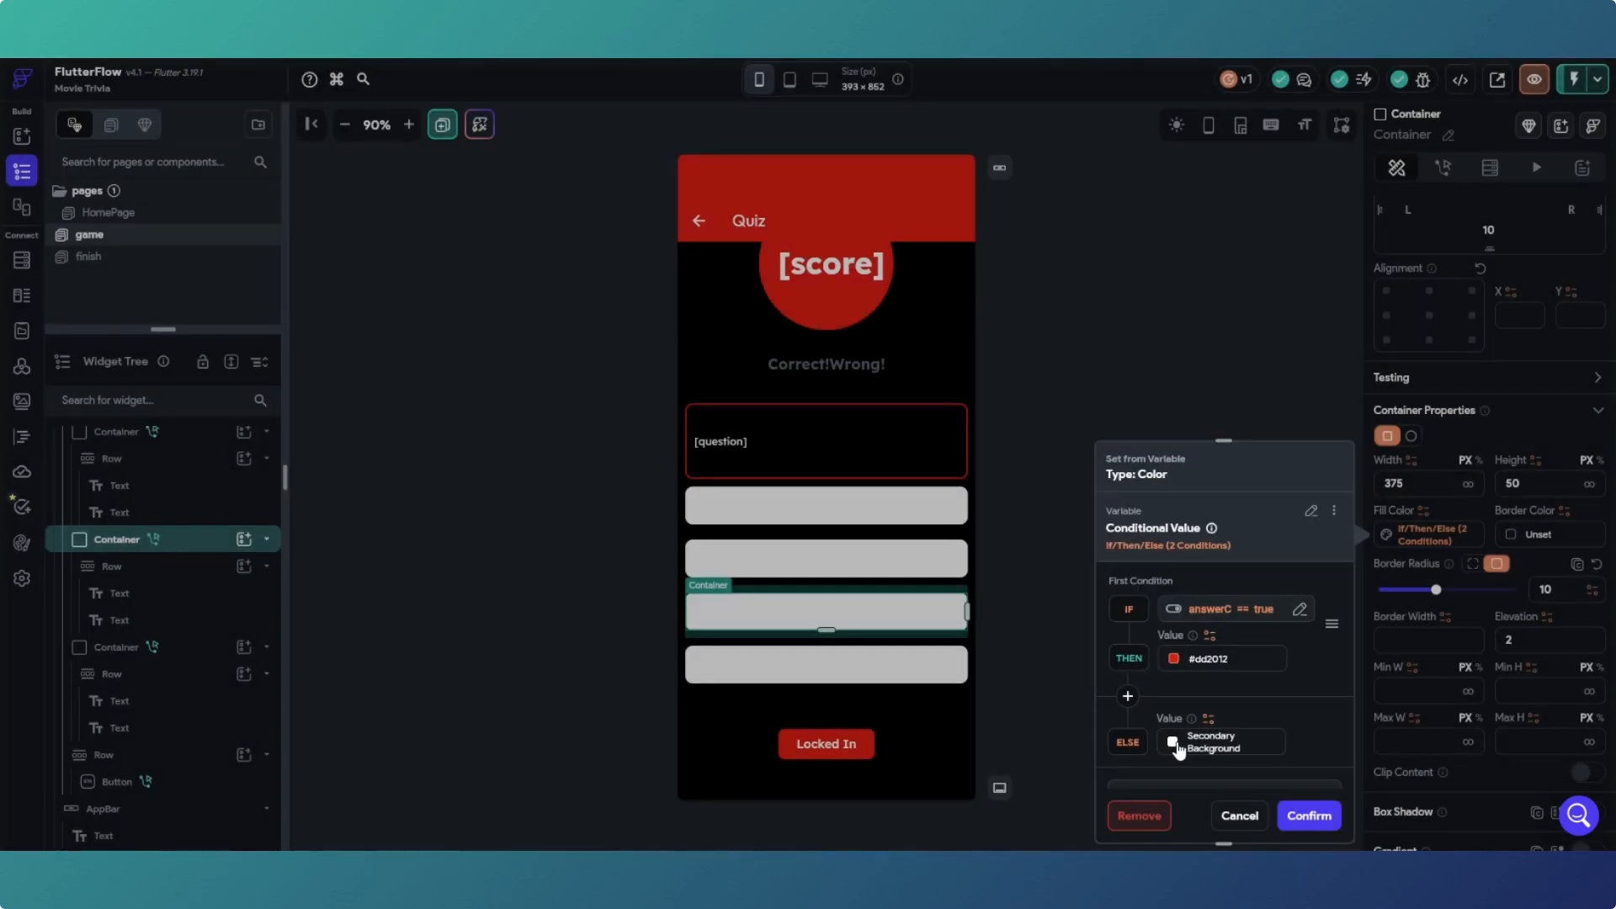
# Step: Set the third answer container's else fill color to the recent custom black and apply the conditional value
pyautogui.click(1172, 742)
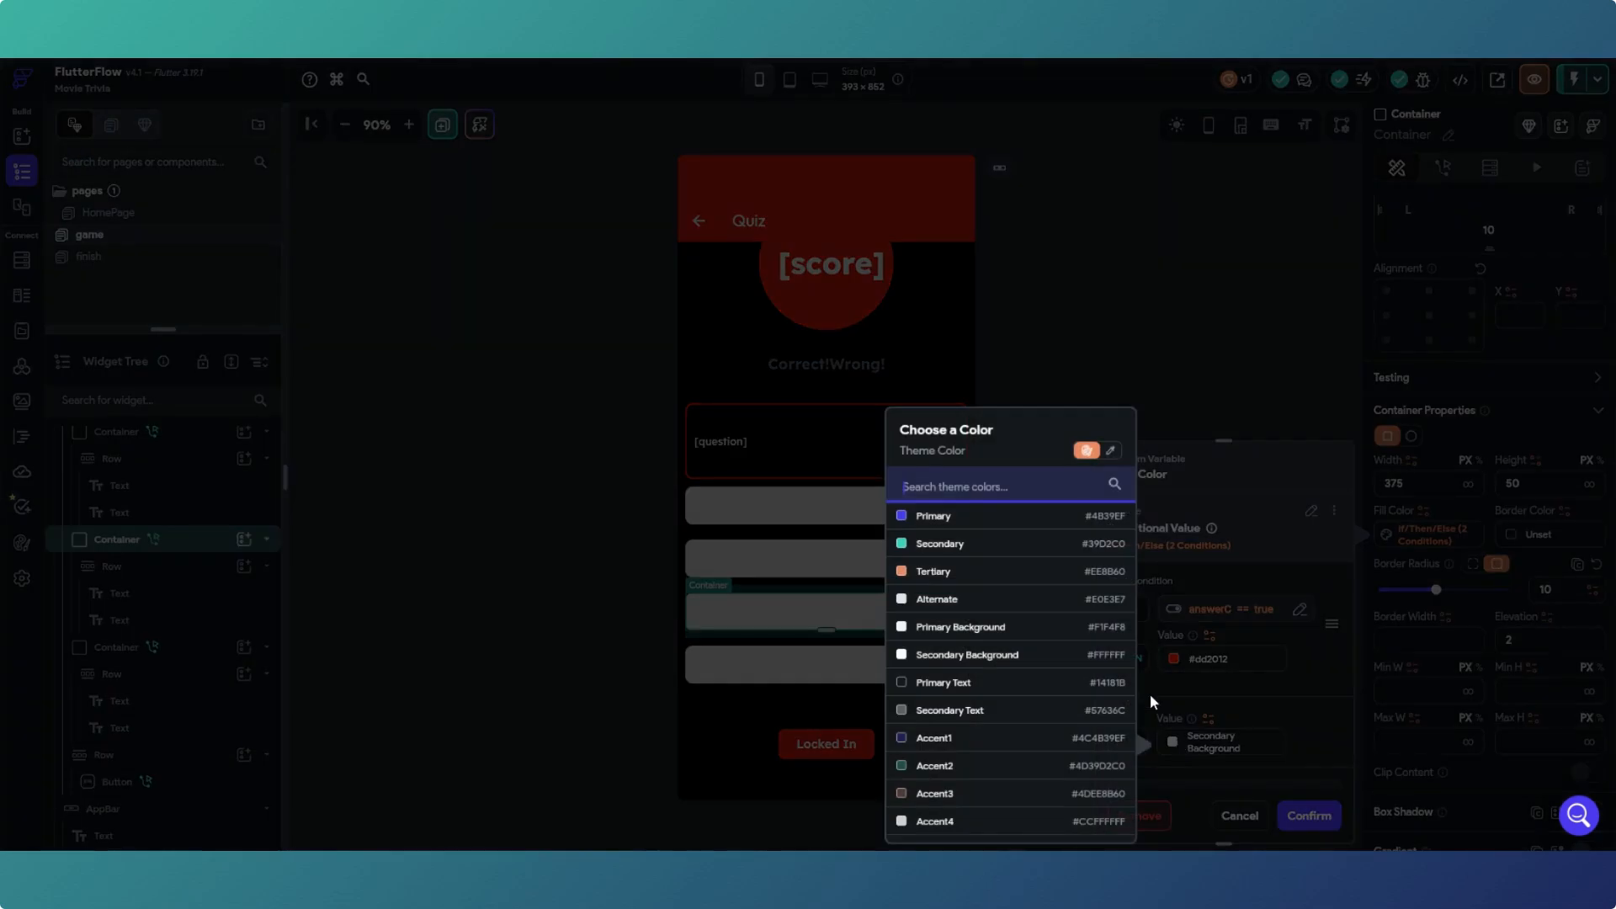
pyautogui.click(1110, 451)
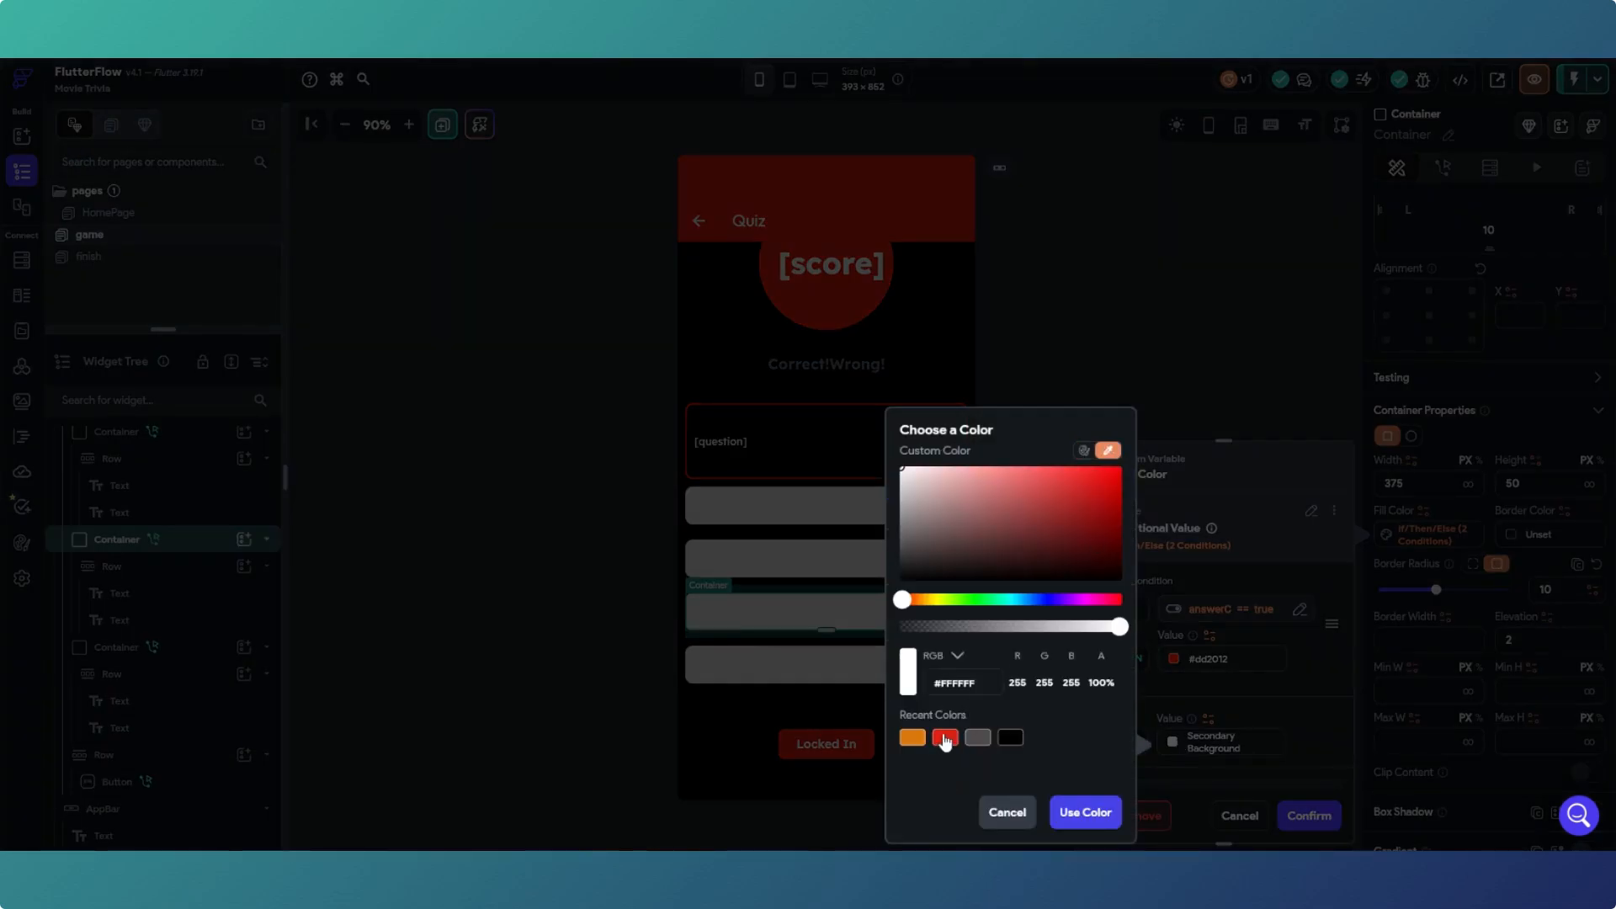
pyautogui.click(1010, 737)
pyautogui.click(1085, 813)
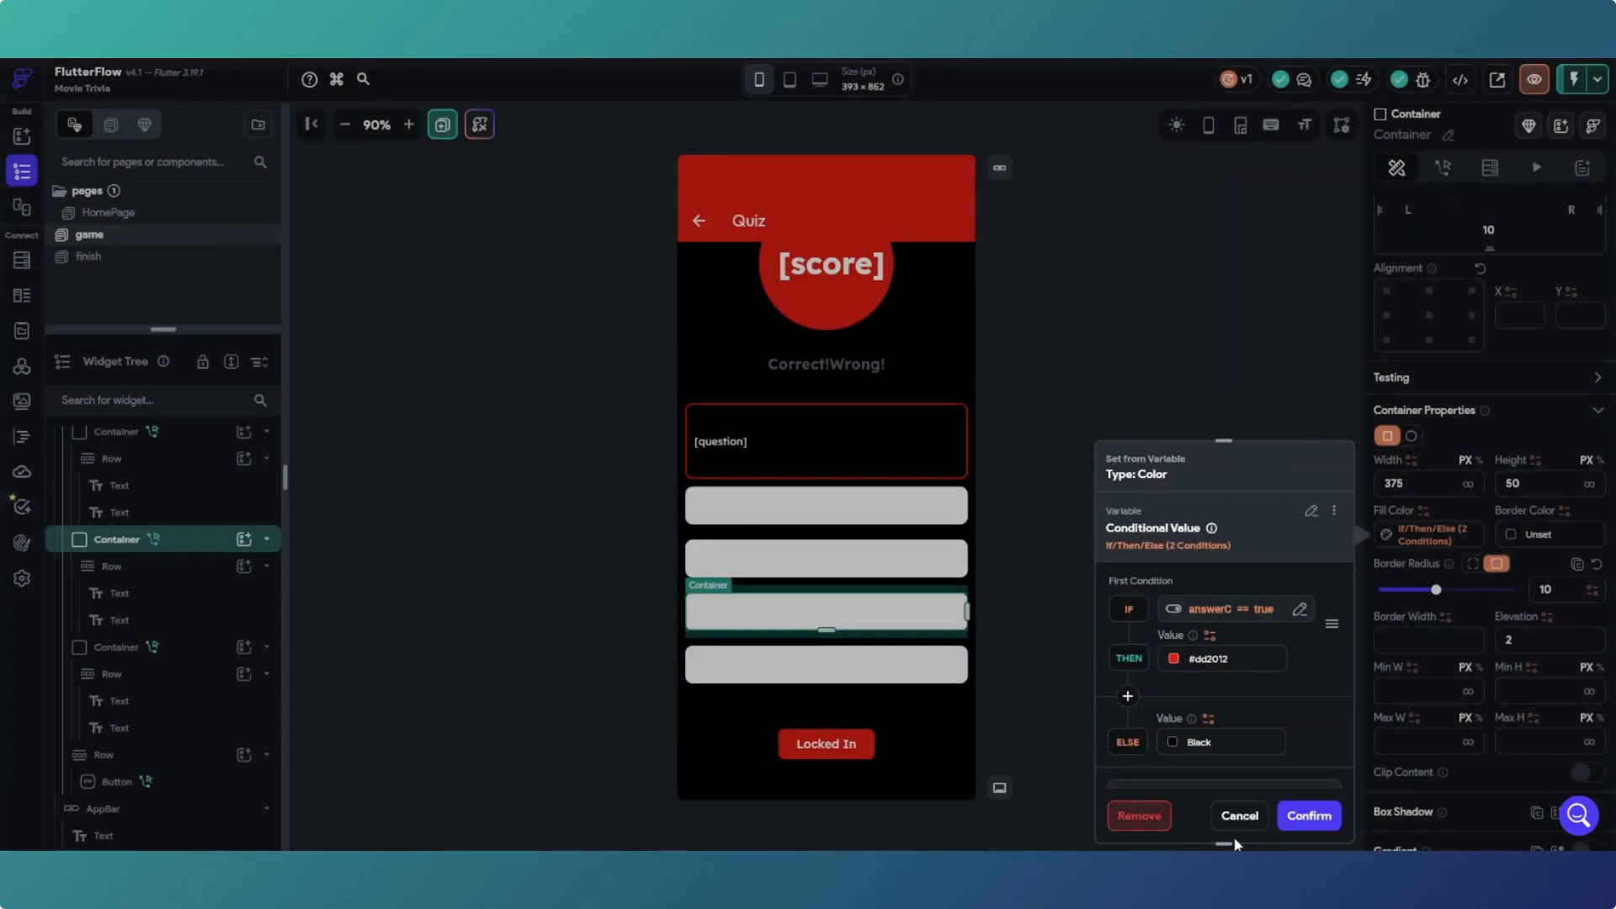
pyautogui.click(1309, 817)
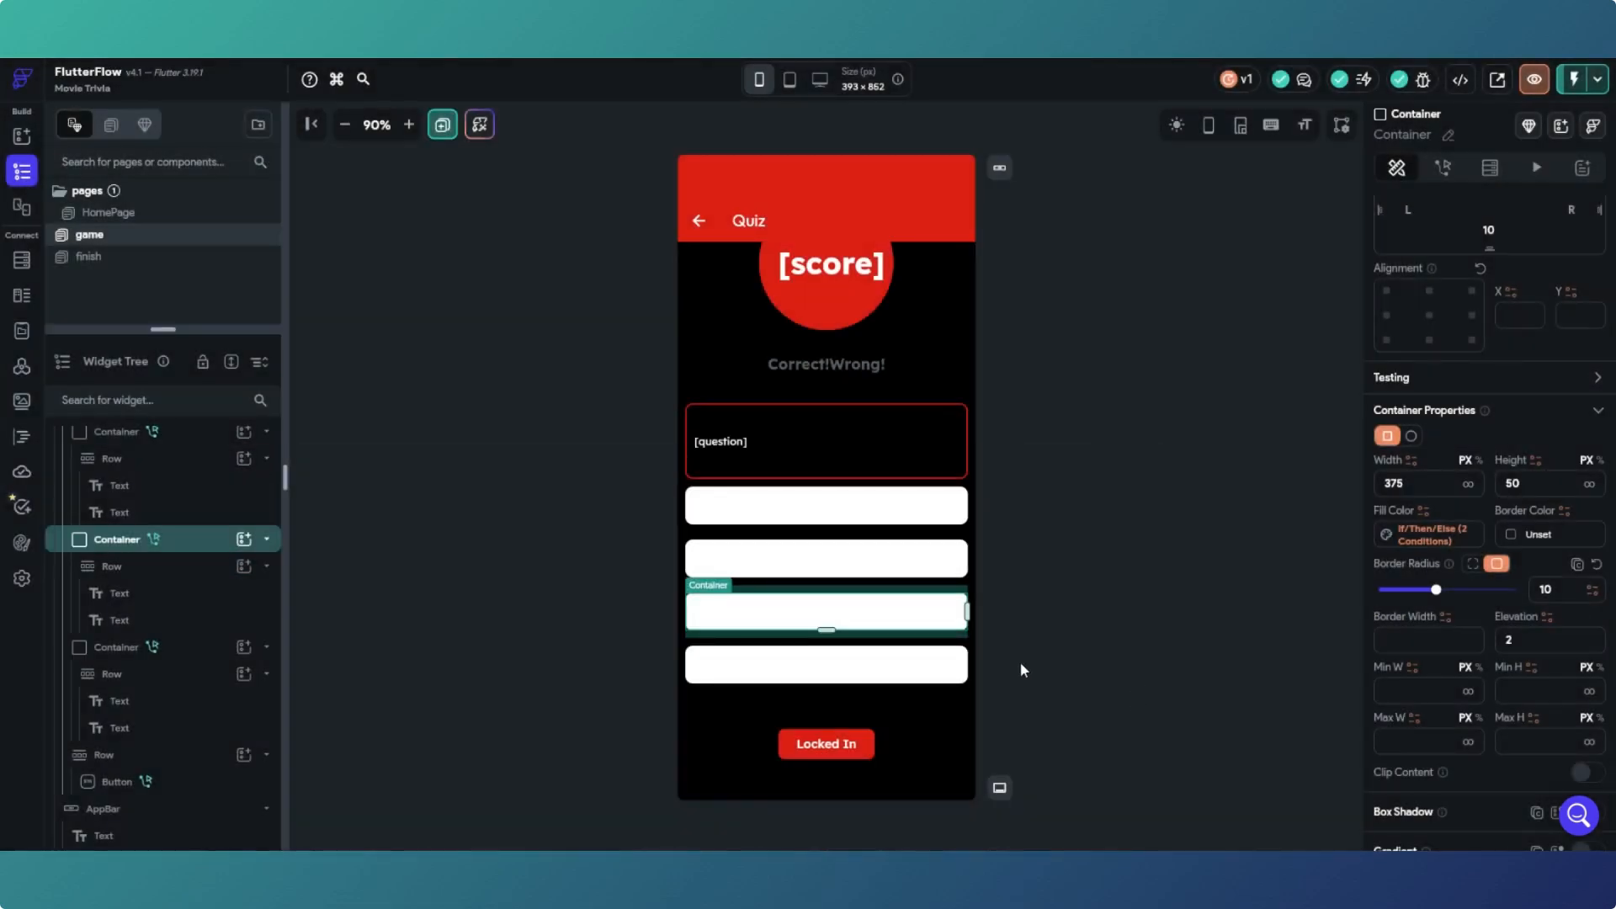
pyautogui.click(964, 686)
pyautogui.click(1553, 256)
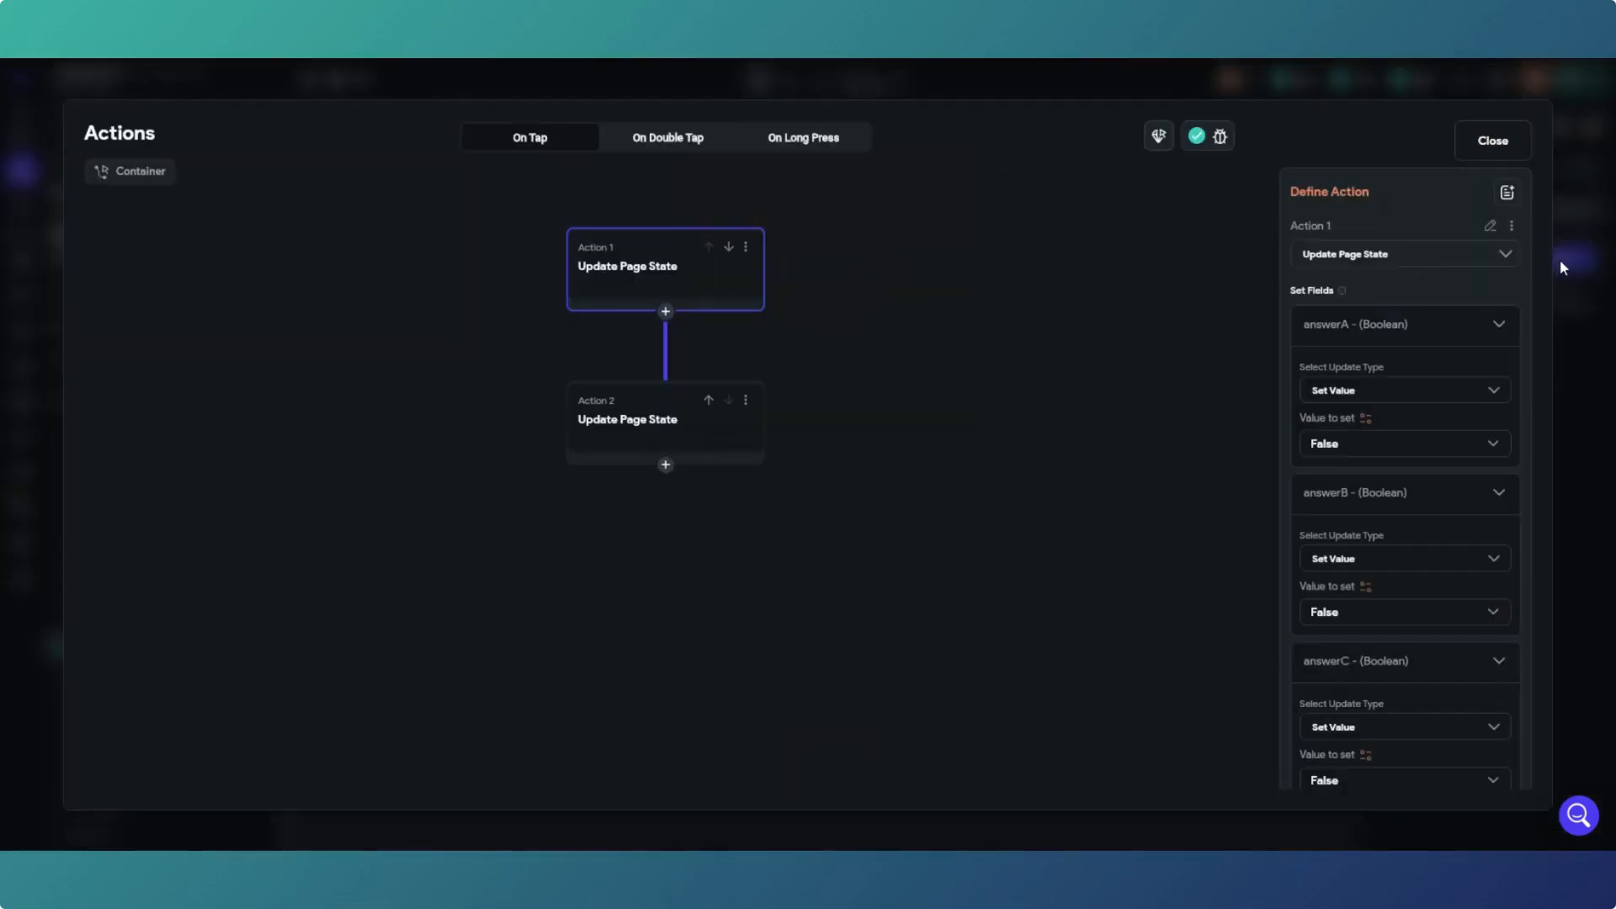
pyautogui.click(1492, 143)
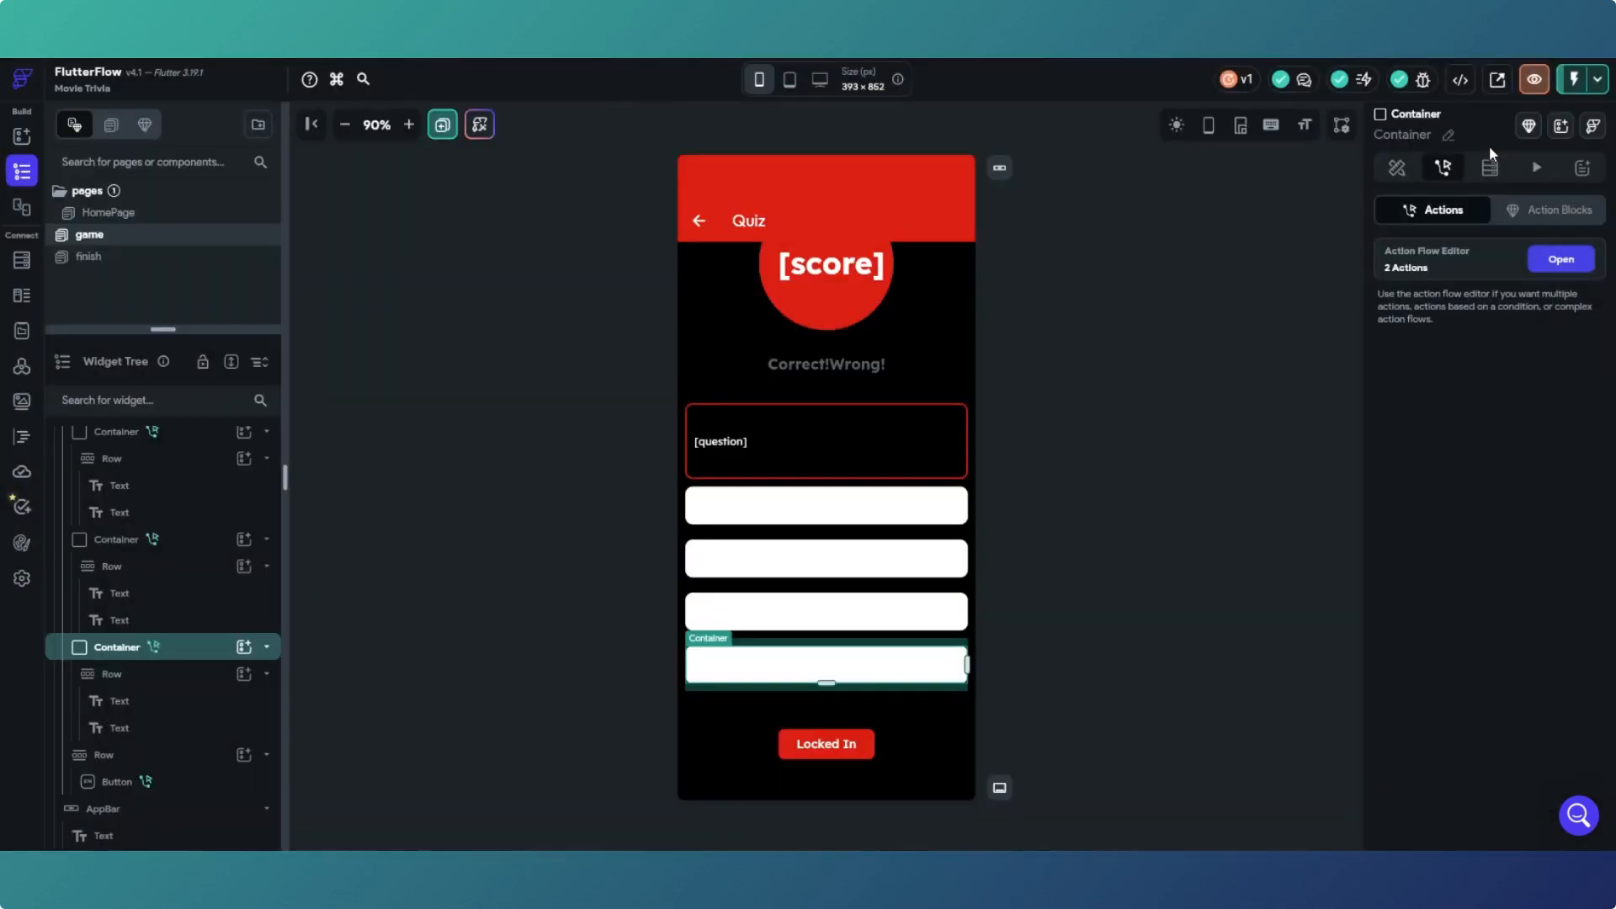
# Step: Set the fourth answer container's conditional fill color for answerD == true to the recent custom red #DD2012
pyautogui.click(1397, 167)
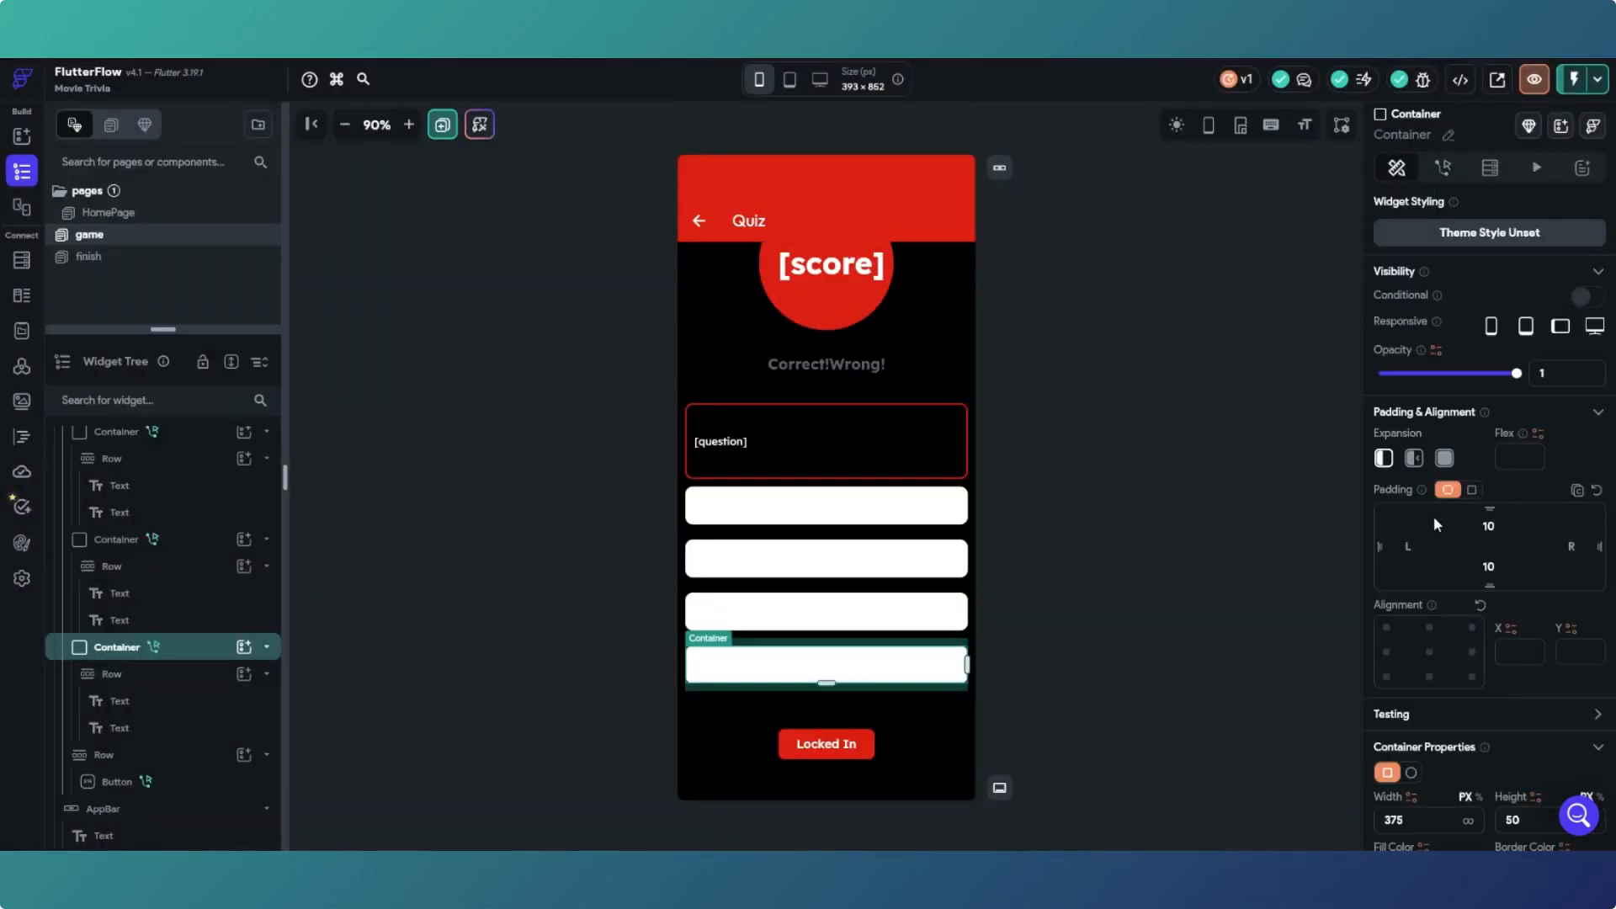
pyautogui.scroll(-2, 1434, 519)
pyautogui.click(1431, 619)
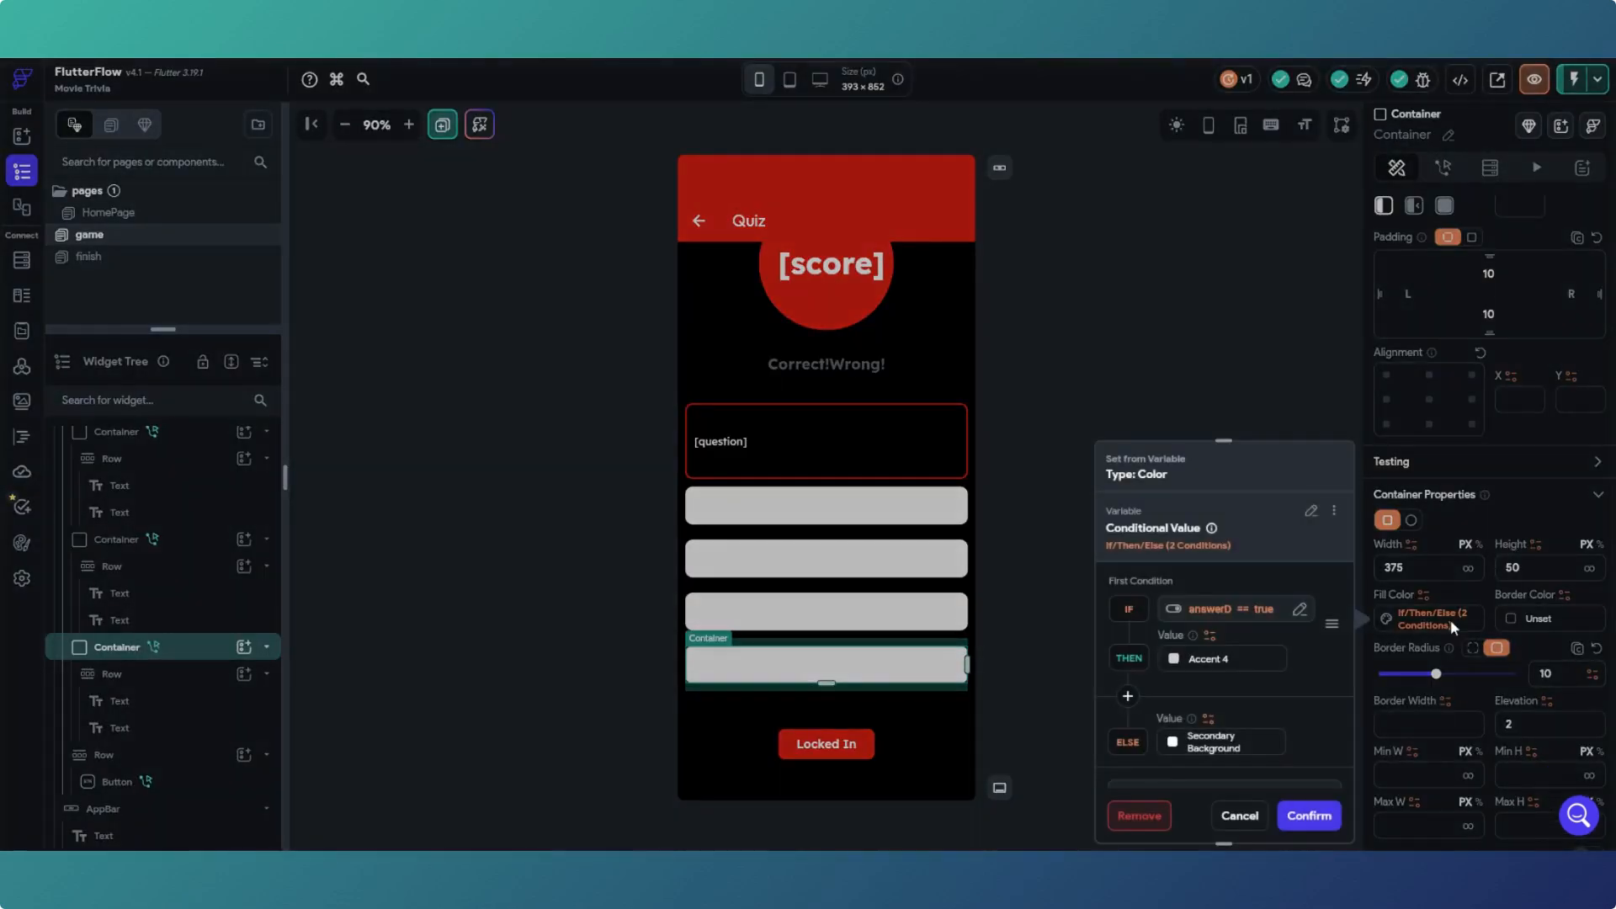
pyautogui.click(1220, 659)
pyautogui.click(1172, 660)
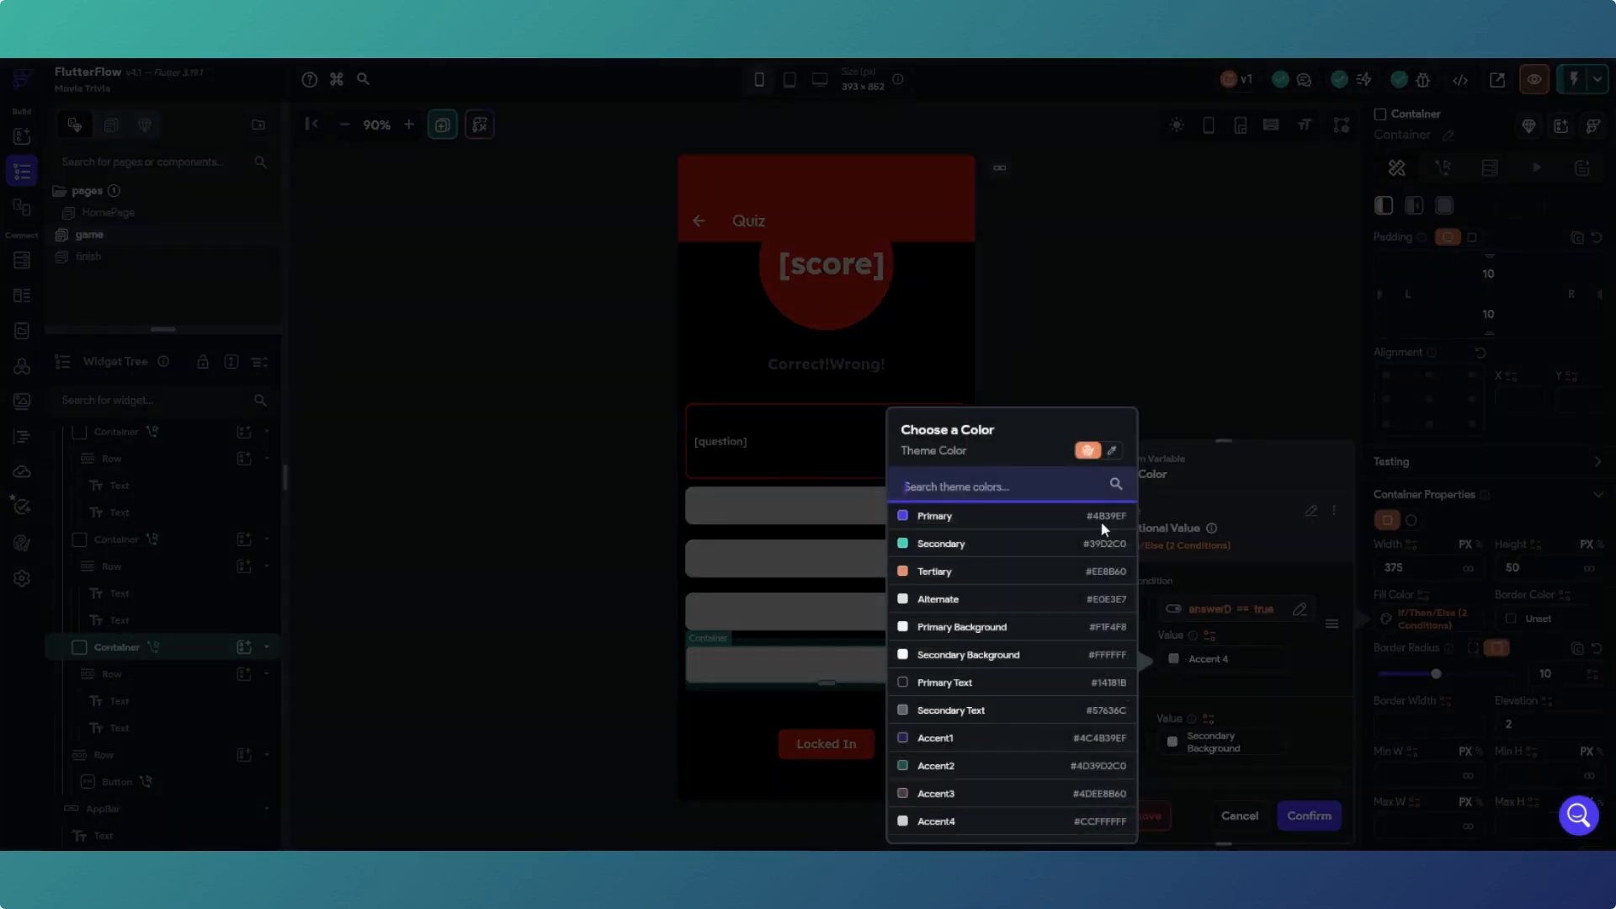
pyautogui.click(1109, 452)
pyautogui.click(946, 737)
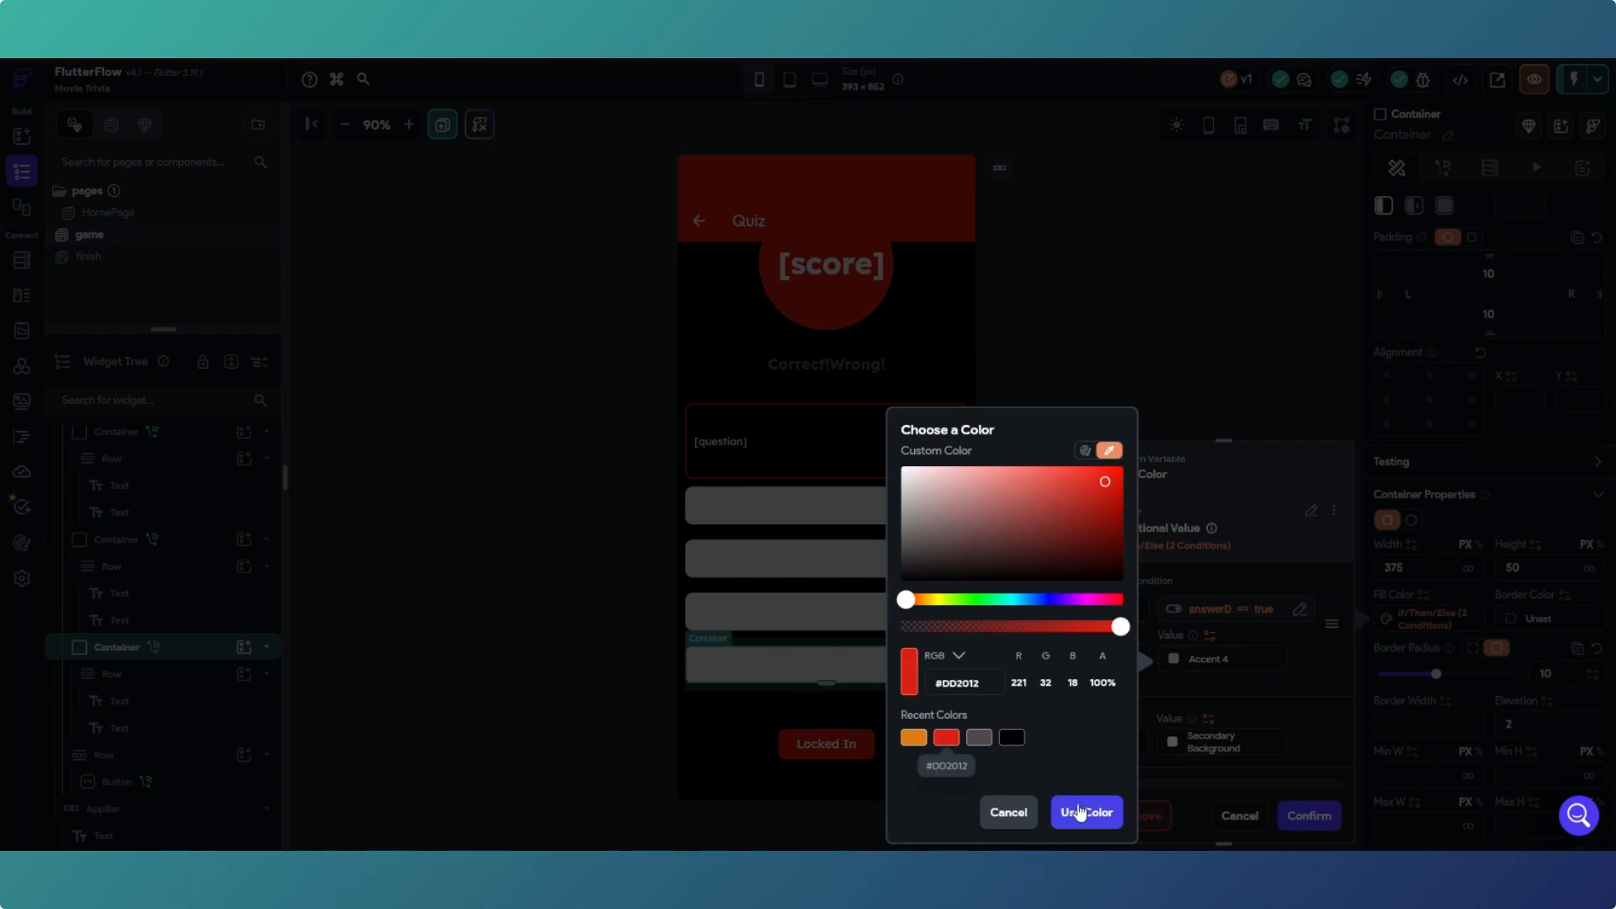
pyautogui.click(1081, 811)
# Step: Set the fourth answer container's else fill color to the recent custom black and apply the conditional value
pyautogui.click(1172, 742)
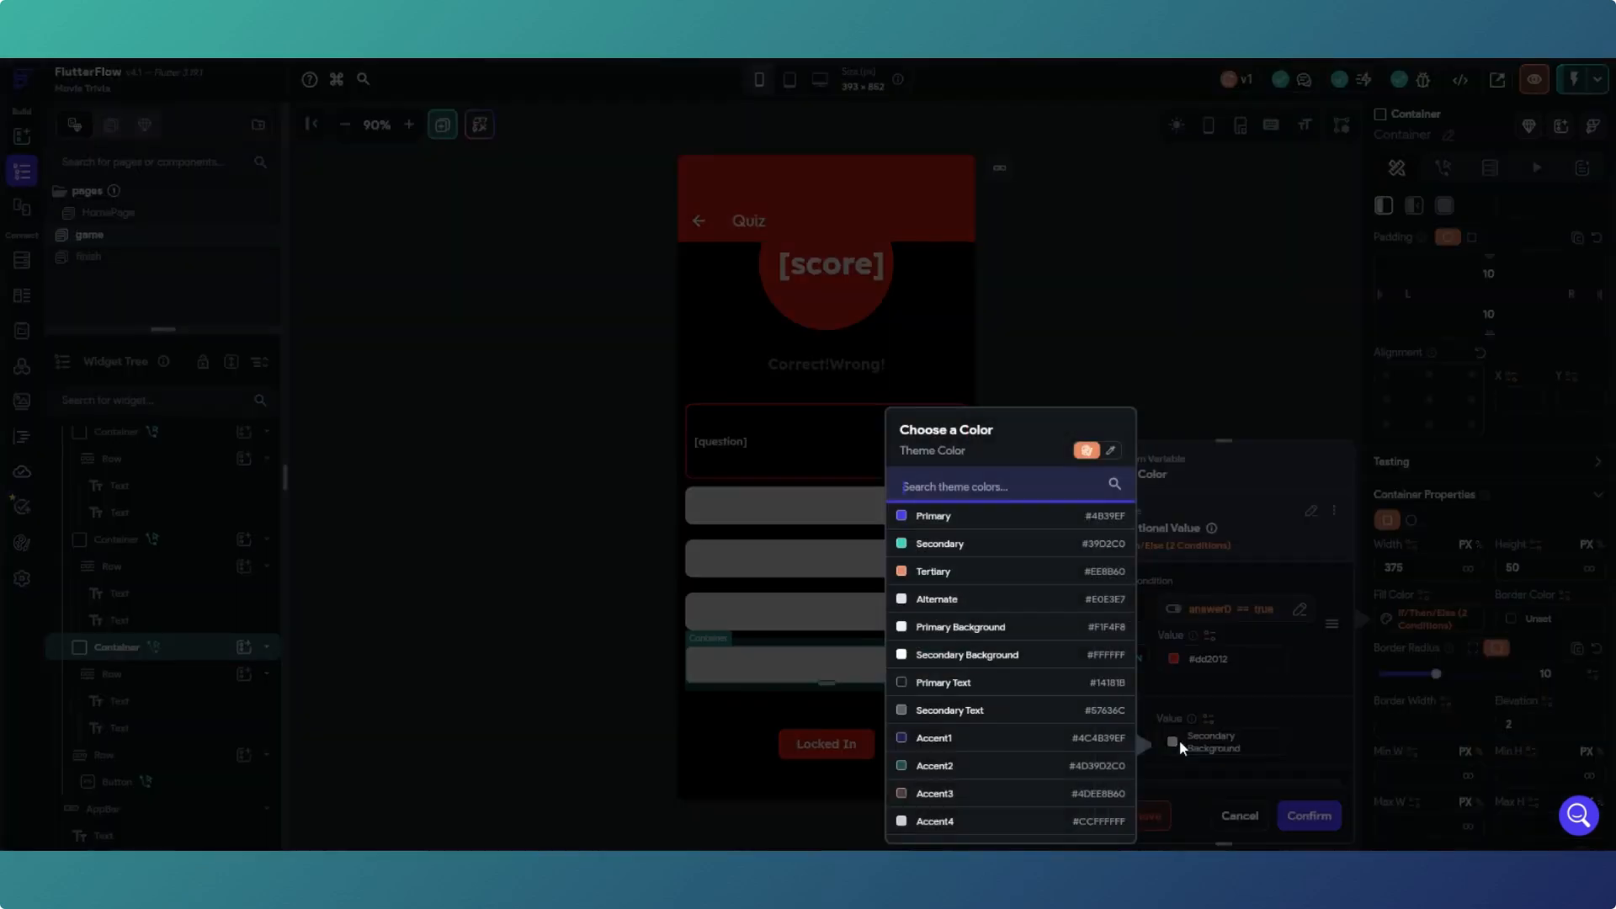
pyautogui.click(1110, 452)
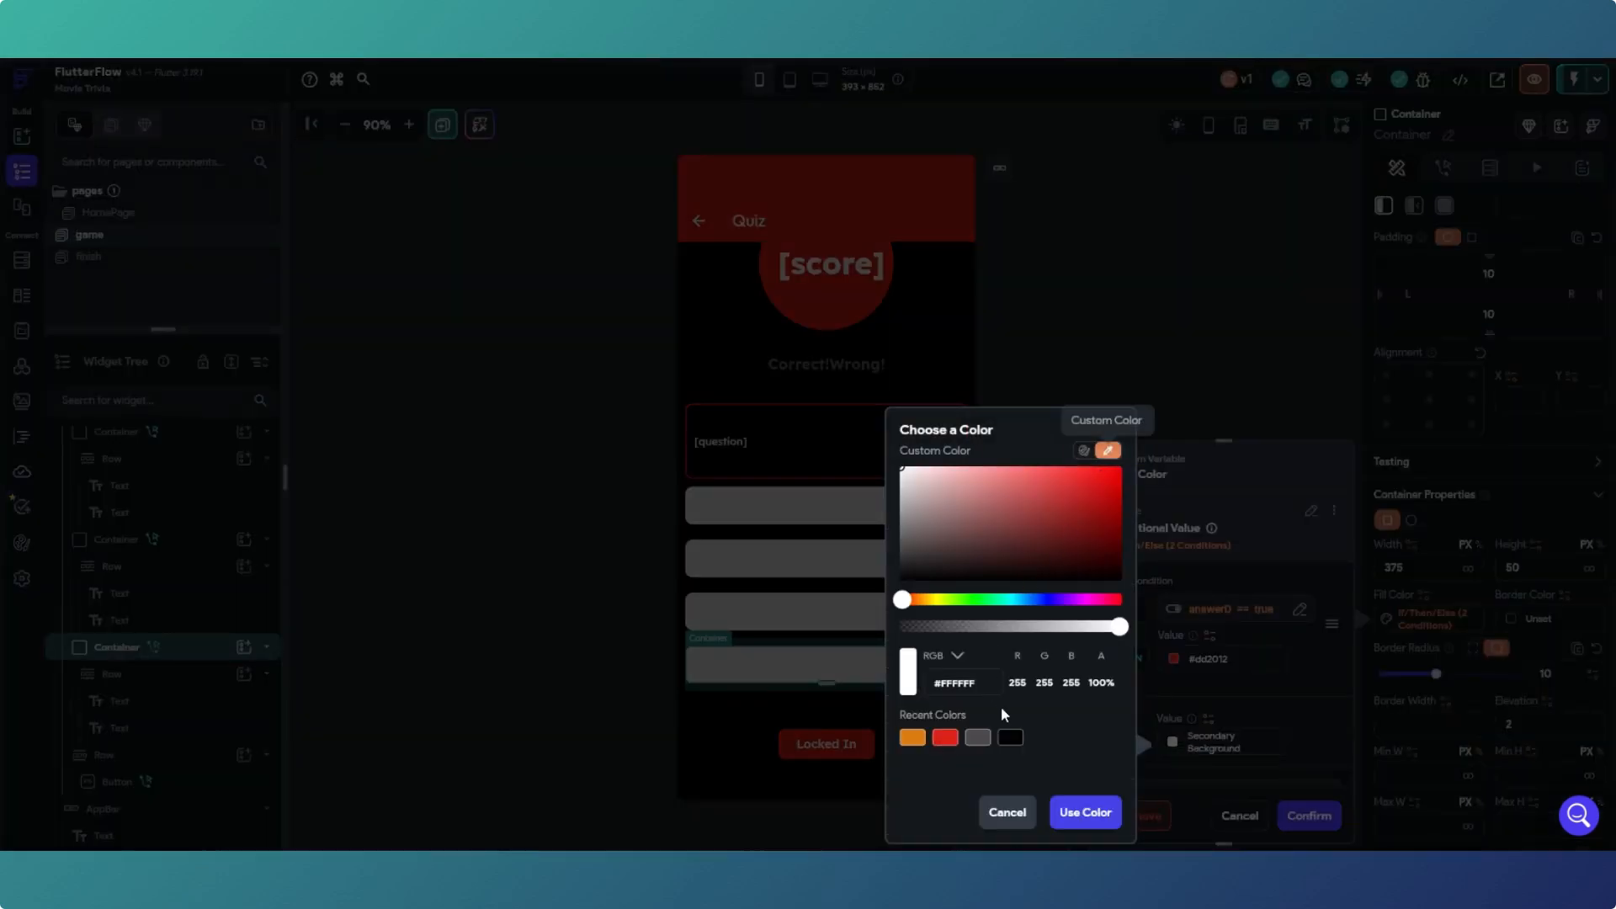
pyautogui.click(1011, 739)
pyautogui.click(1084, 811)
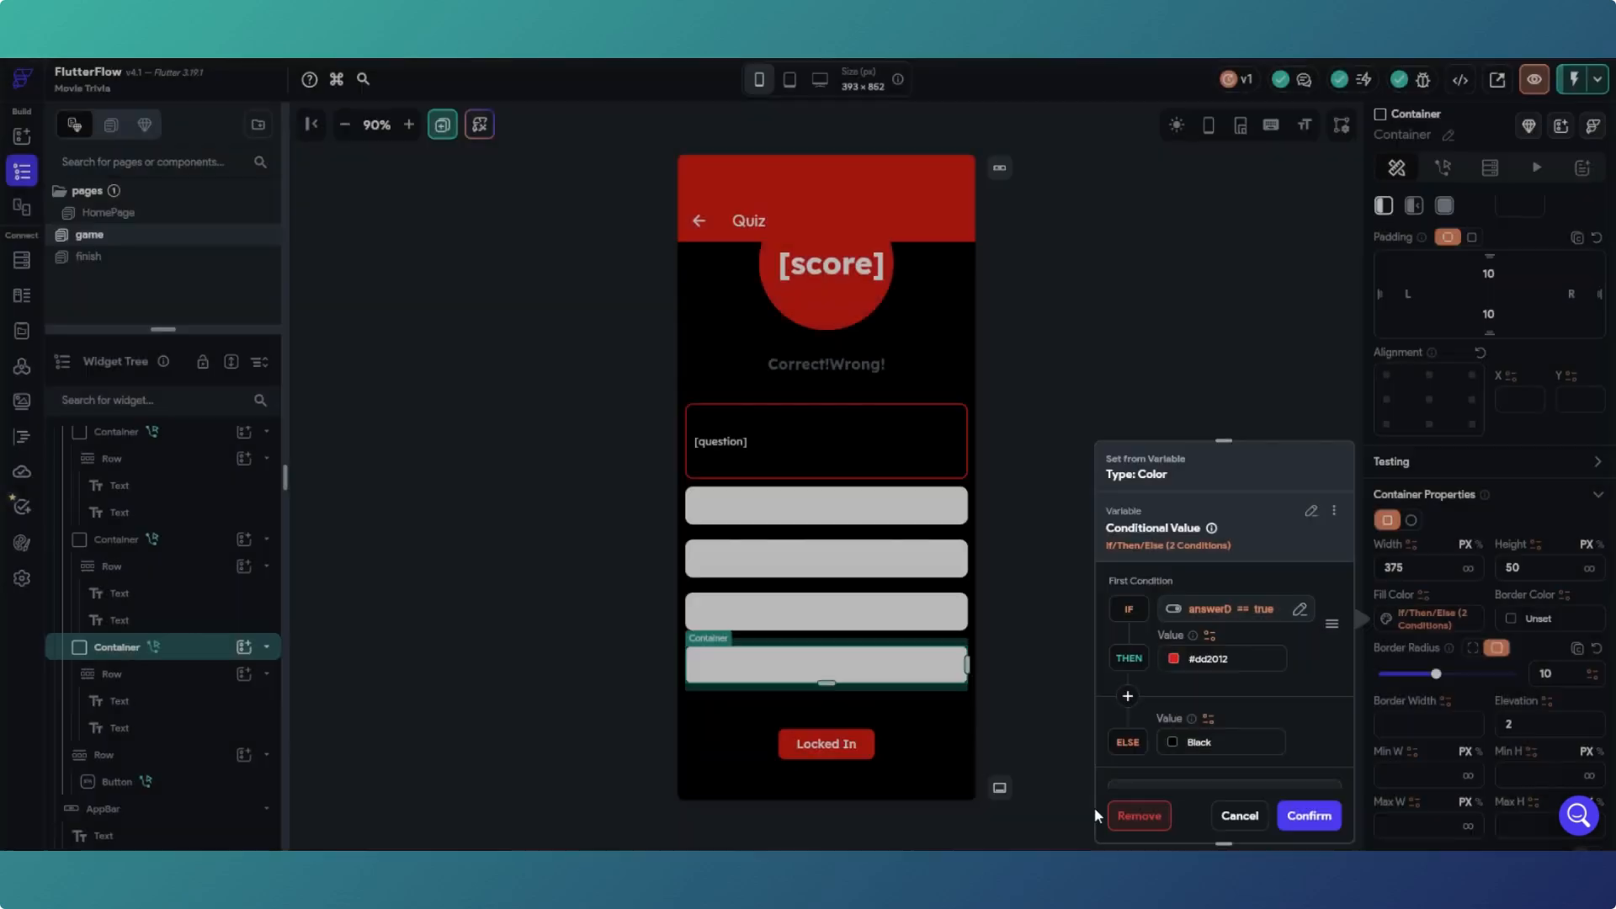
pyautogui.click(1309, 816)
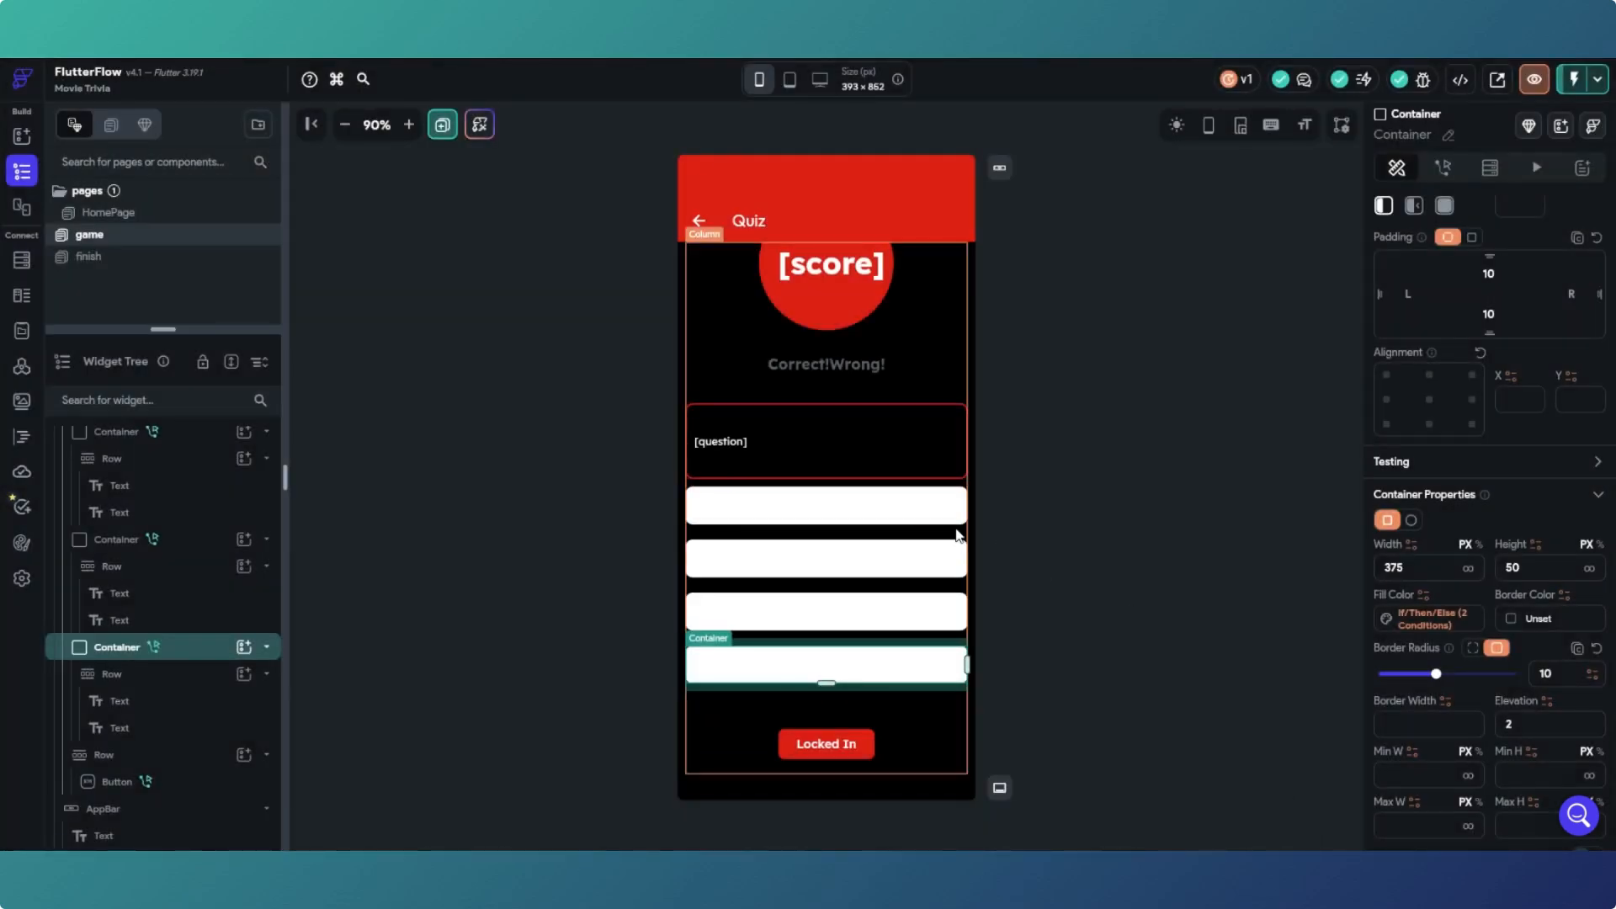
# Step: Give the first answer container a custom red #DD2012 border with width 1 and clear its elevation
pyautogui.click(1042, 538)
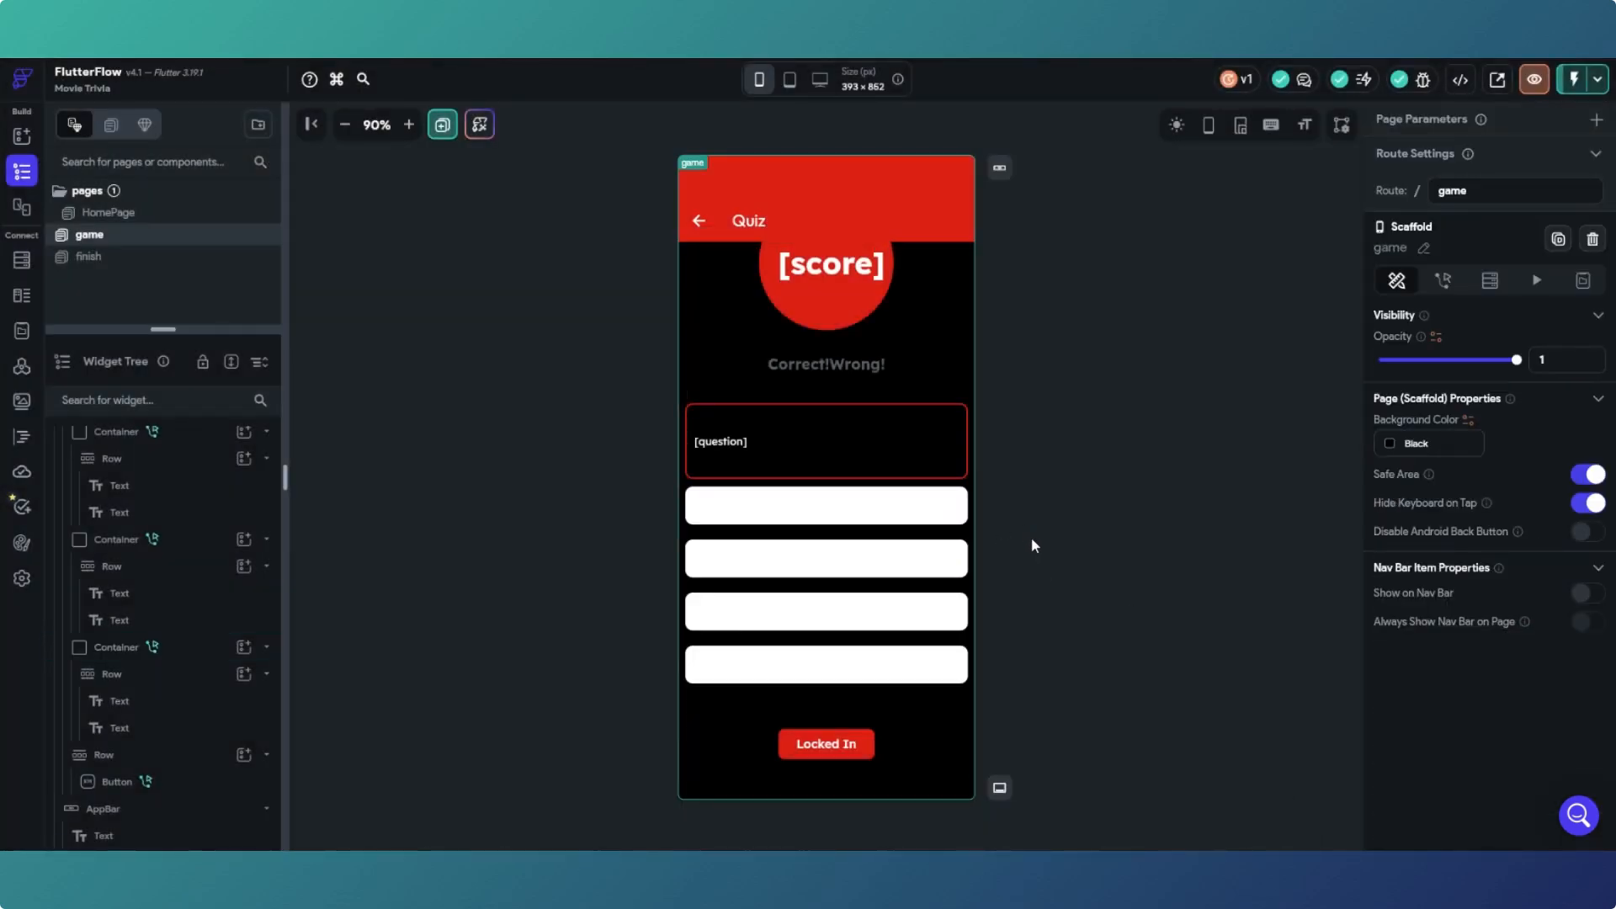
pyautogui.click(965, 526)
pyautogui.scroll(-2, 1447, 653)
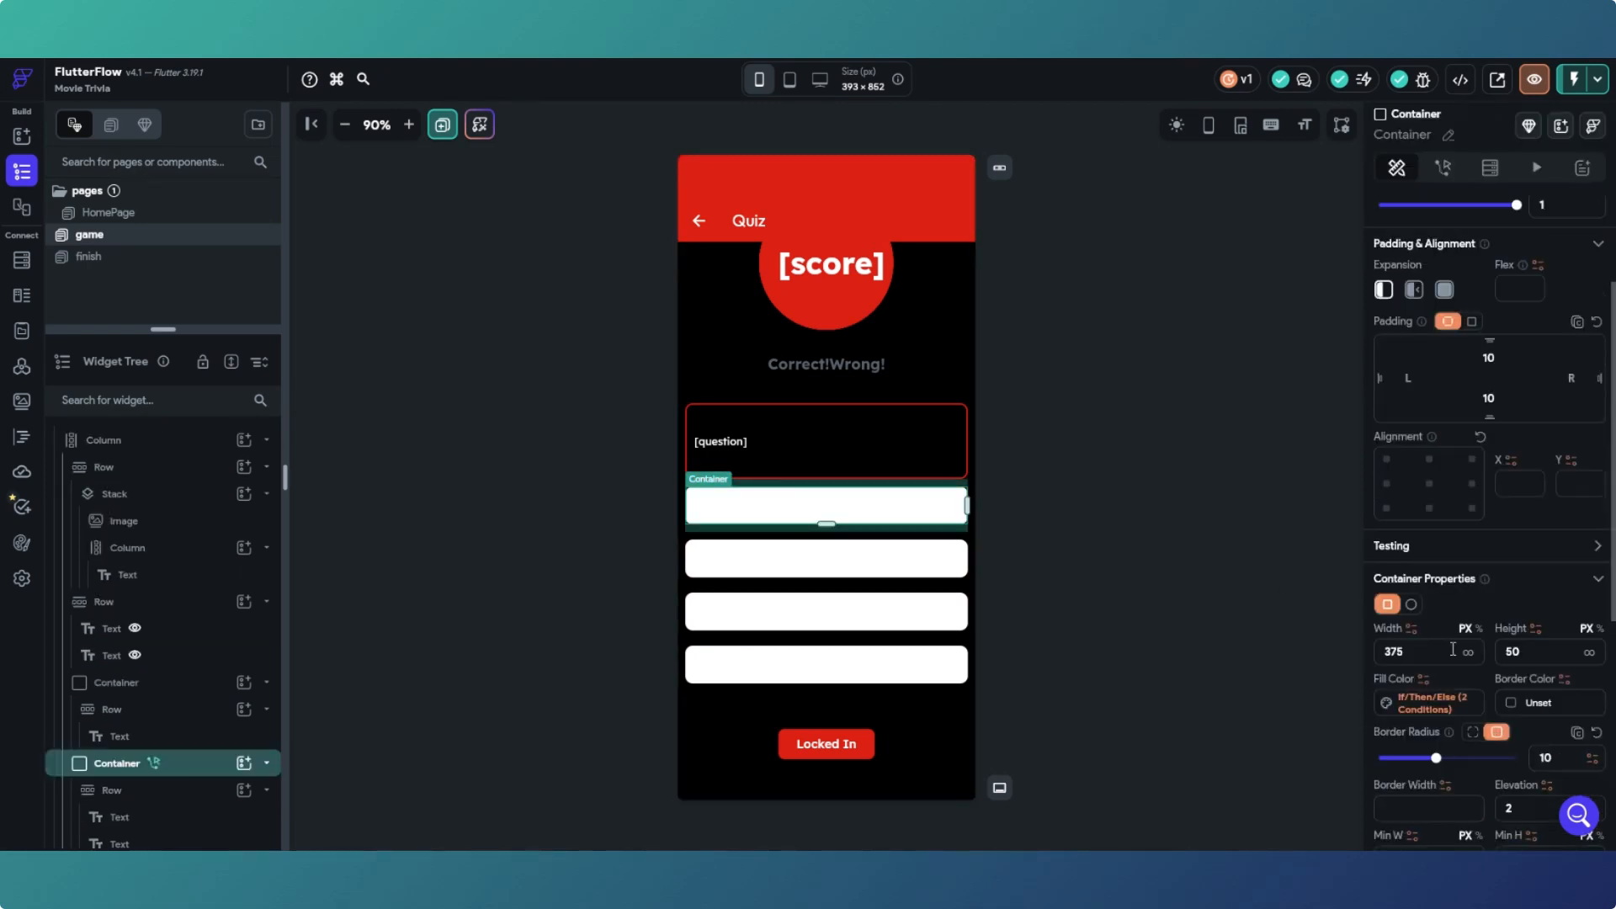
pyautogui.click(1509, 702)
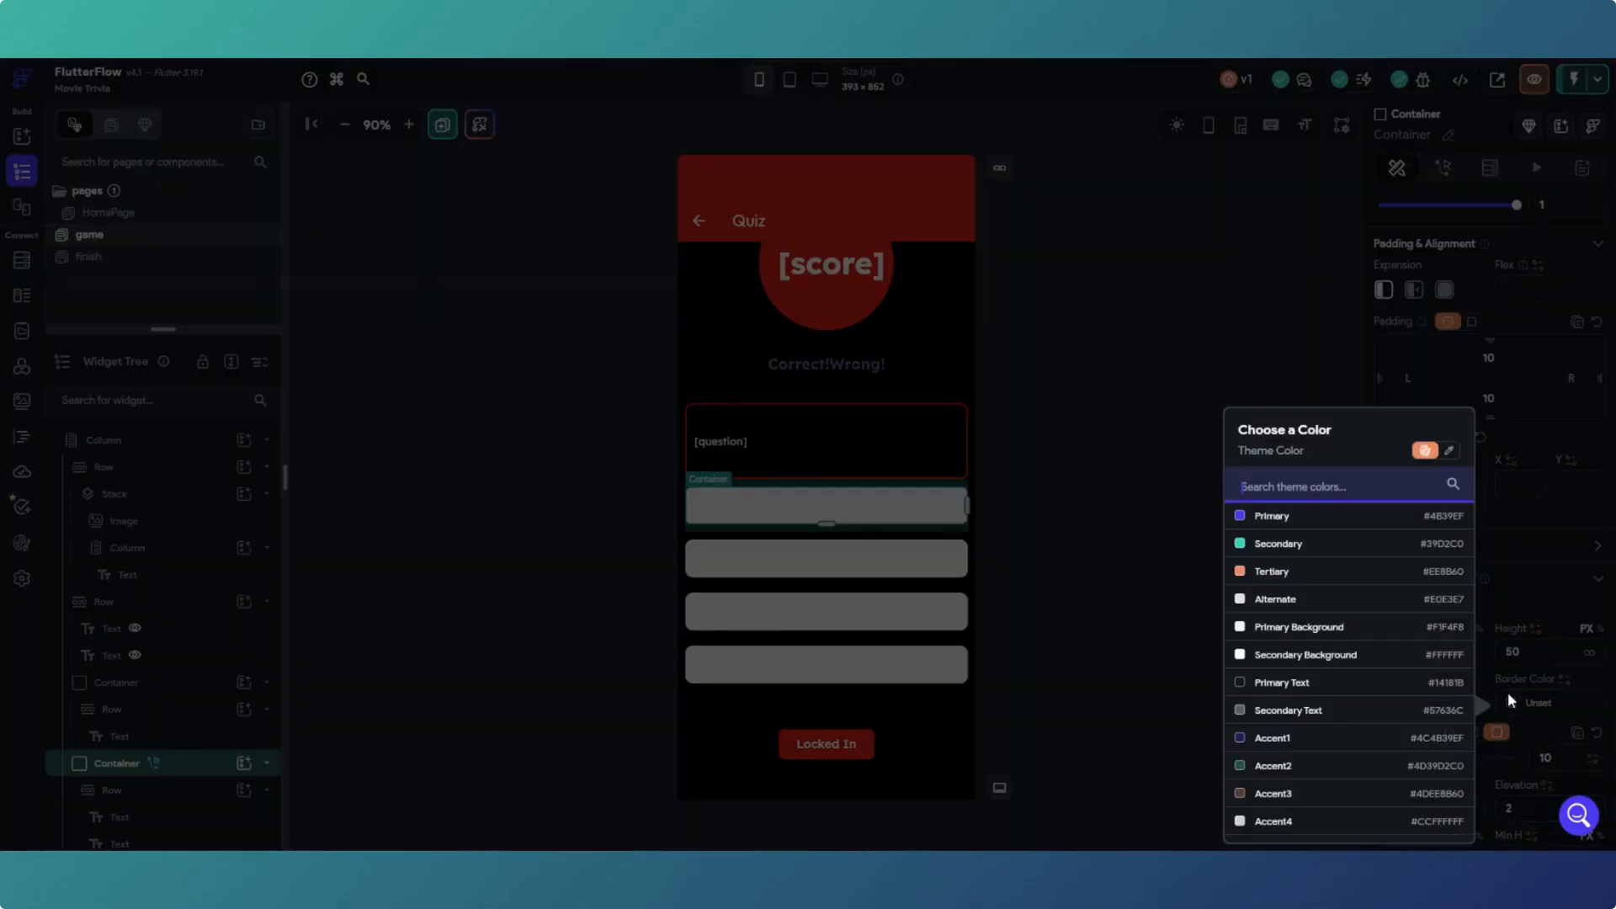
pyautogui.click(1449, 455)
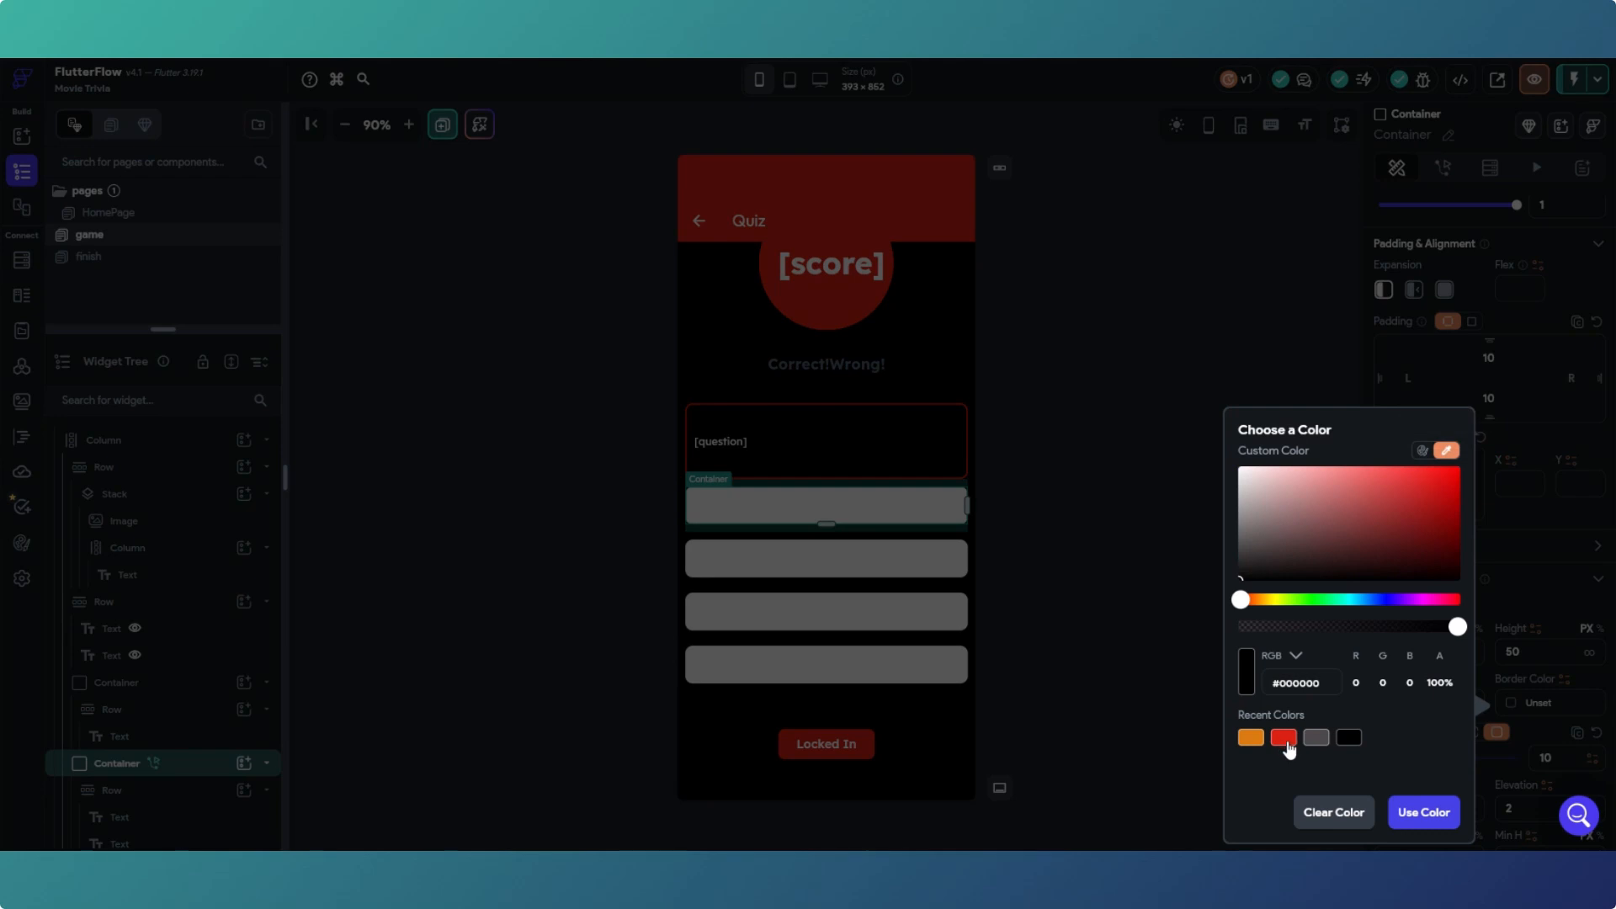
pyautogui.click(1283, 738)
pyautogui.click(1418, 813)
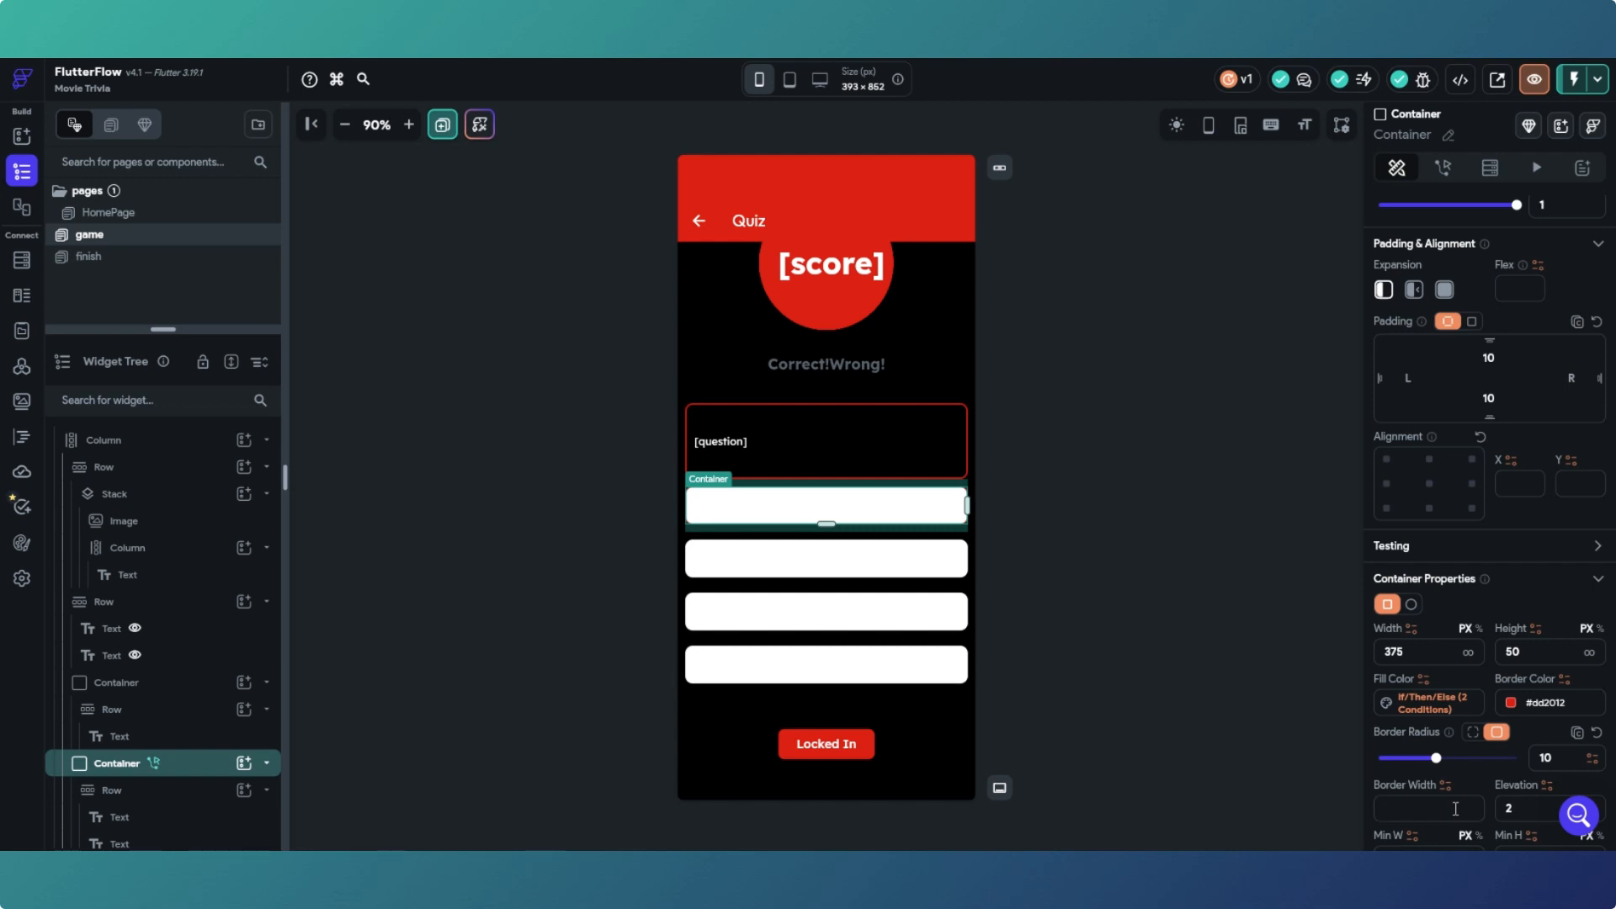
pyautogui.write('1')
pyautogui.click(1498, 813)
pyautogui.click(1316, 720)
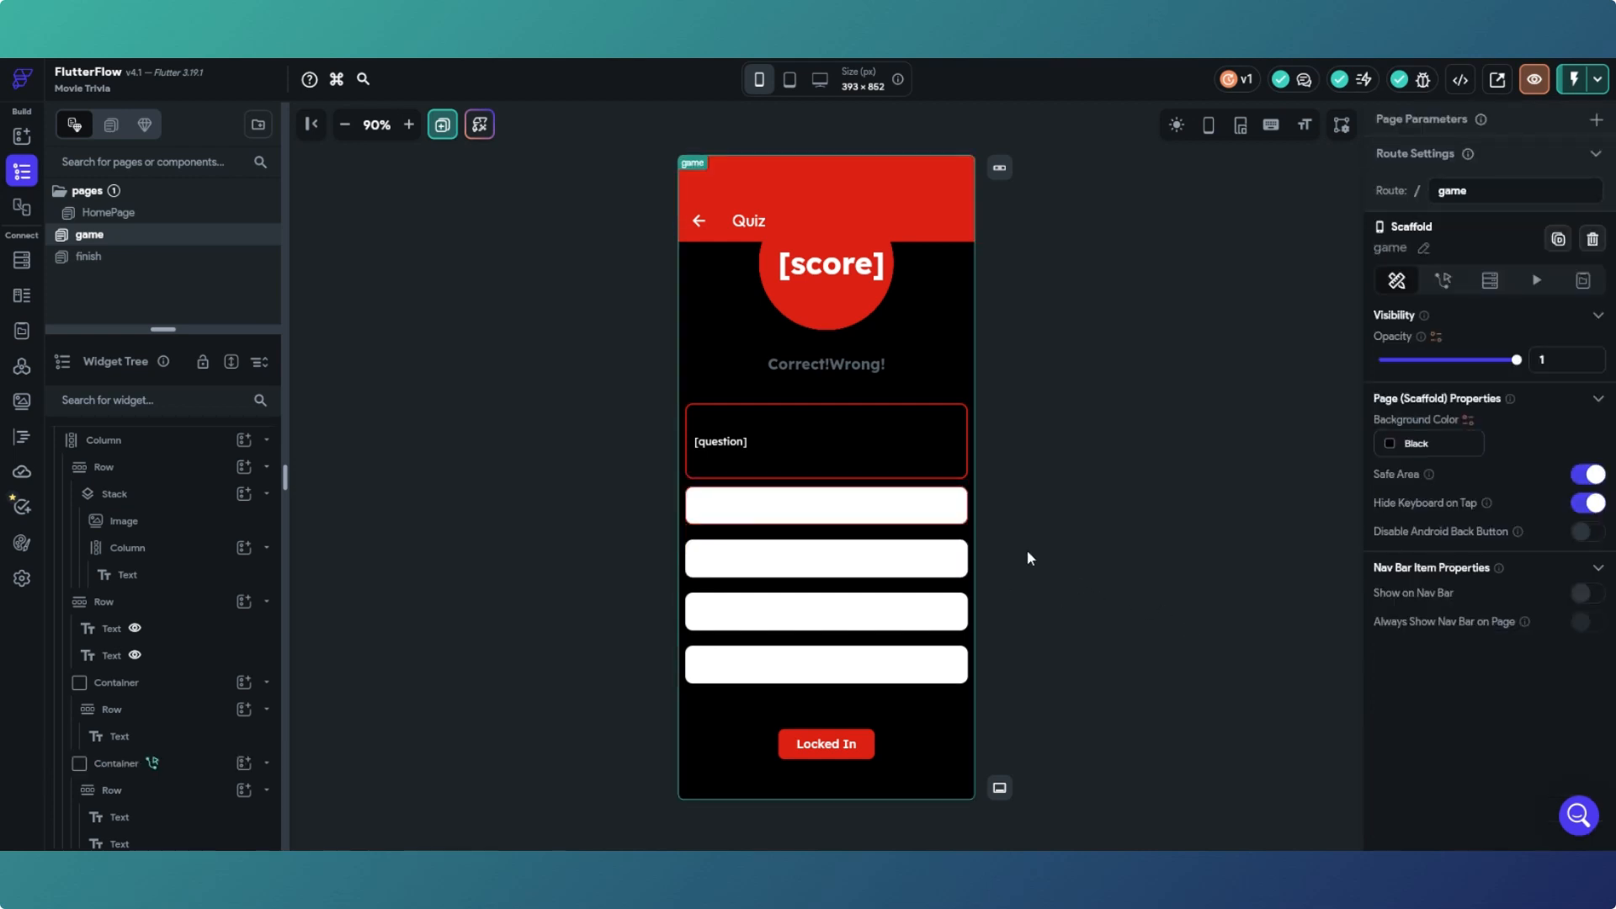
# Step: Clear the elevation of the question container
pyautogui.click(967, 481)
pyautogui.scroll(-5, 1498, 757)
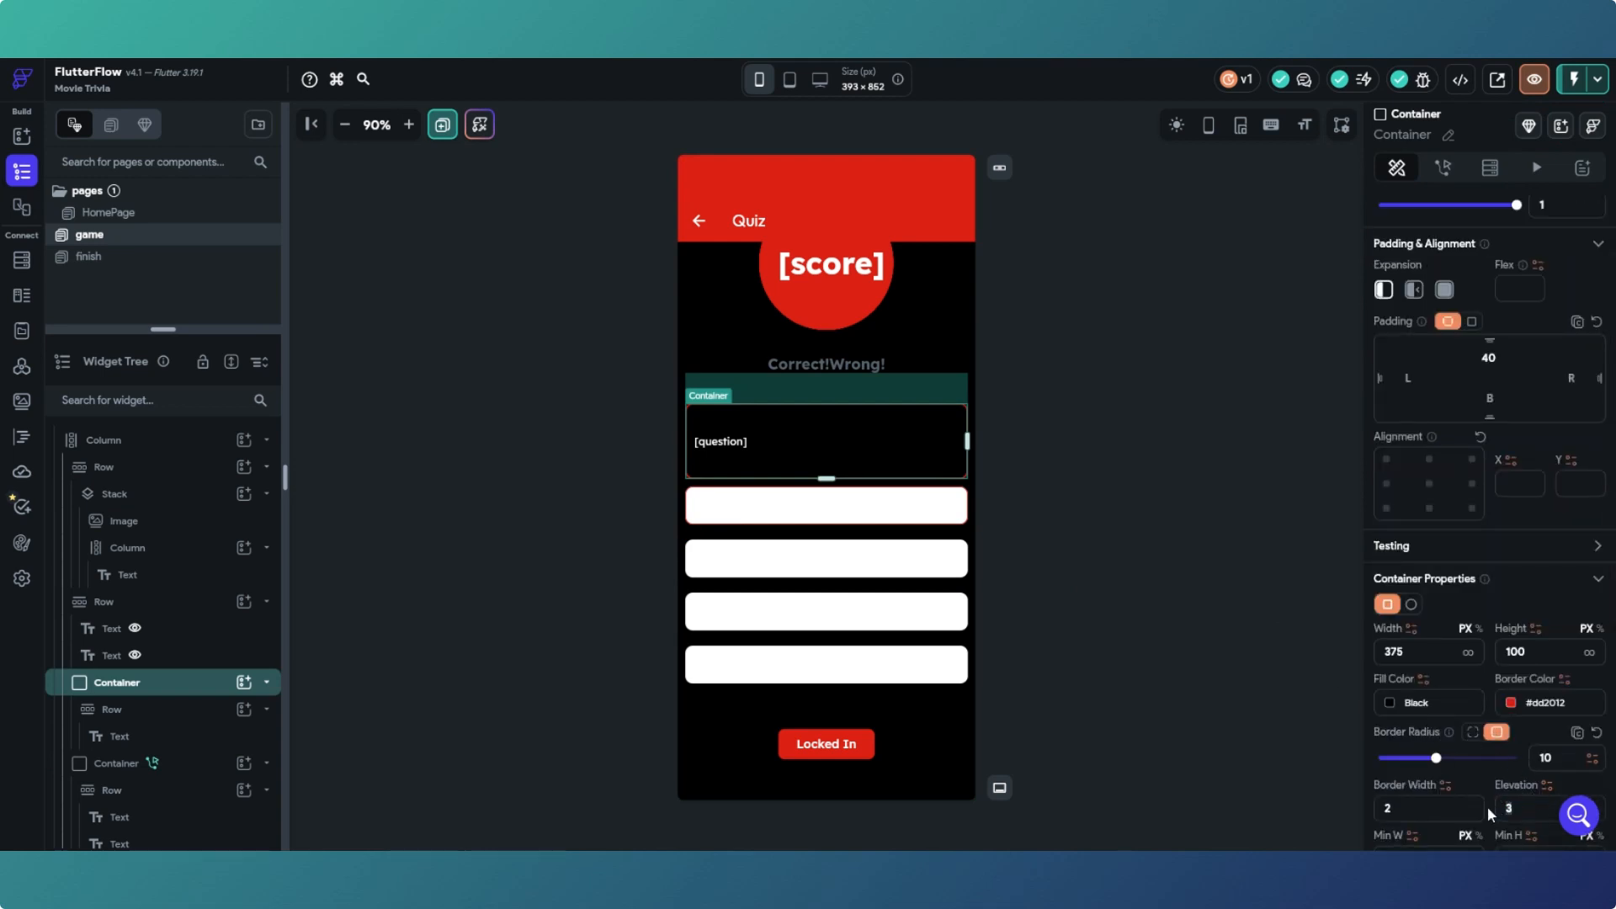
pyautogui.click(1205, 690)
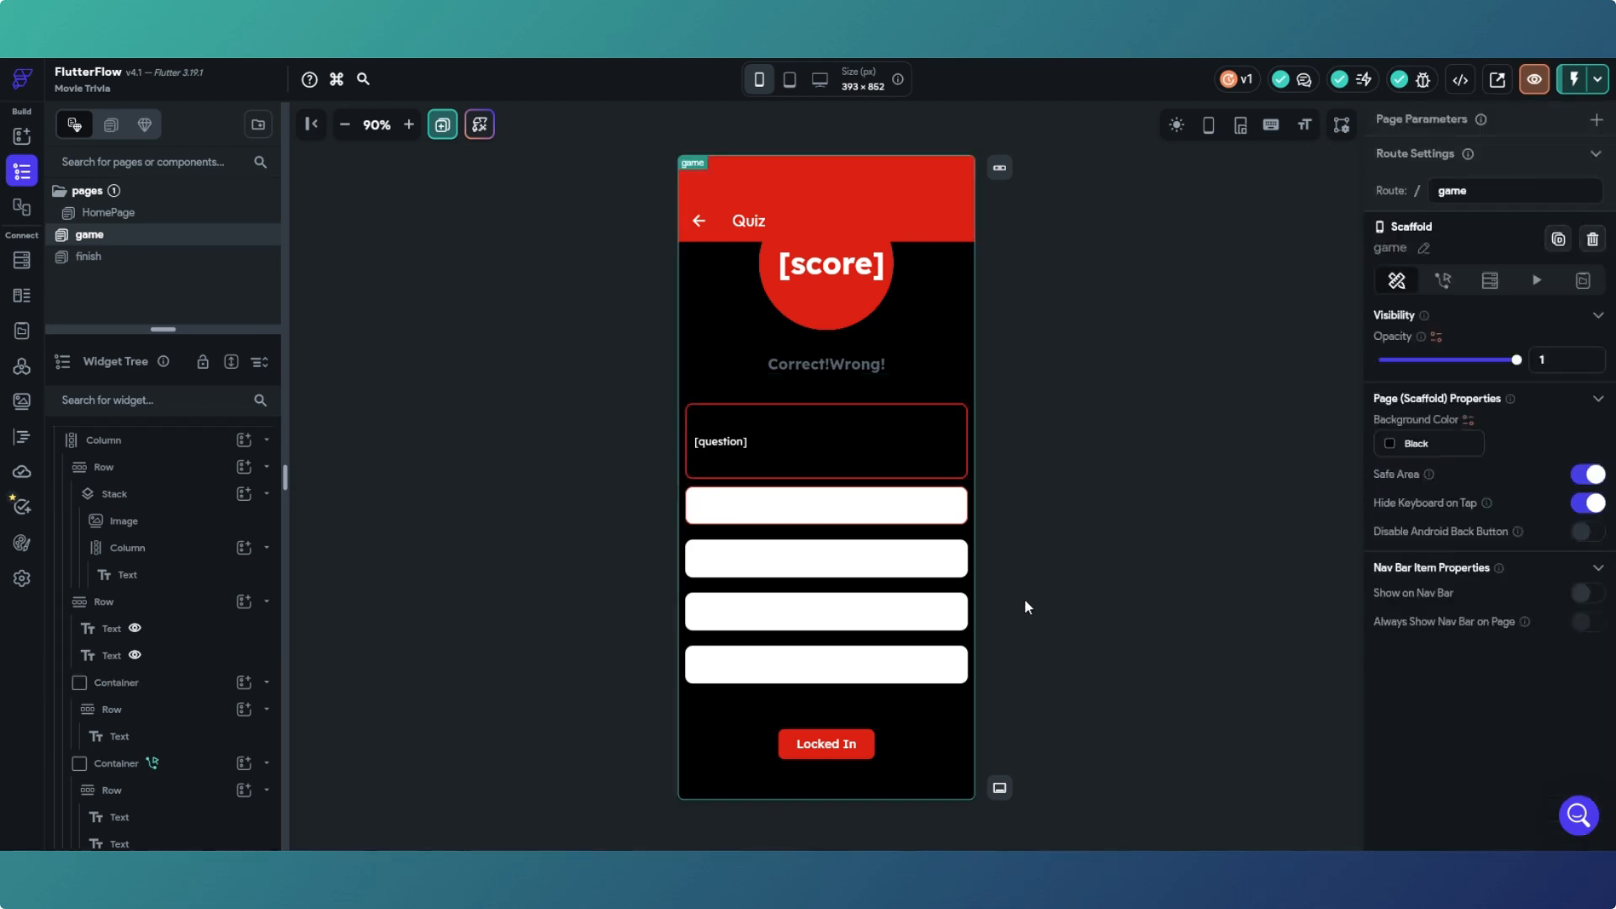
# Step: Clear the second answer container's elevation and give it a custom red #DD2012 border with width 1
pyautogui.click(965, 574)
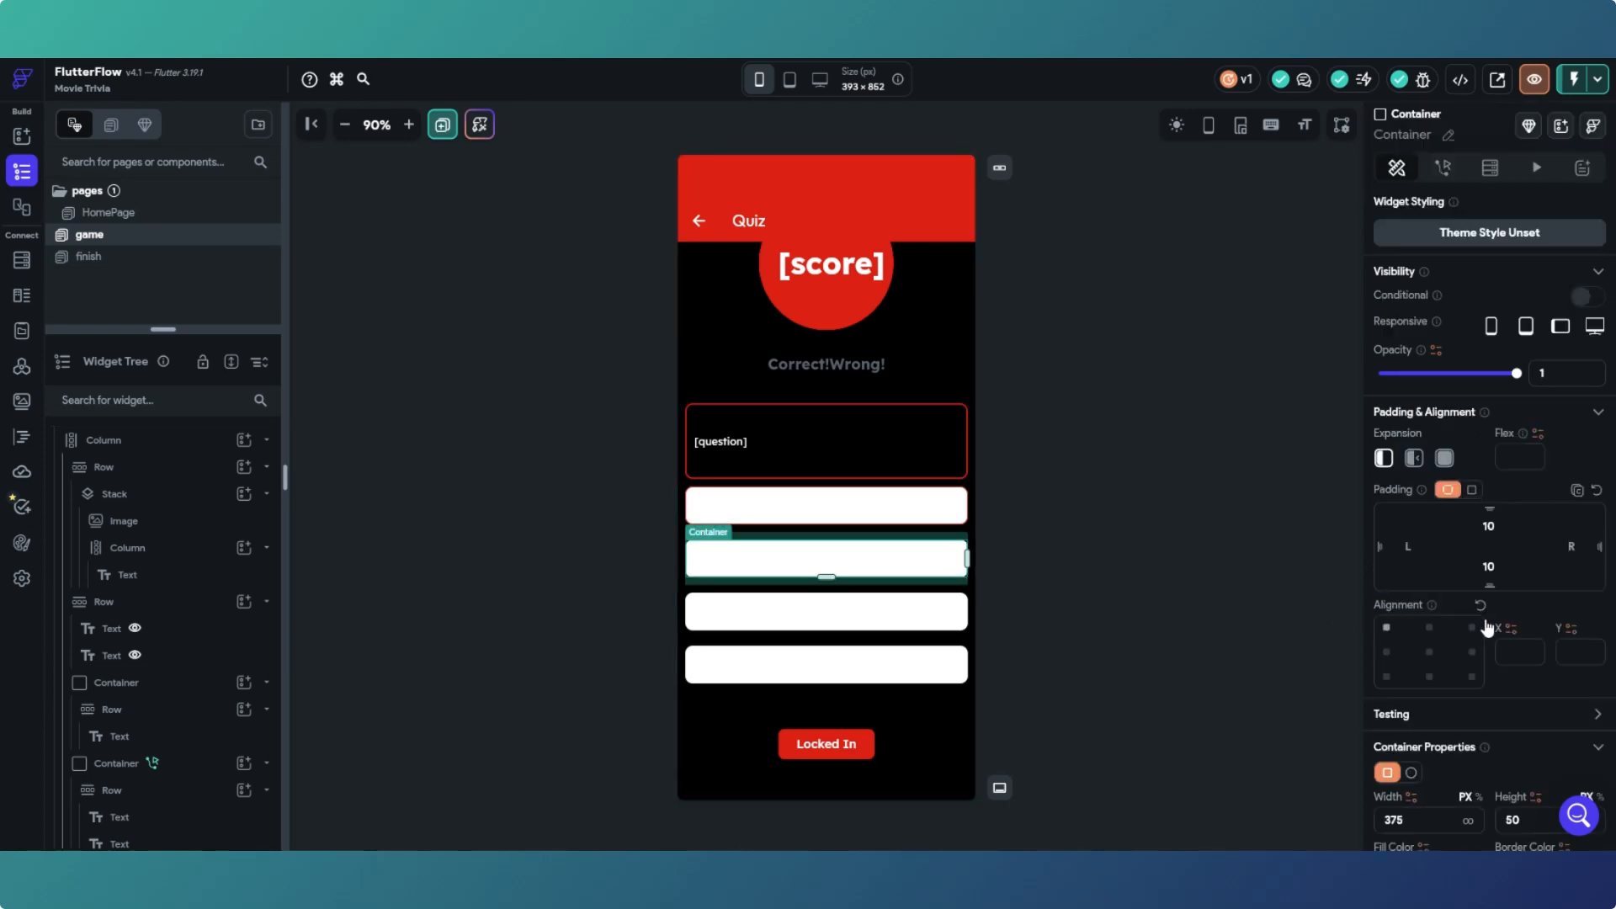
pyautogui.scroll(-3, 1523, 561)
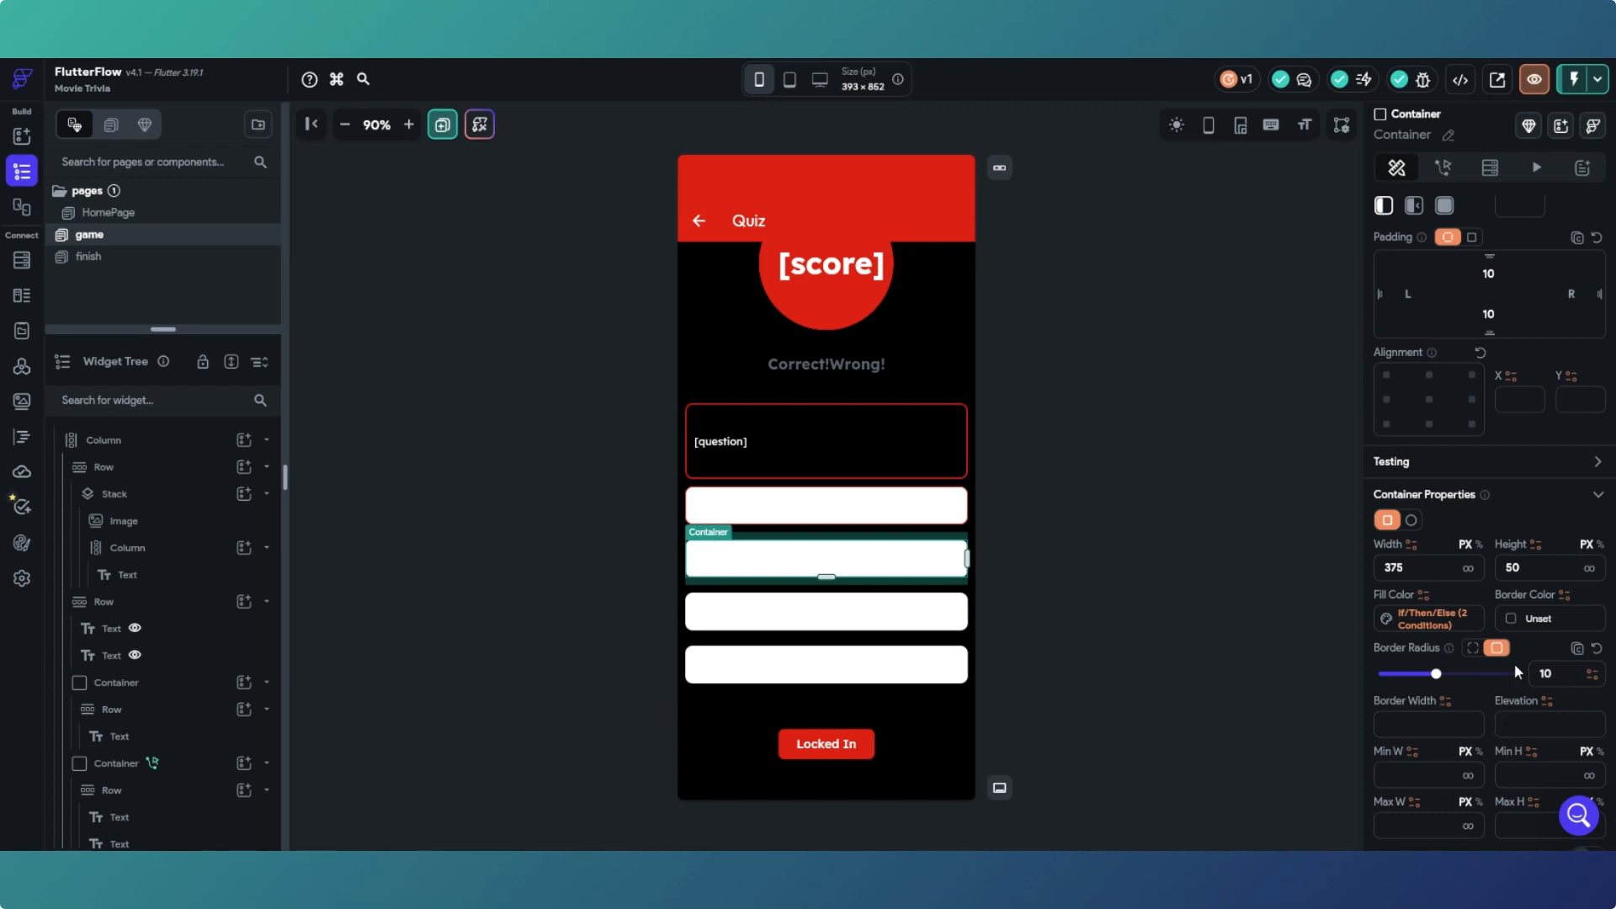
pyautogui.click(1511, 621)
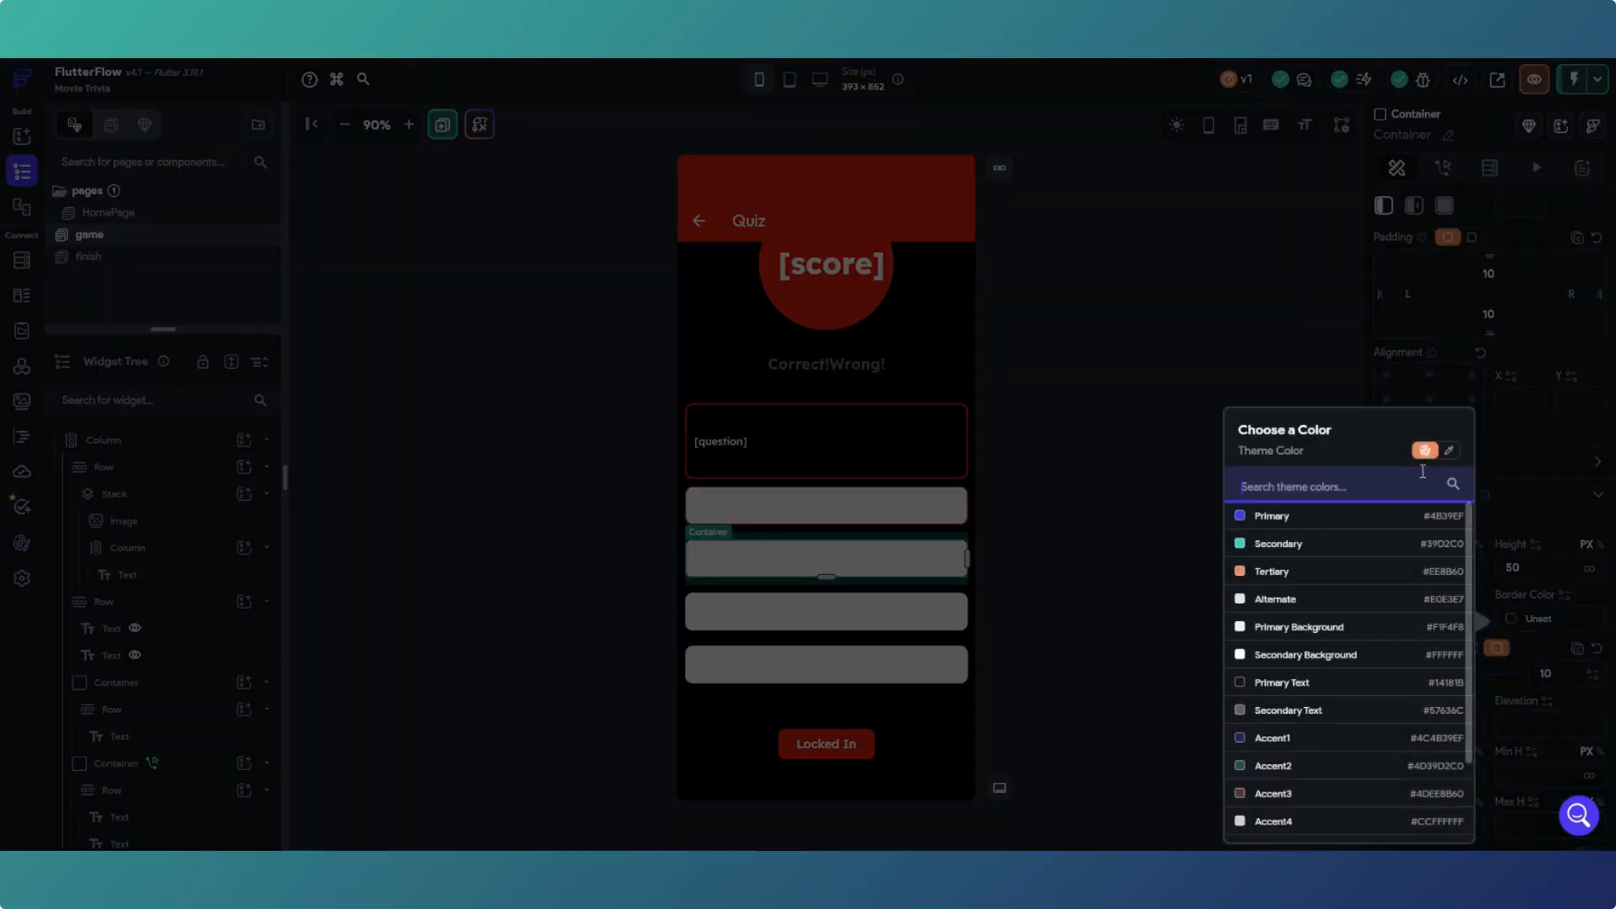
pyautogui.click(1449, 452)
pyautogui.click(1284, 738)
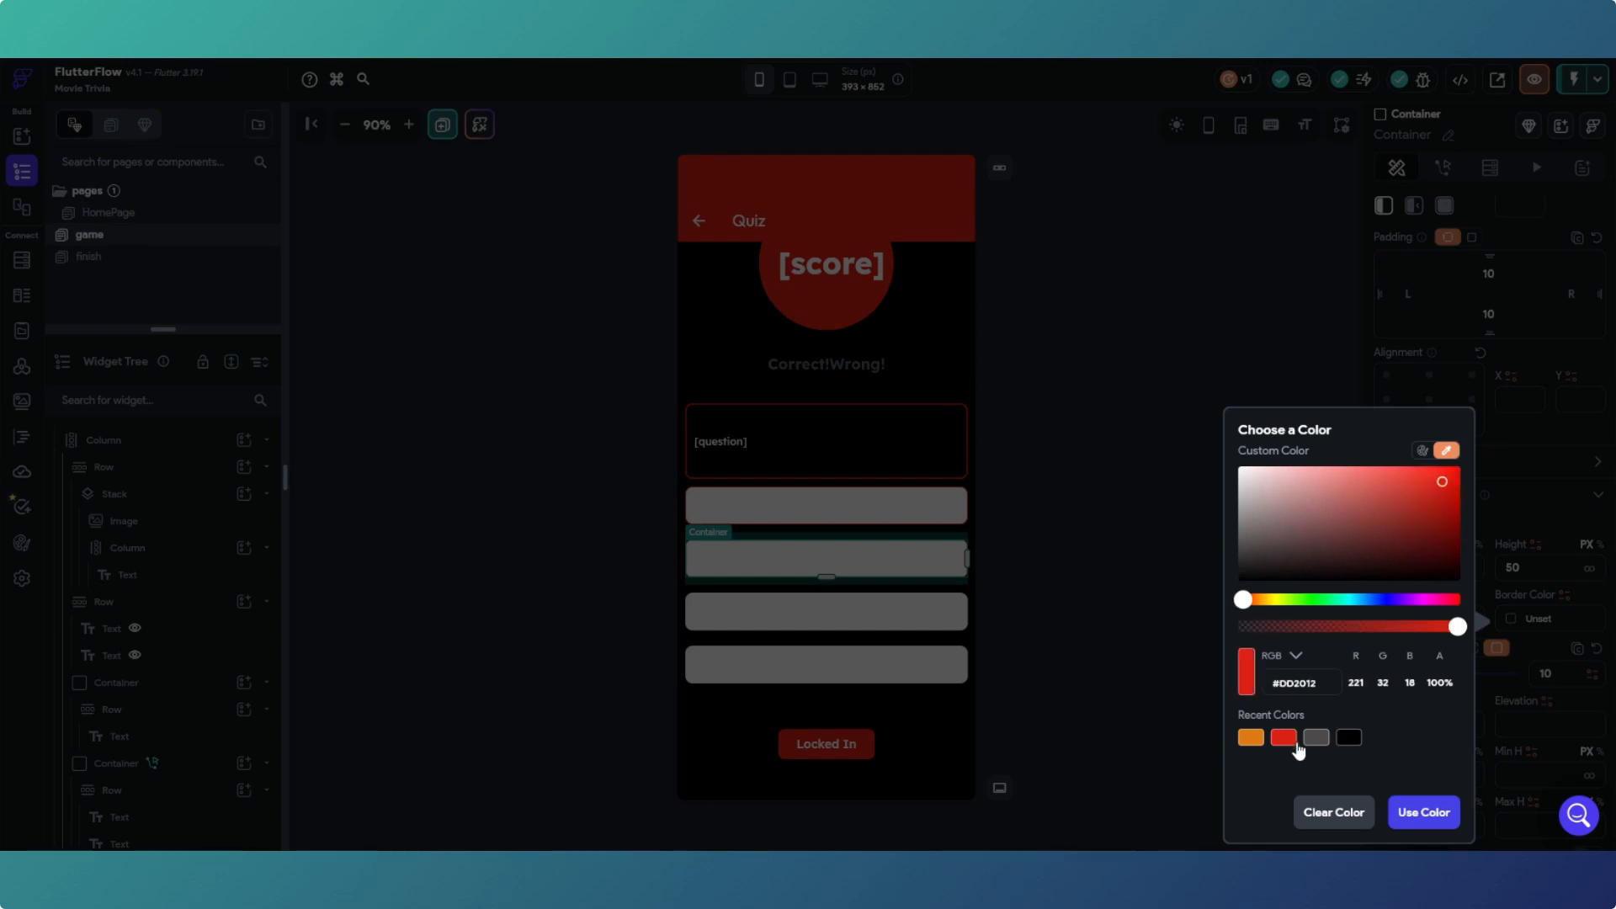
pyautogui.click(1423, 813)
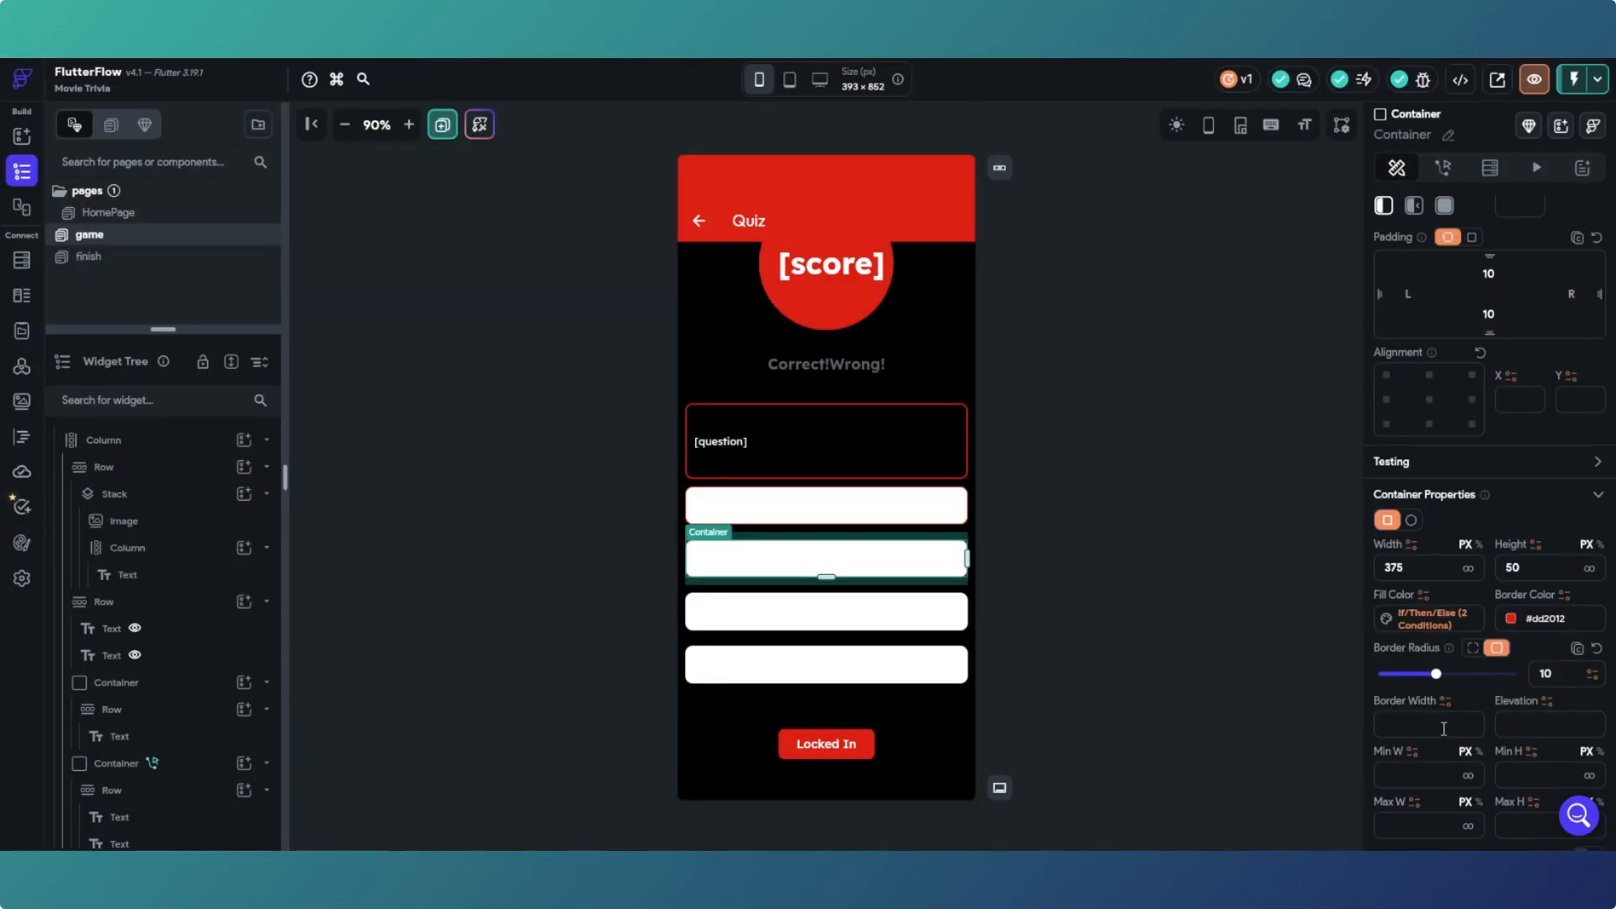
pyautogui.click(1408, 708)
pyautogui.write('1')
pyautogui.click(1133, 599)
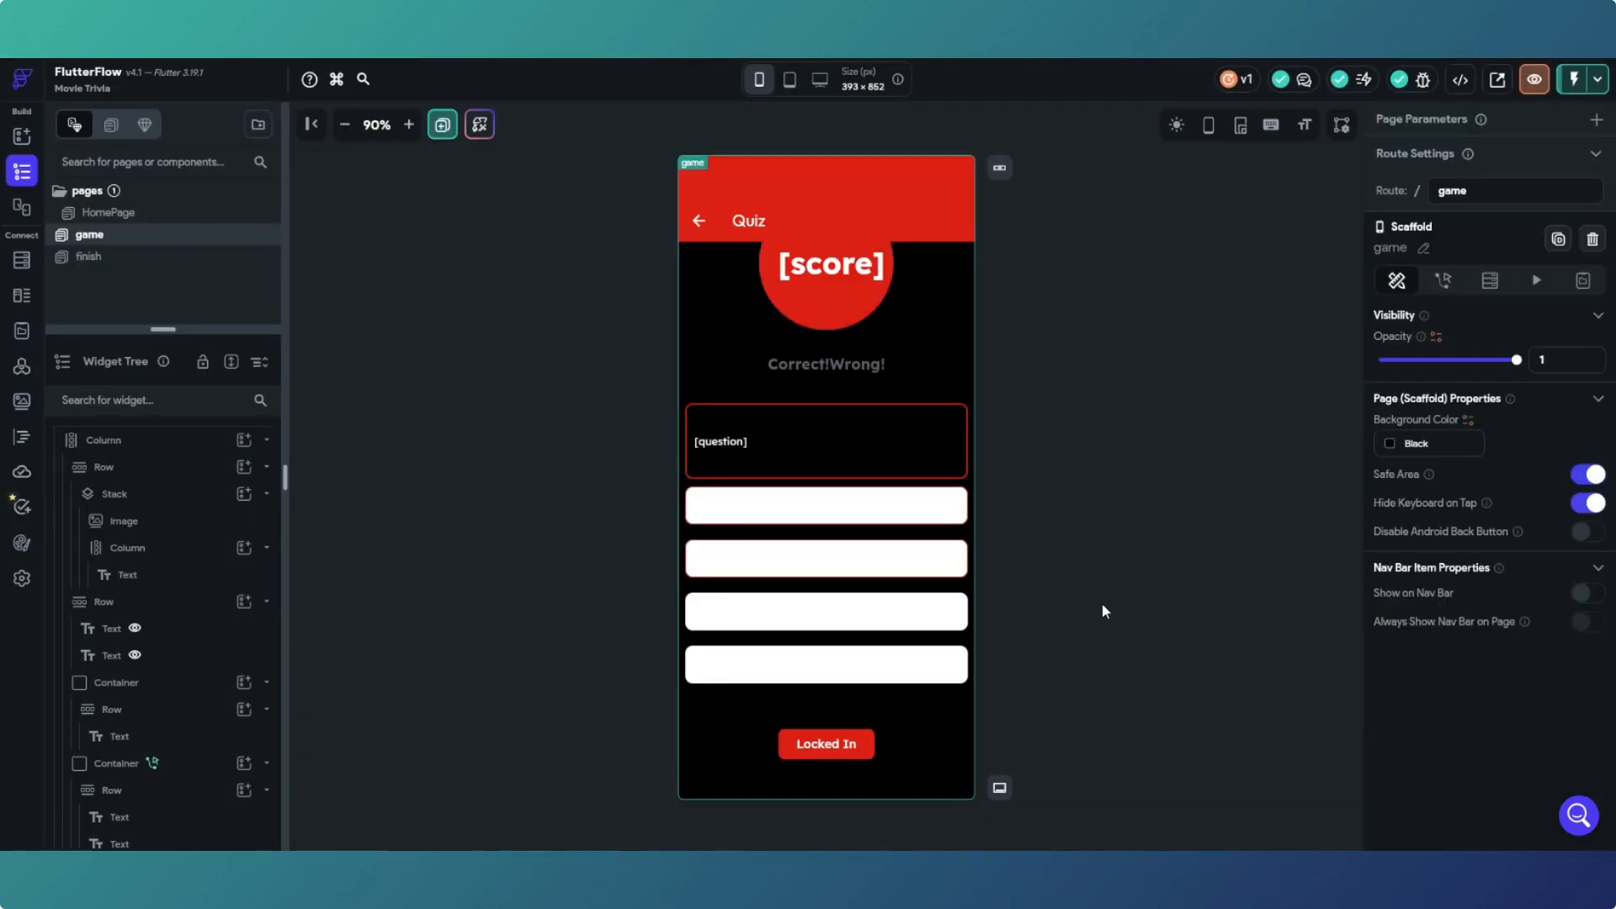
# Step: Give the third answer container a custom red #DD2012 border with width 1 and clear its elevation
pyautogui.click(960, 623)
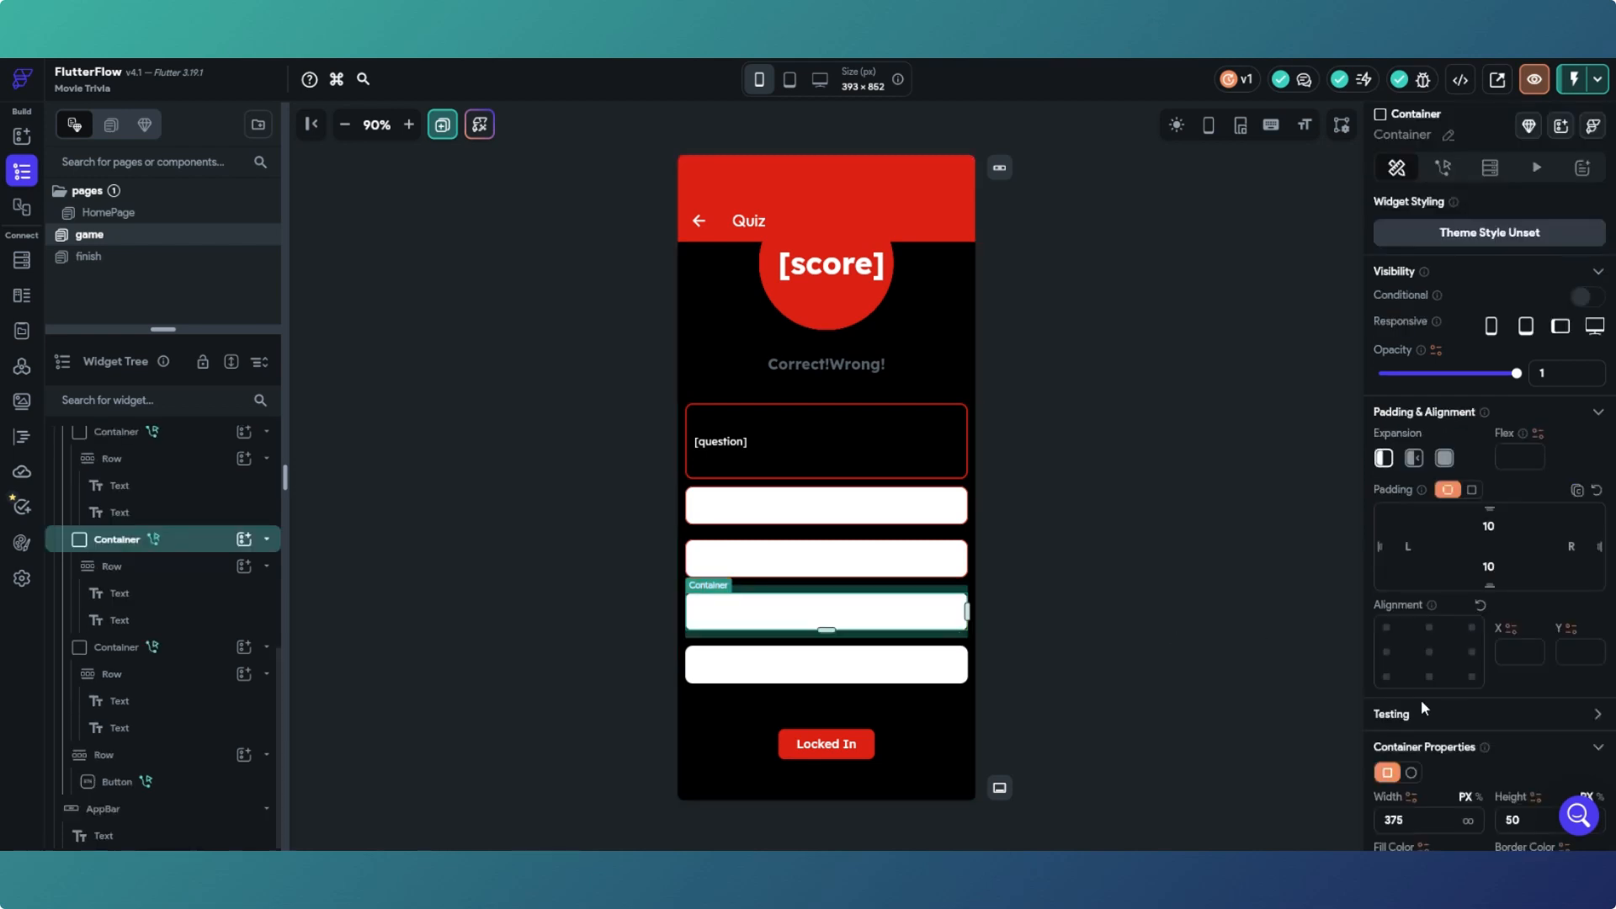
pyautogui.scroll(-2, 1430, 715)
pyautogui.click(1525, 702)
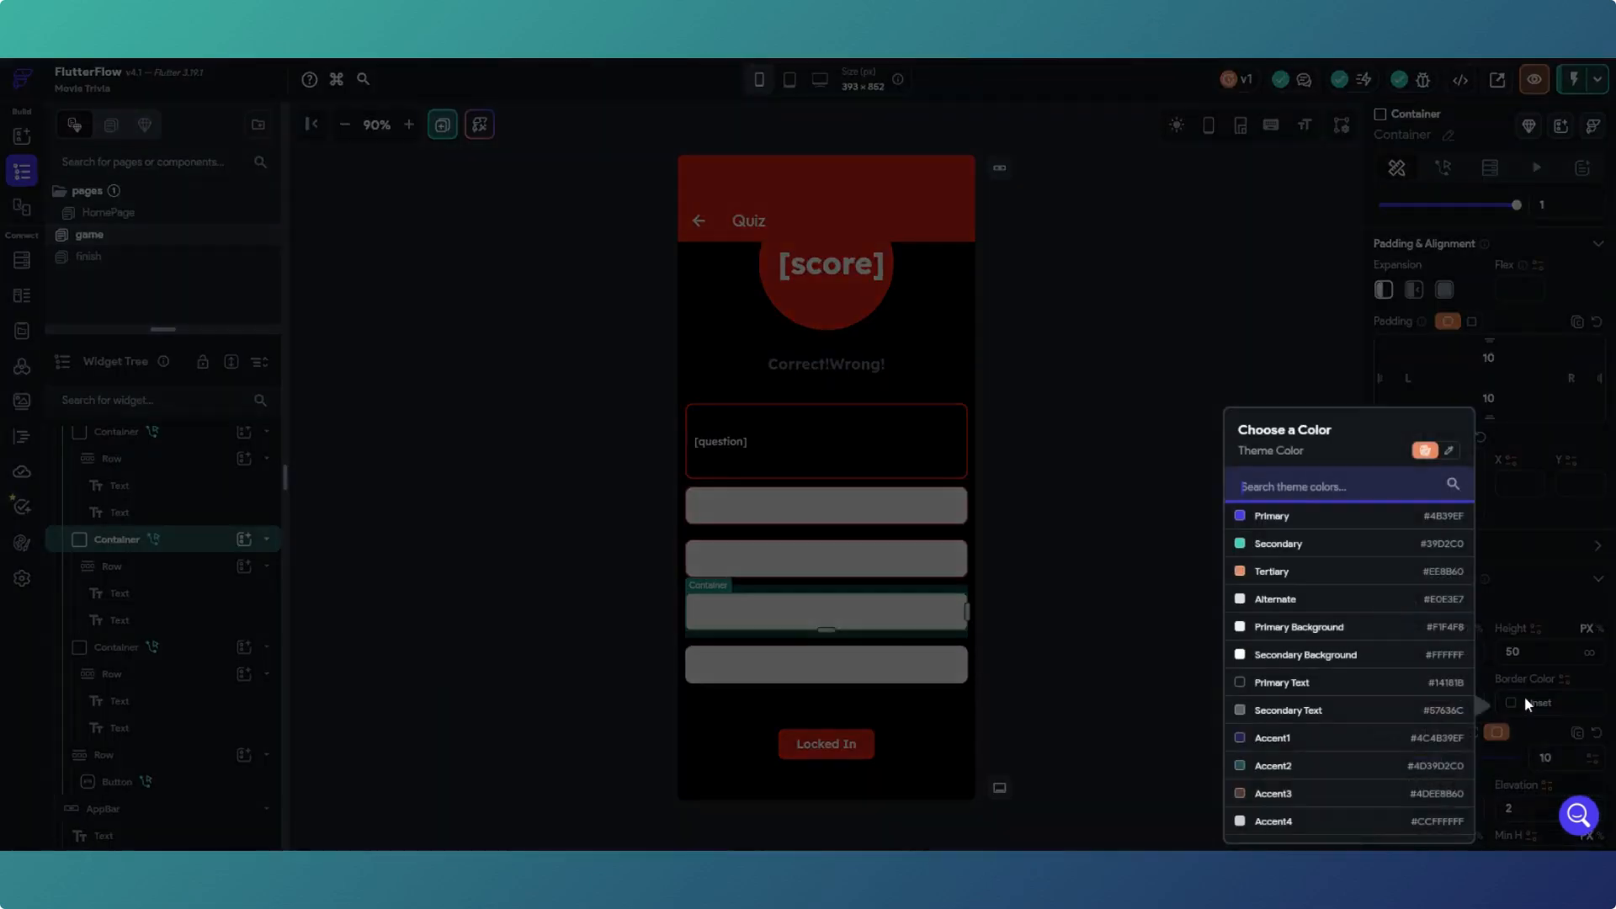
pyautogui.click(1449, 450)
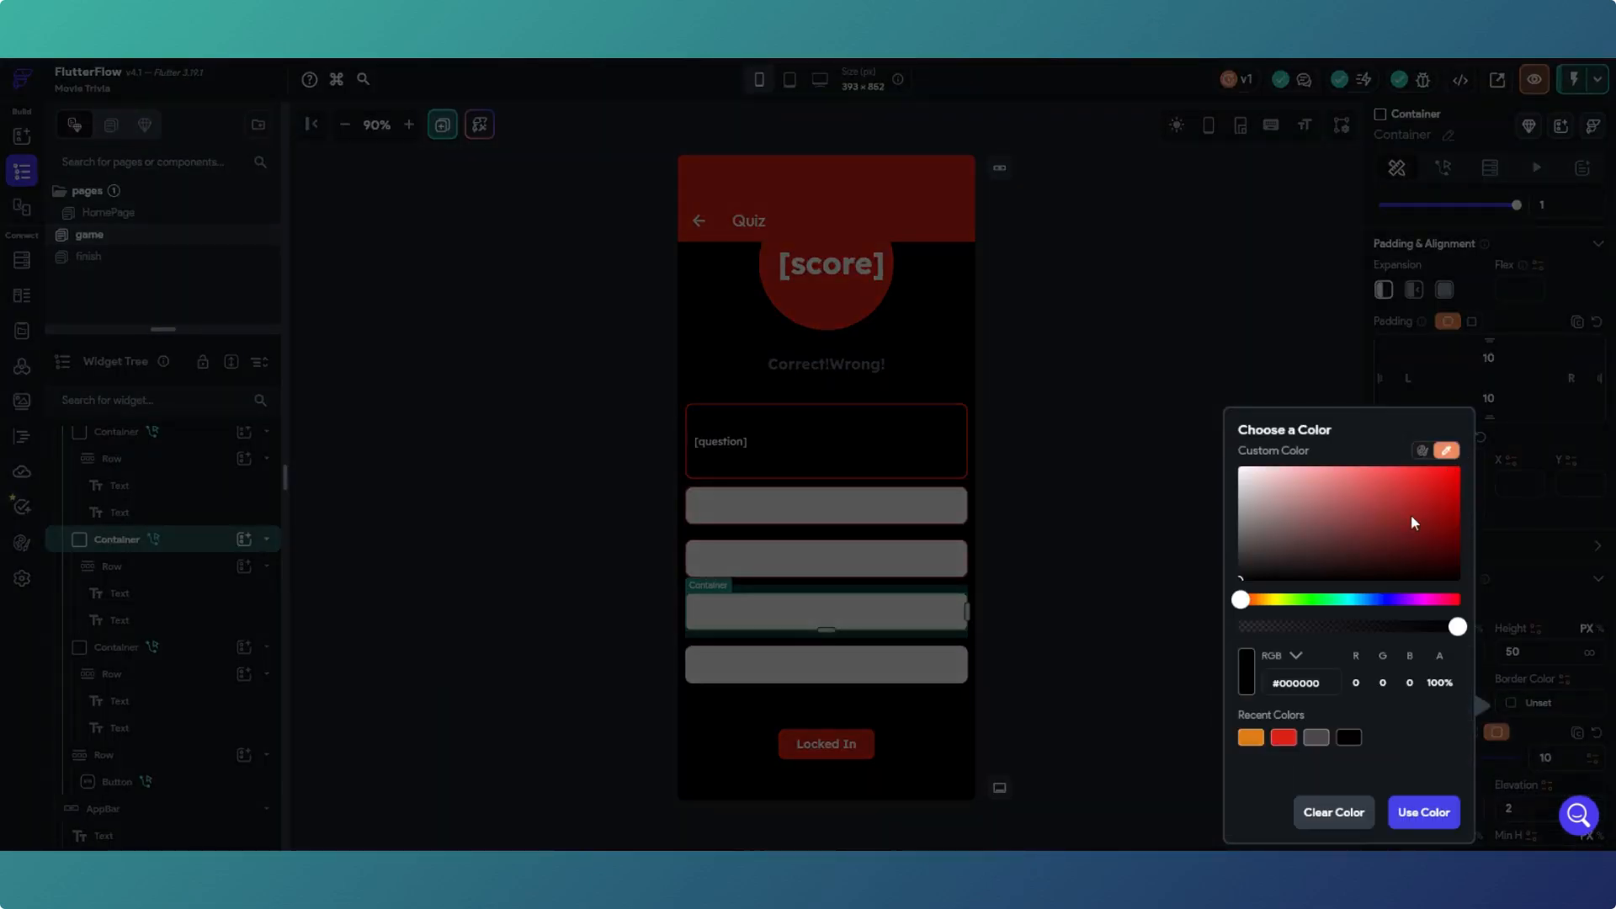
pyautogui.click(1294, 740)
pyautogui.click(1423, 812)
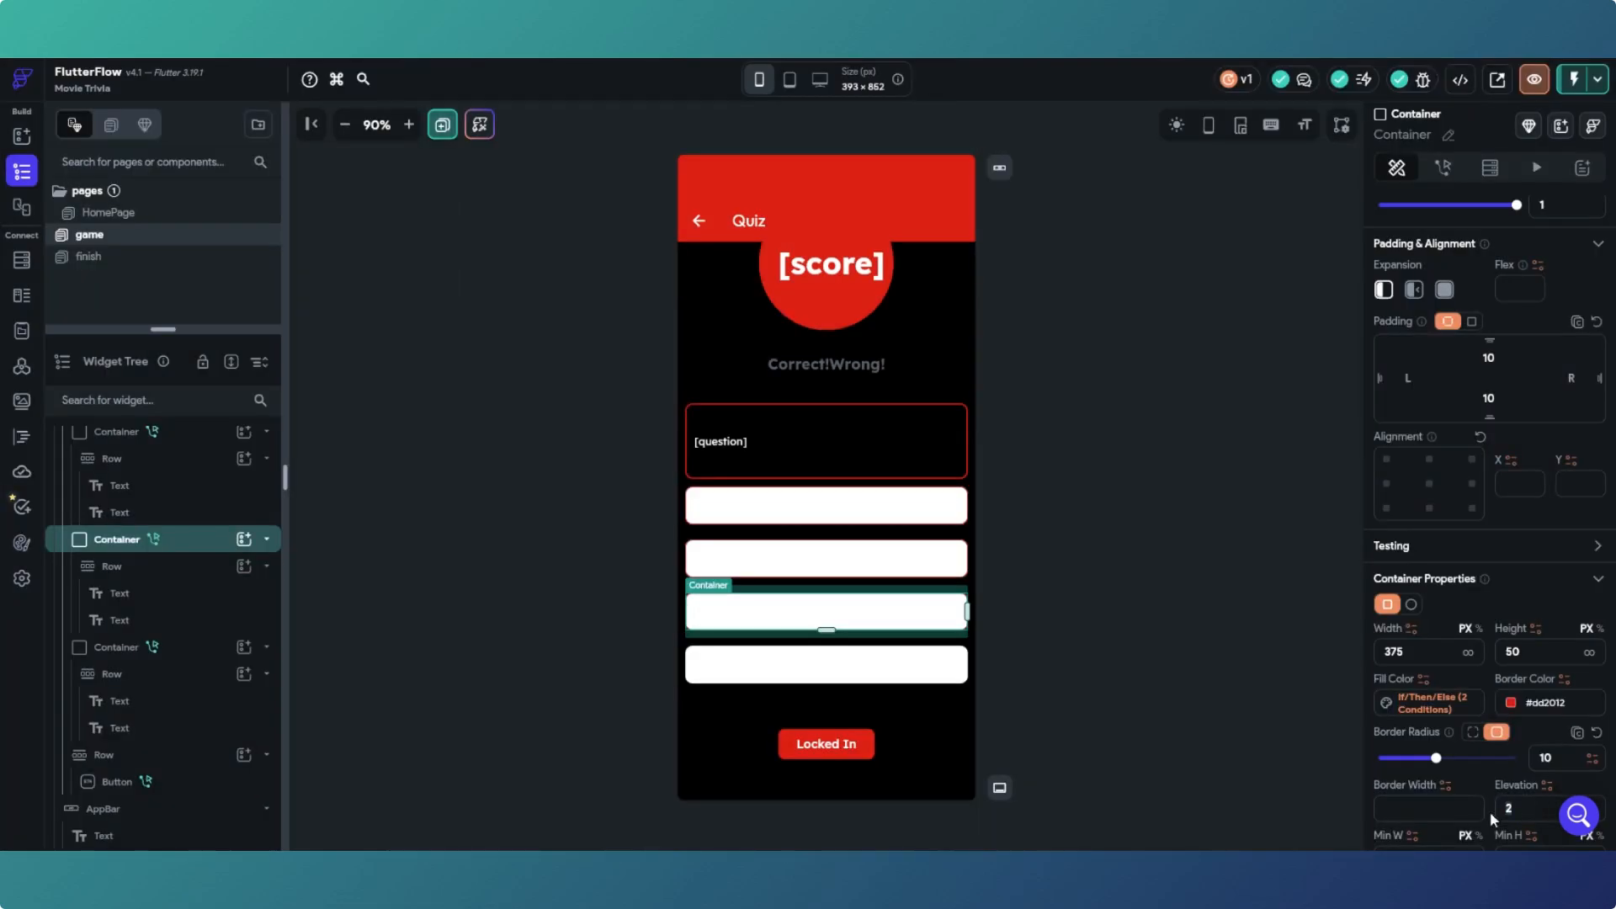
pyautogui.click(1423, 804)
pyautogui.write('1')
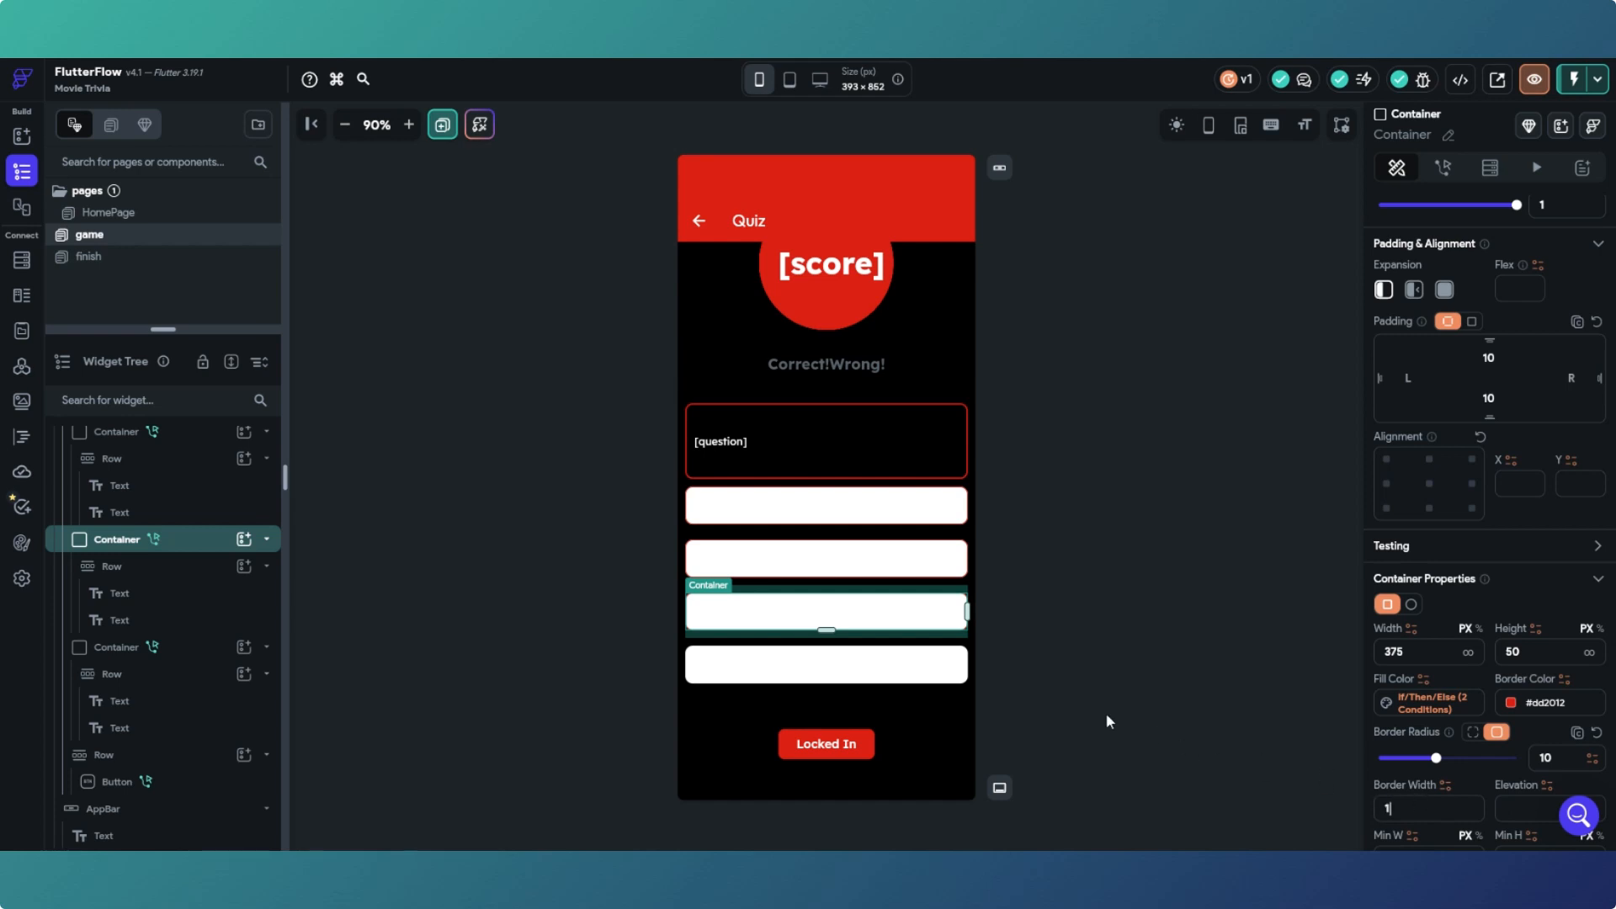
# Step: Give the fourth answer container a custom red #DD2012 border with width 1 and clear its elevation
pyautogui.click(966, 680)
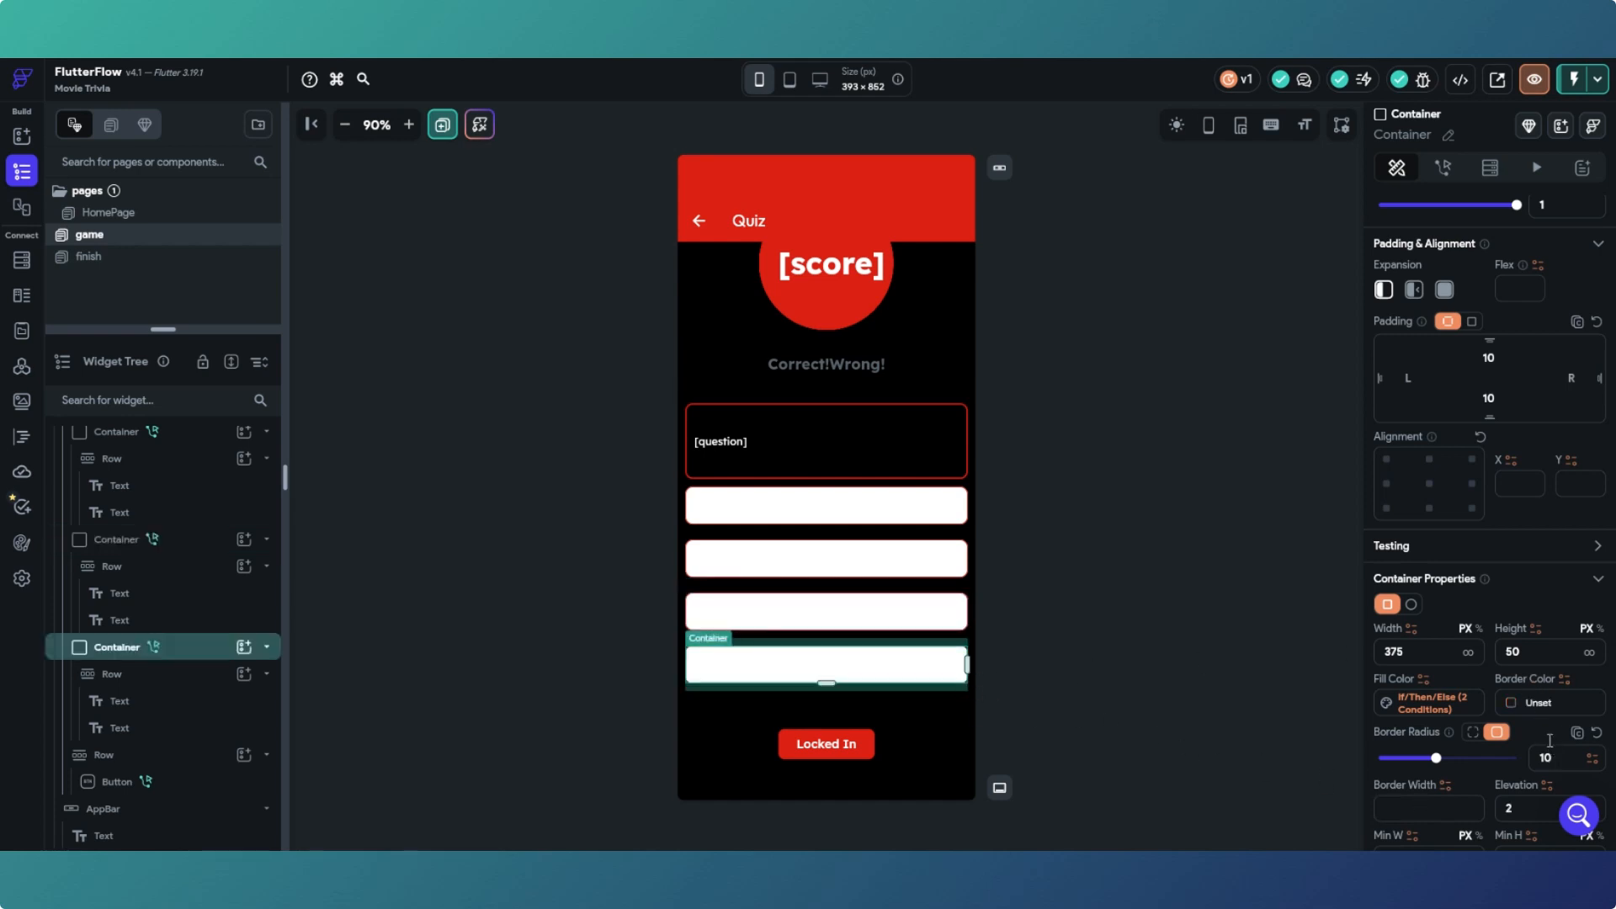
pyautogui.click(1516, 702)
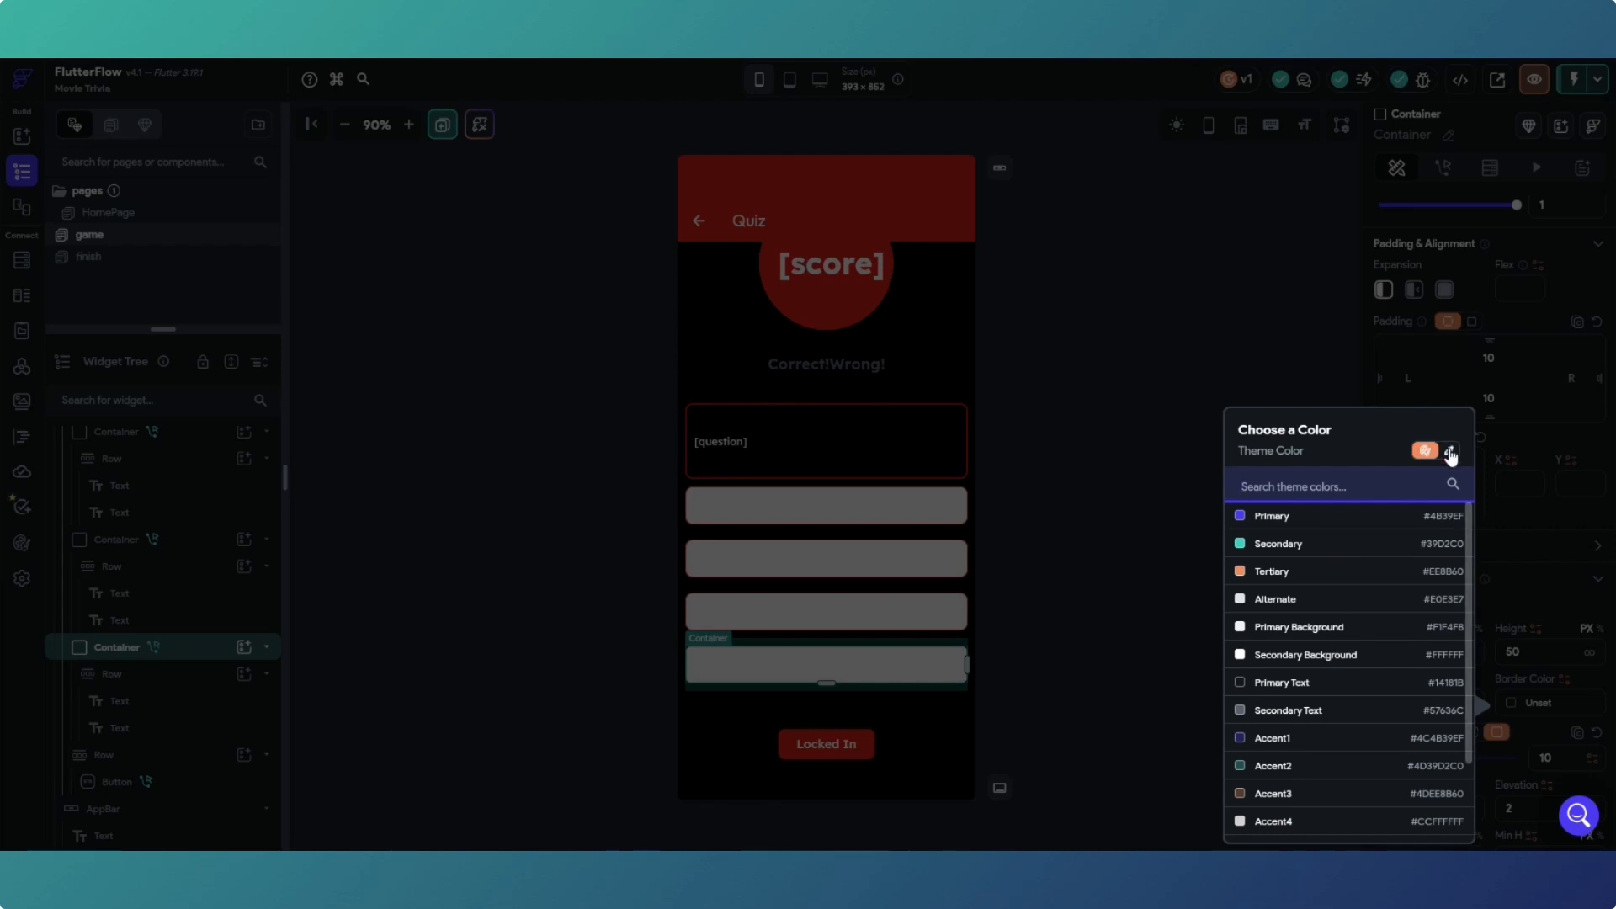
pyautogui.click(1448, 450)
pyautogui.click(1284, 737)
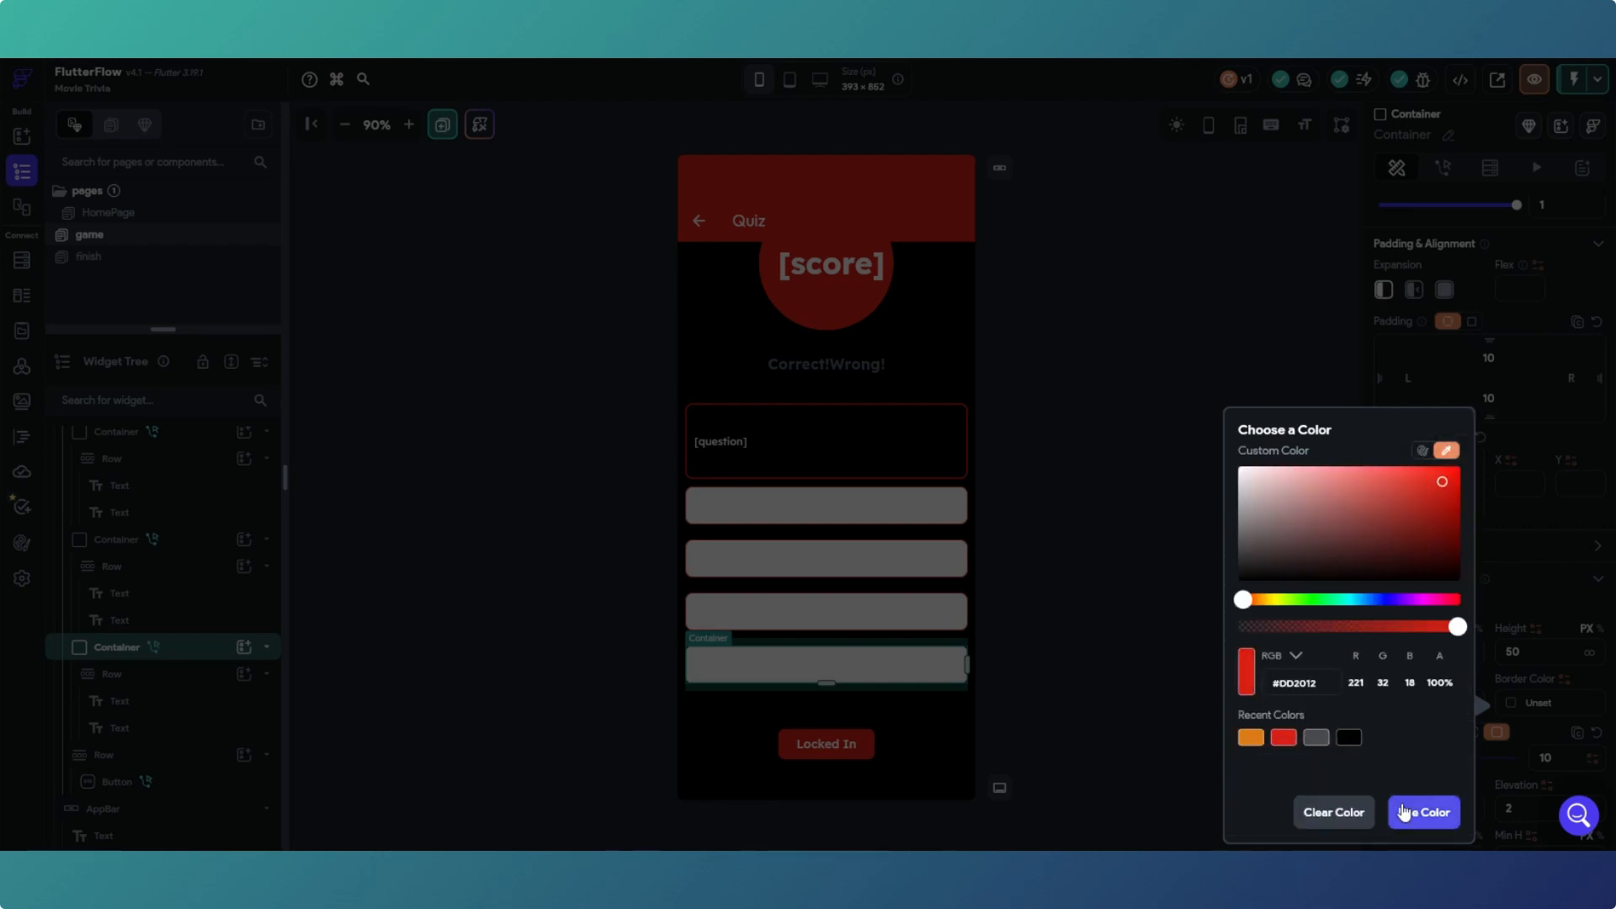
pyautogui.click(1397, 807)
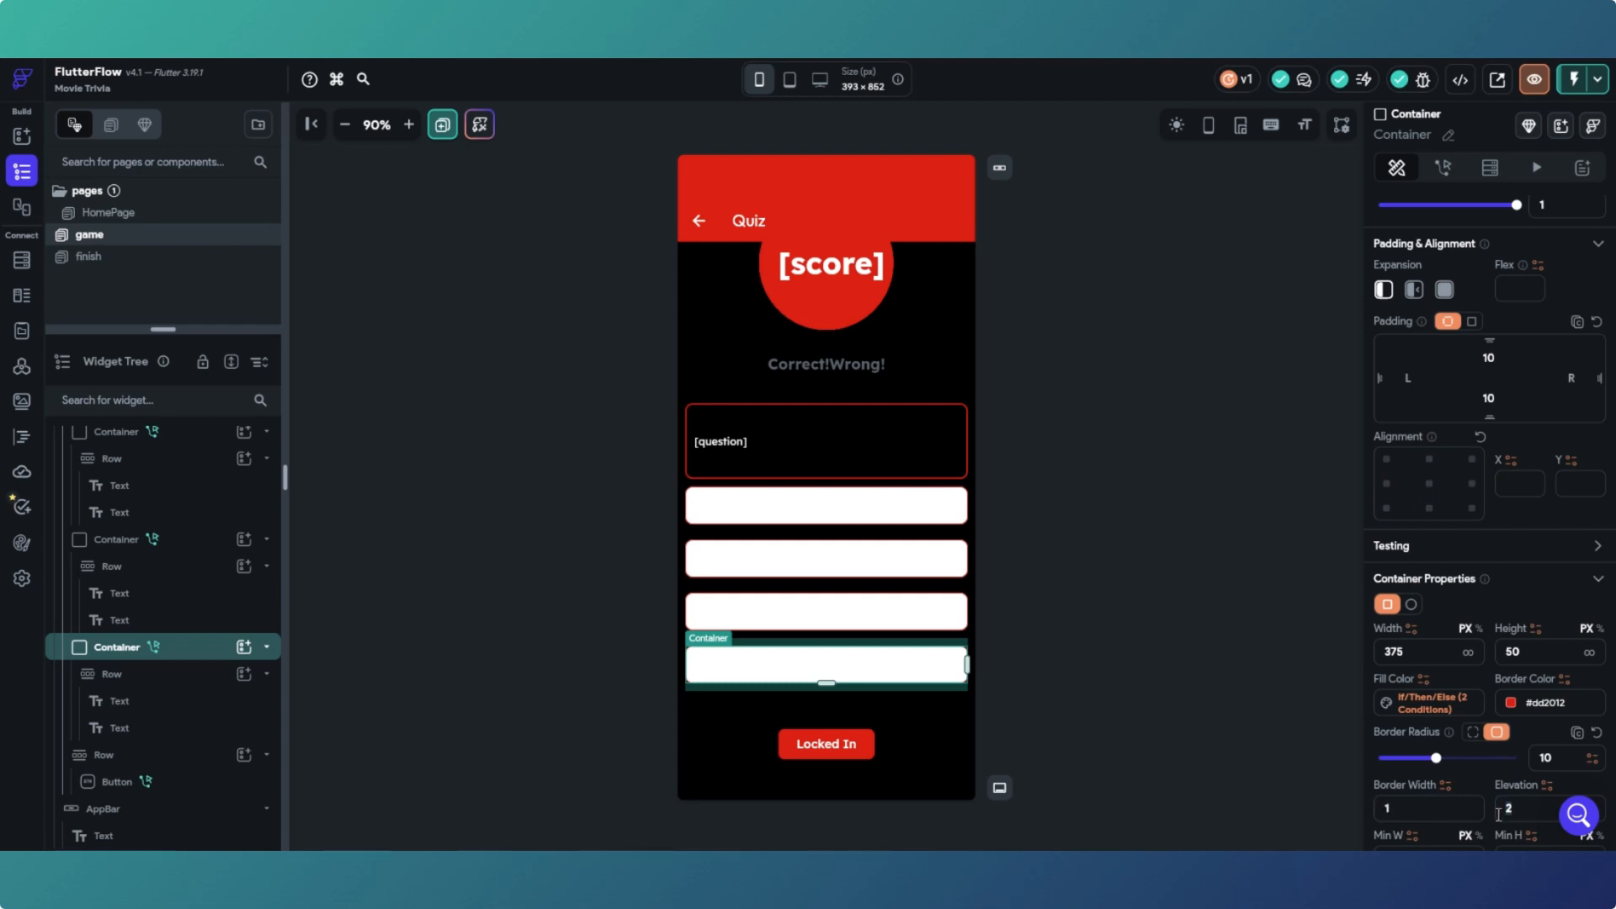
pyautogui.click(1270, 767)
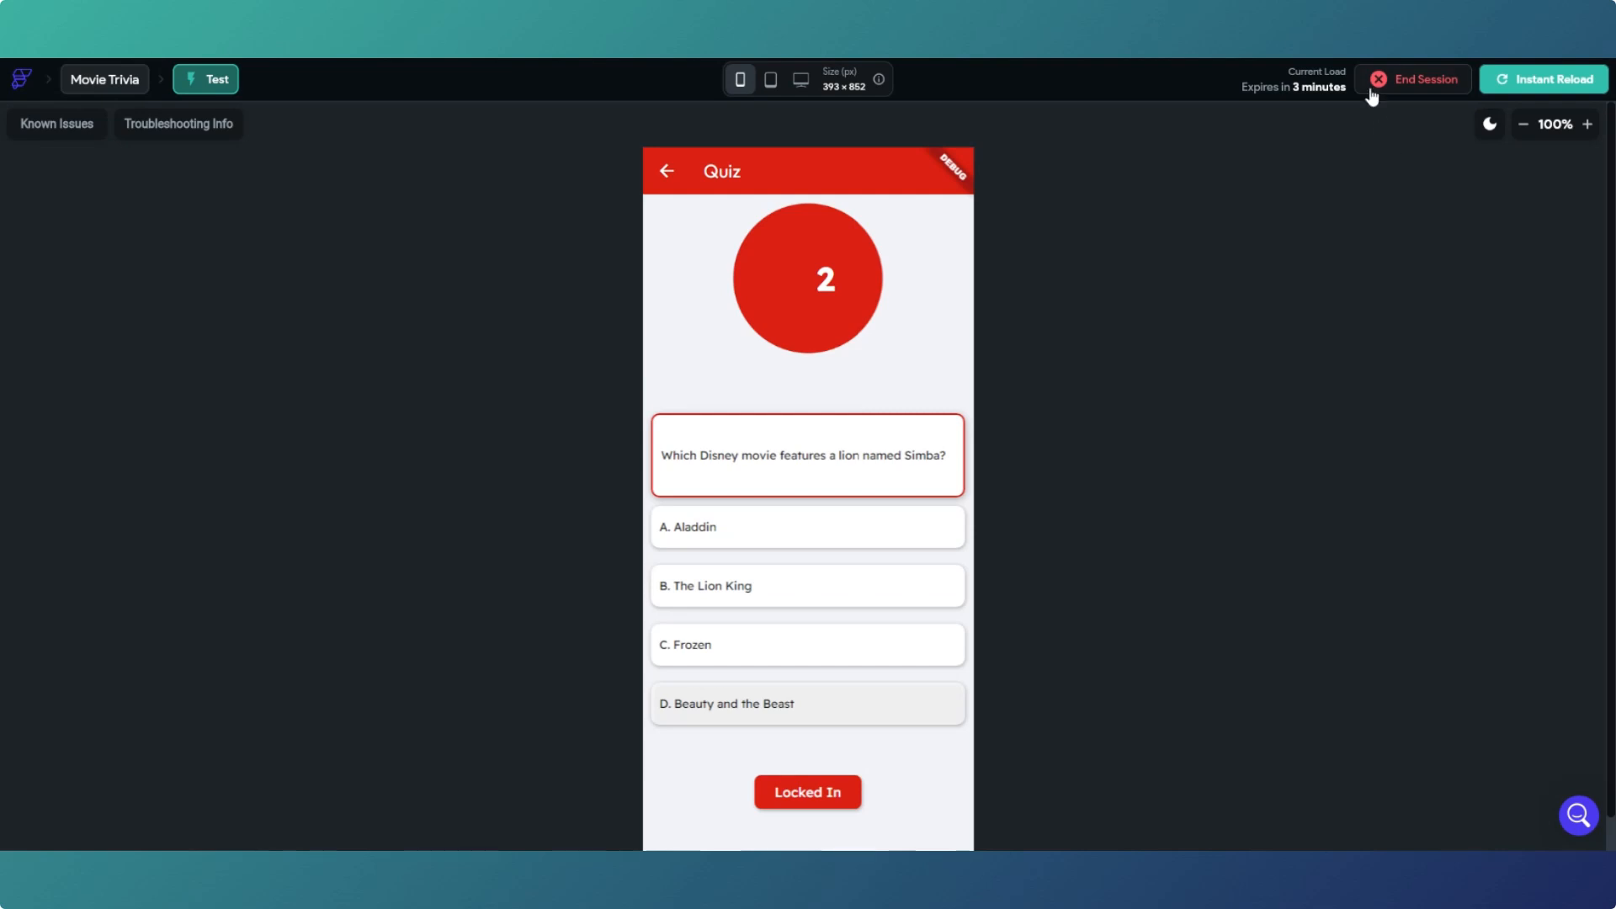
# Step: Reload the running test session with the latest styling and review the first answer container's properties in the editor
pyautogui.click(1530, 84)
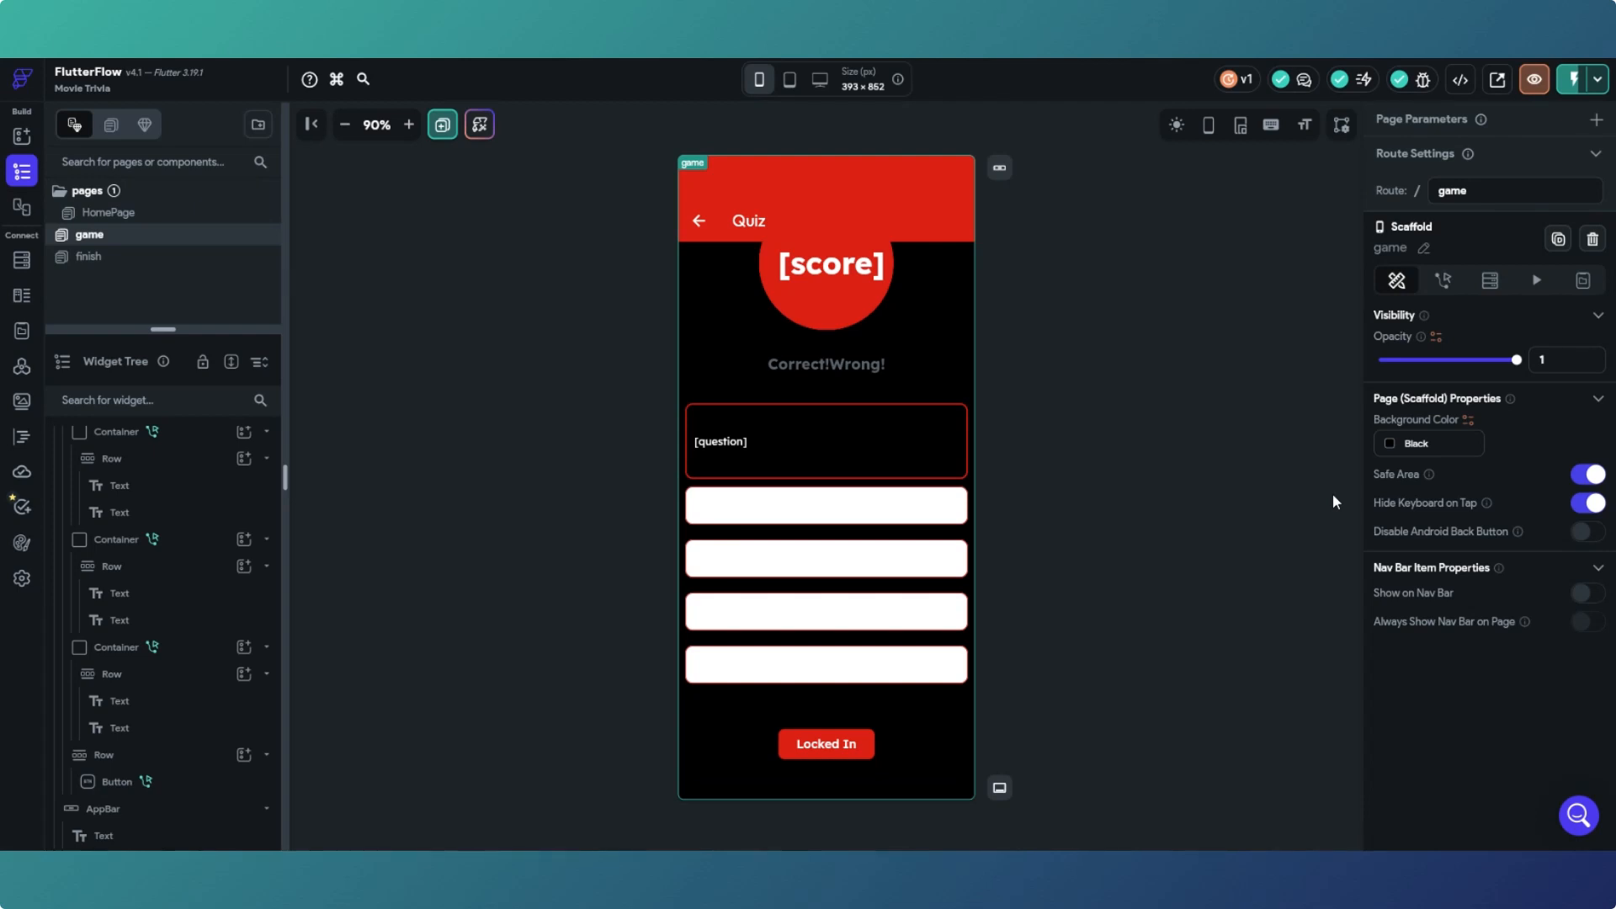
pyautogui.click(905, 525)
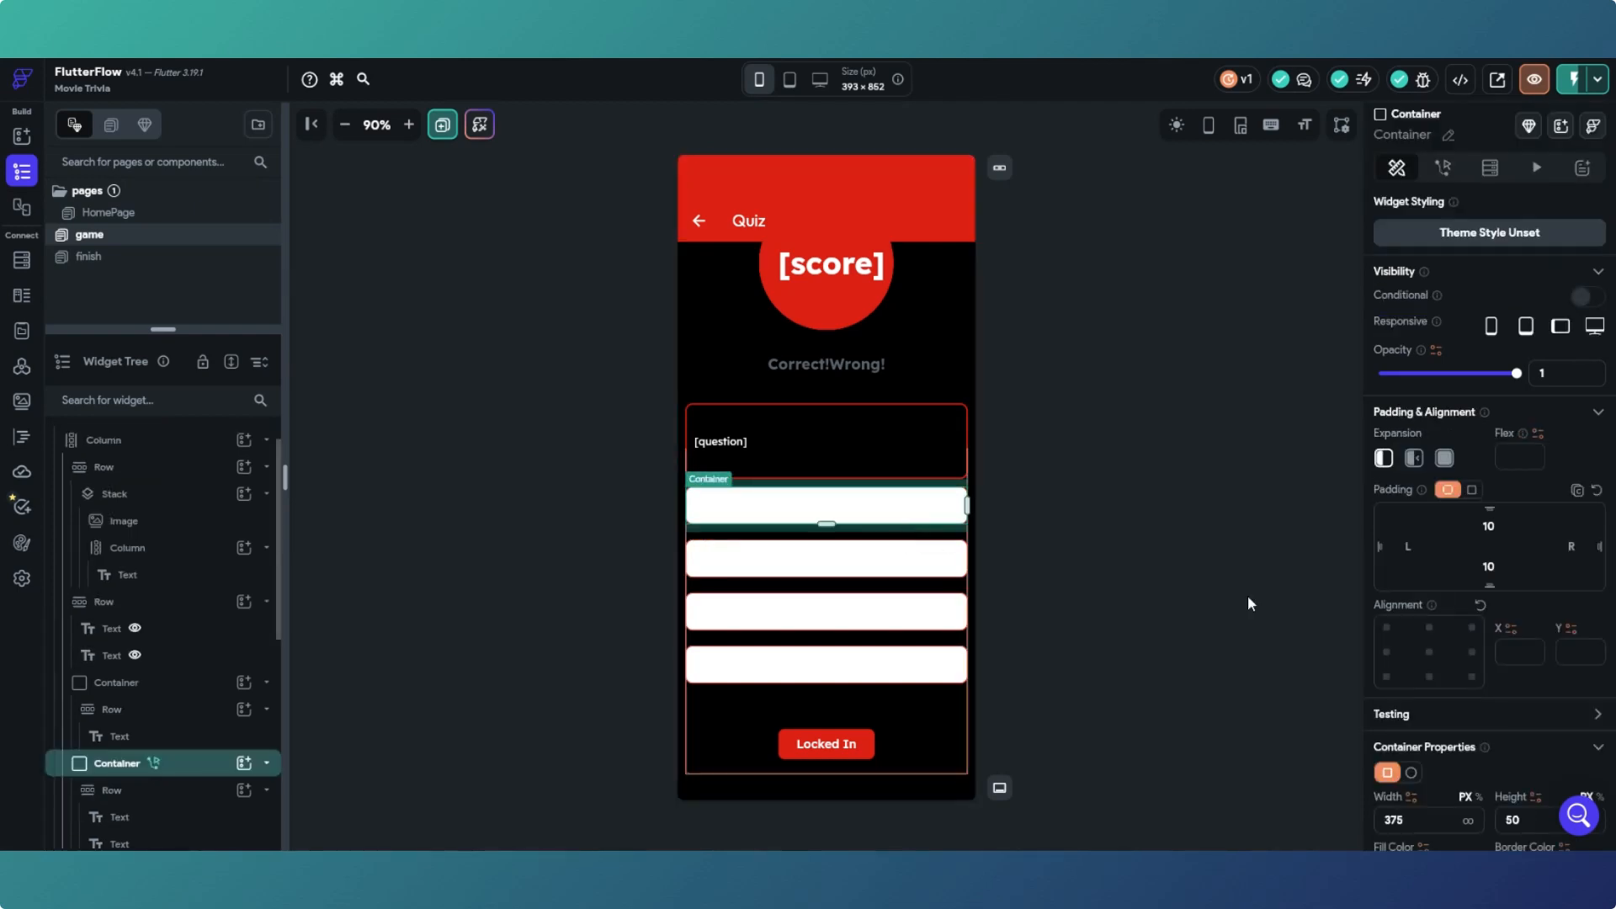
pyautogui.scroll(-1, 1504, 655)
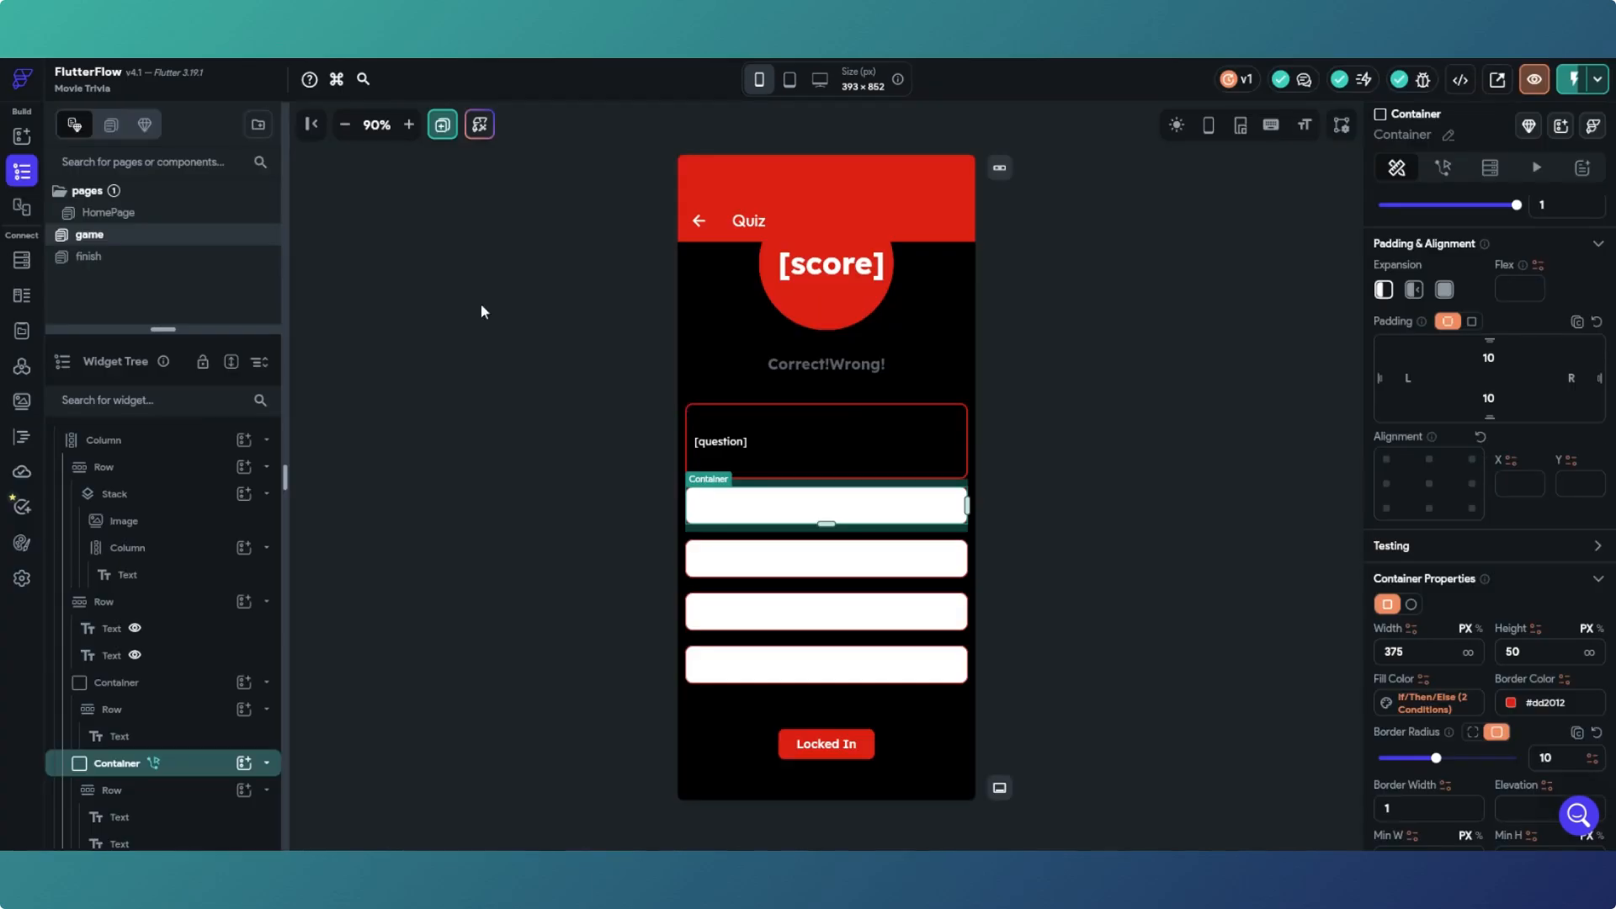
# Step: Set the text color of the "Correct!" message below the score circle to Secondary Background
pyautogui.click(490, 360)
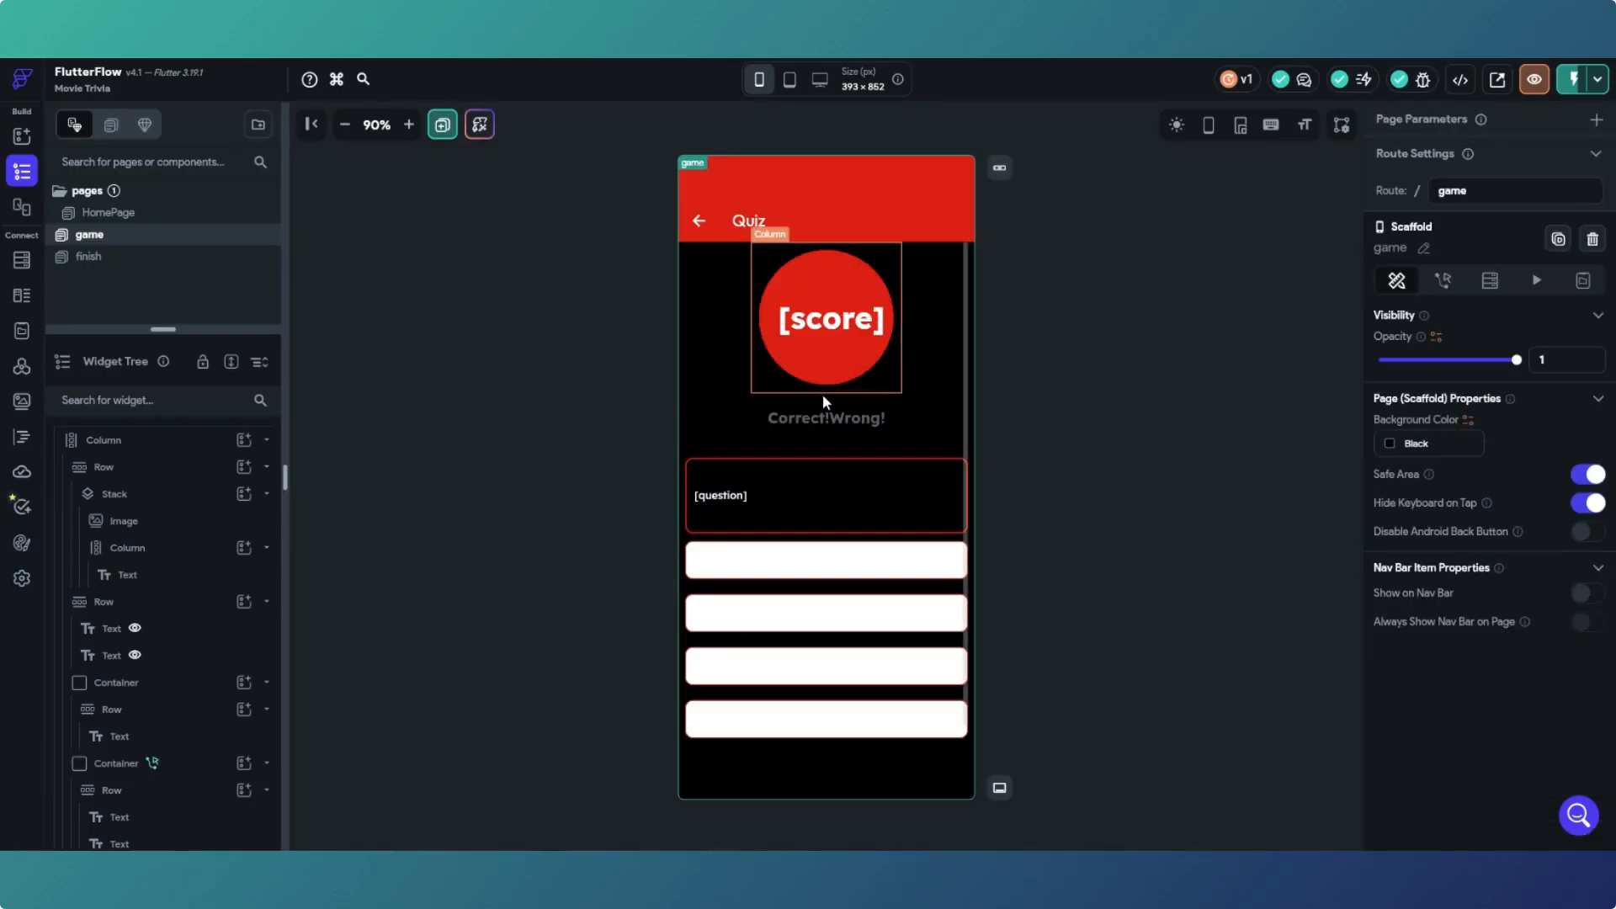
pyautogui.click(806, 414)
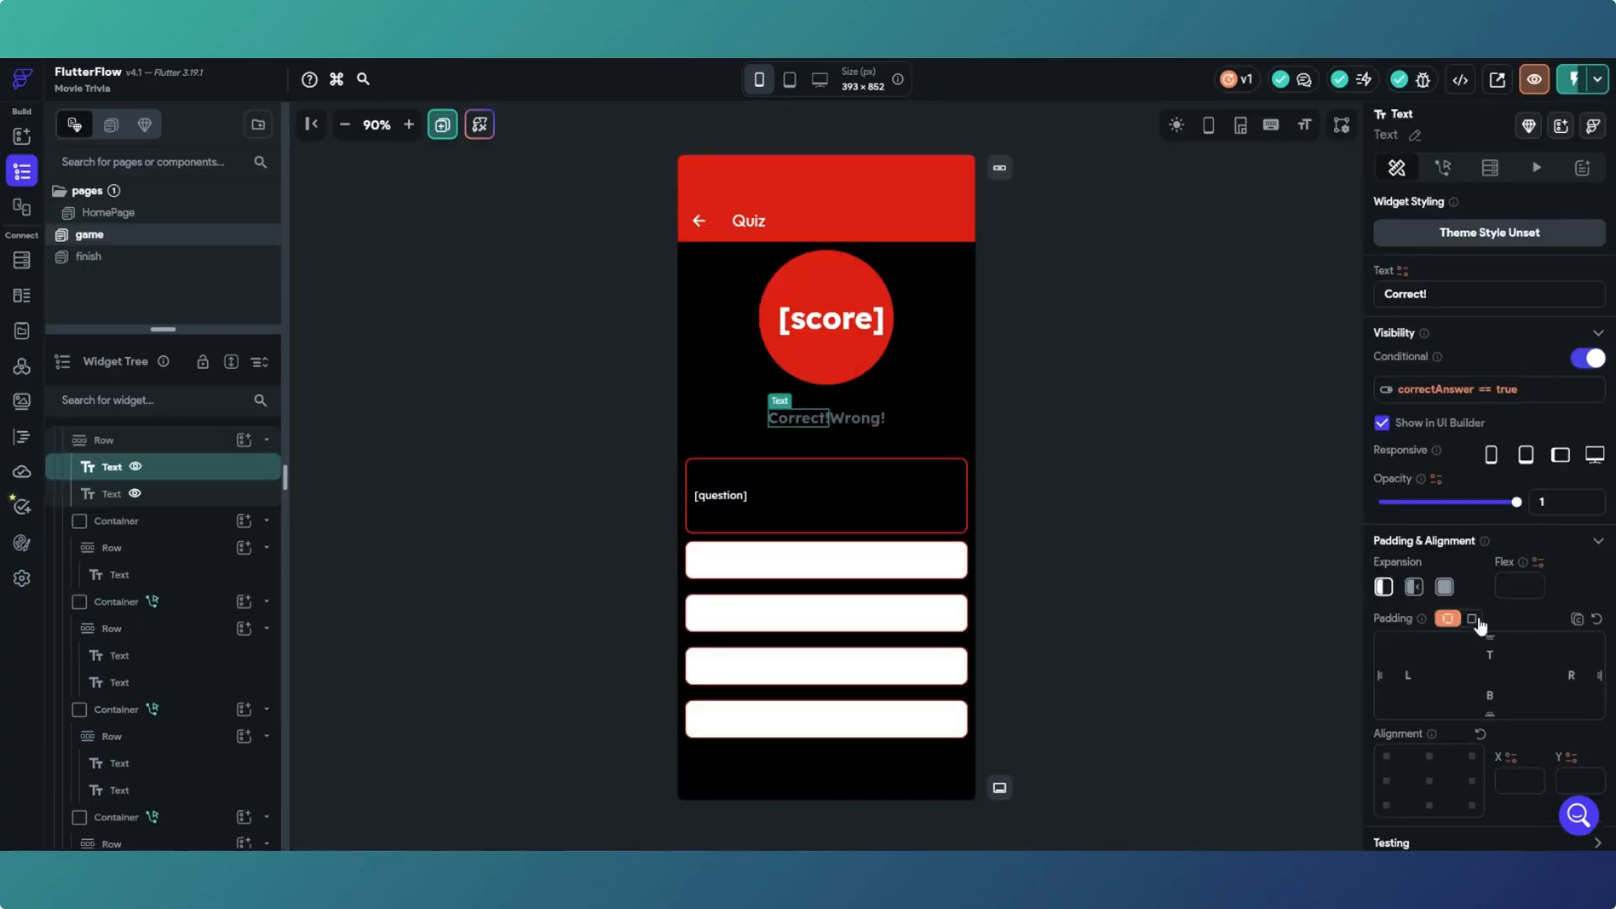
pyautogui.scroll(-5, 1479, 624)
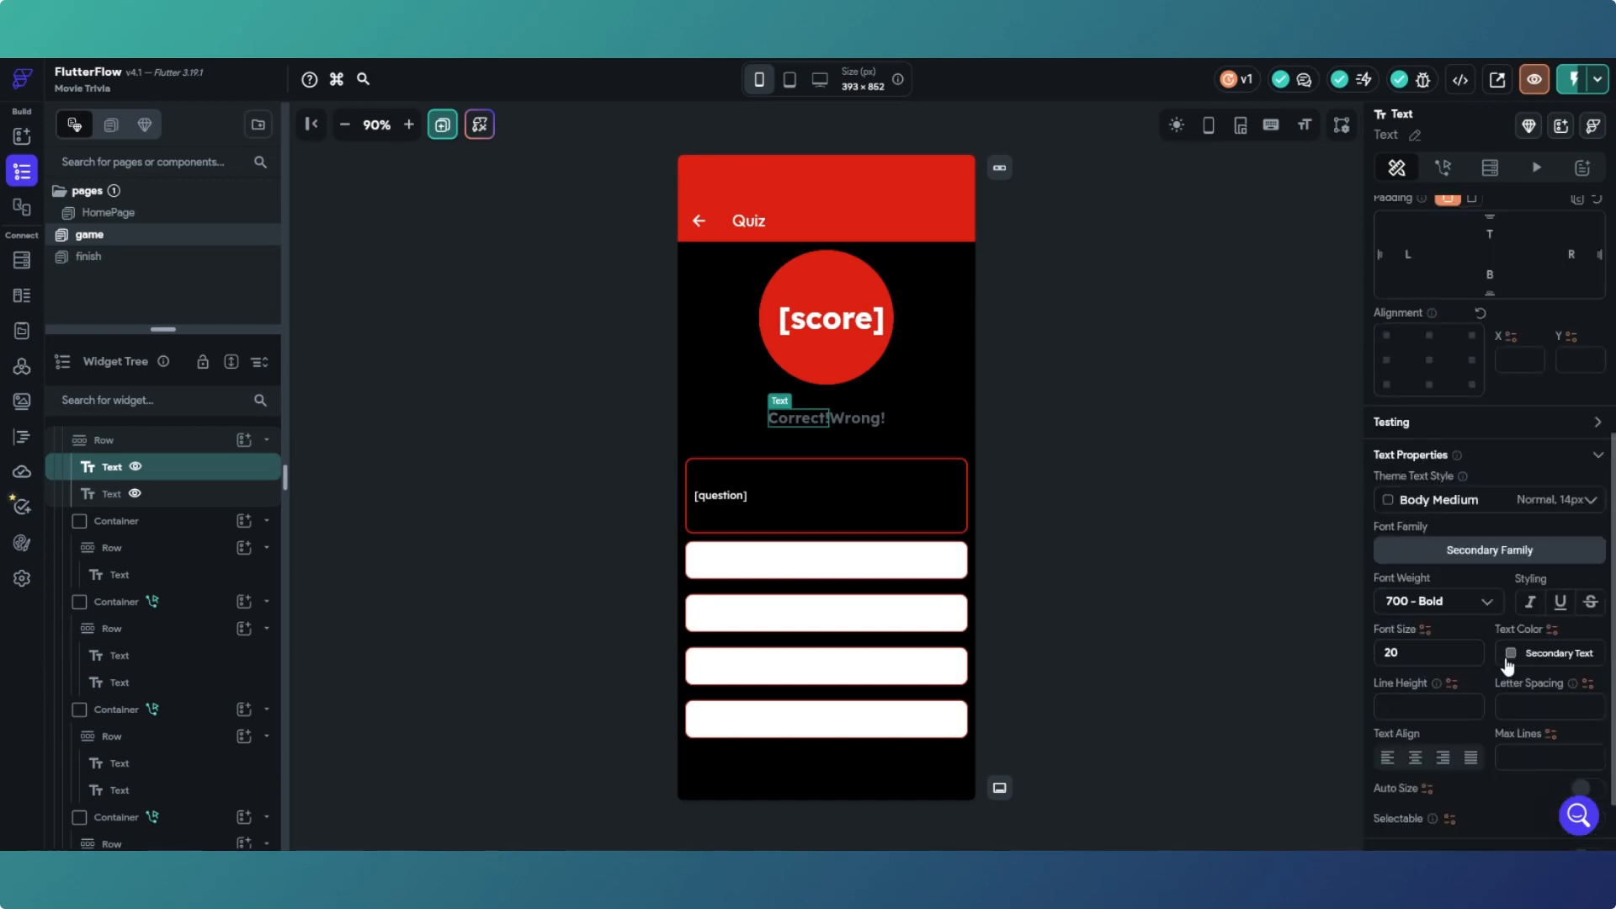
pyautogui.click(1509, 654)
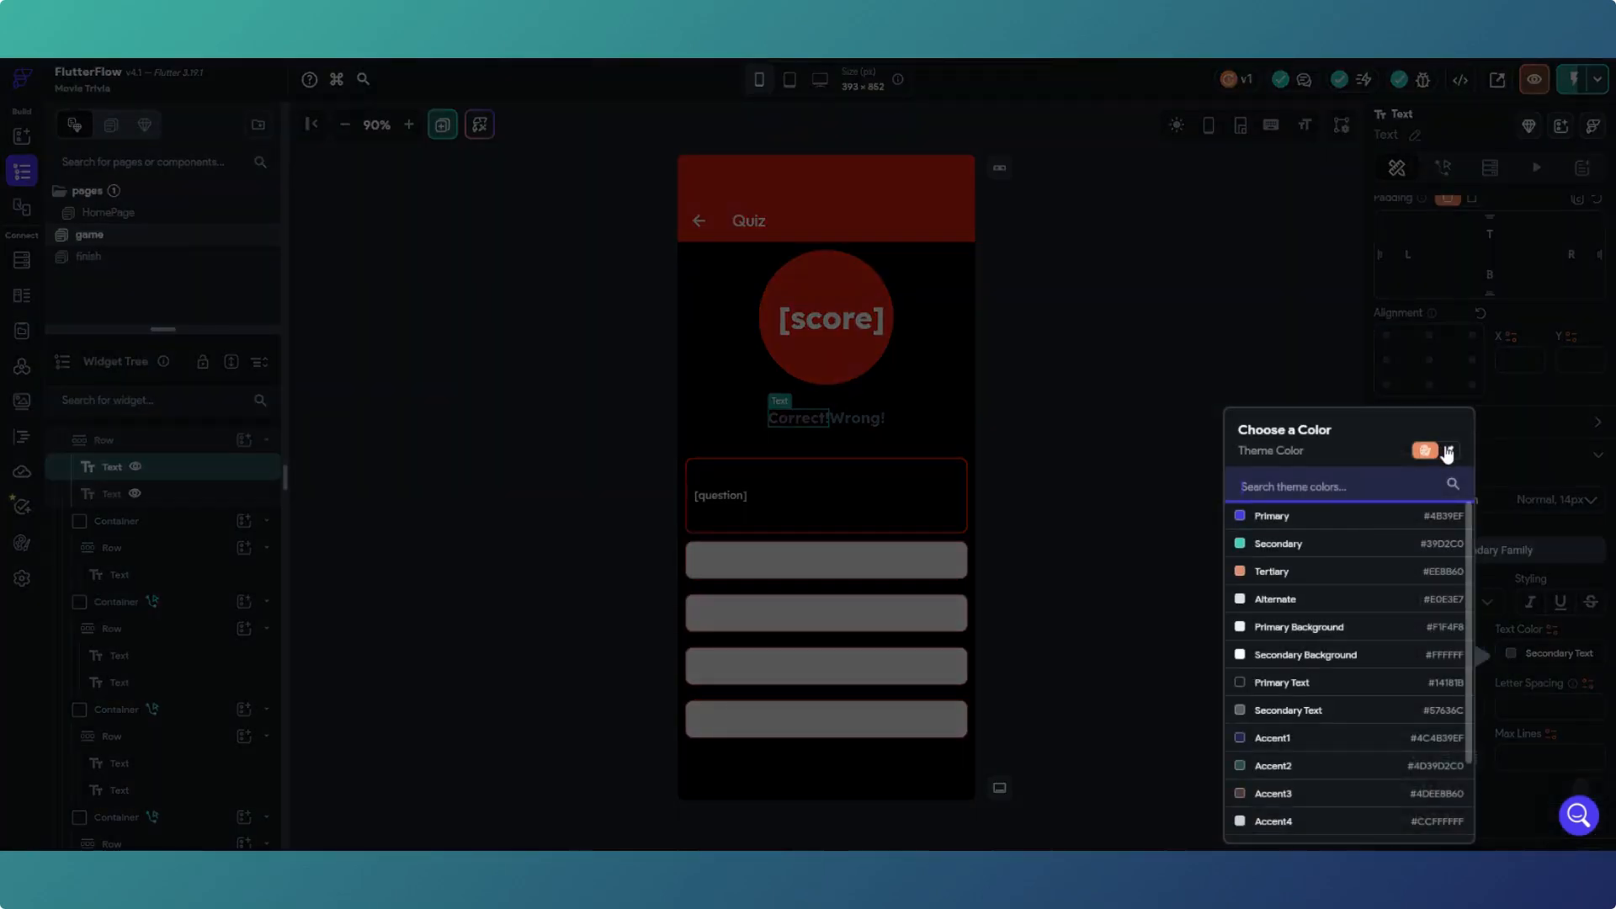
pyautogui.click(1346, 656)
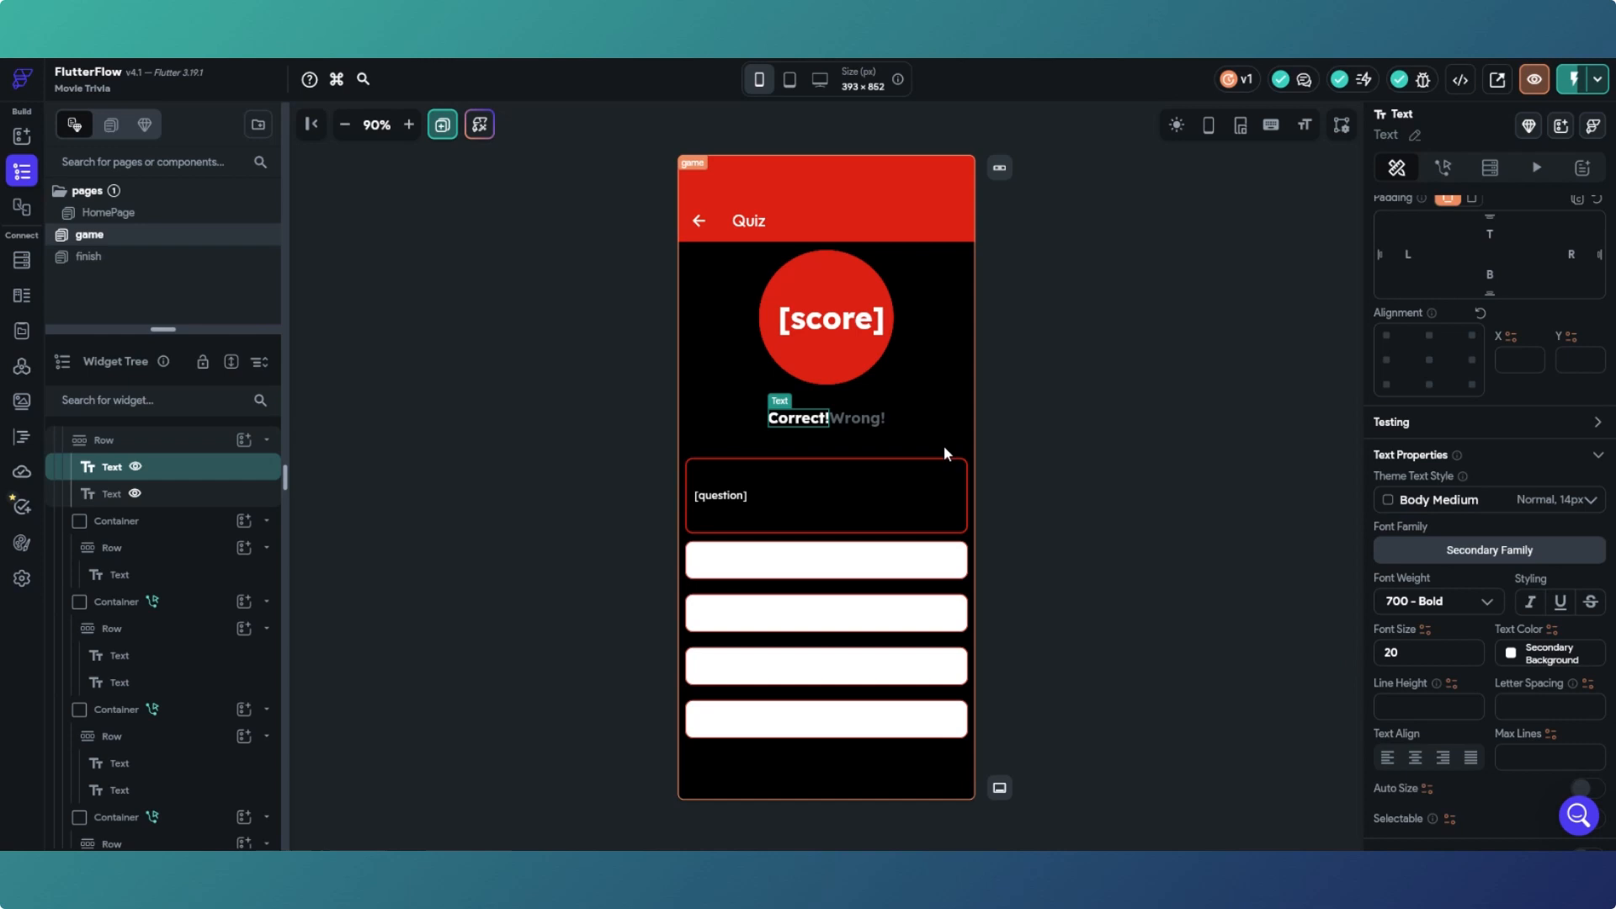
# Step: Set the text color of the "Wrong!" message to Secondary Background as well and deselect it
pyautogui.click(878, 431)
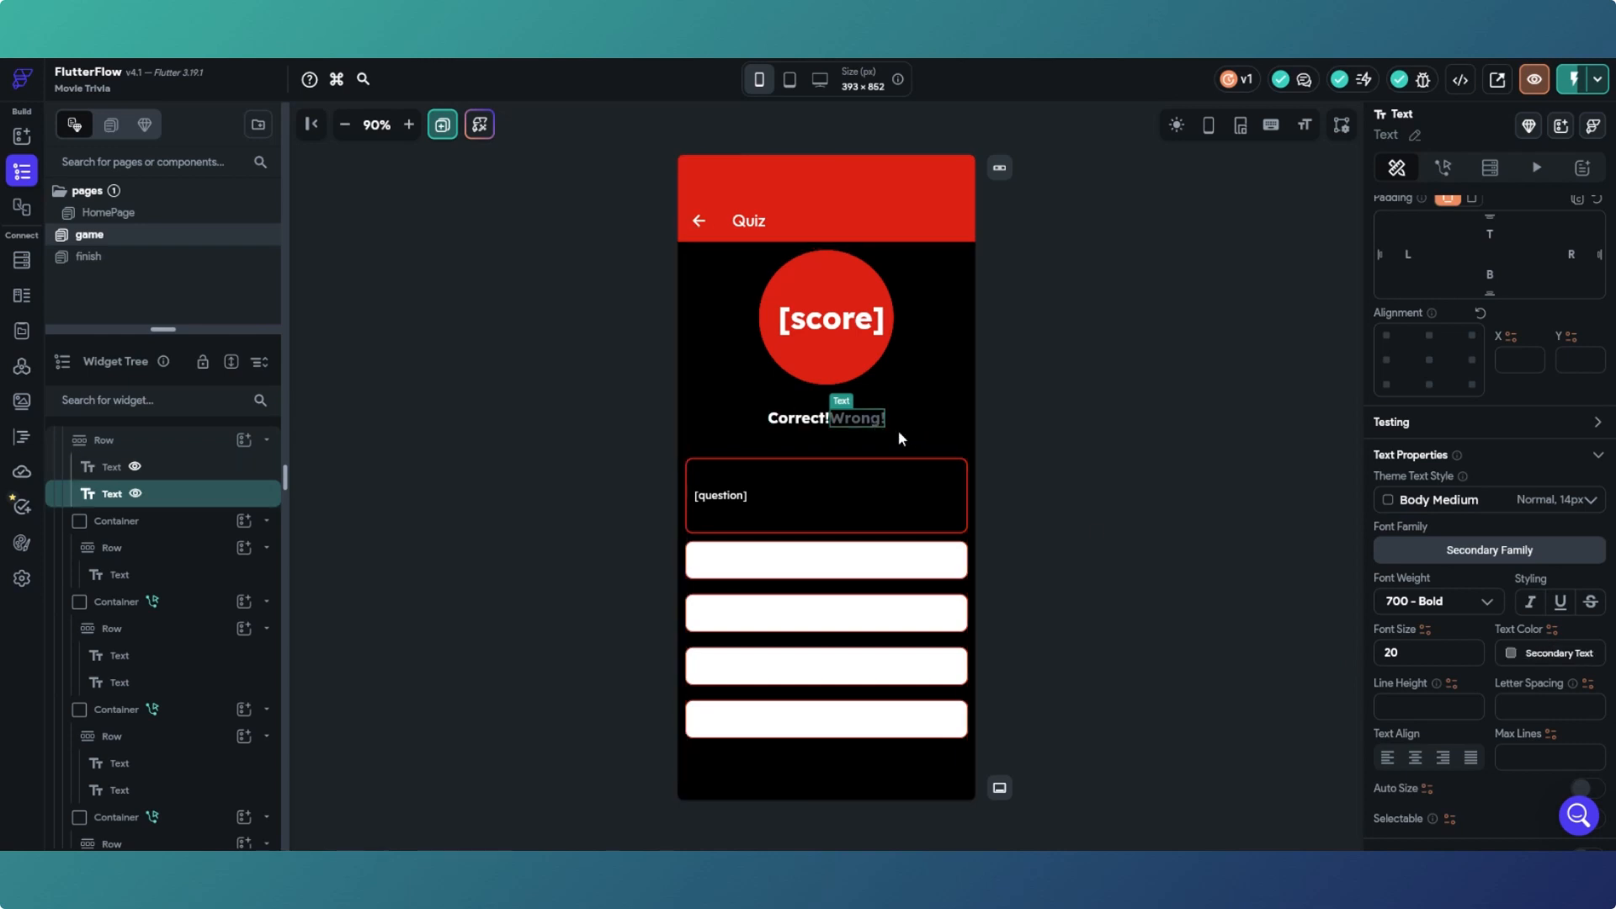
pyautogui.click(1512, 657)
pyautogui.click(1374, 656)
pyautogui.click(1141, 448)
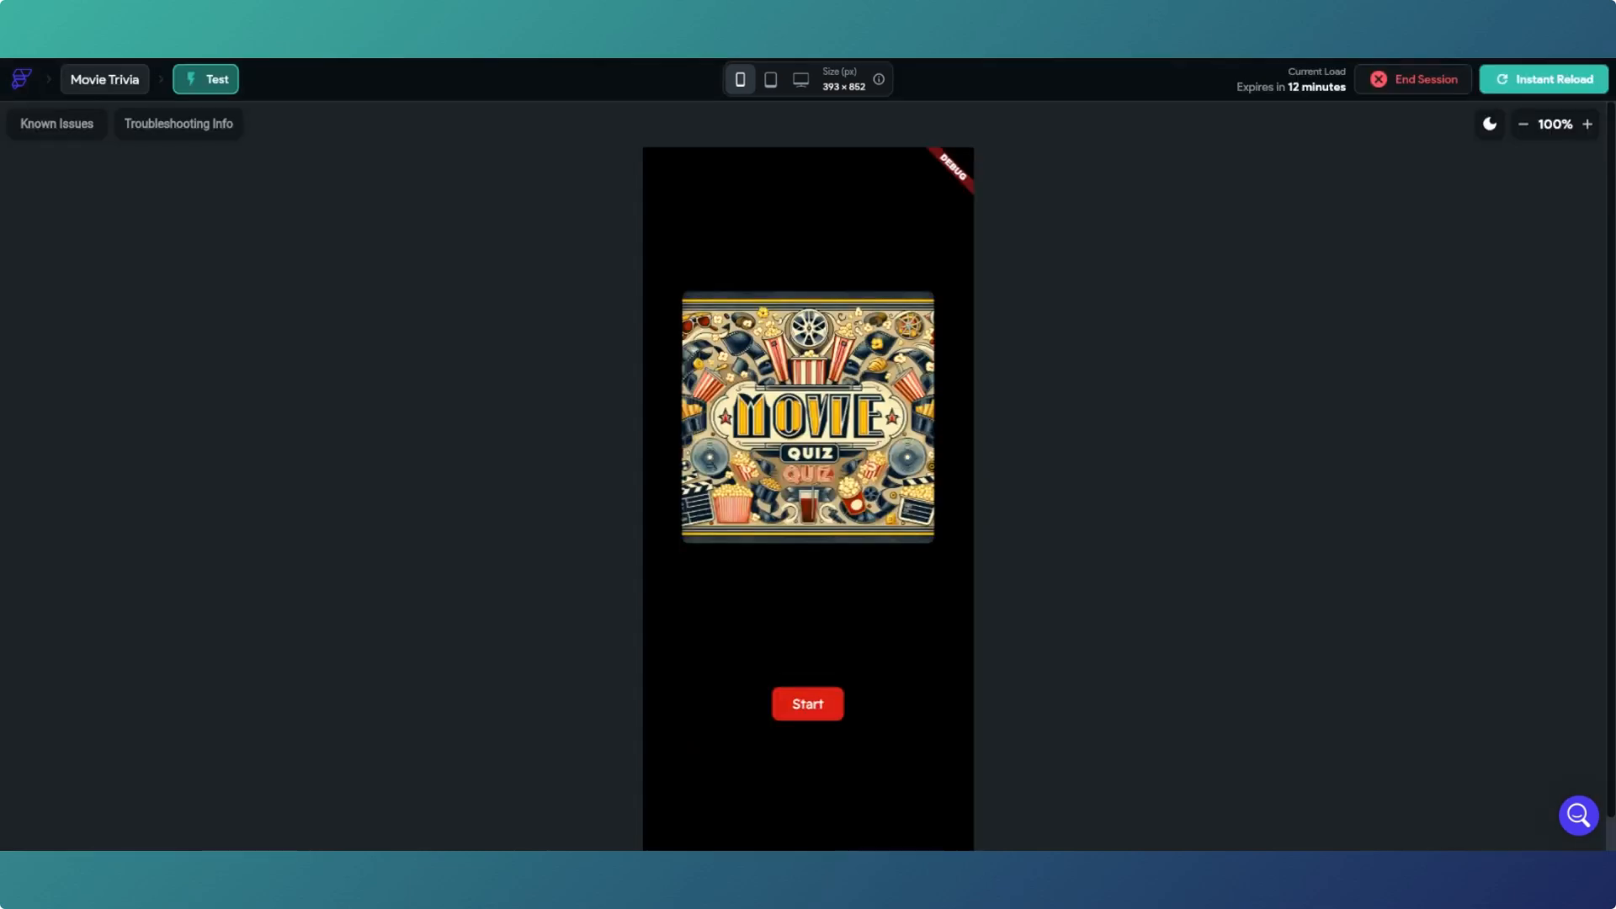
# Step: Start the quiz in the test session and select answers A to D repeatedly to check their selection highlighting
pyautogui.click(807, 707)
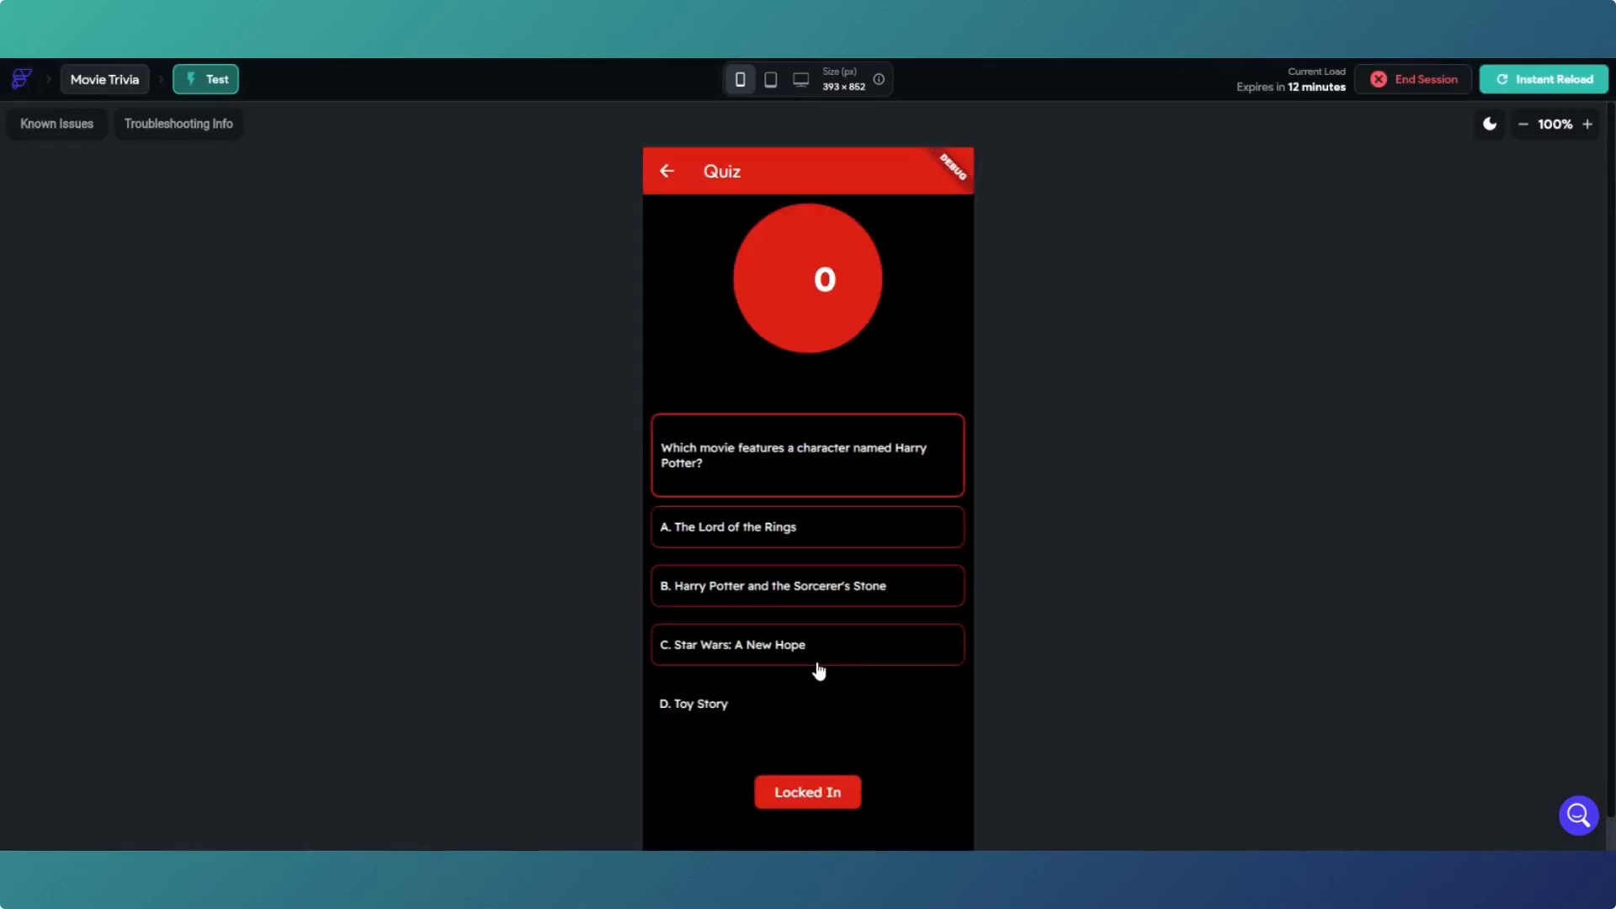
pyautogui.click(797, 538)
pyautogui.click(818, 590)
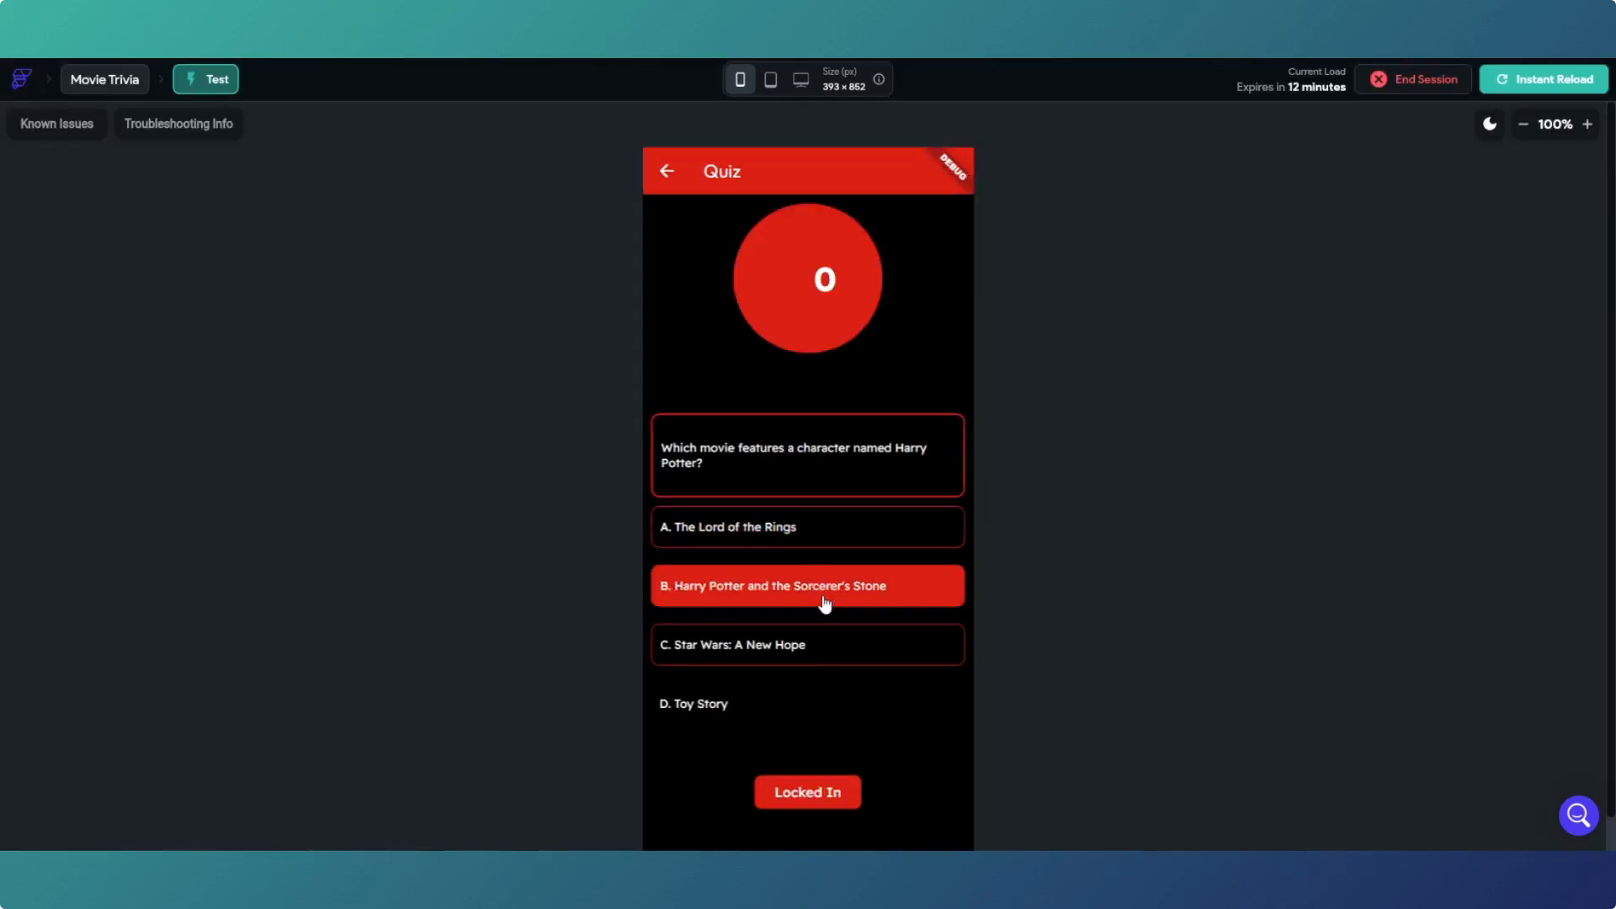
pyautogui.click(823, 658)
pyautogui.click(832, 709)
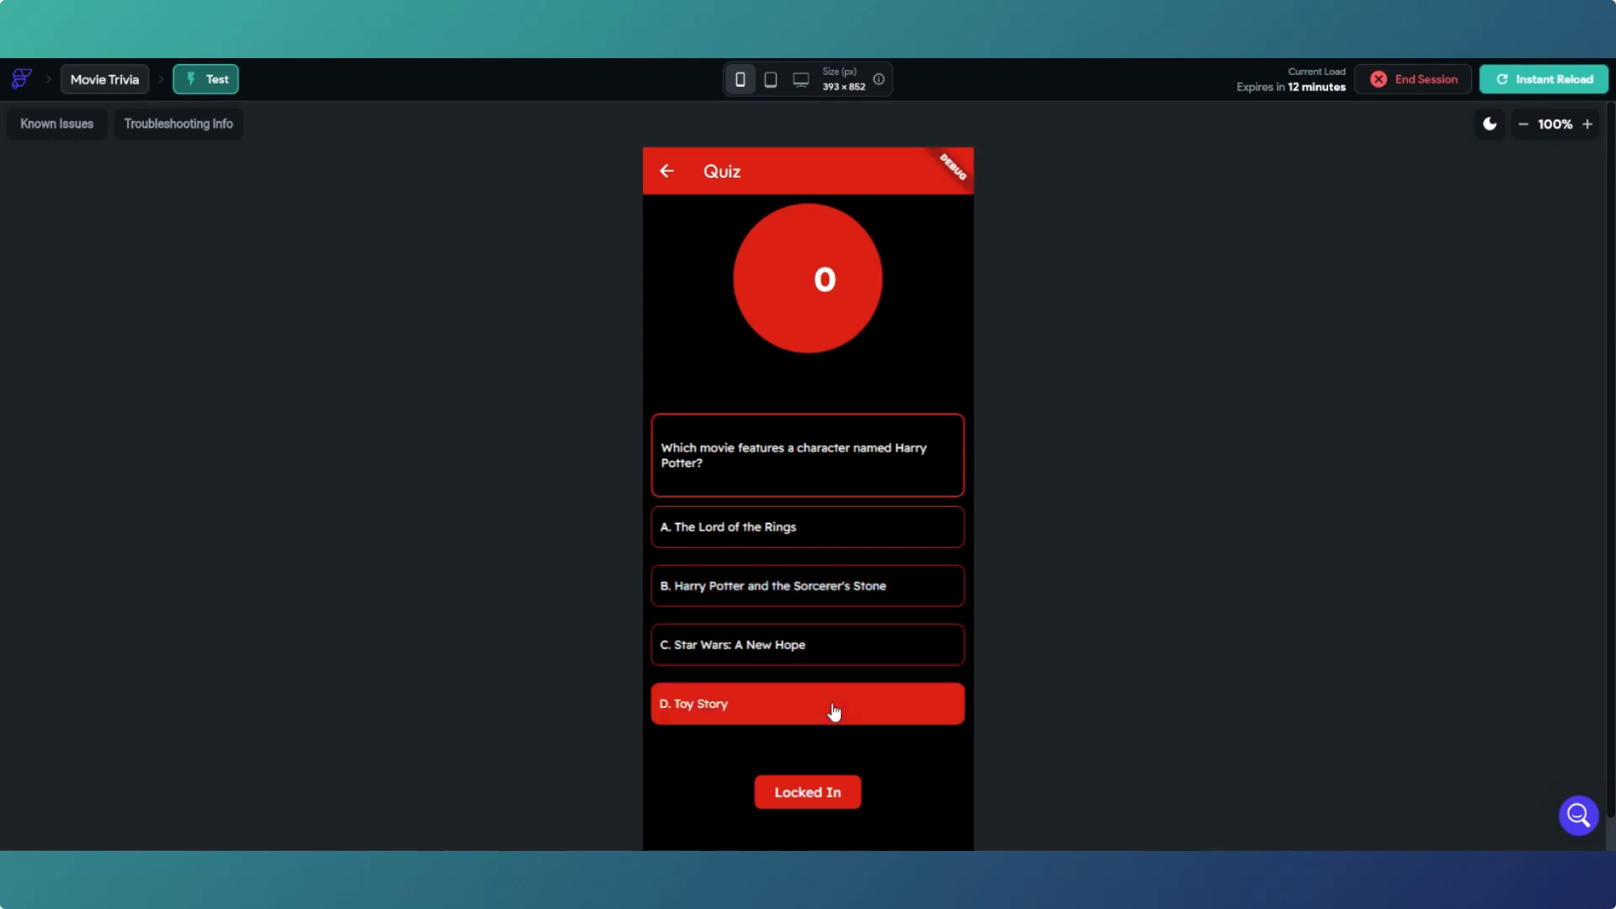
pyautogui.click(840, 652)
pyautogui.click(834, 594)
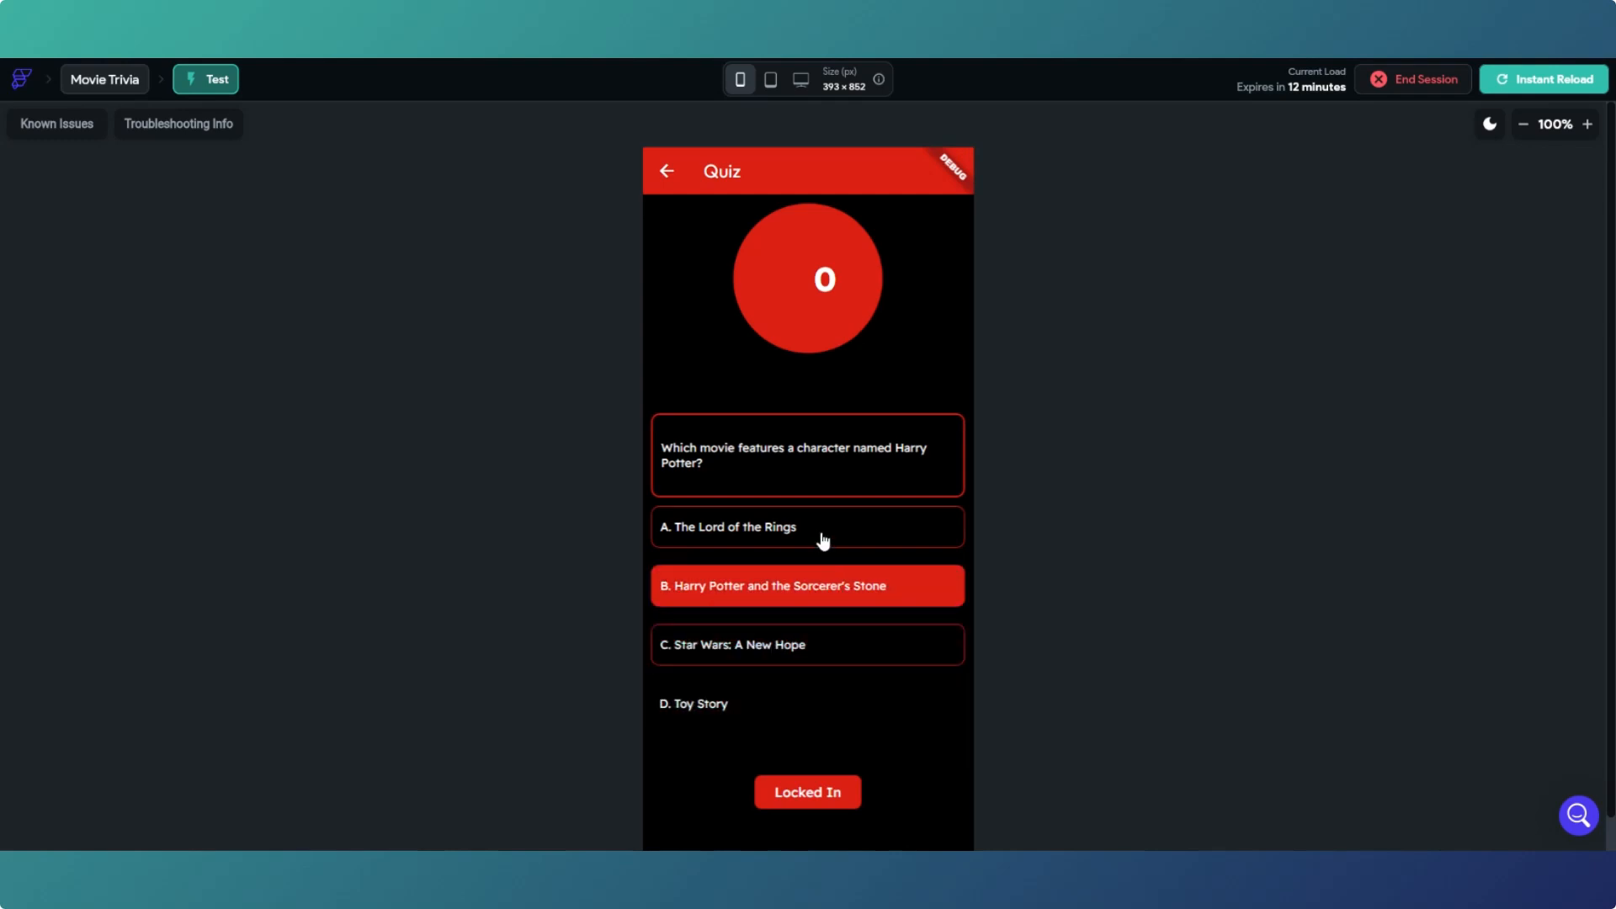
pyautogui.click(822, 539)
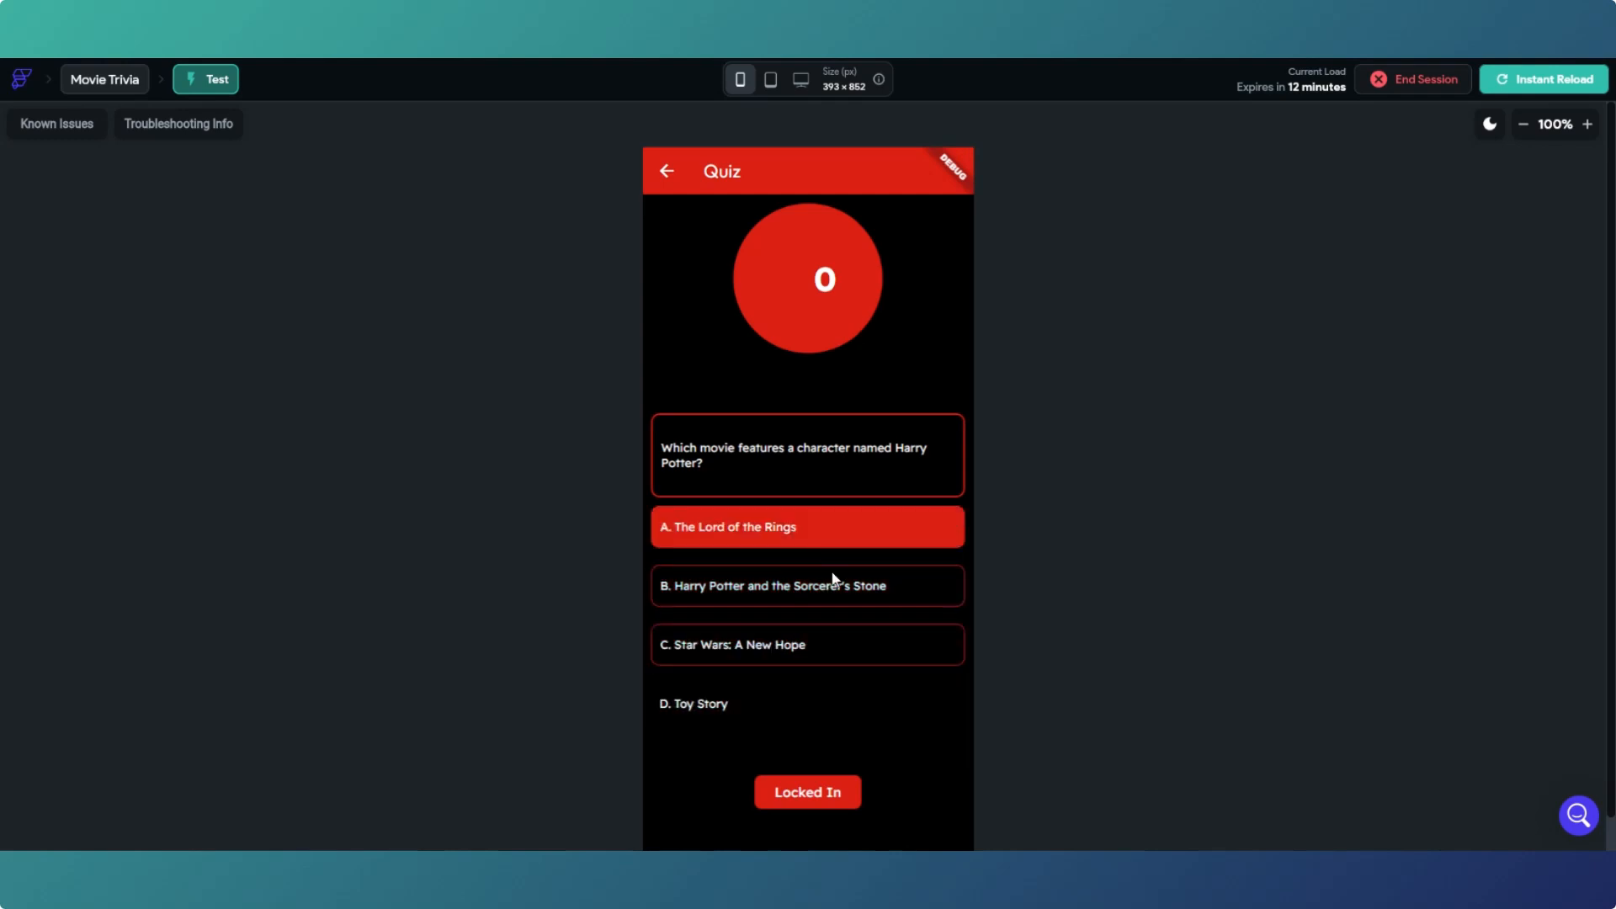
pyautogui.click(851, 650)
pyautogui.click(843, 710)
pyautogui.click(846, 662)
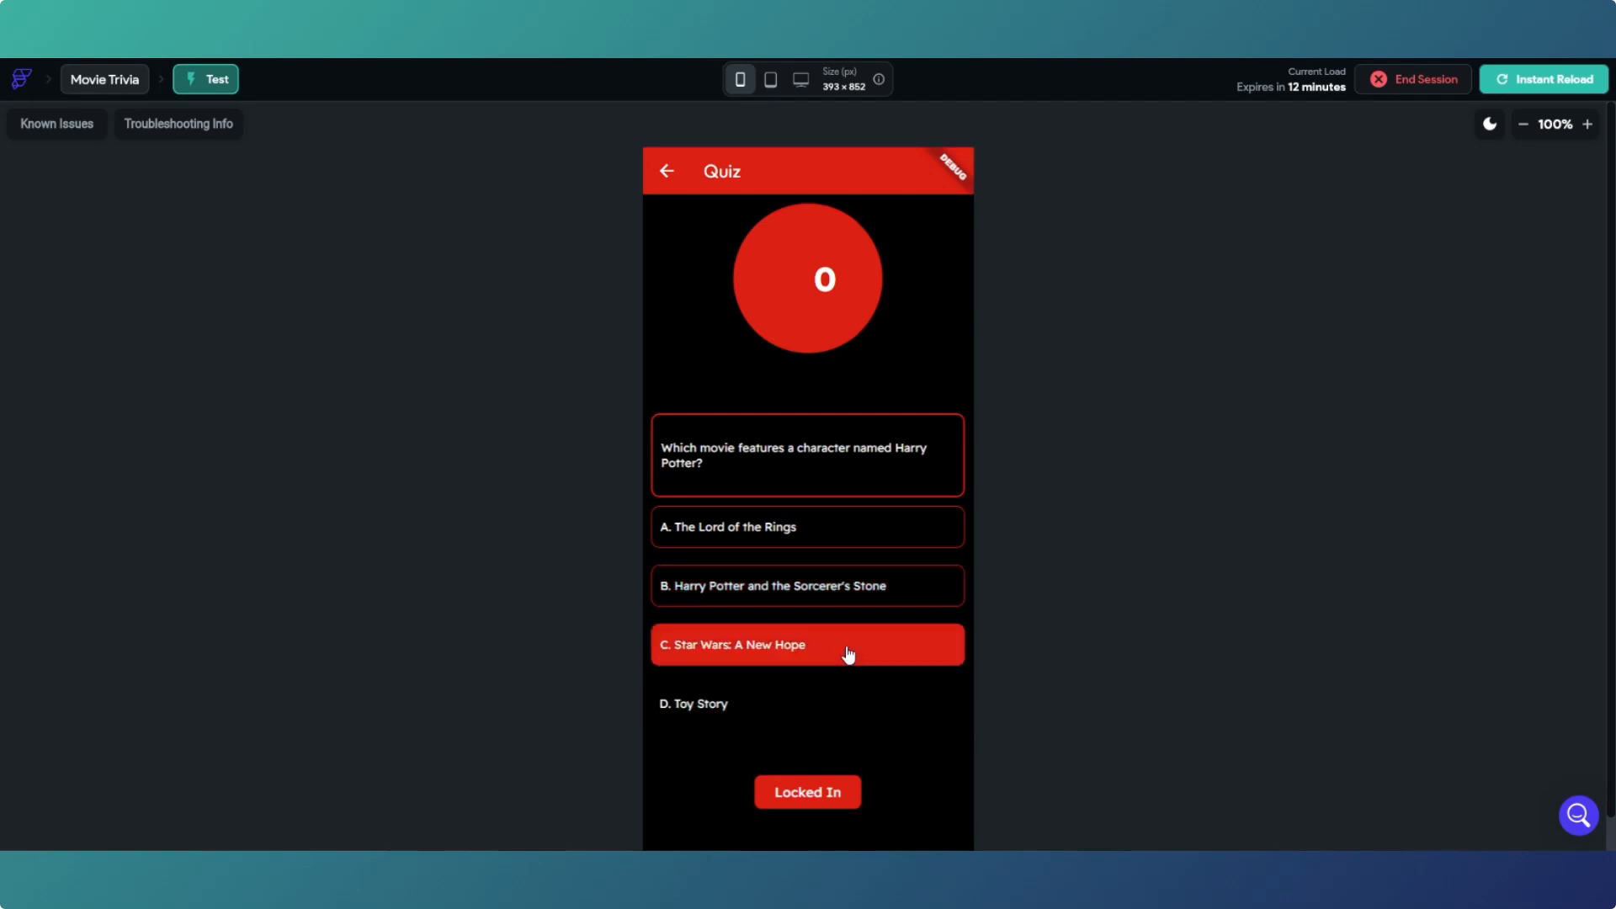
pyautogui.click(841, 594)
pyautogui.click(836, 535)
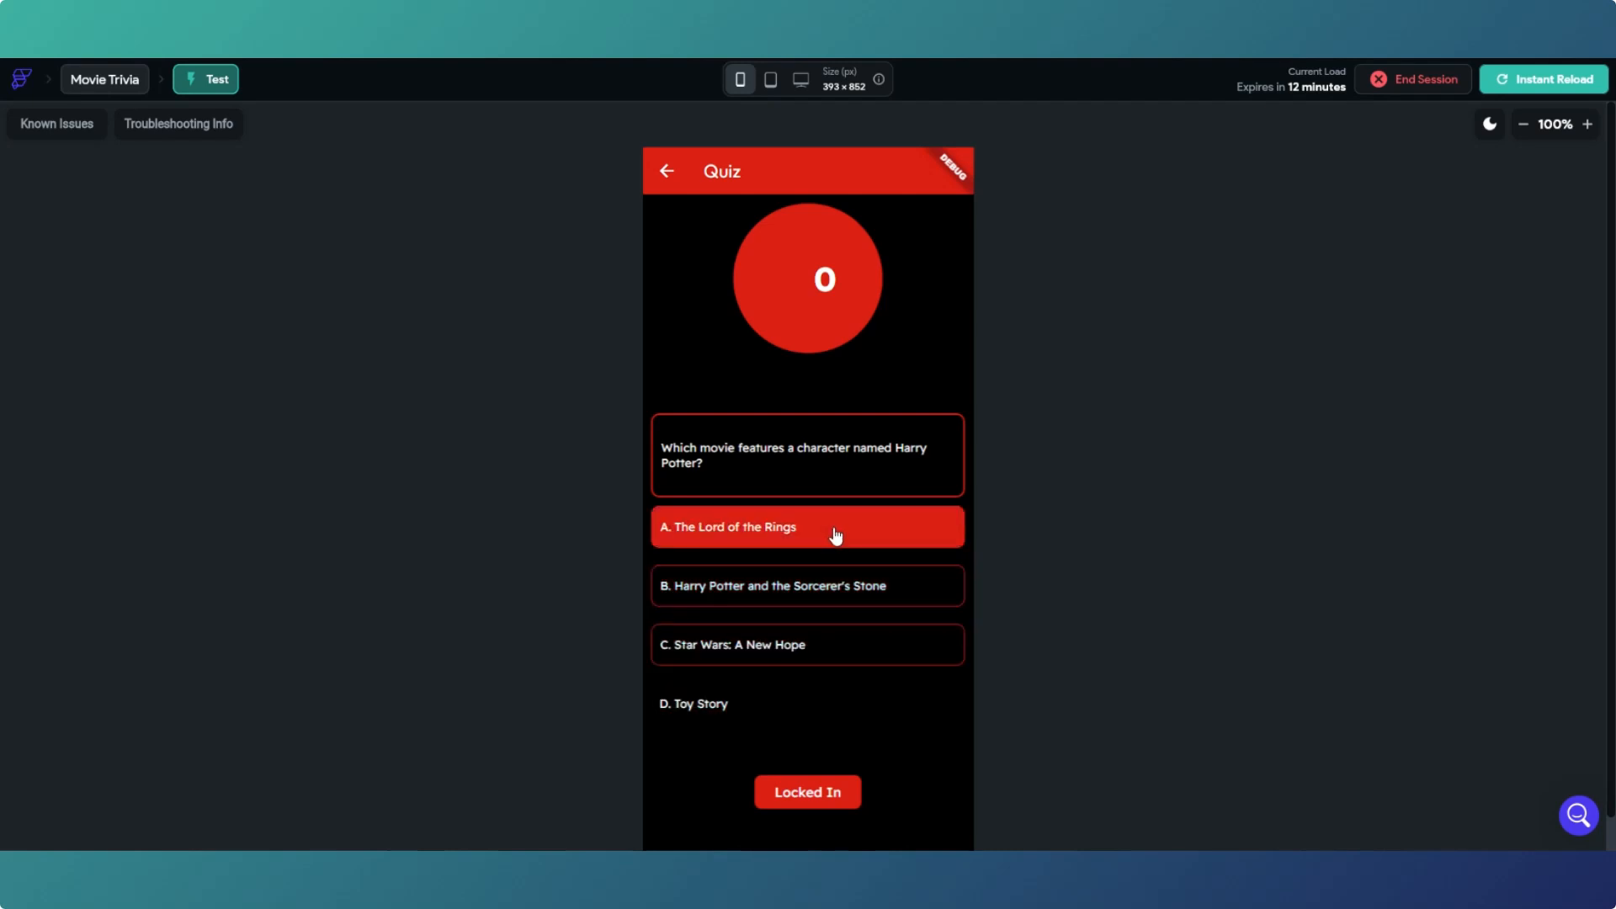
pyautogui.click(848, 653)
pyautogui.click(855, 716)
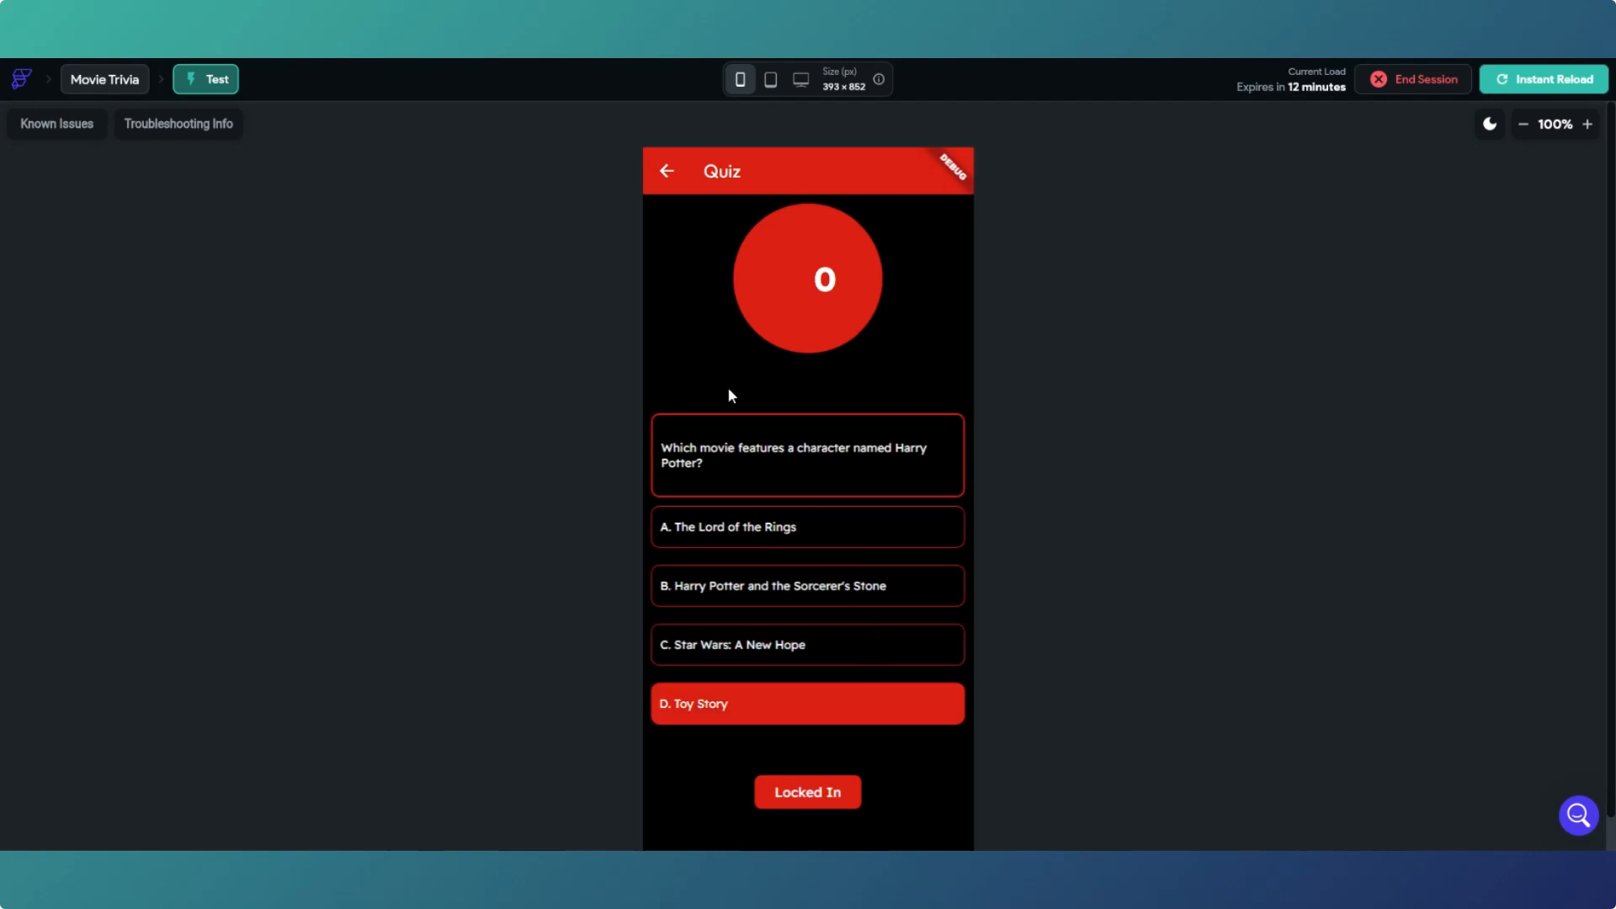
# Step: Return to the editor and review the fourth answer container's fill color and border properties
pyautogui.click(471, 17)
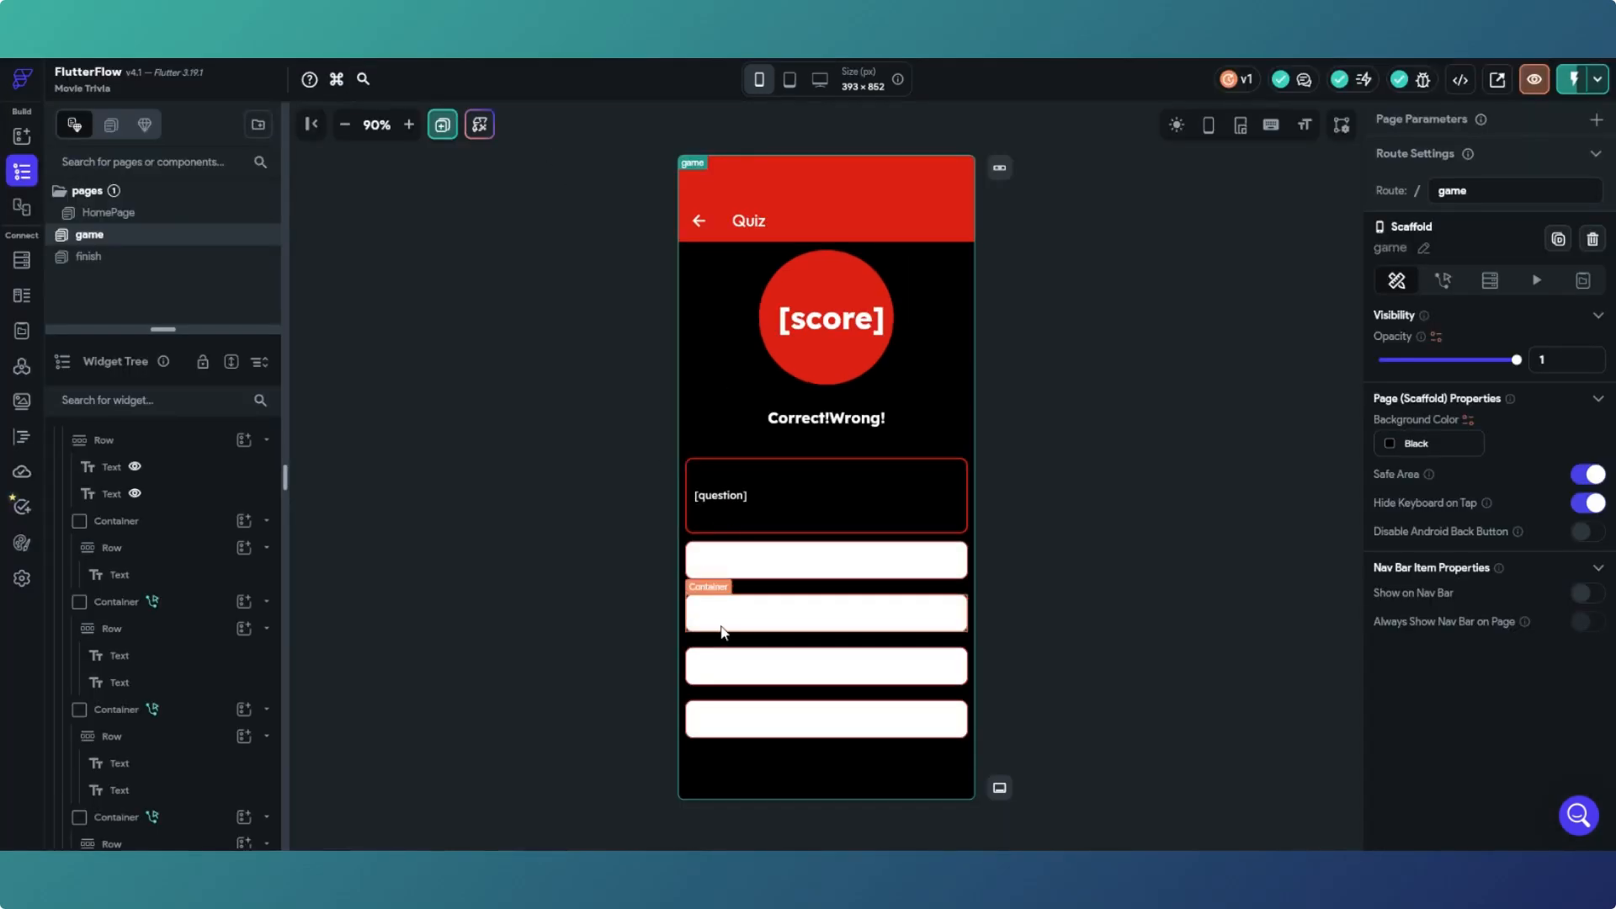
pyautogui.click(810, 736)
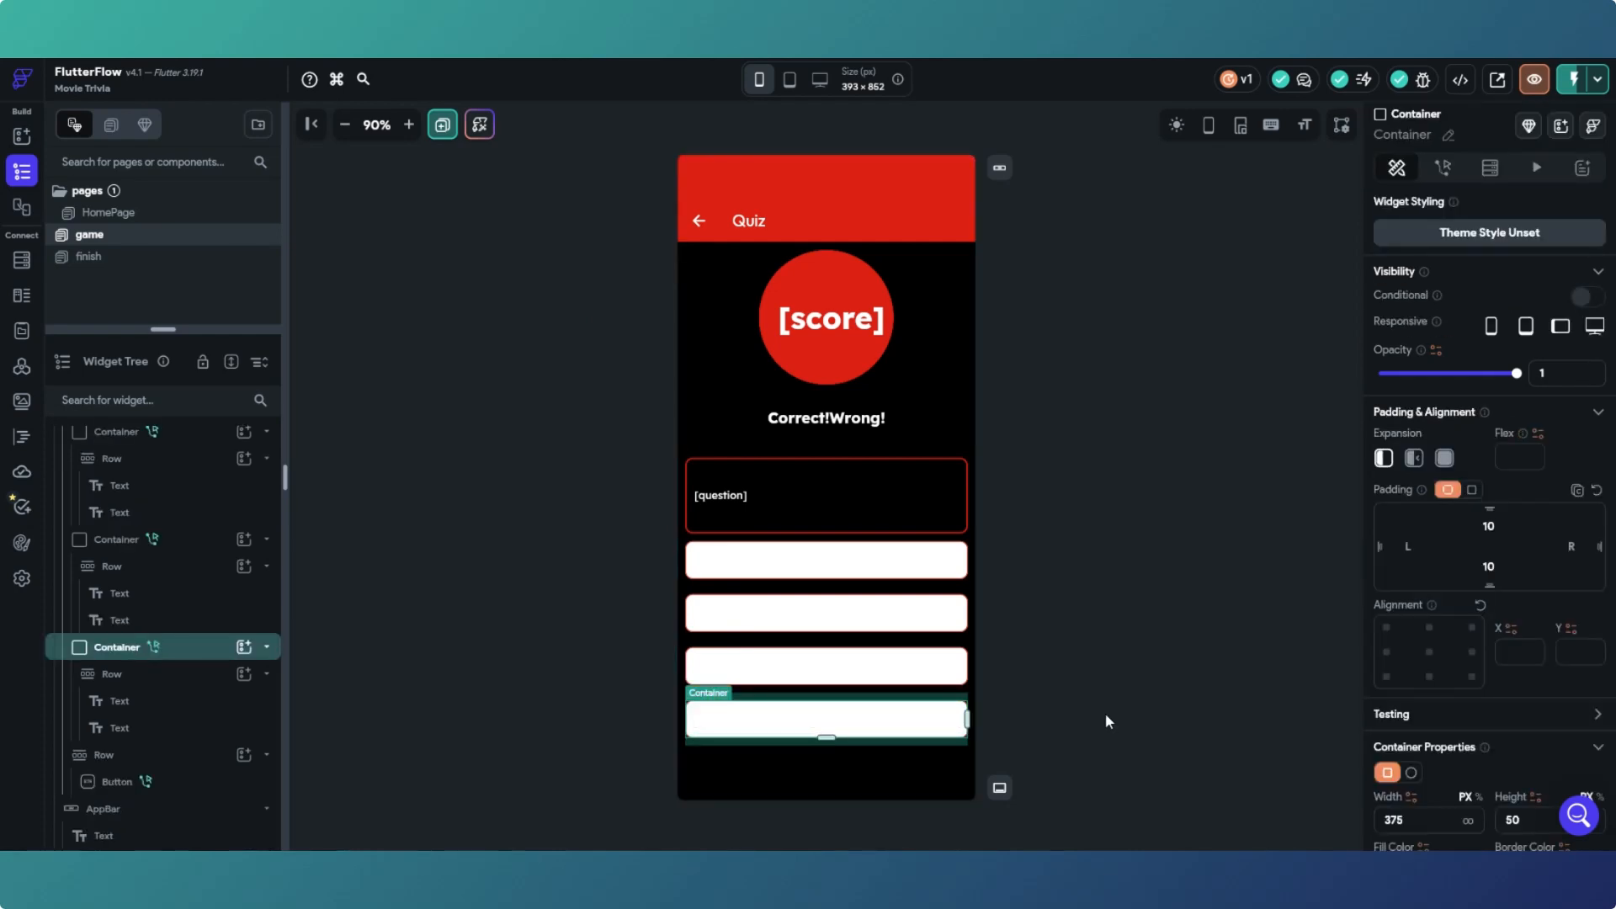
pyautogui.scroll(-2, 1417, 678)
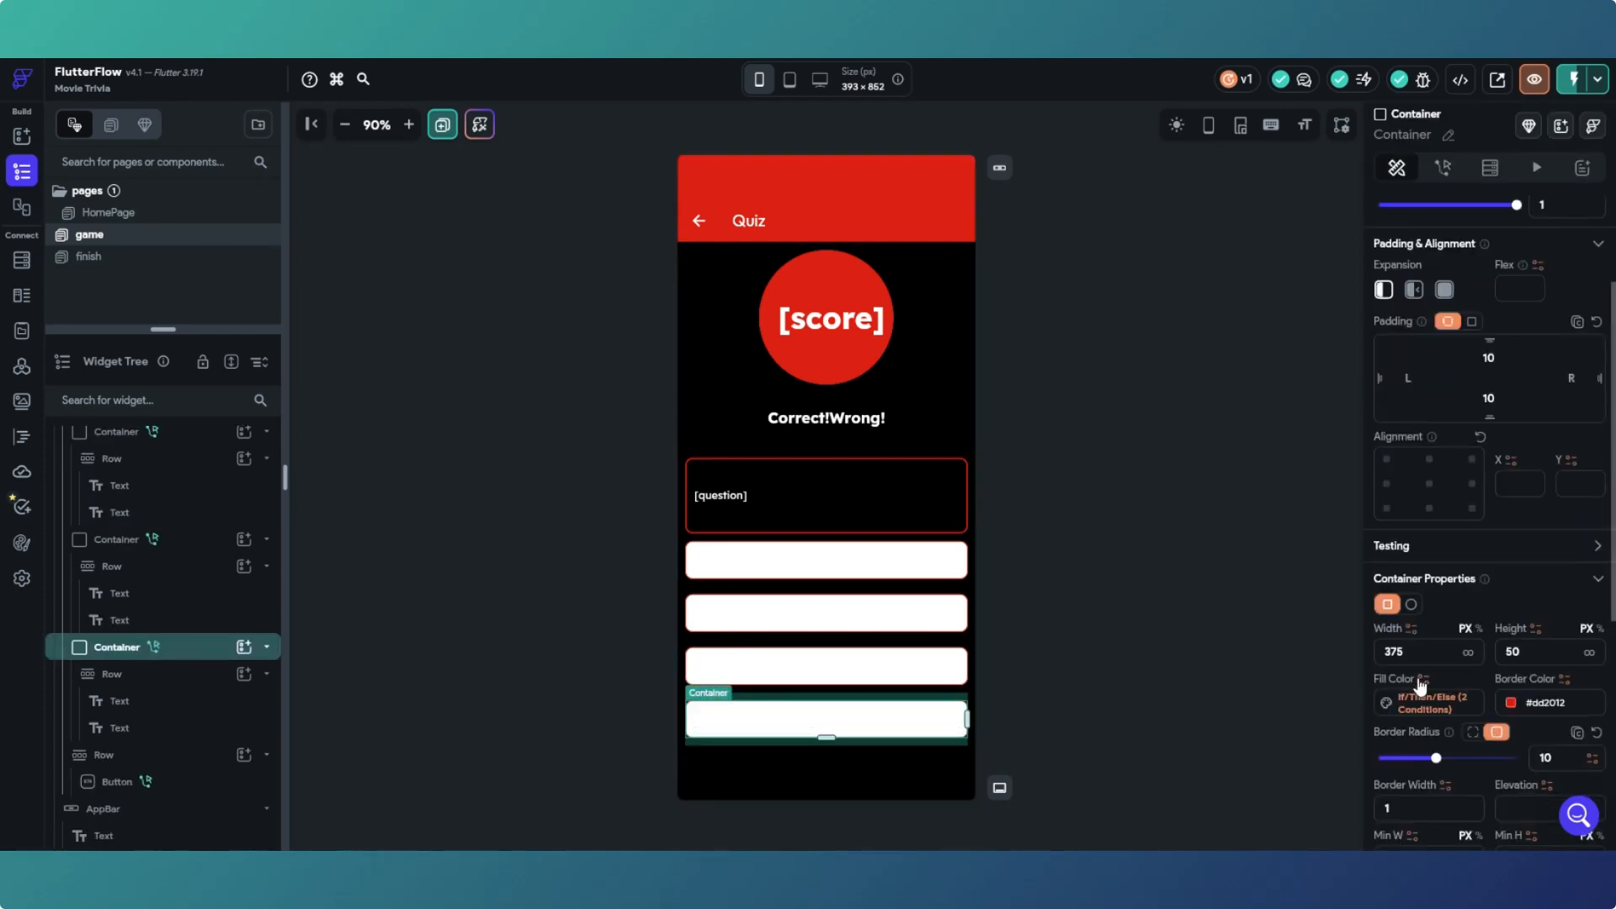
pyautogui.click(1136, 611)
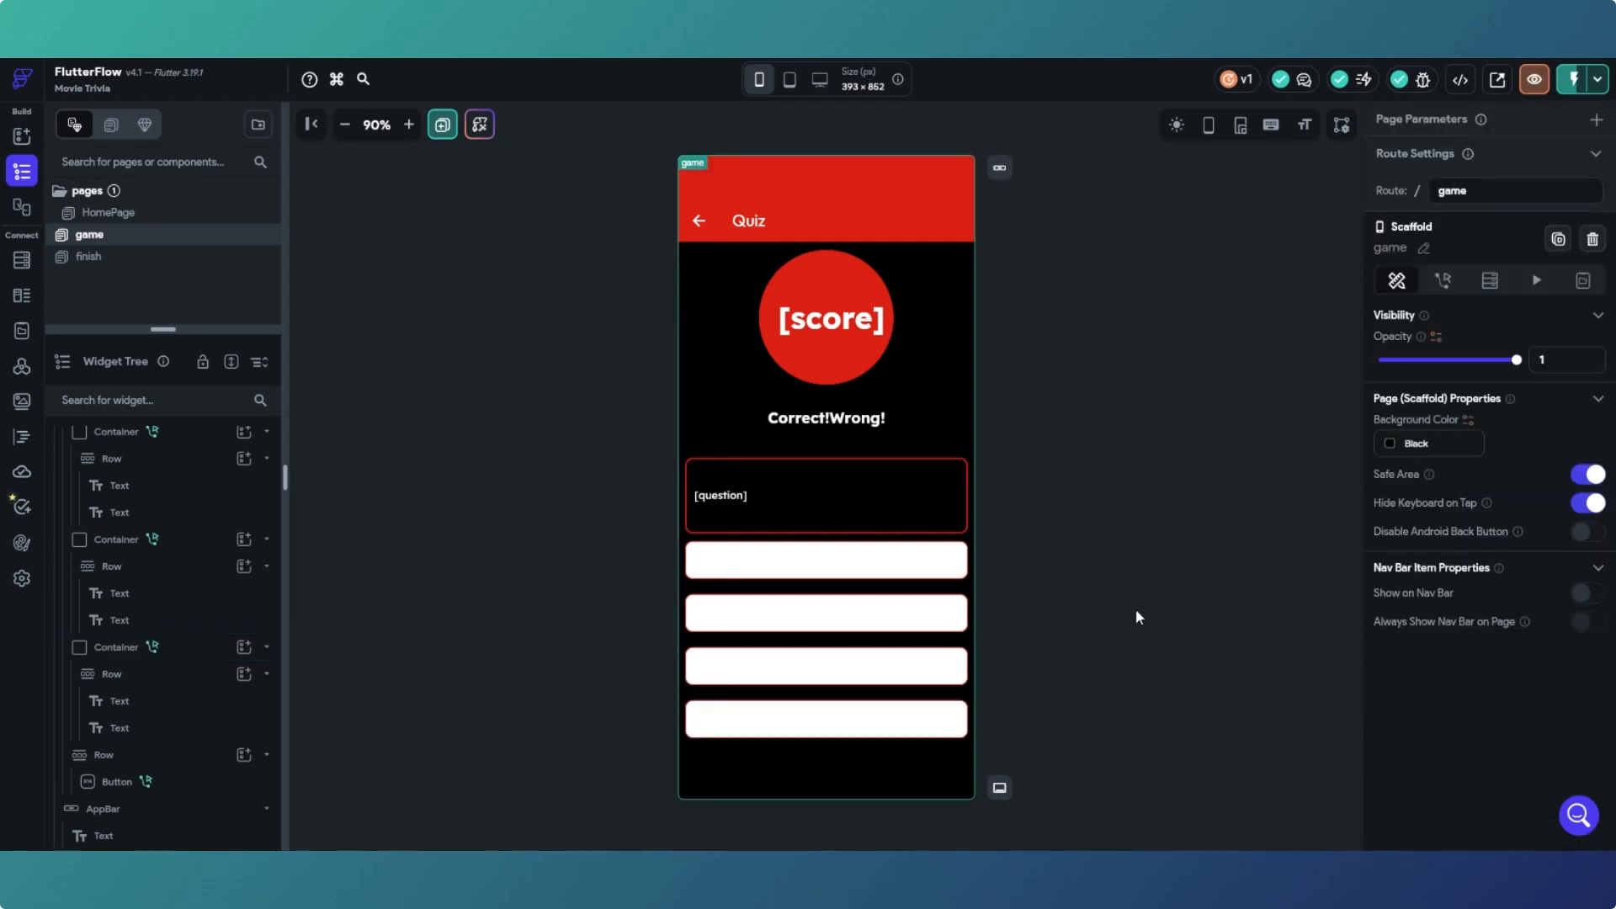
# Step: Set the alignment of the score text over the red circle to the center (X 0, Y 0)
pyautogui.click(821, 339)
pyautogui.click(812, 351)
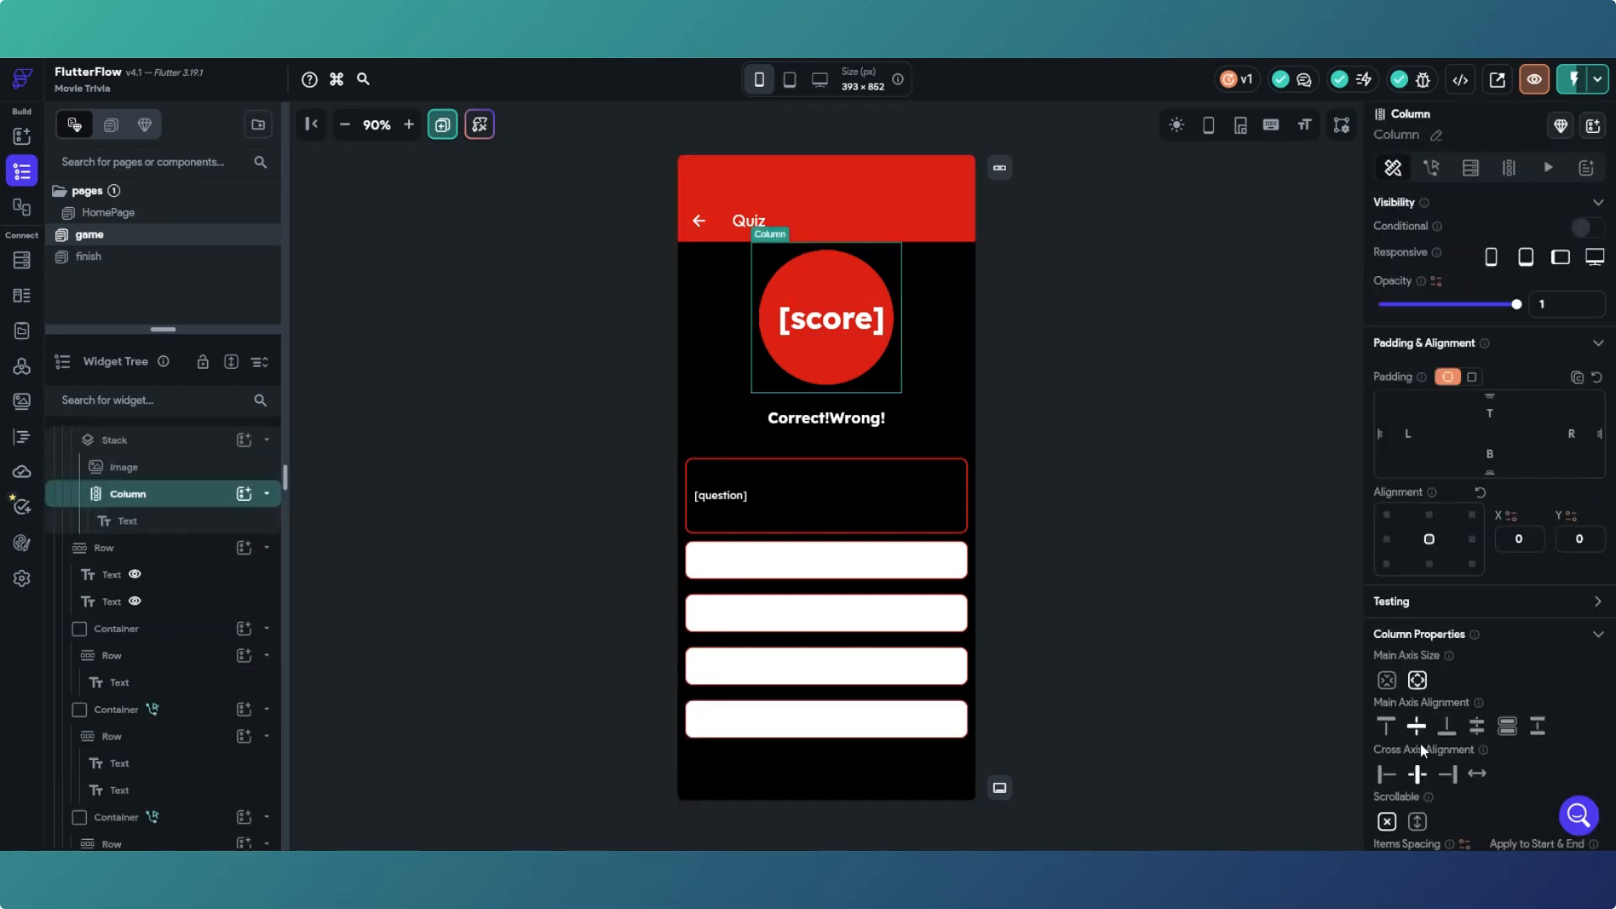
pyautogui.click(825, 326)
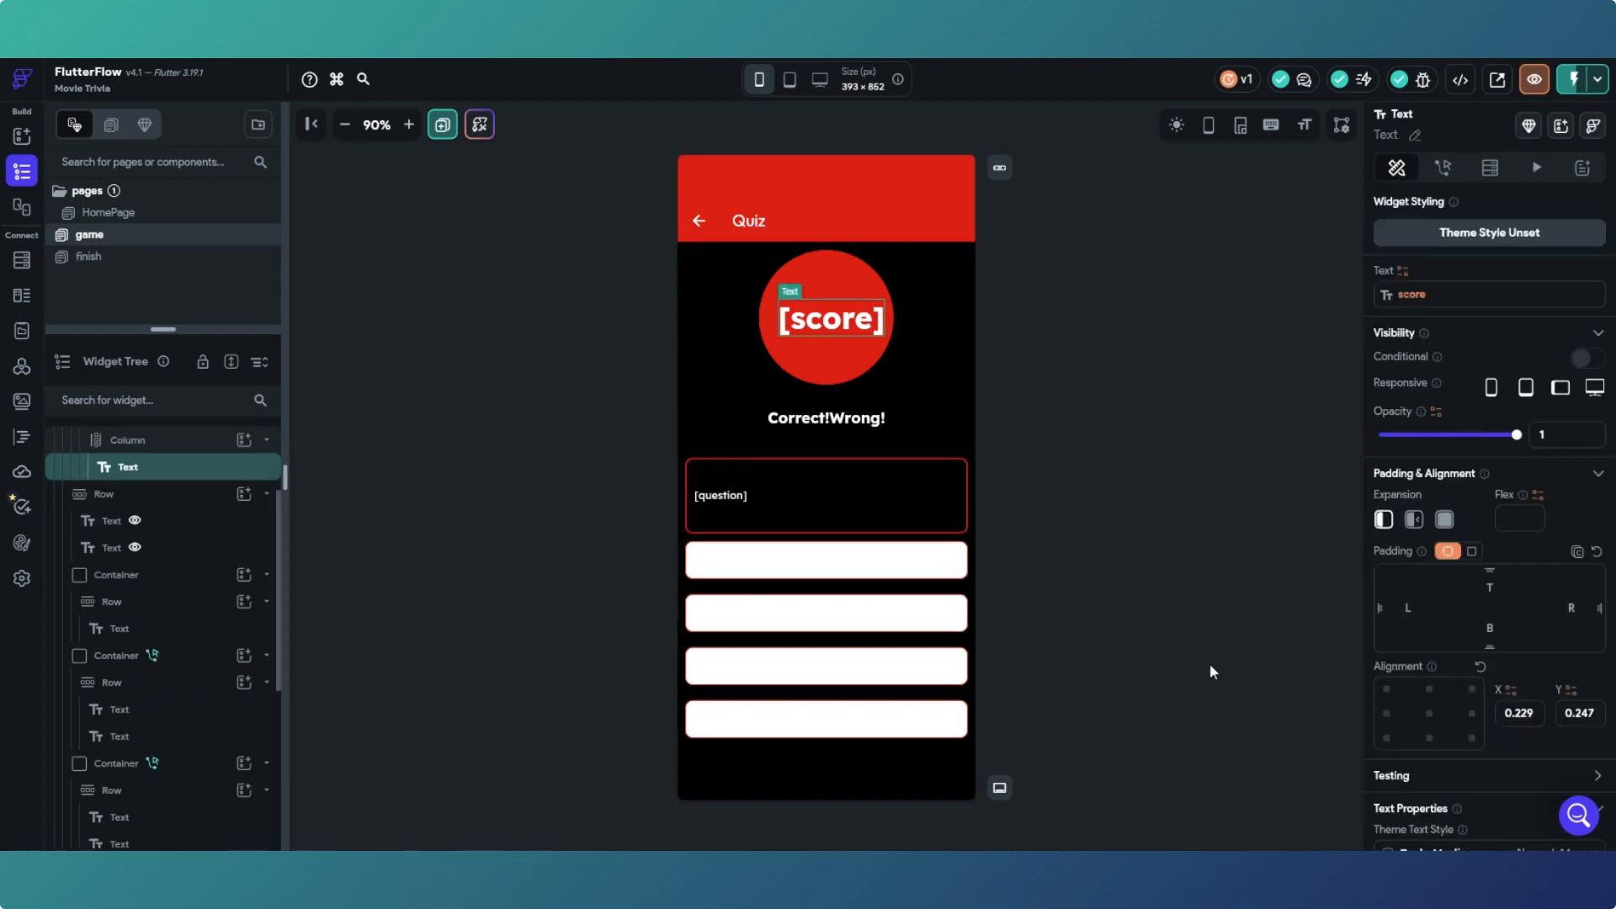
pyautogui.click(1430, 716)
pyautogui.click(1255, 667)
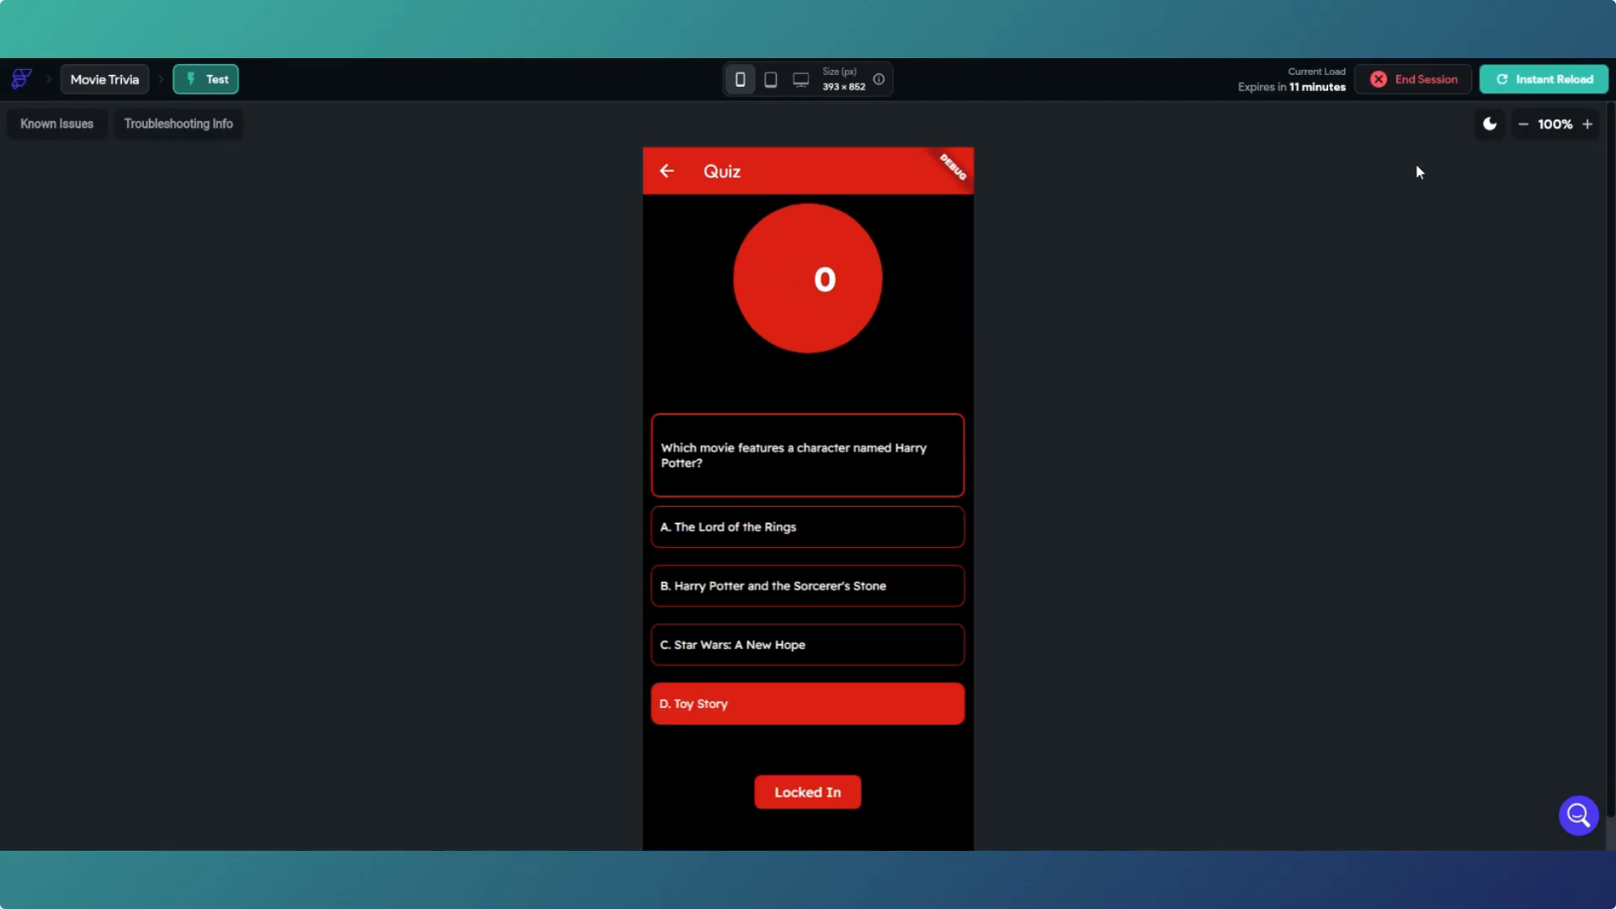
# Step: Reload the test session with the current design, start the quiz, and select all four answers to check the styling
pyautogui.click(1507, 79)
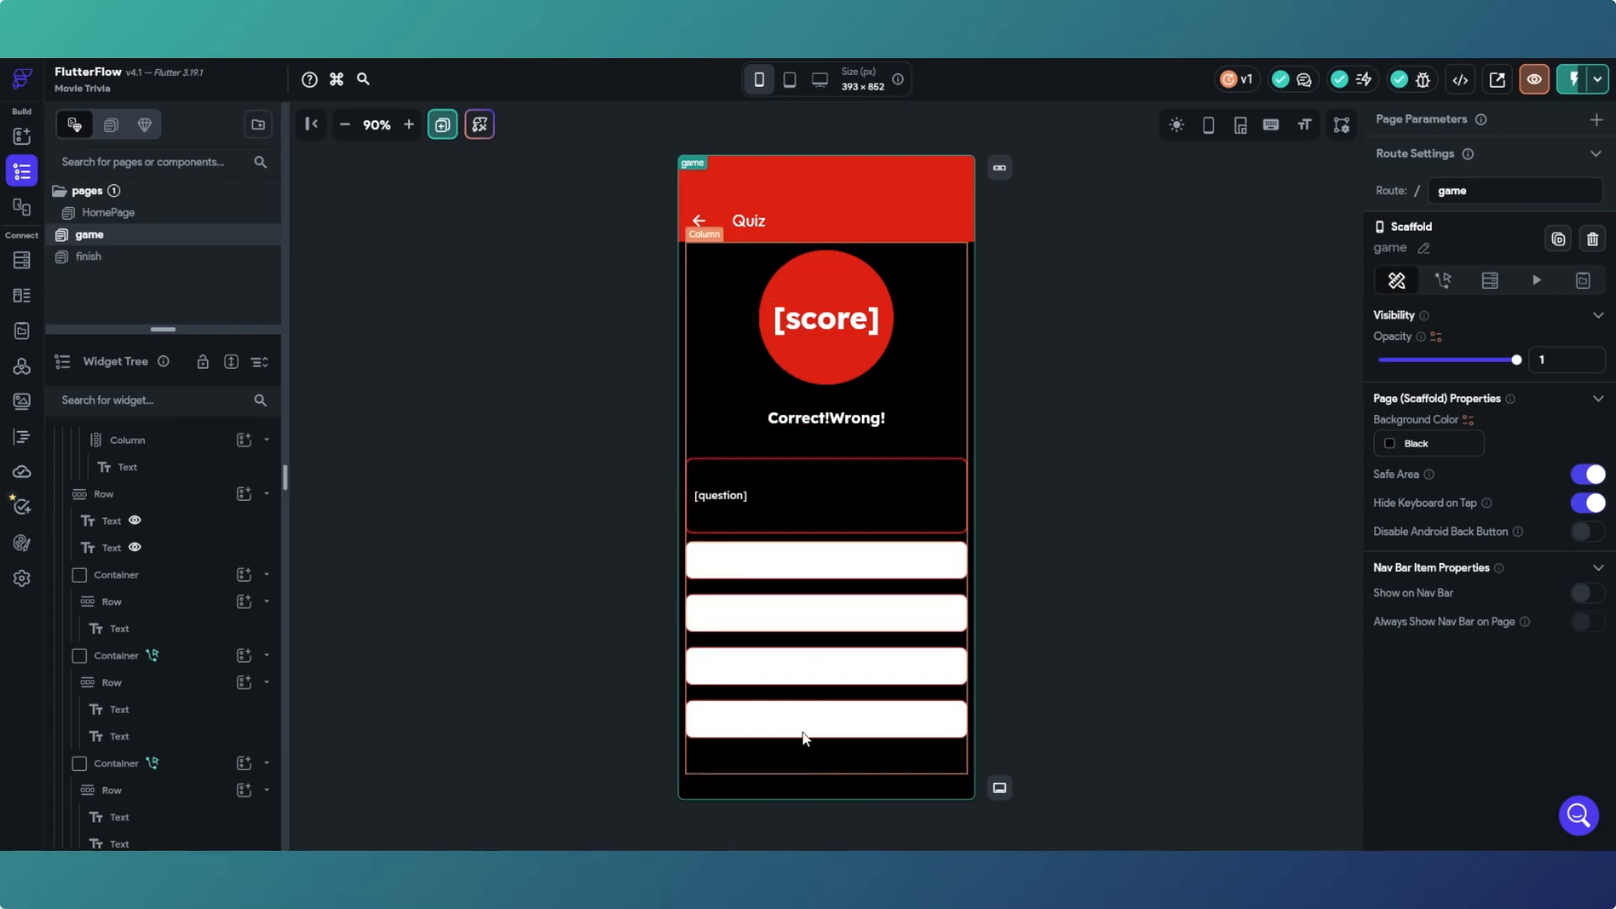
pyautogui.scroll(-2, 800, 757)
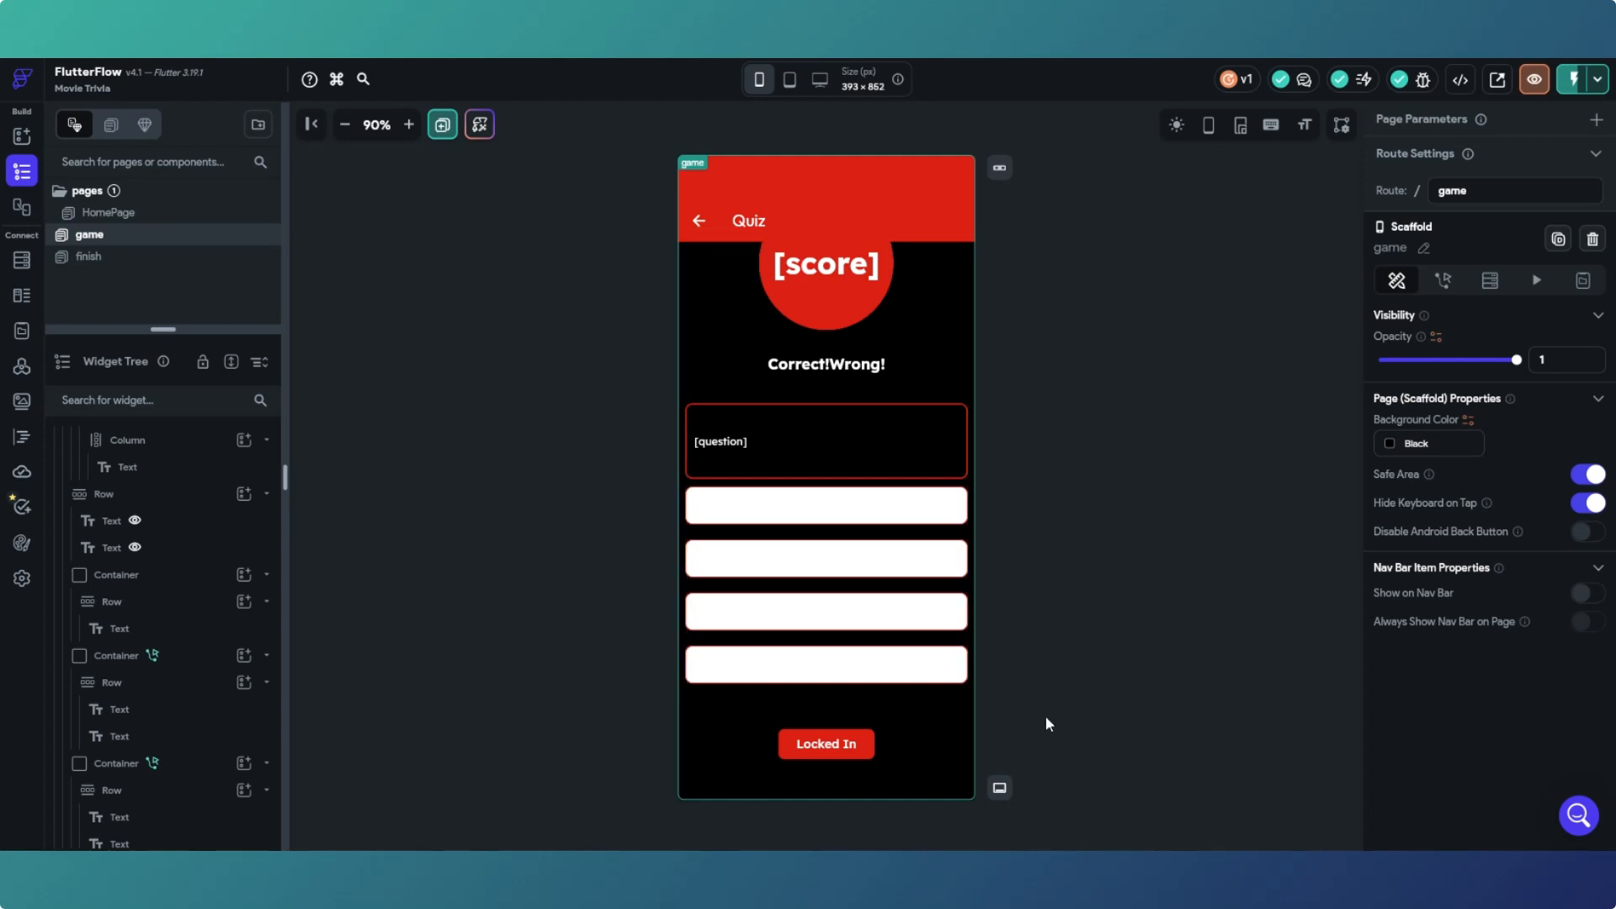
pyautogui.scroll(2, 931, 431)
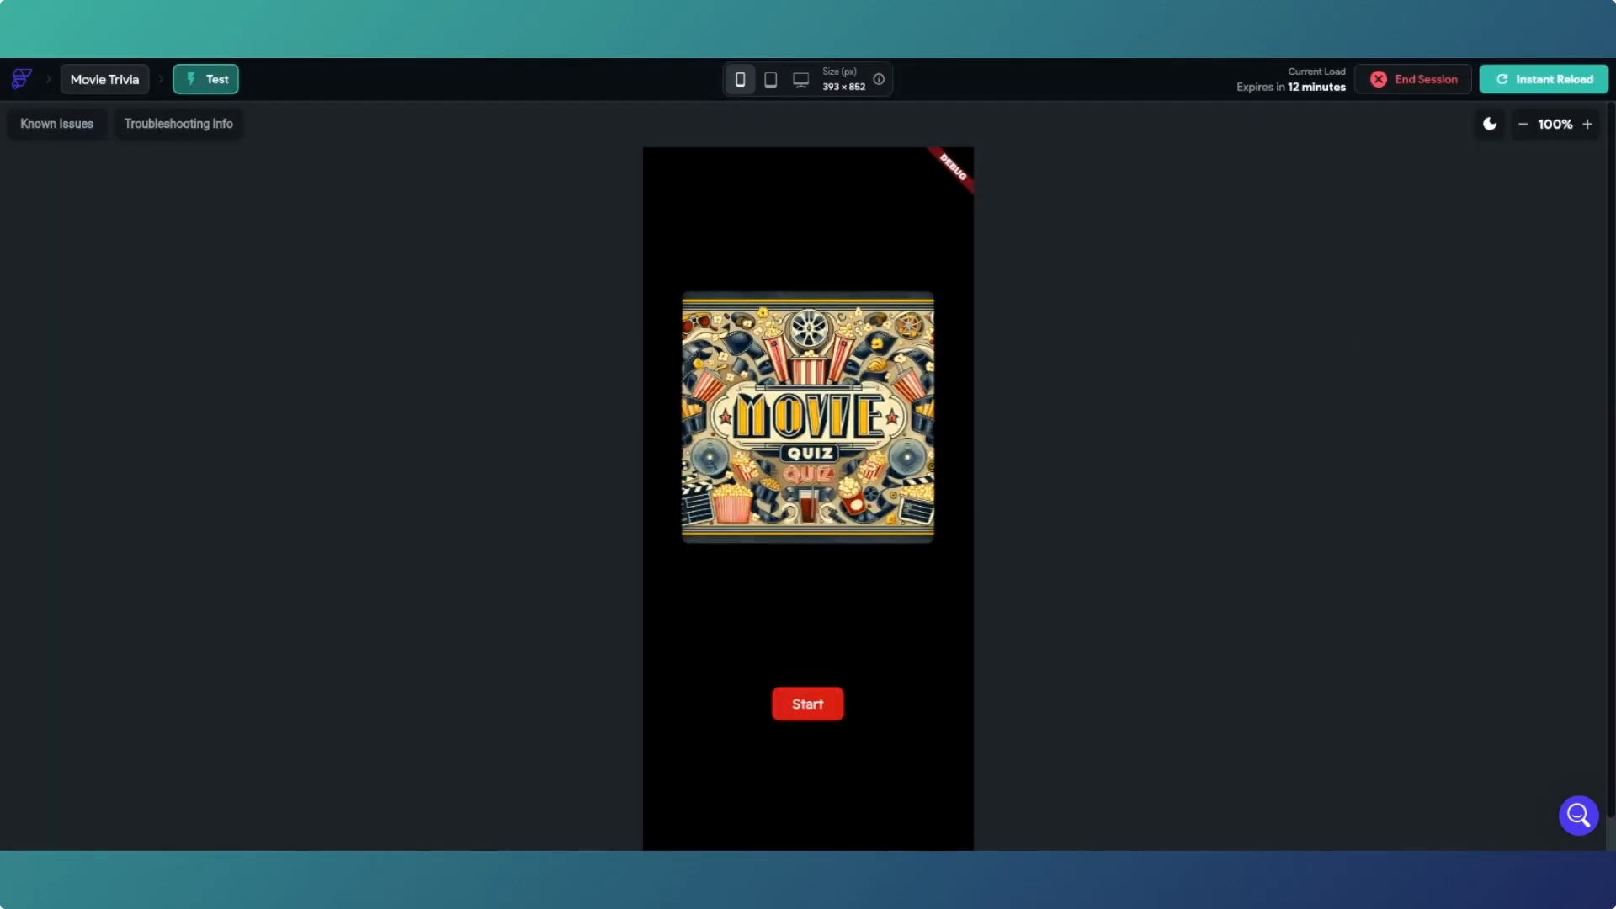
pyautogui.click(795, 708)
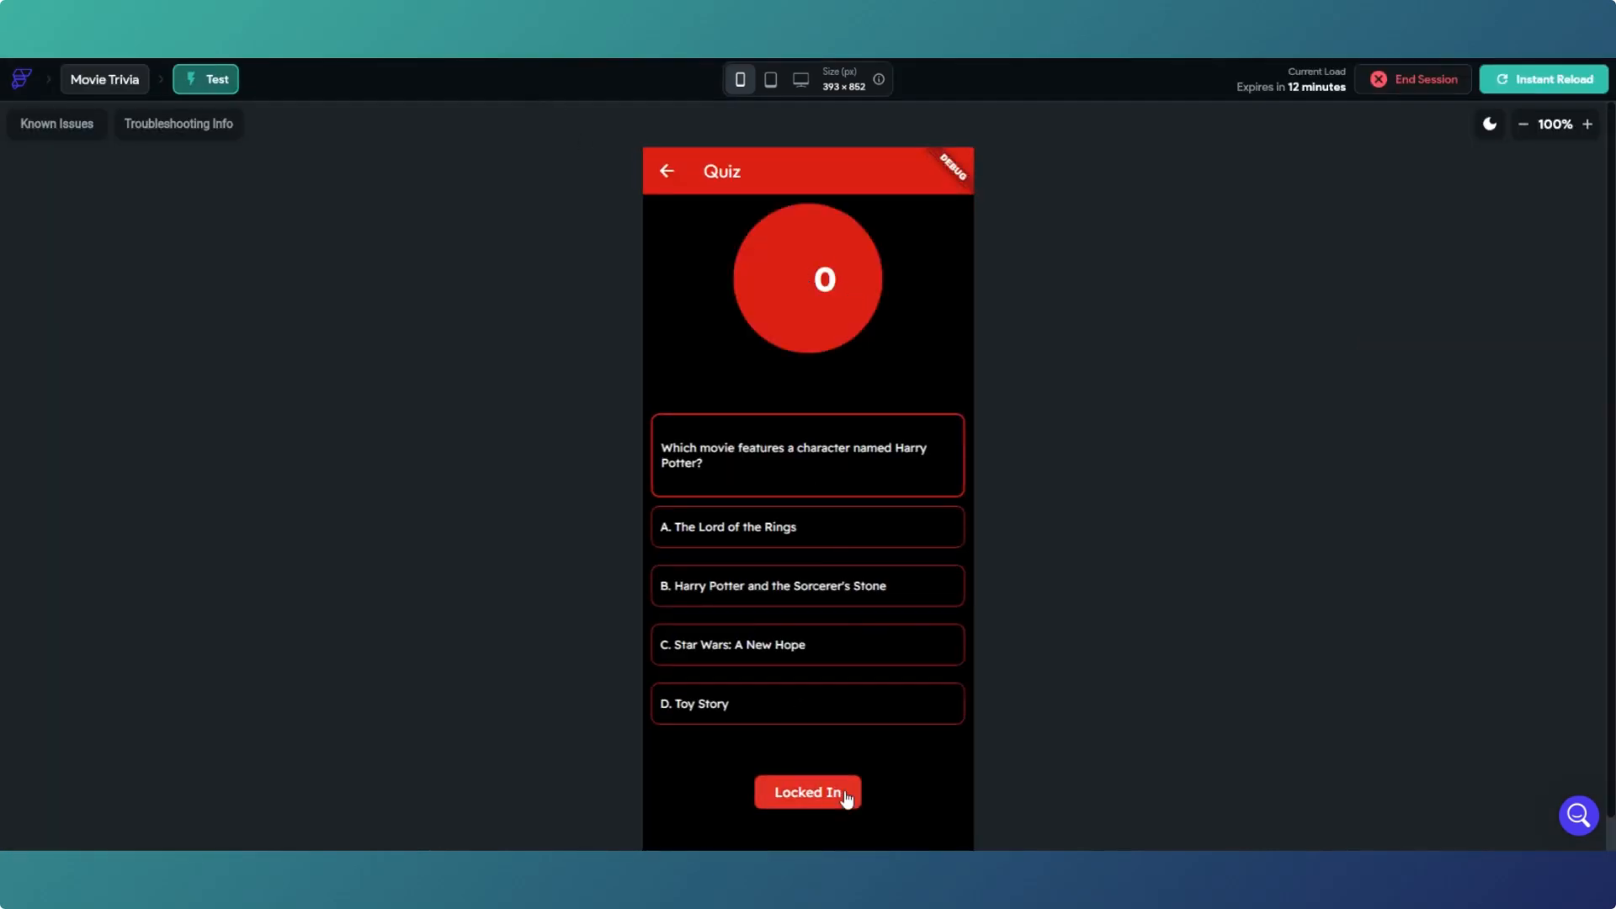
pyautogui.click(833, 713)
pyautogui.click(827, 649)
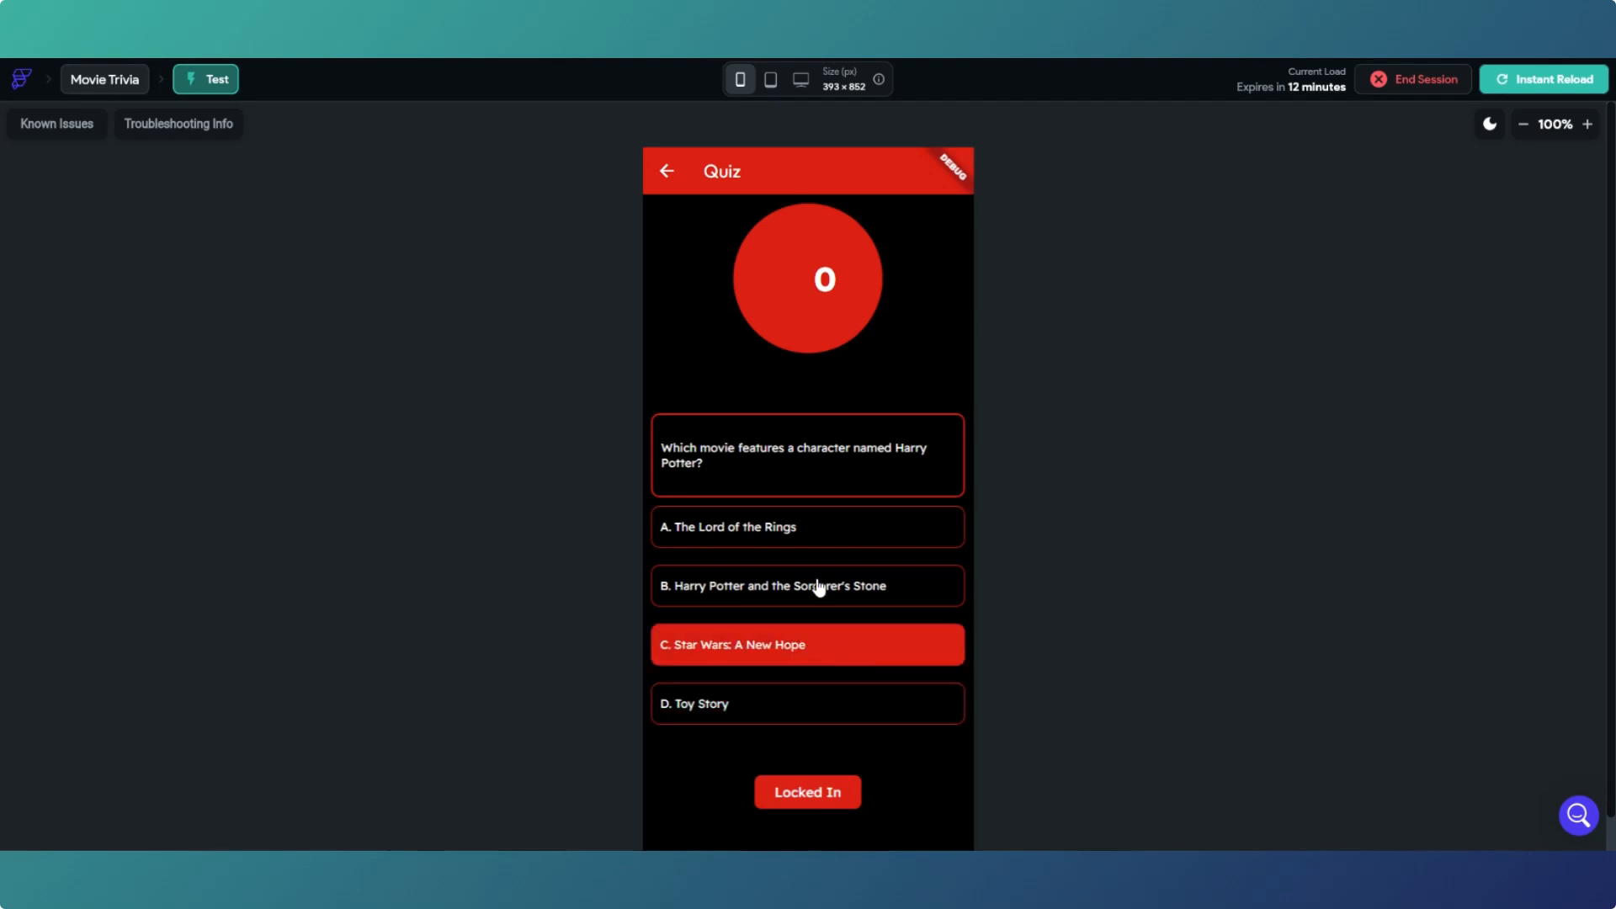
pyautogui.click(813, 587)
pyautogui.click(810, 532)
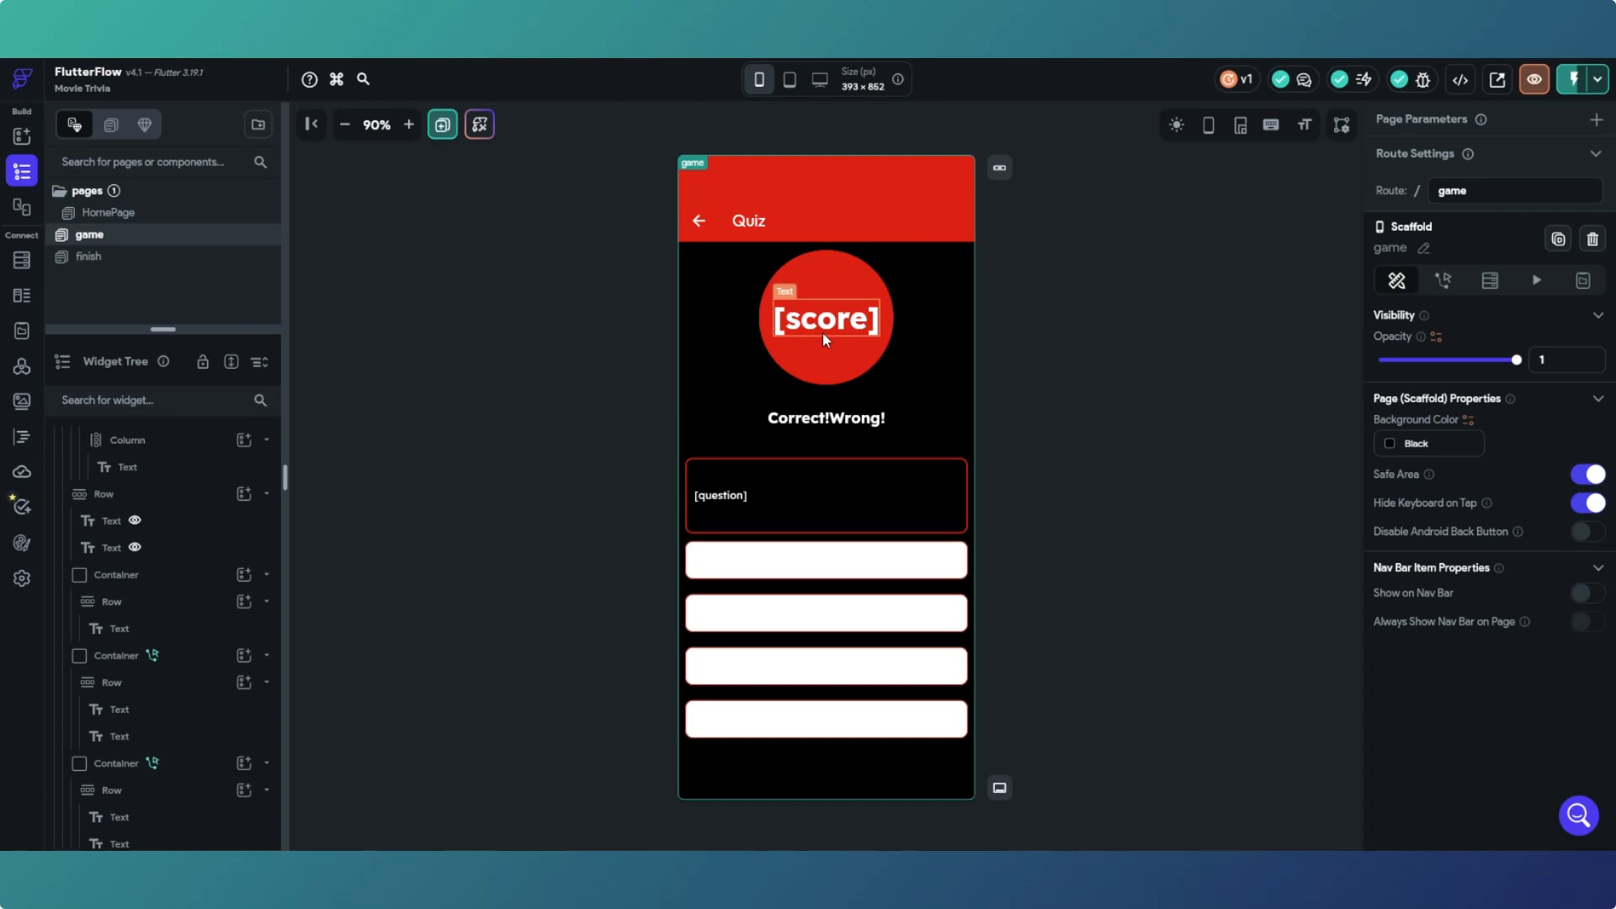
# Step: Copy the score text widget and delete the original from the column over the red circle
pyautogui.click(824, 329)
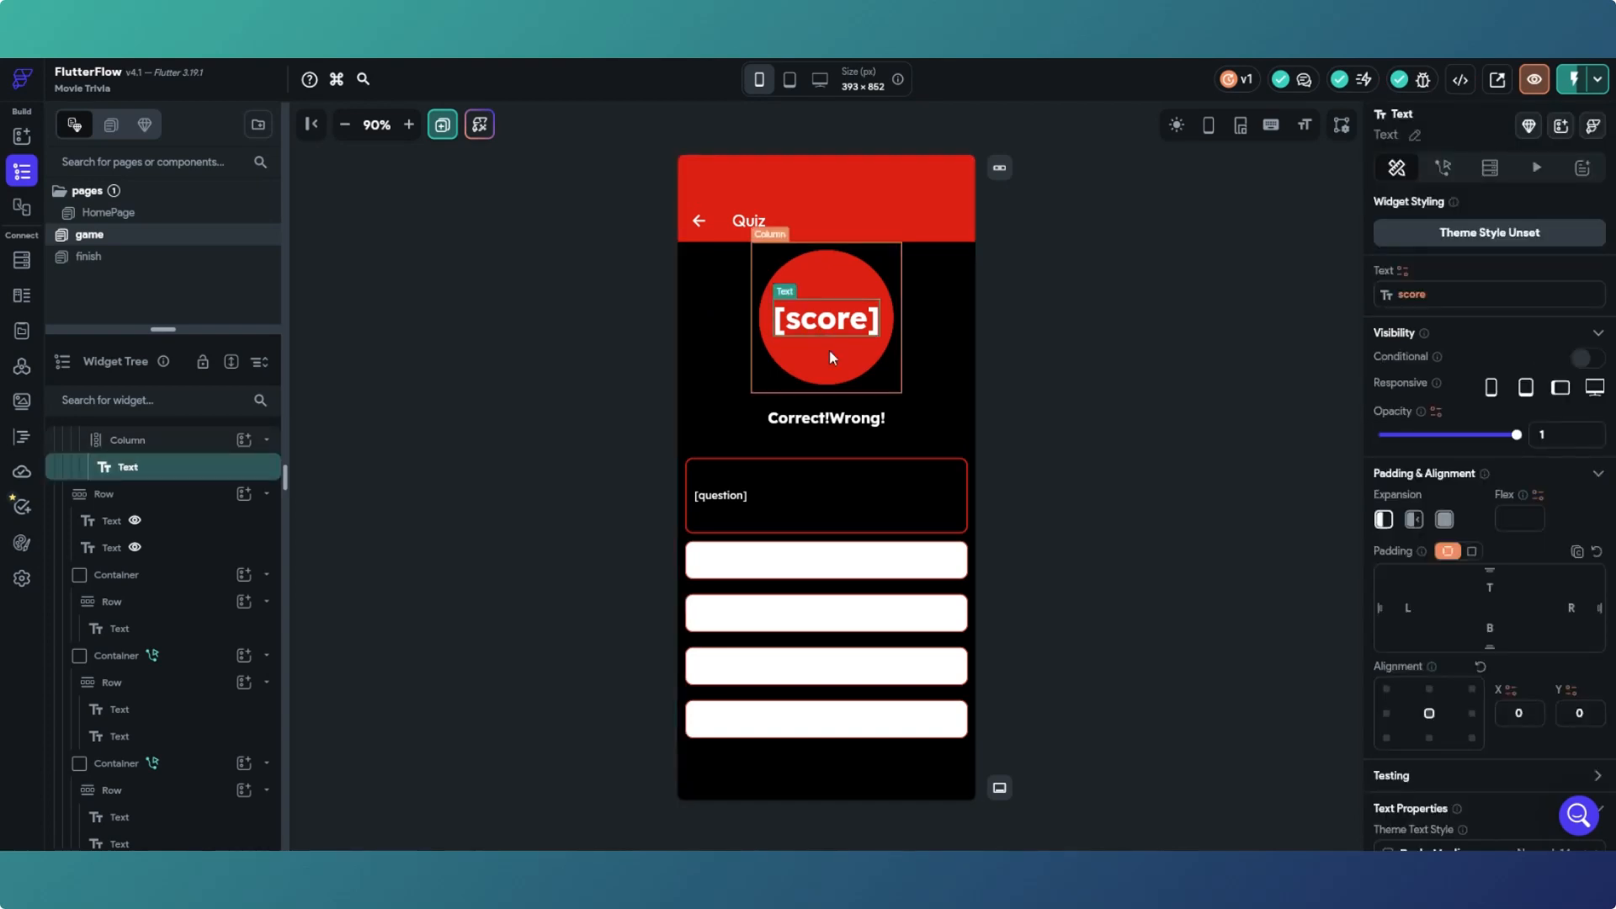
pyautogui.scroll(2, 155, 465)
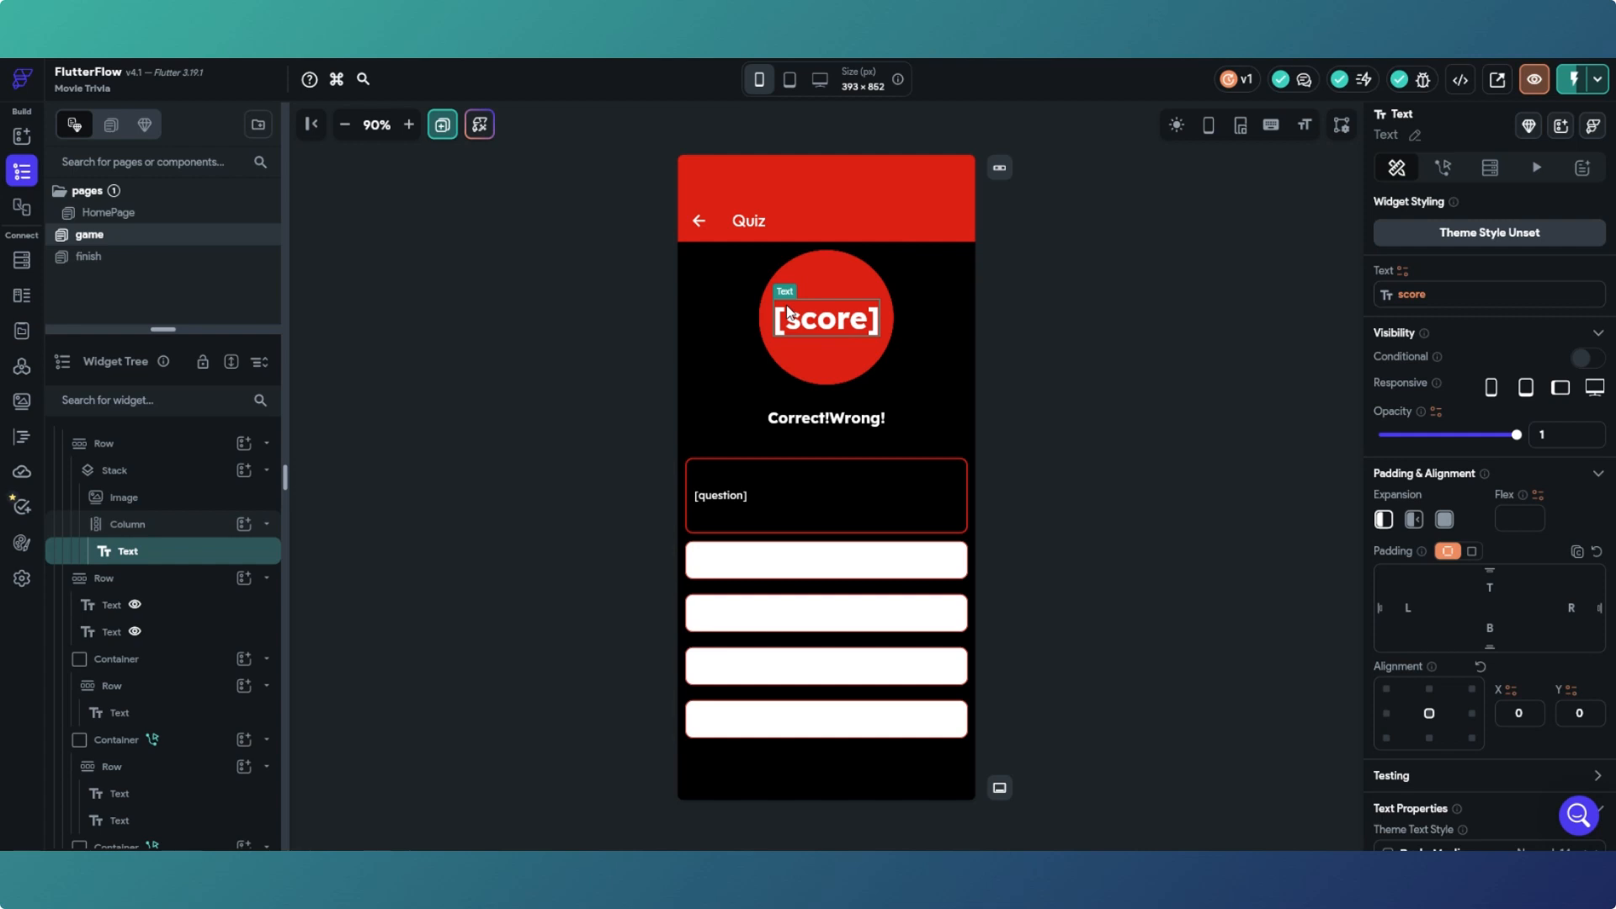
pyautogui.rightClick(850, 328)
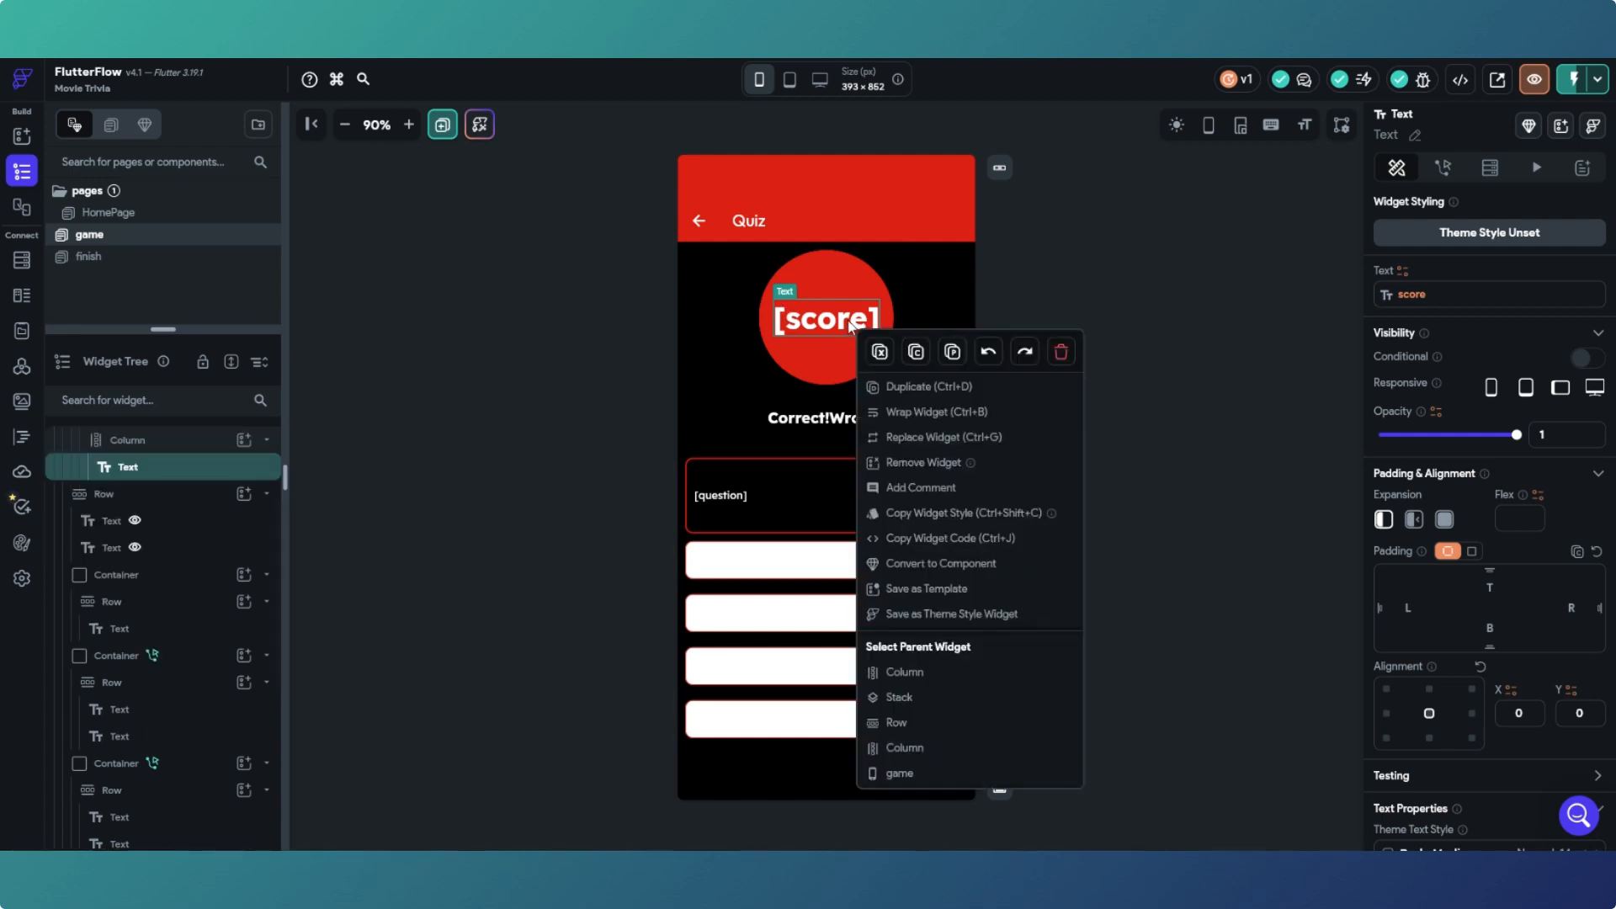
pyautogui.click(916, 352)
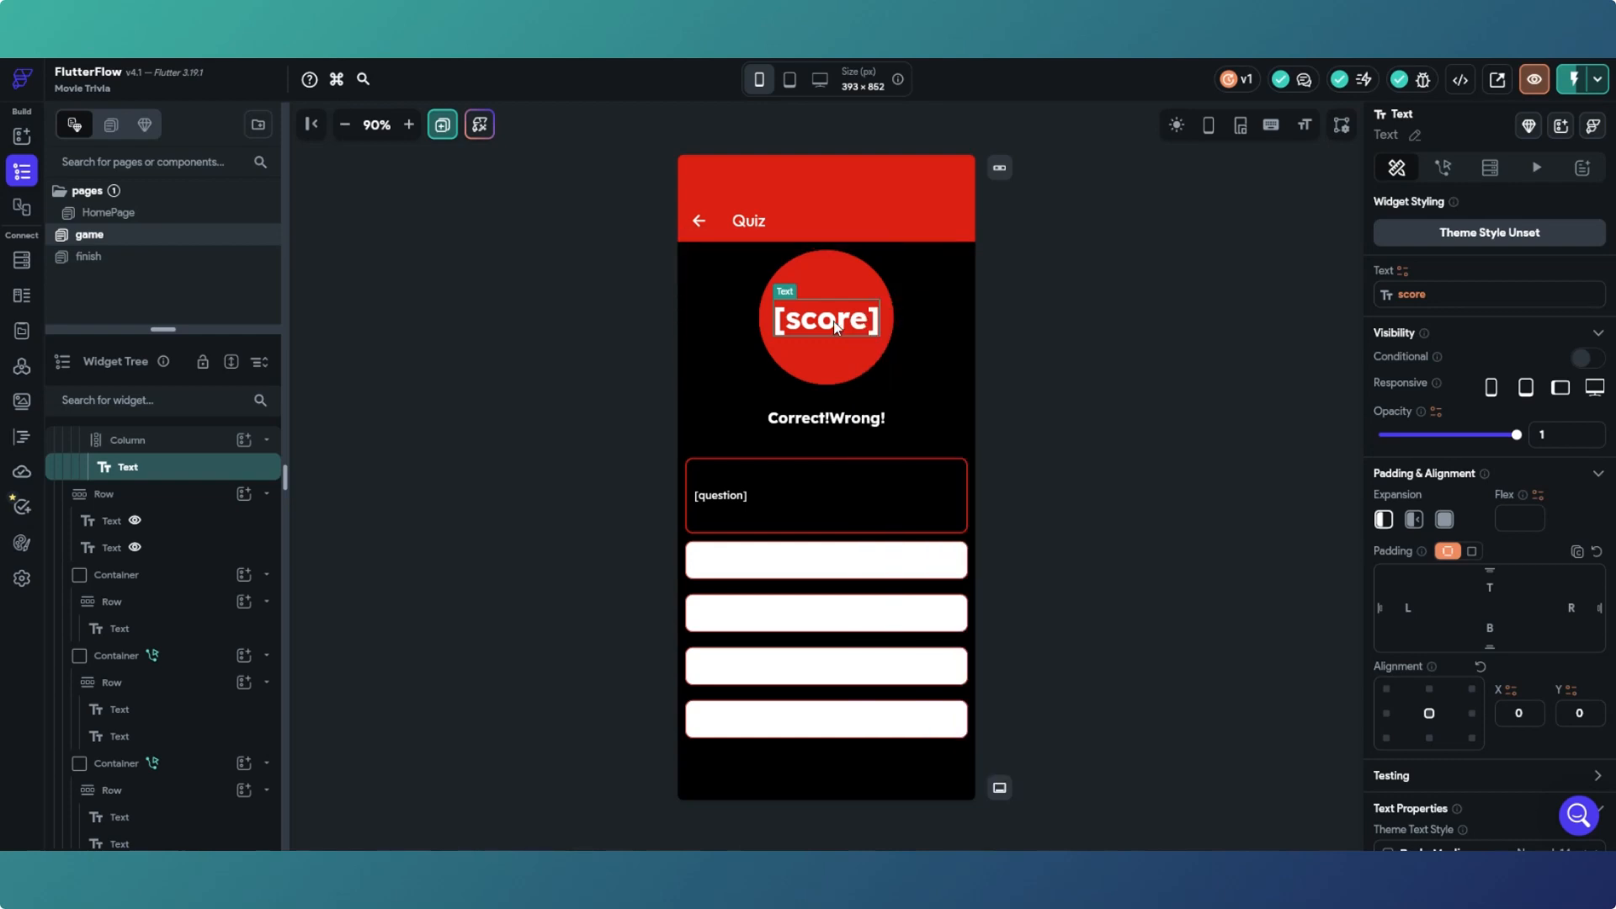
pyautogui.press('Delete')
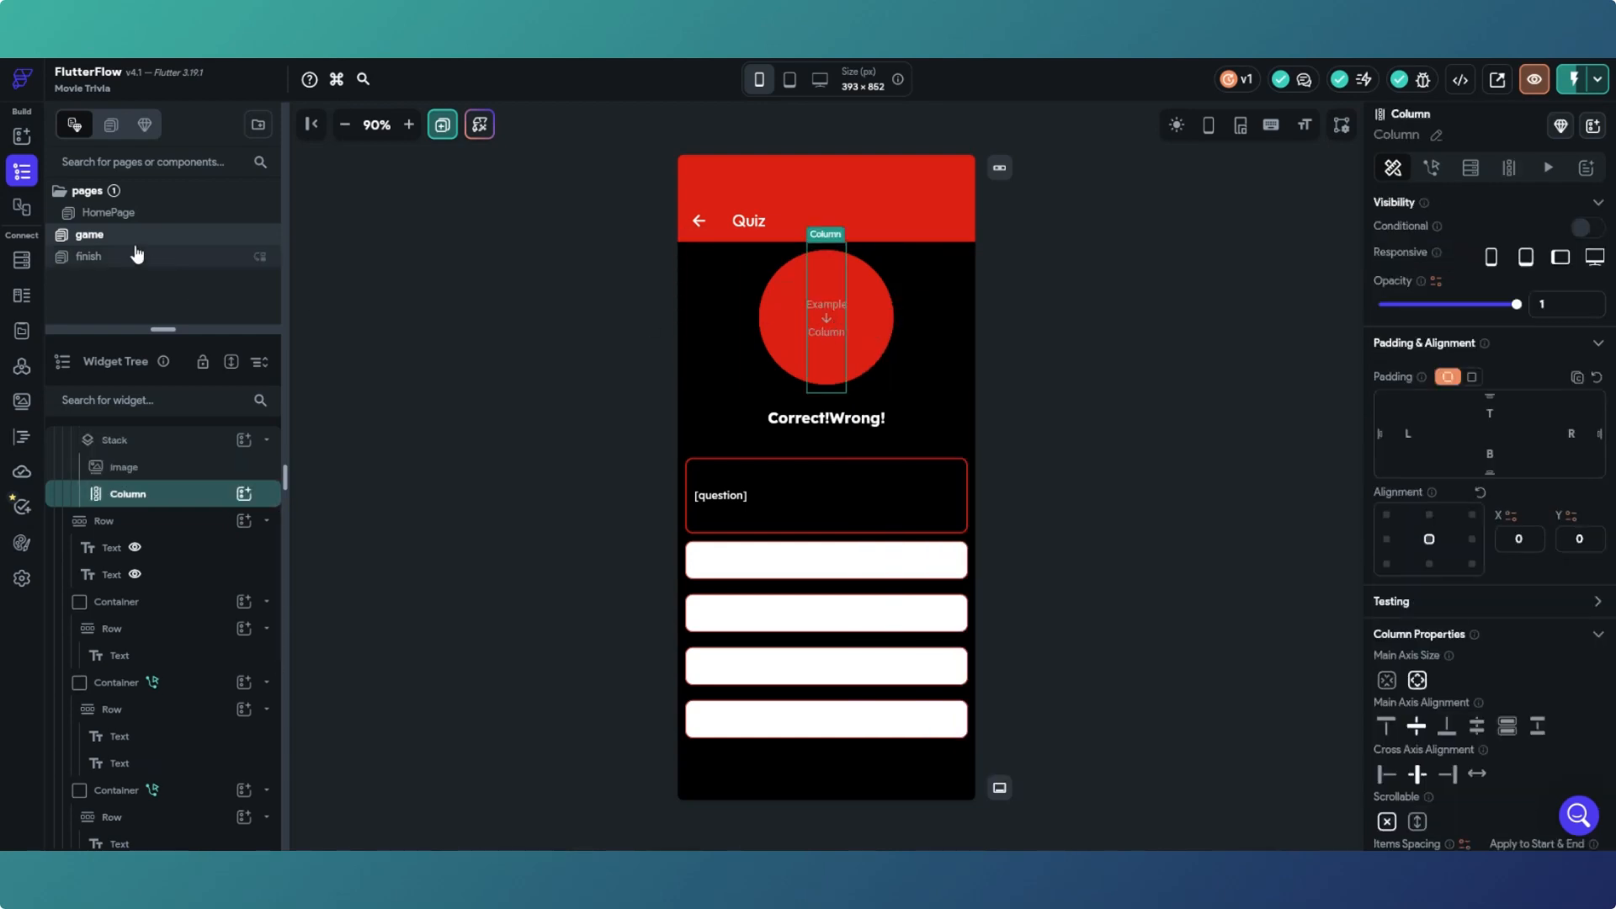
# Step: Place the copied score text in a new Row inside the column over the red circle, with center main axis alignment
pyautogui.click(22, 135)
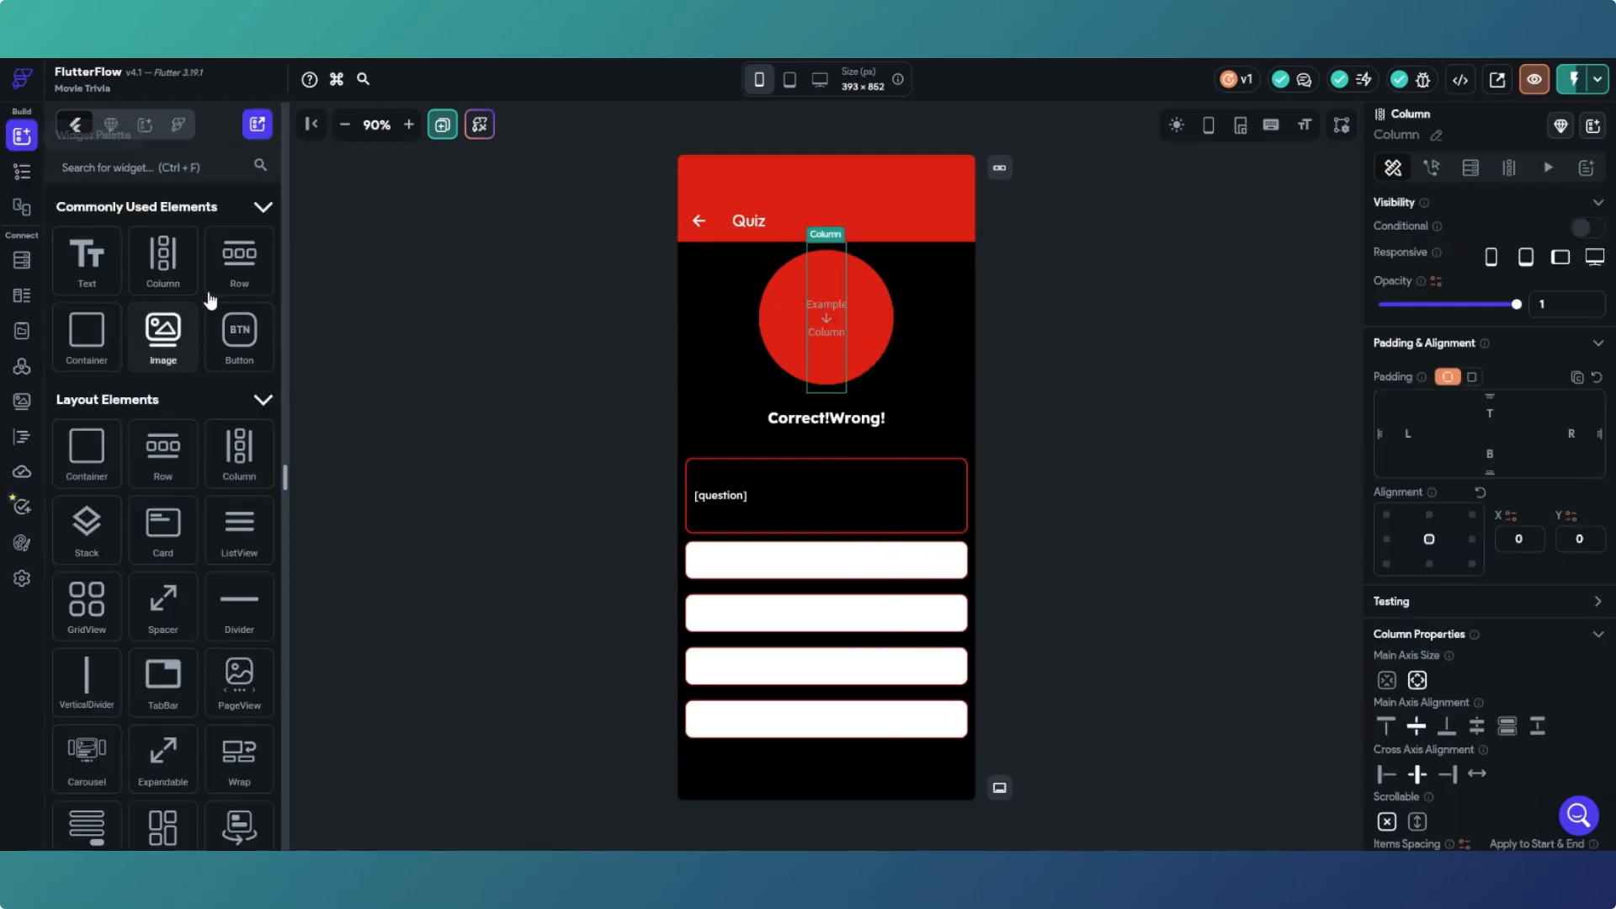
pyautogui.moveTo(224, 276); pyautogui.dragTo(820, 330)
pyautogui.rightClick(811, 316)
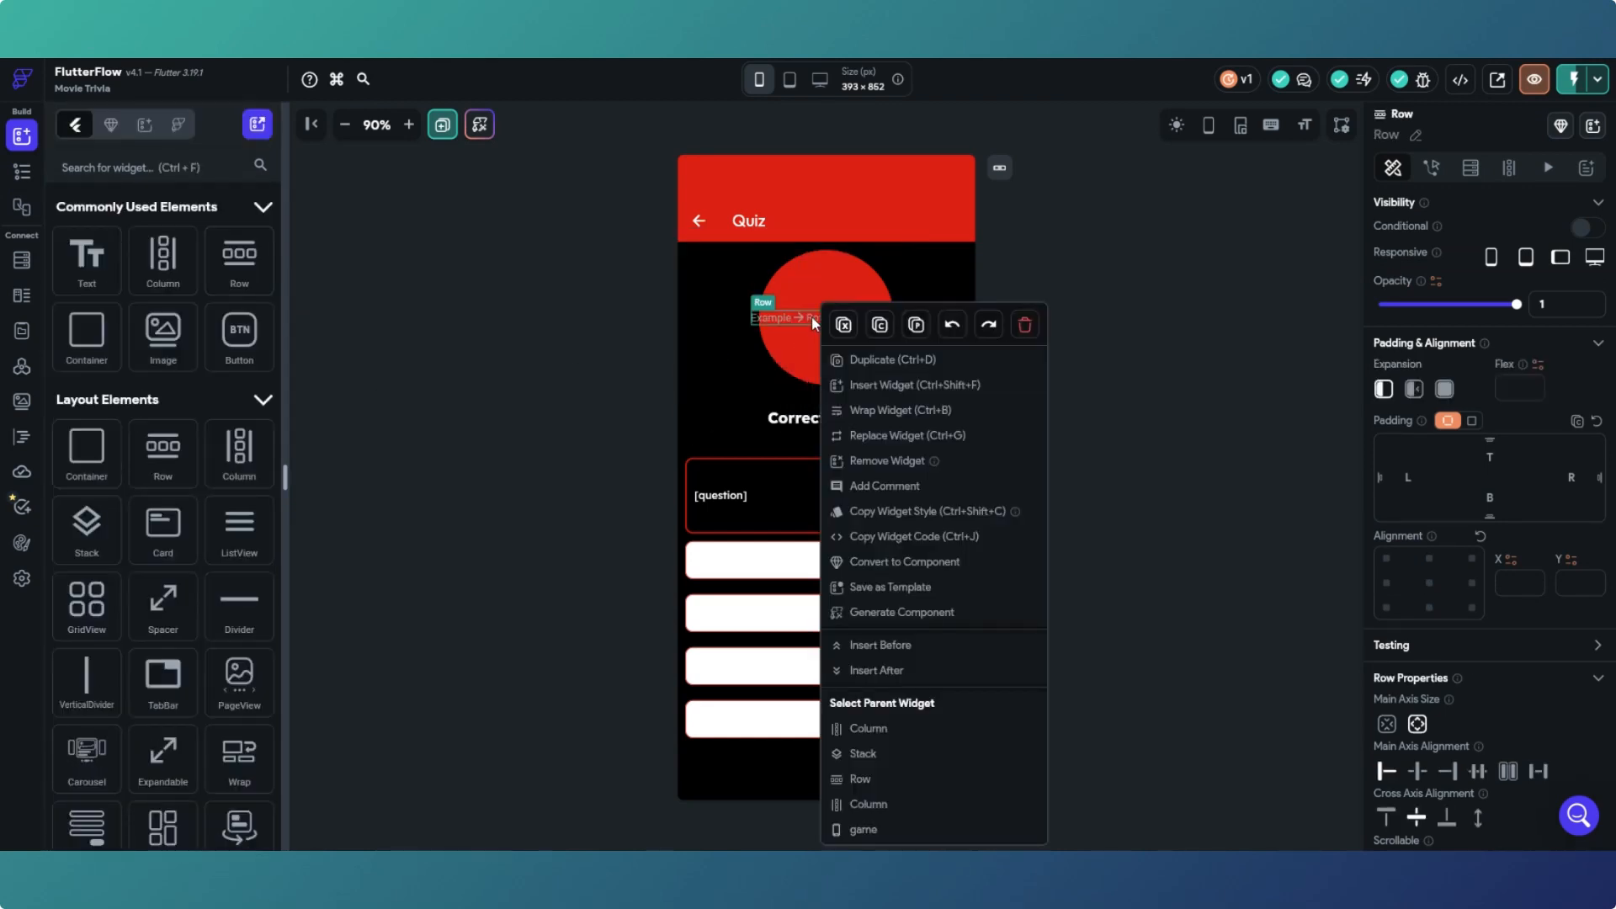
pyautogui.click(917, 325)
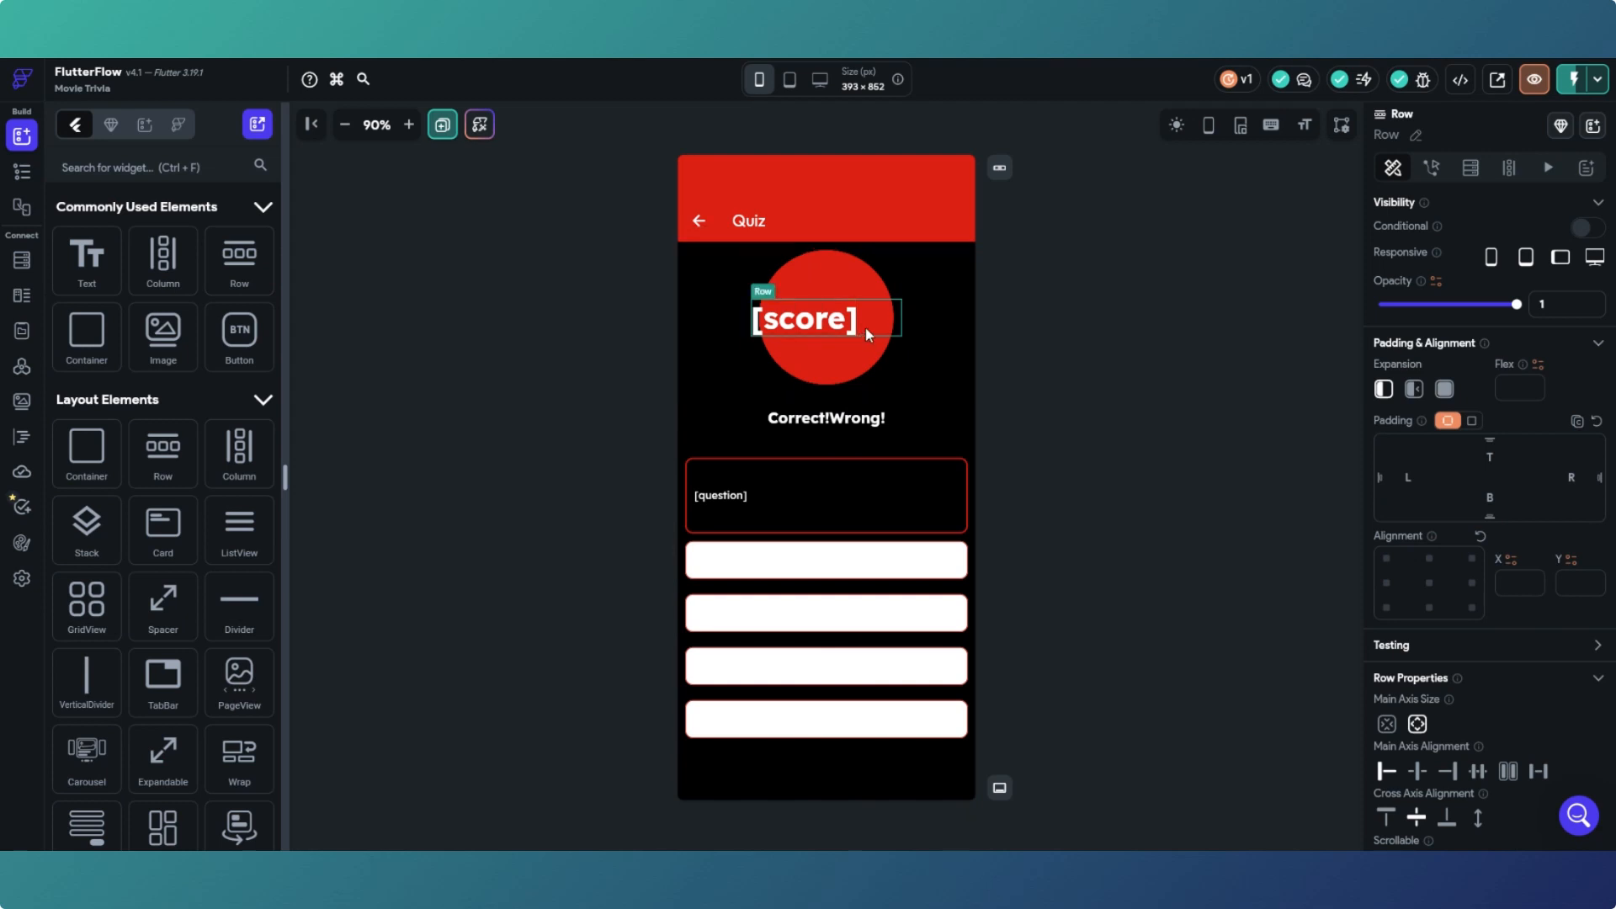
pyautogui.click(1417, 771)
pyautogui.click(1217, 570)
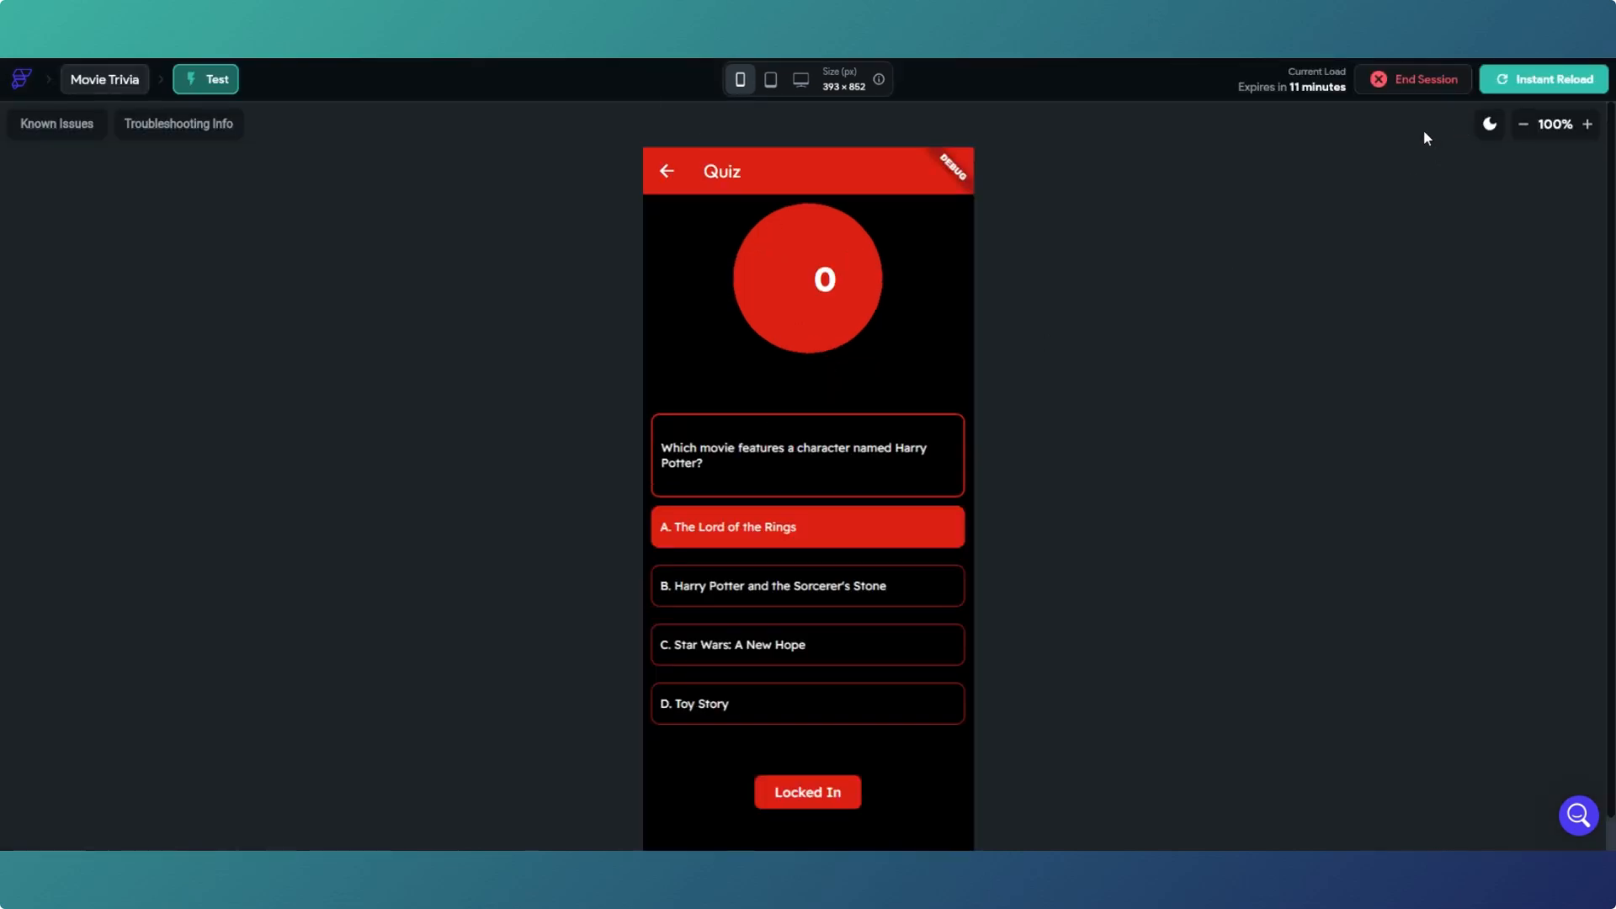
# Step: Reload the test session, start the quiz, and select answer B to check the centered score
pyautogui.click(1526, 84)
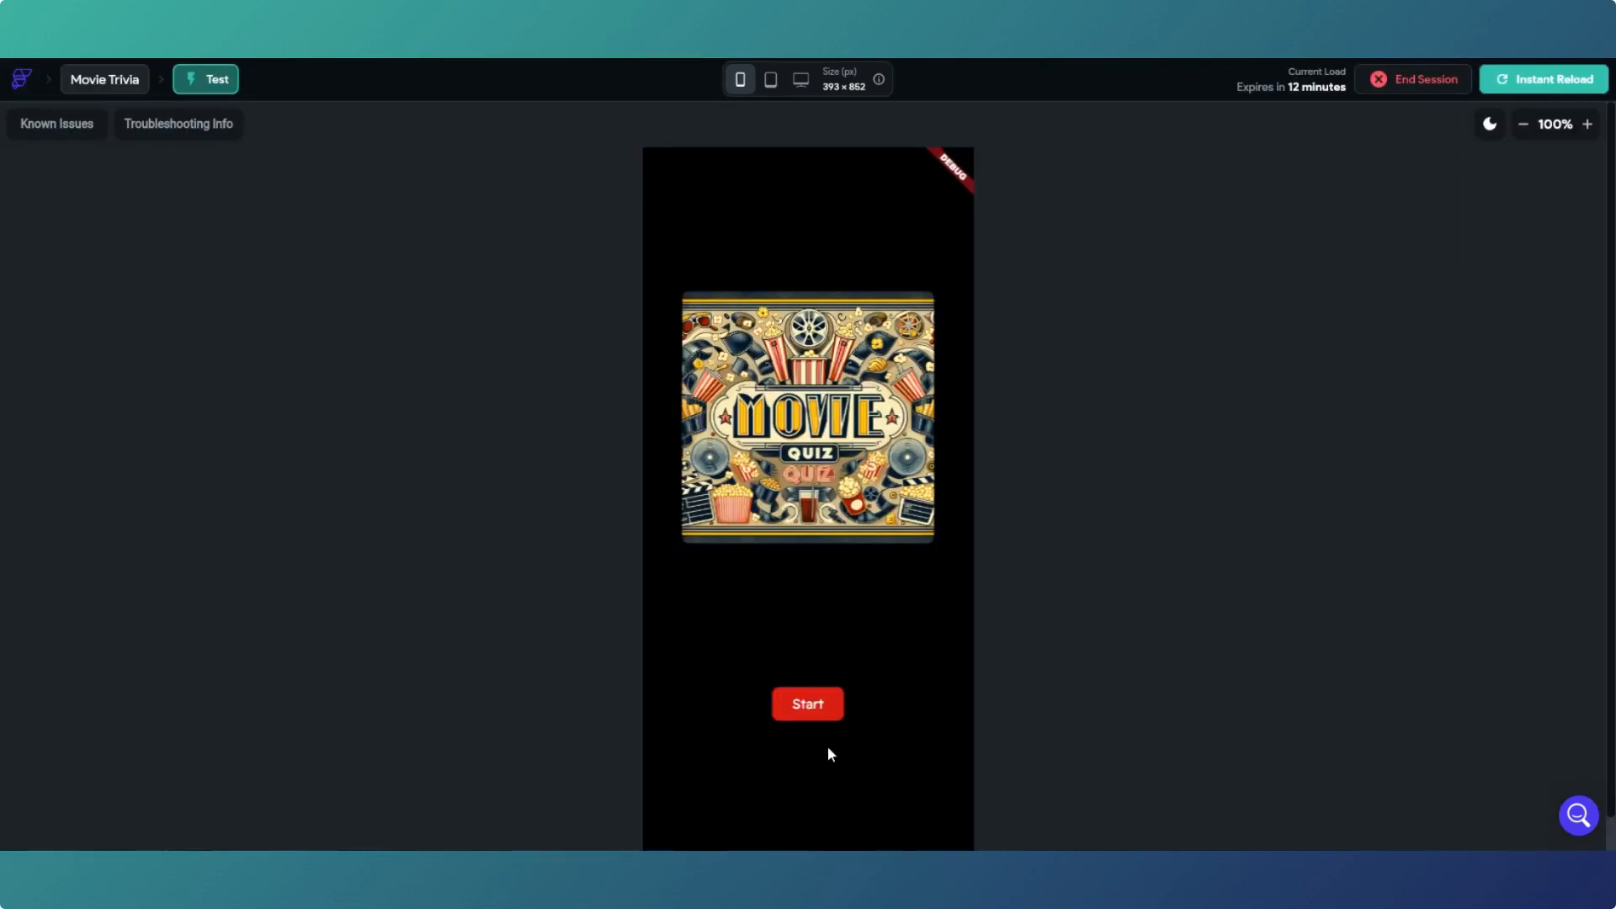
pyautogui.click(810, 709)
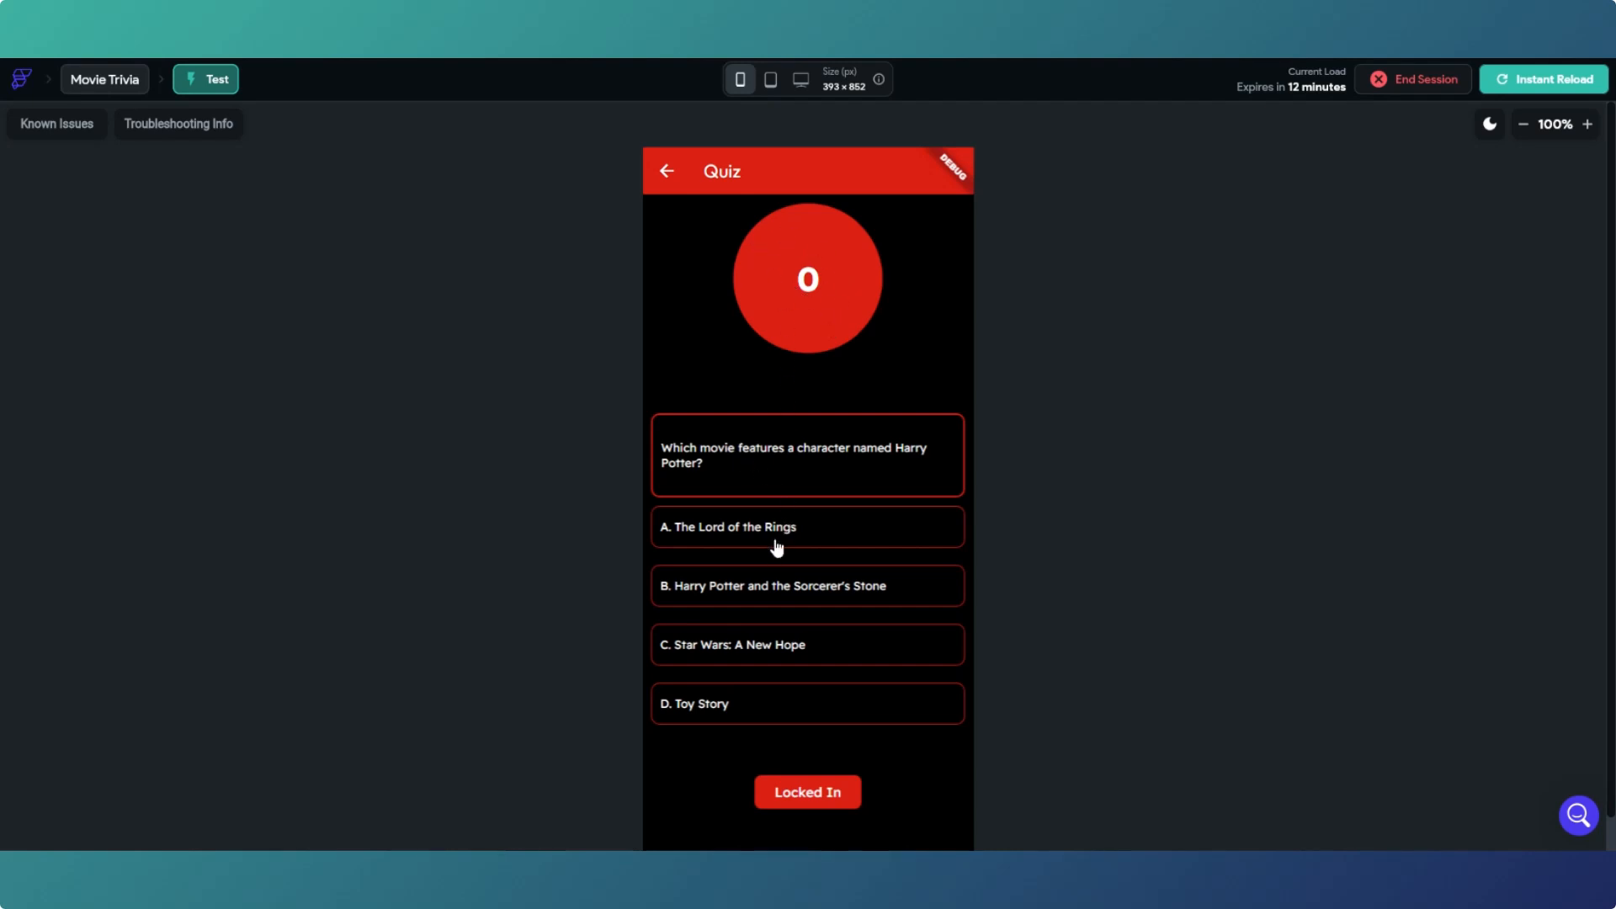
pyautogui.click(798, 587)
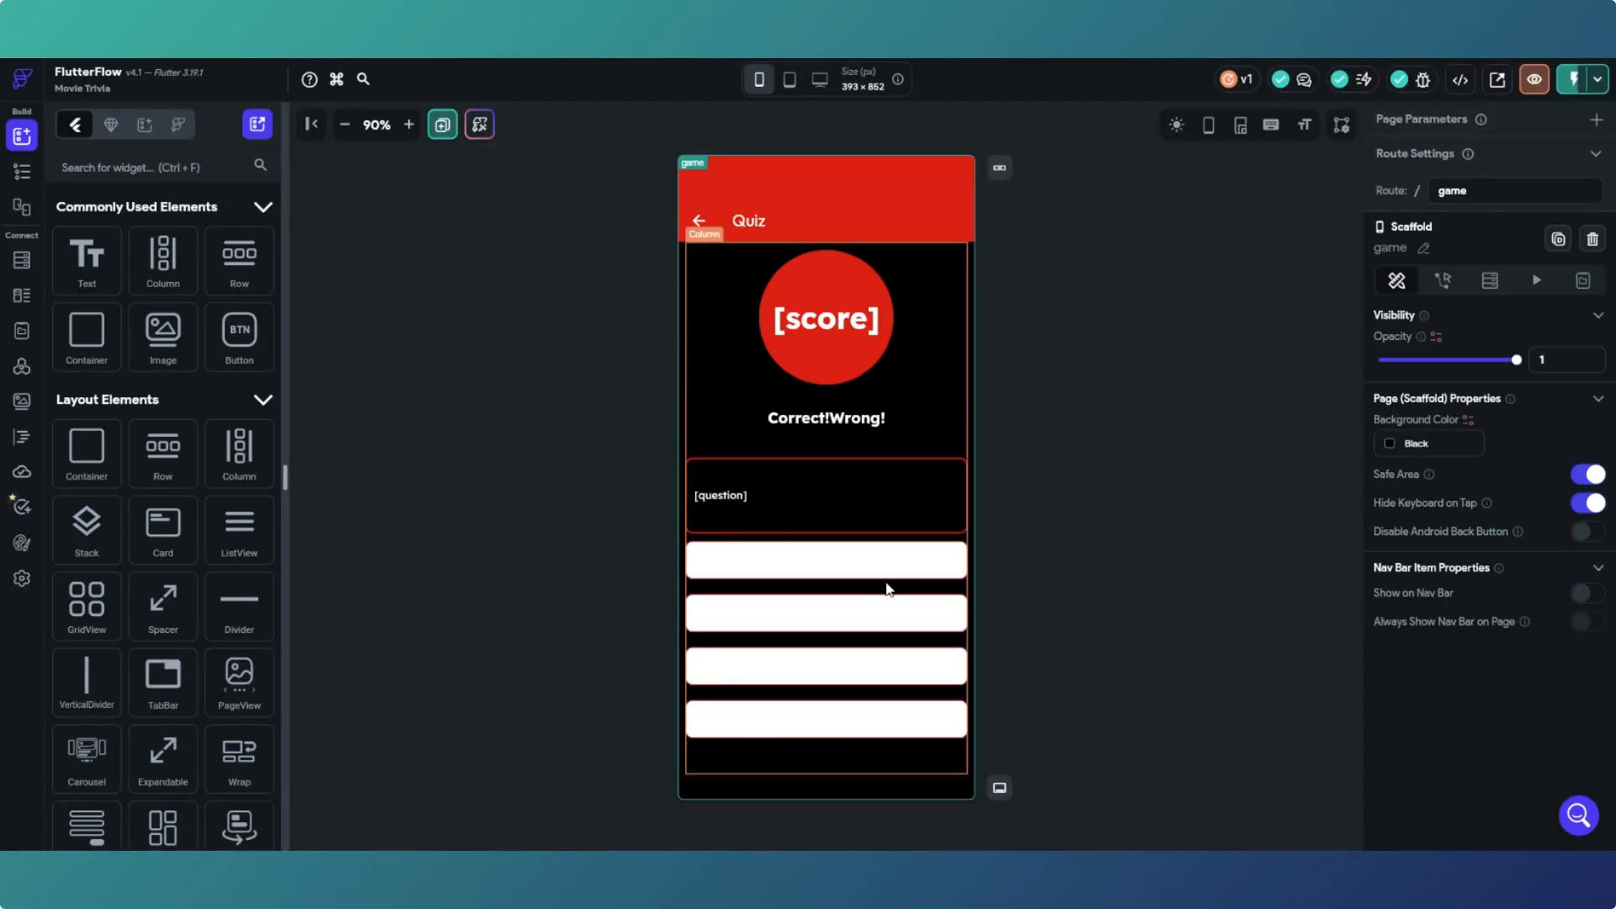
# Step: Return to the editor and examine the sizing and padding of the four answer texts and the fourth answer's row and container
pyautogui.click(833, 562)
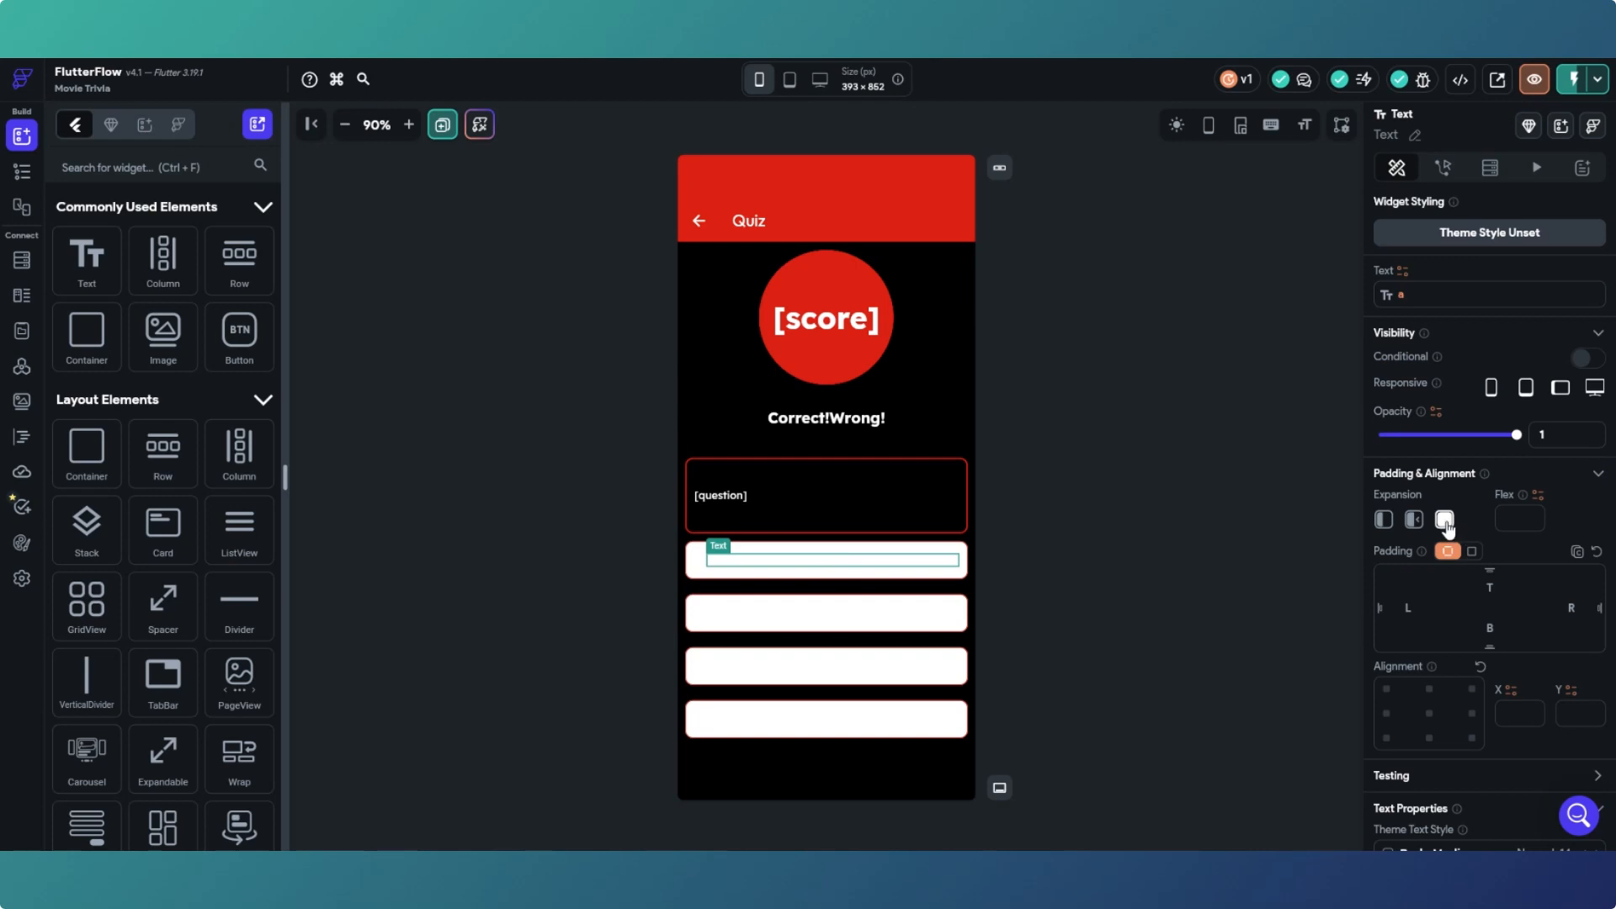
pyautogui.click(855, 614)
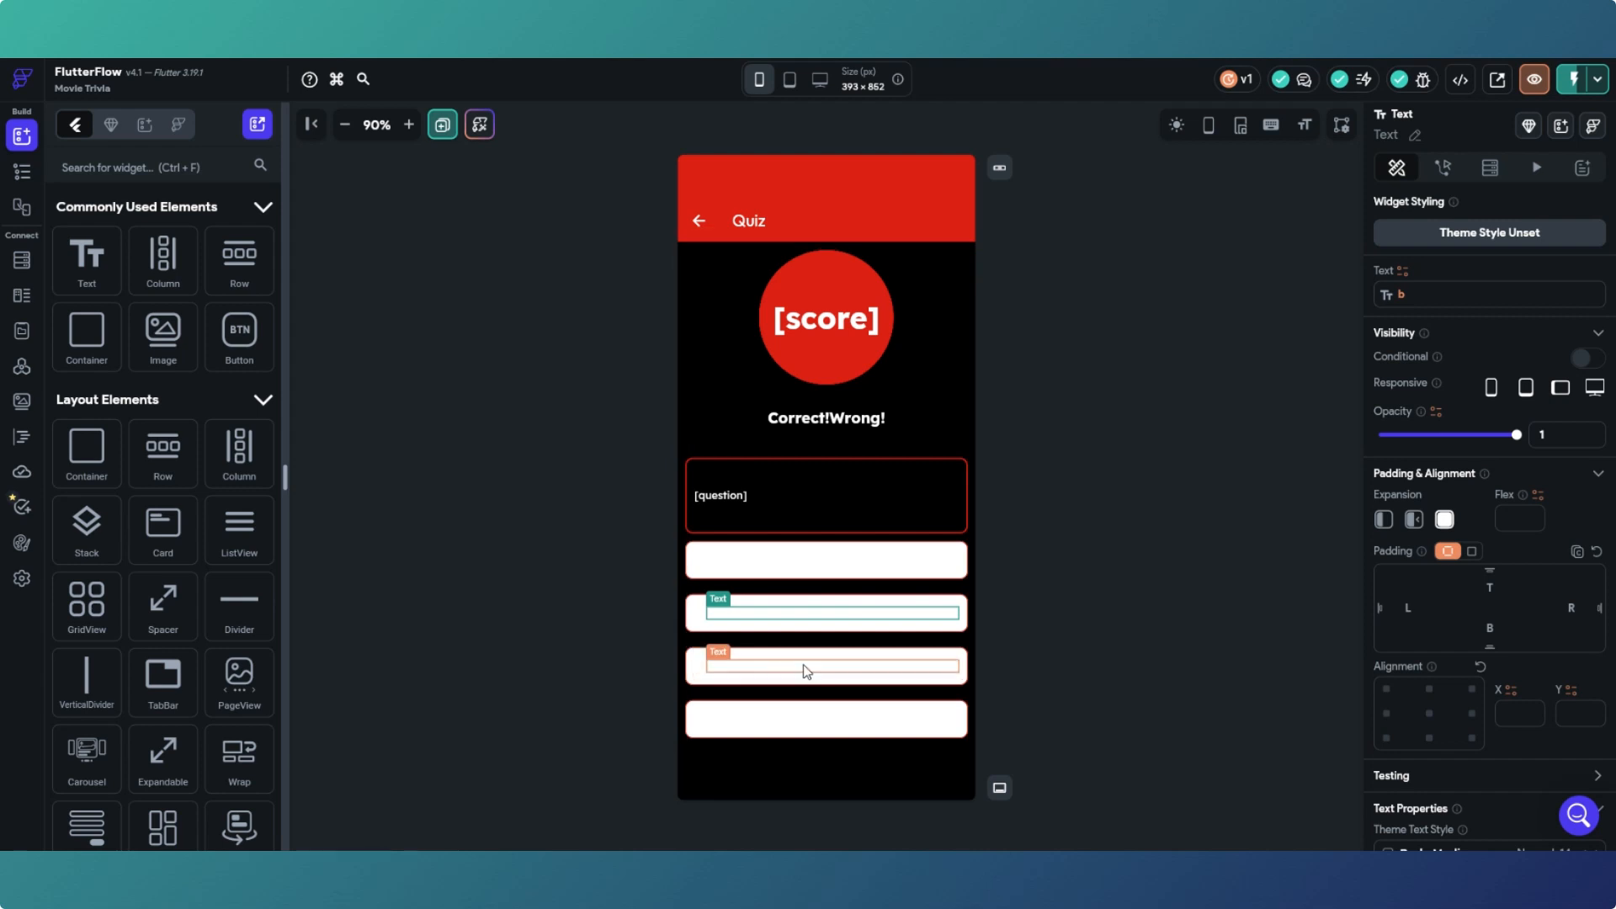
pyautogui.click(808, 665)
pyautogui.click(828, 724)
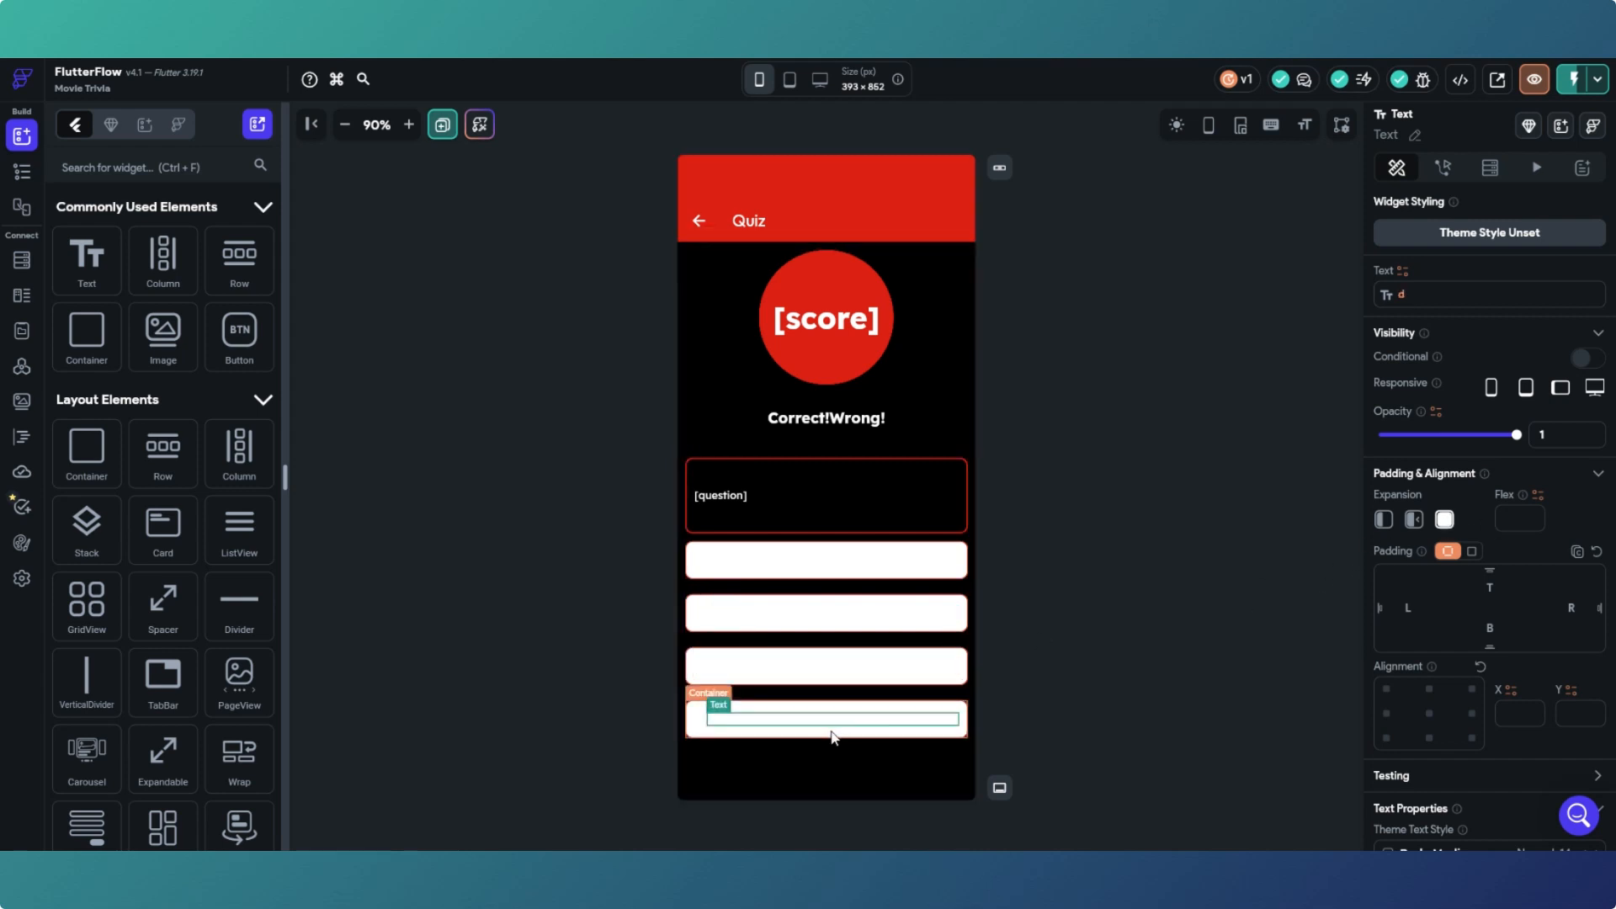
pyautogui.click(833, 735)
pyautogui.scroll(-1, 1446, 685)
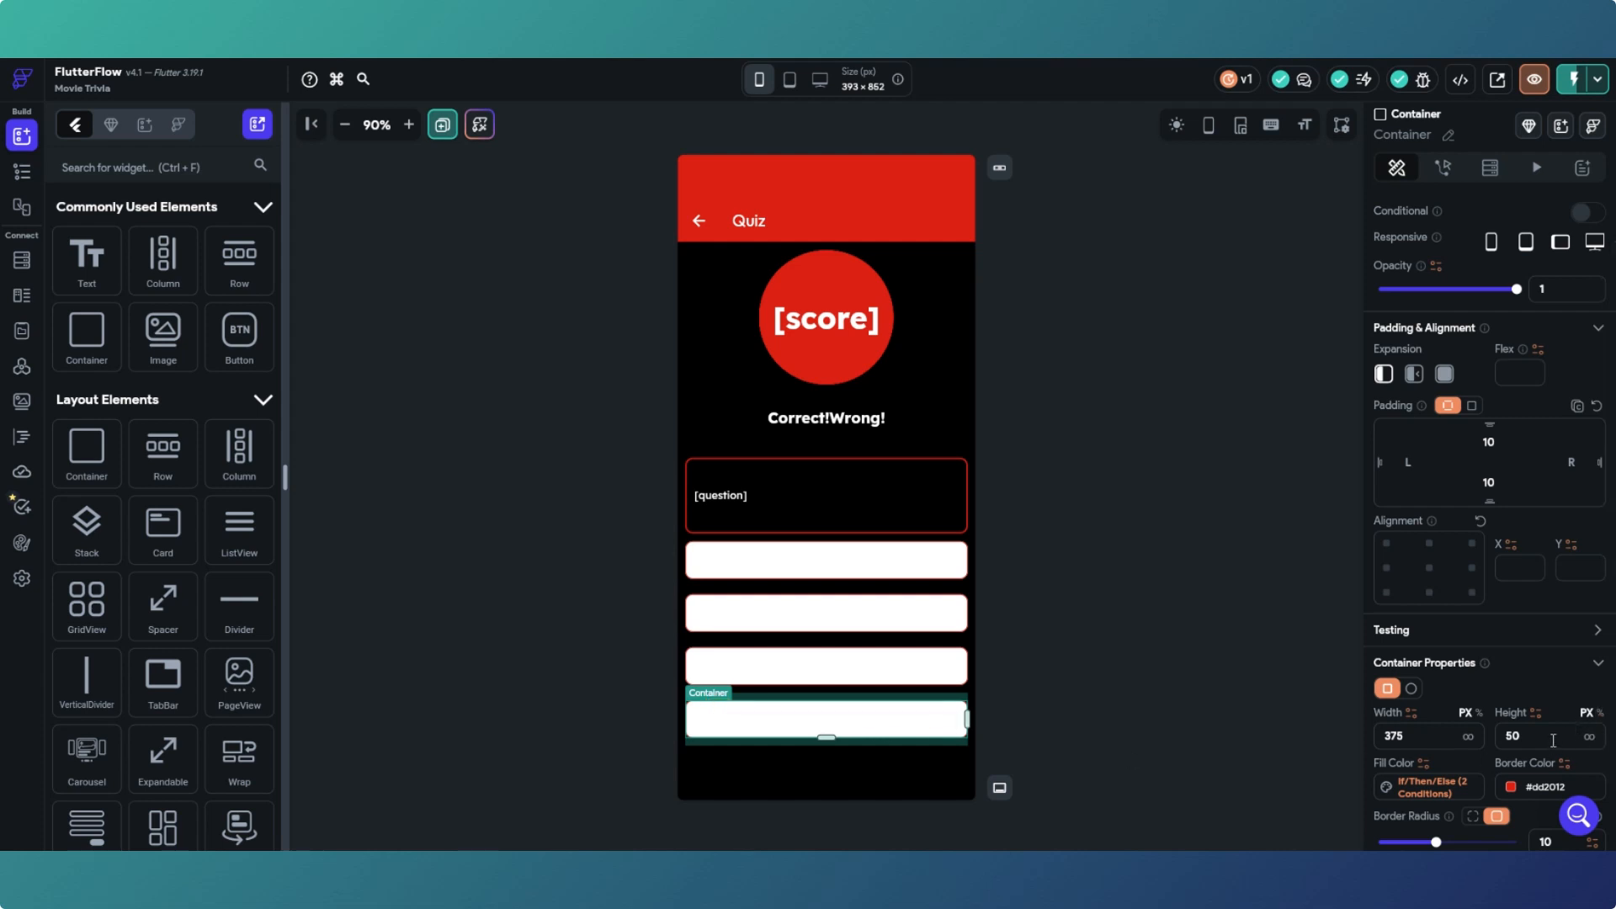
pyautogui.click(909, 725)
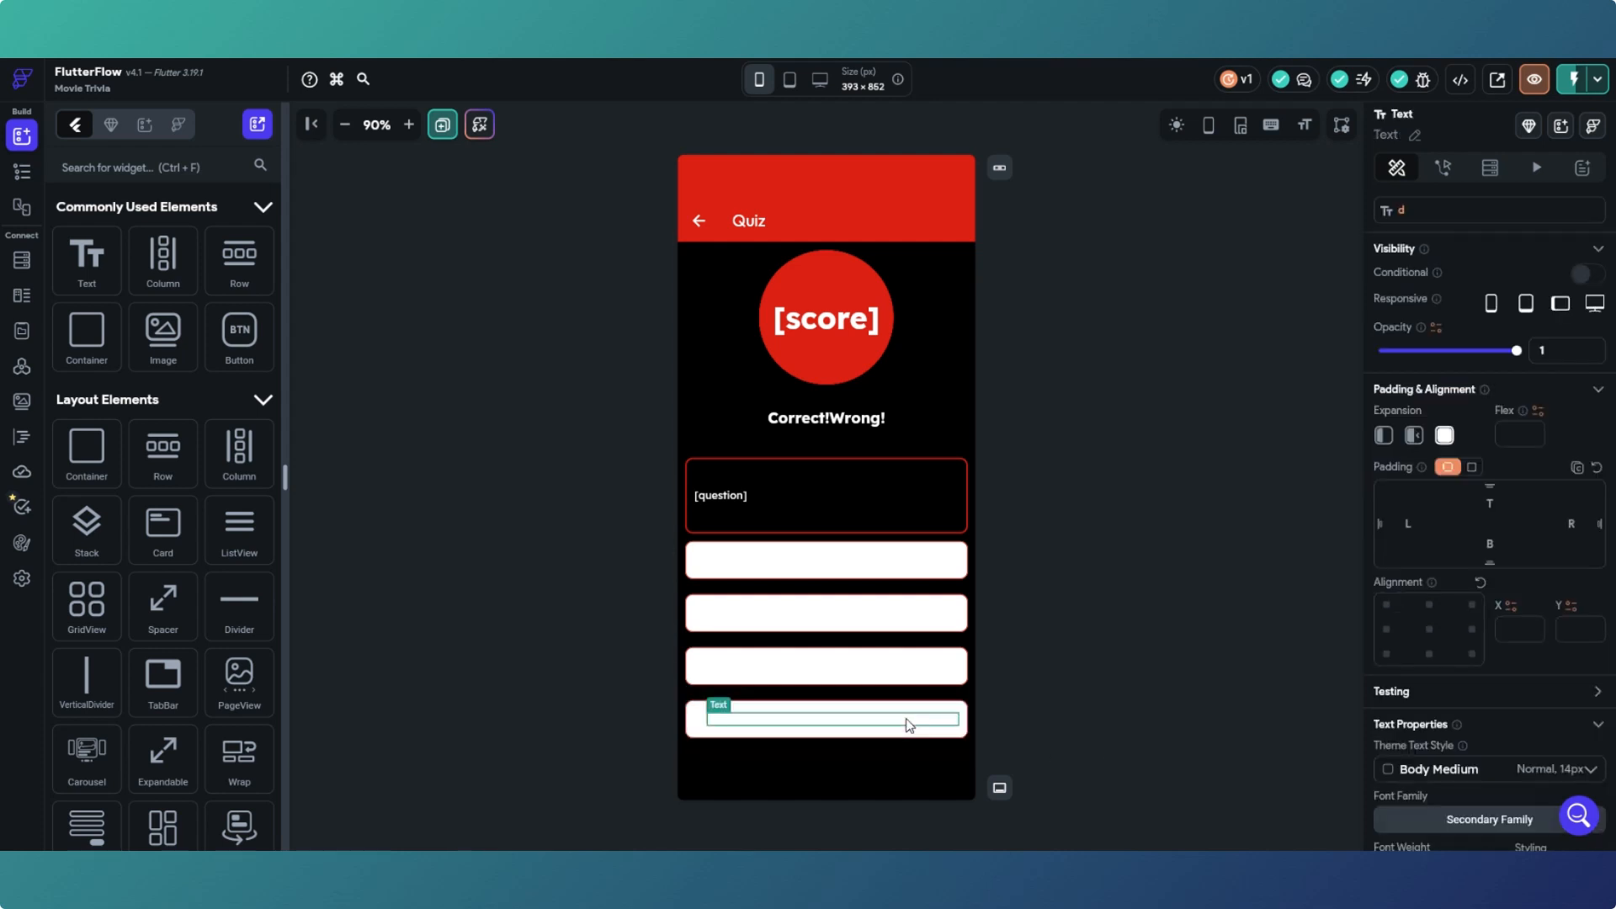
pyautogui.click(765, 709)
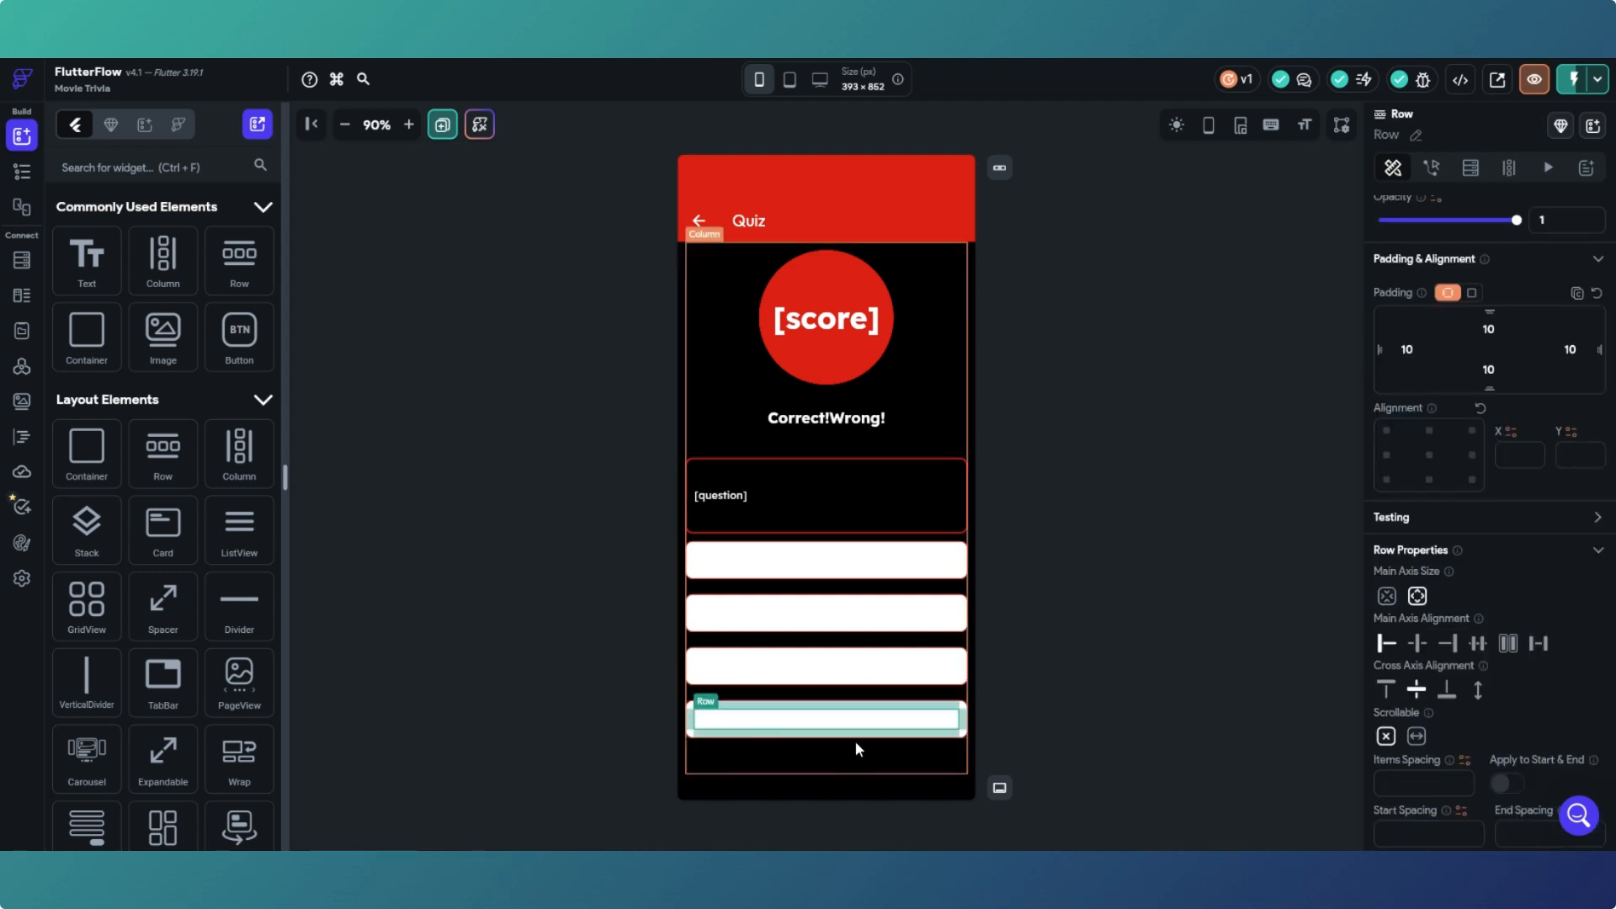
pyautogui.click(863, 720)
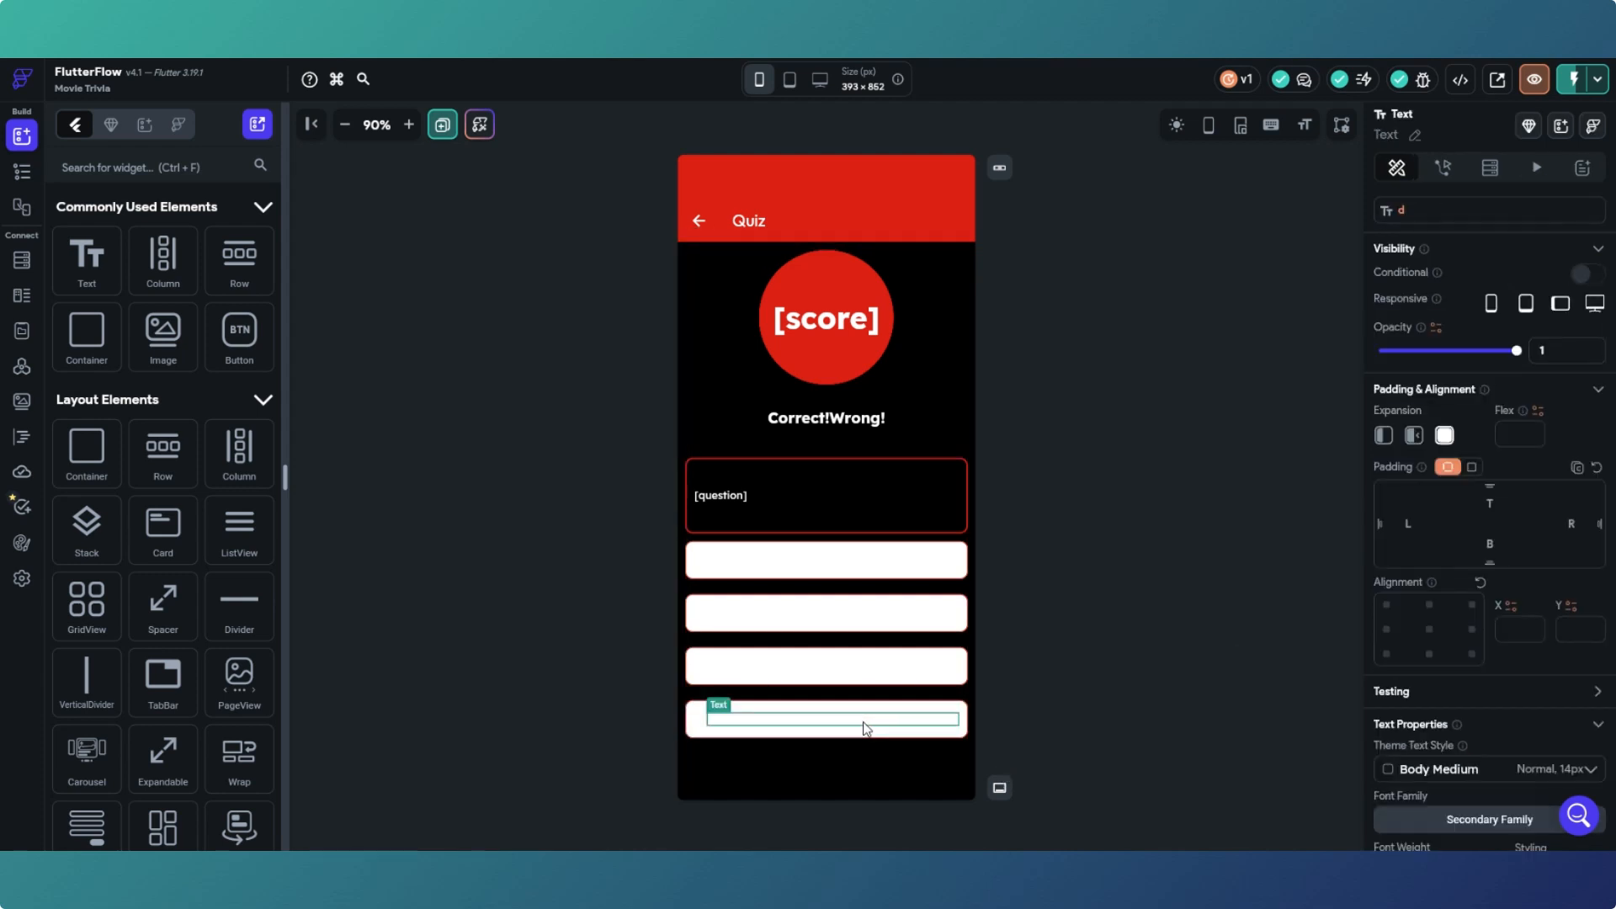
pyautogui.click(868, 733)
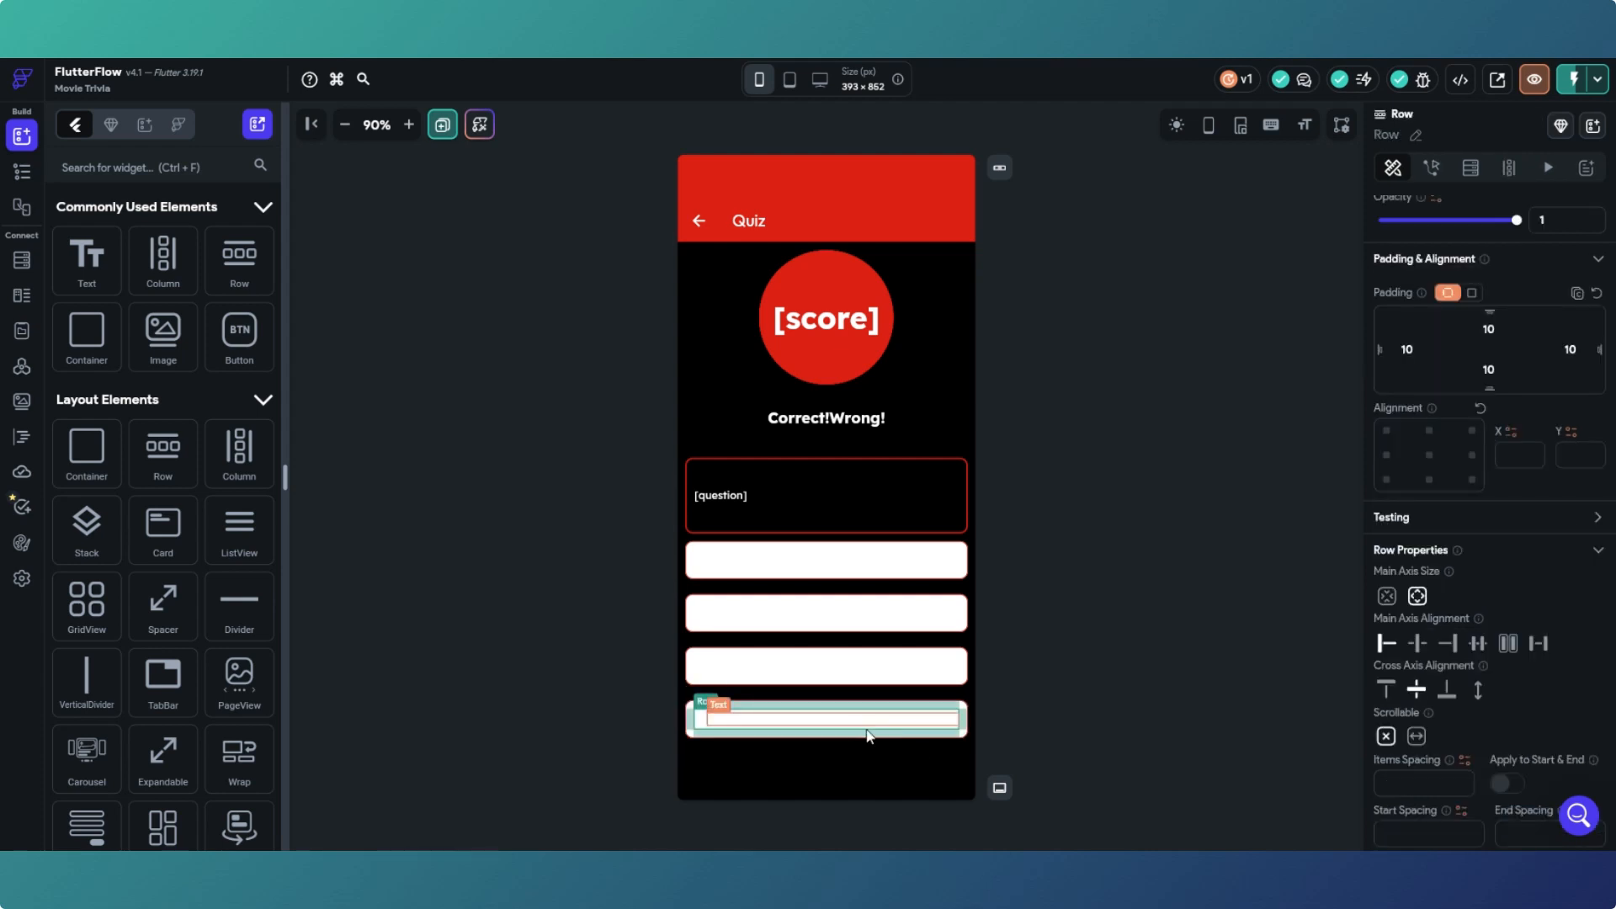
# Step: Clear the fixed height of the fourth and third answer containers
pyautogui.click(965, 739)
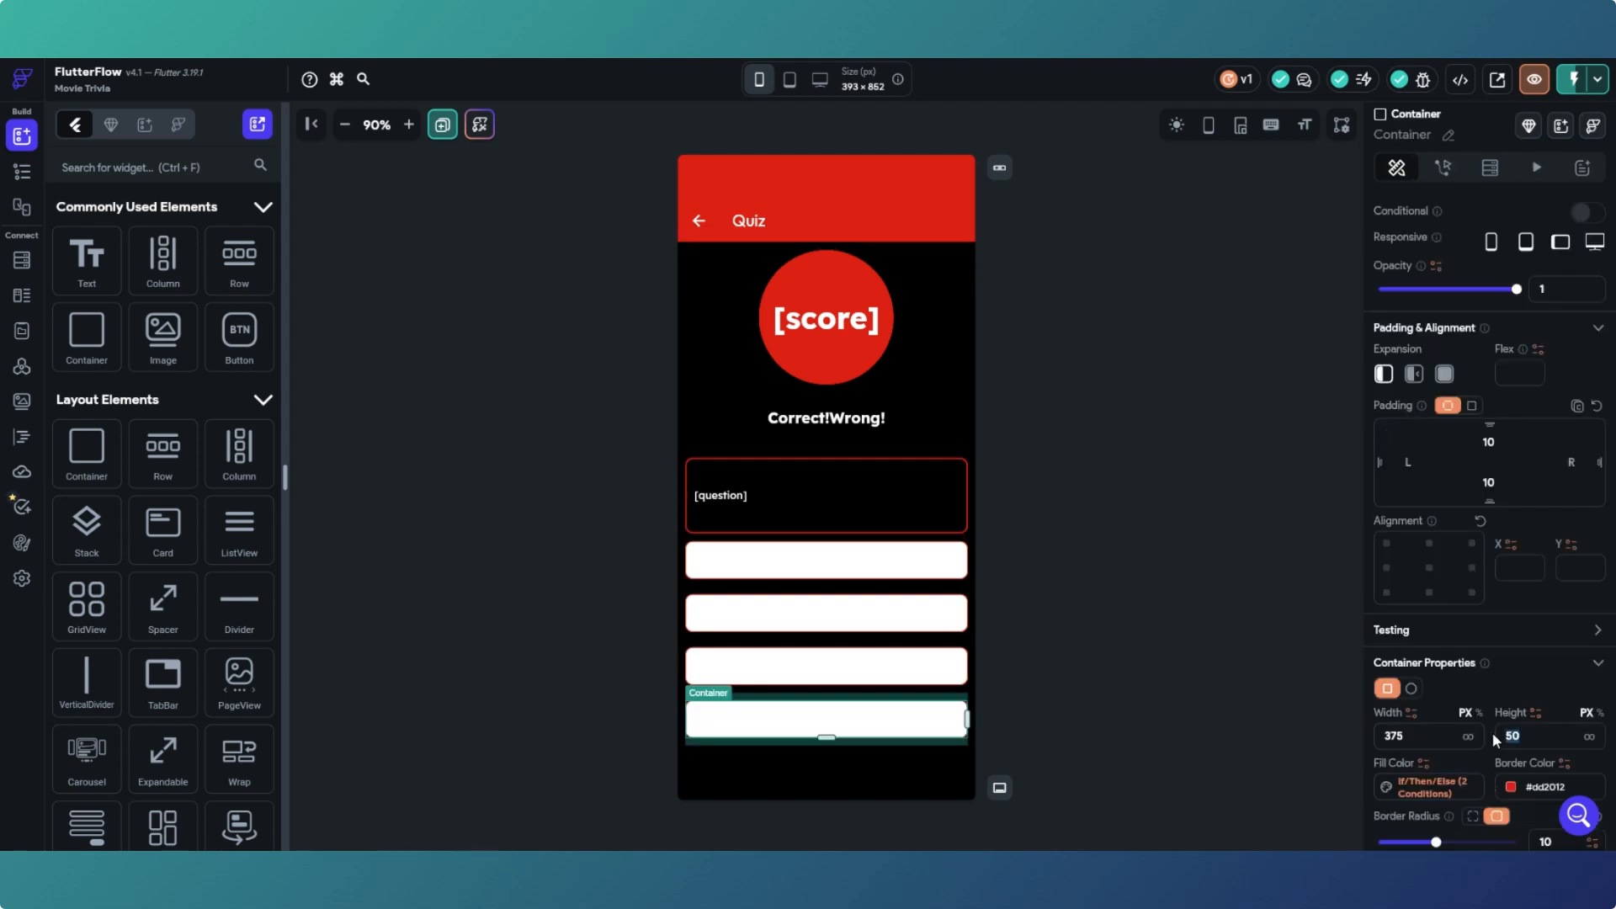
pyautogui.click(1270, 704)
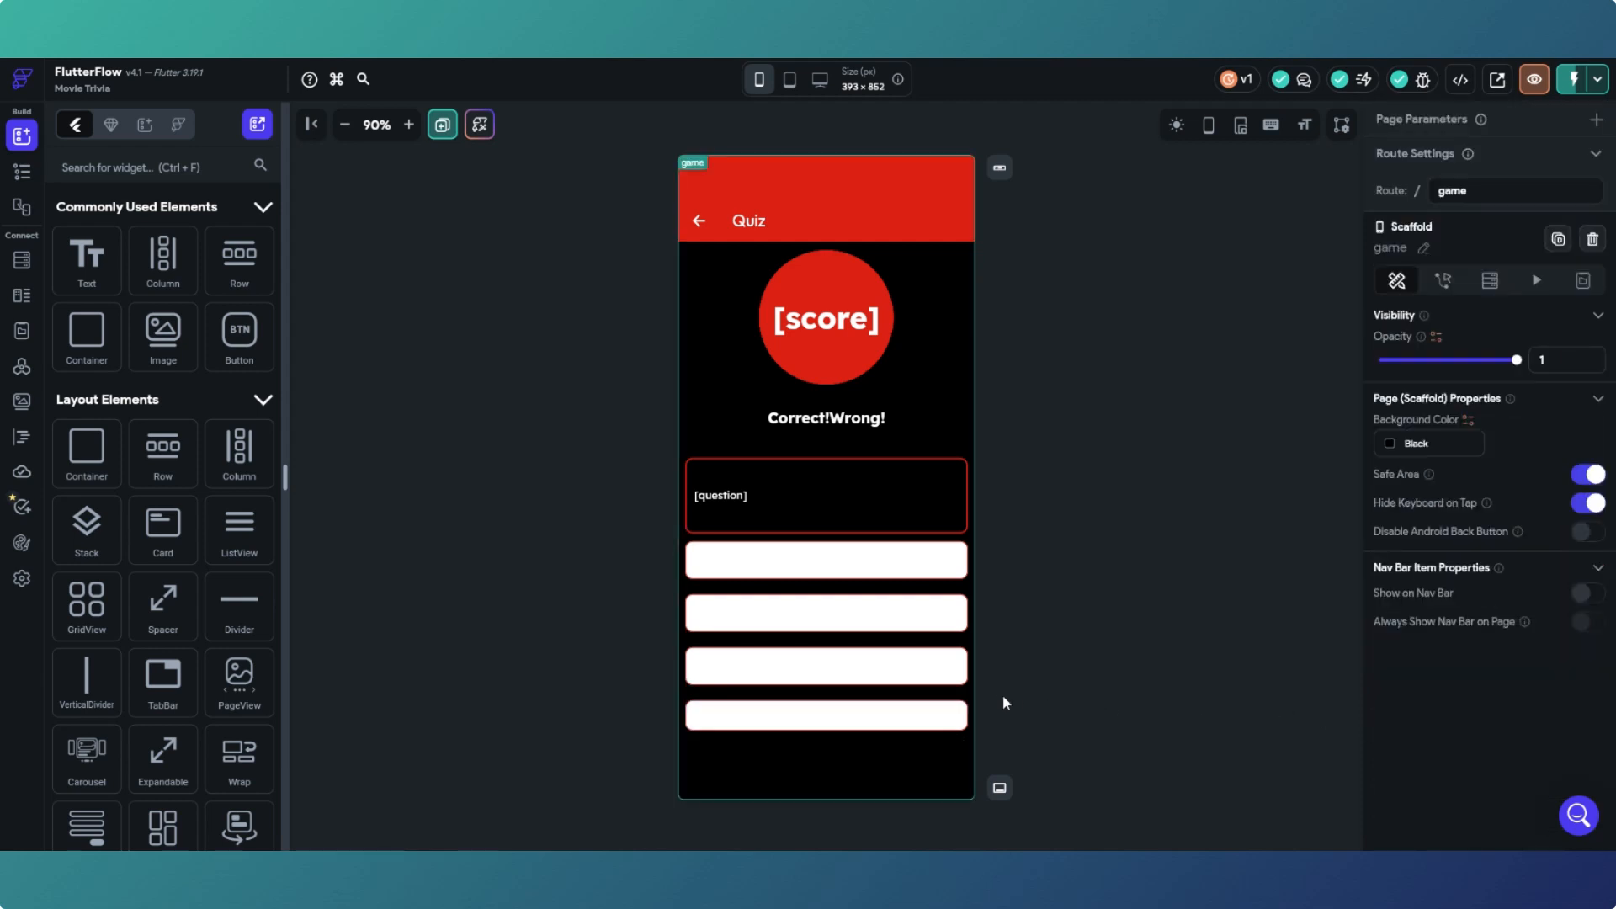
pyautogui.click(965, 670)
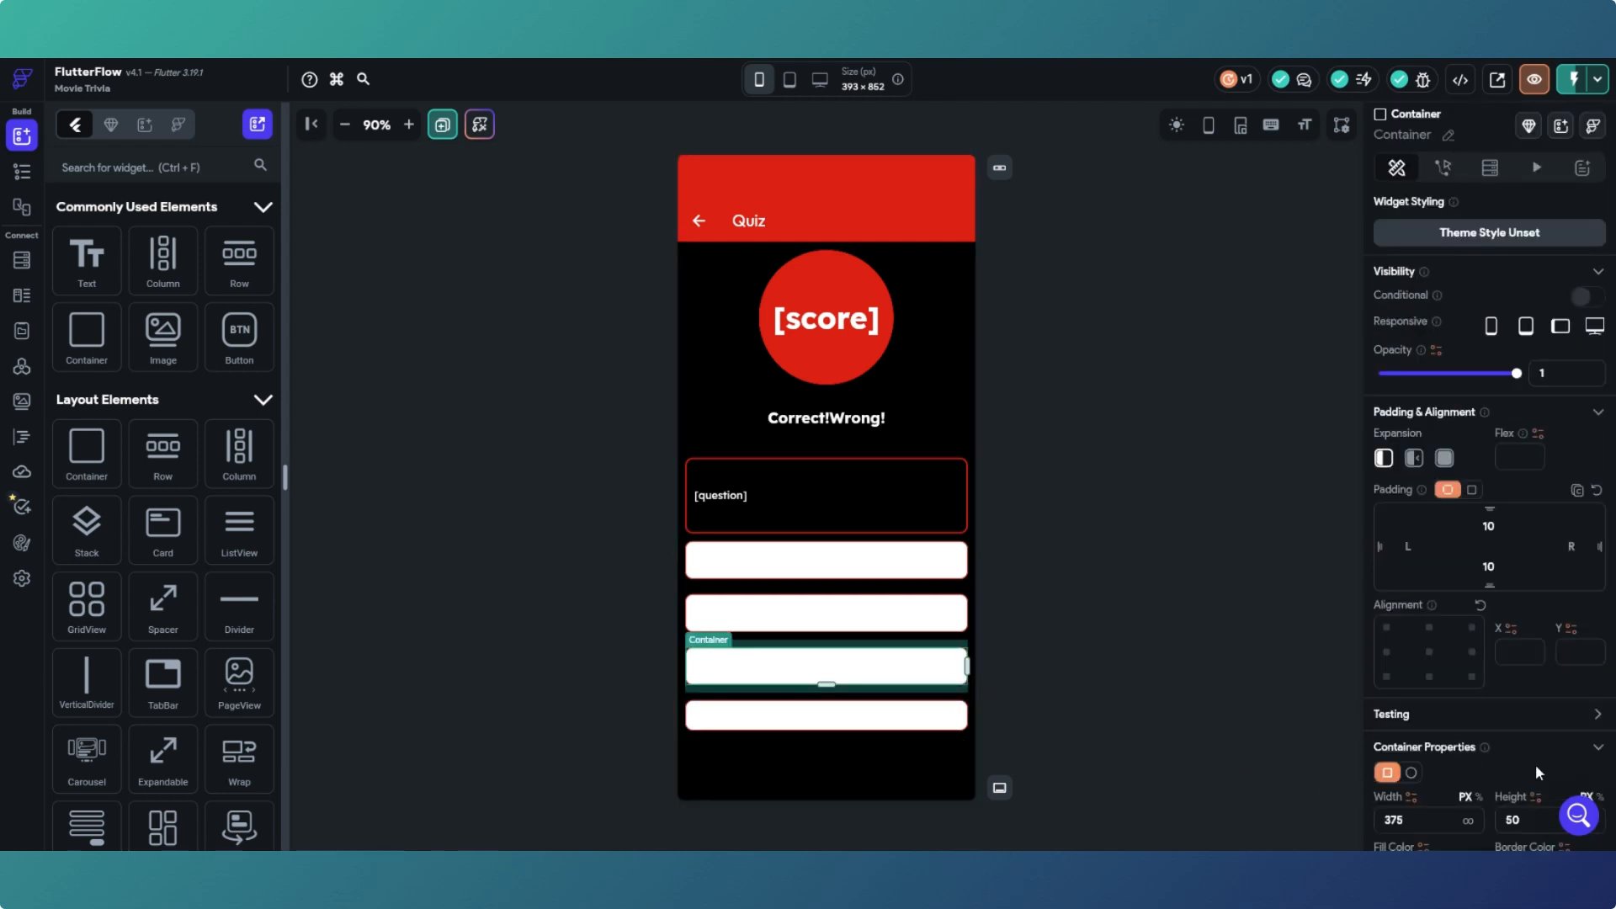
pyautogui.scroll(-1, 1535, 764)
pyautogui.click(1496, 737)
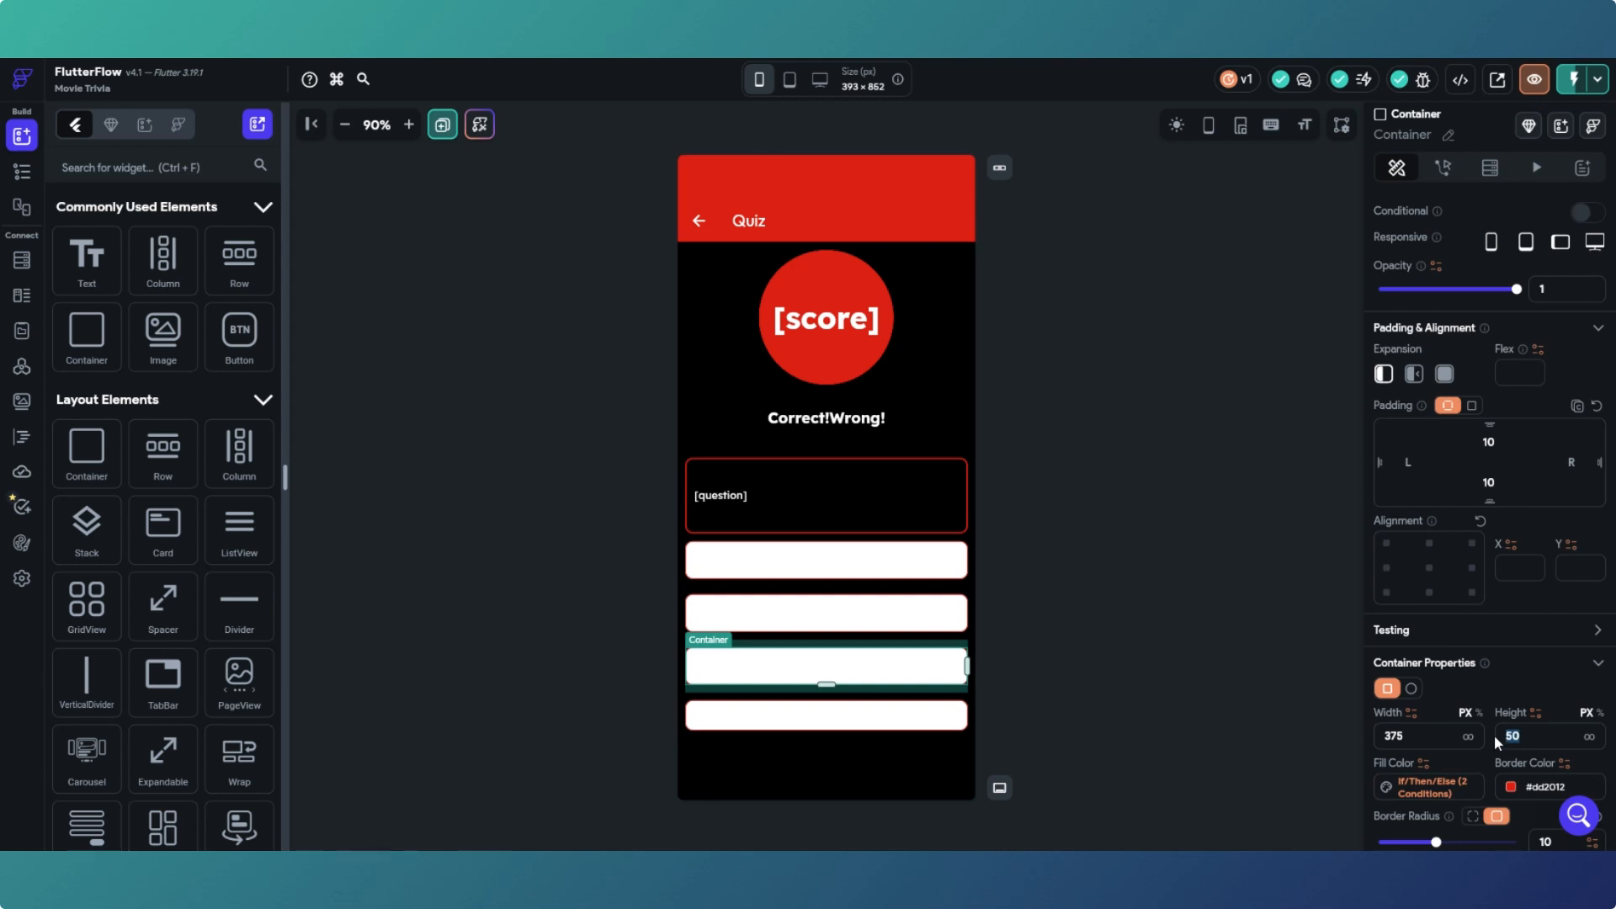
pyautogui.press('BackSpace')
pyautogui.click(1319, 717)
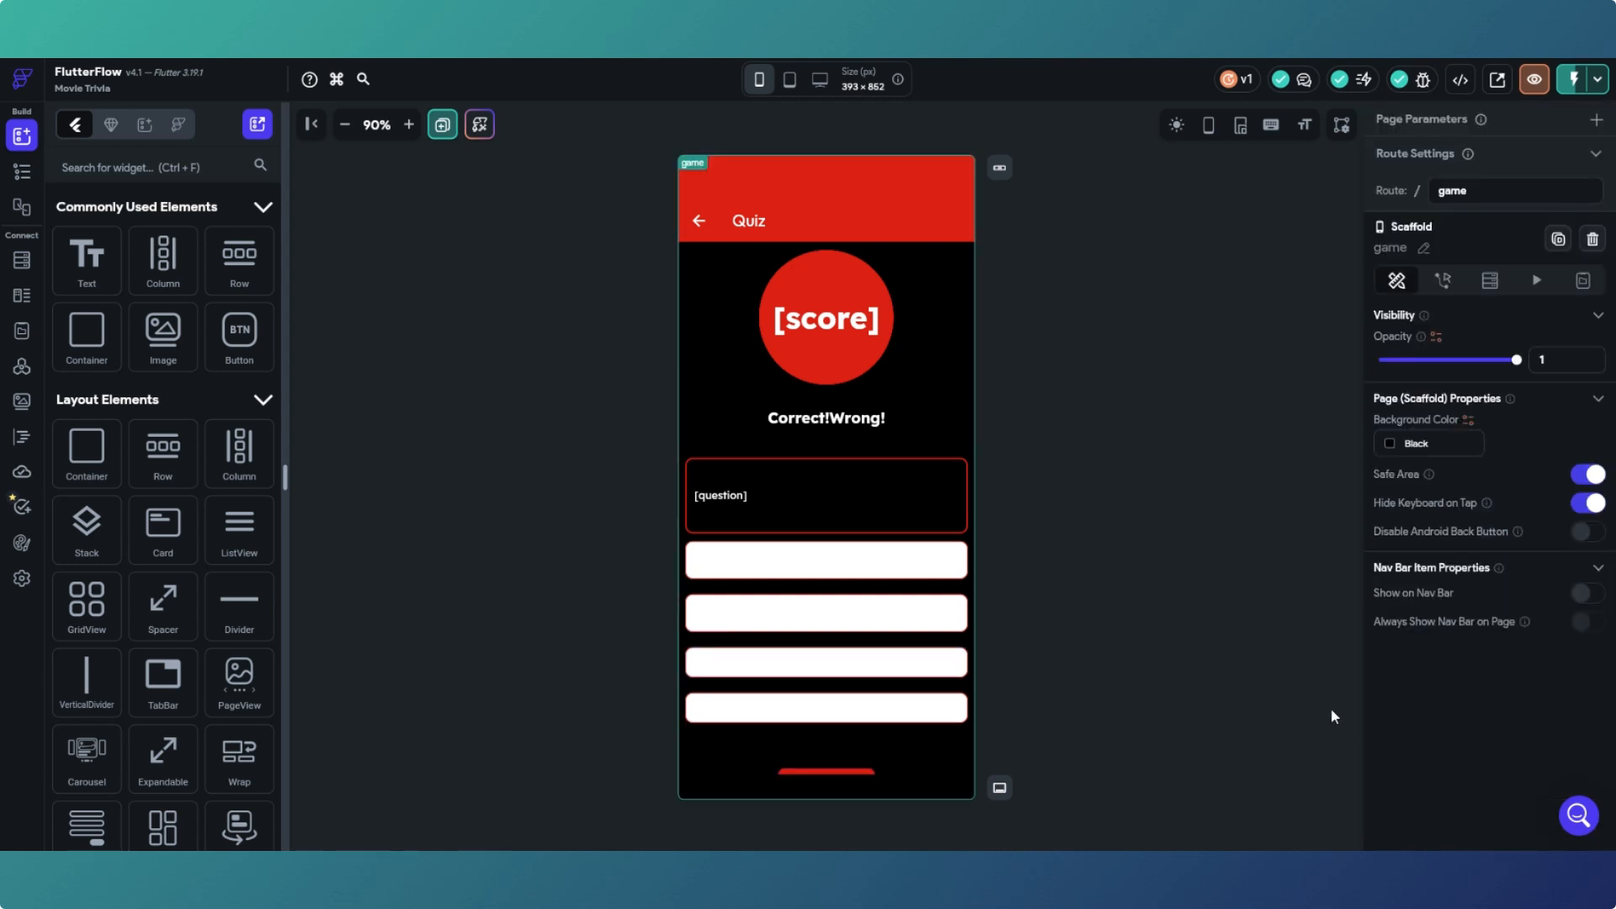
# Step: Clear the fixed height of the second and first answer containers
pyautogui.click(964, 637)
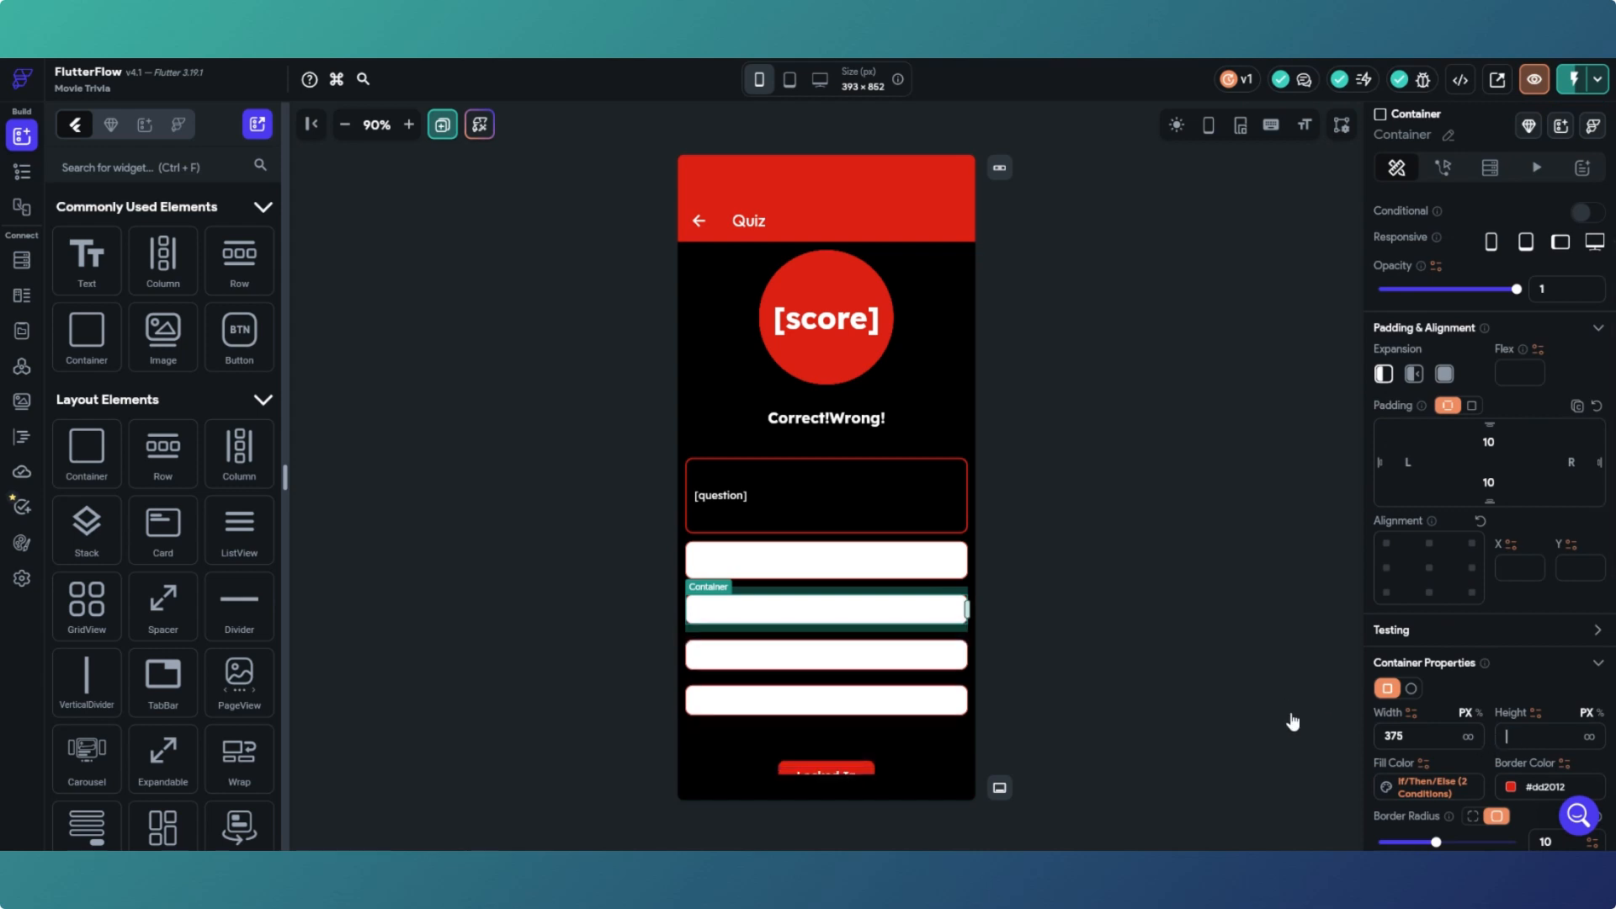
pyautogui.click(1110, 663)
pyautogui.click(964, 581)
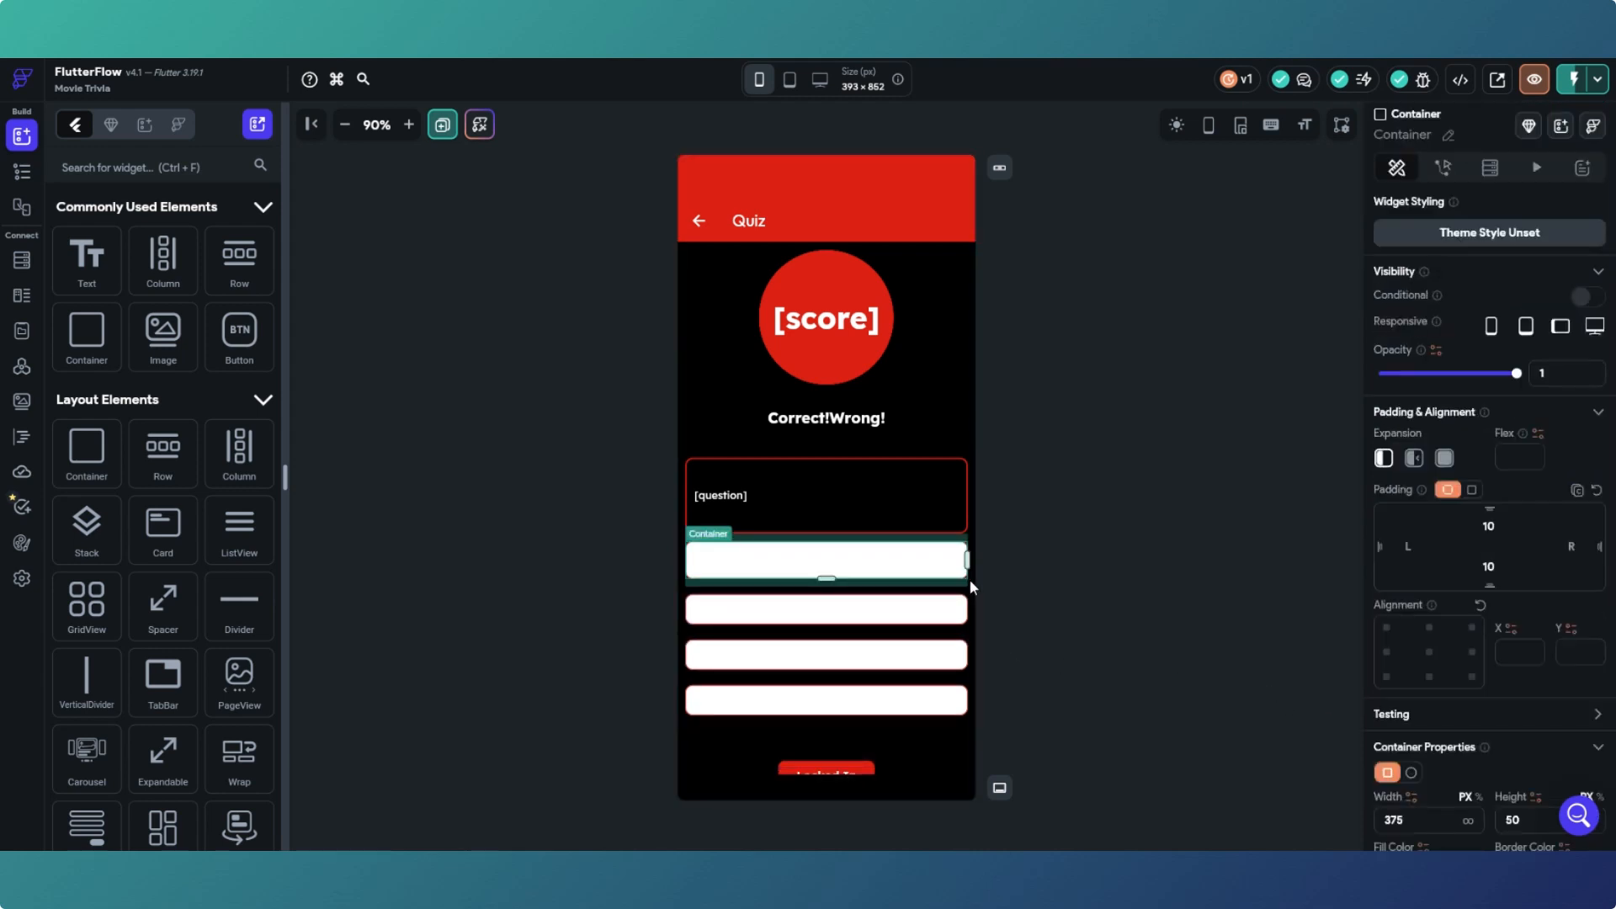
pyautogui.scroll(-1, 1482, 724)
pyautogui.moveTo(1529, 745); pyautogui.dragTo(1491, 742)
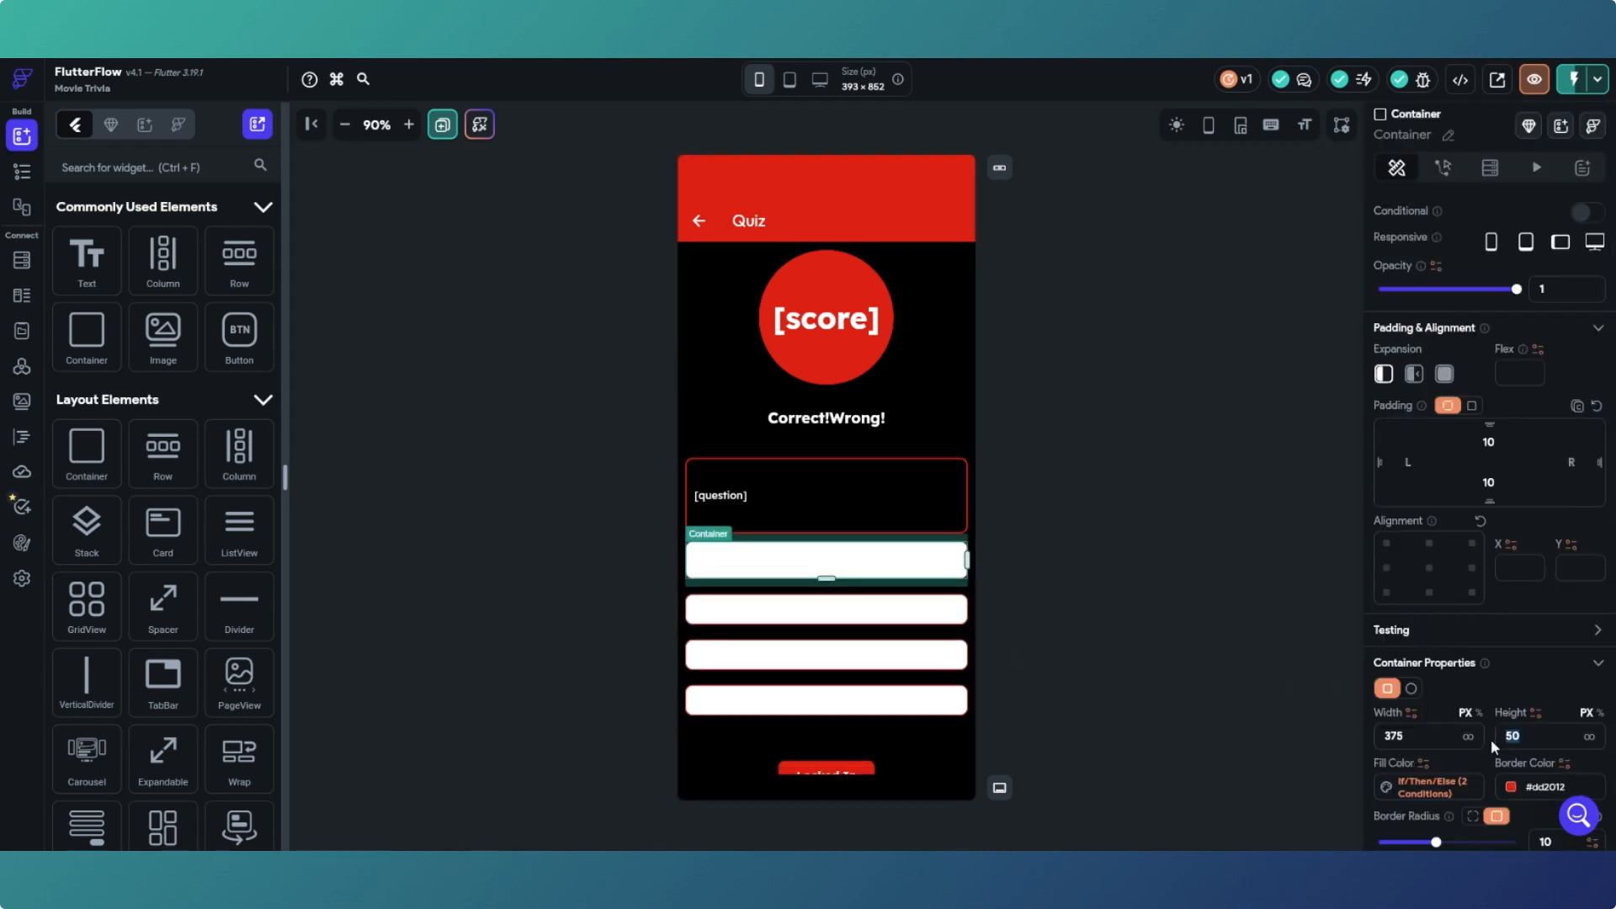
pyautogui.press('BackSpace')
pyautogui.click(1246, 701)
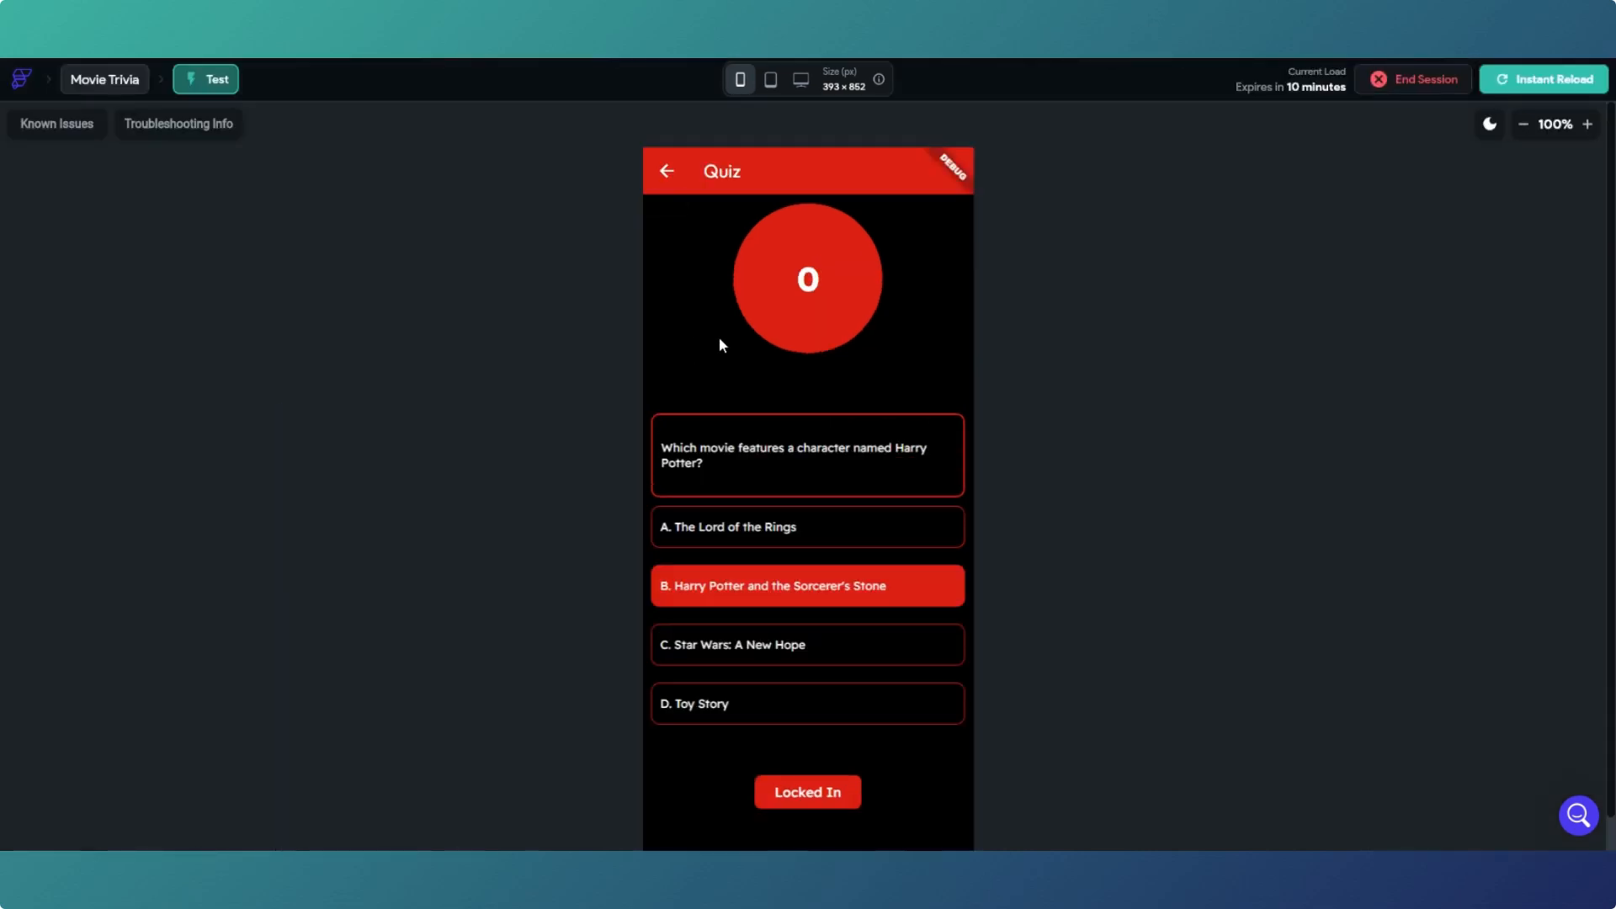
# Step: Reload the test session, start the quiz, and select answers A through D to check the resized containers
pyautogui.click(1525, 80)
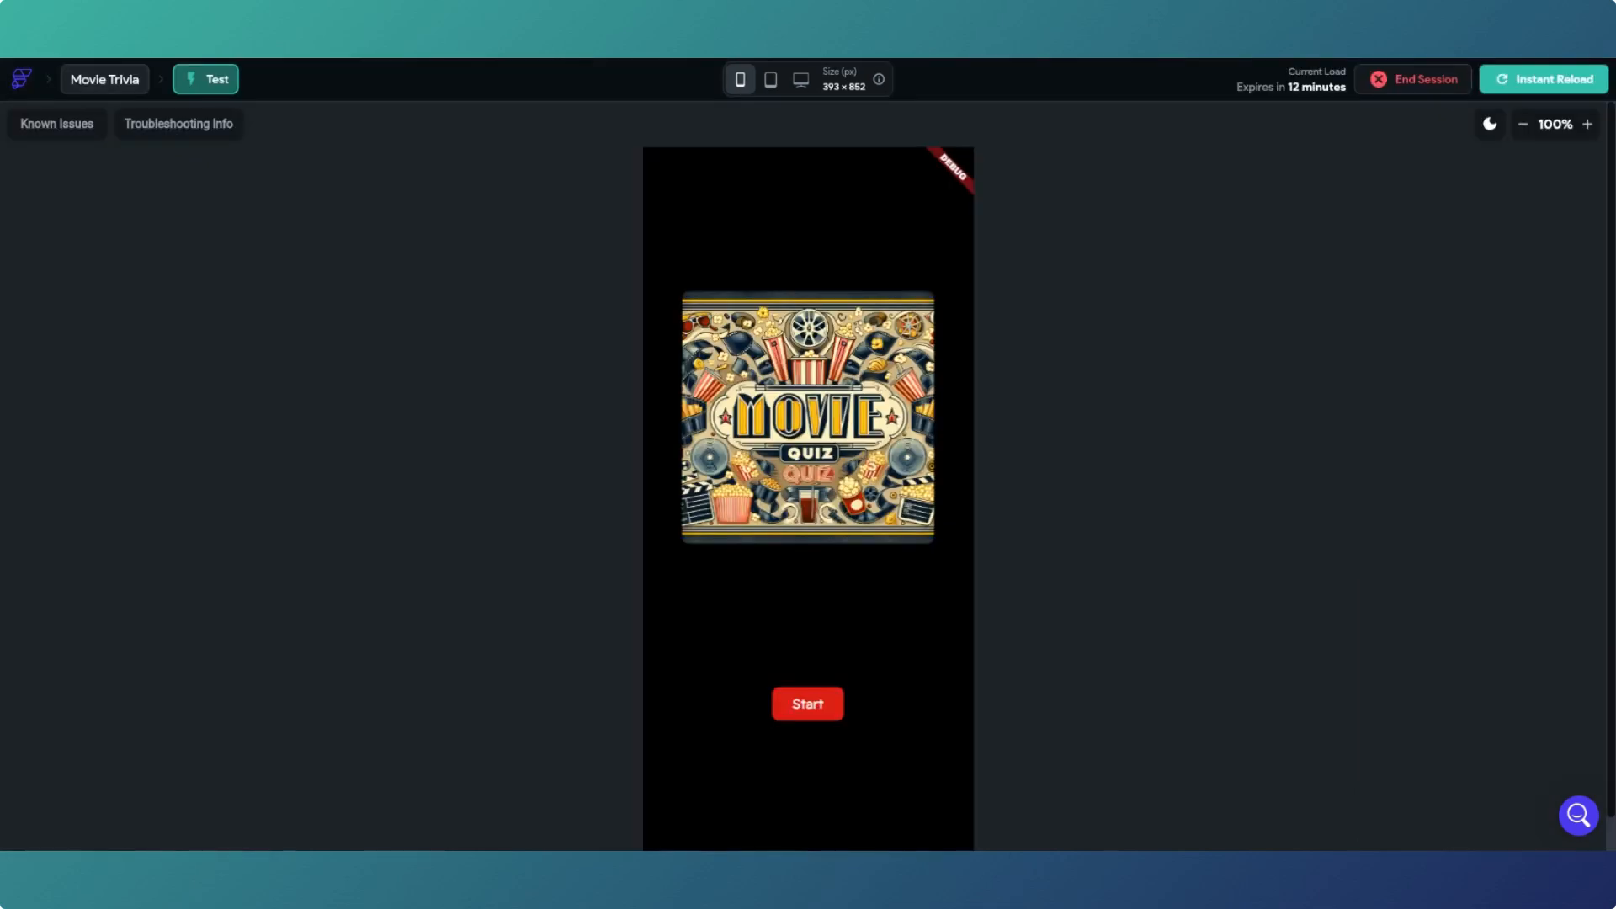
pyautogui.click(806, 707)
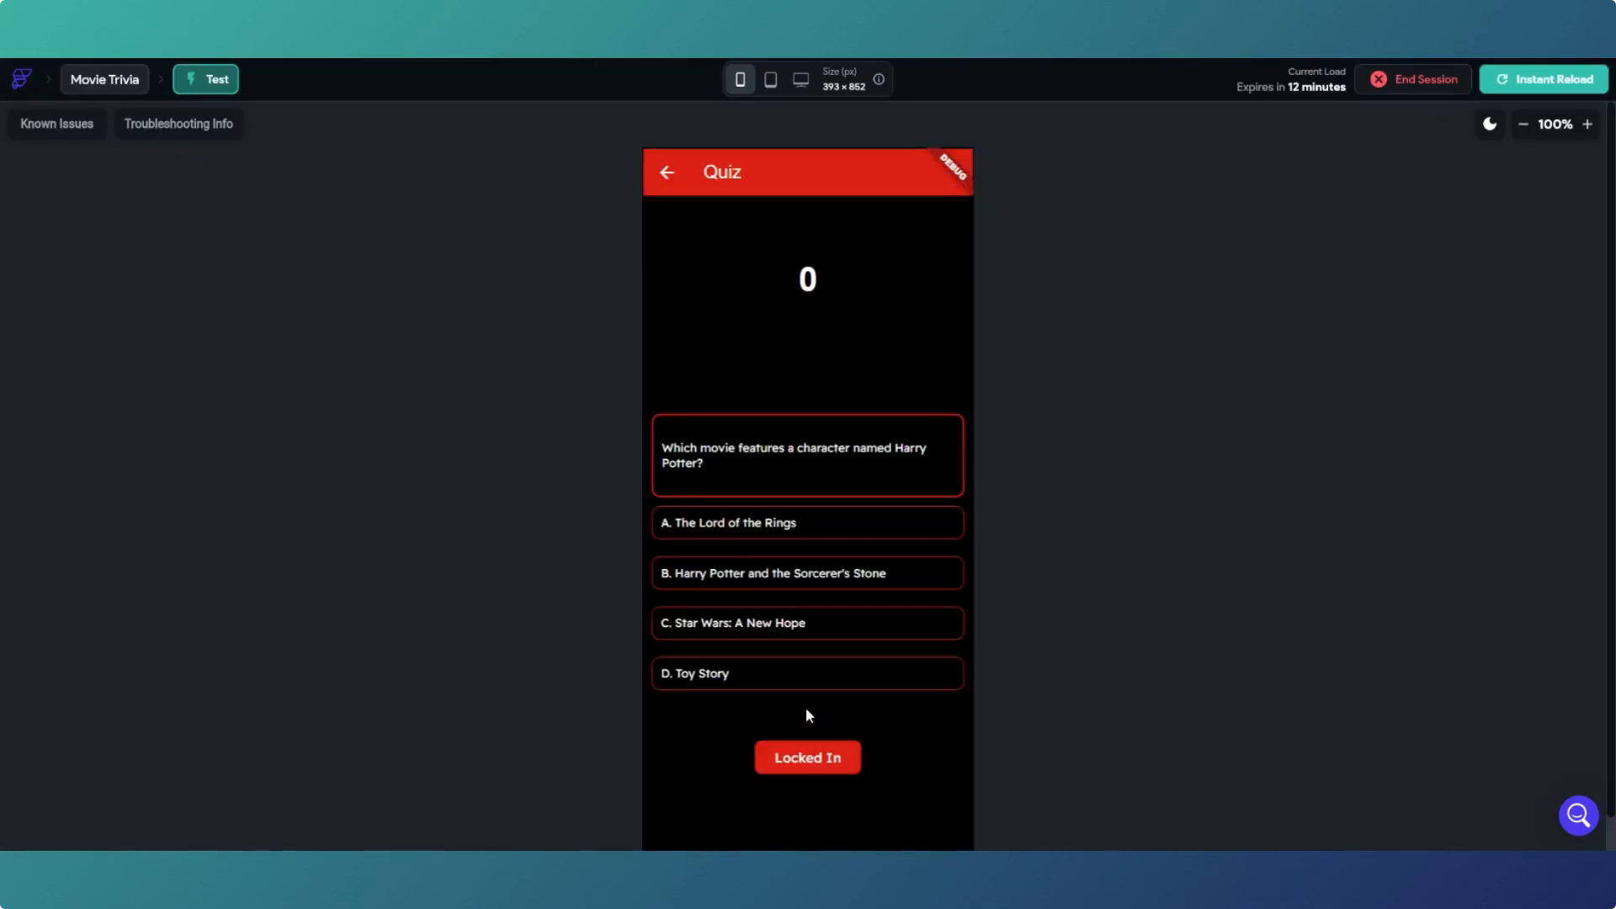
pyautogui.click(822, 539)
pyautogui.click(833, 584)
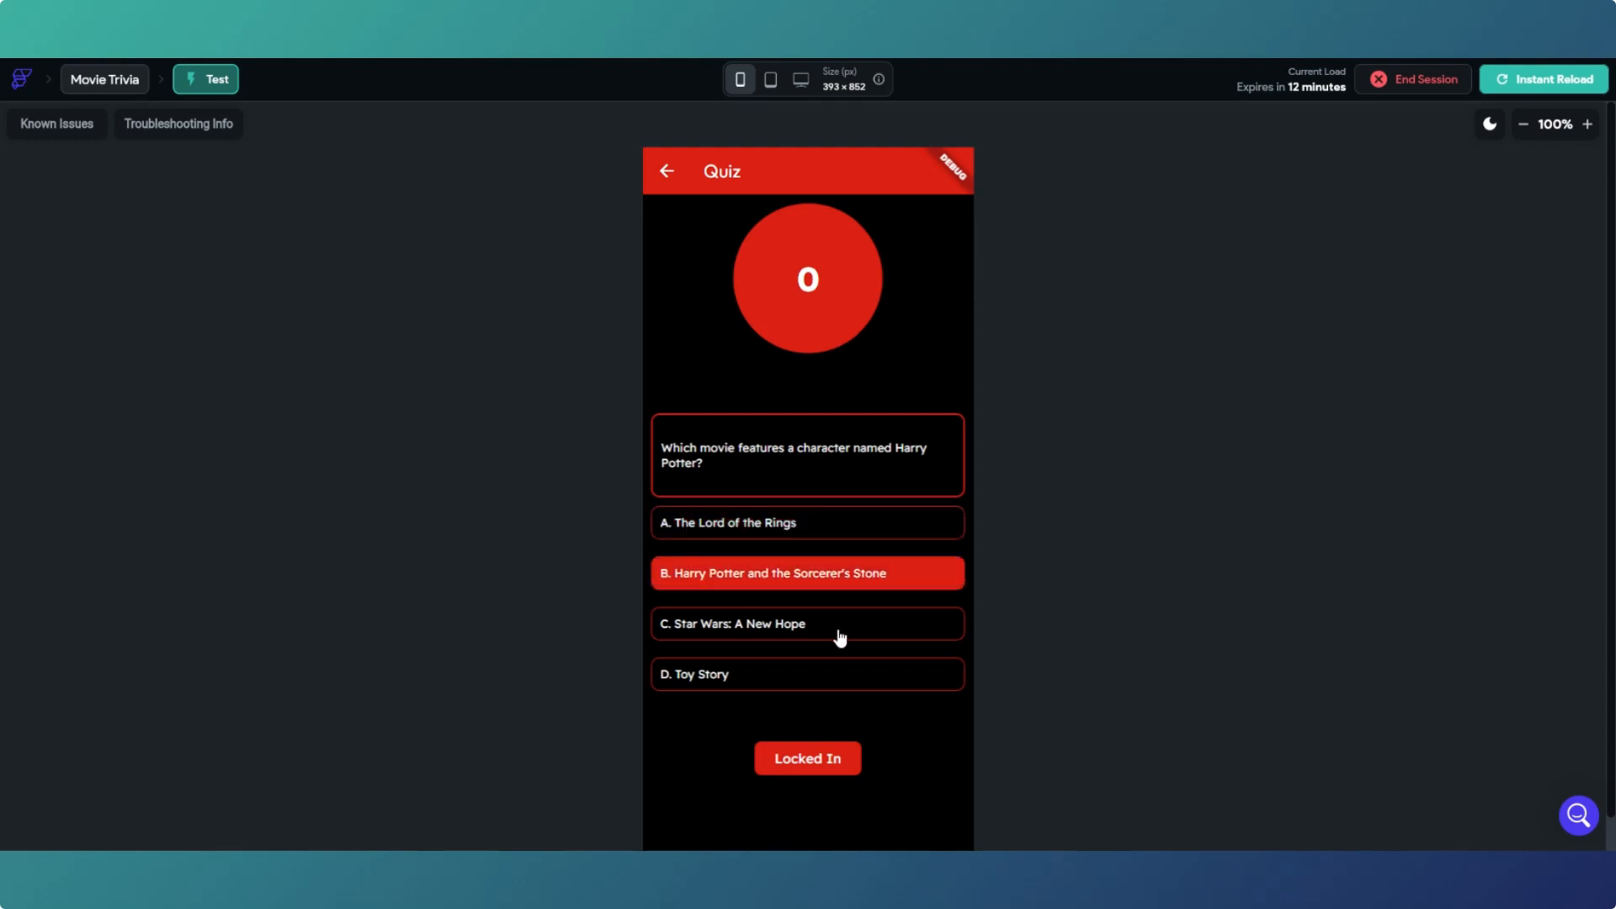
pyautogui.click(837, 638)
pyautogui.click(830, 682)
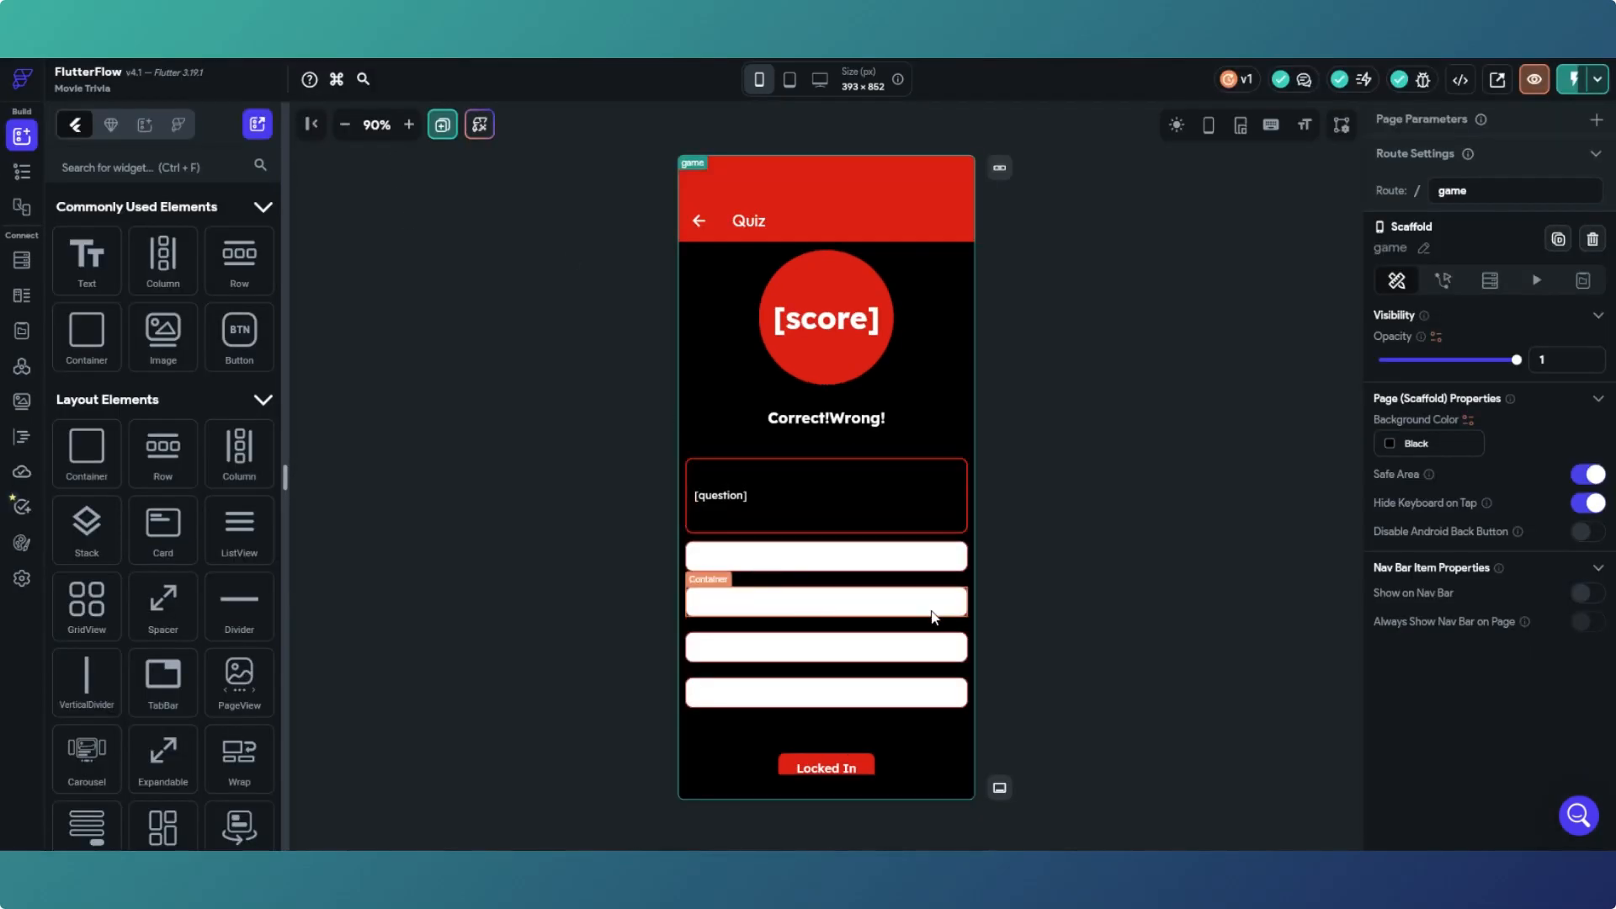
# Step: Return to the editor and review the second and third answer texts in the widget tree and the third answer's row properties
pyautogui.click(931, 606)
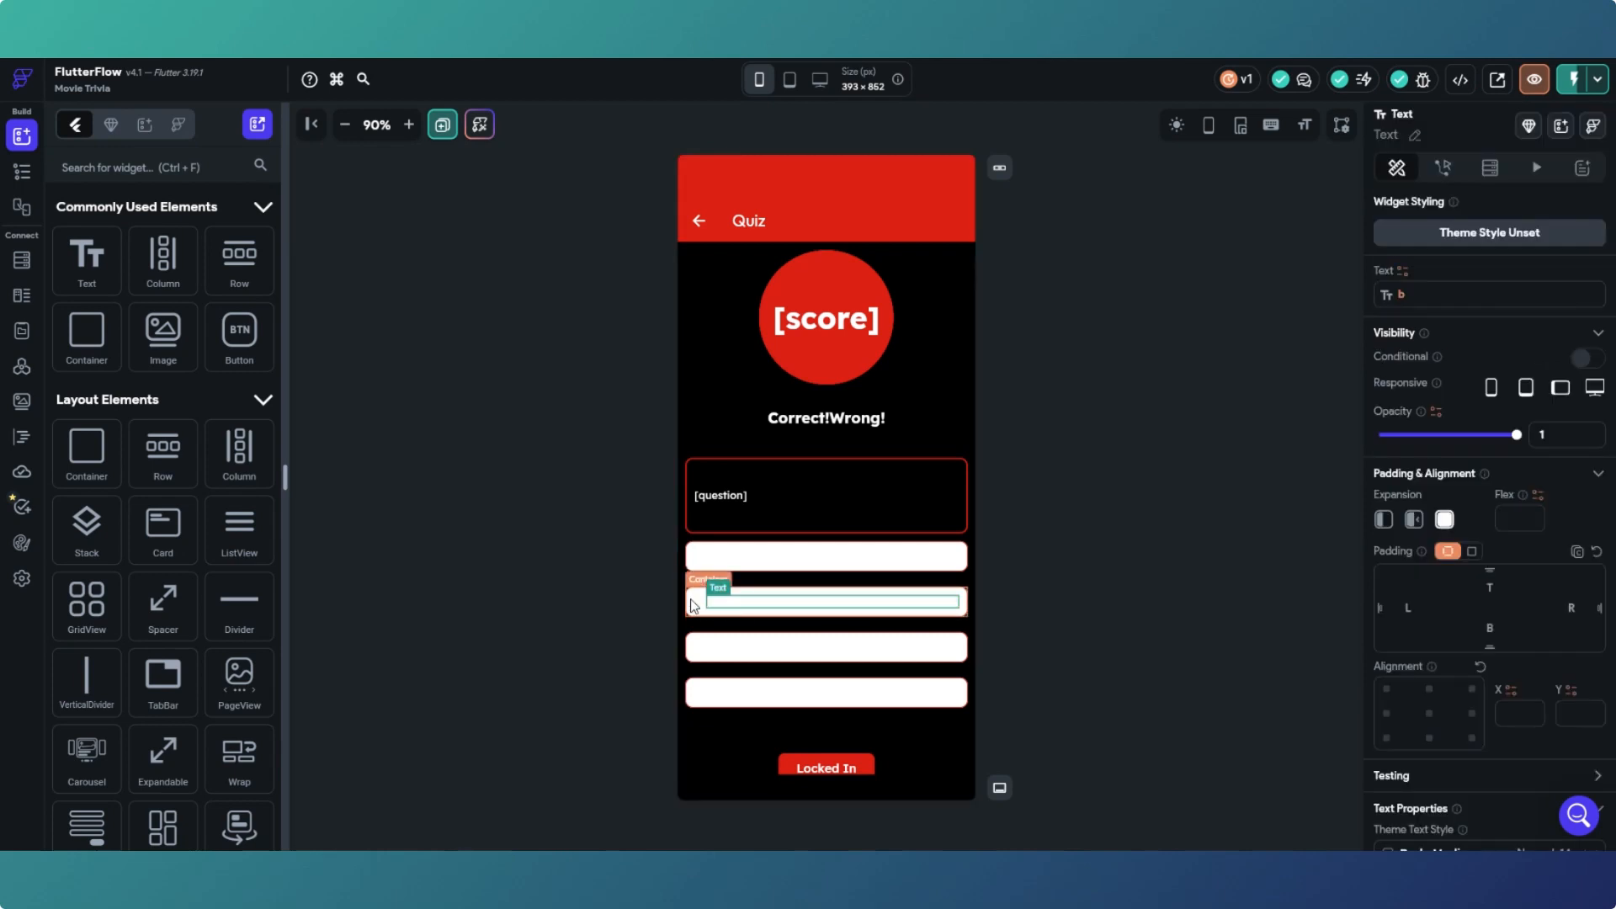
pyautogui.click(22, 171)
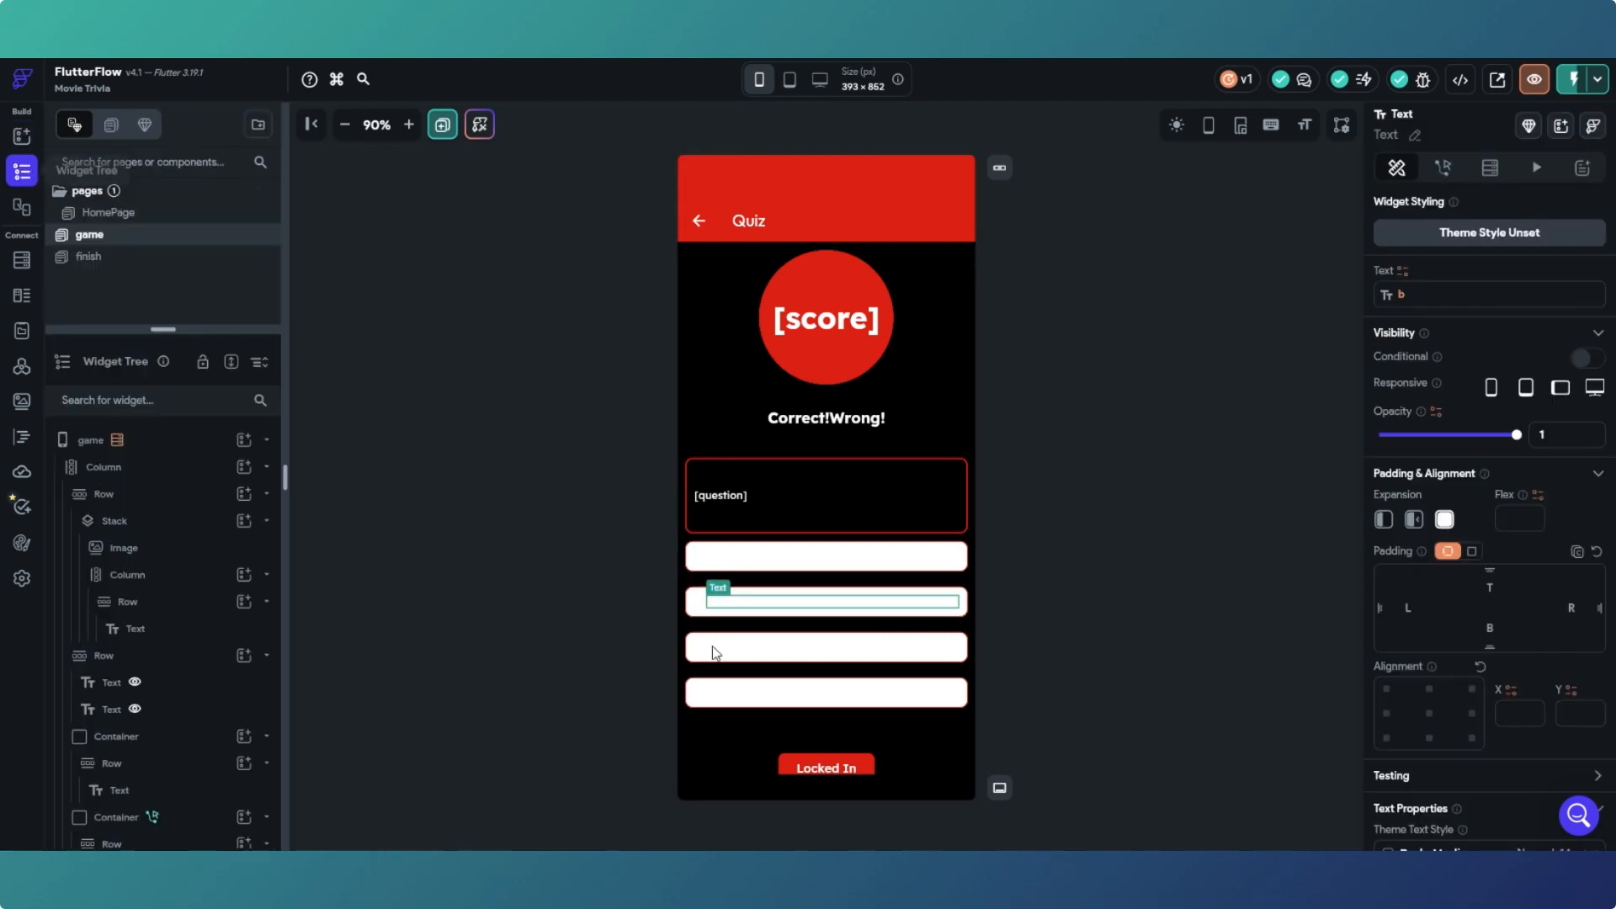
pyautogui.click(775, 652)
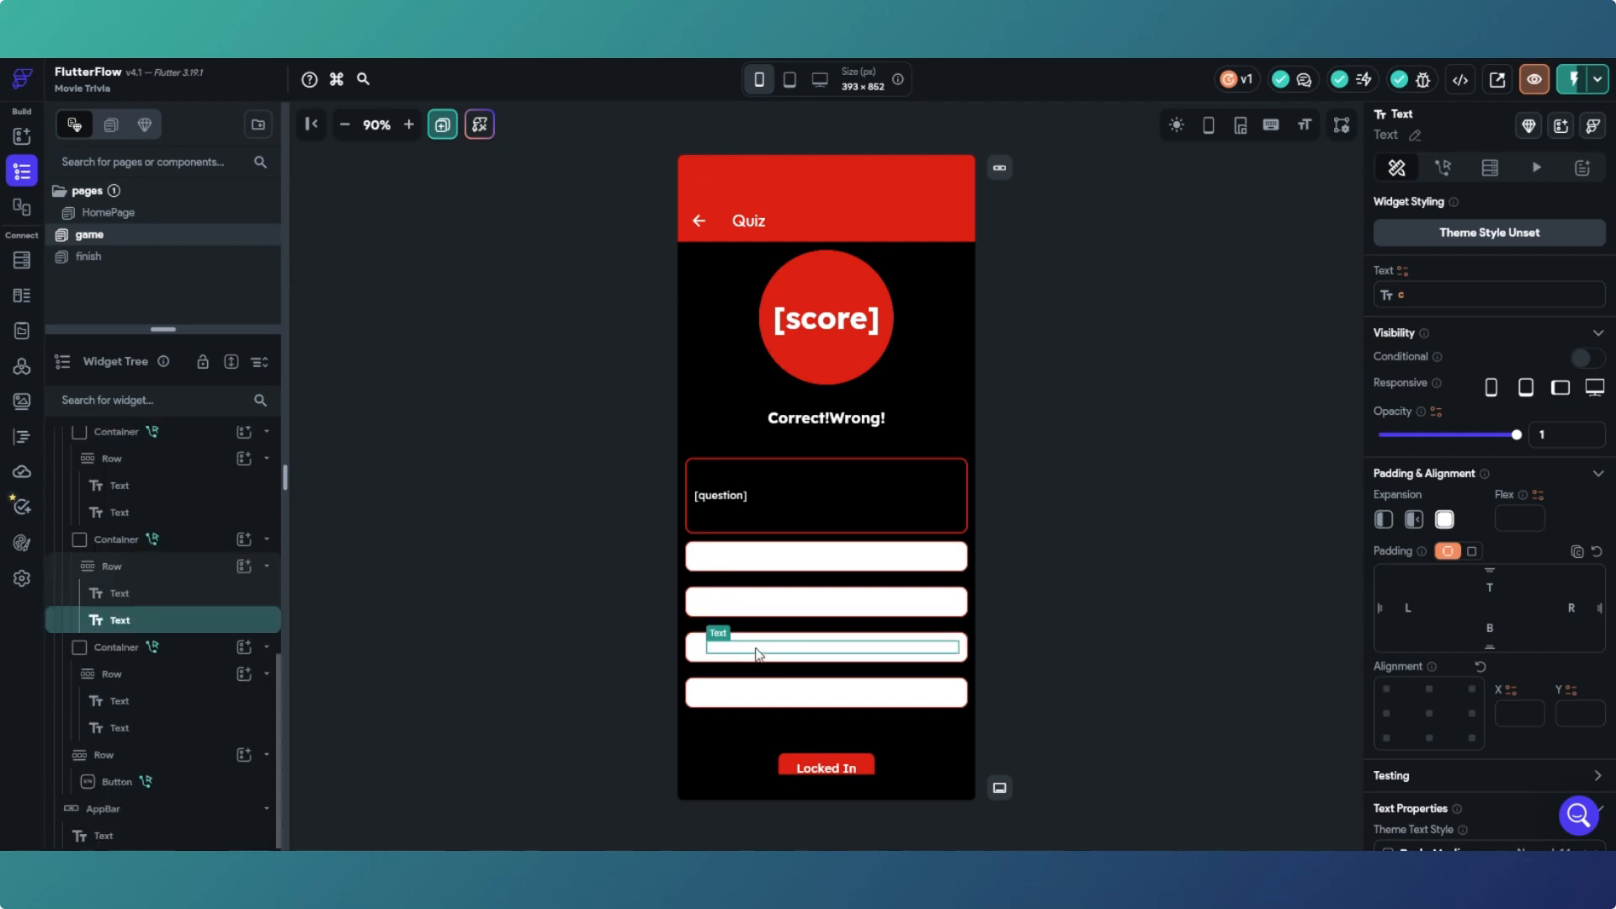
pyautogui.click(159, 568)
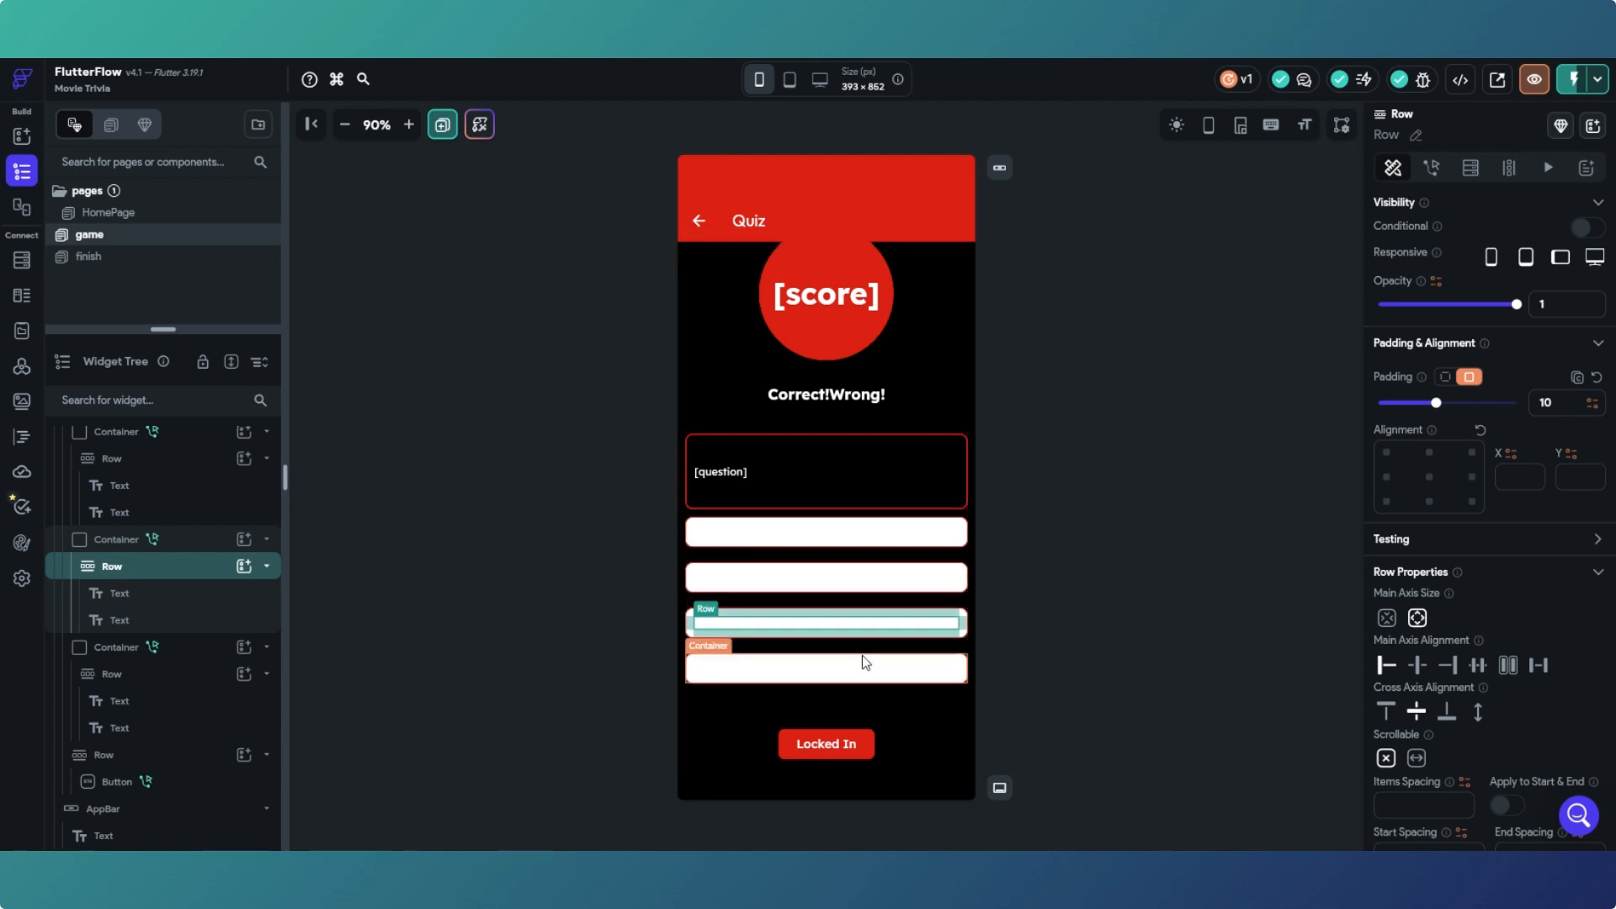
pyautogui.click(459, 488)
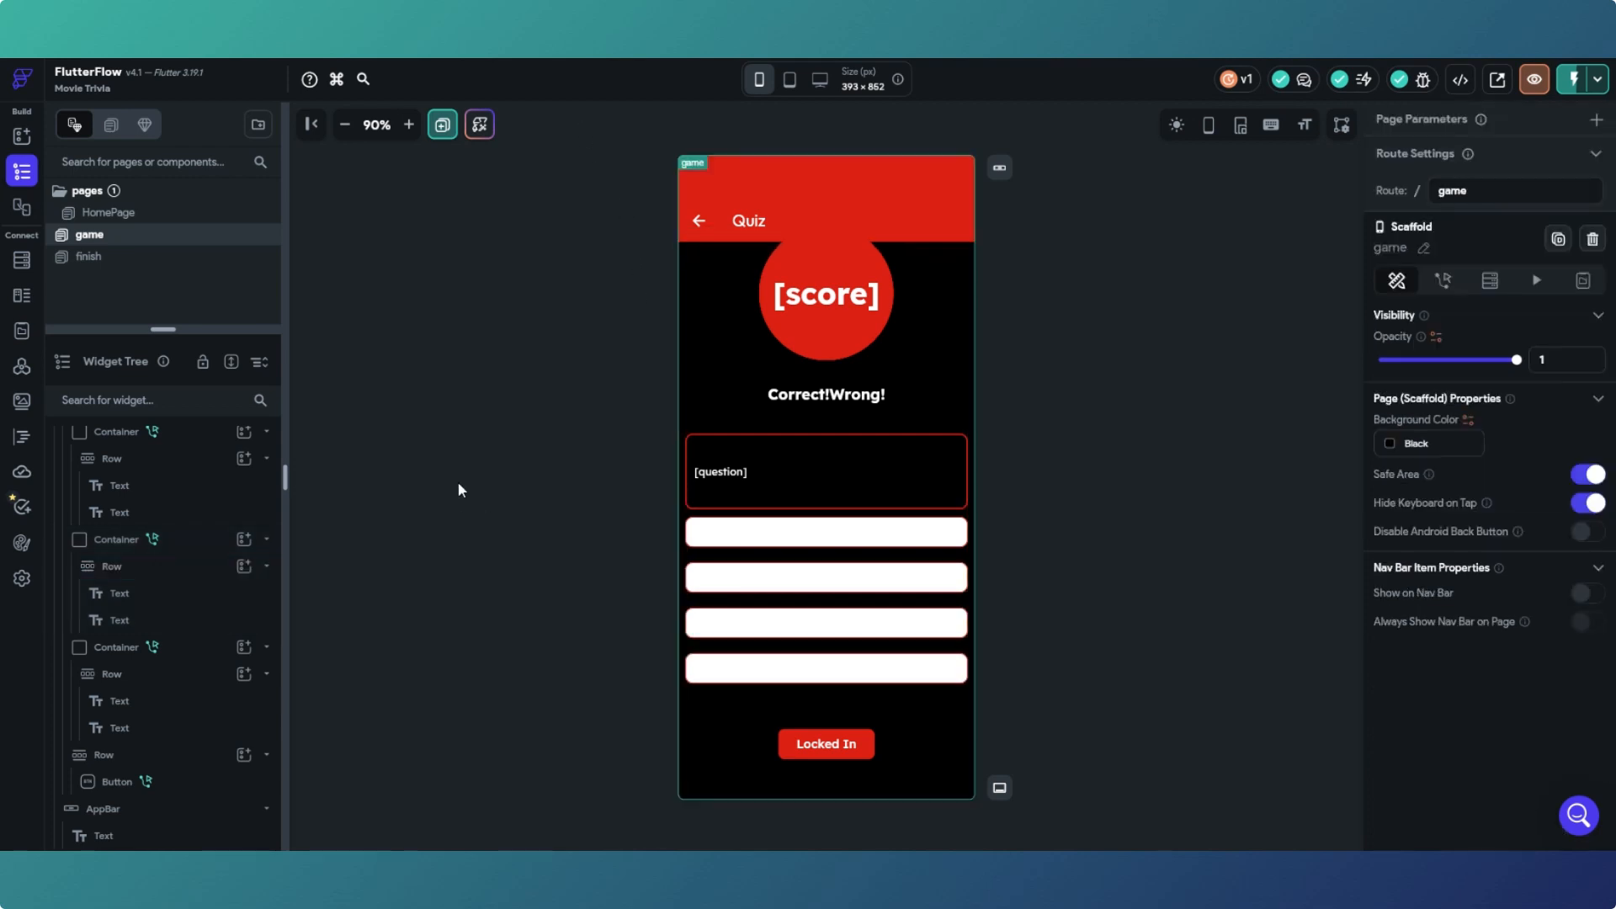
# Step: View the finish page's design and return to the game page
pyautogui.click(192, 258)
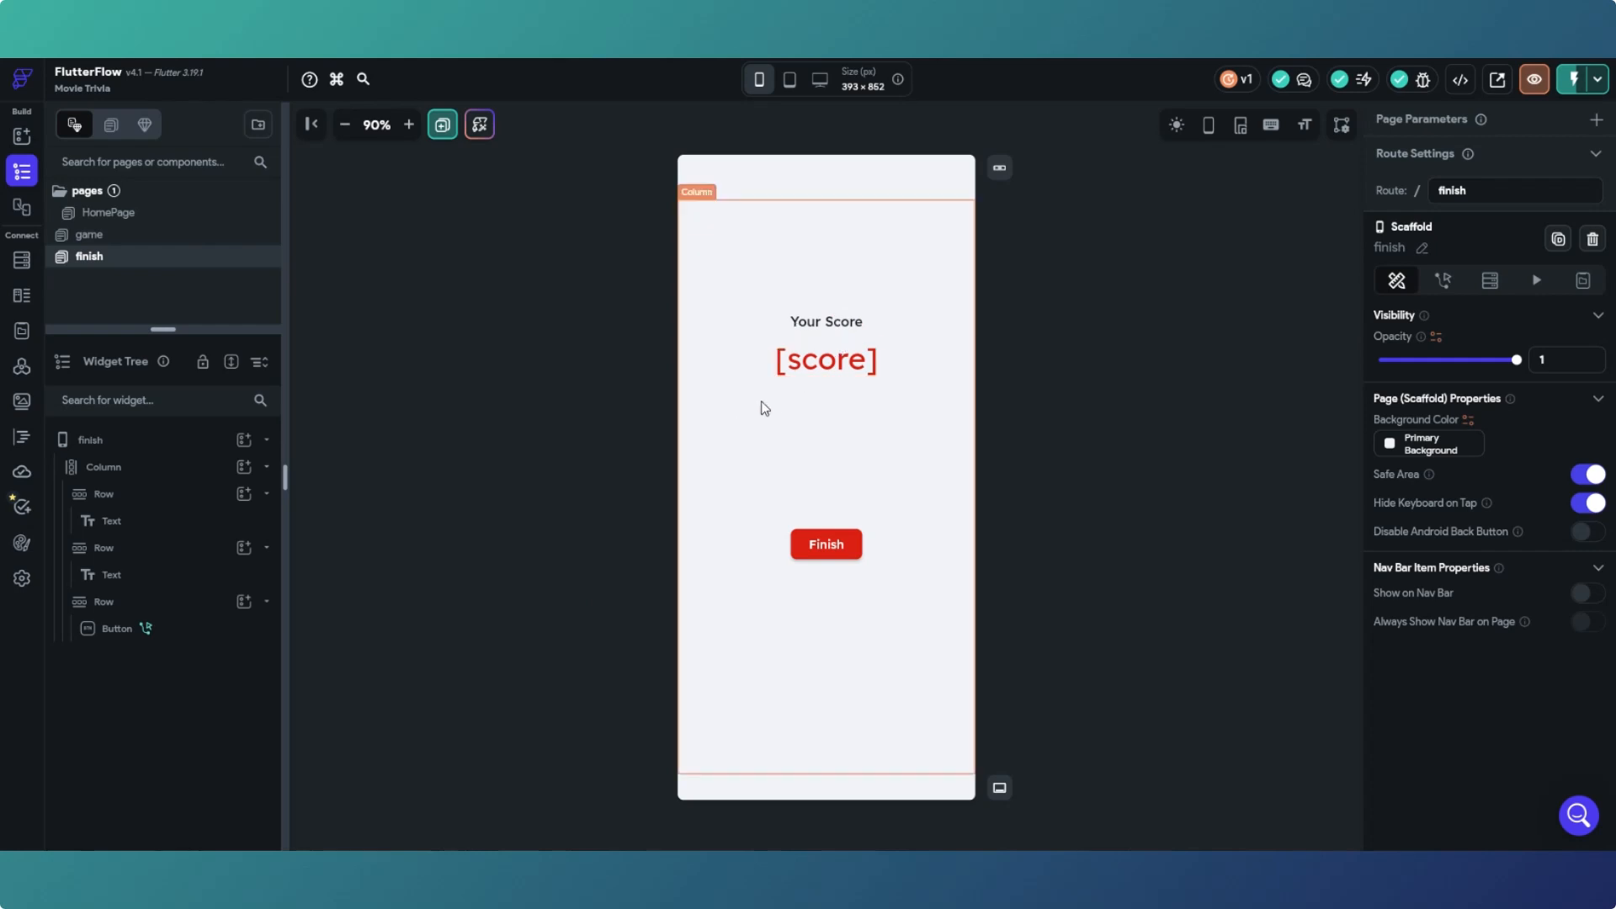
pyautogui.click(118, 237)
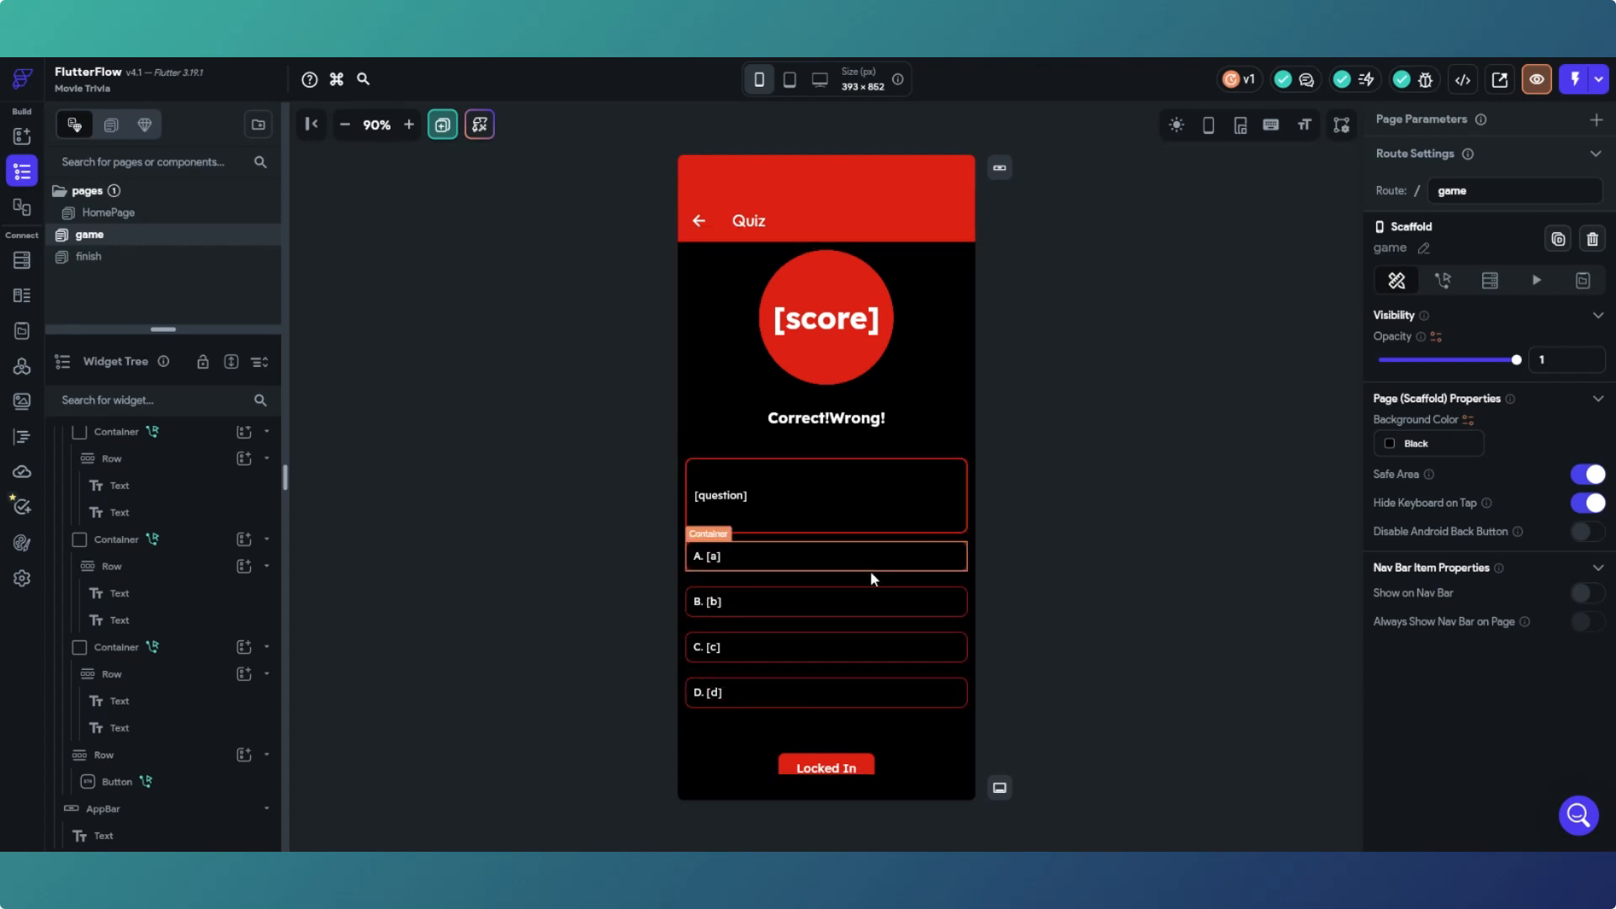
# Step: Inspect the conditional fill color of the answer A container and its variable options, and close them without changes
pyautogui.click(952, 568)
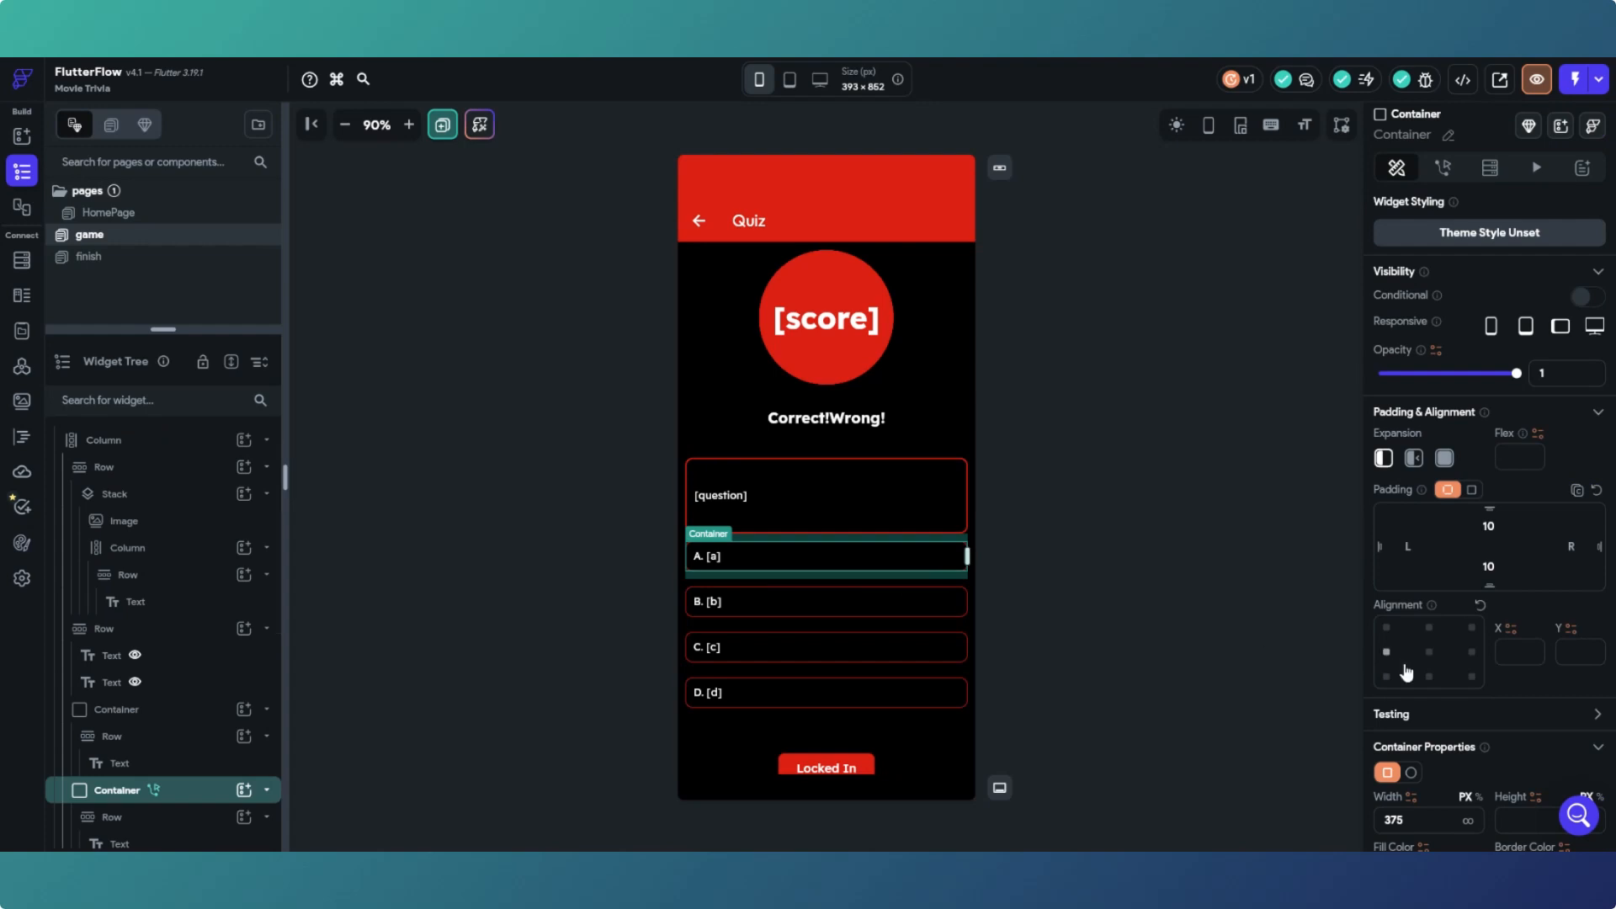
pyautogui.scroll(-3, 1431, 656)
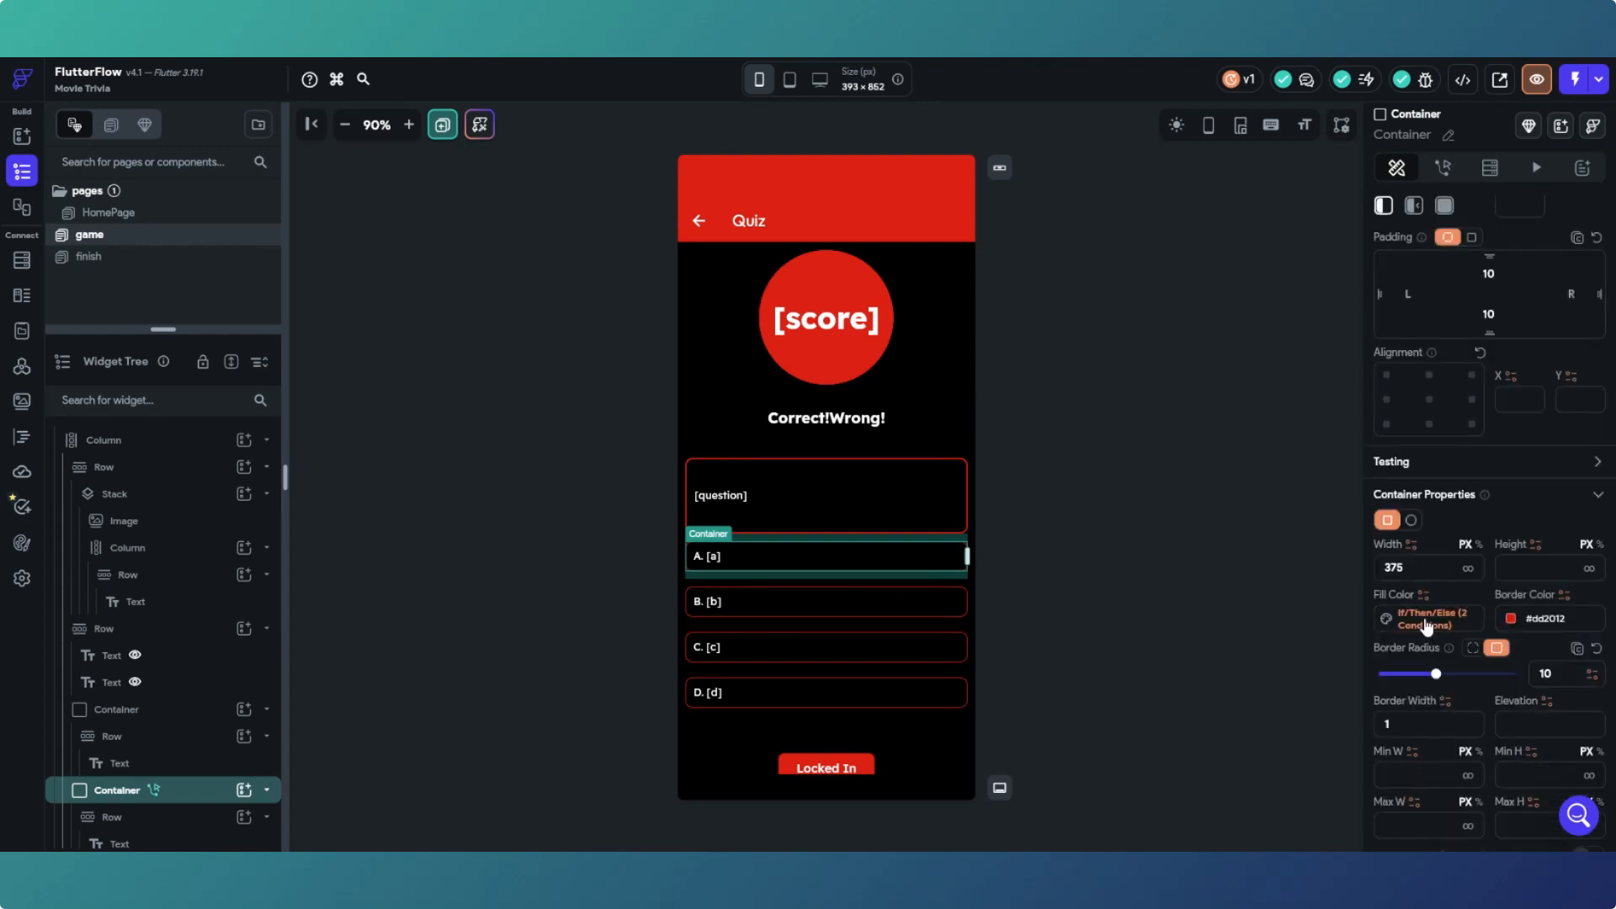
pyautogui.click(1426, 622)
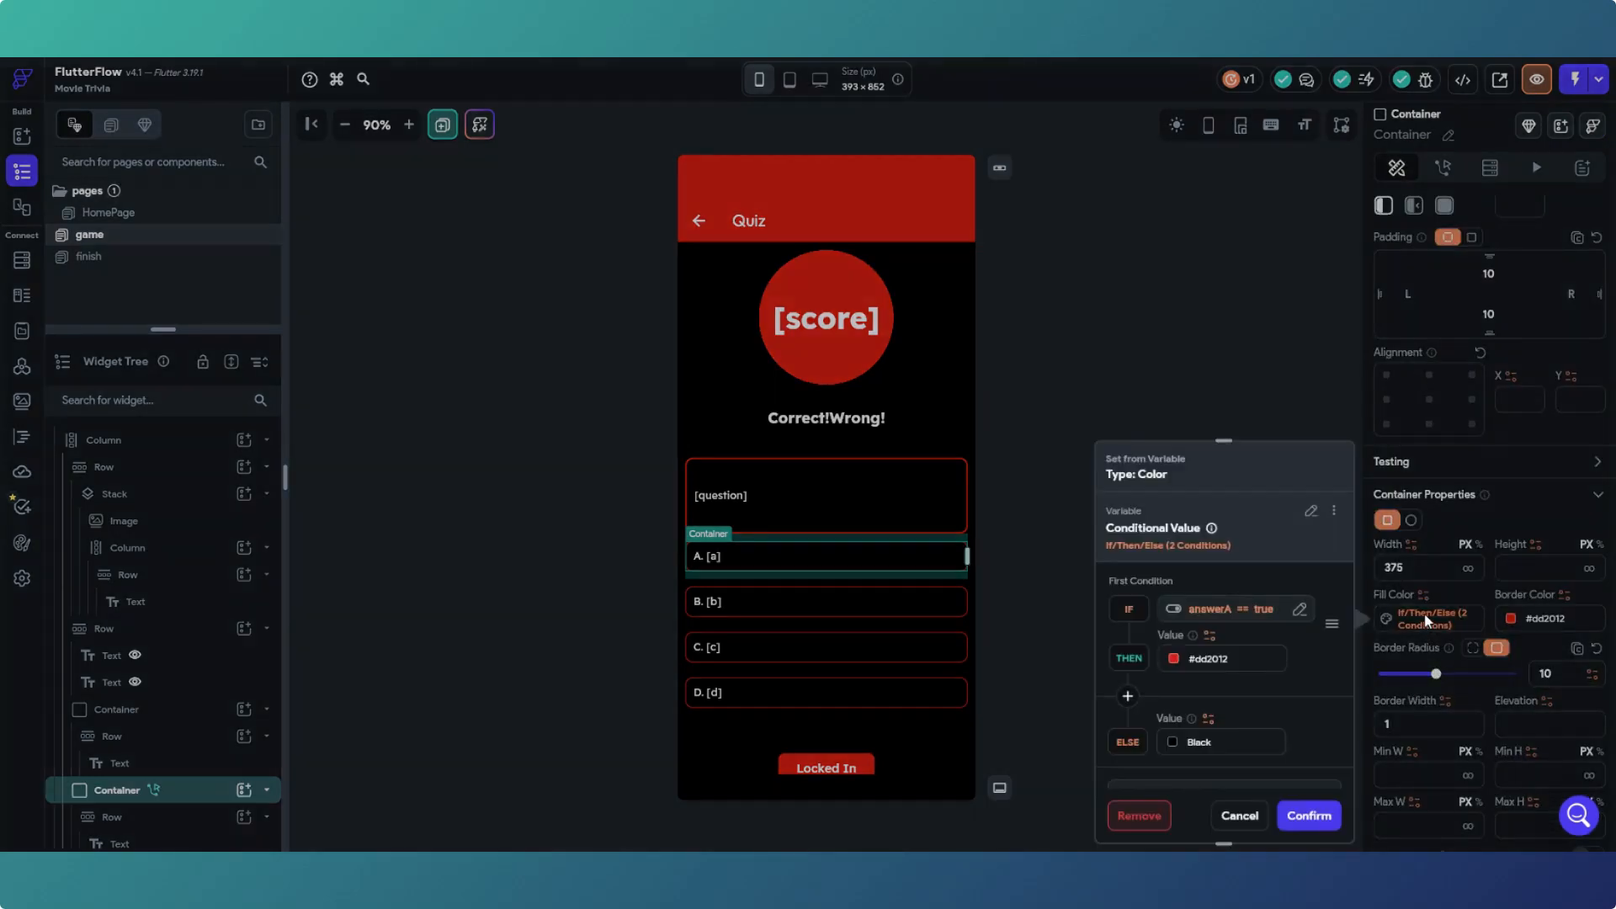
pyautogui.click(1333, 511)
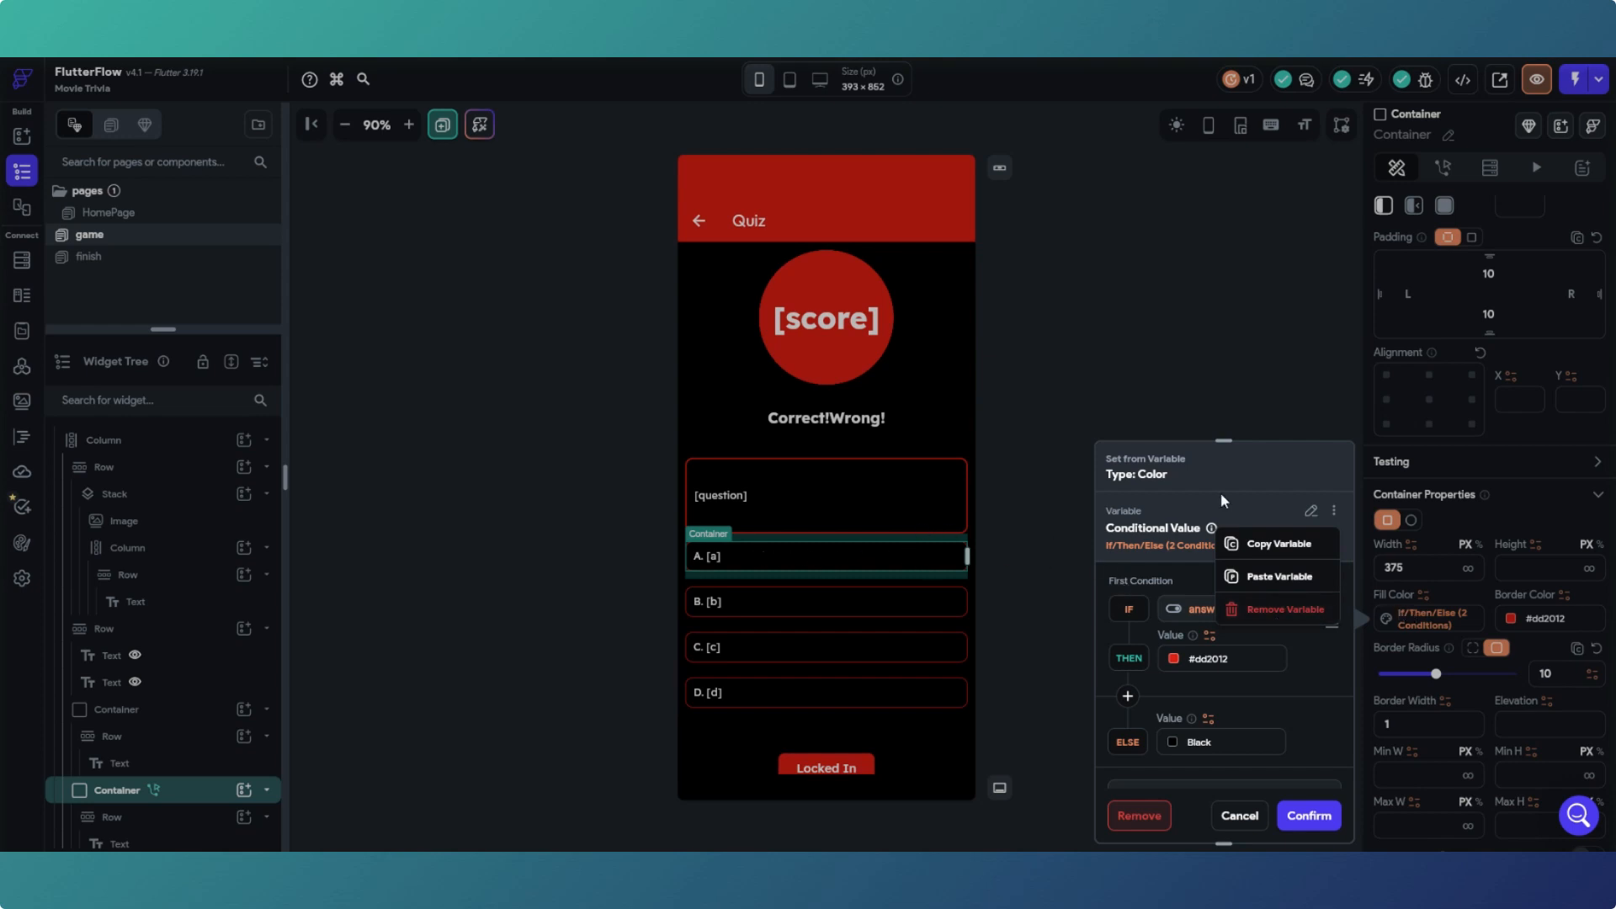
pyautogui.click(1242, 819)
pyautogui.click(1242, 819)
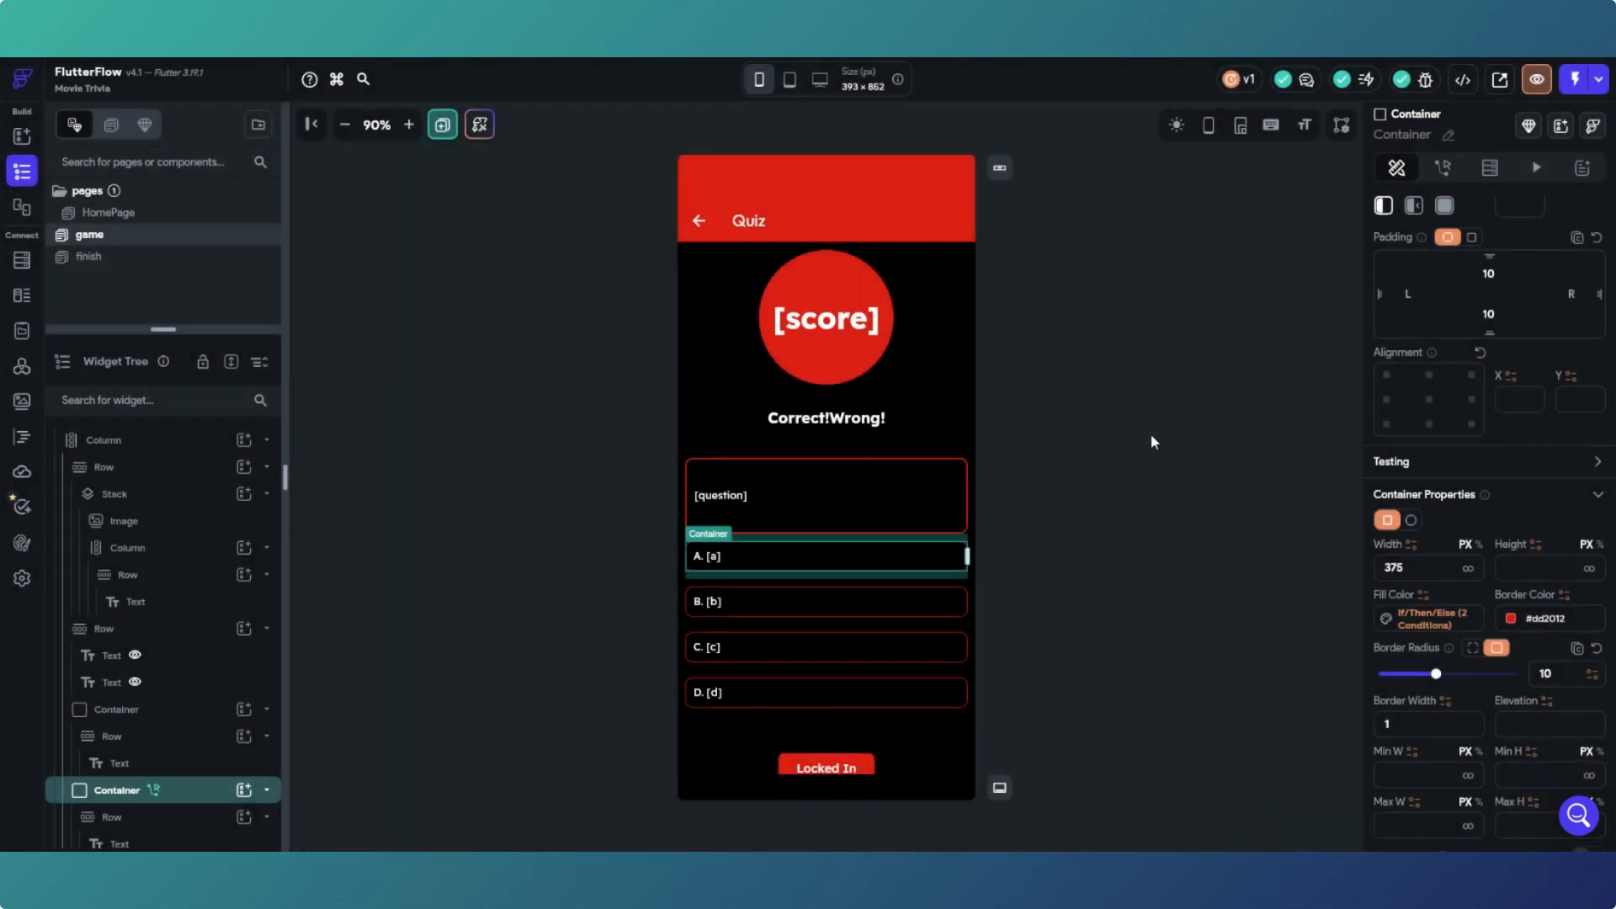
pyautogui.click(1037, 599)
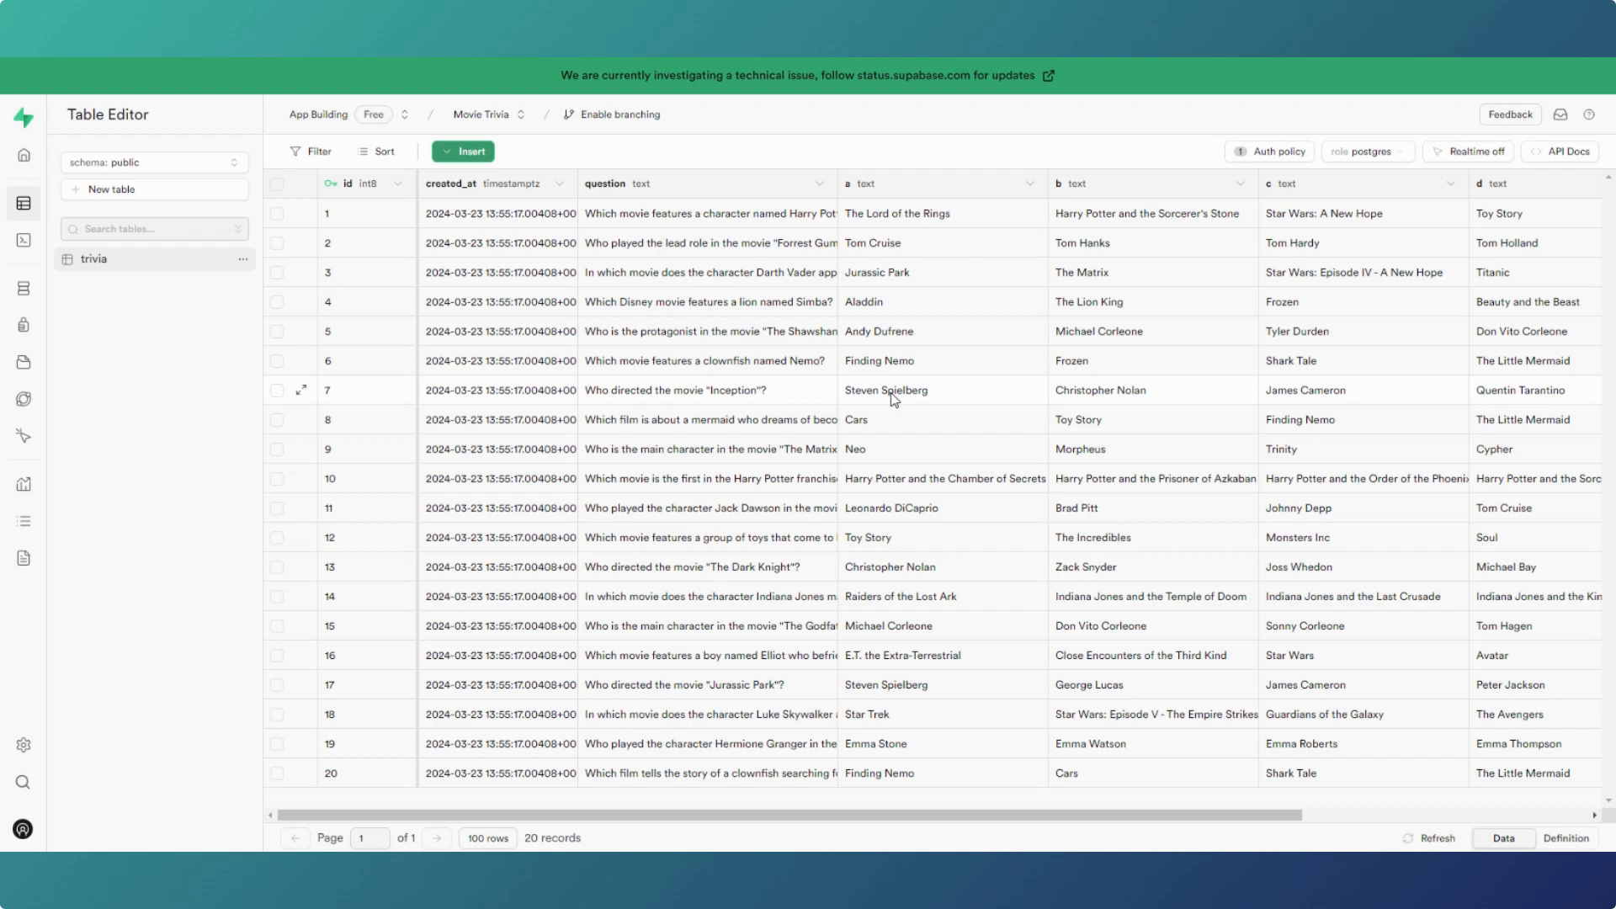
# Step: In Supabase, import the rows of the CSV file "trivia quetions 2.csv" into the trivia table
pyautogui.click(449, 155)
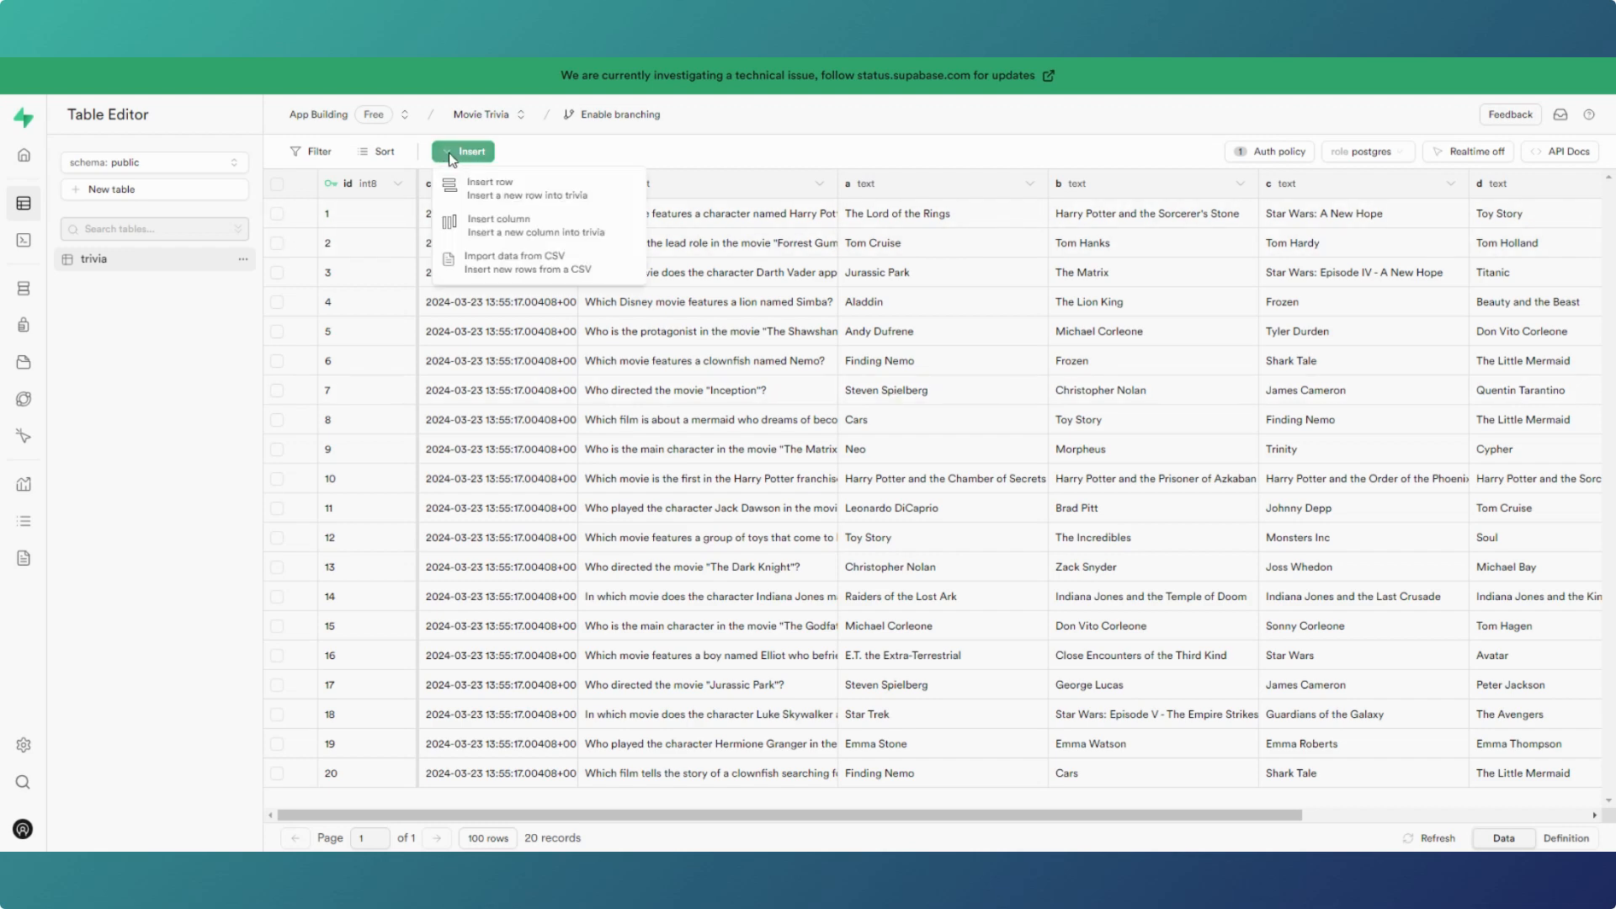
pyautogui.click(492, 265)
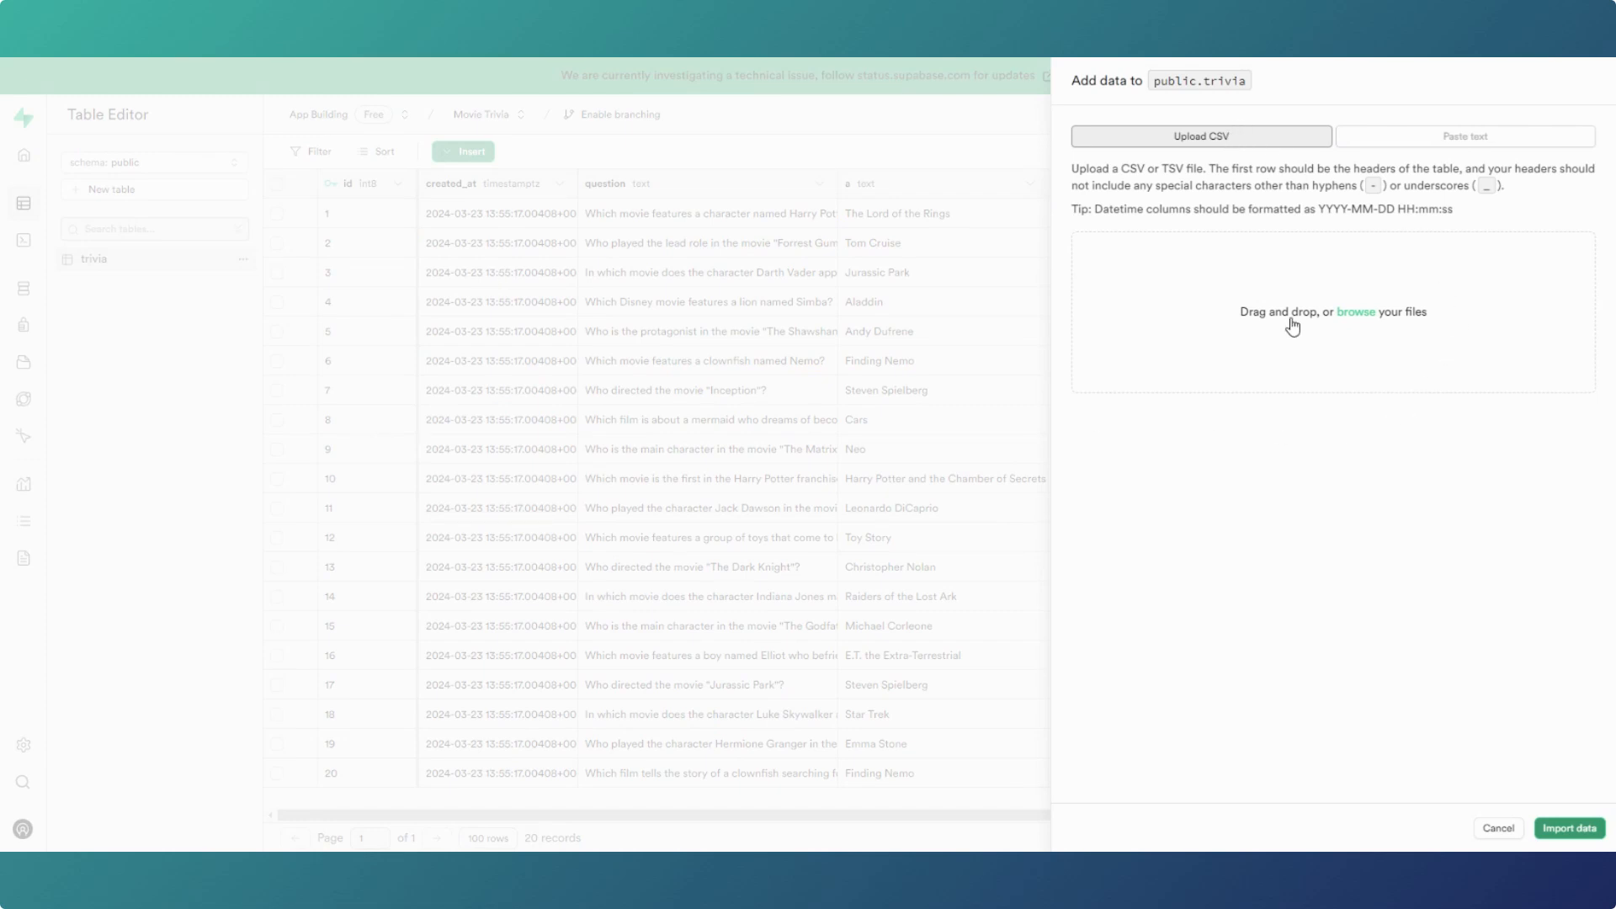
pyautogui.click(1339, 306)
pyautogui.moveTo(1612, 286); pyautogui.dragTo(1289, 335)
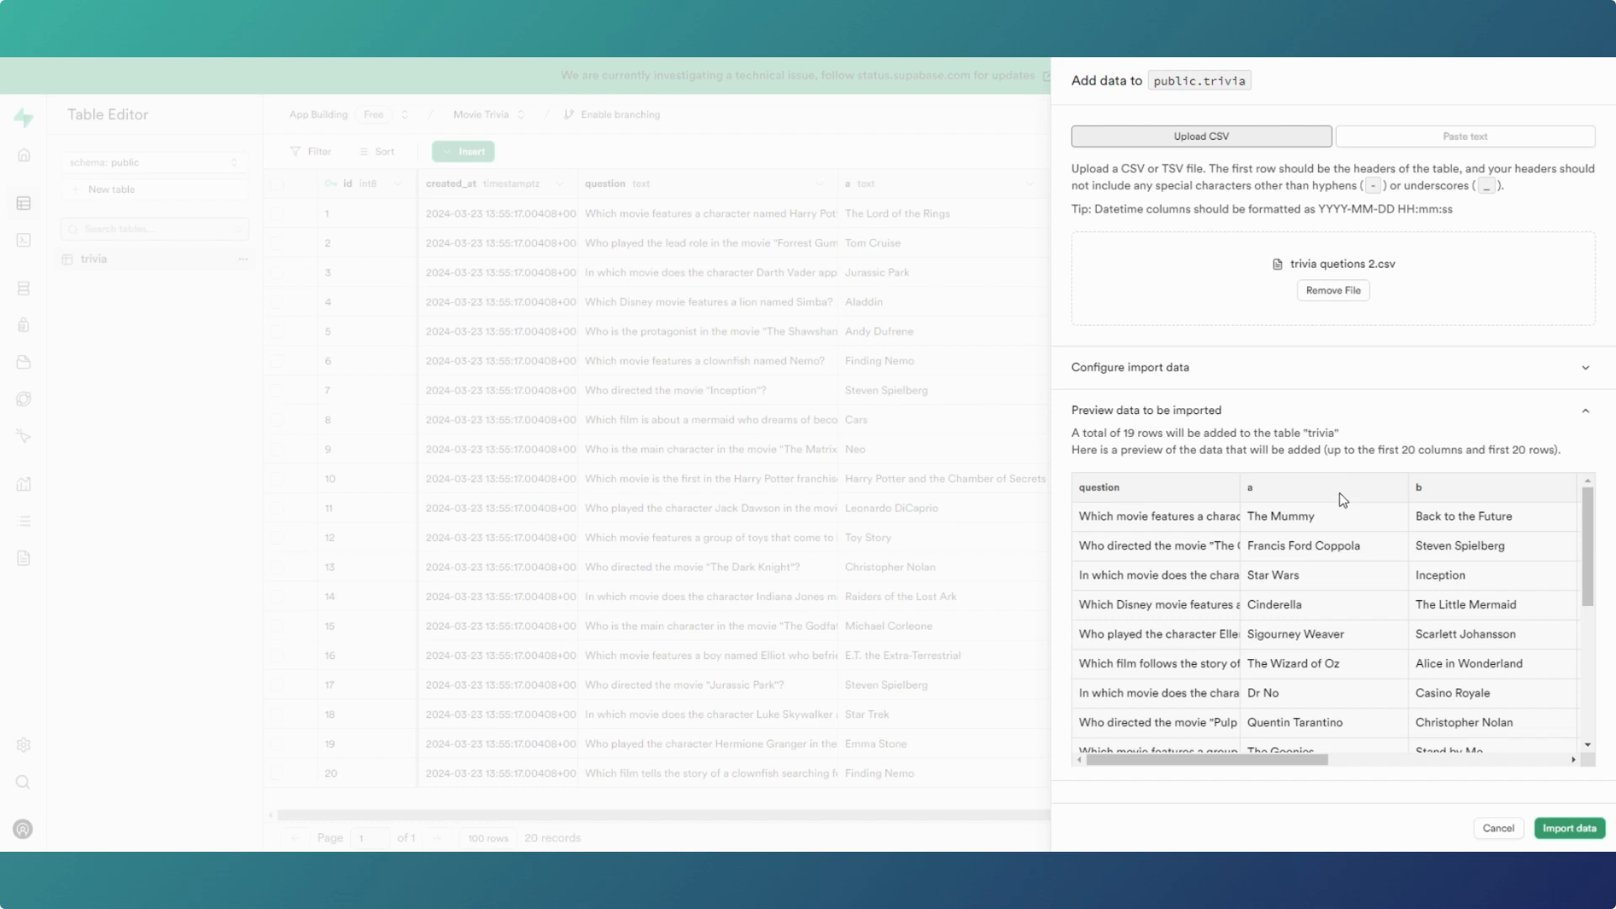
pyautogui.scroll(-5, 1340, 492)
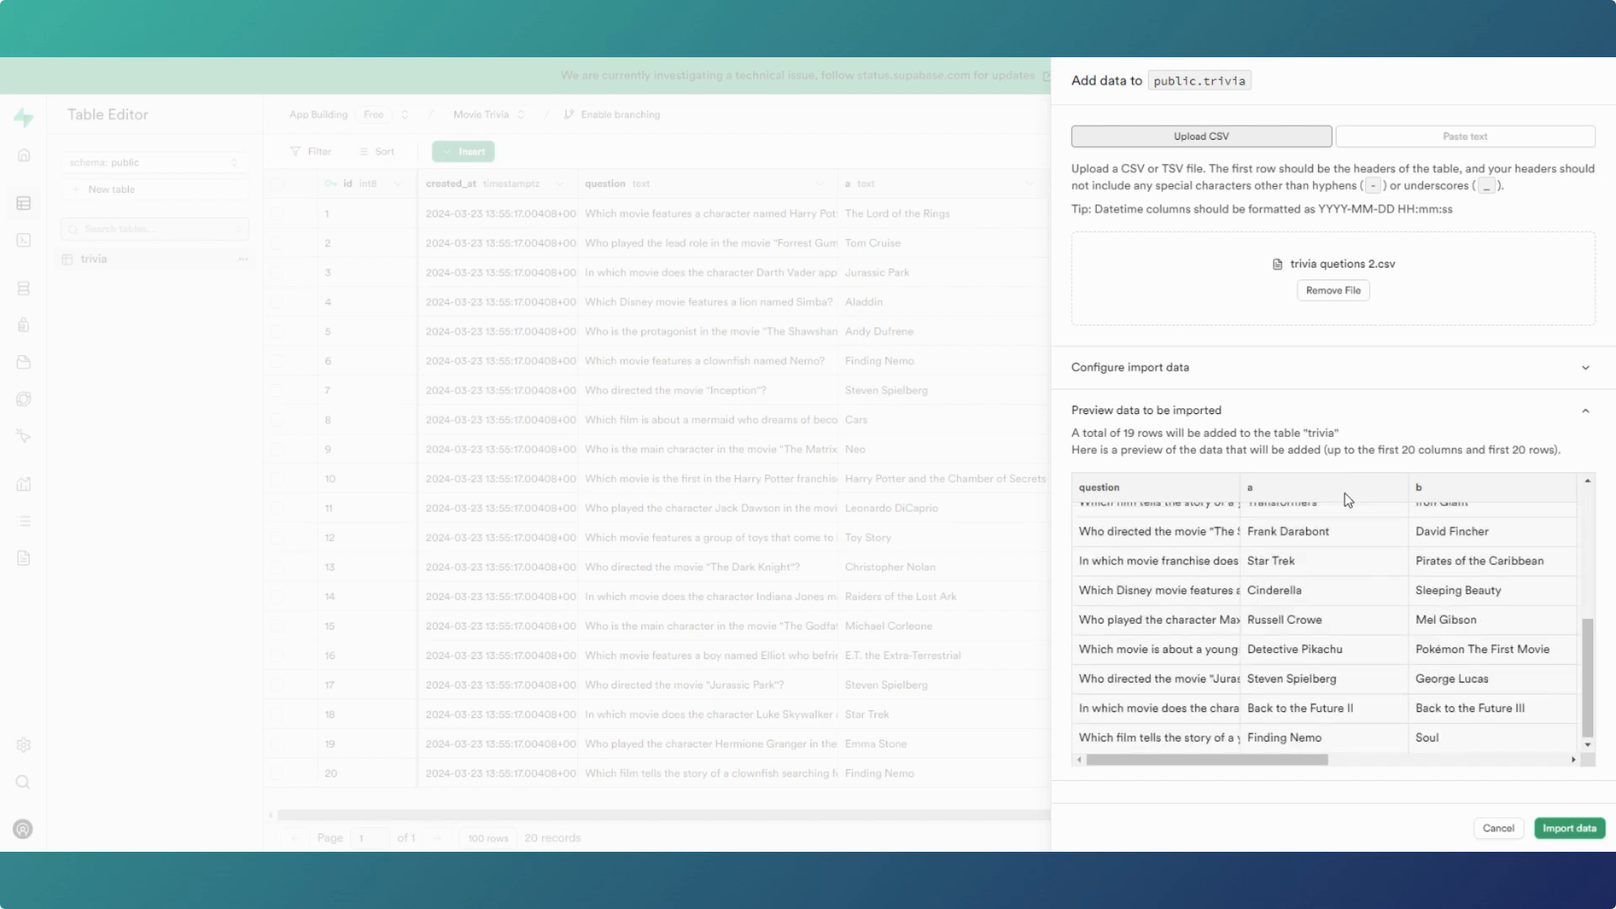
pyautogui.scroll(5, 1345, 491)
pyautogui.click(1587, 829)
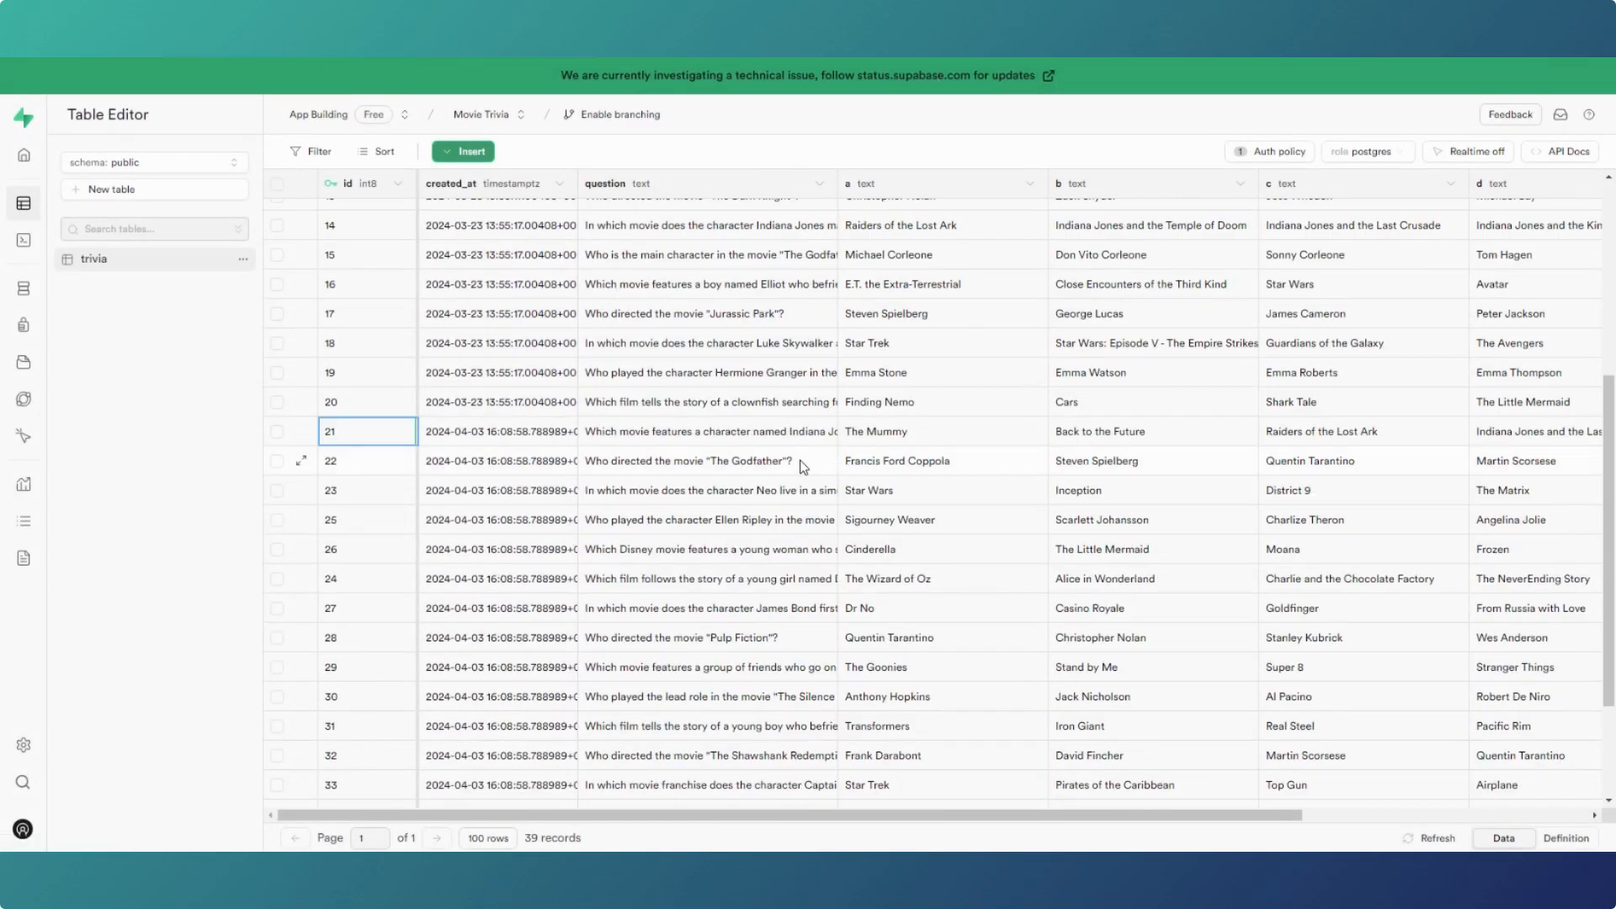
# Step: Examine the old and newly imported question rows and their ids throughout the trivia table
pyautogui.scroll(2, 328, 362)
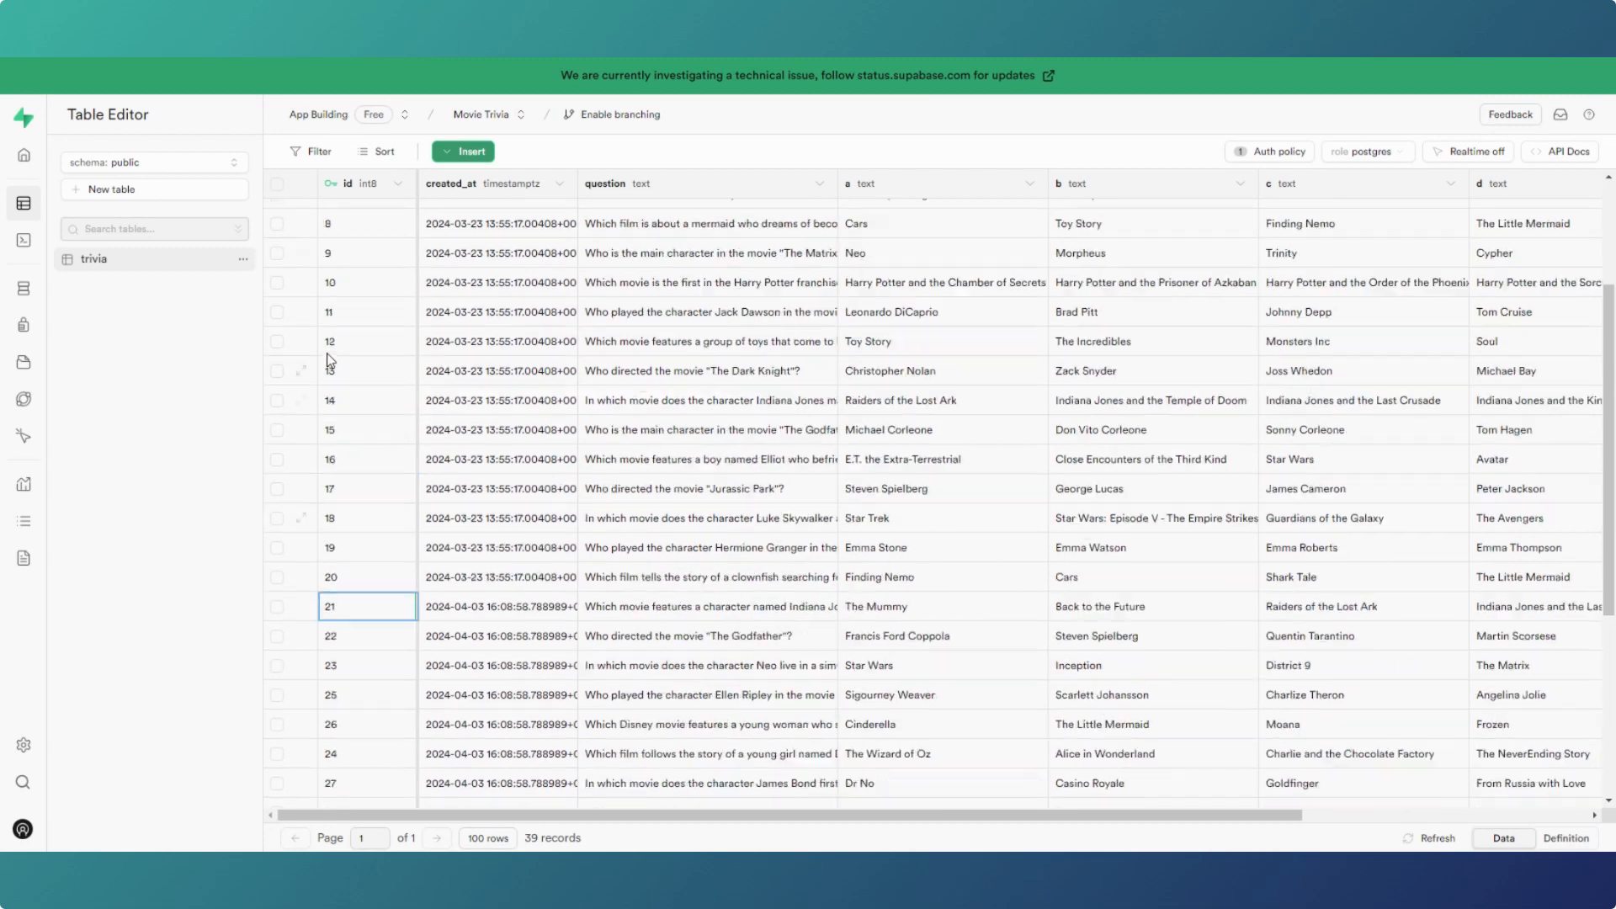
pyautogui.scroll(-3, 328, 357)
pyautogui.scroll(5, 380, 476)
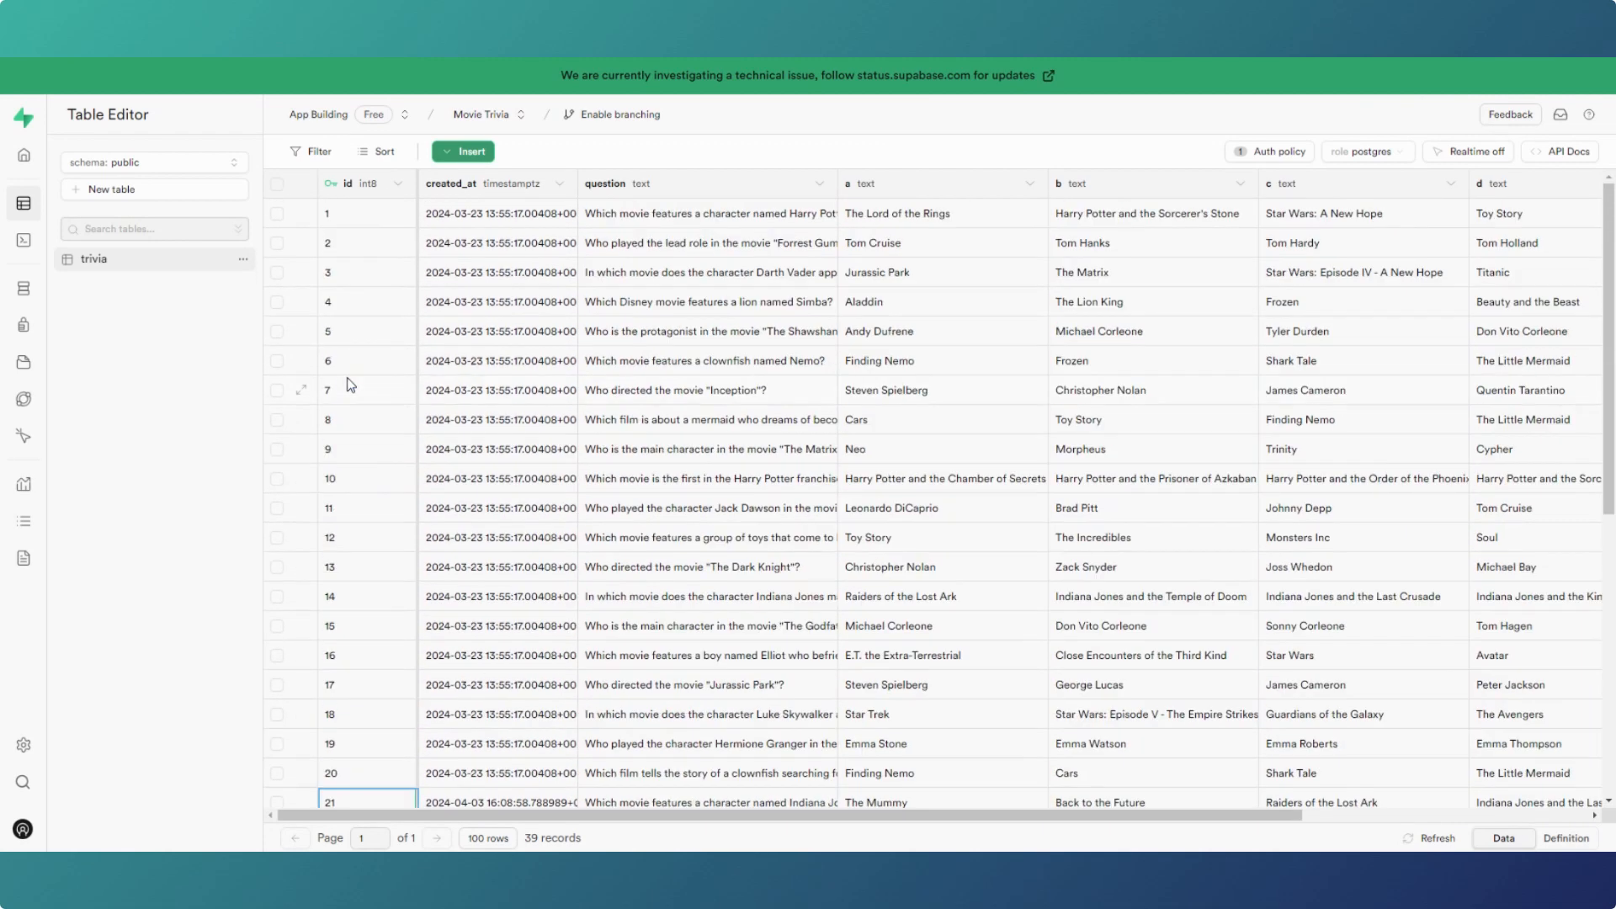
pyautogui.scroll(-5, 352, 345)
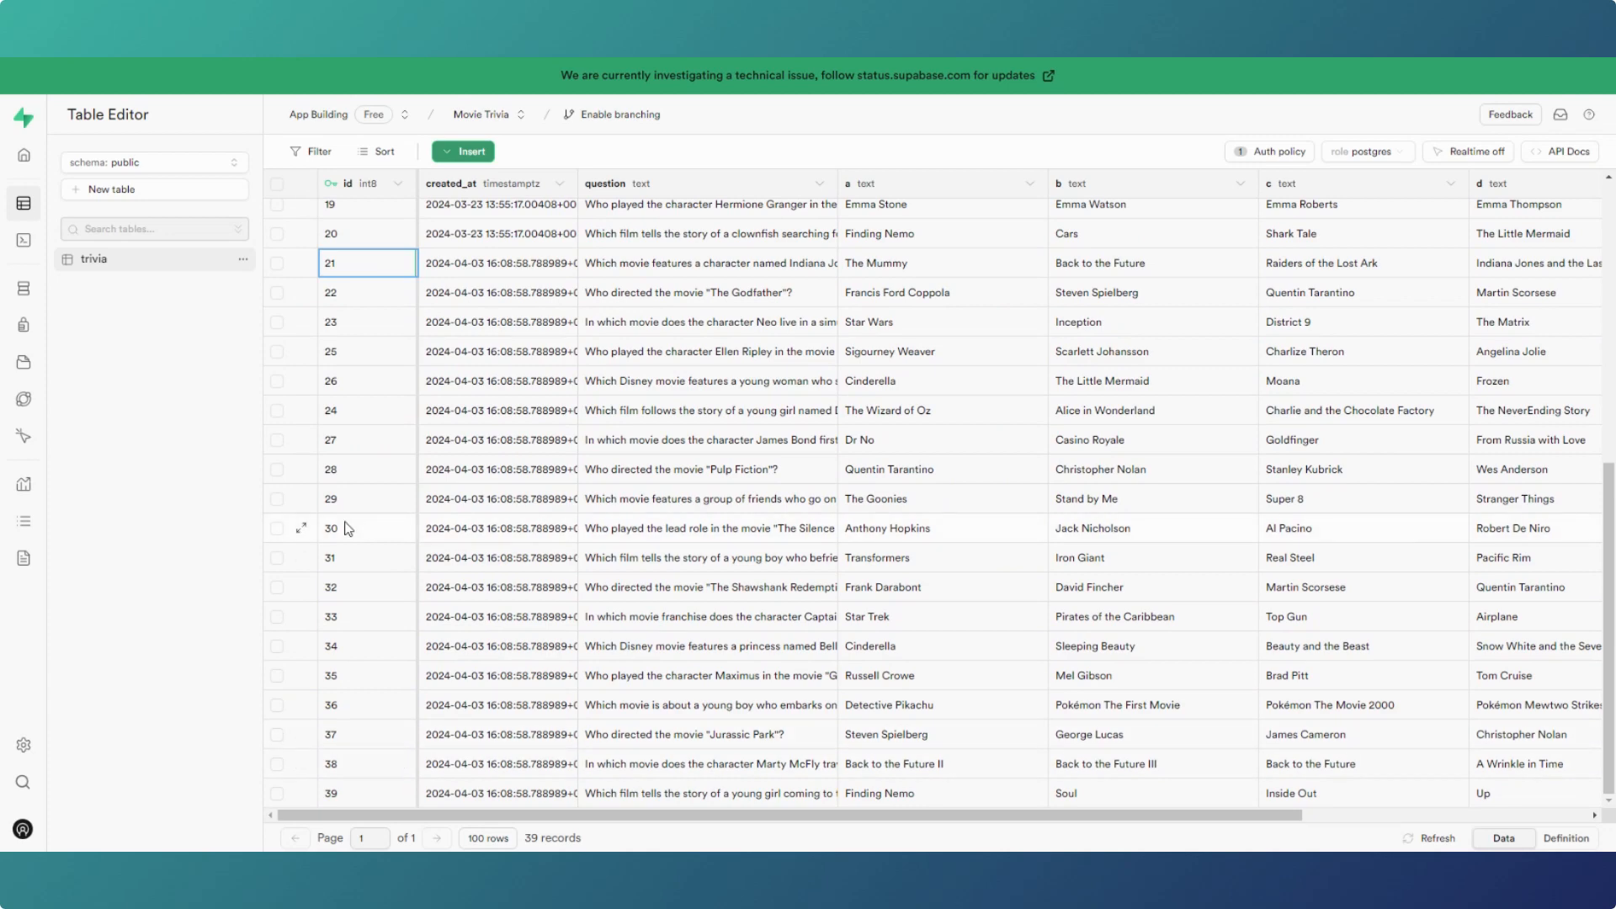
pyautogui.scroll(5, 345, 513)
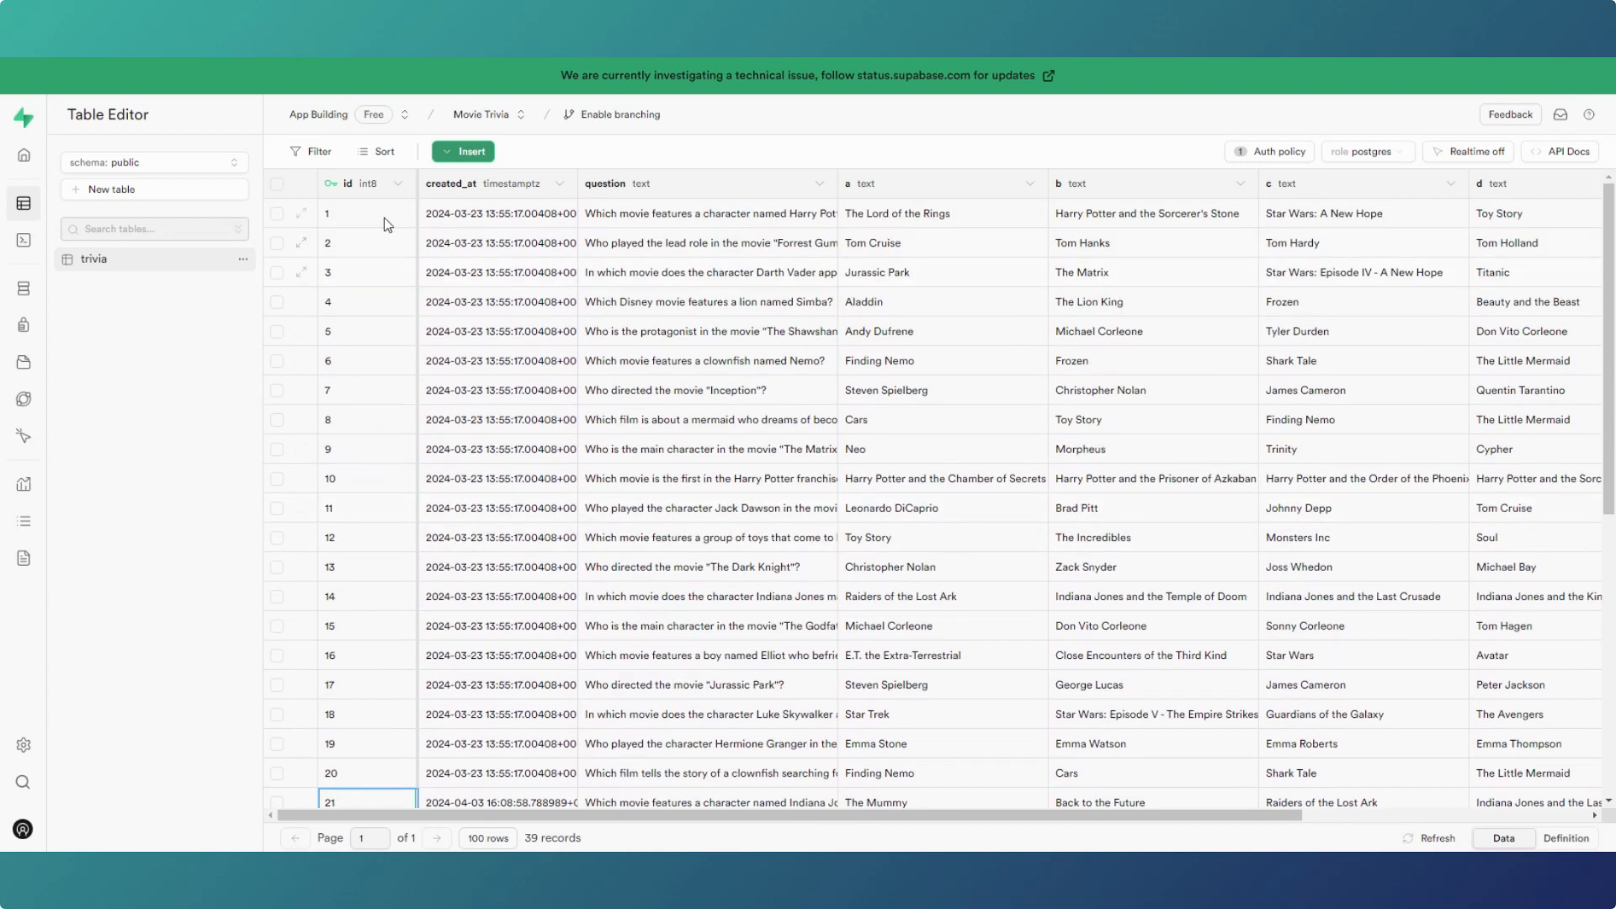
pyautogui.scroll(-5, 384, 223)
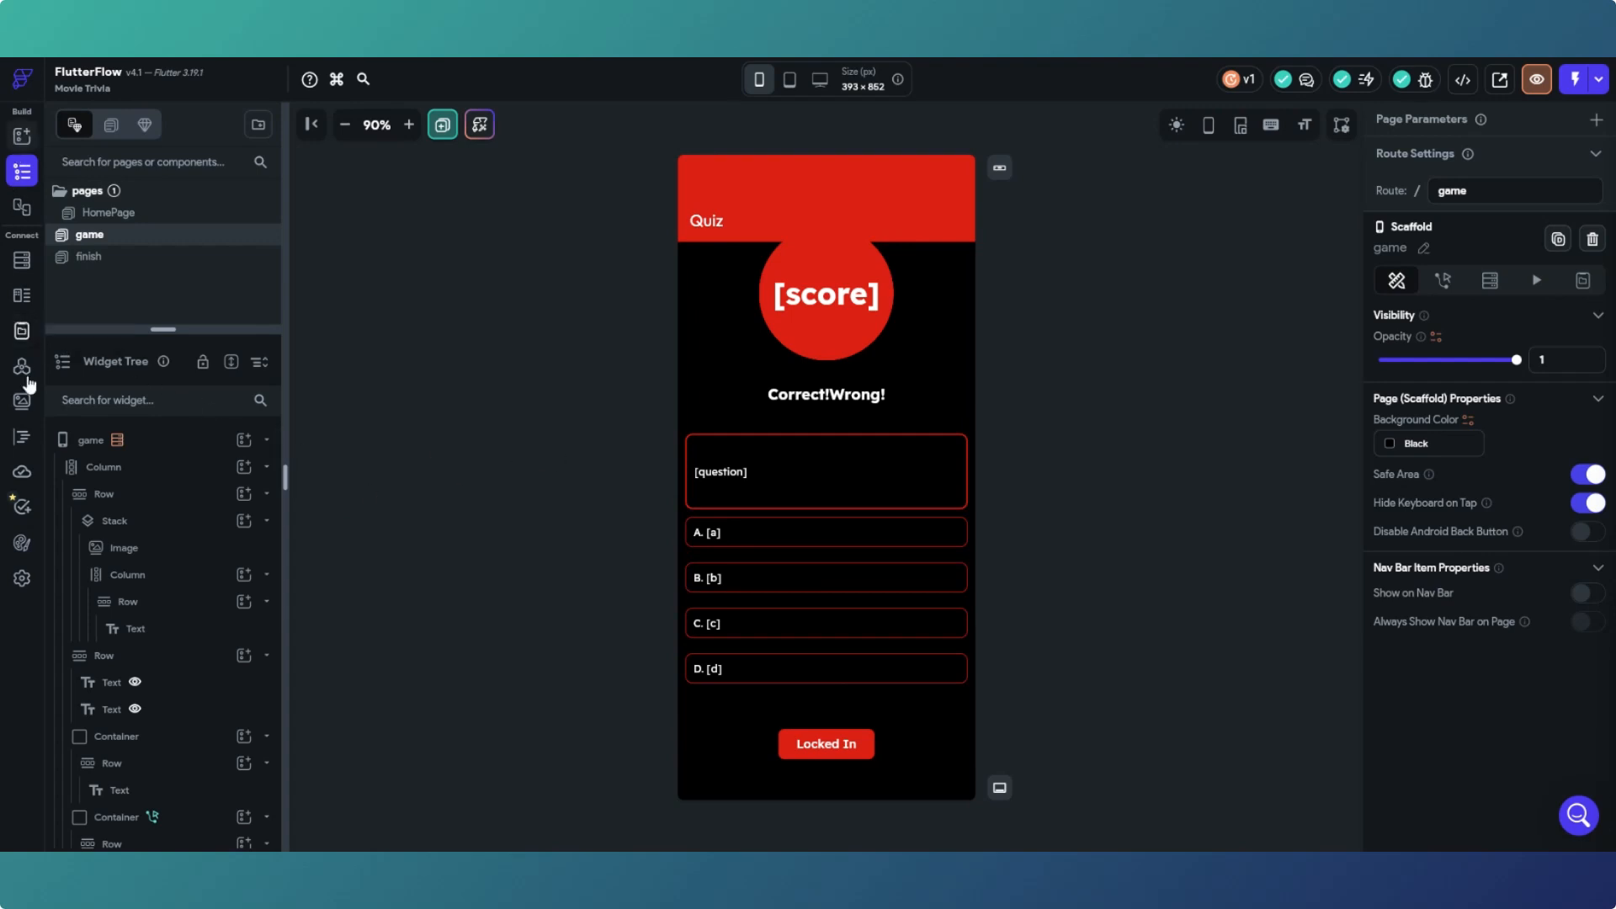
# Step: In FlutterFlow, create a non-persisted app state variable named questions as a list of Integer
pyautogui.click(23, 333)
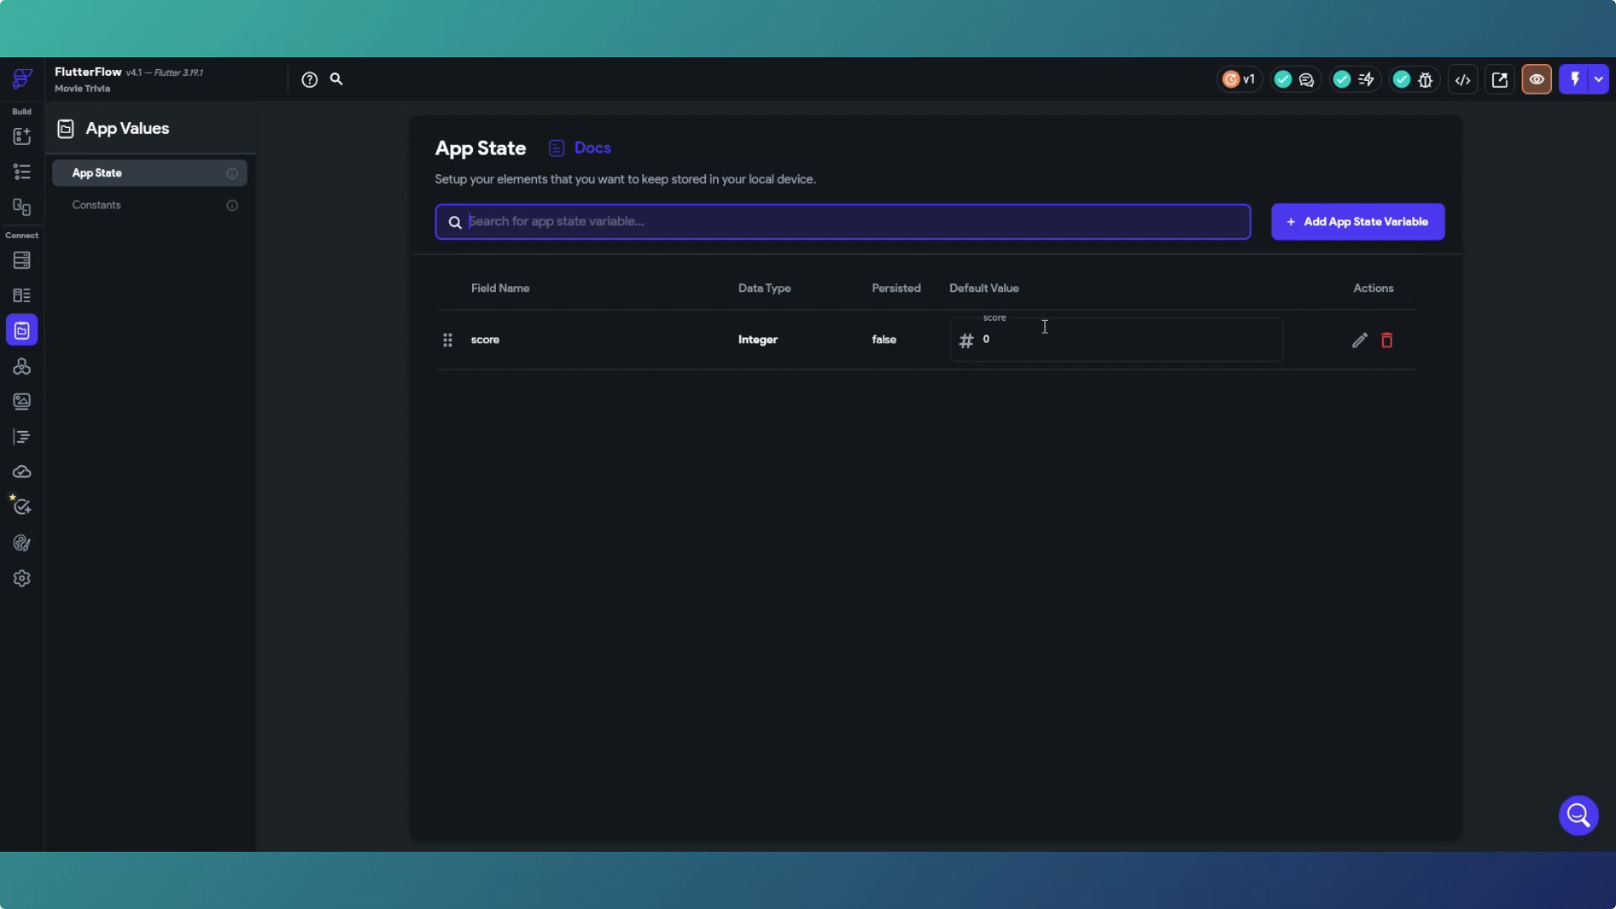
pyautogui.click(1374, 233)
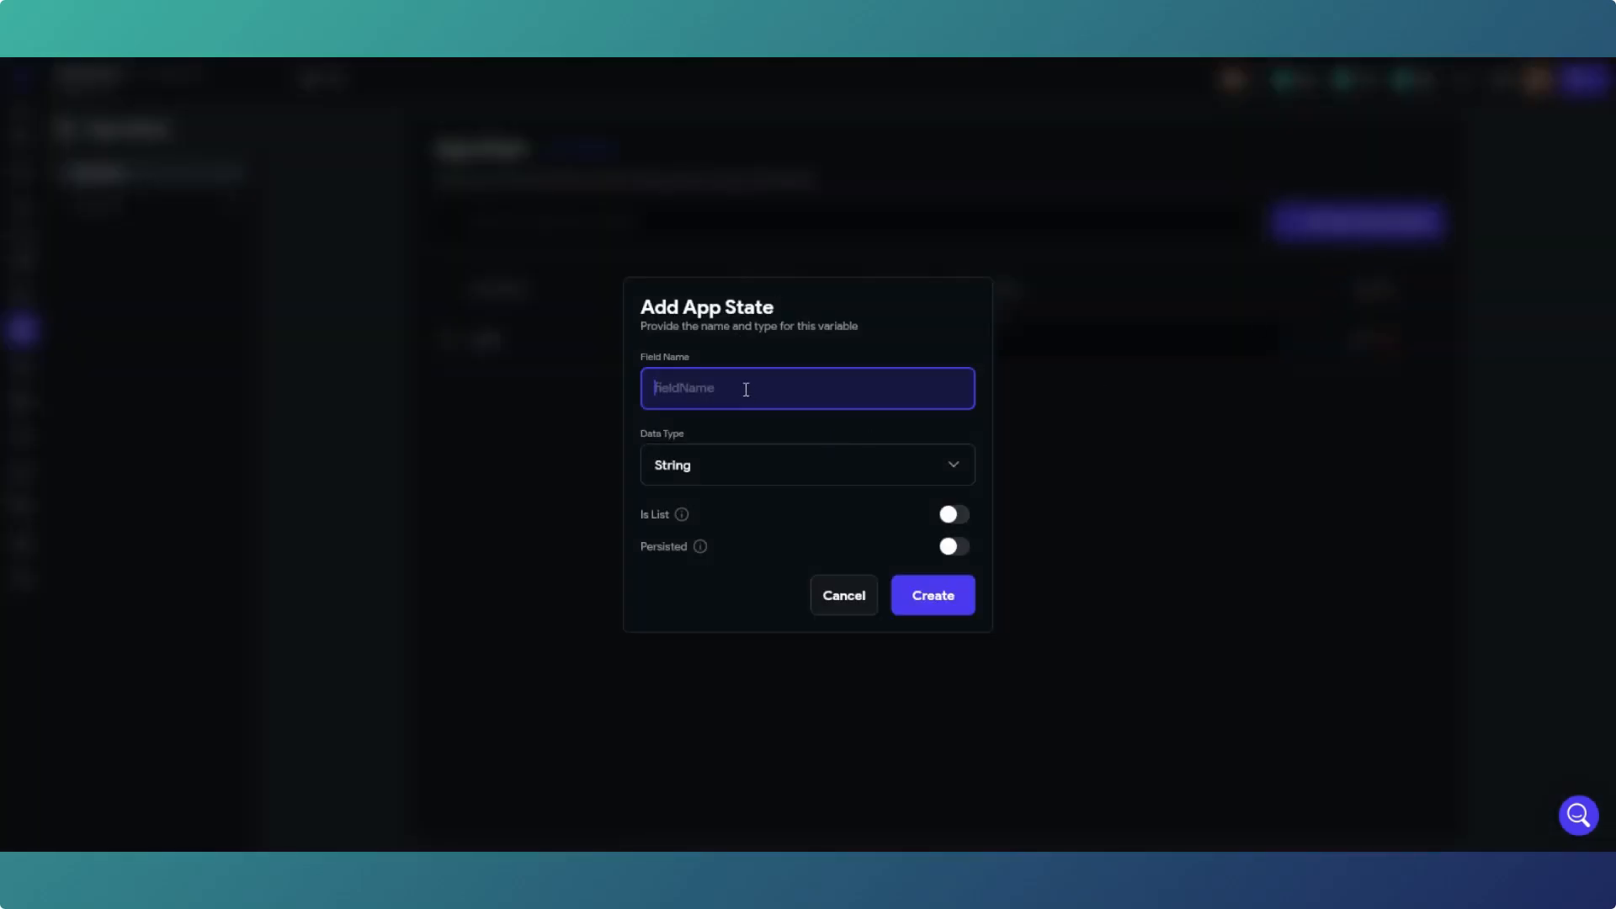
pyautogui.write('questions')
pyautogui.click(945, 466)
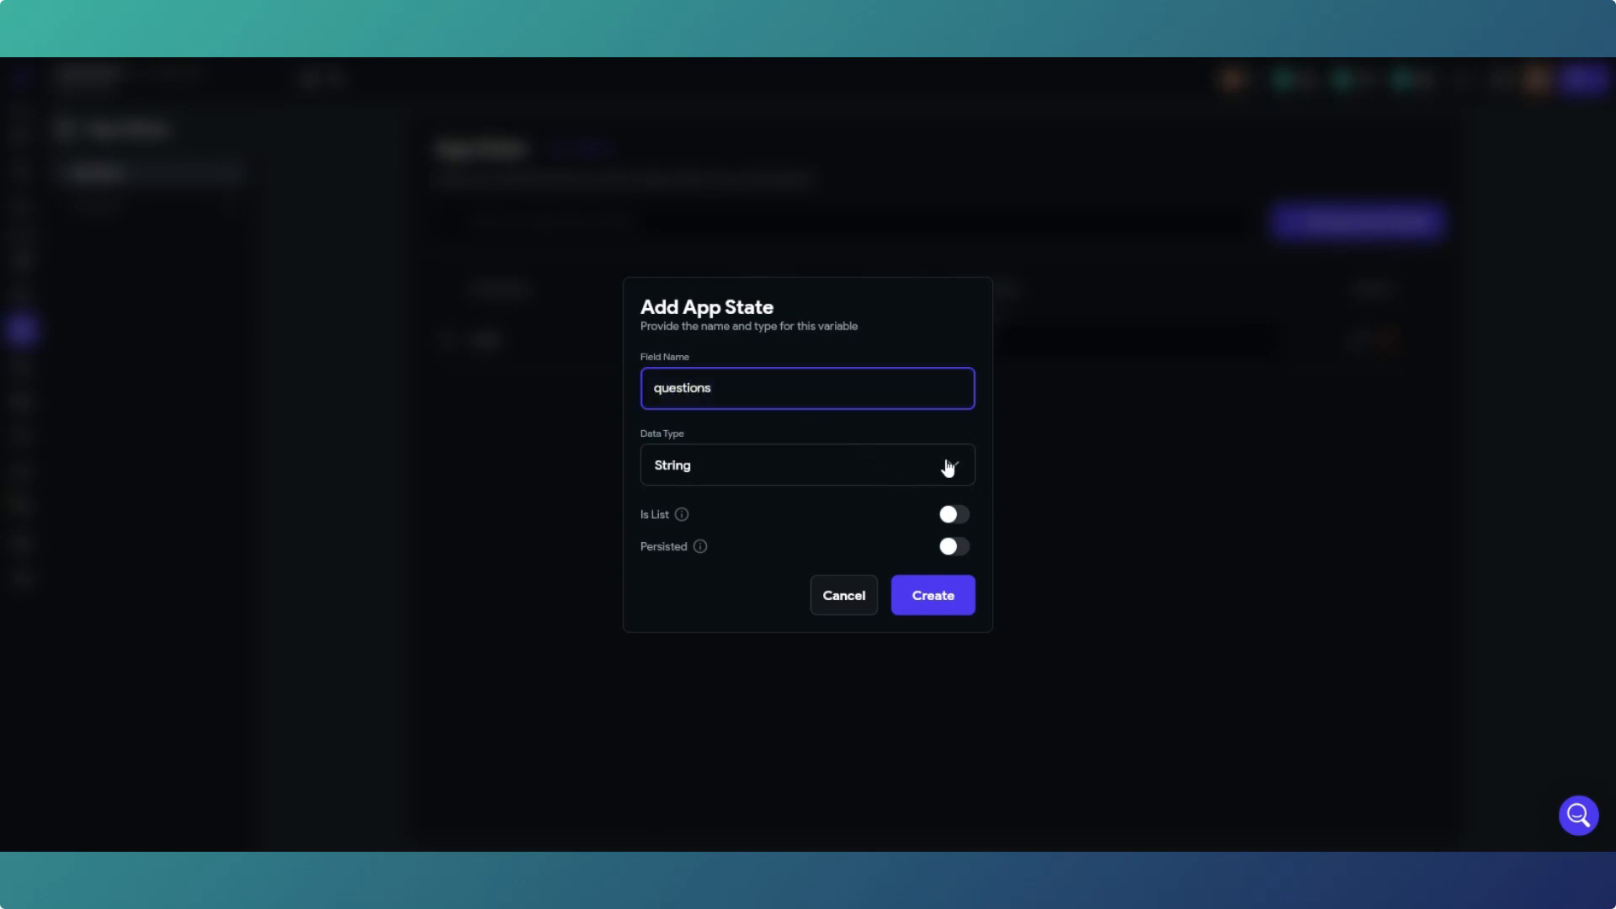
pyautogui.click(719, 262)
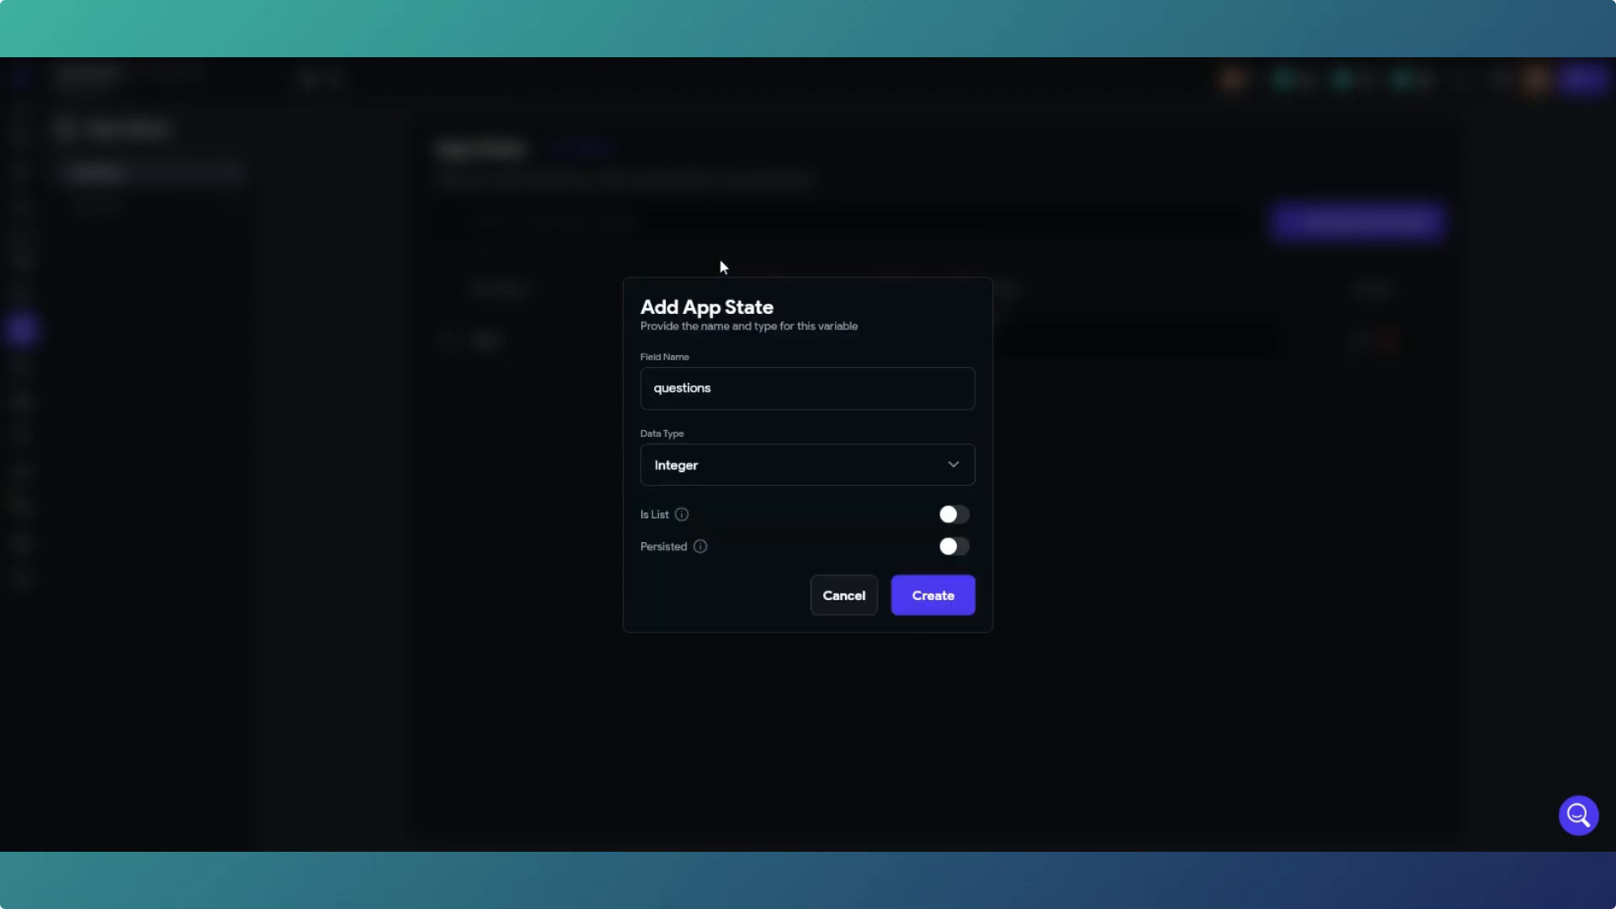
pyautogui.click(961, 516)
pyautogui.click(961, 603)
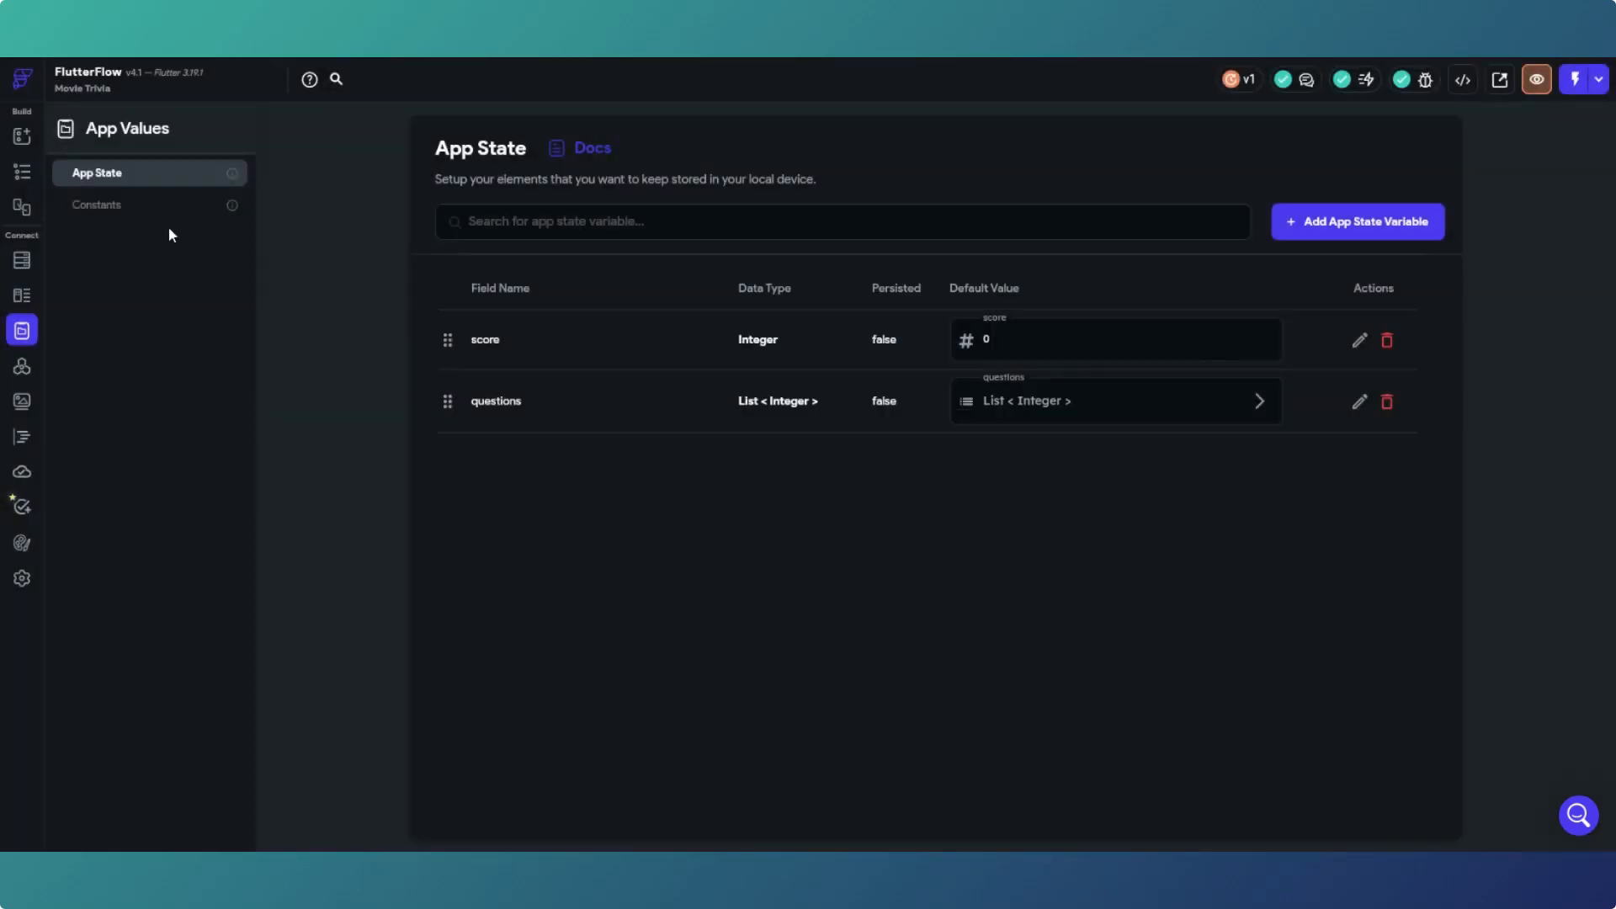
# Step: Review the game page, the HomePage with its Start button, and the app state variables
pyautogui.click(22, 171)
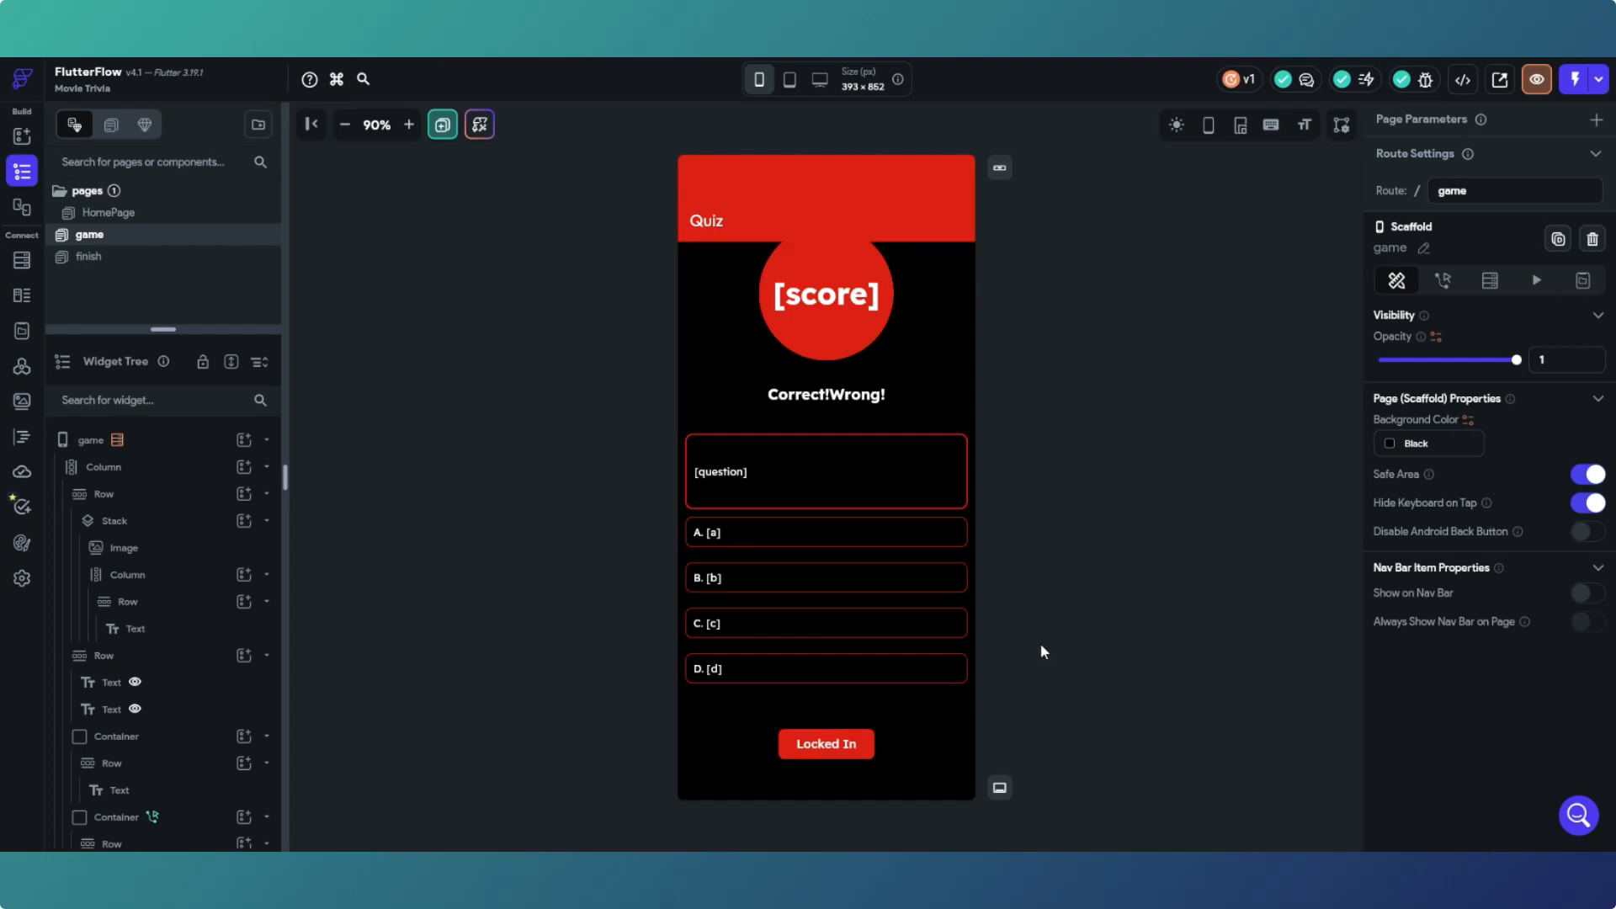
pyautogui.click(167, 219)
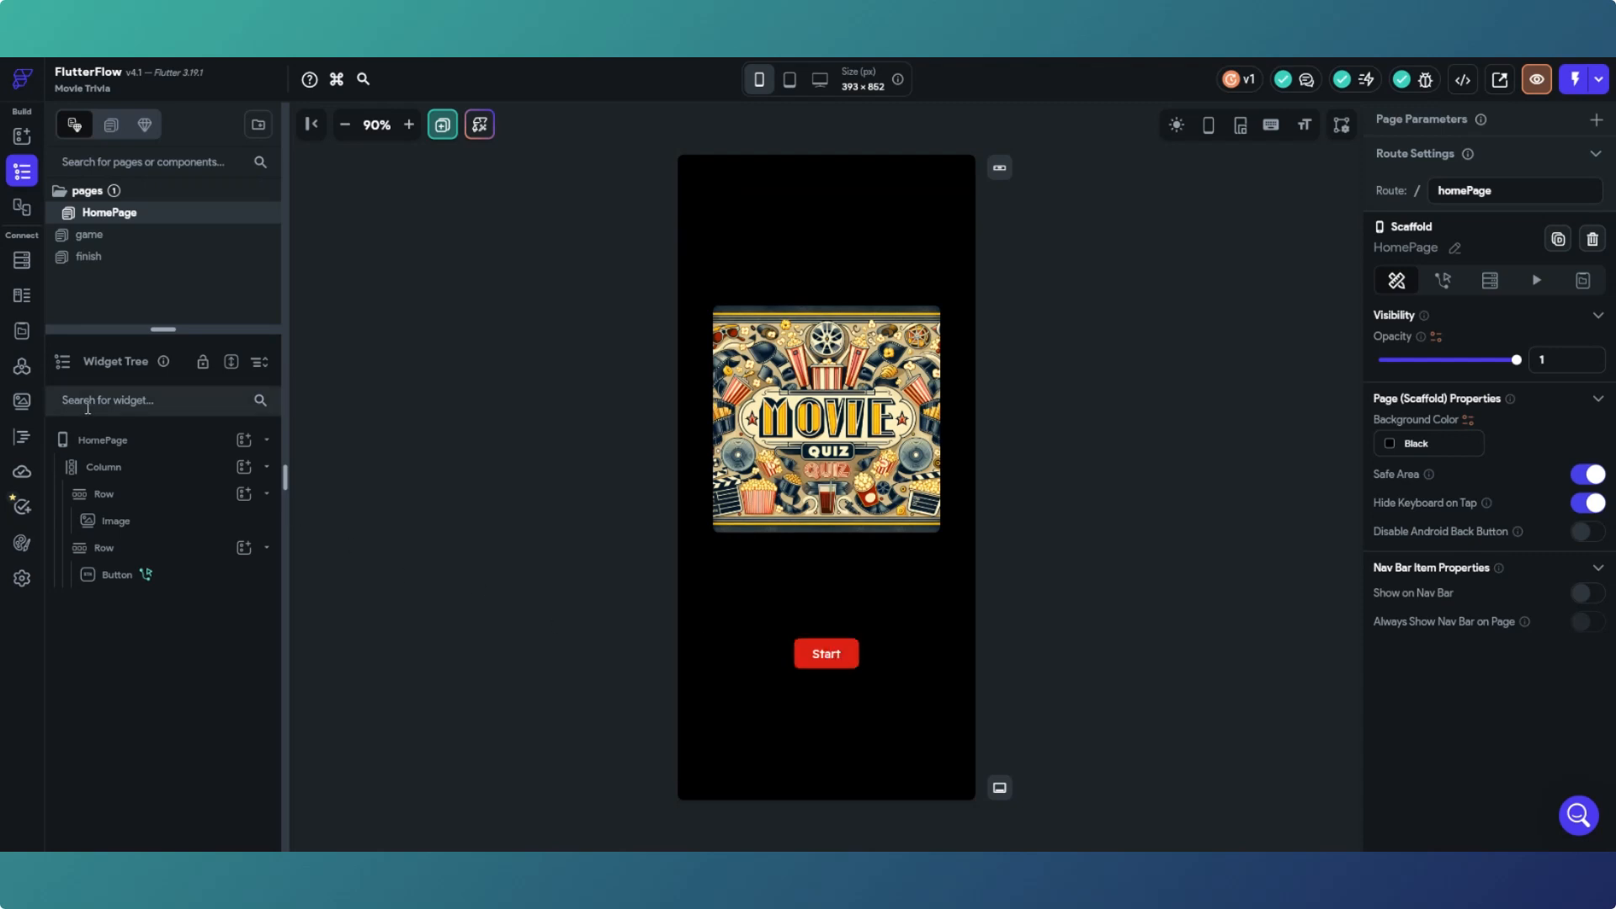
pyautogui.click(22, 331)
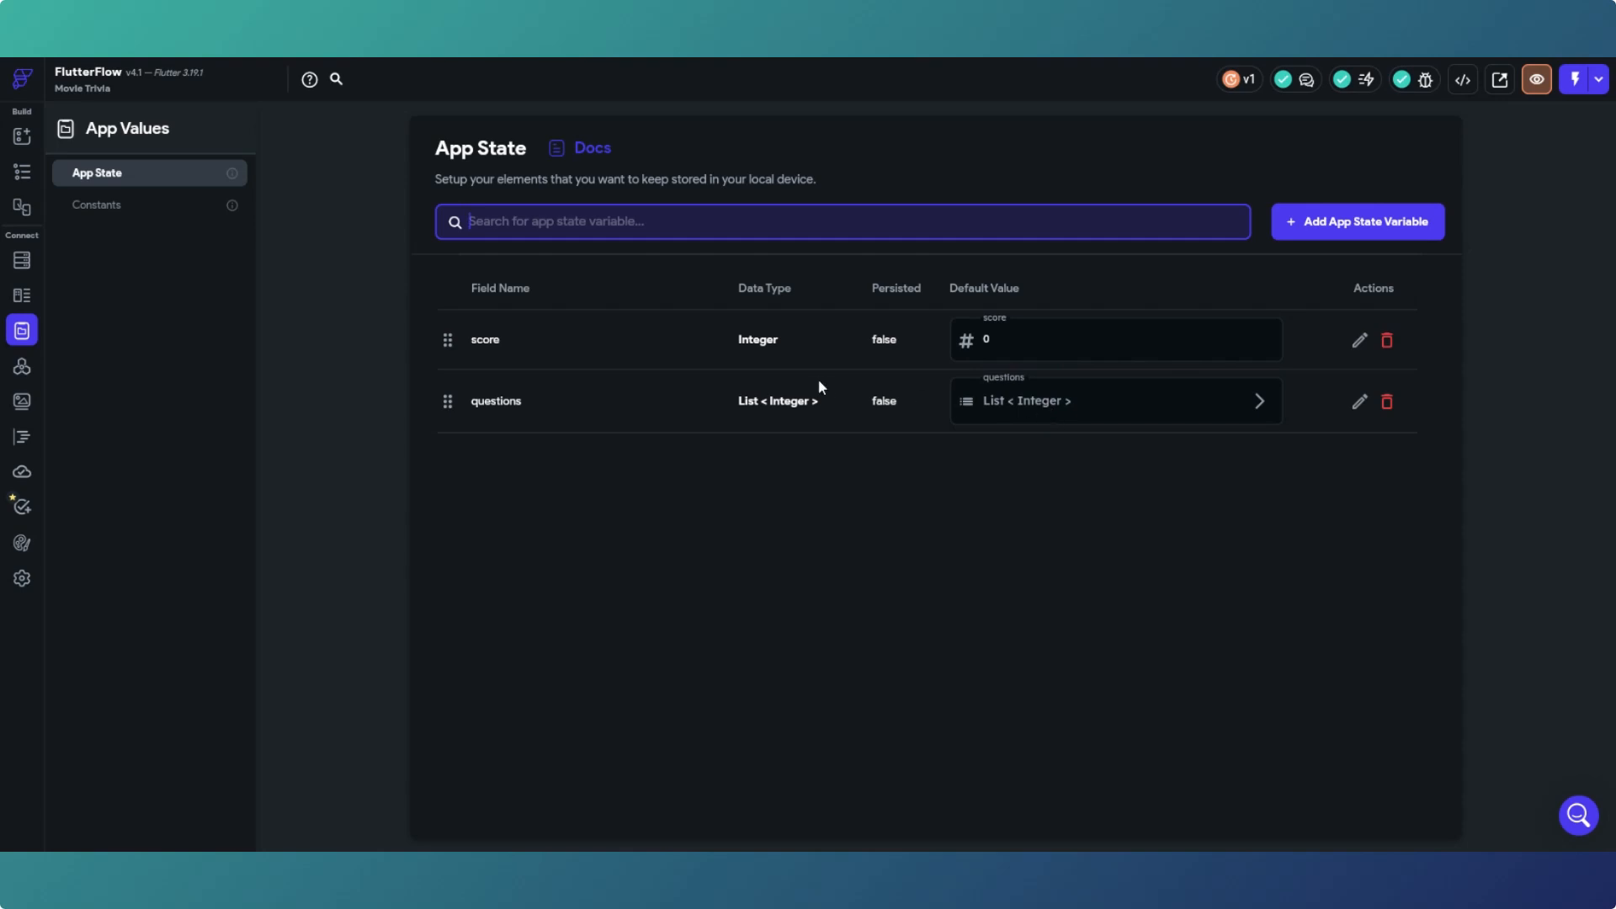
pyautogui.click(22, 174)
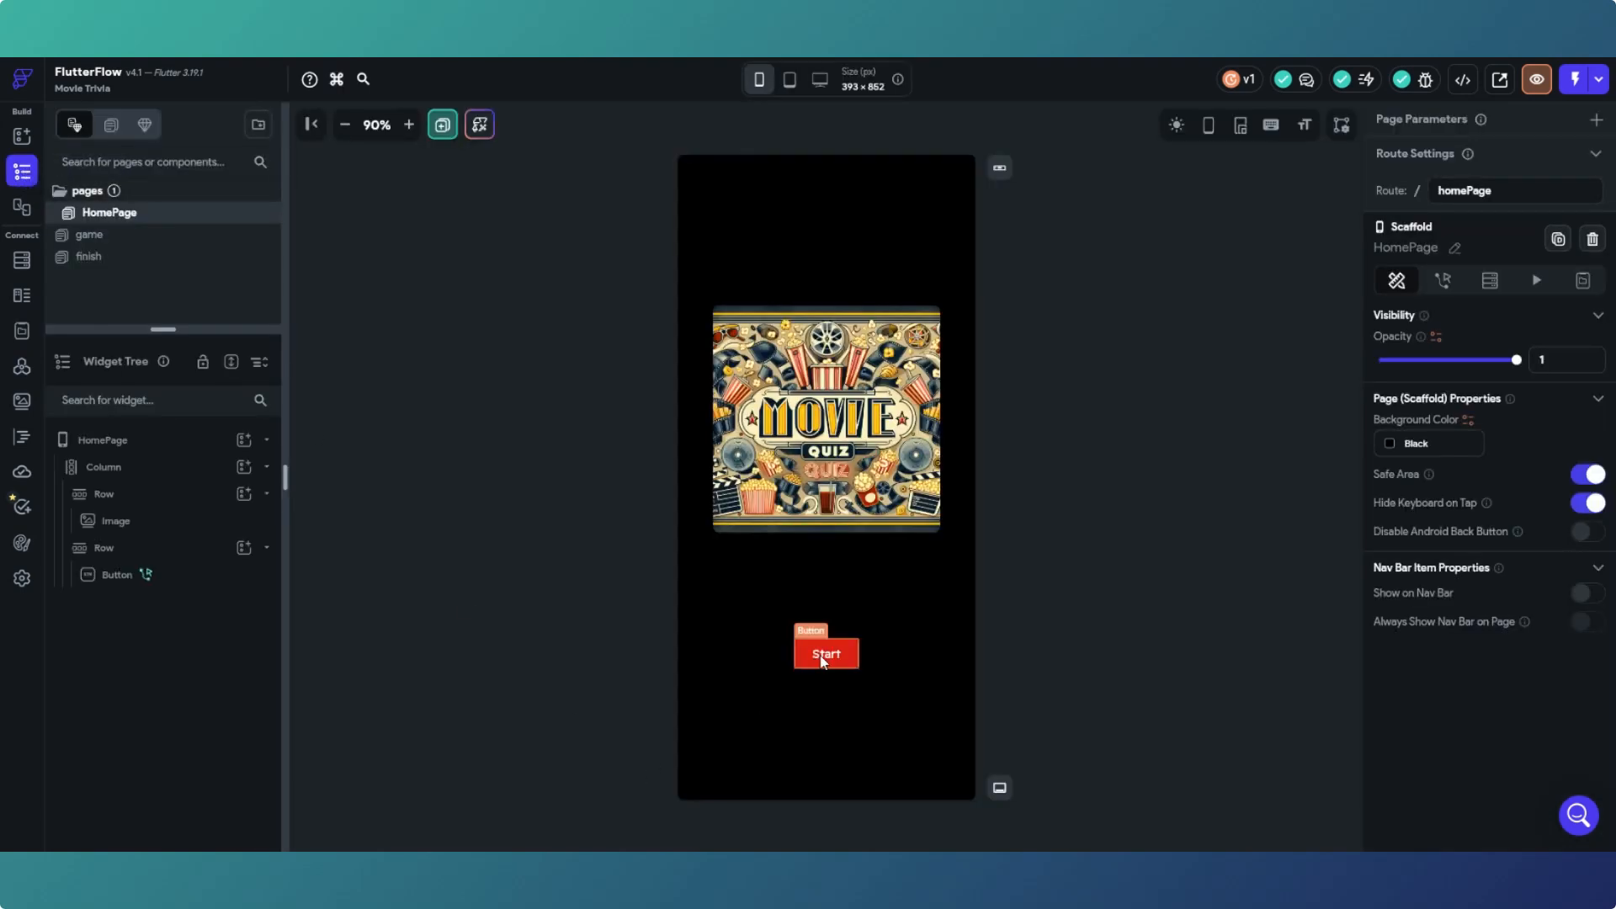
pyautogui.click(119, 236)
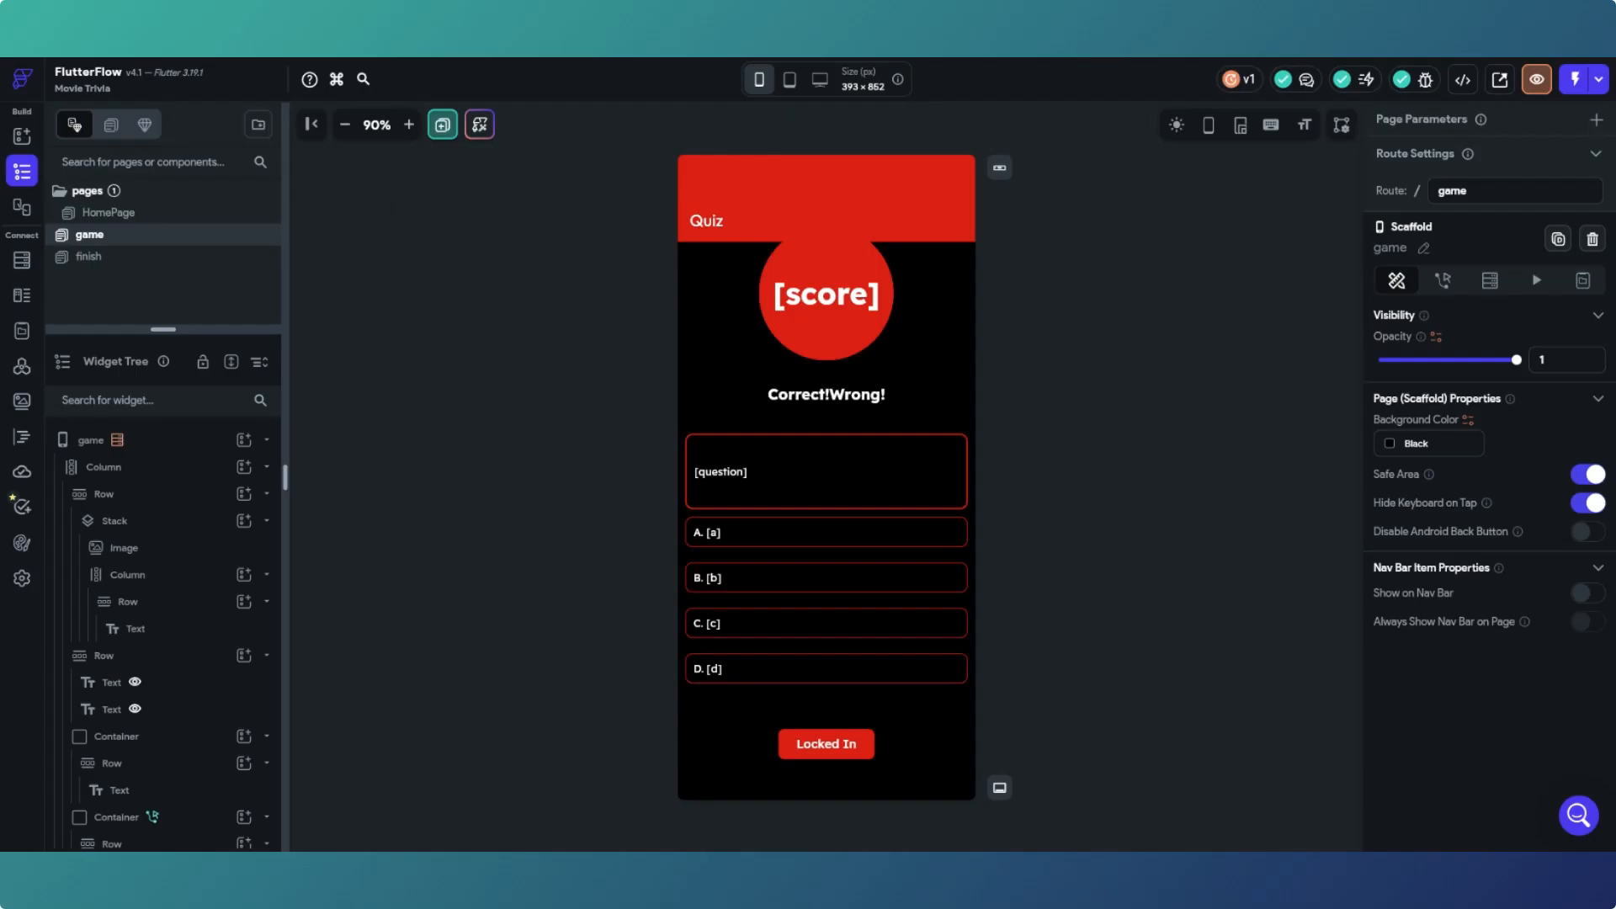
pyautogui.click(22, 330)
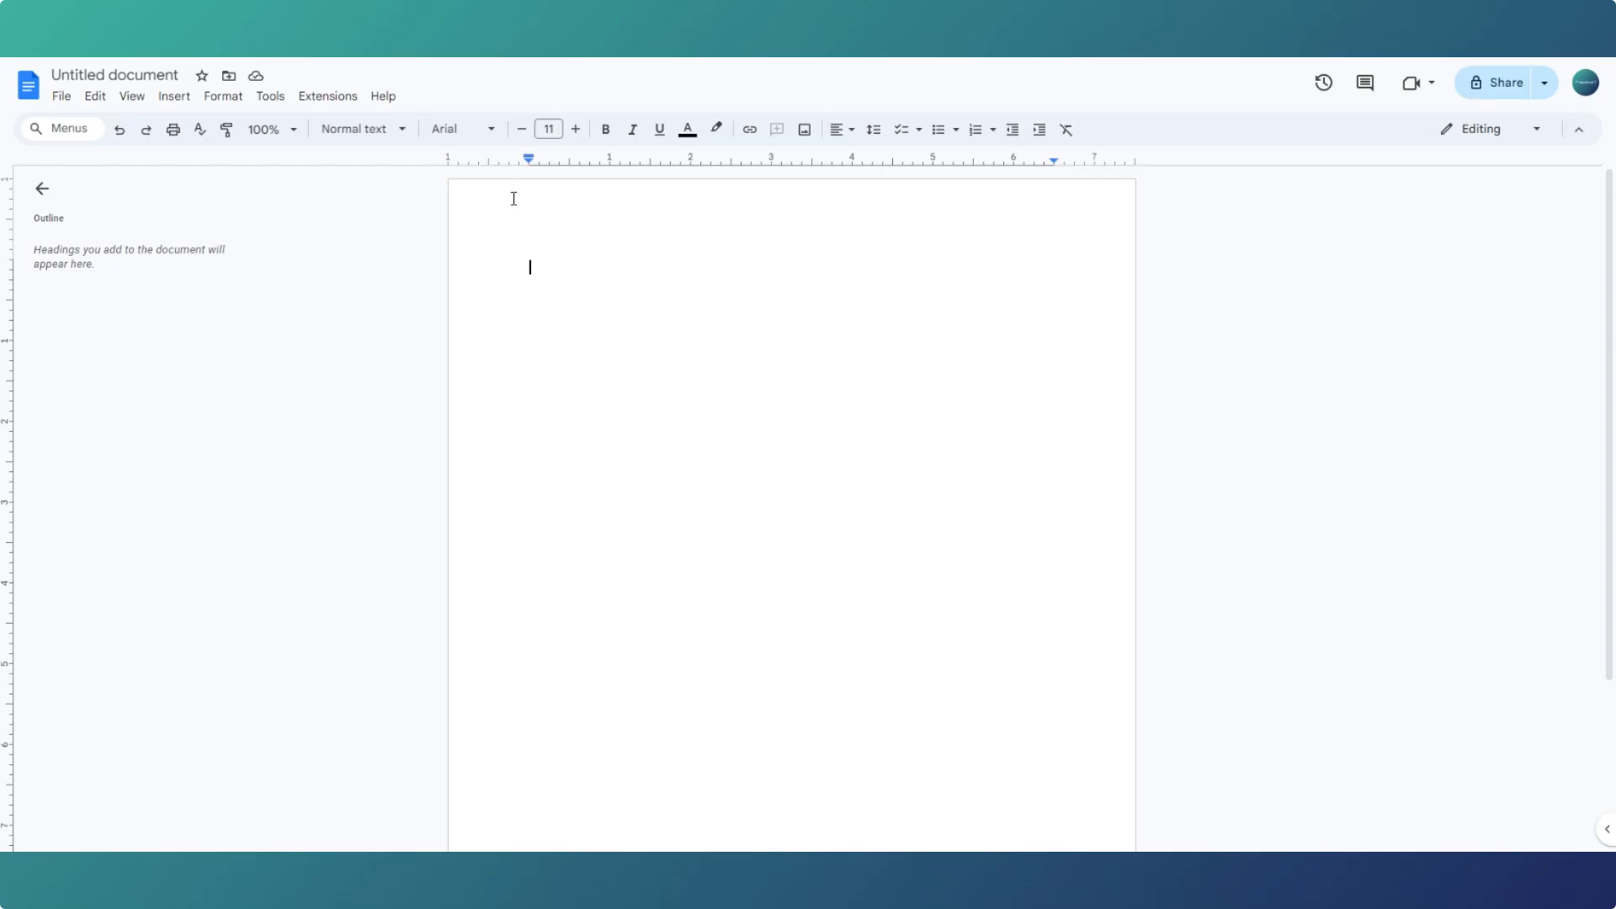
# Step: In the blank Google Docs document, write the example list "questions[21,1,3,4,5,9,10,13]"
pyautogui.write('questions[')
pyautogui.write('21,1,3,4,5,')
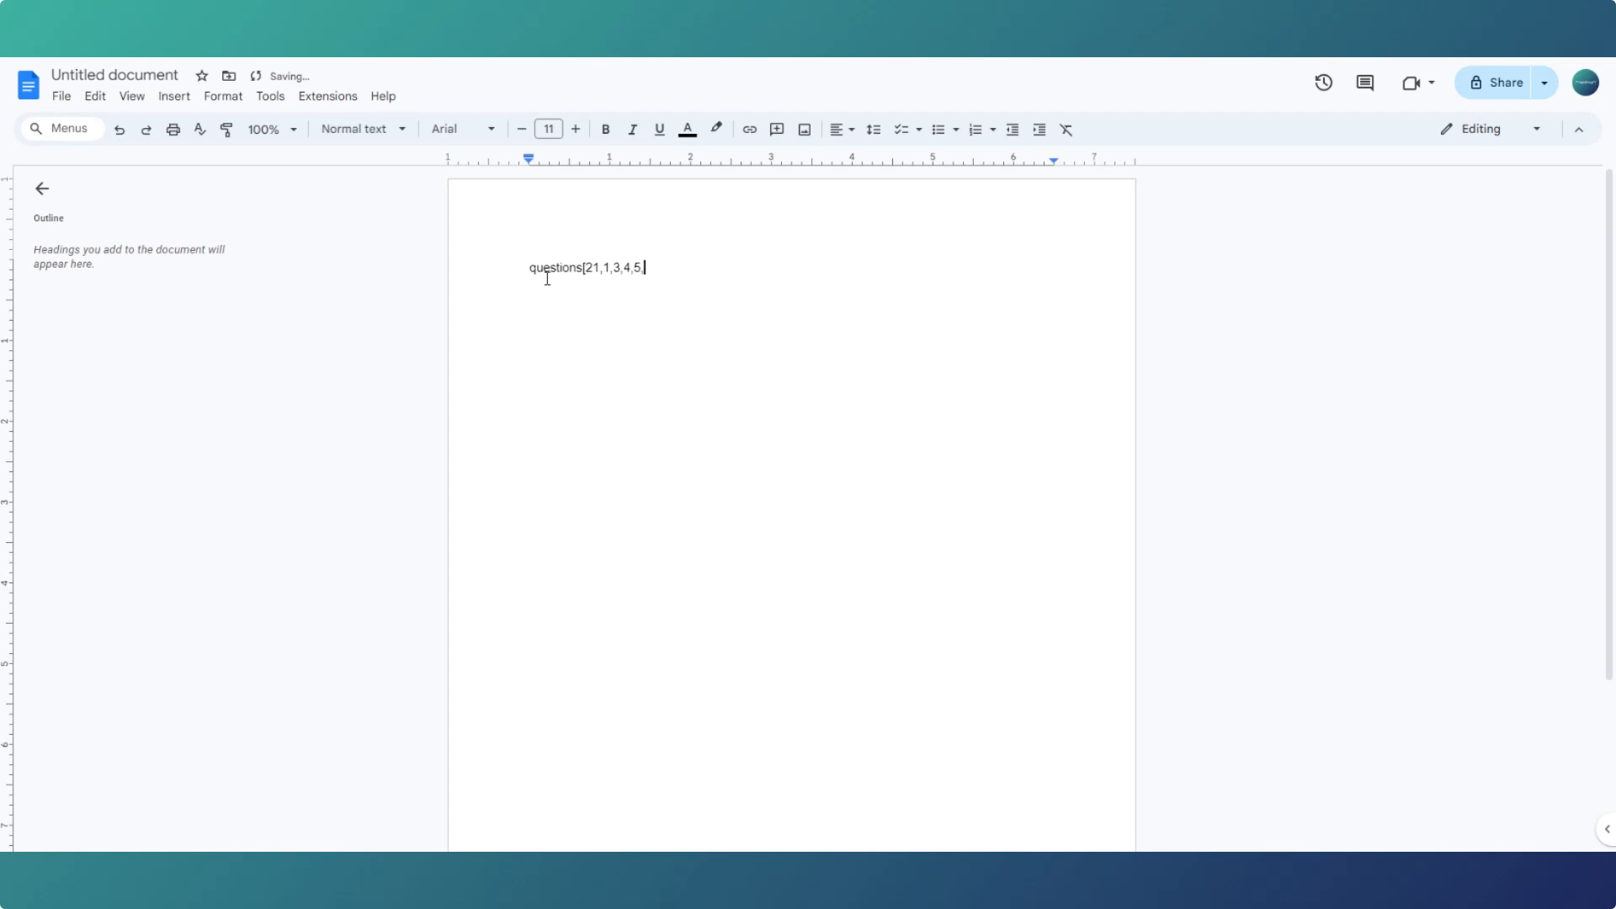
pyautogui.write('9,10,13]')
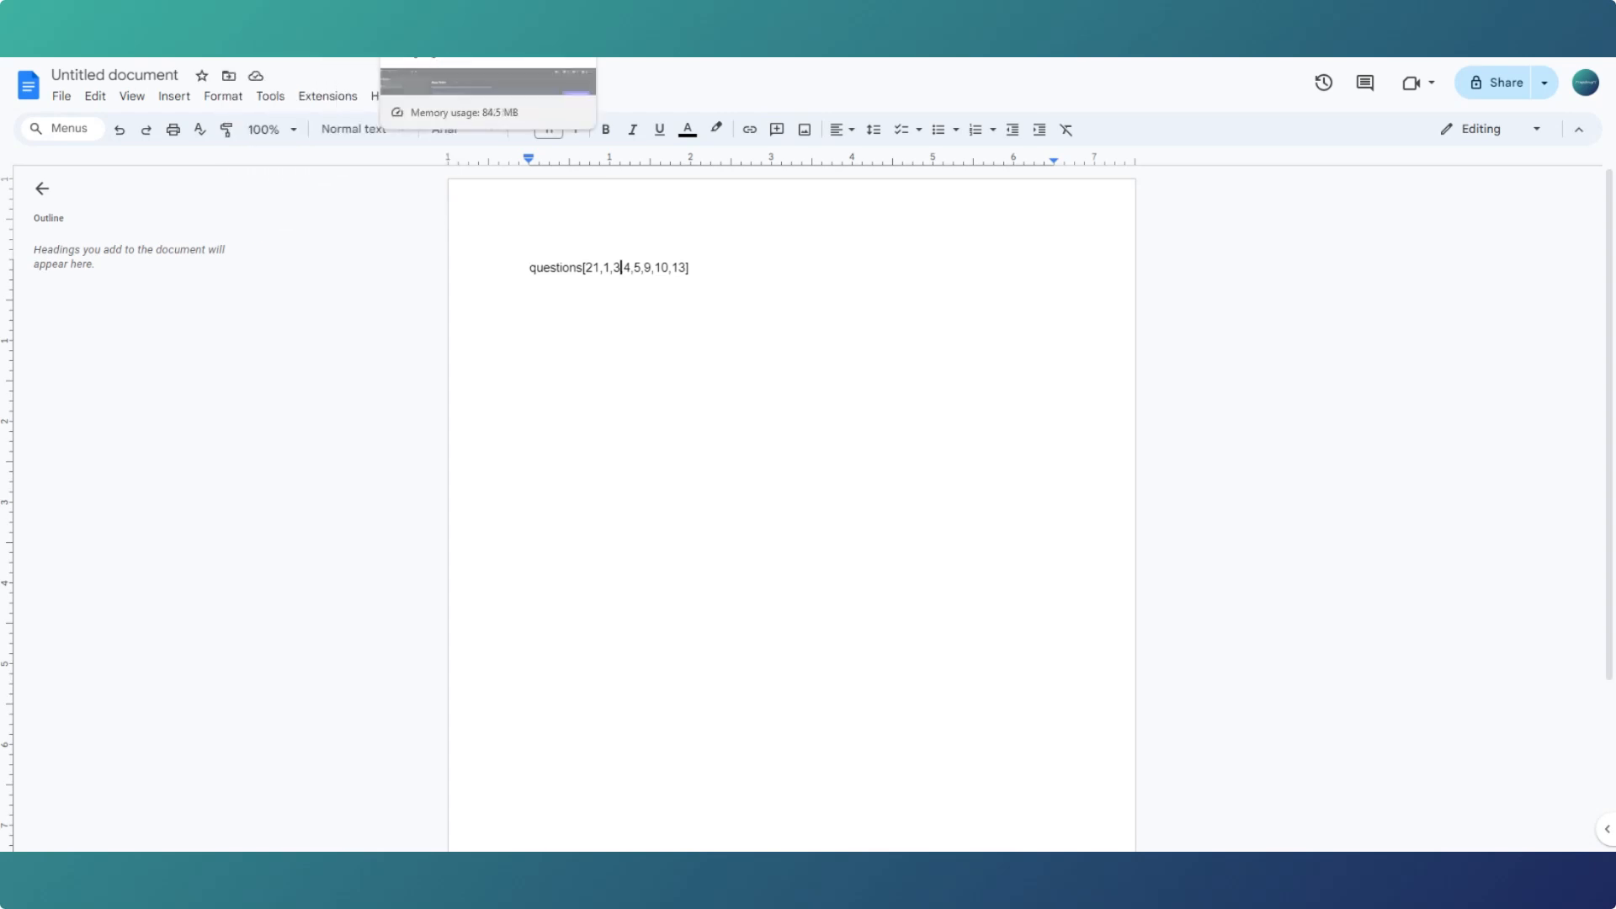
# Step: Switch to FlutterFlow and create a new custom action named getQuestions
pyautogui.click(308, 29)
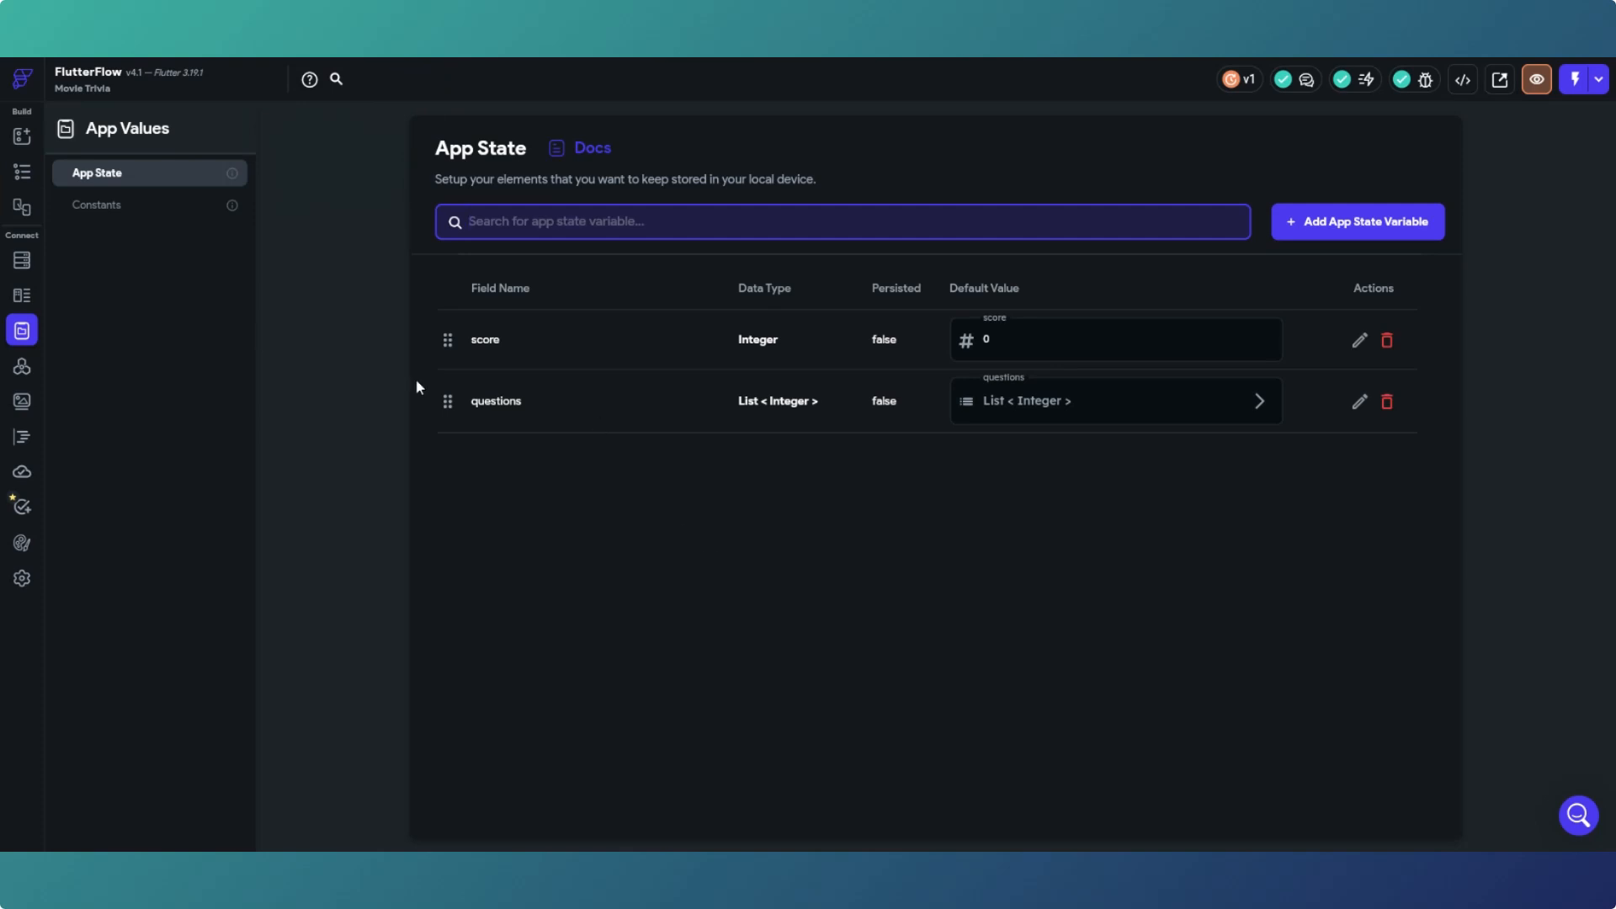
pyautogui.click(22, 172)
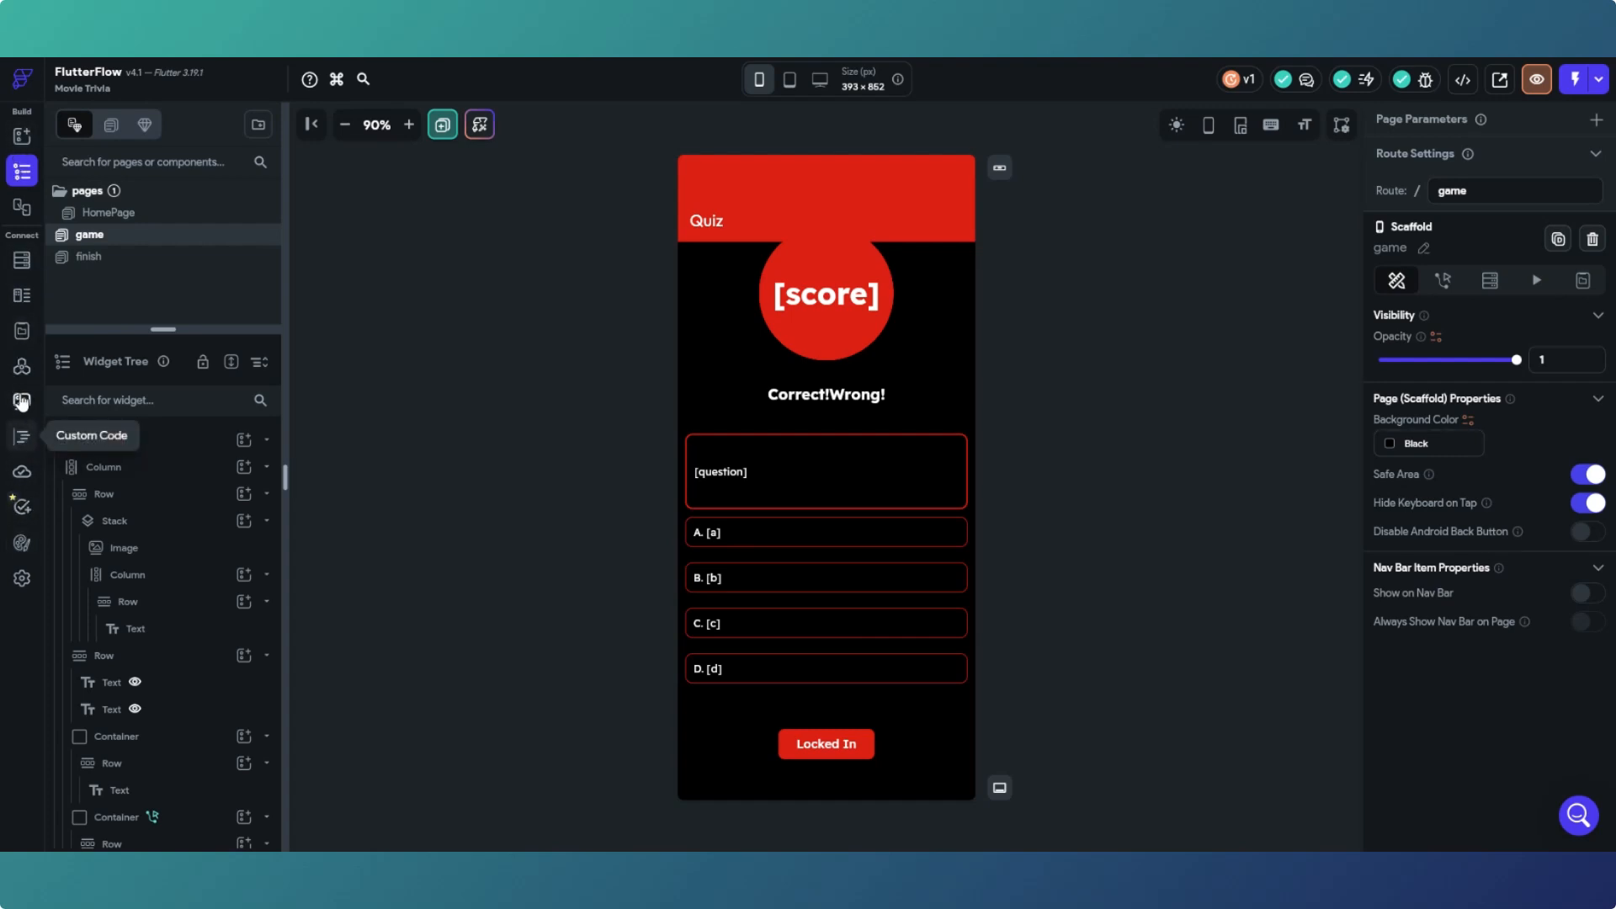
pyautogui.click(22, 441)
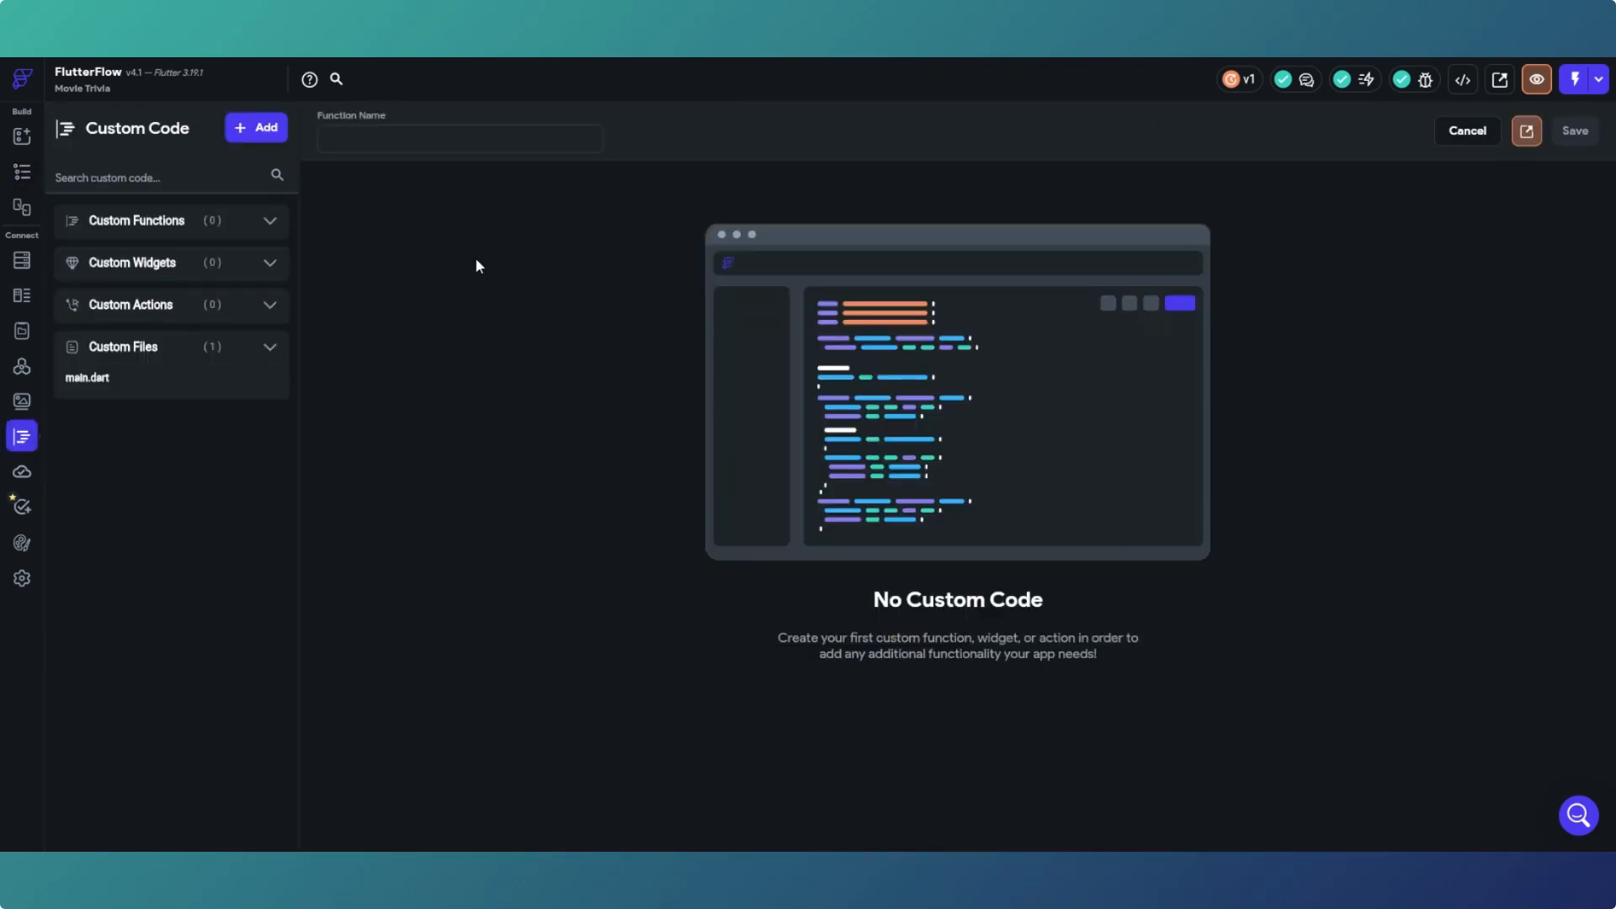
pyautogui.click(246, 132)
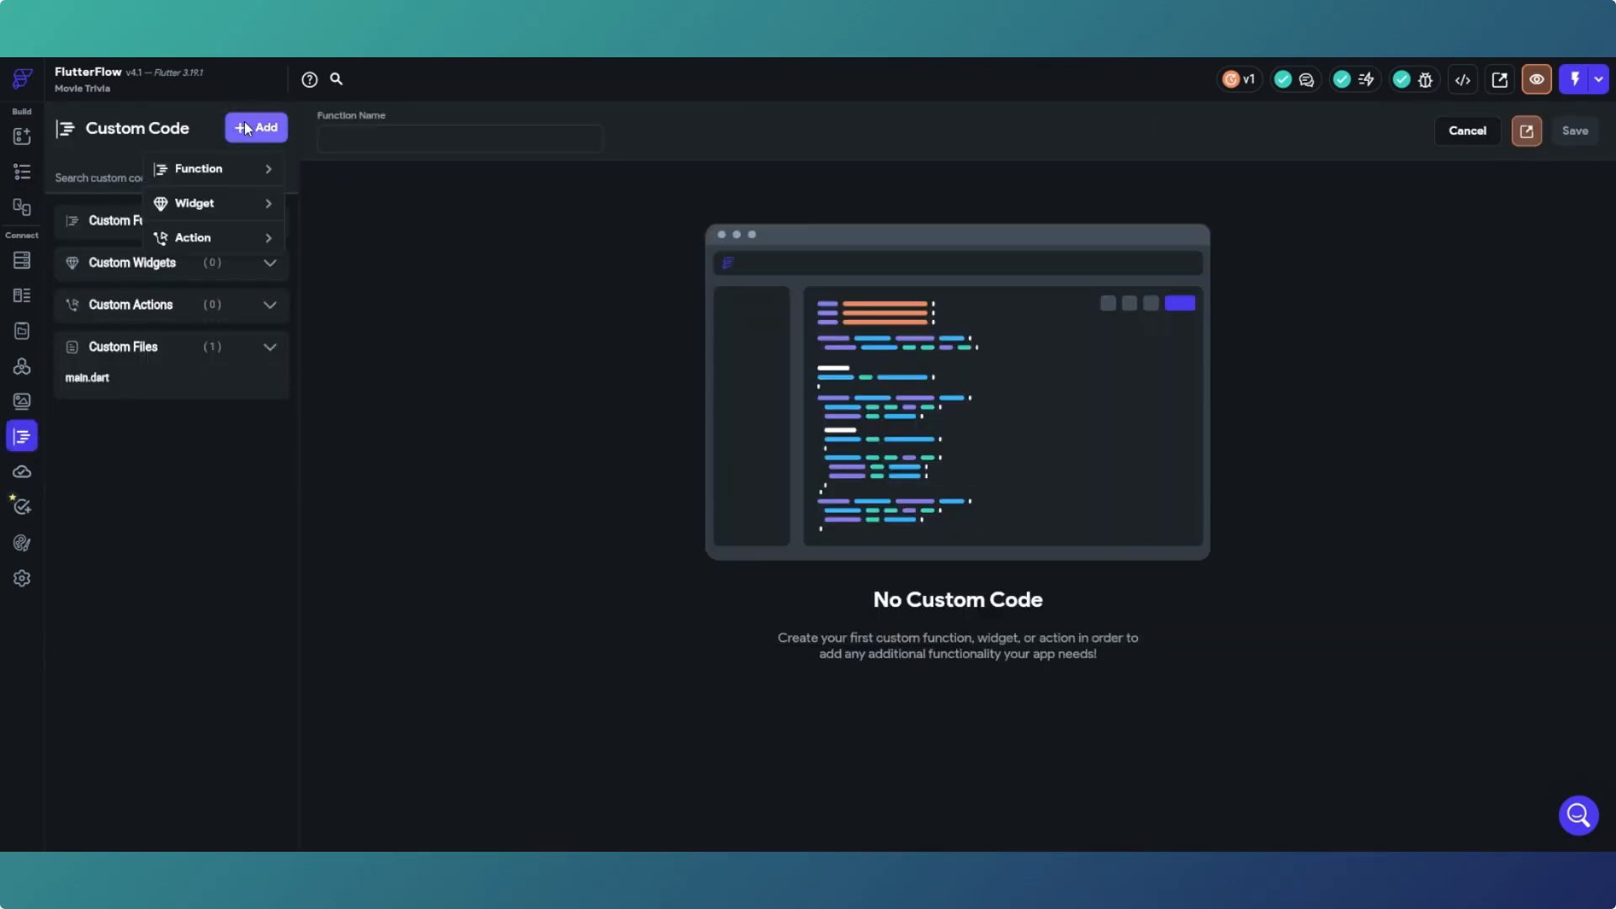
pyautogui.click(215, 244)
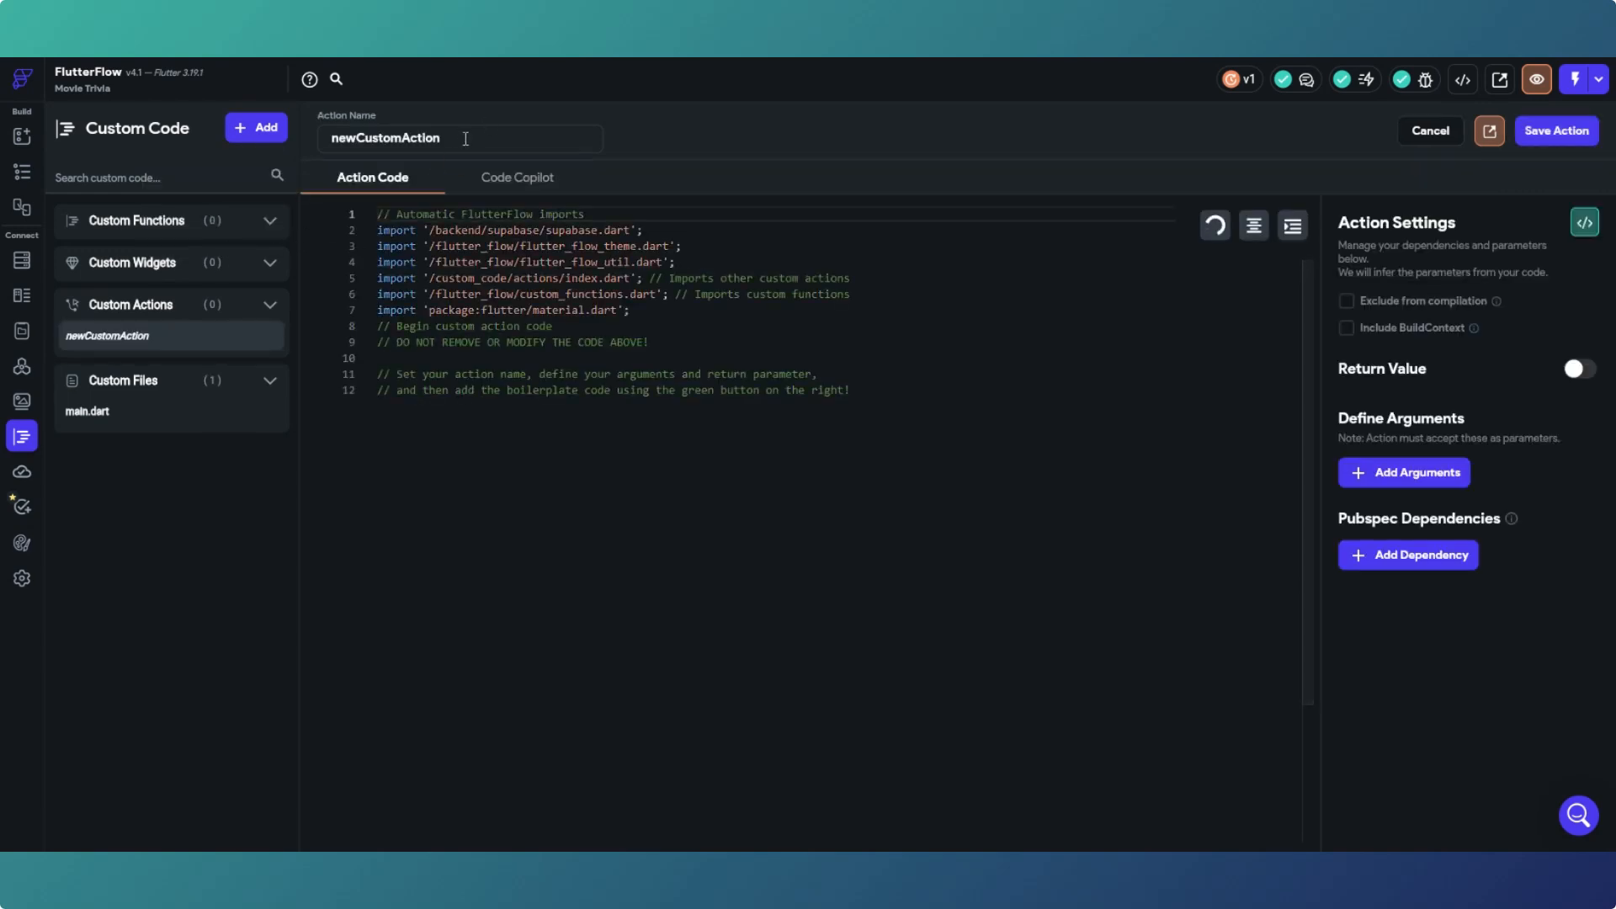
pyautogui.moveTo(465, 139); pyautogui.dragTo(329, 137)
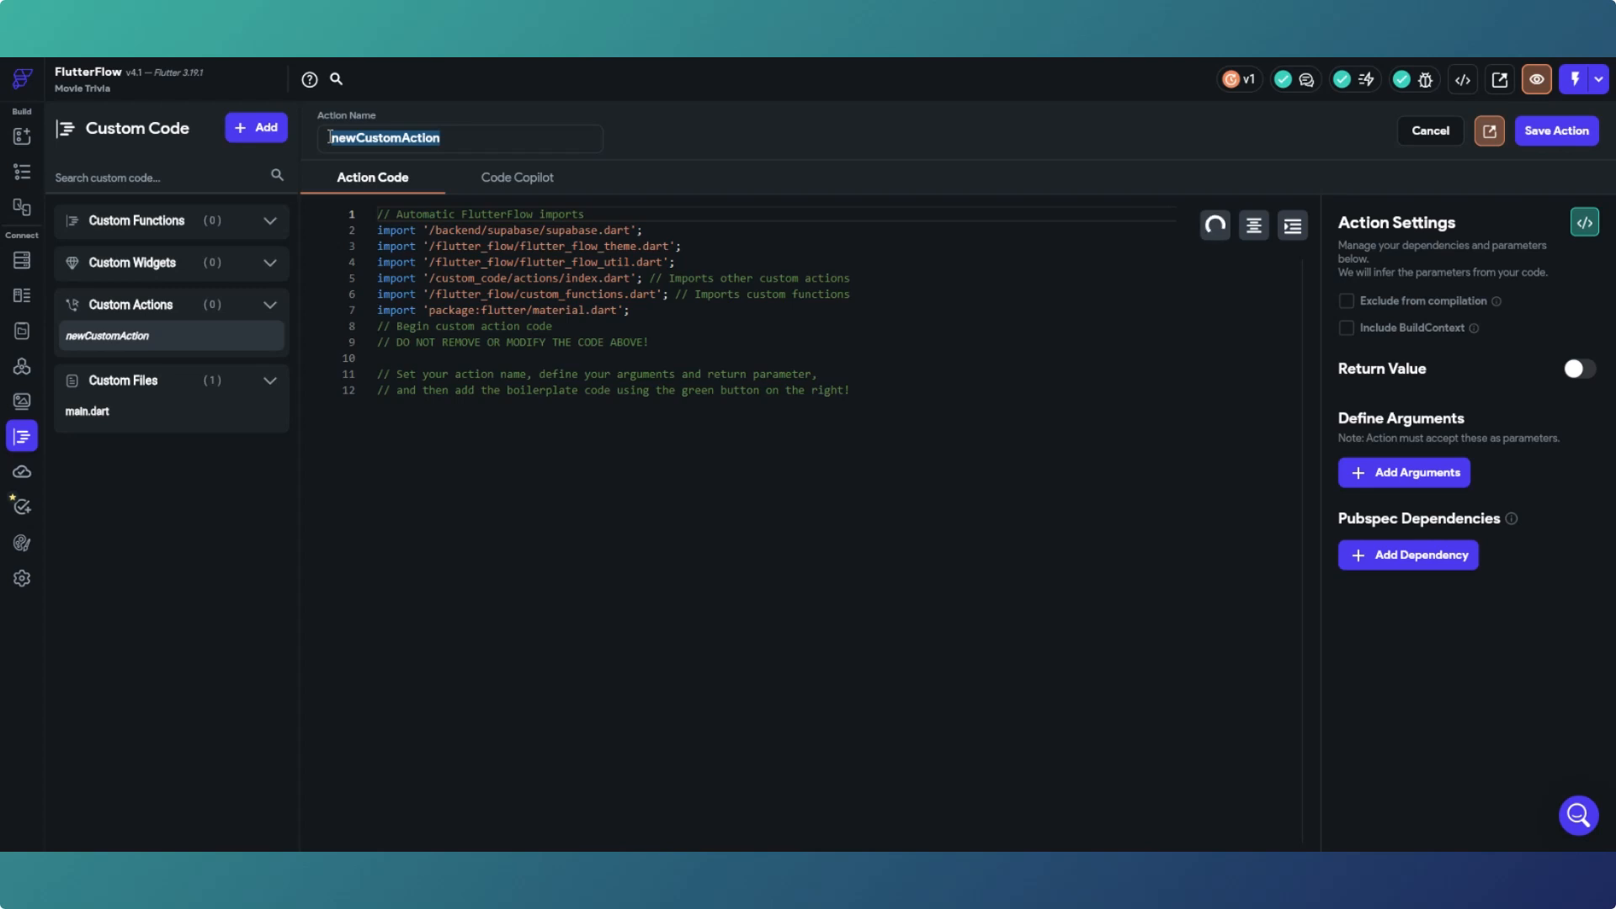
pyautogui.write('getQu')
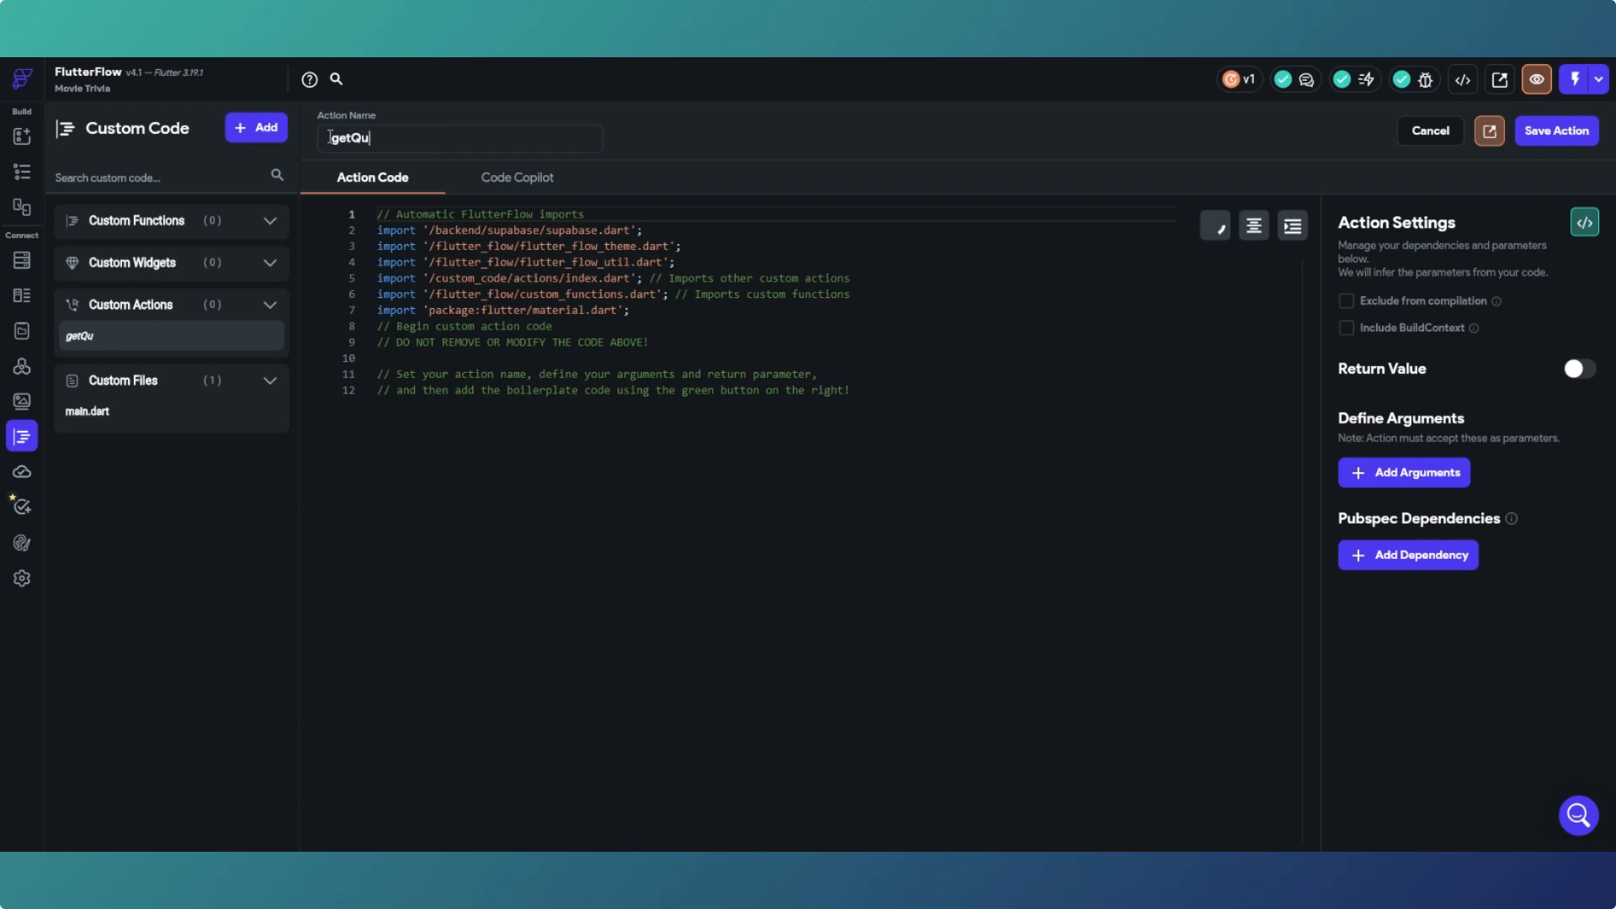
pyautogui.write('estions')
# Step: Make room below the automatic imports in the getQuestions code and add the line import 'package:supabase/supabase.dart';
pyautogui.click(408, 361)
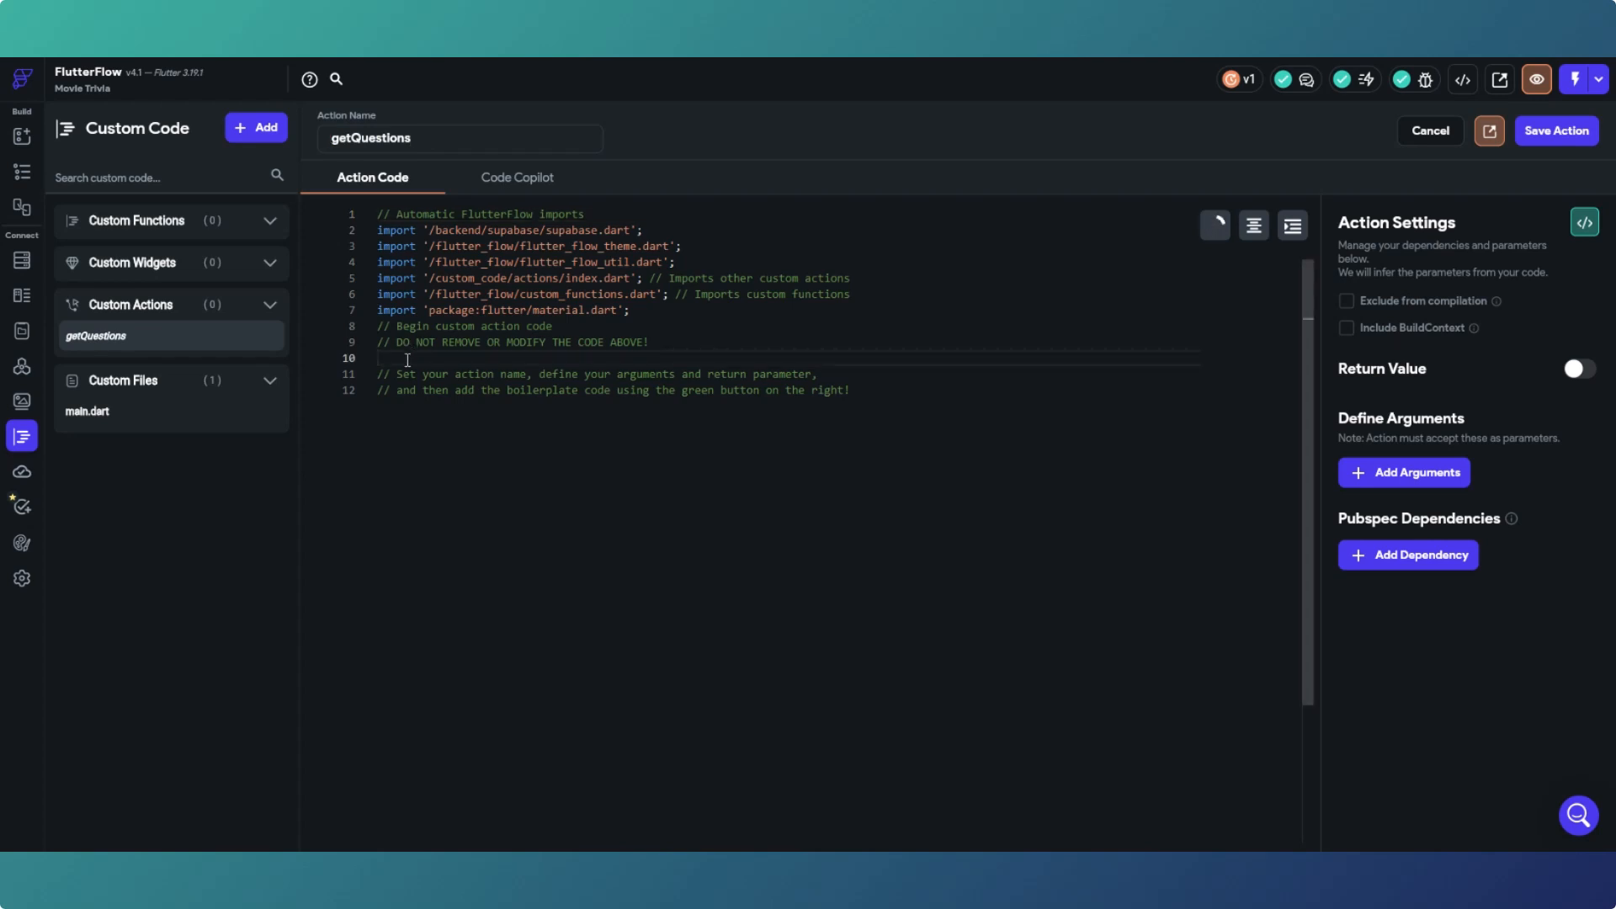
pyautogui.press('Return')
pyautogui.press('Return')
pyautogui.press('Return')
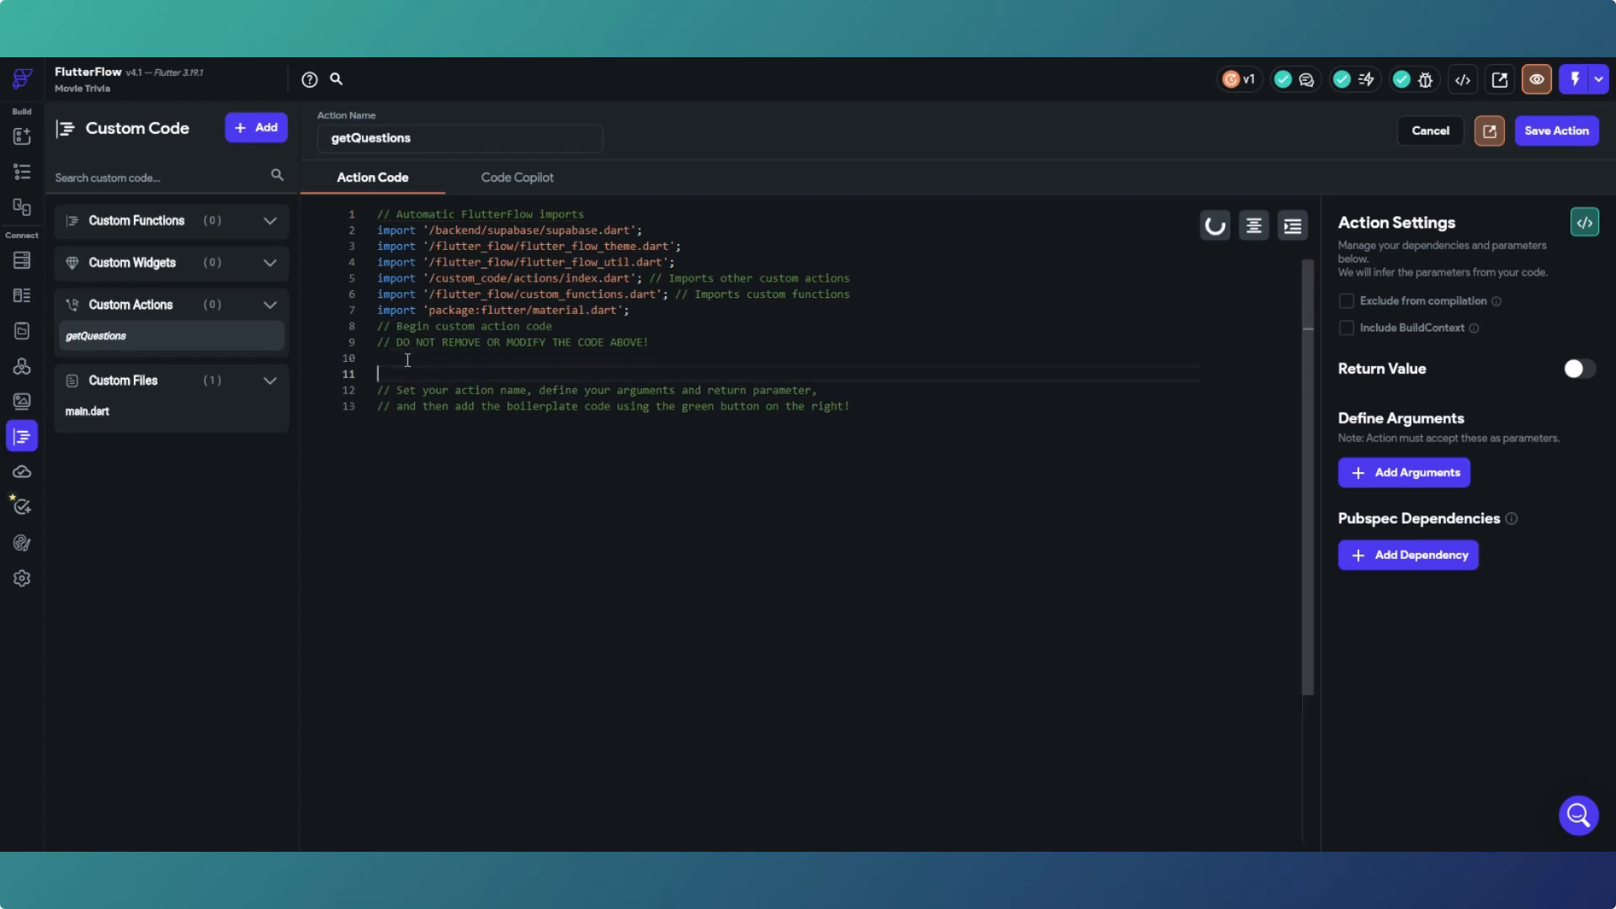
pyautogui.press('Return')
pyautogui.press('Return')
pyautogui.press('Return')
pyautogui.press('Return')
pyautogui.press('Return')
pyautogui.press('Up')
pyautogui.press('Up')
pyautogui.press('Up')
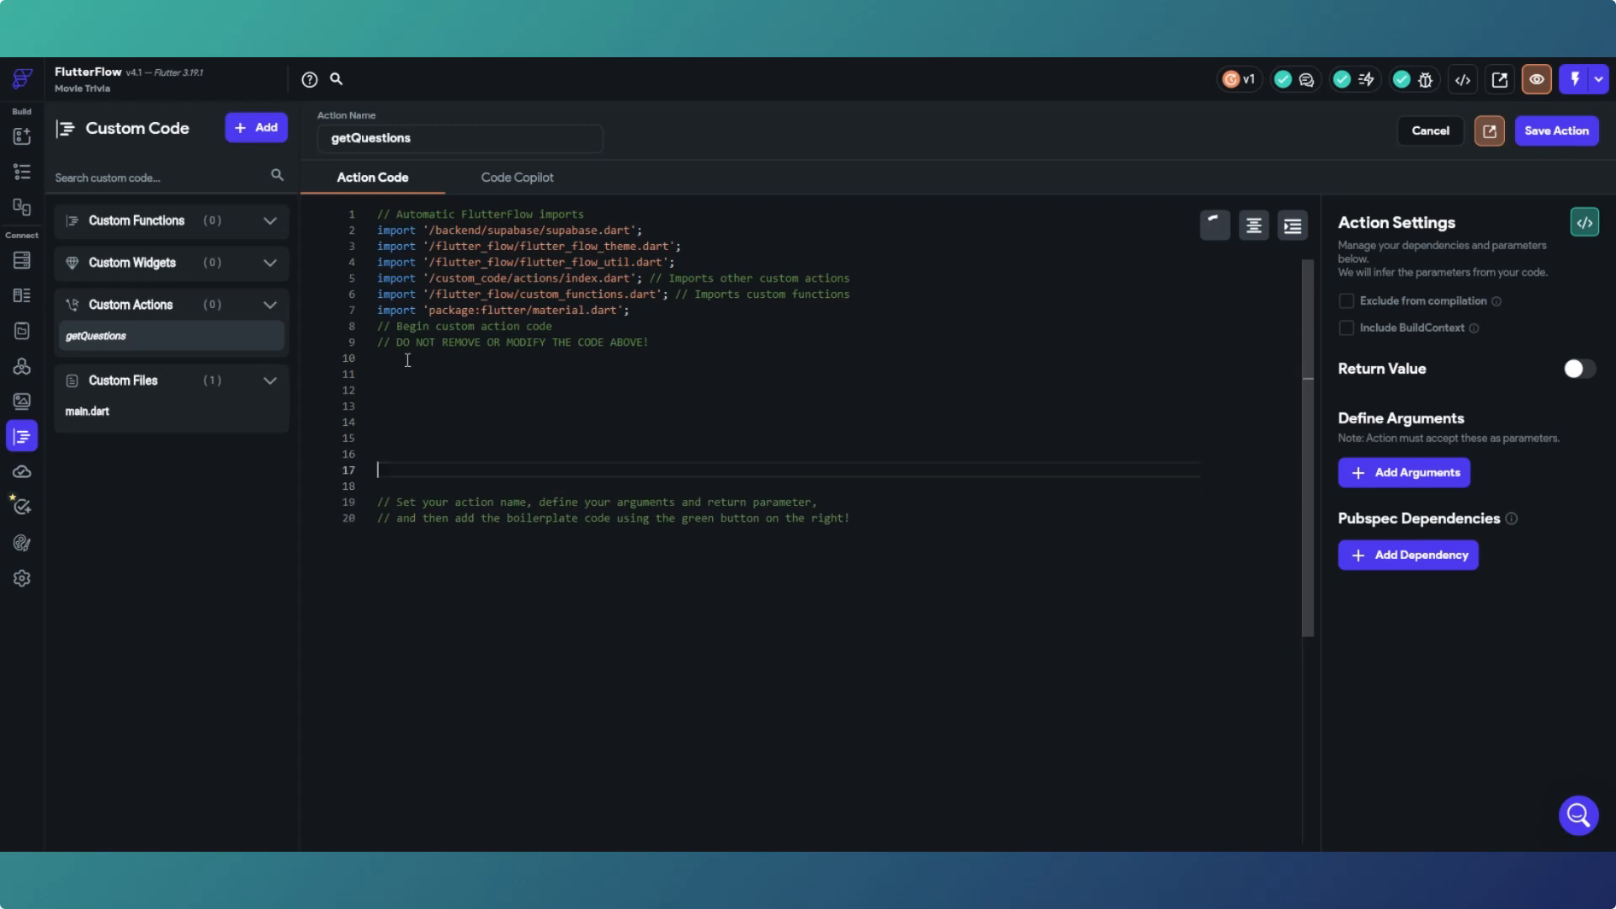
pyautogui.press('Up')
pyautogui.press('Up')
pyautogui.press('Up')
pyautogui.press('Up')
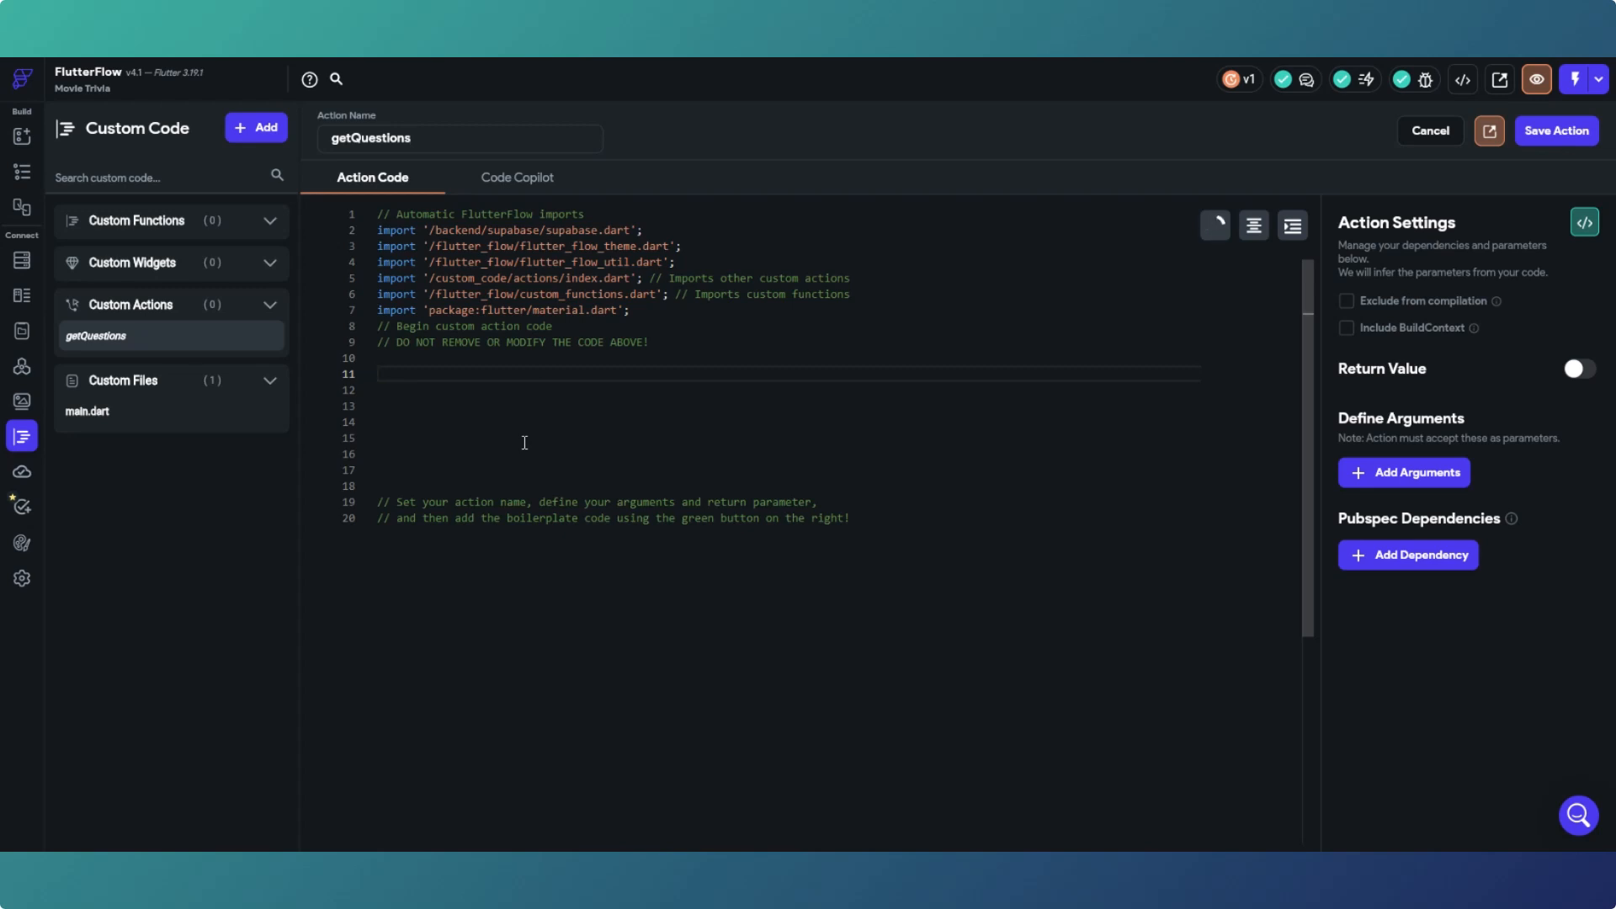
pyautogui.write("import 'package")
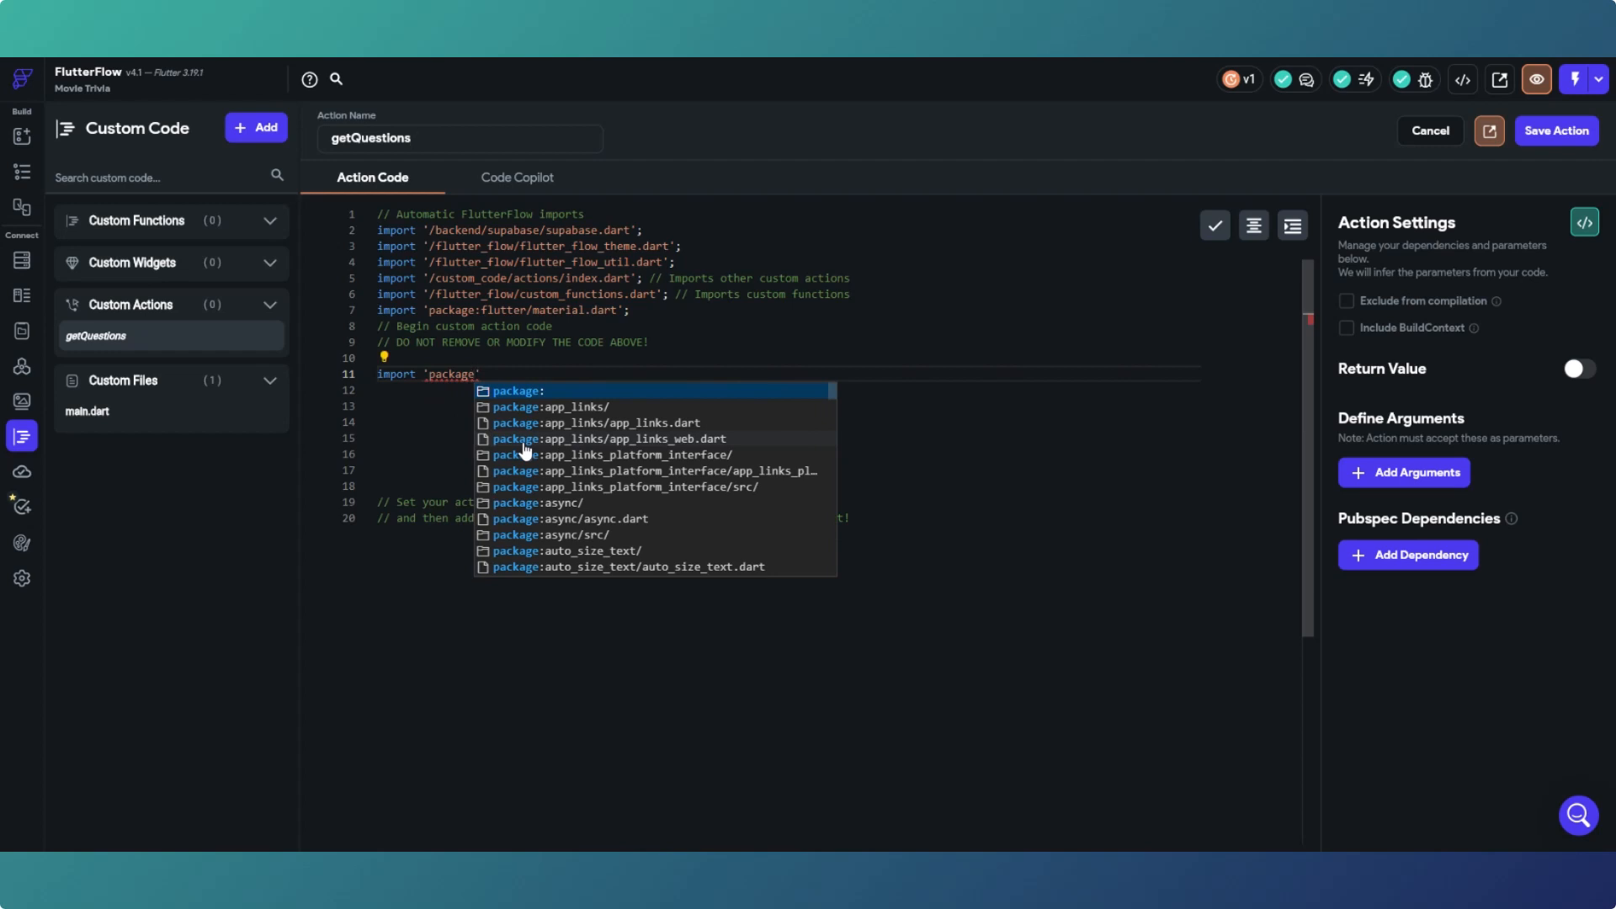
pyautogui.write(':supabas')
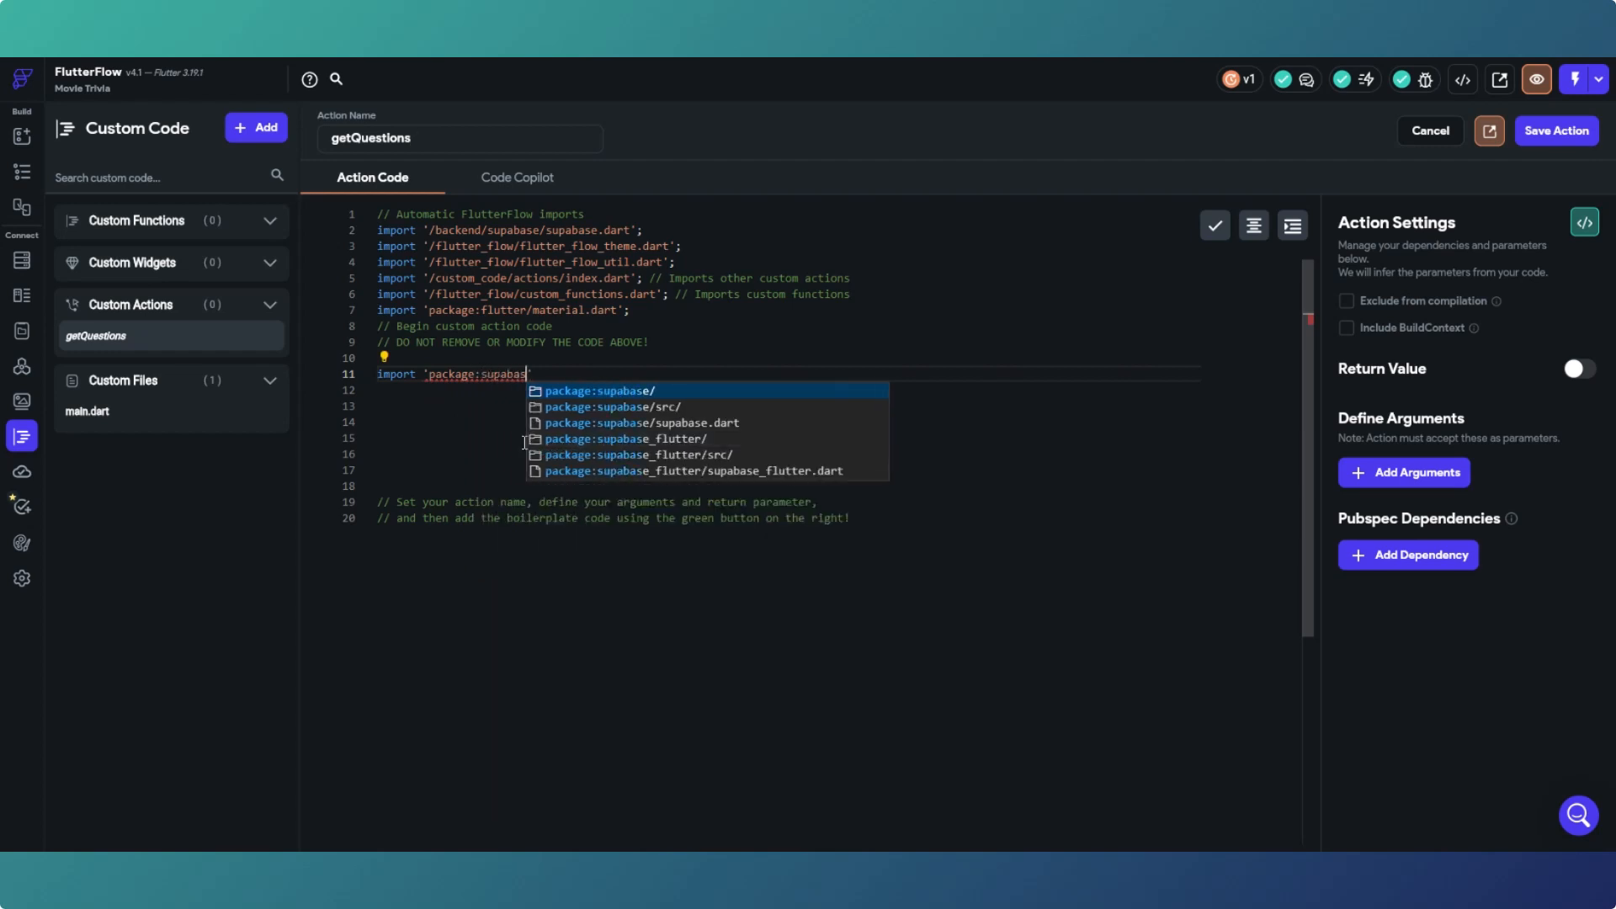
pyautogui.write('e/supabase')
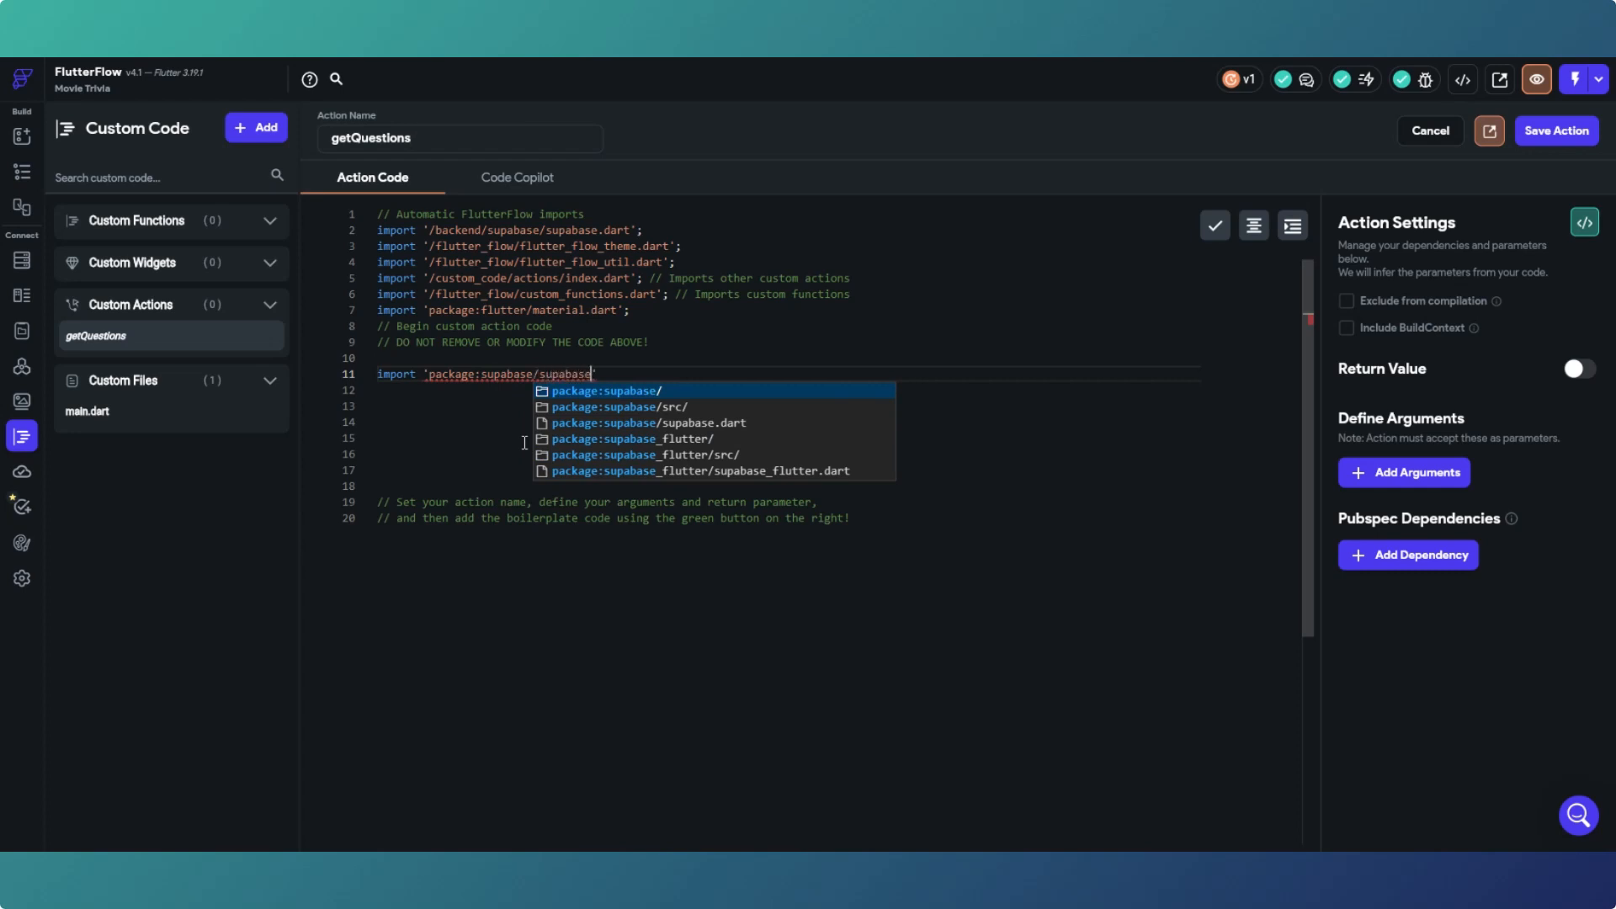
pyautogui.write('.dart')
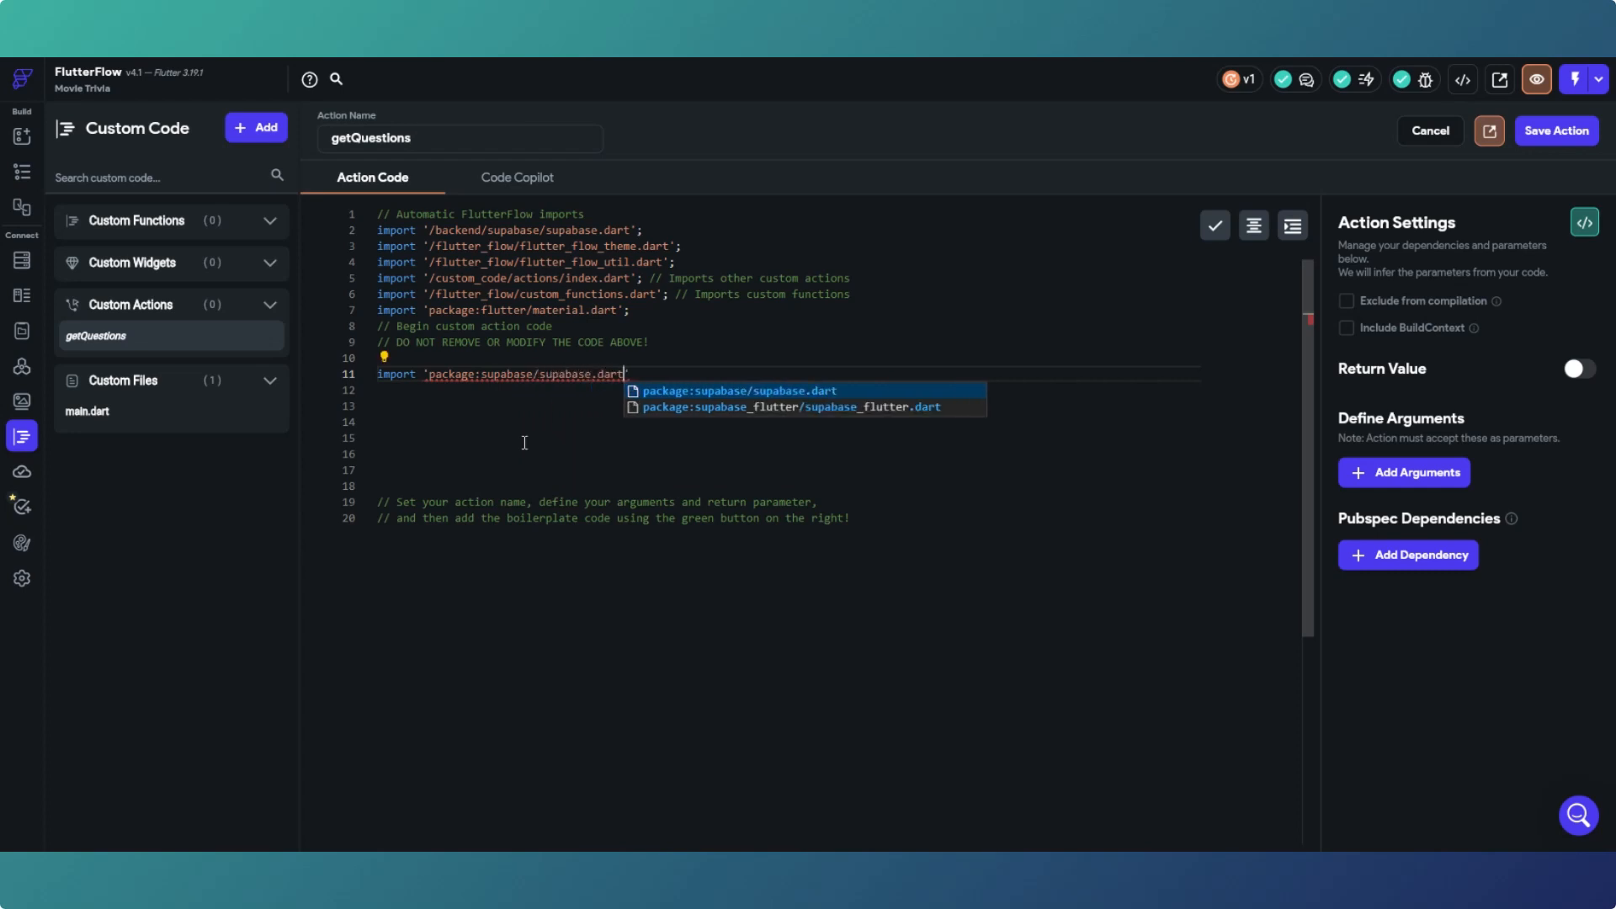
pyautogui.press('Right')
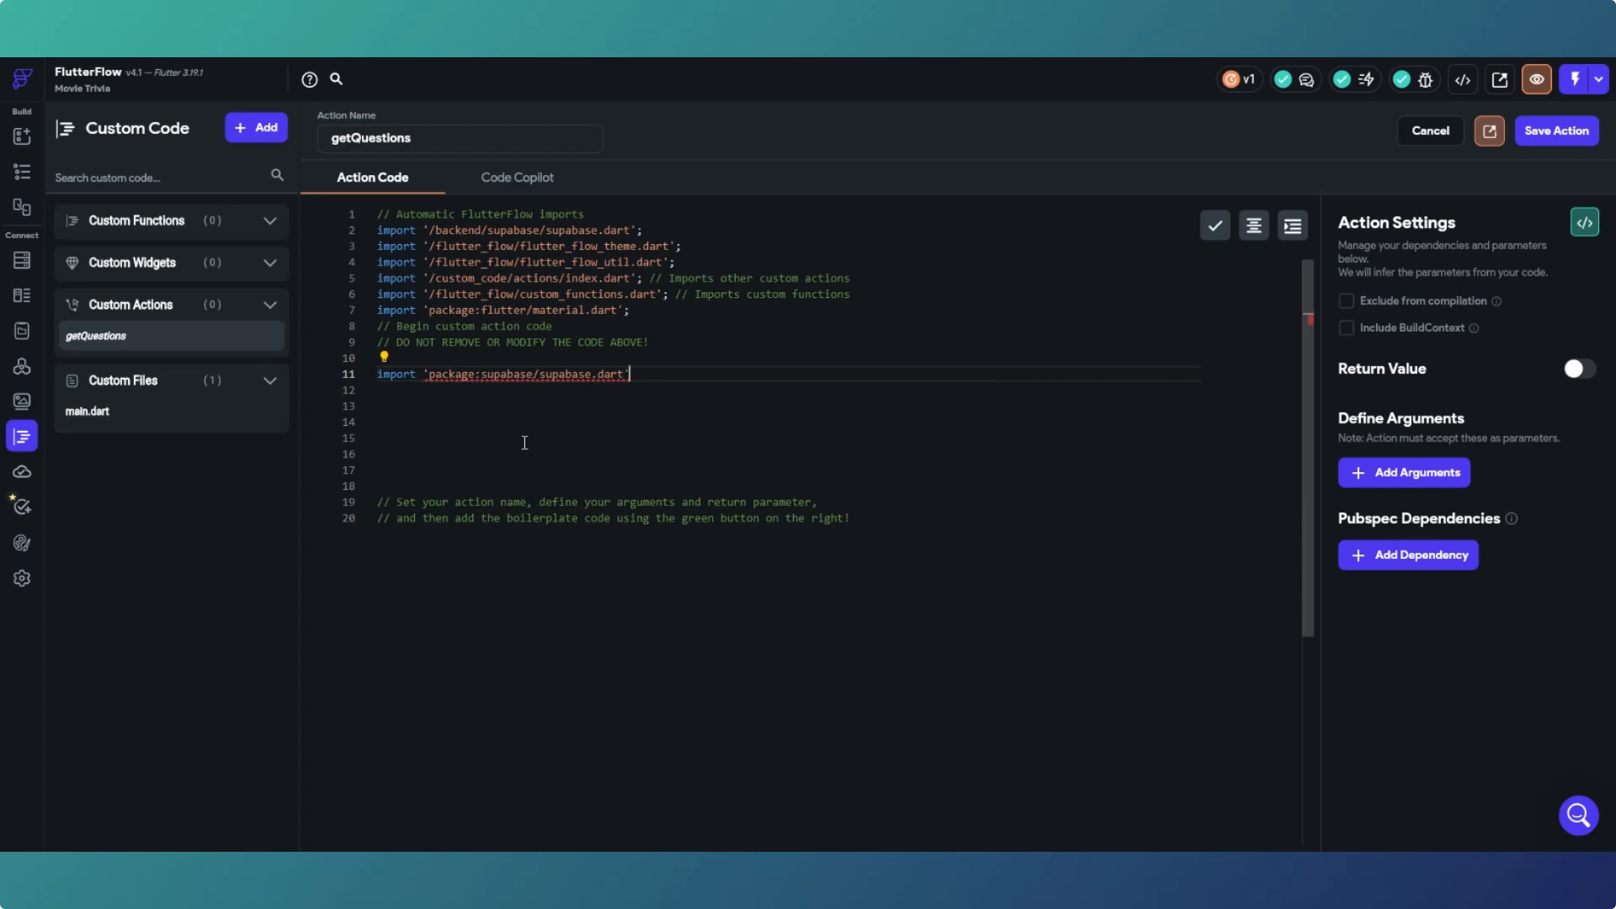
pyautogui.write(';')
pyautogui.press('Return')
pyautogui.press('Return')
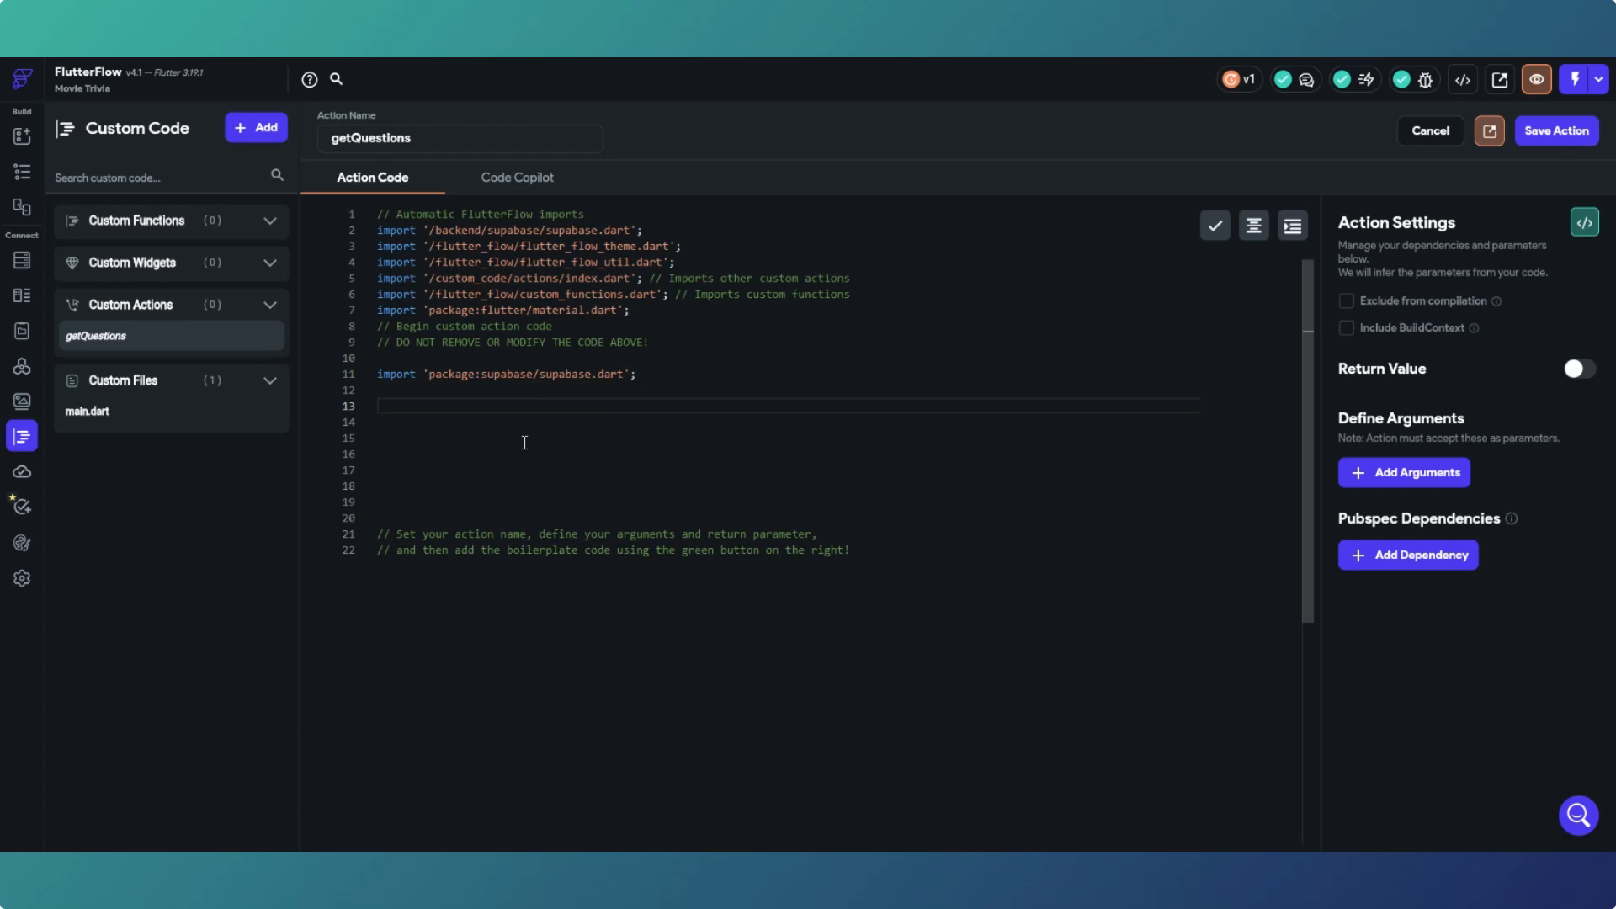
# Step: Declare the function "Future<List<int>> getQuestions() async" with an empty, braced body below the import
pyautogui.write('Future')
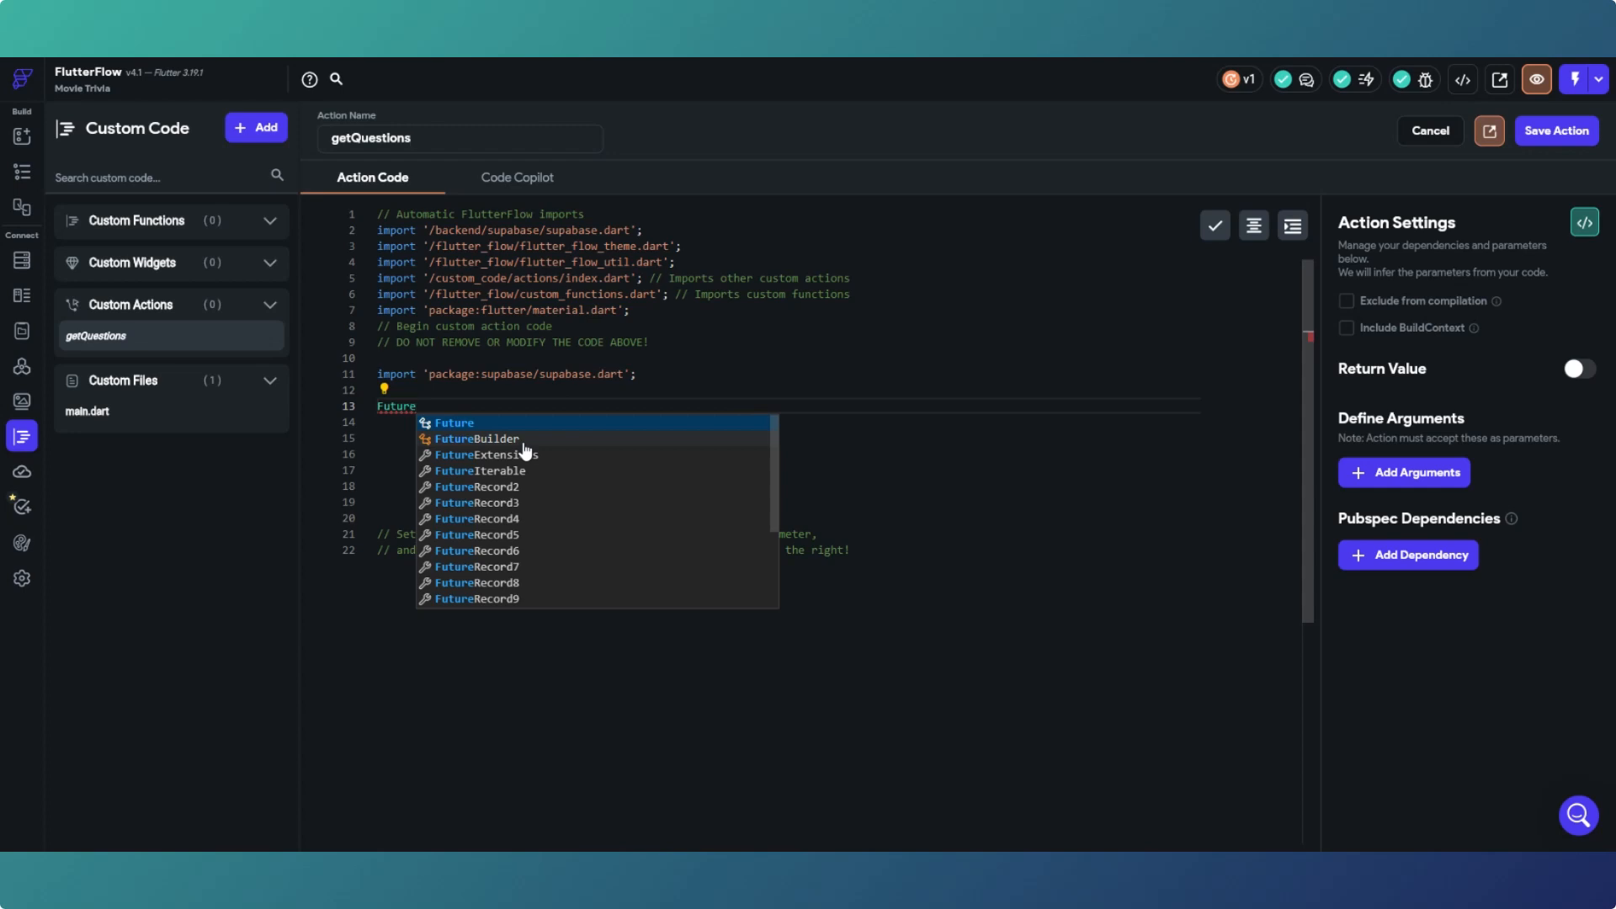
pyautogui.write('<List')
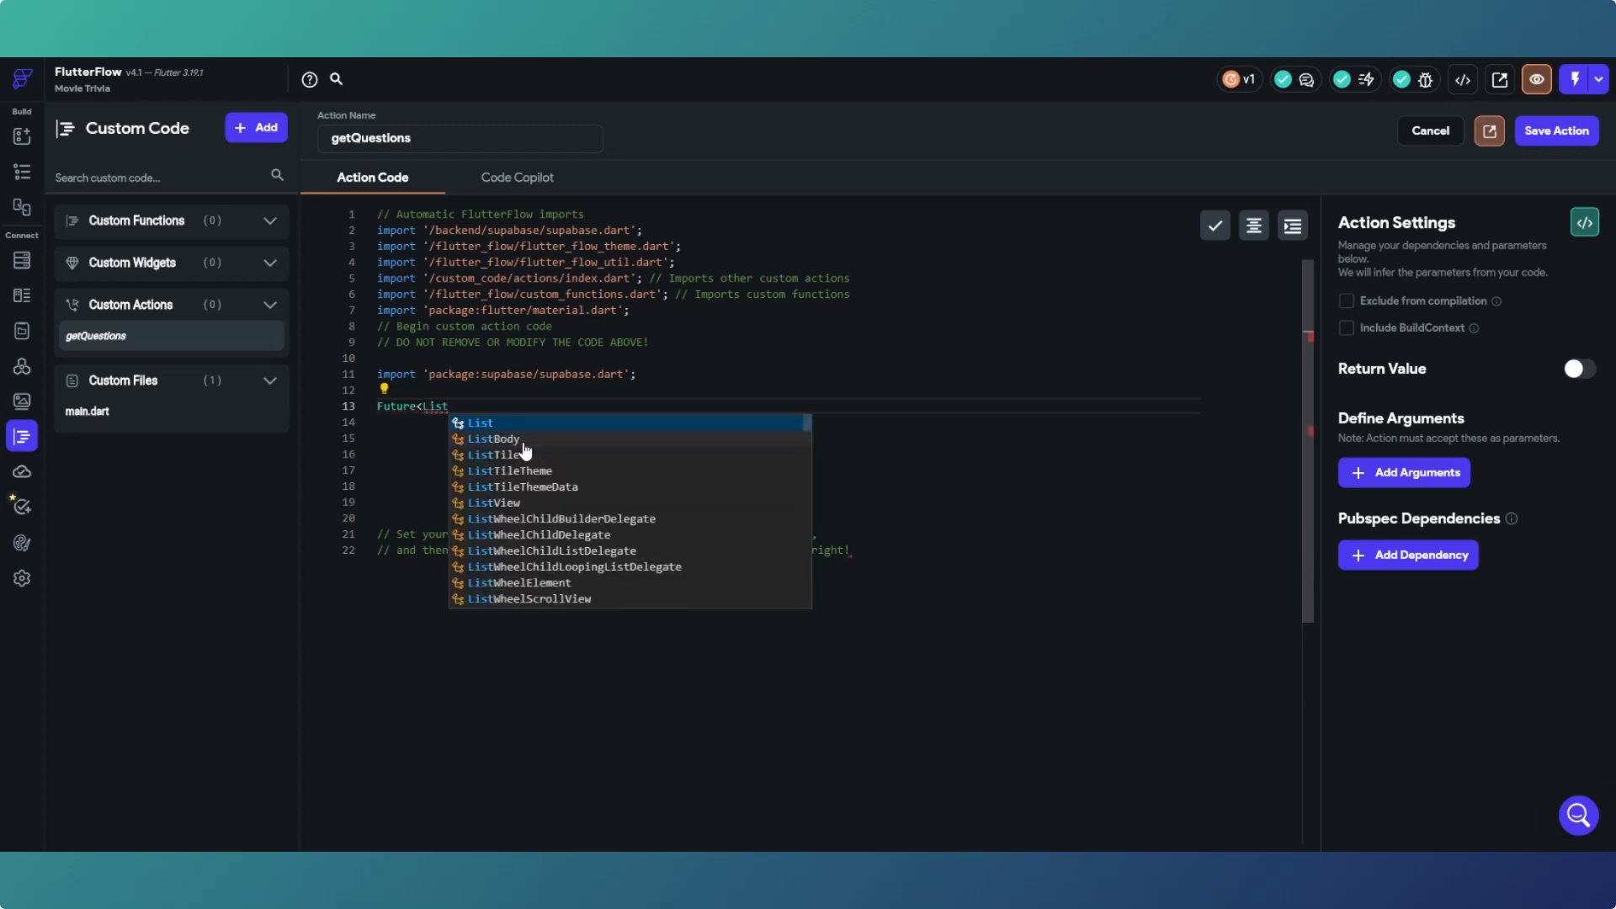
pyautogui.write('<int')
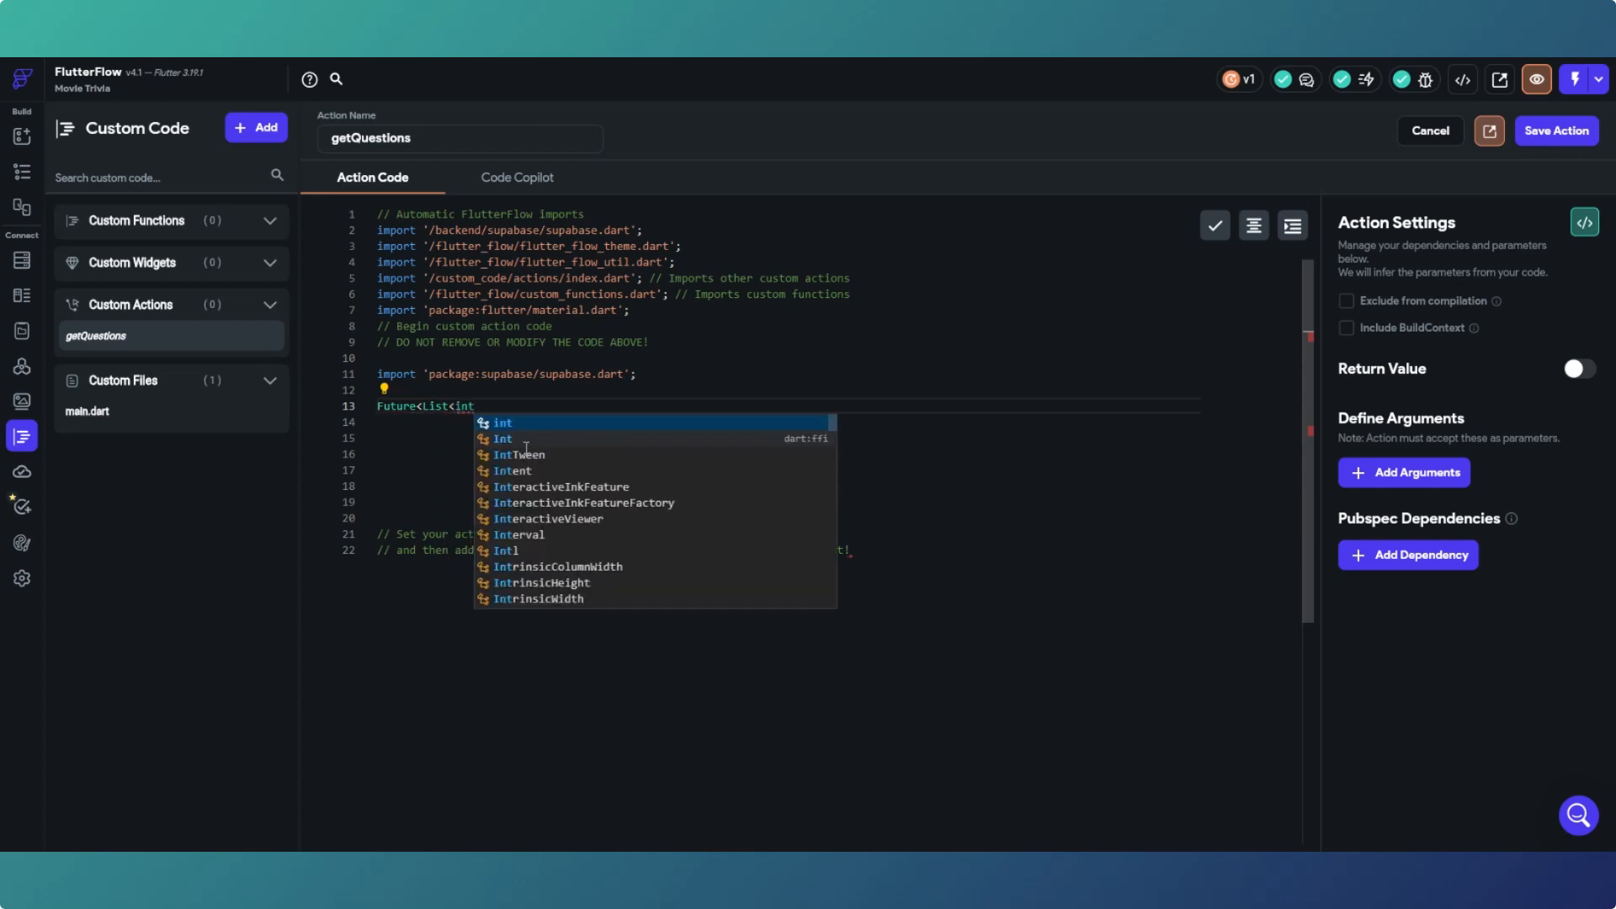
pyautogui.write('>>')
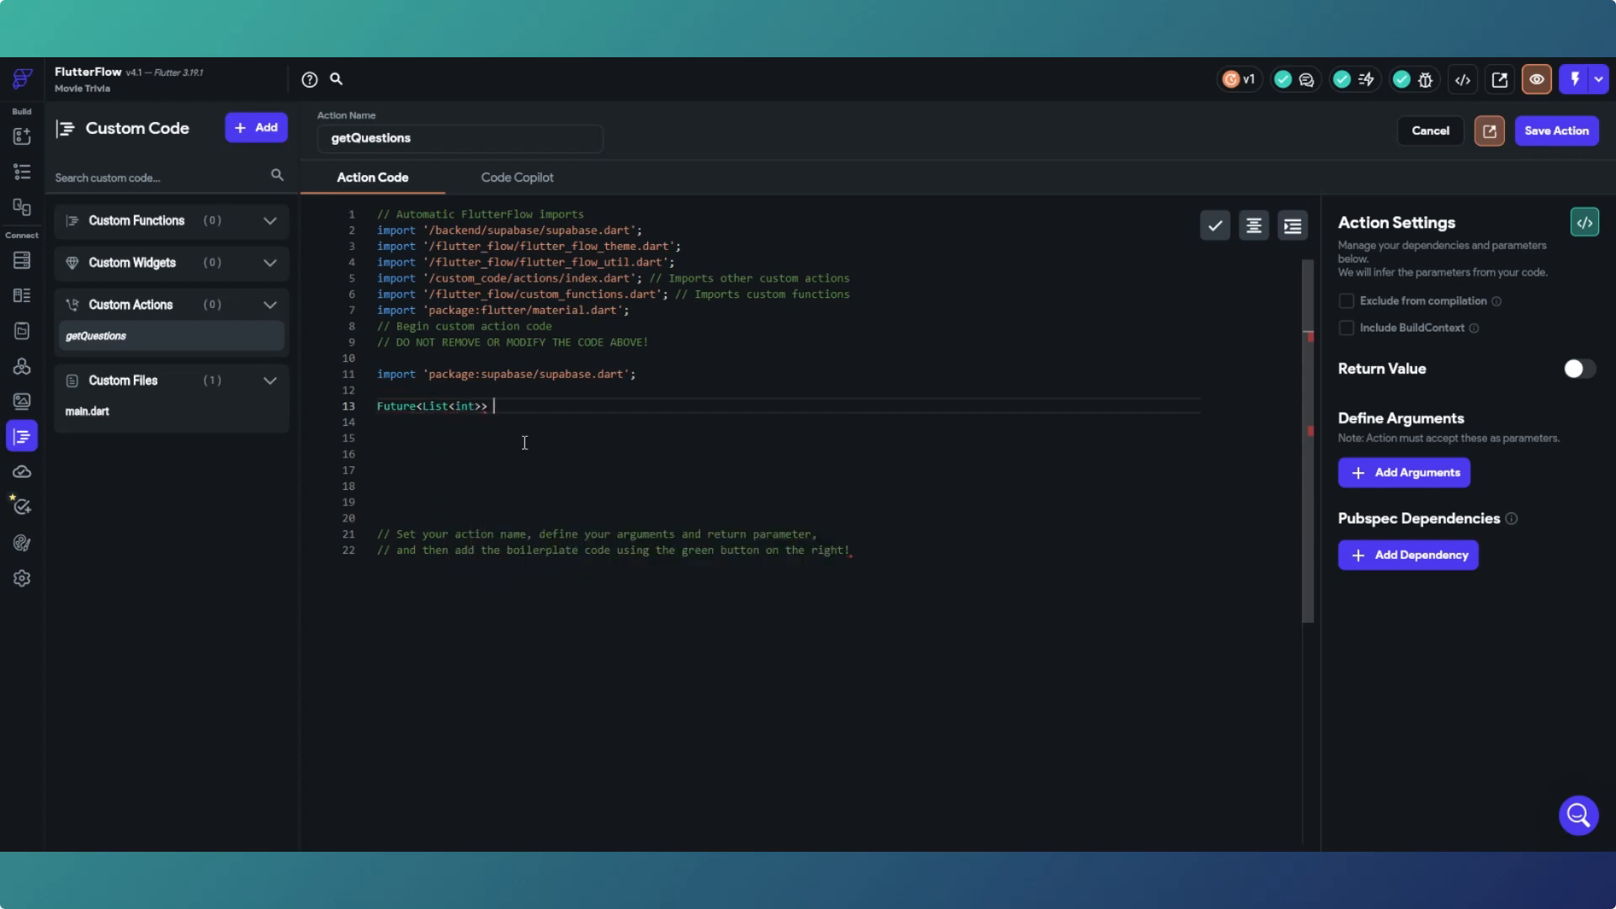
pyautogui.write(' getQuestions() asy')
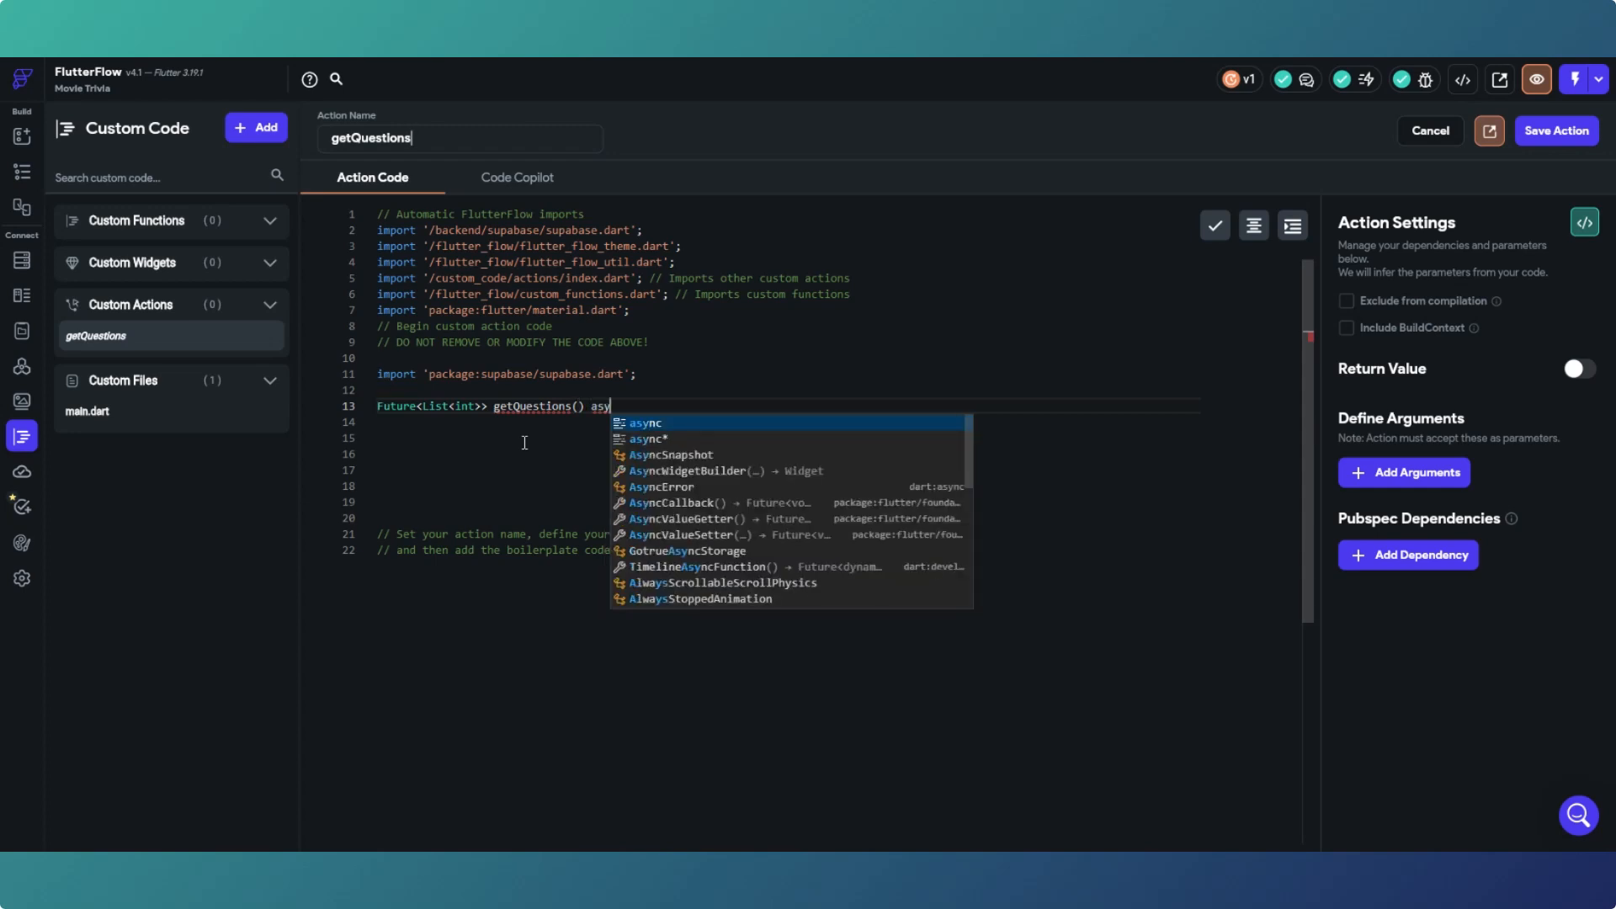
pyautogui.write('nc')
pyautogui.press('Escape')
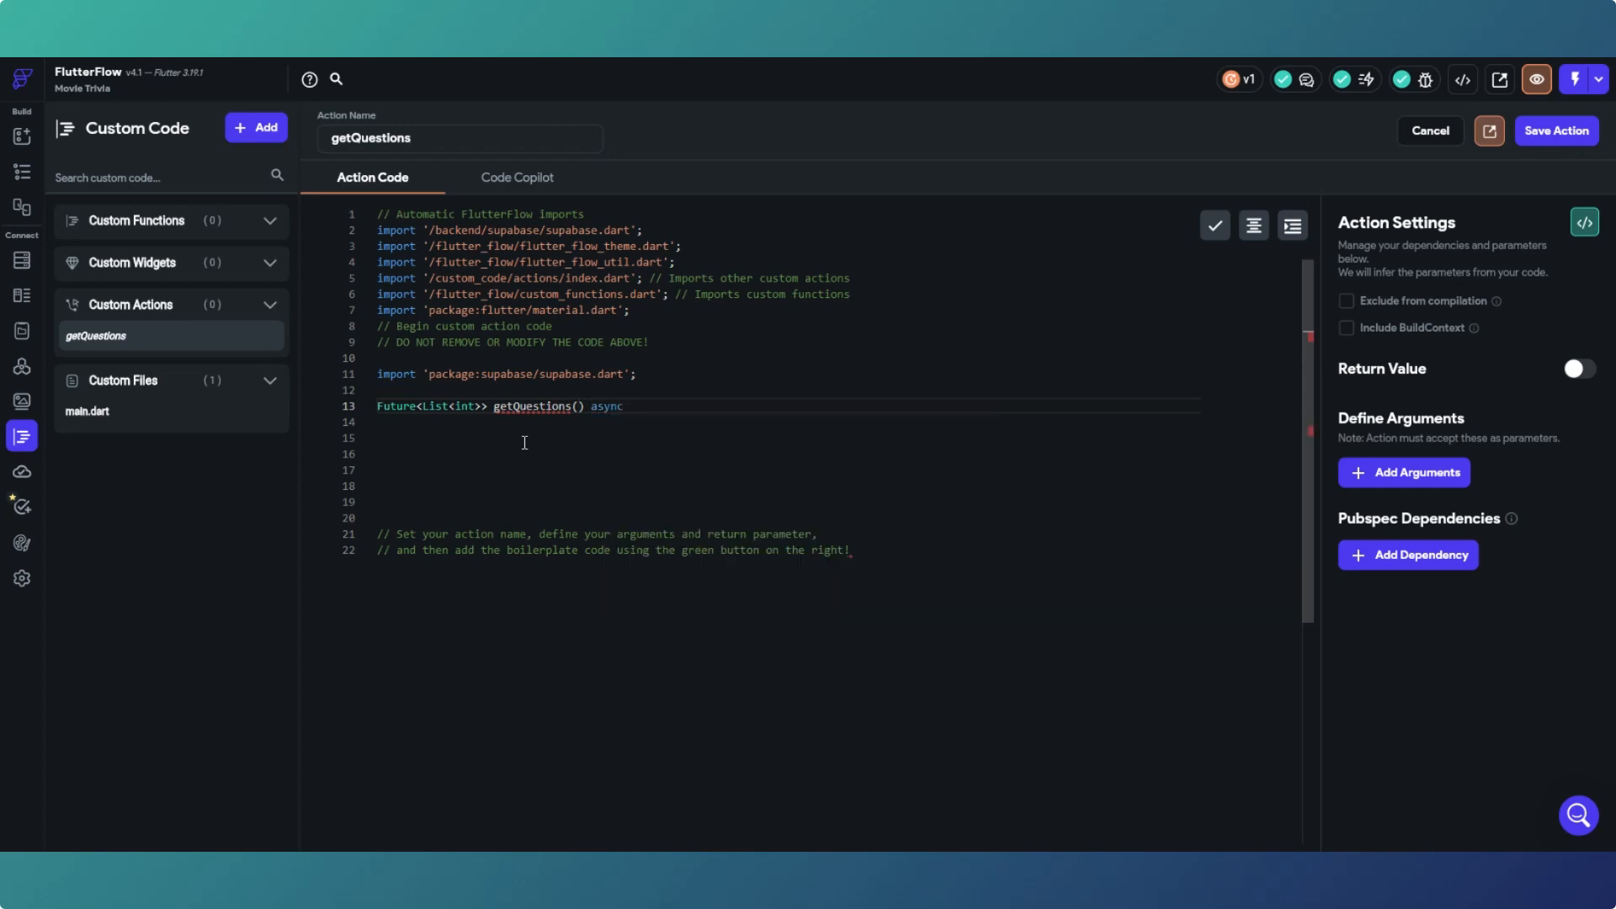
pyautogui.write('{')
pyautogui.press('Return')
pyautogui.press('Return')
pyautogui.press('Return')
pyautogui.press('Return')
pyautogui.press('Return')
pyautogui.press('Return')
pyautogui.press('Return')
pyautogui.press('Up')
pyautogui.press('Up')
pyautogui.press('Up')
pyautogui.press('Up')
pyautogui.press('Up')
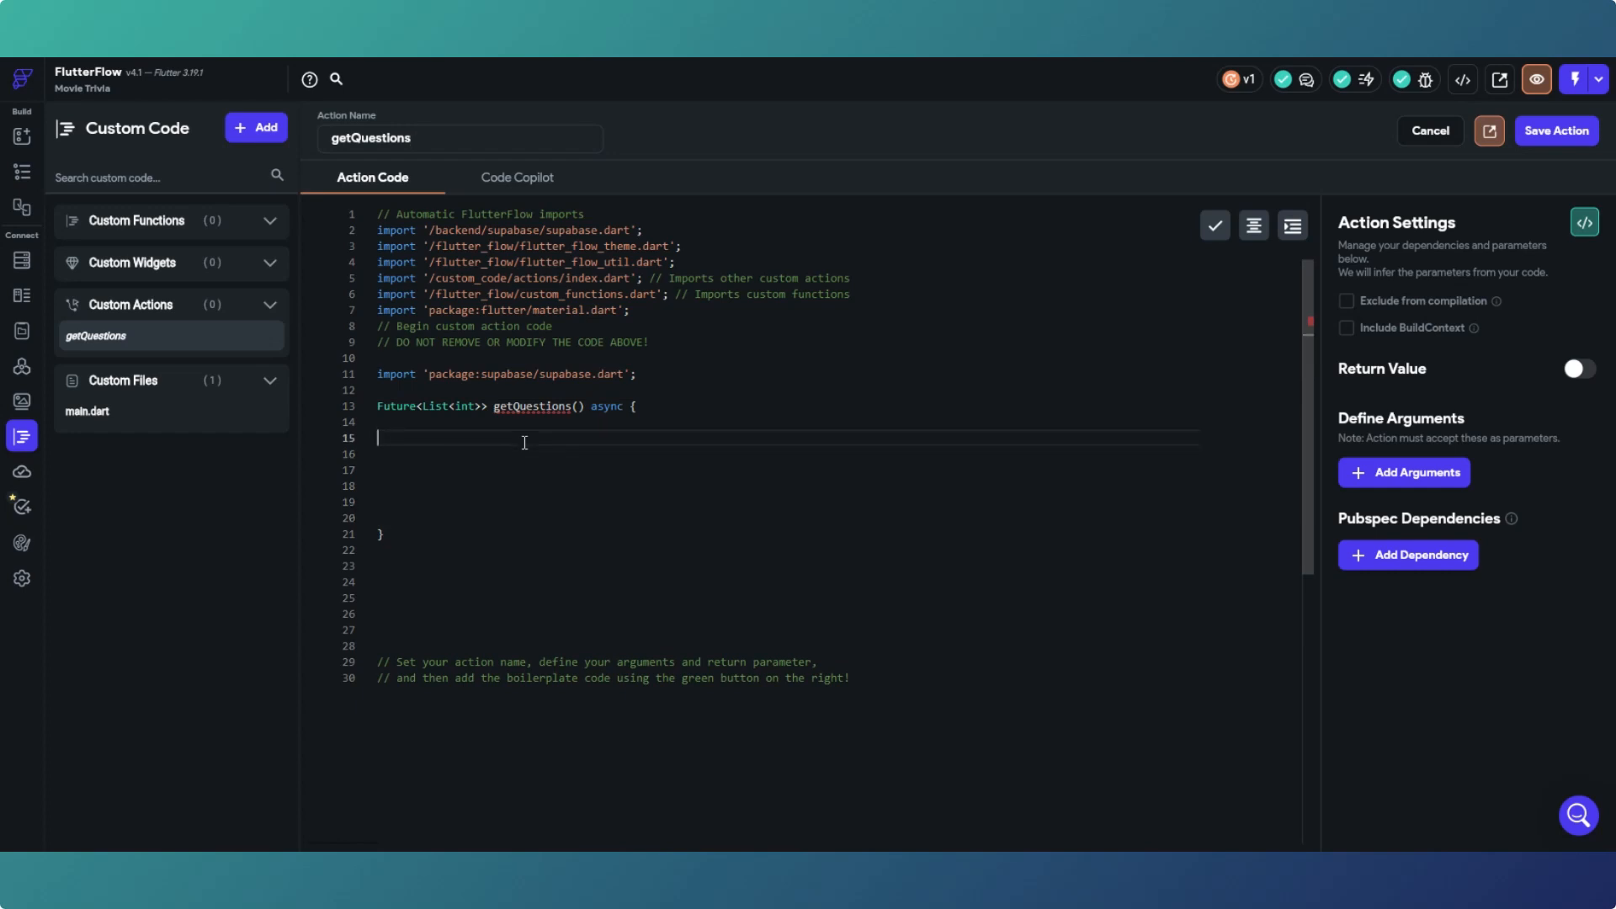
# Step: Add a try block with blank lines inside the getQuestions function body
pyautogui.write('try {')
pyautogui.press('Return')
pyautogui.press('Return')
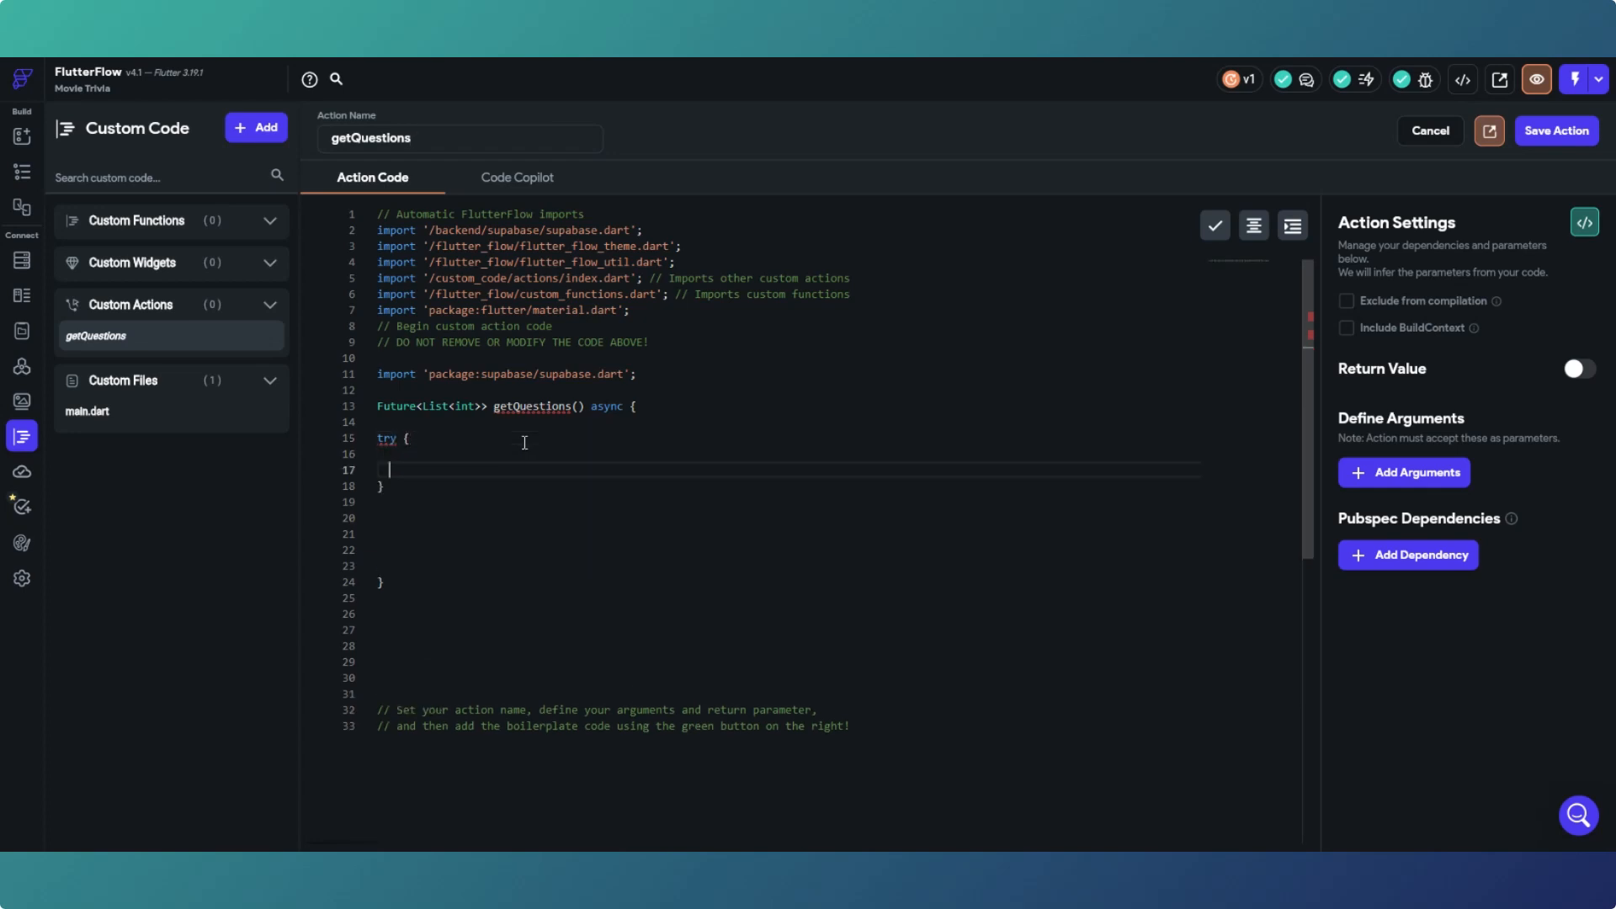
pyautogui.press('Return')
pyautogui.press('Return')
pyautogui.press('Return')
pyautogui.press('Return')
pyautogui.press('Up')
pyautogui.press('Up')
pyautogui.press('Up')
pyautogui.press('Up')
pyautogui.press('Up')
pyautogui.press('Up')
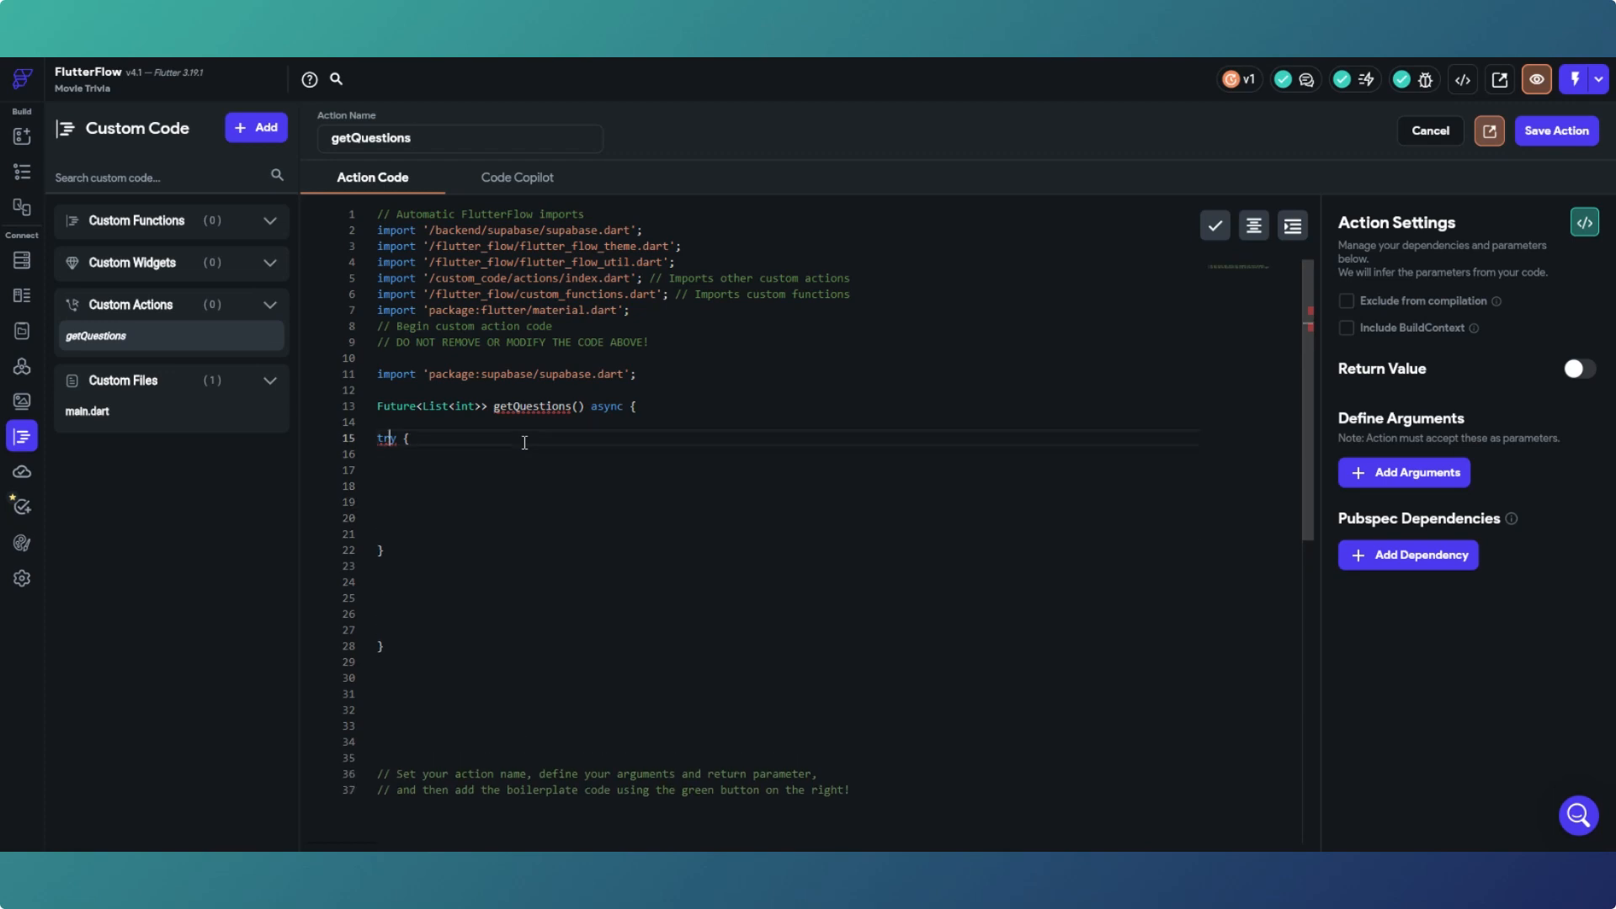
pyautogui.press('Right')
pyautogui.press('Right')
pyautogui.press('Right')
pyautogui.press('Return')
pyautogui.press('Return')
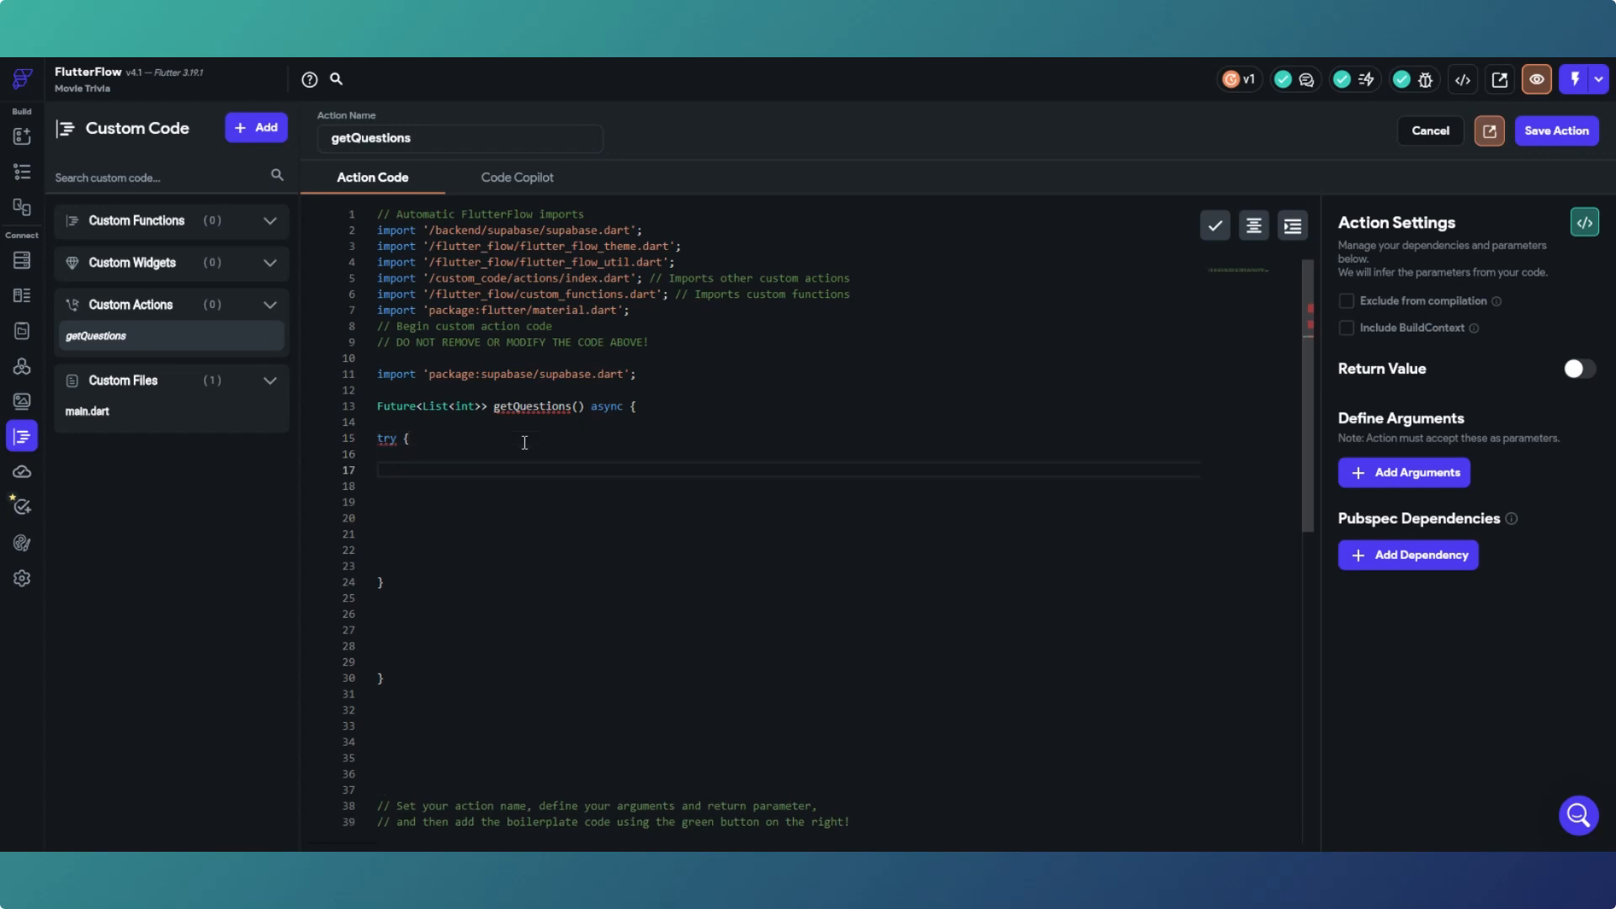
# Step: Inside the try block, define the Supabase client with "final supabase = SupaFlow.client;"
pyautogui.write('final')
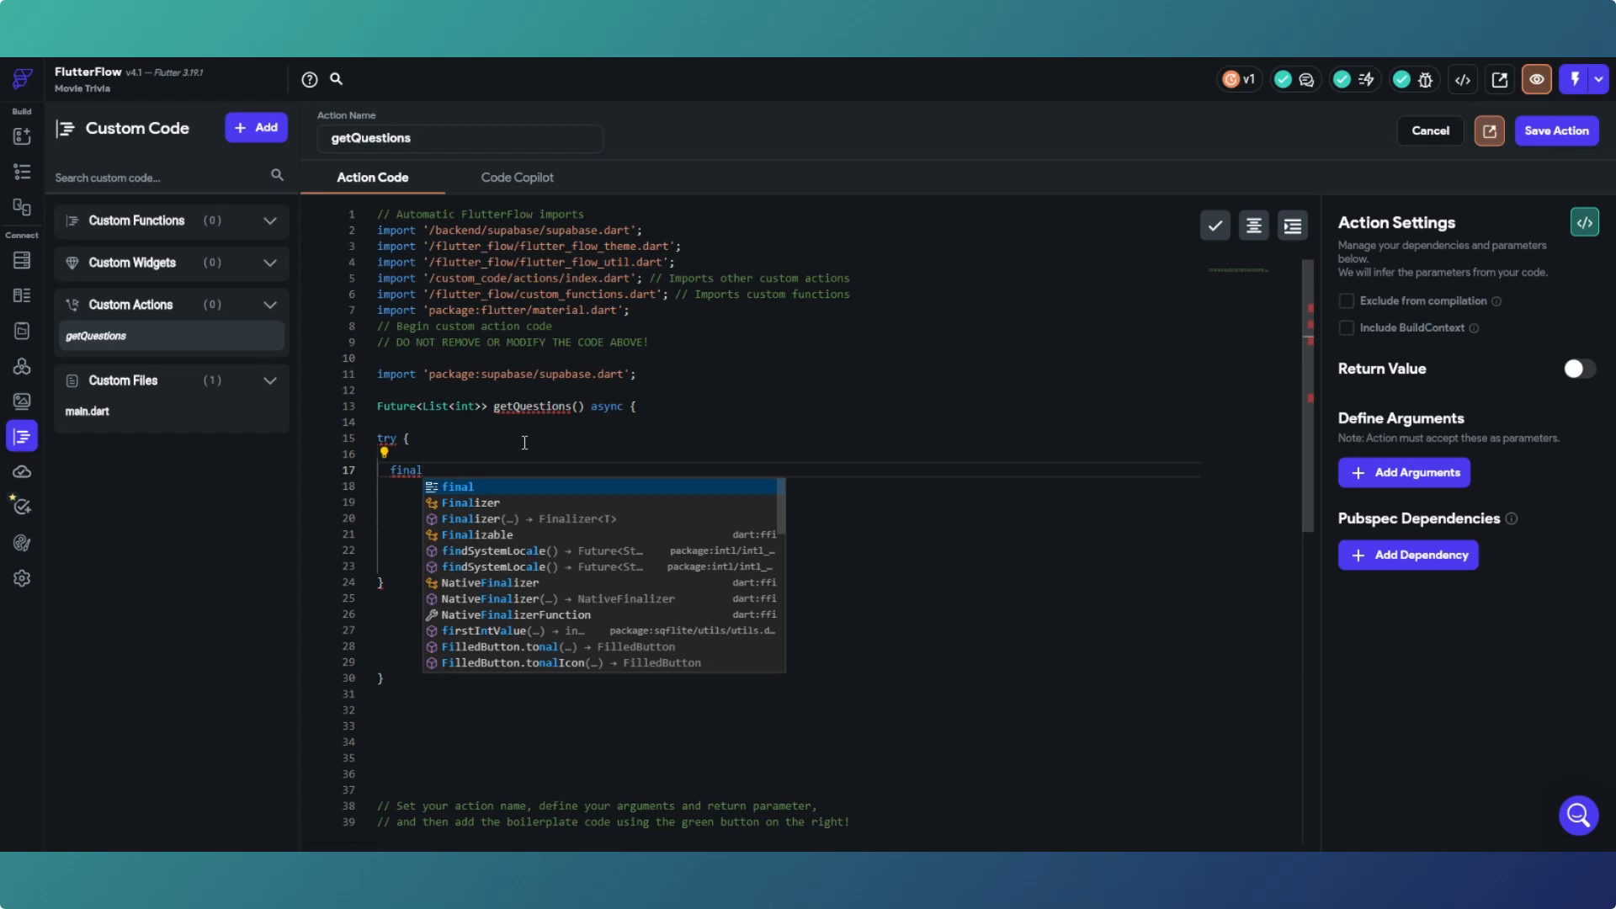
pyautogui.write(' supabas')
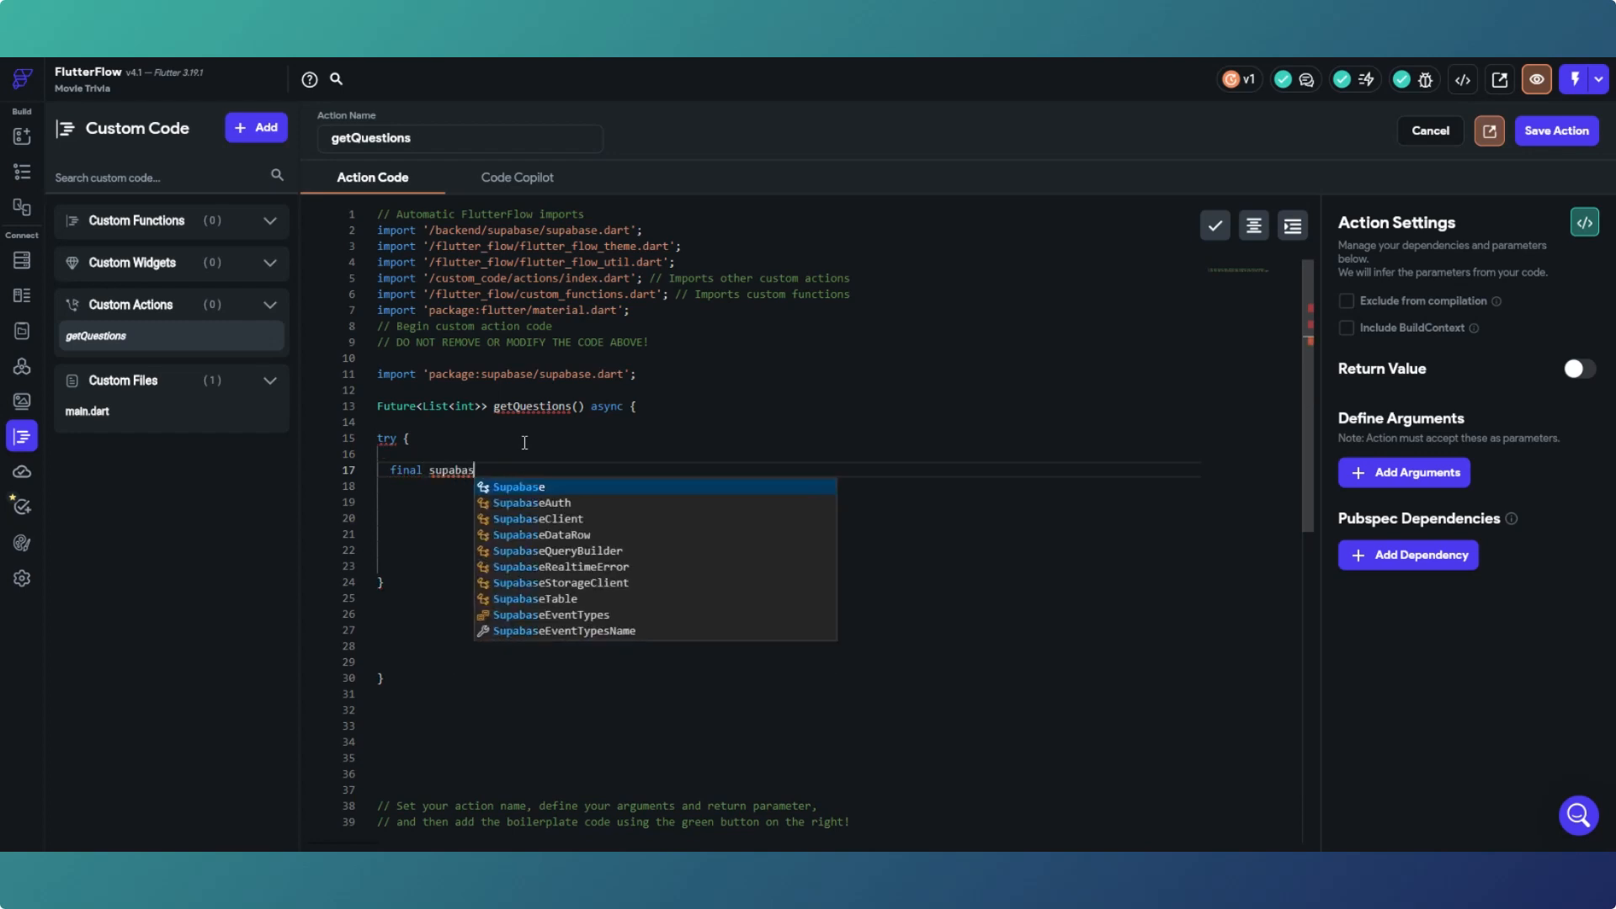
pyautogui.write('e = SupaFlow.client;')
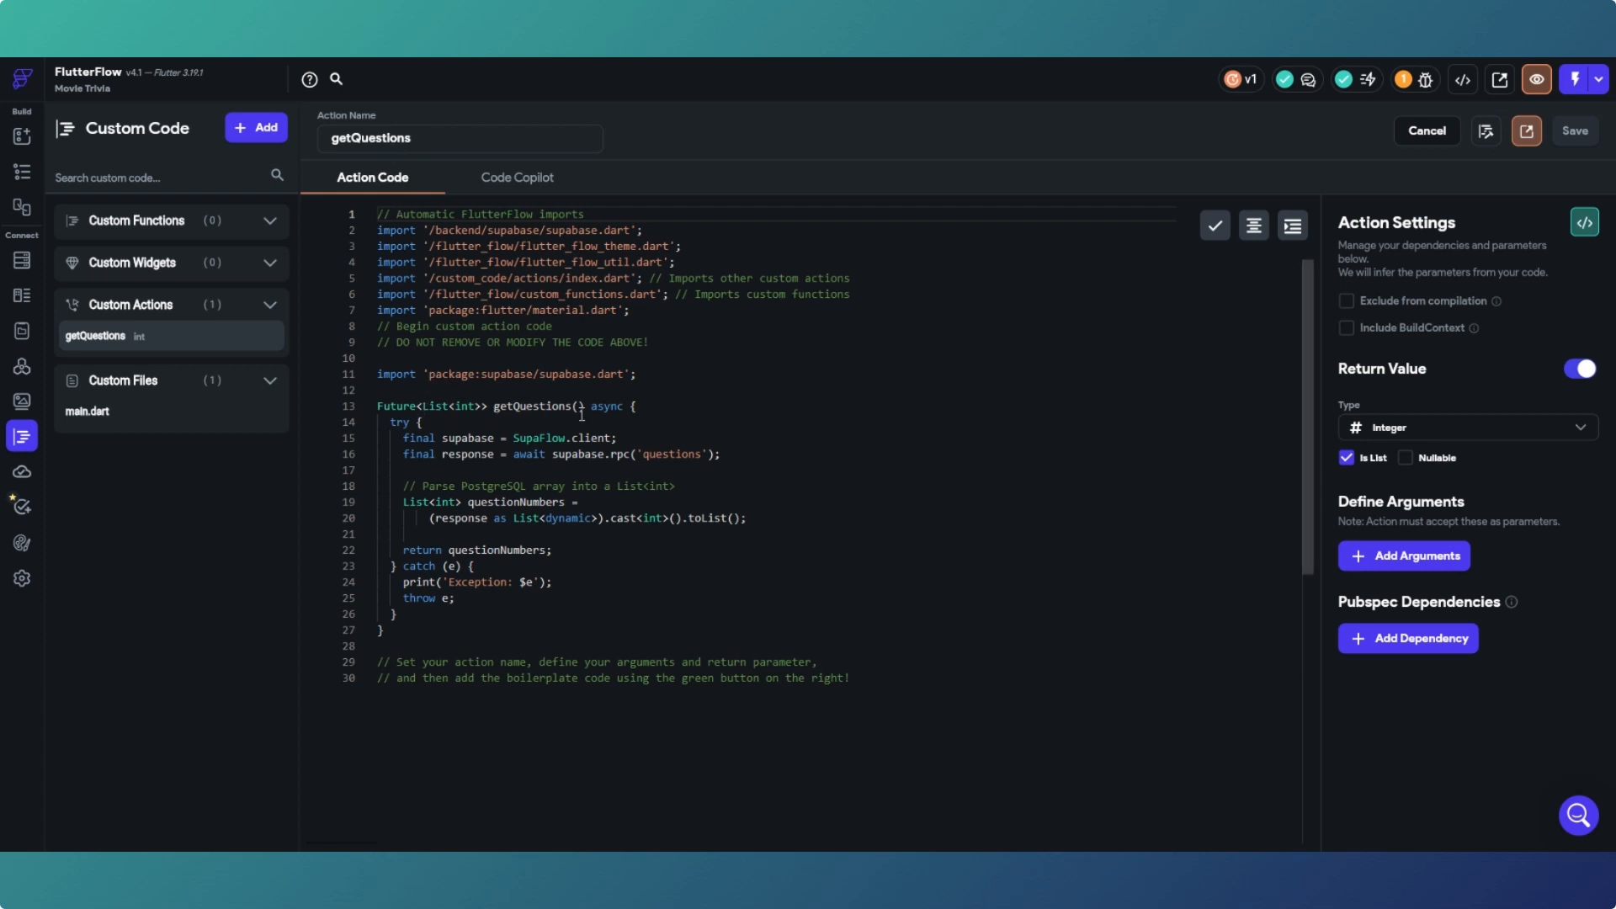
# Step: Open the action flow editor for the Start button on the HomePage
pyautogui.moveTo(631, 455)
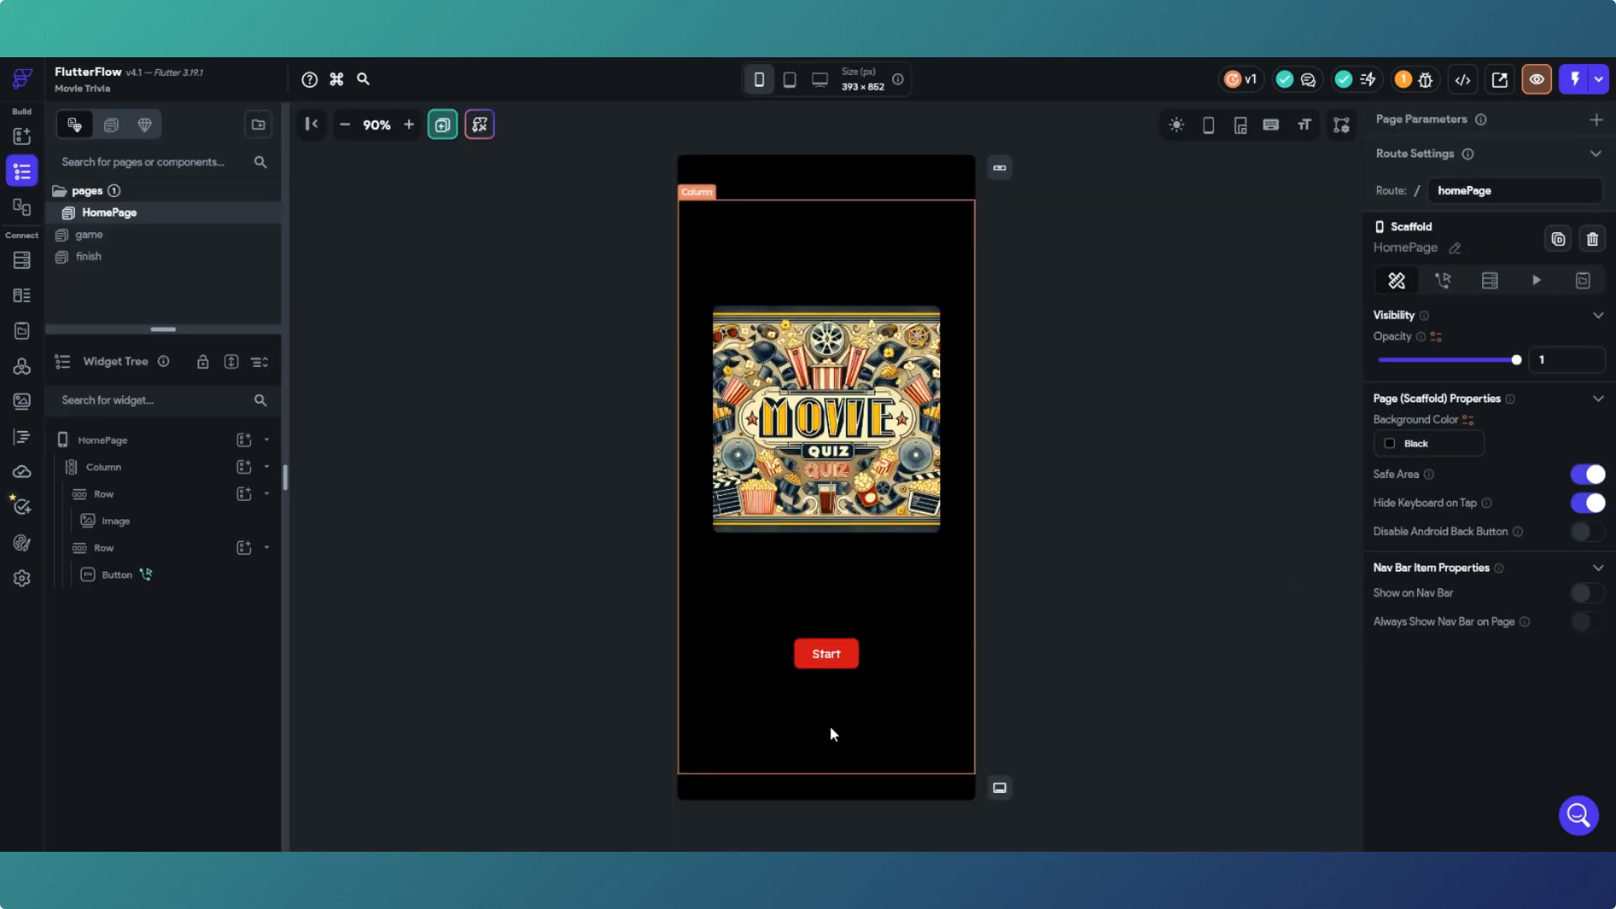
pyautogui.click(816, 665)
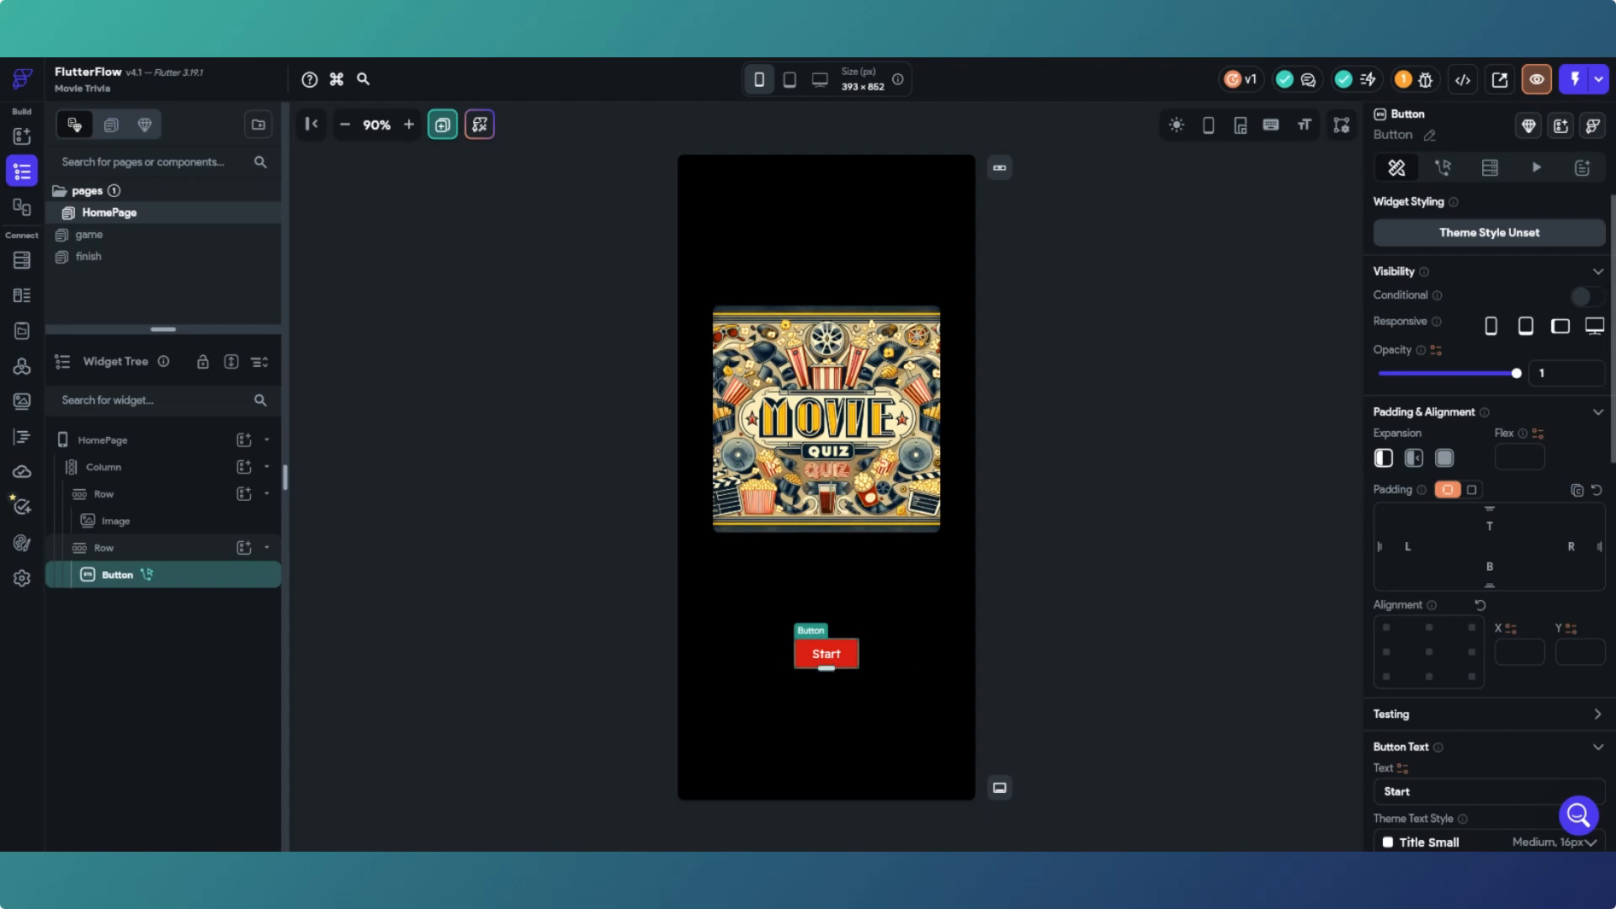
pyautogui.click(1443, 167)
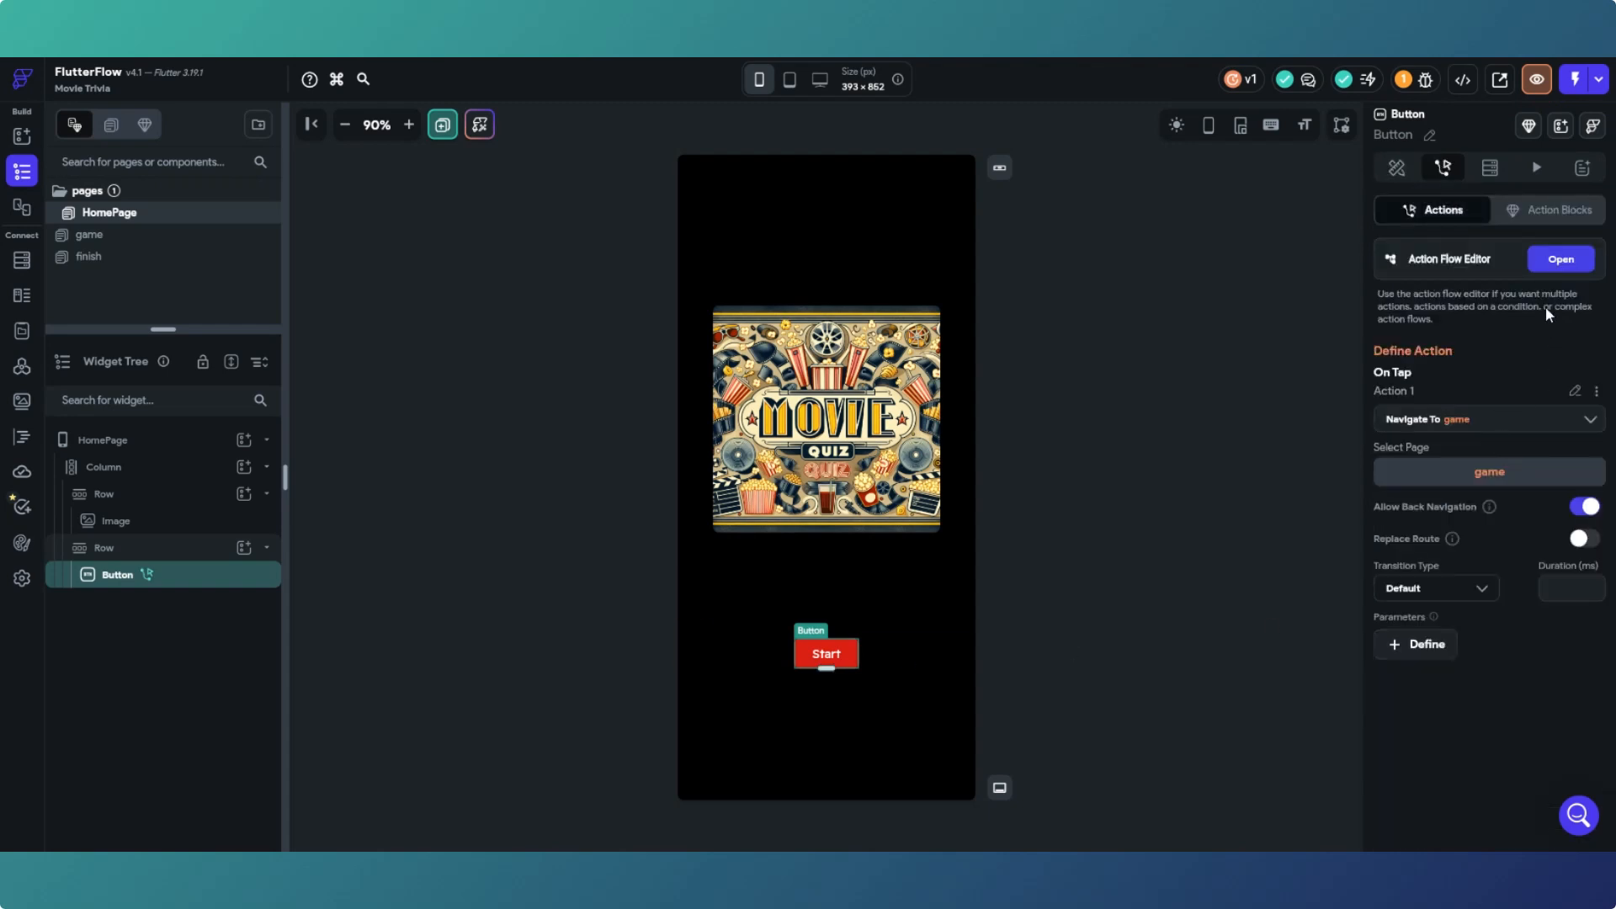
pyautogui.click(1553, 261)
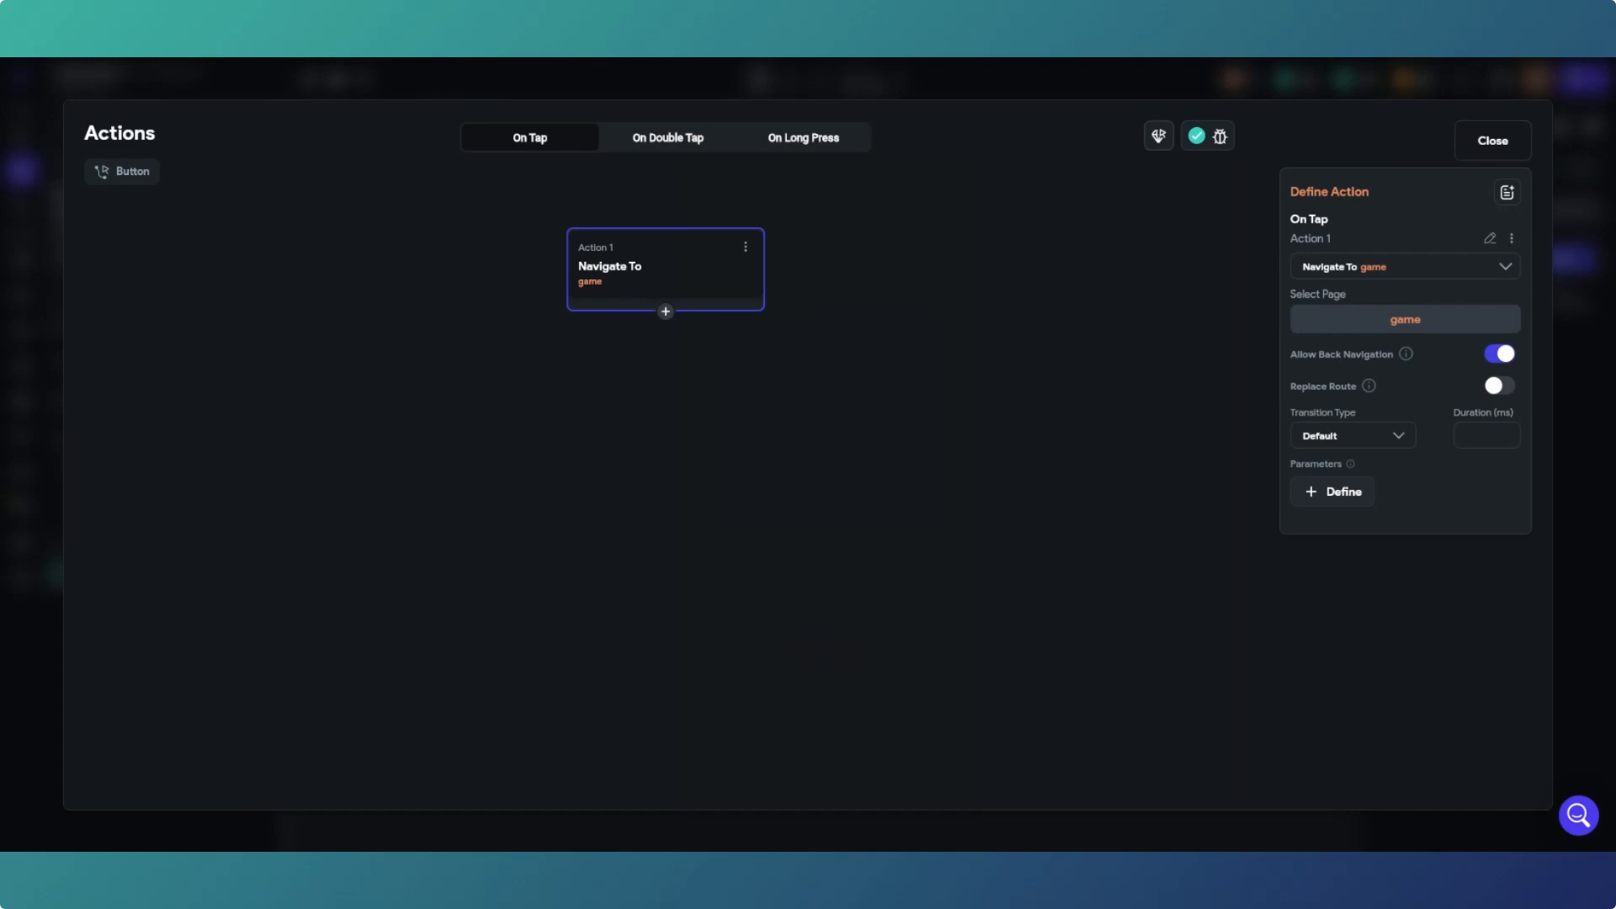
# Step: Insert the getQuestions custom action before the Navigate To game action and name its output variable questionNumbers
pyautogui.click(664, 315)
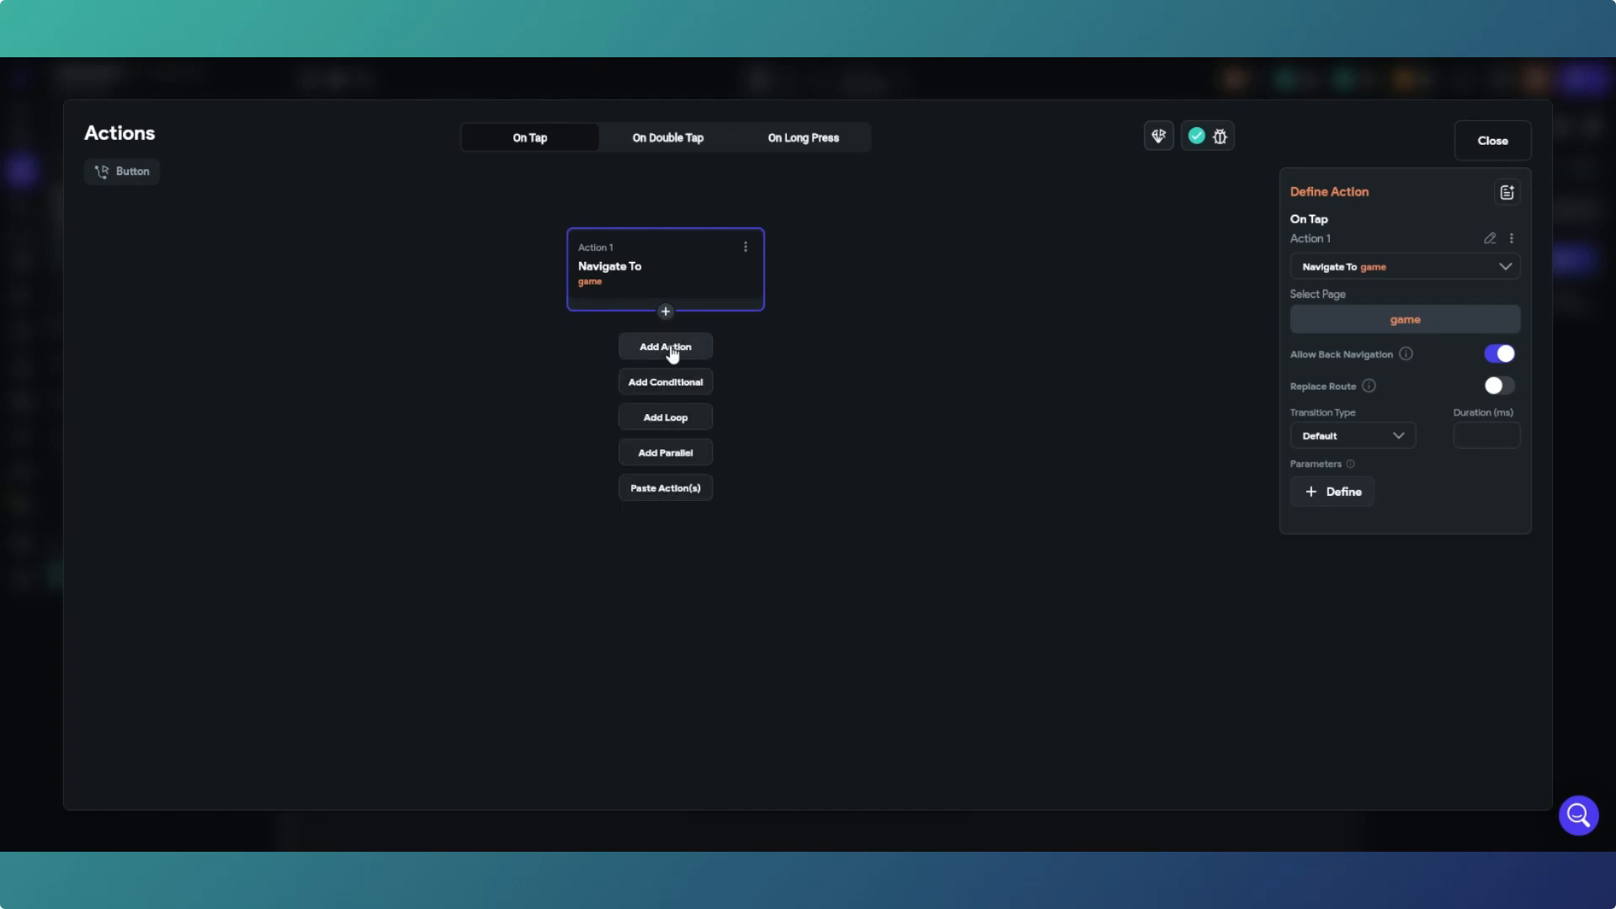
pyautogui.click(671, 349)
pyautogui.click(708, 401)
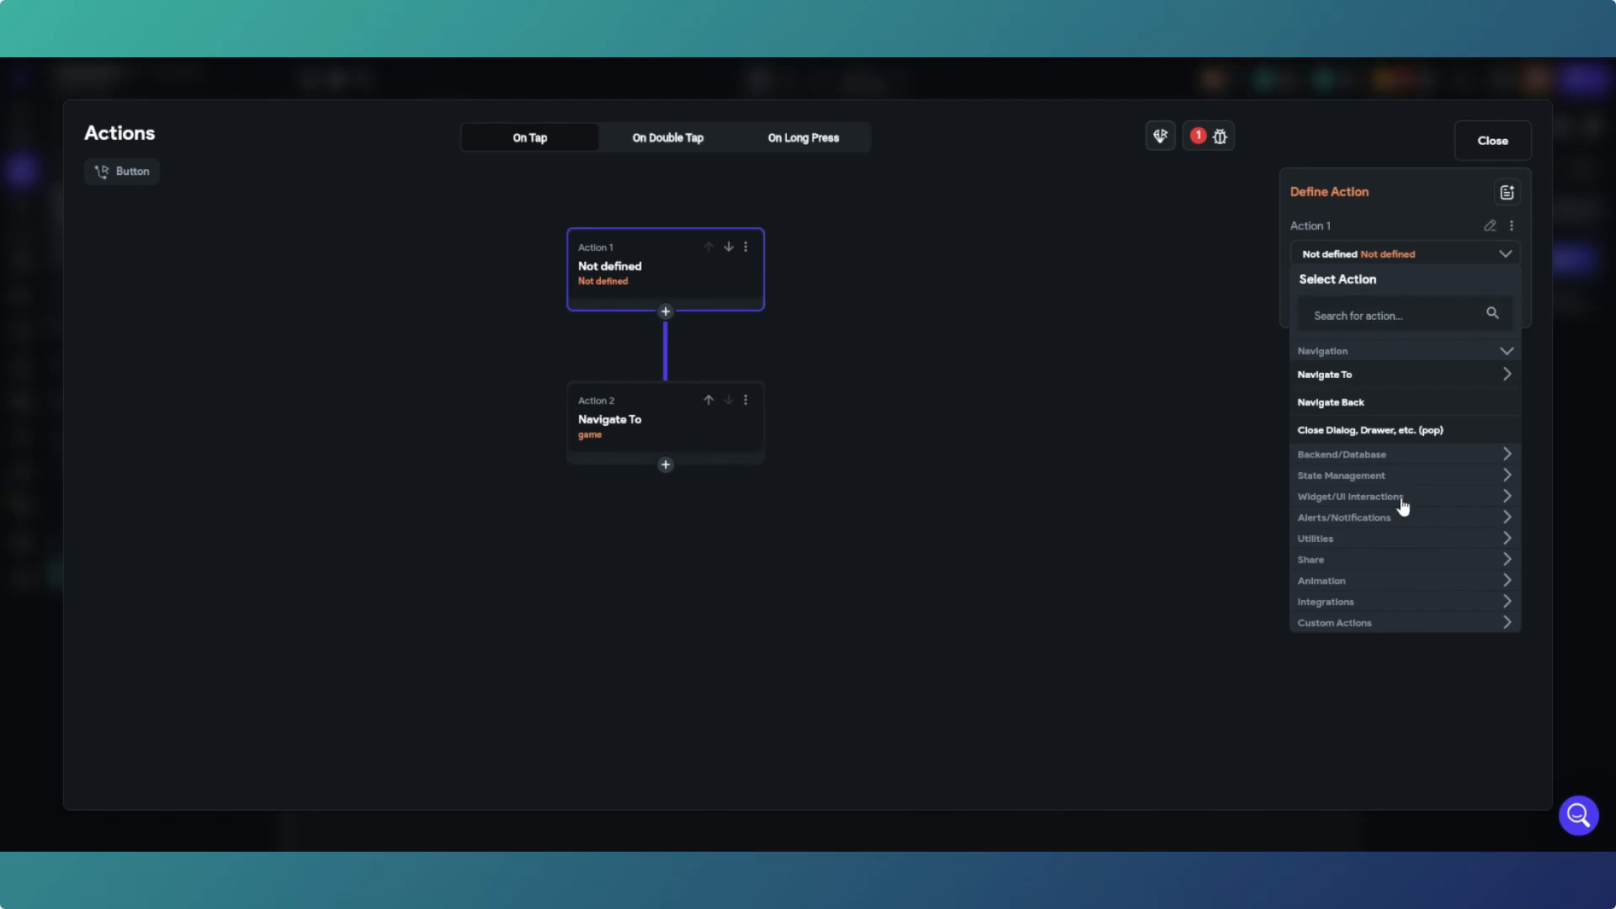
pyautogui.click(1434, 623)
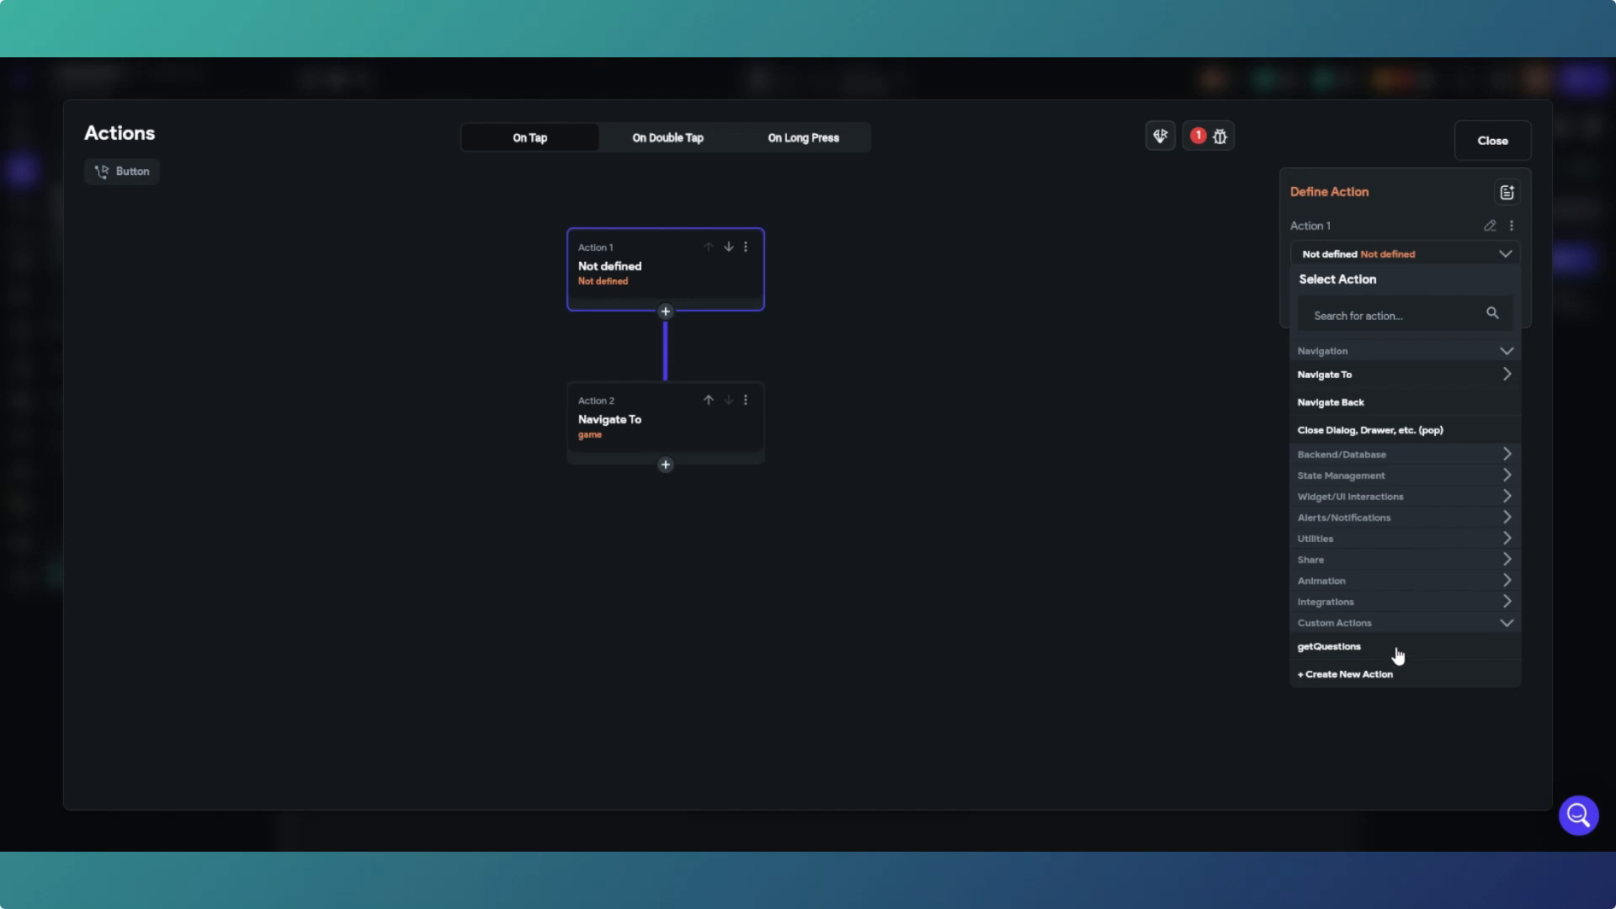
pyautogui.click(1397, 650)
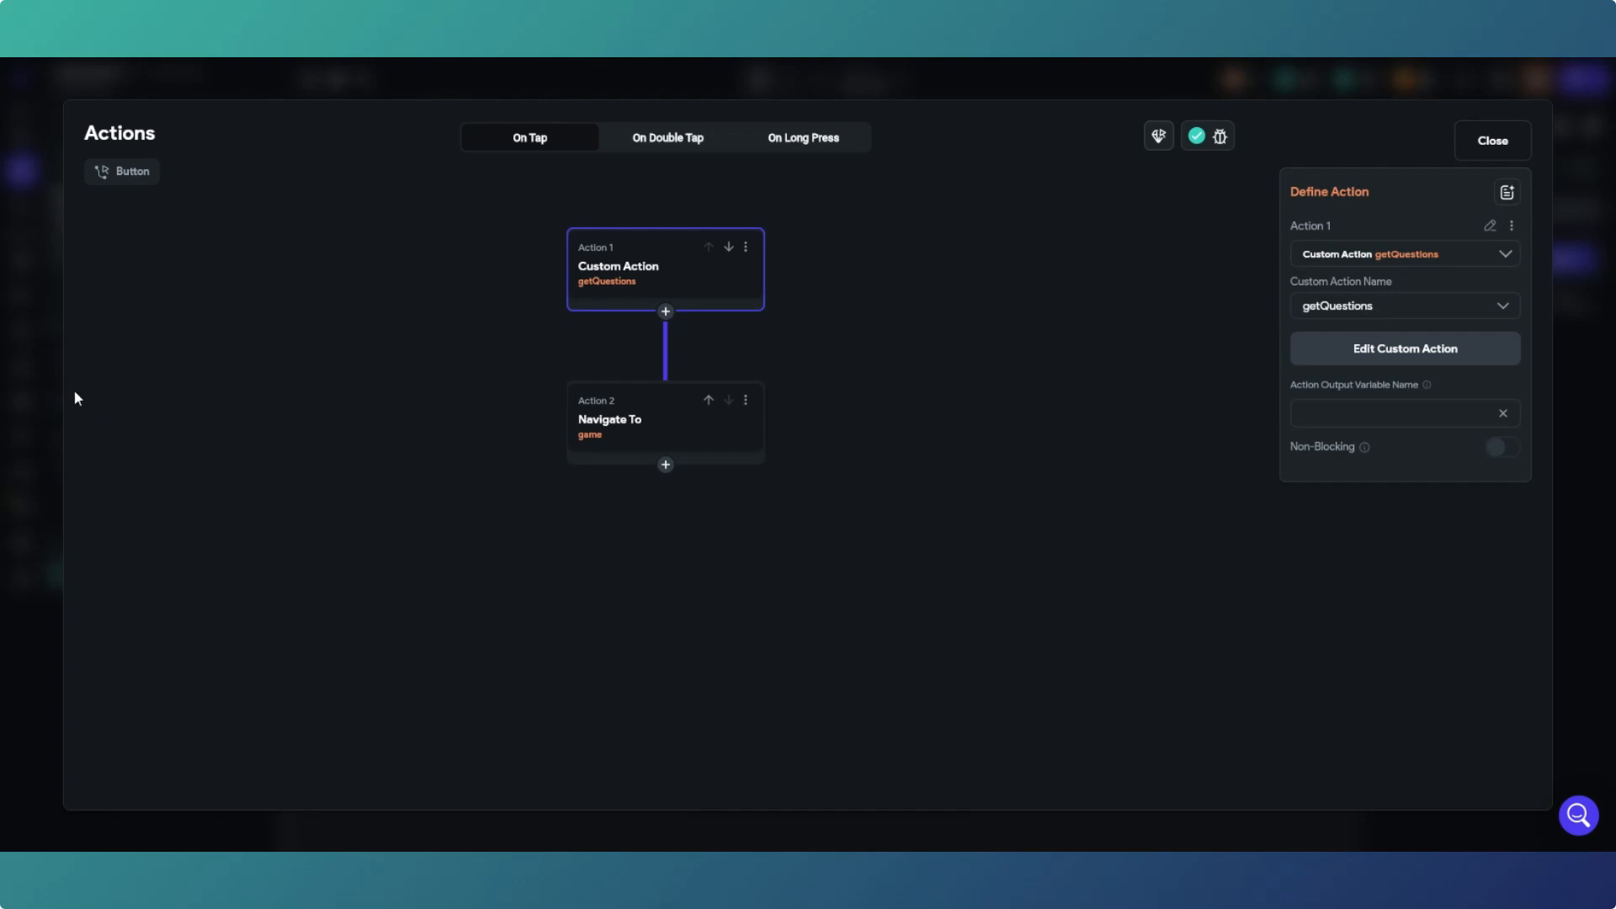
pyautogui.click(1368, 415)
pyautogui.write('questionNumbers')
# Step: Add an Update App State action between the getQuestions action and the Navigate To action
pyautogui.click(664, 313)
pyautogui.click(664, 347)
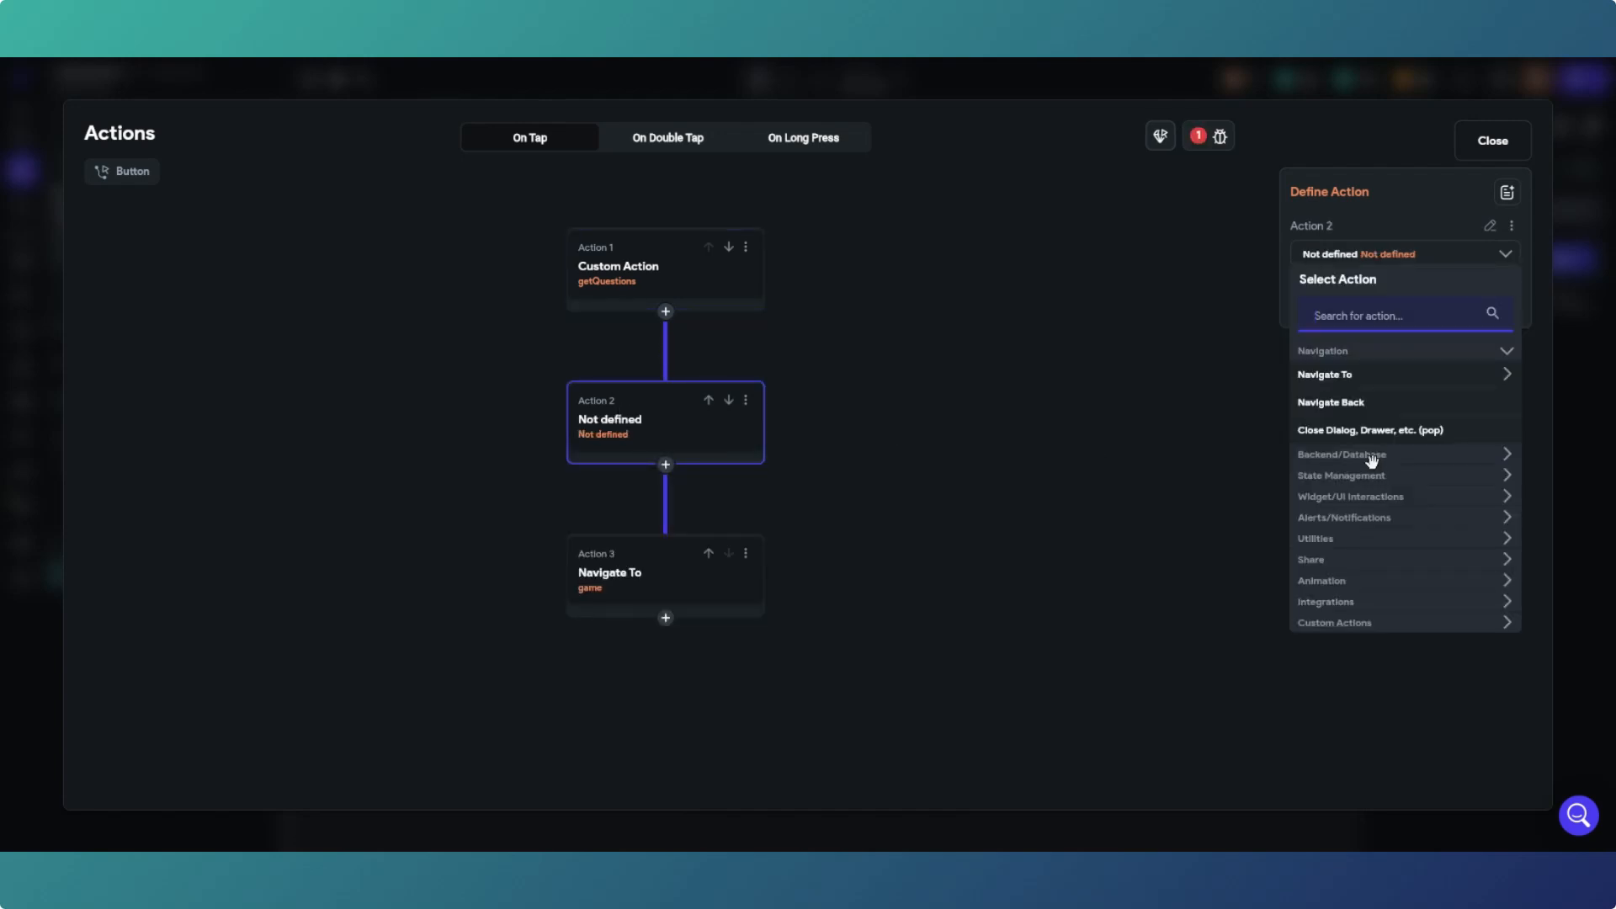
pyautogui.click(1405, 478)
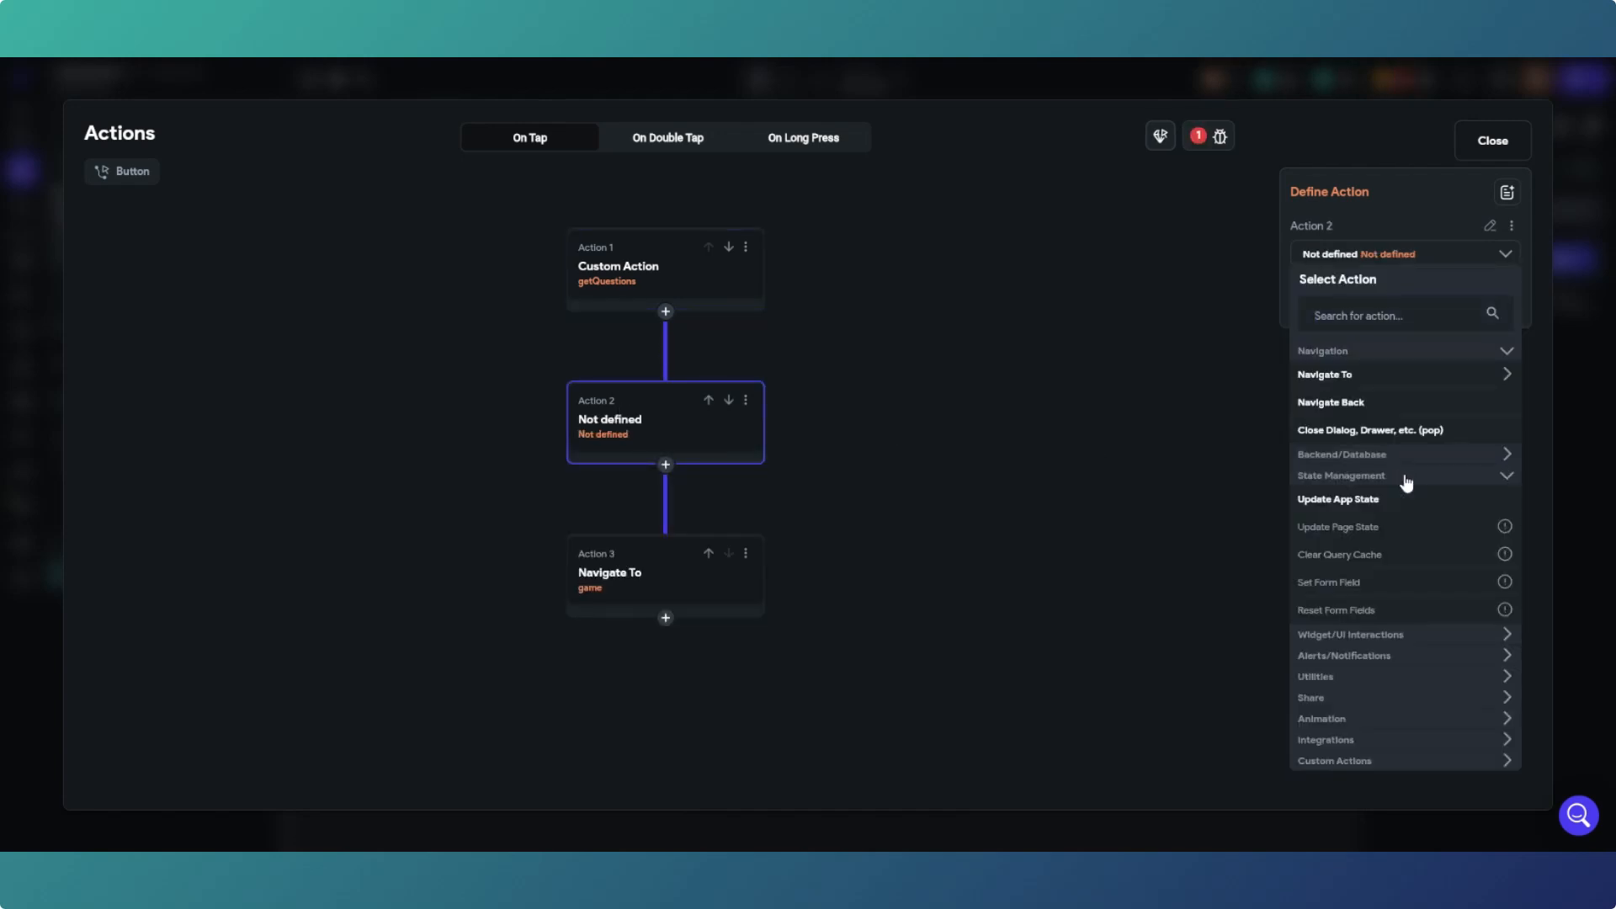
pyautogui.click(1392, 505)
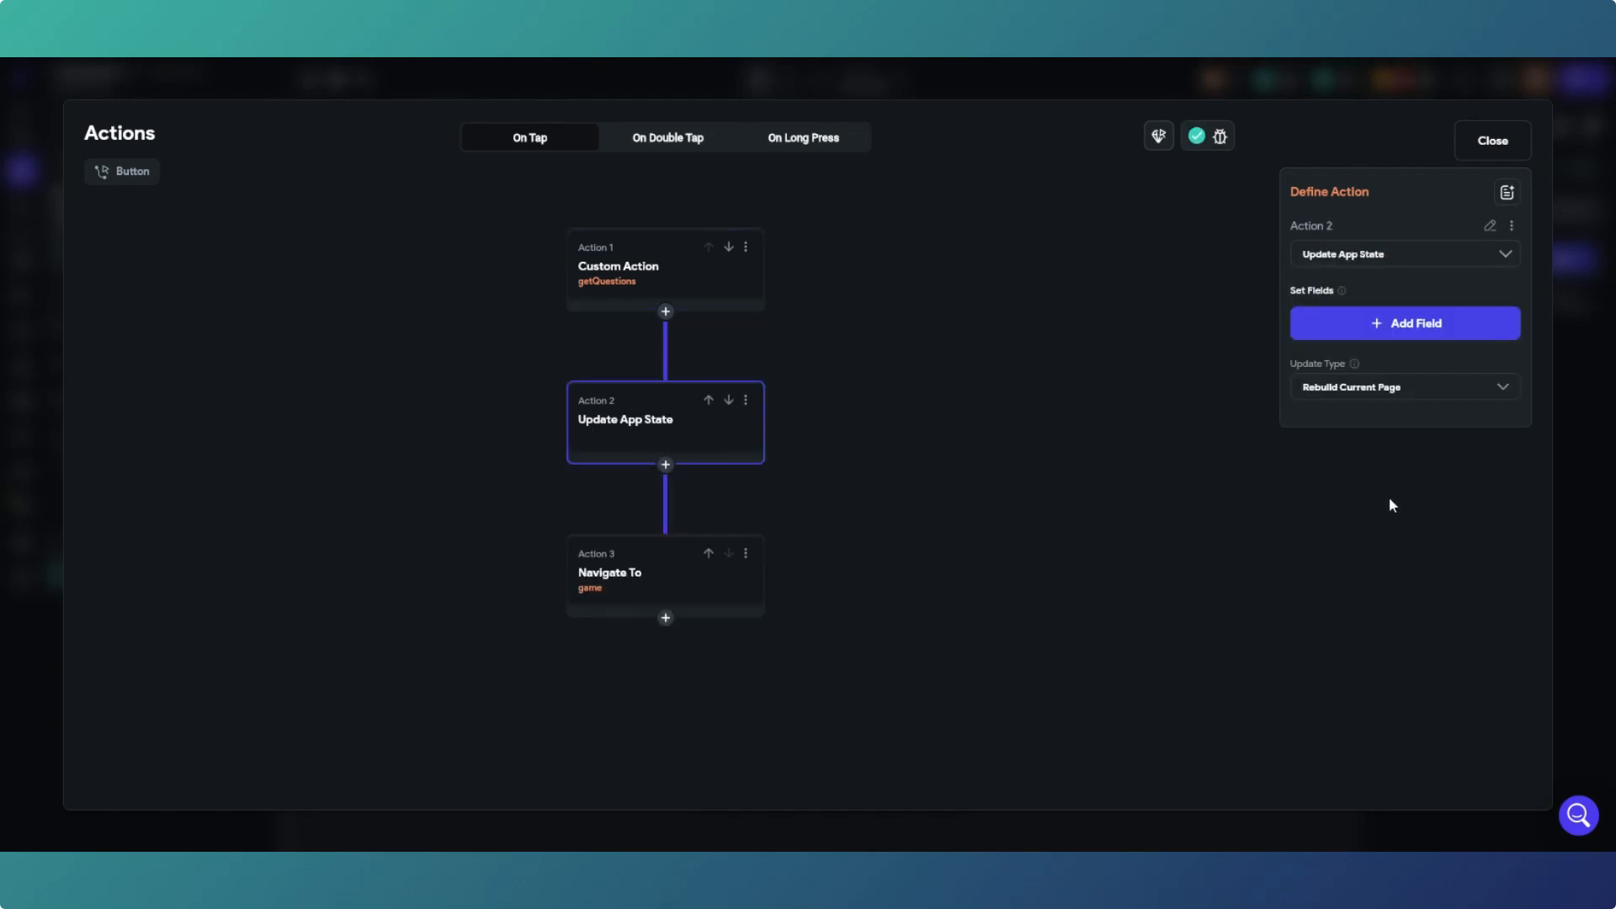
# Step: Set the app state field questions to the questionNumbers action output using Set Value, and close the action flow editor
pyautogui.click(1368, 325)
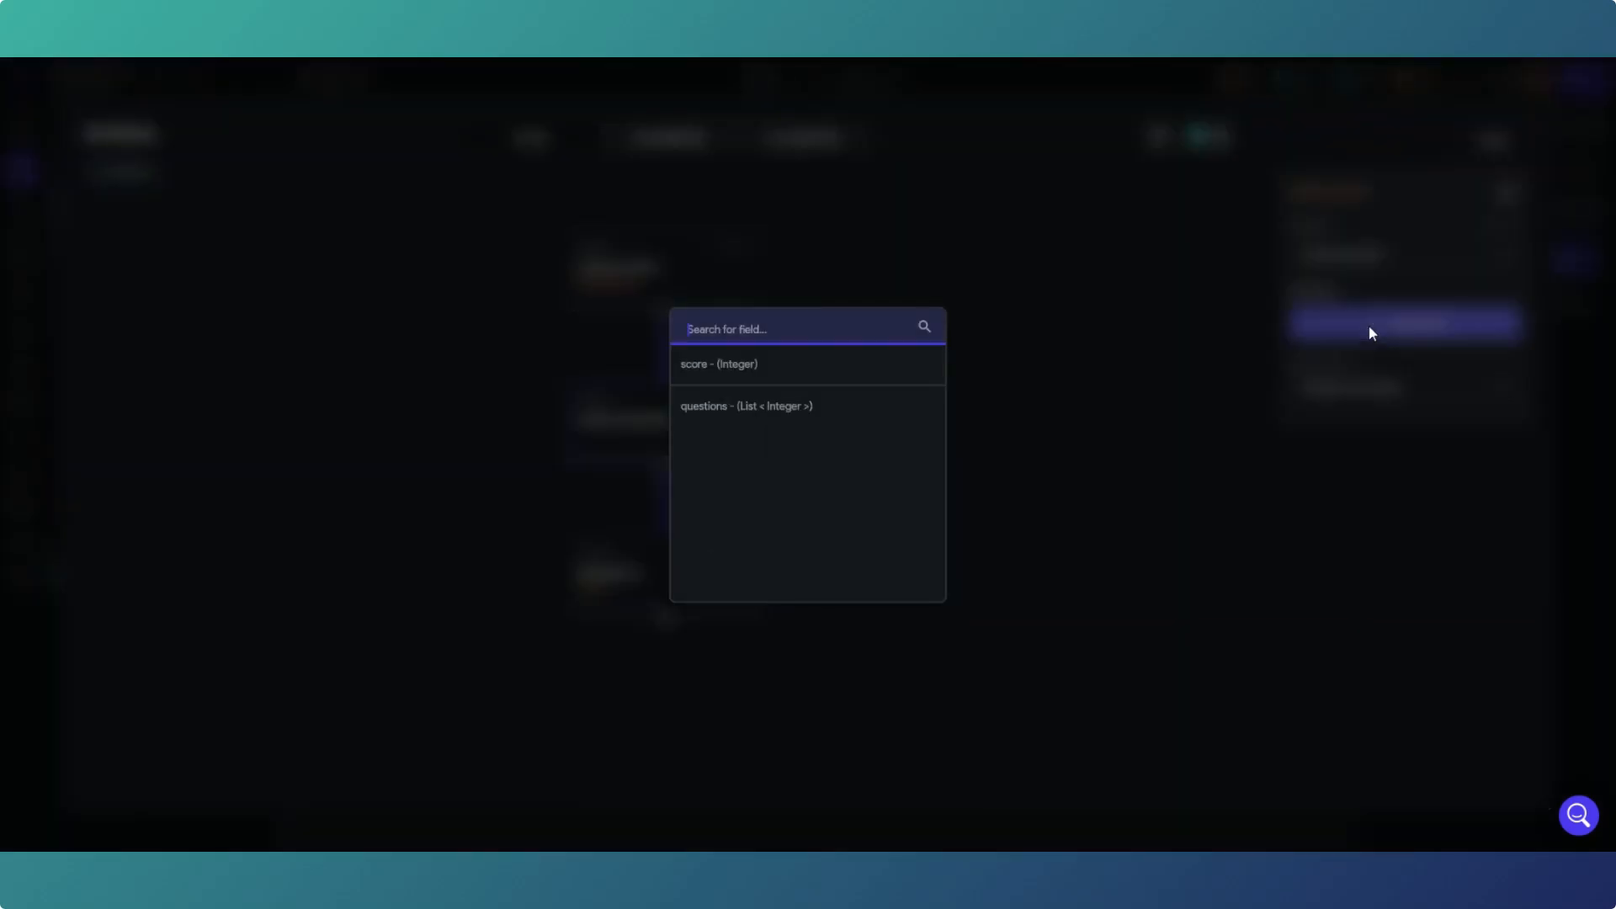
pyautogui.click(789, 418)
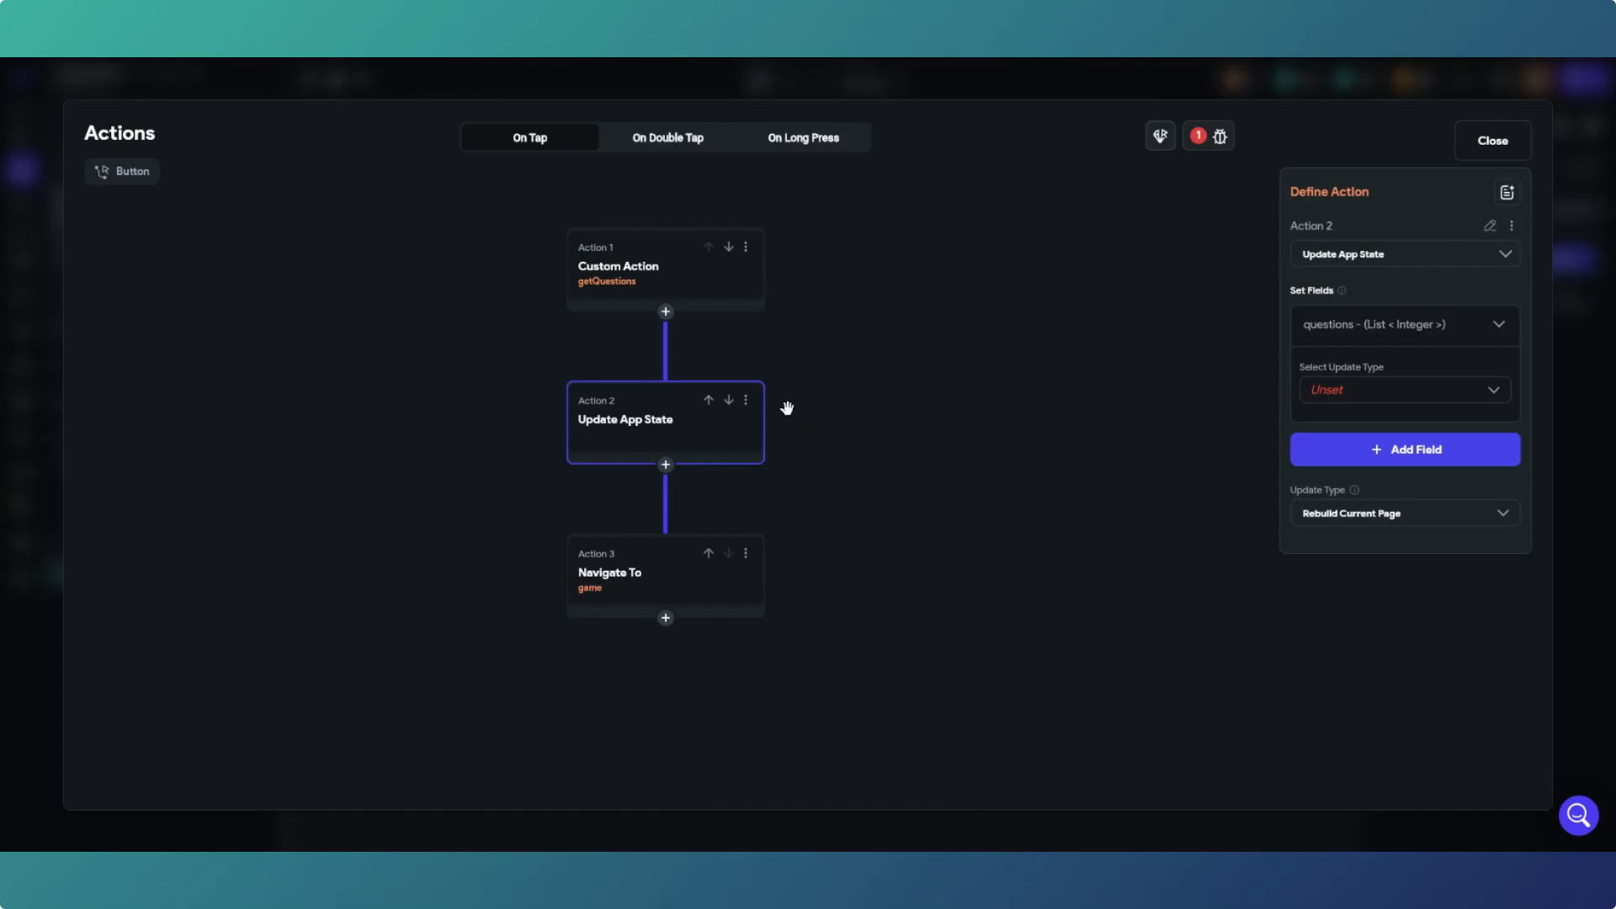
pyautogui.click(1444, 397)
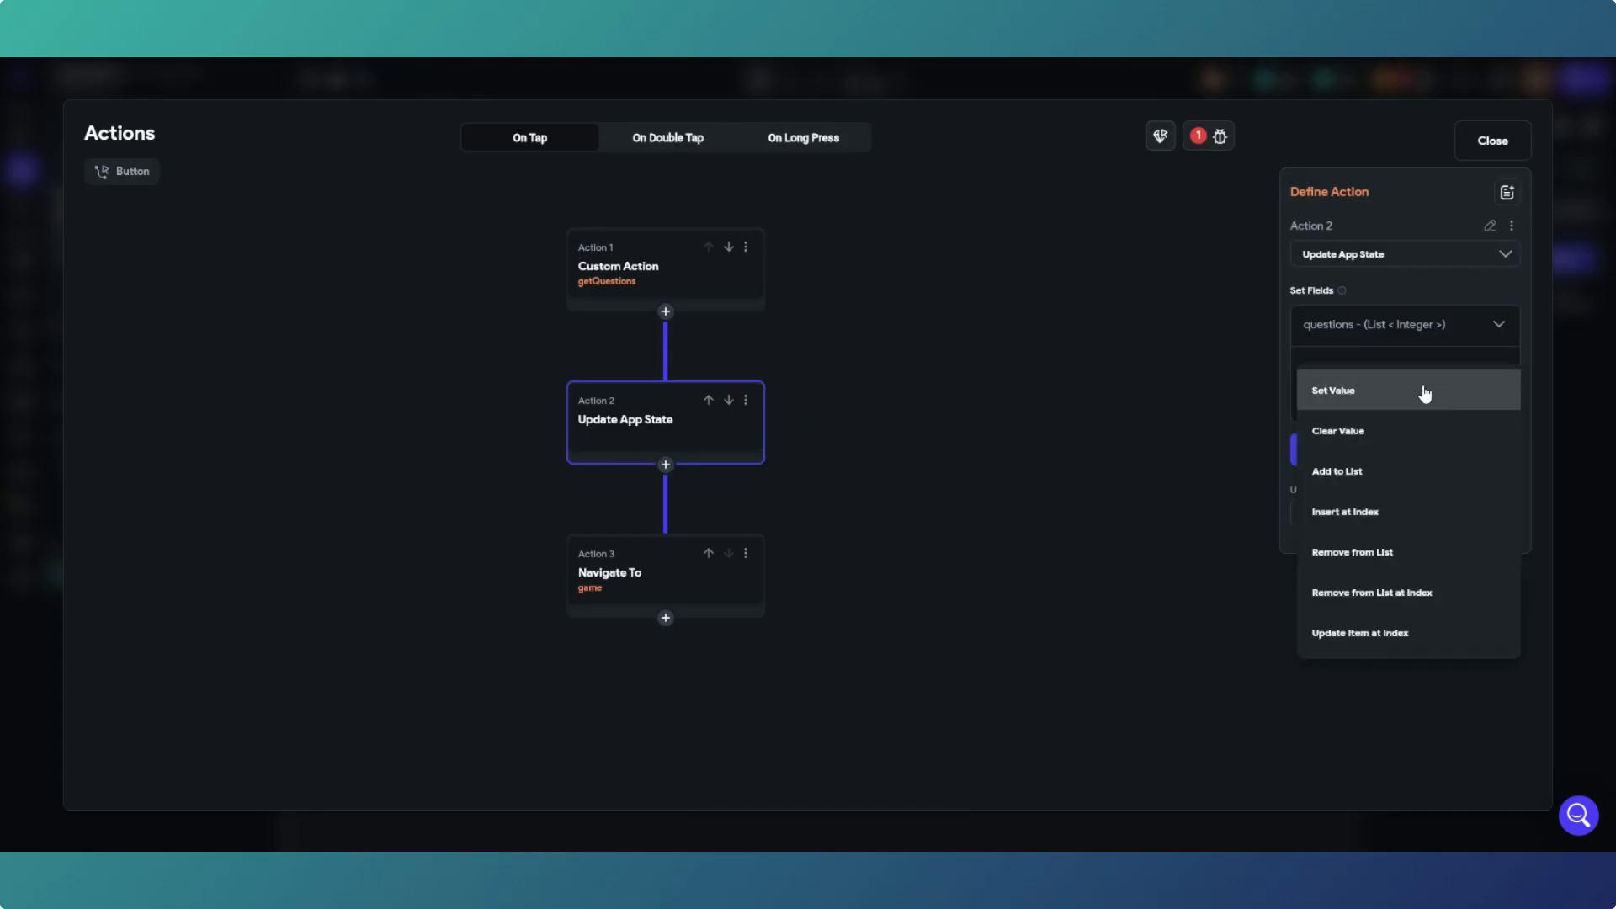
pyautogui.click(1424, 396)
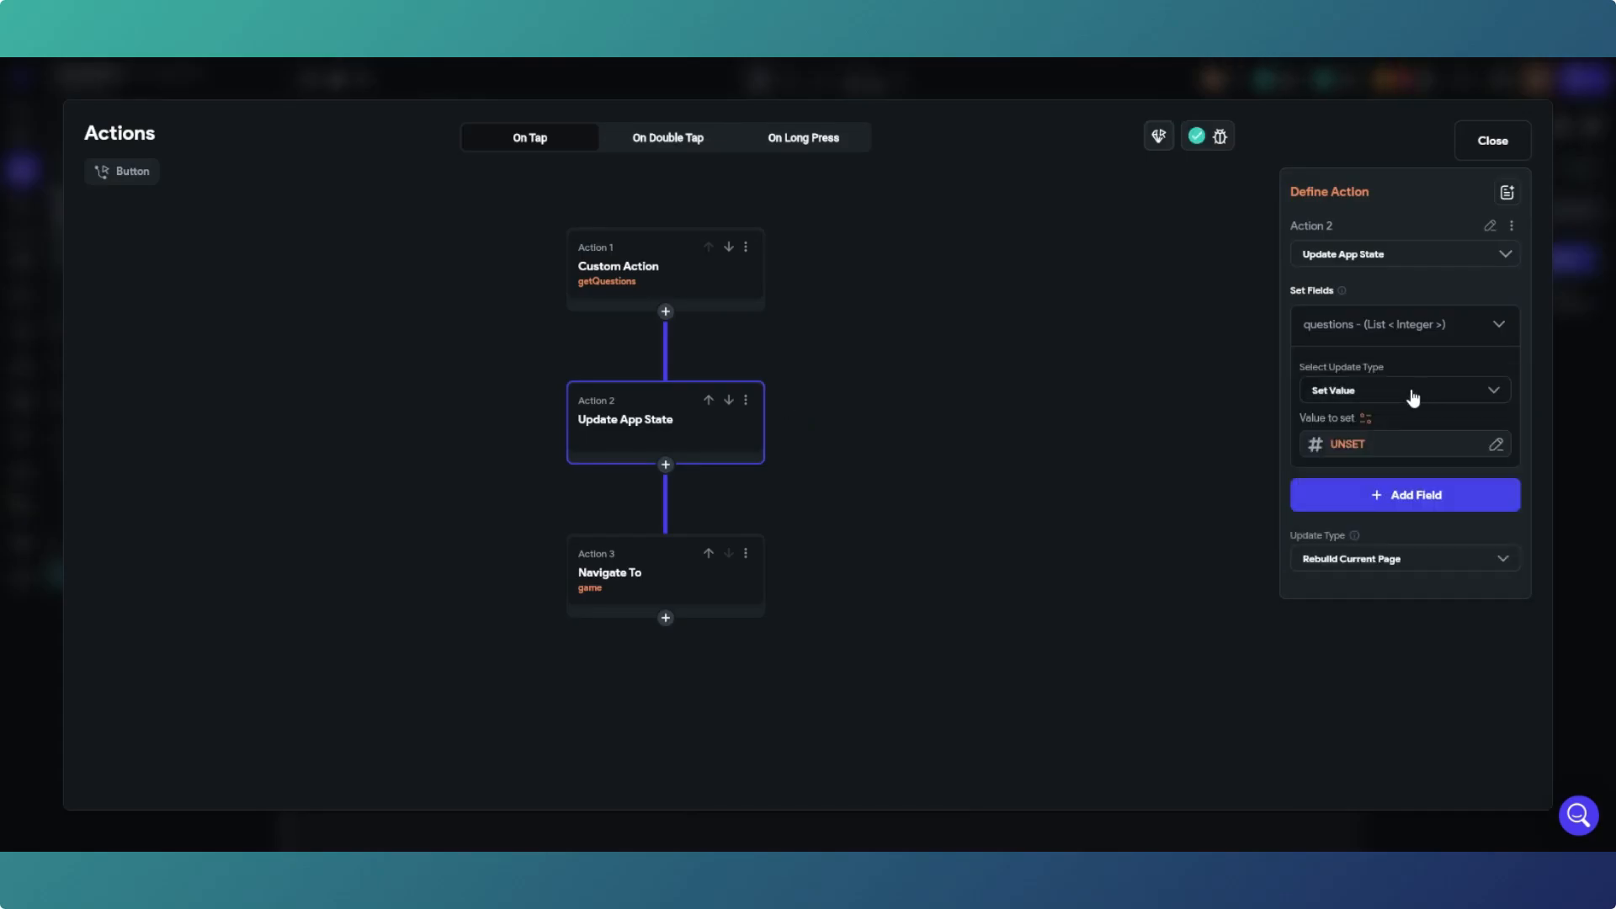
pyautogui.click(1357, 441)
pyautogui.scroll(-3, 1178, 611)
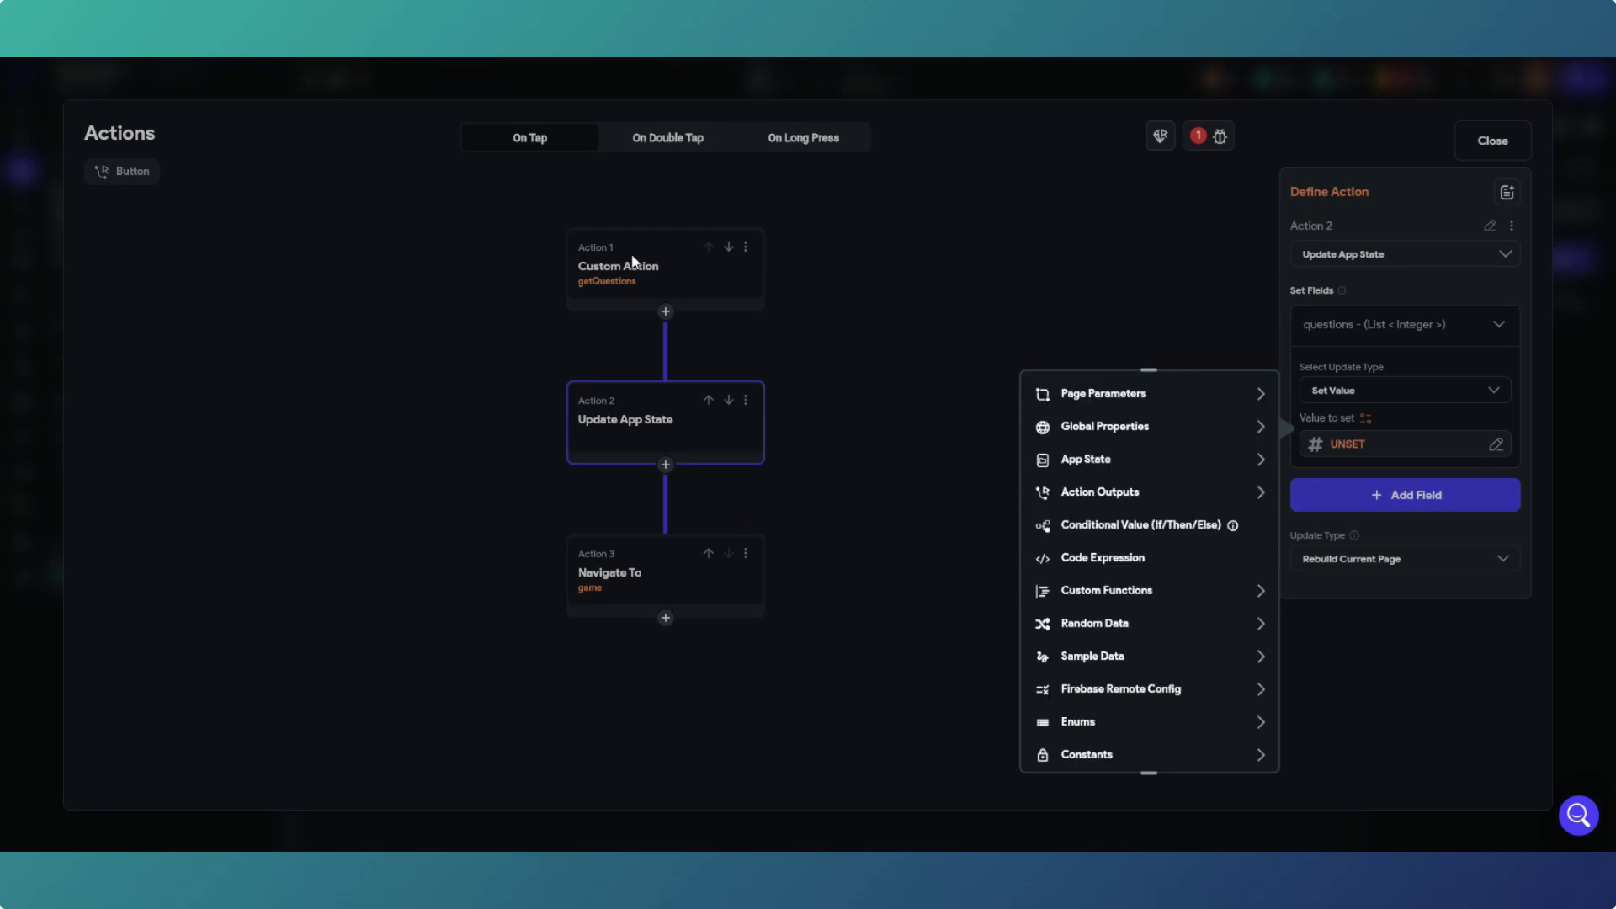
pyautogui.click(1122, 495)
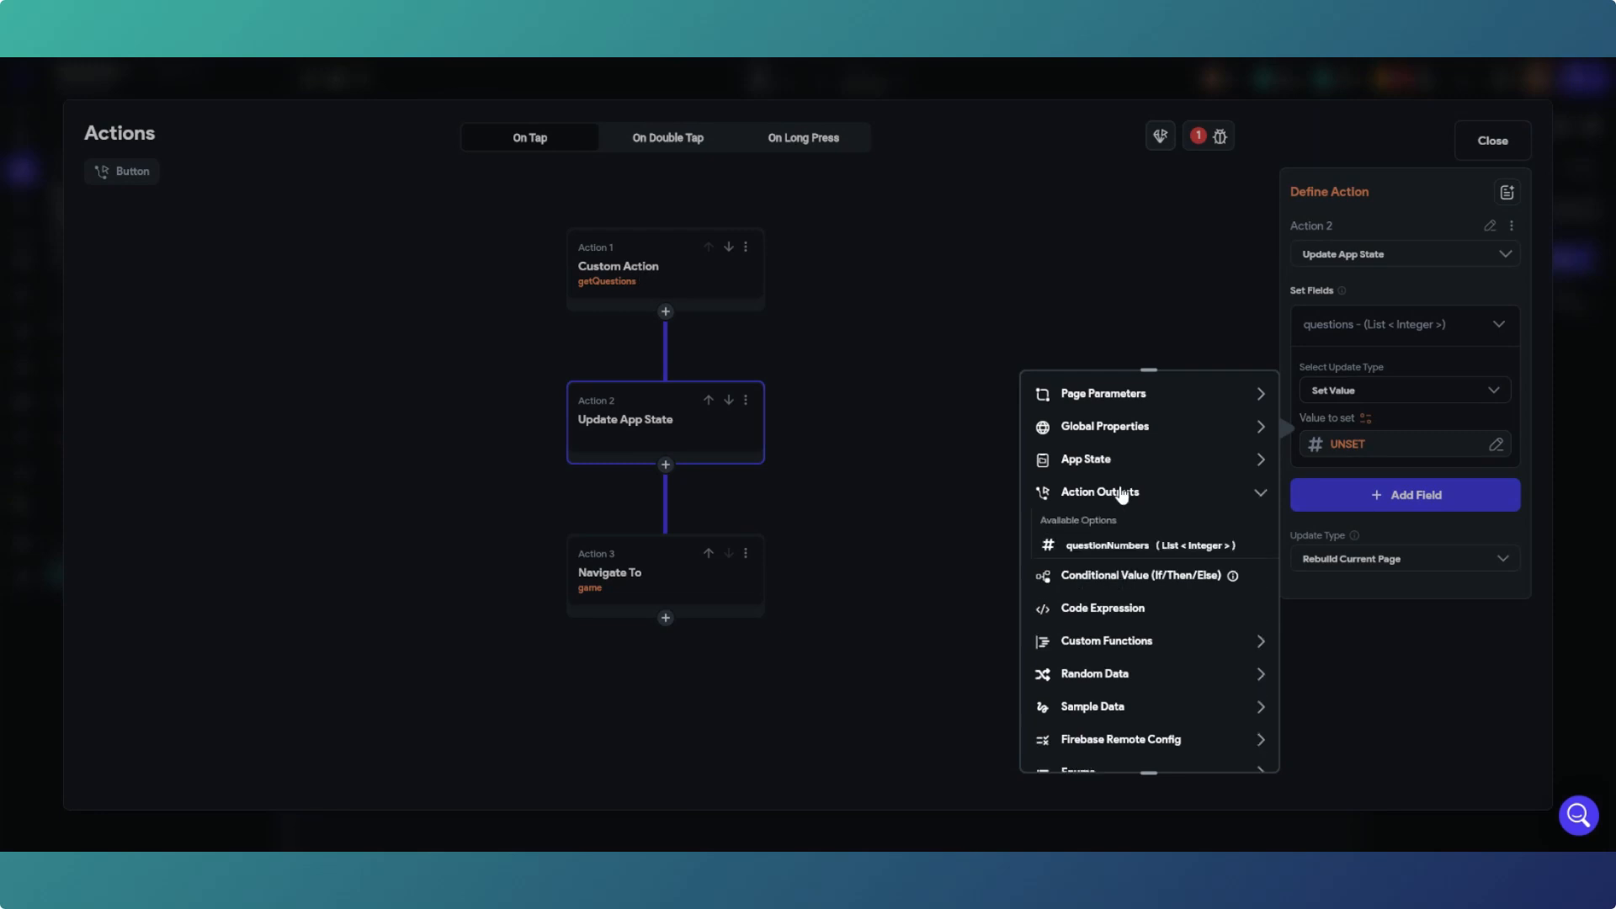
pyautogui.click(1108, 547)
pyautogui.click(1231, 747)
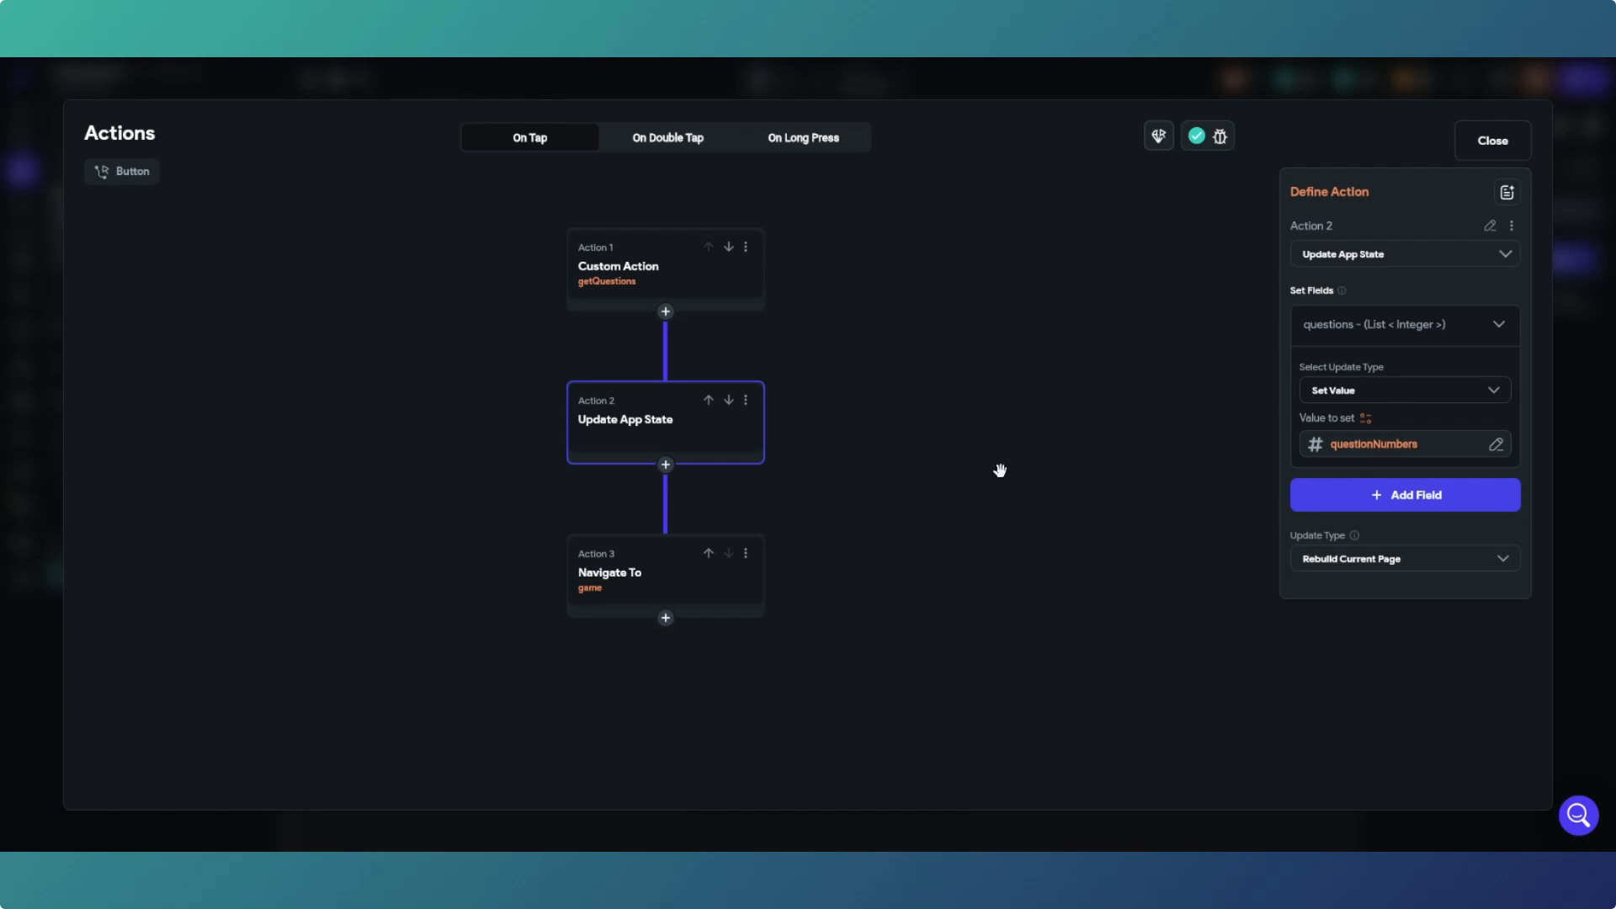
pyautogui.click(1484, 145)
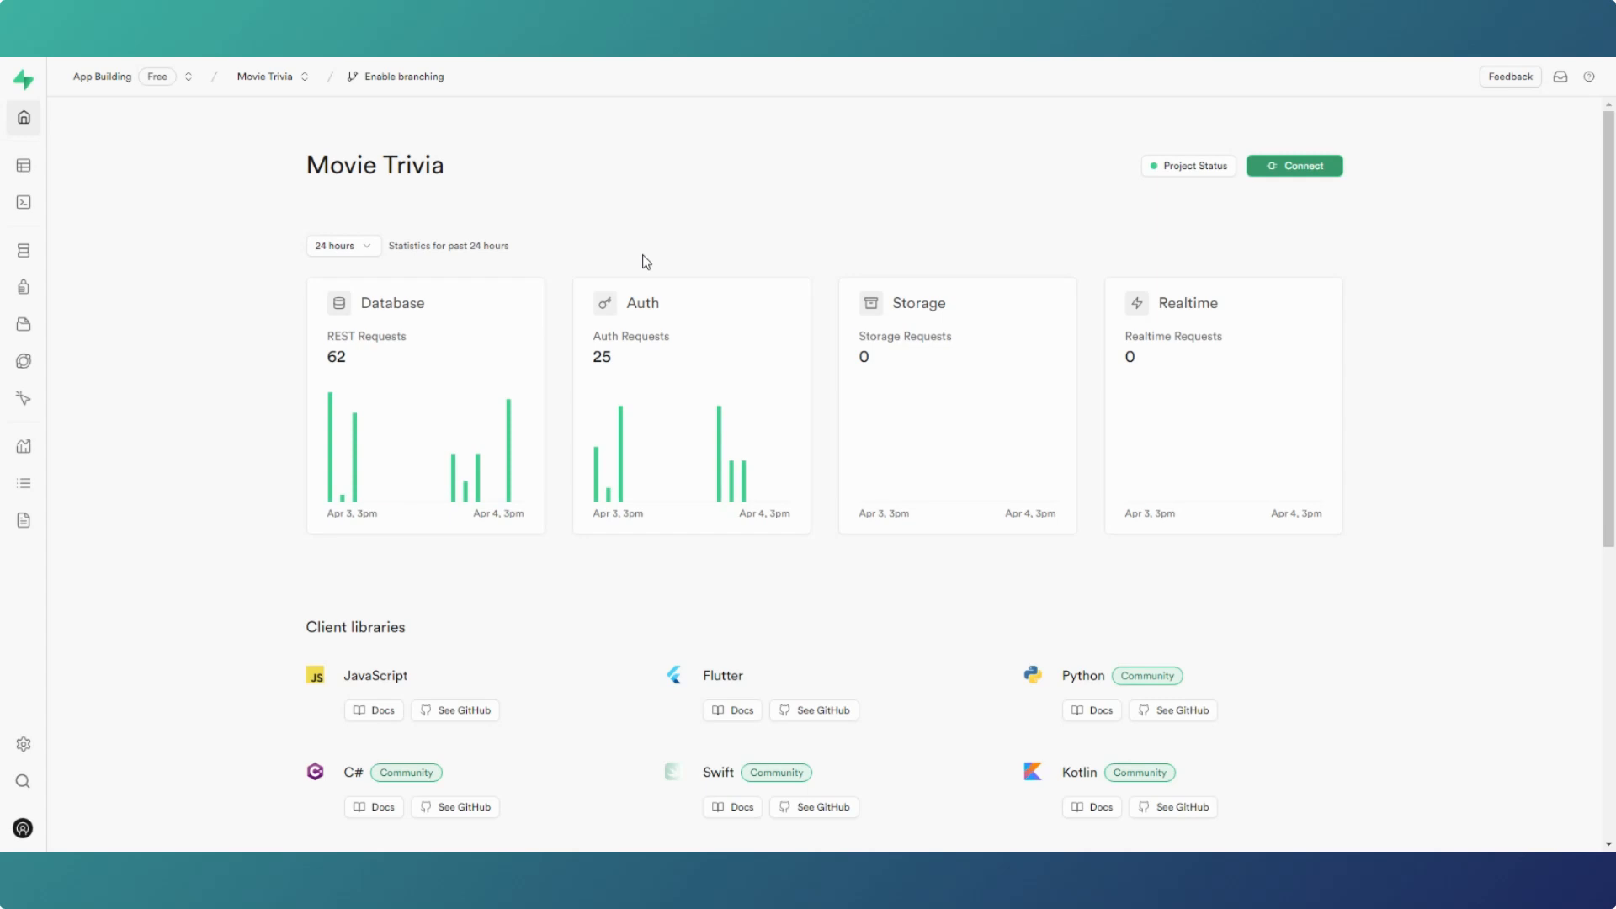
# Step: Switch to the Movie Trivia project in Supabase and show the "Function to get random IDs" query in the SQL Editor
pyautogui.moveTo(76, 205)
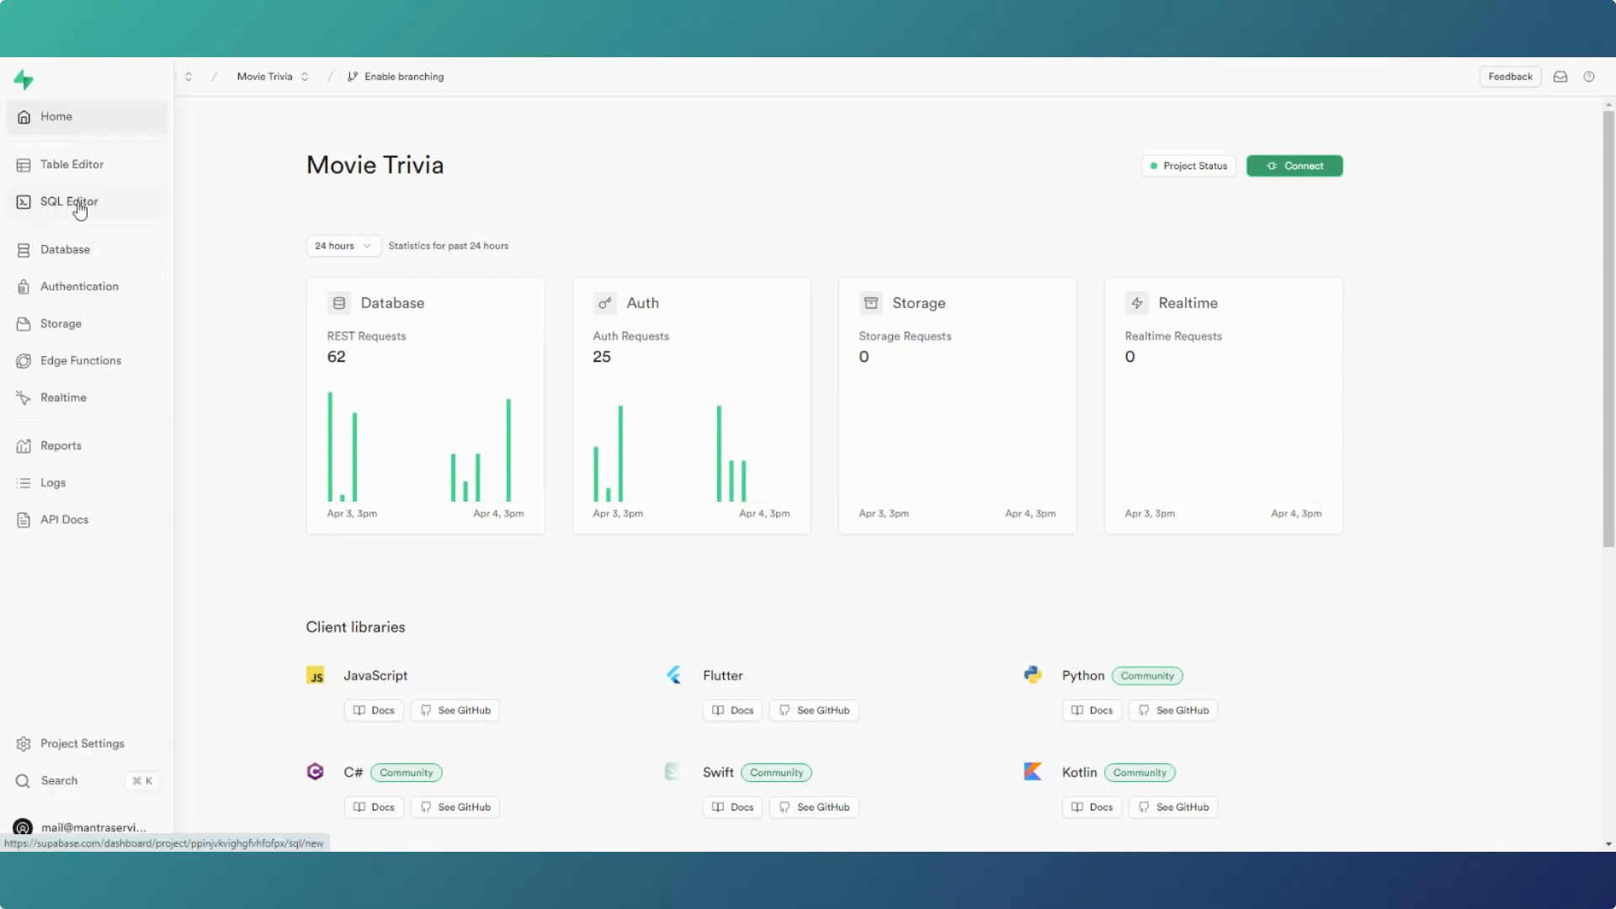
pyautogui.click(84, 205)
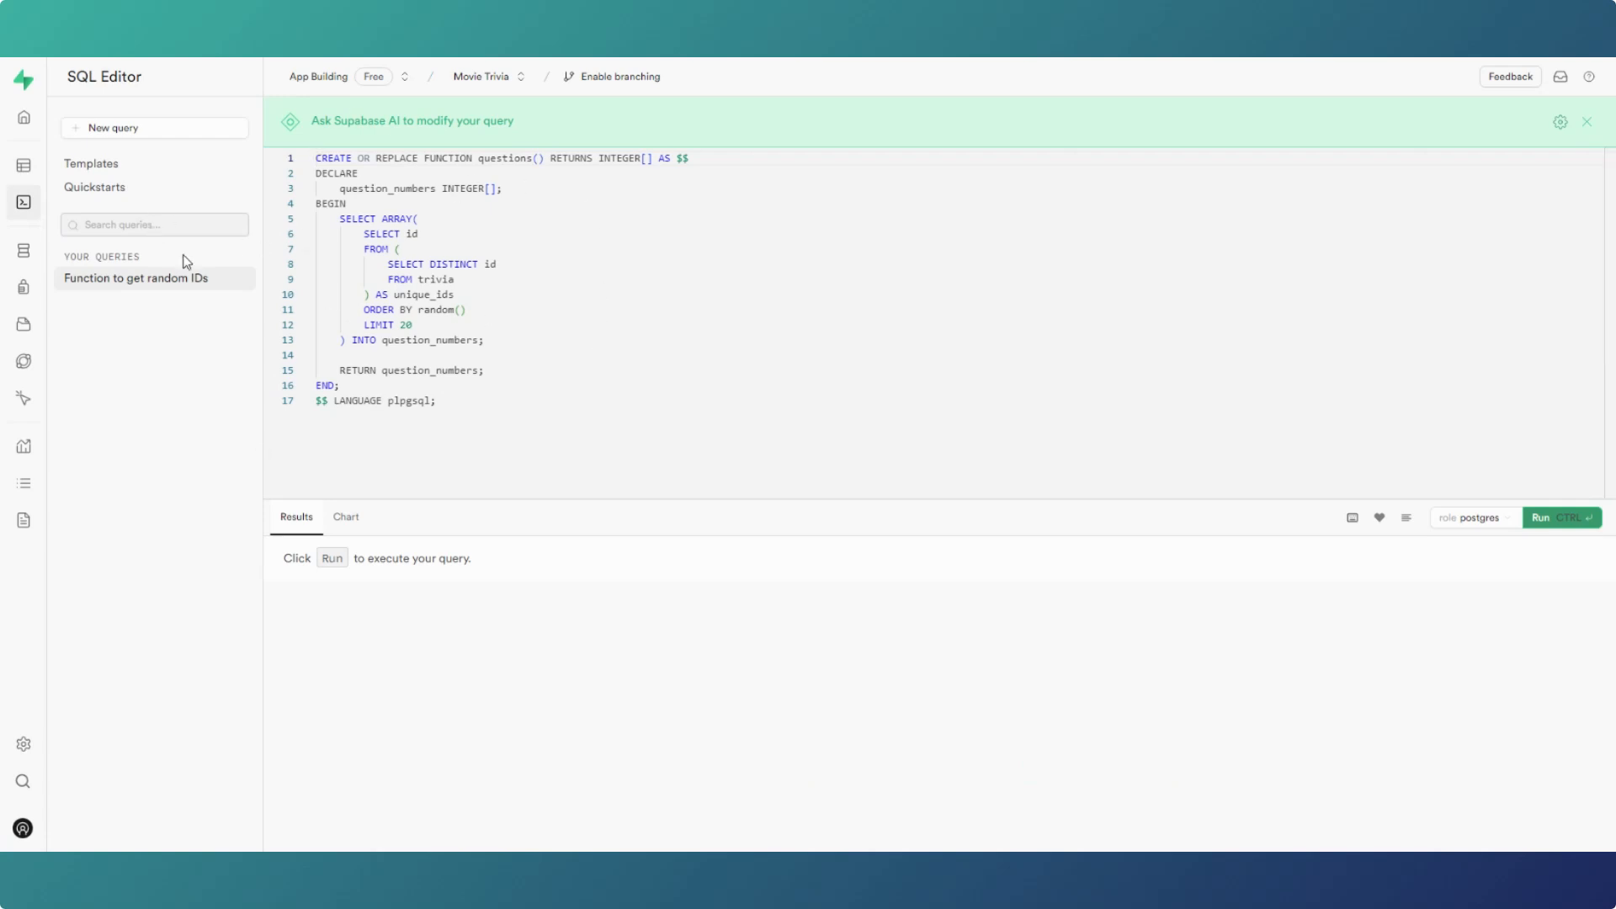
pyautogui.moveTo(30, 223)
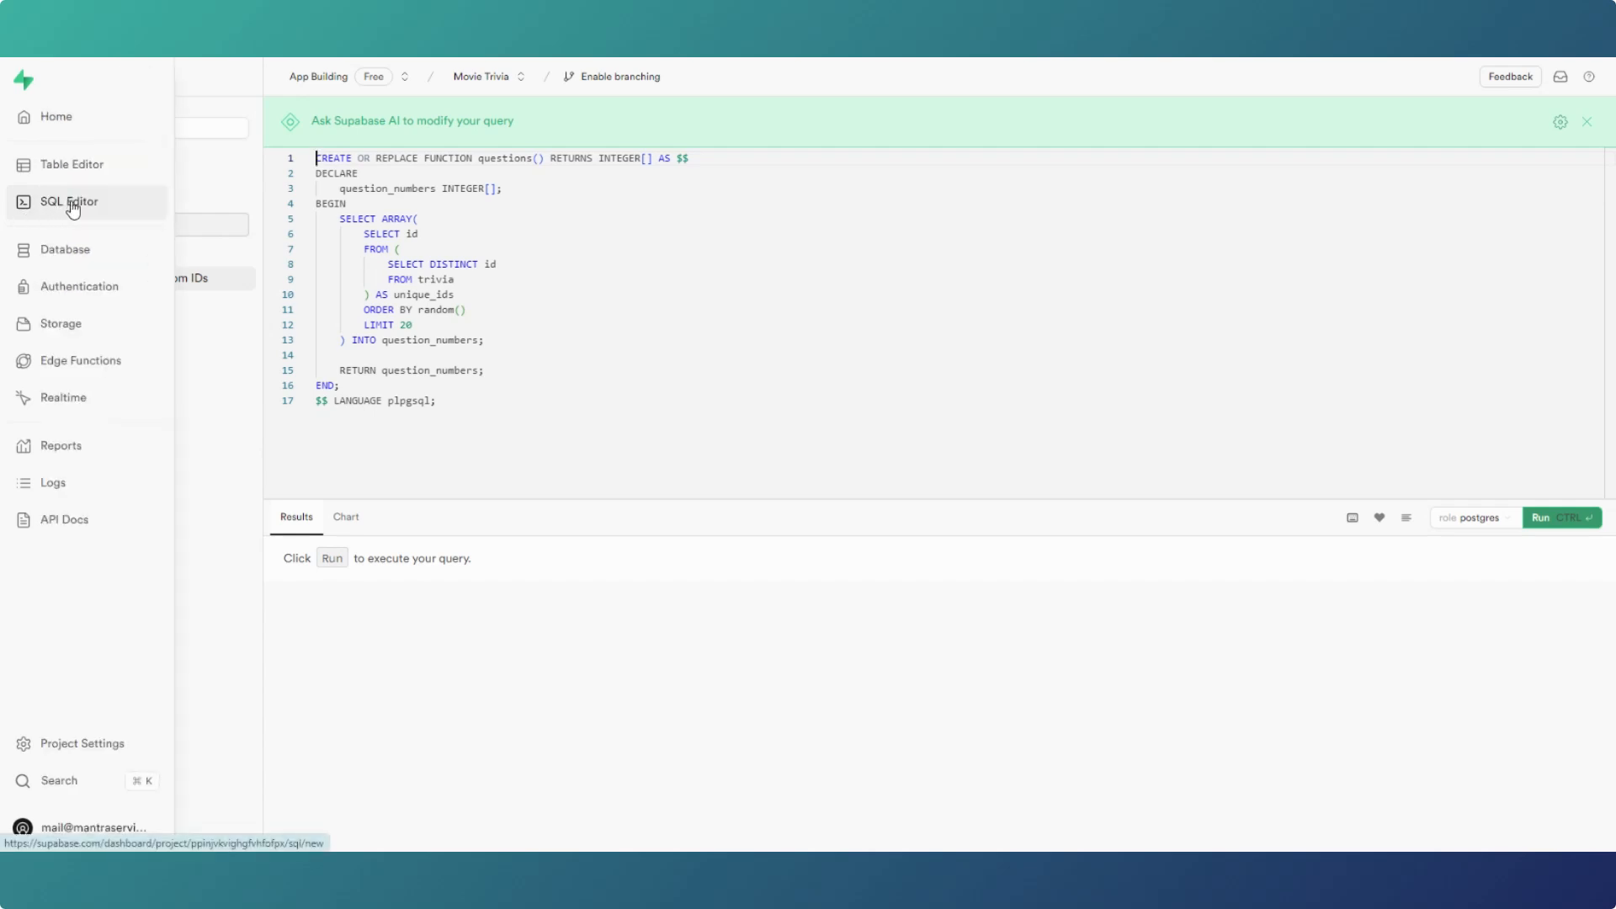
pyautogui.moveTo(50, 162)
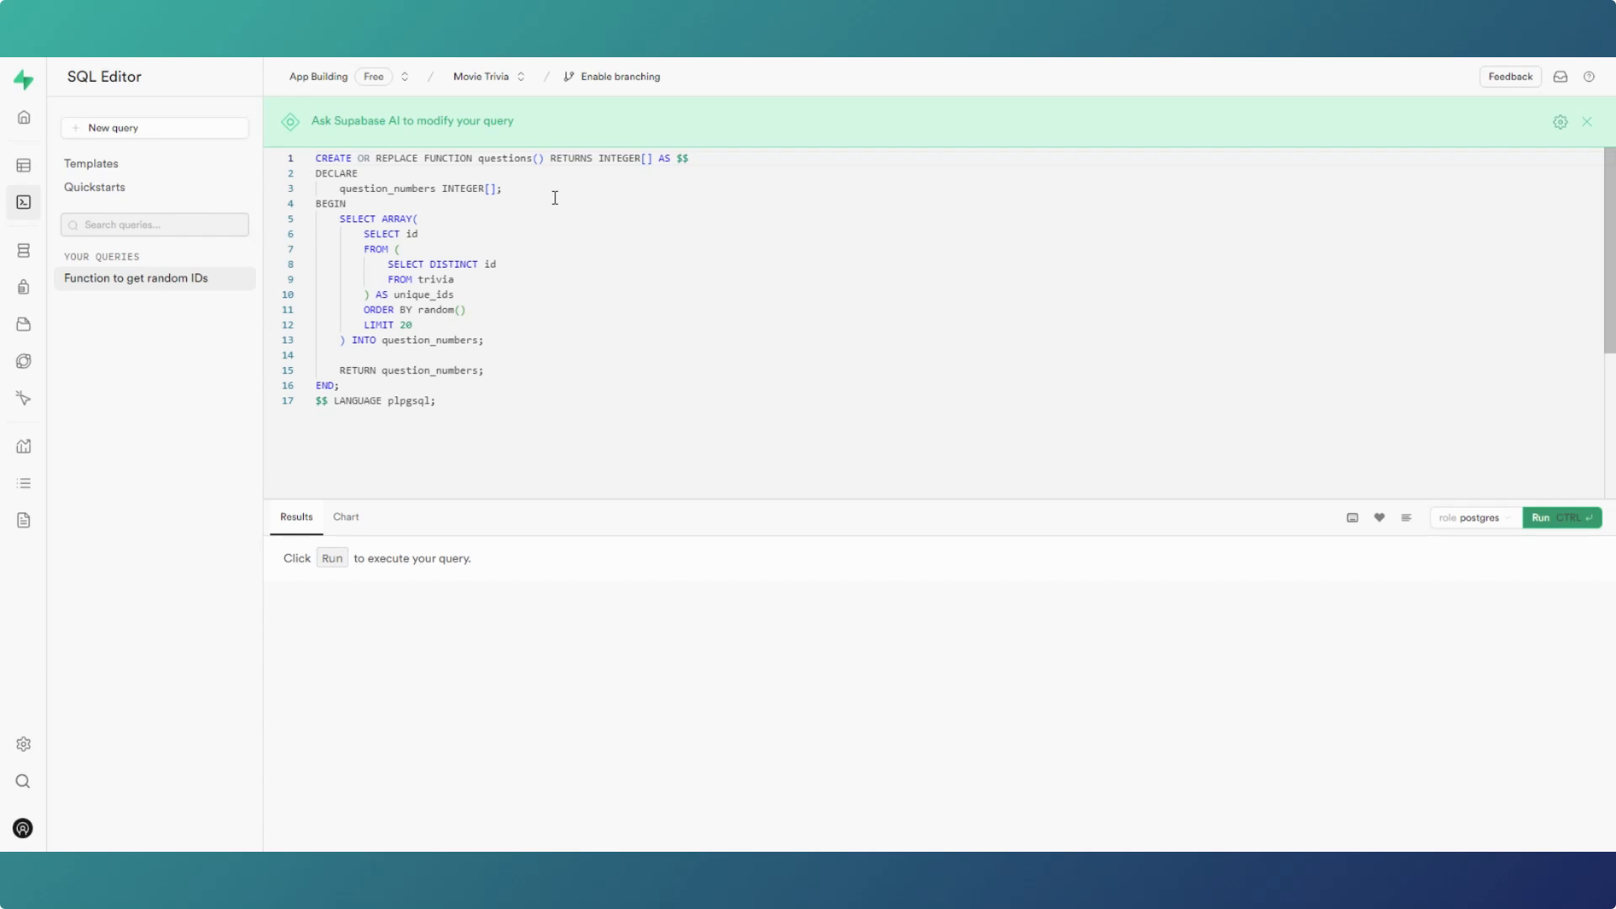
pyautogui.click(500, 216)
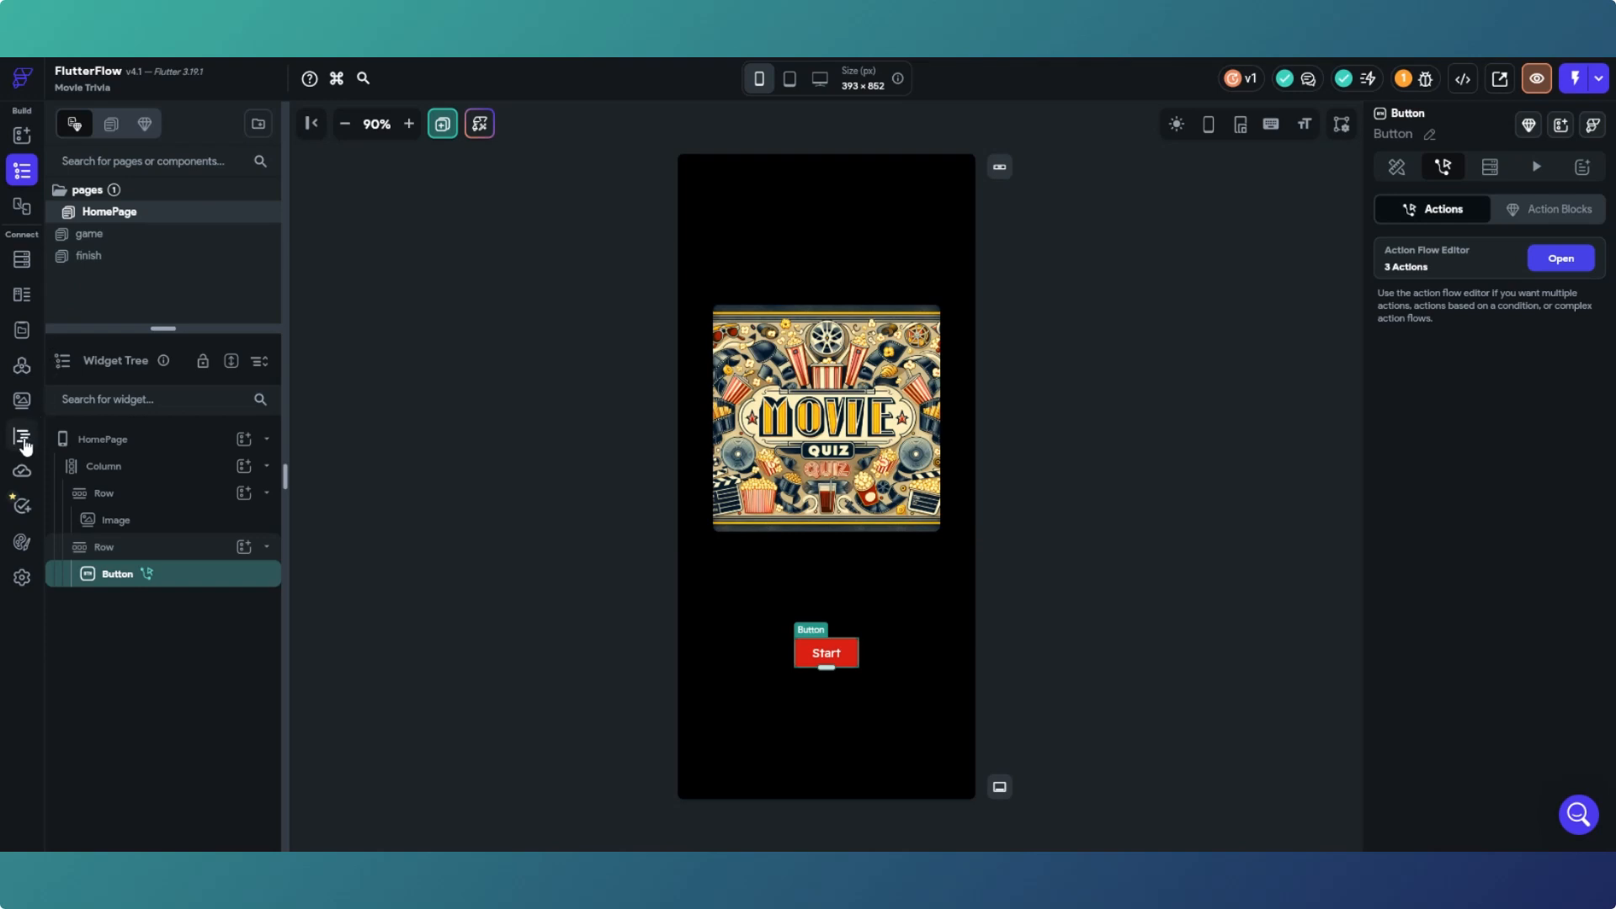
# Step: Switch to FlutterFlow and check the database function name passed to supabase.rpc in the getQuestions code
pyautogui.click(22, 436)
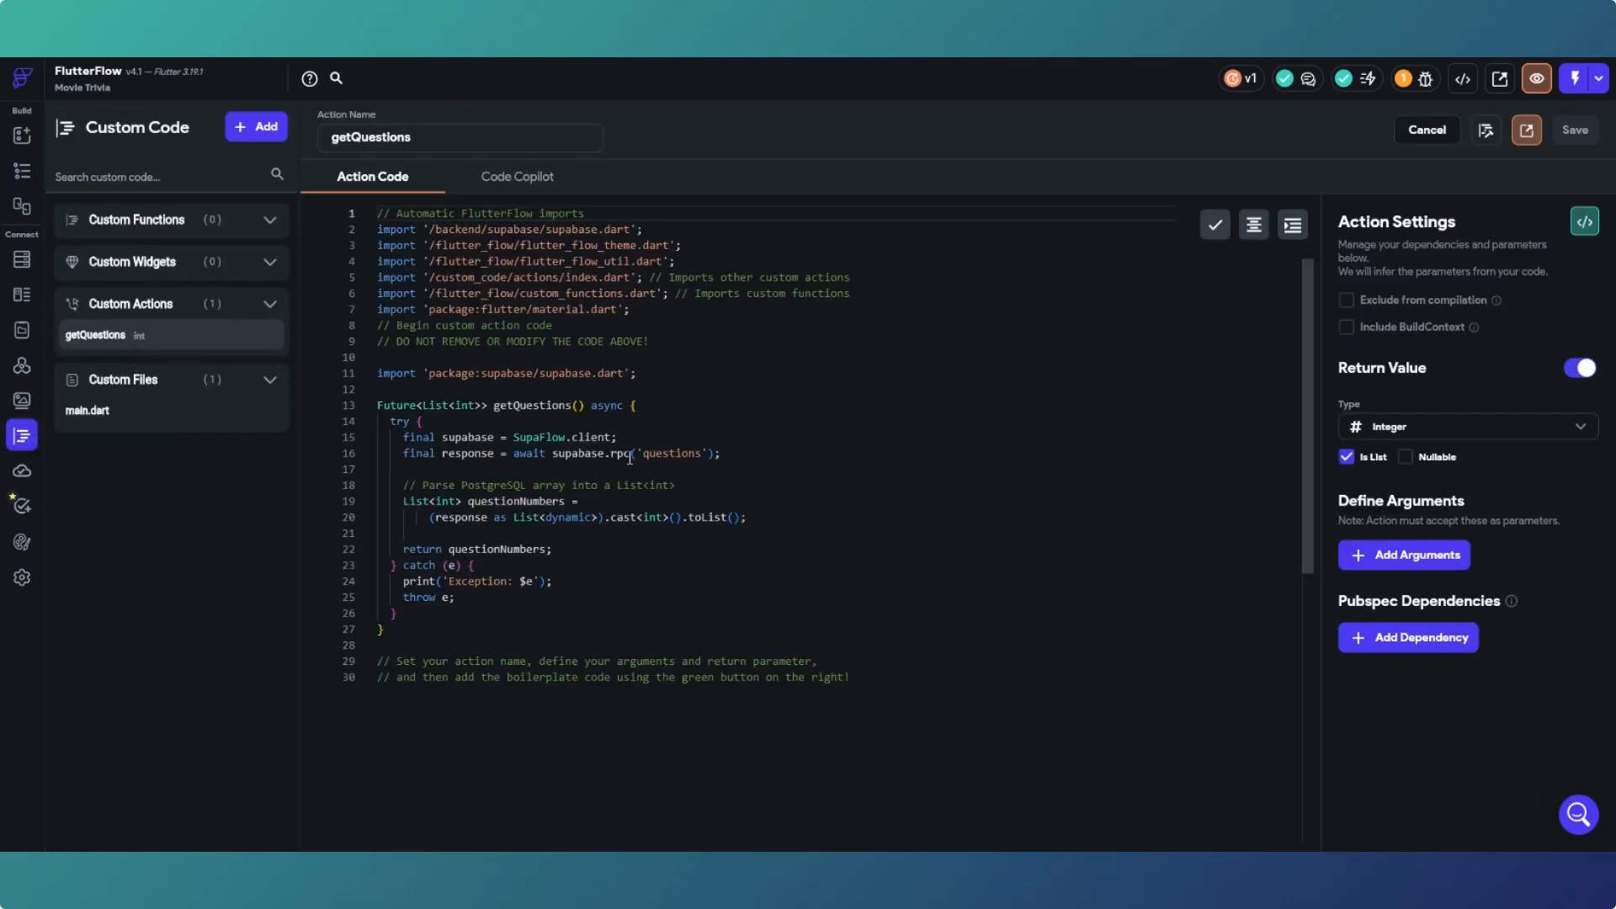
pyautogui.moveTo(644, 455); pyautogui.dragTo(700, 457)
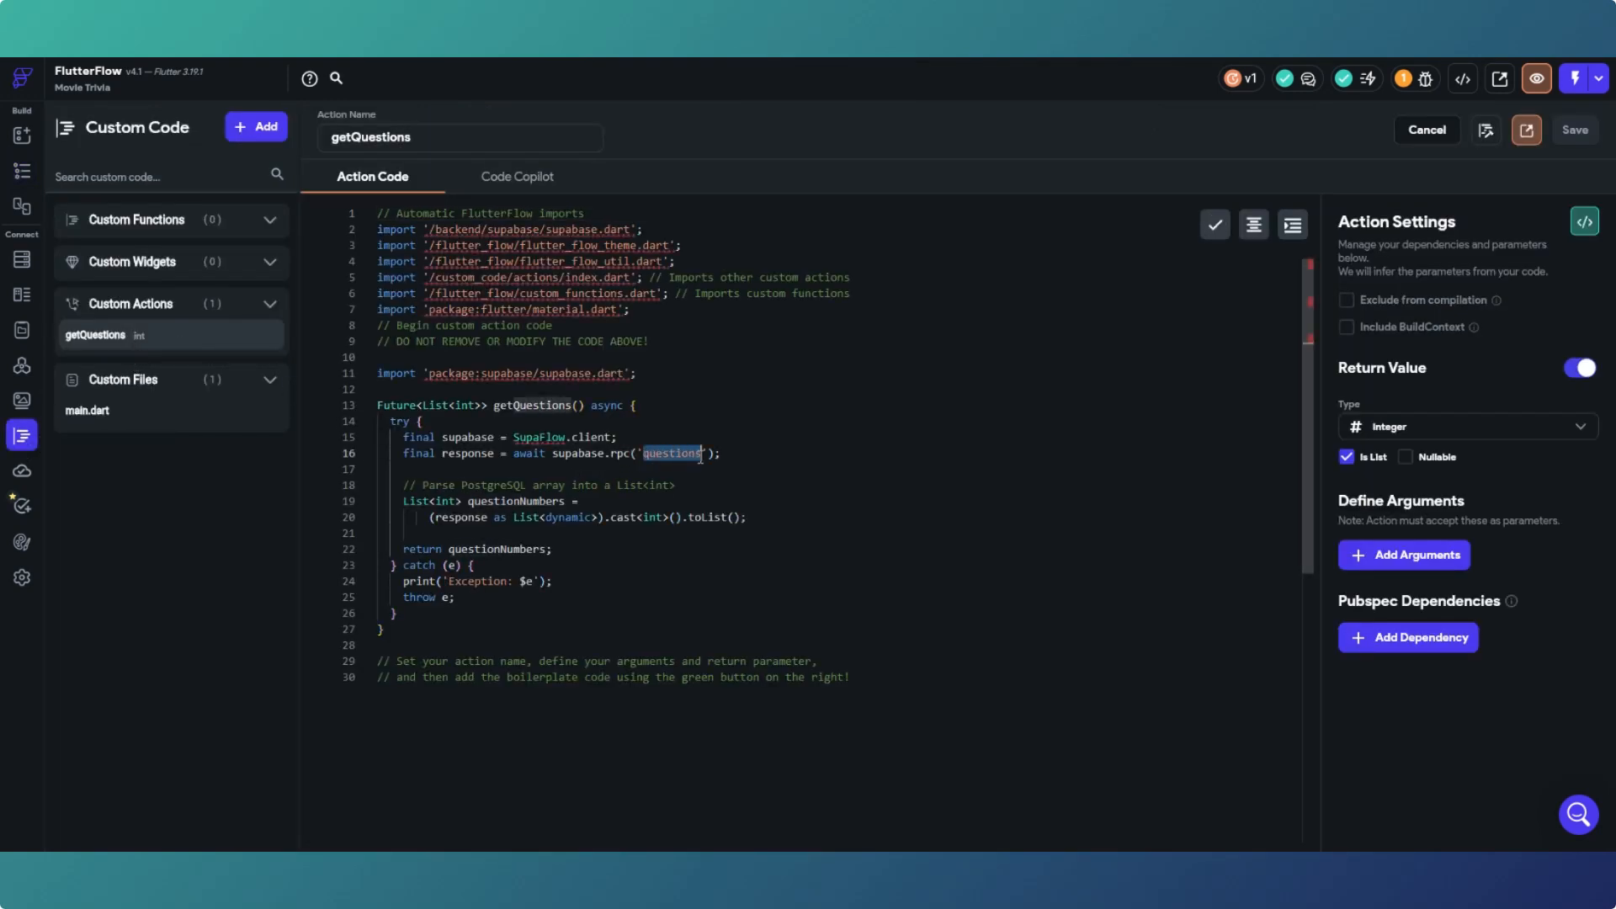
pyautogui.click(867, 502)
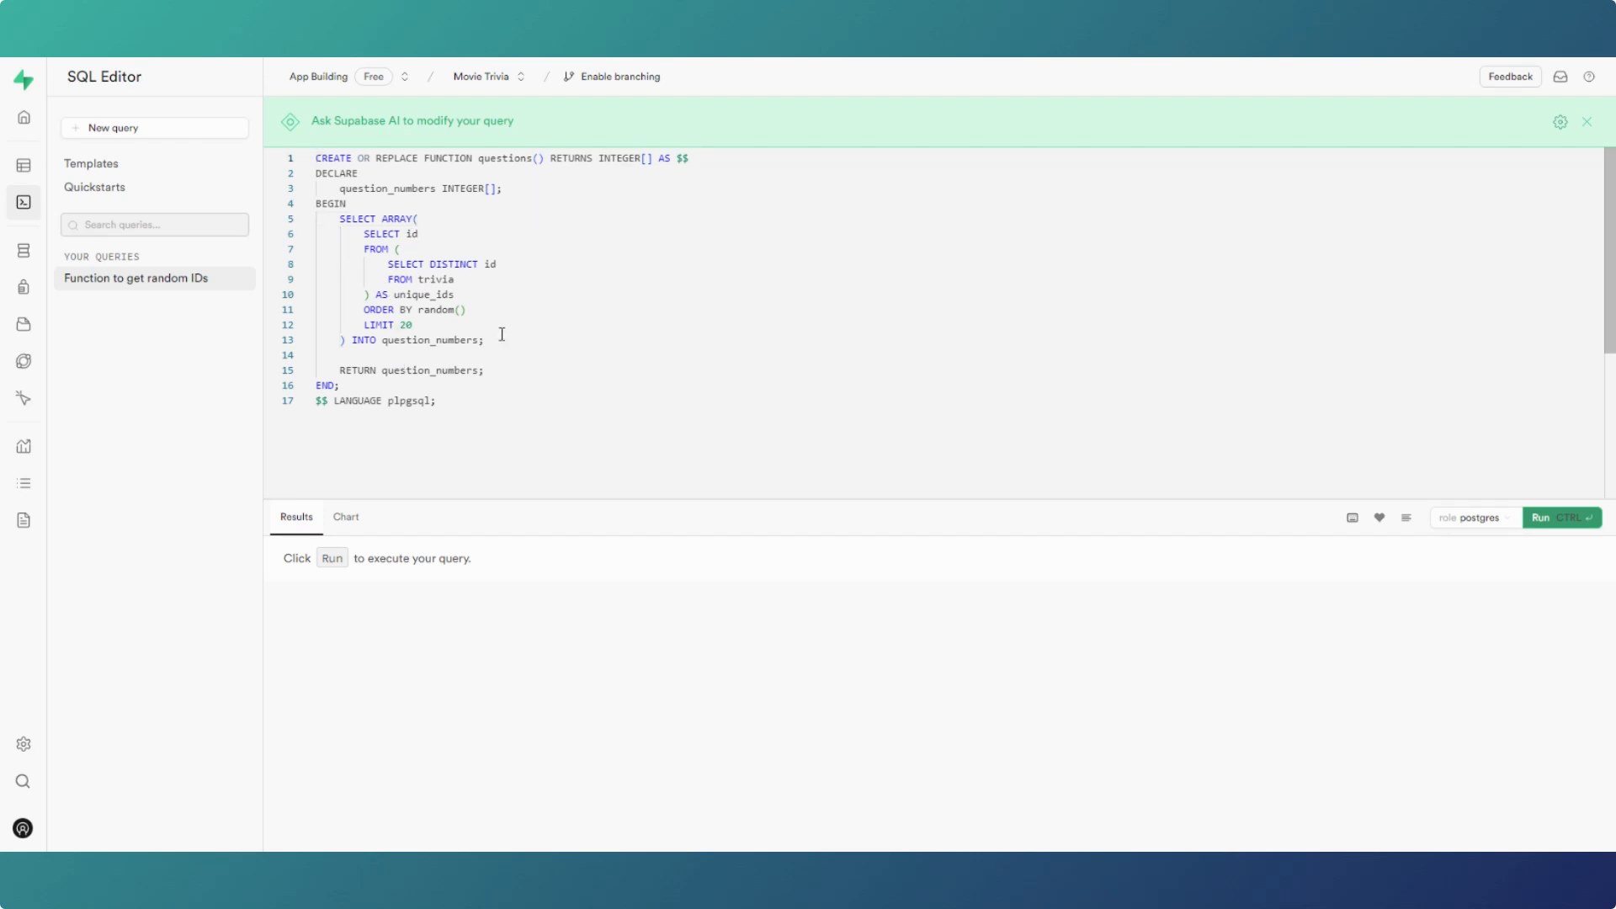
# Step: Switch to Supabase, review the distinct id selection in the questions() function query, and run the whole query
pyautogui.click(431, 265)
pyautogui.moveTo(431, 264); pyautogui.dragTo(479, 265)
pyautogui.click(492, 299)
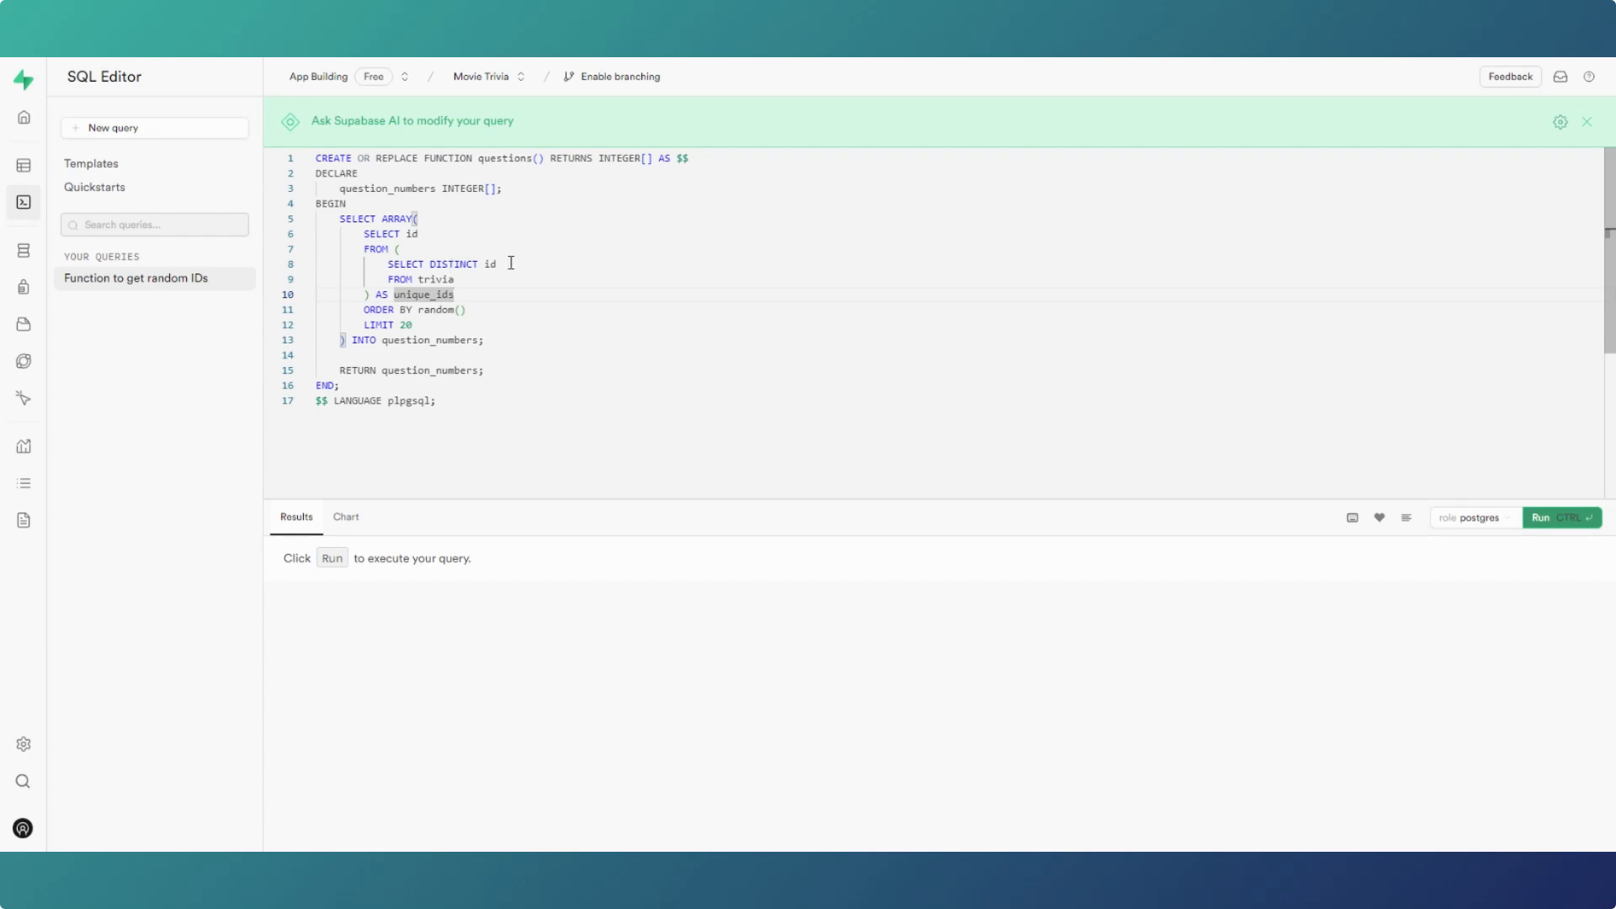
pyautogui.doubleClick(490, 265)
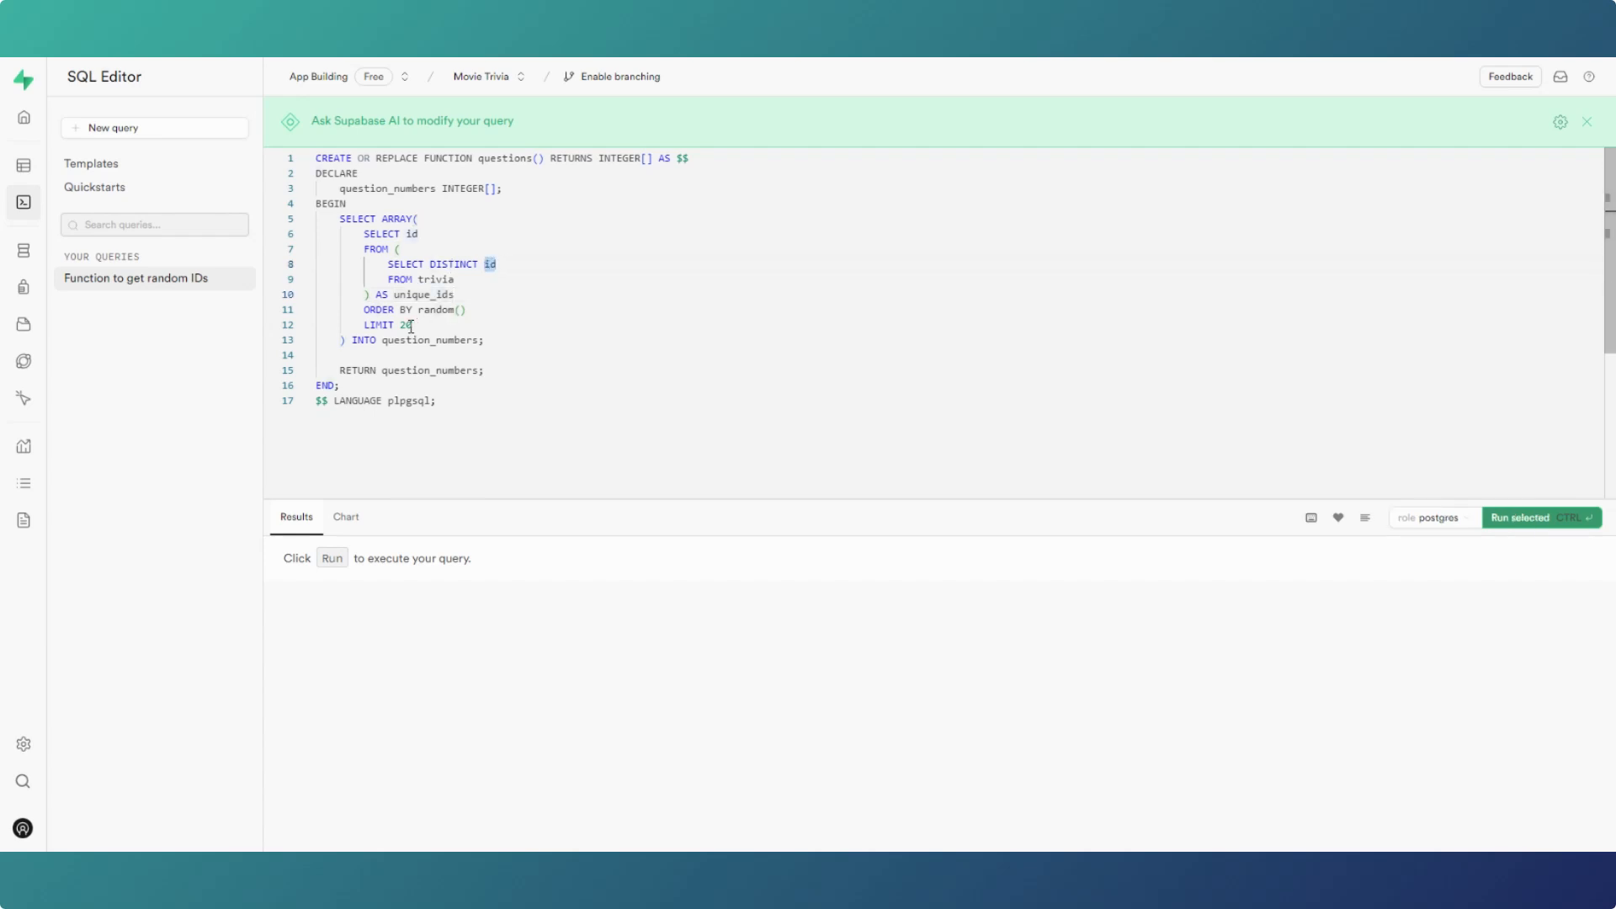
pyautogui.click(530, 351)
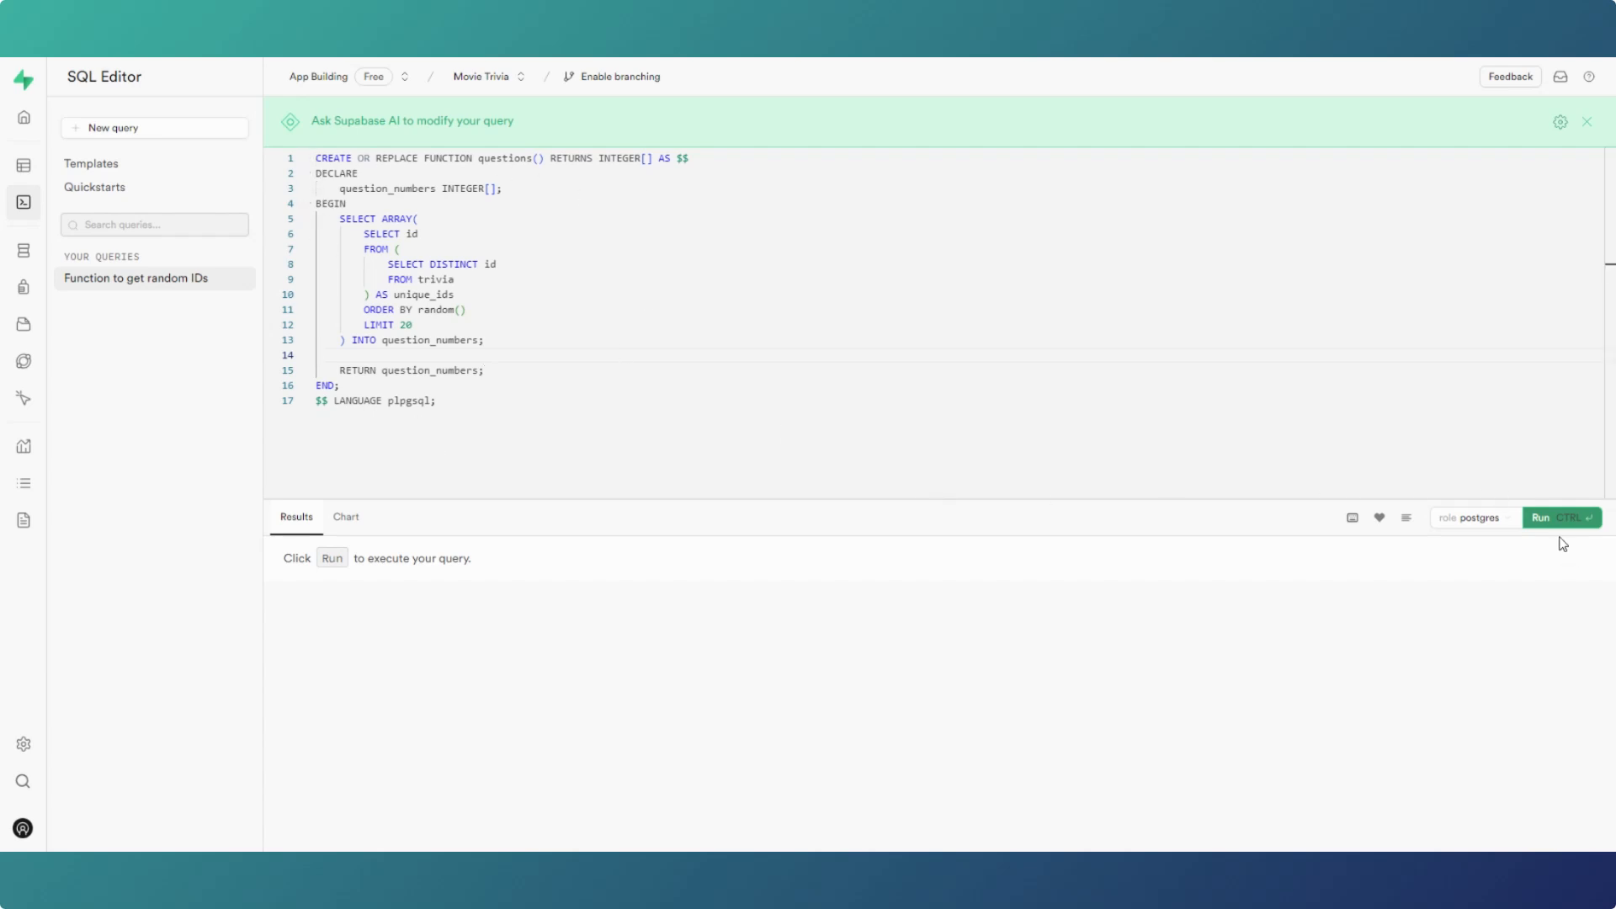
pyautogui.click(1540, 517)
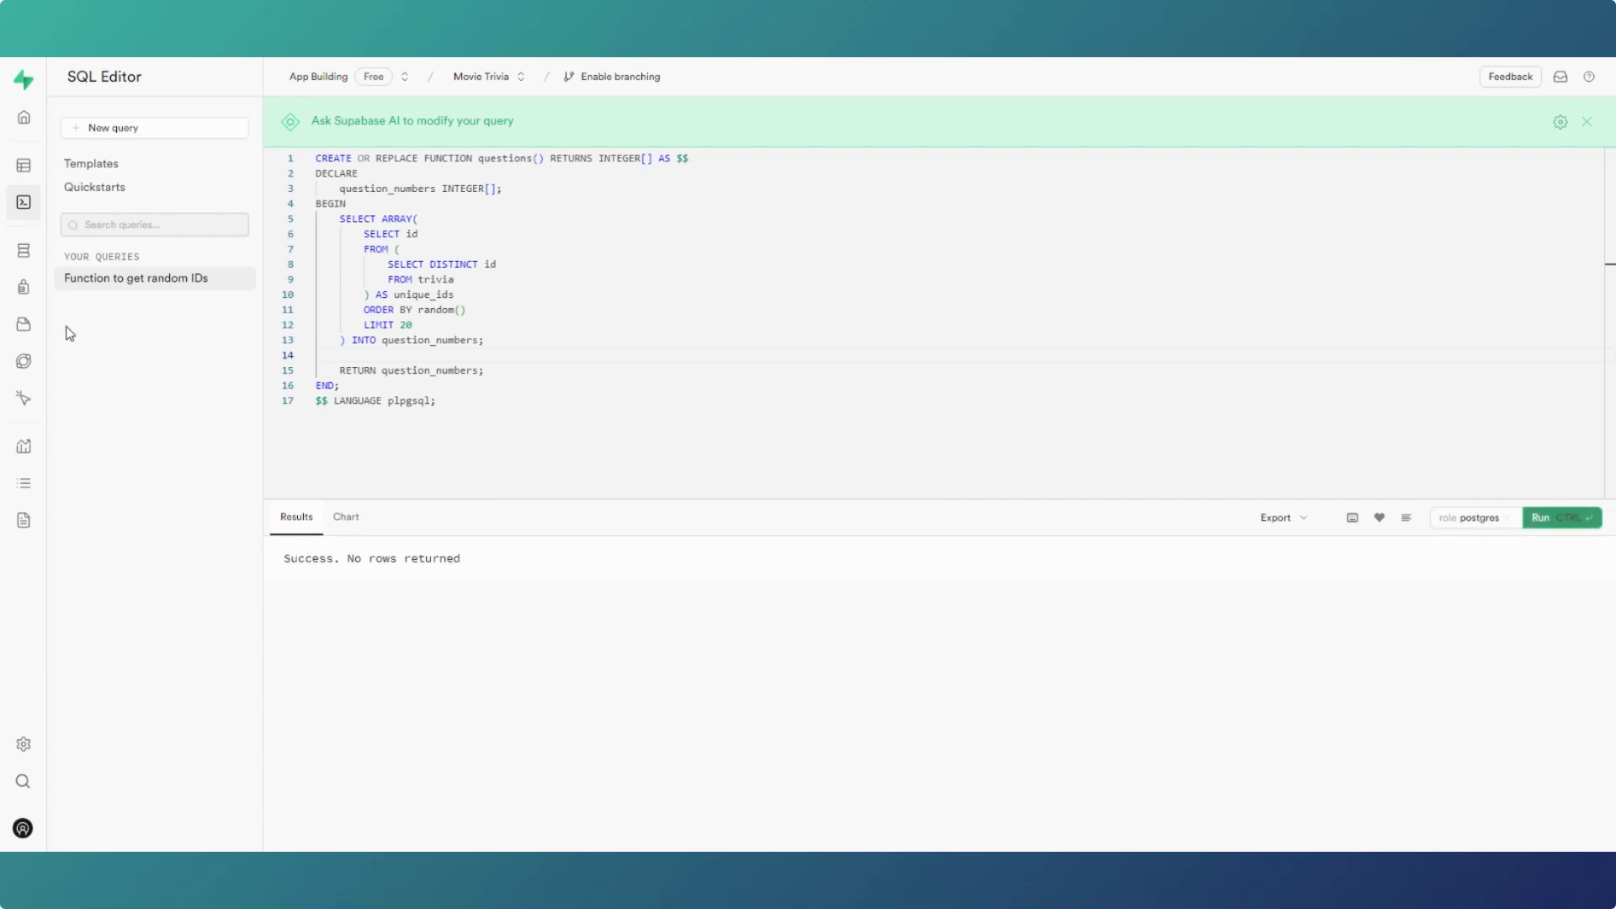
# Step: Check the project's list of database functions for the questions function
pyautogui.moveTo(24, 250)
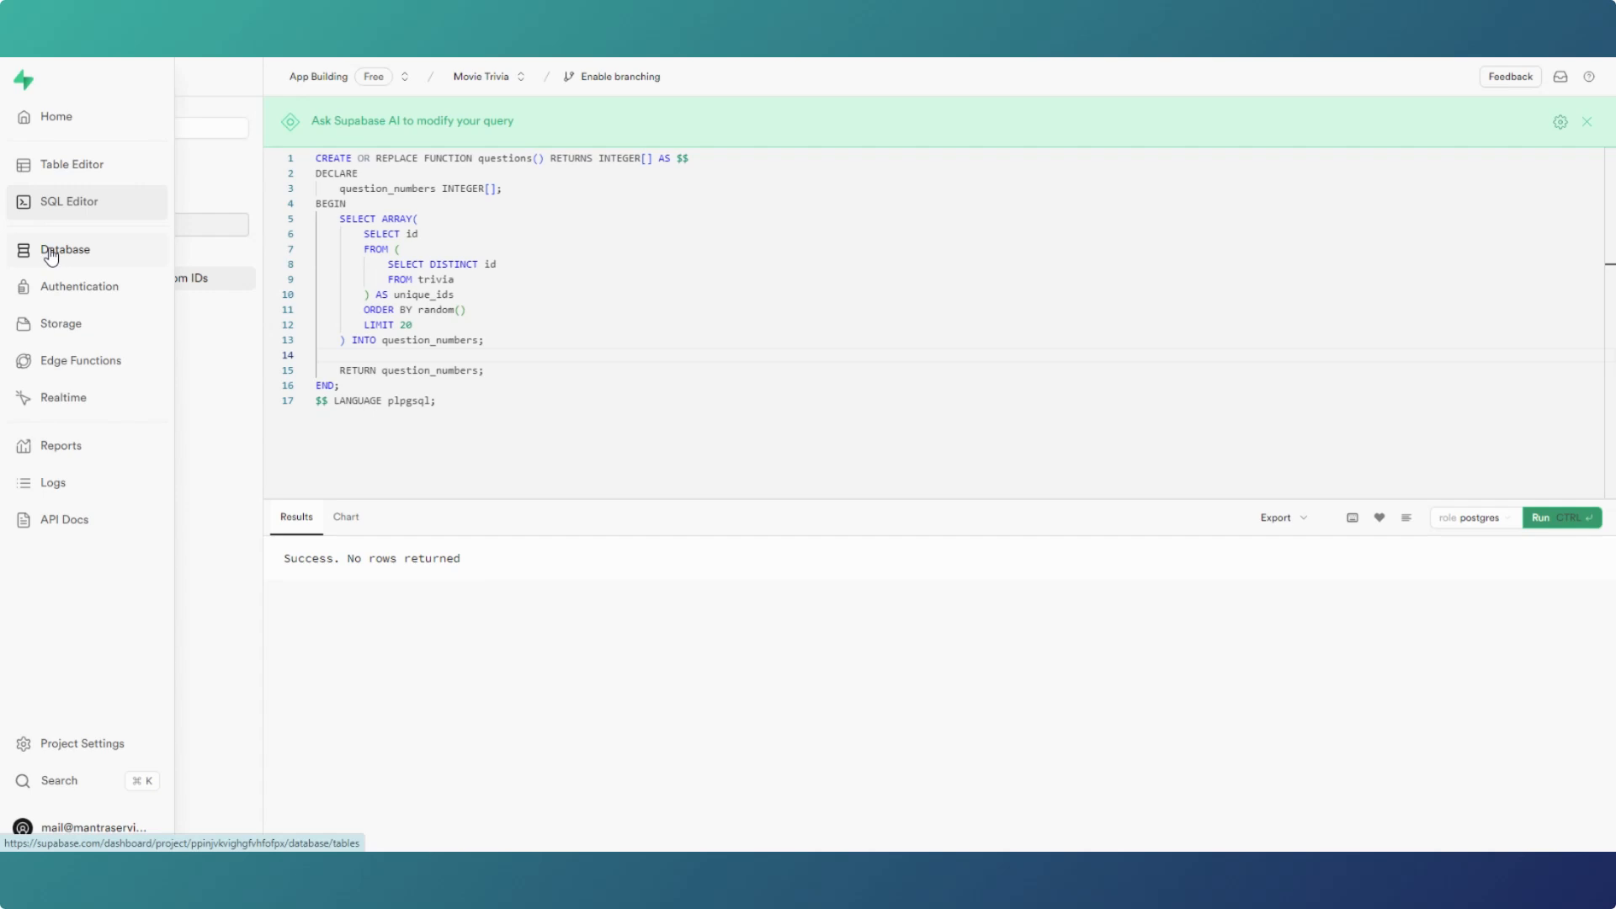
pyautogui.click(51, 255)
pyautogui.click(96, 224)
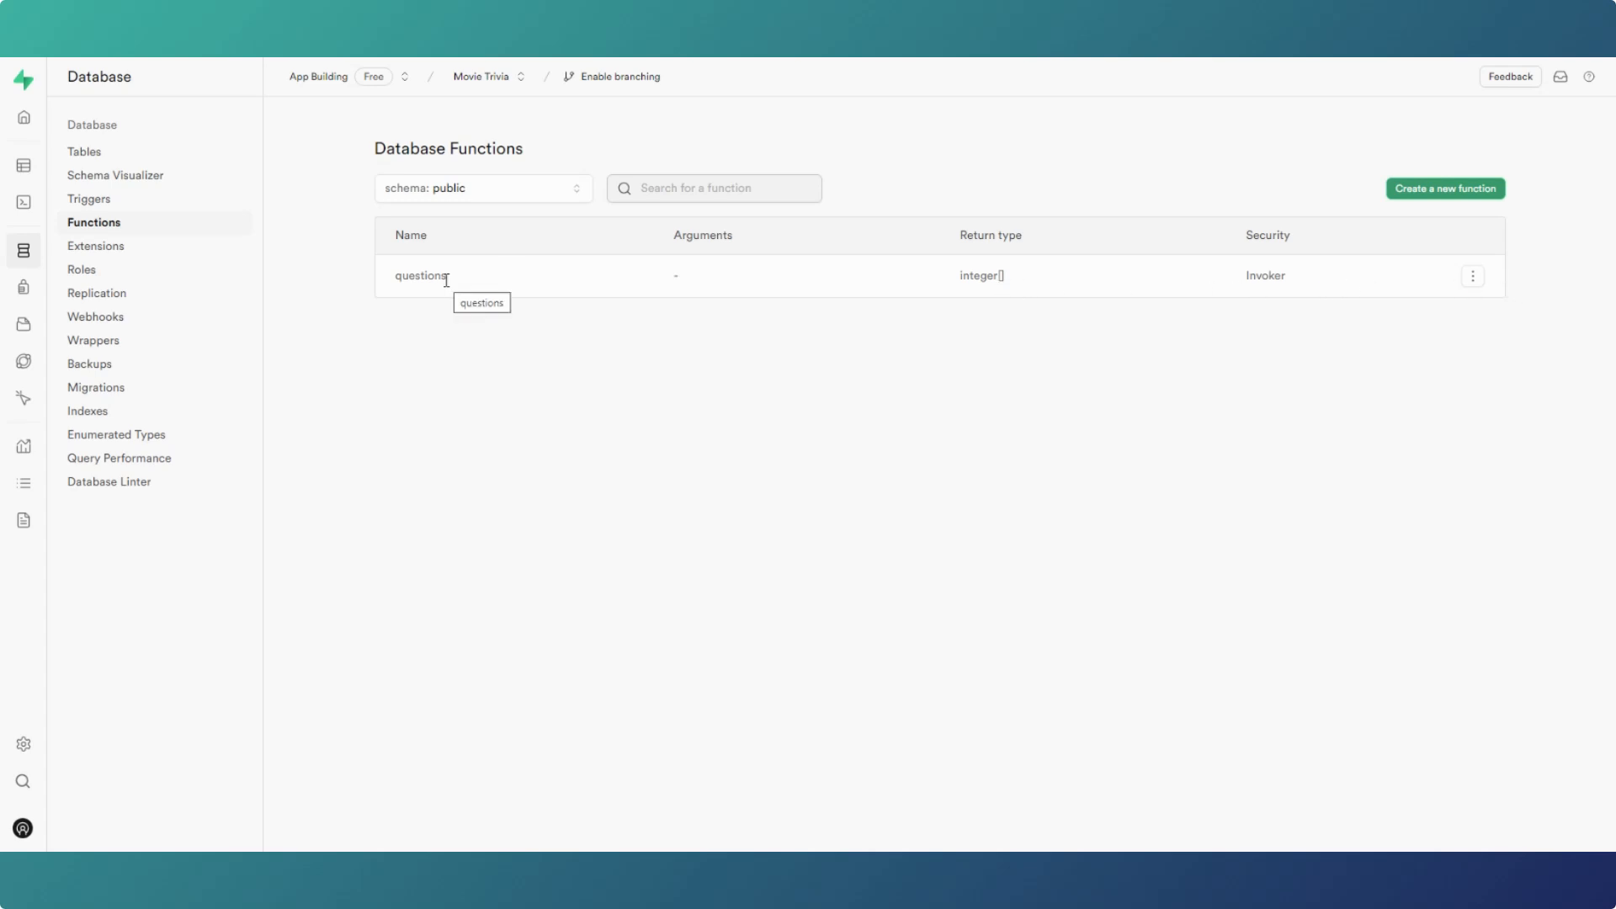
# Step: Run a new SQL Editor query, SELECT questions();, and widen the questions result column to show the full id list
pyautogui.click(42, 203)
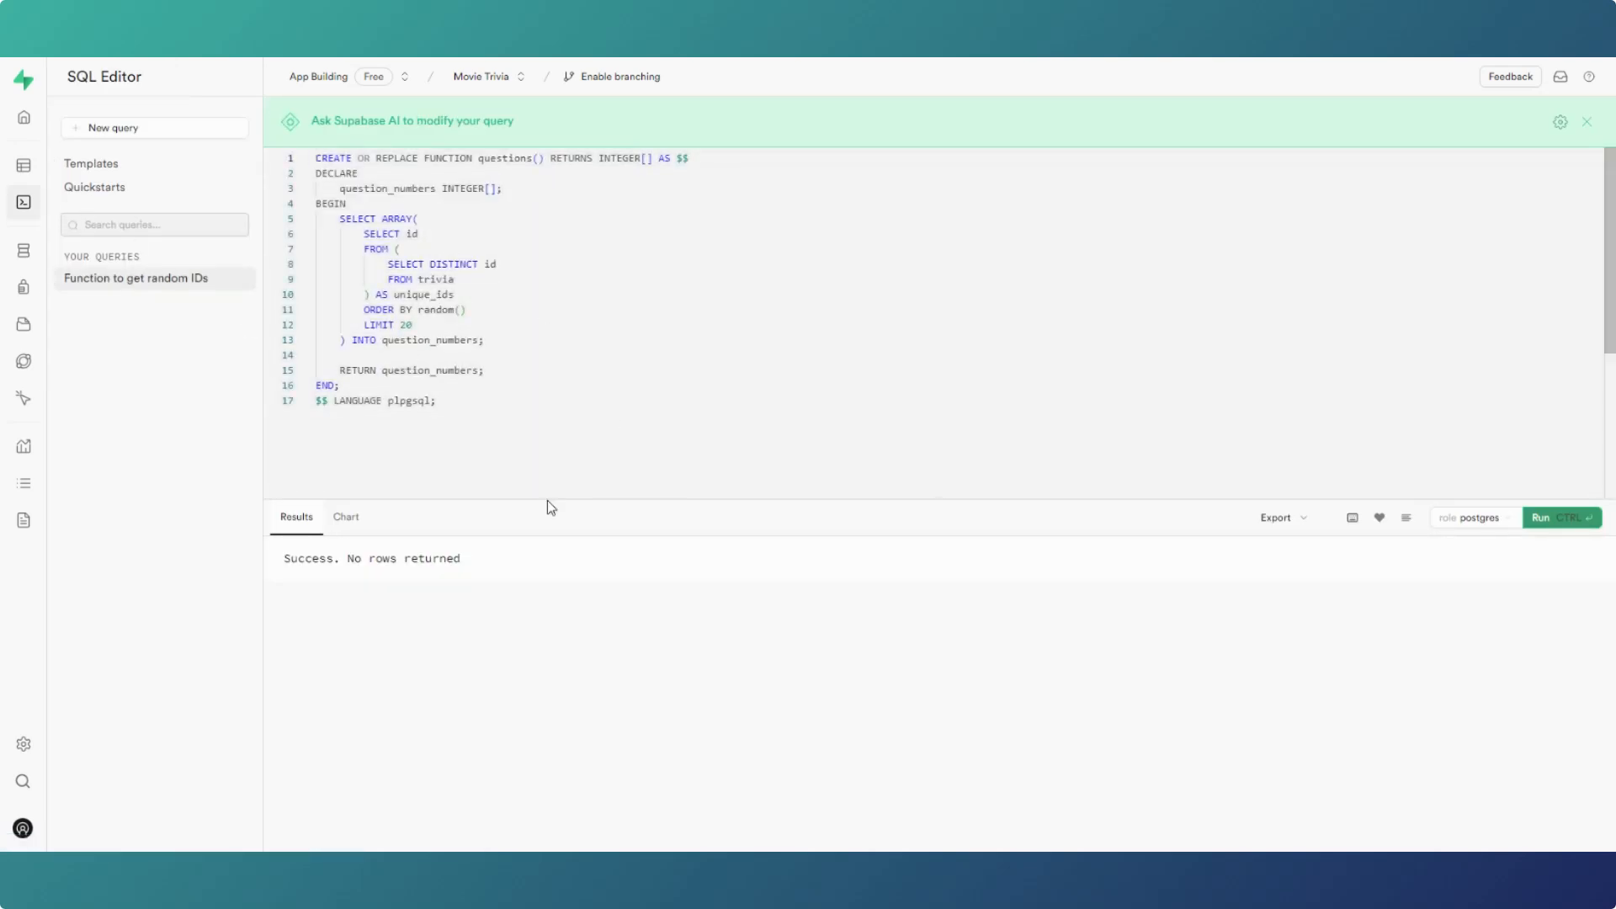
pyautogui.click(136, 135)
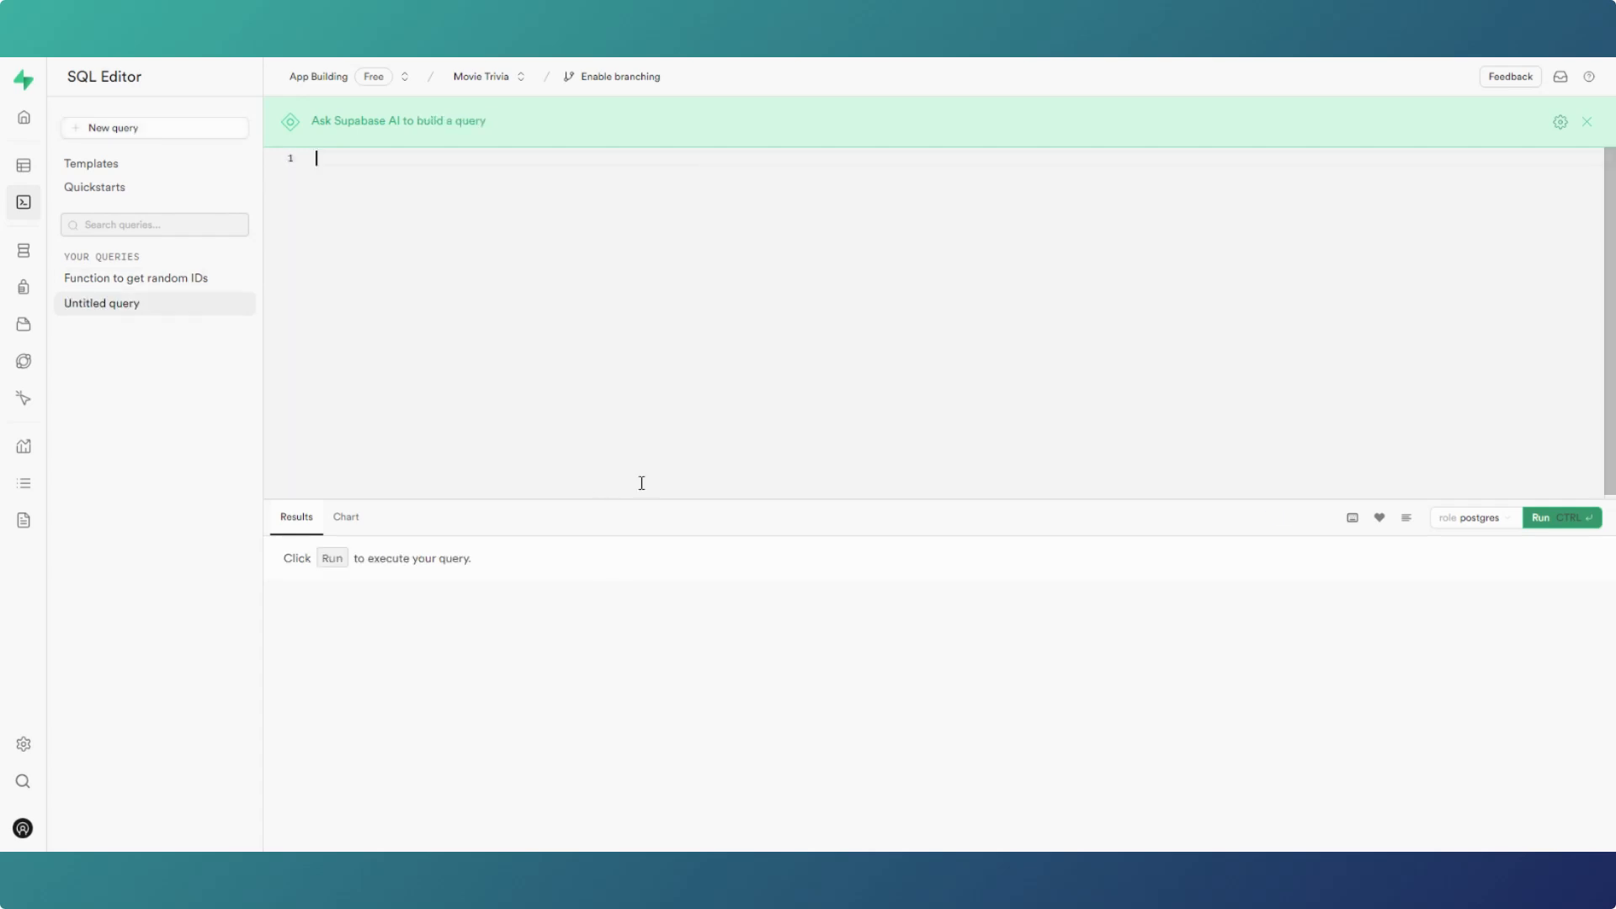
pyautogui.write('SELECT')
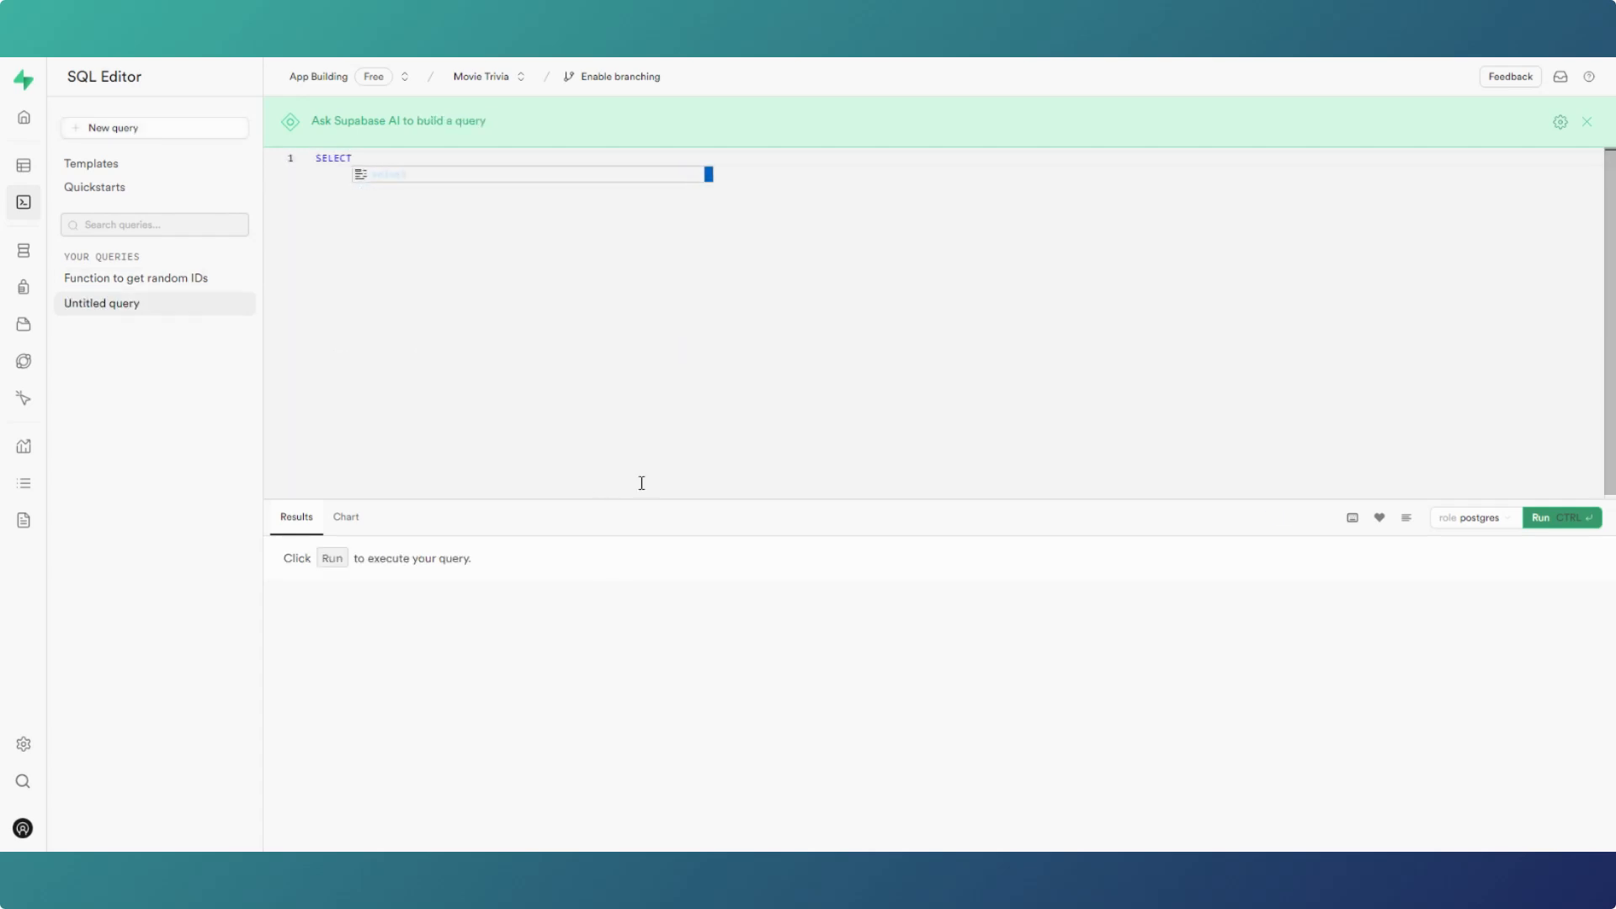
pyautogui.write(' quest')
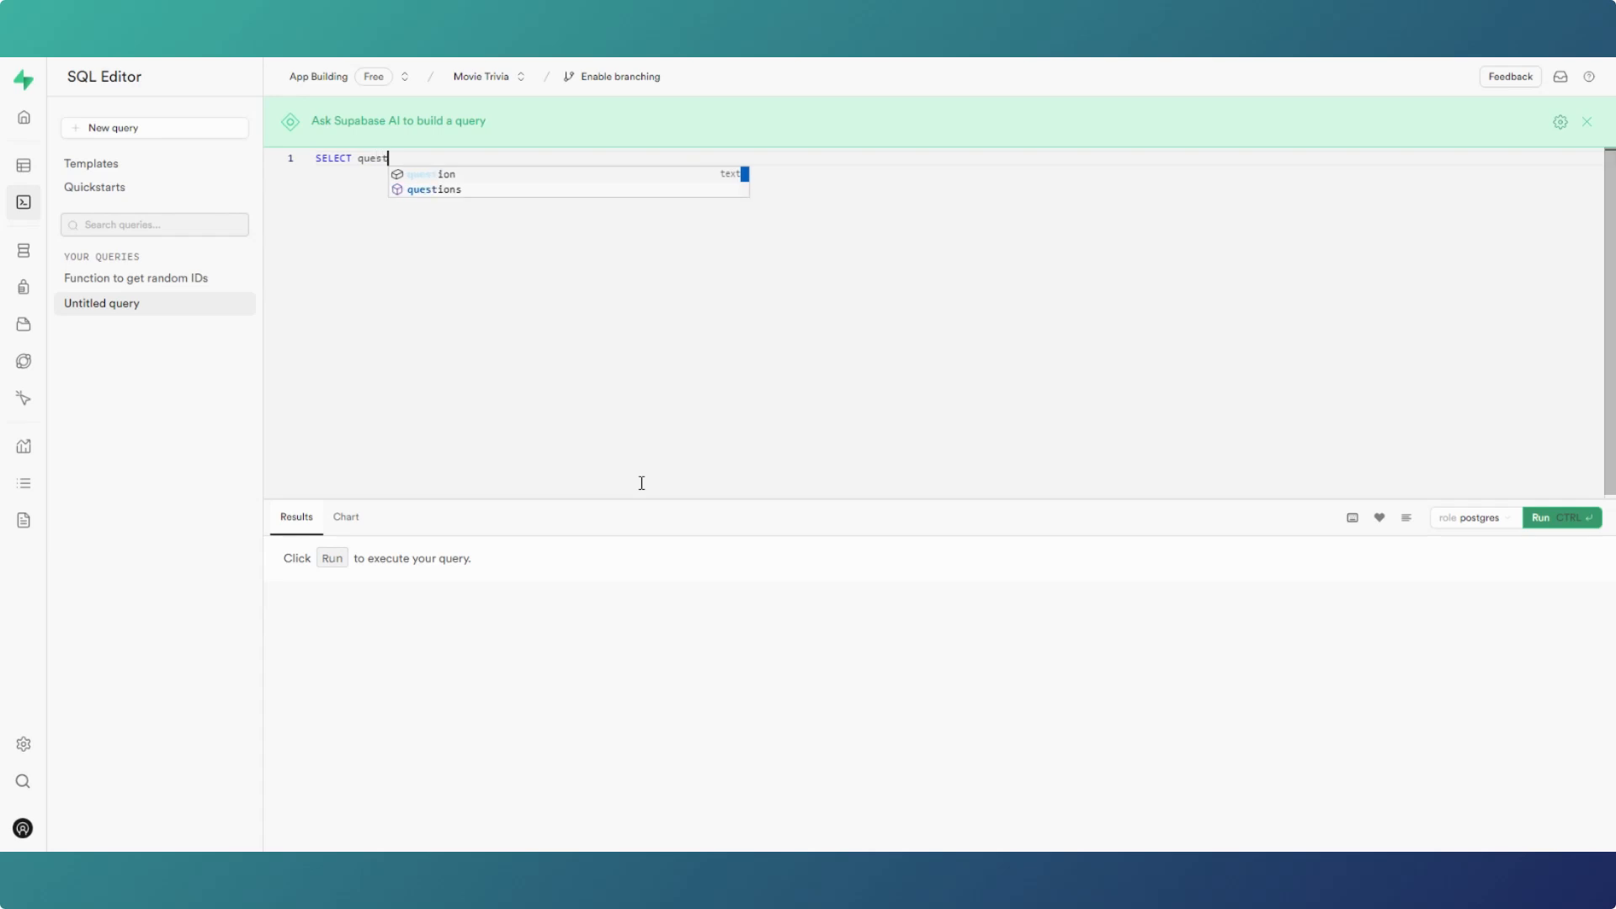
pyautogui.write('ions(')
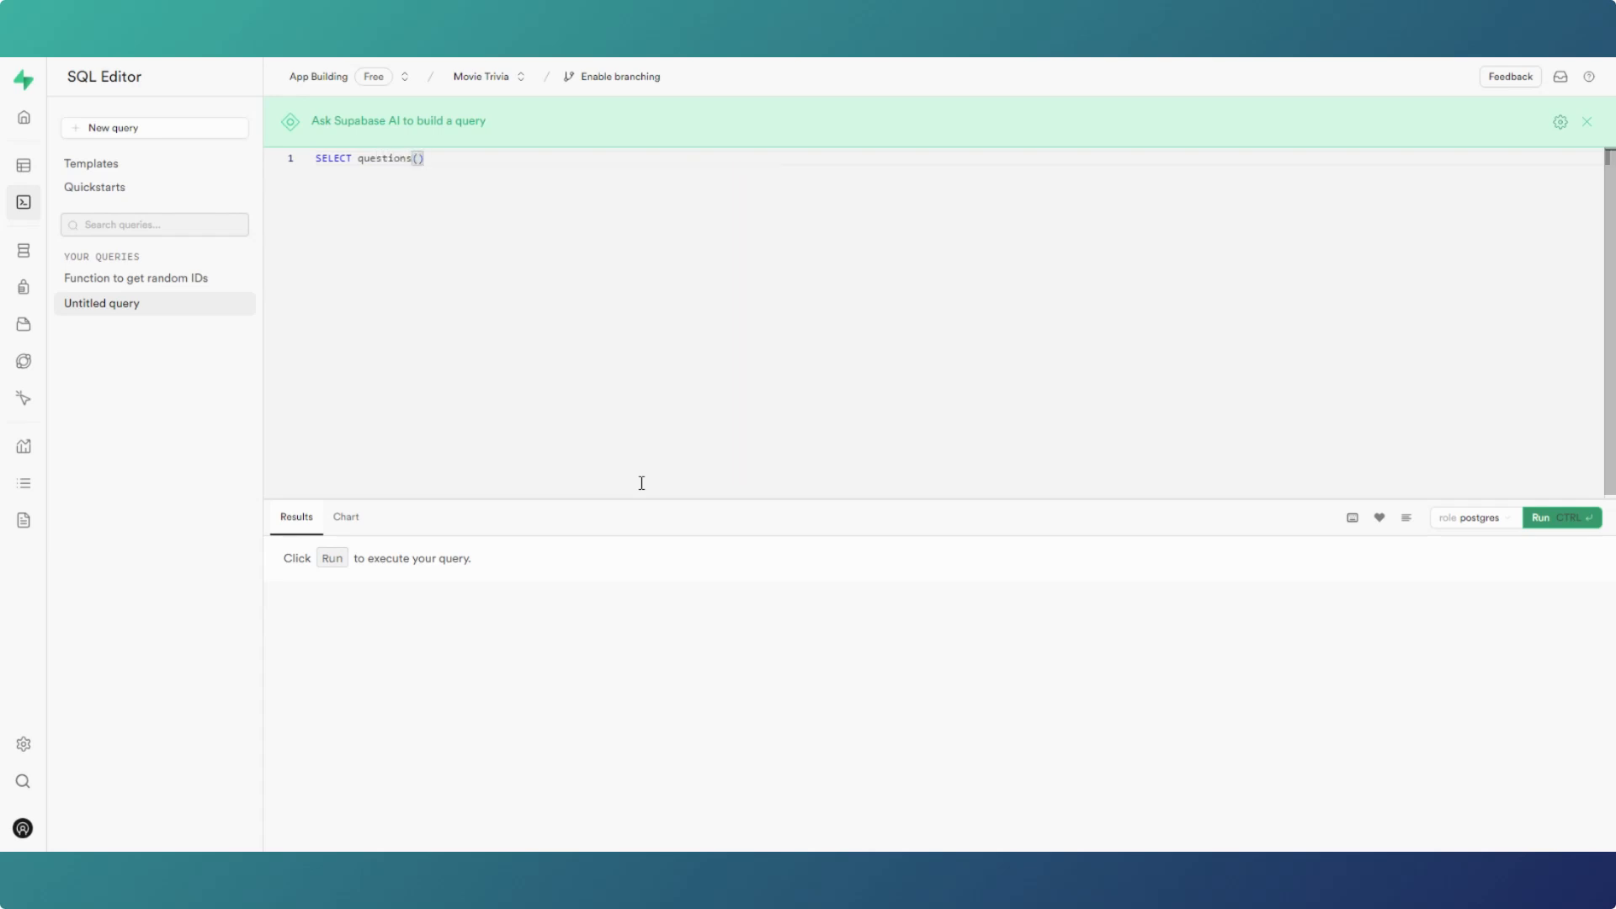
pyautogui.write(');')
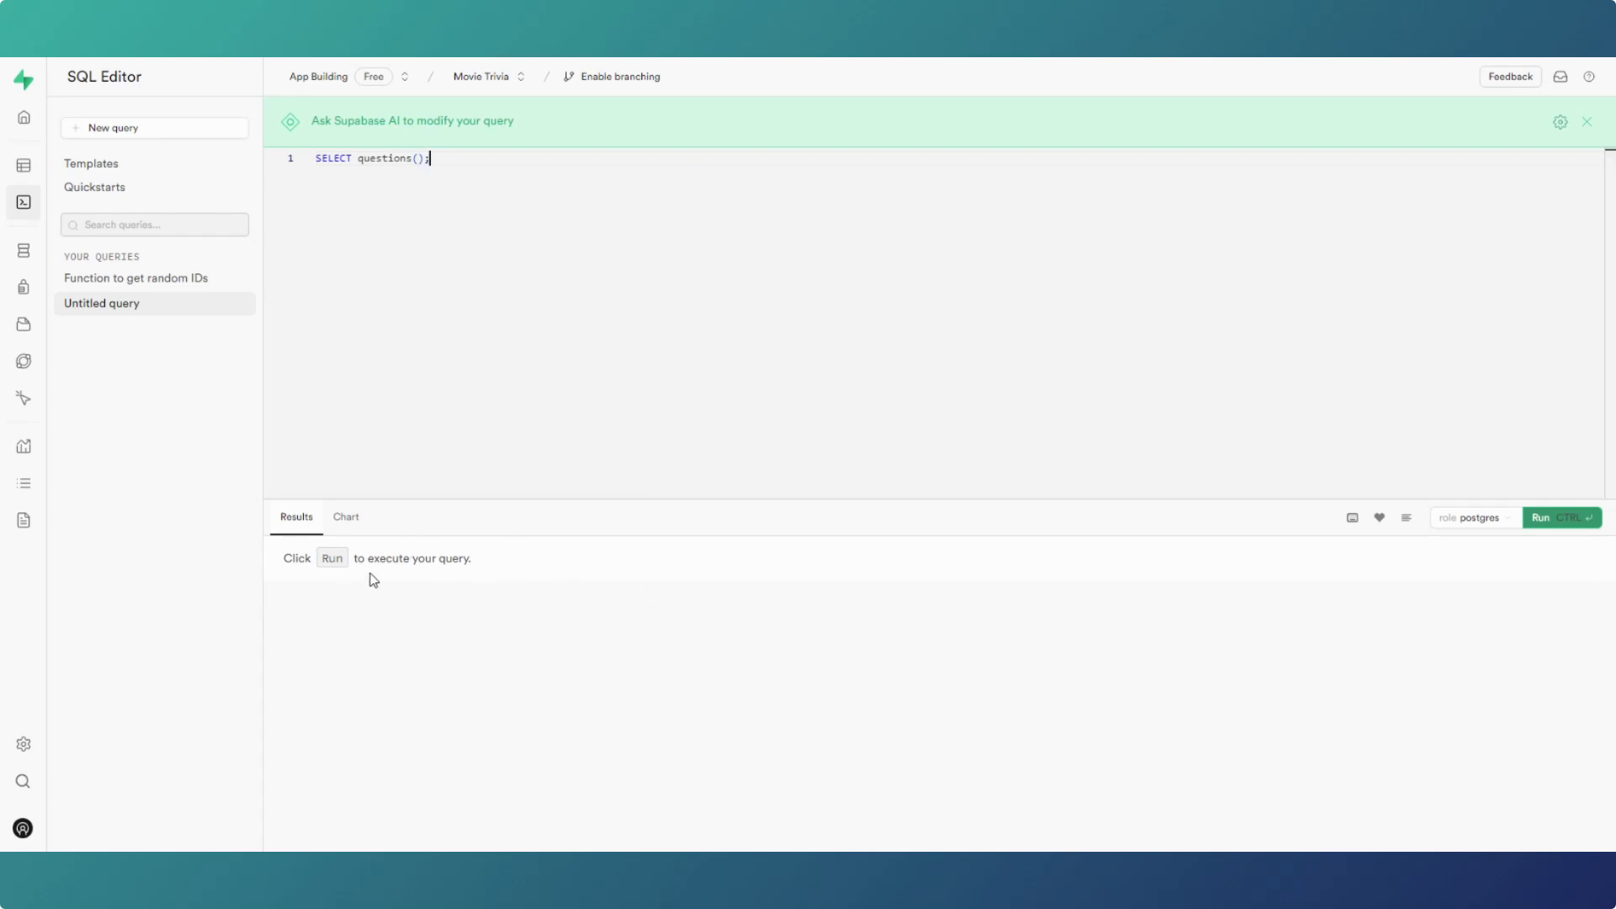
pyautogui.click(1544, 519)
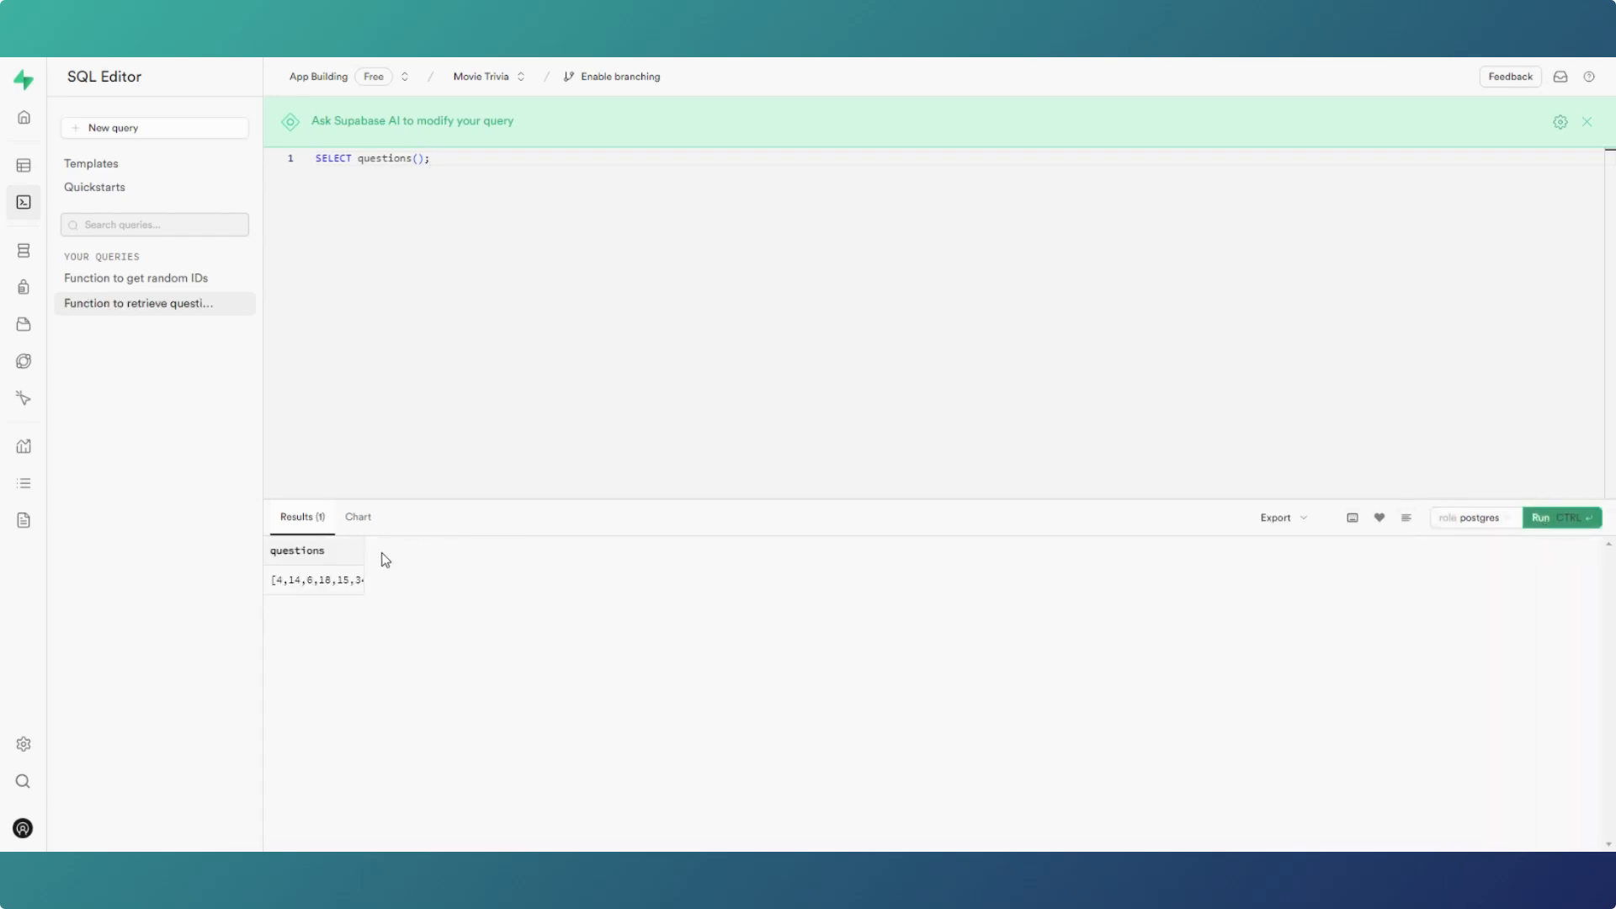
pyautogui.moveTo(363, 551); pyautogui.dragTo(651, 562)
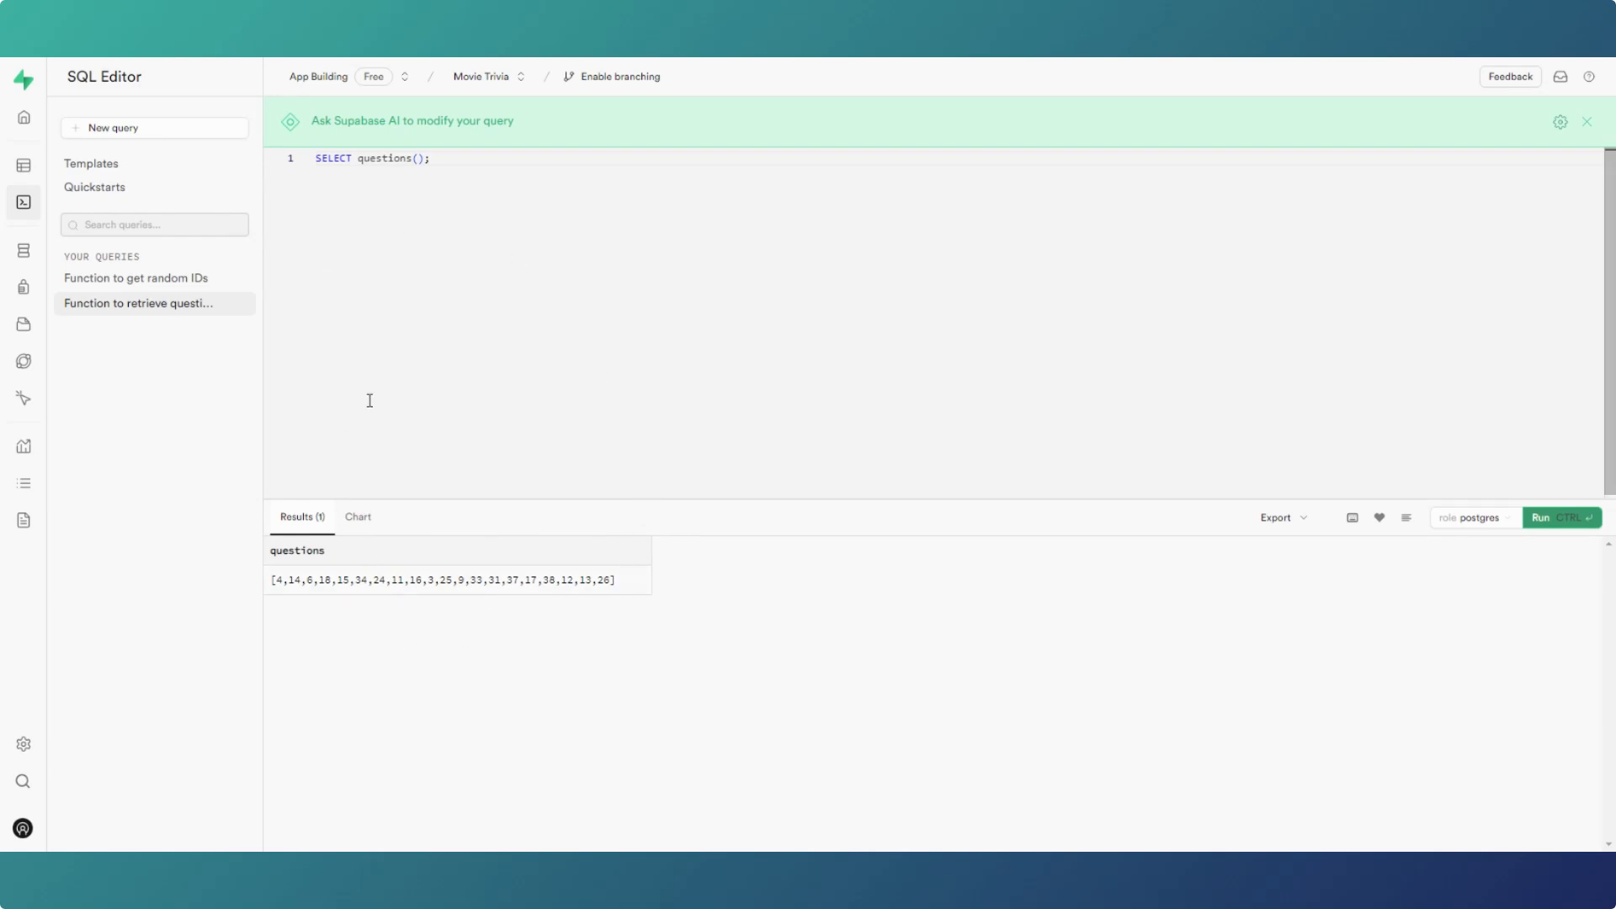
# Step: Compare the "Function to get random IDs" query with the query calling questions() and its full result
pyautogui.click(202, 278)
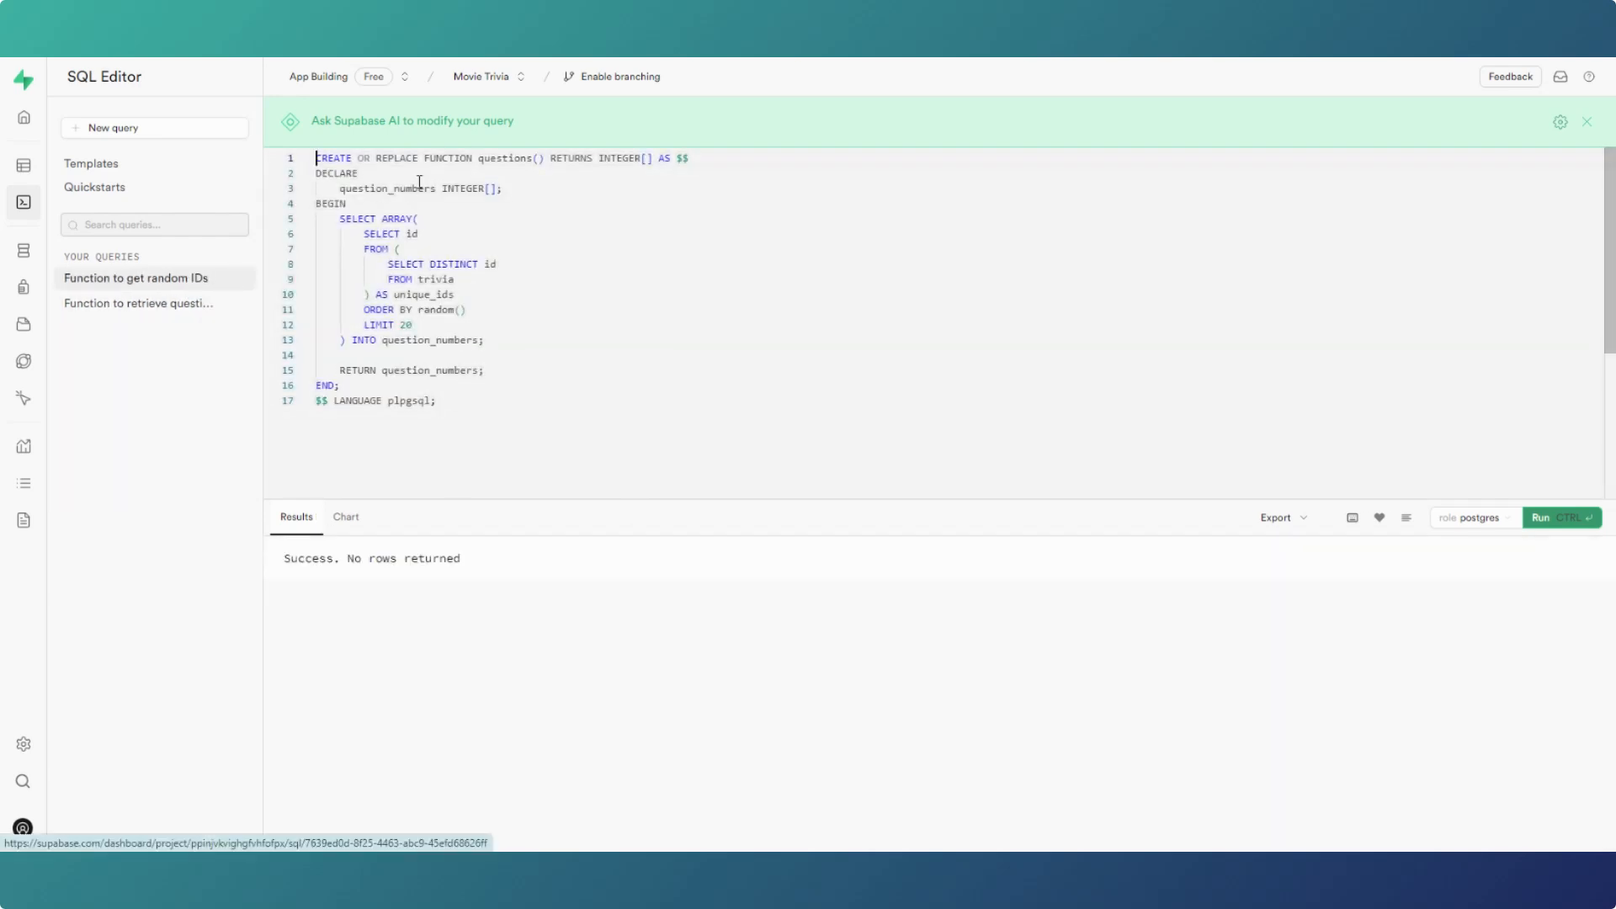
pyautogui.click(160, 304)
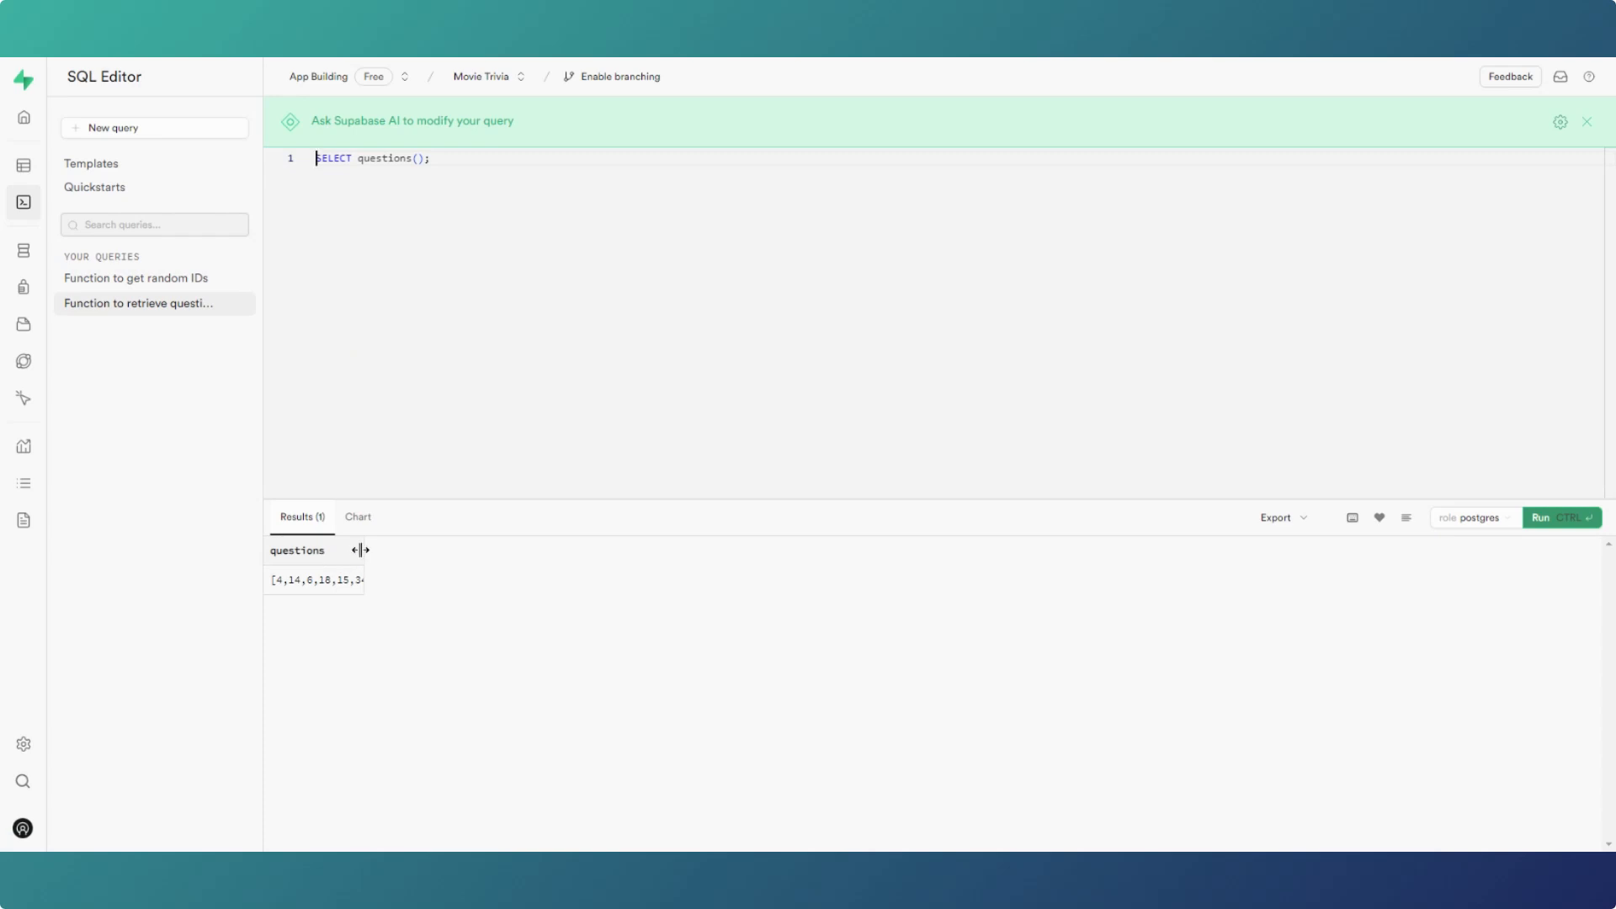
pyautogui.moveTo(362, 549); pyautogui.dragTo(678, 618)
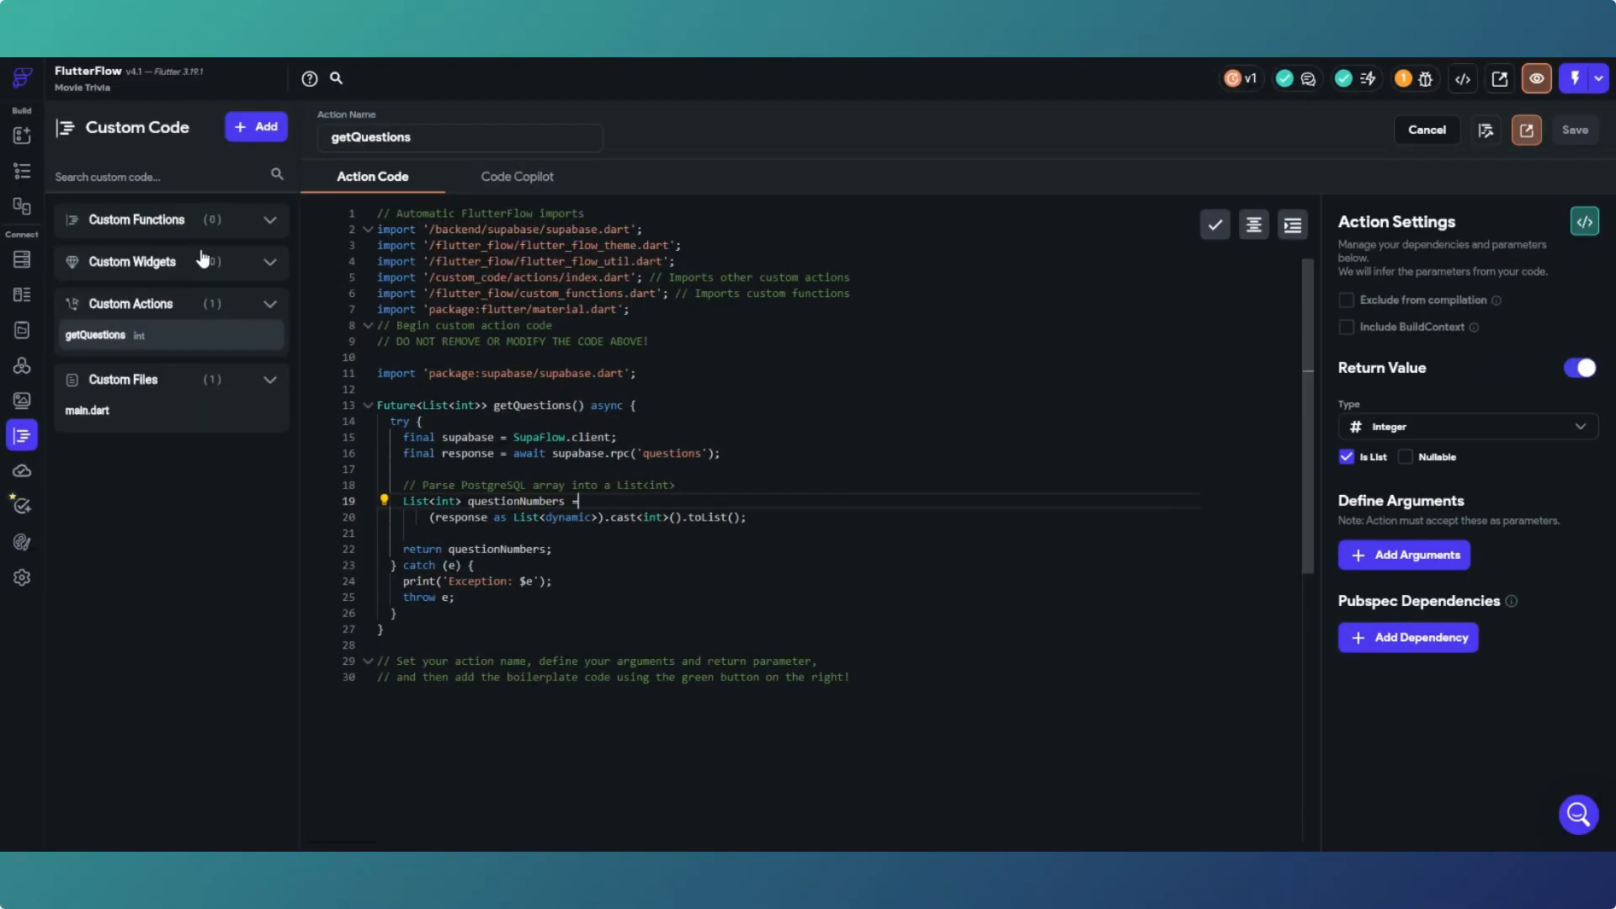
# Step: Switch to FlutterFlow and review the HomePage Start button's getQuestions and Update App State actions
pyautogui.click(22, 170)
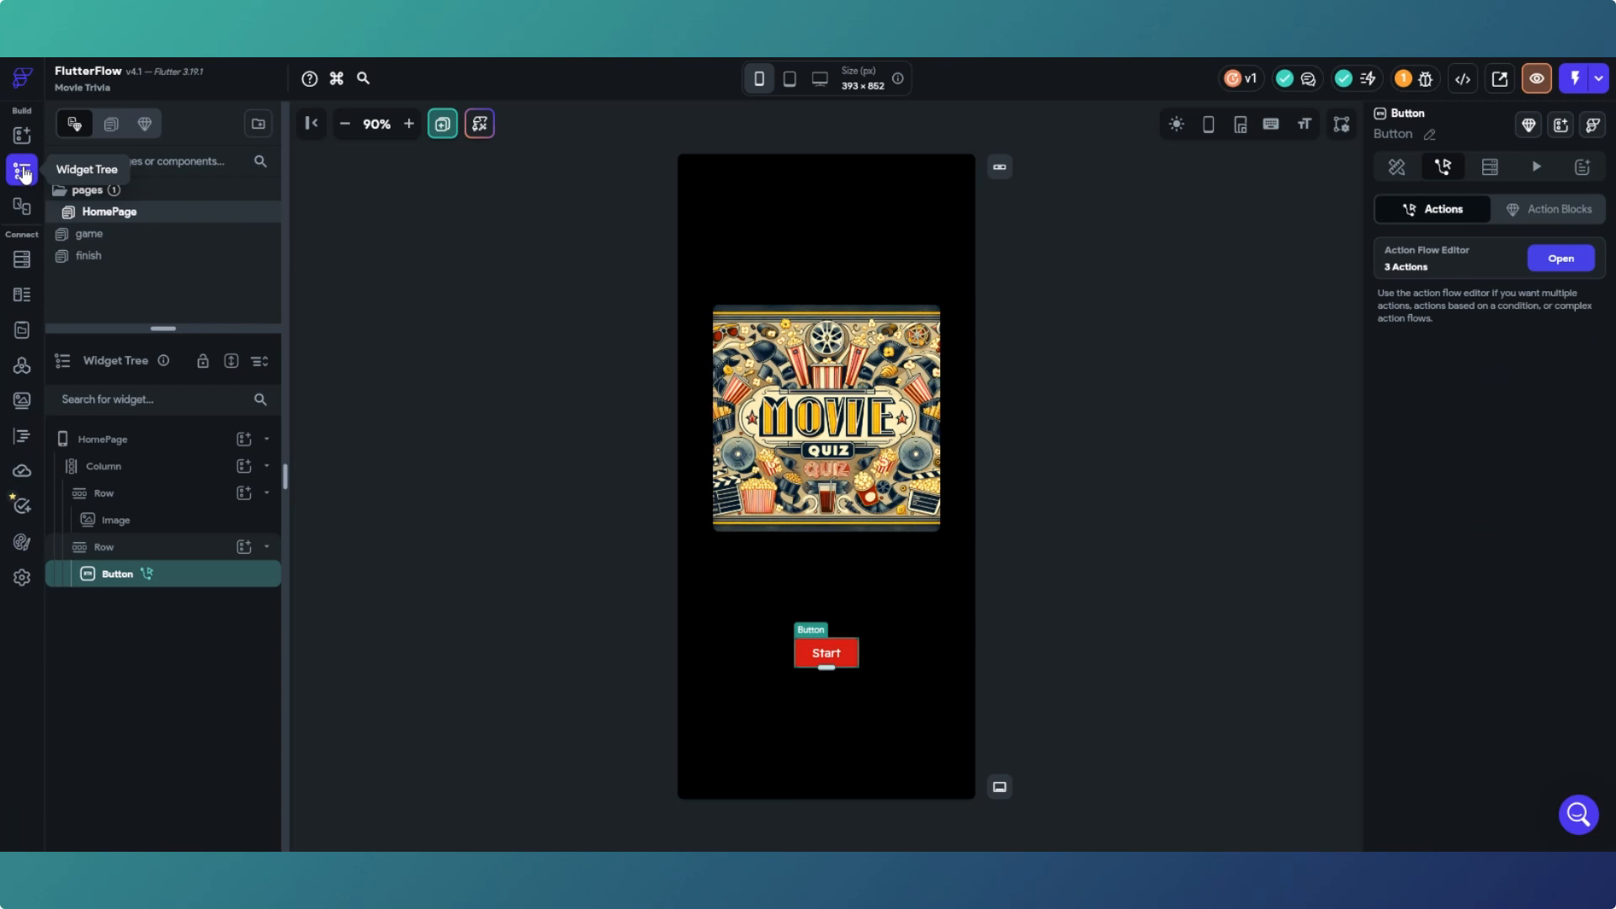
pyautogui.click(1558, 261)
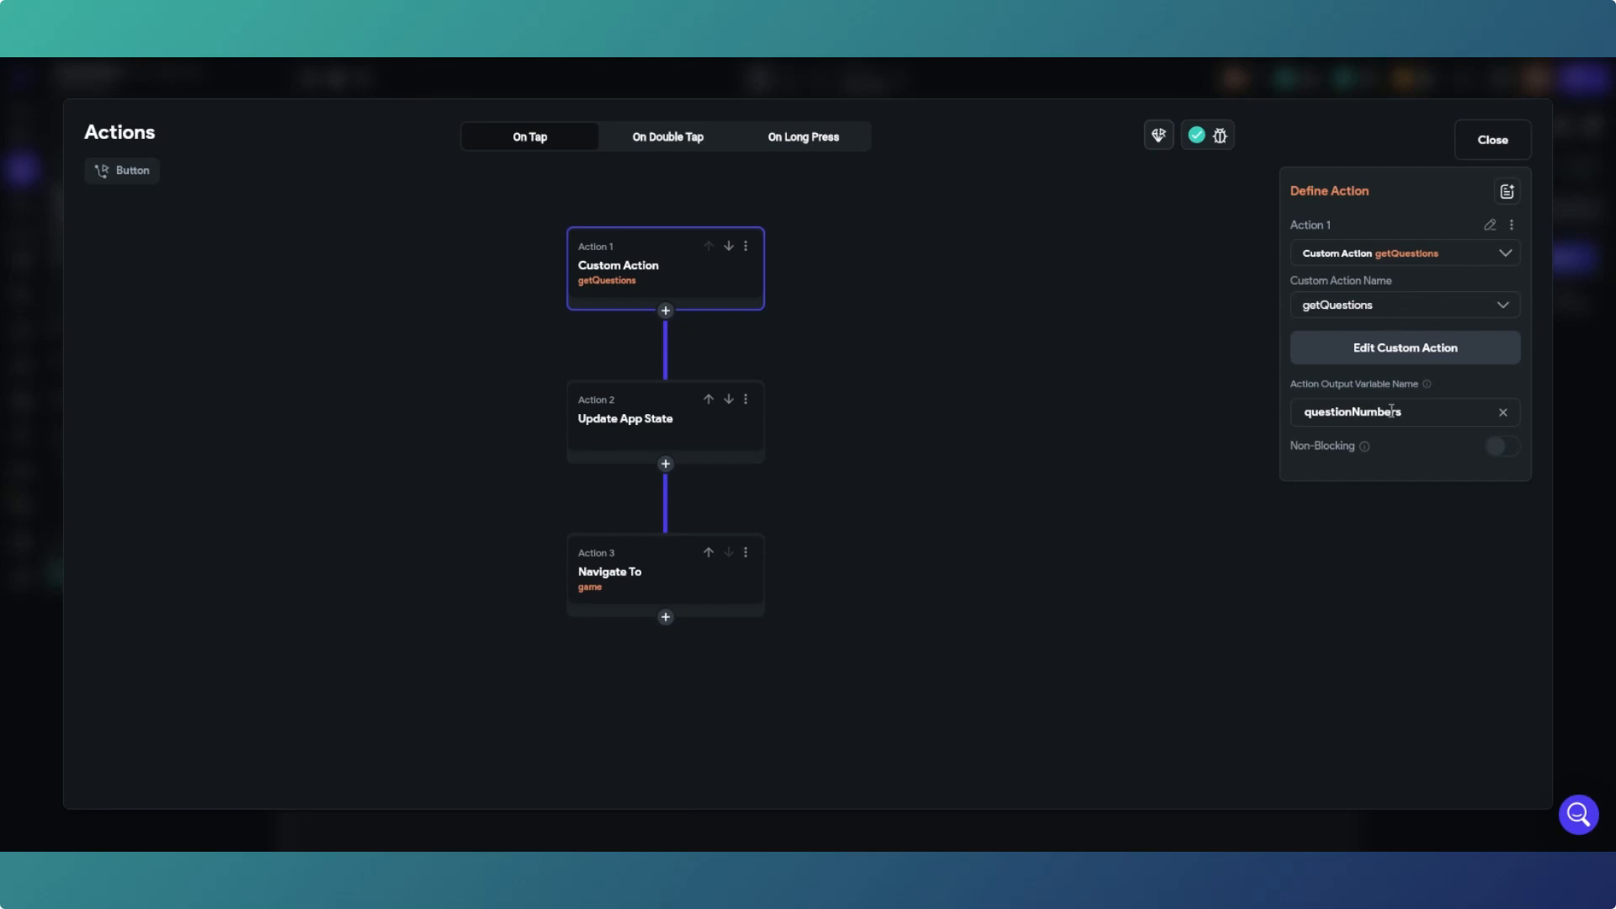
pyautogui.click(665, 421)
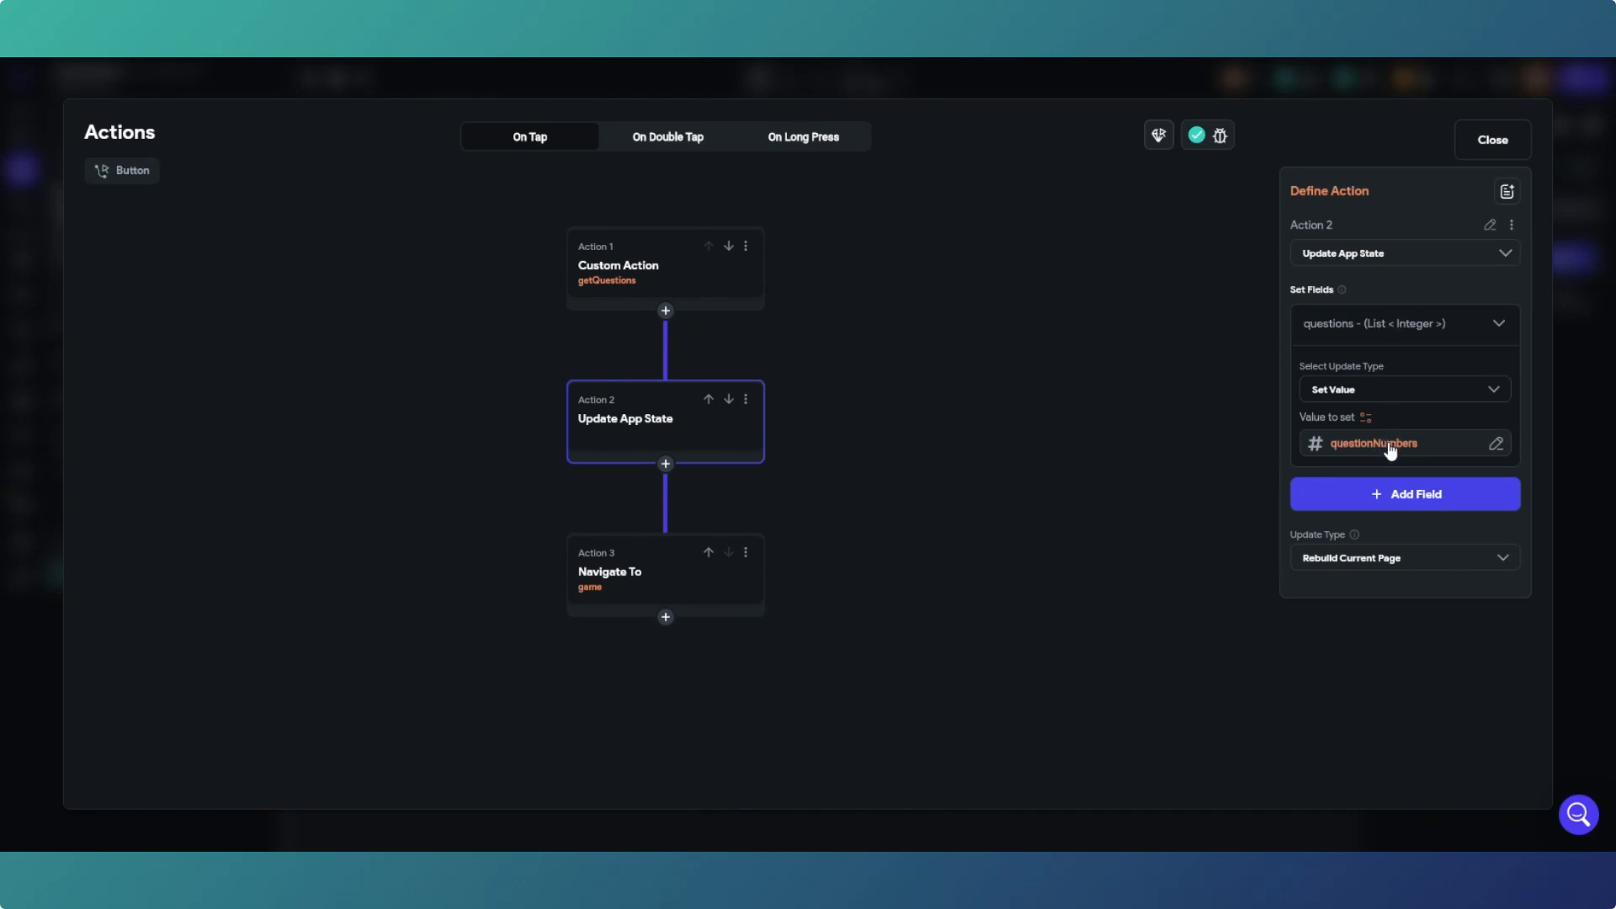
pyautogui.click(630, 280)
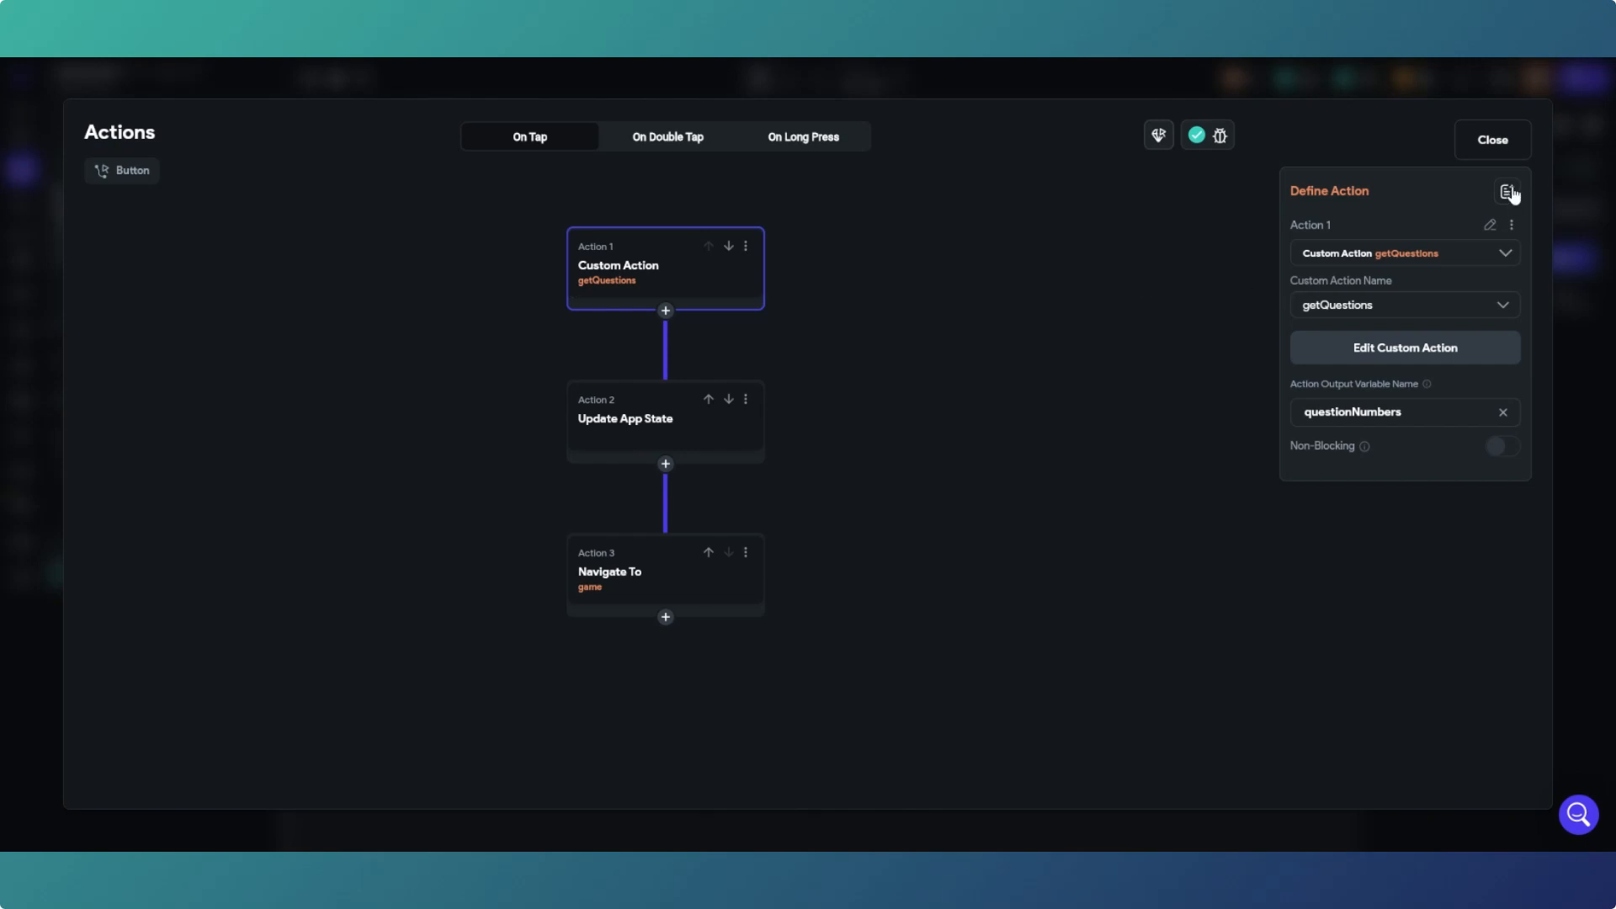
pyautogui.click(1493, 145)
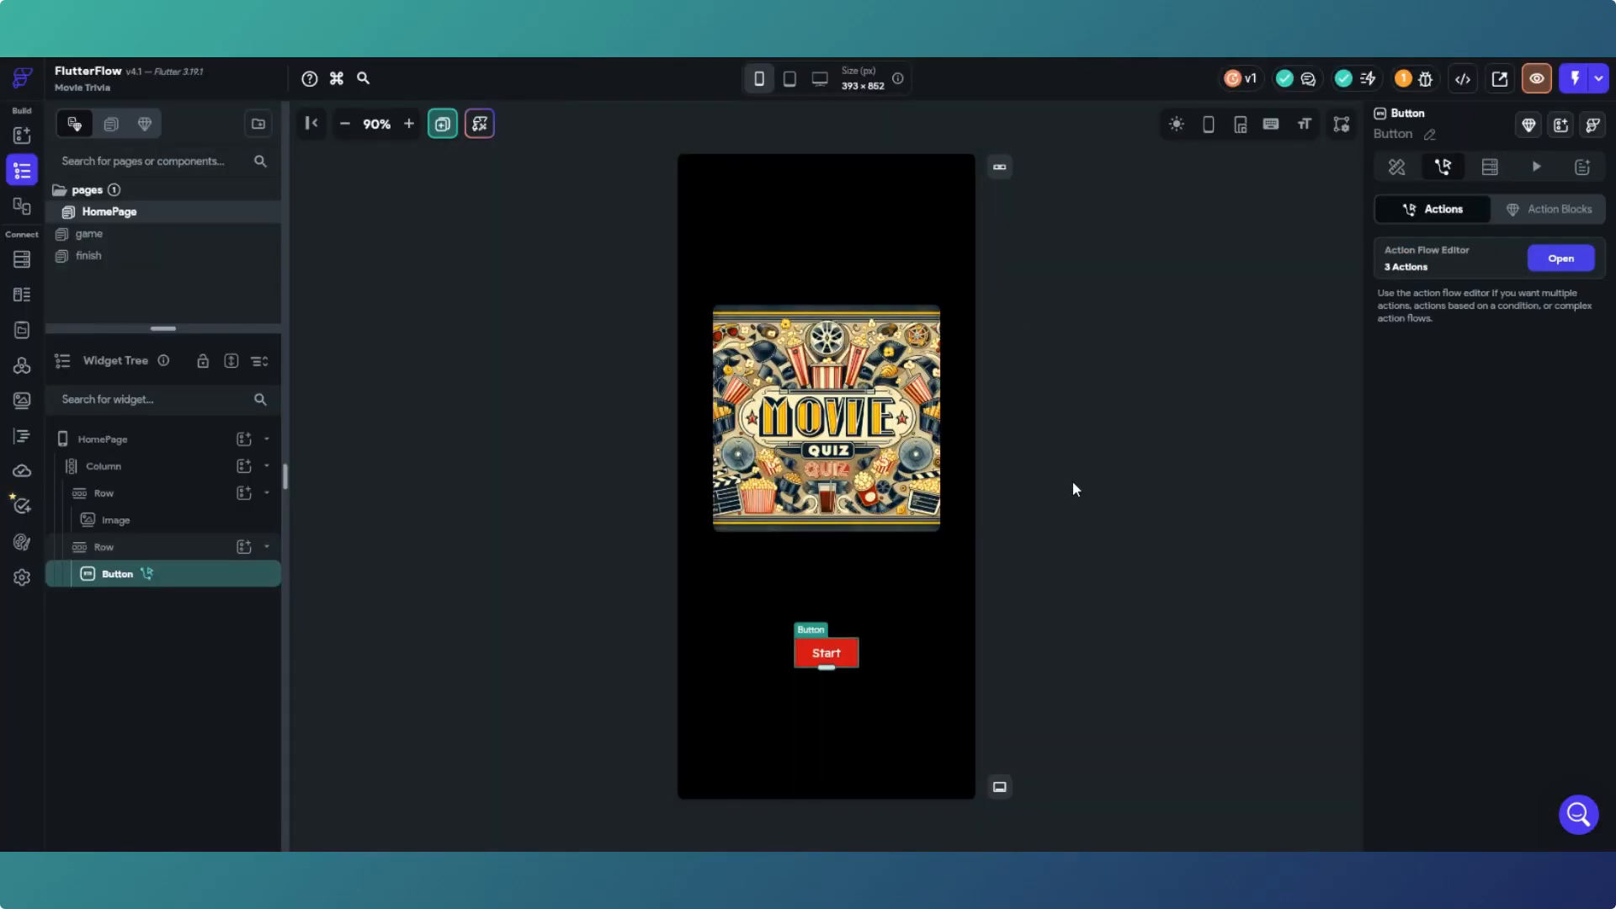
# Step: Examine the game page's trivia backend query and the field, relation and value of its first filter
pyautogui.click(131, 232)
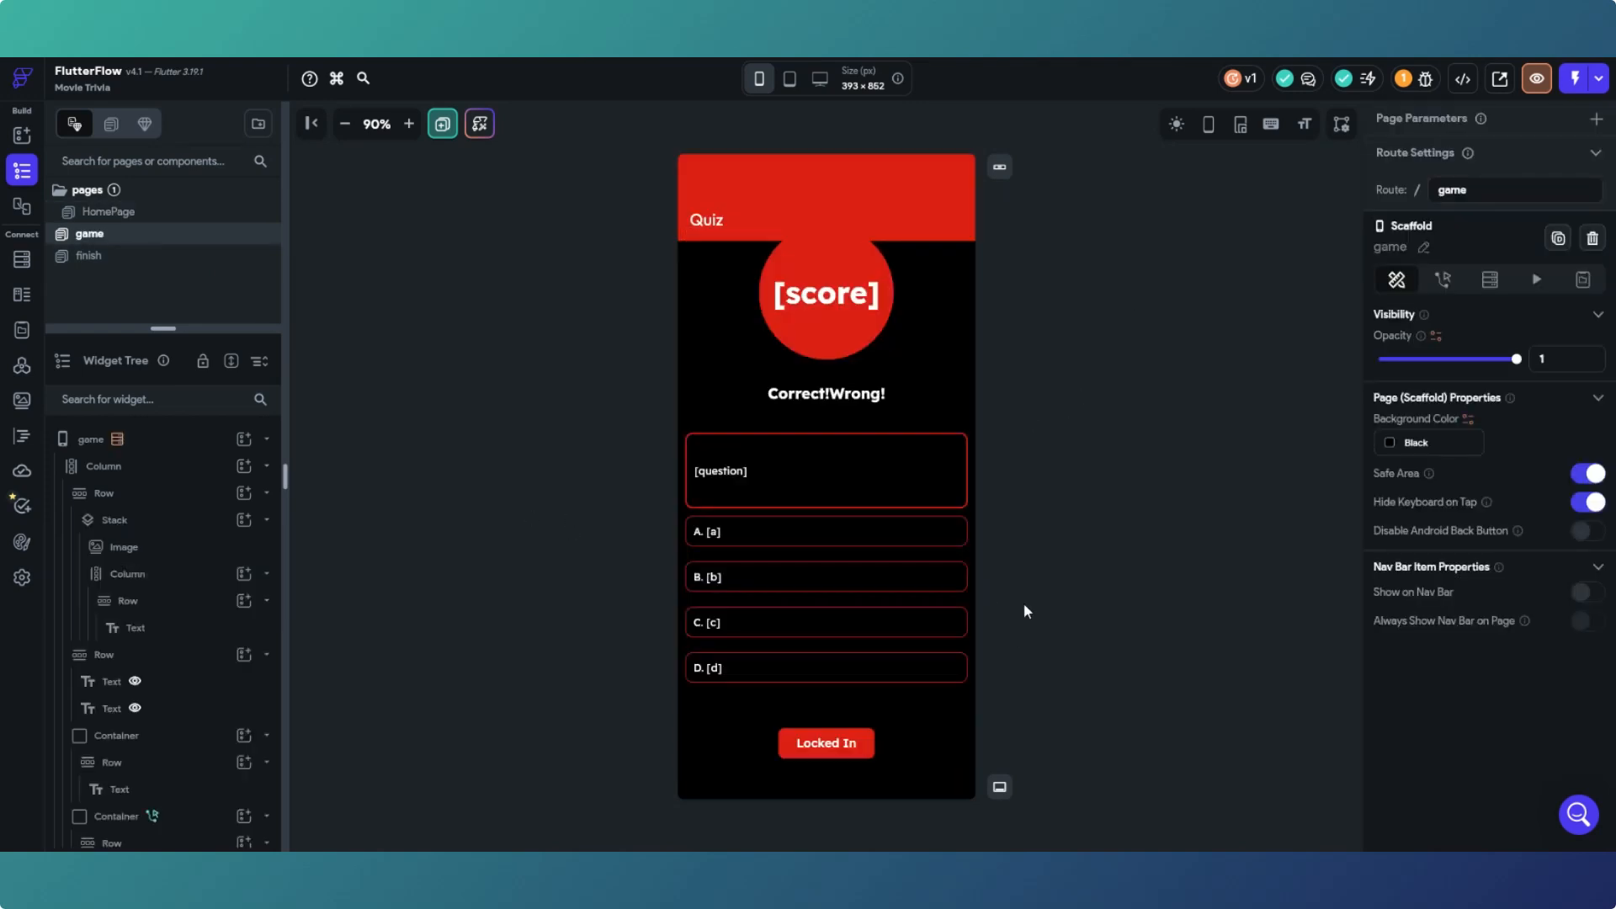
pyautogui.click(1494, 283)
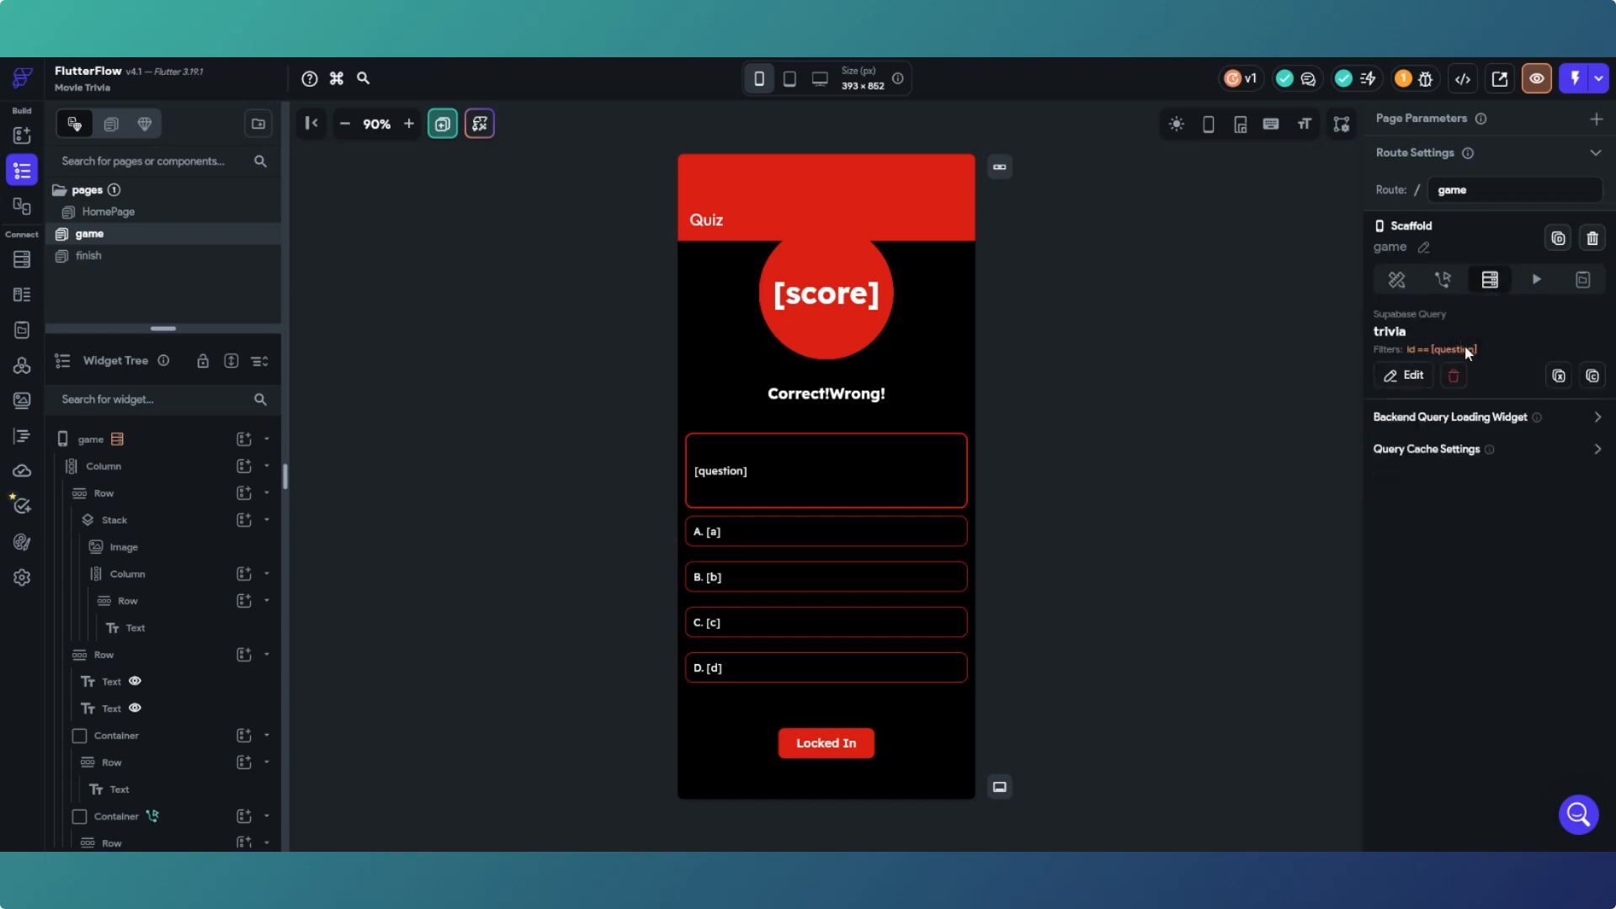
pyautogui.click(1408, 375)
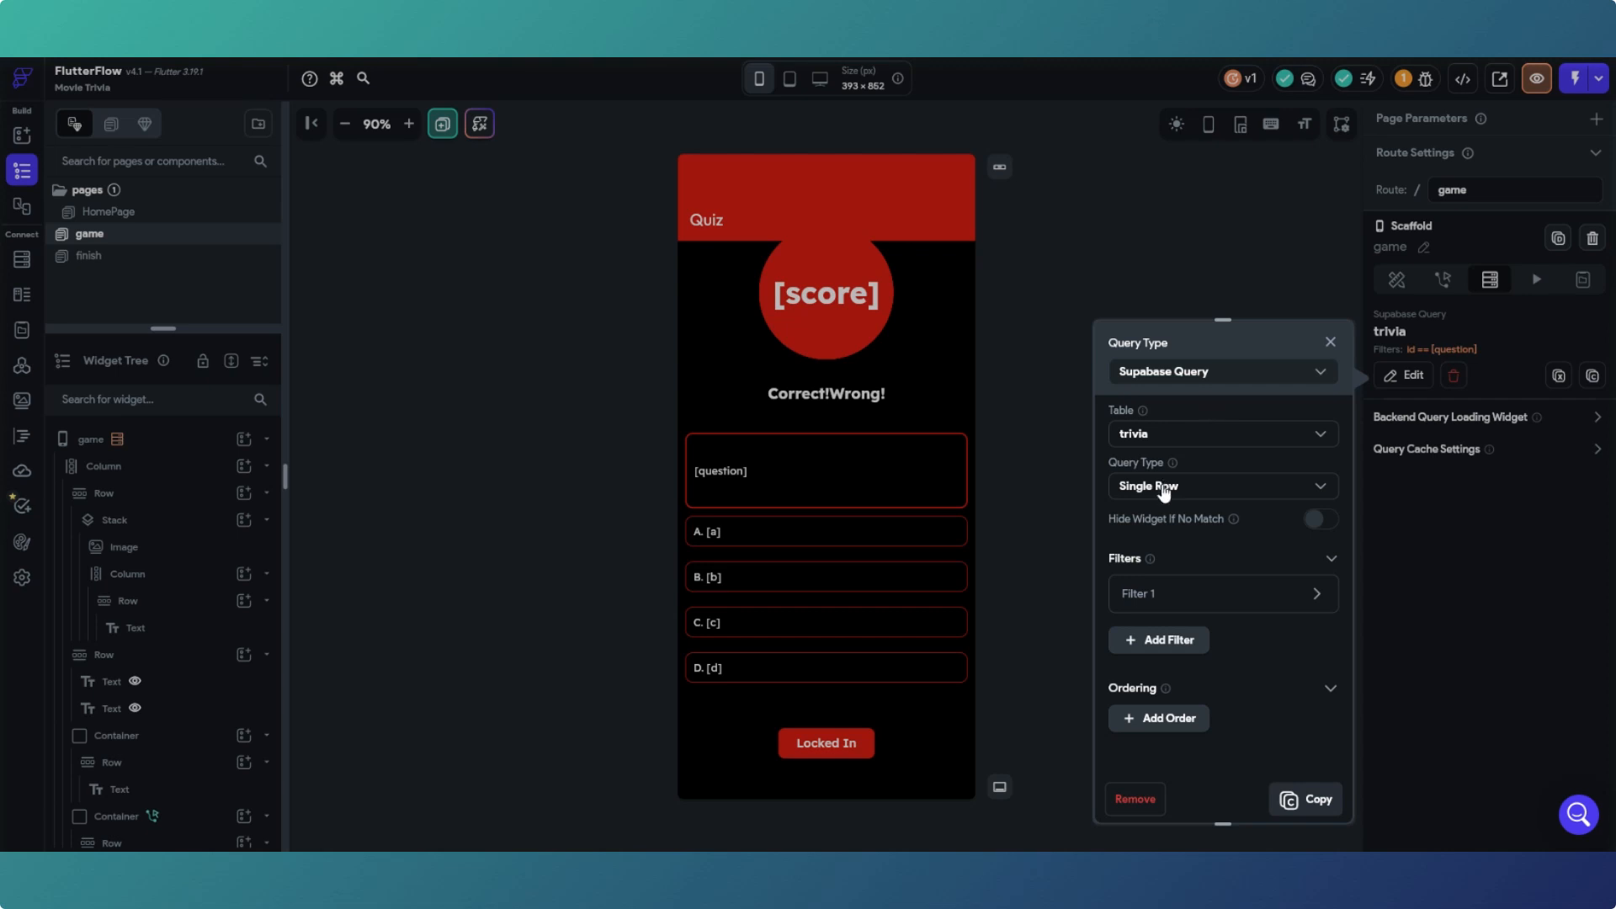
pyautogui.click(1316, 596)
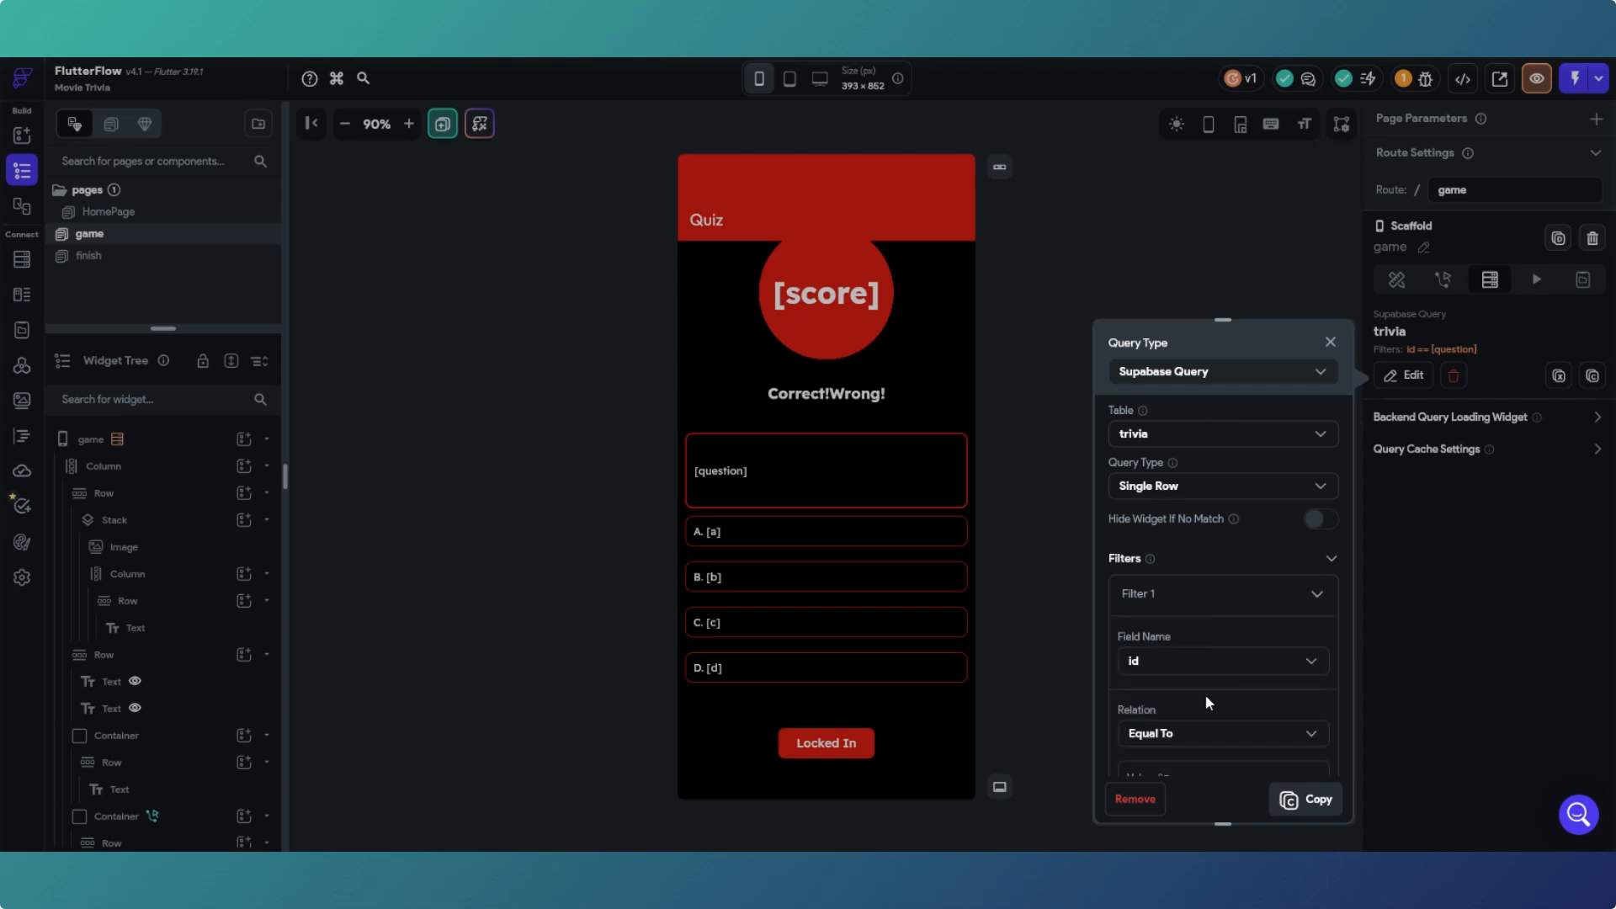
pyautogui.scroll(-2, 1206, 701)
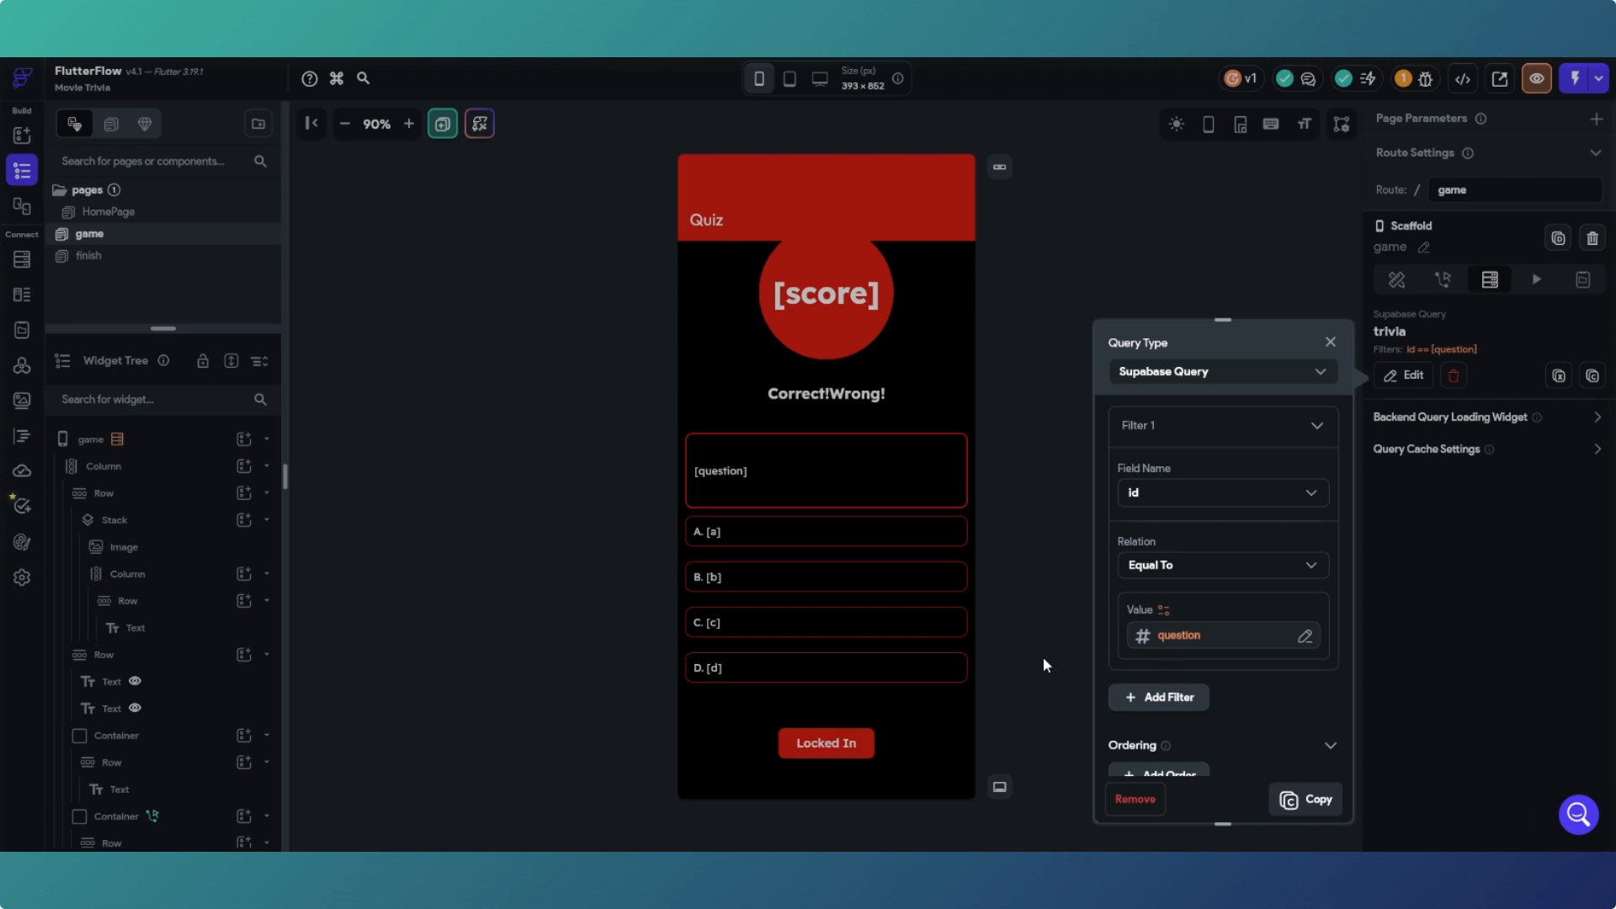
# Step: Review the Locked In button's action flow, checking the Update Page State action that changes the question variable before the database refresh
pyautogui.click(846, 746)
pyautogui.click(835, 744)
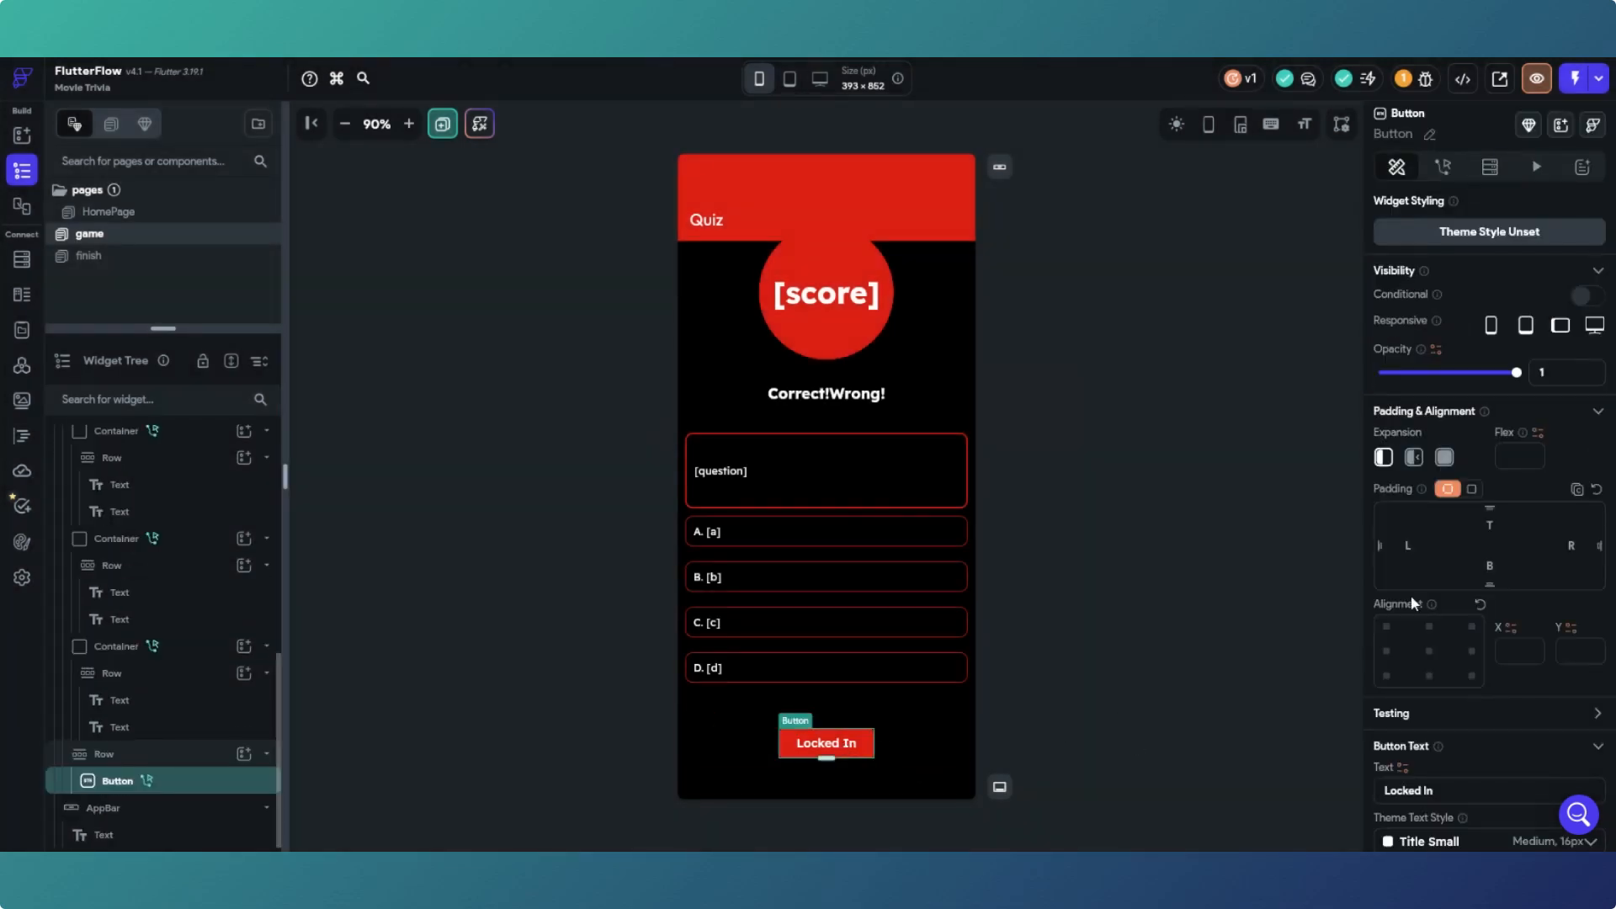
pyautogui.click(1442, 166)
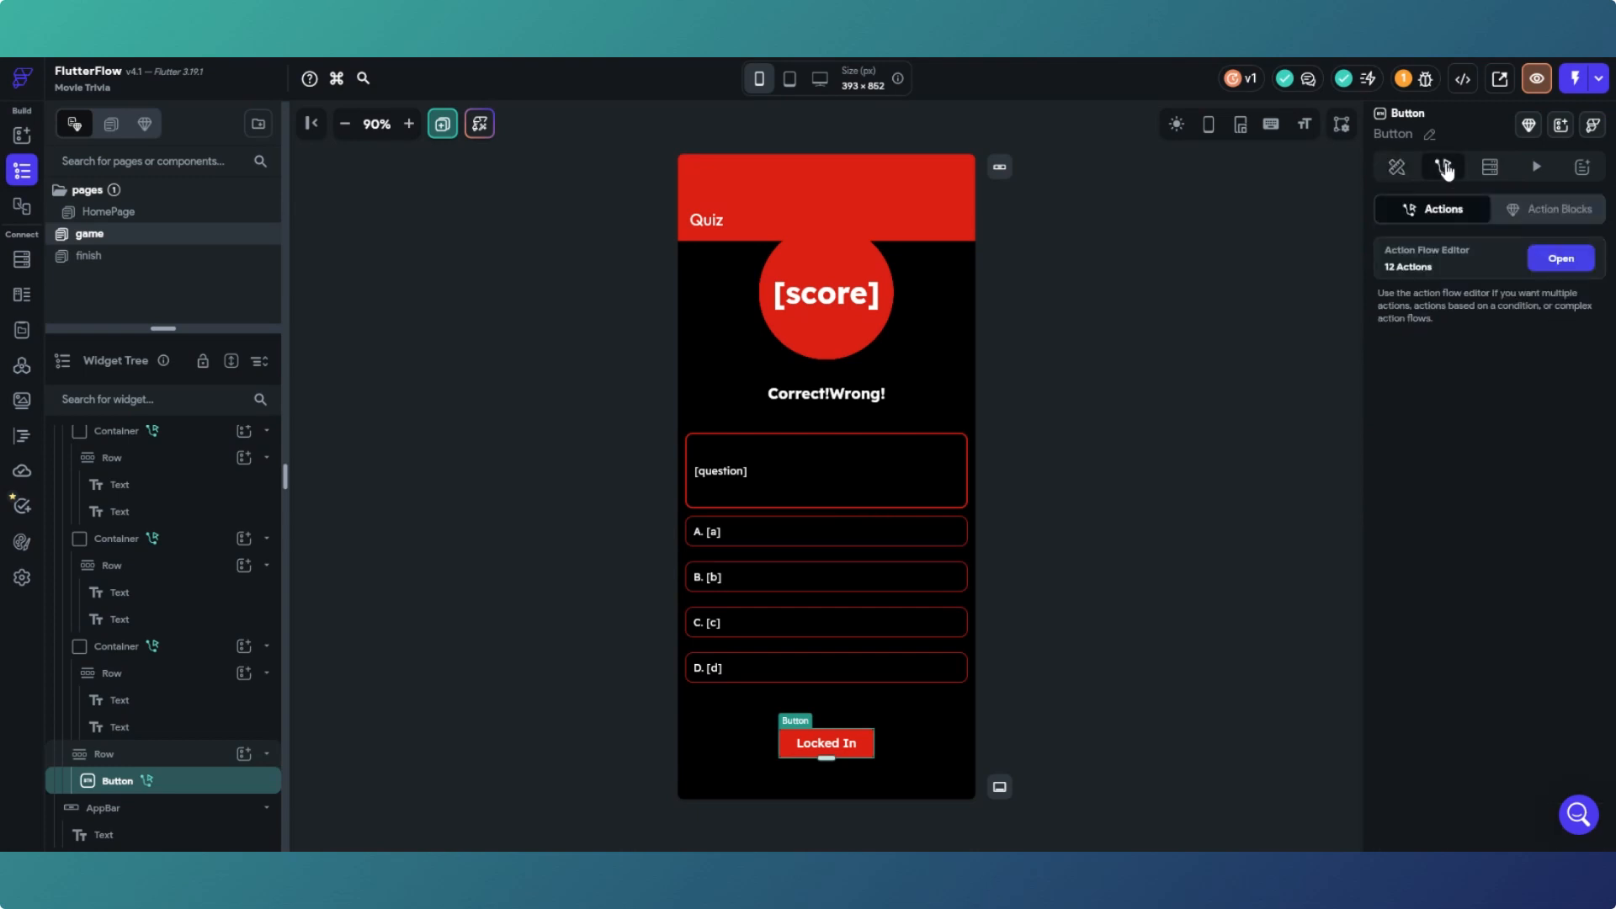
pyautogui.click(1547, 256)
pyautogui.scroll(-1, 717, 462)
pyautogui.moveTo(697, 642); pyautogui.dragTo(747, 262)
pyautogui.moveTo(721, 624); pyautogui.dragTo(750, 404)
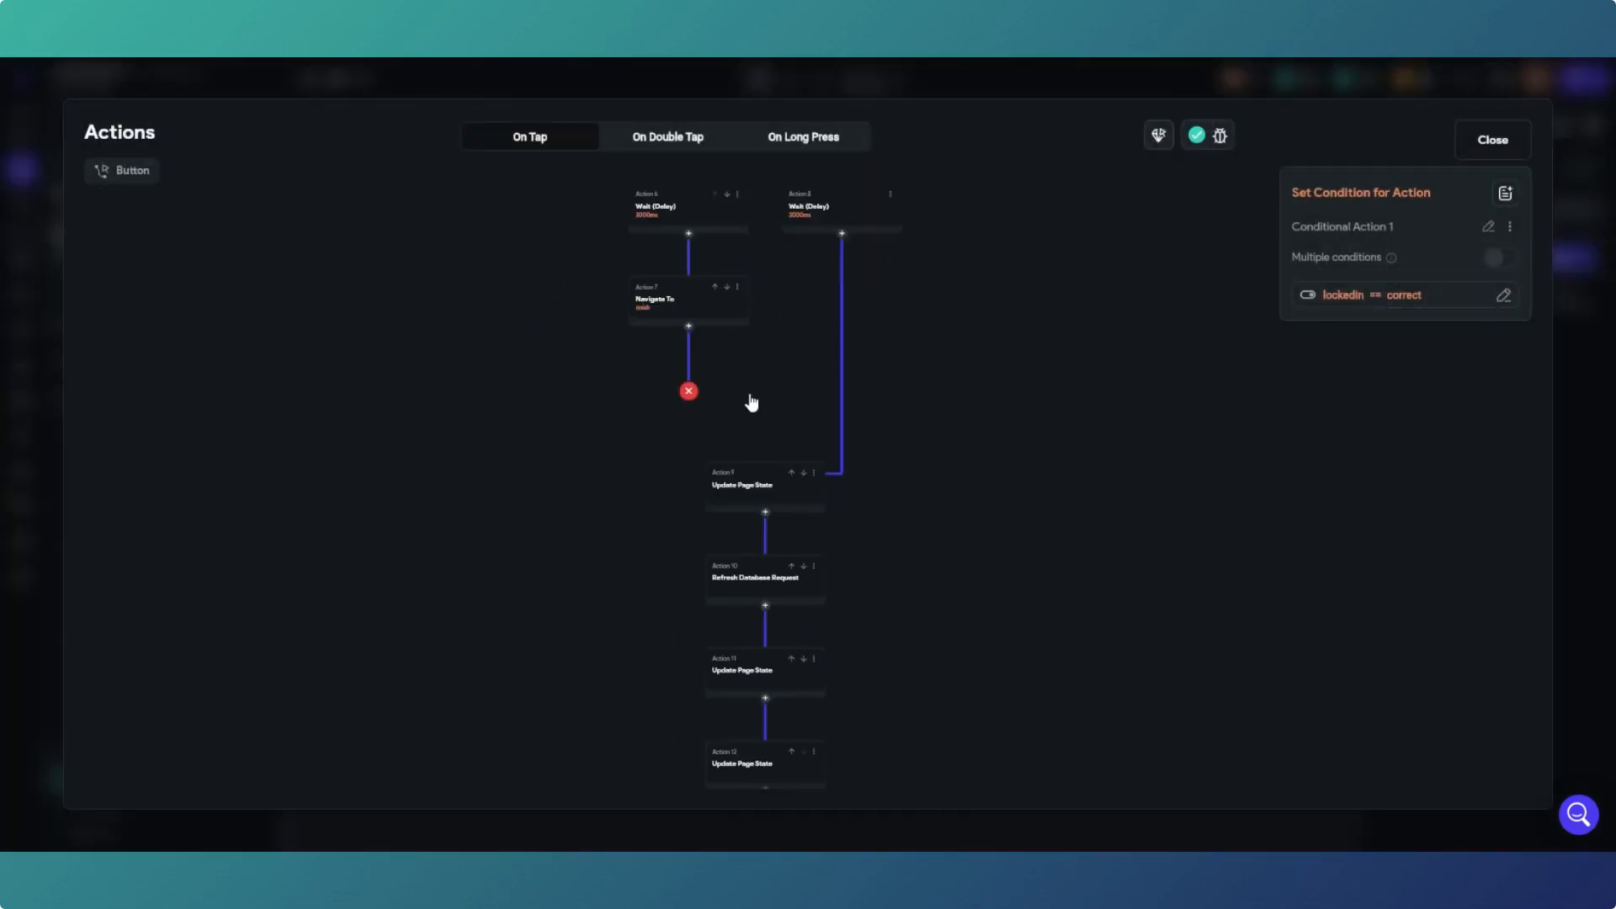
pyautogui.click(741, 496)
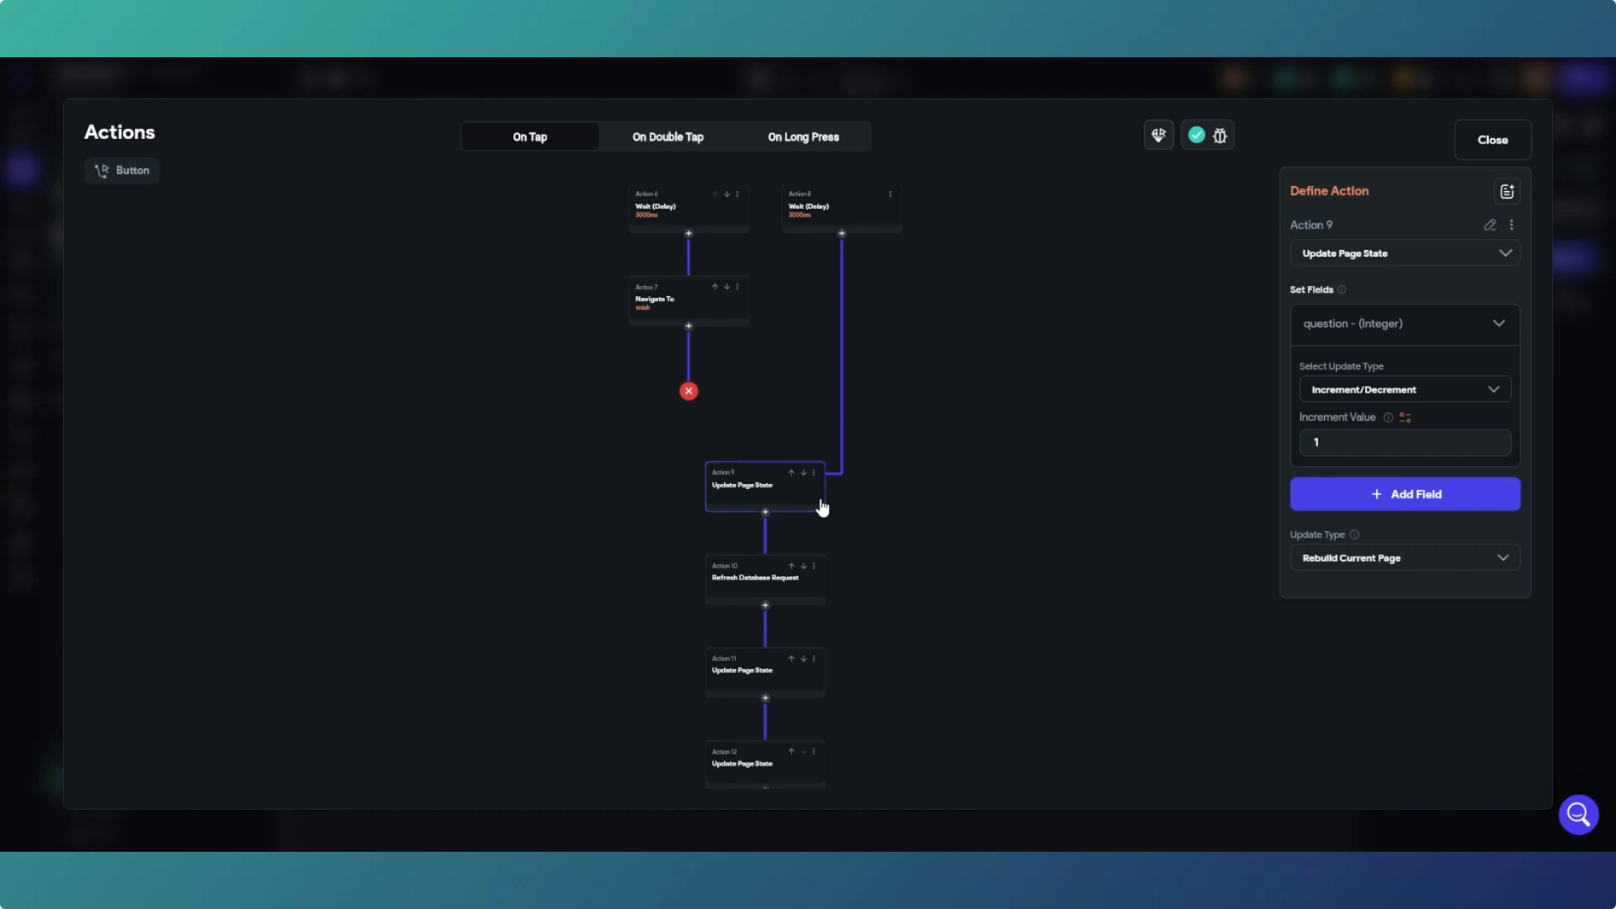
pyautogui.click(1503, 154)
# Step: In the game page's trivia query, source the id filter's value from the App State questions list
pyautogui.click(1488, 166)
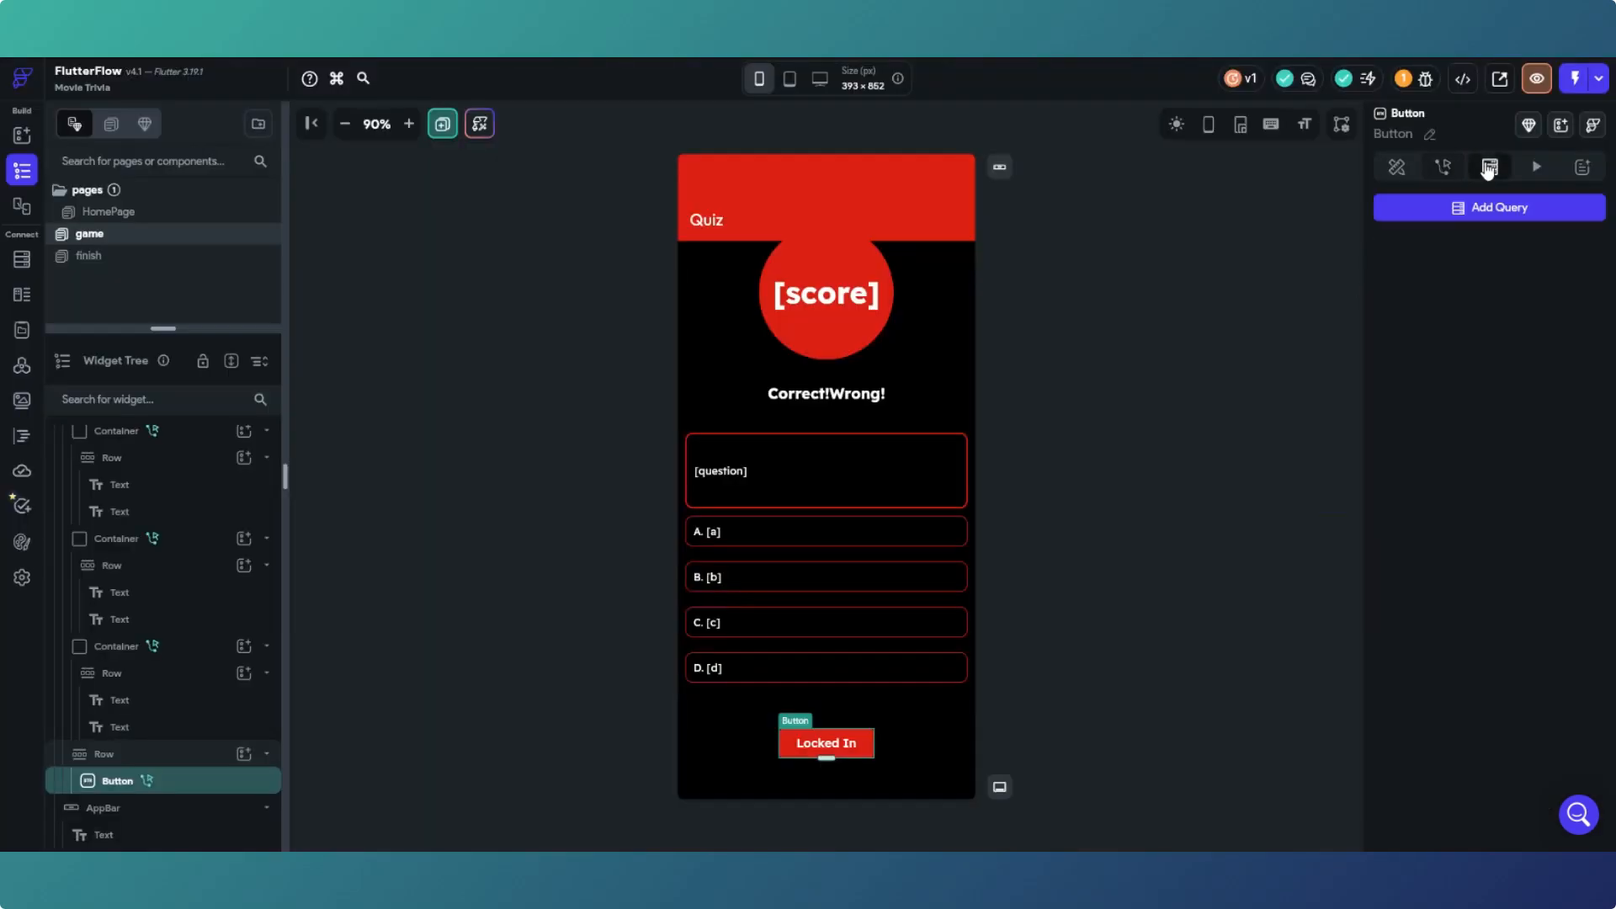
pyautogui.click(1027, 386)
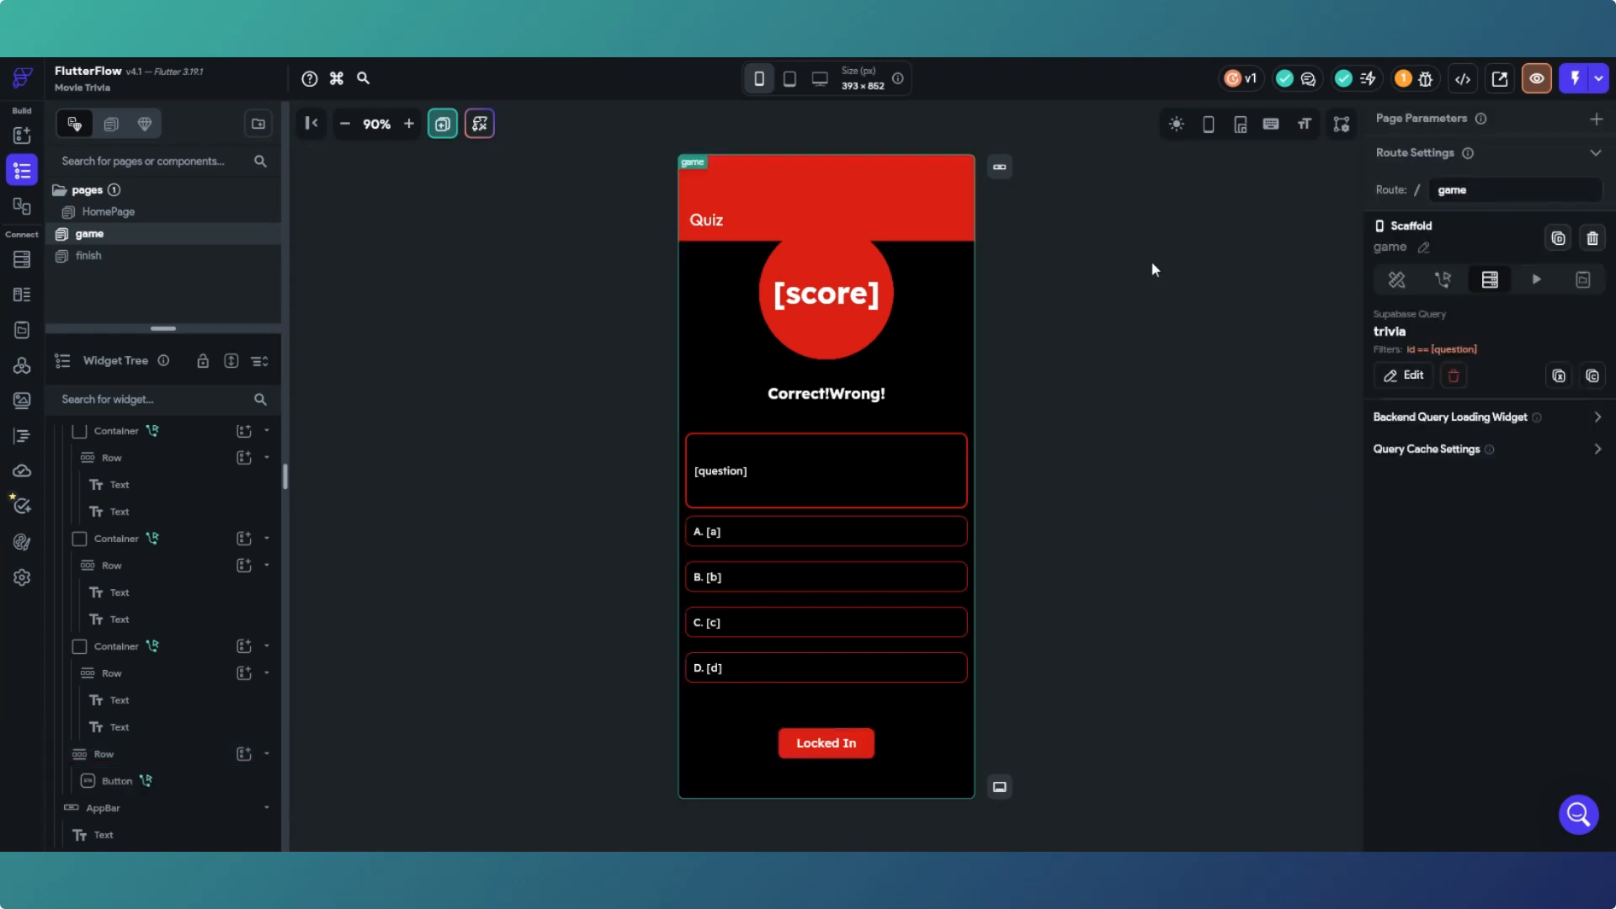
pyautogui.click(1395, 377)
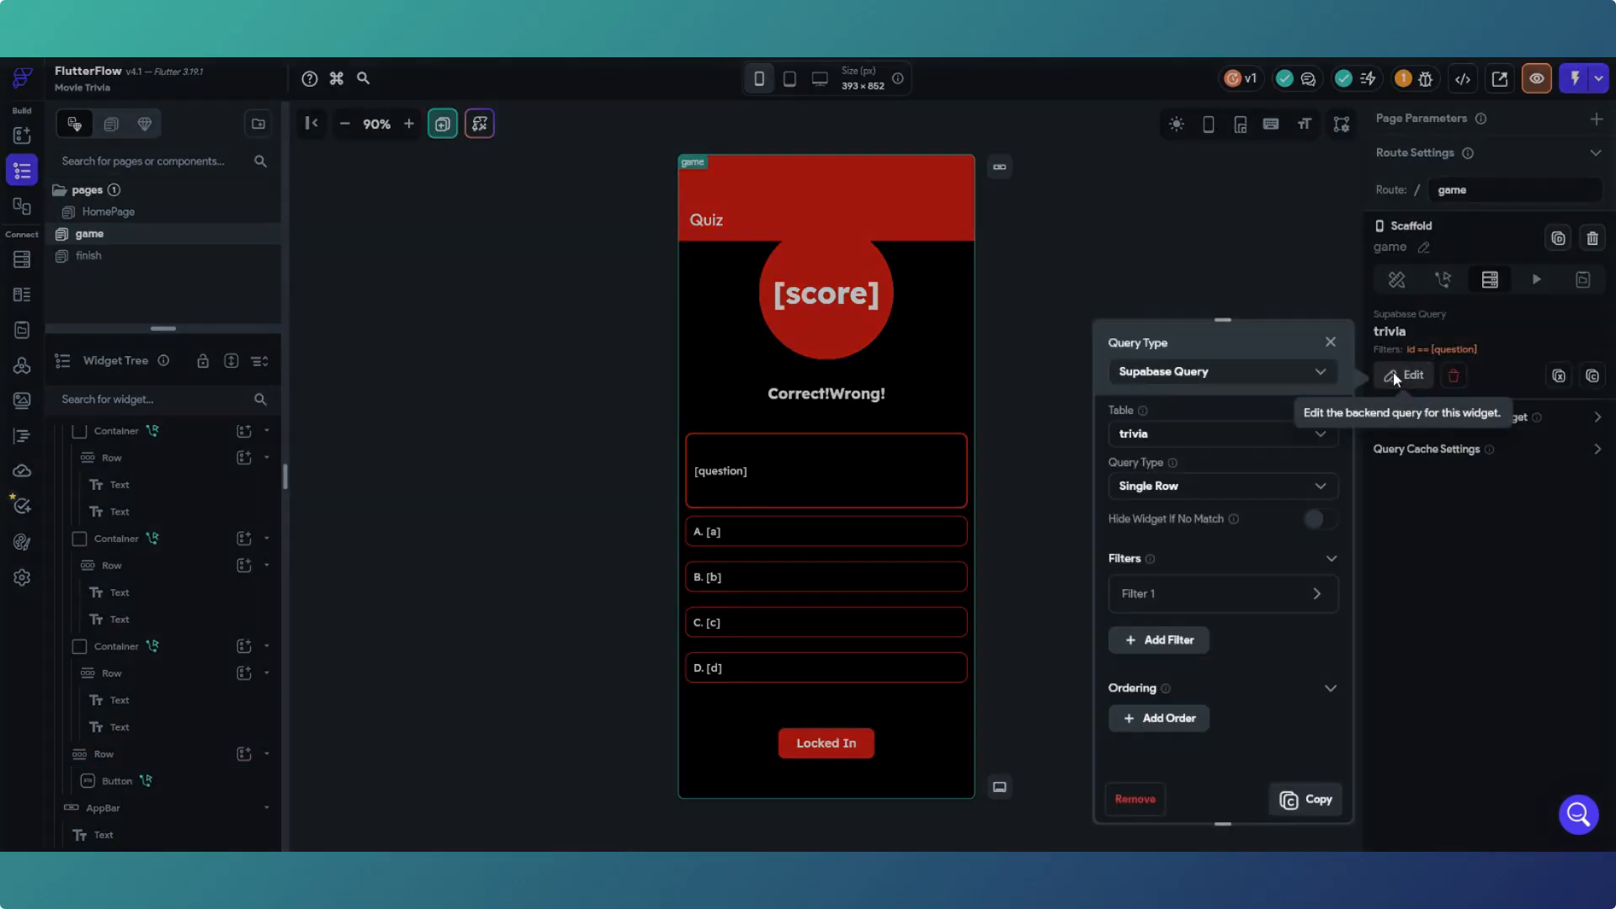
pyautogui.click(1305, 591)
pyautogui.scroll(-3, 1199, 481)
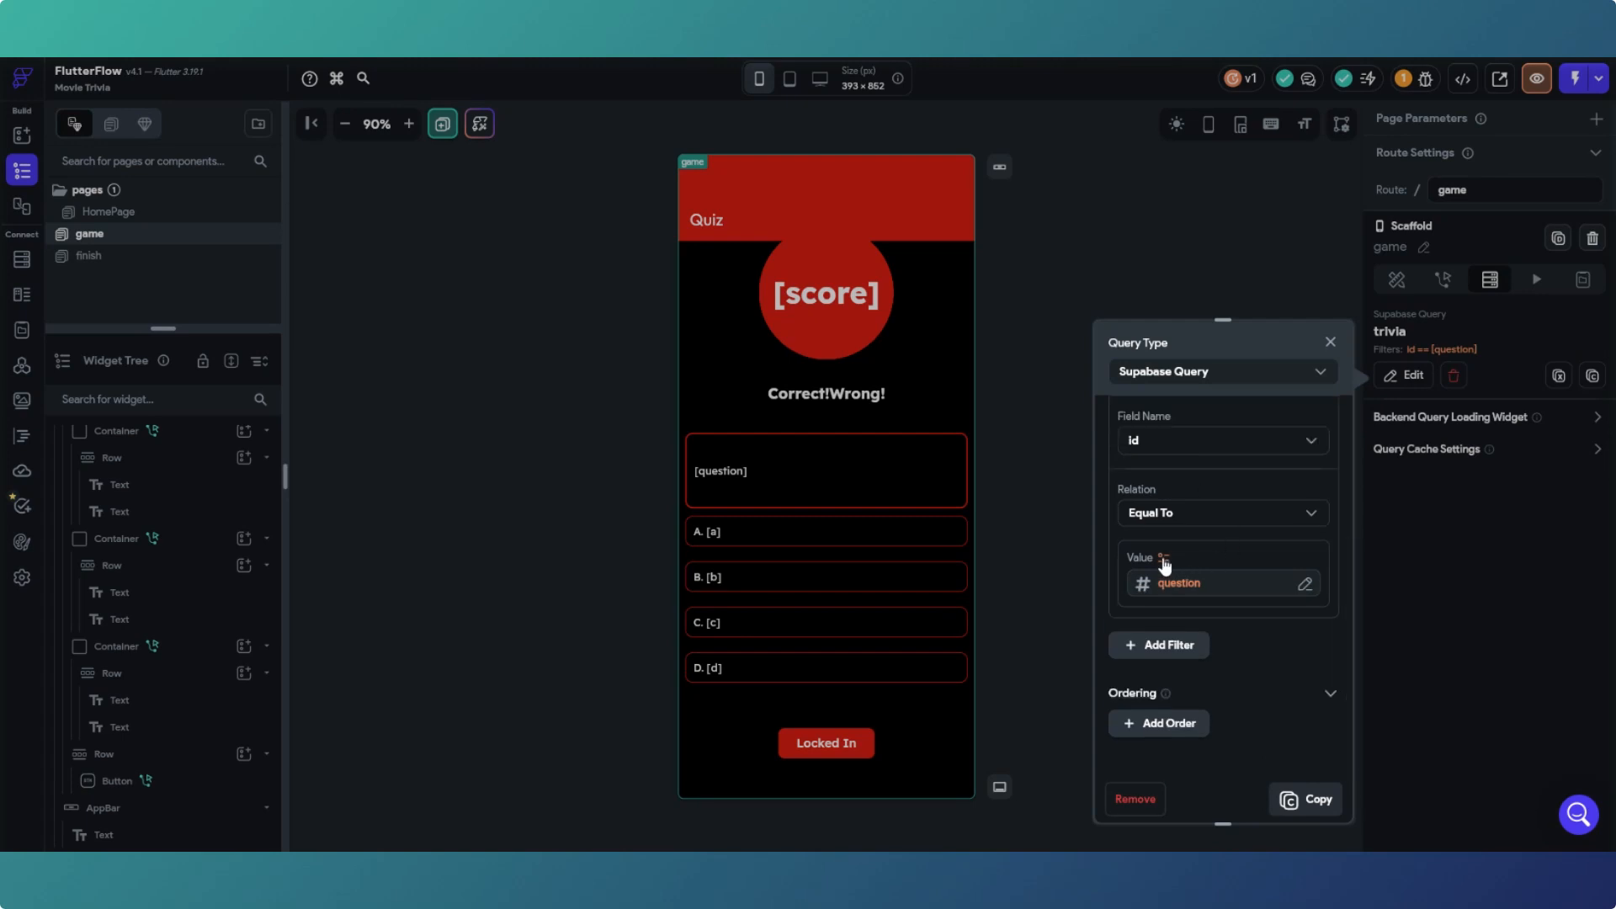
pyautogui.click(1164, 559)
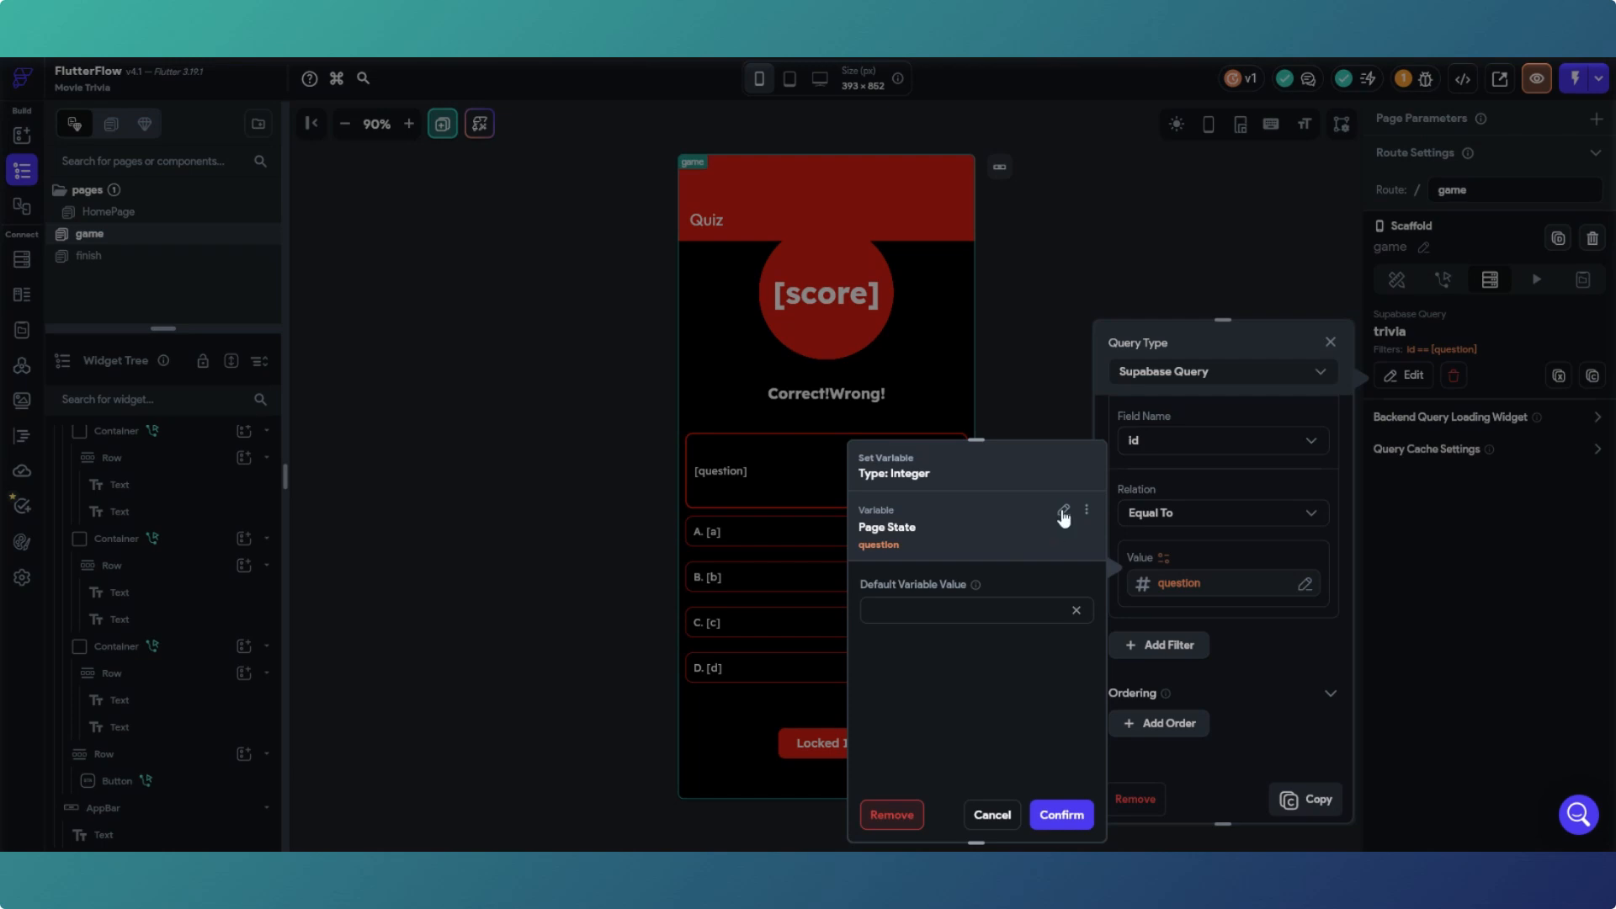
pyautogui.click(1064, 514)
pyautogui.click(1018, 677)
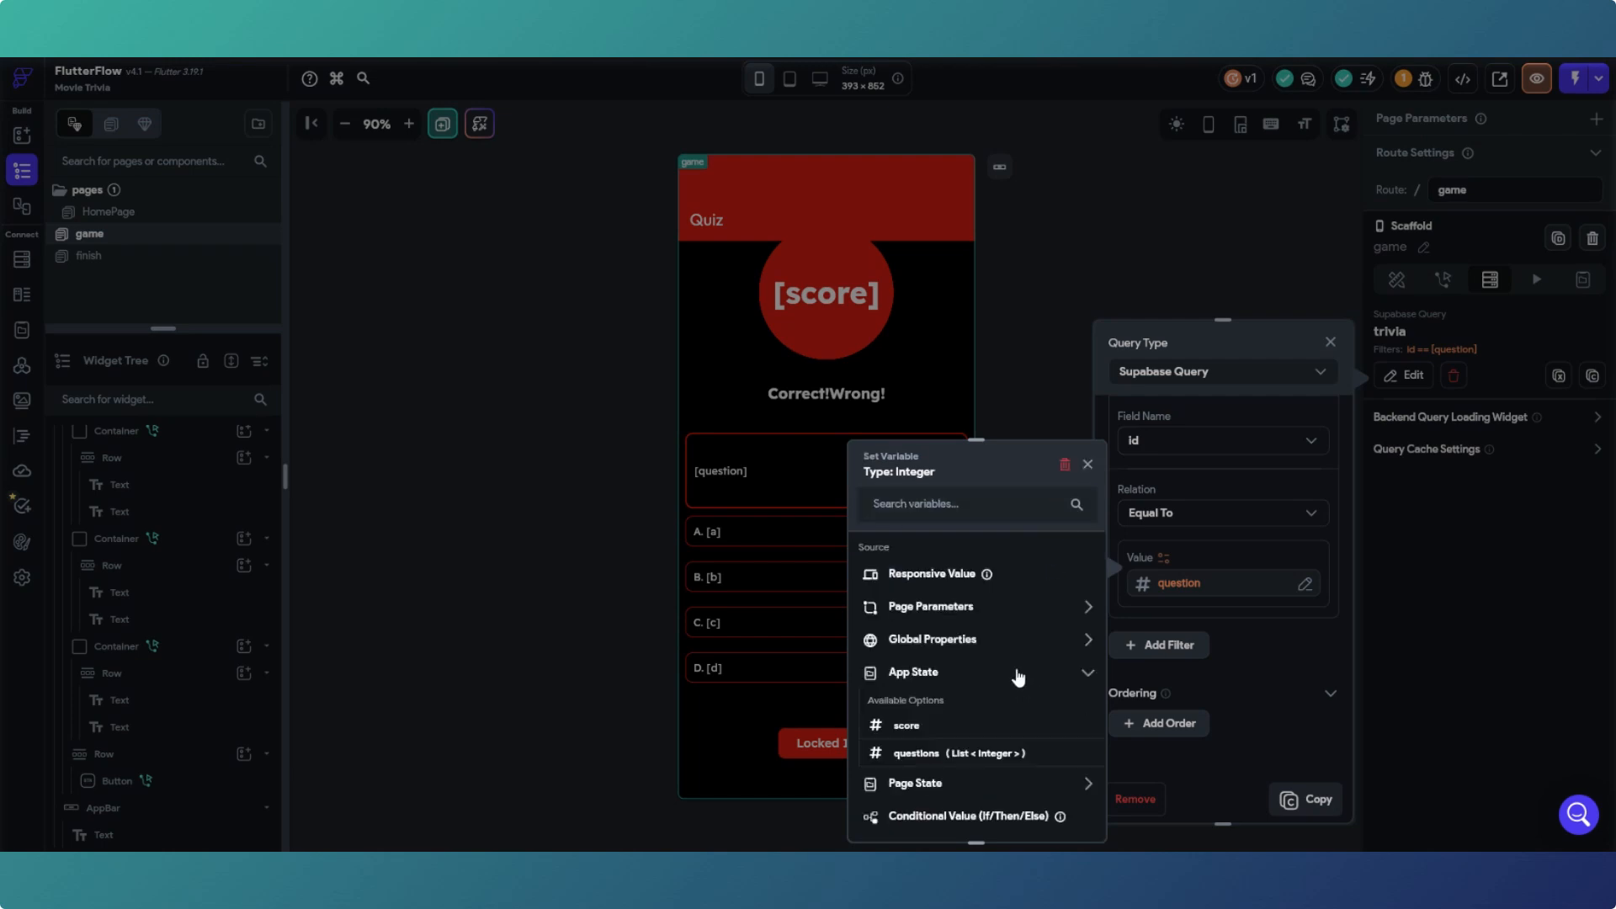
pyautogui.scroll(-2, 1009, 673)
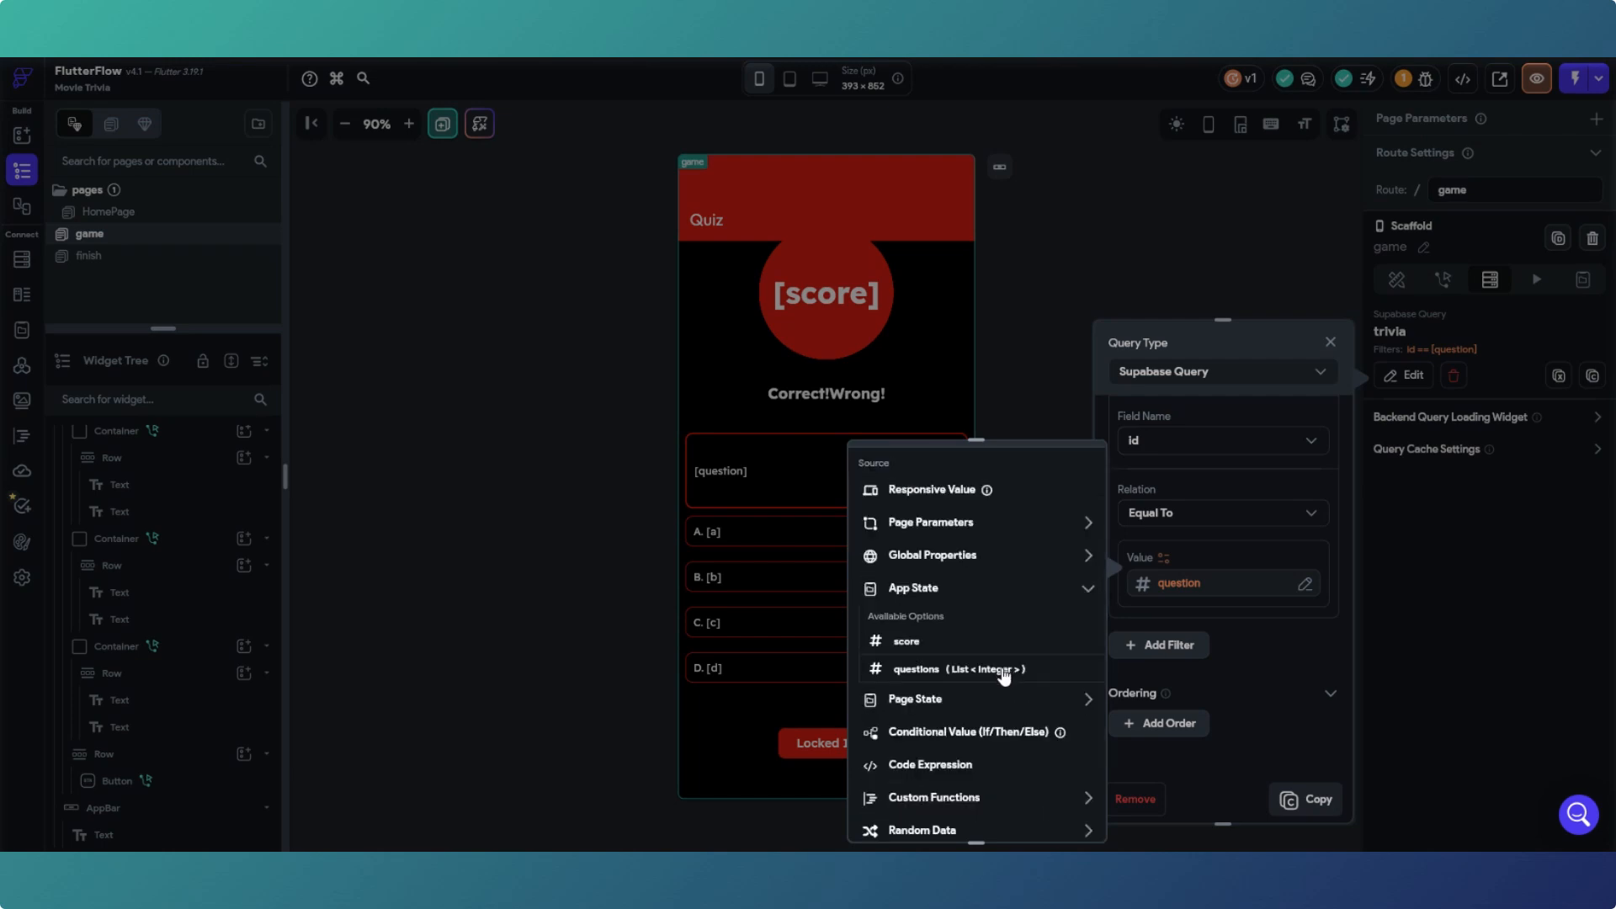
pyautogui.click(1004, 670)
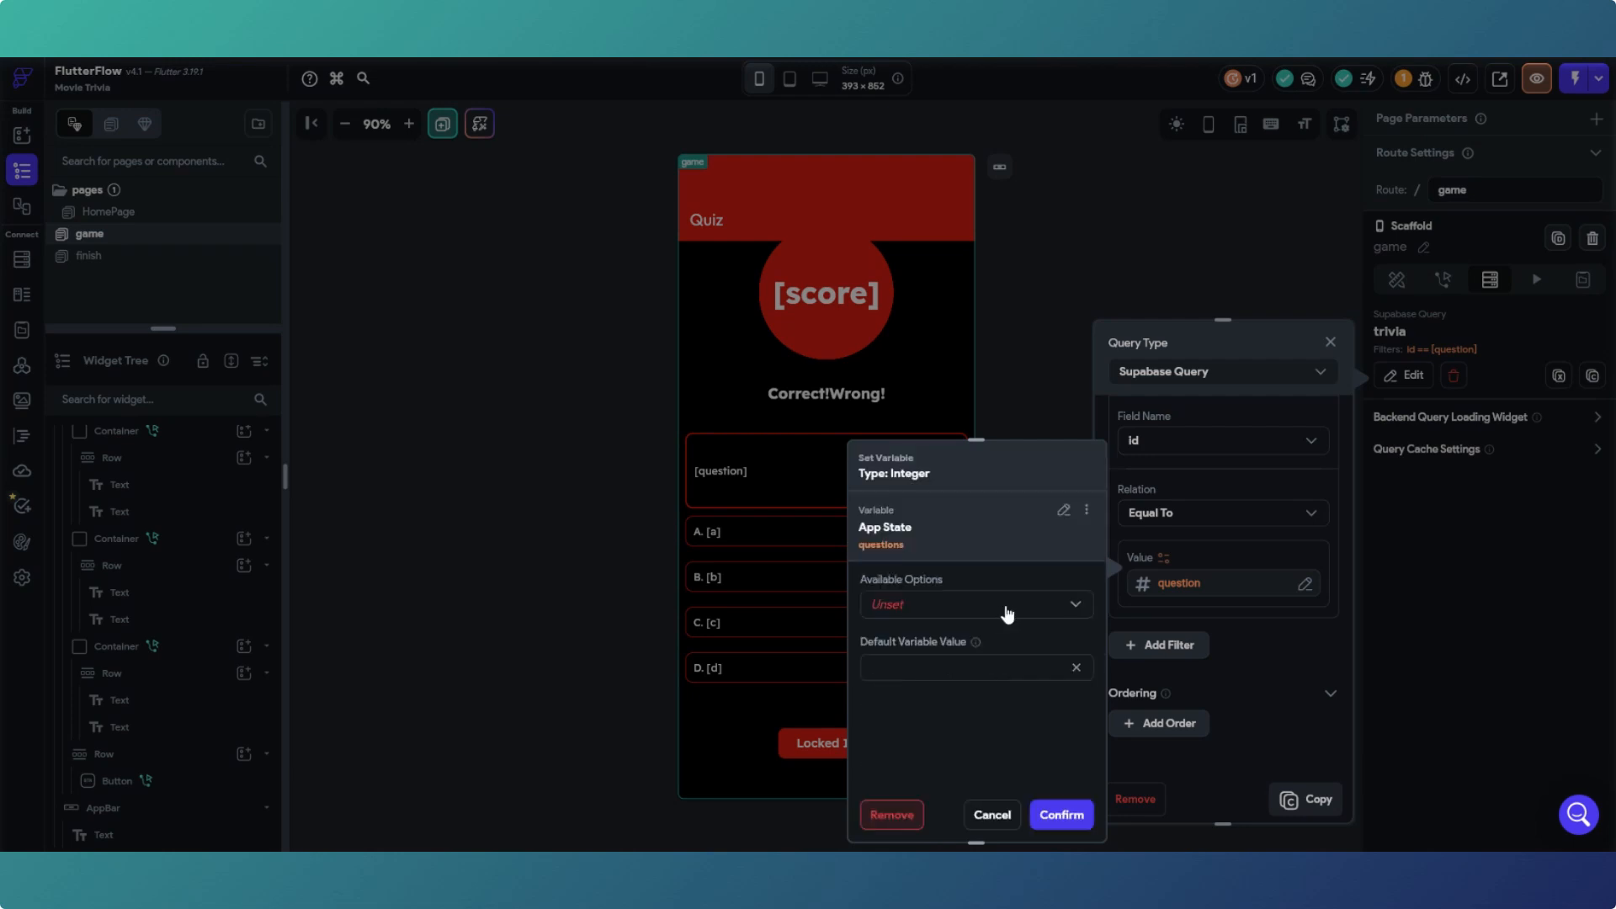
# Step: Use Item at Index with a Specific Index on the questions list, indexed by the question page state variable
pyautogui.click(1046, 612)
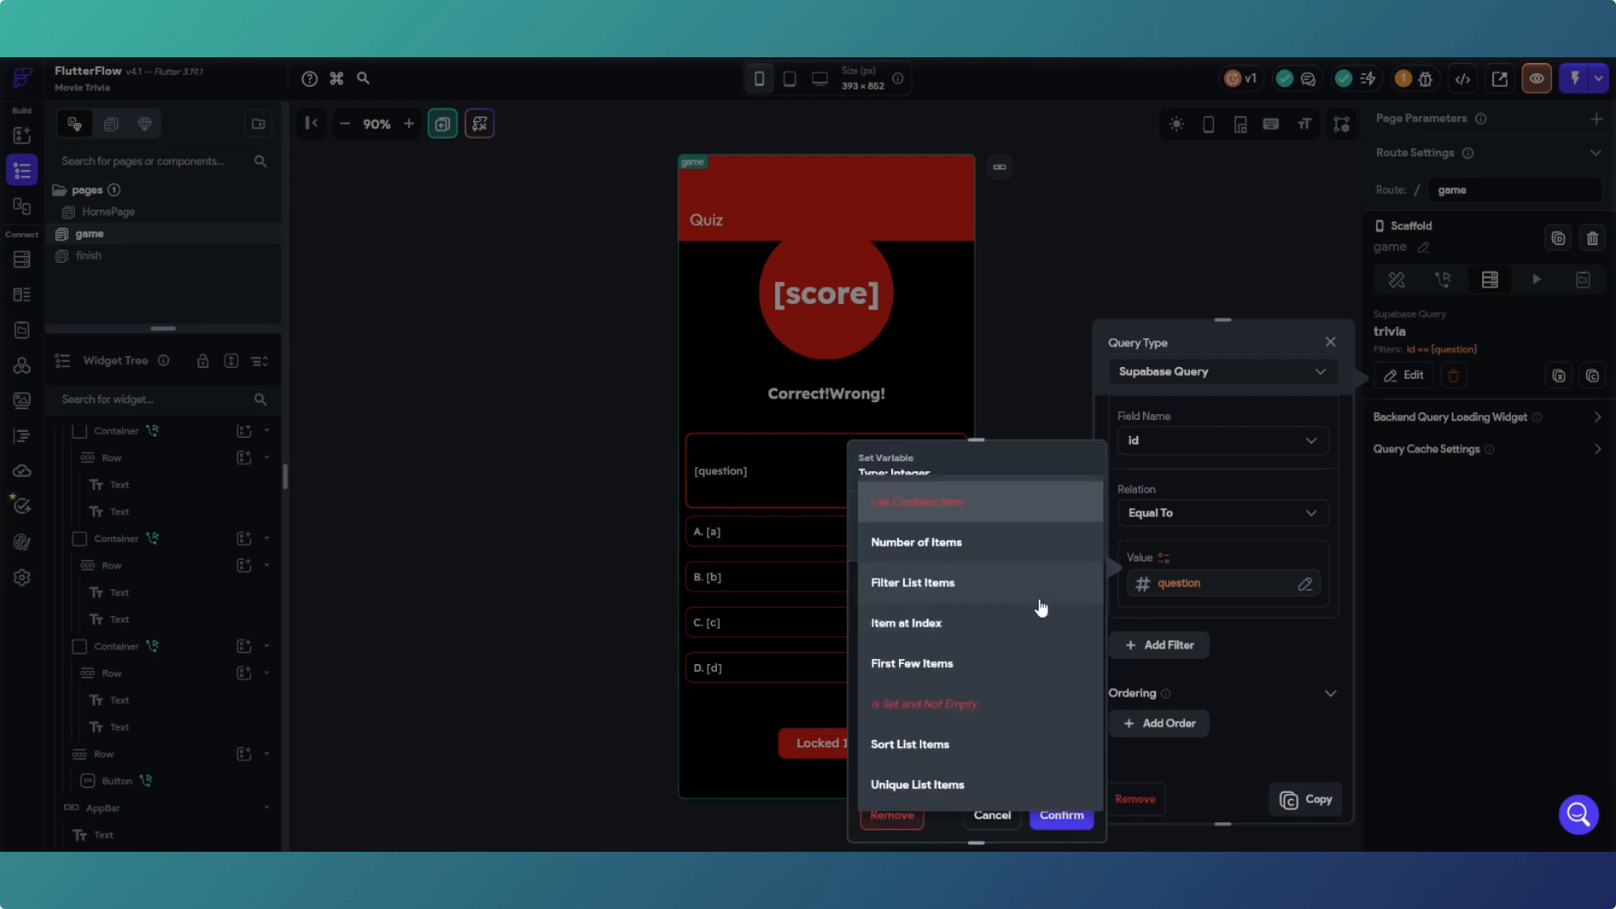
pyautogui.click(968, 630)
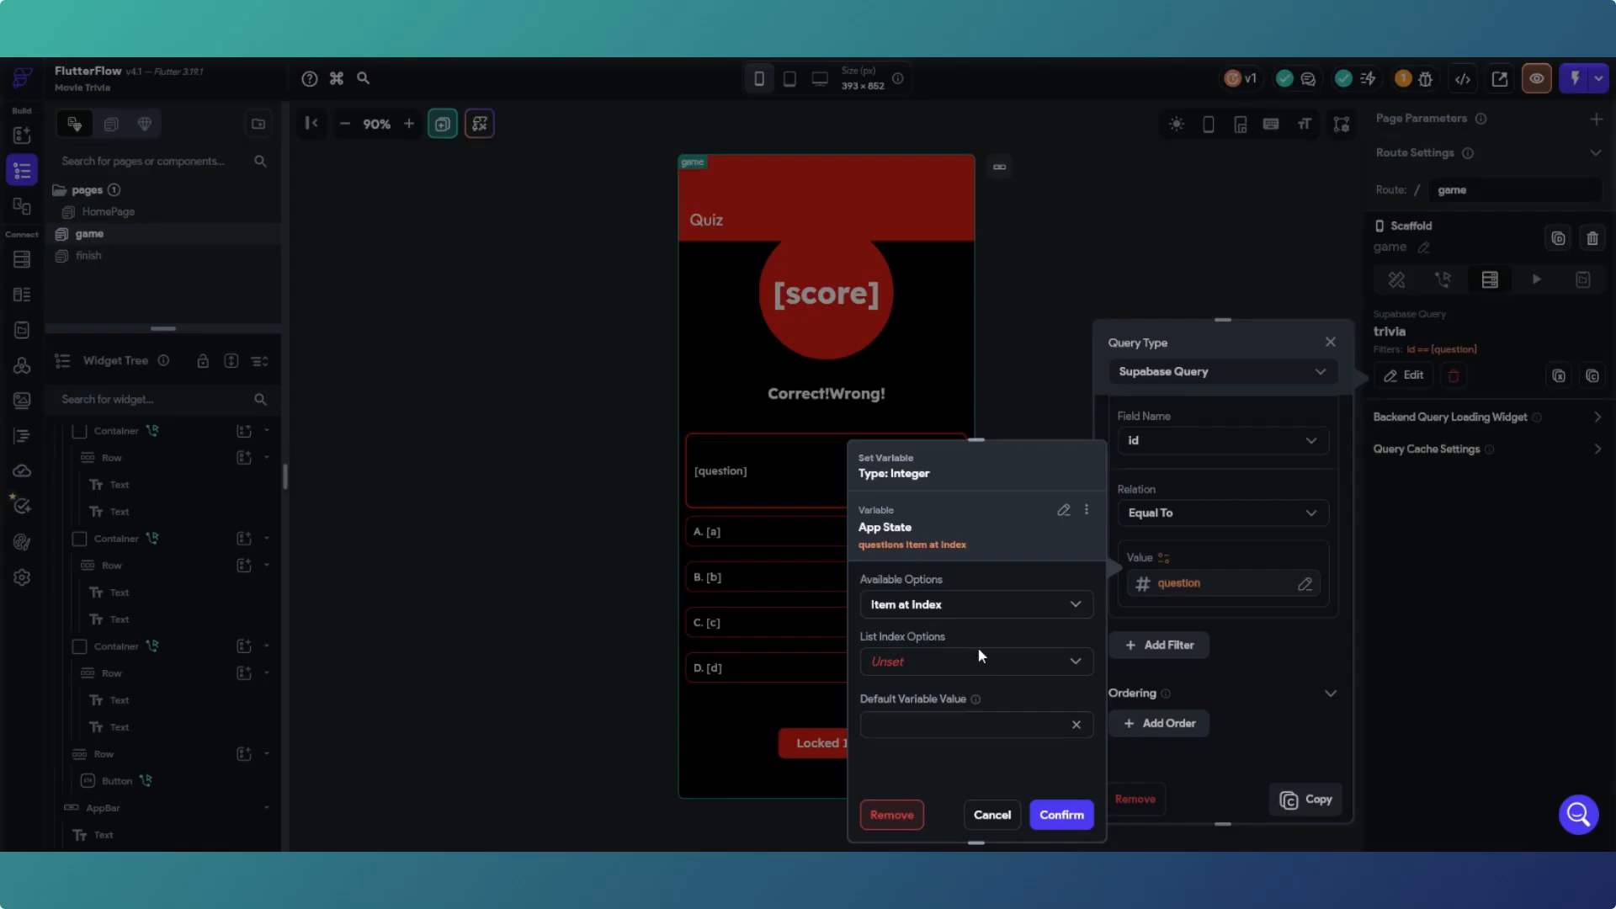
pyautogui.click(994, 665)
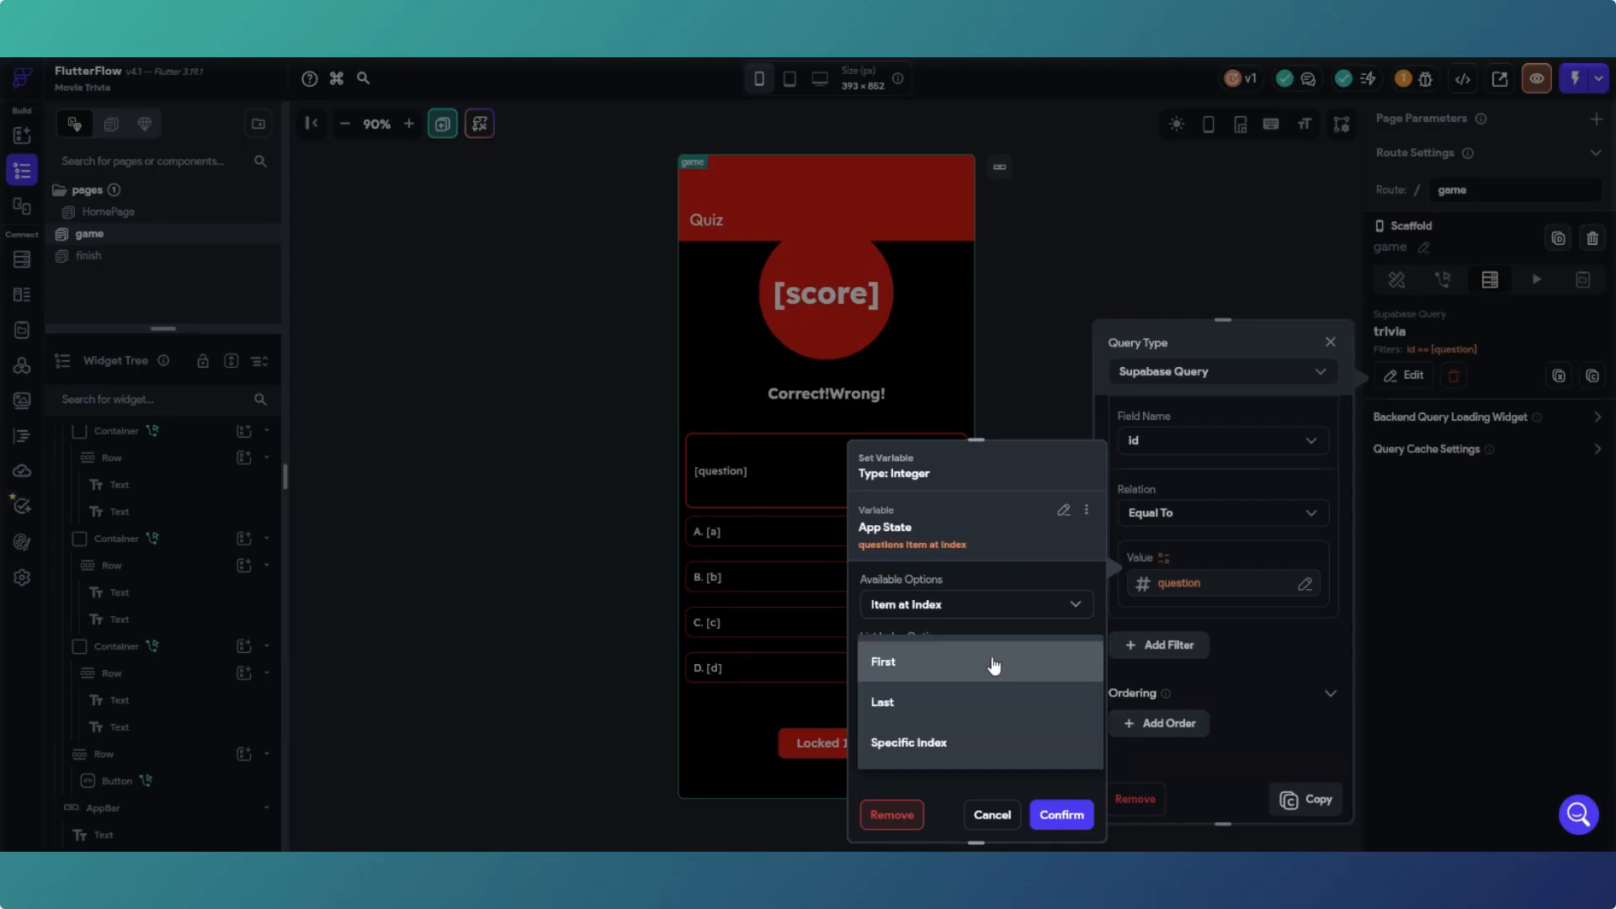
pyautogui.click(932, 742)
pyautogui.click(906, 755)
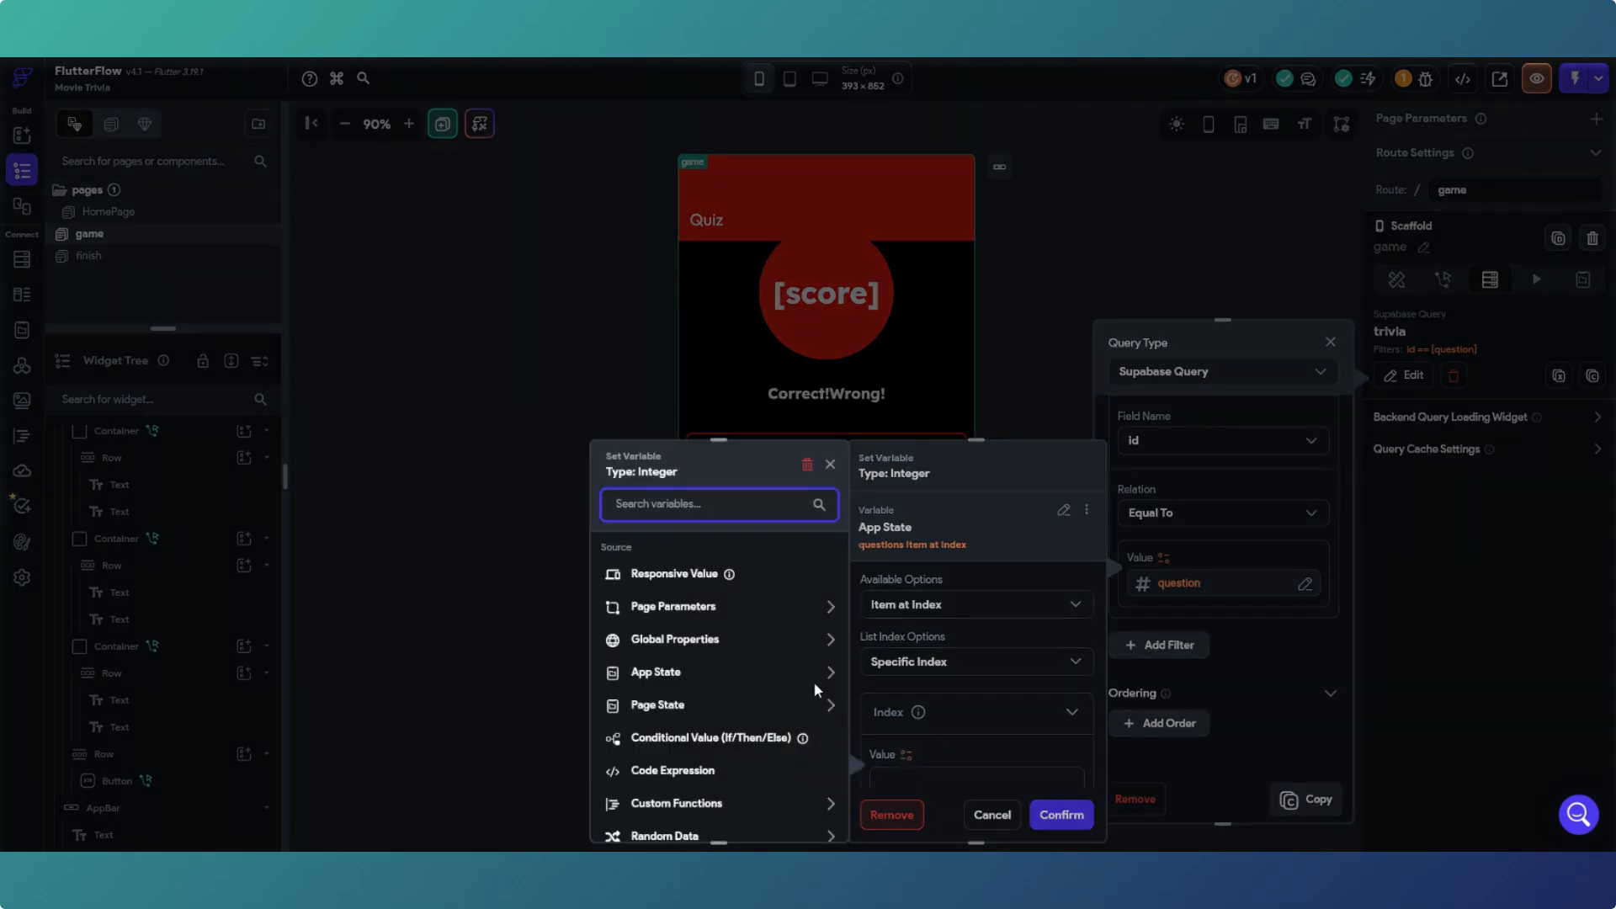
pyautogui.click(766, 708)
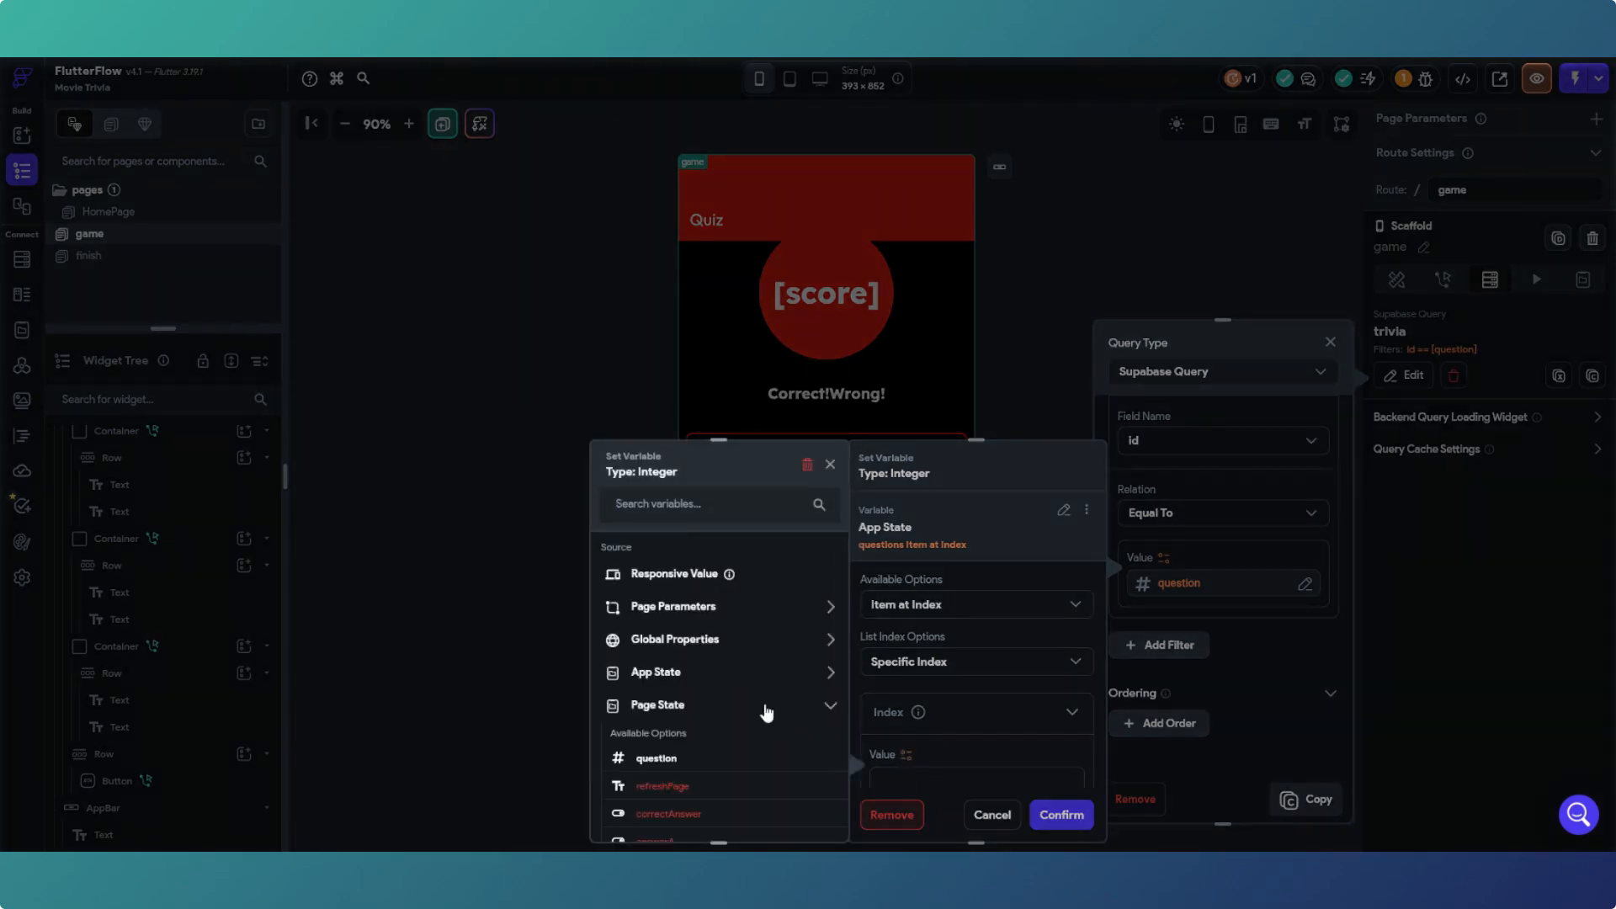
pyautogui.click(660, 765)
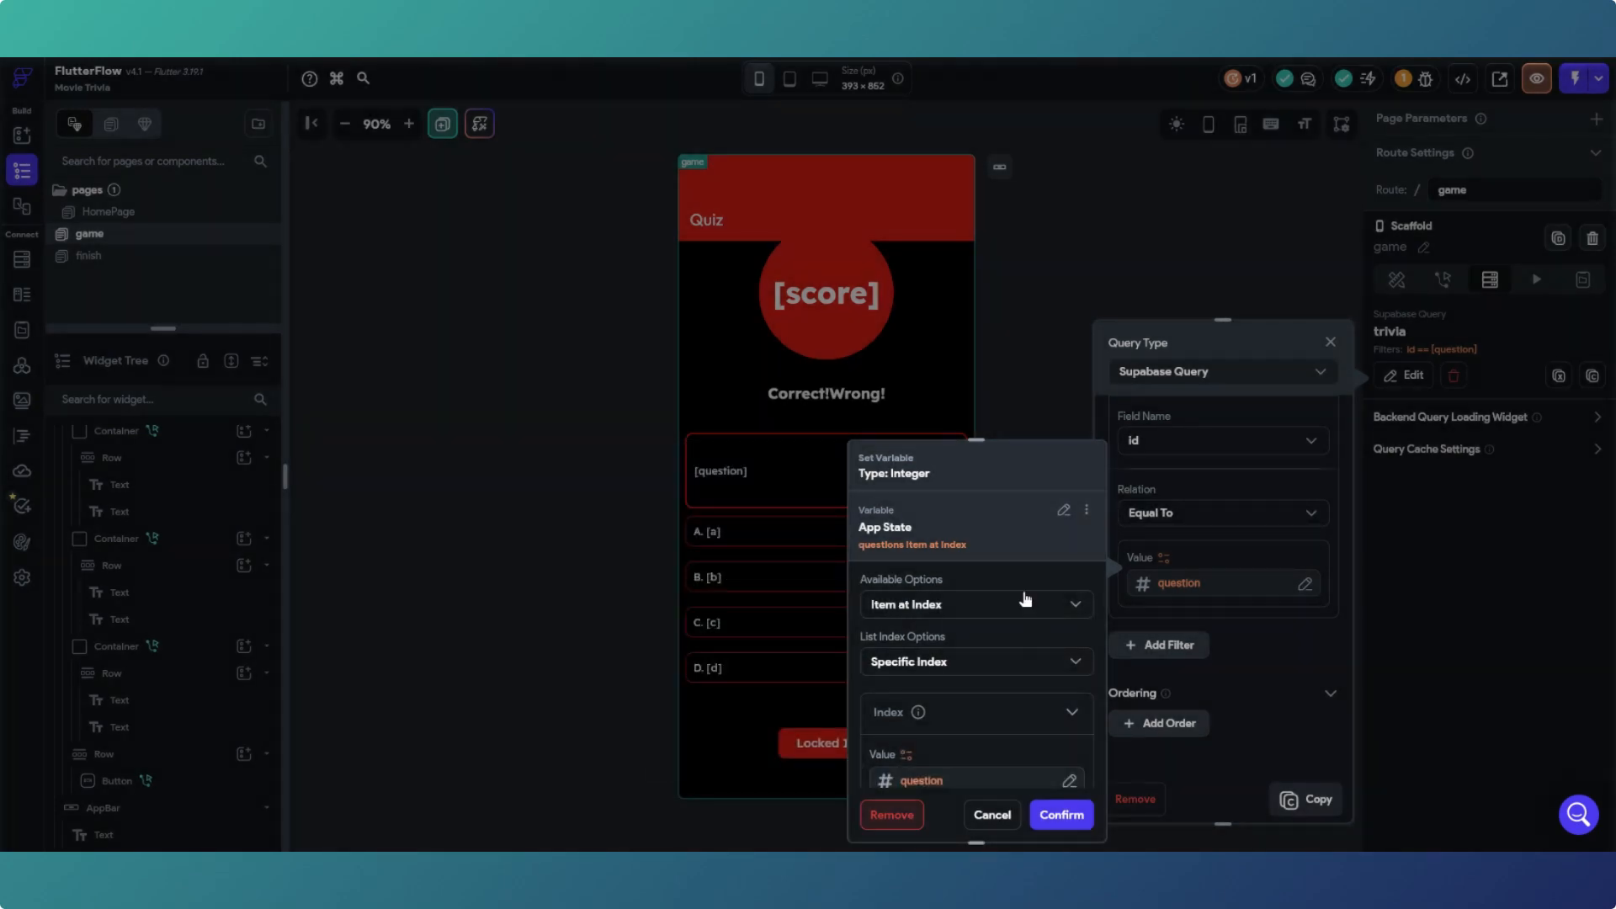
# Step: Set the filter variable's default value to 0 and confirm both the variable and the trivia query
pyautogui.scroll(-1, 946, 712)
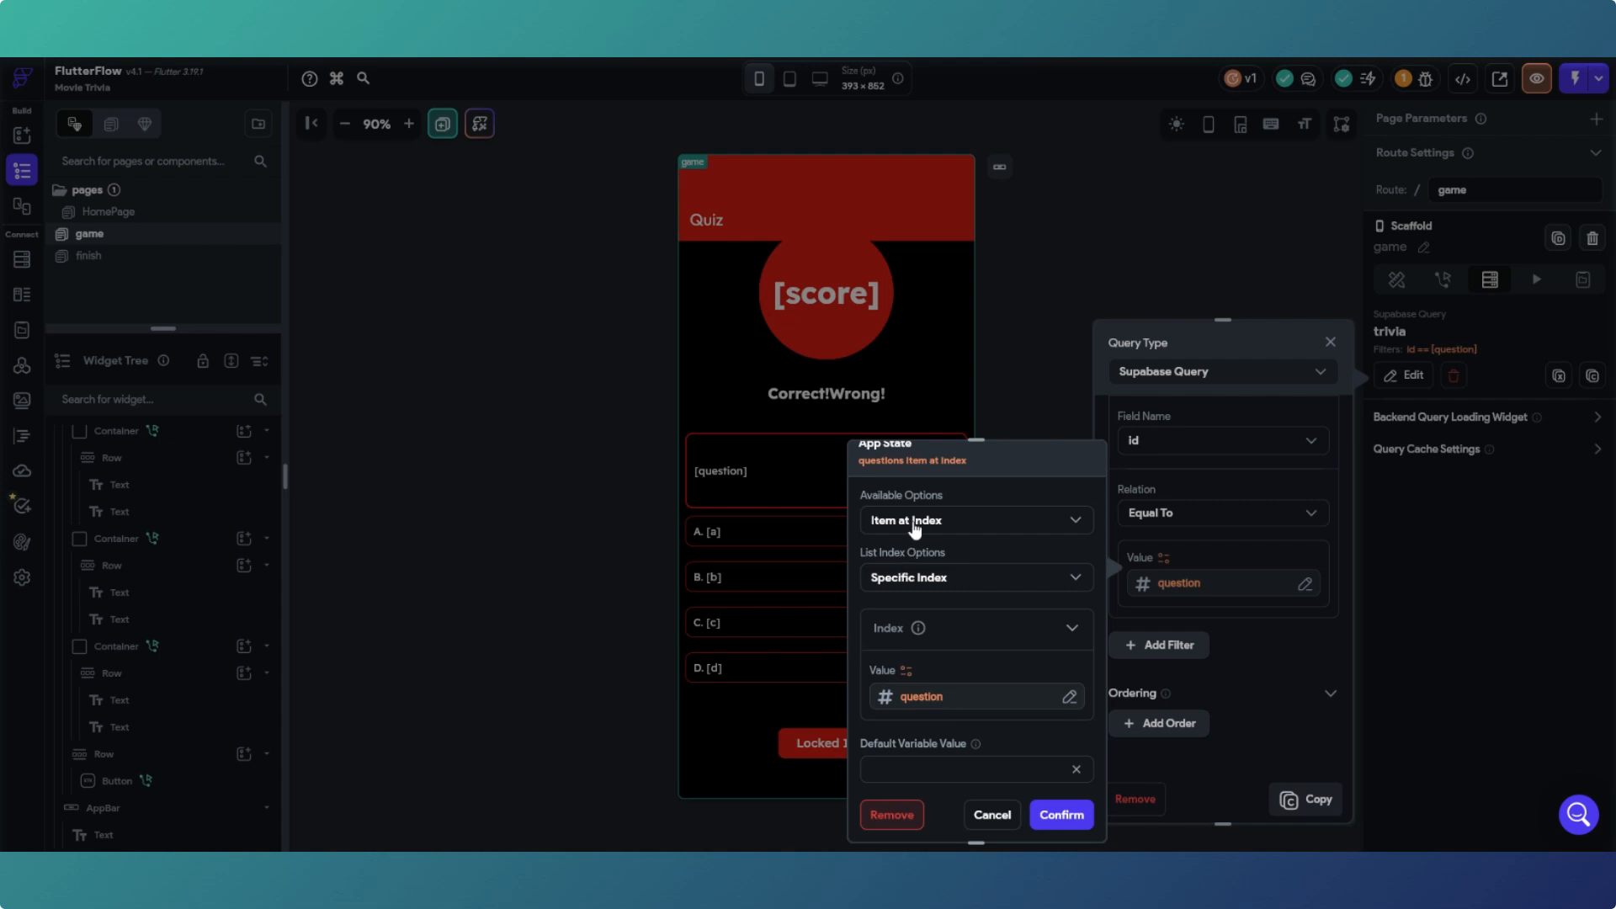
pyautogui.scroll(2, 918, 505)
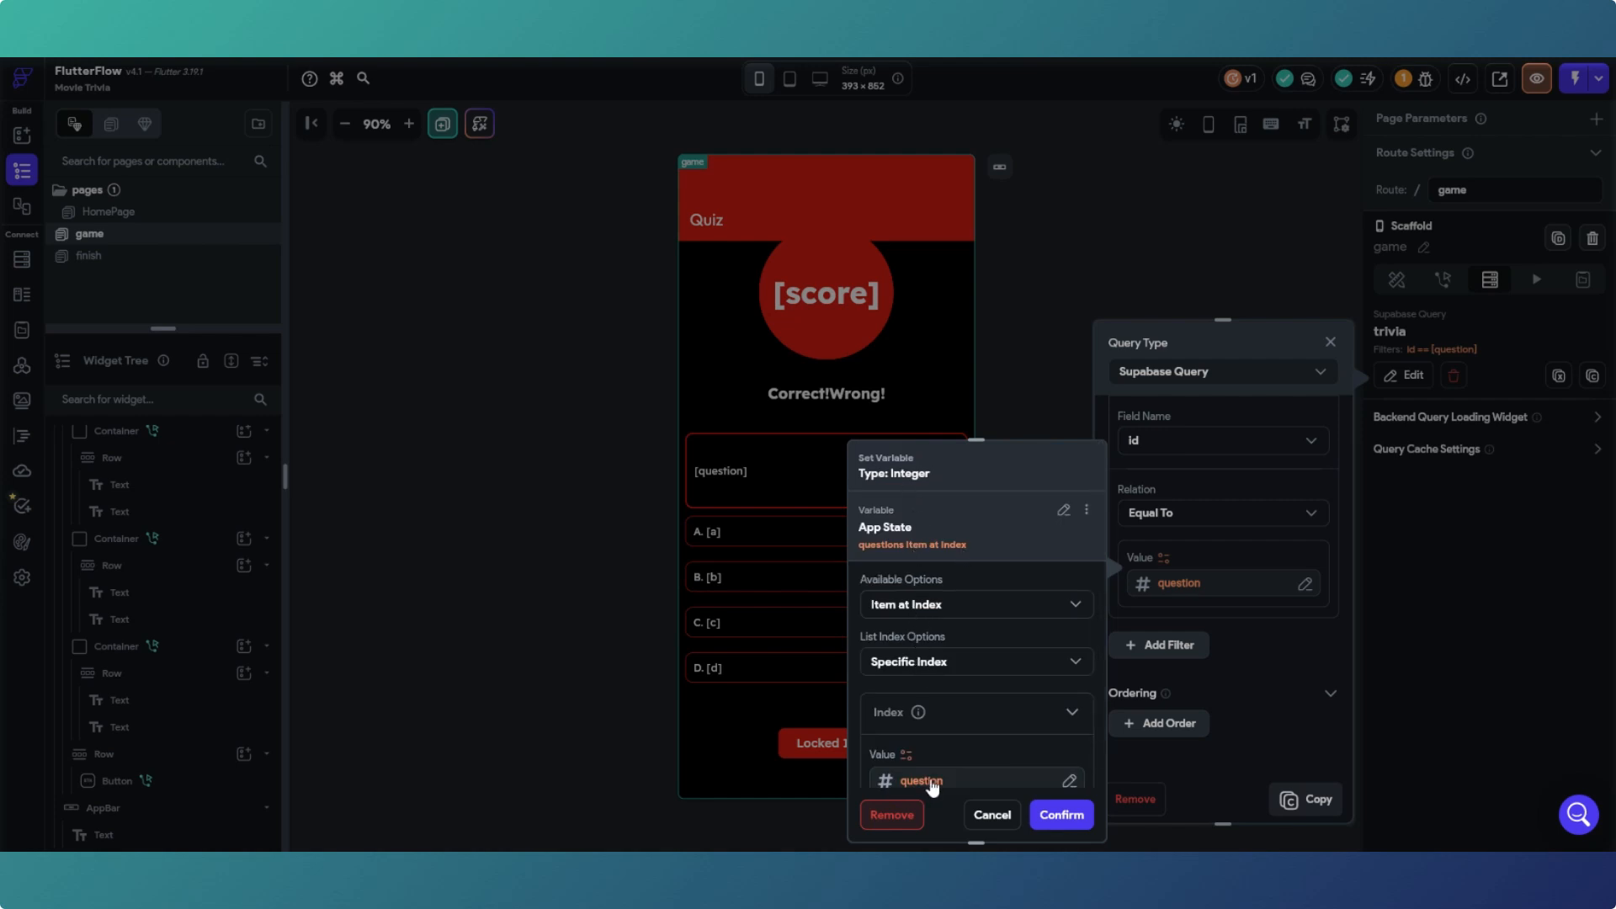
pyautogui.scroll(-2, 922, 779)
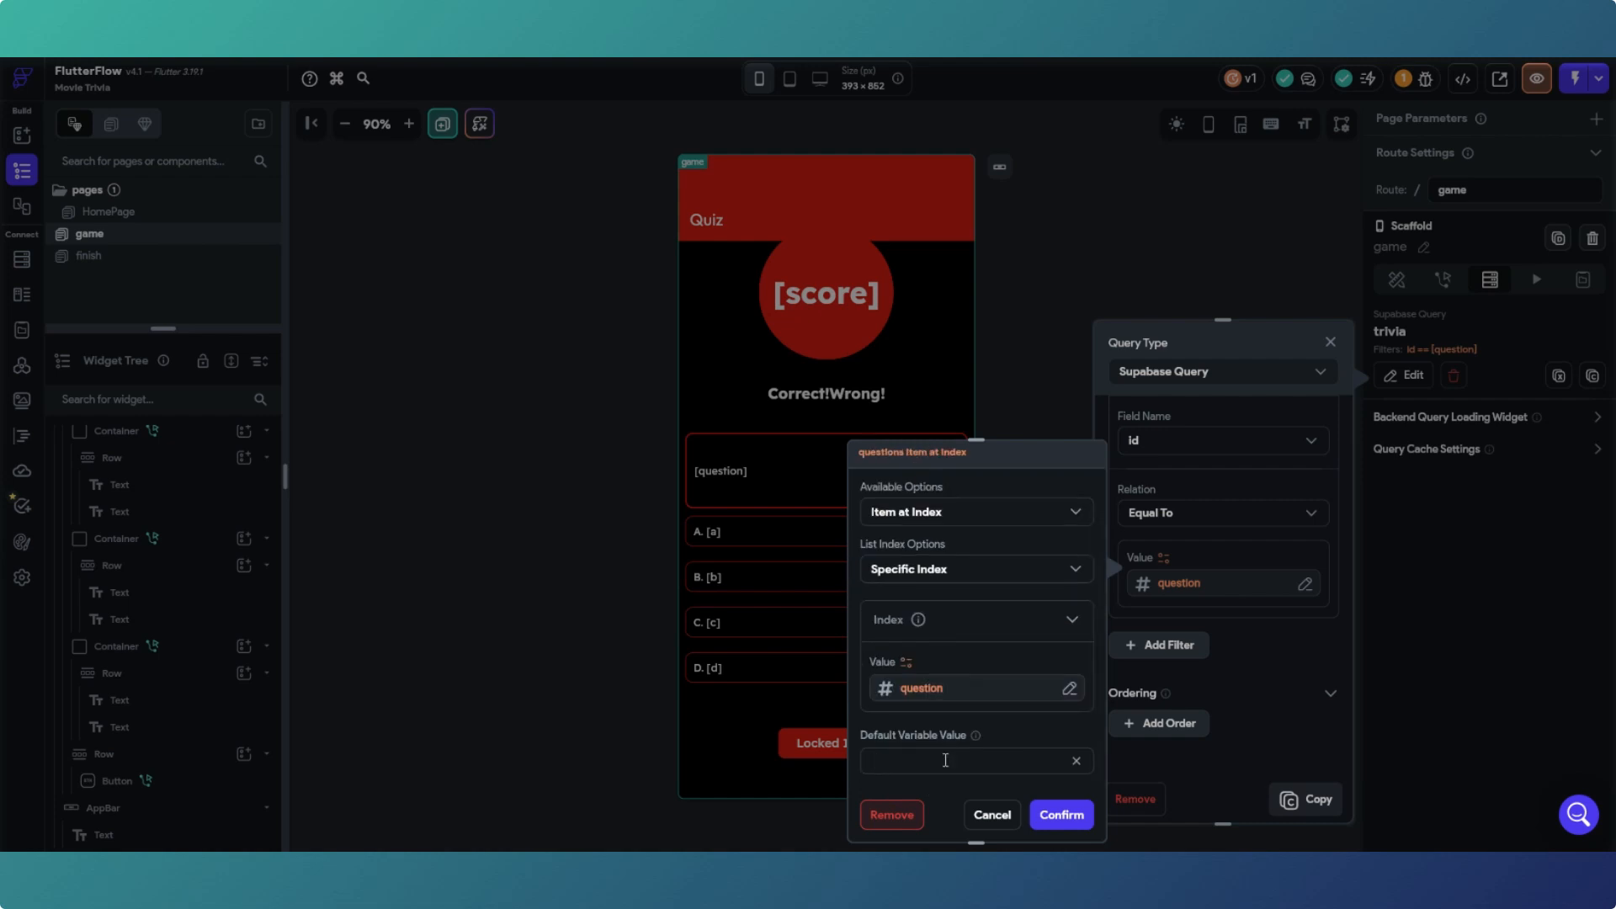
pyautogui.write('0')
pyautogui.click(1062, 816)
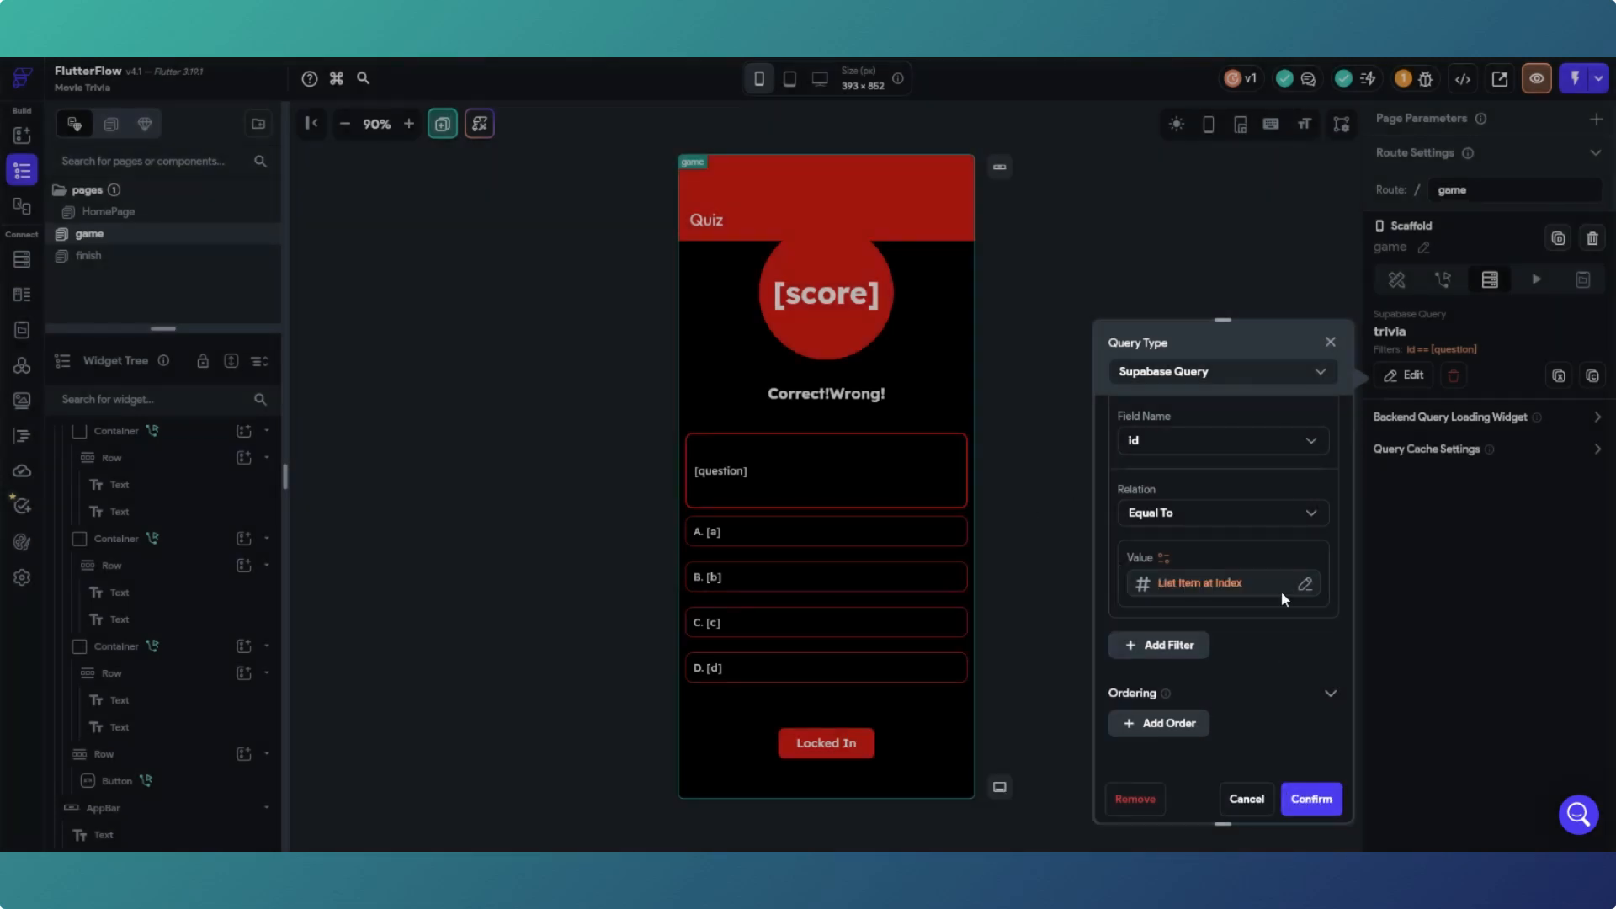
pyautogui.click(1313, 801)
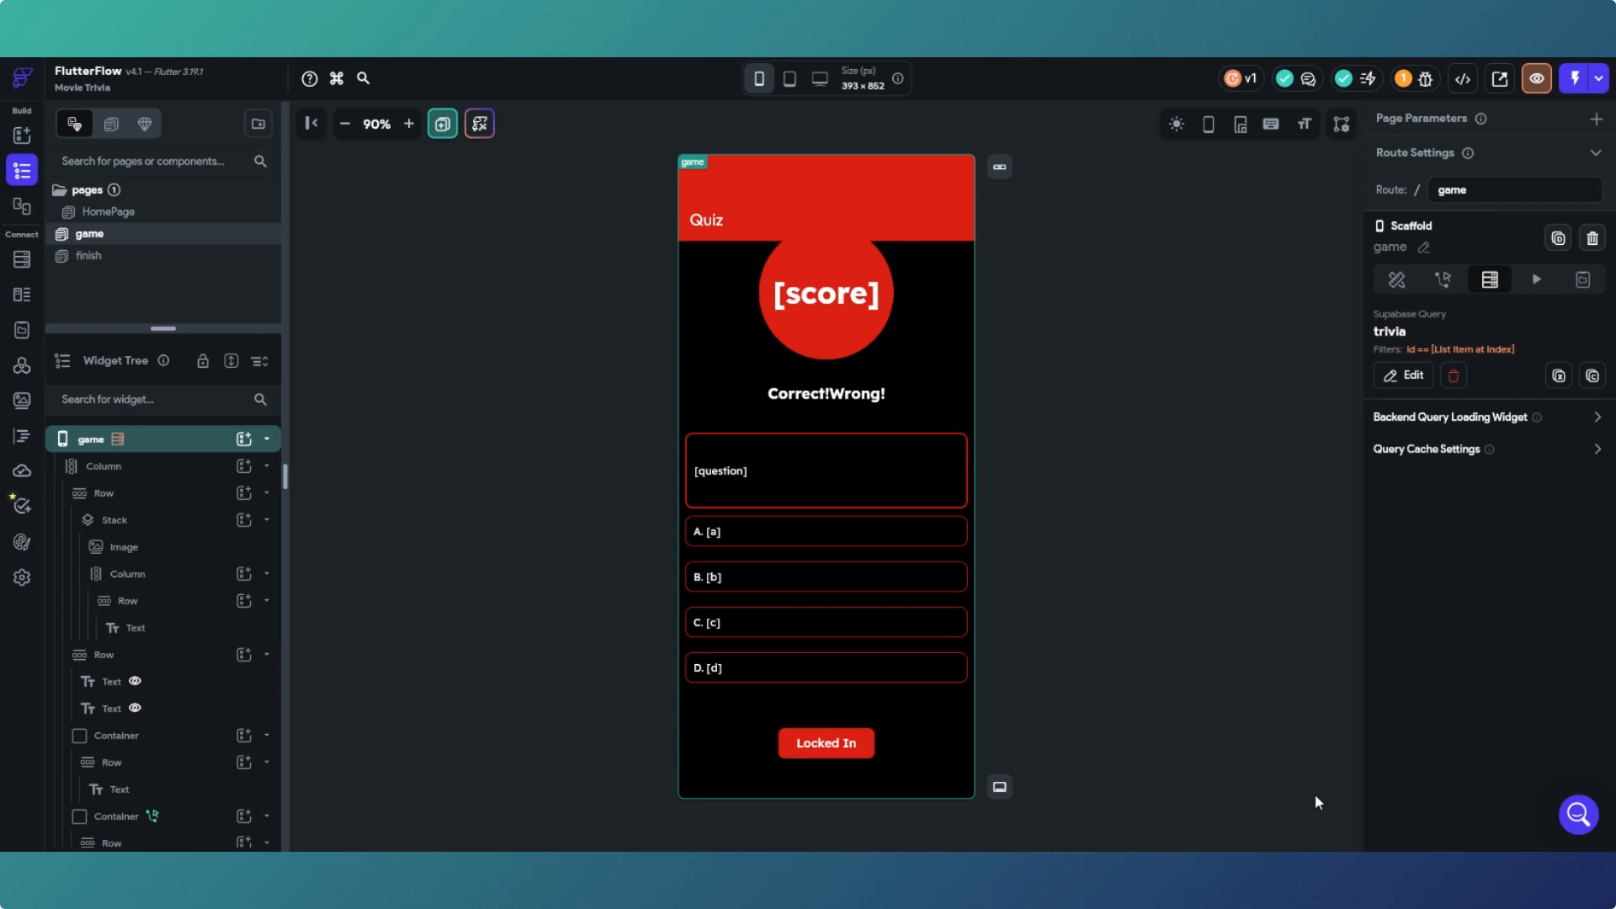
# Step: Set the initial value of the game page's question state variable to 0 and confirm the change
pyautogui.click(1582, 281)
pyautogui.click(1585, 363)
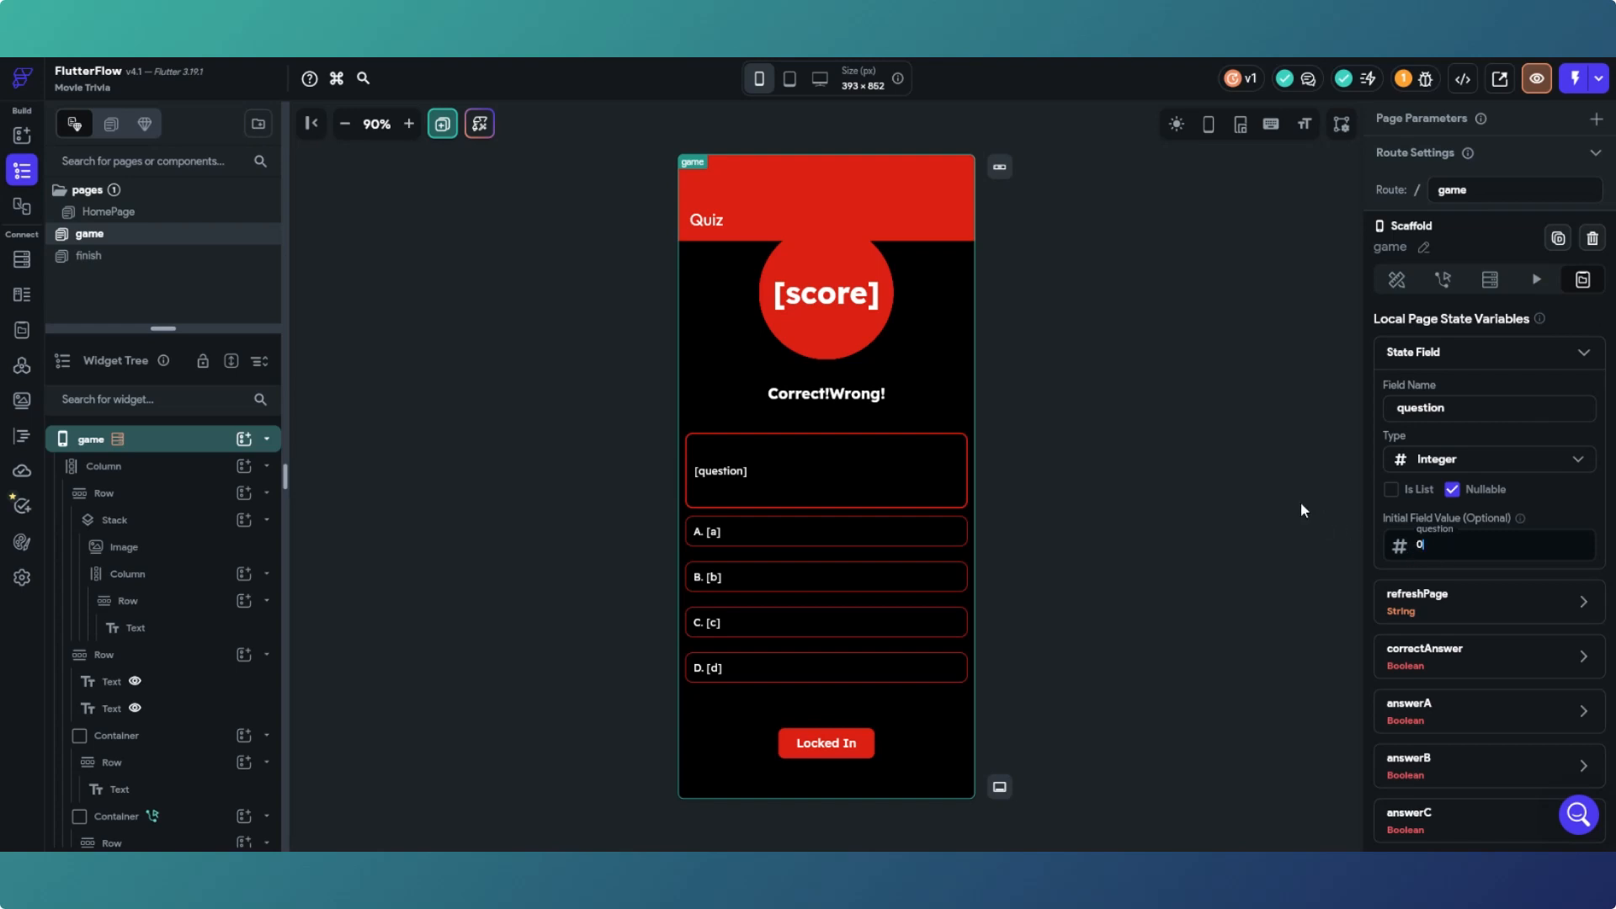
pyautogui.scroll(-4, 1400, 525)
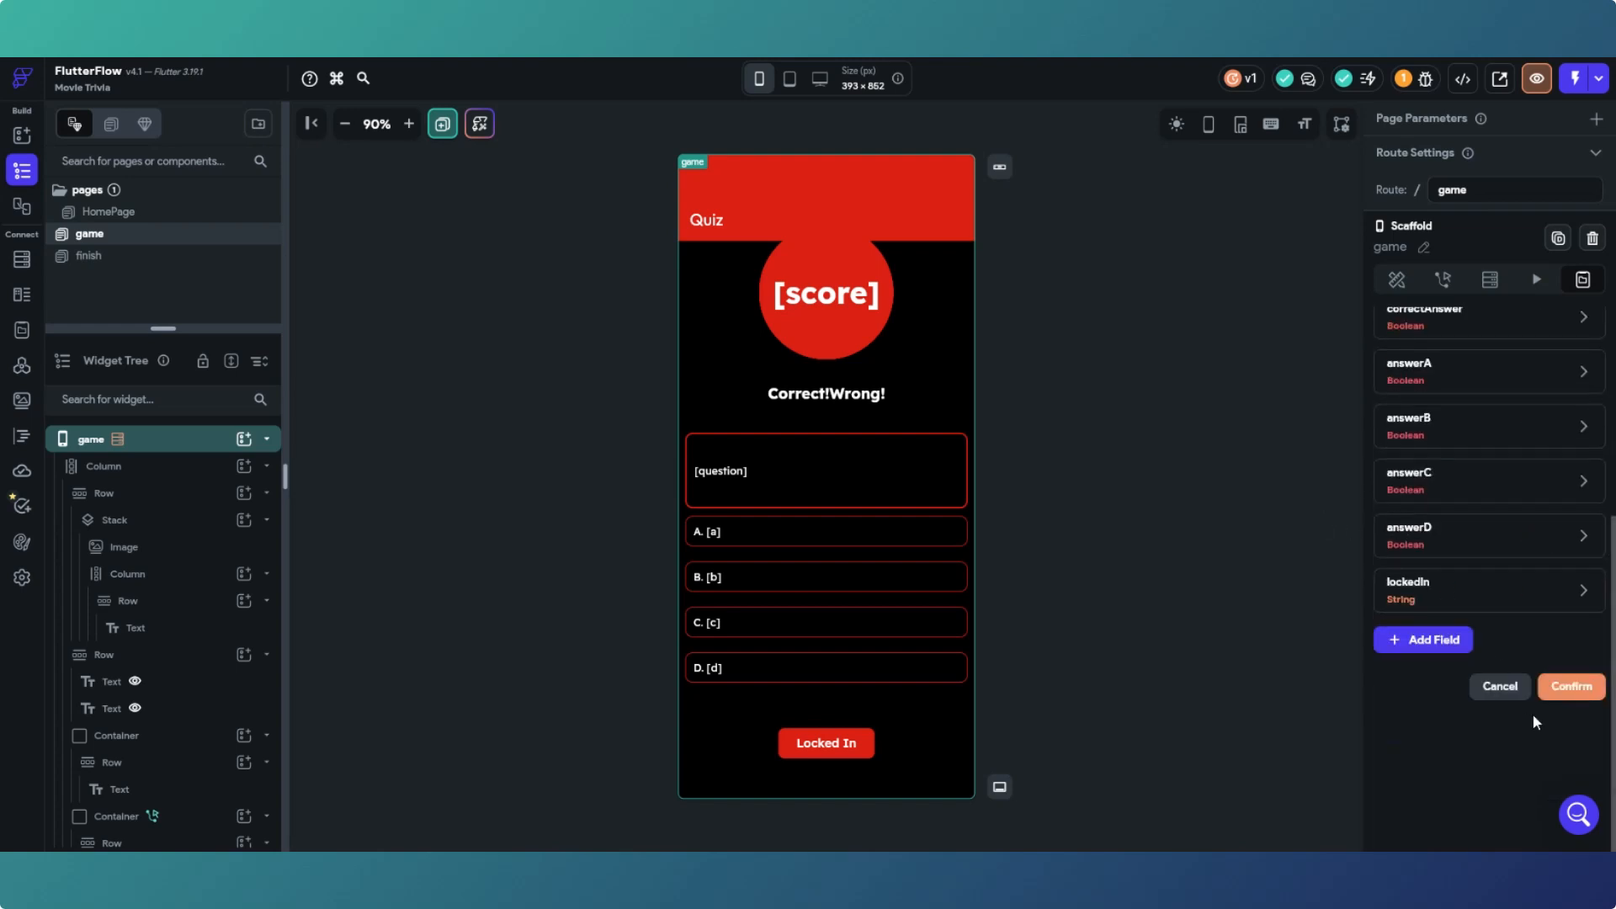
pyautogui.click(1581, 690)
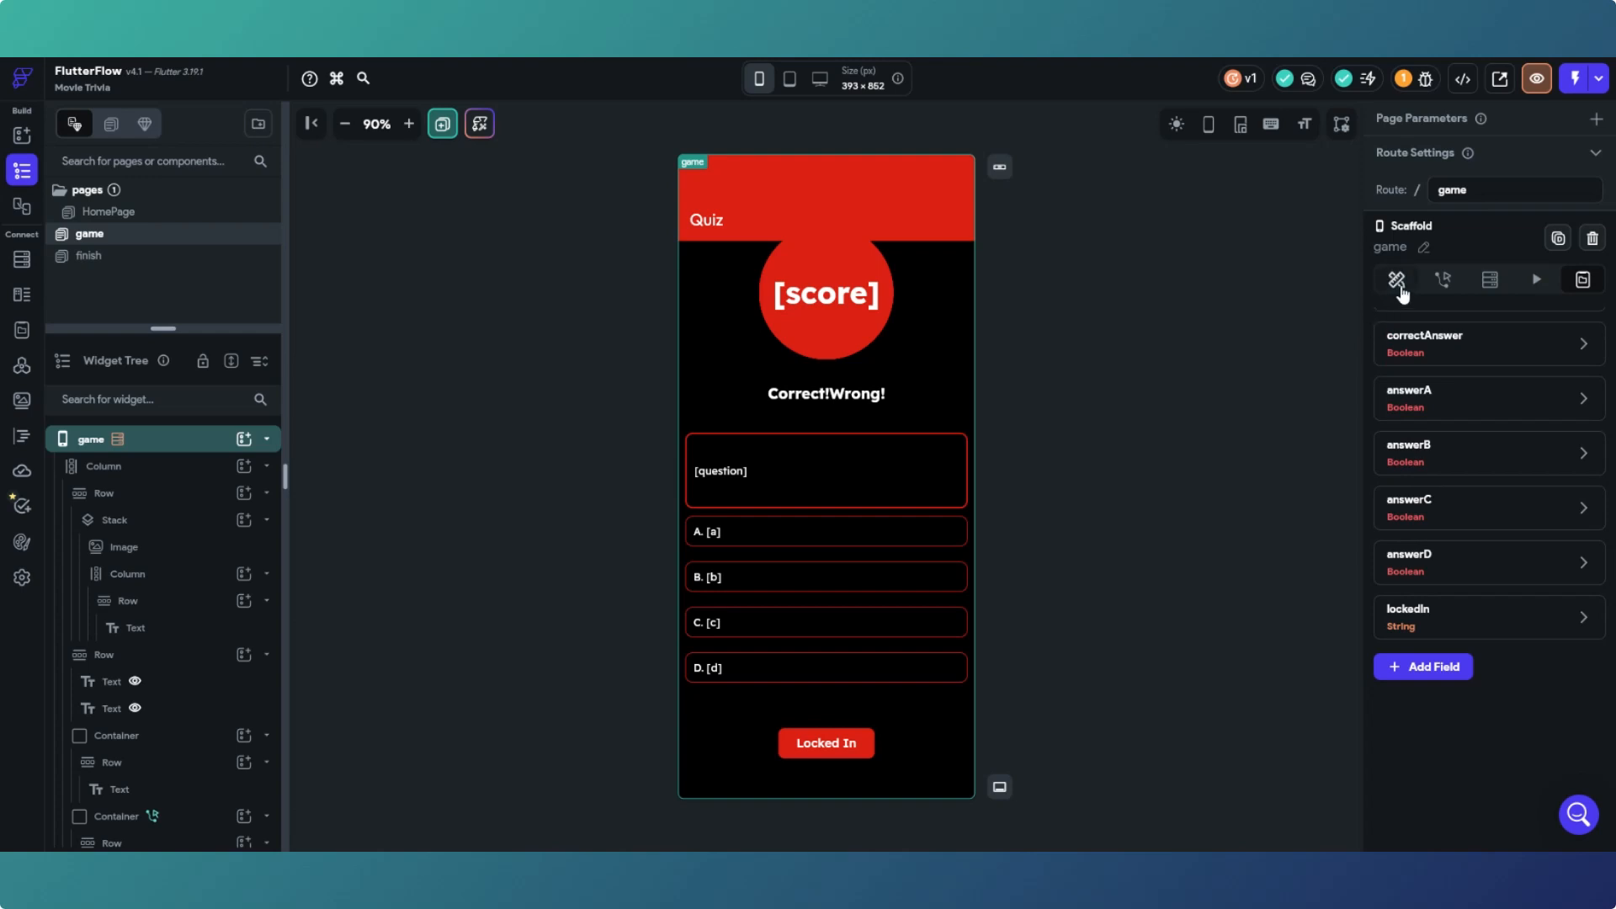
# Step: Open the Movie Trivia app in test mode and start the quiz
pyautogui.click(1442, 279)
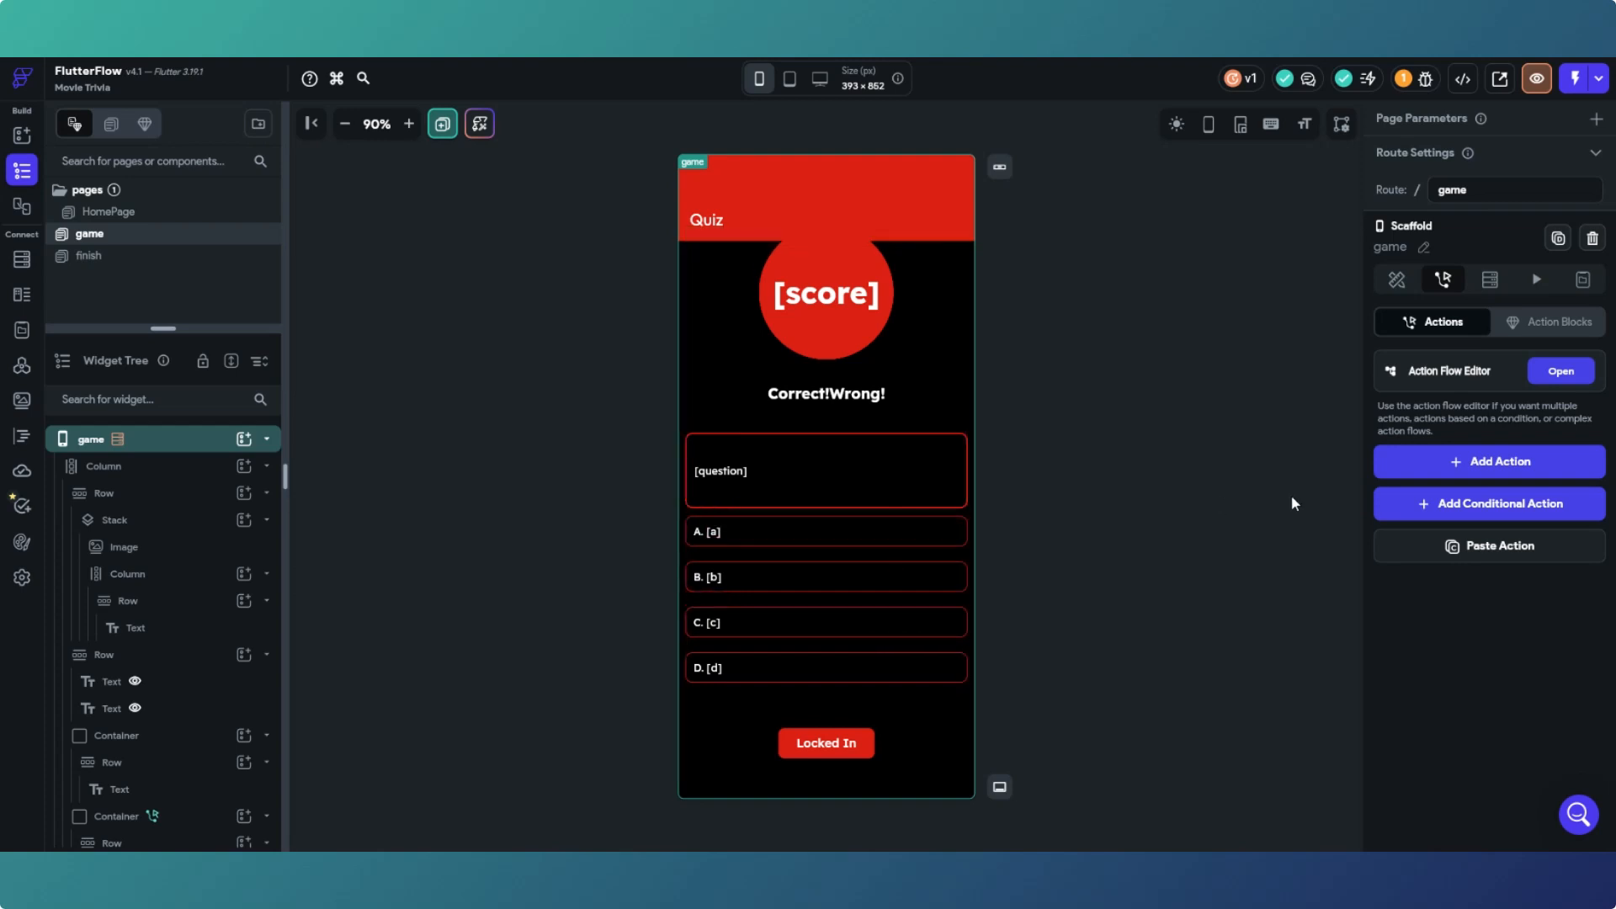
pyautogui.scroll(1, 934, 303)
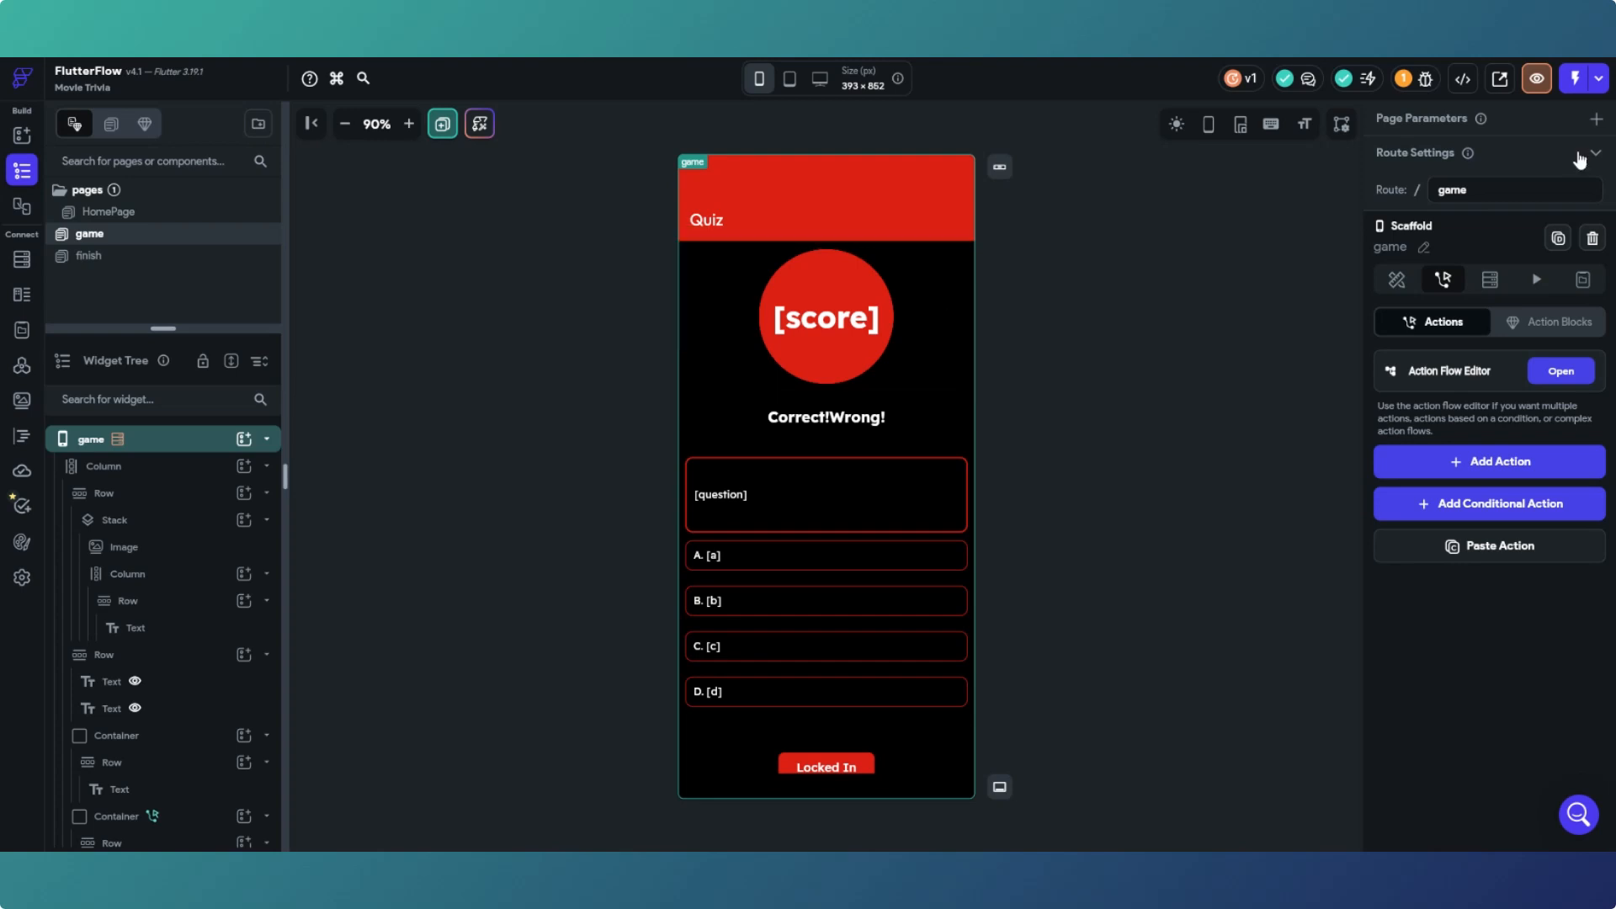
pyautogui.click(1570, 81)
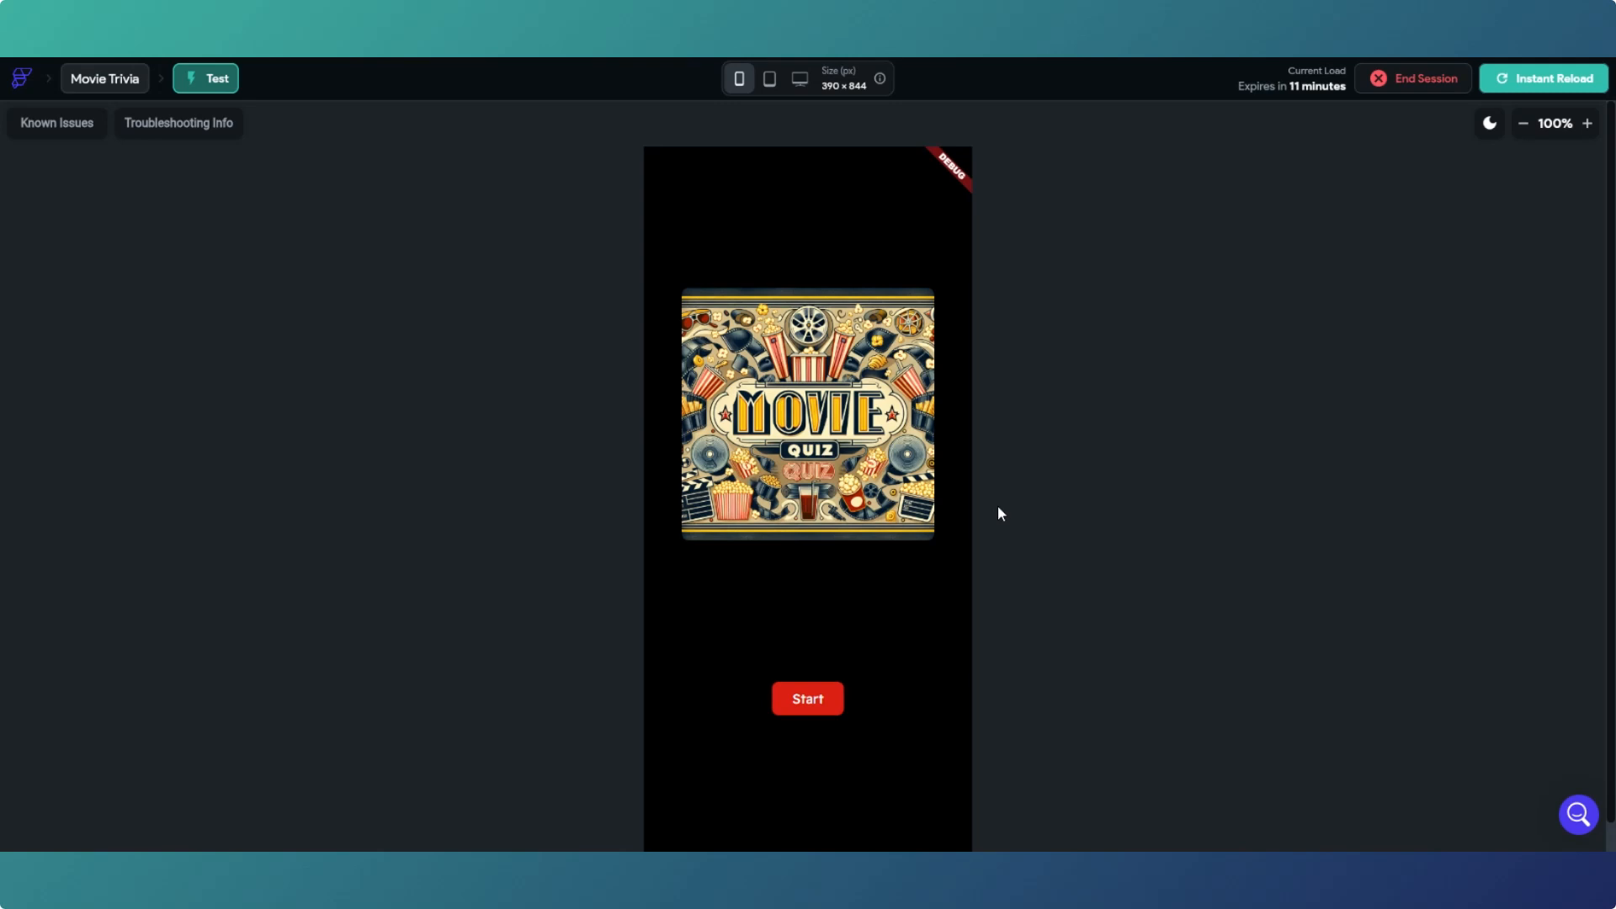
pyautogui.click(819, 709)
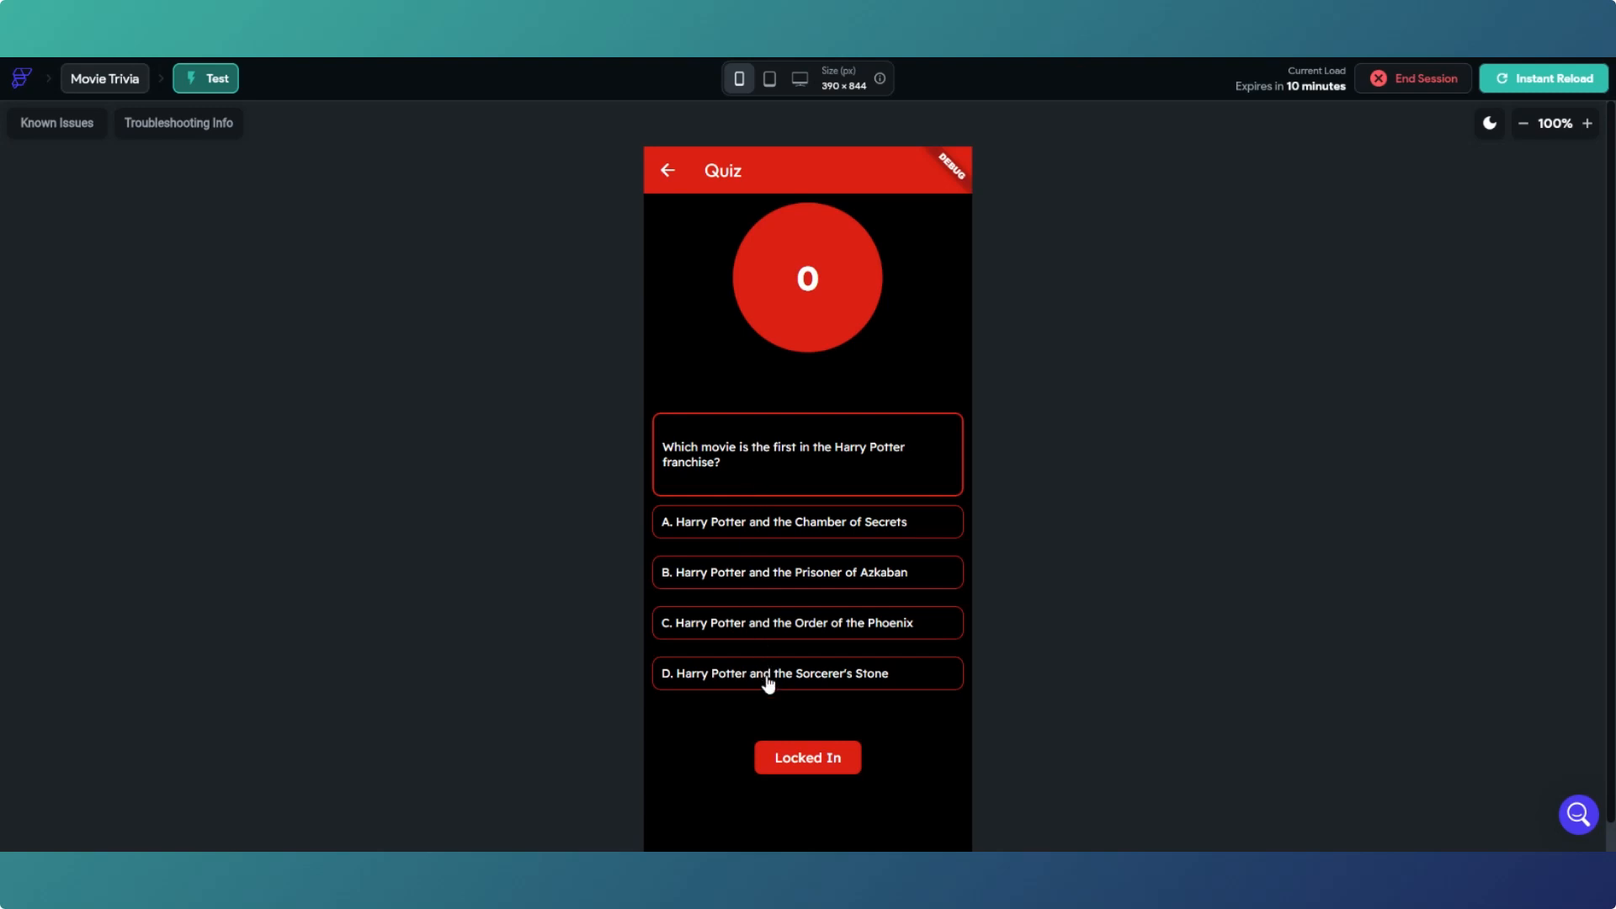
# Step: Test the quiz by locking in Harry Potter and the Order of the Phoenix, then Finding Nemo for the clownfish question
pyautogui.click(779, 629)
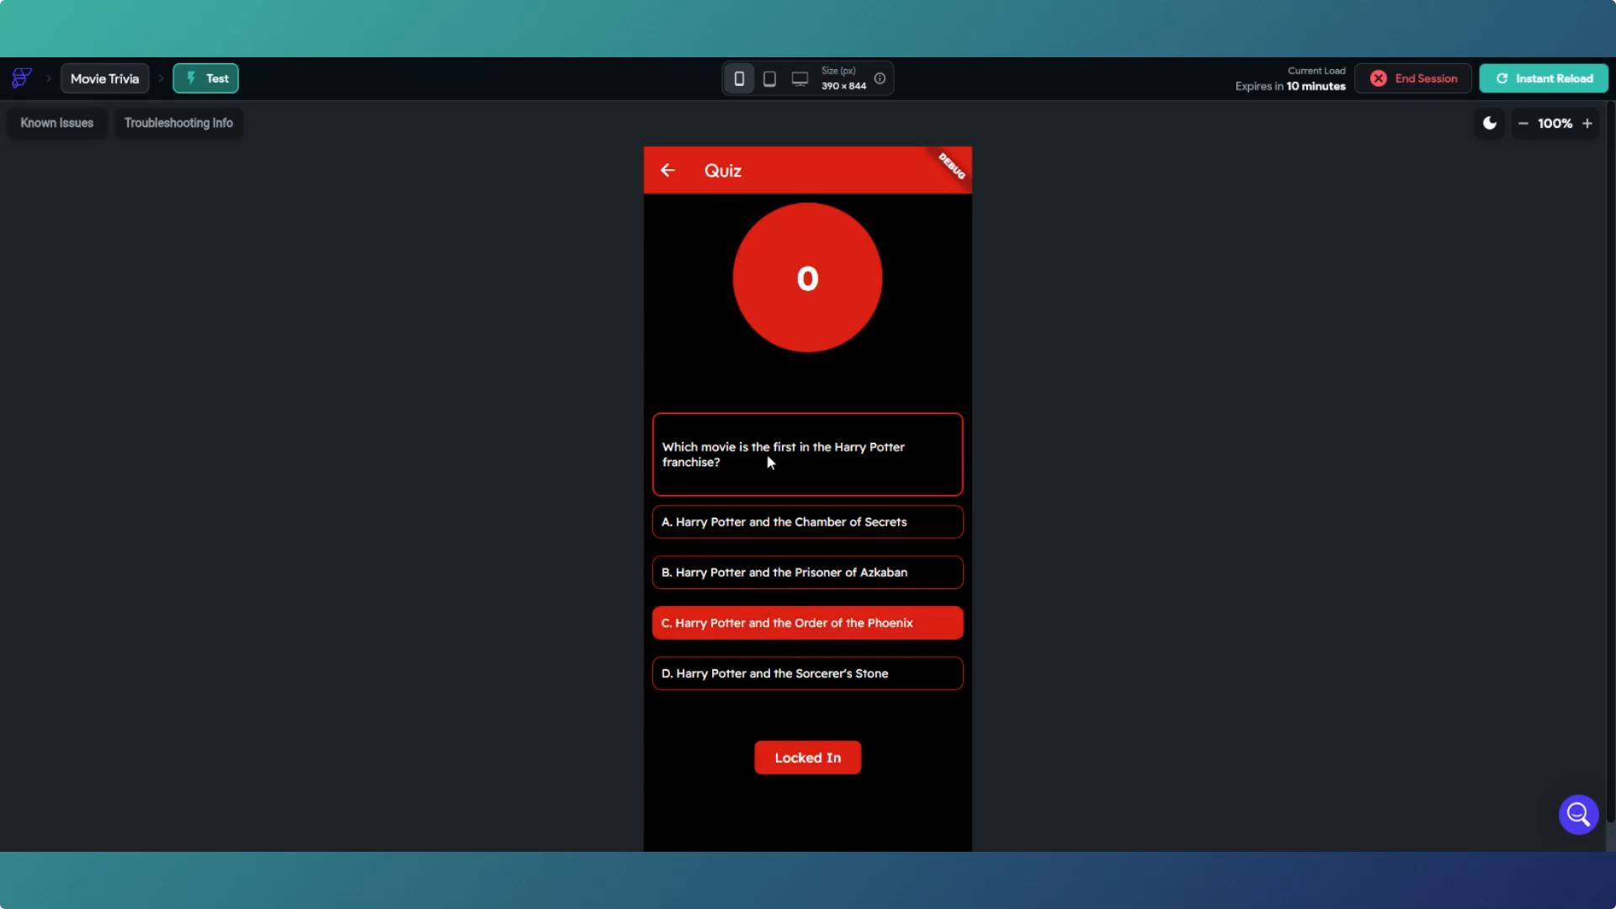
pyautogui.click(809, 776)
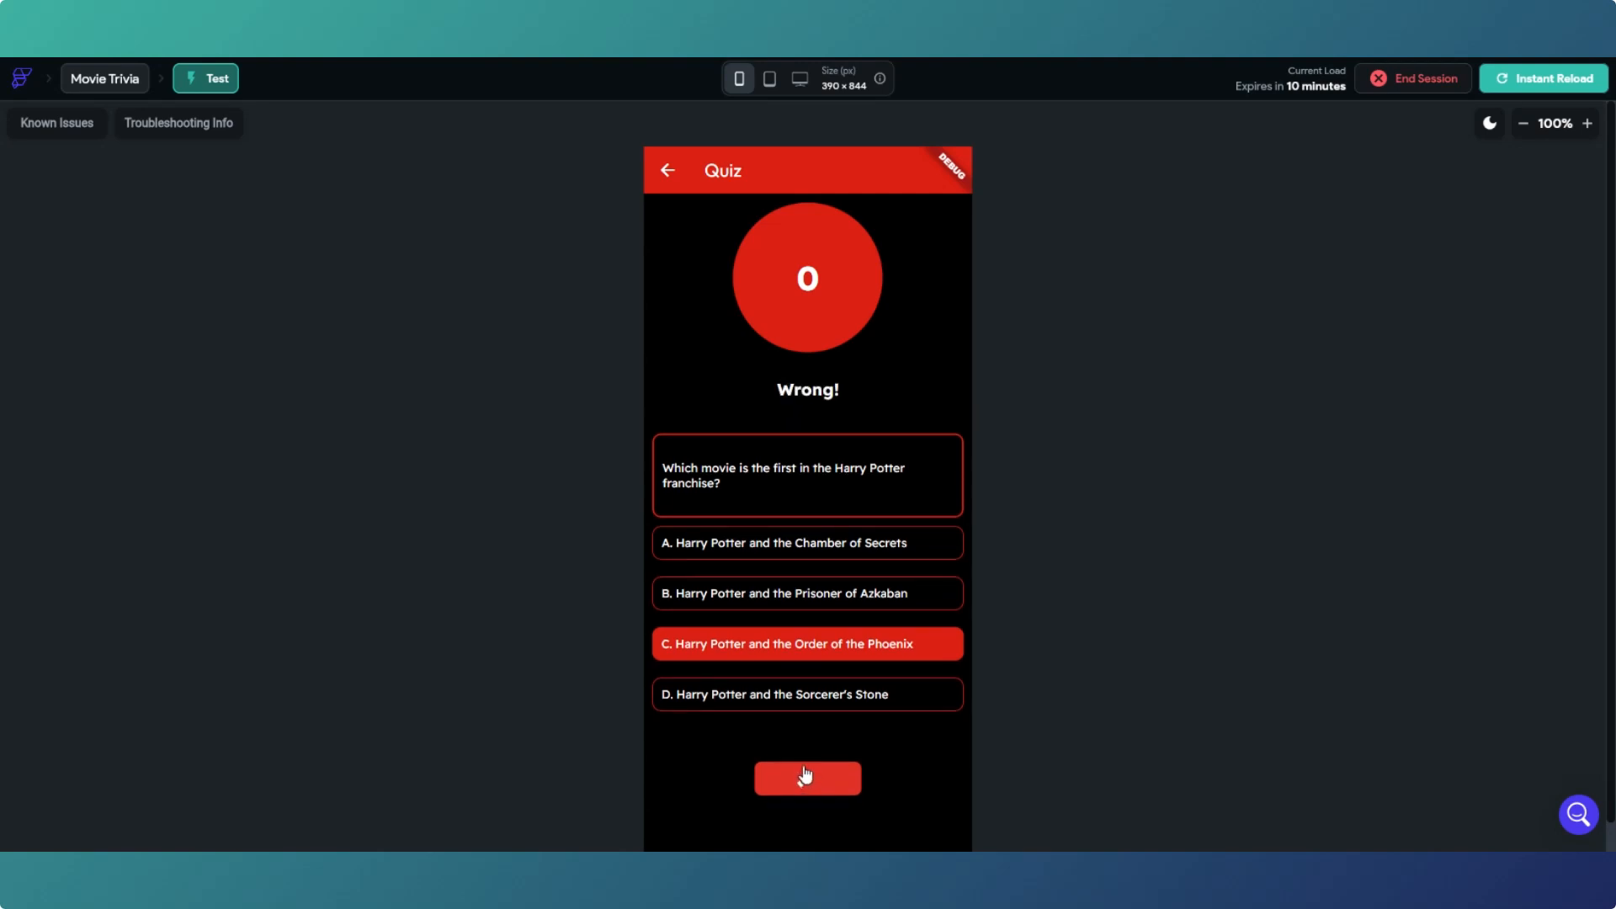
pyautogui.click(804, 774)
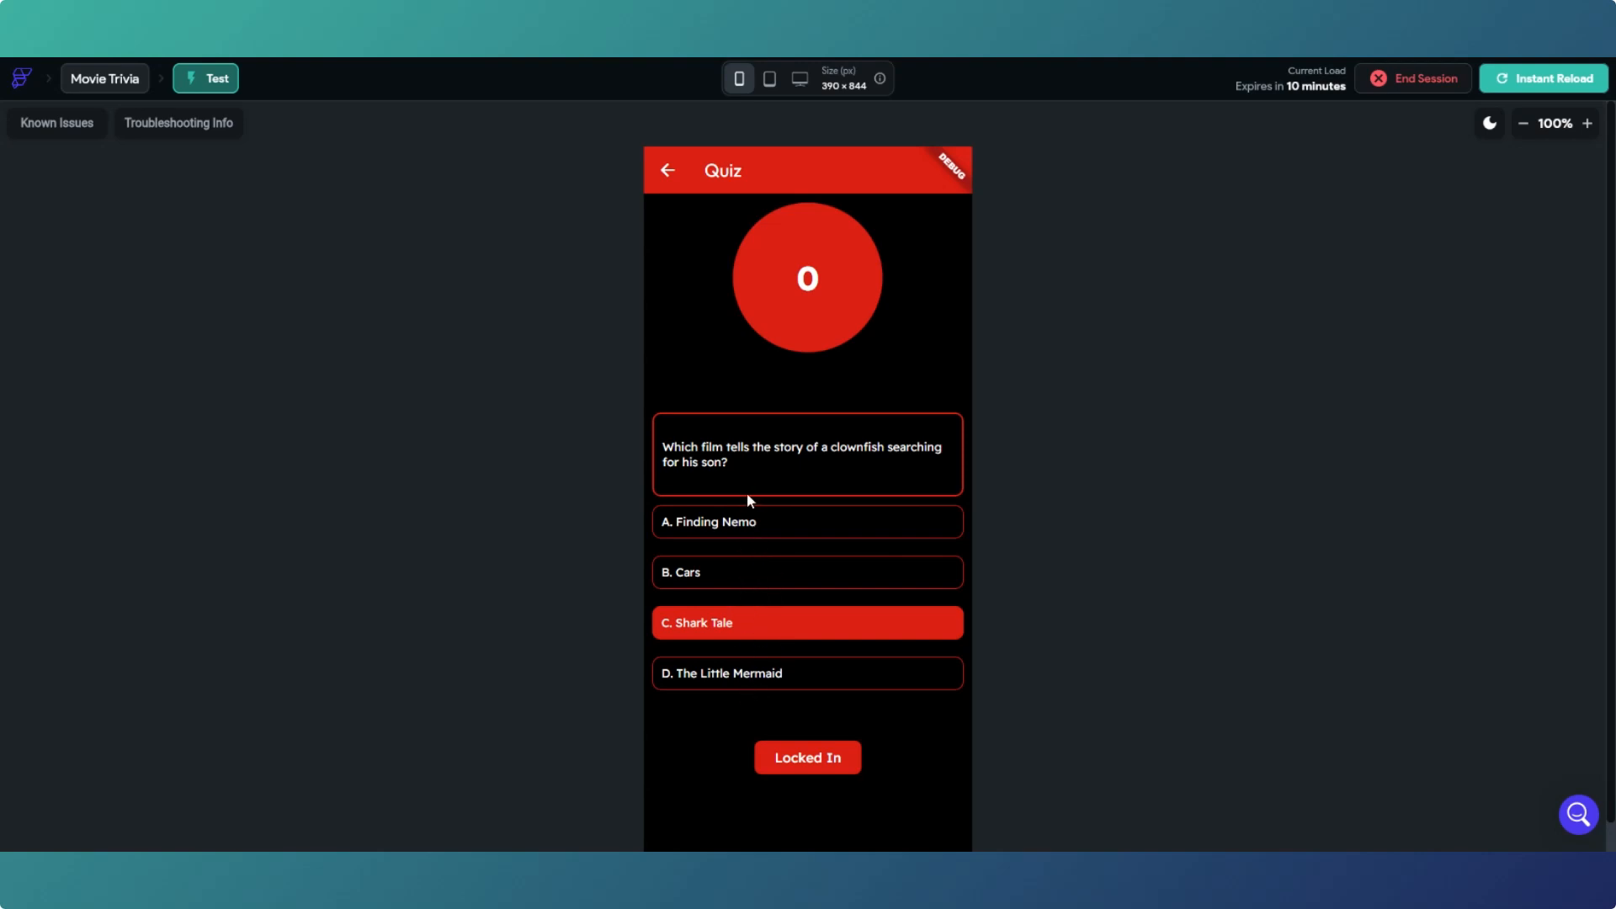
pyautogui.click(800, 529)
pyautogui.click(813, 764)
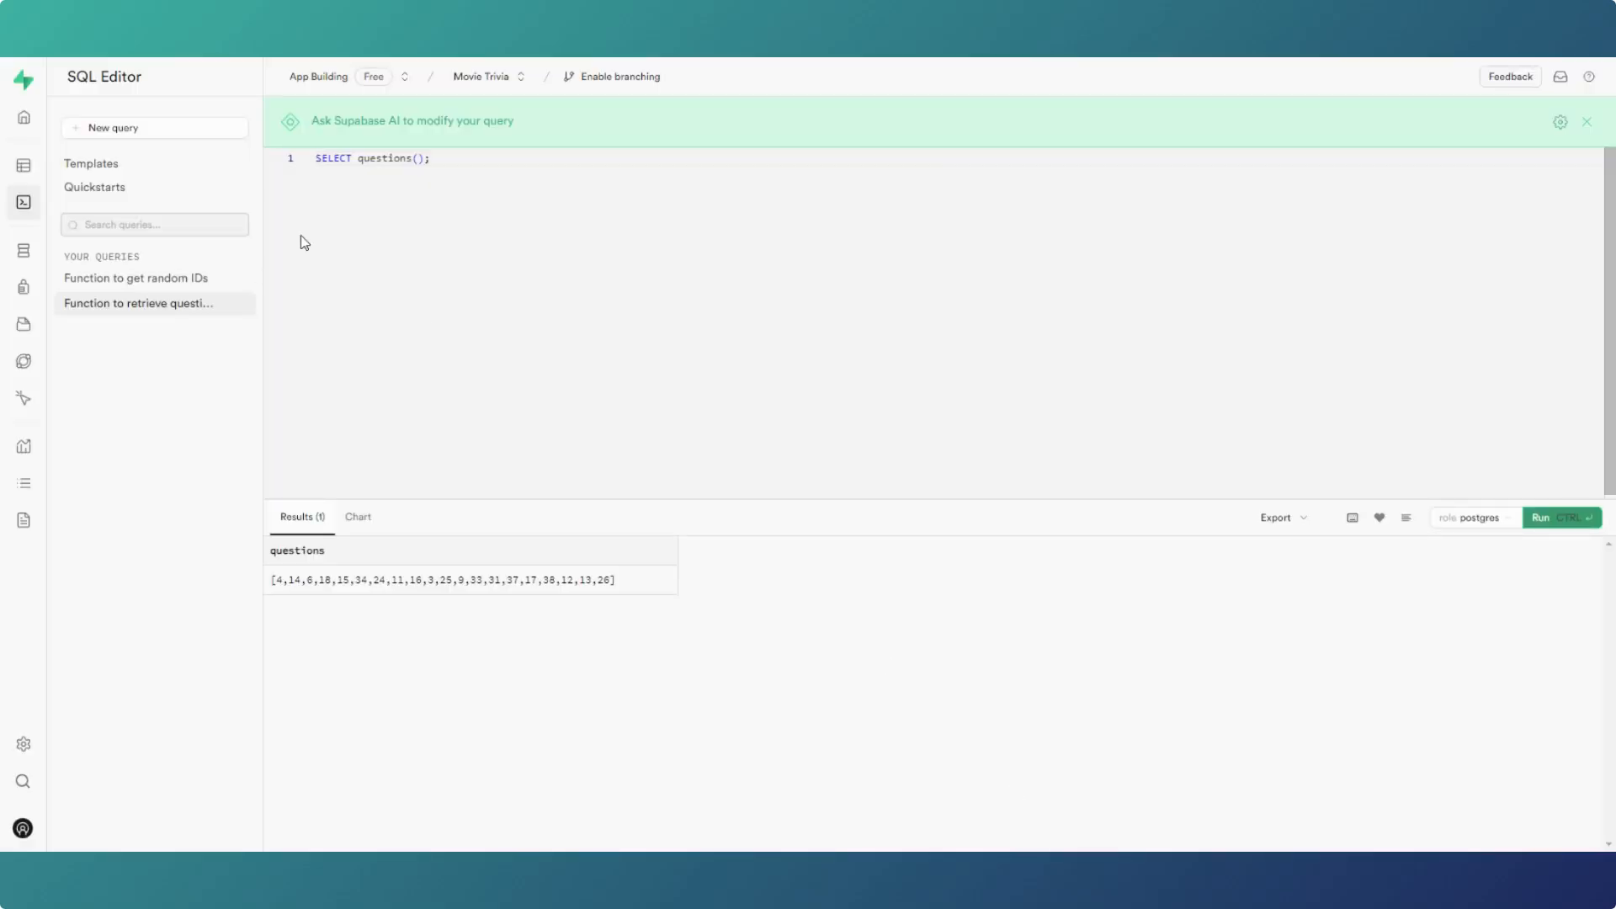
# Step: Switch to Supabase and look through the ids and questions in the trivia table
pyautogui.click(32, 173)
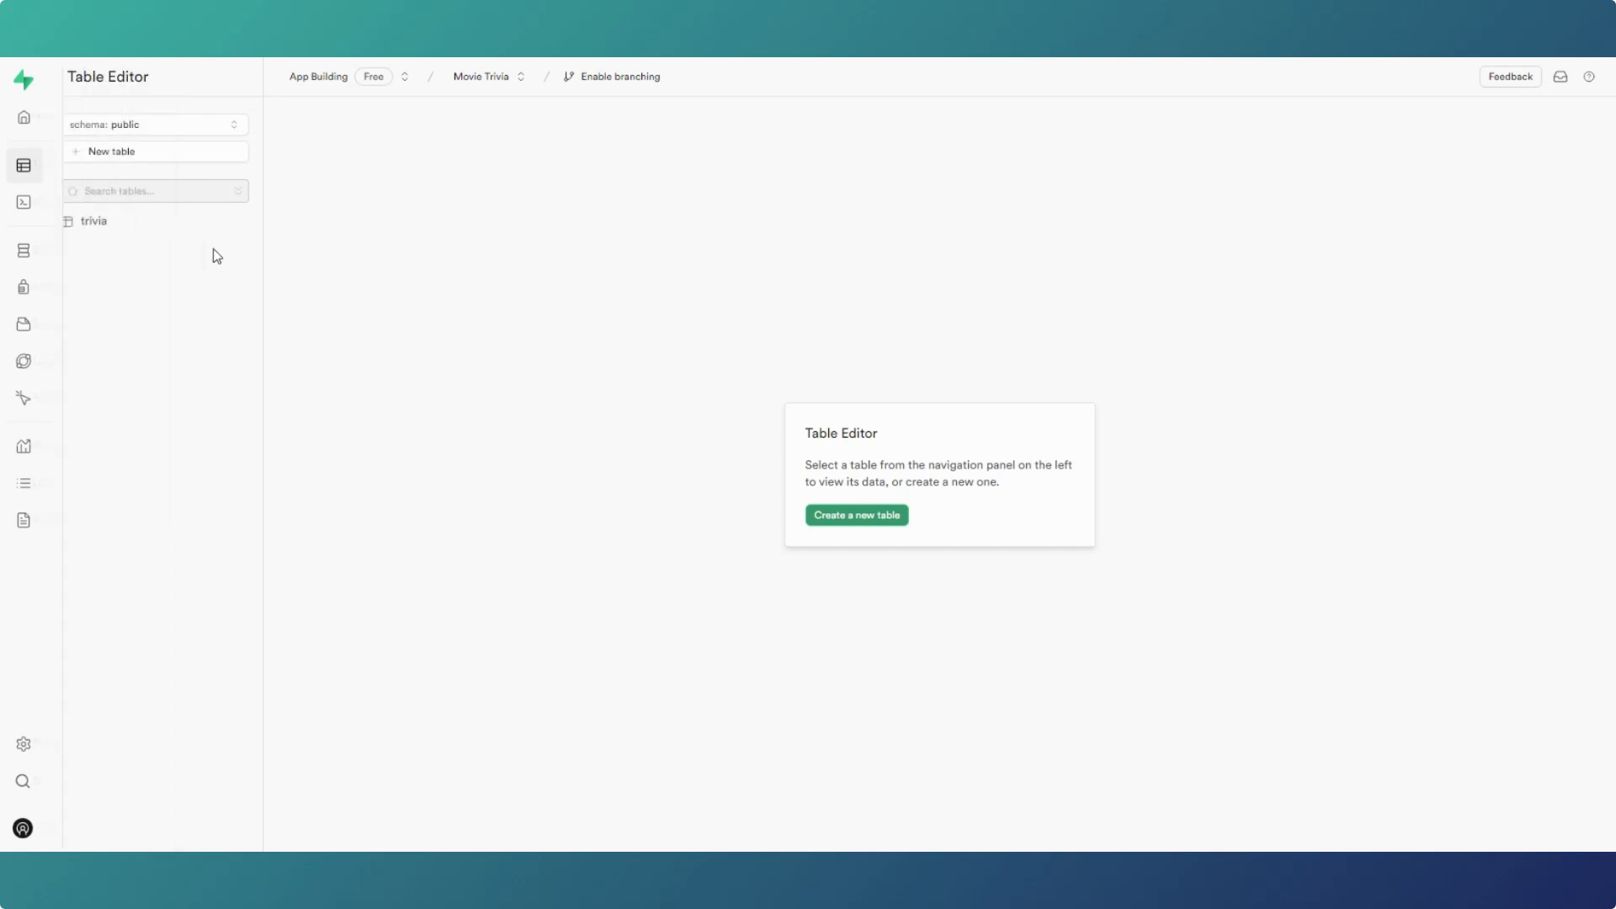
pyautogui.click(123, 230)
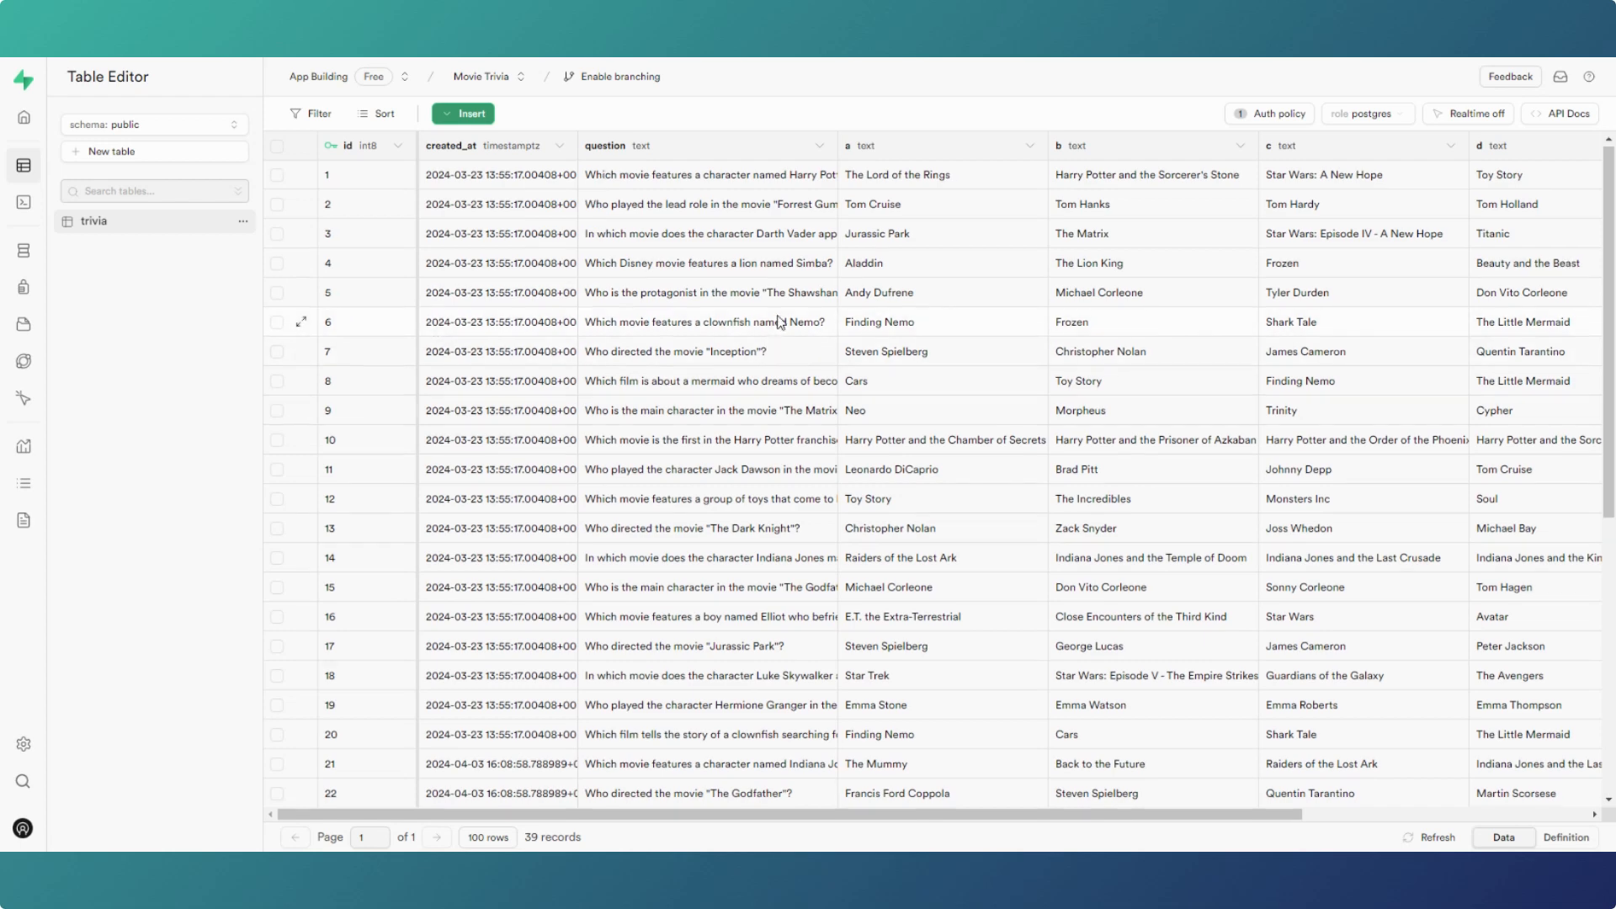
pyautogui.scroll(-1, 779, 321)
pyautogui.scroll(-1, 779, 321)
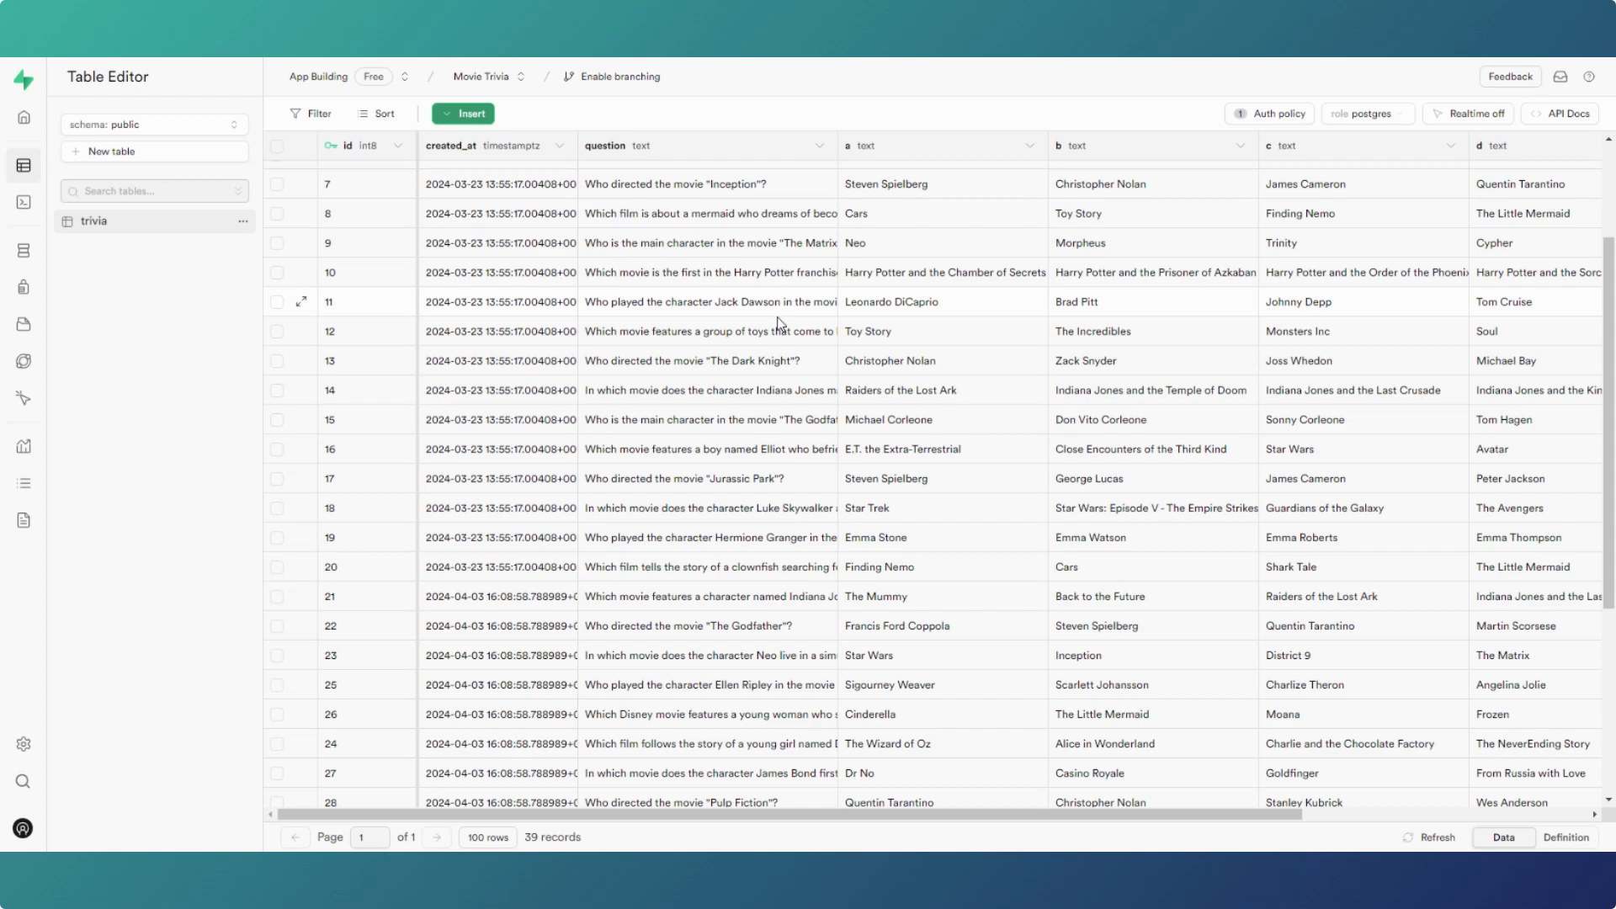
pyautogui.scroll(-2, 779, 336)
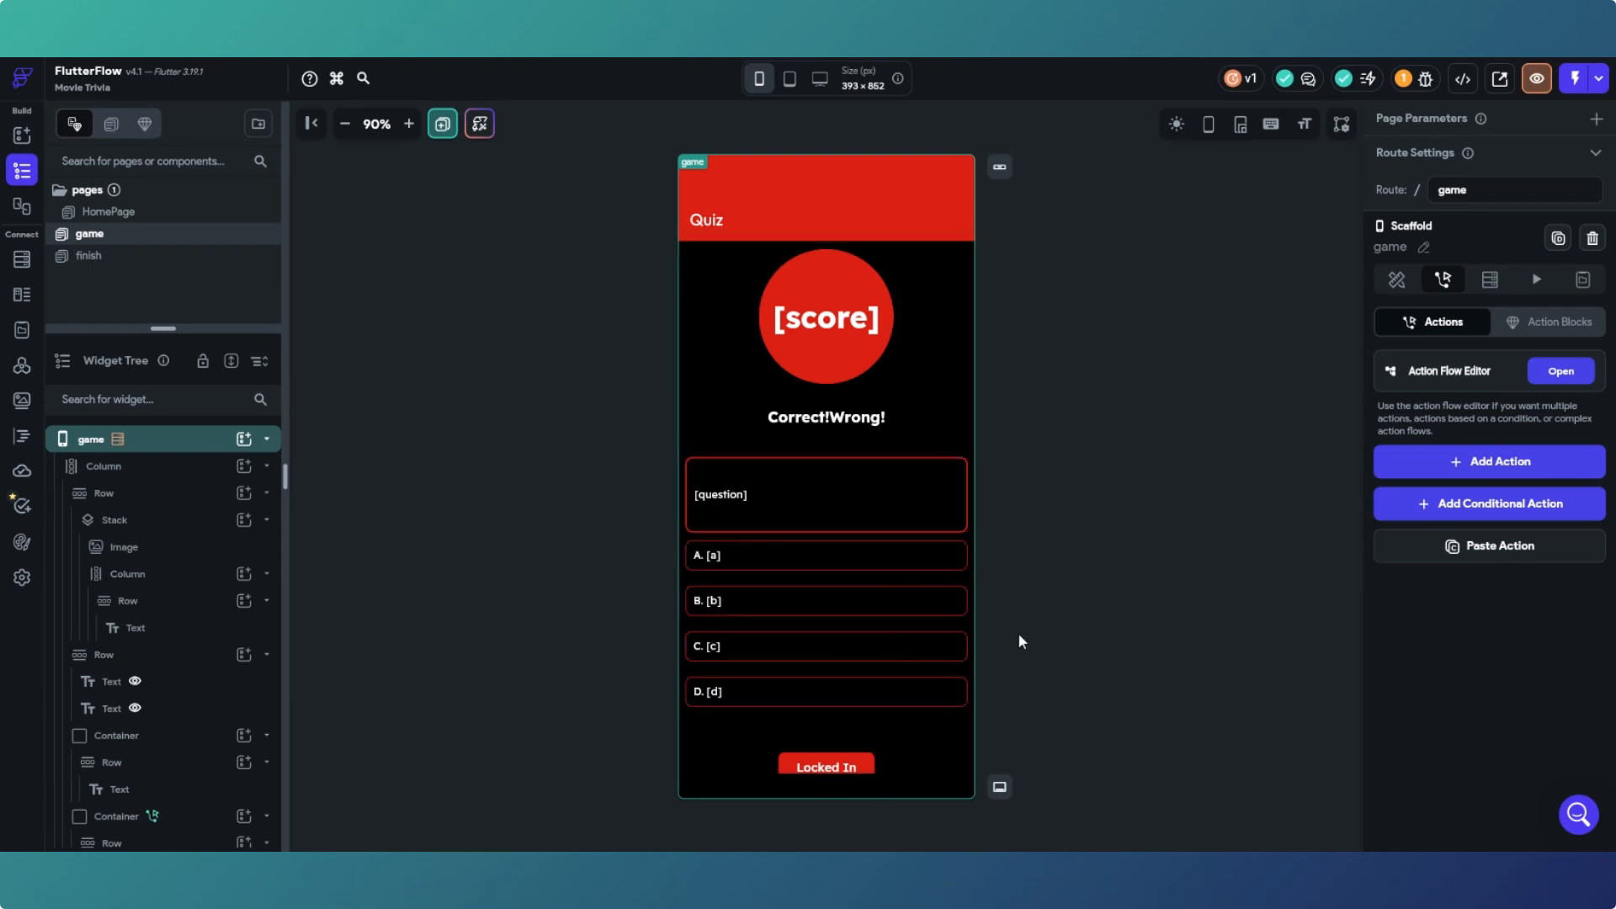
# Step: Copy the conditional fill color from answer C's container to answer D's container
pyautogui.click(963, 698)
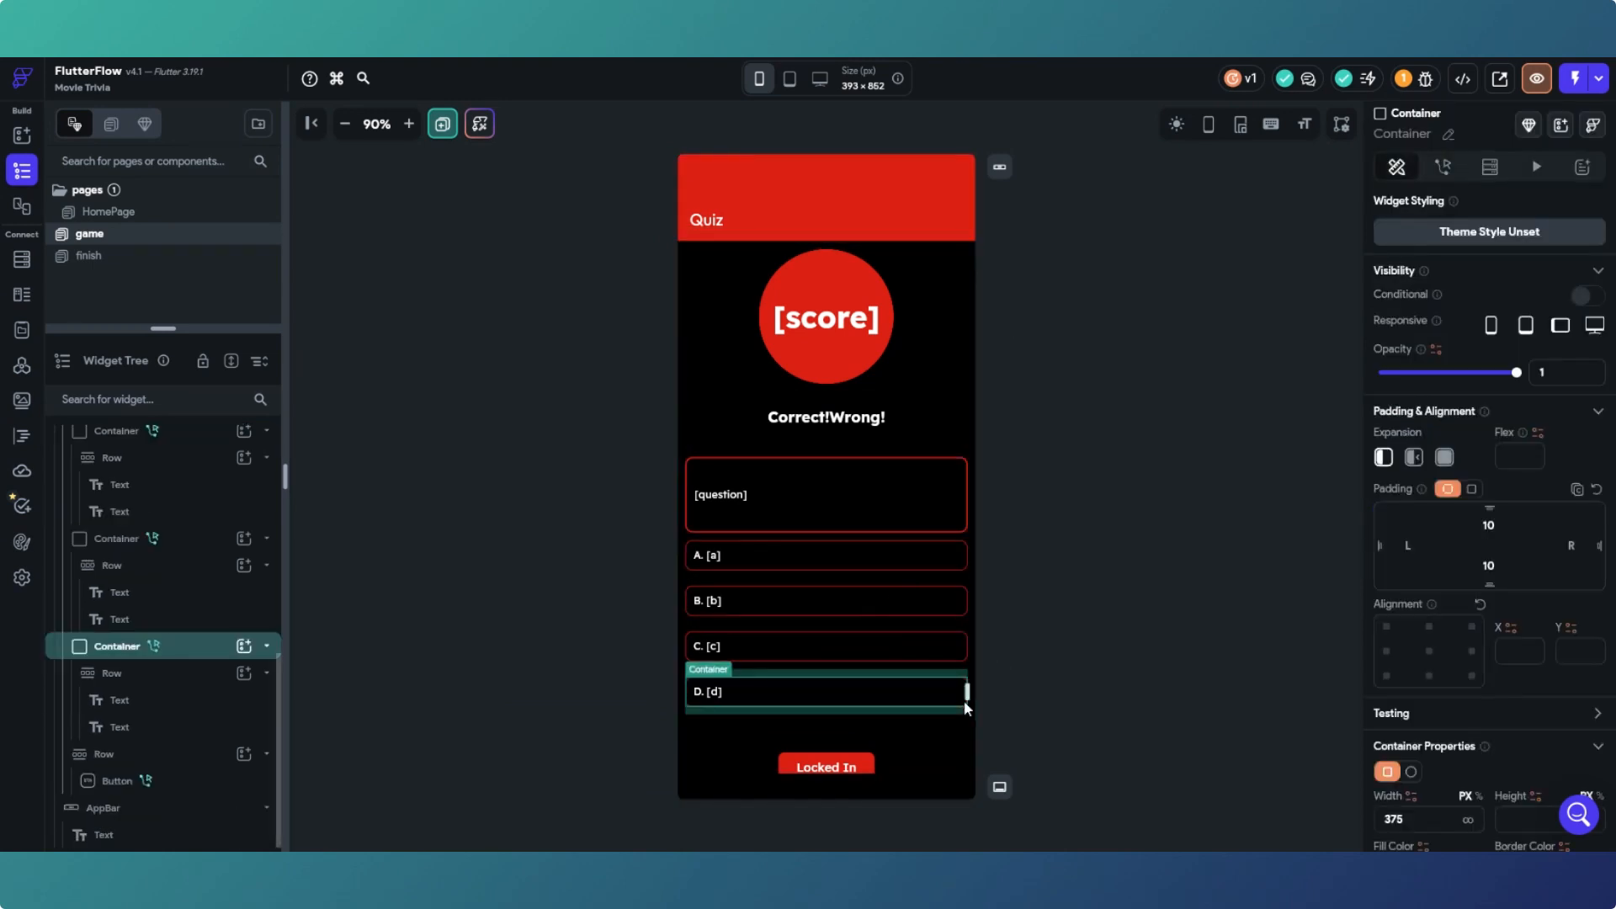
pyautogui.scroll(-4, 1421, 520)
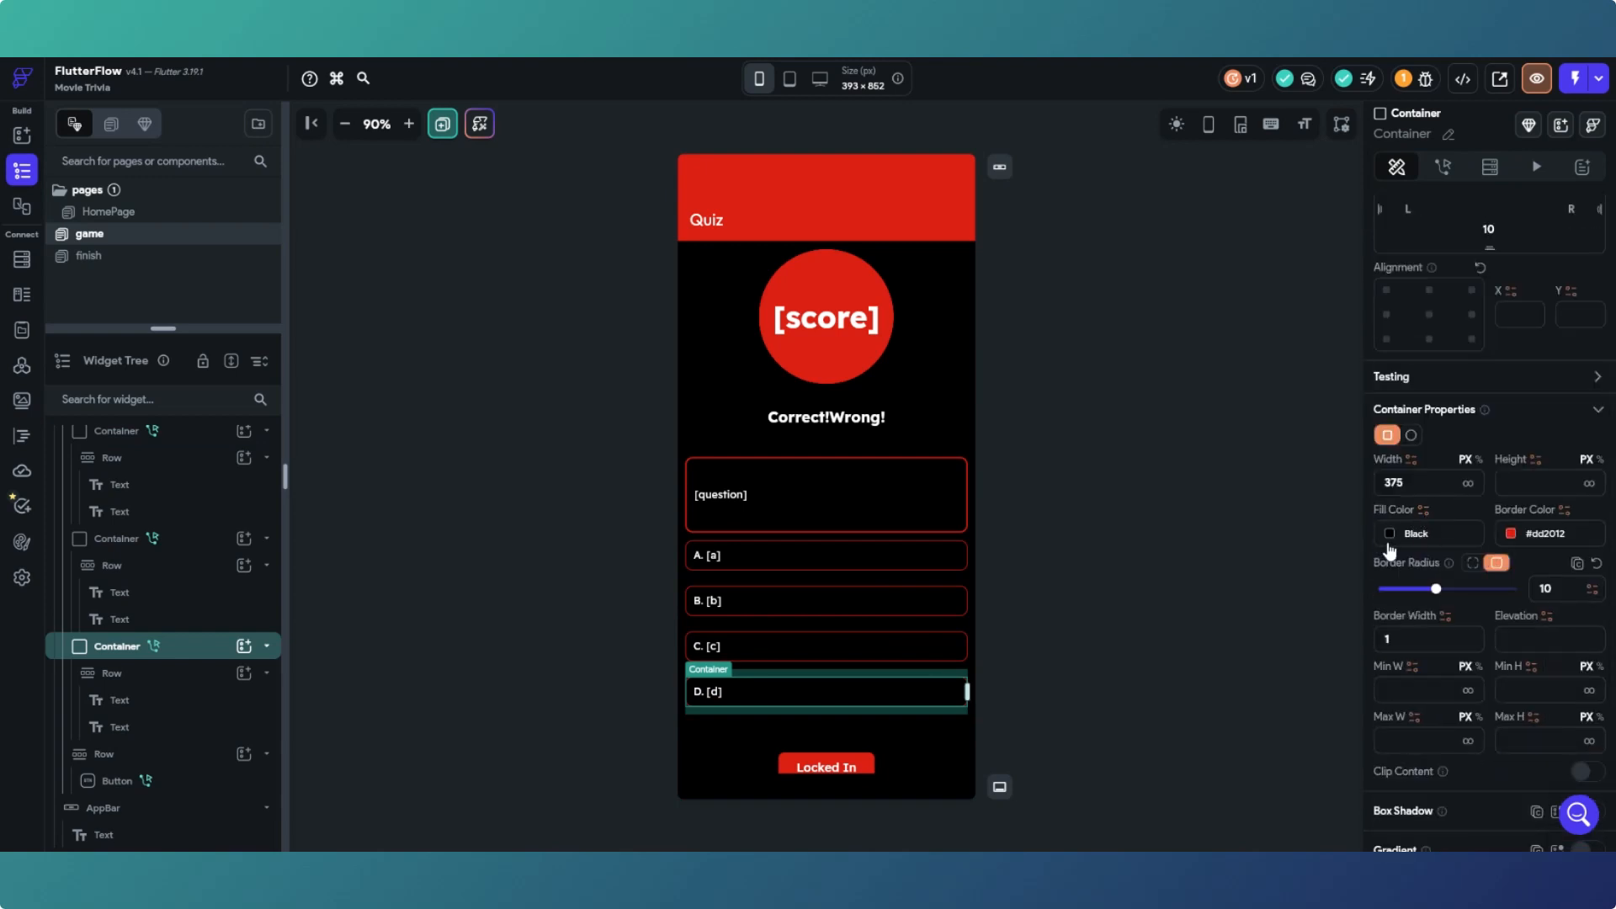
pyautogui.click(964, 649)
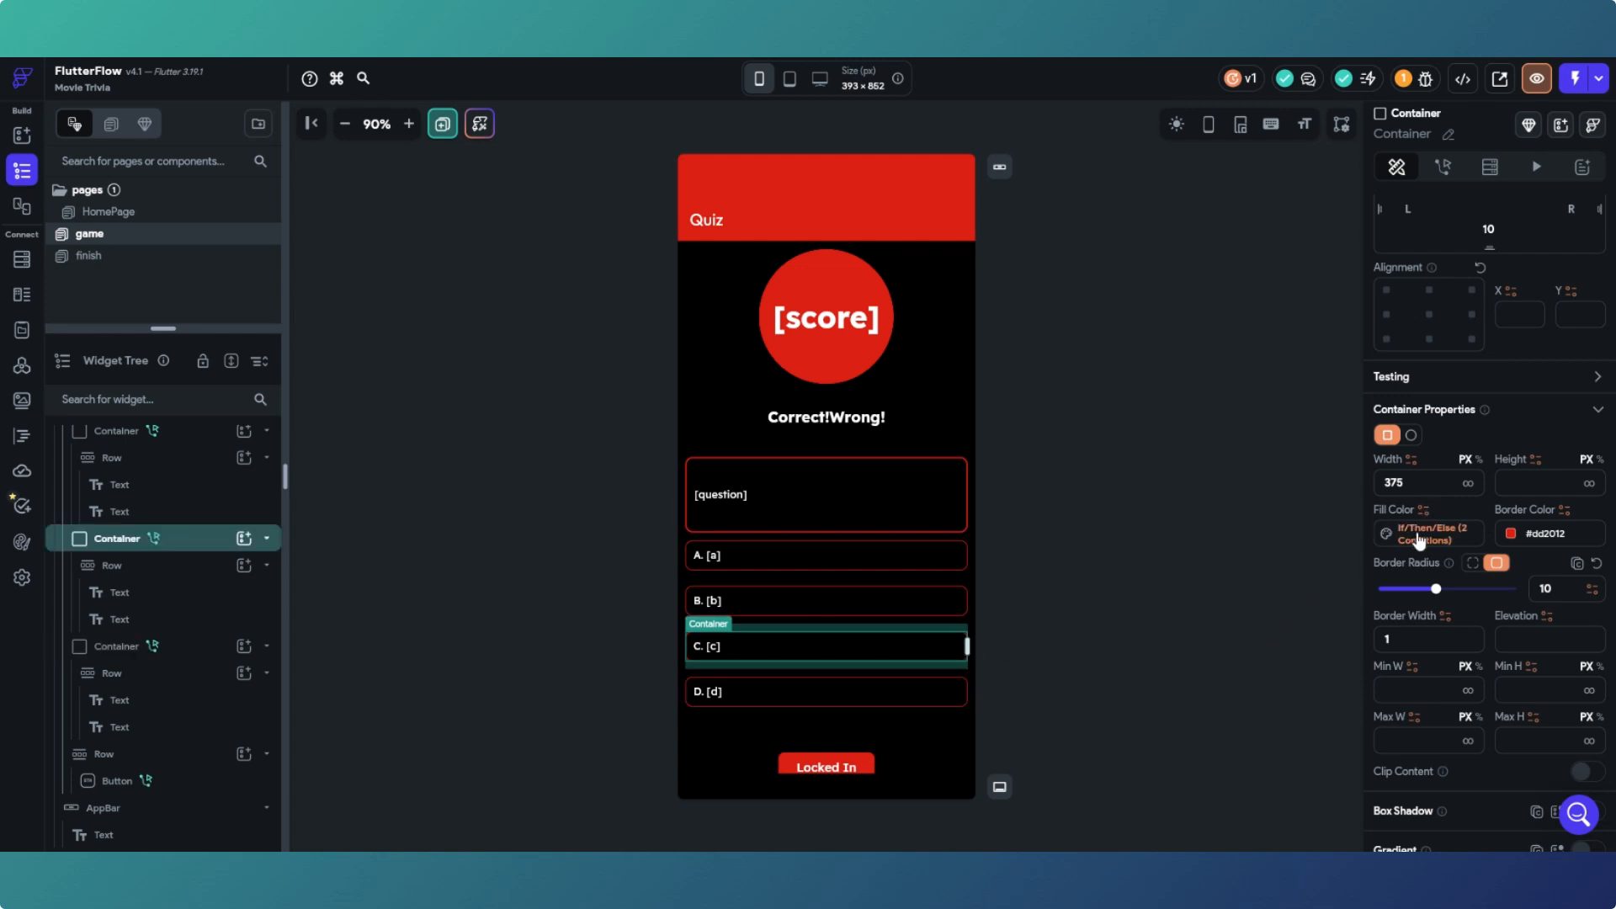
pyautogui.click(966, 705)
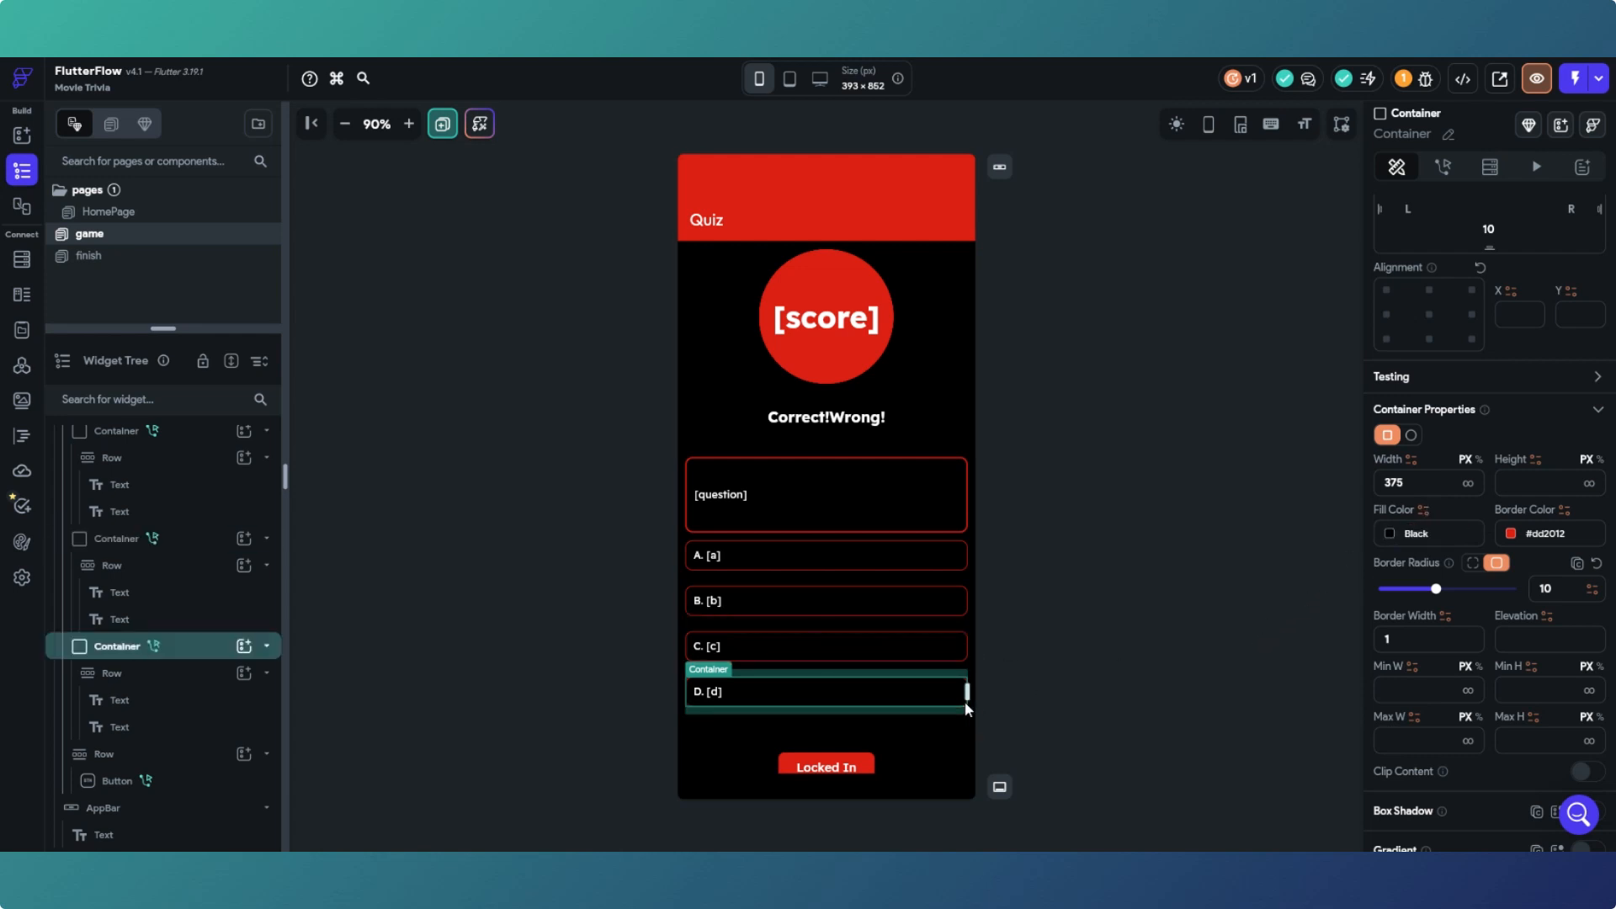
pyautogui.click(962, 658)
pyautogui.click(1425, 510)
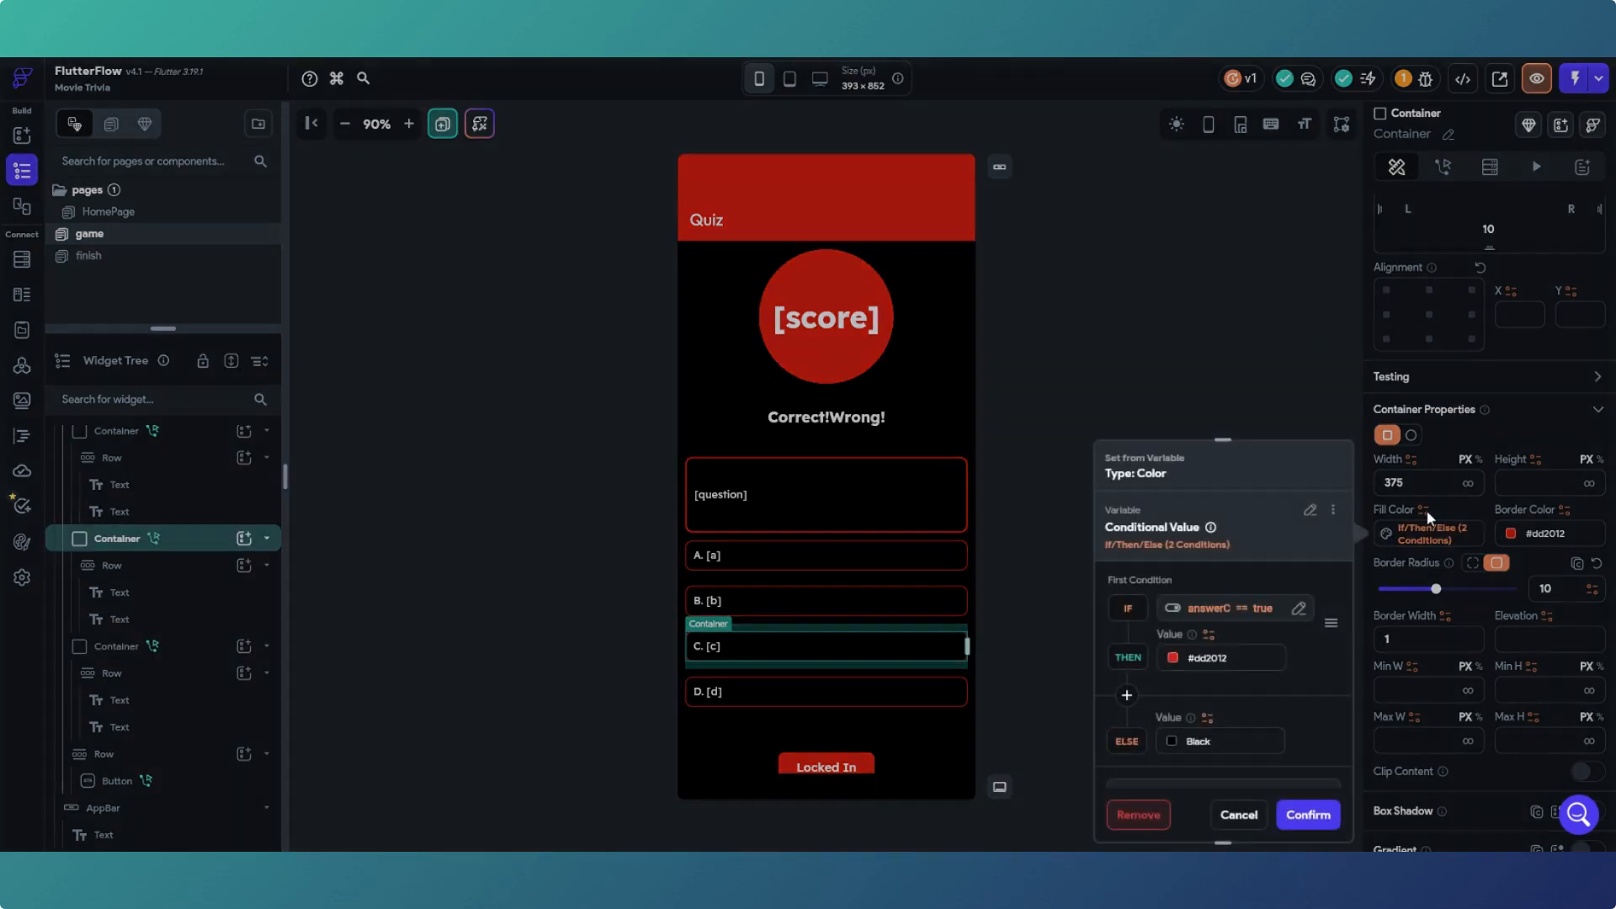
pyautogui.click(965, 694)
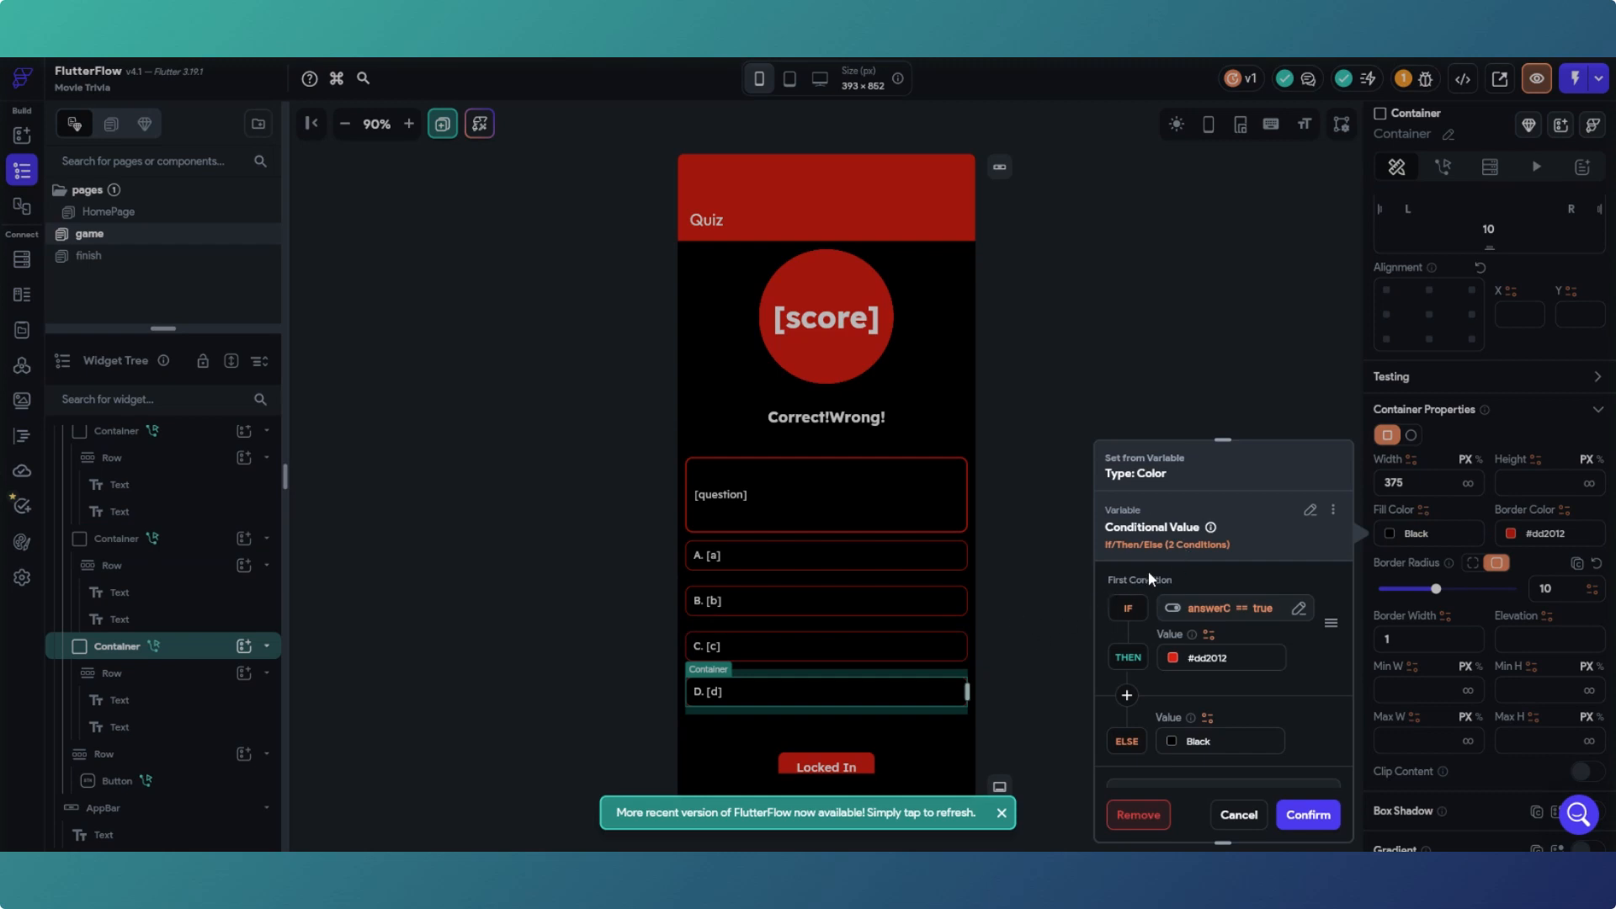
# Step: Change answer D's fill color condition to check the page state variable answerD instead, and confirm the conditional value
pyautogui.click(1208, 609)
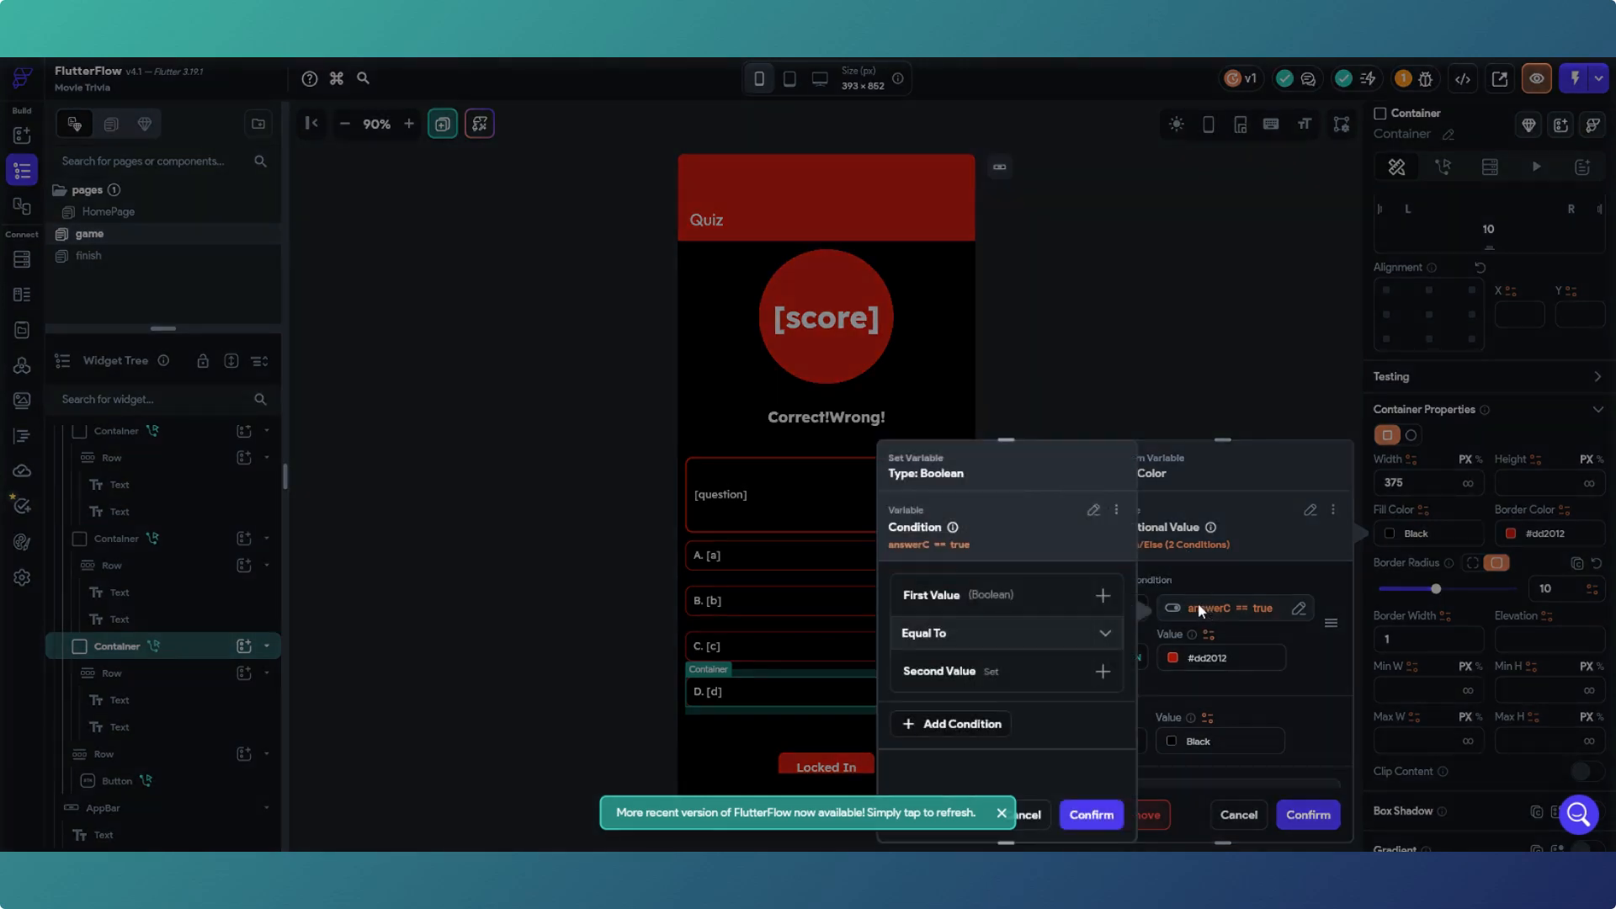
pyautogui.click(1000, 603)
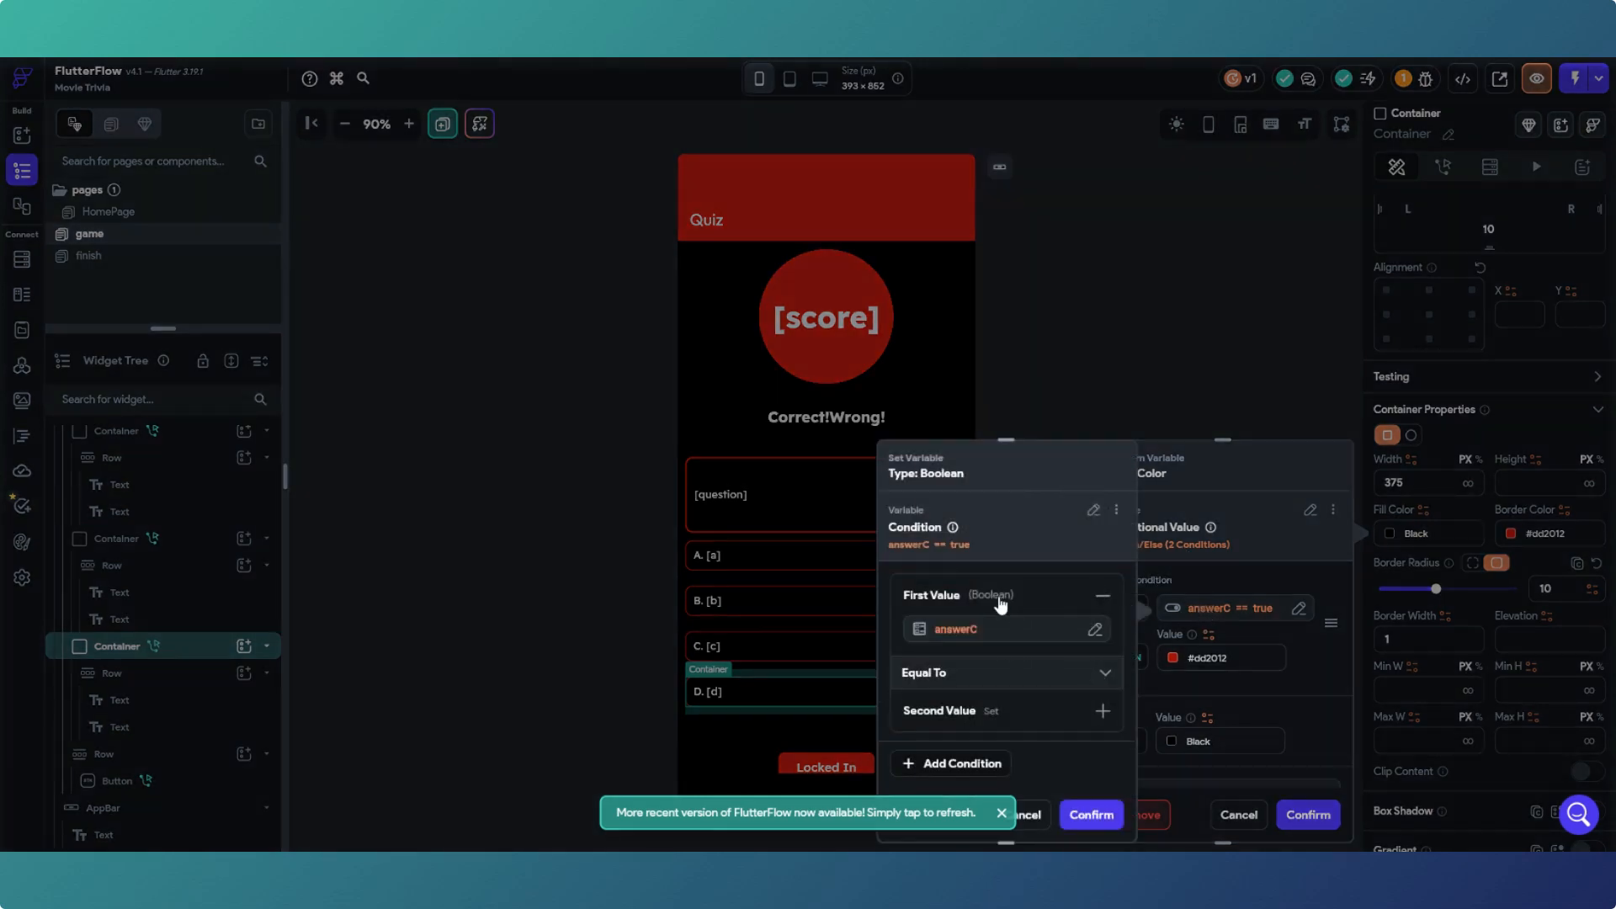
pyautogui.click(966, 638)
pyautogui.click(840, 511)
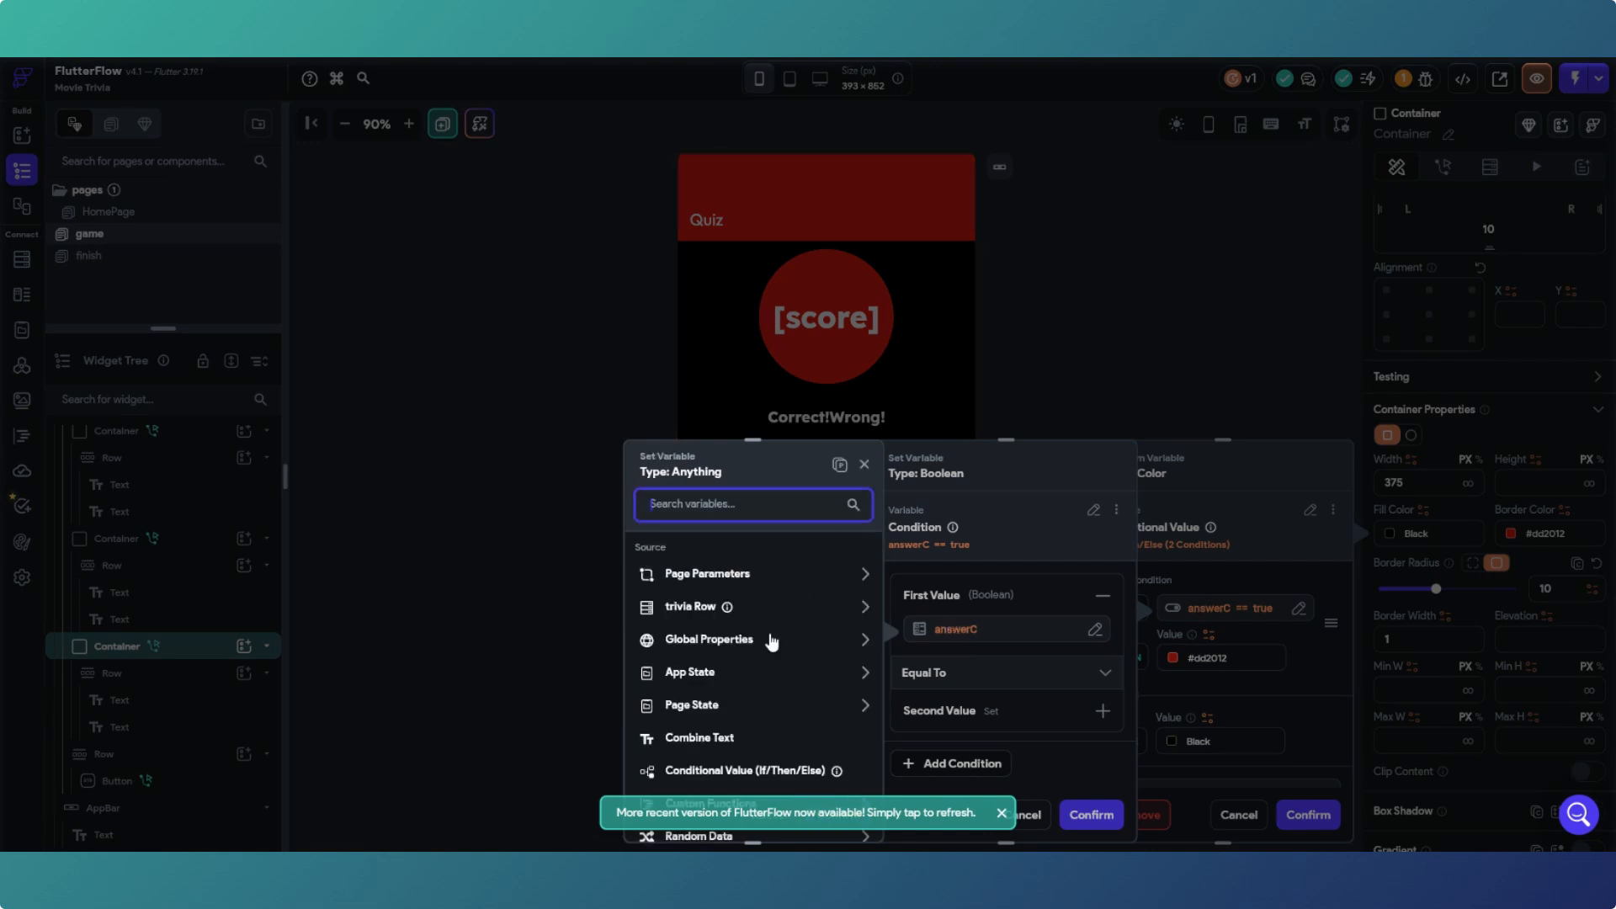
pyautogui.click(762, 705)
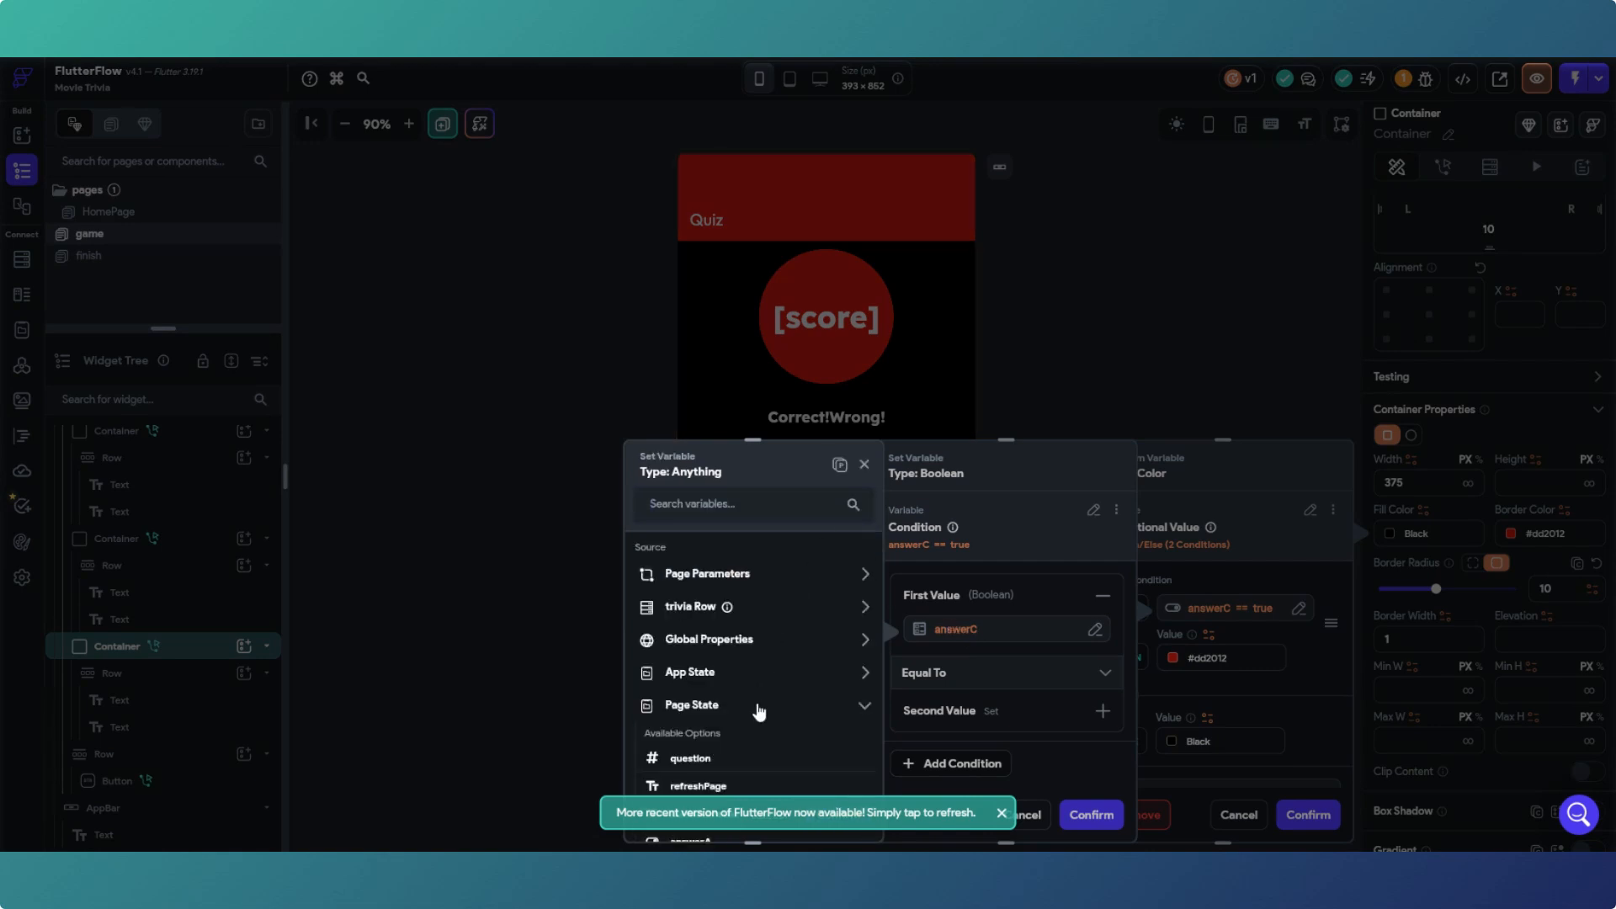
pyautogui.scroll(-2, 764, 706)
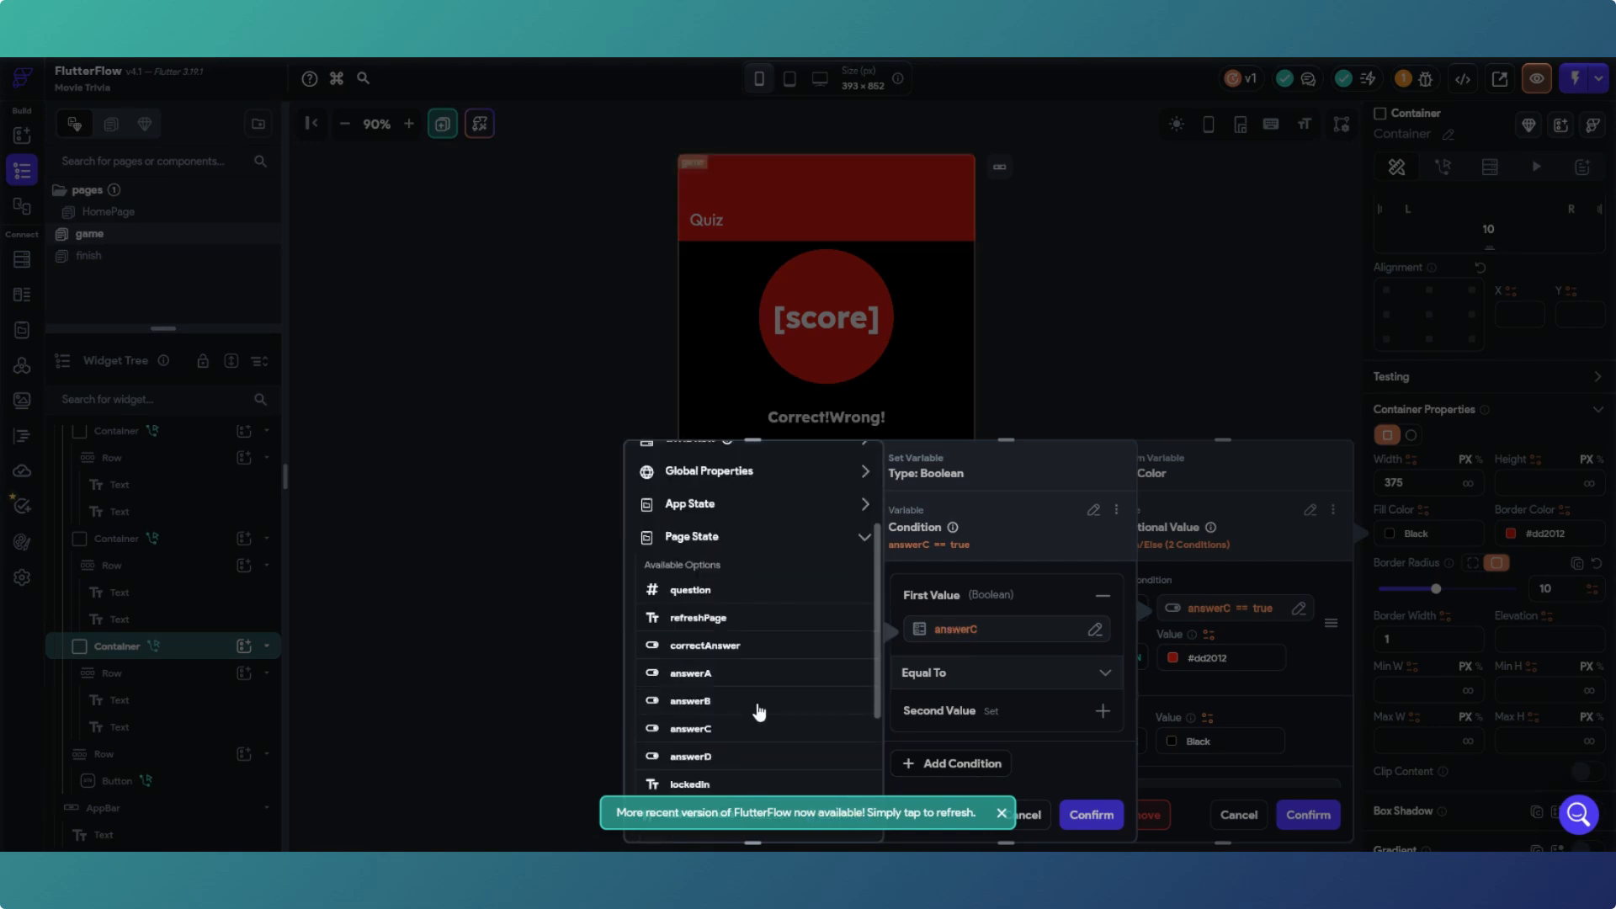
pyautogui.click(731, 755)
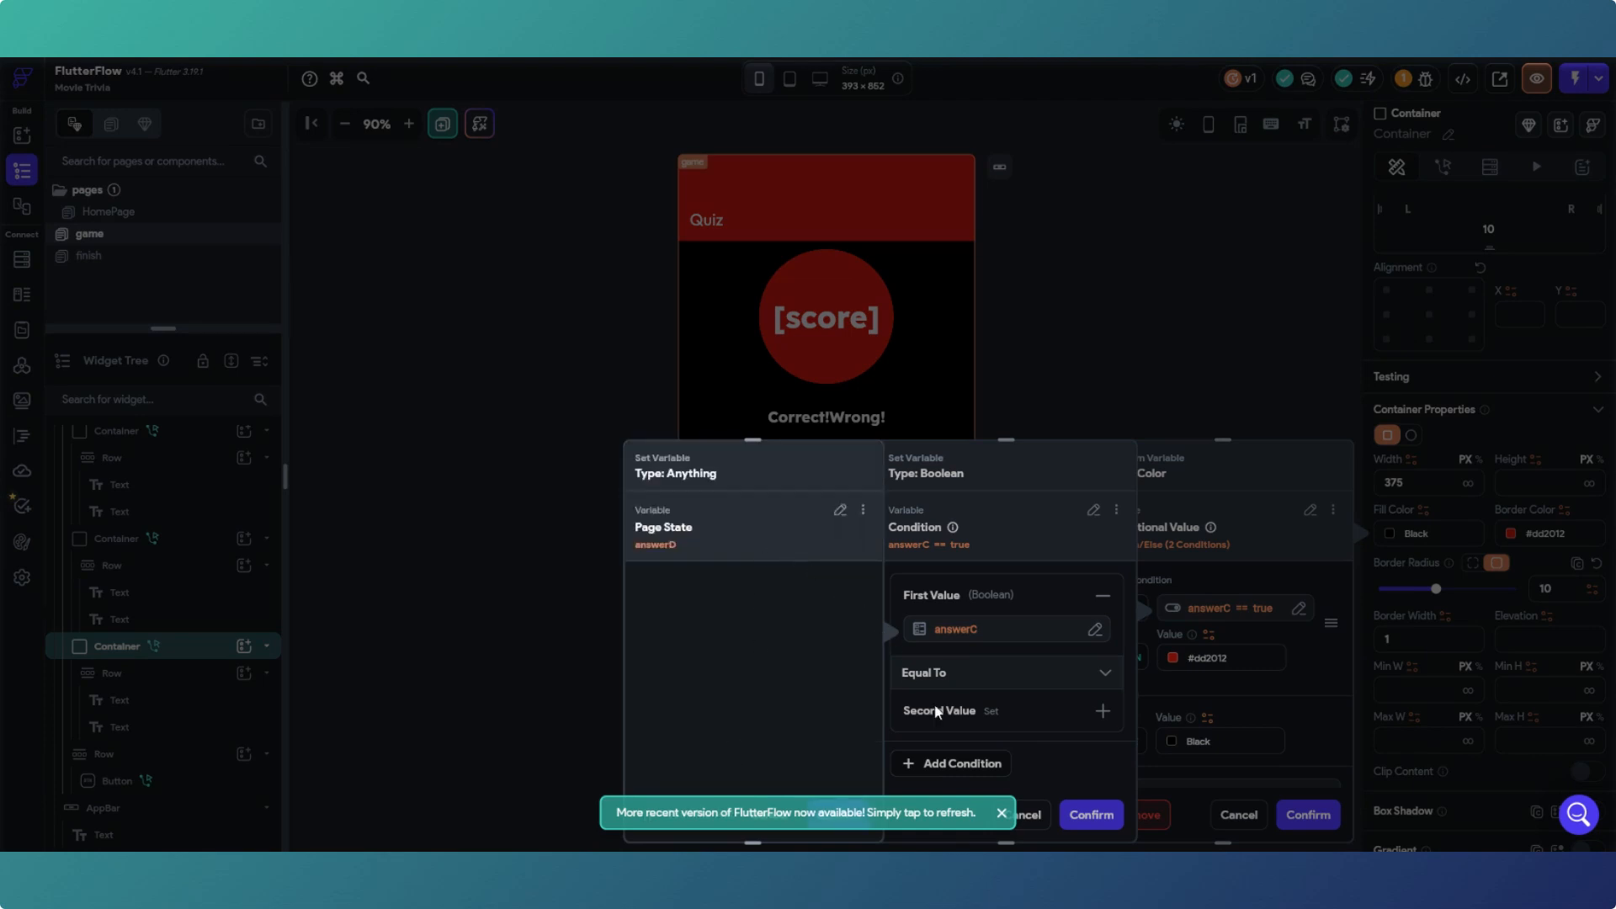
pyautogui.click(1001, 814)
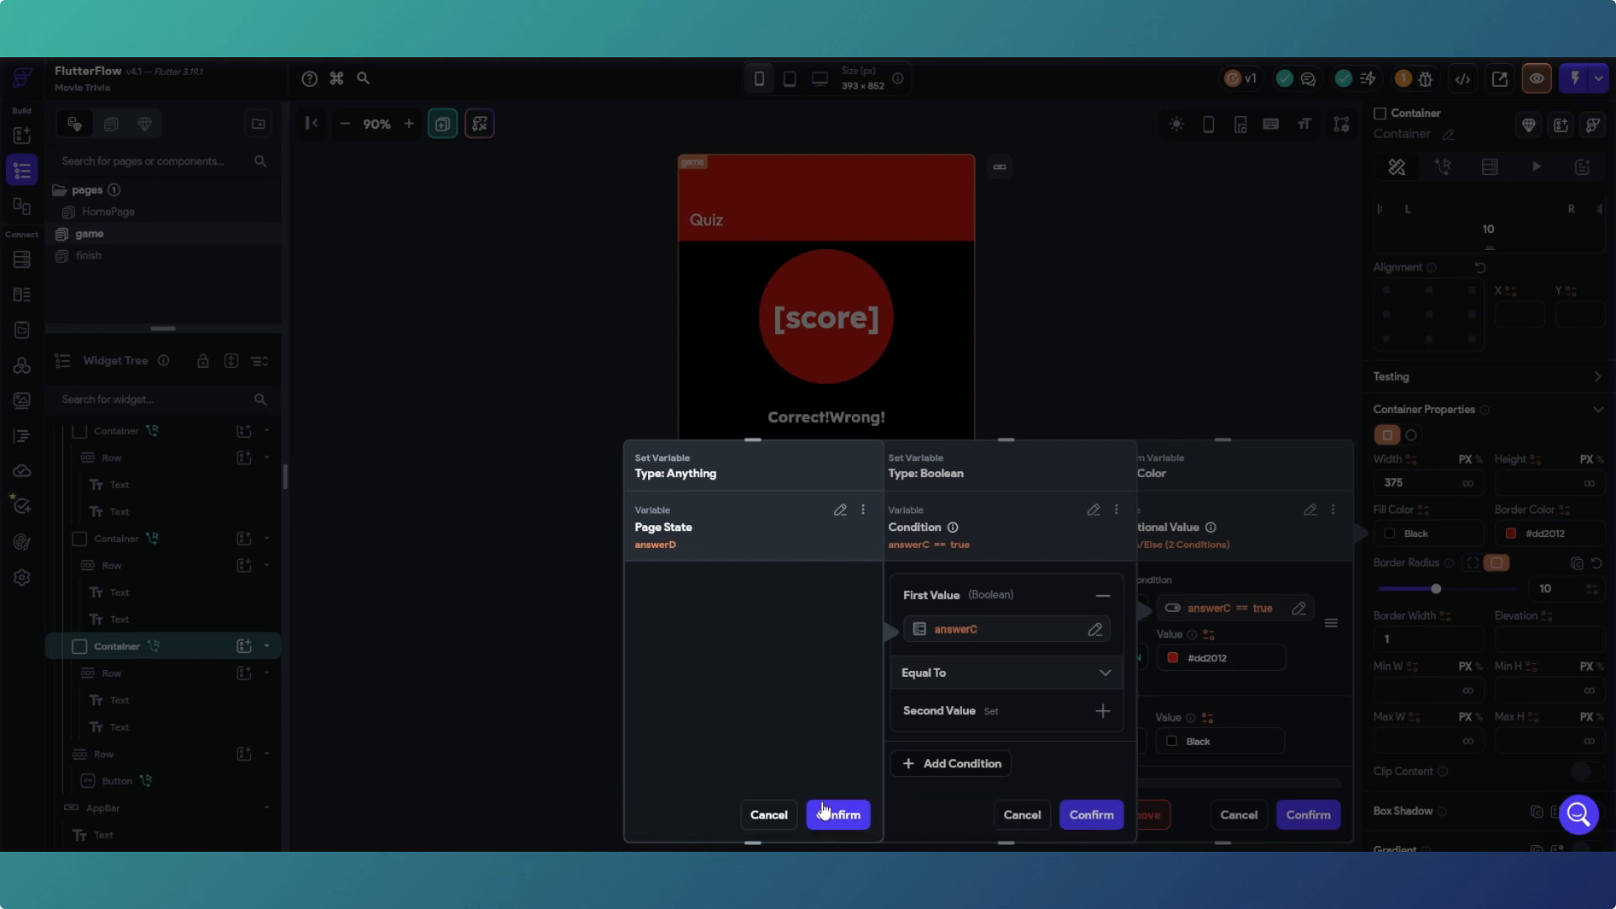
pyautogui.click(838, 815)
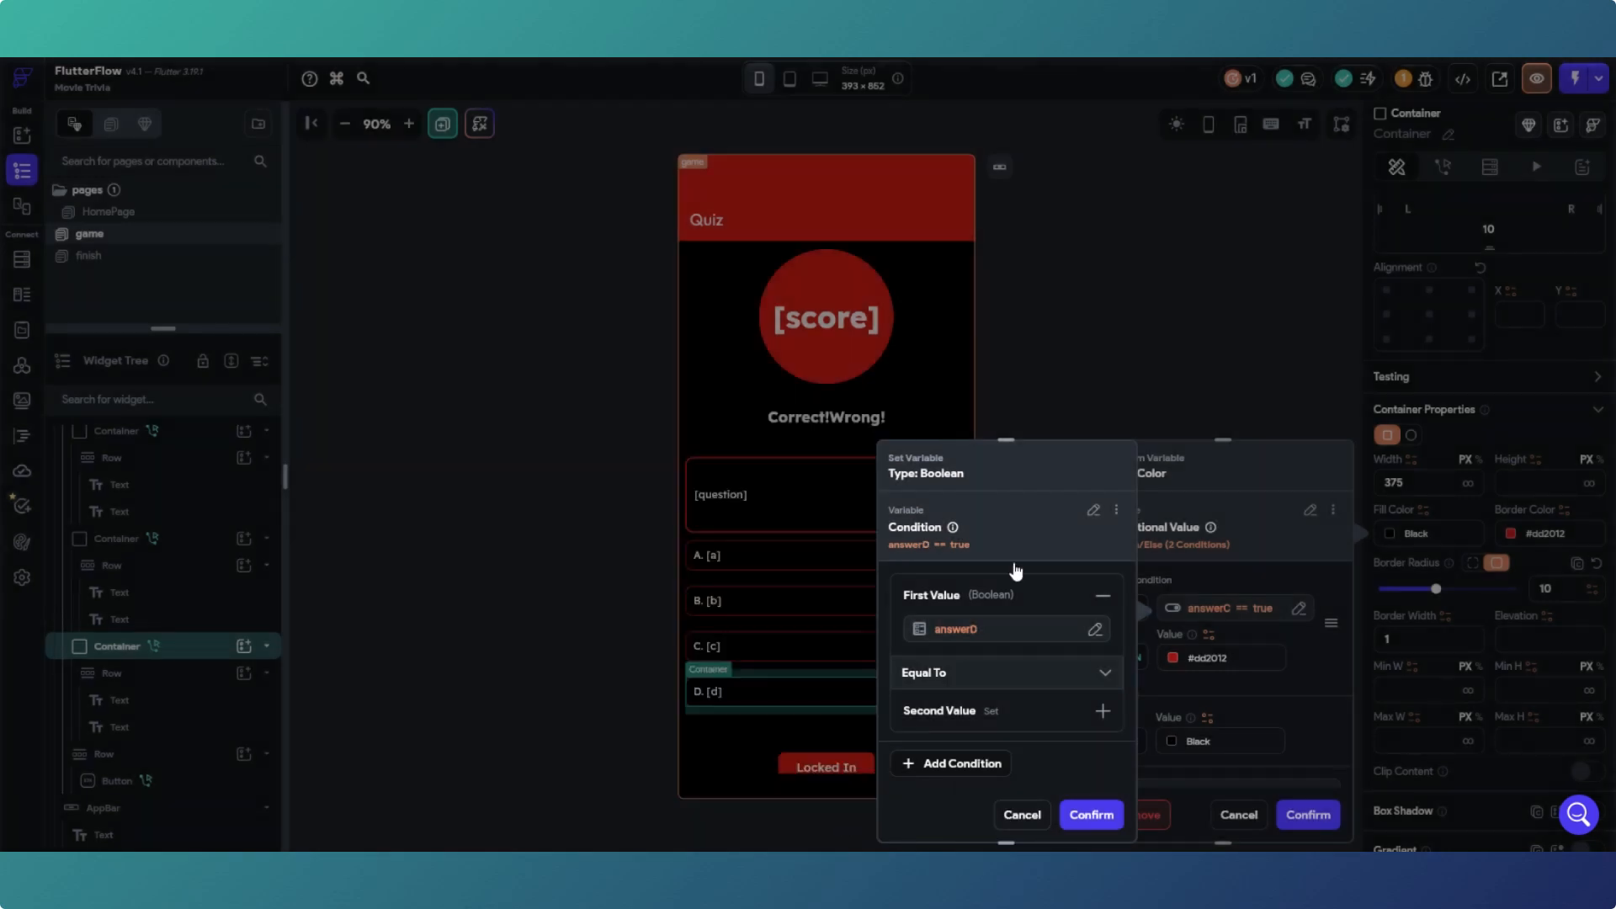
pyautogui.click(1086, 814)
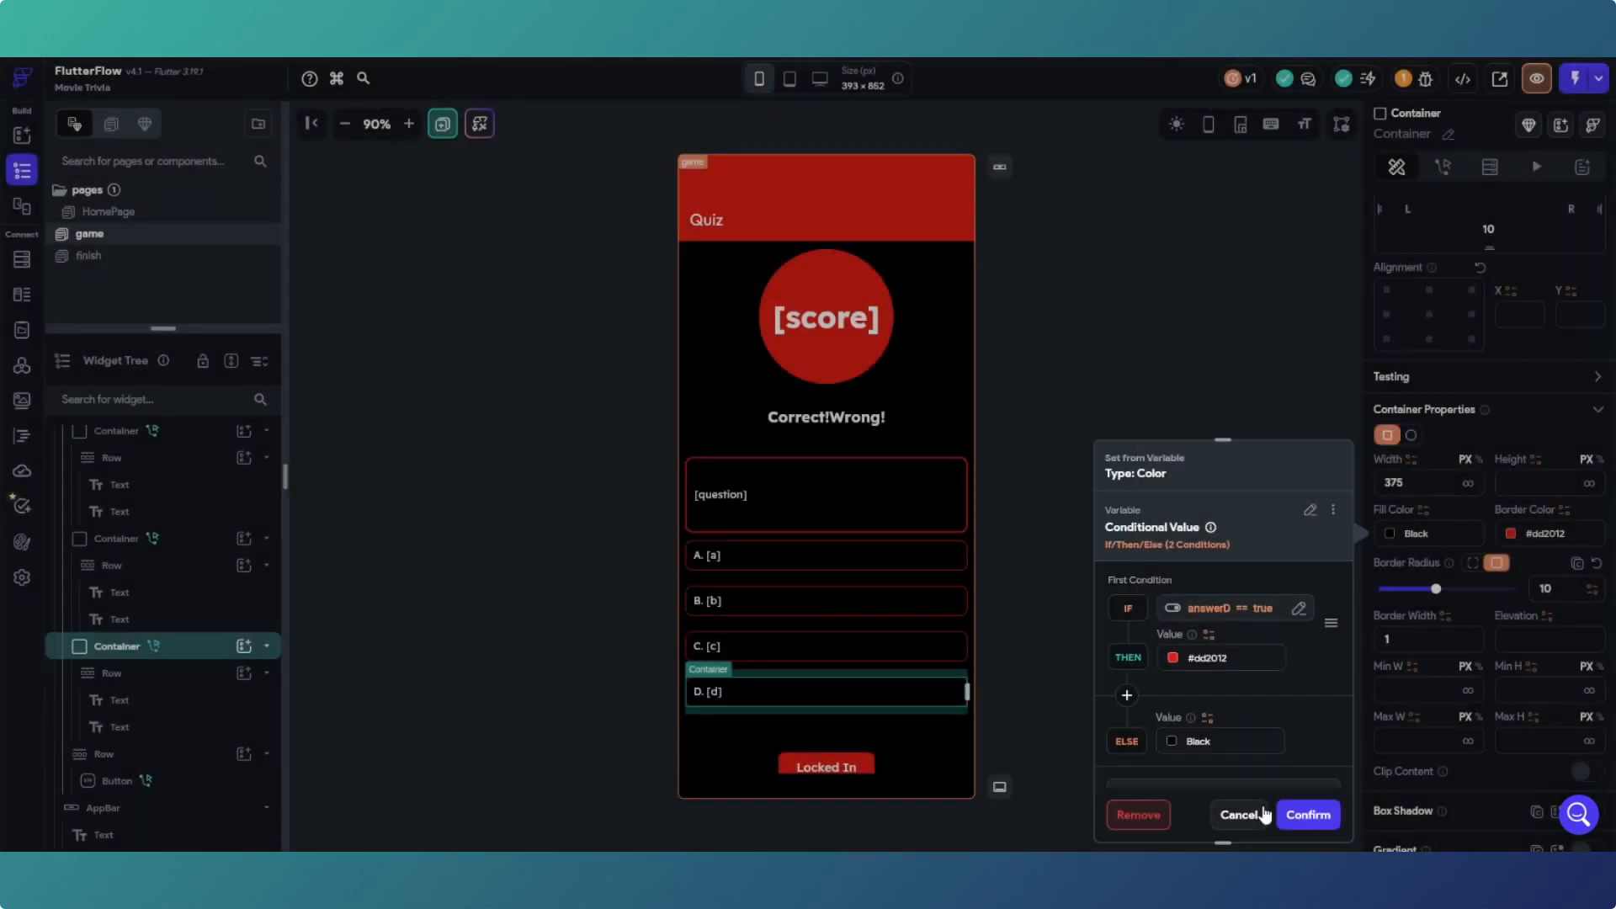
pyautogui.click(1308, 814)
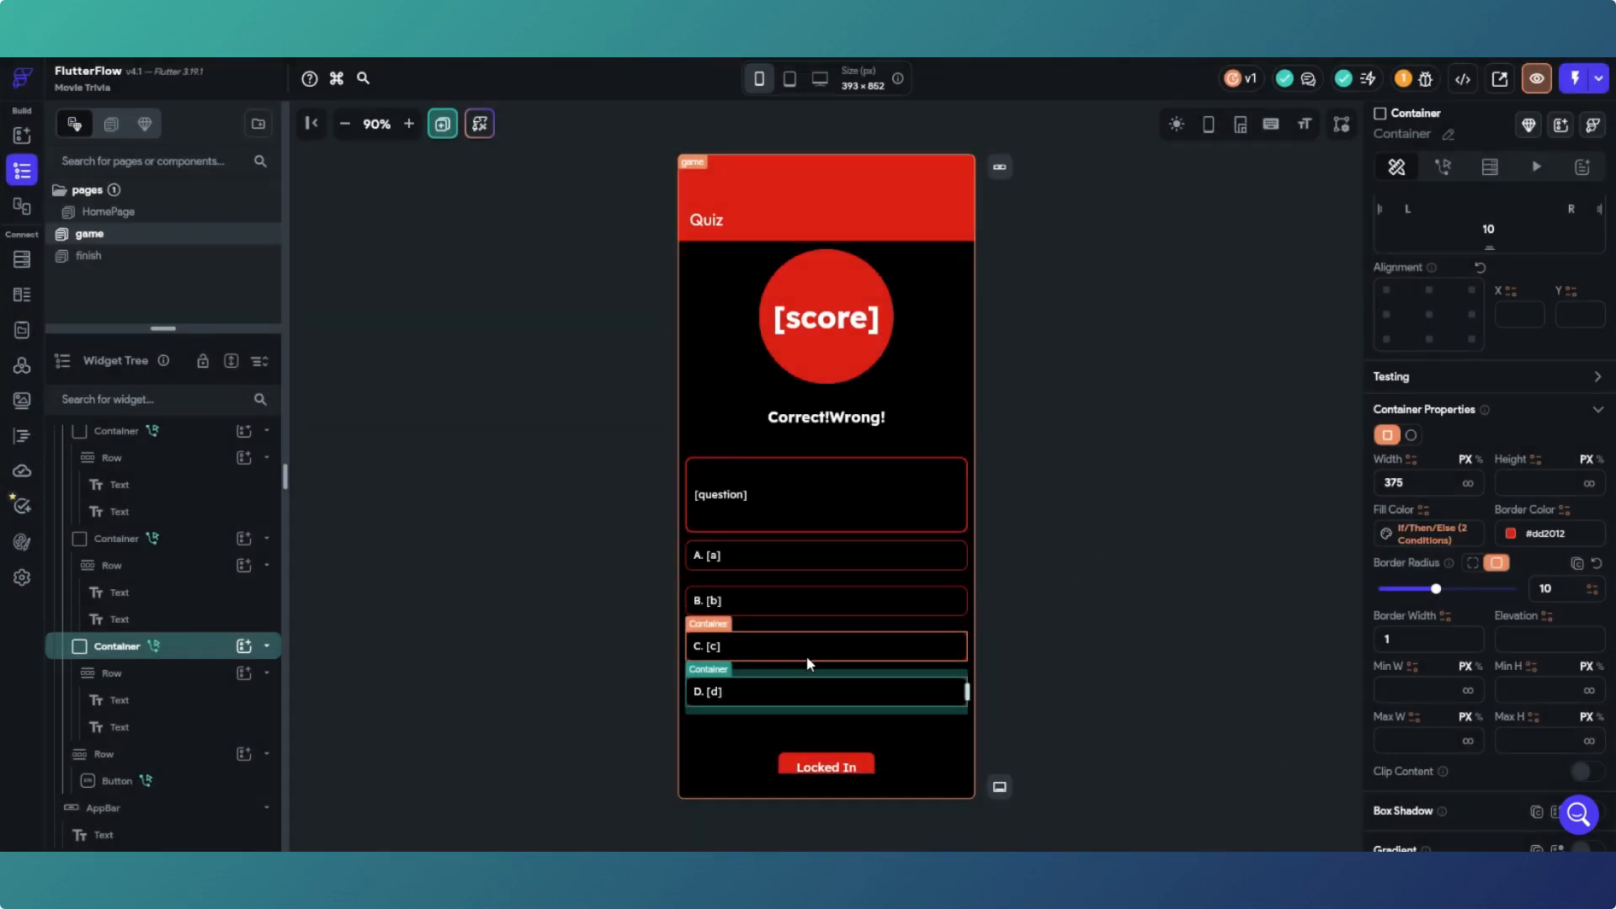
# Step: In the Locked In button's action flow, add answerA to the Action 11 page state update and set its value to False
pyautogui.scroll(-1, 916, 749)
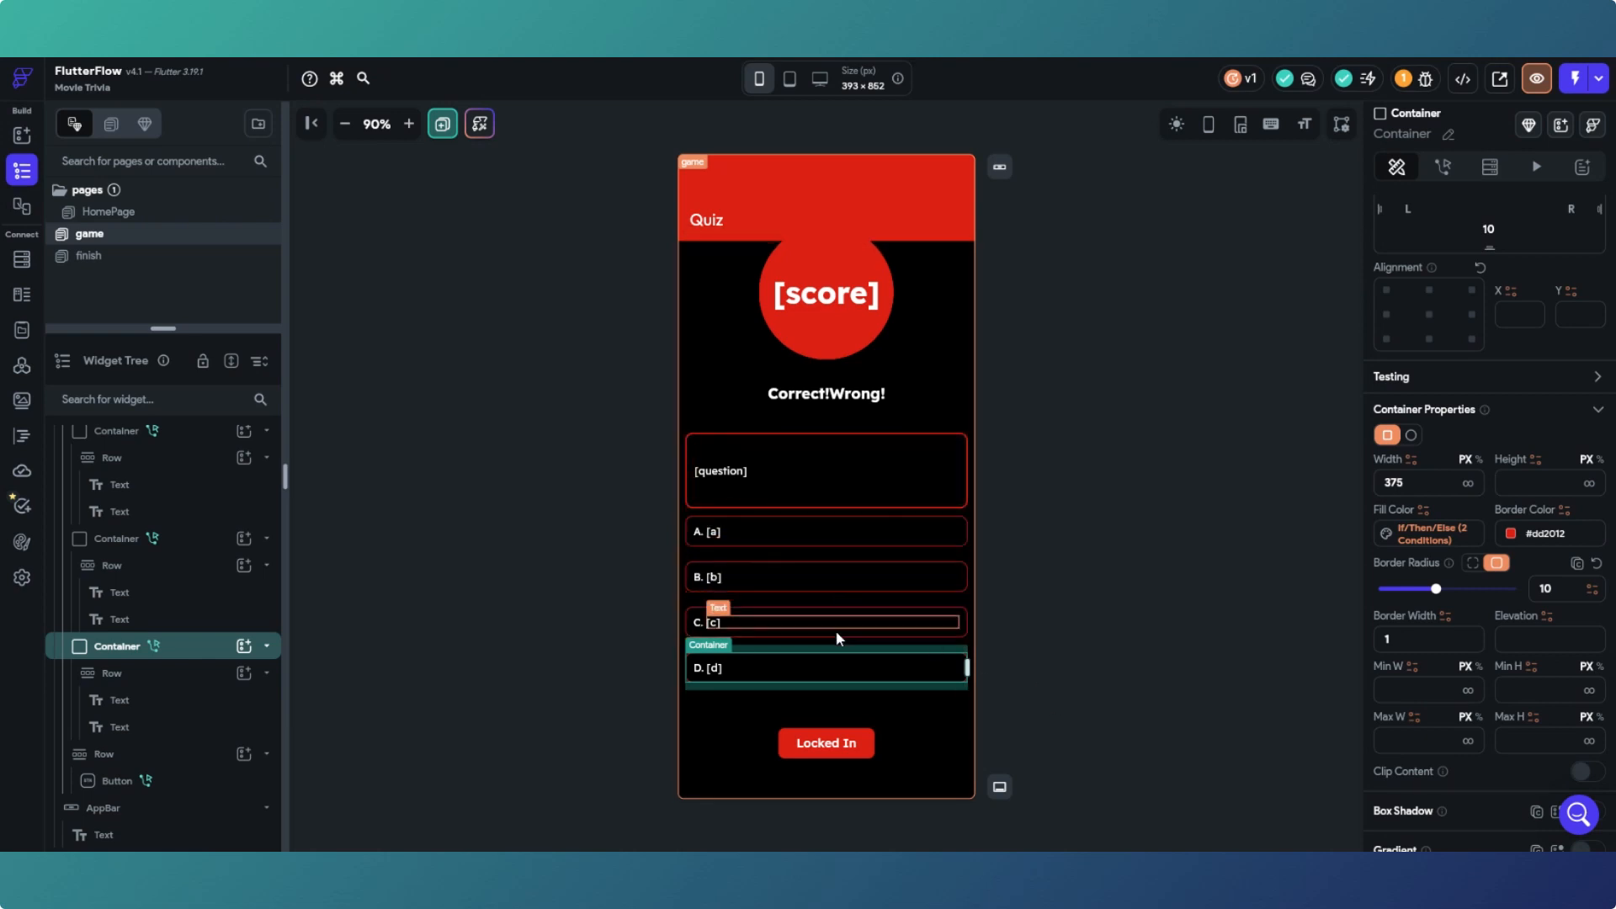
pyautogui.click(839, 745)
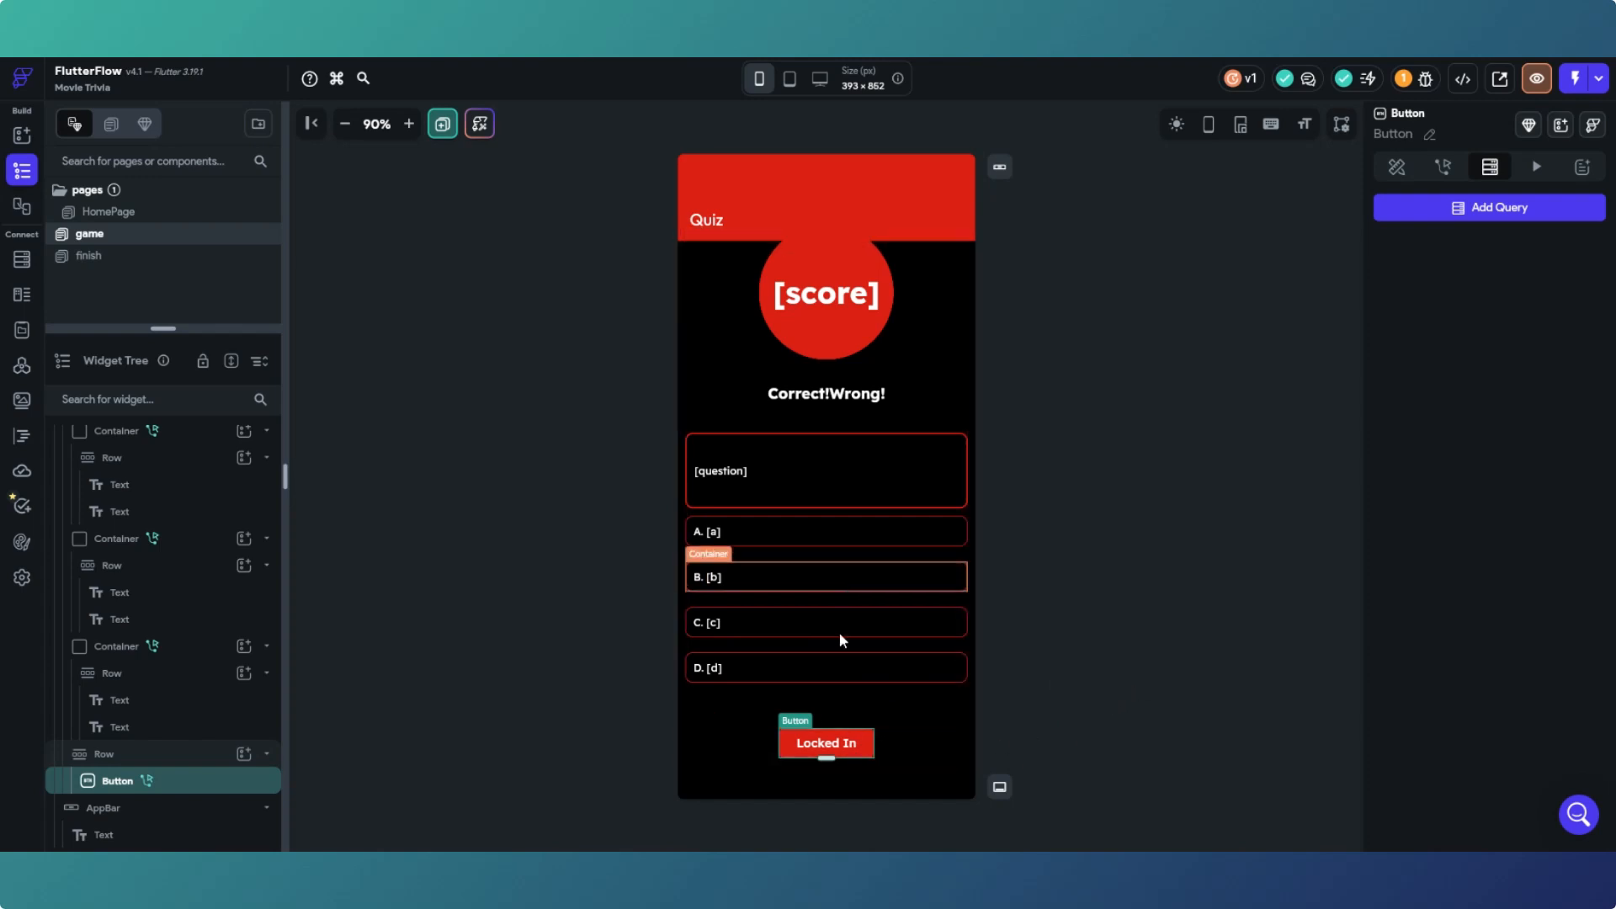
pyautogui.click(1442, 172)
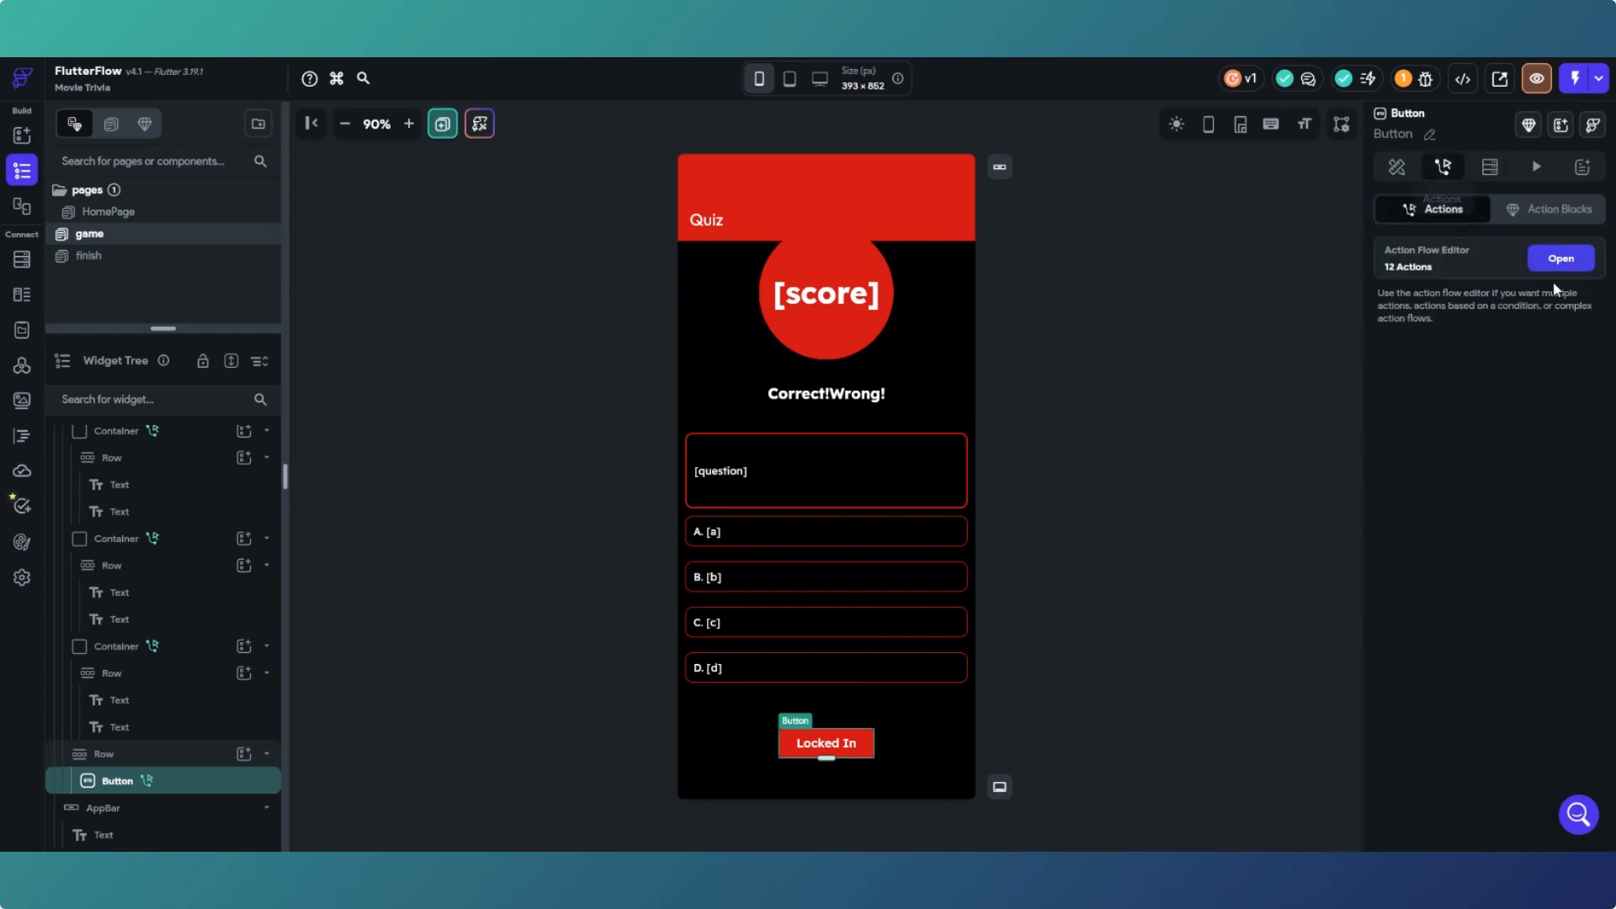
pyautogui.click(1546, 259)
pyautogui.scroll(-2, 820, 453)
pyautogui.moveTo(806, 538); pyautogui.dragTo(842, 321)
pyautogui.scroll(3, 810, 648)
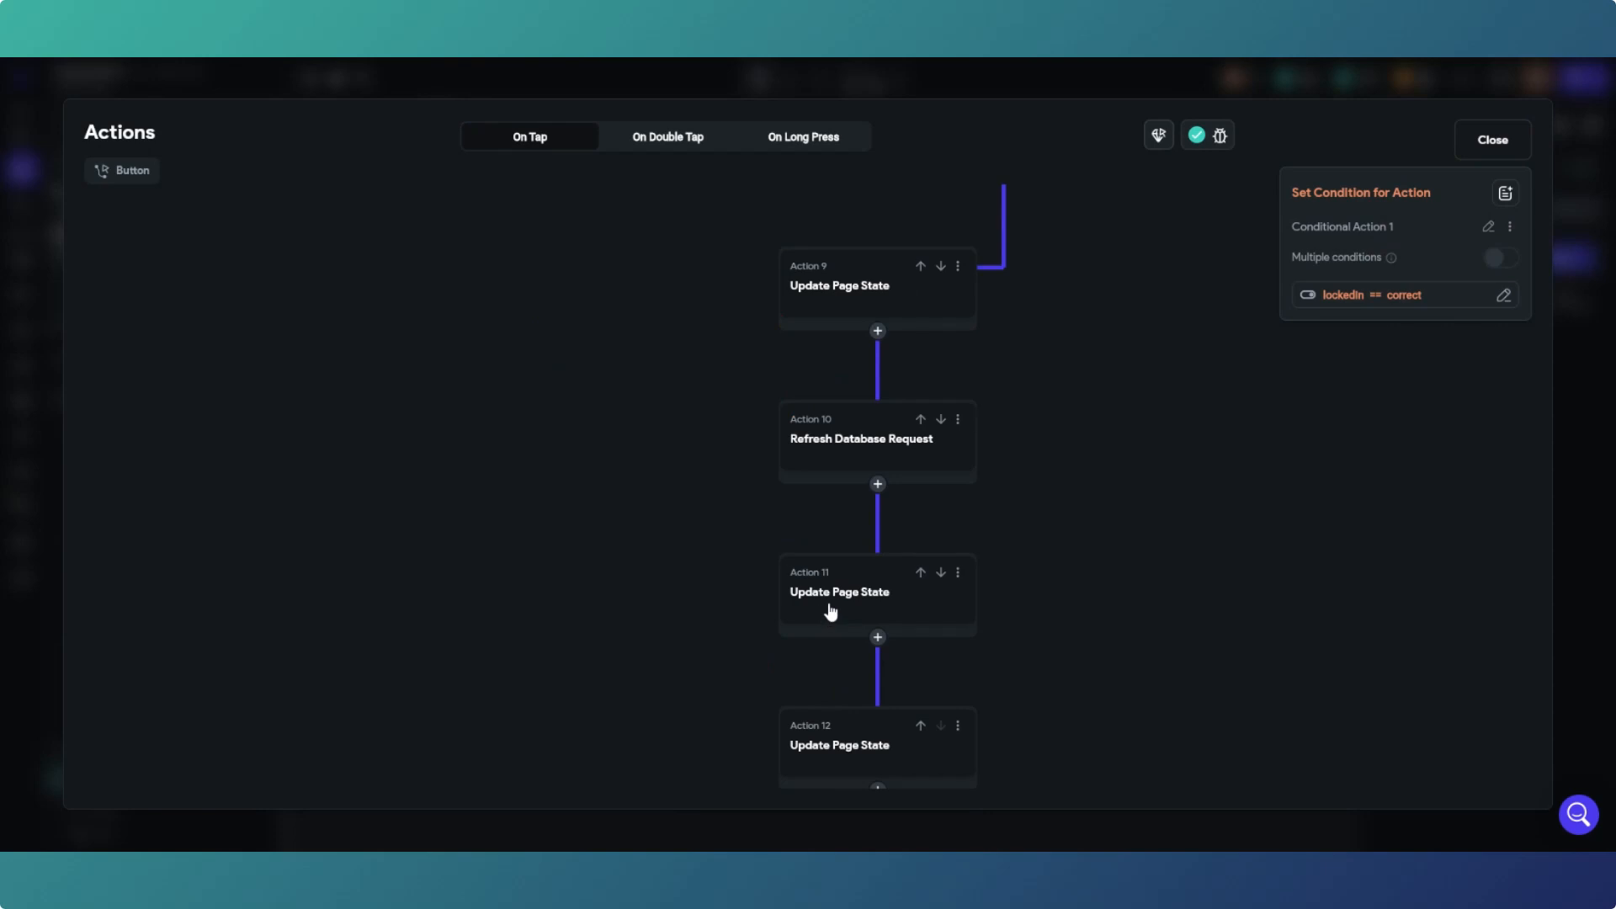
pyautogui.click(831, 612)
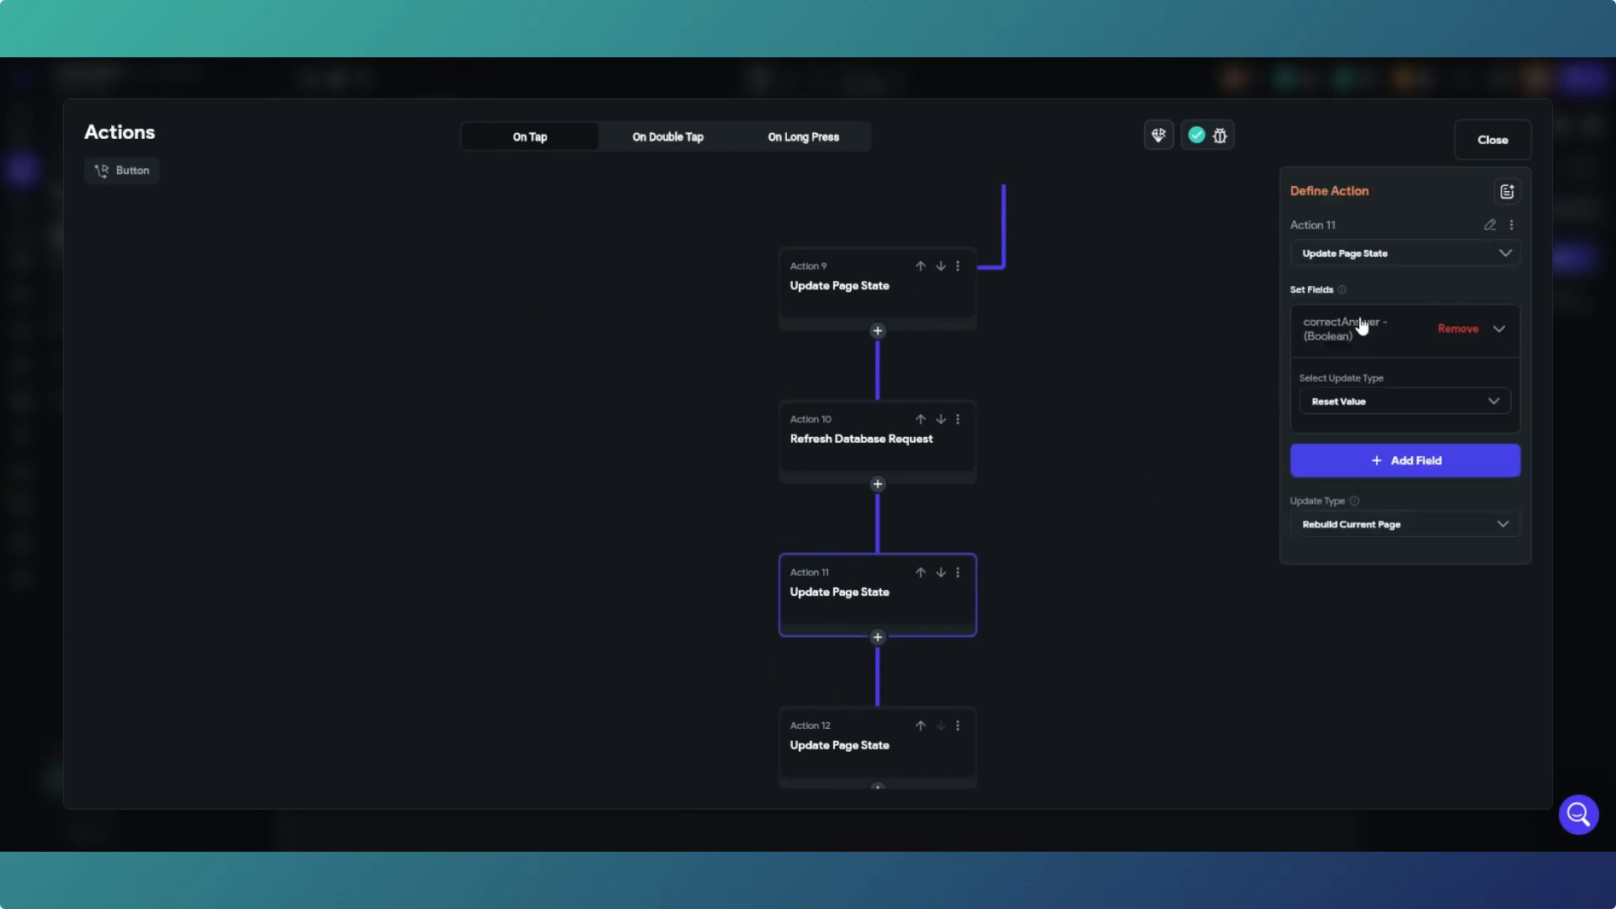
pyautogui.click(1378, 452)
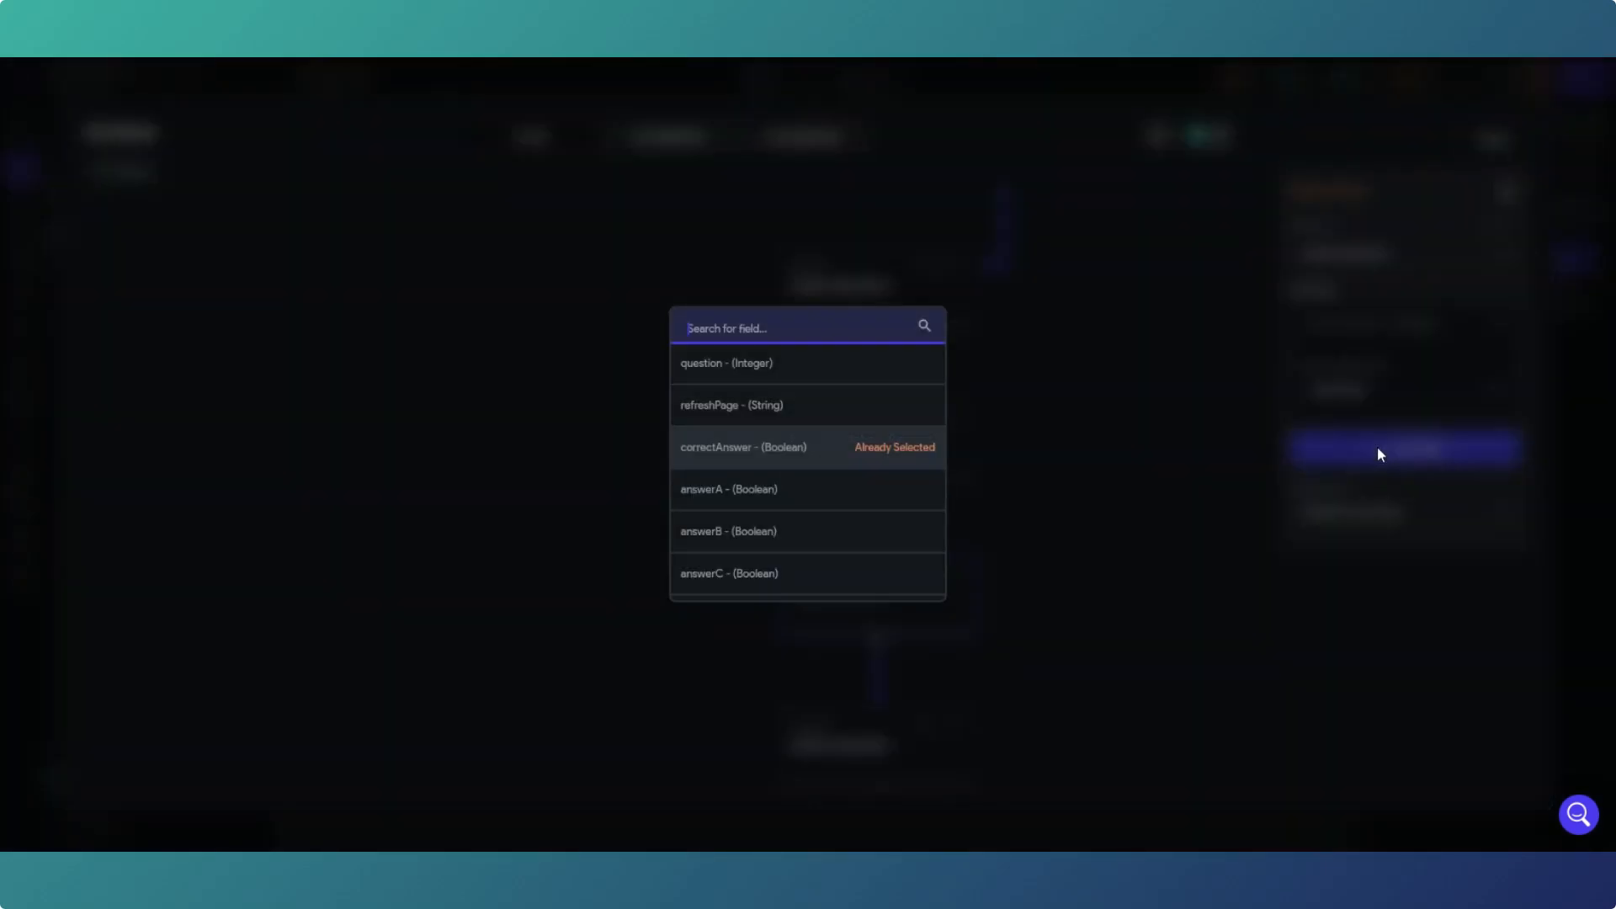
pyautogui.click(731, 491)
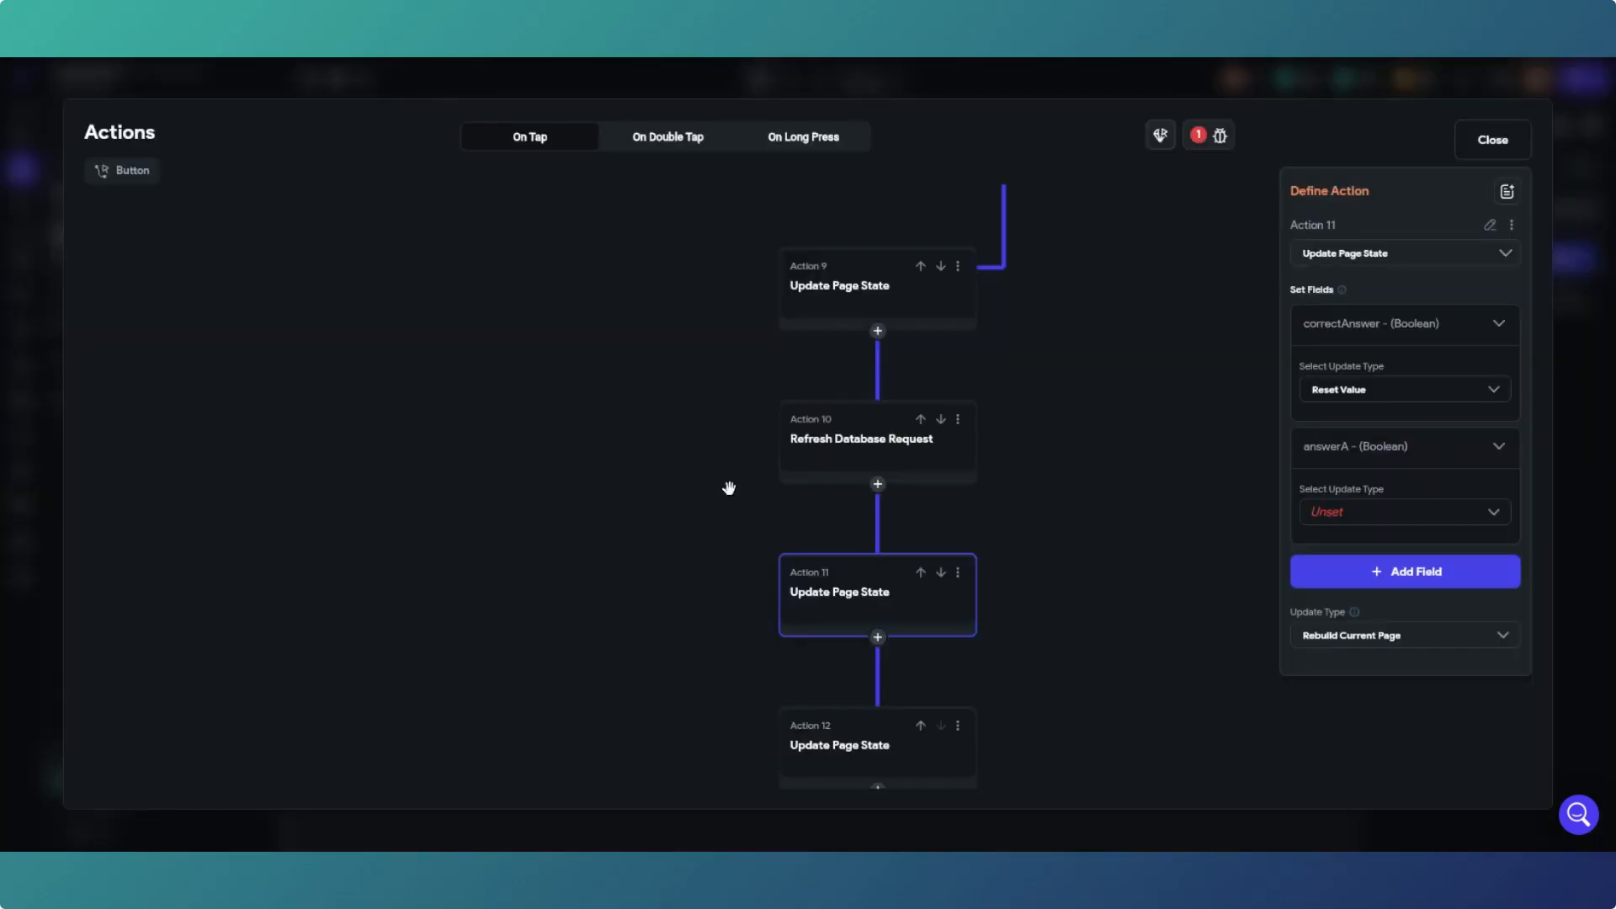
pyautogui.click(1412, 526)
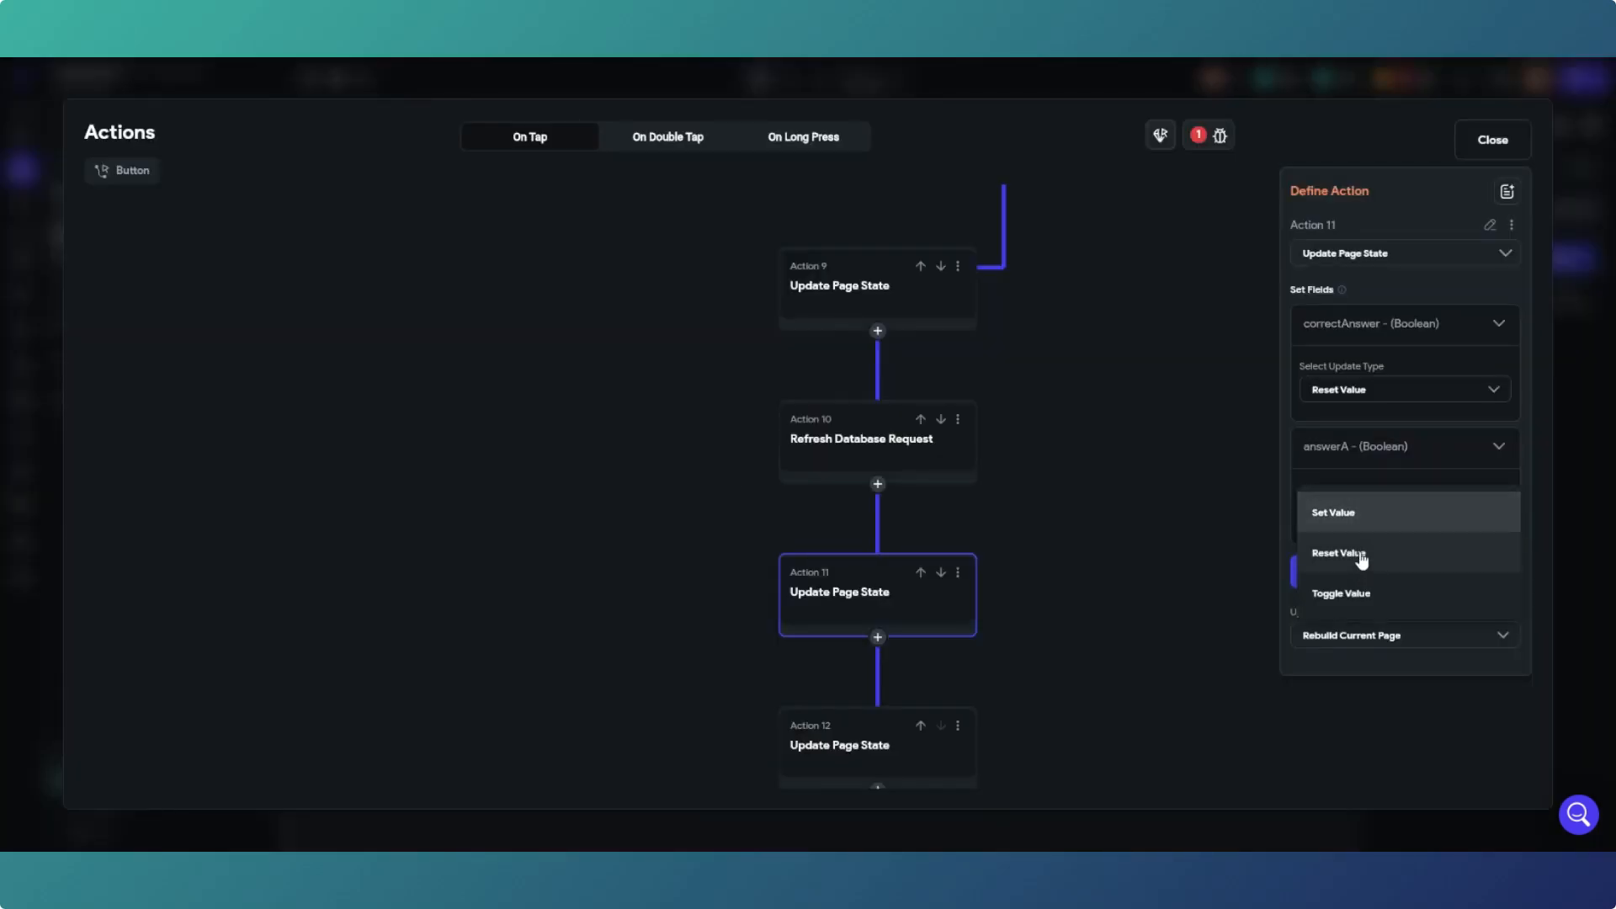
pyautogui.click(1357, 528)
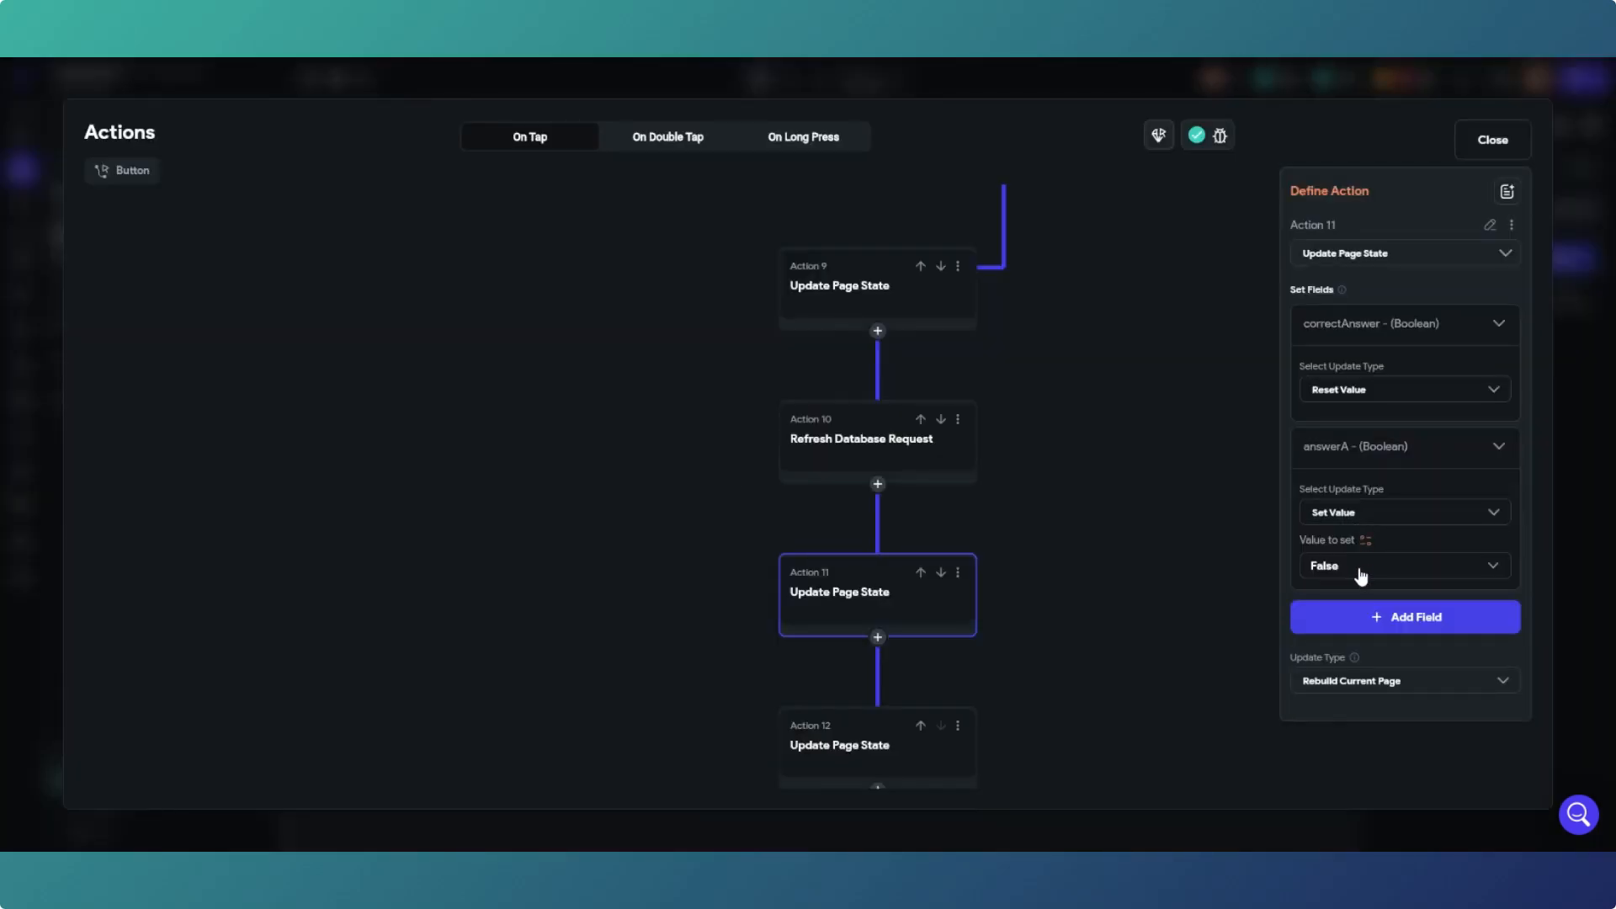
# Step: Add answerB to the Action 11 page state update with its value set to False
pyautogui.click(1373, 623)
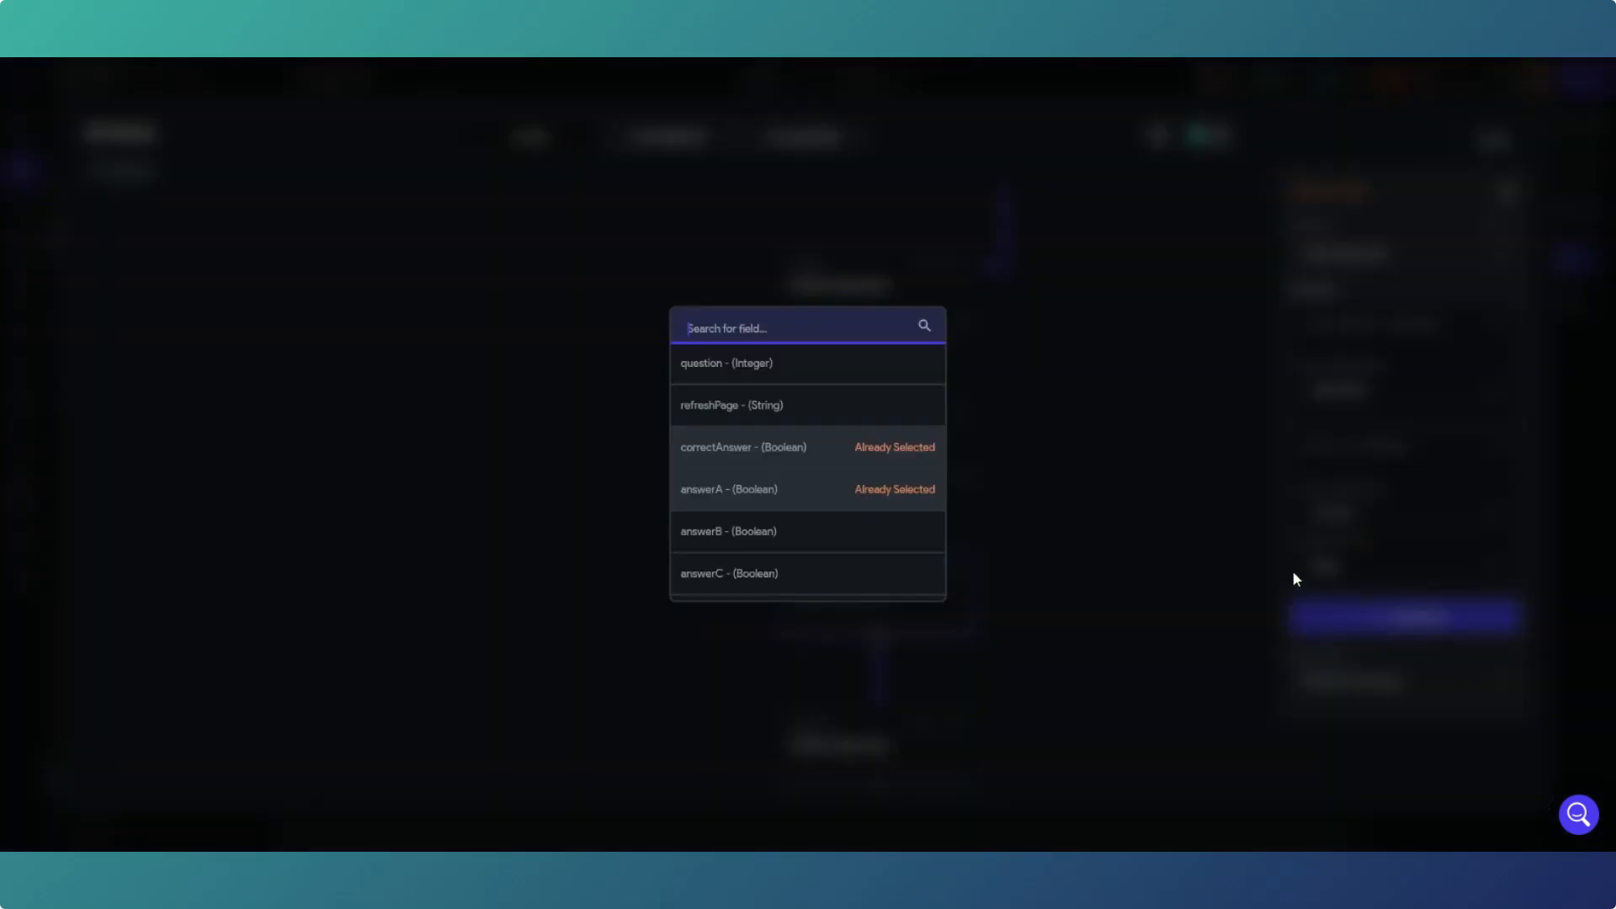
pyautogui.click(863, 539)
pyautogui.click(1370, 688)
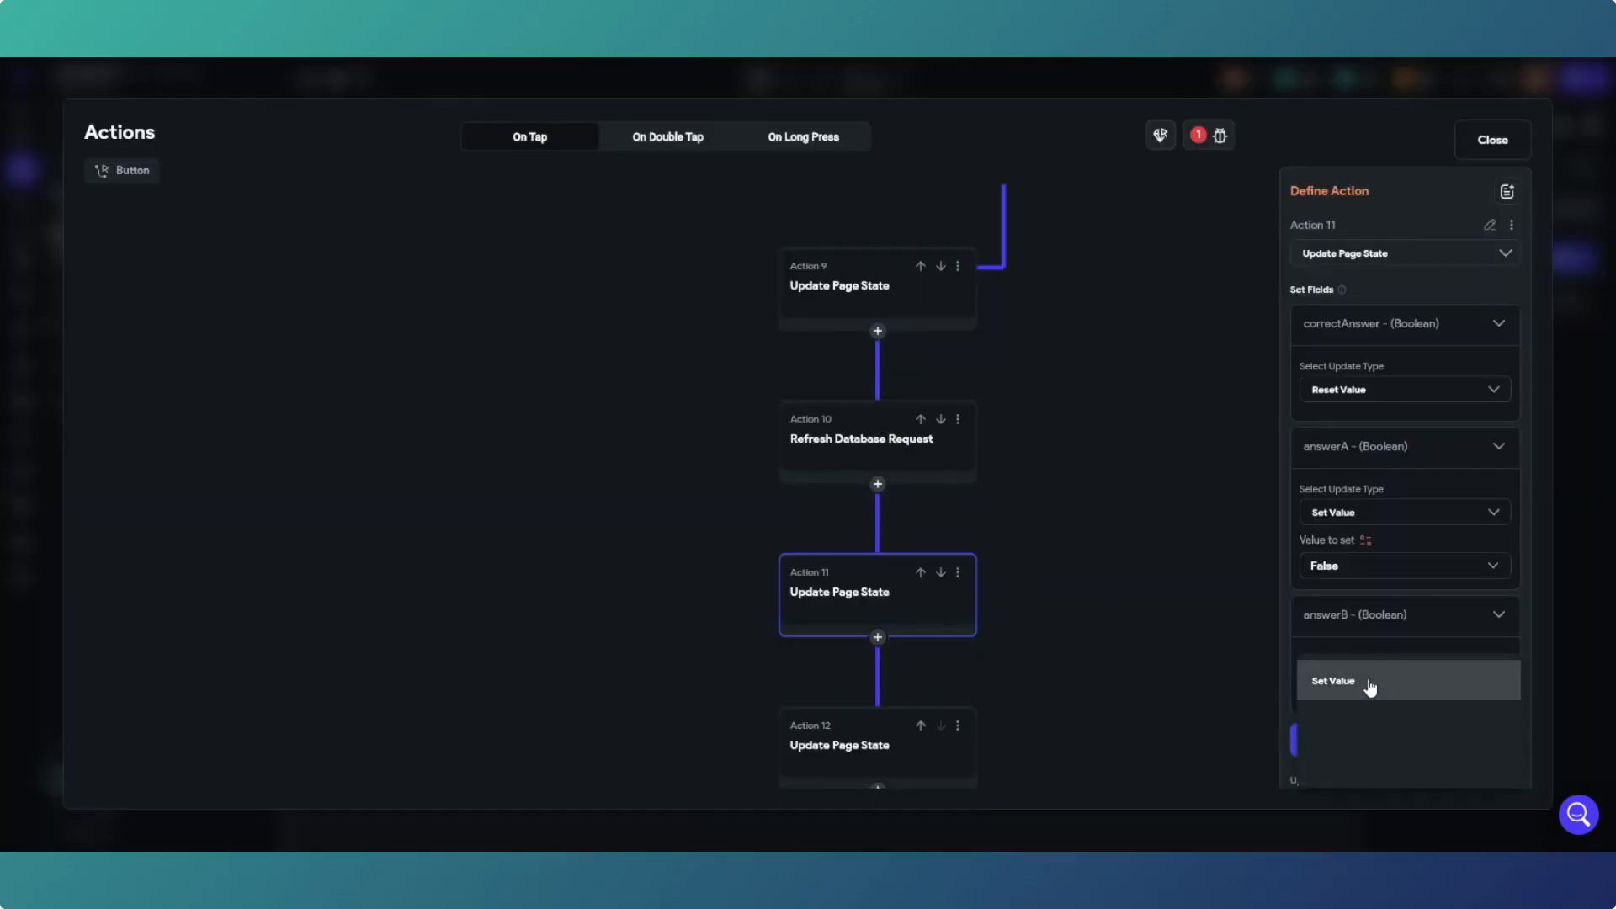
pyautogui.click(1362, 692)
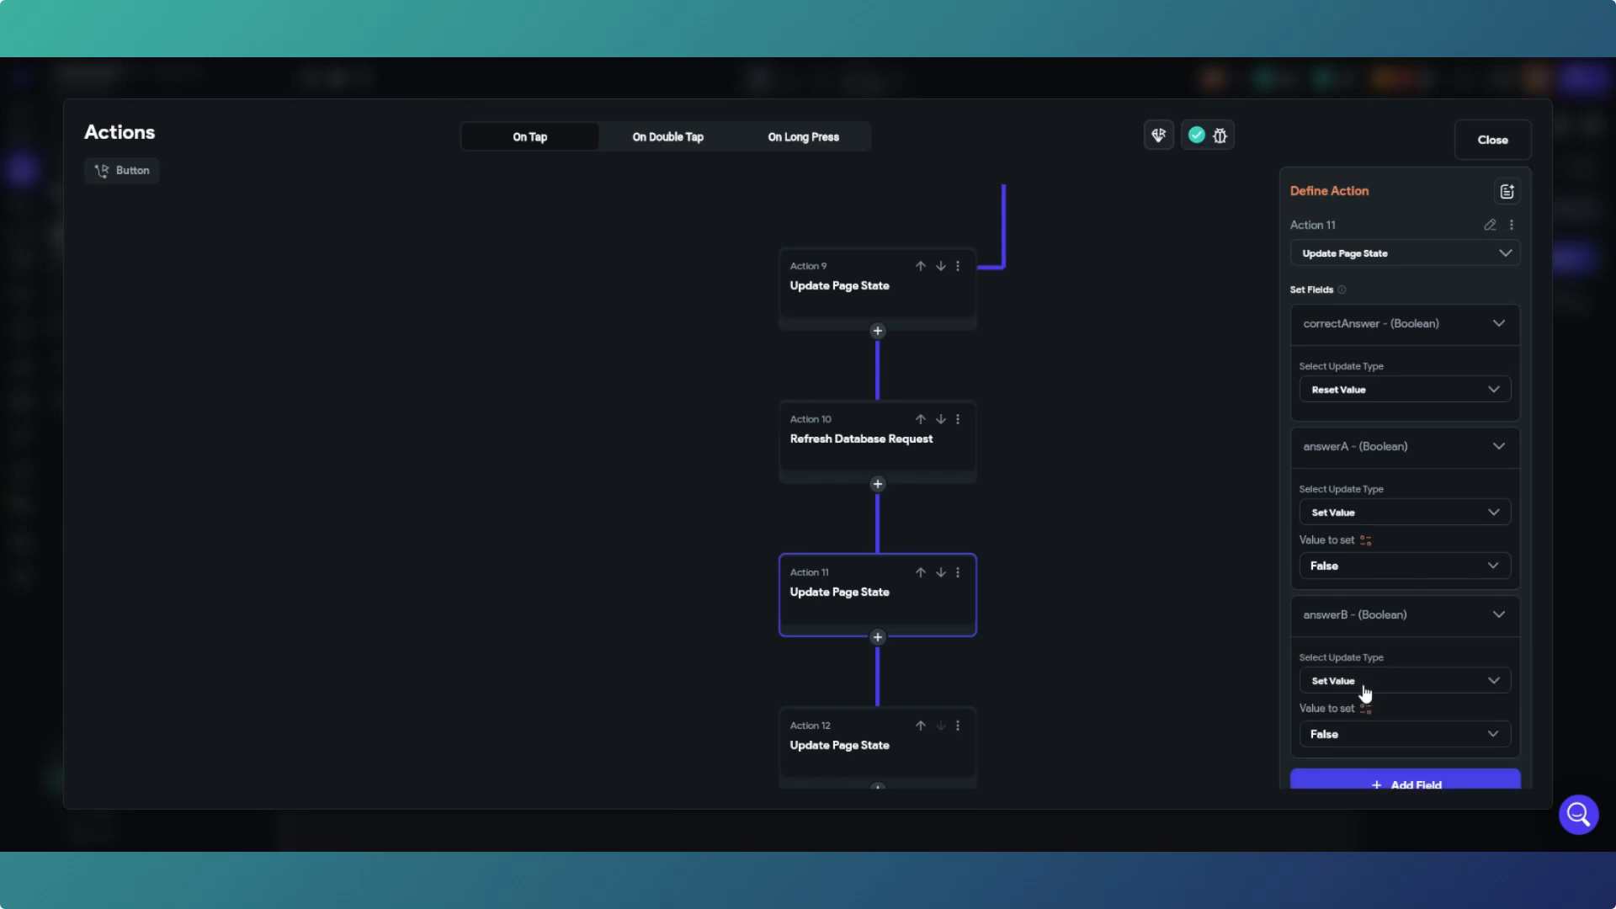
# Step: Add the answerC field to the Action 11 page state update
pyautogui.scroll(-2, 1358, 743)
pyautogui.click(1378, 686)
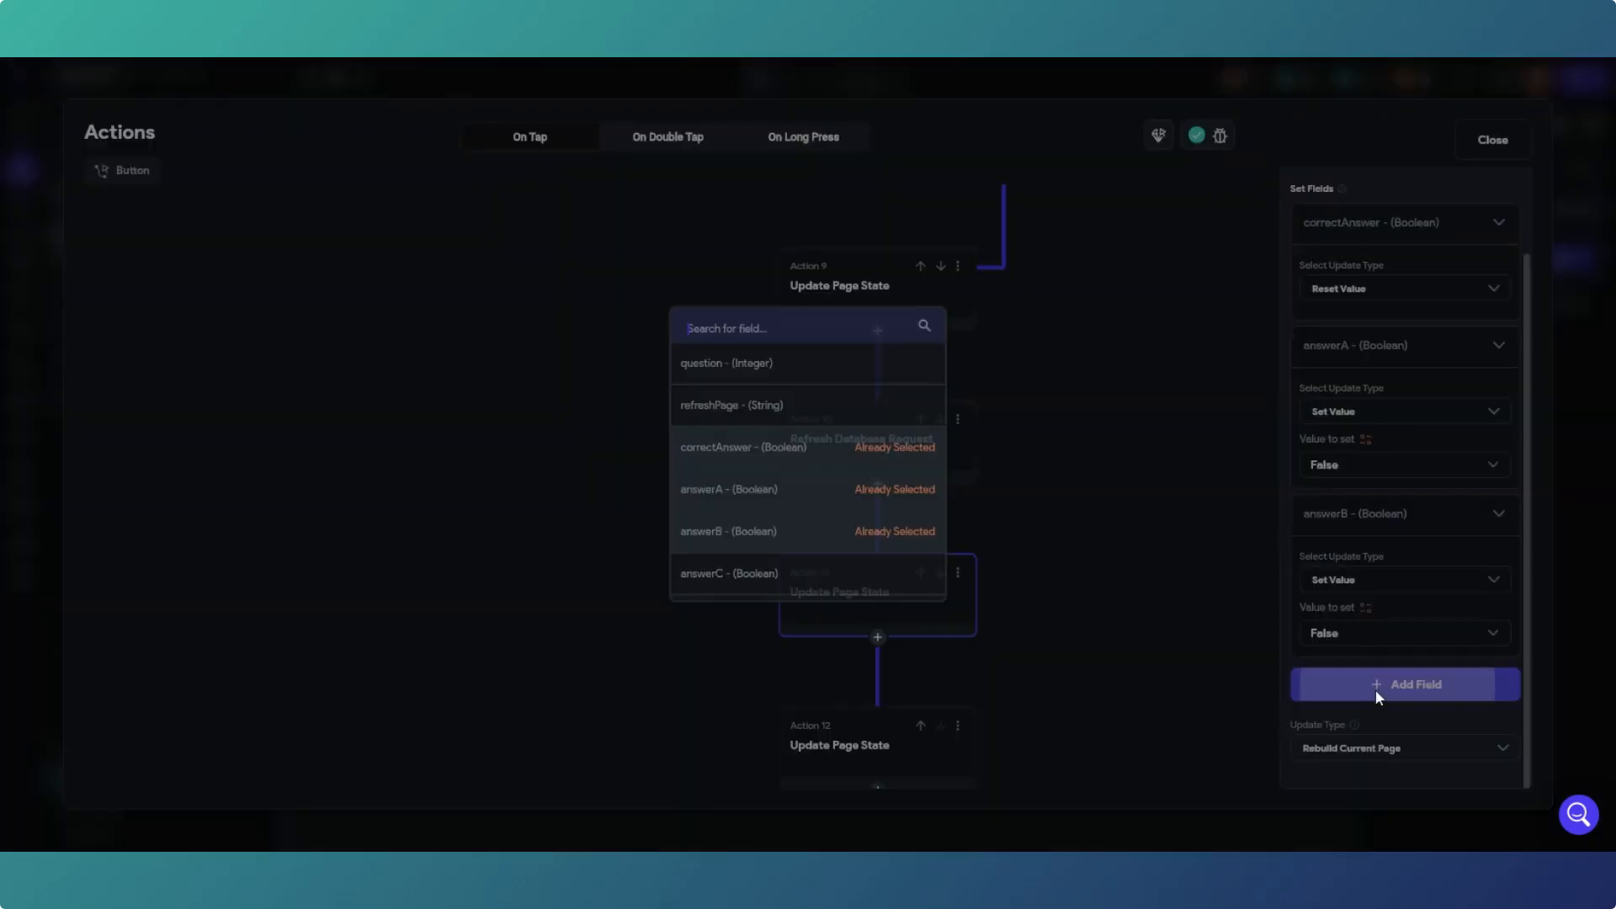
pyautogui.click(790, 572)
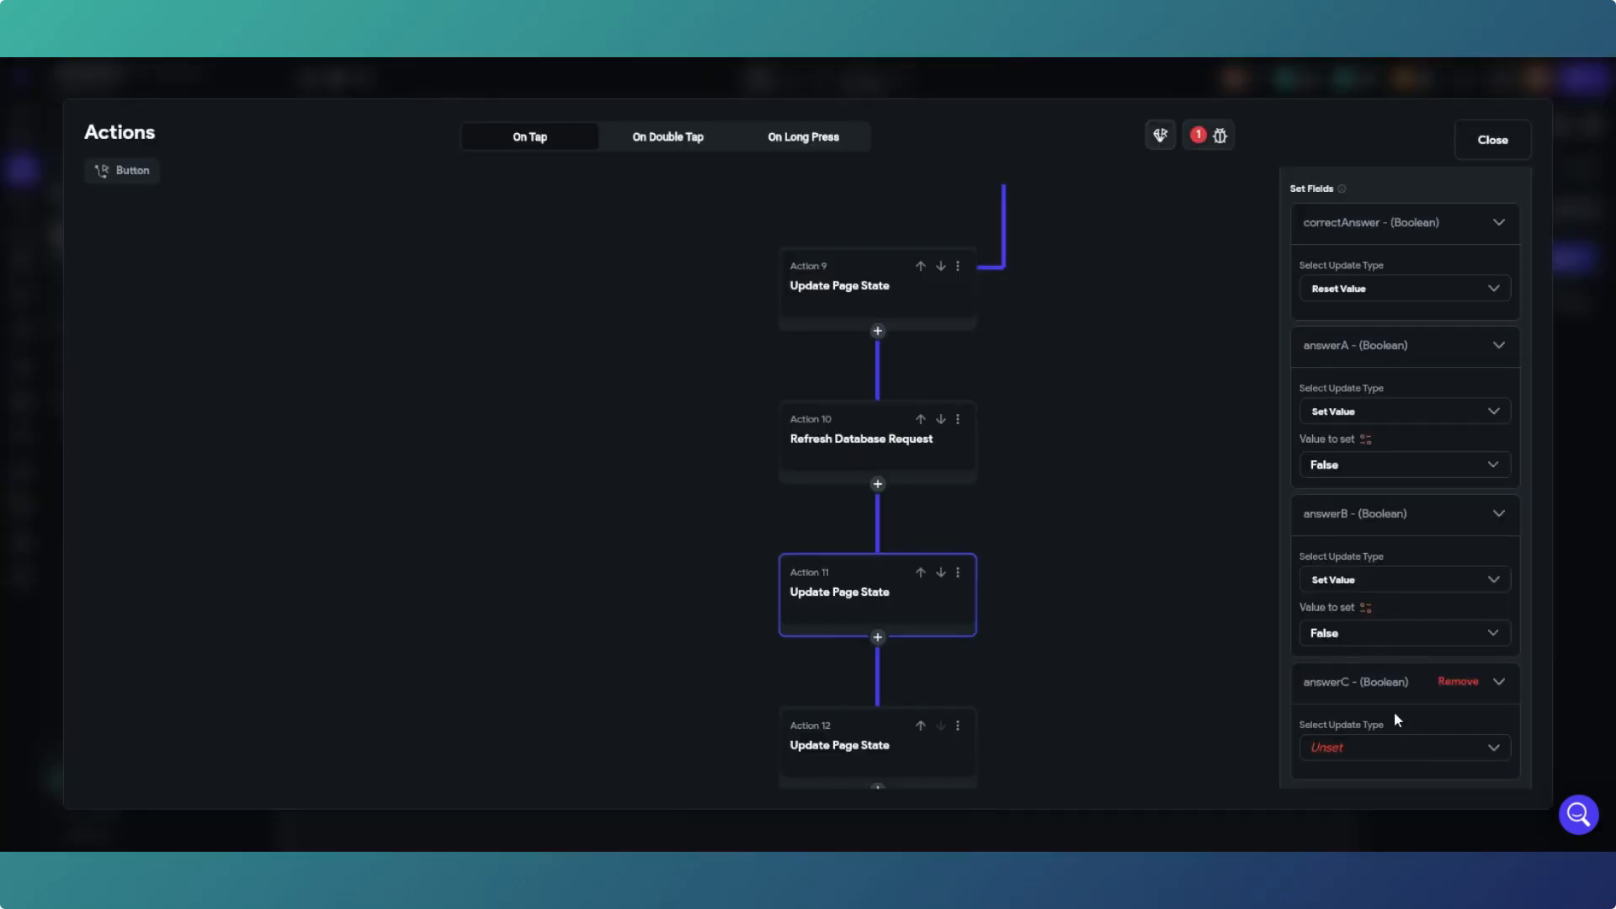
# Step: Set the answerC field of Action 11's page state update to Set Value with the value False
pyautogui.click(1365, 746)
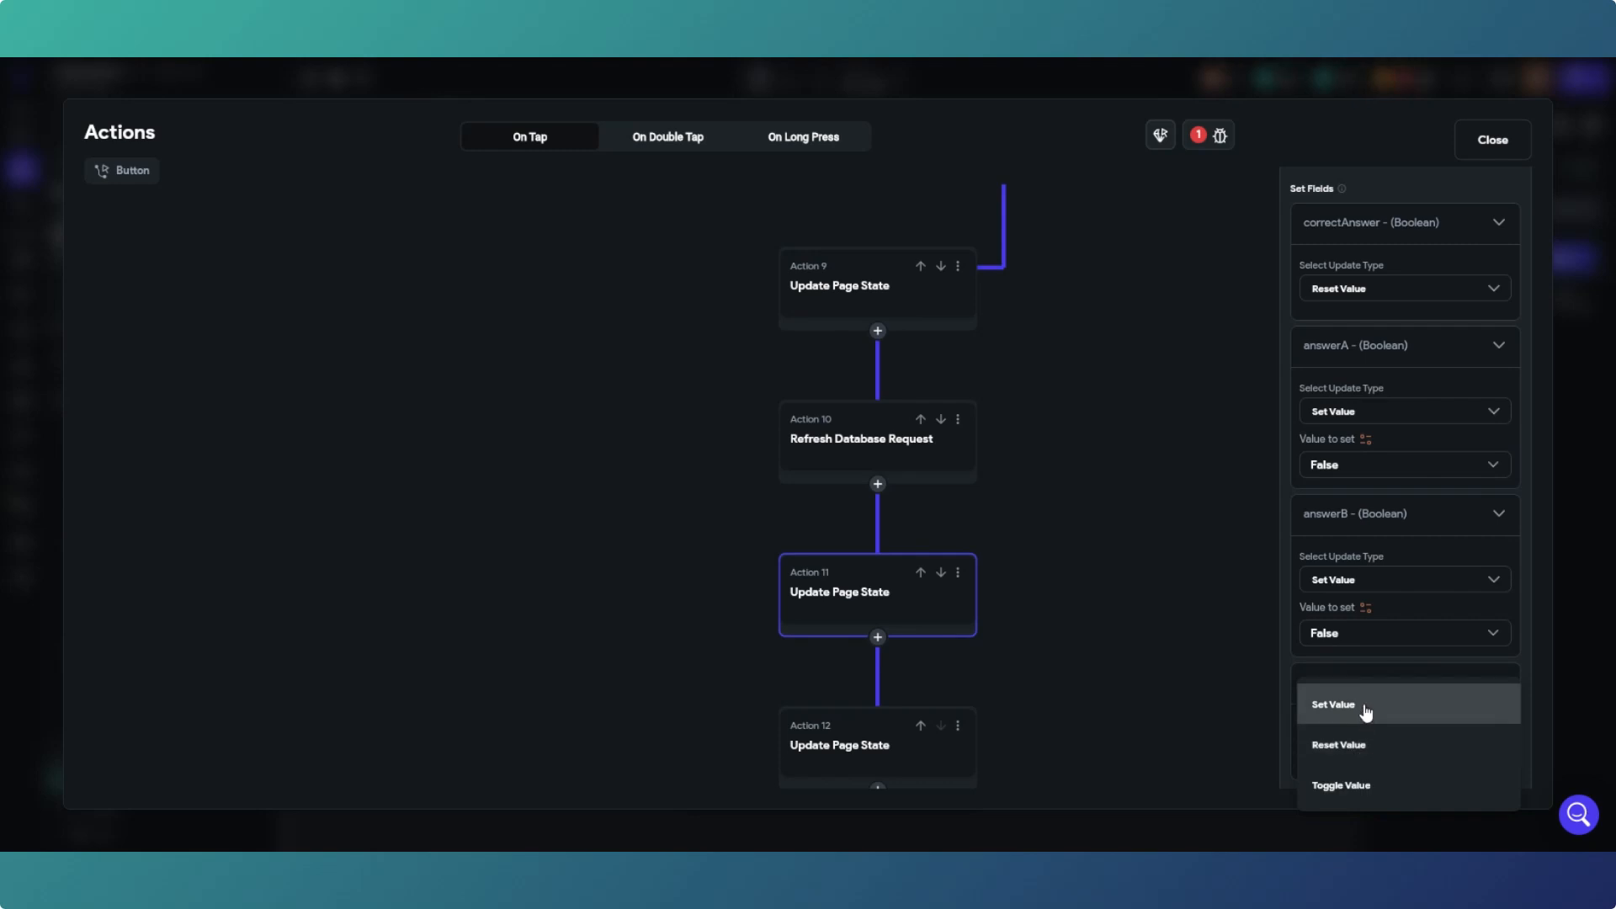
pyautogui.click(1364, 709)
pyautogui.scroll(-4, 1345, 767)
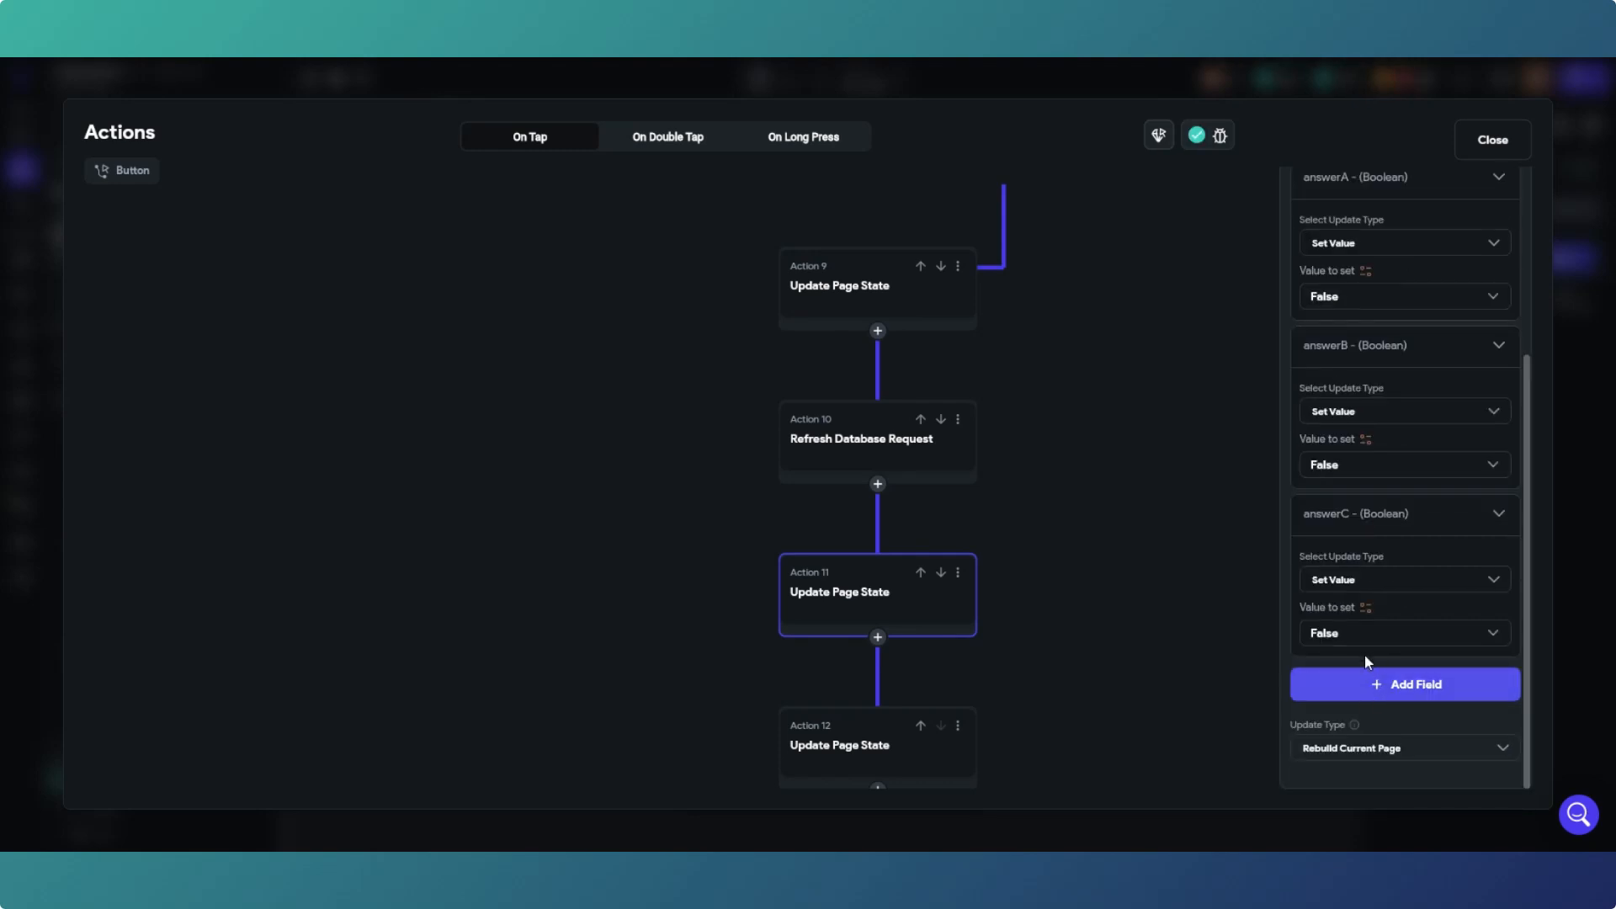
# Step: Add the answerD field to Action 11 with Set Value as False, and close the button's action editor
pyautogui.click(1372, 695)
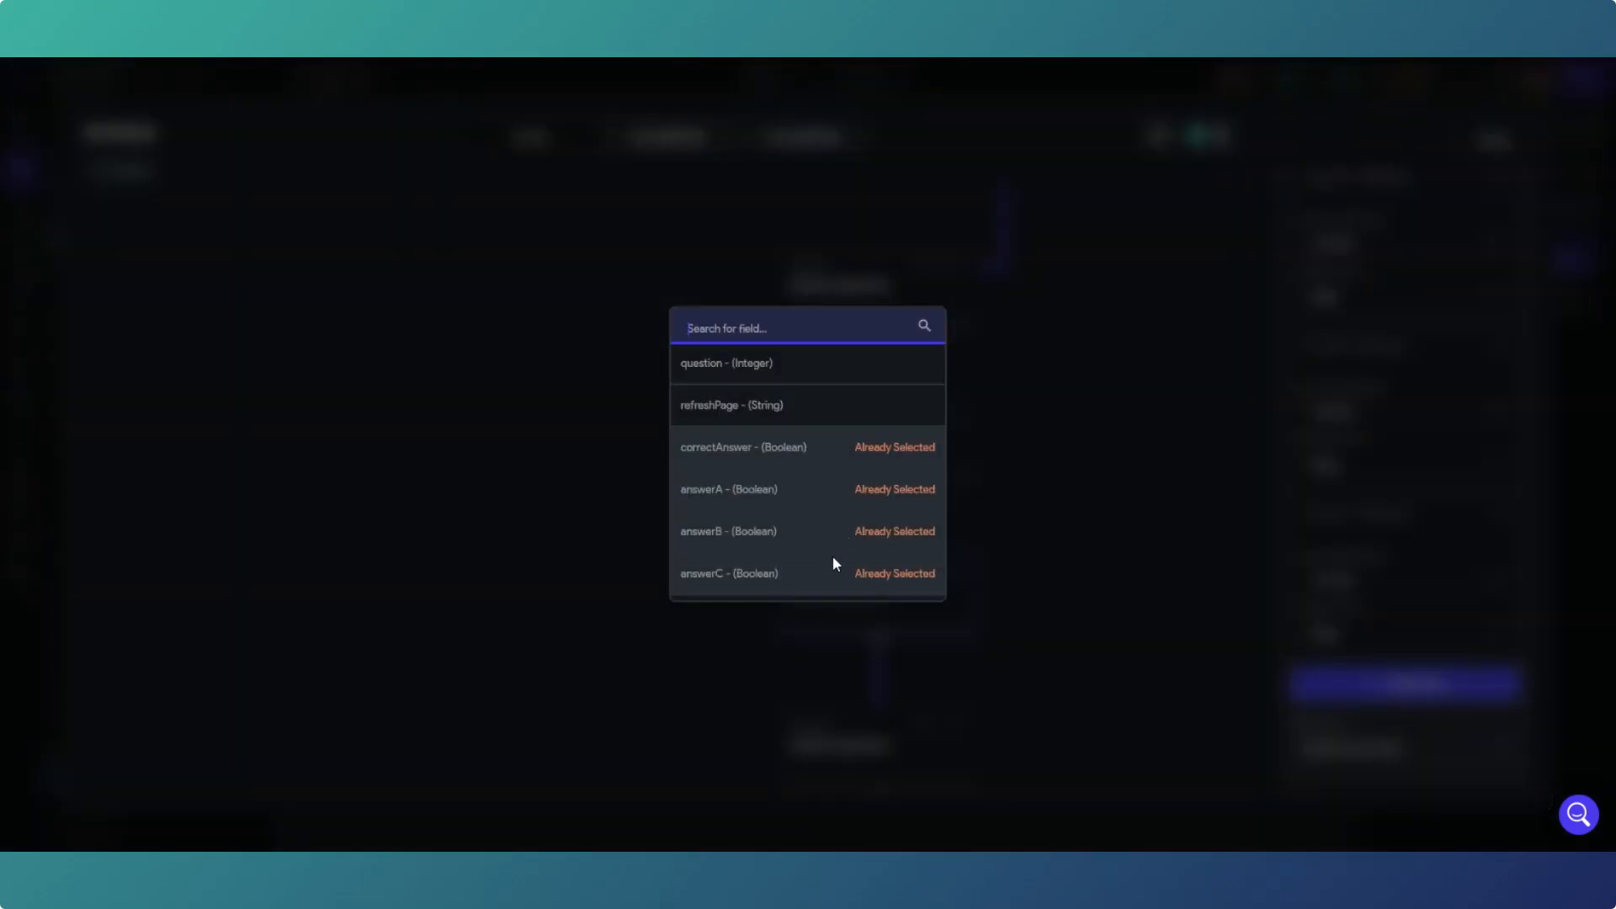
pyautogui.scroll(-1, 831, 555)
pyautogui.click(794, 538)
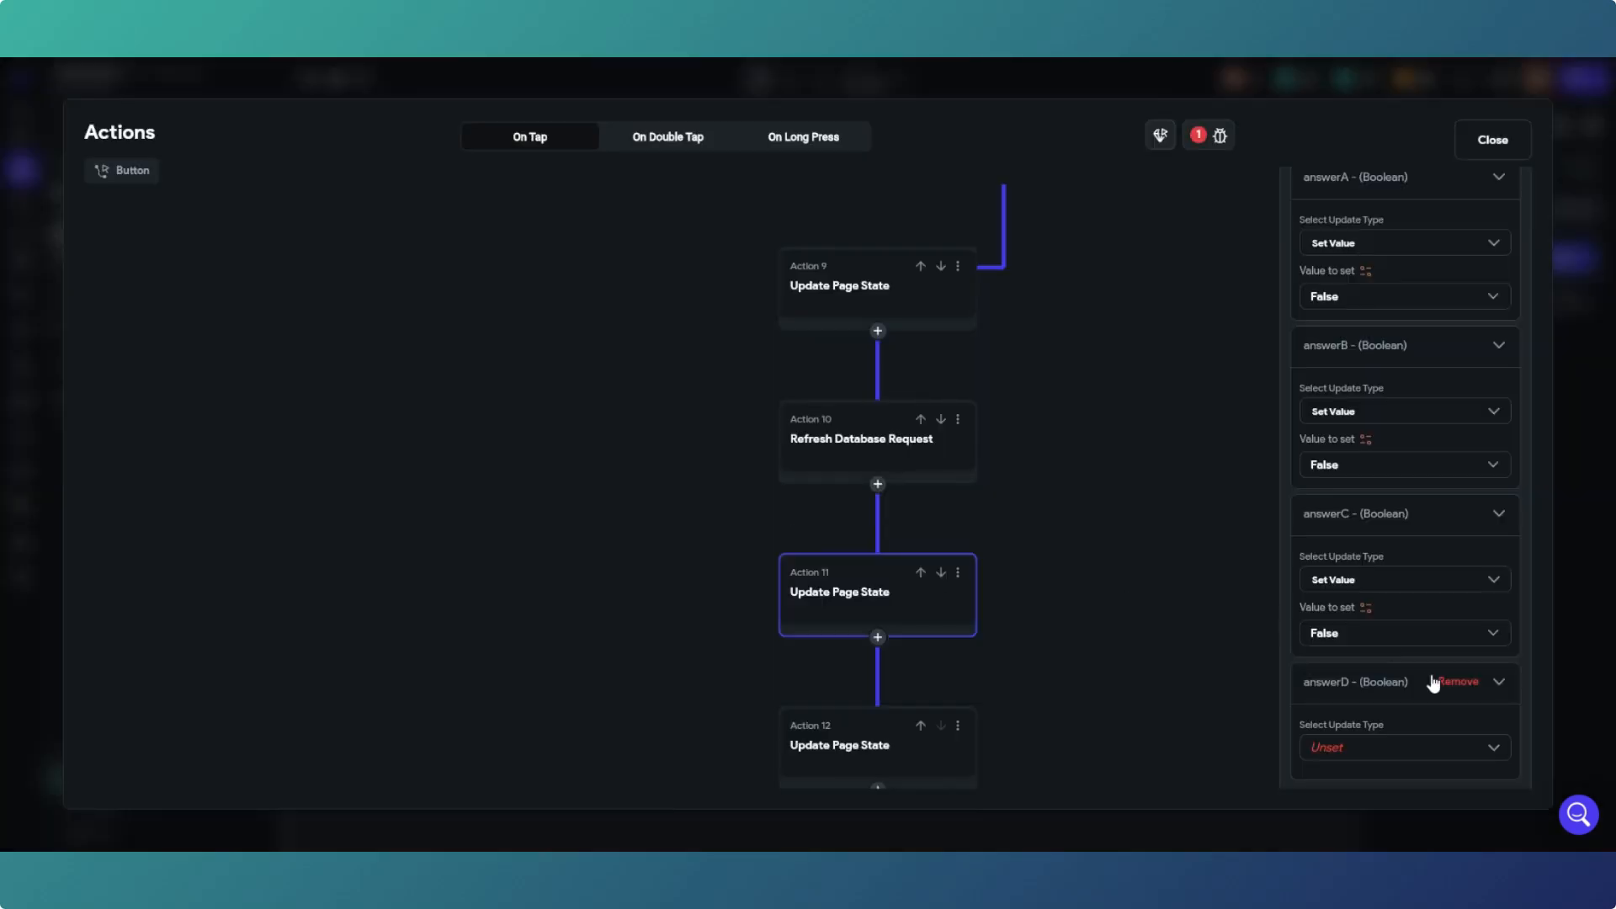
pyautogui.scroll(-1, 1434, 683)
pyautogui.click(1403, 664)
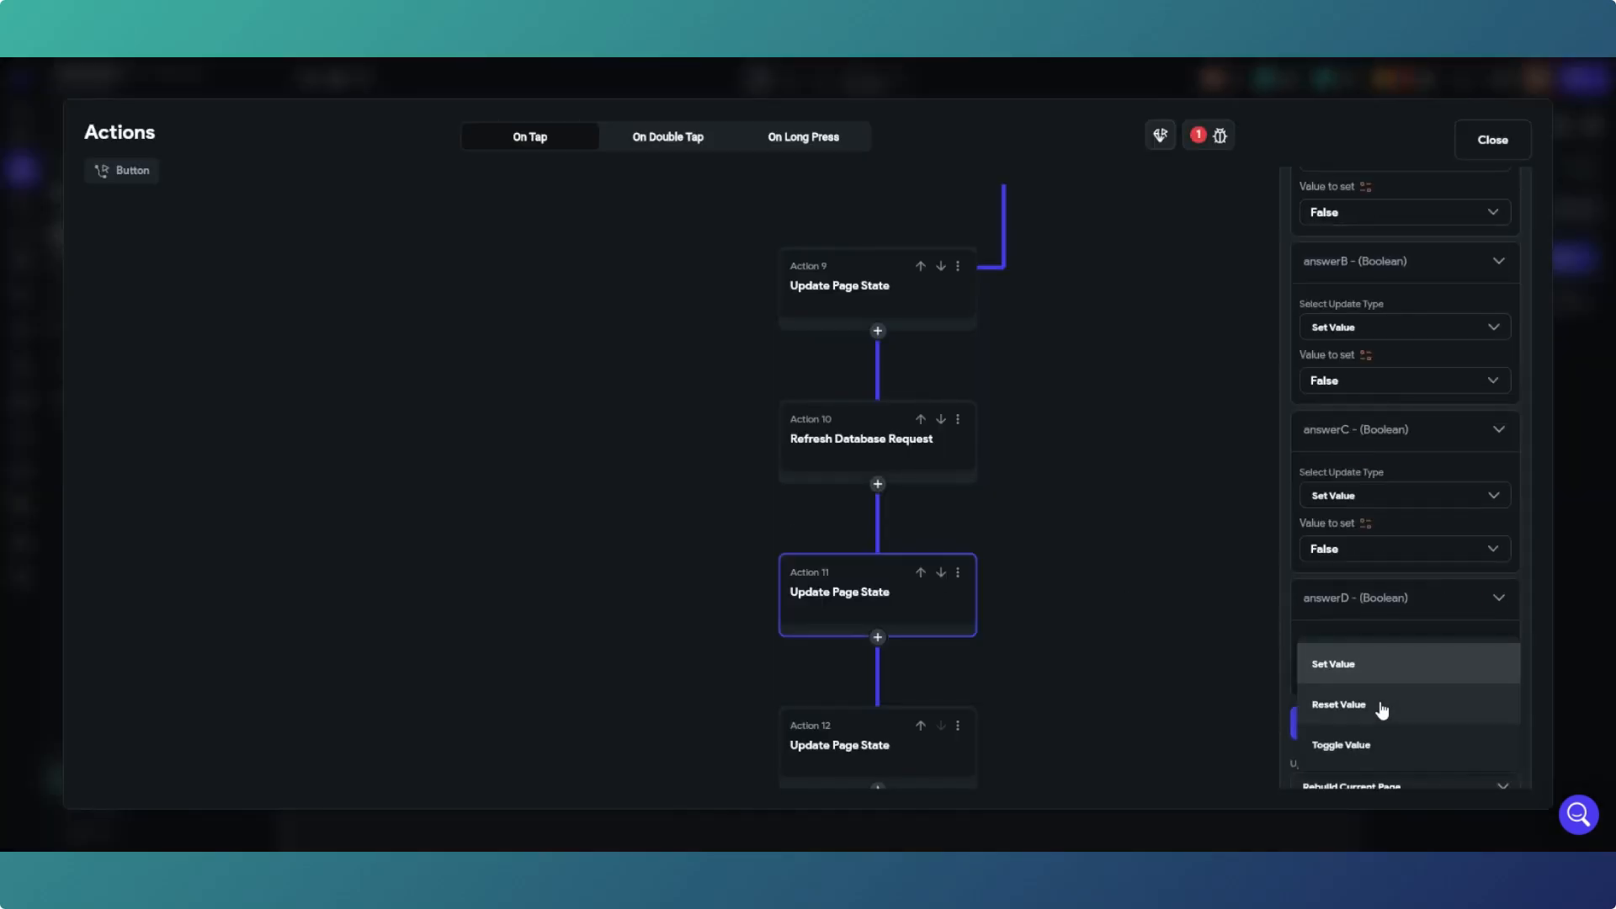
pyautogui.click(1355, 664)
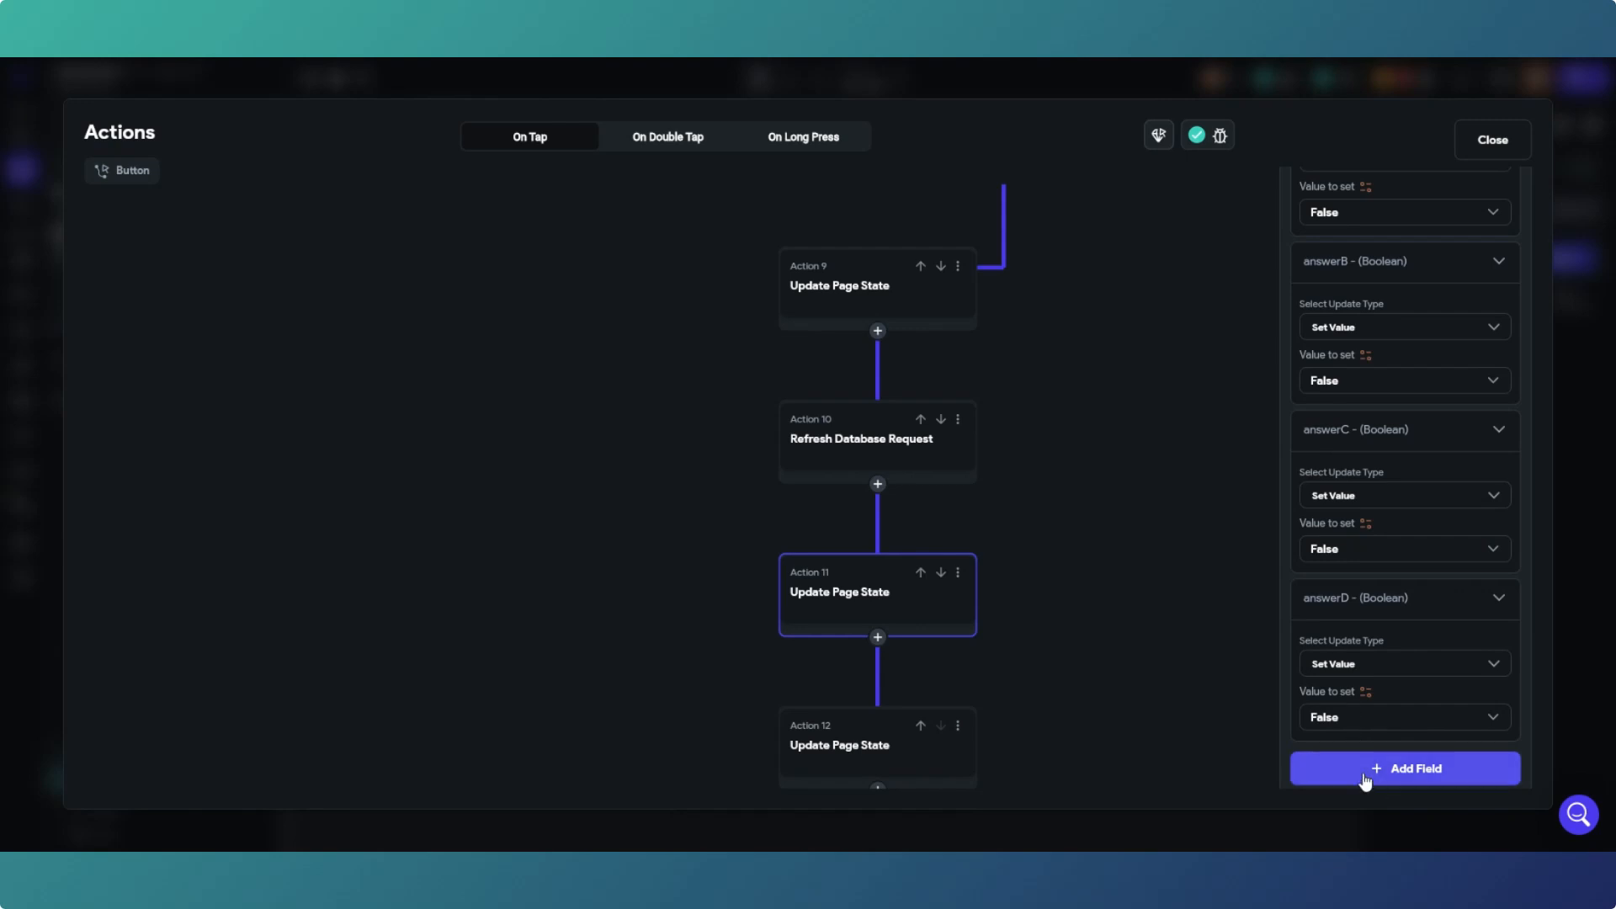
pyautogui.click(1062, 551)
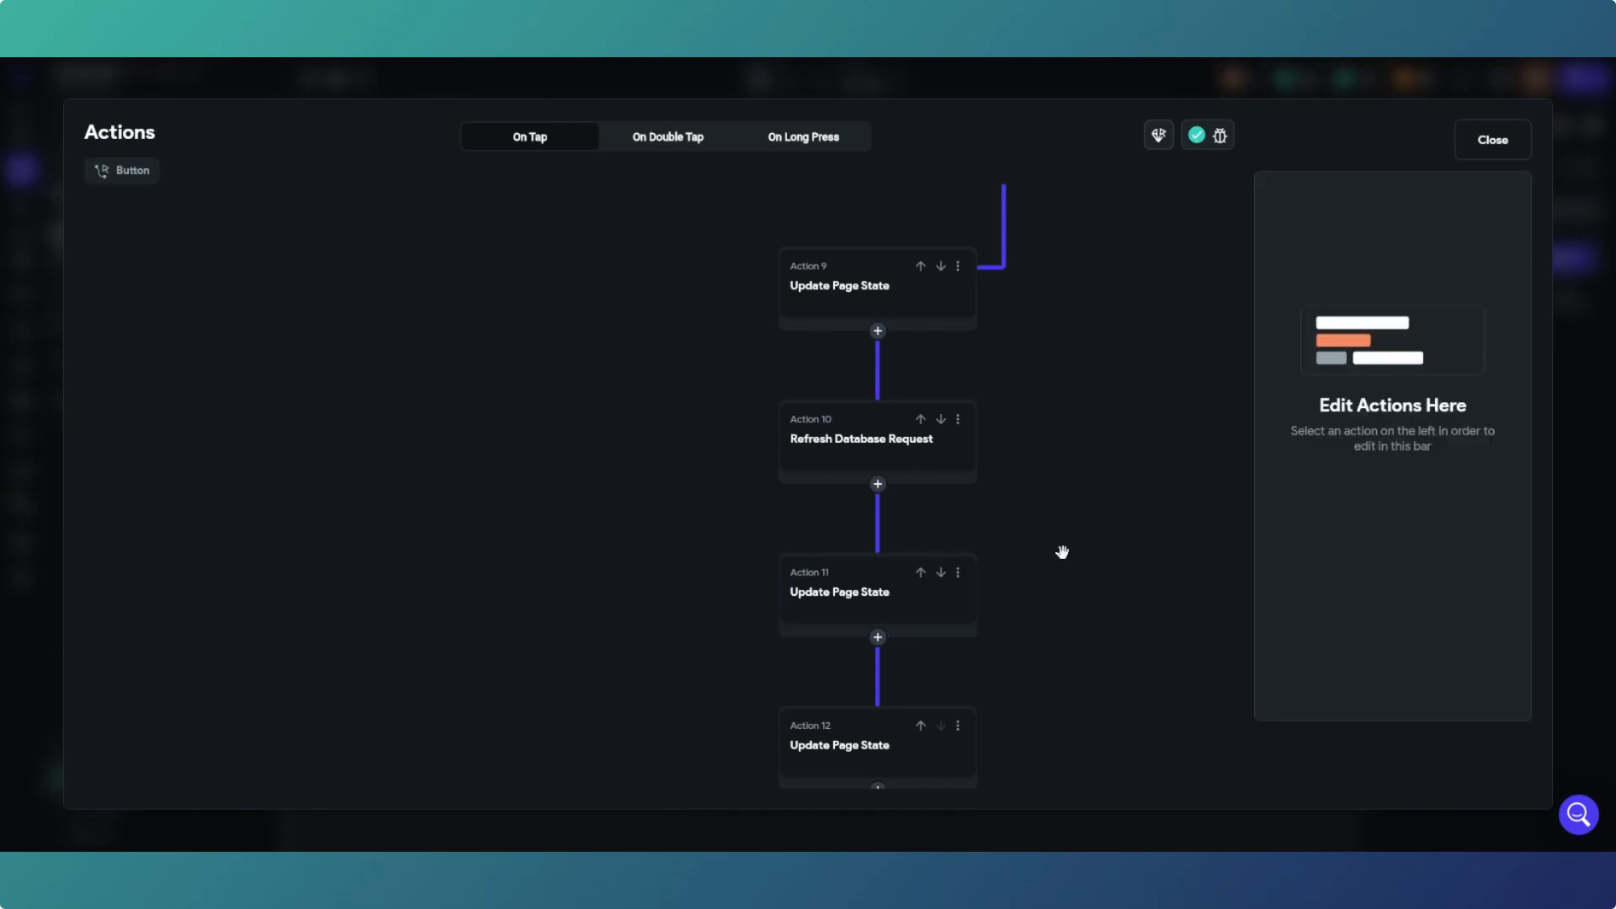
pyautogui.click(1482, 145)
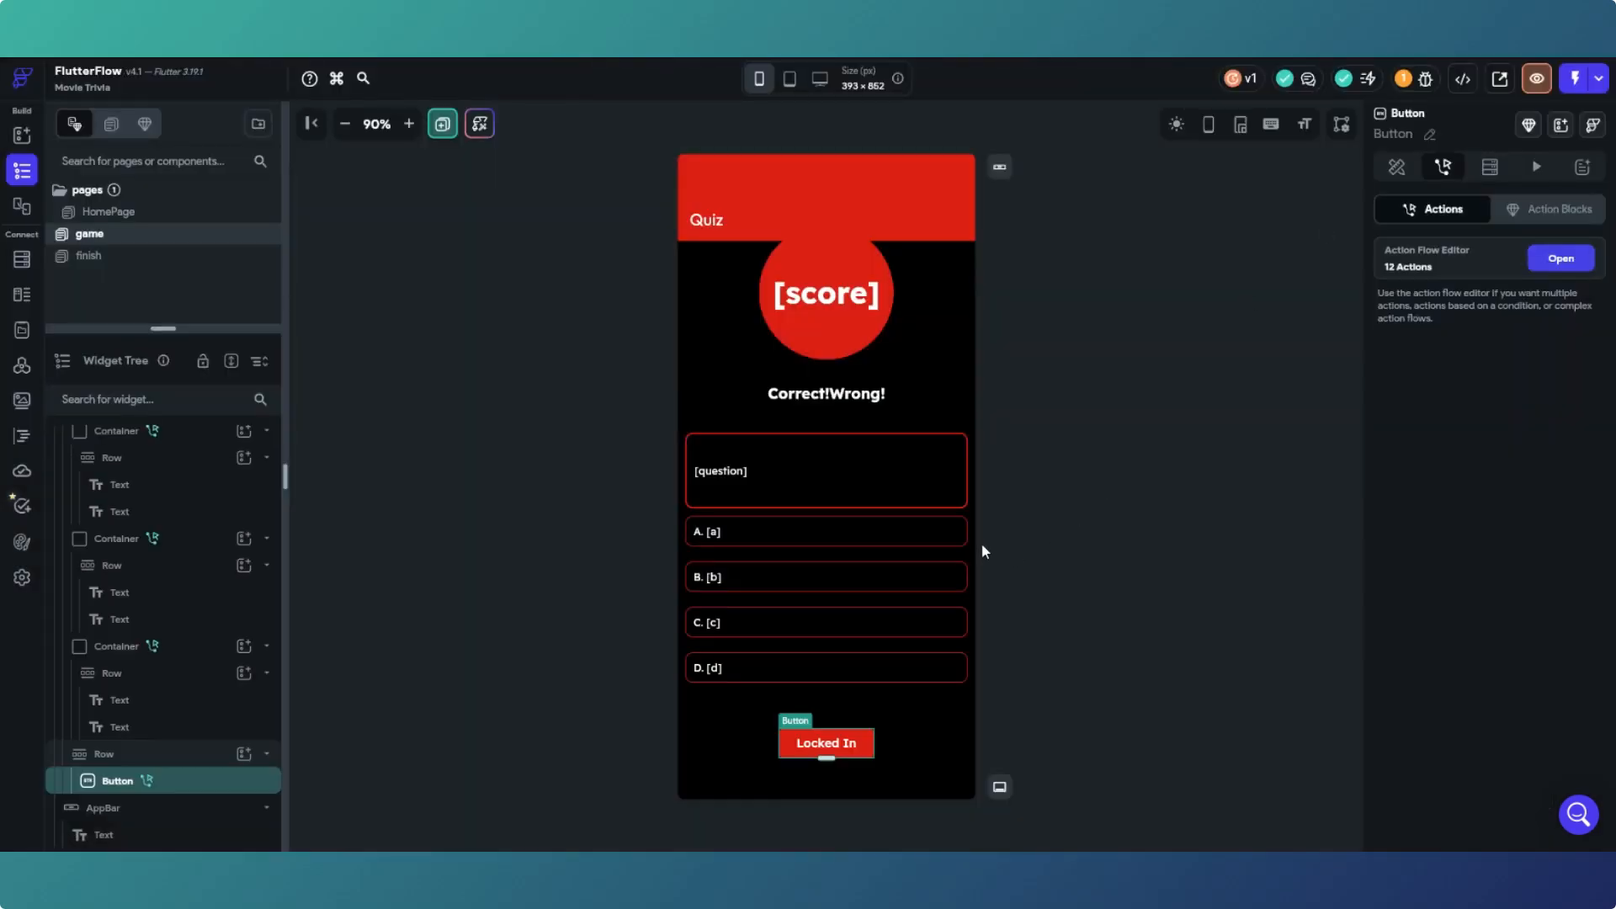
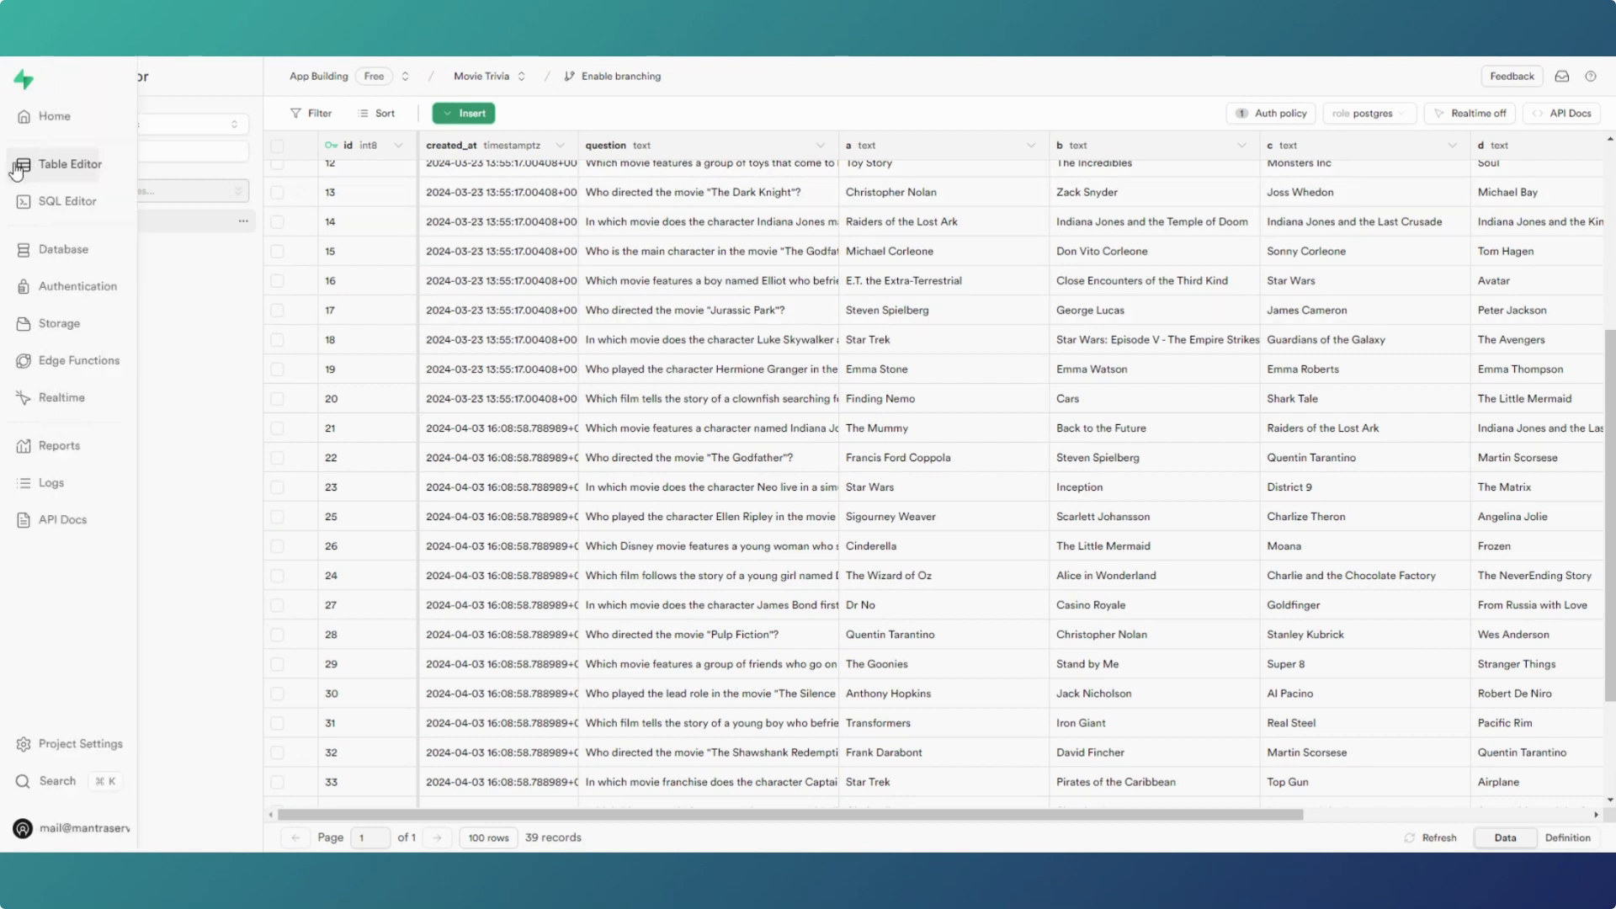
# Step: Start a new table named scoreboard in the public schema of the Movie Trivia project
pyautogui.moveTo(25, 119)
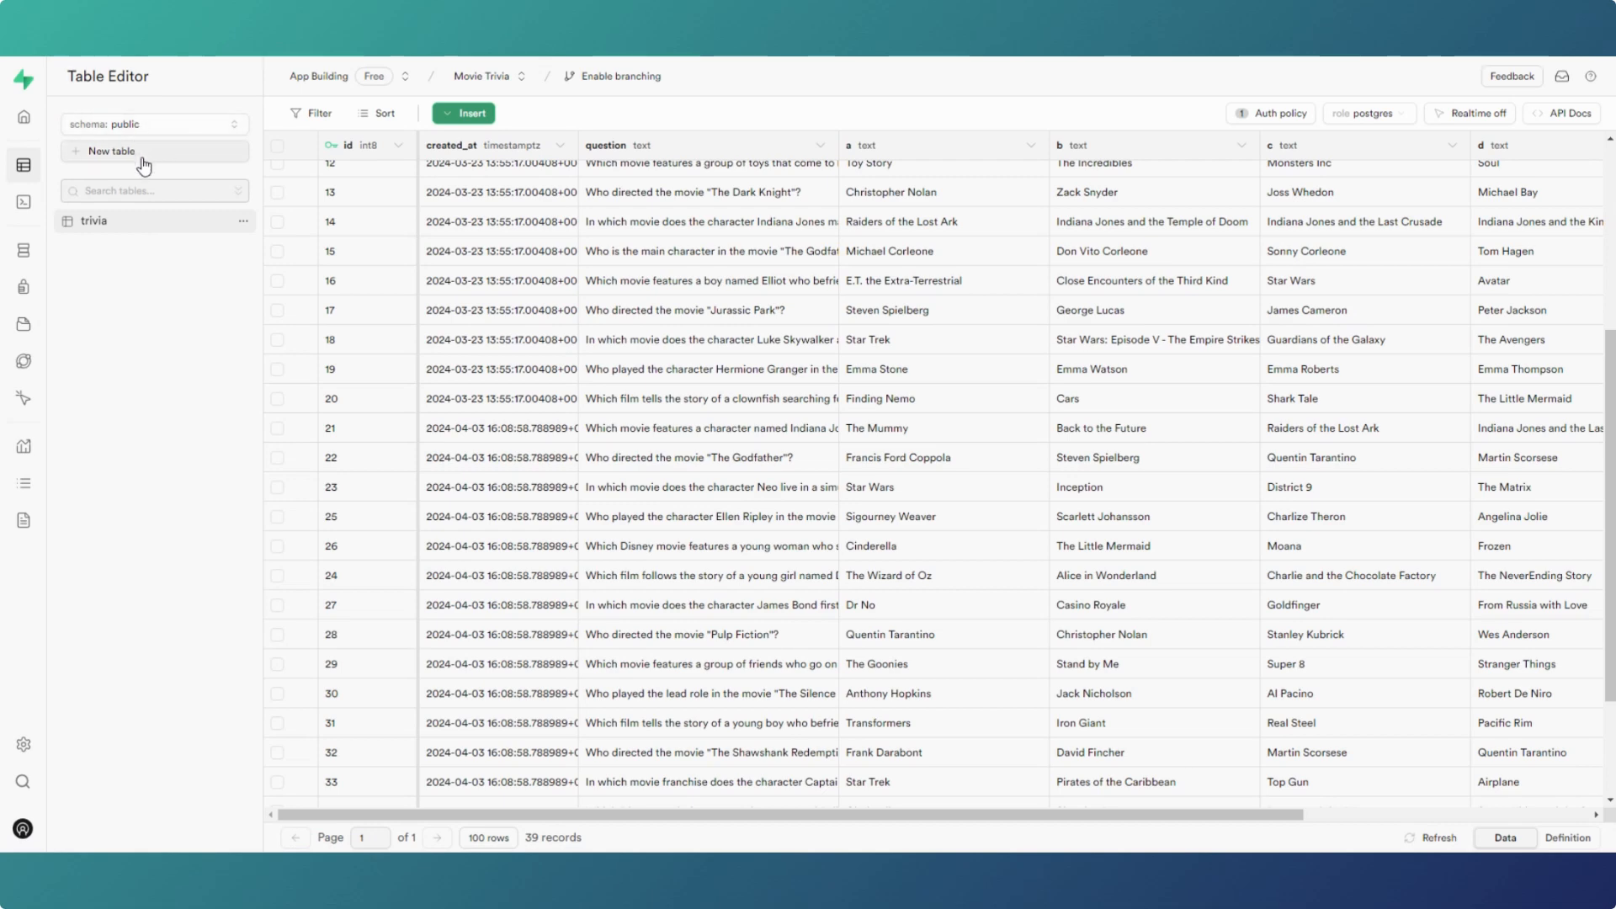
pyautogui.click(144, 166)
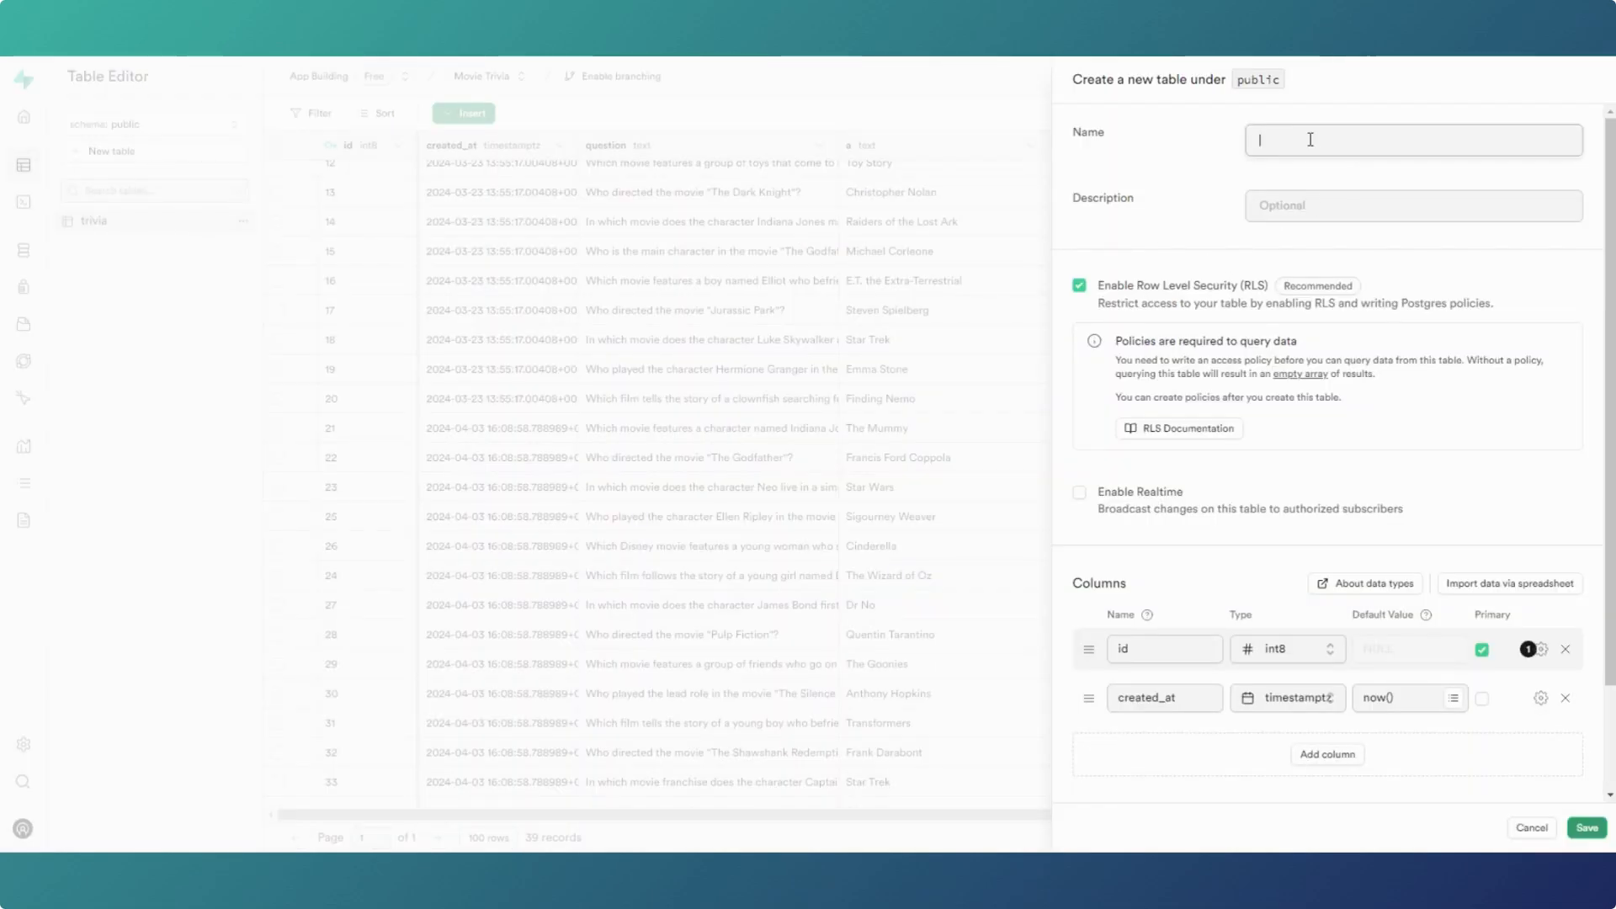
pyautogui.write('scoreboard')
# Step: Add a column named username of type text to the new scoreboard table
pyautogui.scroll(-3, 1222, 296)
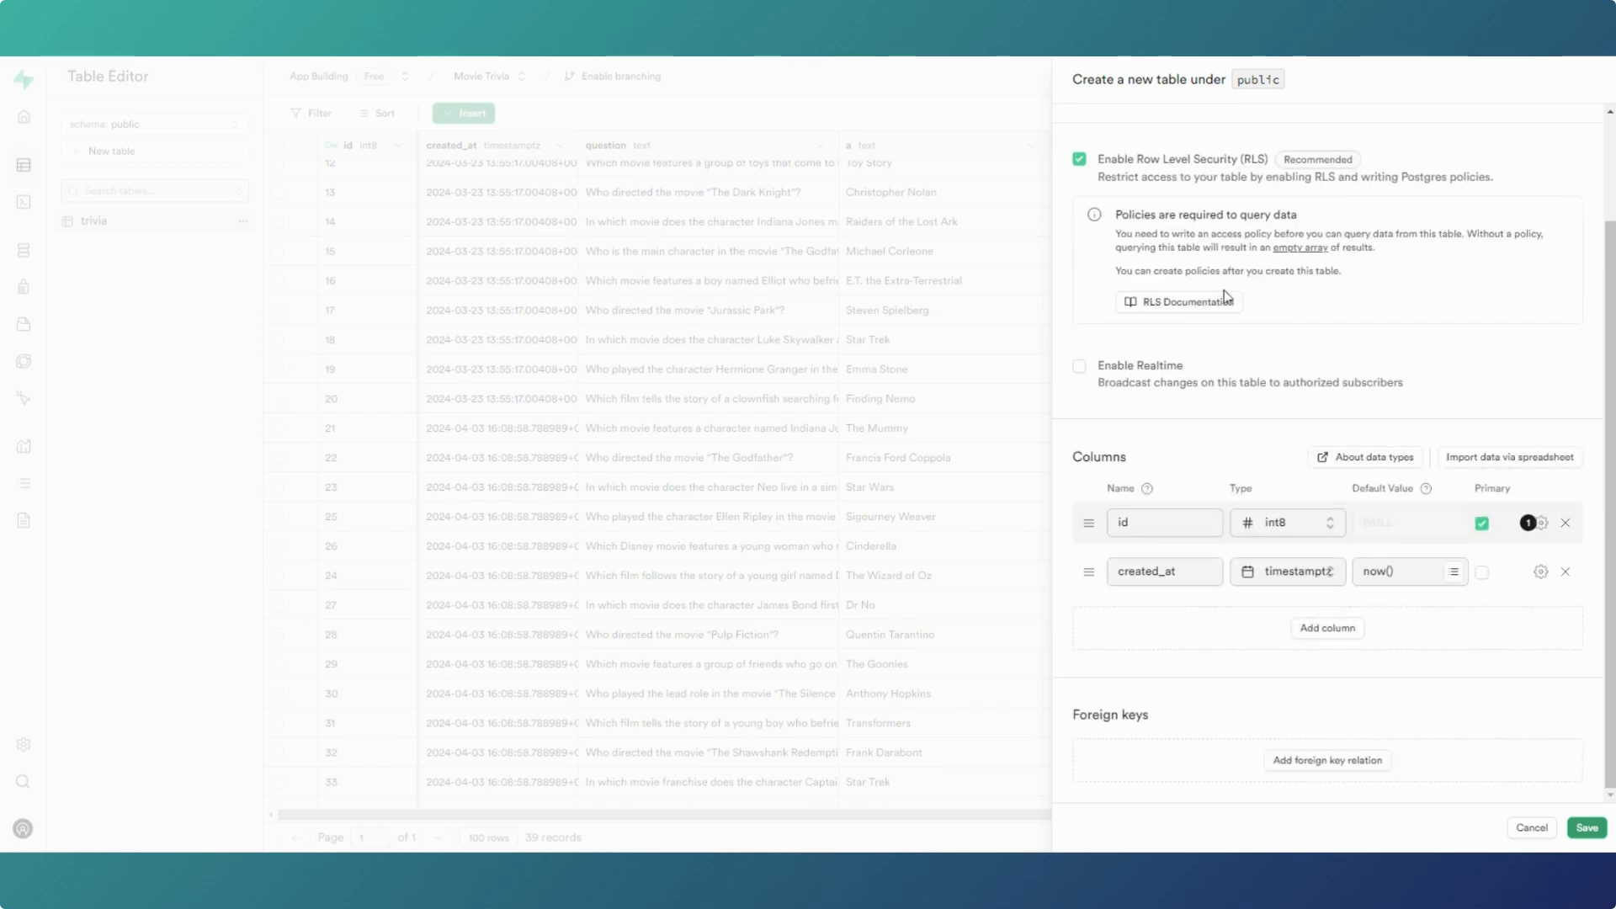
pyautogui.click(1324, 633)
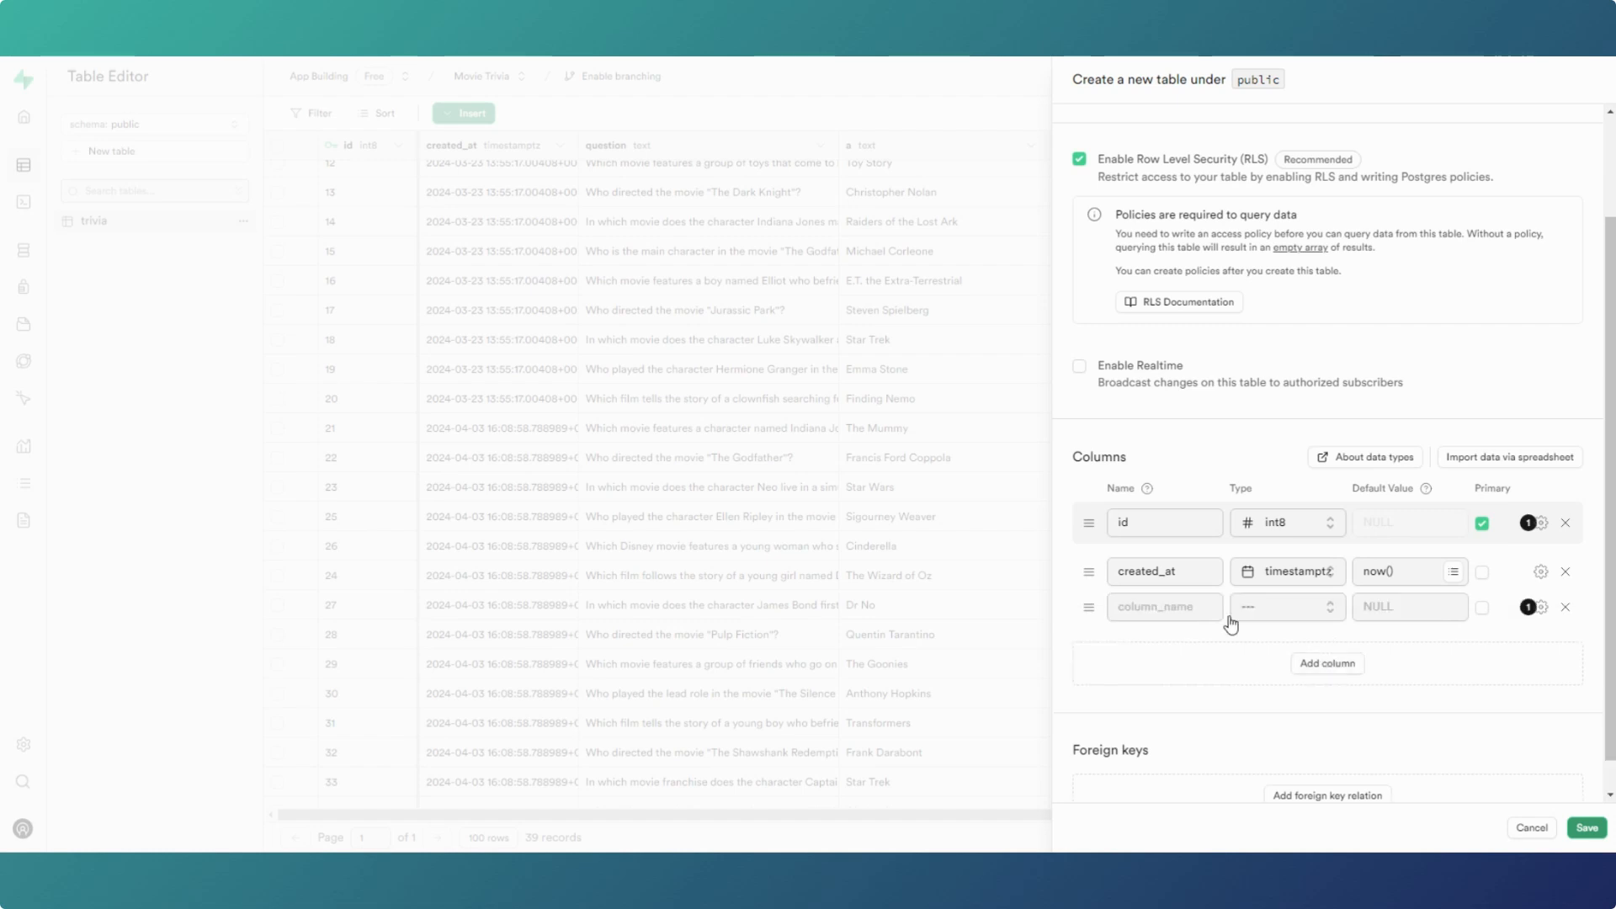
pyautogui.click(1177, 607)
pyautogui.write('username')
pyautogui.click(1321, 613)
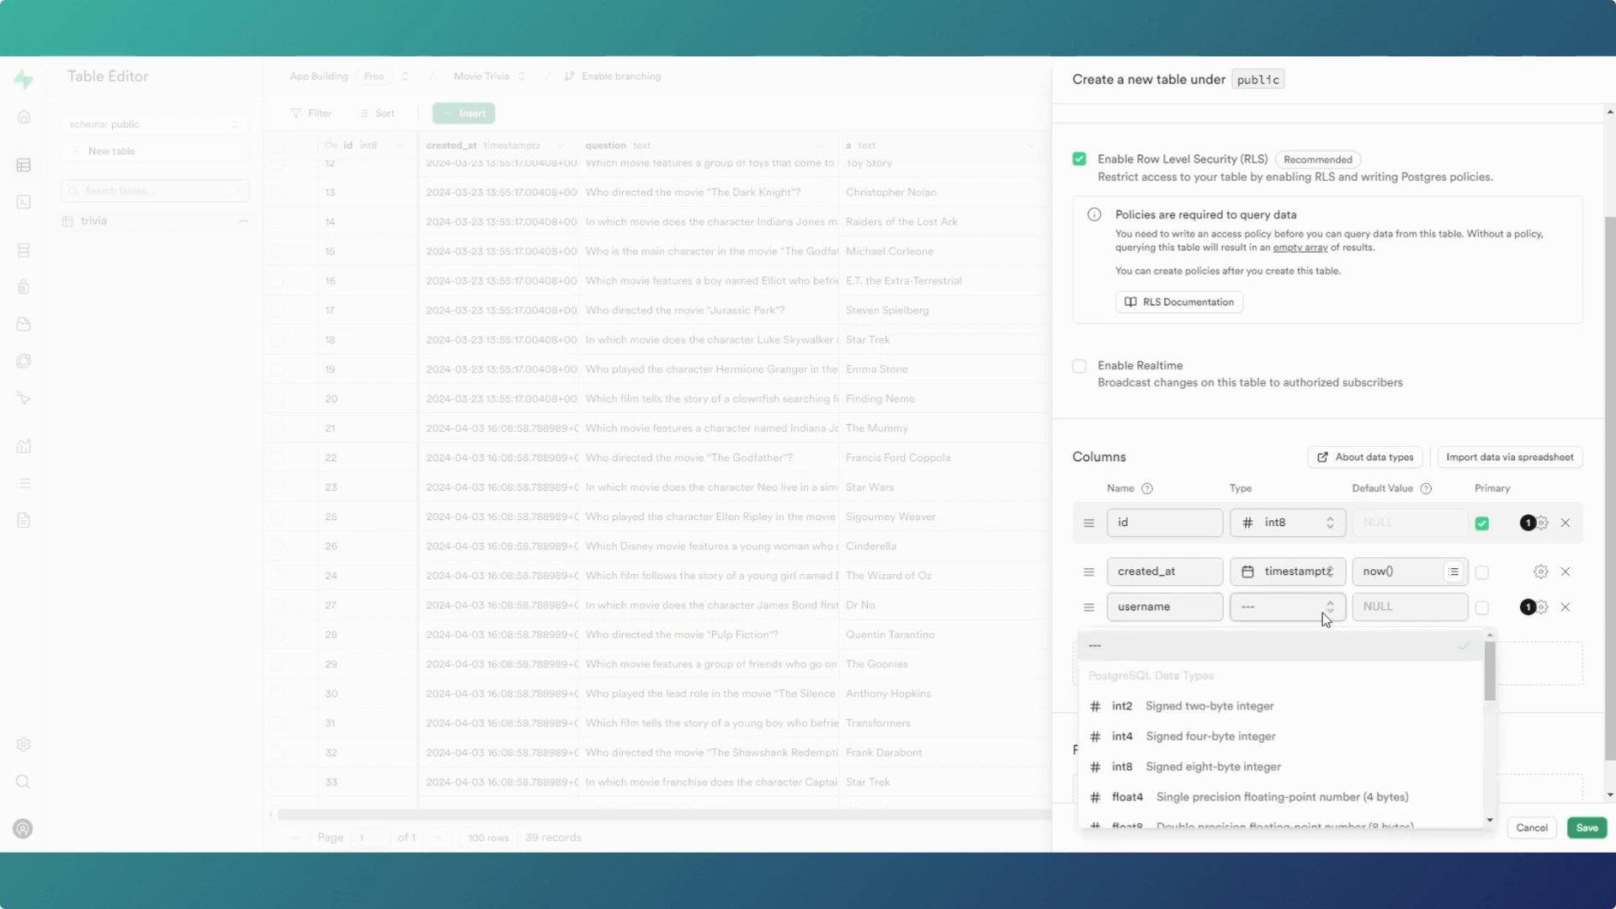
pyautogui.scroll(-4, 1237, 718)
pyautogui.click(1257, 778)
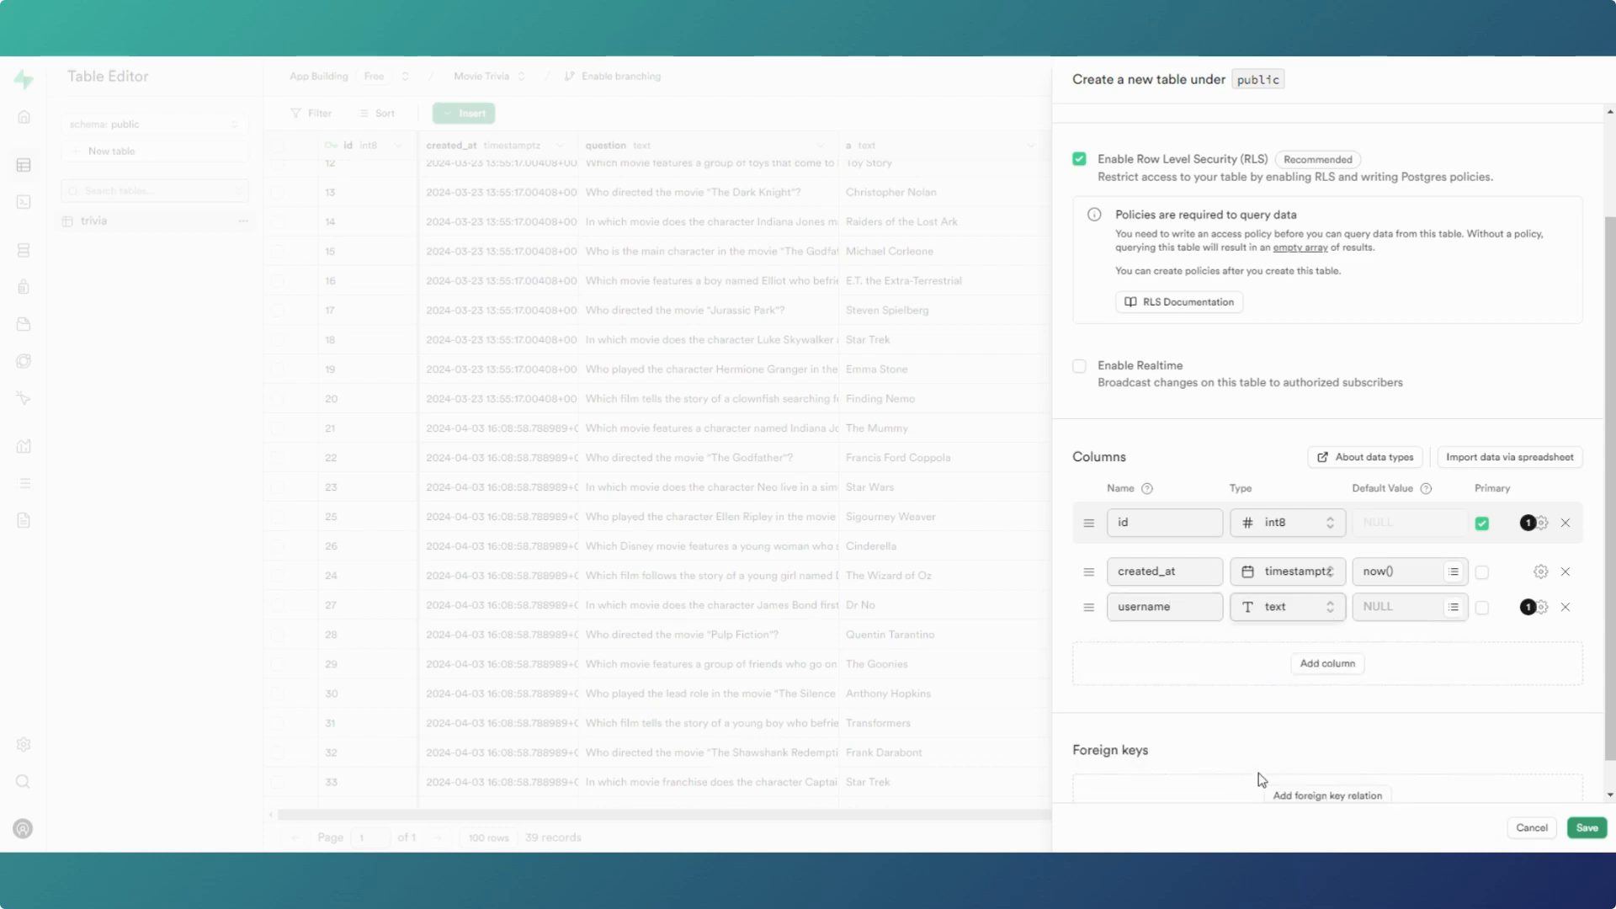
# Step: Add a score column of type int8 and save the scoreboard table
pyautogui.click(1328, 664)
pyautogui.click(1190, 645)
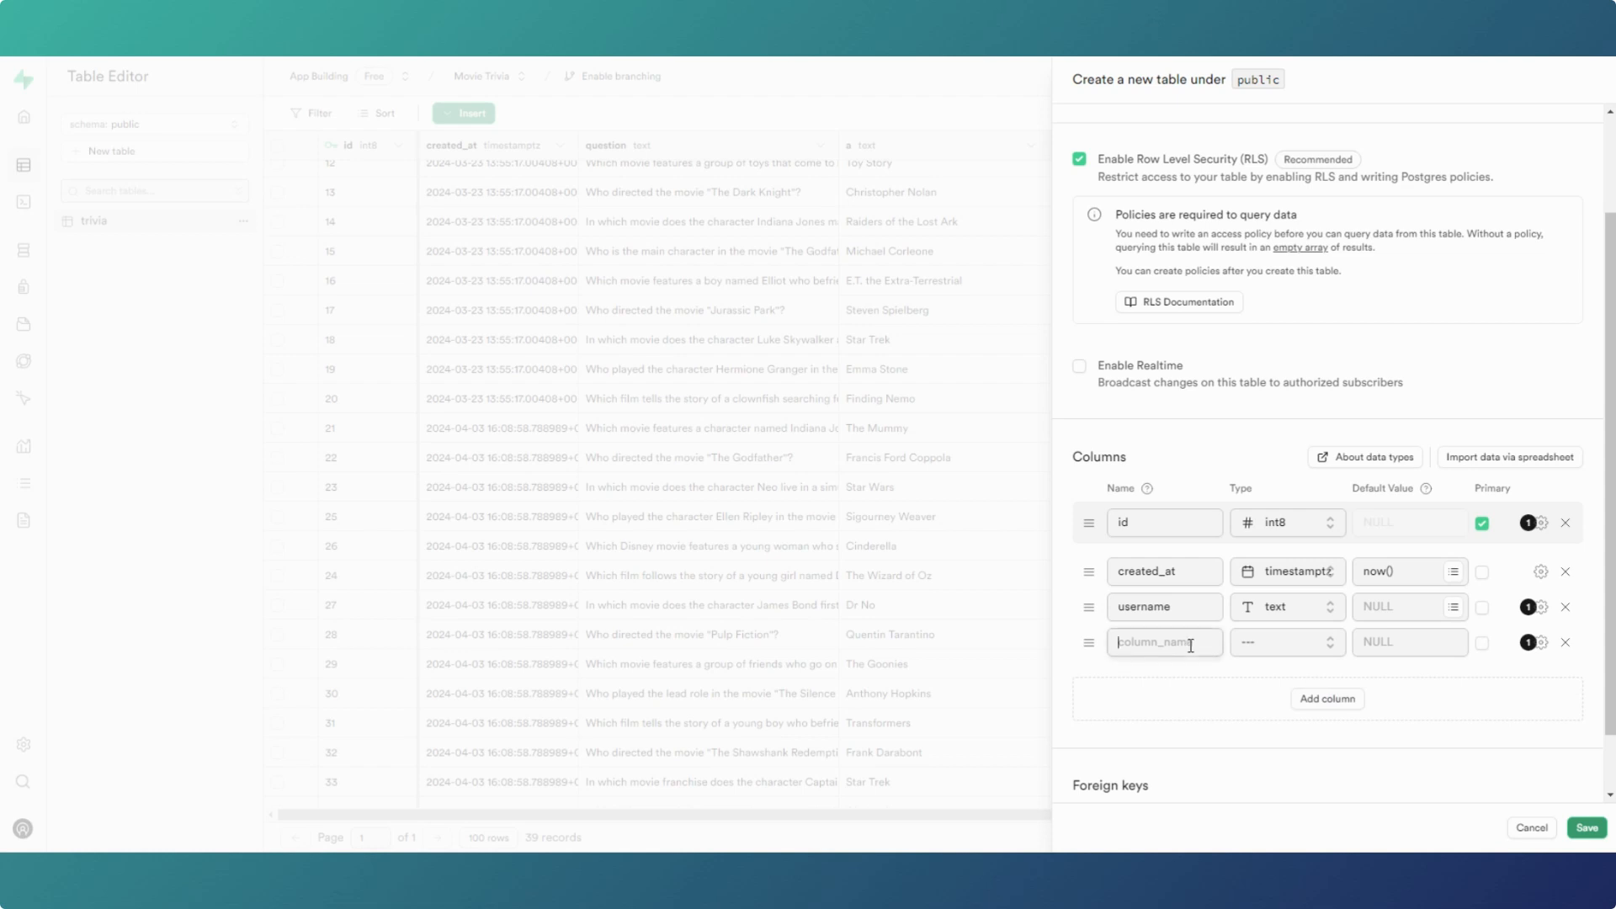
pyautogui.write('score')
pyautogui.click(1291, 642)
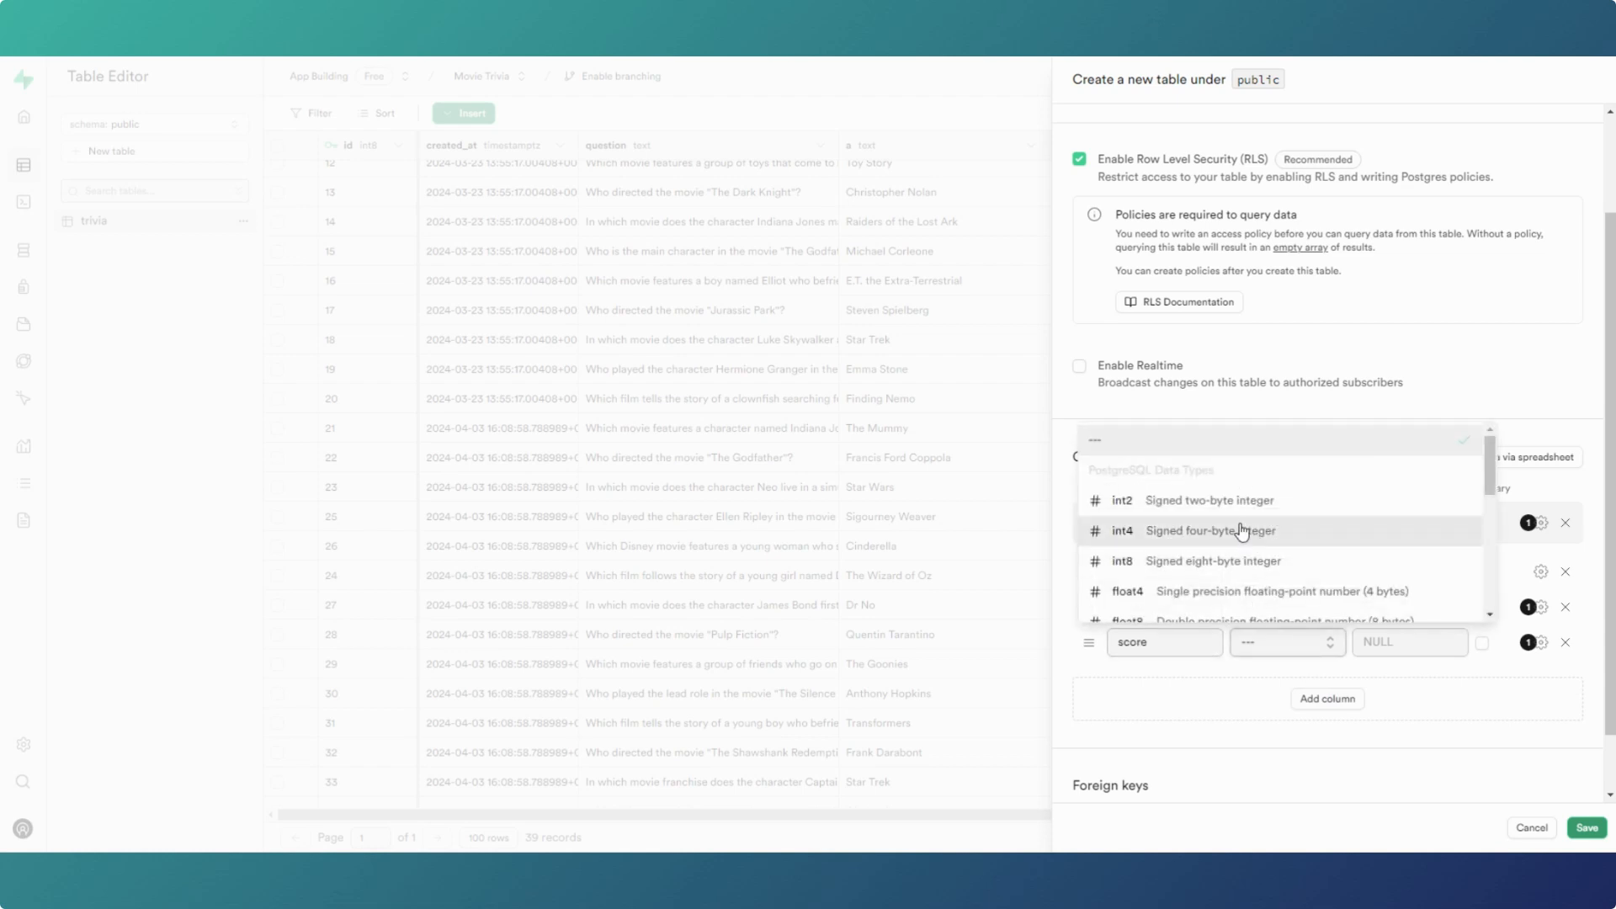
pyautogui.click(1250, 561)
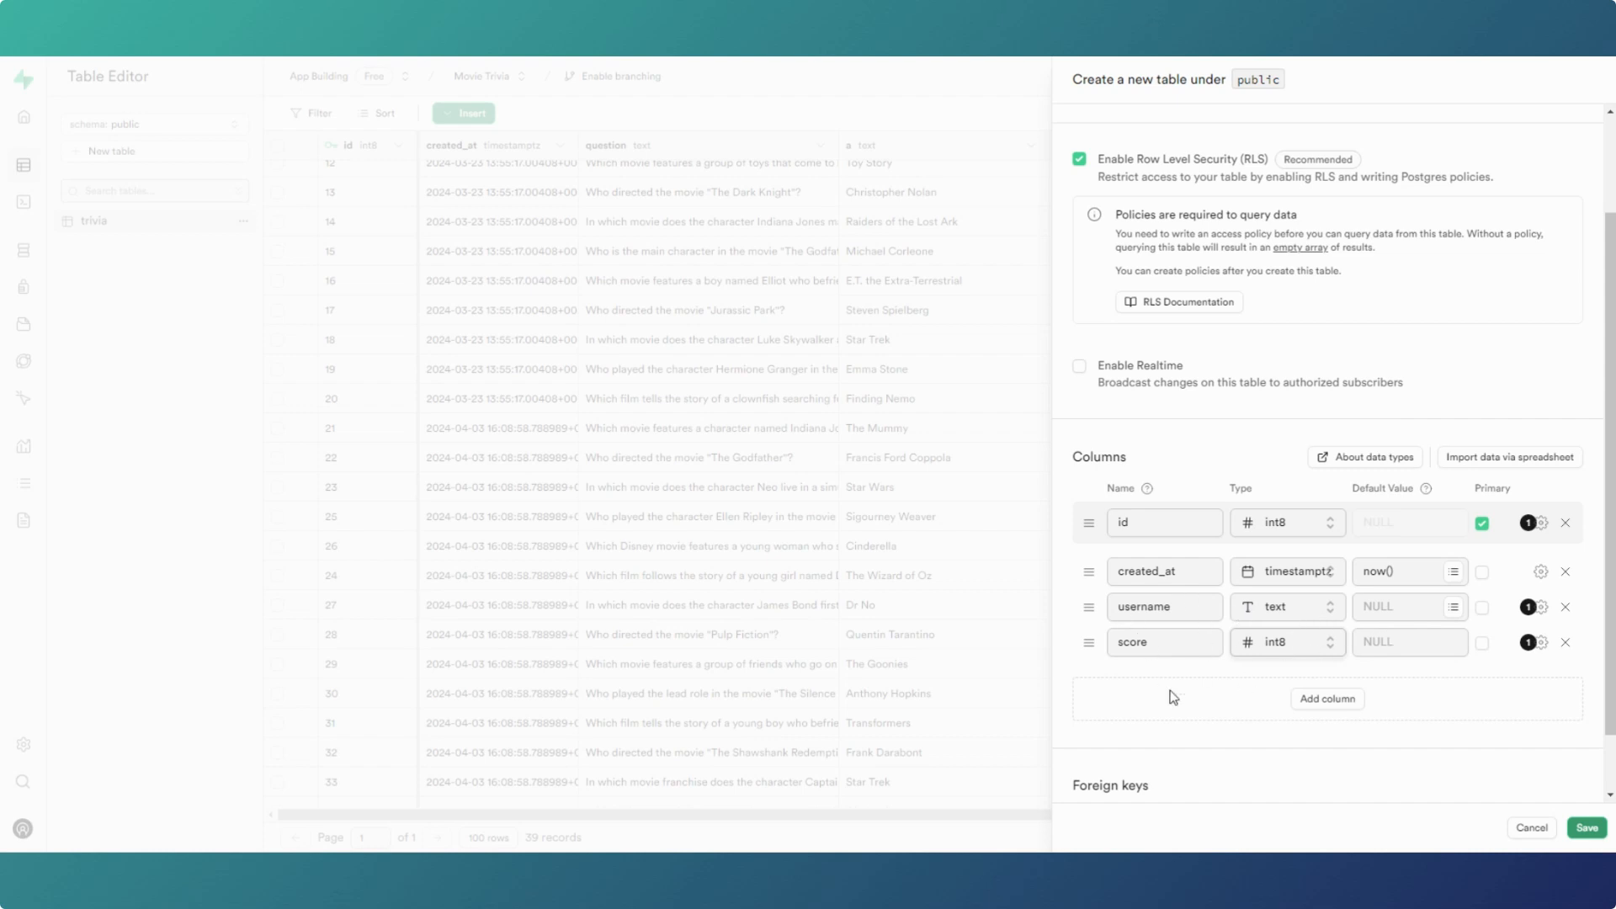
pyautogui.click(1586, 830)
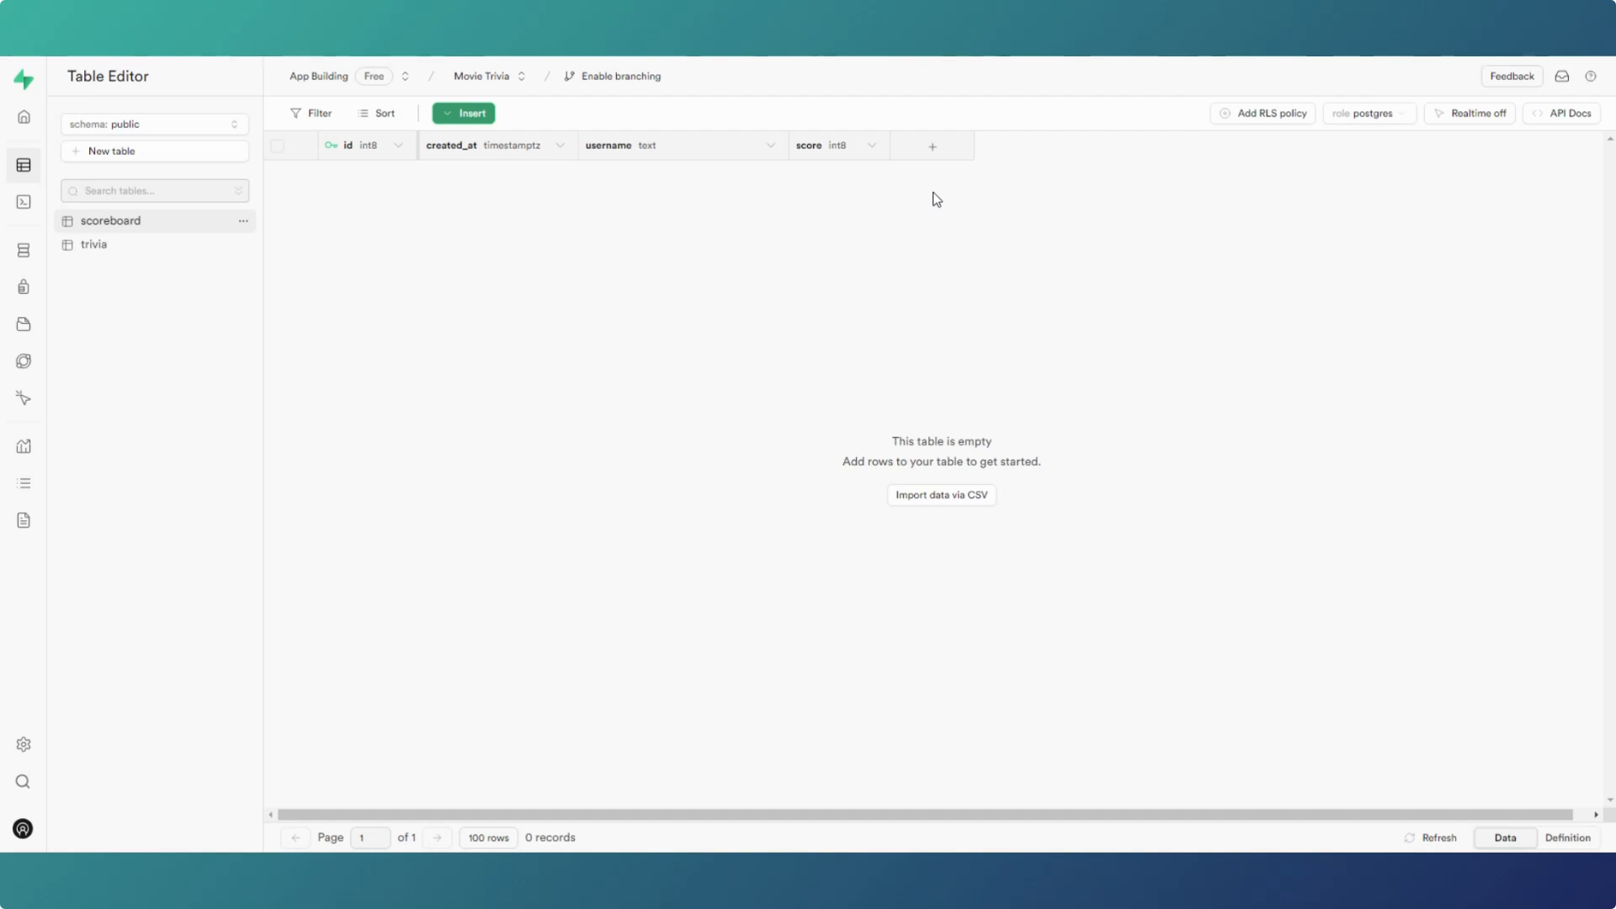
# Step: Start a new row level security policy on scoreboard for the SELECT command with the using expression true
pyautogui.click(1247, 118)
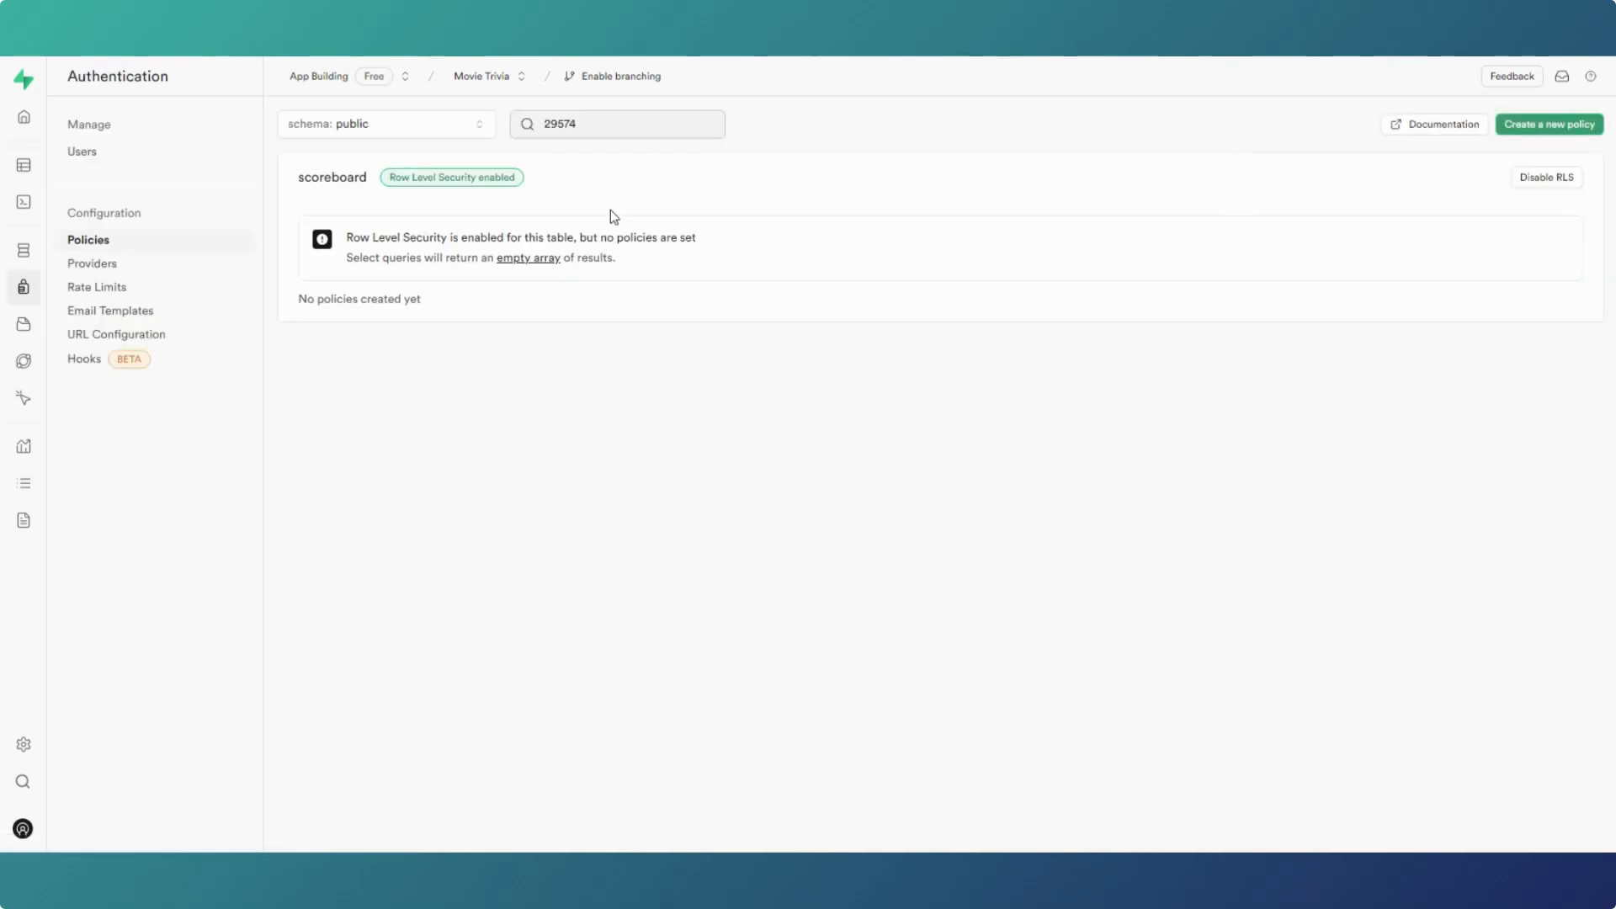
pyautogui.click(1576, 126)
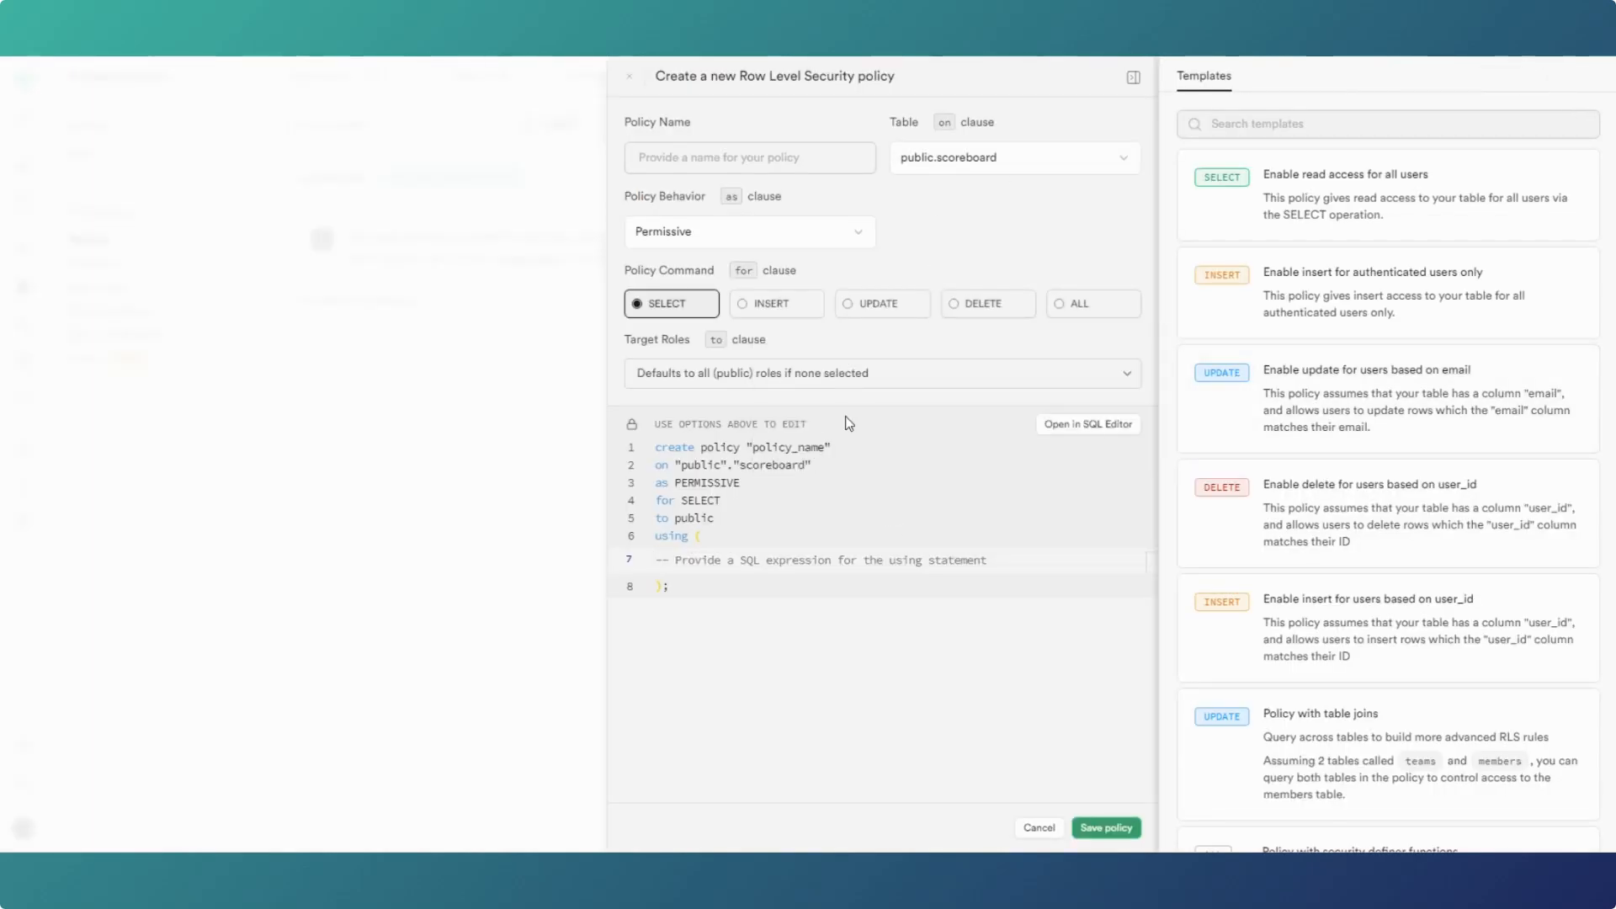
pyautogui.click(757, 309)
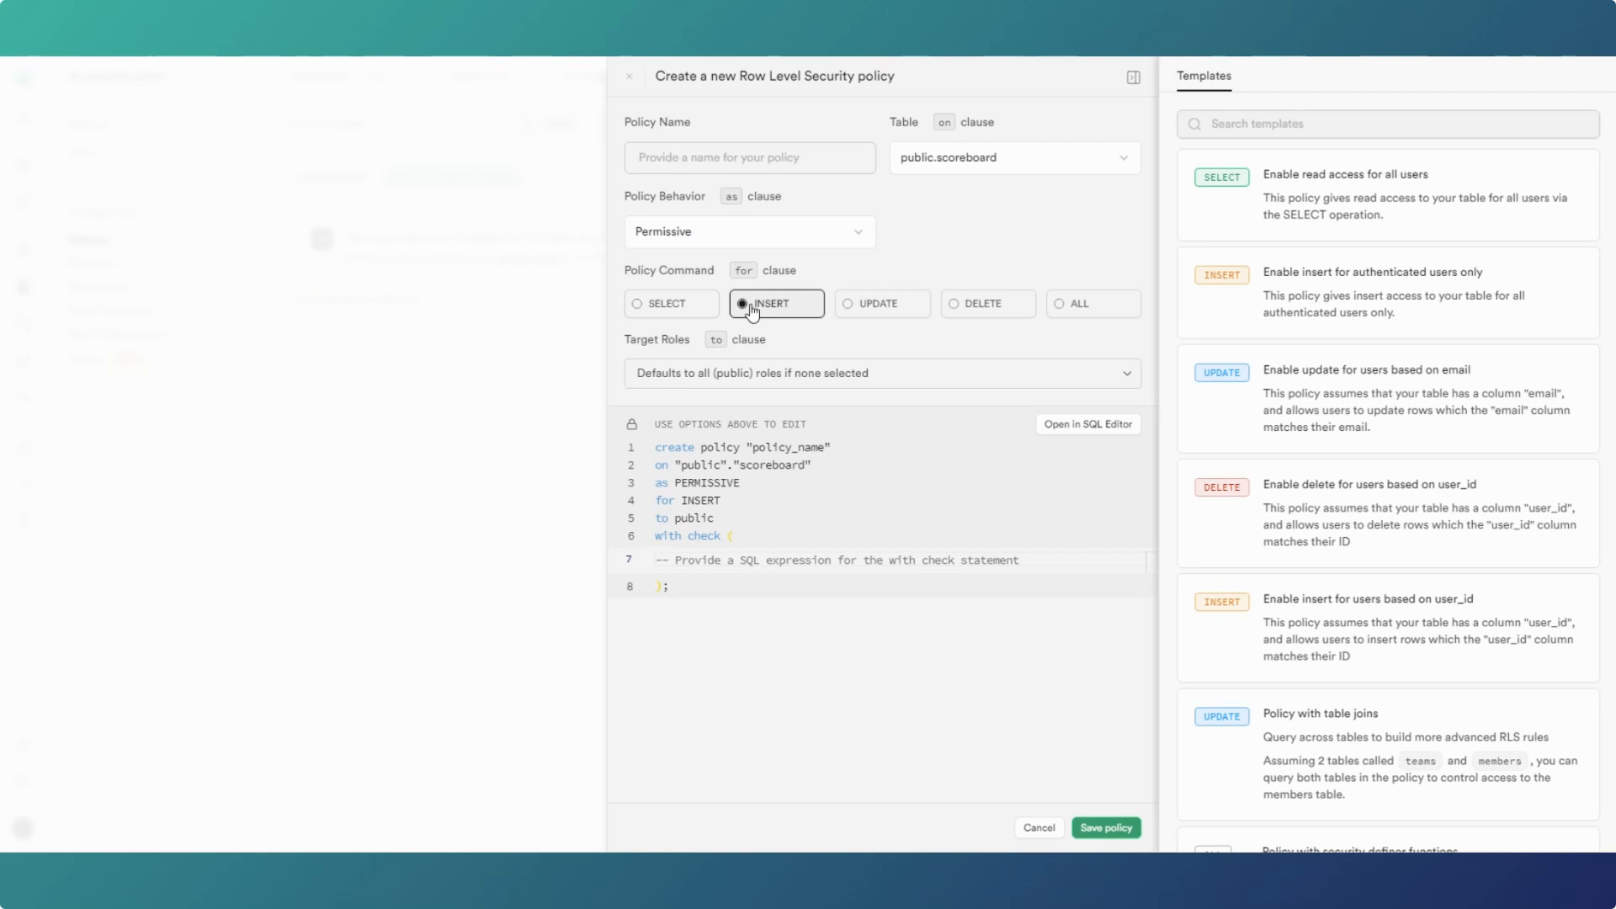
pyautogui.click(686, 309)
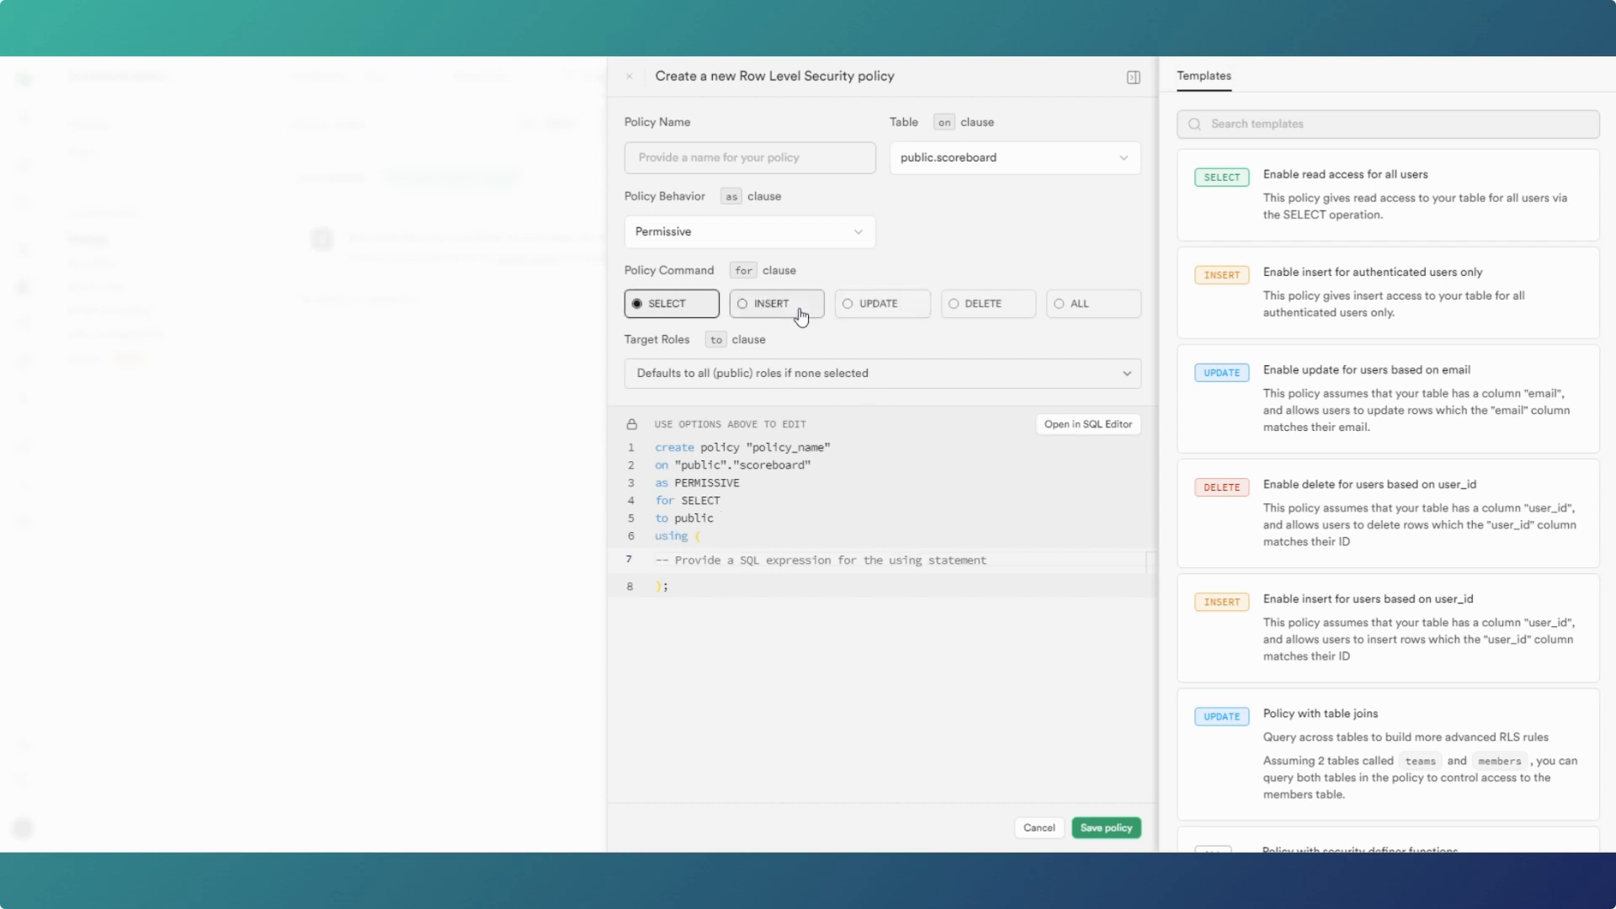
pyautogui.click(706, 552)
pyautogui.write('true')
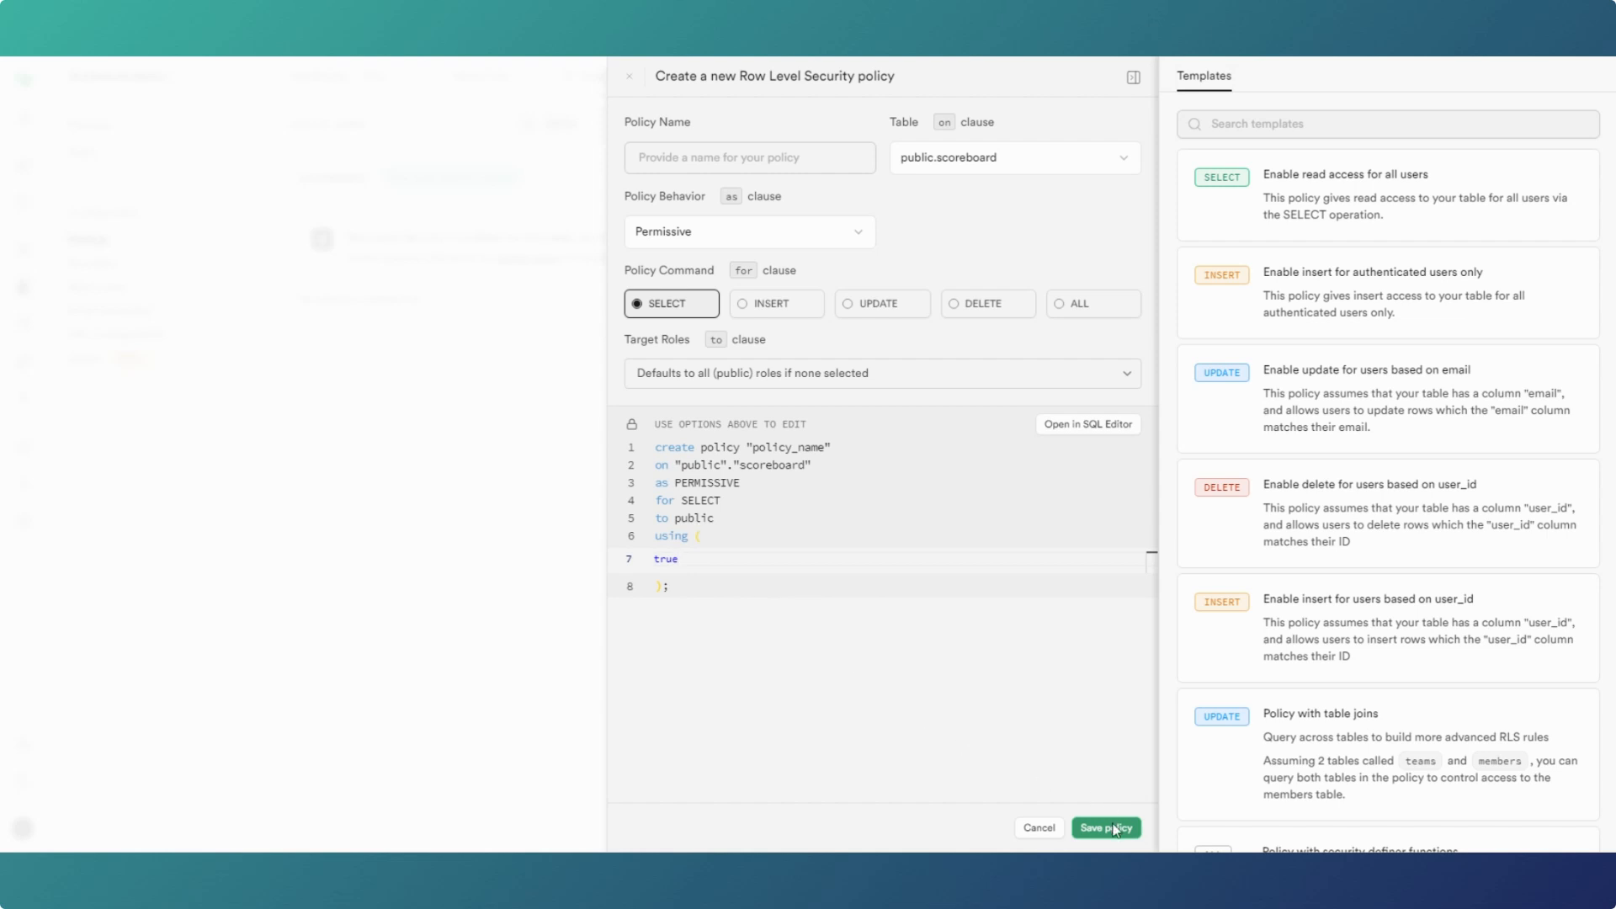
# Step: Name the policy "SELECT true" and save it
pyautogui.click(712, 162)
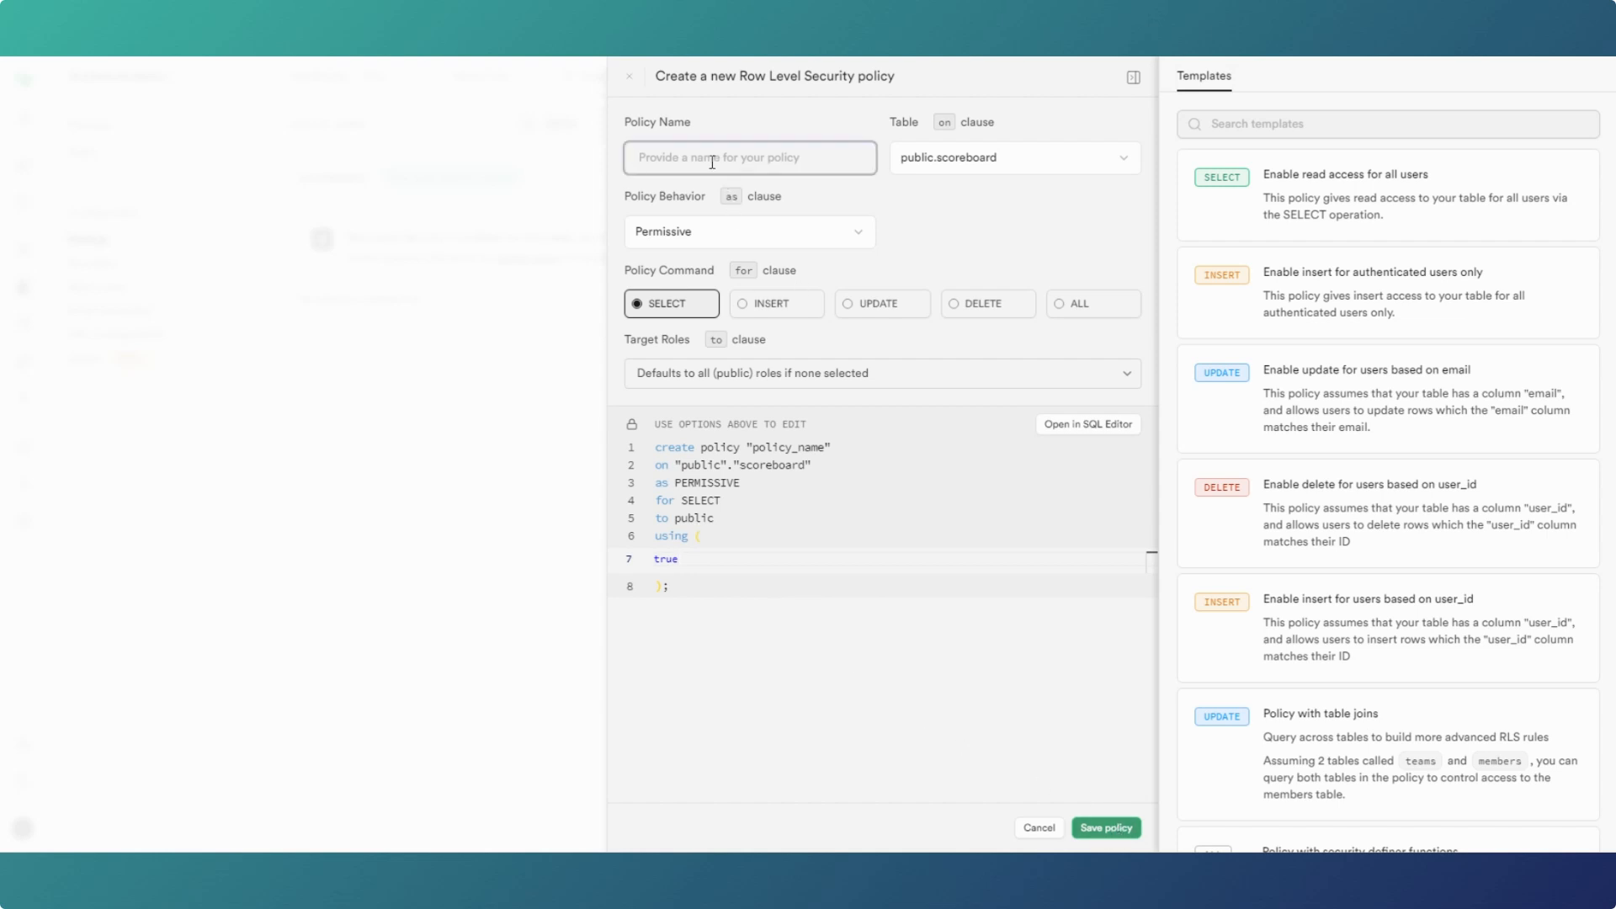
pyautogui.write('SELECT')
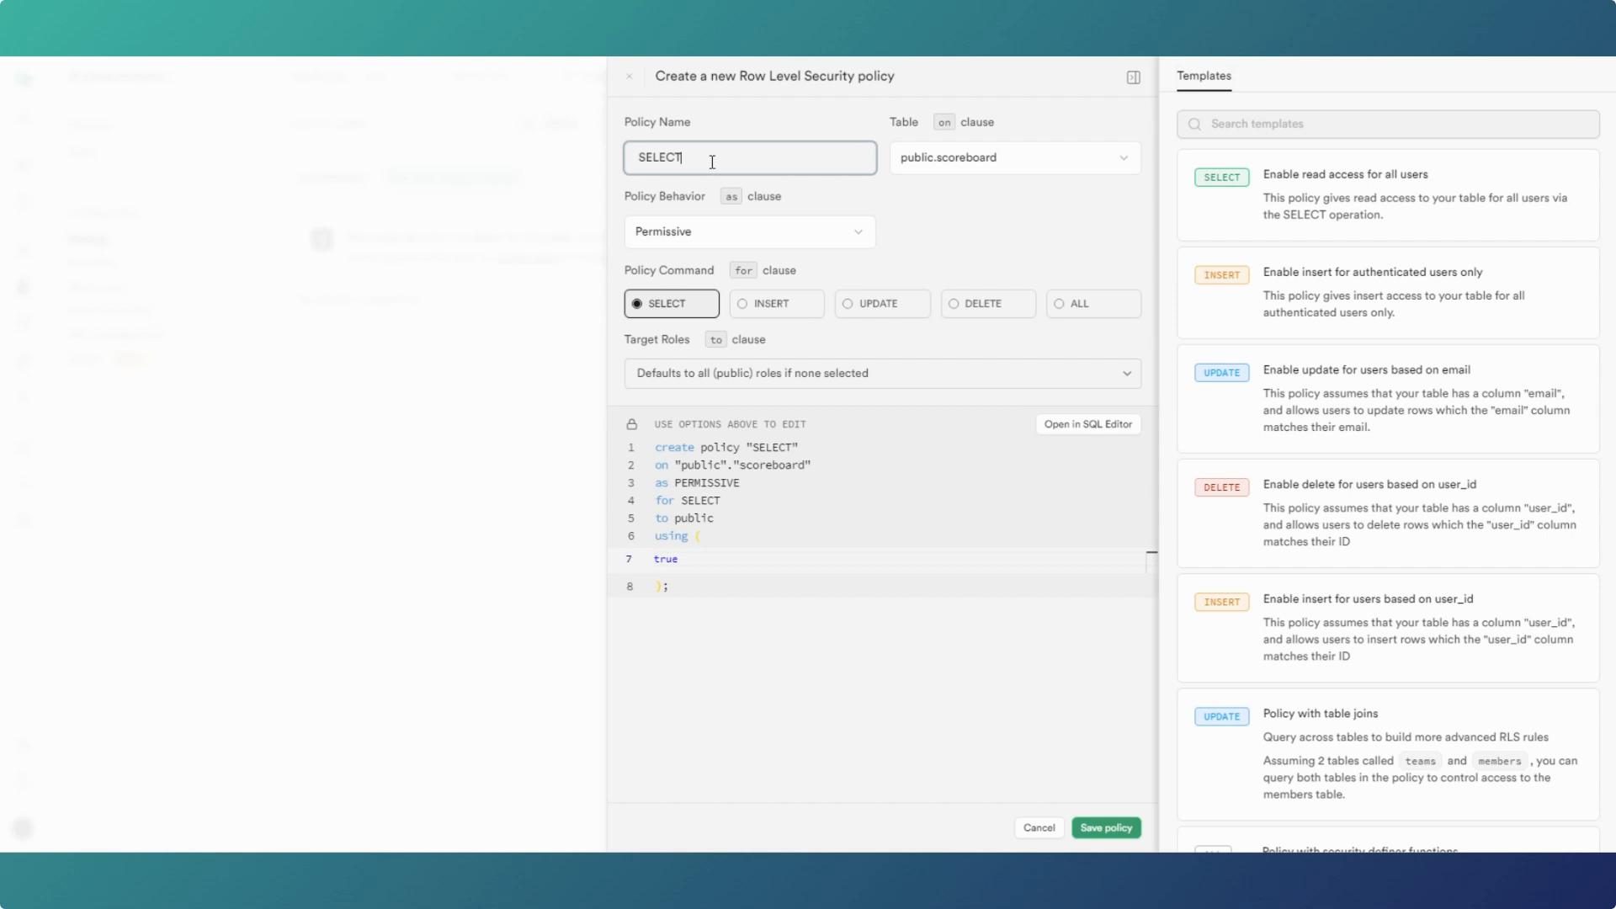
pyautogui.write(' true')
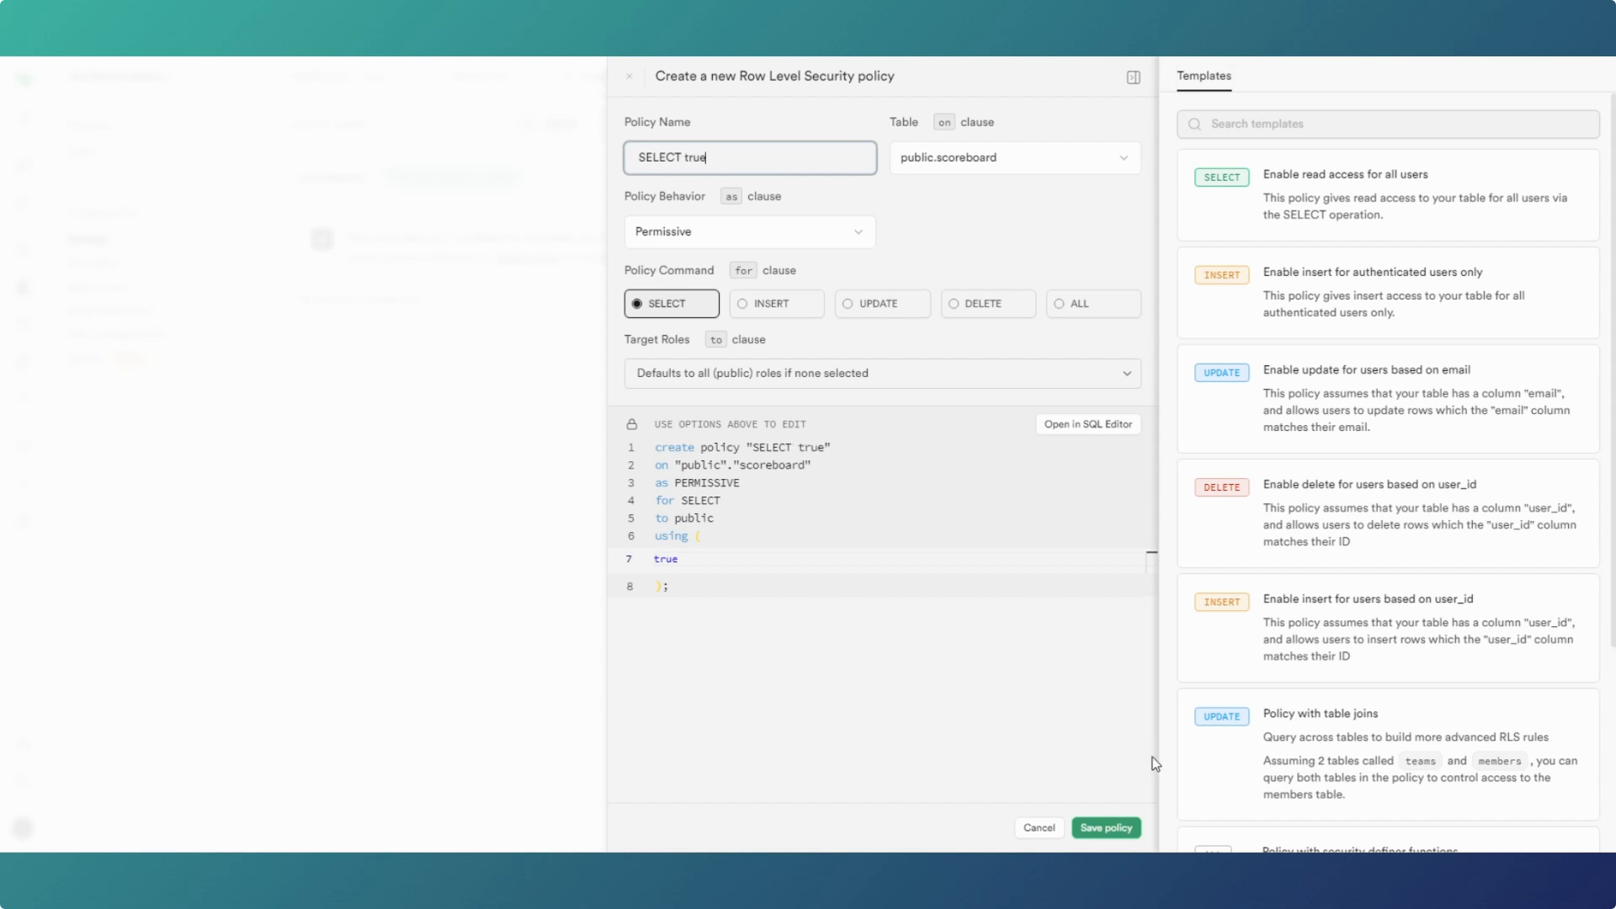
pyautogui.click(1114, 829)
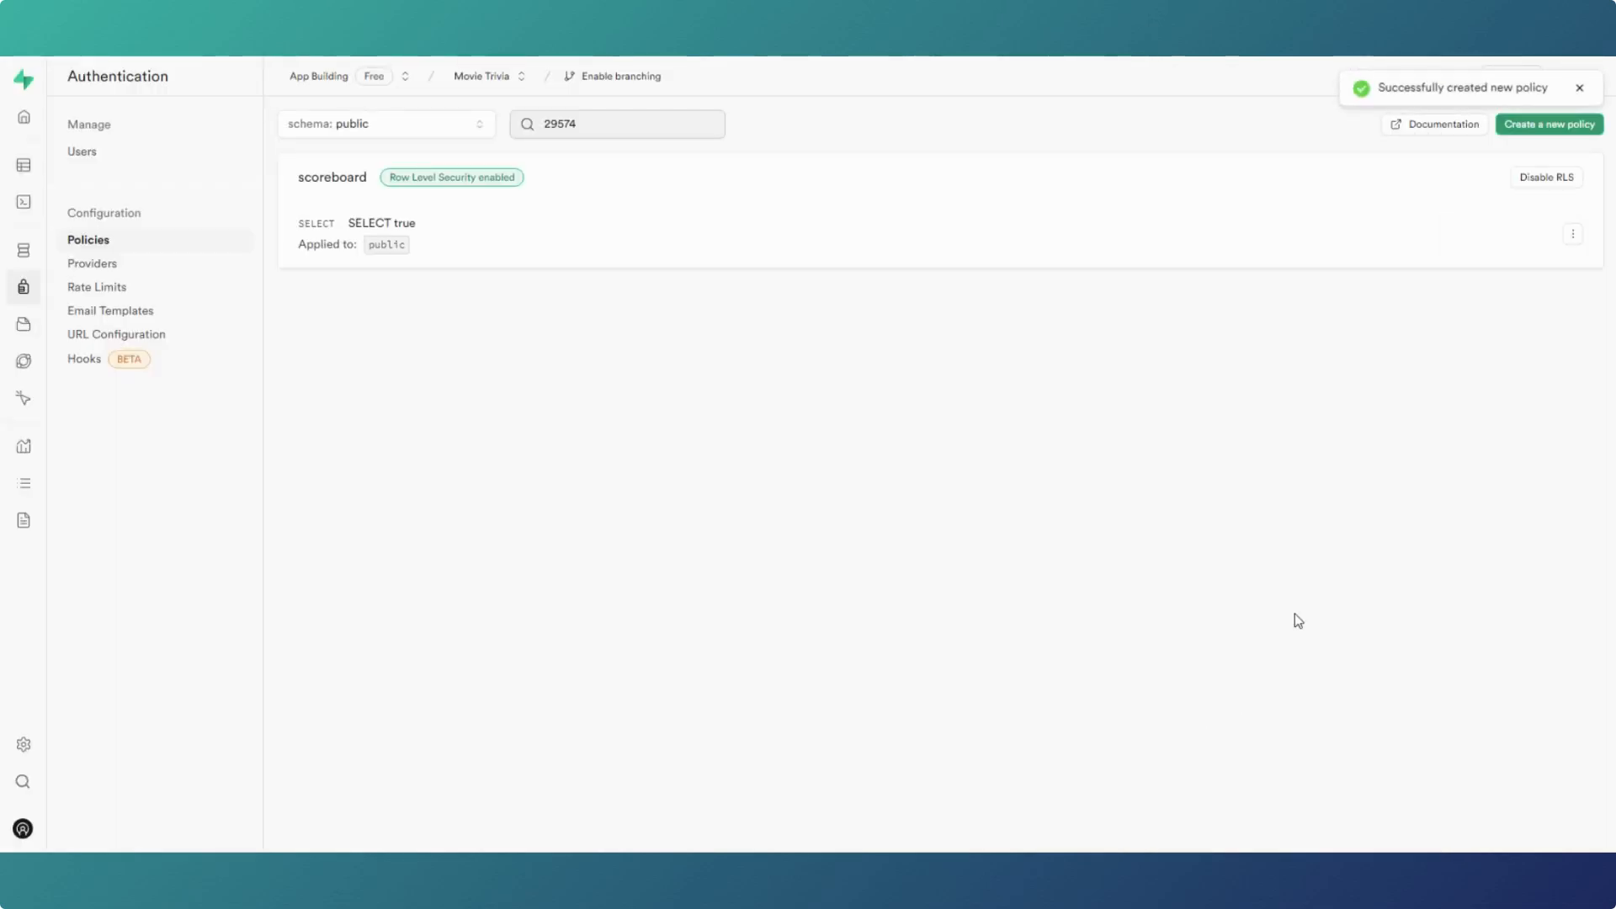
# Step: Start a second scoreboard policy for the INSERT command with the with check expression true
pyautogui.click(1534, 126)
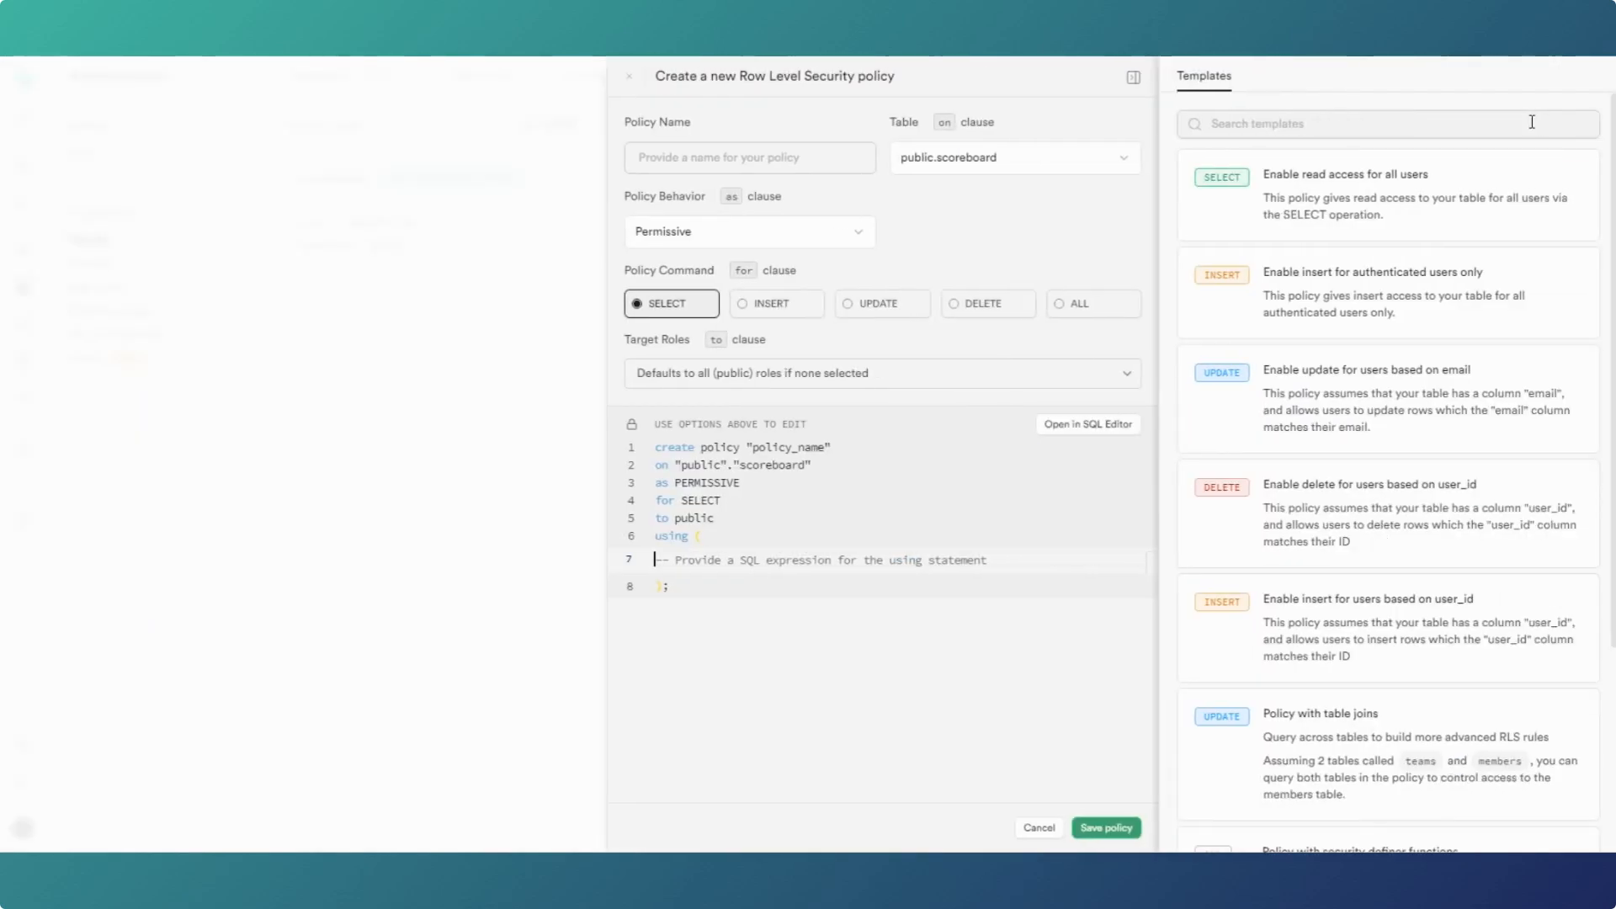
pyautogui.click(766, 308)
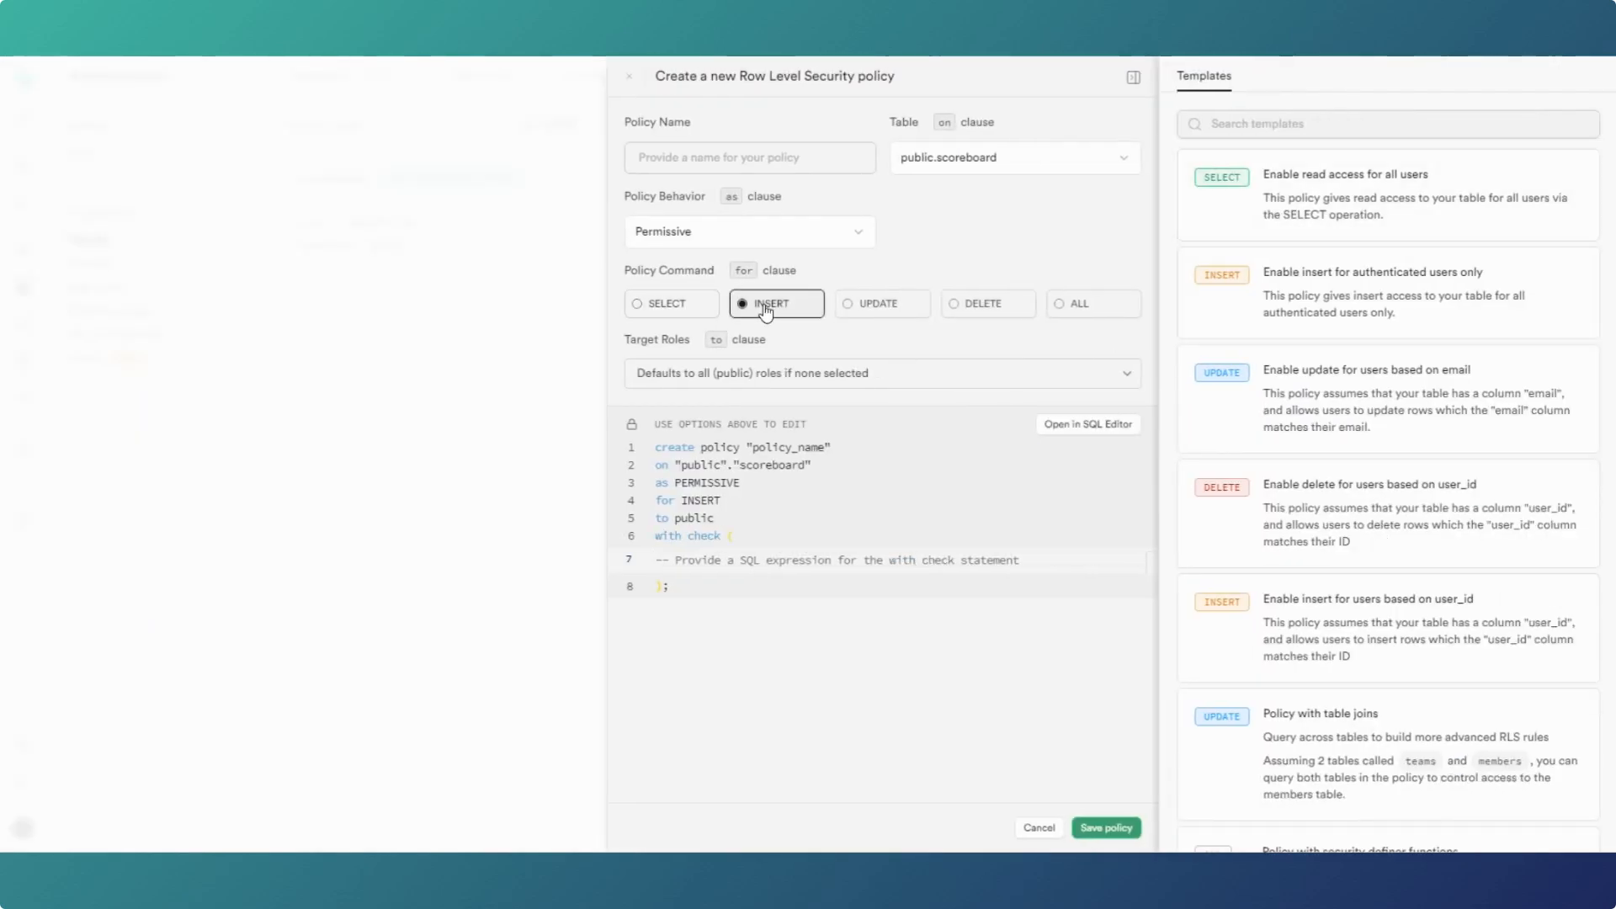
pyautogui.click(678, 559)
pyautogui.write('true')
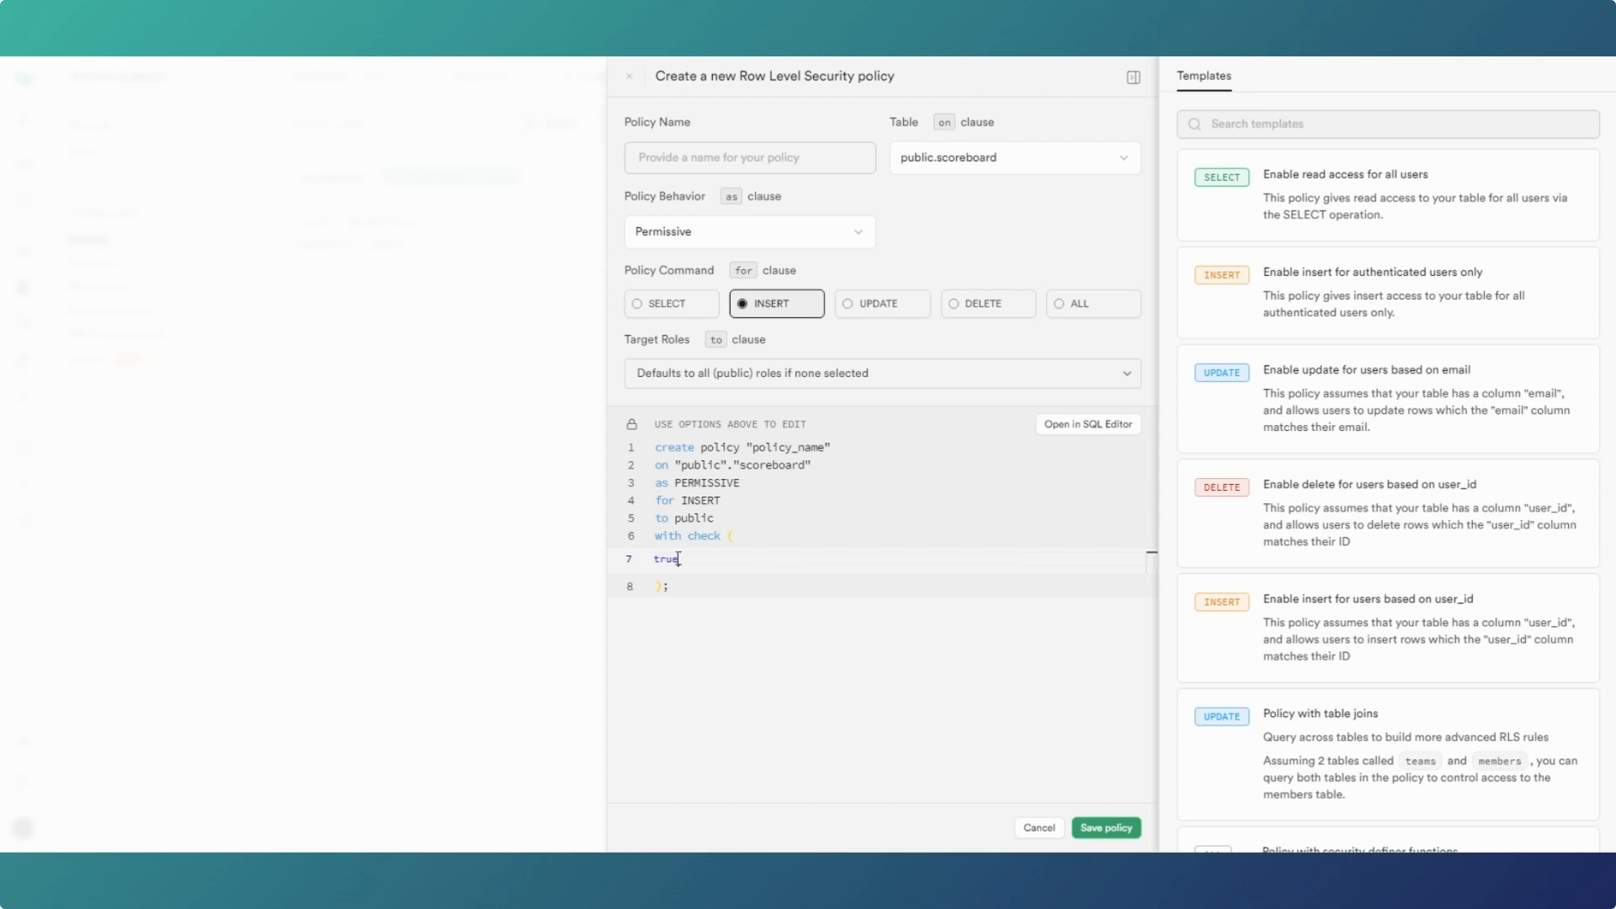
# Step: Name the insert policy "INSERT true" and save it
pyautogui.click(731, 158)
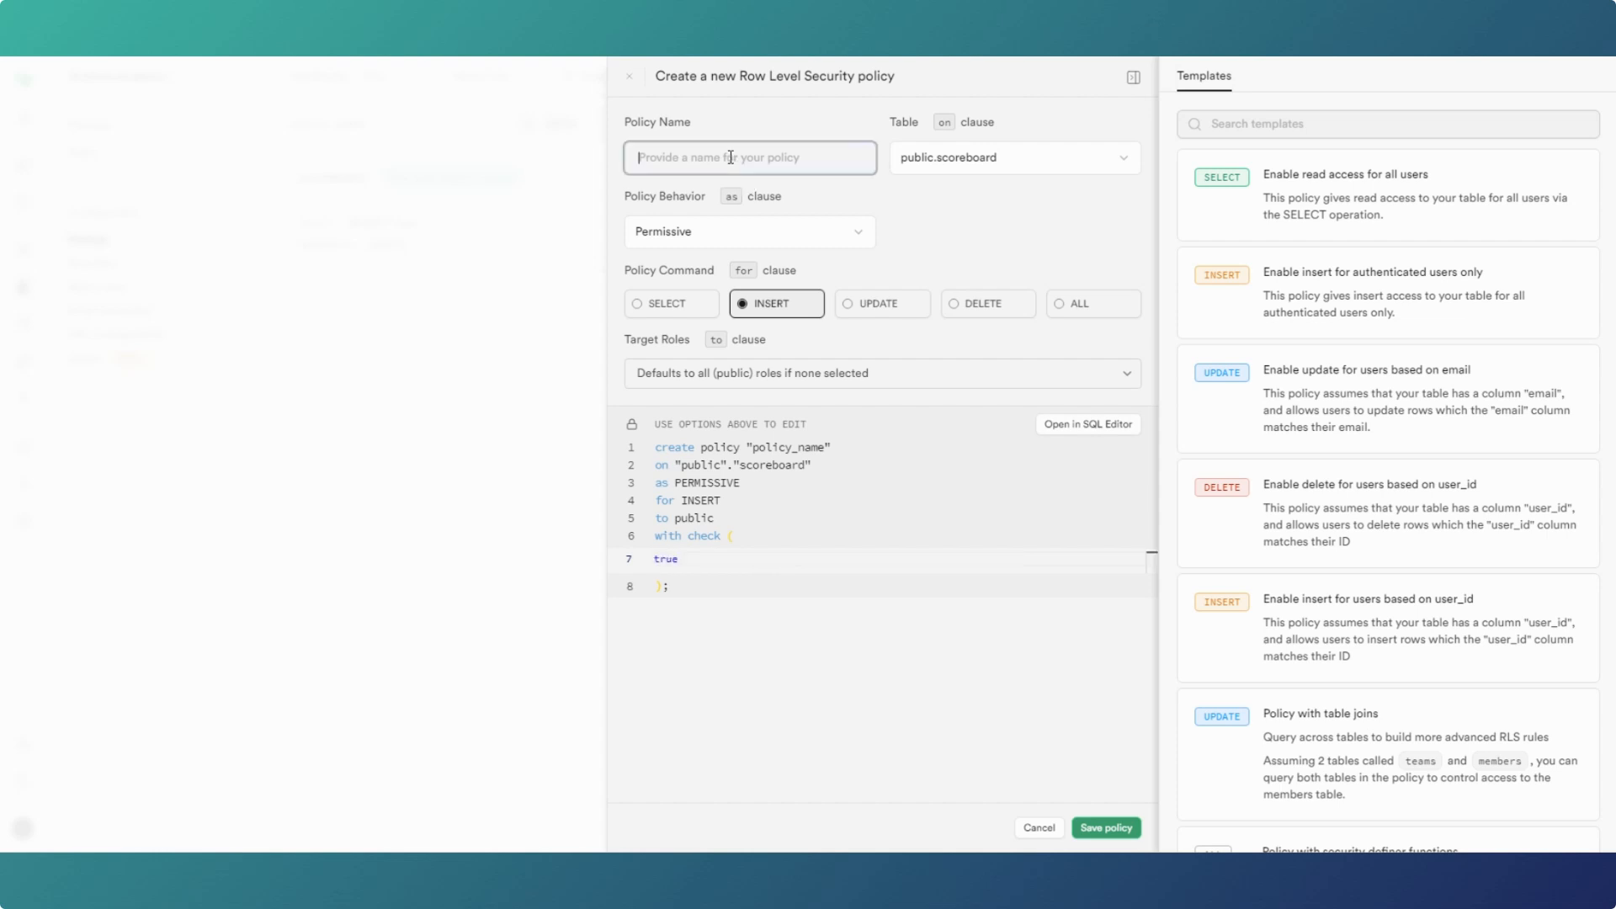
pyautogui.write('SELECT')
pyautogui.press('BackSpace')
pyautogui.press('BackSpace')
pyautogui.press('BackSpace')
pyautogui.press('BackSpace')
pyautogui.press('BackSpace')
pyautogui.press('BackSpace')
pyautogui.press('BackSpace')
pyautogui.write('INSERT true')
pyautogui.click(1096, 833)
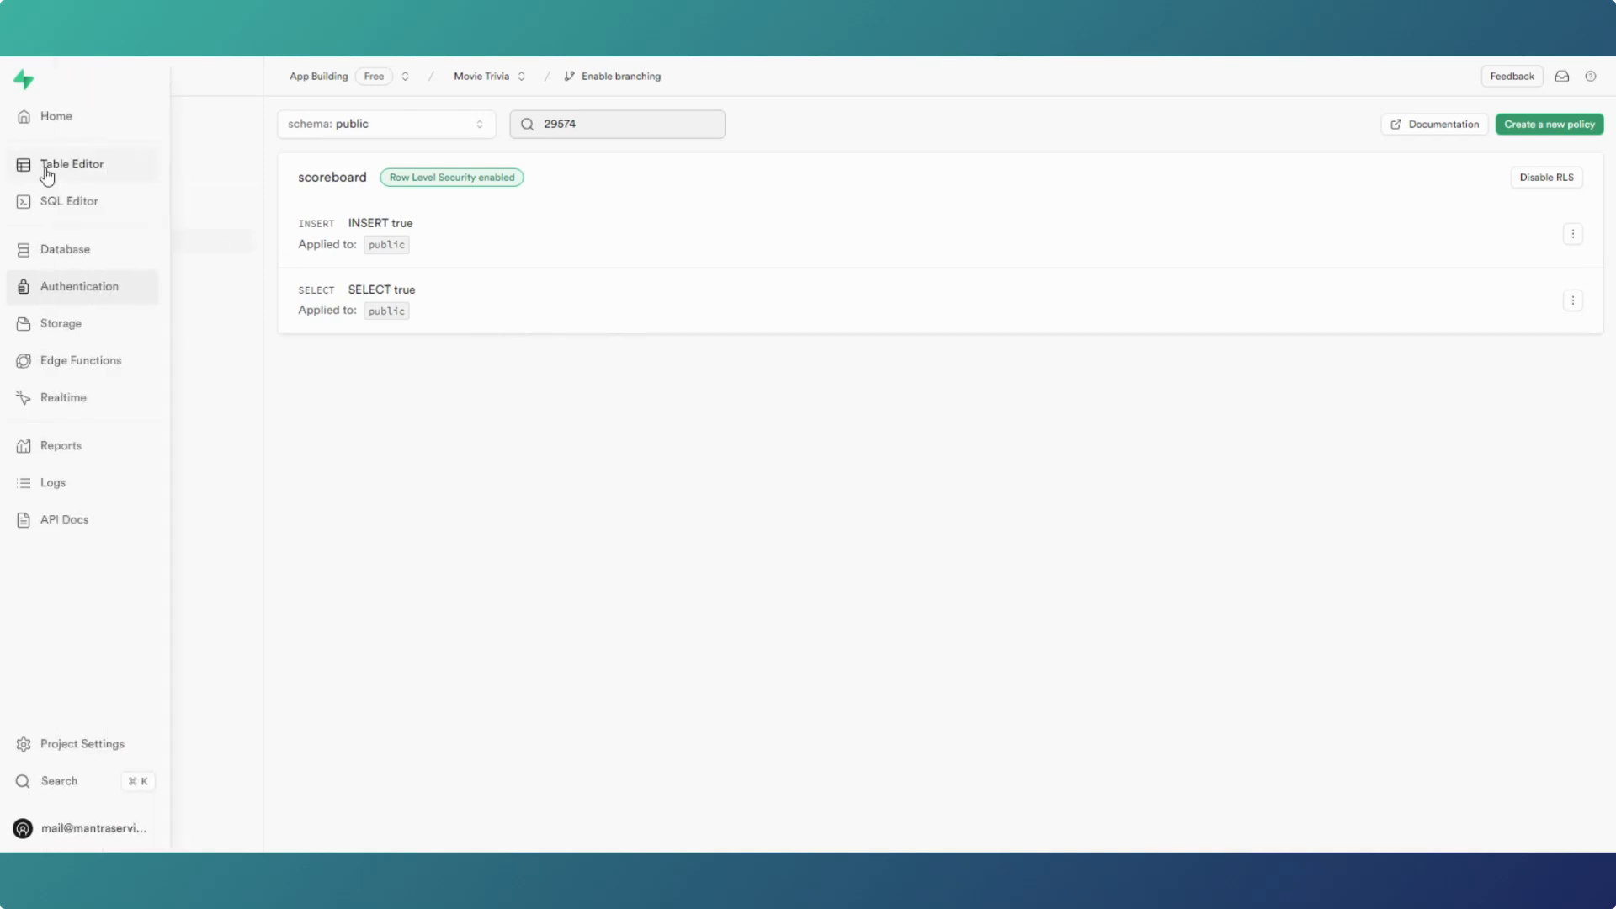
# Step: Return to the project's tables and view the trivia and scoreboard tables
pyautogui.click(56, 168)
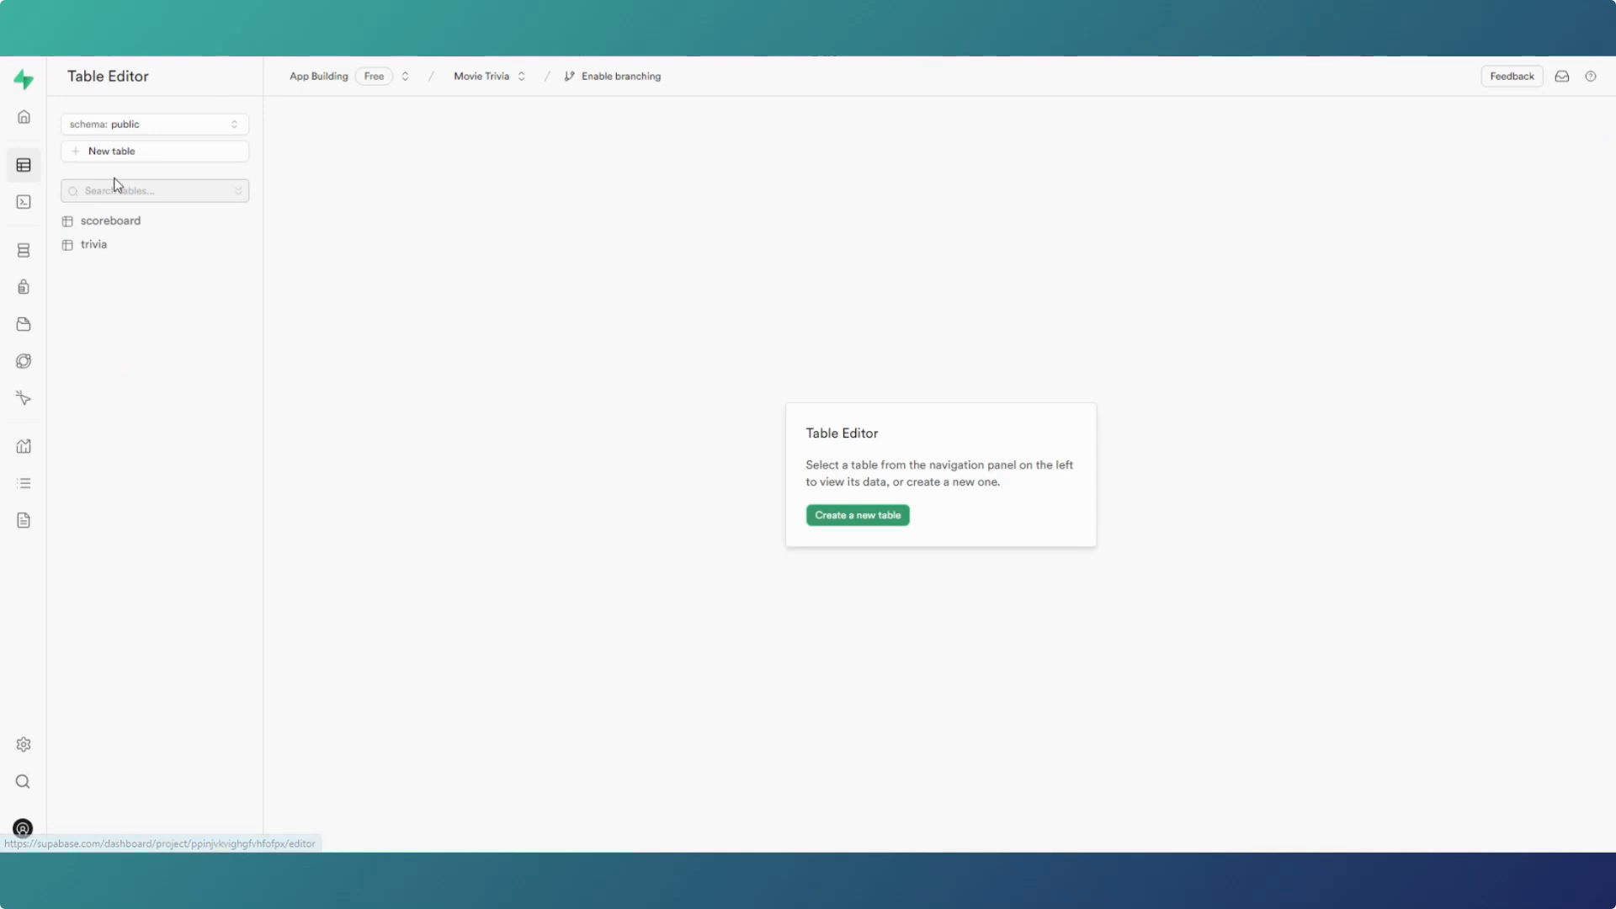
pyautogui.click(129, 246)
pyautogui.click(133, 227)
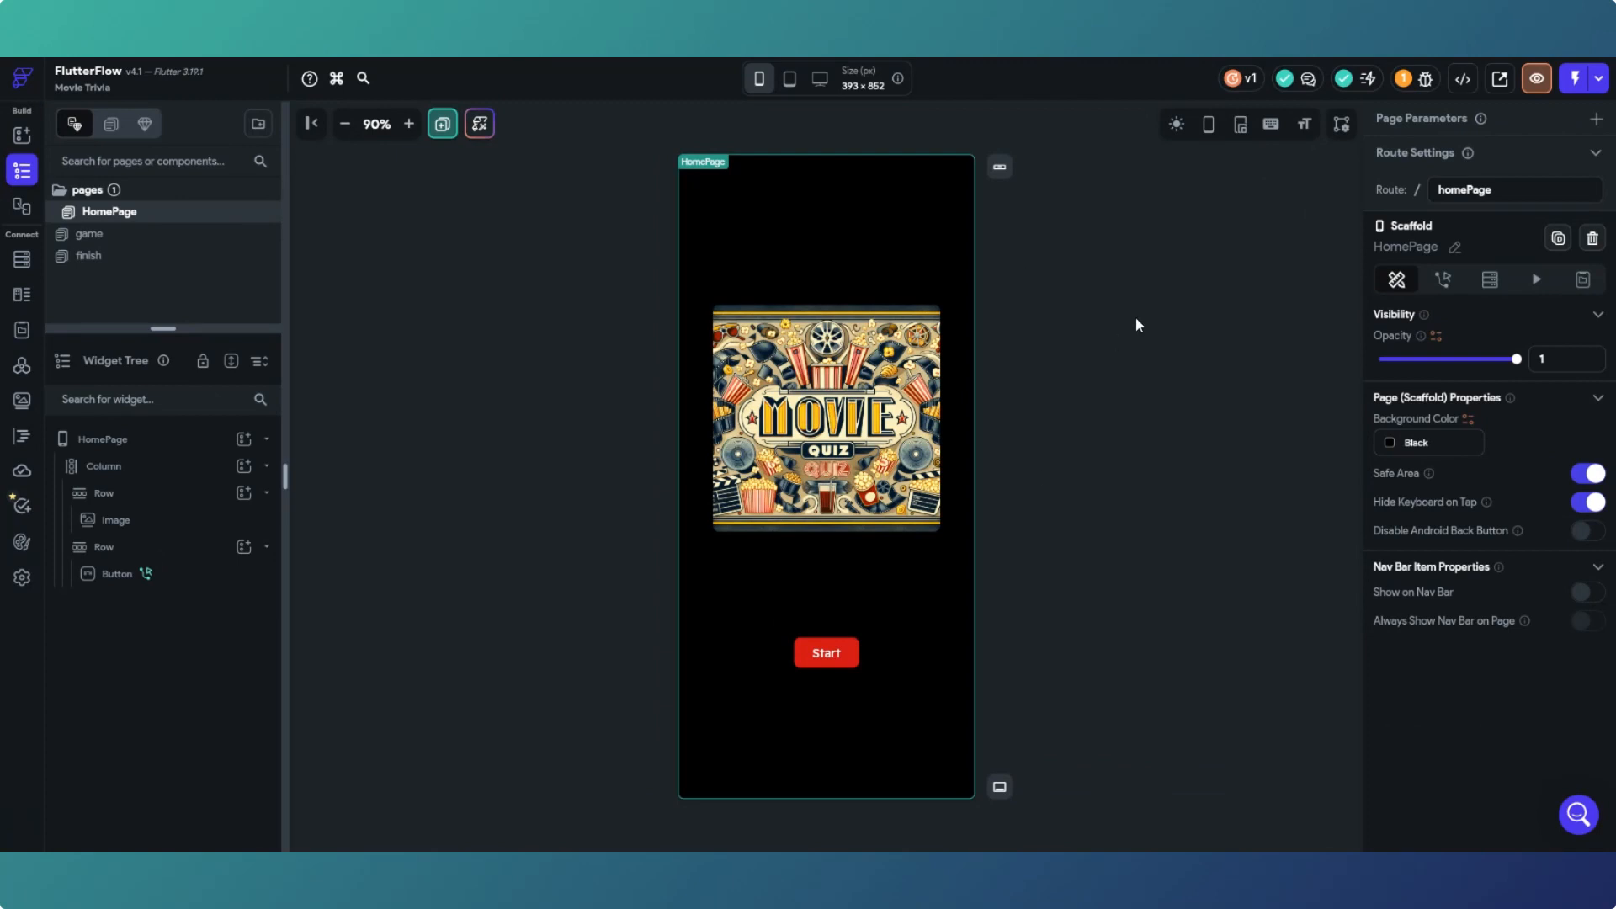
# Step: Add an AppBar to the HomePage above the Movie Quiz image
pyautogui.click(148, 256)
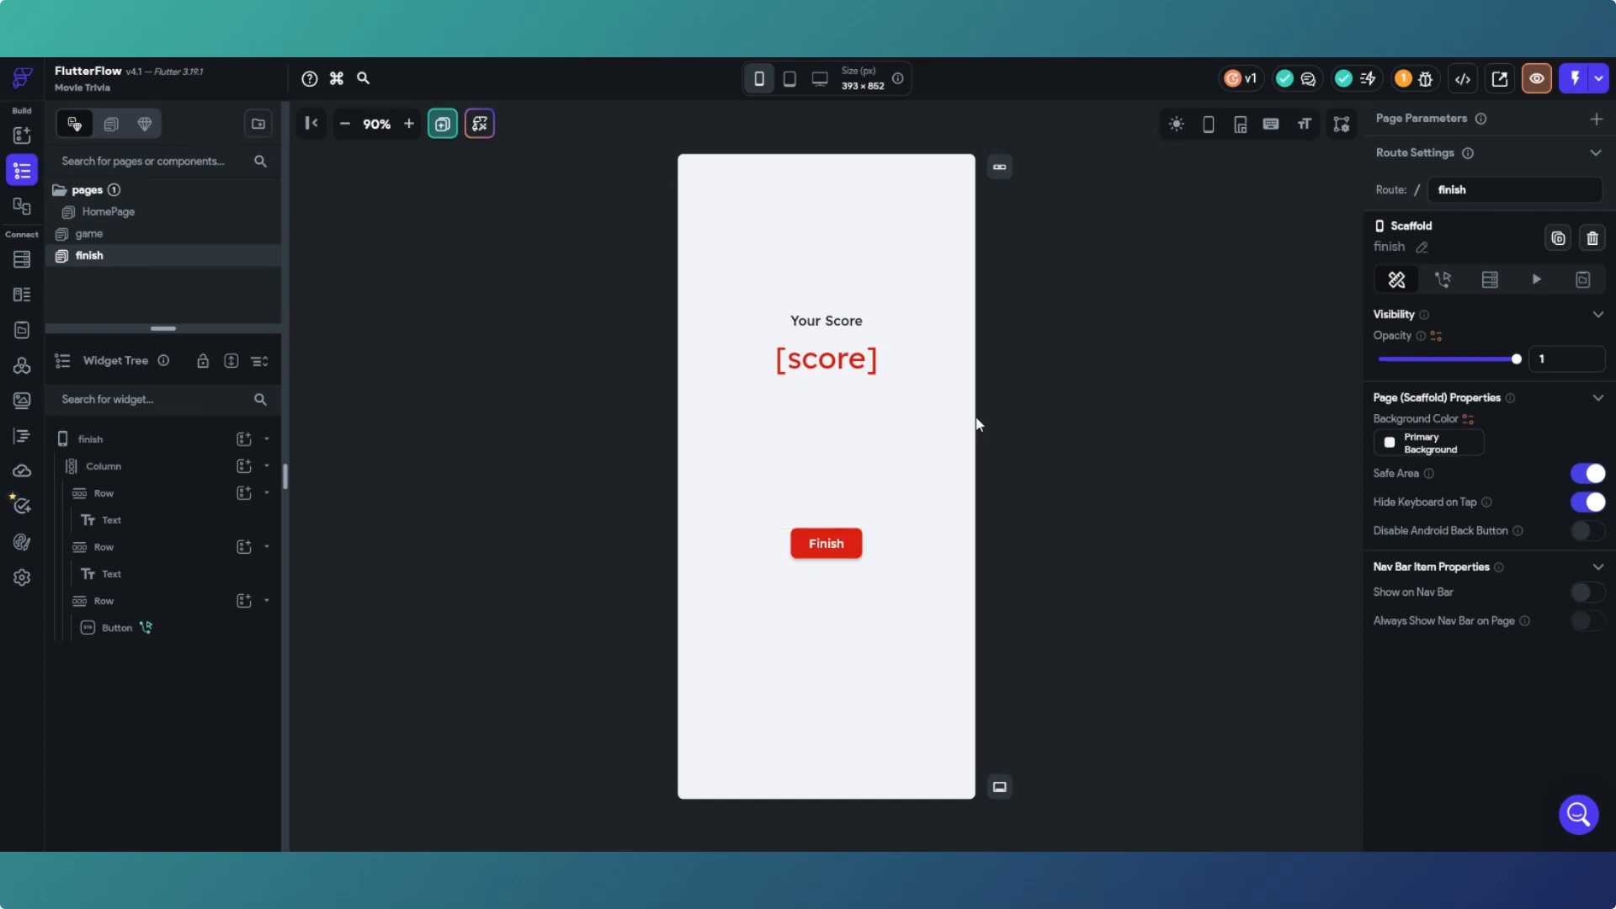
pyautogui.click(122, 212)
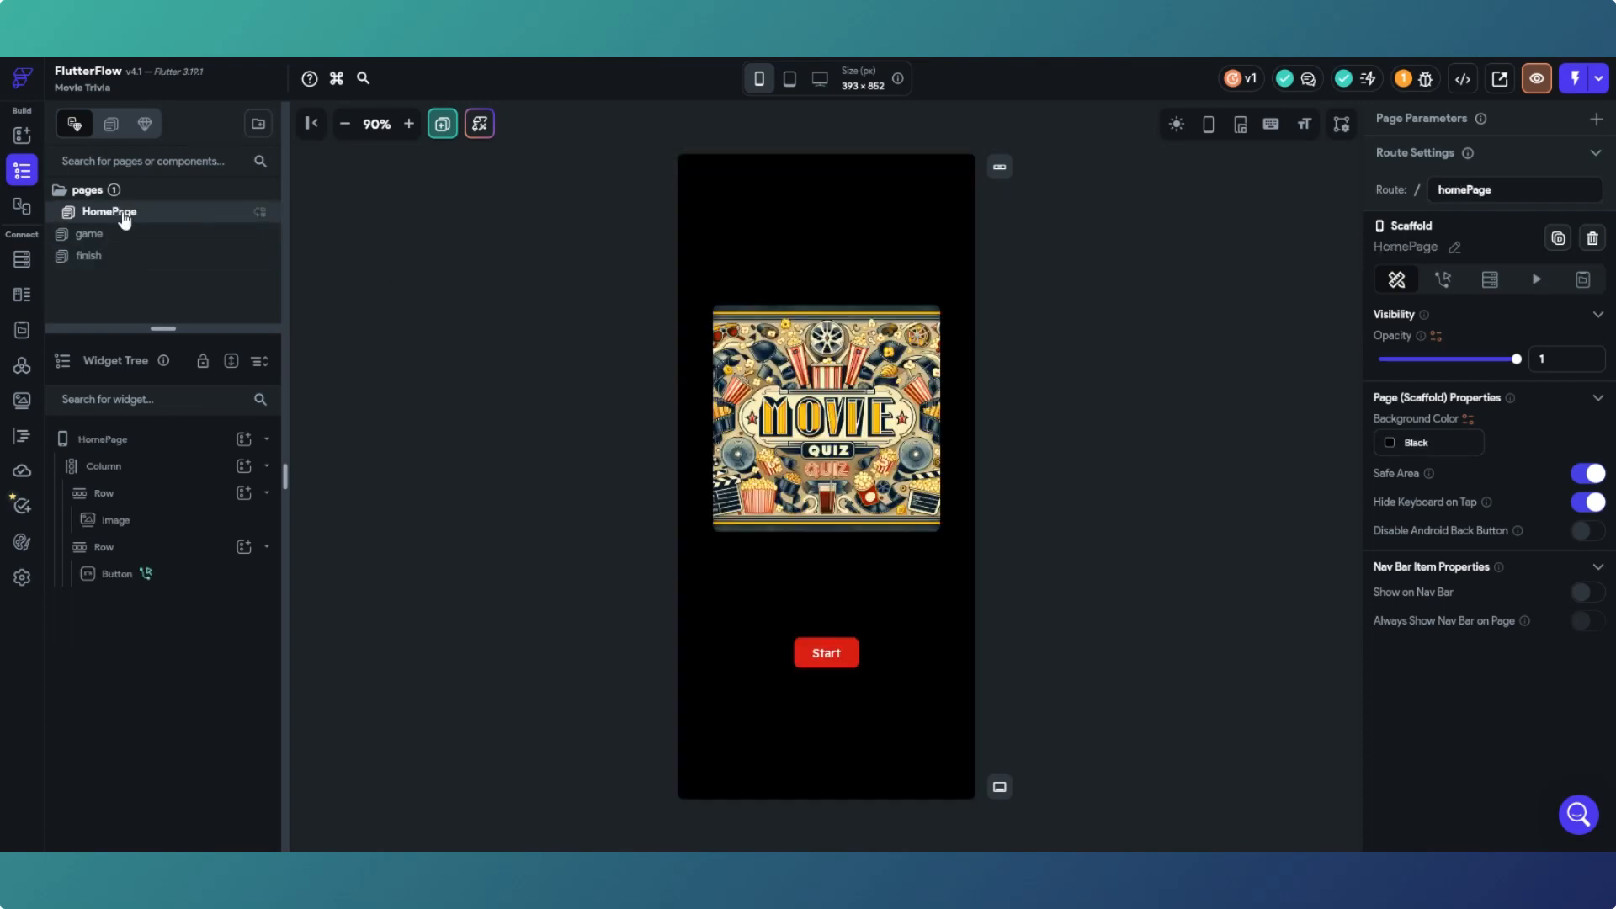
pyautogui.click(28, 143)
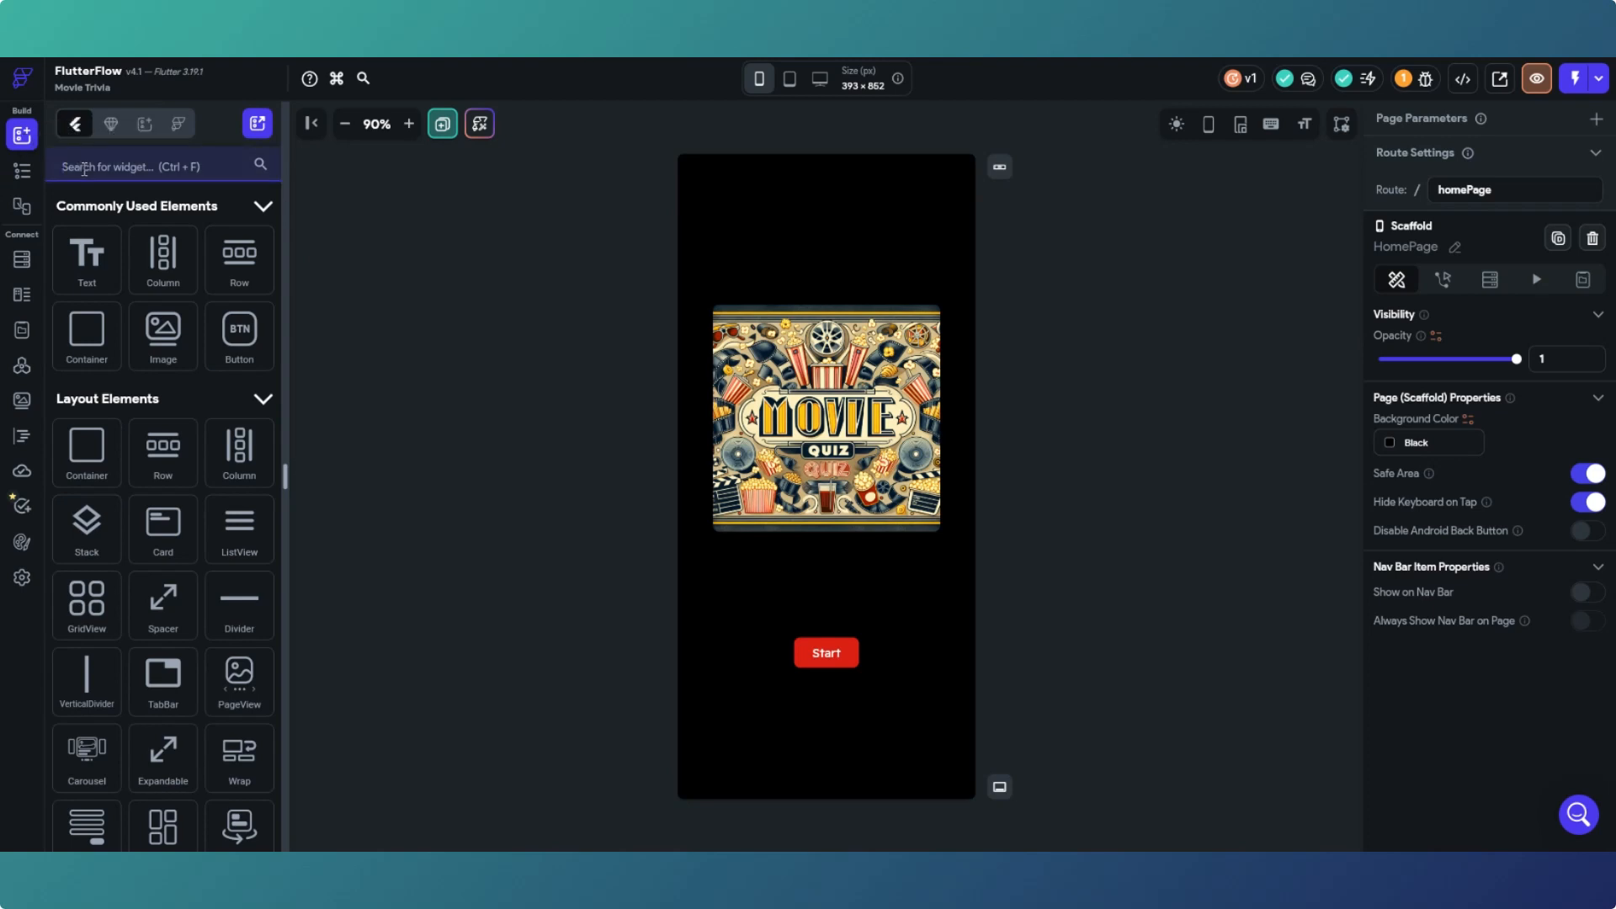
pyautogui.write('app')
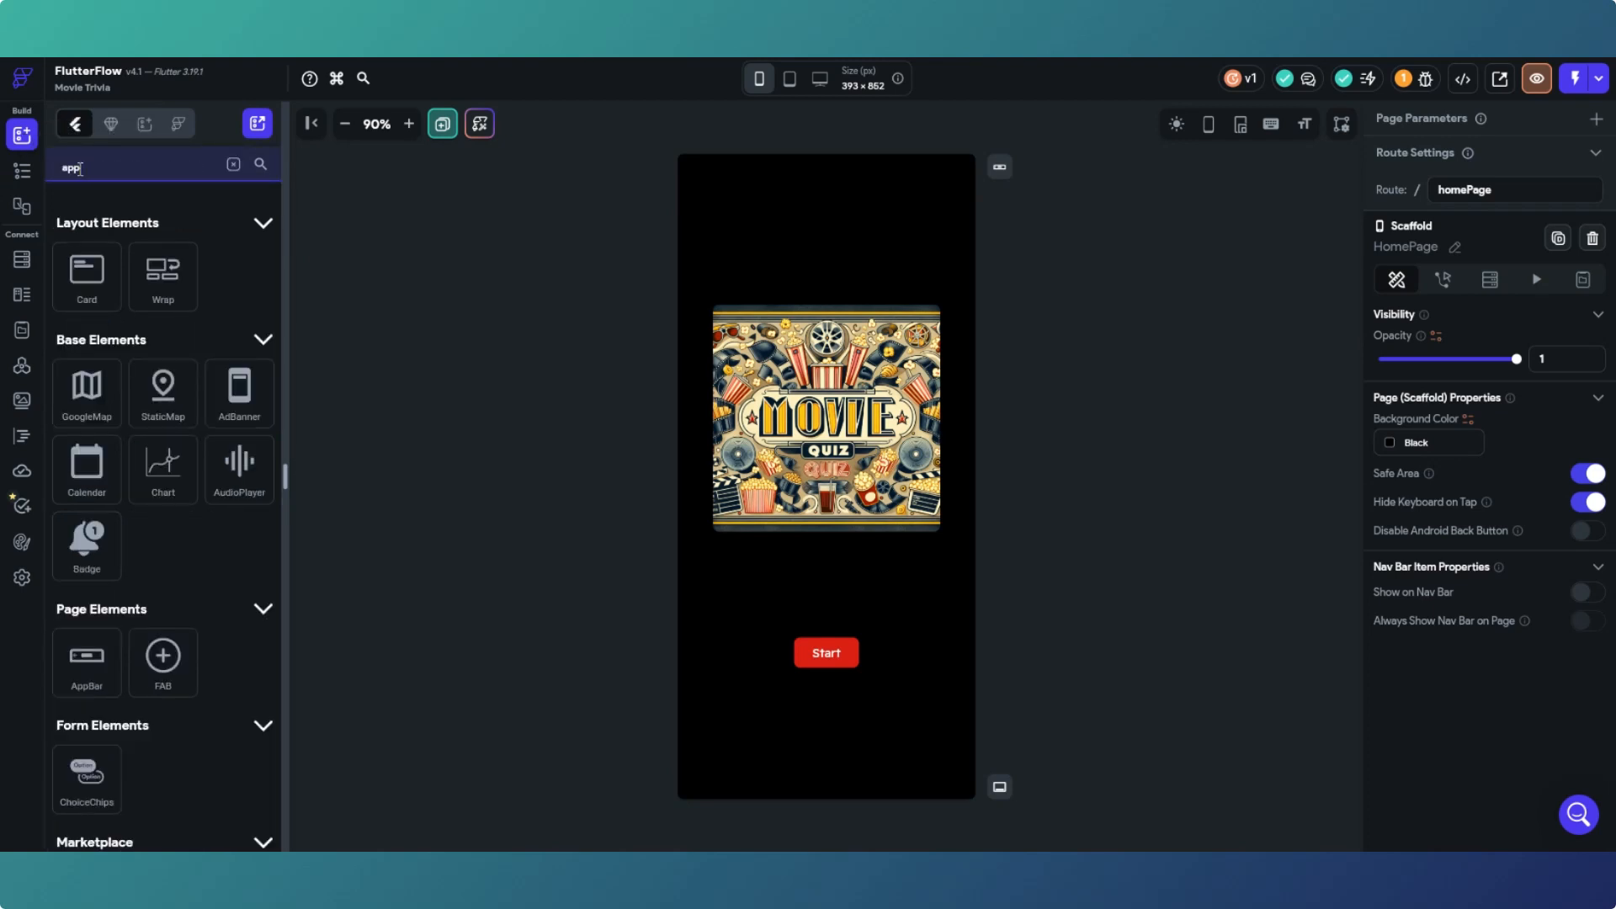
pyautogui.moveTo(87, 658); pyautogui.dragTo(729, 211)
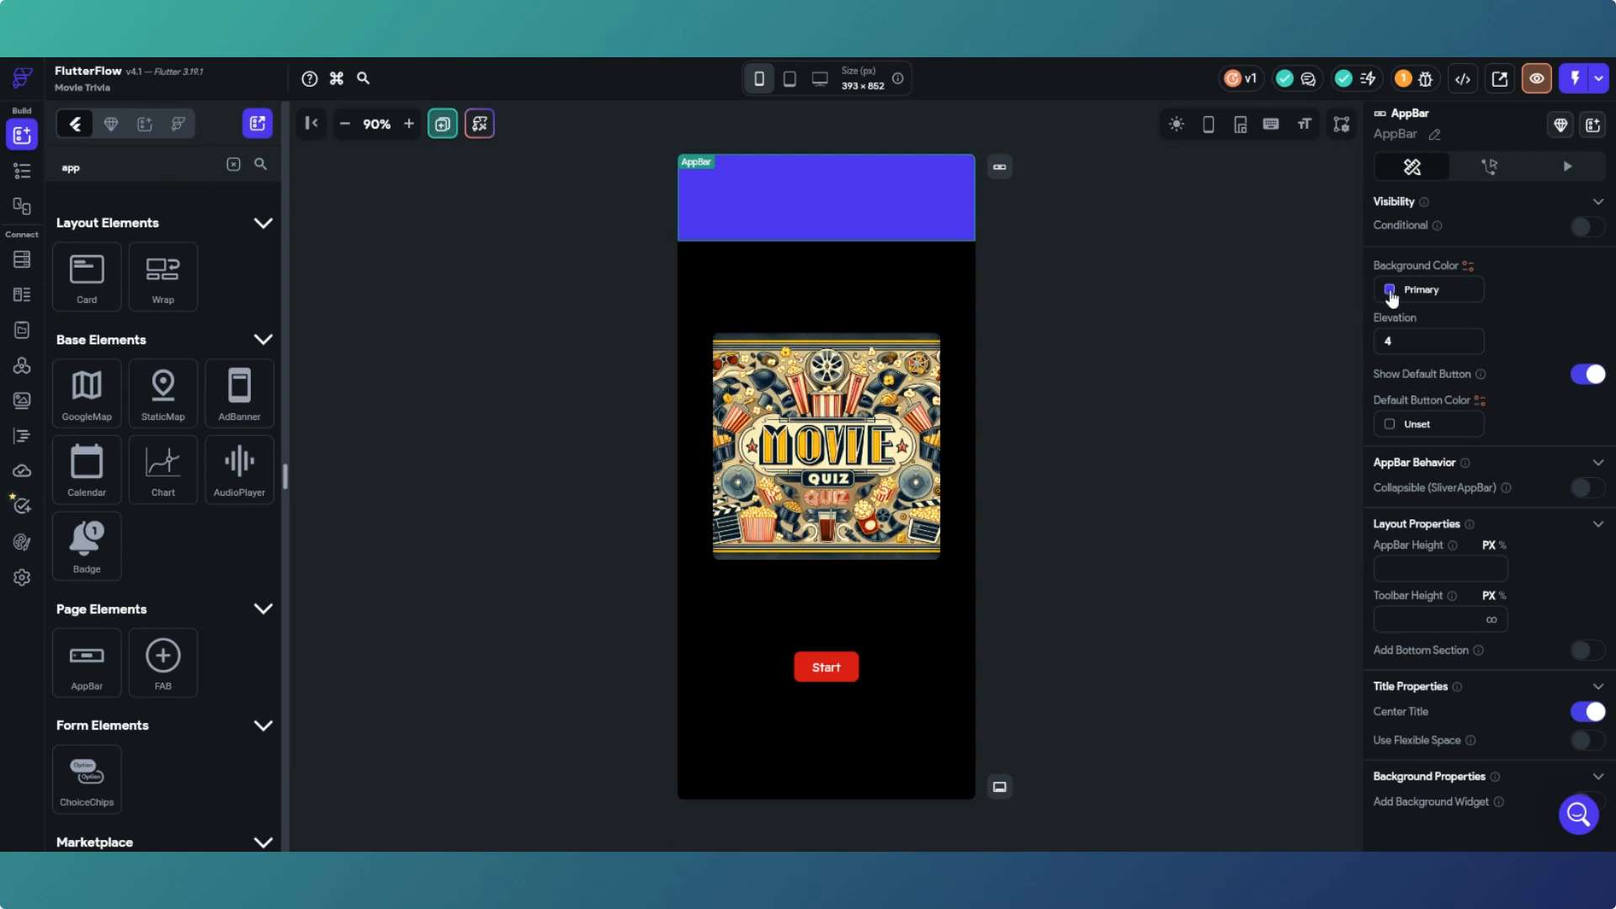
# Step: Set the HomePage AppBar's background to the custom color #000000
pyautogui.click(1390, 291)
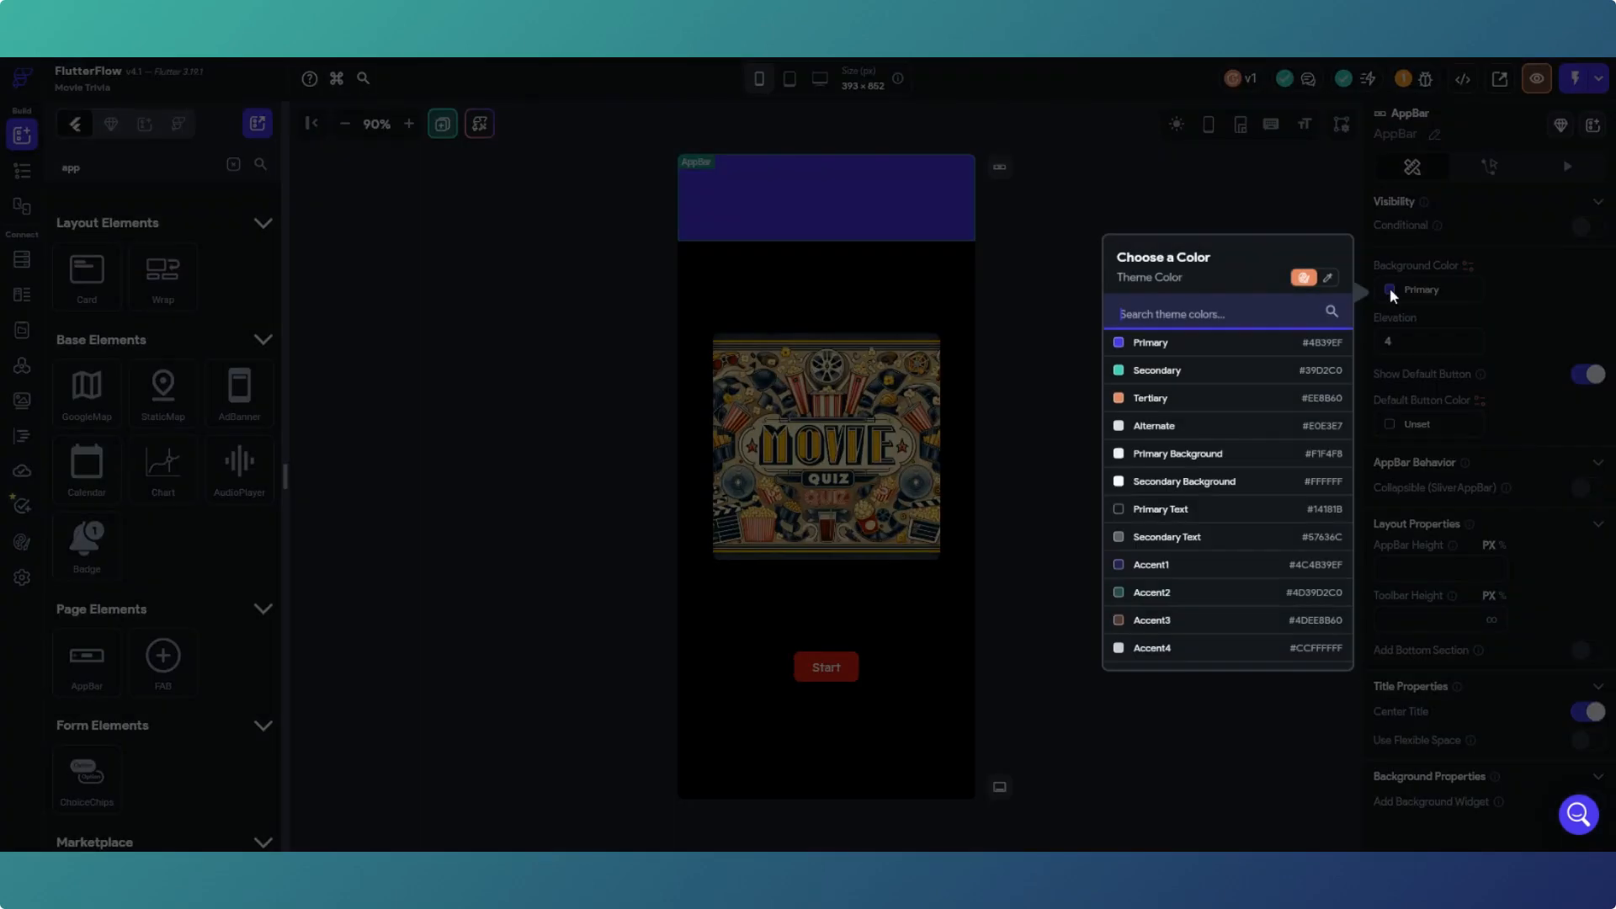
pyautogui.click(1328, 279)
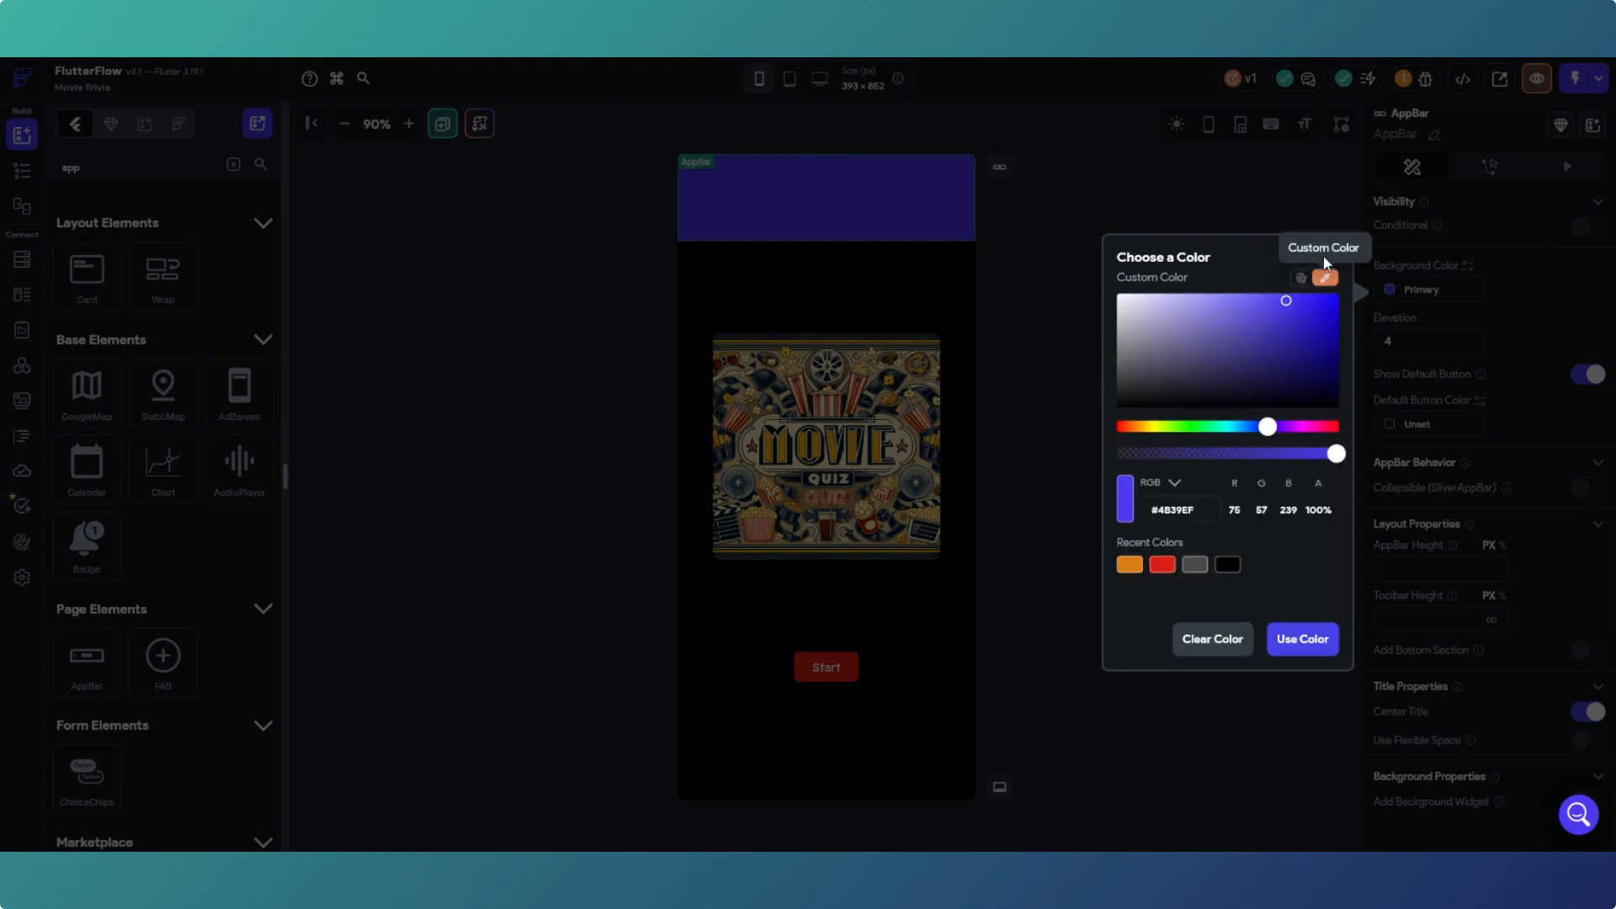
pyautogui.click(1227, 565)
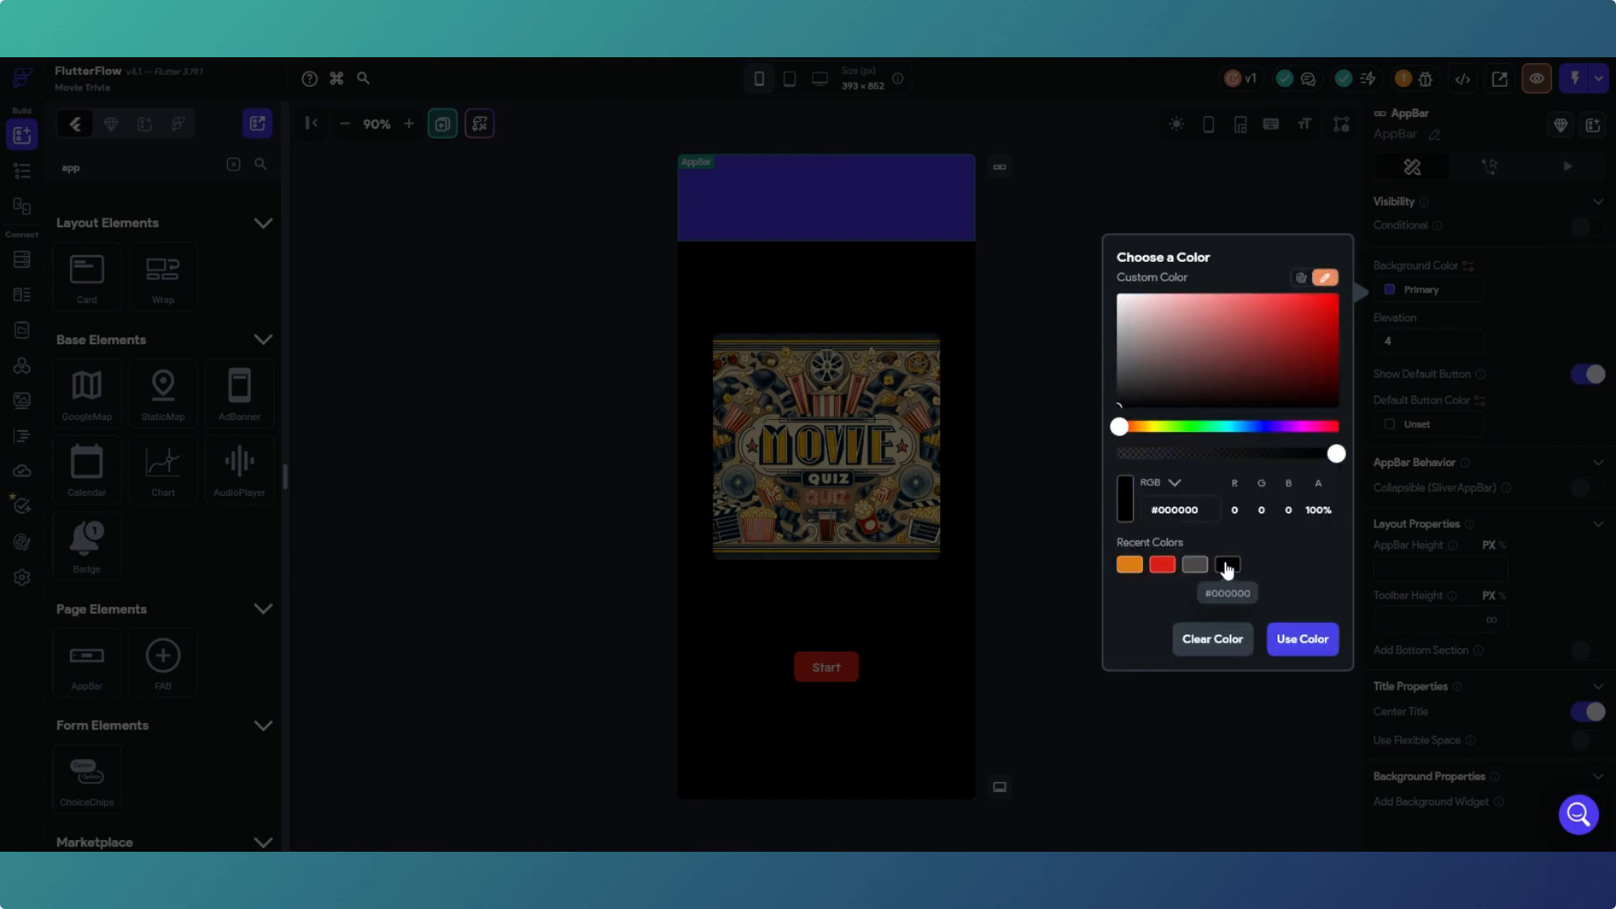
pyautogui.click(1317, 650)
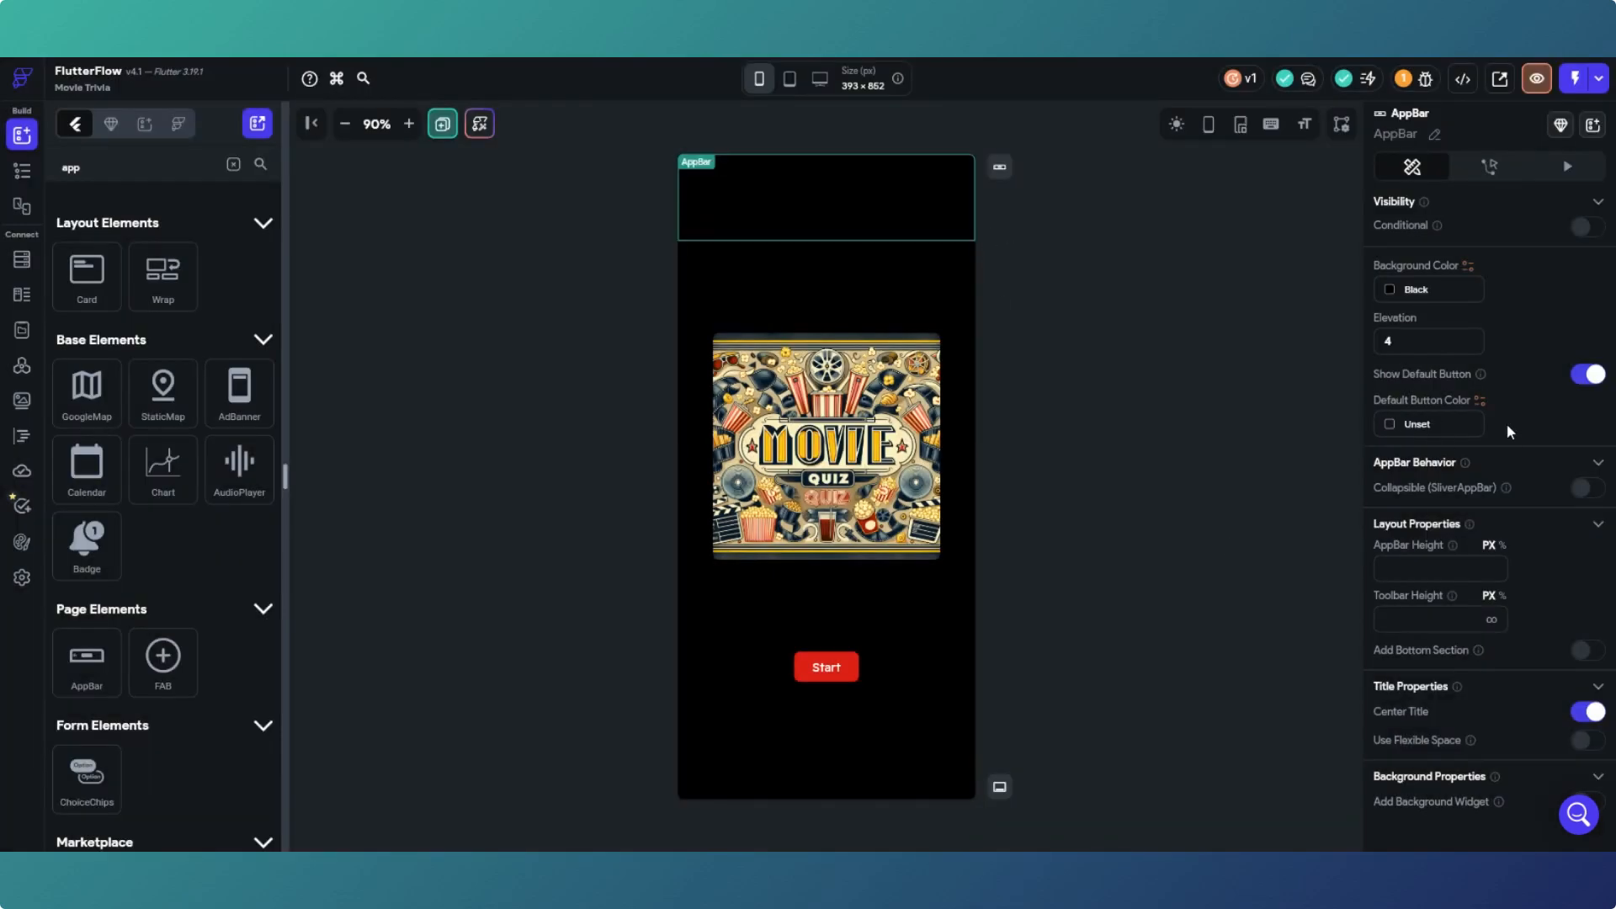
# Step: Set the HomePage AppBar's elevation to 0 and turn off its default button
pyautogui.moveTo(1425, 348); pyautogui.dragTo(1382, 348)
pyautogui.write('0')
pyautogui.click(1300, 354)
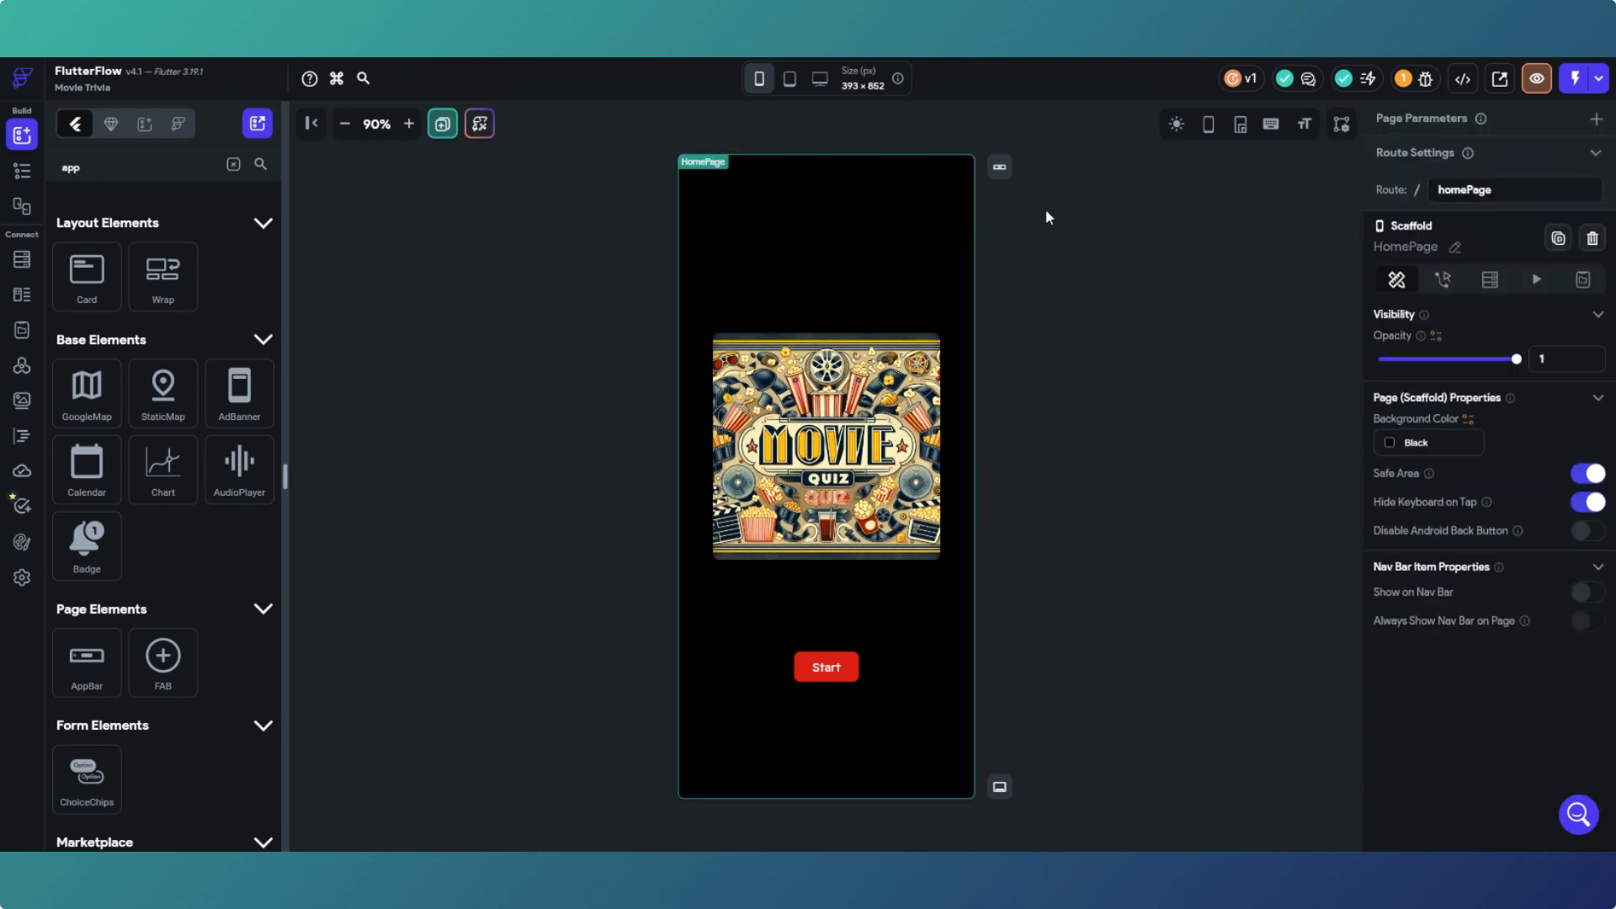
pyautogui.click(934, 212)
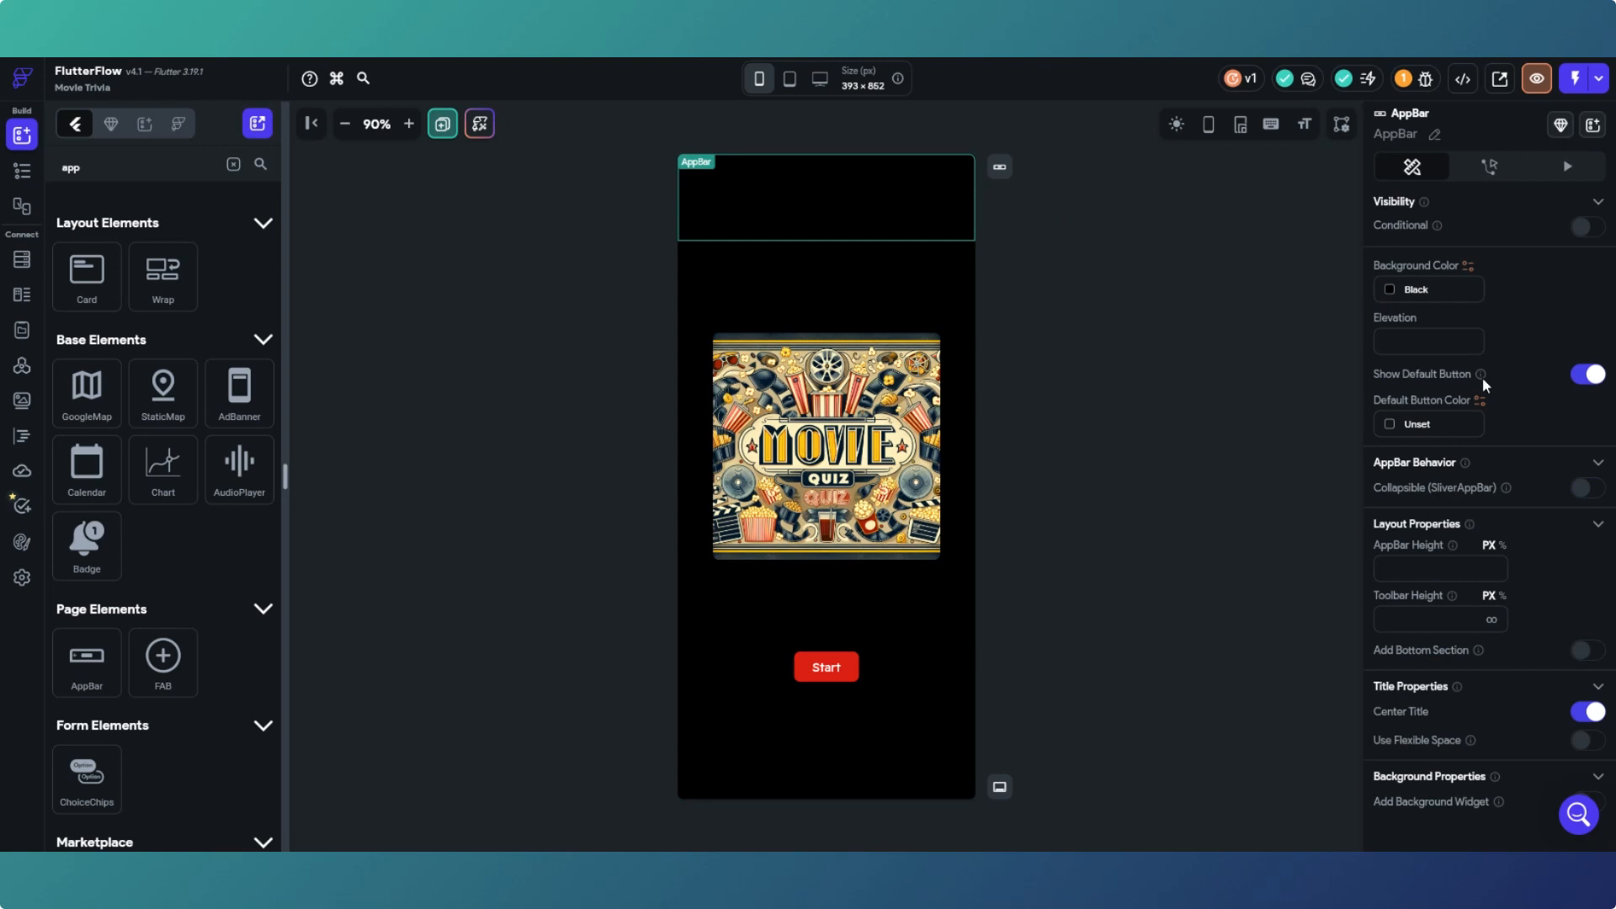
pyautogui.click(1570, 377)
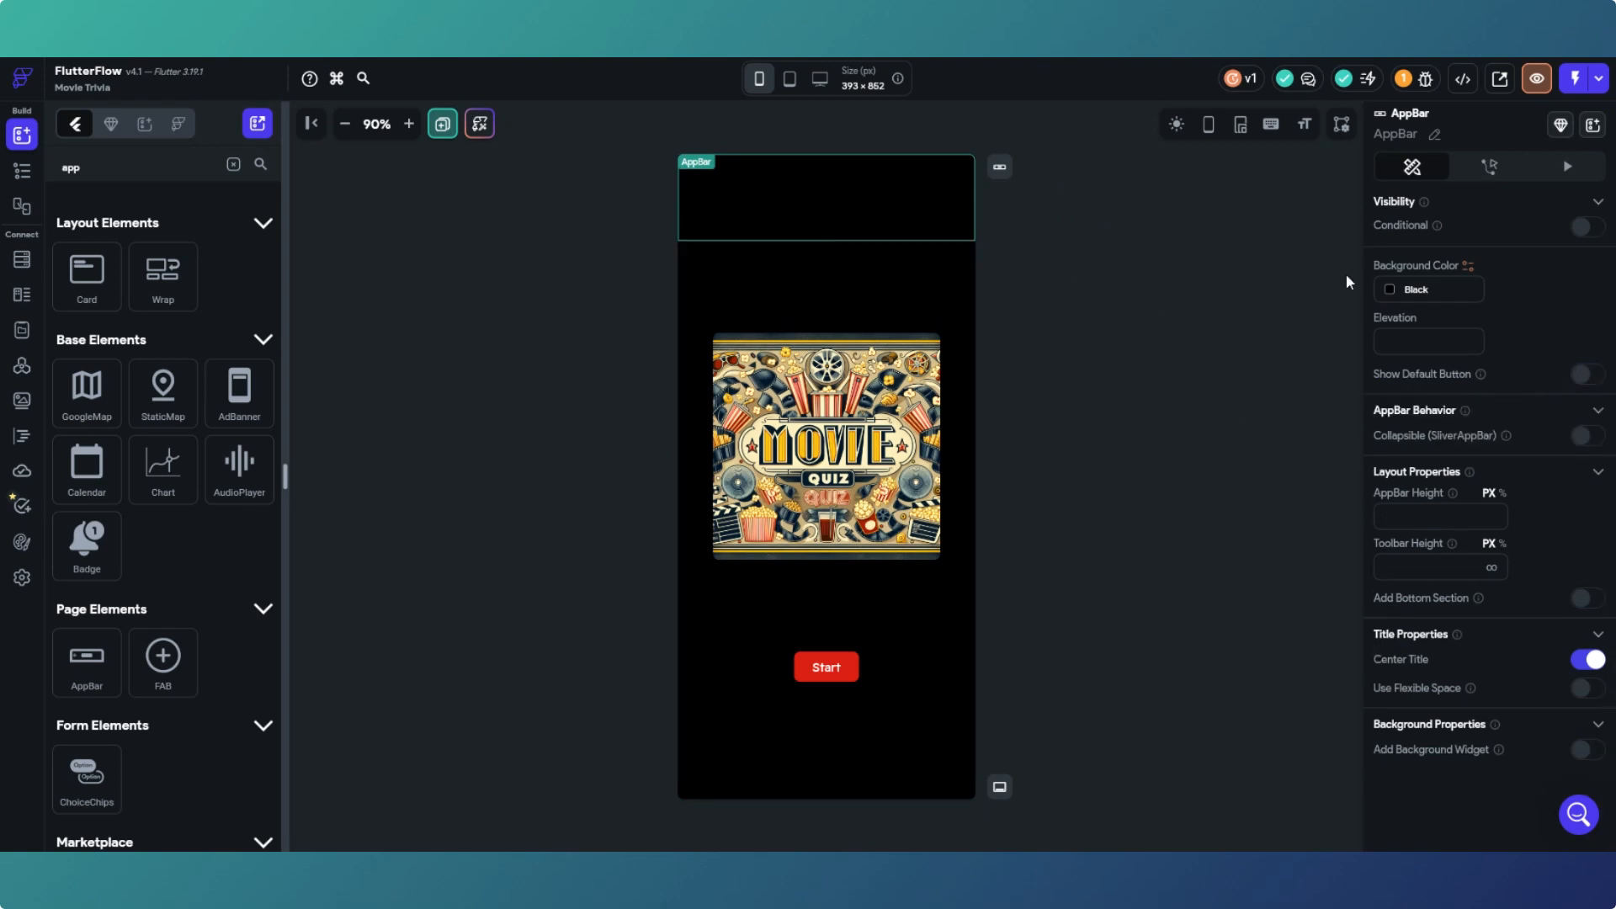
pyautogui.click(1128, 315)
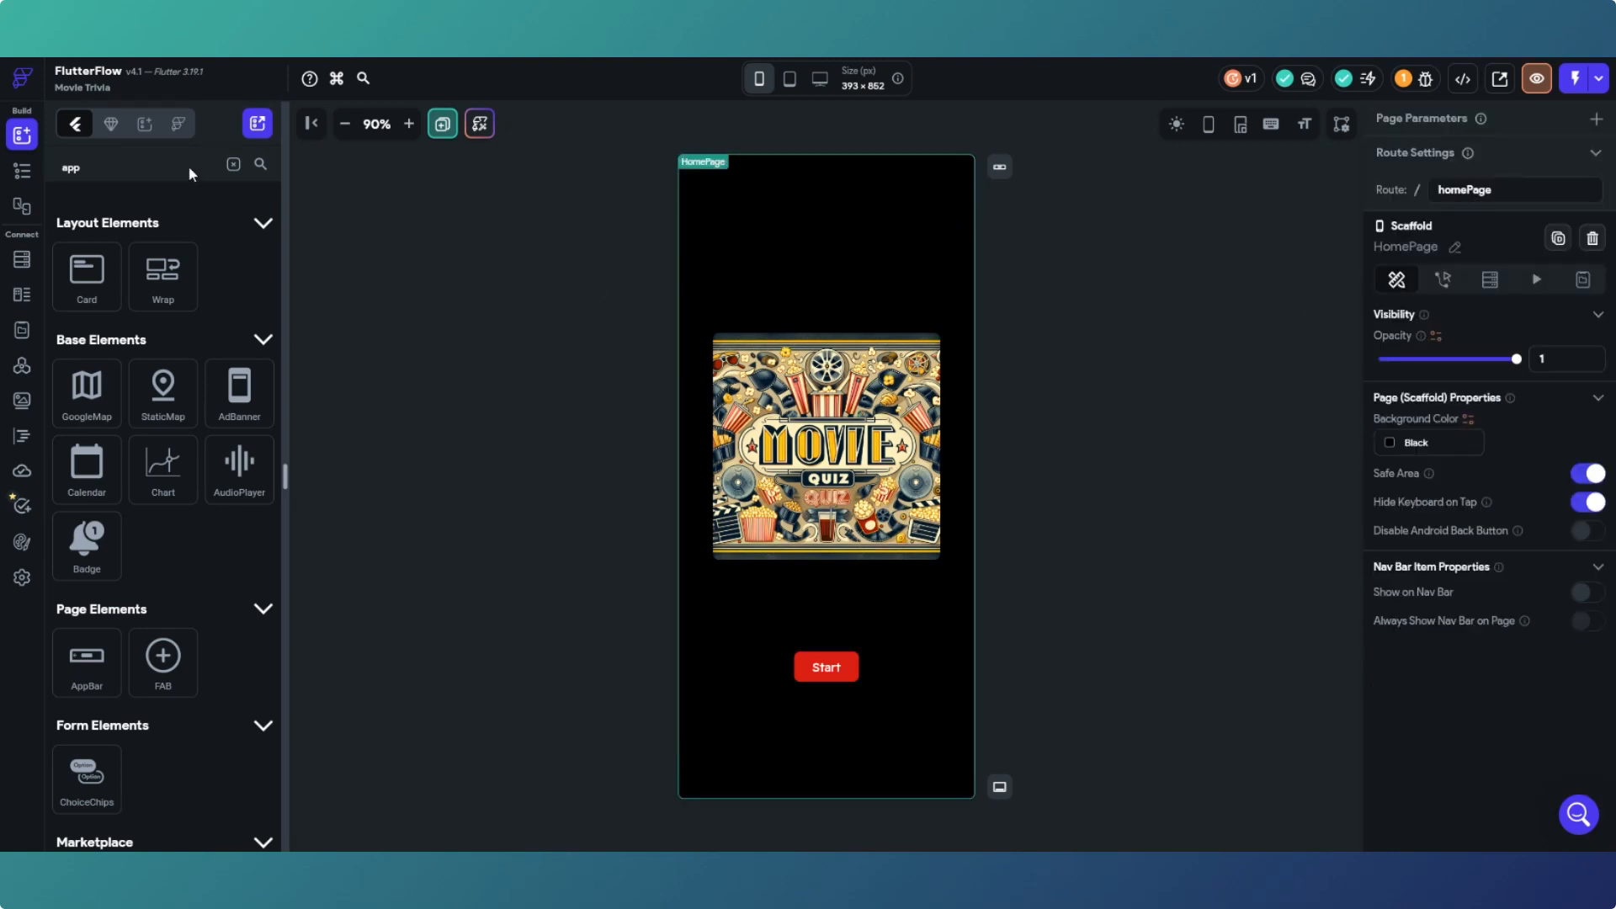
# Step: Add a settings Icon at the right end of the HomePage AppBar with a right padding of 25
pyautogui.moveTo(111, 167); pyautogui.dragTo(56, 168)
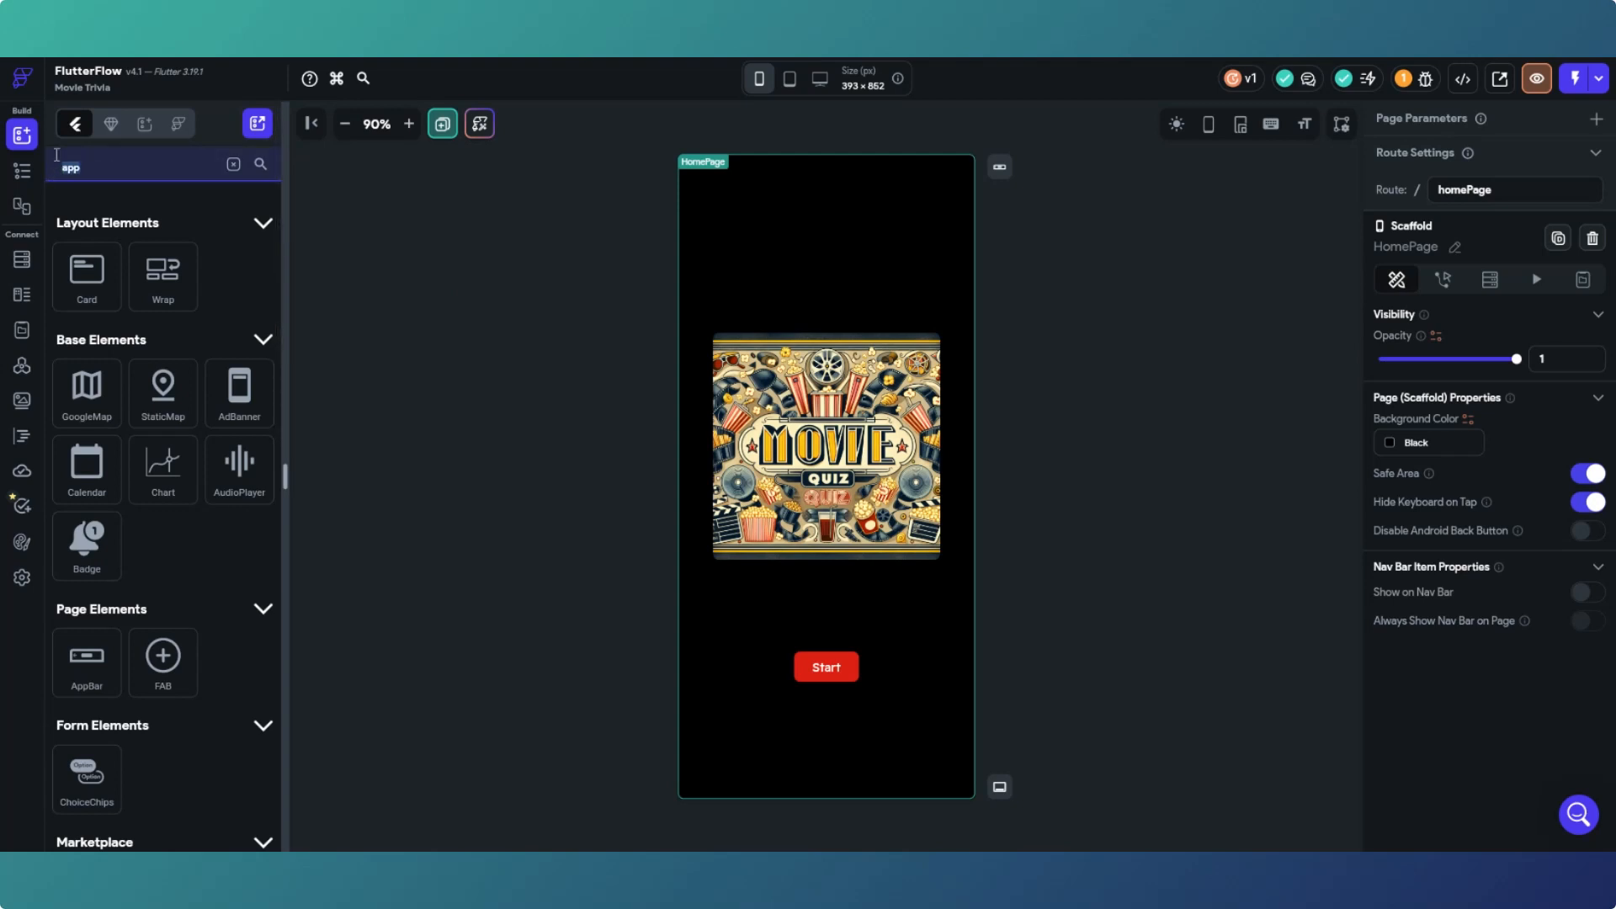
pyautogui.write('Icon')
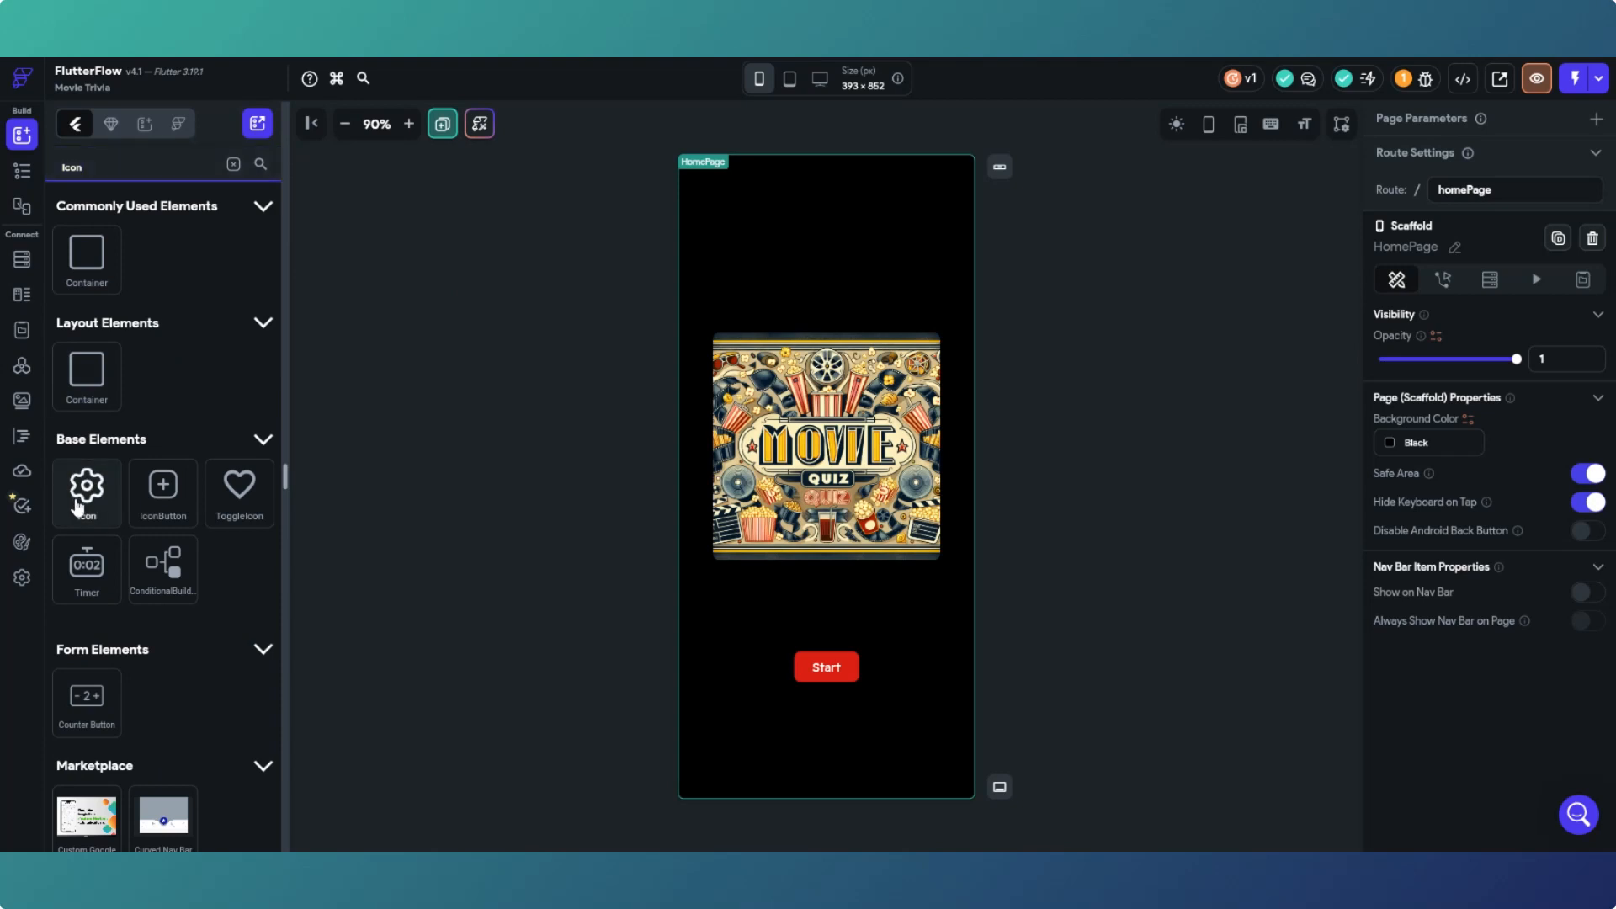
pyautogui.moveTo(83, 501); pyautogui.dragTo(931, 209)
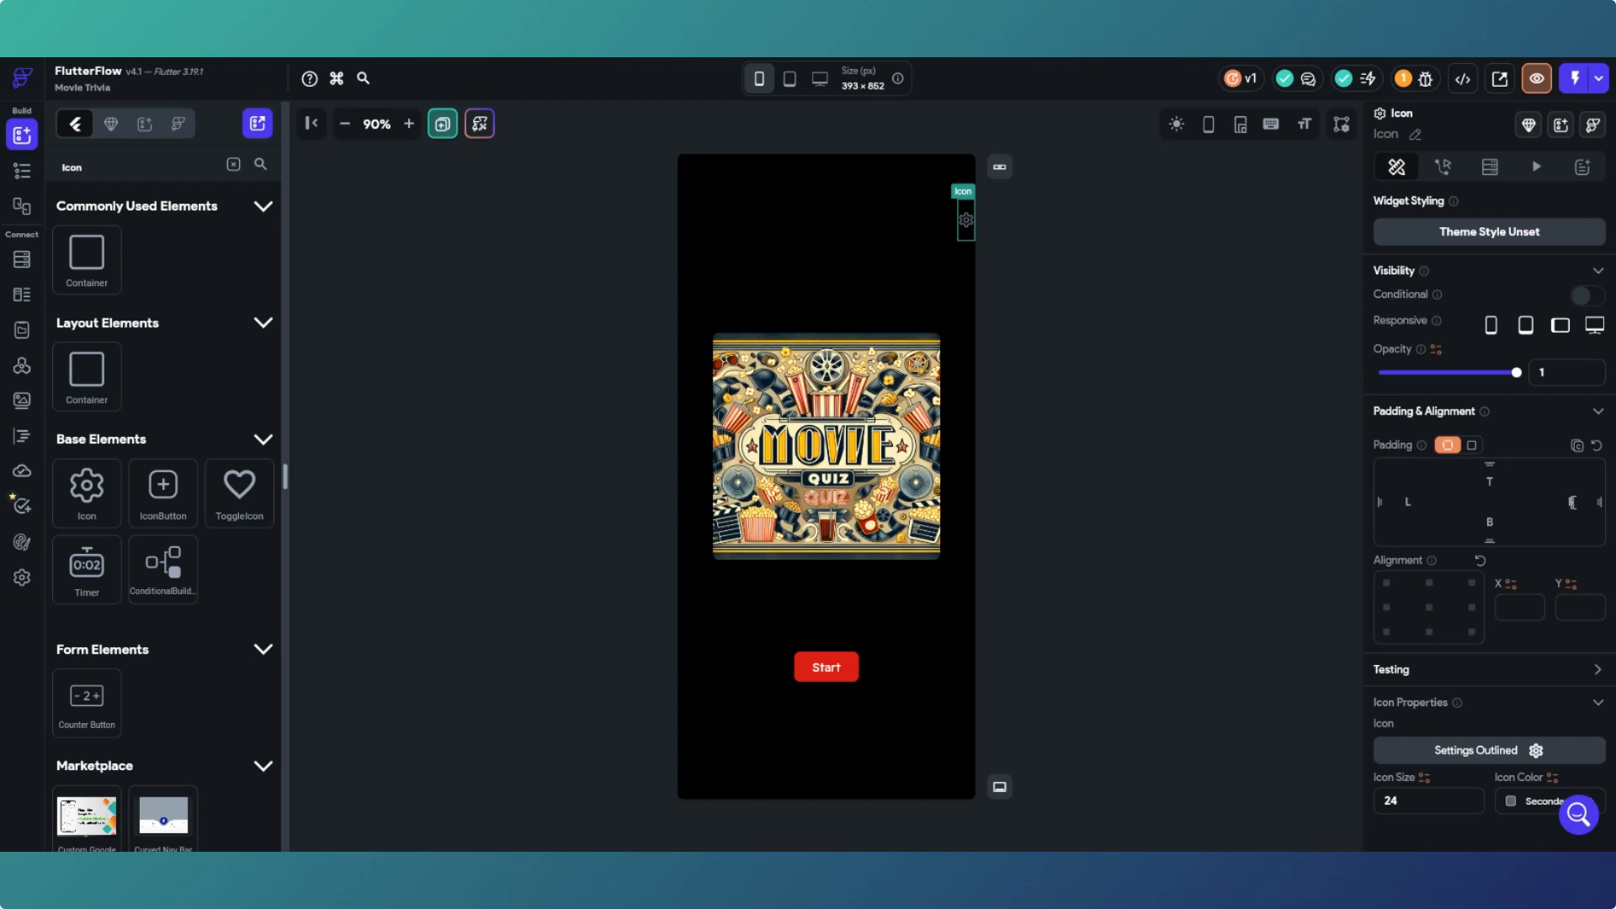
pyautogui.click(1570, 502)
pyautogui.write('25')
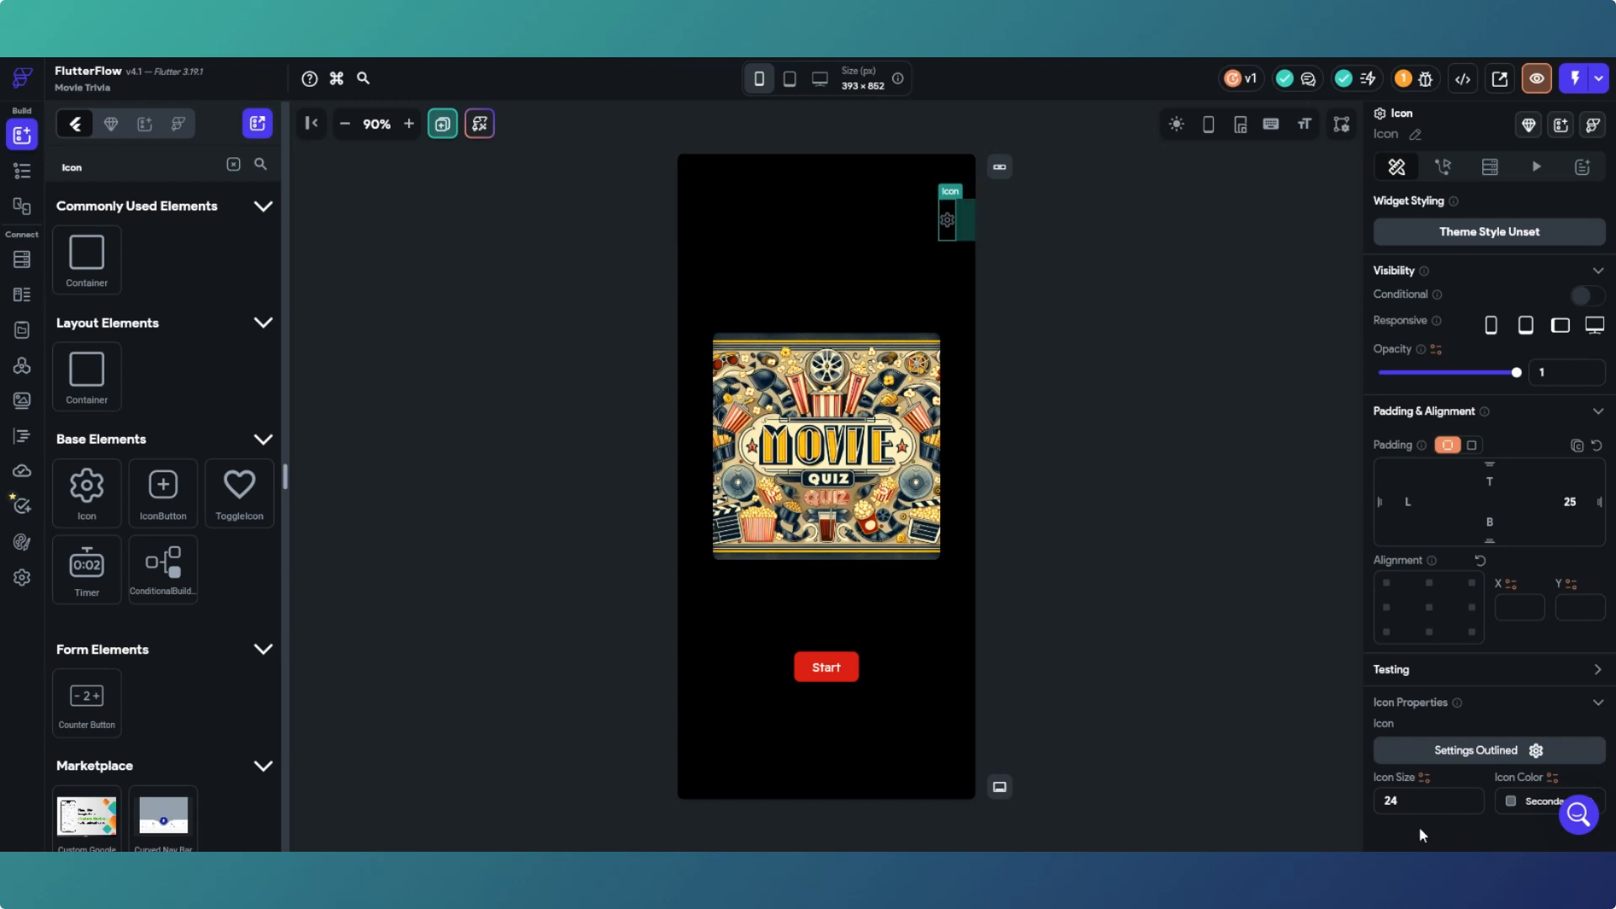
# Step: Set the AppBar icon's size to 28 and its color to the recently used red
pyautogui.moveTo(1422, 804); pyautogui.dragTo(1377, 808)
pyautogui.write('30')
pyautogui.moveTo(1396, 798); pyautogui.dragTo(1380, 800)
pyautogui.write('28')
pyautogui.click(1512, 800)
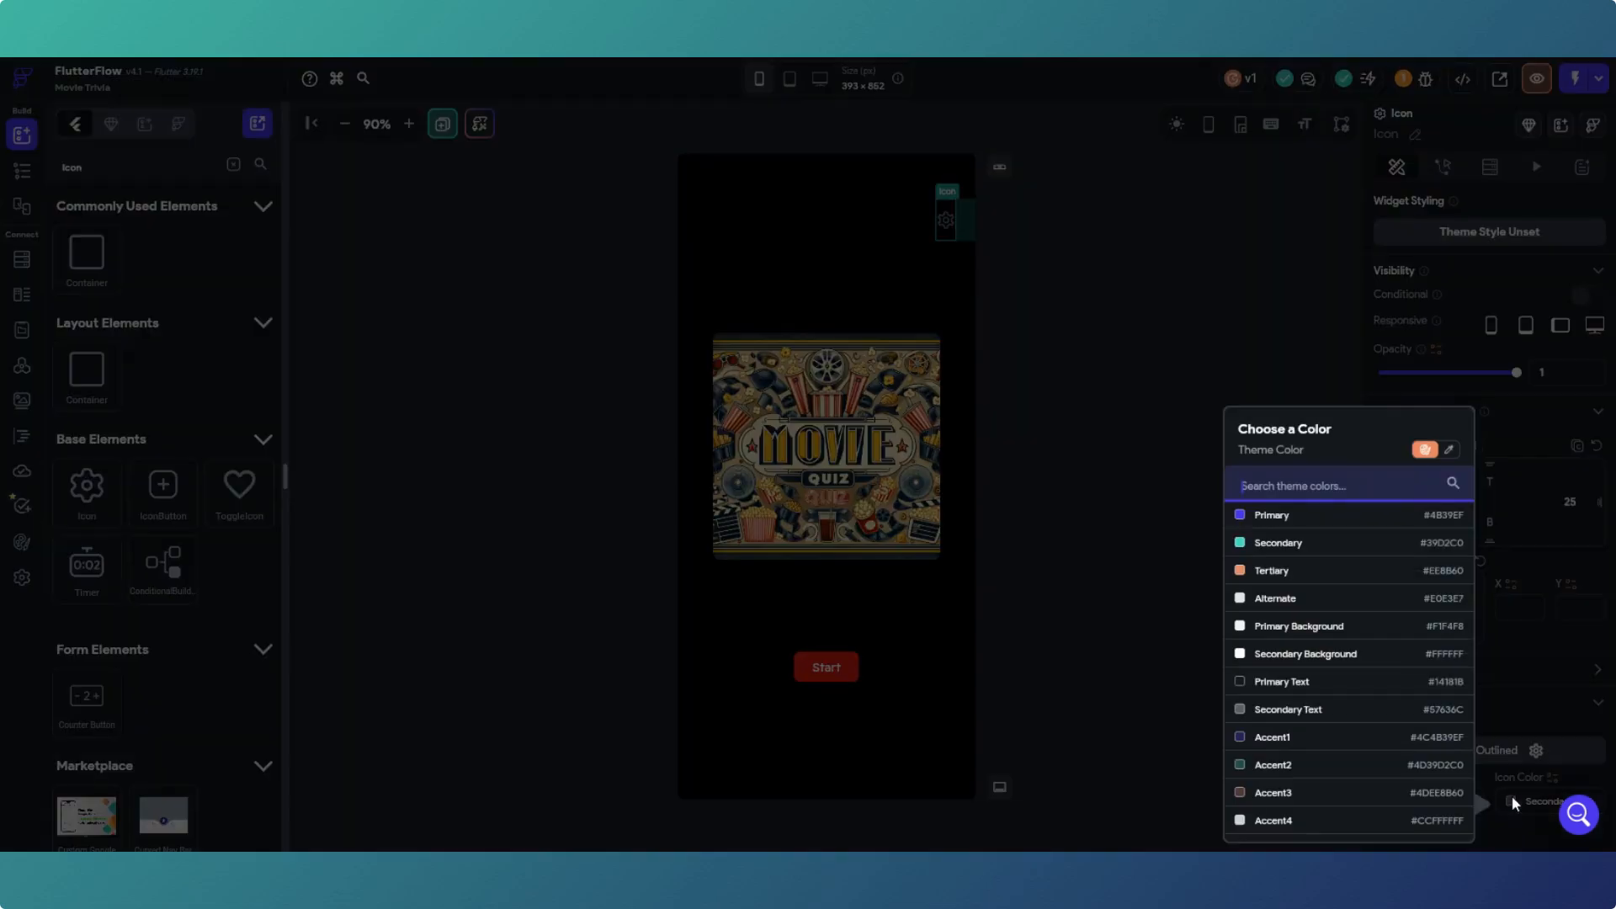
pyautogui.click(1448, 449)
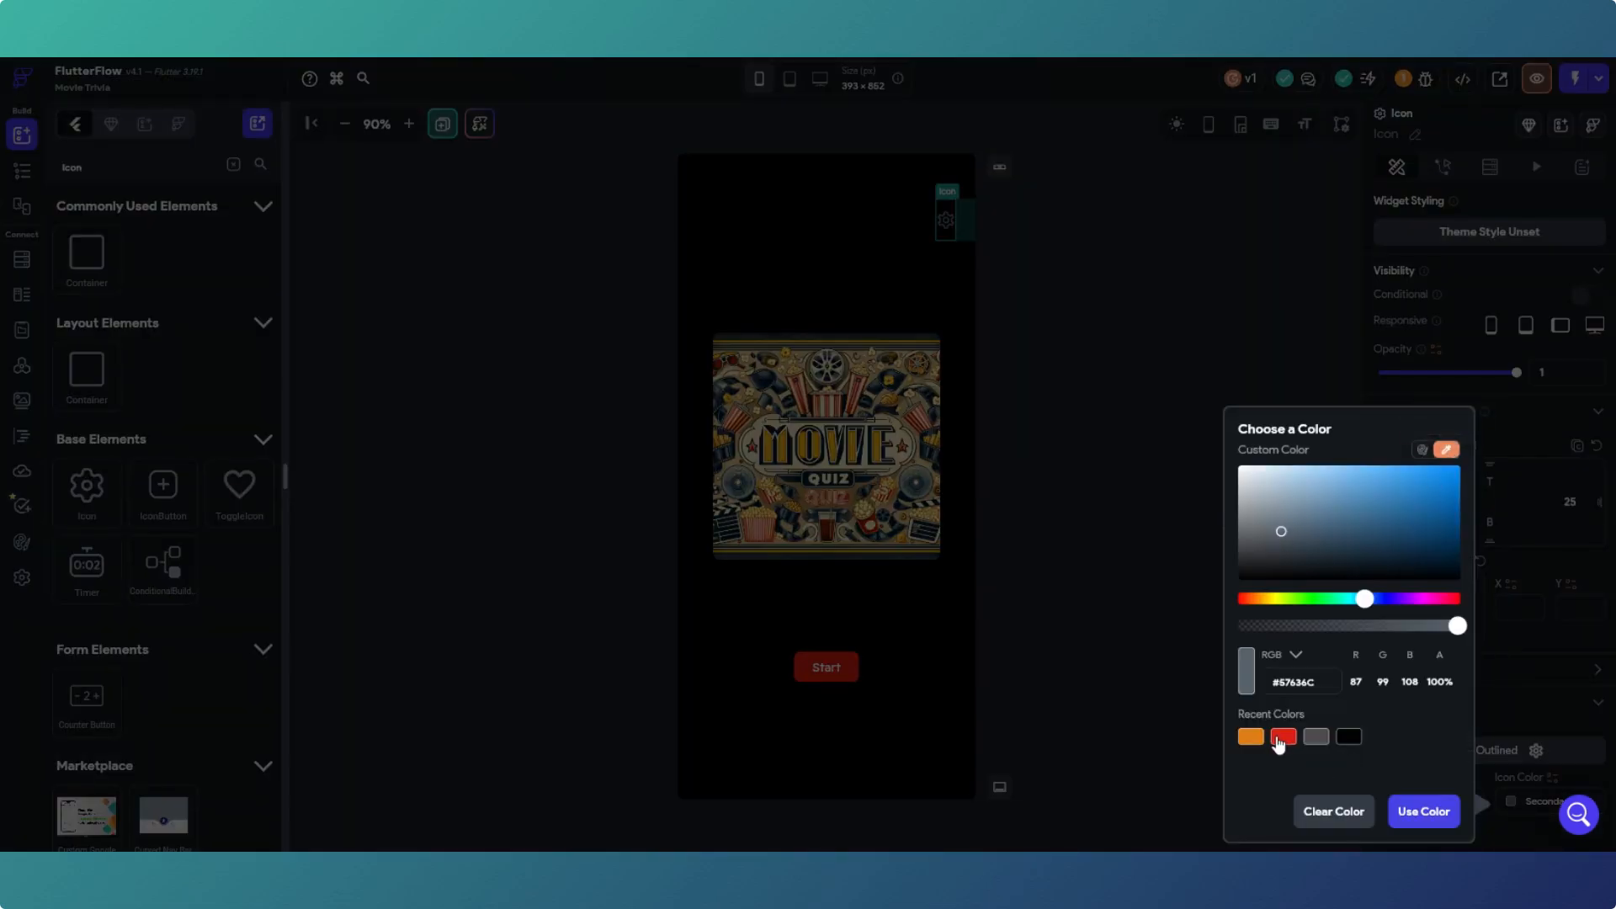
pyautogui.click(1283, 737)
pyautogui.click(1423, 811)
pyautogui.click(1215, 608)
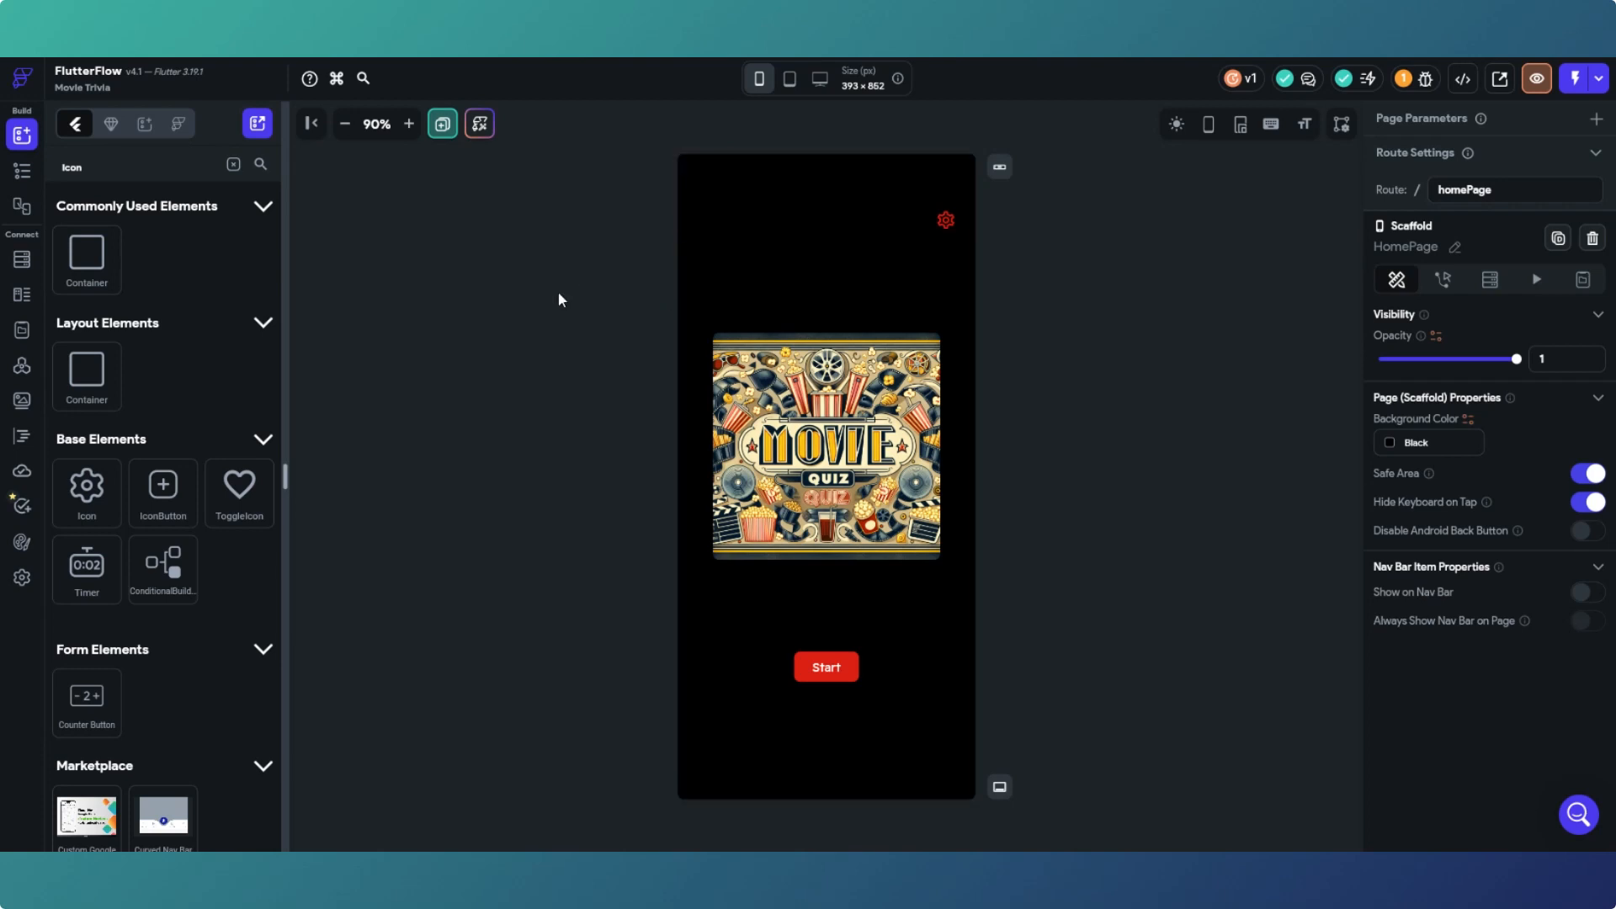
# Step: Create a blank page named "settings"
pyautogui.click(443, 126)
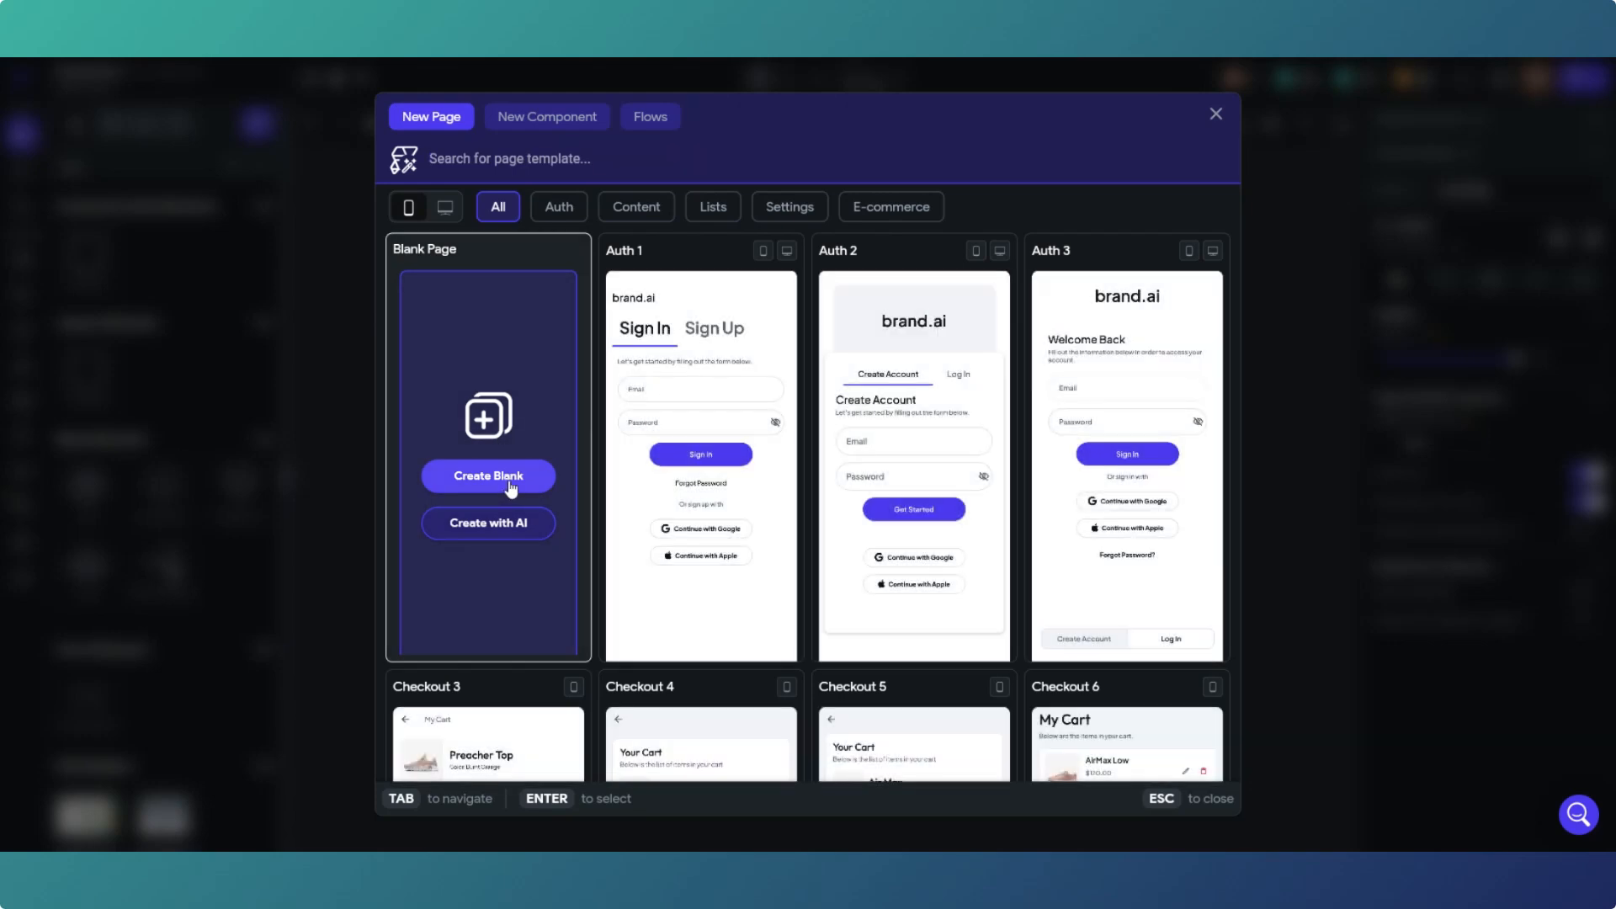
pyautogui.click(509, 478)
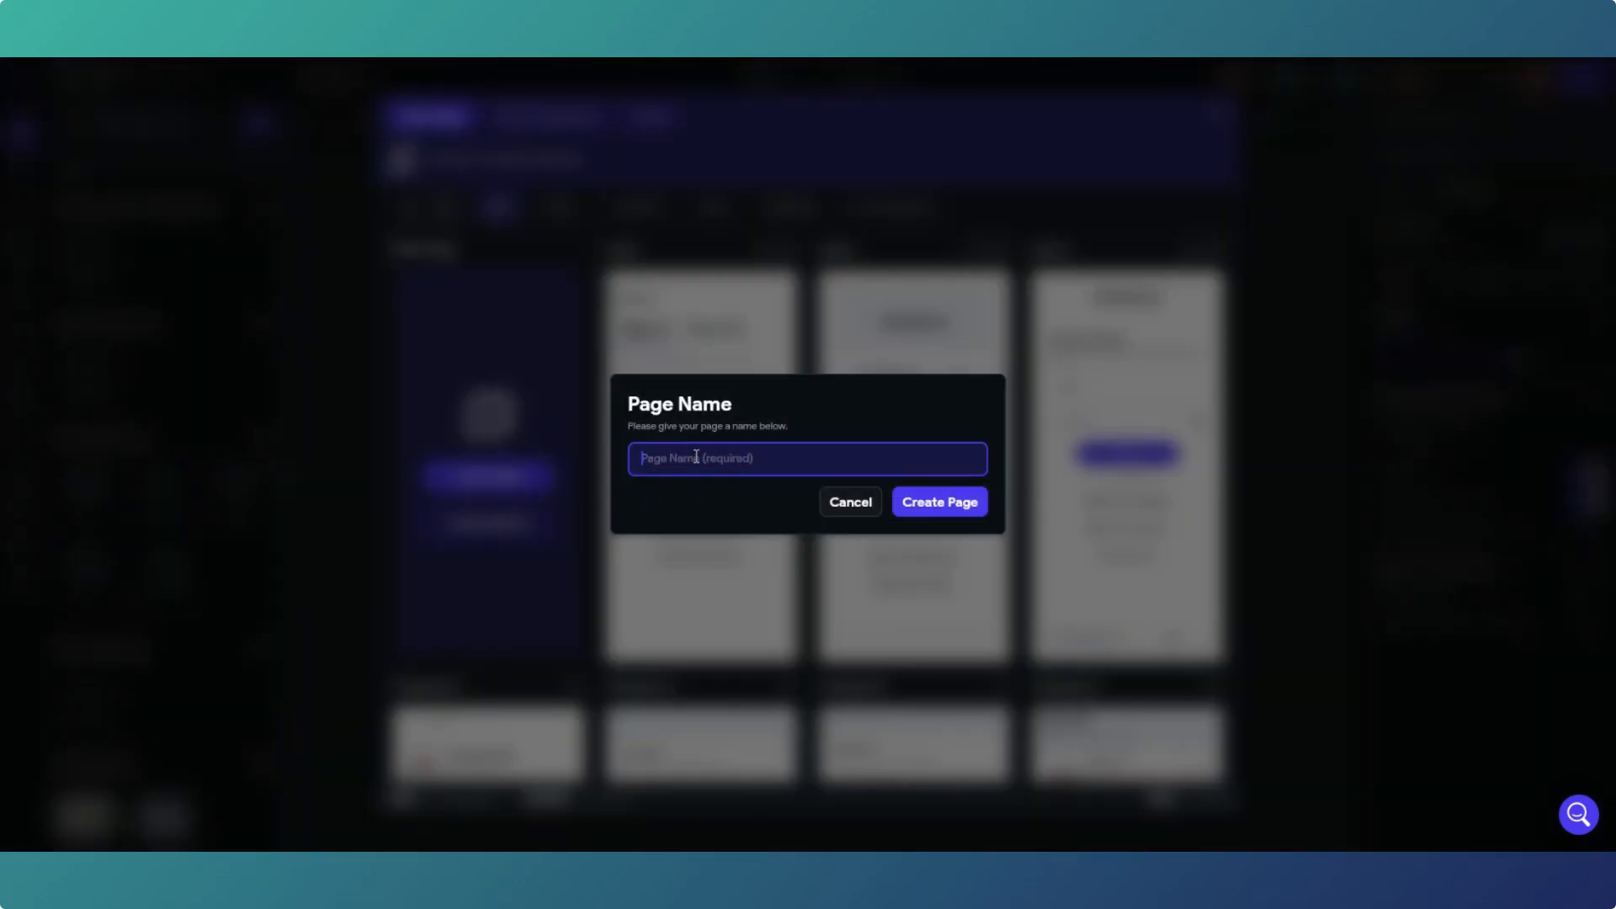
pyautogui.write('settings')
pyautogui.click(917, 503)
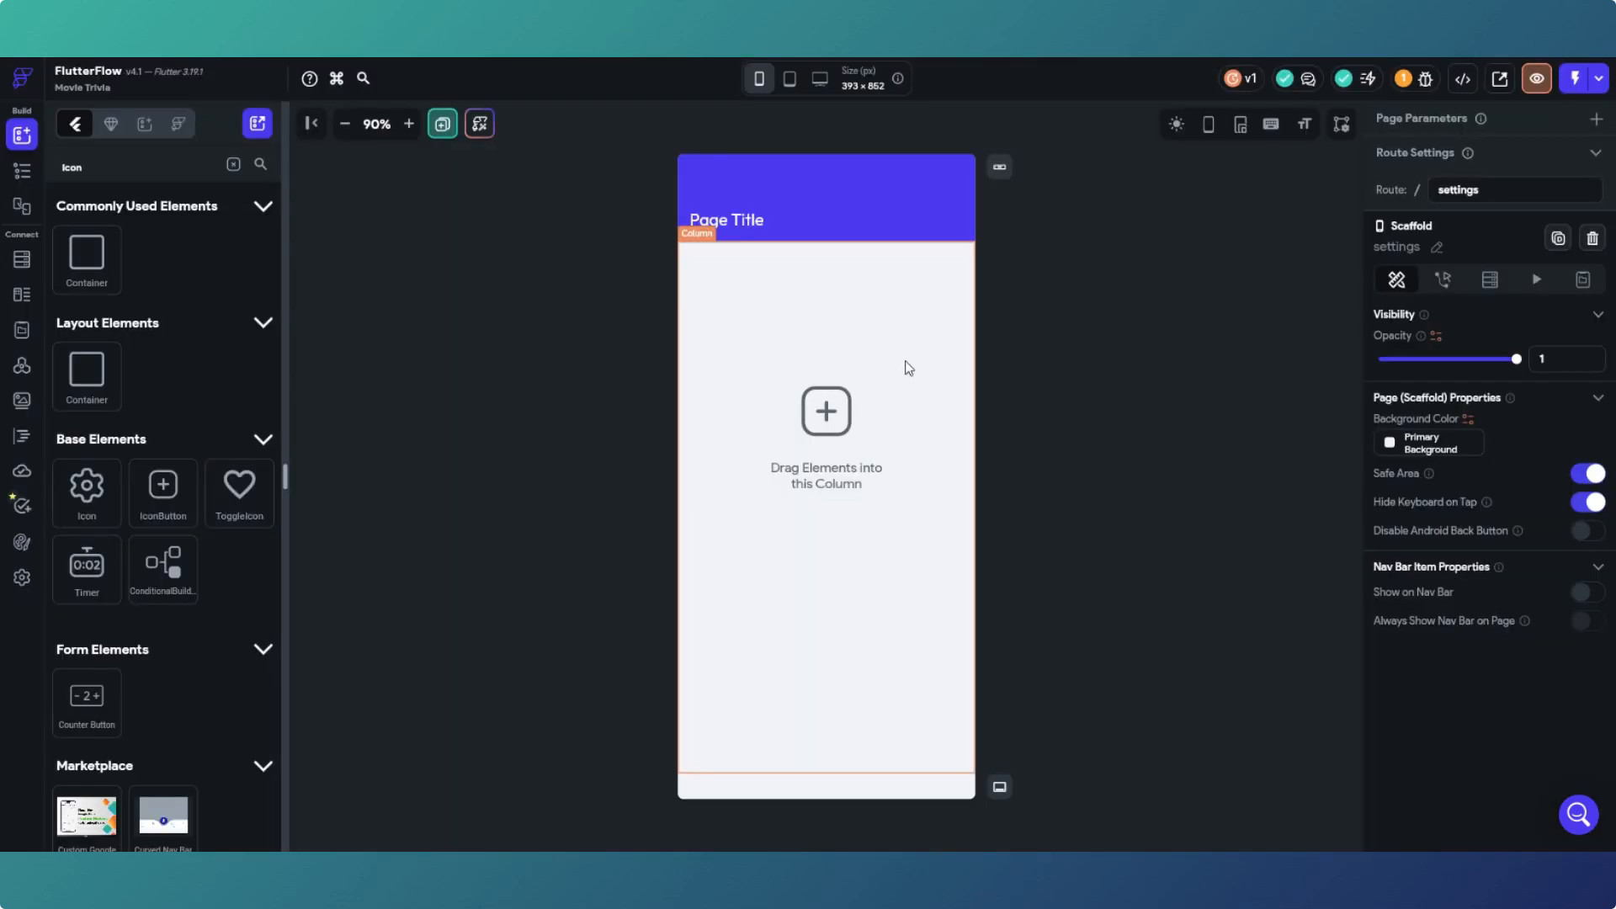
# Step: Delete the settings page's AppBar and set the page background to black
pyautogui.click(871, 203)
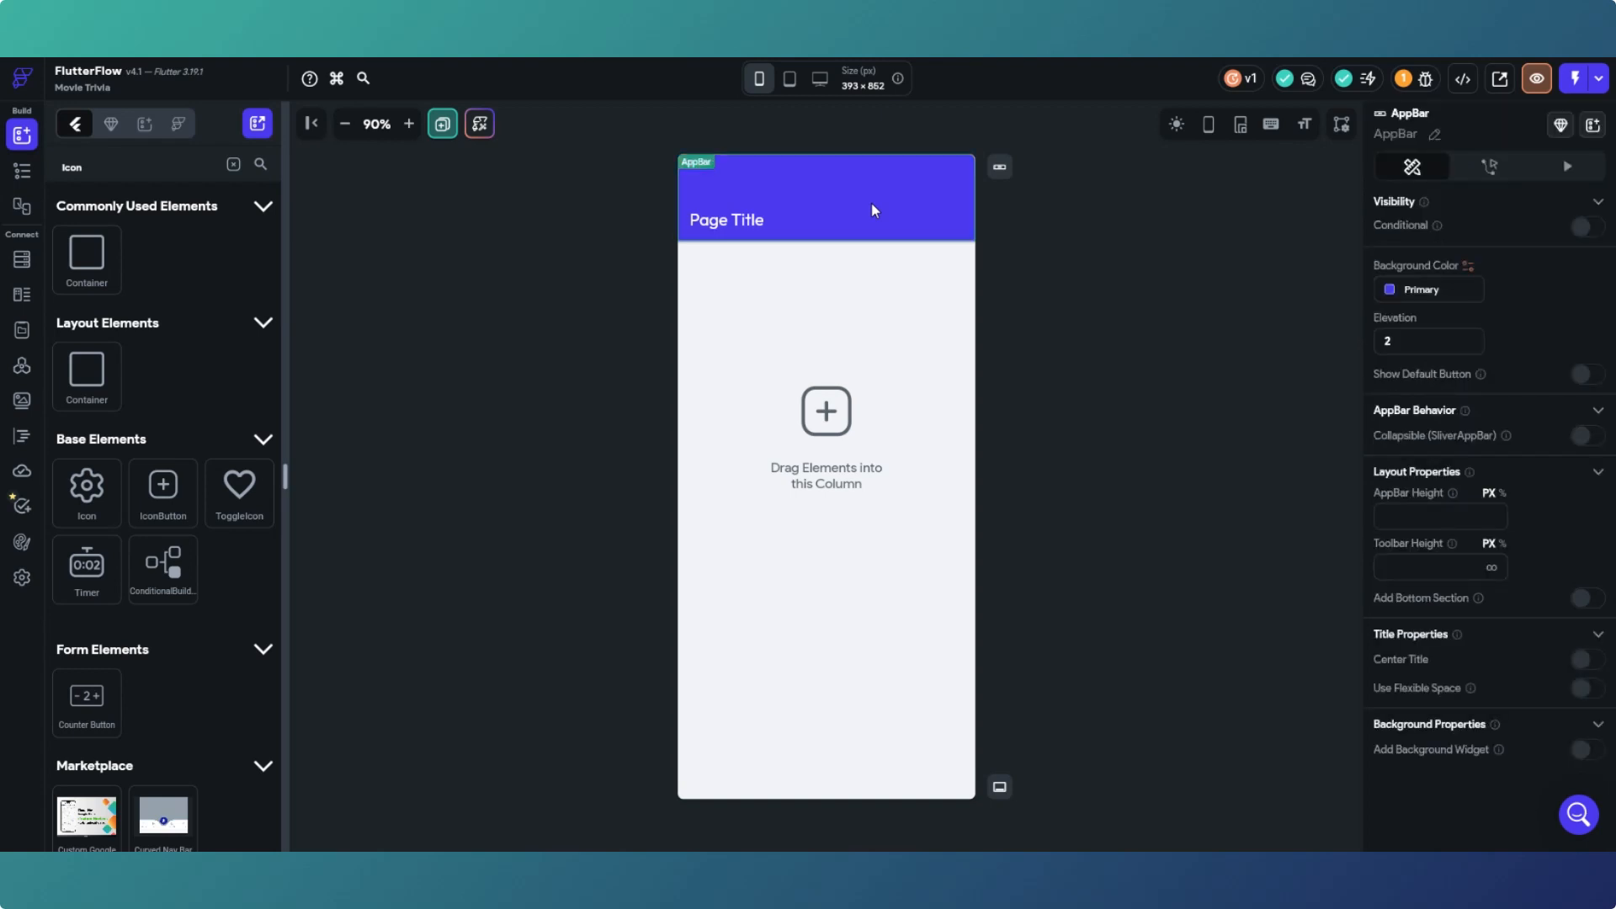
pyautogui.press('Delete')
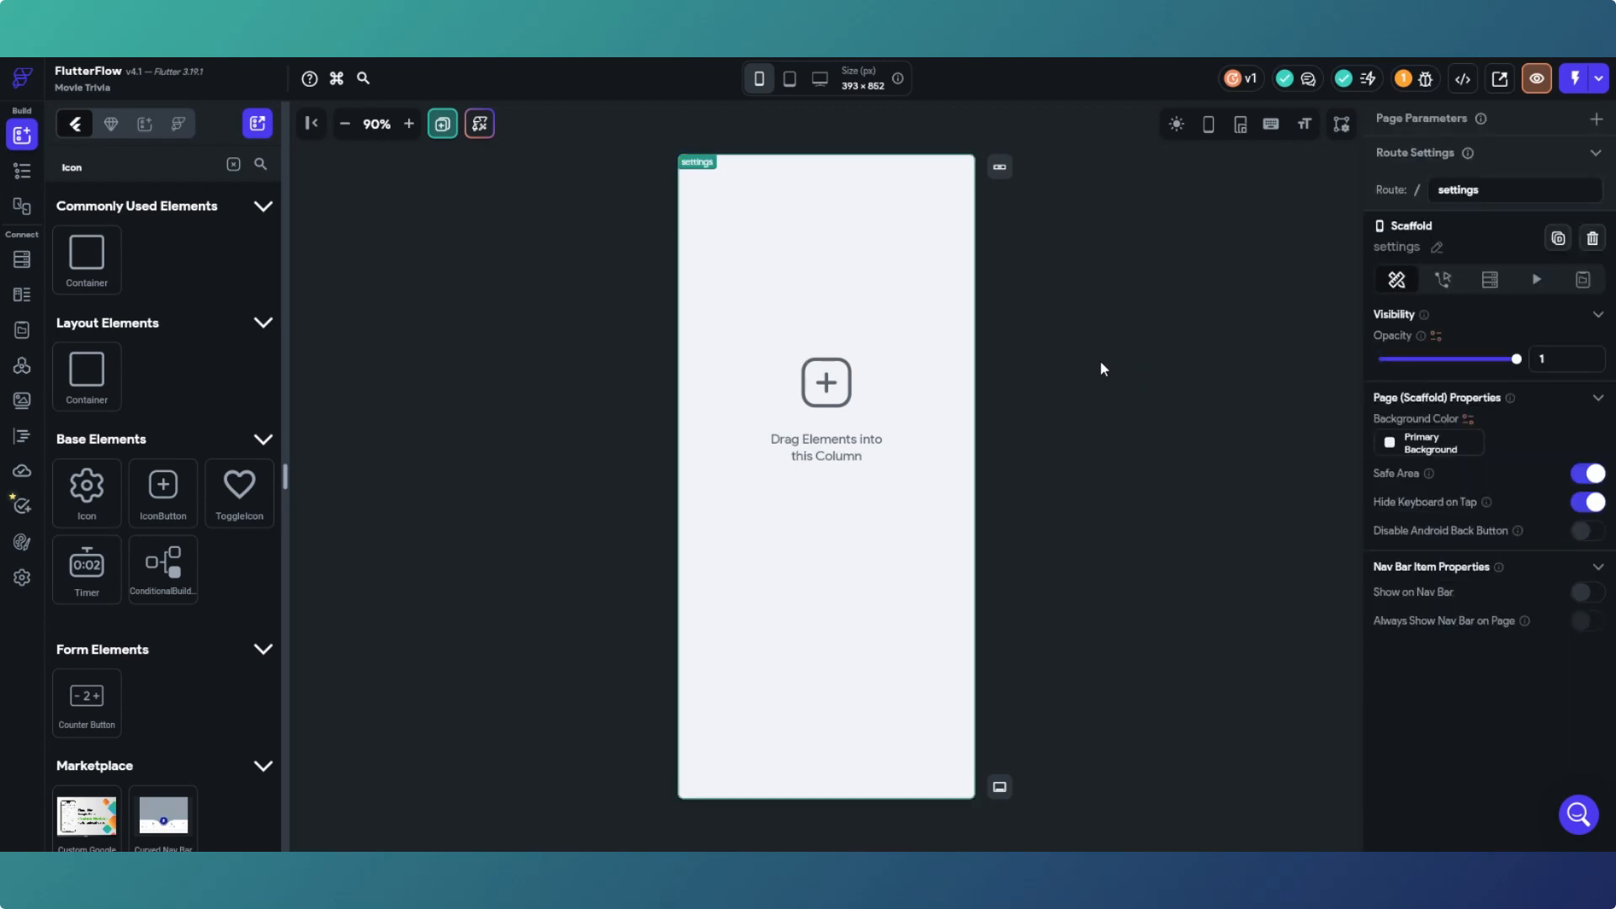
pyautogui.click(1391, 446)
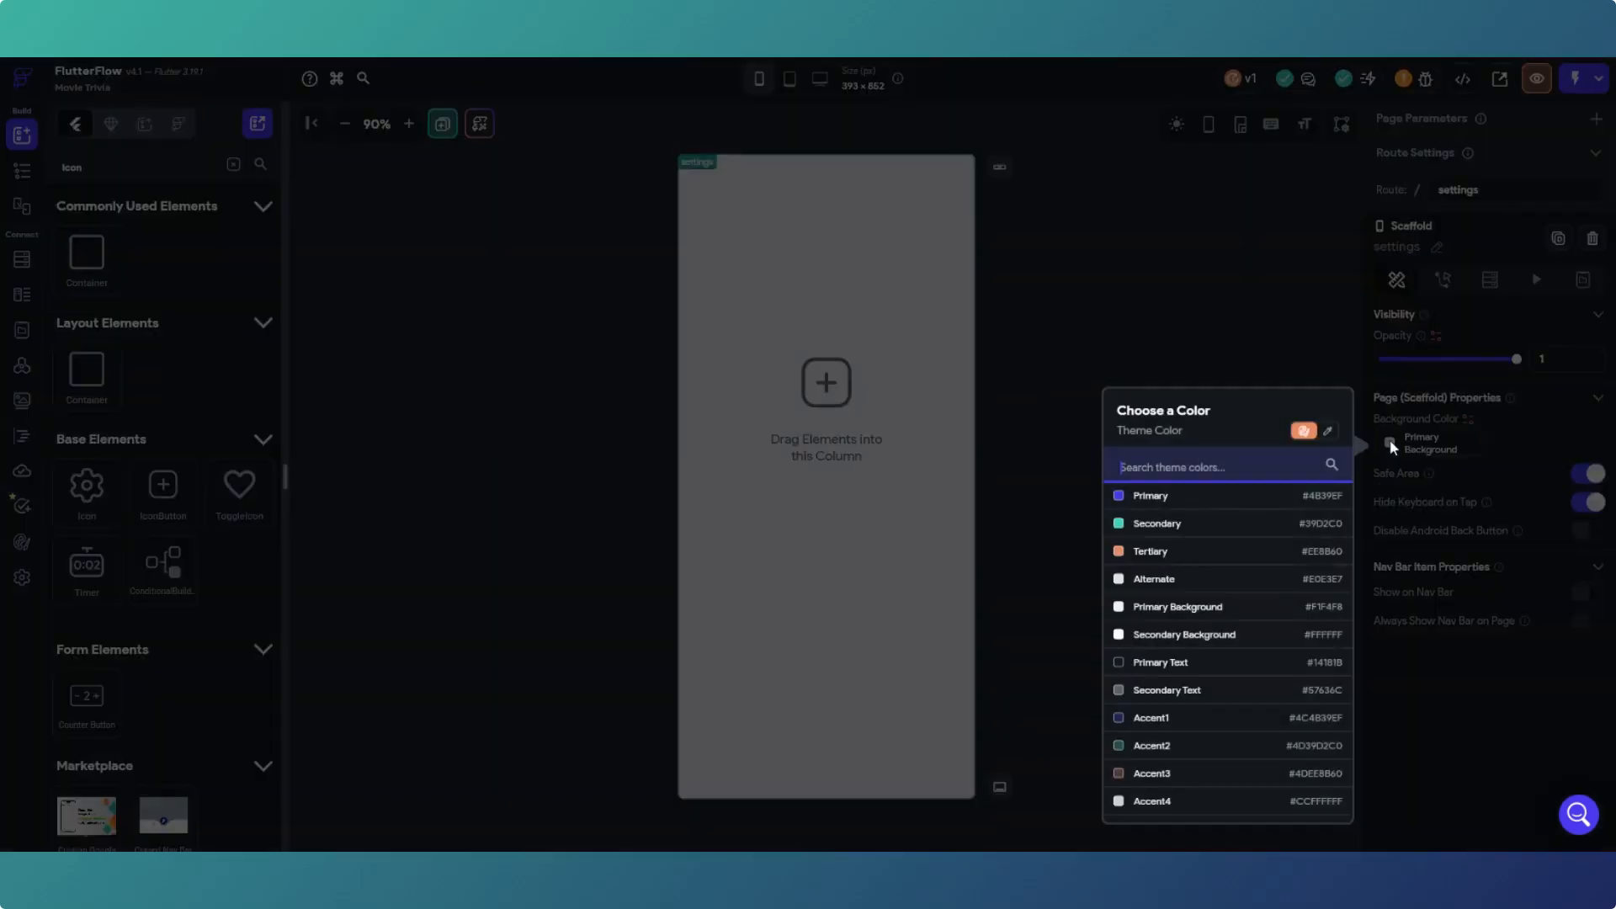
pyautogui.click(1324, 431)
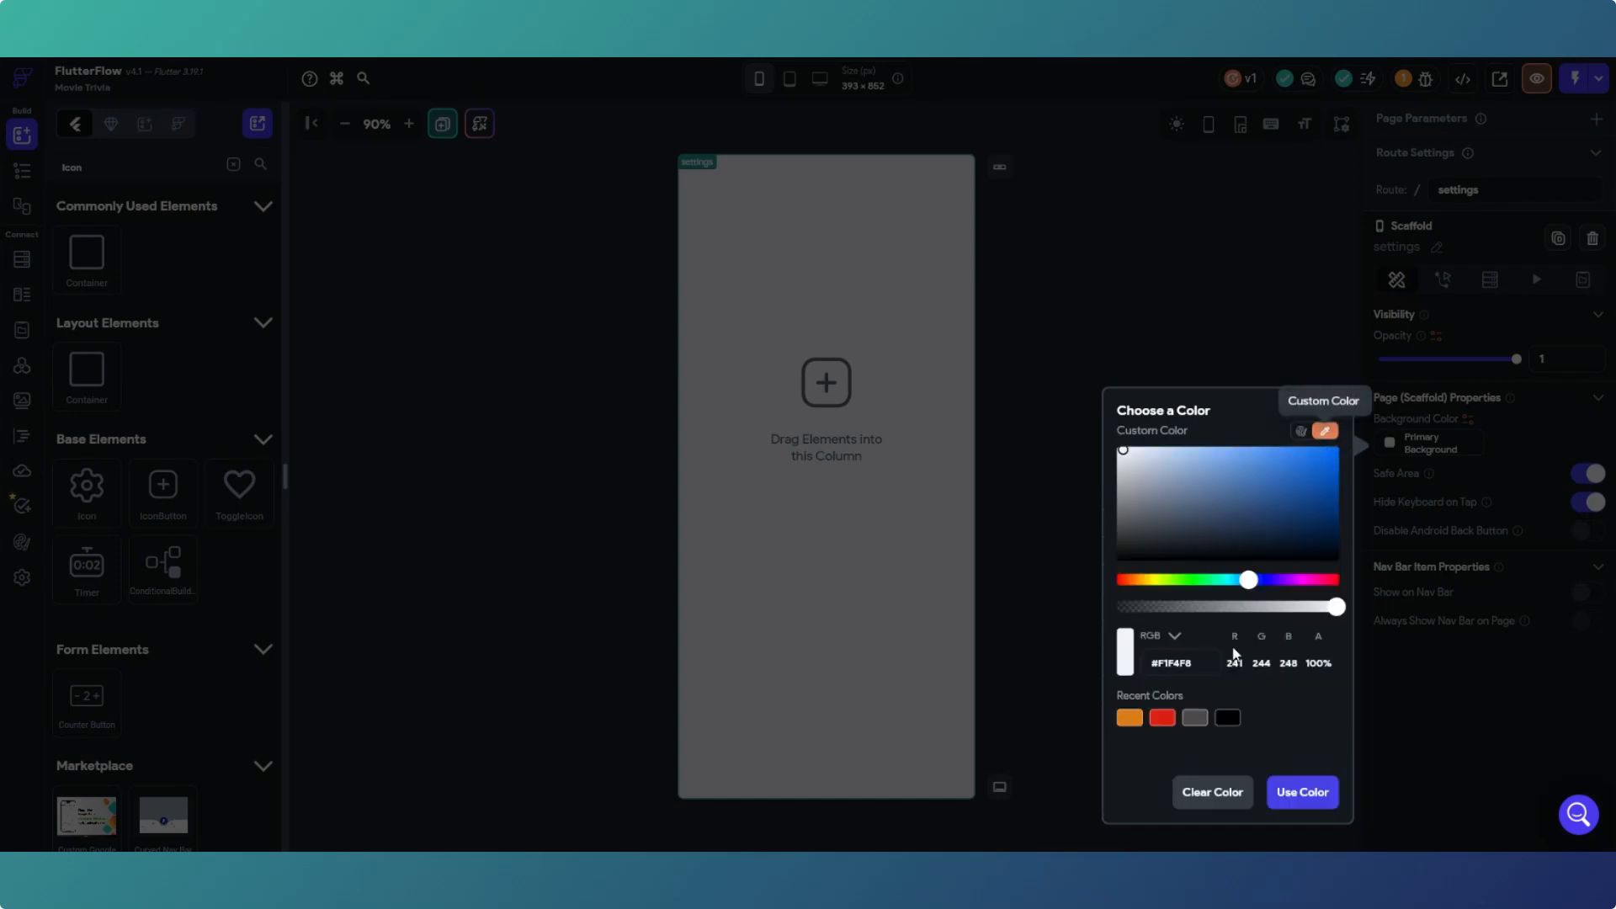
pyautogui.click(1227, 717)
pyautogui.click(1301, 792)
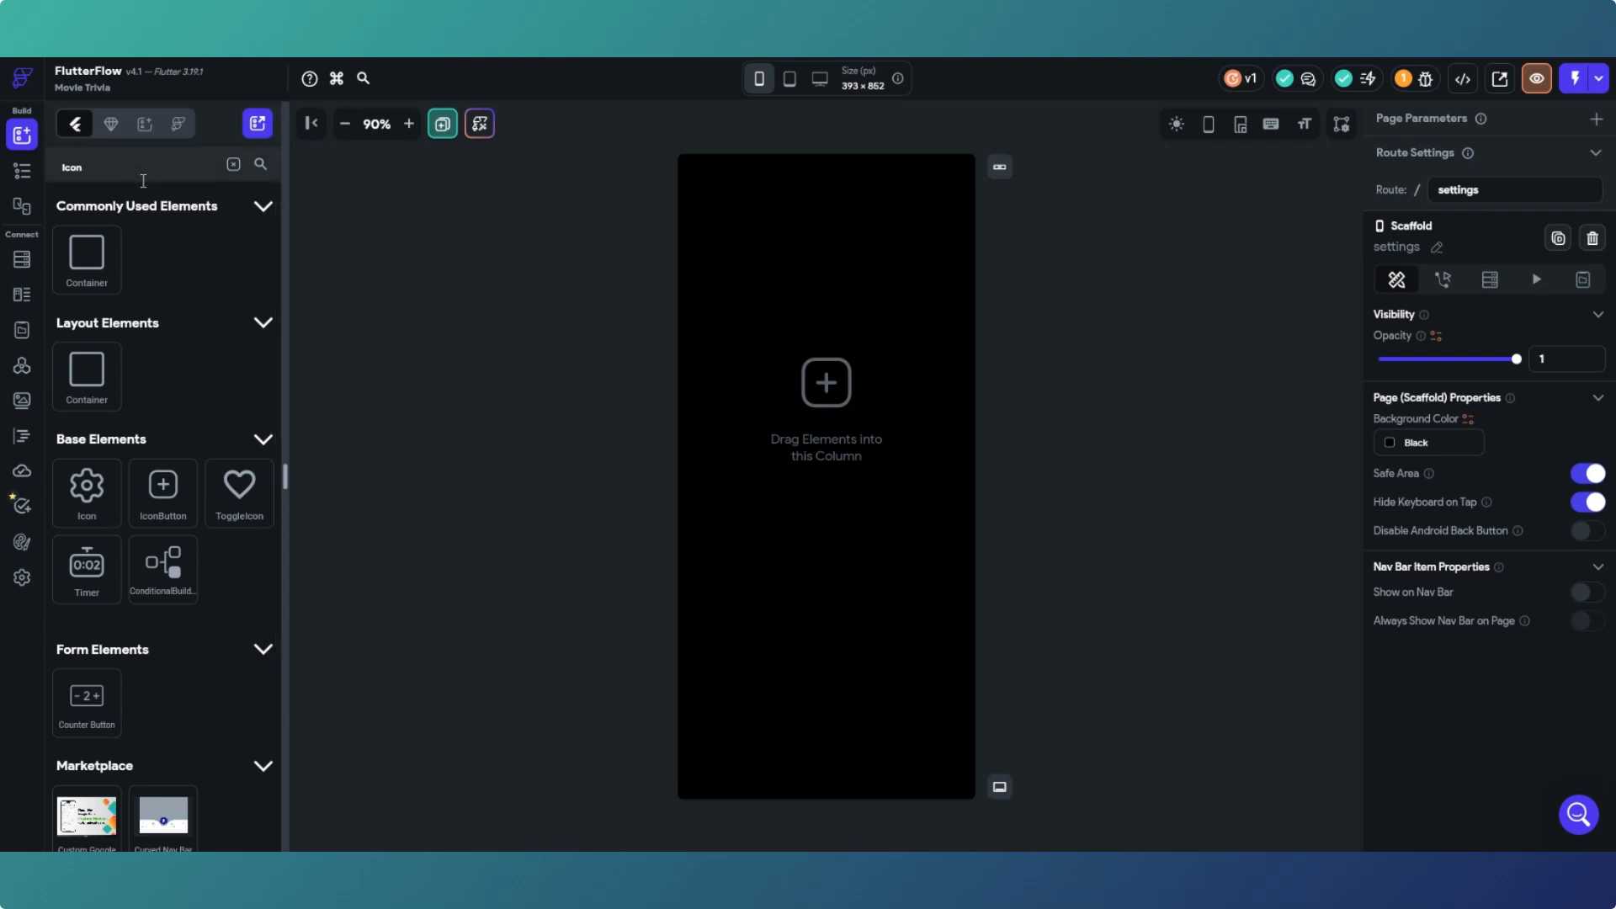
# Step: Add a TextField to the settings page's column, and select the column
pyautogui.scroll(-2, 123, 609)
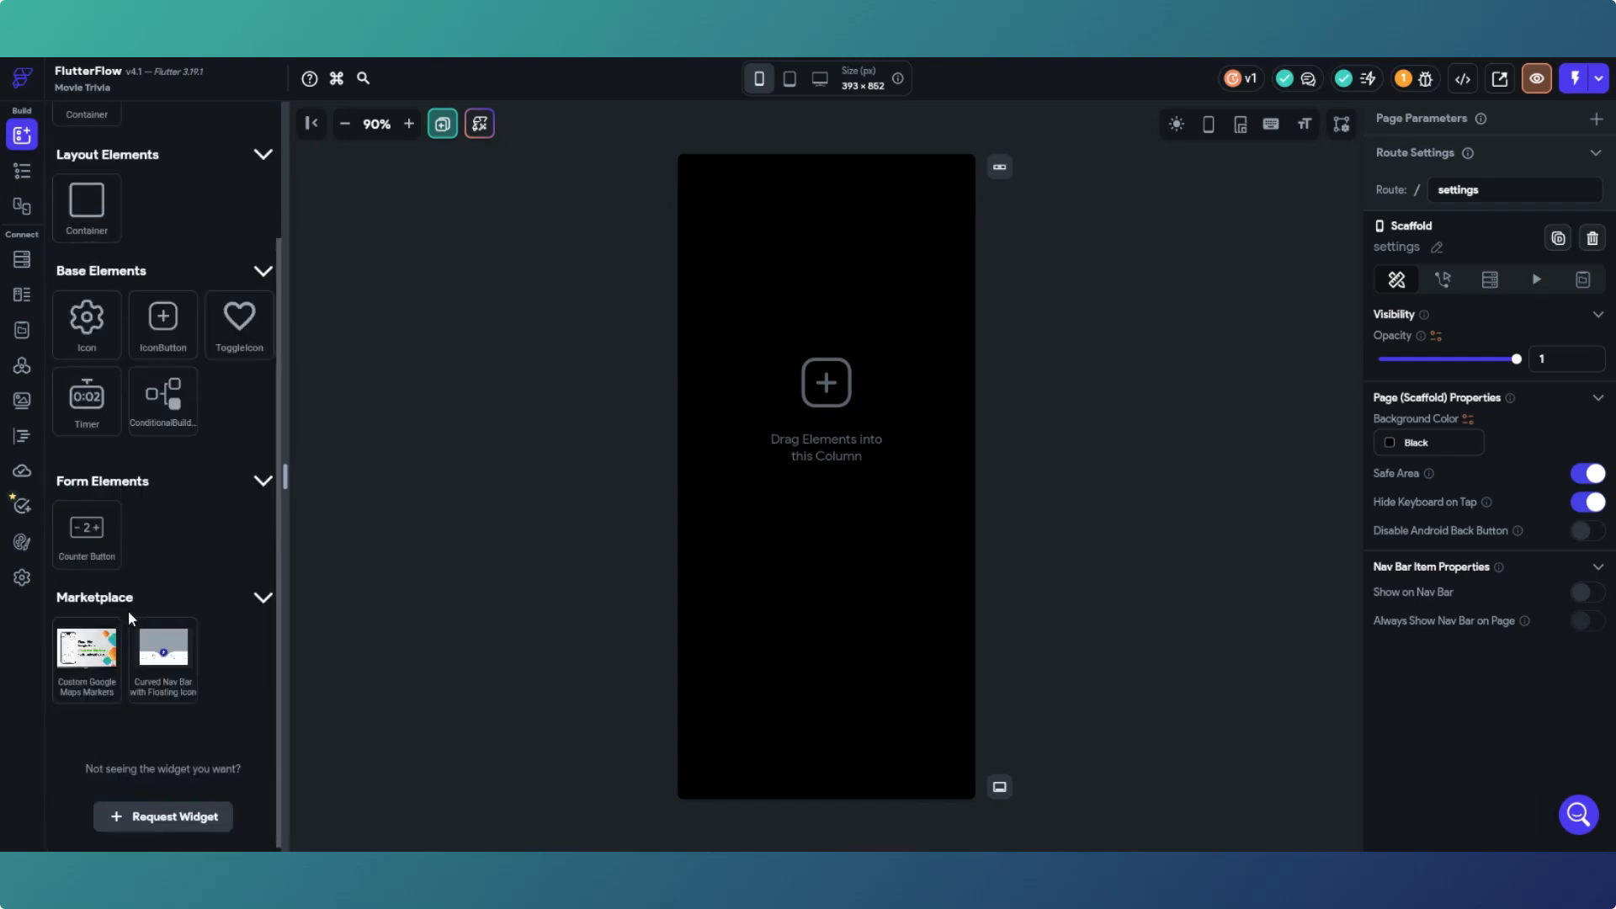
pyautogui.scroll(2, 140, 209)
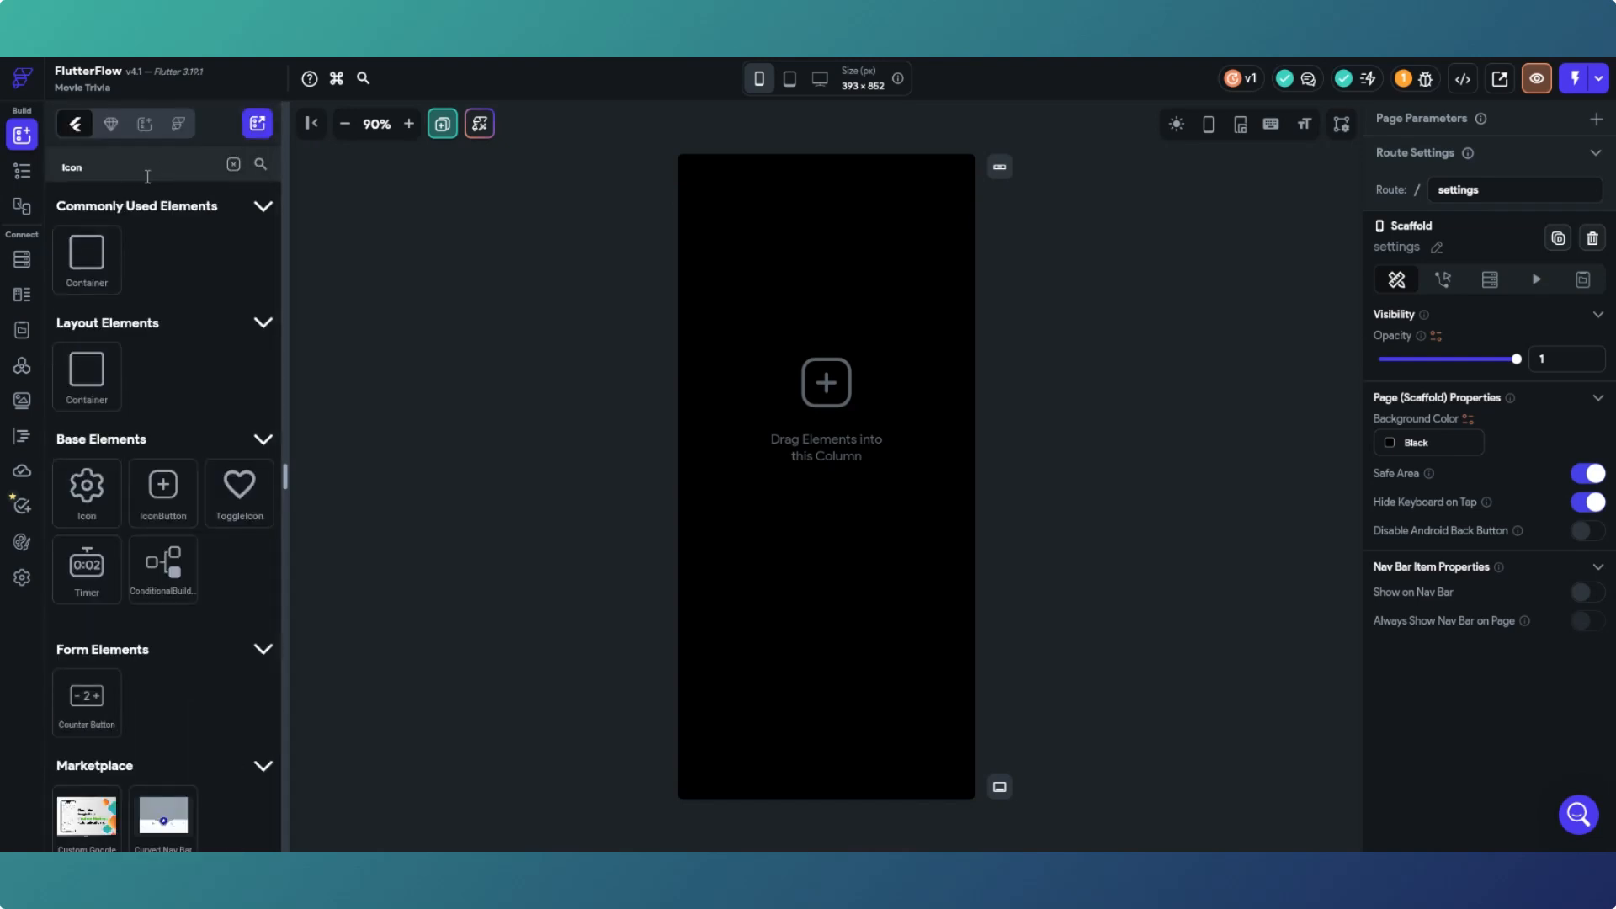
pyautogui.click(233, 164)
pyautogui.scroll(-6, 128, 511)
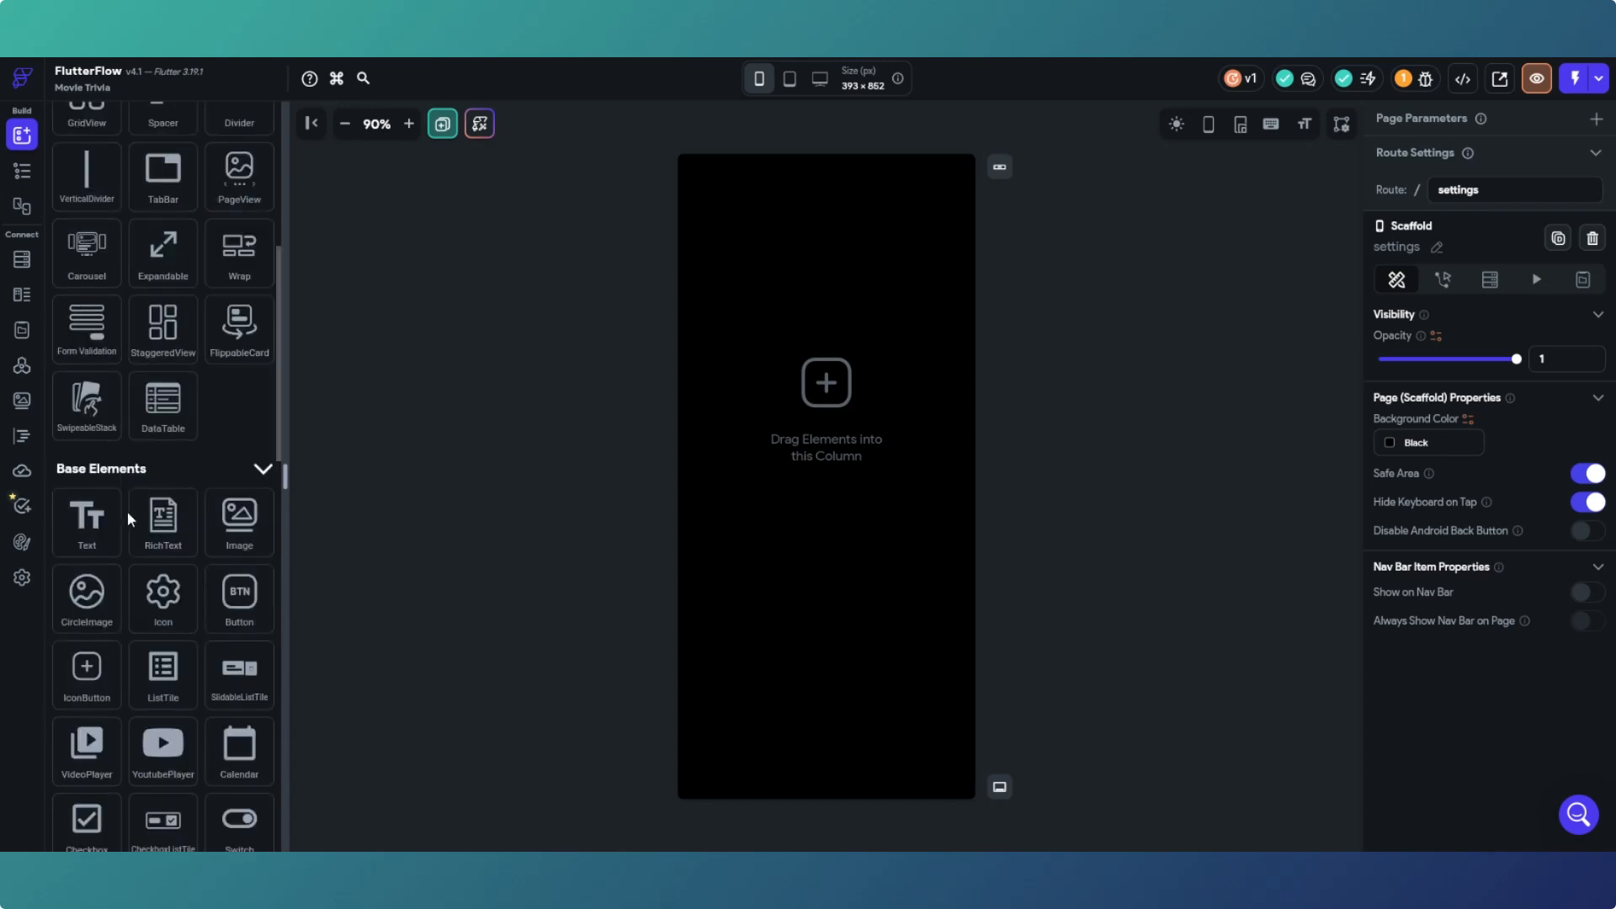
pyautogui.scroll(-14, 127, 512)
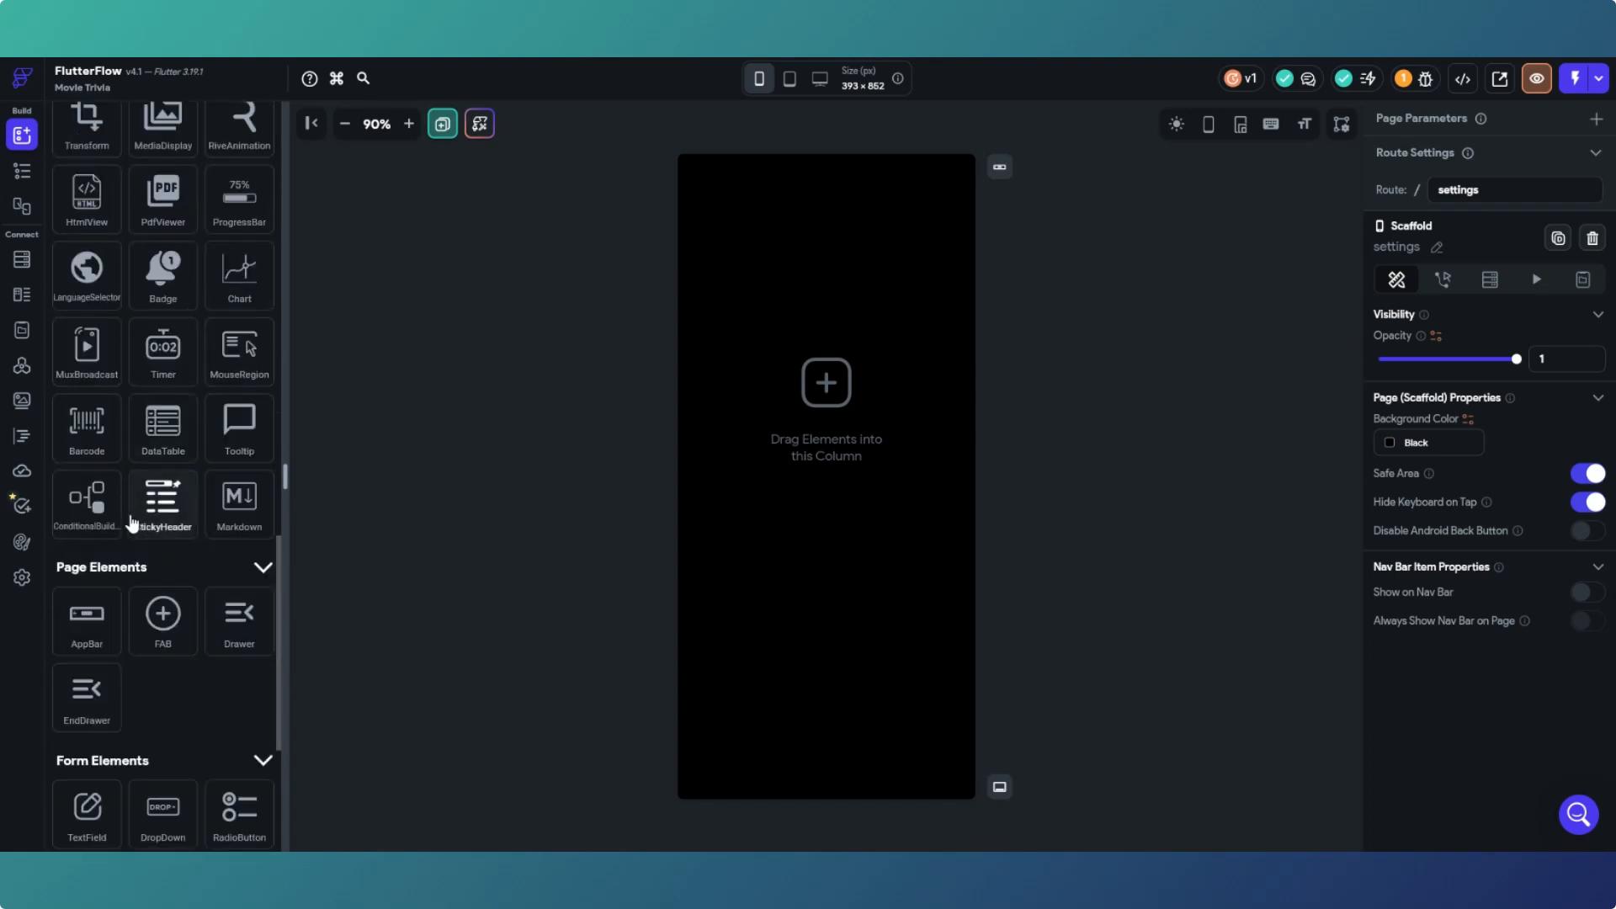
pyautogui.scroll(-2, 130, 522)
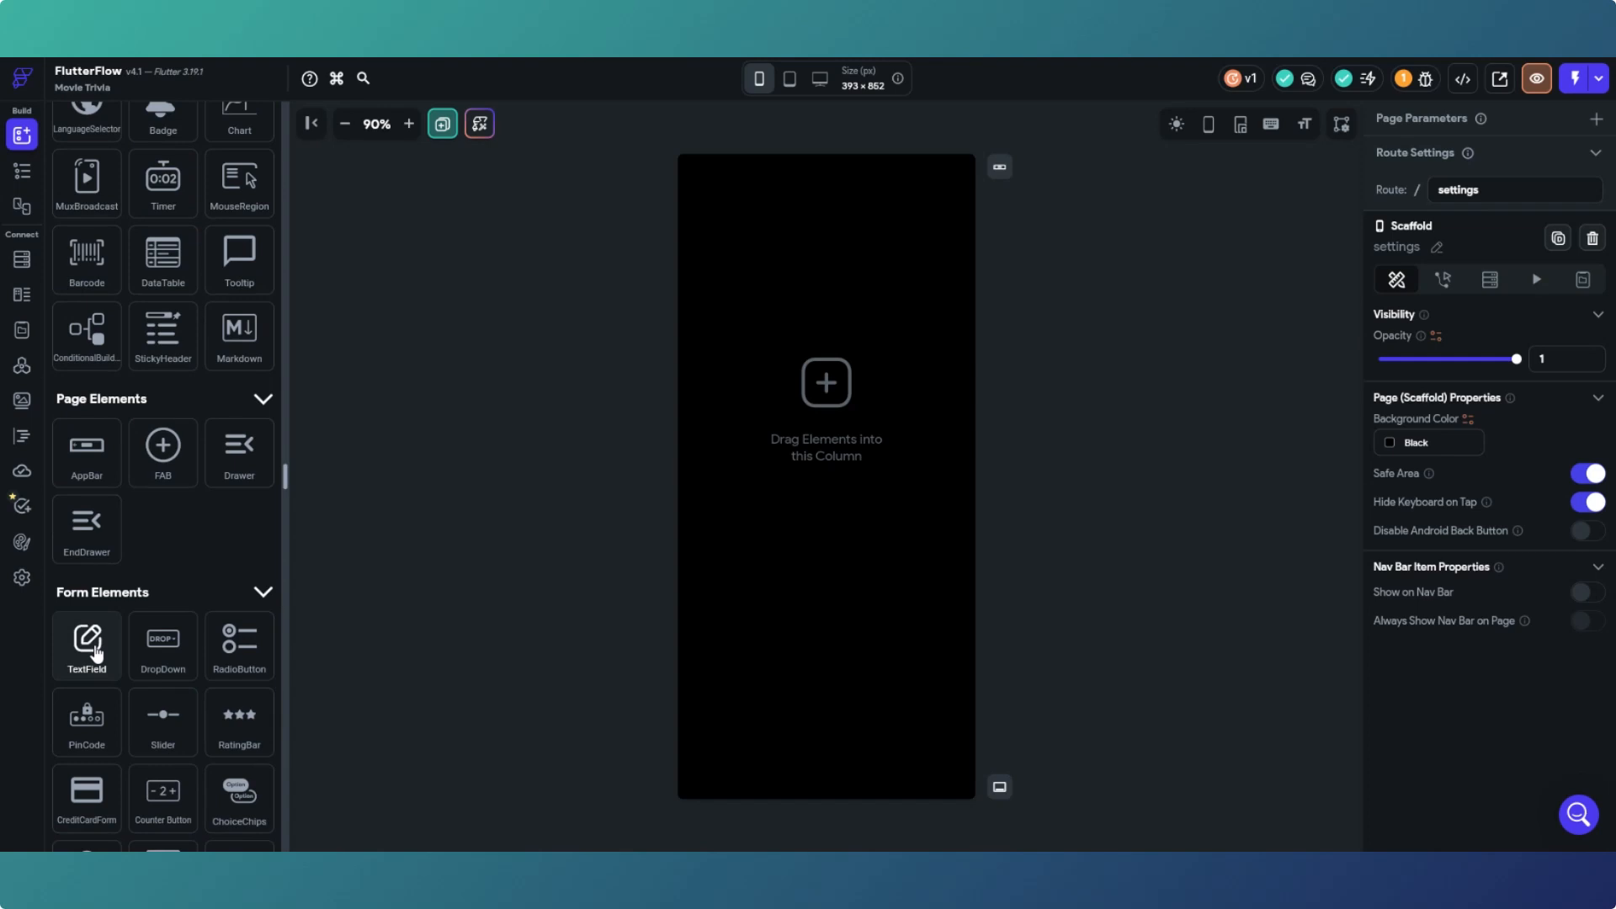
pyautogui.moveTo(97, 654); pyautogui.dragTo(717, 355)
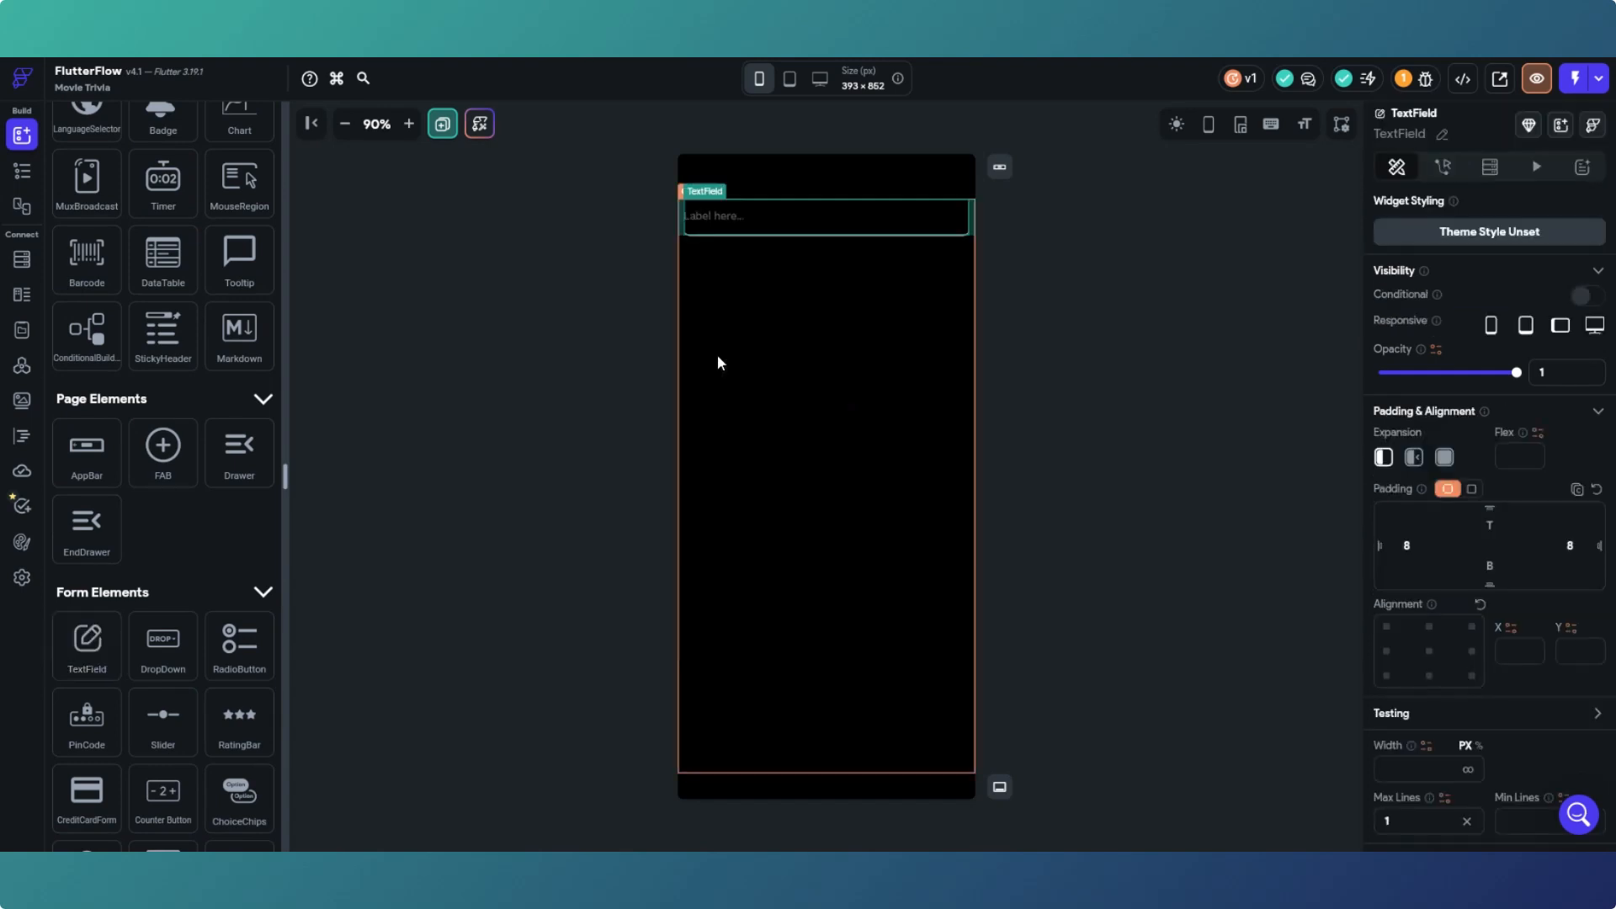
pyautogui.click(808, 385)
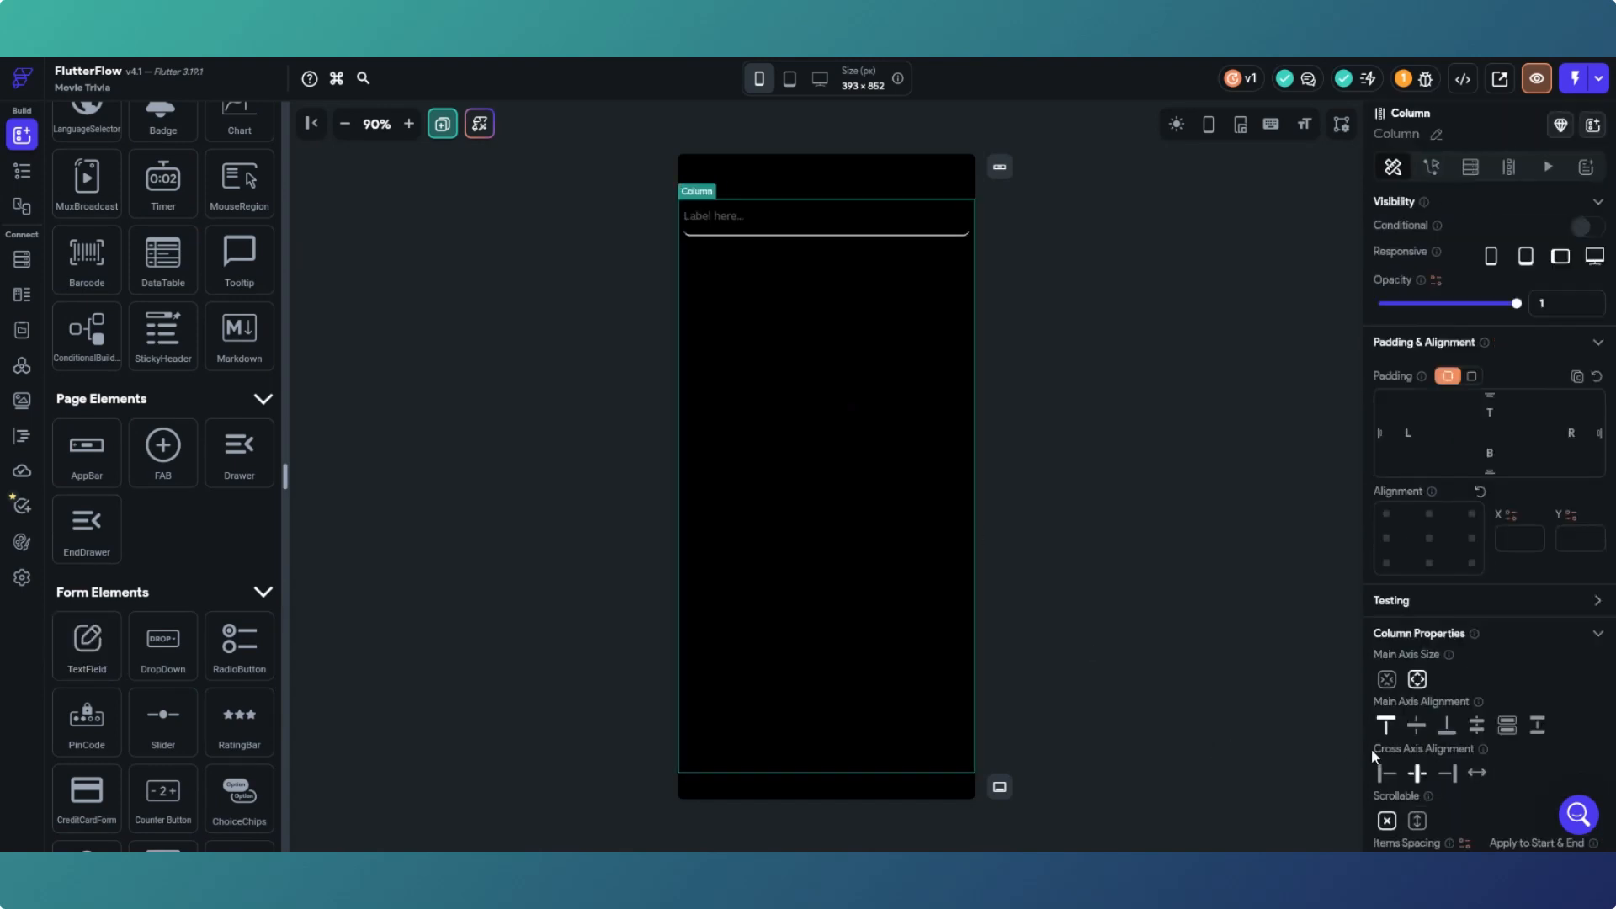
# Step: Center the column's content along its main axis and set the TextField's left and right padding to 20
pyautogui.click(1416, 725)
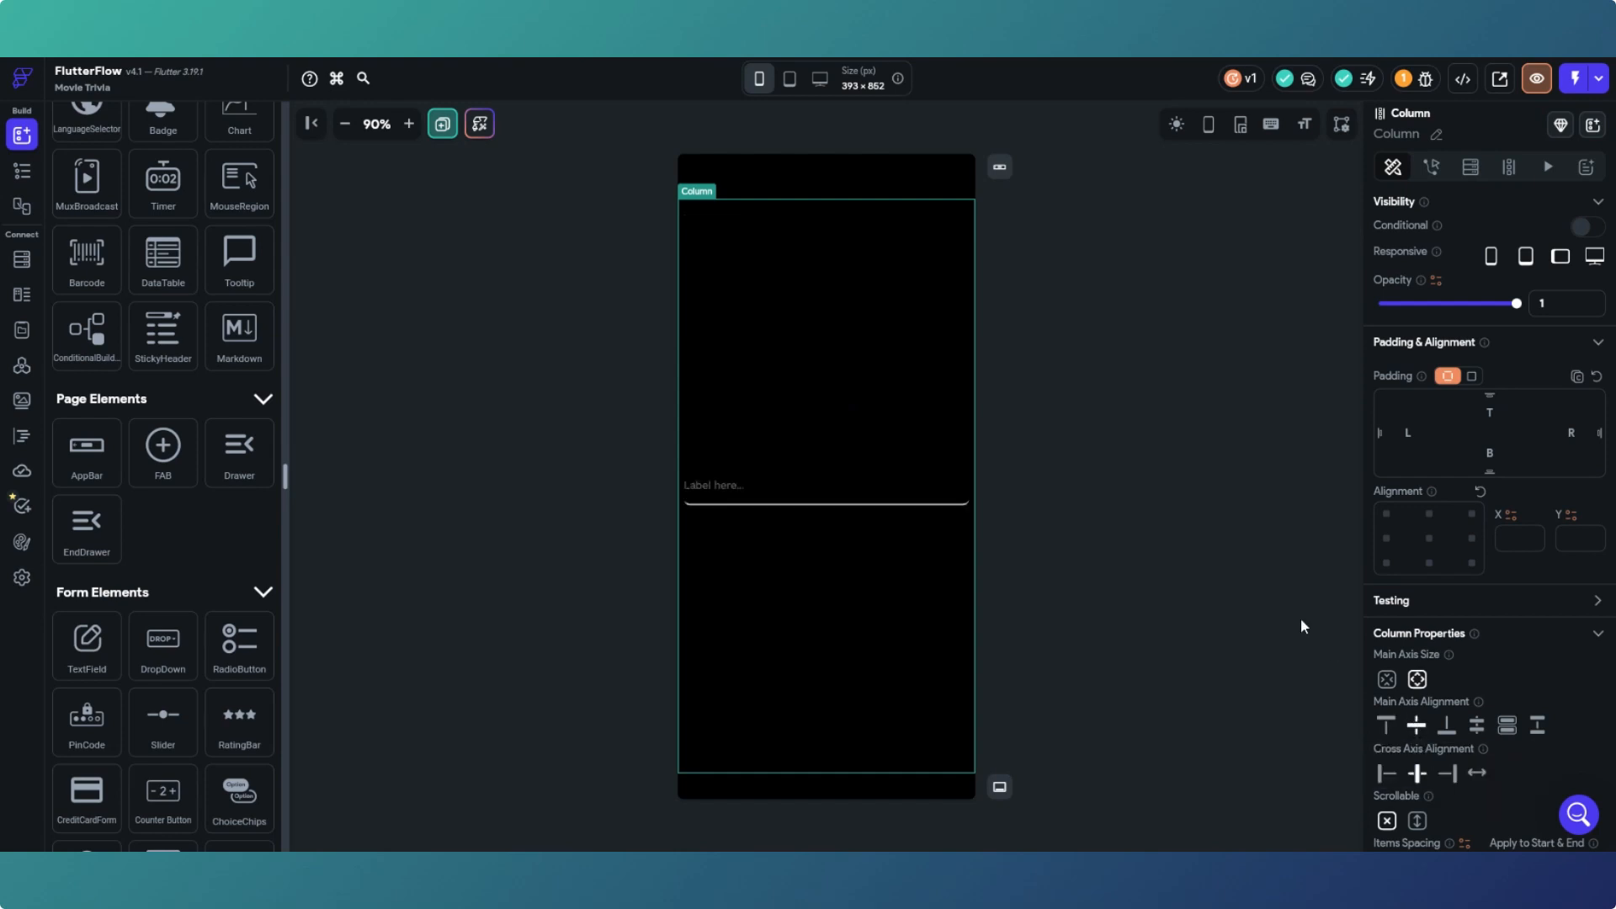
pyautogui.click(850, 499)
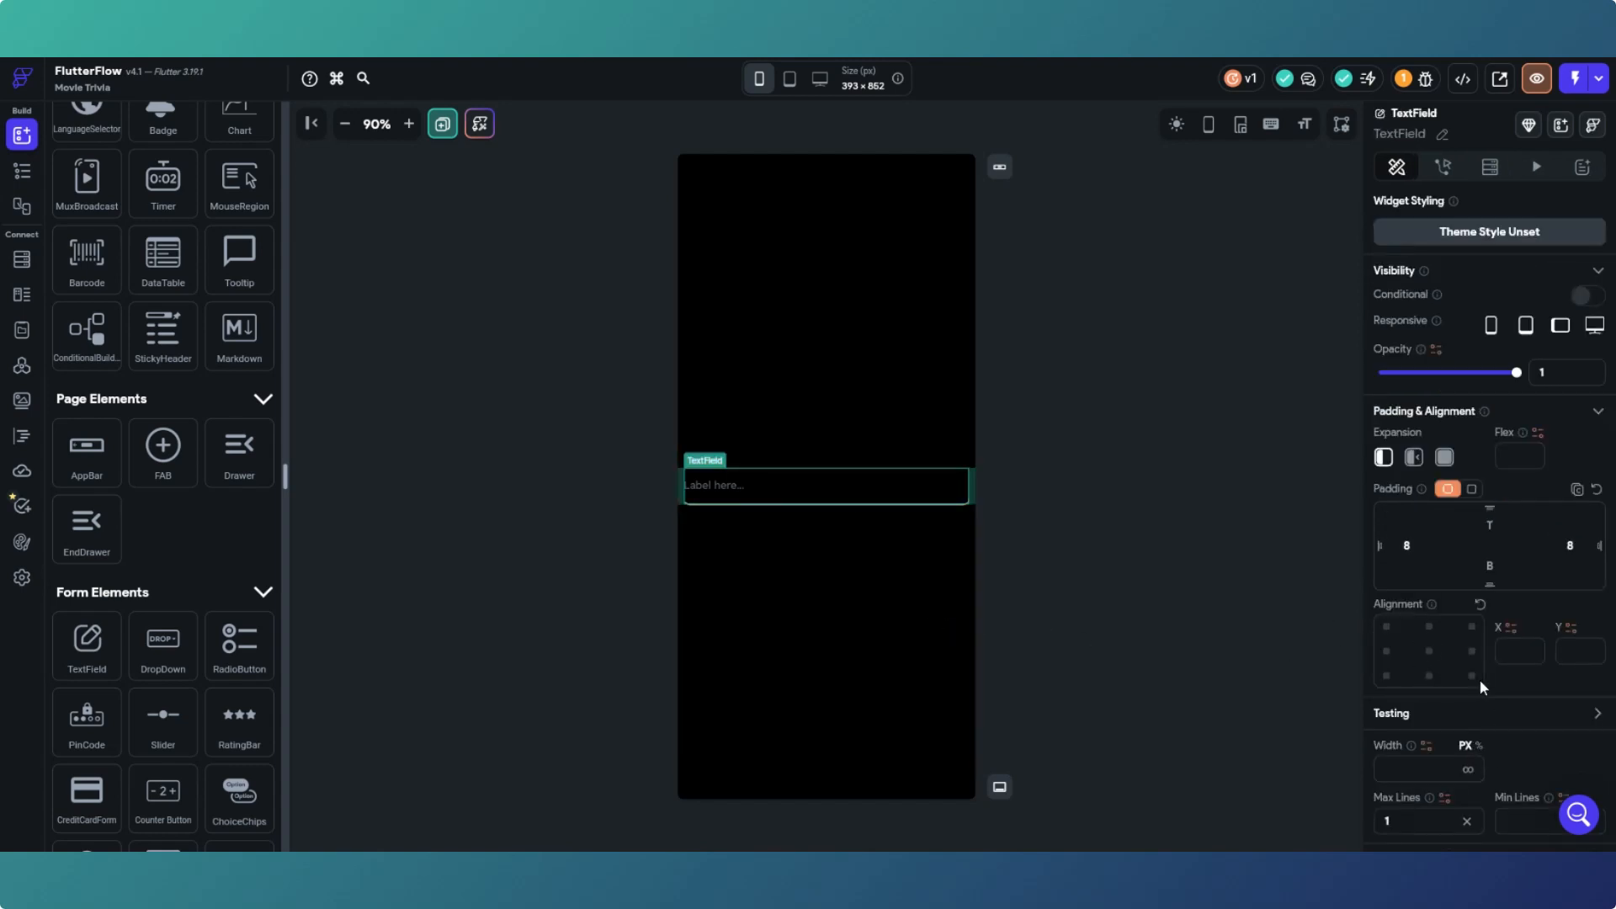
pyautogui.click(1544, 543)
pyautogui.write('20')
pyautogui.click(1390, 560)
pyautogui.write('20')
pyautogui.click(1190, 563)
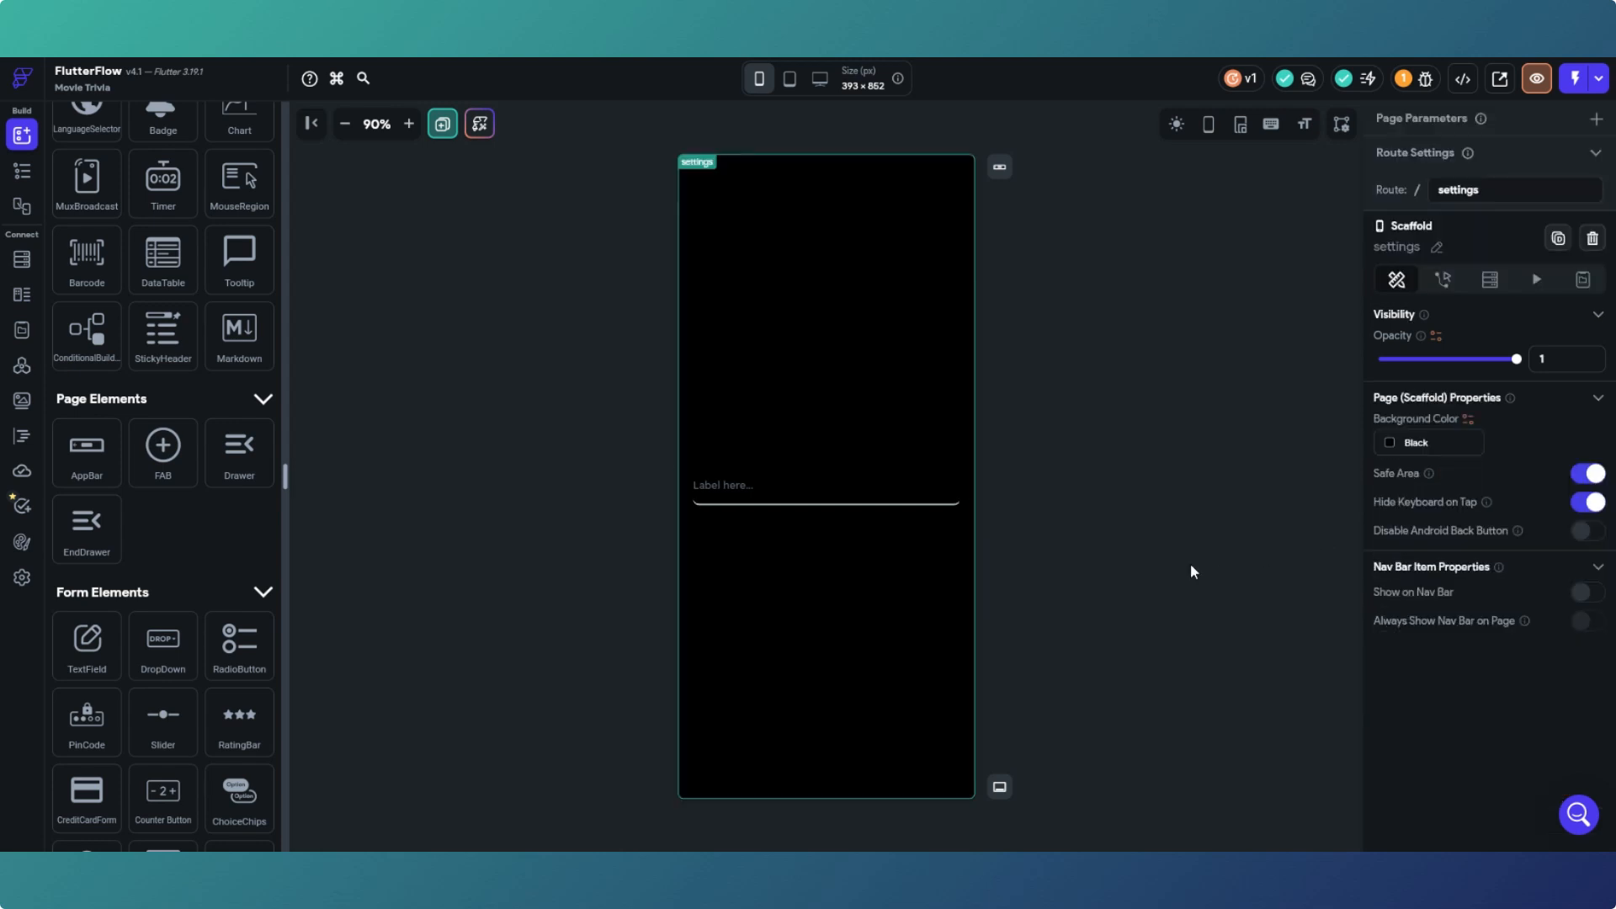
# Step: Give the TextField an Outline input border and set its border color to the recently used red #DD2012
pyautogui.click(890, 497)
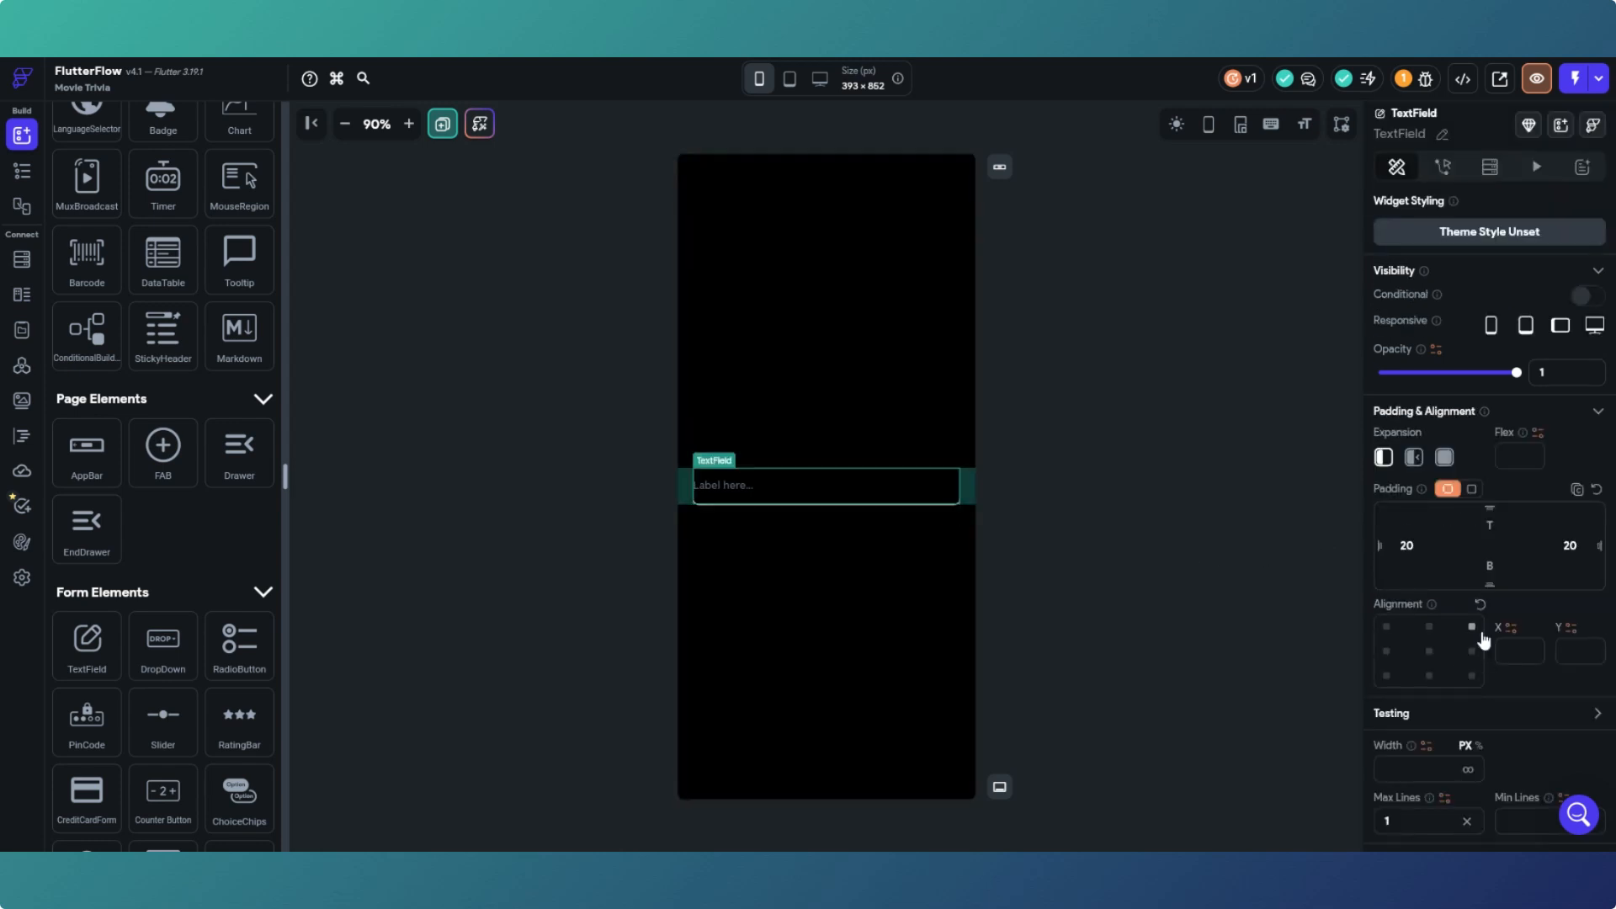
pyautogui.scroll(-3, 1483, 641)
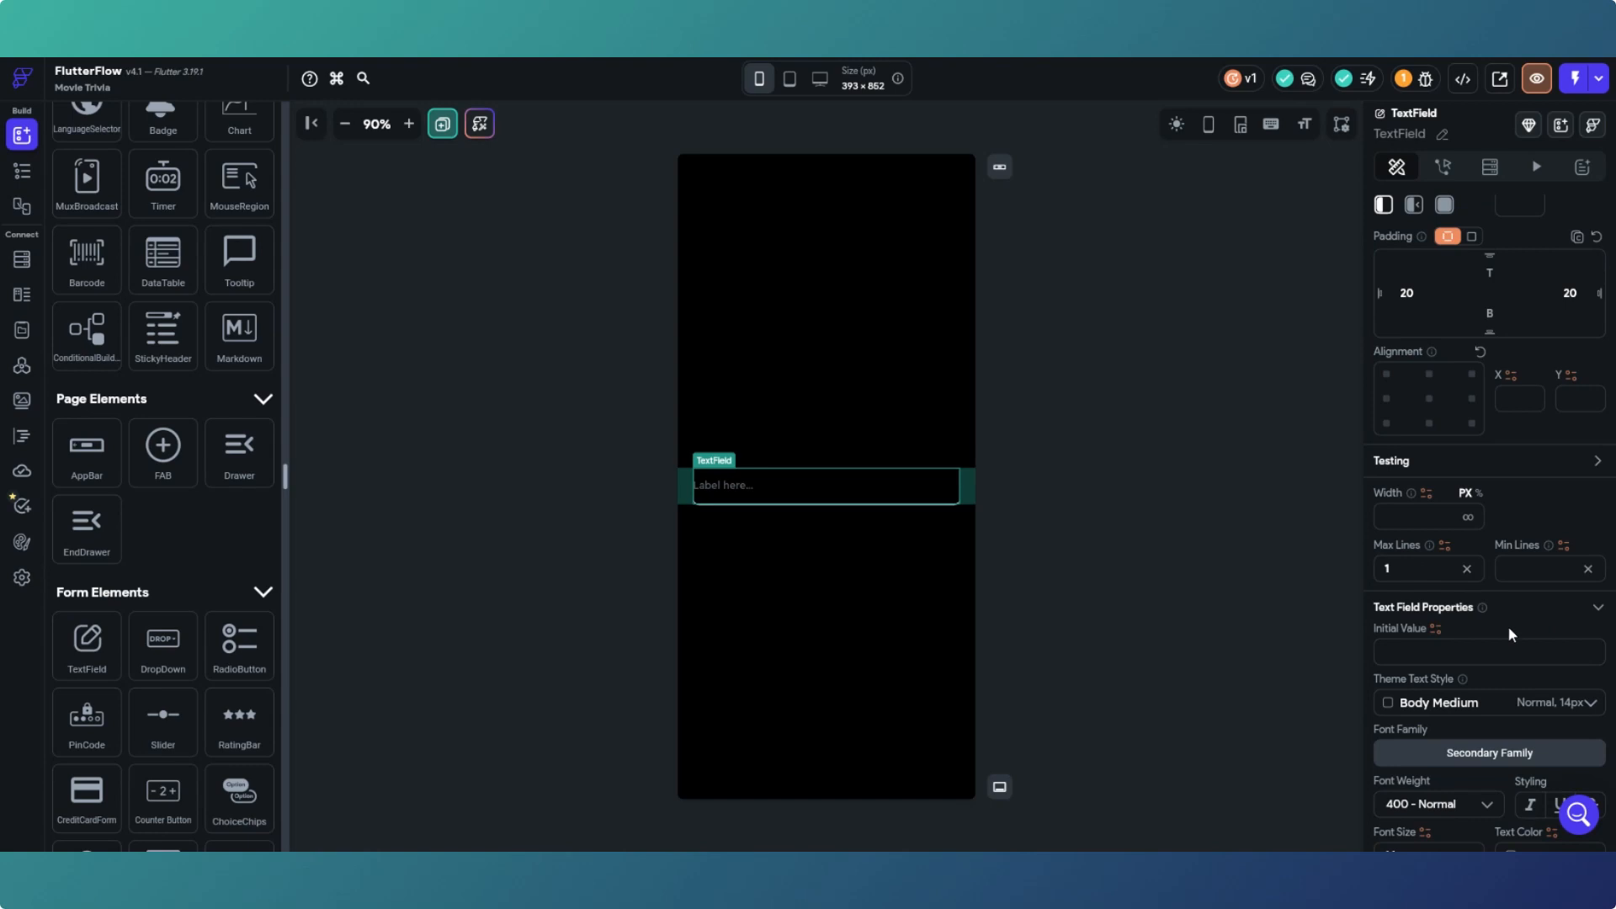
pyautogui.scroll(-7, 1509, 634)
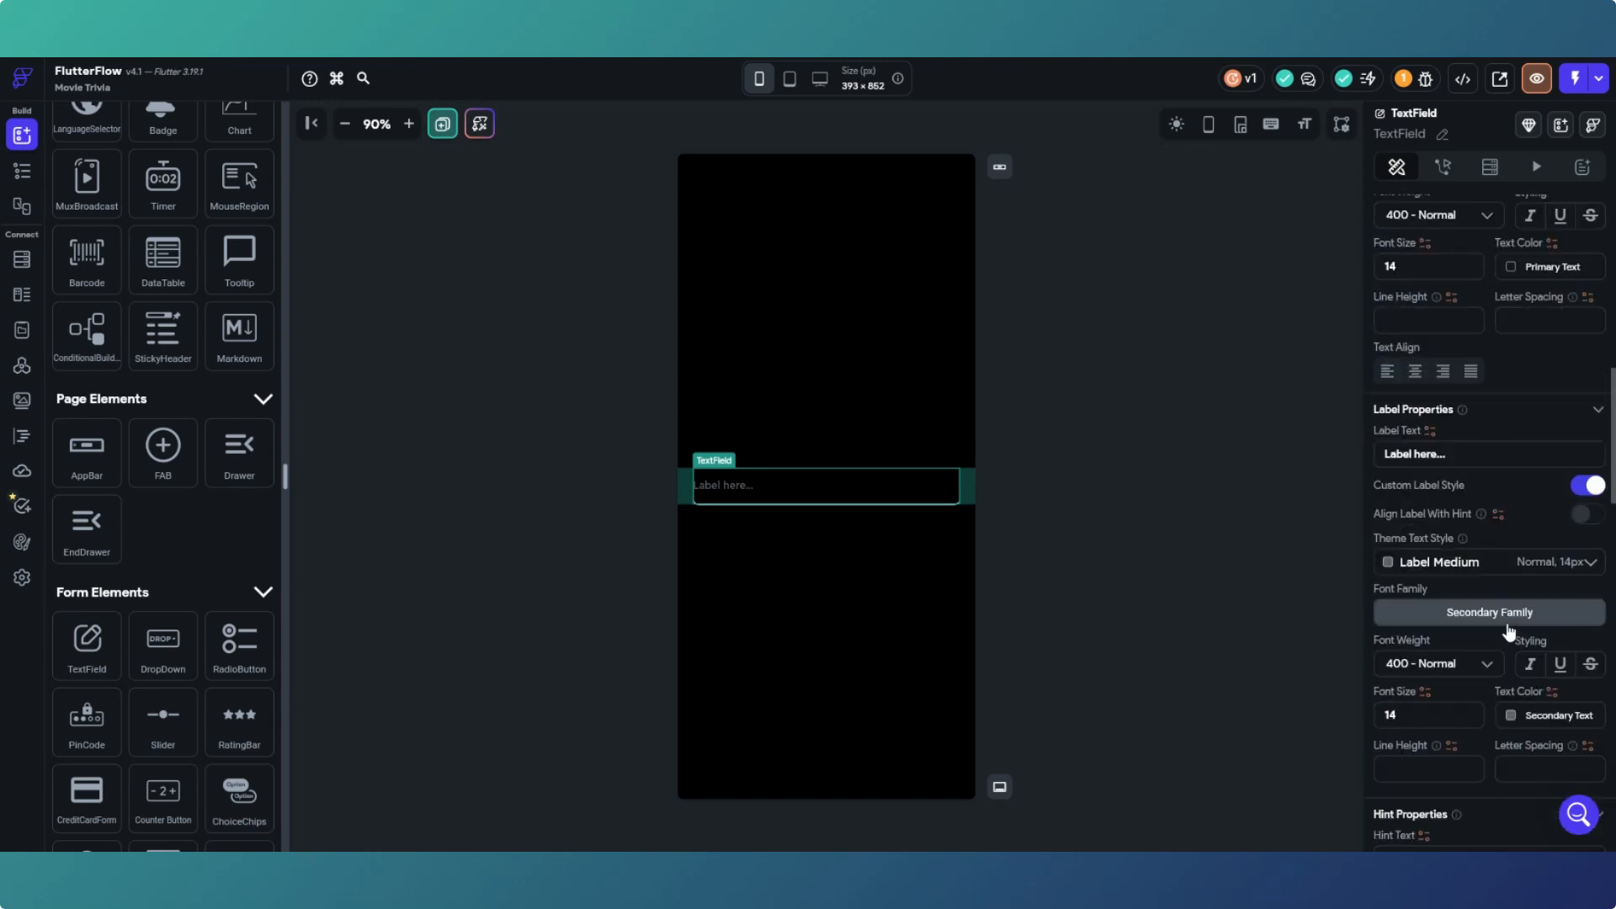
pyautogui.scroll(-9, 1509, 631)
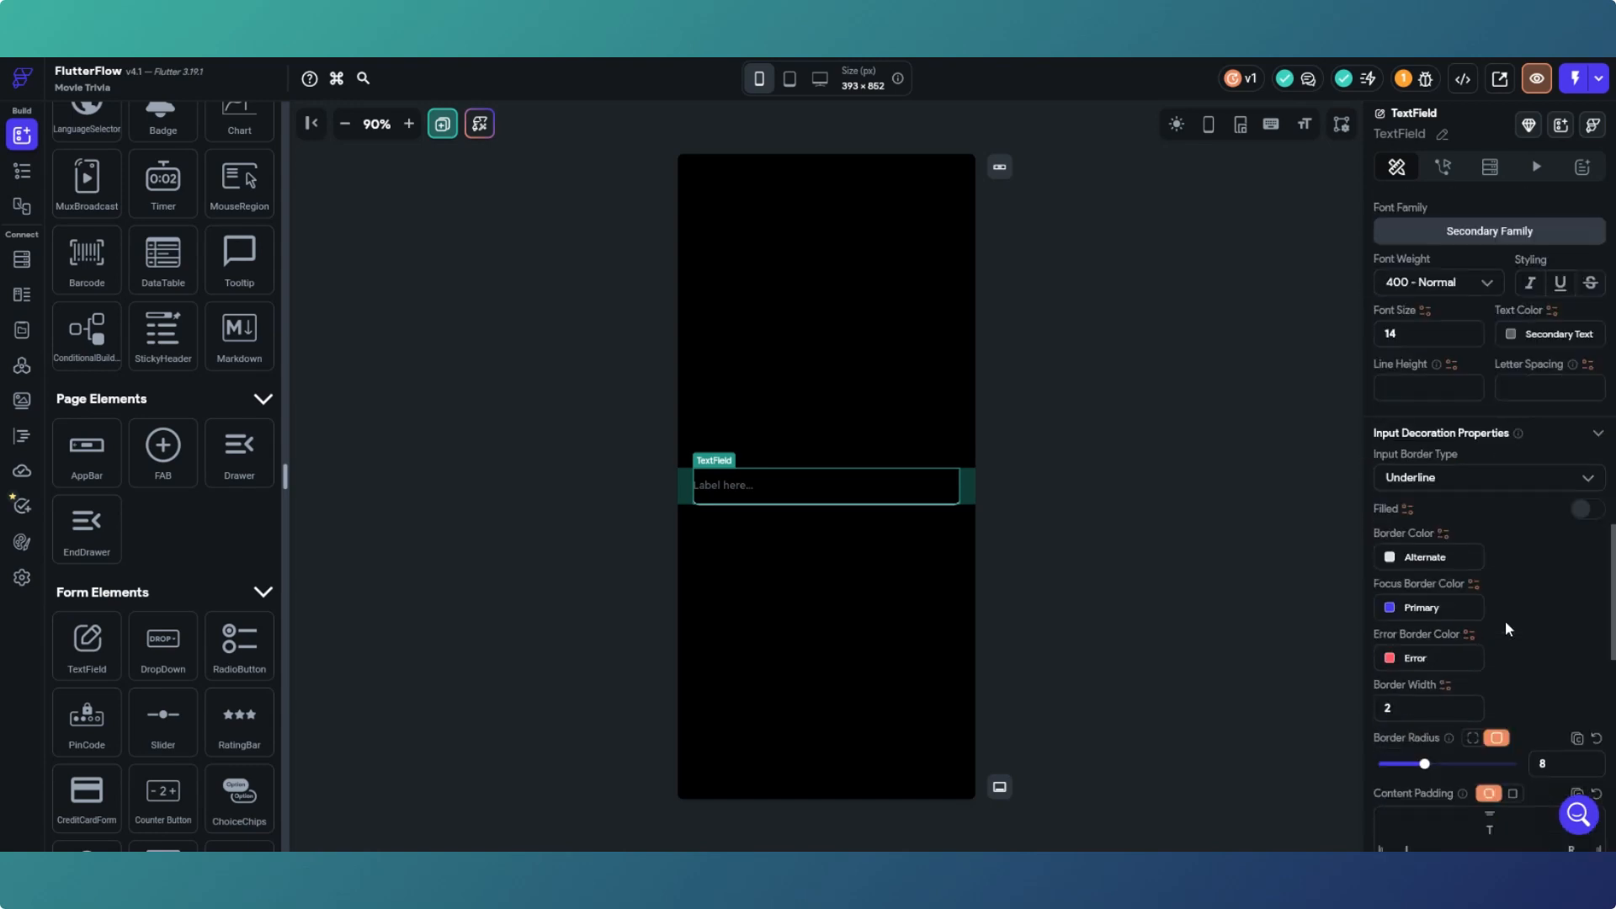
pyautogui.click(1472, 478)
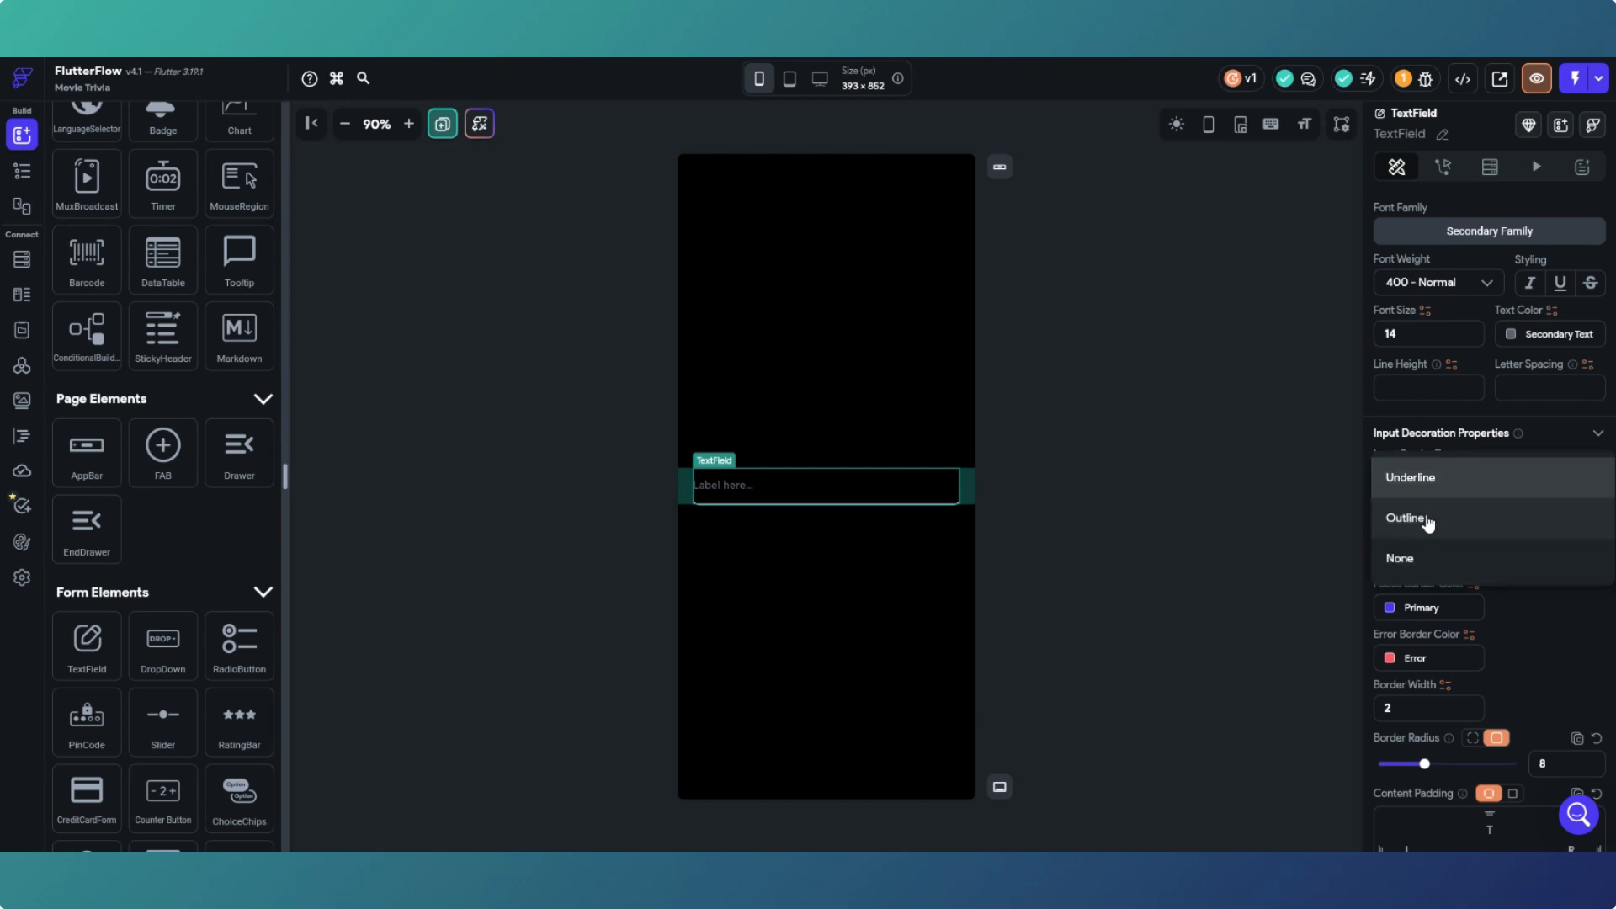
pyautogui.click(1428, 520)
pyautogui.click(1391, 557)
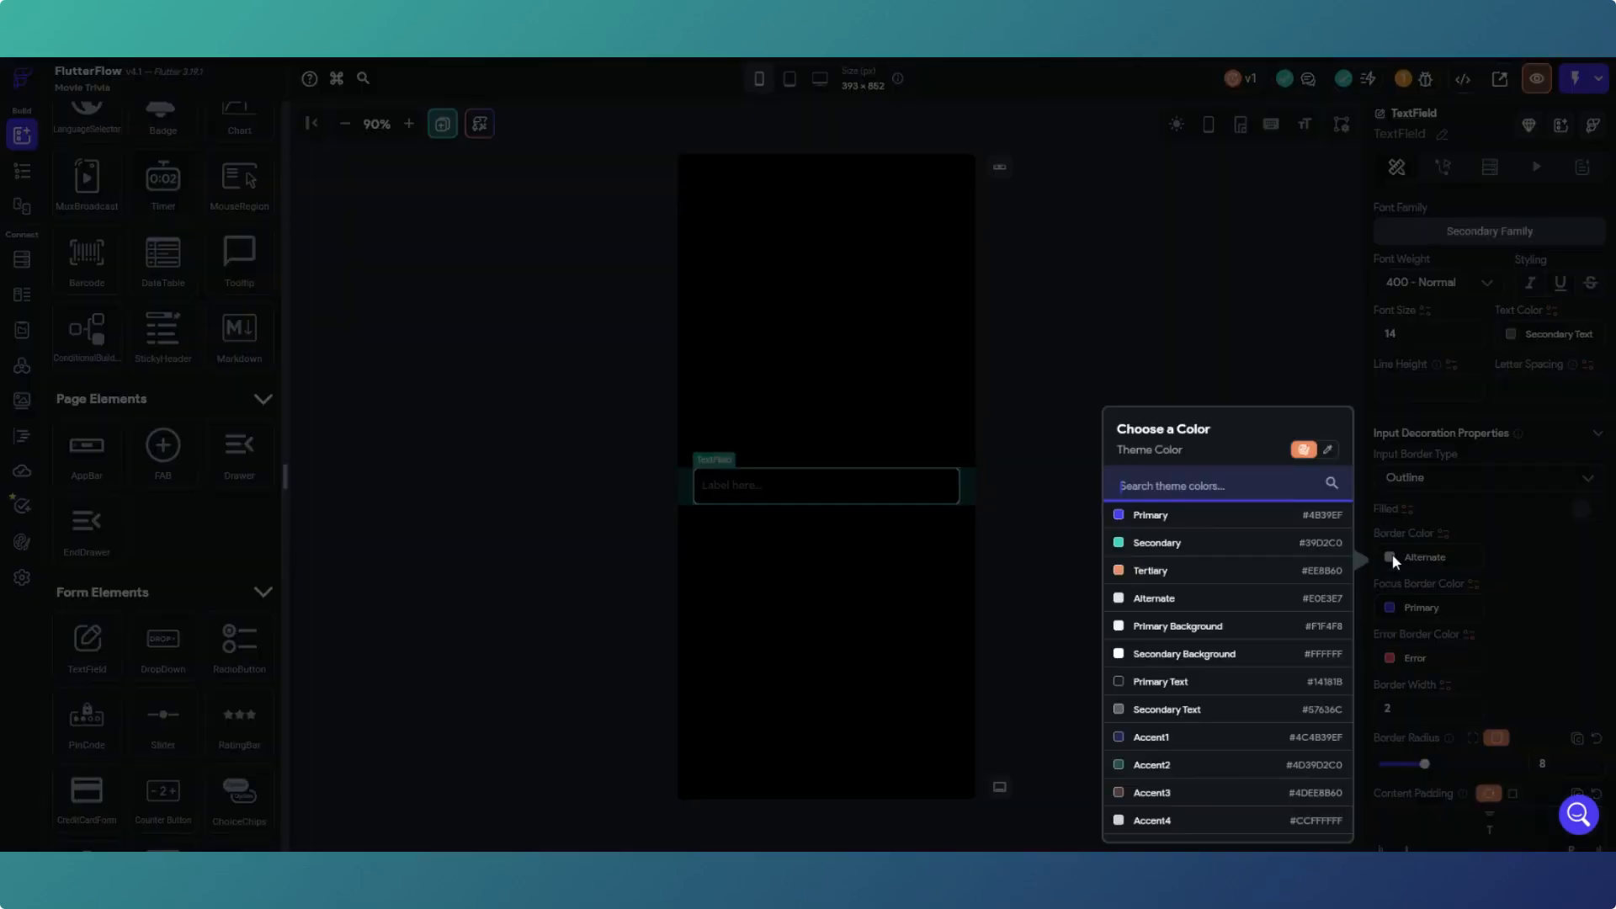
pyautogui.click(1326, 449)
pyautogui.click(1168, 738)
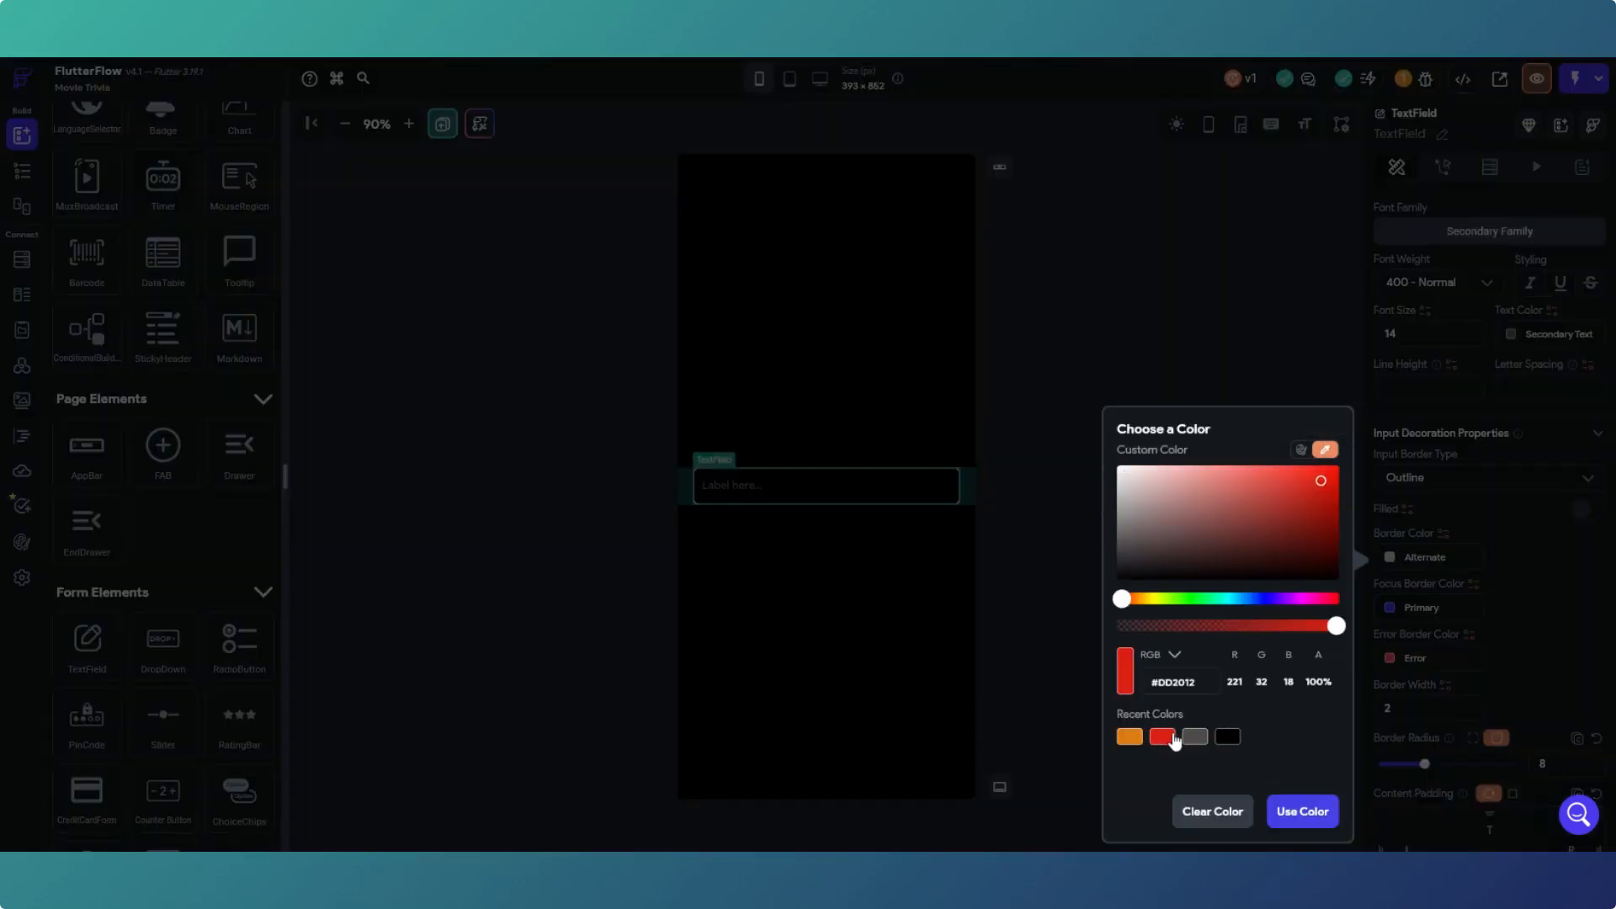
pyautogui.click(1302, 811)
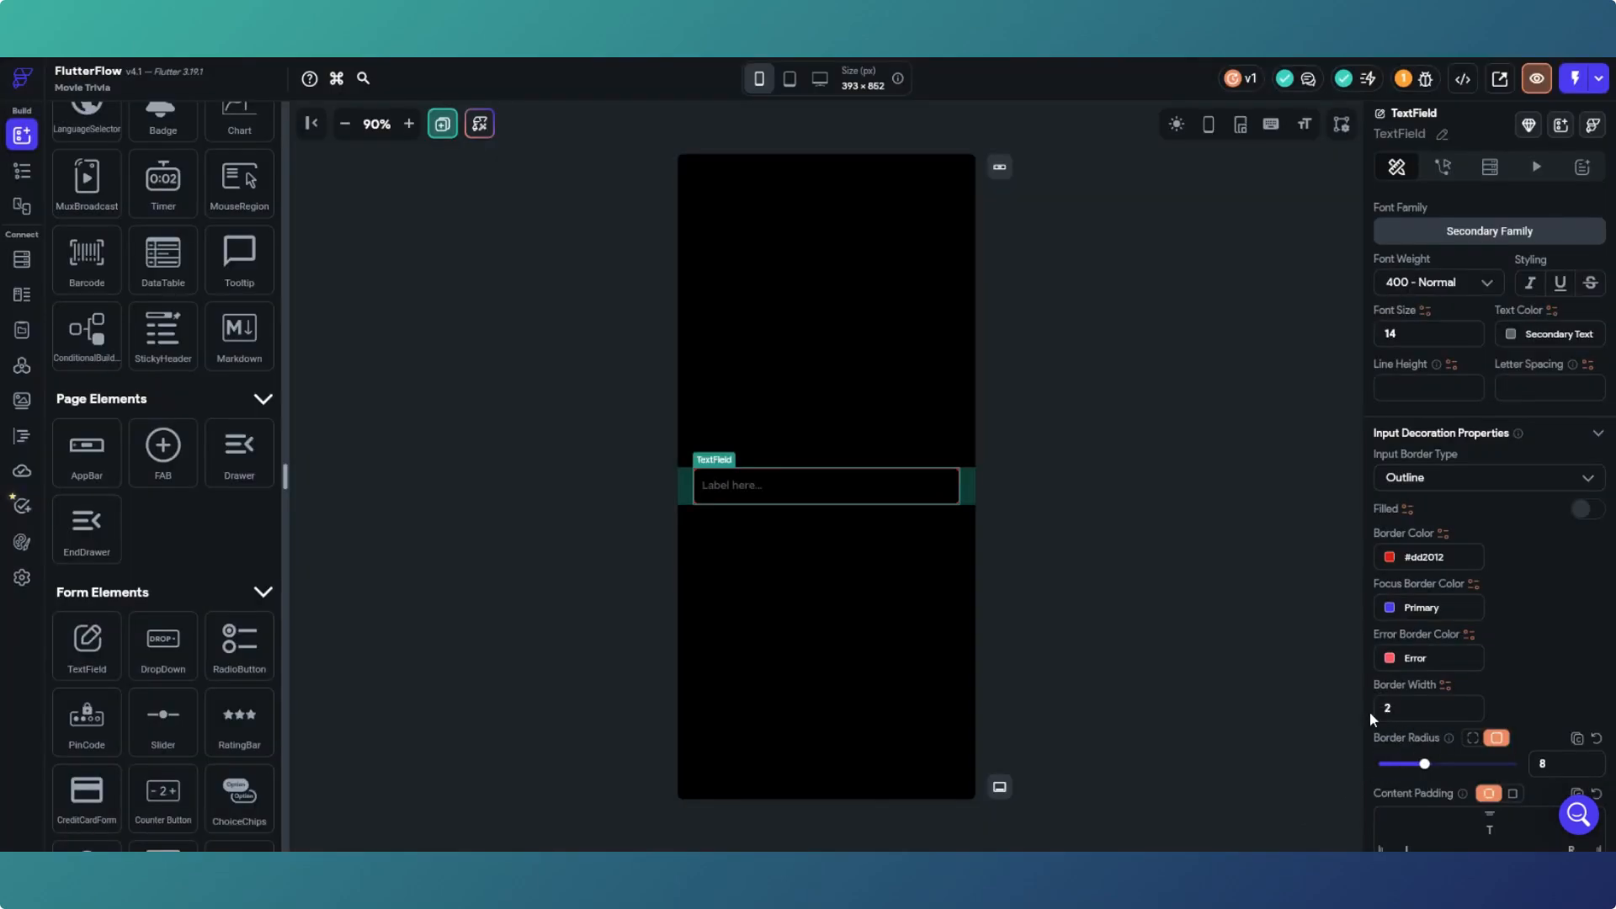
# Step: Set the TextField's border width to 1 and its focus border color to Secondary Background
pyautogui.write('1')
pyautogui.click(1390, 608)
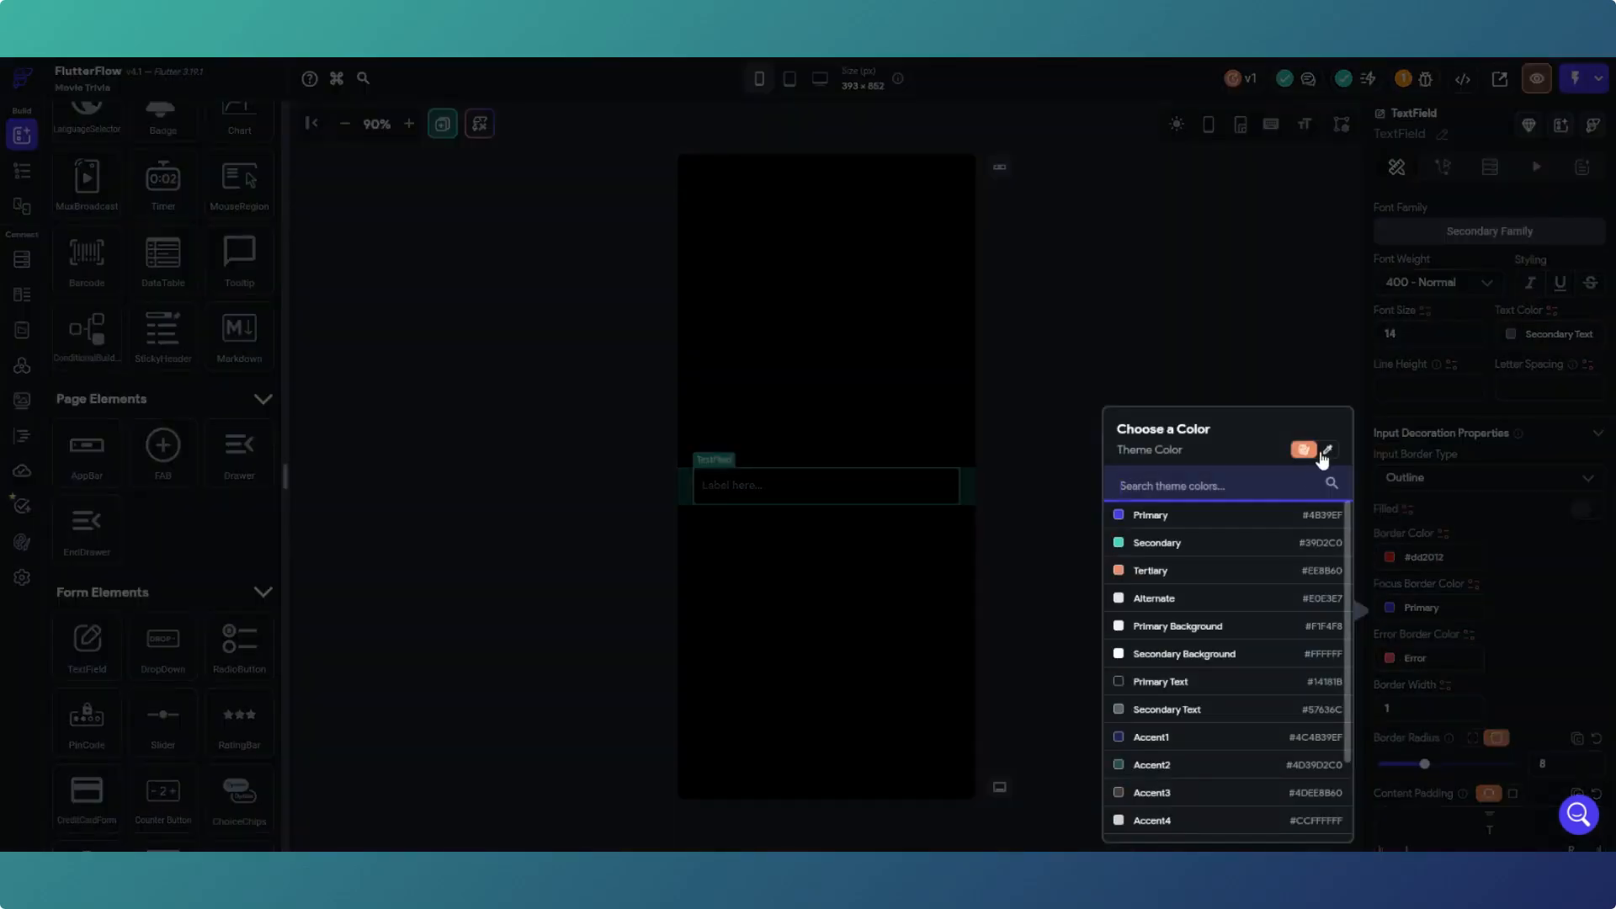
pyautogui.click(1173, 654)
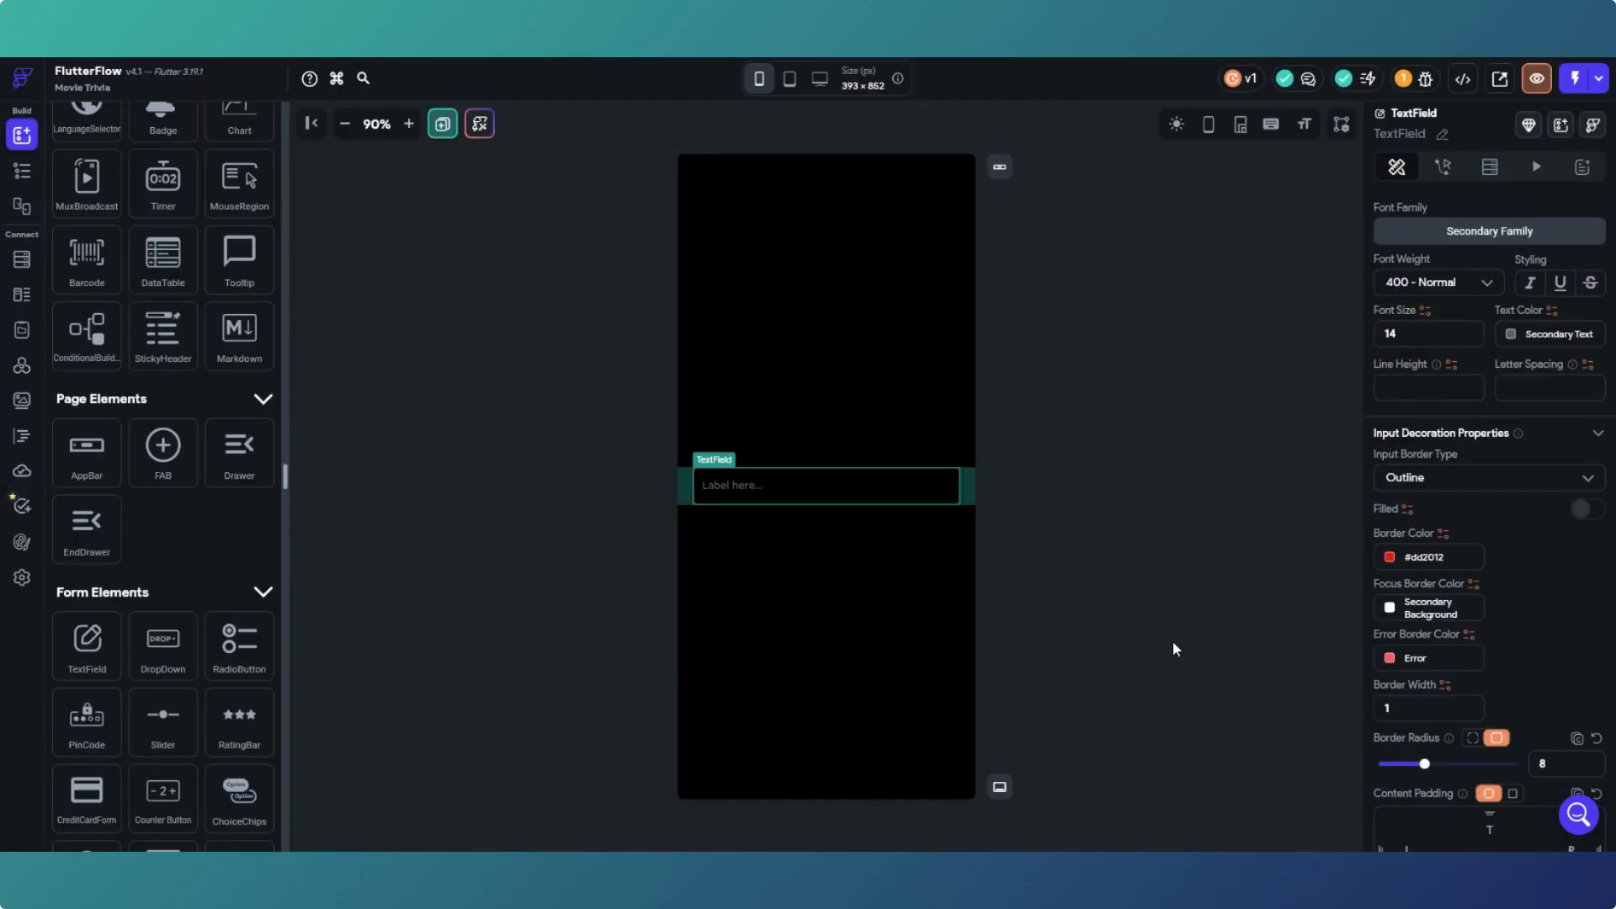
pyautogui.click(1161, 597)
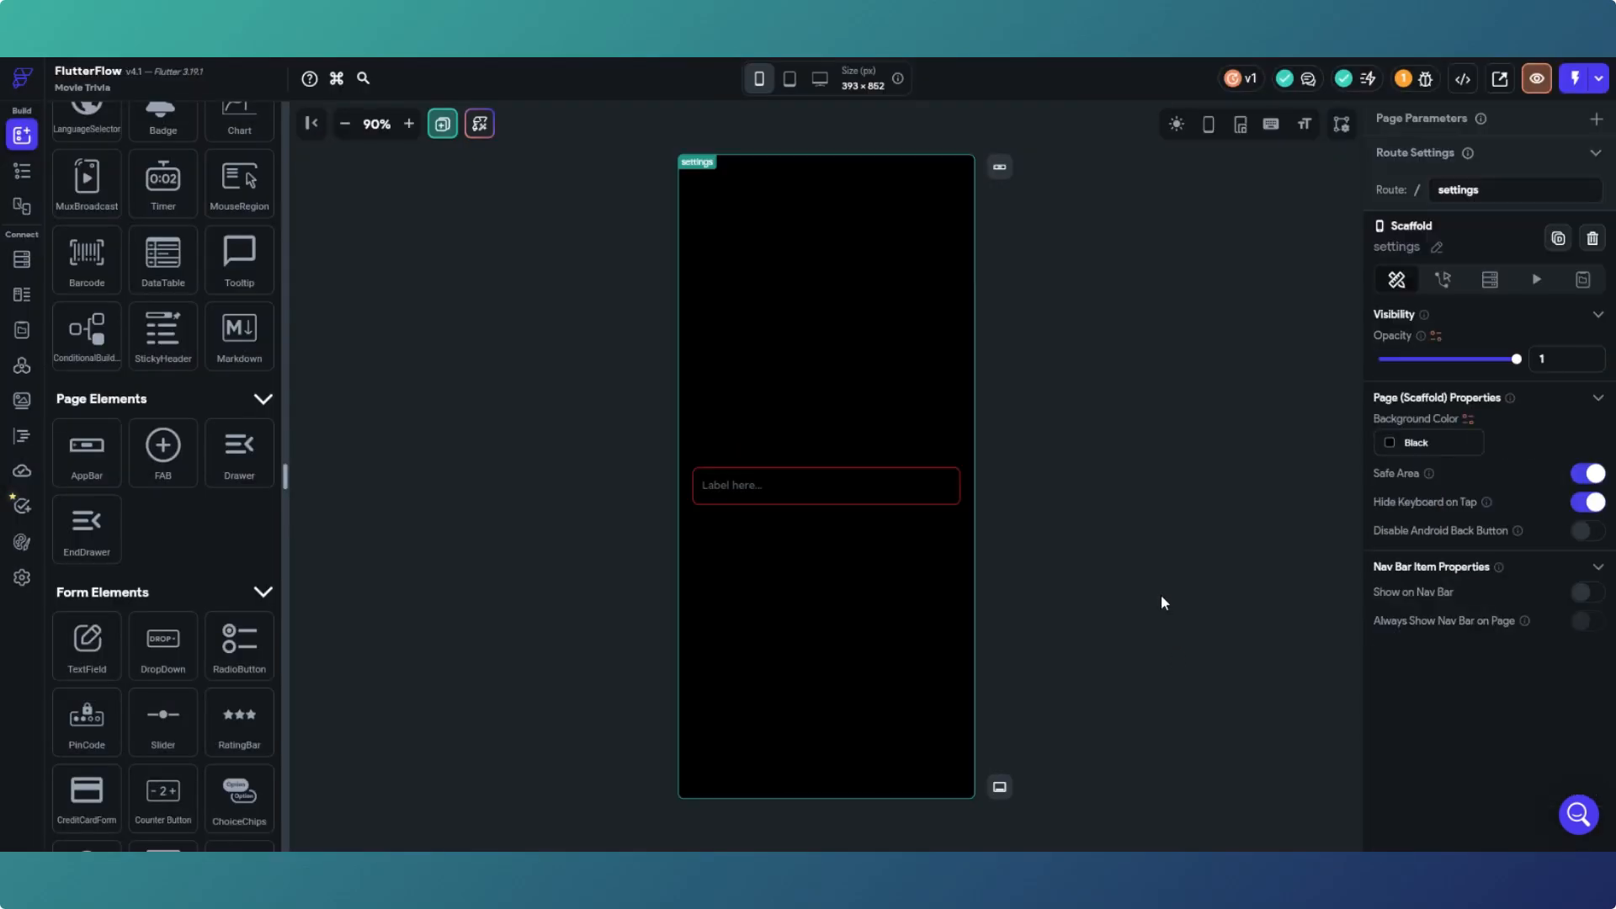
# Step: Set the TextField's label text to "Username..."
pyautogui.click(894, 492)
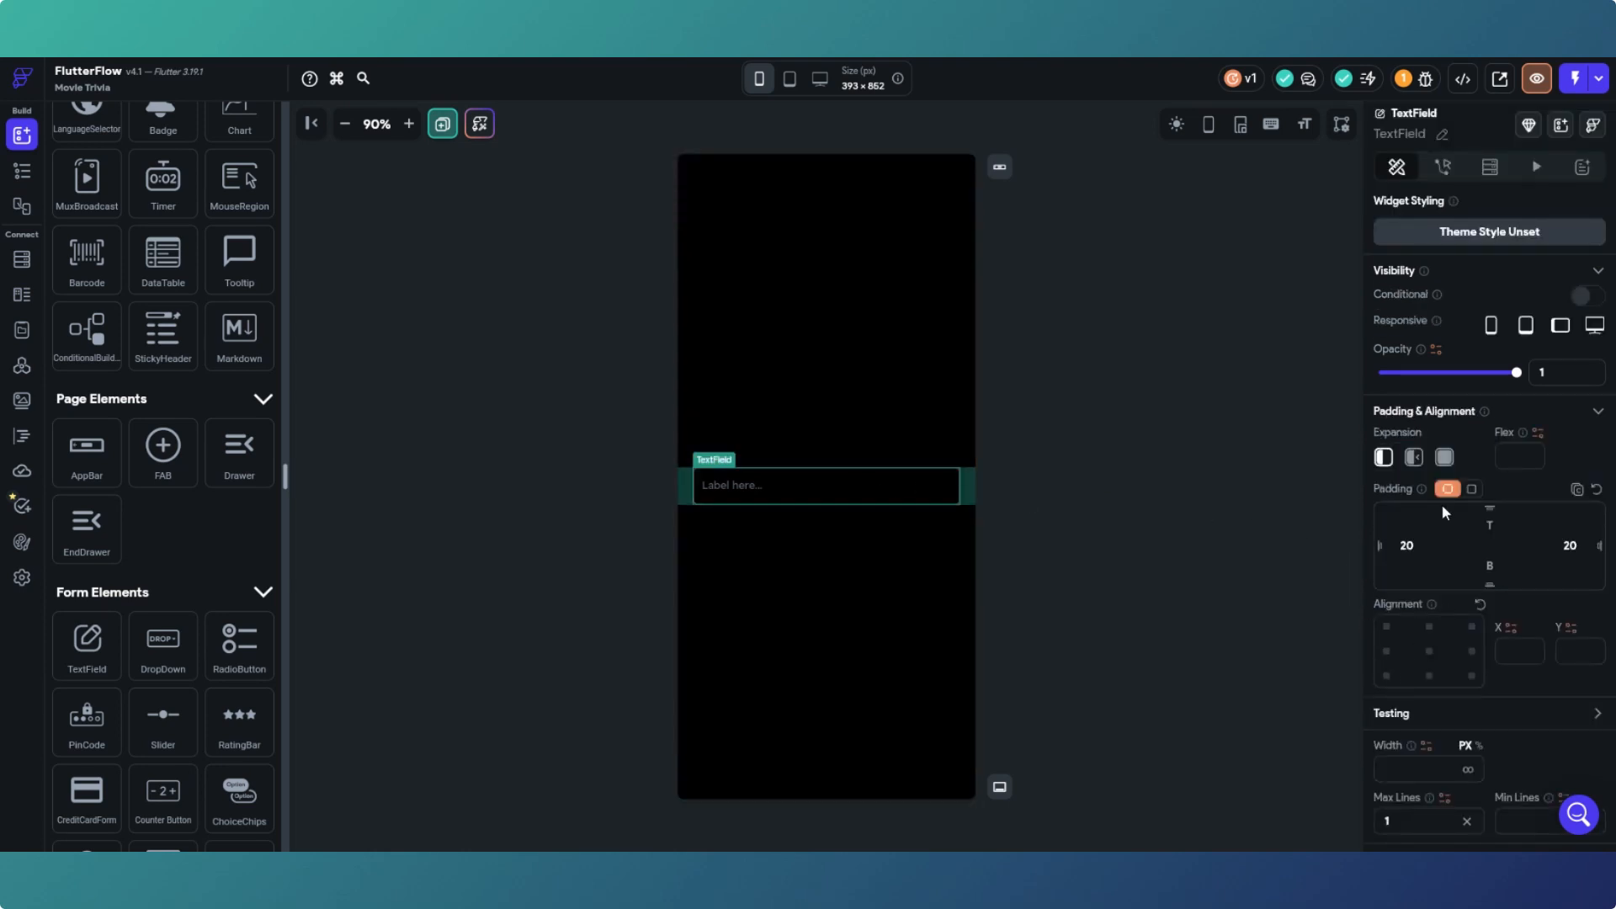
pyautogui.scroll(-5, 1492, 543)
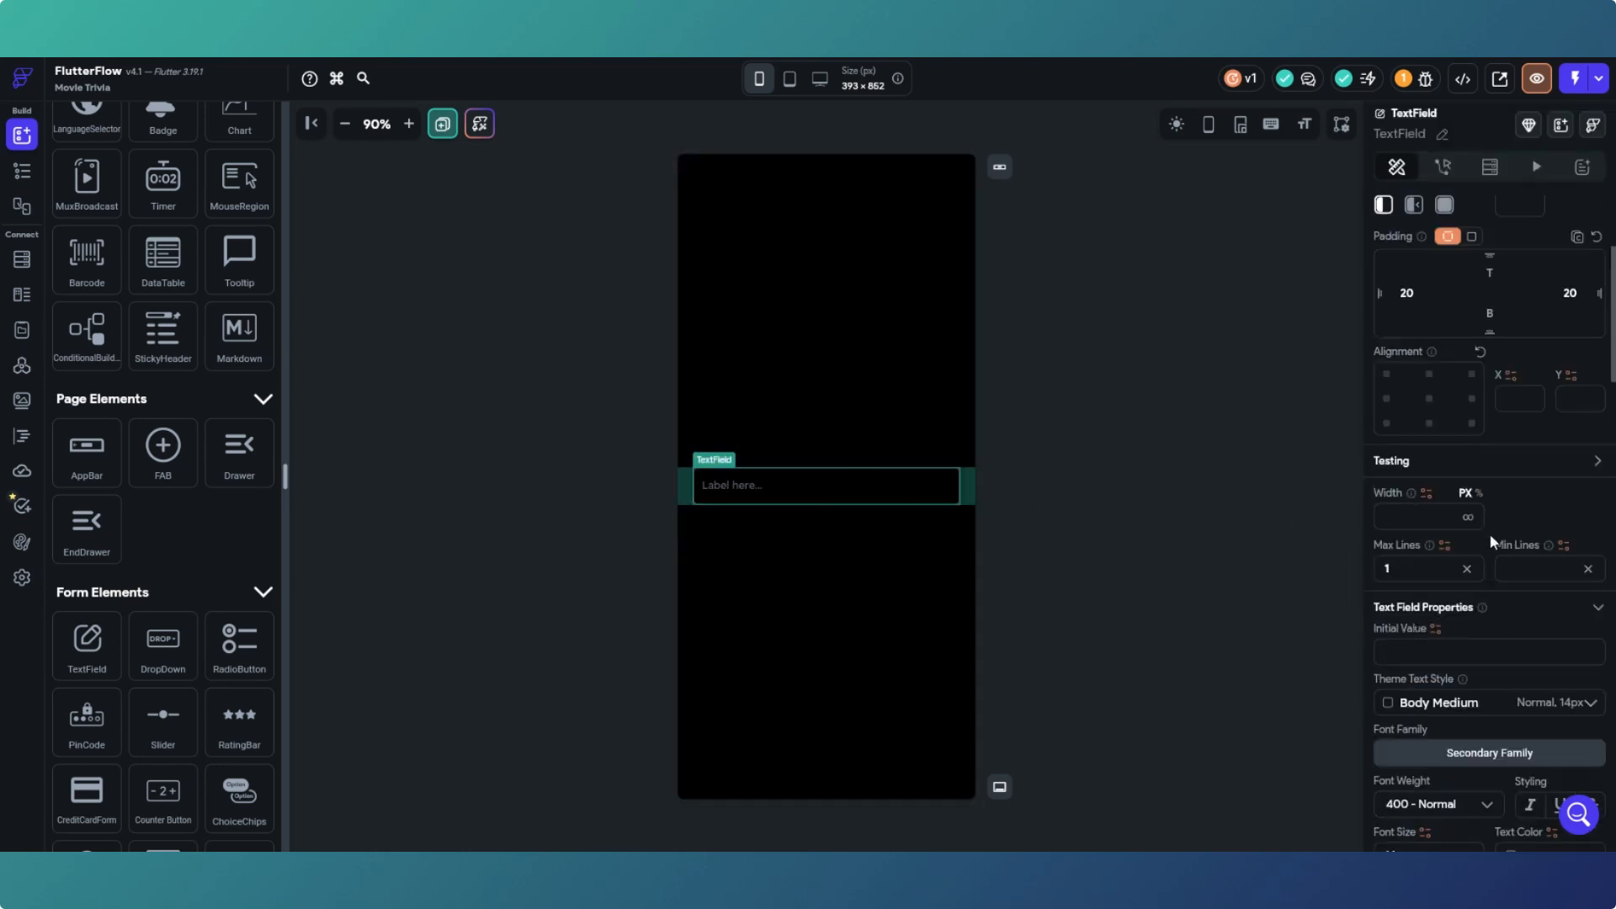
pyautogui.scroll(-3, 1488, 538)
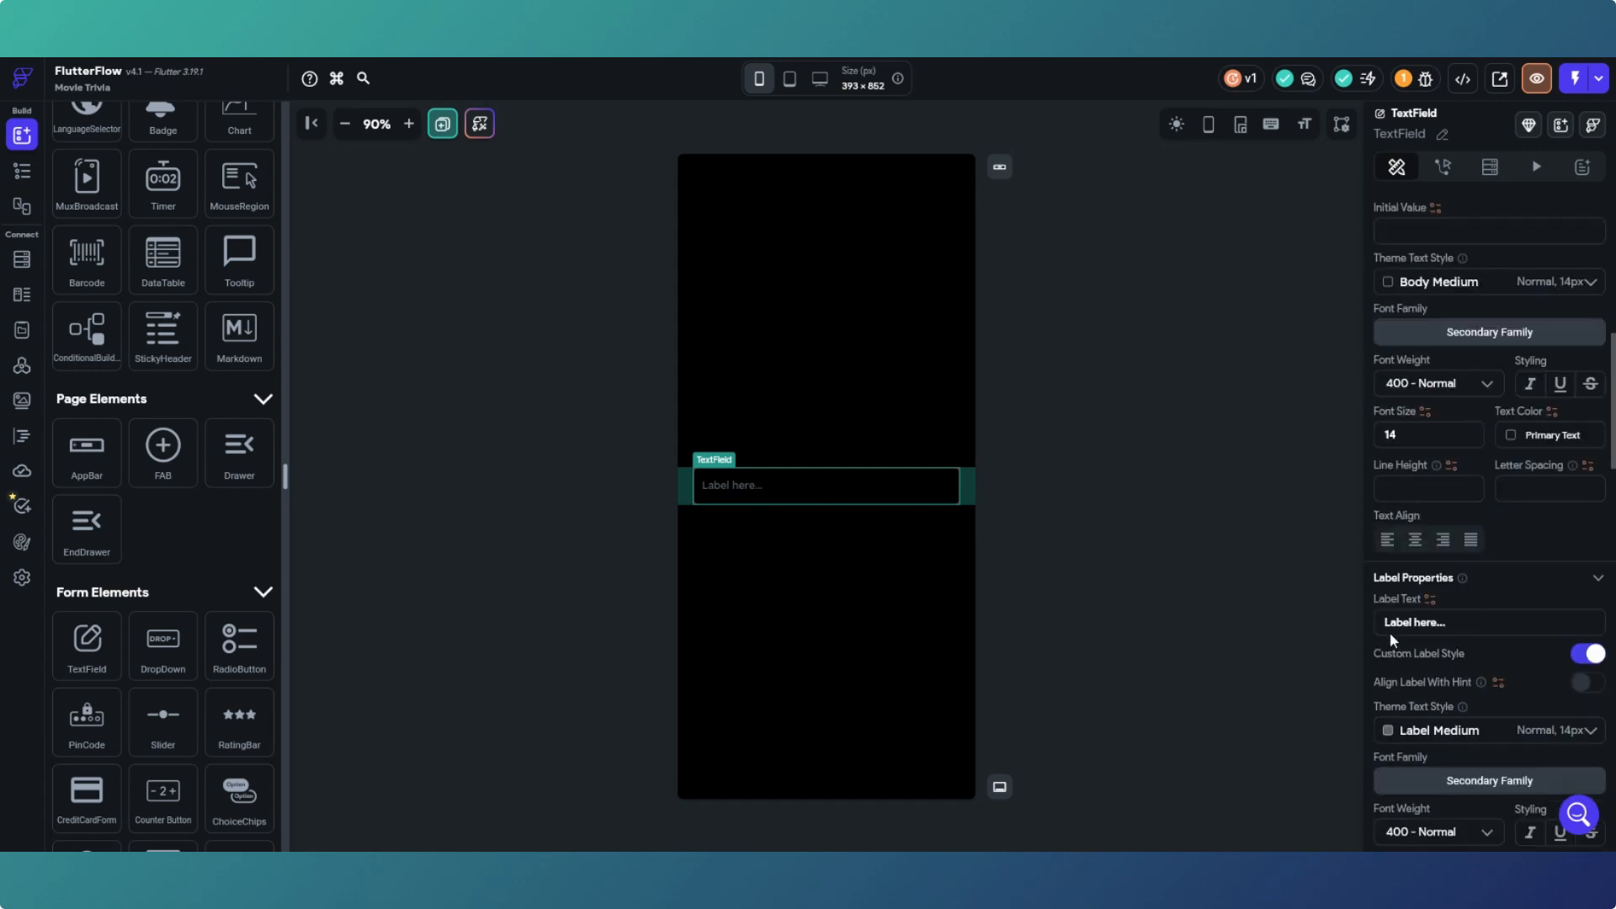
pyautogui.moveTo(1385, 619); pyautogui.dragTo(1437, 618)
pyautogui.write('Username')
pyautogui.click(1241, 609)
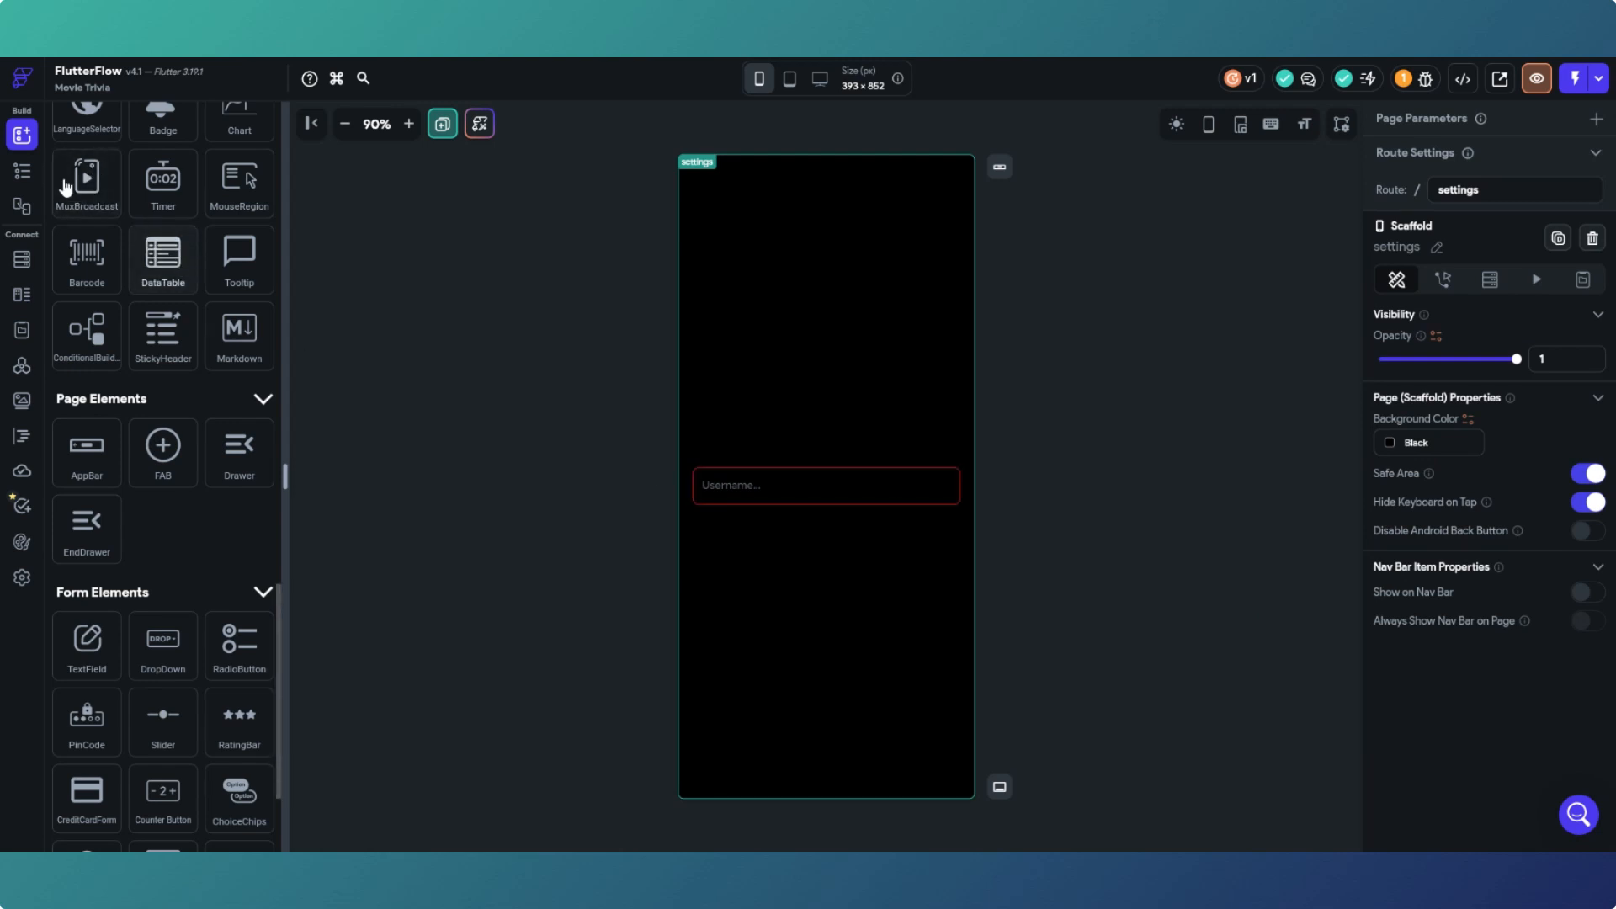
# Step: Add a Row below the username field and give it a uniform padding of 18 on all sides
pyautogui.scroll(15, 258, 326)
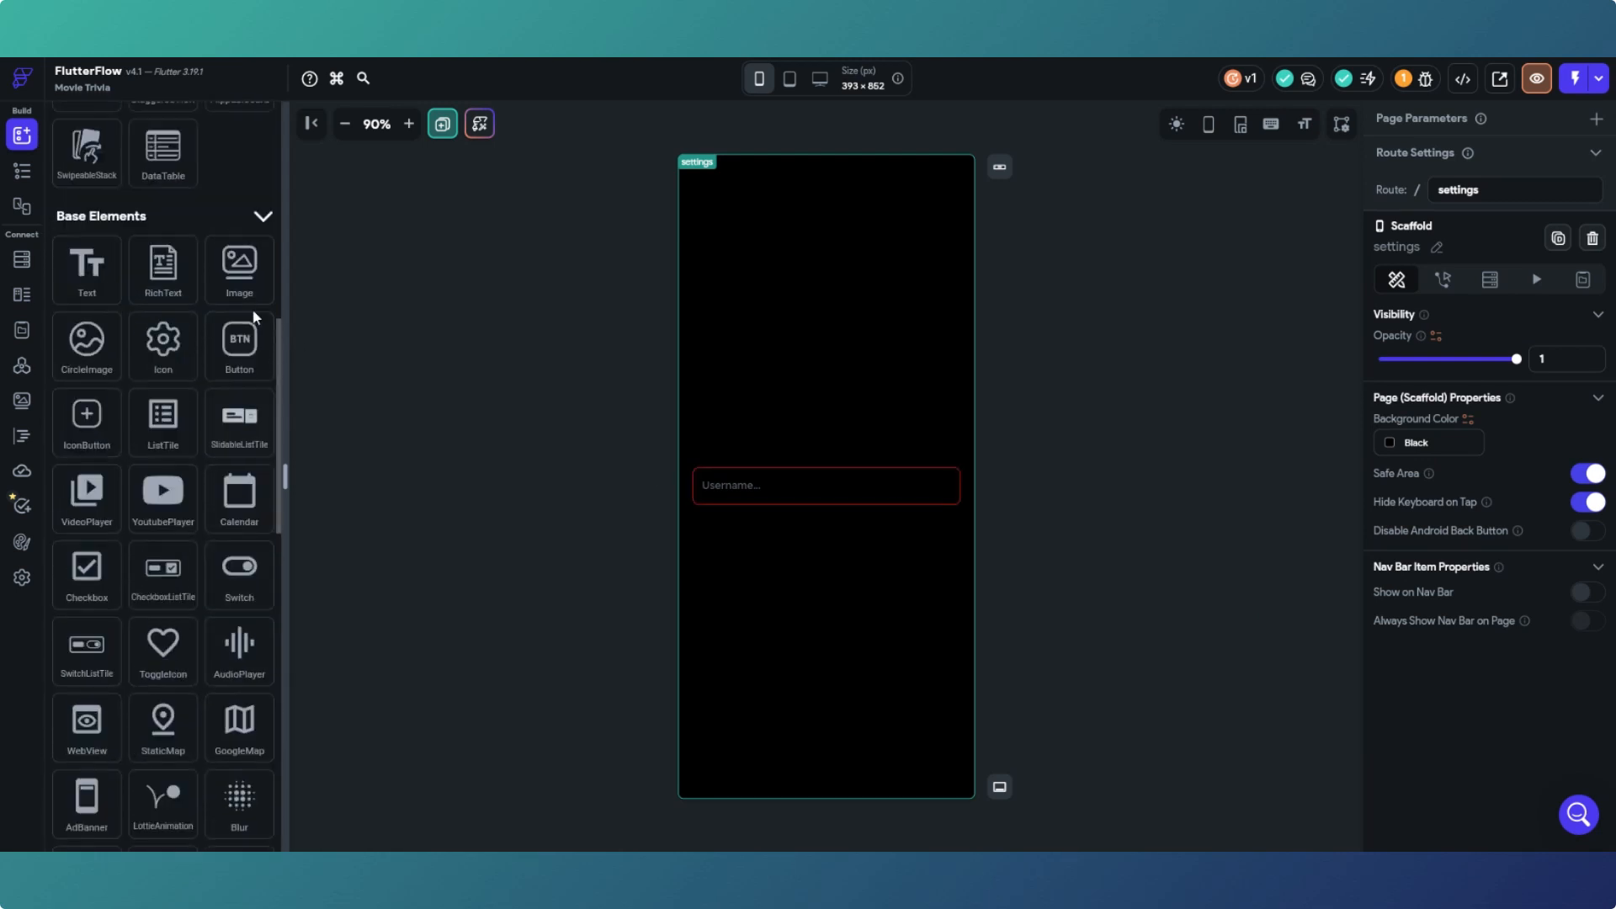
pyautogui.scroll(10, 251, 307)
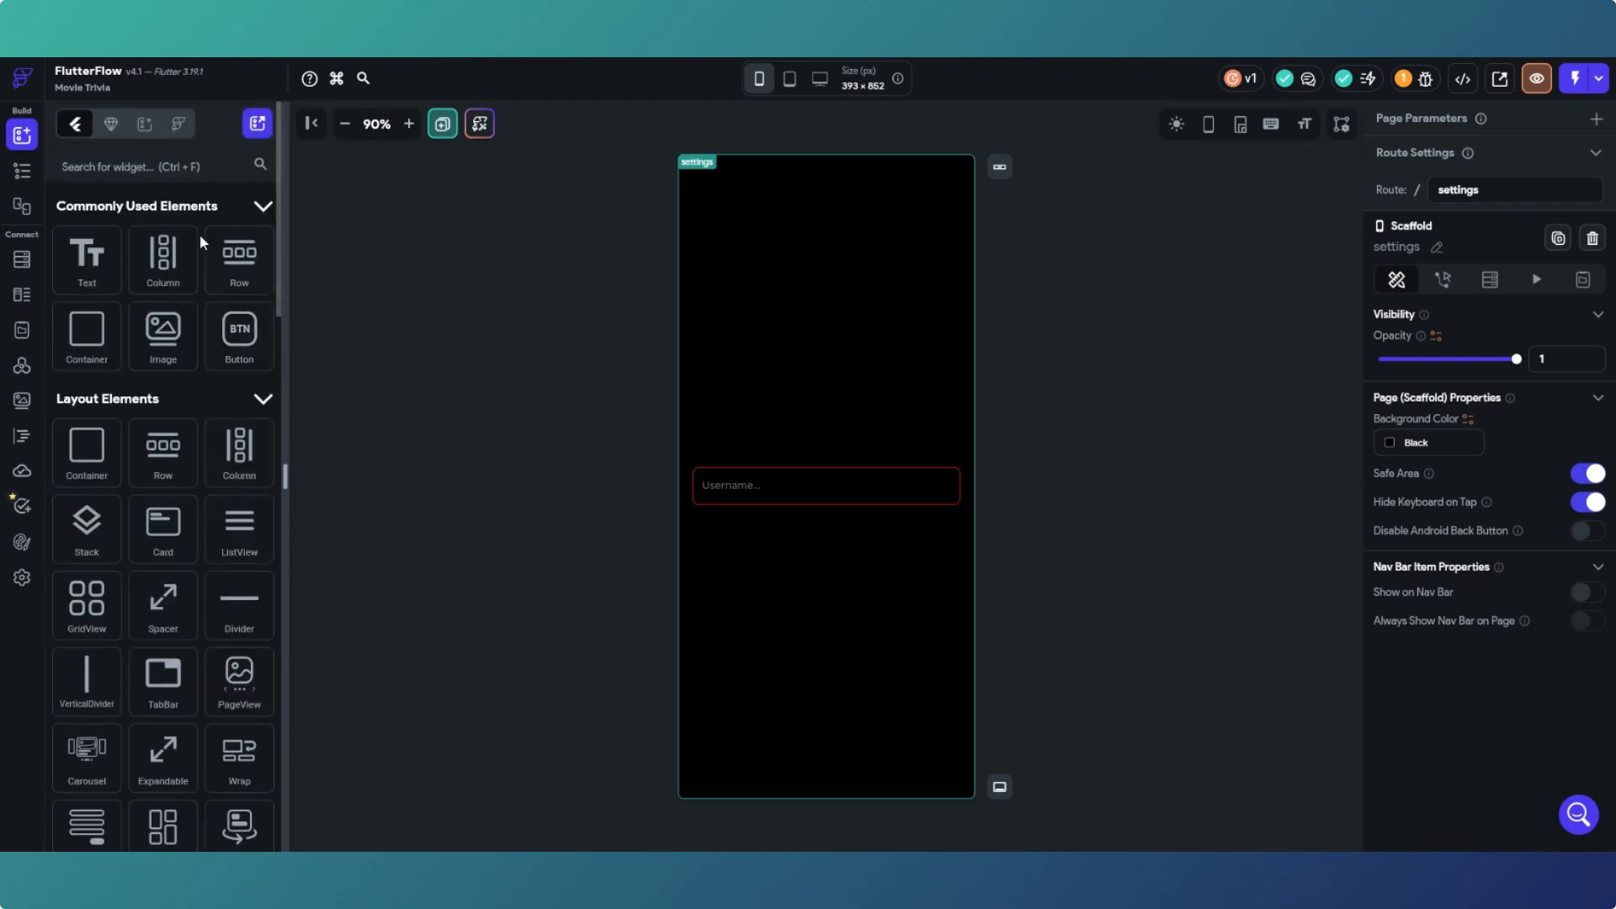
pyautogui.moveTo(305, 308); pyautogui.dragTo(738, 571)
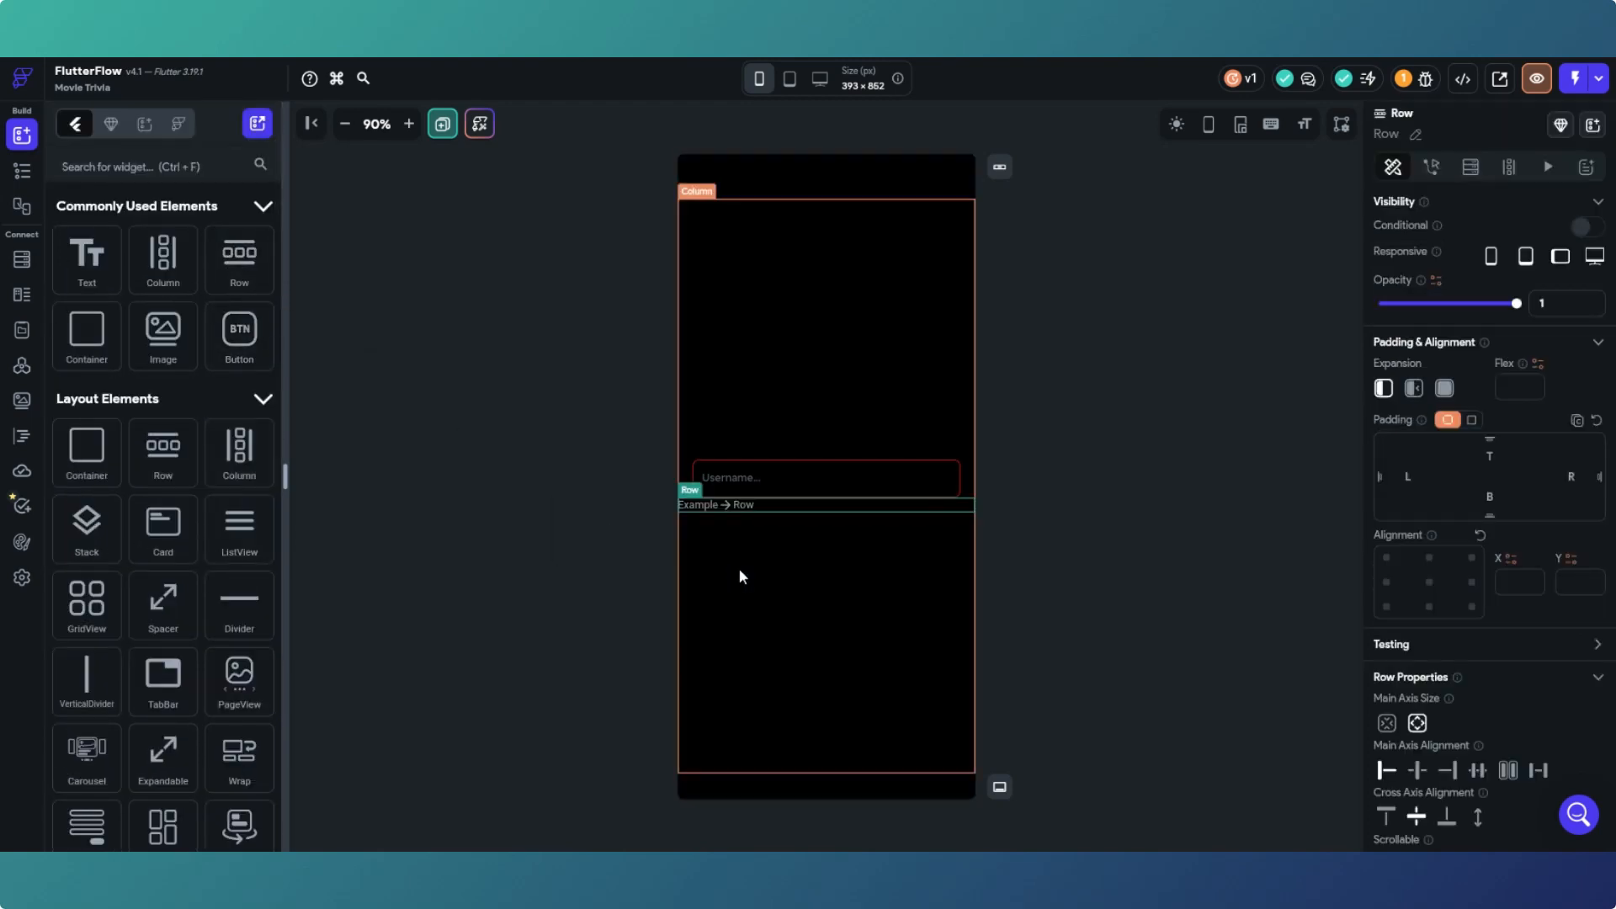
pyautogui.click(1473, 420)
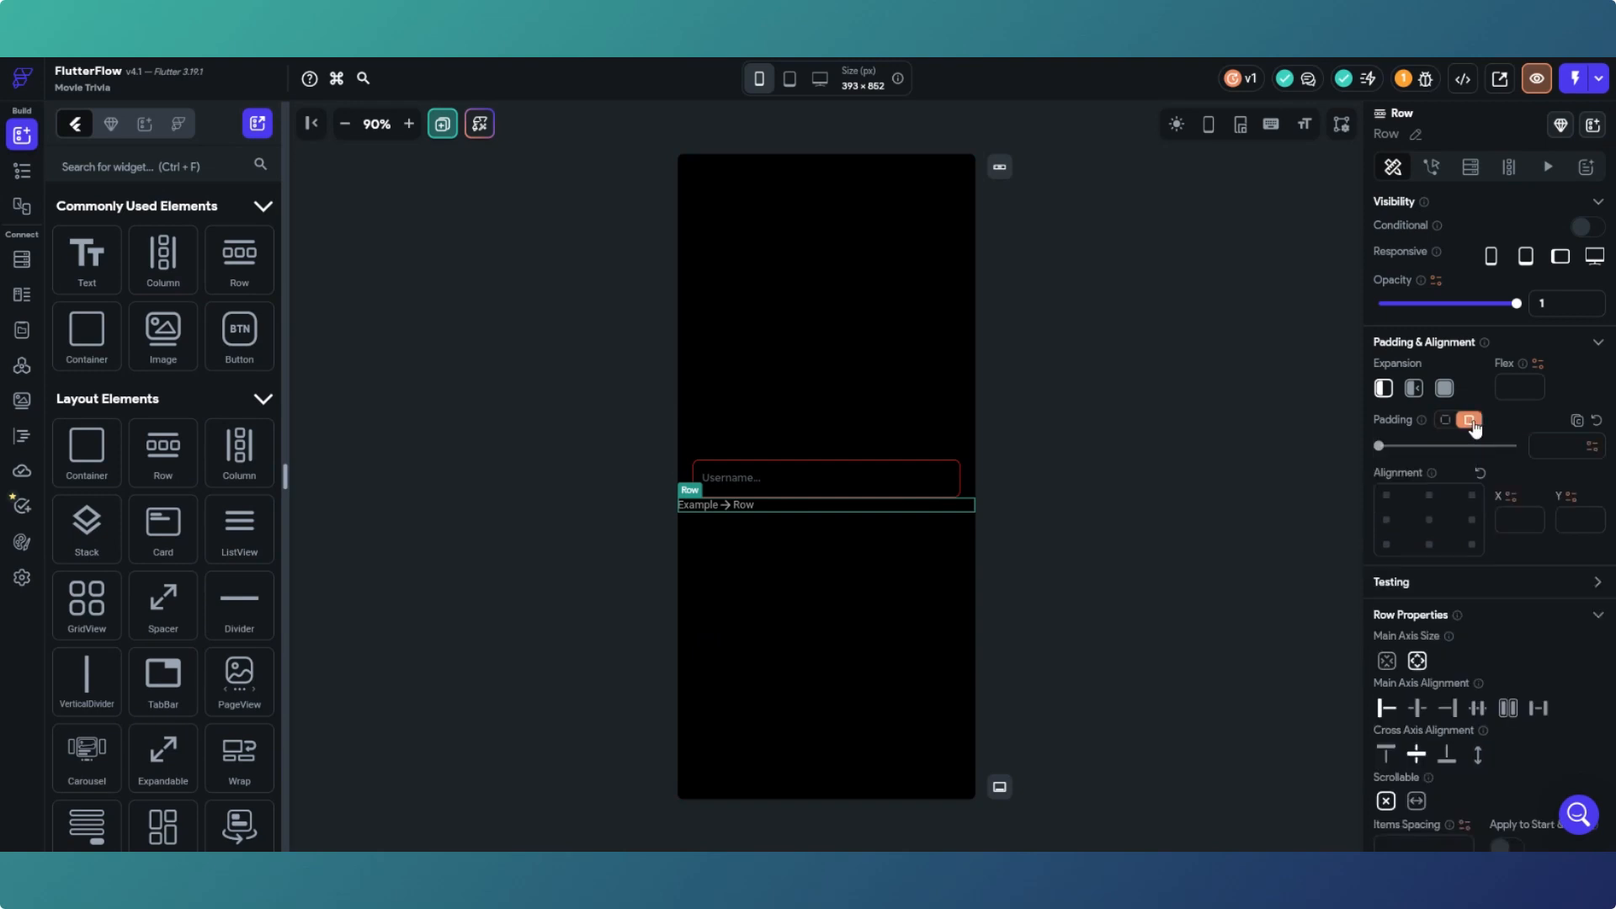
pyautogui.moveTo(1378, 451); pyautogui.dragTo(1466, 453)
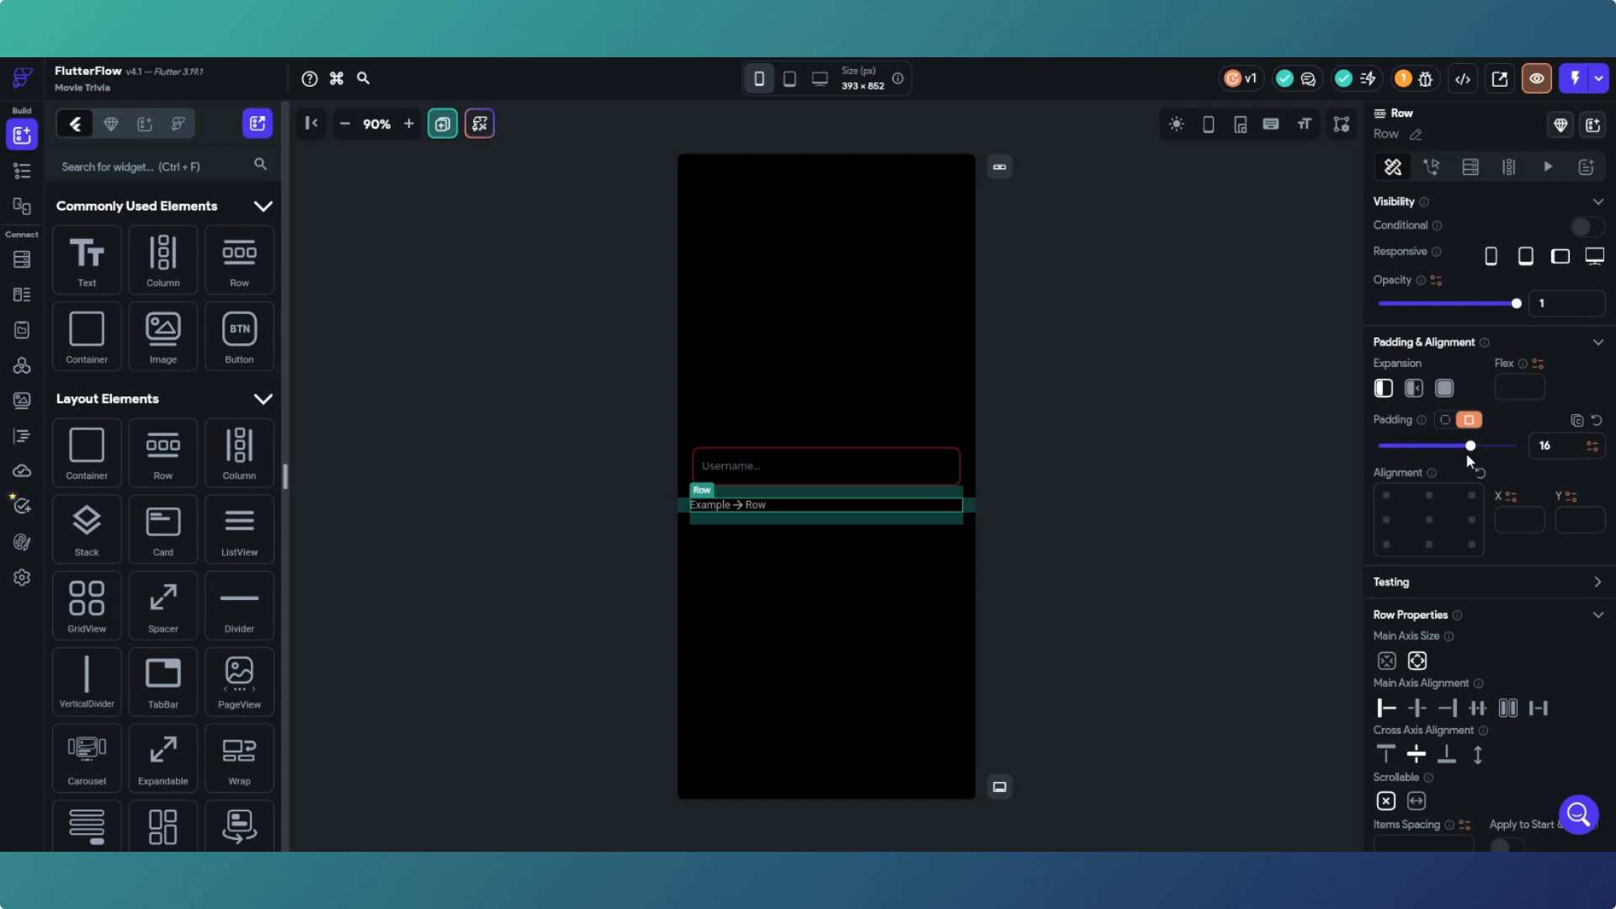
pyautogui.moveTo(1466, 455); pyautogui.dragTo(1479, 455)
pyautogui.click(1255, 485)
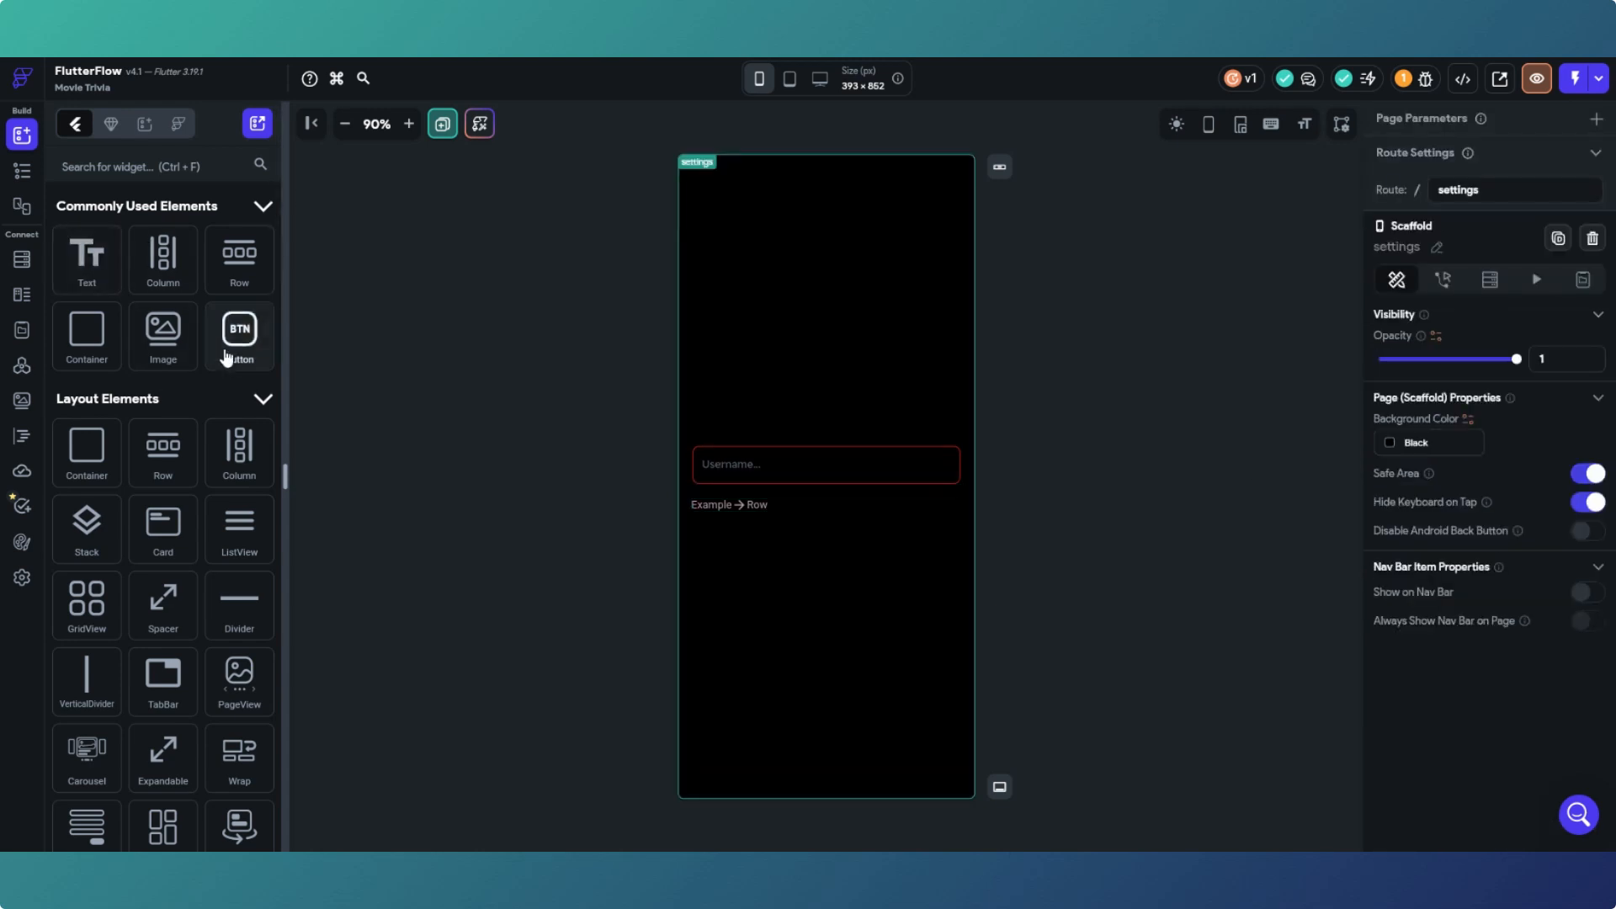
# Step: Add a Button to the Row and center it along the Row's main axis
pyautogui.moveTo(240, 341); pyautogui.dragTo(767, 505)
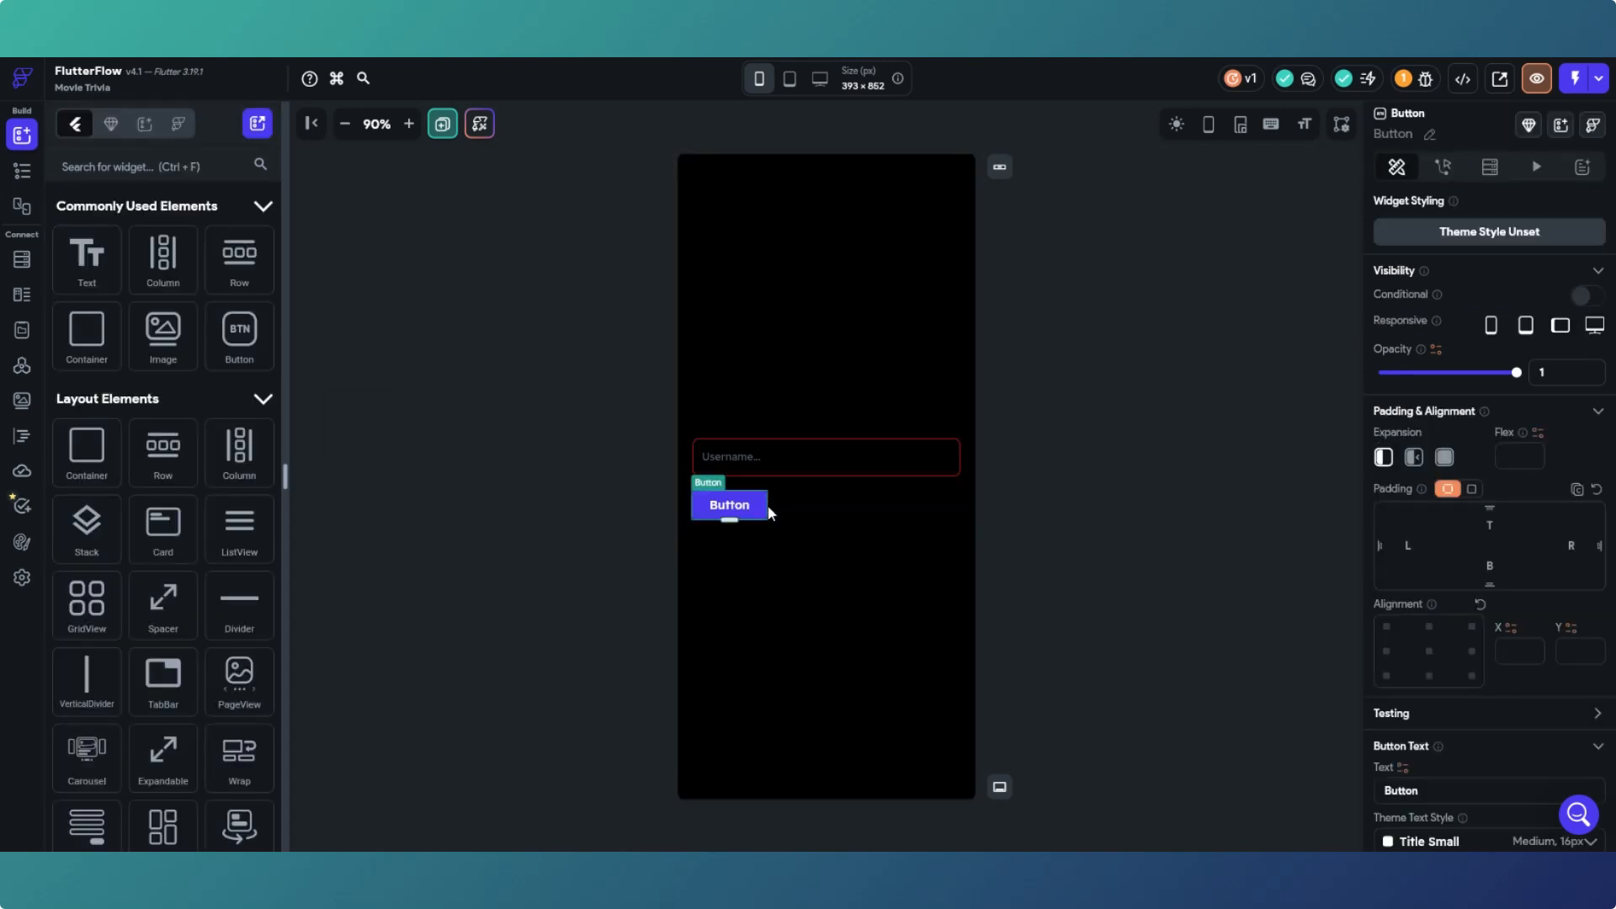
pyautogui.click(805, 502)
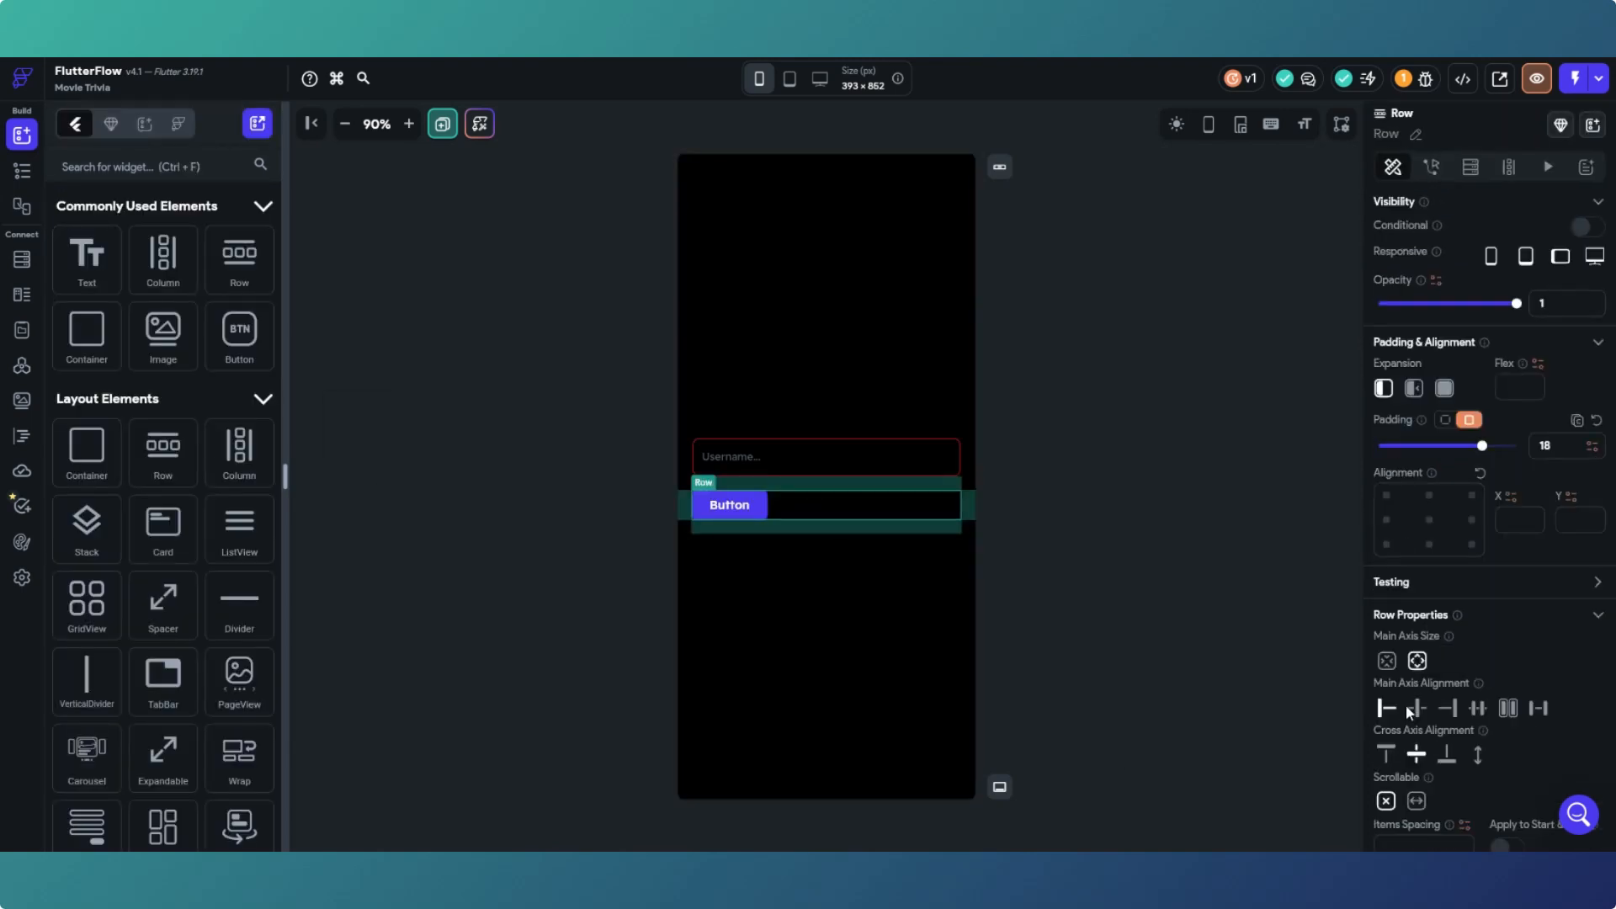
pyautogui.click(1417, 707)
# Step: Change the button's text to "Update"
pyautogui.click(842, 509)
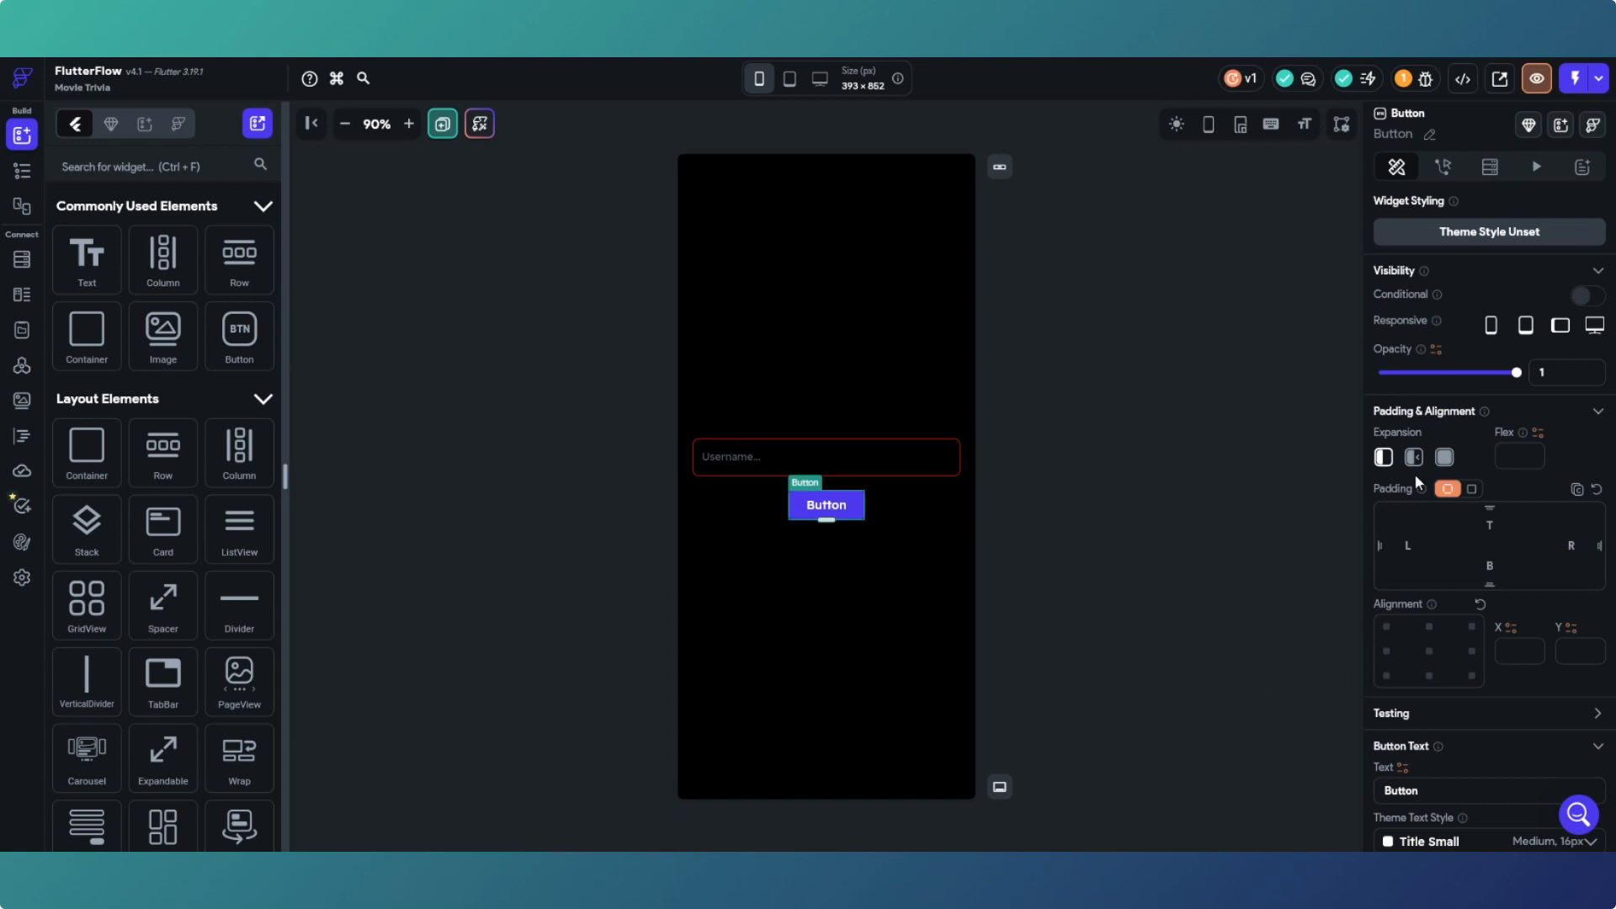
pyautogui.scroll(-2, 1422, 543)
pyautogui.doubleClick(1382, 623)
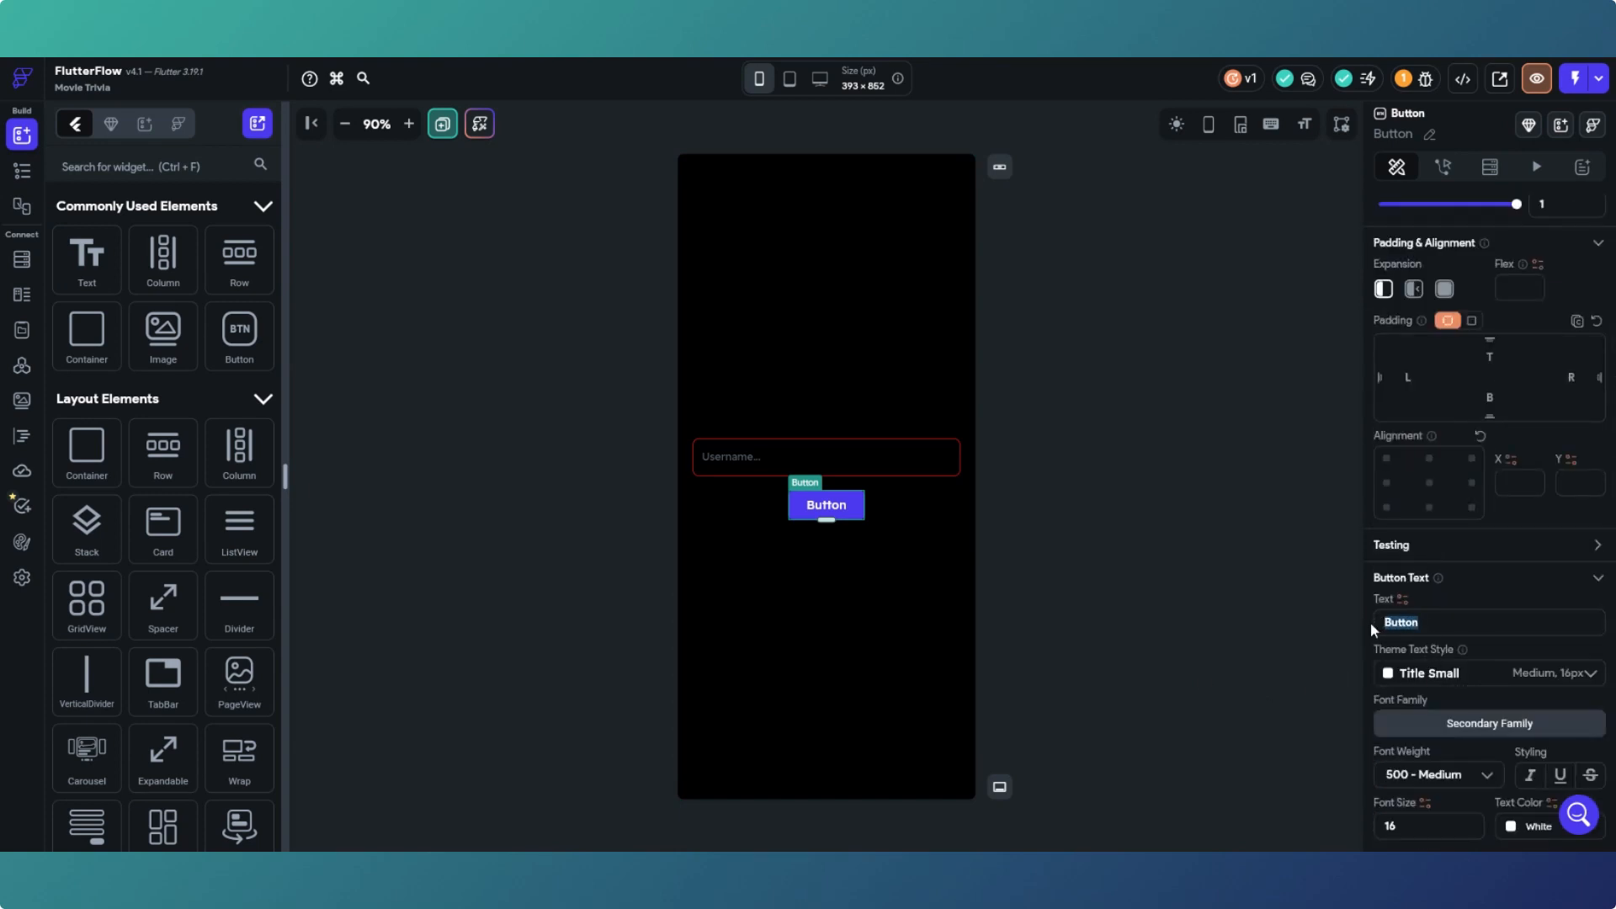
pyautogui.write('Update')
# Step: Set the Update button's fill color to the recently used red #DD2012
pyautogui.scroll(-1, 1423, 640)
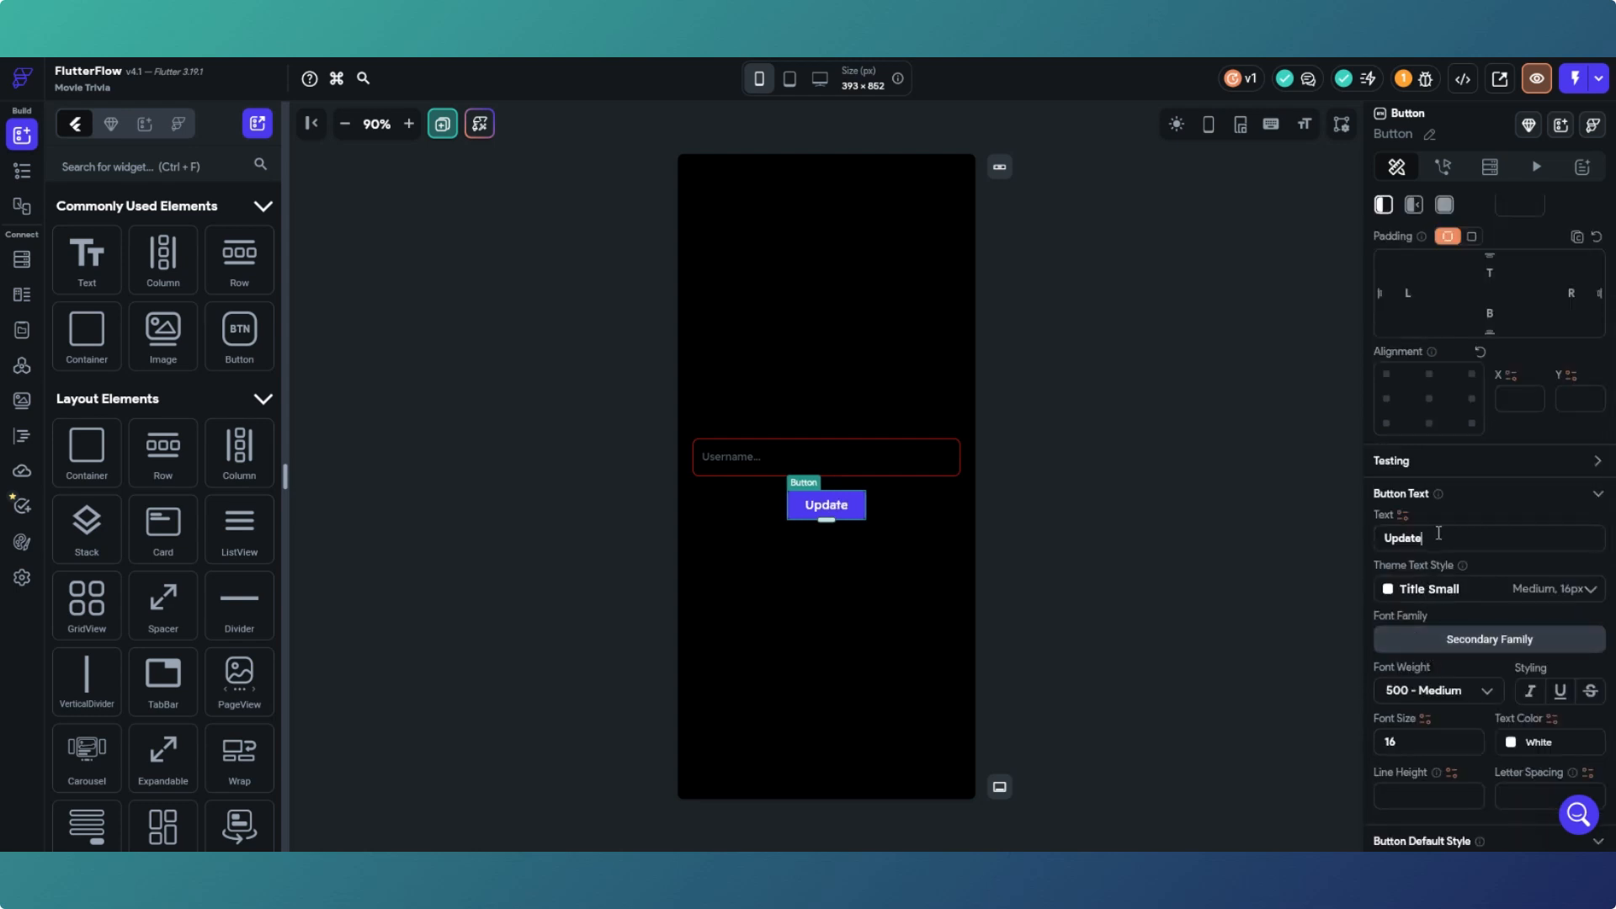
pyautogui.scroll(-3, 1430, 616)
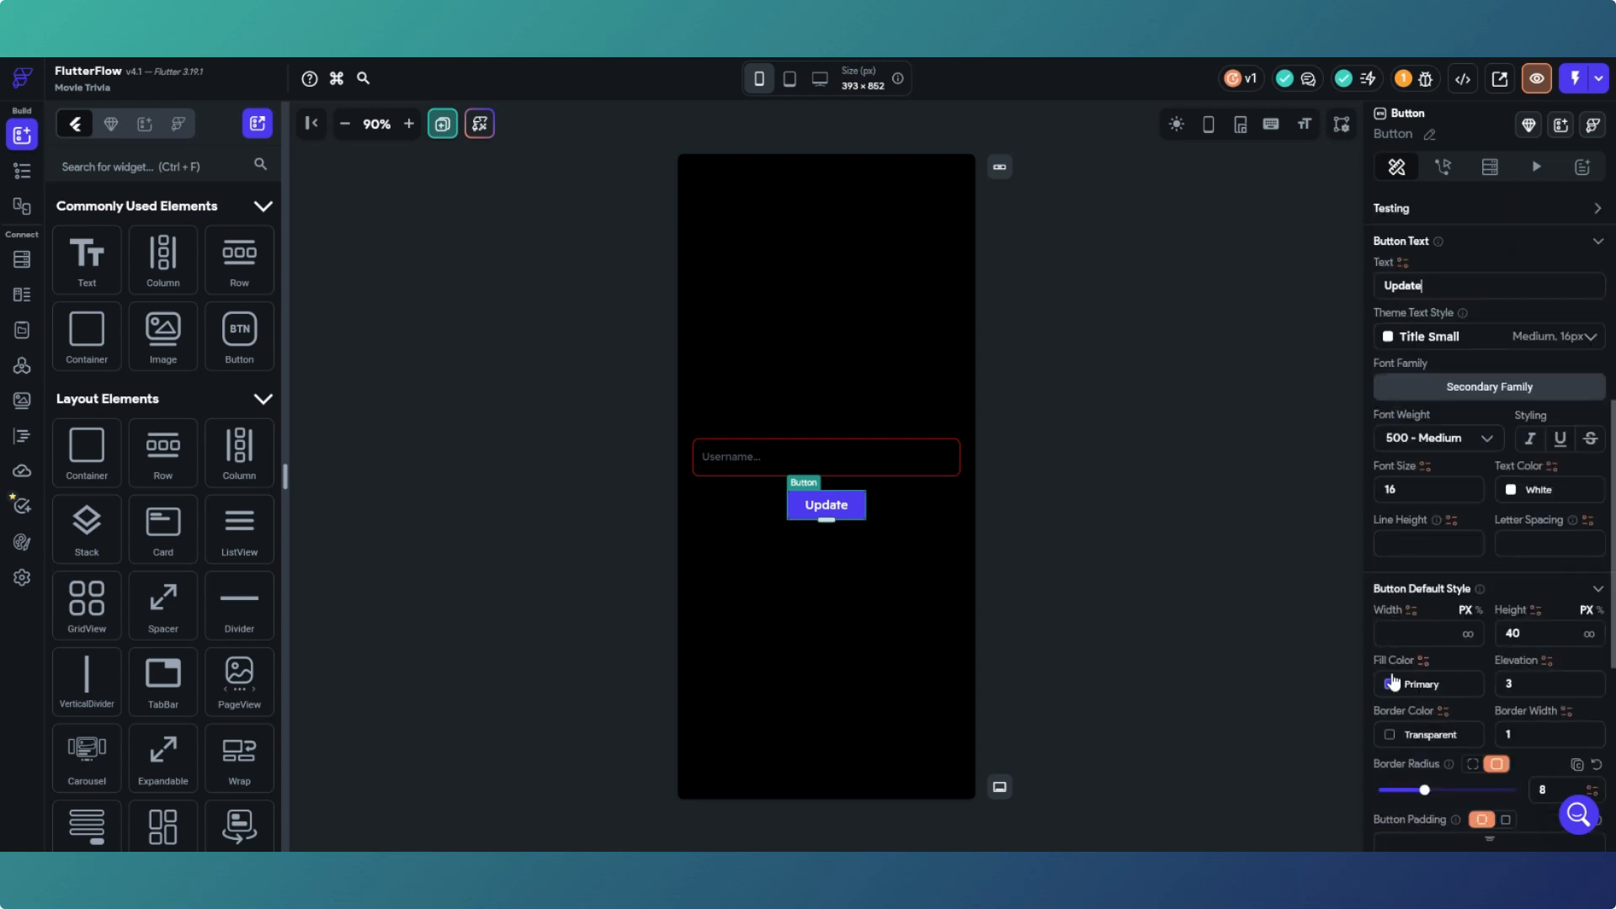
pyautogui.click(1390, 683)
pyautogui.click(1327, 449)
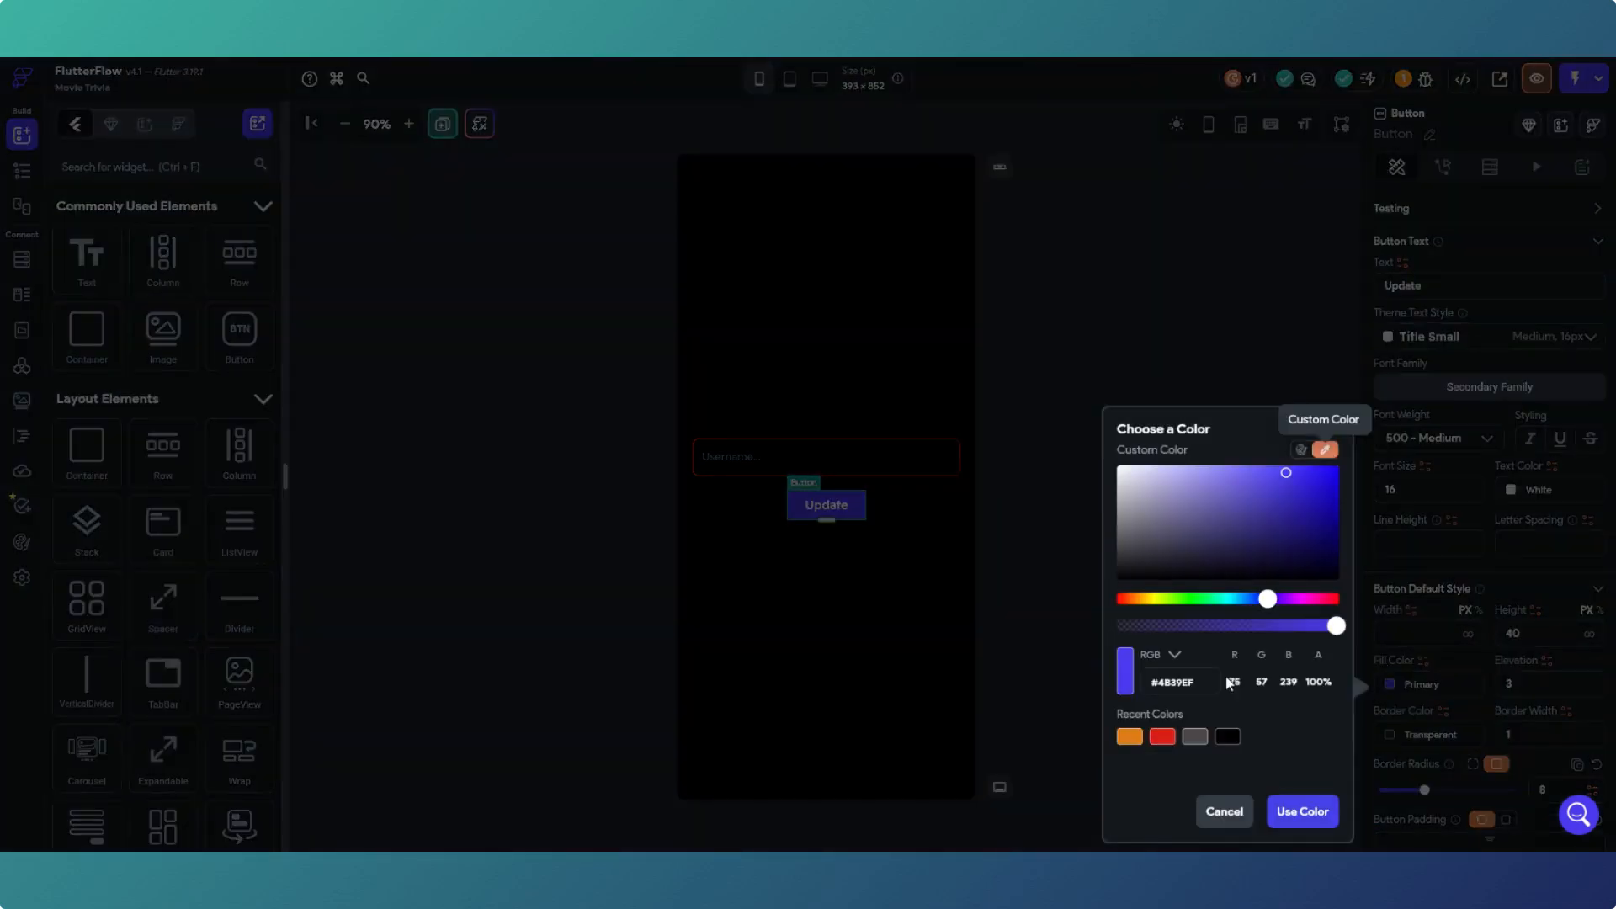
pyautogui.click(1162, 737)
pyautogui.click(1302, 812)
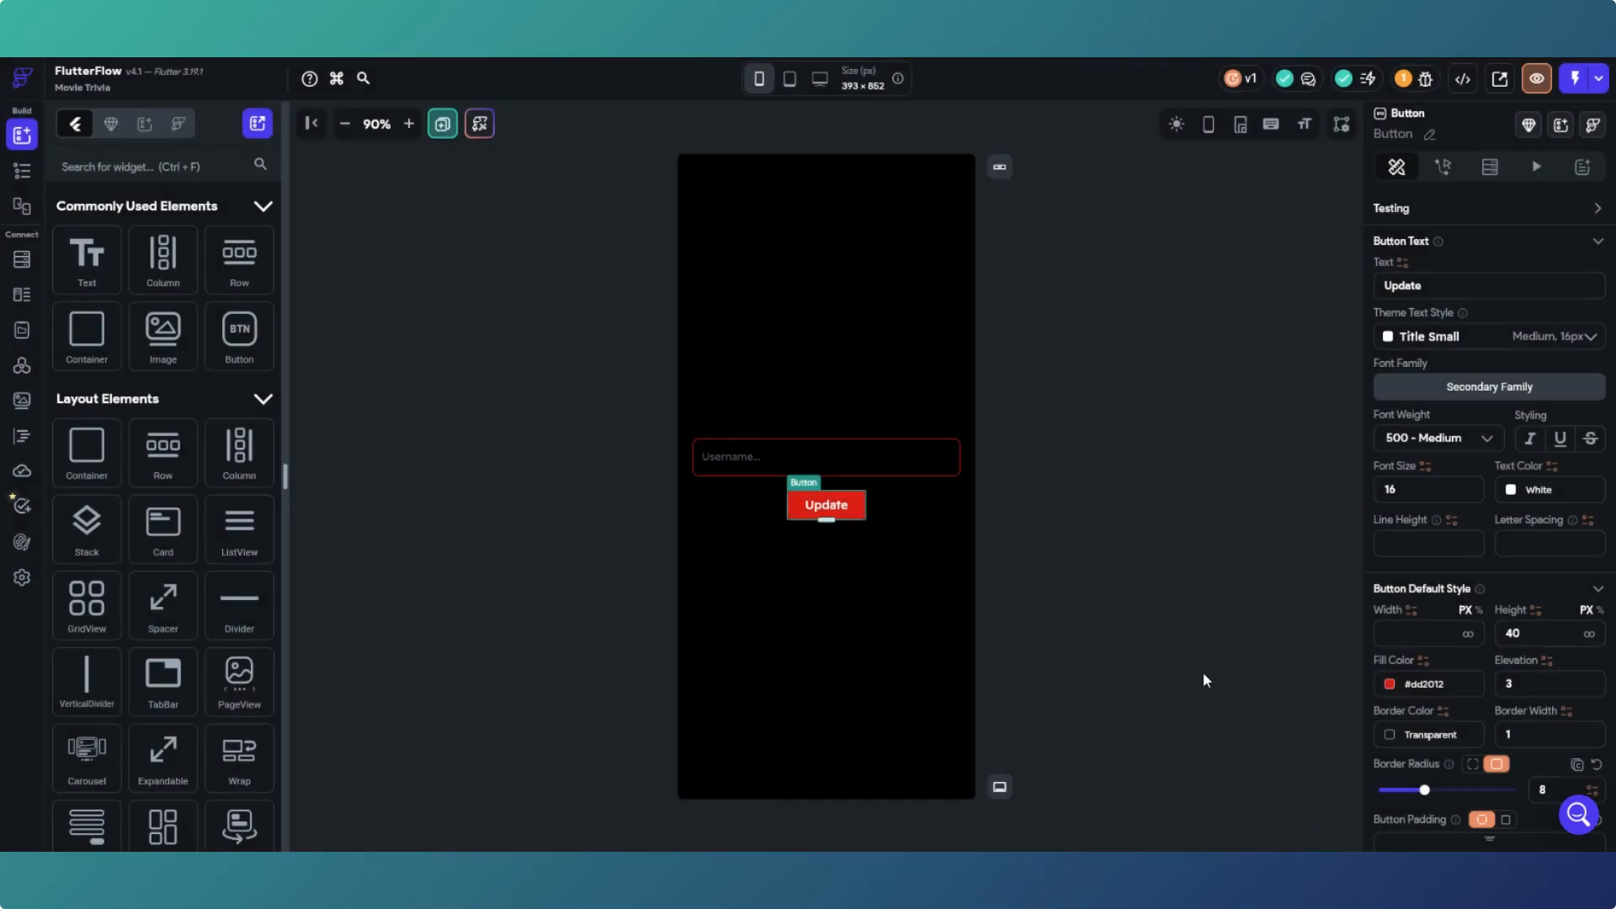
pyautogui.click(1185, 650)
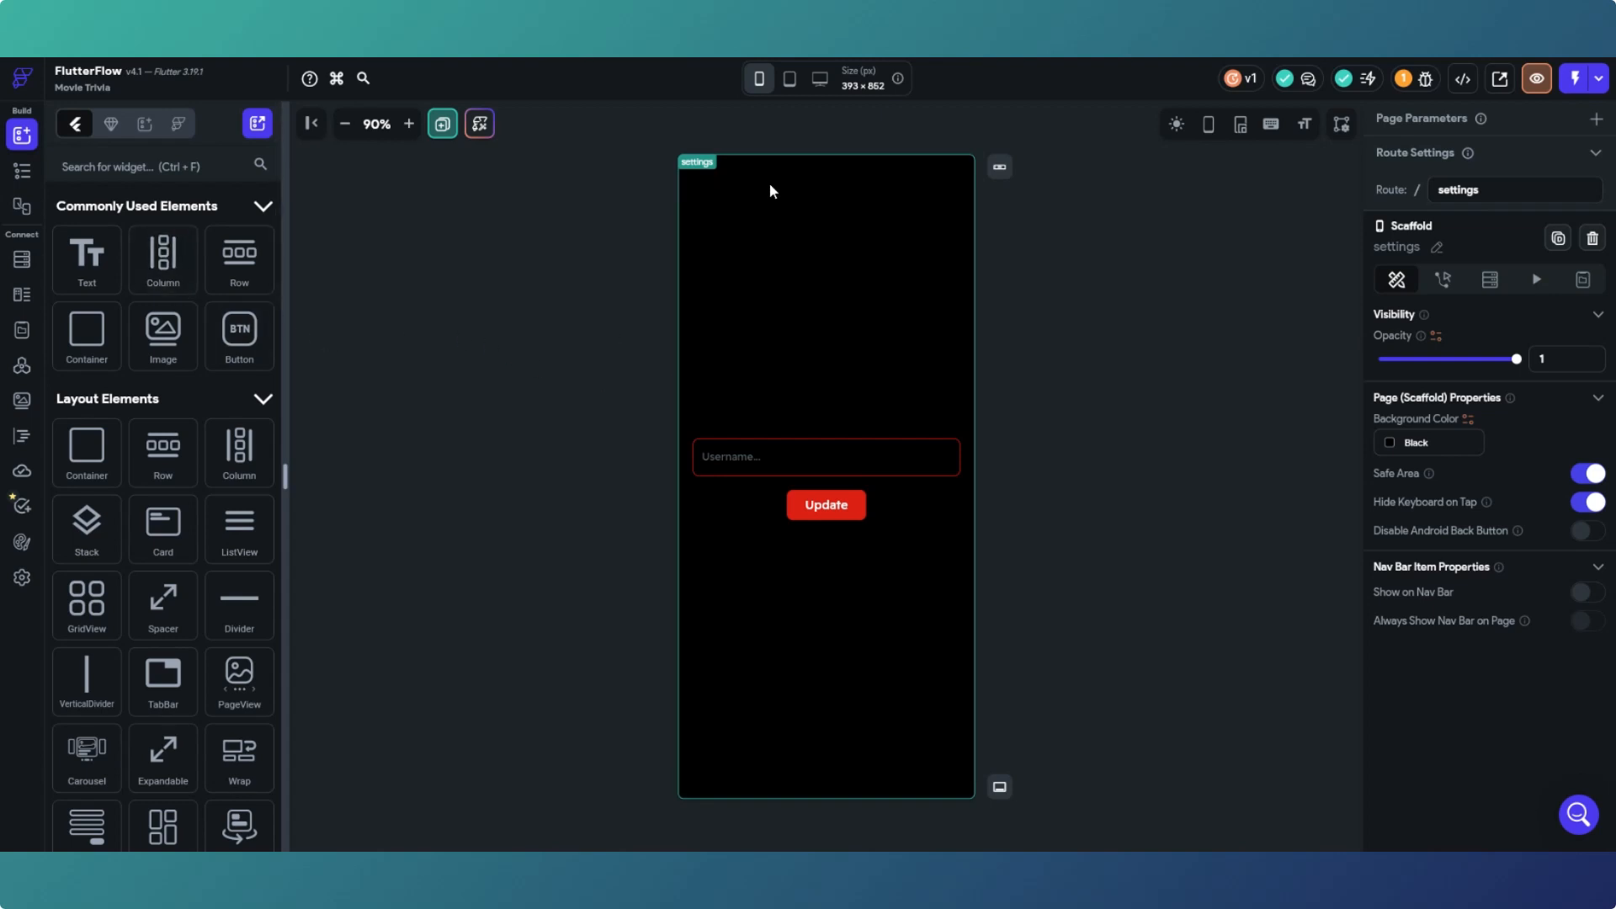
# Step: Find the AppBar widget by searching for "app" and add it to the settings page
pyautogui.click(122, 167)
pyautogui.write('app')
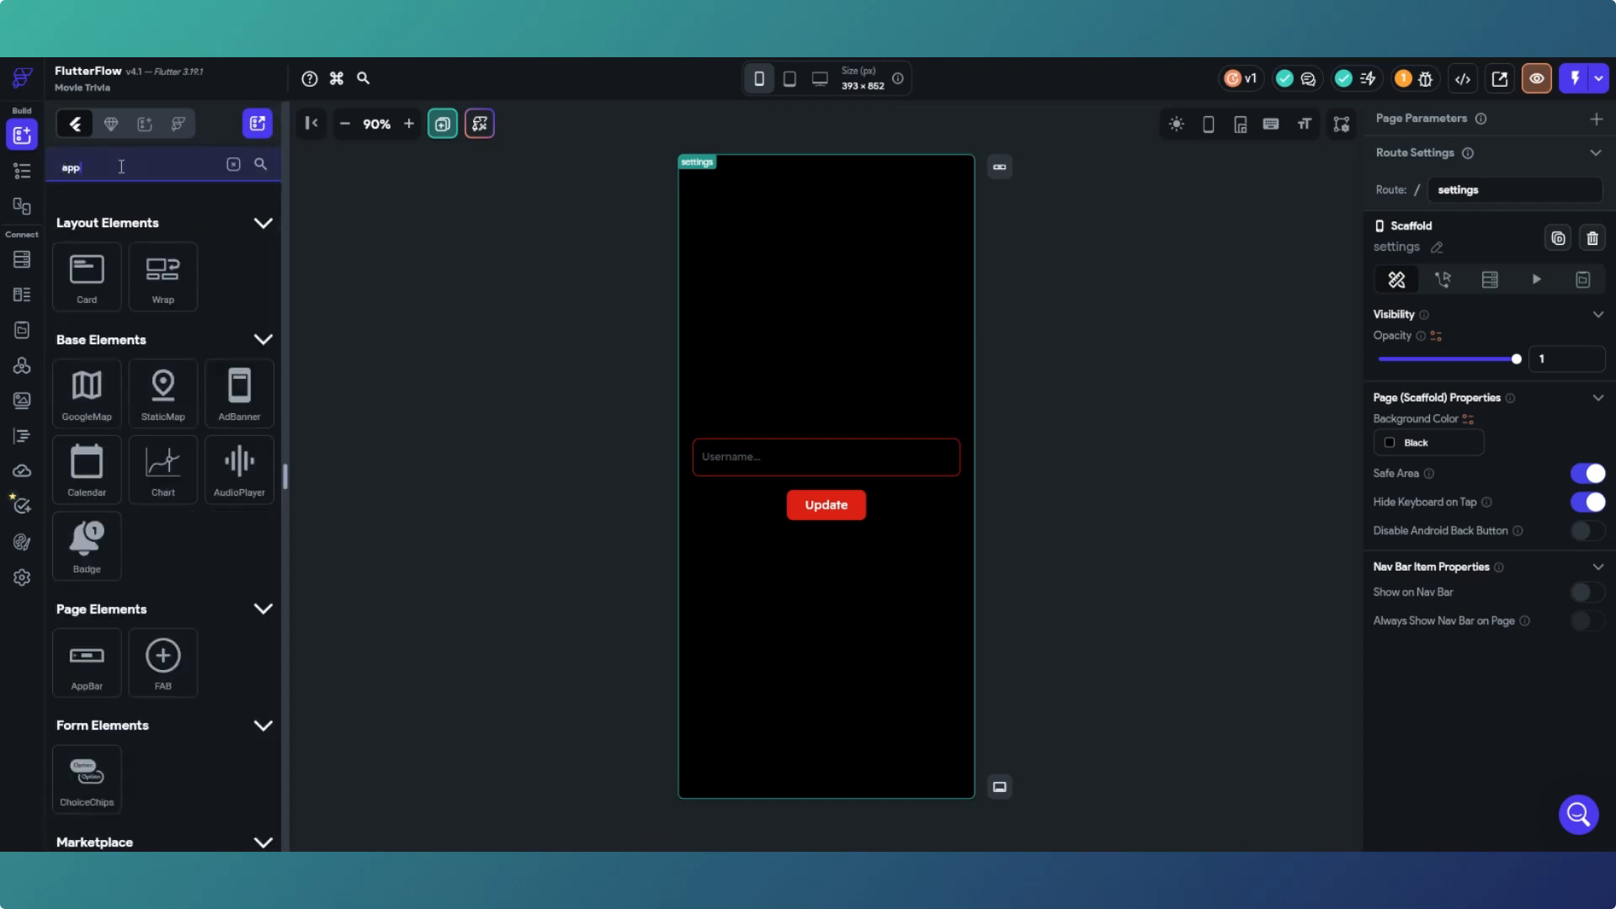
pyautogui.moveTo(87, 661); pyautogui.dragTo(751, 185)
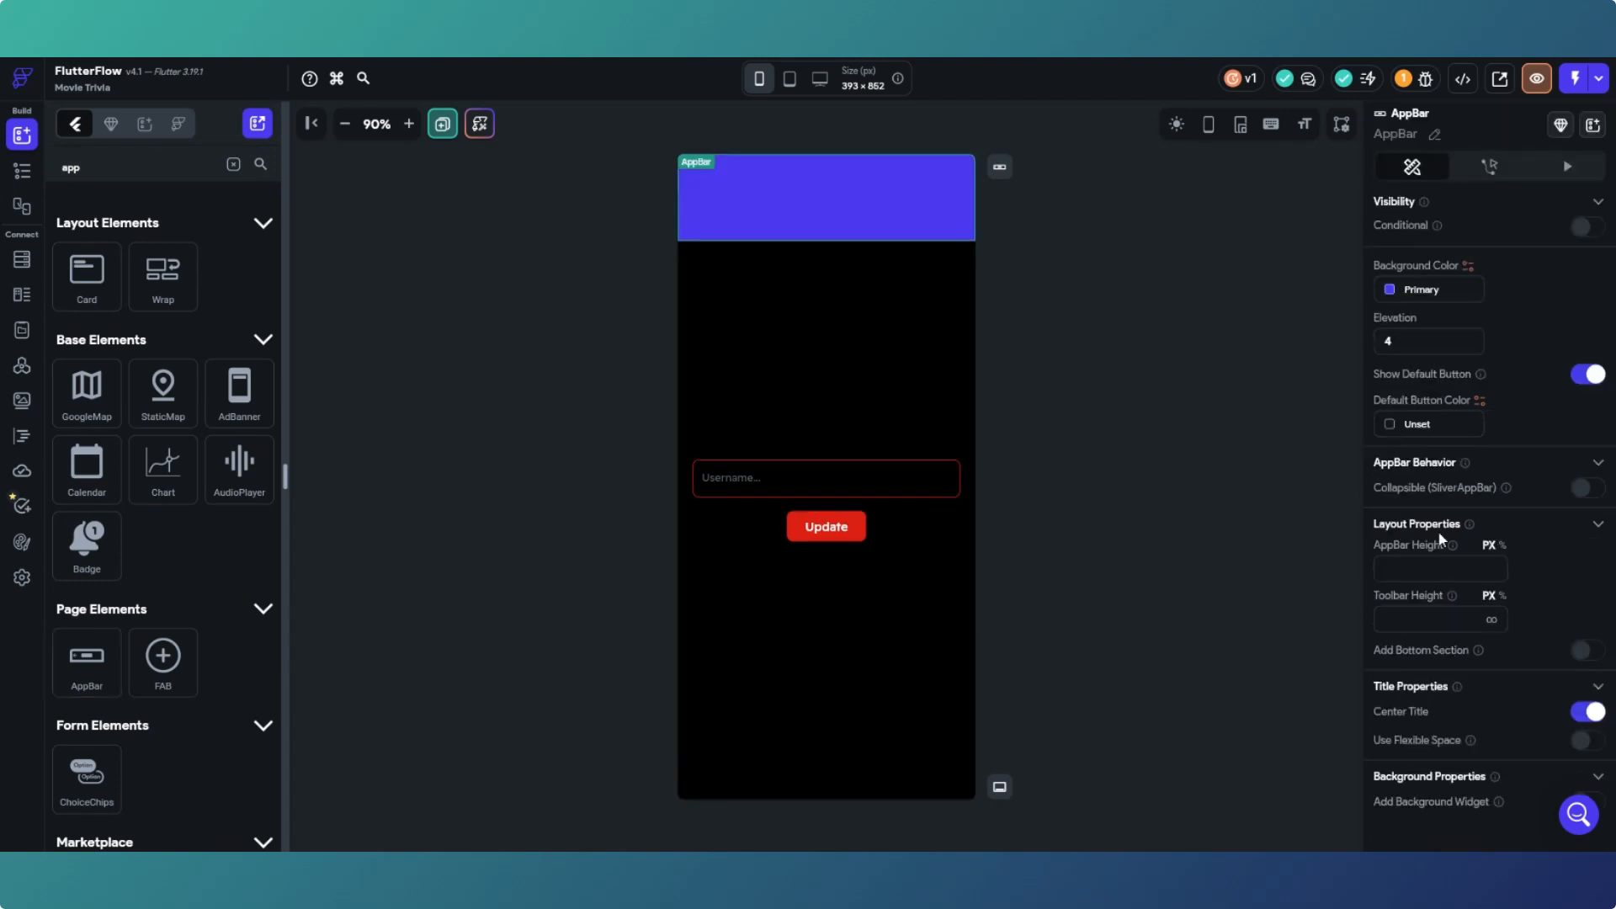
# Step: Set the AppBar's background color to the recently used black
pyautogui.click(1398, 291)
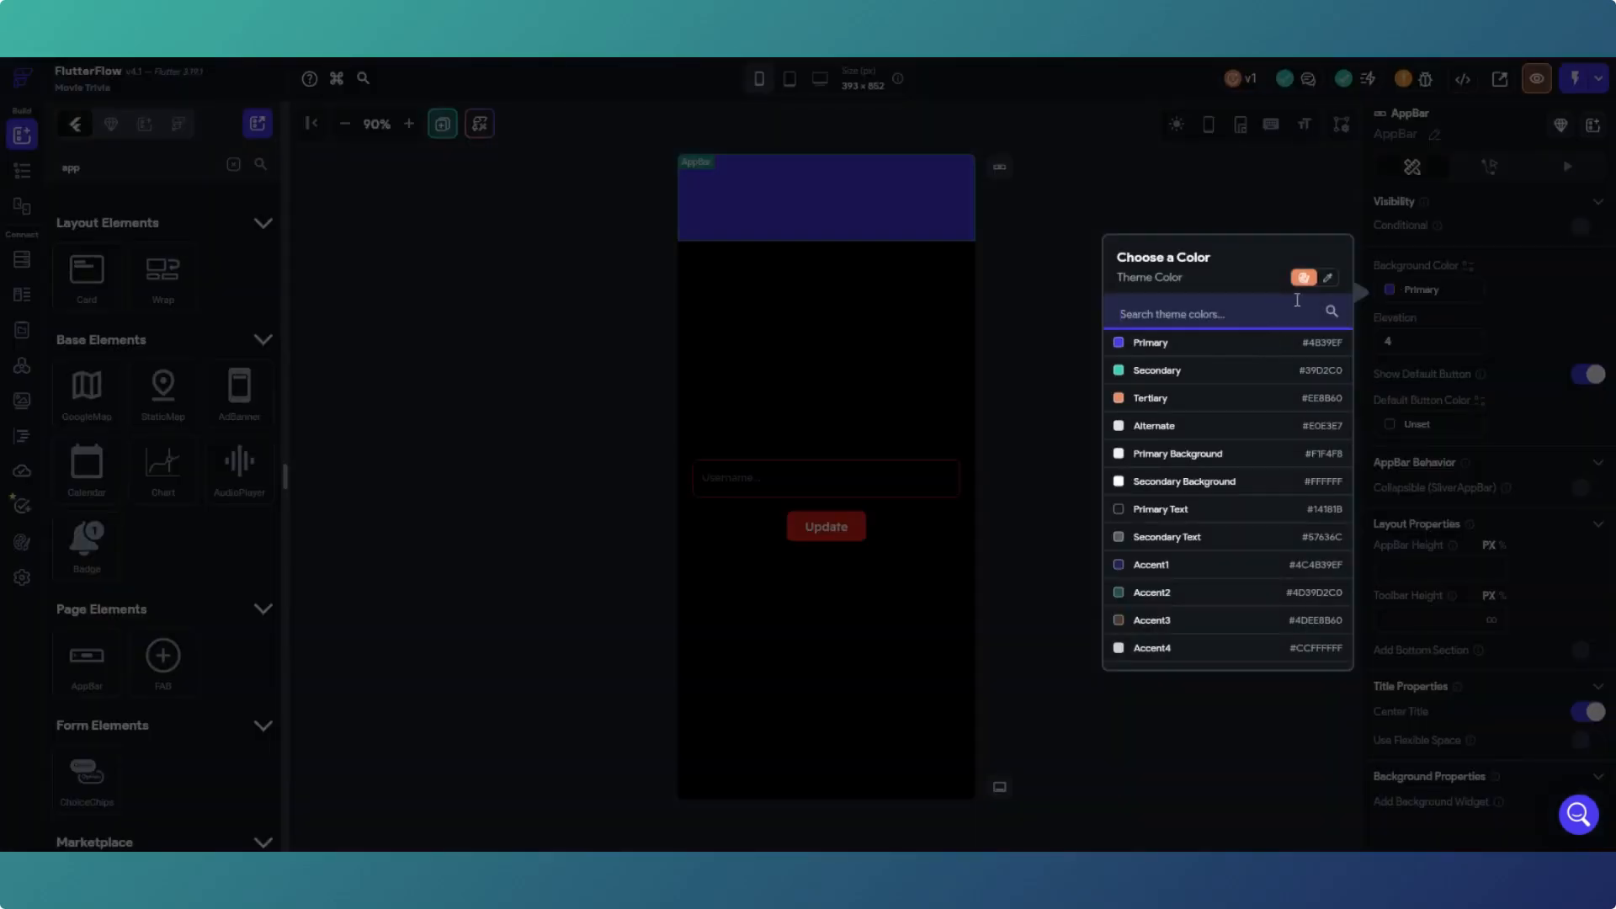
pyautogui.click(1326, 279)
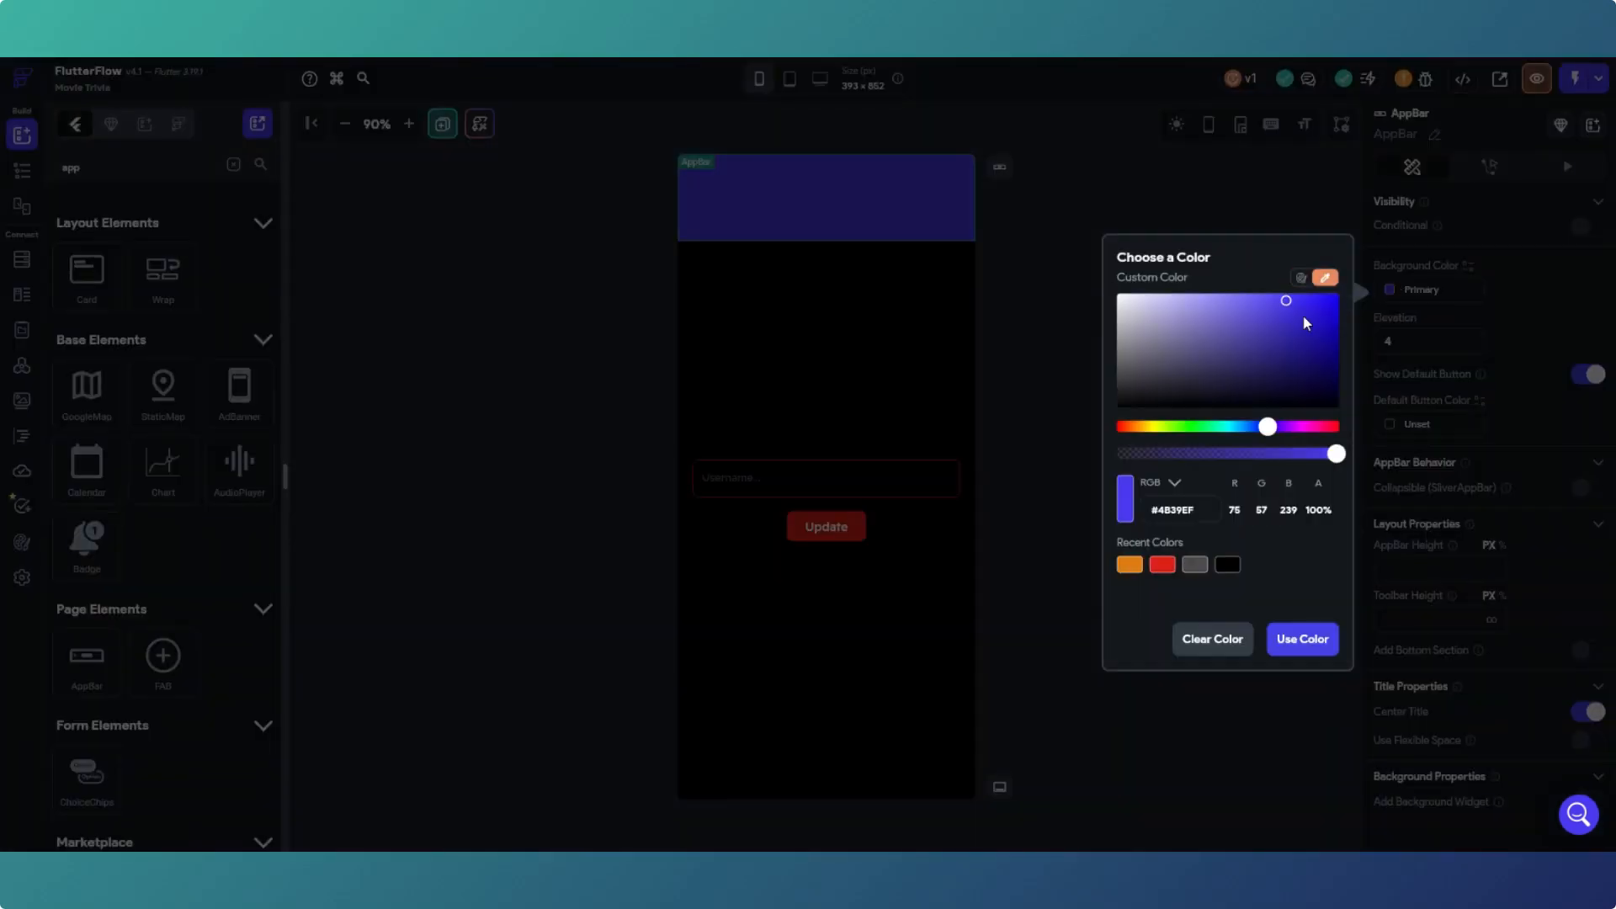
pyautogui.click(1227, 563)
pyautogui.click(1325, 641)
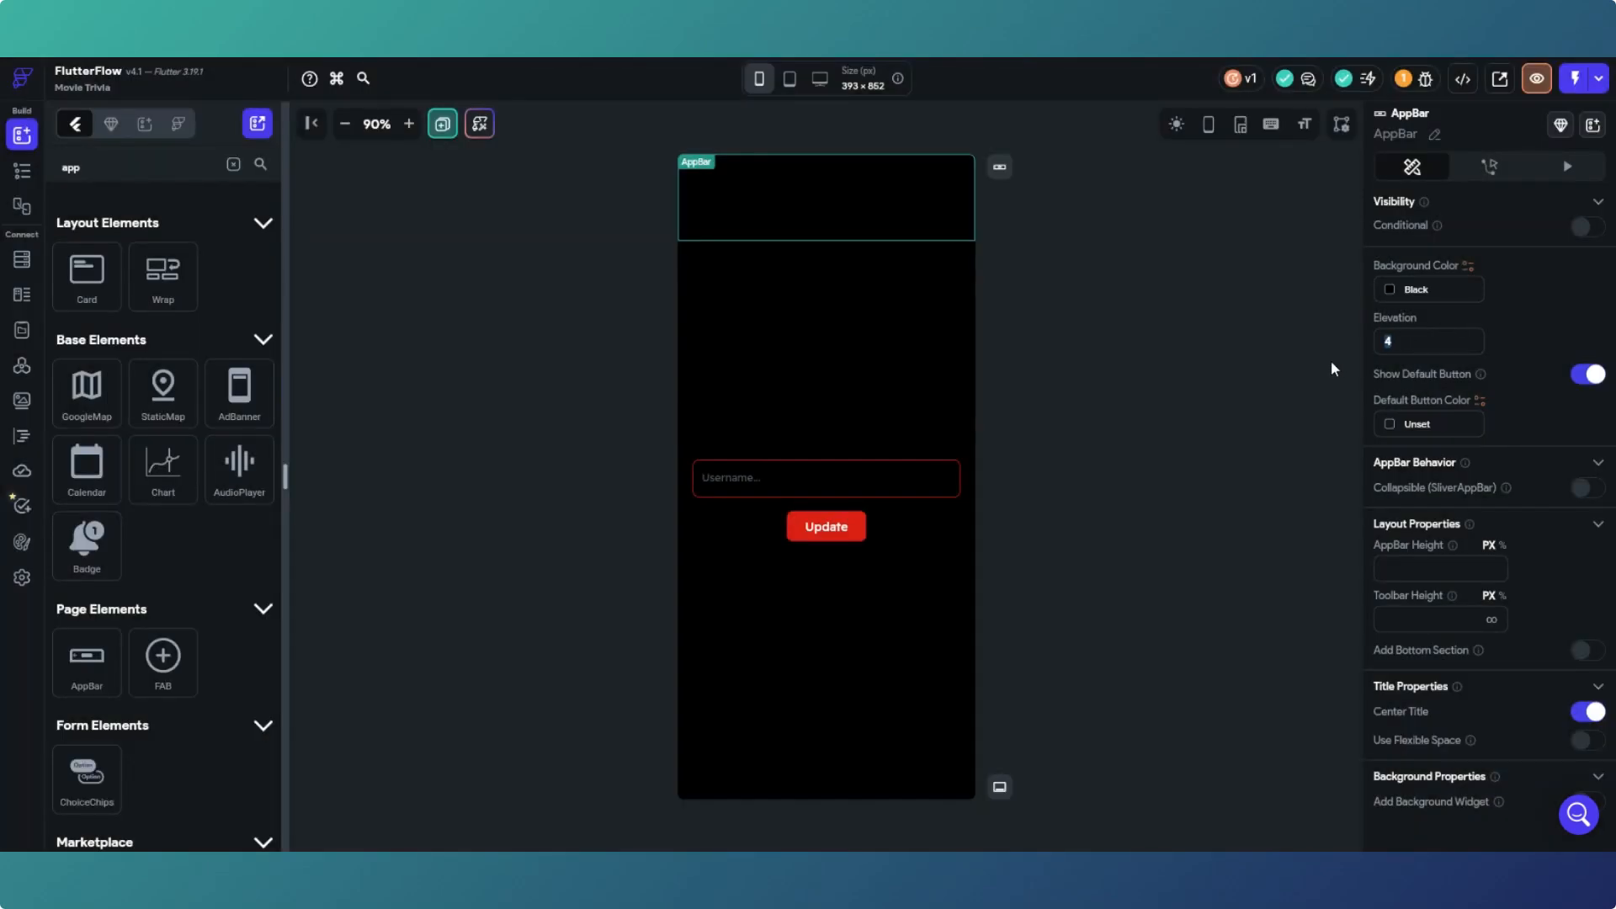
# Step: Clear the AppBar's elevation and set its default button color to Secondary Background
pyautogui.click(1388, 424)
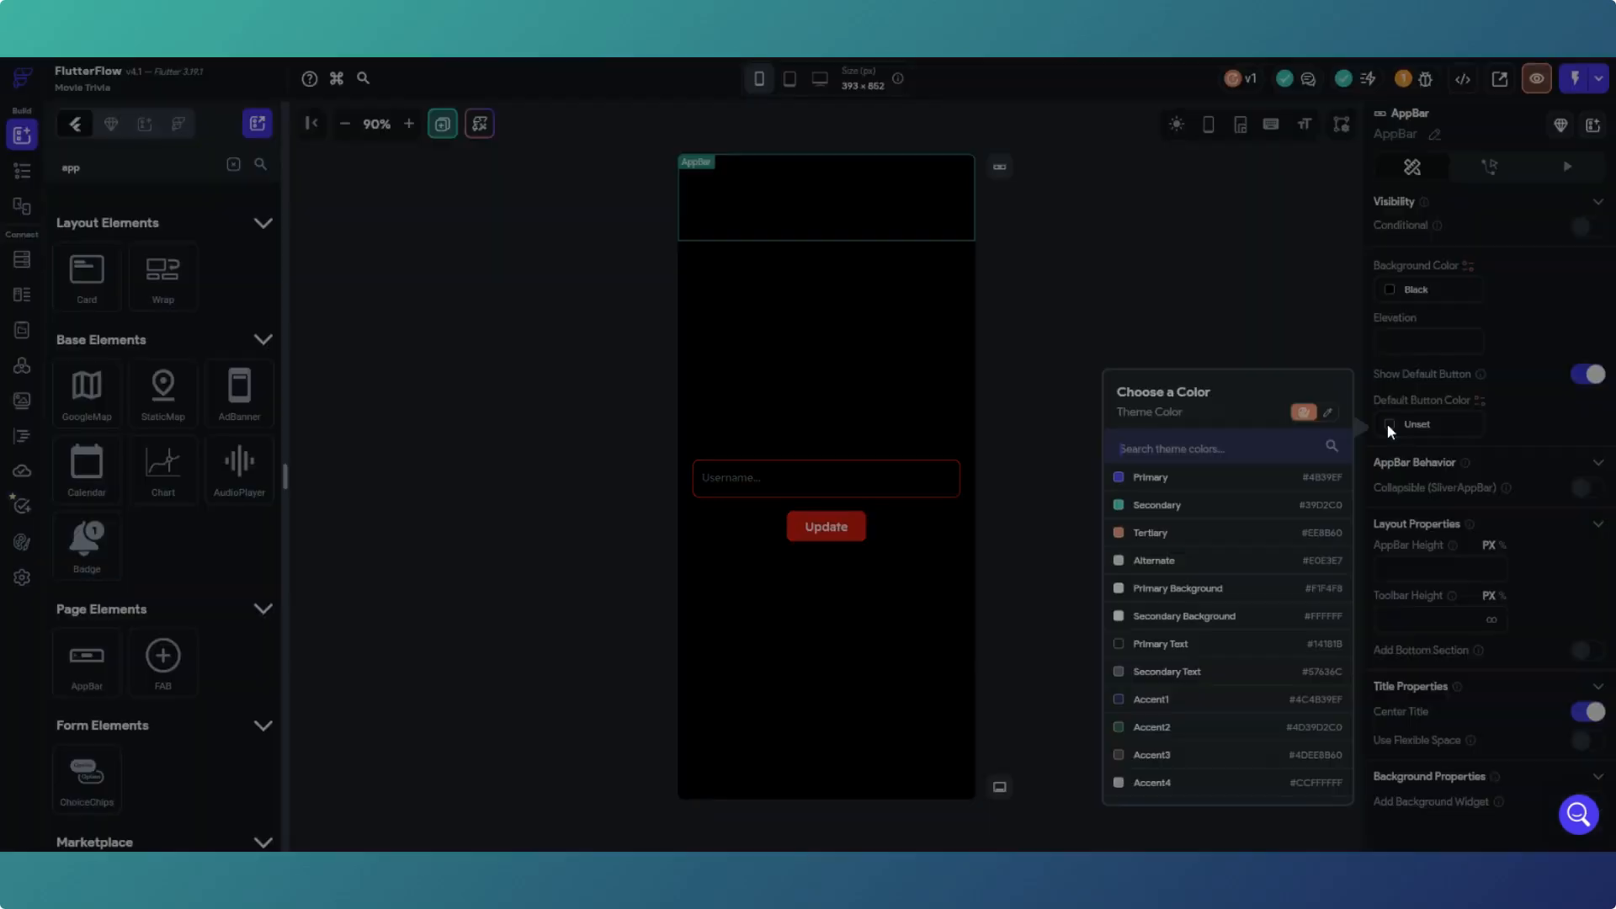
pyautogui.click(1158, 617)
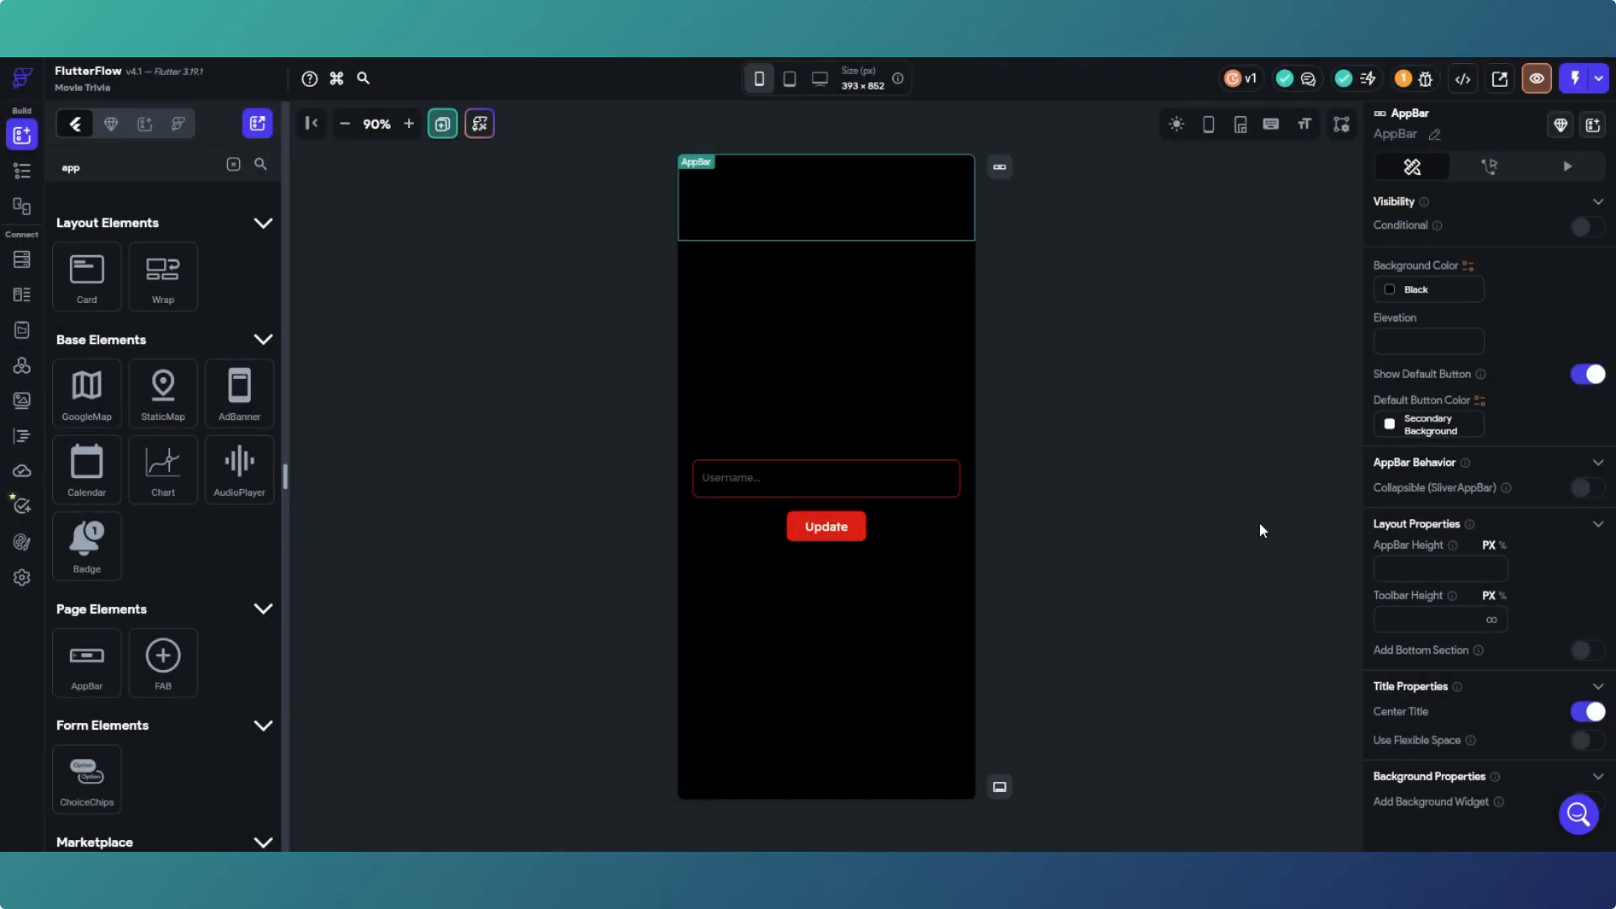
pyautogui.click(1259, 530)
pyautogui.click(718, 232)
pyautogui.click(1096, 323)
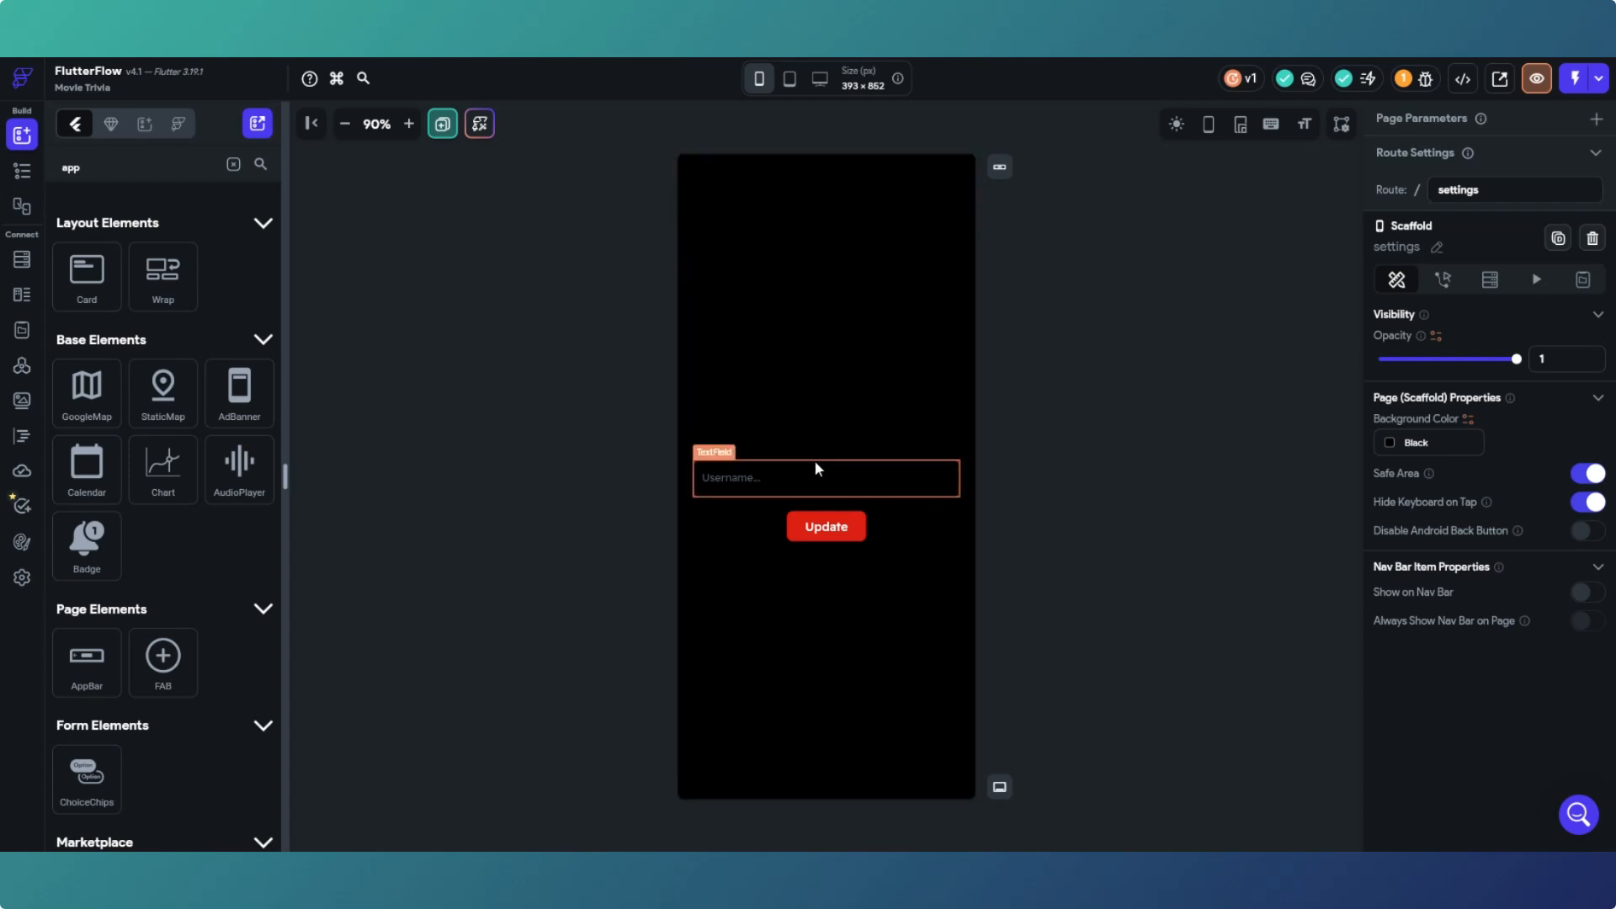
# Step: Add a Row above the username text field in the settings page's Column
pyautogui.click(23, 173)
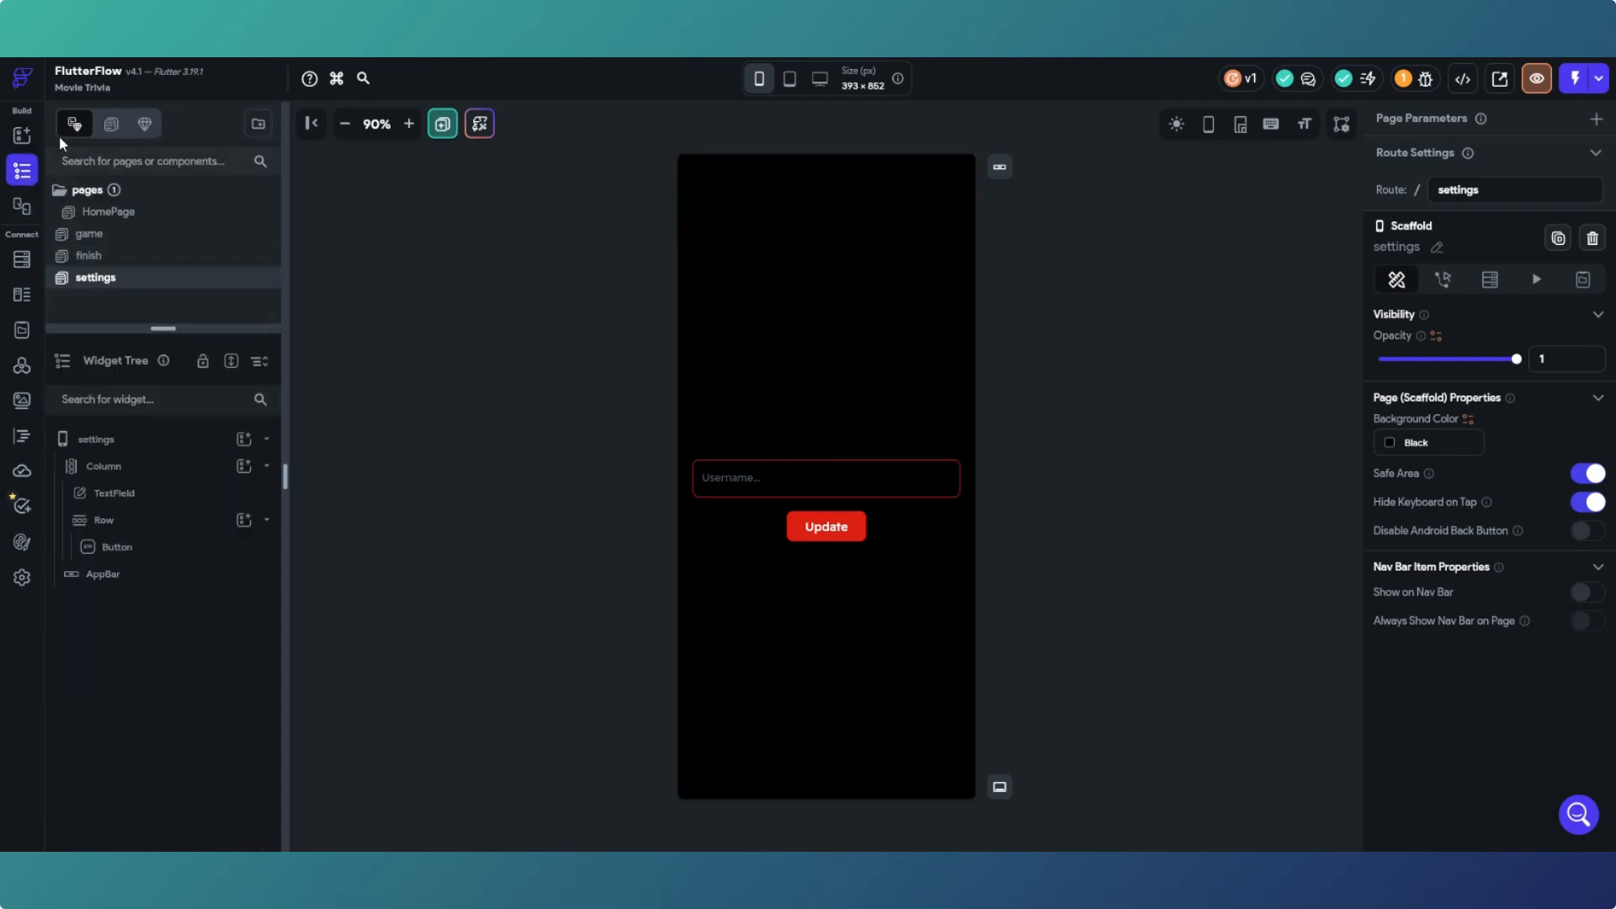
pyautogui.click(22, 135)
pyautogui.moveTo(239, 257); pyautogui.dragTo(808, 357)
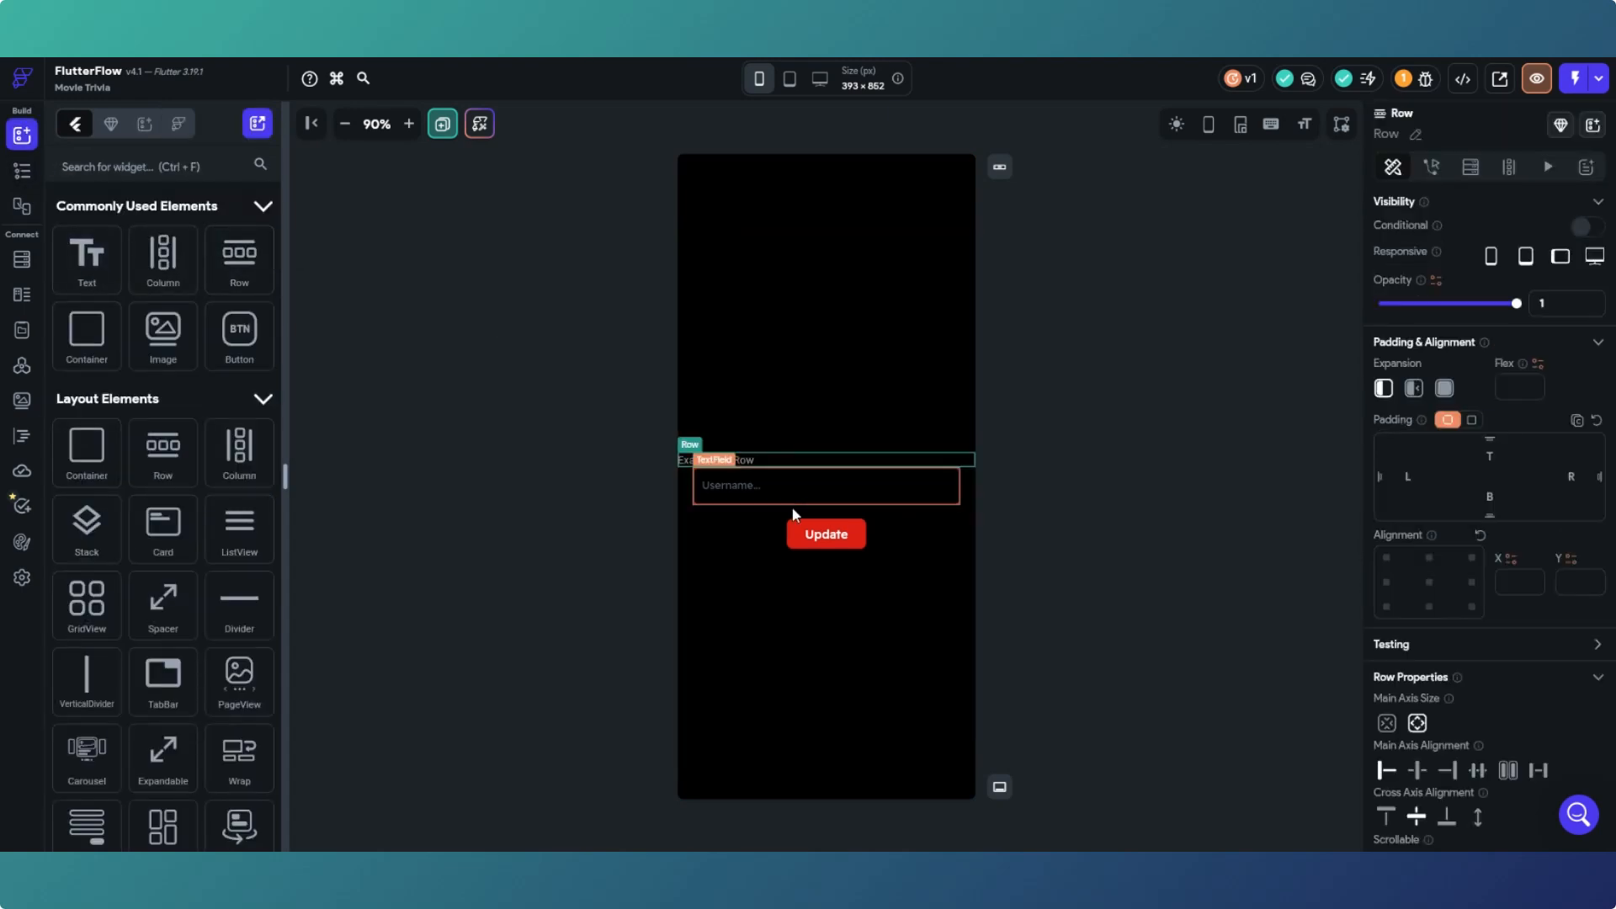
# Step: Set the new Row's padding to 18 on all sides
pyautogui.click(753, 529)
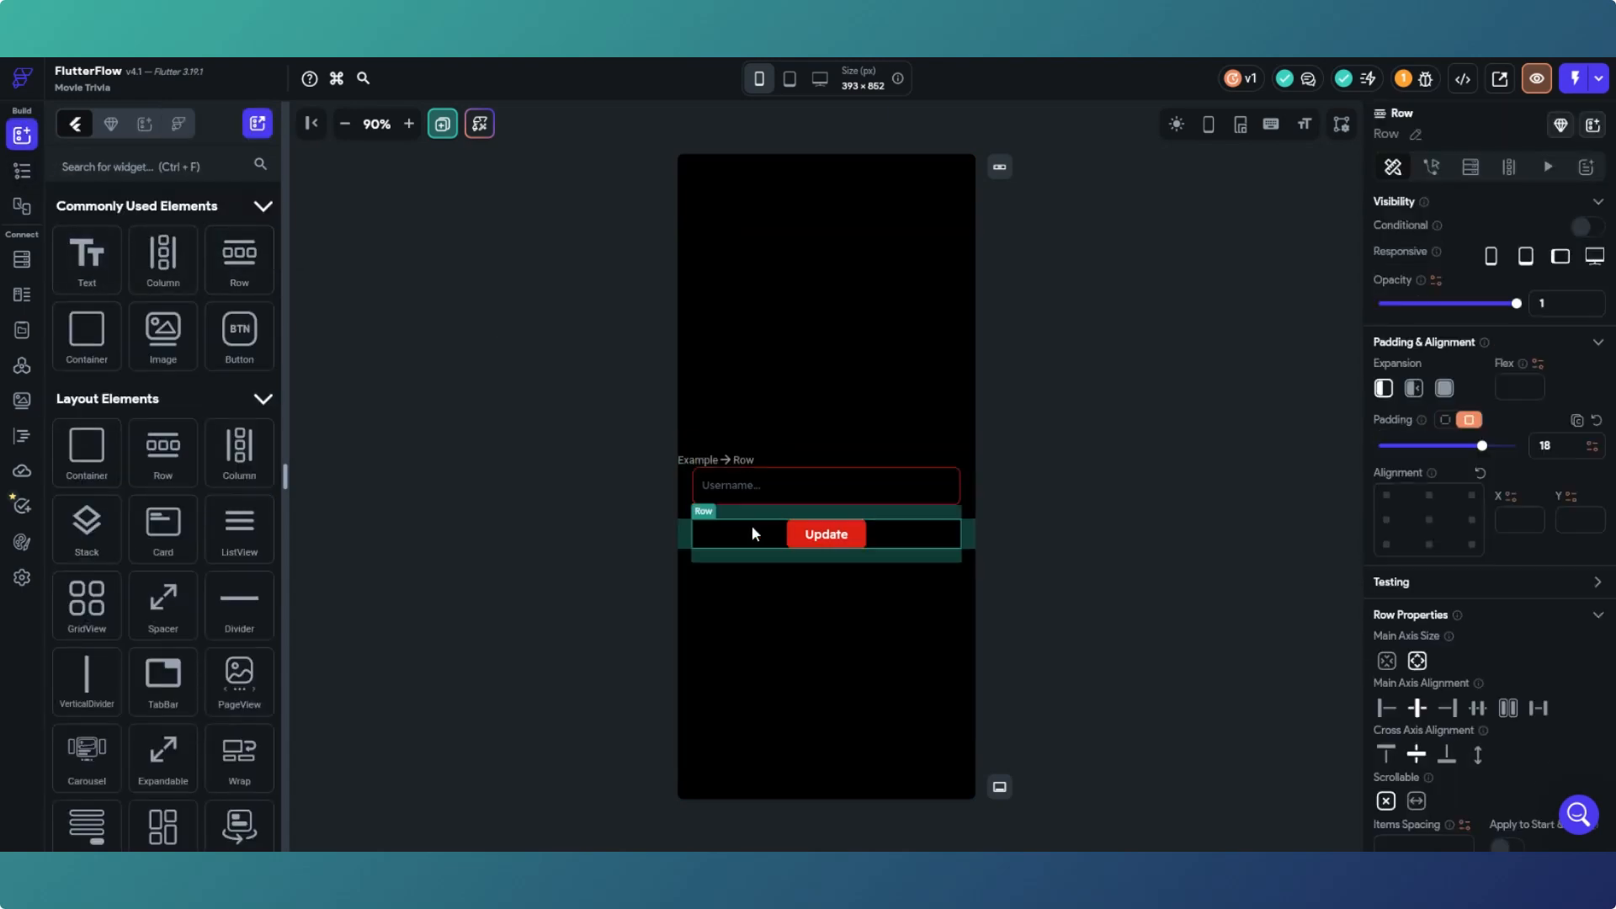
pyautogui.click(809, 453)
pyautogui.click(1471, 420)
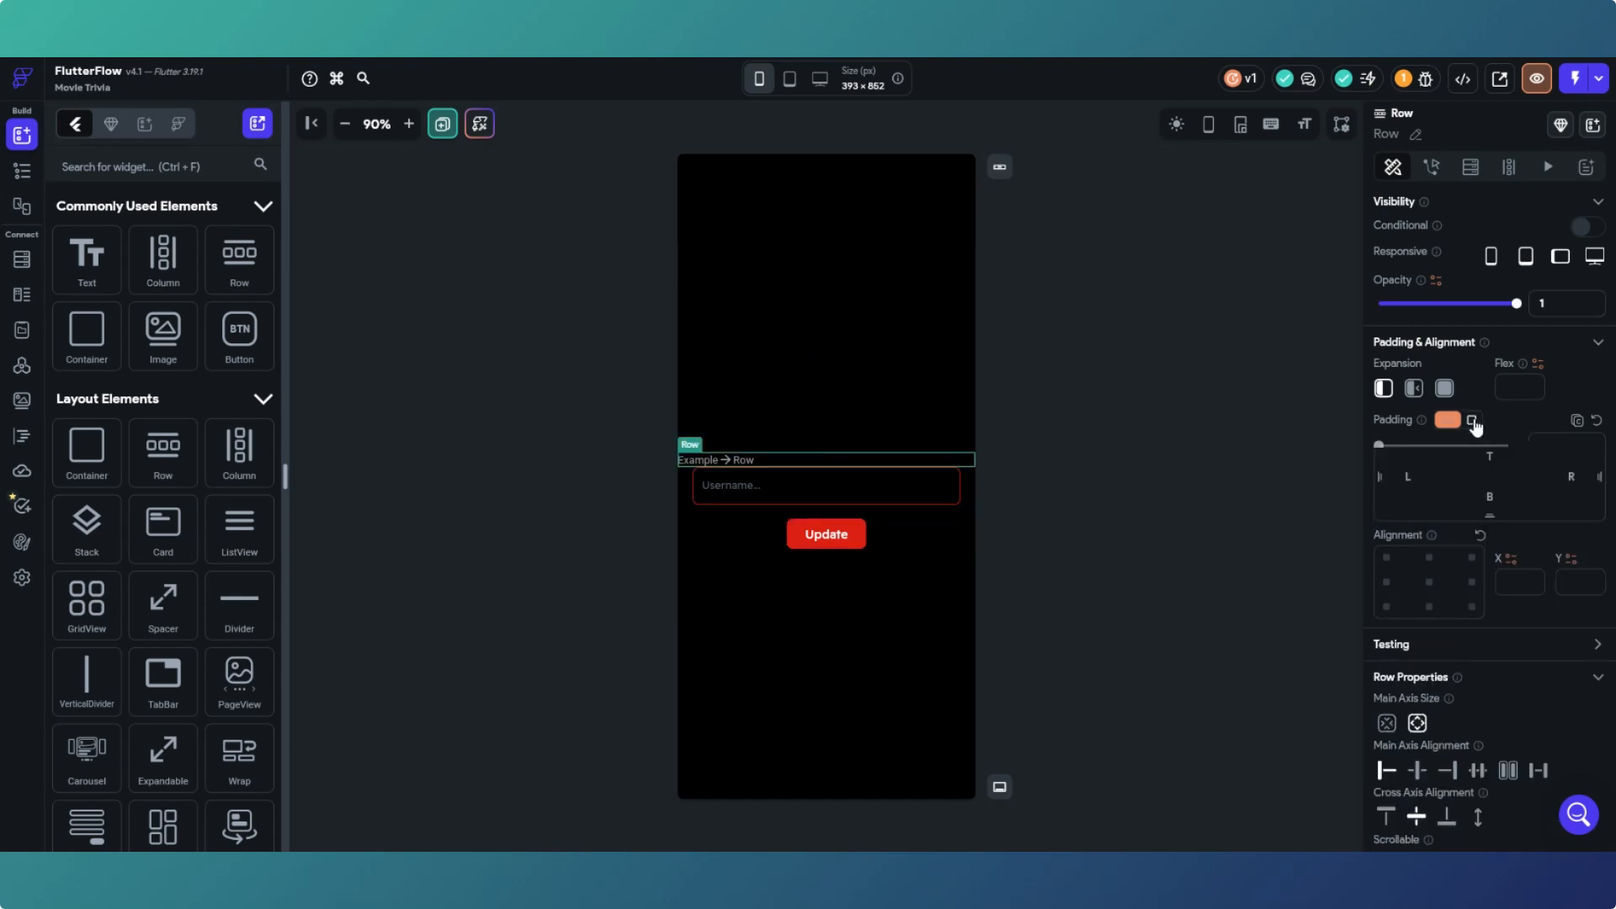
pyautogui.moveTo(1381, 446); pyautogui.dragTo(1481, 451)
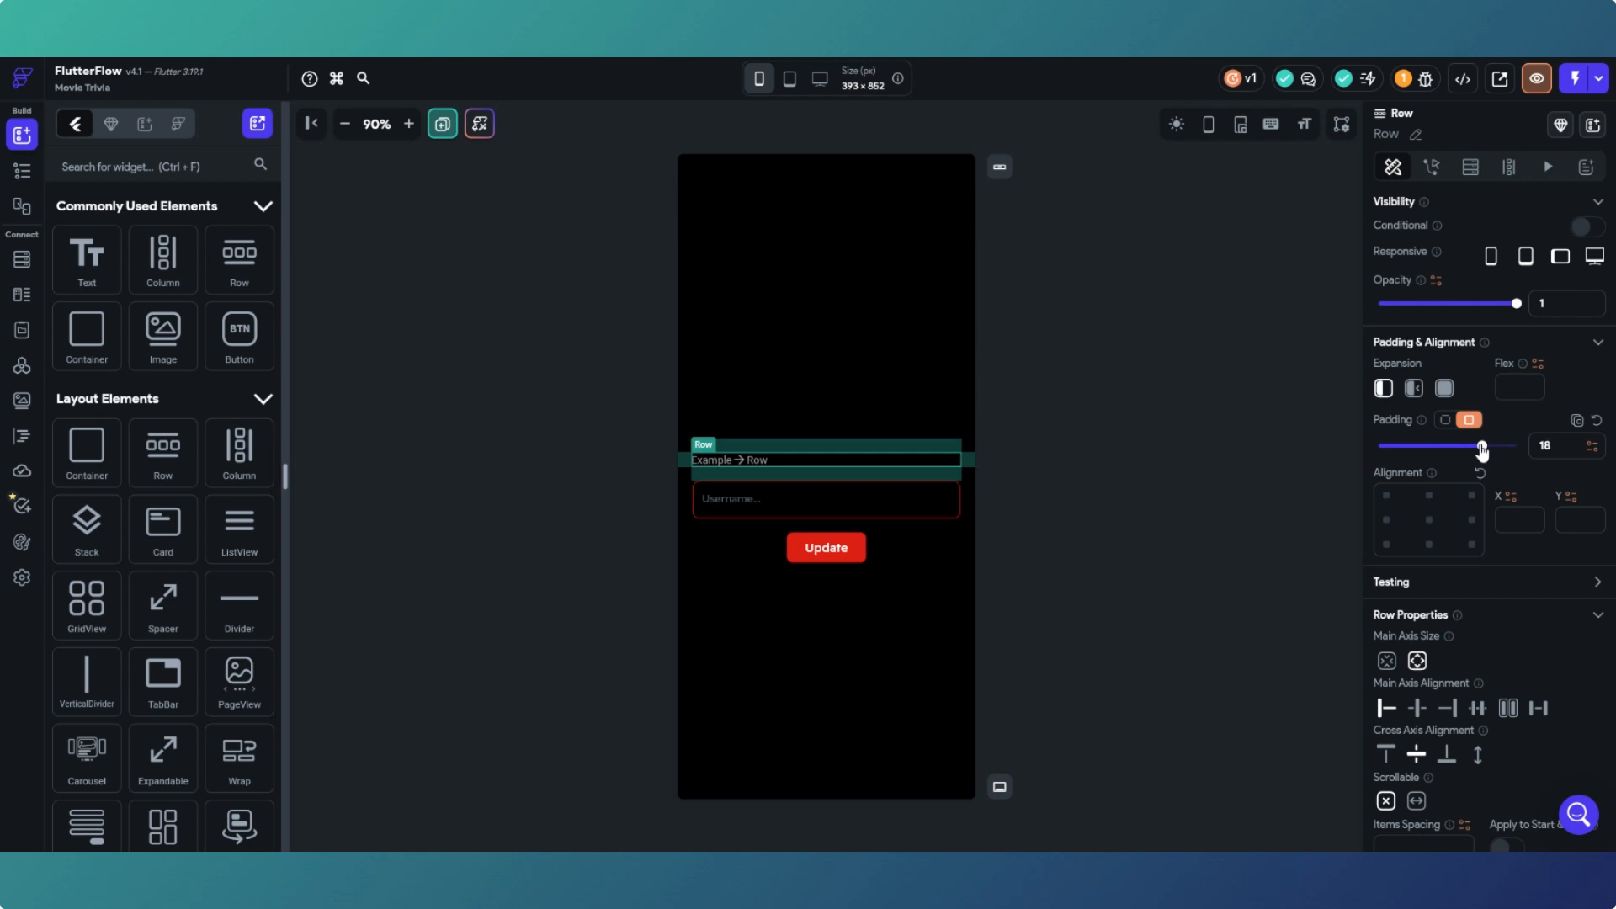
# Step: Align the Column's contents to the start of its main axis
pyautogui.click(801, 648)
pyautogui.click(1386, 725)
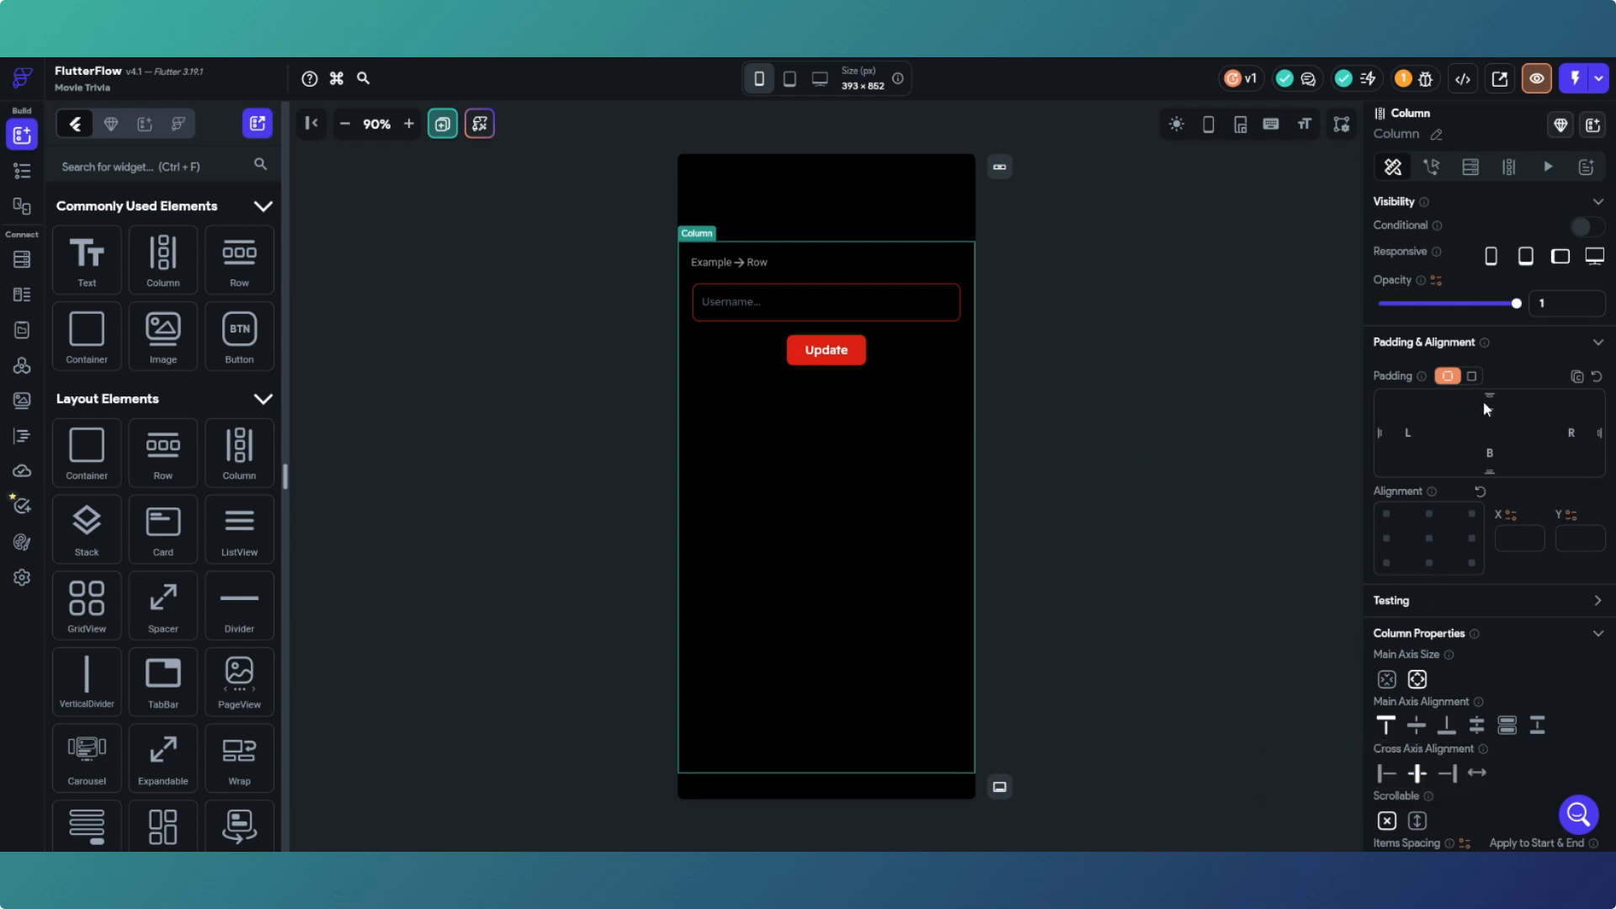
# Step: Give the empty Row separate paddings of 18 at left and right and 40 at top and bottom
pyautogui.click(790, 262)
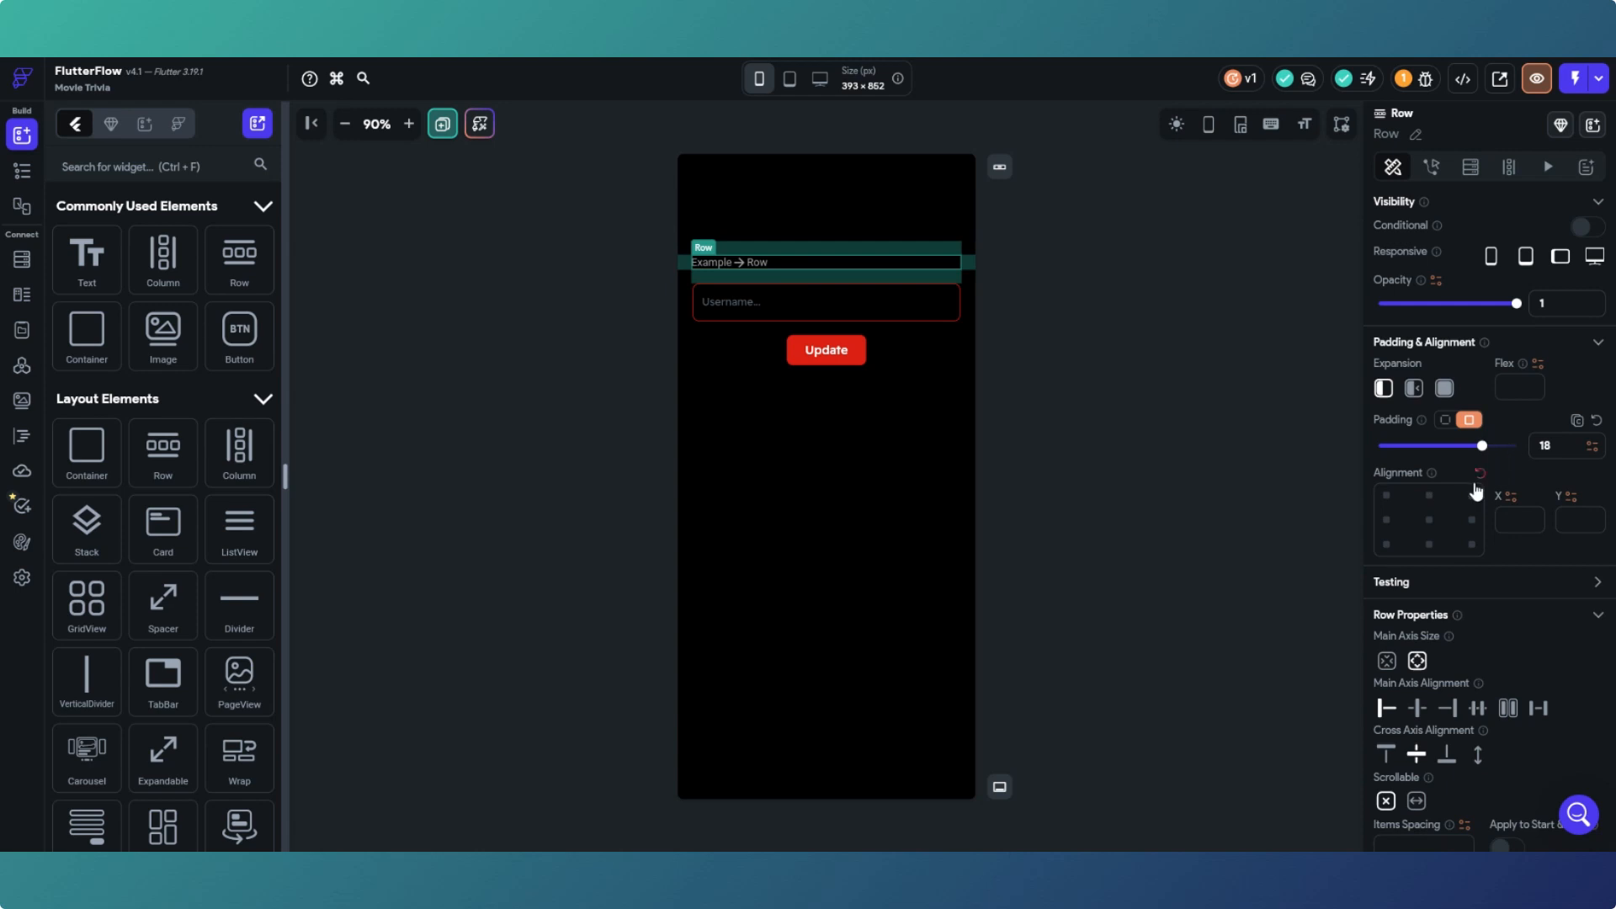
pyautogui.click(1446, 419)
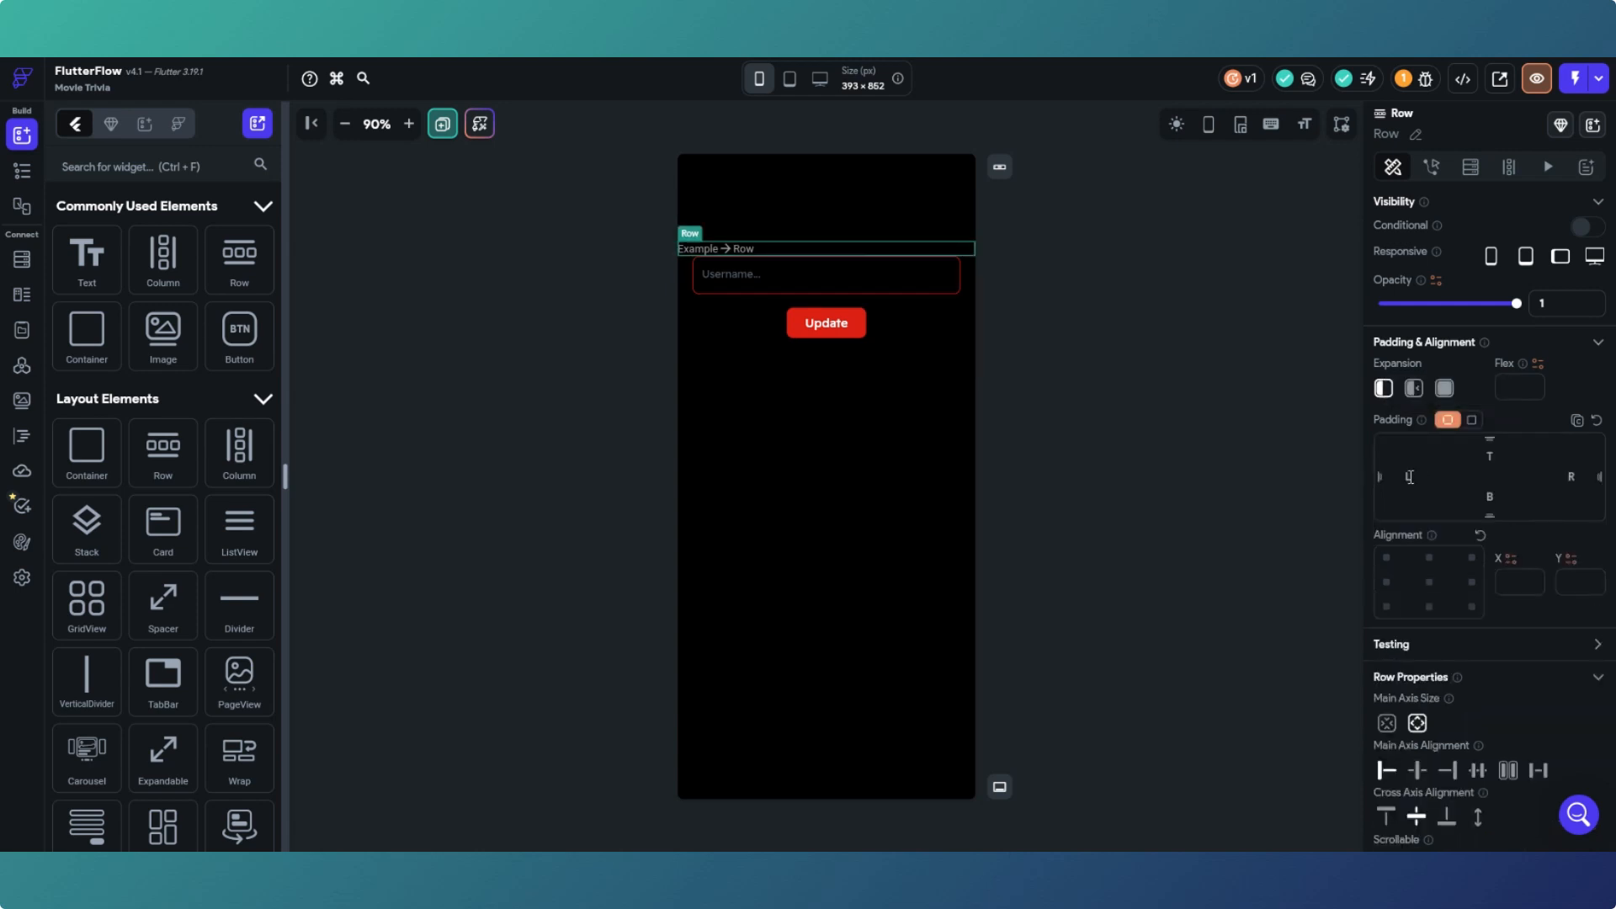
pyautogui.click(1406, 477)
pyautogui.write('18')
pyautogui.click(1567, 477)
pyautogui.write('18')
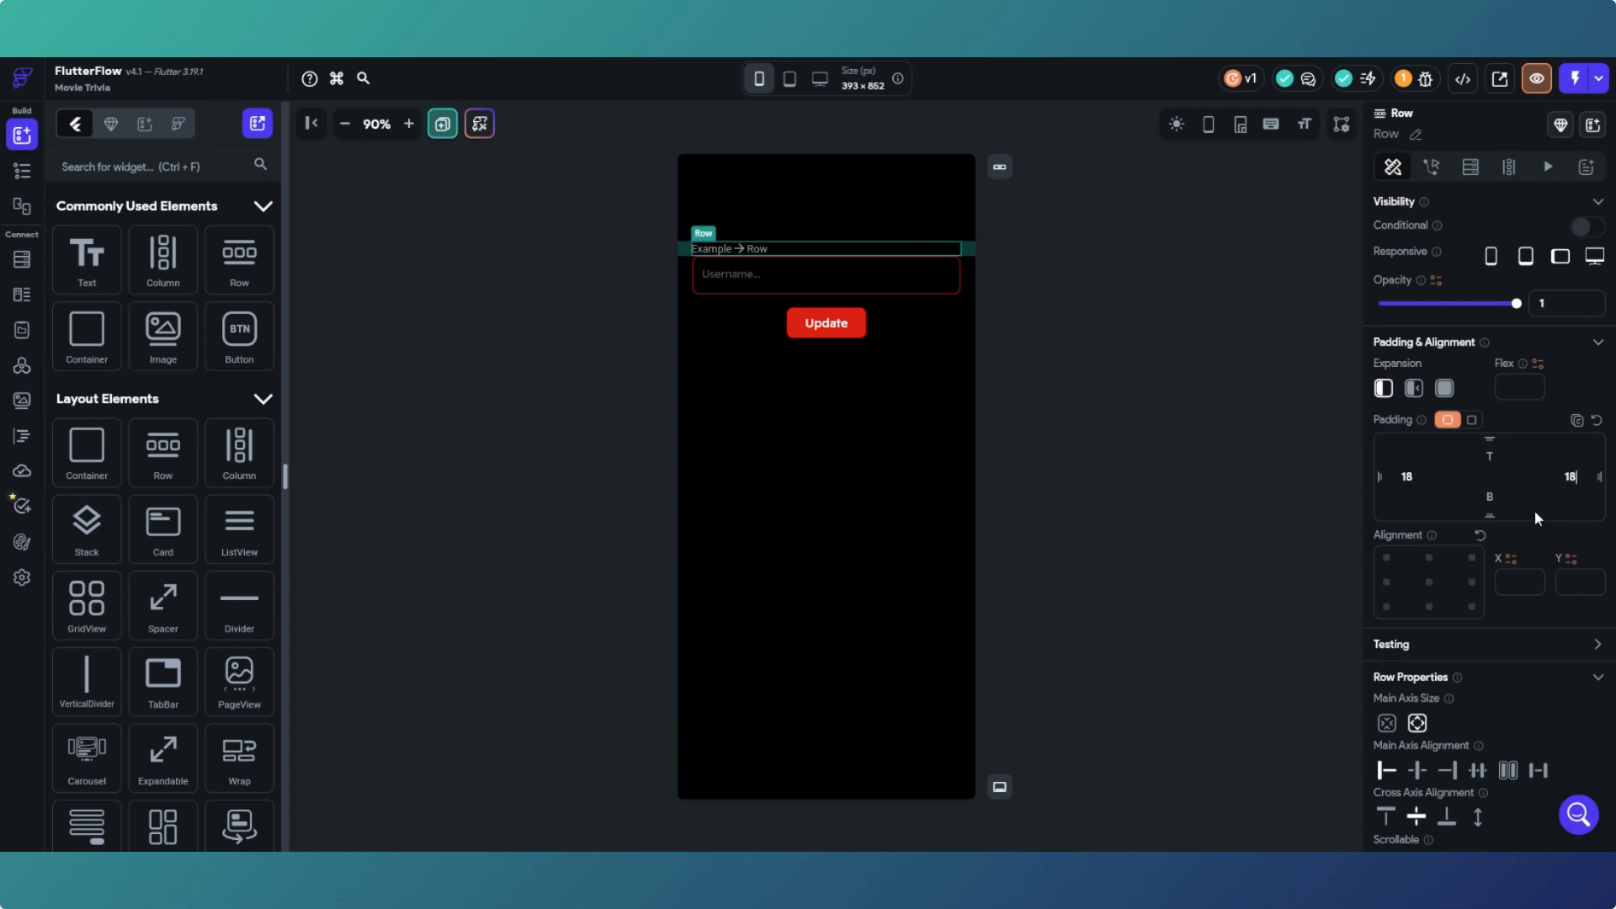
pyautogui.click(1493, 498)
pyautogui.write('18')
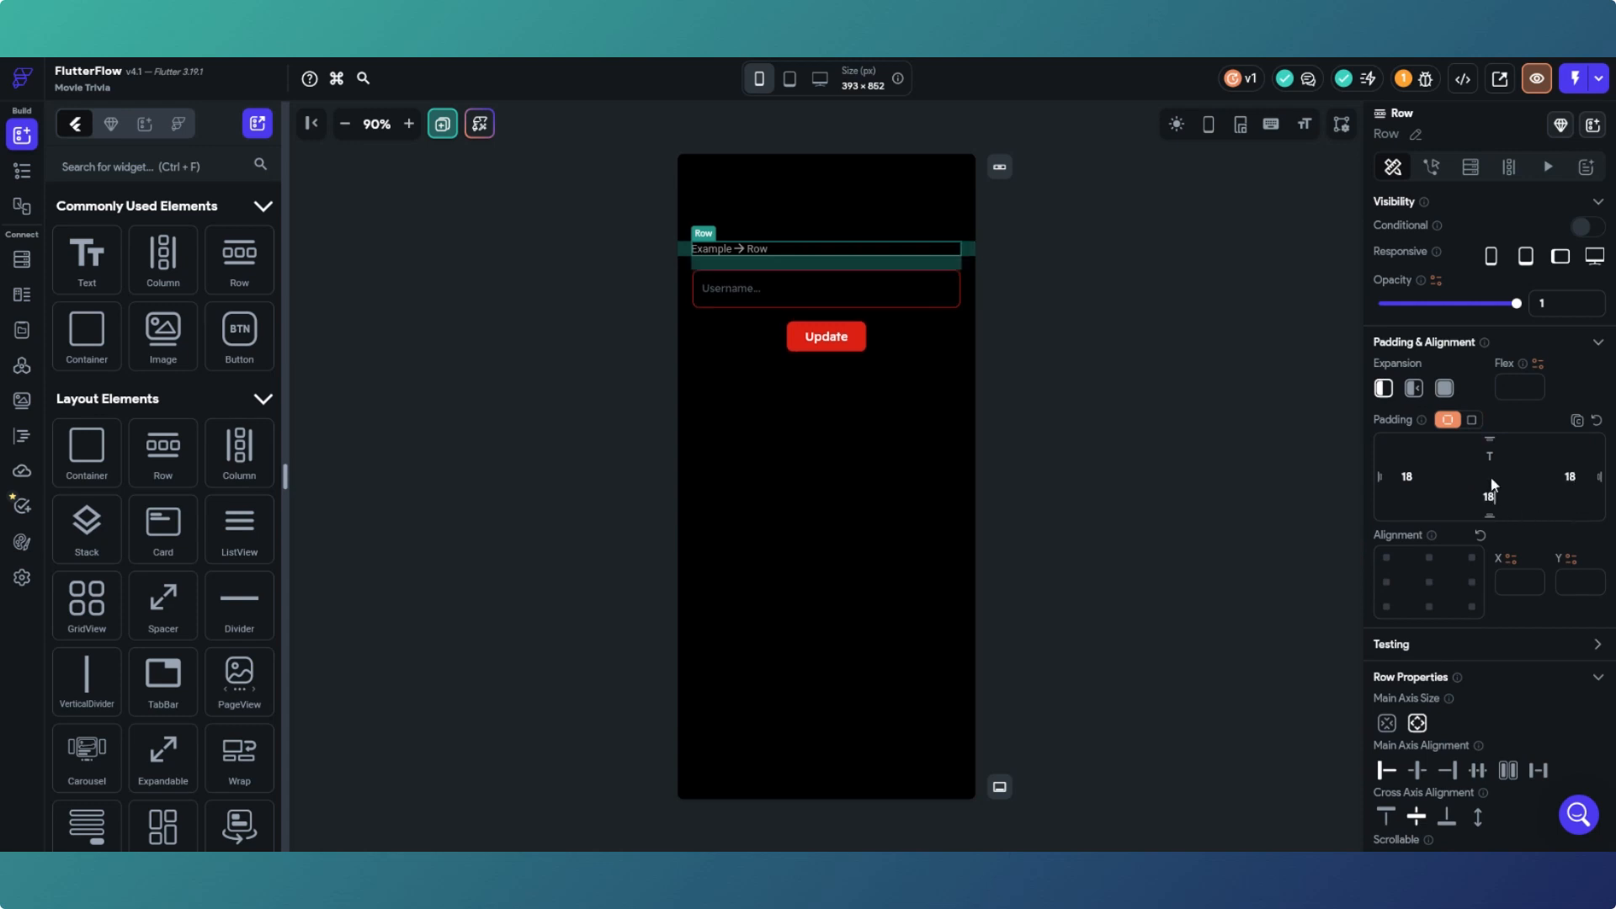
pyautogui.click(1491, 455)
pyautogui.write('40')
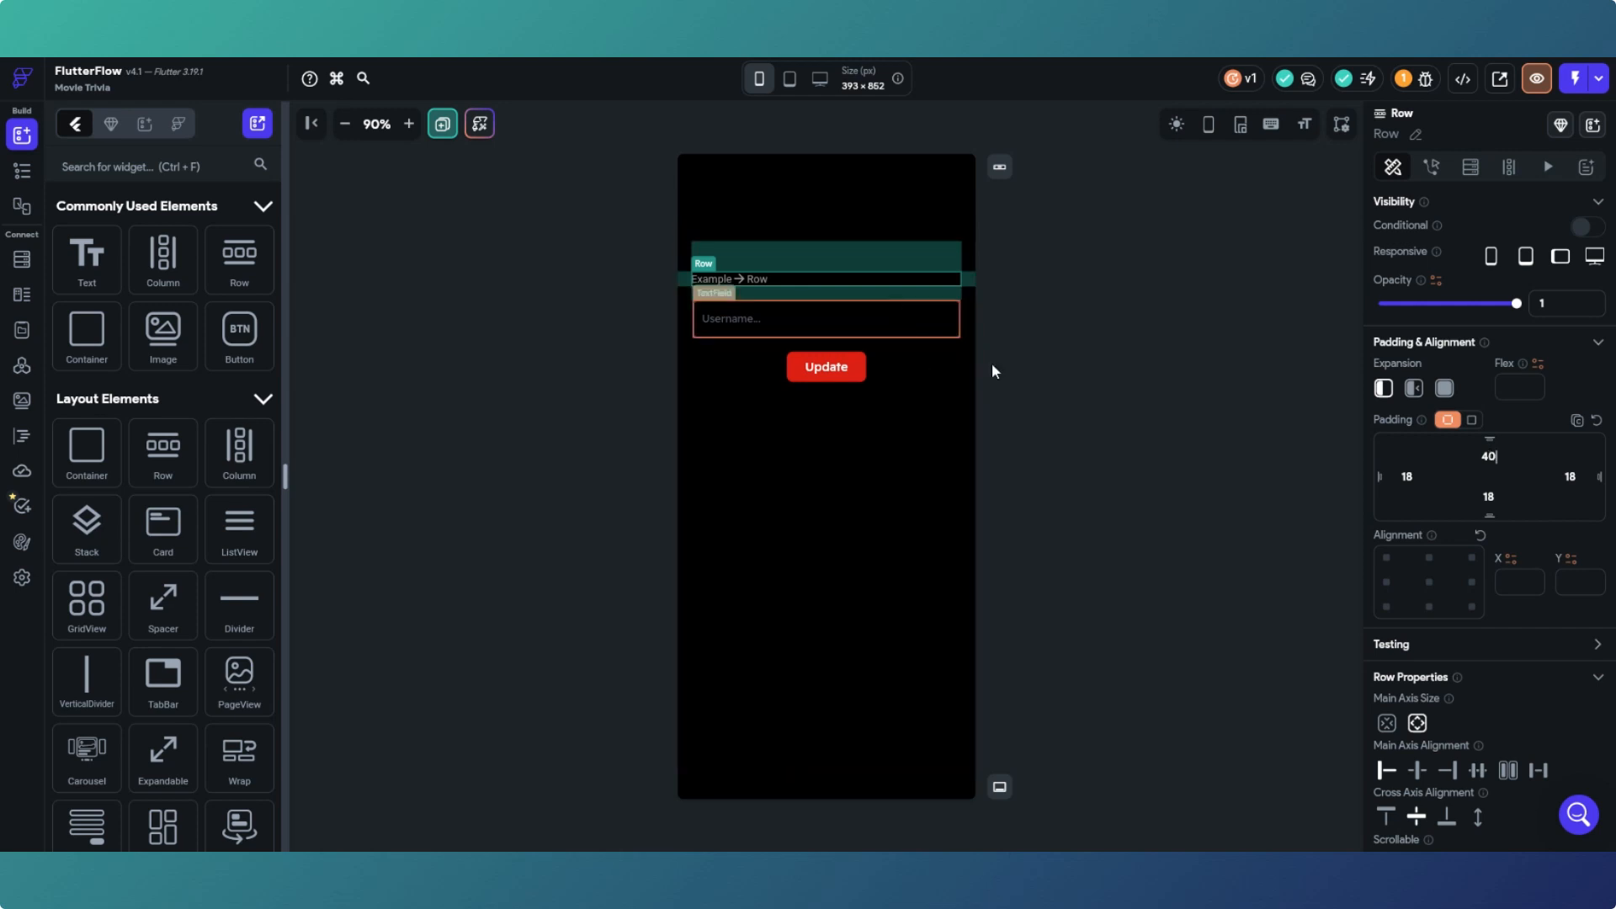
pyautogui.doubleClick(1475, 500)
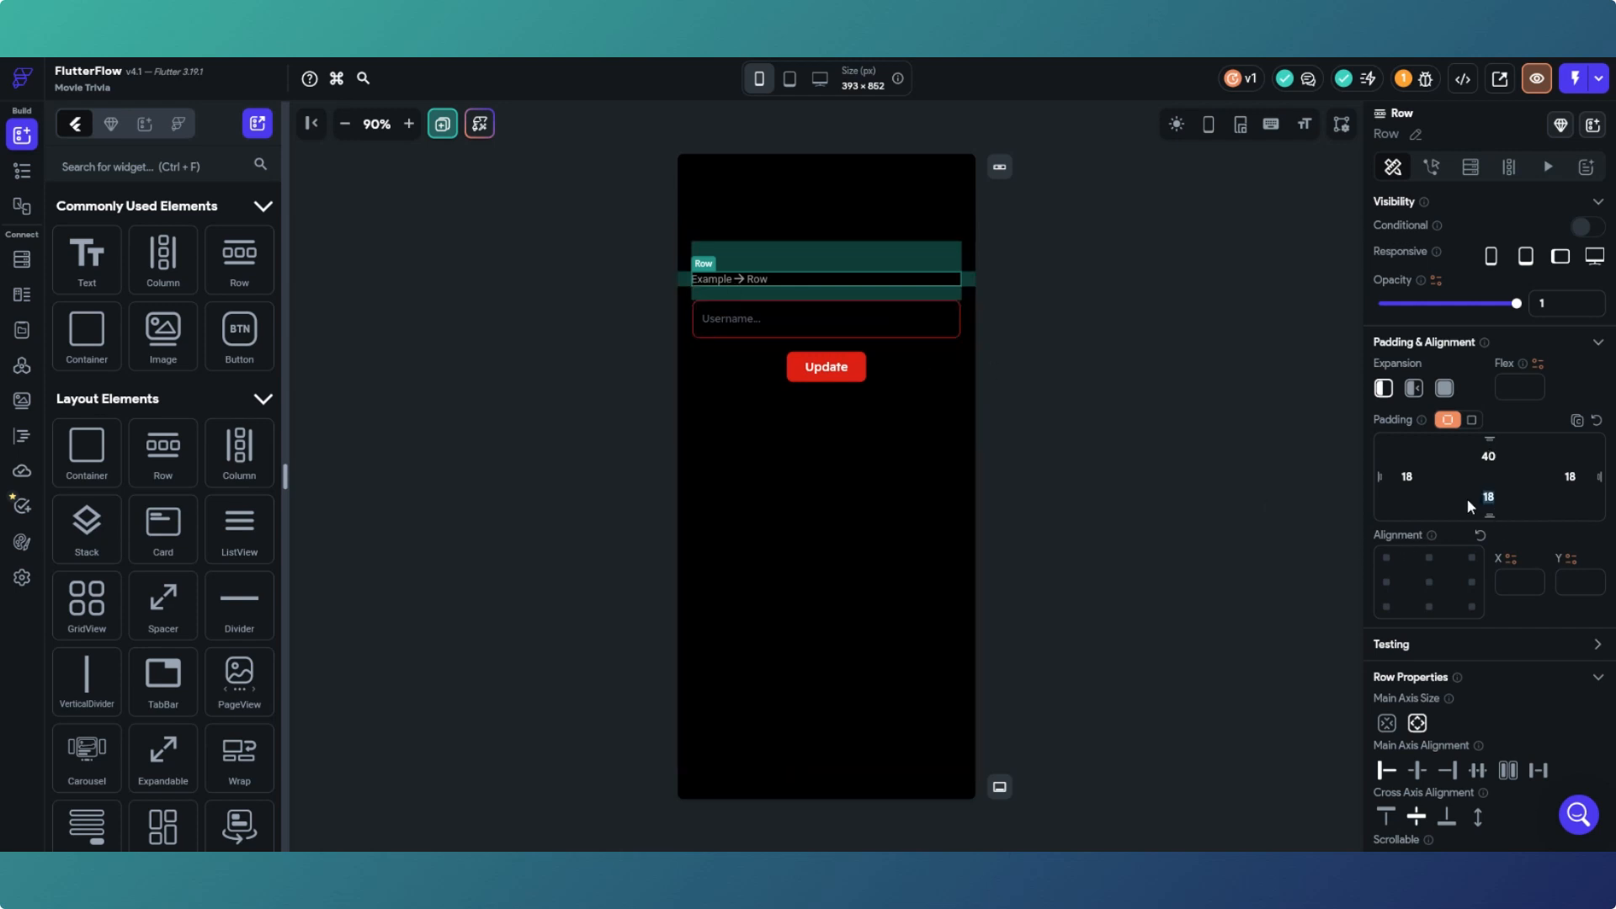
pyautogui.write('40')
pyautogui.click(1230, 440)
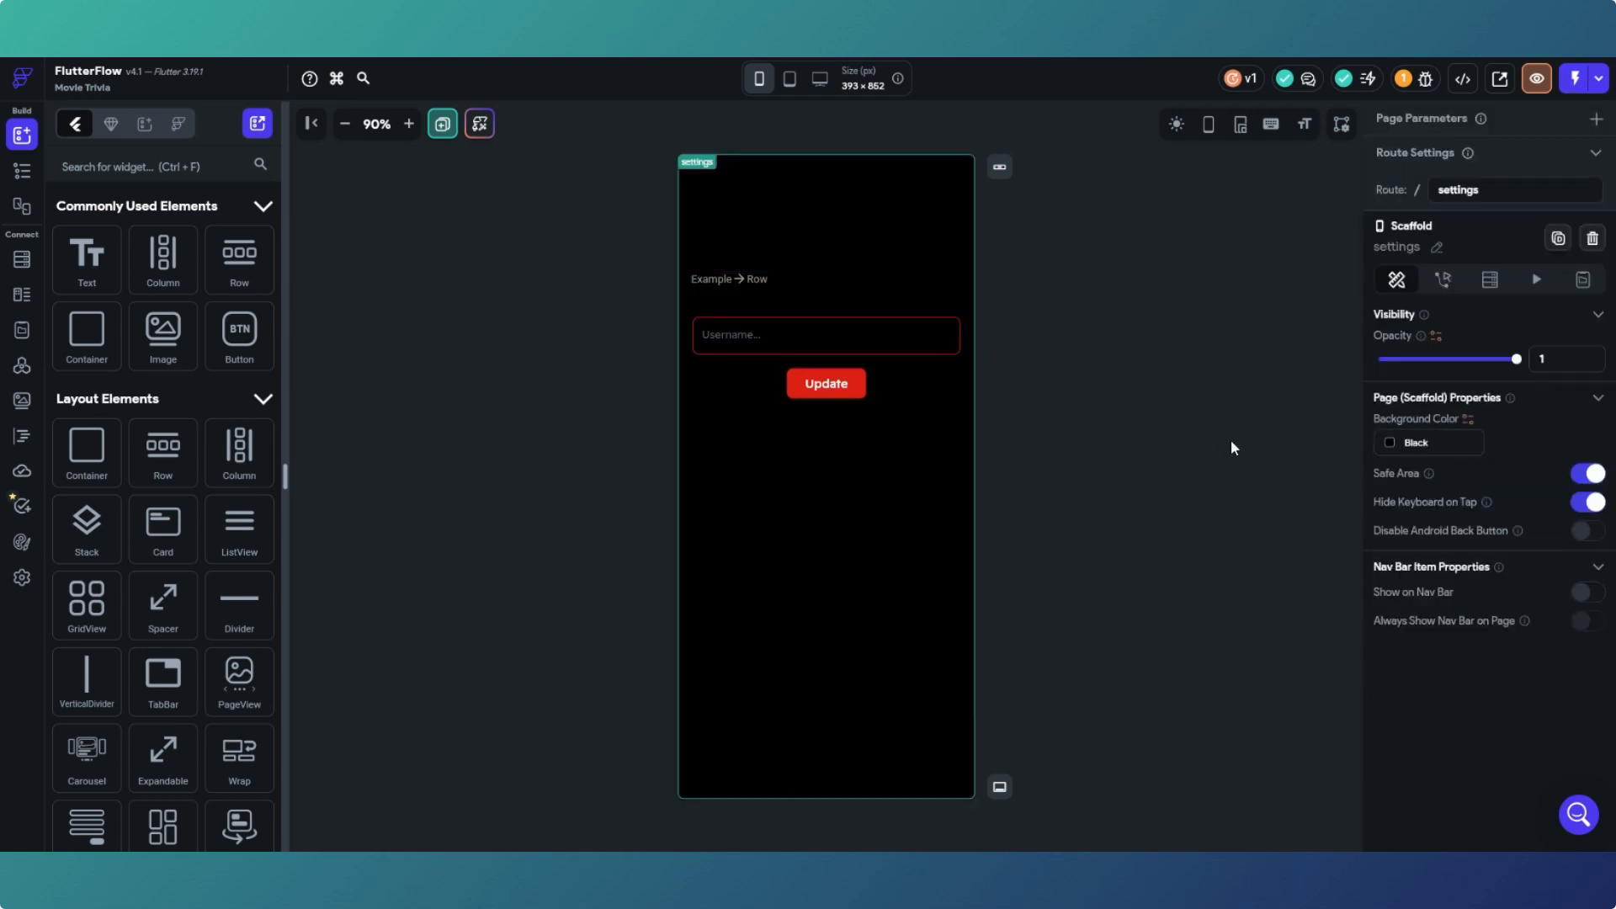
# Step: Add a Text widget to the empty Row and set its text color to Secondary Background
pyautogui.click(711, 284)
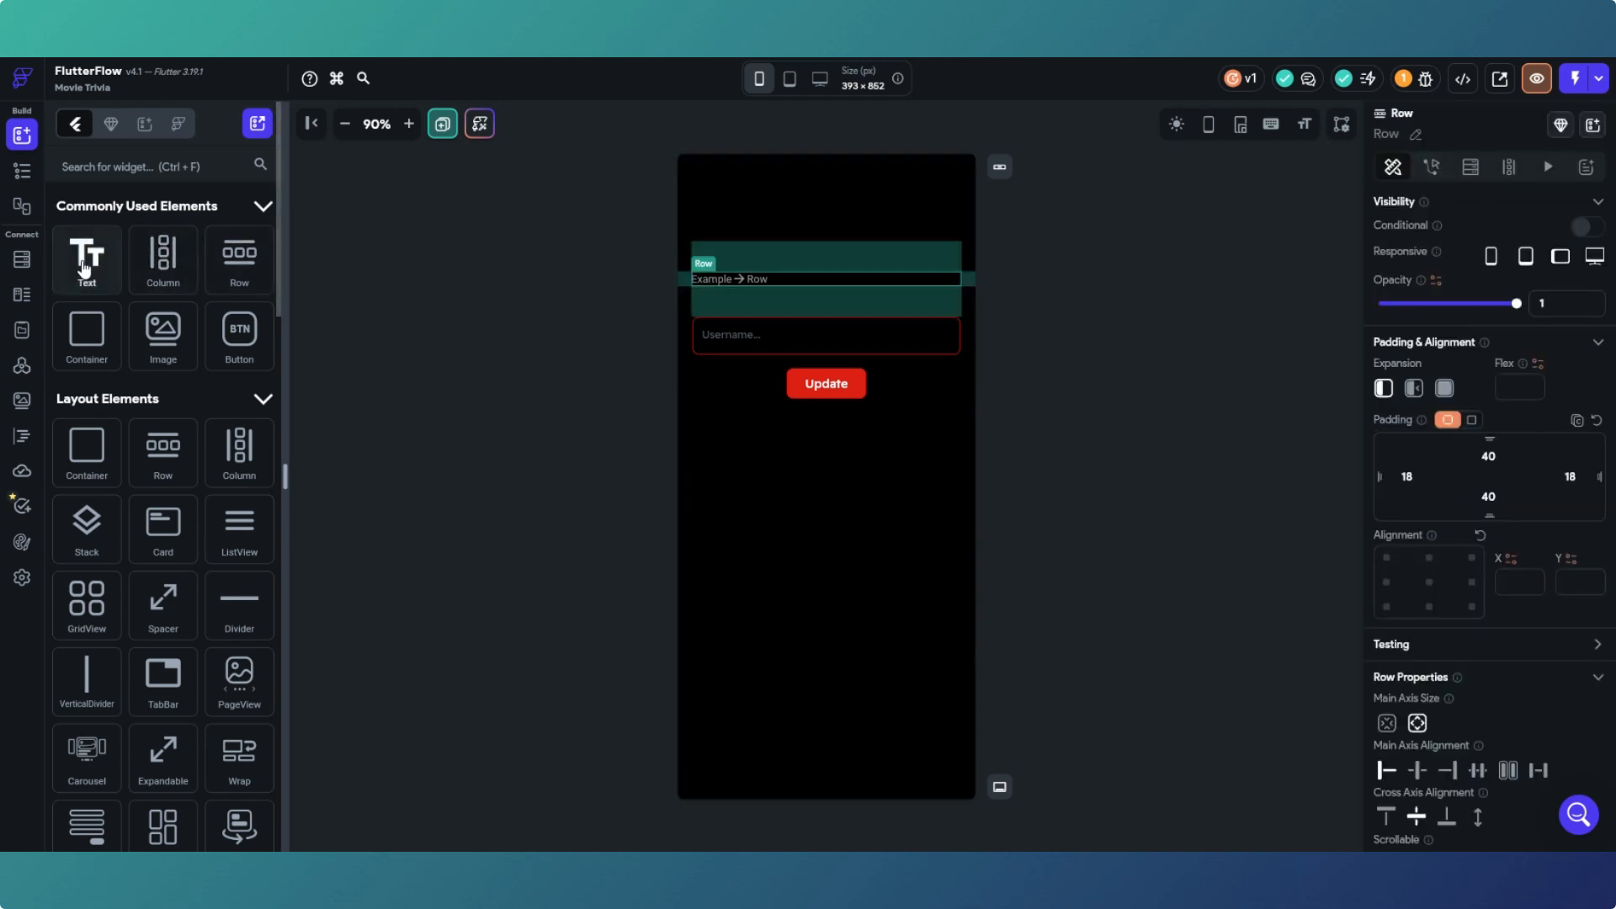
pyautogui.moveTo(87, 256); pyautogui.dragTo(709, 279)
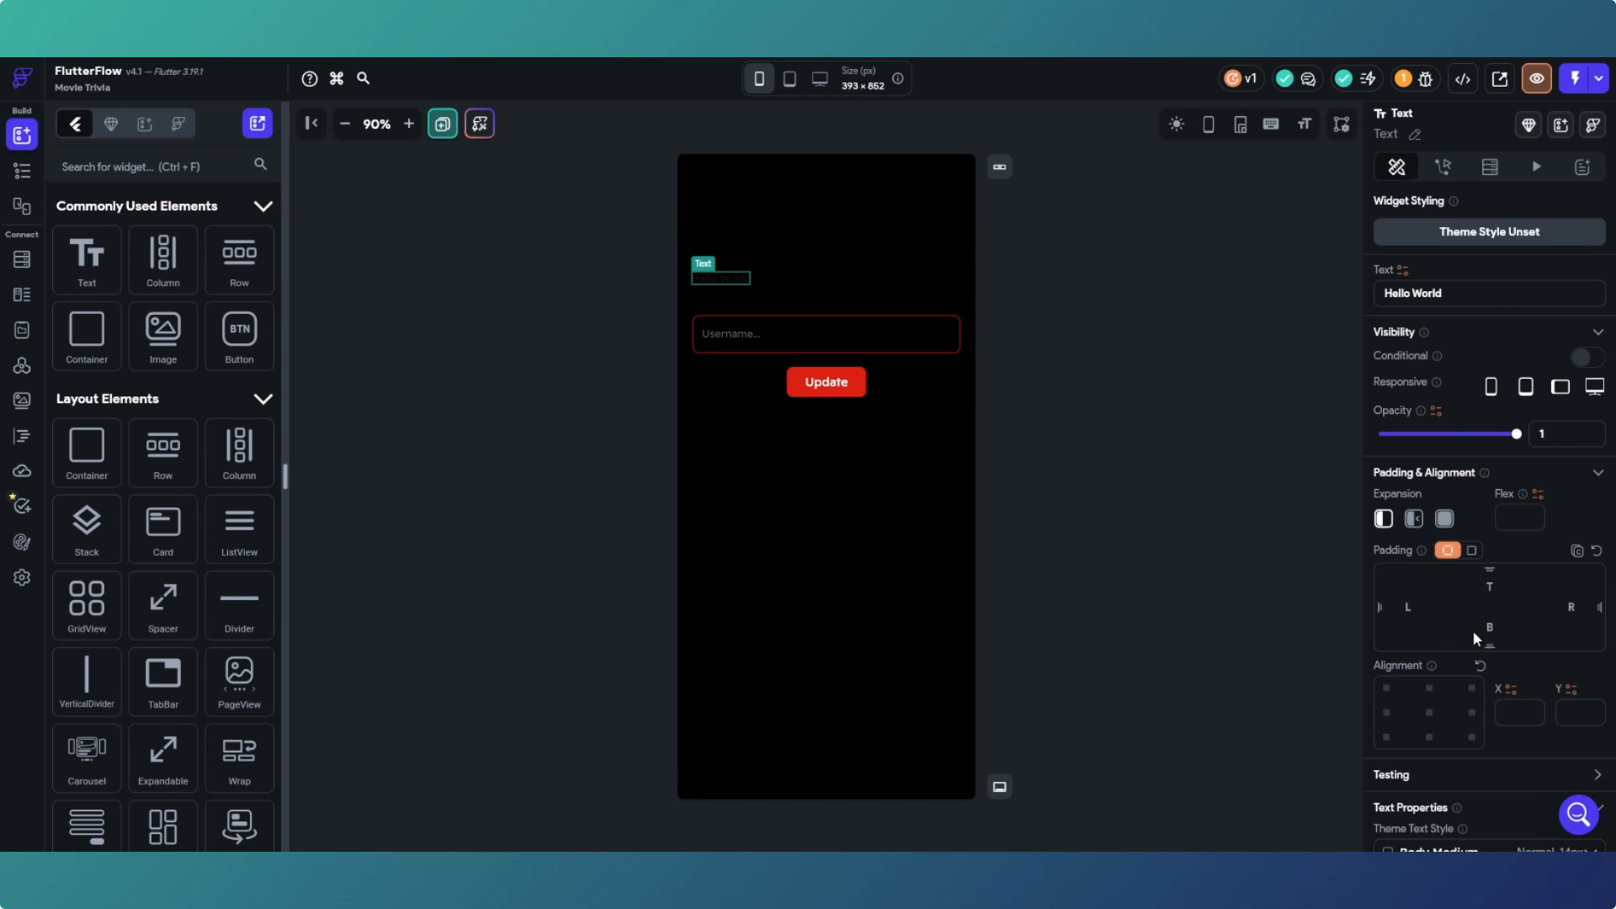
pyautogui.scroll(-3, 1477, 659)
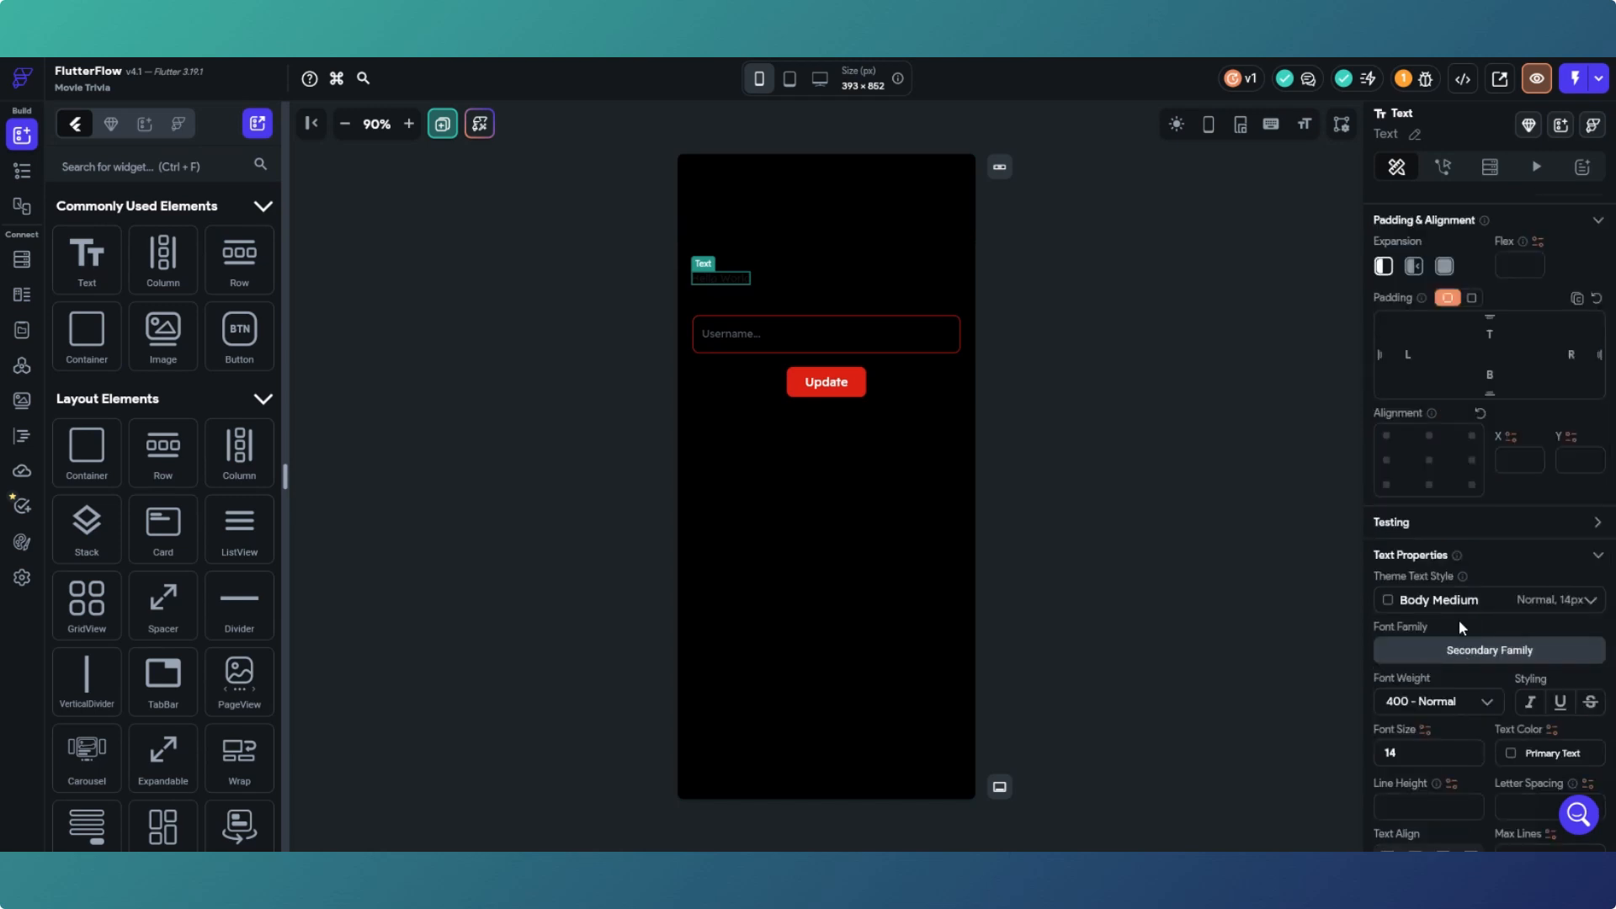
pyautogui.click(1528, 758)
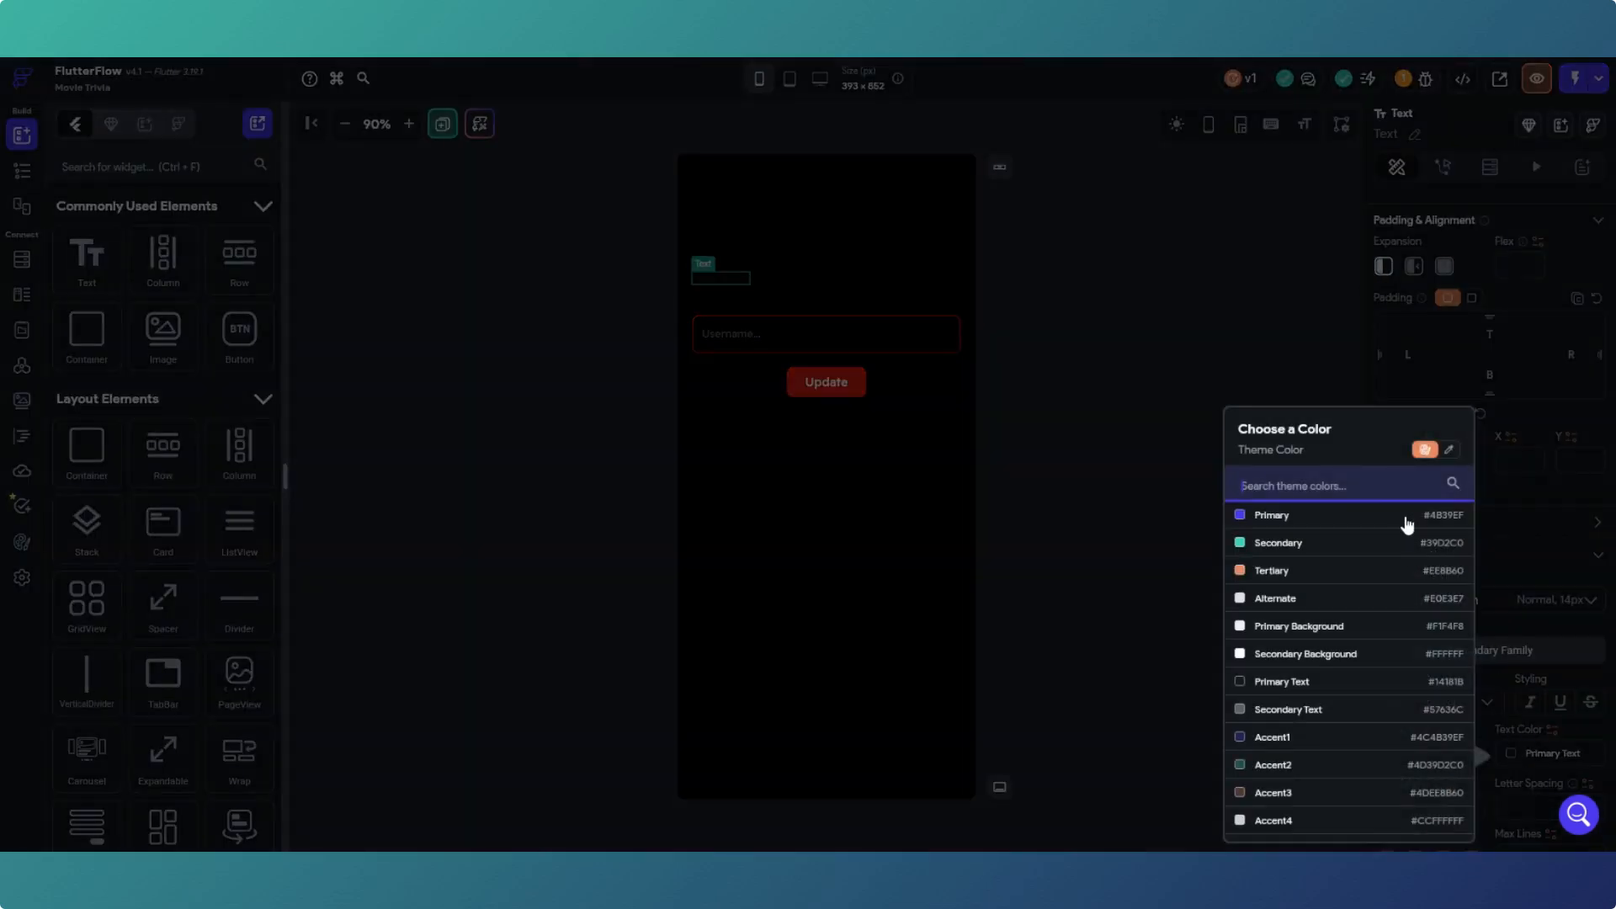
pyautogui.click(1337, 656)
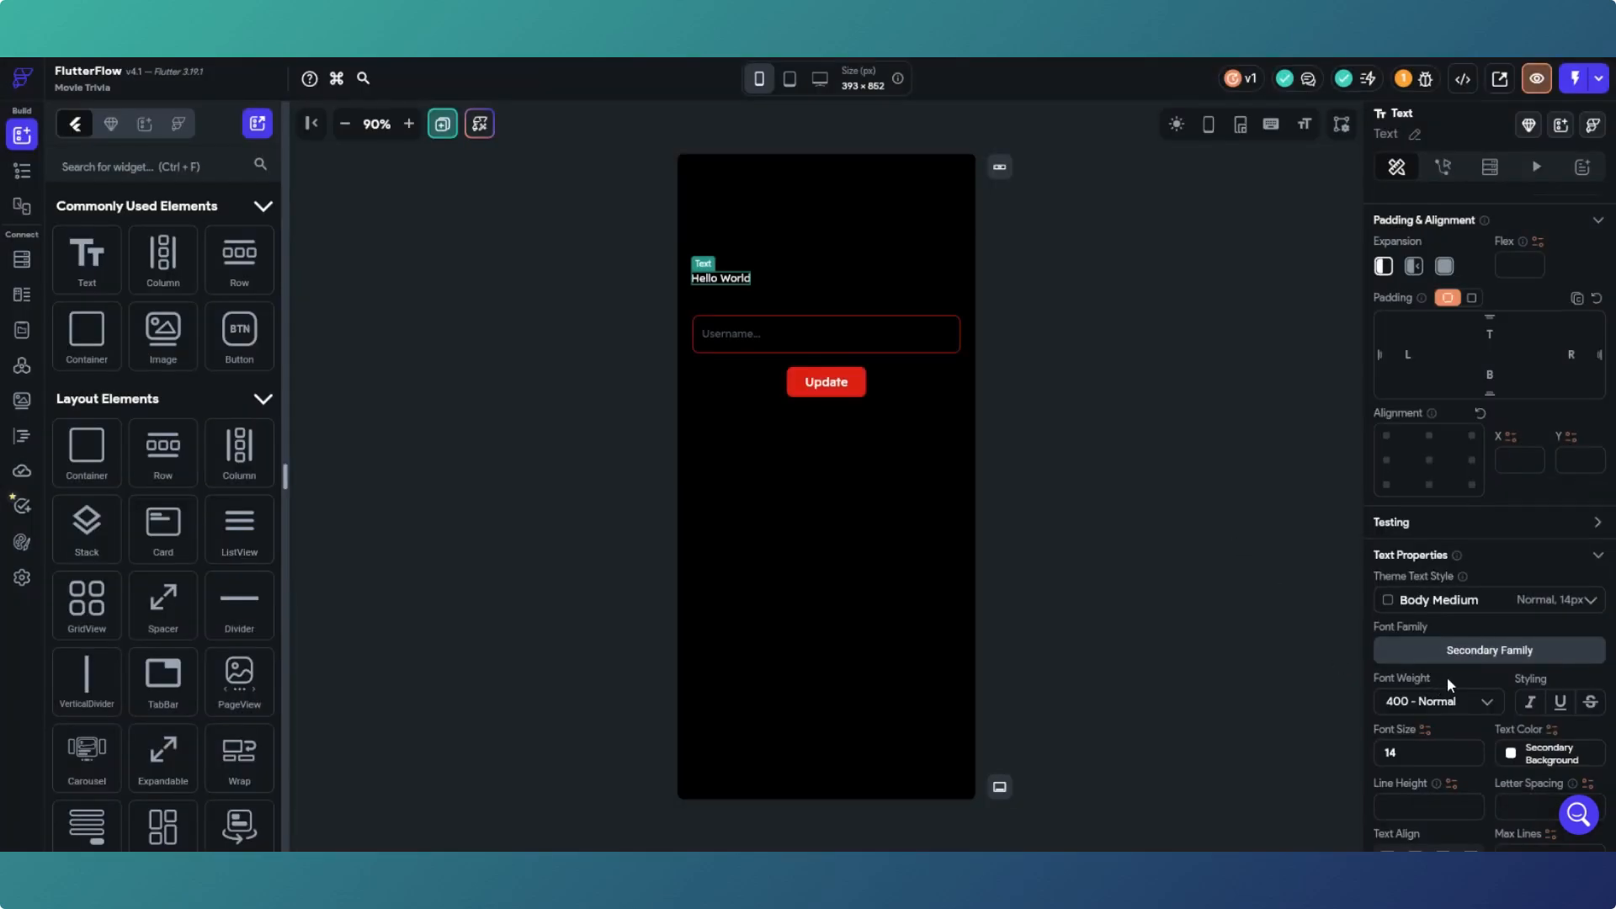
# Step: Increase the font size of the "Hello World" text slightly
pyautogui.doubleClick(1422, 754)
pyautogui.write('1')
pyautogui.click(1121, 605)
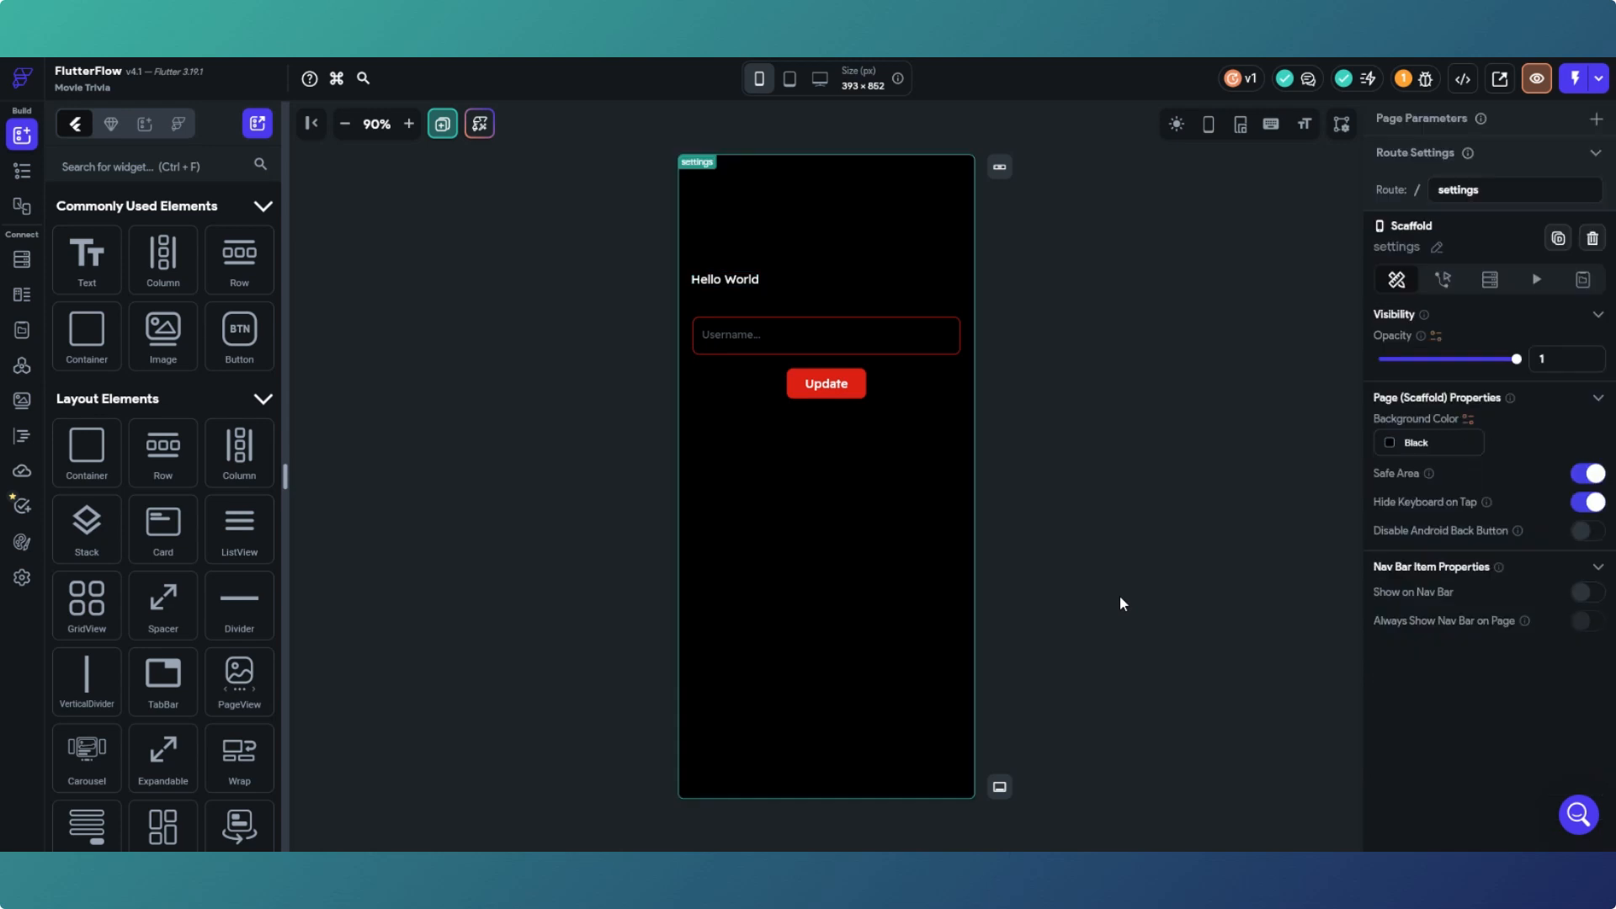
# Step: Change the text field's label to "Update Username..."
pyautogui.click(748, 335)
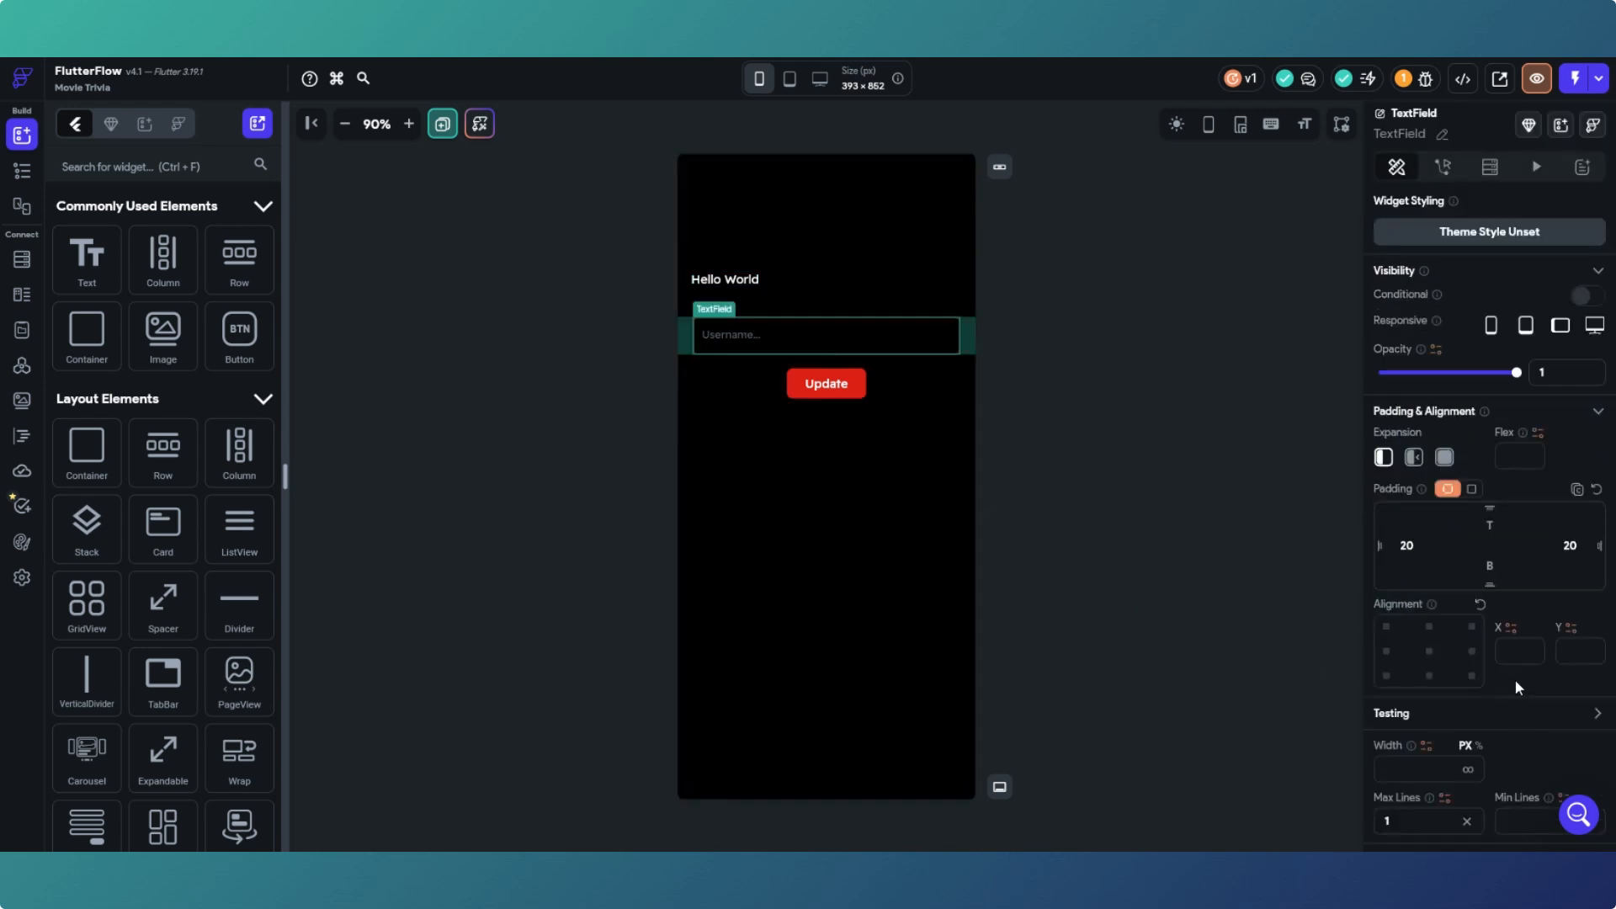
pyautogui.scroll(-2, 1515, 679)
pyautogui.scroll(-2, 1464, 657)
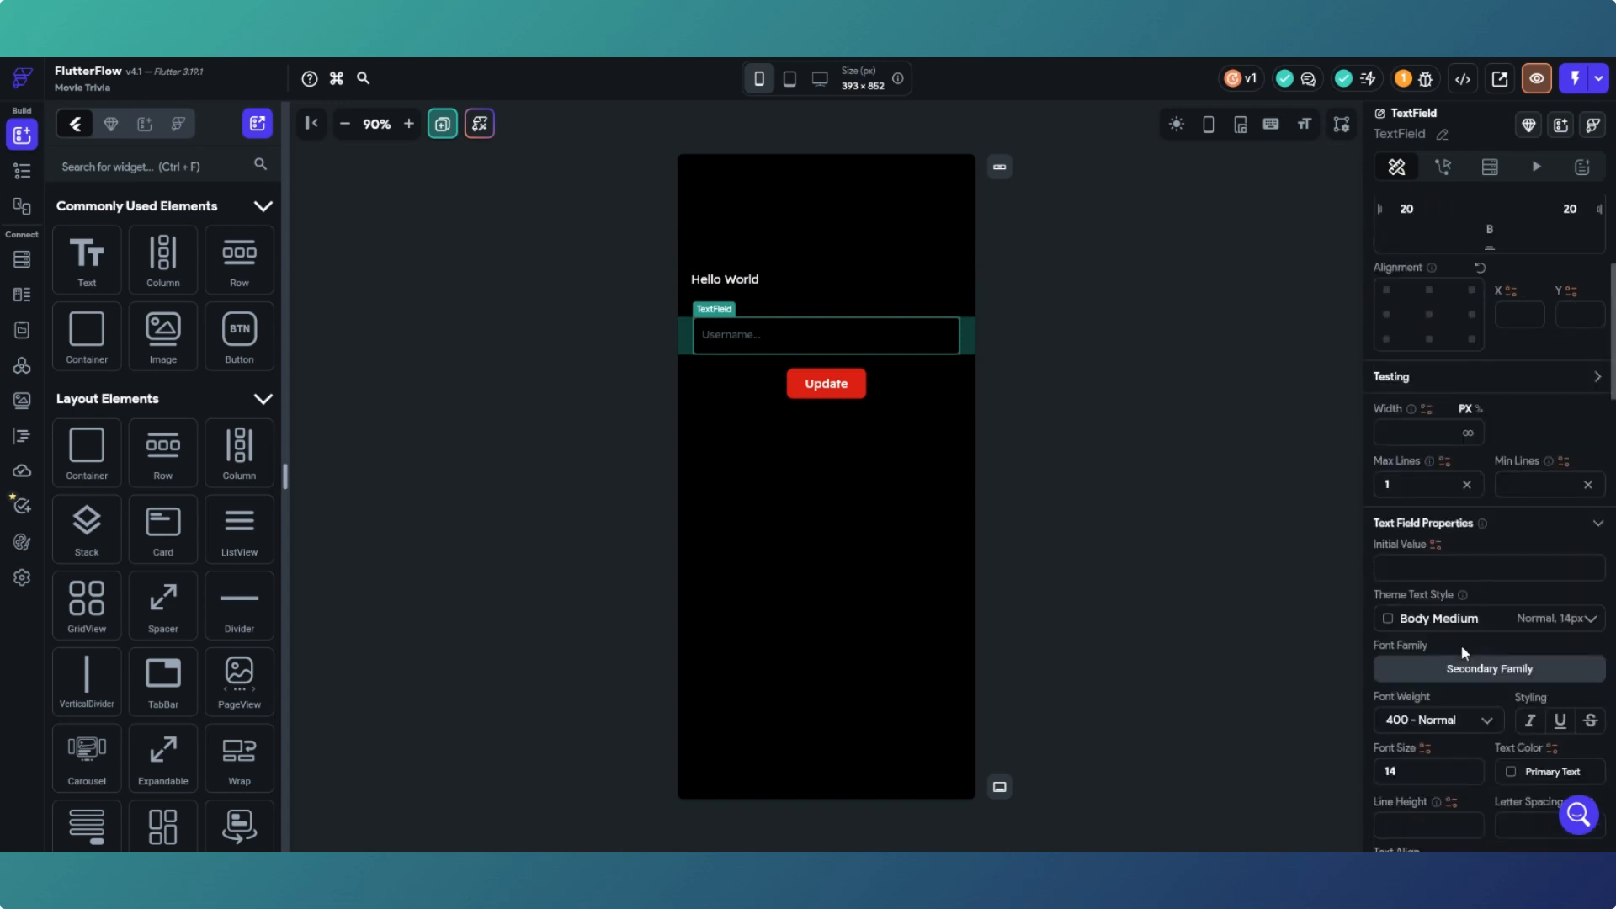
pyautogui.scroll(-3, 1465, 652)
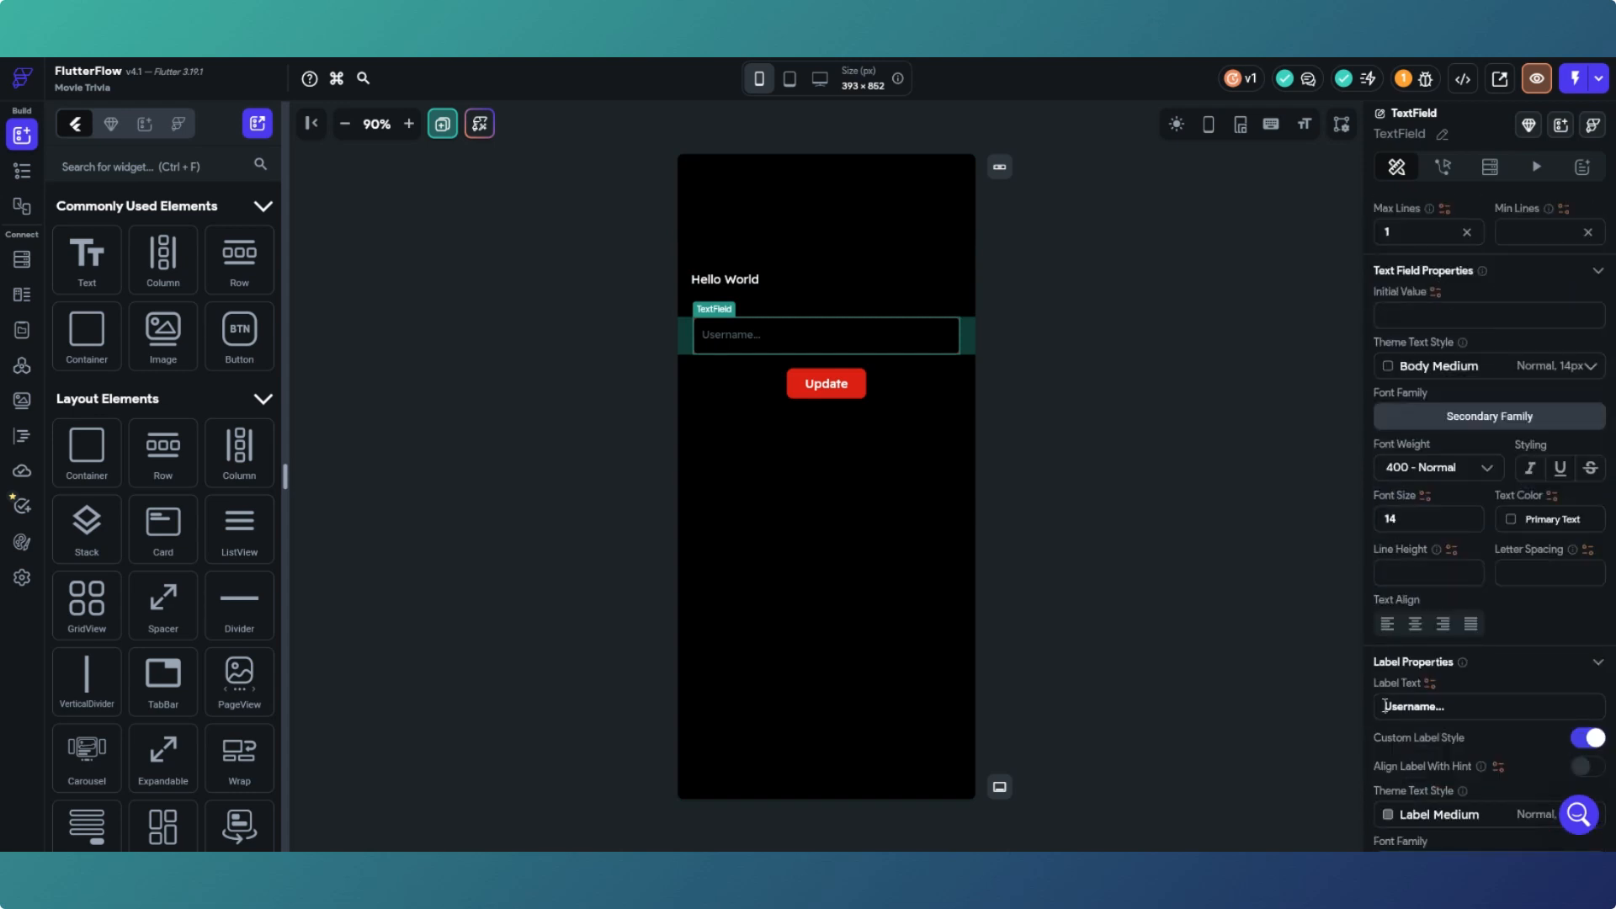
pyautogui.write('Update')
pyautogui.click(1204, 614)
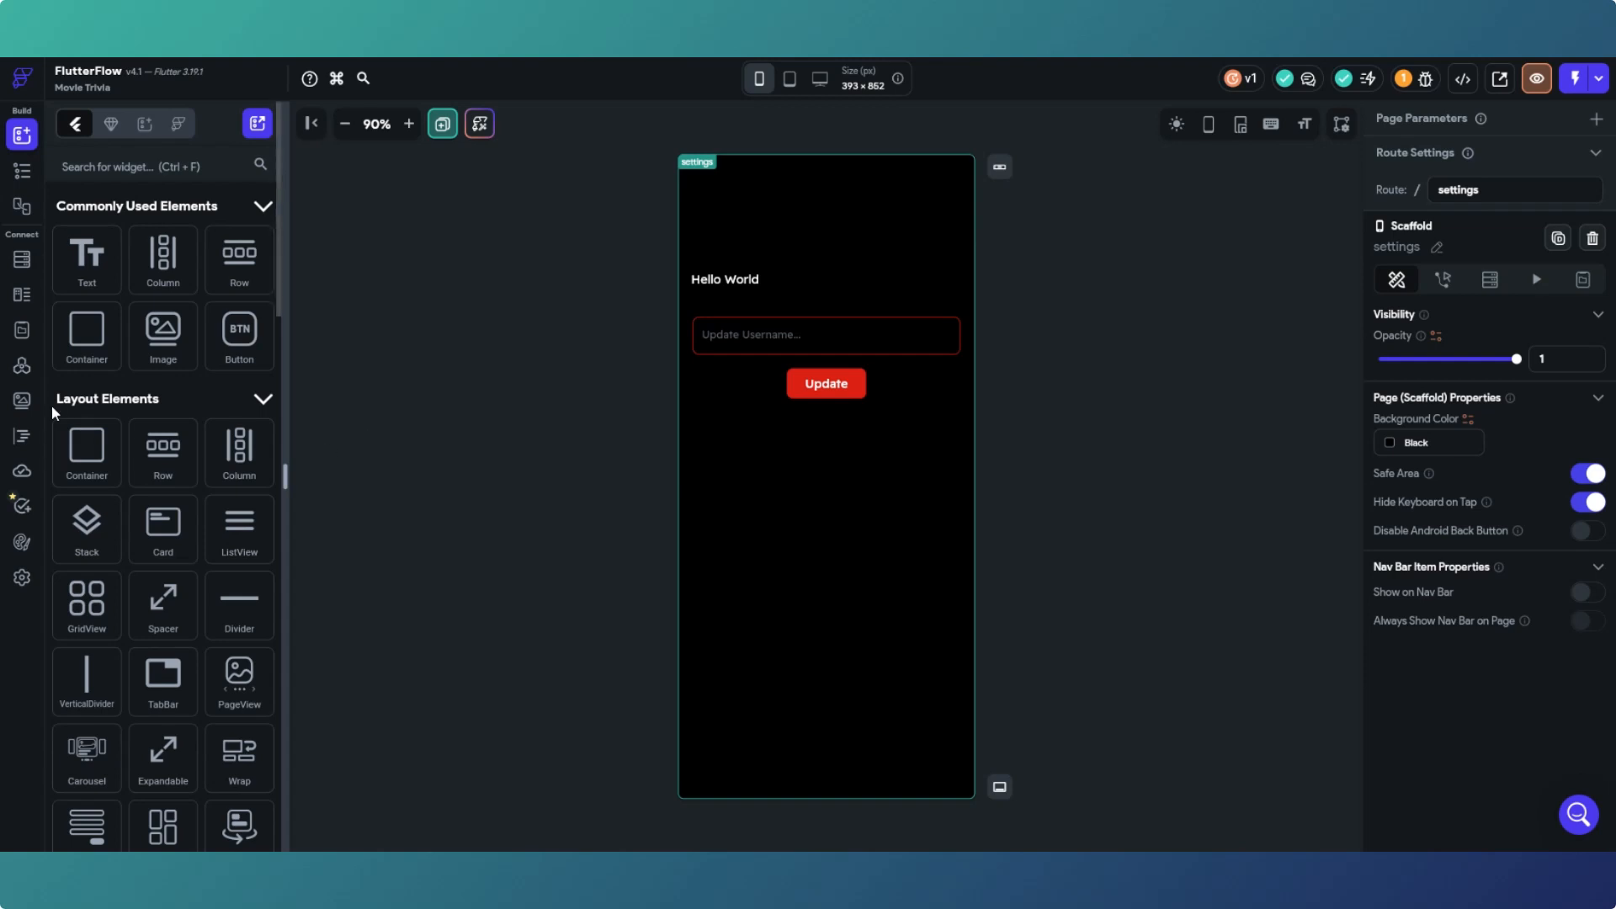
# Step: Create a persisted String app state variable named username and return to the settings page's widget tree
pyautogui.click(20, 331)
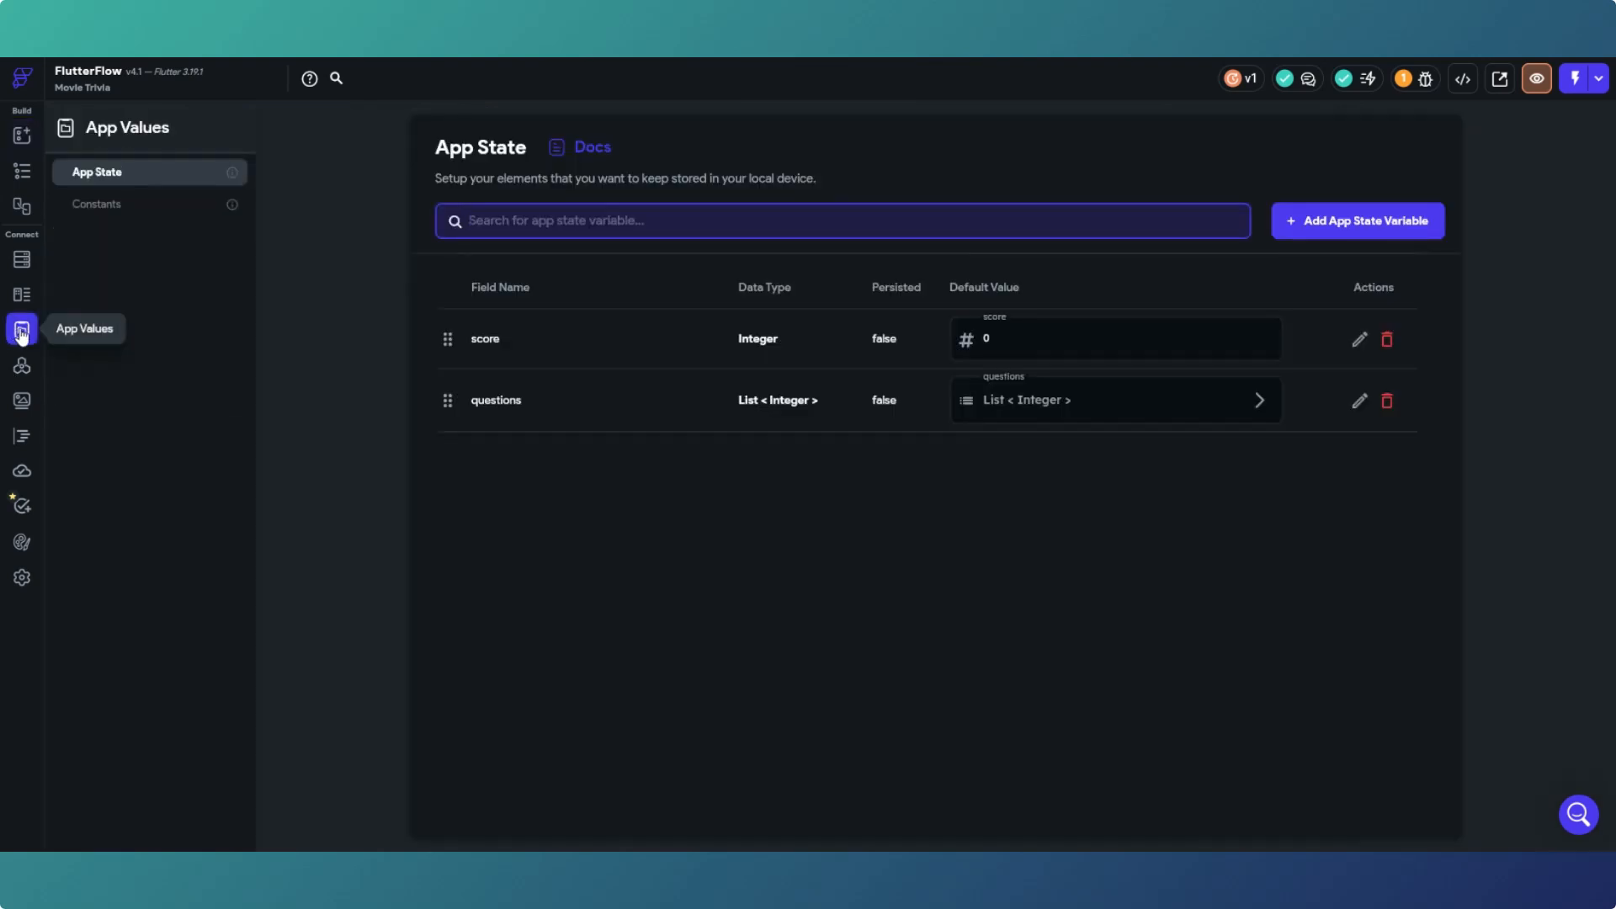
pyautogui.click(1397, 220)
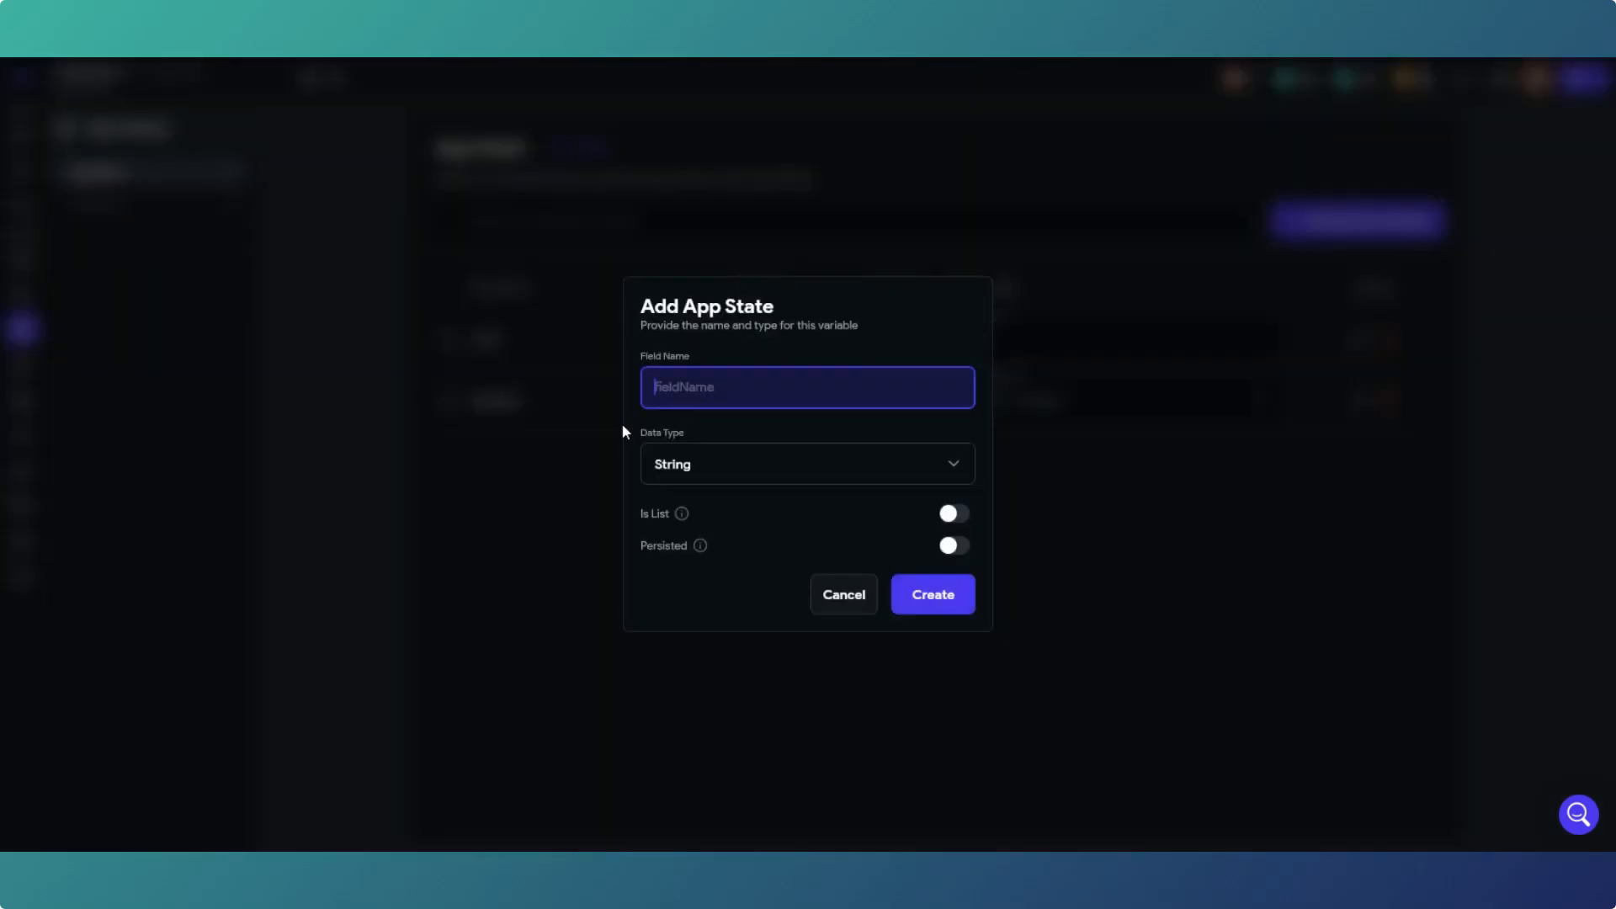
pyautogui.write('username')
pyautogui.click(963, 549)
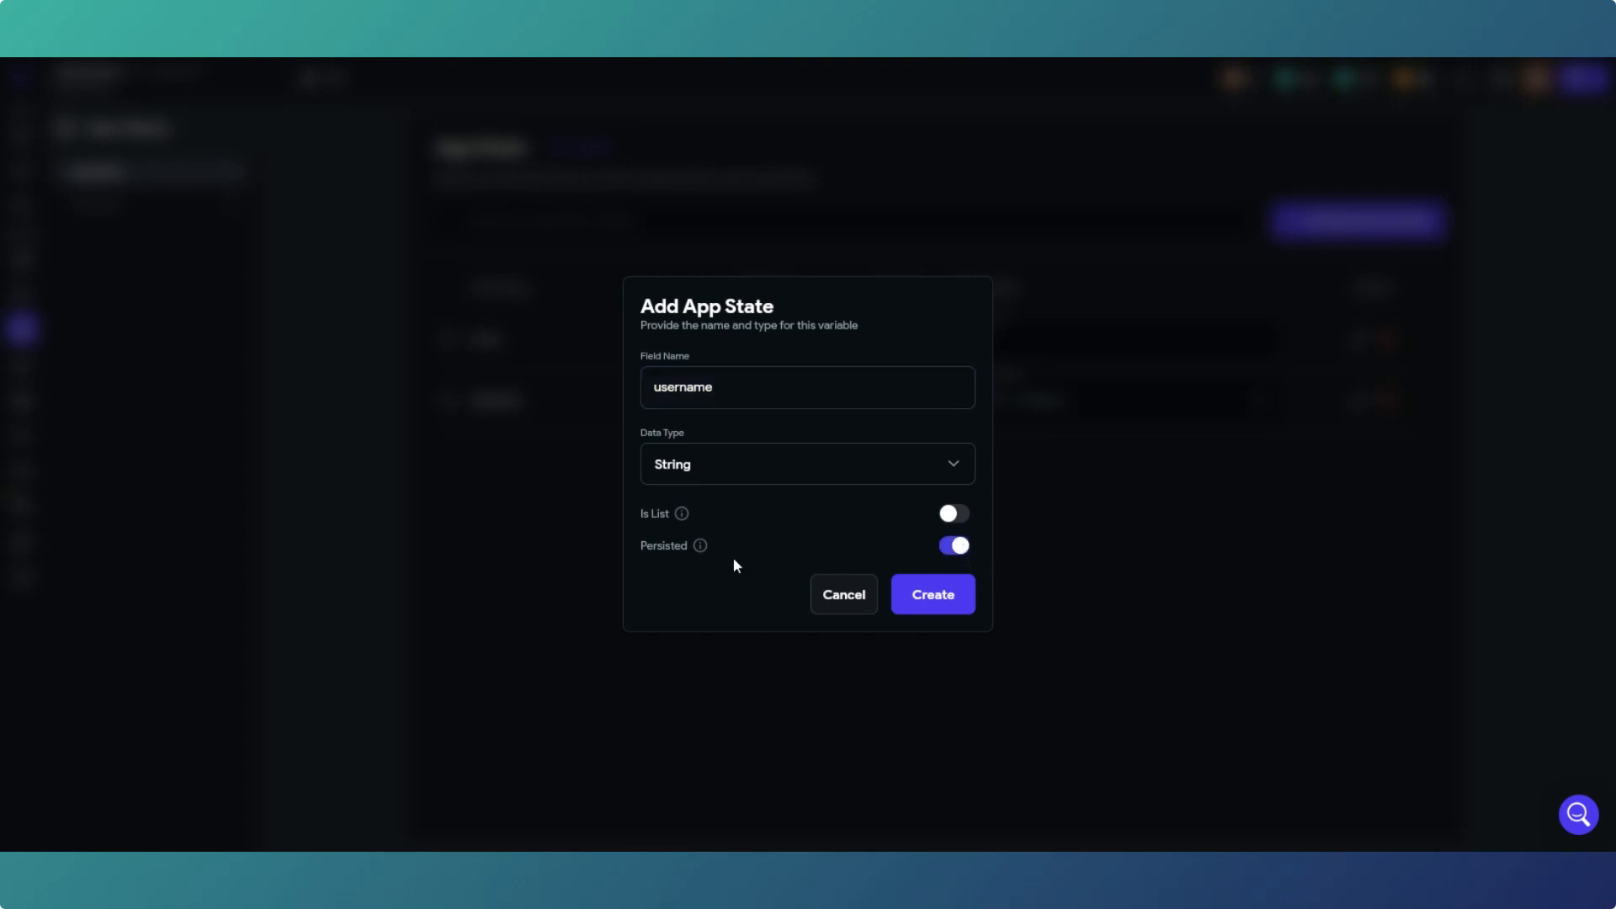
pyautogui.moveTo(702, 550)
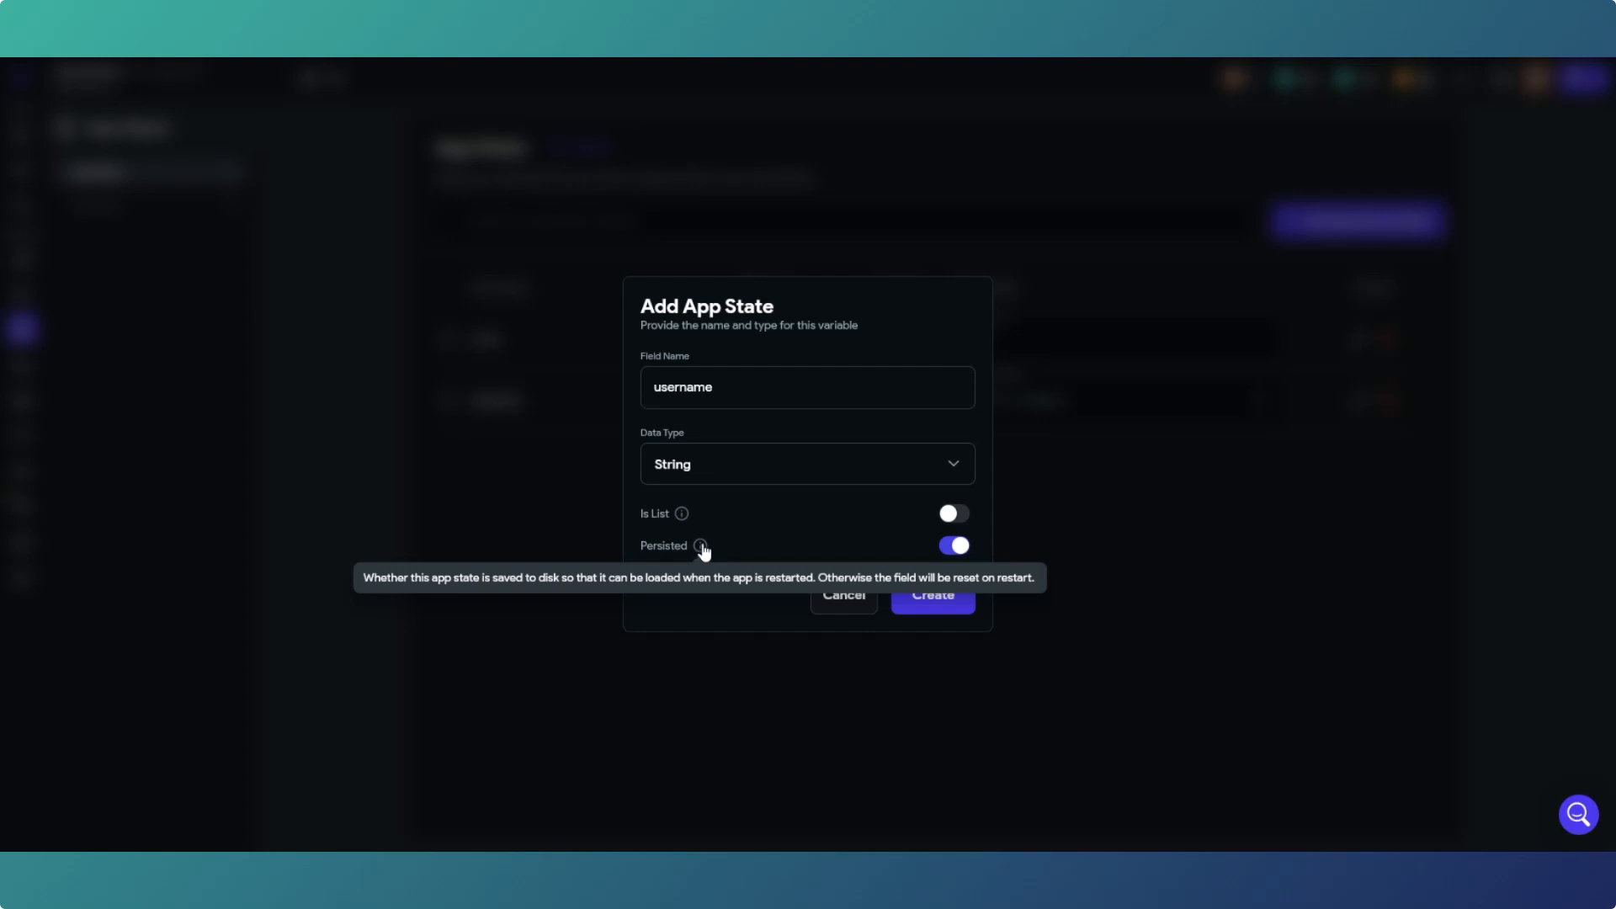
pyautogui.click(947, 599)
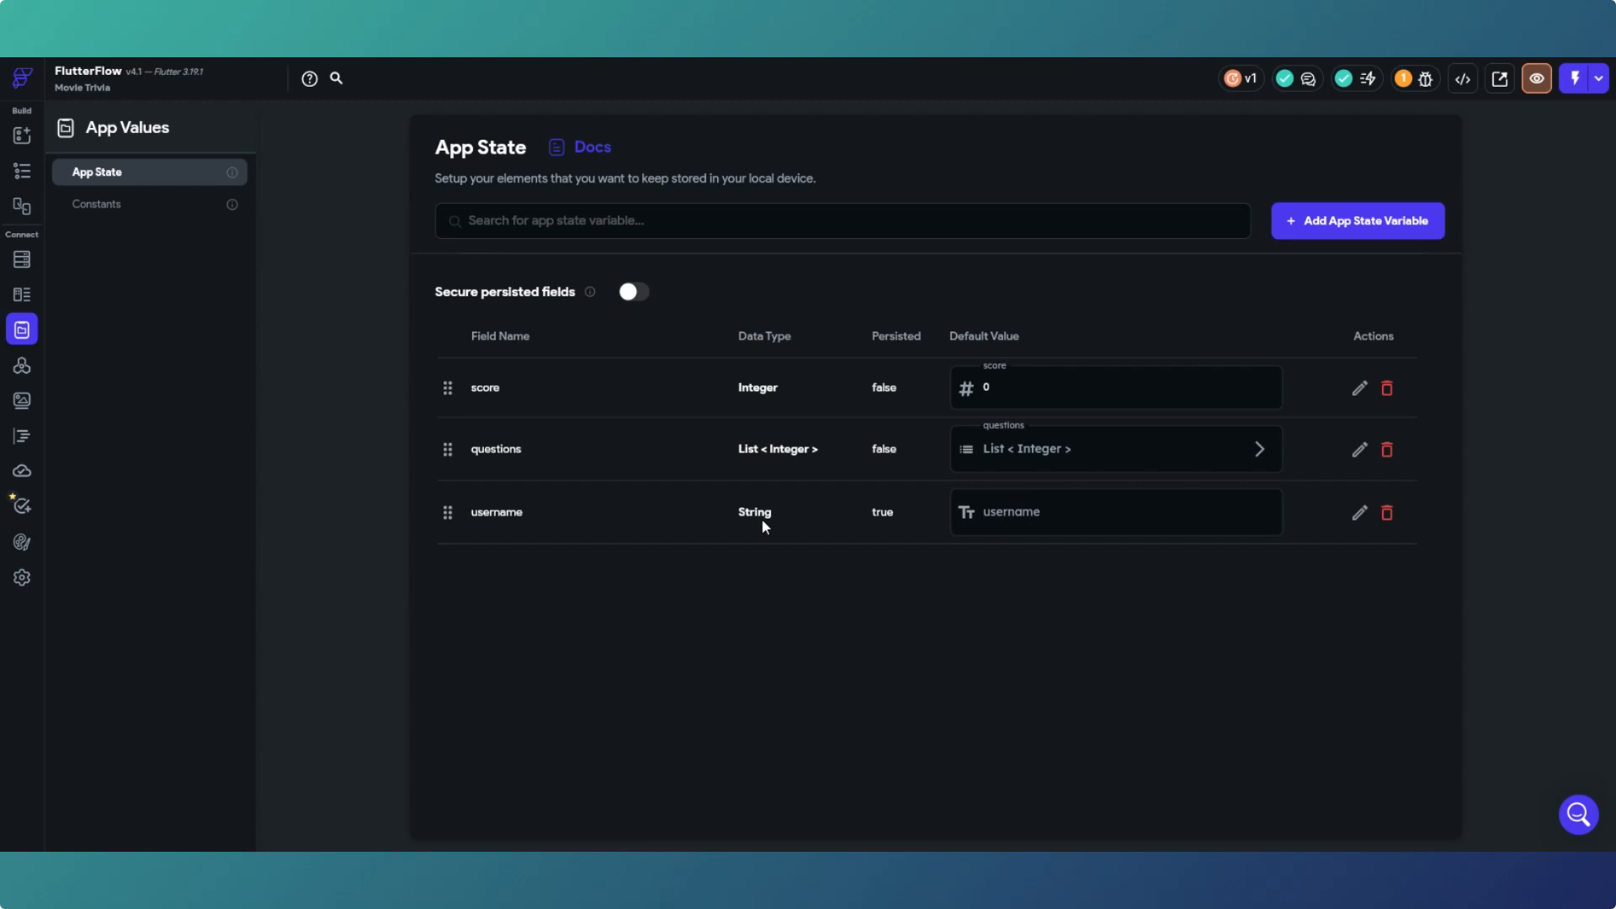
pyautogui.click(21, 175)
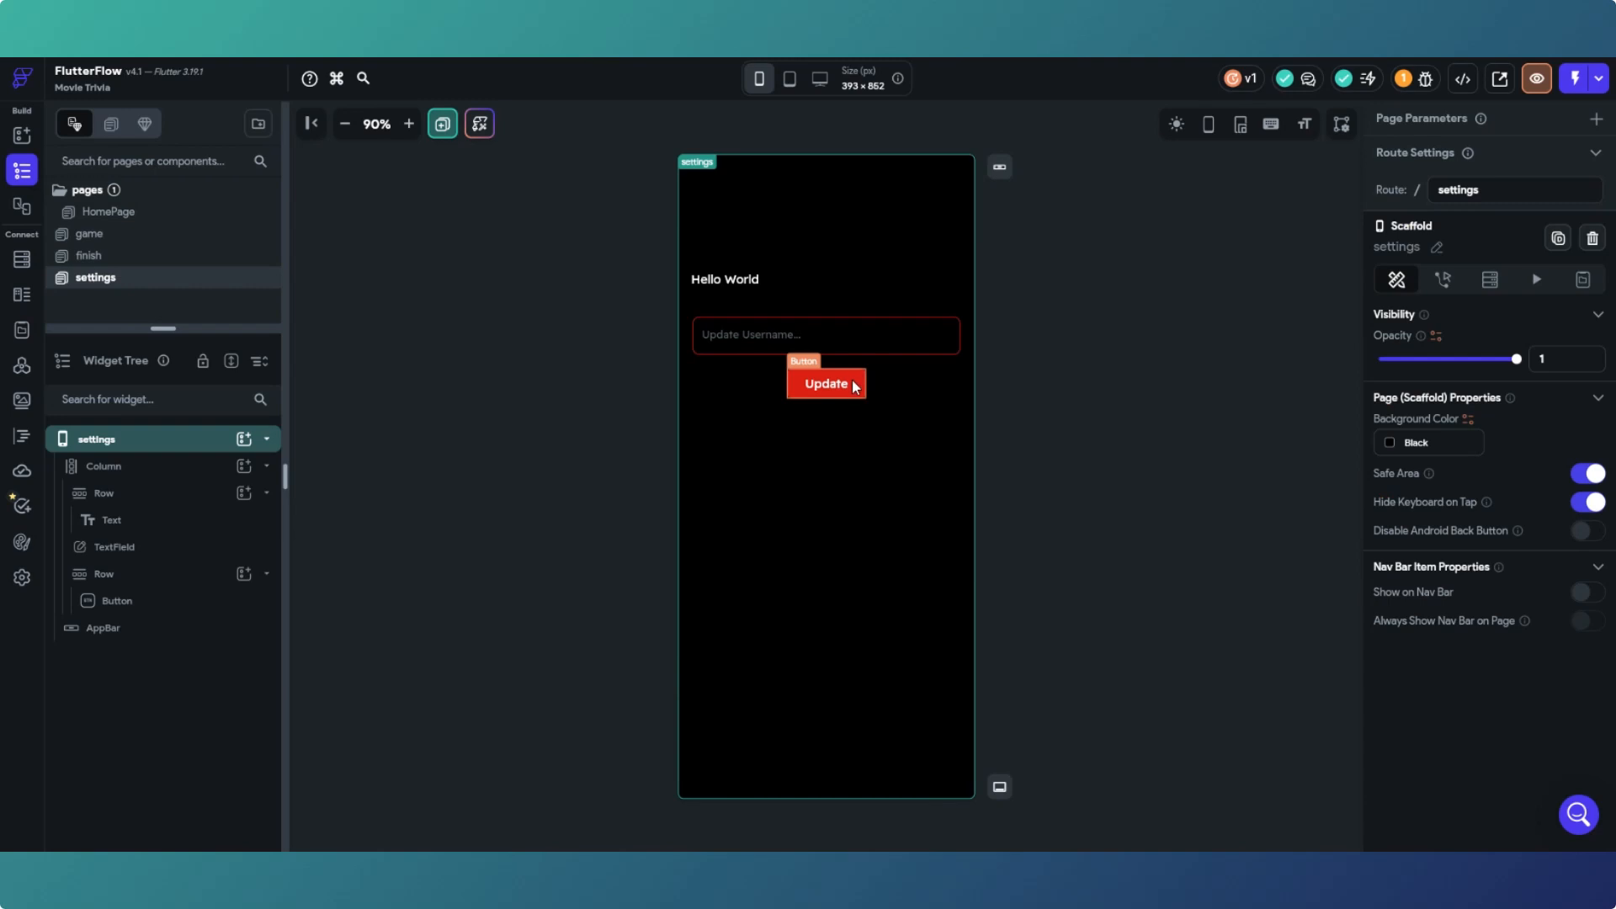
# Step: Bind the "Hello World" text on the settings page to the username app state variable
pyautogui.click(854, 386)
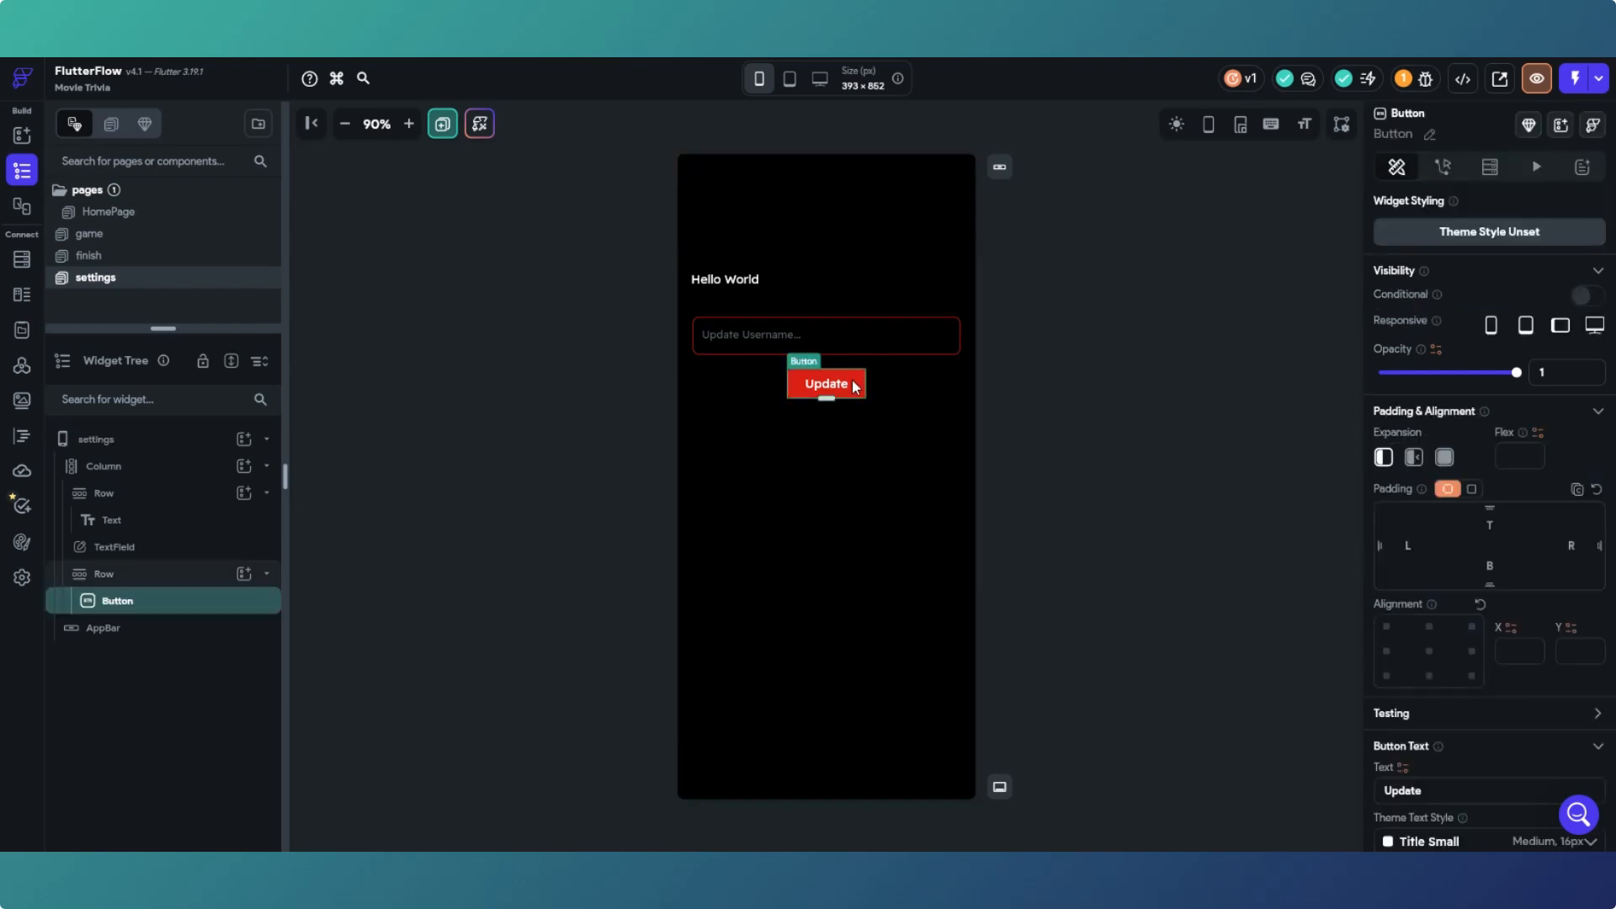
pyautogui.click(744, 284)
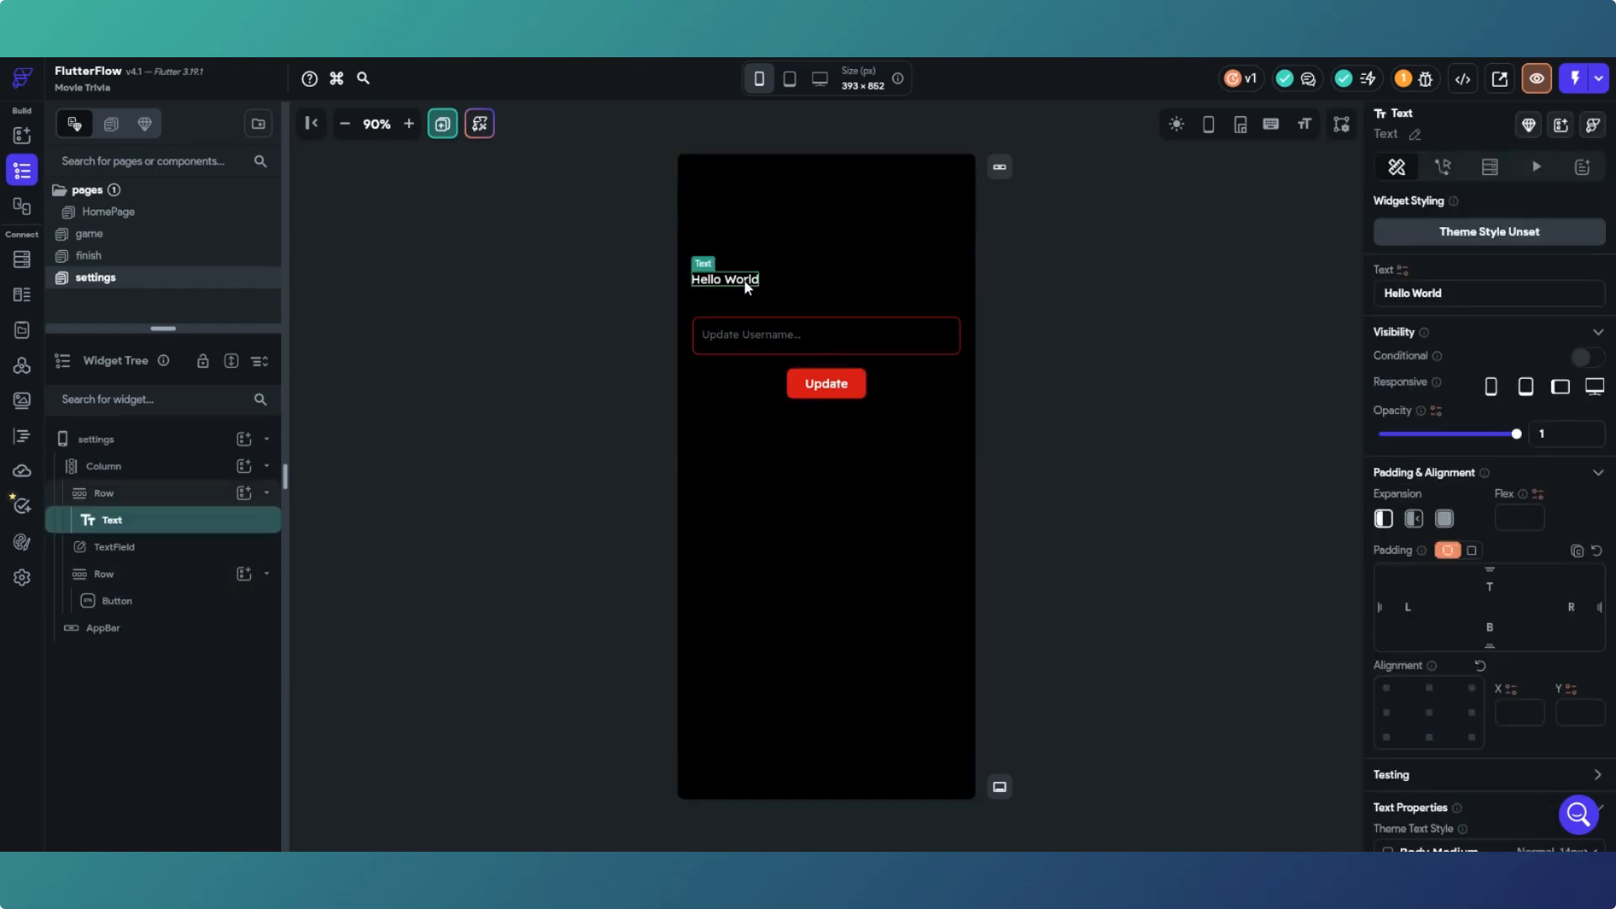
pyautogui.click(1402, 270)
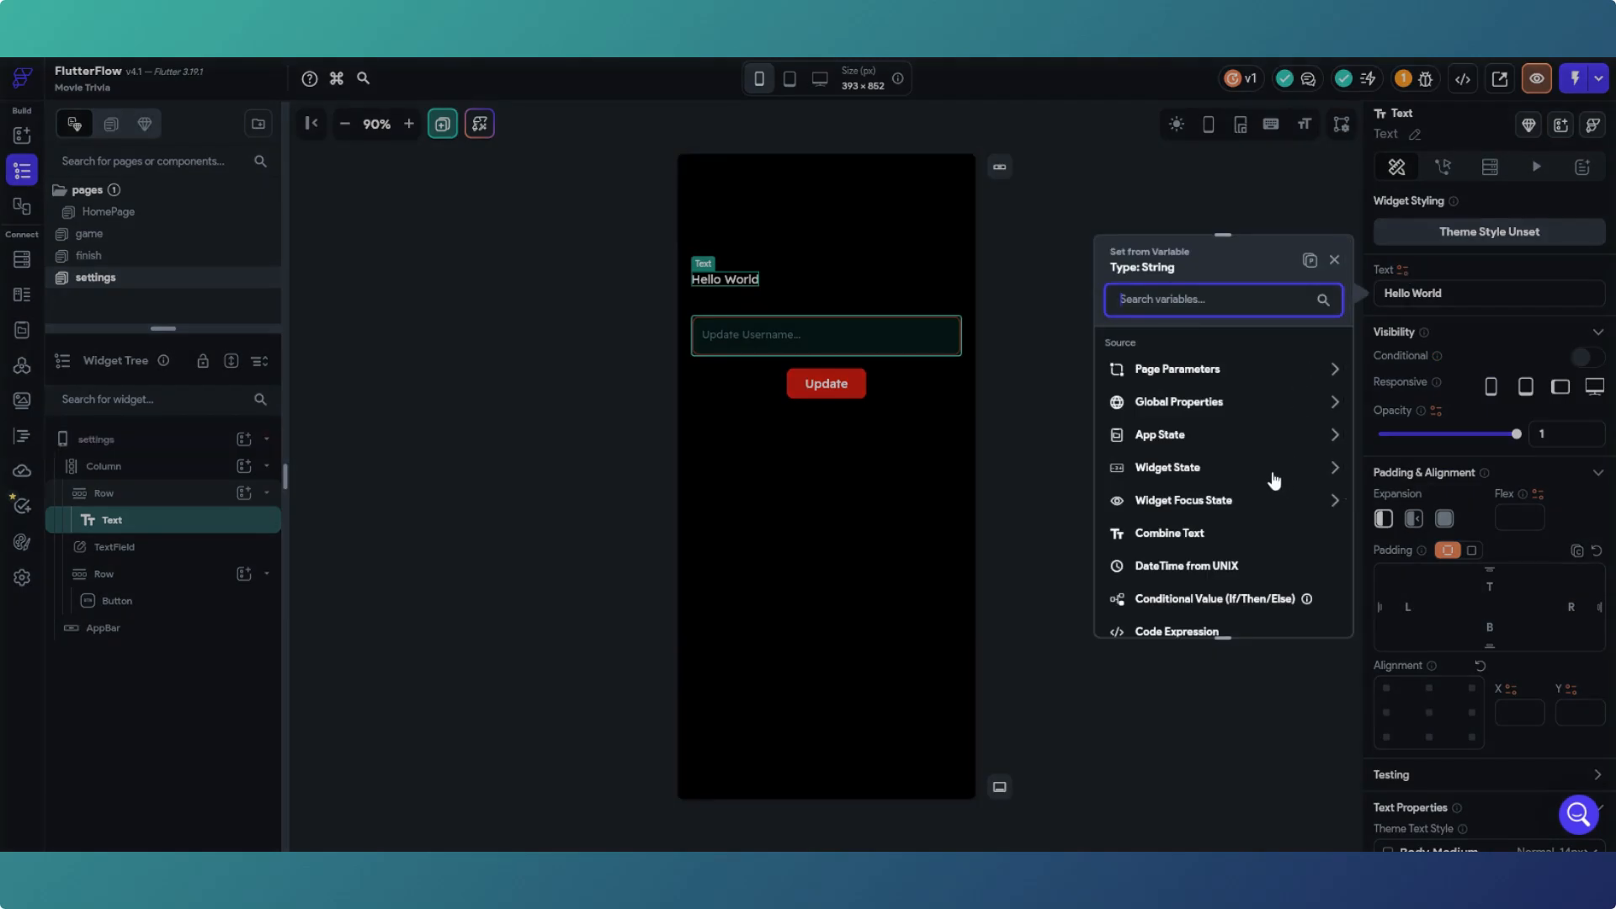
pyautogui.click(1248, 438)
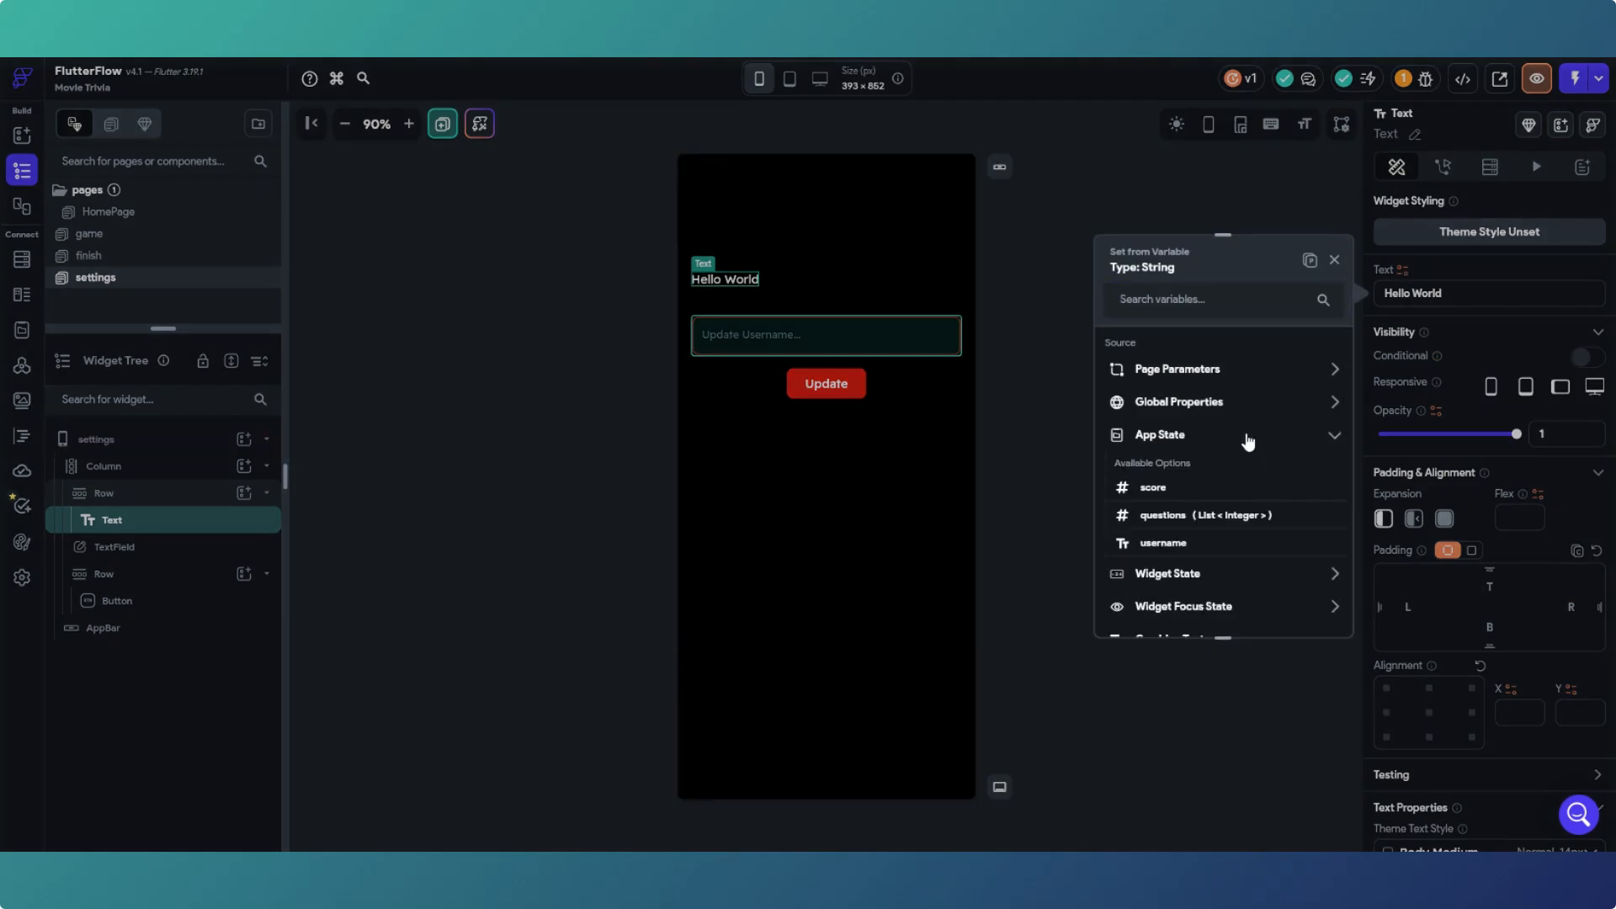
pyautogui.click(1166, 544)
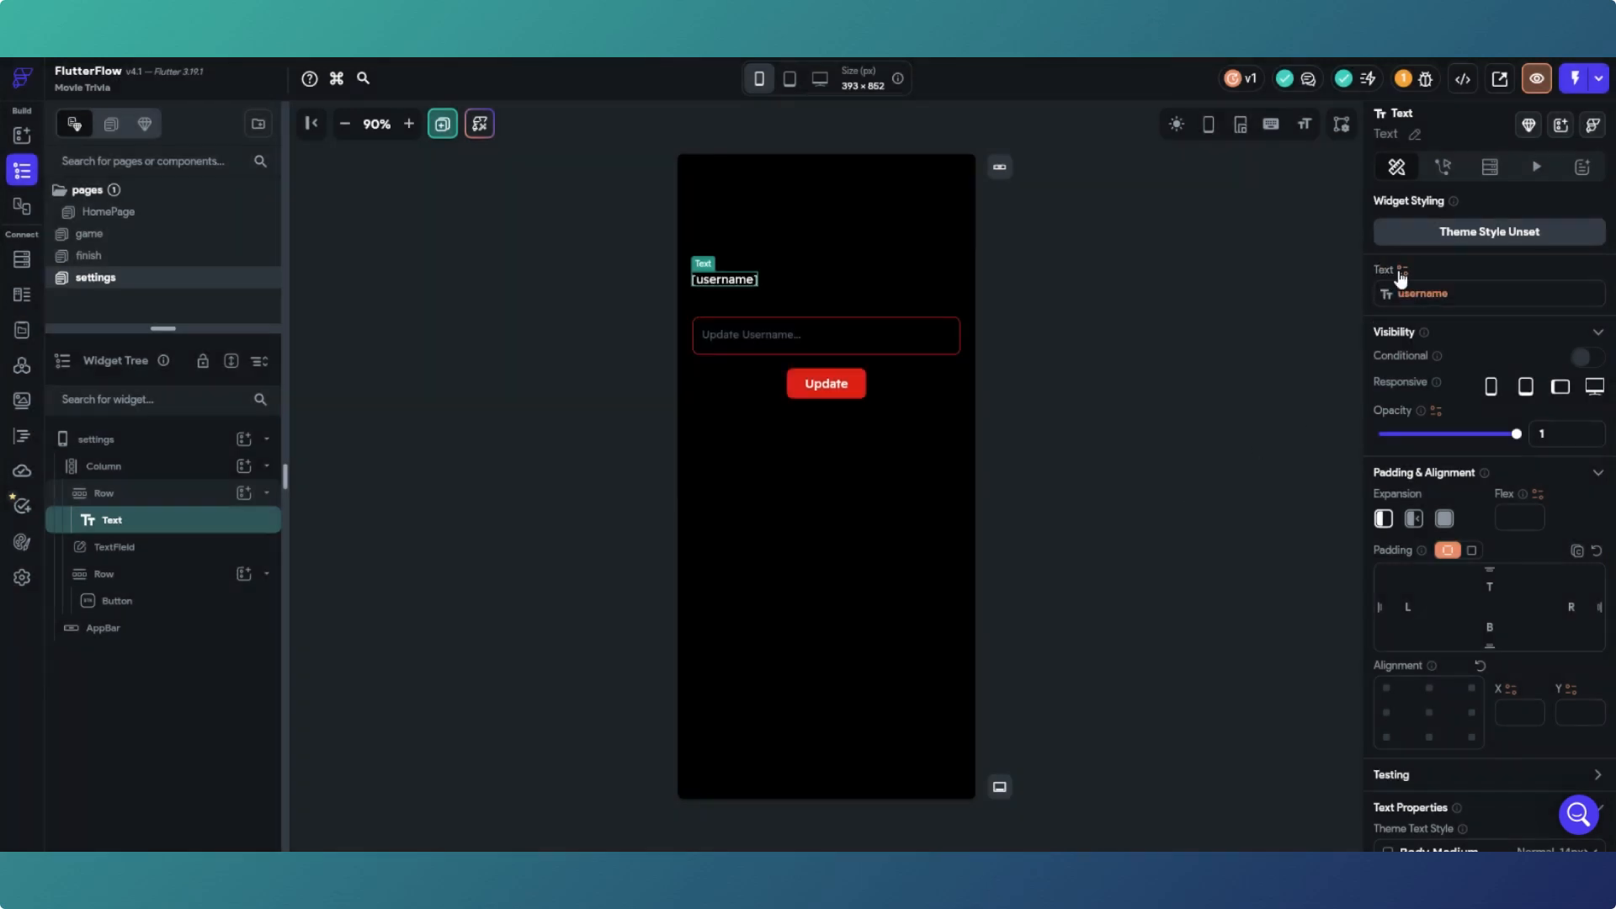
# Step: Set the default value of the settings page text's username variable to "Player 1"
pyautogui.click(1400, 271)
pyautogui.click(1159, 404)
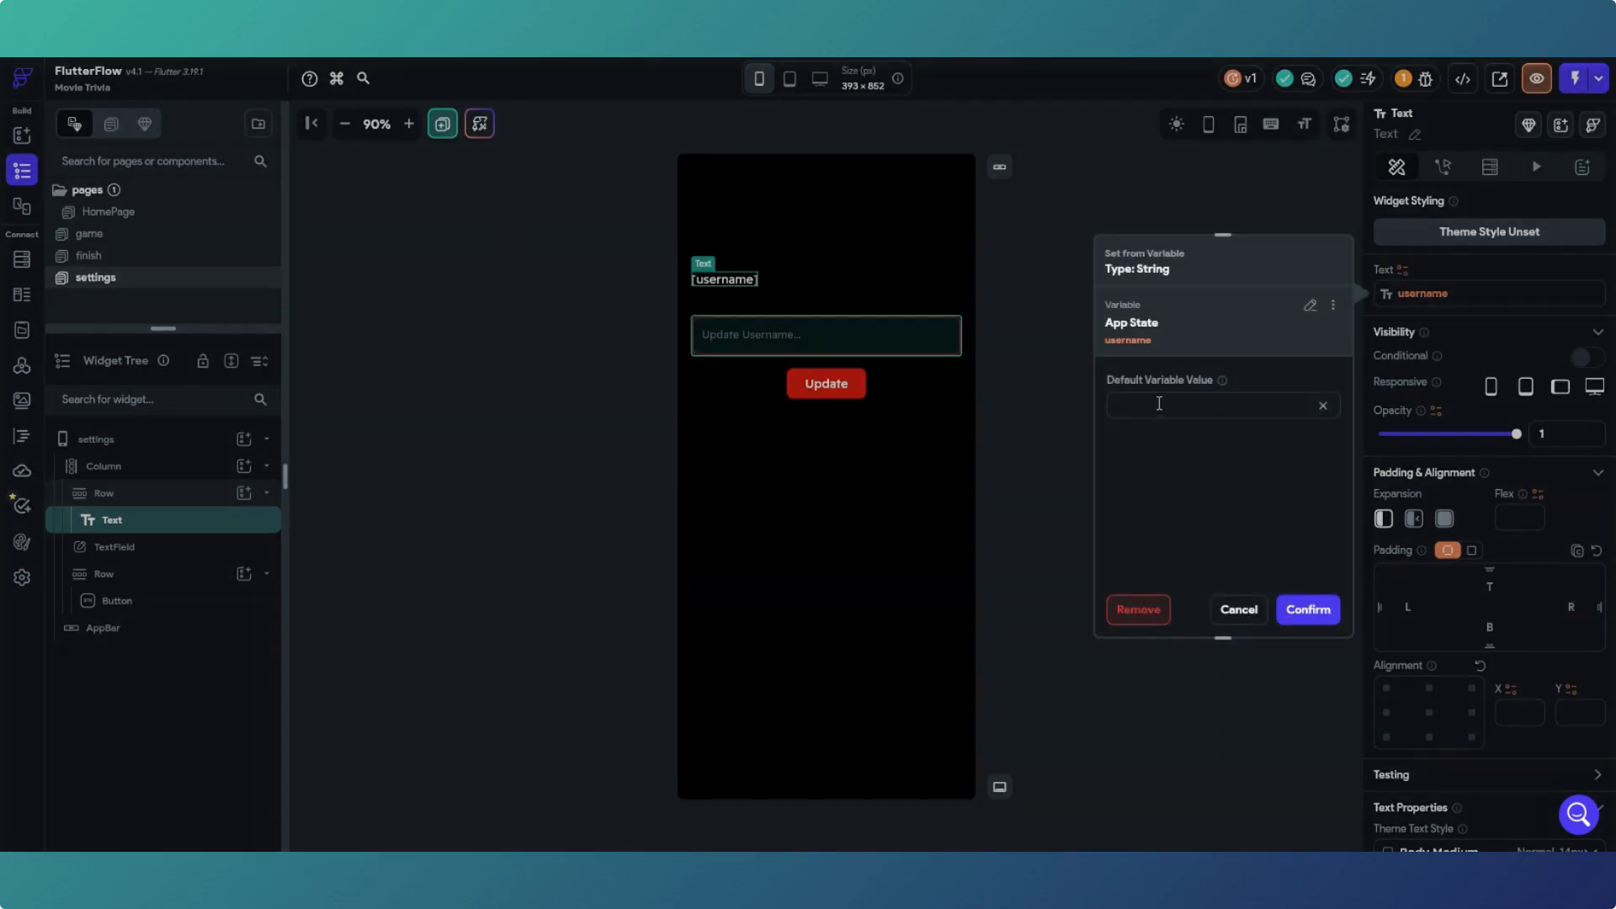
pyautogui.write('Player 1')
pyautogui.click(1310, 611)
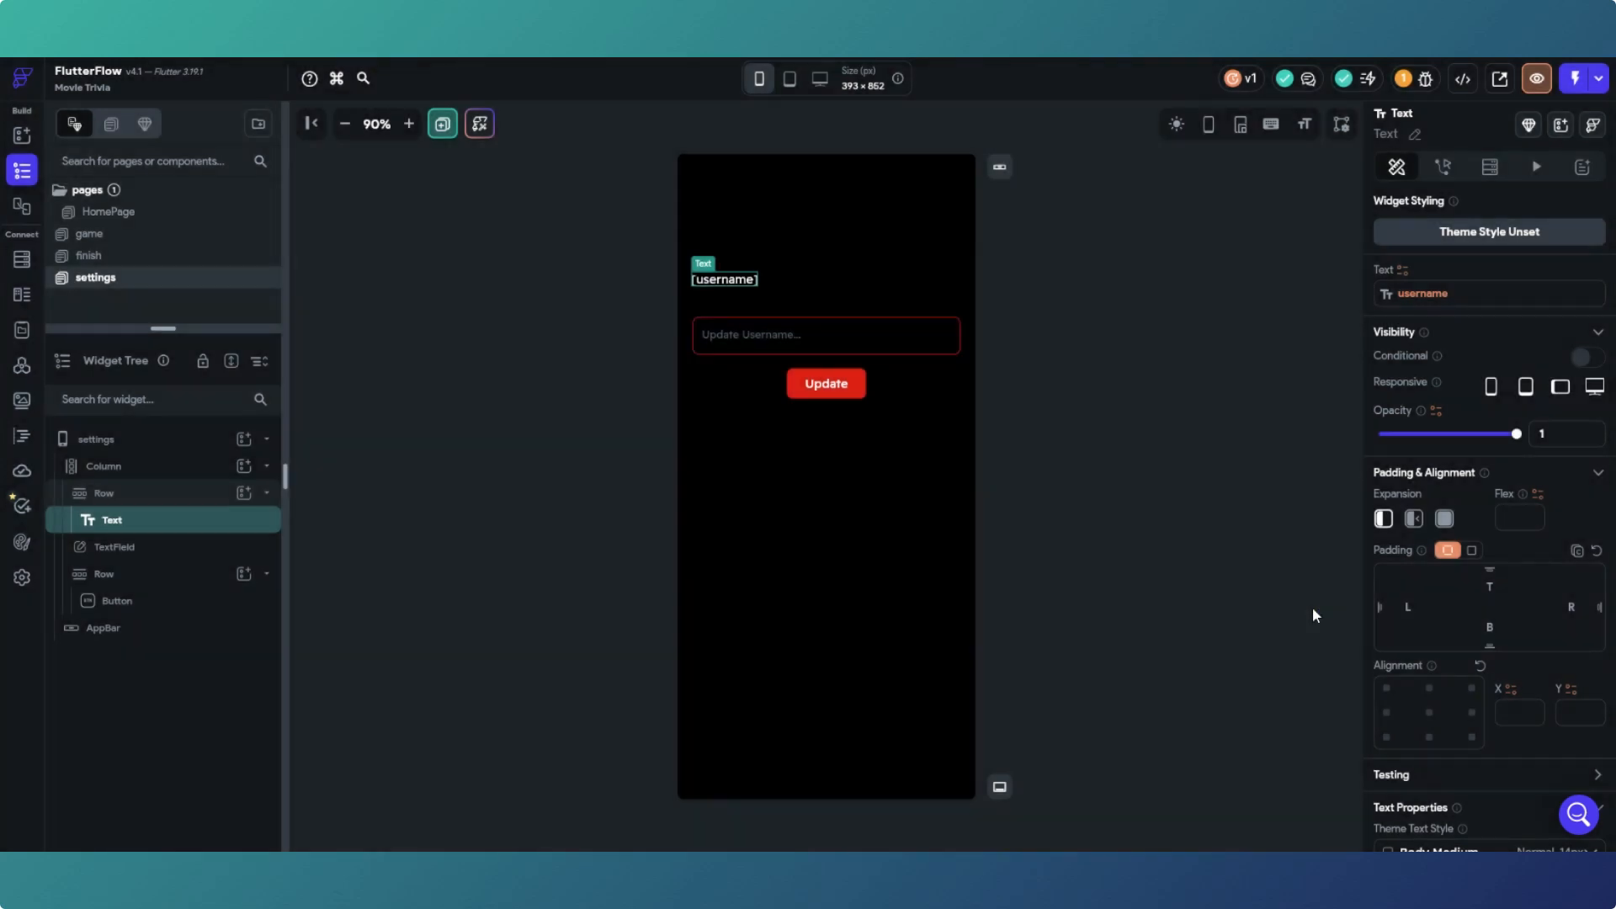
# Step: Add an On Tap action of type Update App State to the Update button
pyautogui.click(836, 390)
pyautogui.click(1443, 167)
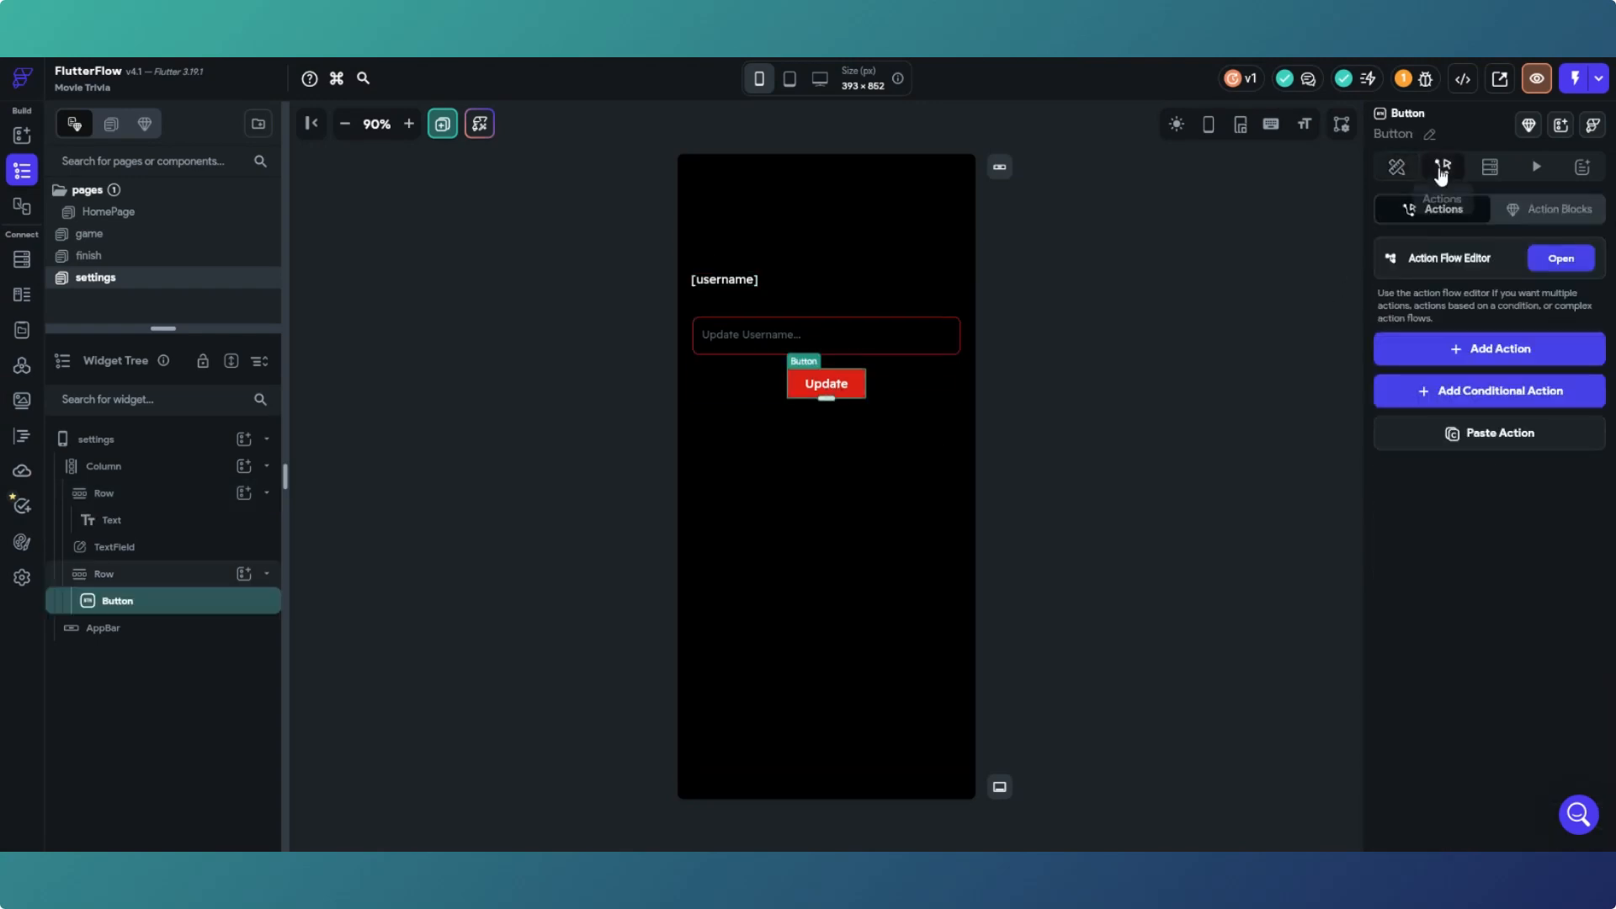
pyautogui.click(1551, 256)
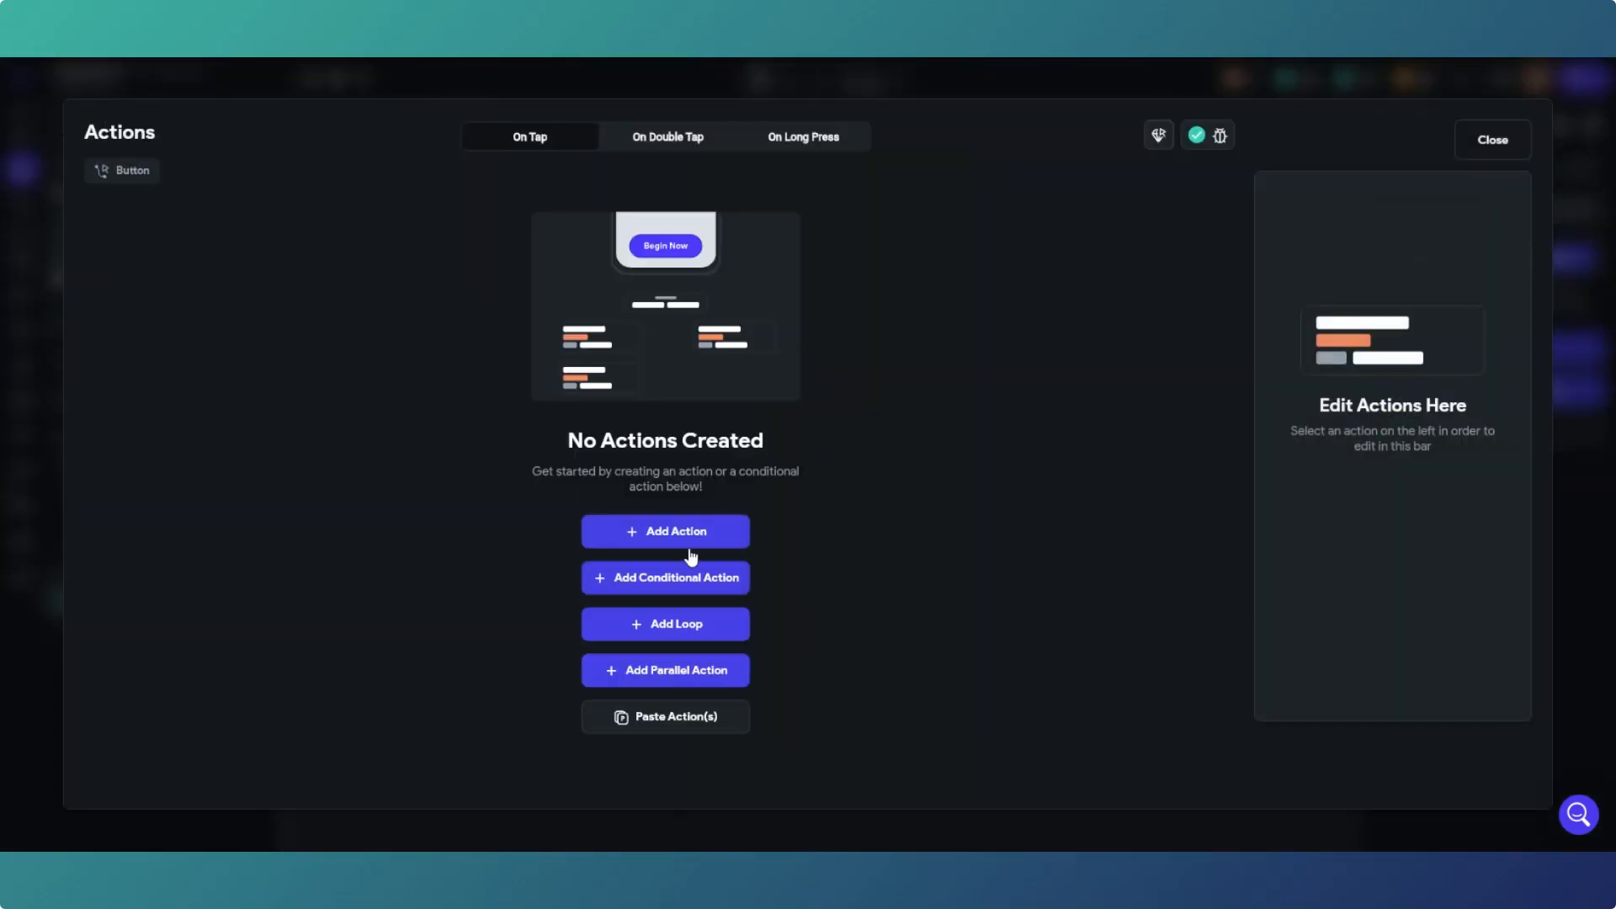
pyautogui.click(686, 552)
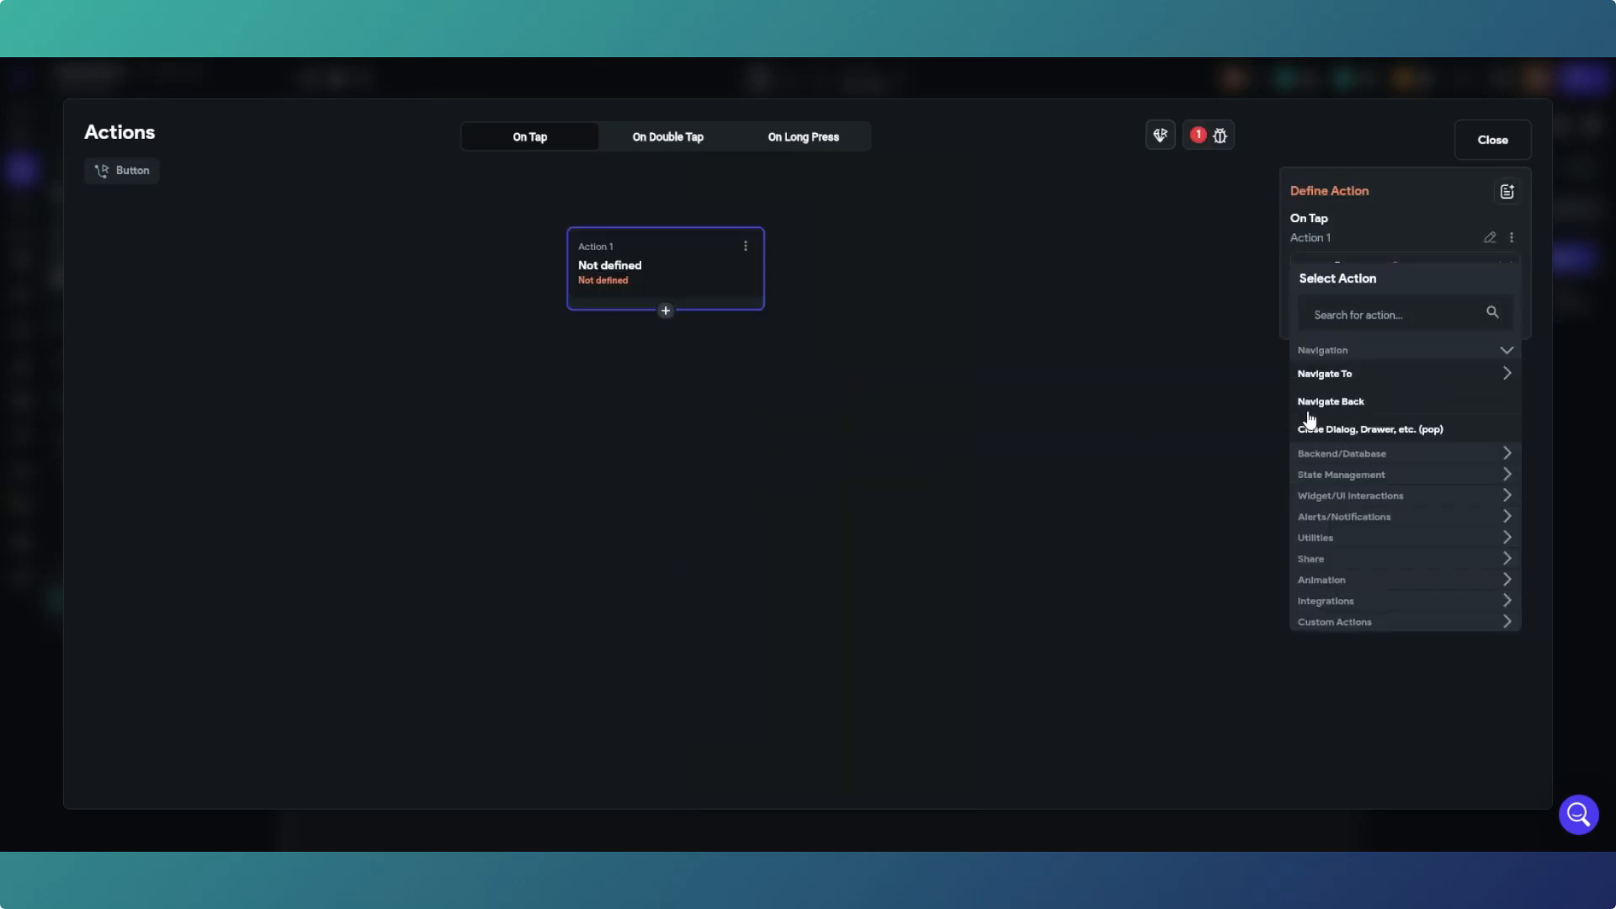
pyautogui.click(1391, 476)
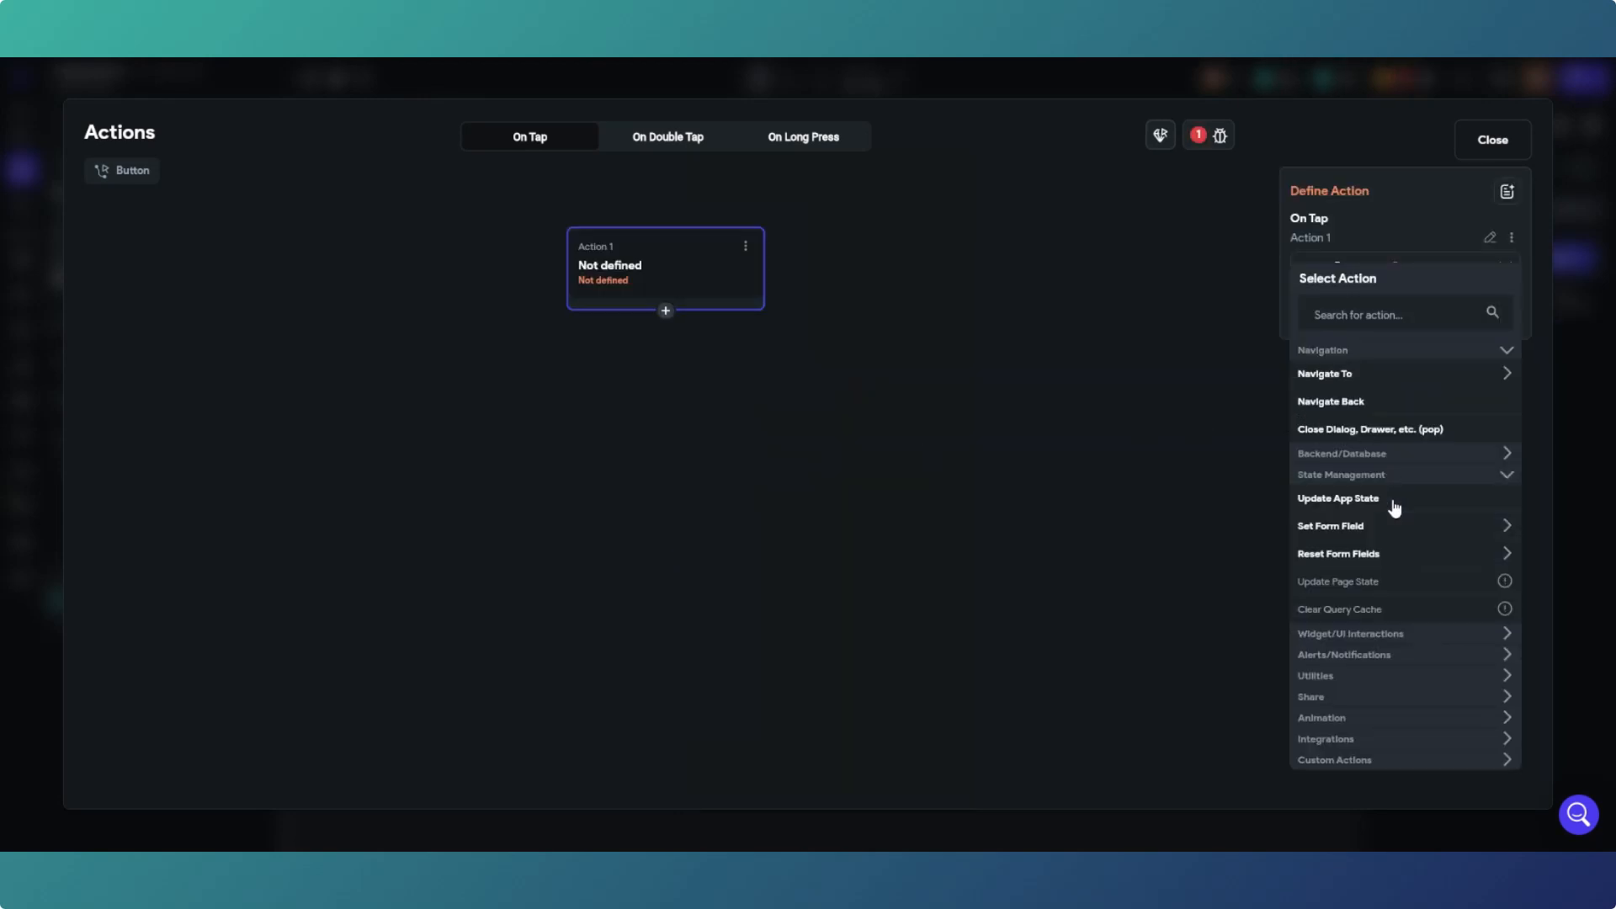
pyautogui.click(1388, 500)
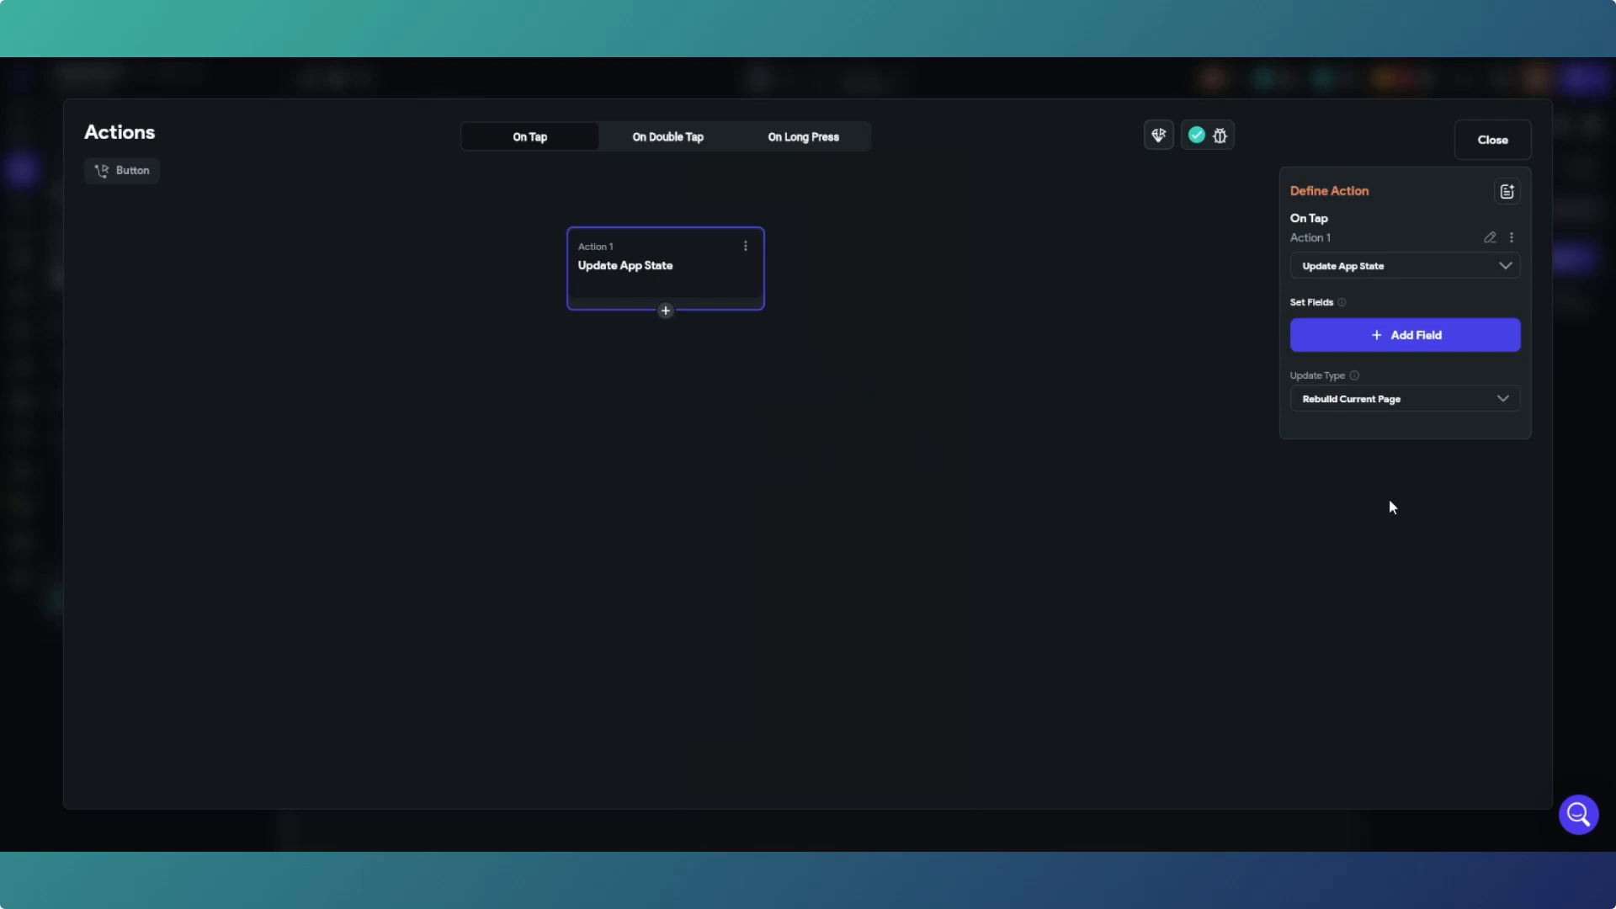
# Step: Have the action set the username field to the value of the "Update Username..." text field, and close the action editor
pyautogui.click(1386, 335)
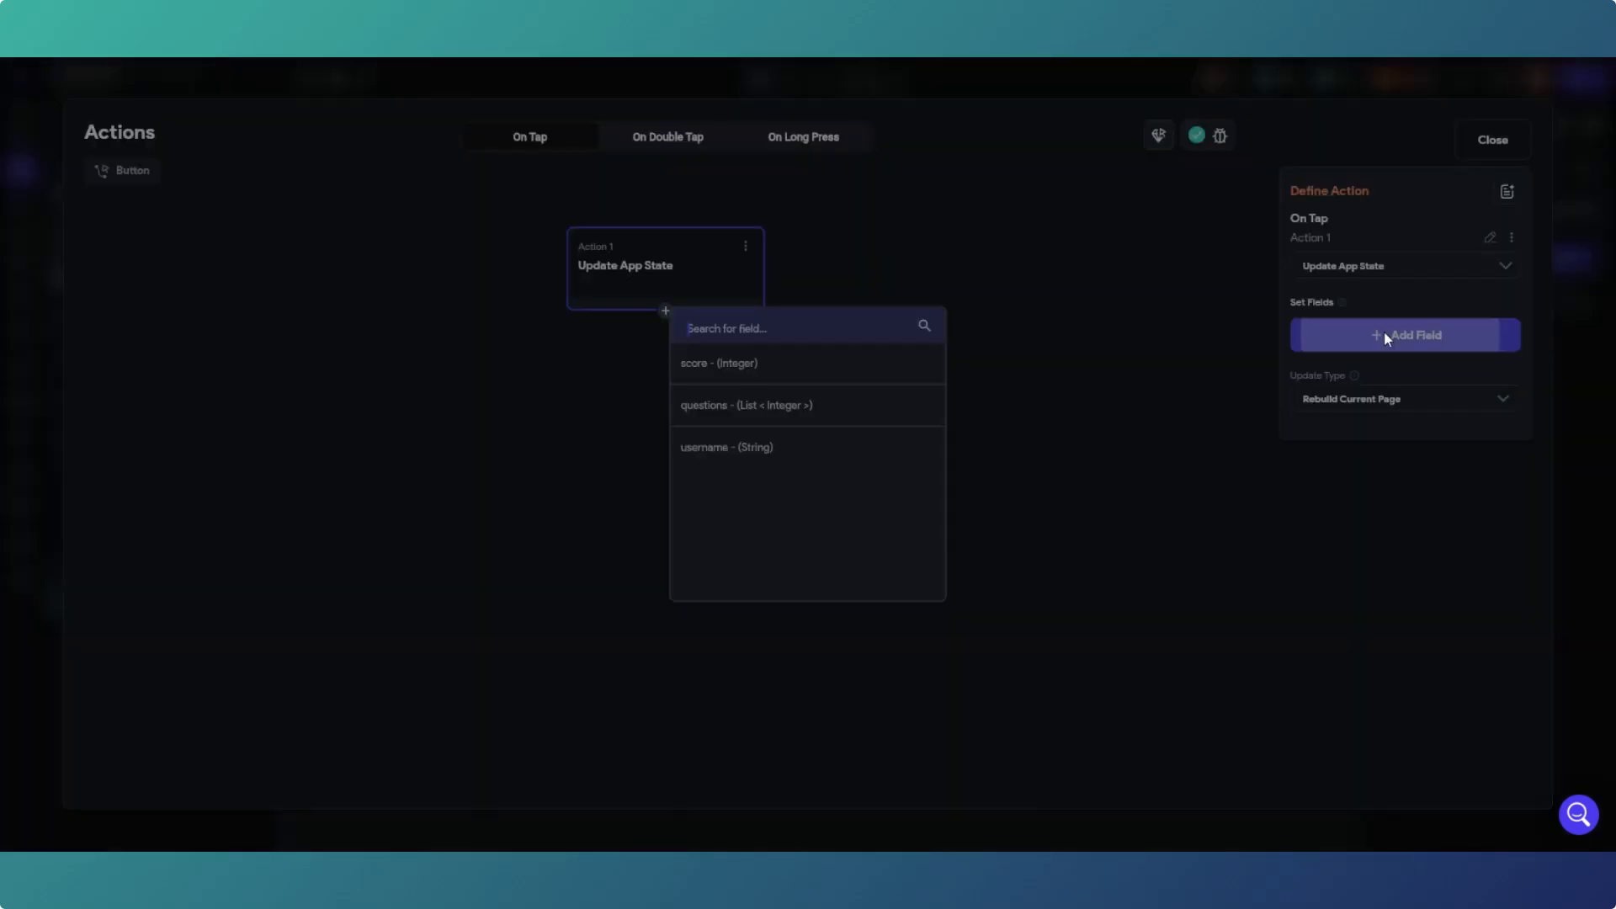
pyautogui.click(719, 447)
pyautogui.click(1436, 411)
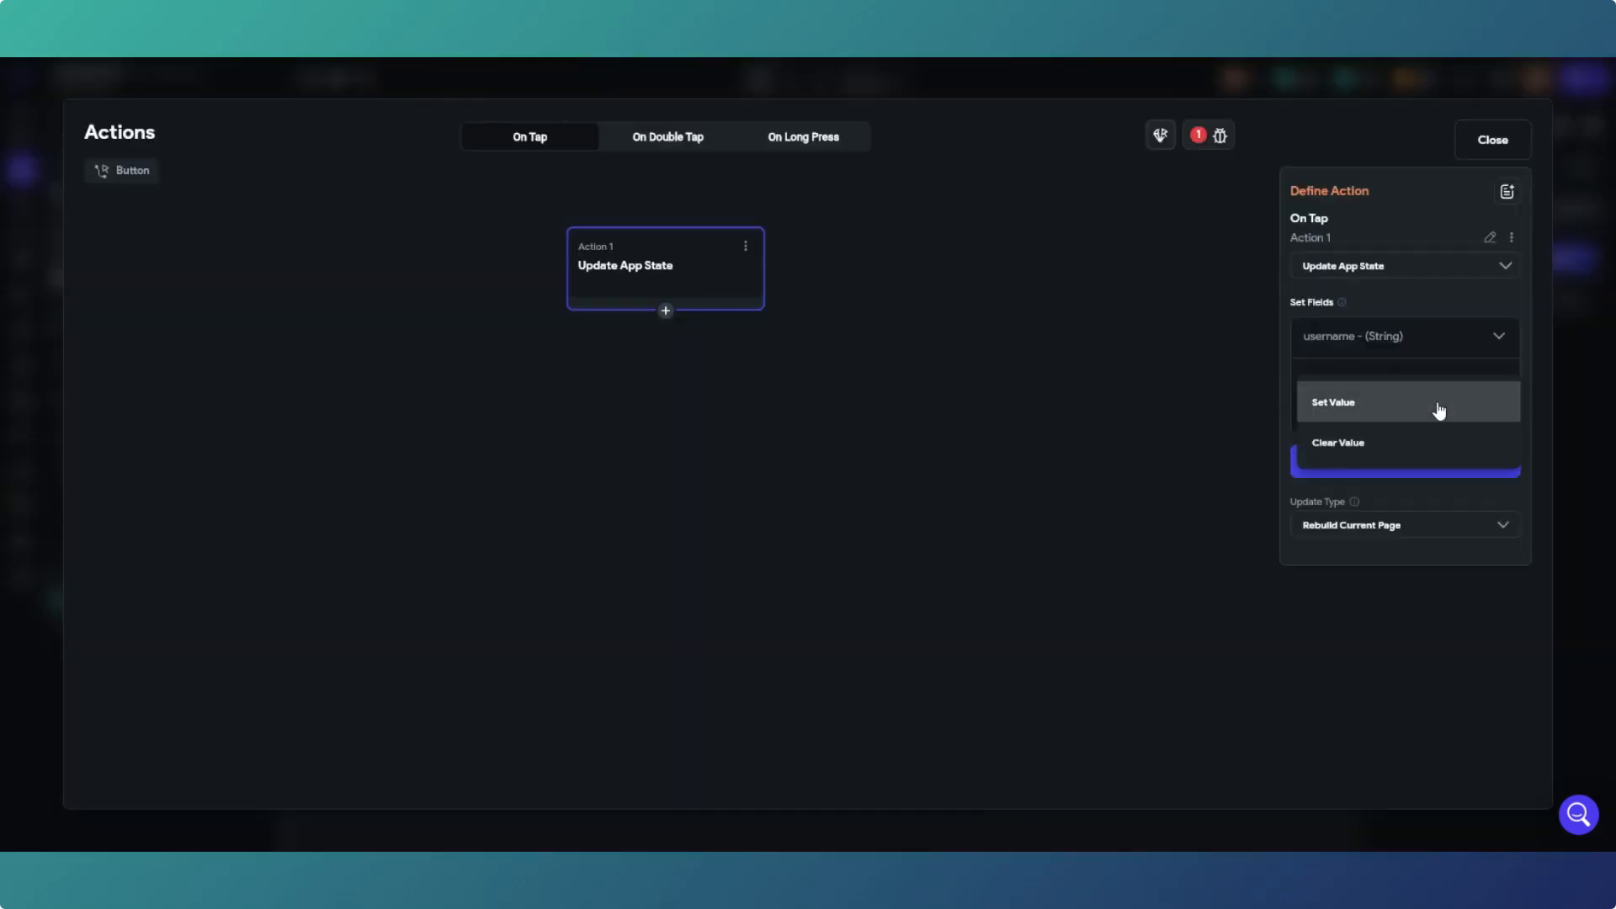
pyautogui.click(1371, 412)
pyautogui.click(1366, 430)
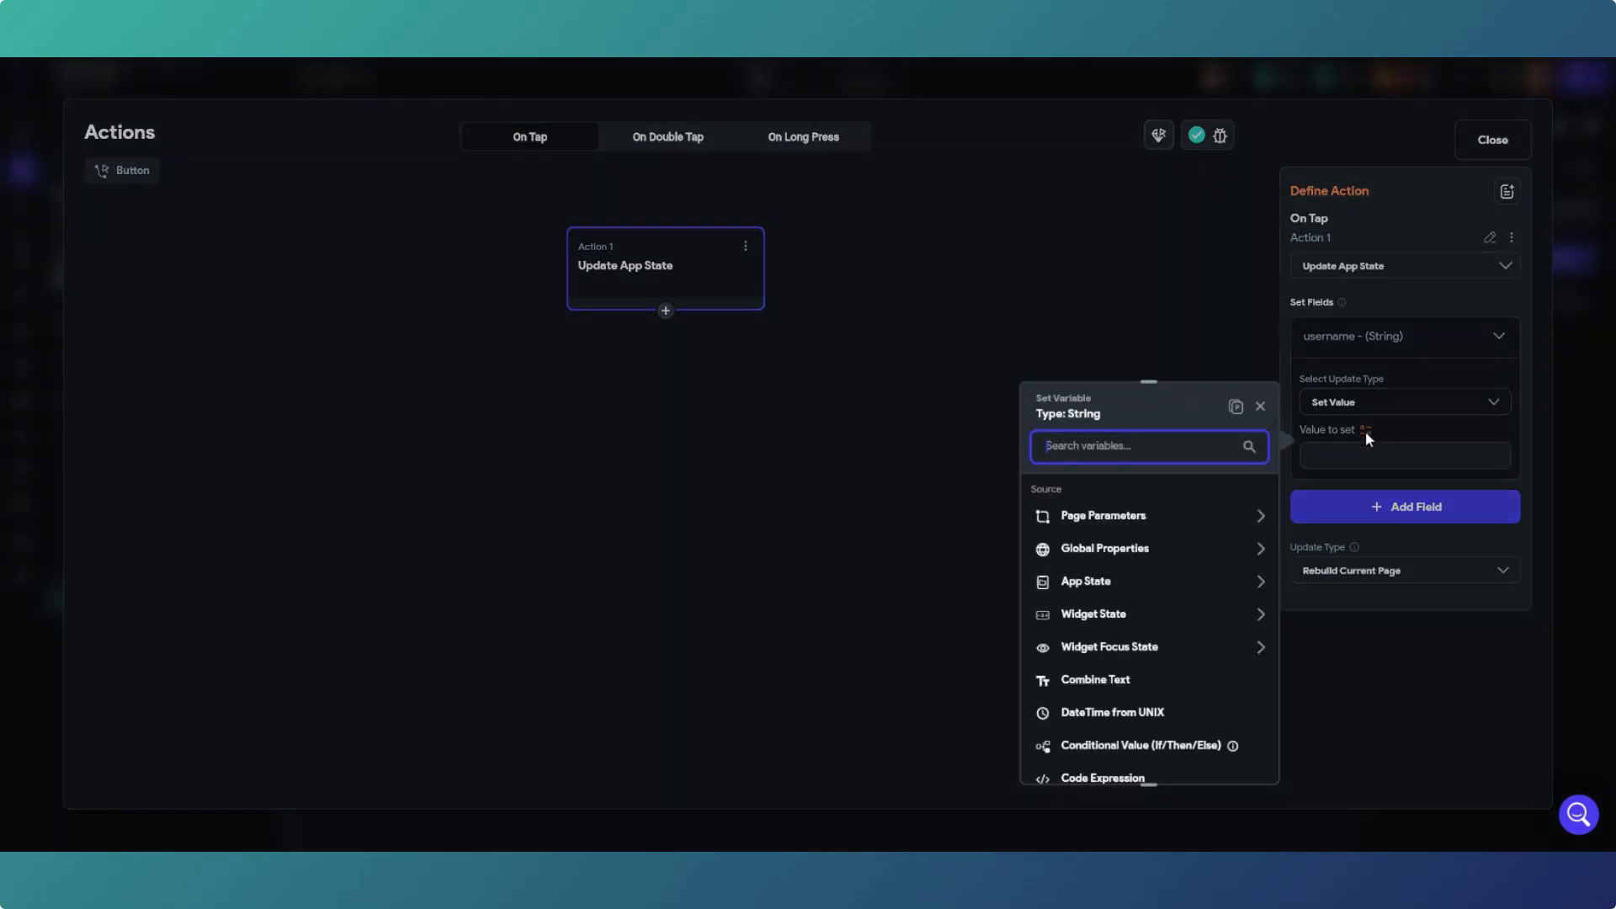
pyautogui.click(1143, 616)
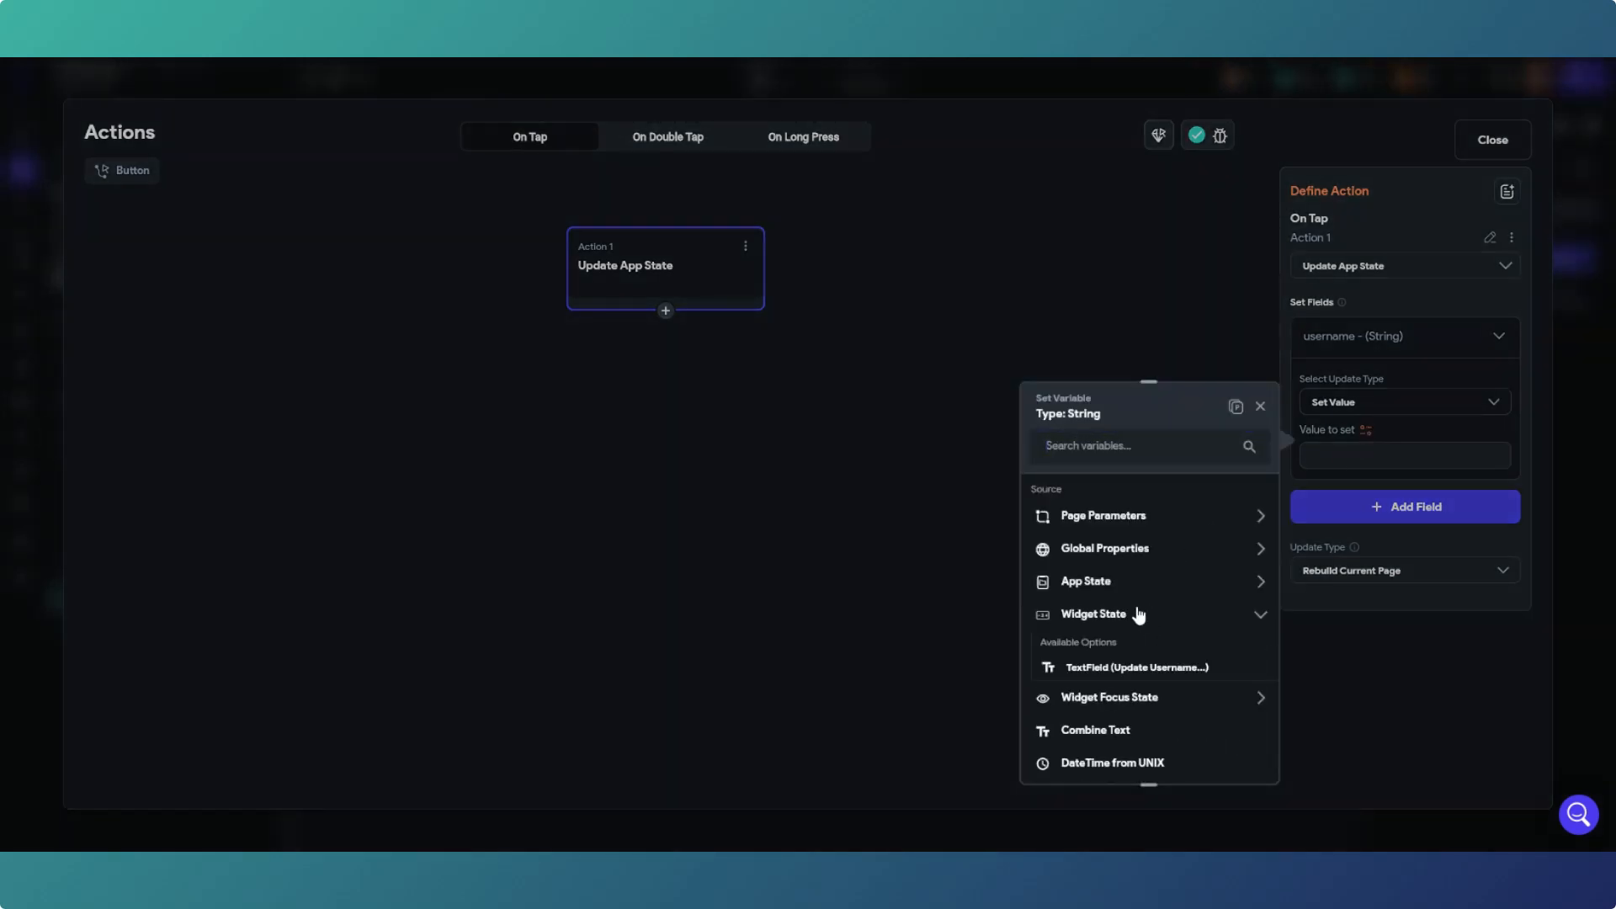
pyautogui.click(1121, 670)
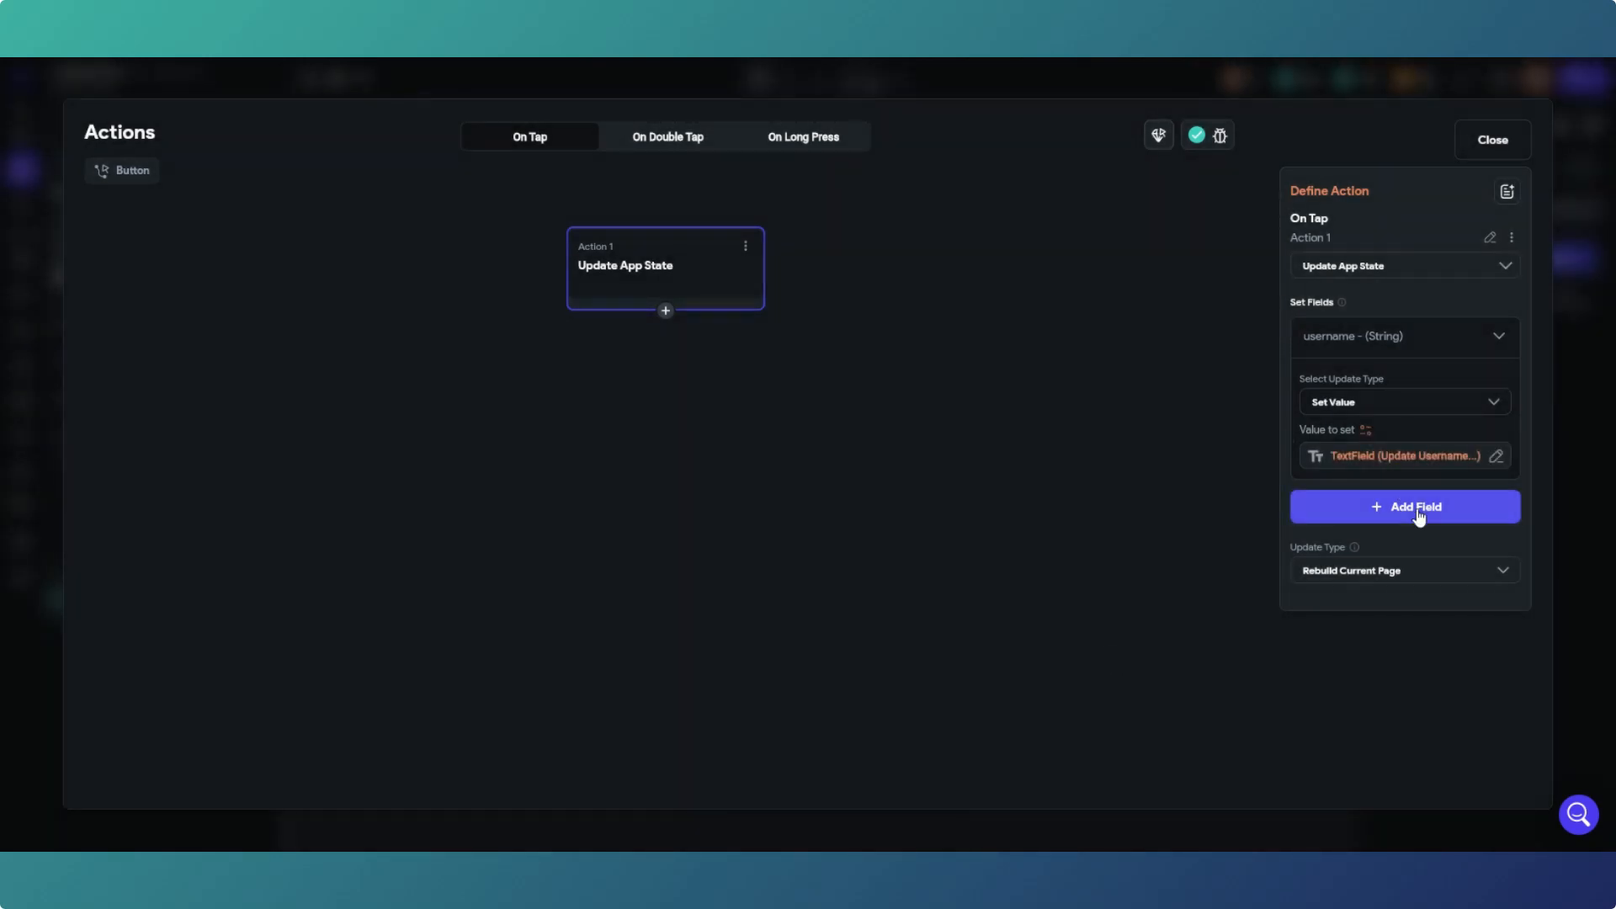
pyautogui.click(1492, 139)
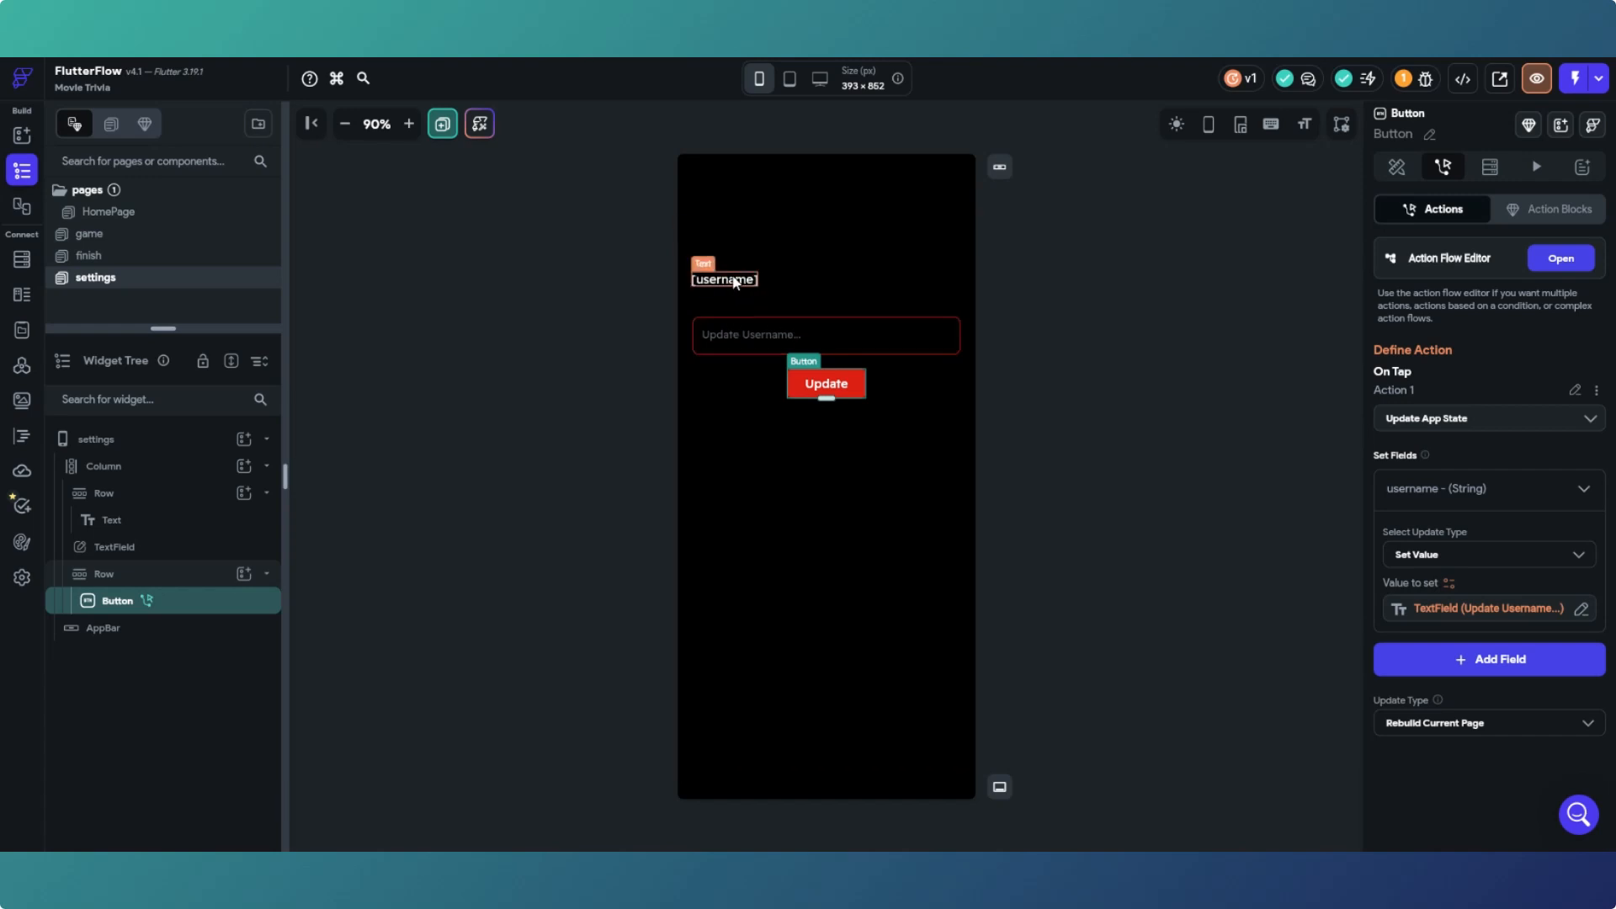
pyautogui.click(1019, 453)
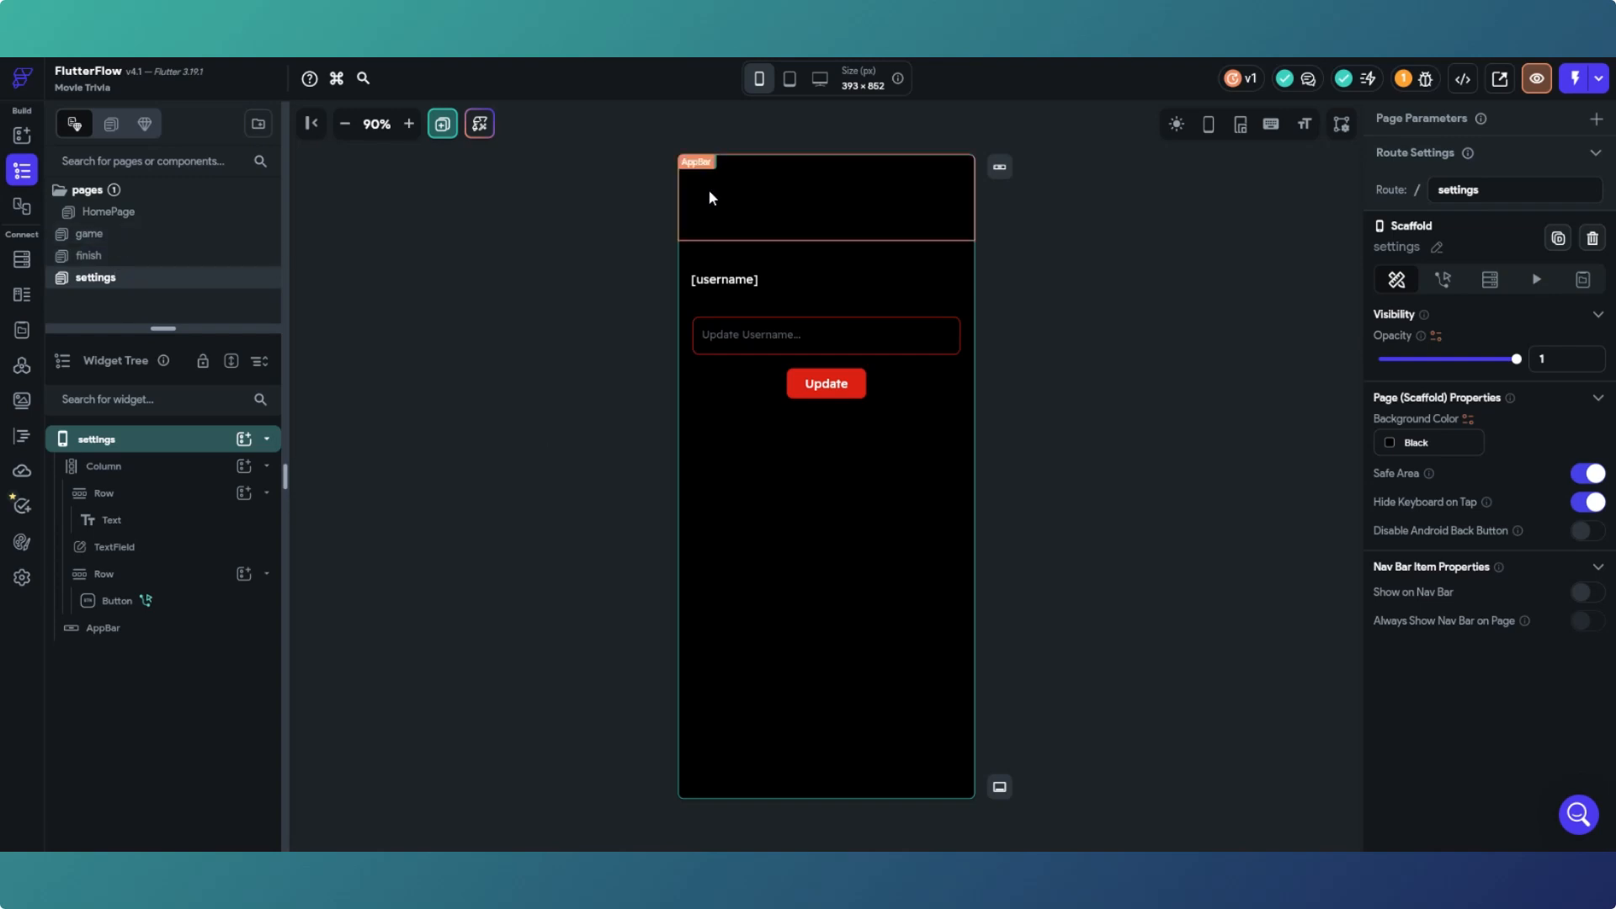
# Step: Give the settings icon on HomePage an On Tap action that navigates to the settings page
pyautogui.click(143, 222)
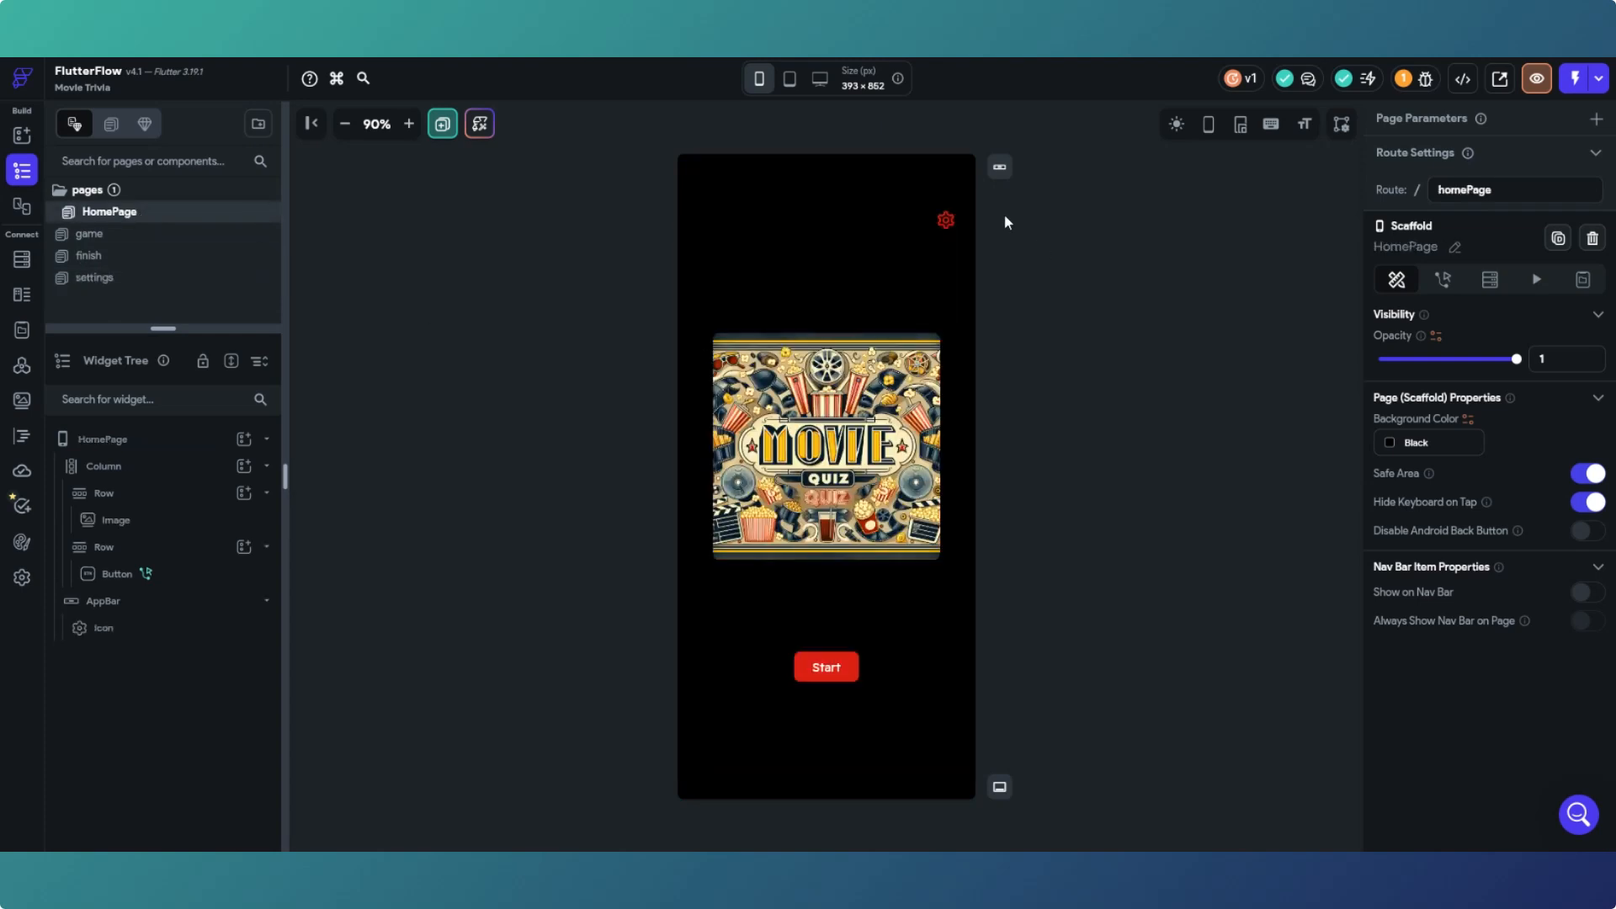
pyautogui.click(939, 219)
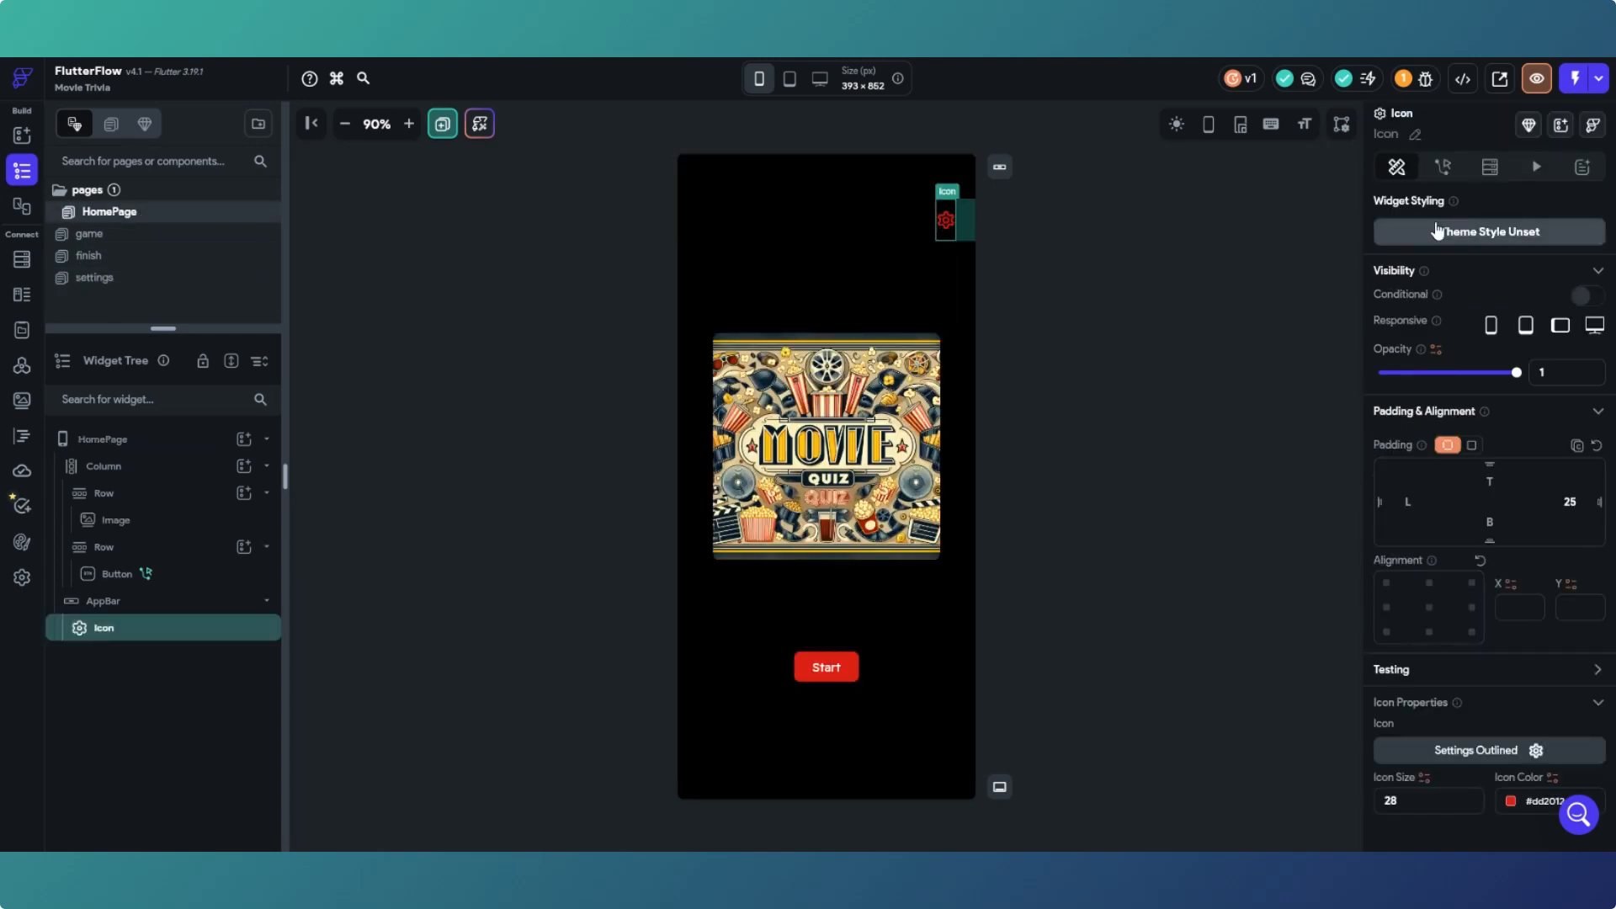
pyautogui.click(1444, 168)
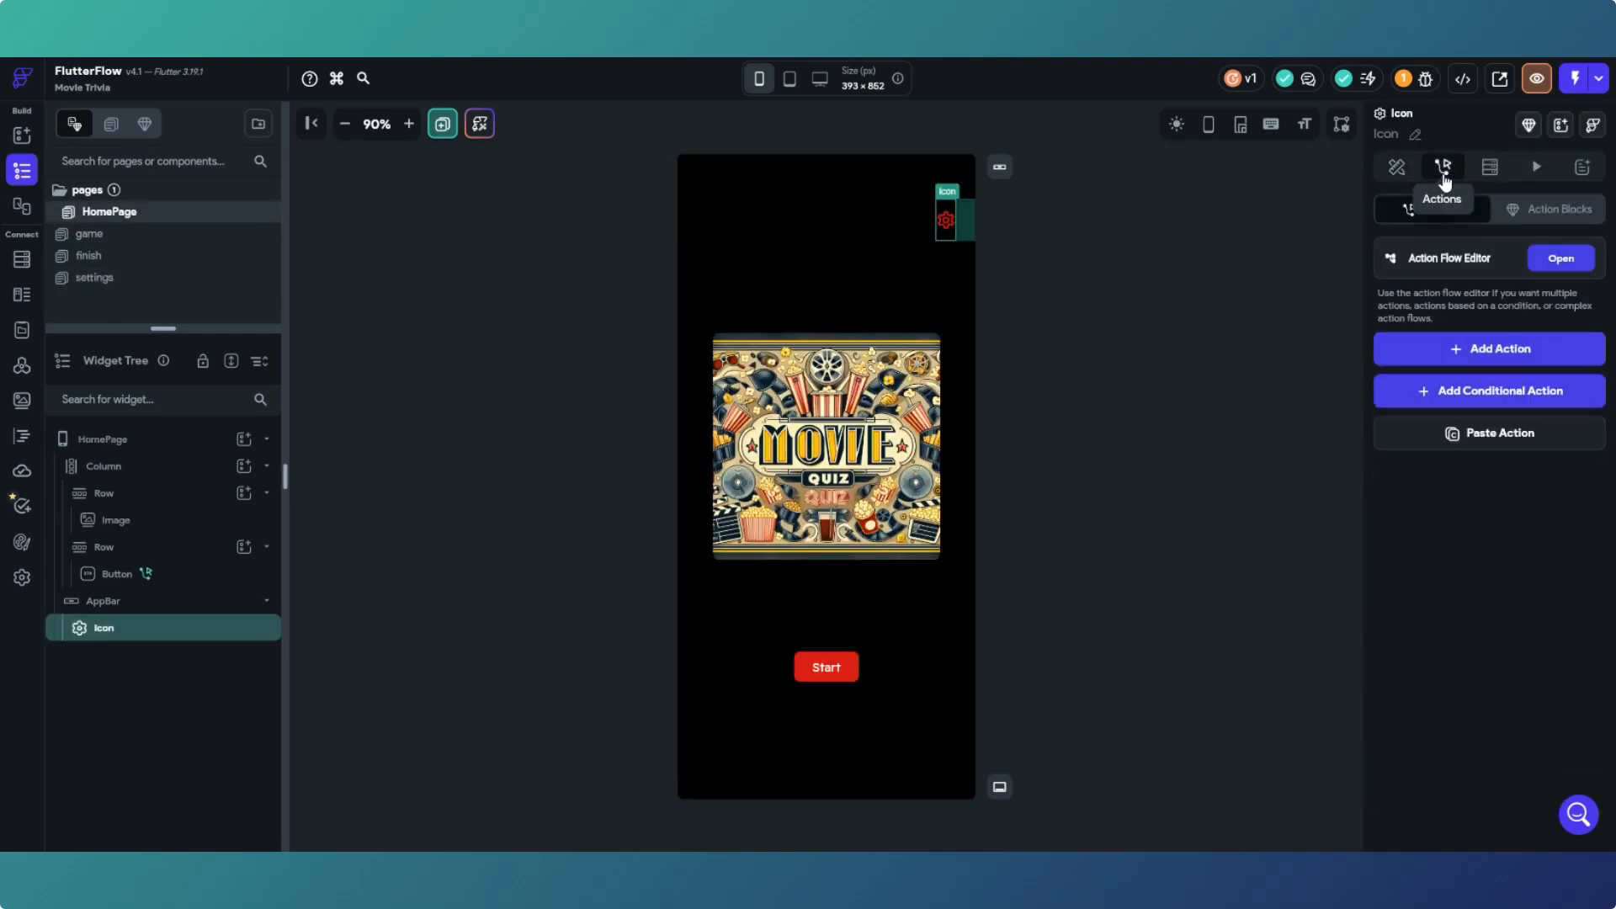
pyautogui.click(1459, 355)
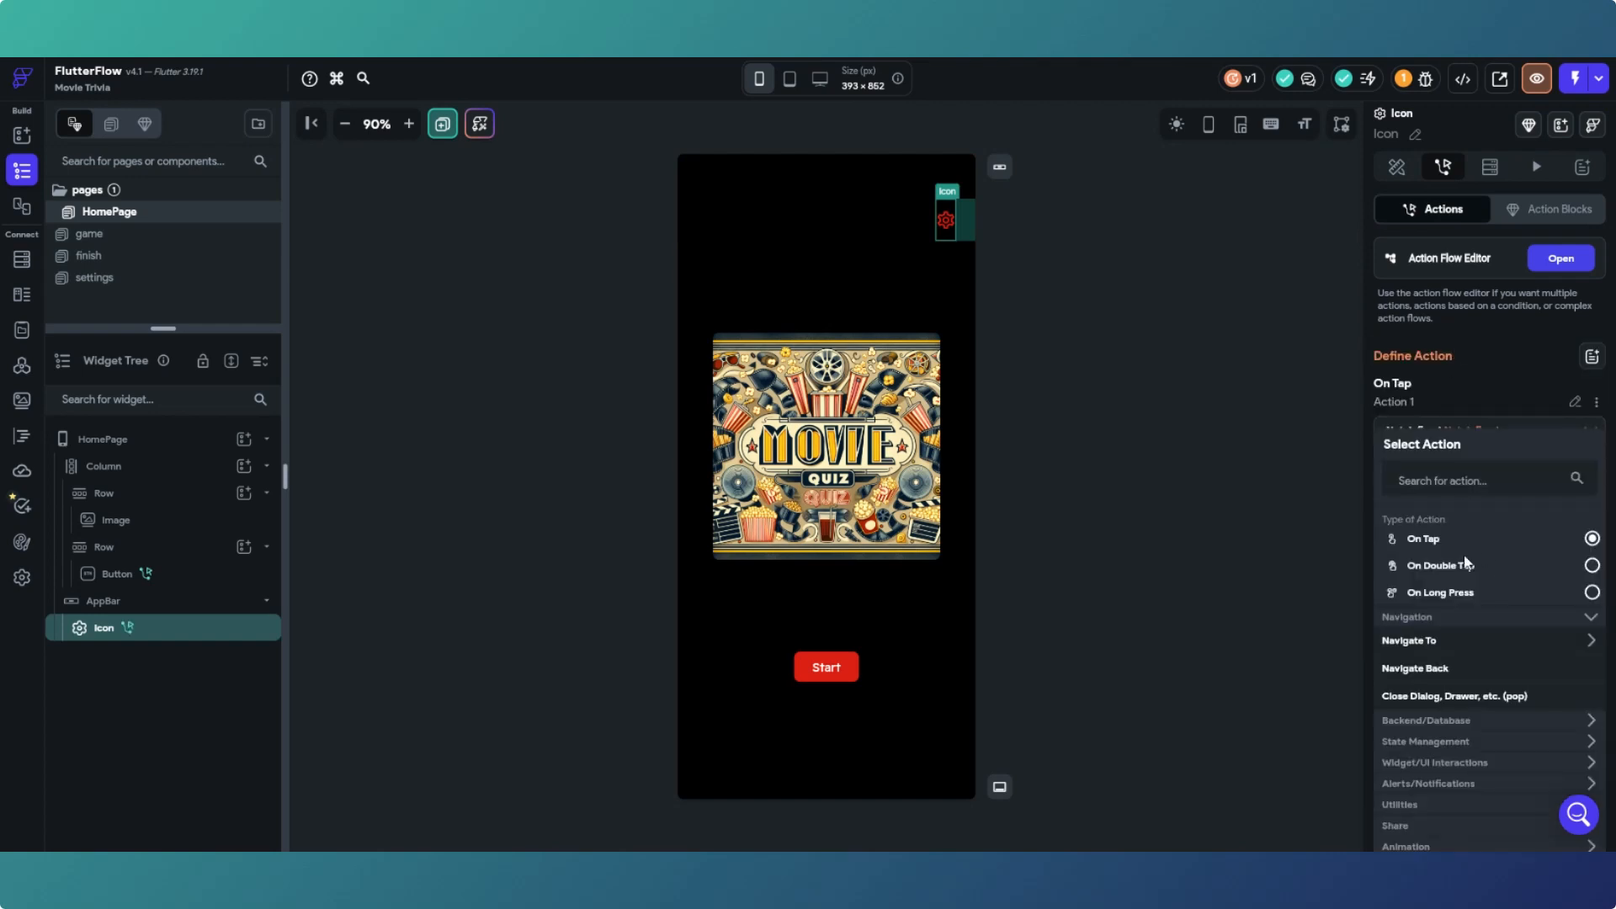
pyautogui.click(1465, 644)
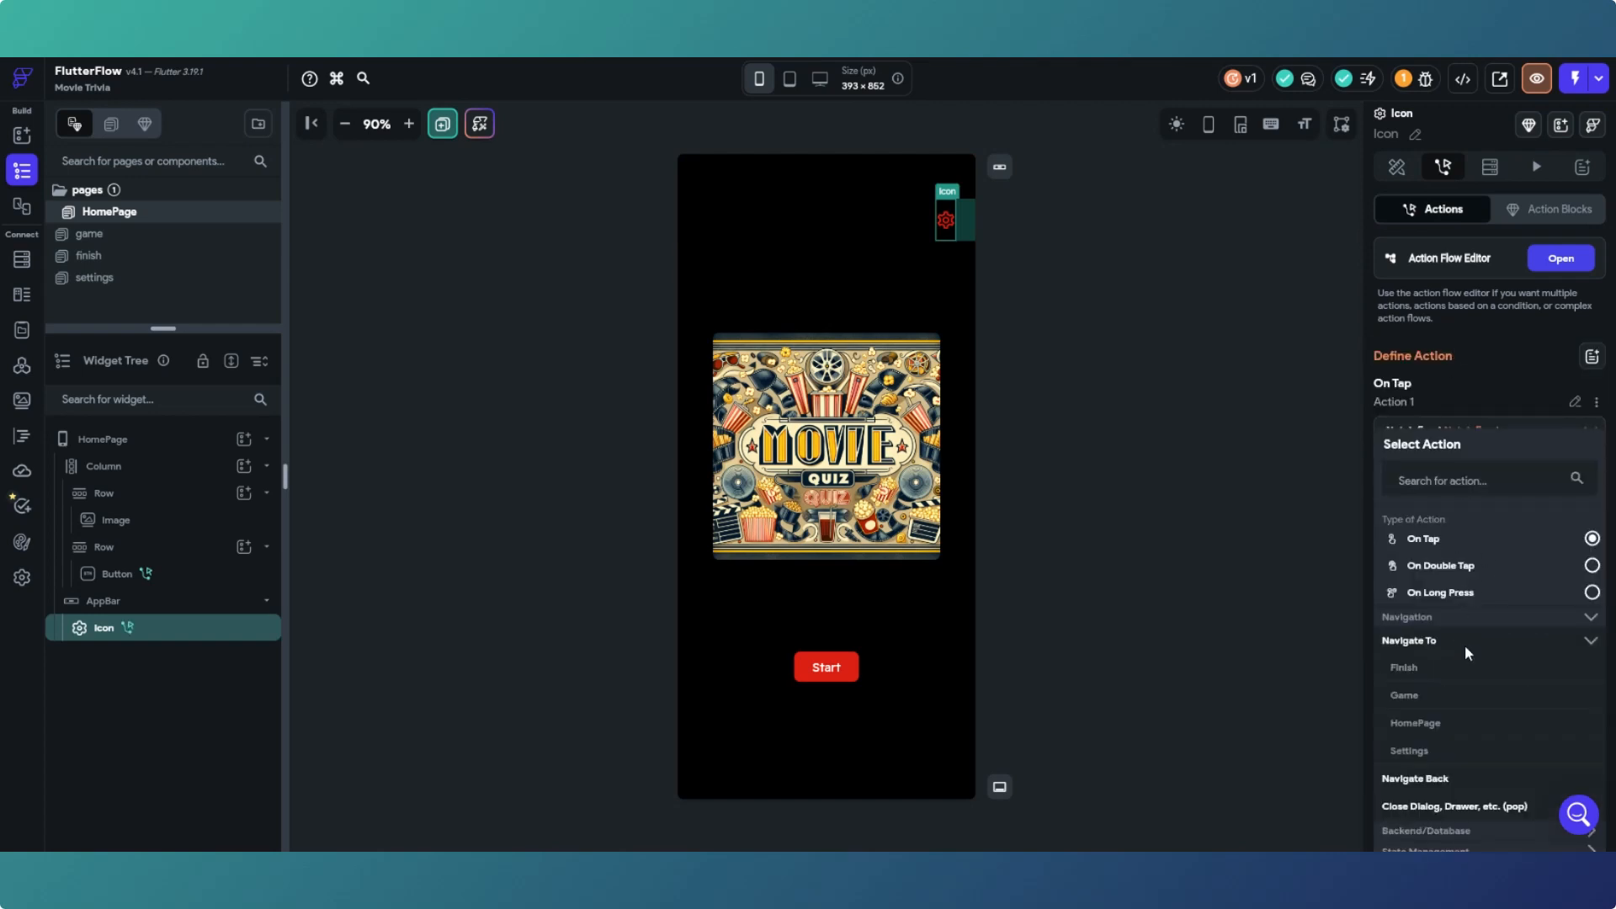
pyautogui.click(1430, 751)
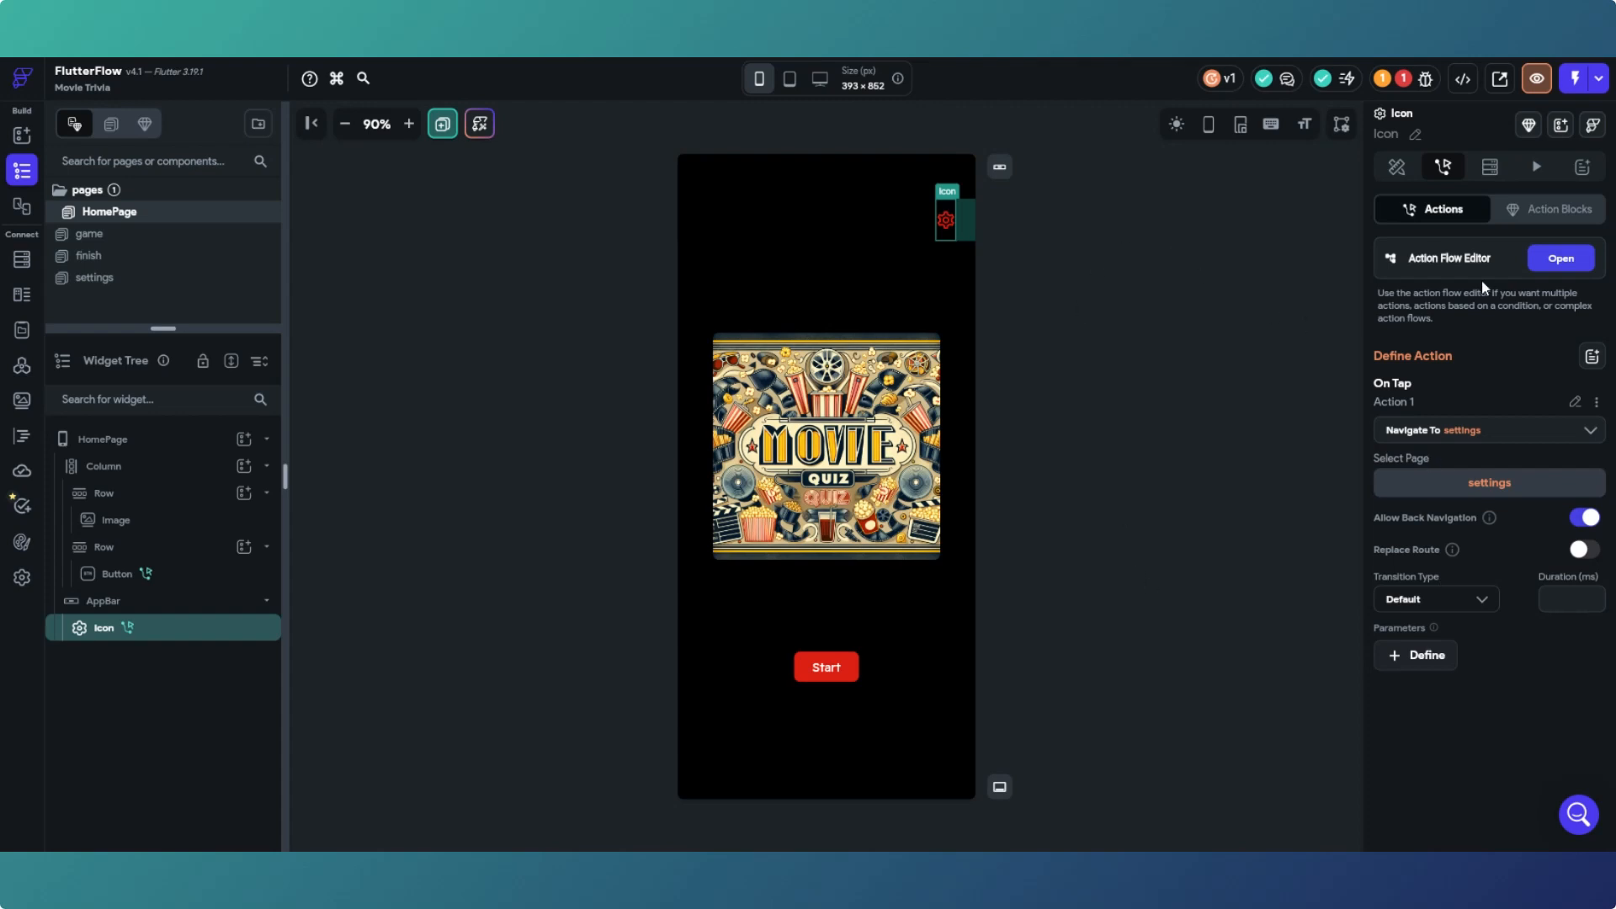
pyautogui.click(1185, 345)
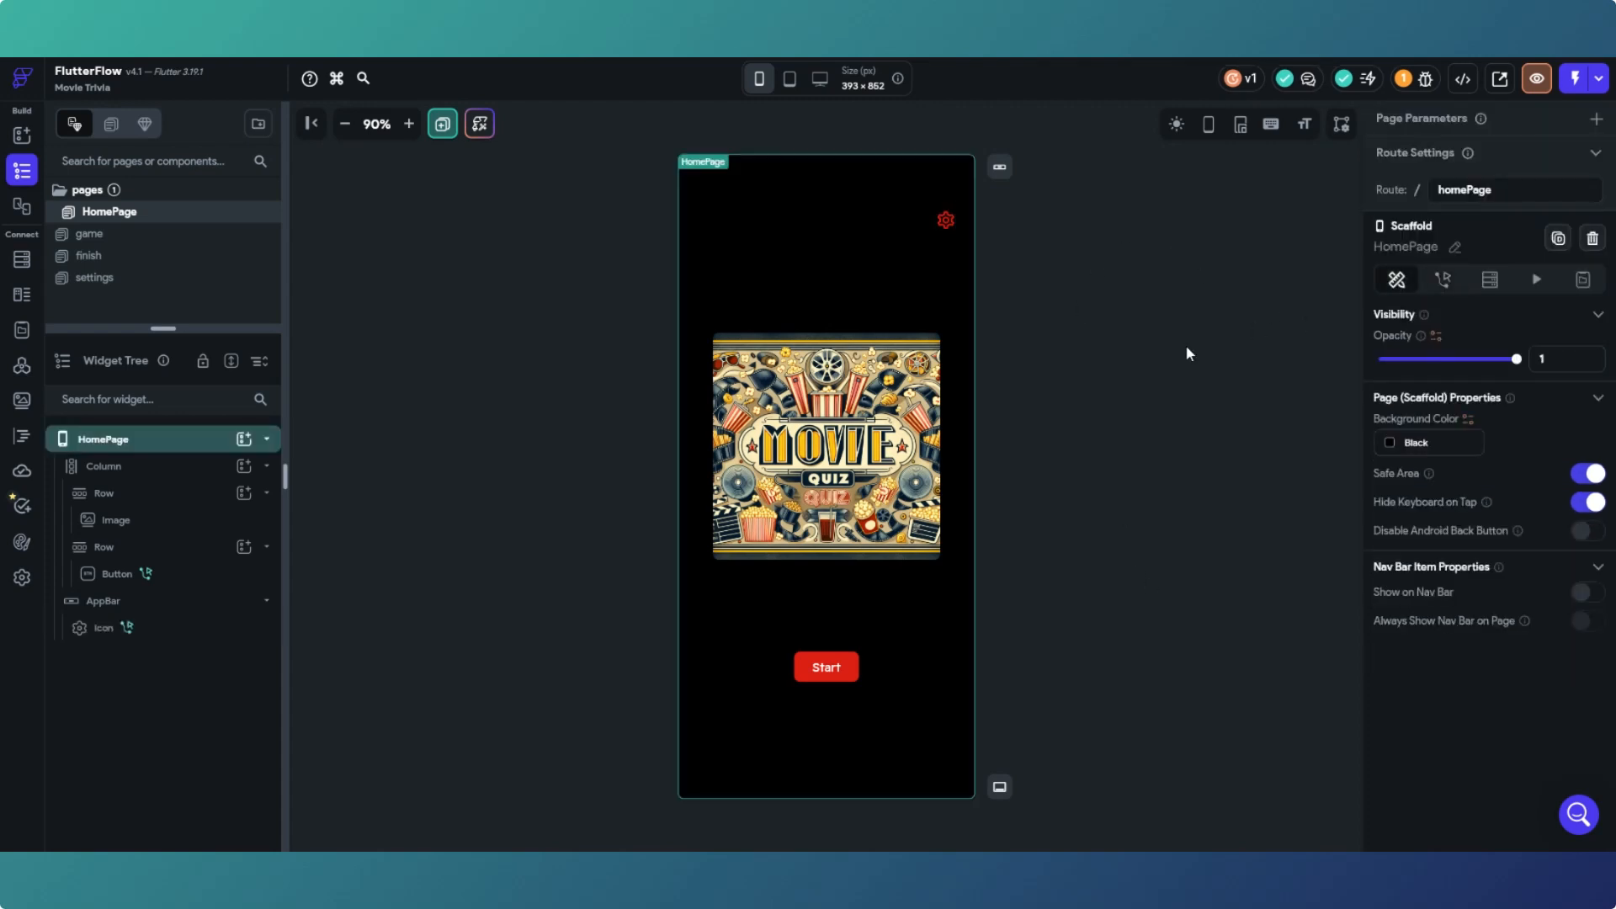
# Step: Insert a Row above the HomePage image, place a Text widget in it and center the row's main axis alignment
pyautogui.click(22, 135)
pyautogui.moveTo(239, 256); pyautogui.dragTo(739, 320)
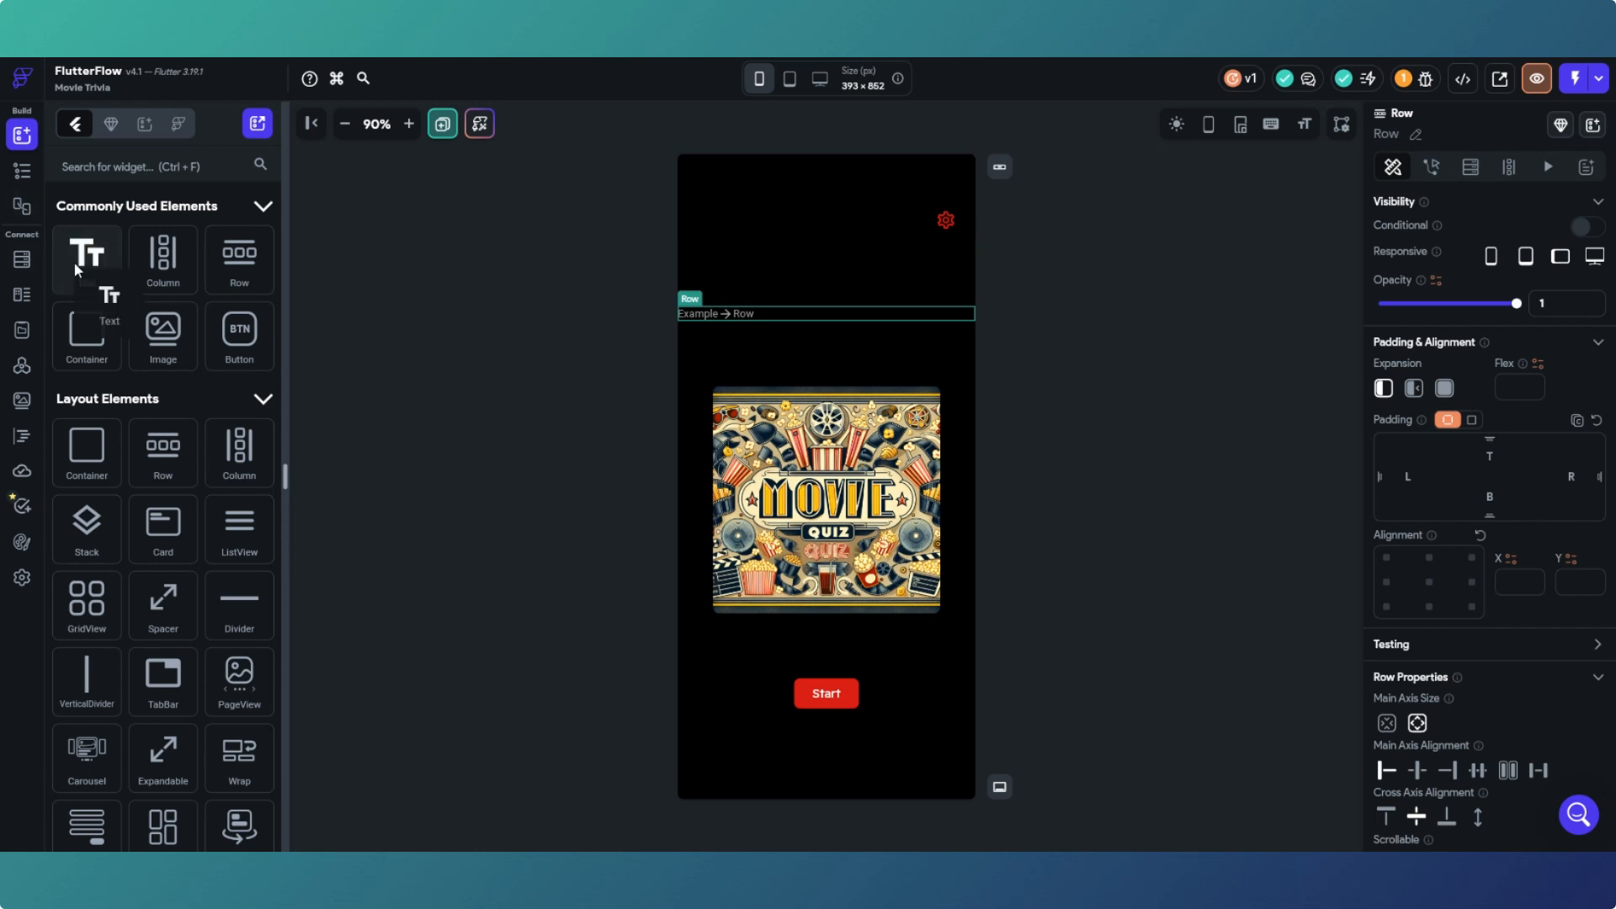
pyautogui.moveTo(74, 261); pyautogui.dragTo(694, 320)
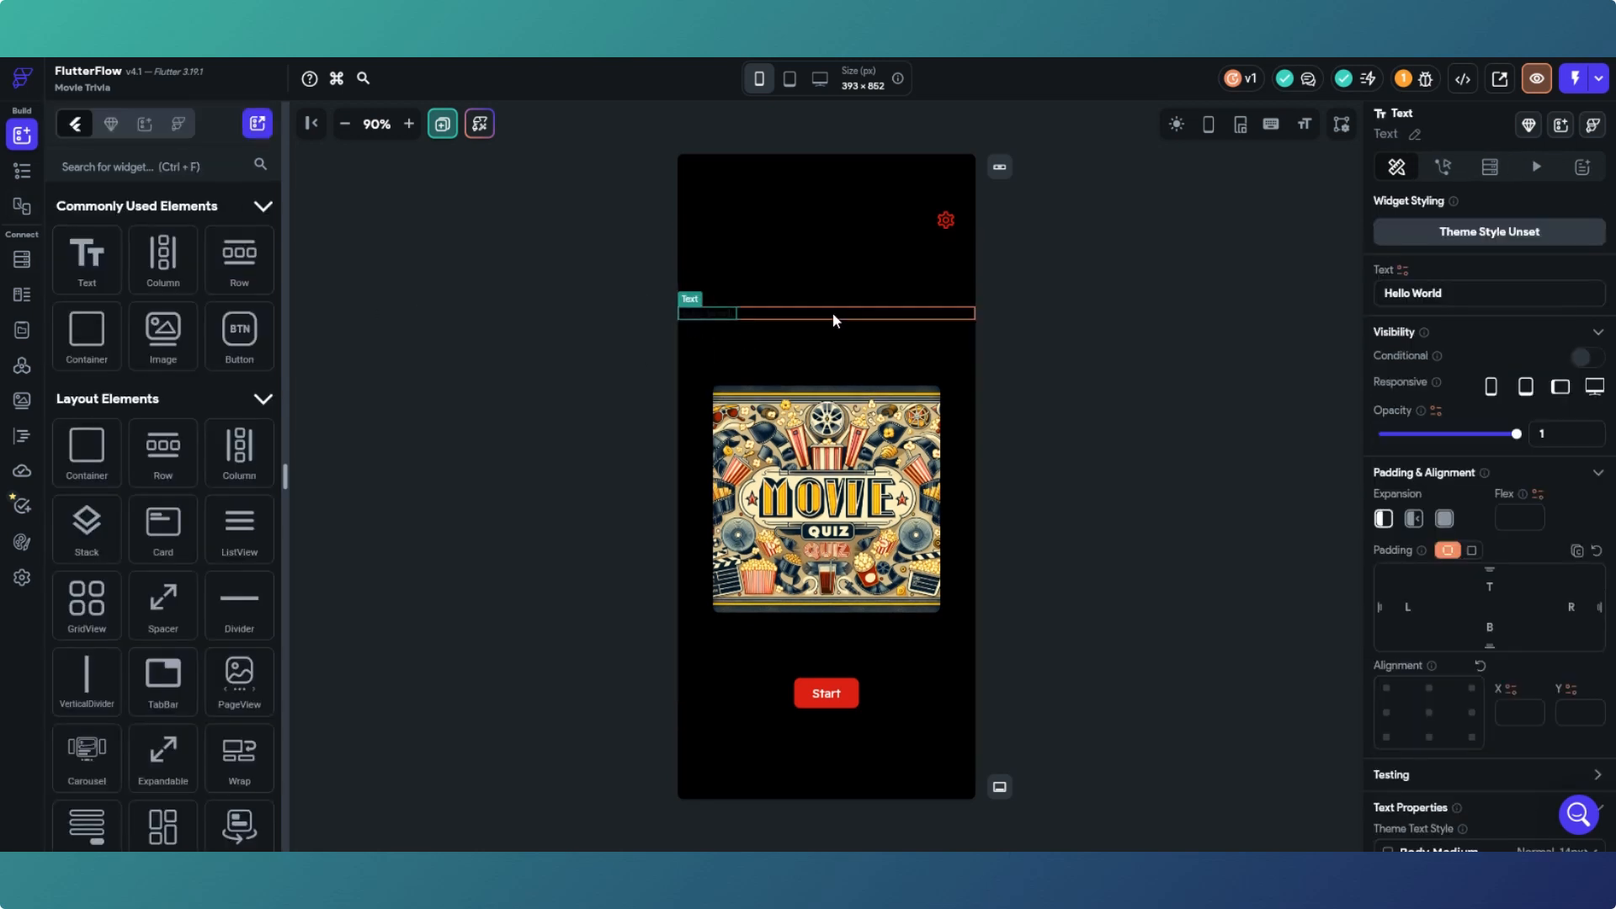
pyautogui.click(832, 313)
pyautogui.click(1418, 770)
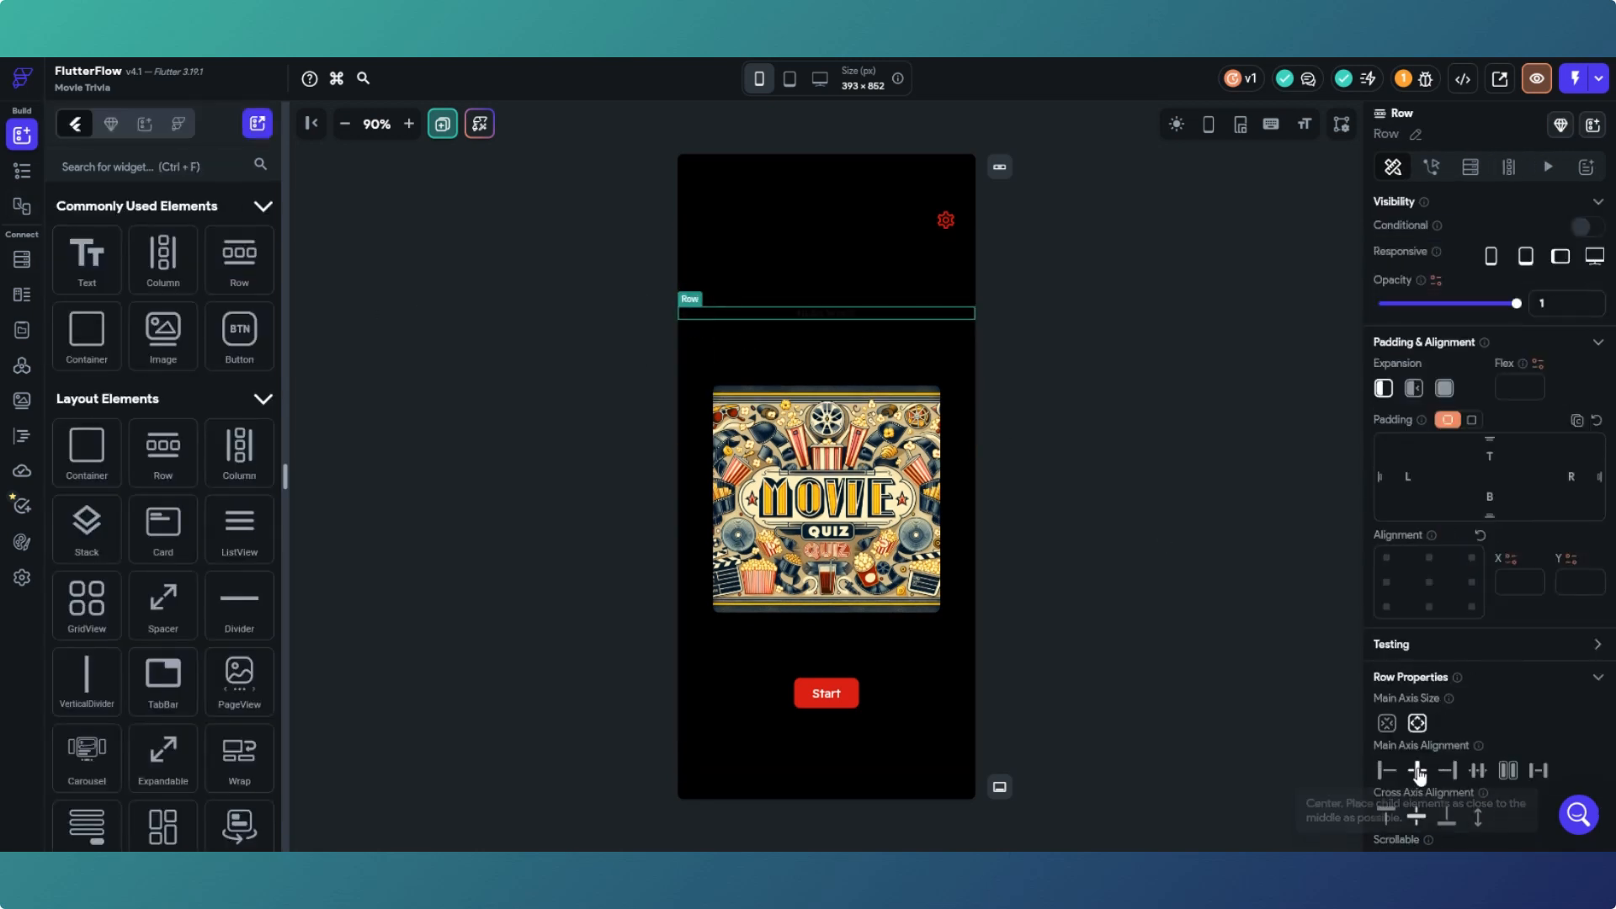
# Step: Bind the new HomePage text to the username app state variable
pyautogui.click(810, 312)
pyautogui.moveTo(1446, 294); pyautogui.dragTo(1409, 300)
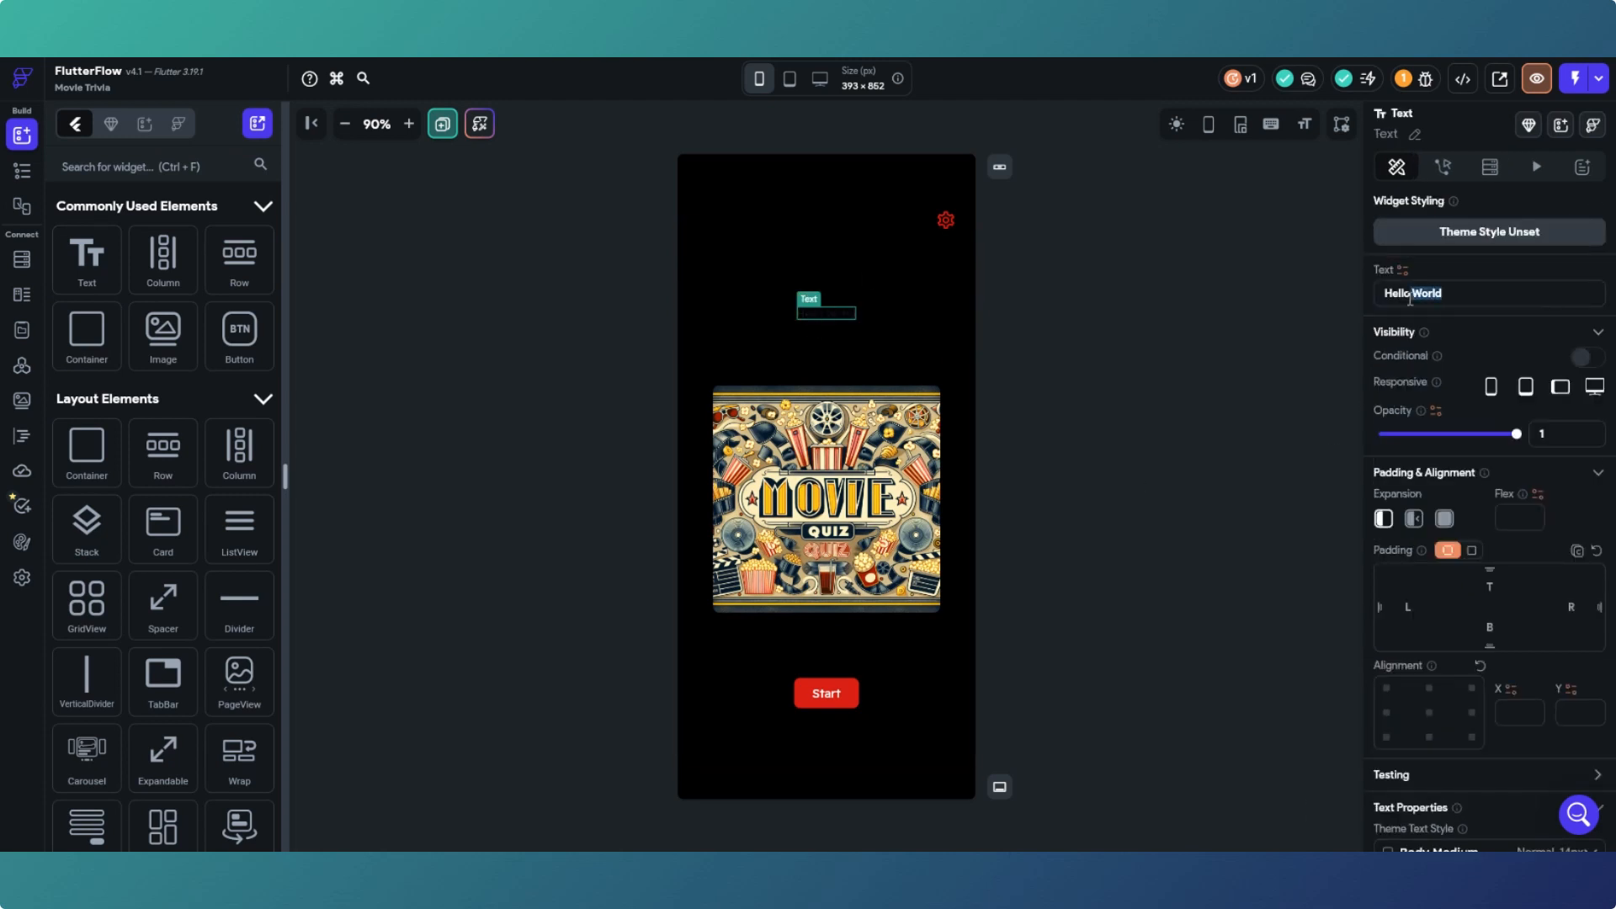
pyautogui.click(1402, 271)
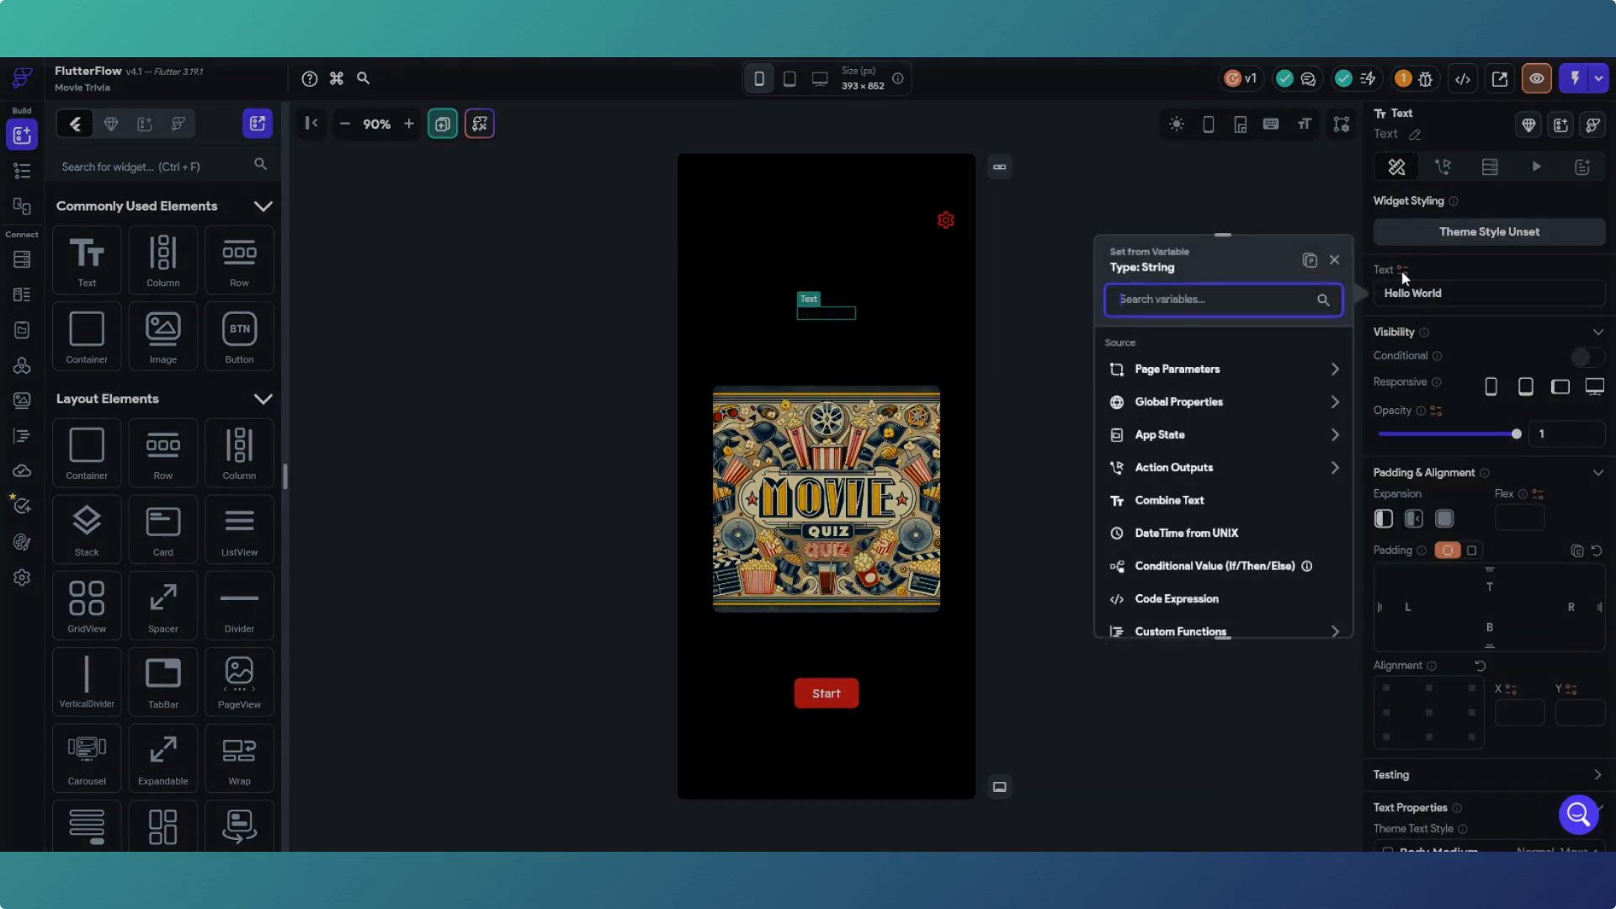
pyautogui.click(1270, 439)
pyautogui.click(1174, 547)
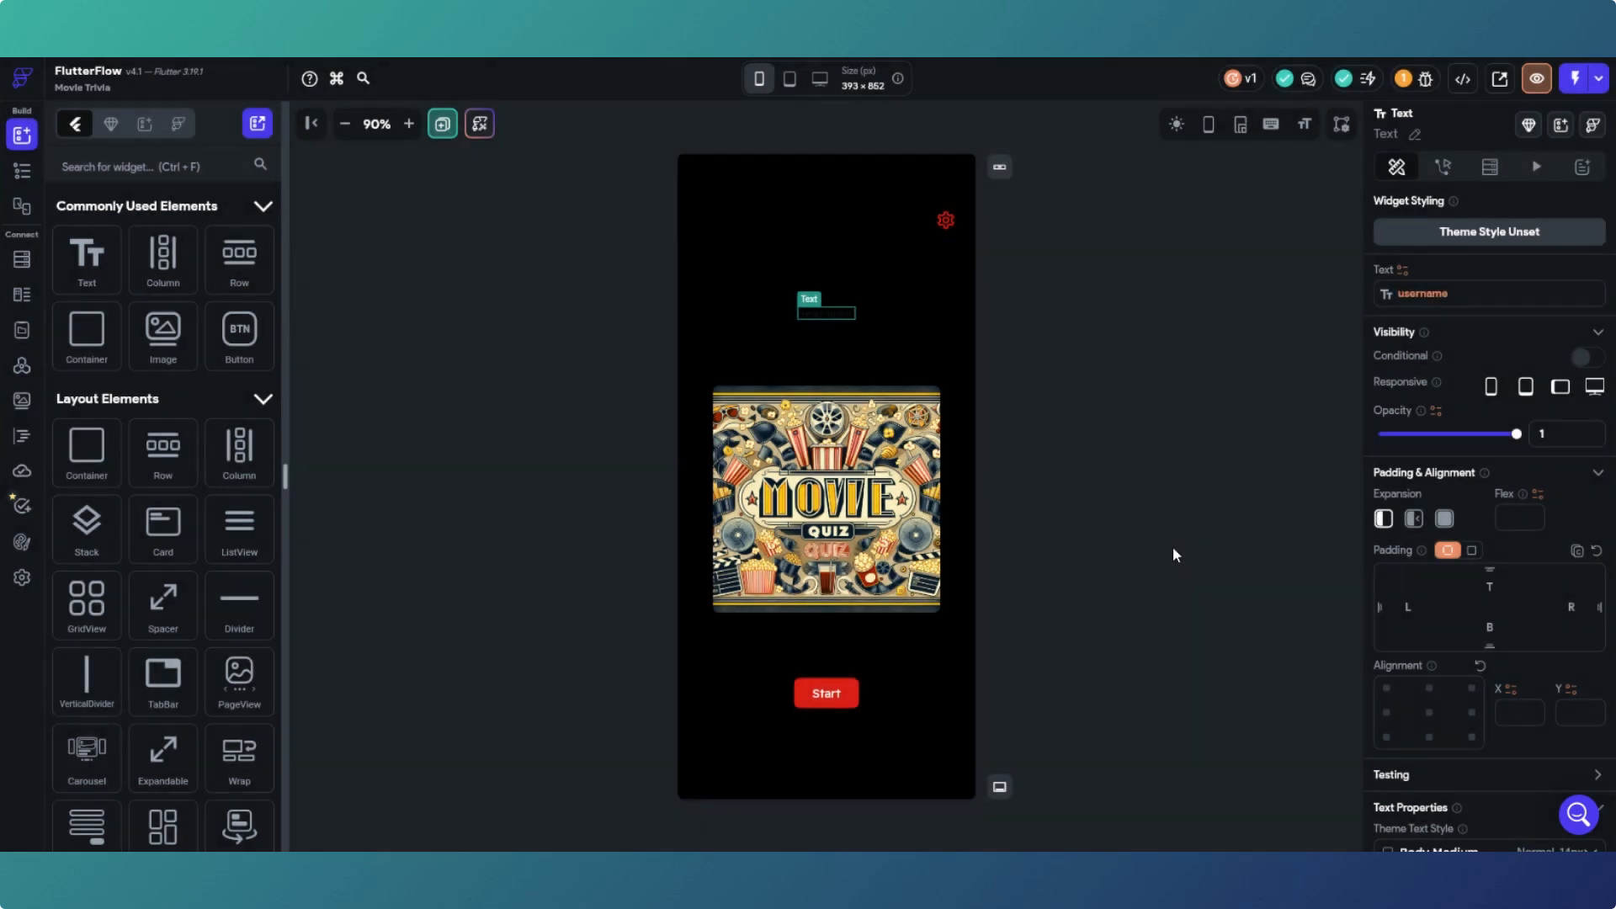
# Step: Set the default value of the HomePage text's username variable to "Player 1"
pyautogui.click(1401, 270)
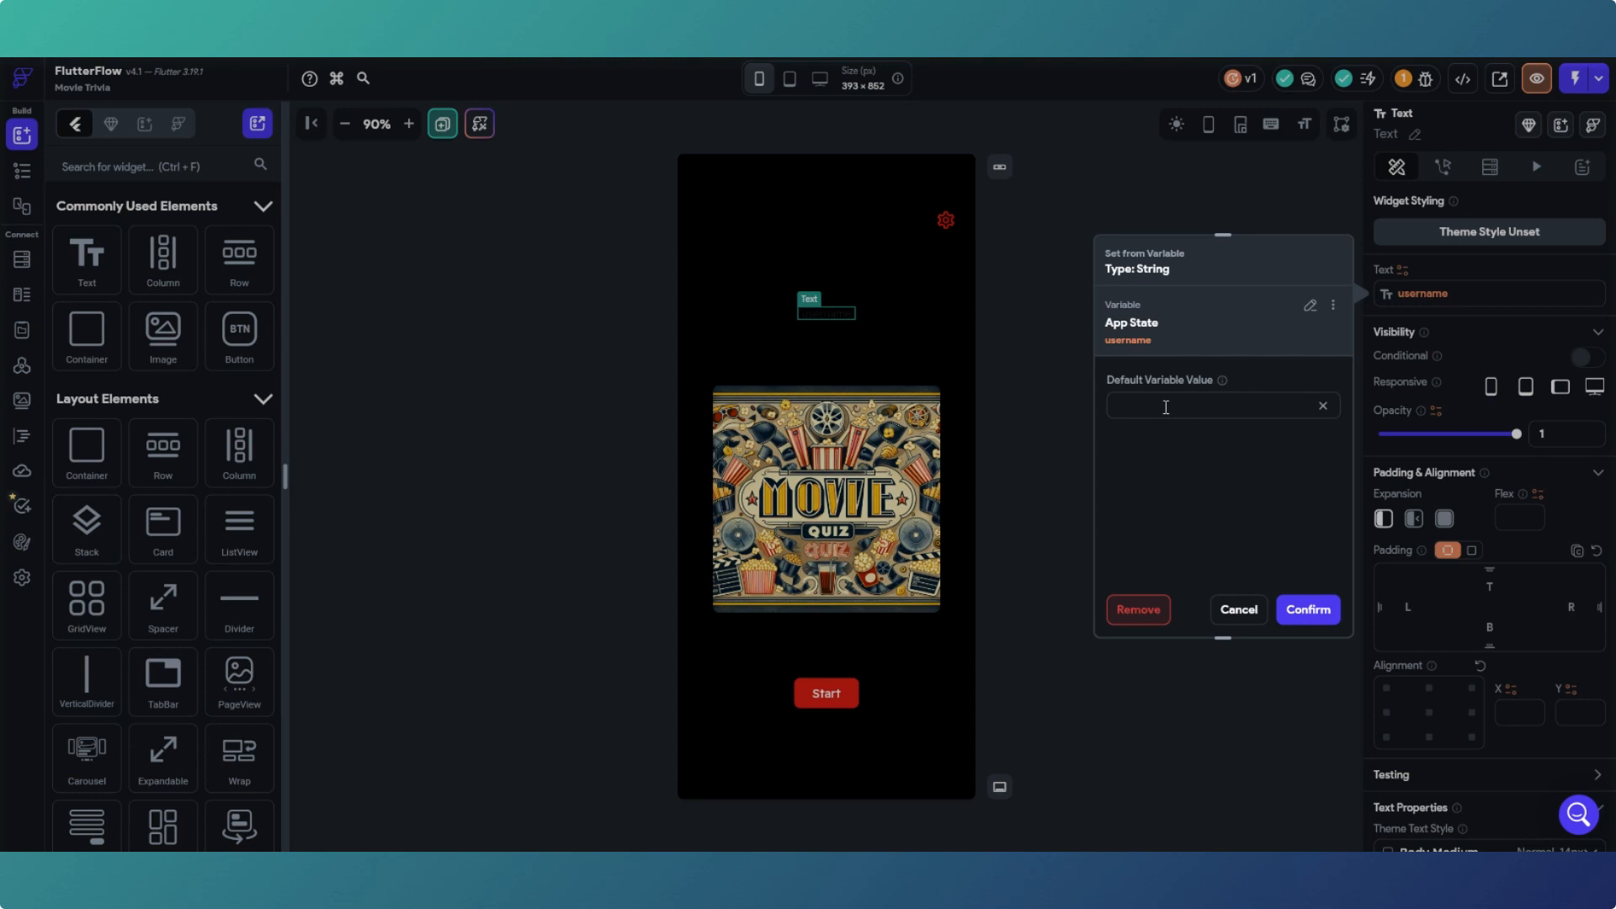
pyautogui.write('Player 1')
pyautogui.click(1305, 608)
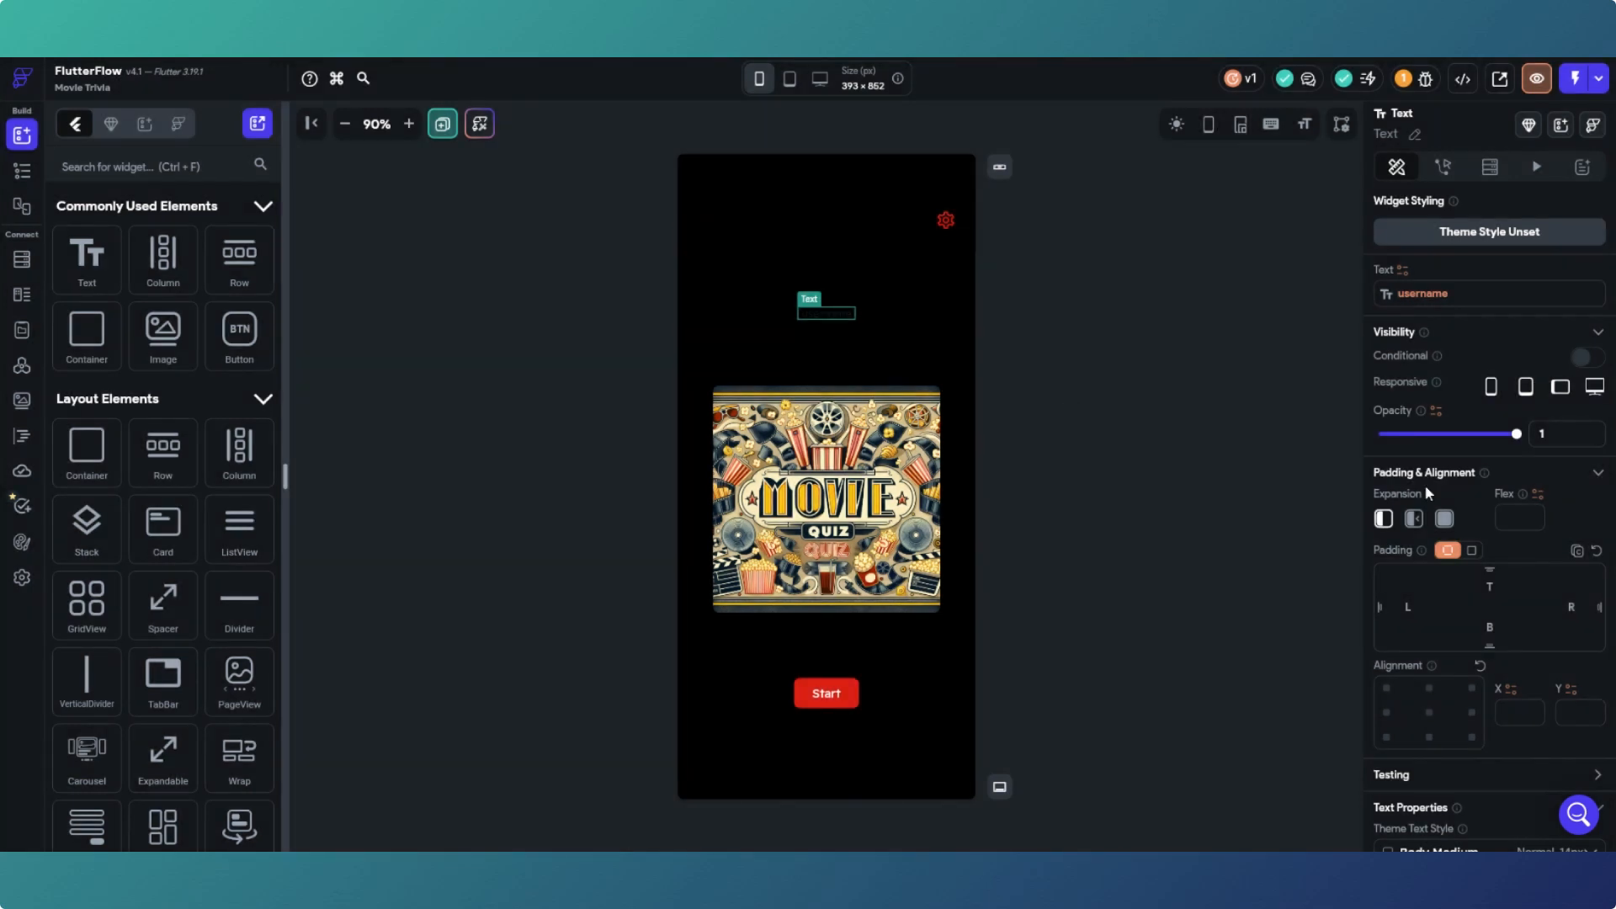
# Step: Set the HomePage username text's font size to 16 and its text color to Secondary Background
pyautogui.scroll(-5, 1425, 490)
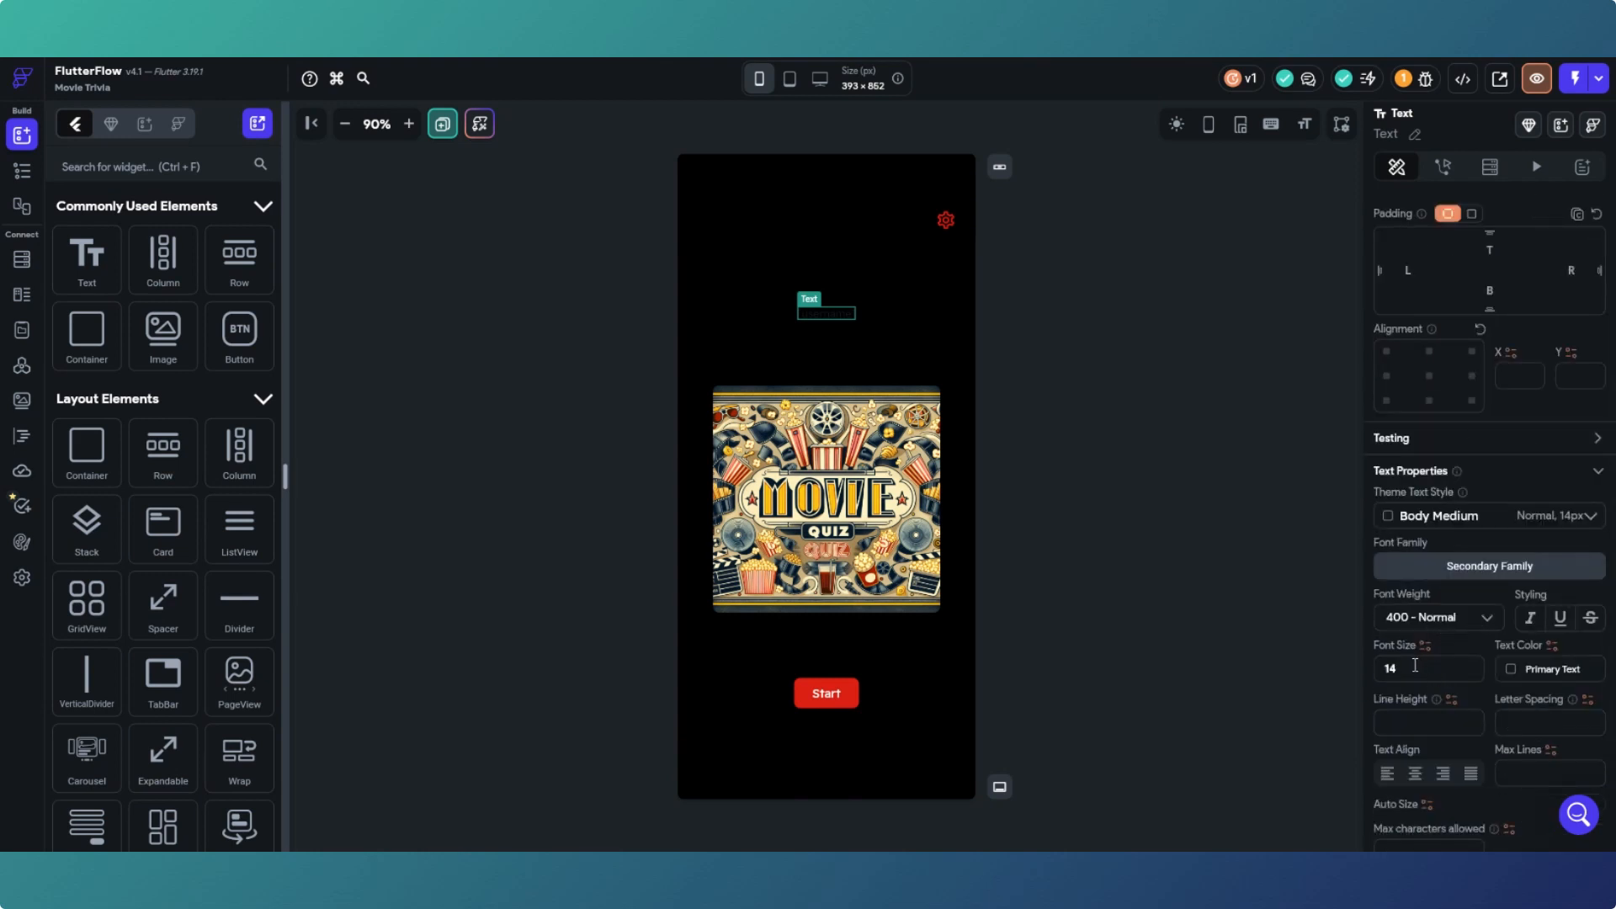
pyautogui.doubleClick(1381, 671)
pyautogui.write('16')
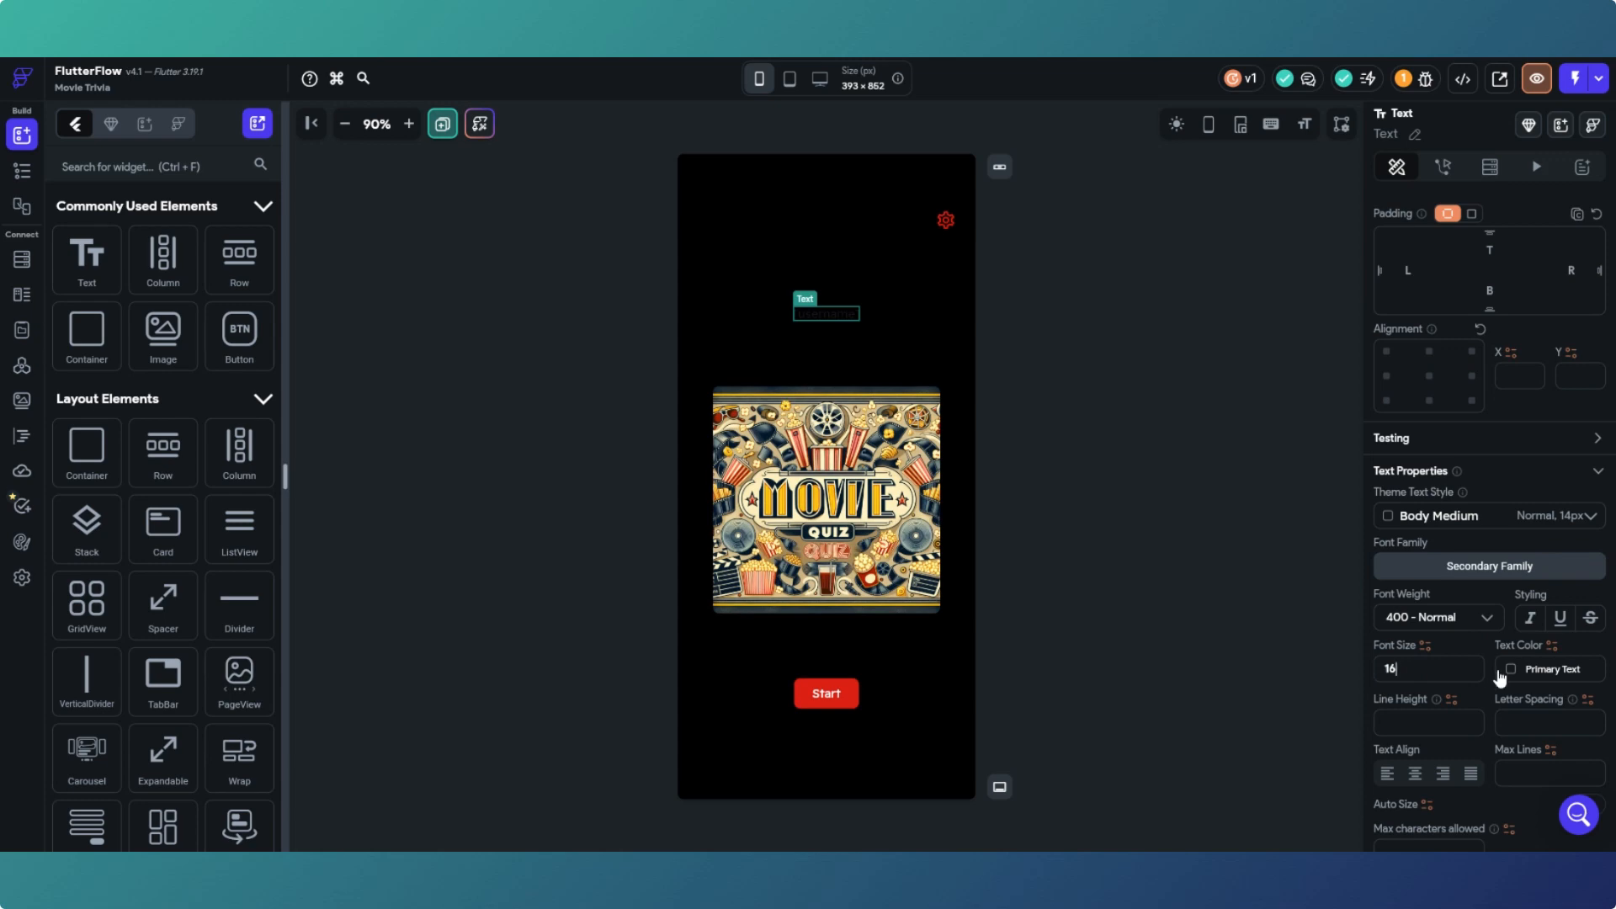
pyautogui.click(1525, 670)
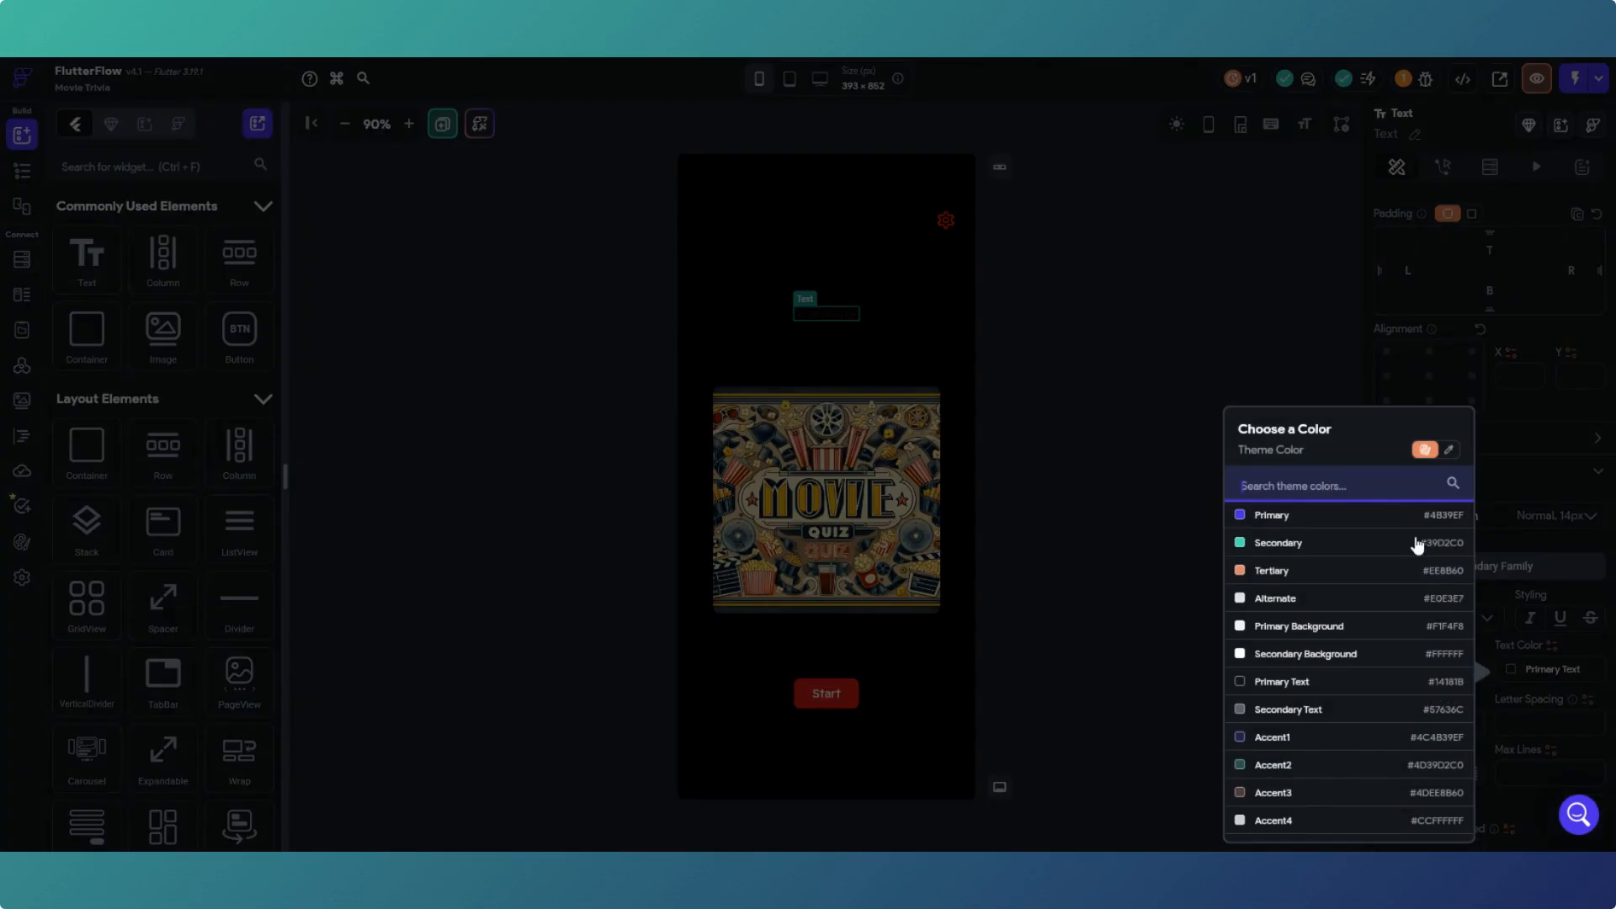
pyautogui.click(1306, 654)
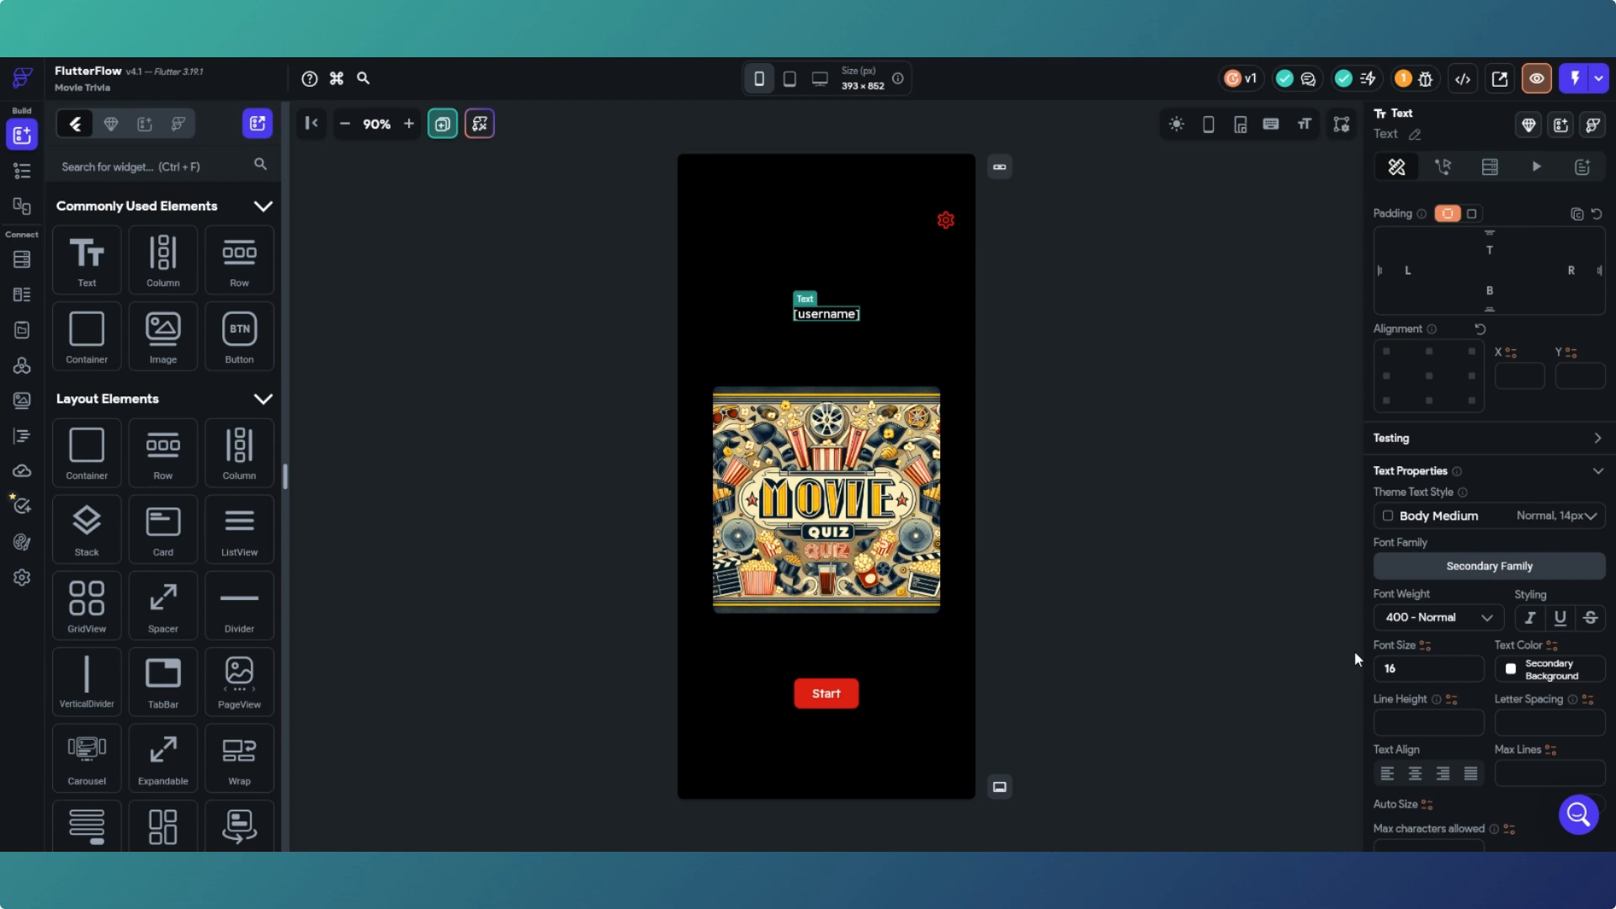
pyautogui.click(1067, 472)
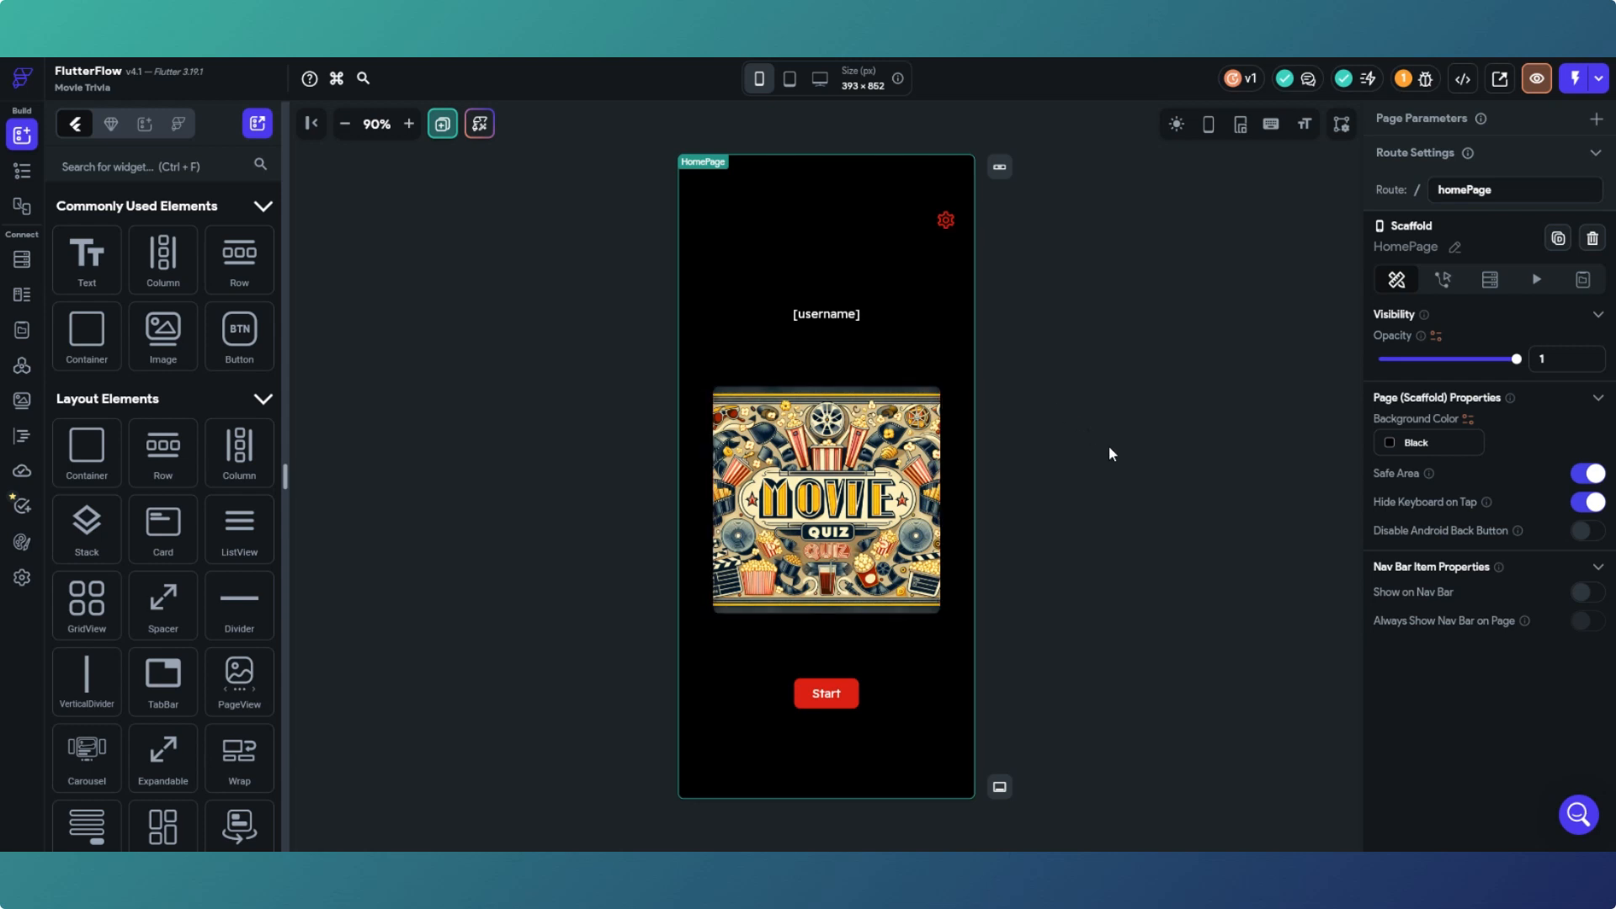
# Step: Increase the font size of the HomePage username text slightly
pyautogui.click(829, 314)
pyautogui.scroll(-3, 1434, 703)
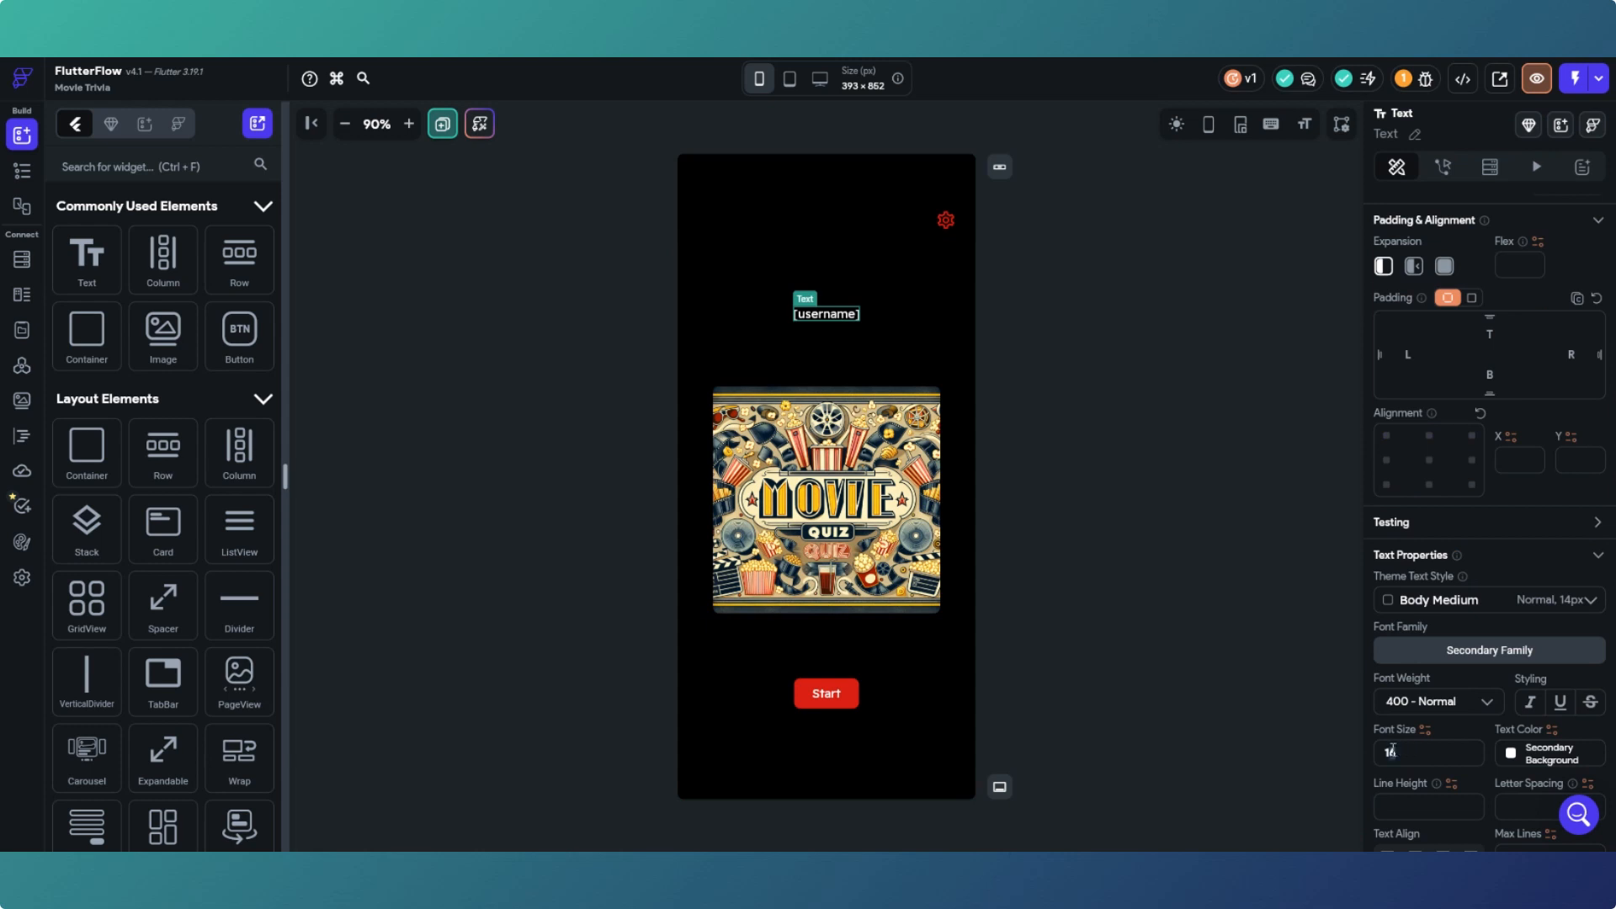
pyautogui.click(1155, 586)
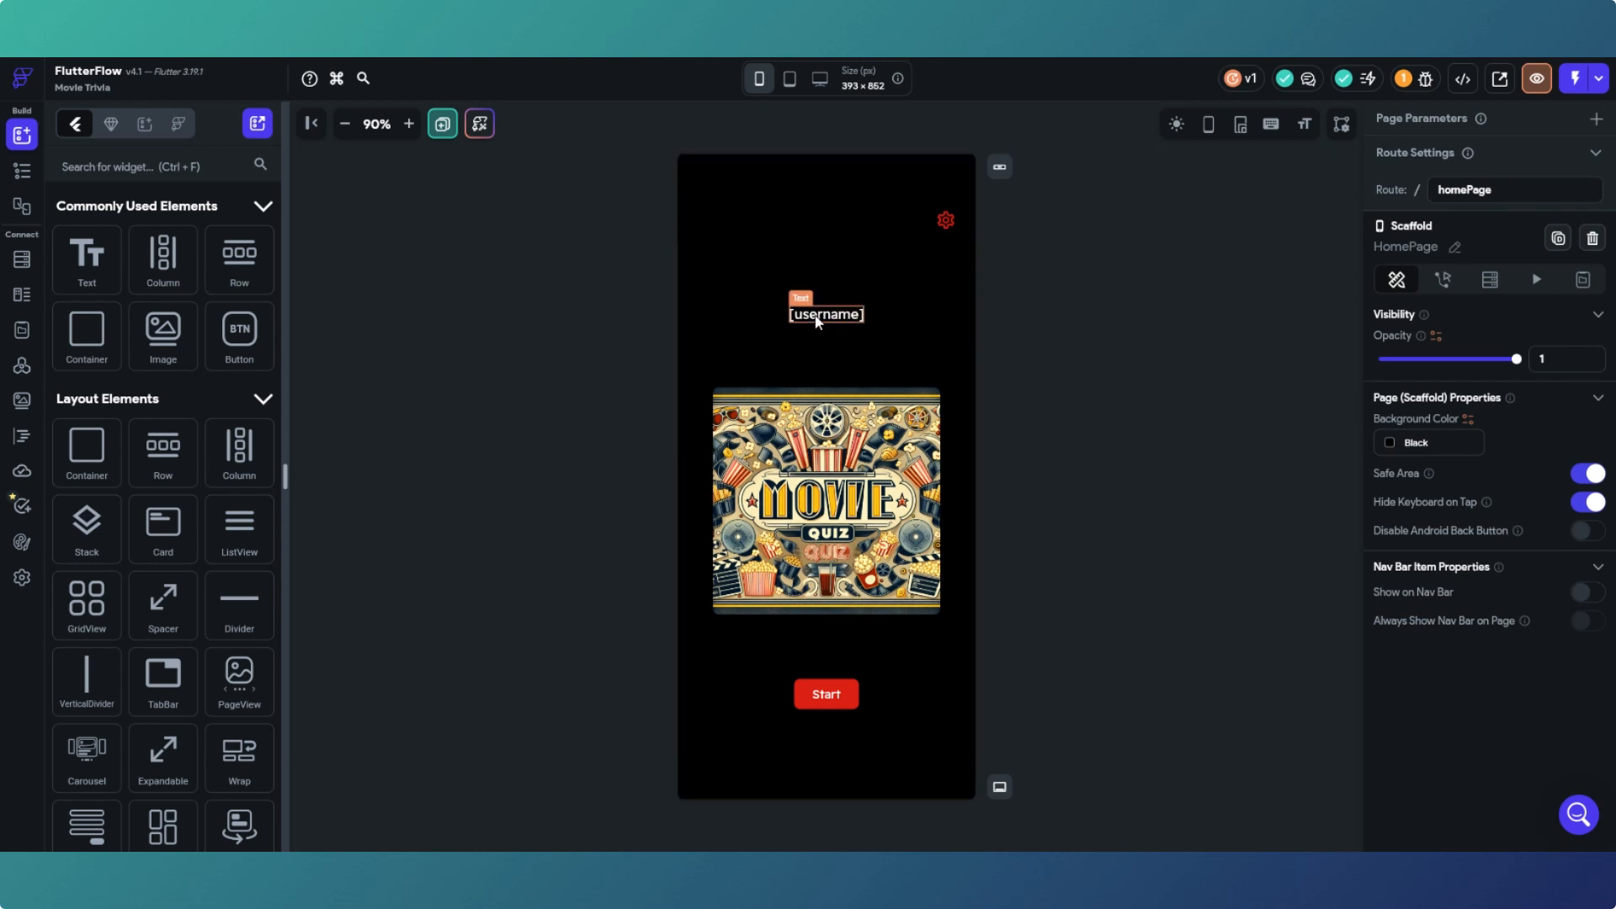
# Step: Open the On Tap action flow of the Locked In button on the game page at its question-count condition
pyautogui.click(22, 172)
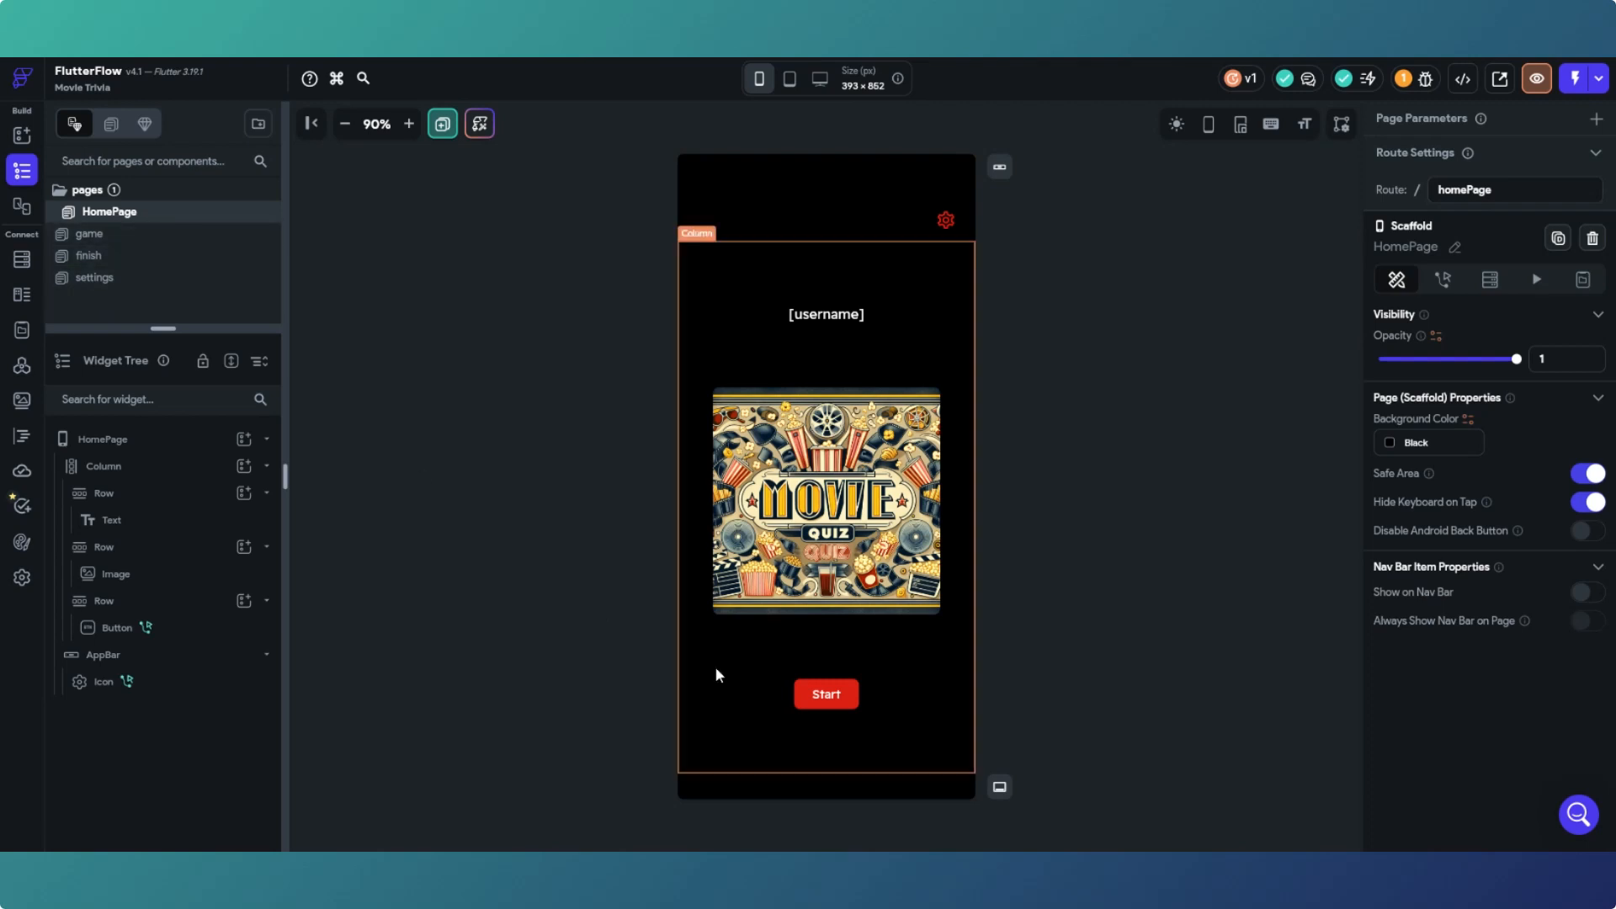
pyautogui.click(128, 239)
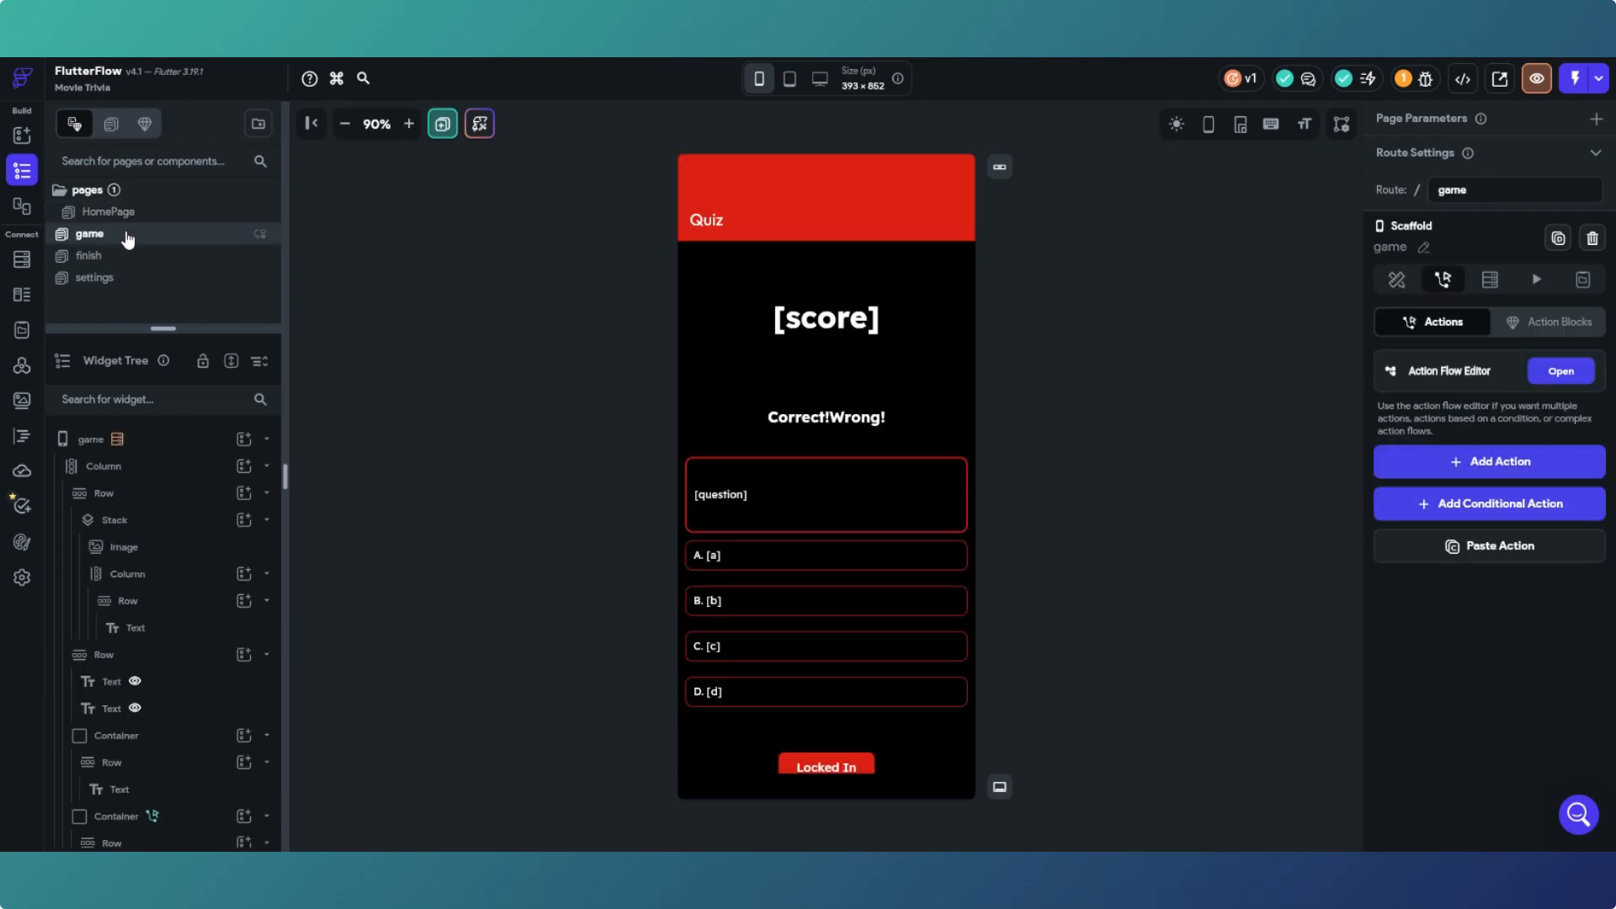
pyautogui.click(826, 767)
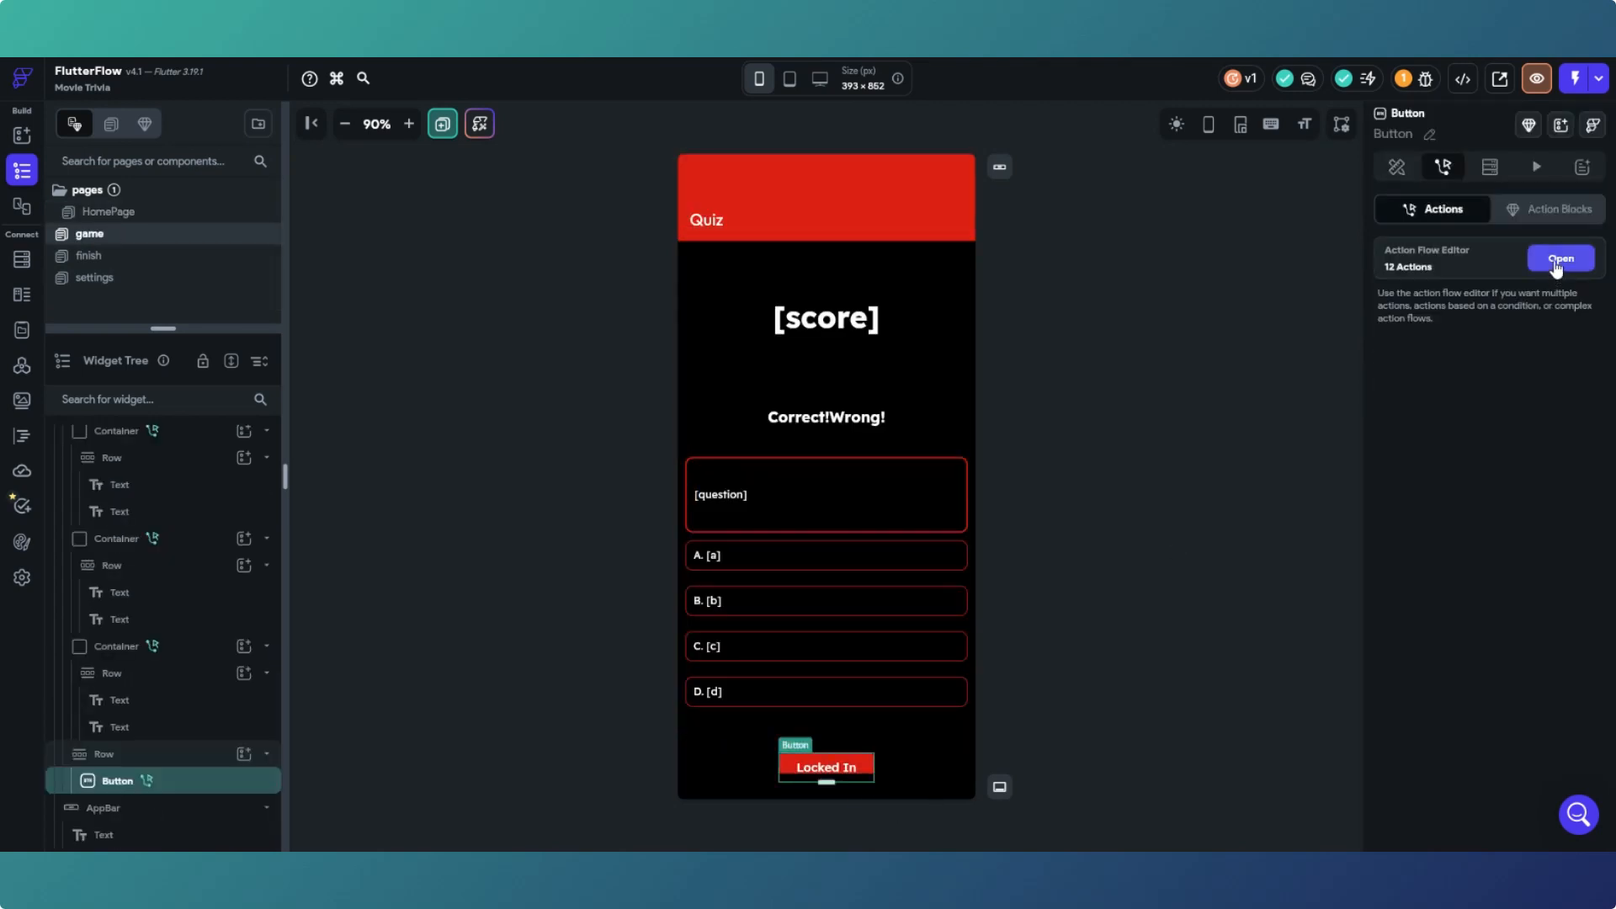
pyautogui.click(1558, 261)
pyautogui.scroll(-2, 758, 352)
pyautogui.moveTo(661, 518); pyautogui.dragTo(670, 362)
pyautogui.scroll(2, 685, 432)
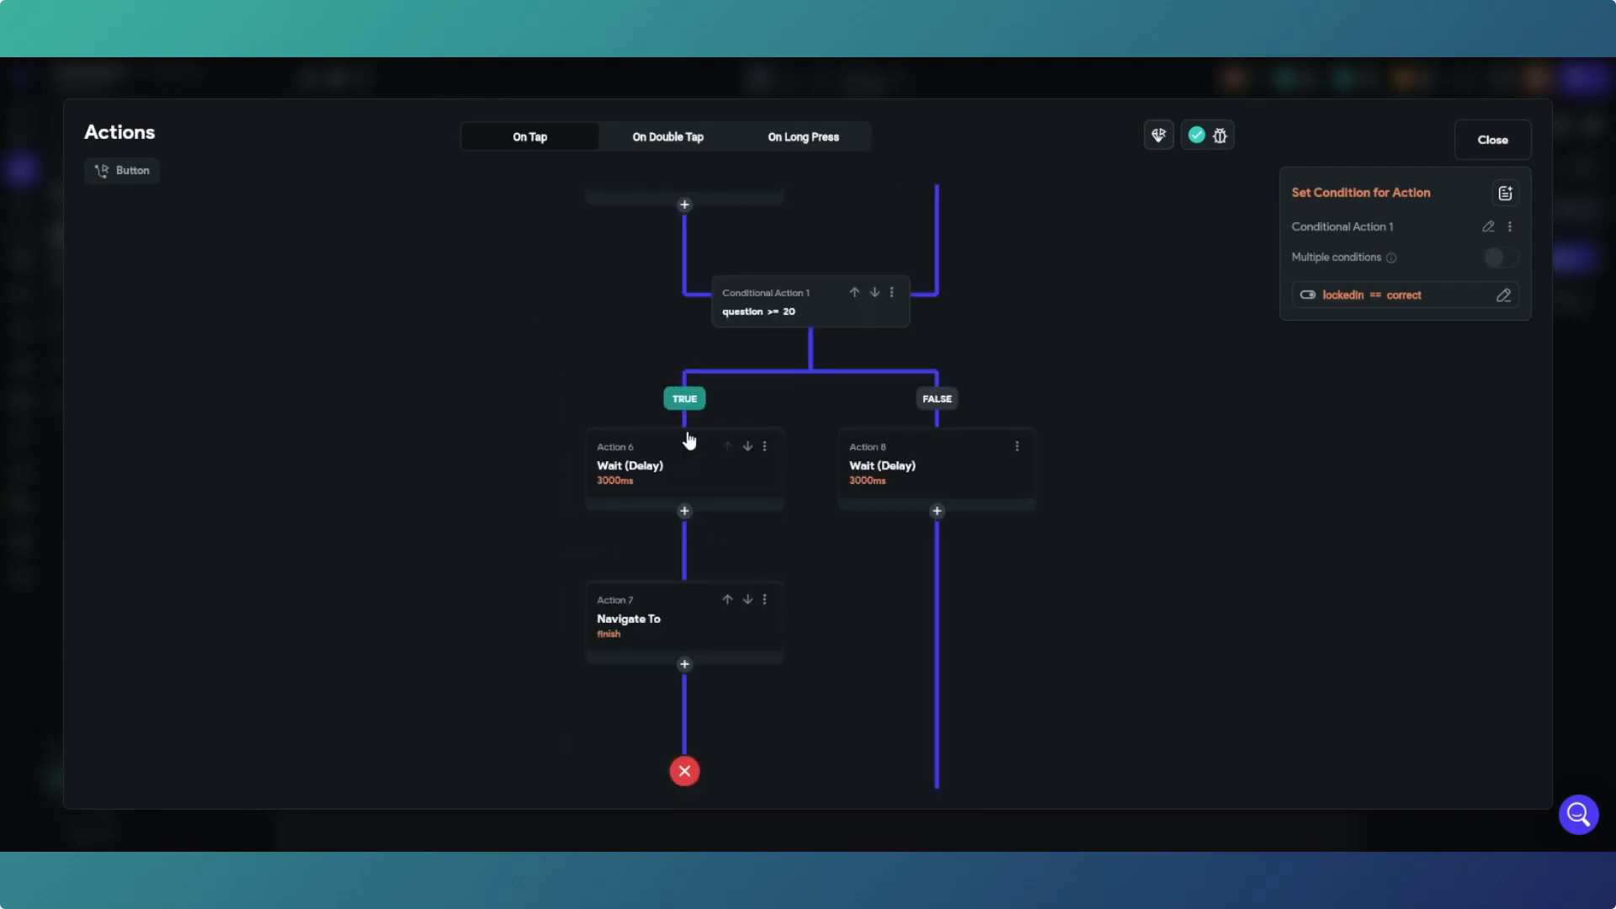
# Step: Change the question-count condition in the Locked In button's action flow to question >= 19
pyautogui.click(780, 316)
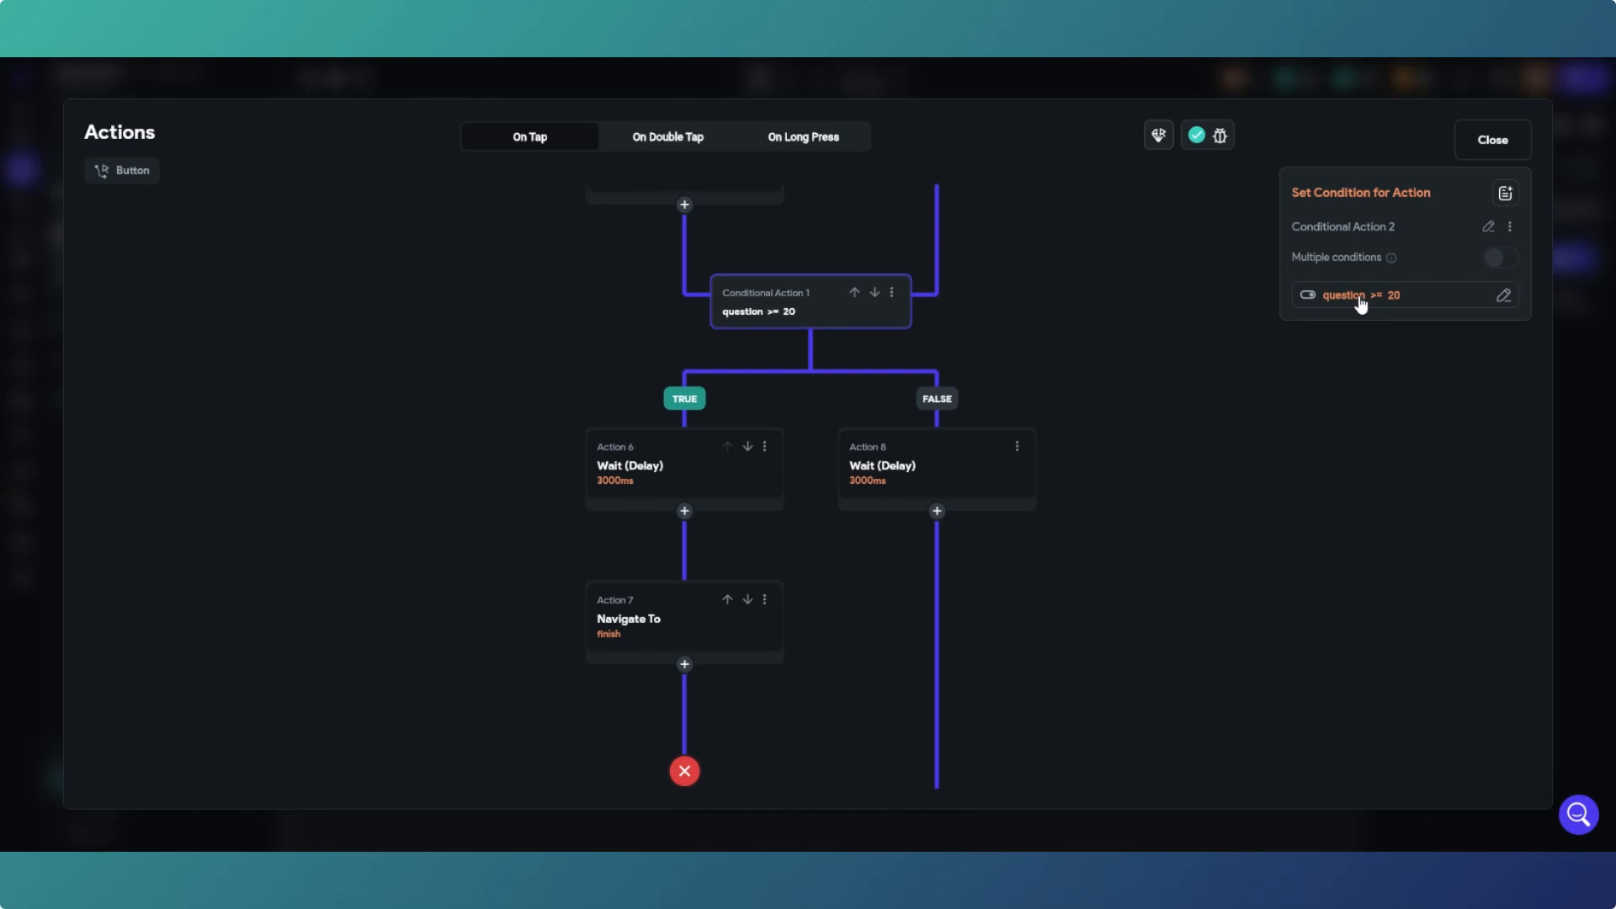
pyautogui.click(1361, 296)
pyautogui.click(1129, 468)
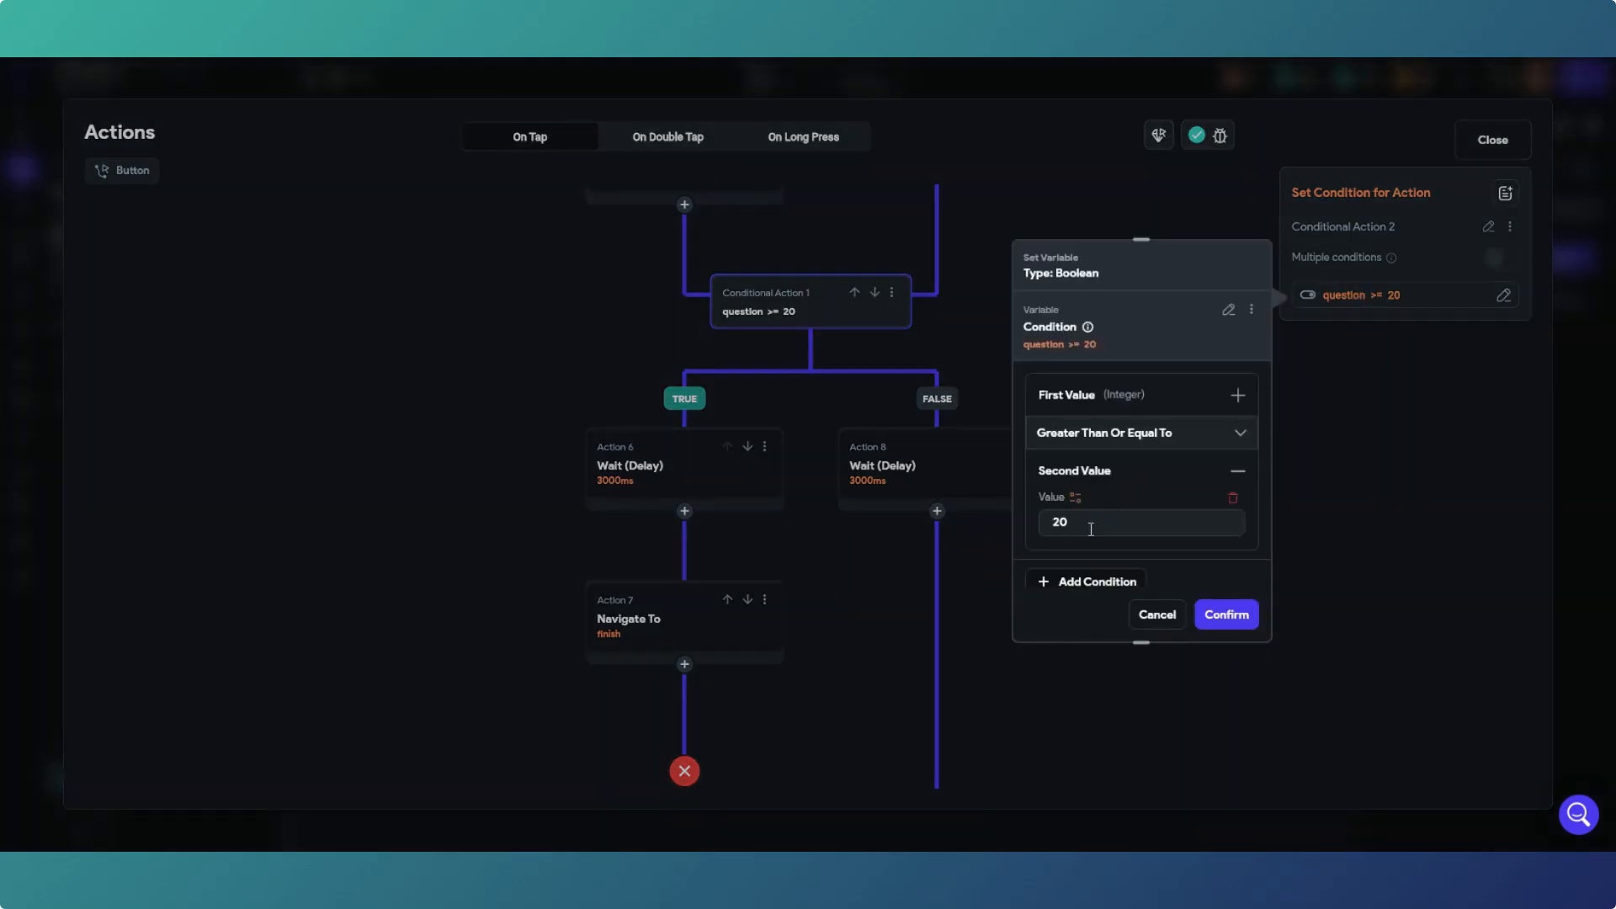
pyautogui.moveTo(1087, 528); pyautogui.dragTo(1037, 528)
pyautogui.write('19')
pyautogui.click(1226, 615)
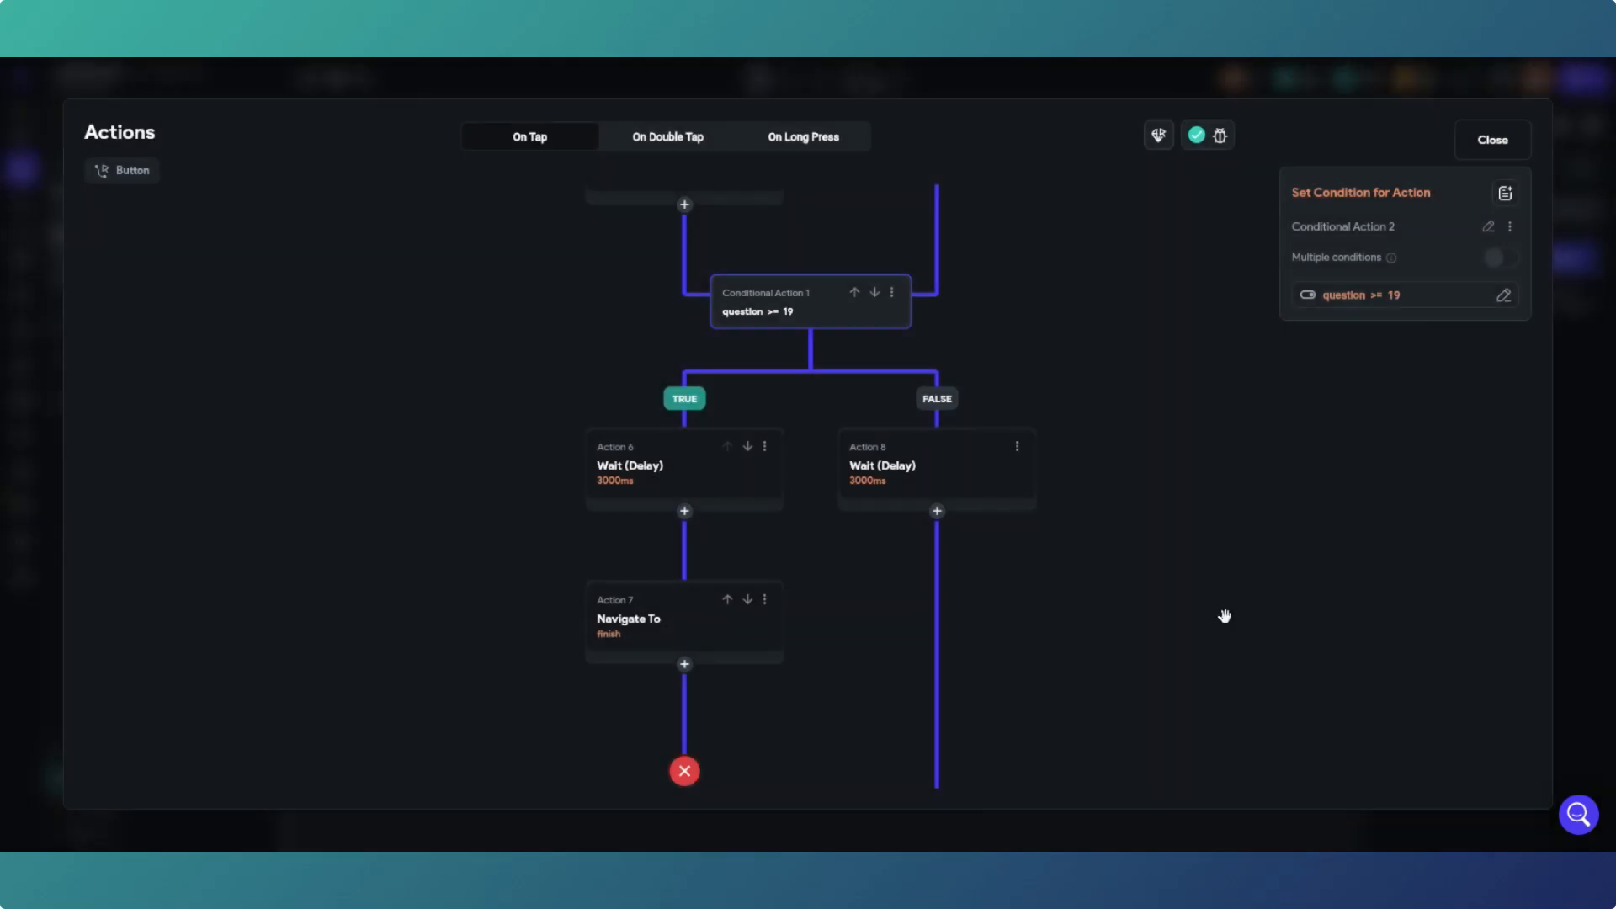
# Step: Add an empty action to the TRUE branch of the question >= 19 condition, move it above the 3000 ms wait and close the flow
pyautogui.click(685, 511)
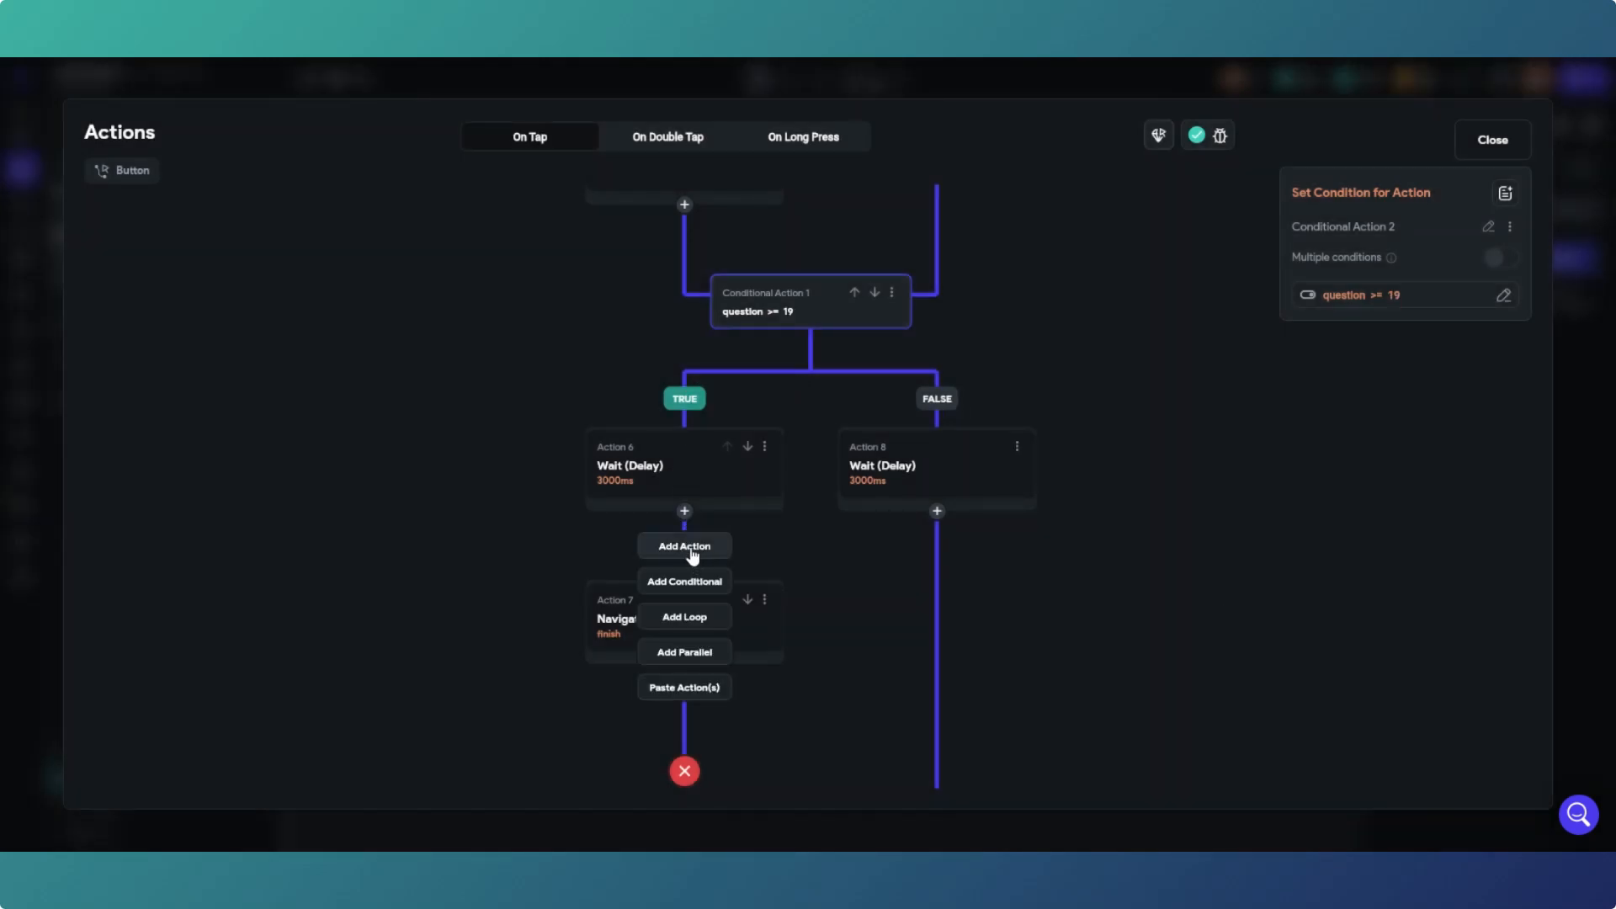
pyautogui.click(691, 546)
pyautogui.click(727, 599)
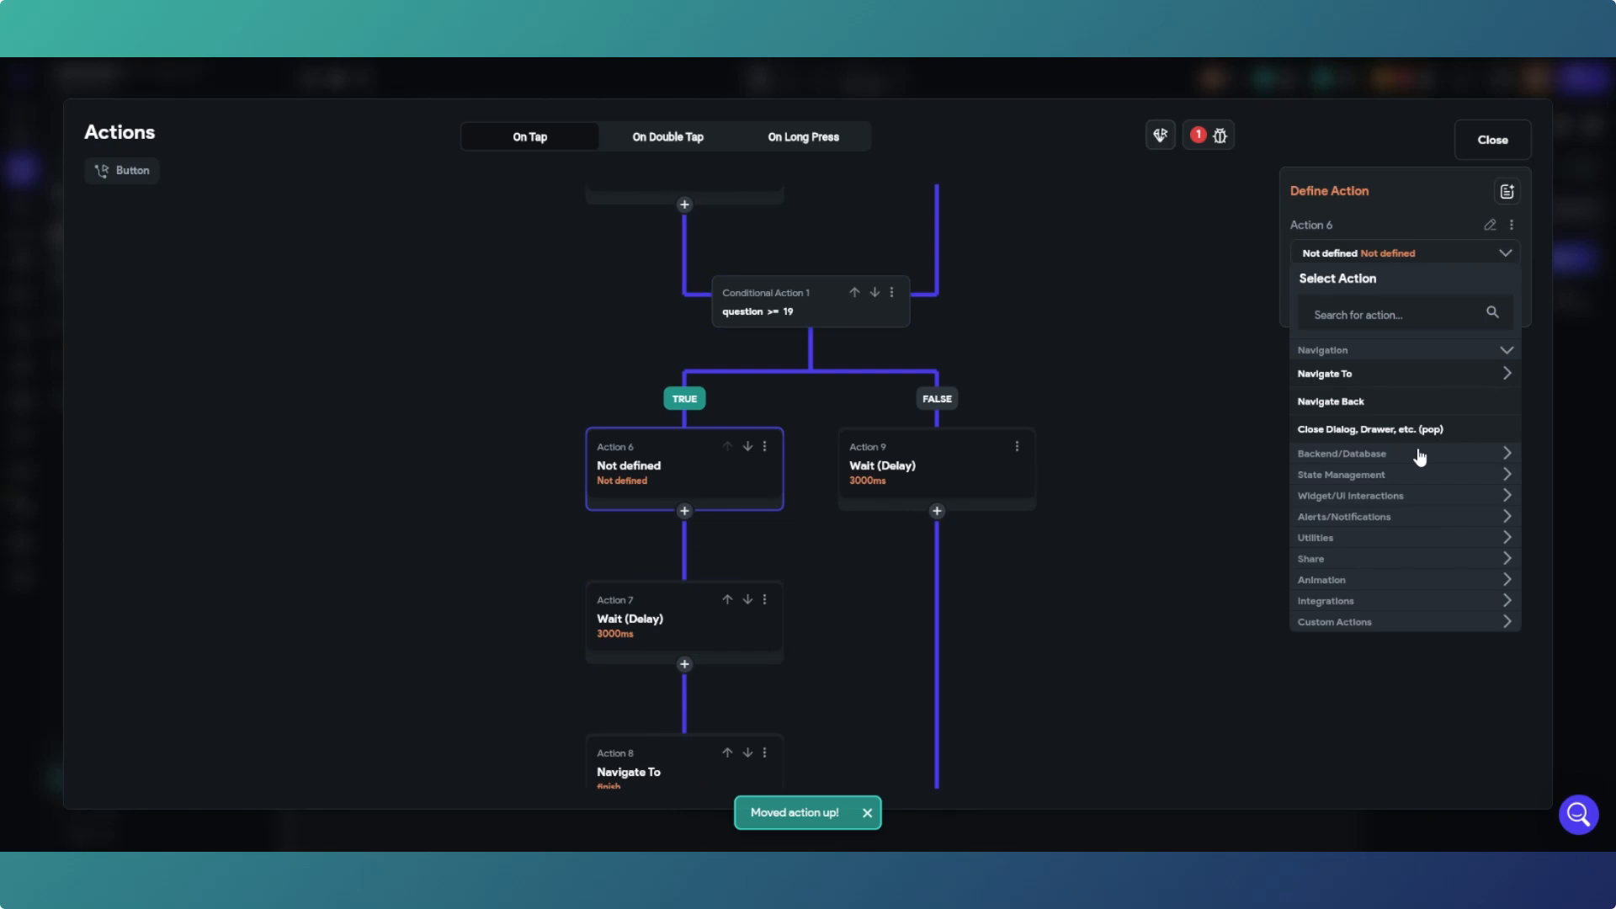
pyautogui.click(1509, 139)
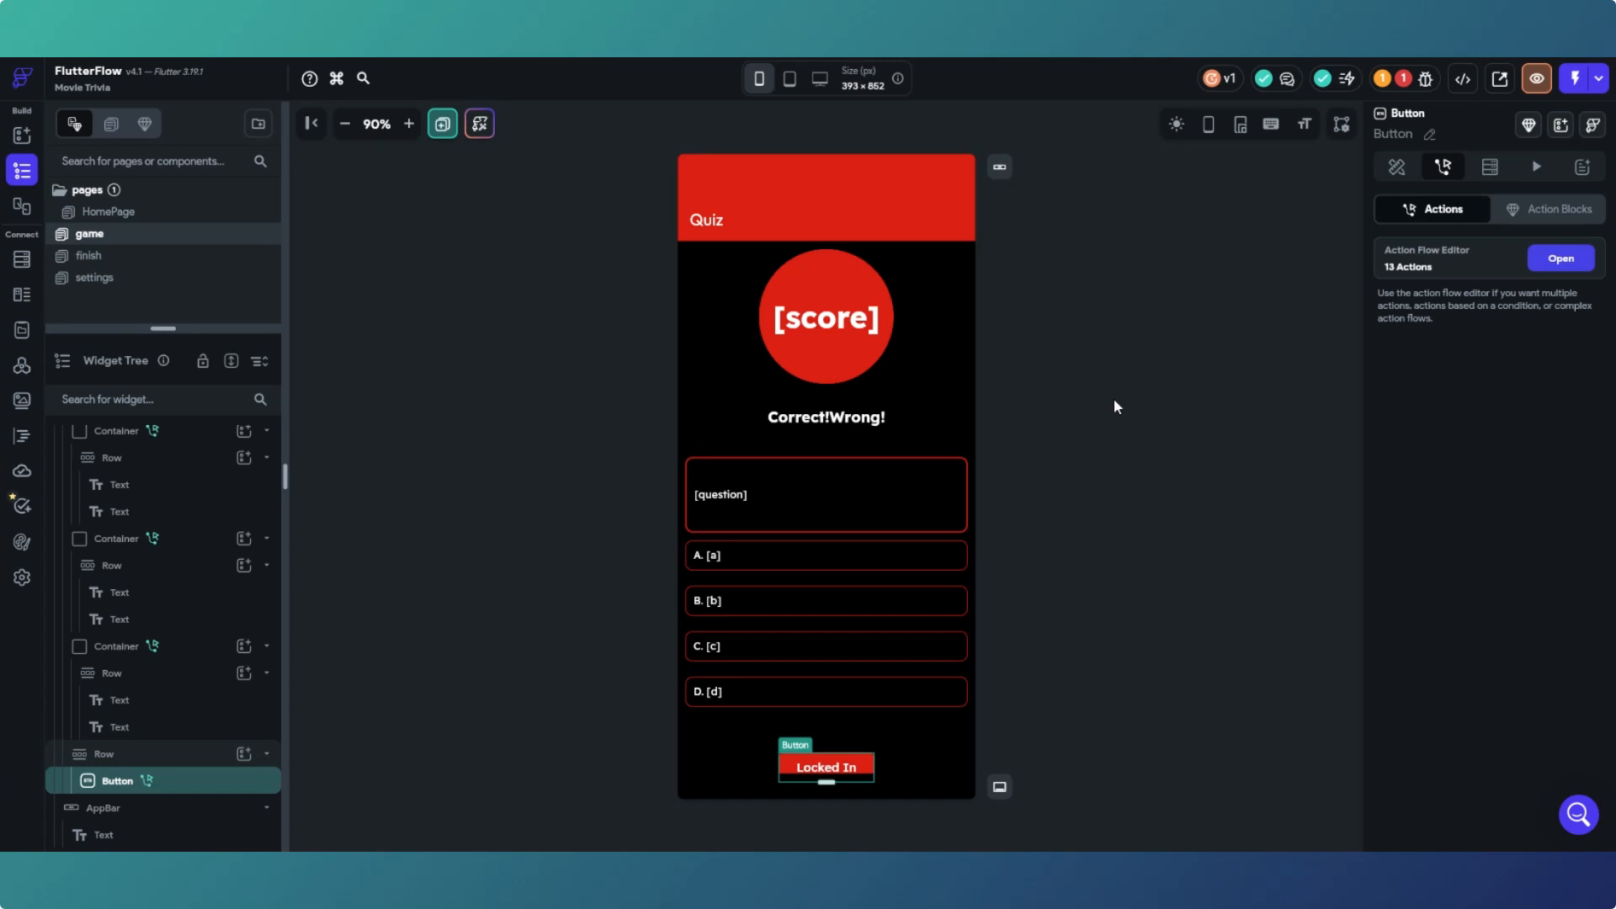
# Step: Re-import the Supabase table schema in the project's Supabase integration settings, overwriting the existing schema
pyautogui.click(16, 583)
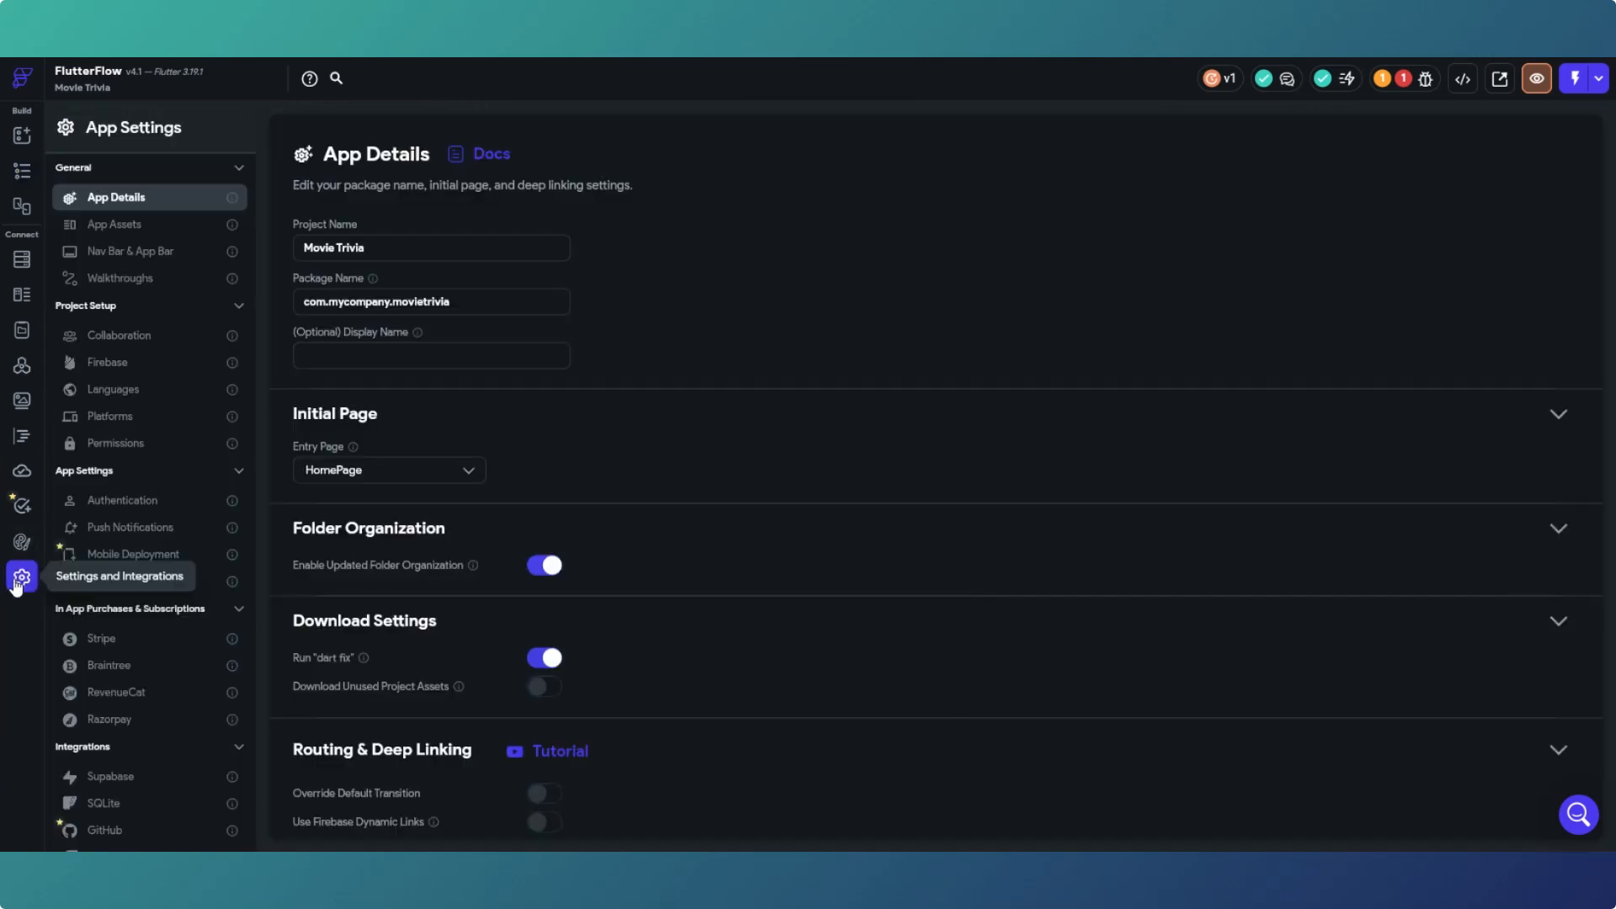
pyautogui.click(100, 776)
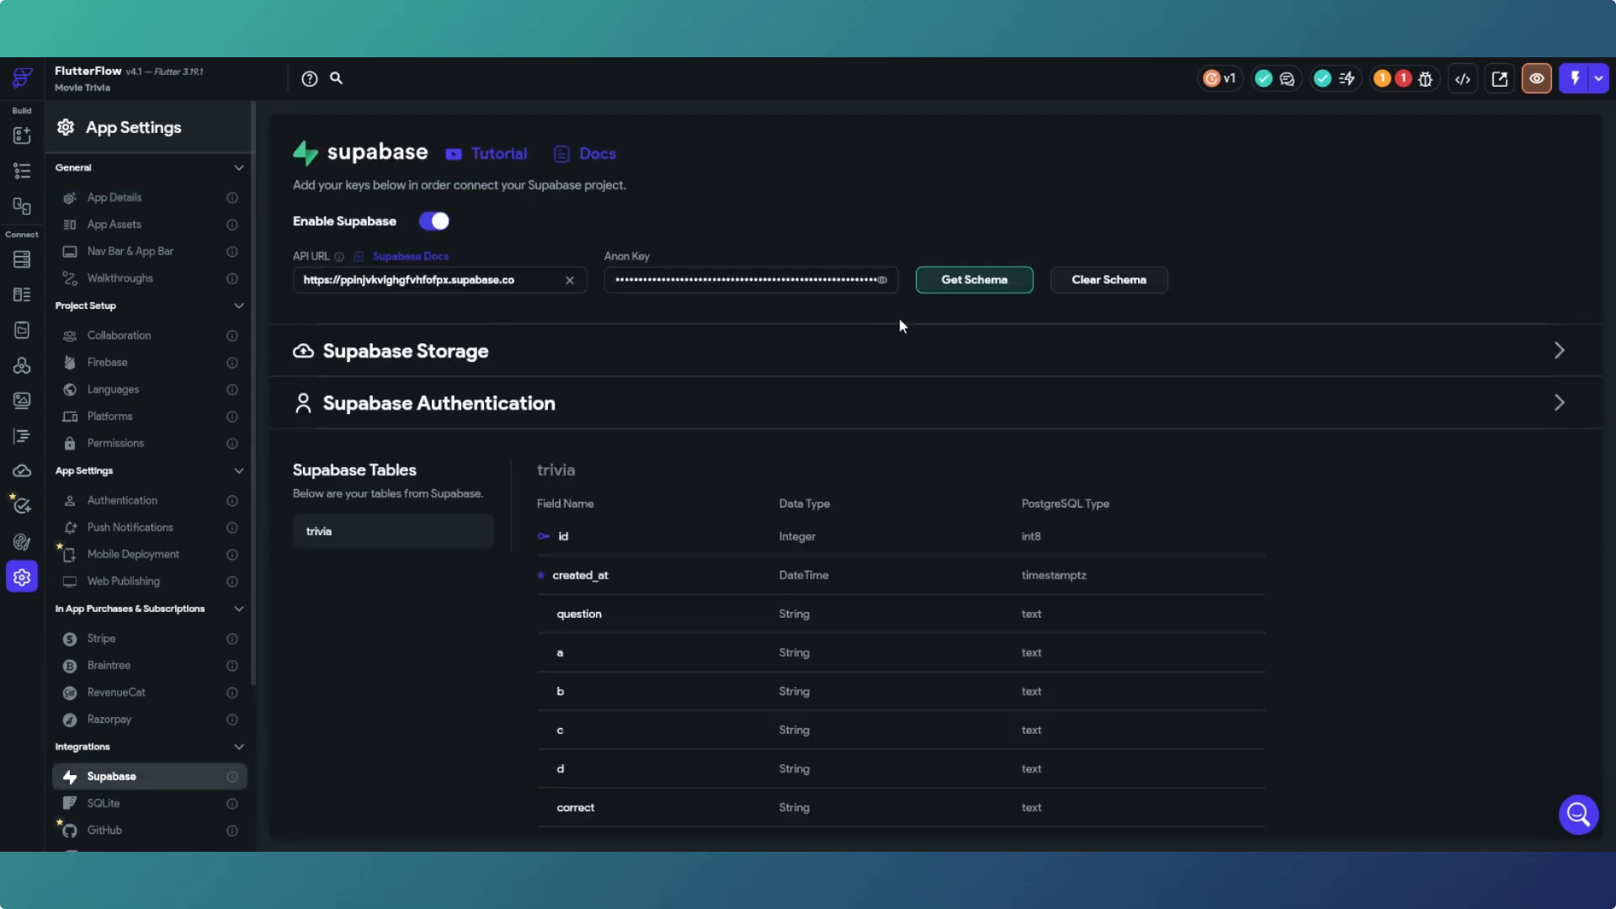
pyautogui.click(1003, 280)
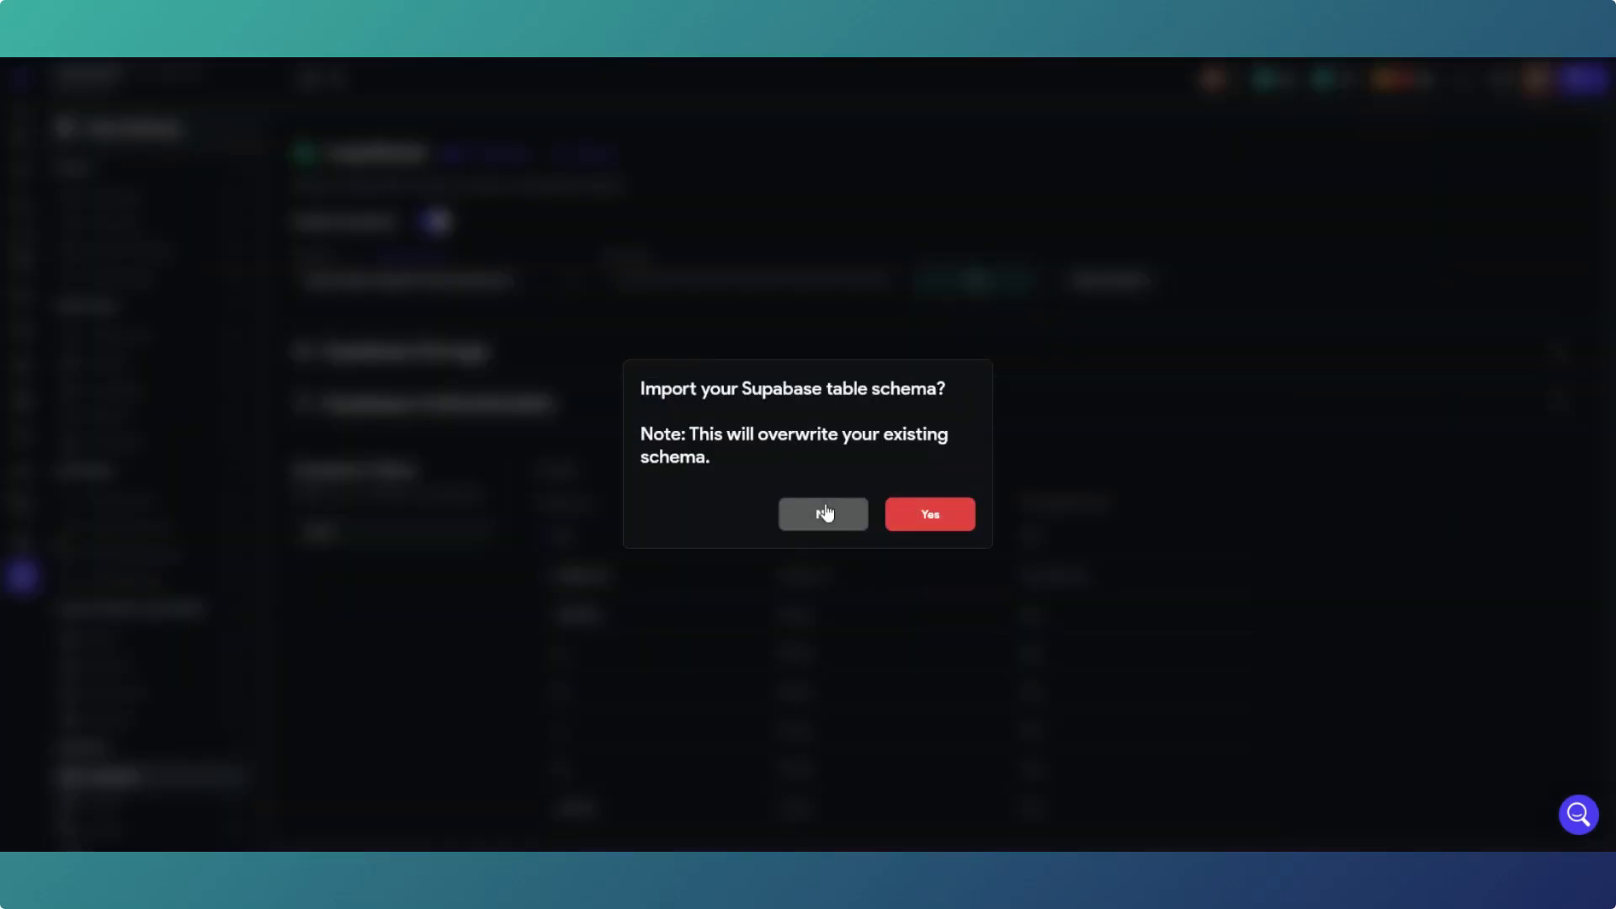
pyautogui.click(856, 517)
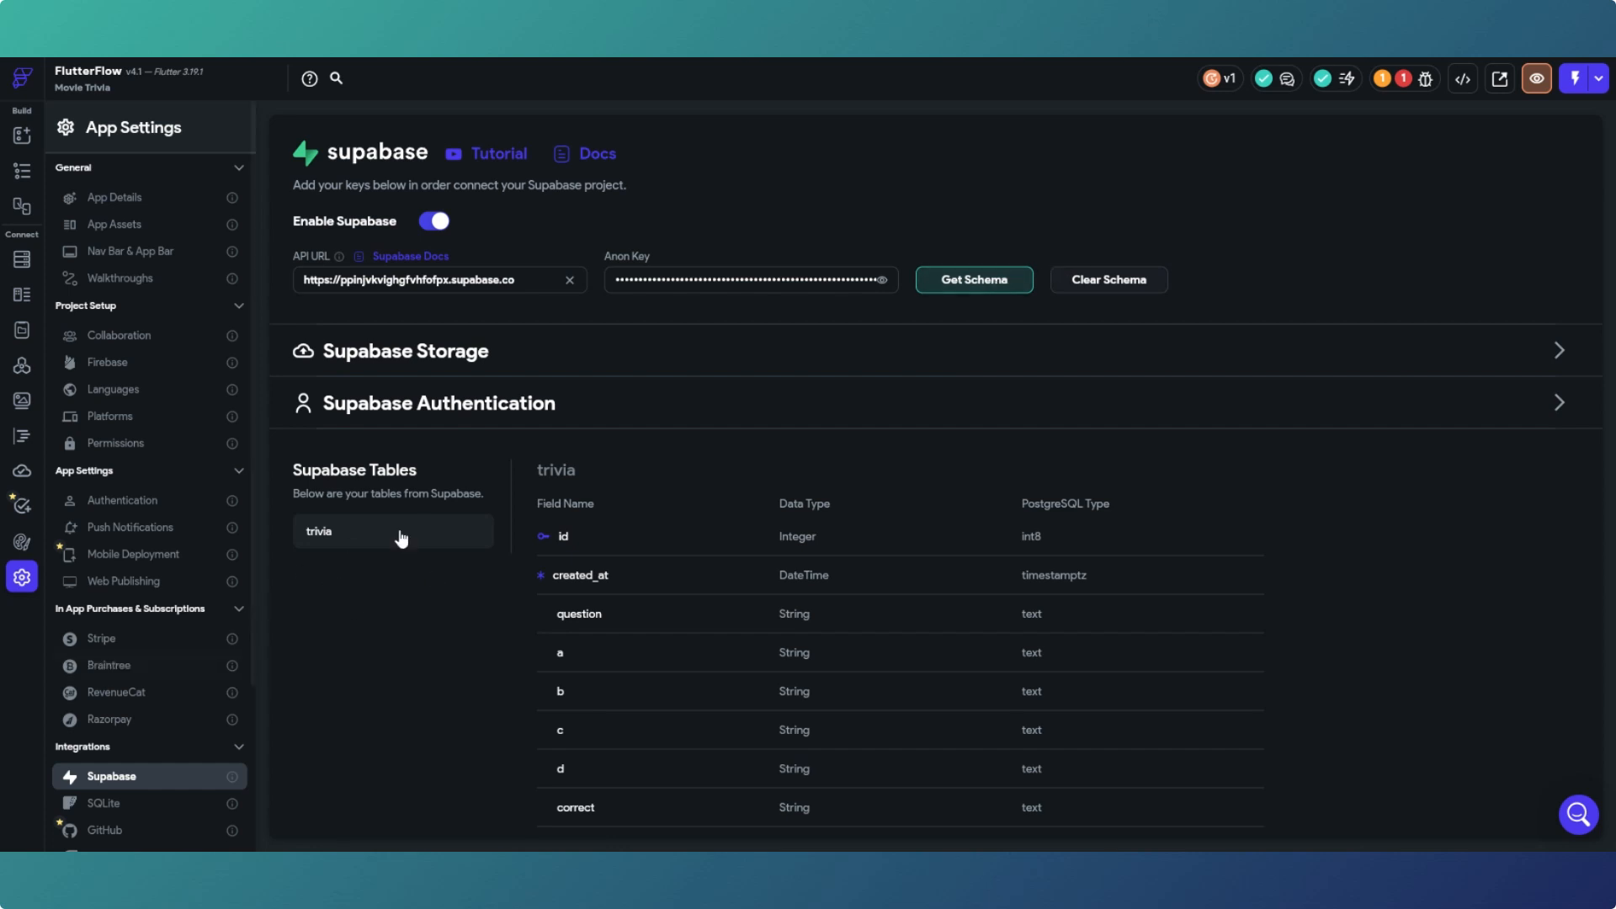
pyautogui.click(941, 283)
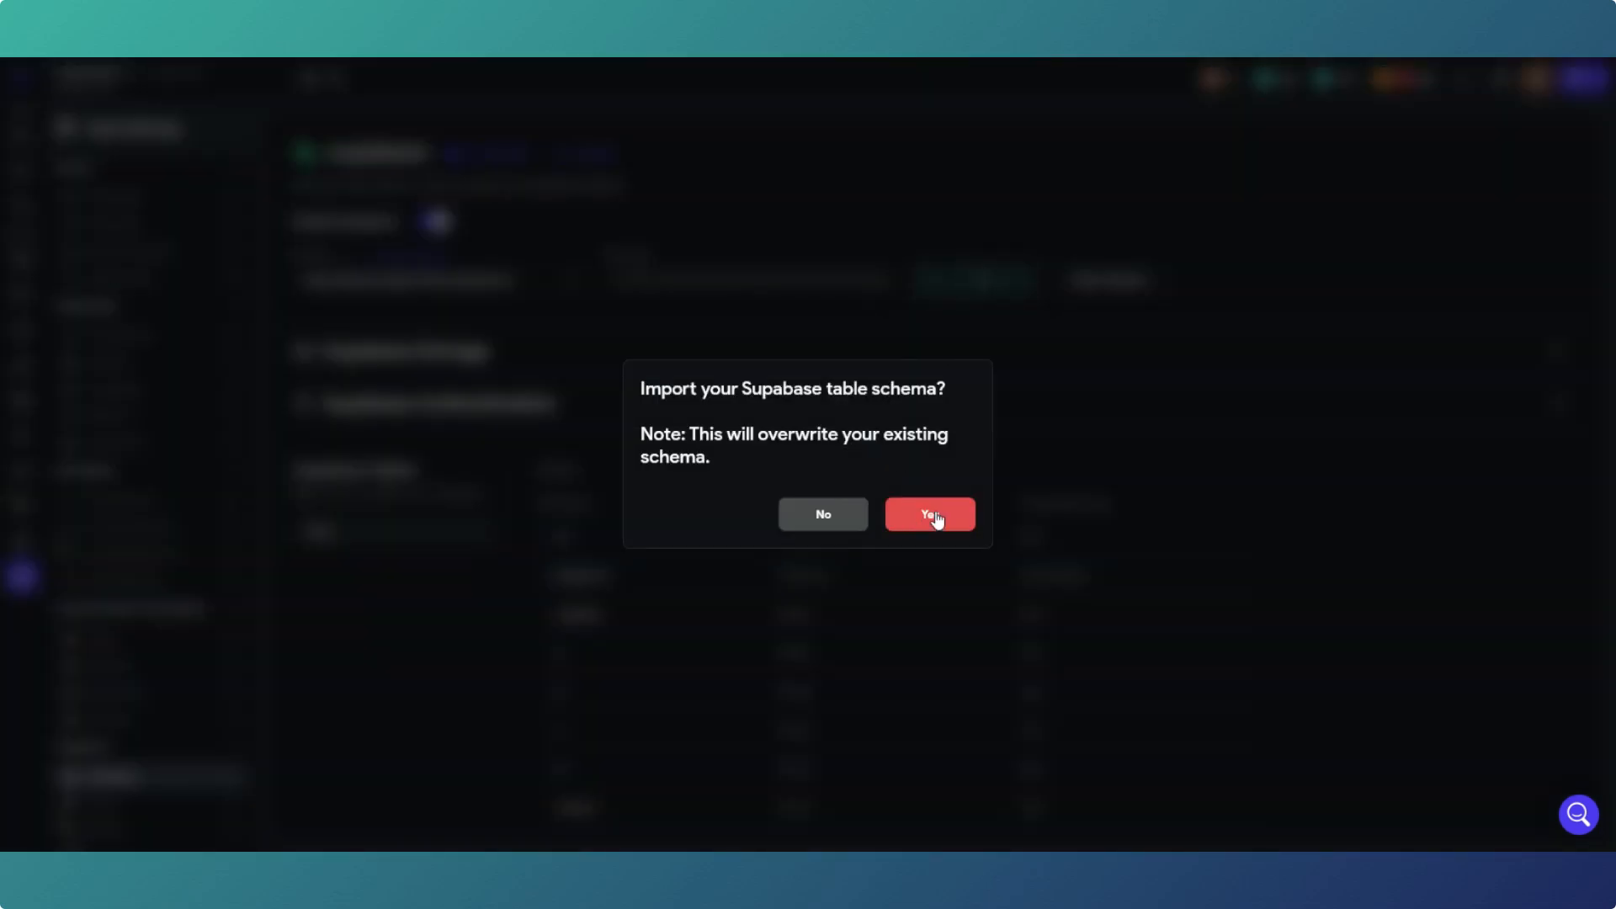
pyautogui.click(927, 515)
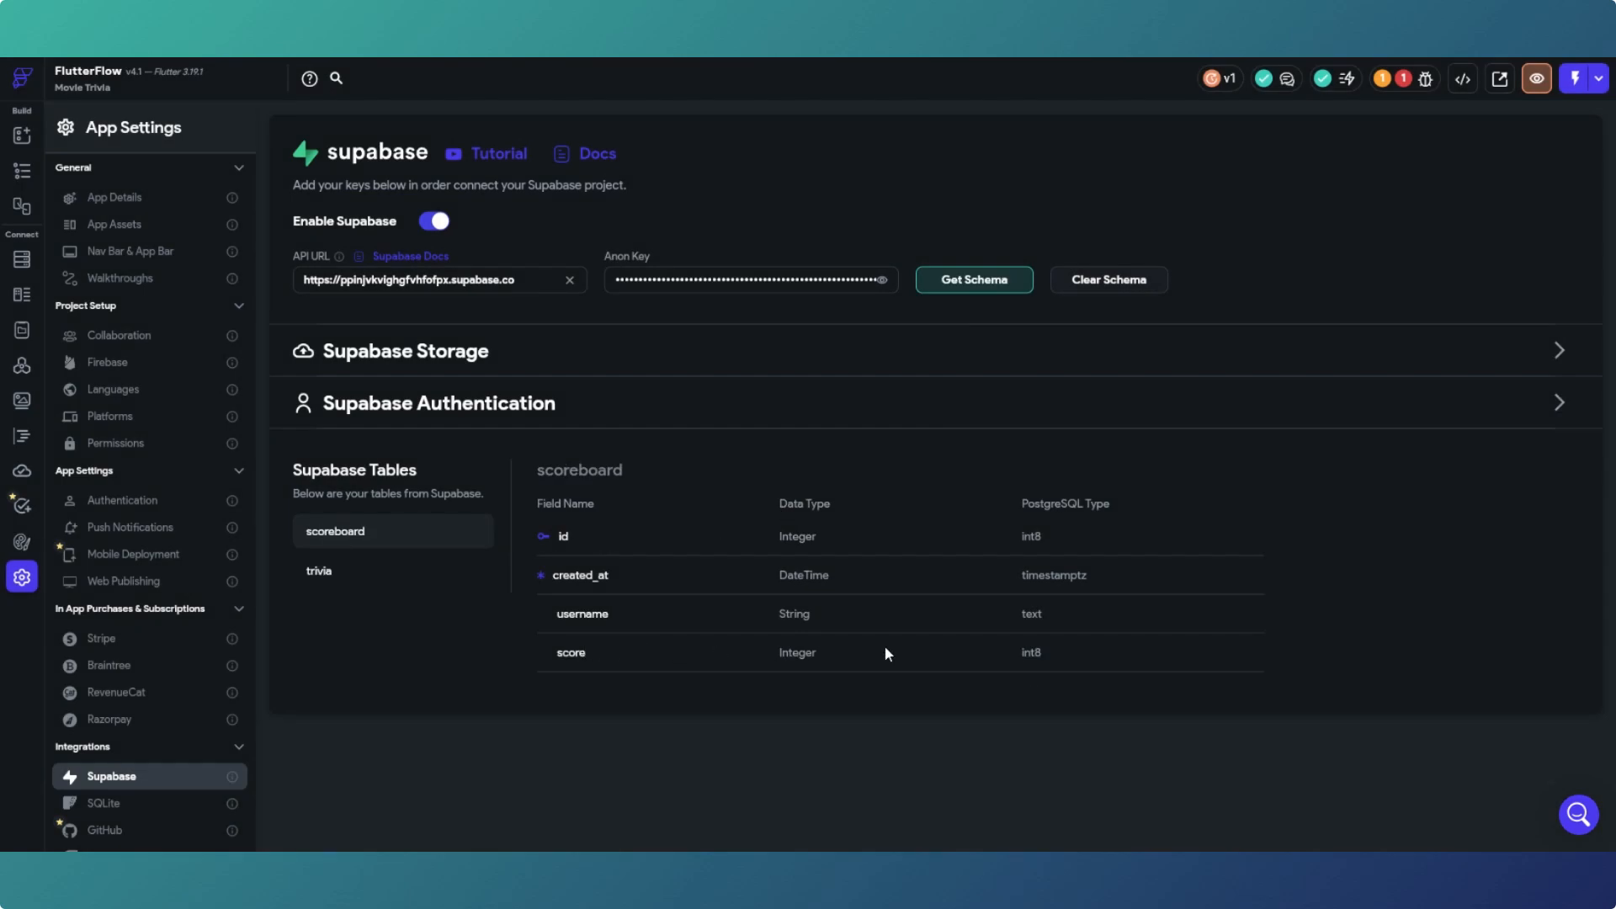
# Step: Define the empty action in the Locked In button's question >= 19 TRUE branch as a Supabase Insert Row into the scoreboard table
pyautogui.click(22, 171)
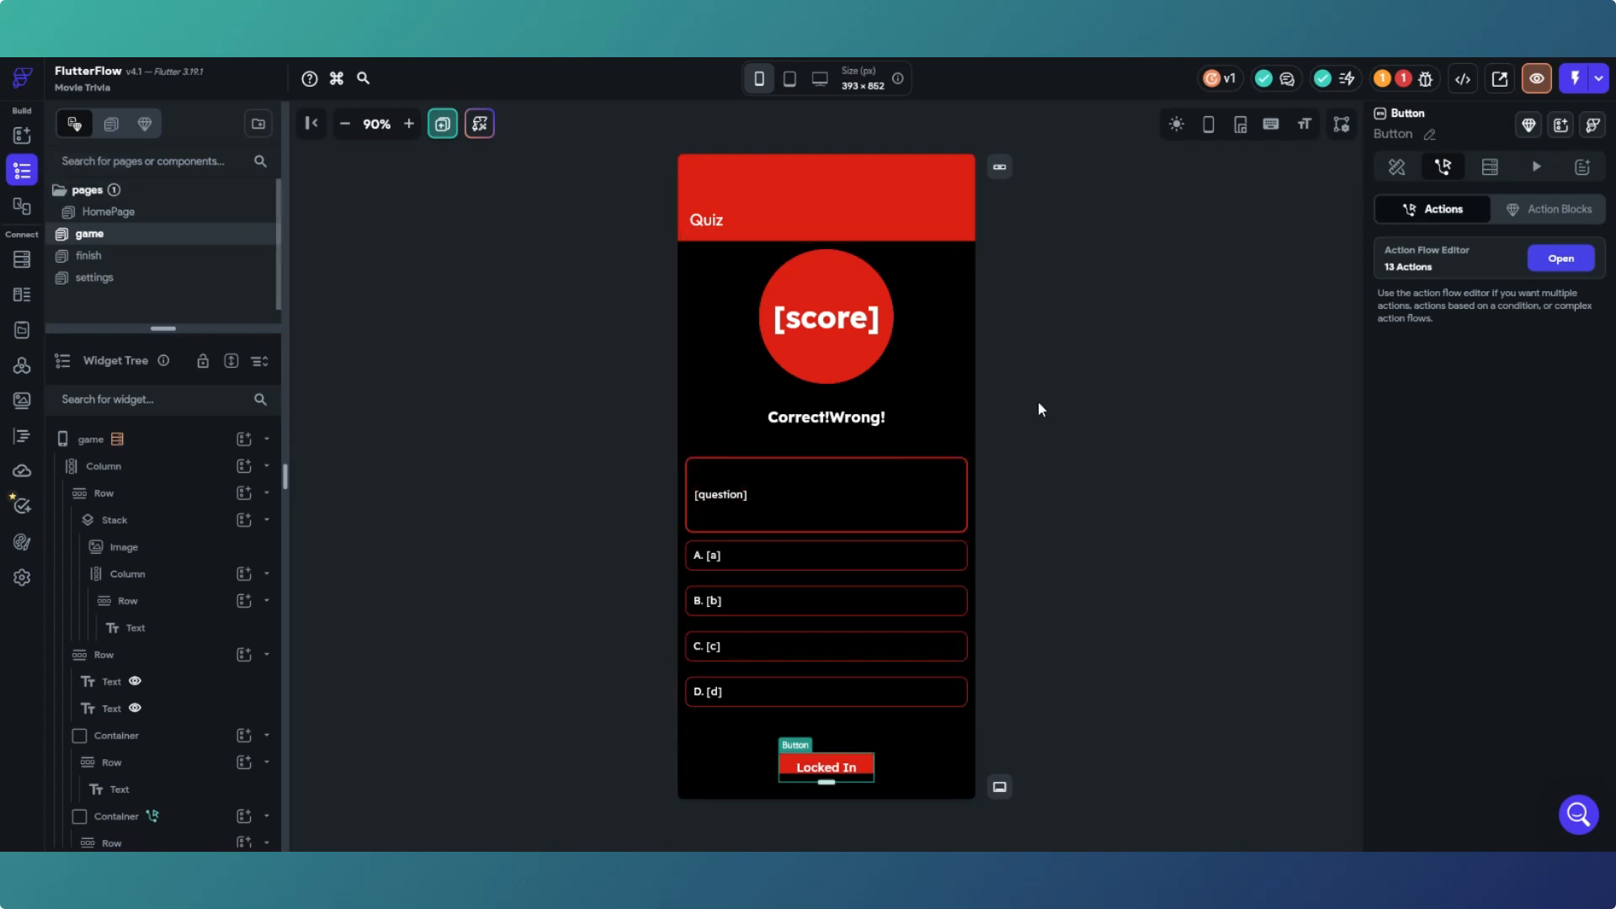
pyautogui.click(1562, 260)
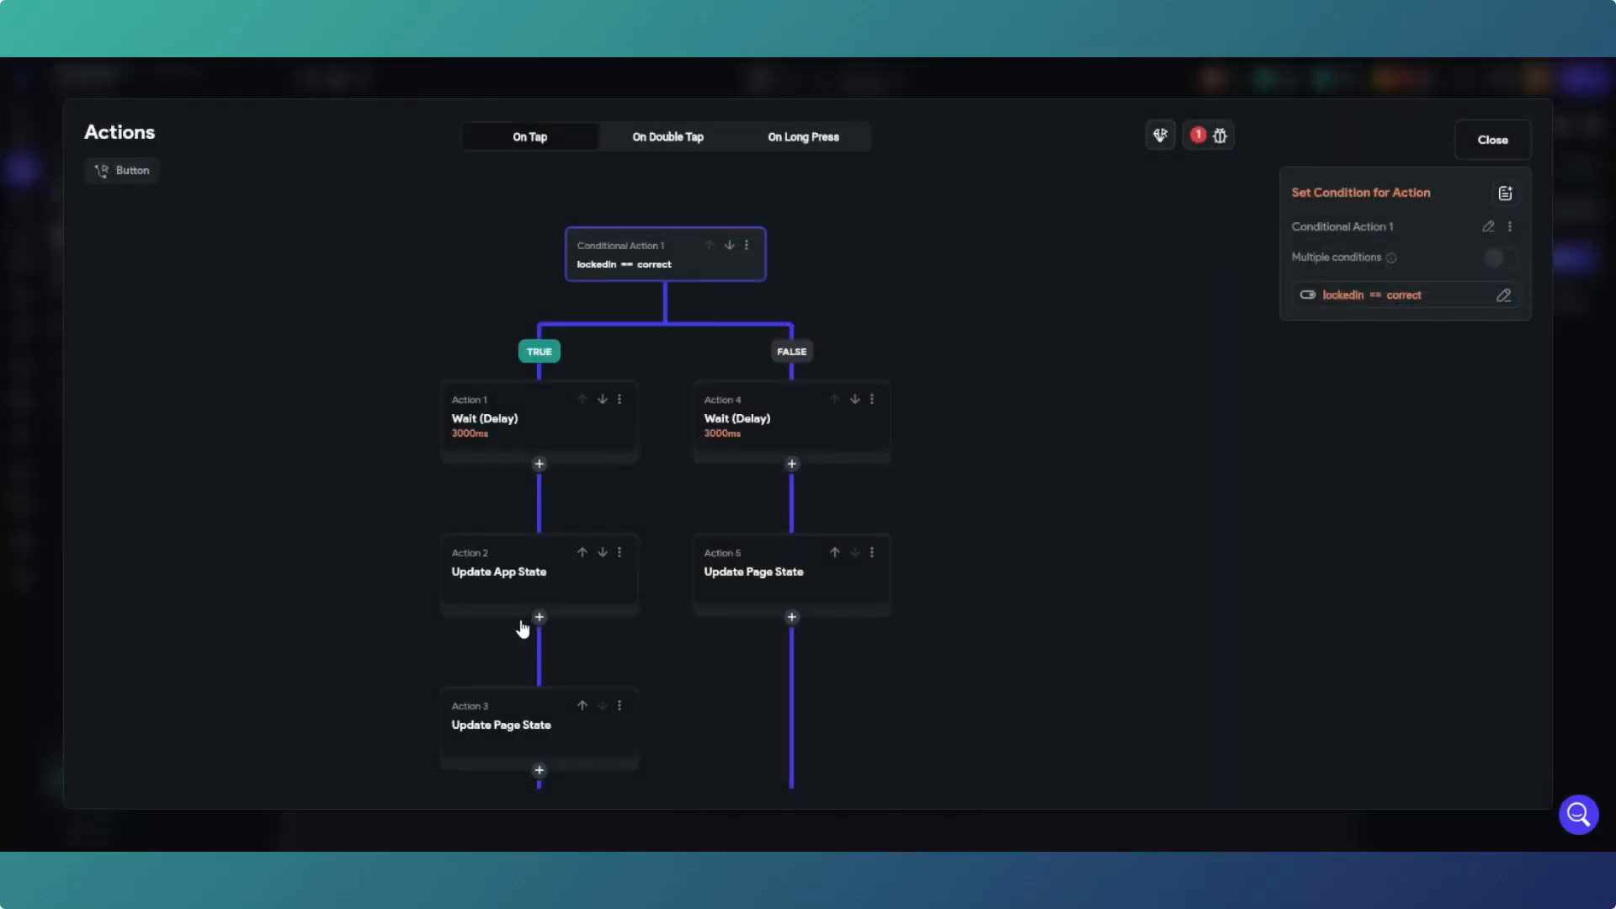
pyautogui.scroll(-4, 578, 508)
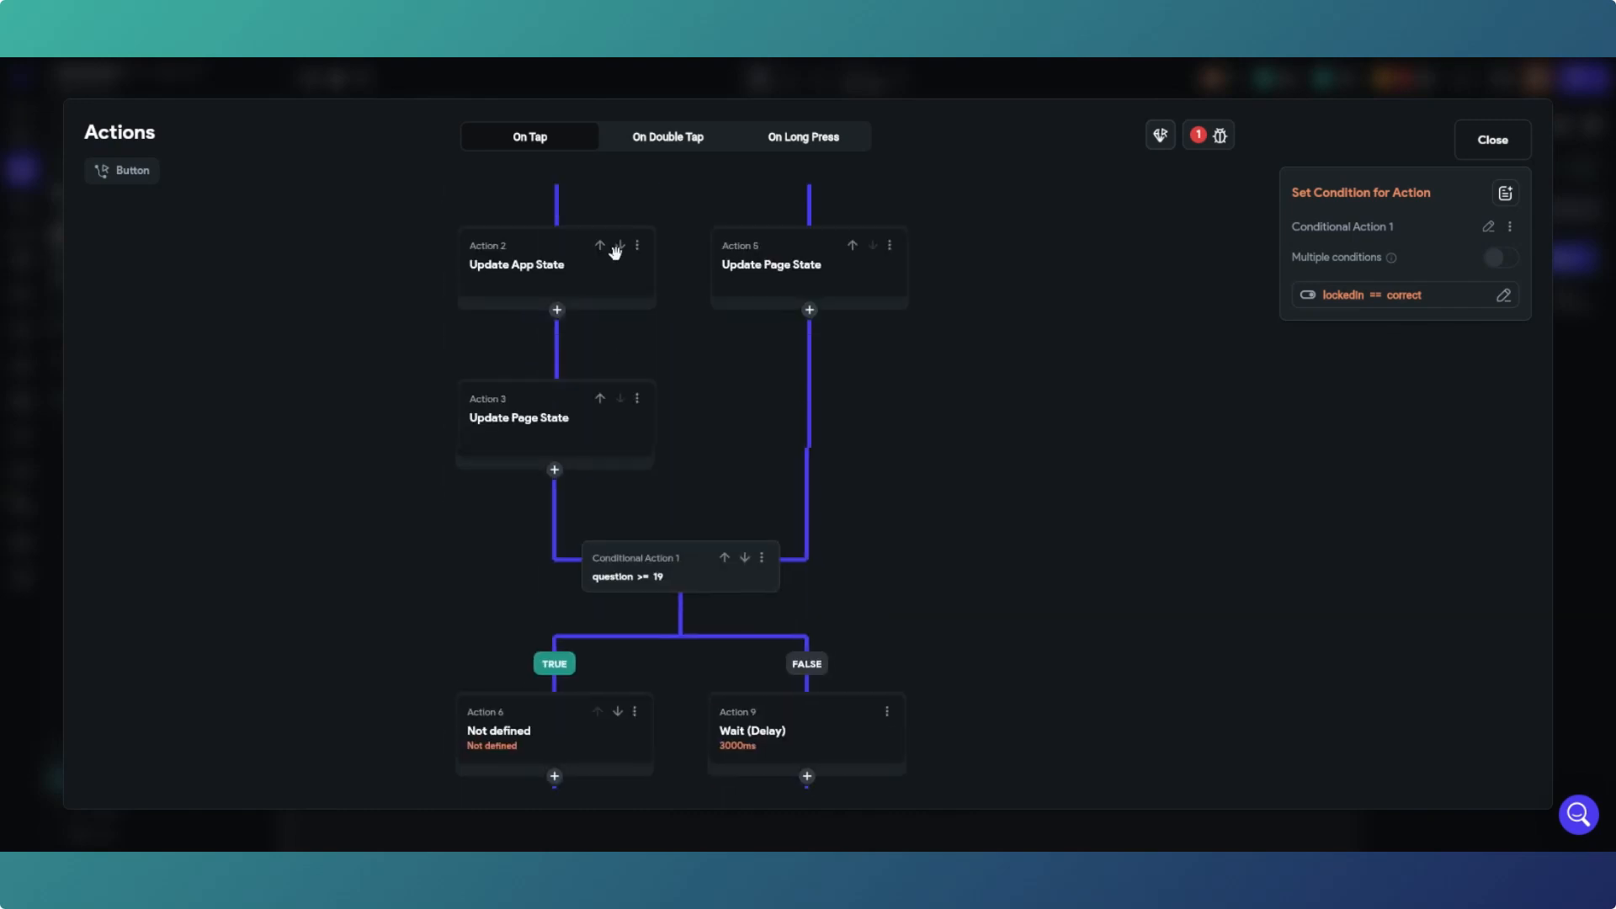
pyautogui.scroll(-3, 588, 516)
pyautogui.click(545, 500)
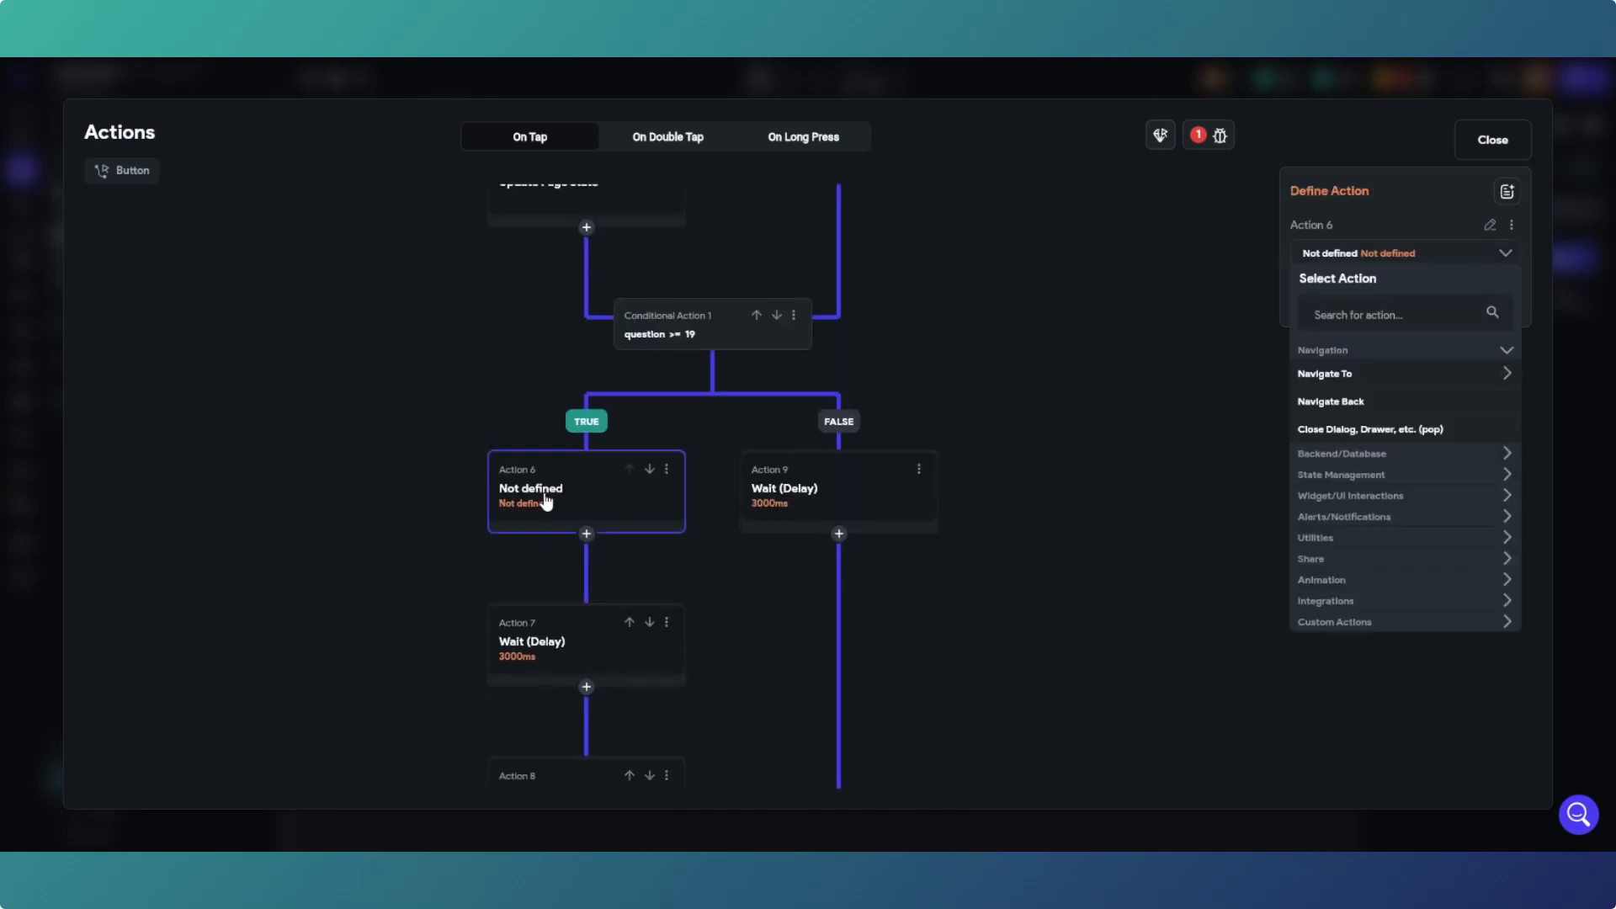
pyautogui.click(1390, 457)
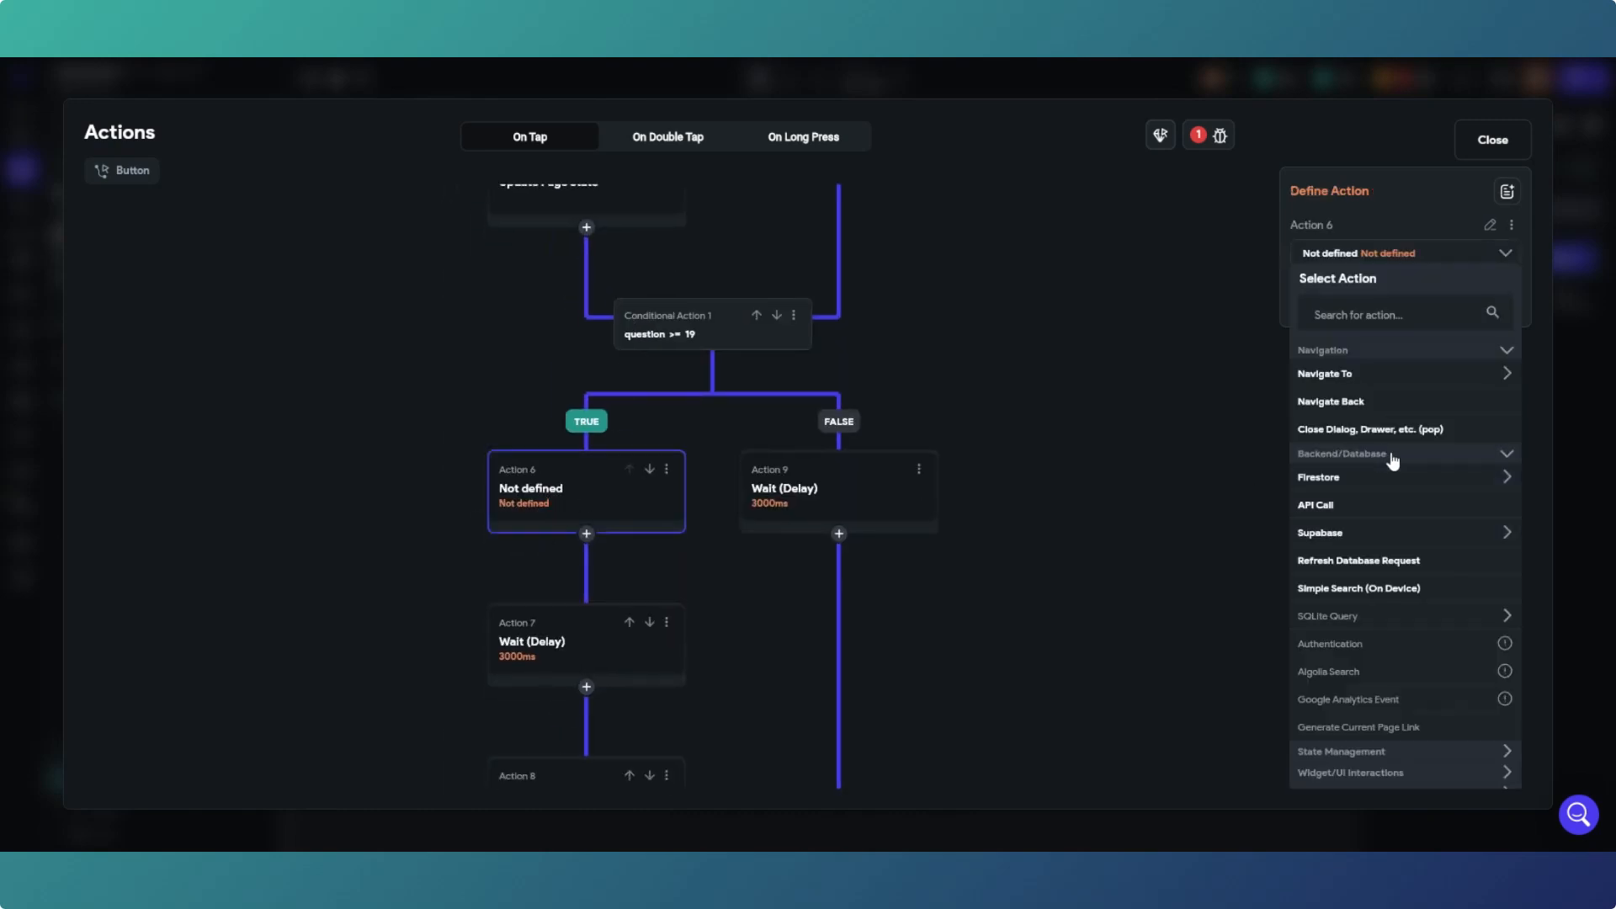
pyautogui.click(1400, 535)
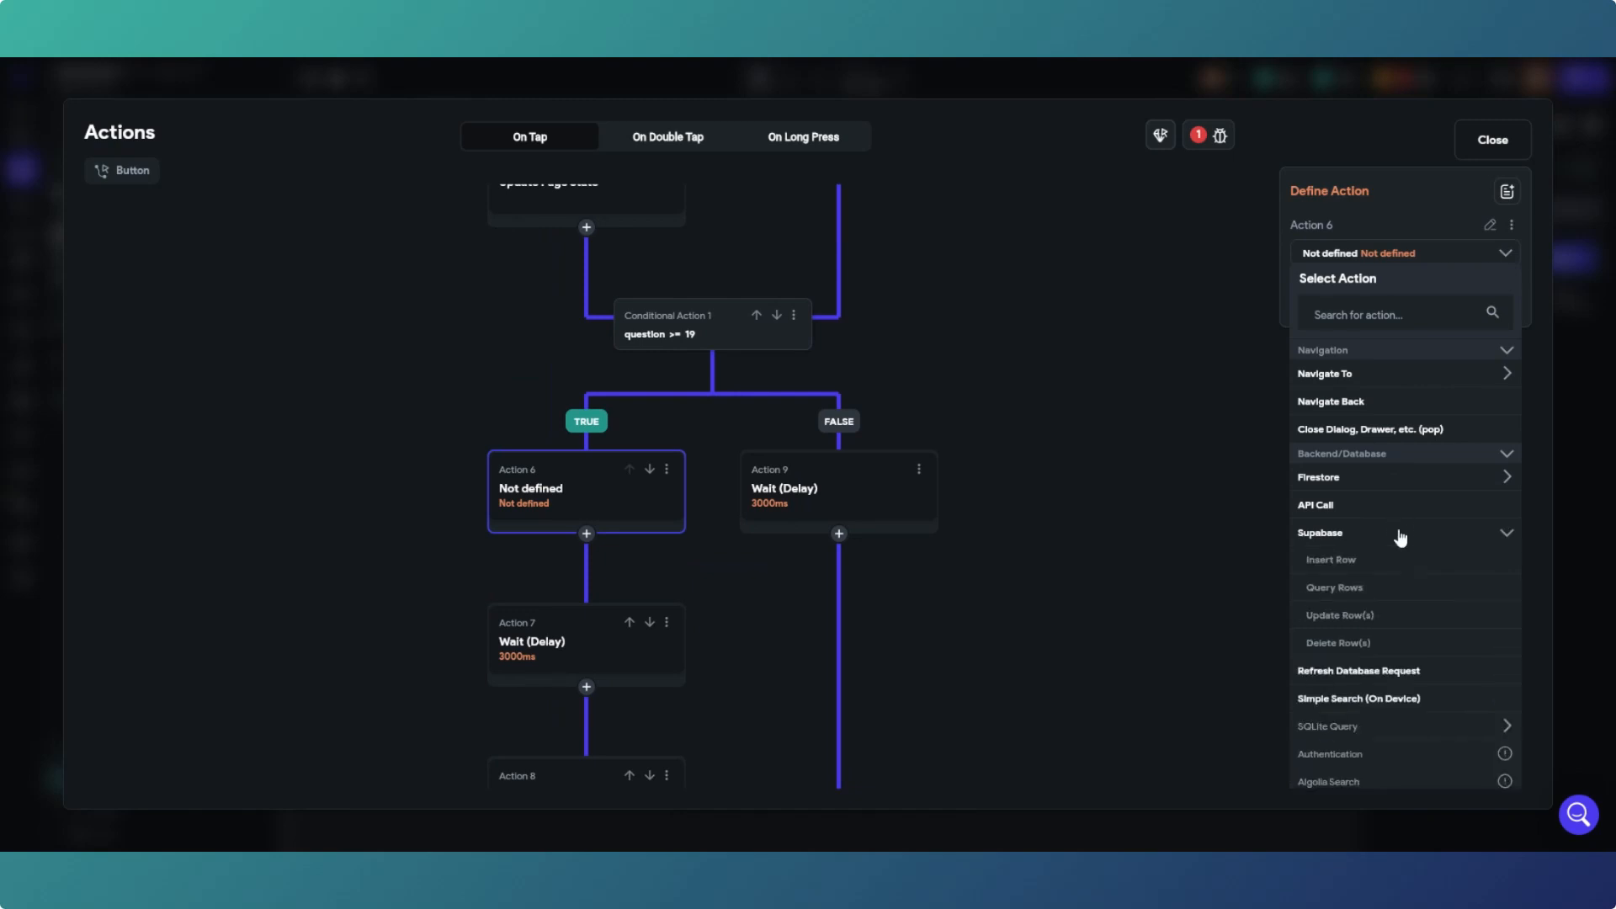
pyautogui.click(1365, 560)
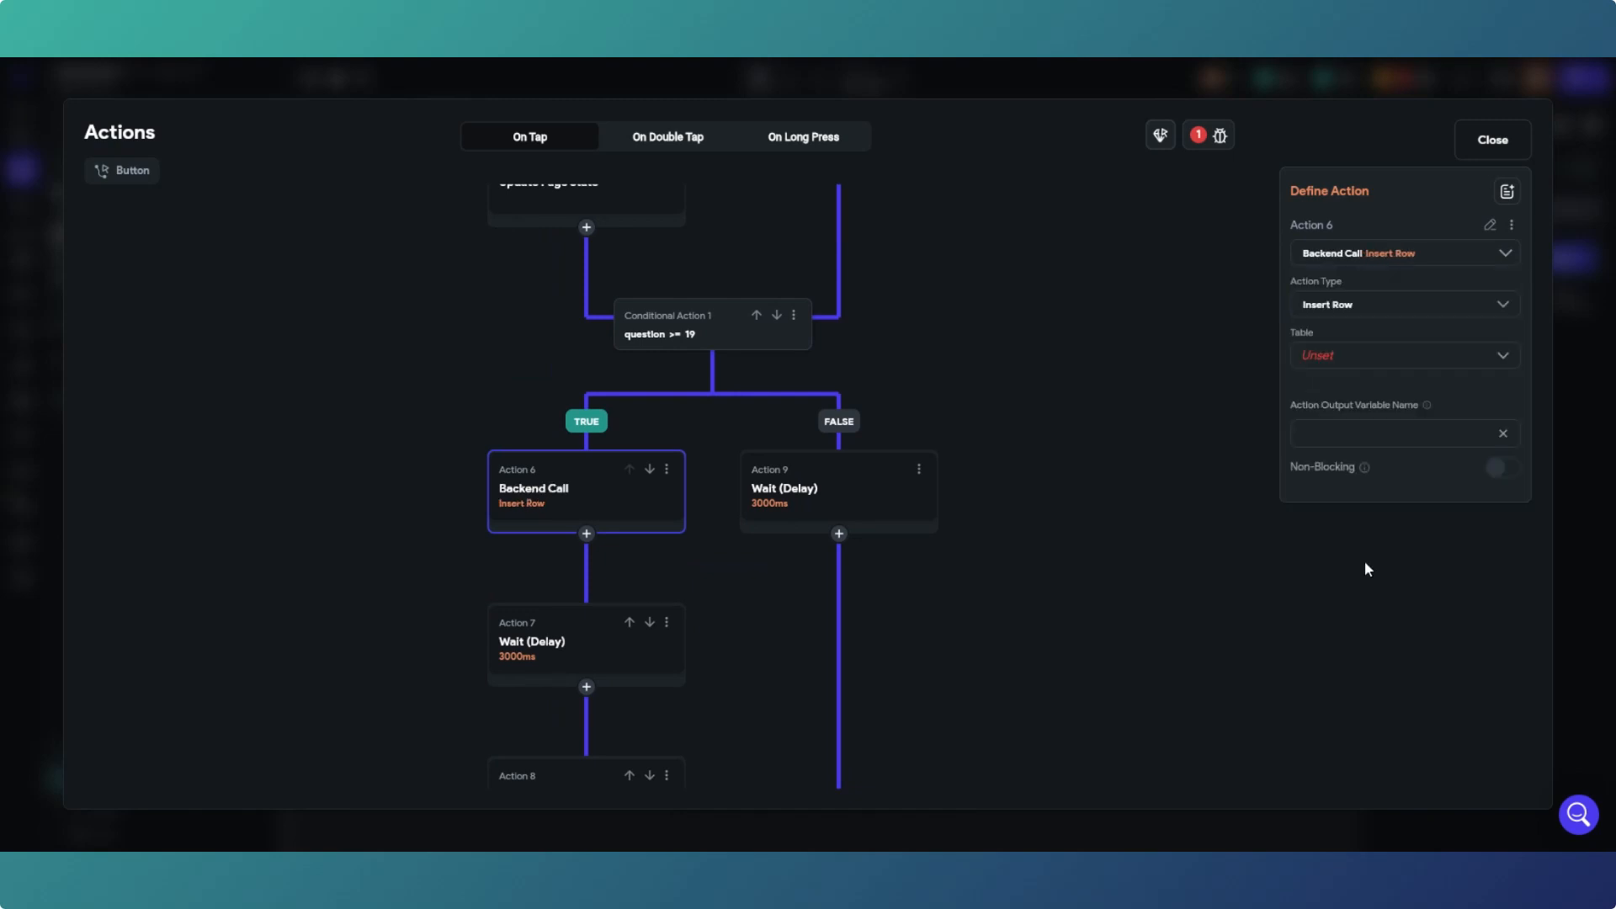
pyautogui.click(1393, 357)
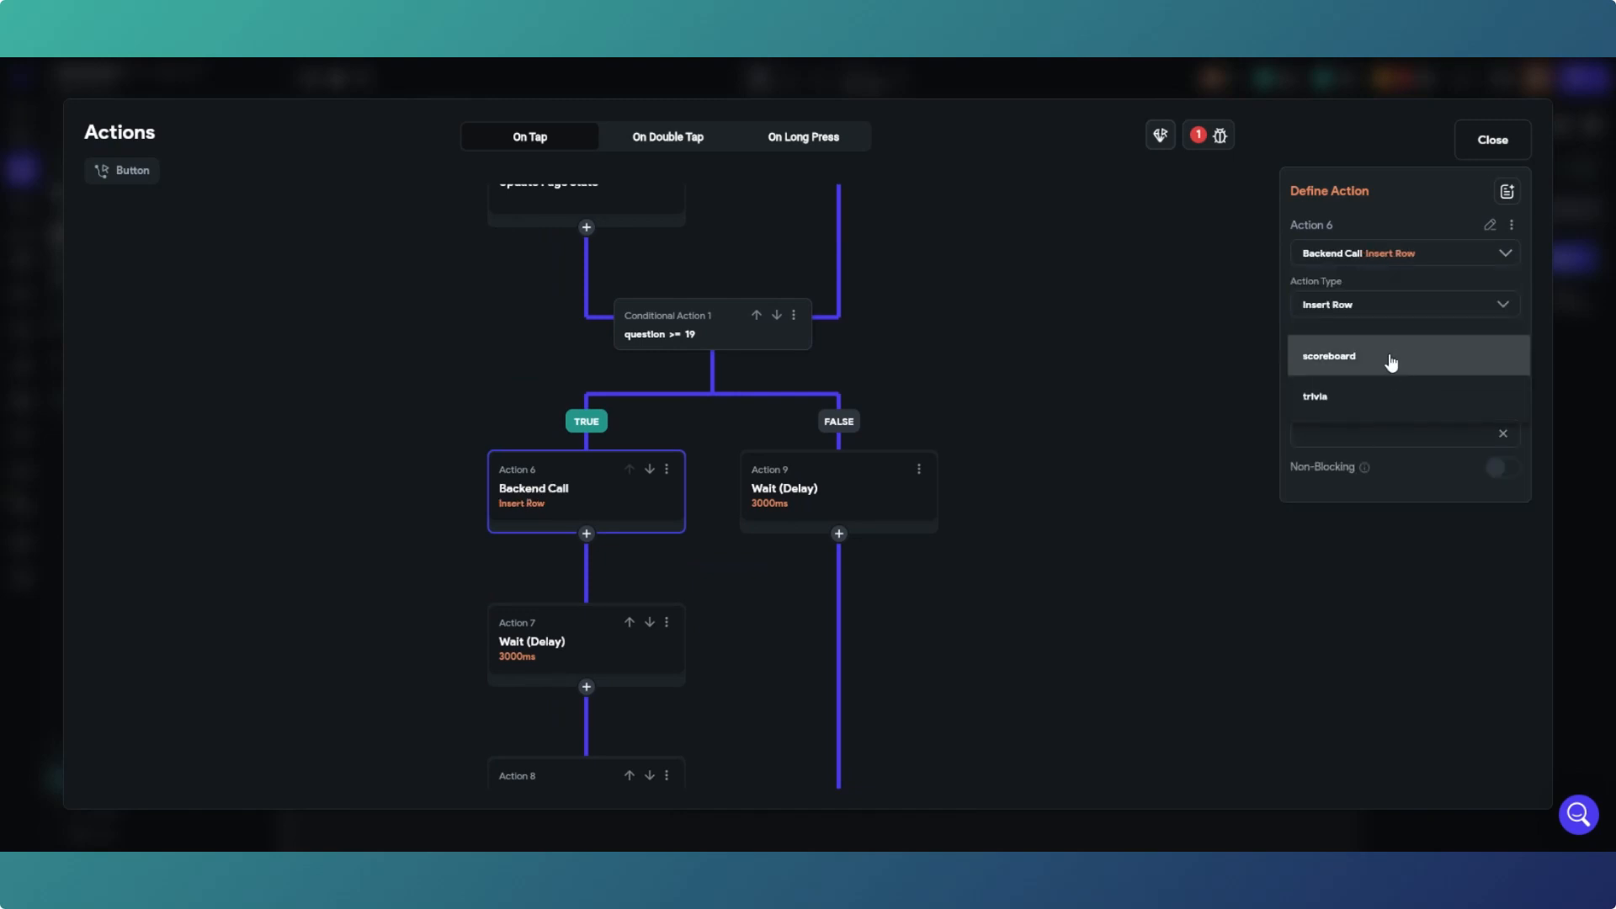
pyautogui.click(1326, 364)
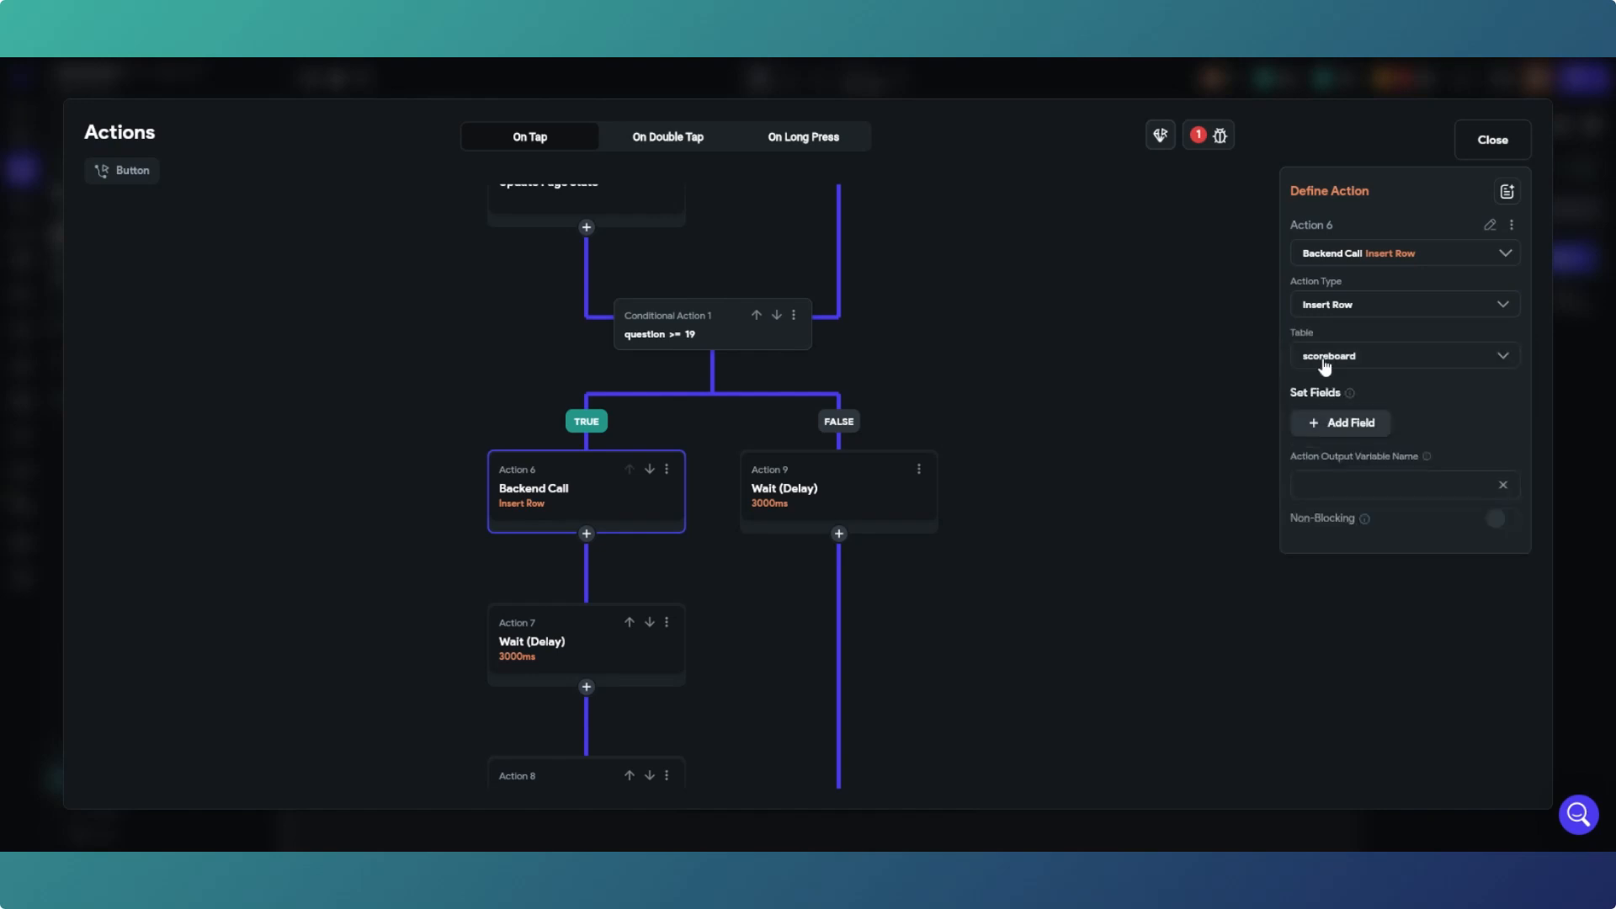
# Step: Add a username field to the scoreboard Insert Row action and set its value to the App State variable username
pyautogui.click(1328, 431)
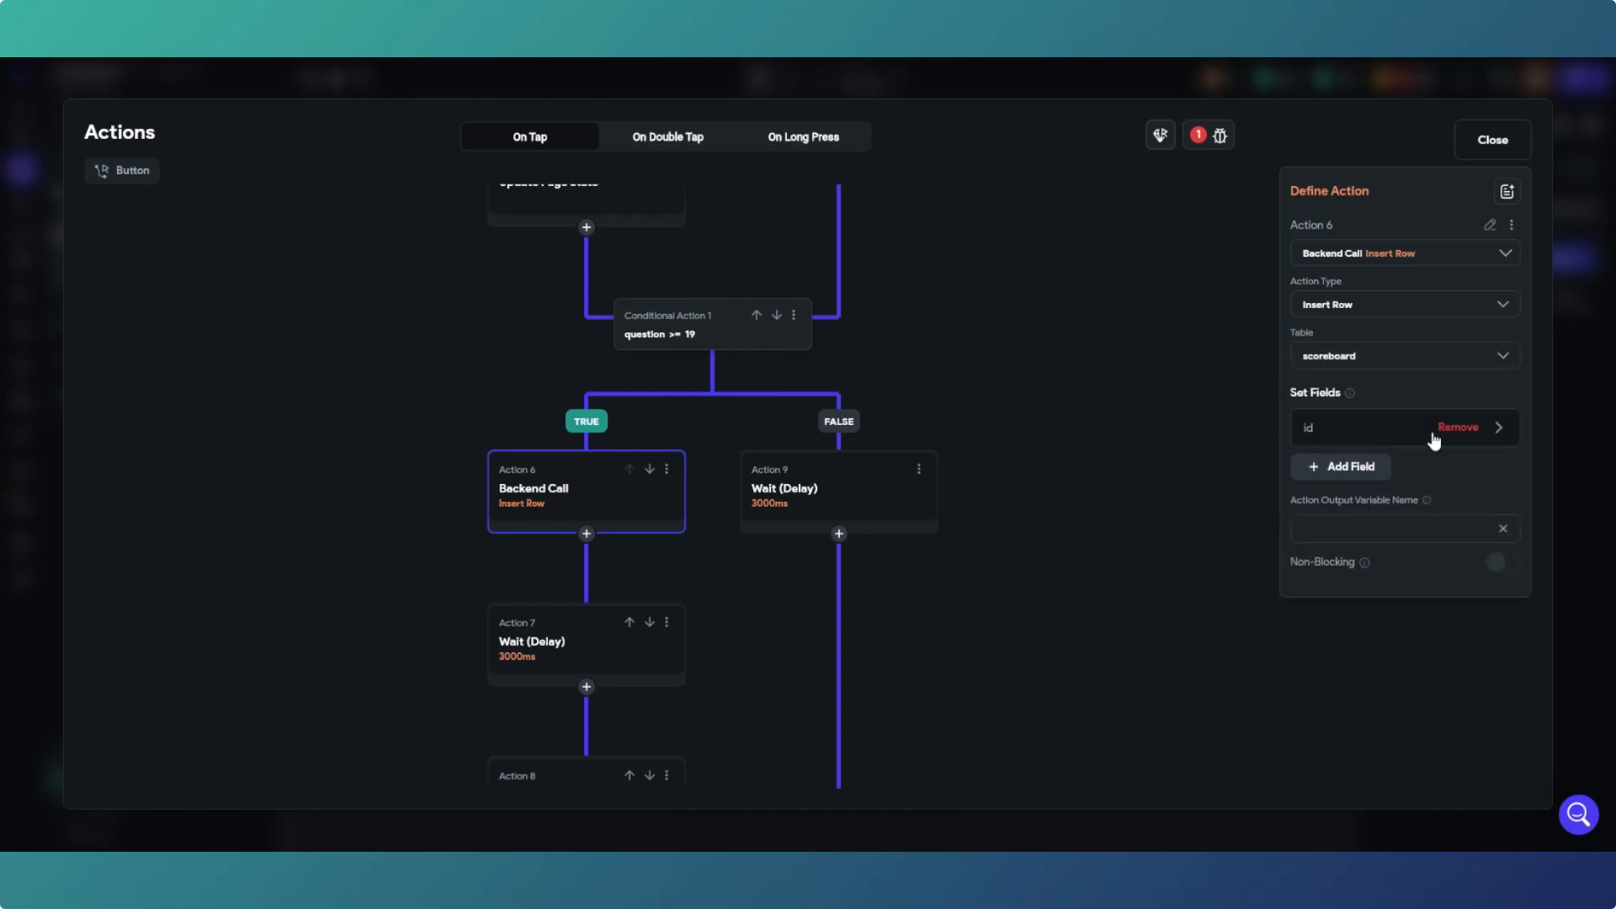
pyautogui.click(1500, 429)
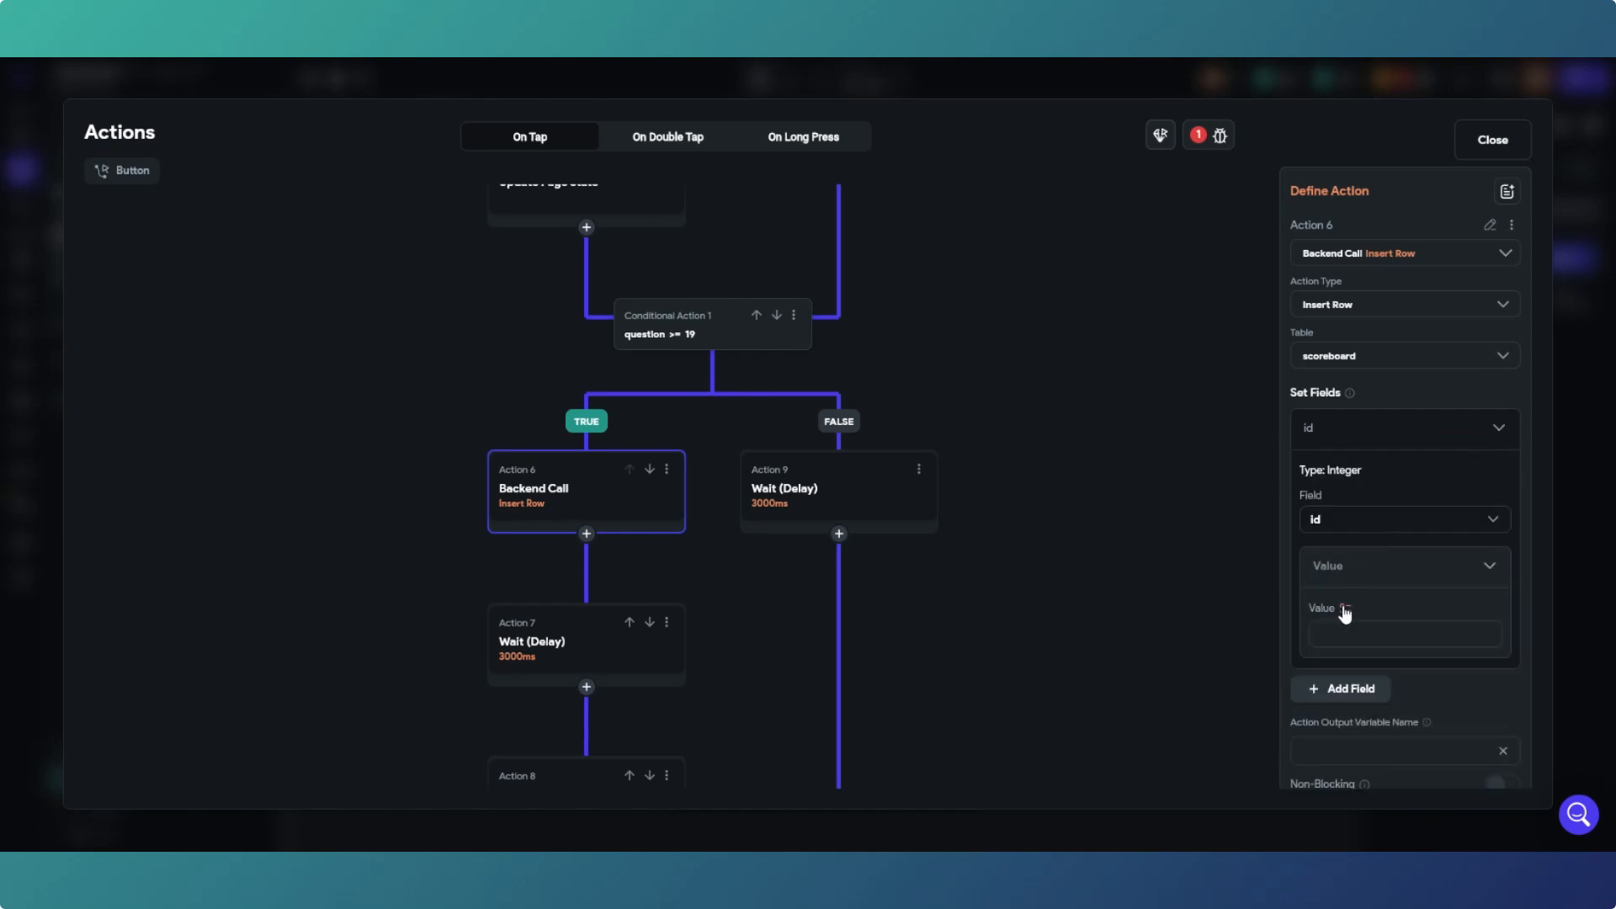
pyautogui.click(1359, 522)
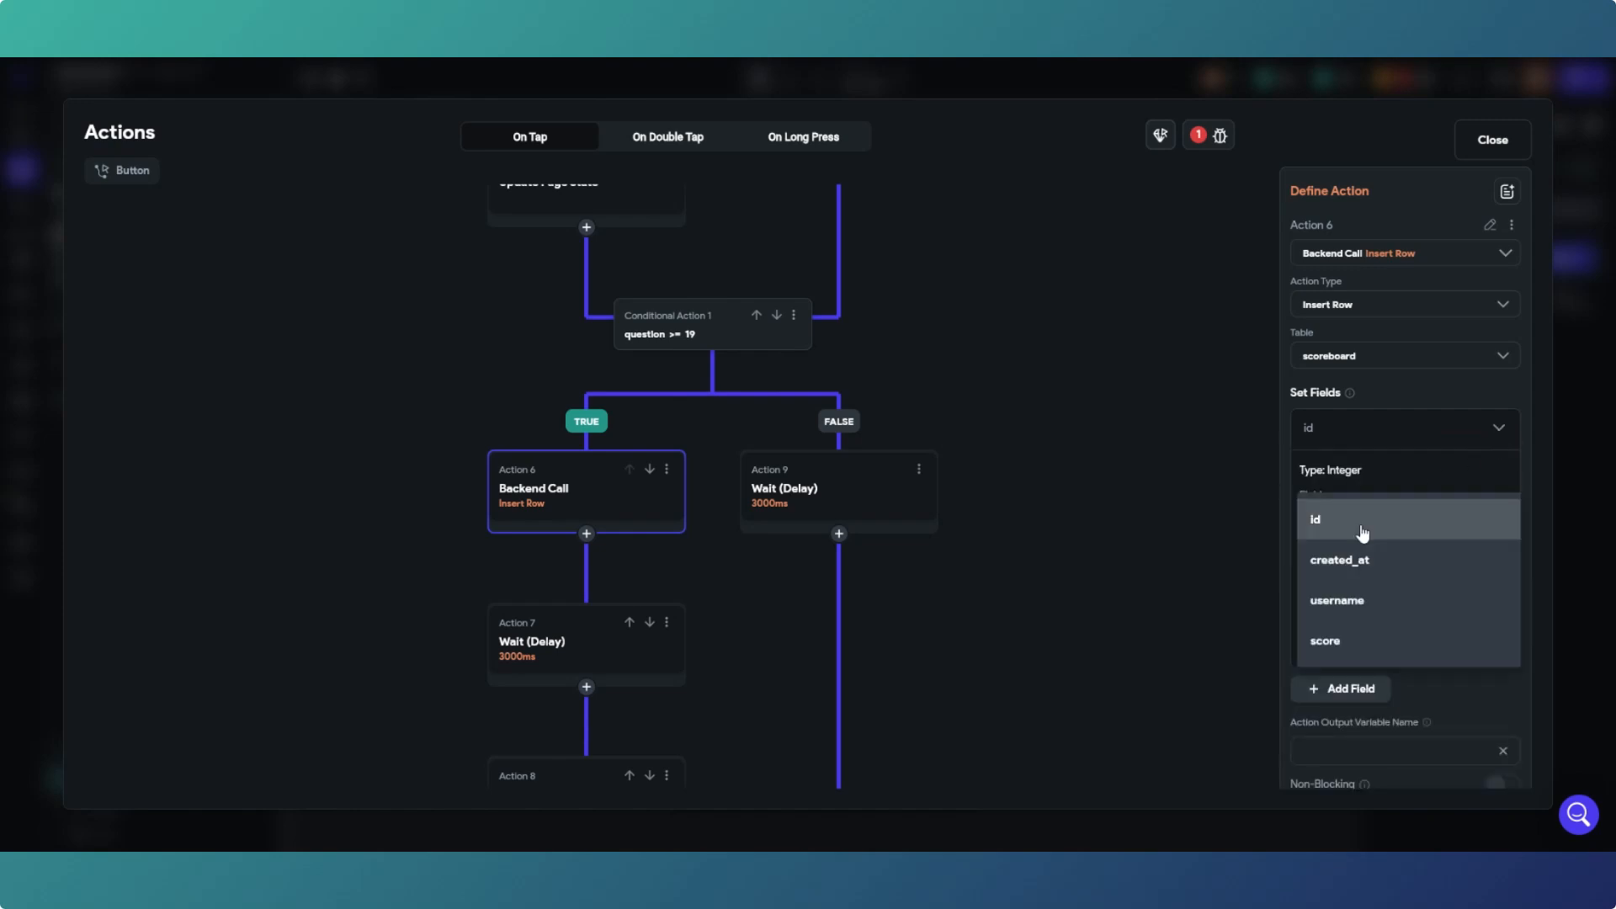
pyautogui.click(1357, 600)
pyautogui.click(1345, 609)
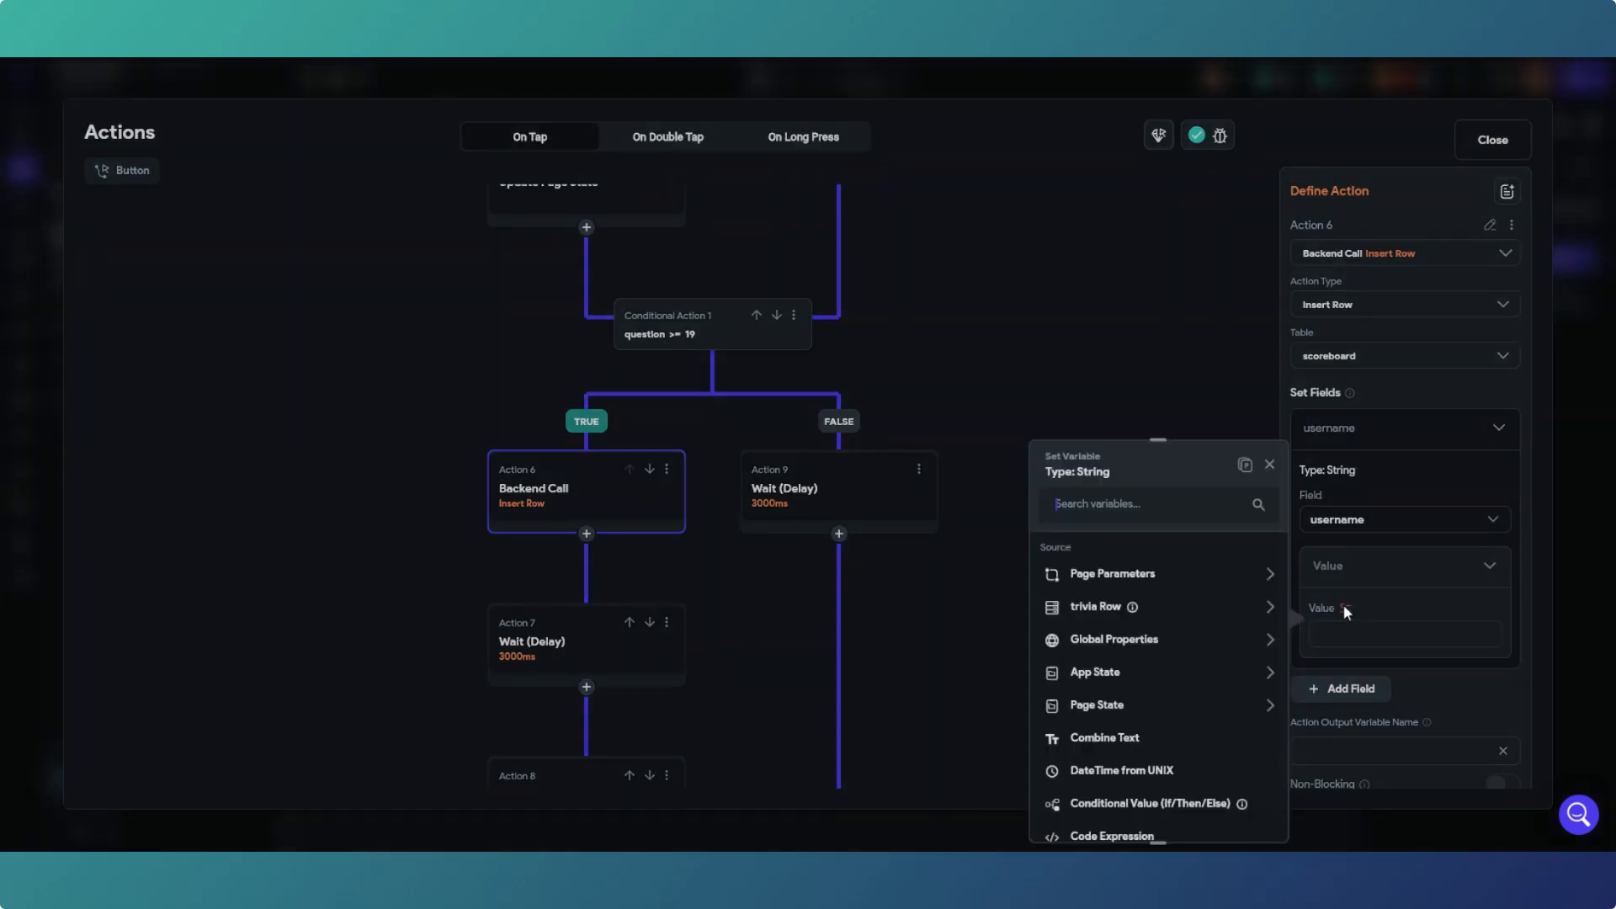
pyautogui.click(1187, 676)
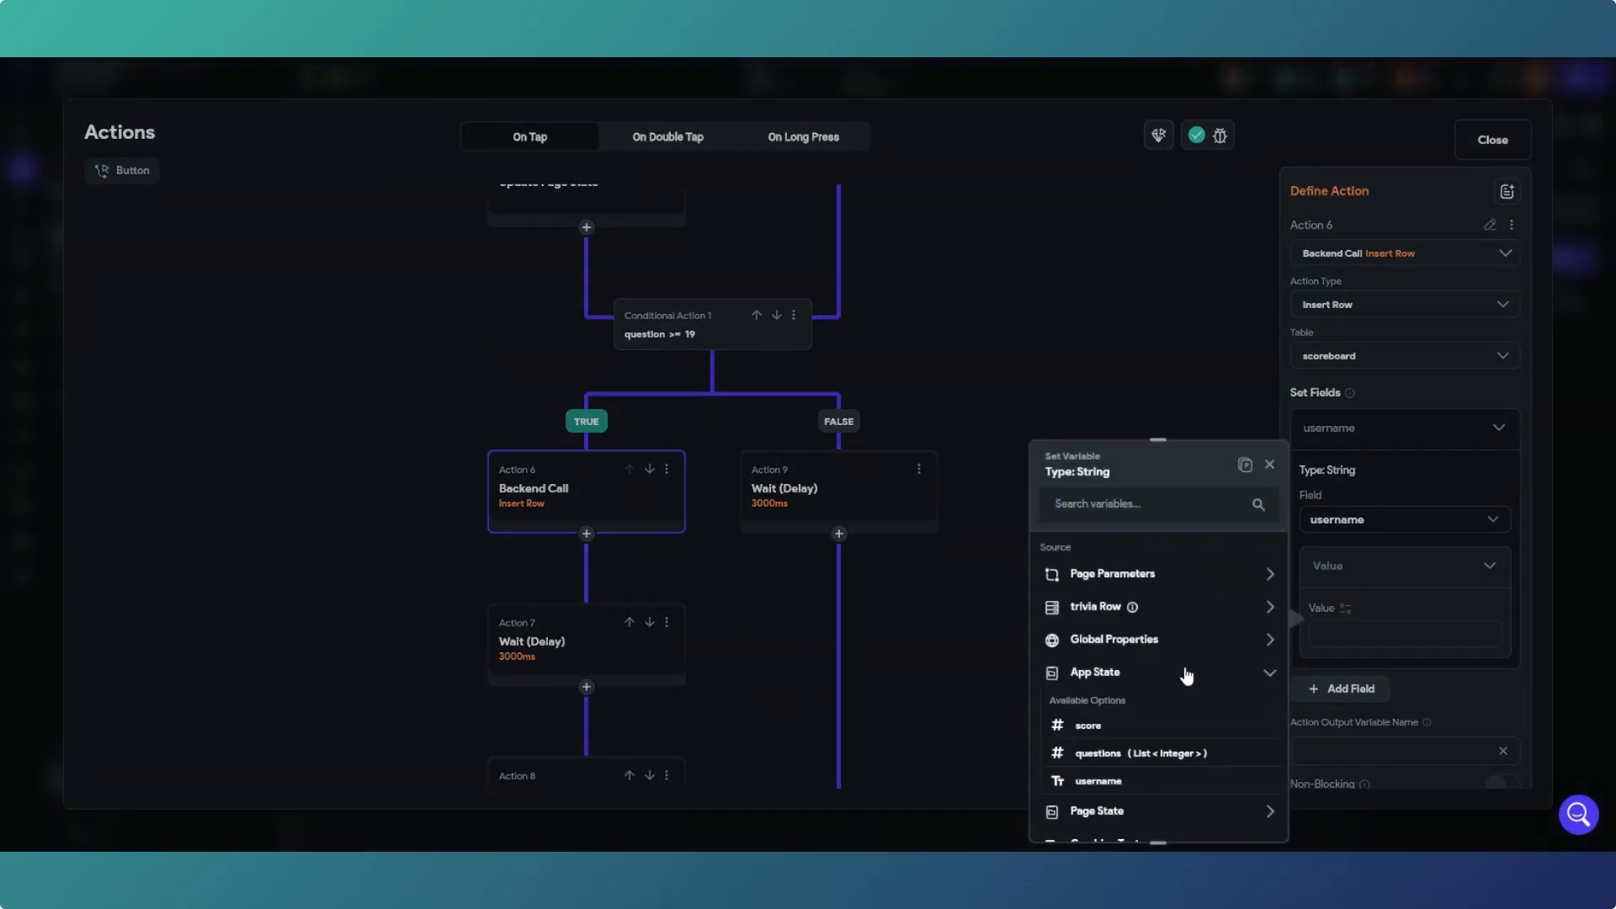
pyautogui.click(1116, 781)
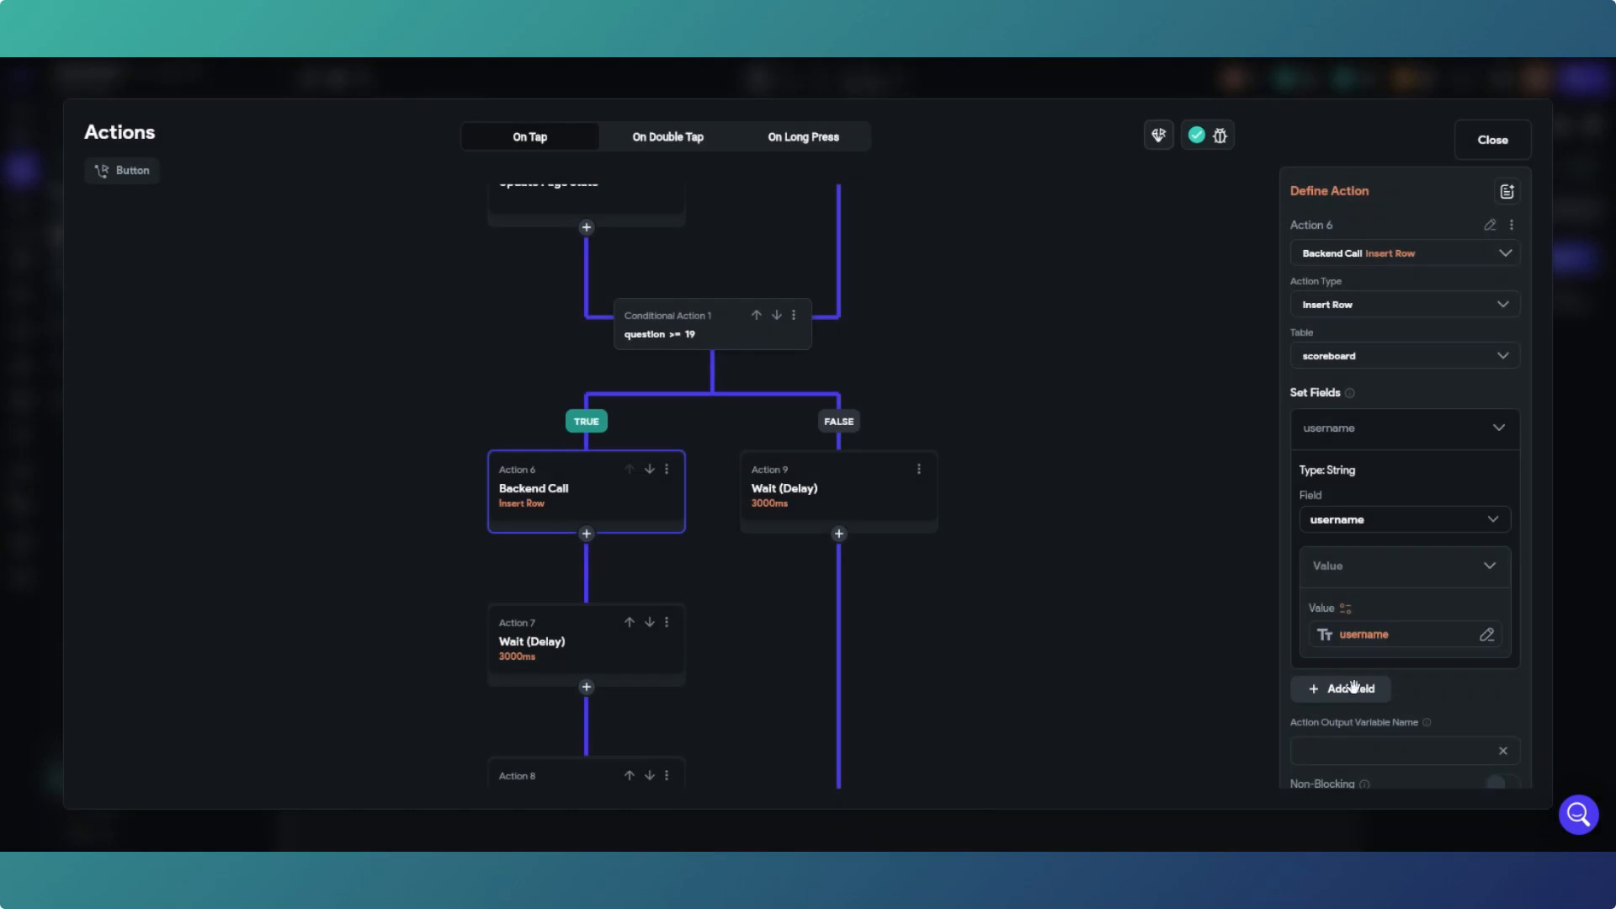
# Step: Add a score field to the Insert Row action, set its value to the App State variable score, and close the action flow
pyautogui.click(1363, 692)
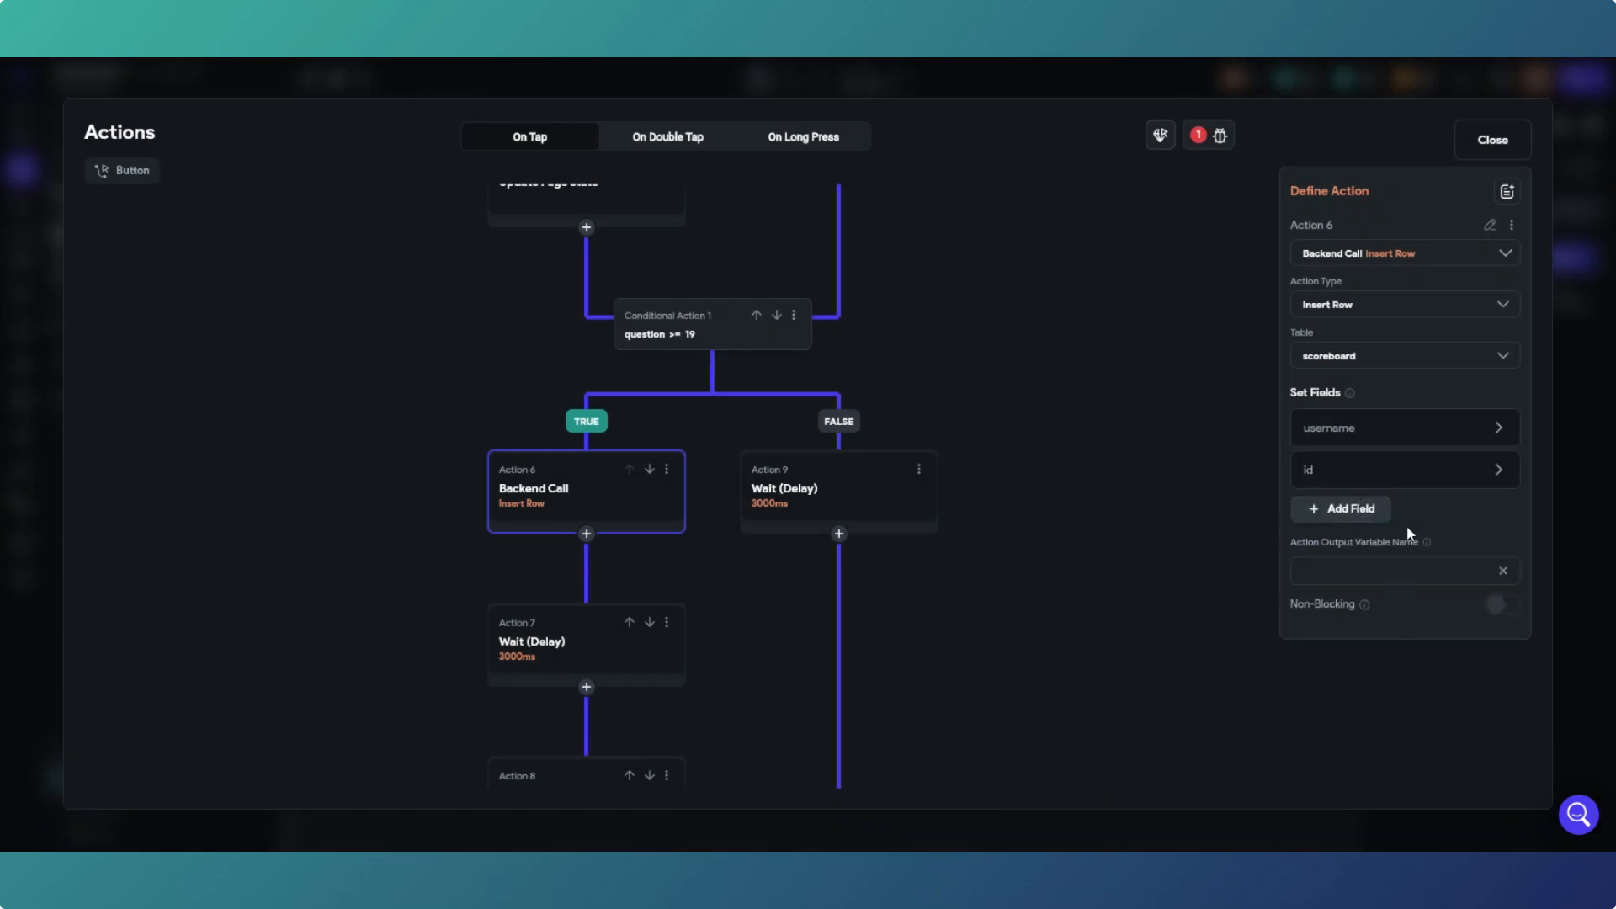
pyautogui.click(1494, 473)
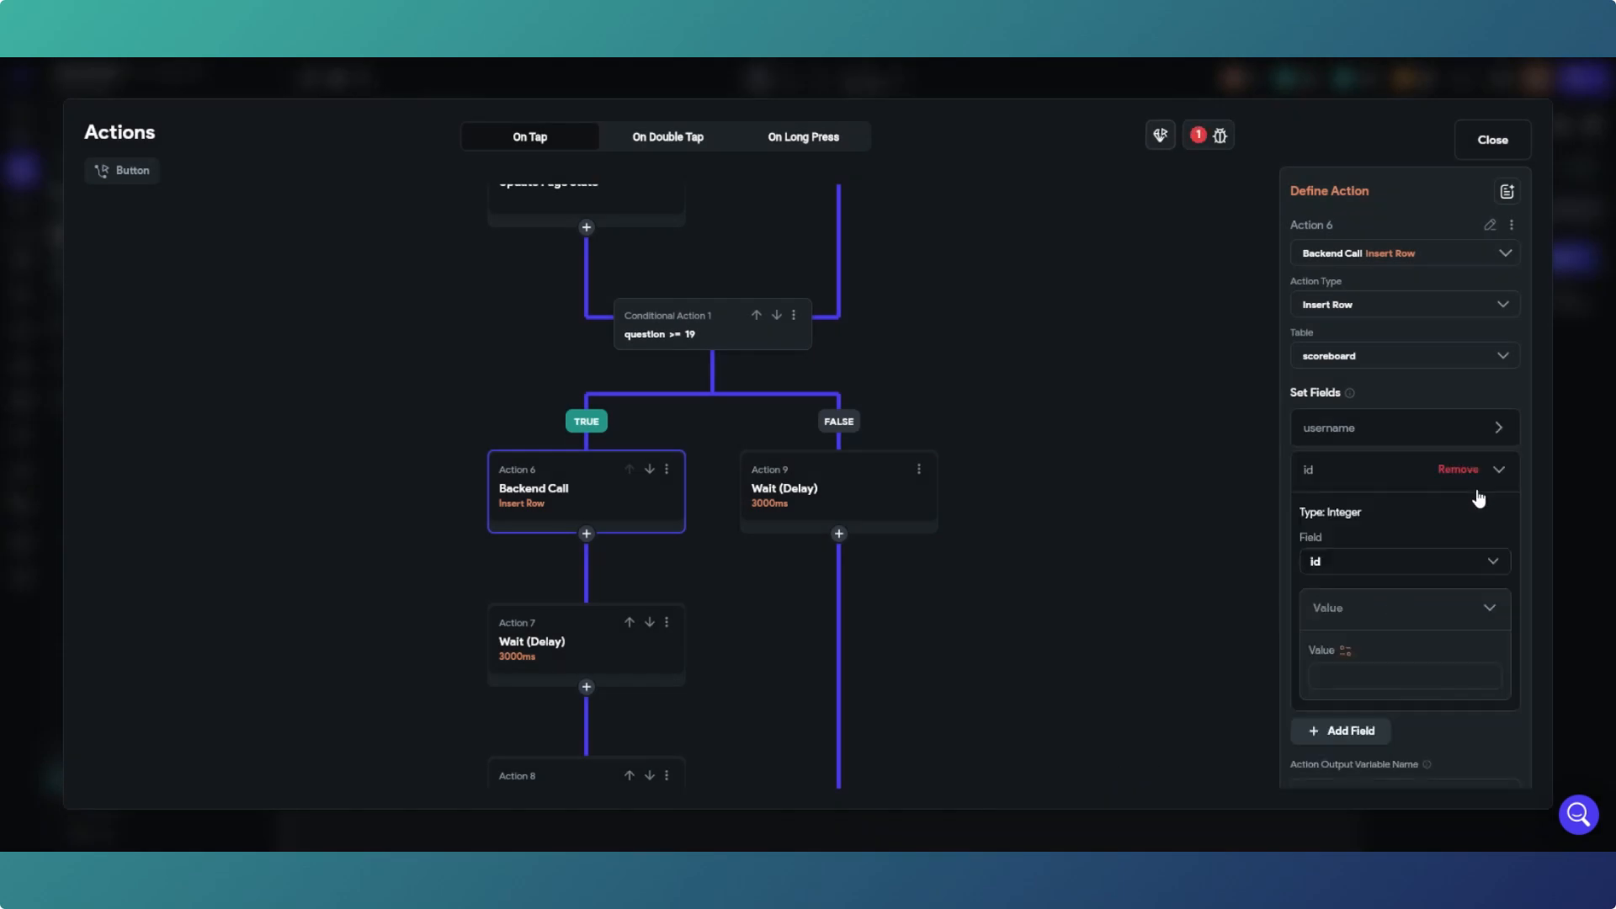
pyautogui.click(1443, 569)
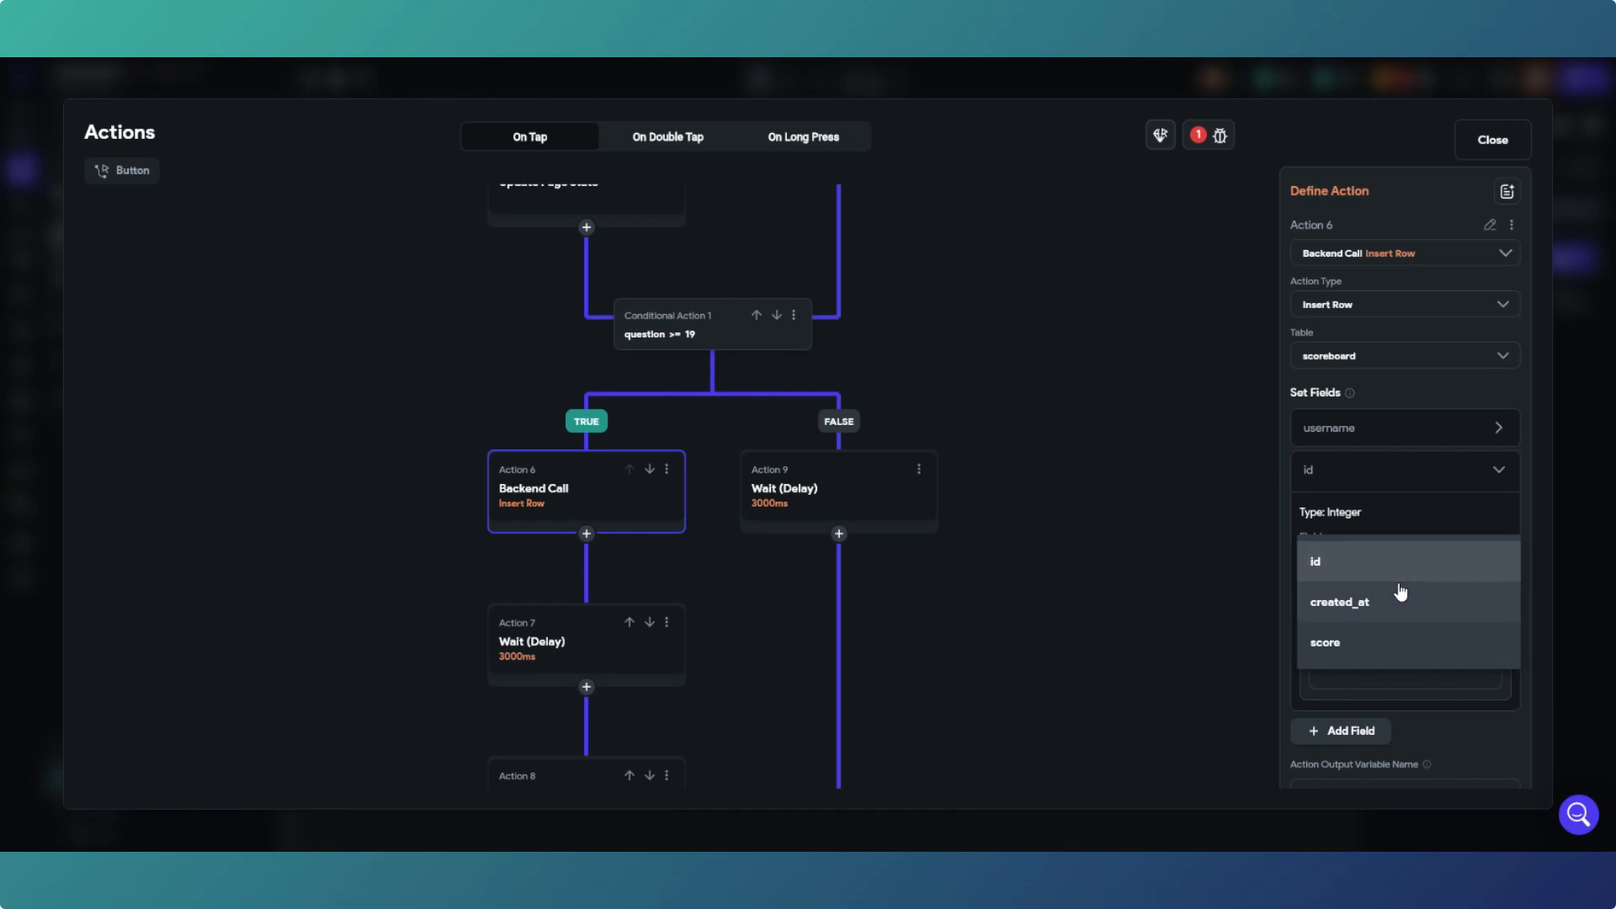
pyautogui.click(1323, 651)
pyautogui.click(1344, 649)
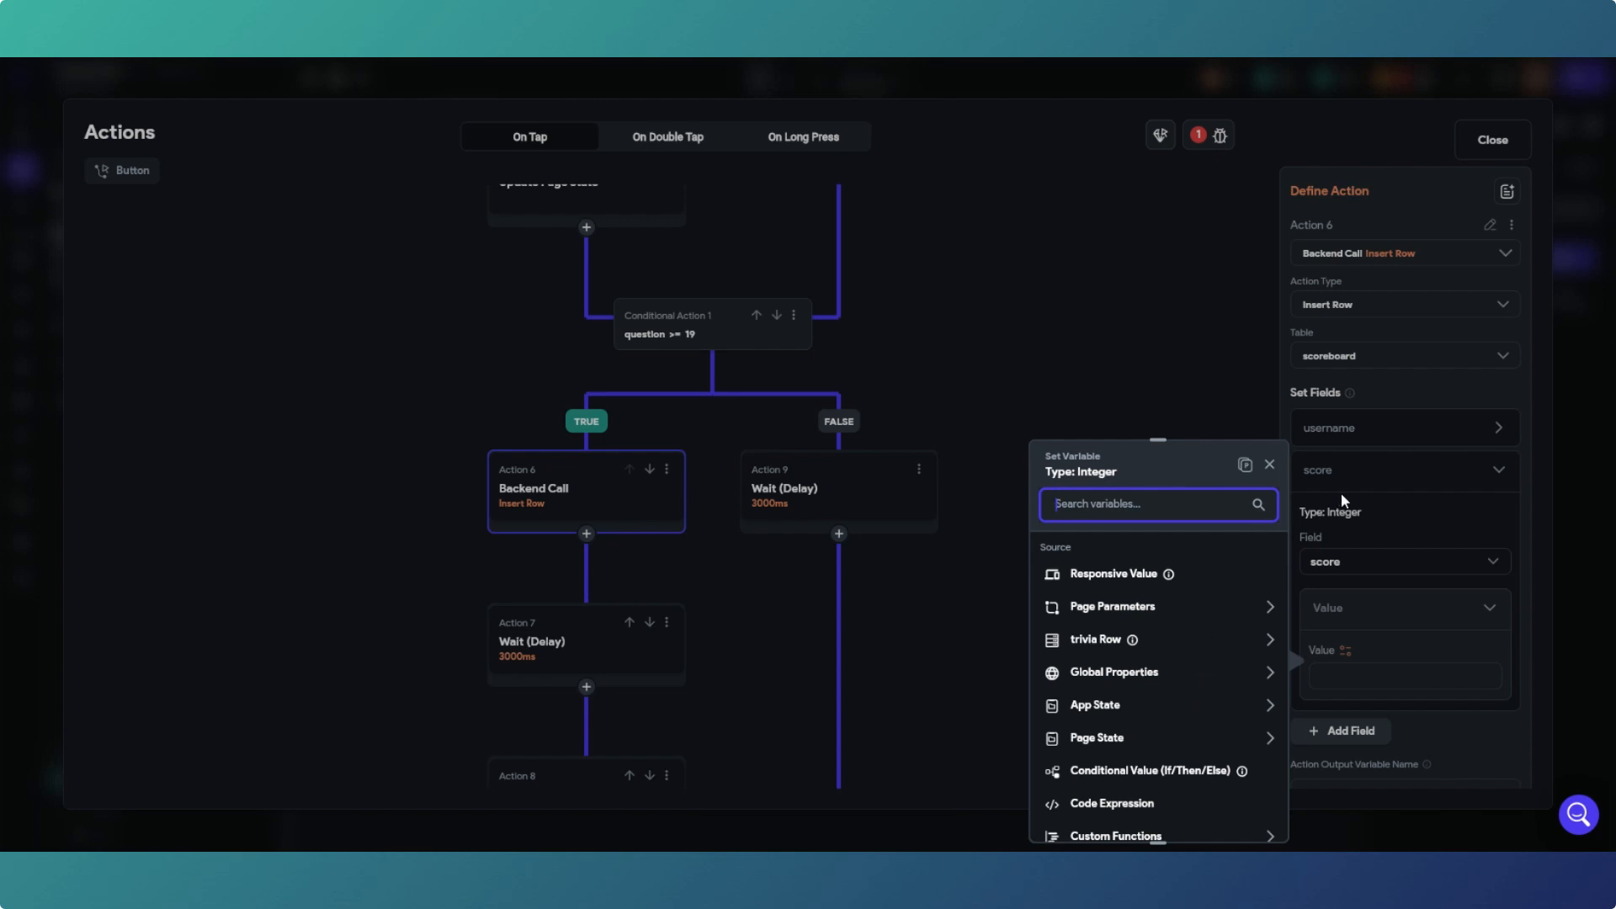
pyautogui.click(1164, 711)
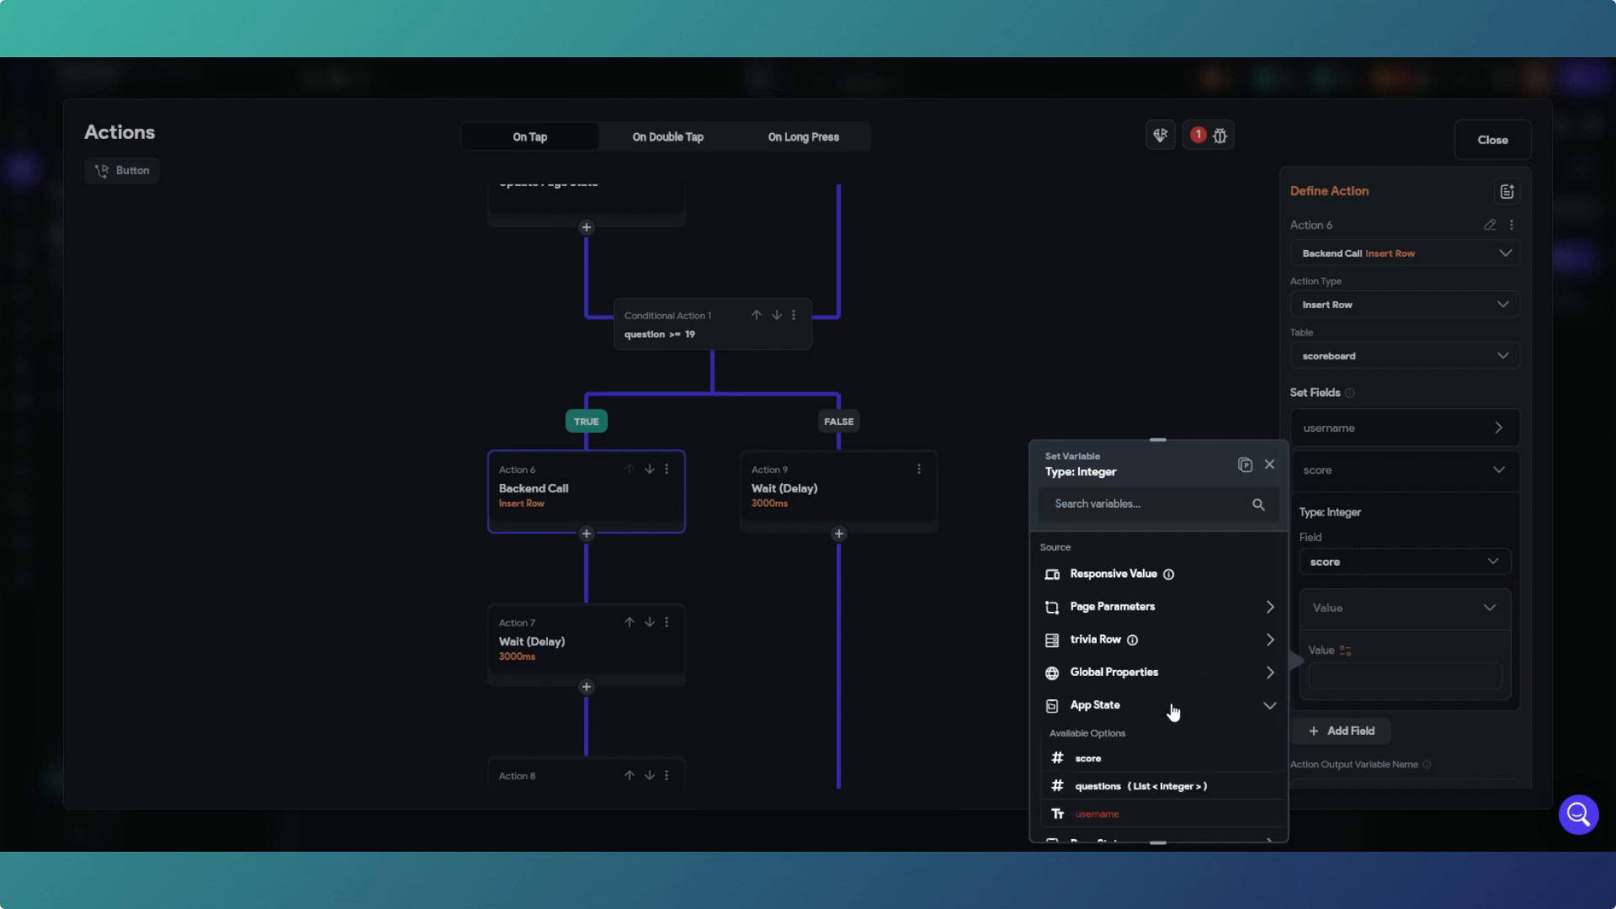
pyautogui.scroll(-1, 1173, 712)
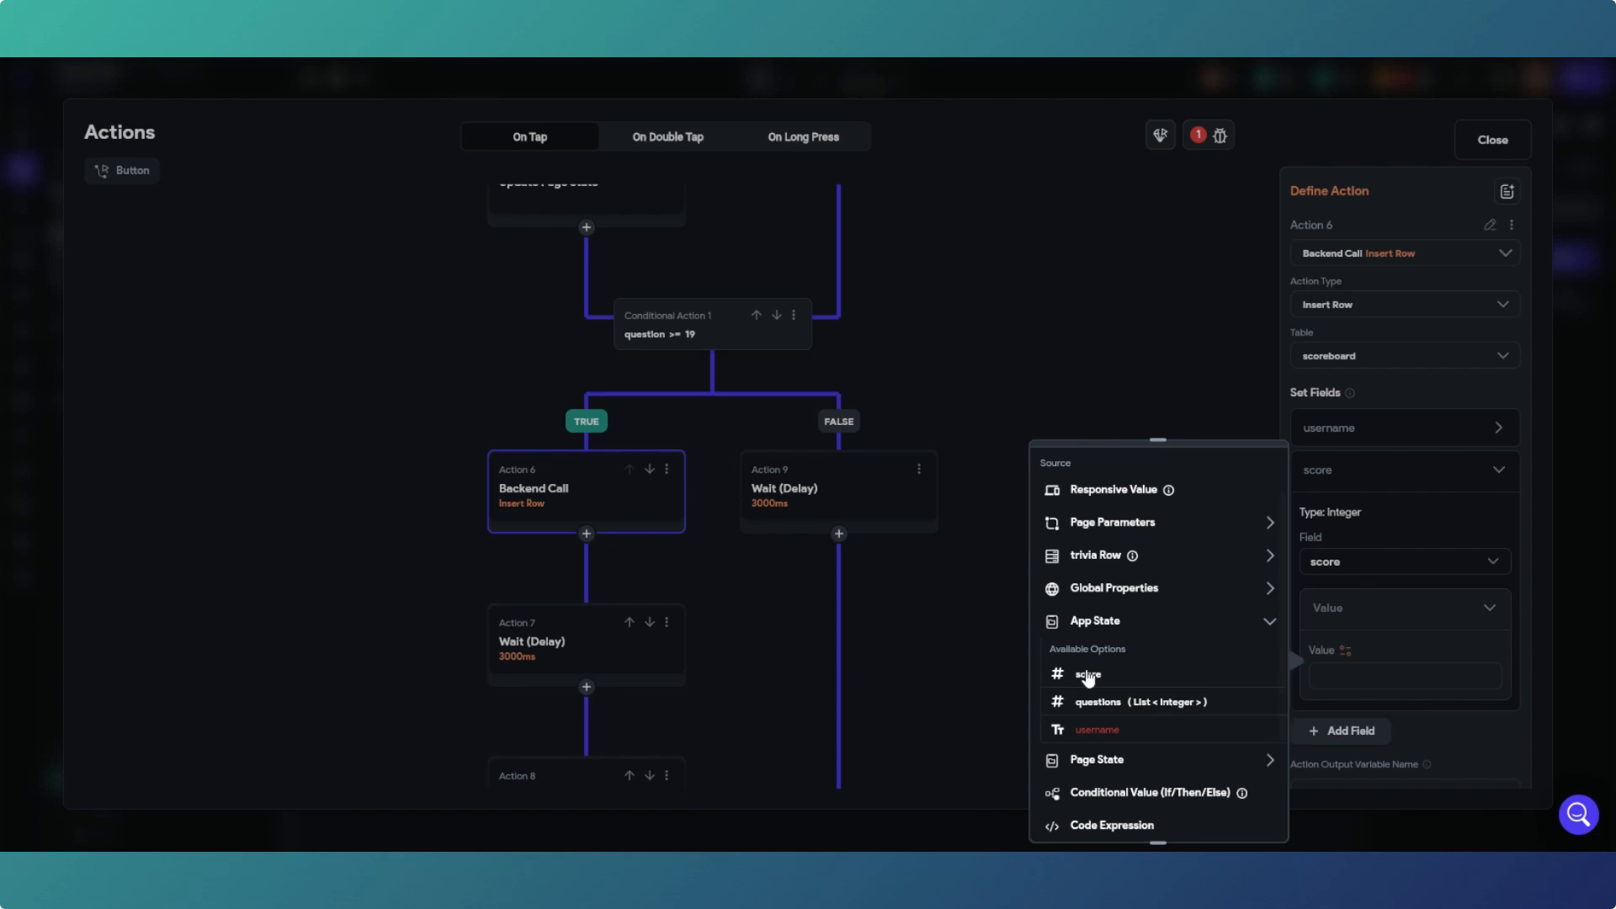
pyautogui.click(1086, 673)
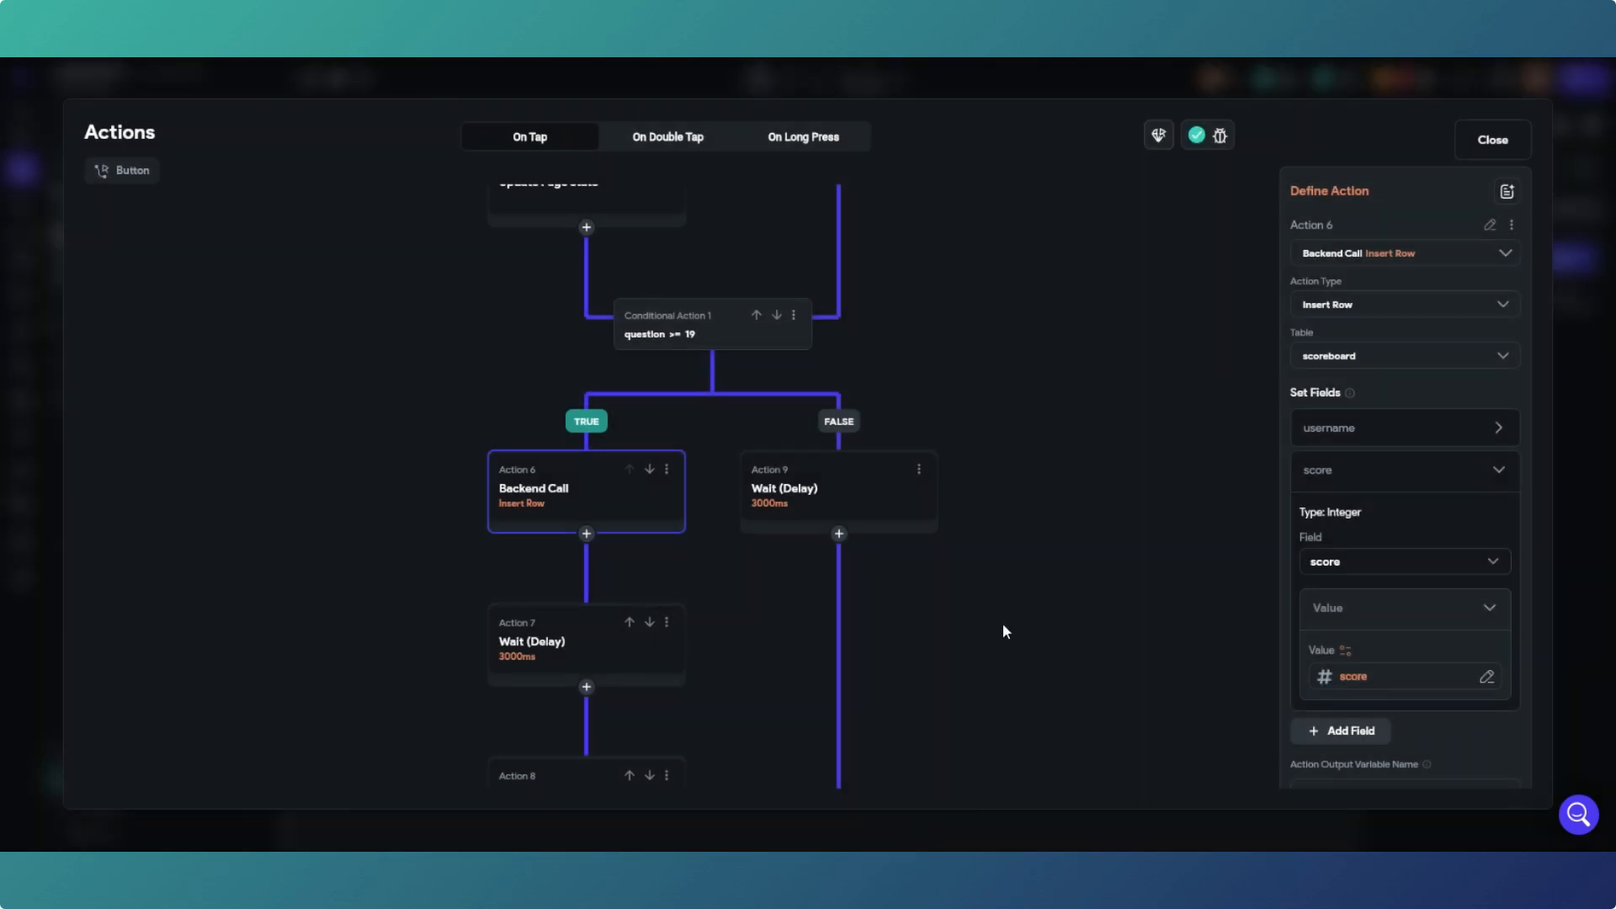
pyautogui.click(1187, 368)
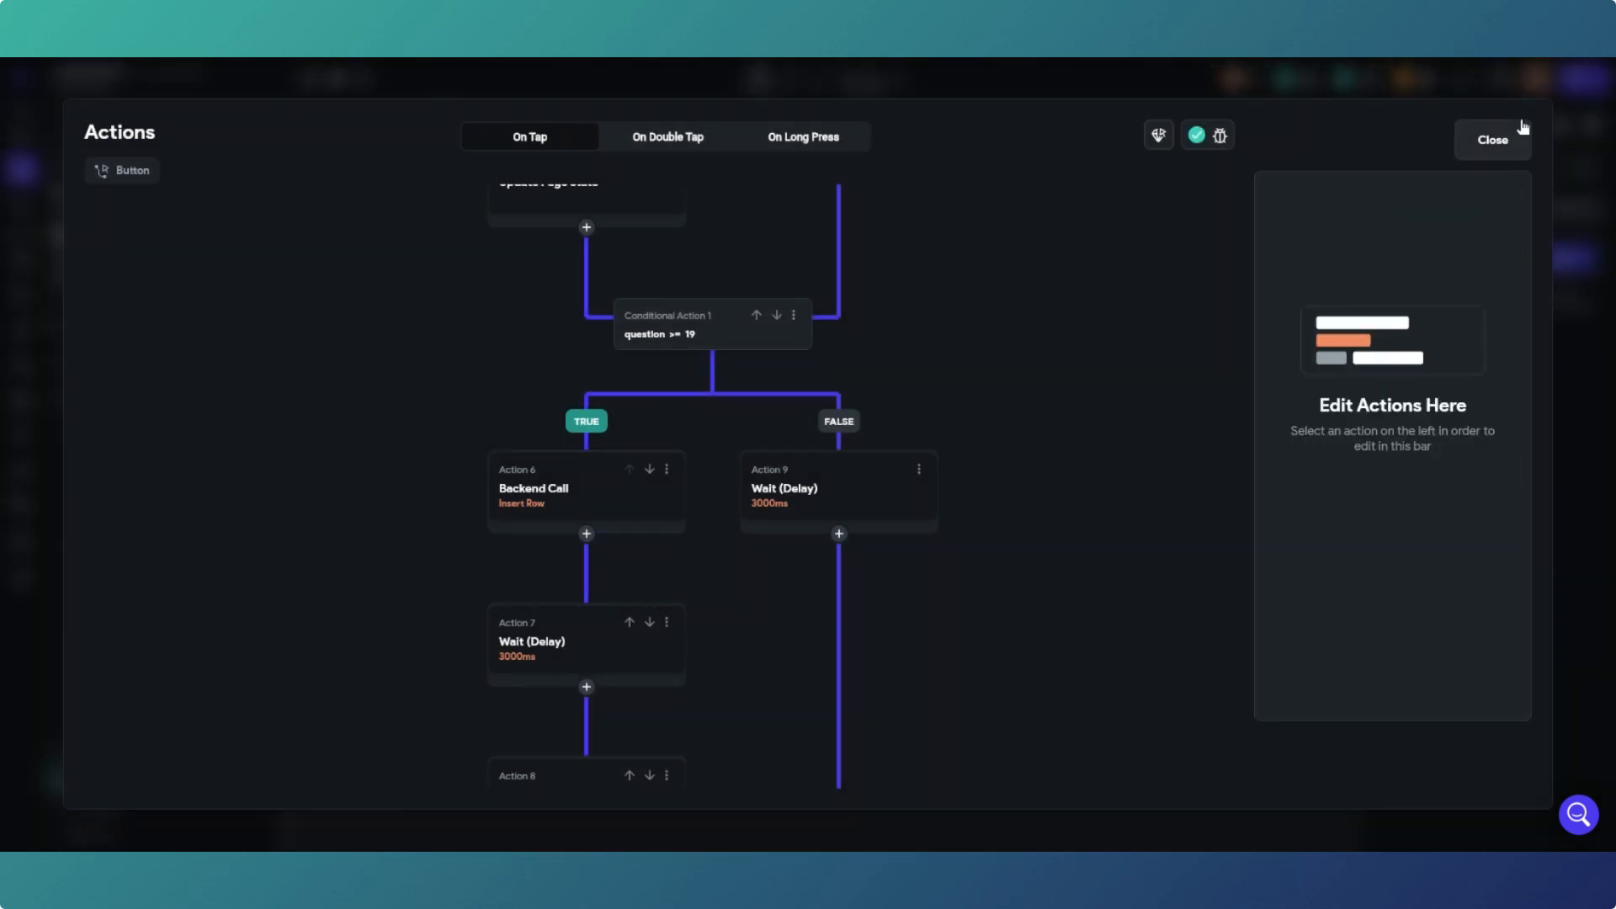
pyautogui.click(1509, 139)
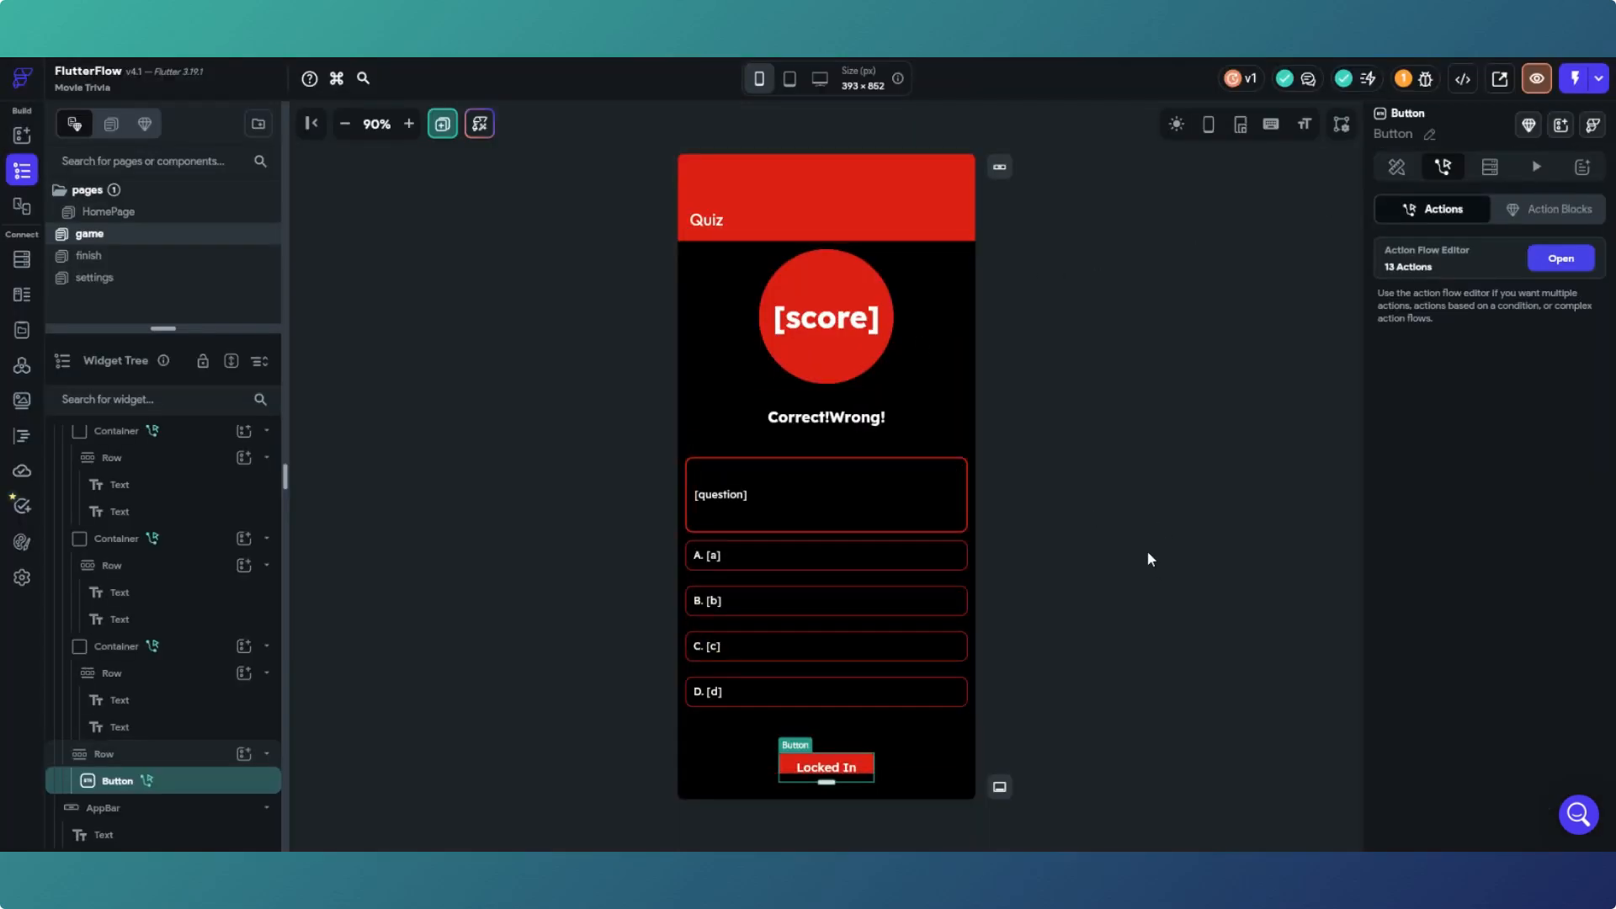
# Step: Change the background color of the game page's AppBar to the custom color black
pyautogui.click(949, 224)
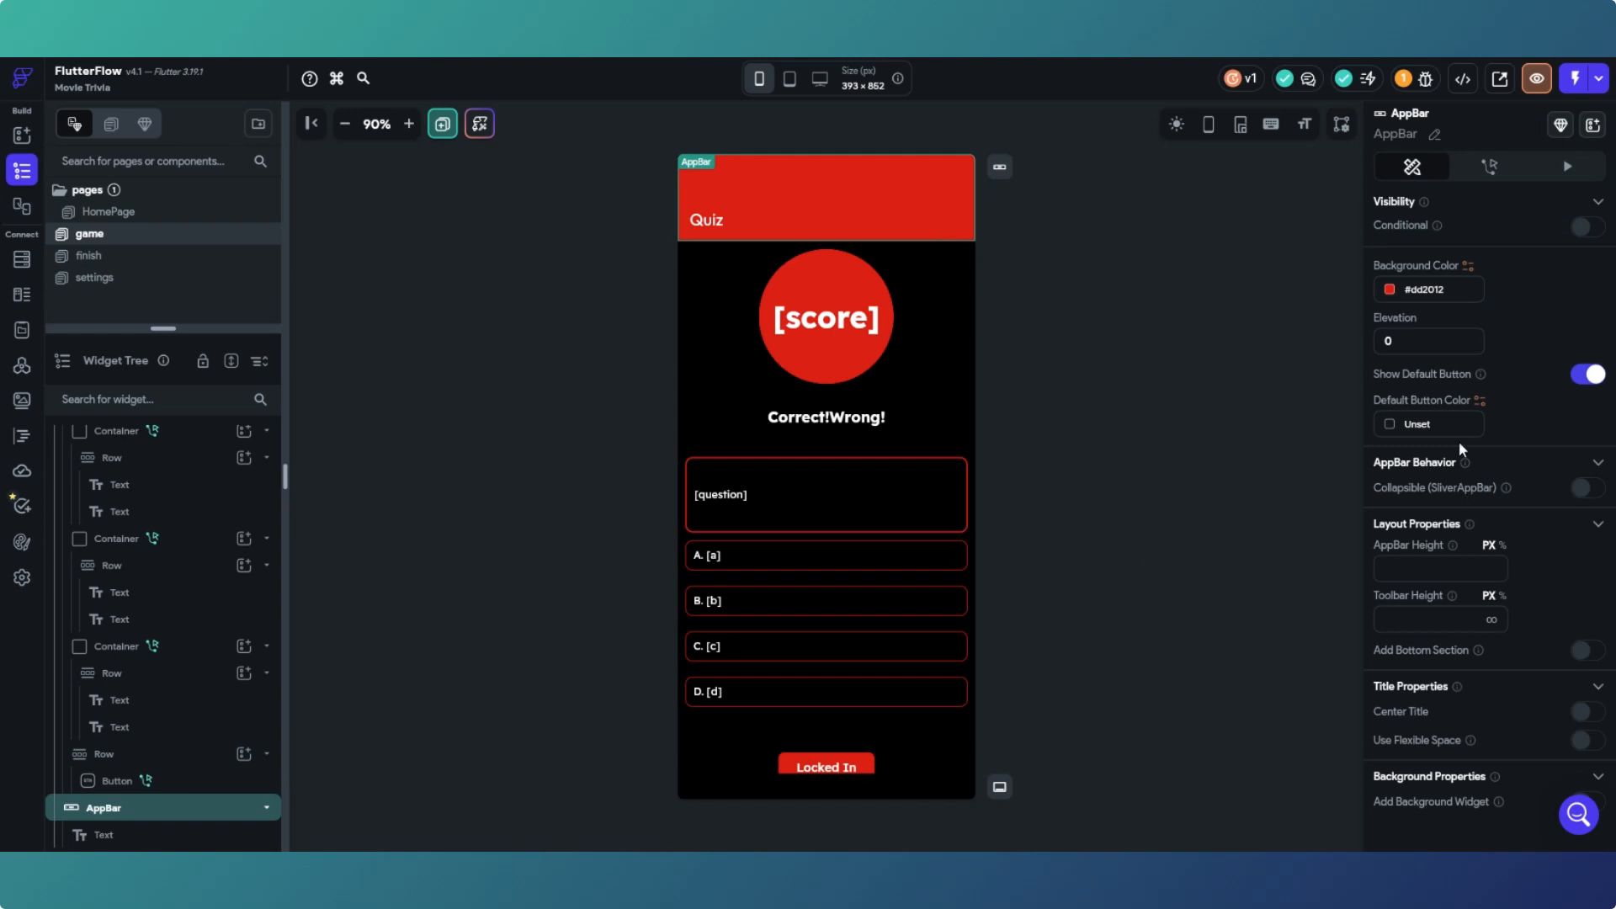
pyautogui.click(1389, 291)
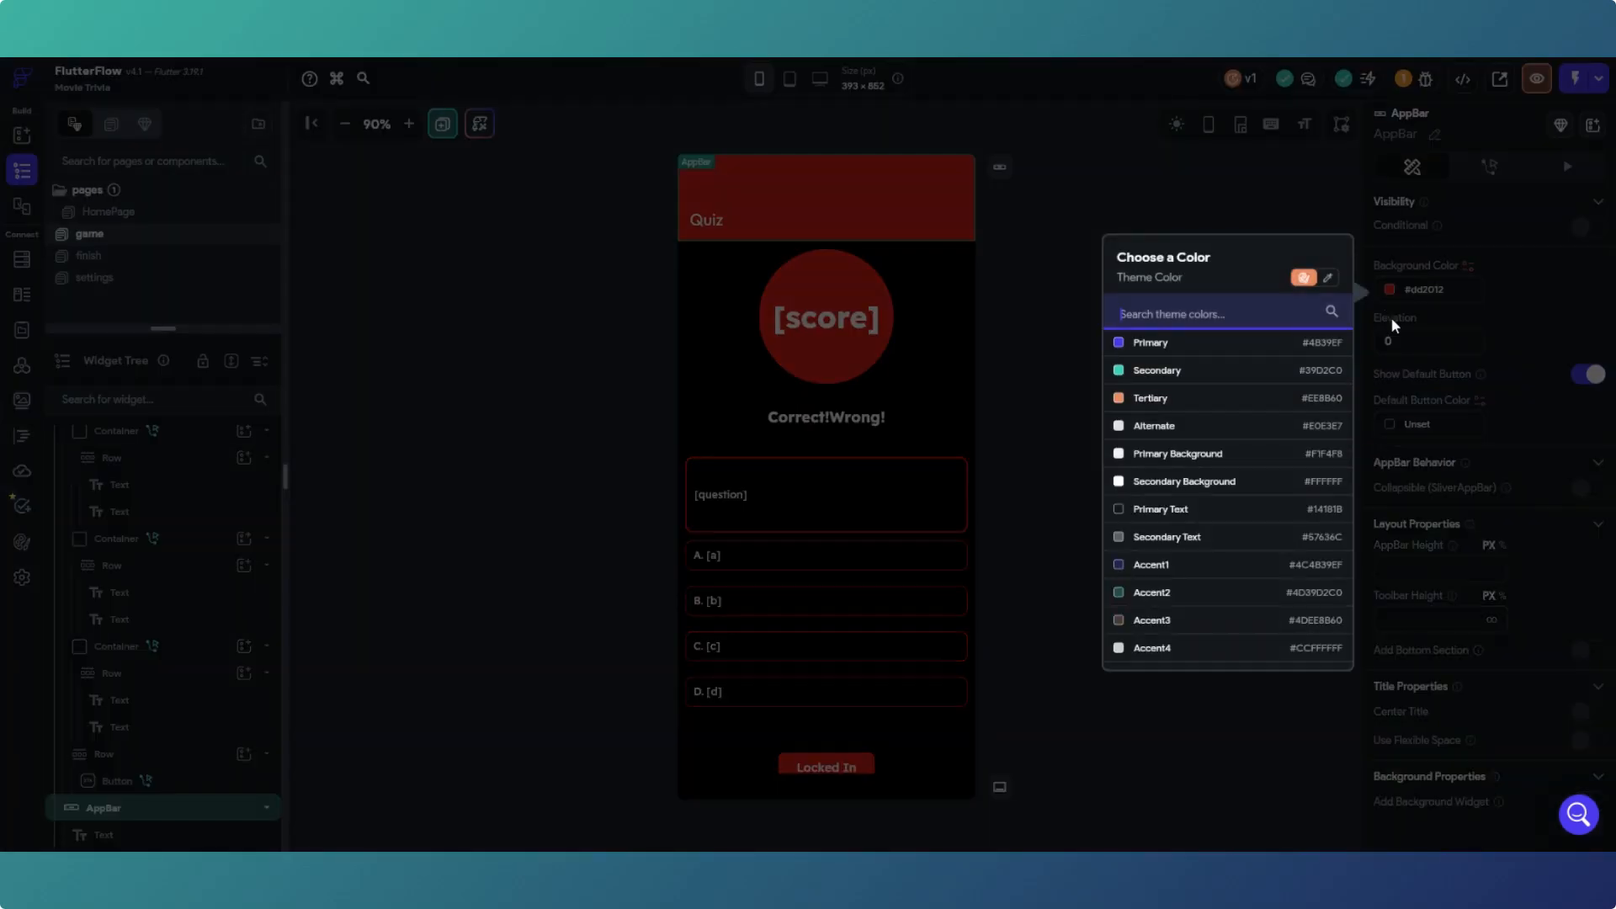
pyautogui.click(1327, 278)
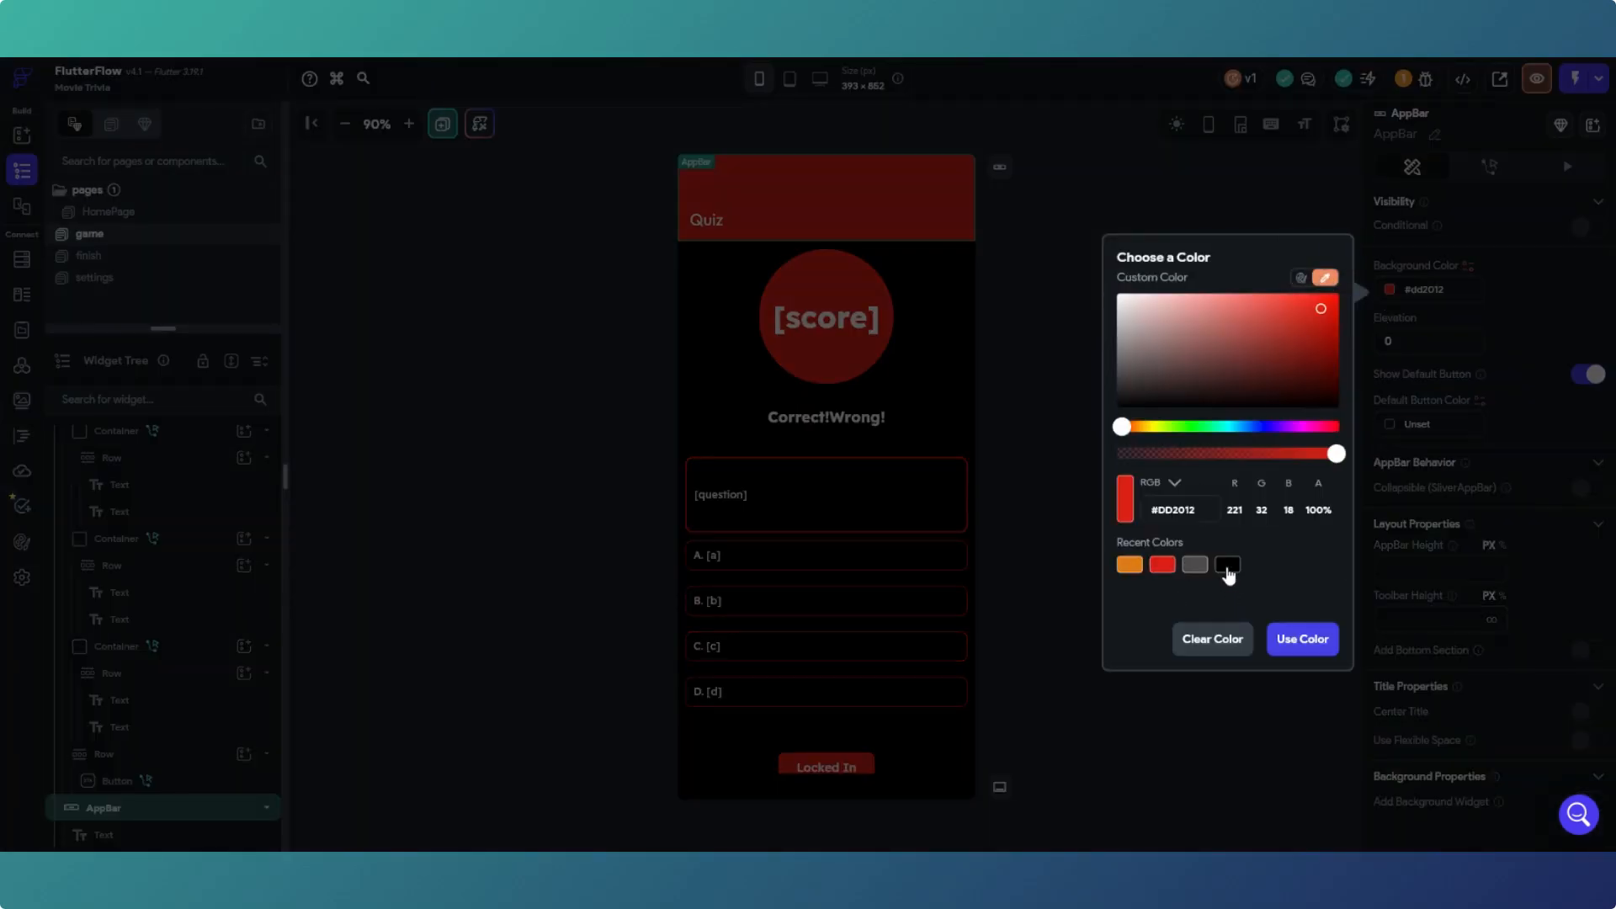
pyautogui.click(1227, 564)
pyautogui.click(1303, 639)
pyautogui.click(1164, 528)
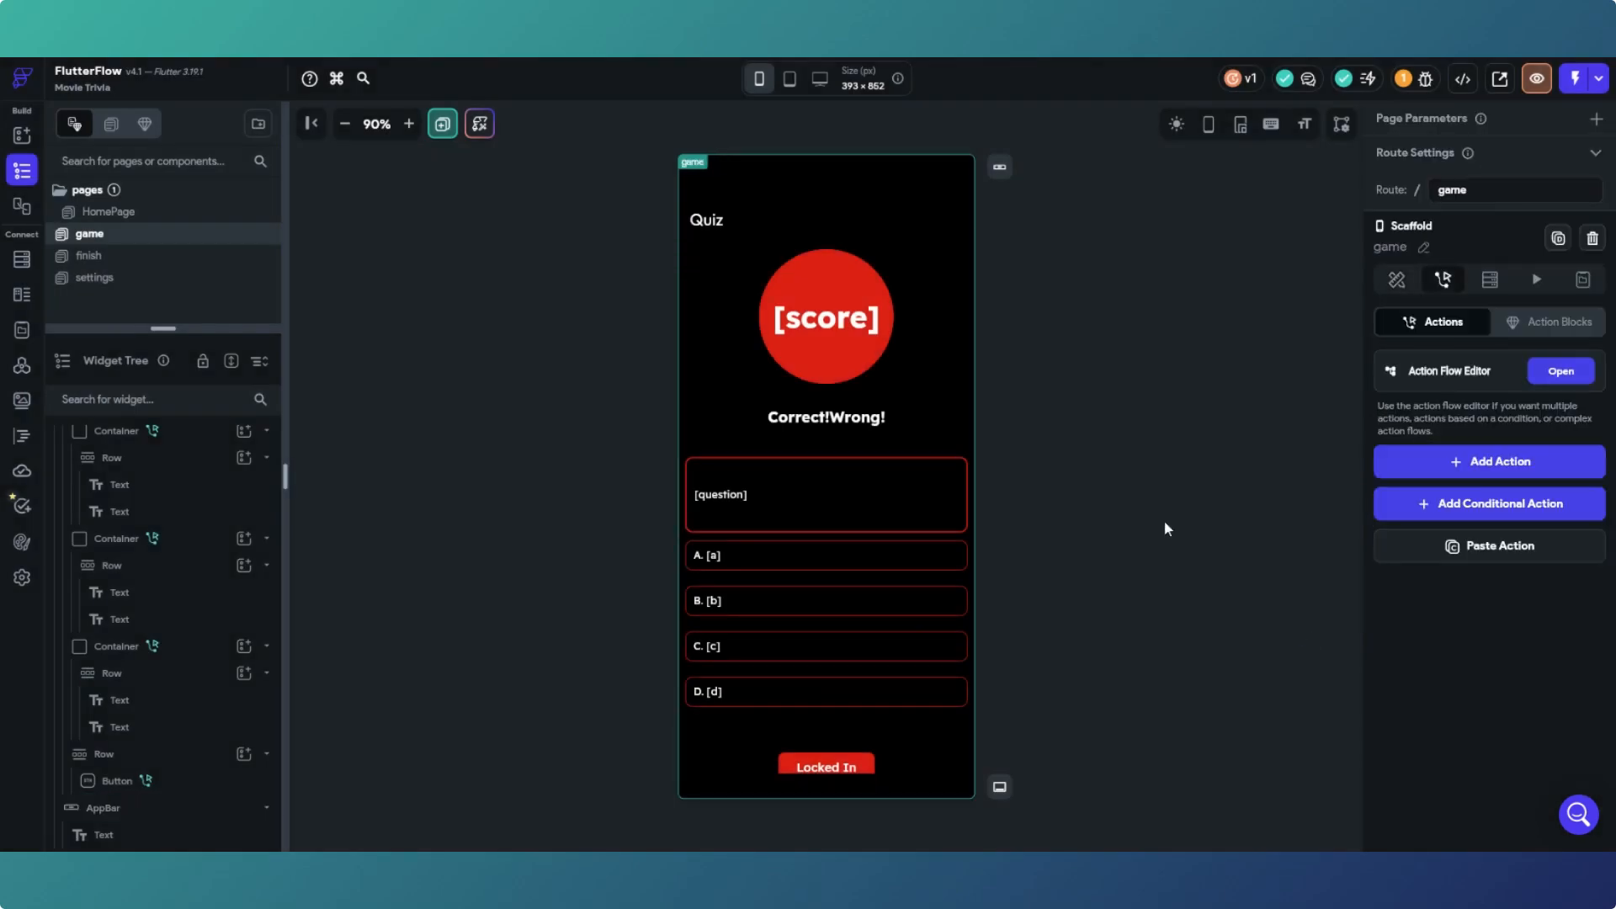
pyautogui.scroll(-2, 842, 480)
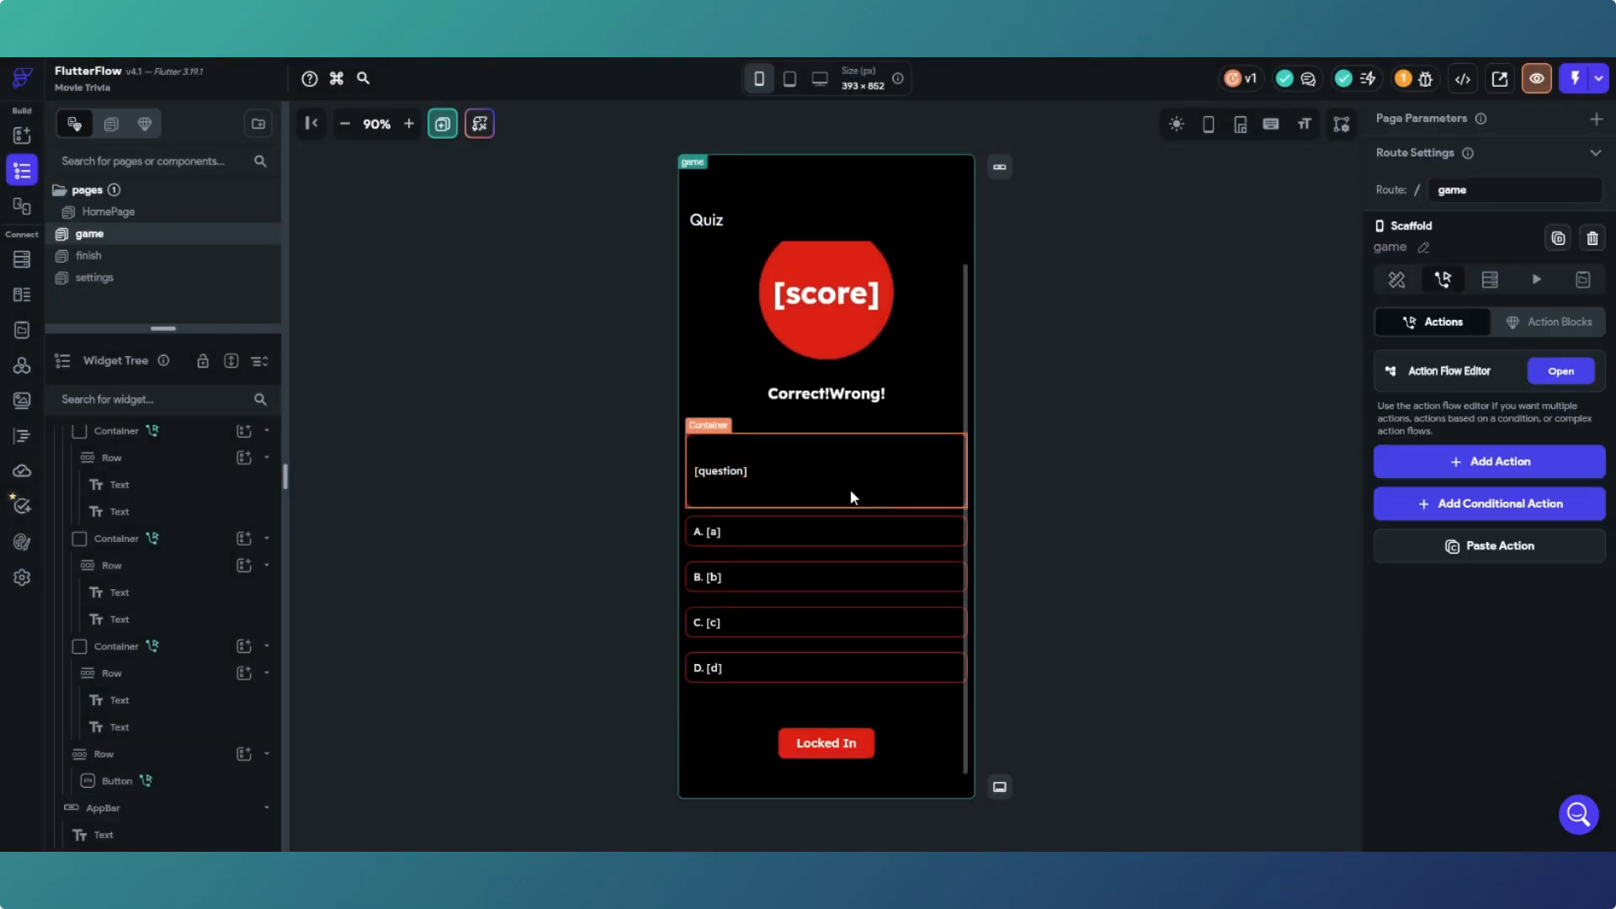
# Step: Check the finish page's score display and copy the row containing the red score circle from the game page
pyautogui.click(123, 264)
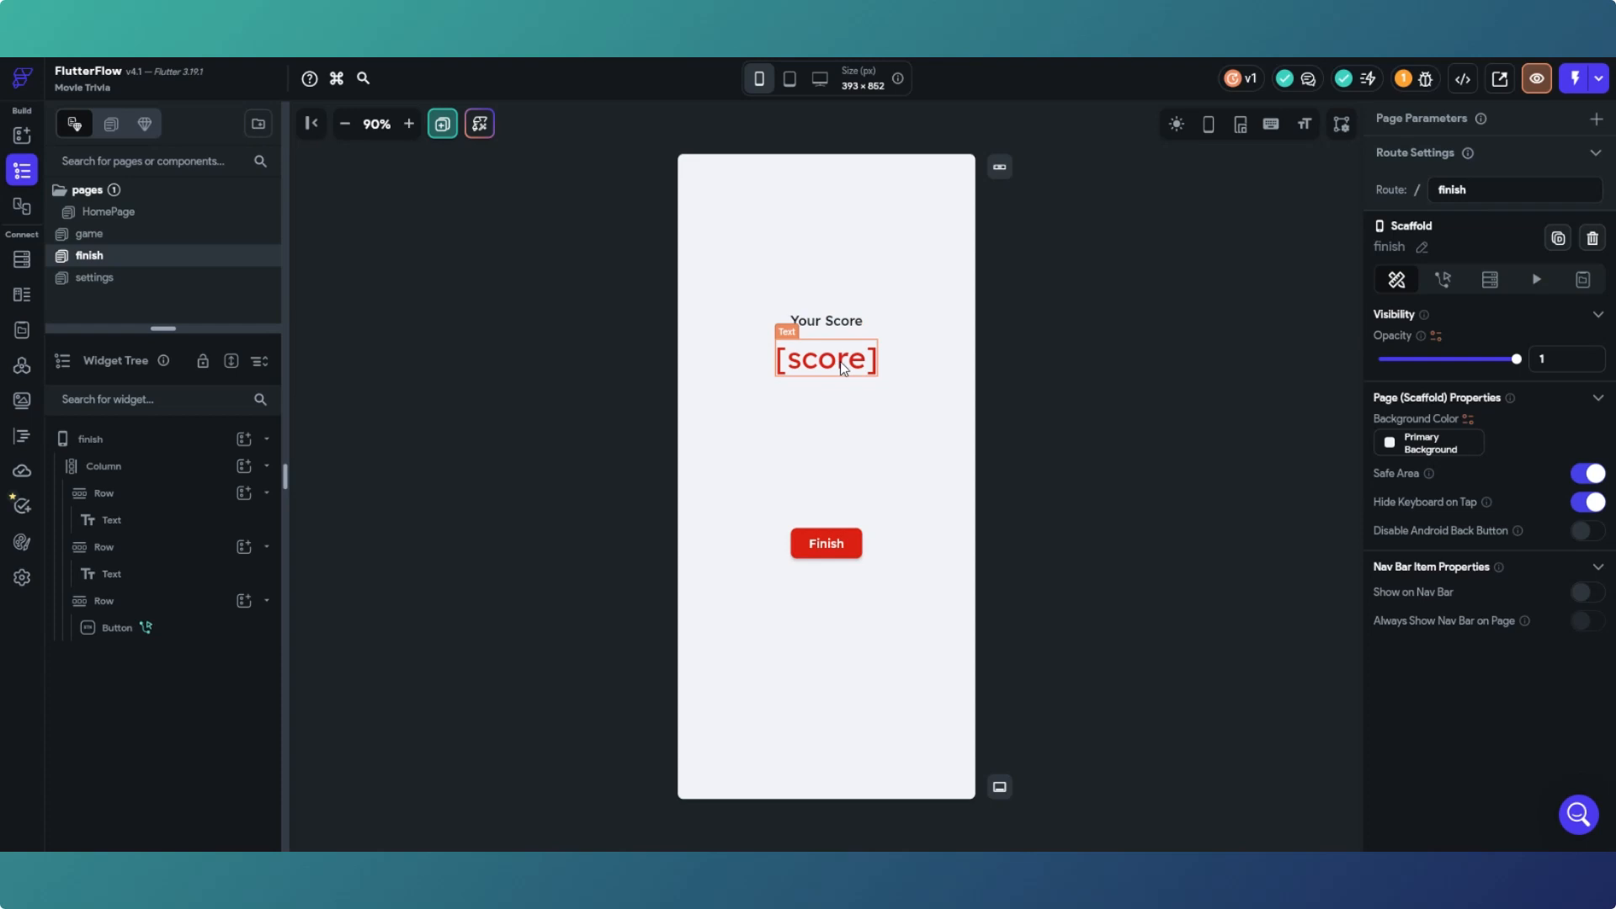
pyautogui.click(90, 239)
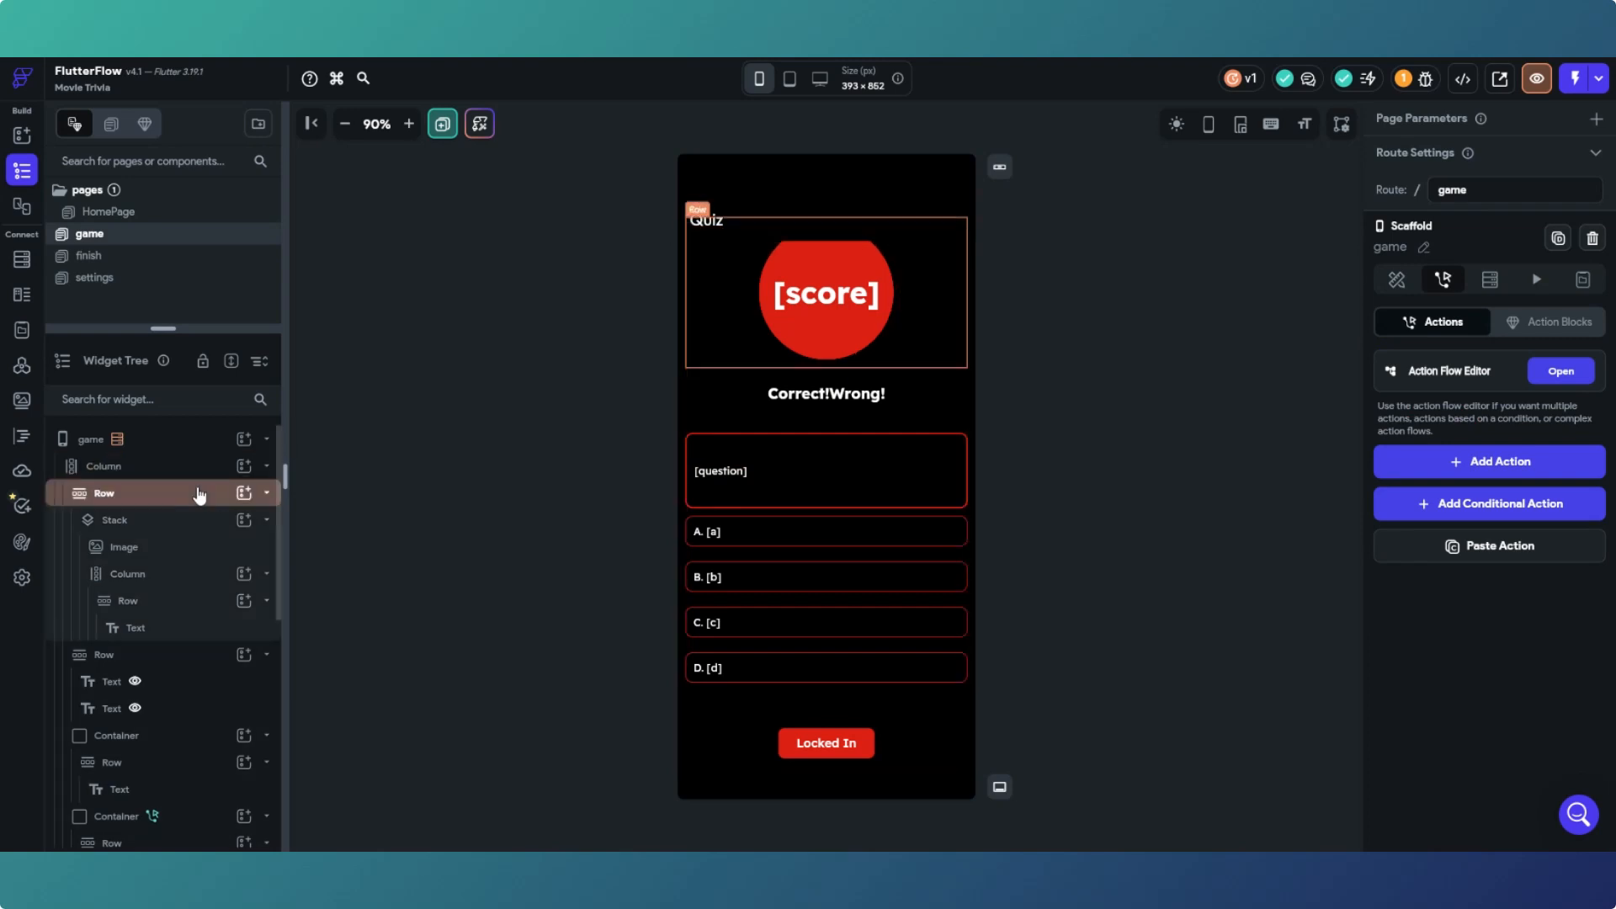
pyautogui.click(852, 316)
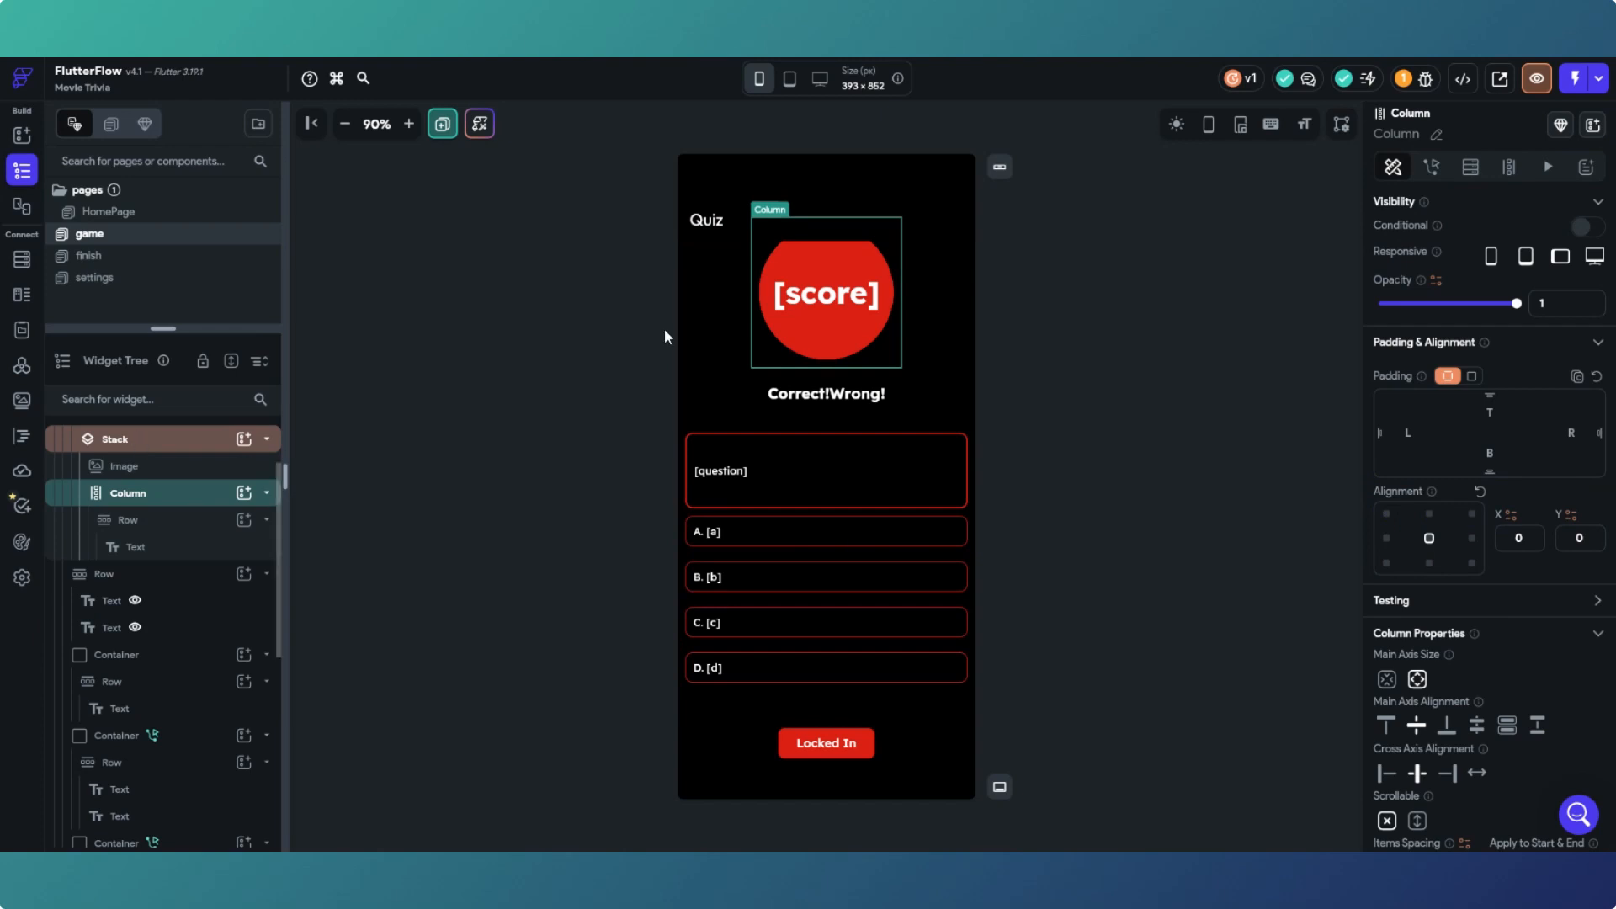
pyautogui.scroll(2, 114, 492)
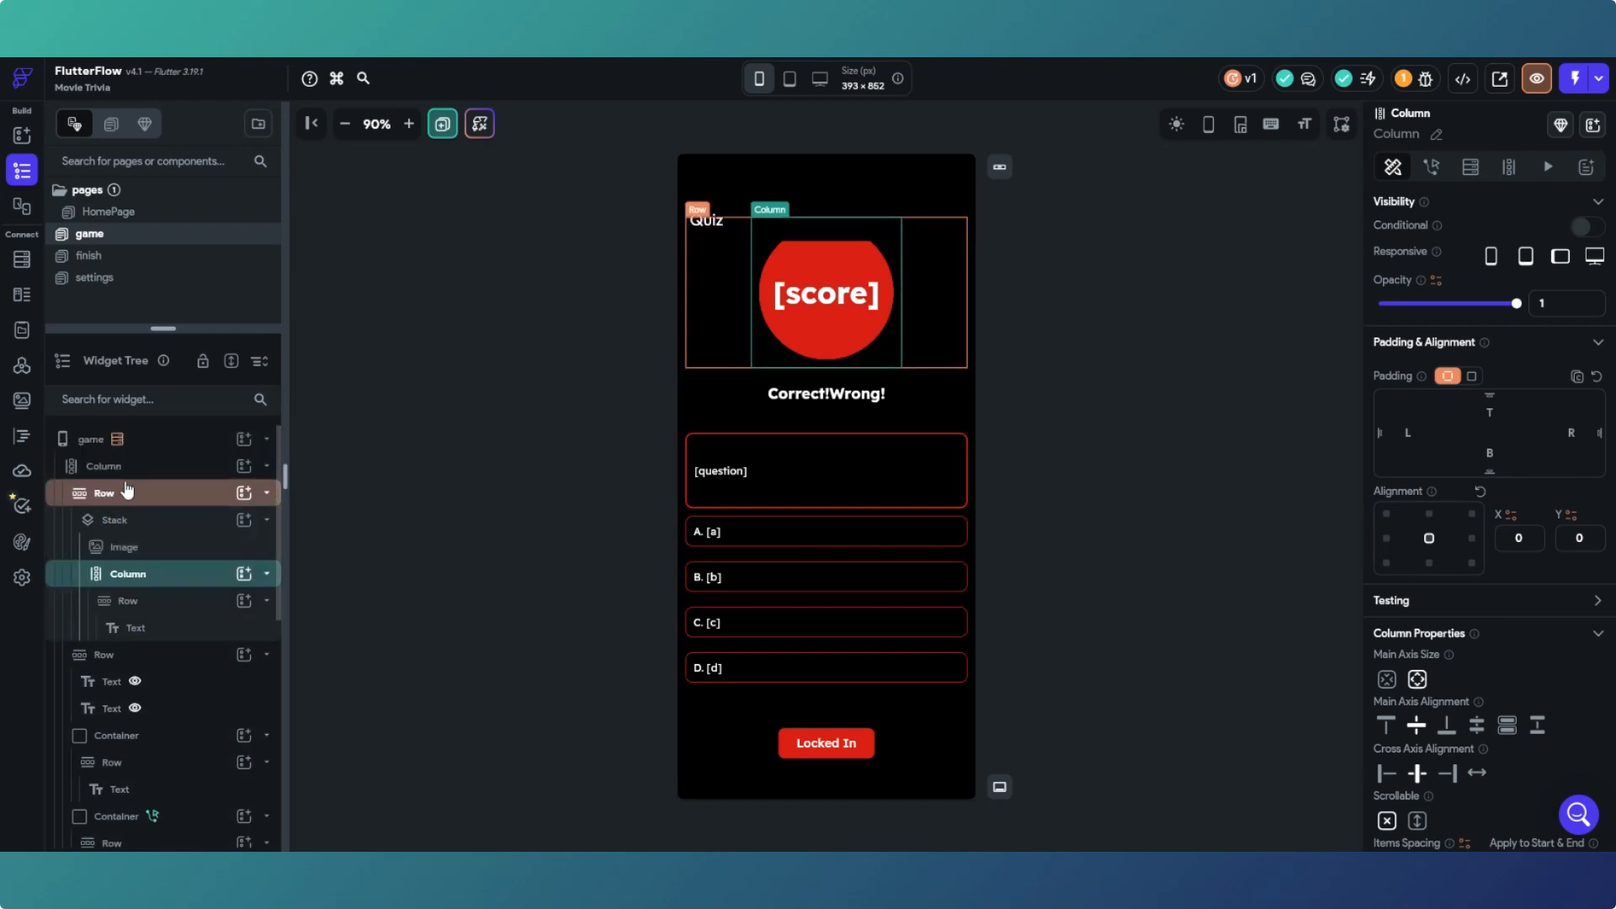
pyautogui.click(124, 502)
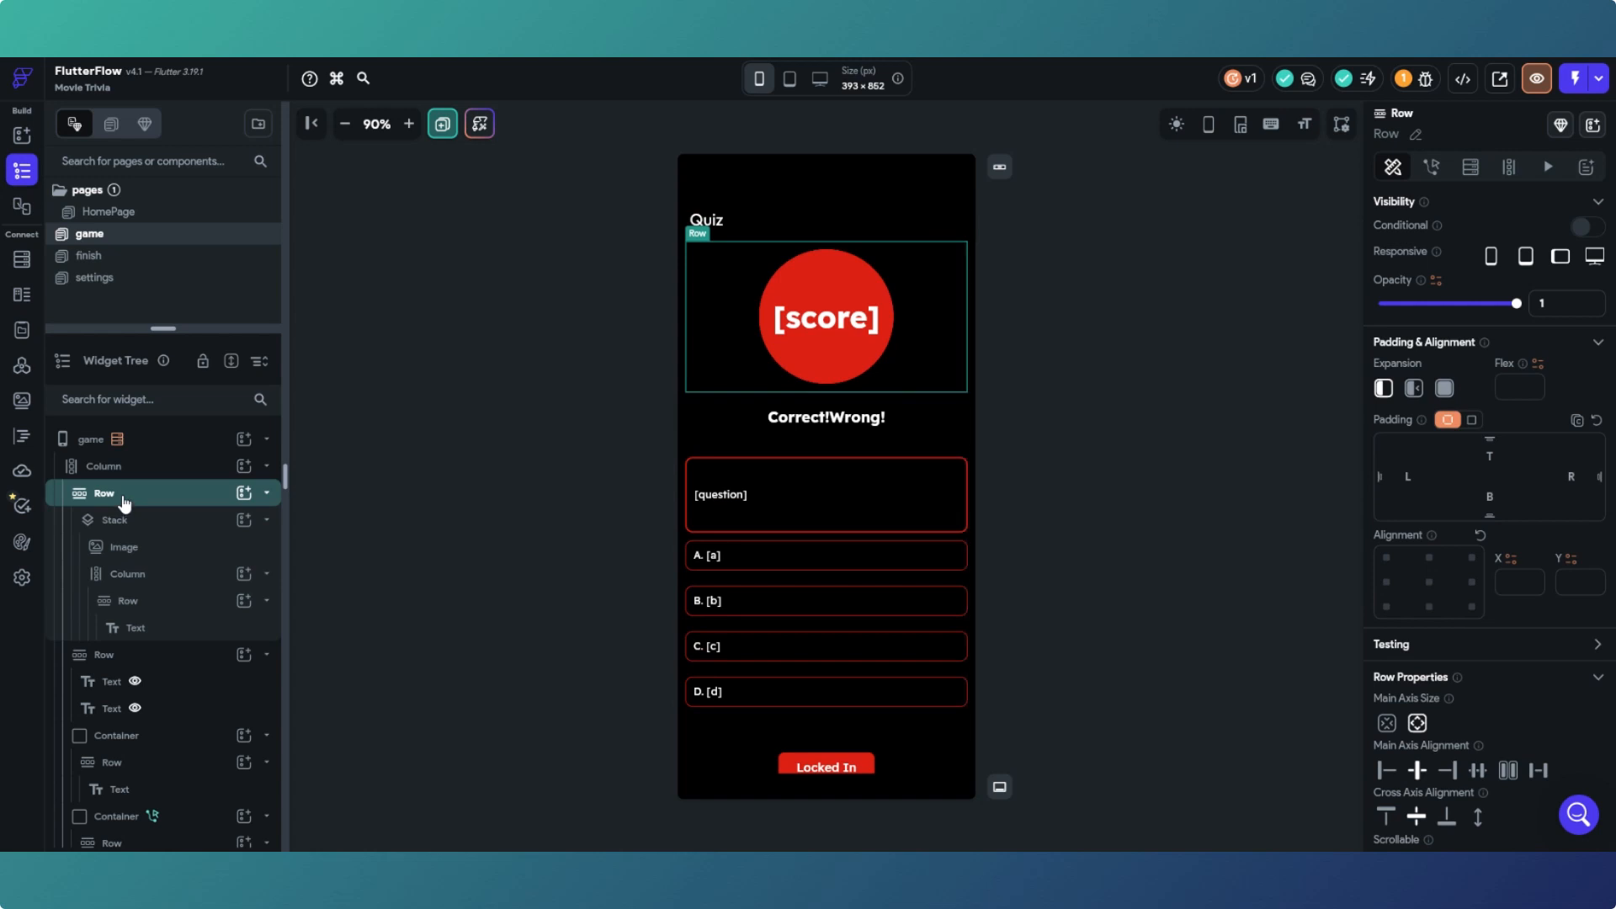
pyautogui.rightClick(126, 502)
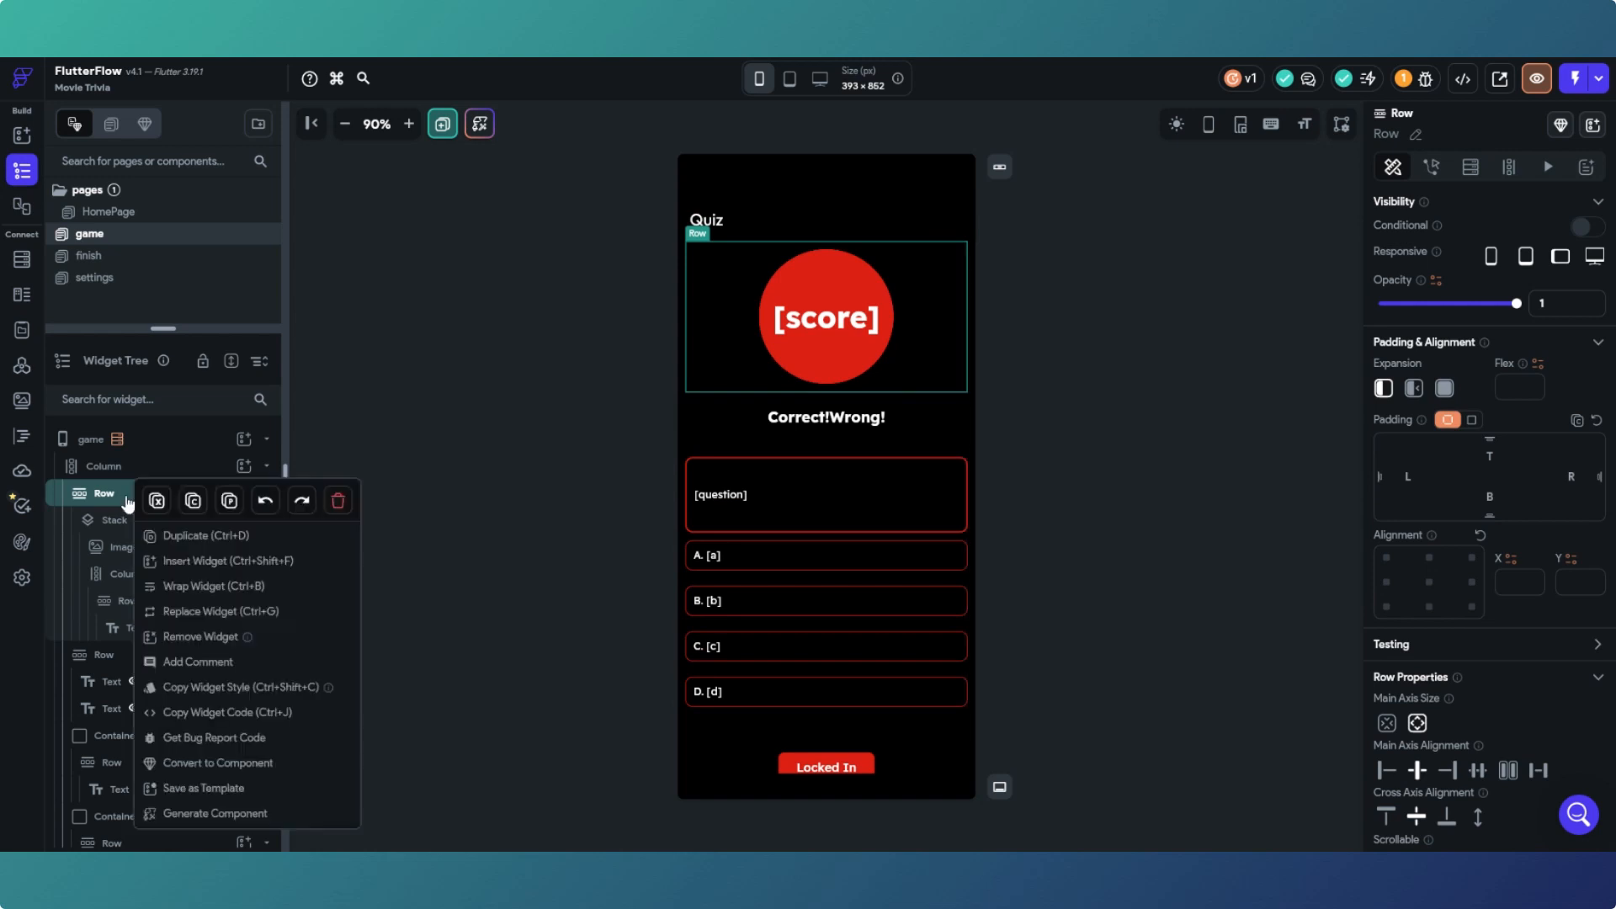
pyautogui.click(200, 509)
# Step: Replace the plain score row on the finish page with the copied score circle row, pasted into the page's column
pyautogui.click(145, 257)
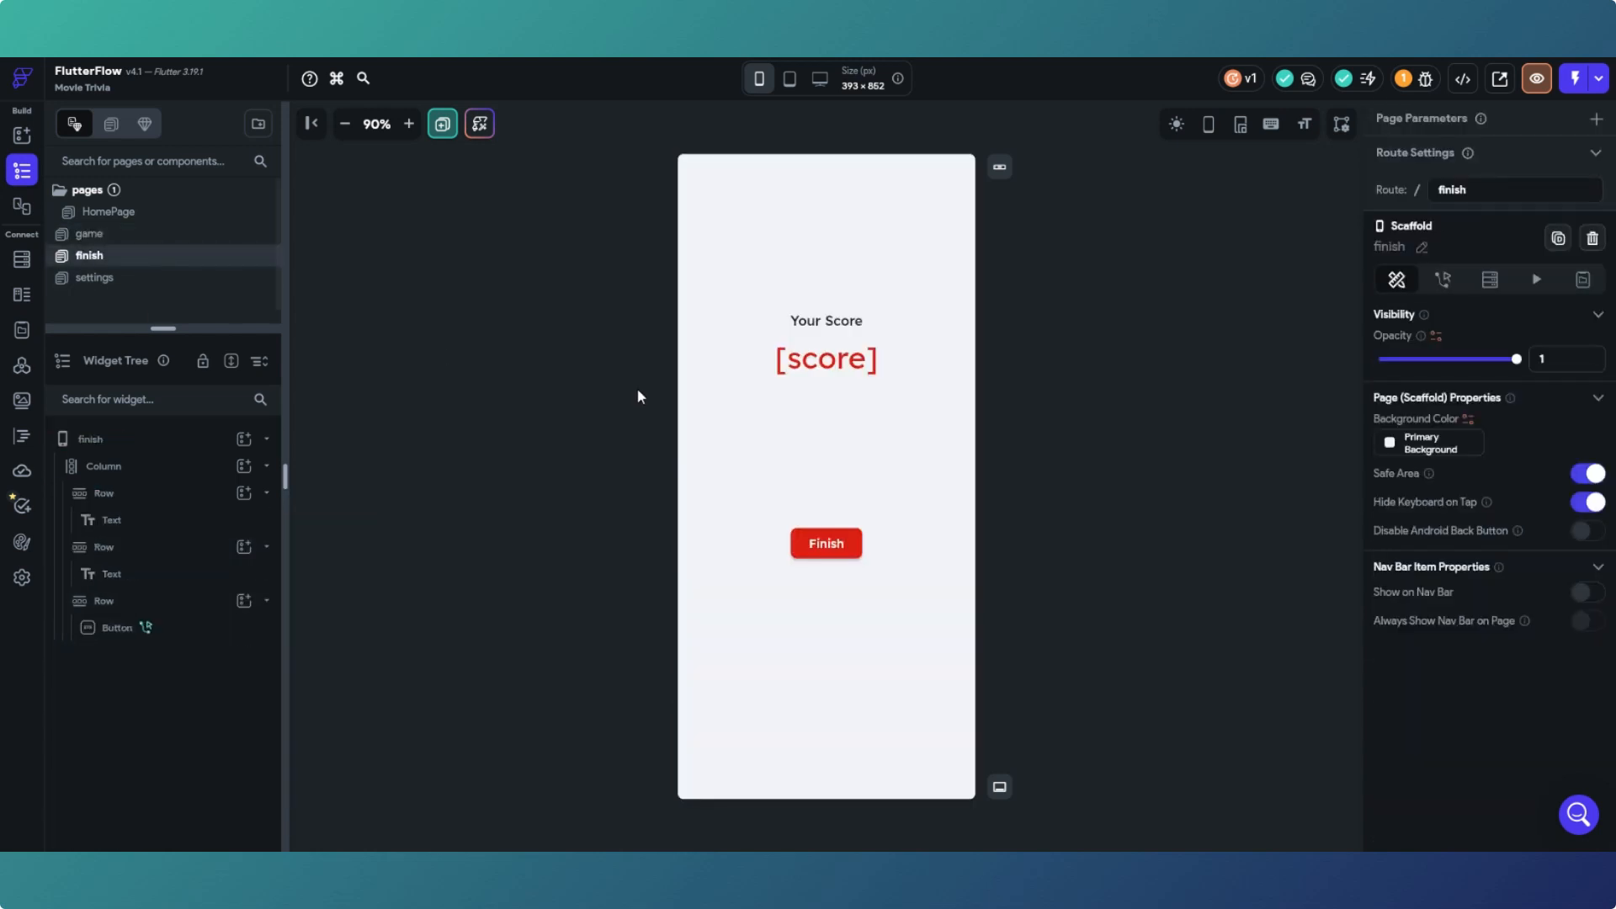
pyautogui.click(751, 368)
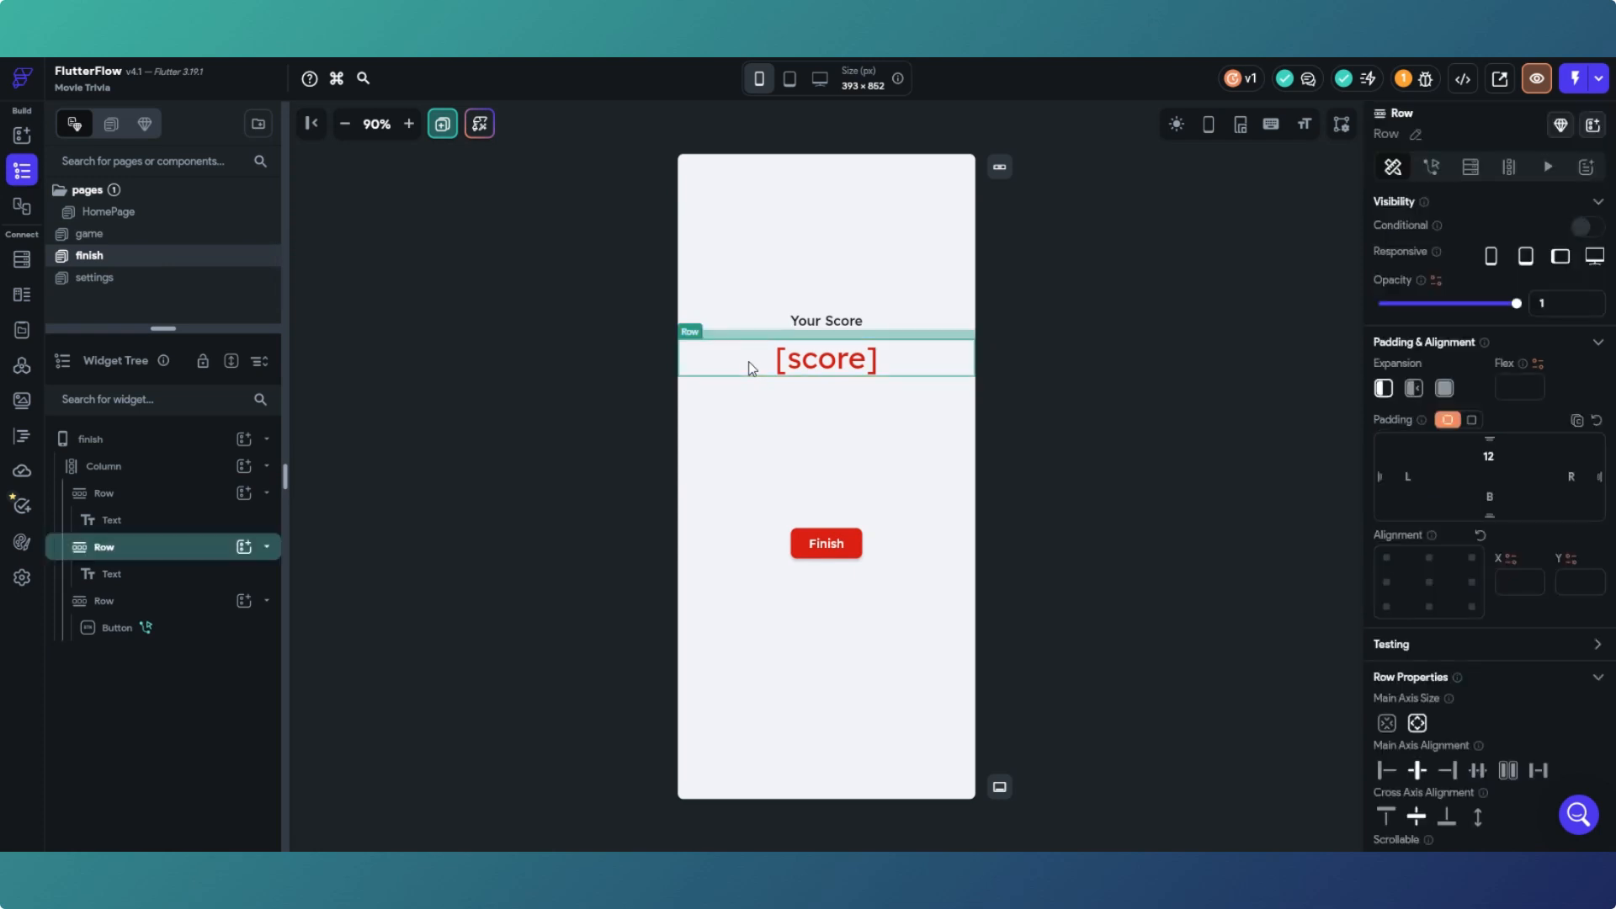
pyautogui.press('Delete')
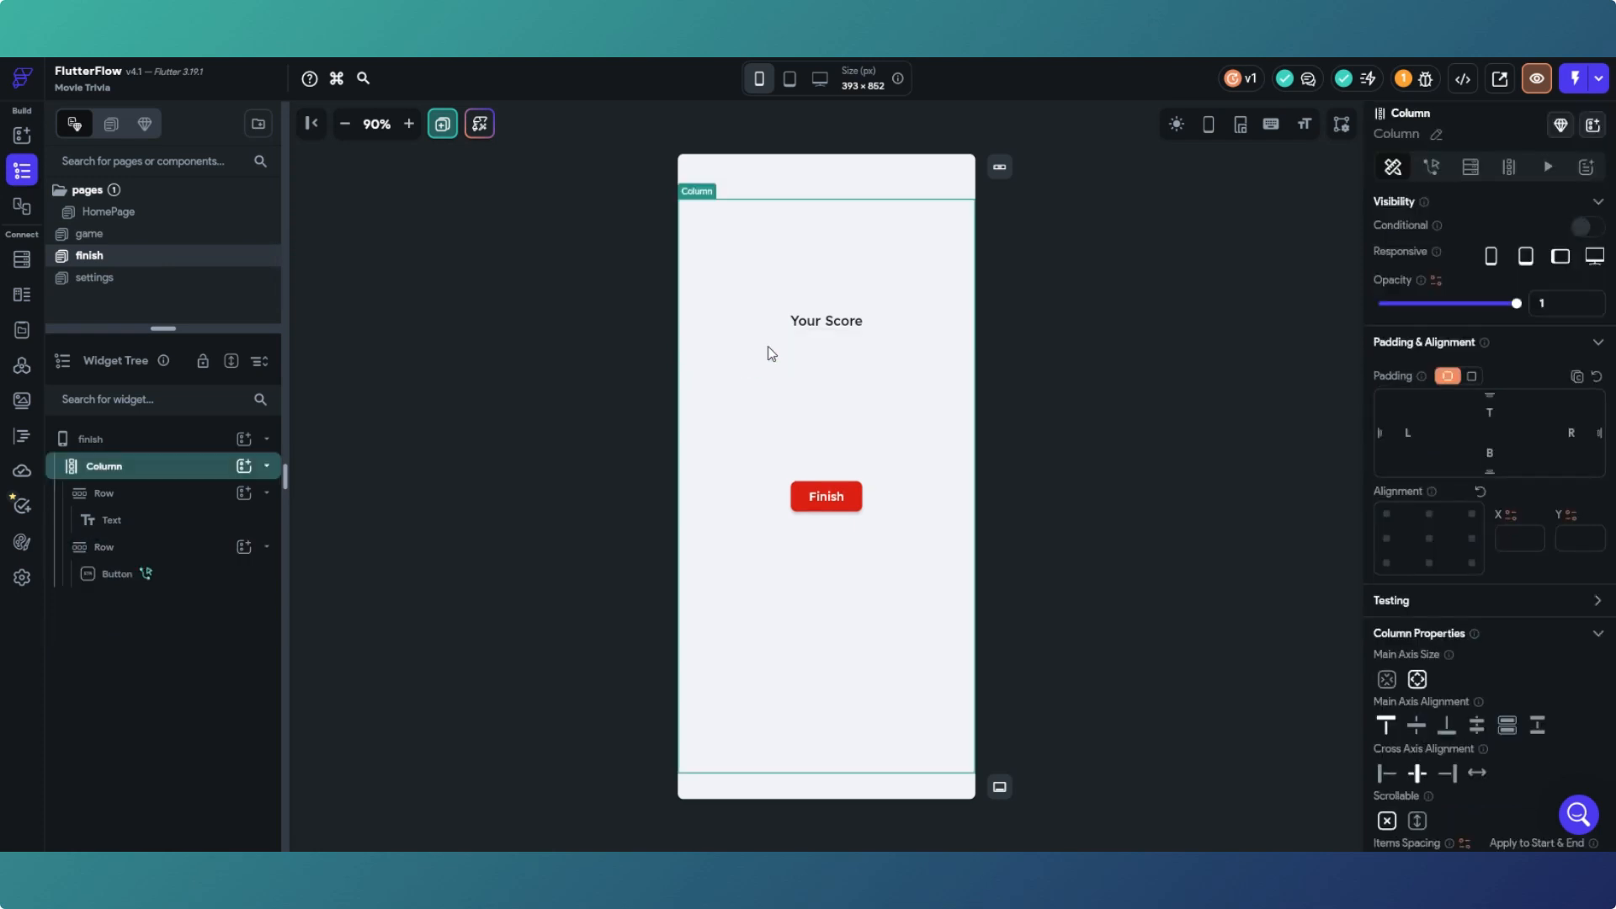
pyautogui.rightClick(819, 376)
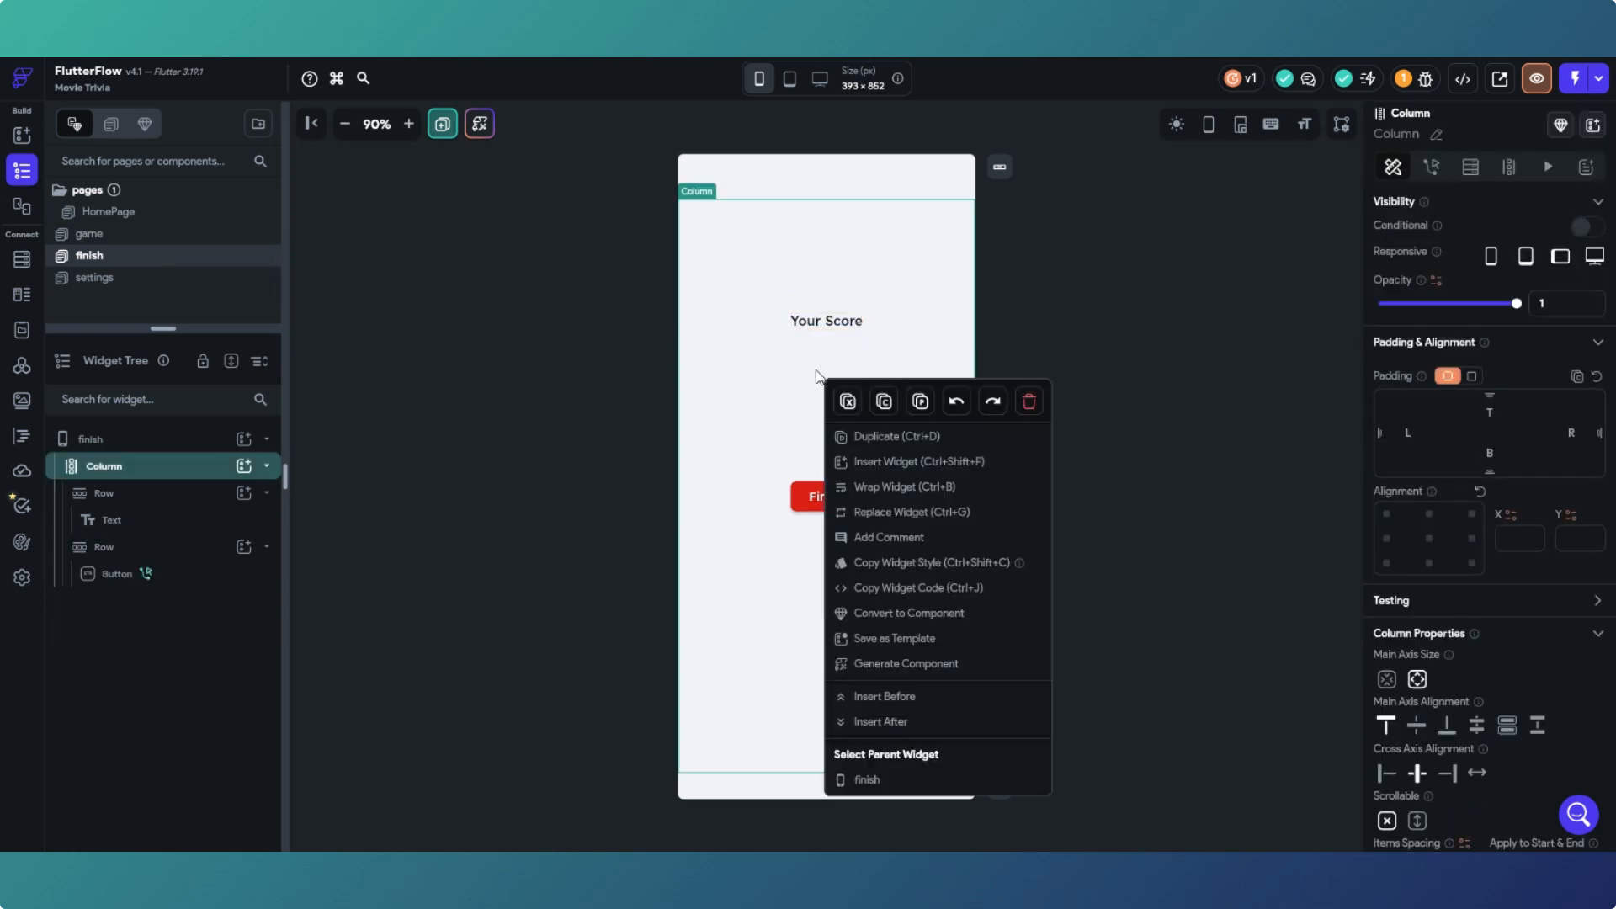
pyautogui.click(919, 401)
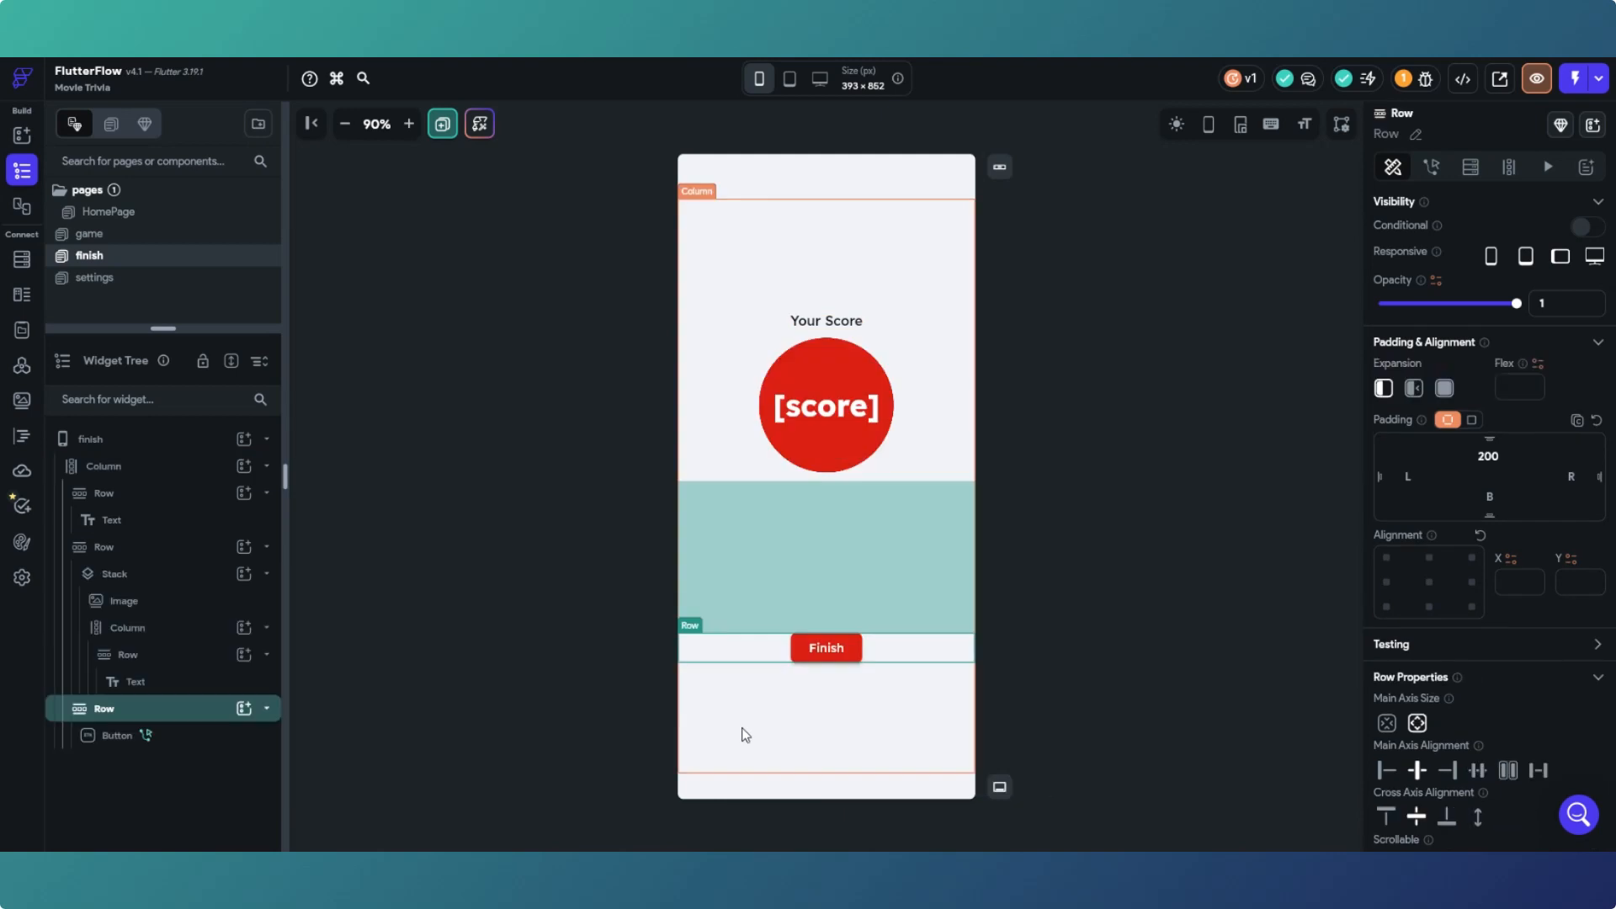
# Step: Try a top padding of 120 on the finish page's Your Score row, and set it to 20
pyautogui.click(900, 323)
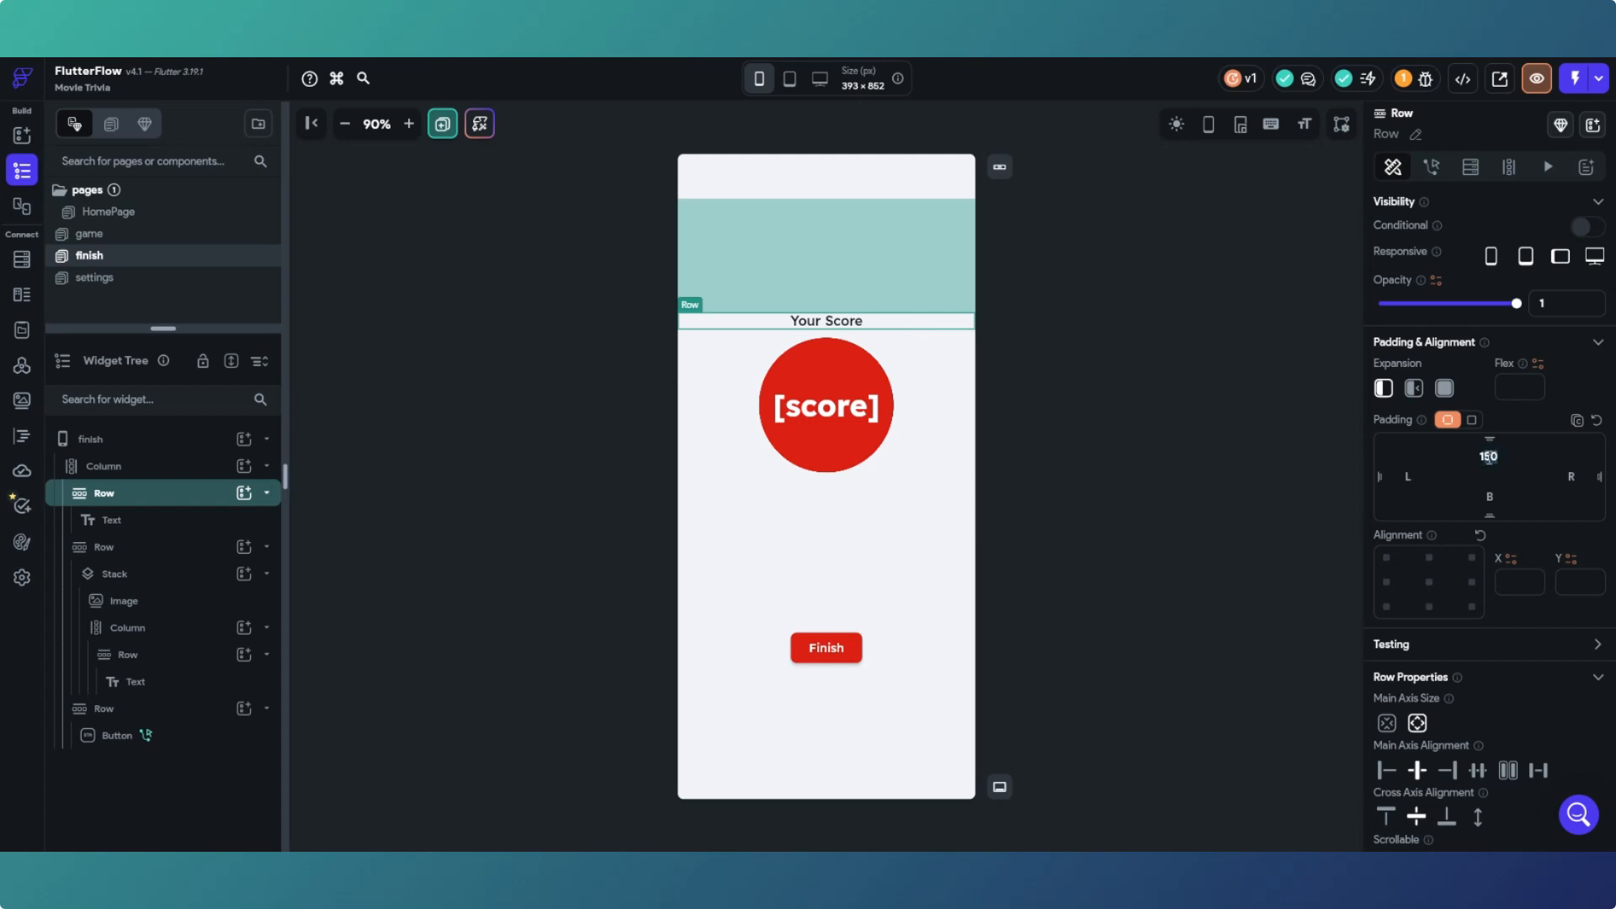
pyautogui.doubleClick(1488, 456)
pyautogui.press('BackSpace')
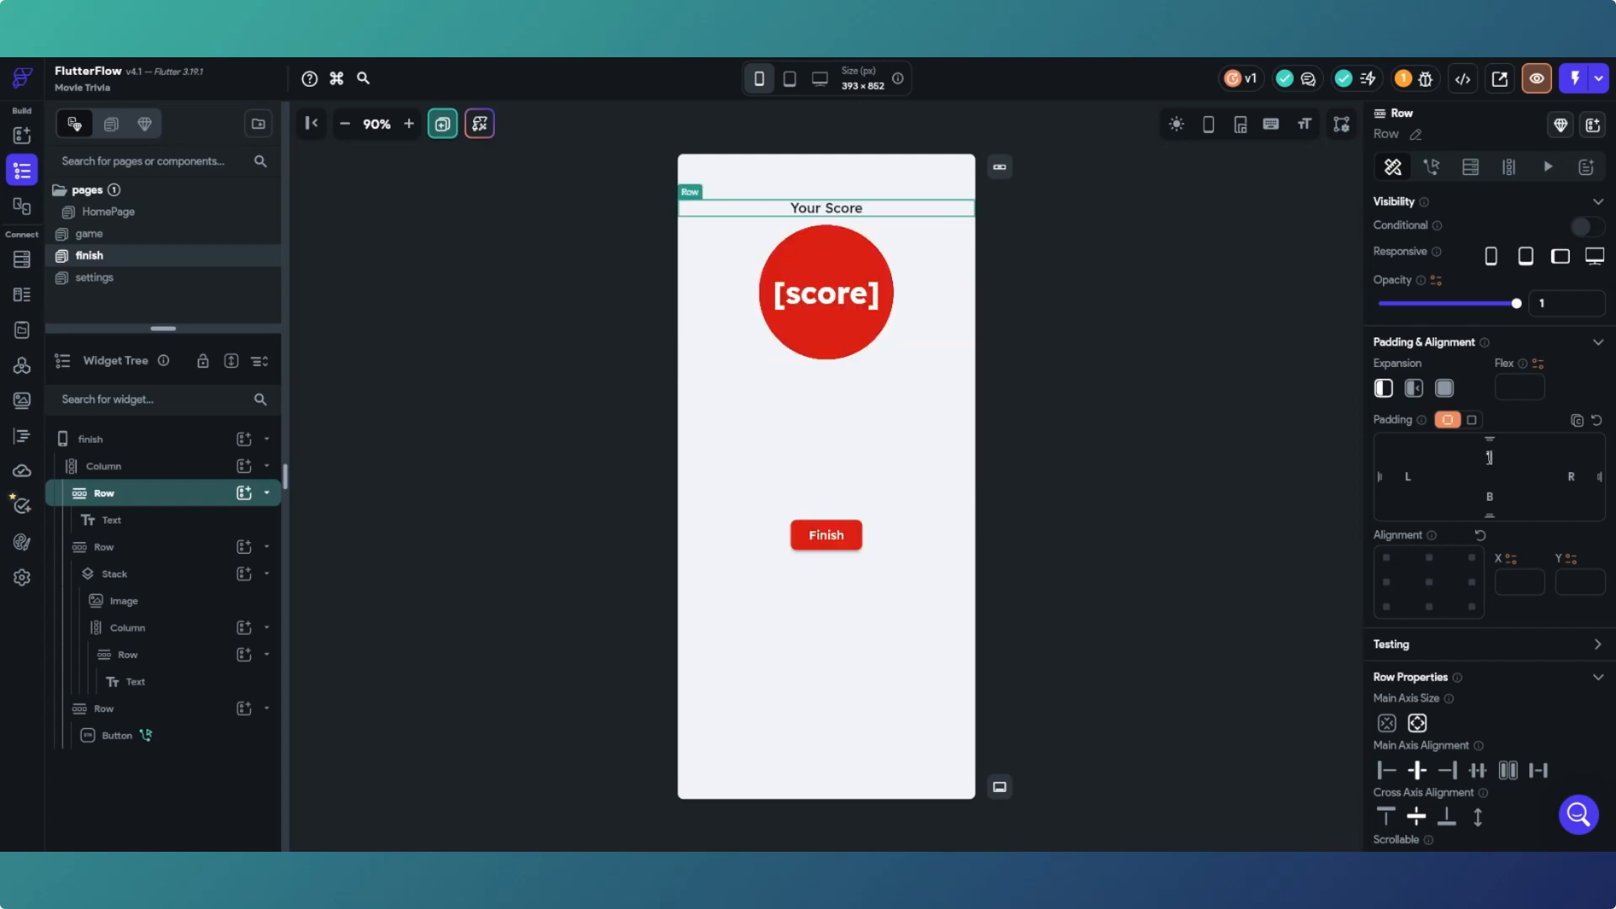
pyautogui.write('120')
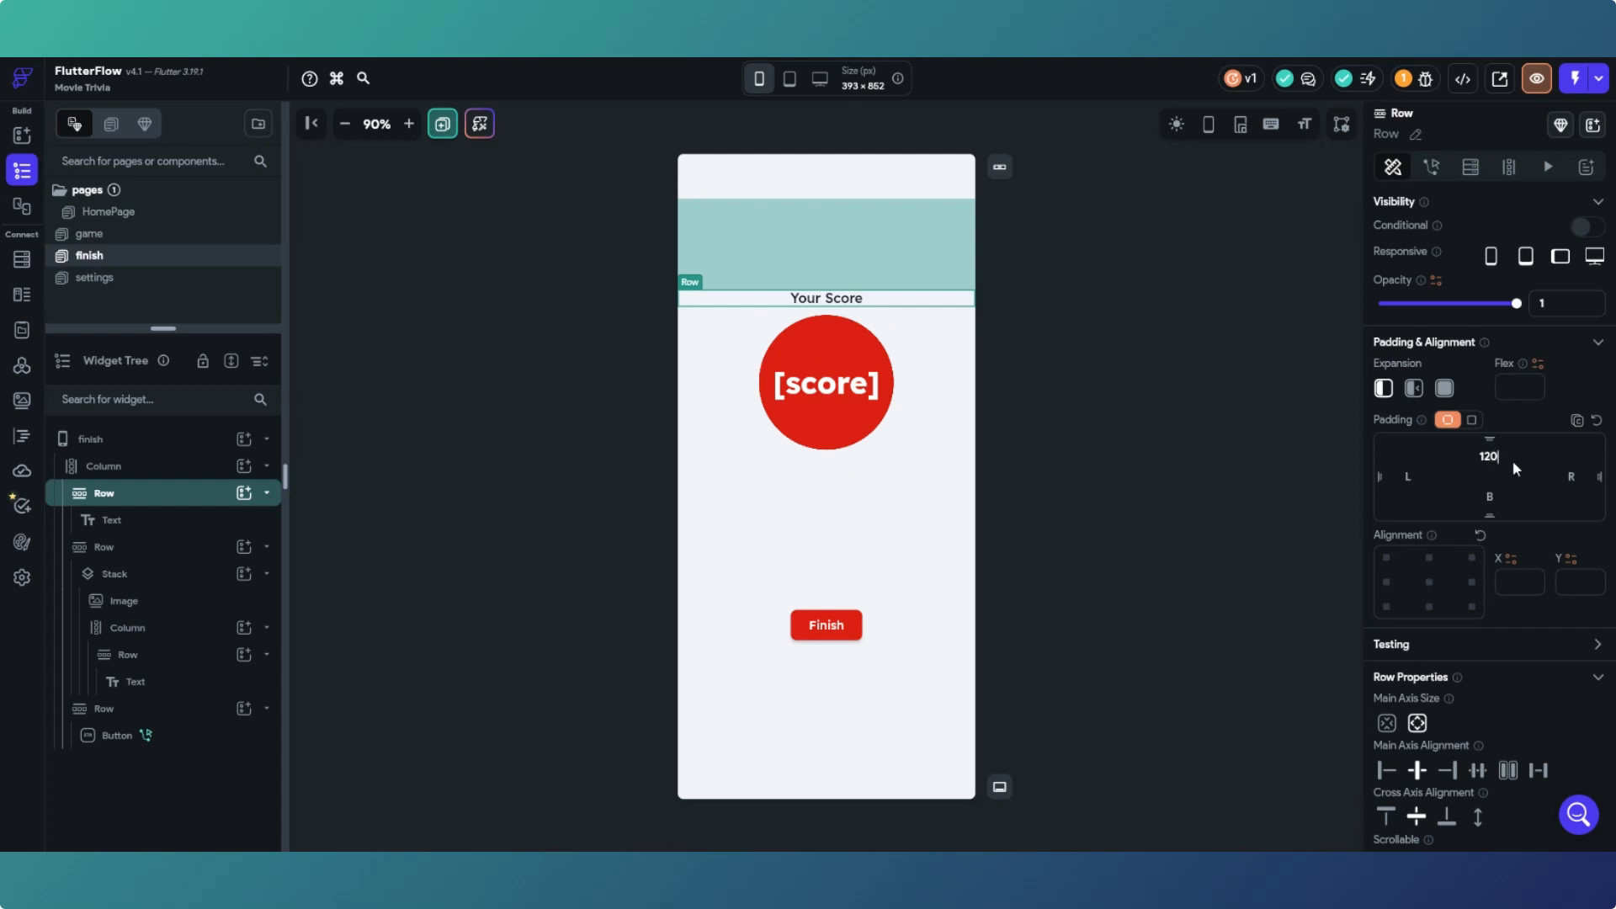
pyautogui.moveTo(1500, 460); pyautogui.dragTo(1474, 458)
pyautogui.write('20')
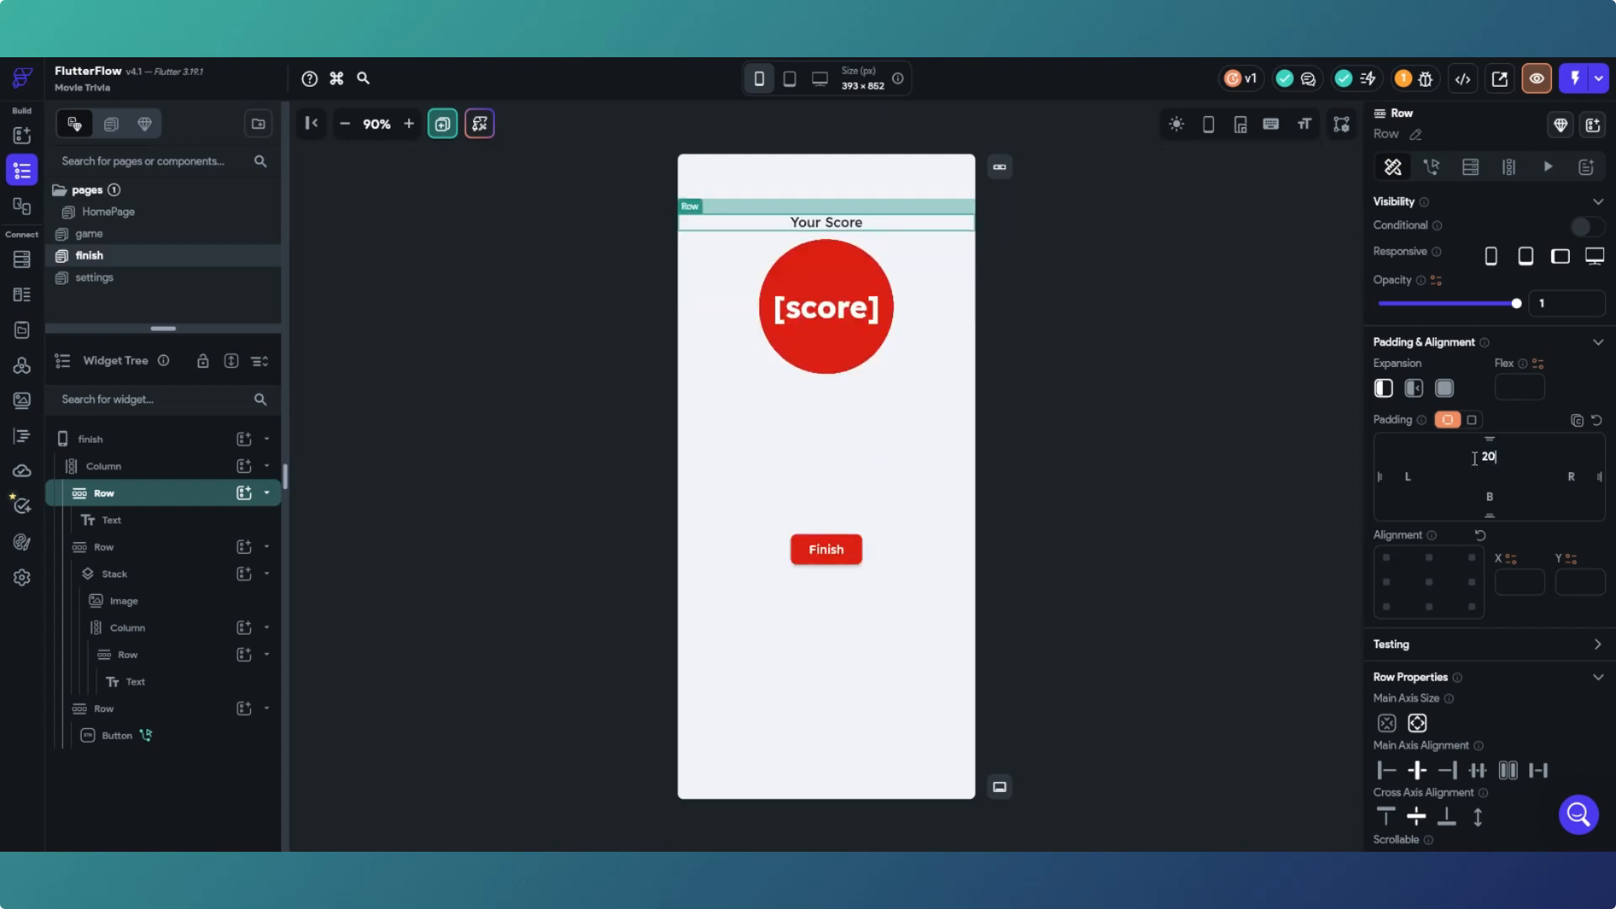
# Step: Change the finish page's background color to the custom color black
pyautogui.click(1145, 423)
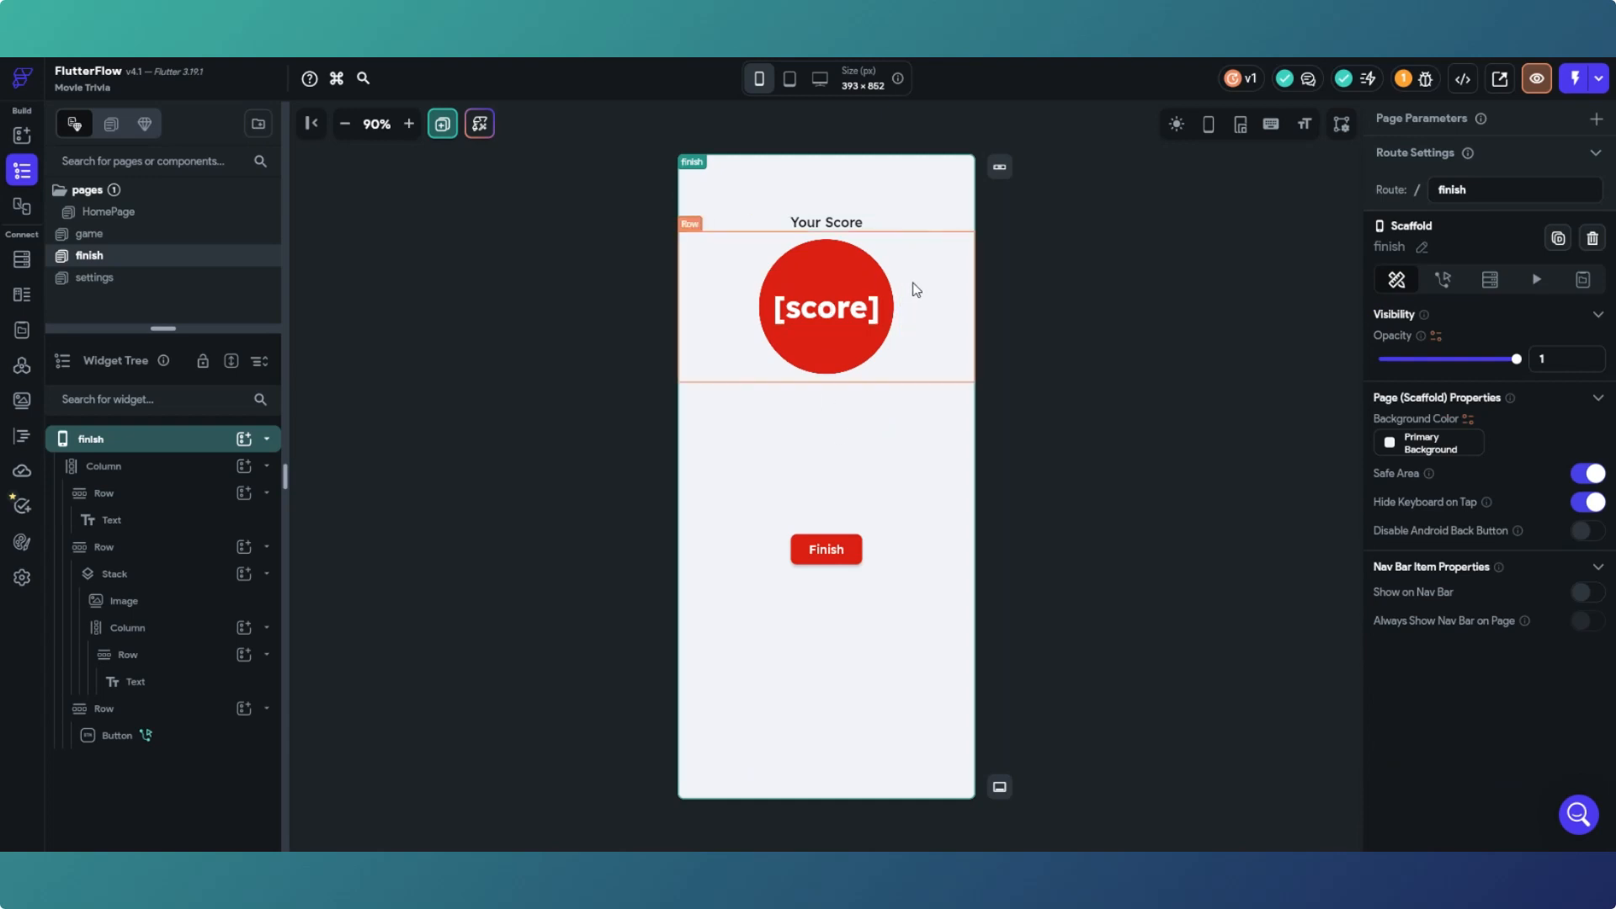
pyautogui.click(1402, 446)
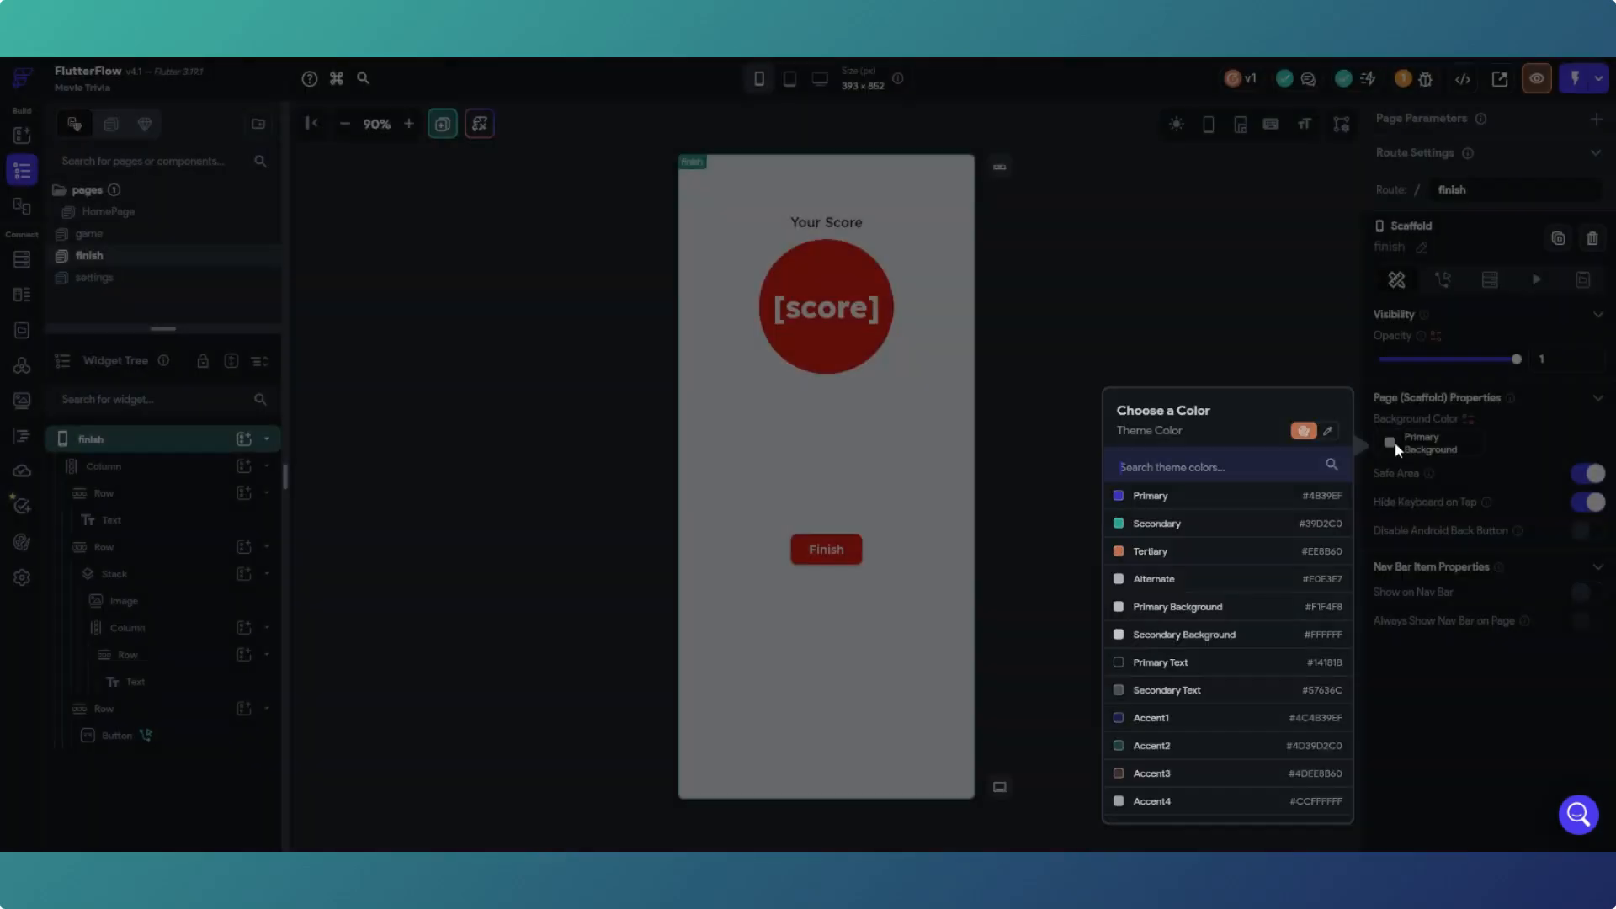
pyautogui.click(1327, 433)
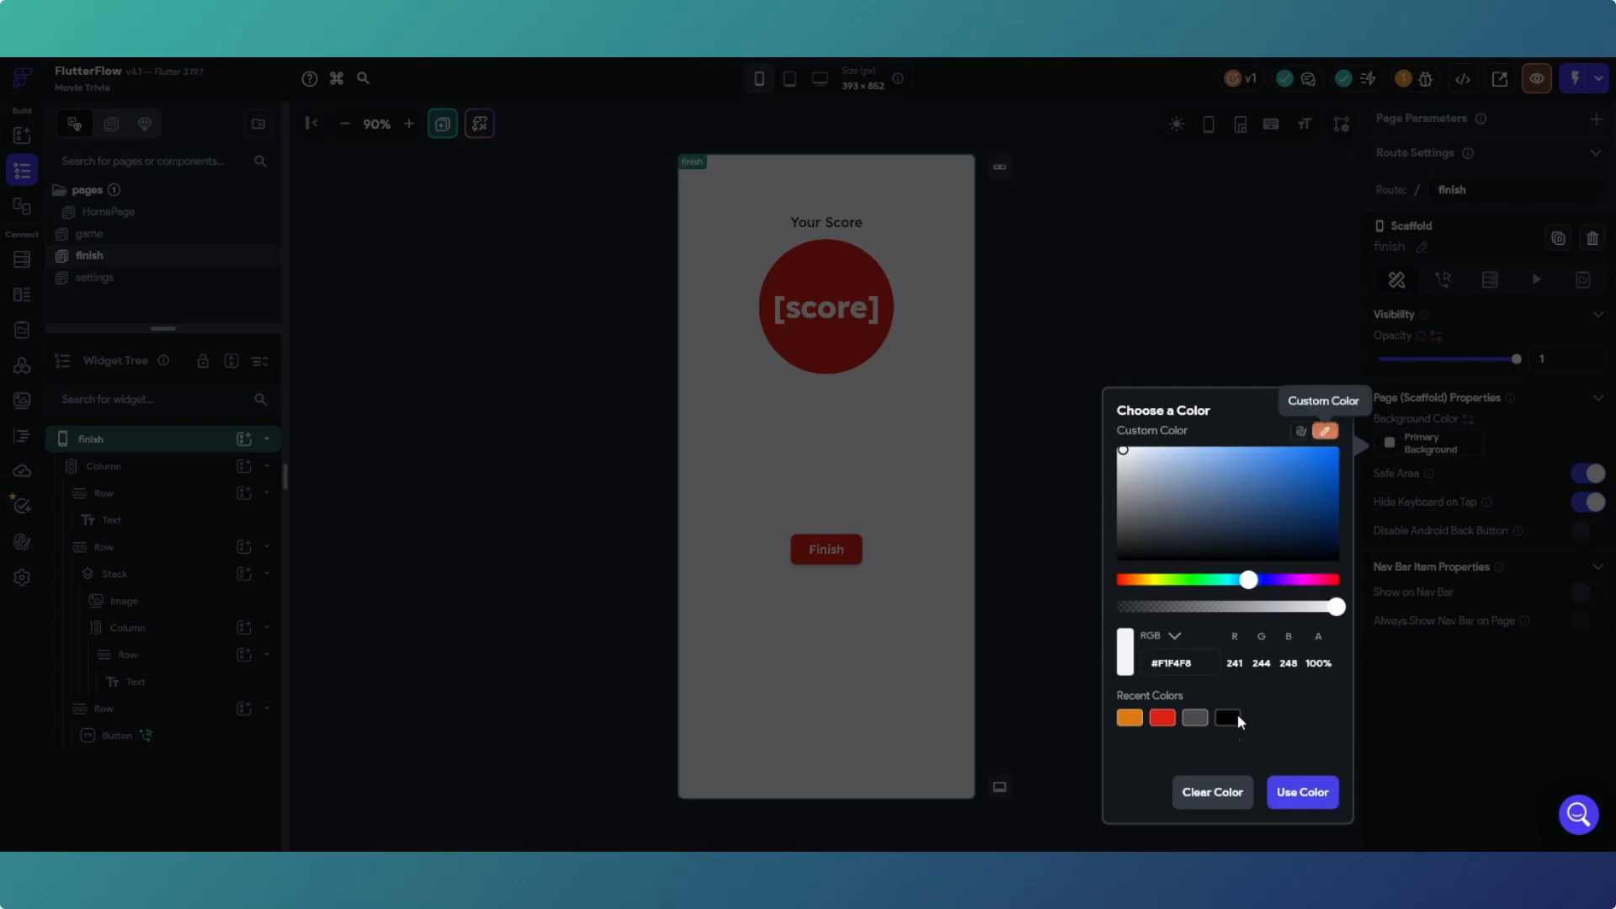
pyautogui.click(1227, 718)
pyautogui.click(1302, 791)
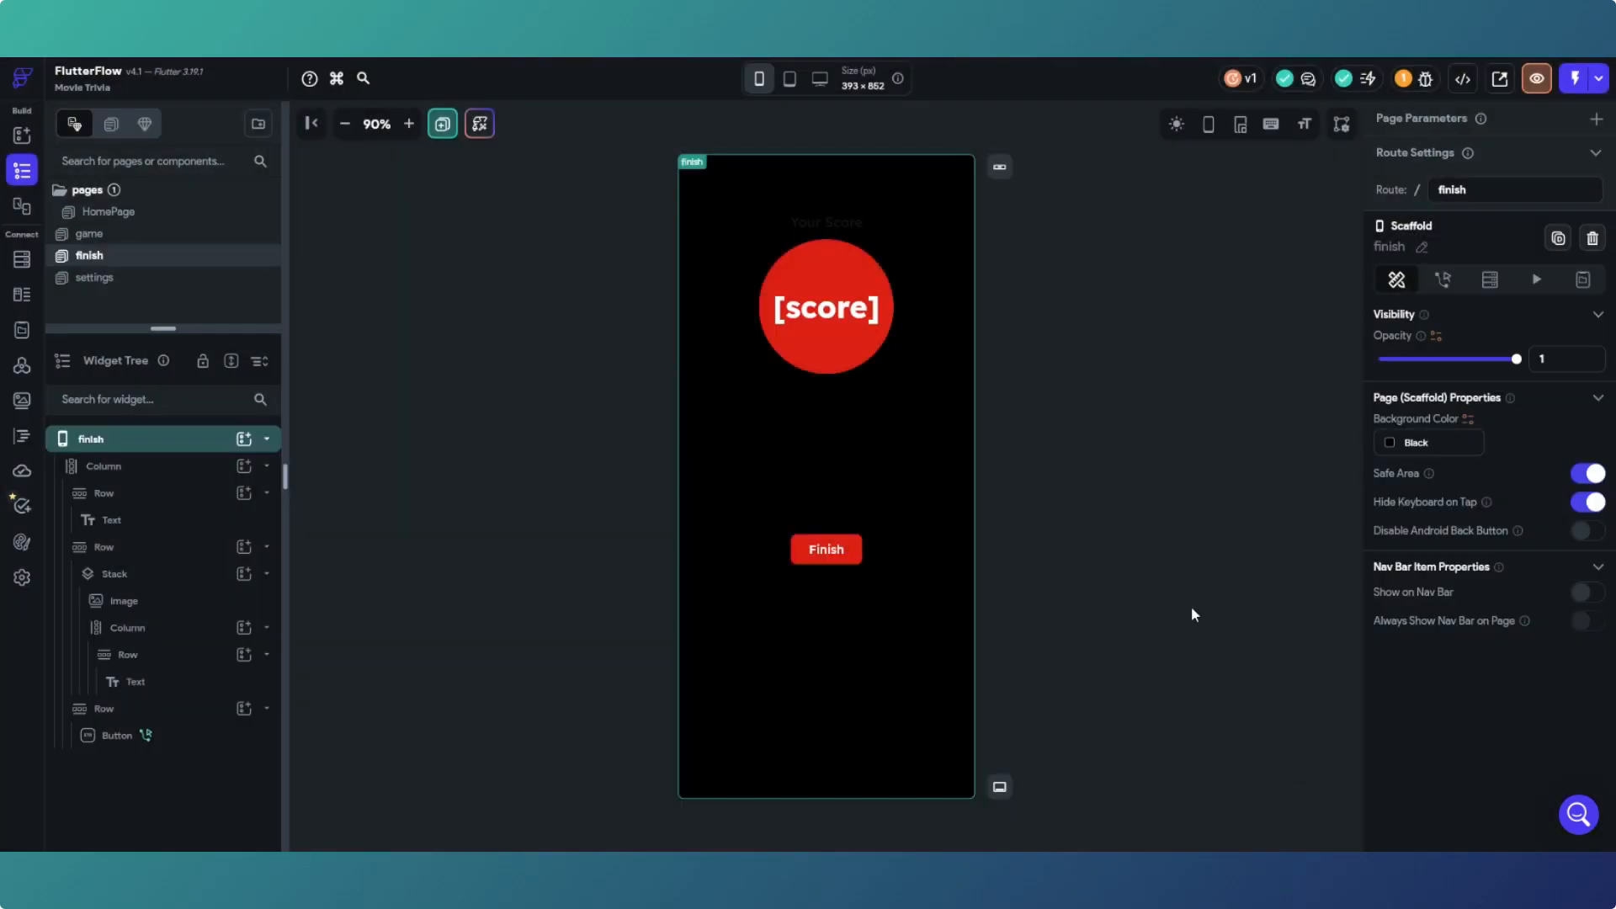
# Step: Set the text color of the Your Score text to the theme color Secondary Background
pyautogui.click(834, 223)
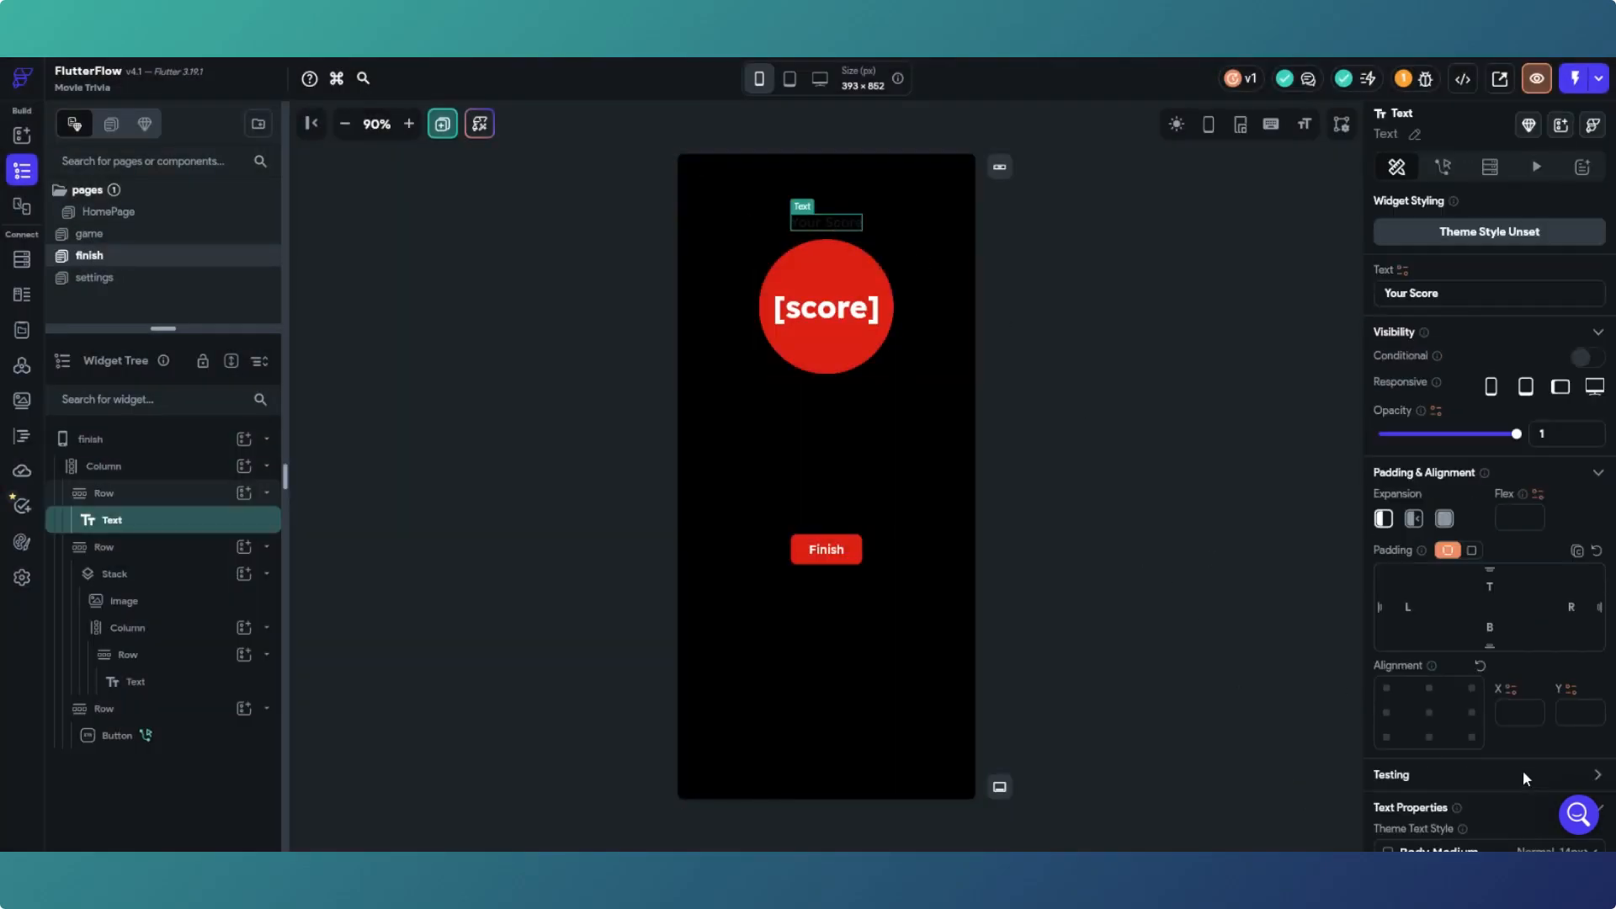
pyautogui.scroll(-3, 1475, 422)
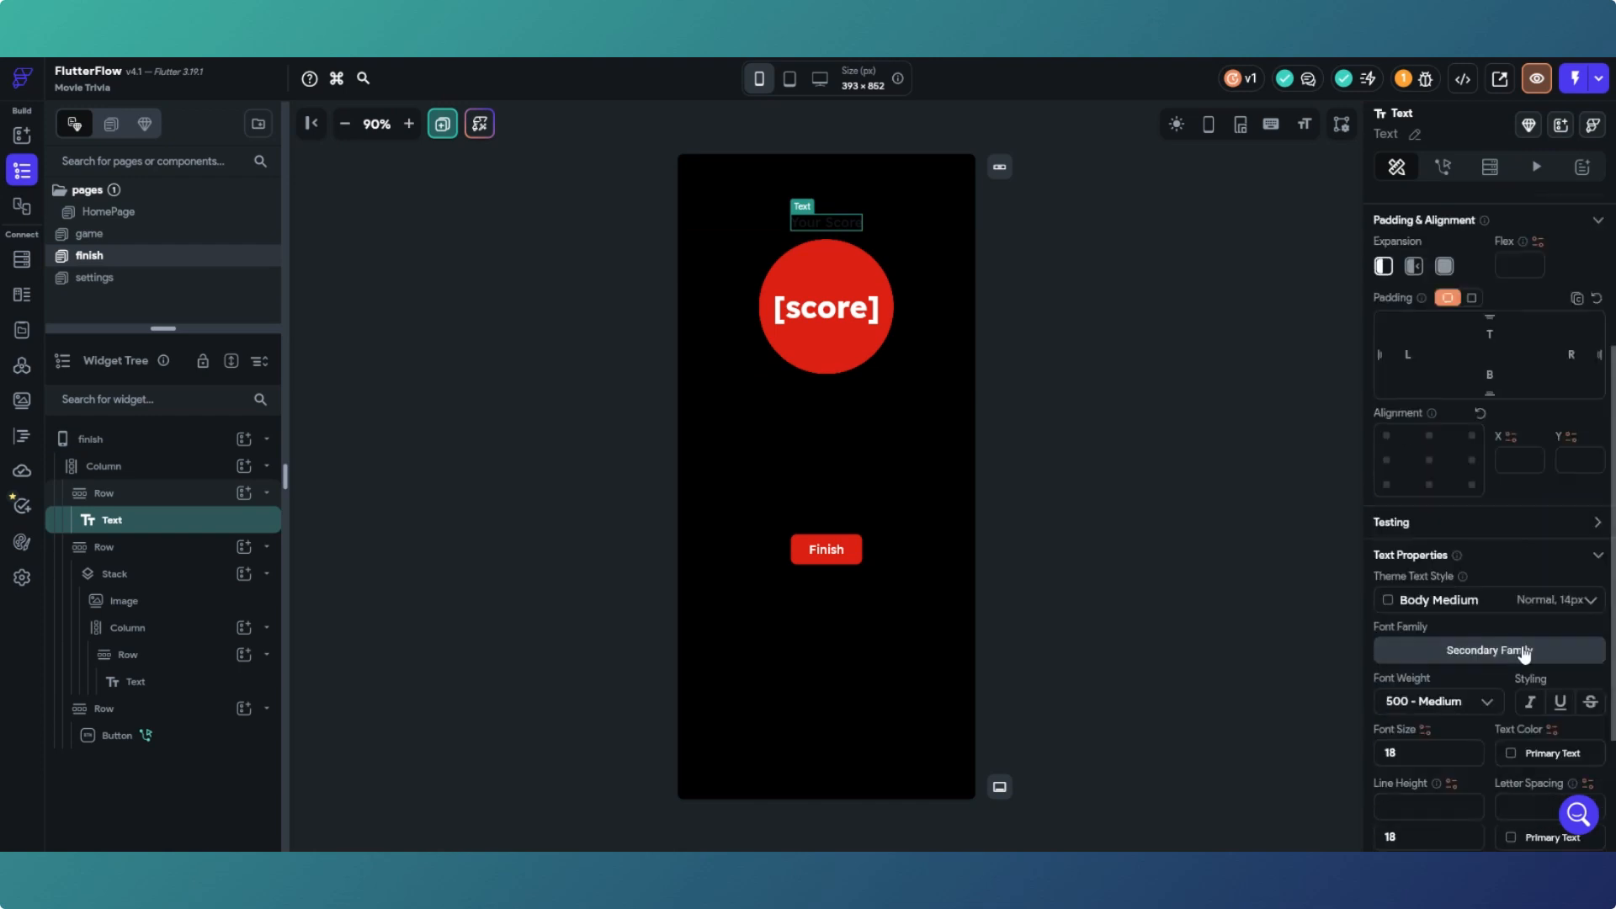
pyautogui.click(1503, 757)
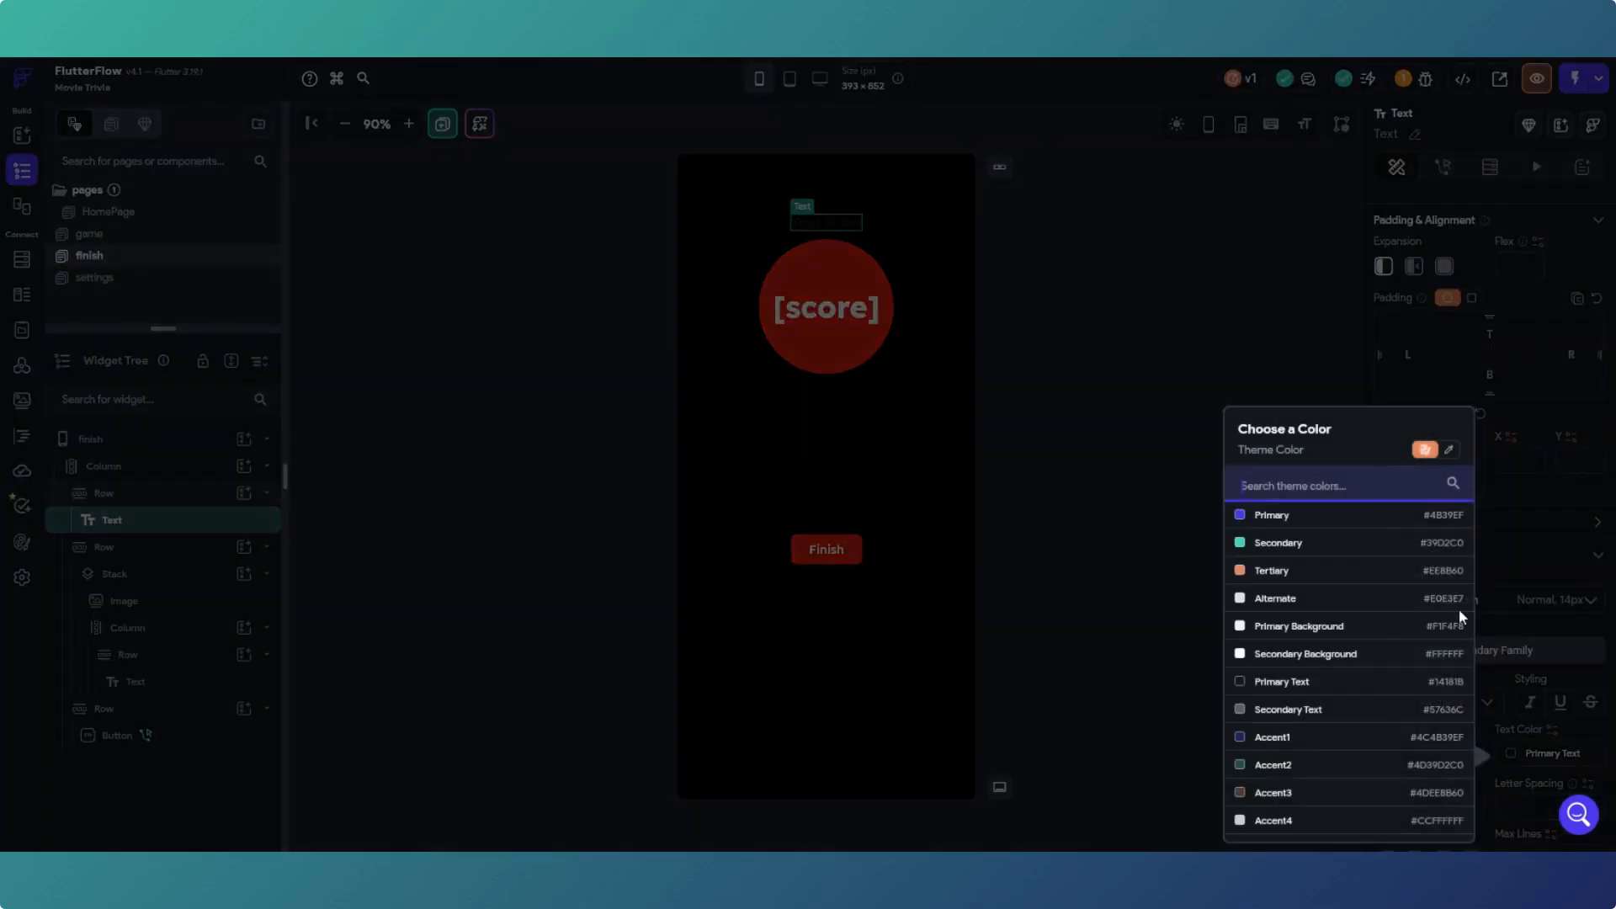
pyautogui.click(1302, 655)
pyautogui.click(1213, 445)
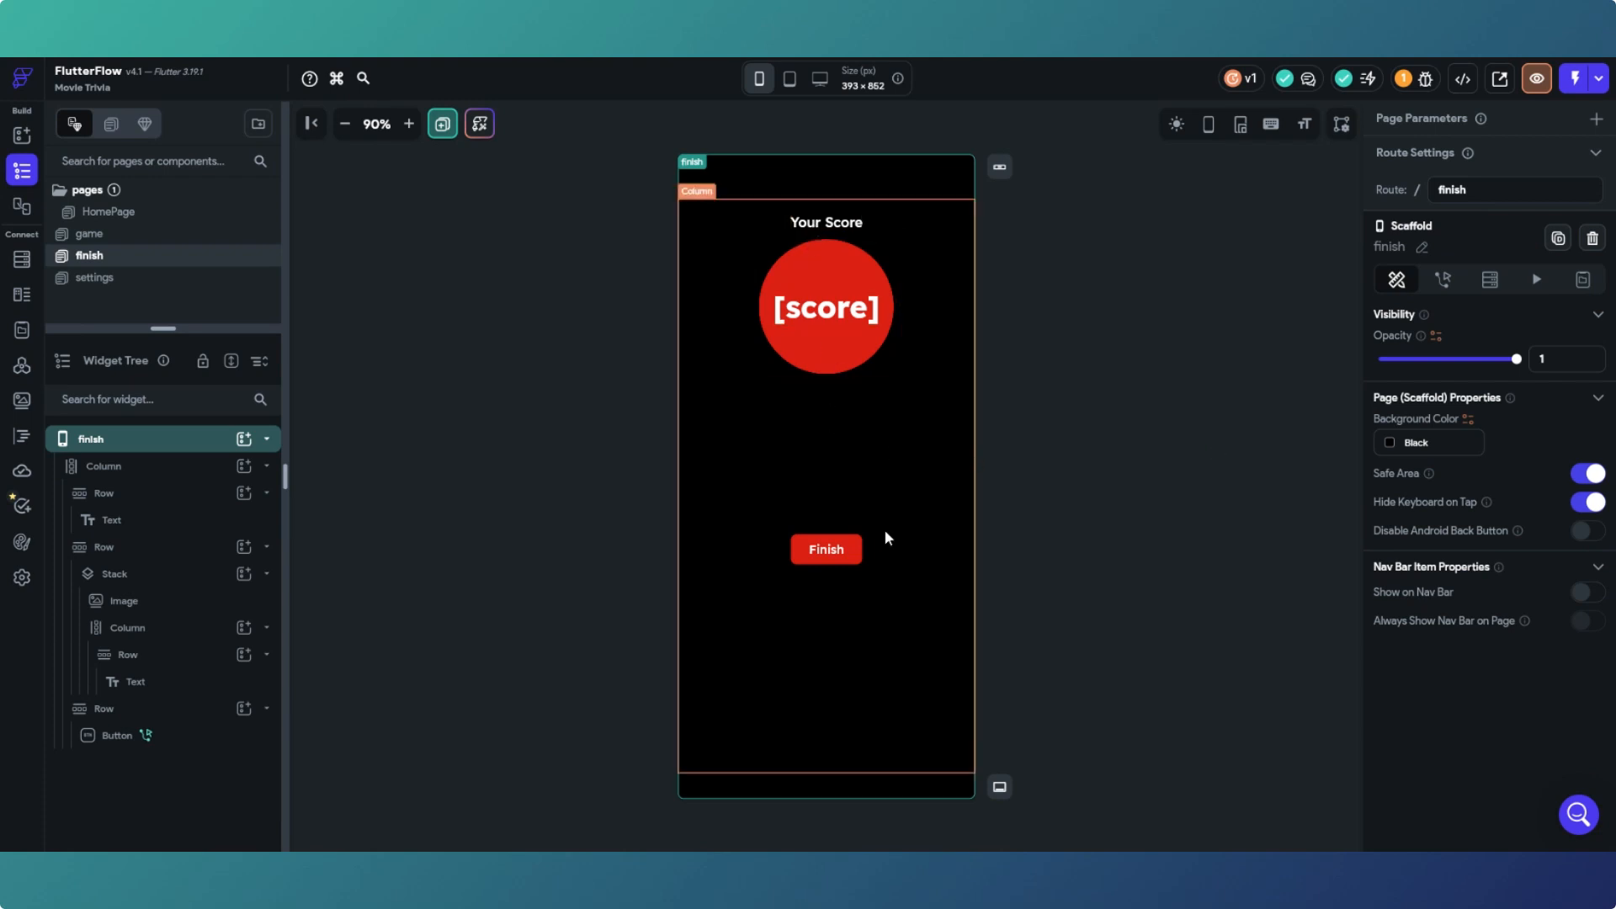
# Step: Add a ListView to the finish page's column between the score circle and the Finish button
pyautogui.click(21, 135)
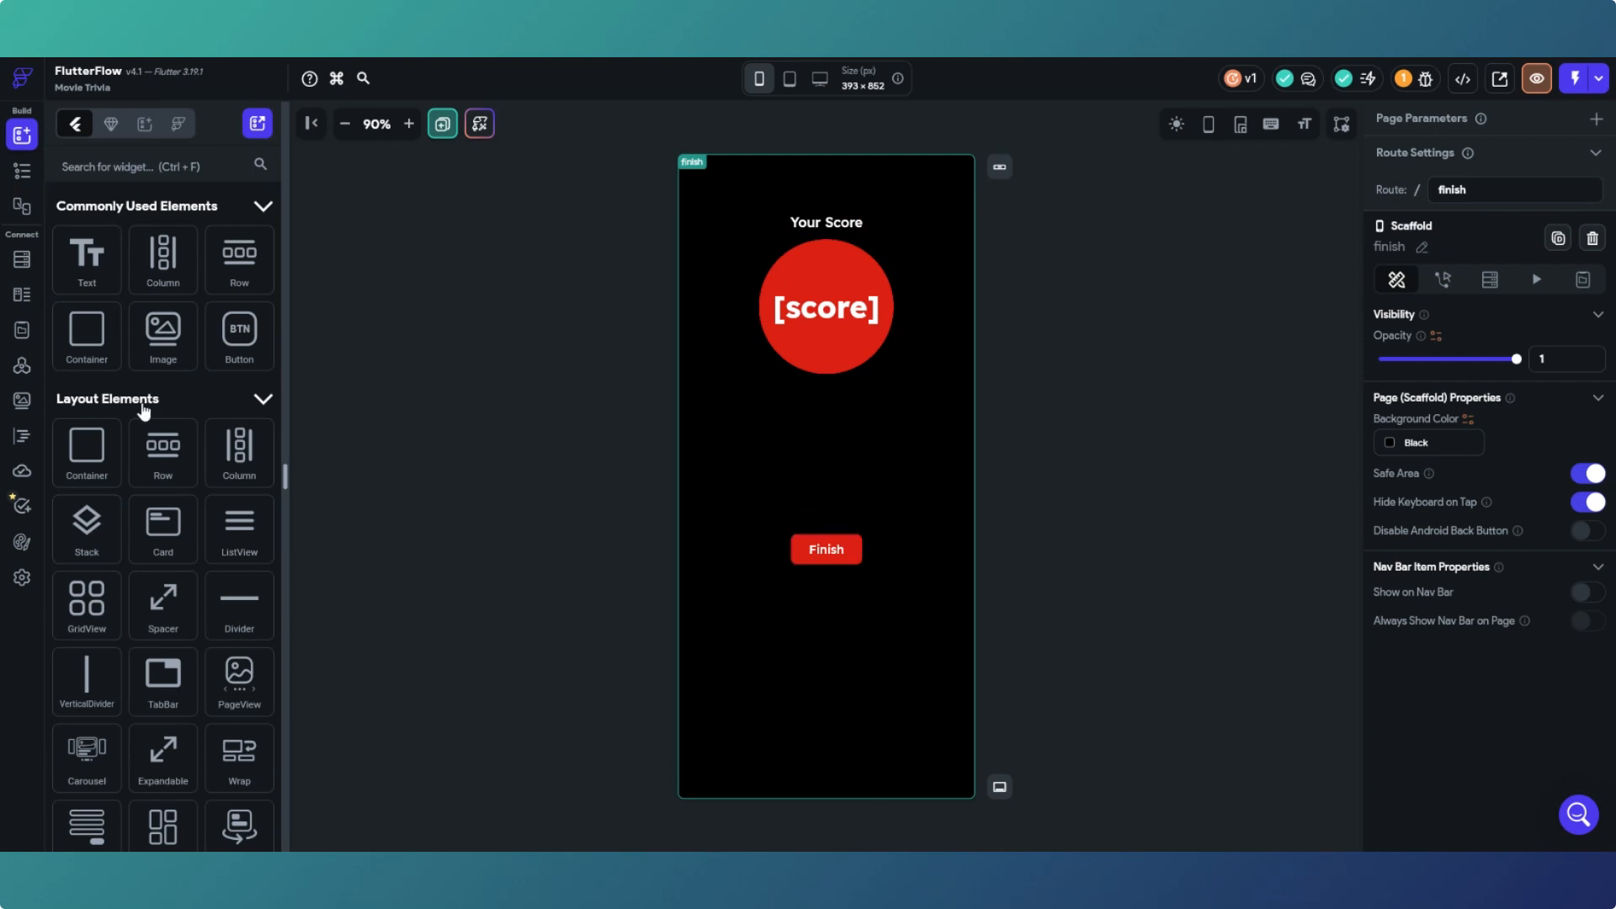
pyautogui.click(122, 168)
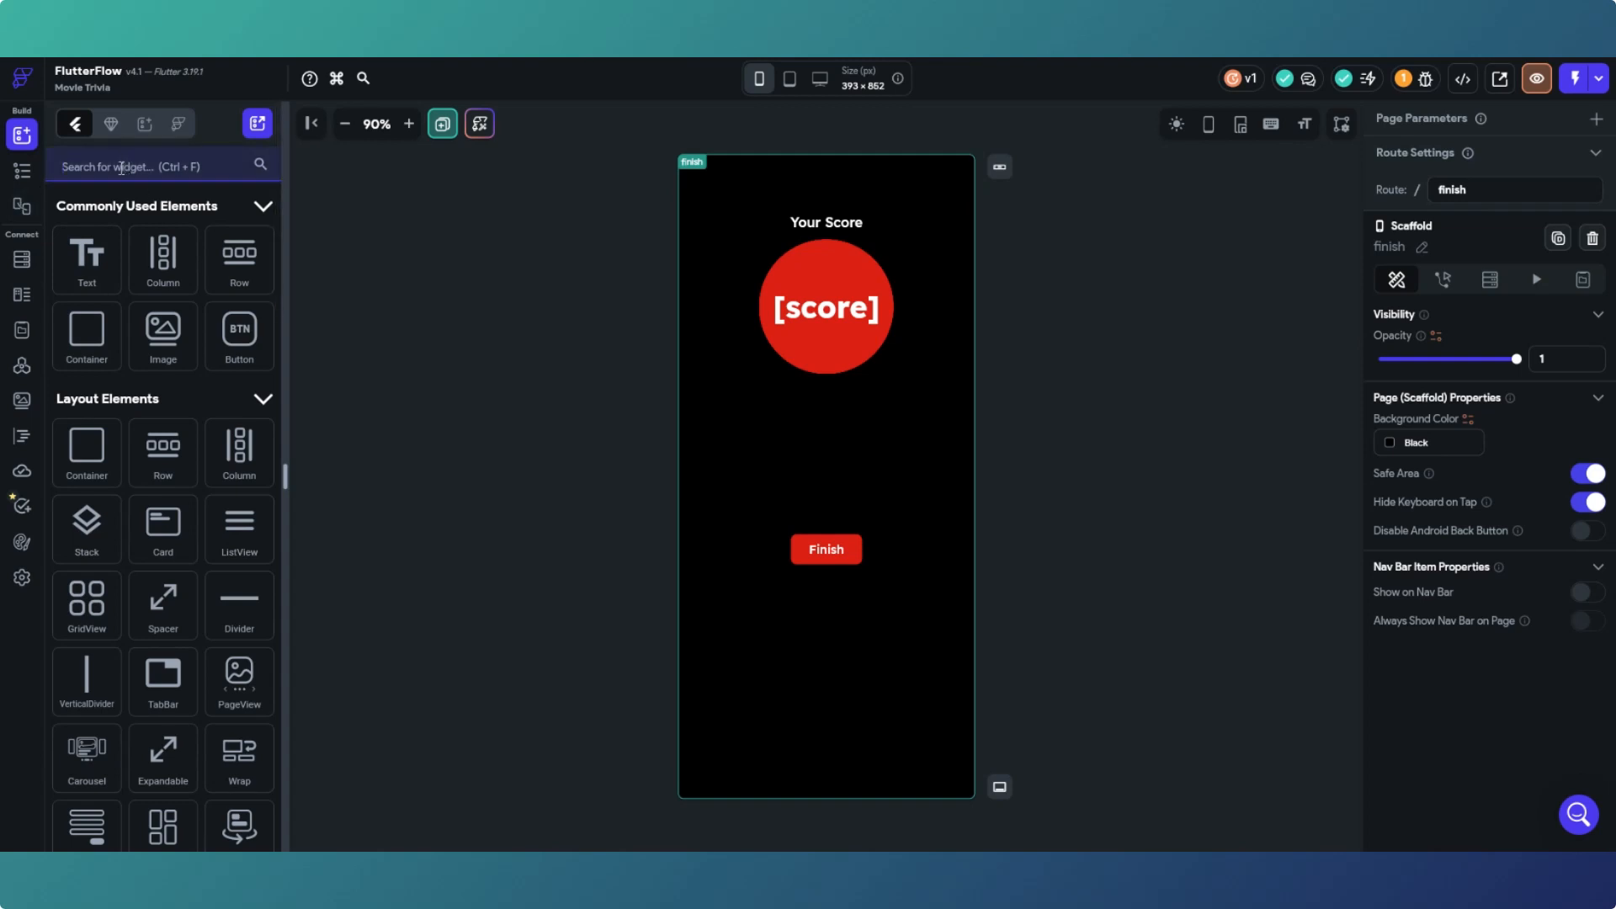
pyautogui.write('list')
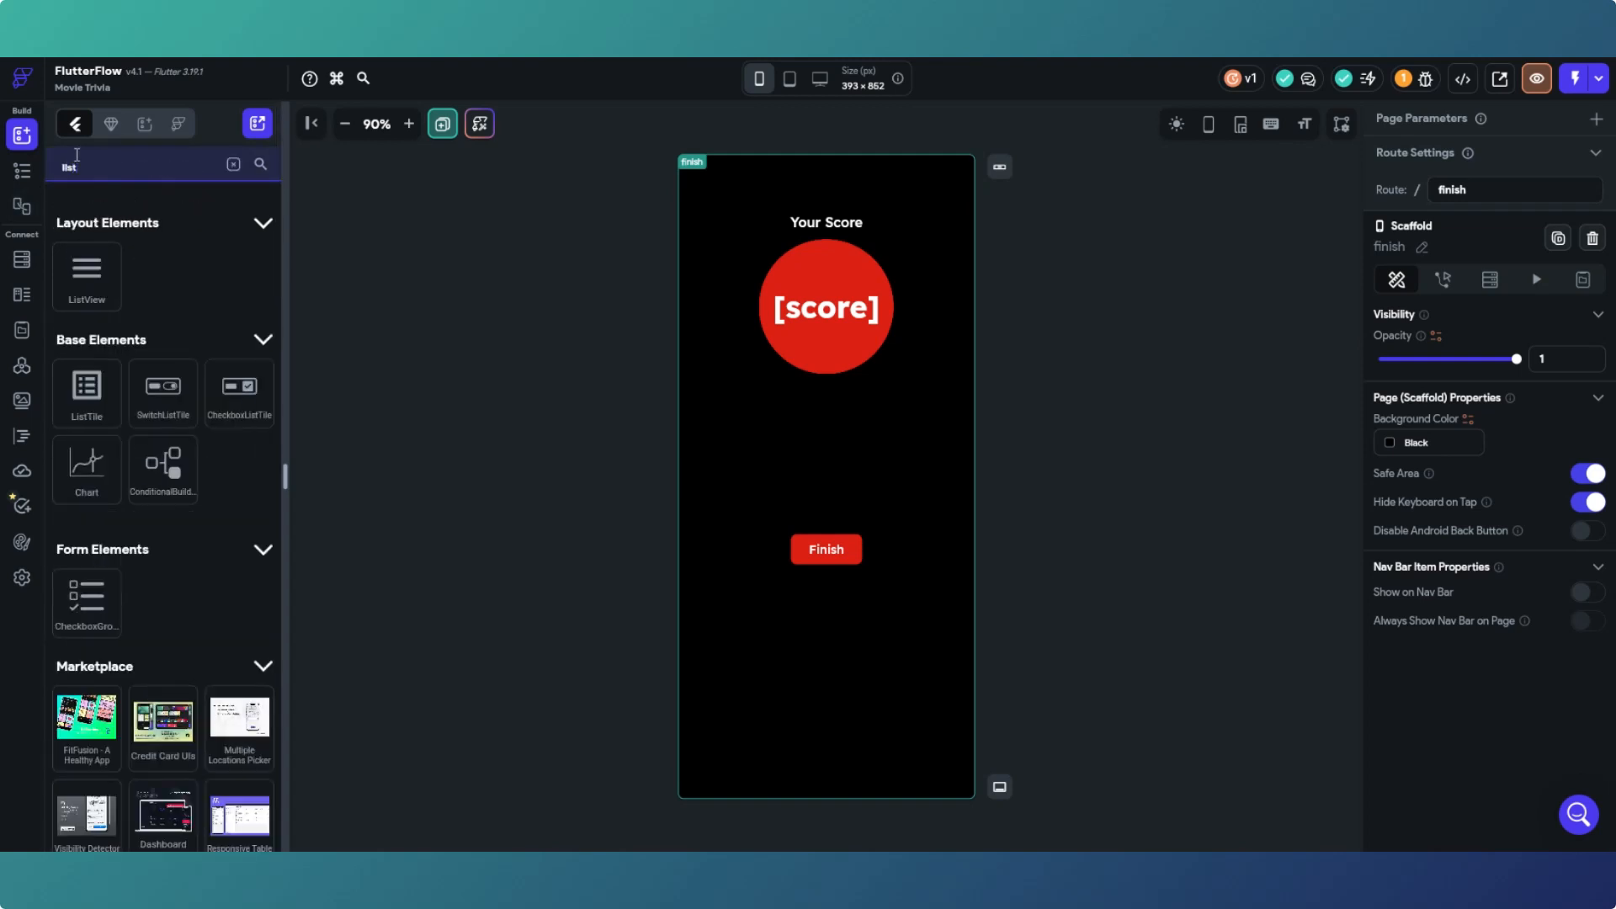
pyautogui.moveTo(87, 273); pyautogui.dragTo(798, 417)
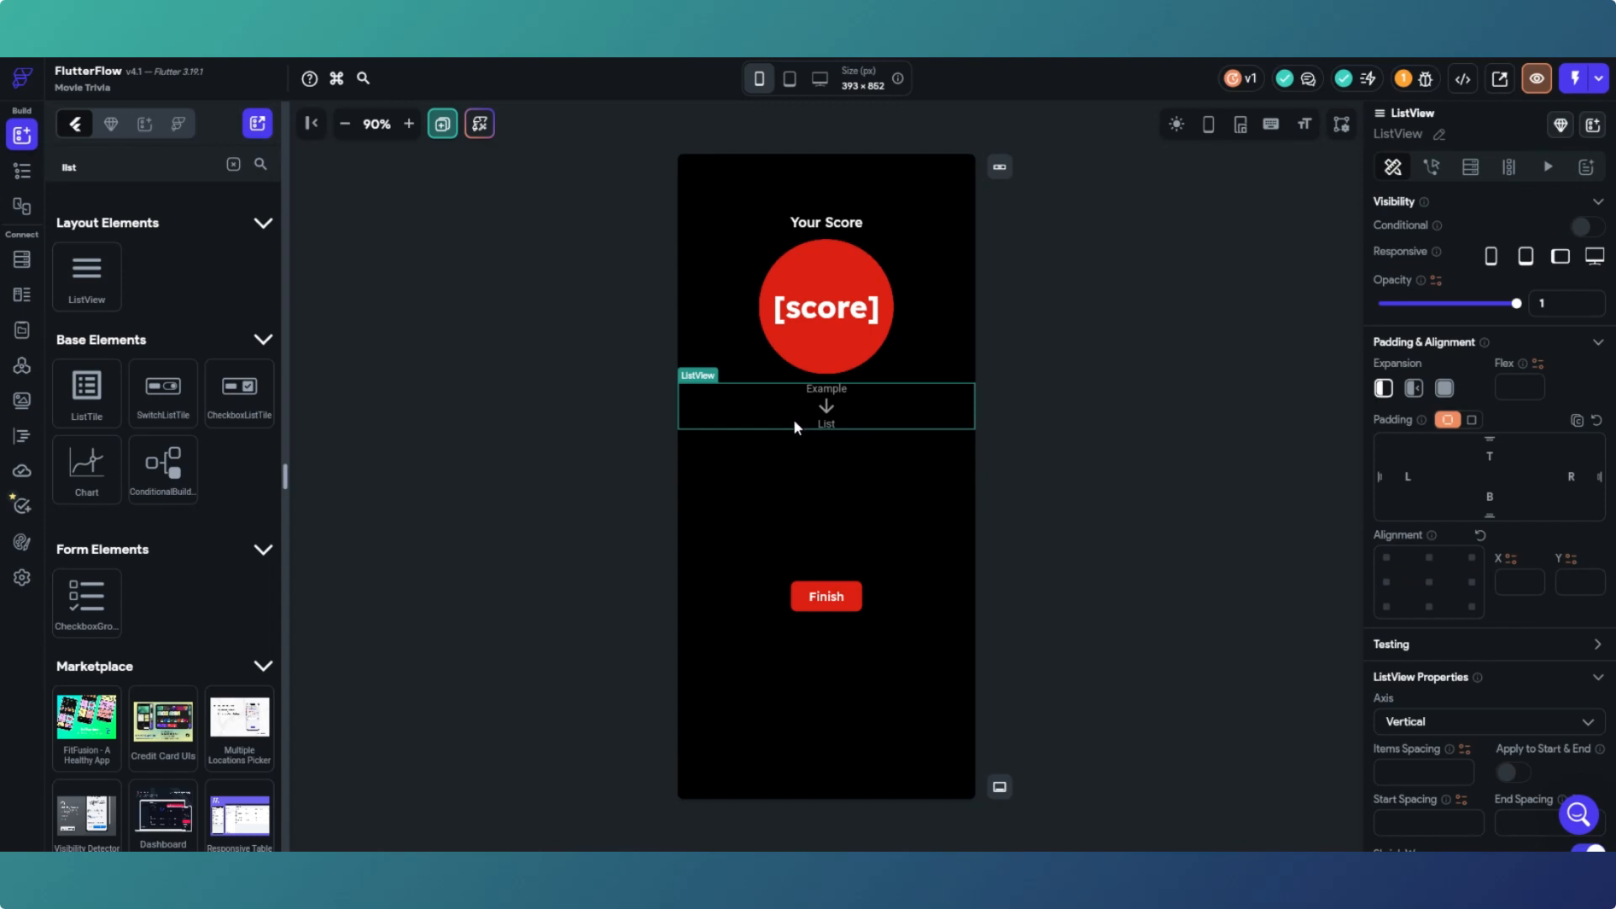
pyautogui.click(23, 177)
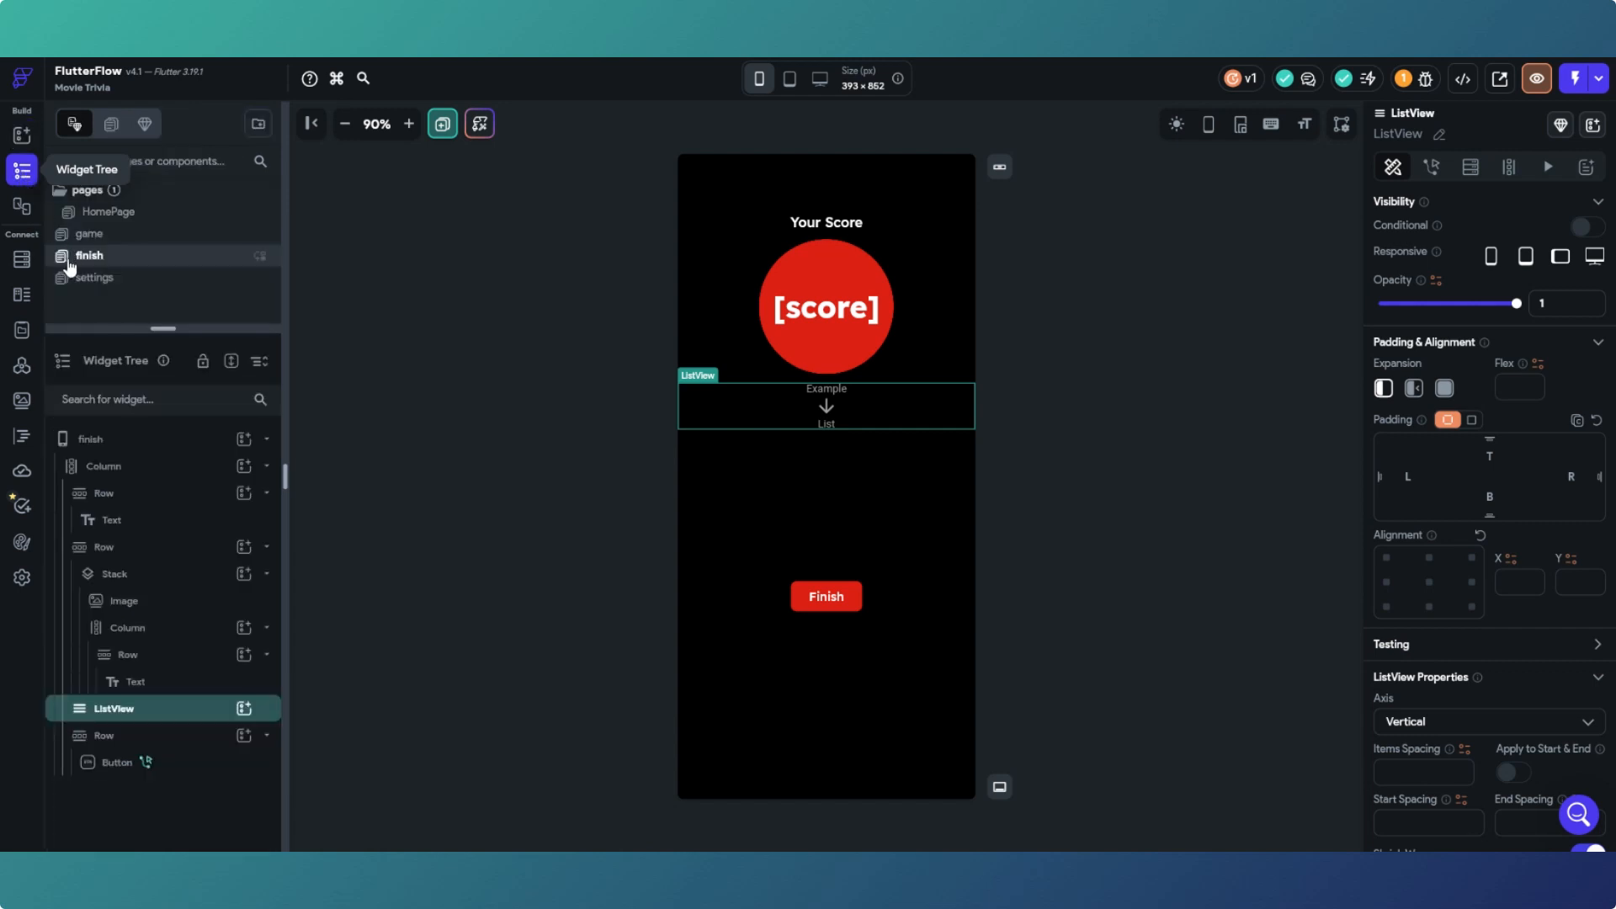
# Step: Insert a Row into the ListView and place two Text widgets side by side in it
pyautogui.click(21, 133)
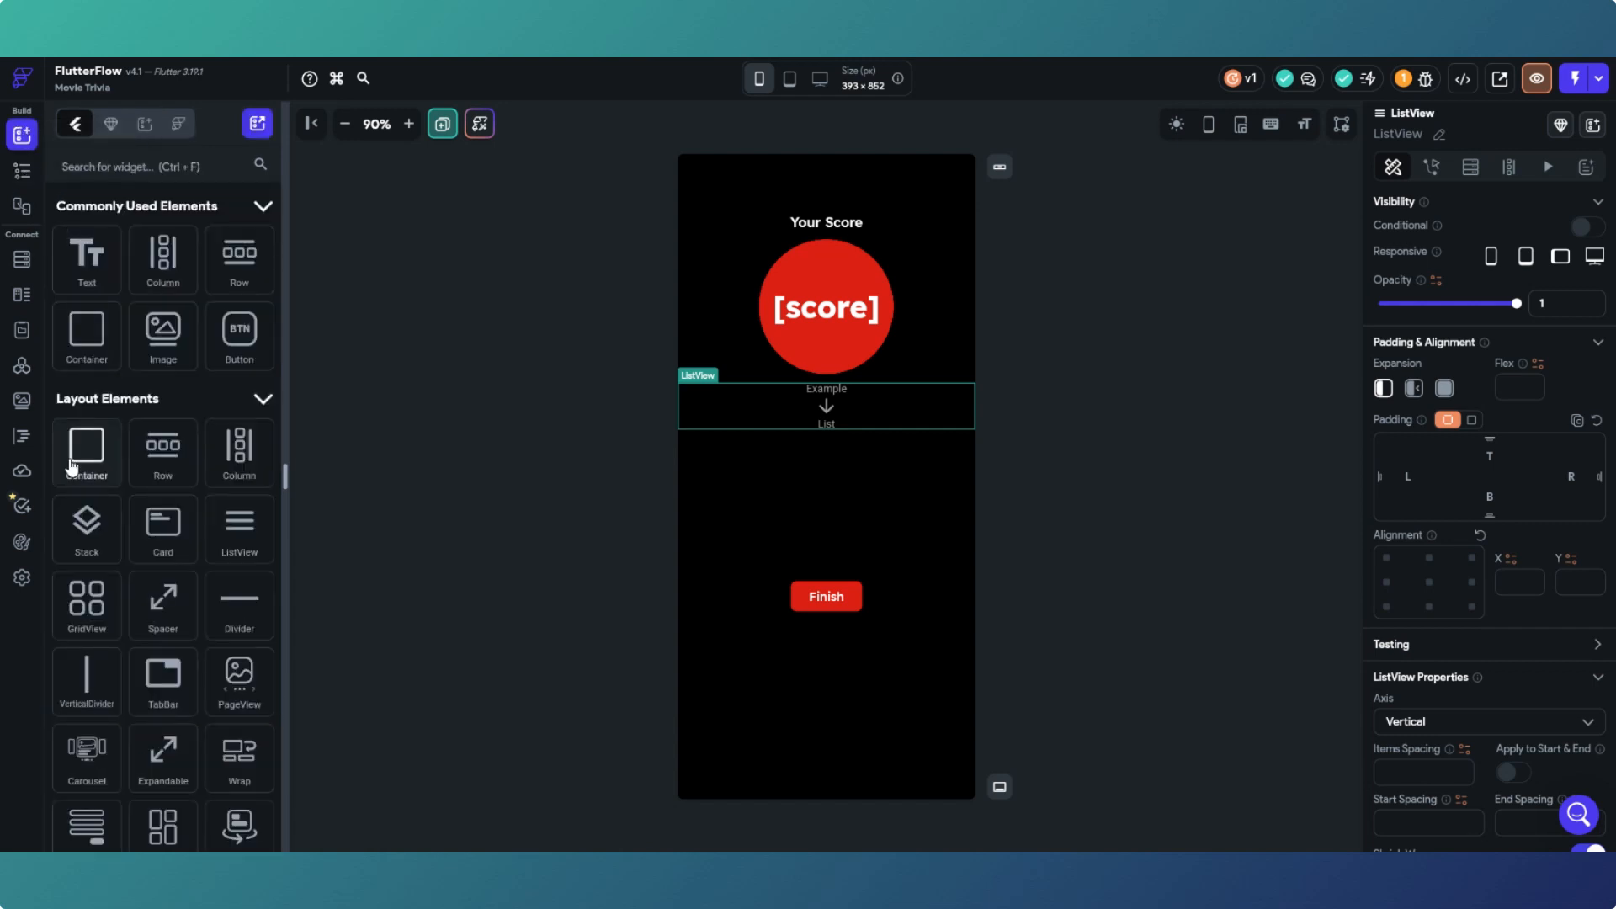
pyautogui.moveTo(215, 269); pyautogui.dragTo(728, 429)
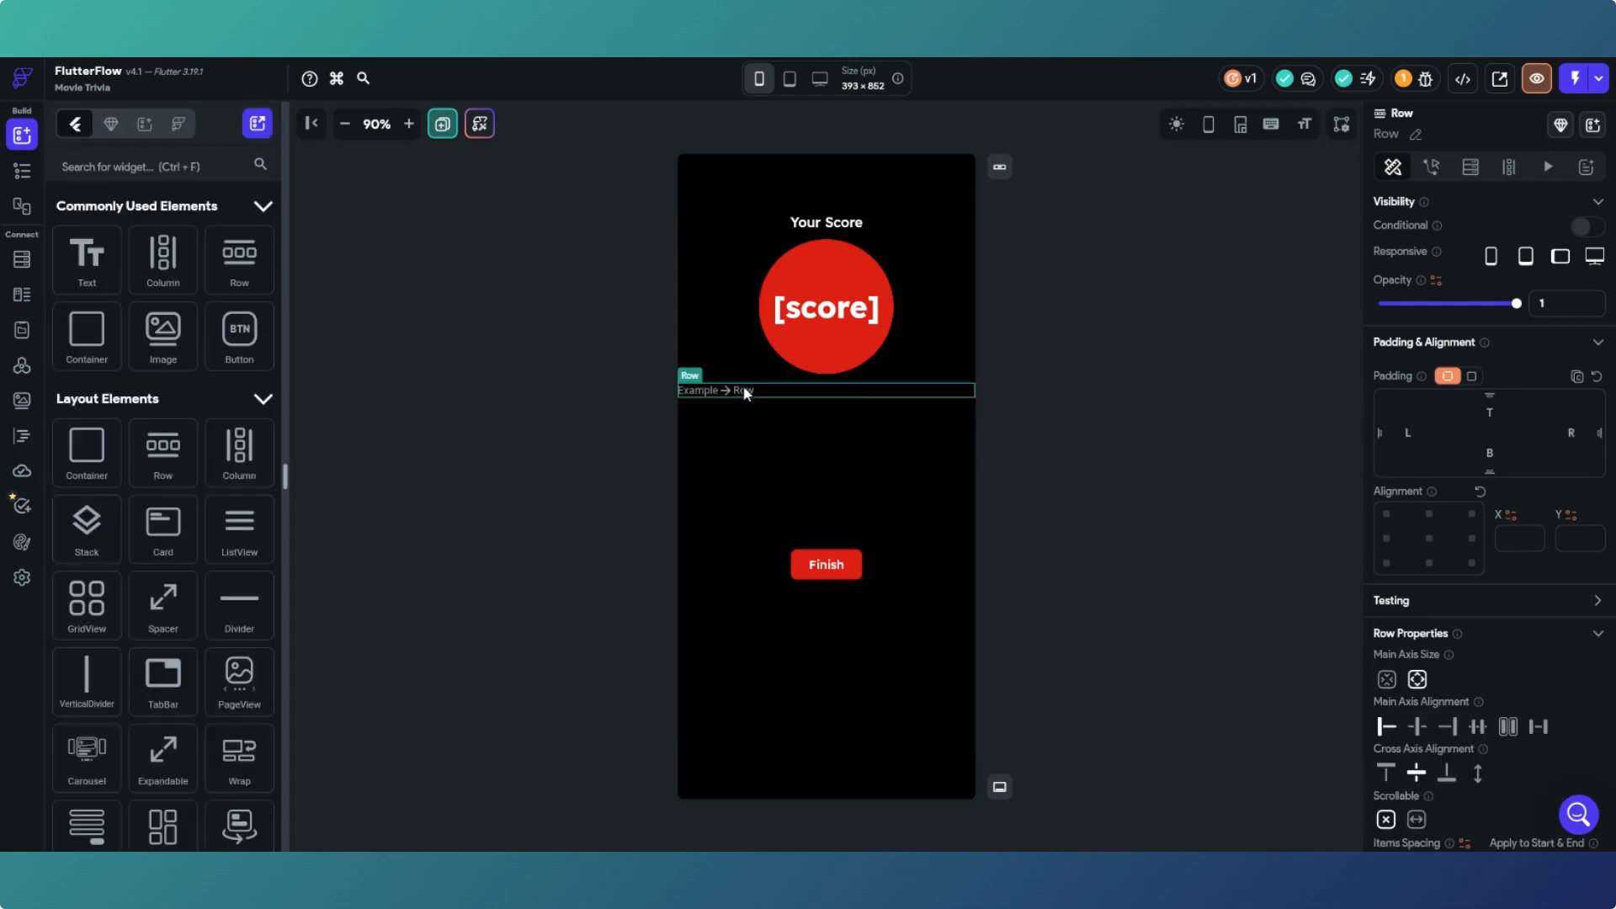
pyautogui.moveTo(83, 267); pyautogui.dragTo(695, 391)
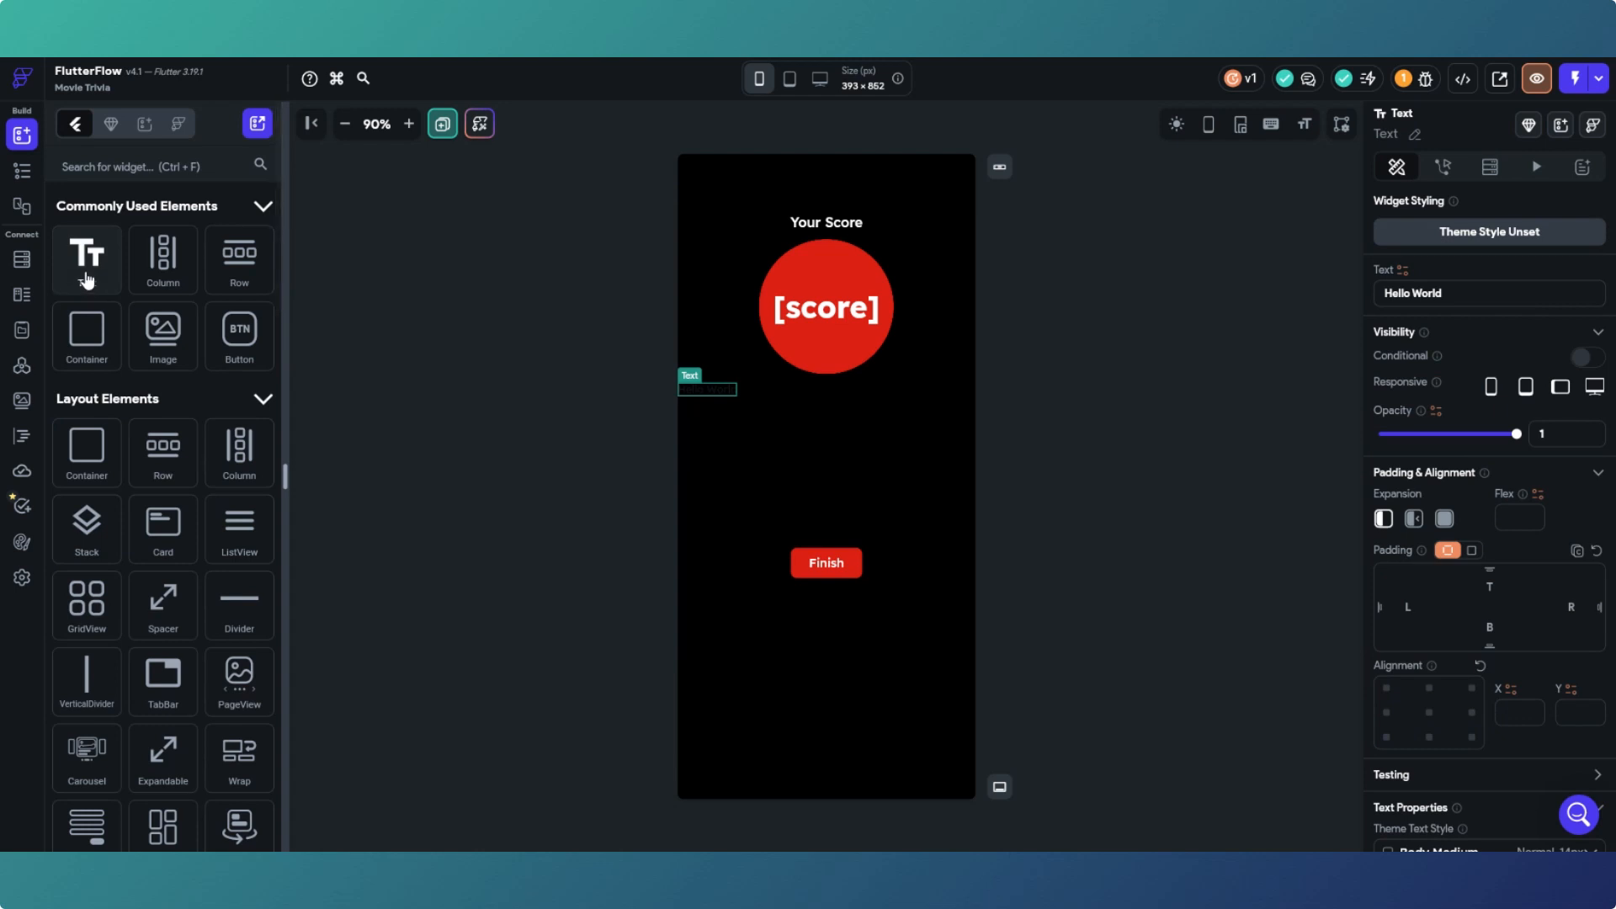
pyautogui.moveTo(87, 267); pyautogui.dragTo(757, 391)
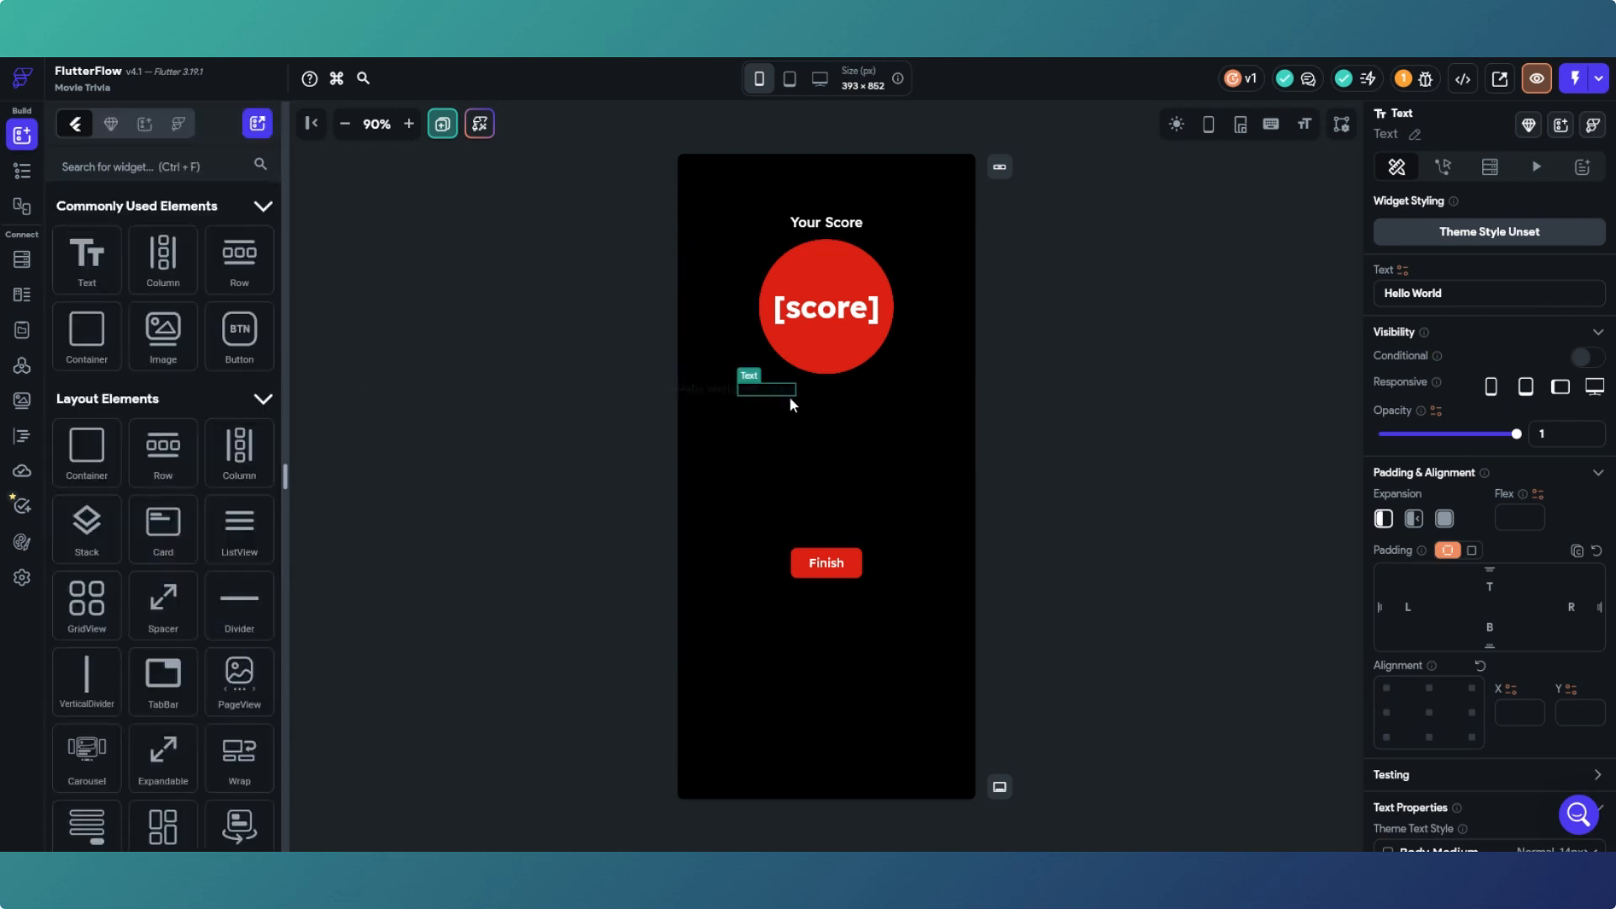
# Step: Set the main axis alignment of the ListView's row so its two texts are evenly spaced
pyautogui.click(884, 391)
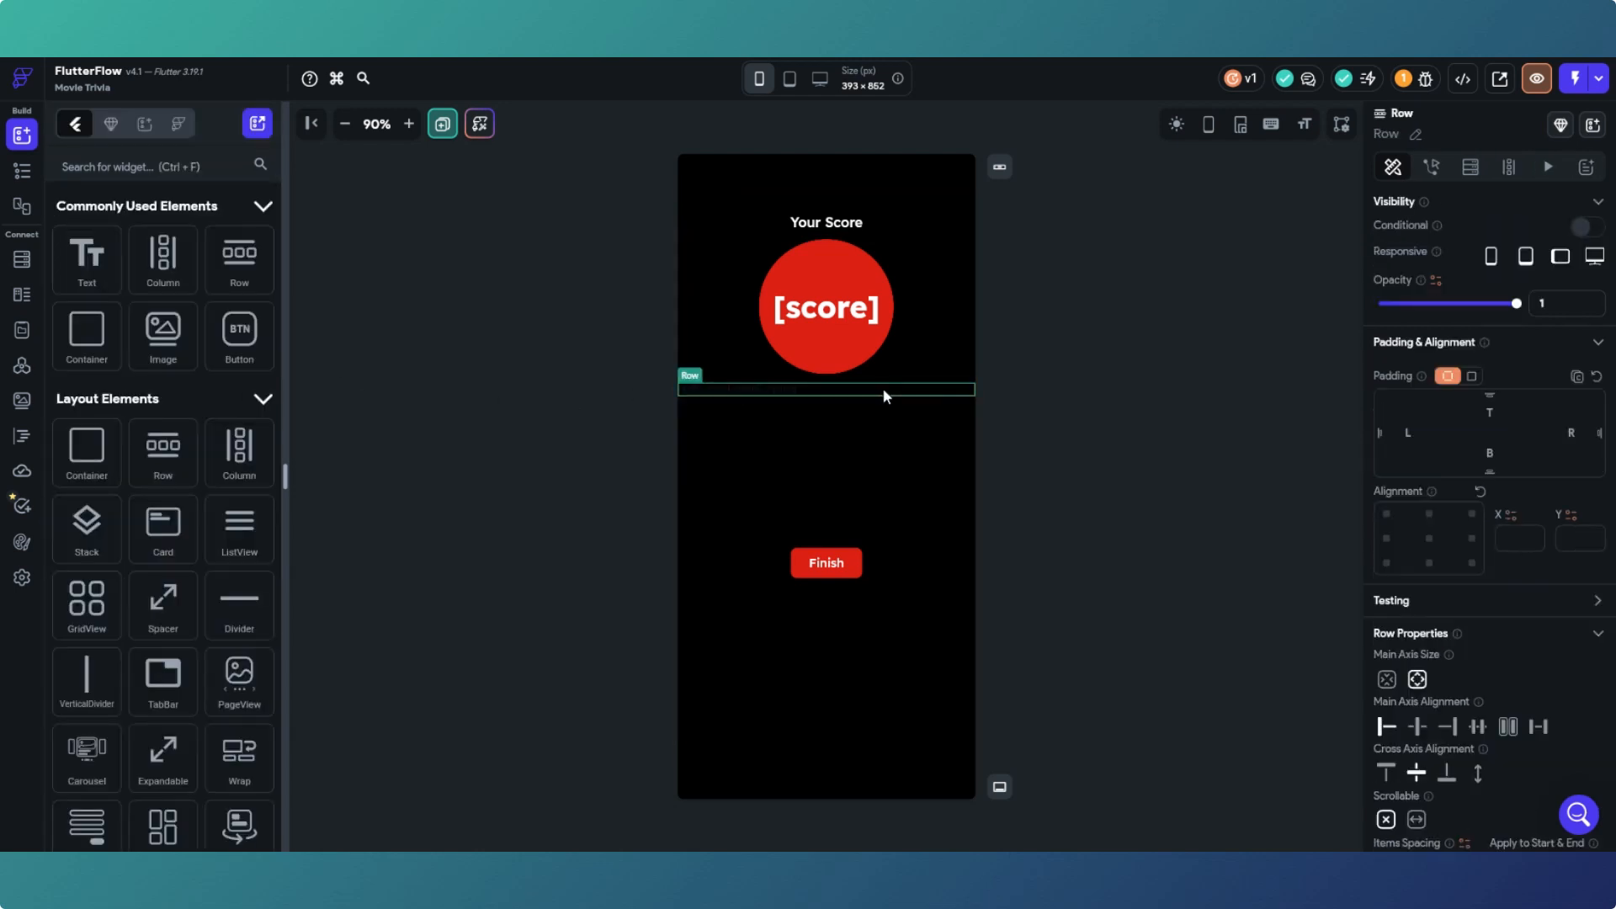
pyautogui.click(1477, 726)
pyautogui.click(22, 171)
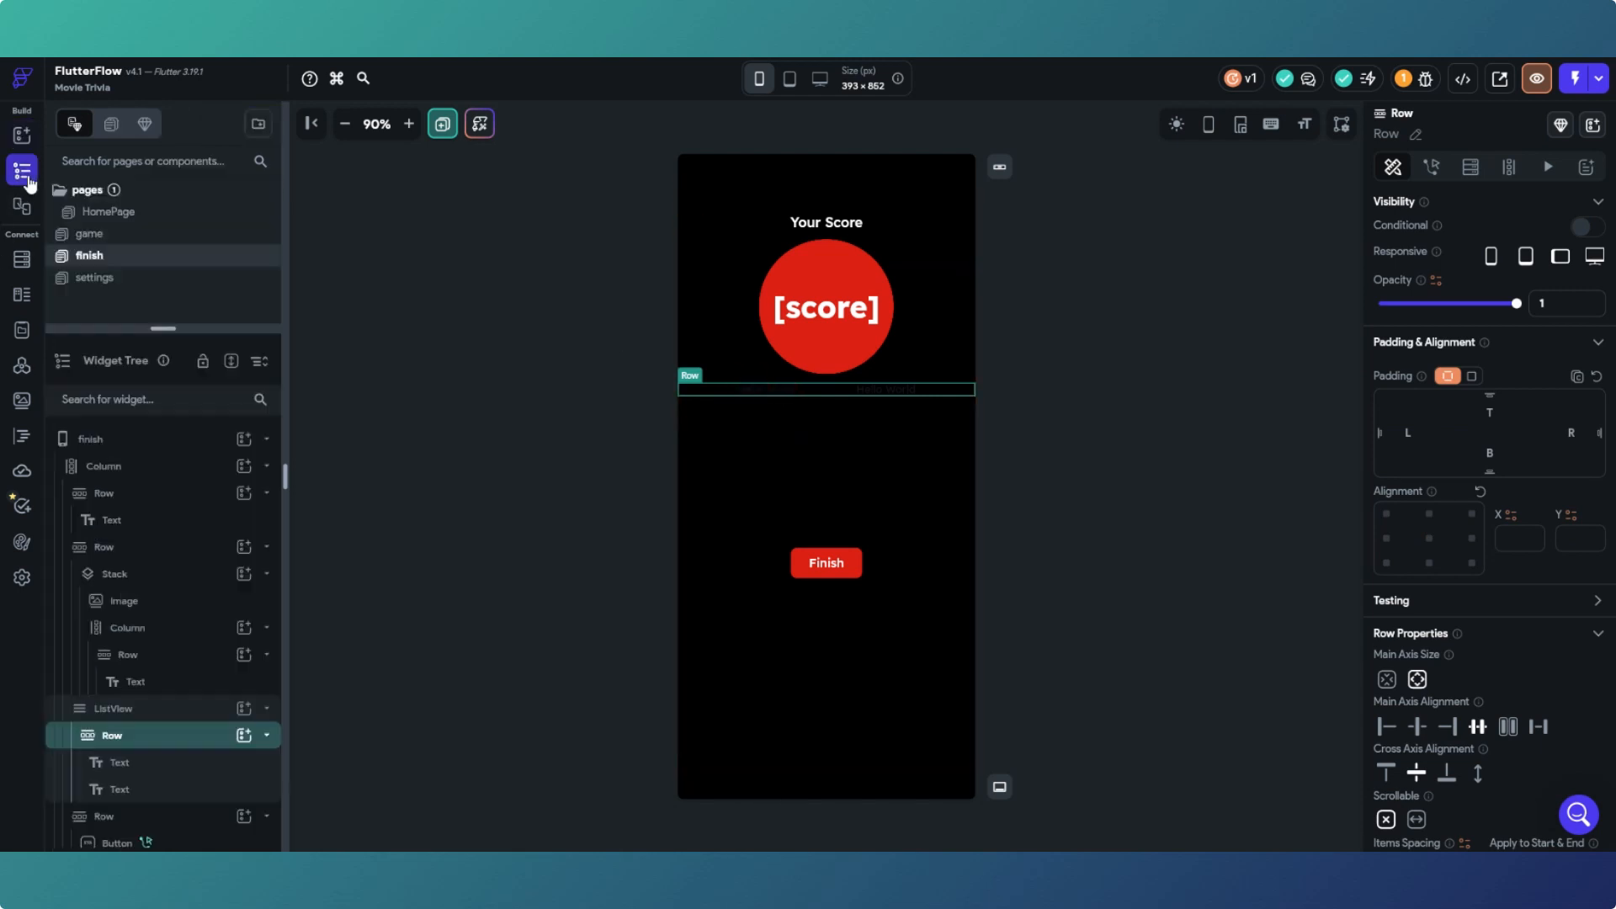
# Step: Add a Supabase Query backend query to the ListView, returning a List of Rows from the scoreboard table
pyautogui.click(751, 388)
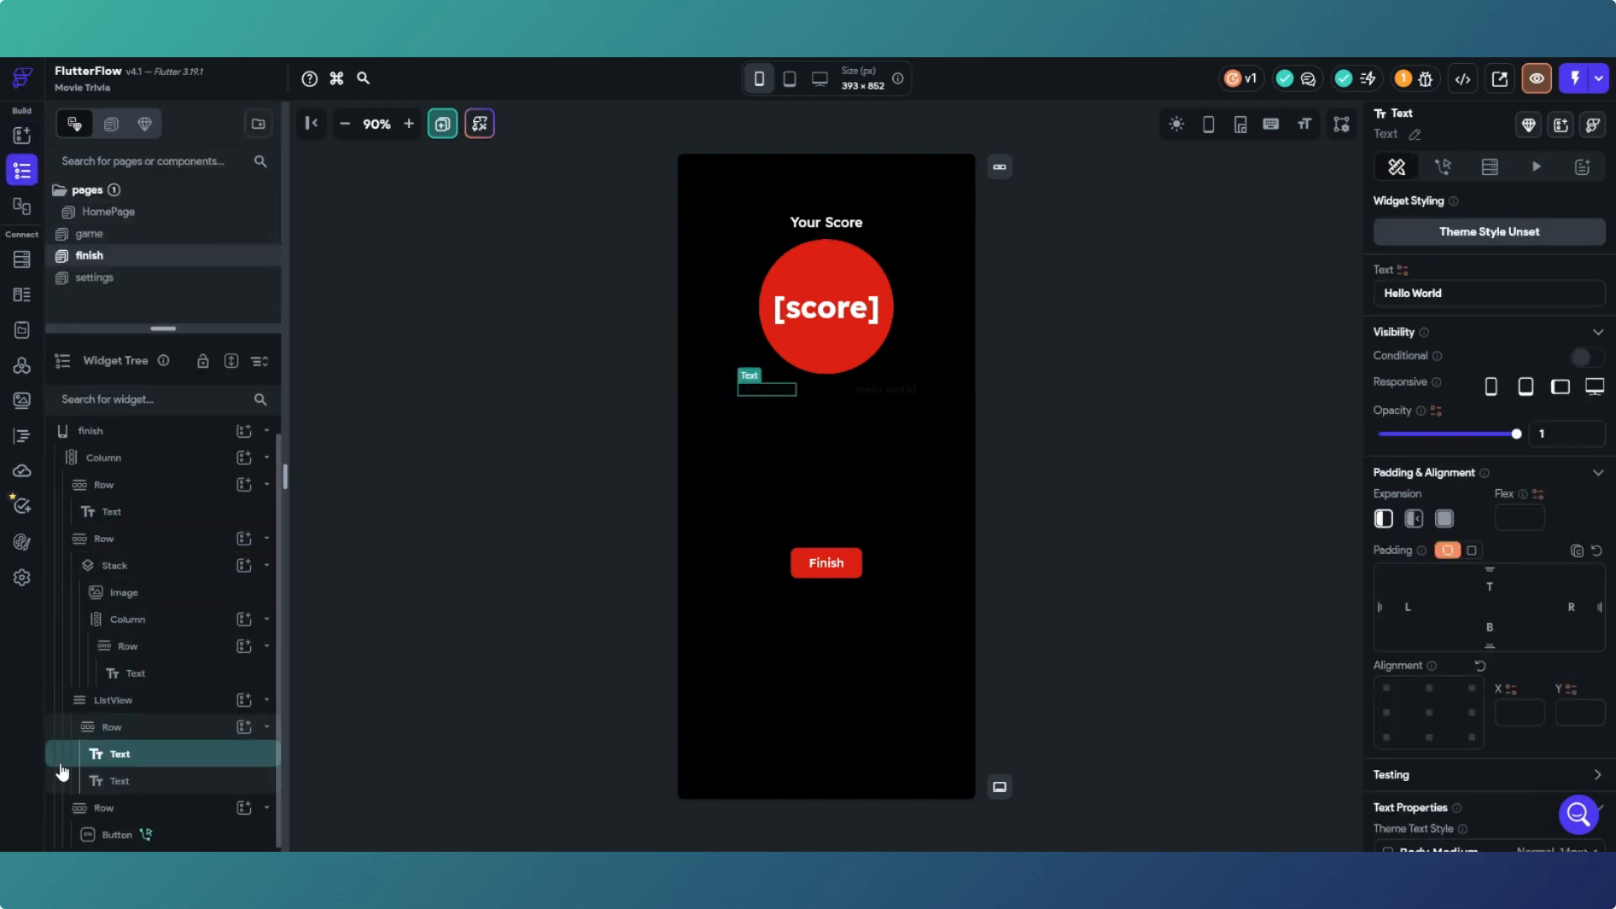
pyautogui.click(148, 714)
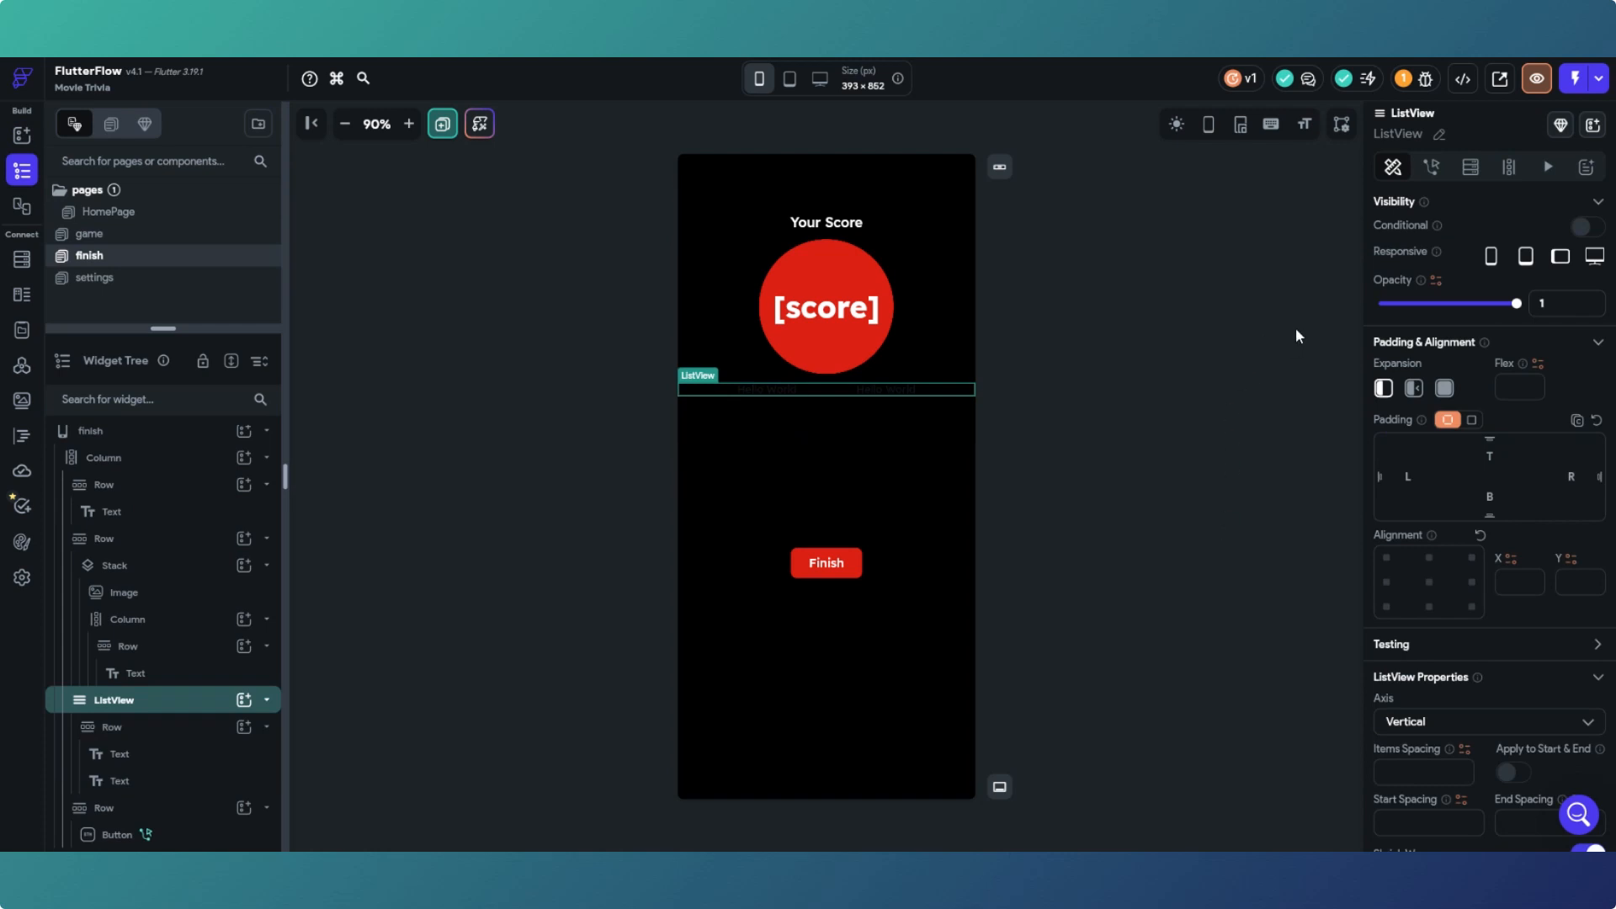
pyautogui.click(1470, 169)
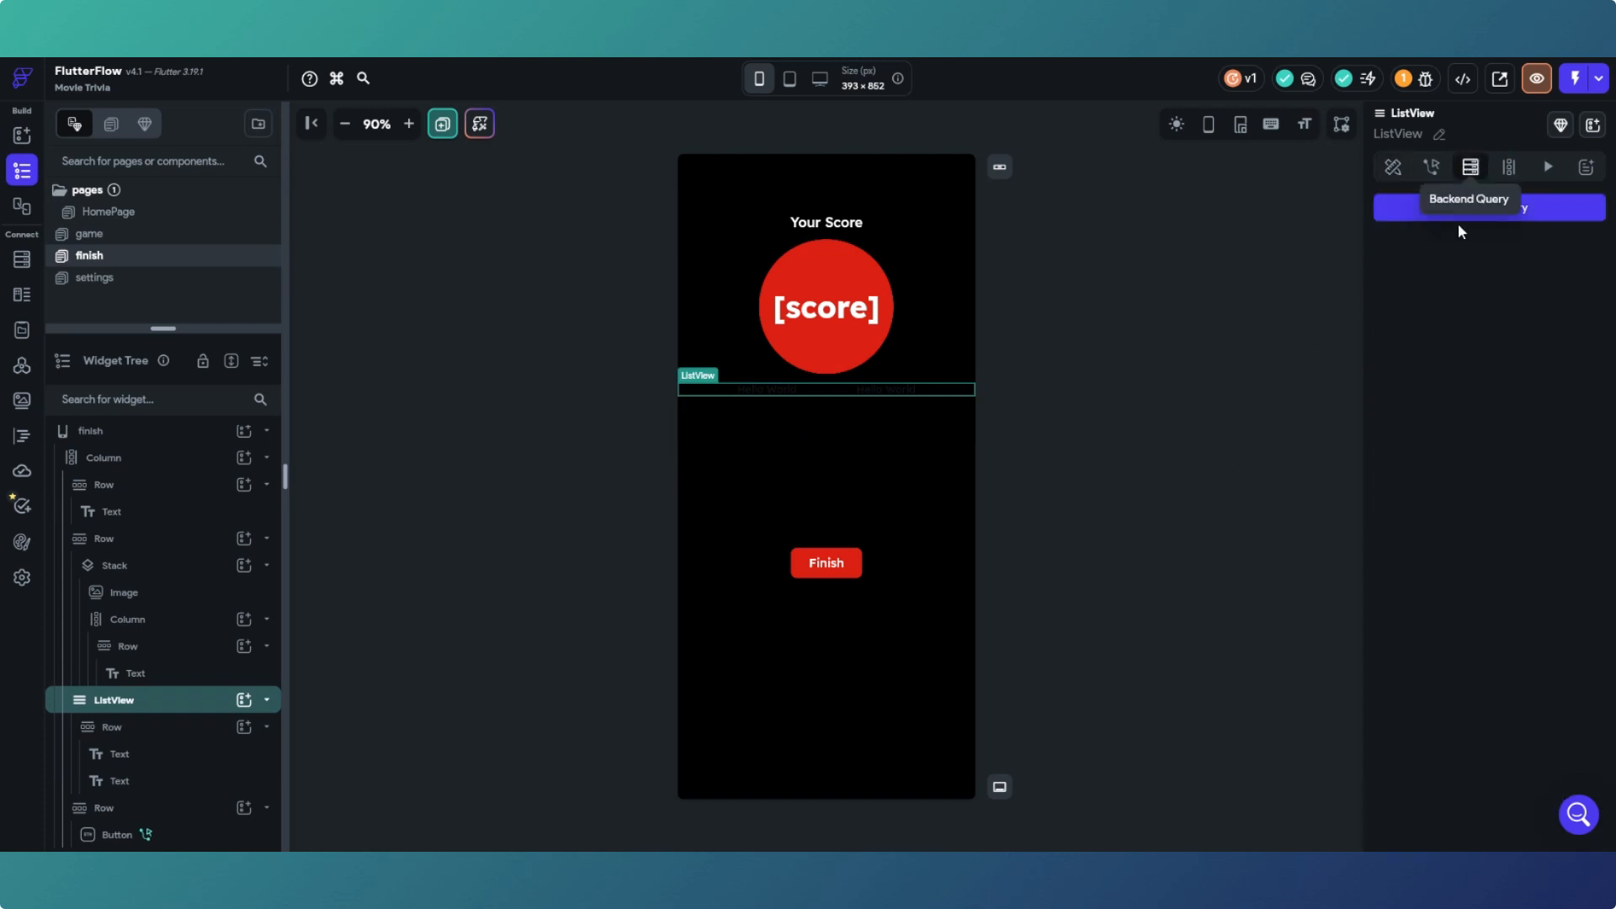
pyautogui.click(1464, 208)
pyautogui.click(1298, 210)
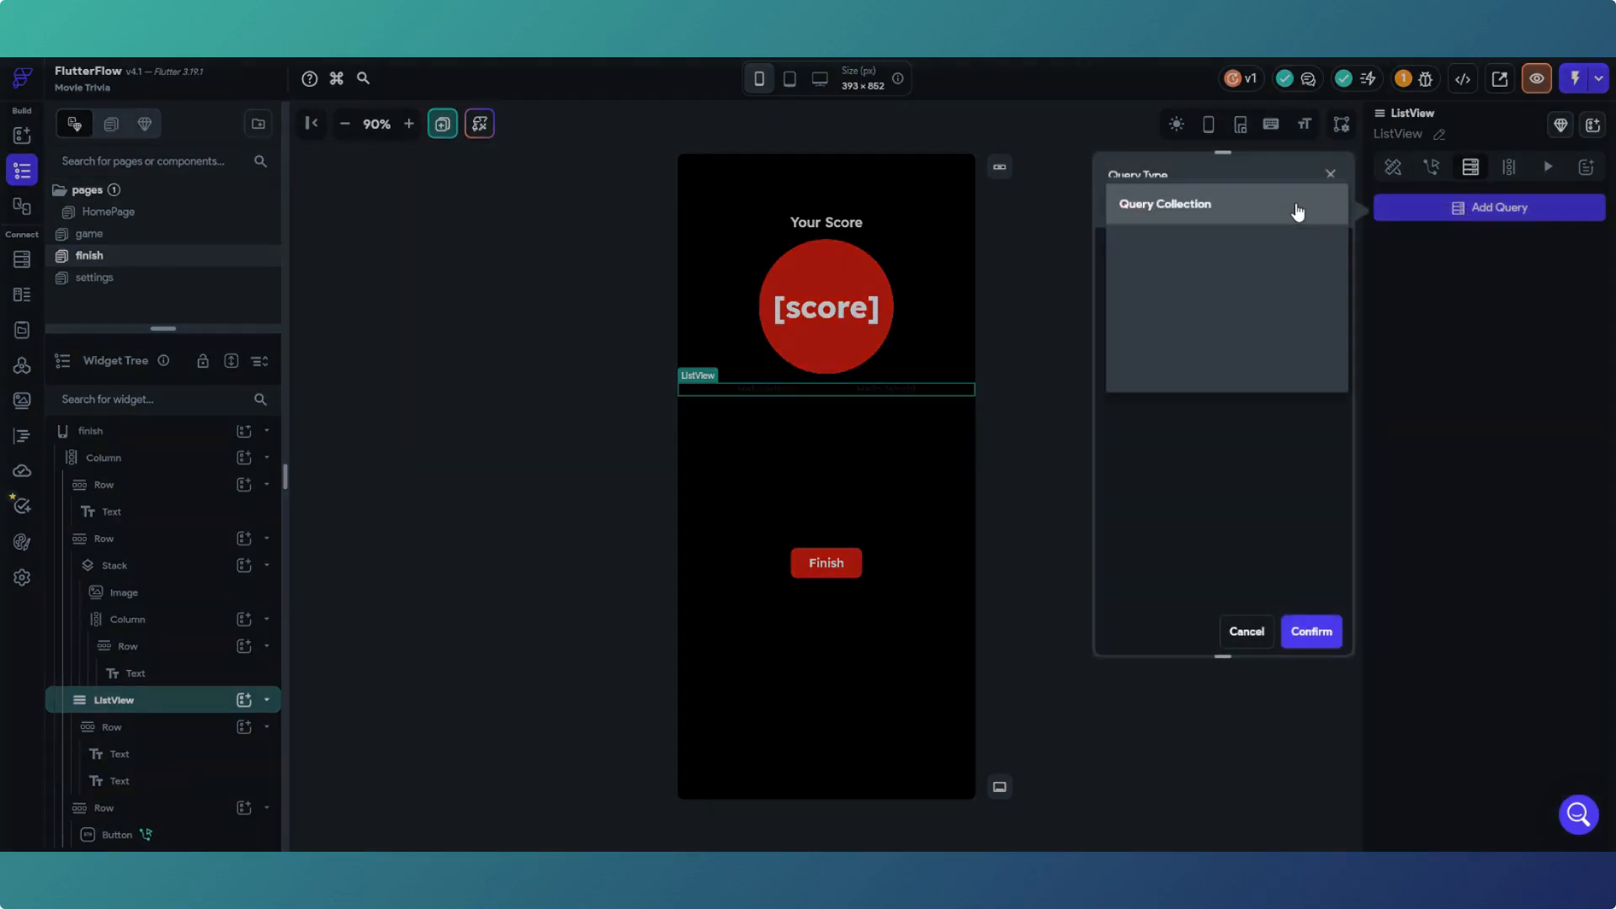
pyautogui.click(1201, 327)
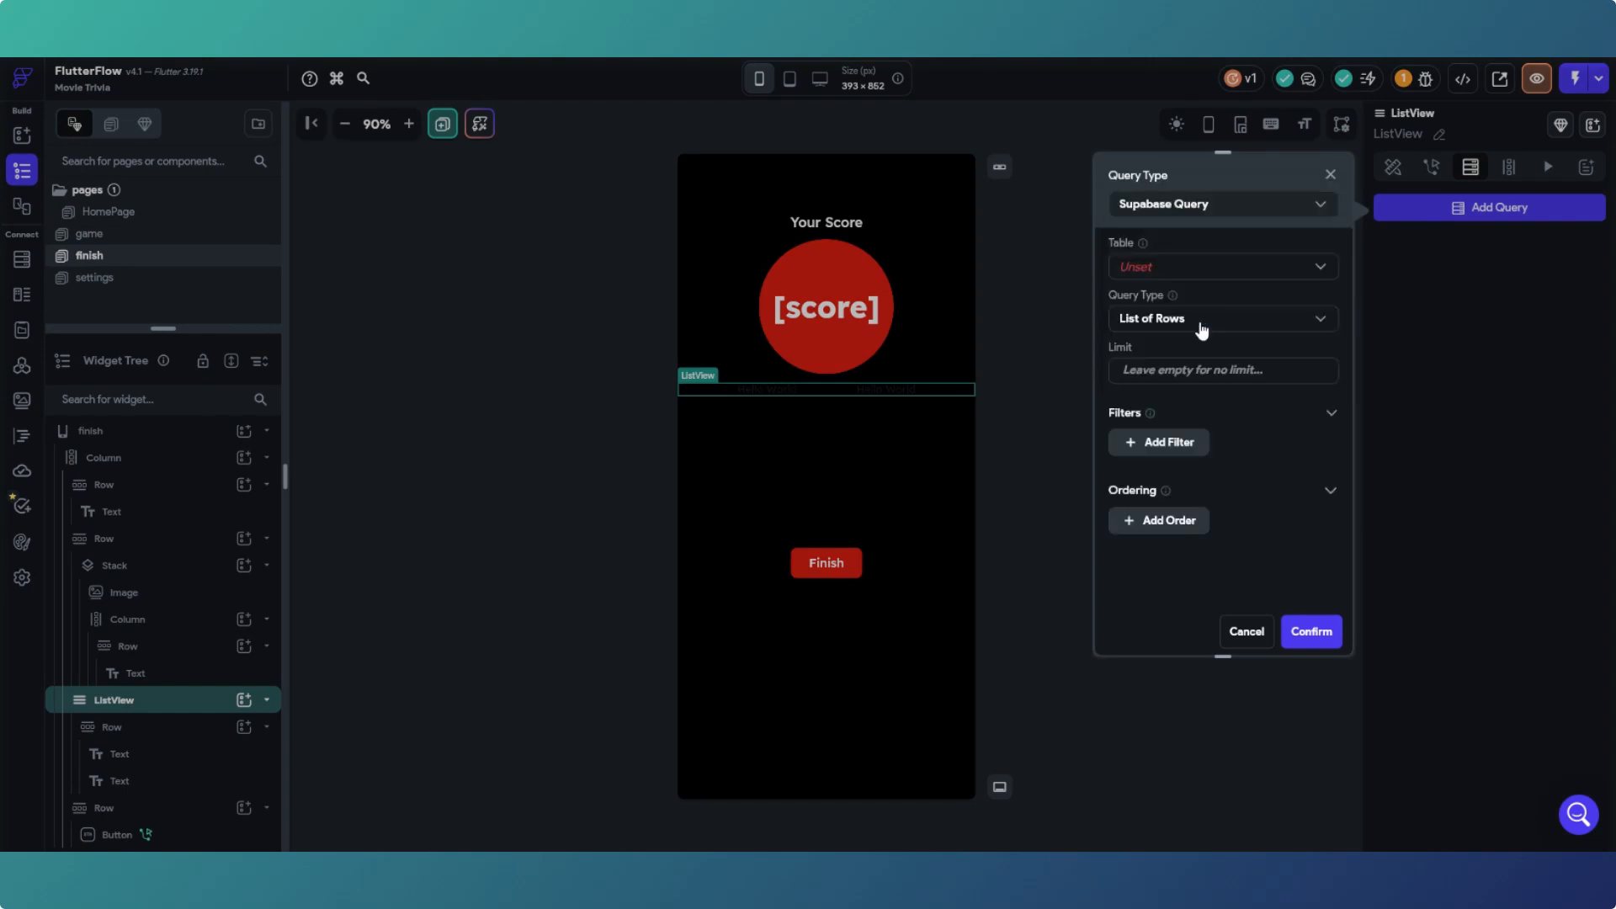
pyautogui.click(1200, 268)
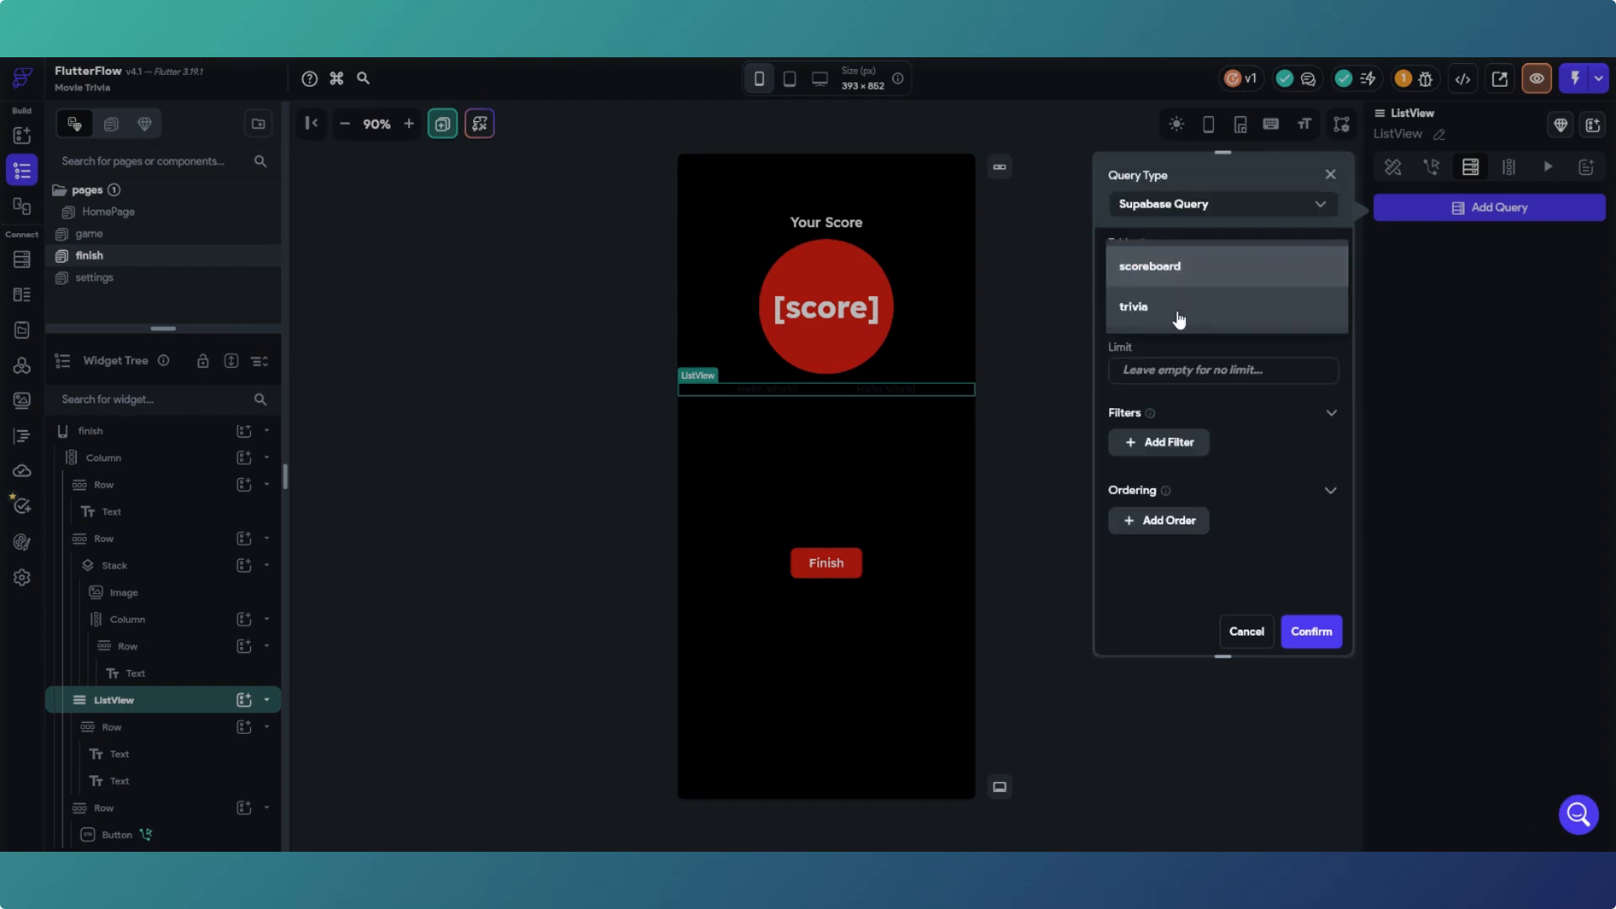
pyautogui.click(1170, 268)
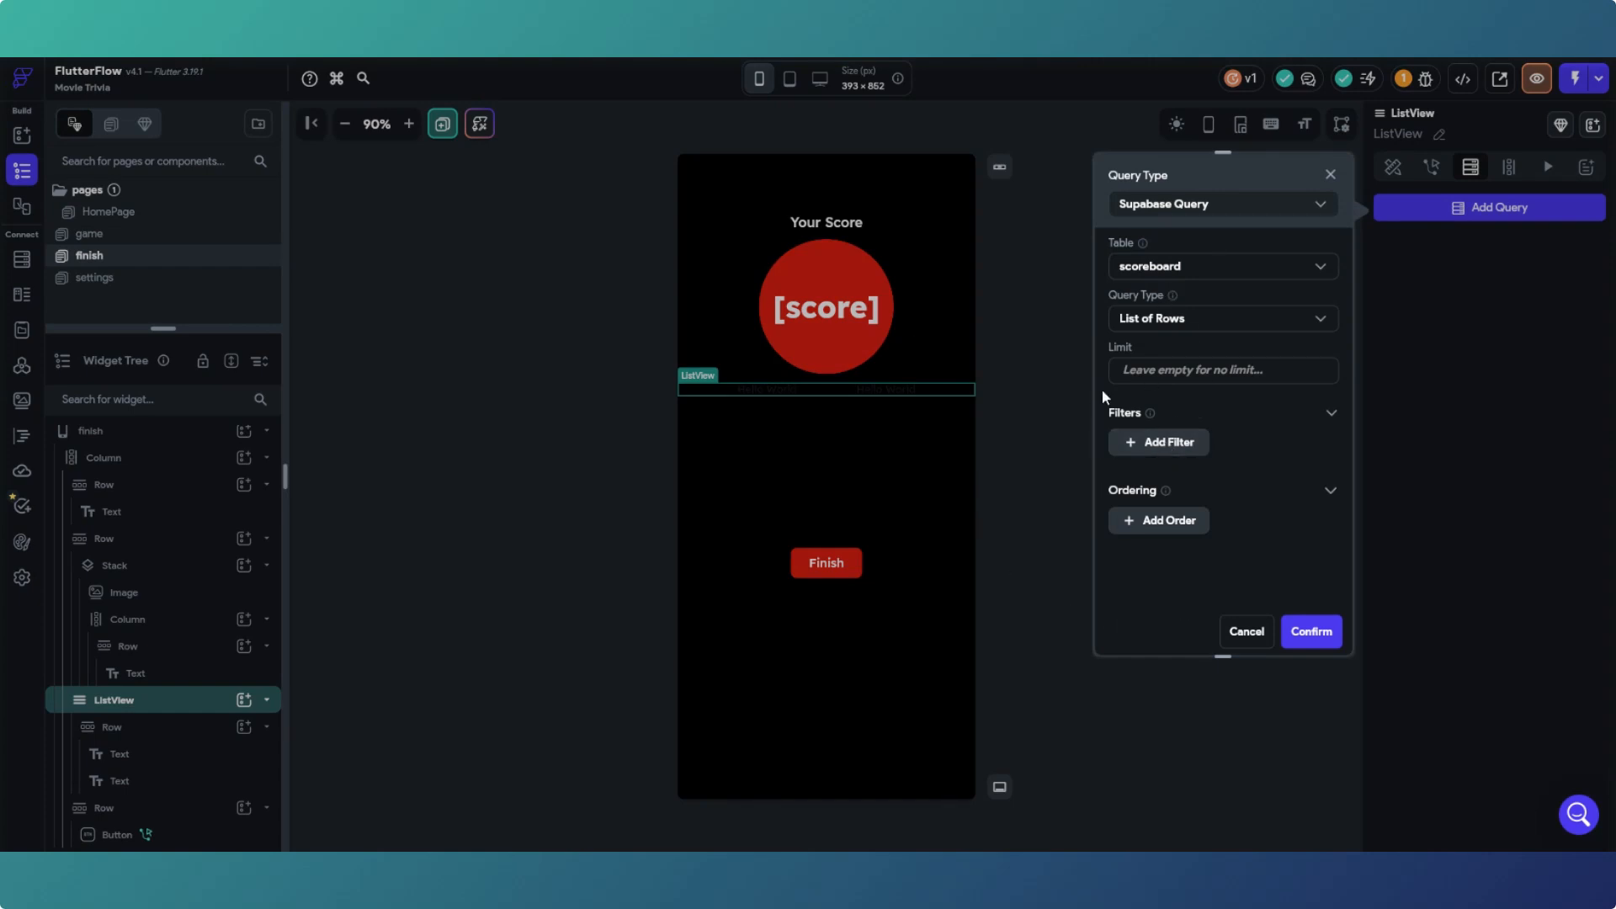
pyautogui.click(1306, 635)
pyautogui.click(955, 550)
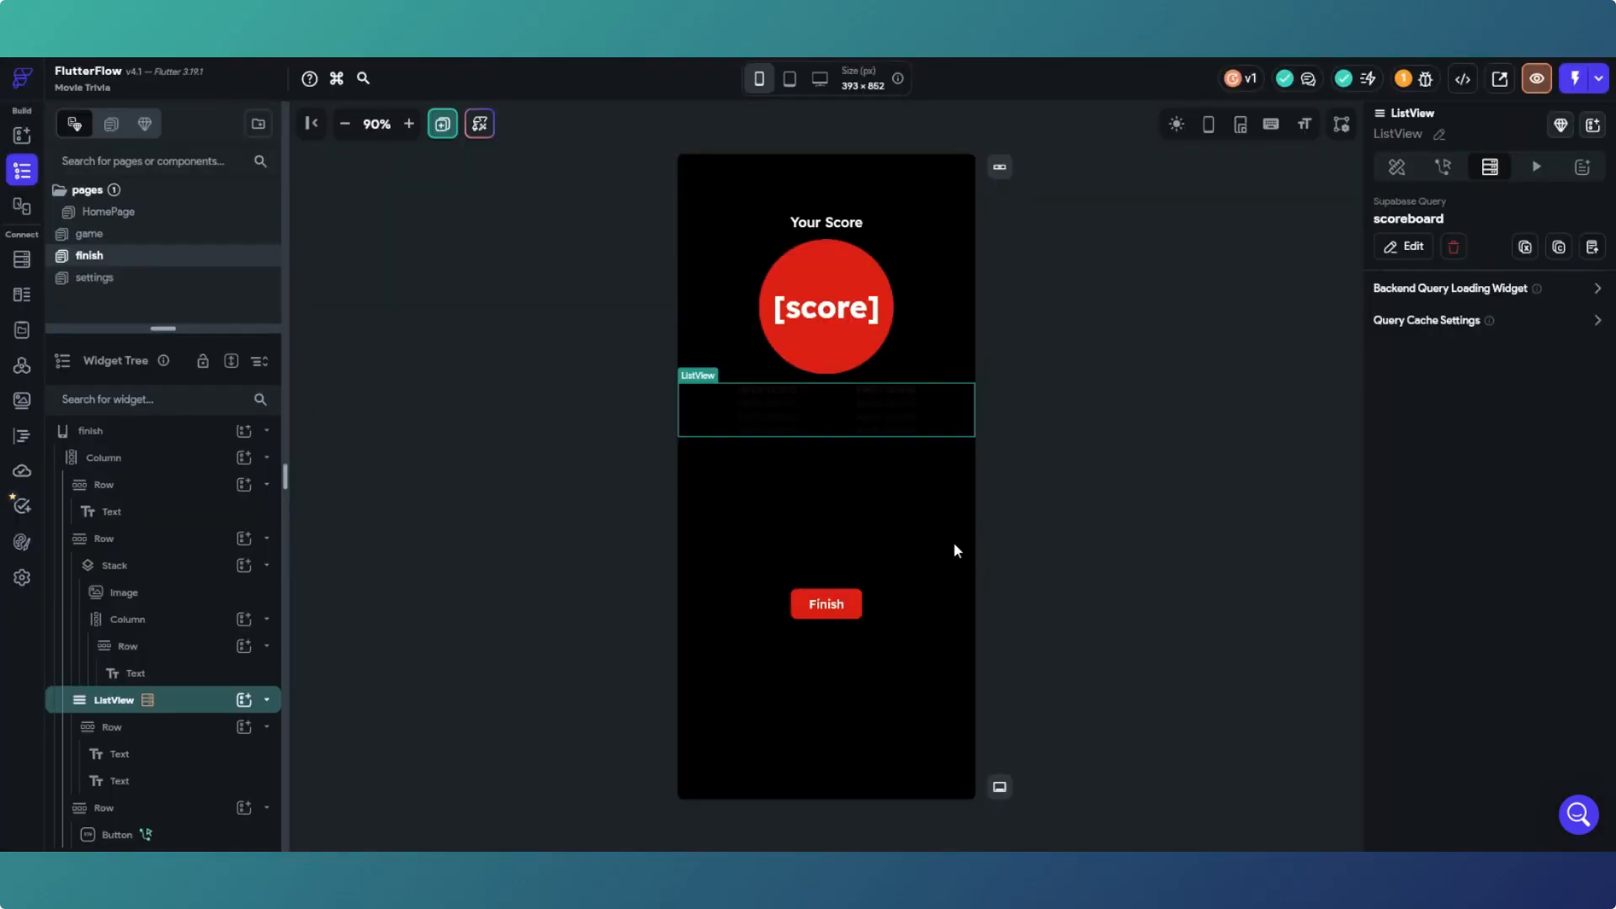
# Step: Set the text color of both Hello World texts in the ListView's row to Secondary Background
pyautogui.click(781, 387)
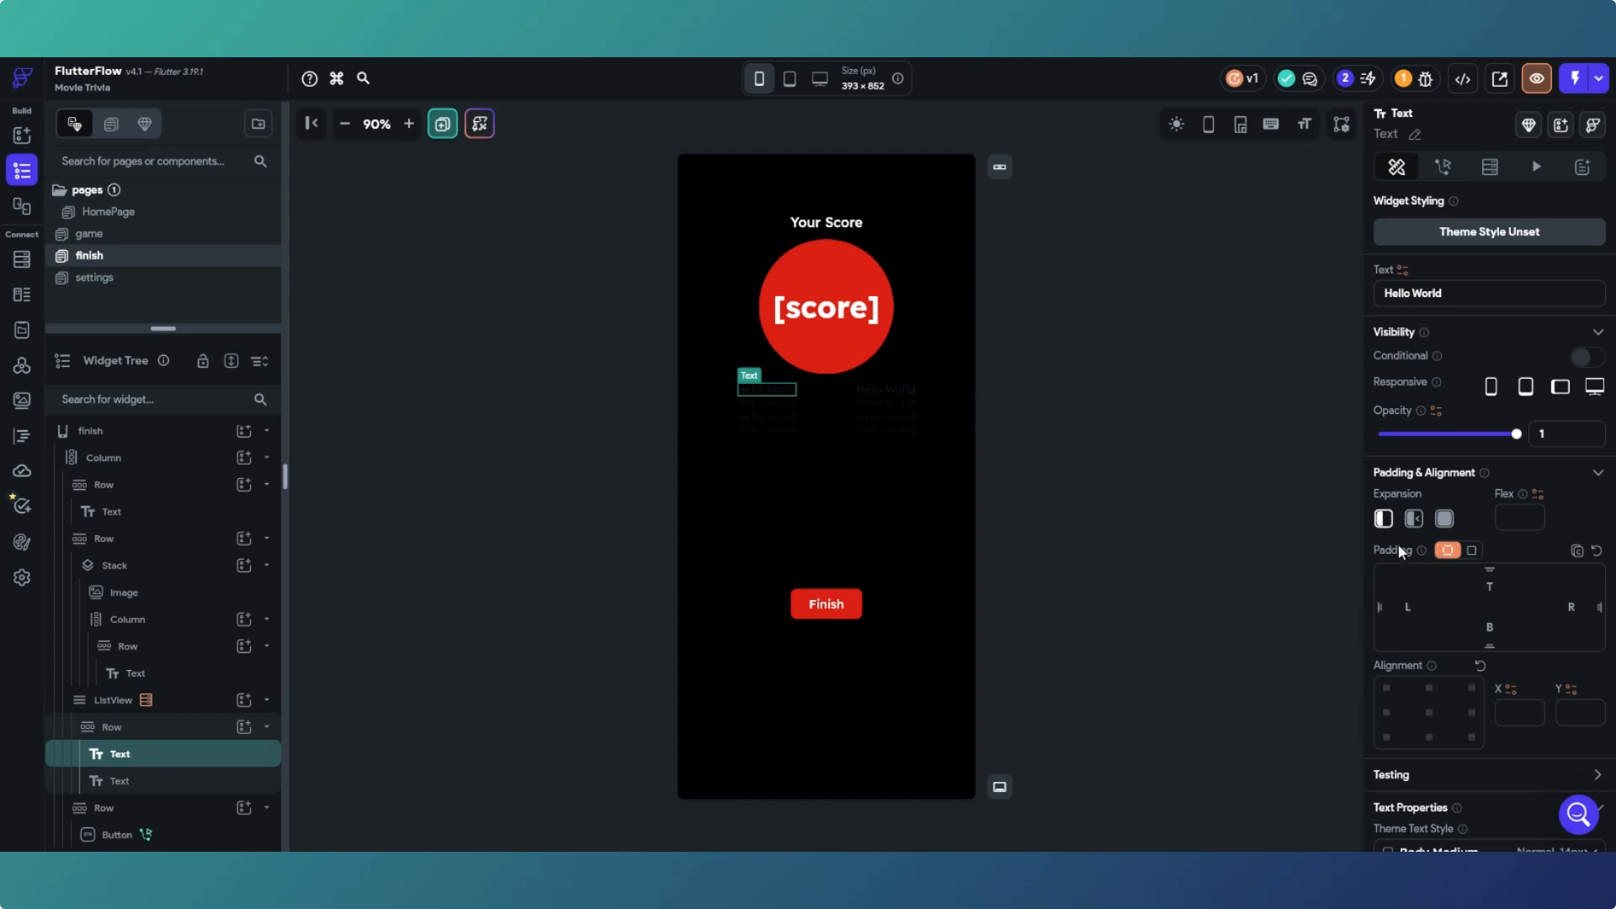
pyautogui.scroll(-4, 1488, 604)
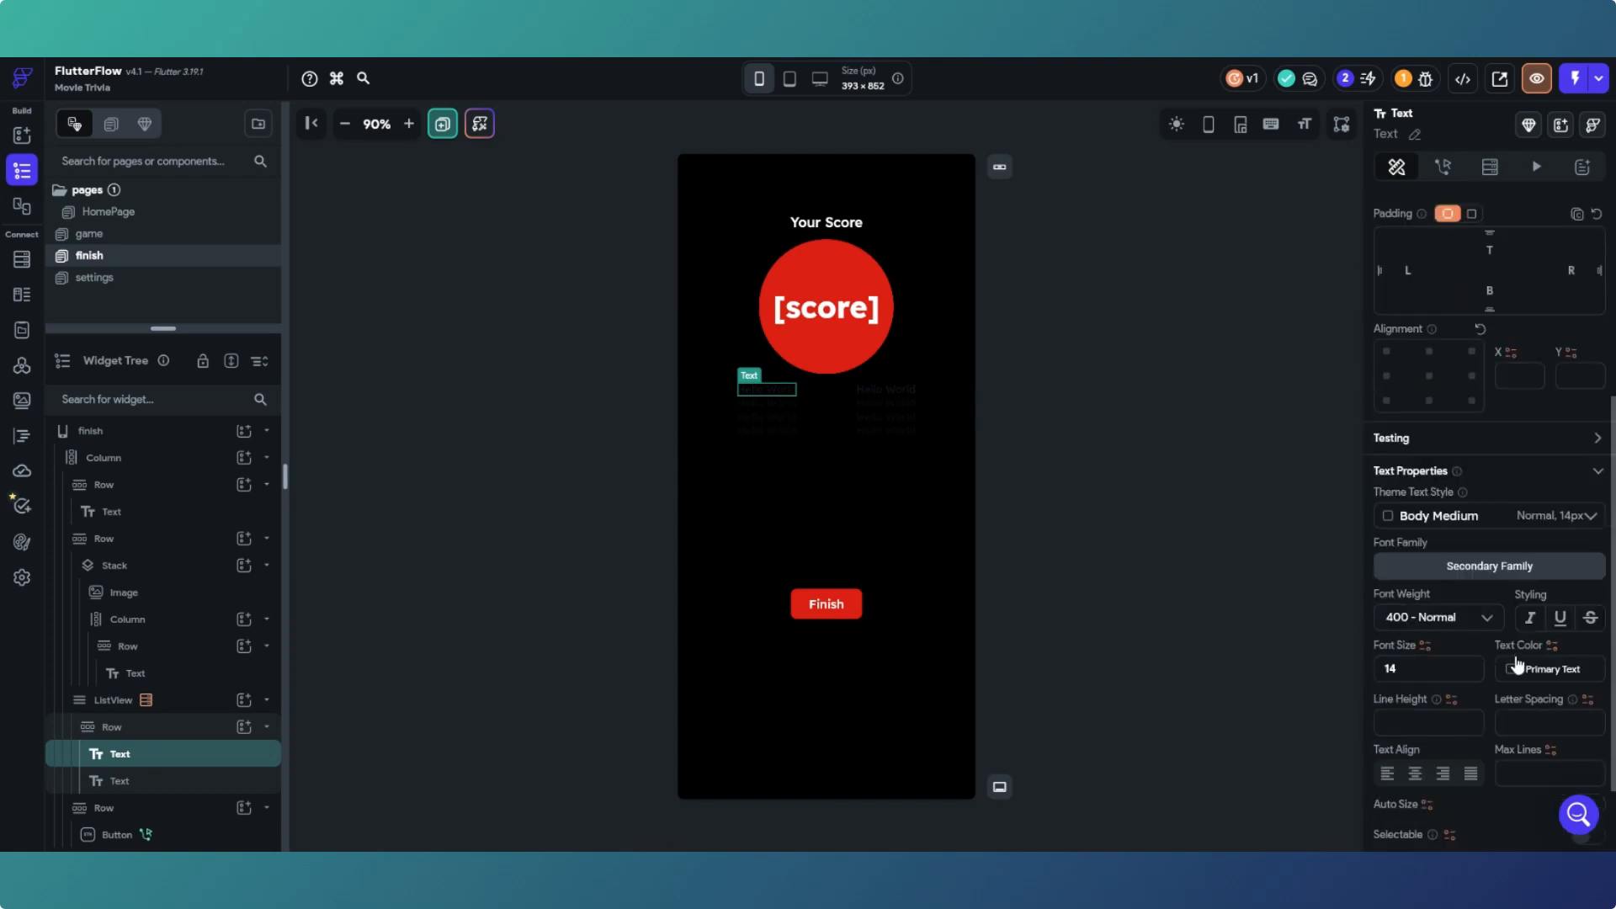
pyautogui.click(1512, 666)
pyautogui.click(1324, 655)
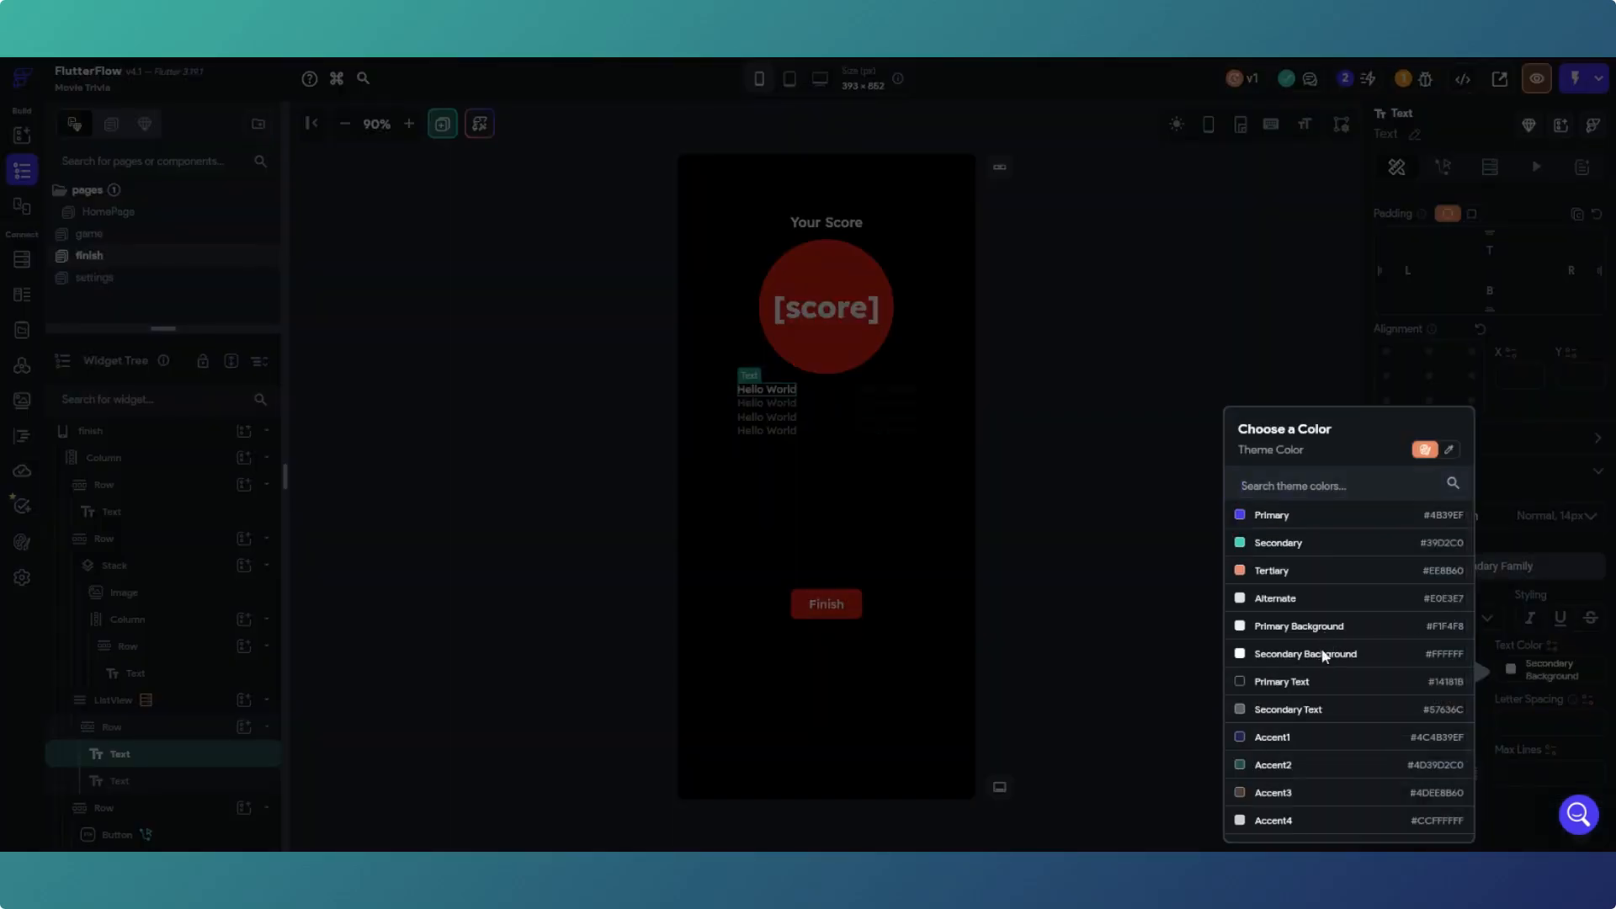
pyautogui.click(882, 387)
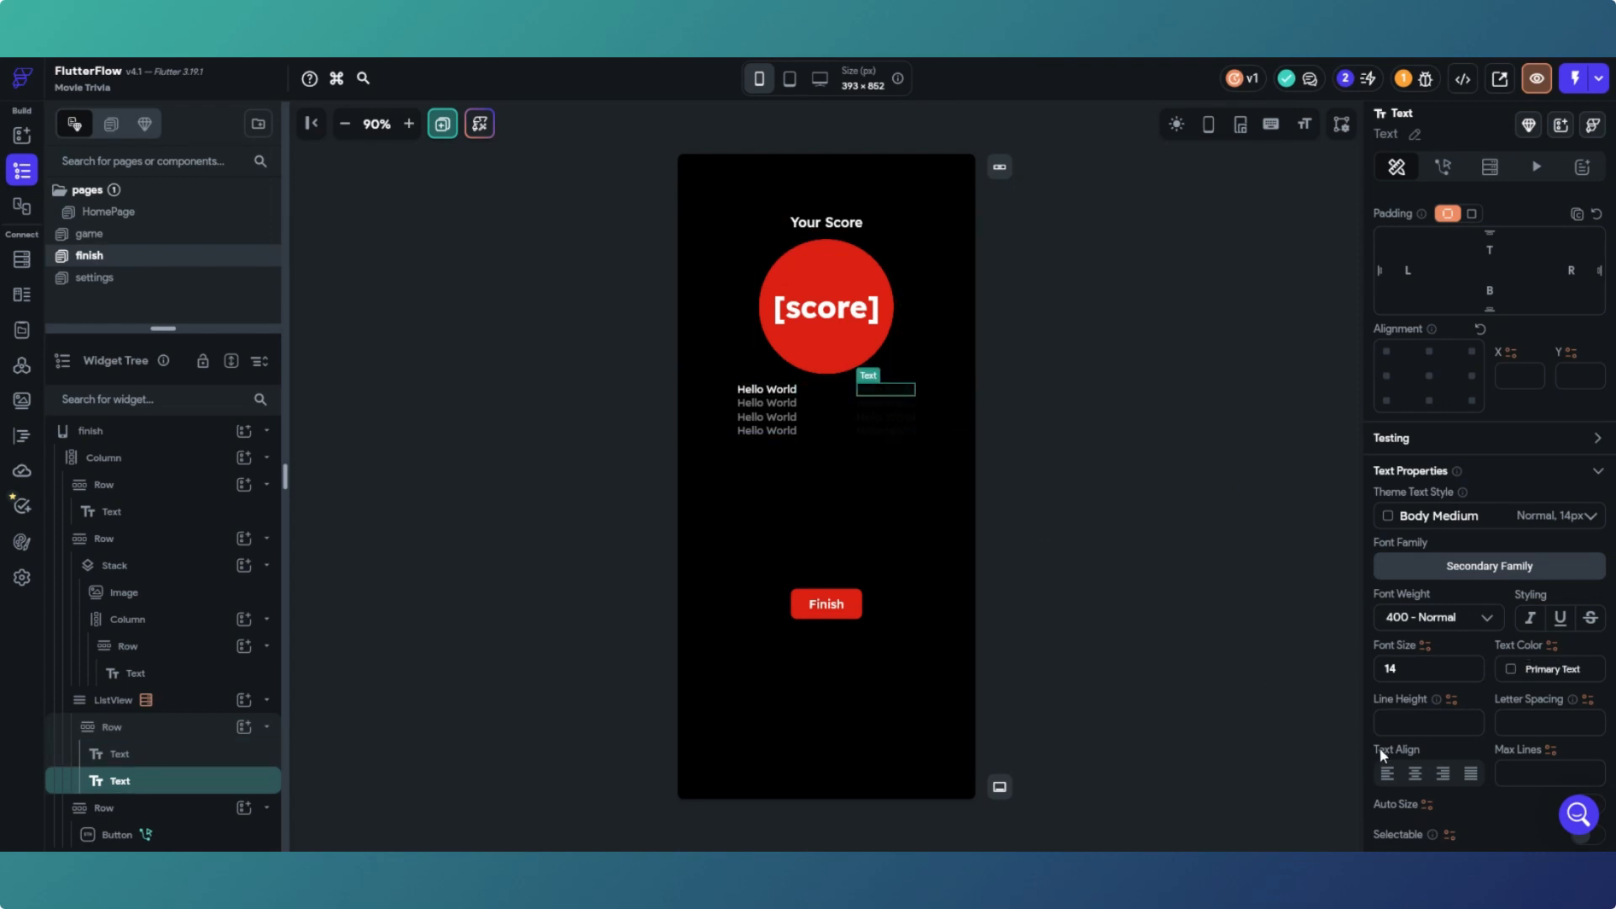
pyautogui.click(1510, 668)
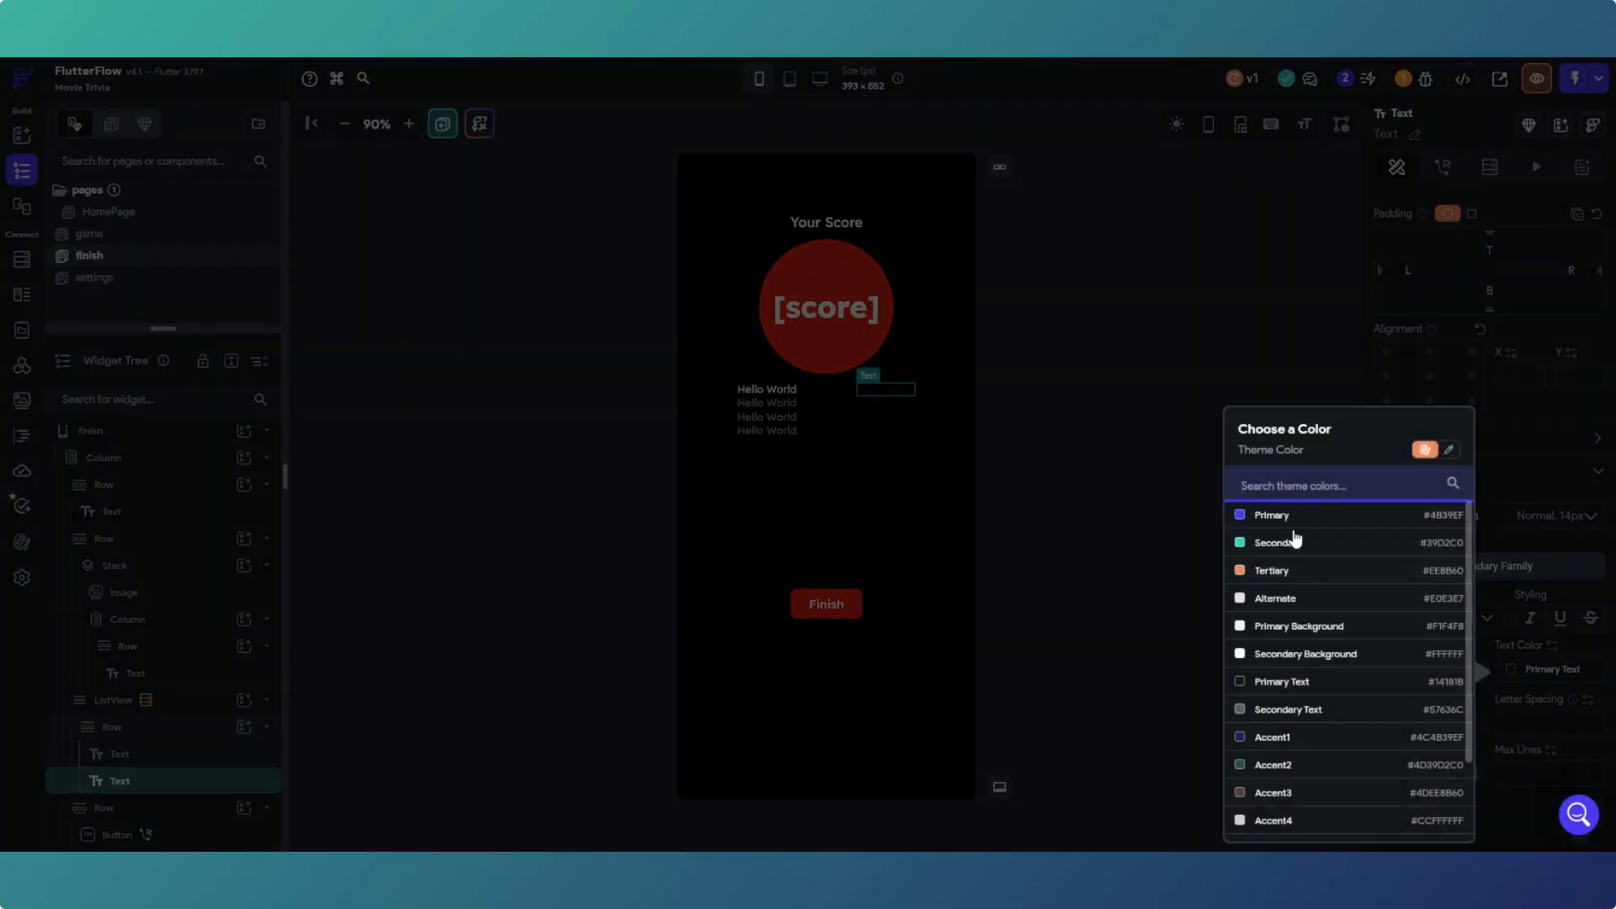
pyautogui.click(1286, 654)
pyautogui.click(1231, 624)
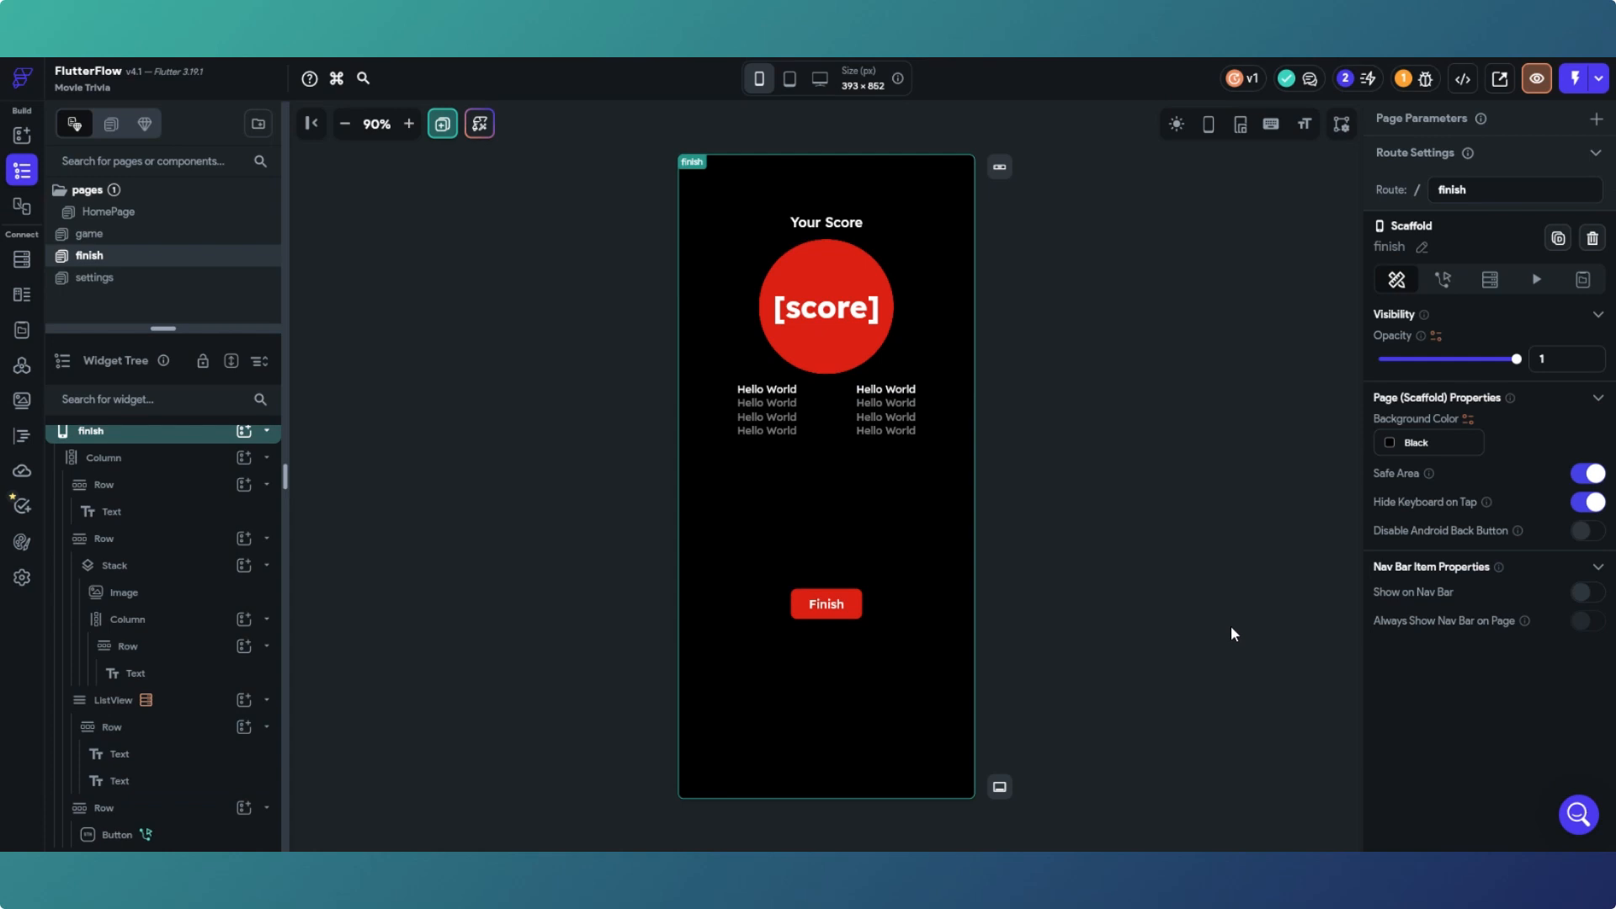
# Step: Give the ListView's row a uniform padding of 12 on all sides
pyautogui.click(941, 390)
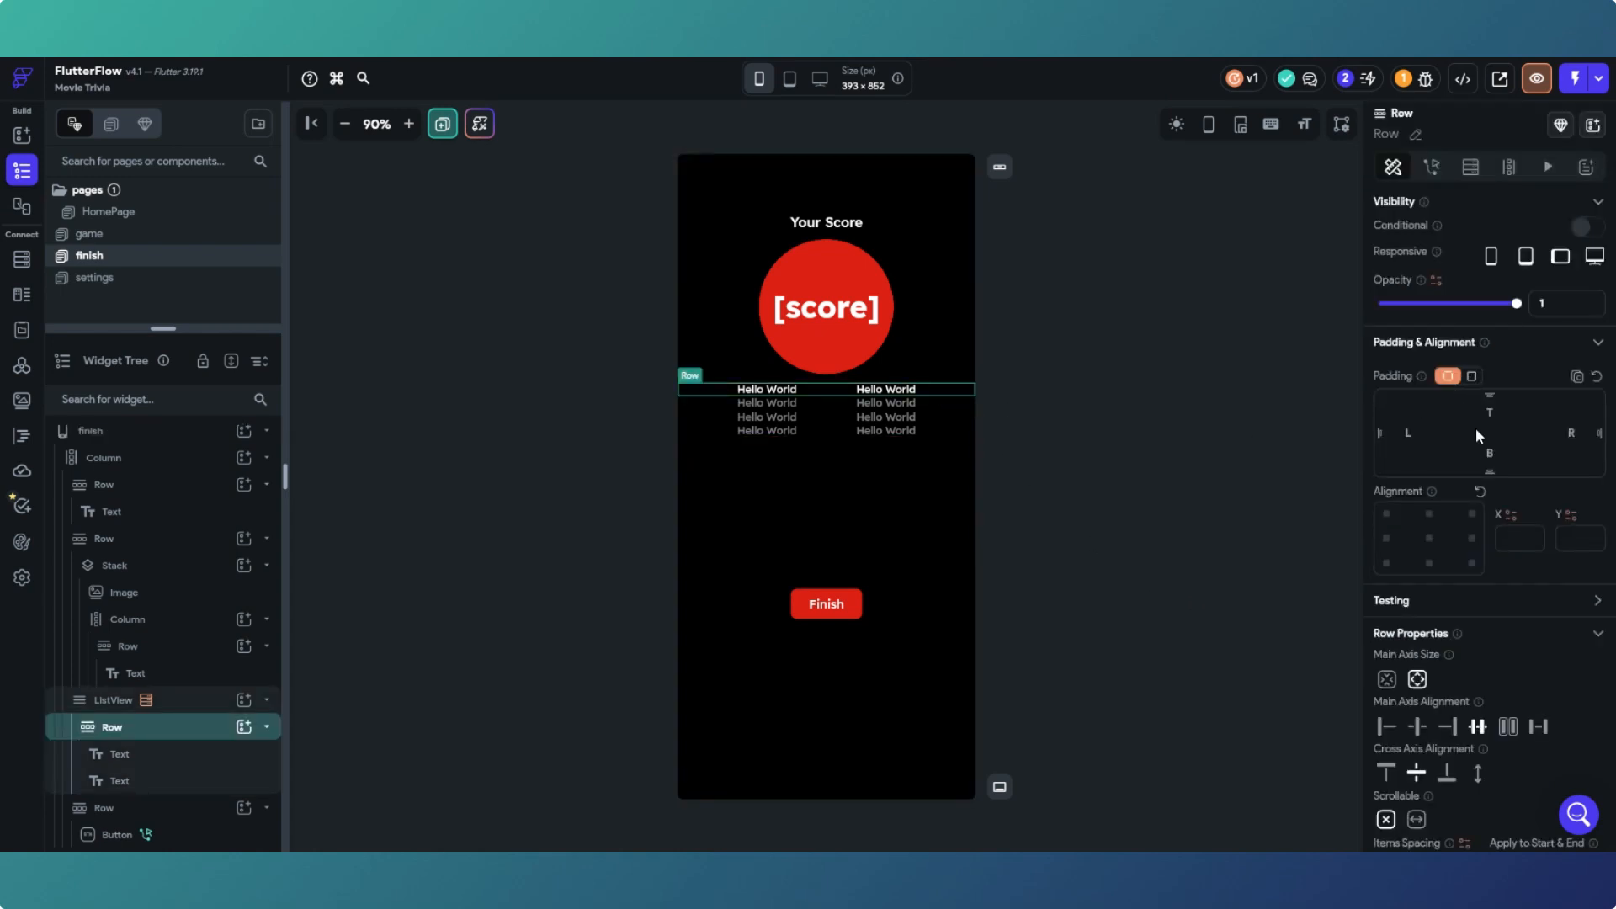
pyautogui.click(1468, 376)
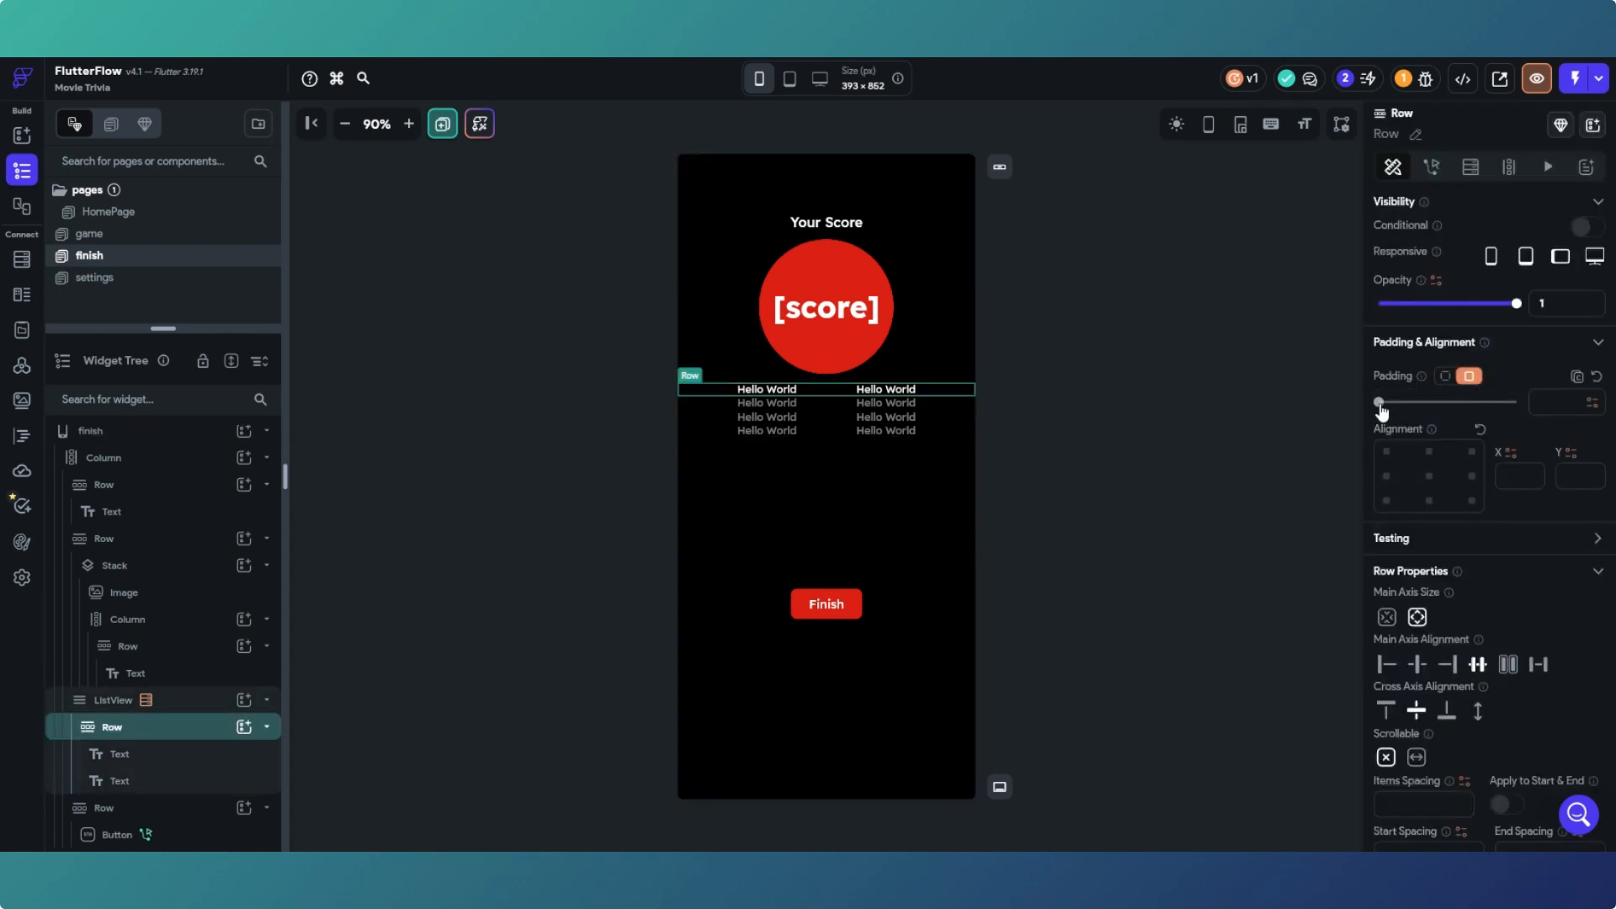
pyautogui.moveTo(1378, 402); pyautogui.dragTo(1448, 406)
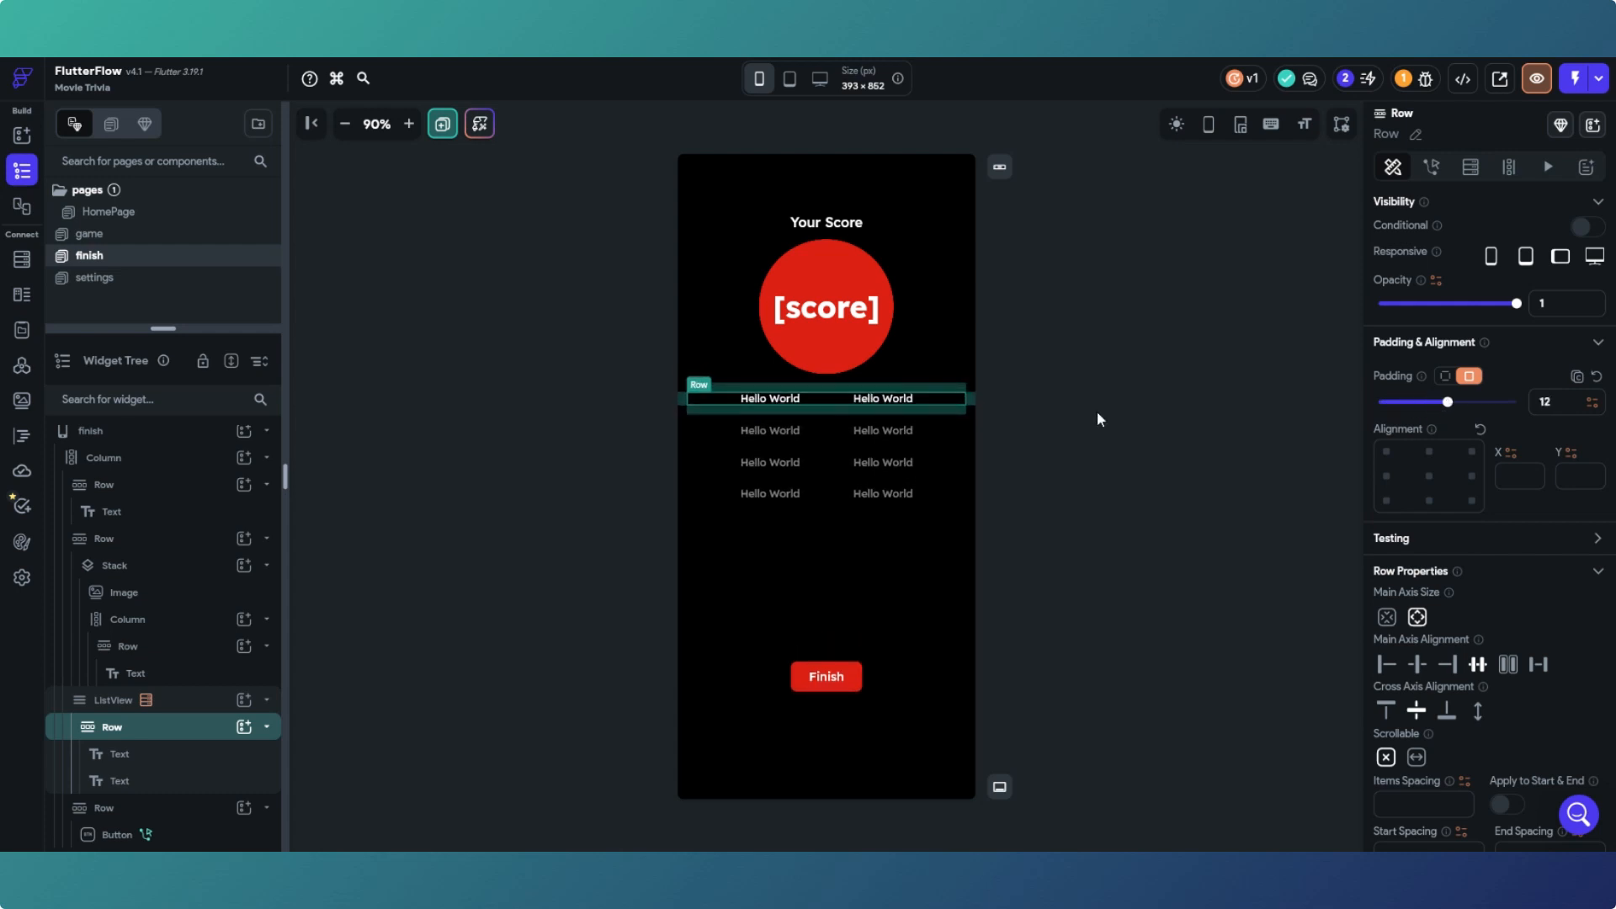
# Step: Set the font size of both Hello World texts in the ListView's row to 16
pyautogui.click(794, 400)
pyautogui.scroll(-3, 1427, 757)
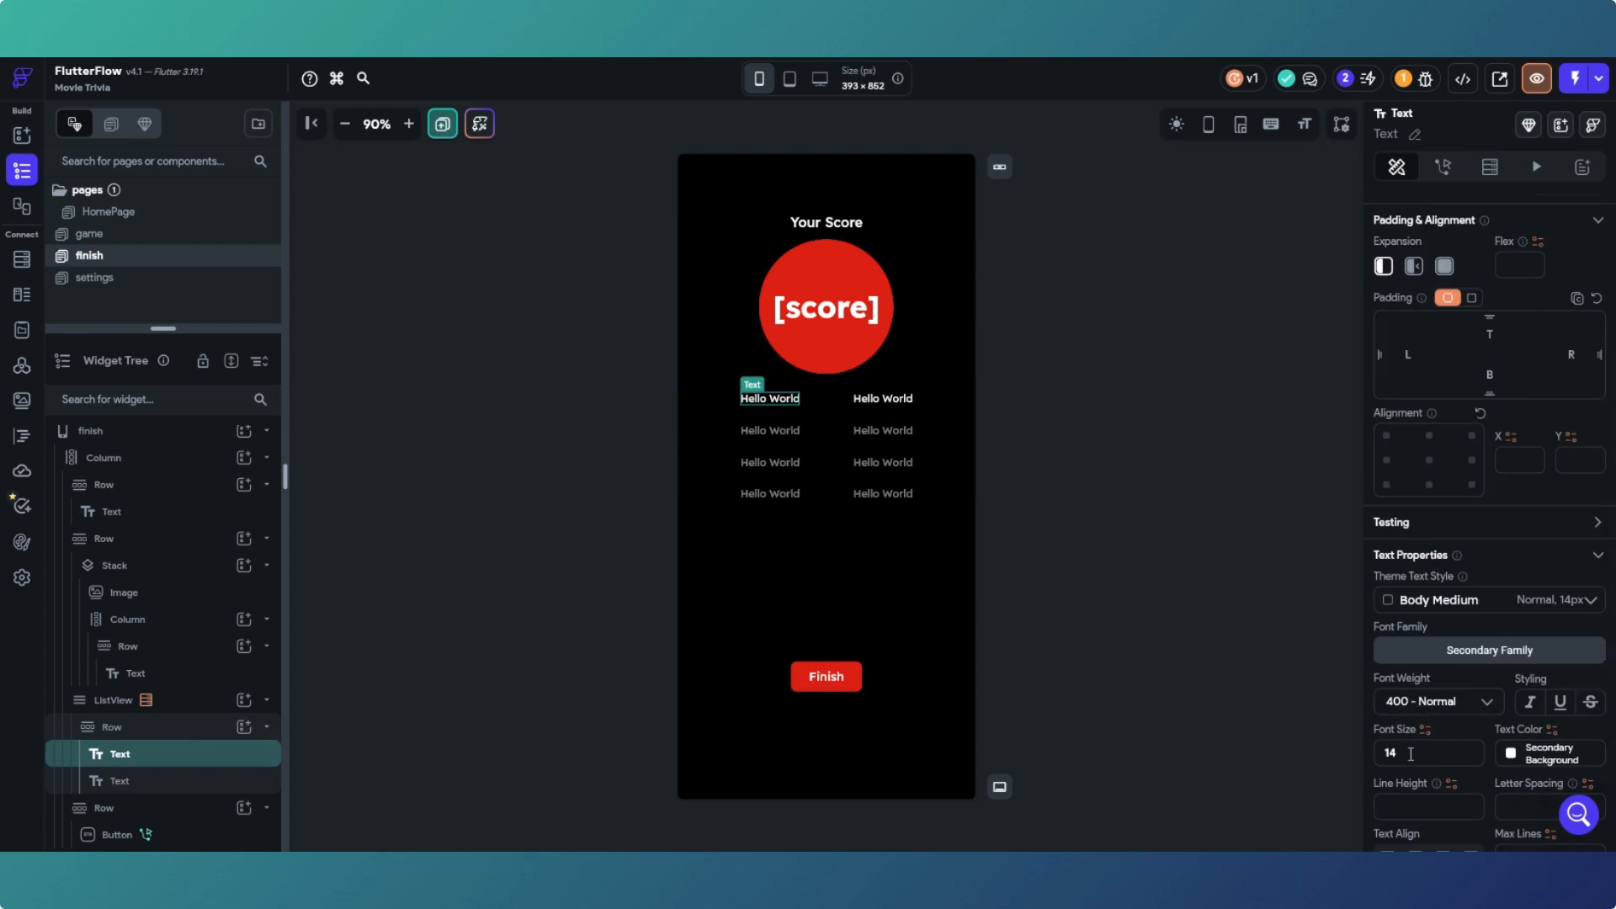
pyautogui.doubleClick(1410, 754)
pyautogui.write('16')
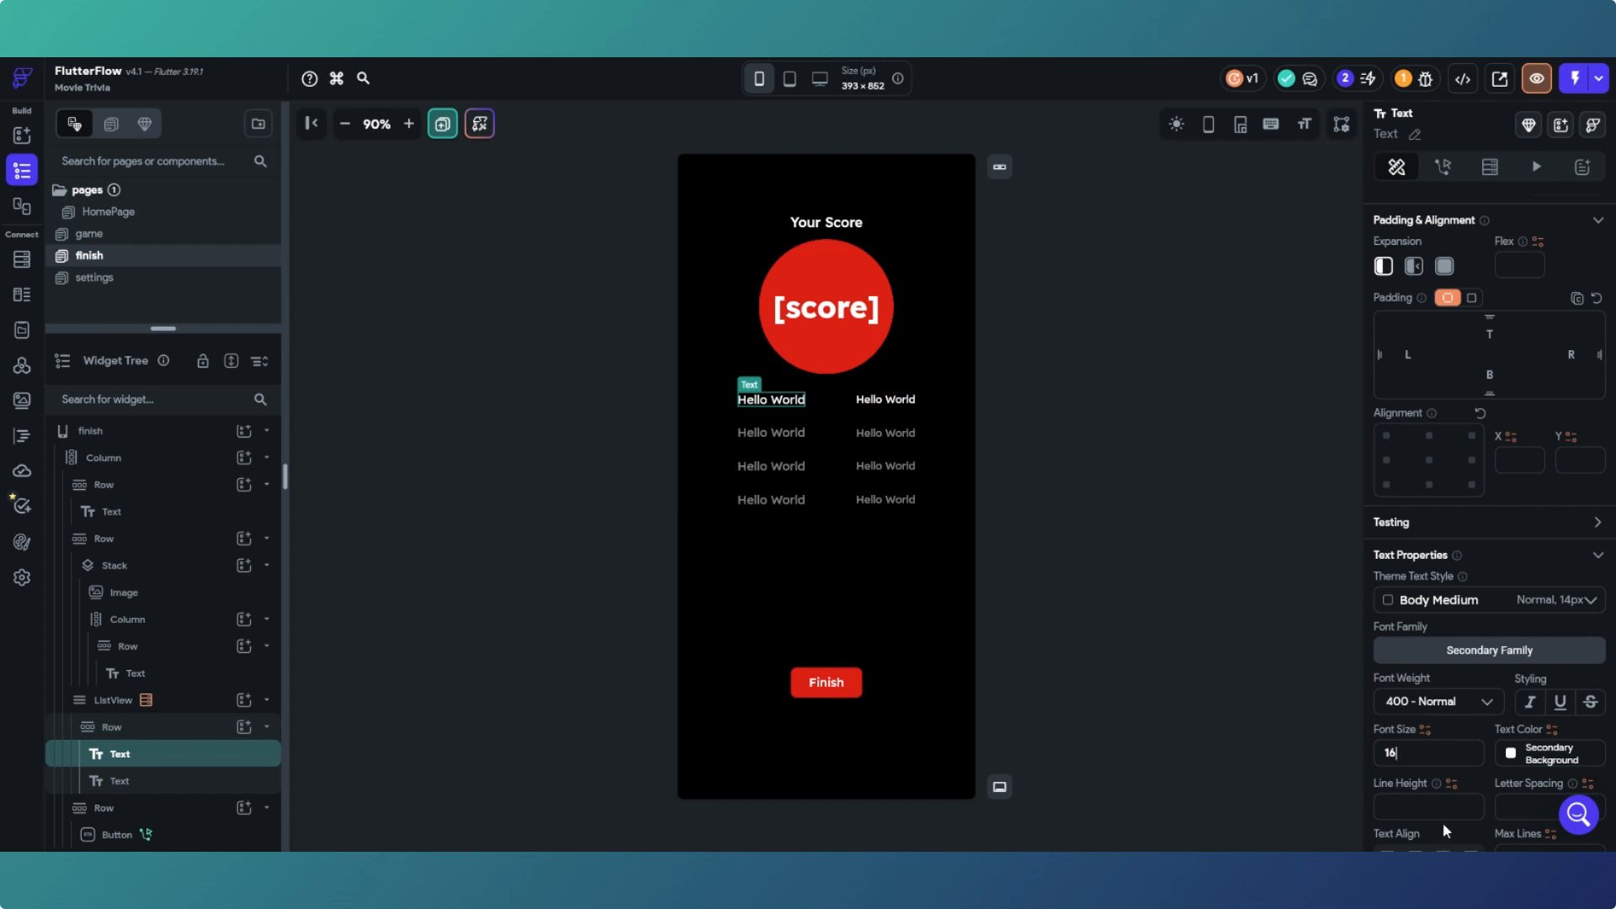
pyautogui.click(901, 401)
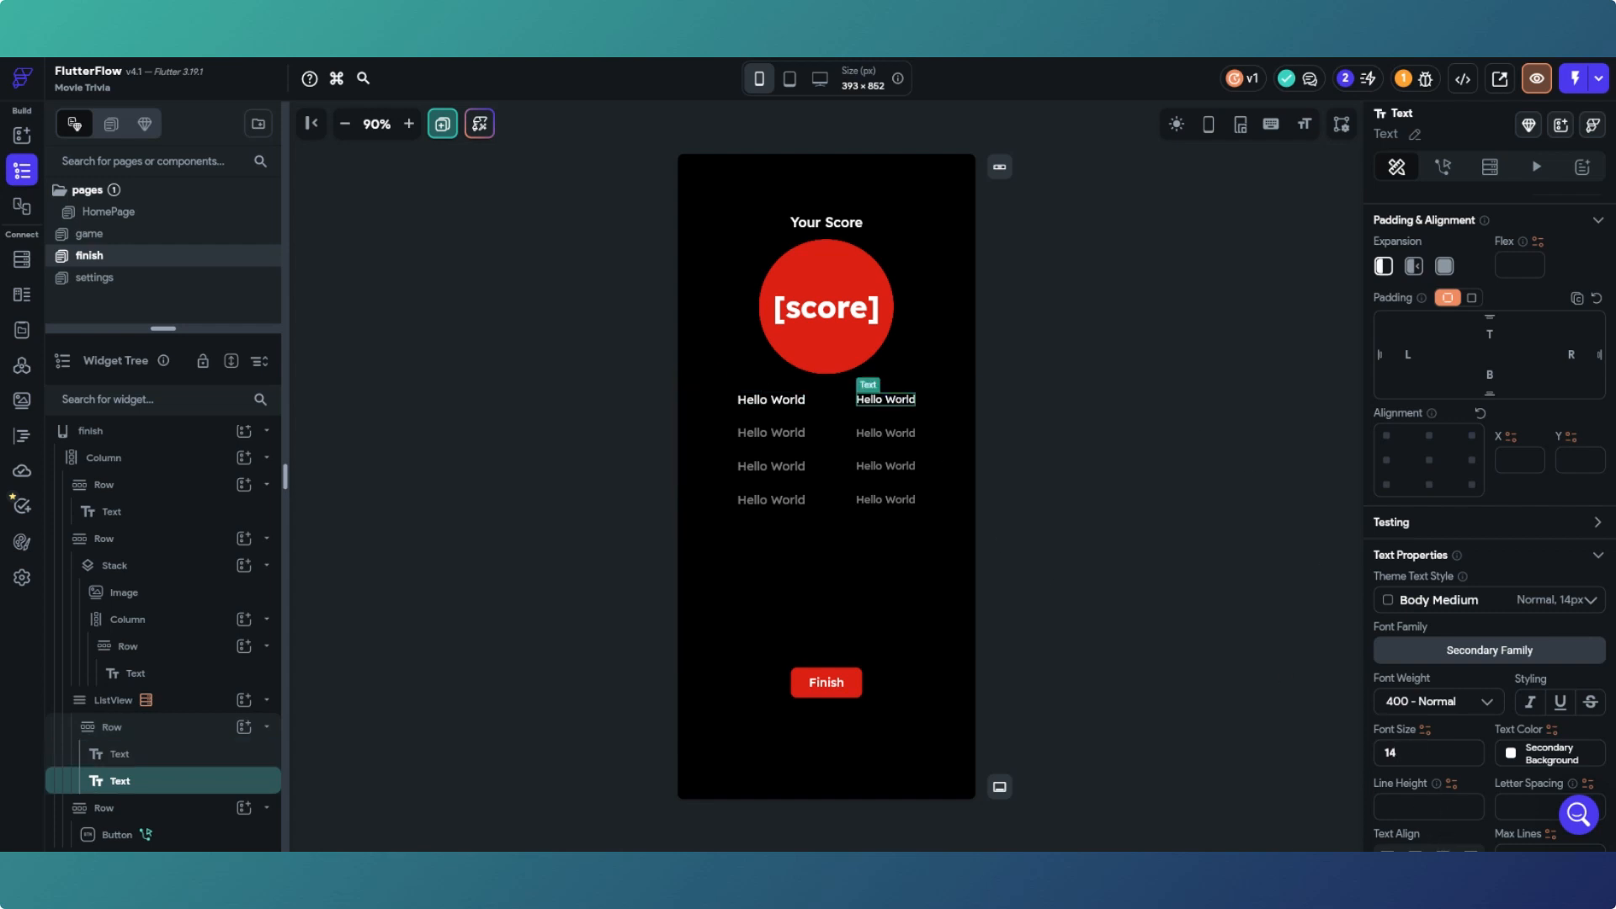
pyautogui.click(1411, 747)
pyautogui.press('BackSpace')
pyautogui.write('6')
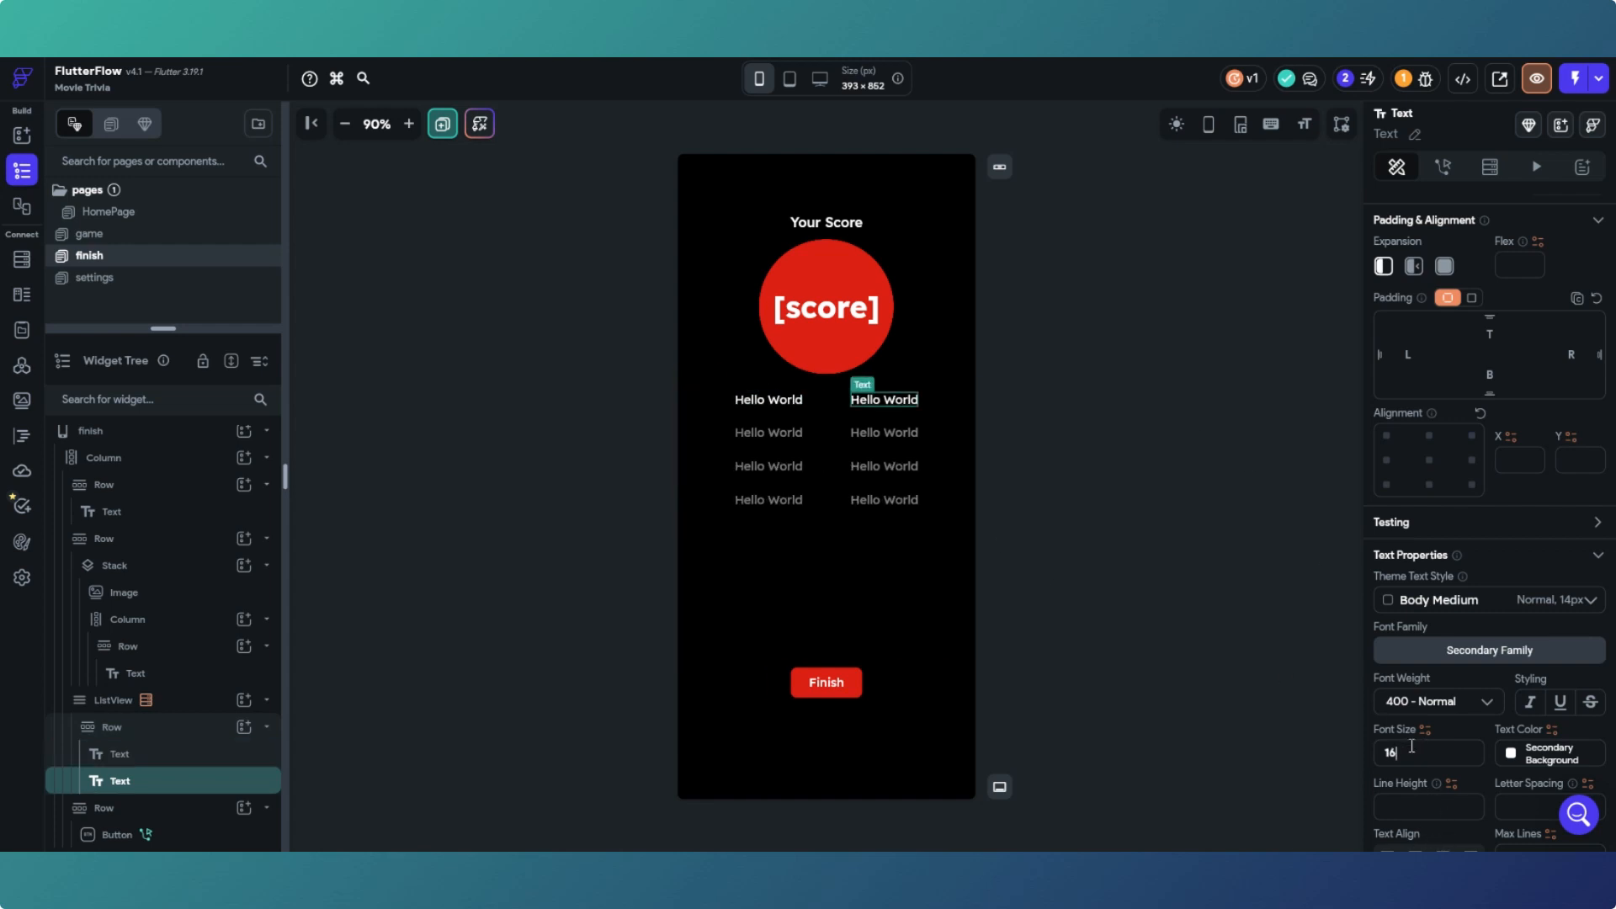
# Step: Bind the row's first text to the scoreboard Row's username field, with NPC as the default variable value
pyautogui.click(797, 401)
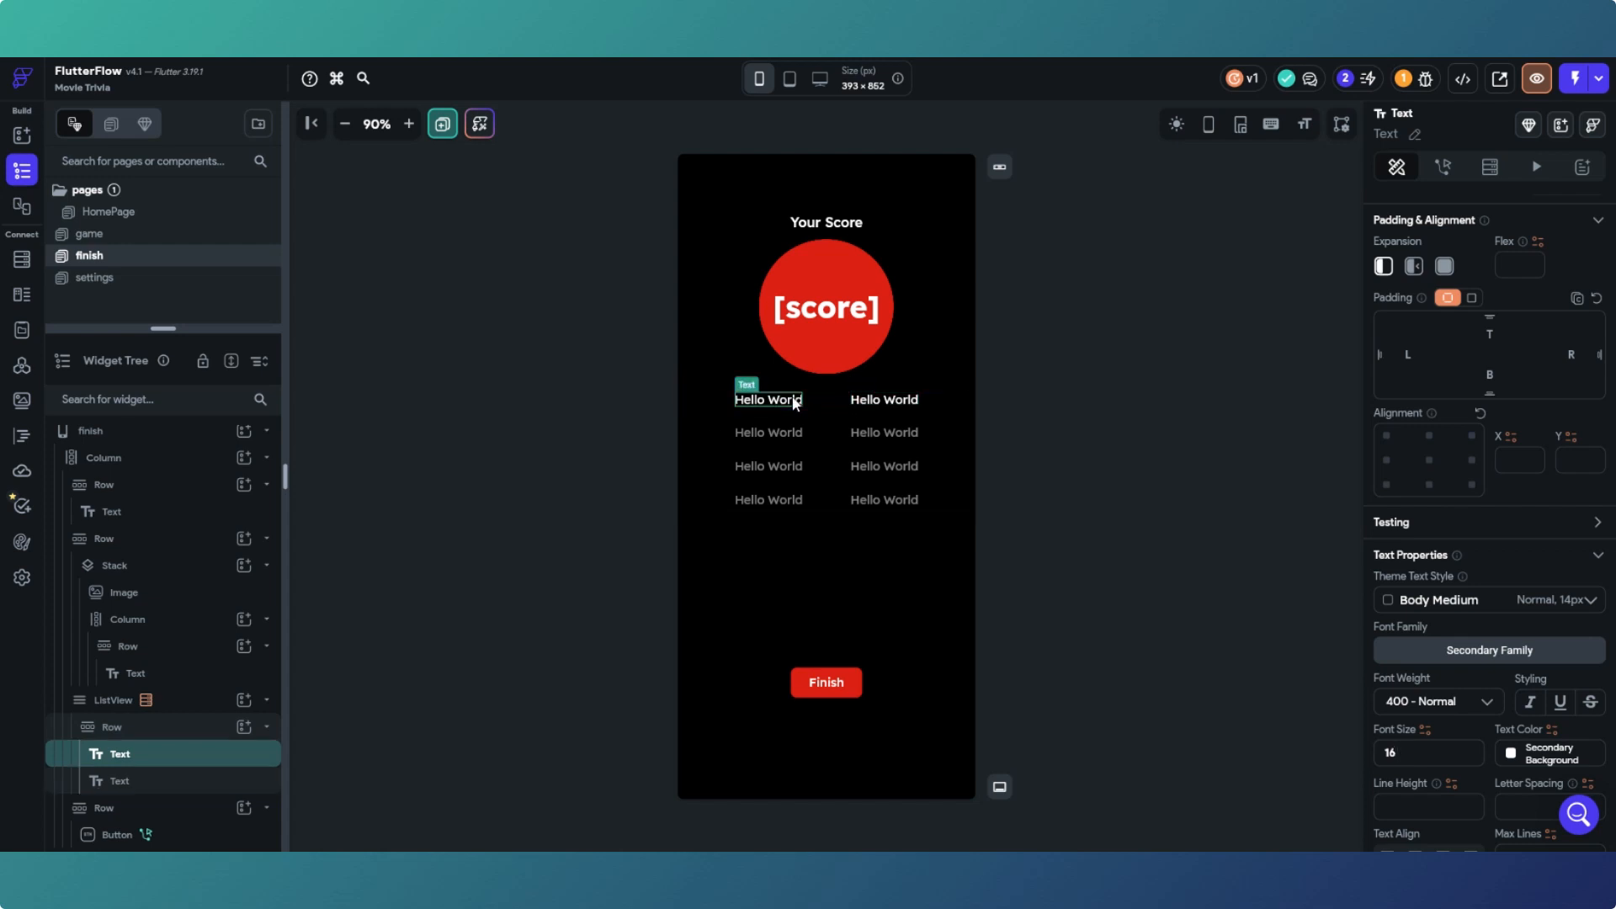
pyautogui.scroll(3, 1435, 465)
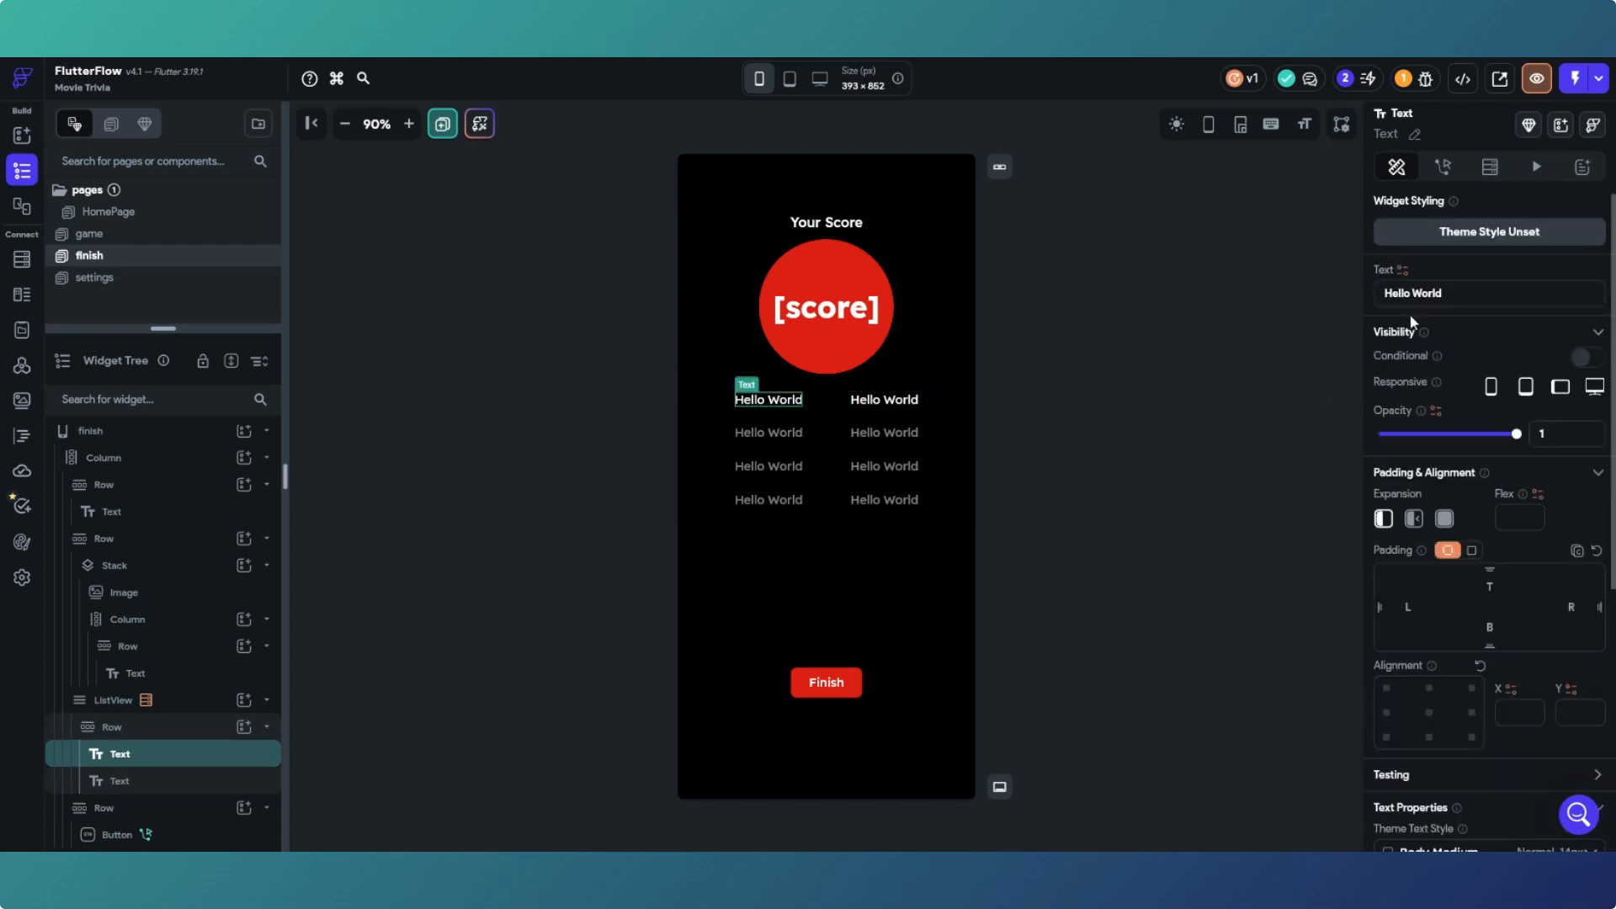
pyautogui.click(1402, 269)
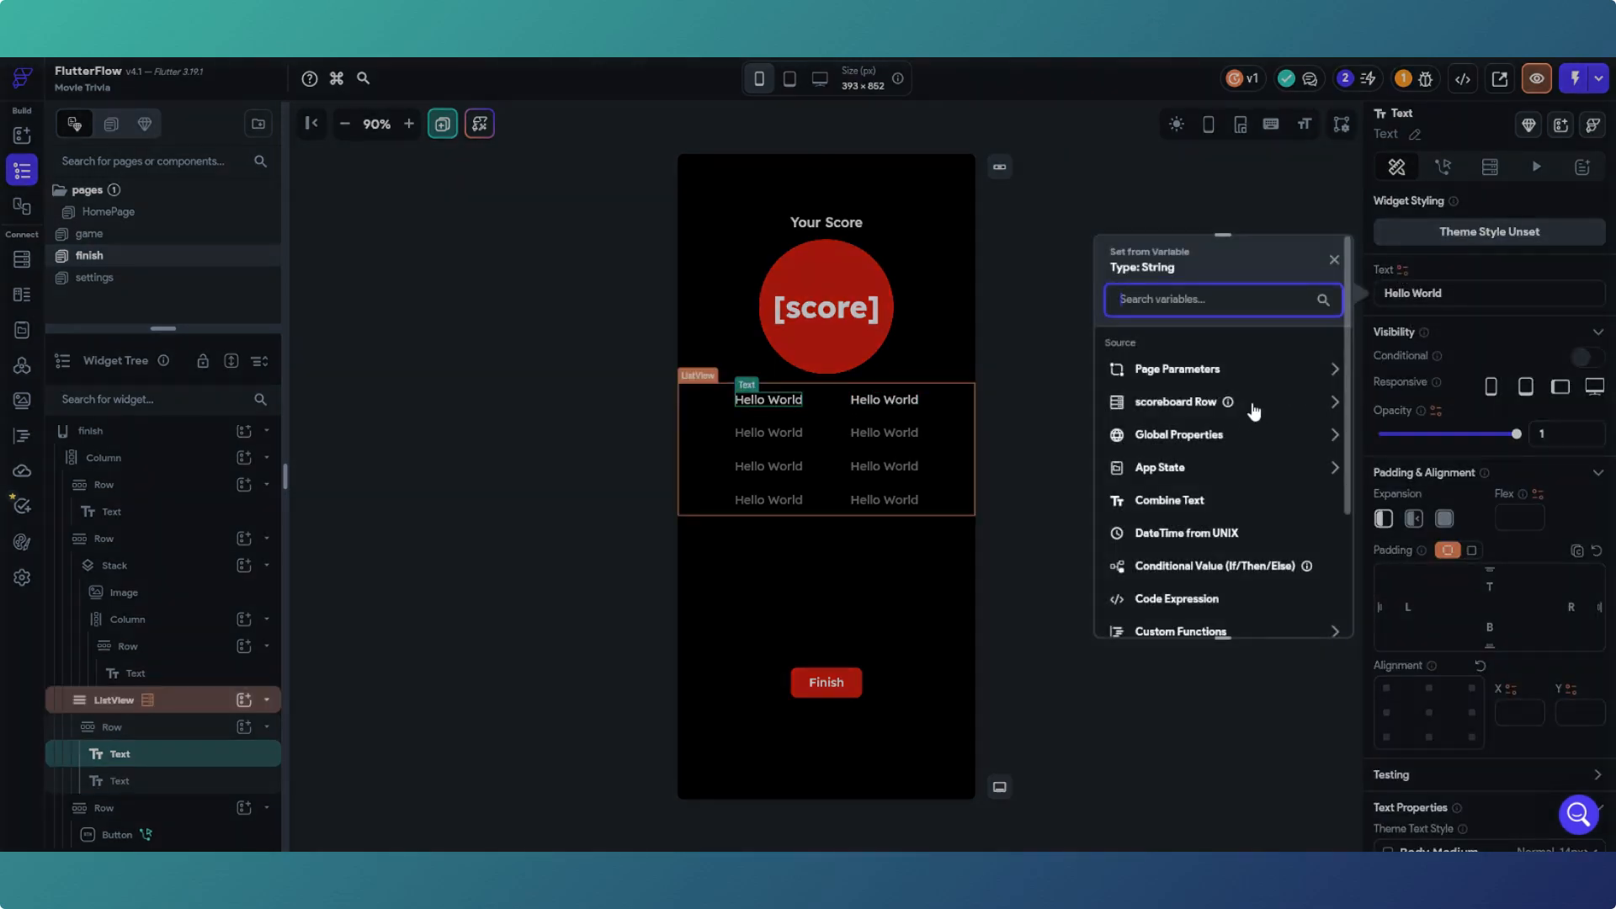
pyautogui.click(1254, 408)
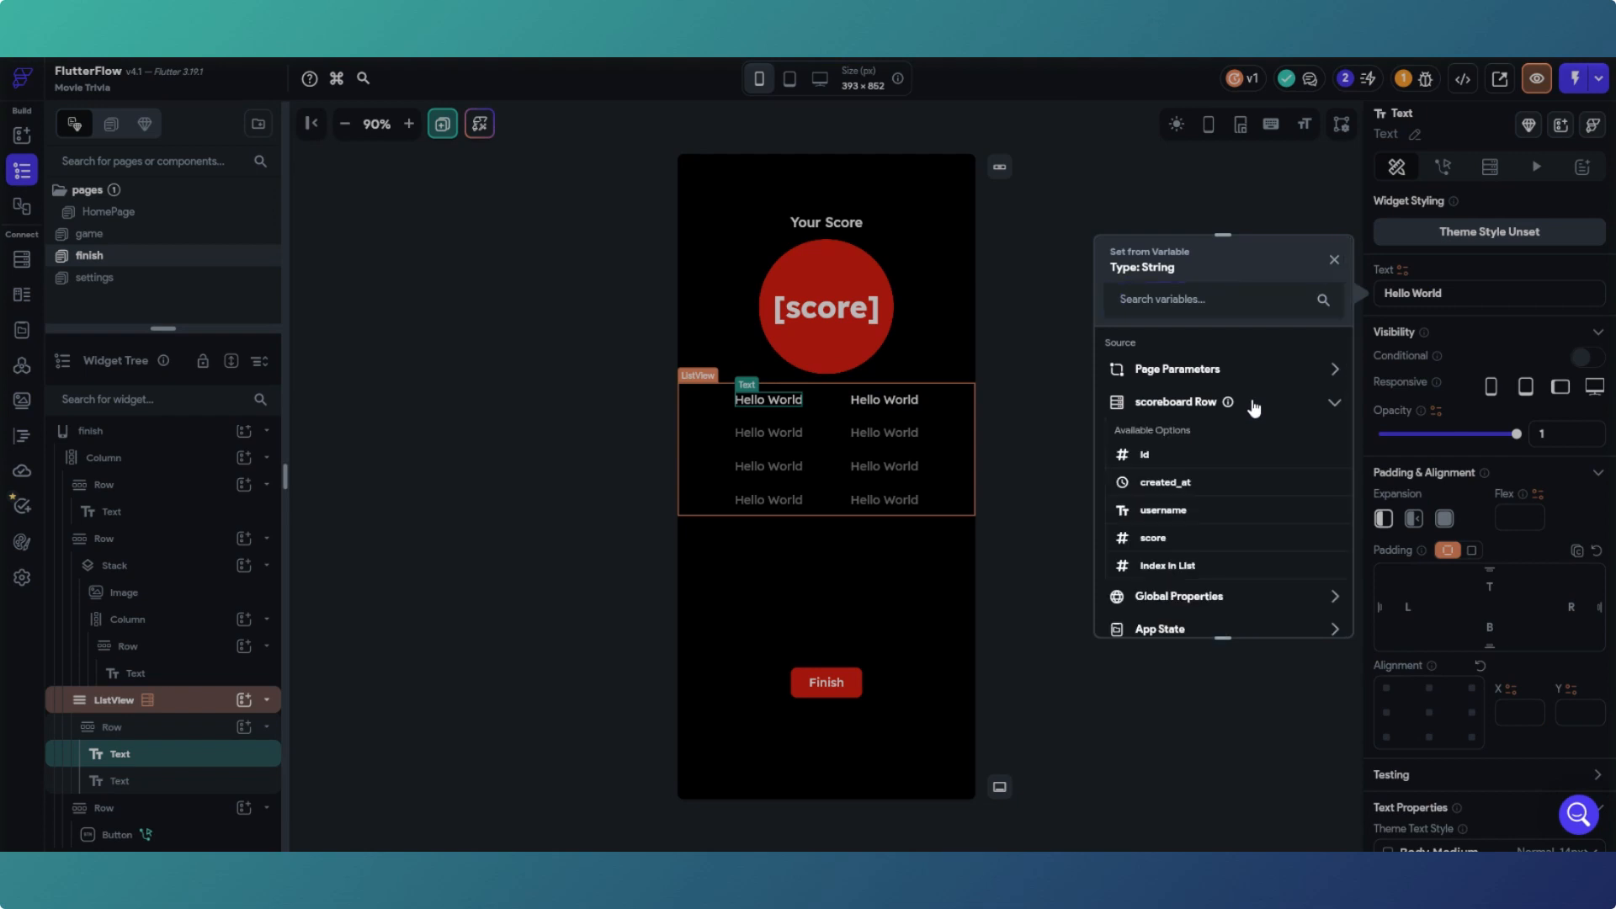
pyautogui.click(1196, 514)
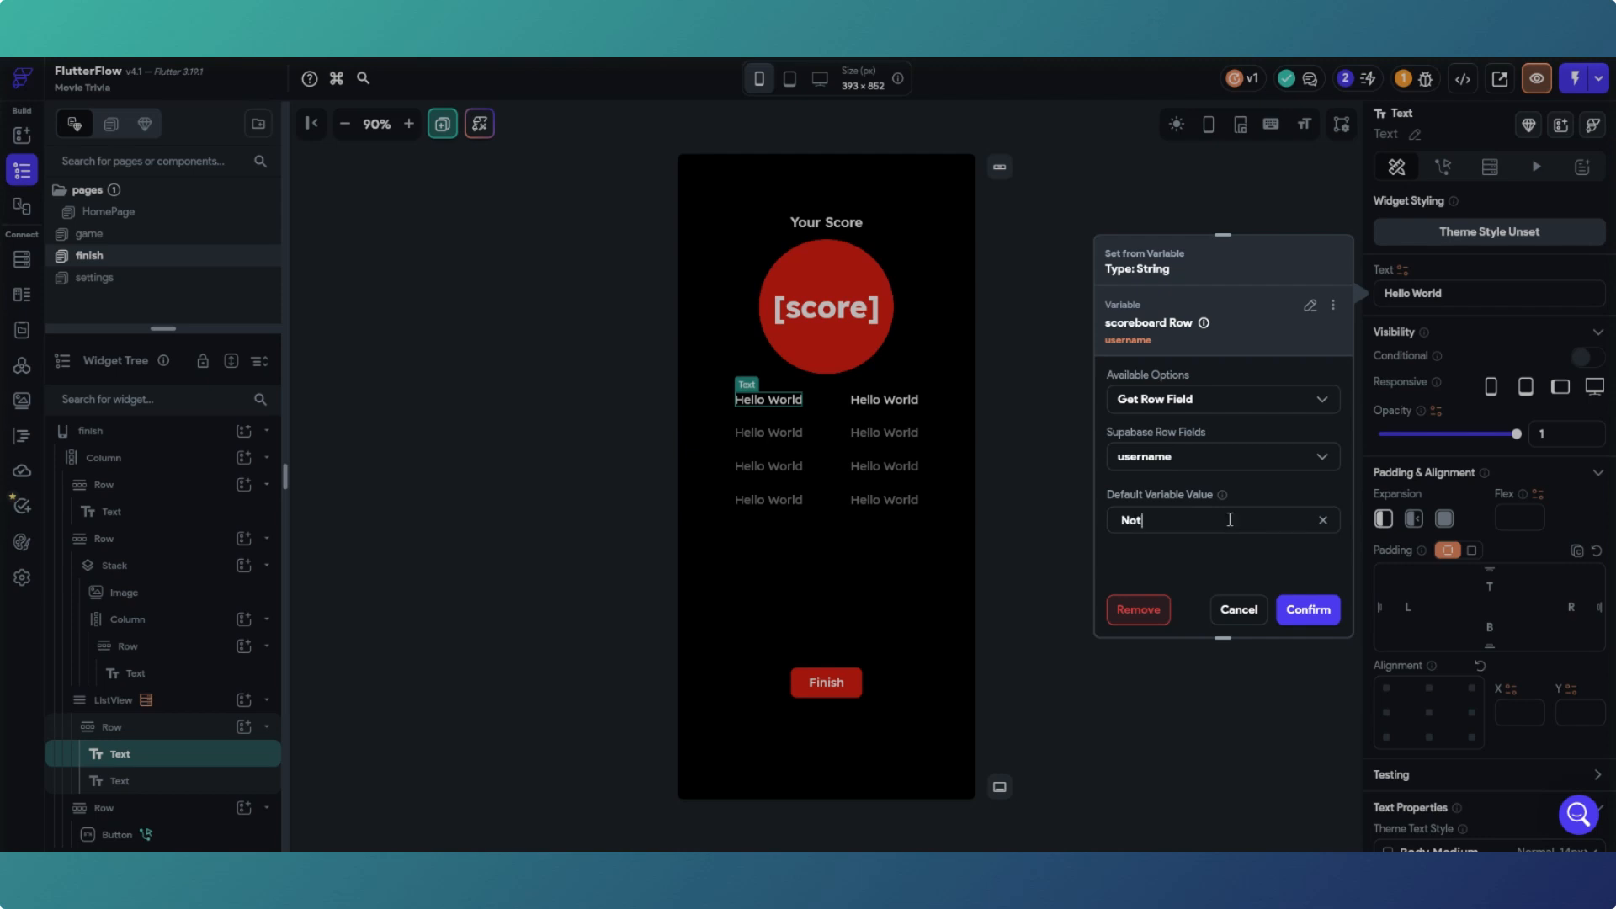
pyautogui.press('BackSpace')
pyautogui.press('BackSpace')
pyautogui.press('BackSpace')
pyautogui.write('player')
pyautogui.press('BackSpace')
pyautogui.press('BackSpace')
pyautogui.press('BackSpace')
pyautogui.write('NPC')
pyautogui.click(1307, 609)
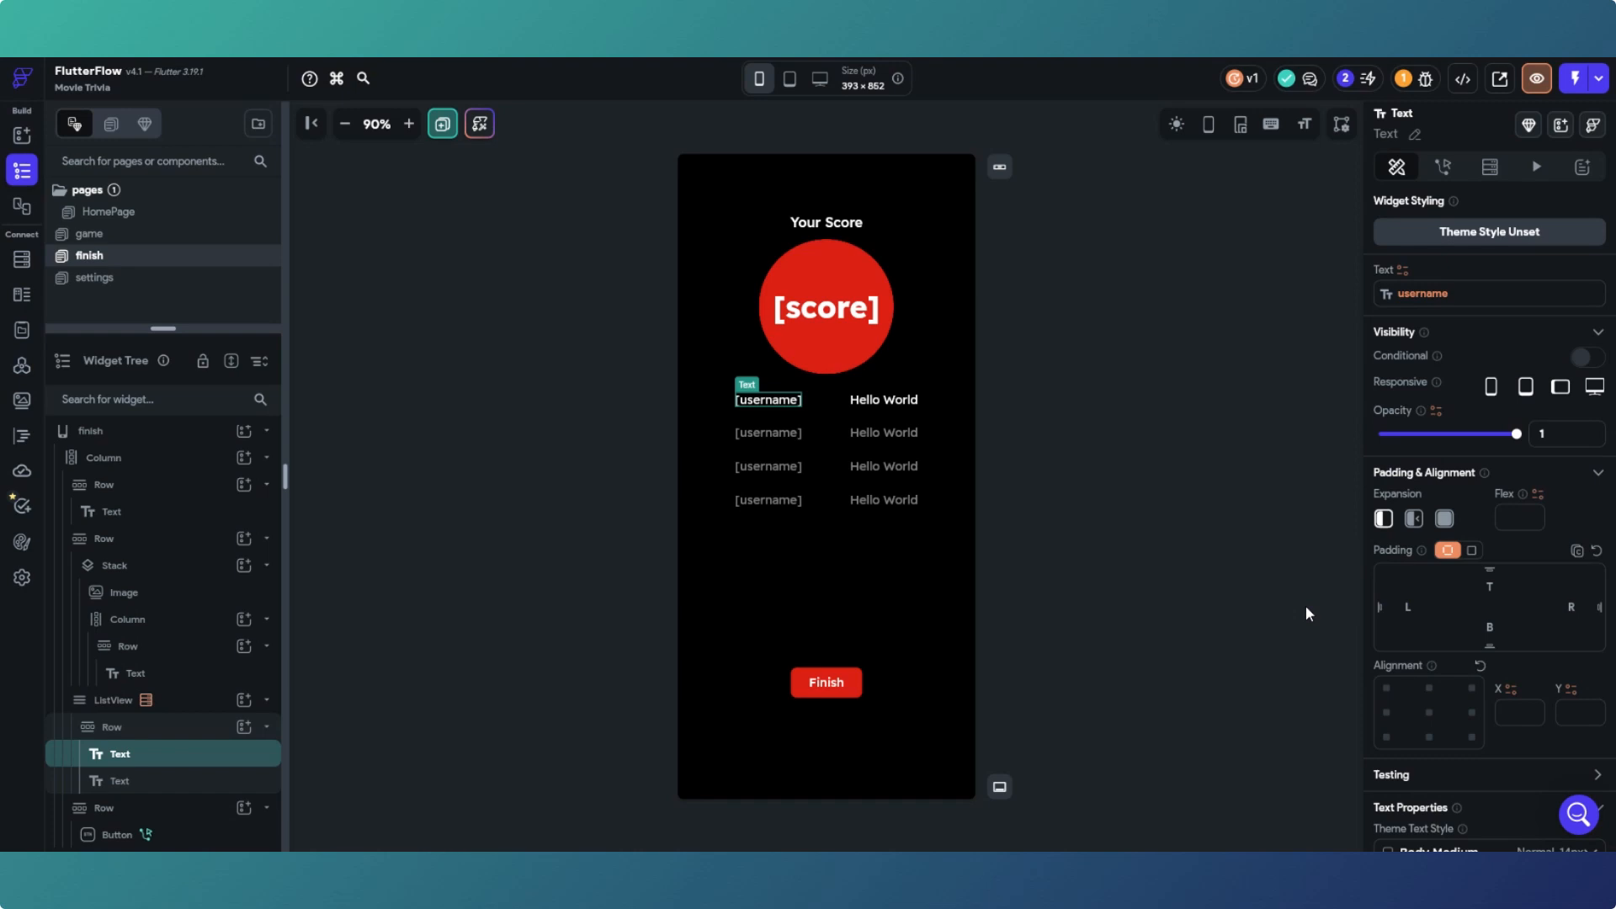
# Step: Bind the row's second text to the scoreboard Row's score field, with 0 as the default variable value
pyautogui.click(881, 399)
pyautogui.click(881, 399)
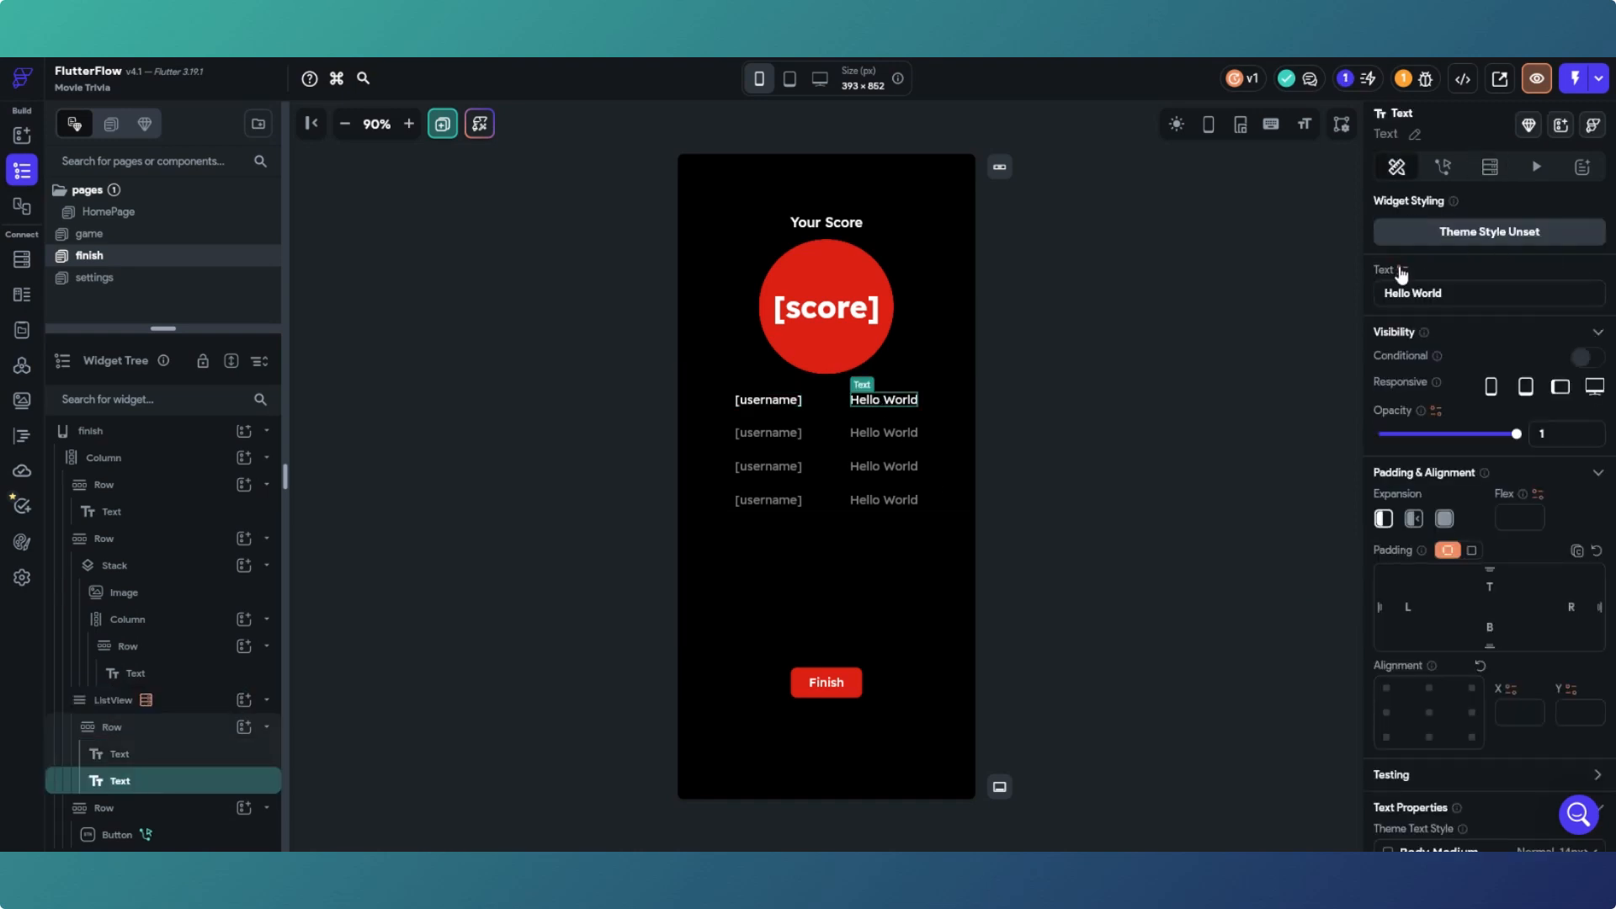
pyautogui.click(1400, 271)
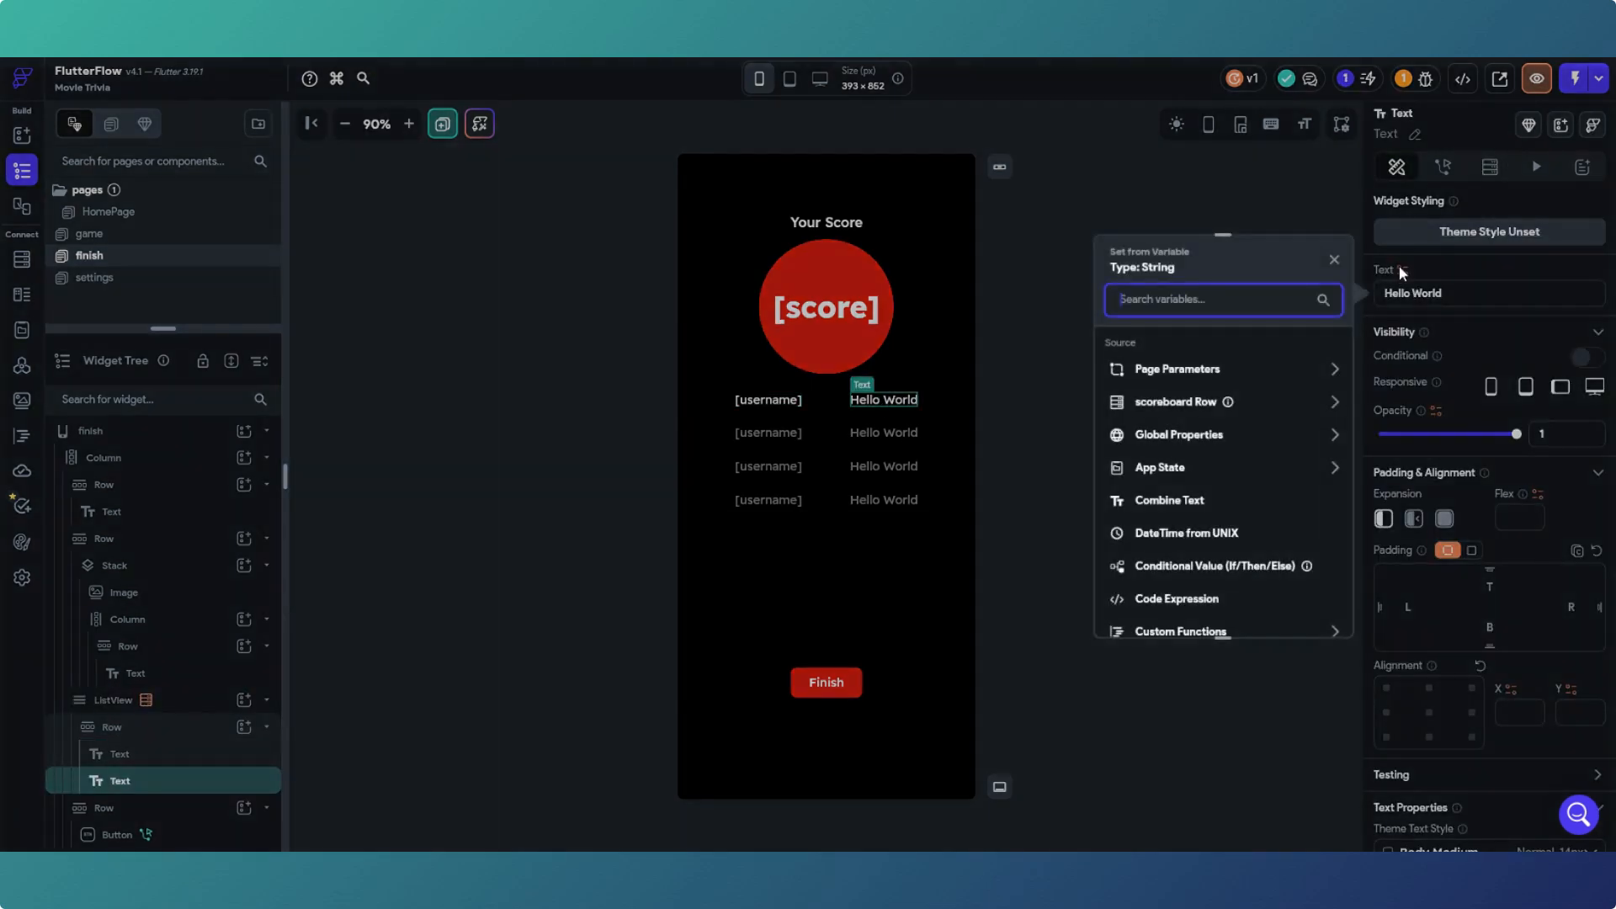
pyautogui.click(1271, 410)
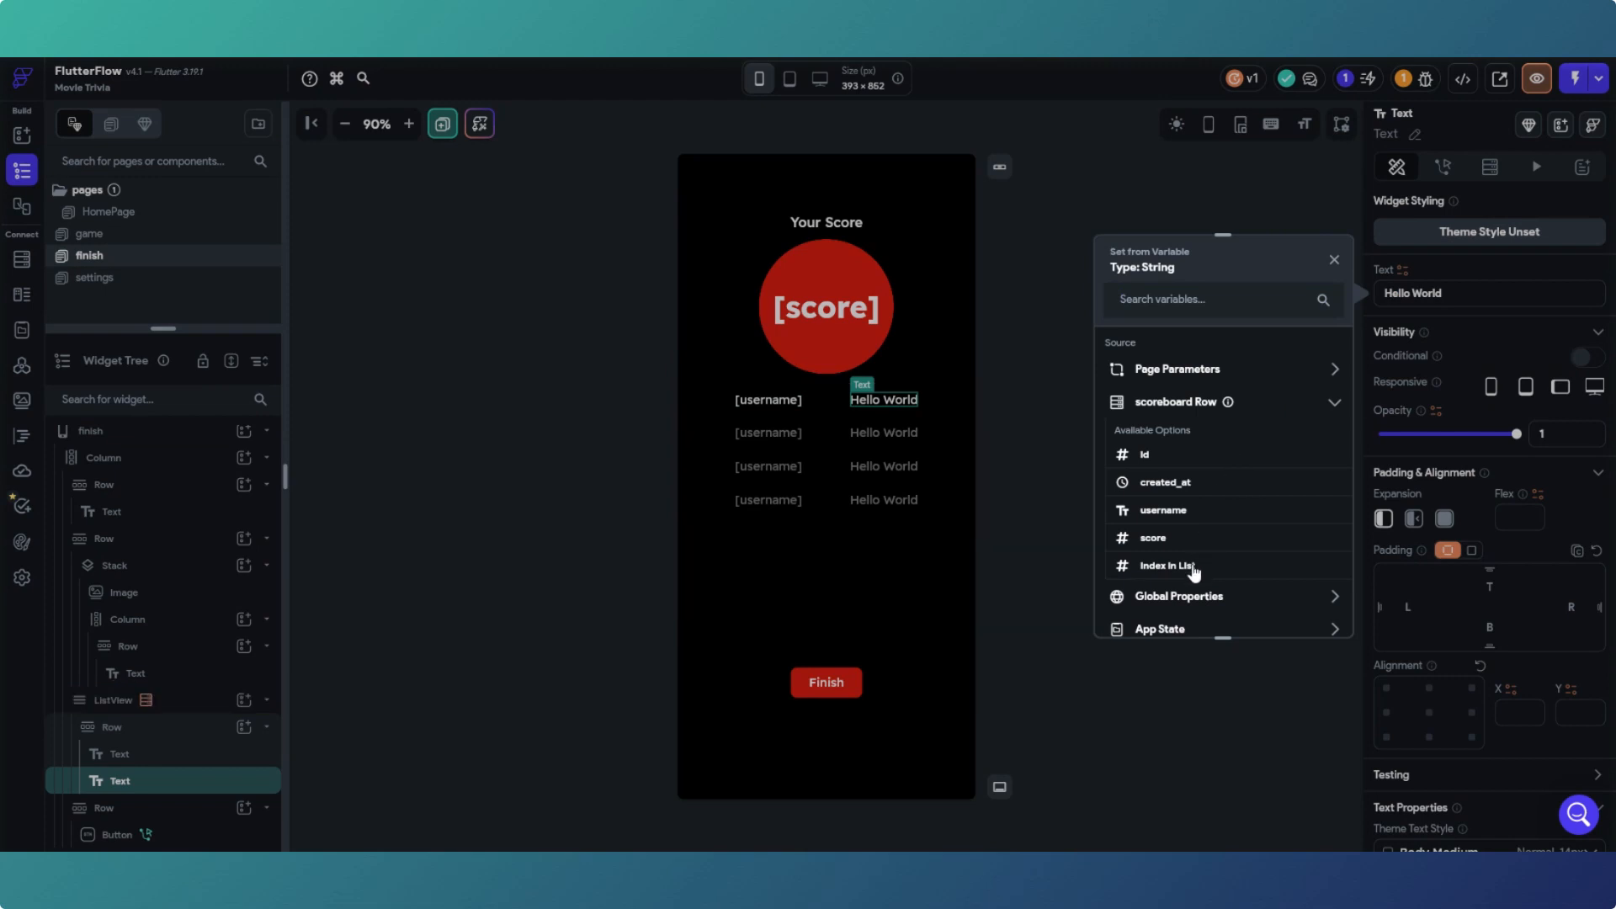
pyautogui.click(1155, 538)
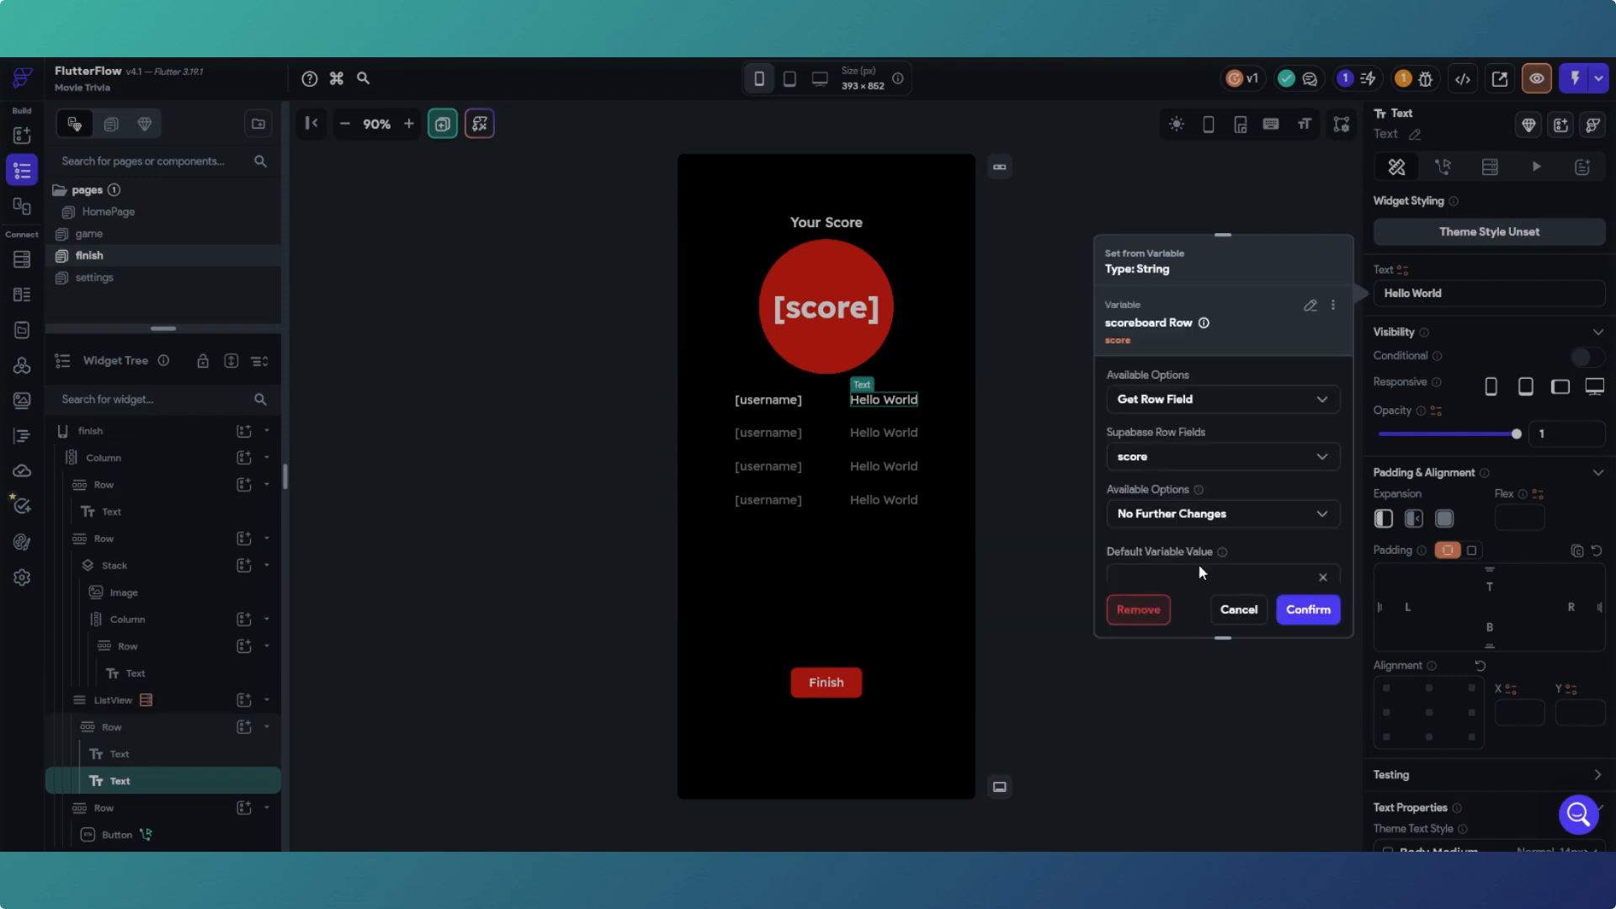
pyautogui.write('0')
pyautogui.click(1308, 609)
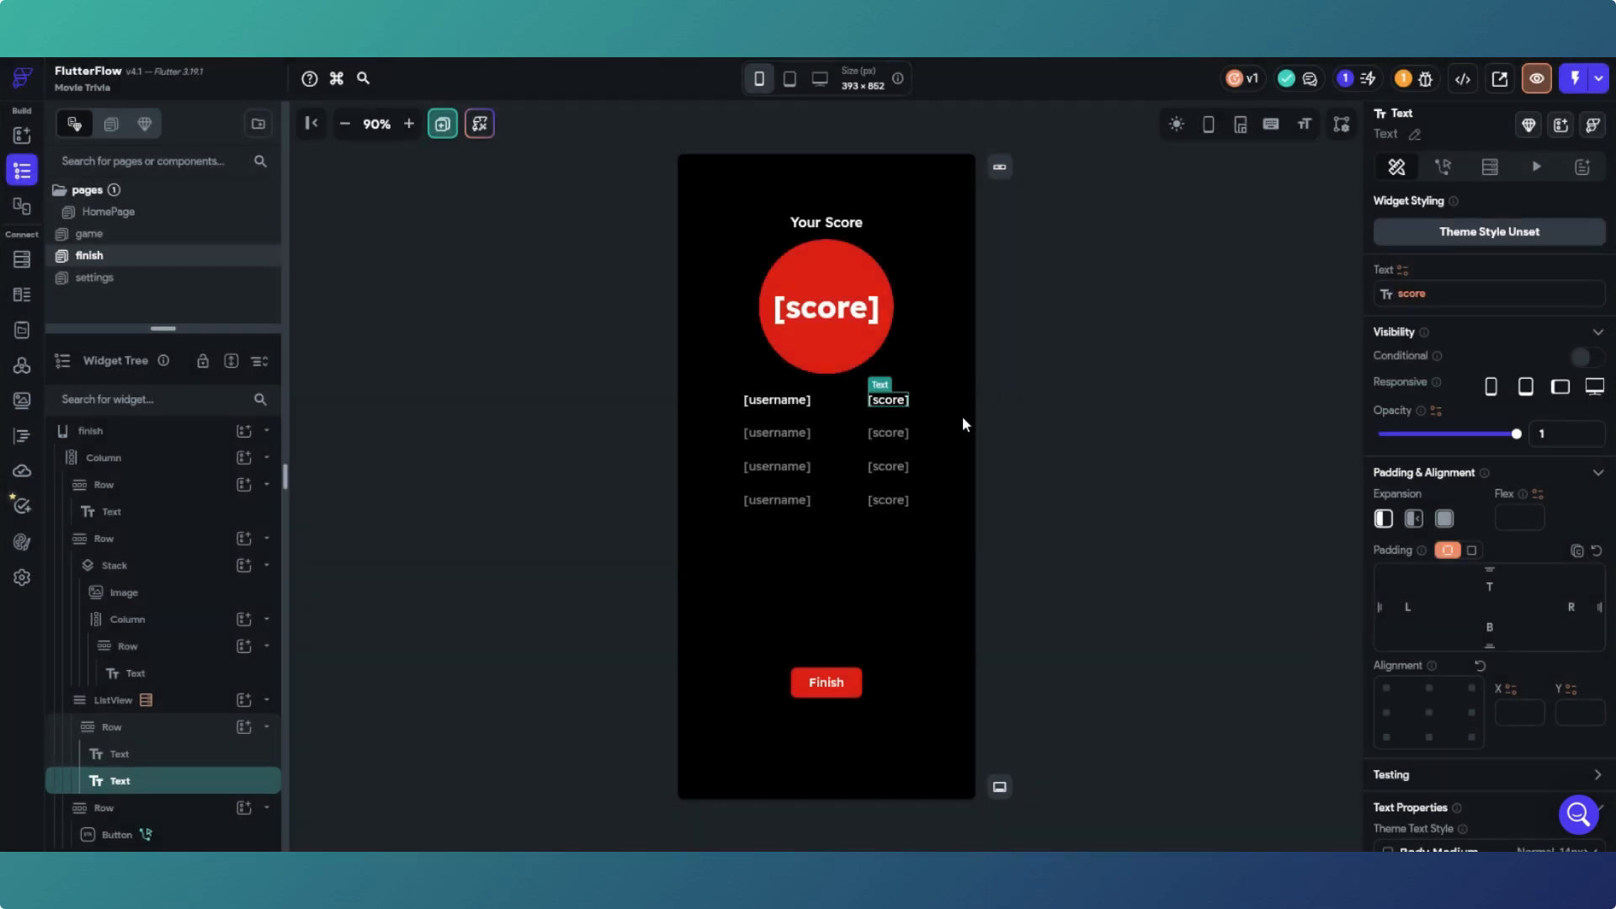
# Step: Make the finish page's main Column scrollable
pyautogui.click(955, 632)
pyautogui.click(1418, 821)
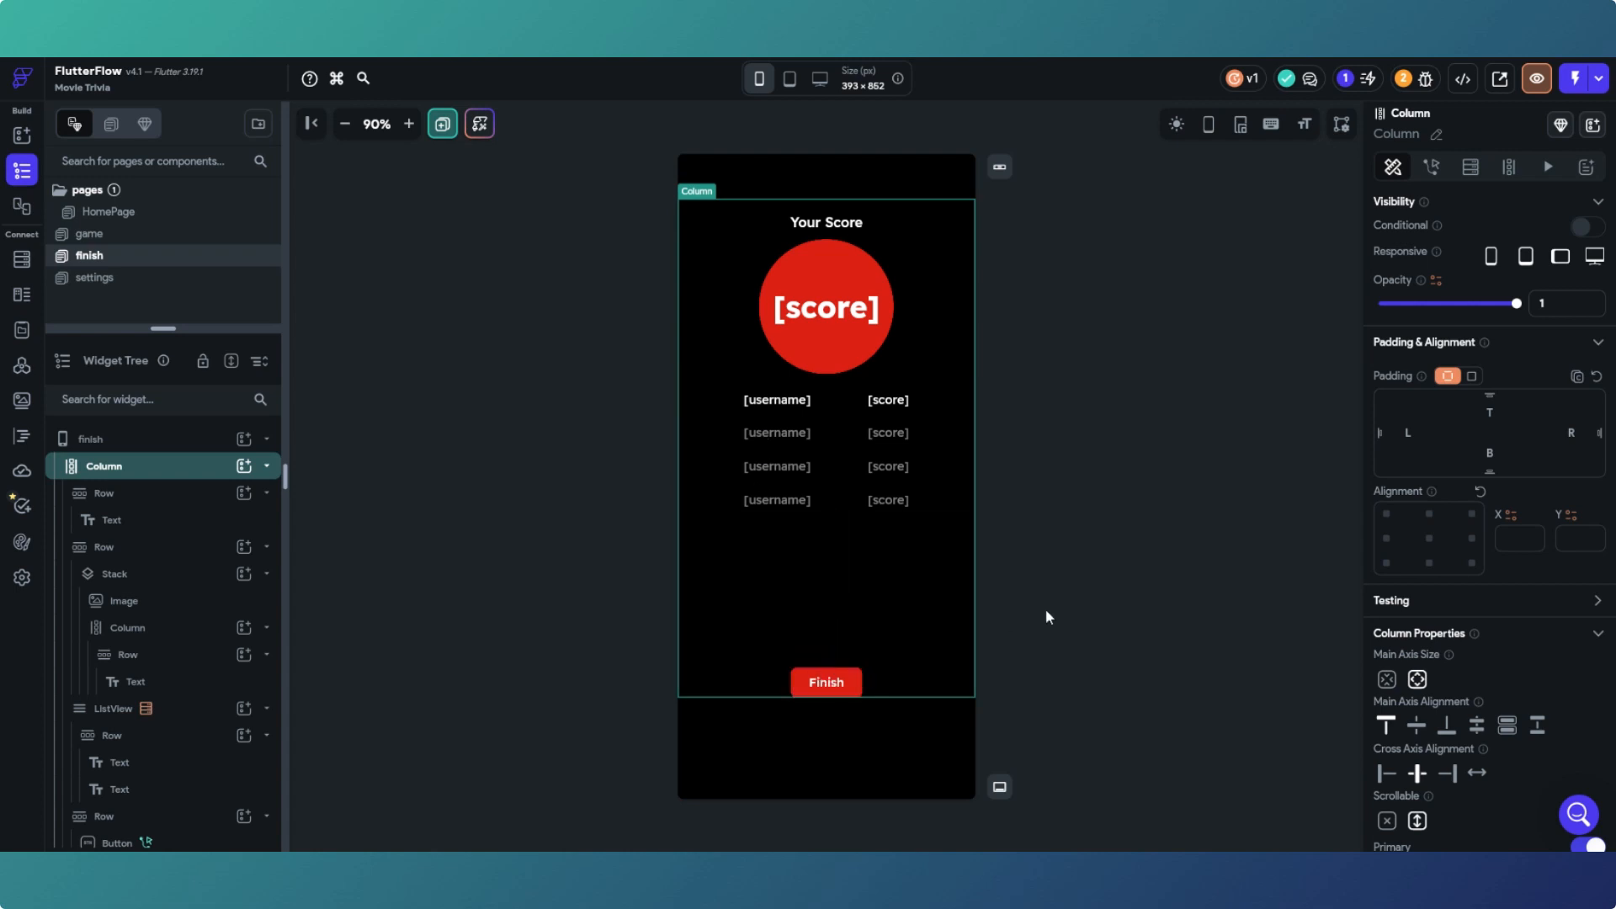
# Step: Review the Finish button's on-tap action flow and return to the finish page
pyautogui.click(833, 682)
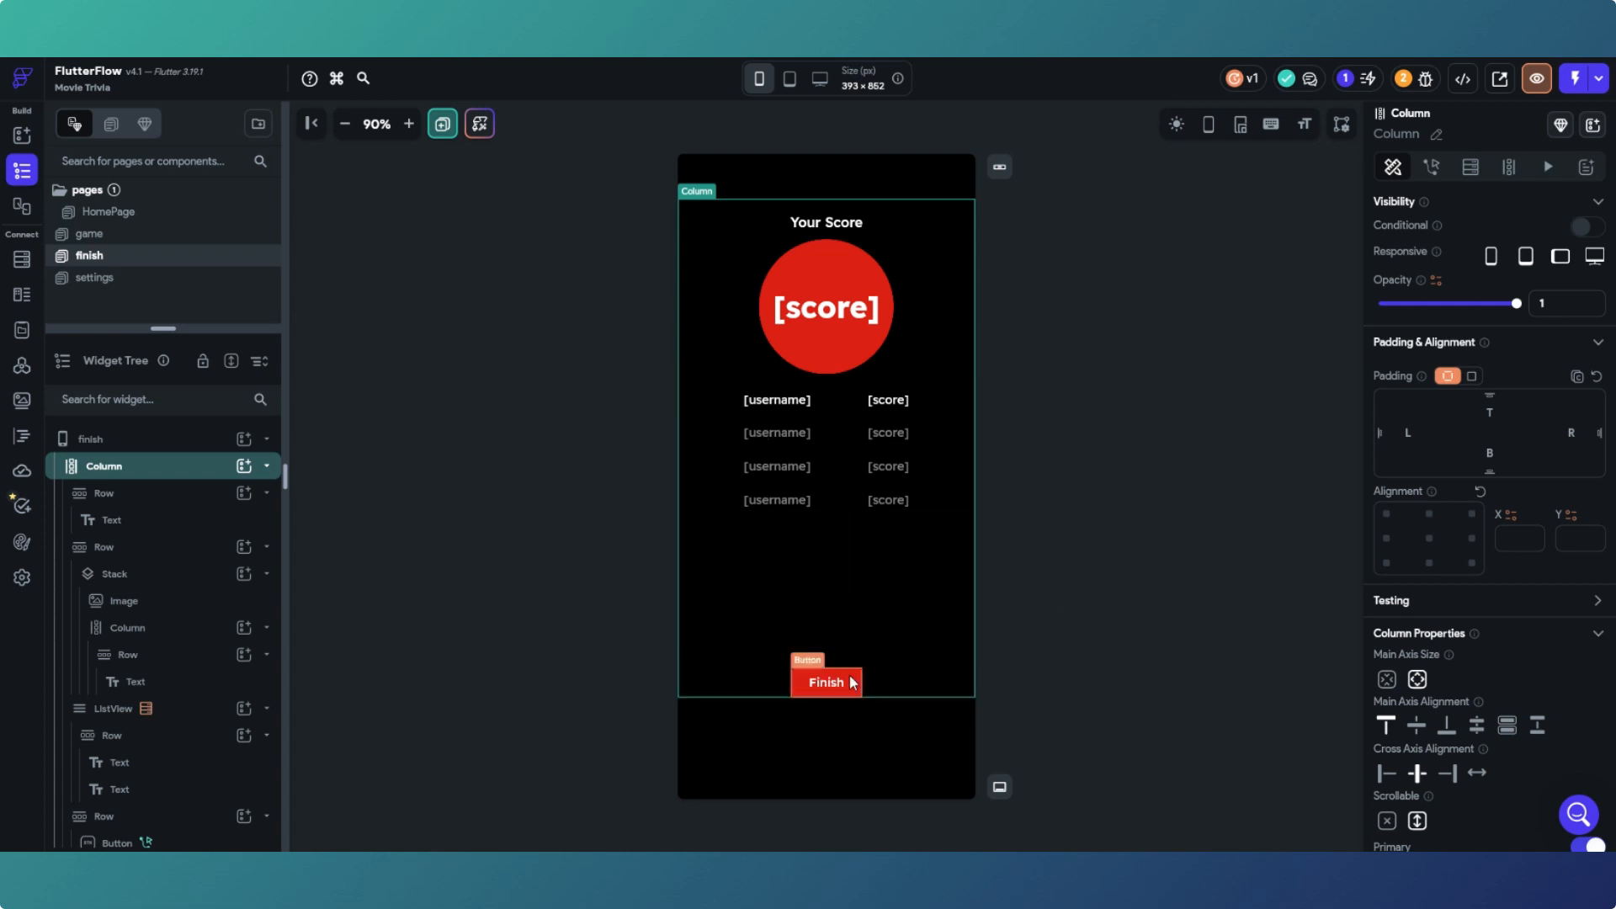
pyautogui.click(1443, 166)
pyautogui.click(1539, 261)
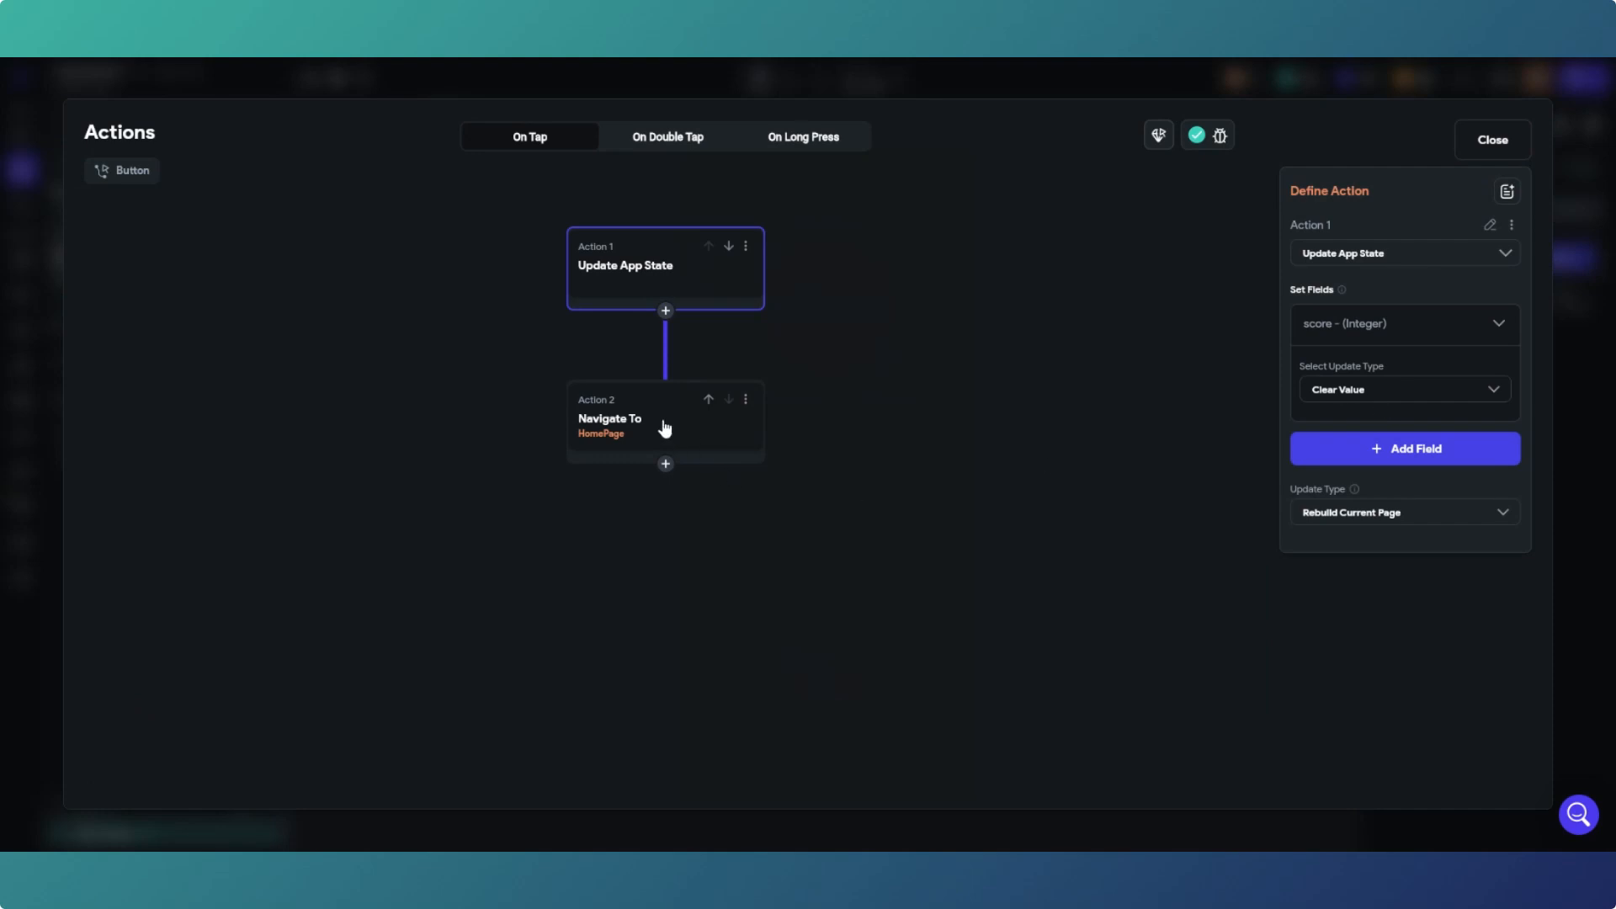
pyautogui.click(1485, 143)
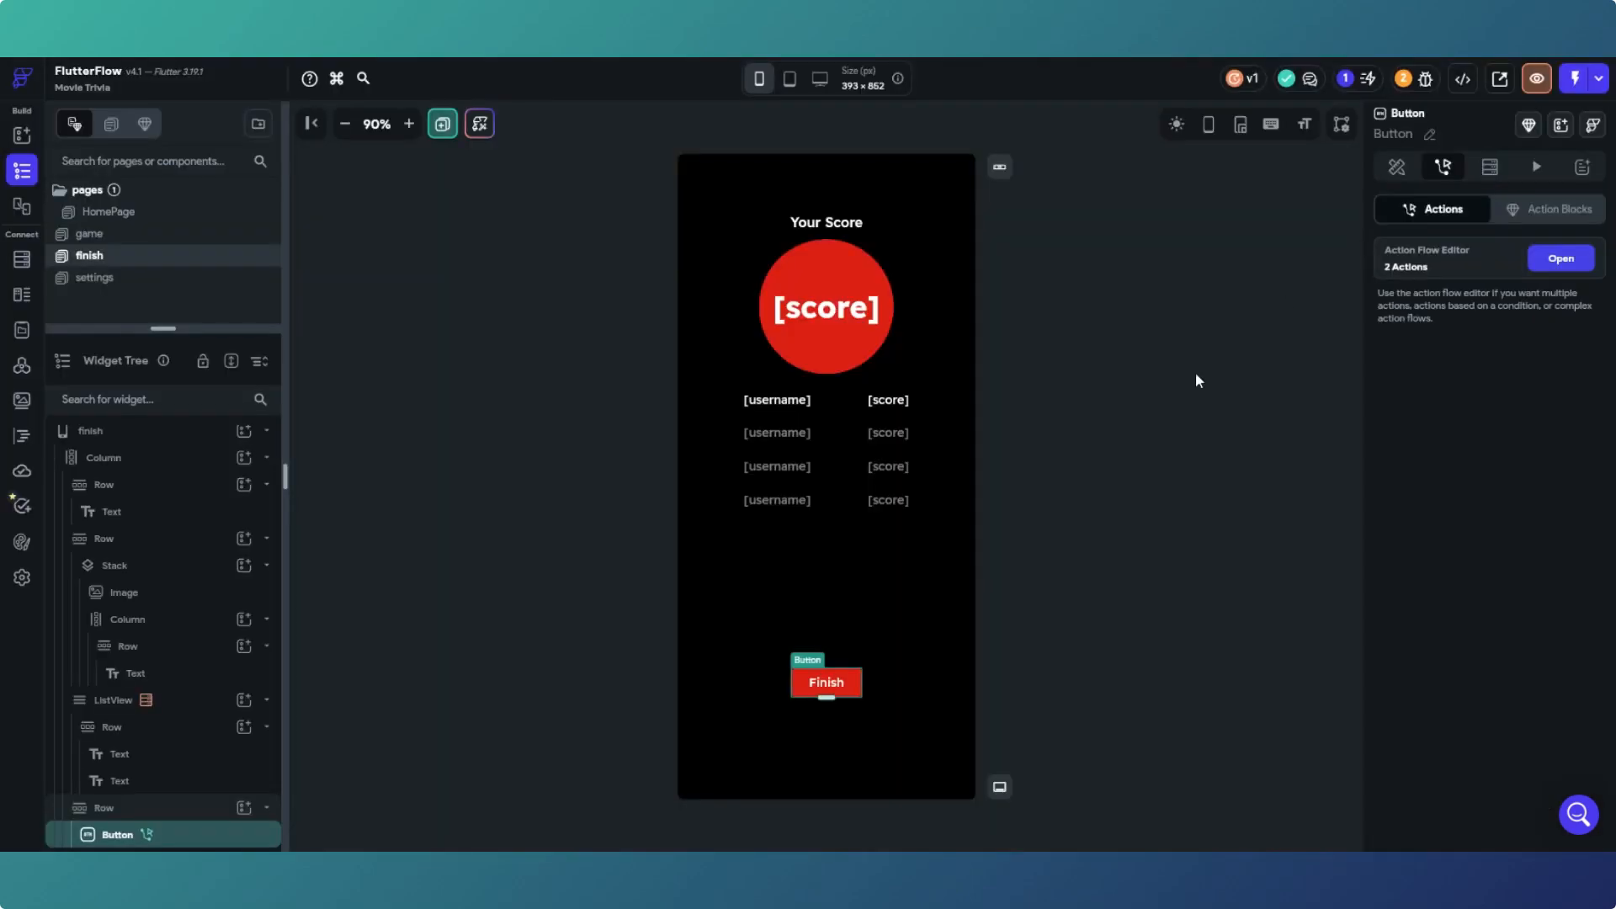
pyautogui.click(1176, 317)
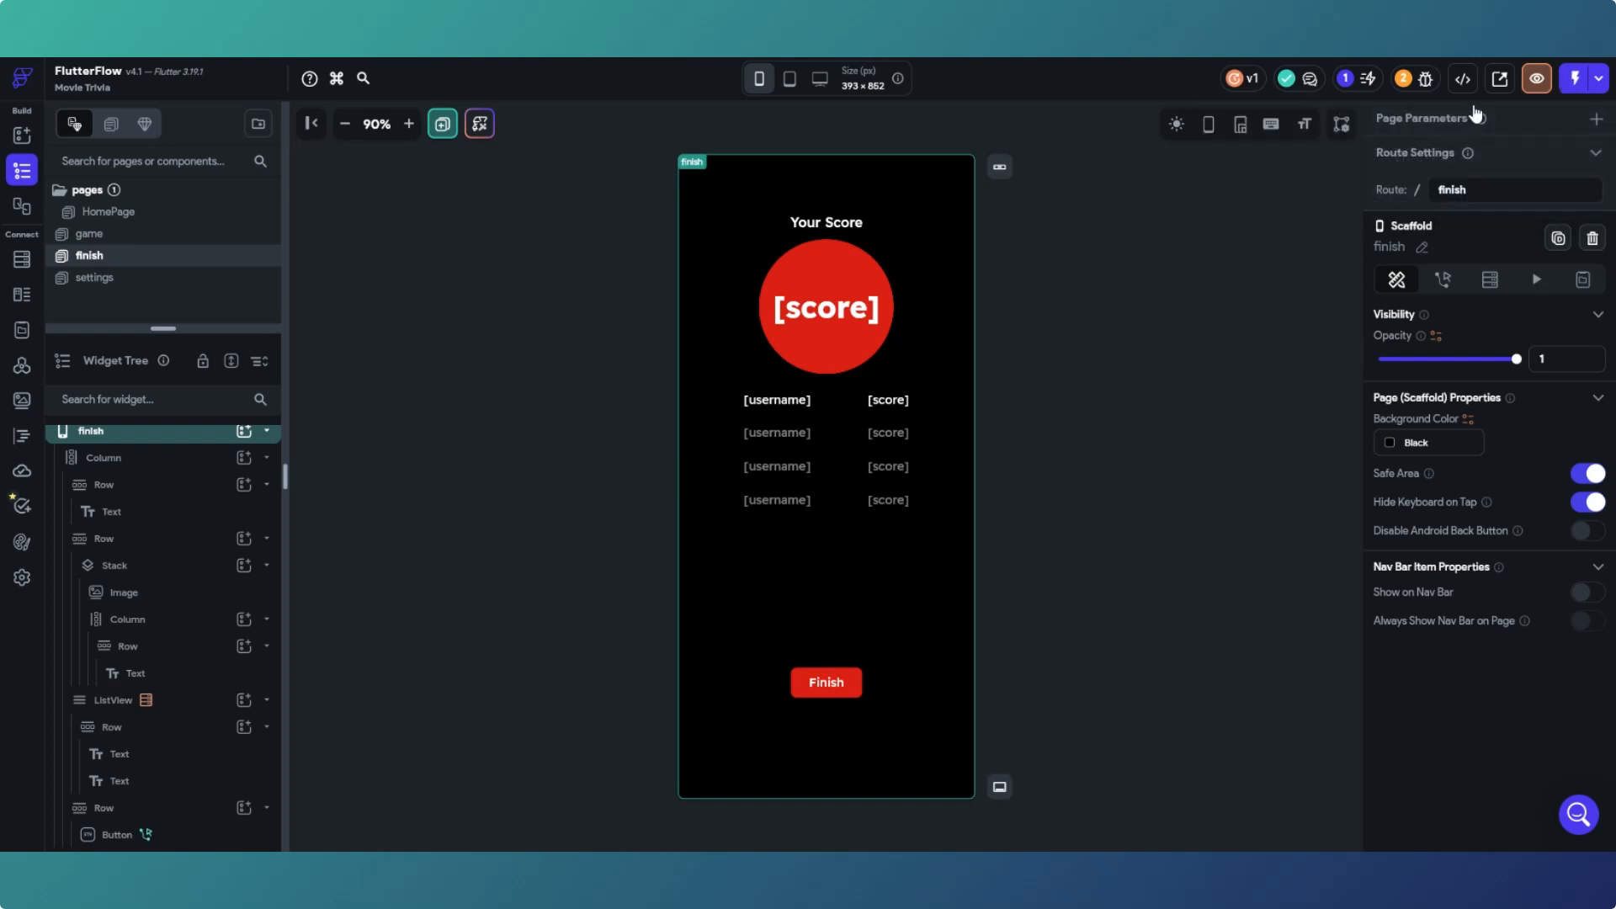
# Step: Run the app in Test mode, update the username to RapidMVP on the settings page and return to the home page
pyautogui.click(1574, 78)
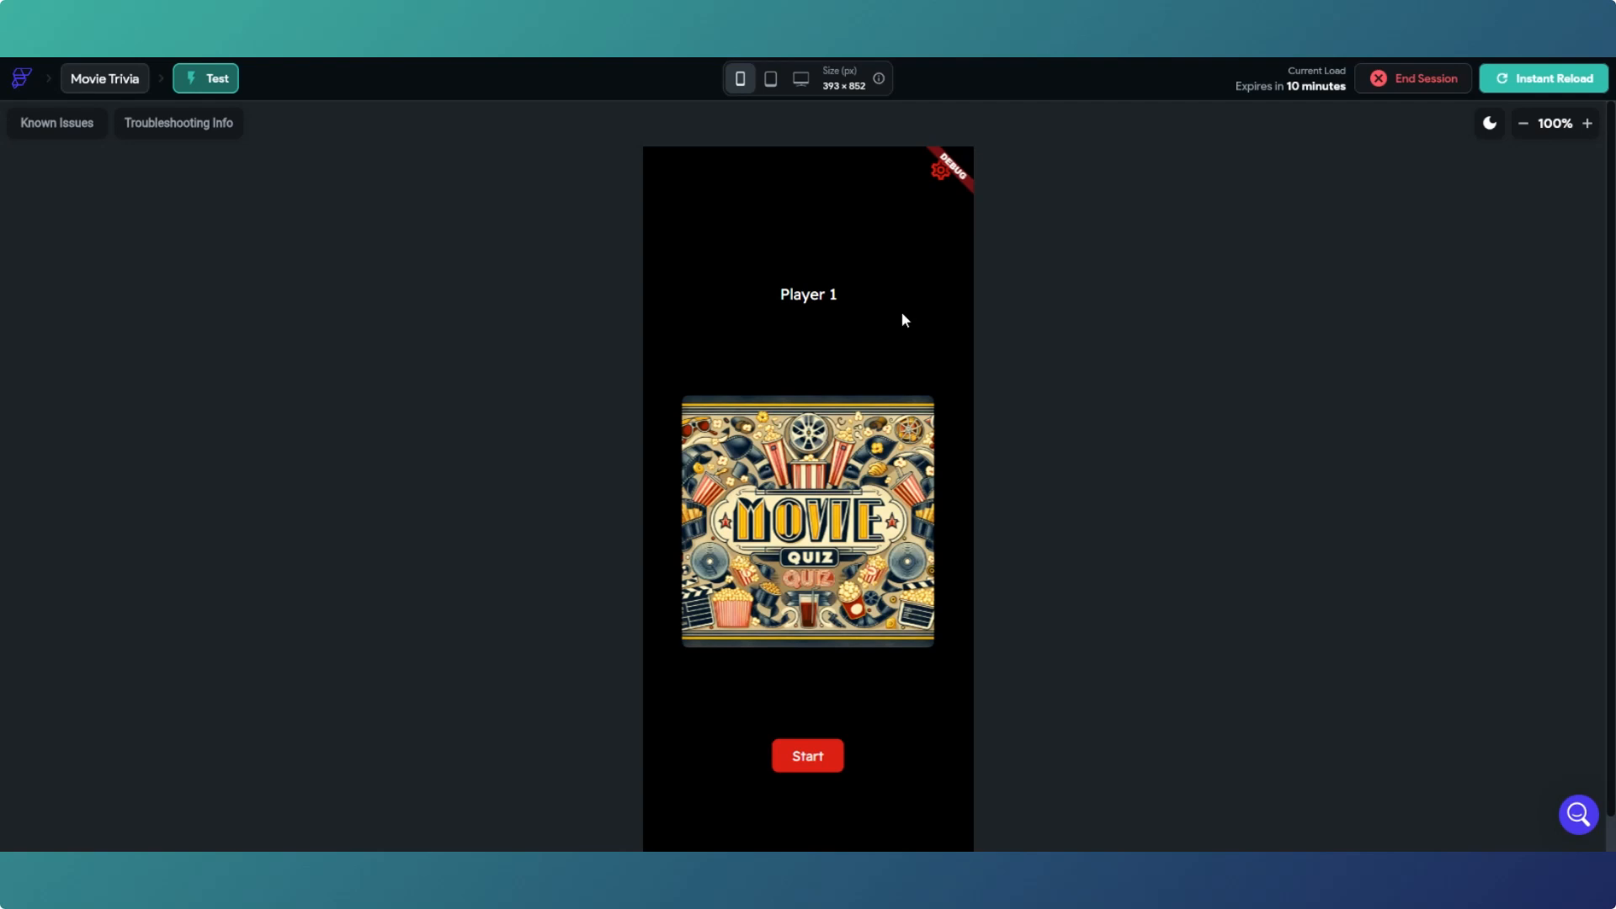
pyautogui.click(945, 177)
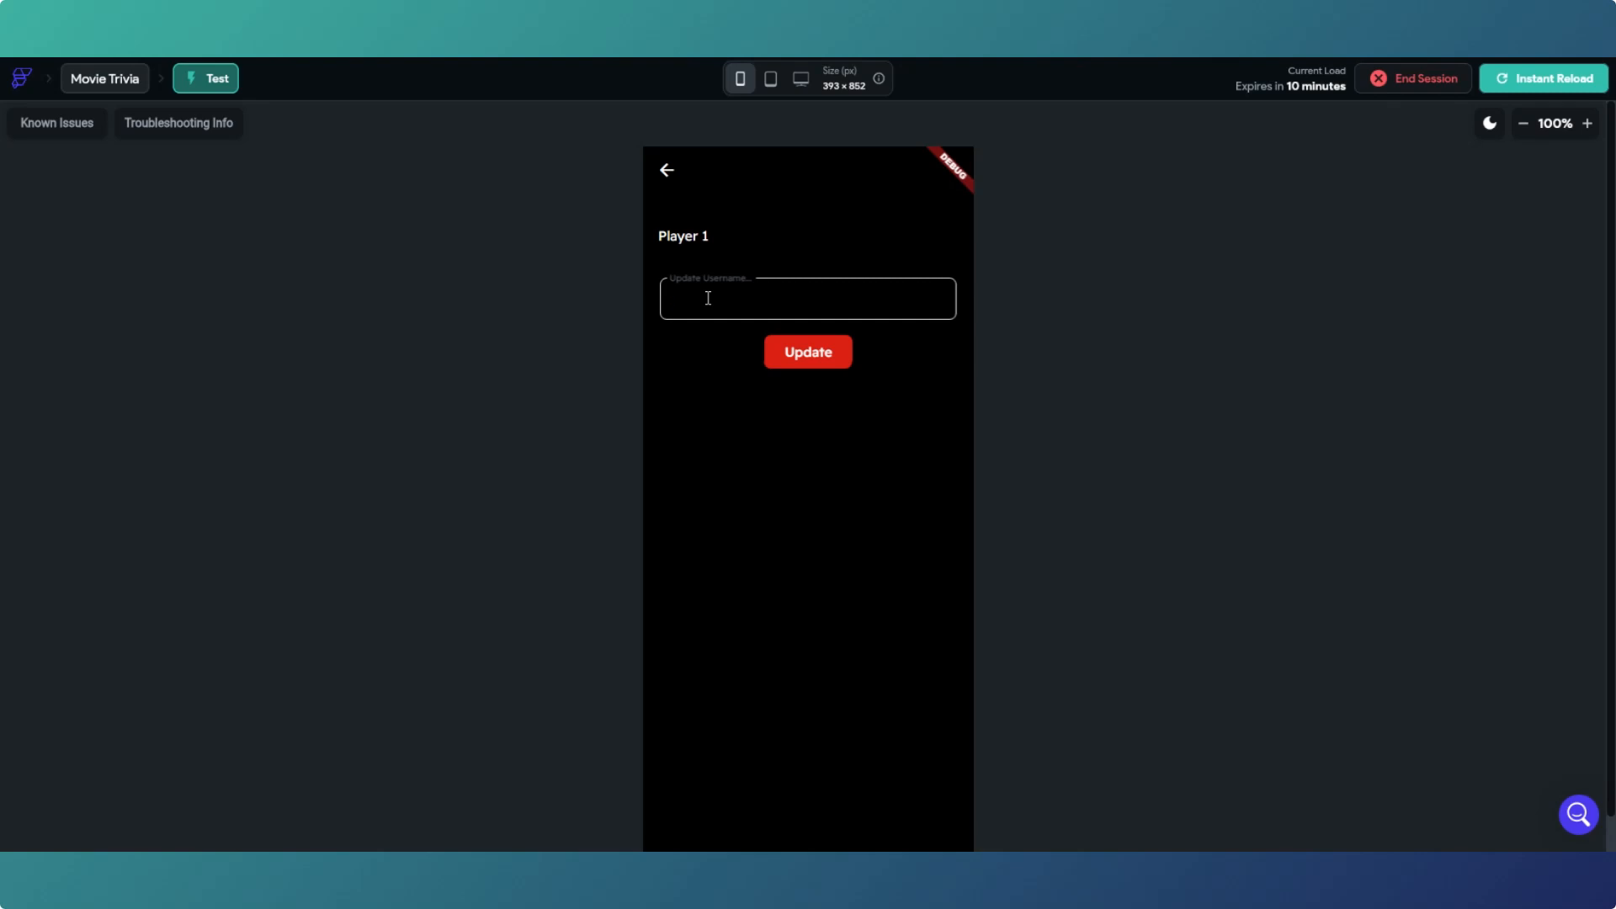
pyautogui.write('Raul')
pyautogui.write('MVP')
pyautogui.click(796, 360)
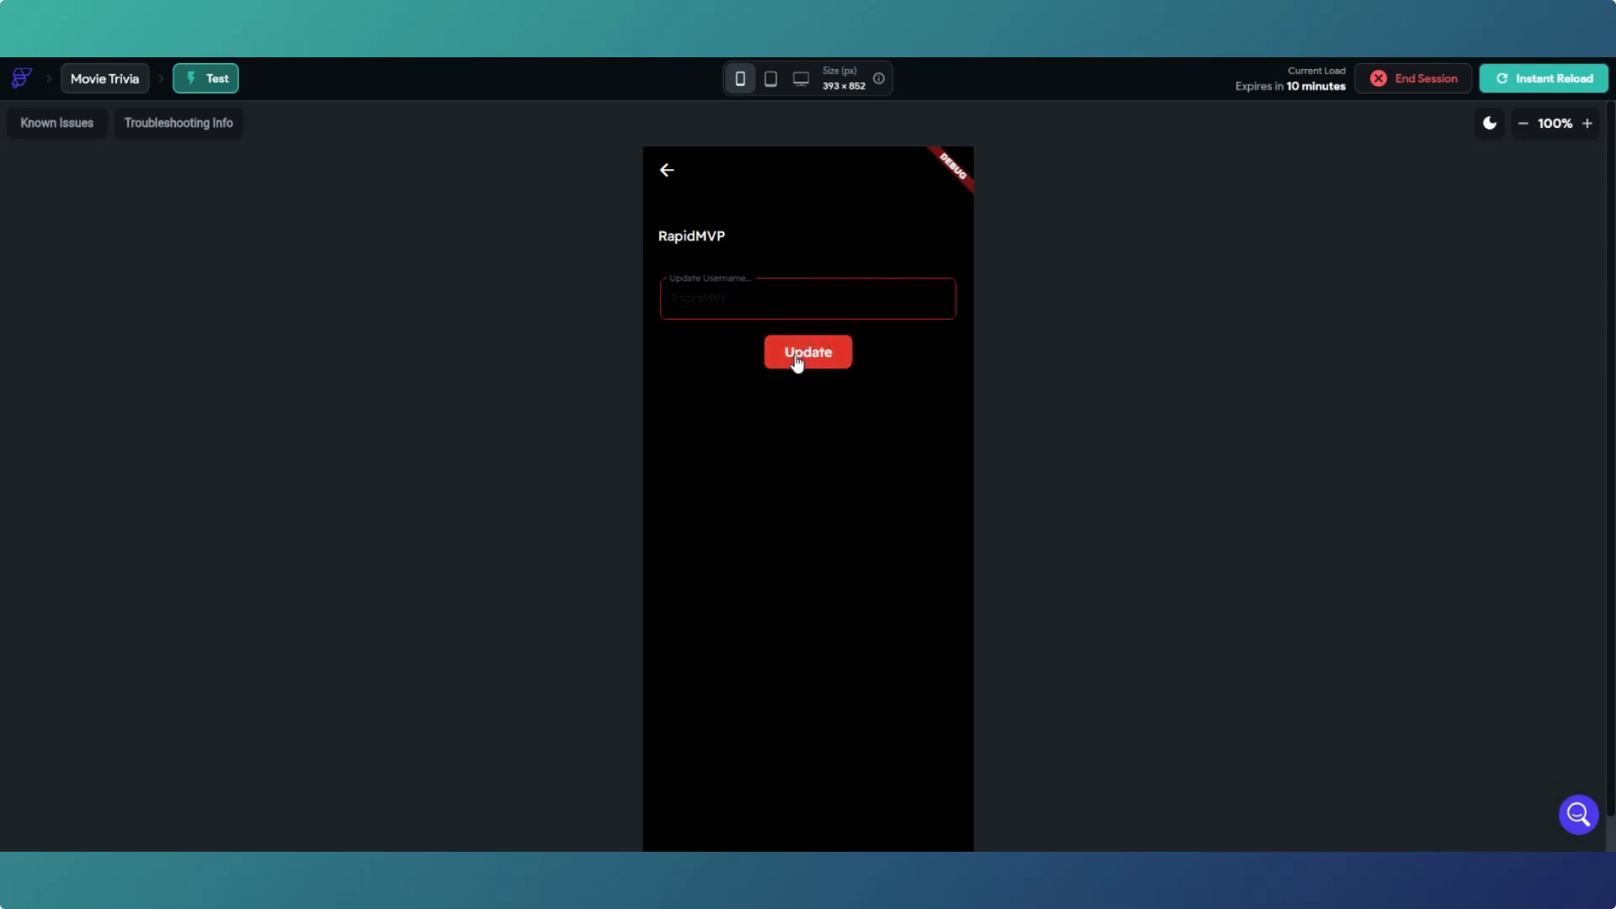
pyautogui.click(662, 175)
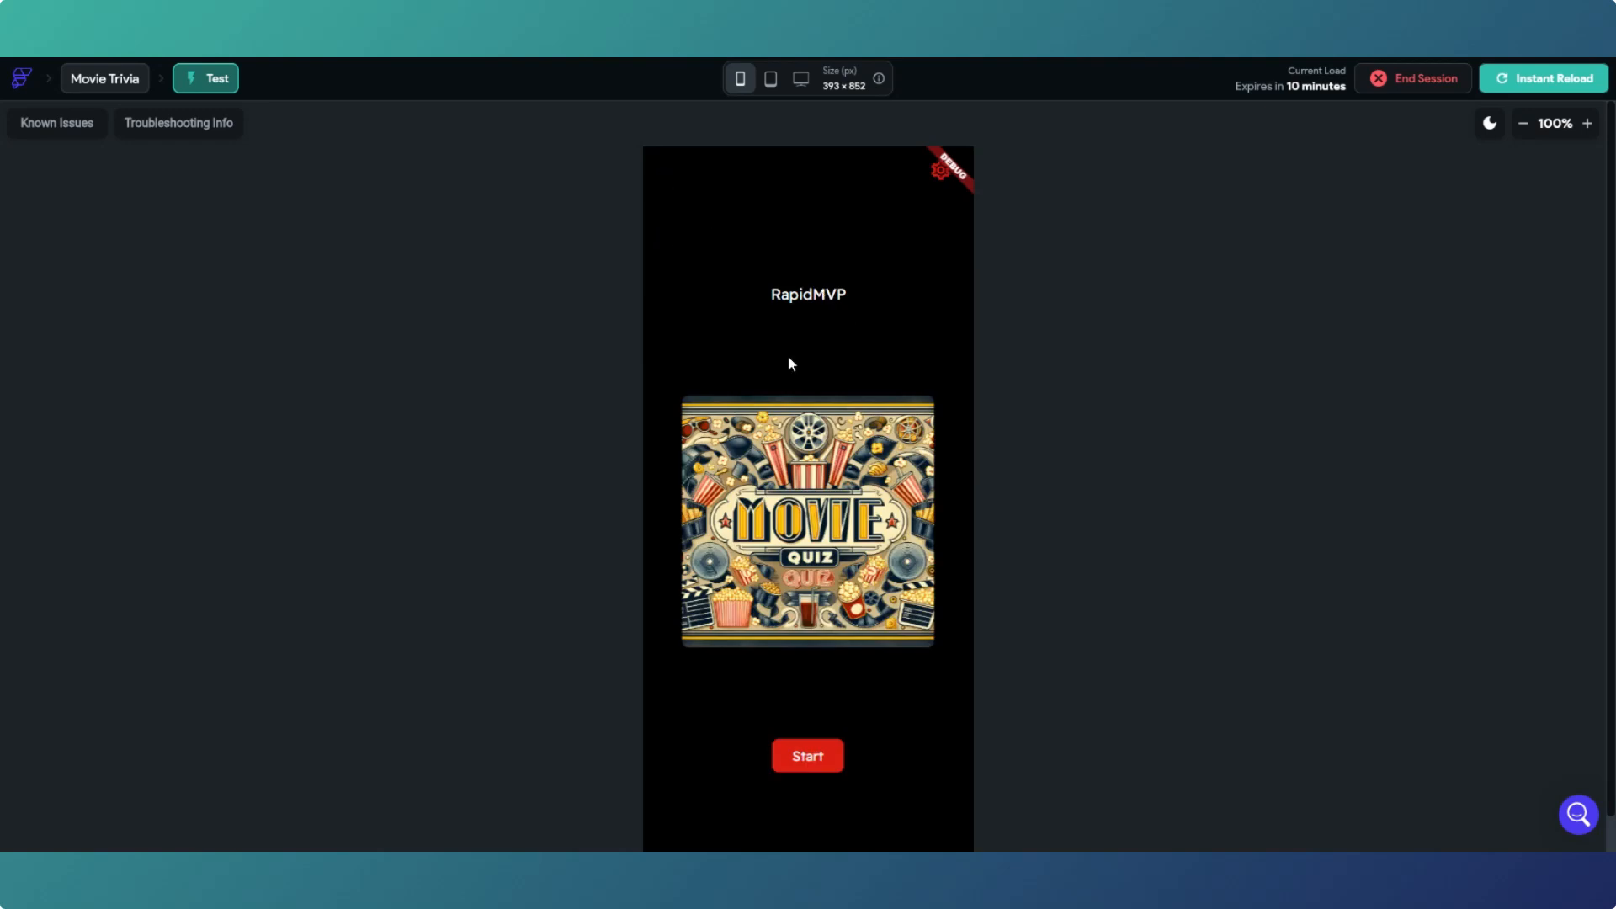
# Step: Start the quiz and lock in Don Vito Corleone for The Godfather question and Raiders of the Lost Ark for the Indiana Jones question
pyautogui.click(813, 760)
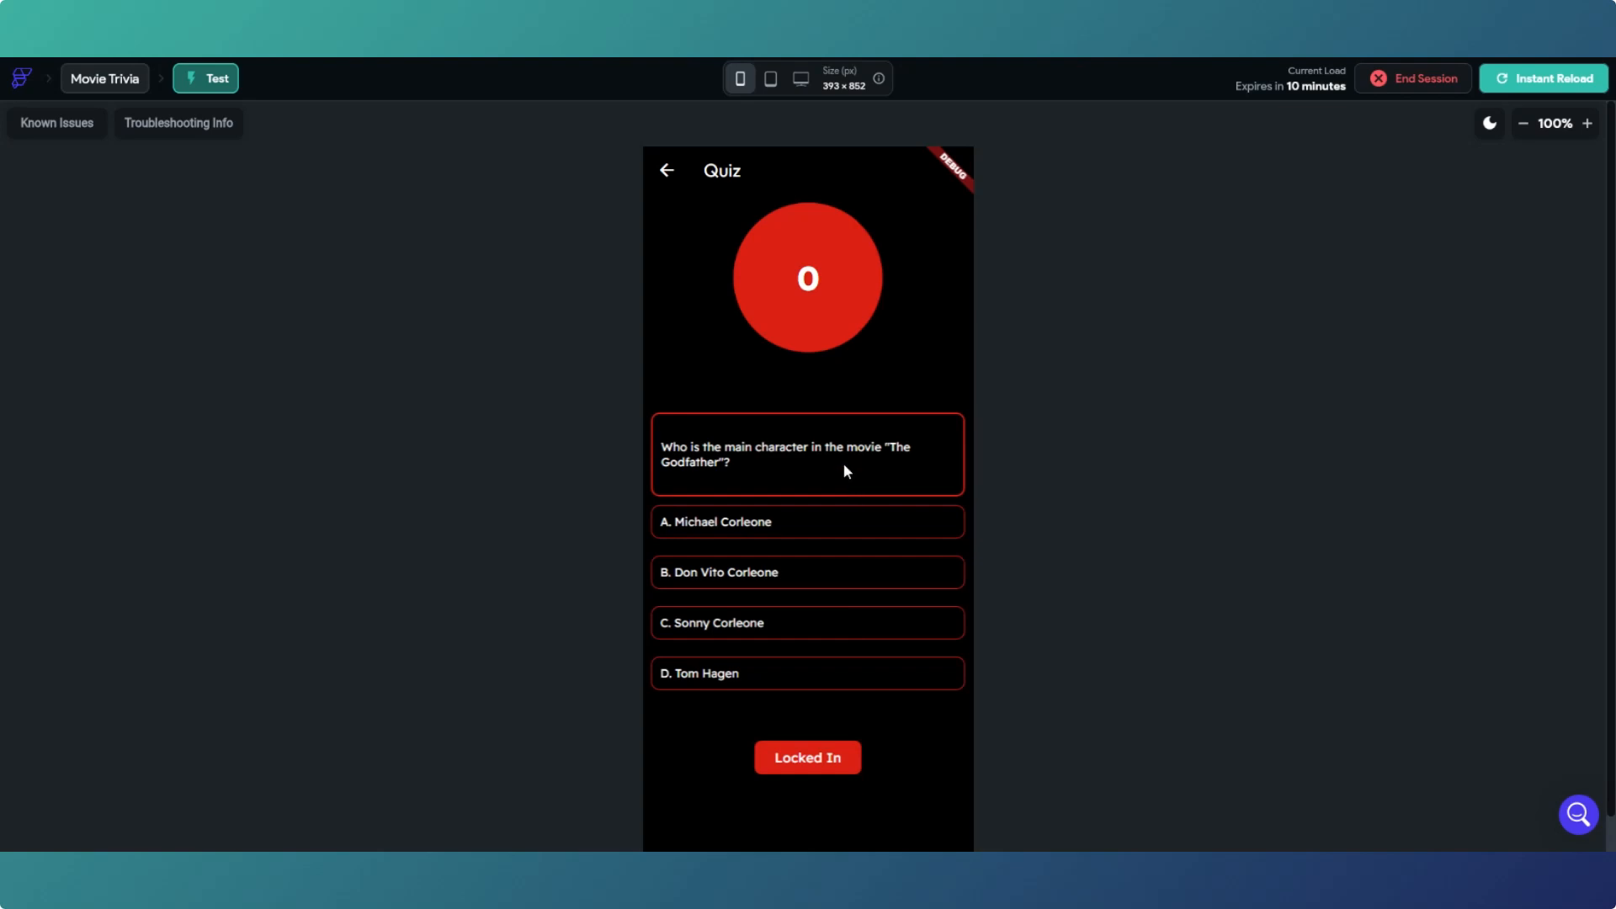
pyautogui.click(781, 581)
pyautogui.click(813, 765)
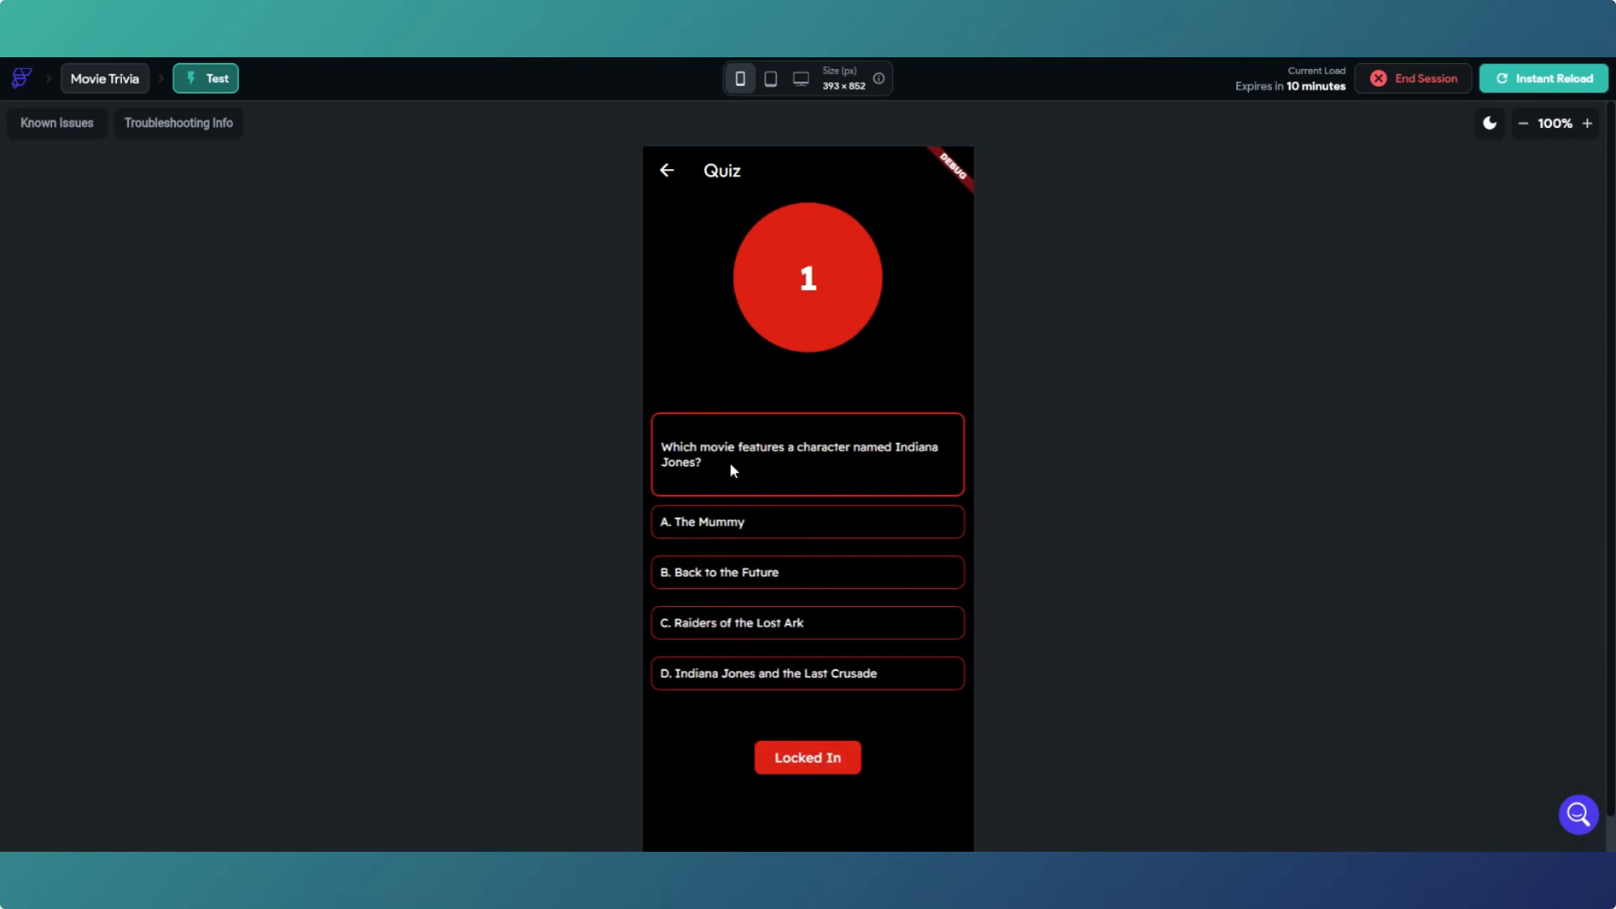
pyautogui.click(780, 630)
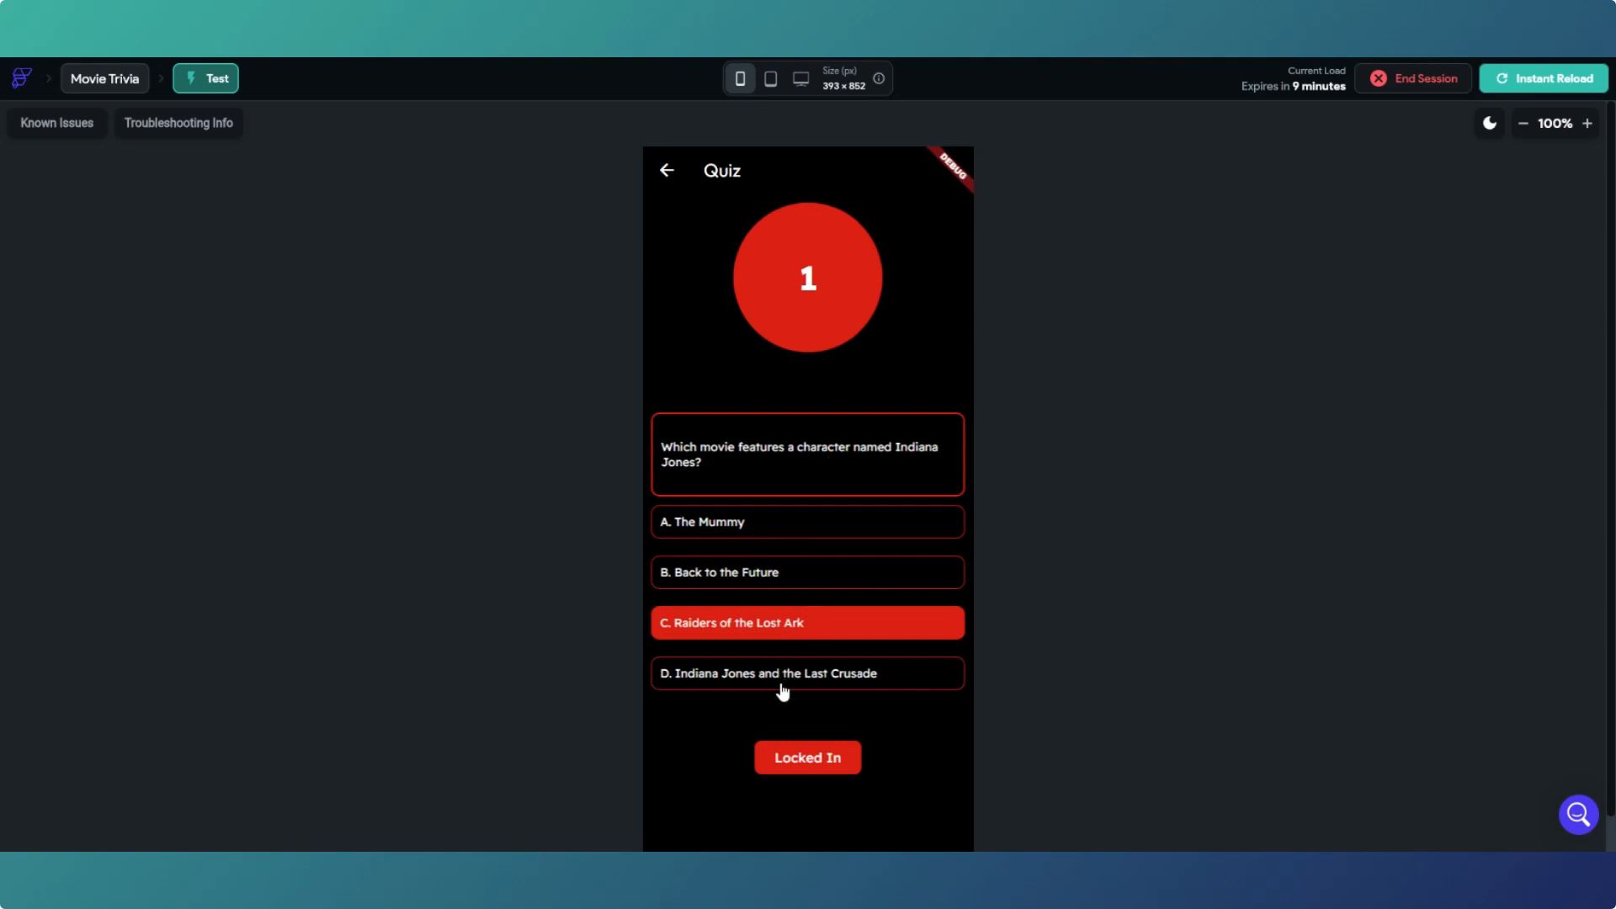
pyautogui.click(804, 766)
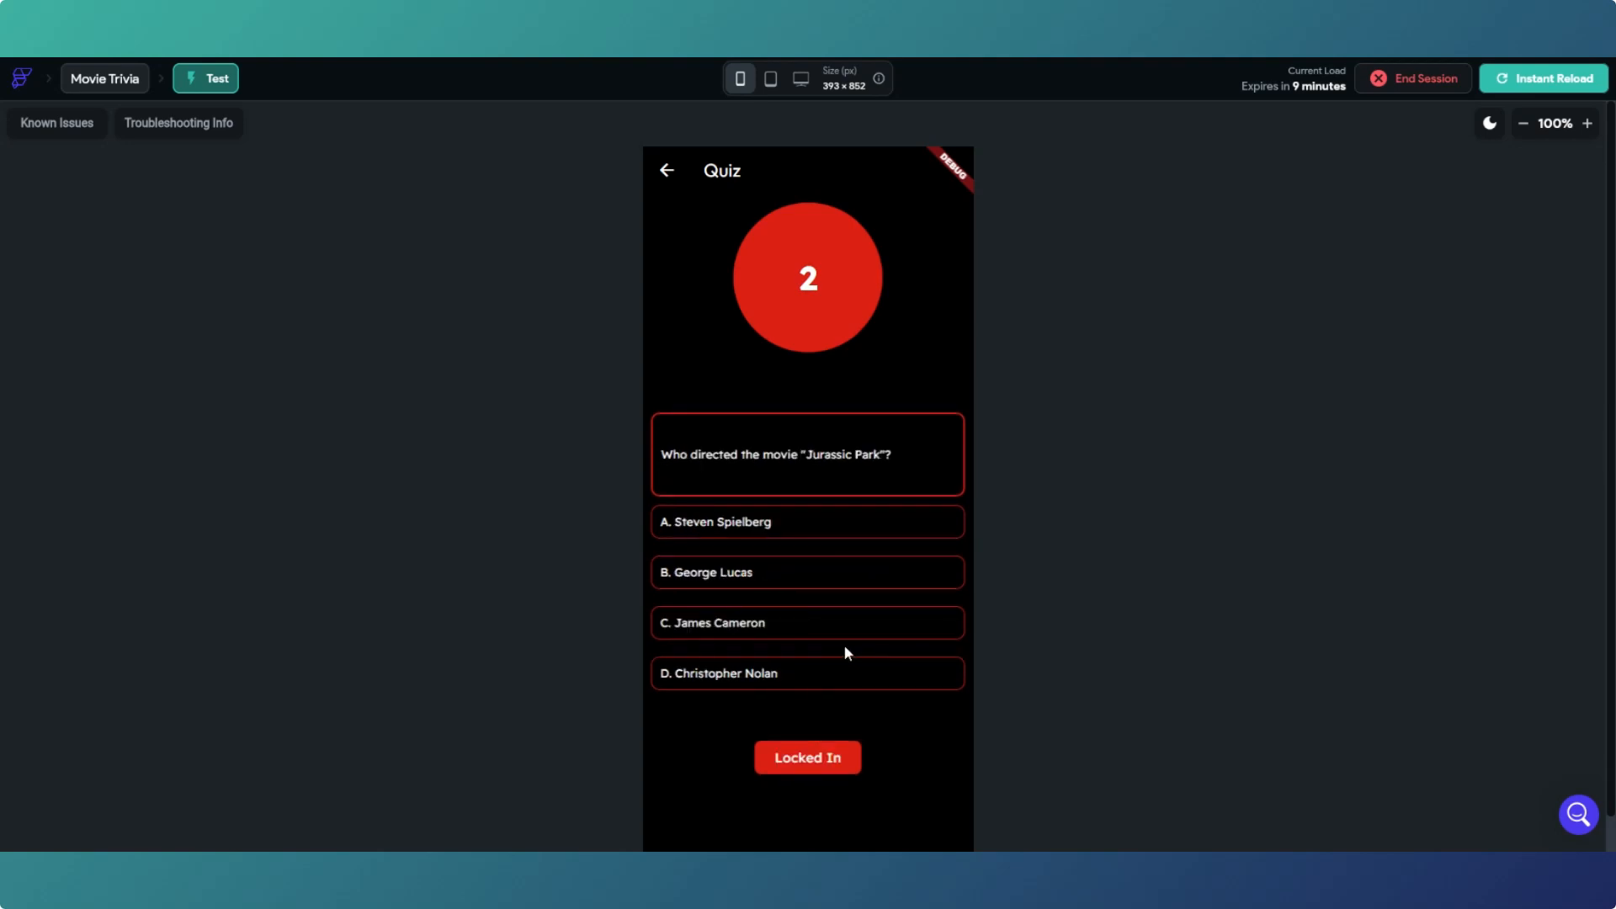
# Step: Lock in Steven Spielberg for Jurassic Park, Frank Darabont for The Shawshank Redemption and Anthony Hopkins for The Silence of the Lambs
pyautogui.click(836, 532)
pyautogui.click(815, 766)
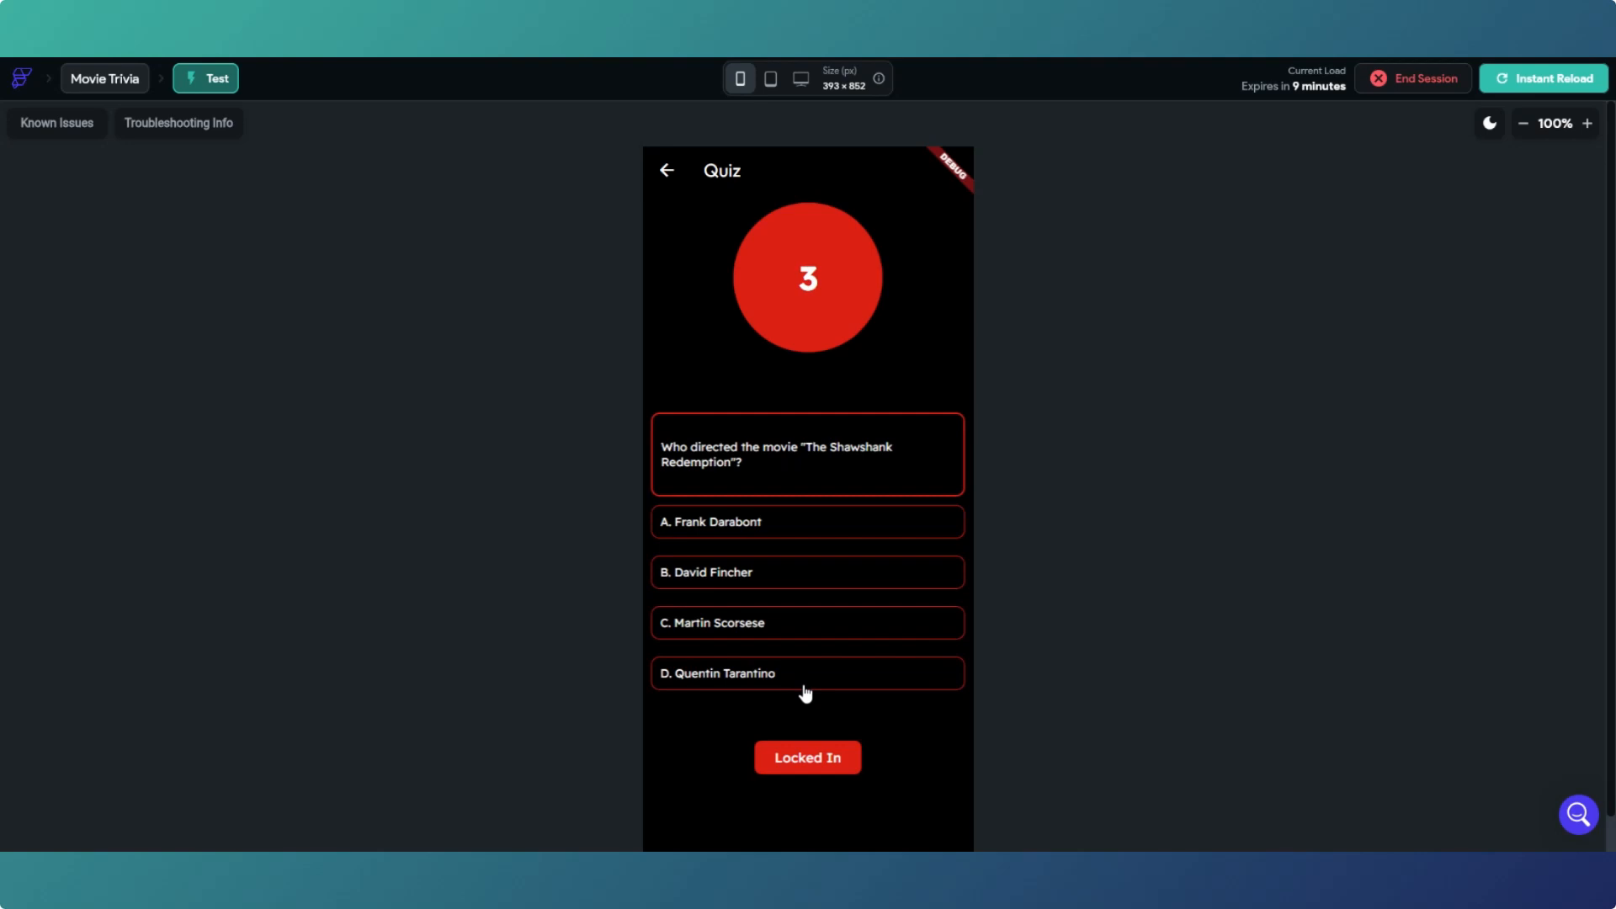
pyautogui.click(775, 530)
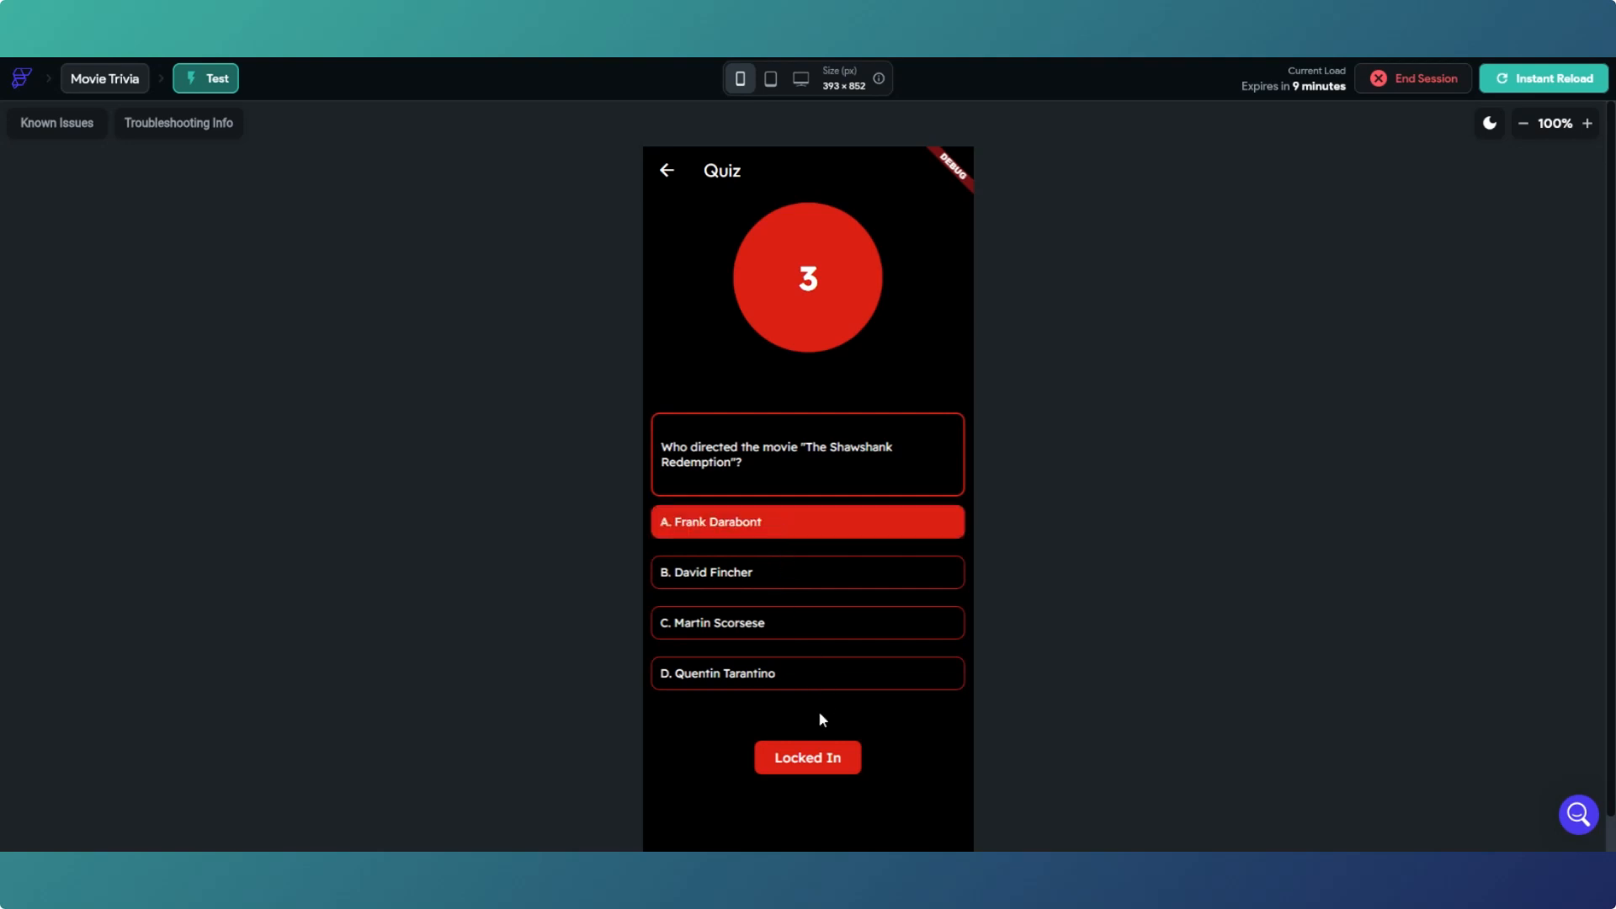
pyautogui.click(815, 760)
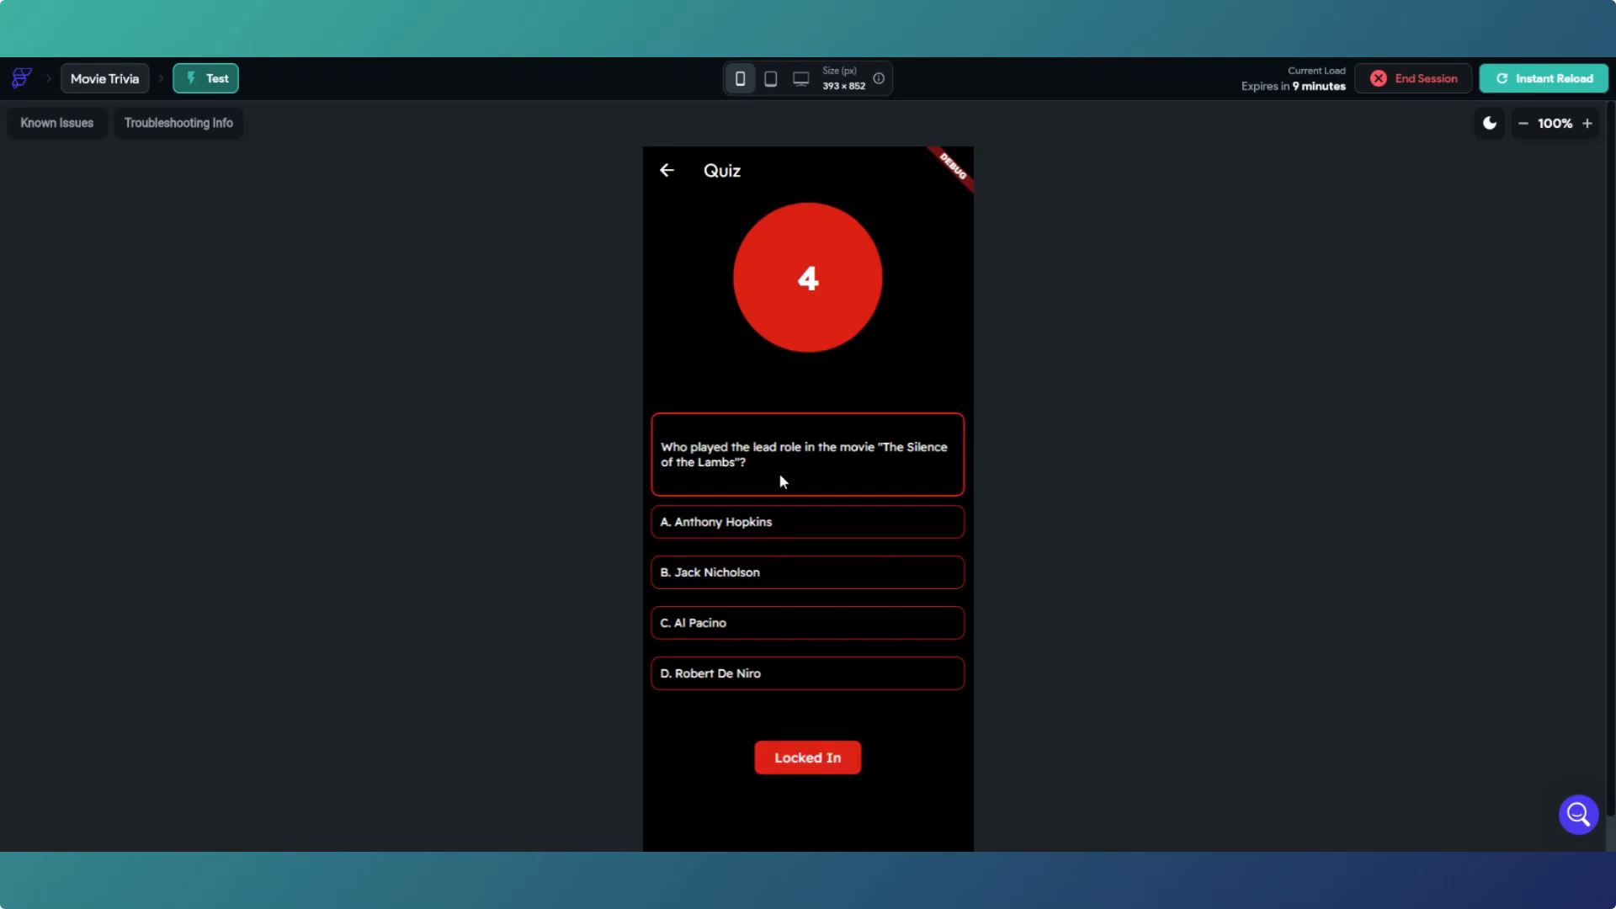
pyautogui.click(780, 529)
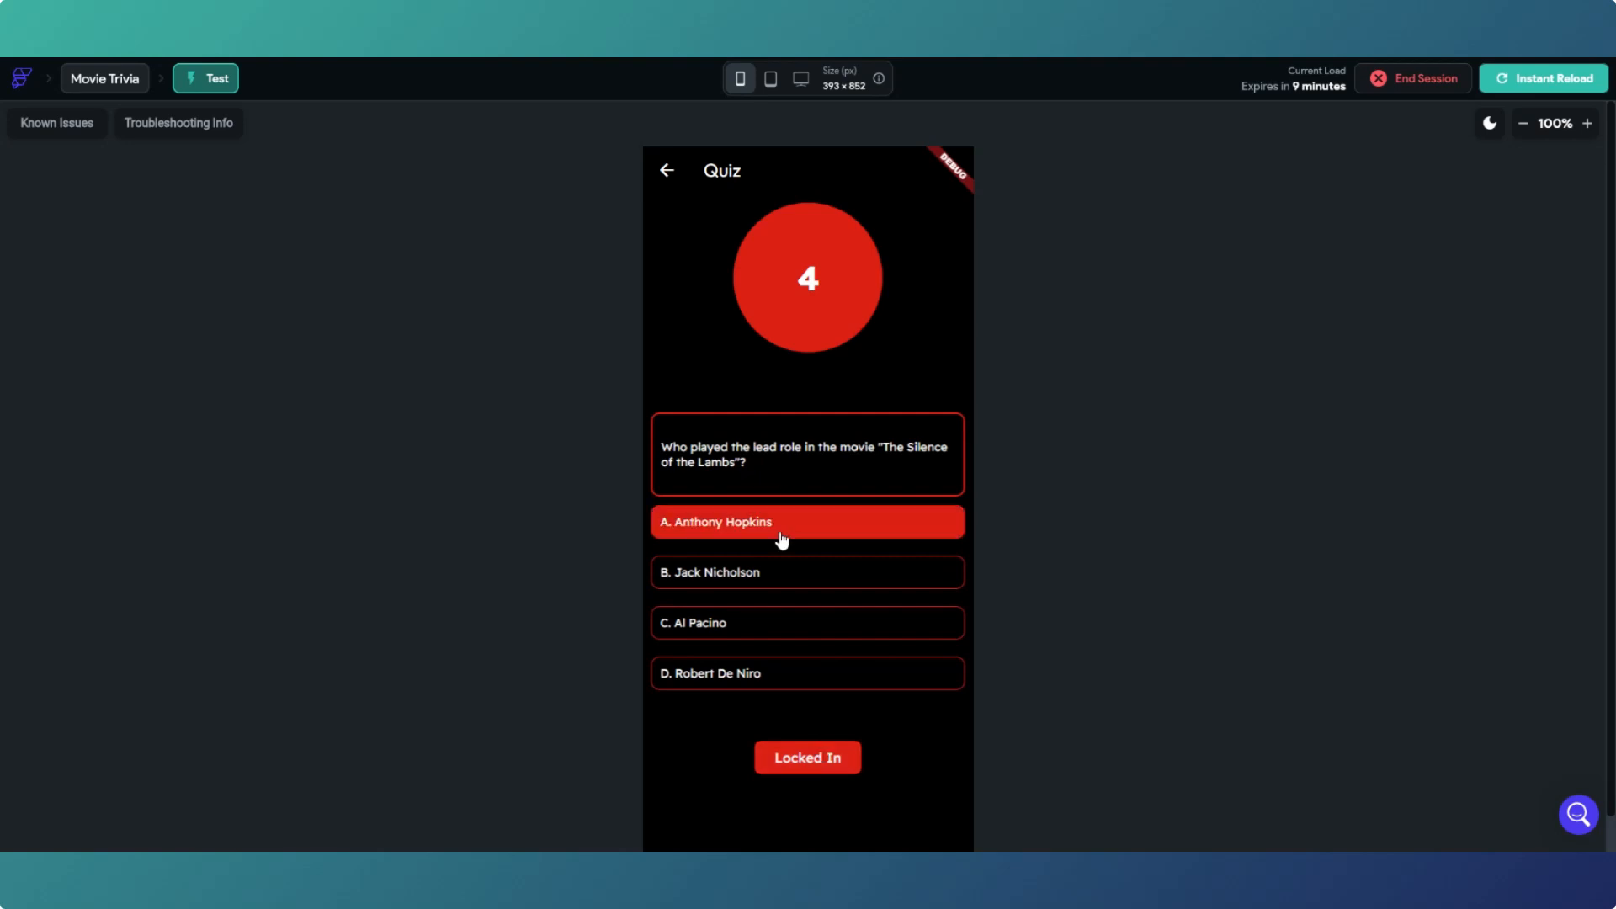
pyautogui.click(832, 760)
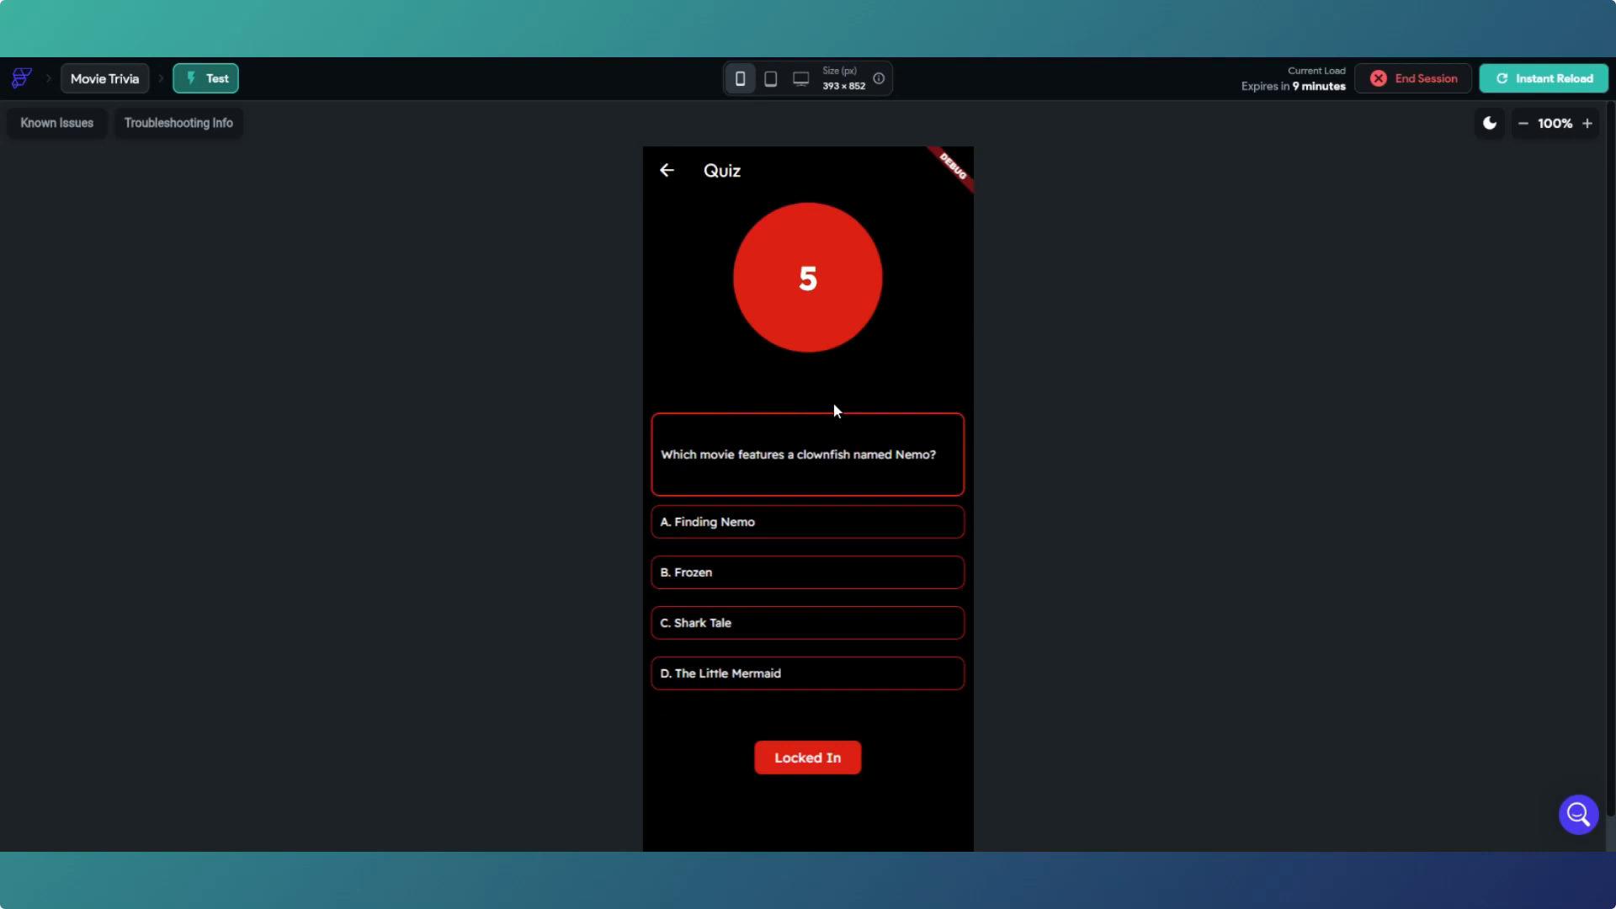
# Step: Lock in Finding Nemo for the clownfish, Harry Potter and the Sorcerer's Stone for Harry Potter and Inside Out for the emotions question
pyautogui.click(786, 523)
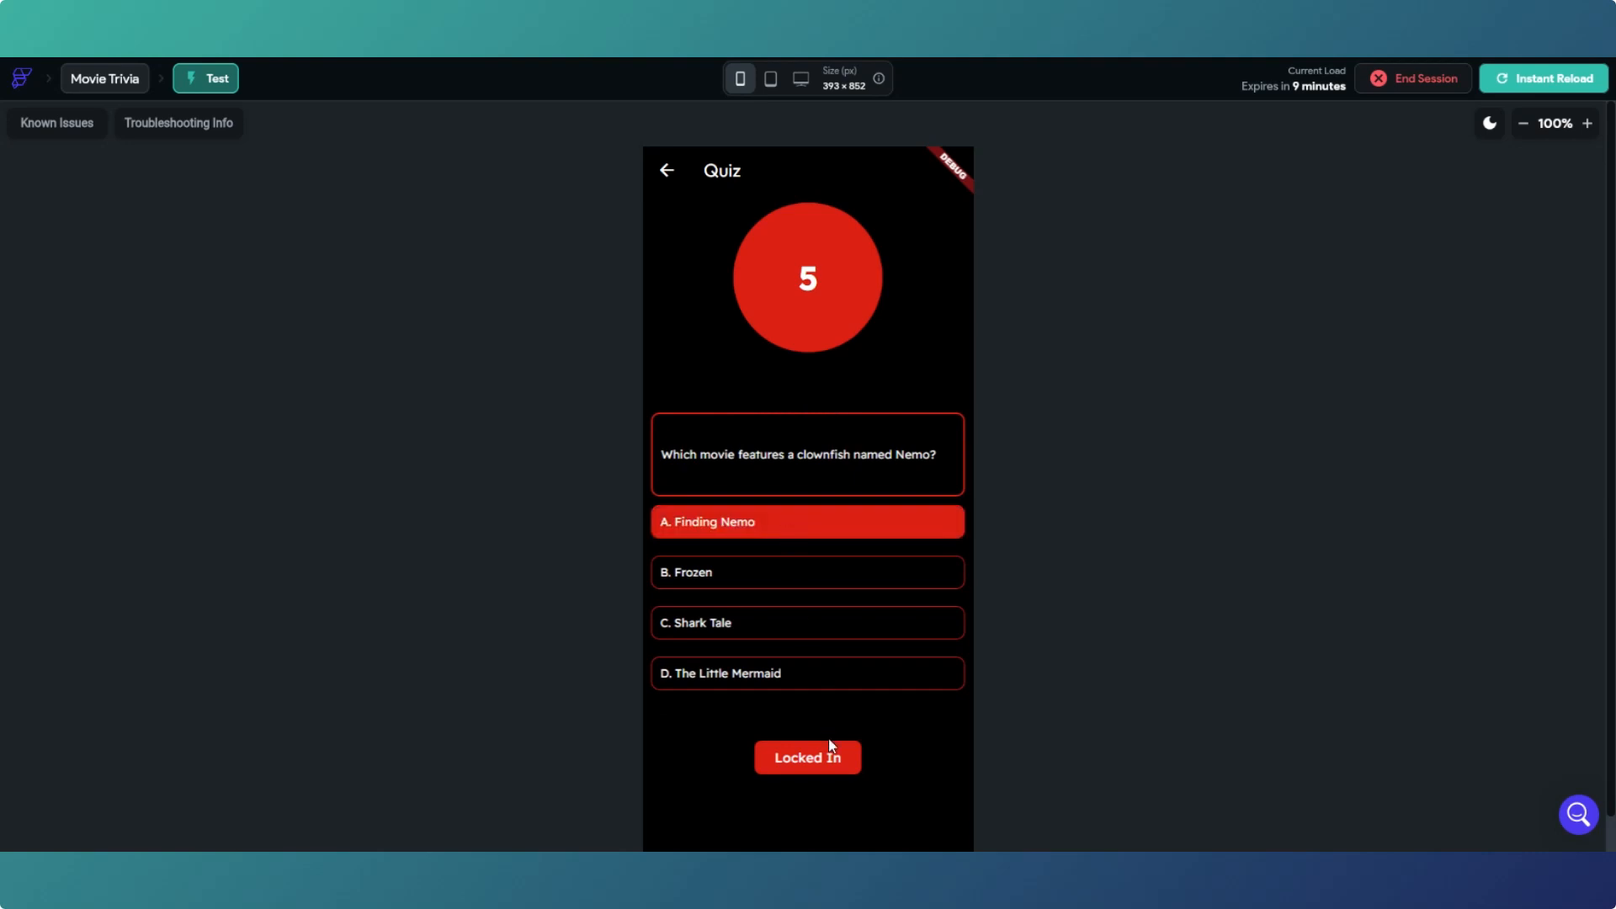
pyautogui.click(829, 762)
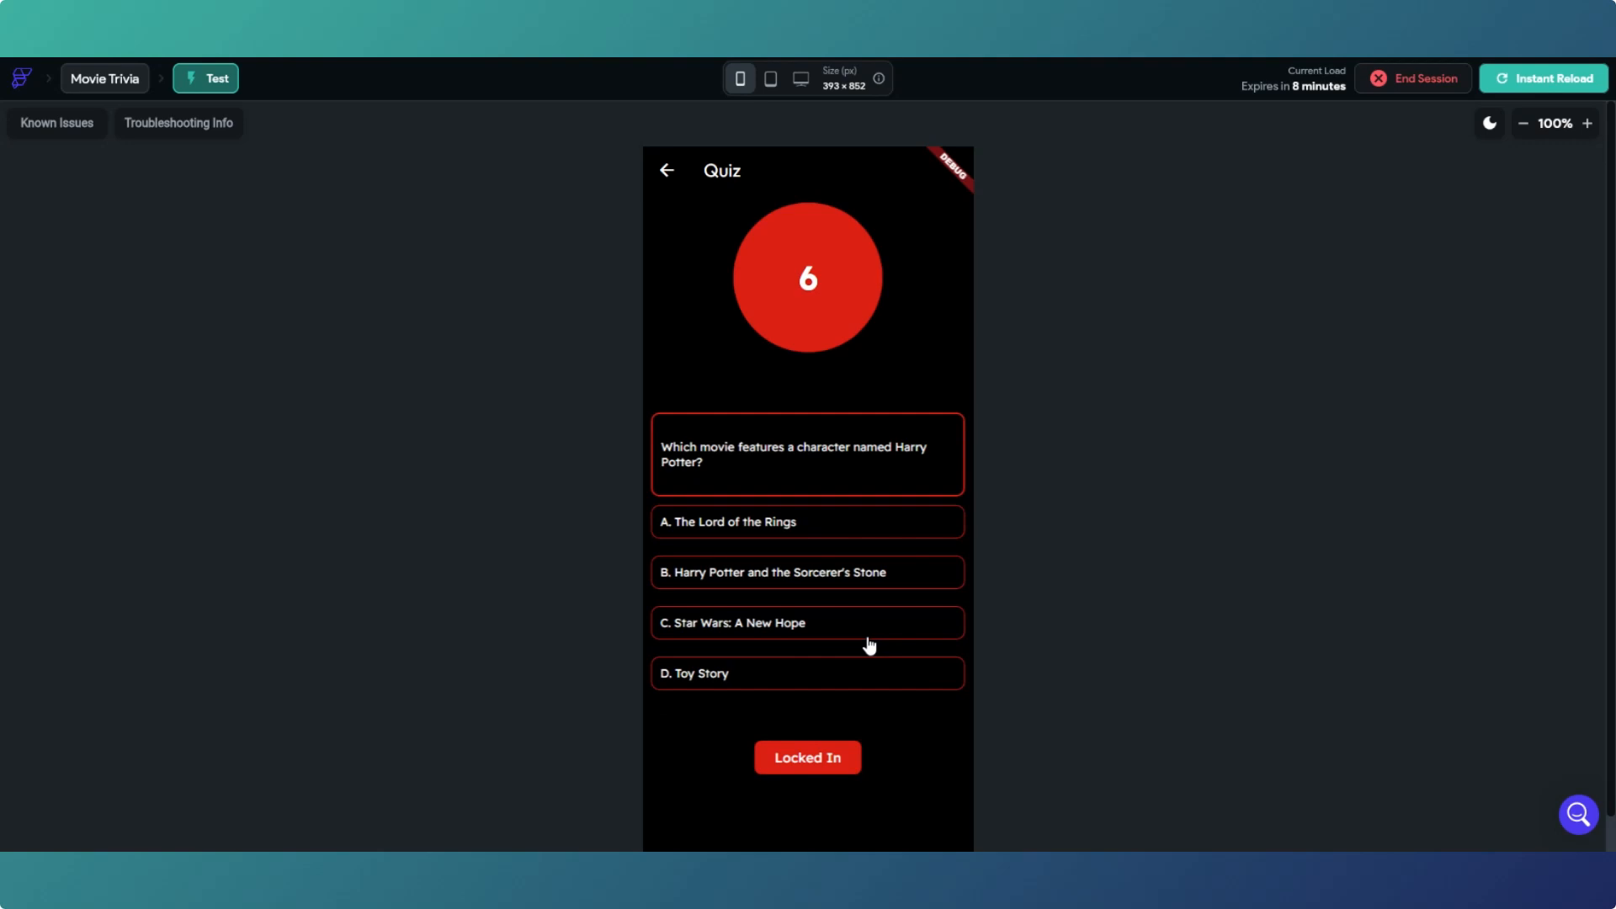
pyautogui.click(846, 581)
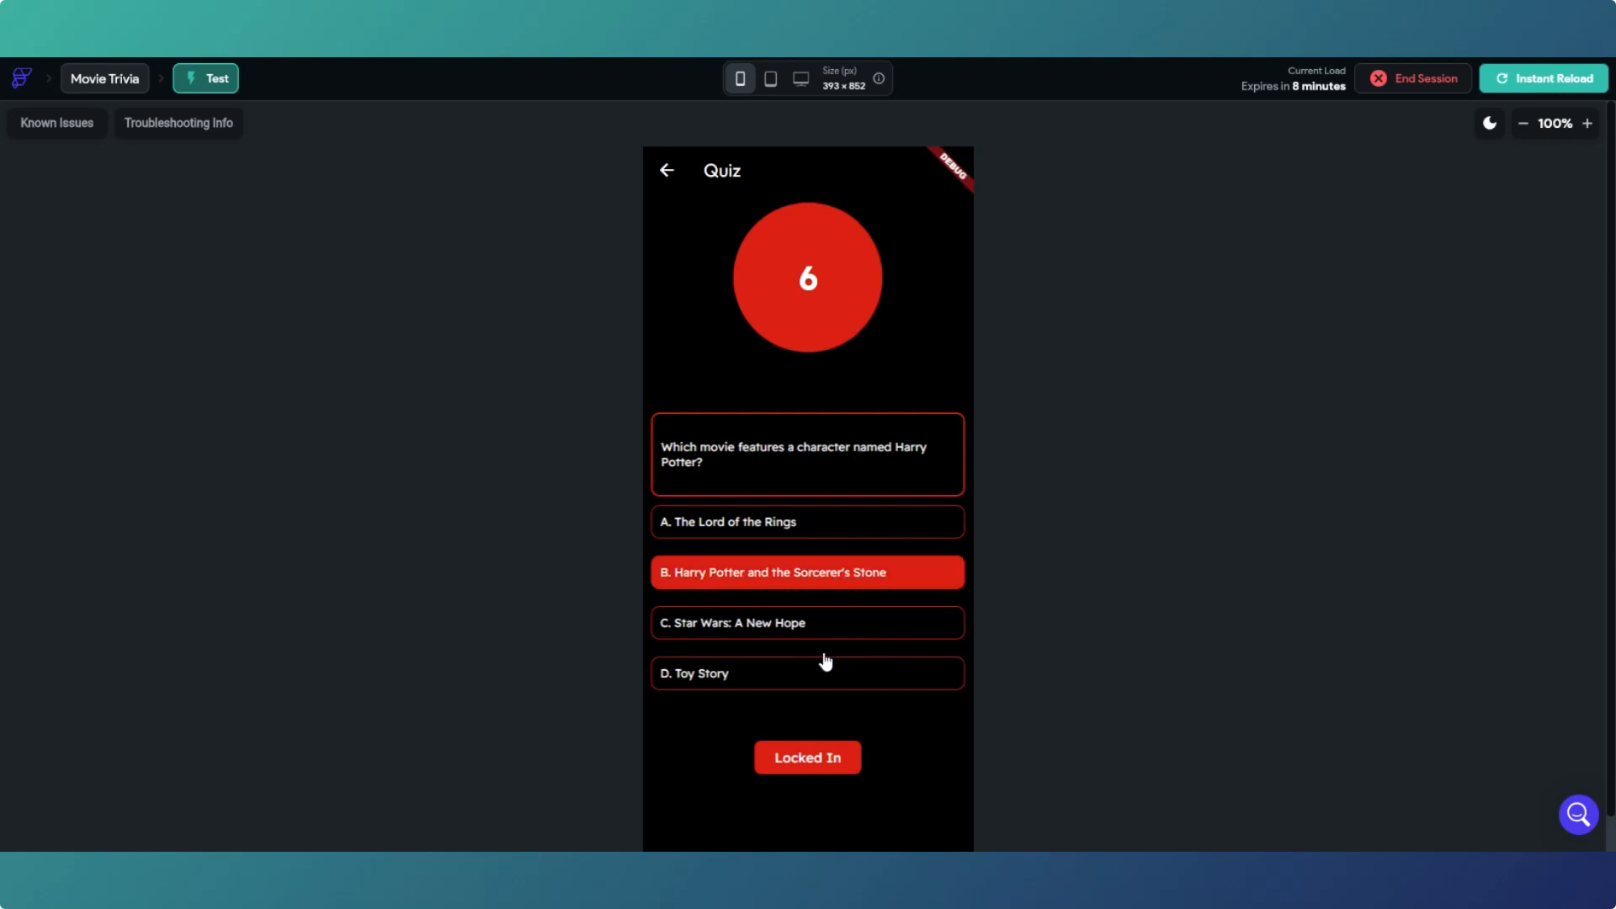
pyautogui.click(806, 760)
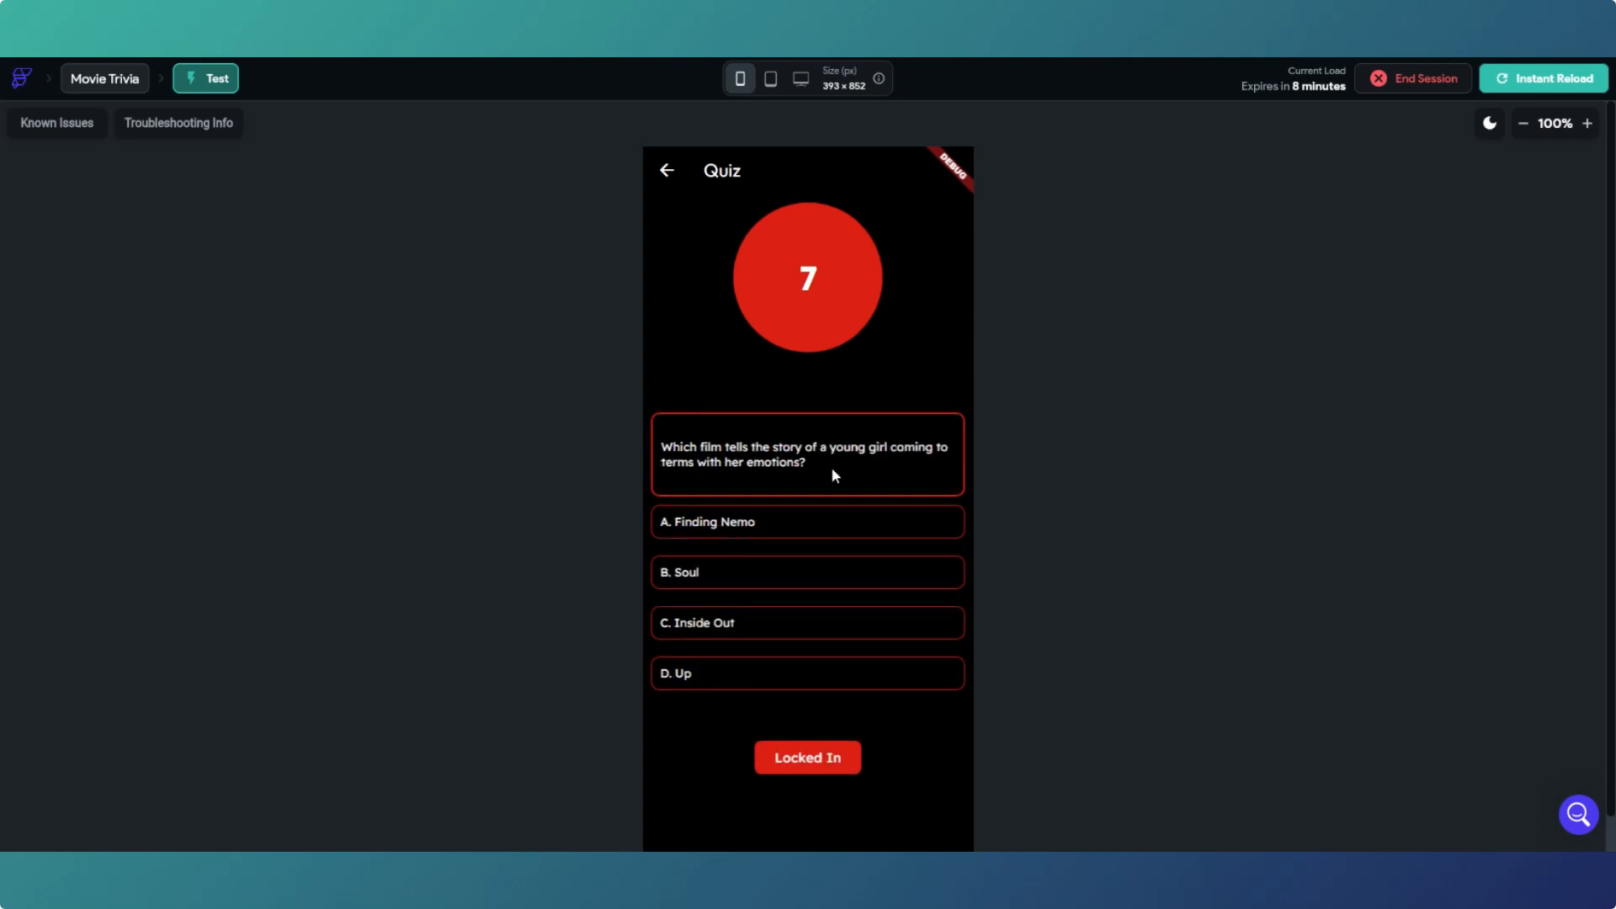
pyautogui.click(772, 624)
pyautogui.click(808, 768)
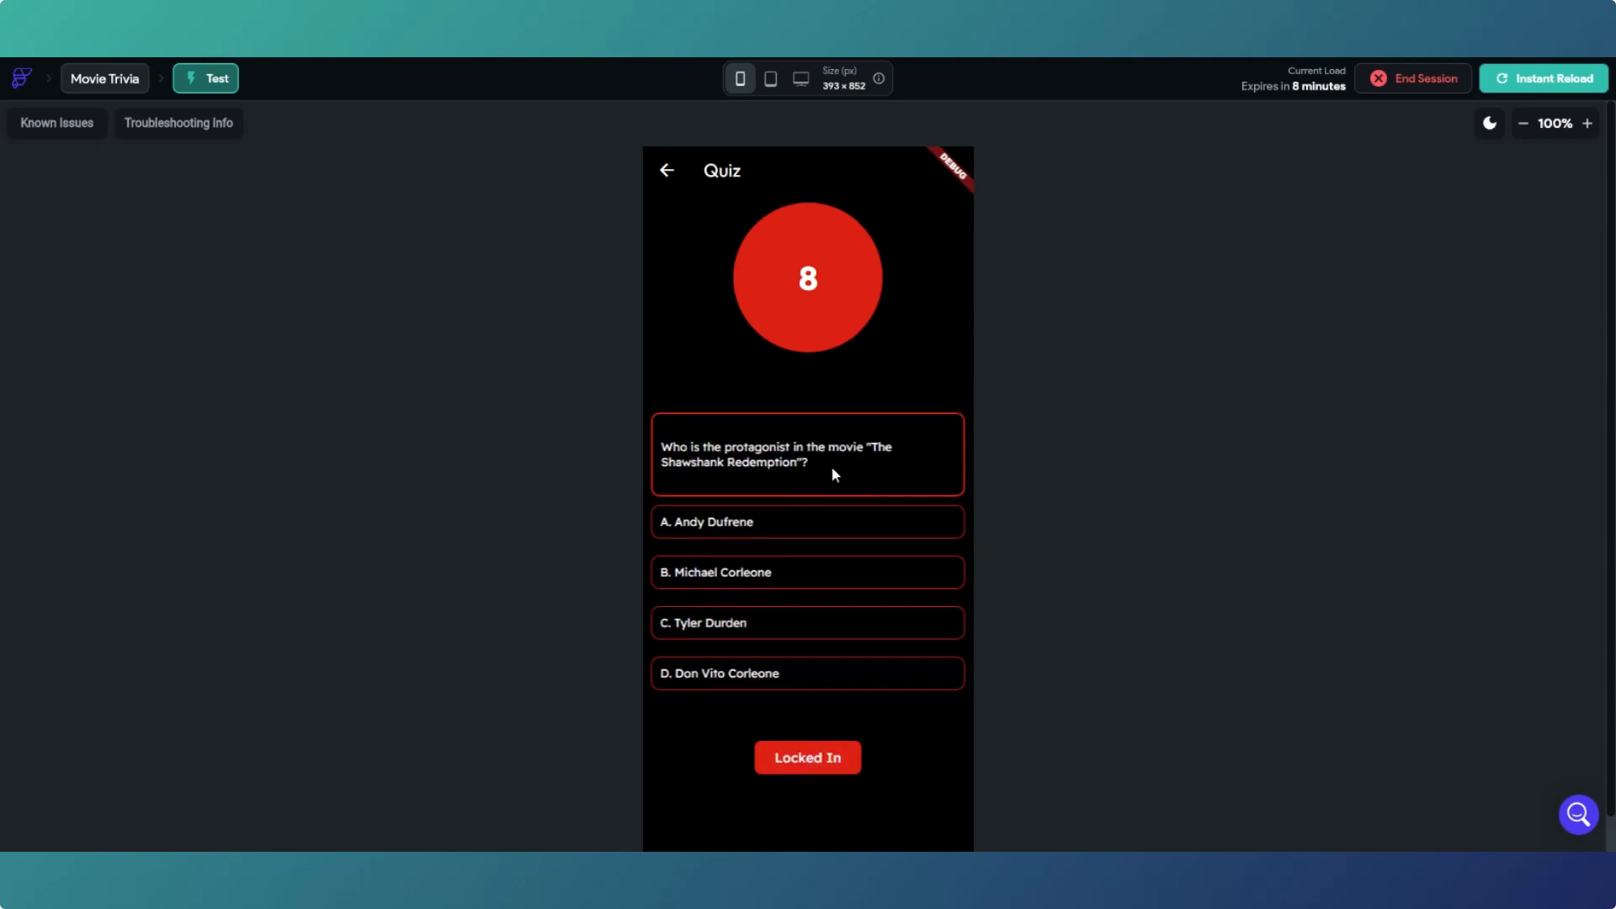
# Step: Lock in Andy Dufrene for the Shawshank protagonist, Toy Story for the living toys and Star Wars: Episode IV - A New Hope for Darth Vader
pyautogui.click(787, 522)
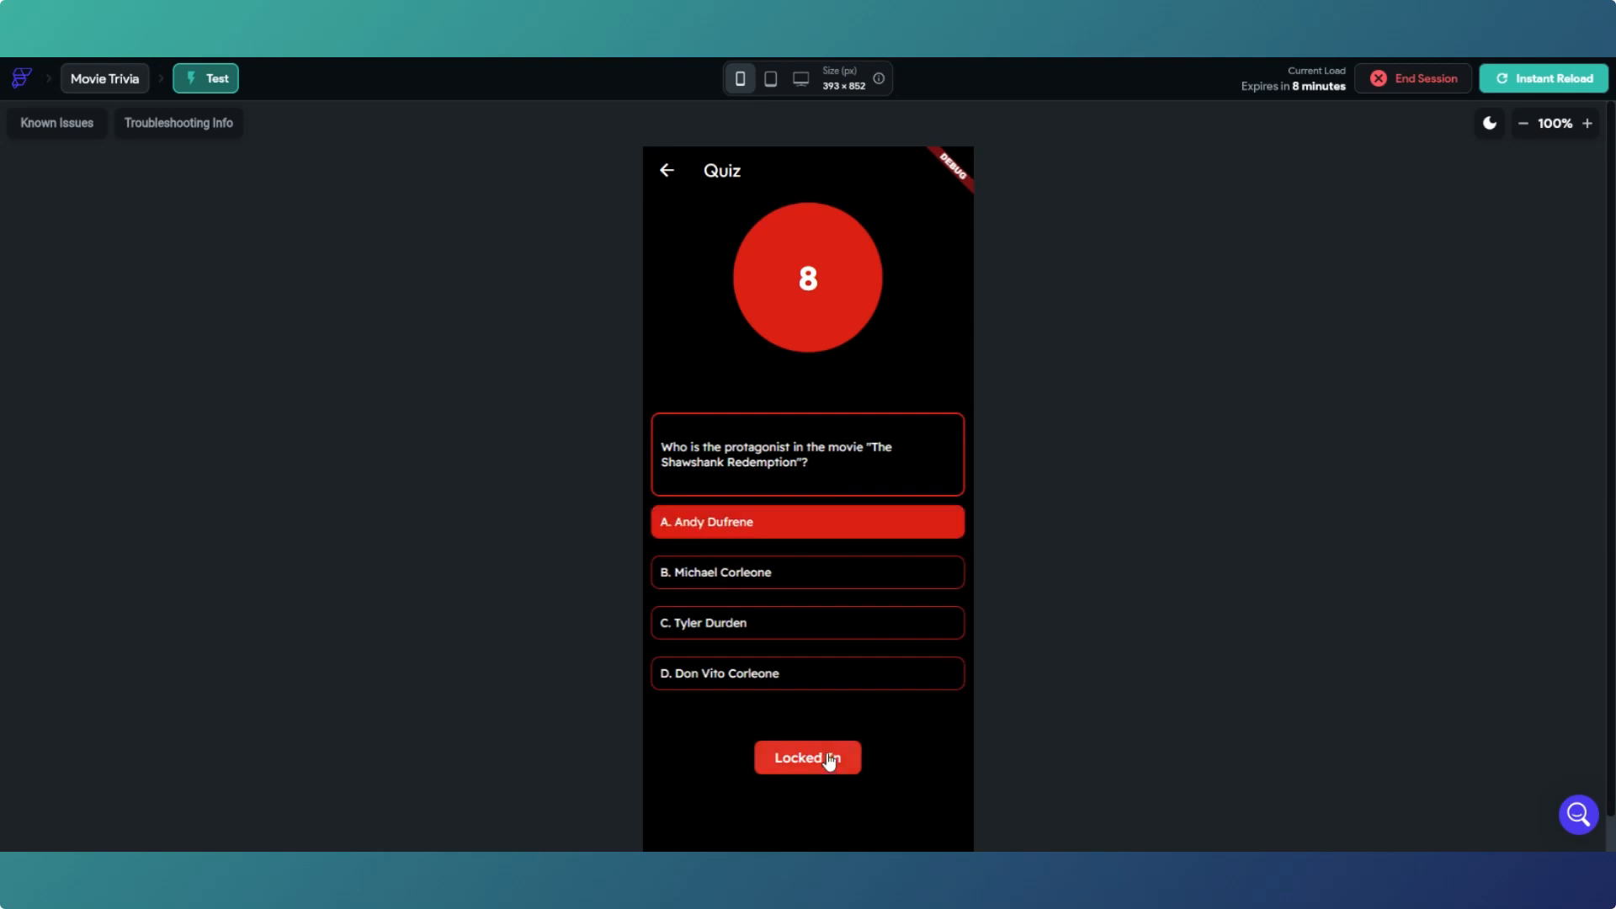
pyautogui.click(829, 761)
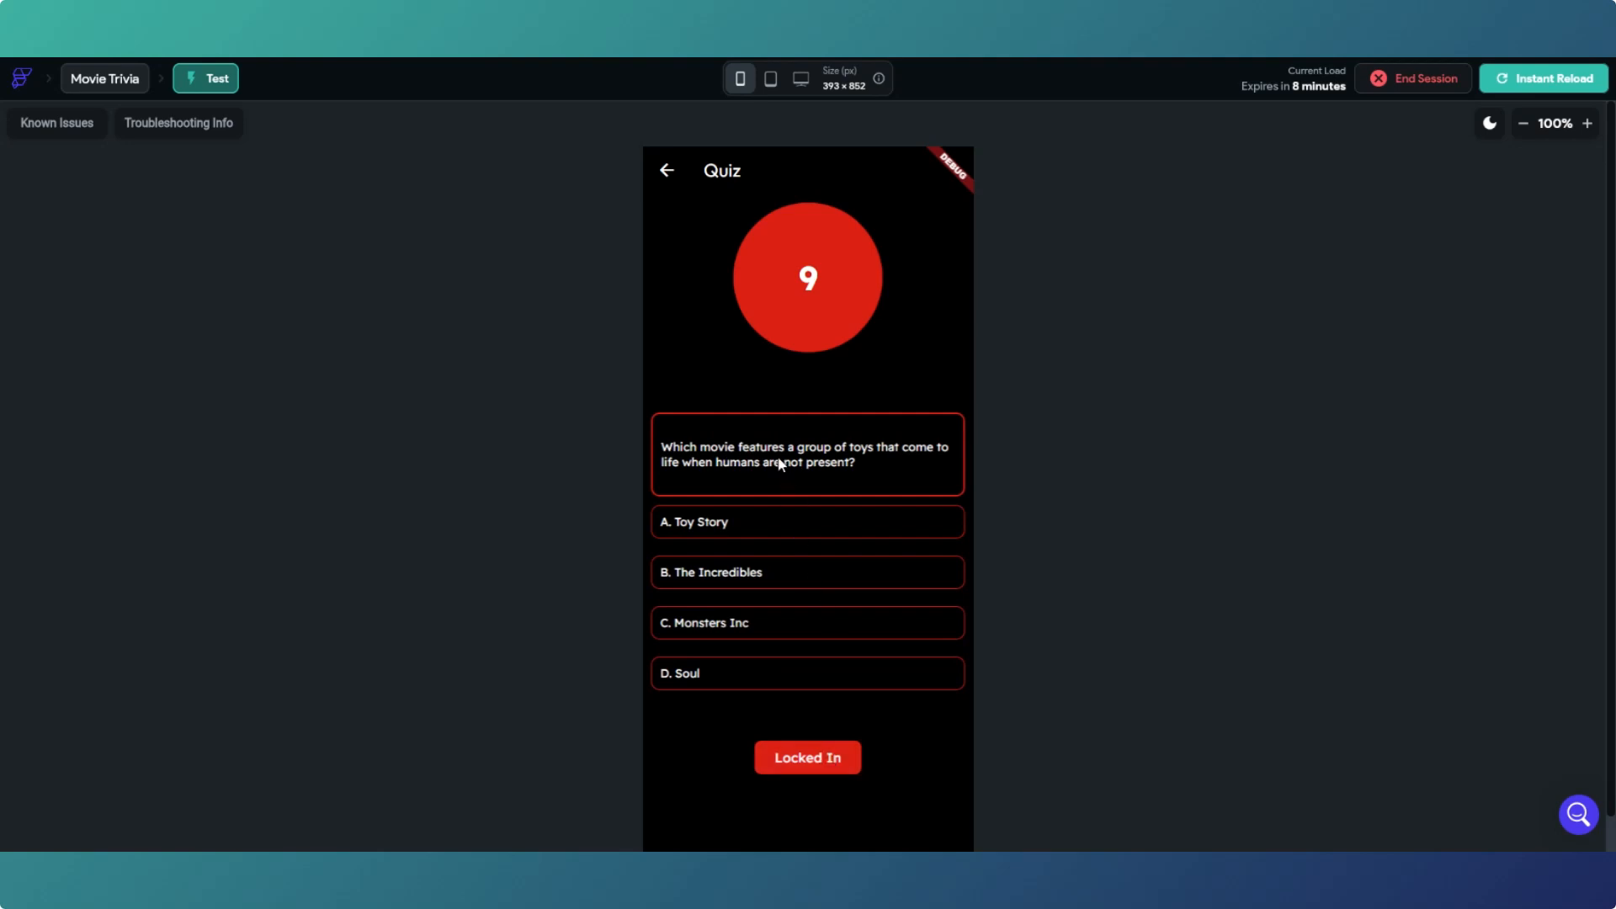
pyautogui.click(775, 522)
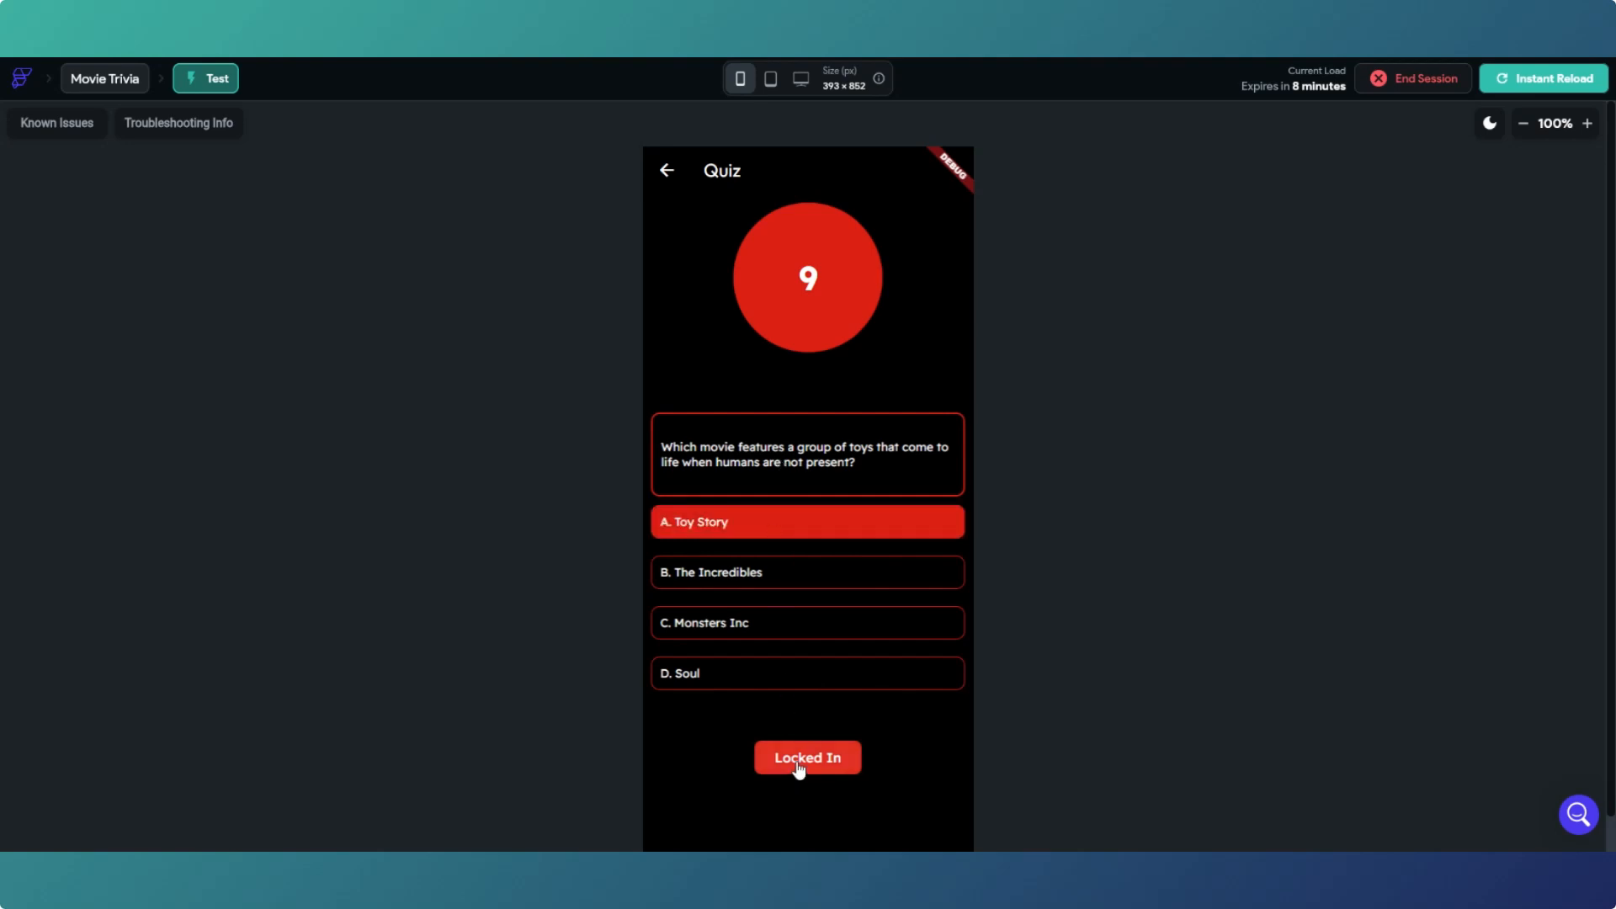
pyautogui.click(799, 768)
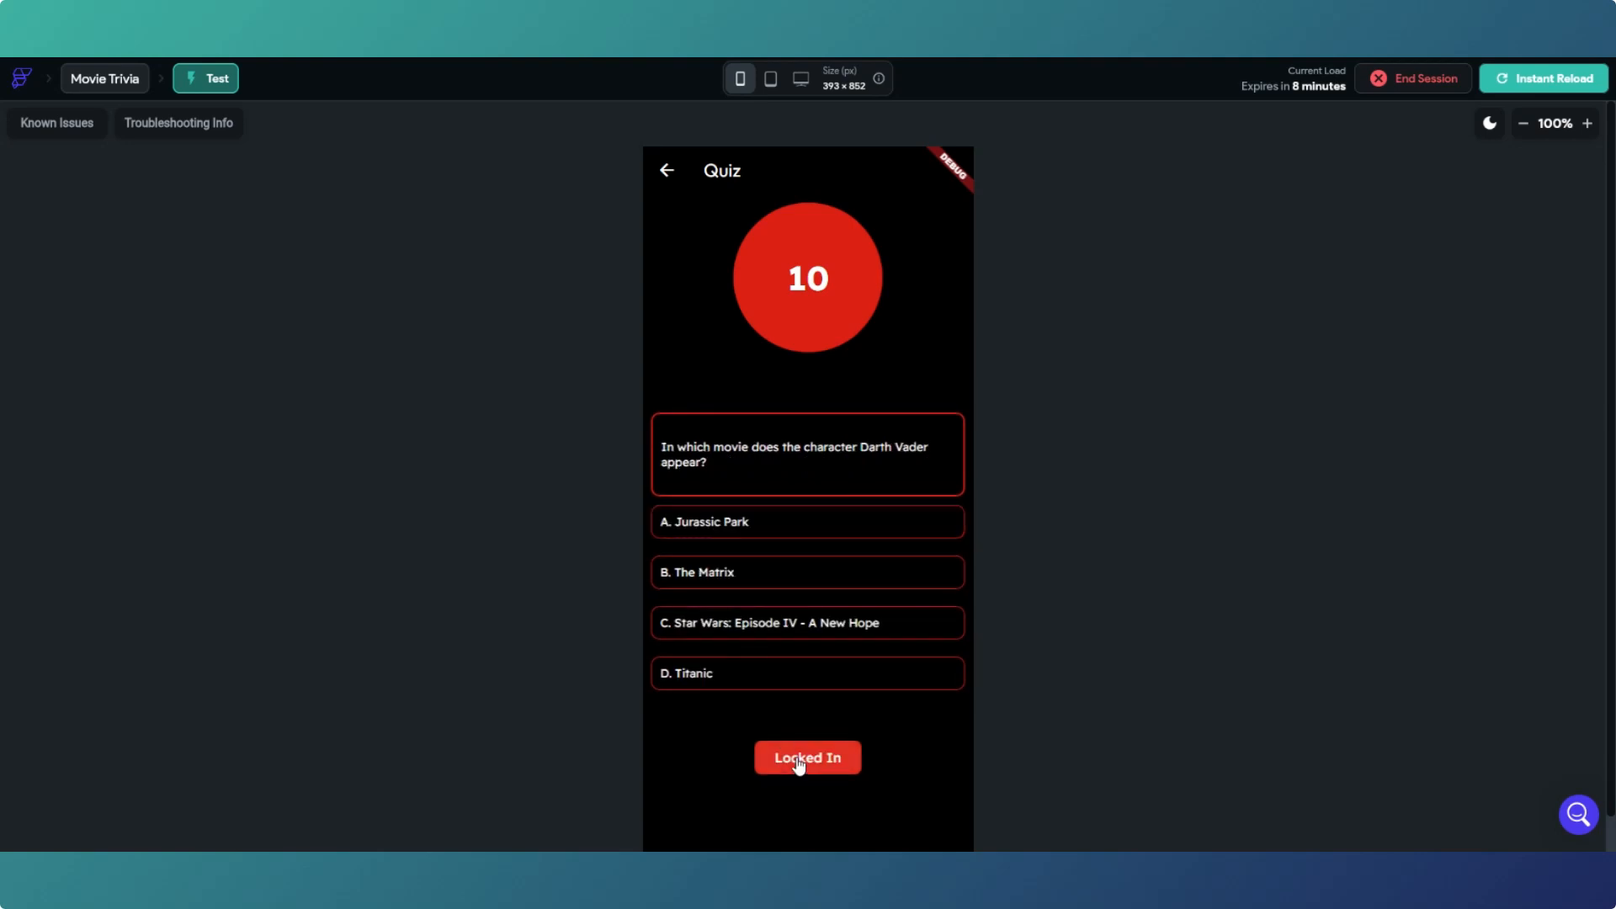
pyautogui.click(800, 624)
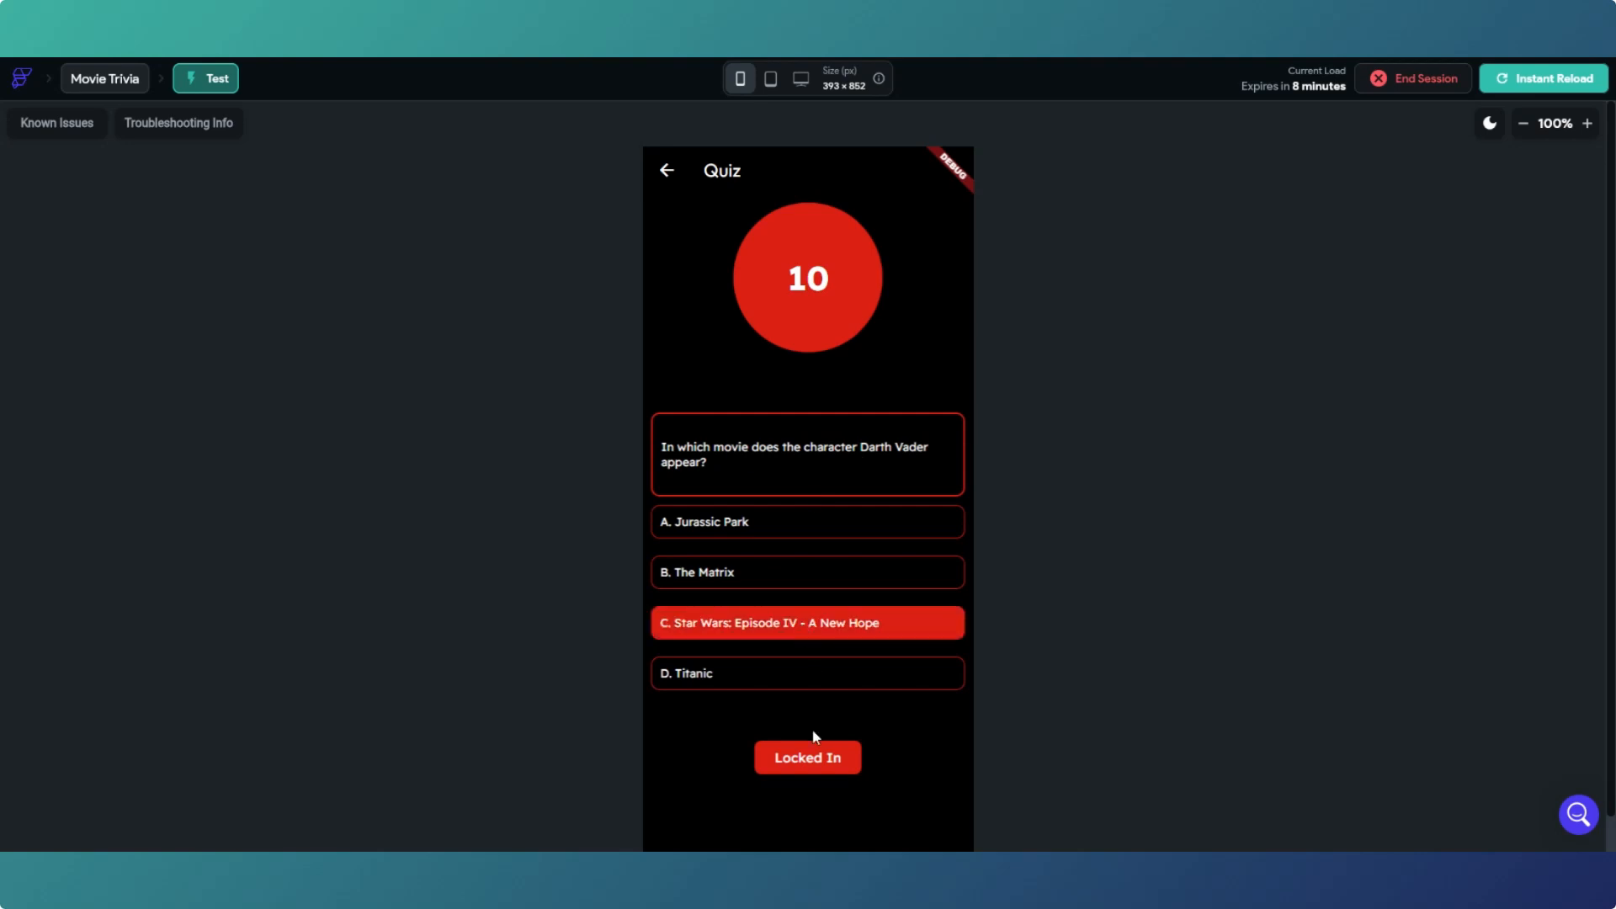
pyautogui.click(829, 766)
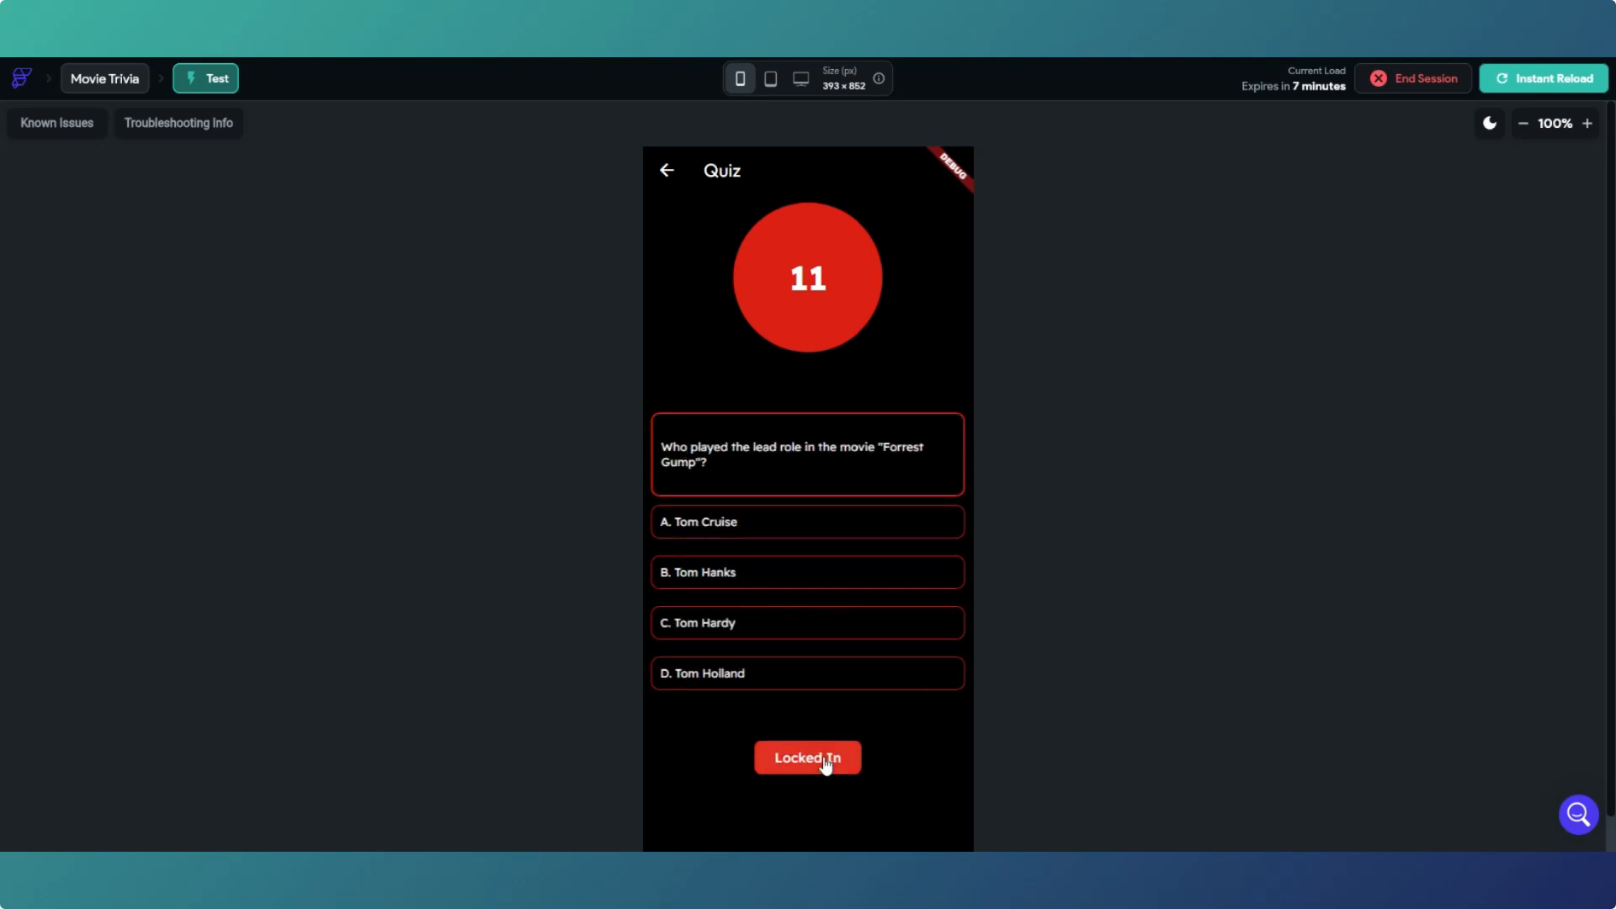
# Step: Lock in Tom Hanks for Forrest Gump, Star Wars: Episode V for Luke Skywalker and Raiders of the Lost Ark for Indiana Jones
pyautogui.click(809, 578)
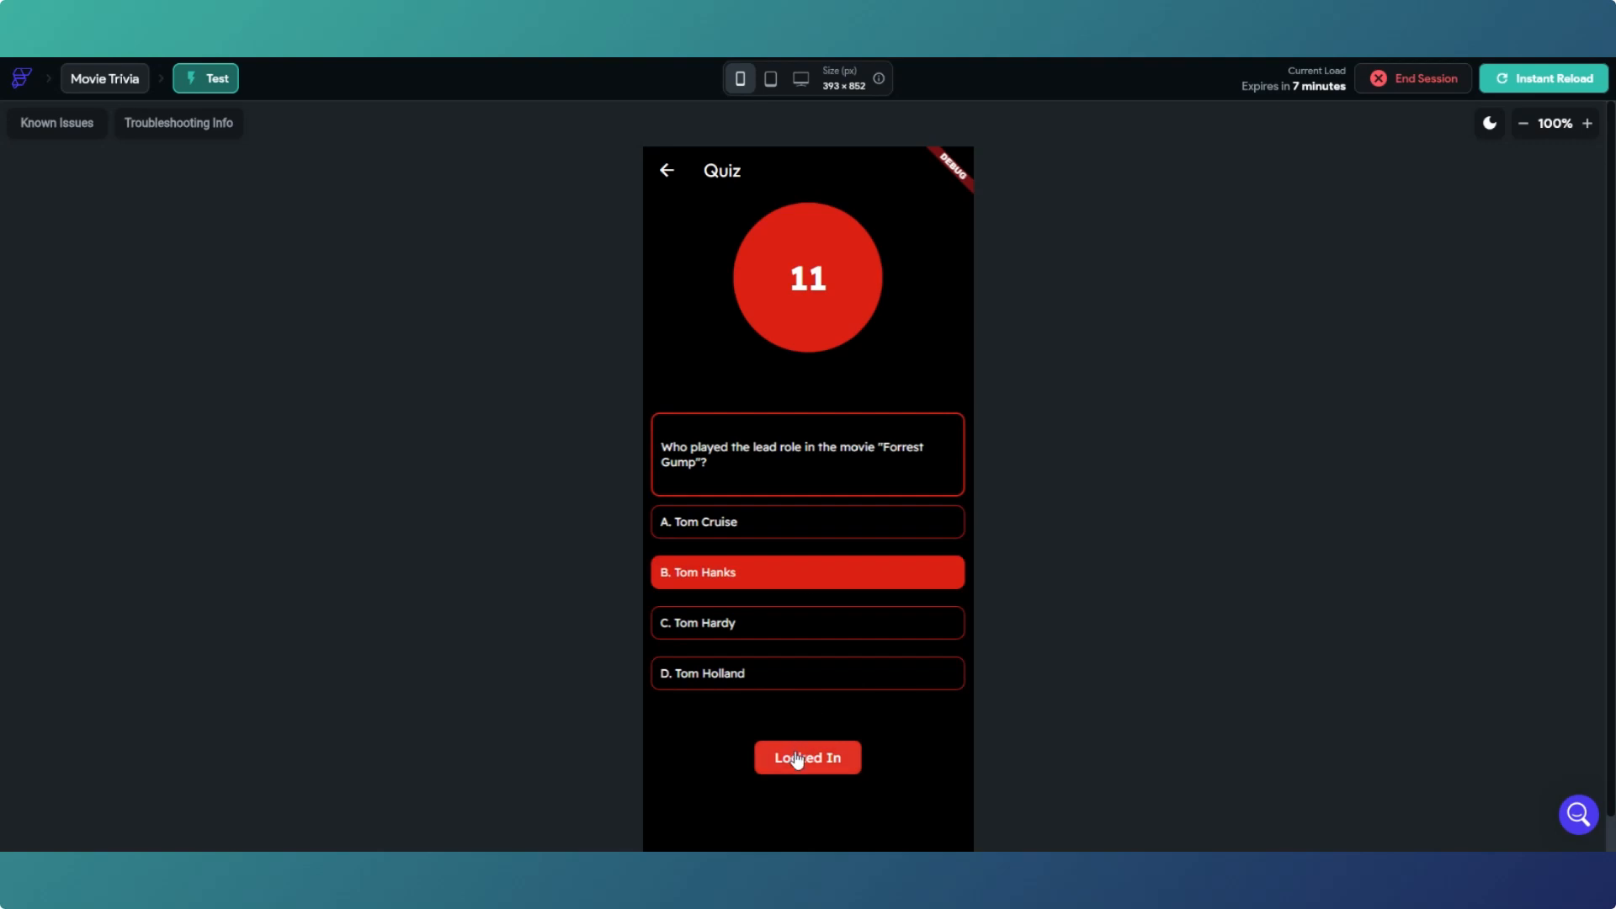
pyautogui.click(796, 762)
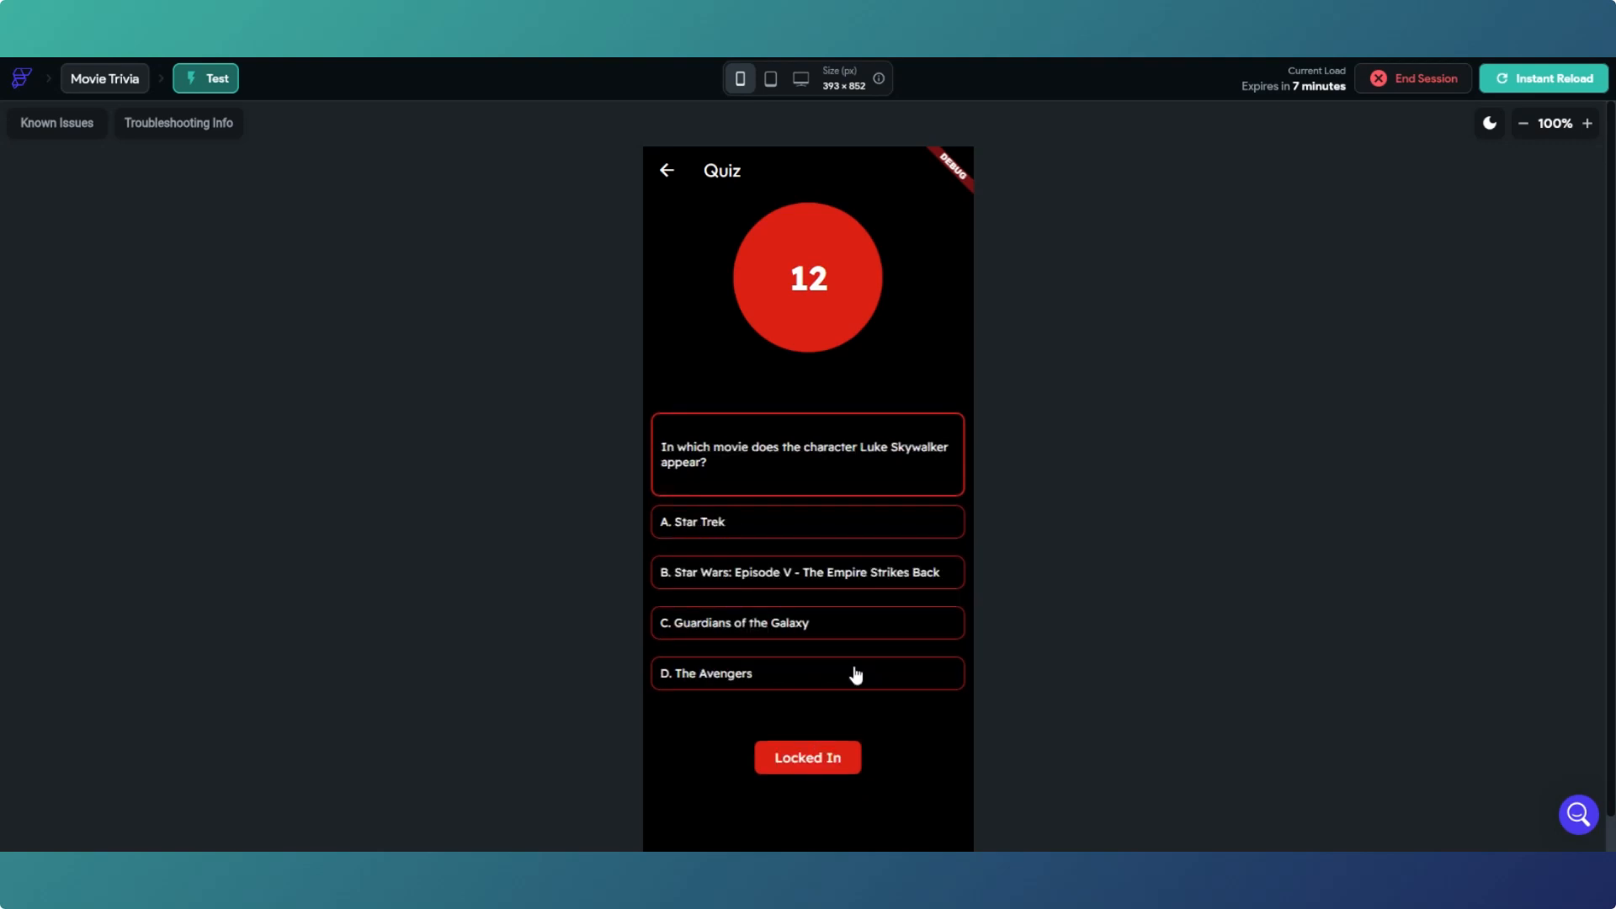
pyautogui.click(797, 572)
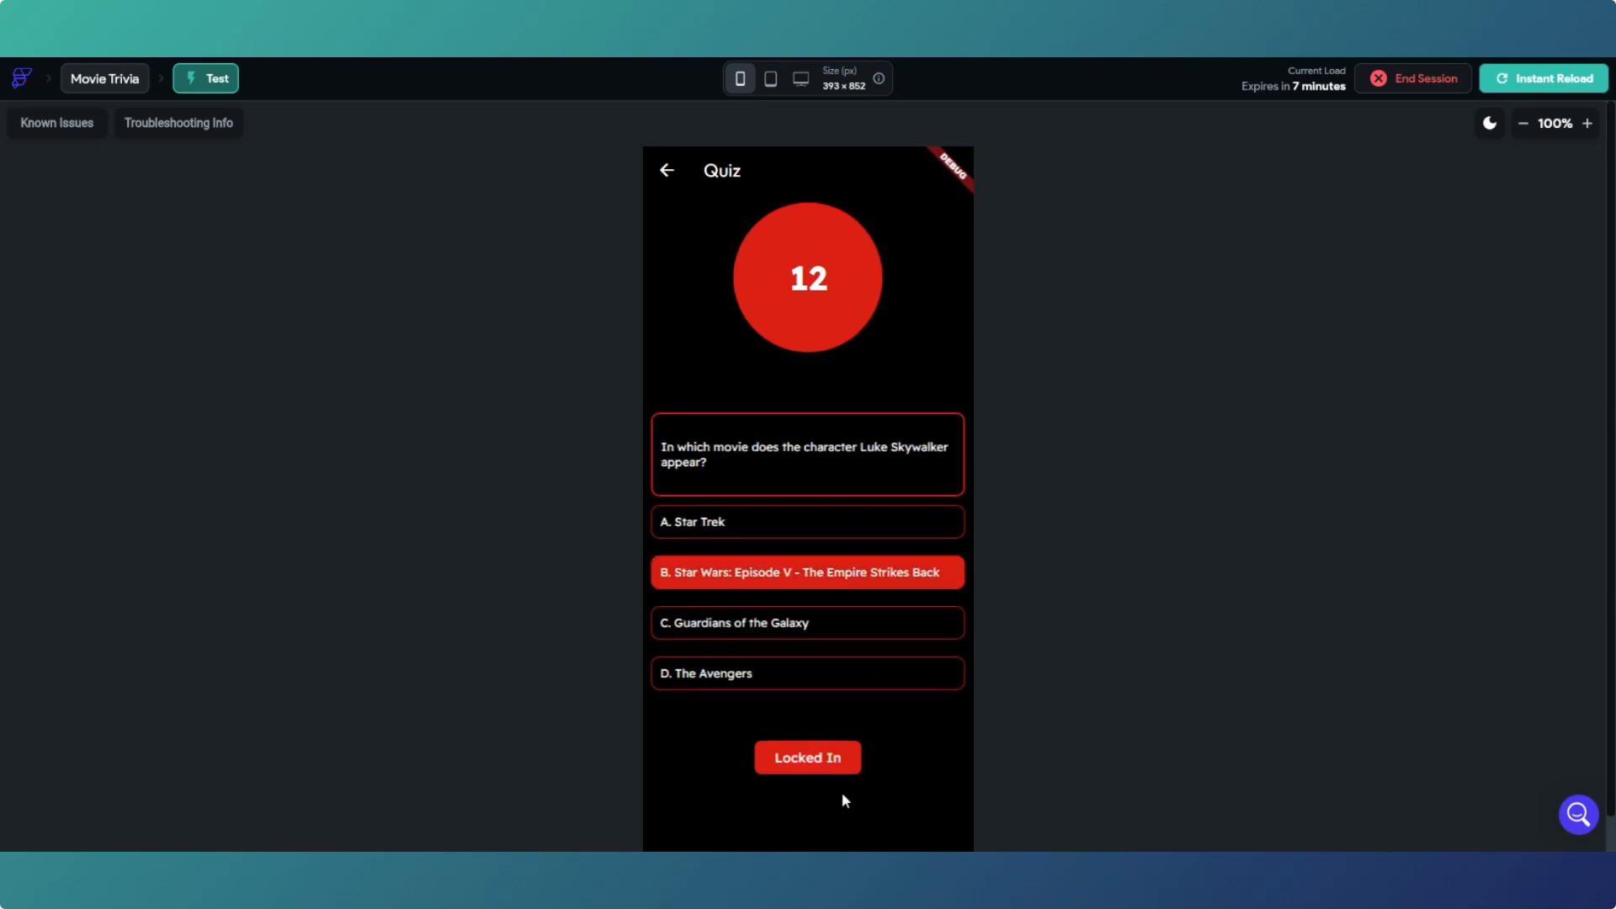
pyautogui.click(836, 759)
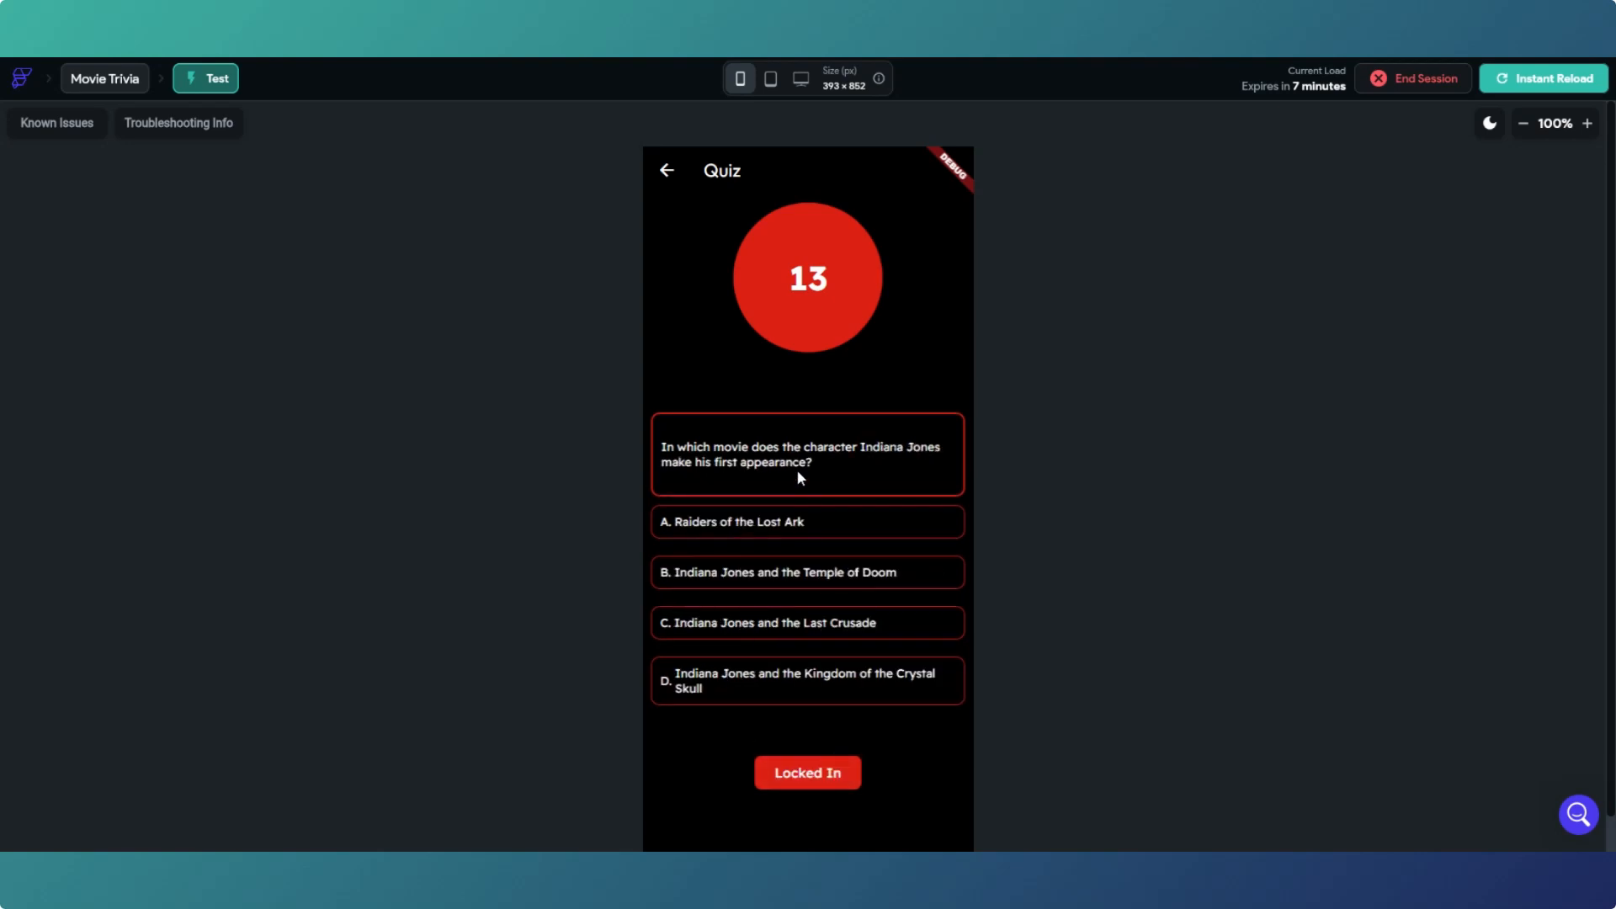
pyautogui.click(805, 531)
pyautogui.click(808, 770)
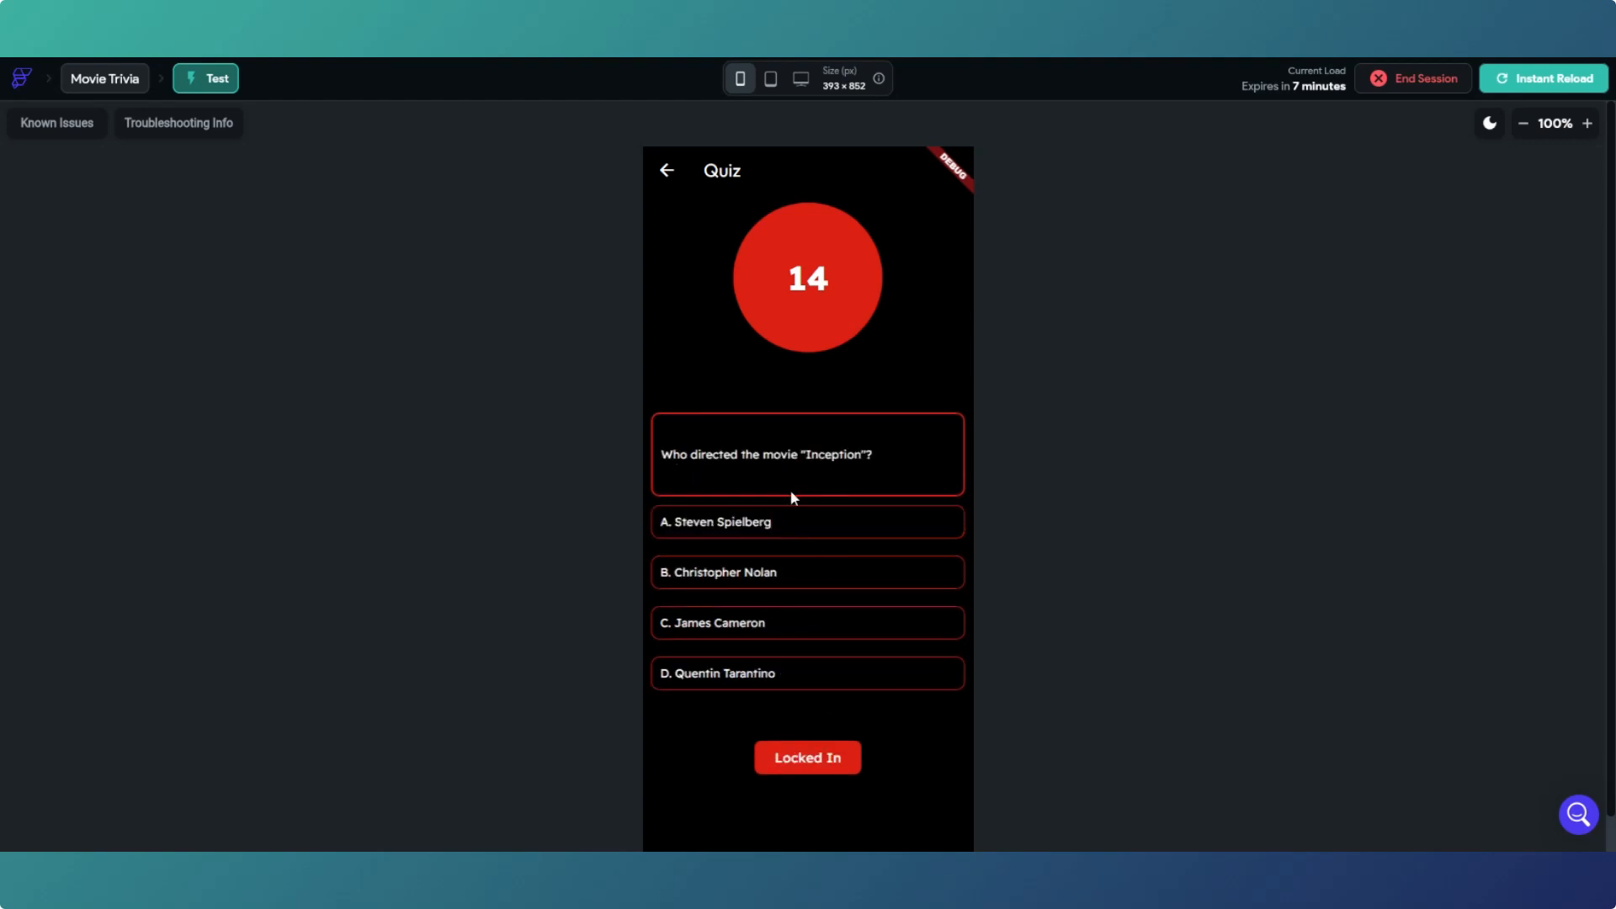
# Step: Lock in Christopher Nolan for Inception, The Wizard of Oz for Dorothy and Stand by Me for the friends' trip question
pyautogui.click(766, 581)
pyautogui.click(806, 759)
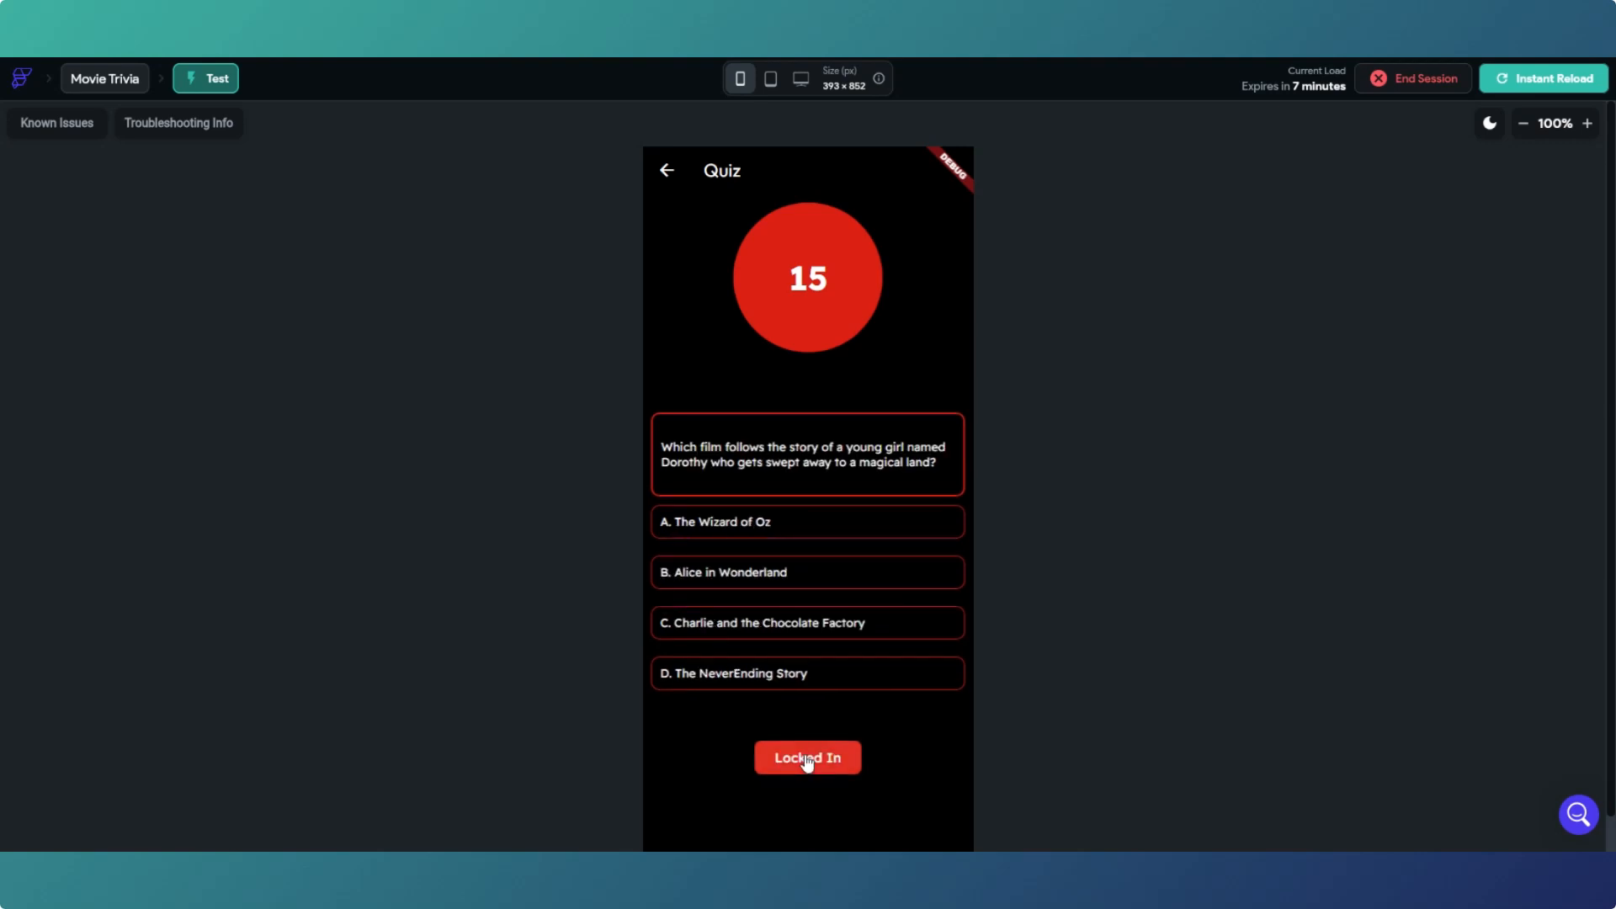
pyautogui.click(796, 539)
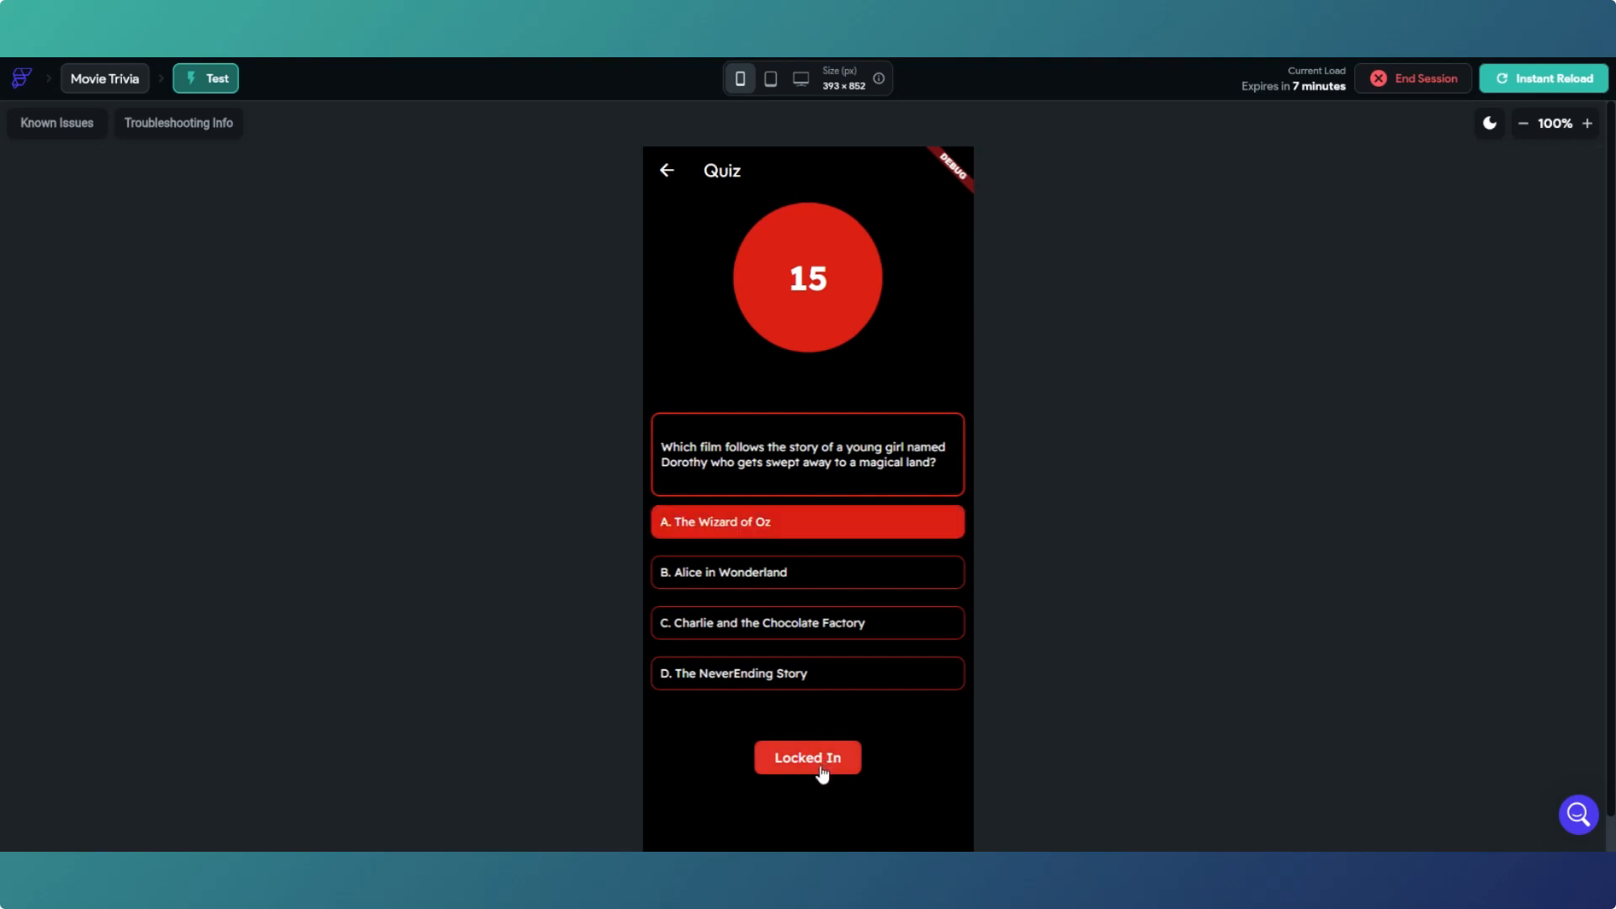
pyautogui.click(822, 771)
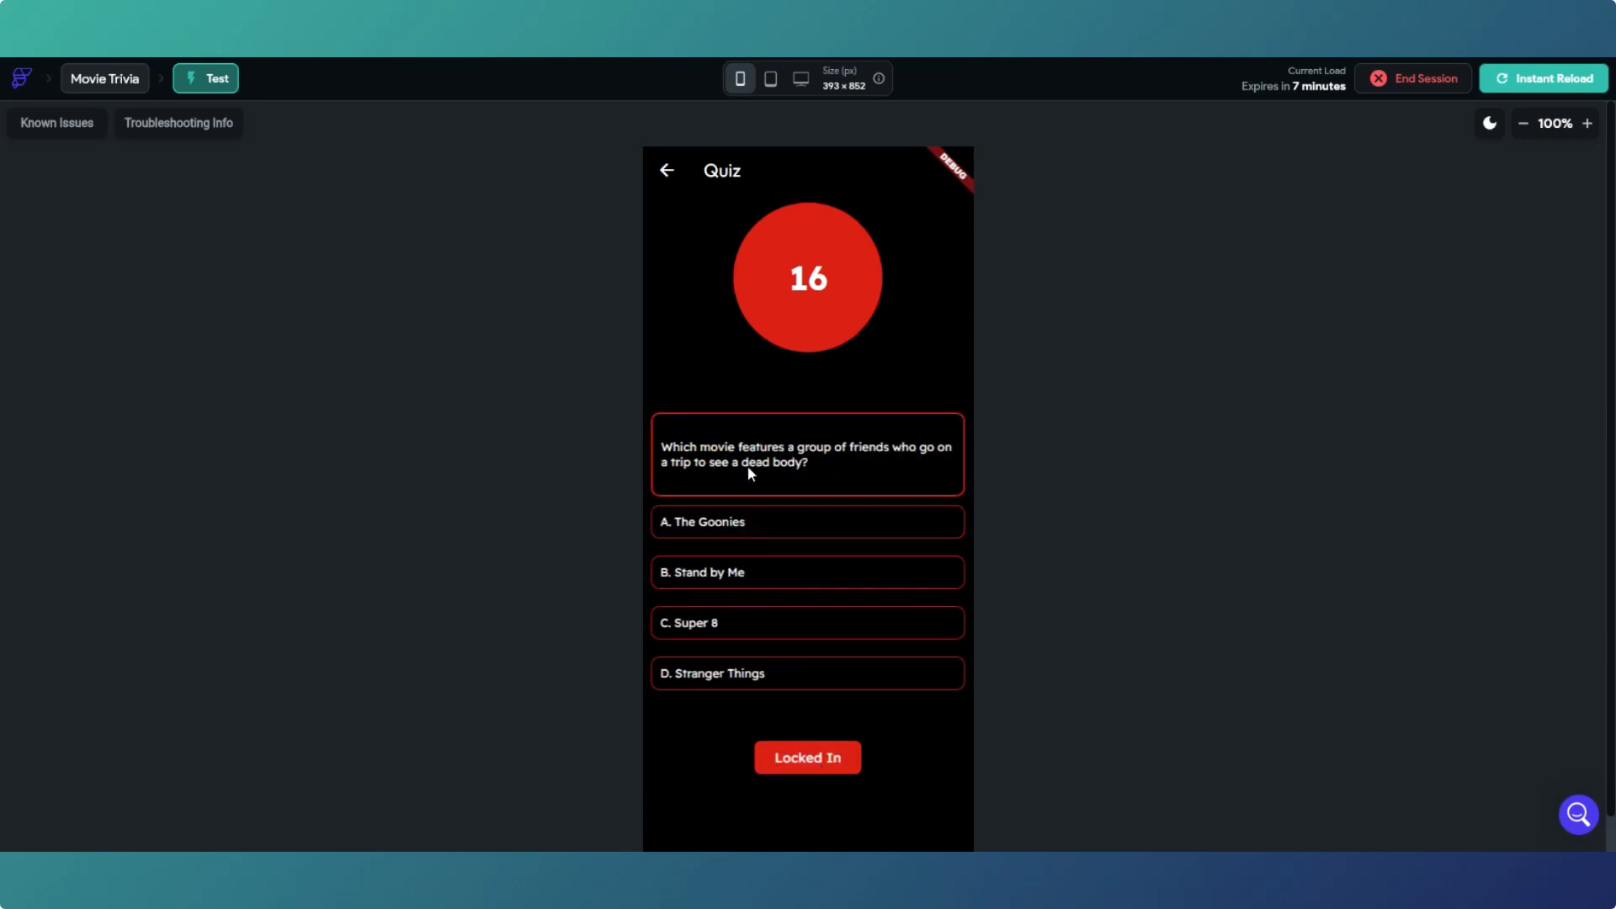
pyautogui.click(740, 582)
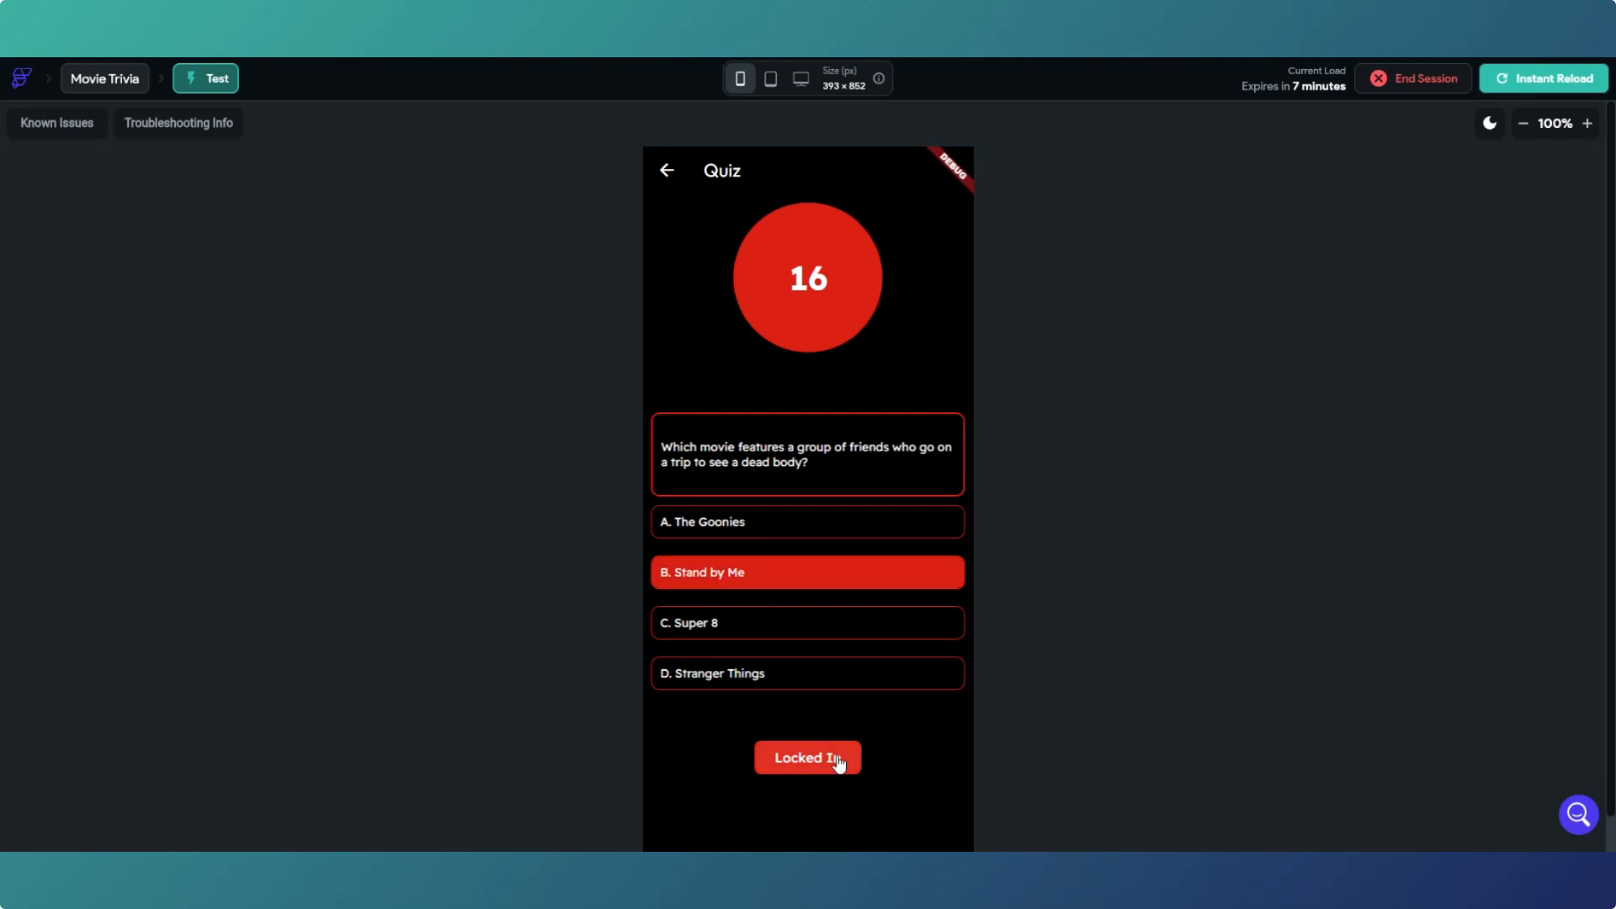
pyautogui.click(838, 762)
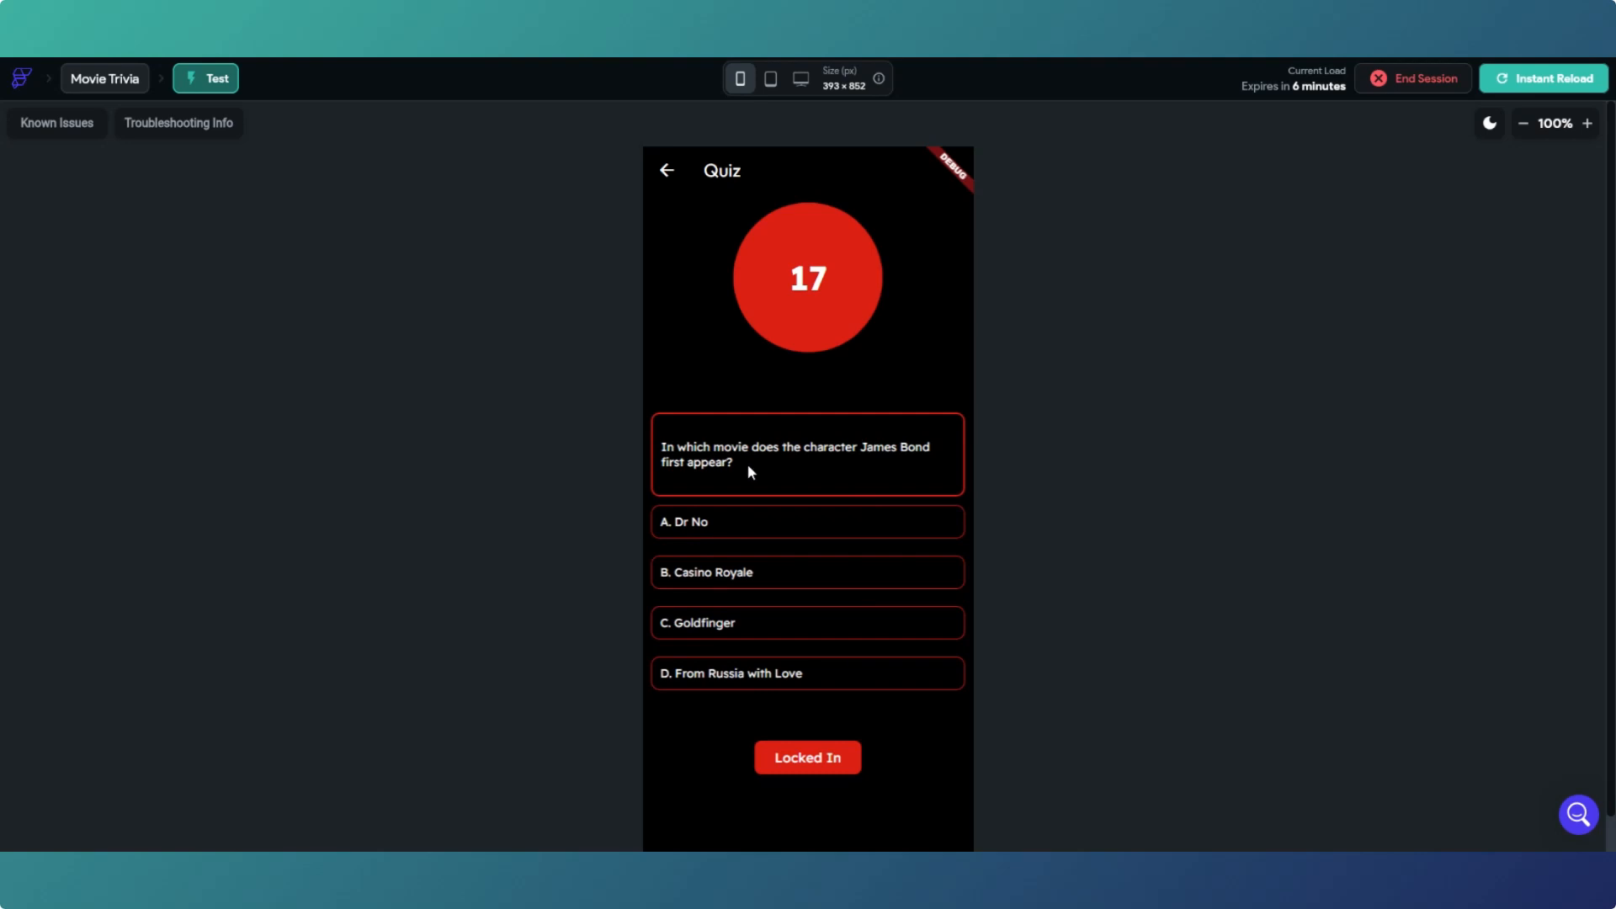
# Step: Lock in Dr No for James Bond, The Matrix for Neo and The Lion King for Simba, and finish the quiz from the score page
pyautogui.click(770, 521)
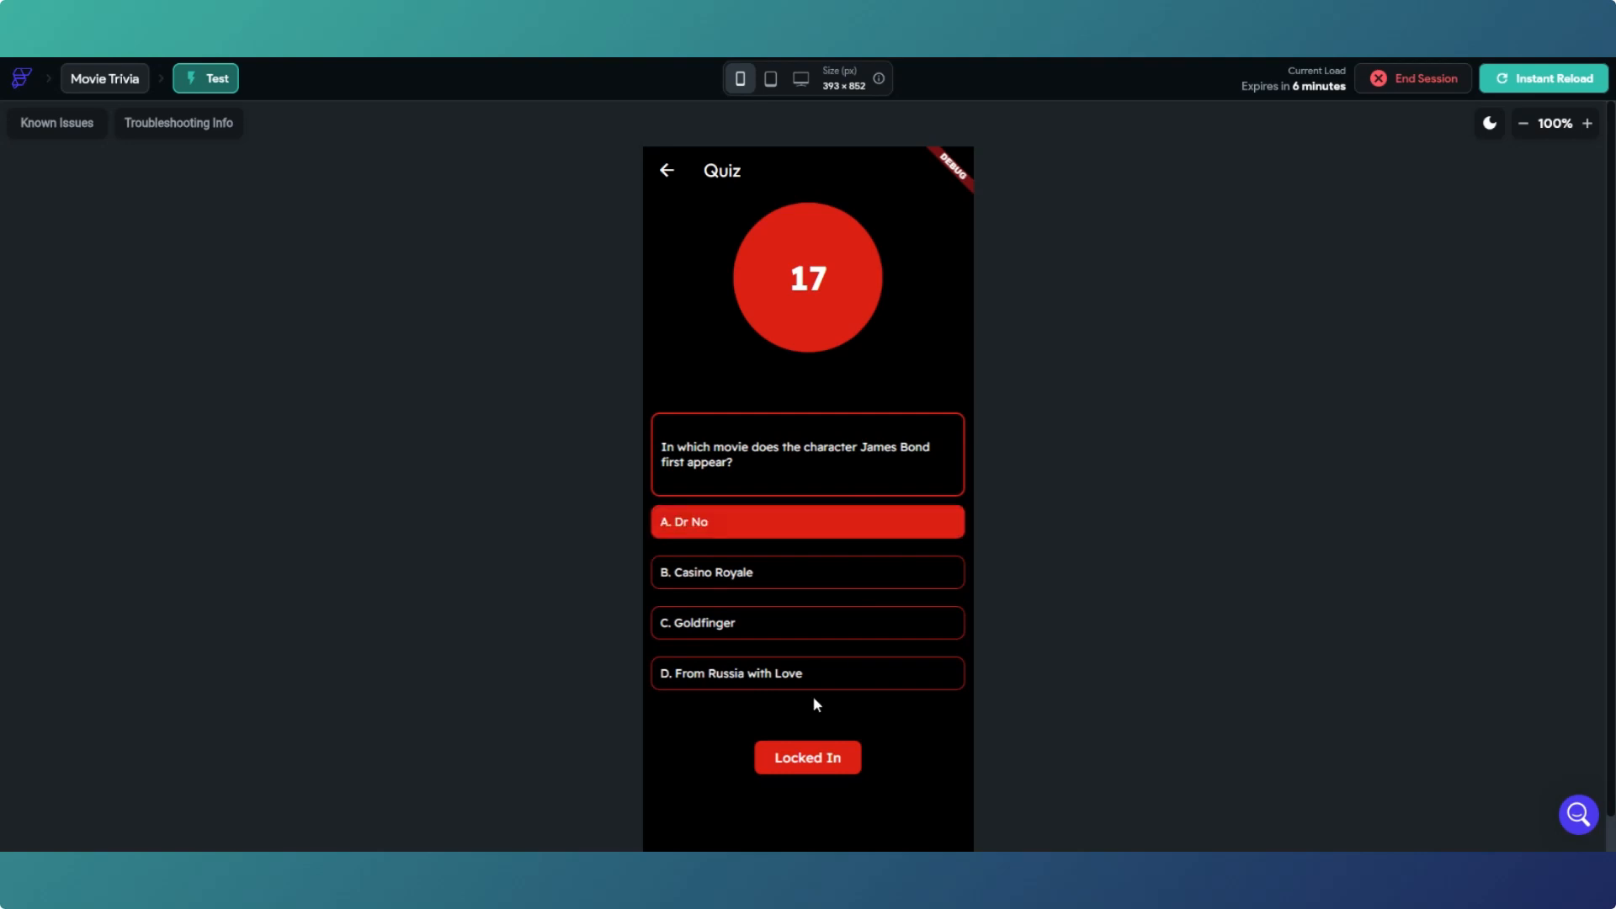
pyautogui.click(809, 758)
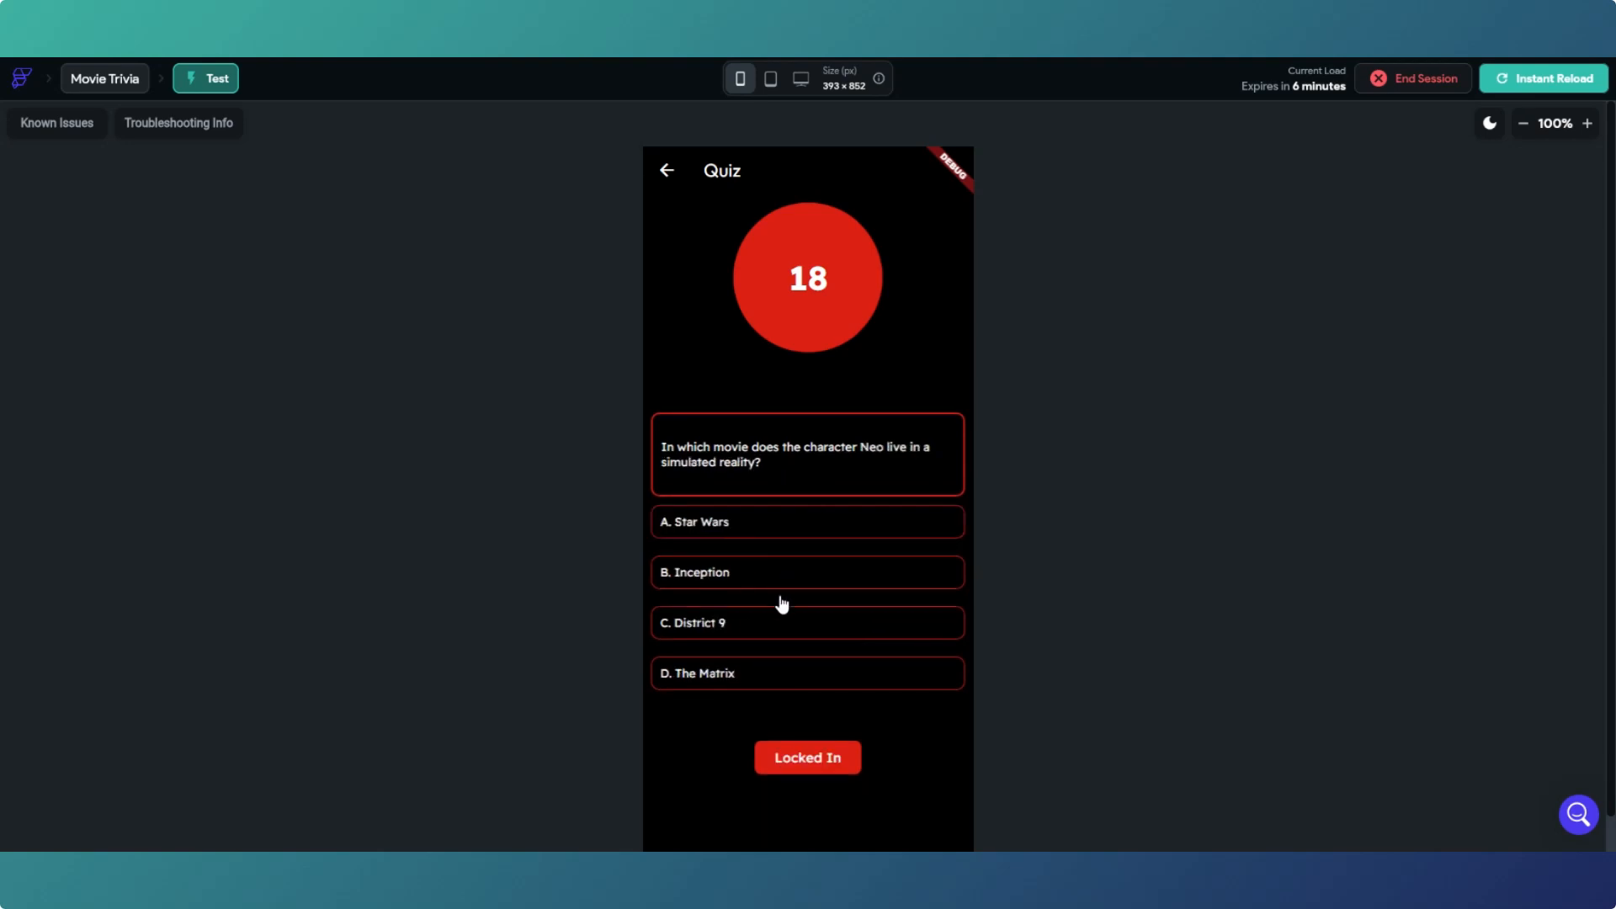
pyautogui.click(773, 680)
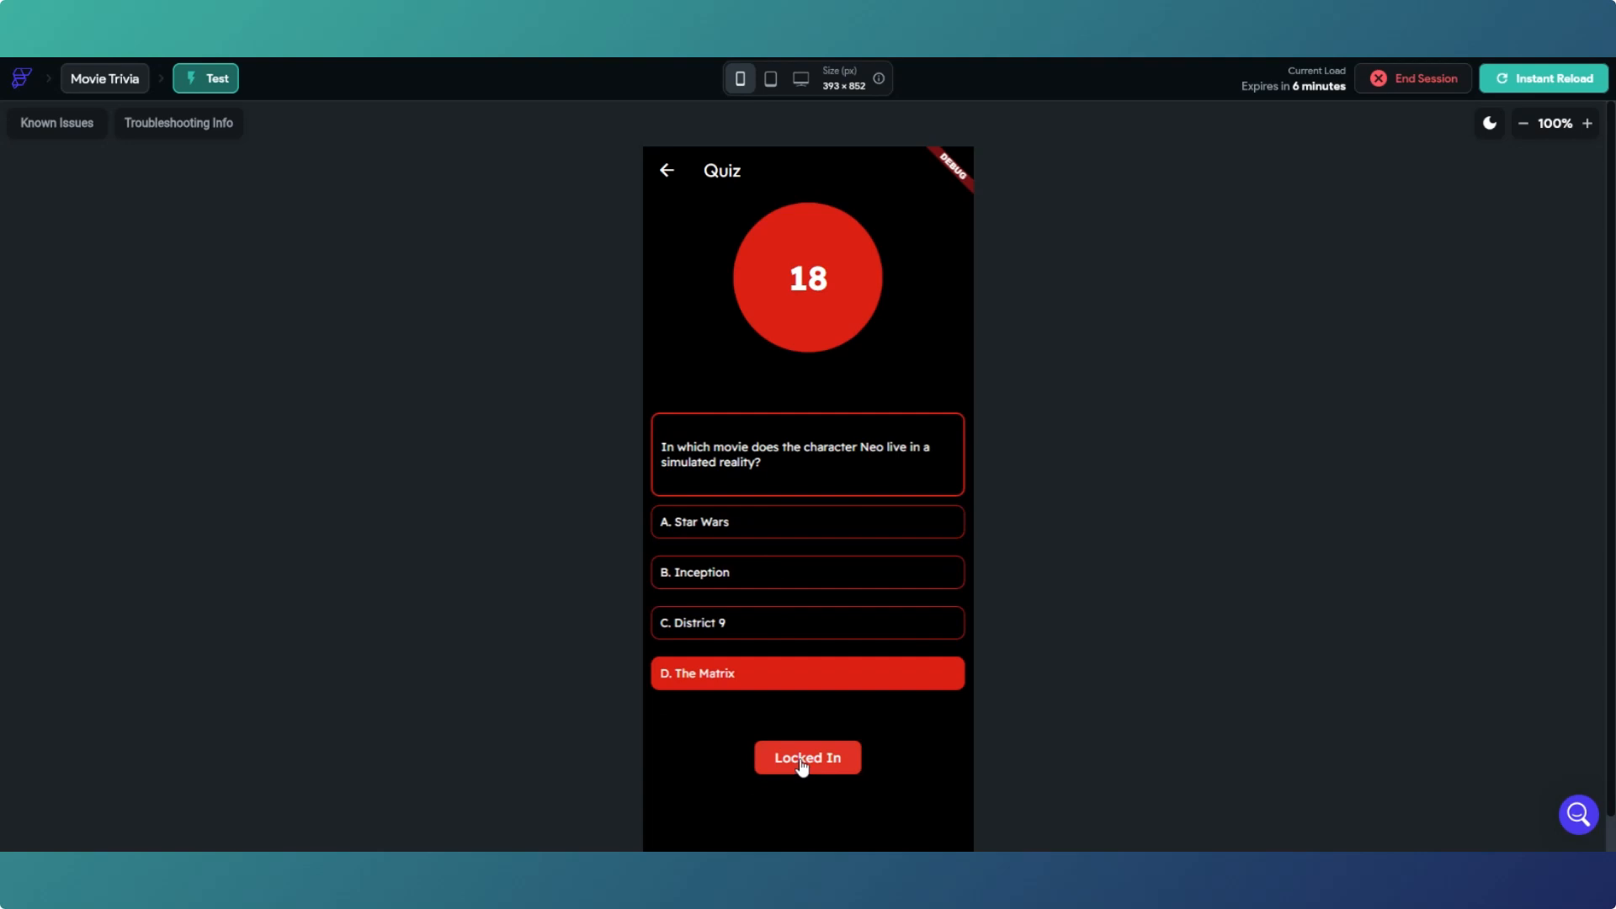
pyautogui.click(801, 765)
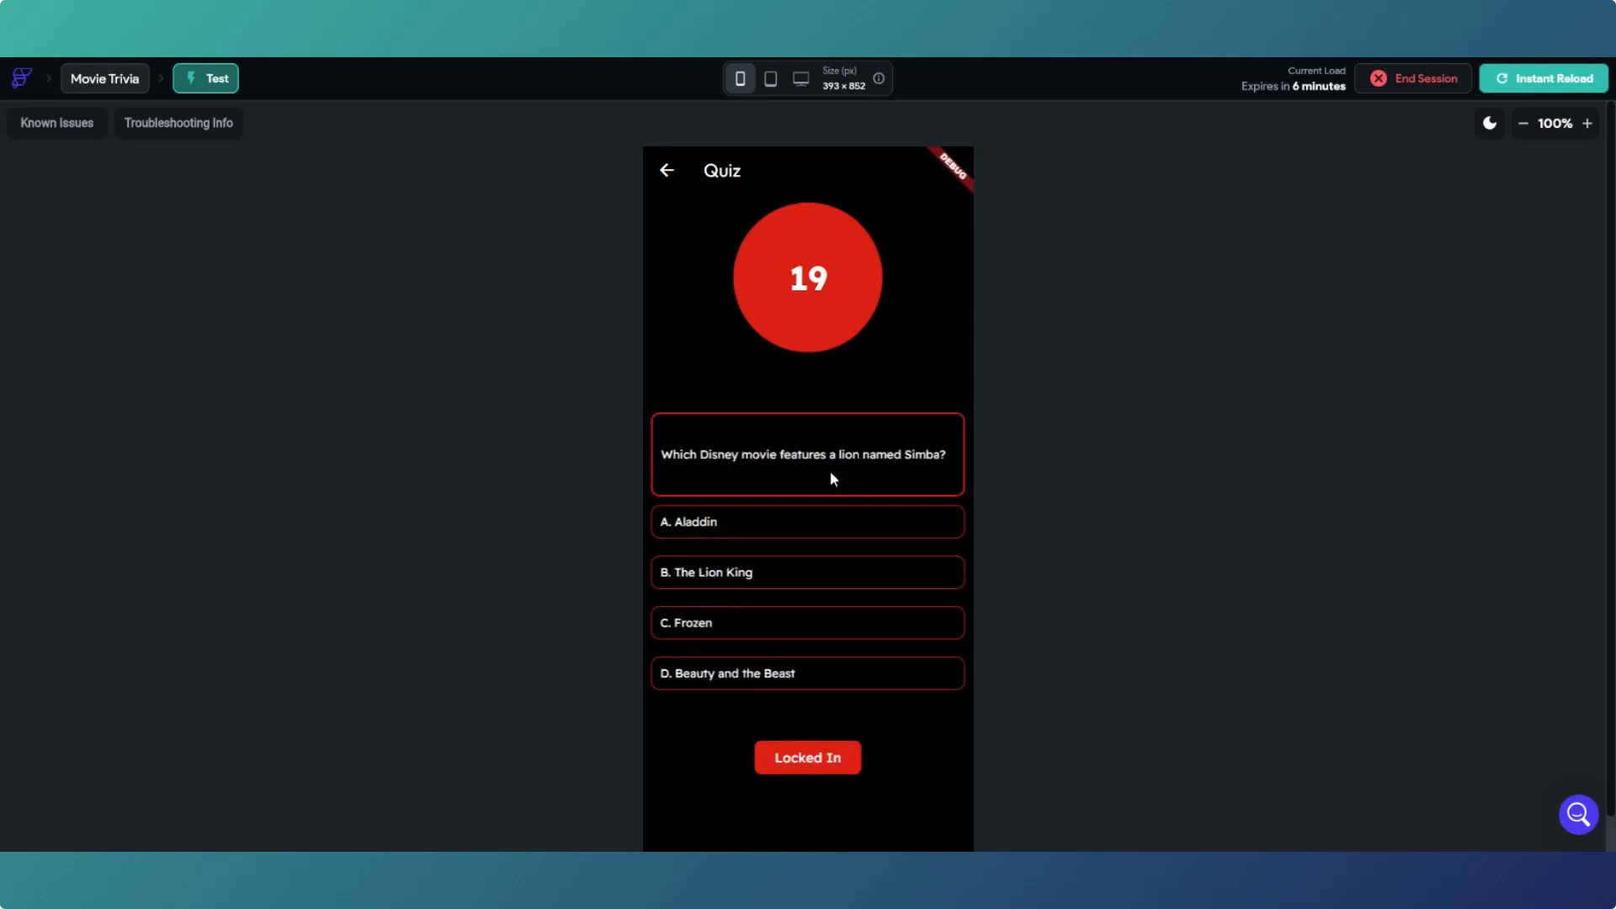
pyautogui.click(771, 573)
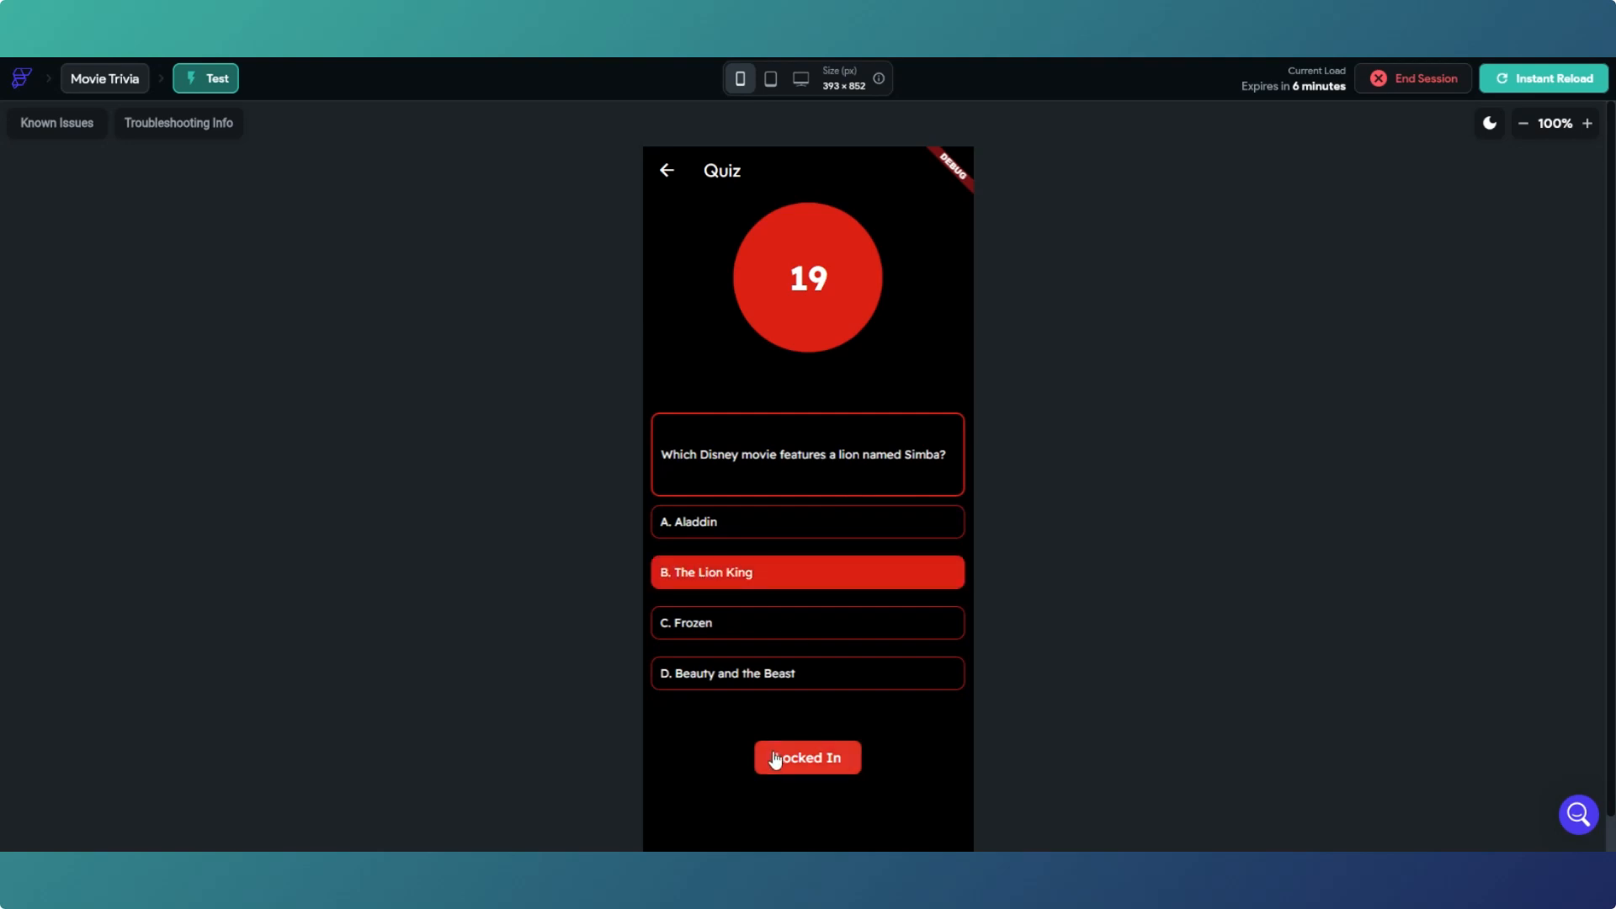
pyautogui.click(775, 757)
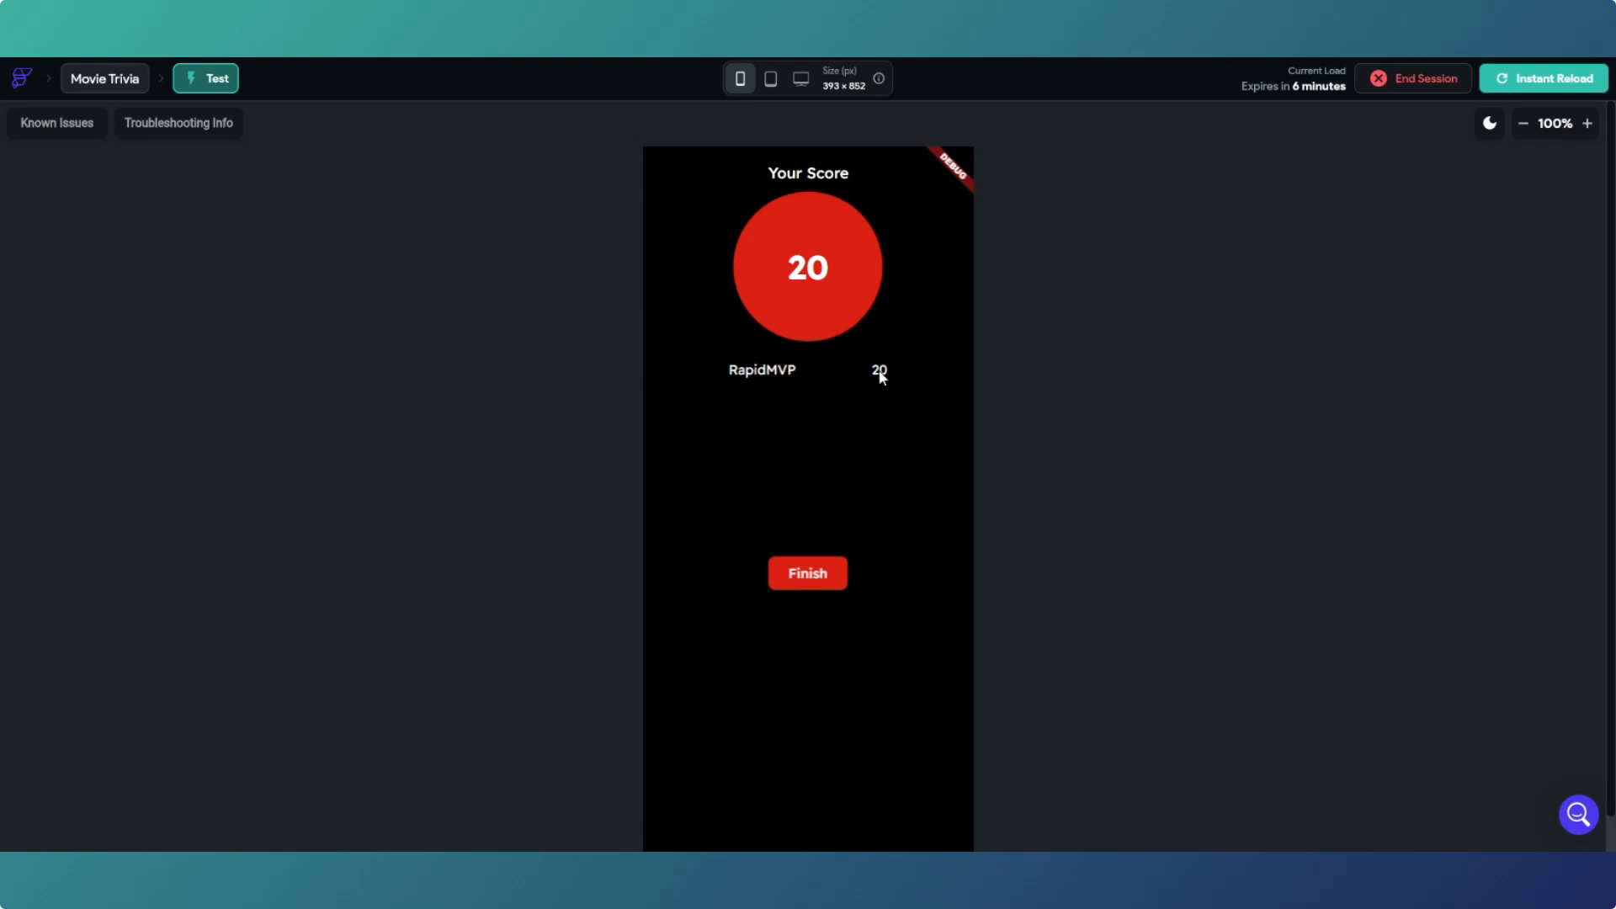
pyautogui.click(817, 583)
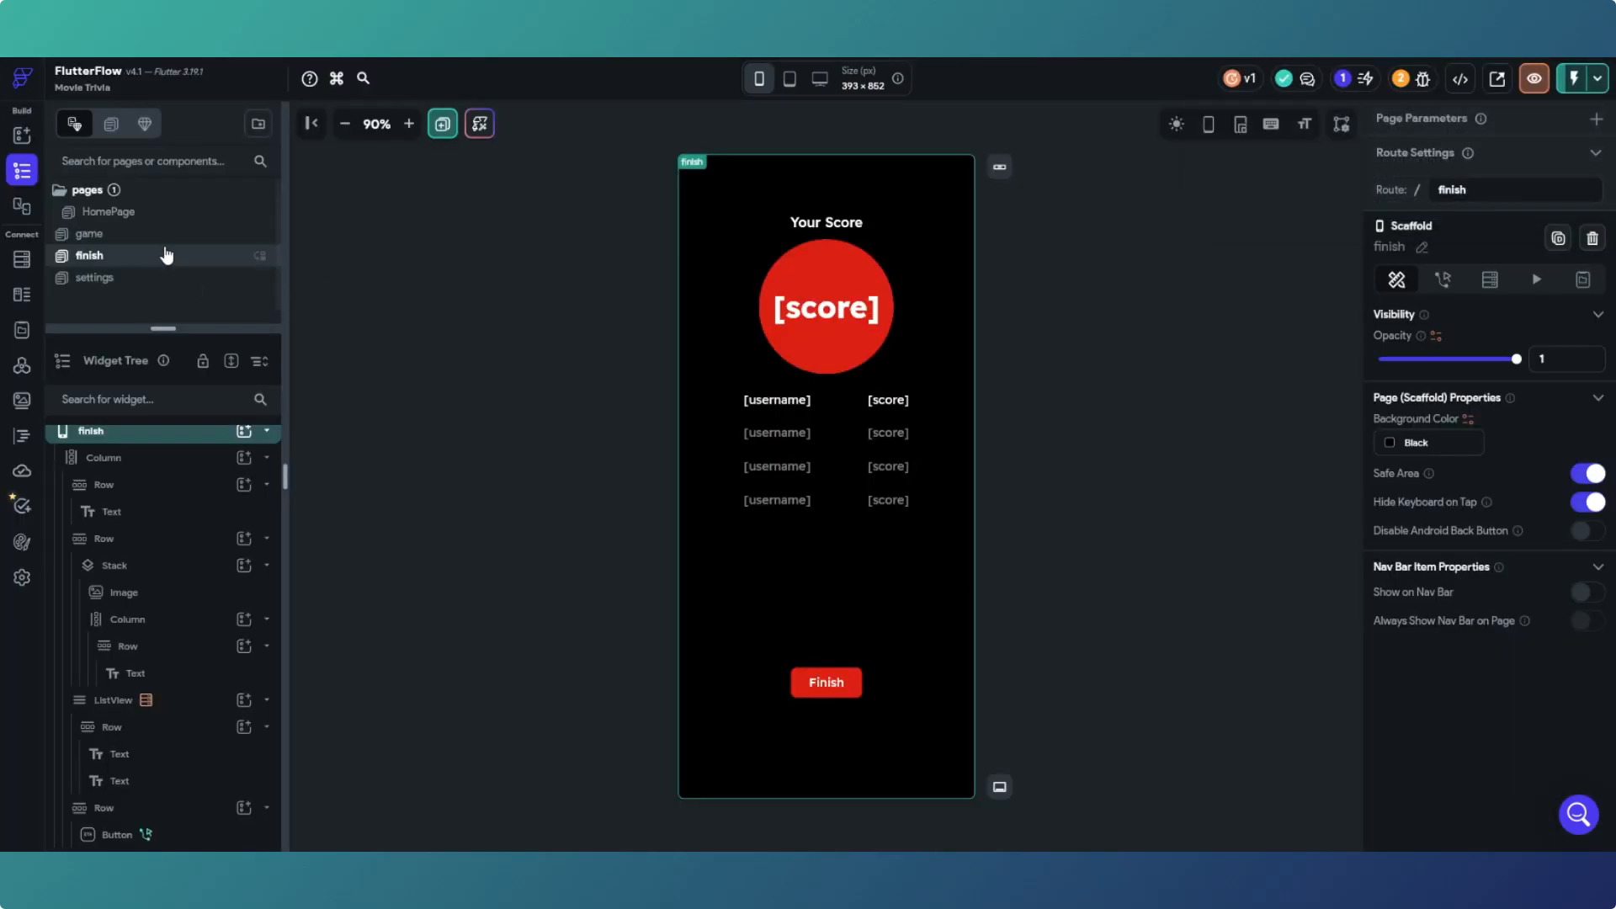
# Step: Set the text color of the username text field on the settings page to Secondary Background
pyautogui.click(140, 283)
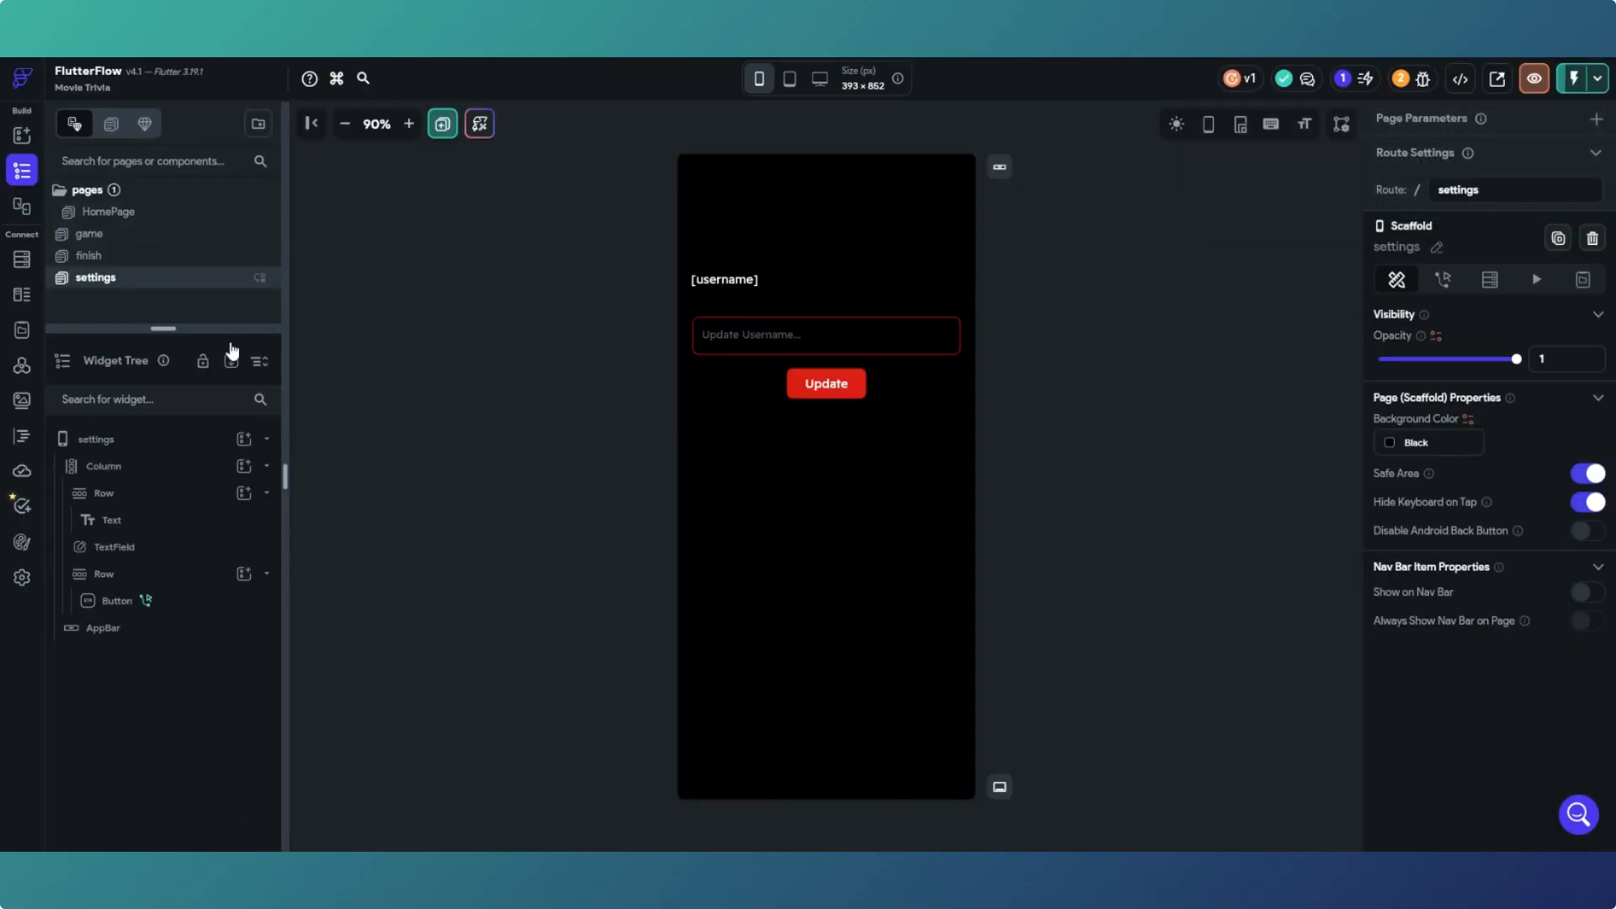
pyautogui.click(751, 337)
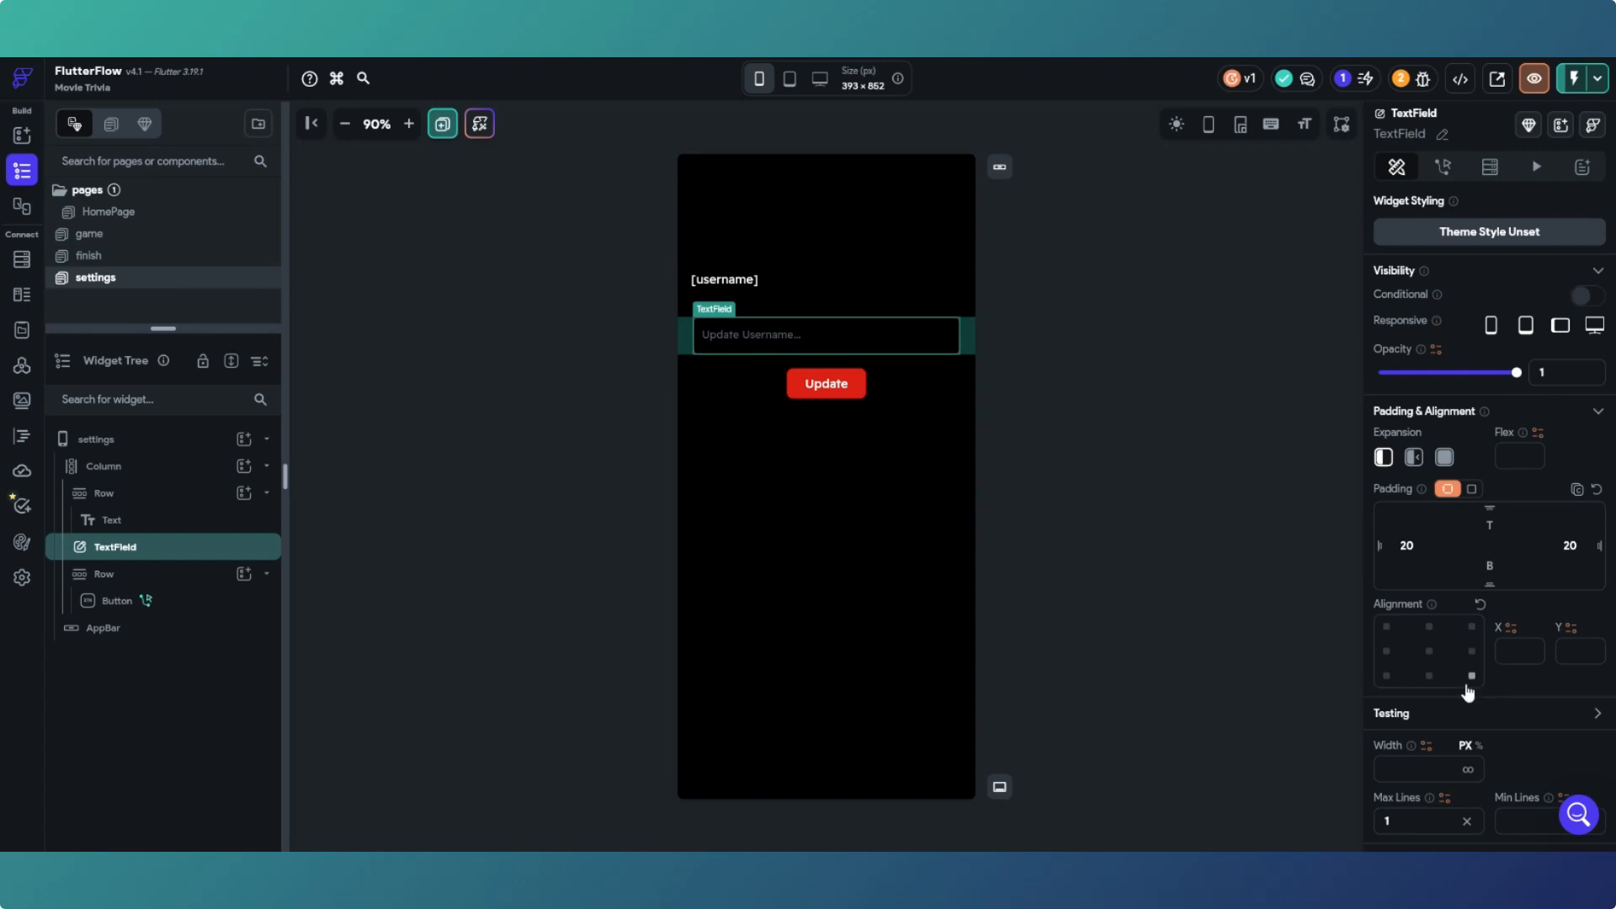
pyautogui.scroll(-5, 1469, 692)
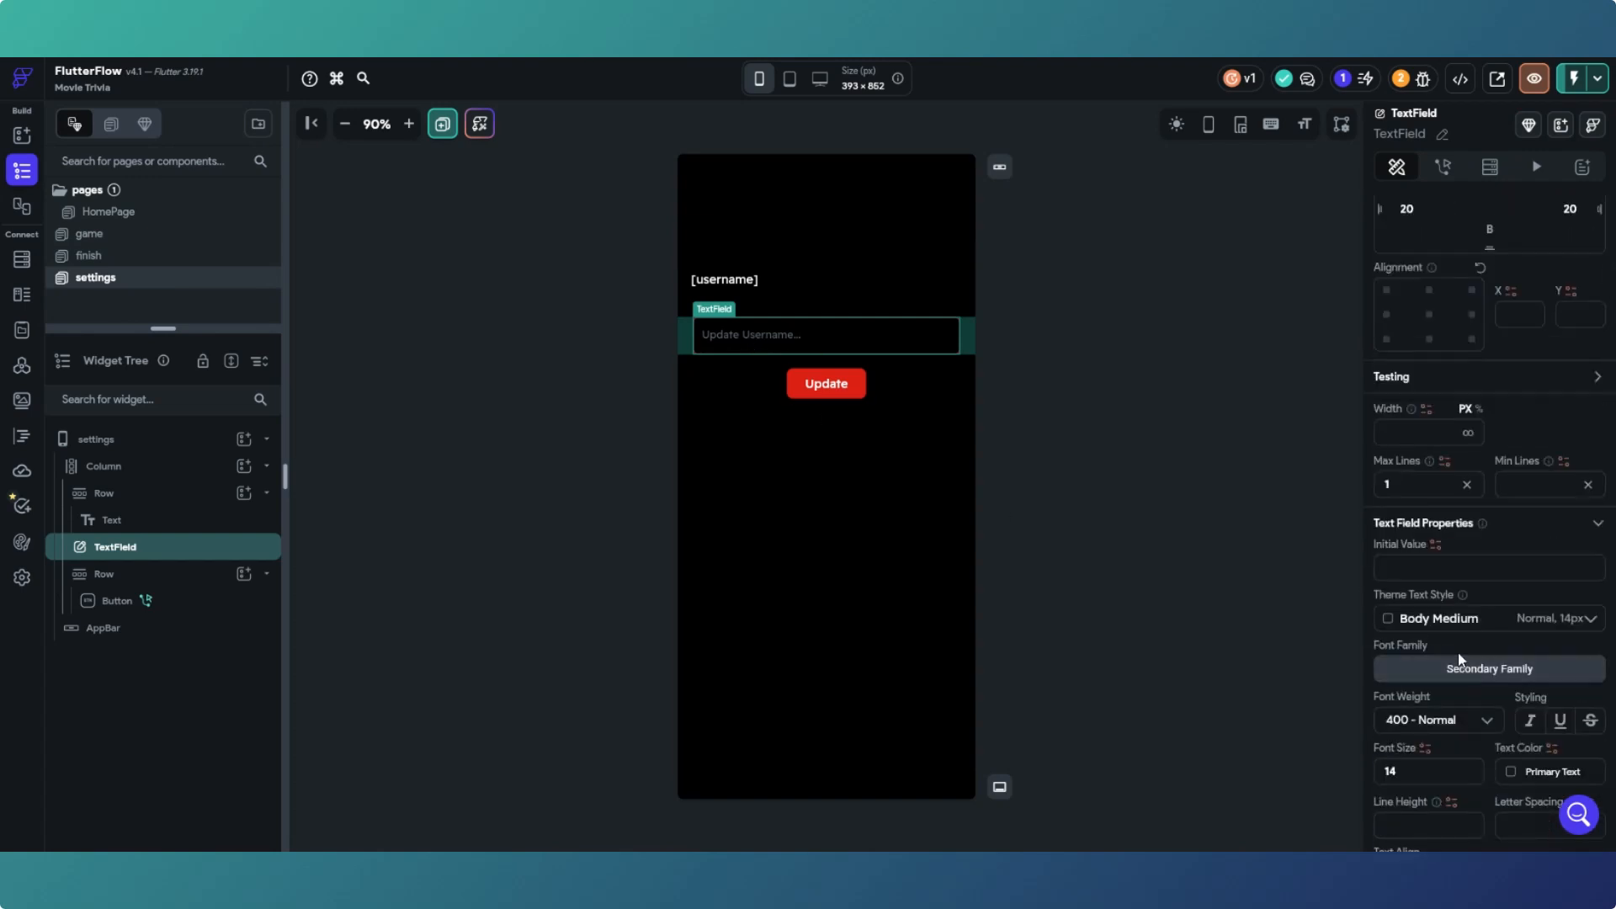
pyautogui.scroll(-4, 1459, 655)
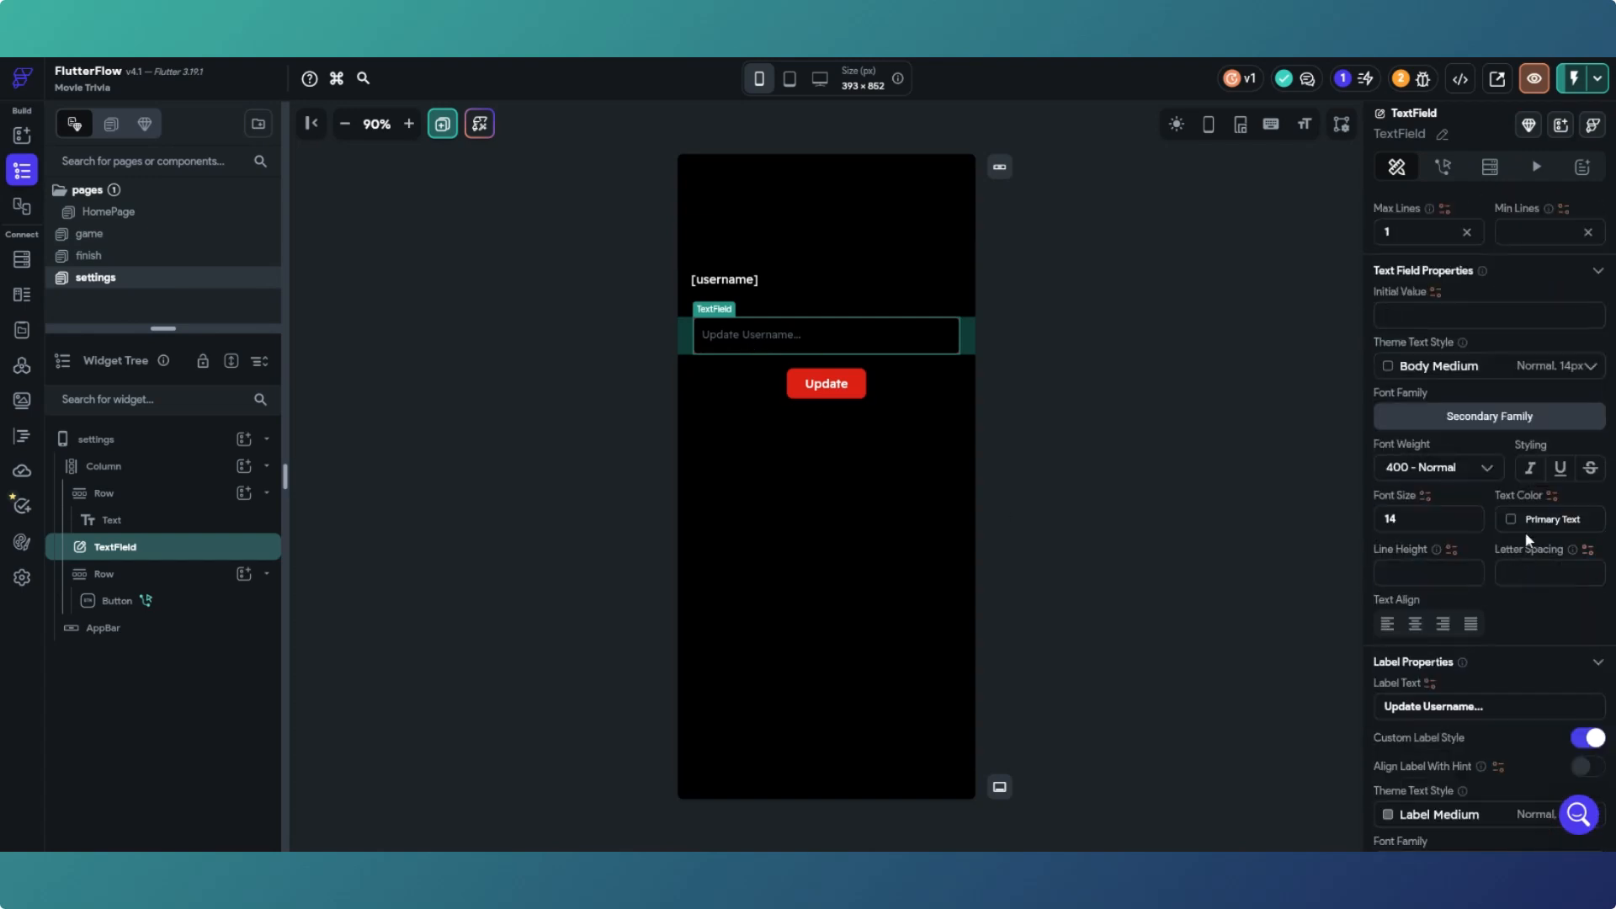
pyautogui.click(1504, 519)
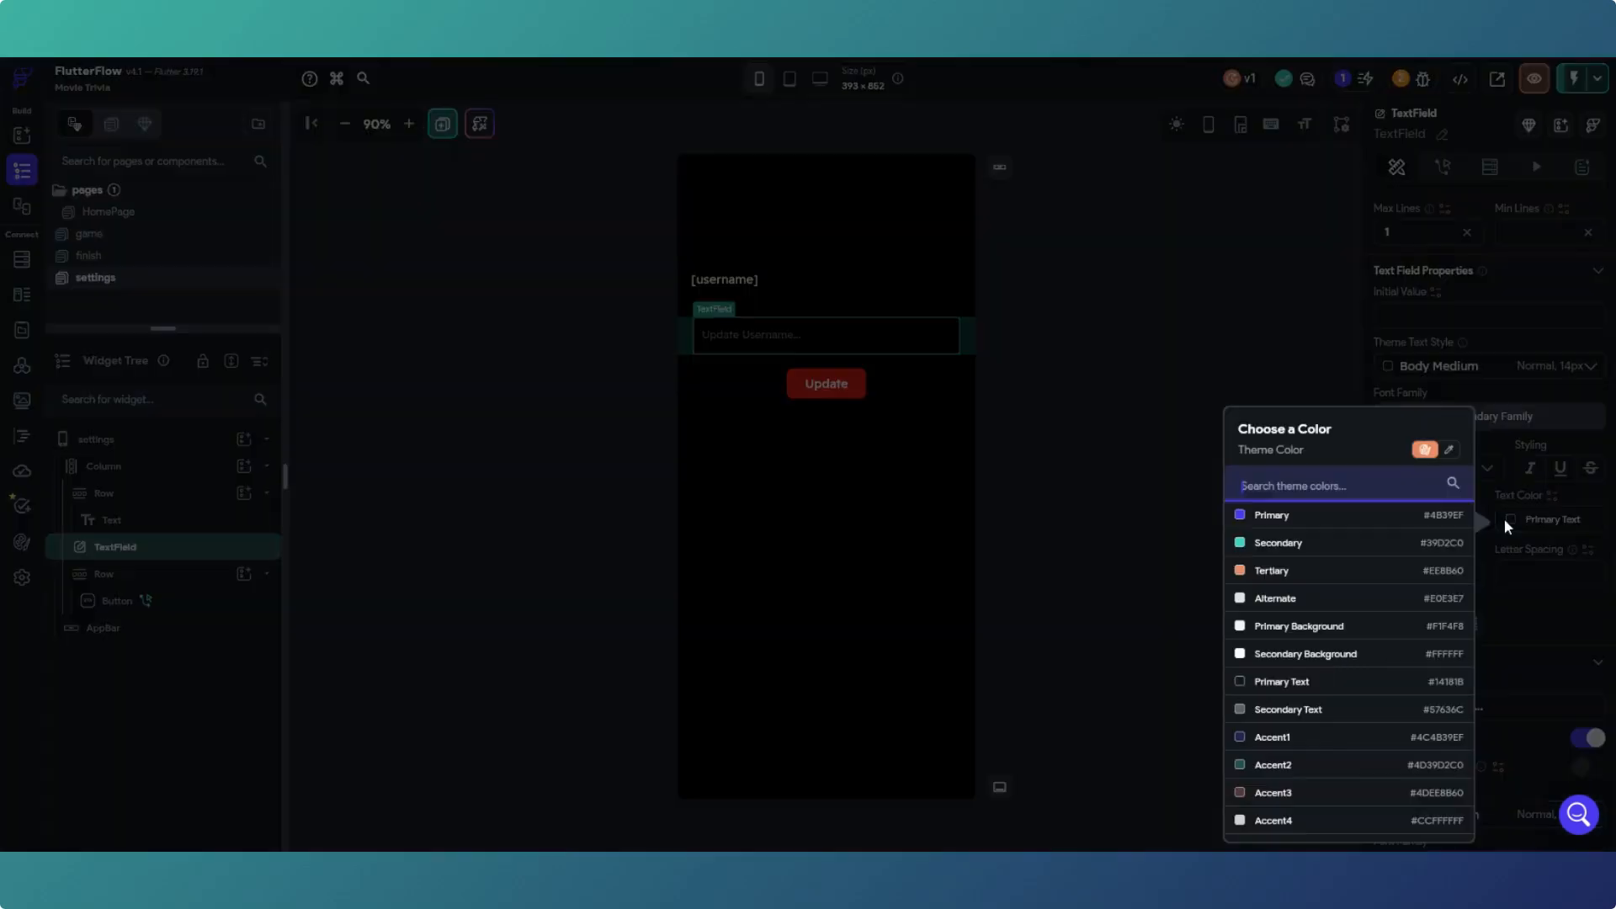
pyautogui.click(1288, 654)
pyautogui.click(1129, 558)
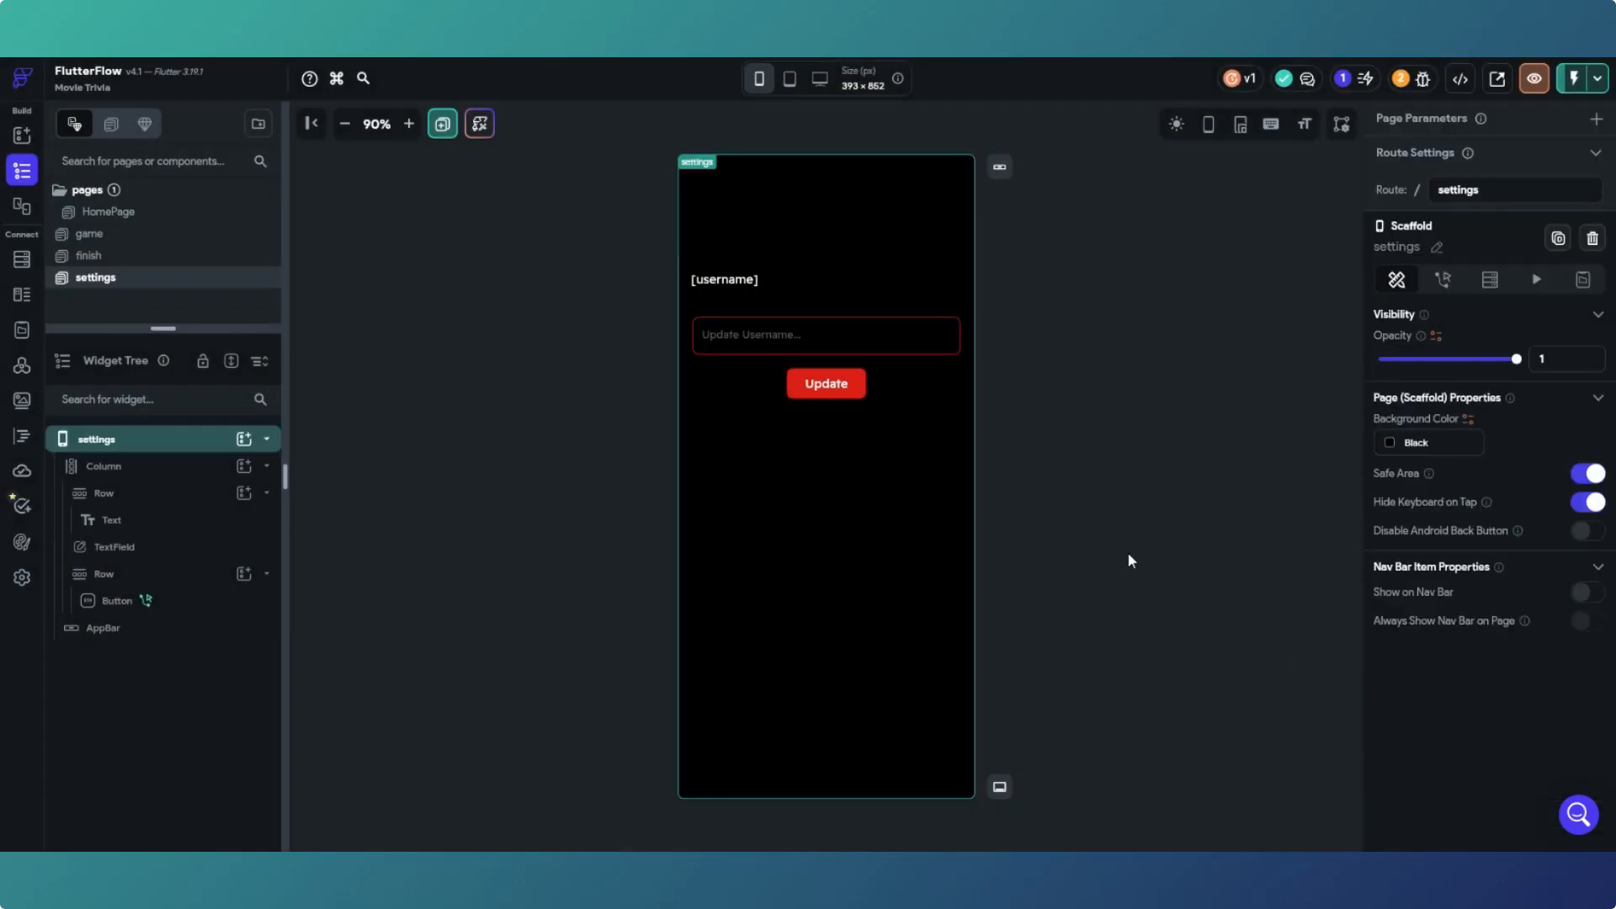
# Step: Set the label text color of the Update Username field to Secondary Background and return to the HomePage
pyautogui.click(755, 332)
pyautogui.scroll(-3, 1453, 625)
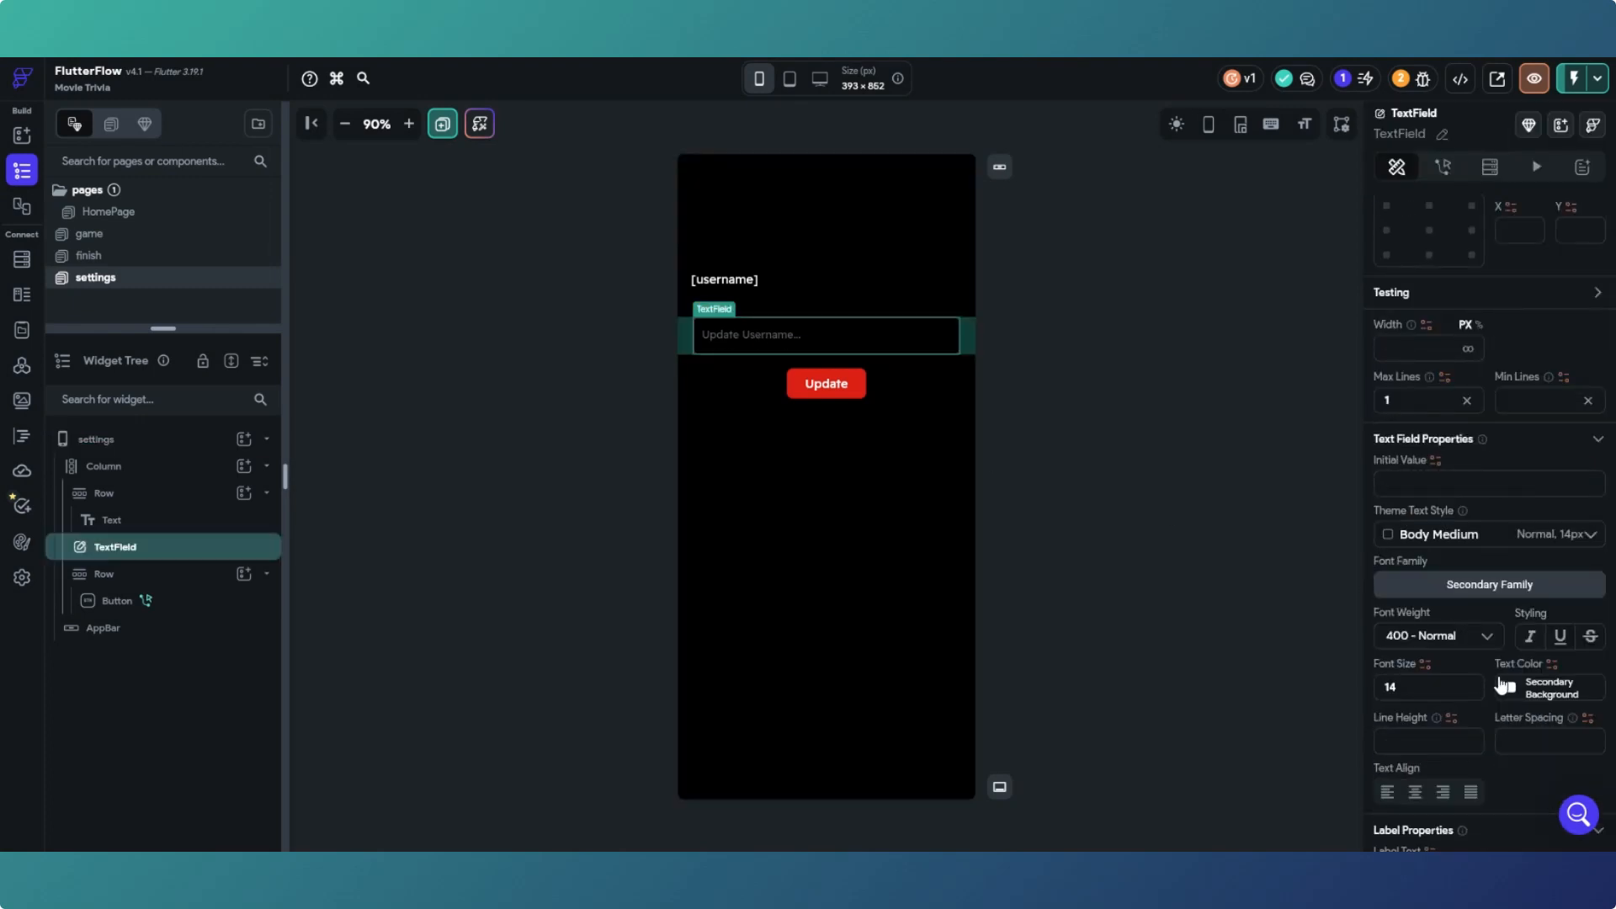
pyautogui.scroll(-3, 1498, 675)
pyautogui.scroll(-2, 1498, 674)
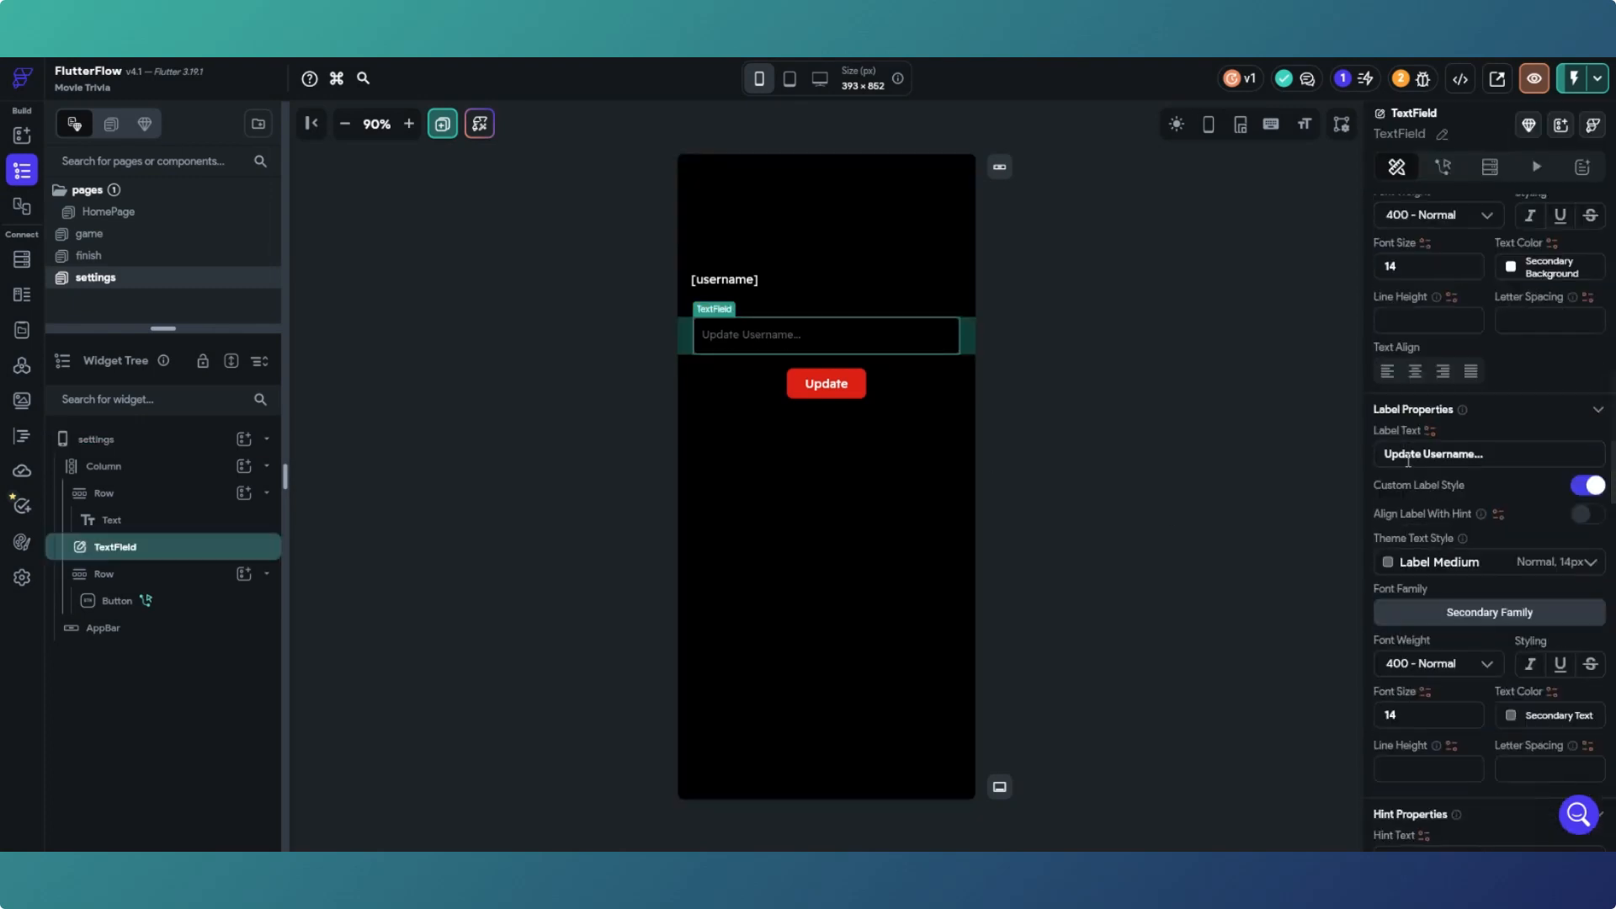
pyautogui.click(1526, 720)
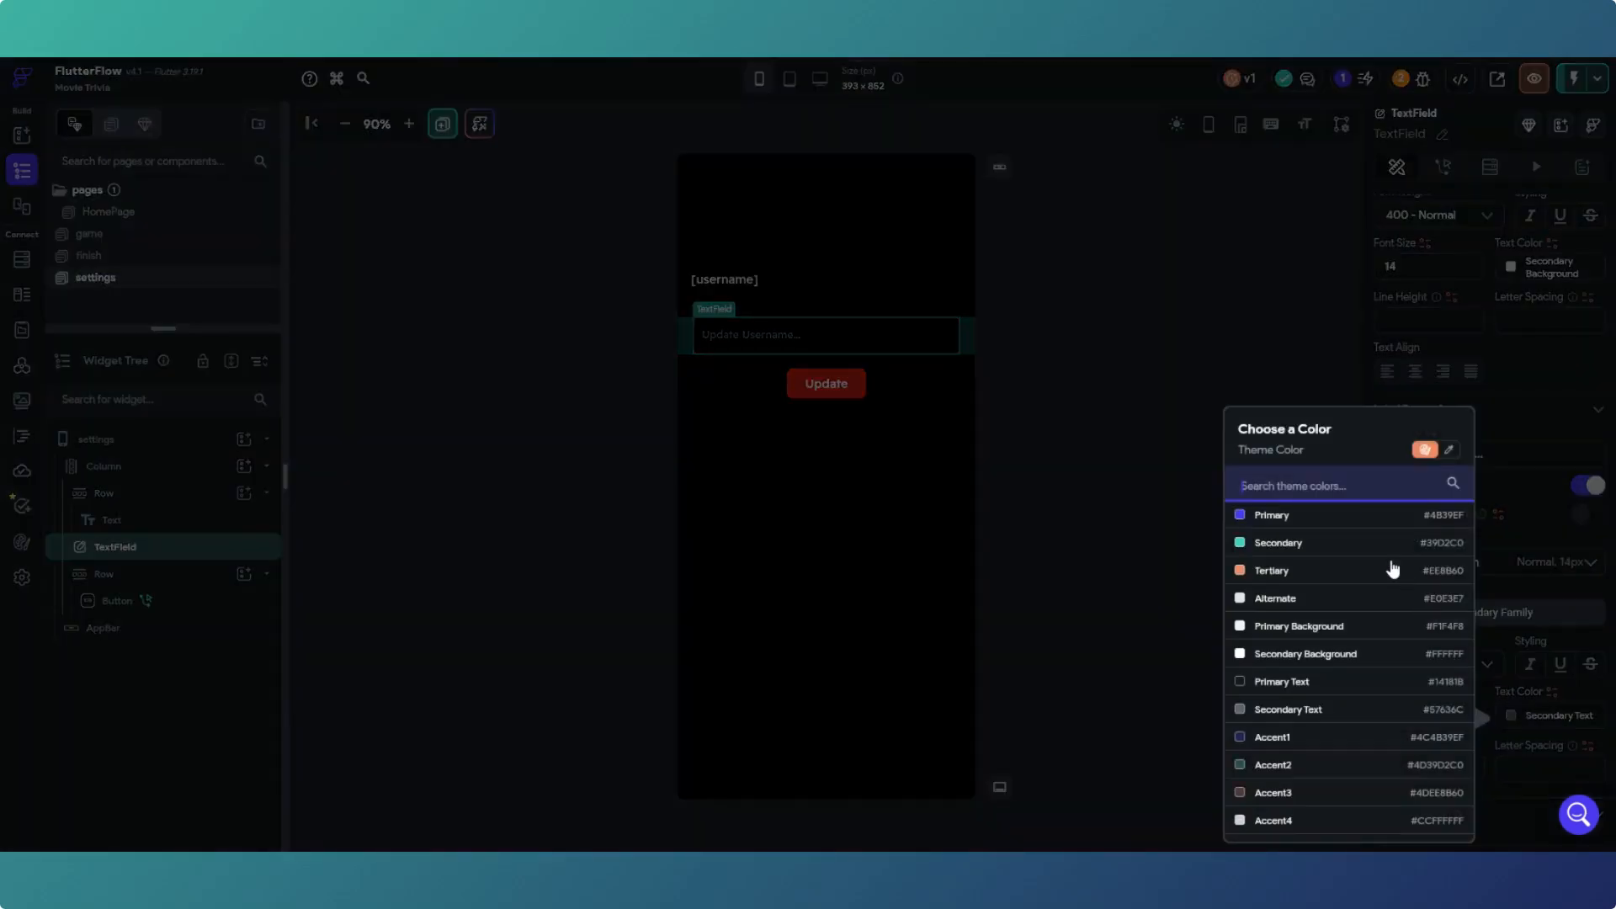
pyautogui.click(1342, 656)
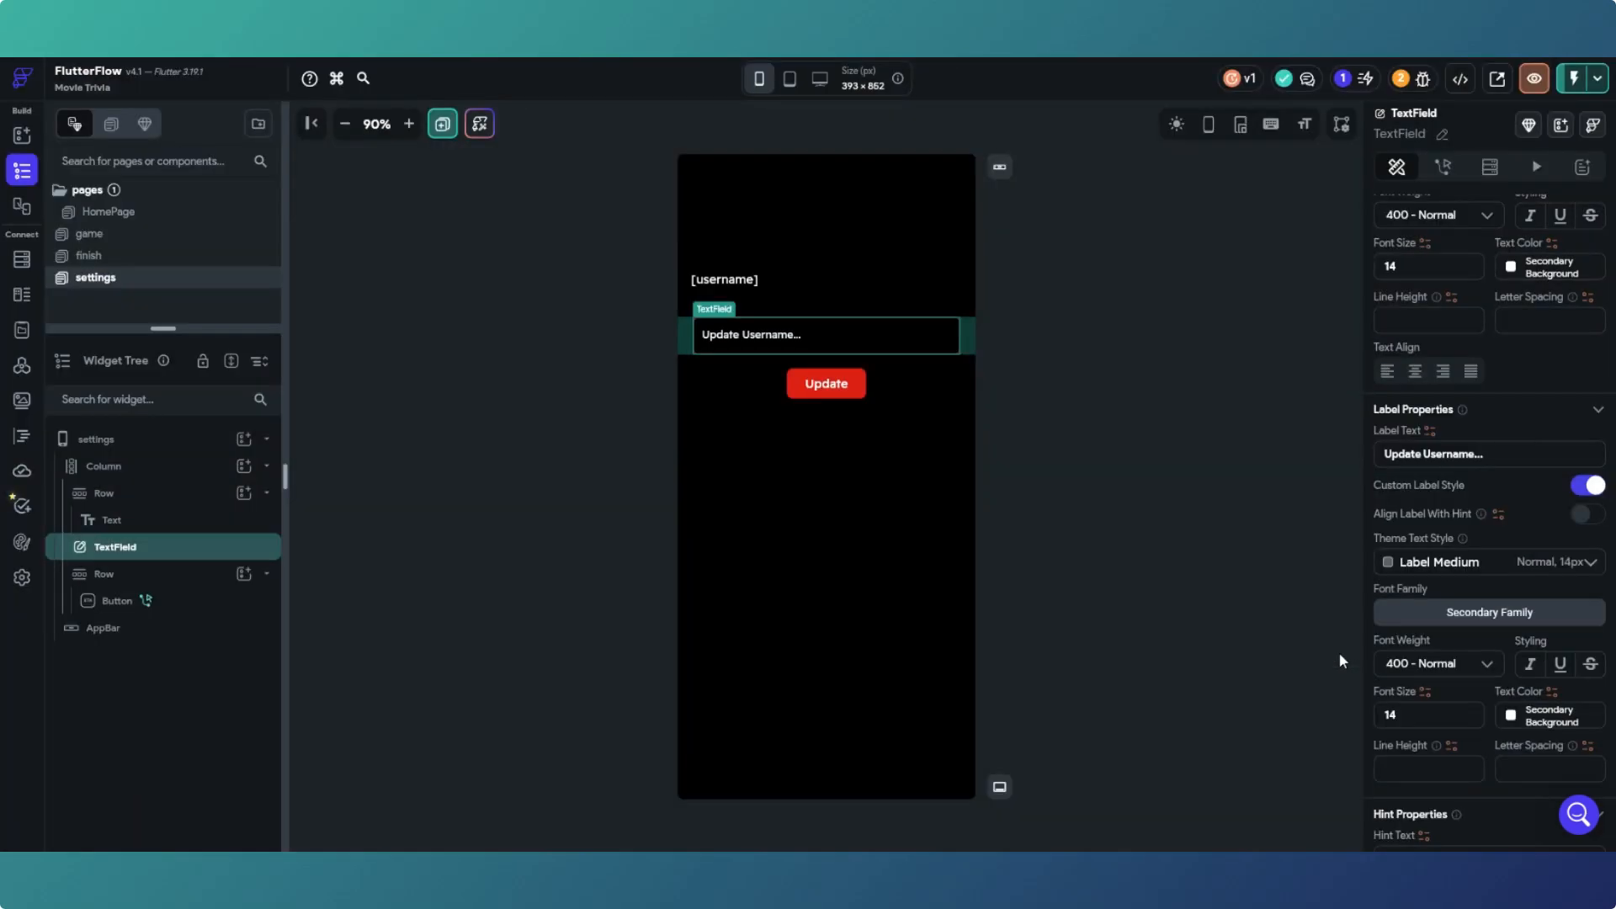
pyautogui.click(1226, 453)
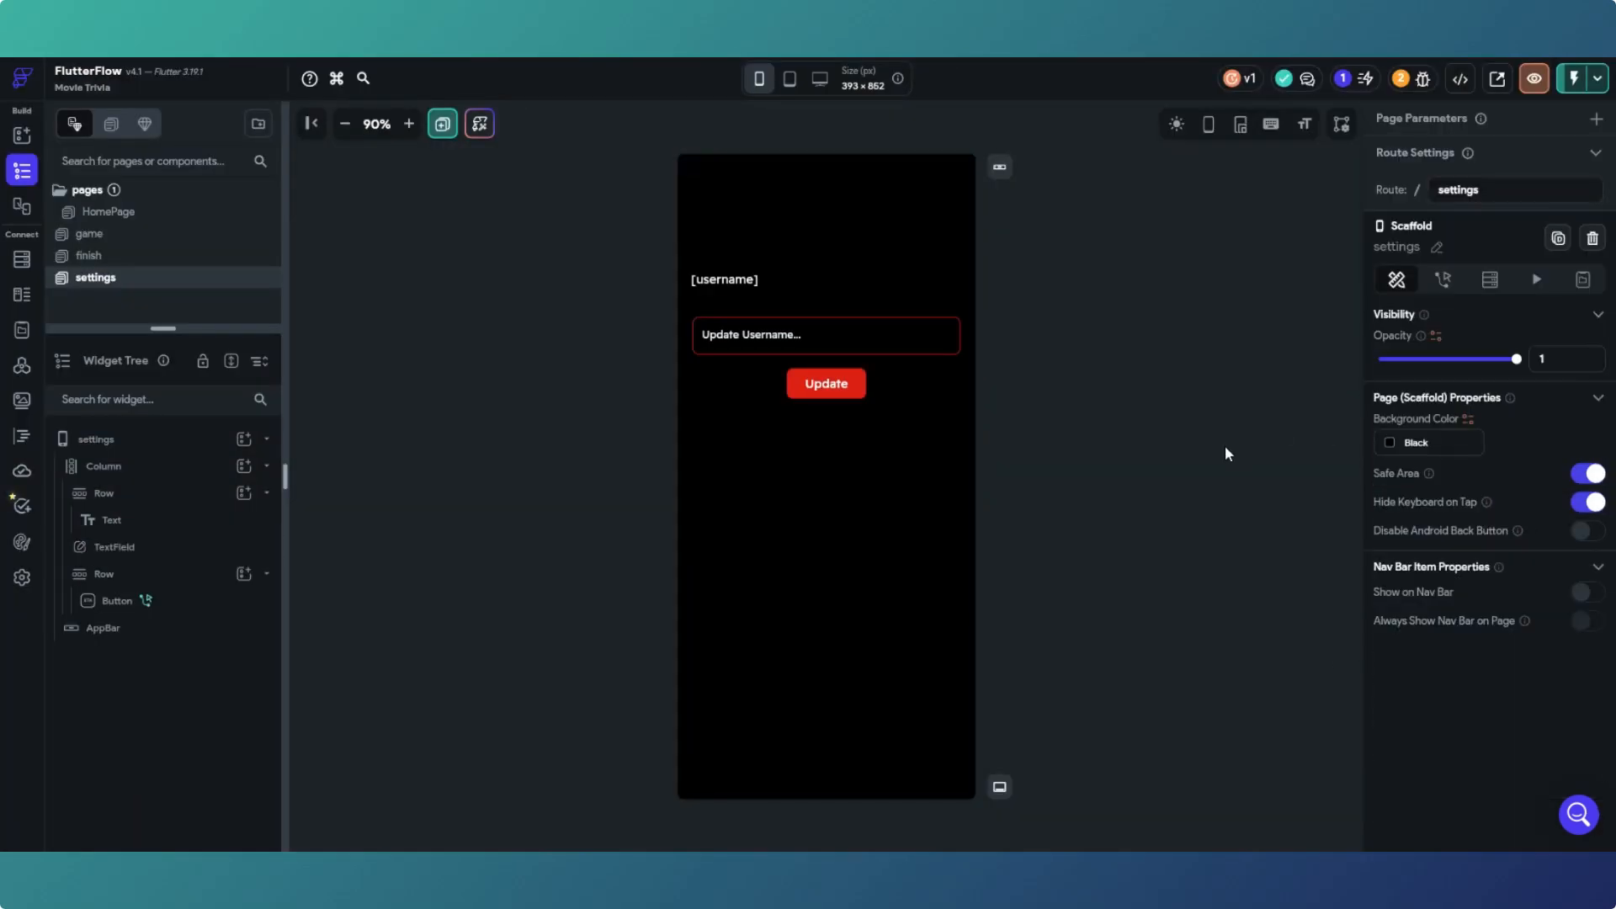
pyautogui.click(180, 212)
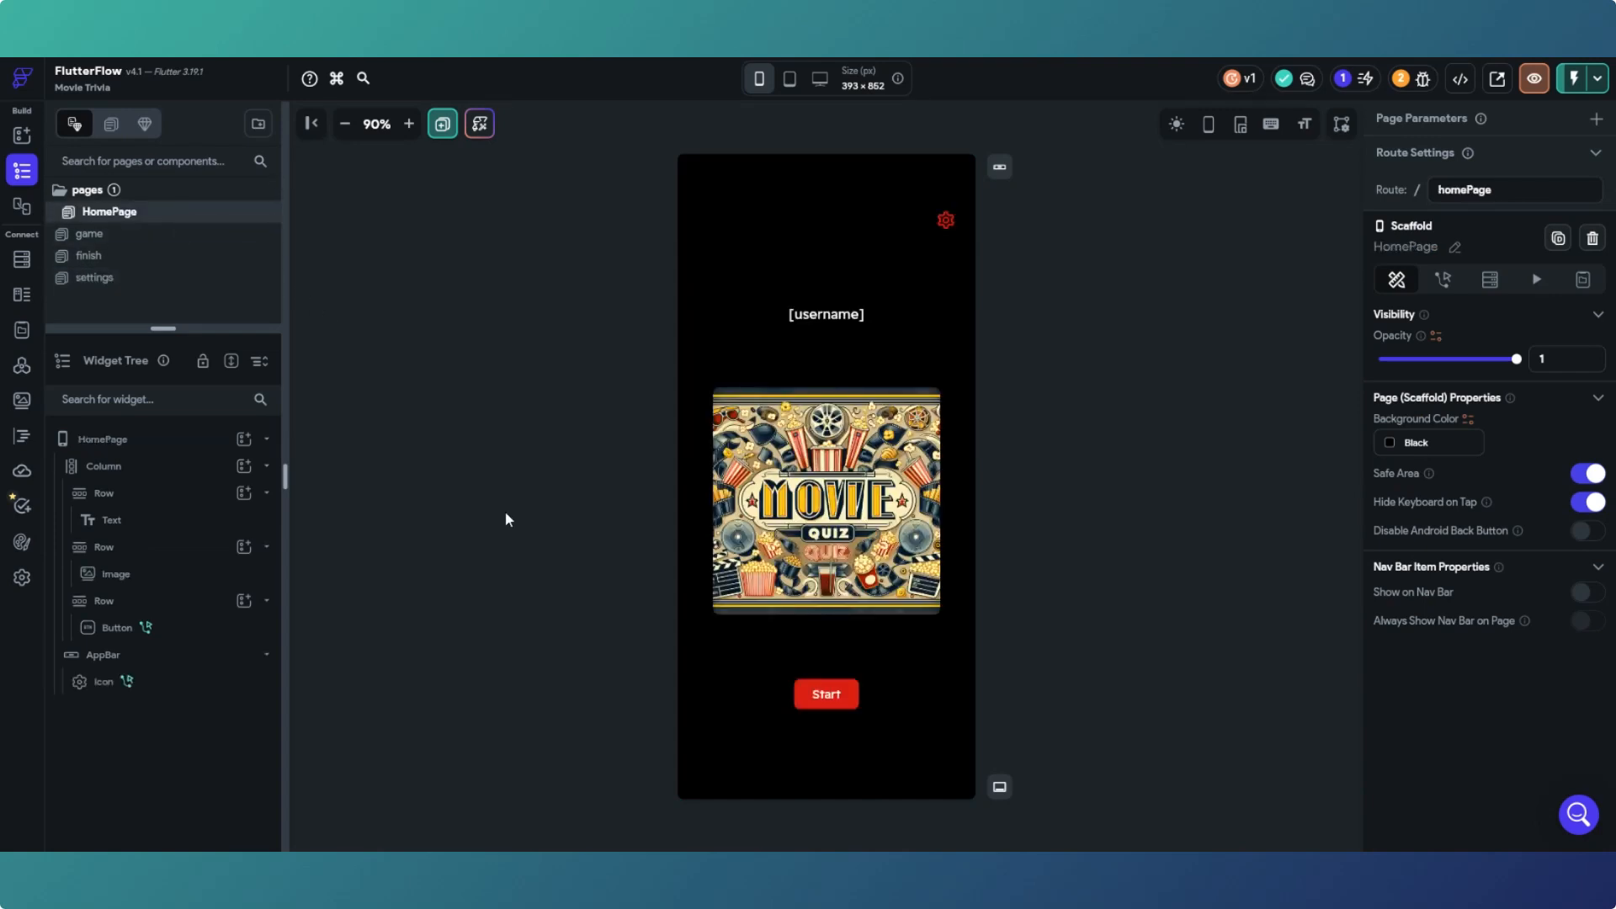